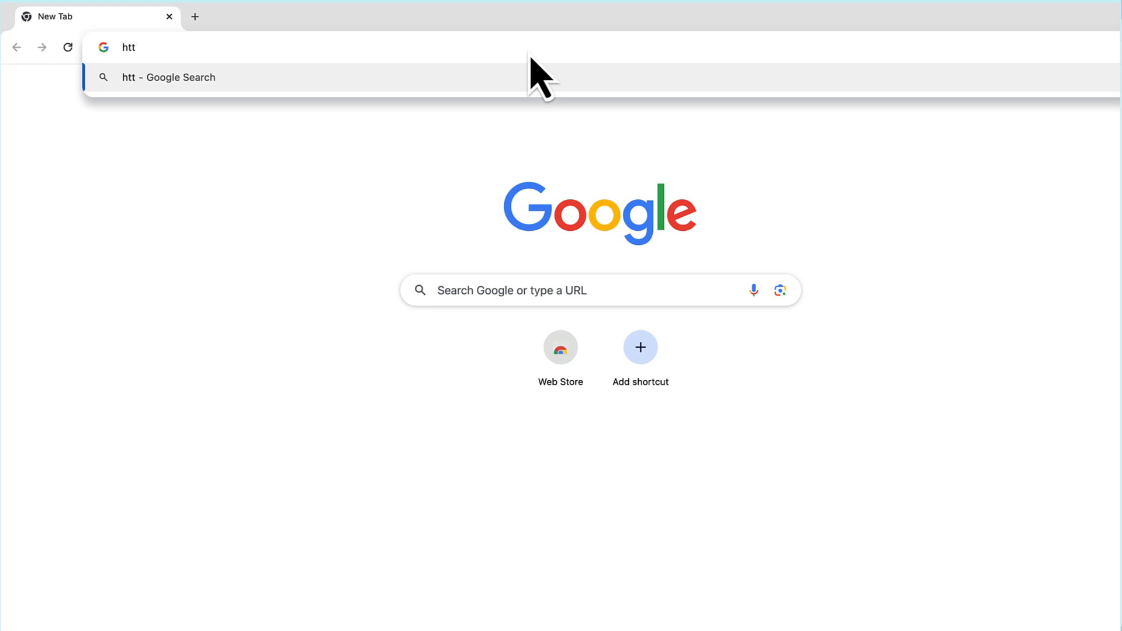
type("hem")
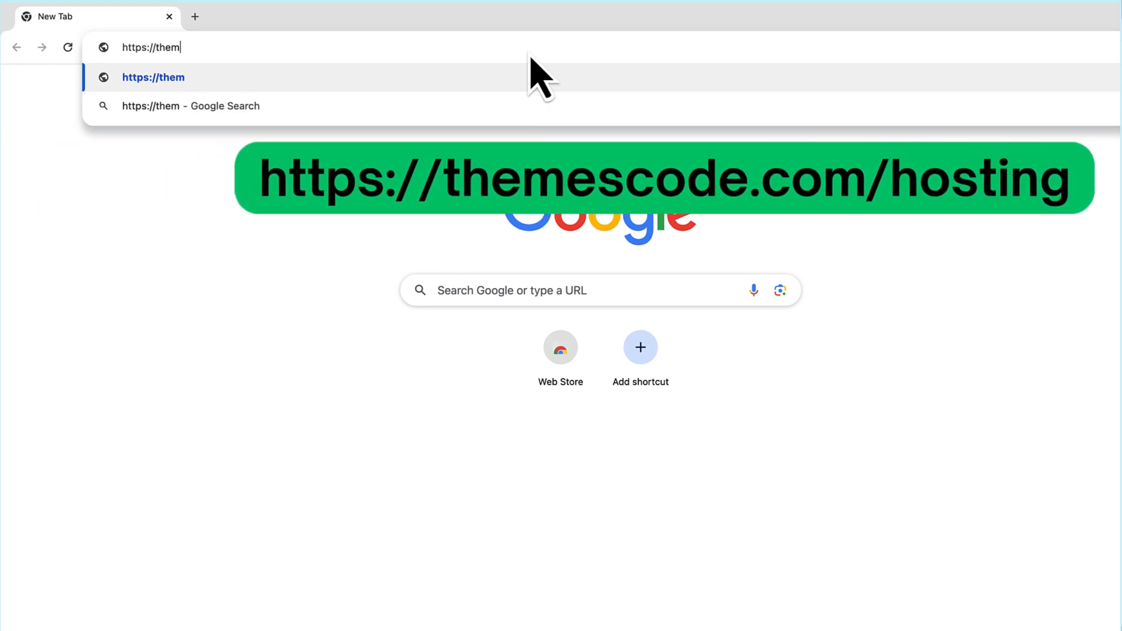
type("escode.com/hostin")
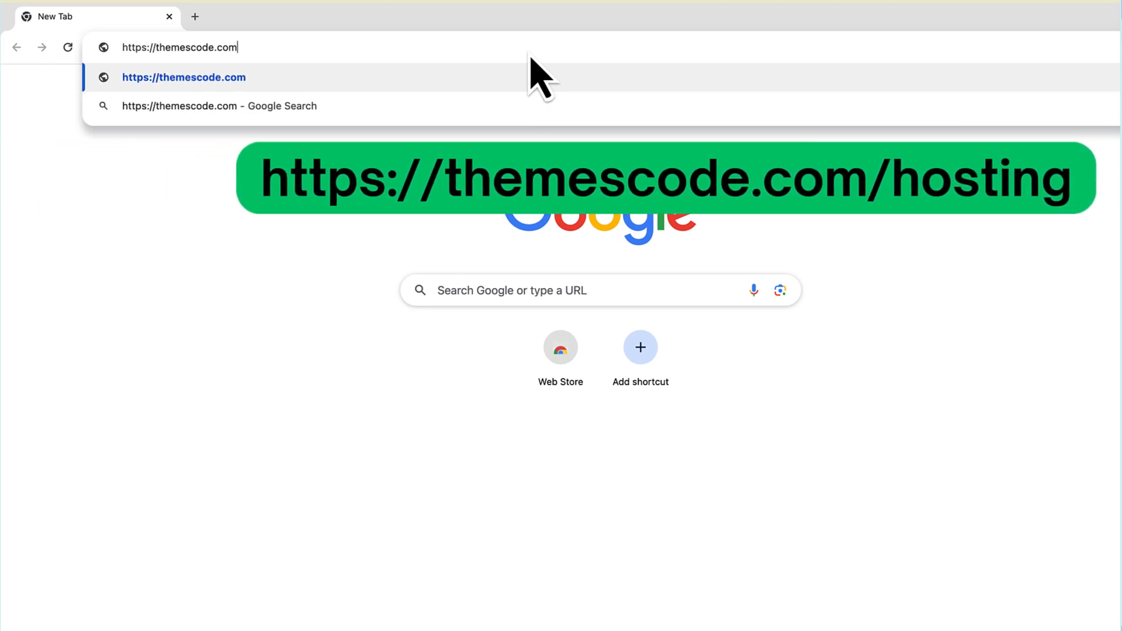
type("g")
key("Return")
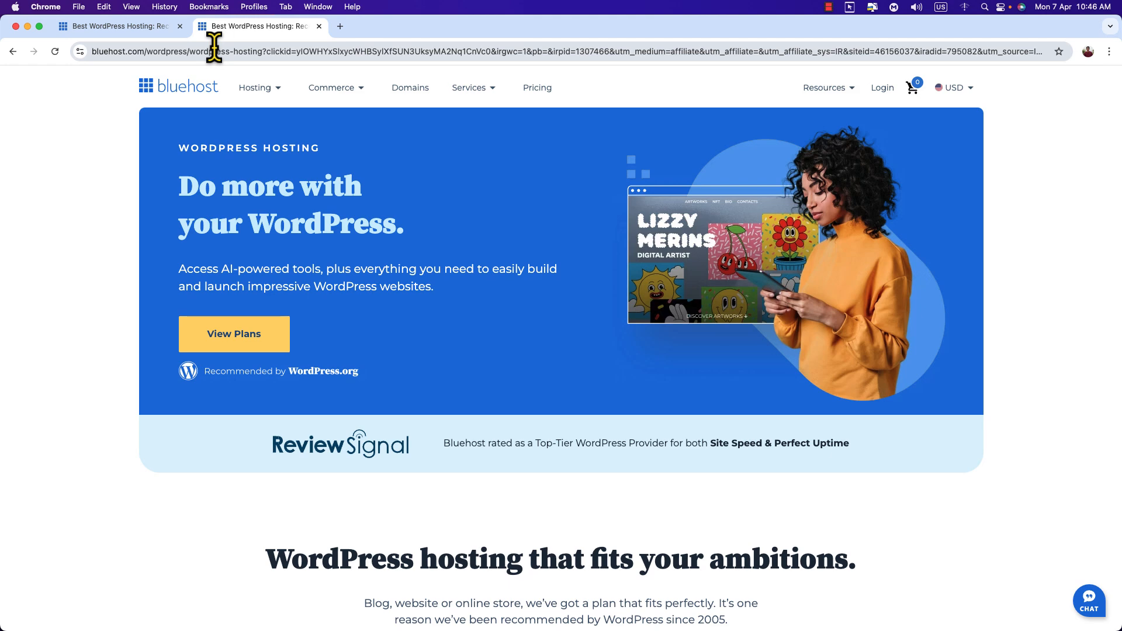
Examine the Basic plan's Websites & Hosting features on the WordPress hosting pricing section.
scroll(106, 397, "down", 6)
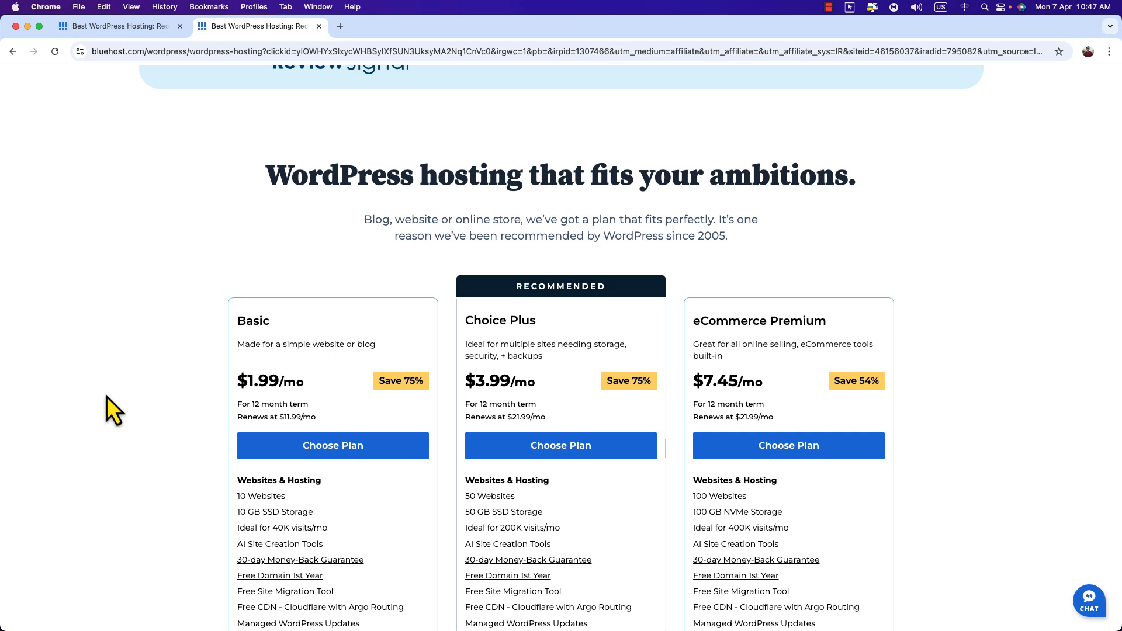
double_click(233, 322)
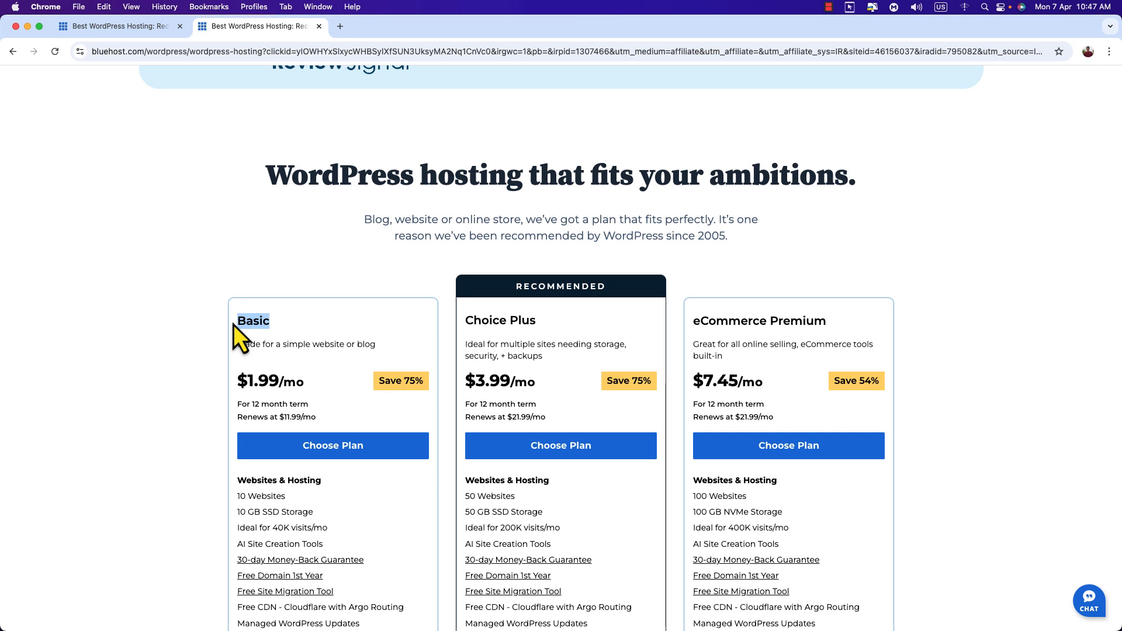
triple_click(227, 498)
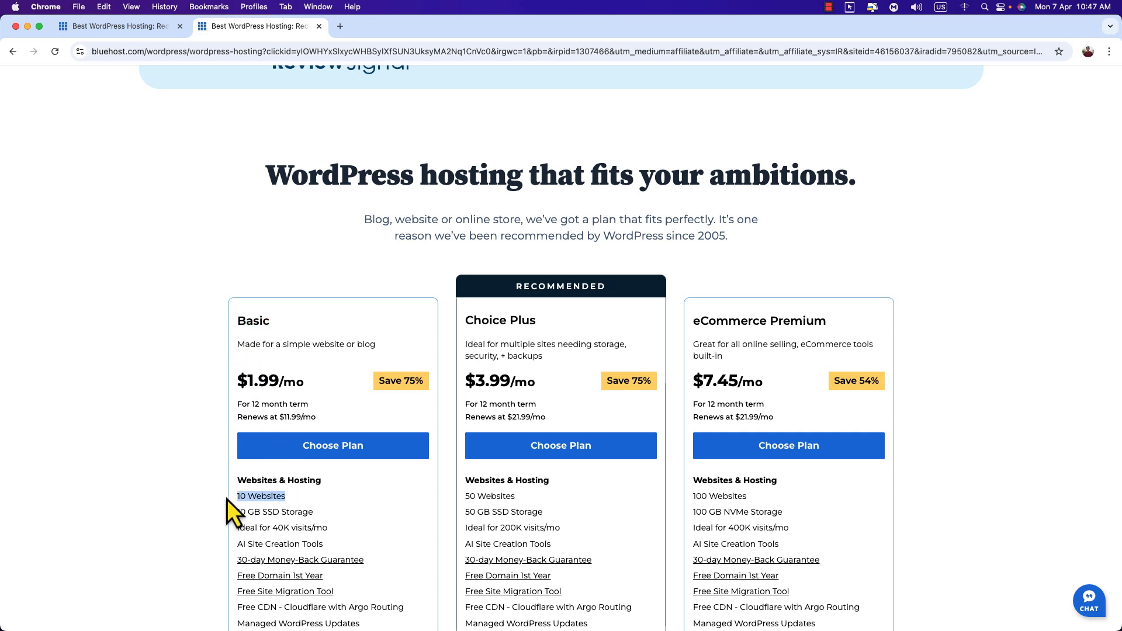
scroll(226, 500, "down", 3)
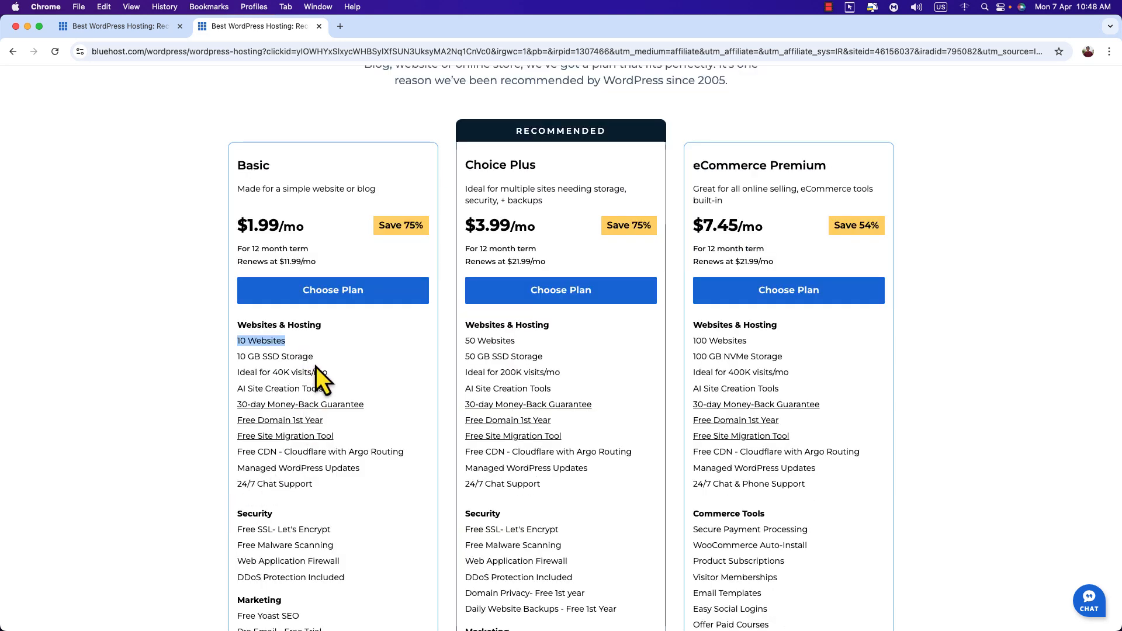
left_click_drag(315, 358, 235, 361)
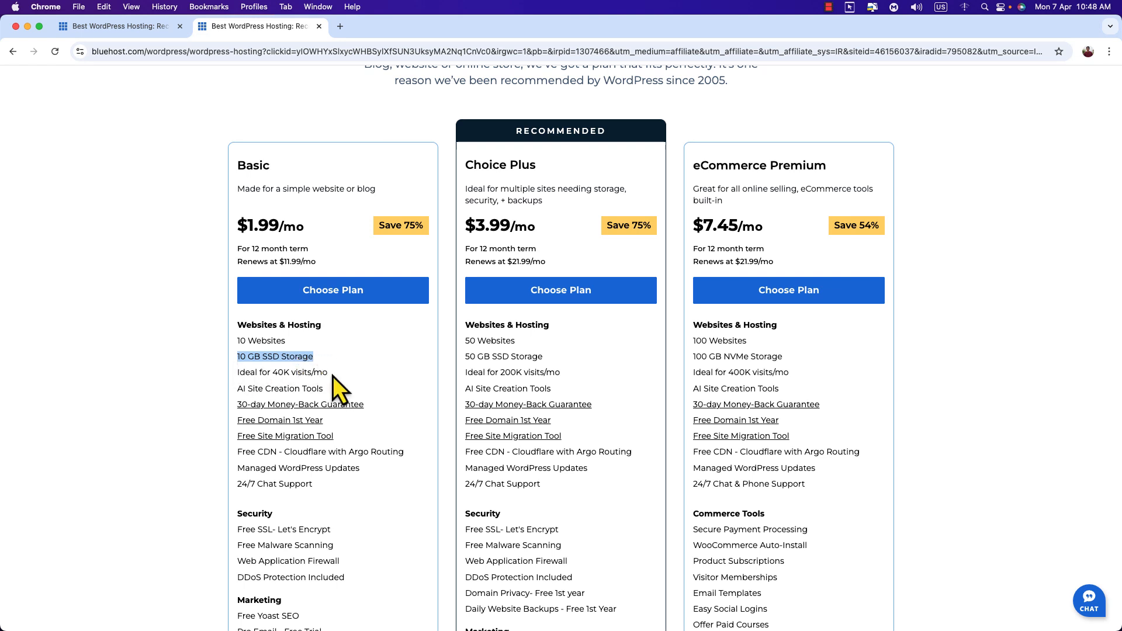
left_click_drag(332, 374, 237, 373)
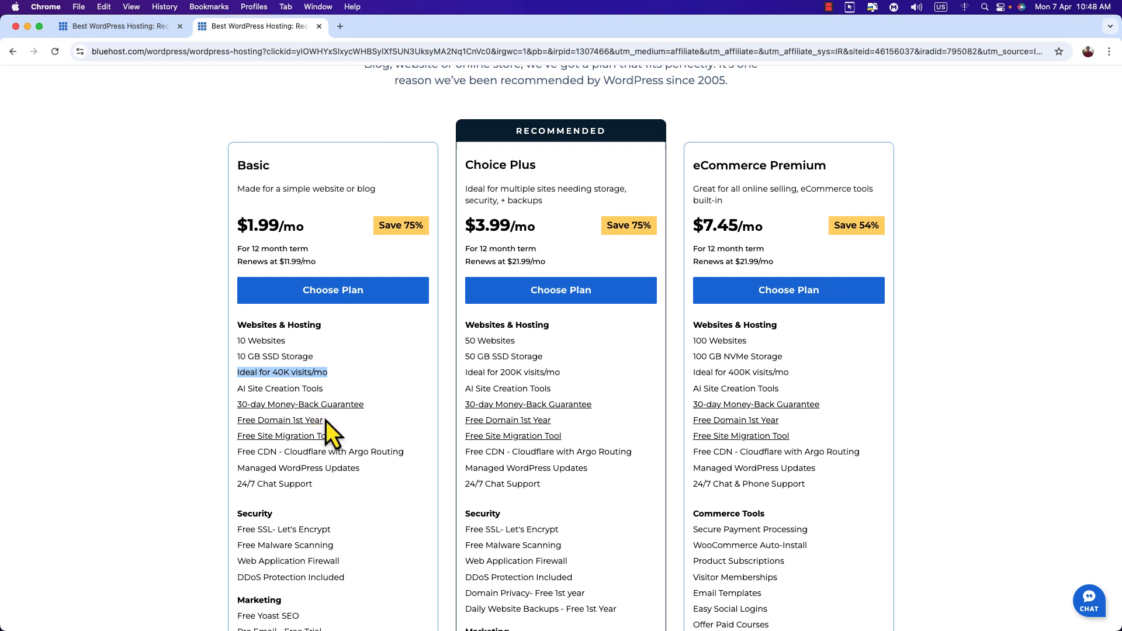
left_click_drag(328, 423, 233, 421)
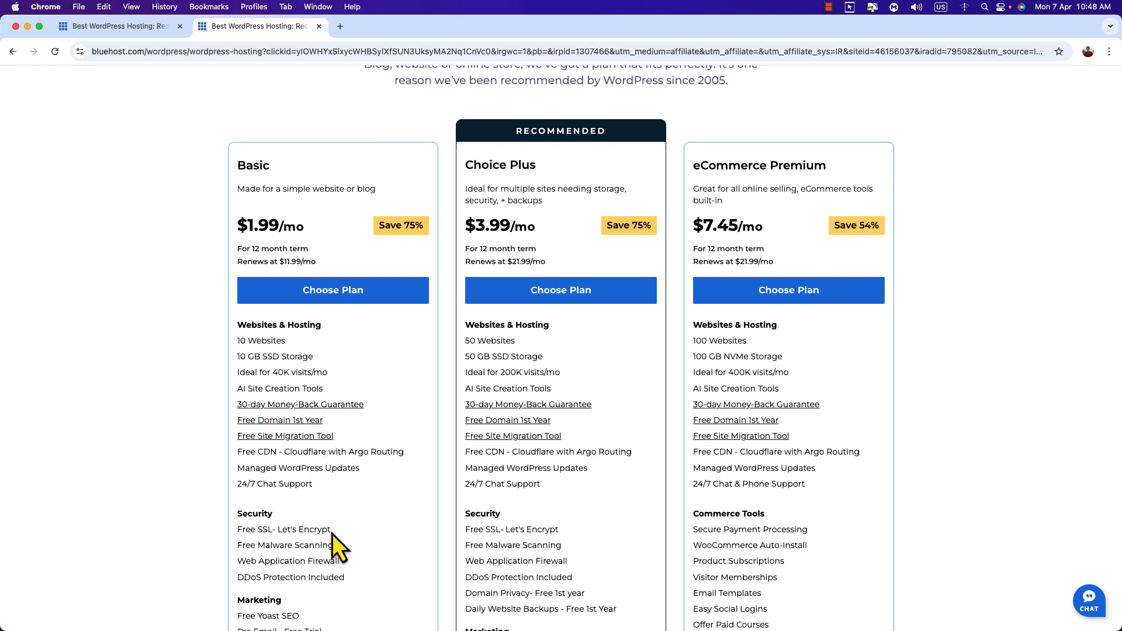
Examine the Basic plan's Security, Marketing and Advanced features.
left_click_drag(331, 532, 236, 529)
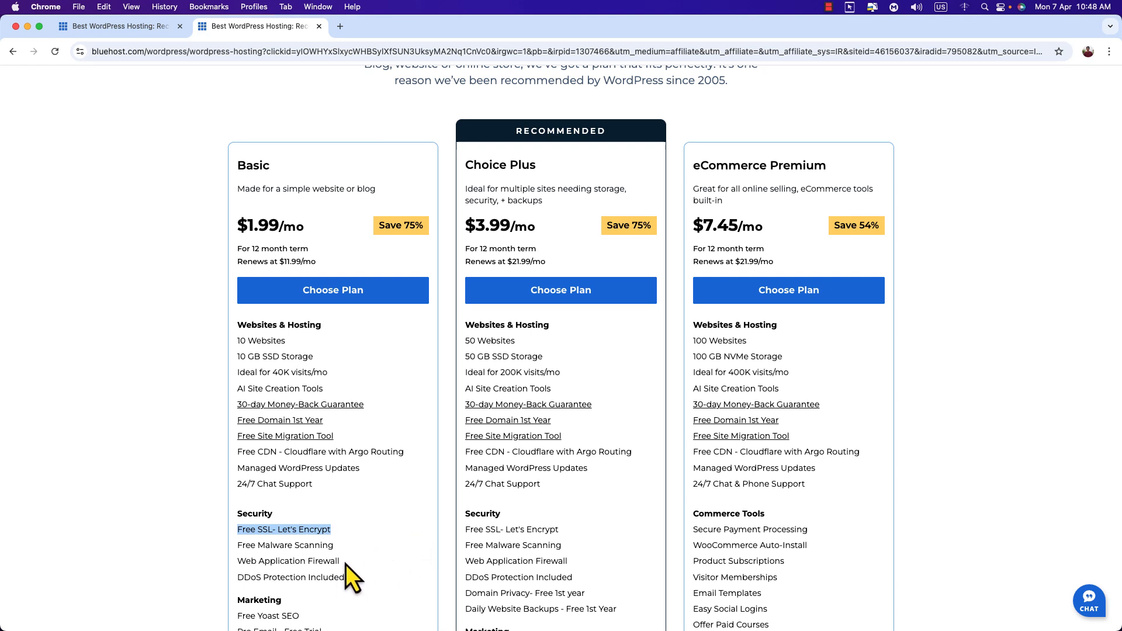
scroll(346, 565, "down", 1)
left_click_drag(345, 567, 236, 566)
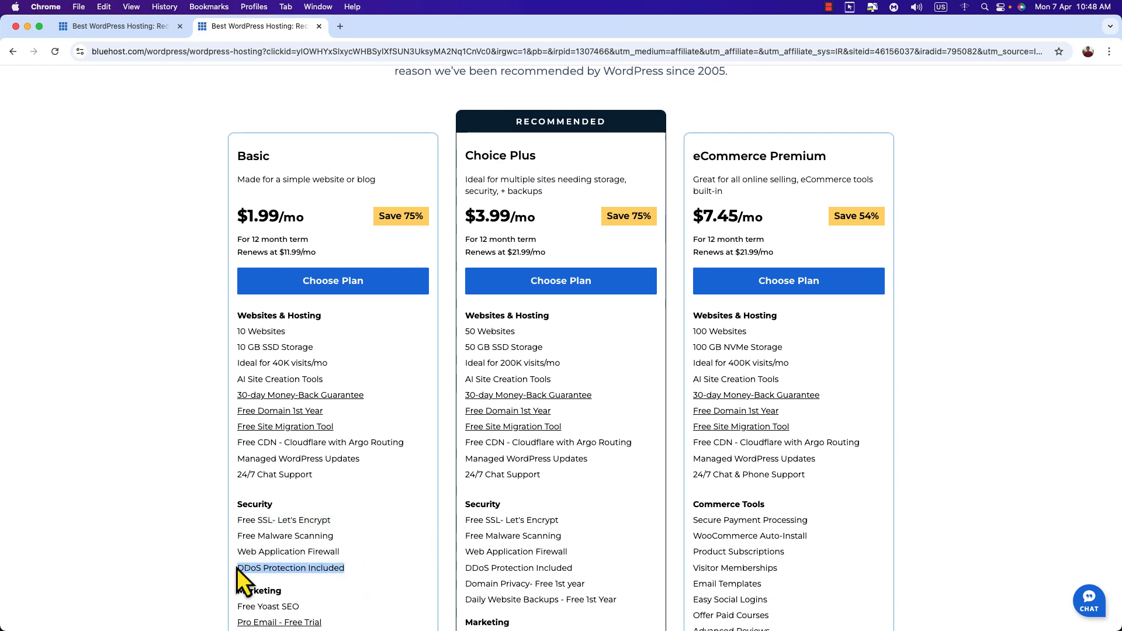
left_click_drag(333, 536, 224, 542)
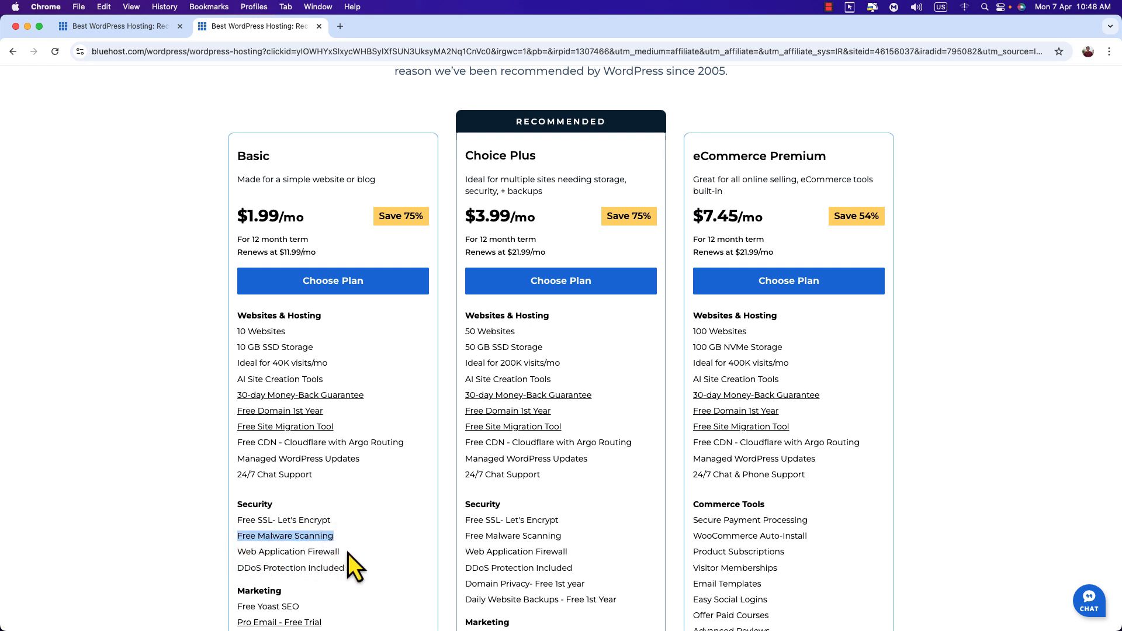
left_click_drag(349, 553, 224, 551)
scroll(312, 549, "down", 4)
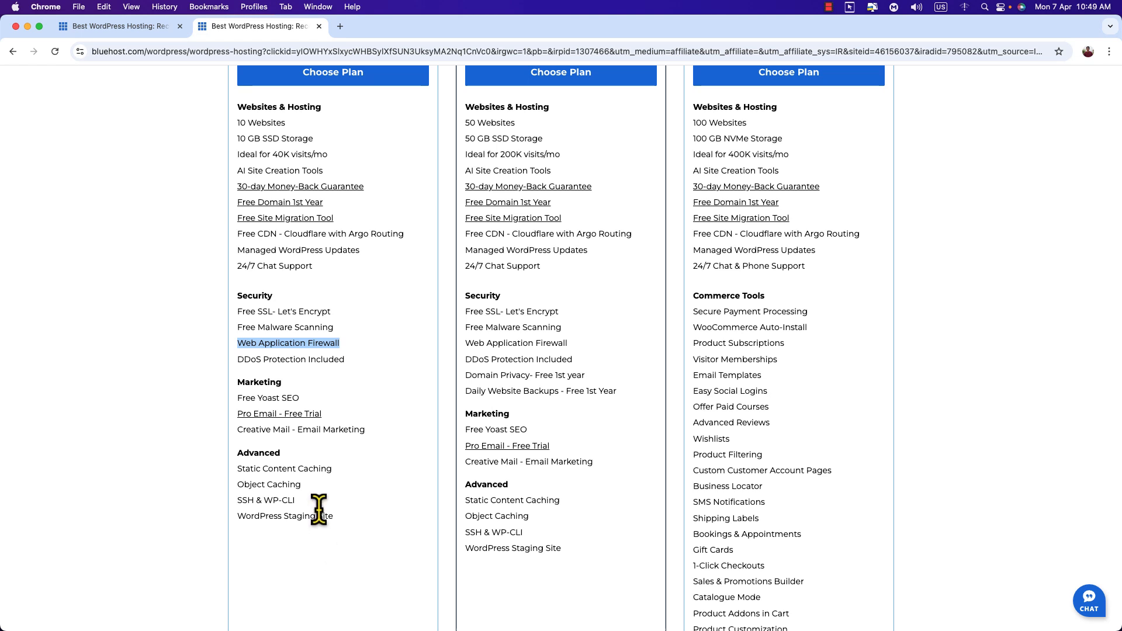
left_click_drag(336, 472, 237, 469)
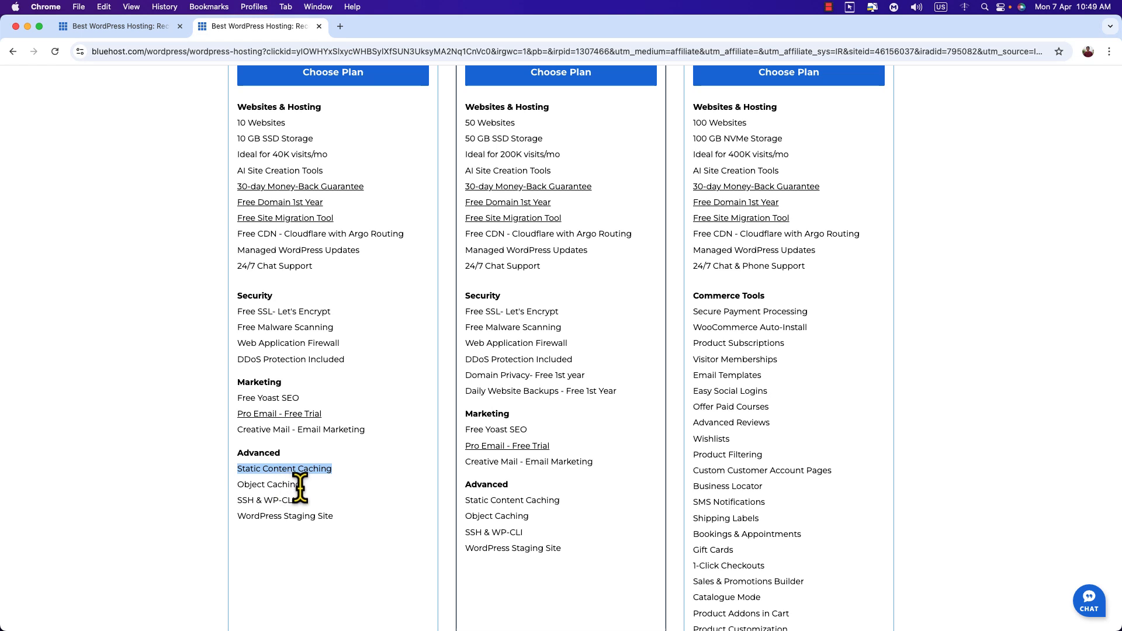
left_click_drag(302, 488, 234, 492)
Choose the Basic plan and search for the new domain tcbizglobal.com.
scroll(234, 492, "up", 6)
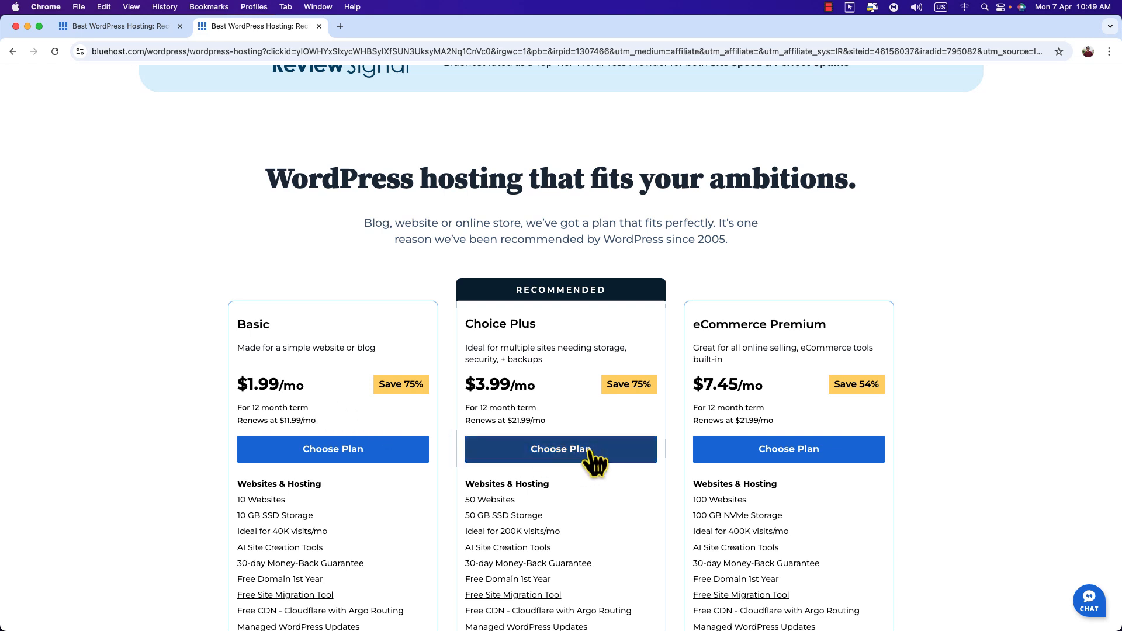
left_click(340, 465)
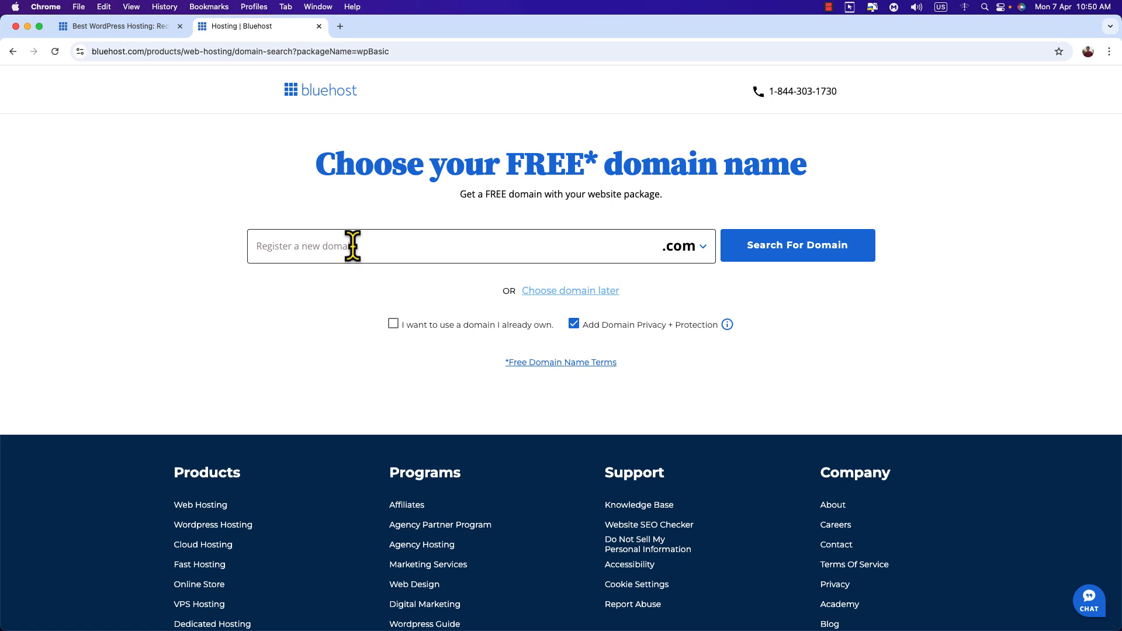
left_click(353, 246)
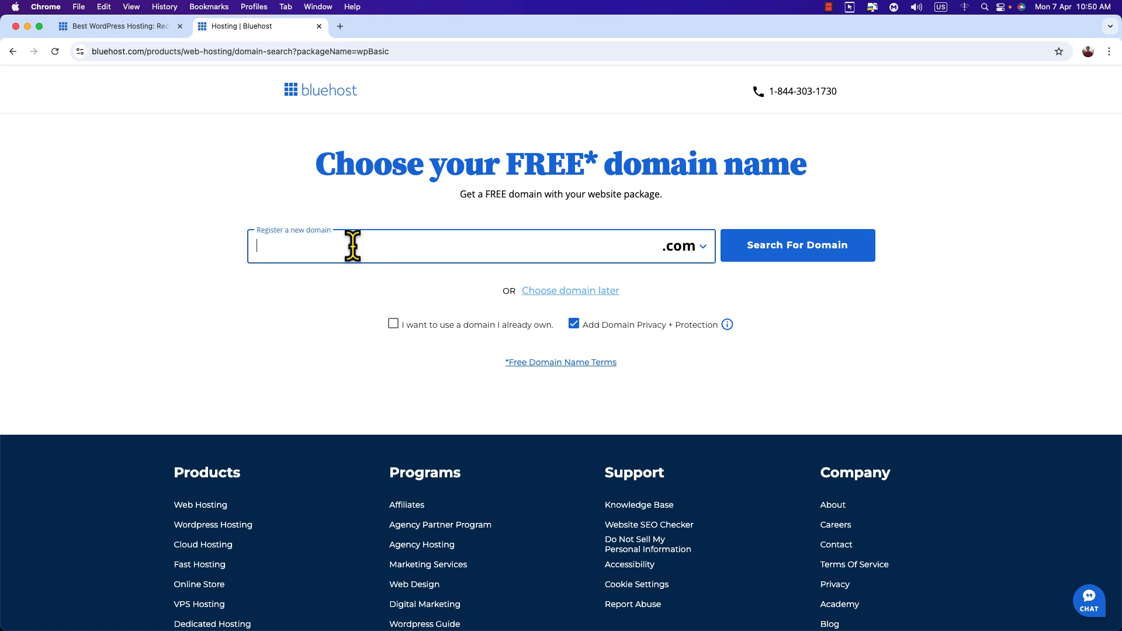
type("tcbigglobal")
left_click(775, 252)
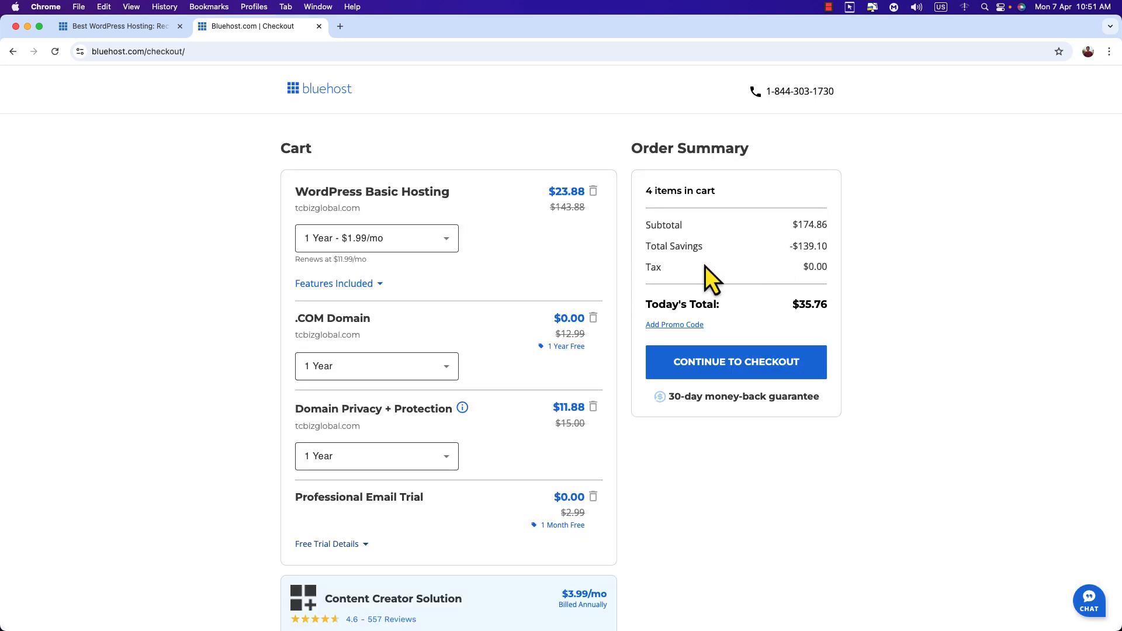
Remove Domain Privacy + Protection from the cart.
left_click_drag(371, 321, 295, 320)
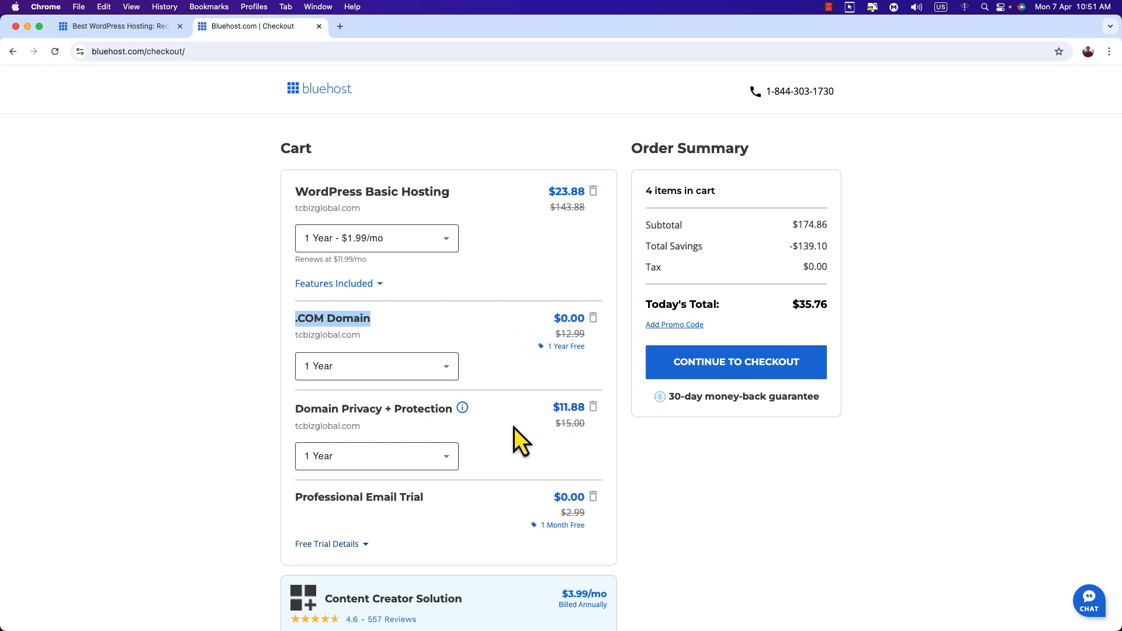
left_click(592, 408)
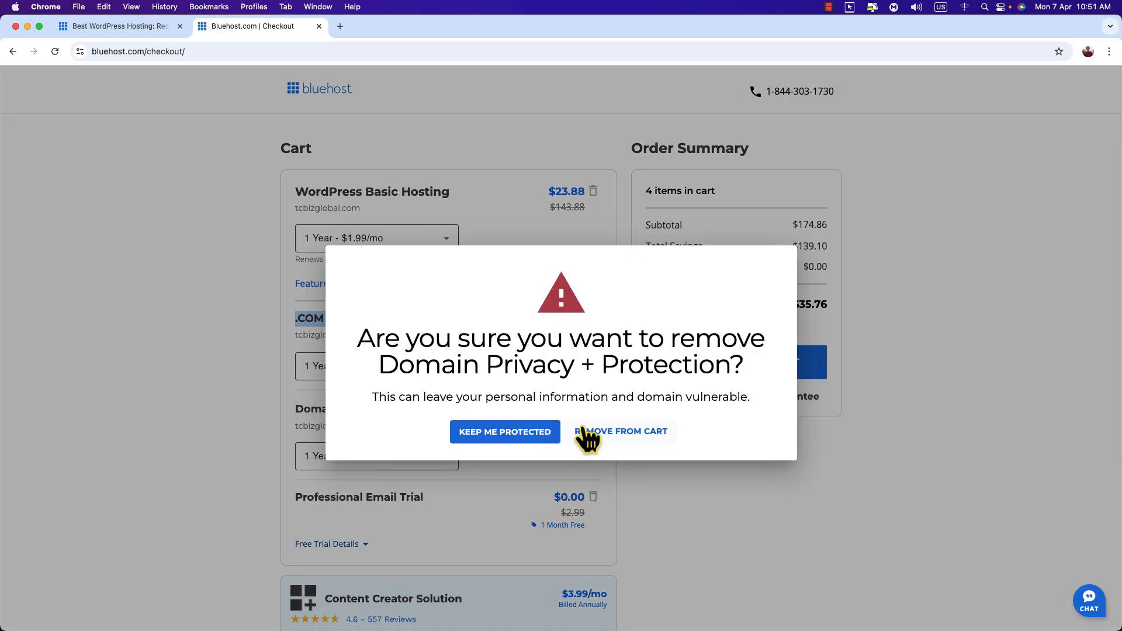
left_click(585, 433)
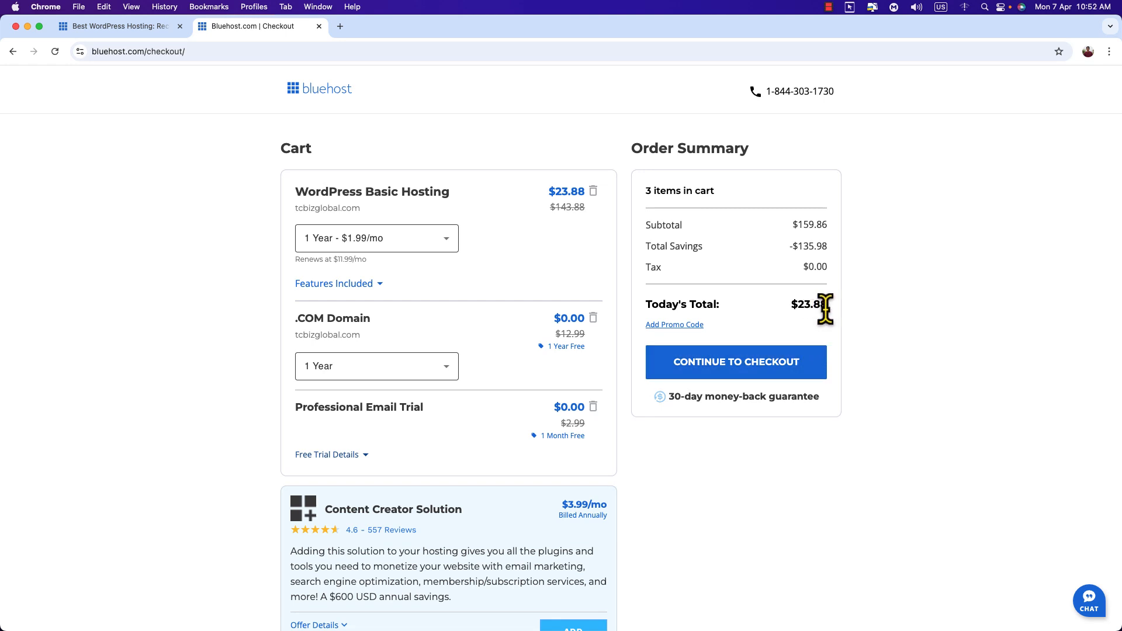
Continue to checkout and review the contact, account and billing sections of the form.
left_click(737, 366)
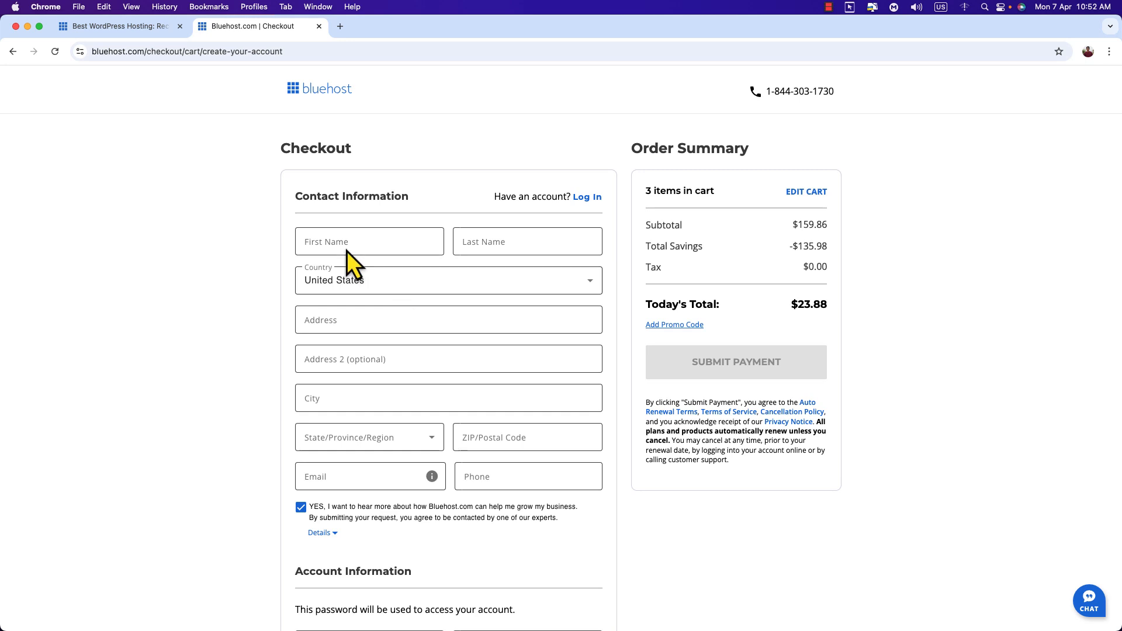
scroll(379, 357, "down", 5)
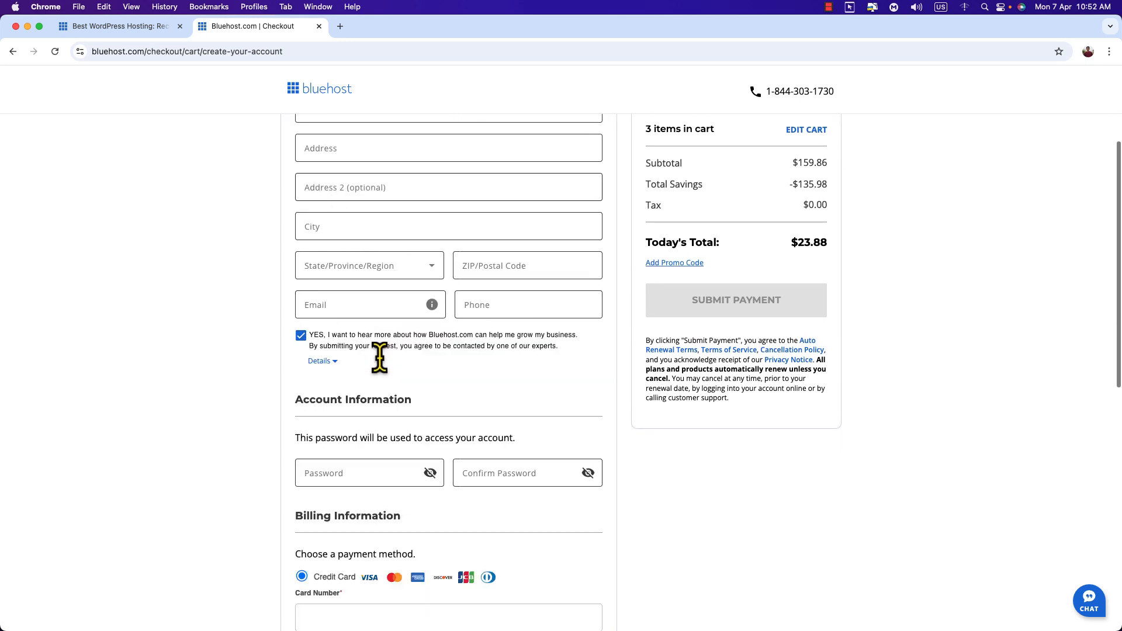
scroll(363, 500, "down", 2)
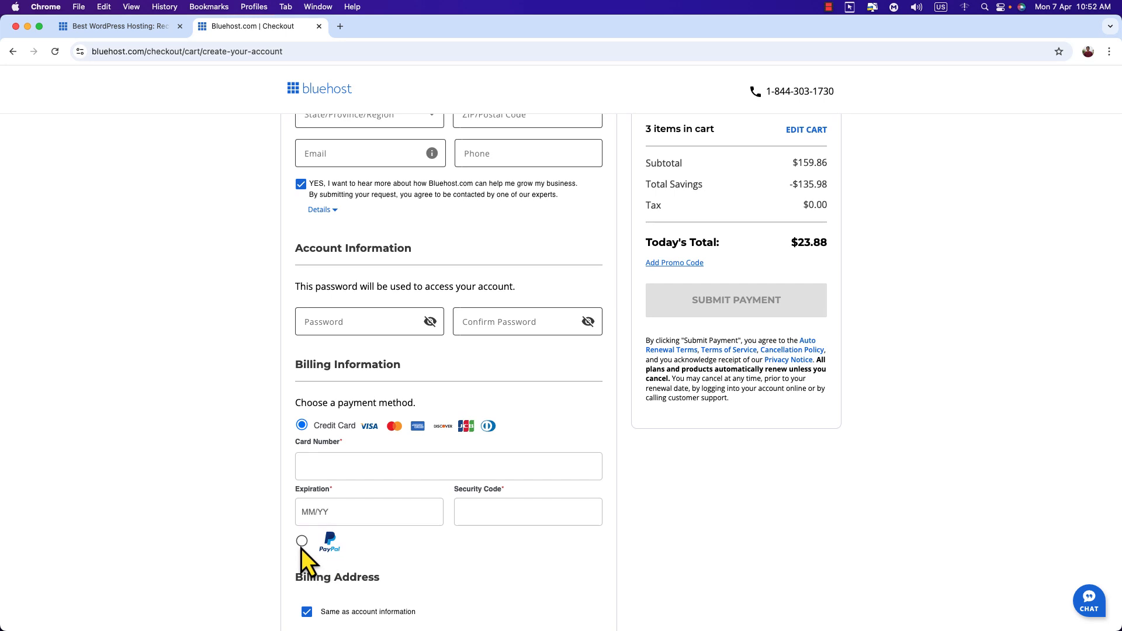
scroll(412, 522, "up", 10)
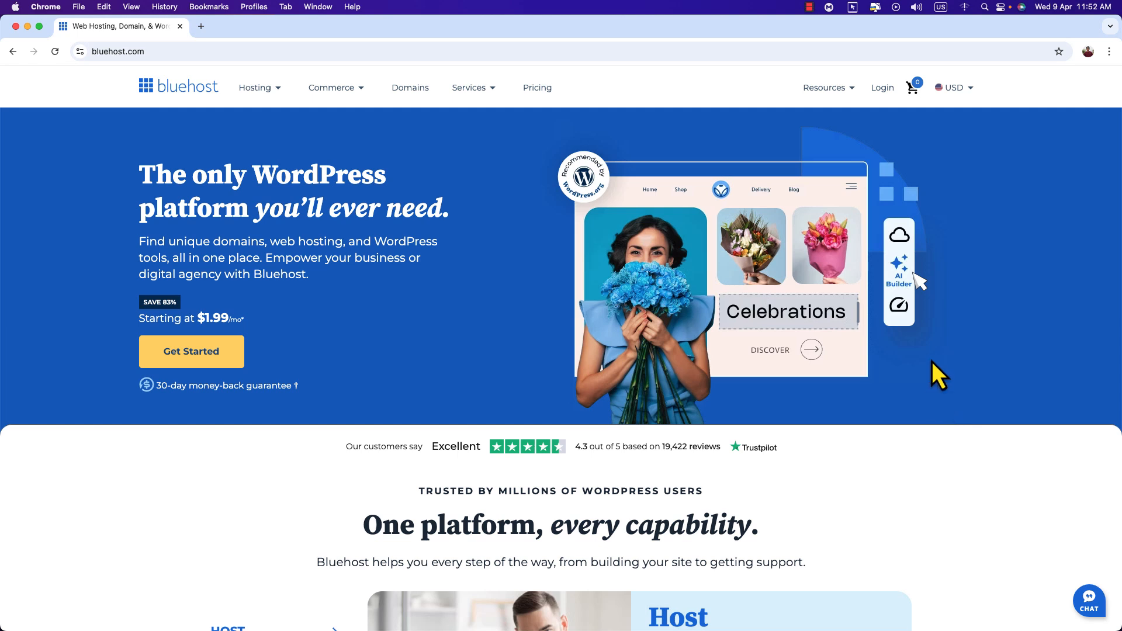
Open the Bluehost login page and enter the hosting account's user ID.
left_click(886, 93)
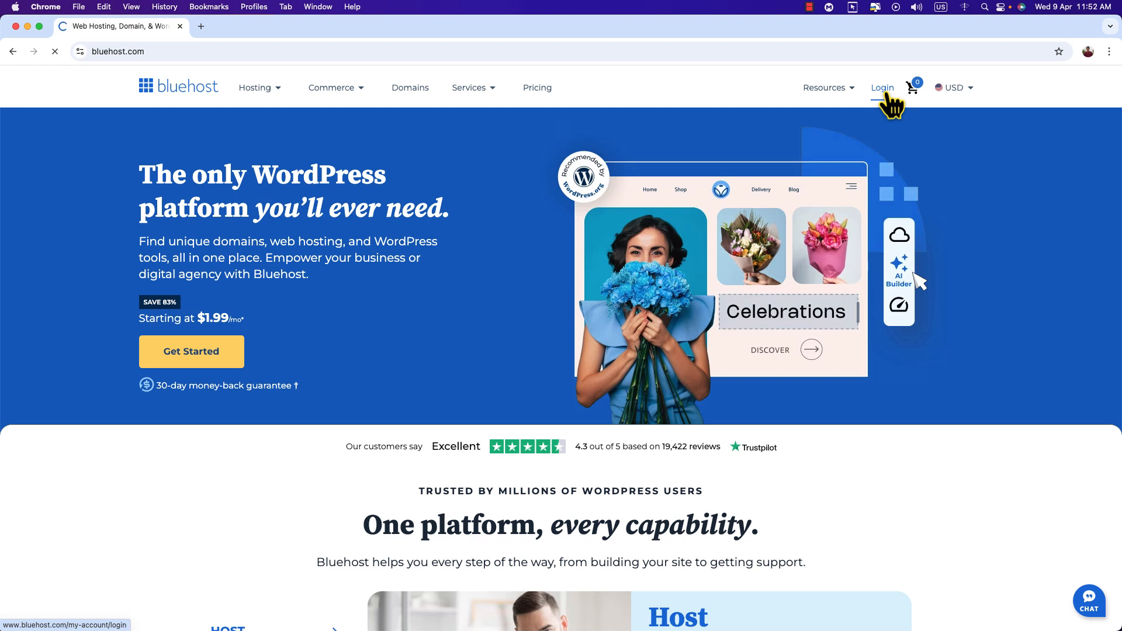
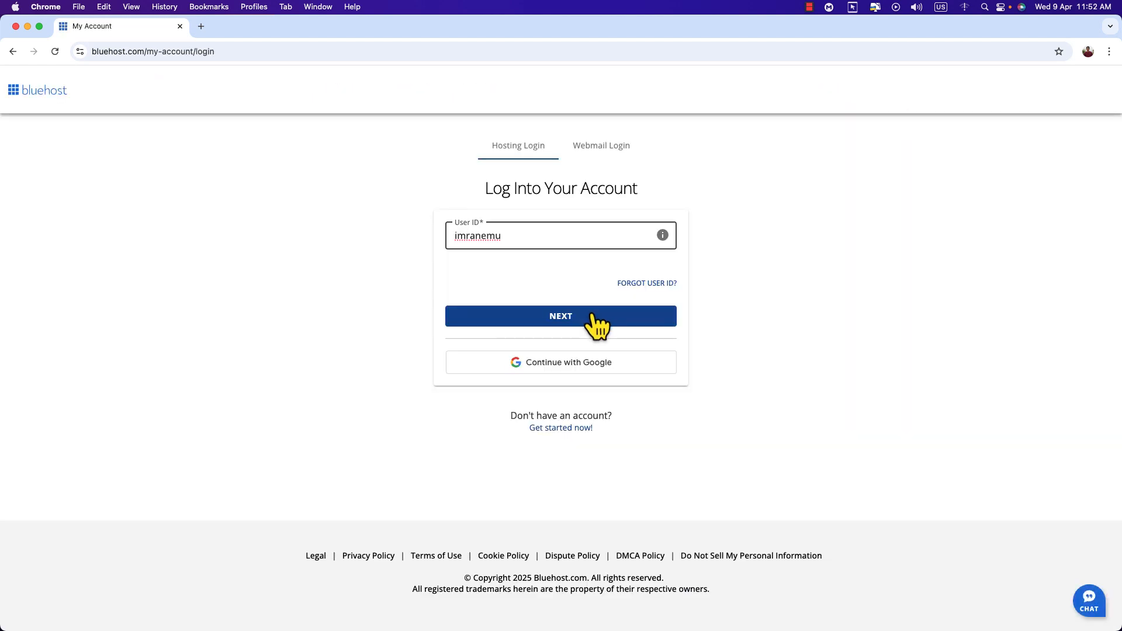
left_click(591, 316)
Paste the account password and log in.
left_click(468, 231)
key("super+v")
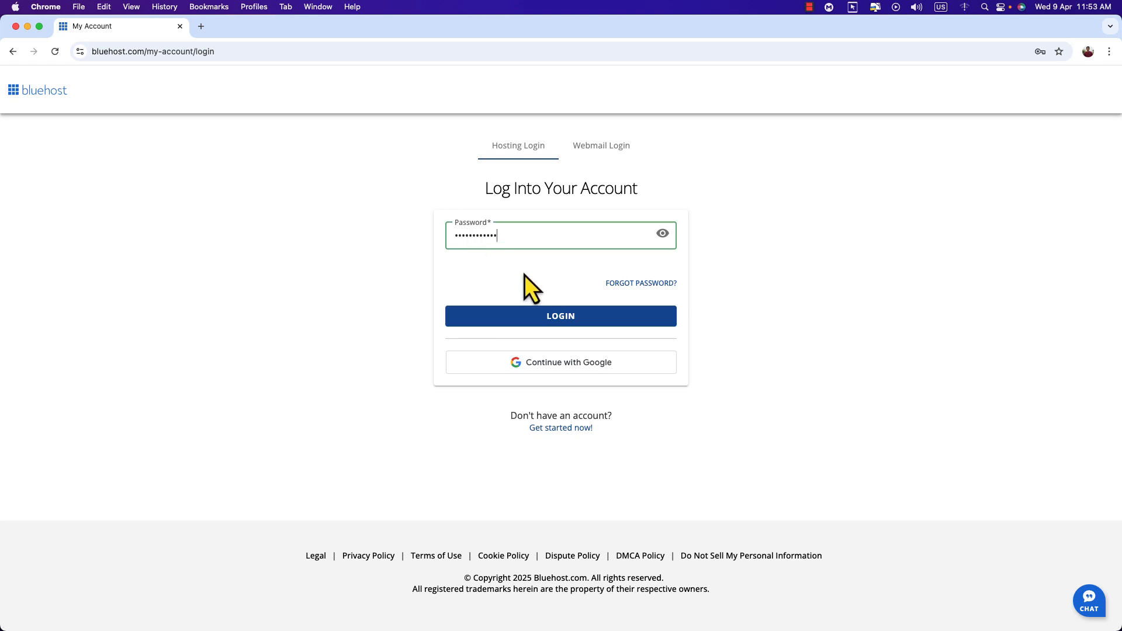
left_click(553, 316)
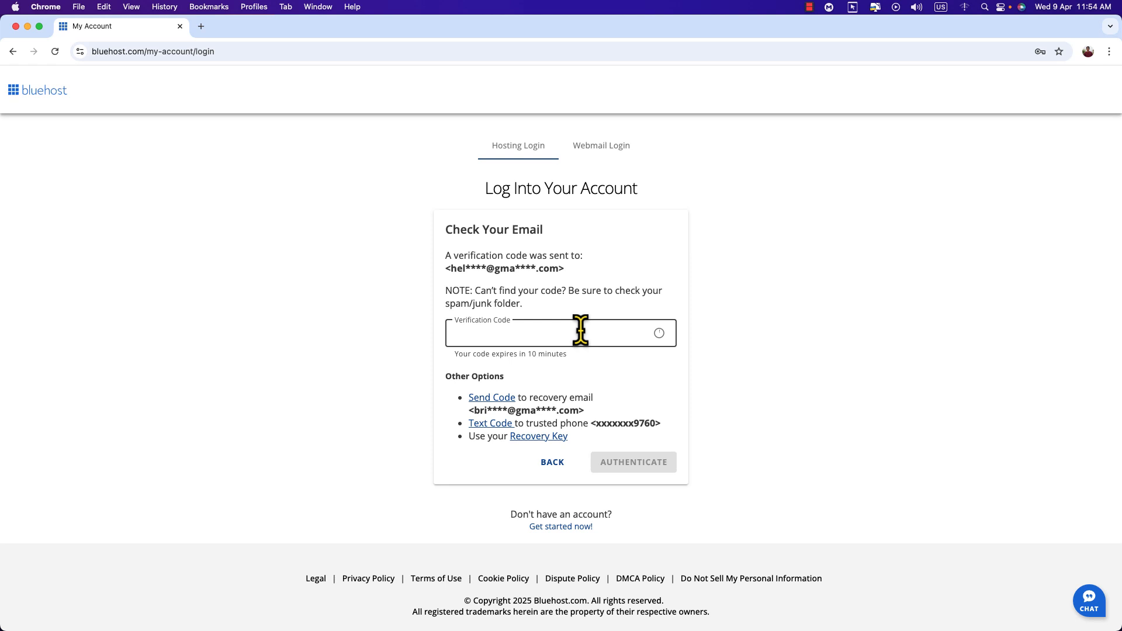
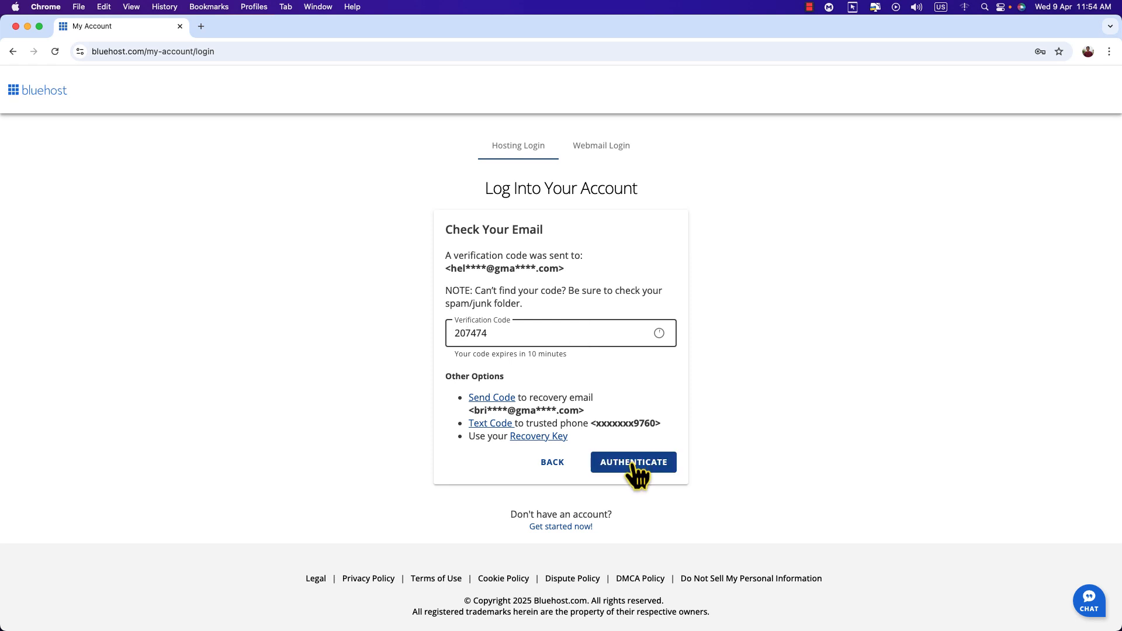
Enter the emailed verification code and authenticate.
left_click(633, 464)
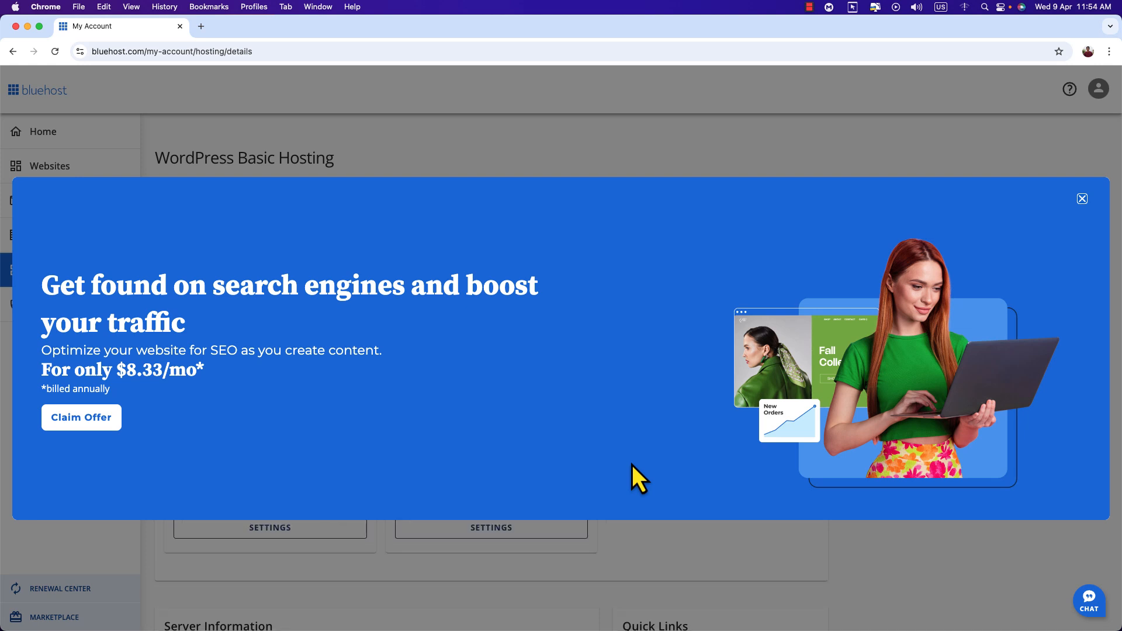
Close the promotional popup and open the Hosting section of the account.
left_click(1082, 202)
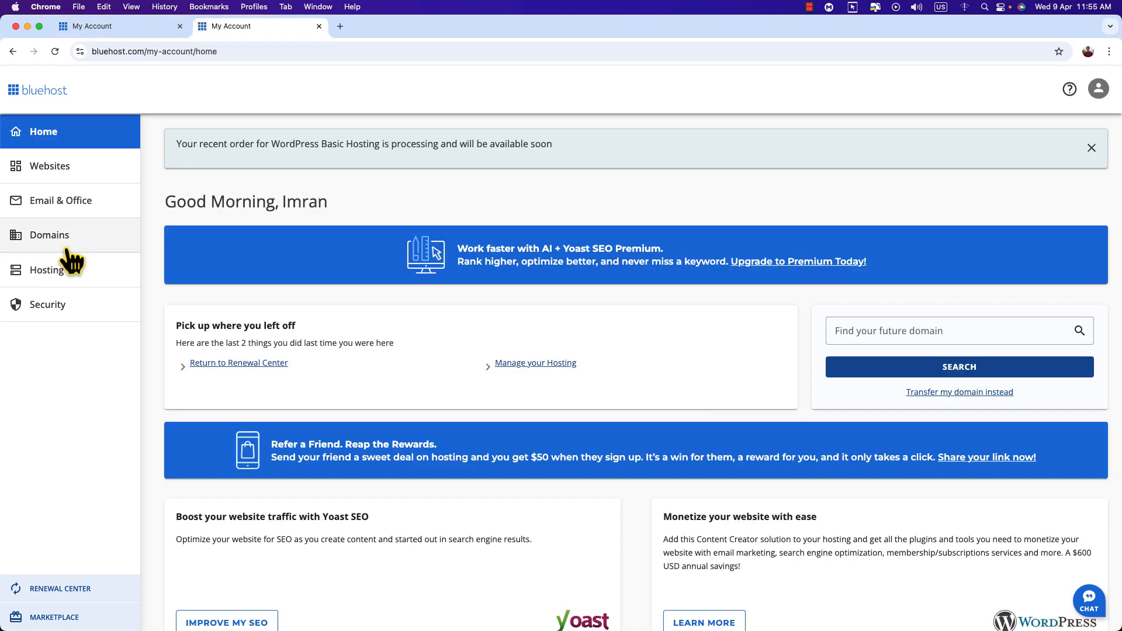
left_click(51, 276)
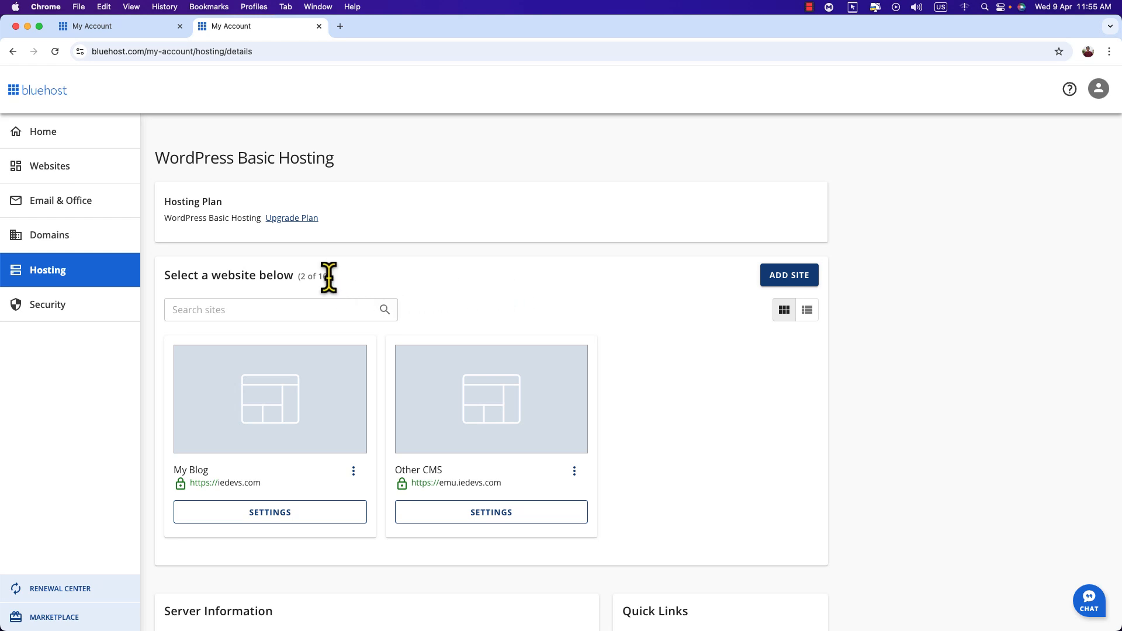
Open the settings of the My Blog website from the hosting site list.
left_click_drag(330, 278, 302, 275)
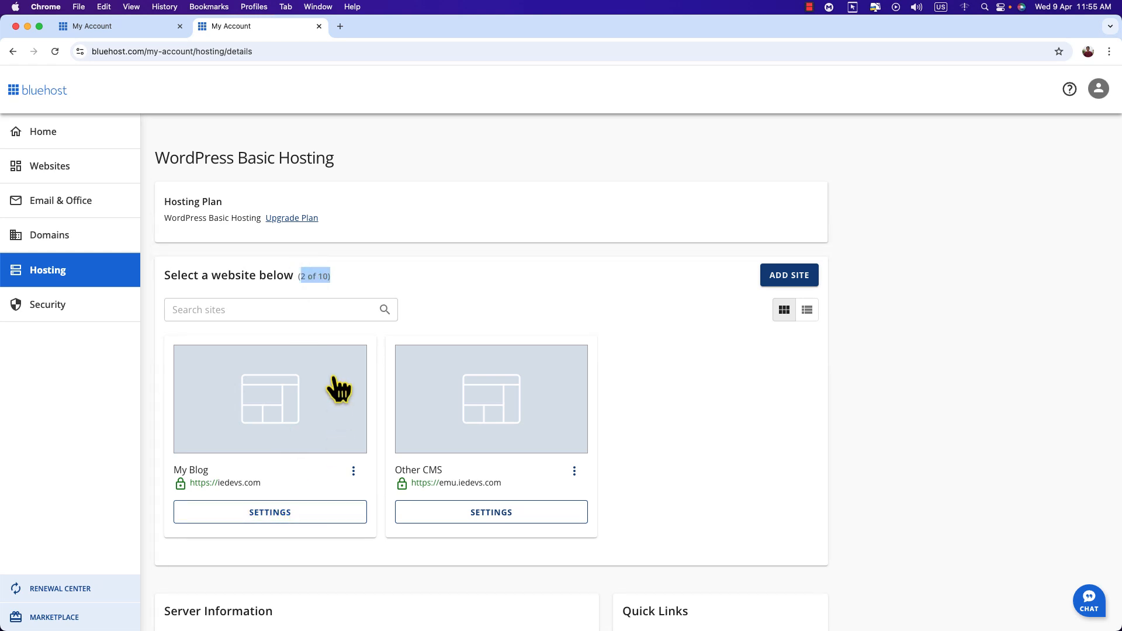
left_click(240, 491)
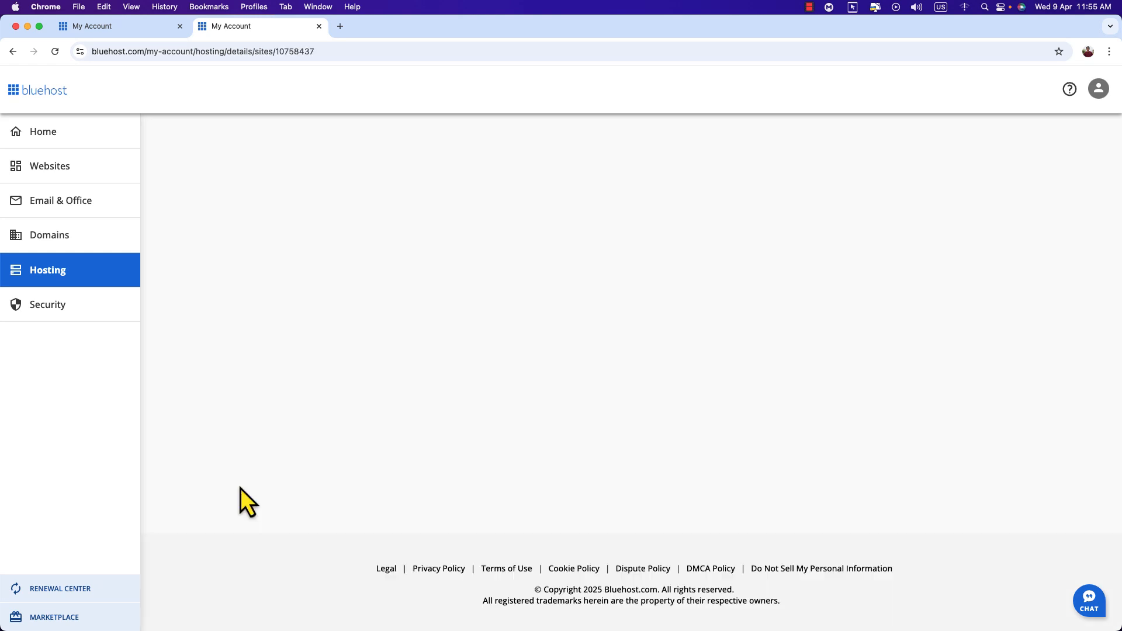
key("super+Left")
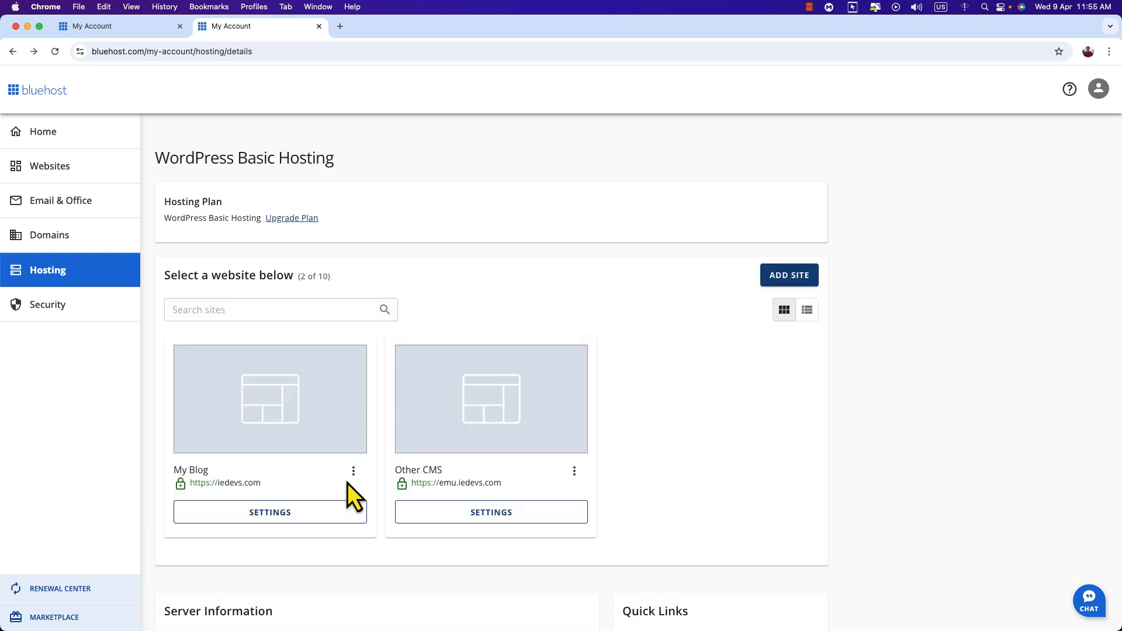
left_click(281, 515)
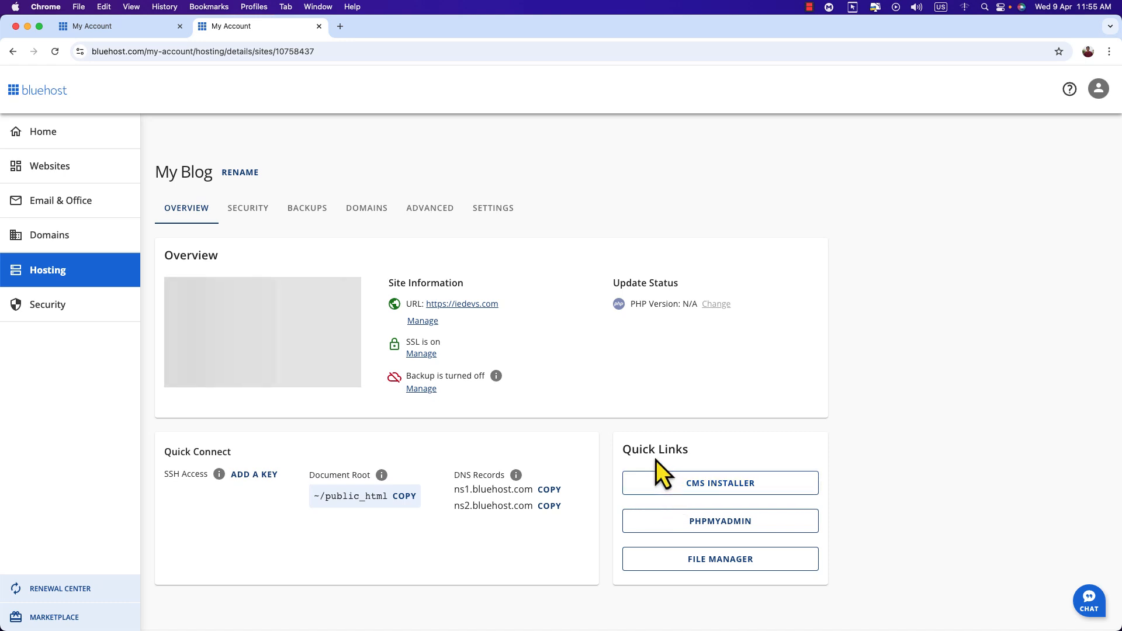
Open the CMS installer and start a WordPress installation on iedevs.com with version 6.7.2.
left_click(690, 491)
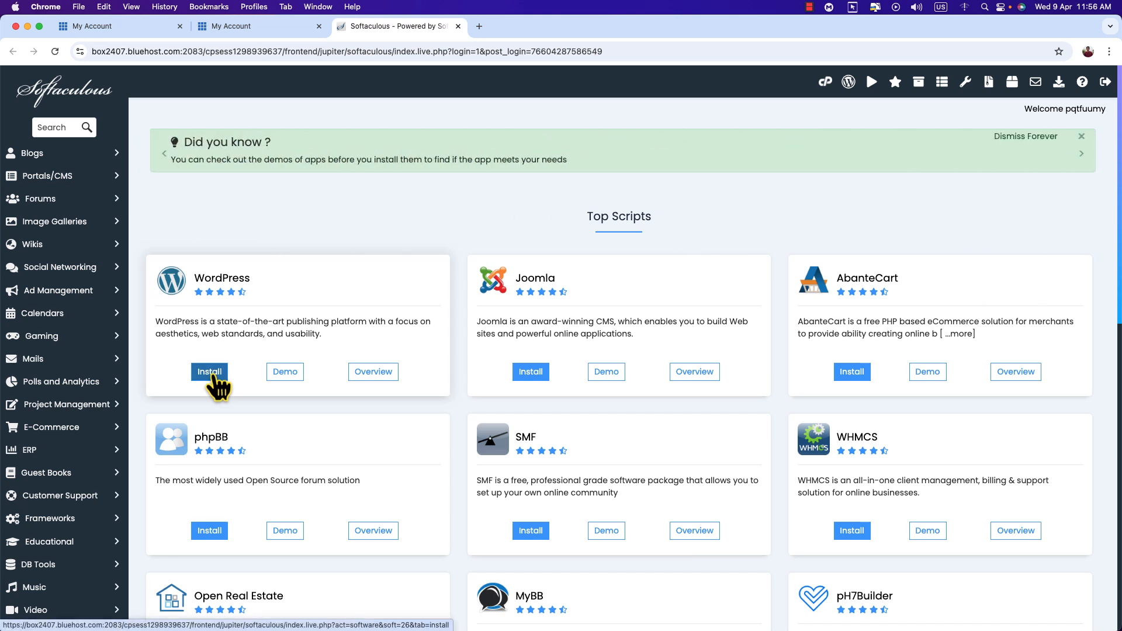
left_click(209, 372)
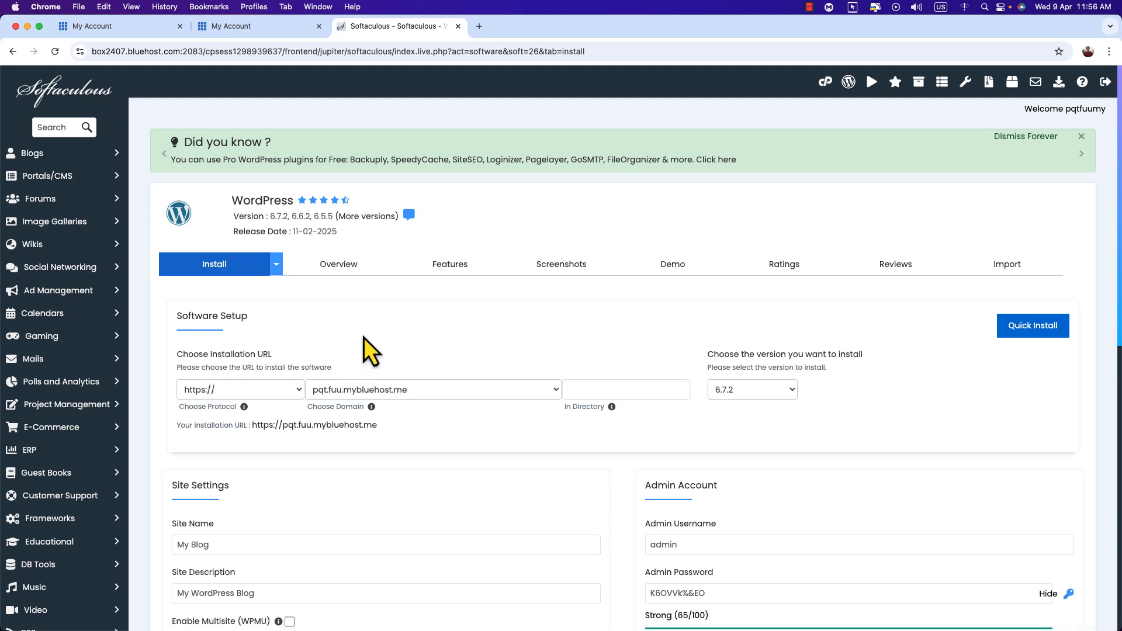
scroll(364, 338, "down", 1)
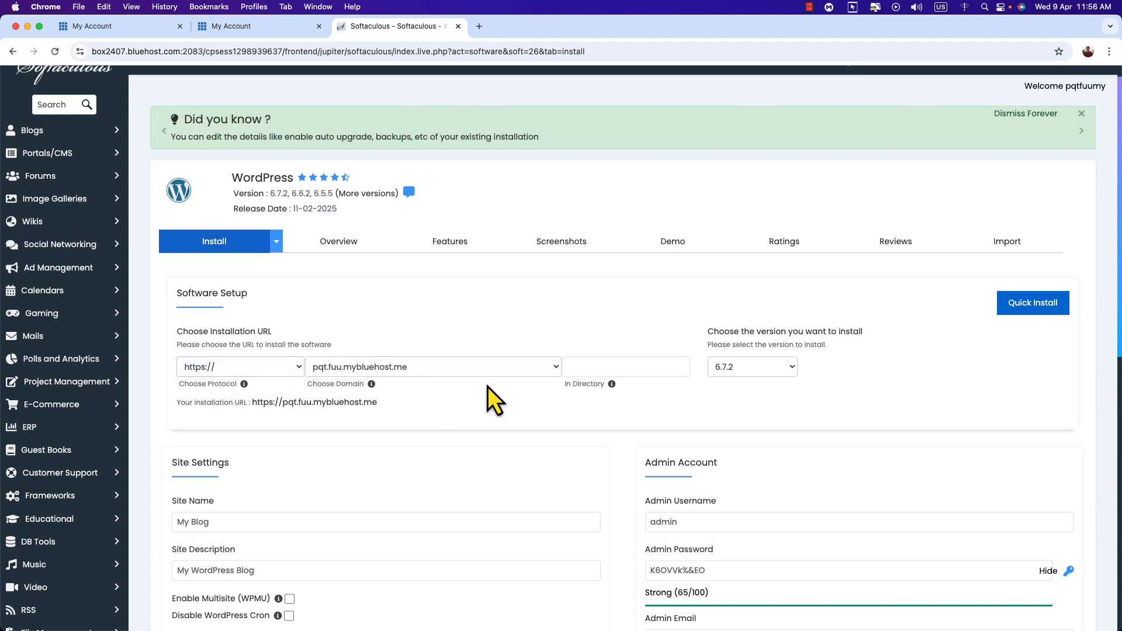
left_click(555, 368)
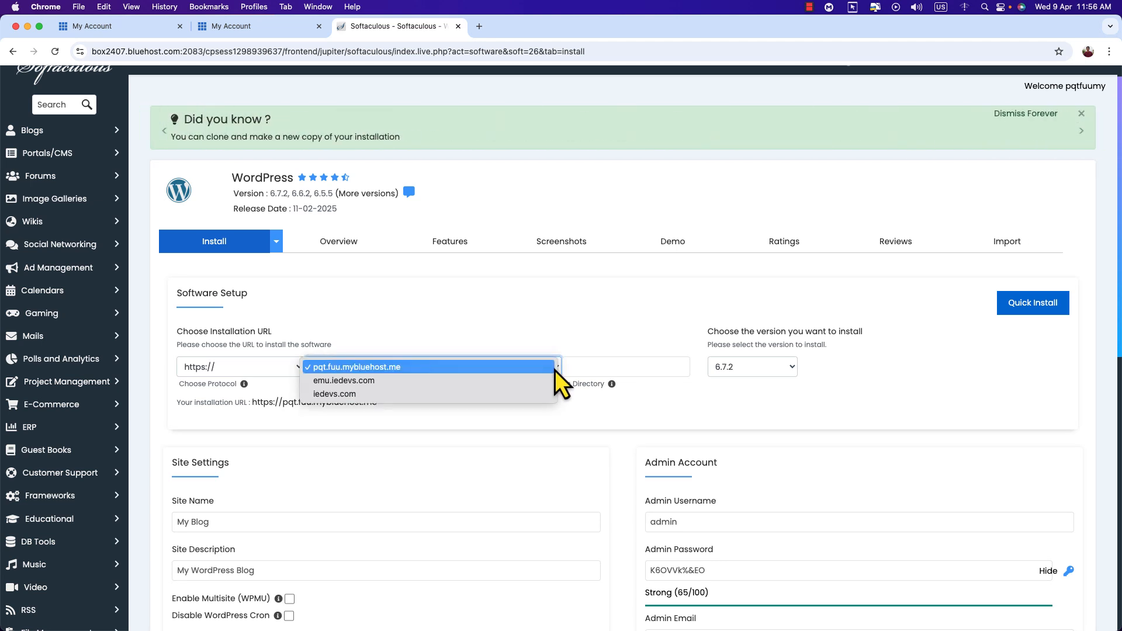
left_click(402, 394)
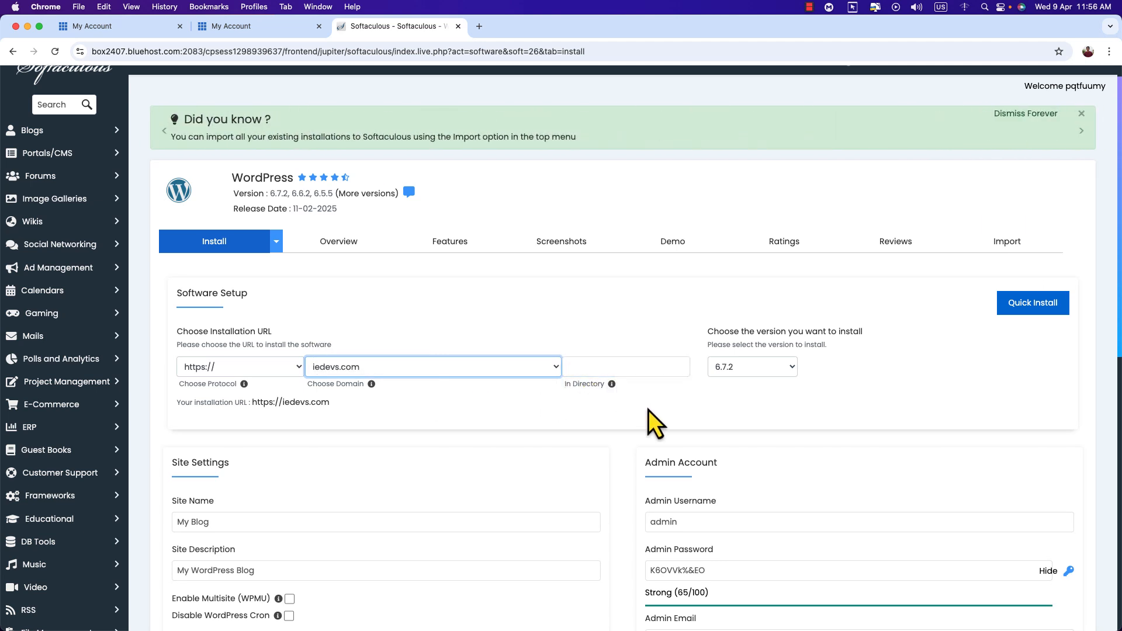
left_click(784, 373)
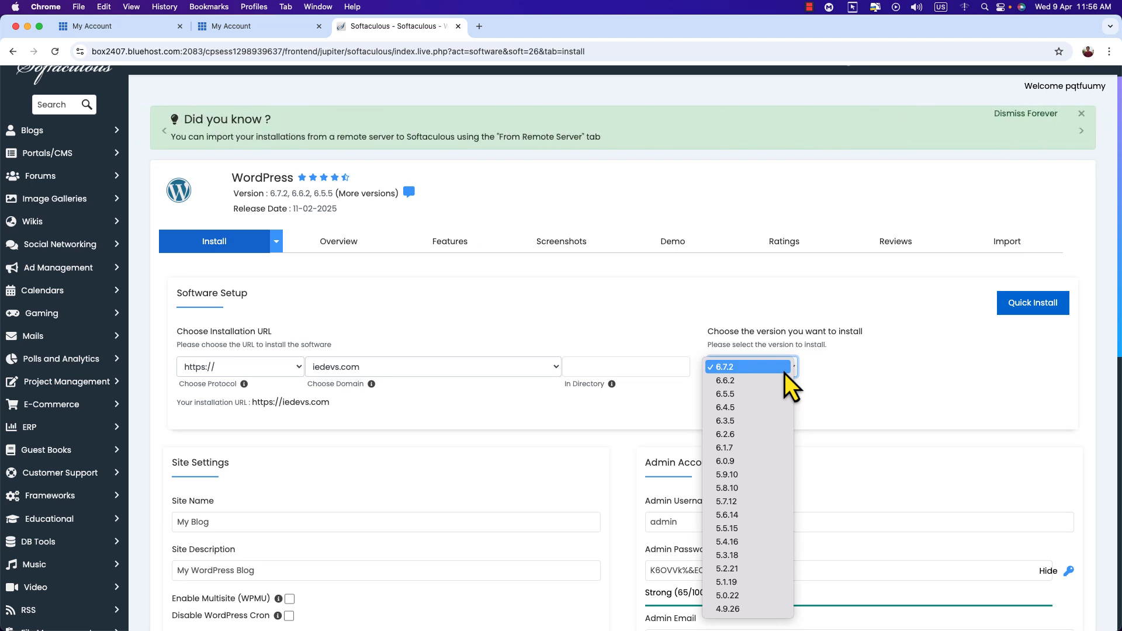
left_click(785, 372)
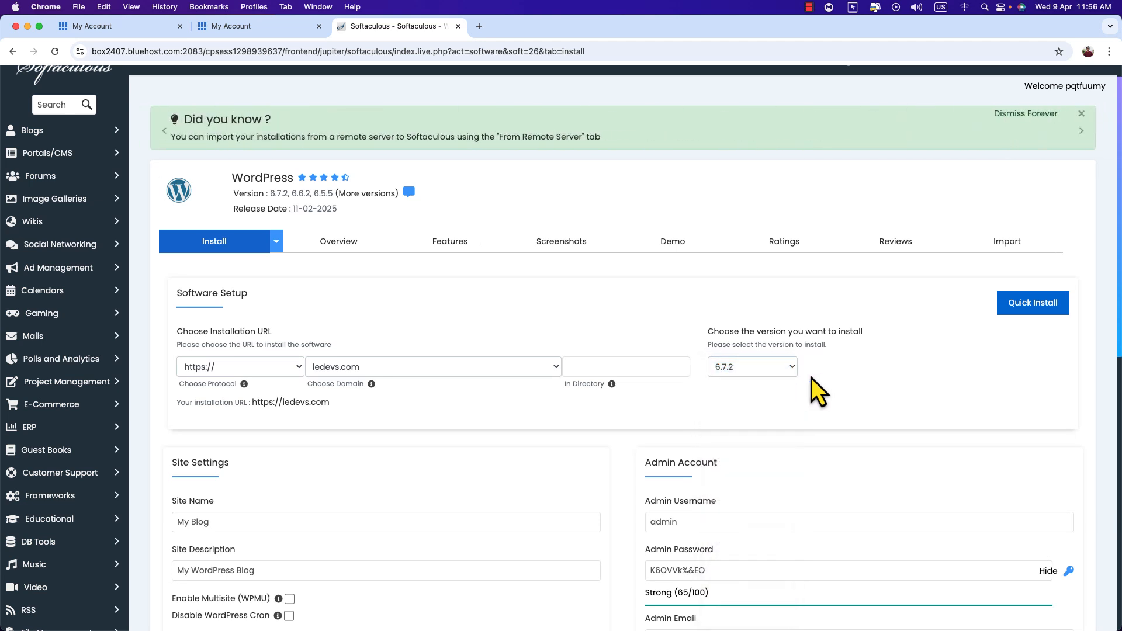
Replace the generated admin password with a pasted account password.
scroll(681, 395, "down", 3)
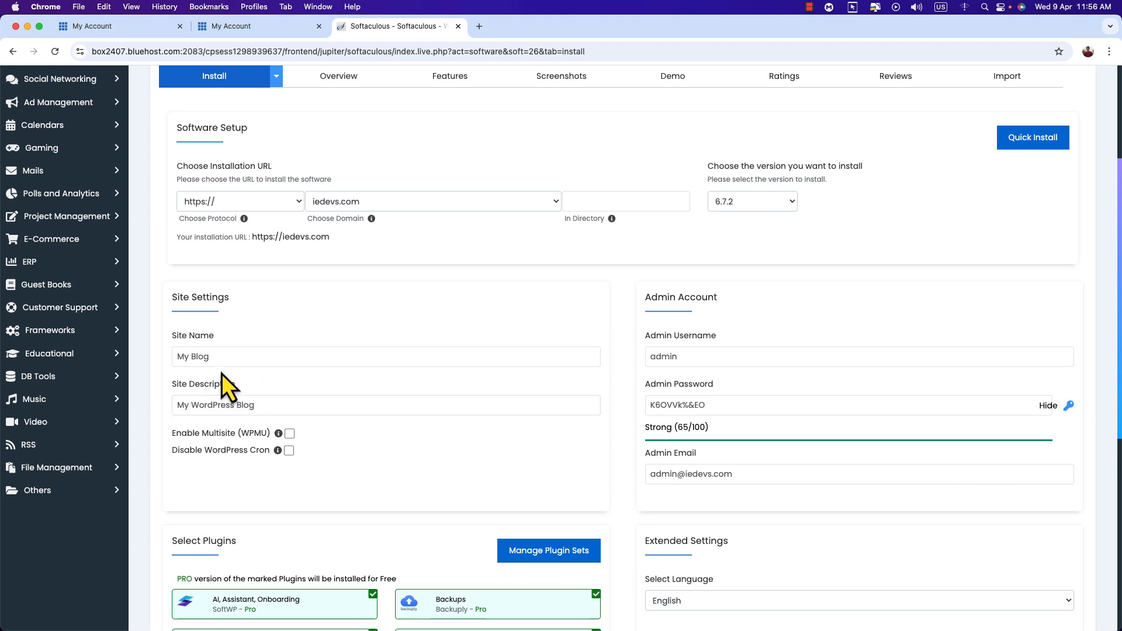
left_click(211, 357)
left_click(280, 399)
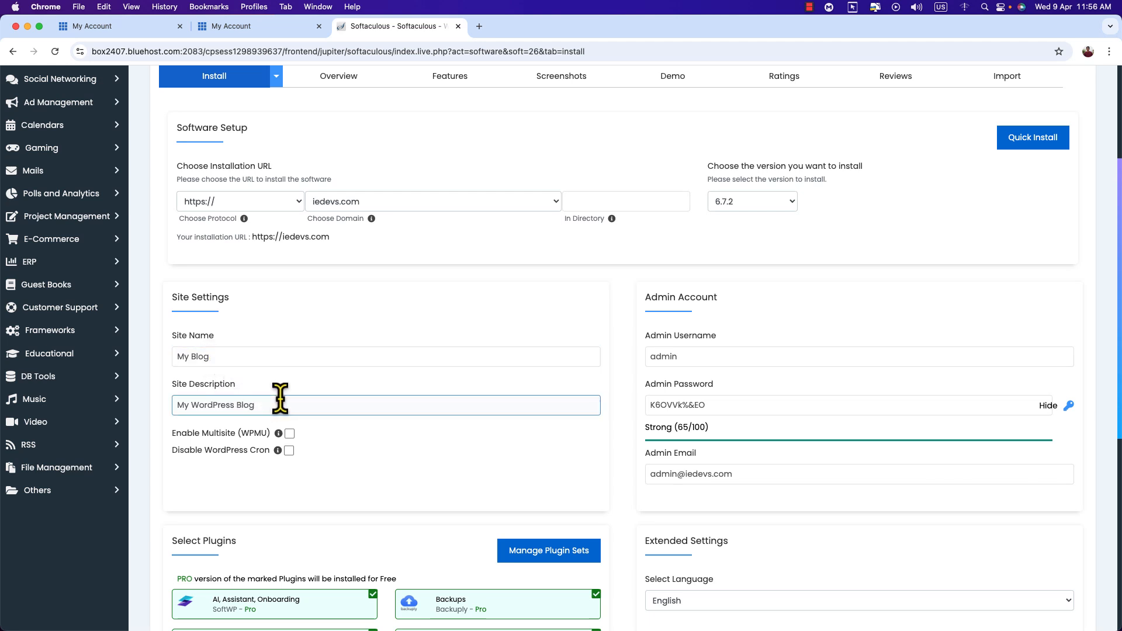
left_click(719, 397)
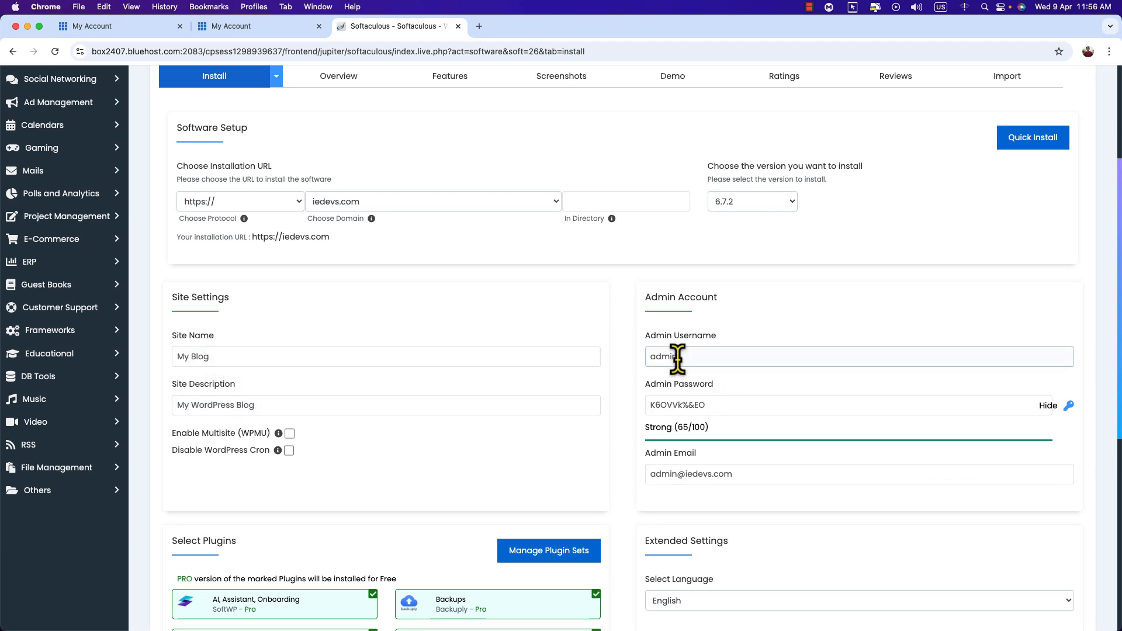
left_click(711, 358)
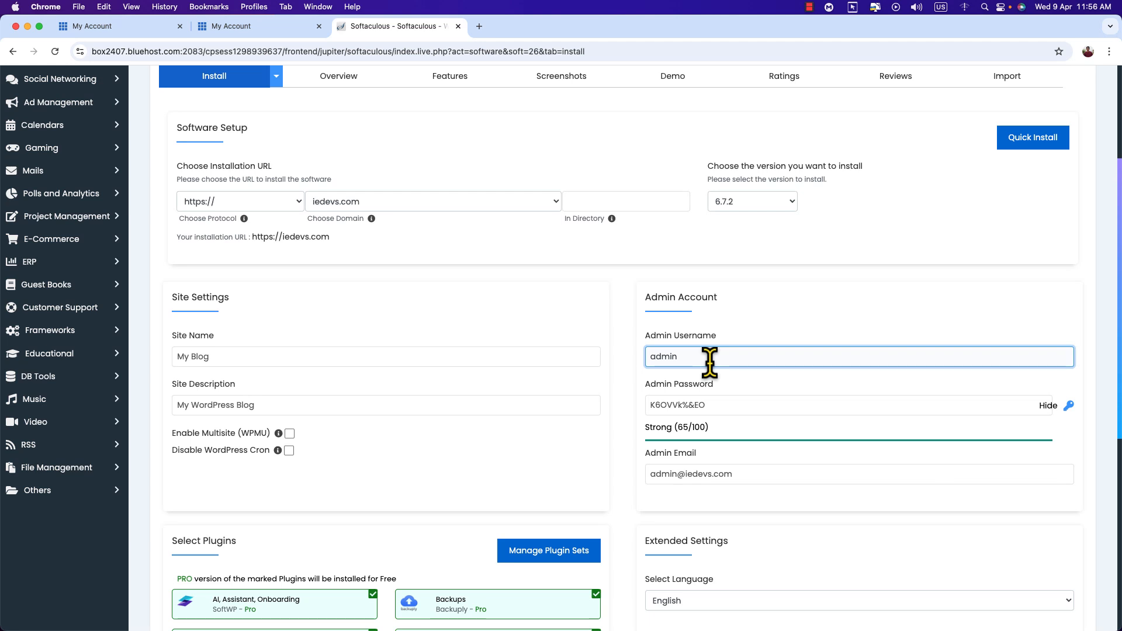
left_click(1056, 412)
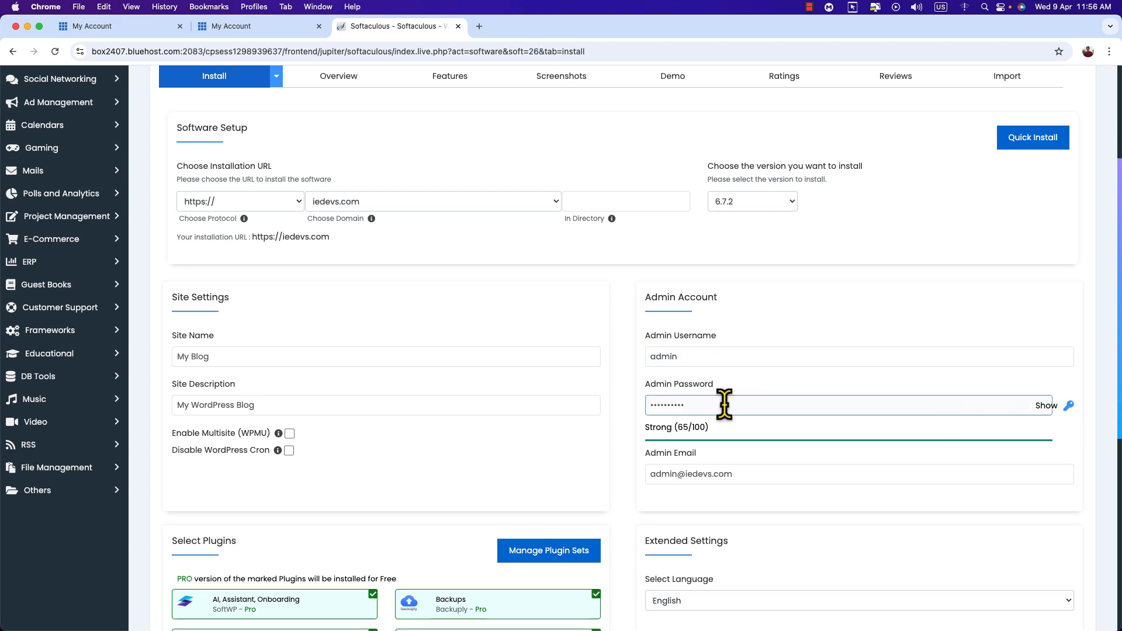
left_click_drag(725, 403, 642, 400)
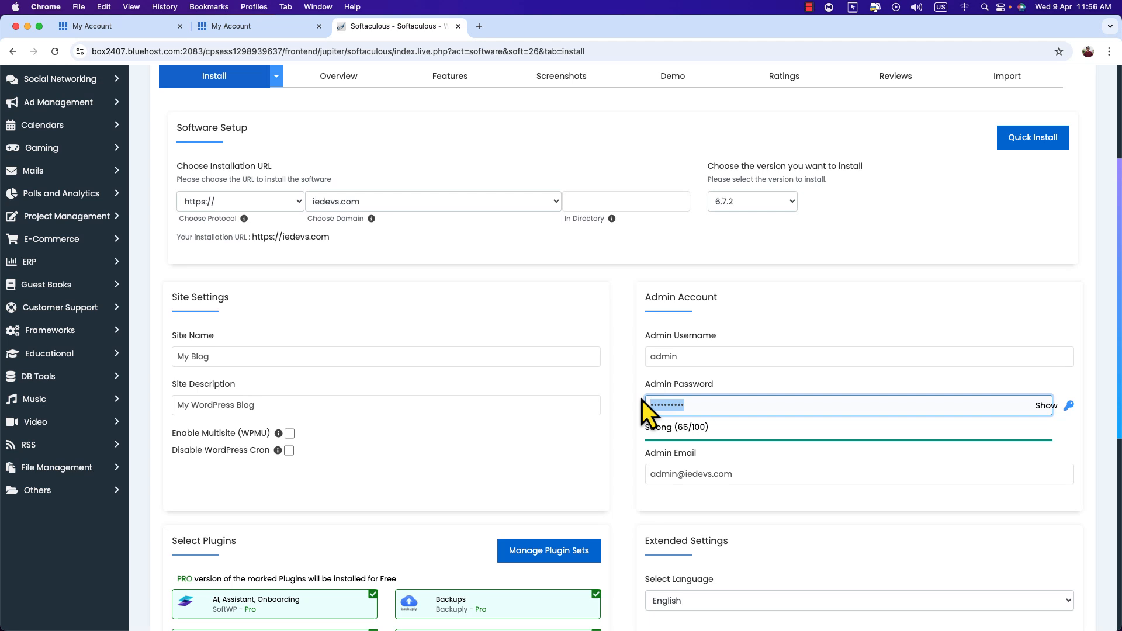
key("super+v")
Replace the admin email with the site owner's pasted e-mail address.
left_click_drag(739, 475, 645, 475)
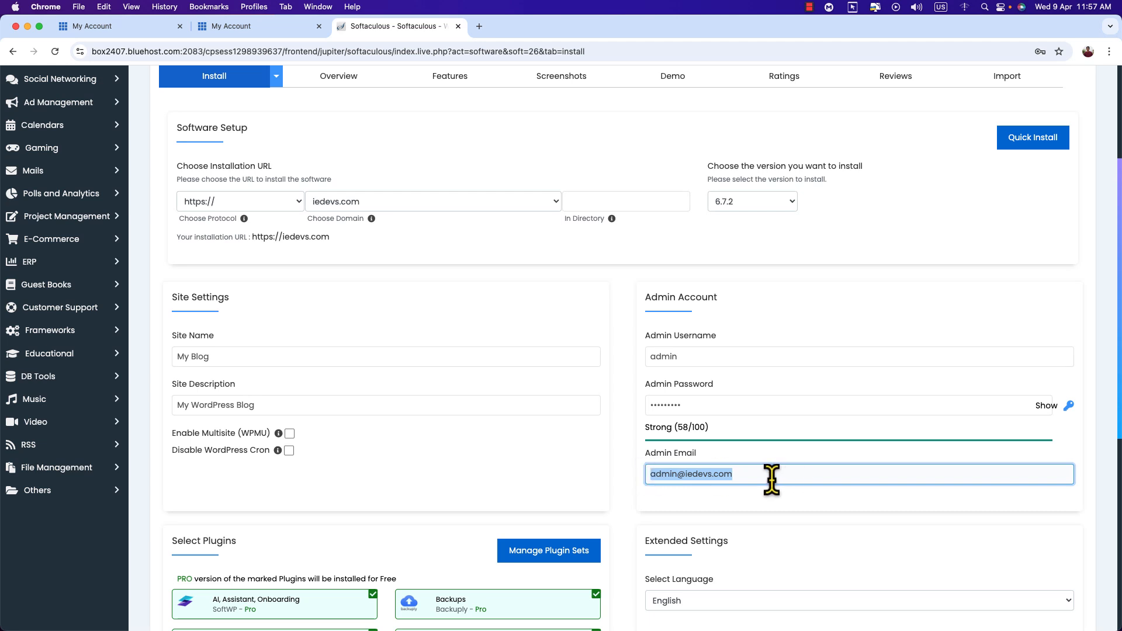
left_click_drag(762, 473, 653, 475)
key("super+v")
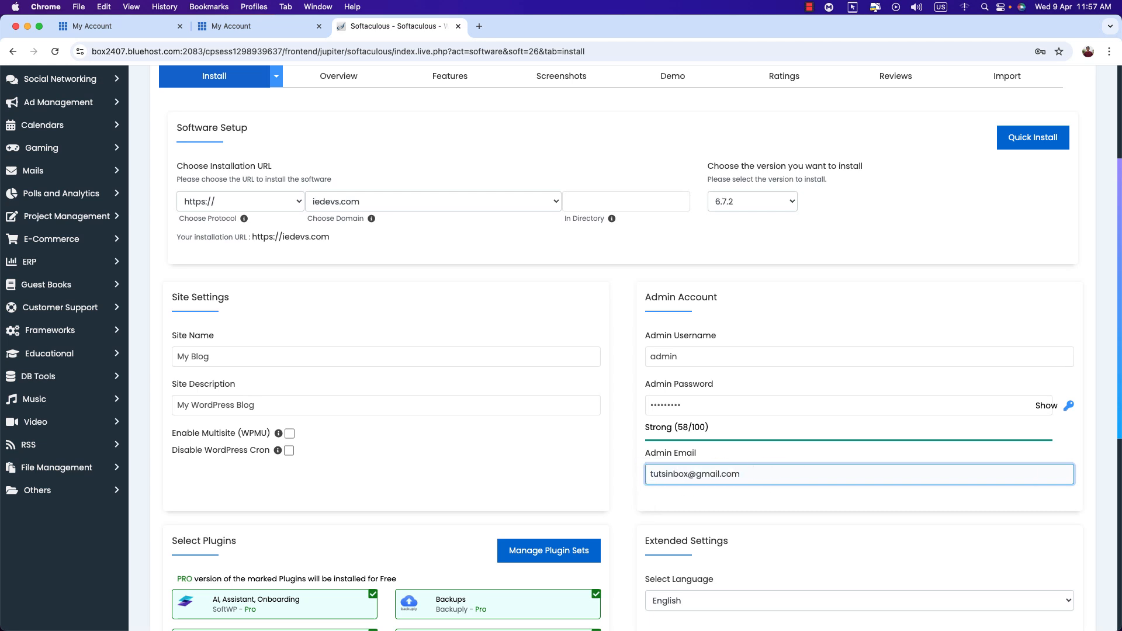
Review the selected plugins and language, then install WordPress.
left_click(567, 490)
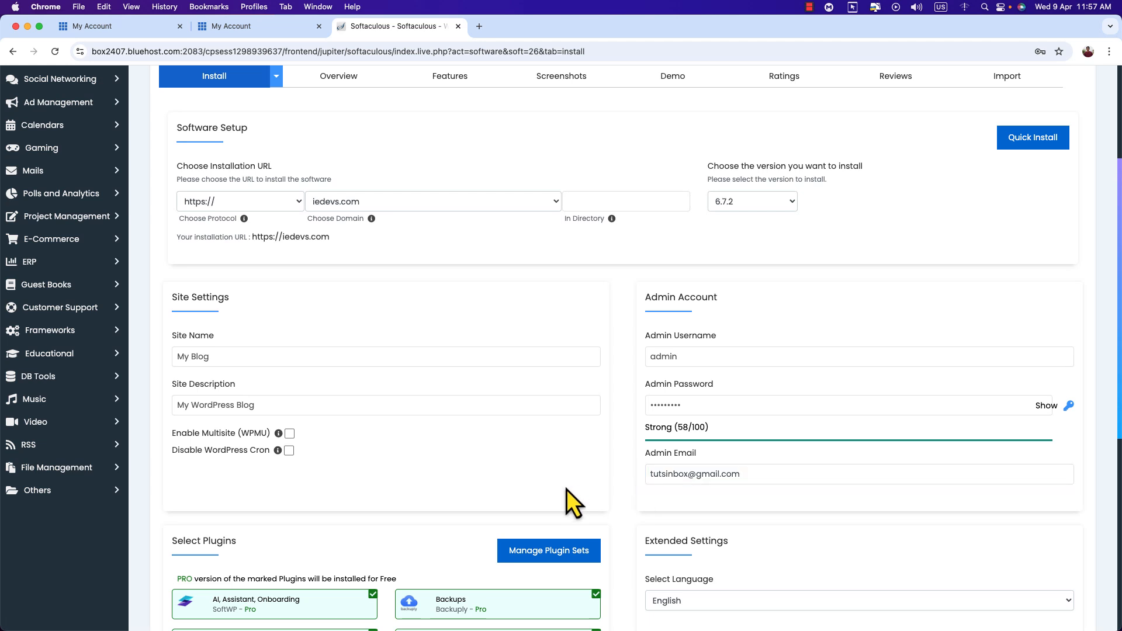
scroll(567, 490, "down", 5)
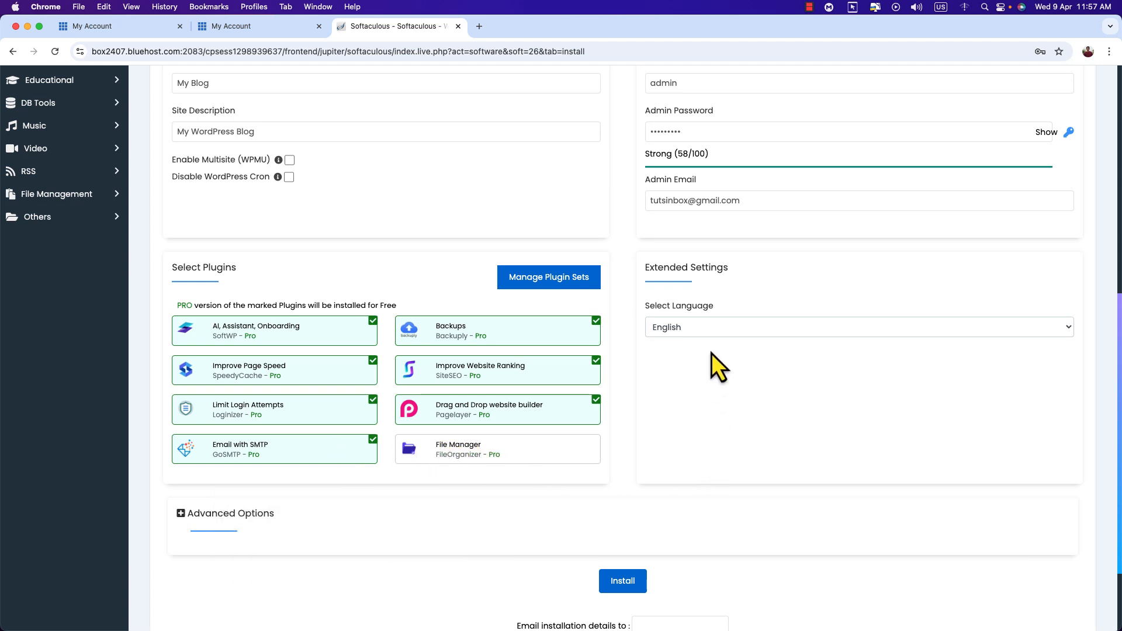
scroll(710, 353, "up", 1)
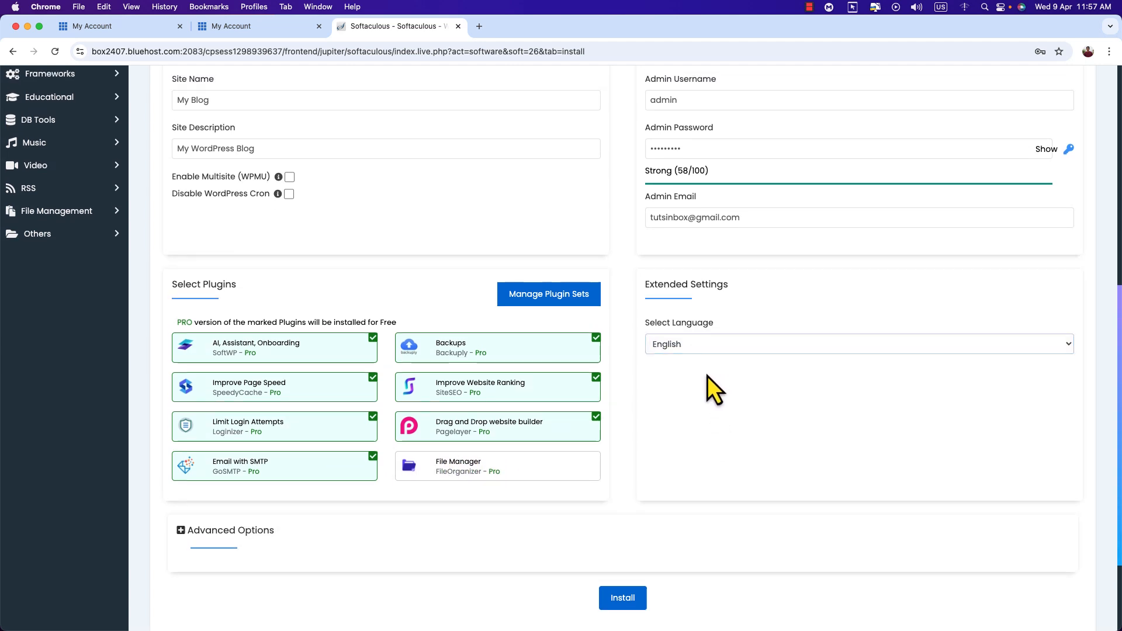
scroll(695, 398, "down", 3)
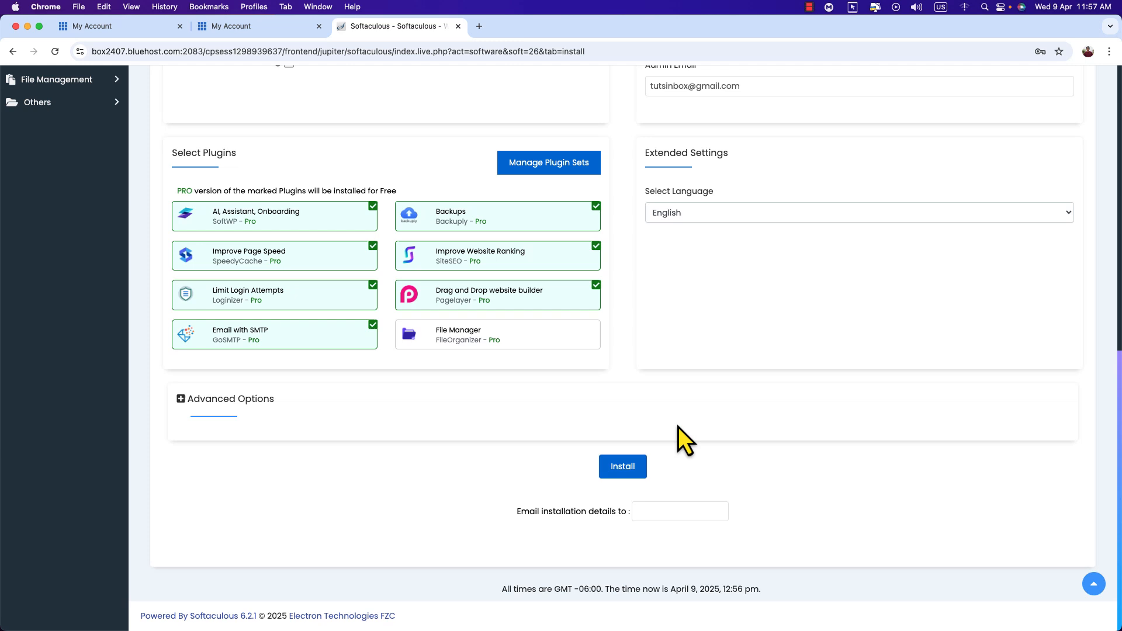
left_click(624, 466)
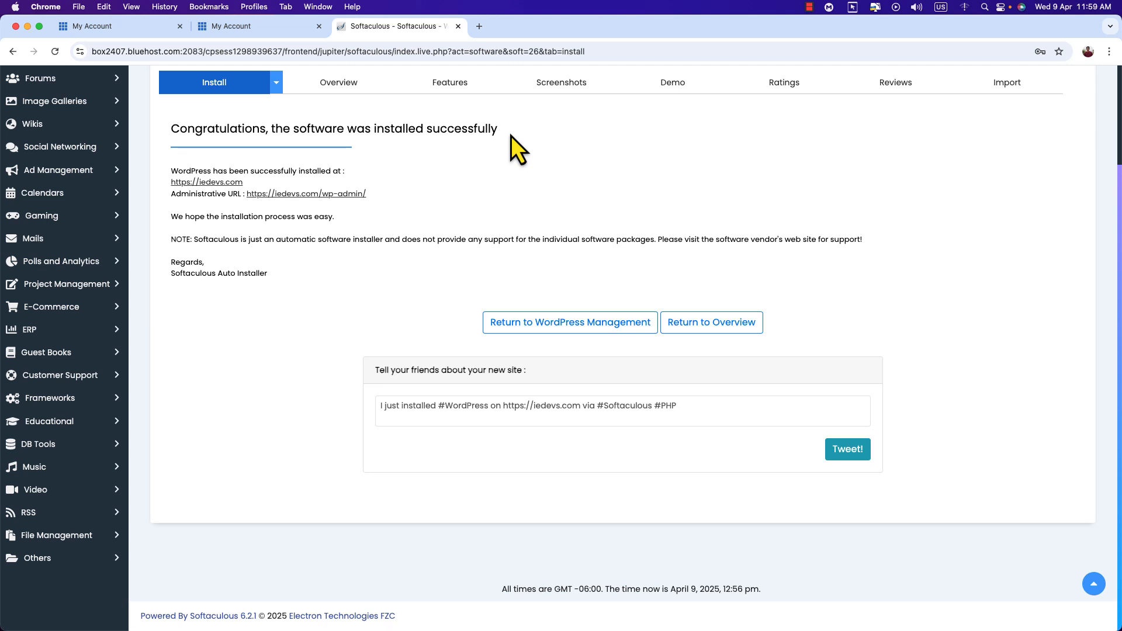
Open the newly installed site URL in a new tab to view it.
scroll(511, 136, "up", 3)
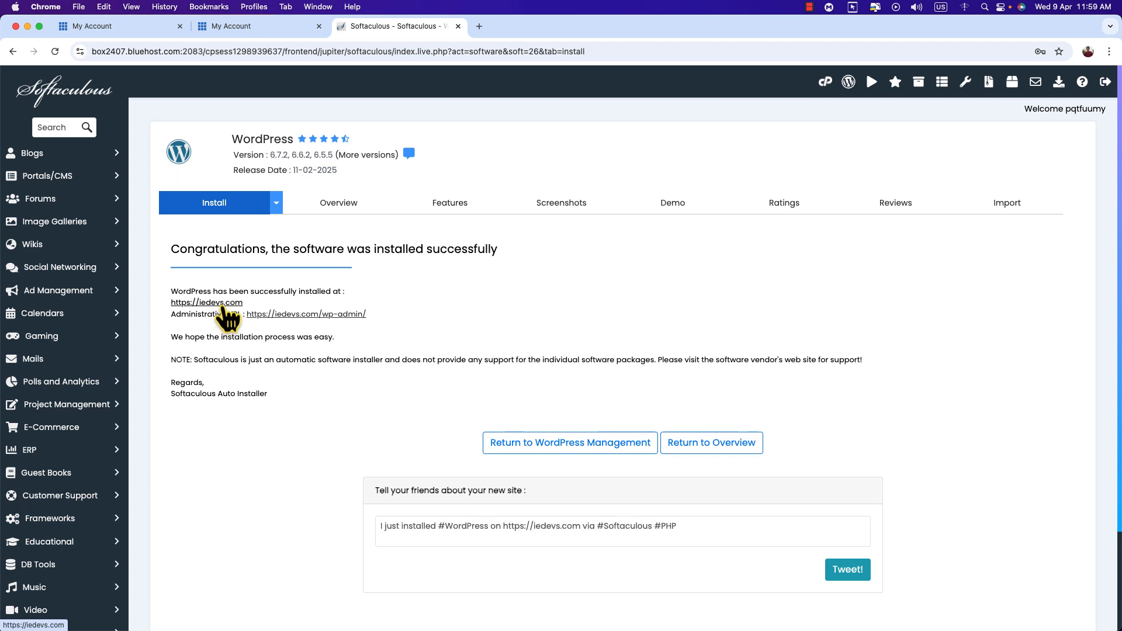
right_click(227, 305)
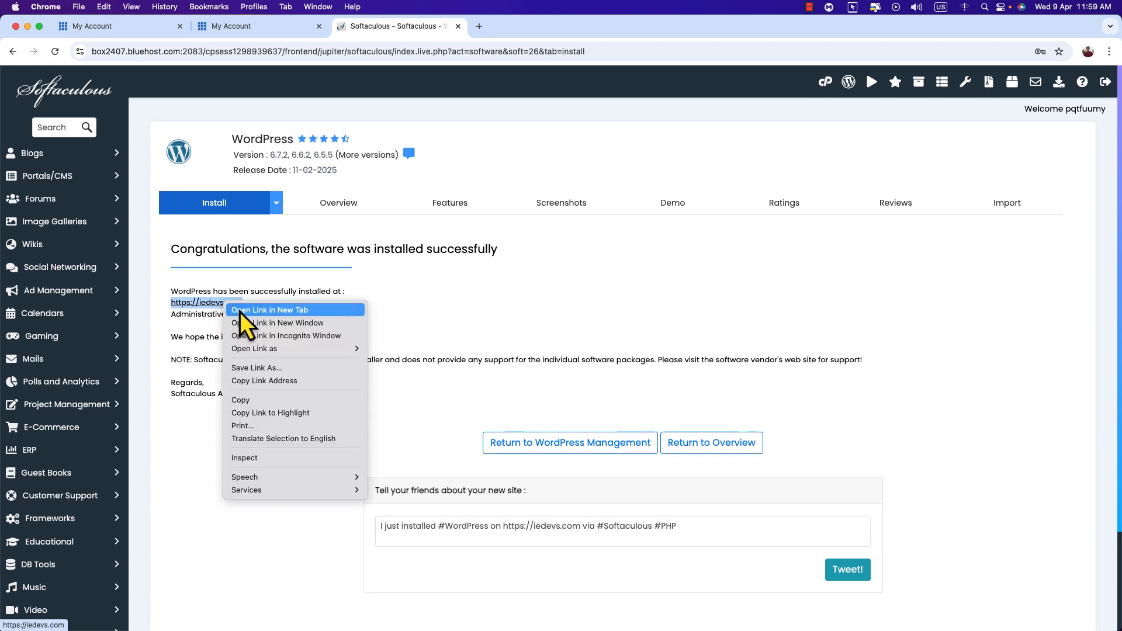
left_click(275, 309)
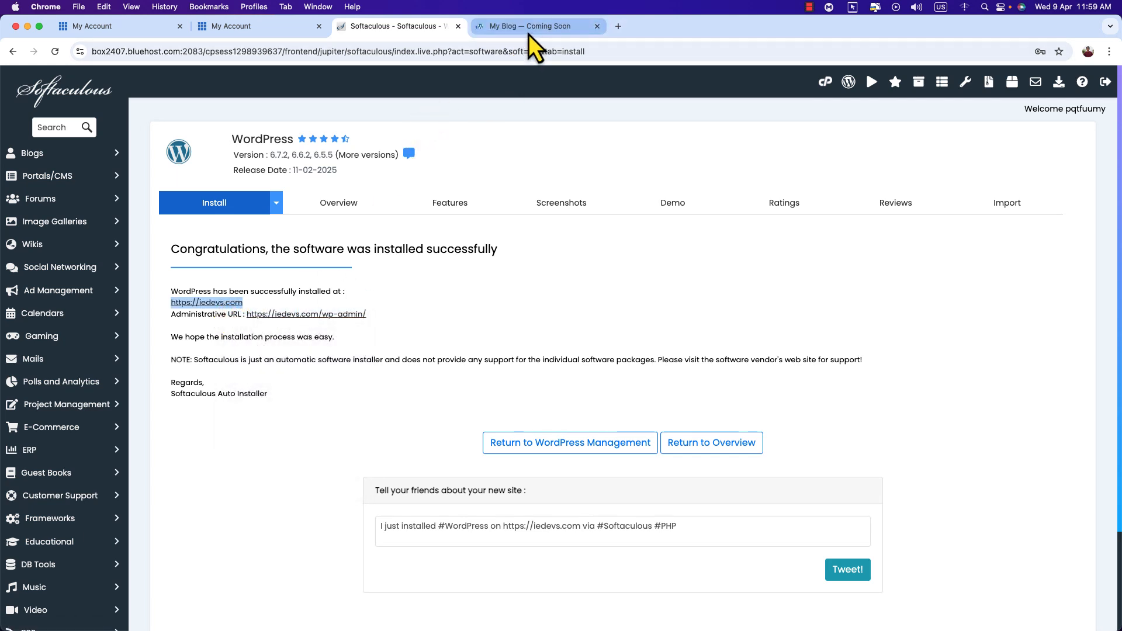
left_click(529, 33)
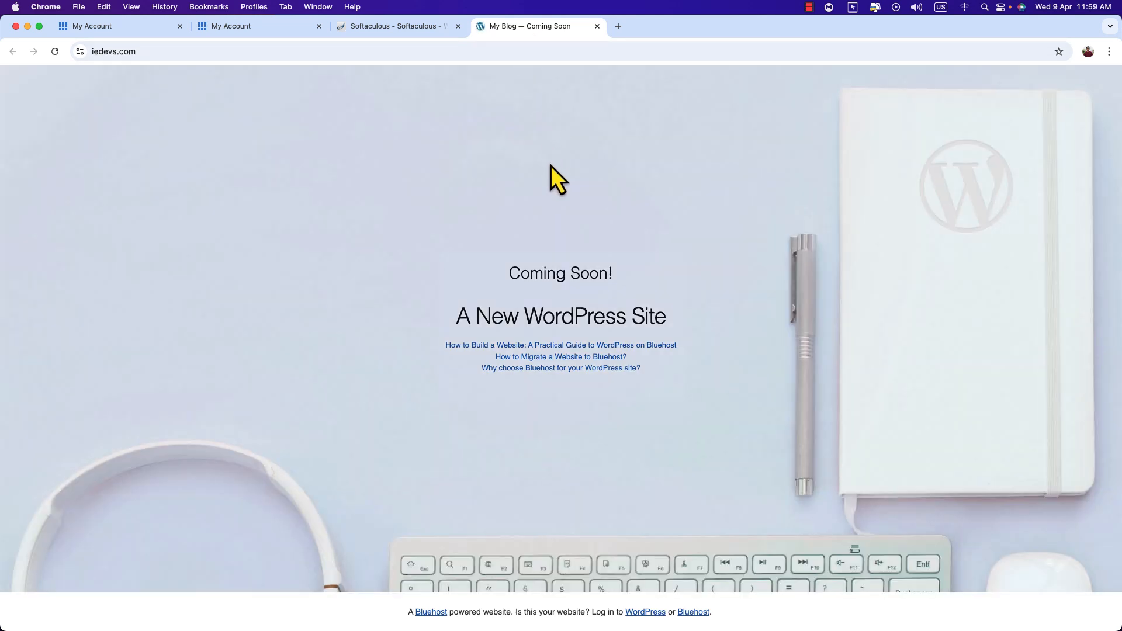
left_click(416, 35)
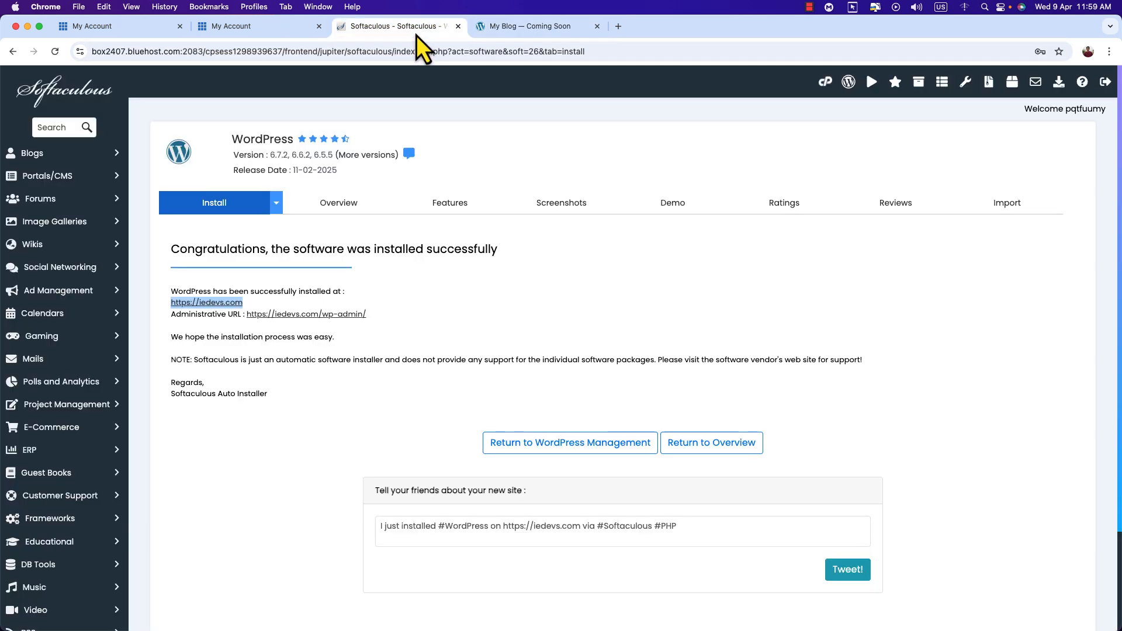
left_click(229, 340)
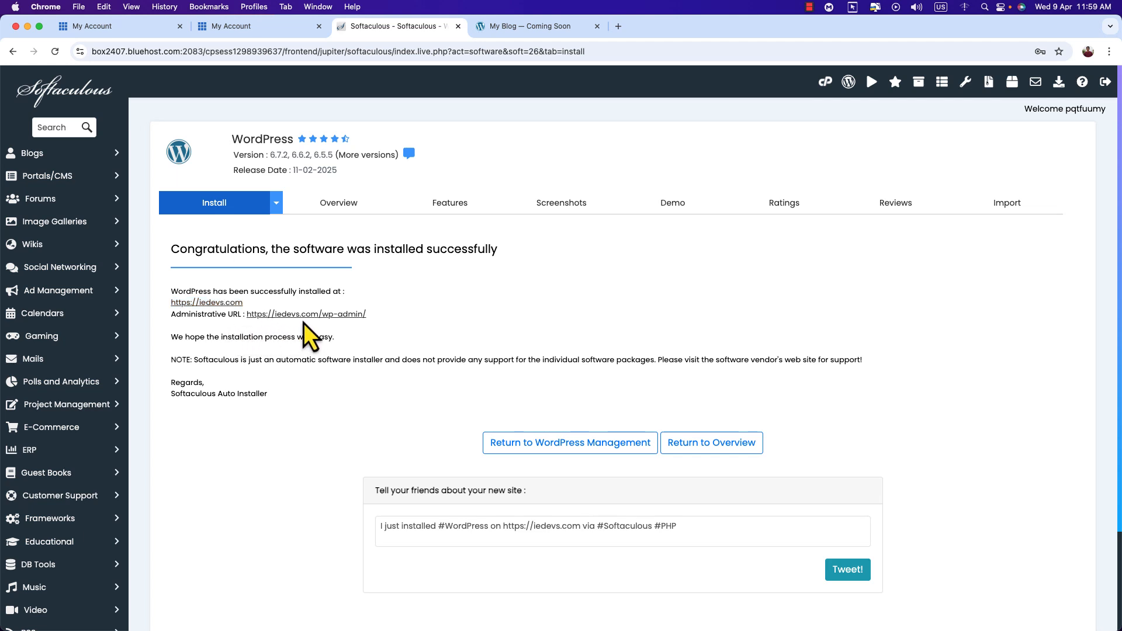
left_click(529, 26)
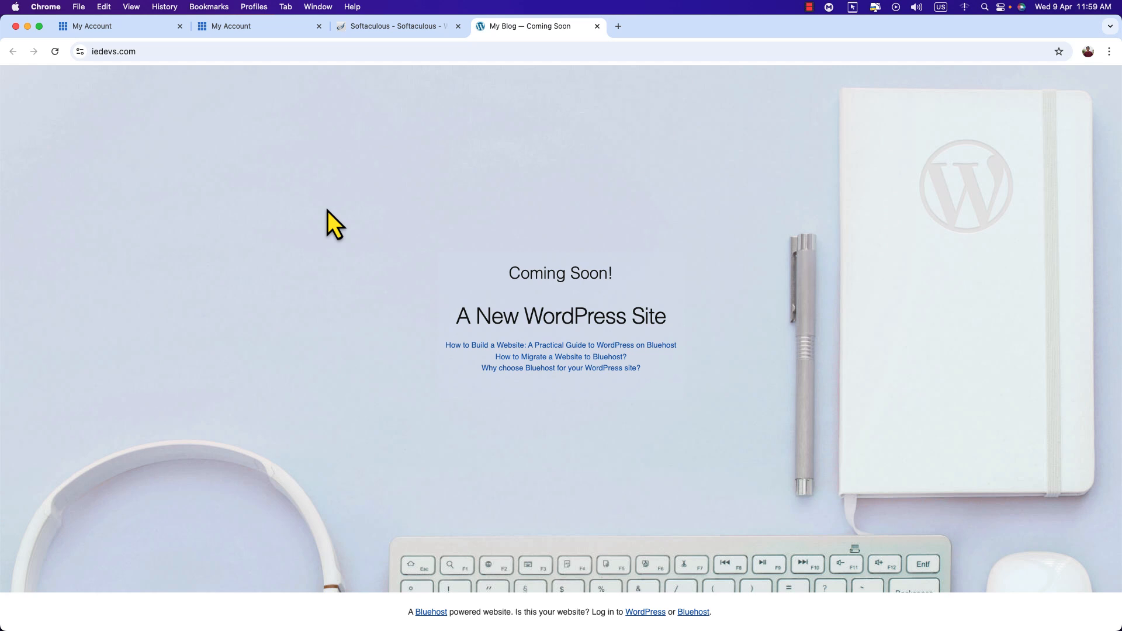
left_click(404, 29)
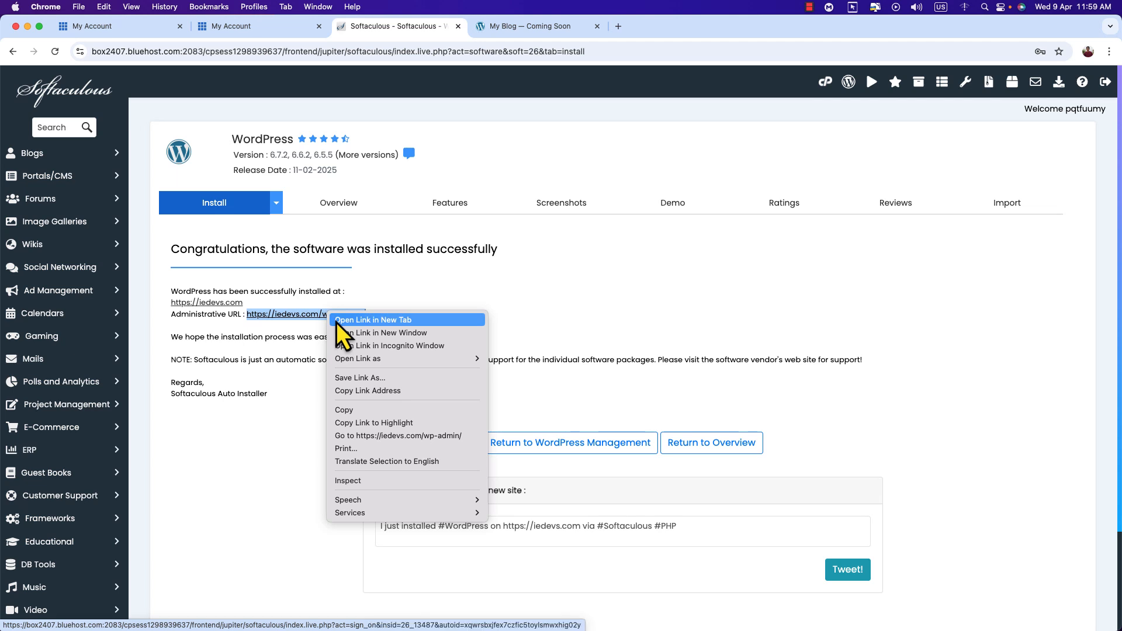
Open the WordPress administrative URL in a new tab and exit the onboarding process.
left_click(351, 319)
left_click(648, 30)
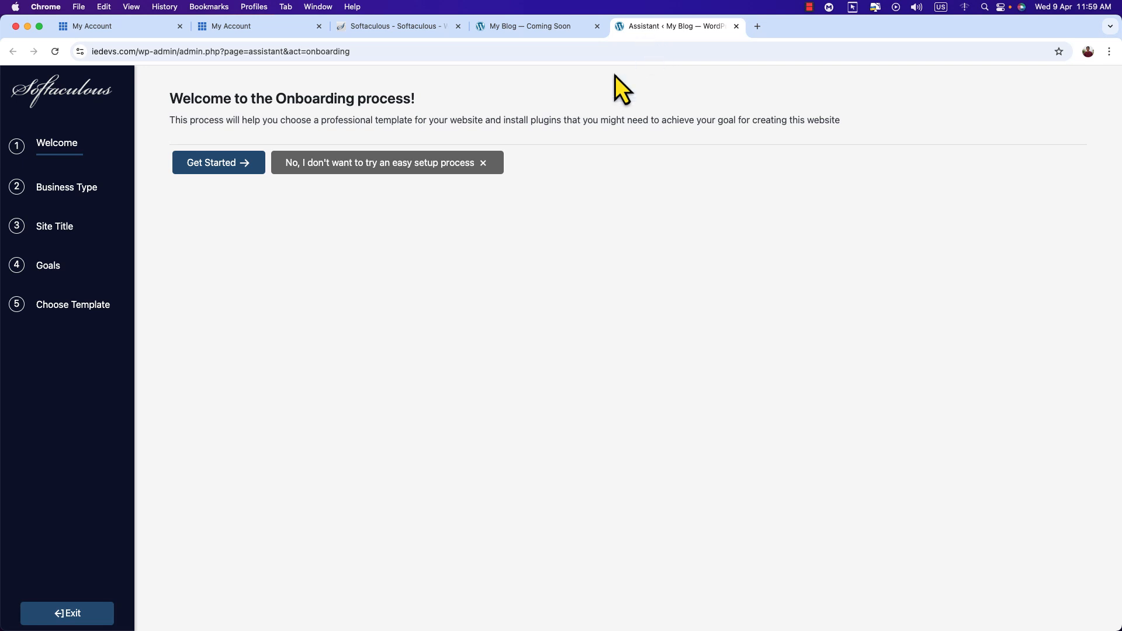
left_click(69, 613)
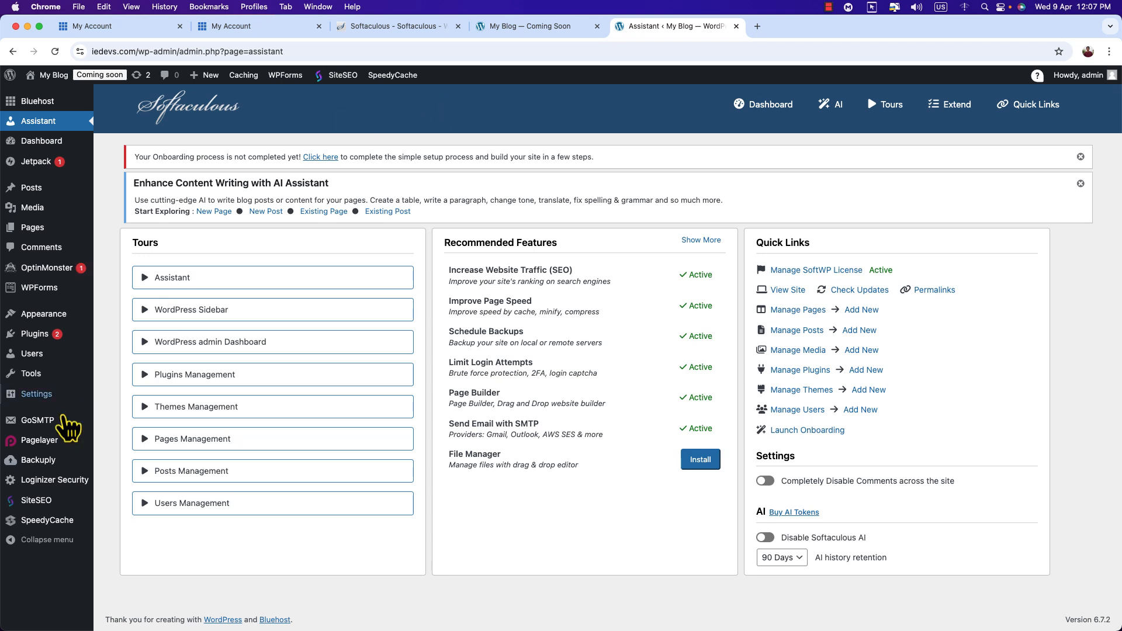
mouse_move(40, 342)
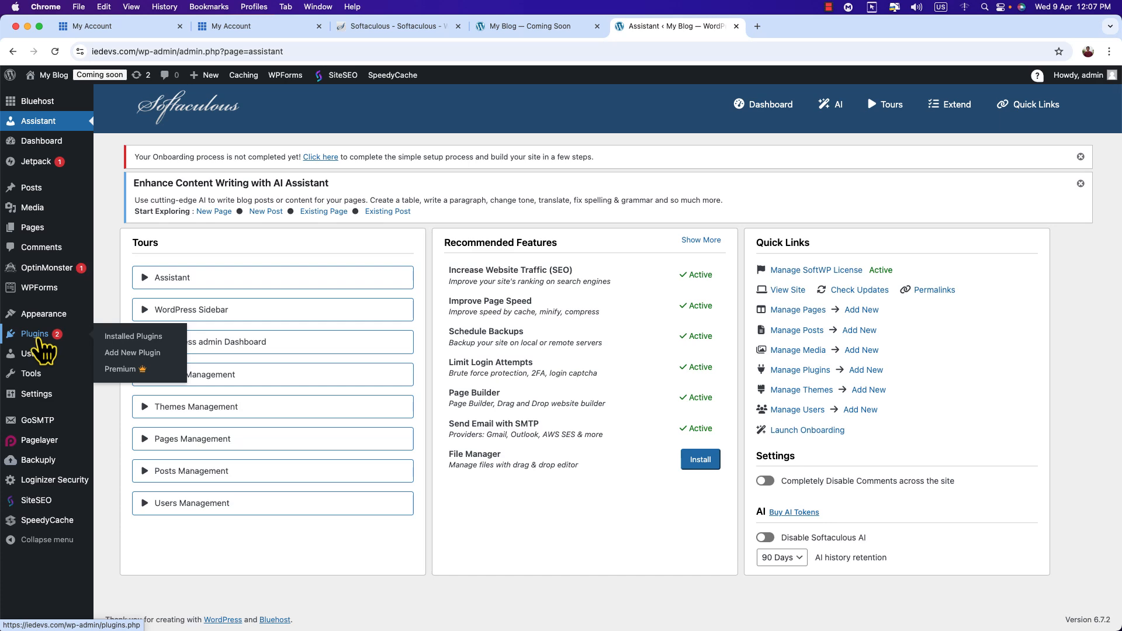
Open the installed plugins list and deactivate all plugins in bulk.
left_click(128, 342)
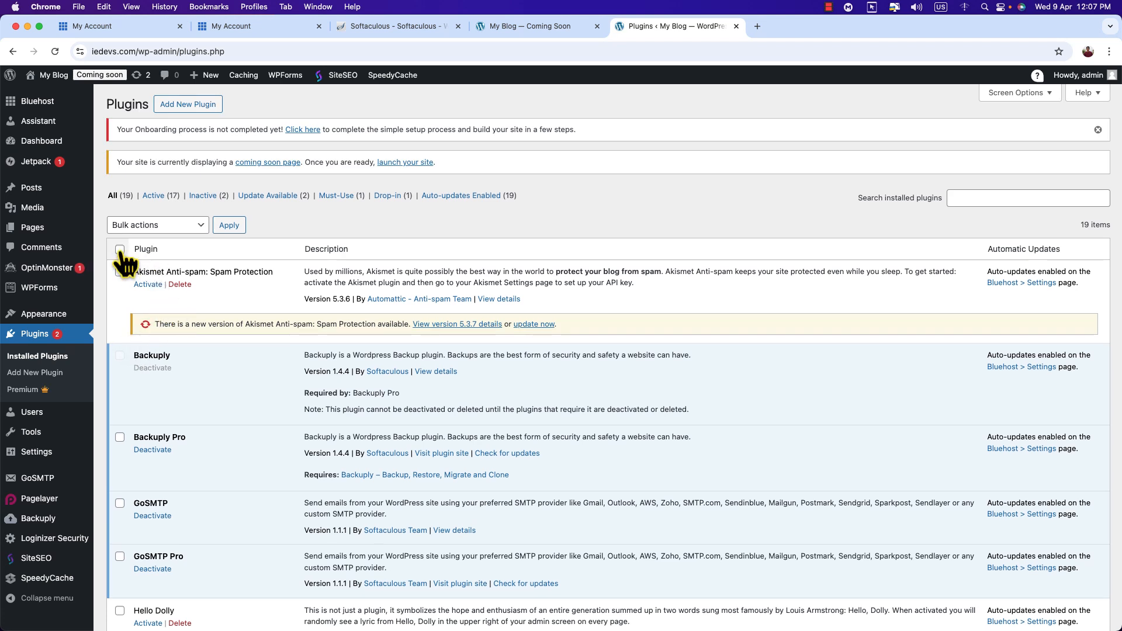
left_click(120, 249)
left_click(187, 227)
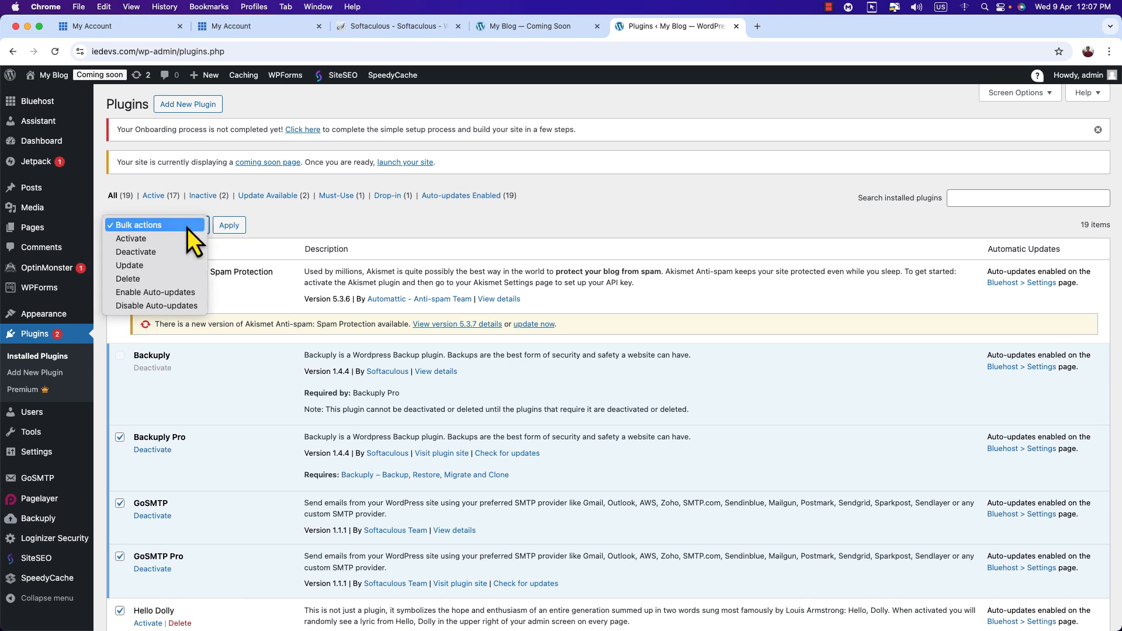
left_click(166, 252)
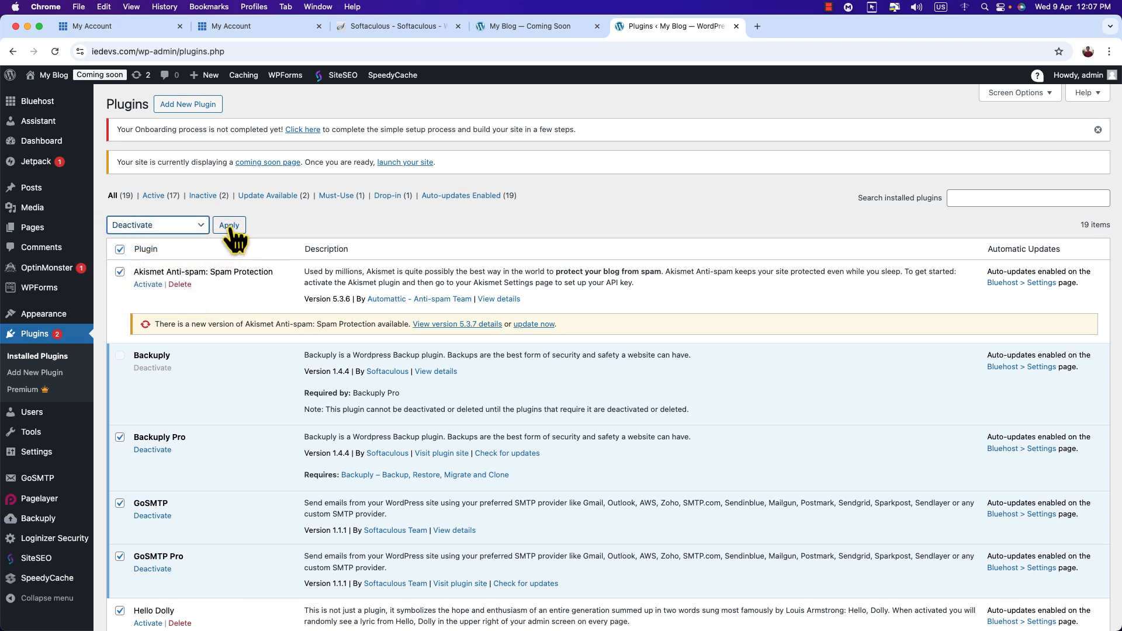
left_click(231, 229)
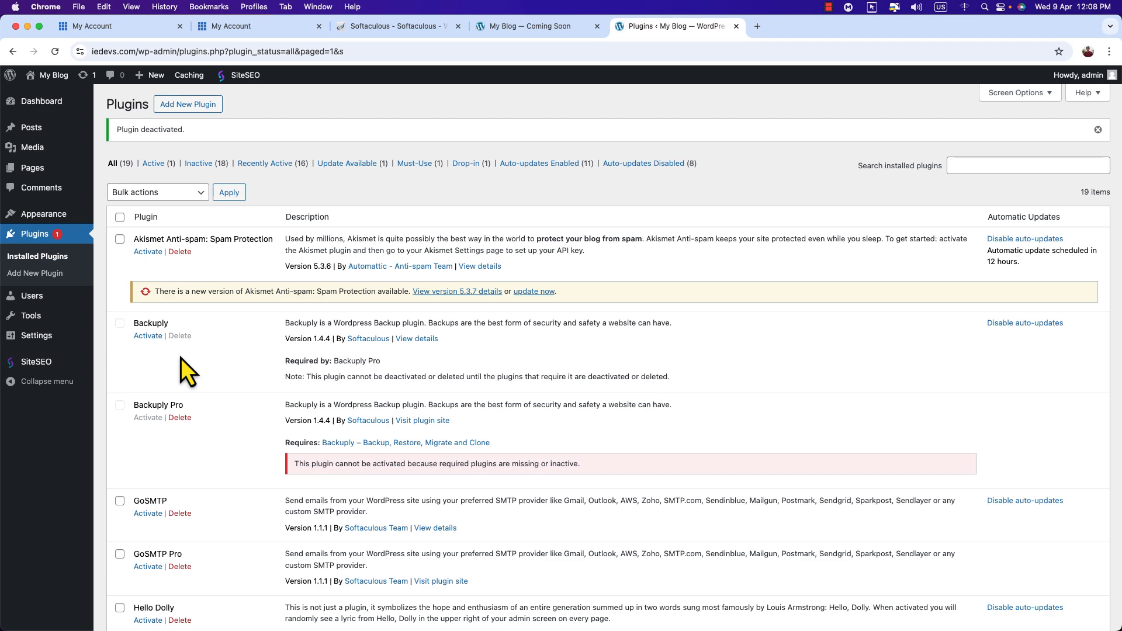
Deactivate the SiteSEO - SEO Simplified plugin.
scroll(180, 359, "down", 10)
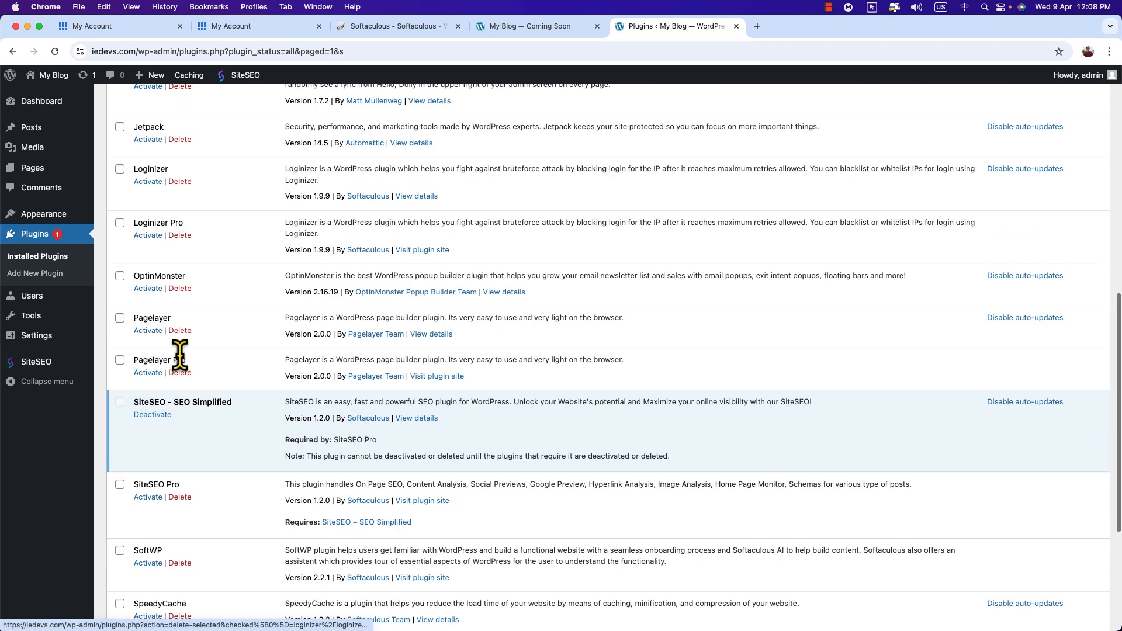
left_click(153, 416)
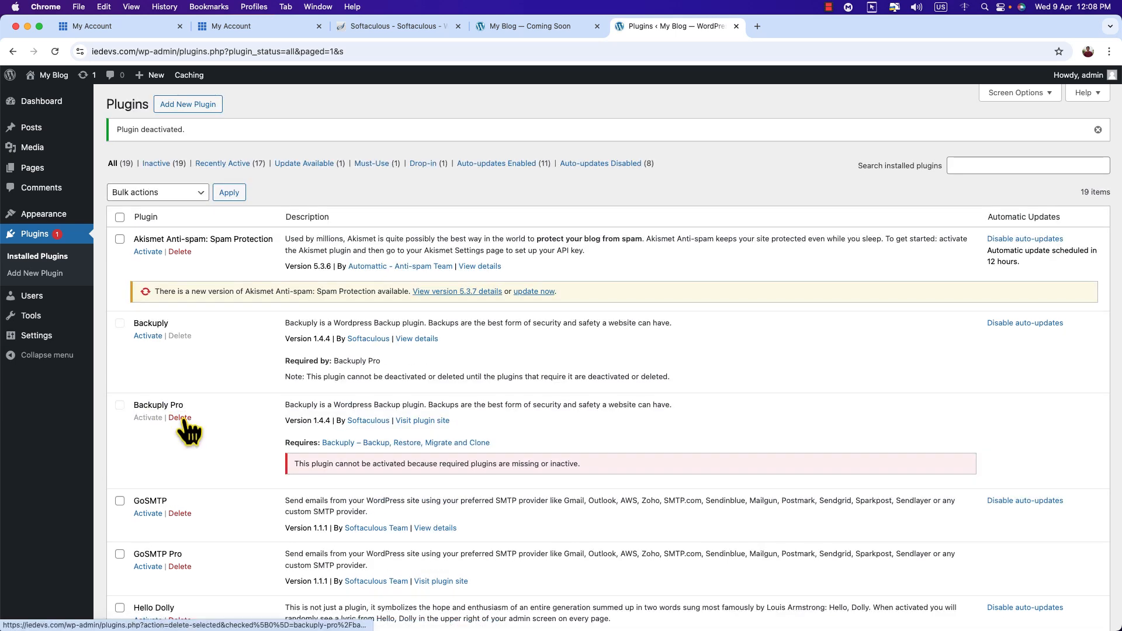
Select all plugins and bulk delete them, confirming the deletion.
scroll(185, 426, "down", 20)
scroll(184, 423, "up", 20)
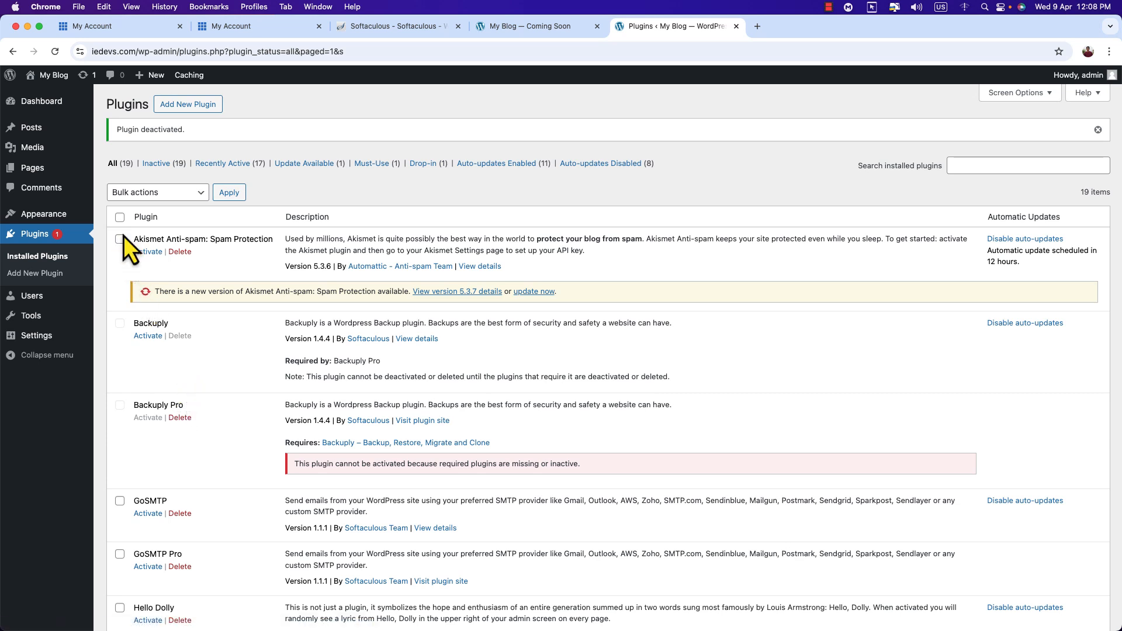
left_click(120, 218)
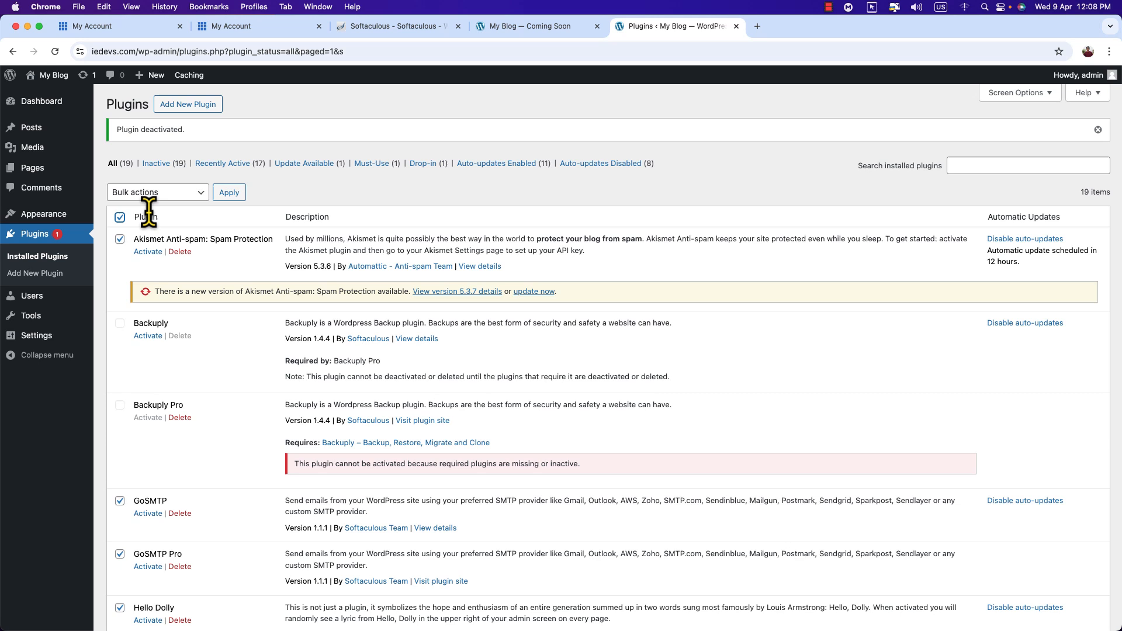
left_click(199, 197)
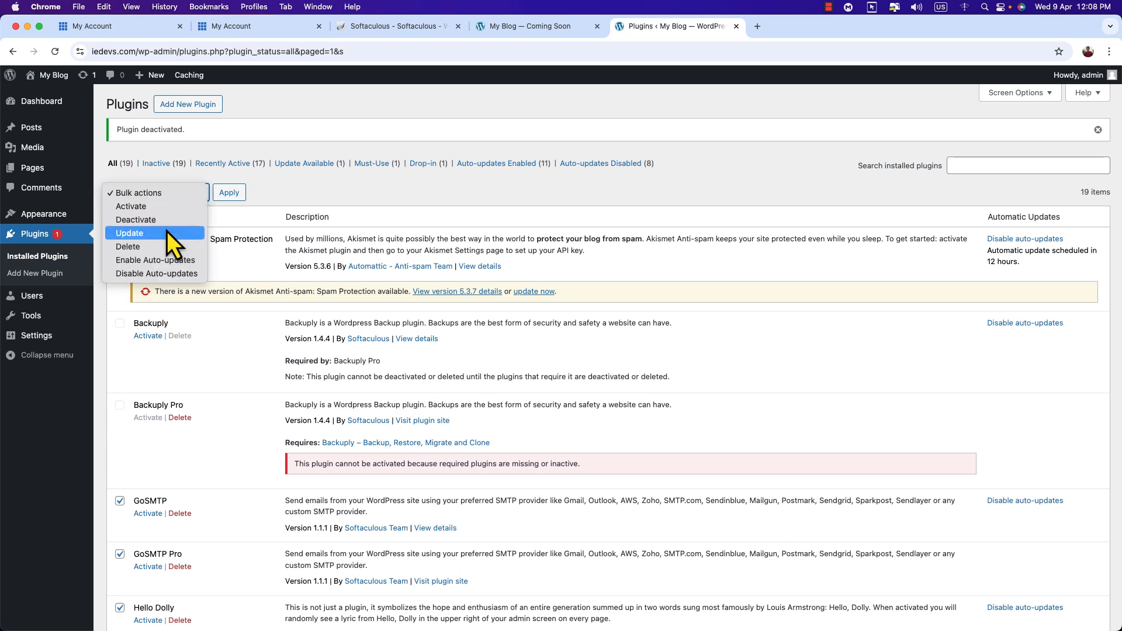
left_click(158, 245)
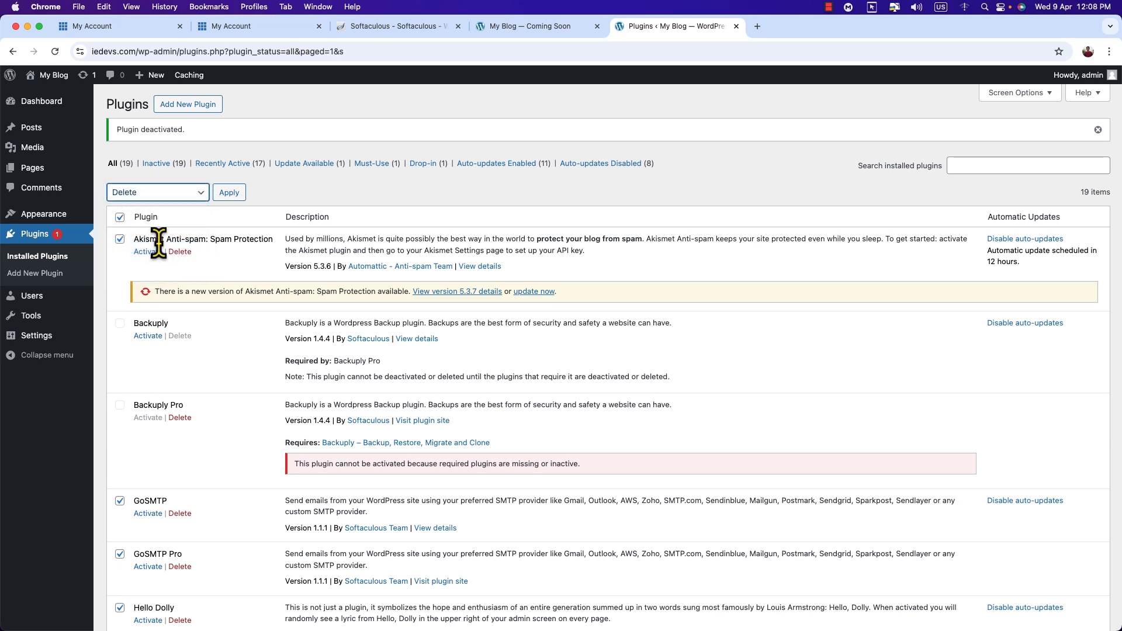
left_click(228, 199)
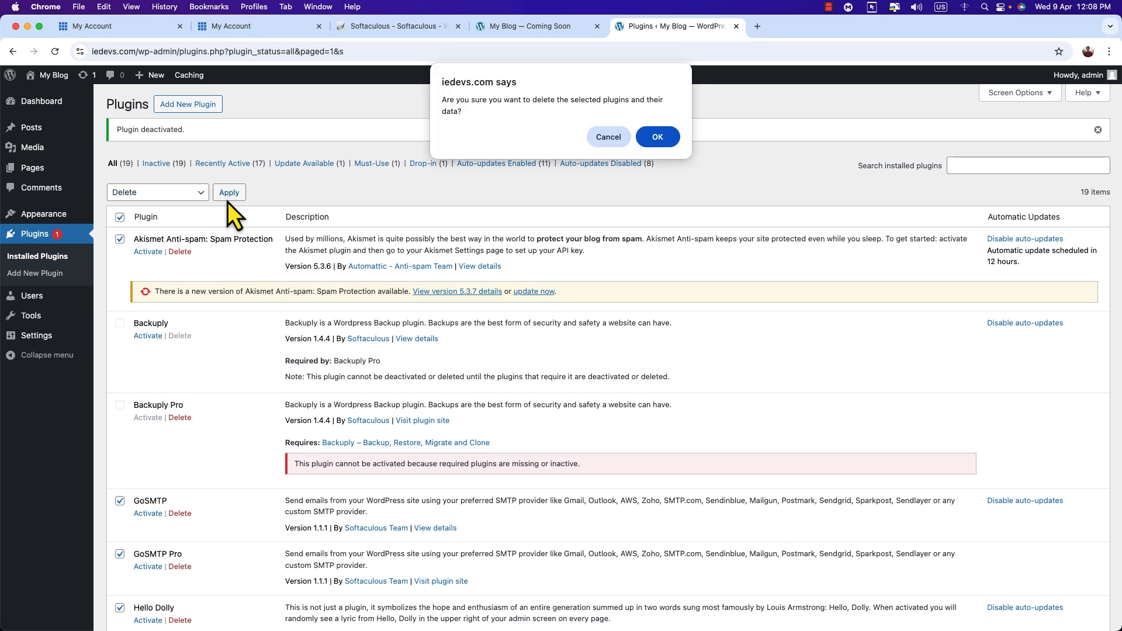
left_click(658, 138)
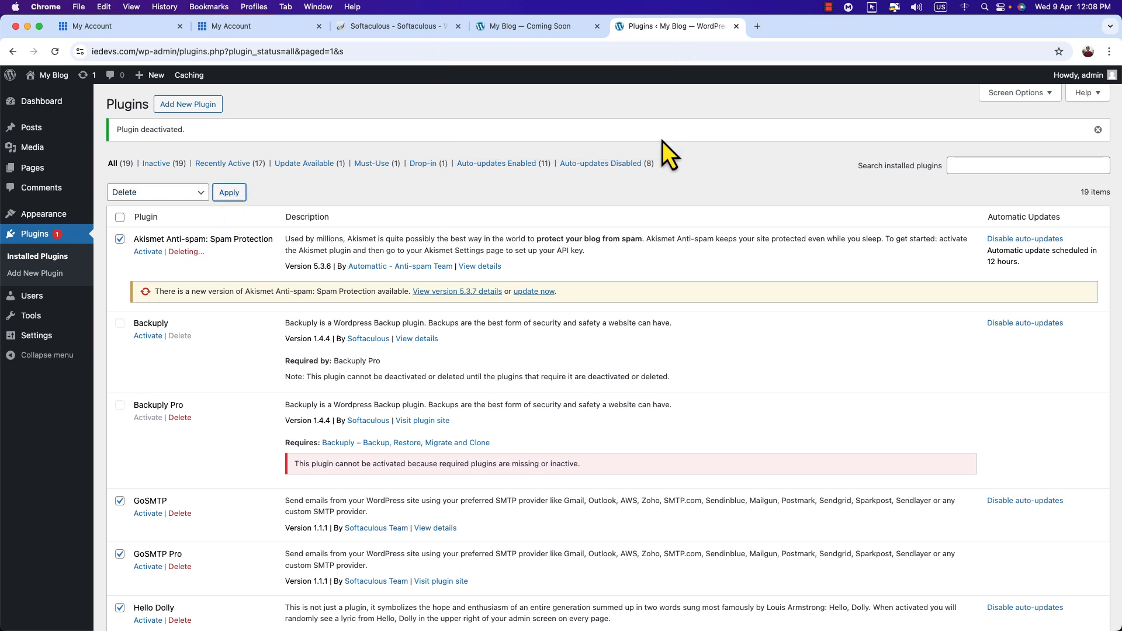
Delete the Backuply Pro plugin and reload the plugins list.
left_click(181, 358)
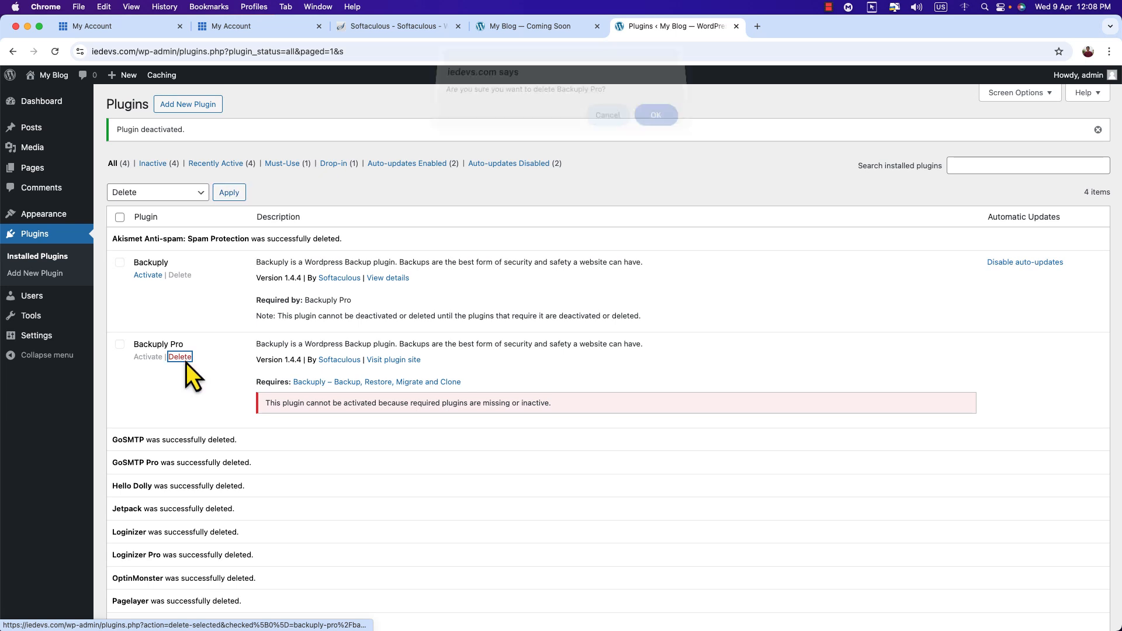
key("Return")
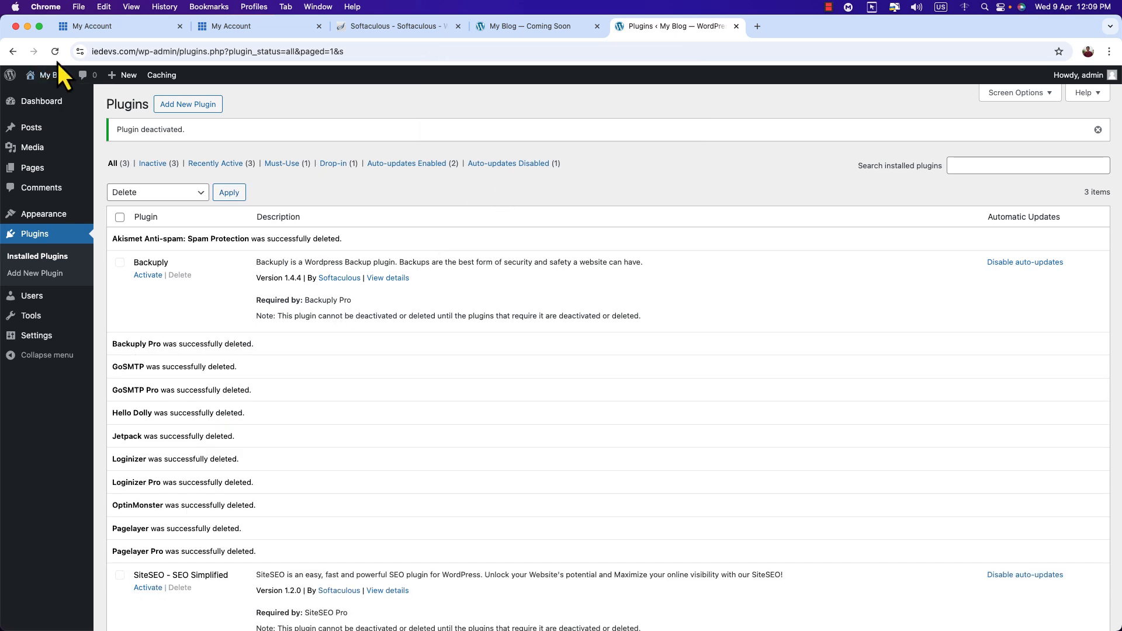
left_click(59, 55)
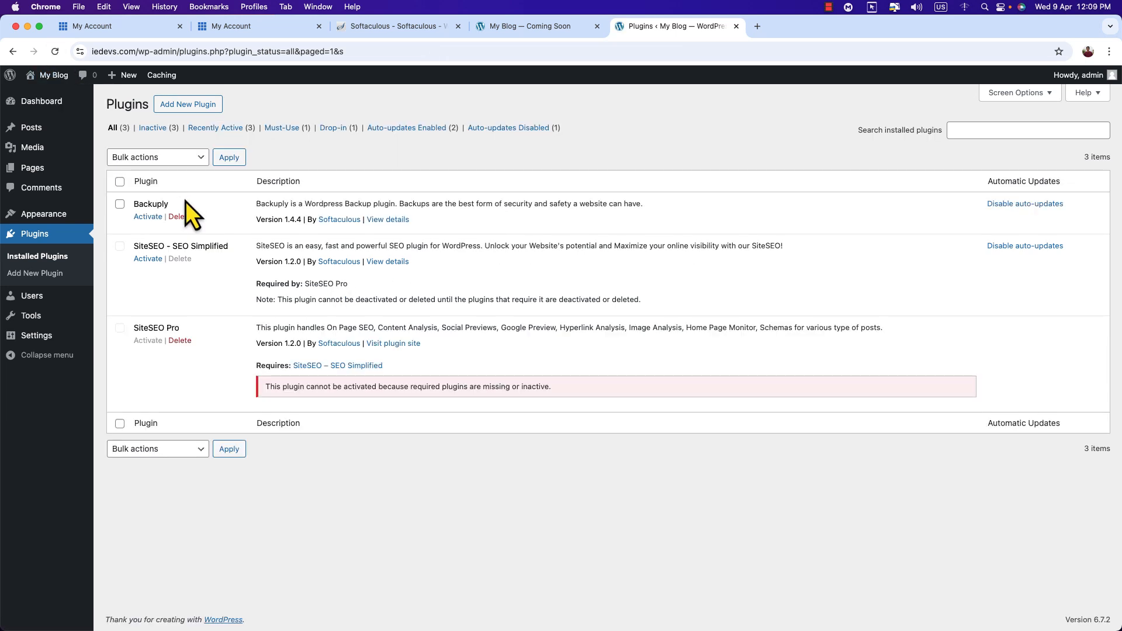
Delete the Backuply and SiteSEO Pro plugins, confirming each deletion.
left_click(179, 216)
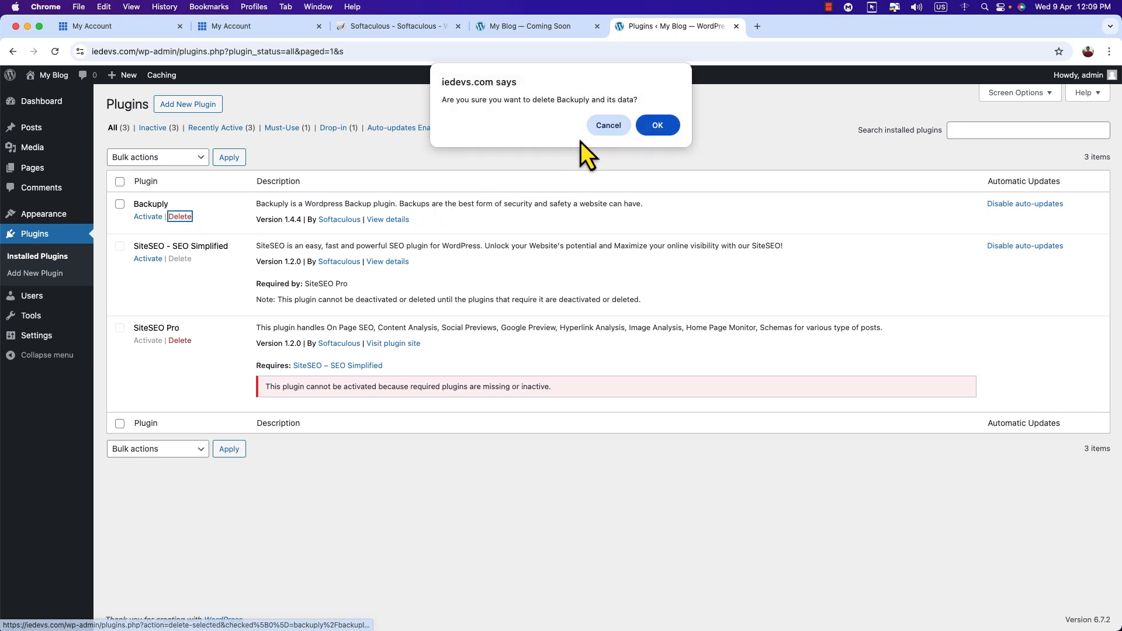
key("Return")
left_click(179, 321)
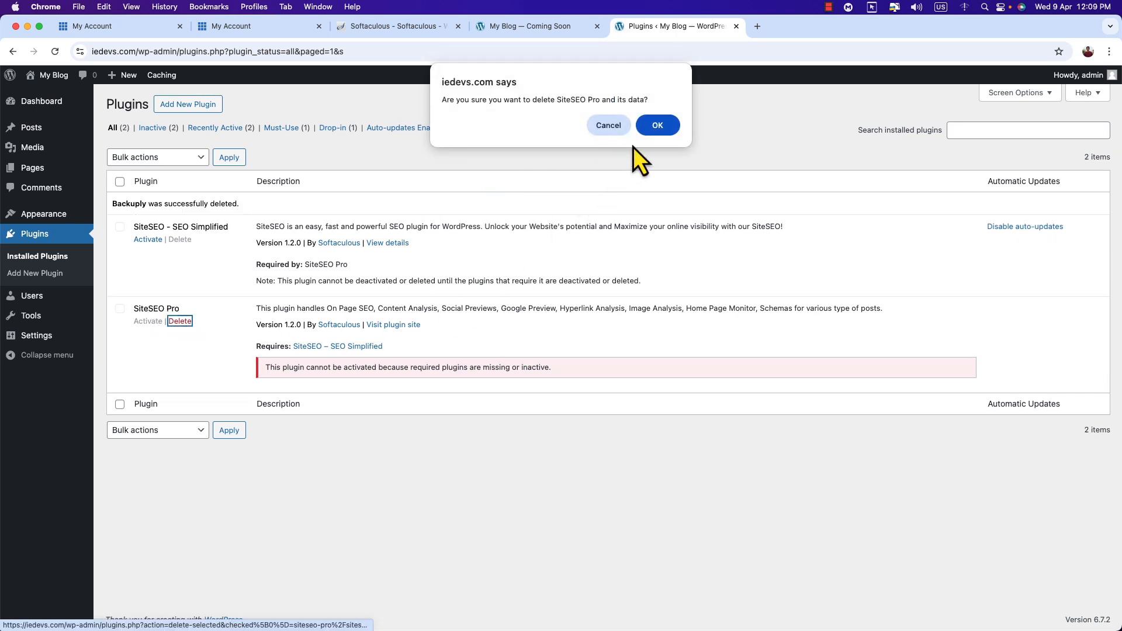
left_click(662, 125)
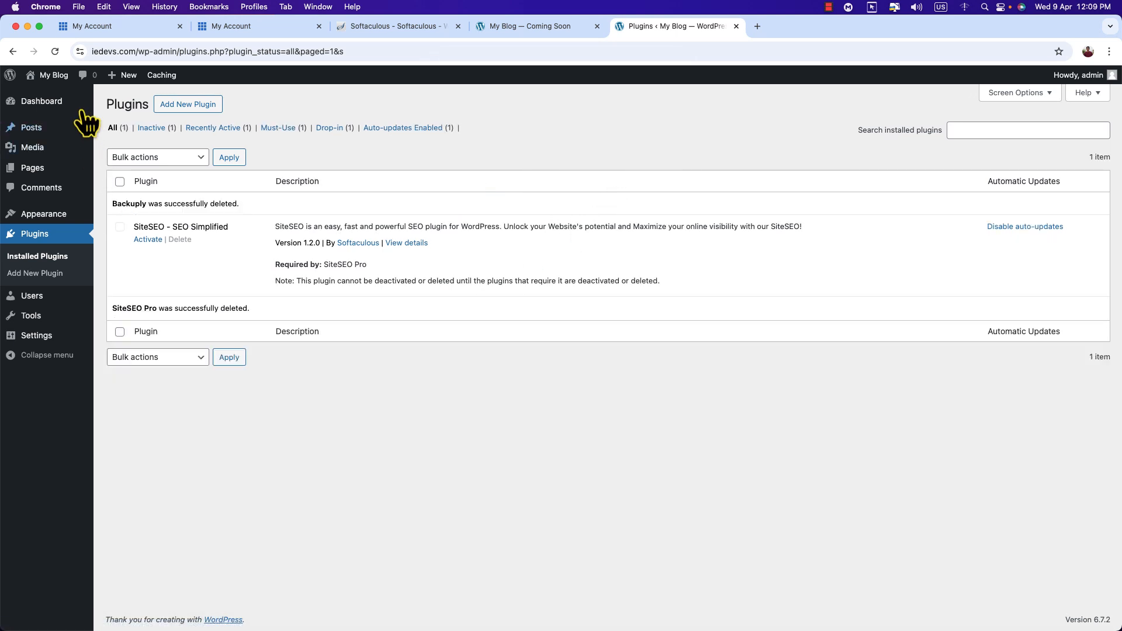
Delete the remaining SiteSEO - SEO Simplified plugin.
left_click(55, 51)
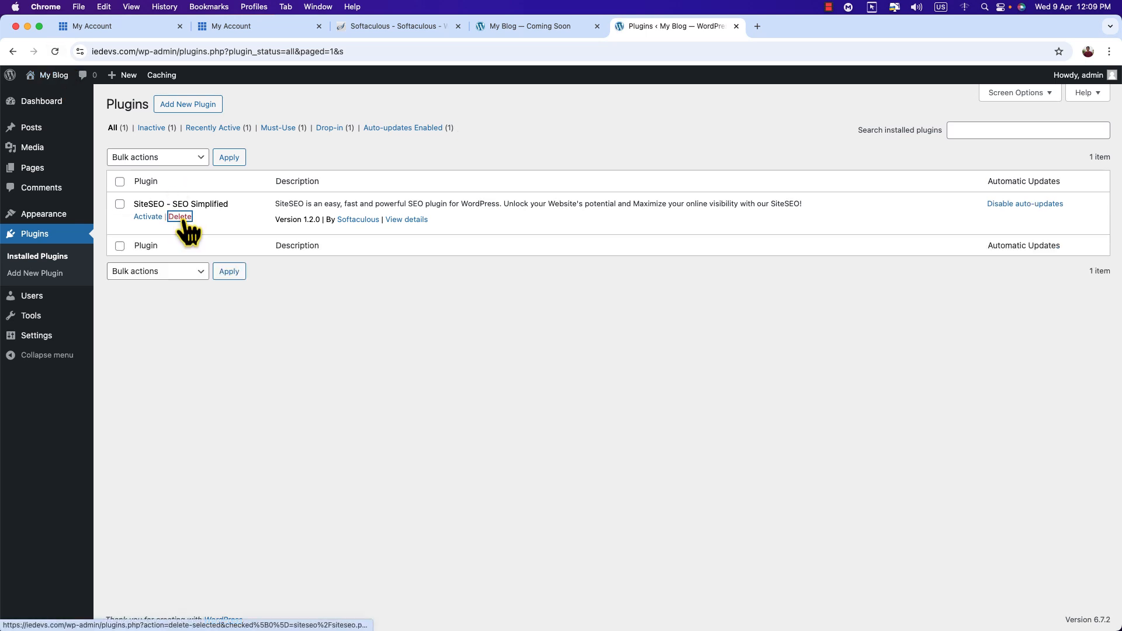
left_click(180, 216)
left_click(664, 145)
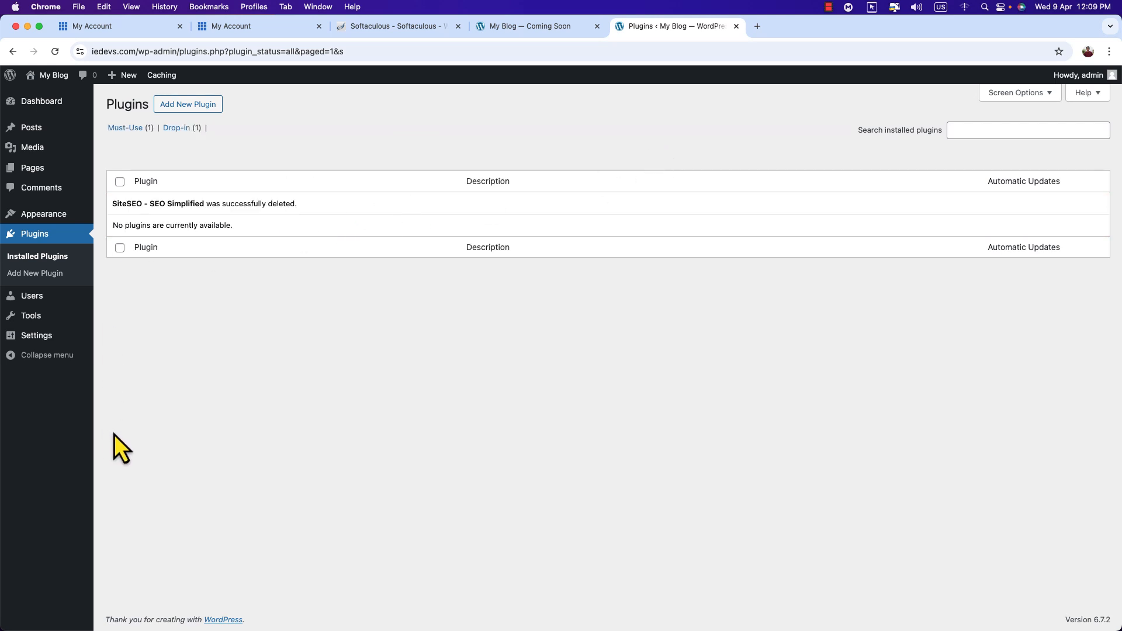
Open the installed themes and delete the Sinatra theme.
left_click(46, 109)
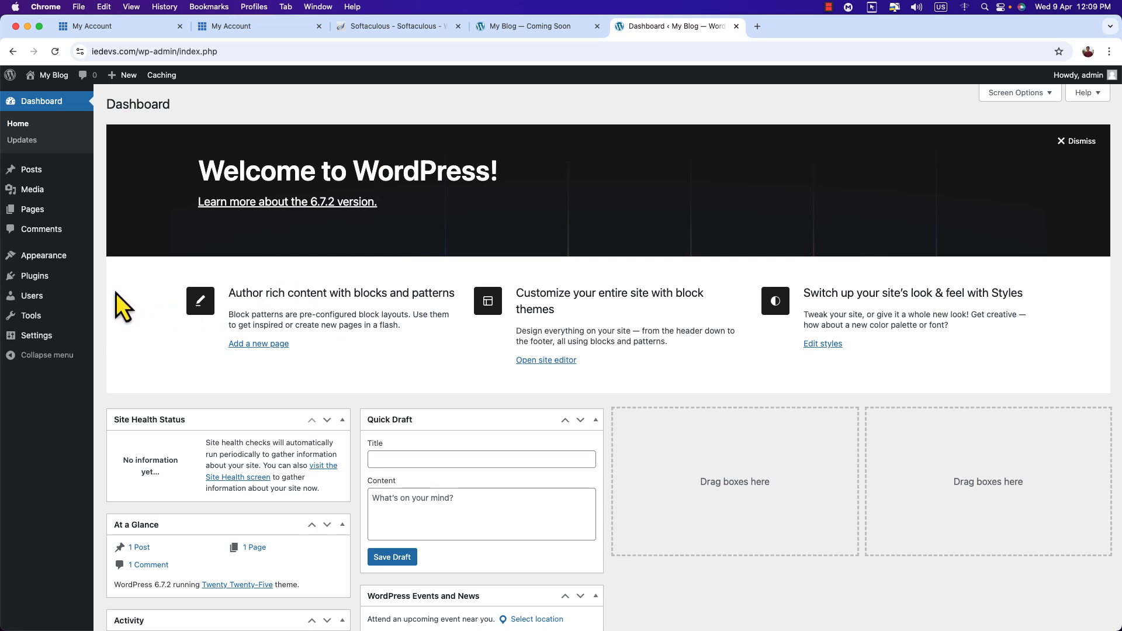
mouse_move(45, 264)
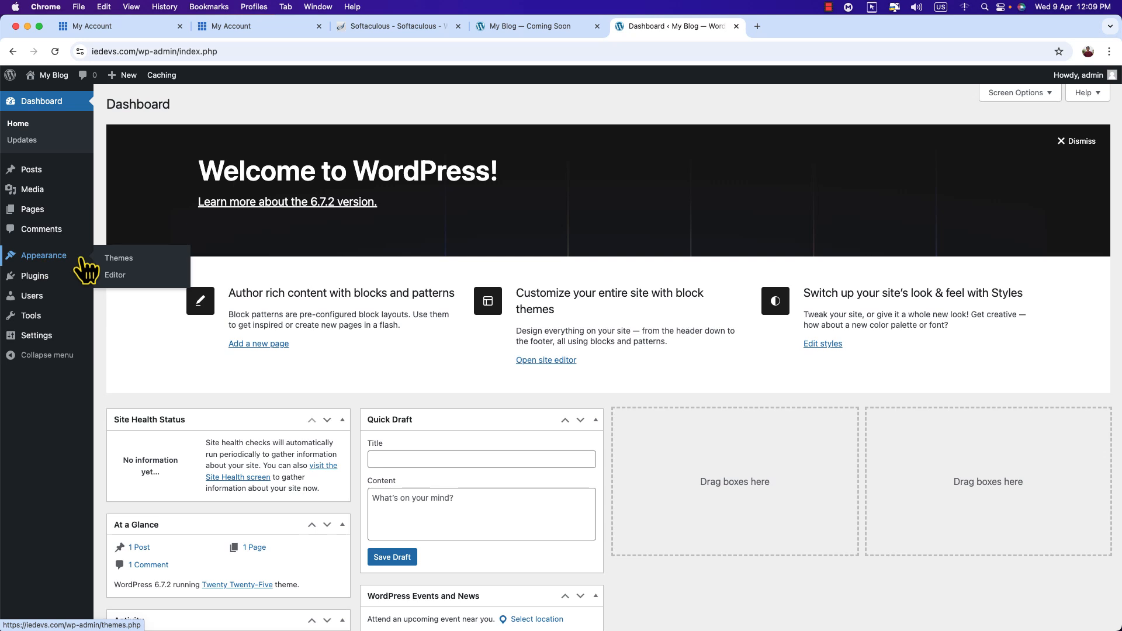
left_click(121, 260)
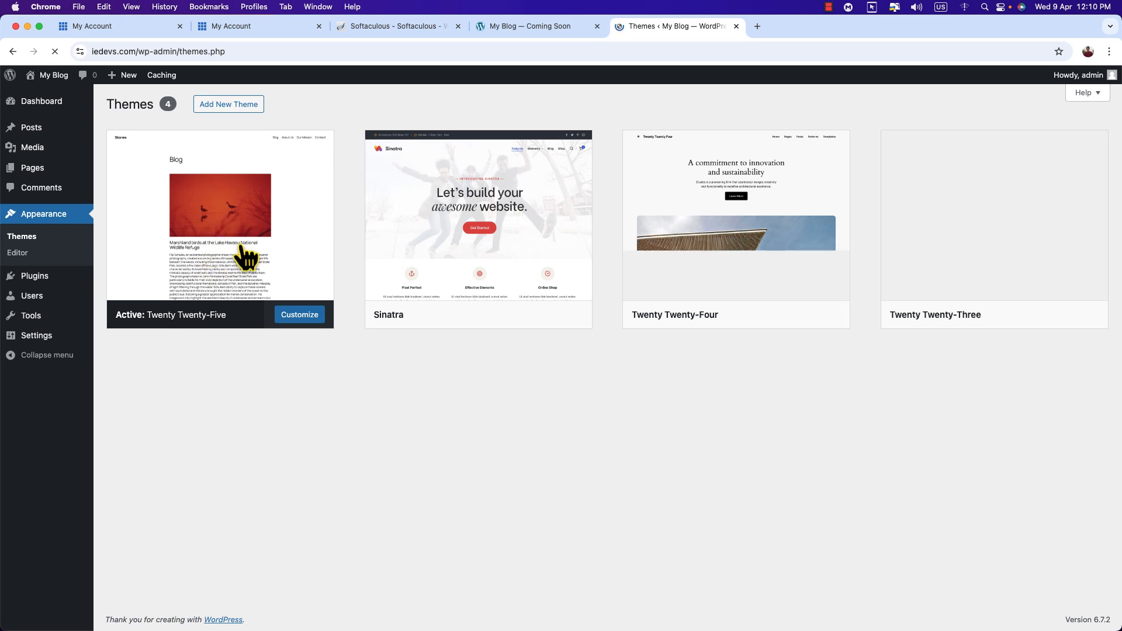
mouse_move(421, 240)
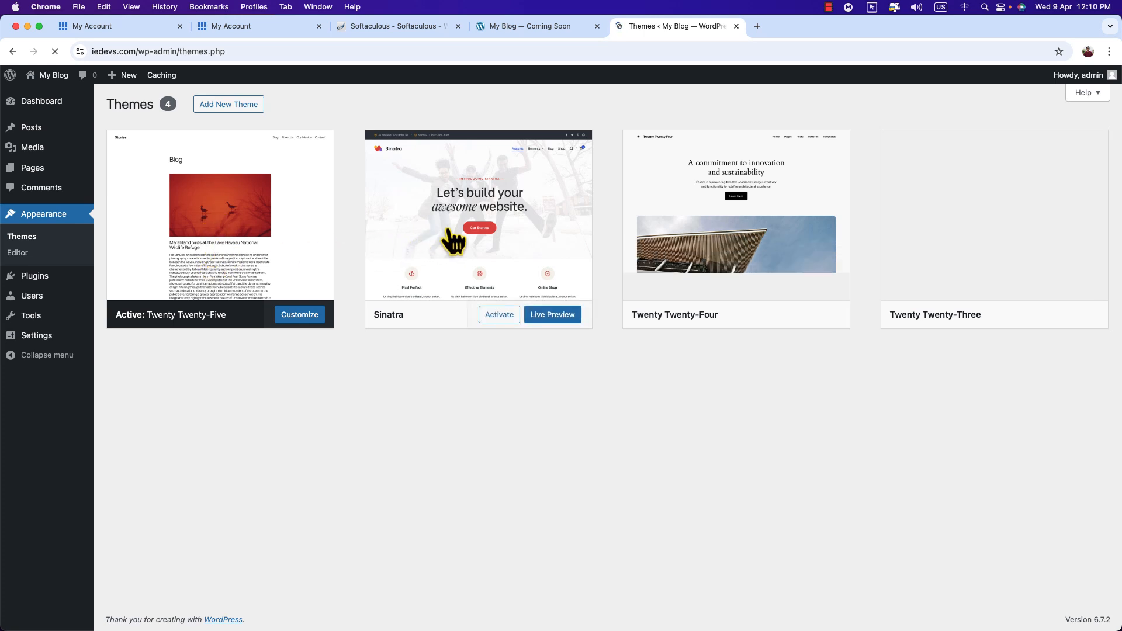
left_click(532, 252)
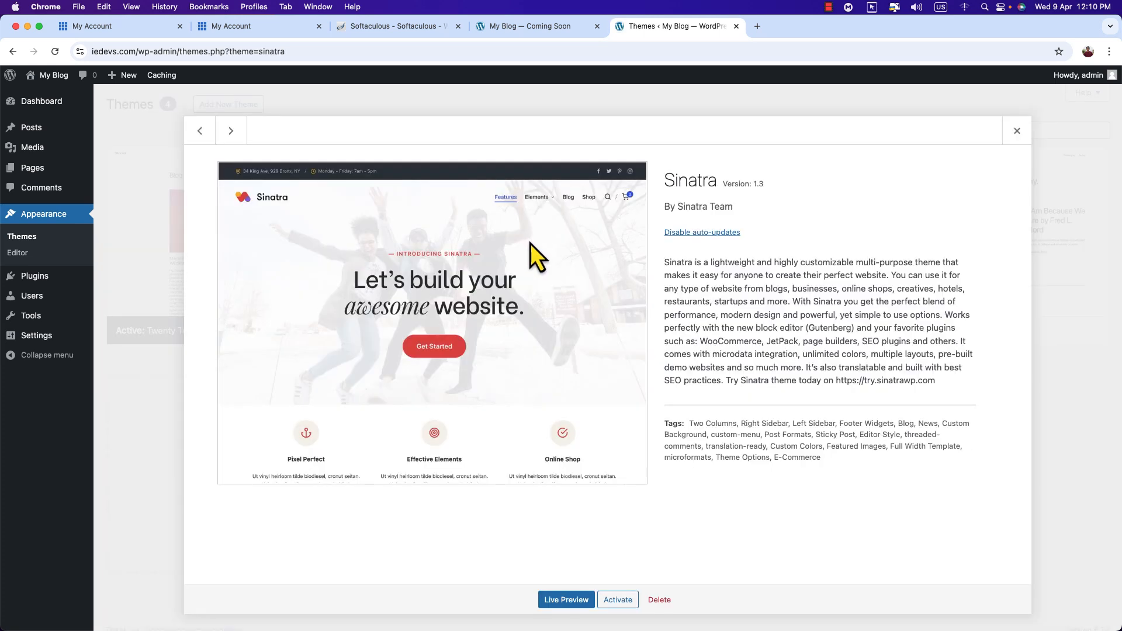
left_click(668, 599)
key("Return")
Delete the Twenty Twenty-Four and Twenty Twenty-Three themes, confirming each deletion.
left_click(630, 599)
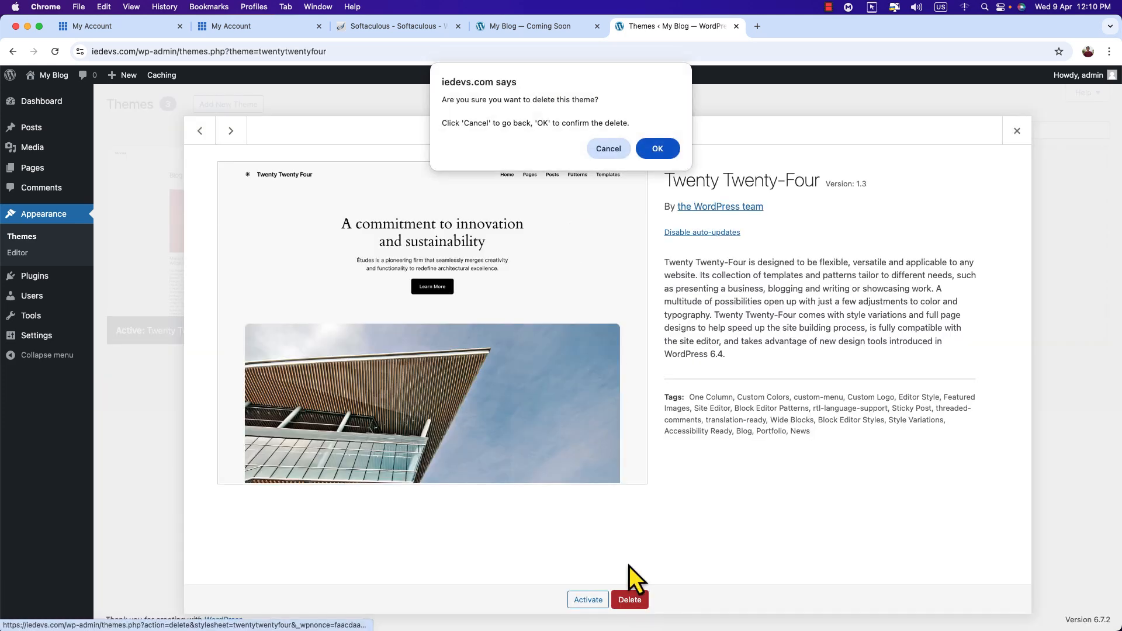
left_click(656, 149)
left_click(630, 602)
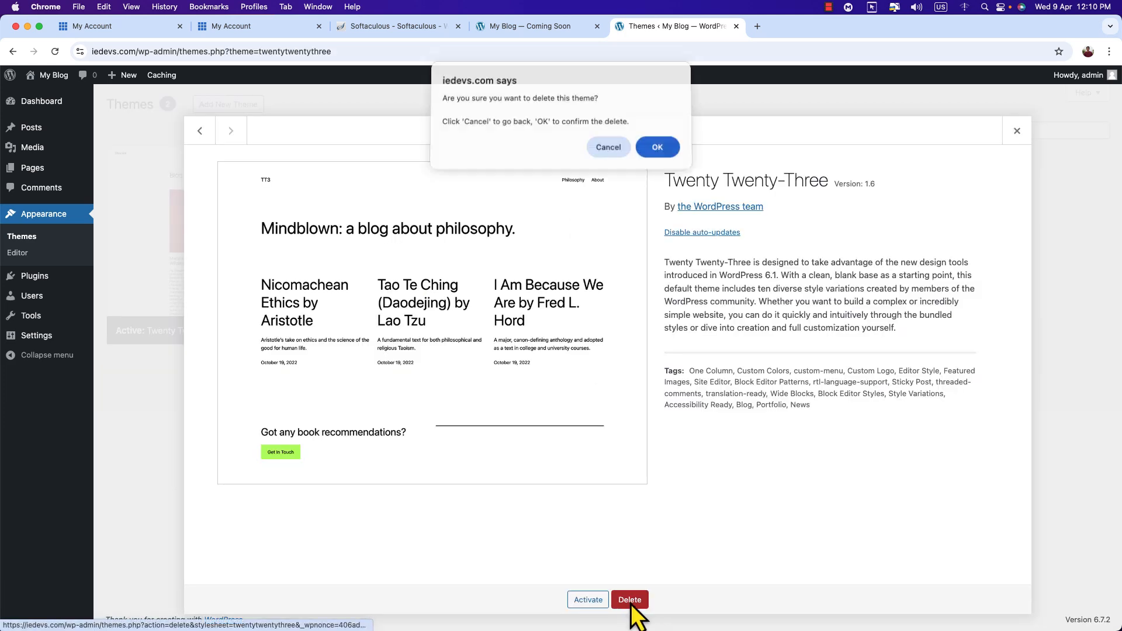
left_click(656, 153)
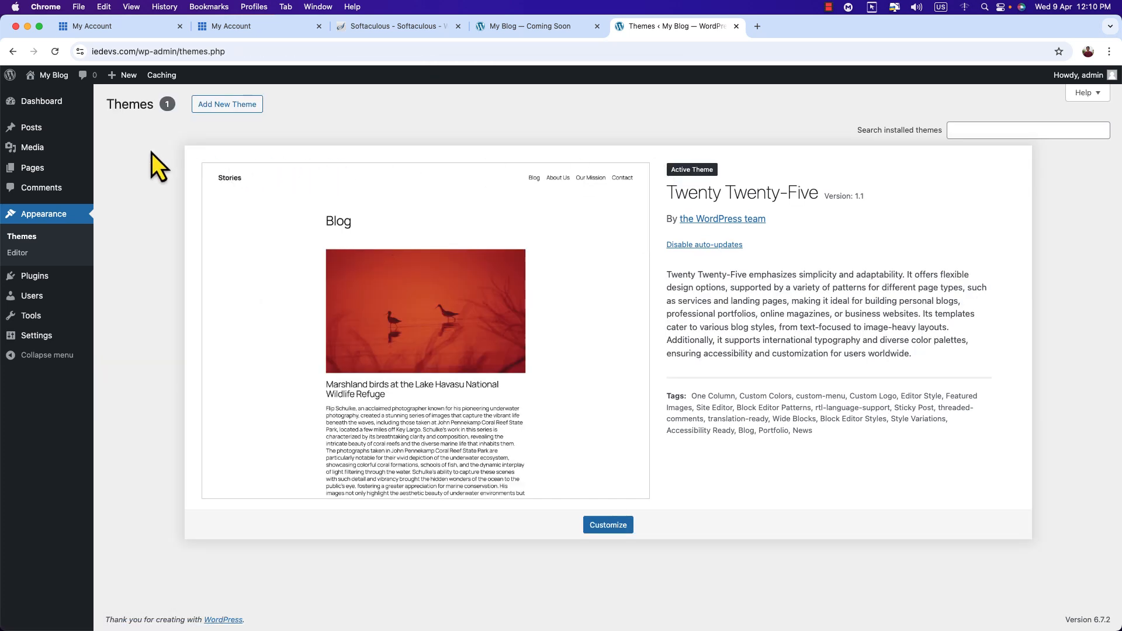
Trash the Hello world! post and delete it permanently from the trash.
mouse_move(32, 129)
left_click(121, 136)
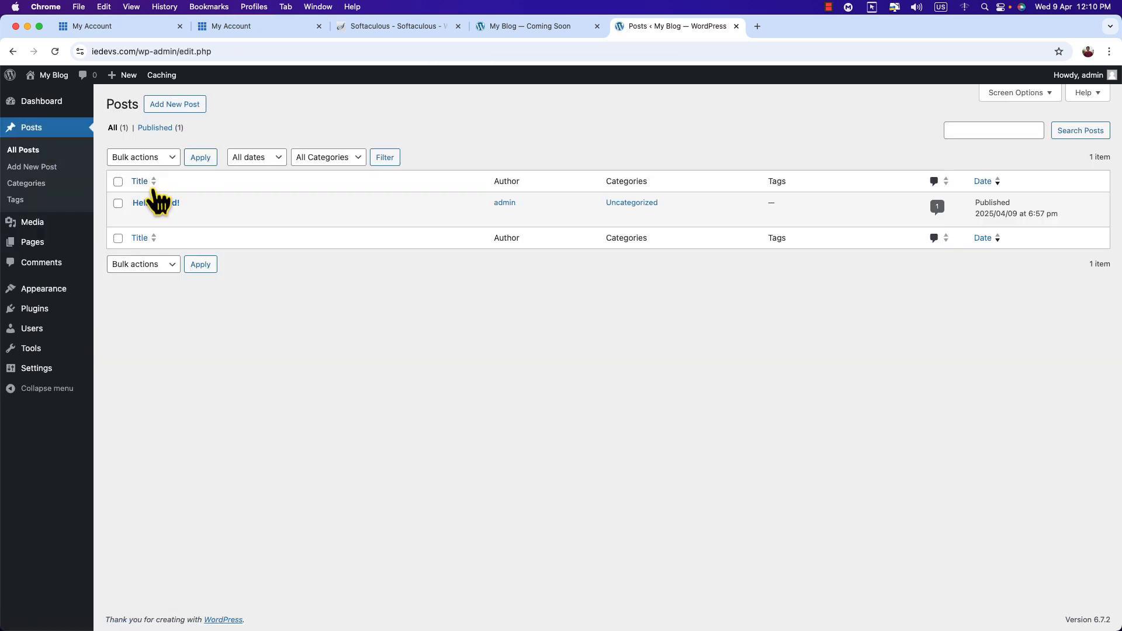
mouse_move(177, 217)
left_click(205, 217)
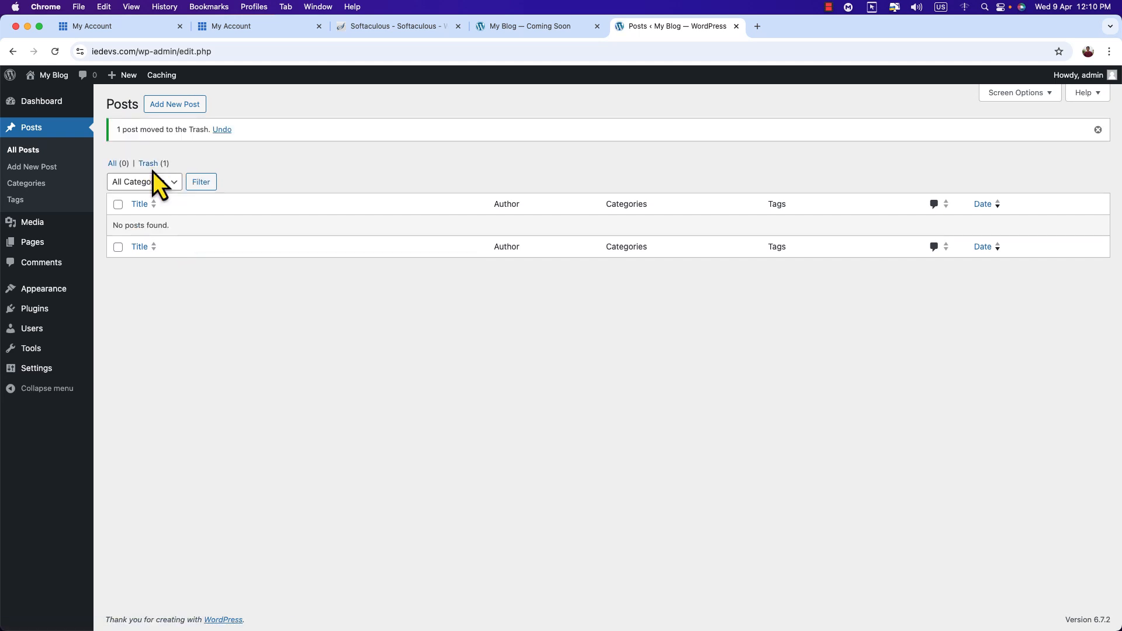
left_click(153, 163)
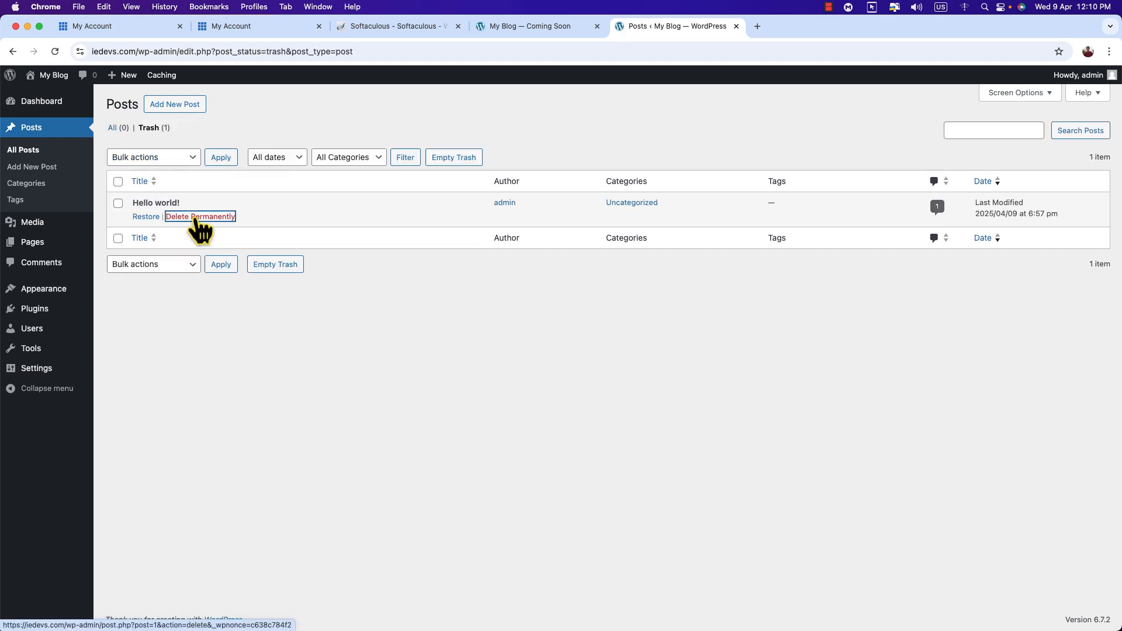
left_click(199, 217)
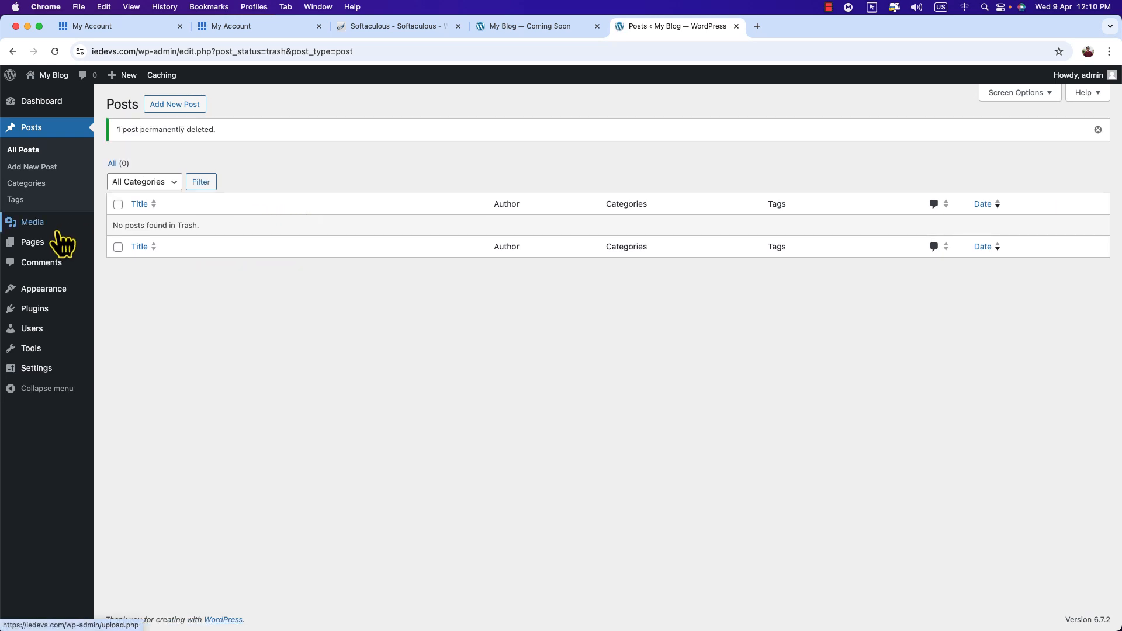
Move both the Privacy Policy and Sample Page pages to the trash with a bulk action.
mouse_move(42, 246)
left_click(131, 244)
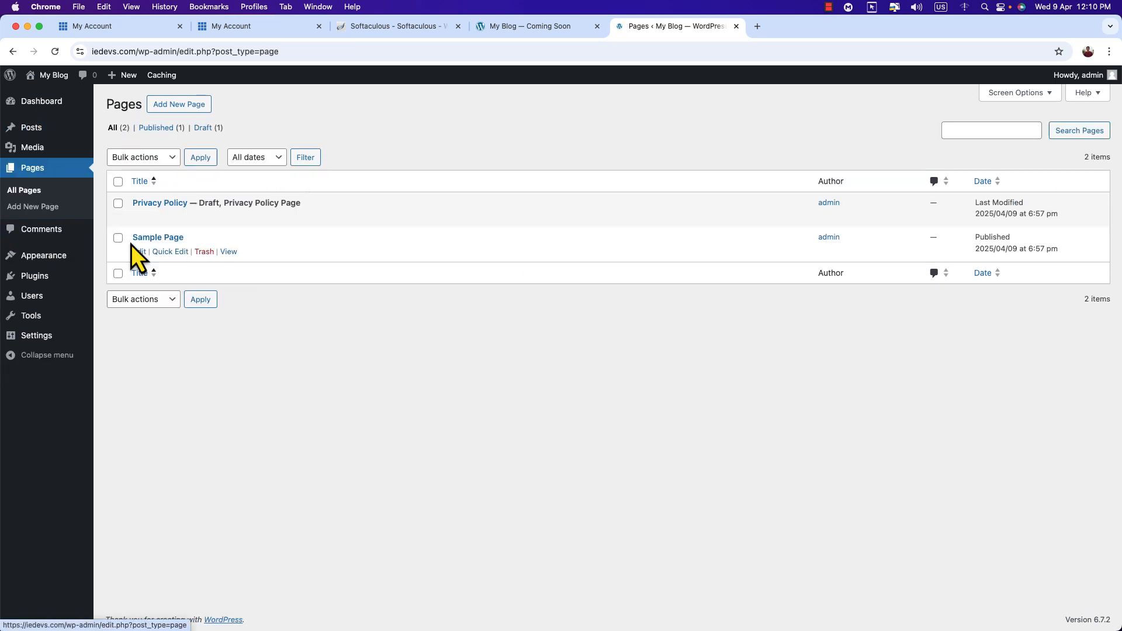
left_click(118, 203)
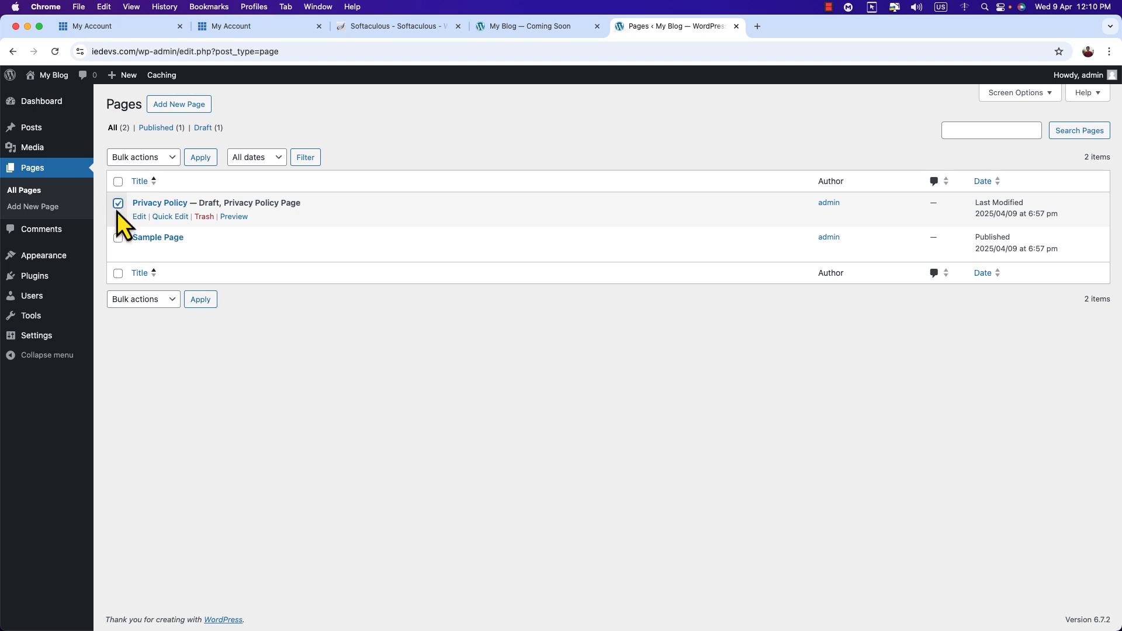
left_click(118, 238)
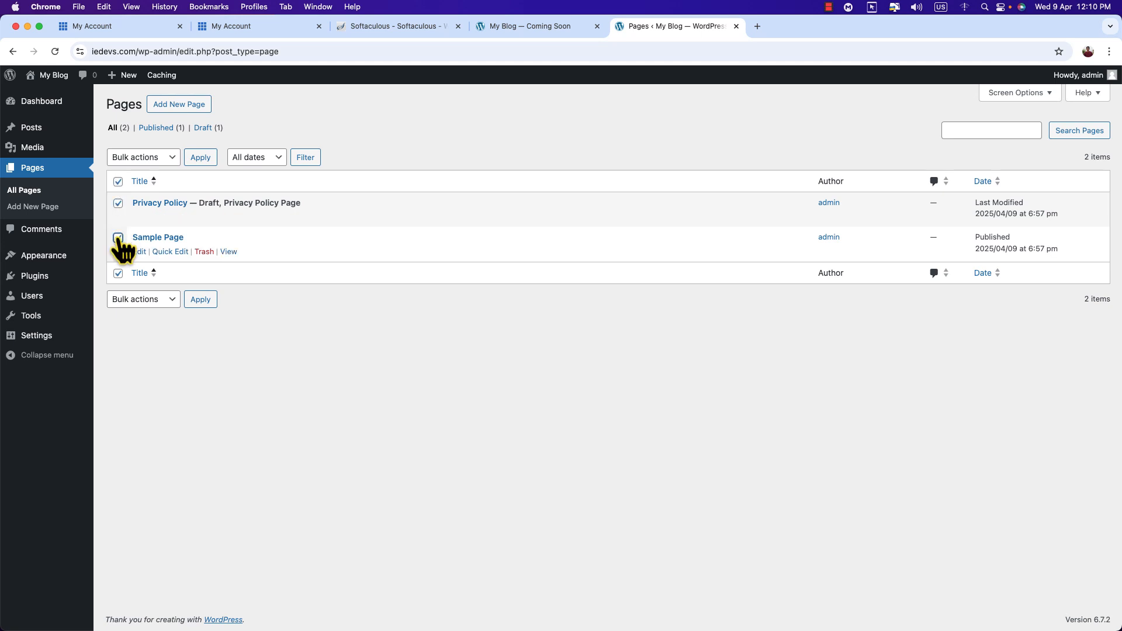
left_click(172, 164)
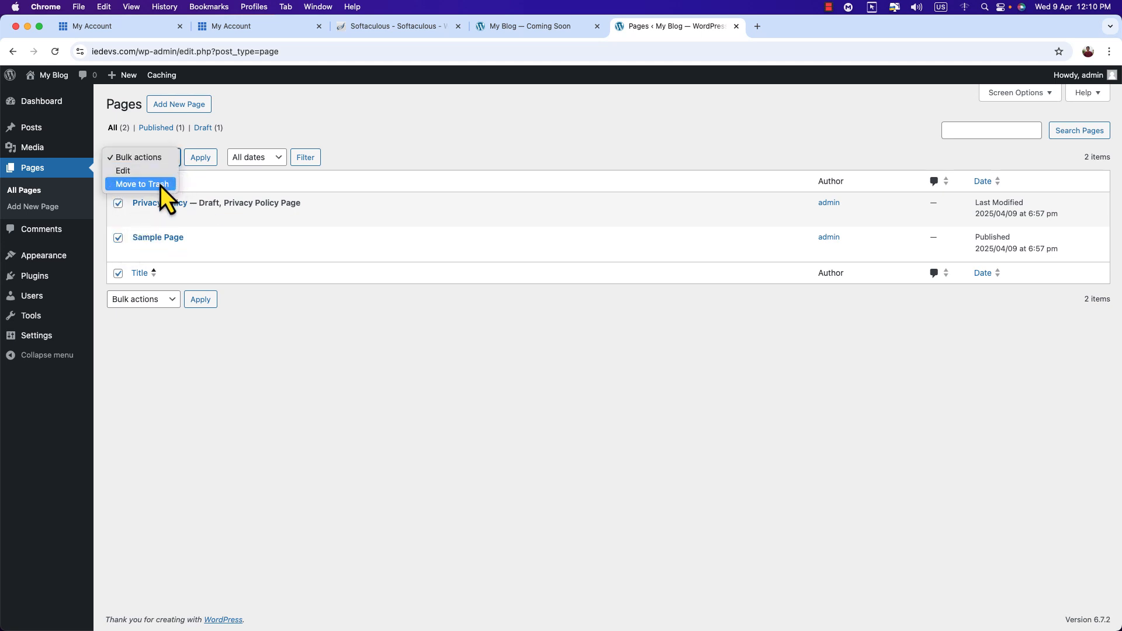
left_click(160, 184)
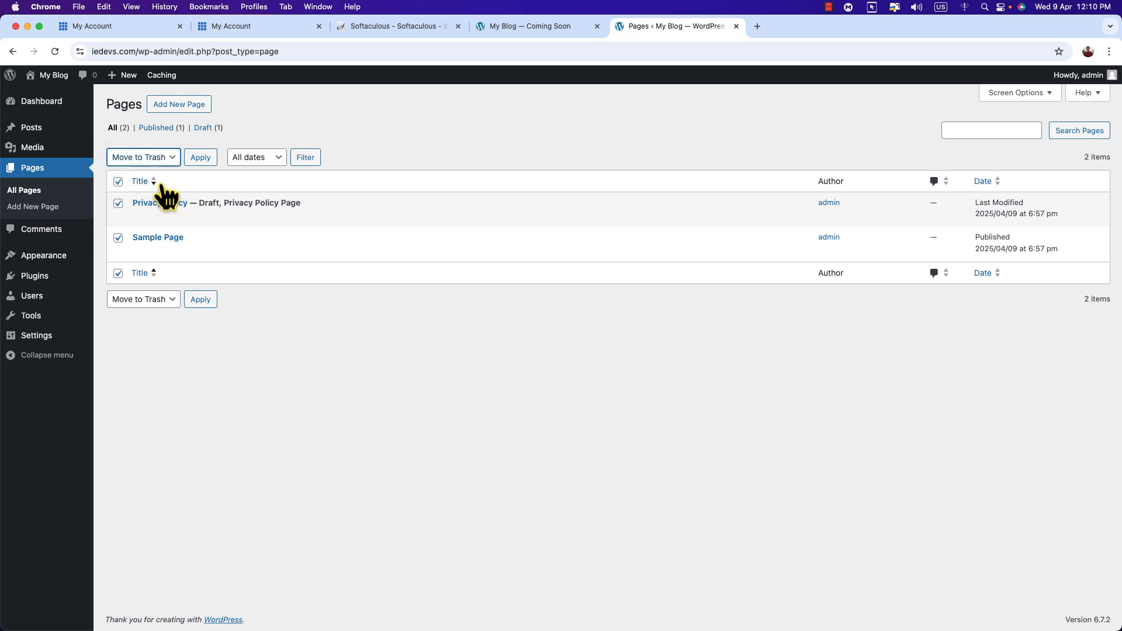
left_click(200, 158)
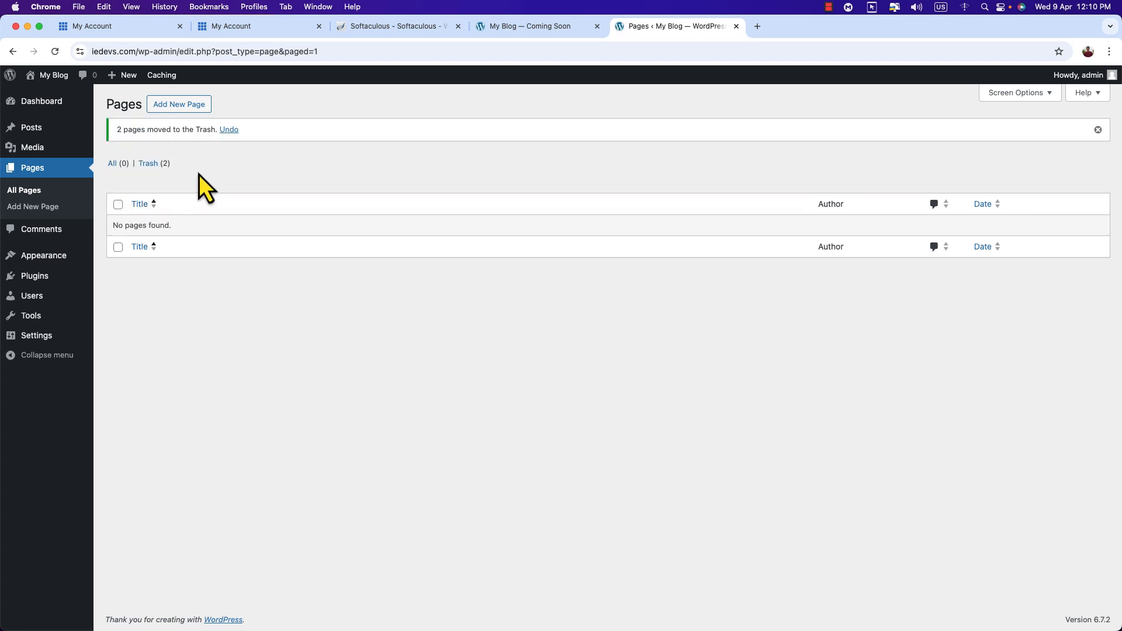
Open the pages trash and permanently delete both trashed pages.
left_click(153, 165)
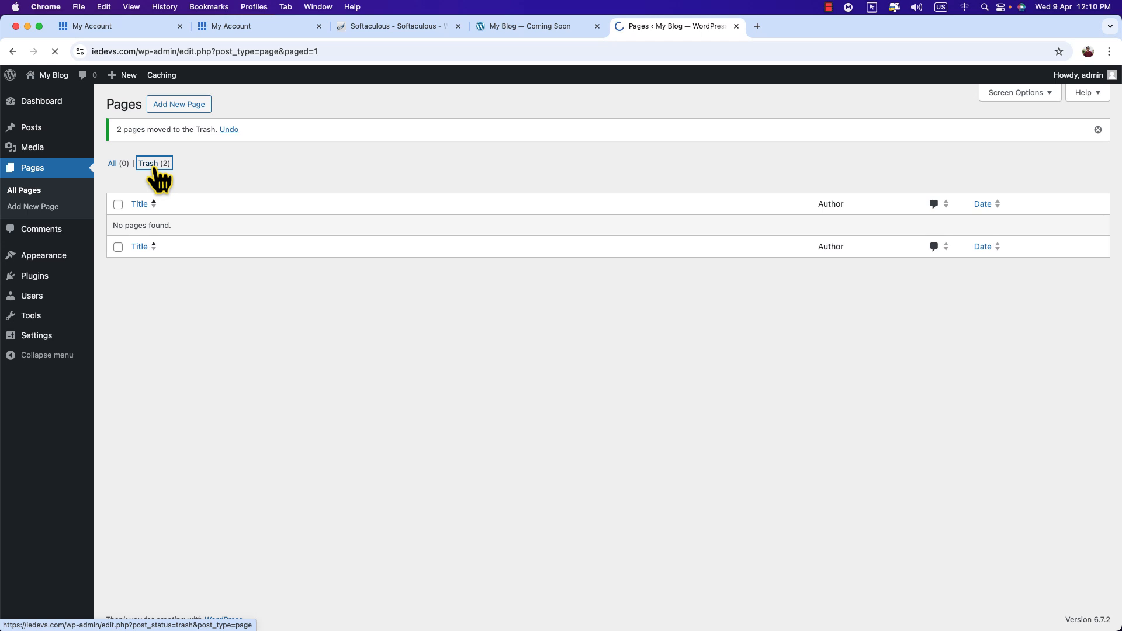
left_click(117, 204)
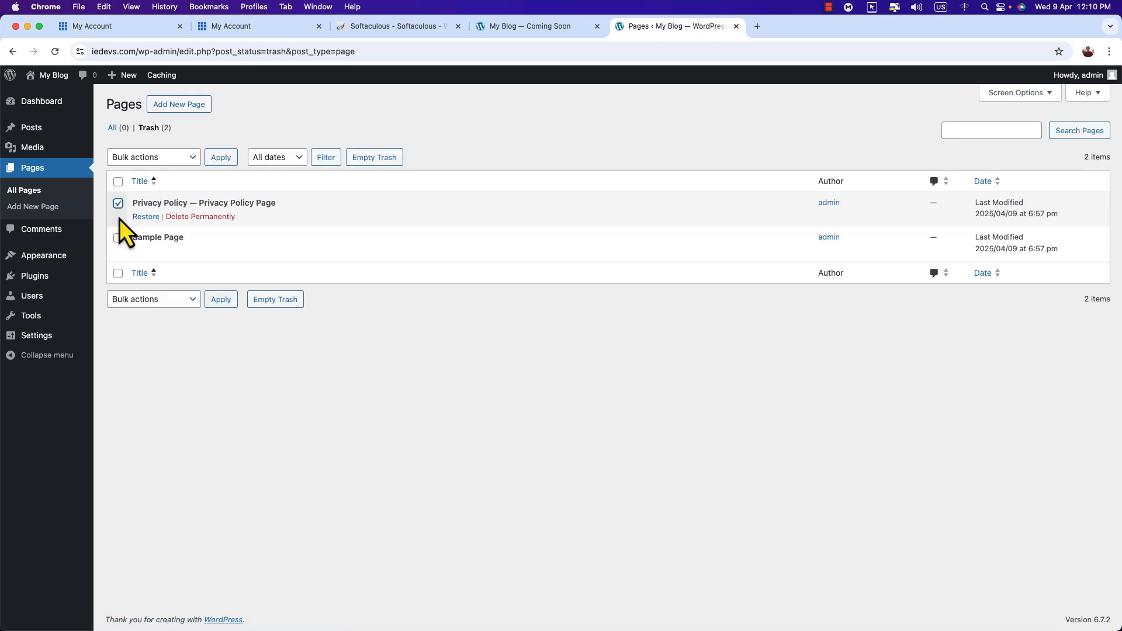
left_click(117, 238)
left_click(191, 158)
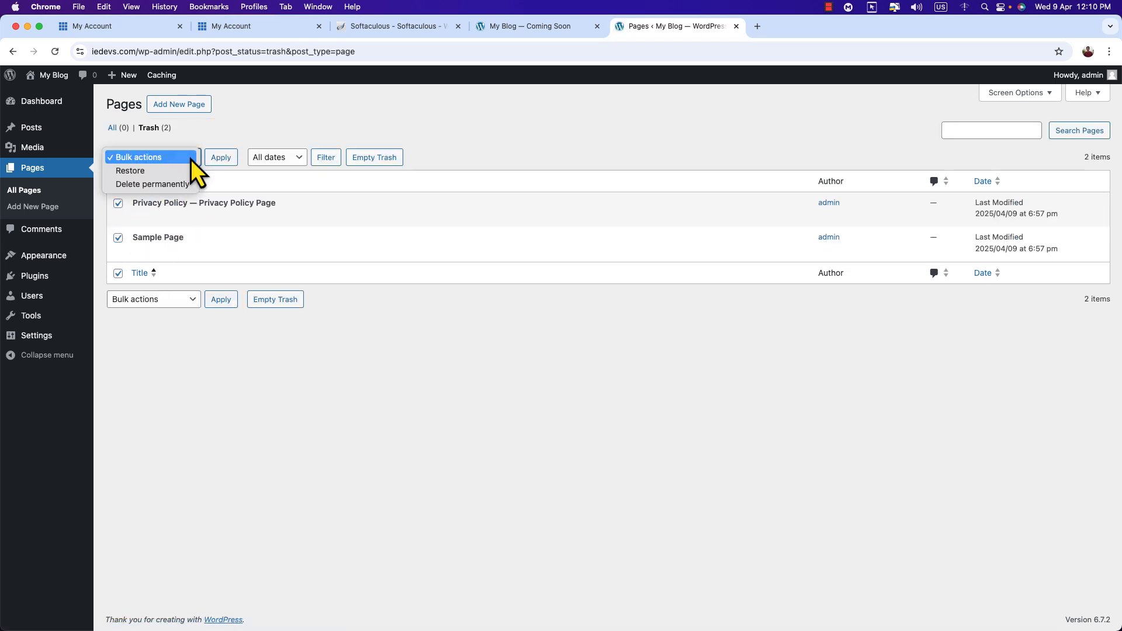
left_click(168, 183)
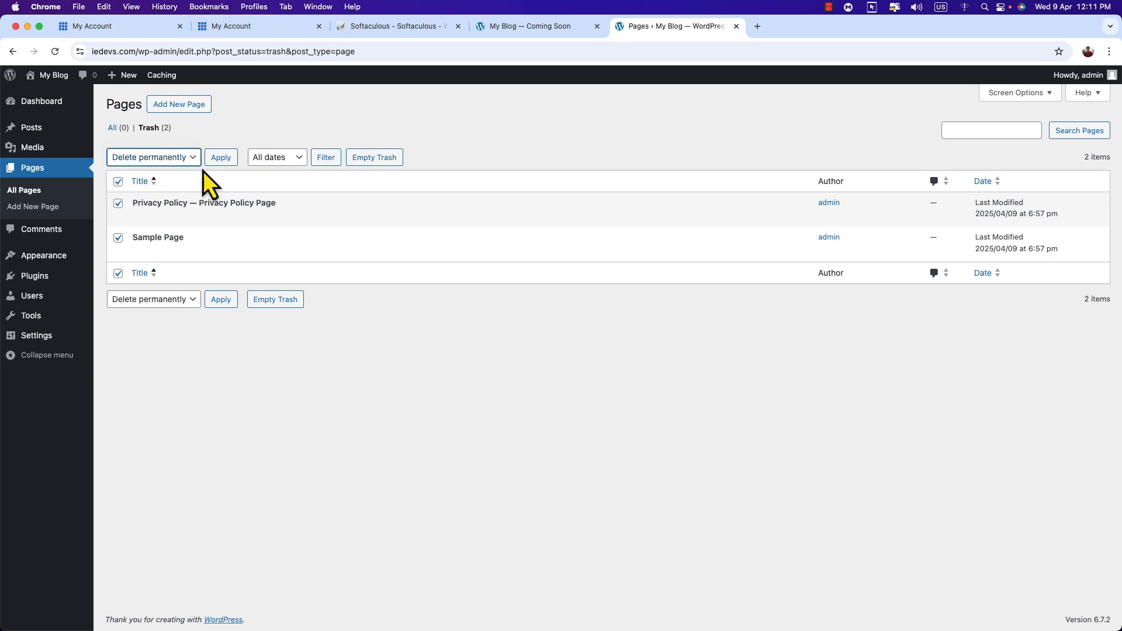
left_click(222, 161)
Review the Comments and Users screens.
left_click(51, 237)
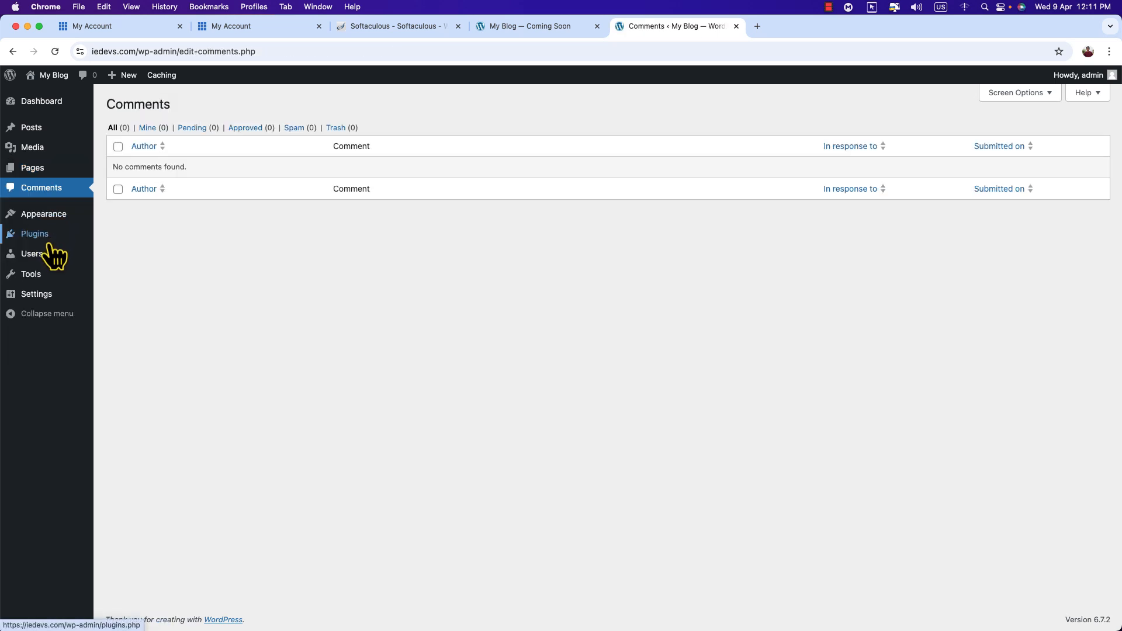
left_click(42, 257)
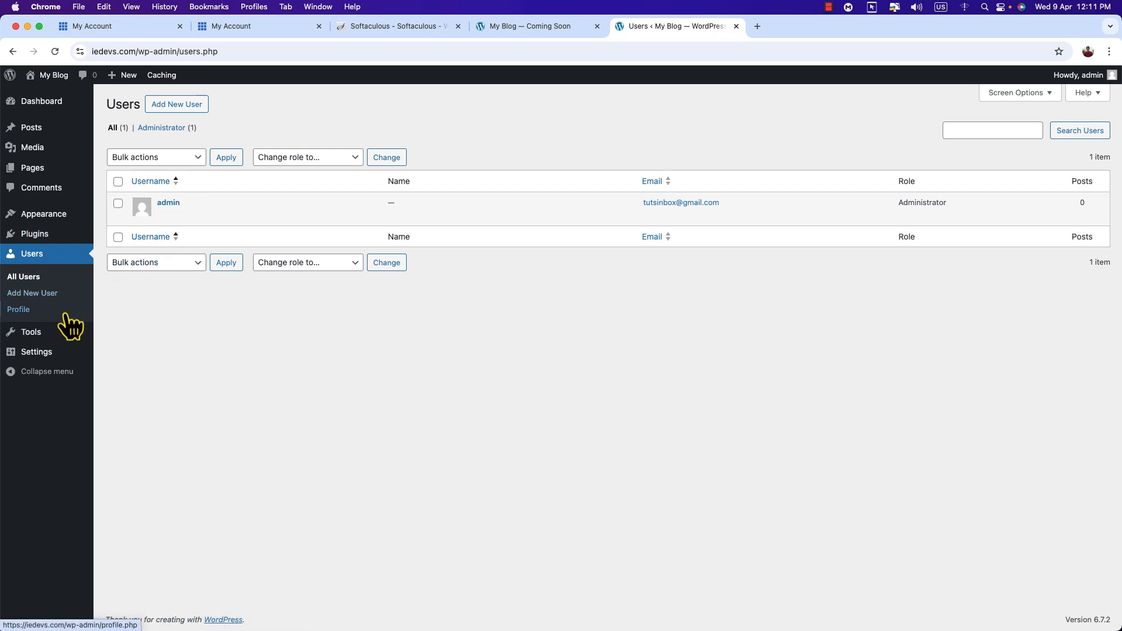
Set the permalink structure to Post name and save the changes.
mouse_move(40, 354)
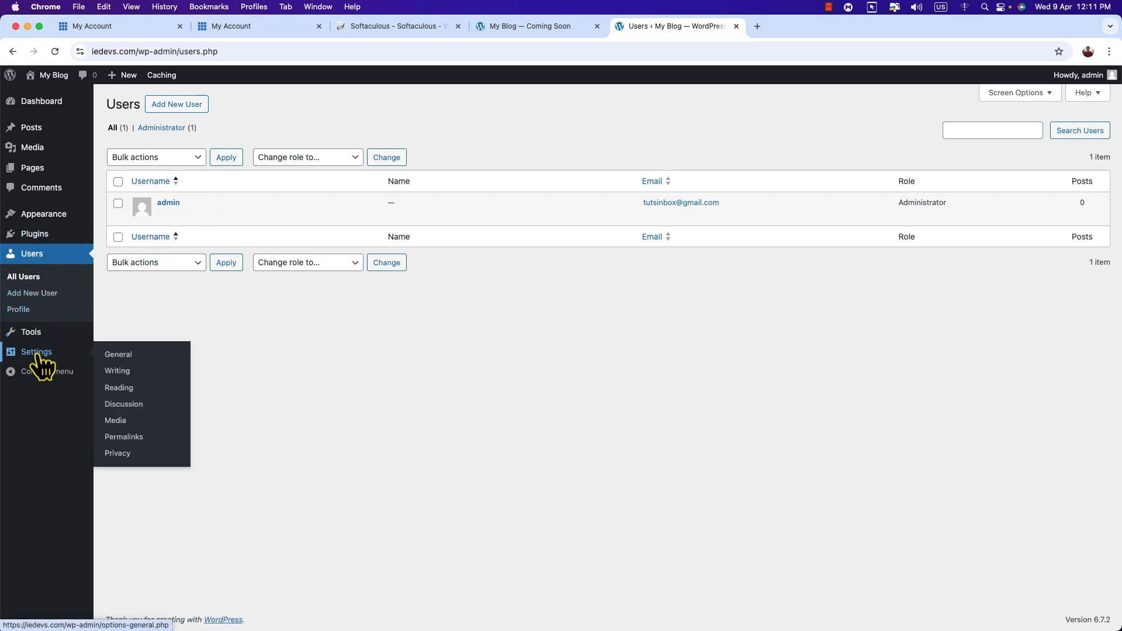
left_click(131, 438)
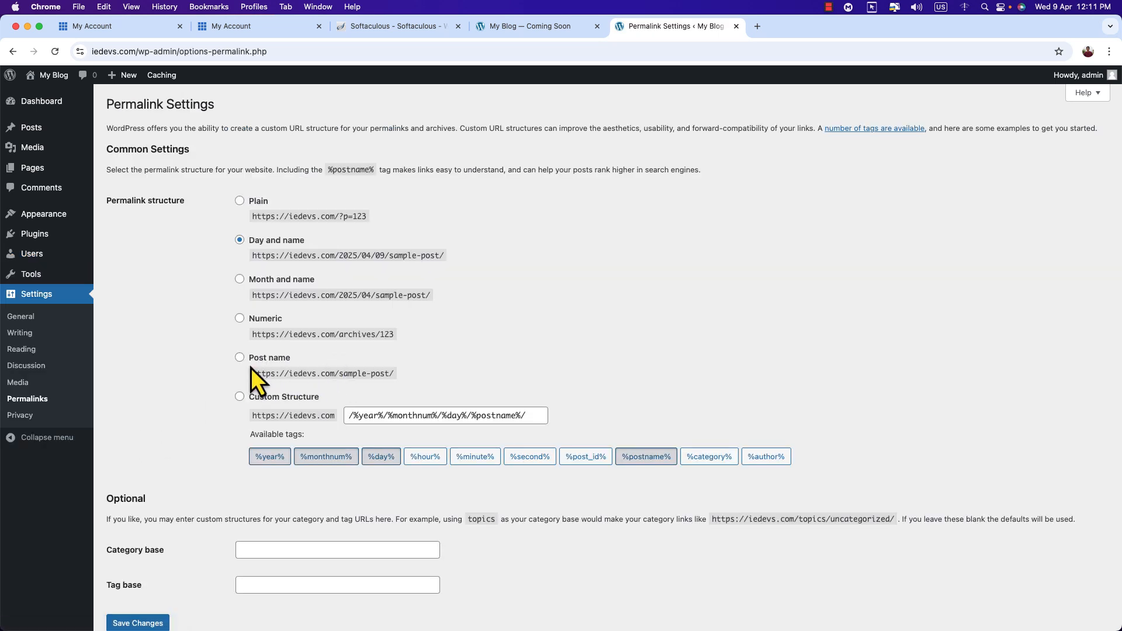
left_click(240, 357)
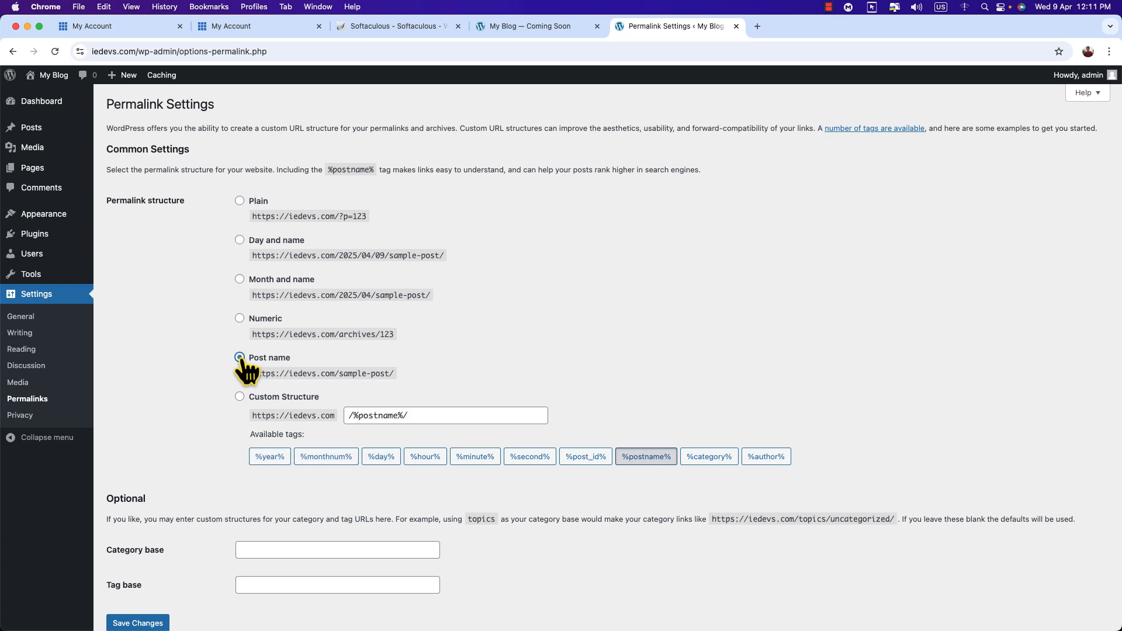
scroll(176, 514, "down", 2)
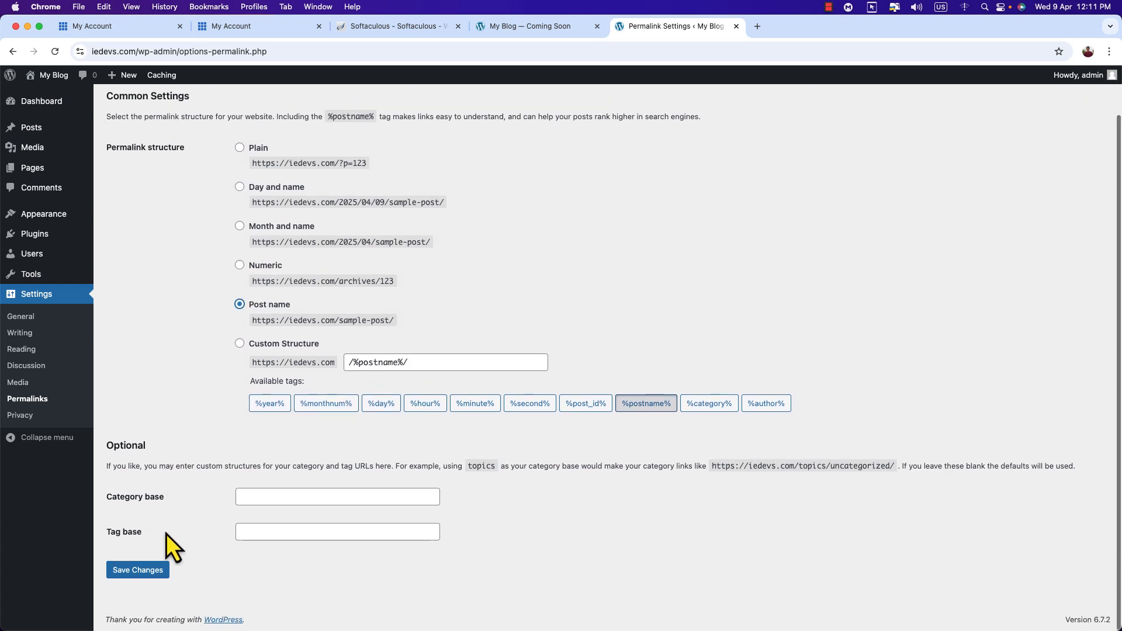
left_click(159, 569)
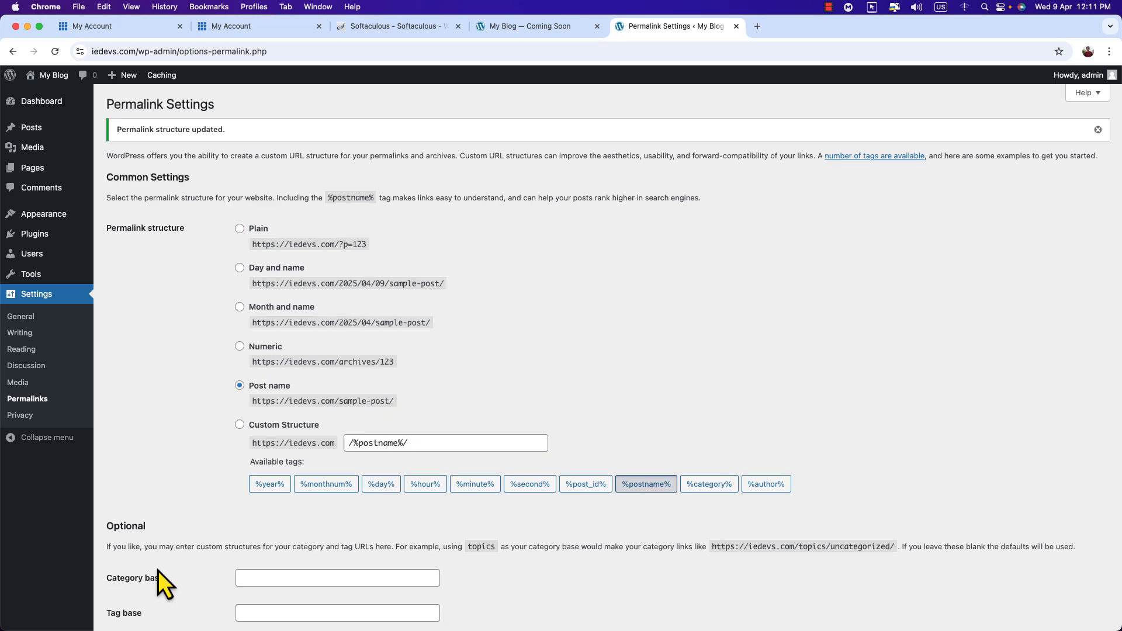
Return to the dashboard and open the live site in a new tab.
left_click(46, 109)
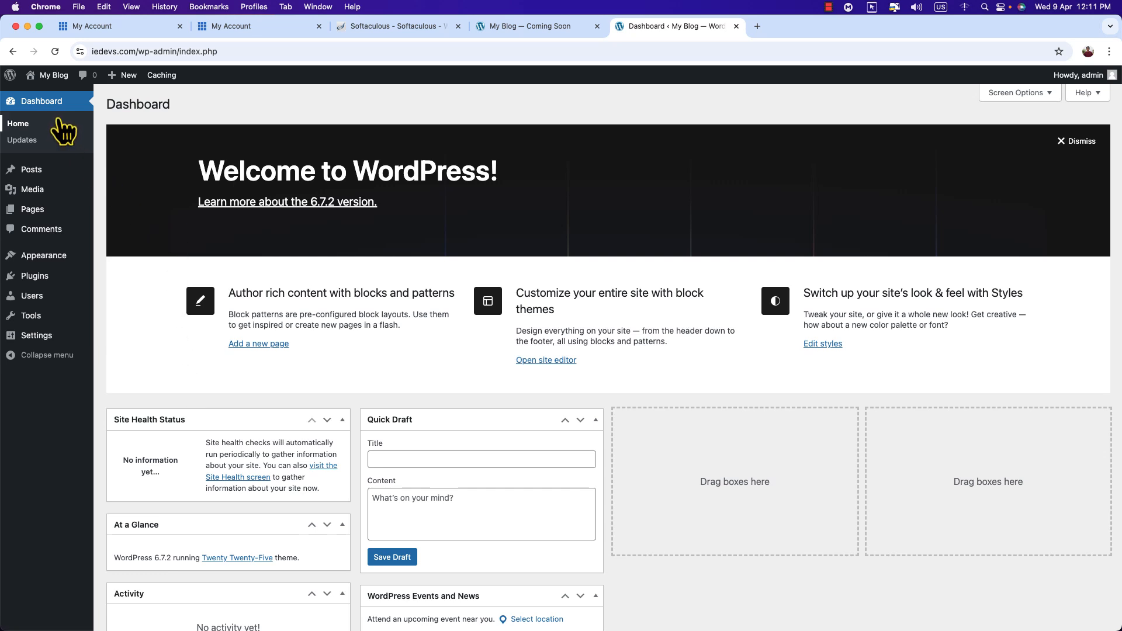
mouse_move(60, 85)
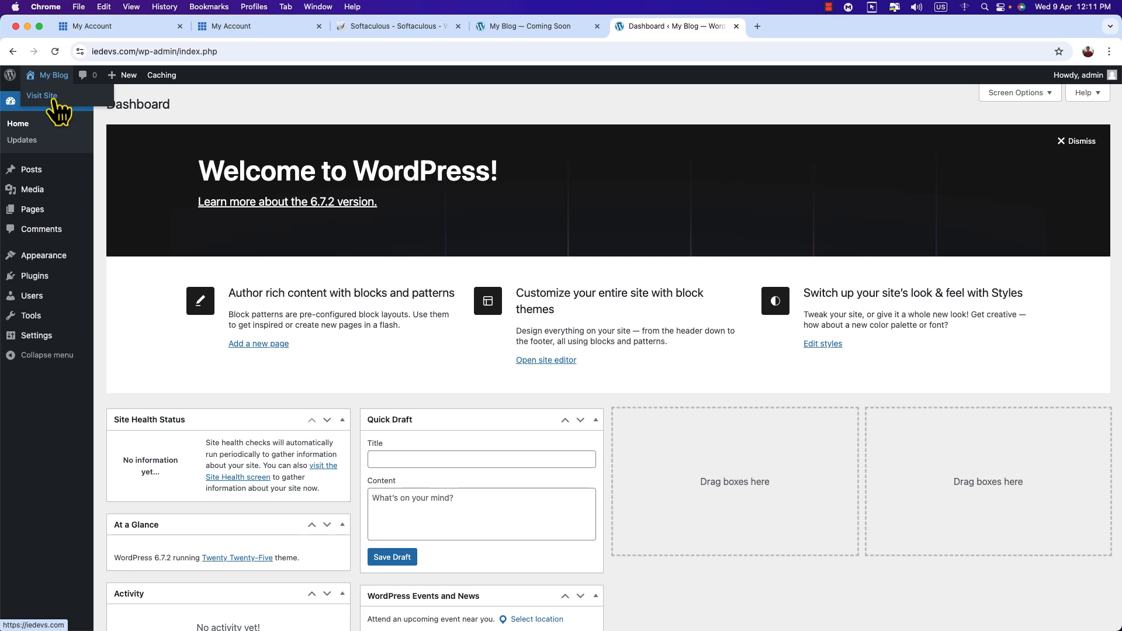
right_click(58, 97)
left_click(69, 104)
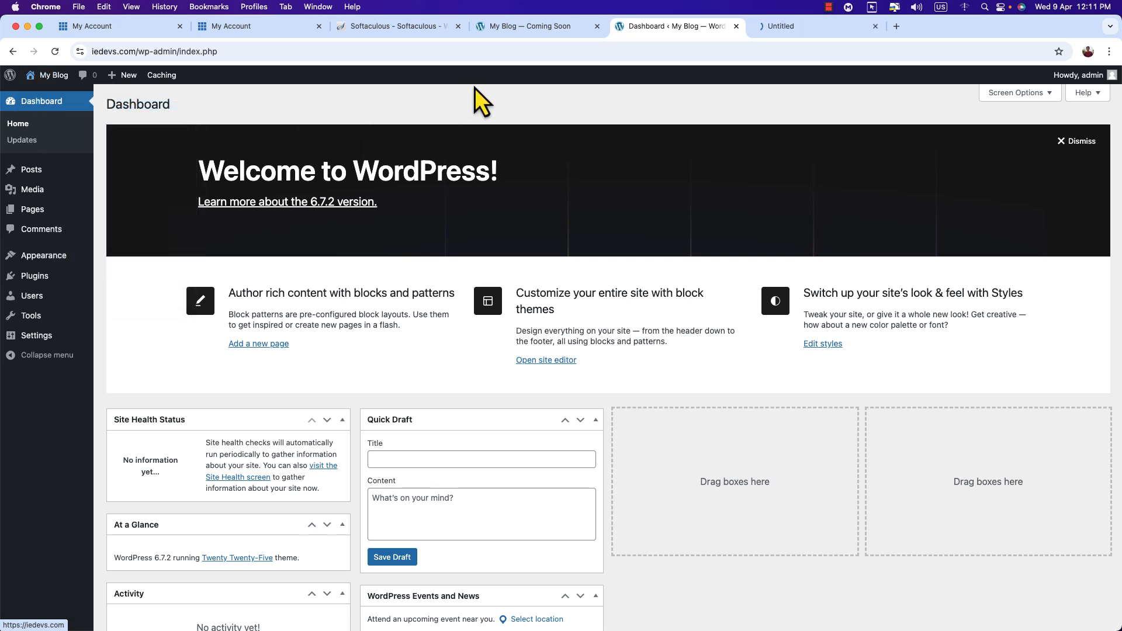
left_click(784, 26)
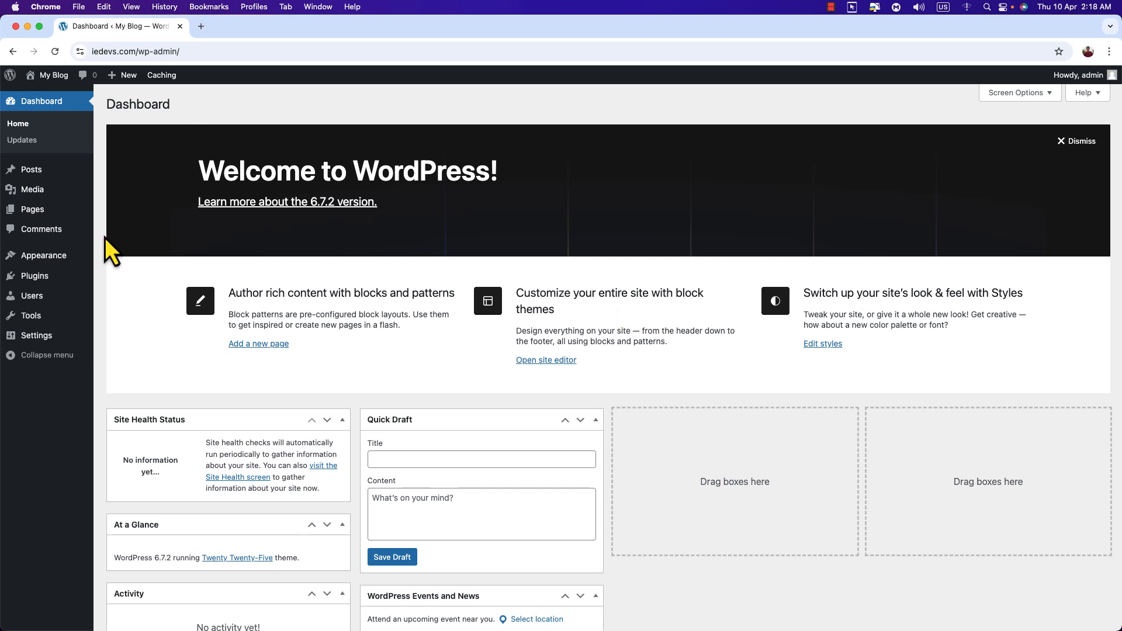
Search the theme directory for kadence, then install and activate the Kadence theme.
mouse_move(26, 260)
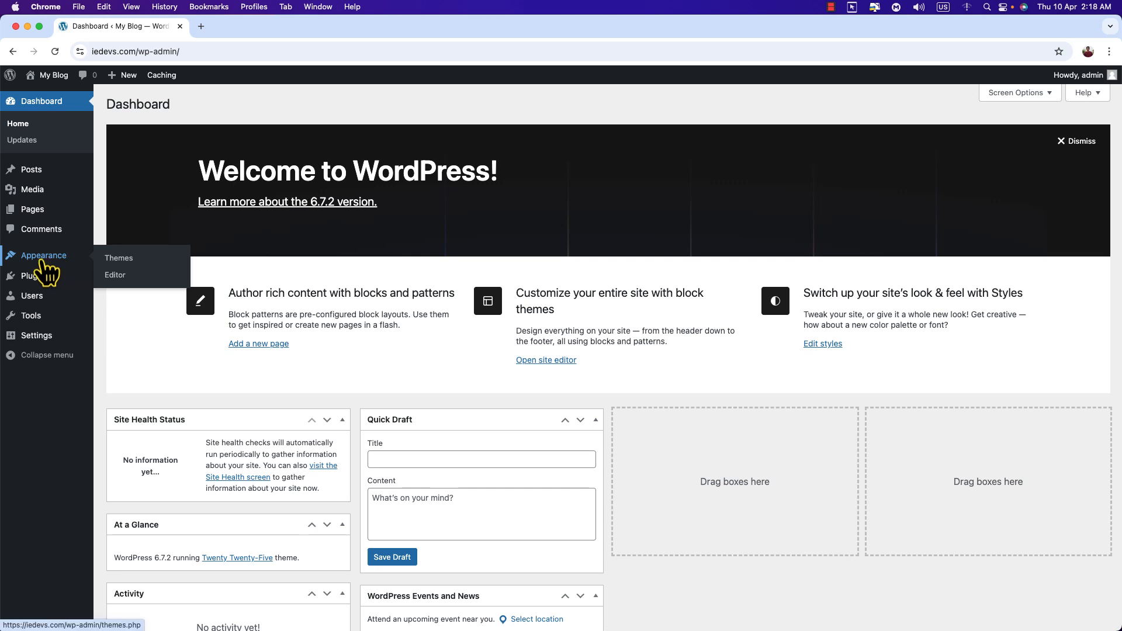
left_click(126, 262)
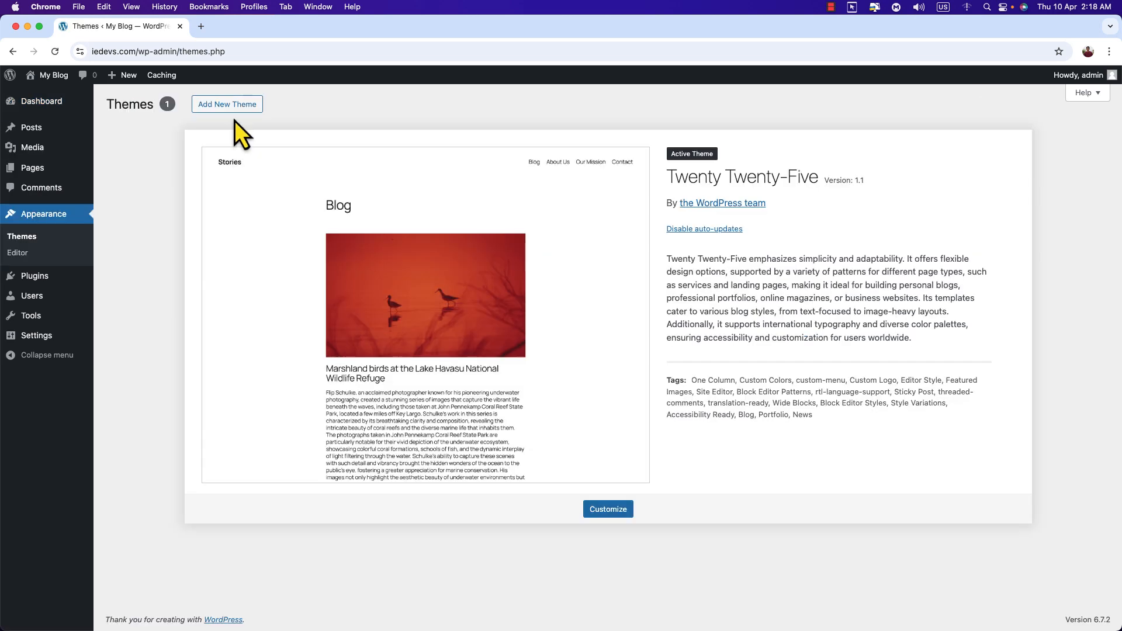
left_click(230, 111)
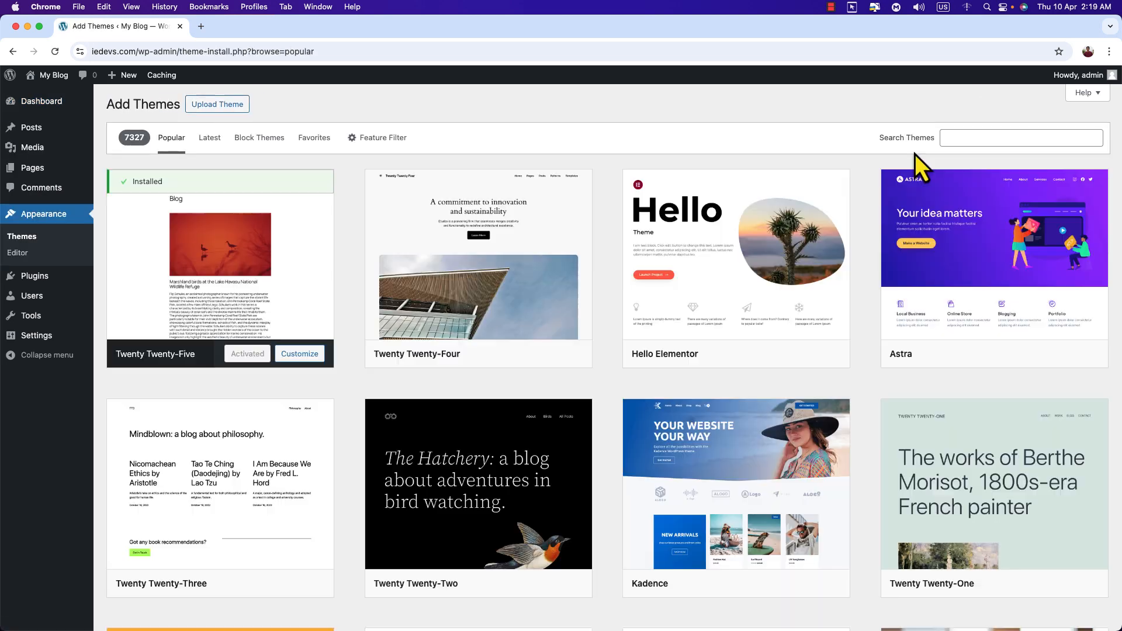
left_click(968, 143)
type("kadence")
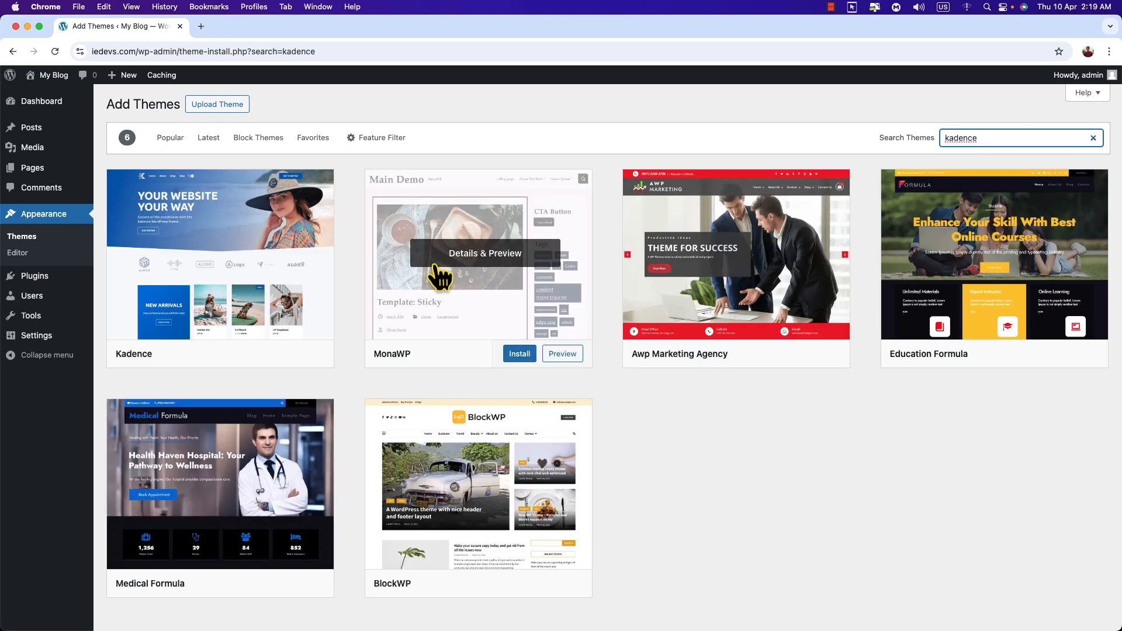
mouse_move(232, 353)
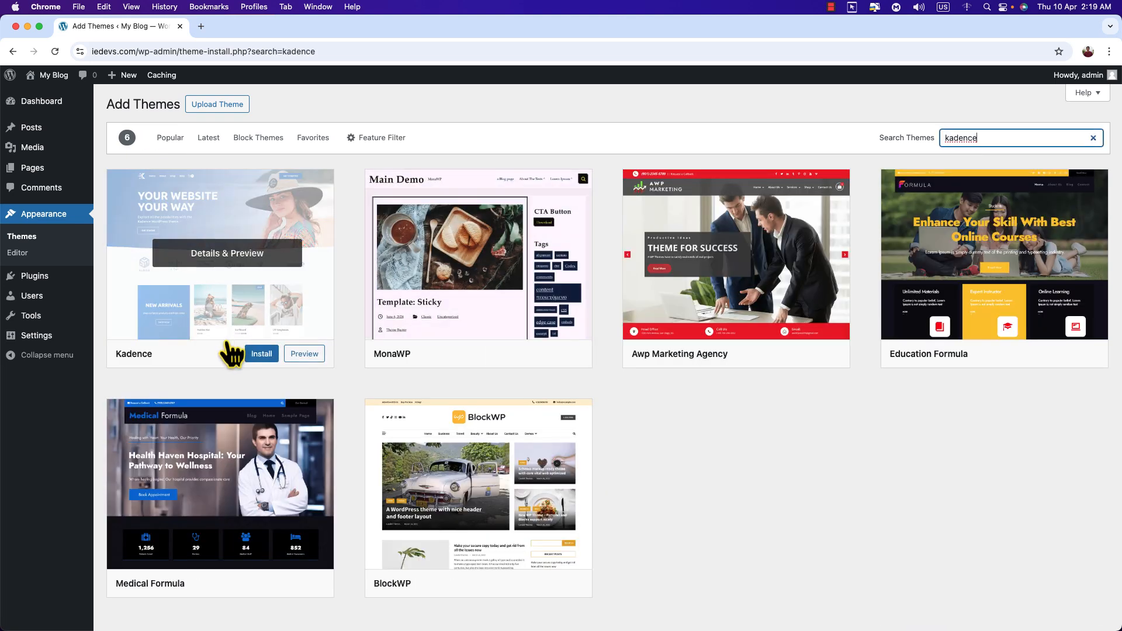
left_click(261, 358)
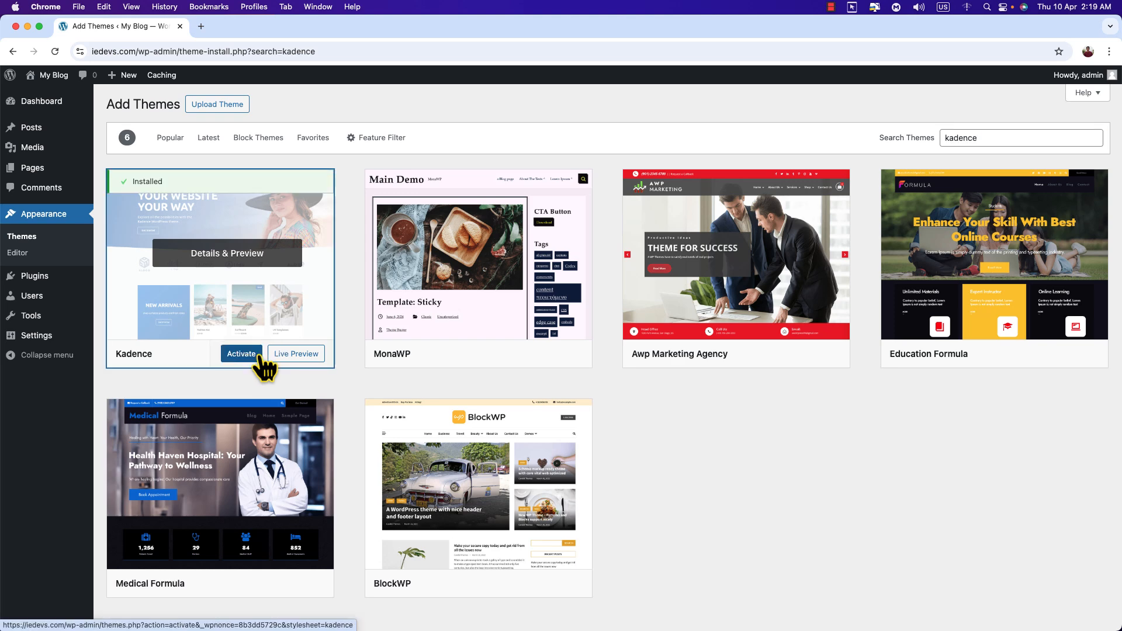
left_click(259, 358)
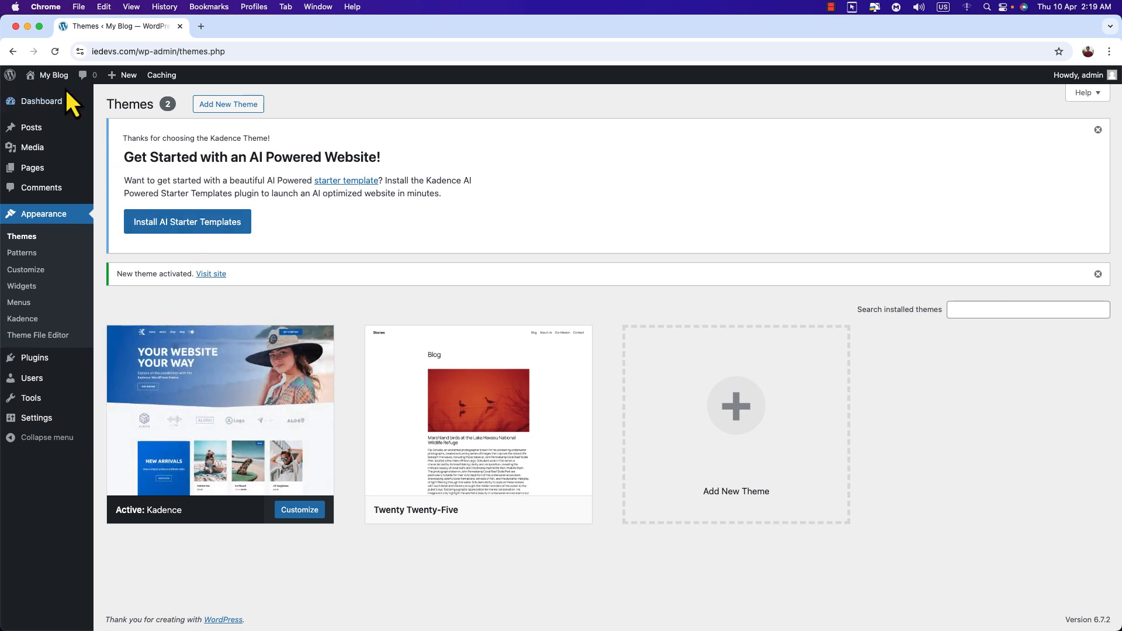
Open the live site in a new tab to preview the new theme.
mouse_move(47, 76)
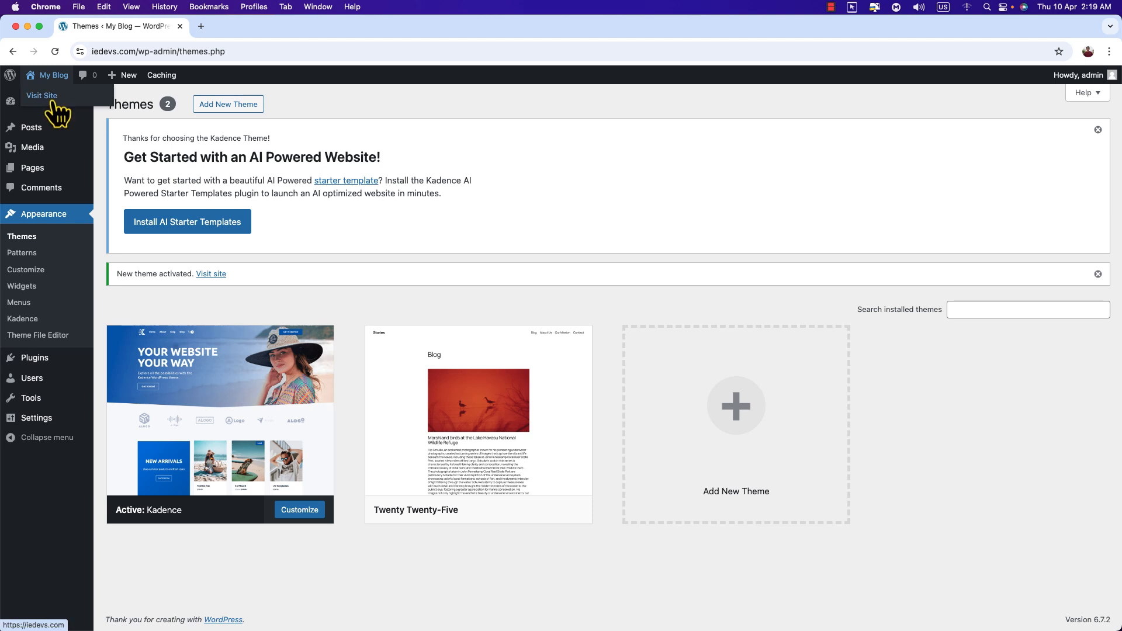
right_click(51, 102)
left_click(93, 106)
left_click(268, 31)
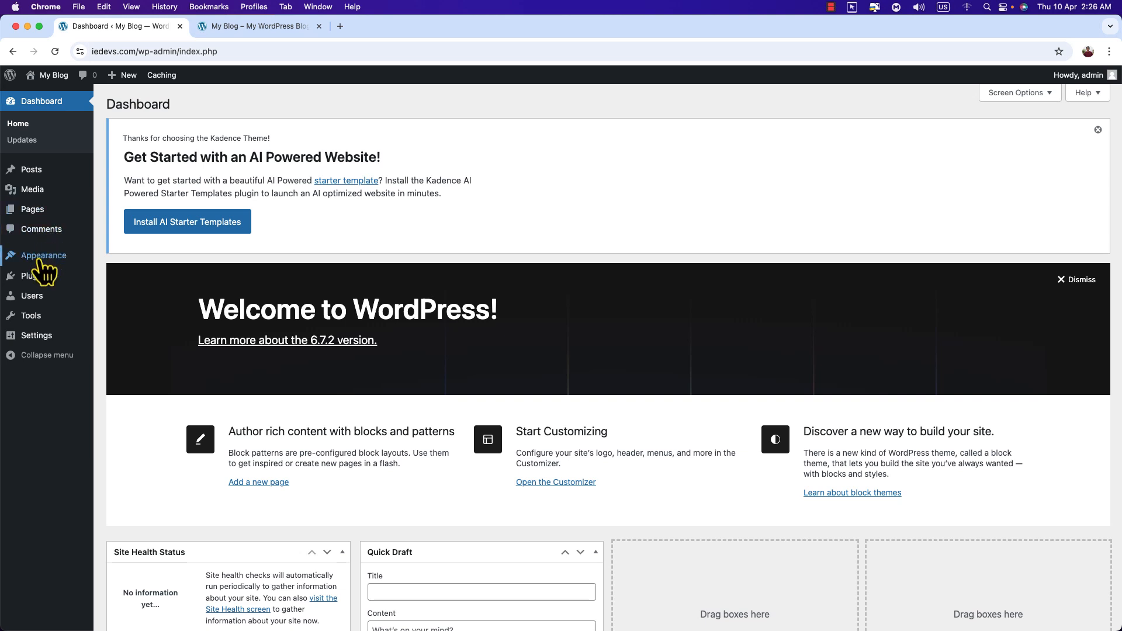
Search the plugin directory for zoloblocks and install the ZoloBlocks plugin.
mouse_move(44, 282)
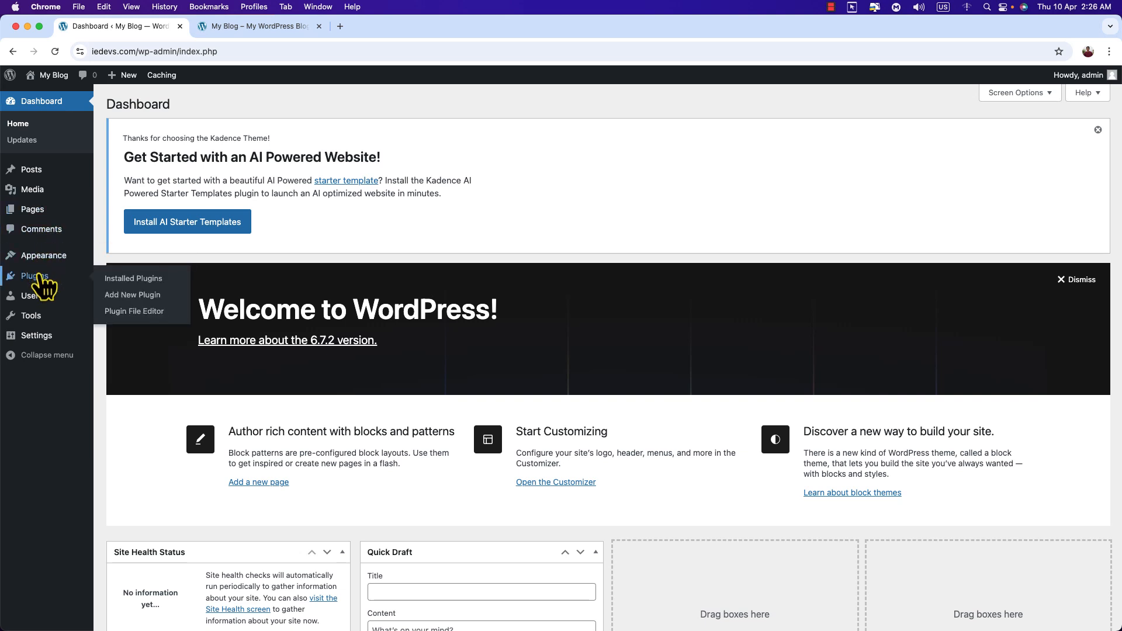
left_click(133, 296)
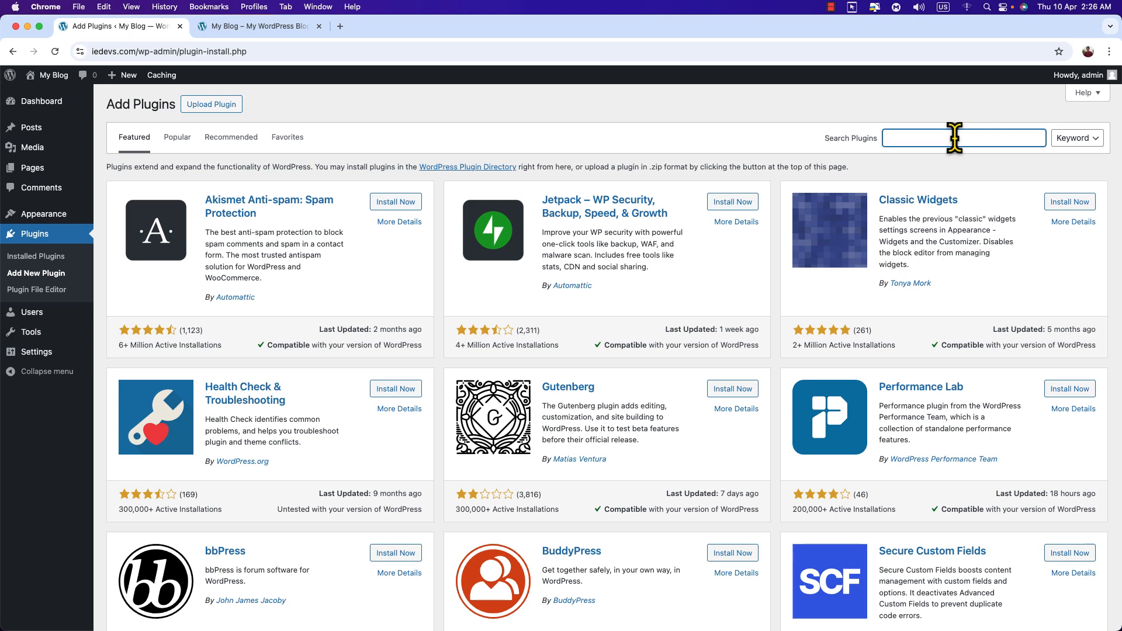
type("zoloblocks")
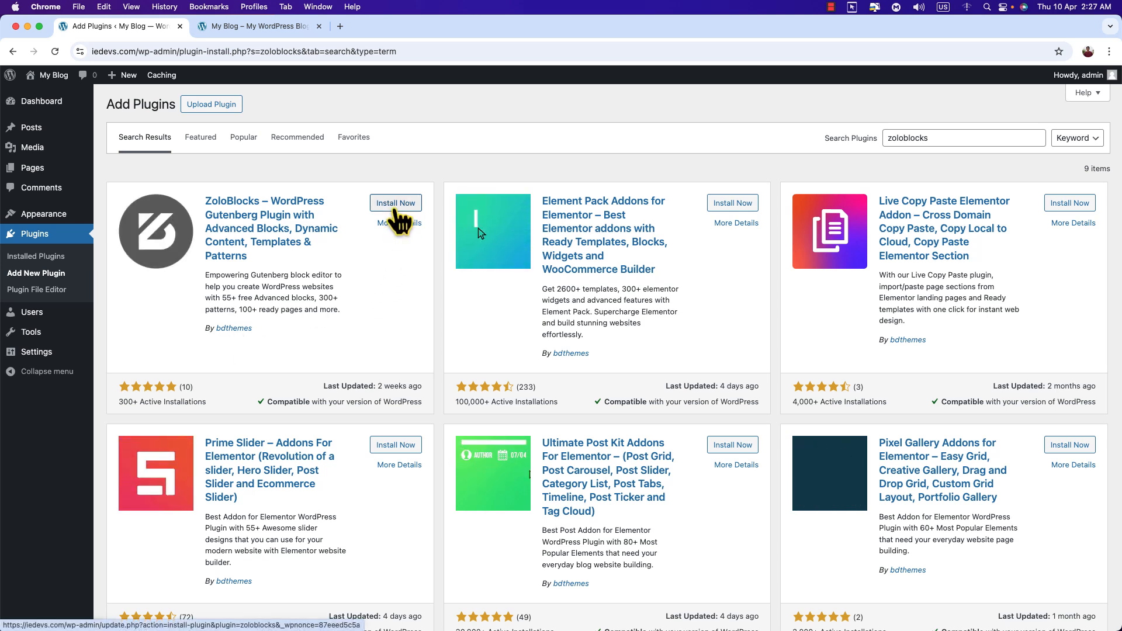
left_click(396, 205)
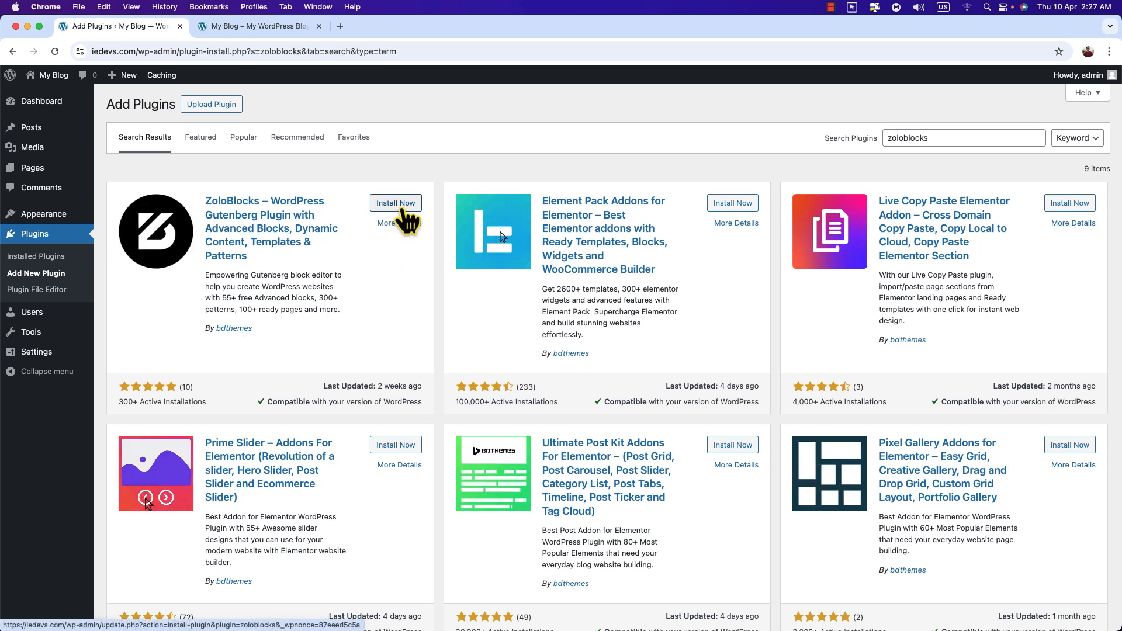
Activate the ZoloBlocks plugin and open its dashboard.
left_click(401, 204)
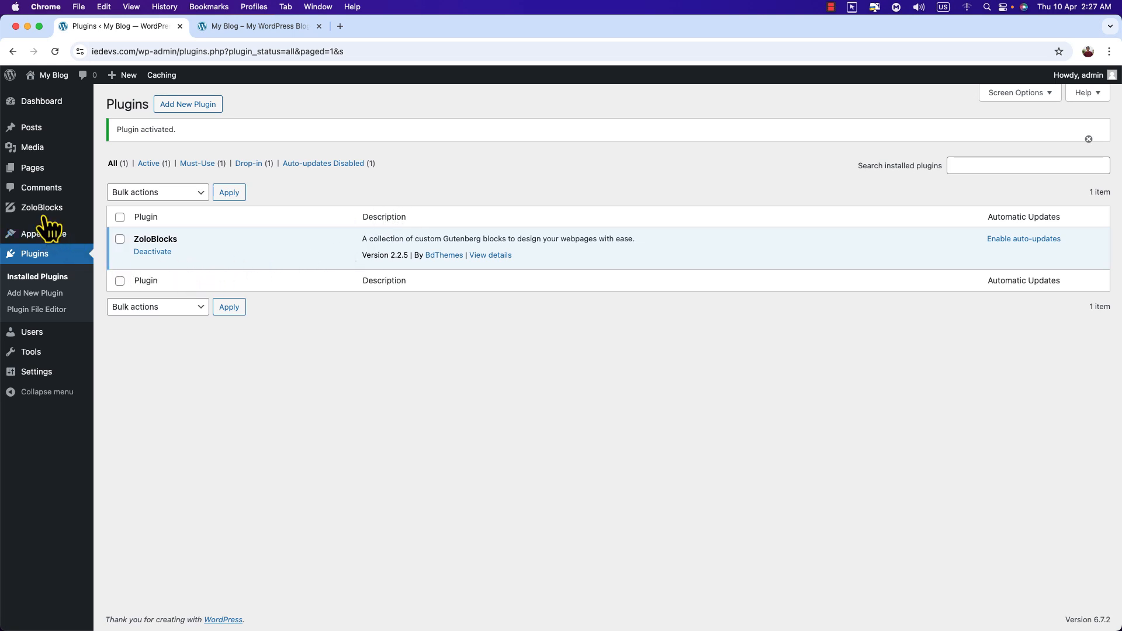
mouse_move(42, 214)
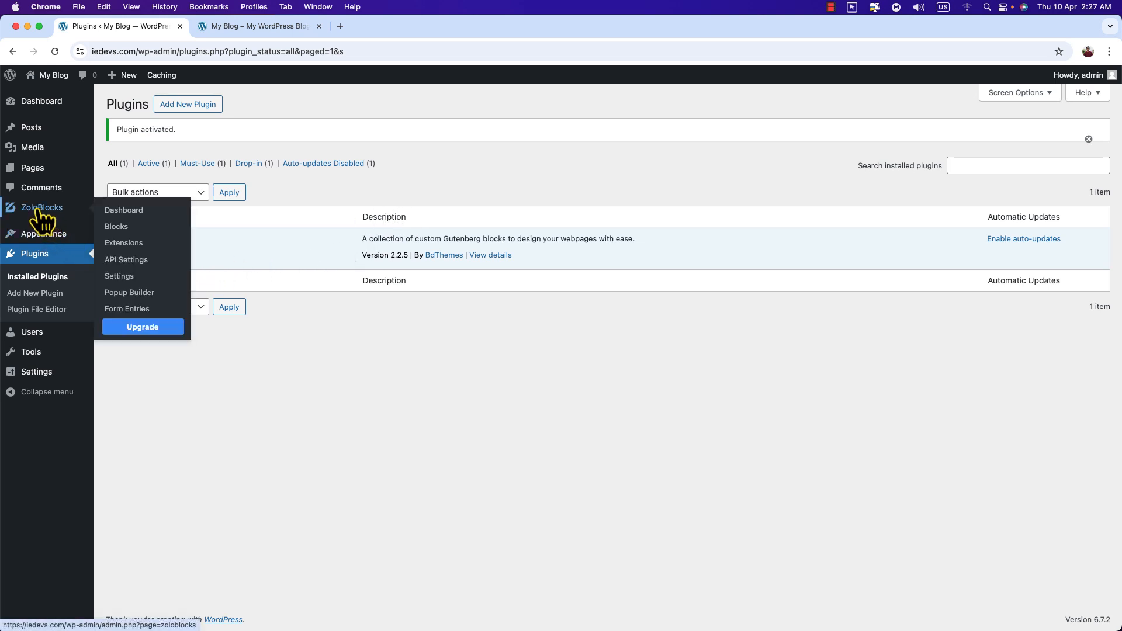
left_click(126, 211)
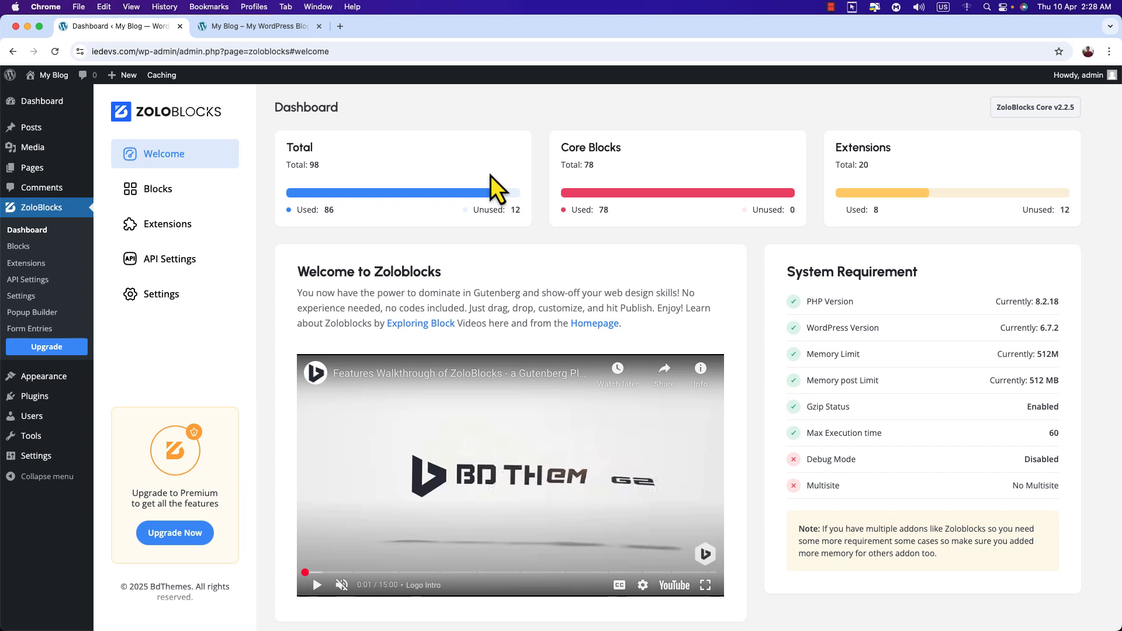
Browse the ZoloBlocks Blocks, Extensions and Settings sections.
left_click(153, 189)
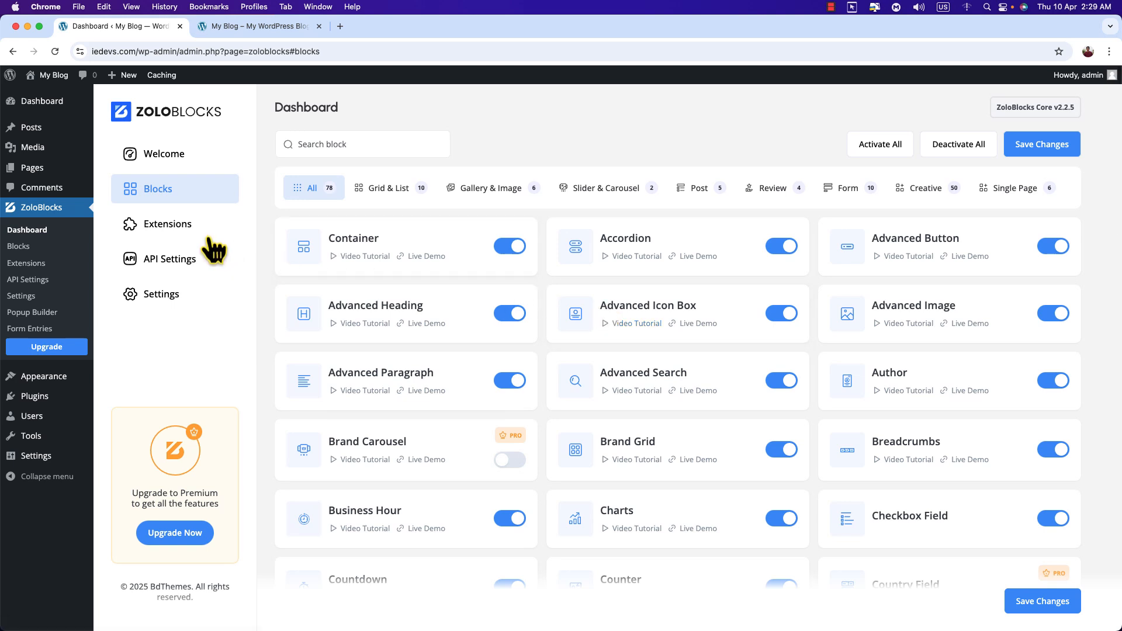
left_click(175, 232)
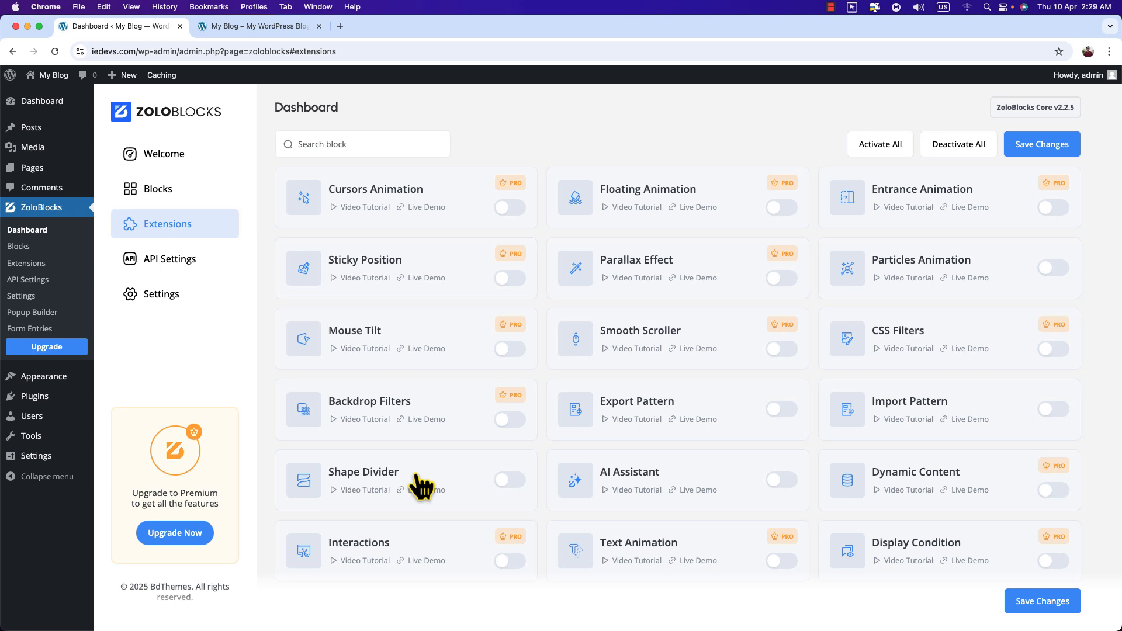
left_click(172, 301)
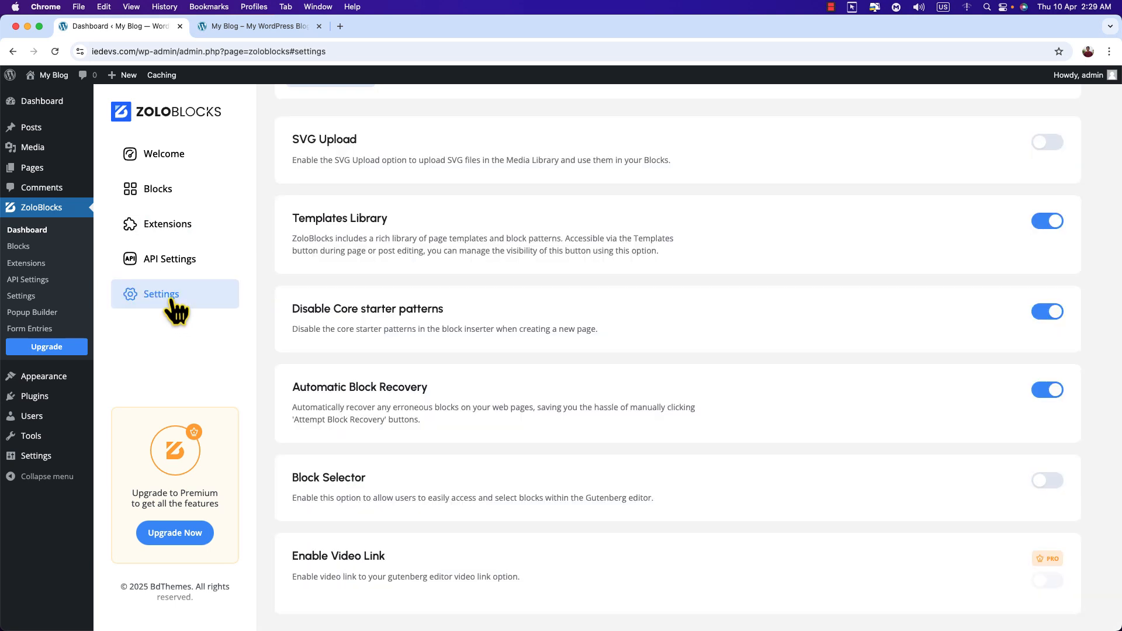
scroll(598, 344, "up", 3)
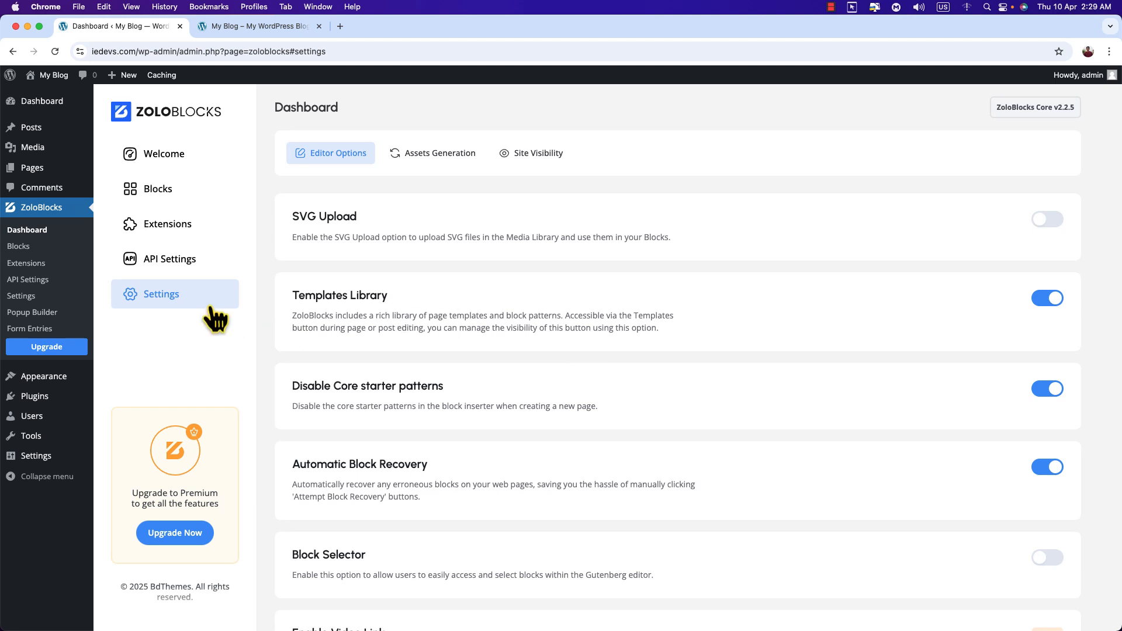
left_click(47, 214)
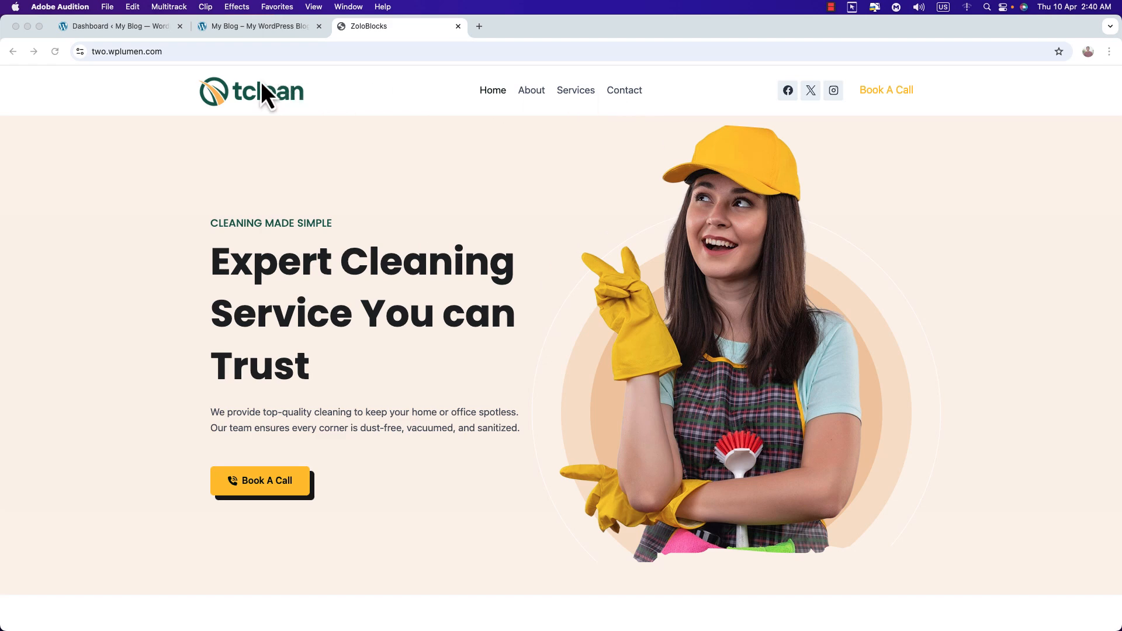
Add a new page titled Home and publish it.
left_click(141, 28)
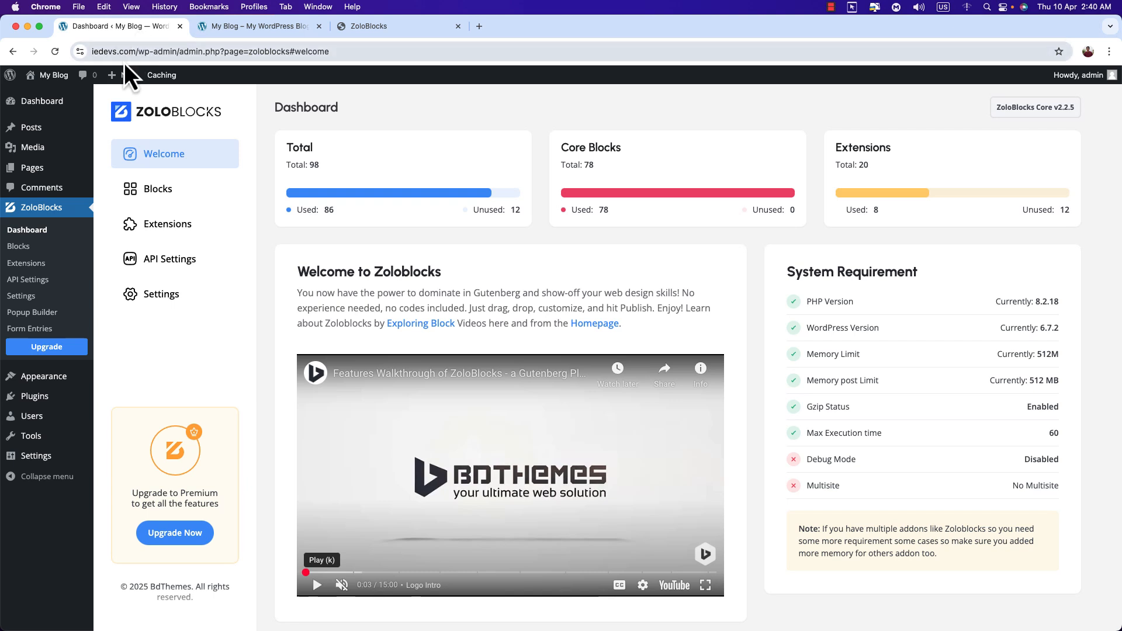
mouse_move(41, 174)
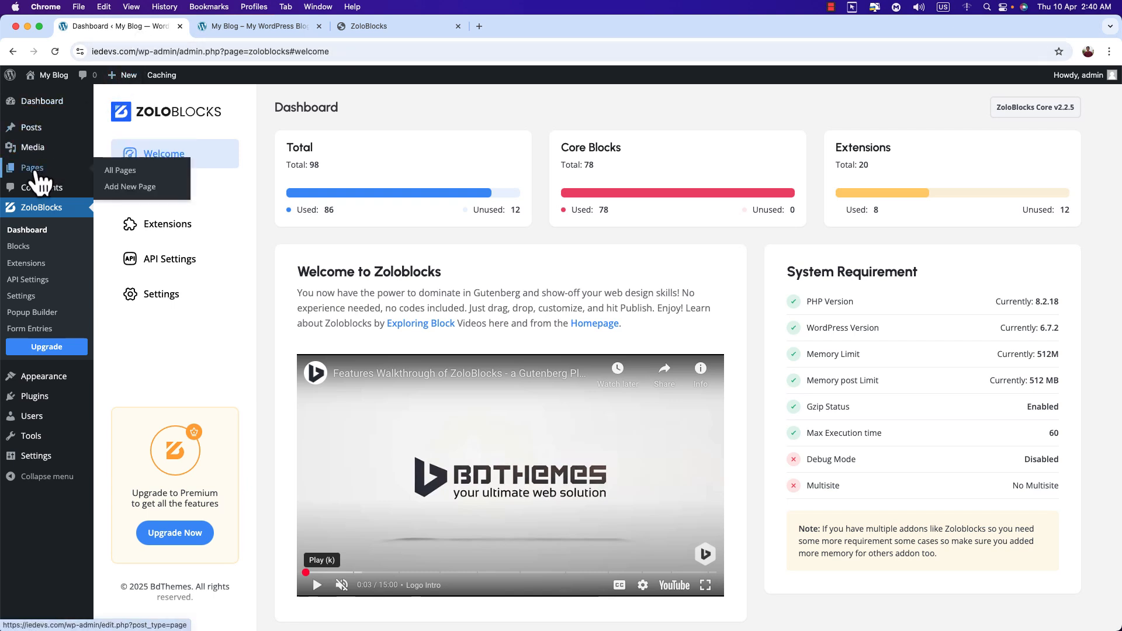
left_click(130, 176)
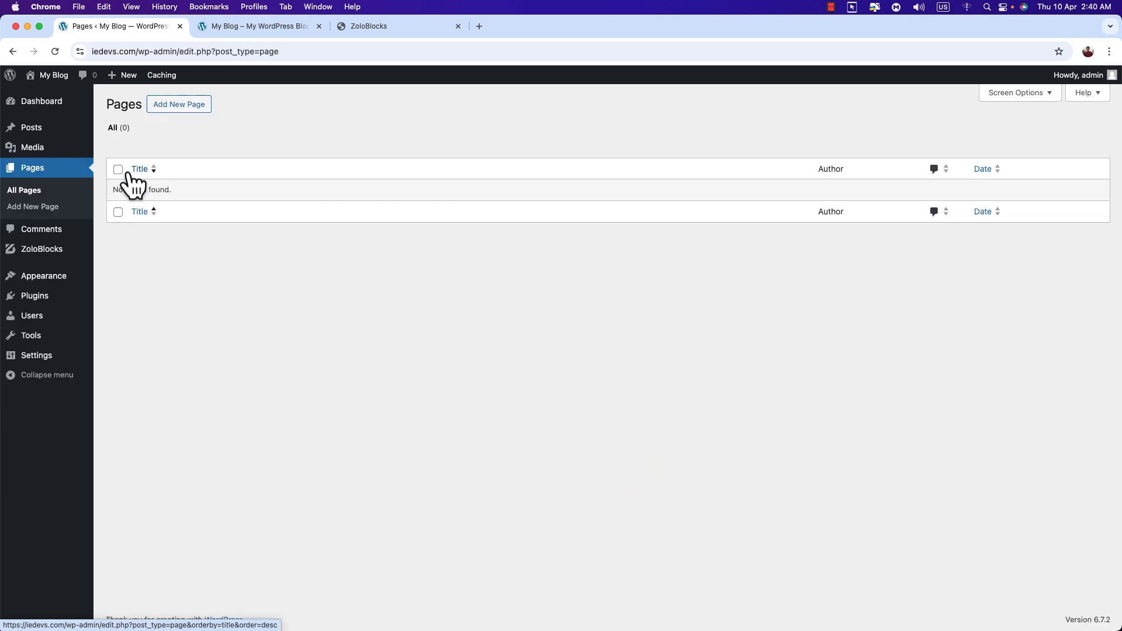
left_click(177, 106)
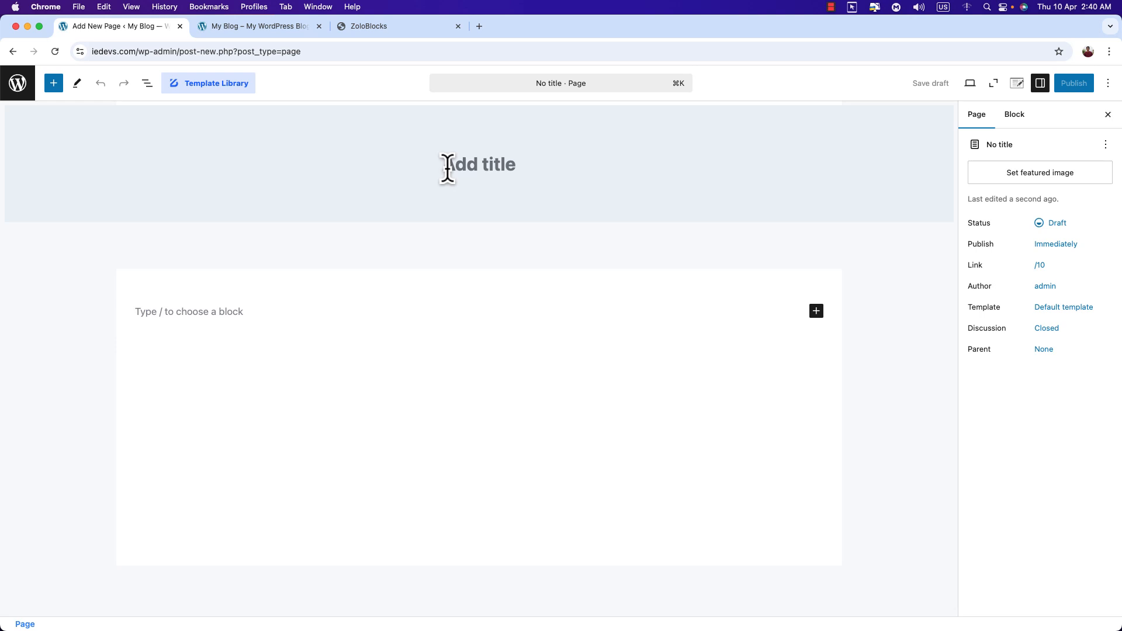
type("Home")
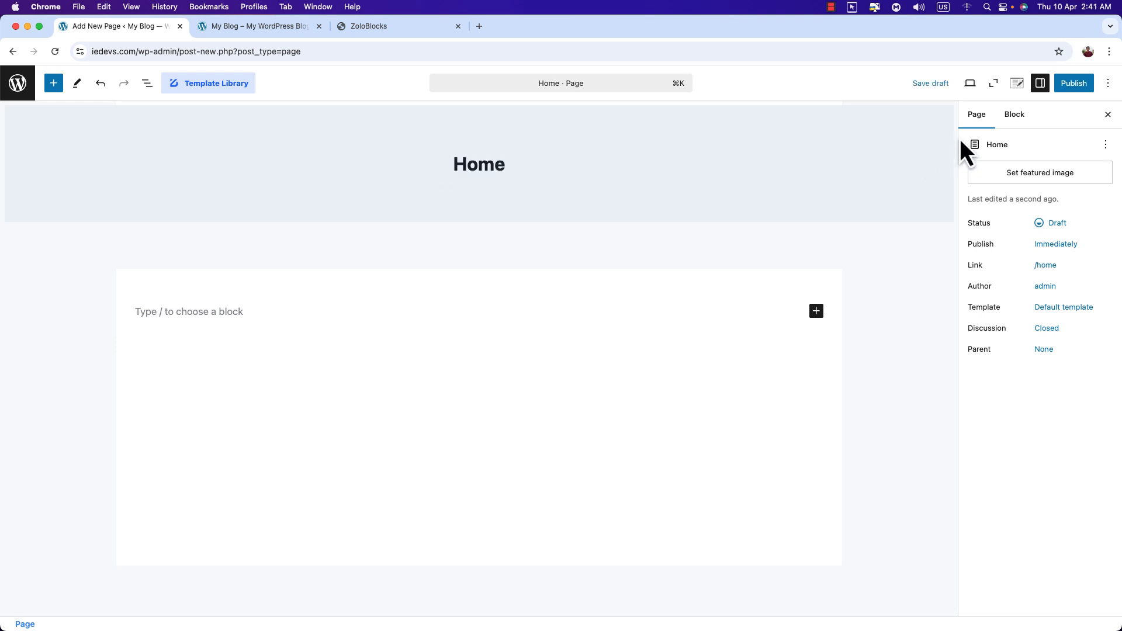
left_click(1073, 93)
left_click(1072, 88)
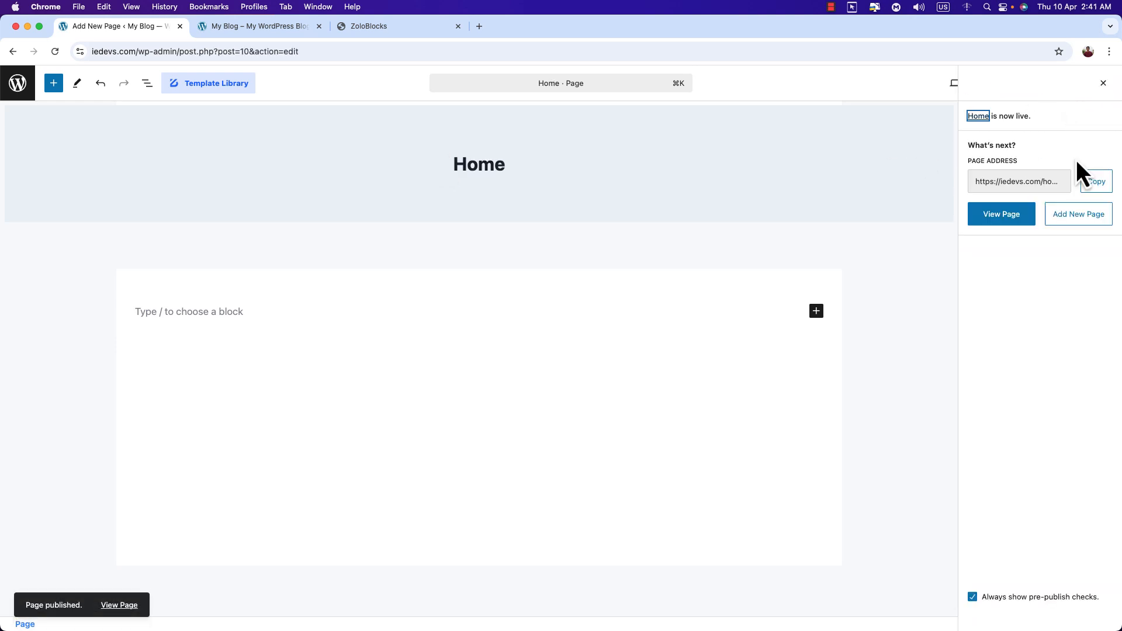
Add a new page titled About and publish it.
left_click(1073, 222)
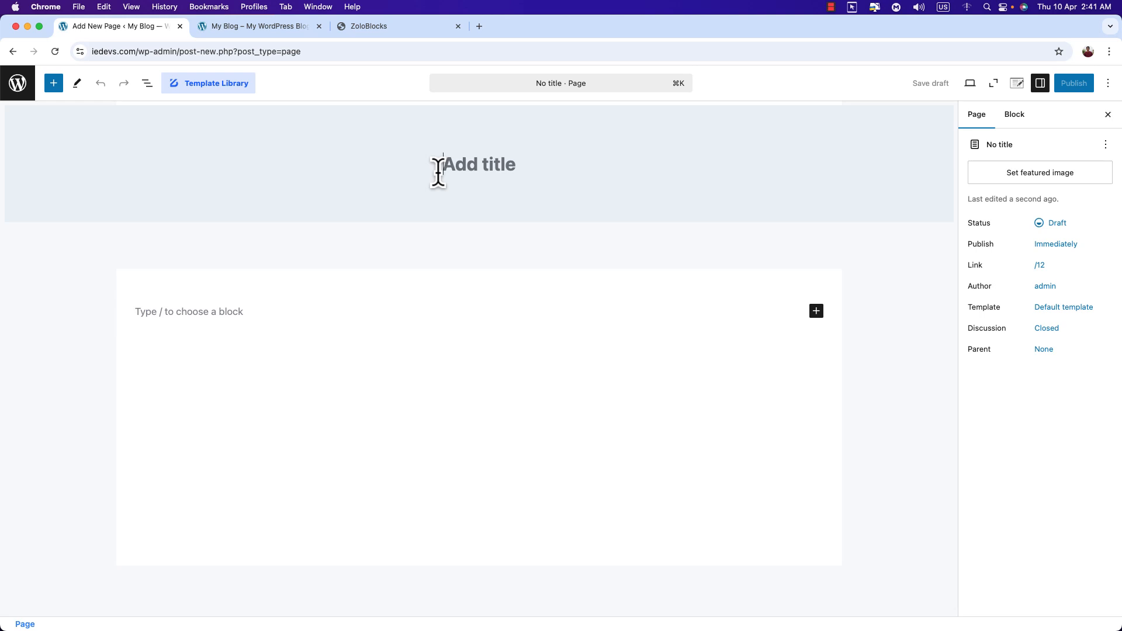
type("About")
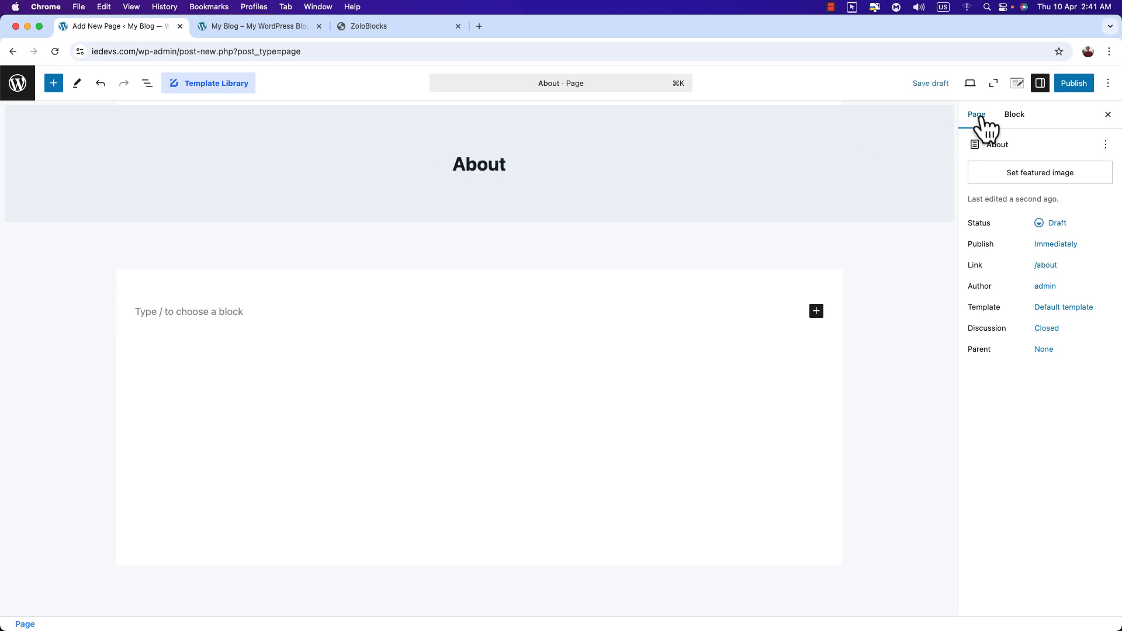
left_click(1081, 89)
left_click(1080, 92)
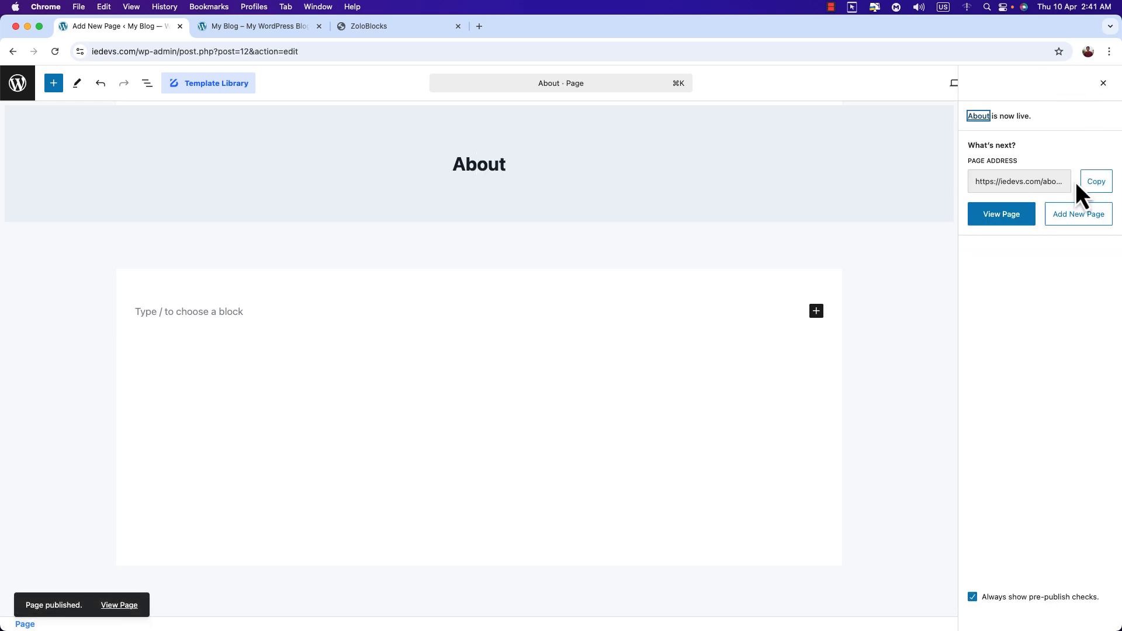
Add a new page titled Services and publish it.
left_click(1076, 221)
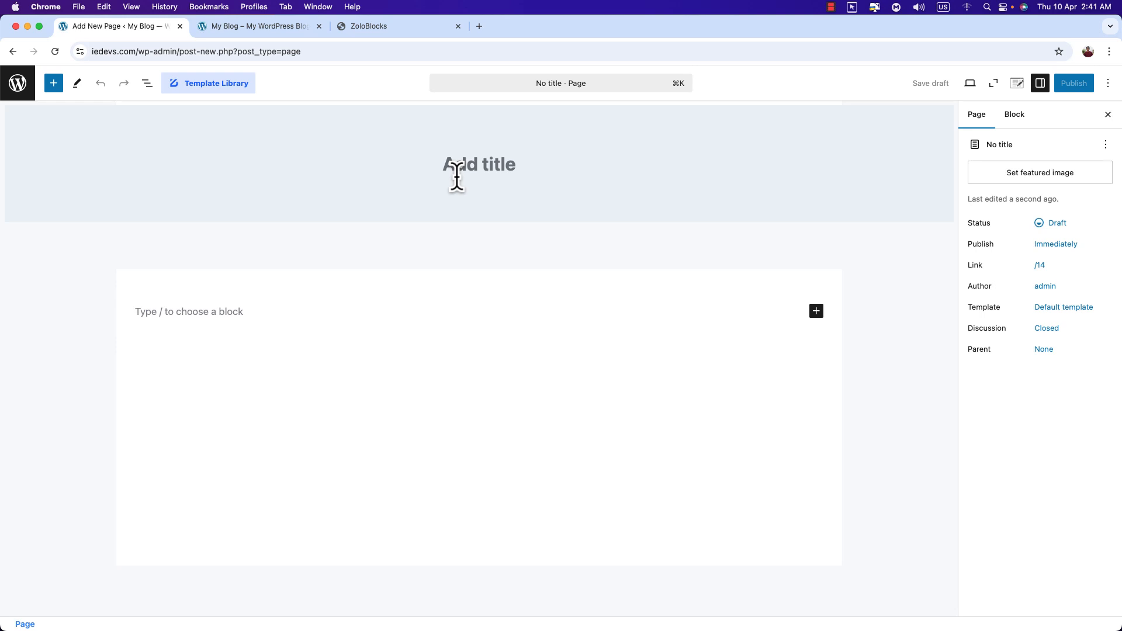
type("Services")
left_click(1074, 83)
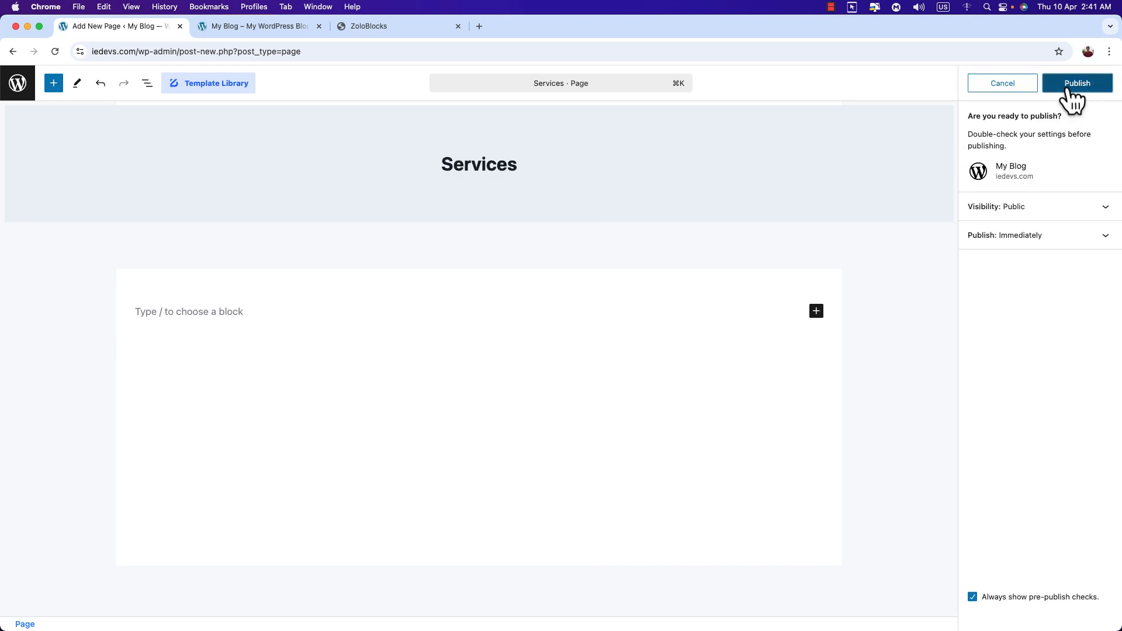
left_click(1070, 84)
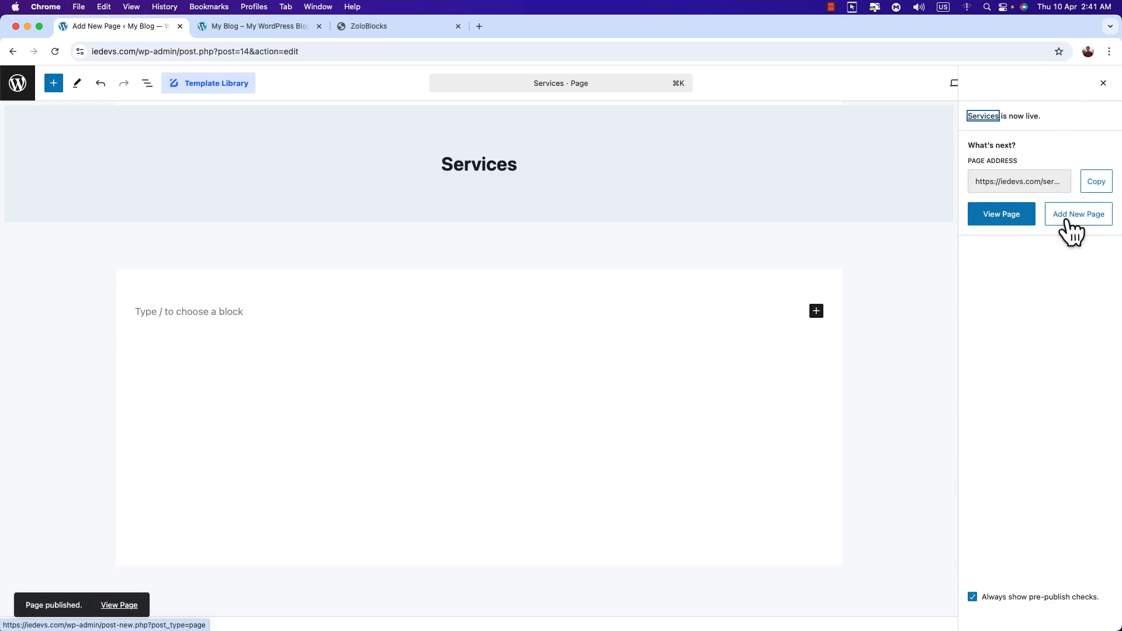
Add a new page titled Contact and publish it.
left_click(1072, 230)
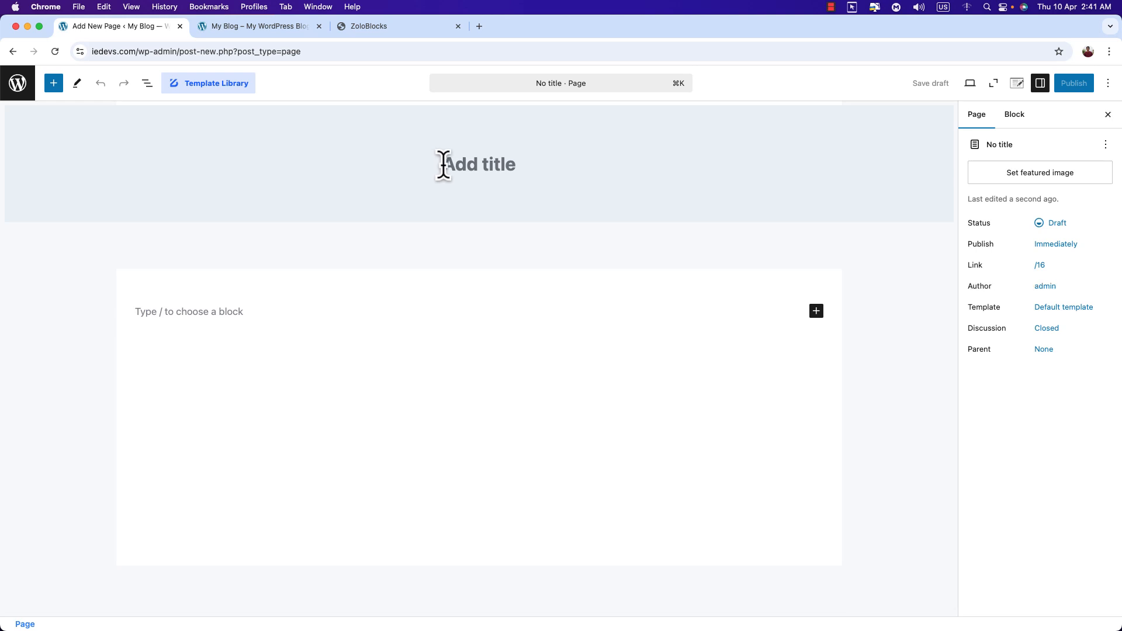
left_click(443, 165)
type("Contact")
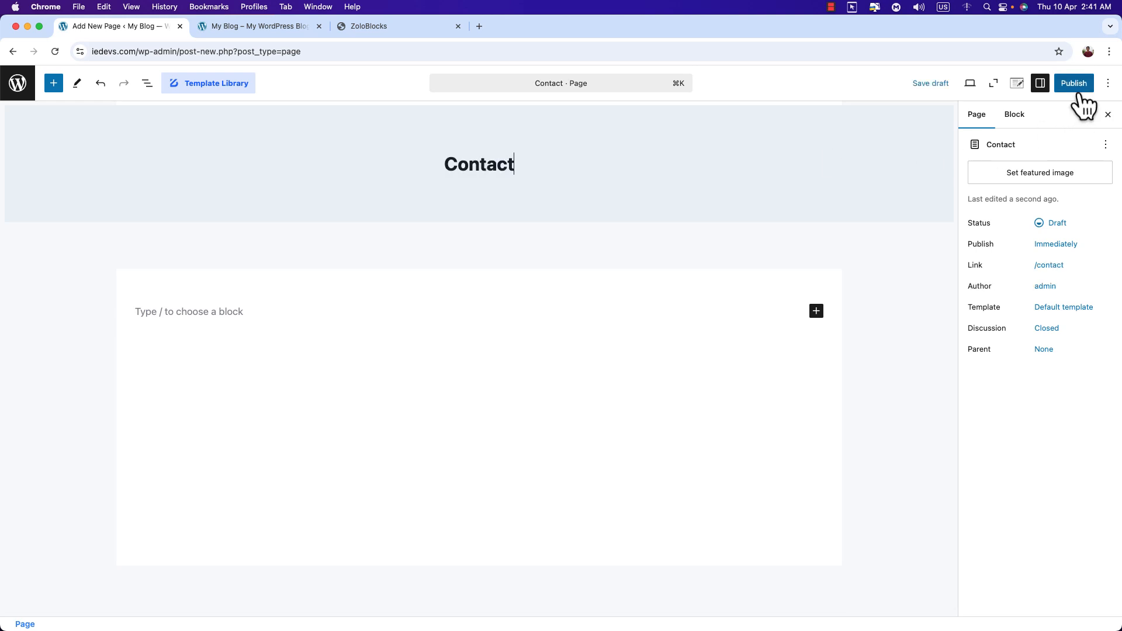
left_click(1079, 90)
left_click(1078, 91)
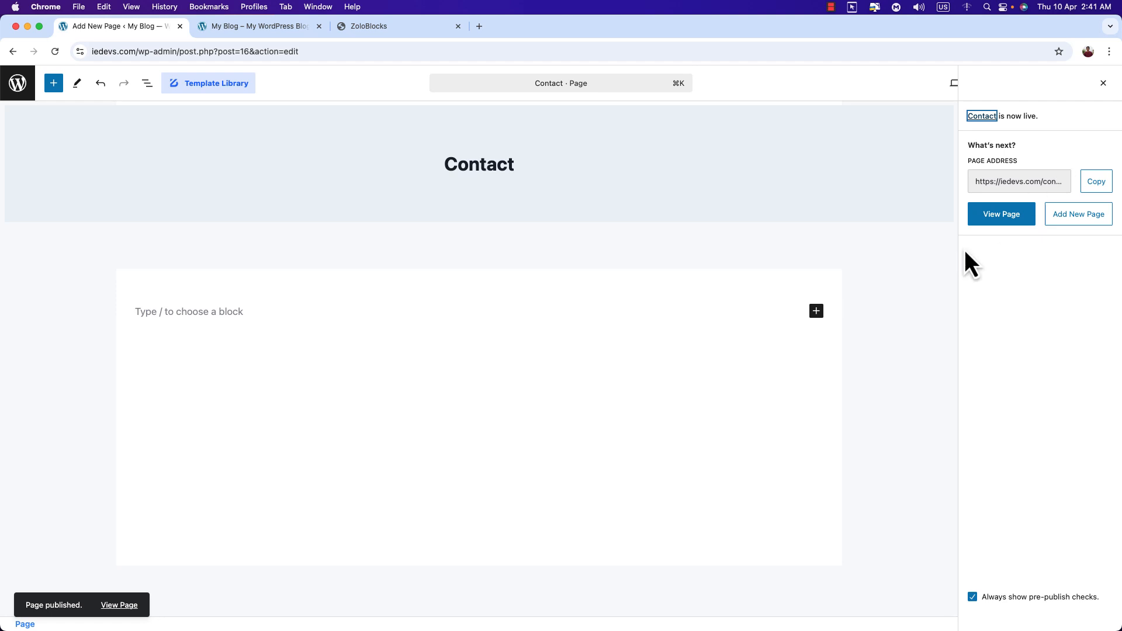
View the published Contact page on the live site and go back to the dashboard.
left_click(999, 220)
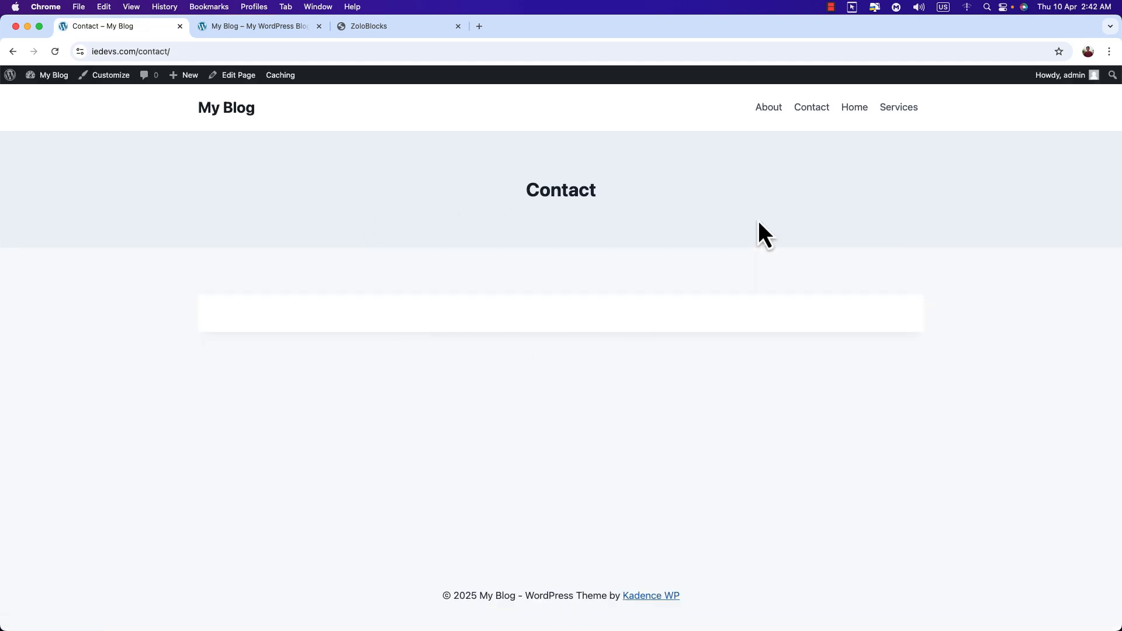
mouse_move(52, 76)
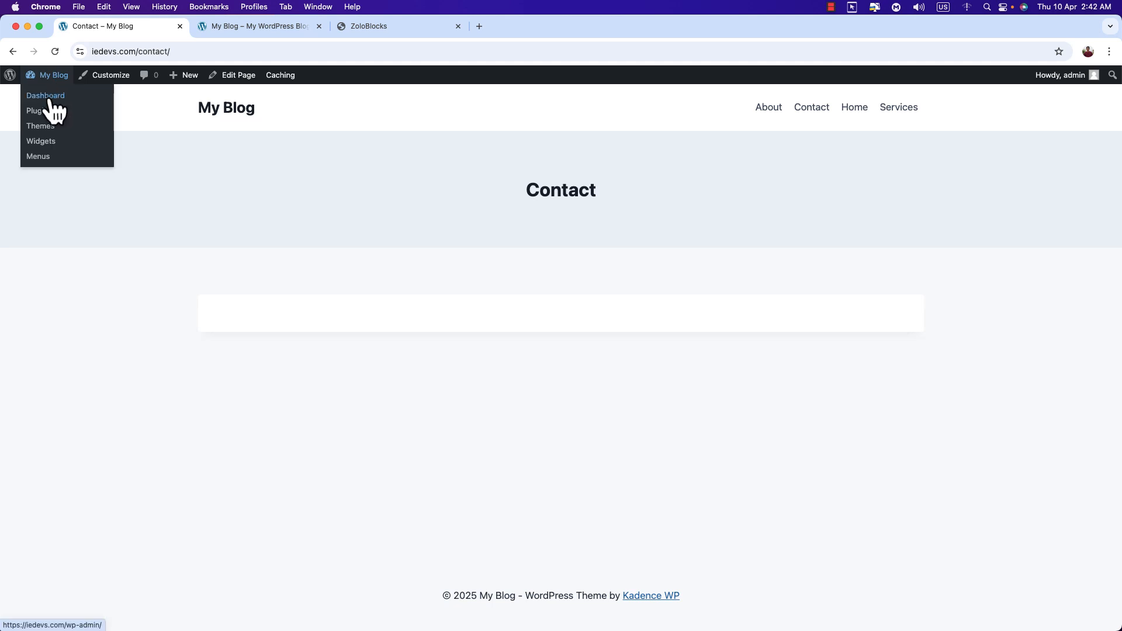
left_click(49, 97)
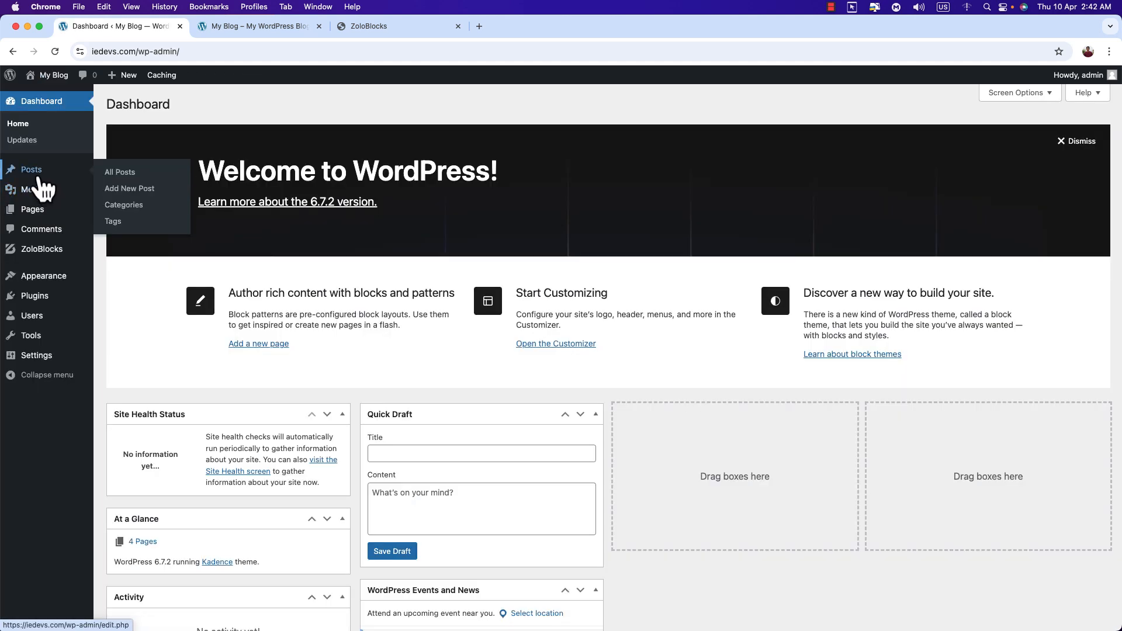
Open the Home page from the pages list in a new tab and compare it with the tclean demo site.
mouse_move(35, 210)
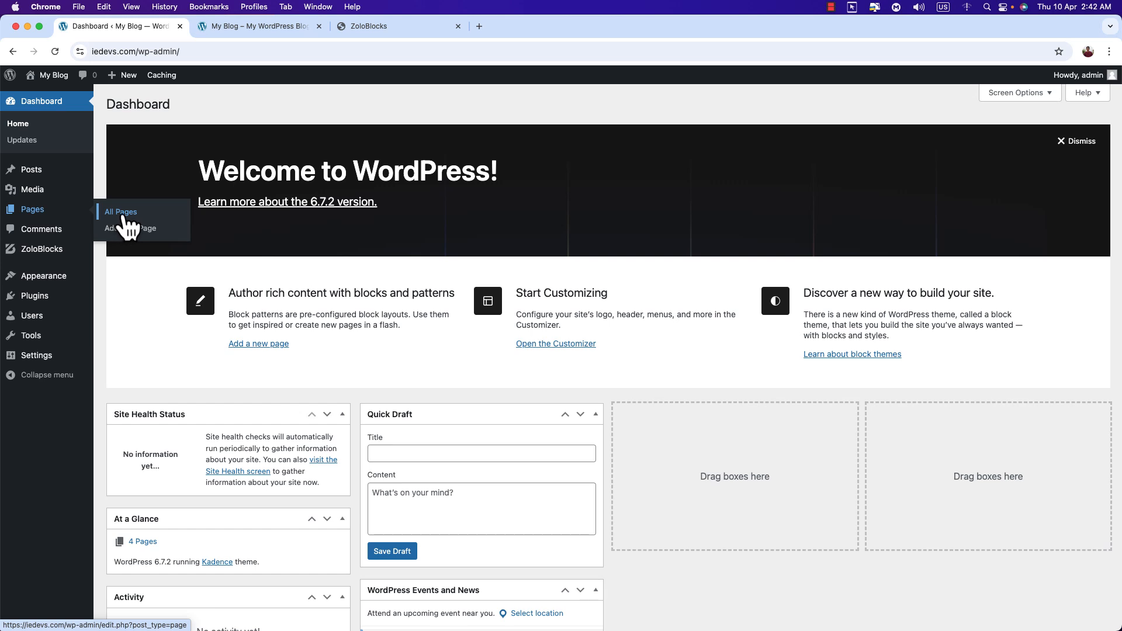
left_click(121, 213)
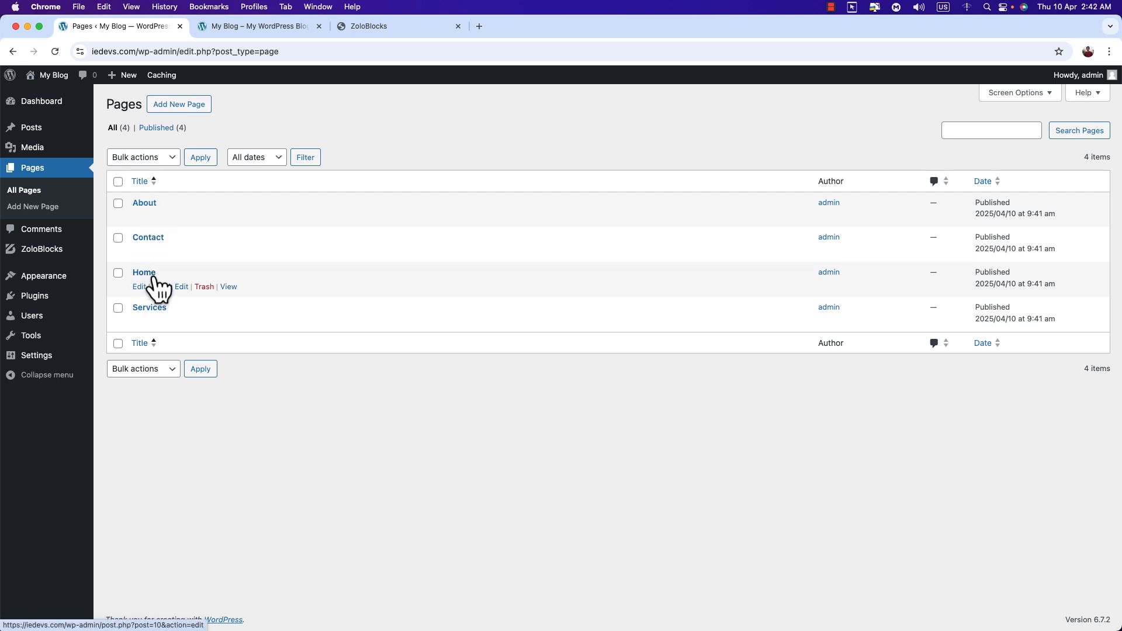
right_click(233, 287)
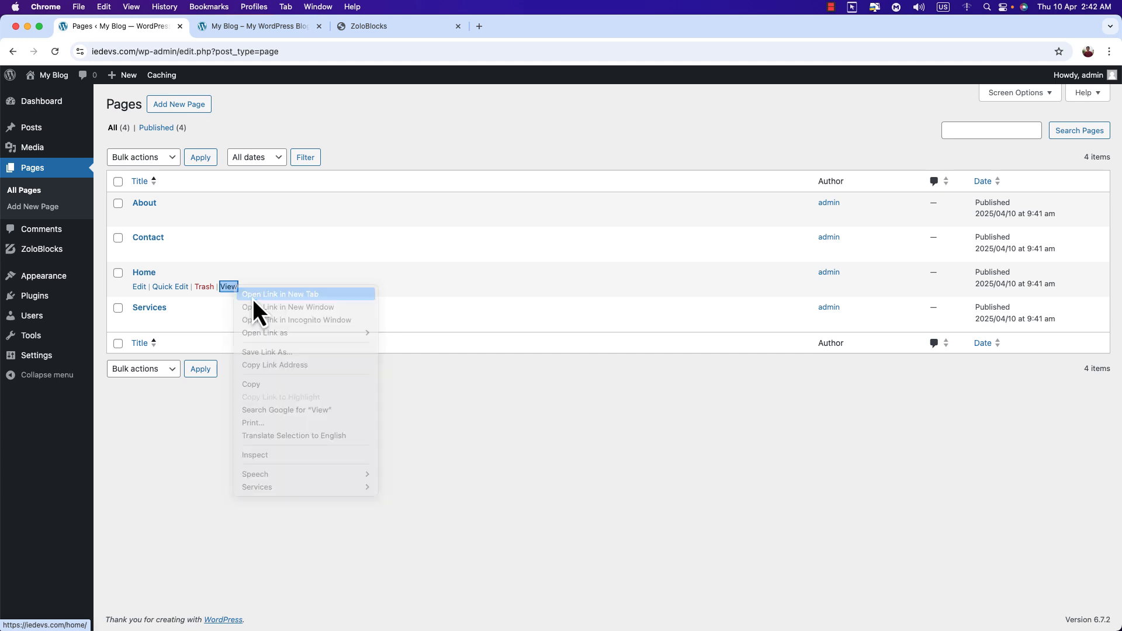
left_click(253, 300)
left_click(266, 25)
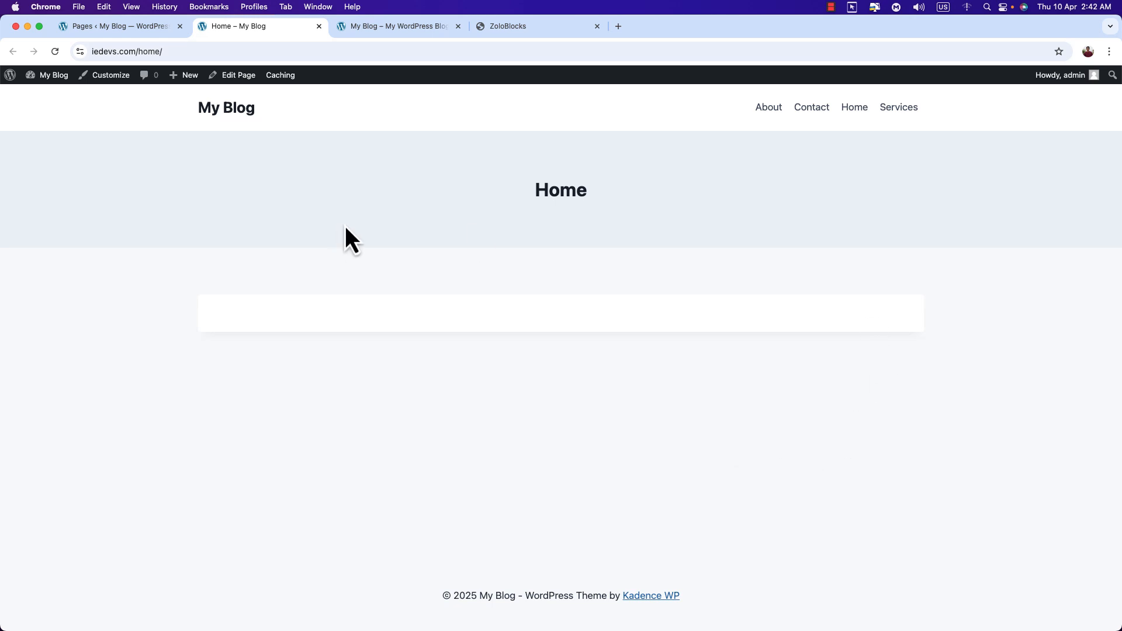
left_click(482, 29)
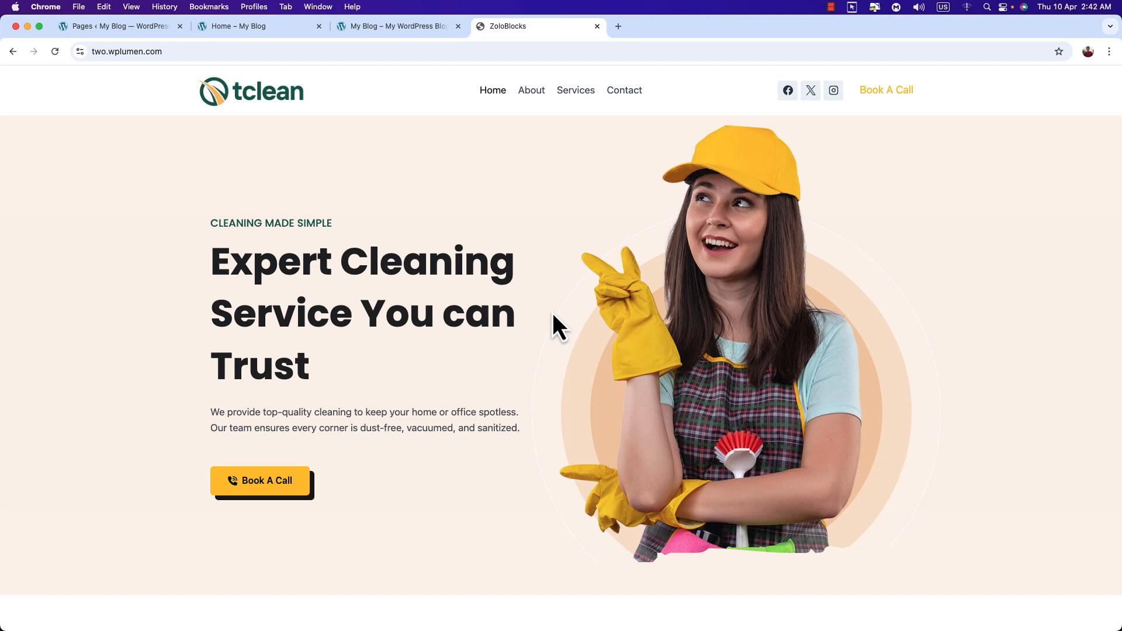
Return to the admin dashboard and open the list of all pages.
left_click(116, 26)
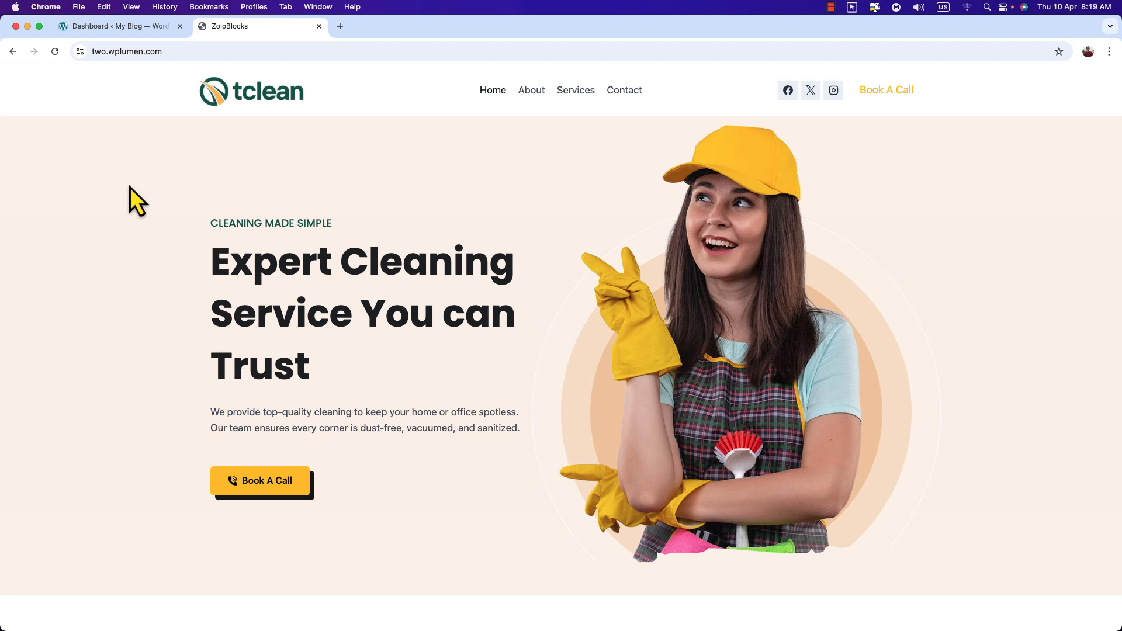
left_click(108, 32)
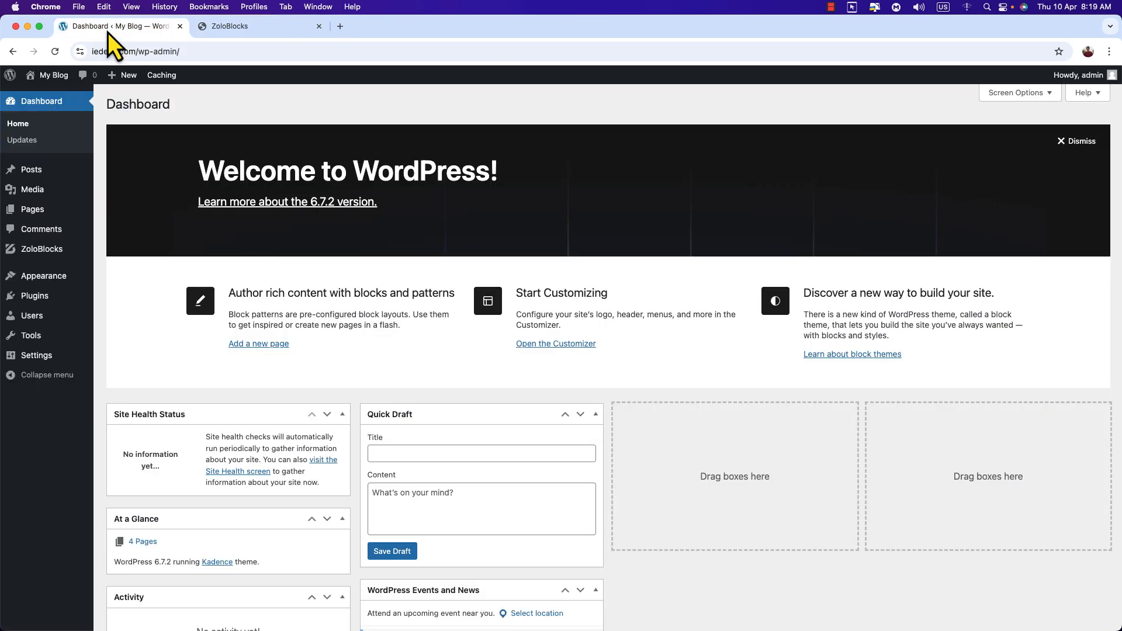
mouse_move(39, 216)
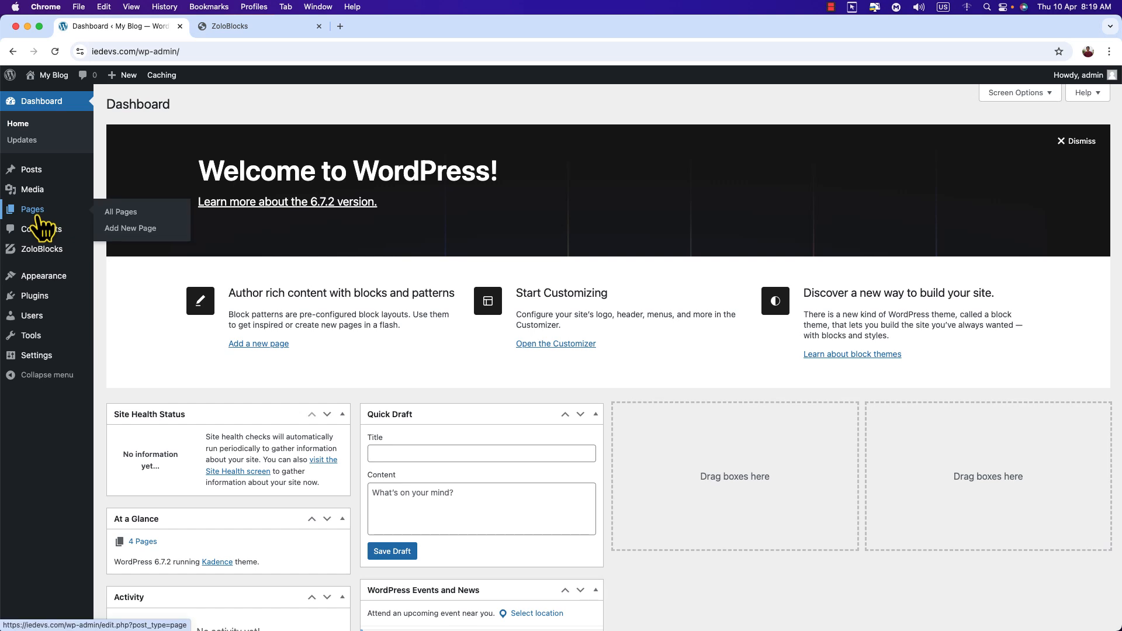
left_click(114, 215)
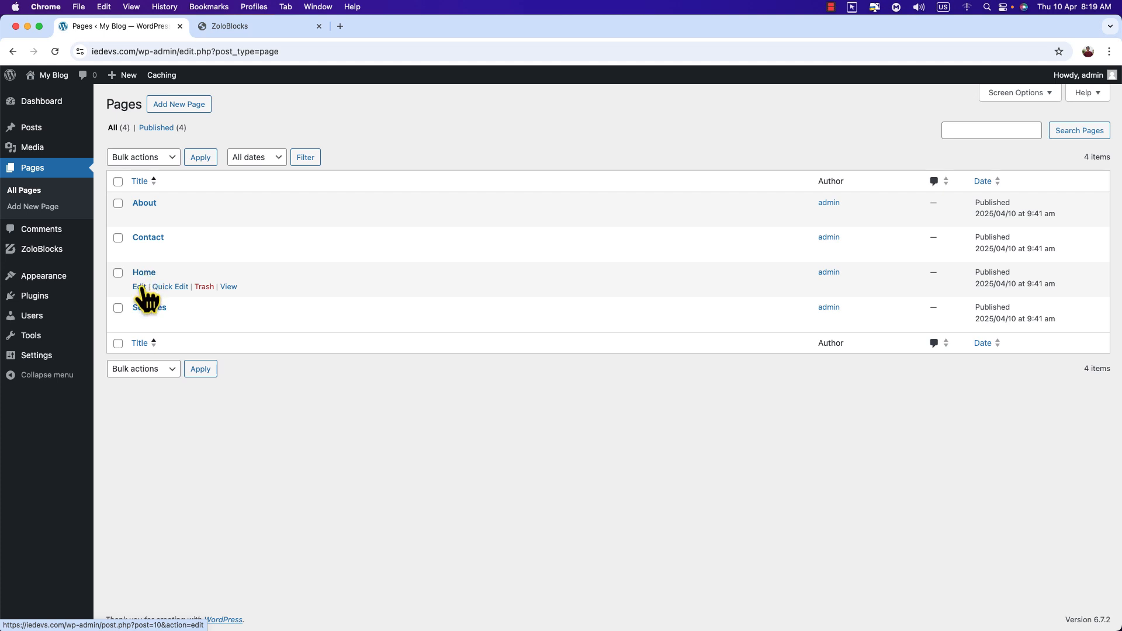
Open the Home page's editor in a new browser tab.
right_click(141, 289)
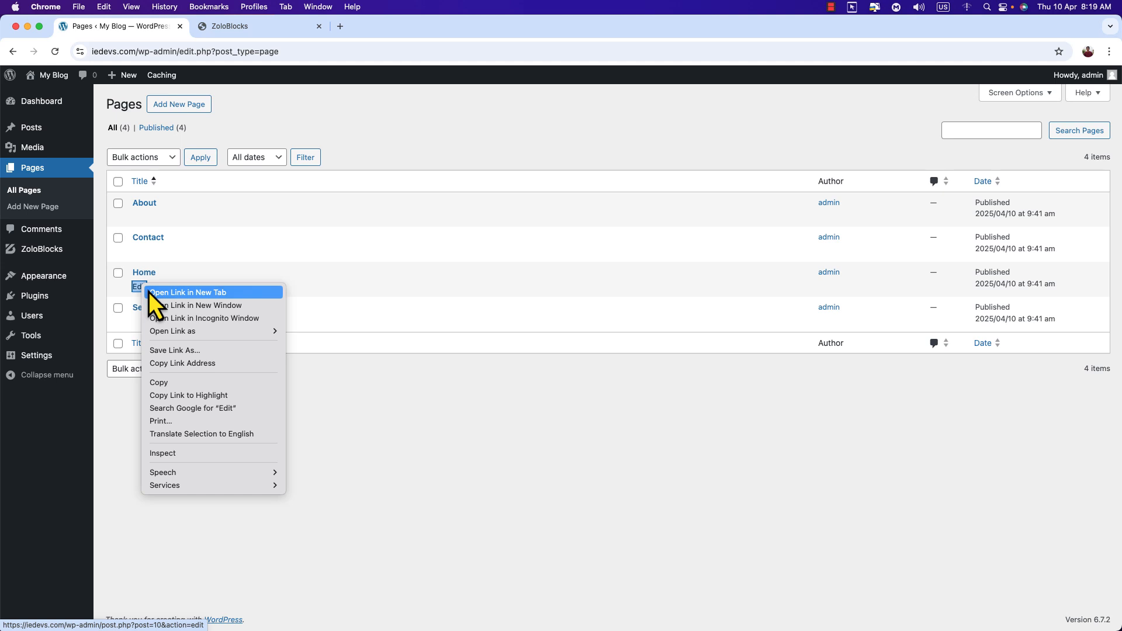
left_click(148, 292)
left_click(267, 30)
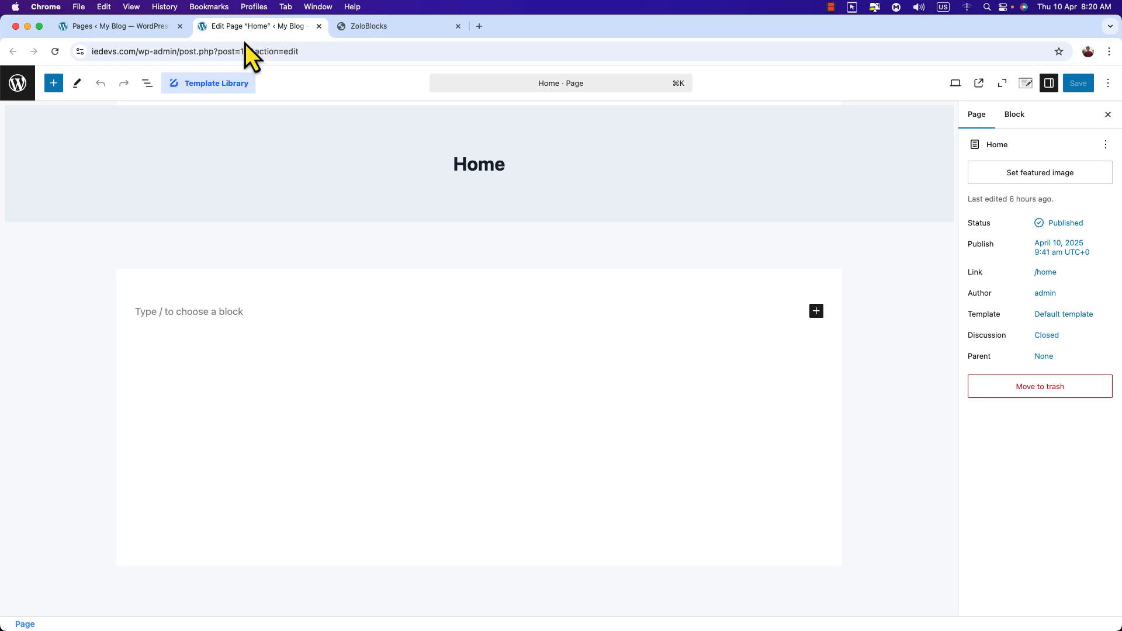
Compare the empty Home page editor with the tclean demo's hero section, switching between the two tabs.
left_click(54, 83)
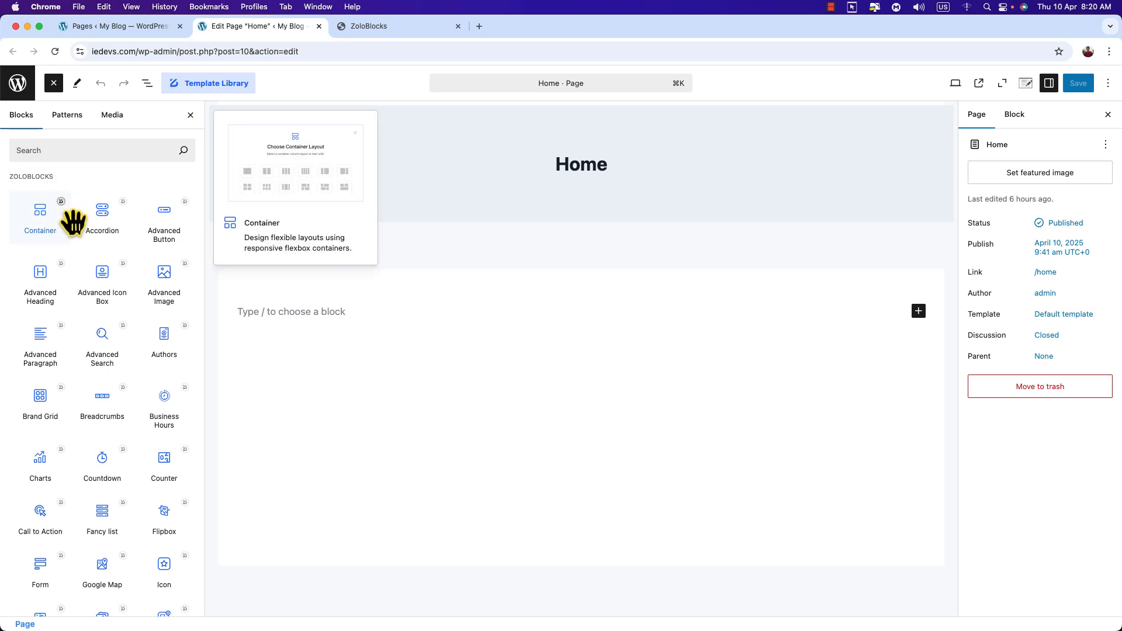
left_click(365, 35)
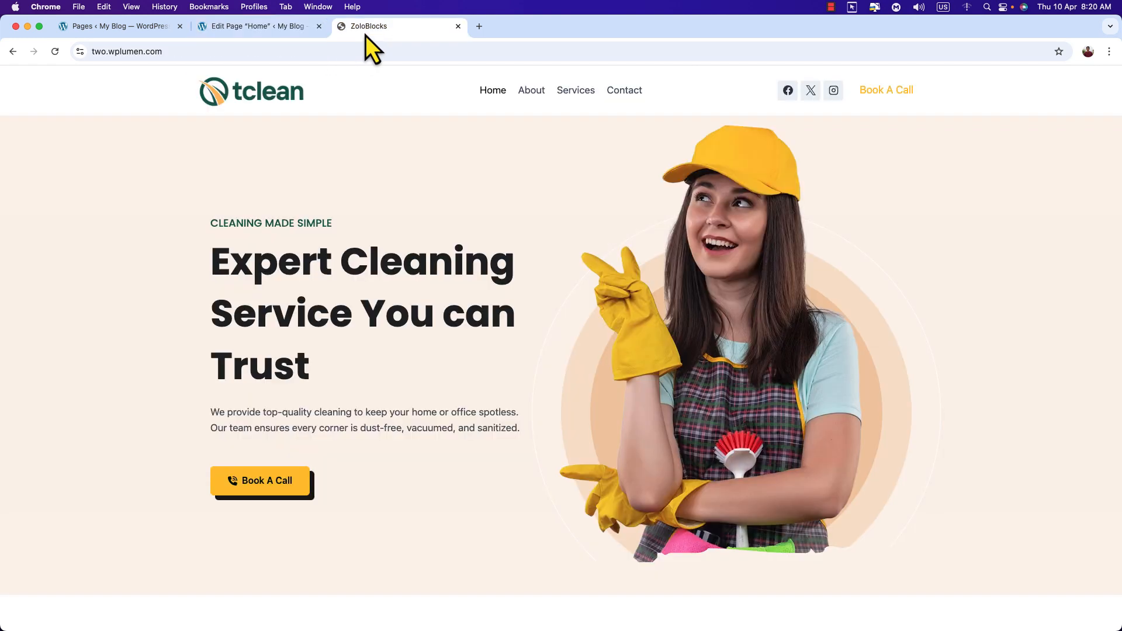
left_click_drag(311, 369, 214, 260)
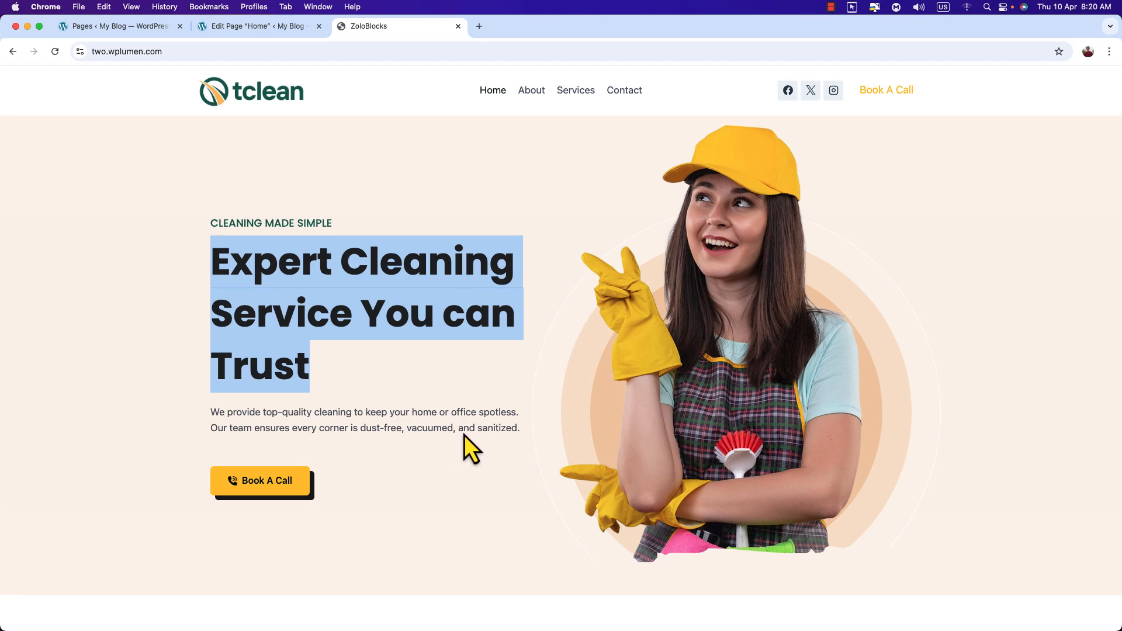
left_click(277, 31)
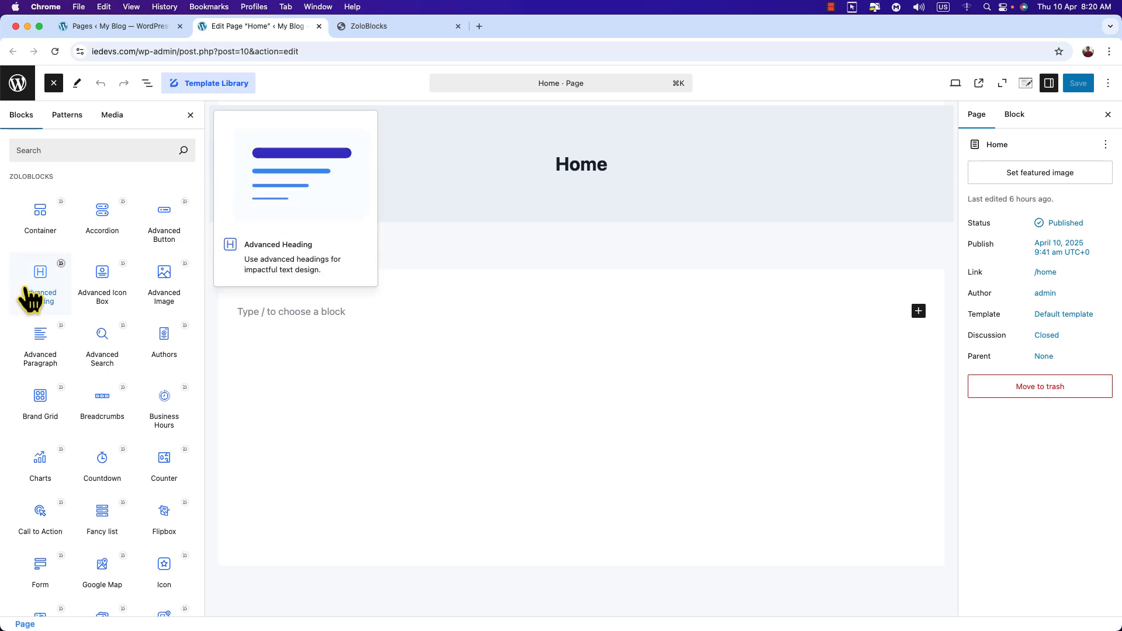
left_click(404, 29)
left_click(339, 380)
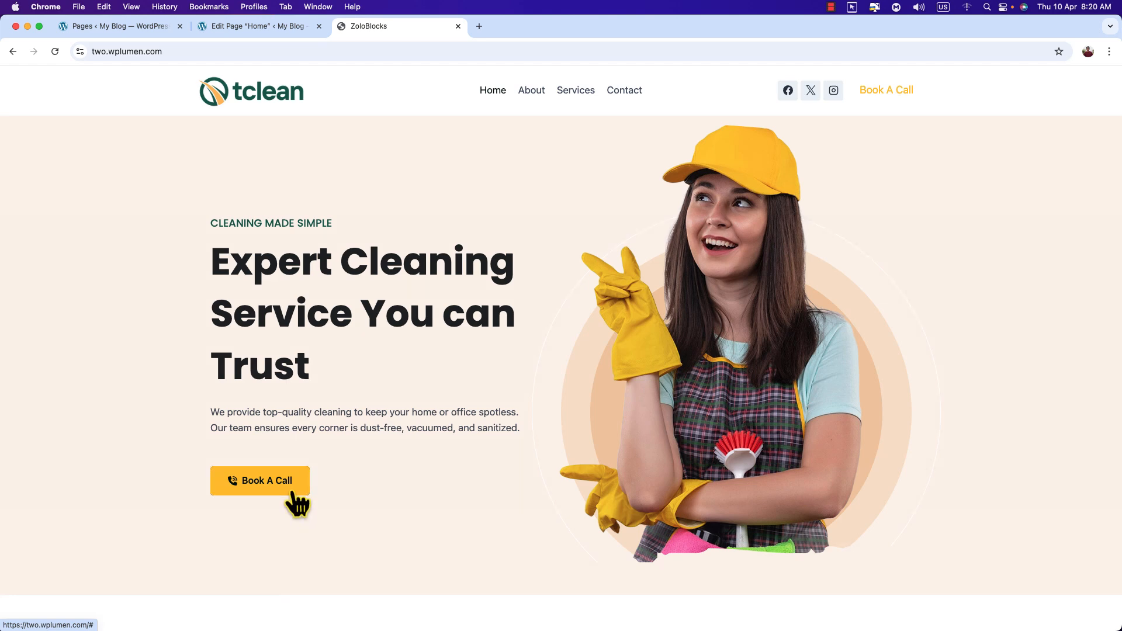
left_click(247, 32)
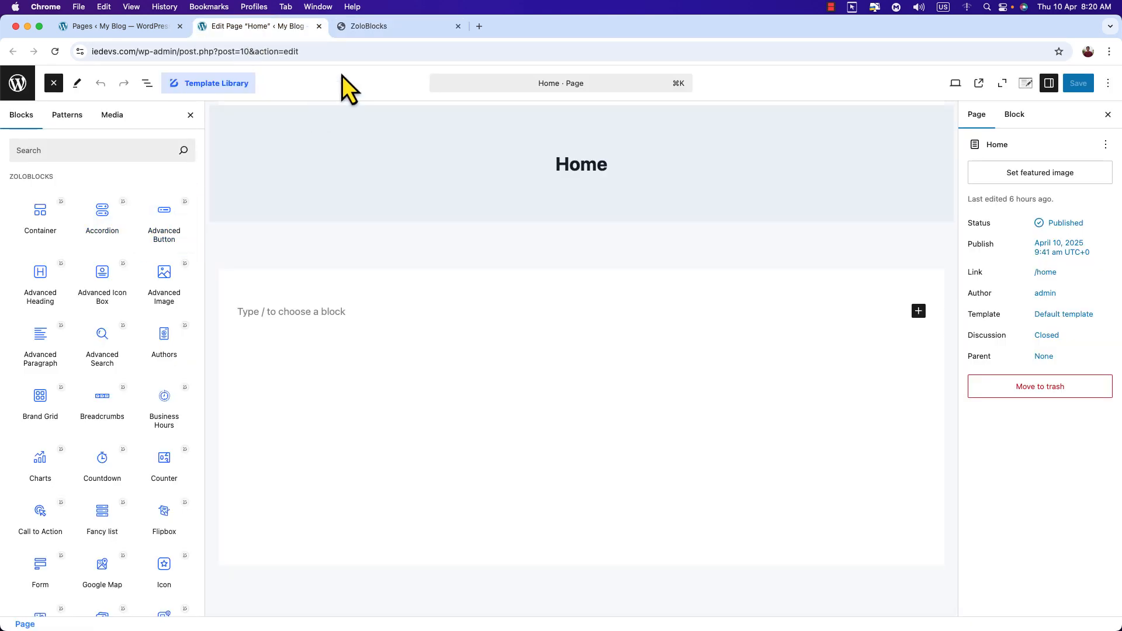
left_click(365, 34)
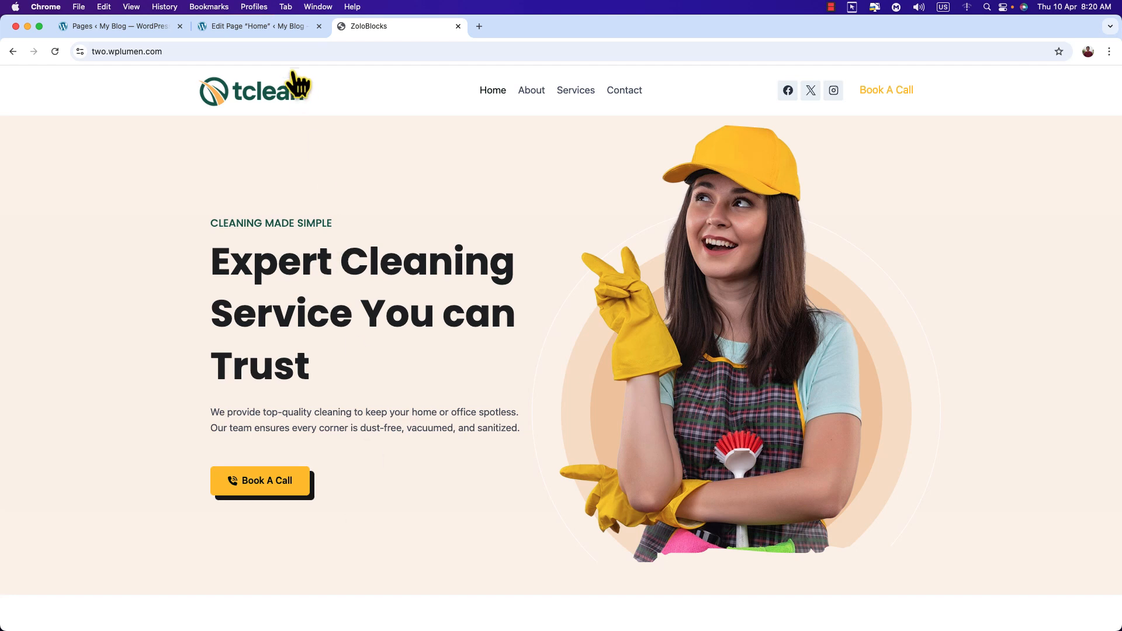
left_click(266, 28)
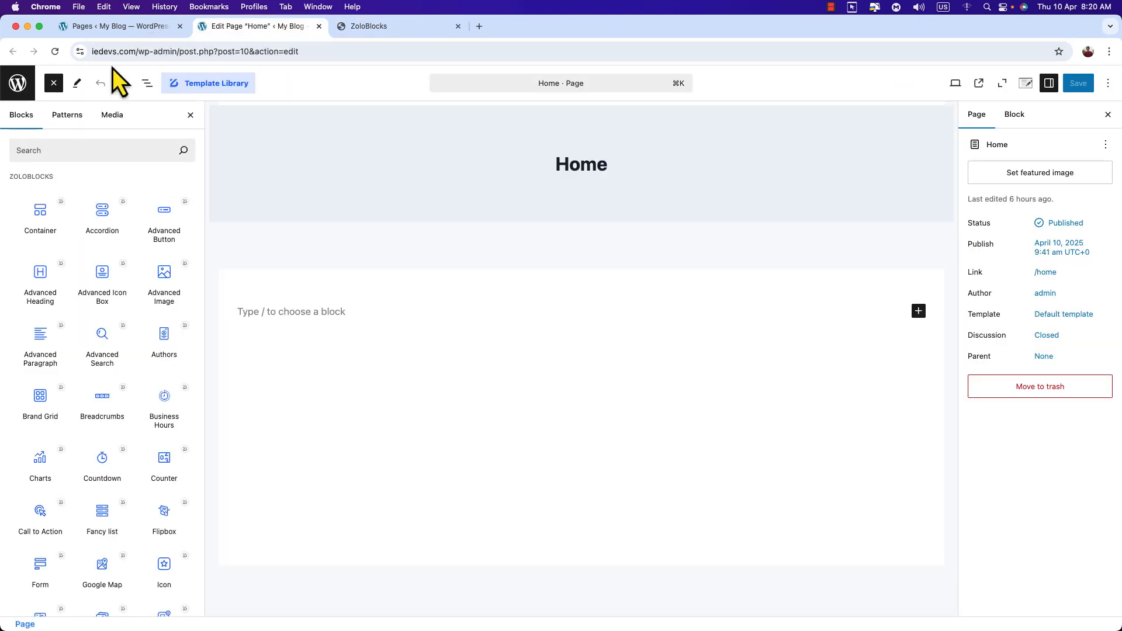
left_click(54, 83)
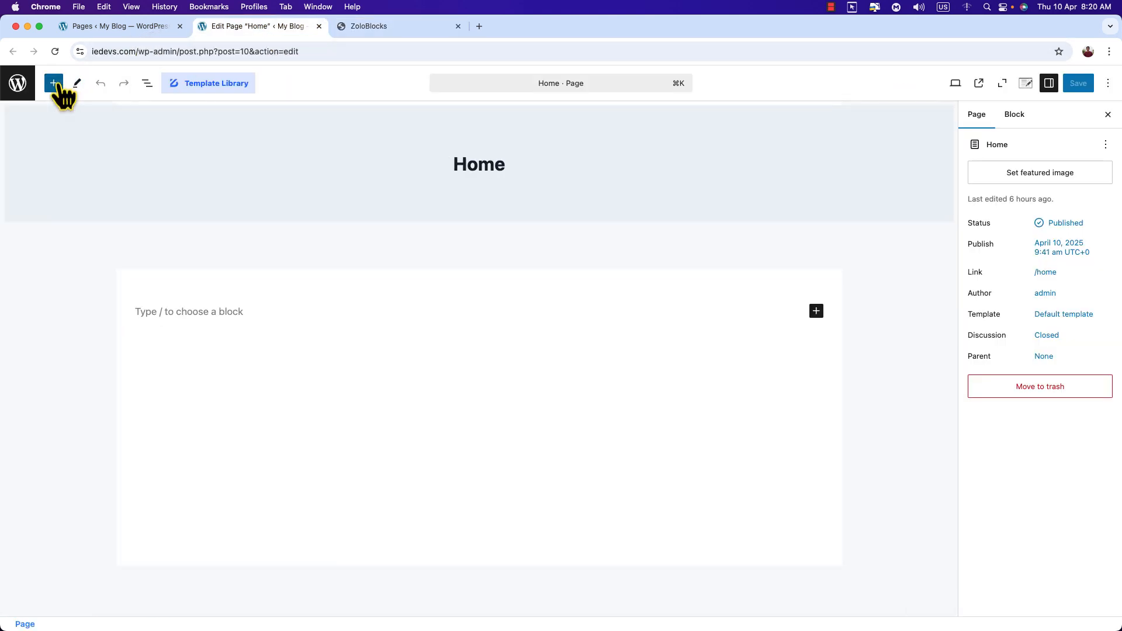
Browse the free demos in the ZoloBlocks Template Library, compare with the ZoloBlocks site, then close the library.
left_click(202, 87)
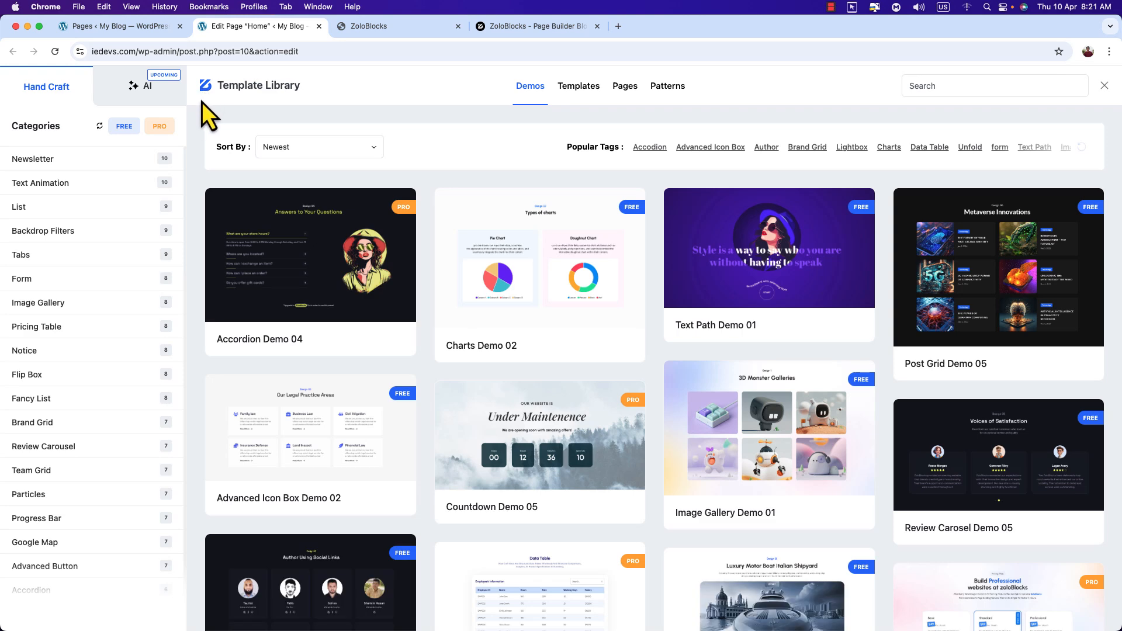
left_click(124, 129)
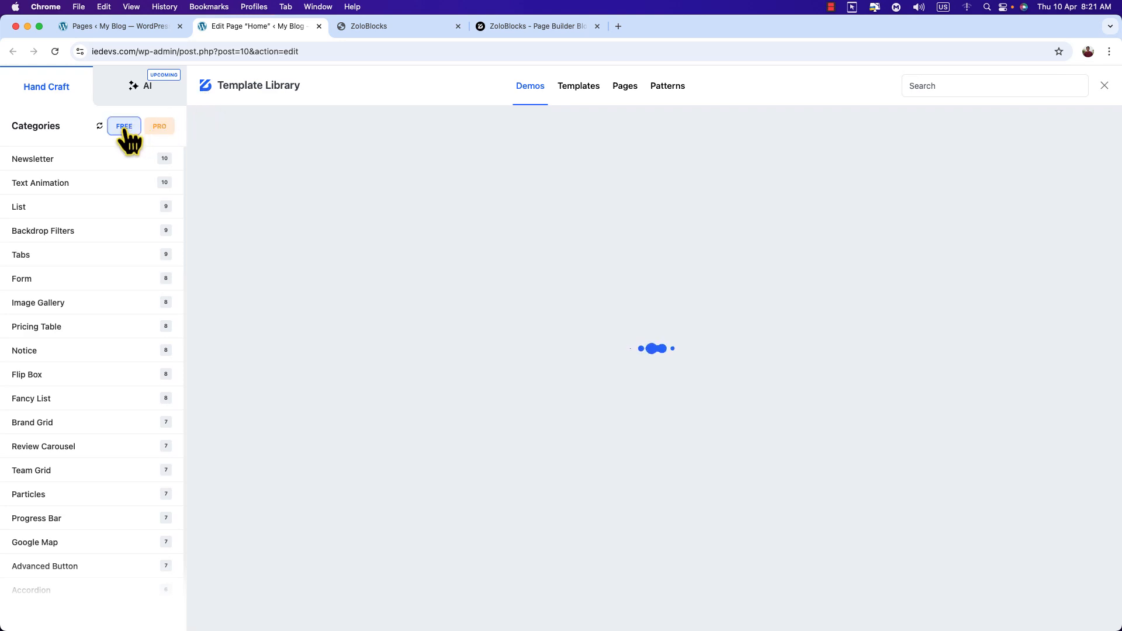
mouse_move(739, 419)
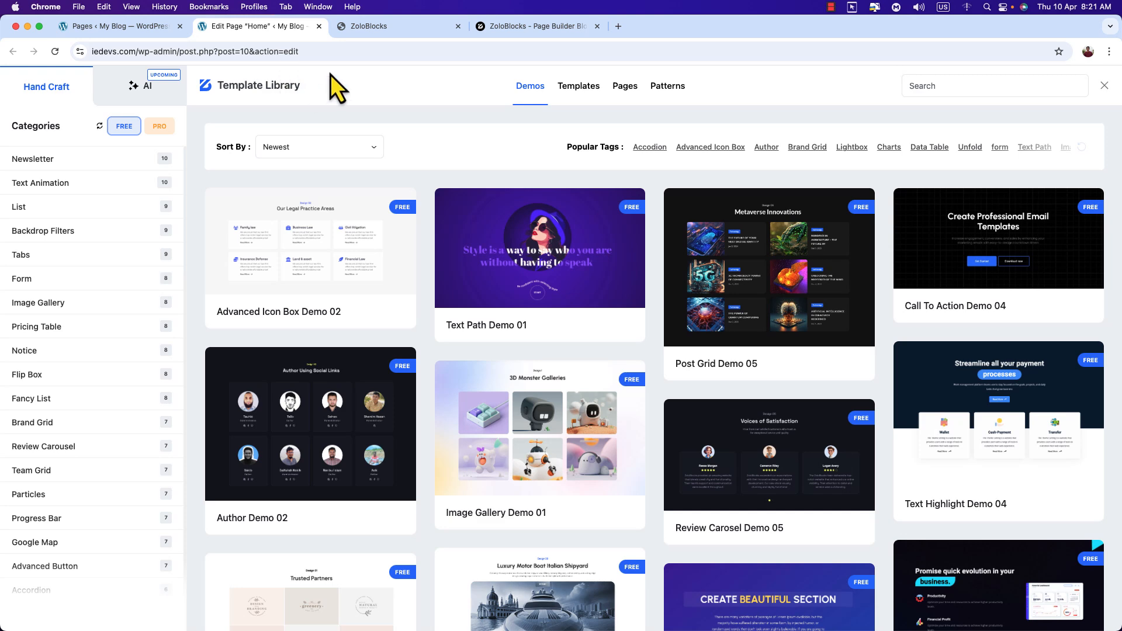
left_click(504, 29)
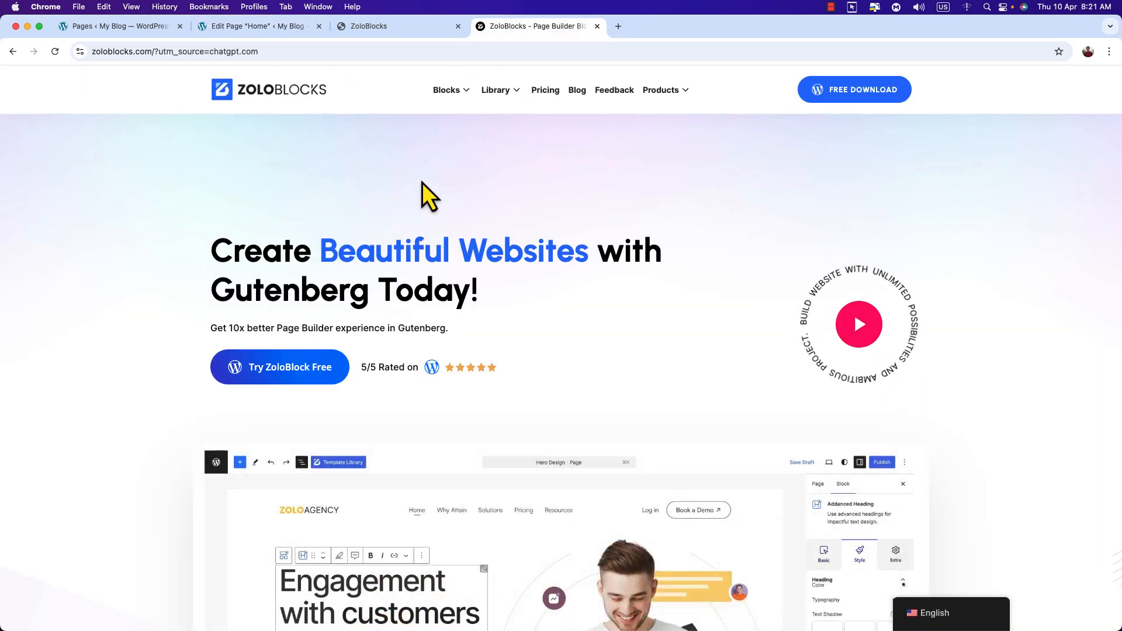
left_click(249, 30)
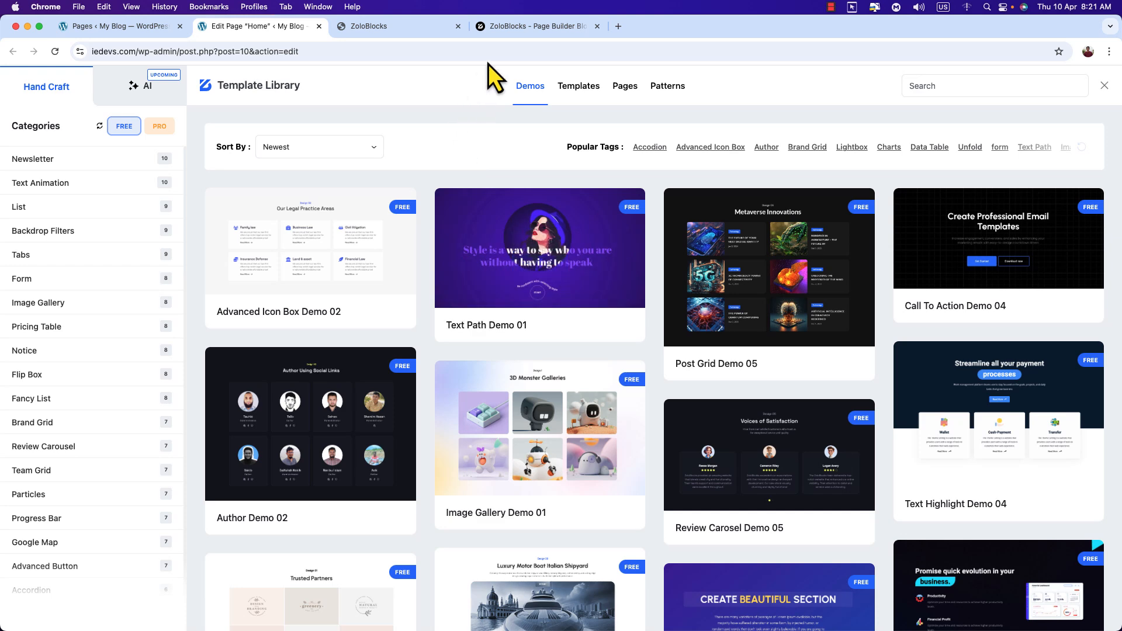
left_click(520, 32)
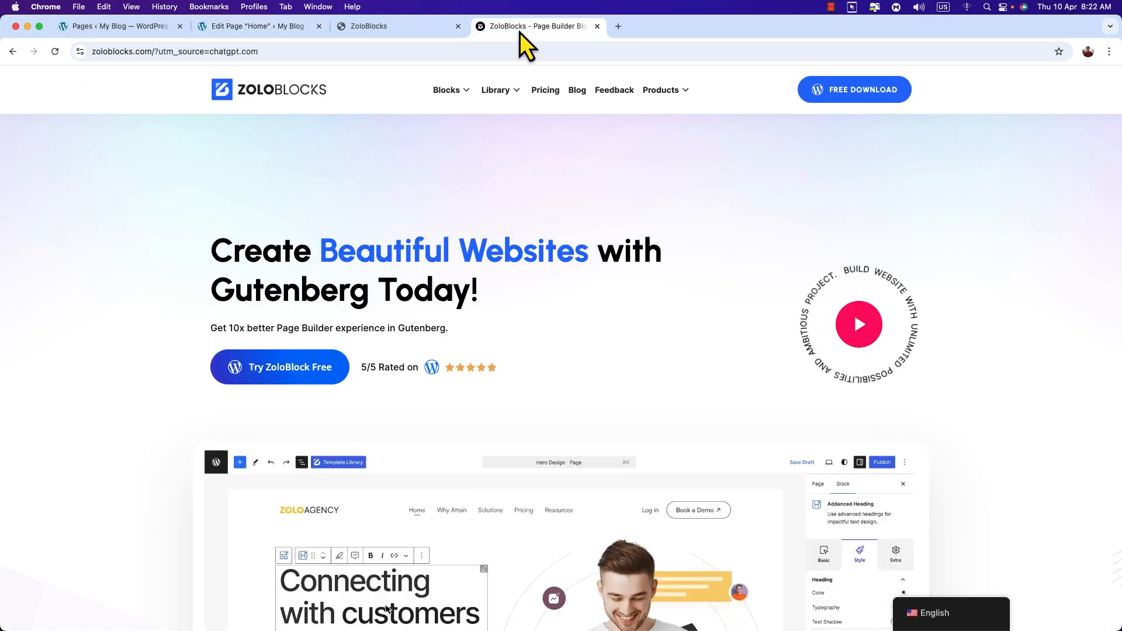
left_click(216, 33)
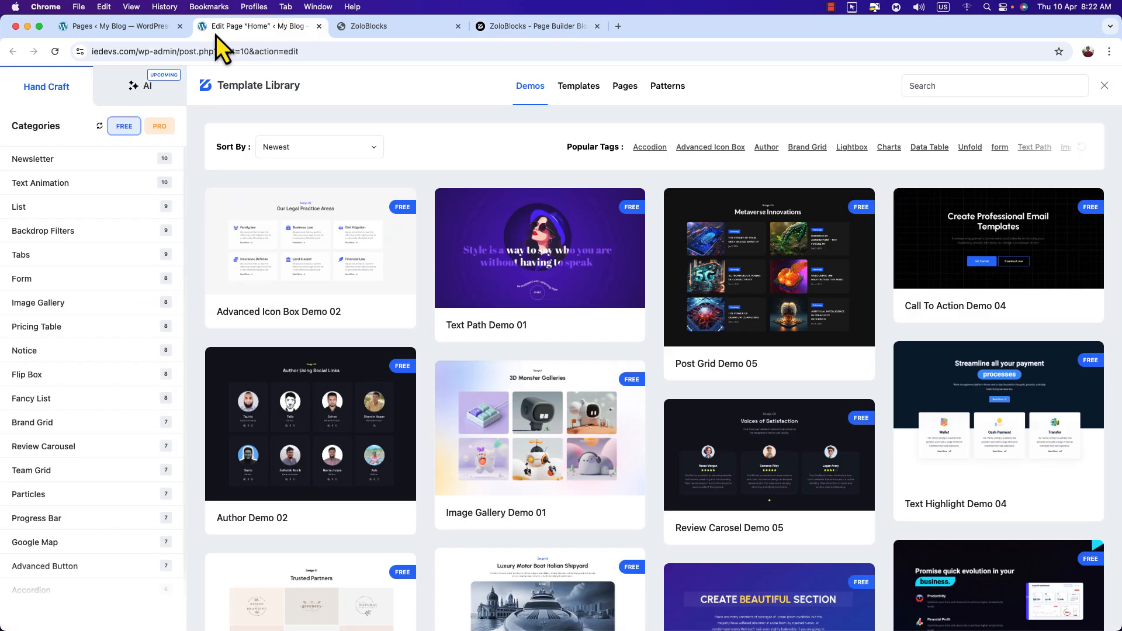
left_click(1103, 86)
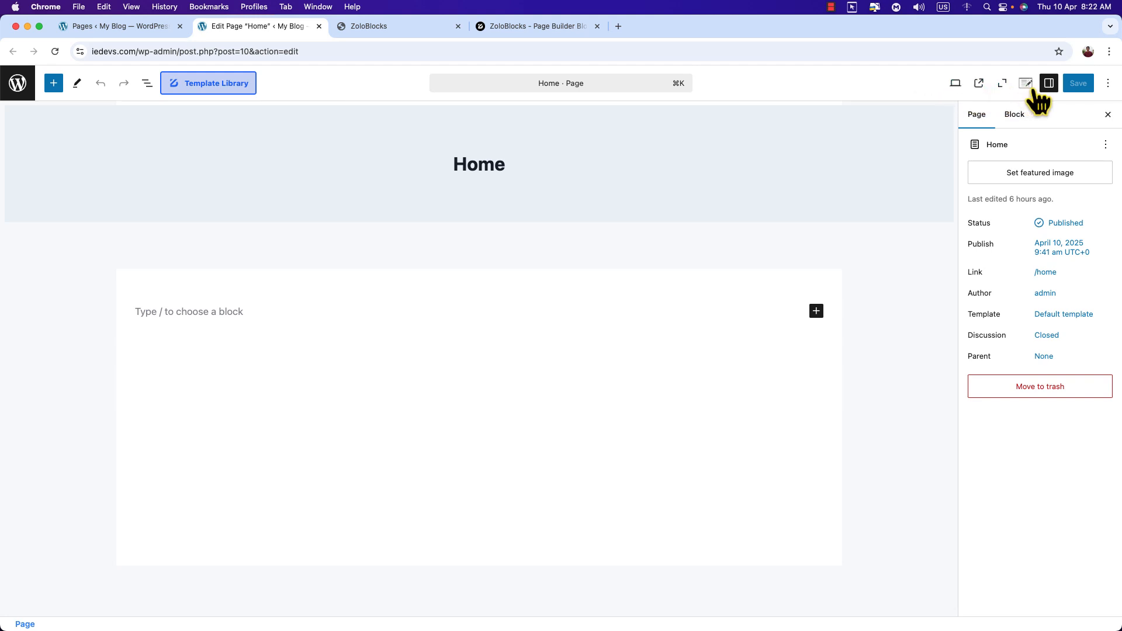
Open the Kadence page settings for Home and set Transparent Header to Disable.
left_click(1108, 83)
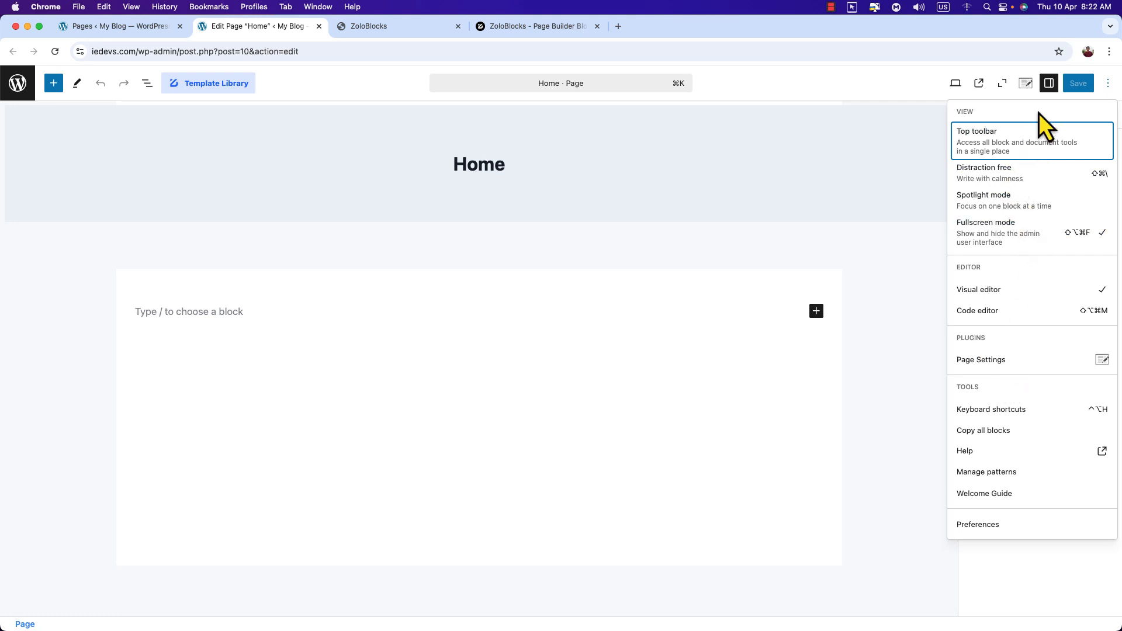
left_click(906, 81)
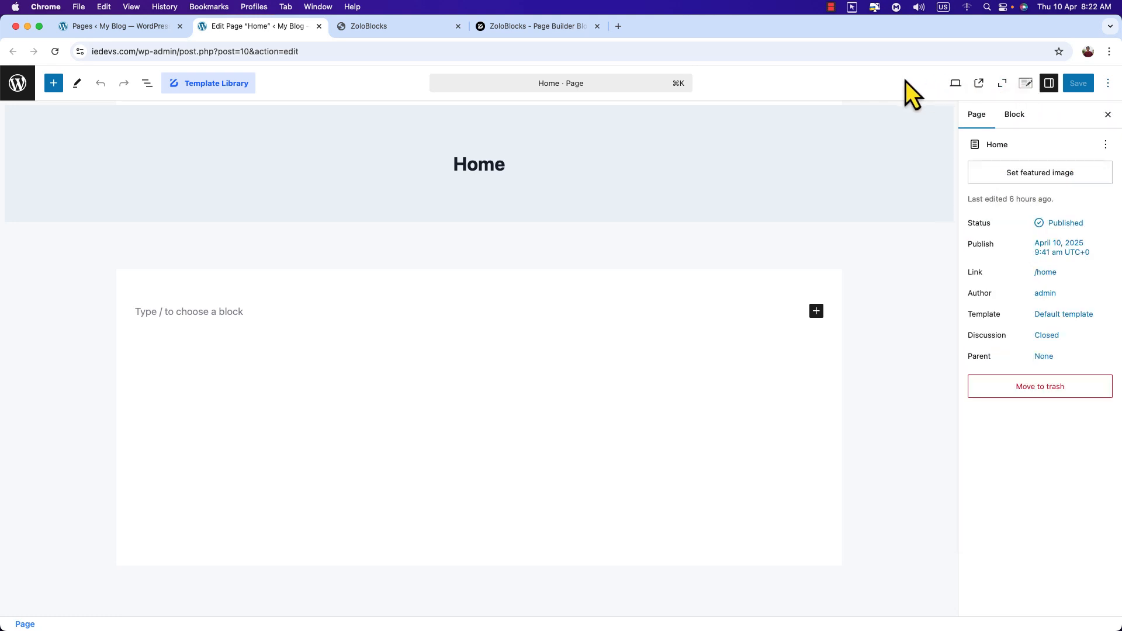
left_click(1026, 85)
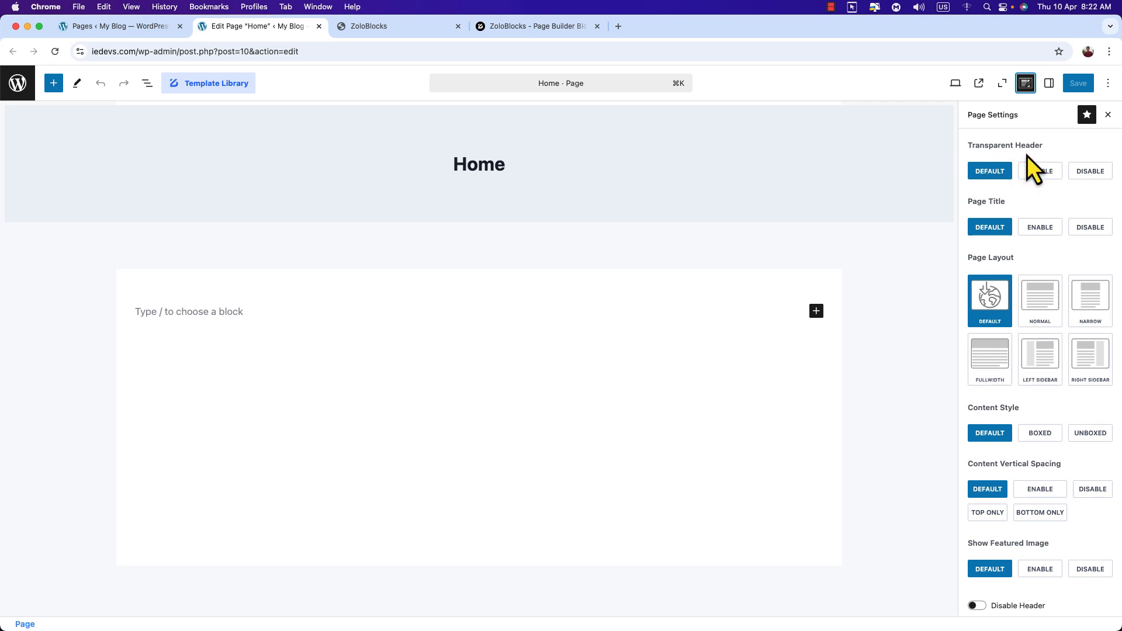
left_click(433, 23)
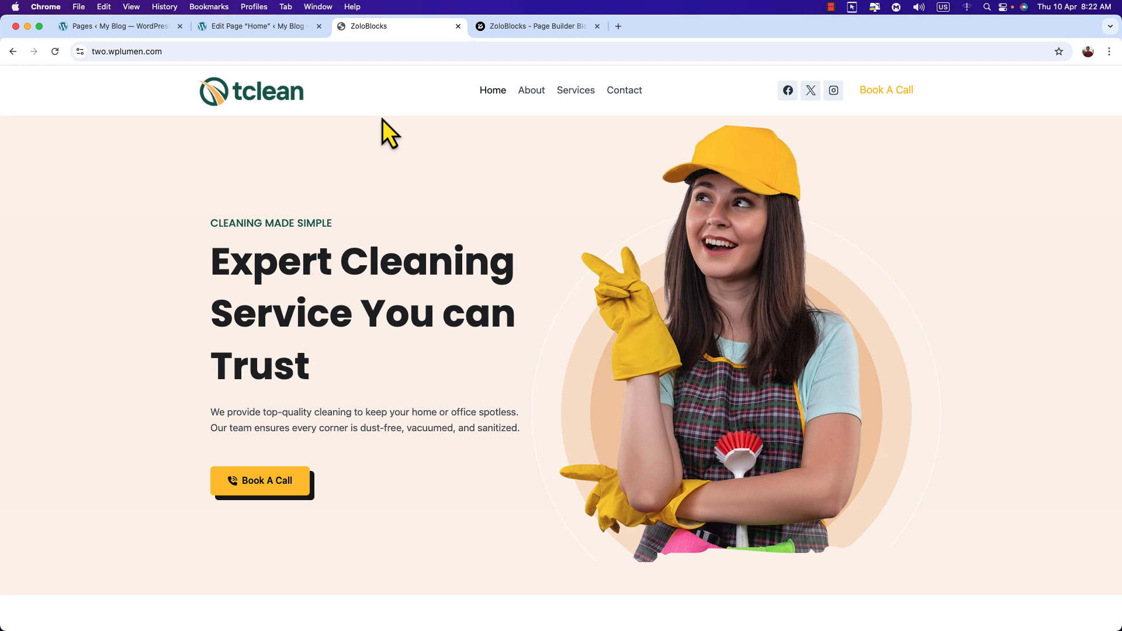
left_click(252, 34)
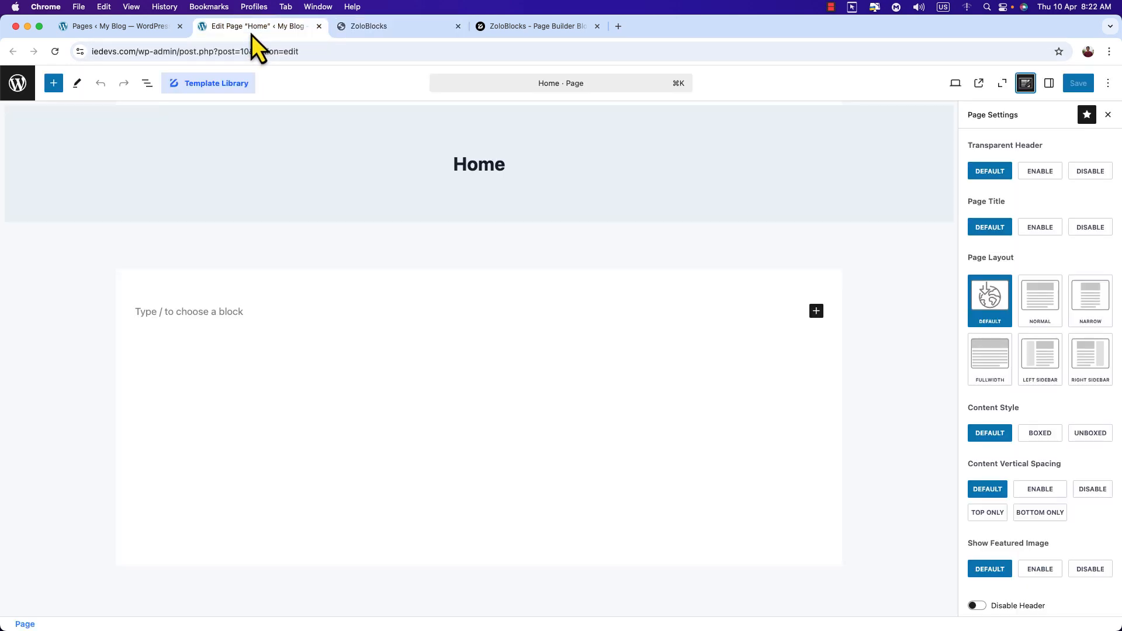
left_click(1090, 172)
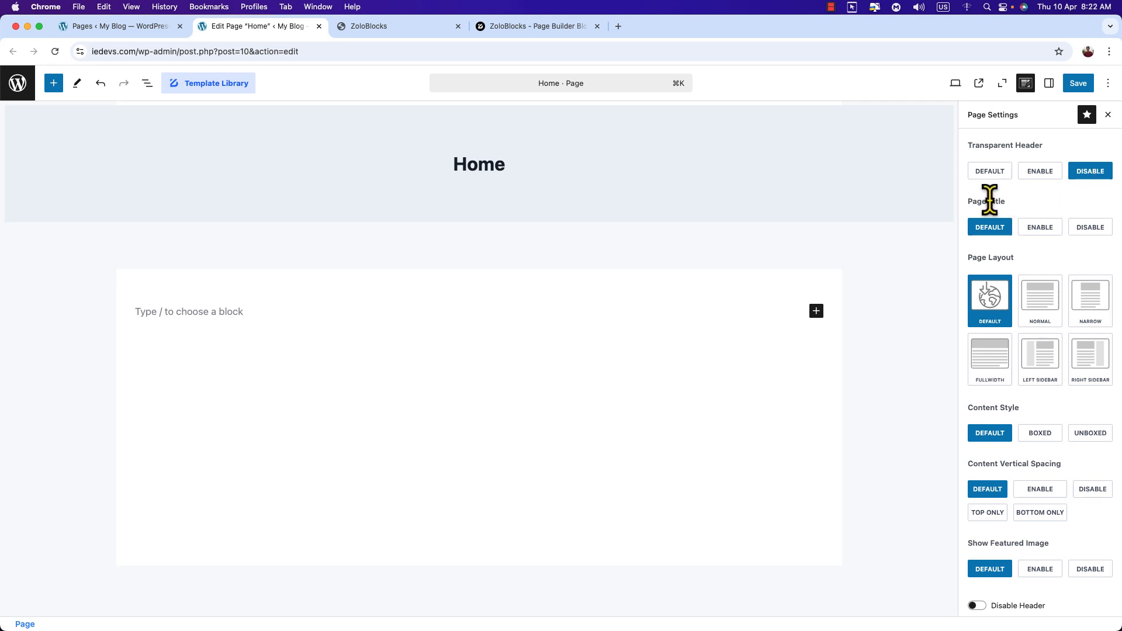
Disable the page title and set the page layout to Fullwidth.
left_click(426, 30)
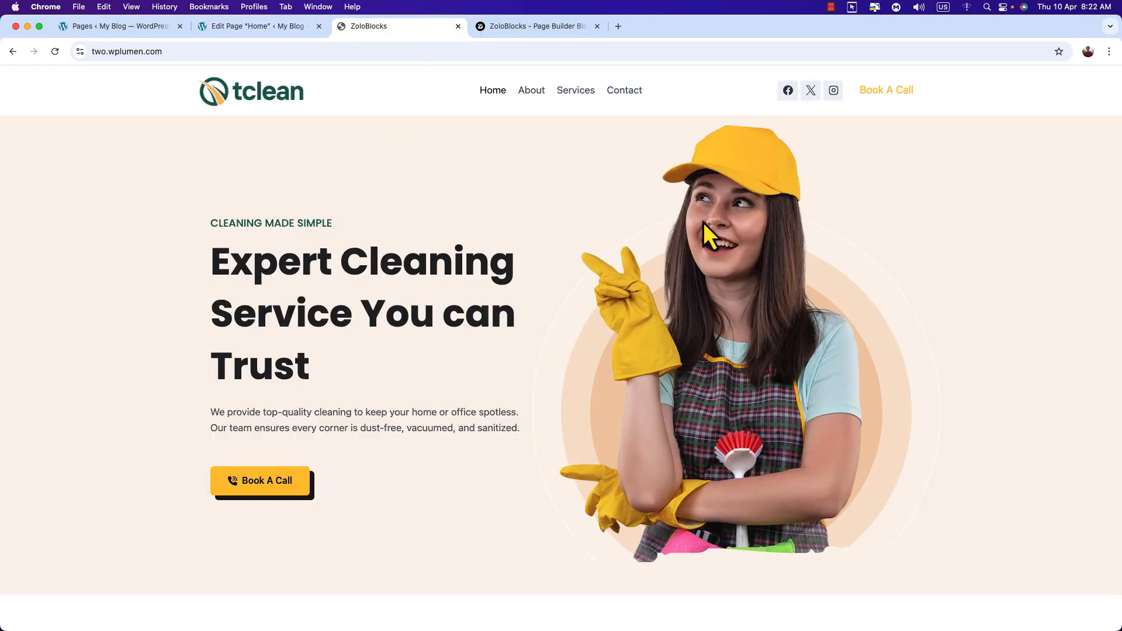
left_click(282, 27)
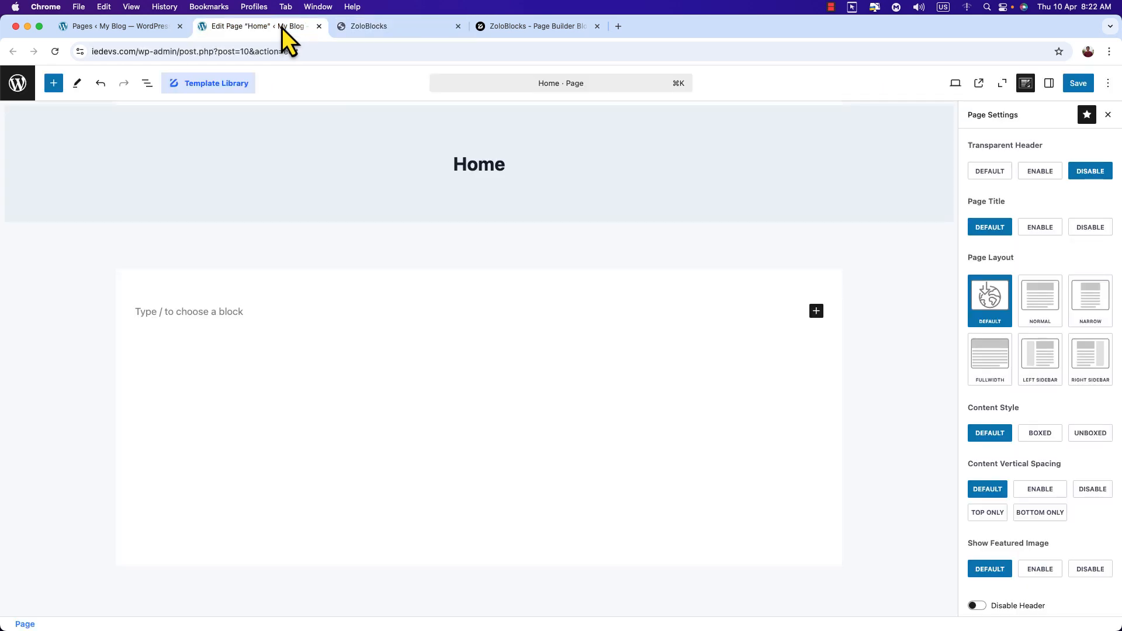
left_click(1085, 228)
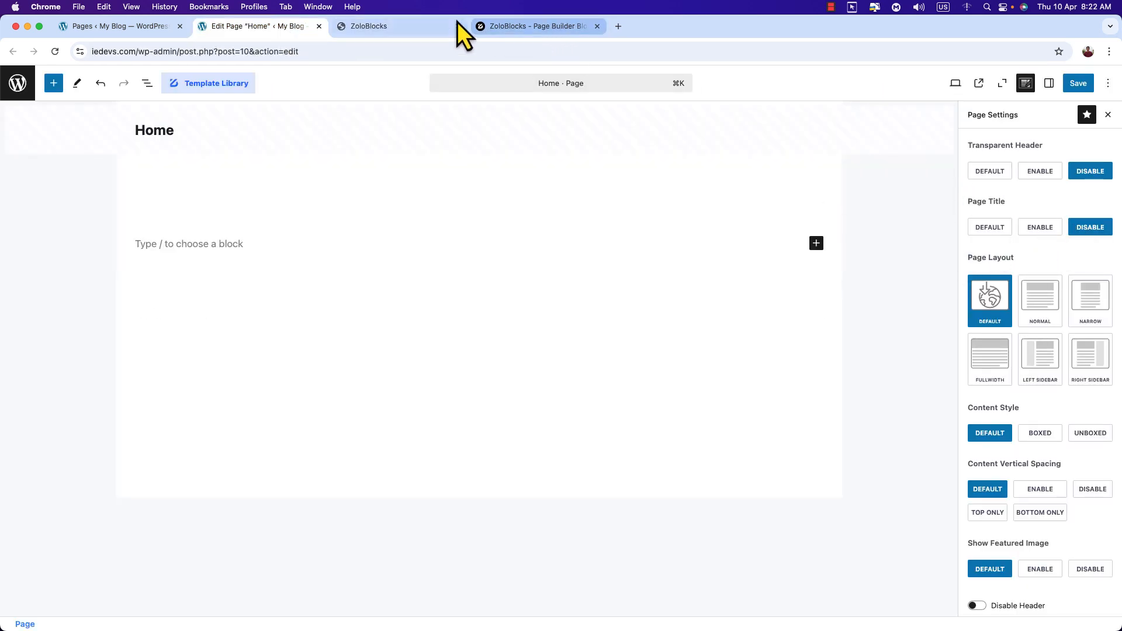
left_click(443, 27)
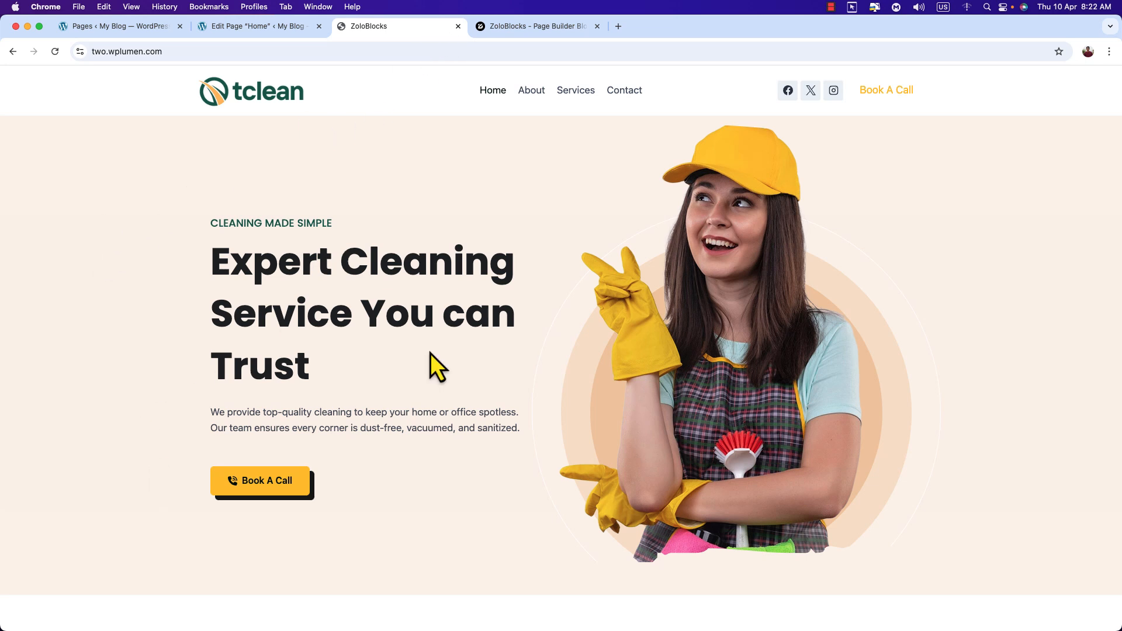
left_click(248, 32)
left_click(1007, 370)
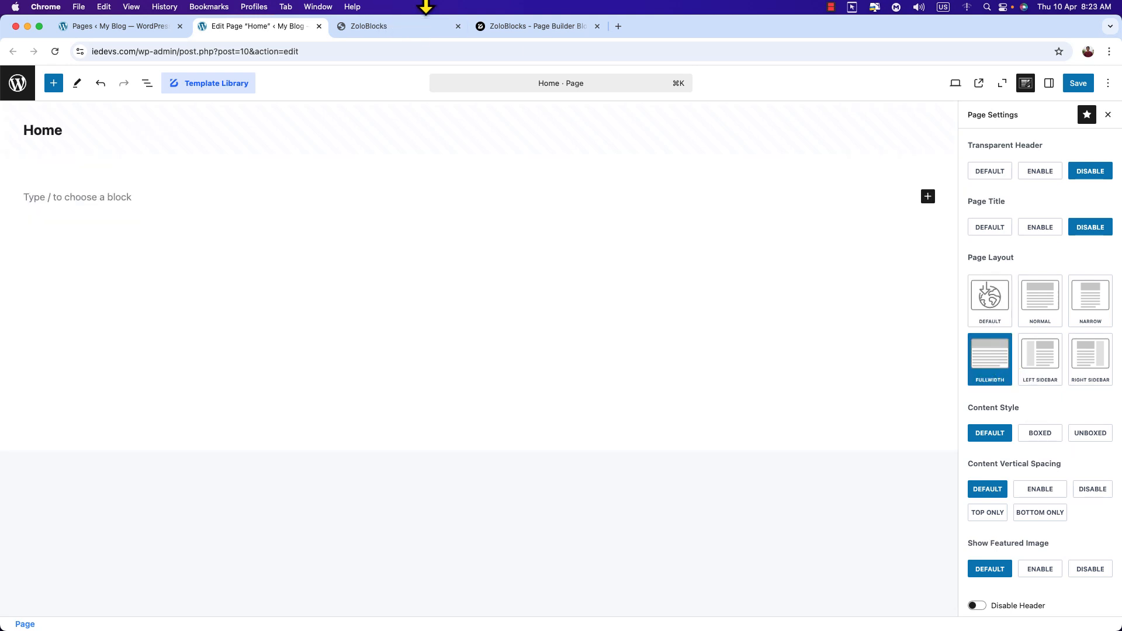
Set the content style to Unboxed and set Show Featured Image to Disable.
left_click(413, 26)
scroll(518, 395, "down", 10)
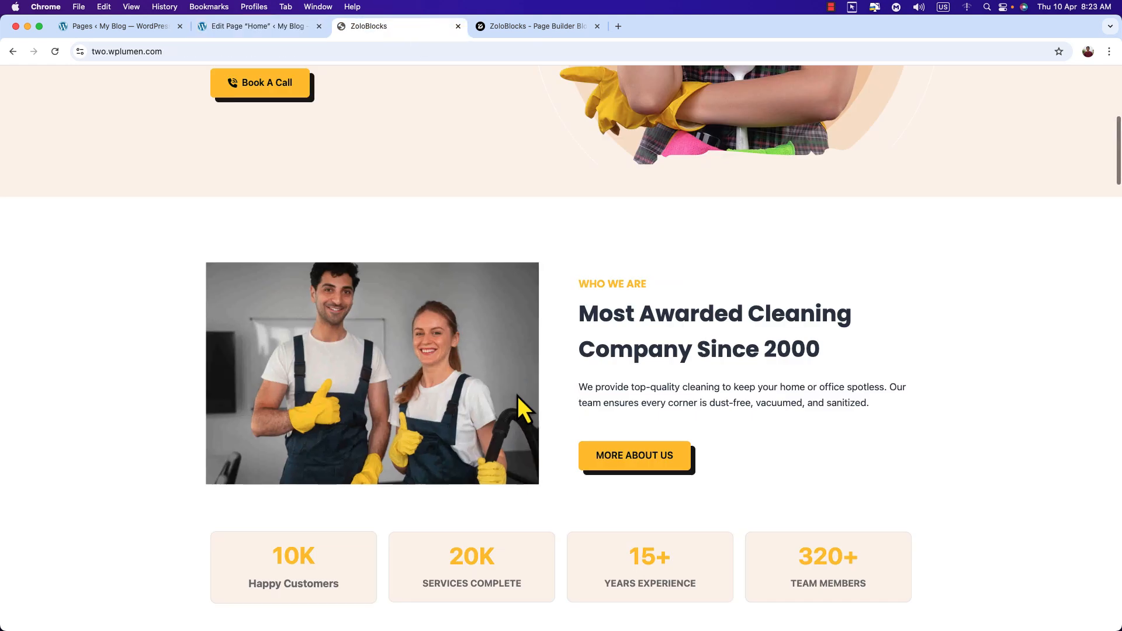
scroll(517, 395, "down", 8)
scroll(516, 395, "up", 15)
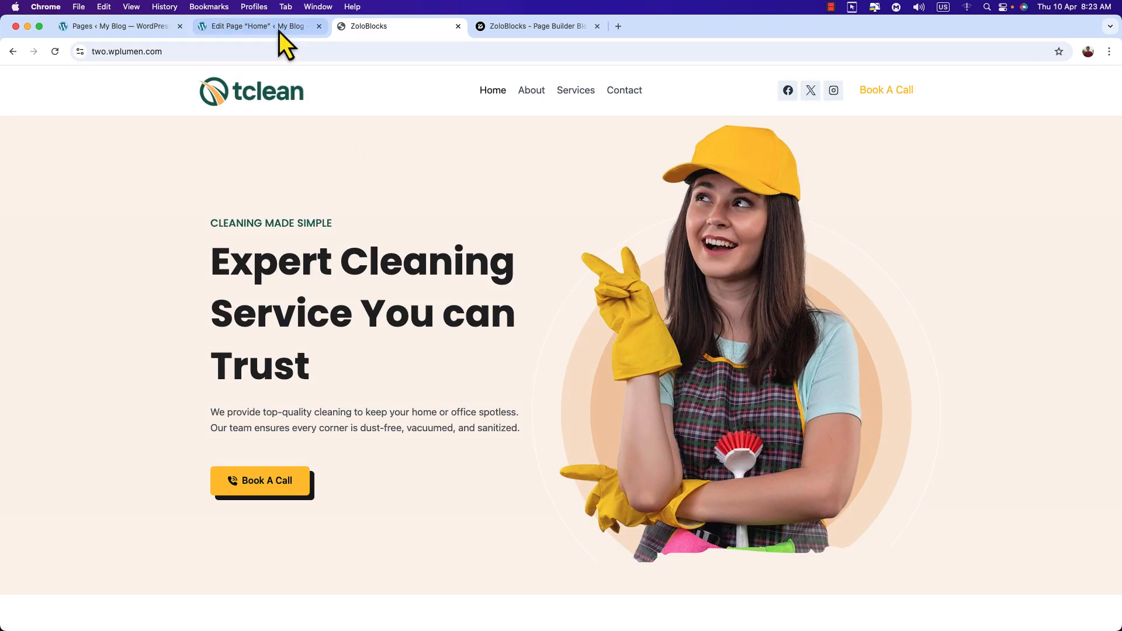
left_click(280, 32)
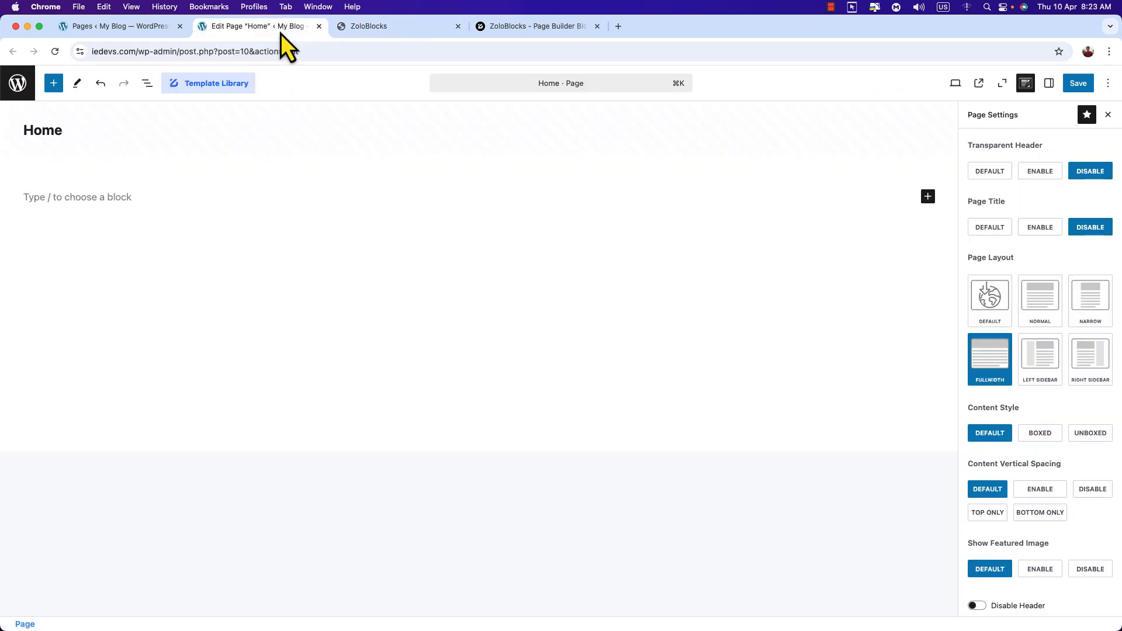
left_click(1089, 435)
scroll(1073, 450, "down", 1)
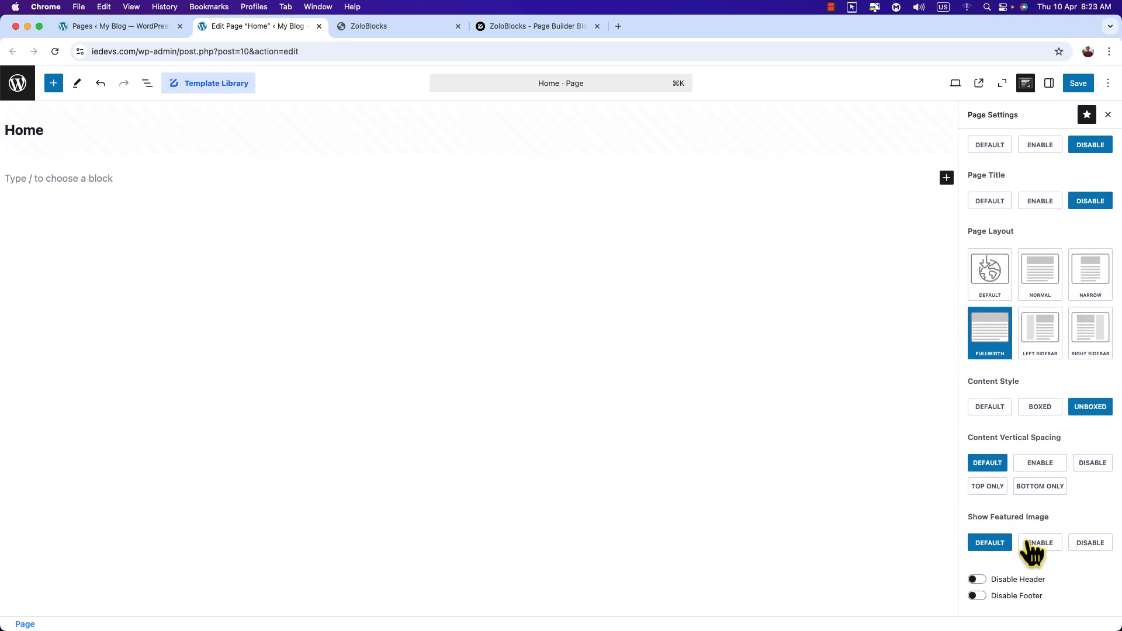
left_click(1087, 544)
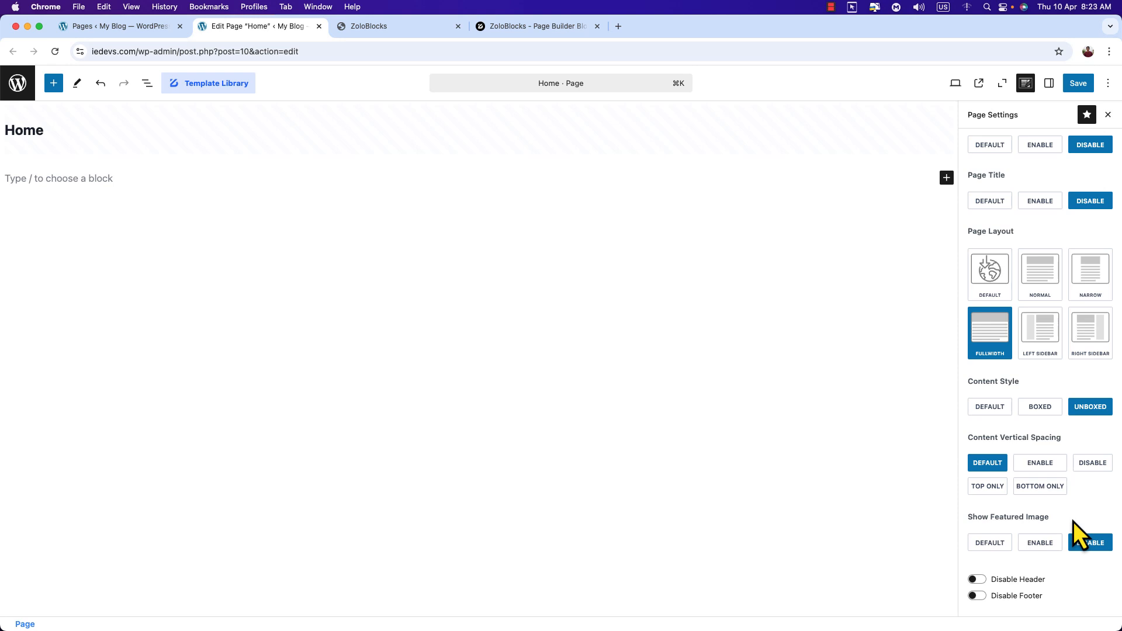
Save the Home page with its updated page settings.
scroll(1072, 491, "up", 1)
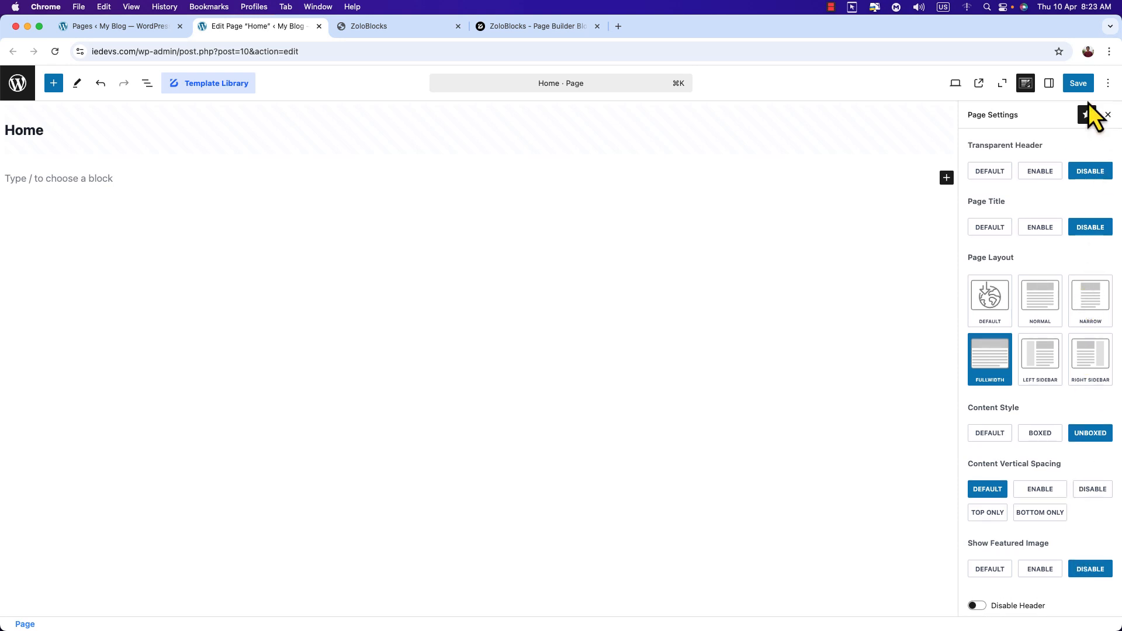
left_click(1080, 85)
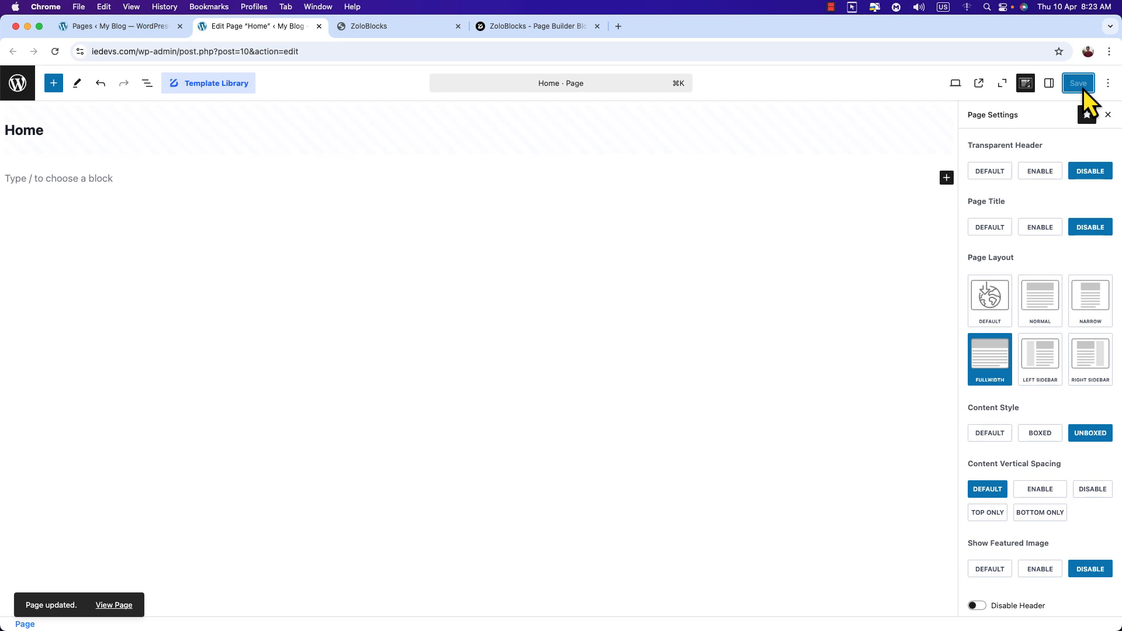
Scroll through the ZoloBlocks homepage and its Blocks menu to review the plugin's features.
left_click(484, 25)
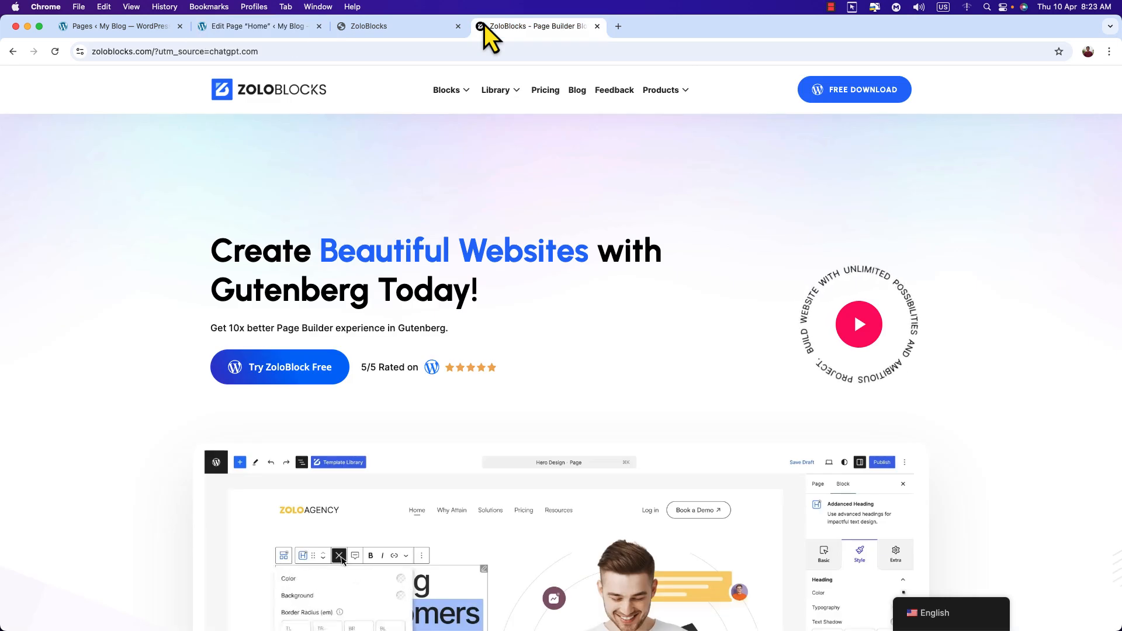
mouse_move(449, 90)
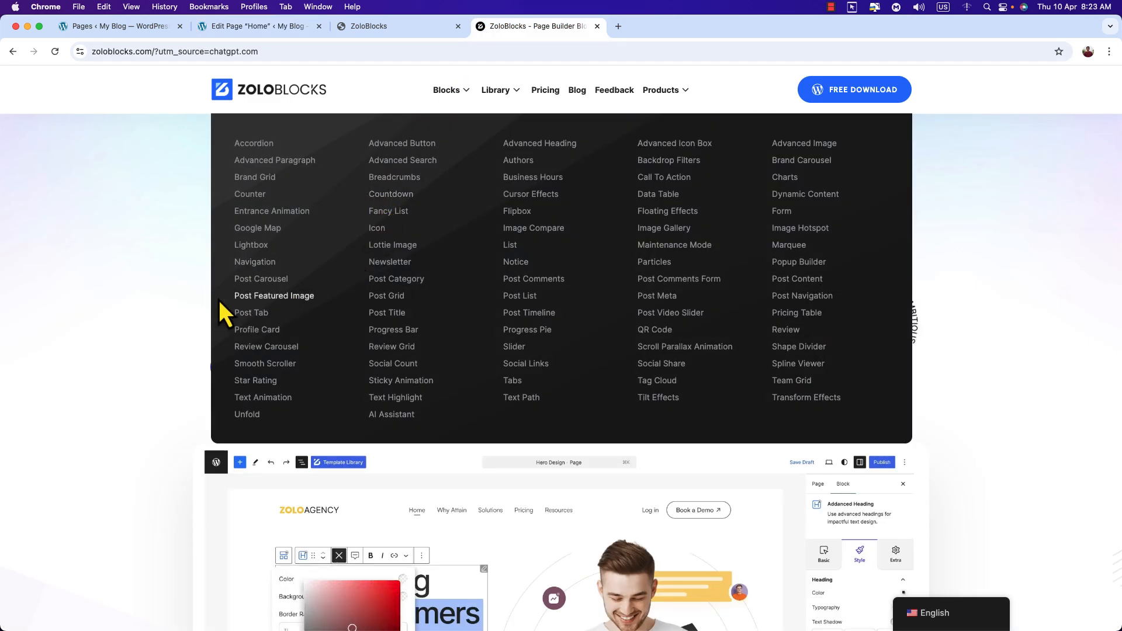
scroll(248, 304, "down", 3)
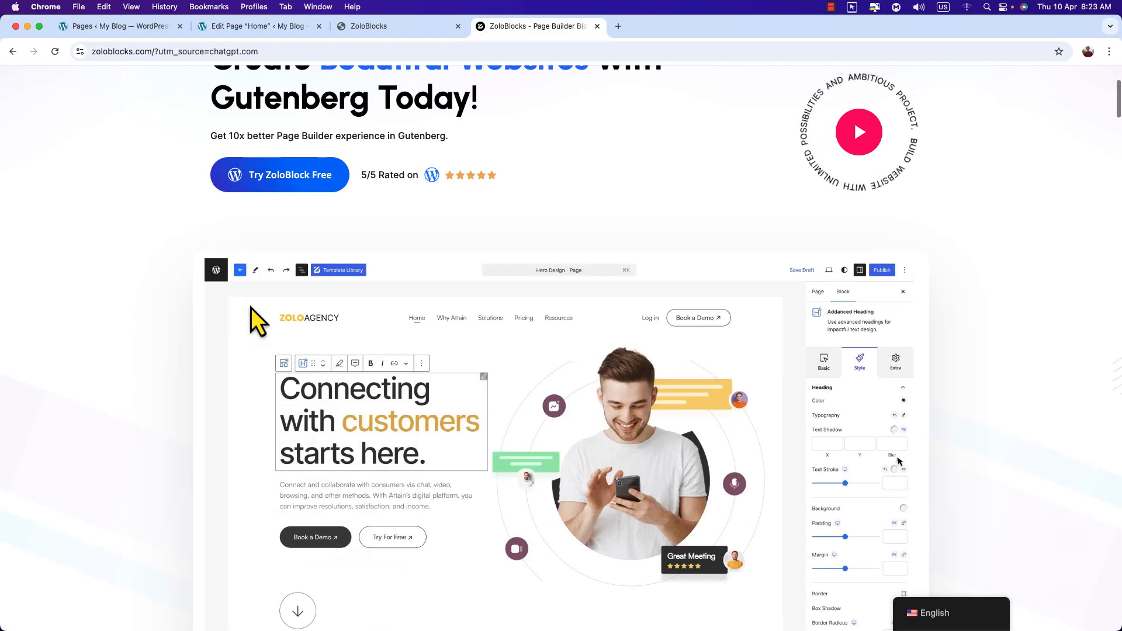
scroll(251, 308, "down", 10)
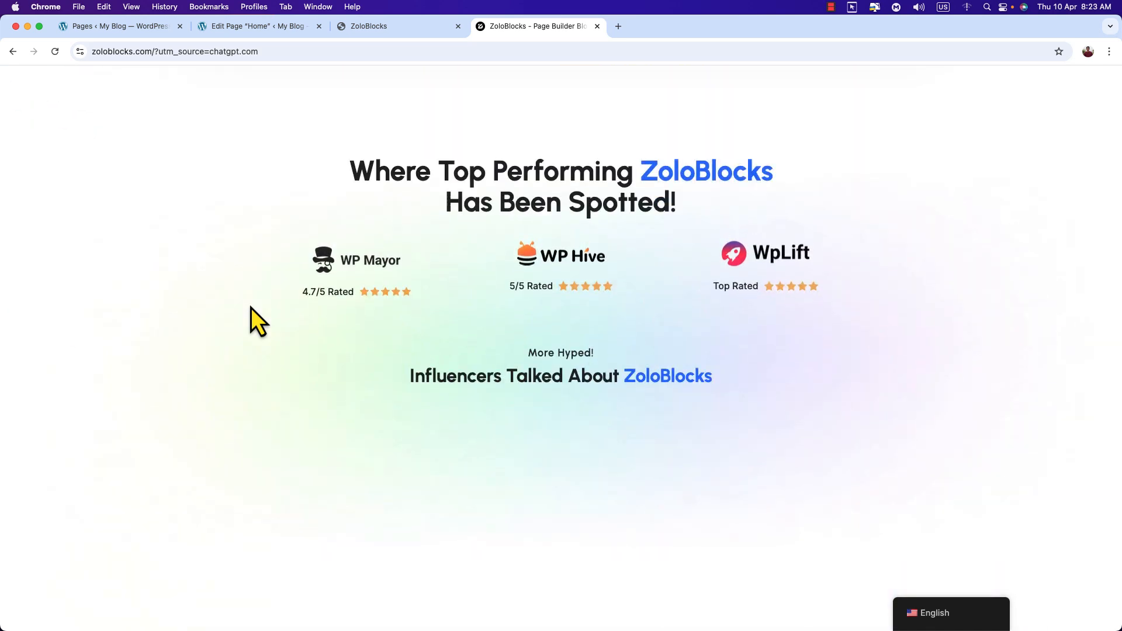
scroll(251, 308, "down", 15)
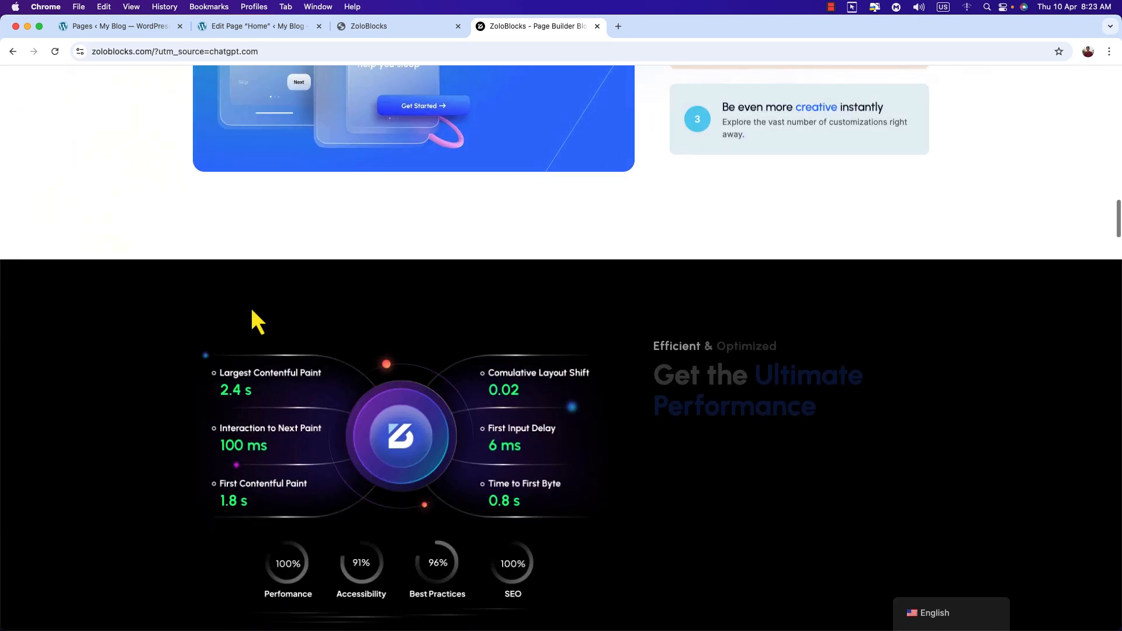
scroll(257, 321, "down", 15)
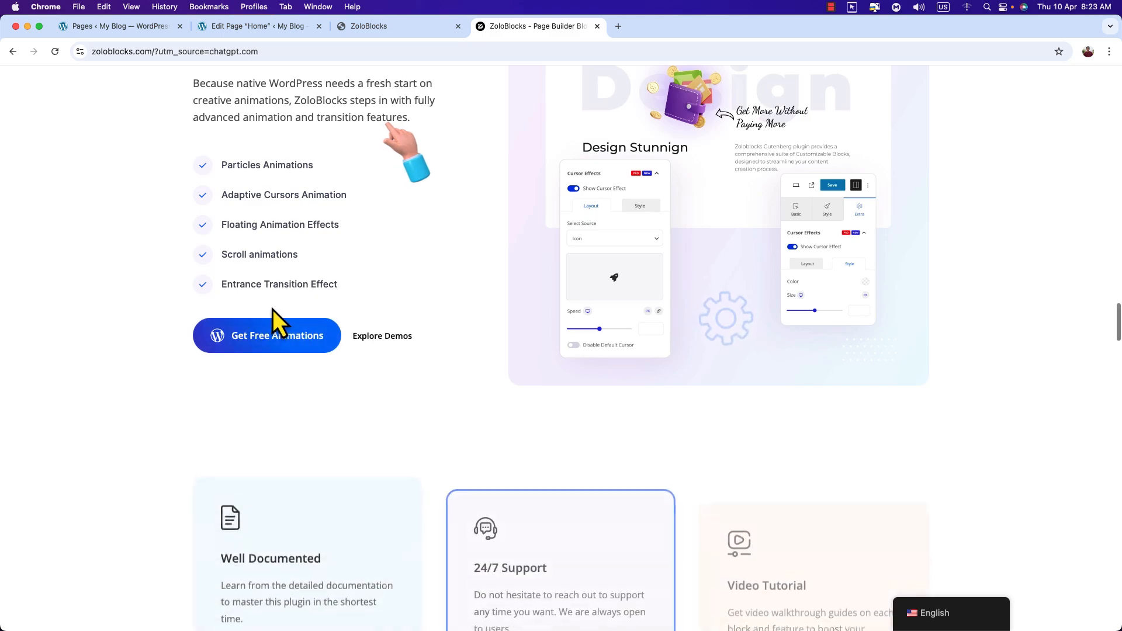
scroll(272, 310, "down", 20)
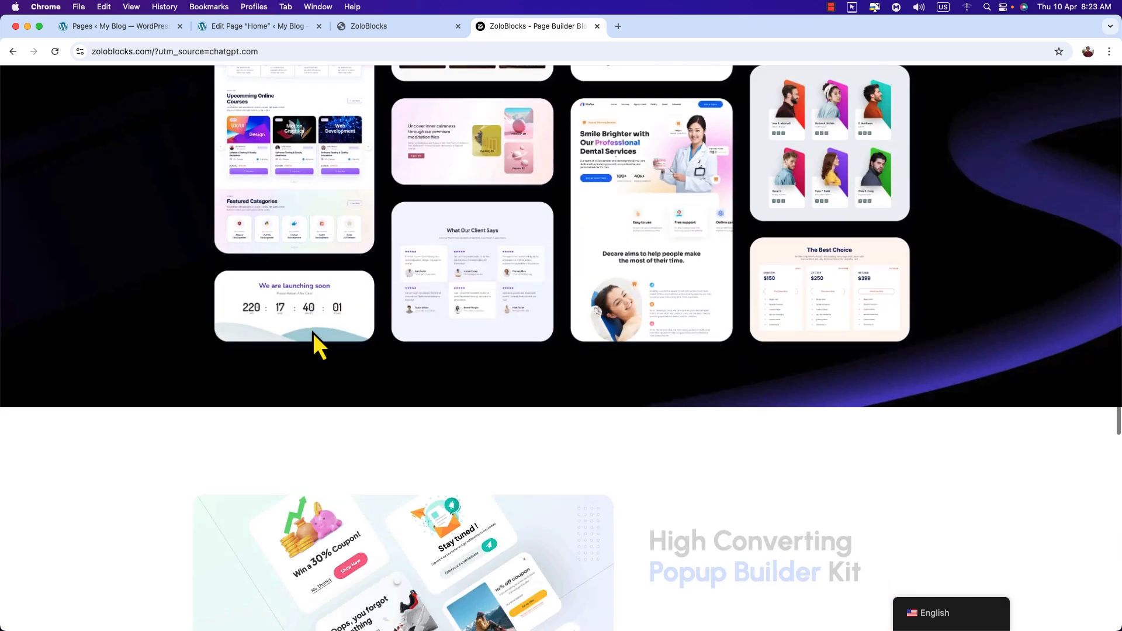
scroll(313, 332, "down", 20)
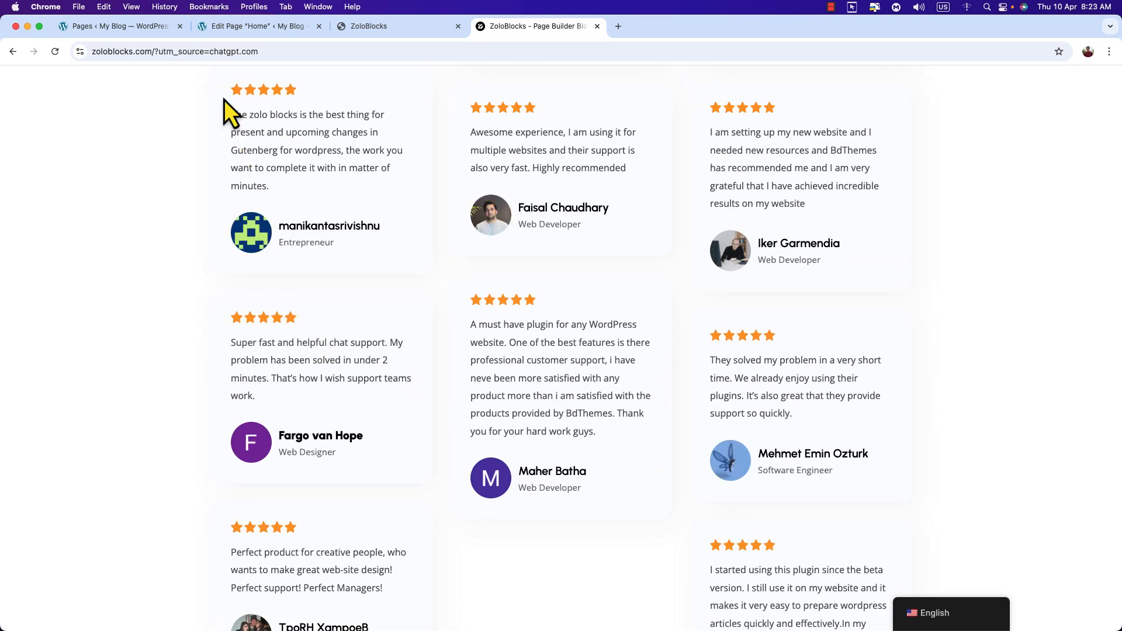
left_click(212, 28)
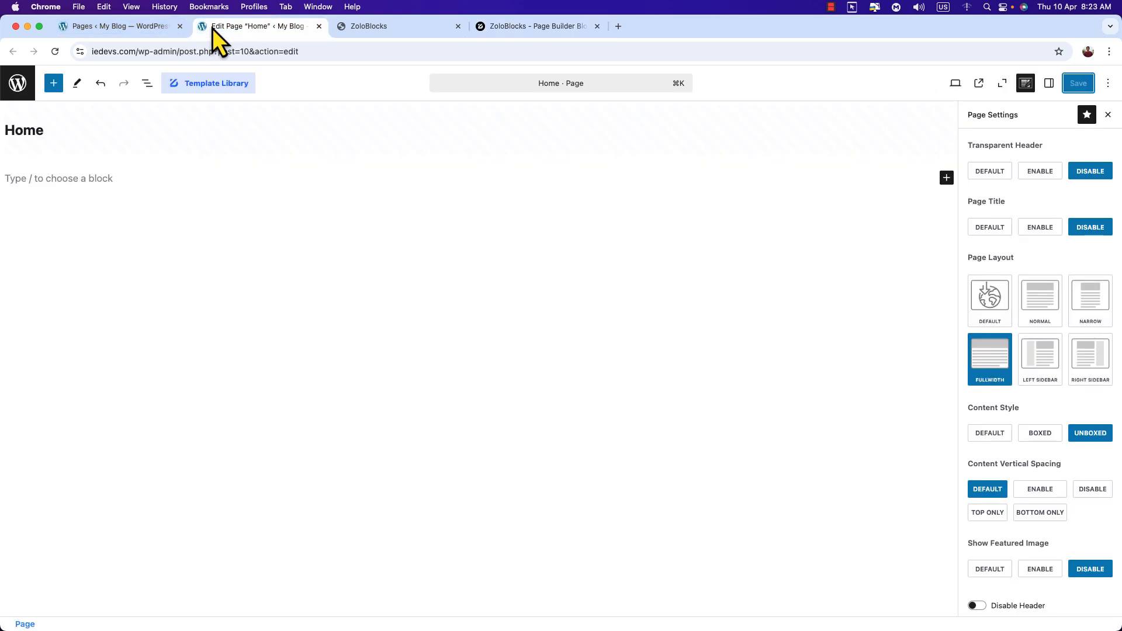
Insert a ZoloBlocks Container block with a two-column layout on the Home page.
left_click(54, 85)
left_click(54, 83)
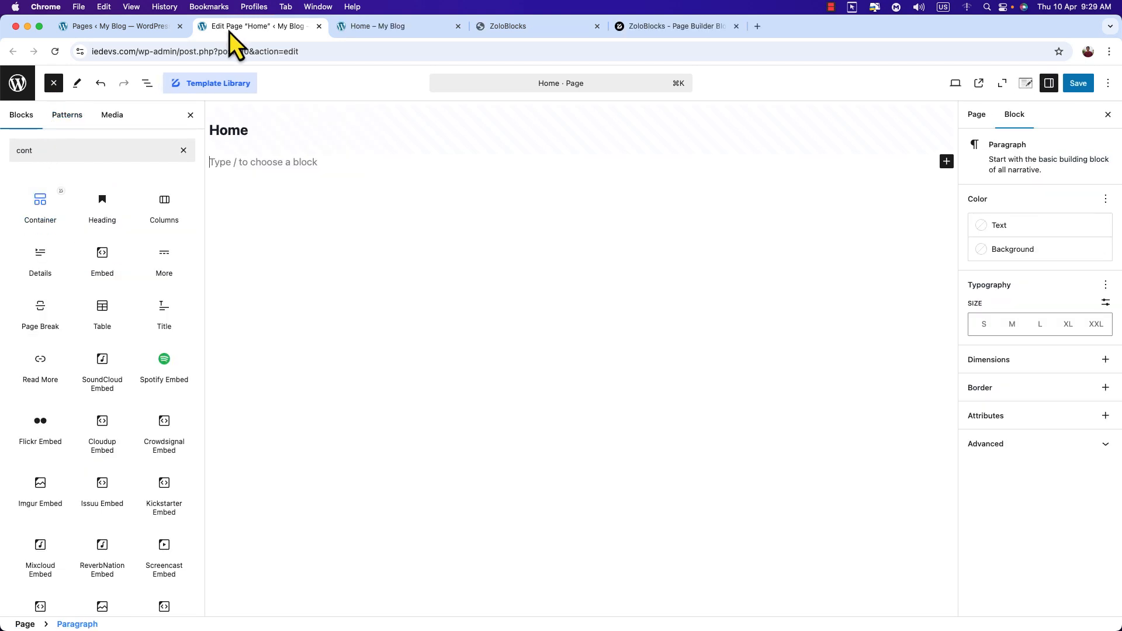
left_click(492, 30)
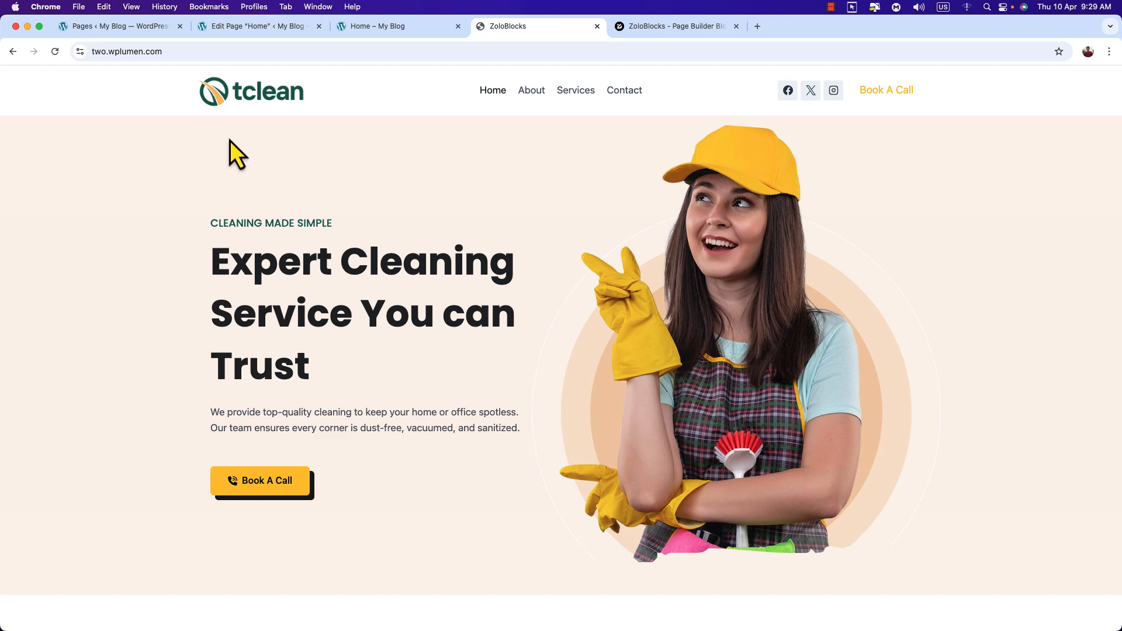
left_click(231, 32)
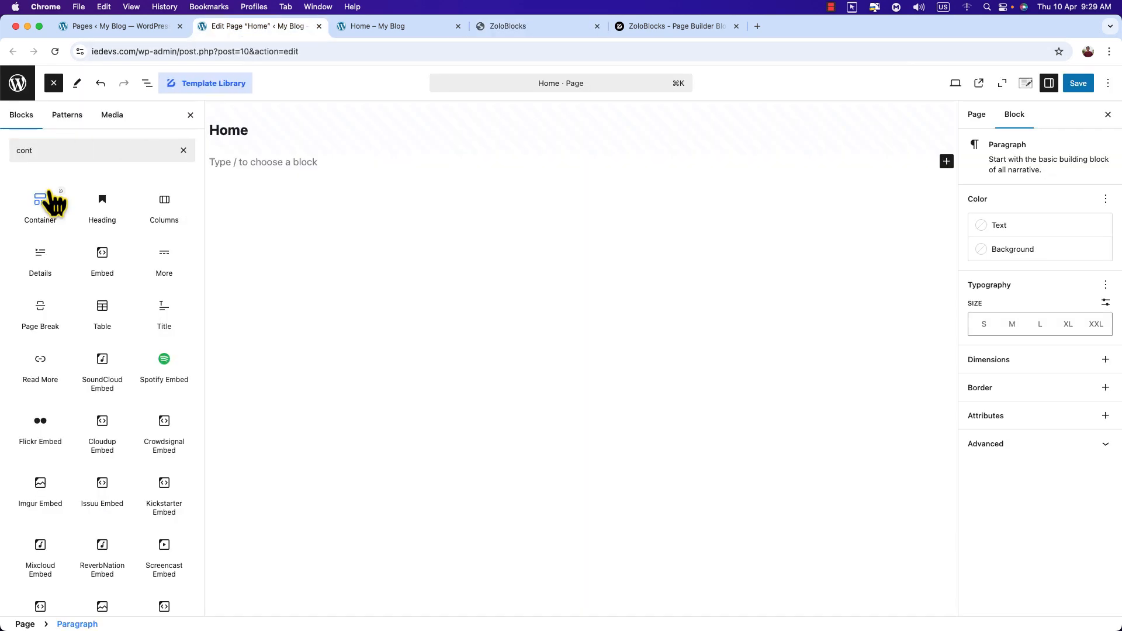
mouse_move(42, 222)
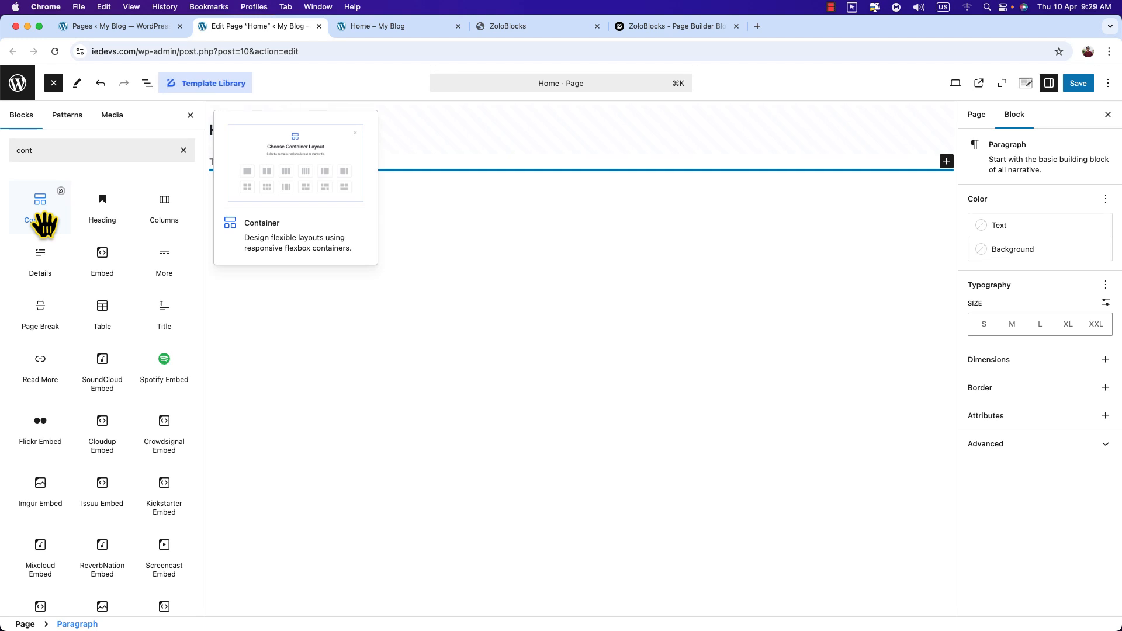
left_click(43, 225)
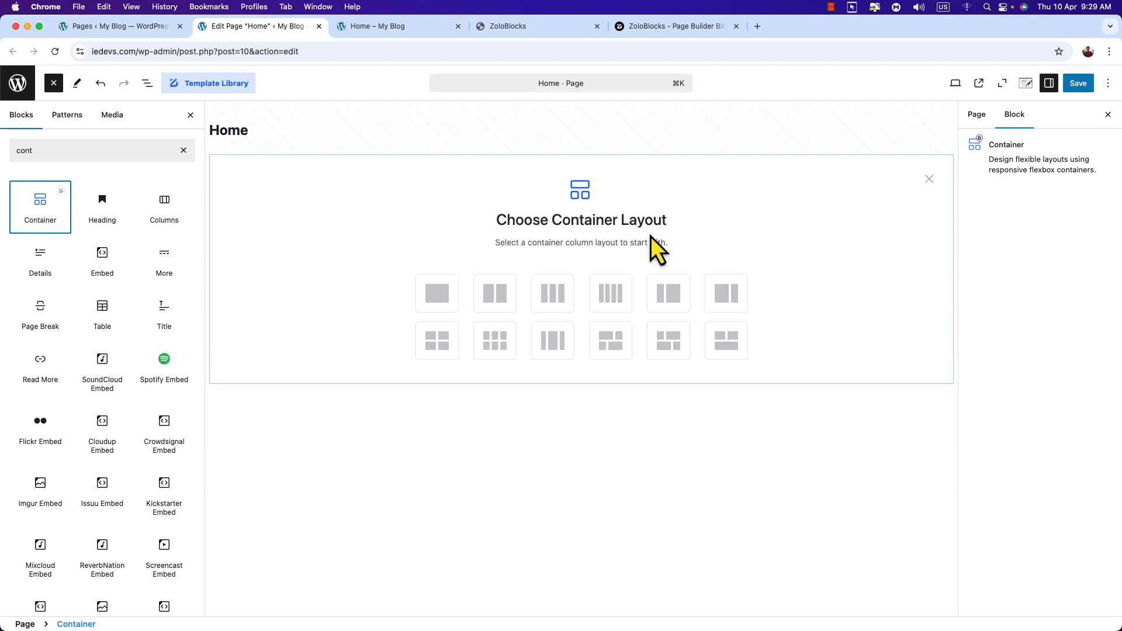
left_click(494, 295)
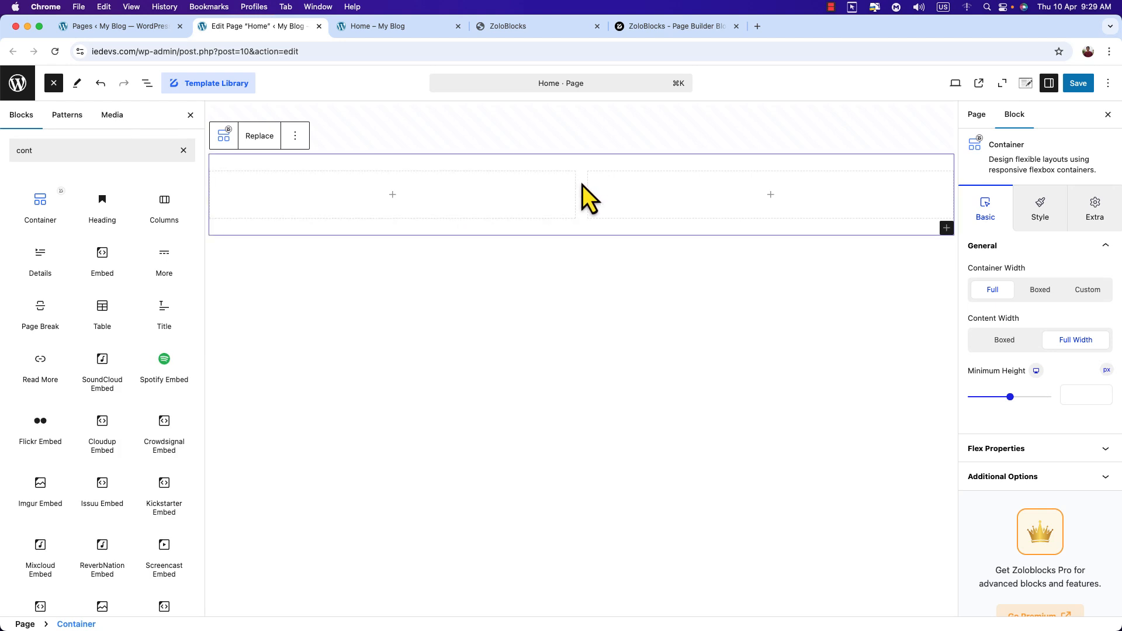
Select the container and set its content width to Boxed, comparing with the tclean demo hero.
left_click(574, 166)
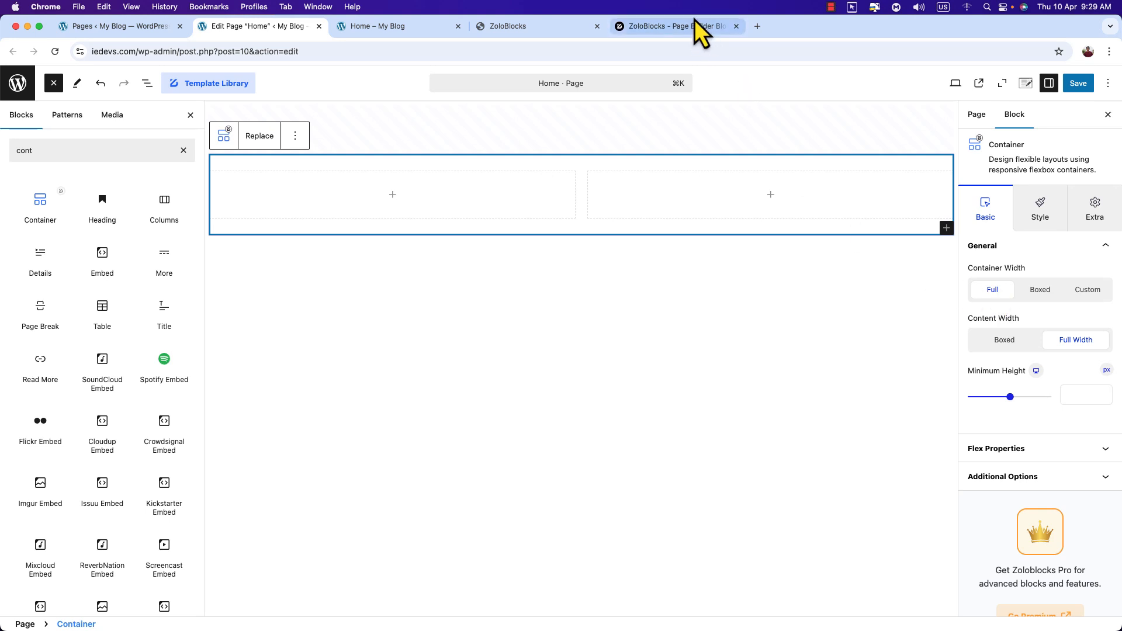
left_click(549, 26)
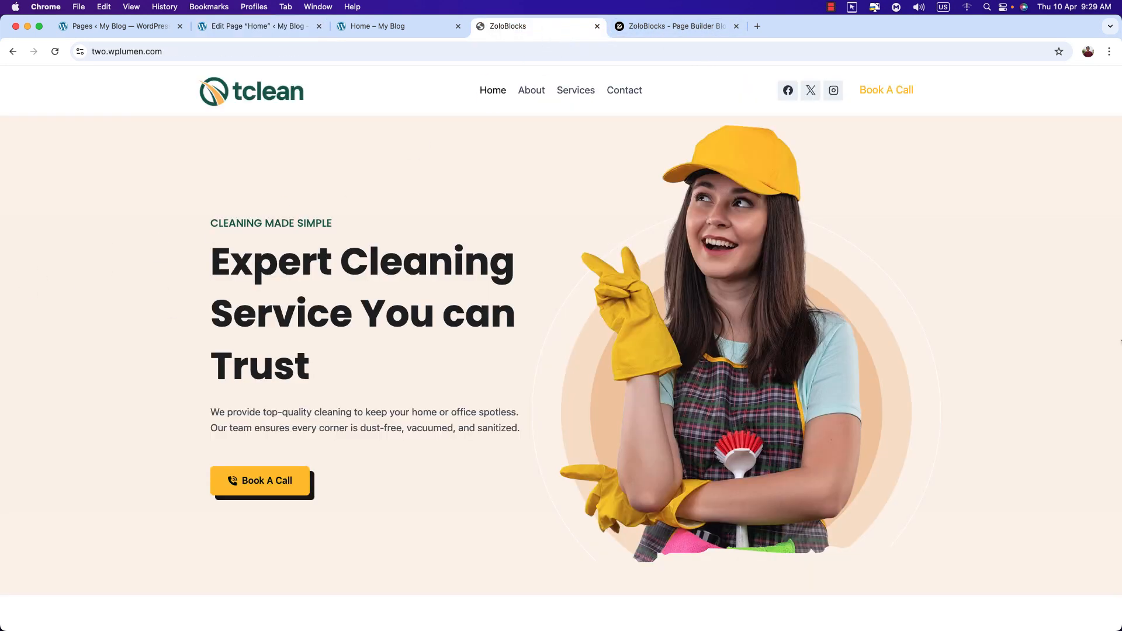
left_click(239, 36)
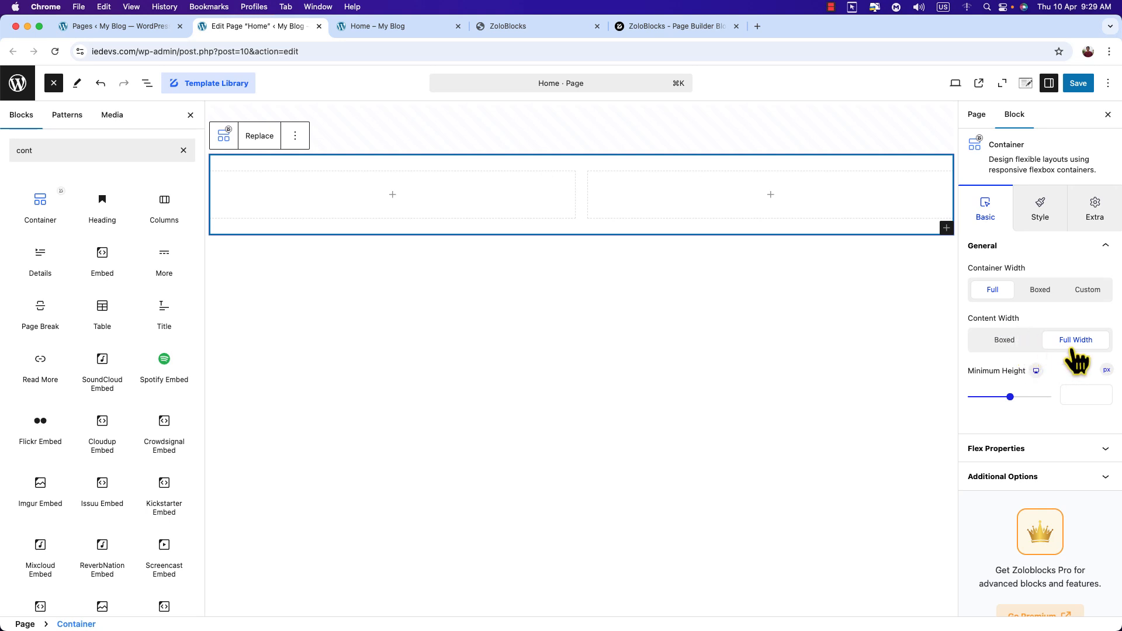
left_click(1016, 347)
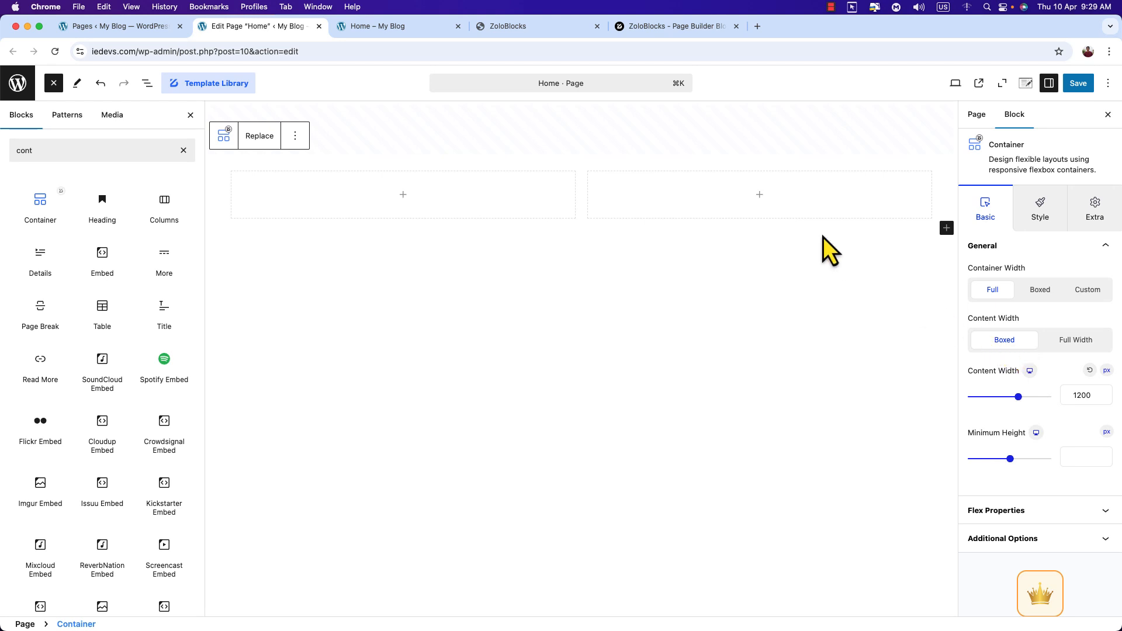
Set the container's gap to 70 px after comparing the demo's hero section.
left_click(487, 26)
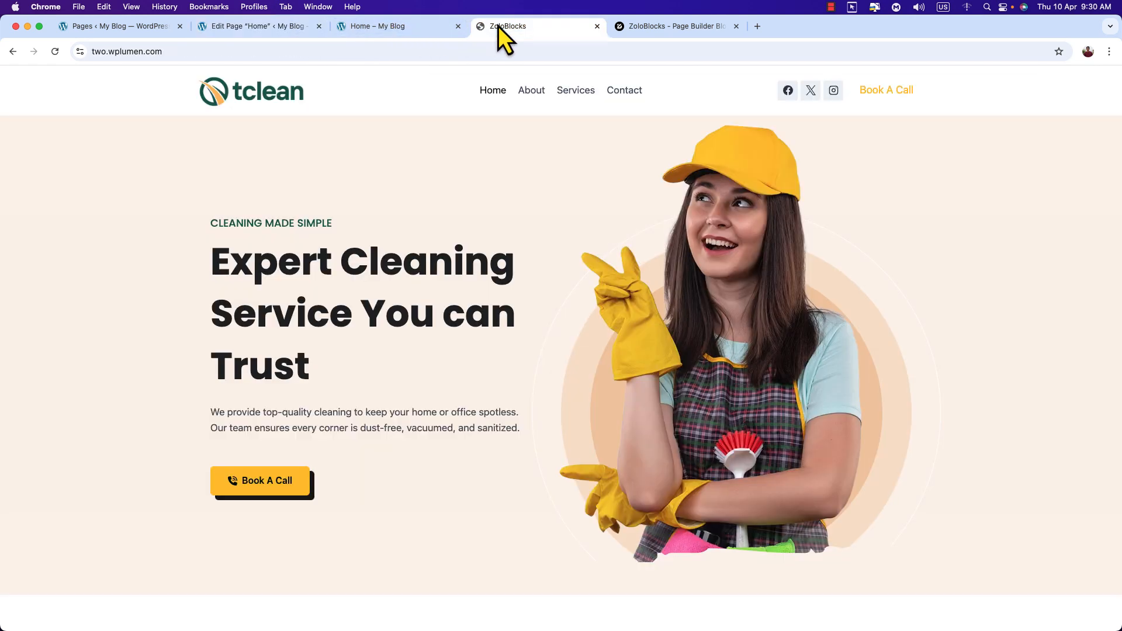
left_click_drag(223, 164, 146, 269)
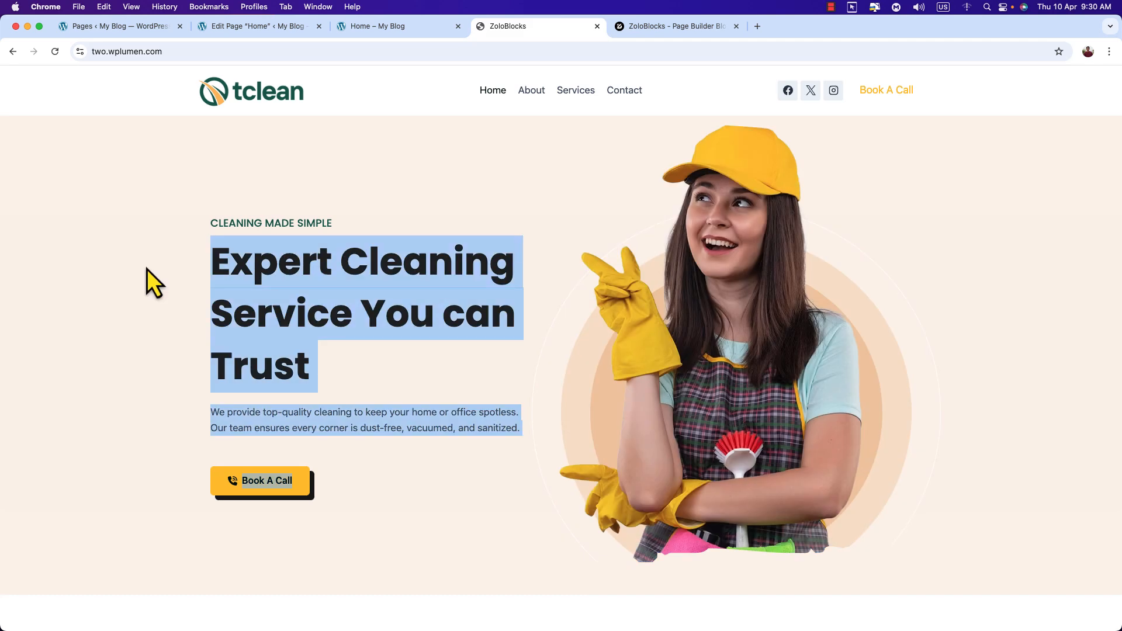
left_click(280, 33)
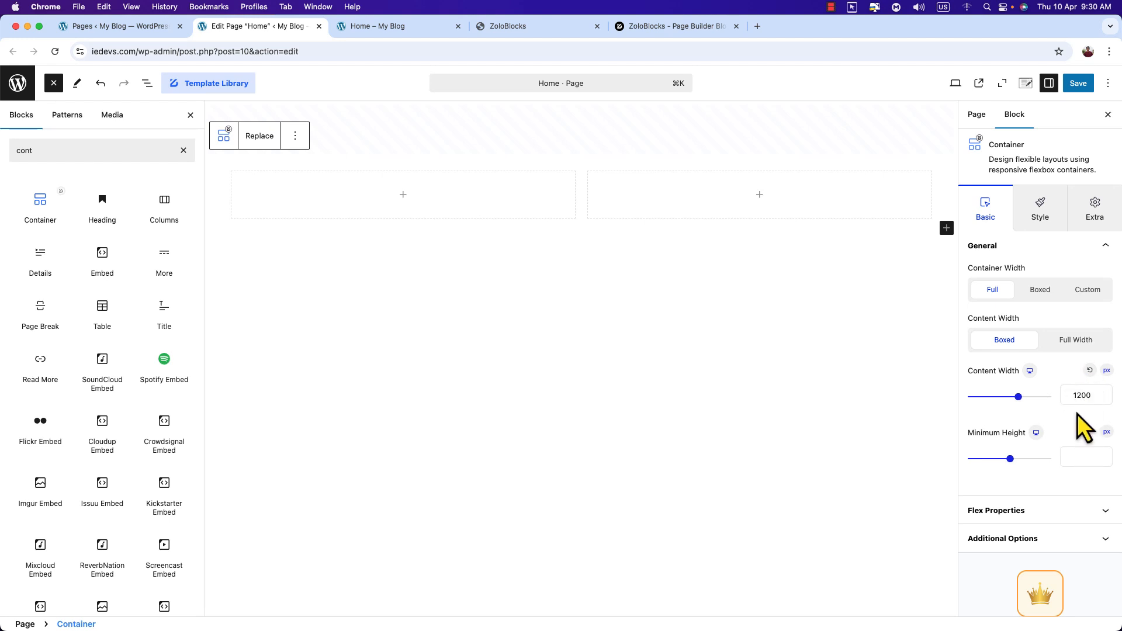
scroll(1077, 413, "down", 3)
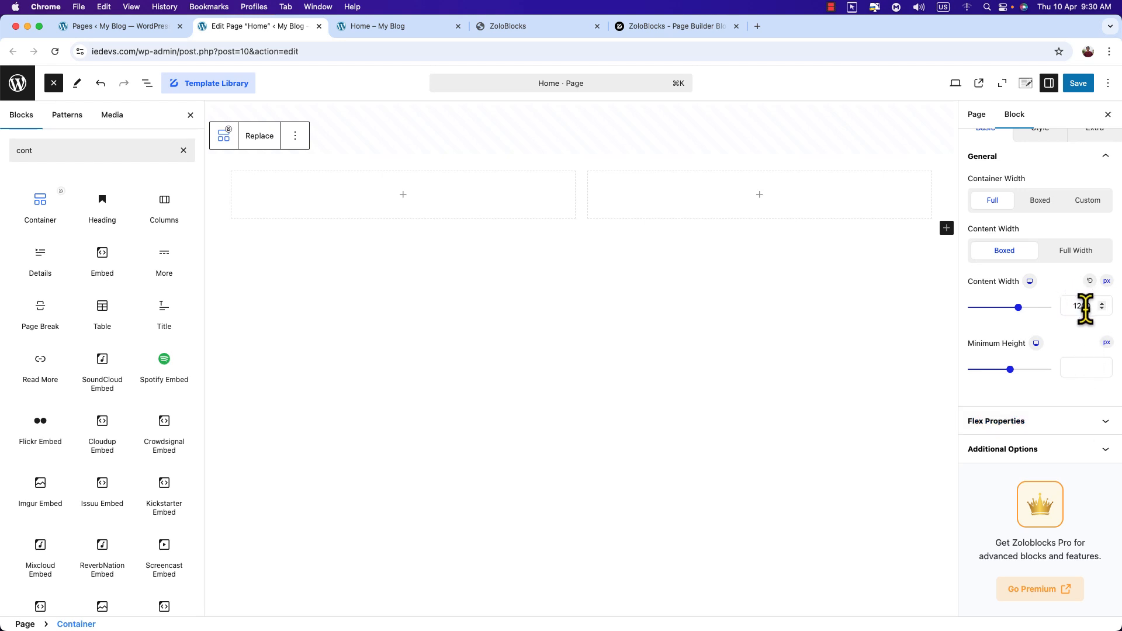
left_click(1040, 420)
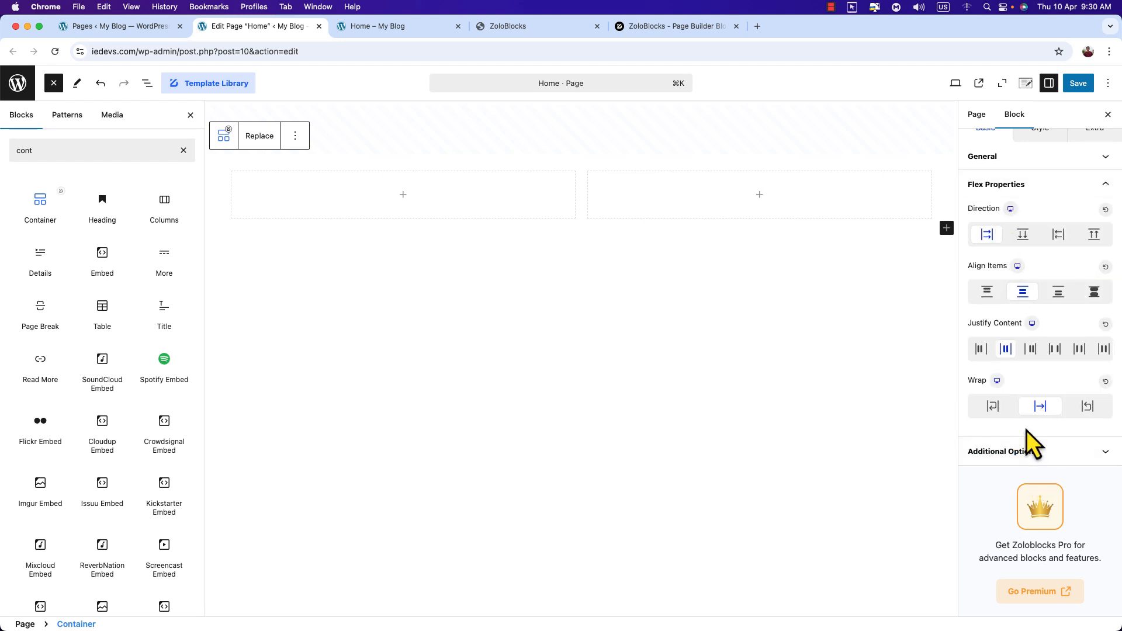
scroll(1026, 431, "up", 3)
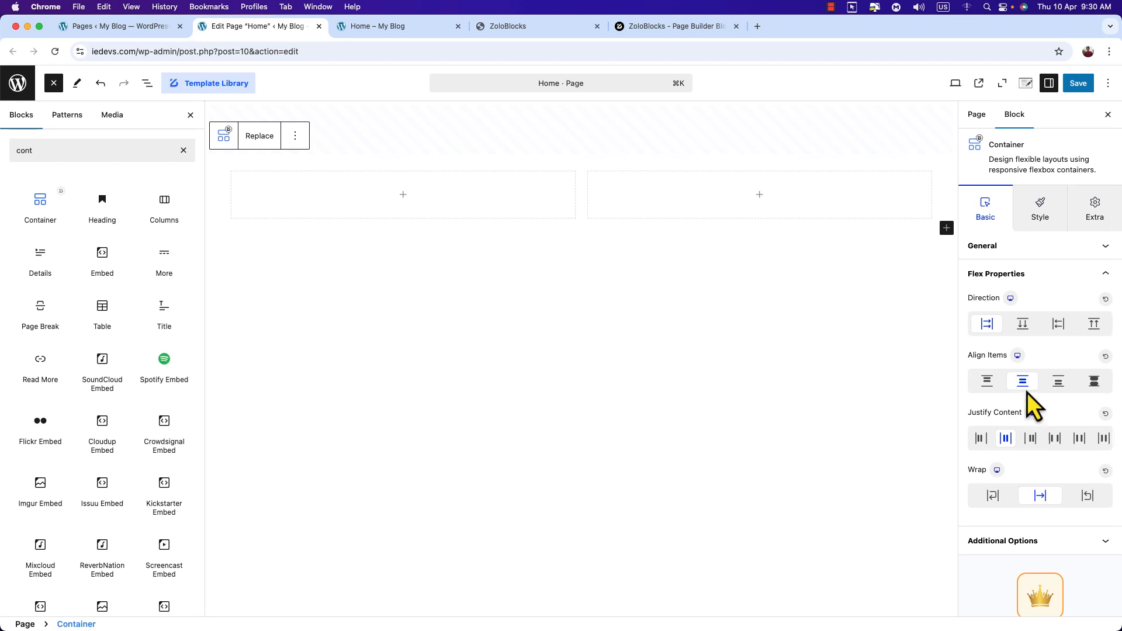
left_click(1042, 225)
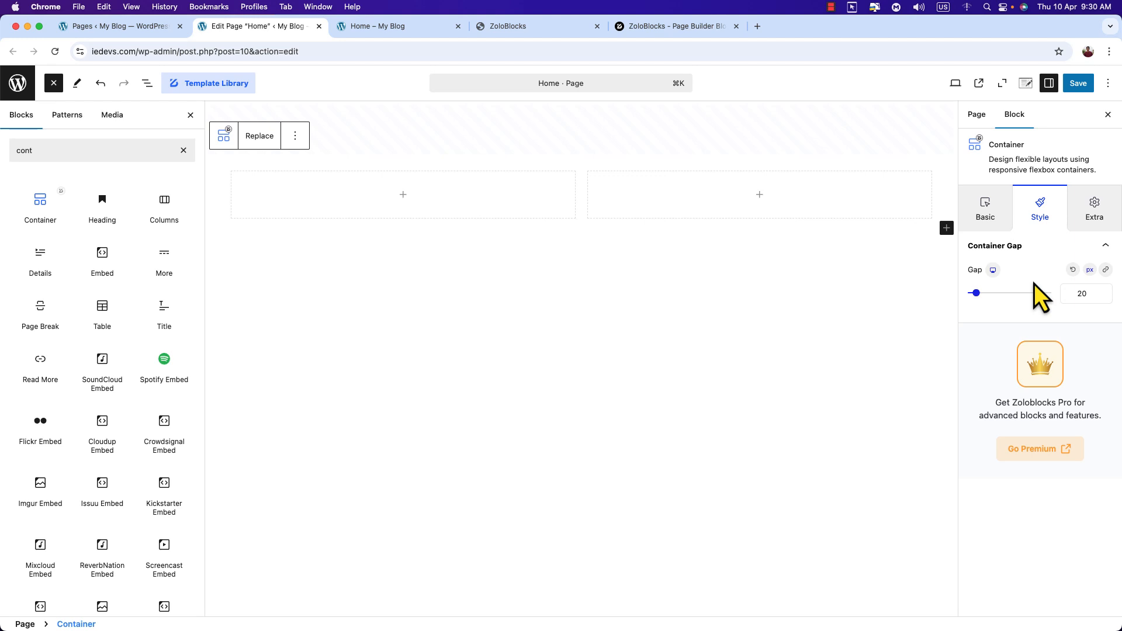
left_click(1083, 292)
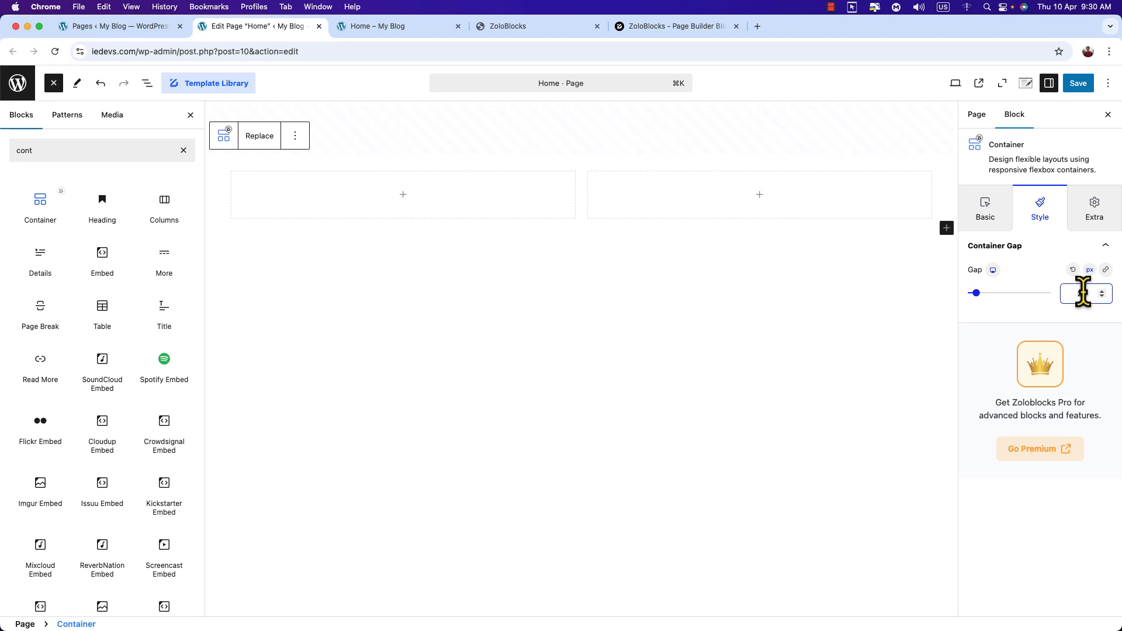
left_click_drag(1083, 292, 1072, 292)
type("7")
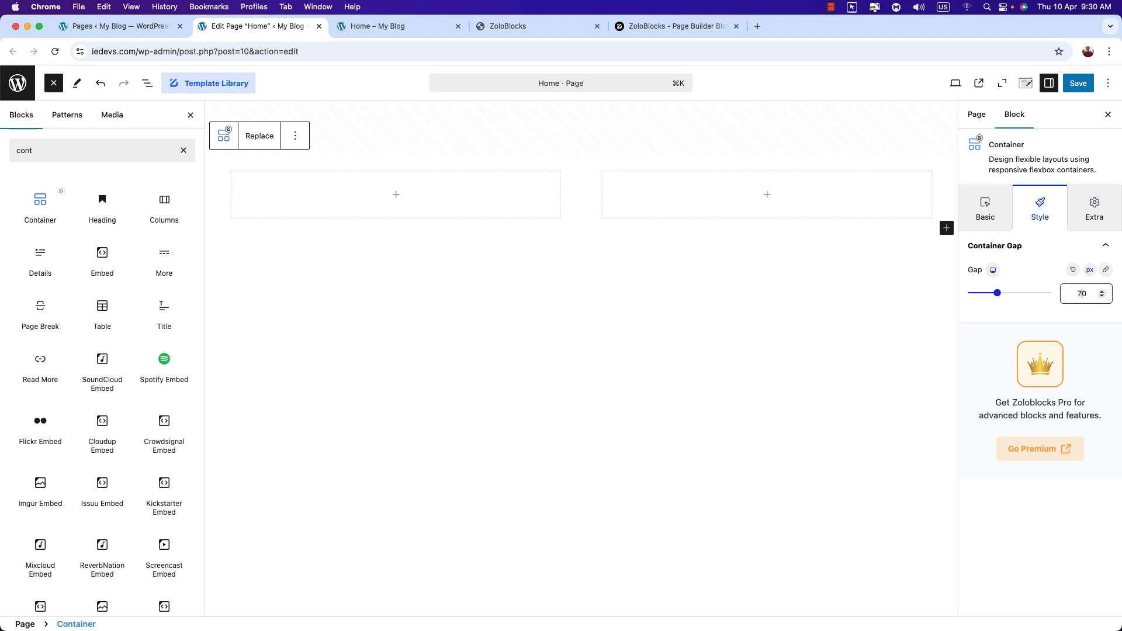
Set the container's background colour to #FCF3EC to match the tclean demo hero.
left_click(1105, 228)
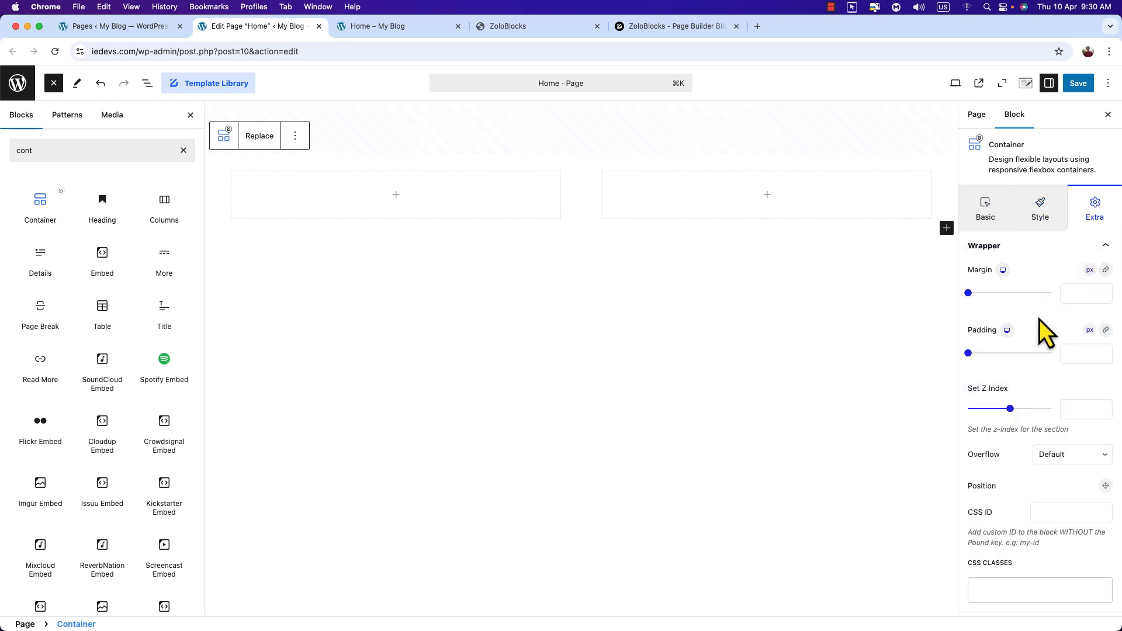
scroll(1040, 322, "down", 5)
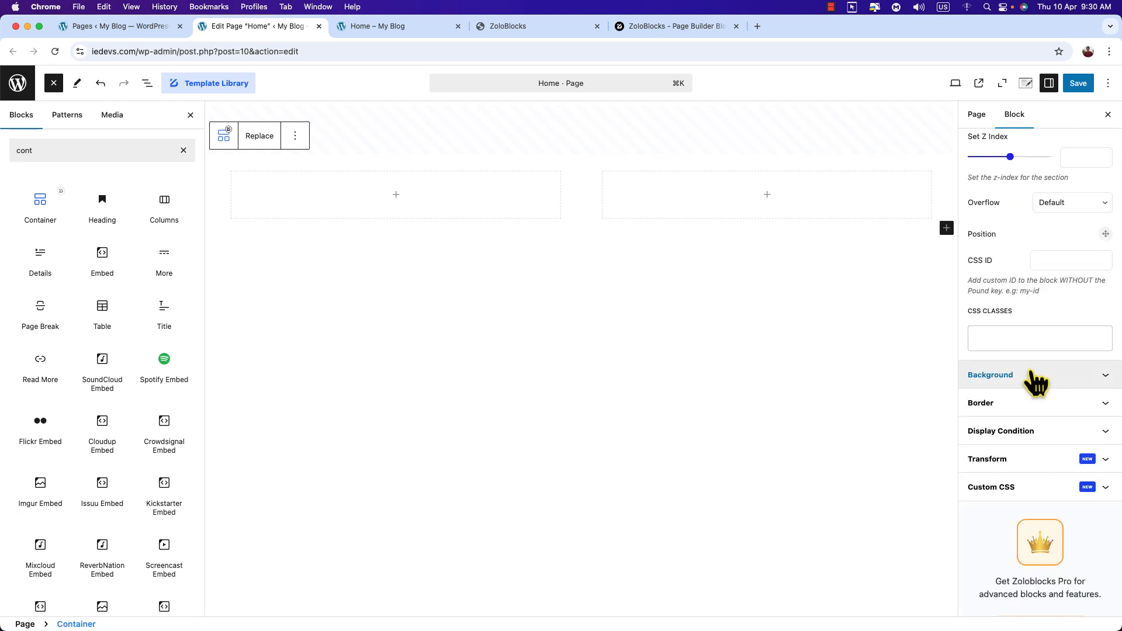
left_click(528, 33)
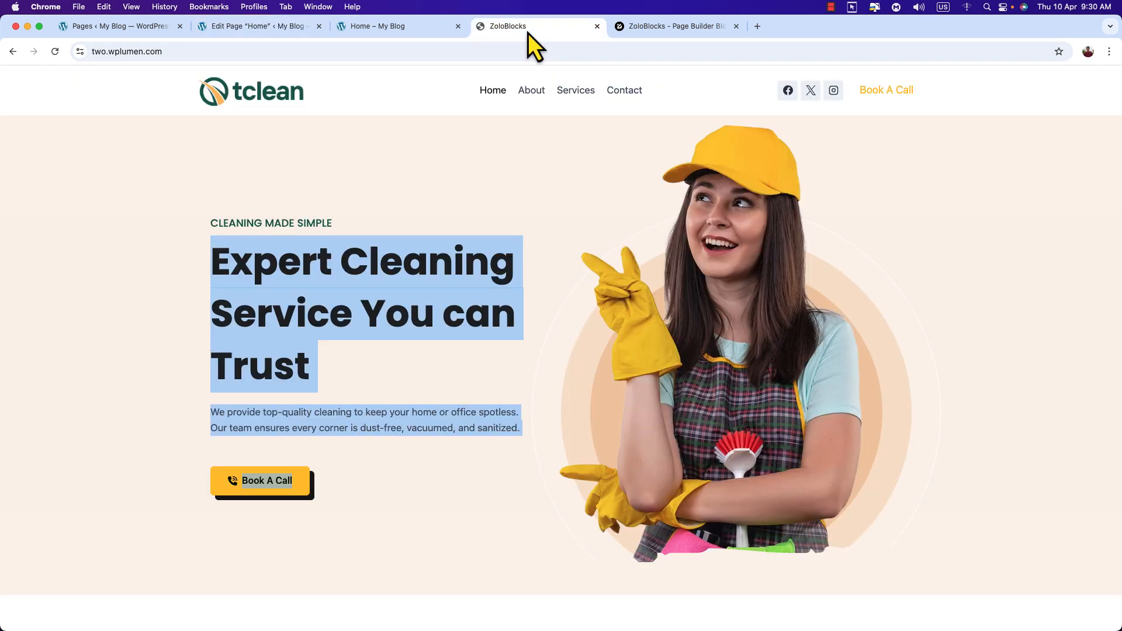
left_click(532, 167)
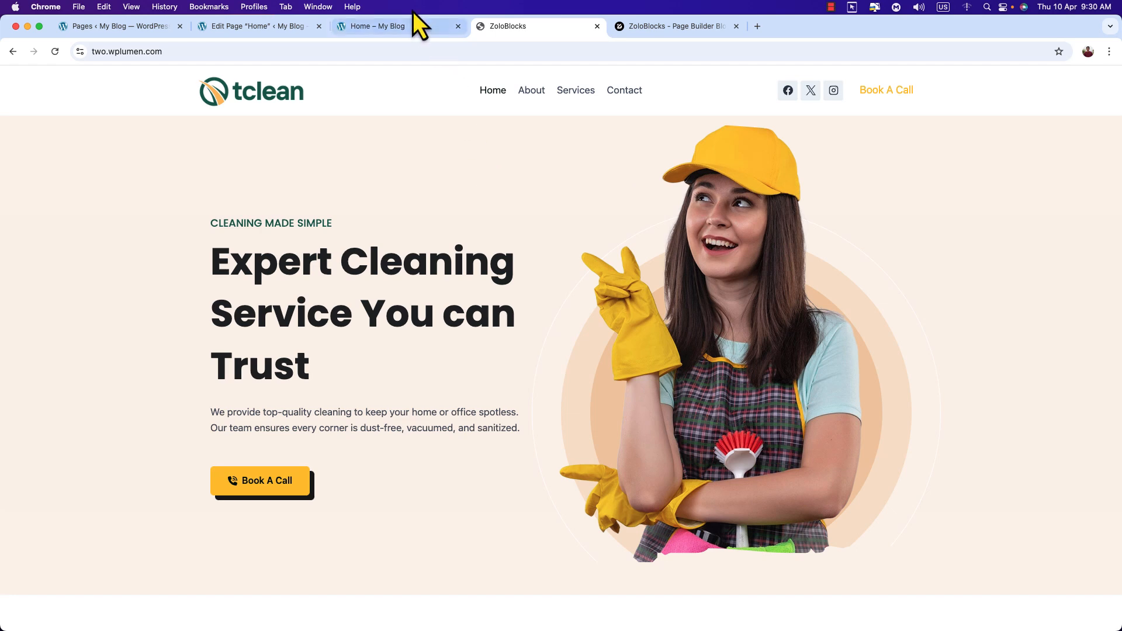
left_click(304, 30)
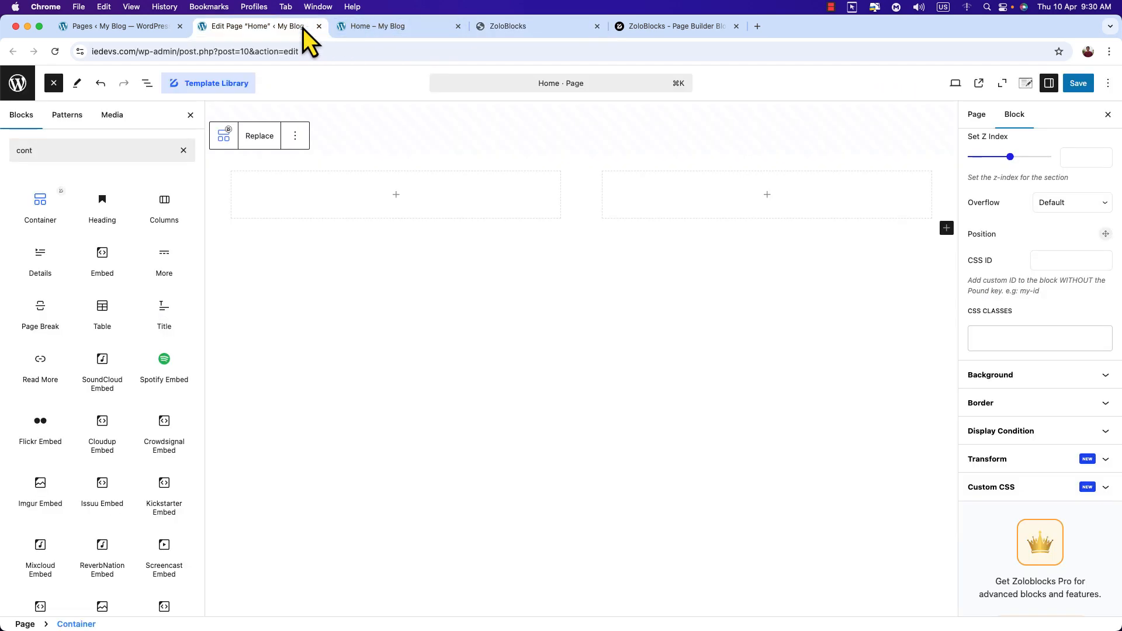
left_click(1079, 377)
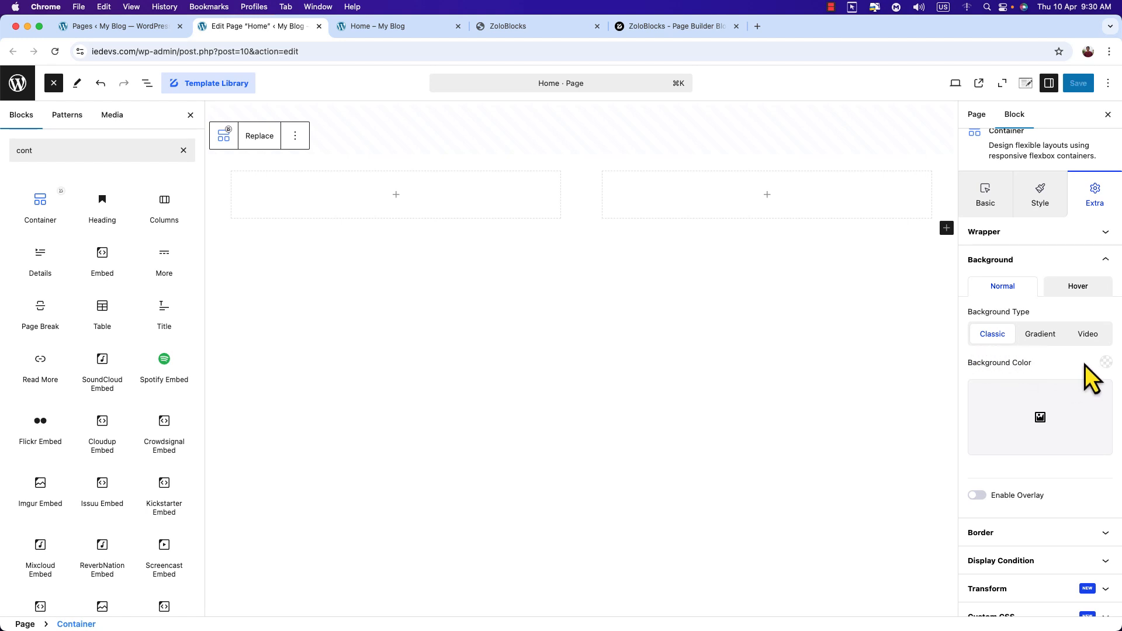
left_click(1107, 362)
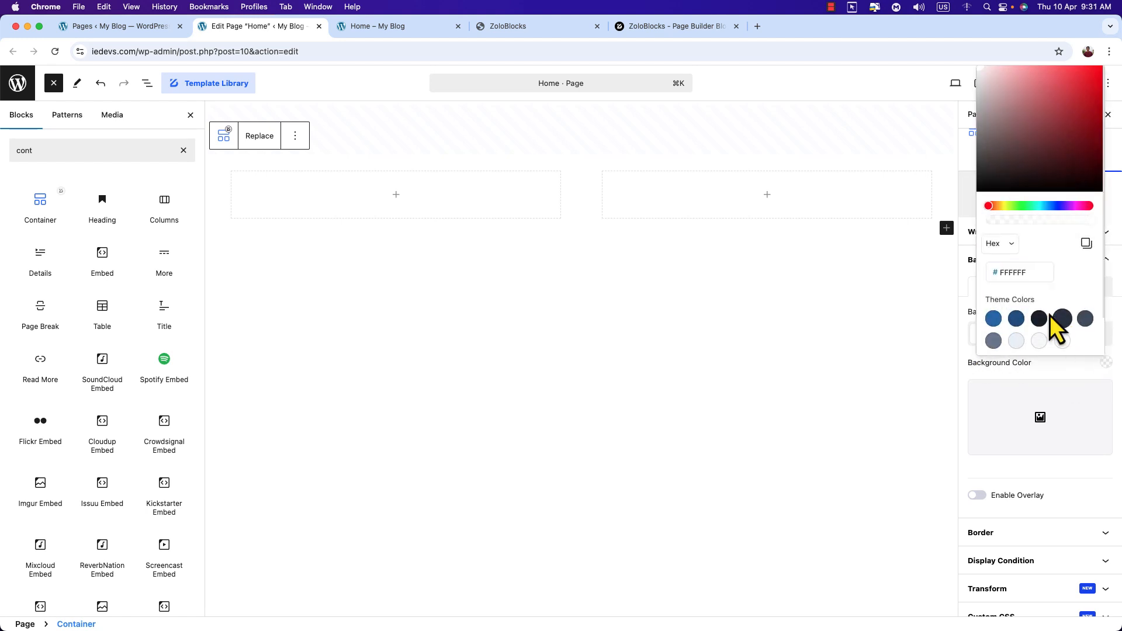
left_click_drag(1032, 273, 1002, 272)
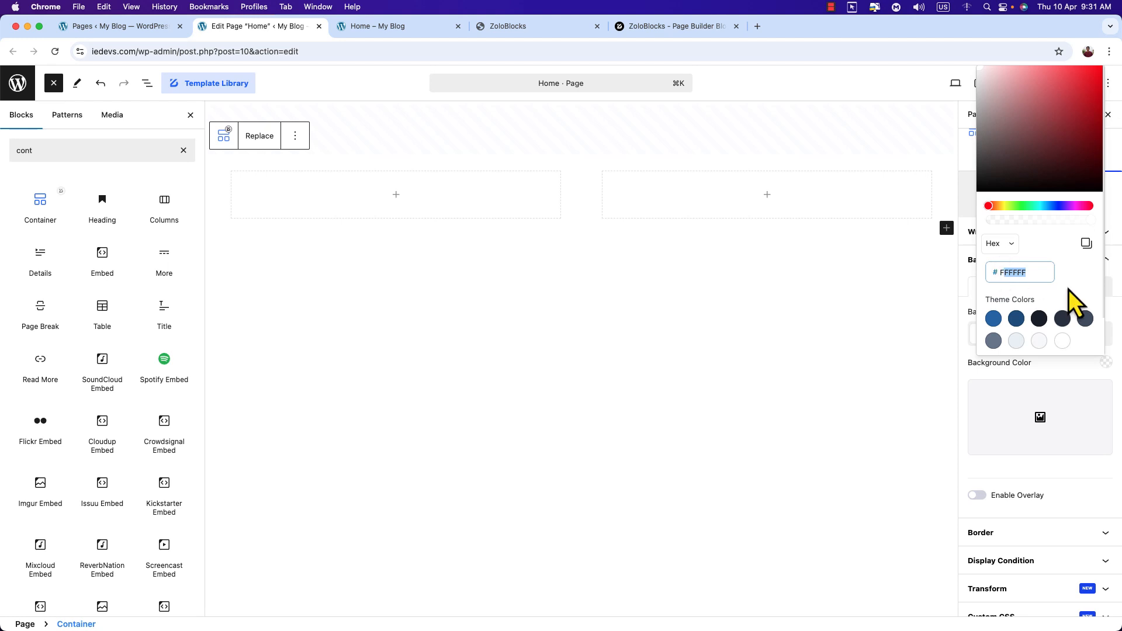
key("BackSpace")
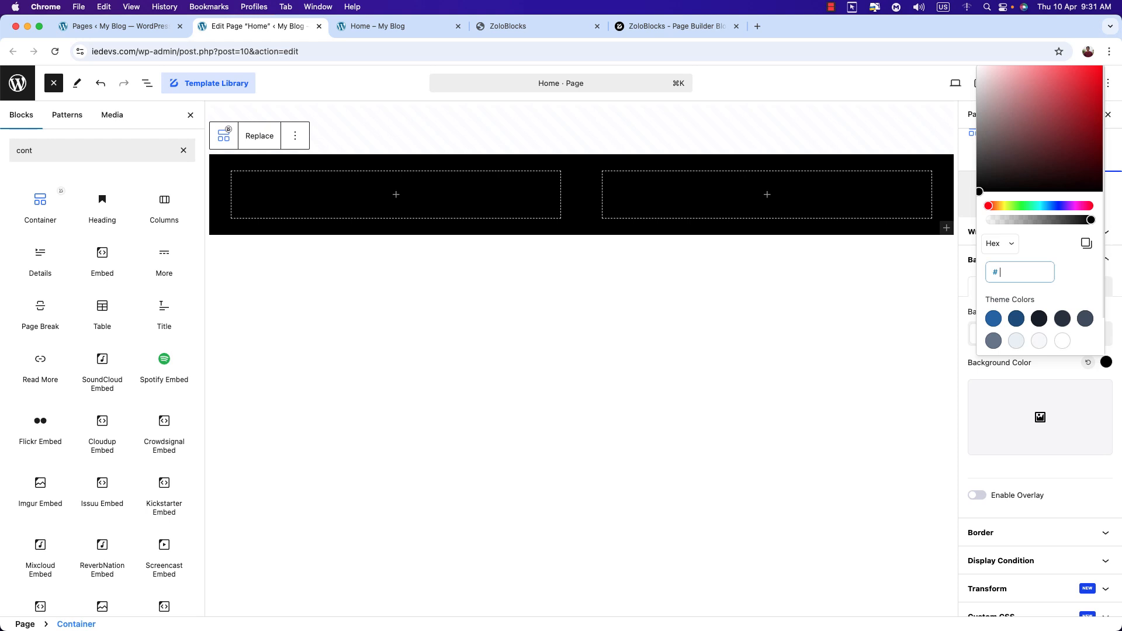
type("FCF3Ec")
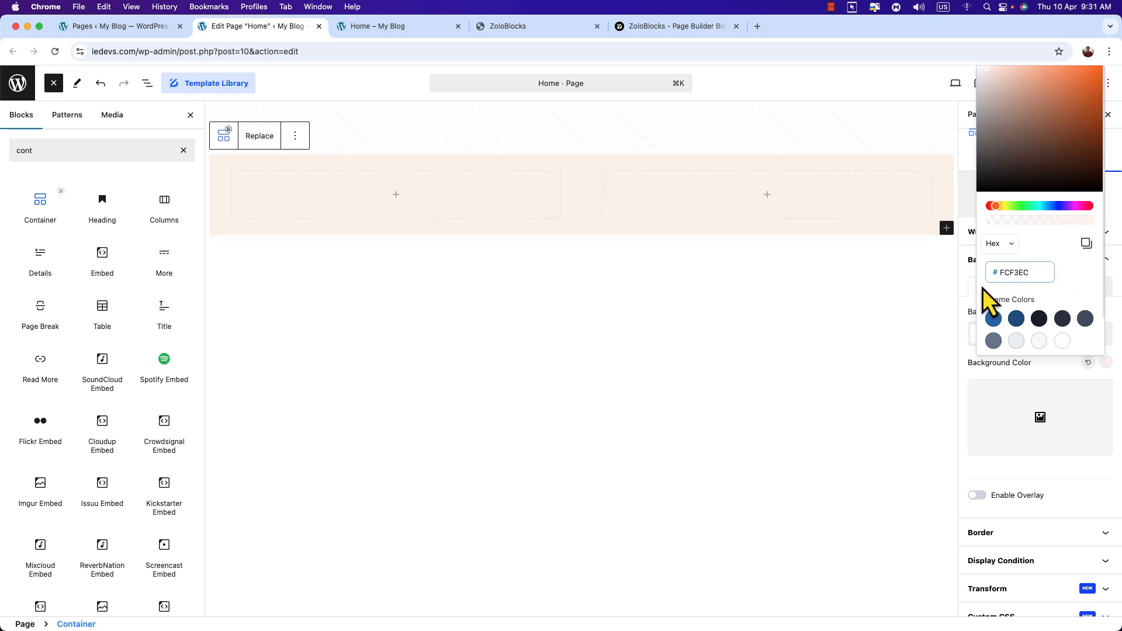
left_click(966, 366)
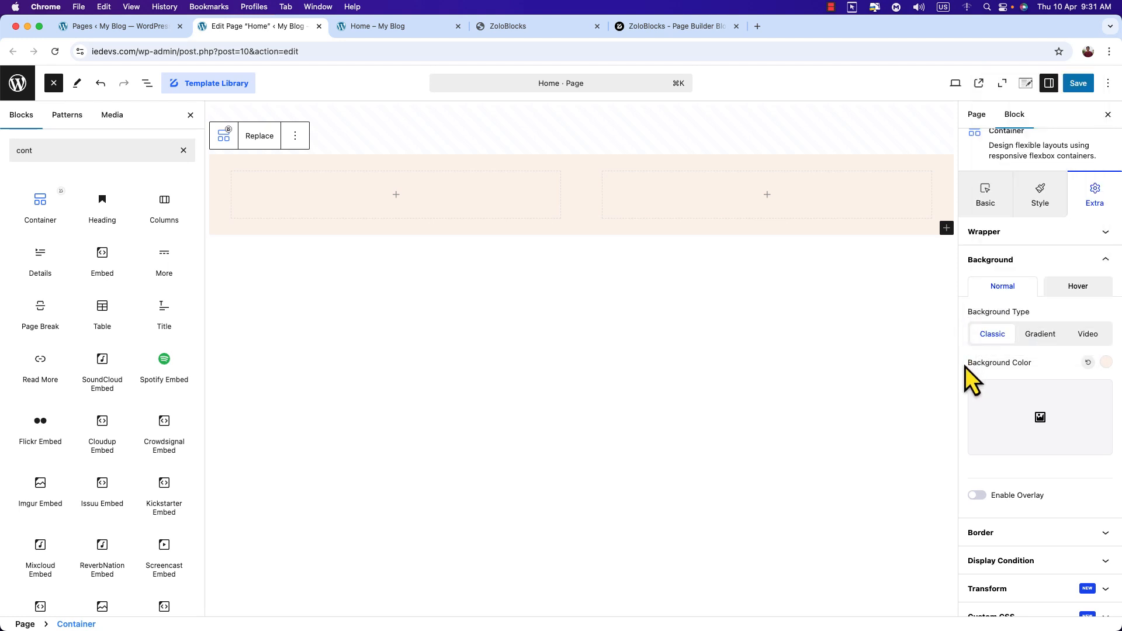
Save the Home page after browsing the container's extra settings.
scroll(975, 384, "down", 5)
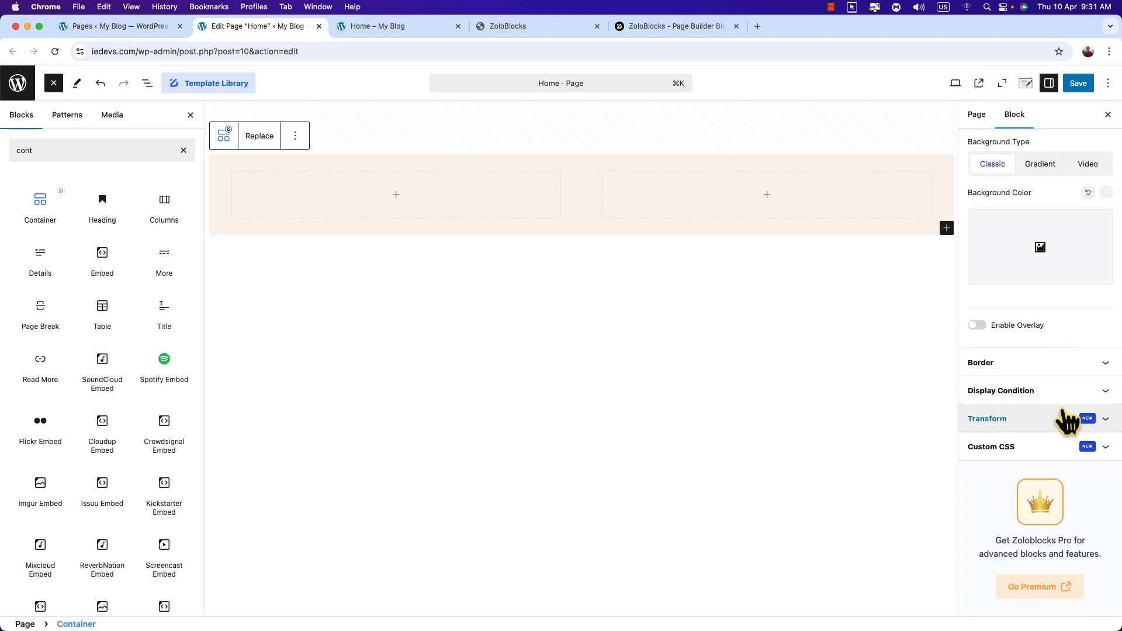
scroll(1052, 394, "up", 5)
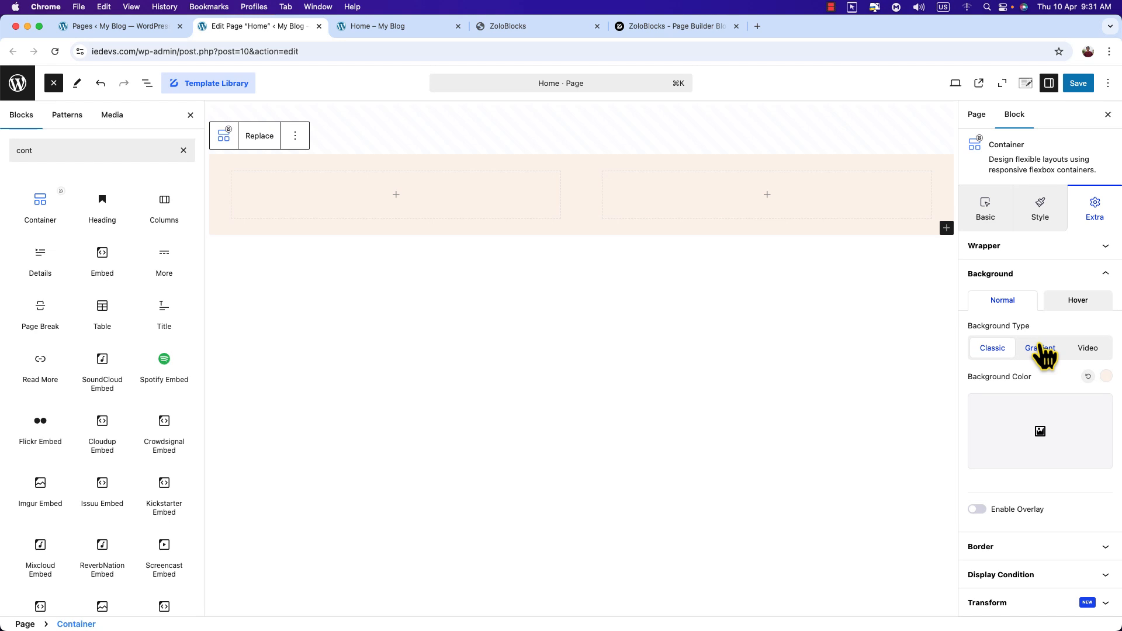
scroll(1043, 354, "down", 5)
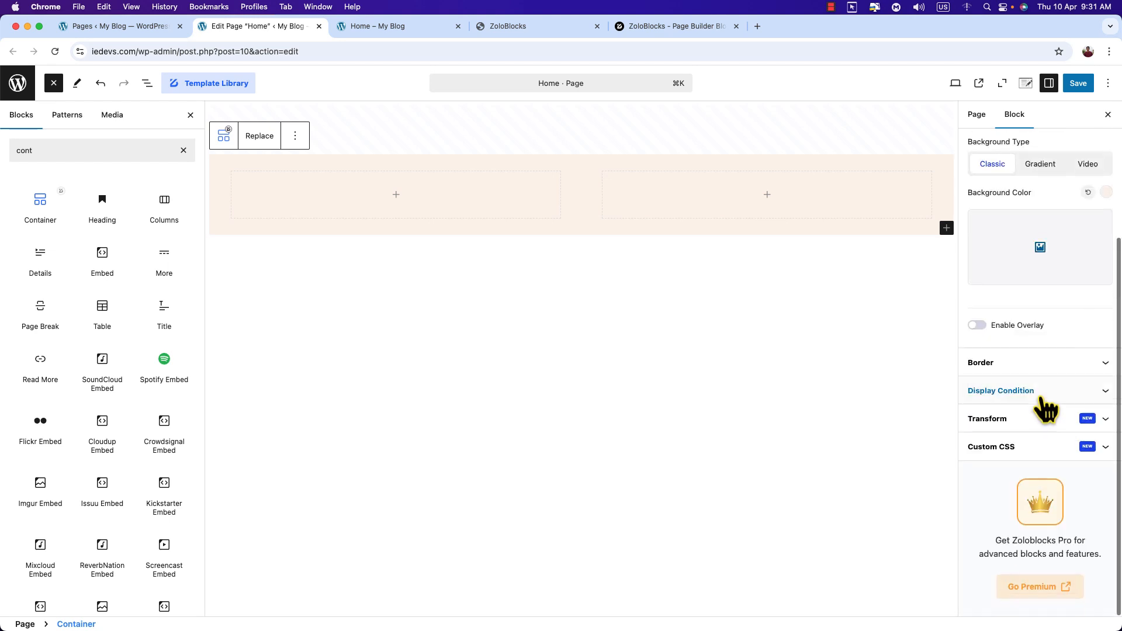
left_click(1030, 451)
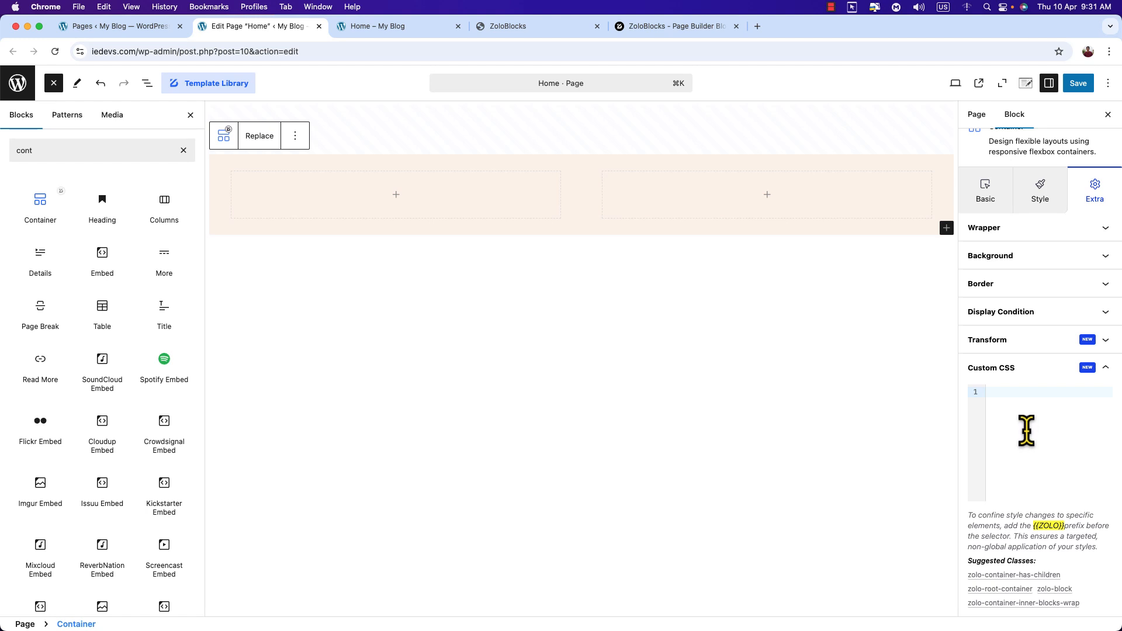
left_click(1026, 369)
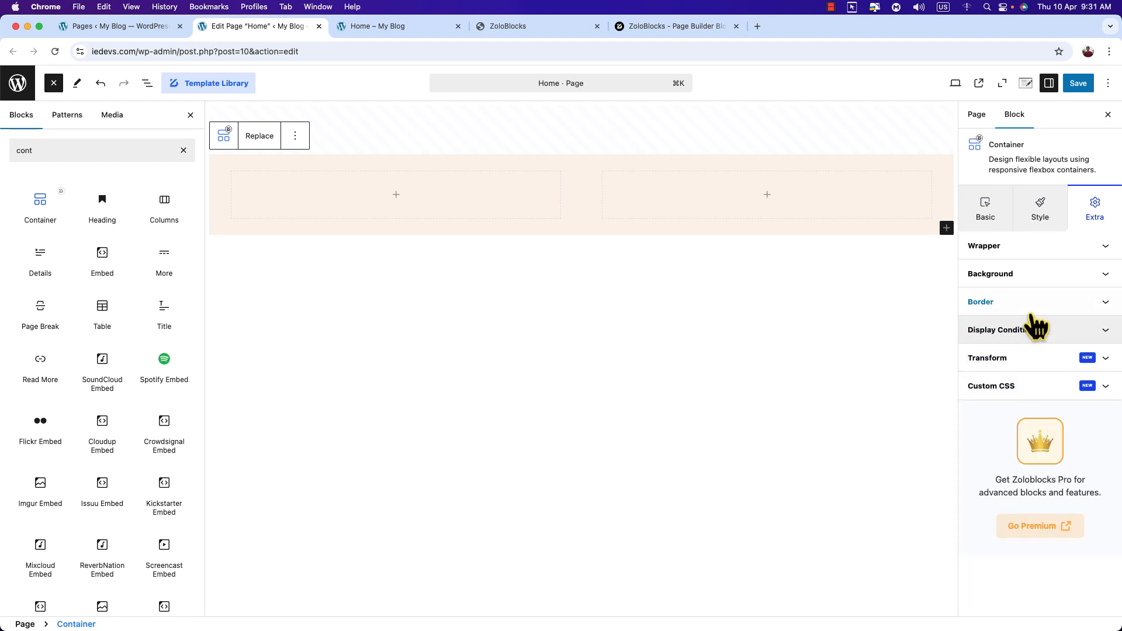
left_click(1078, 85)
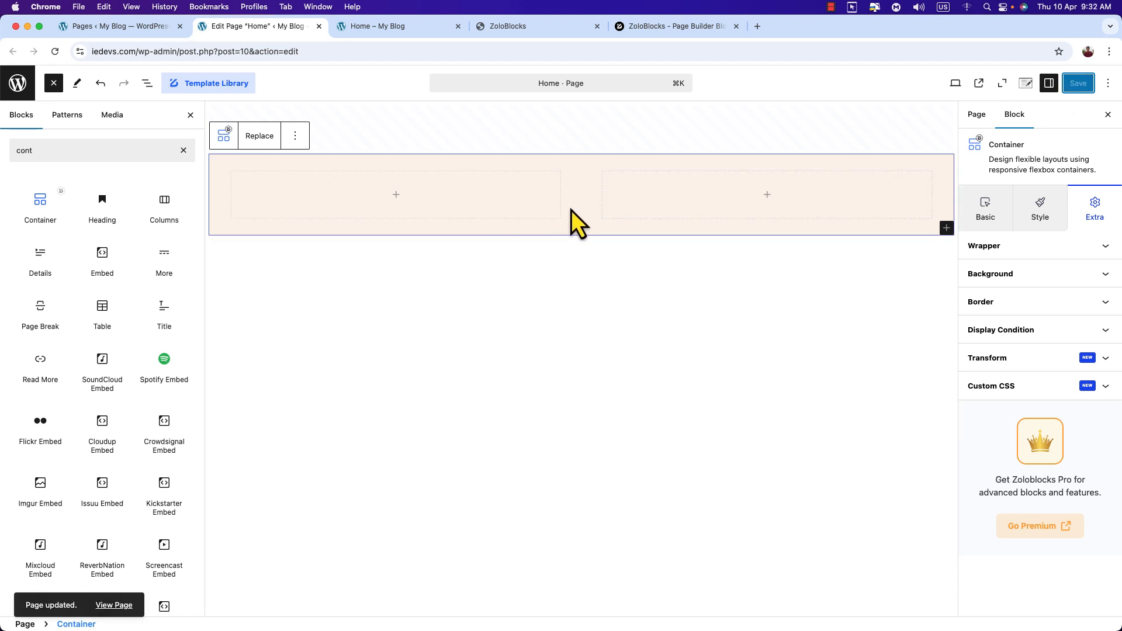
Insert a ZoloBlocks Advanced Heading block into the container's left column, referring to the demo hero text.
left_click(528, 23)
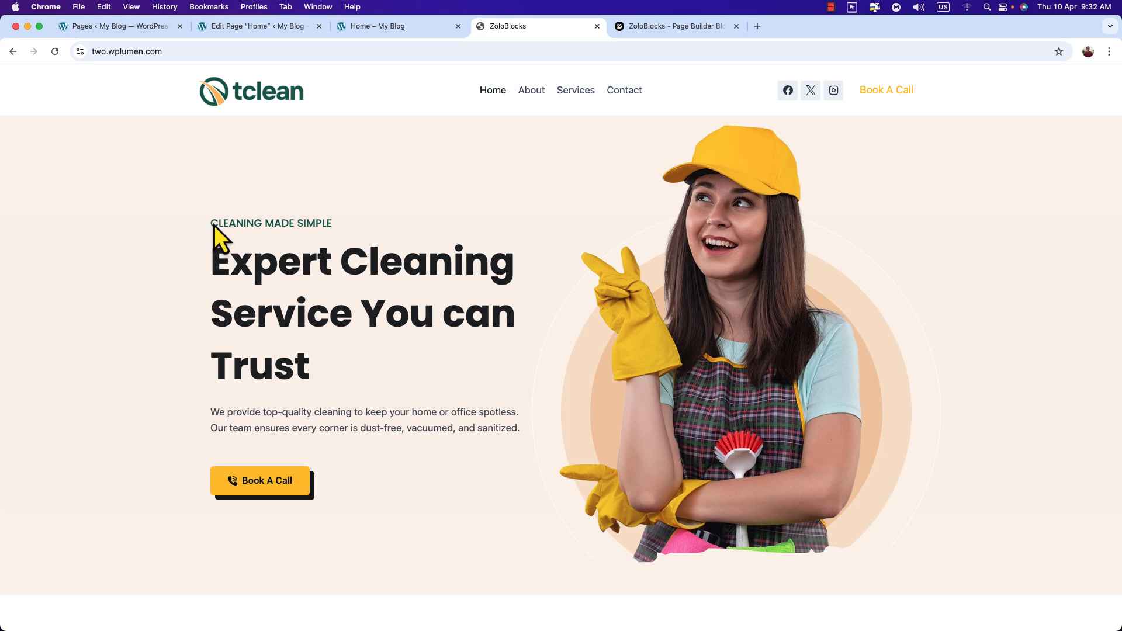
left_click_drag(214, 226, 258, 322)
left_click(338, 356)
left_click_drag(214, 226, 256, 280)
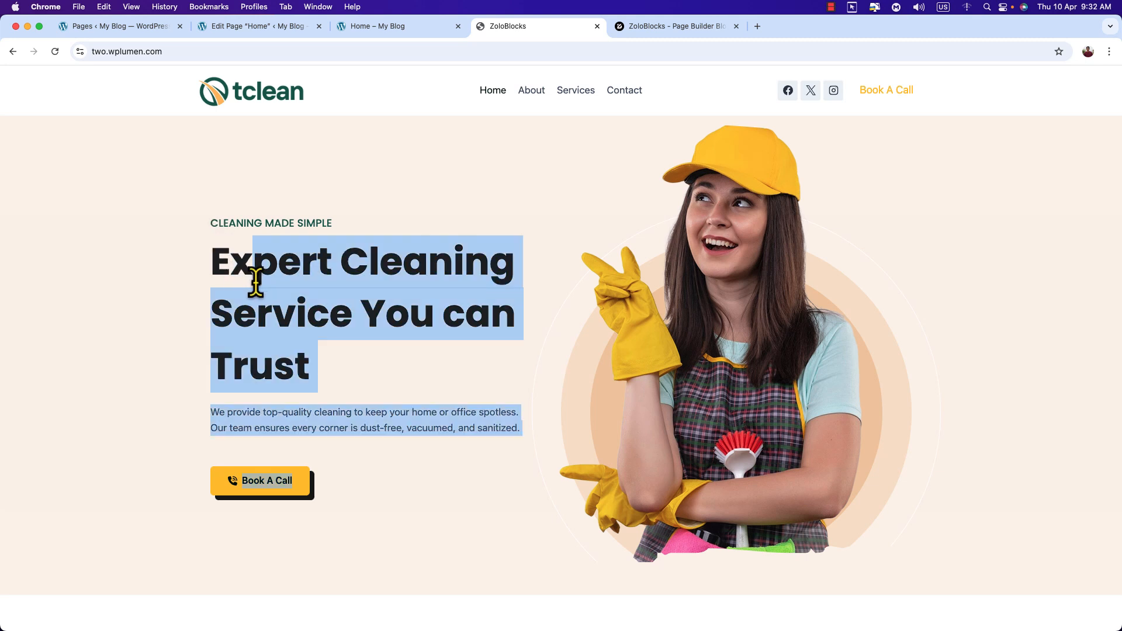
left_click(342, 356)
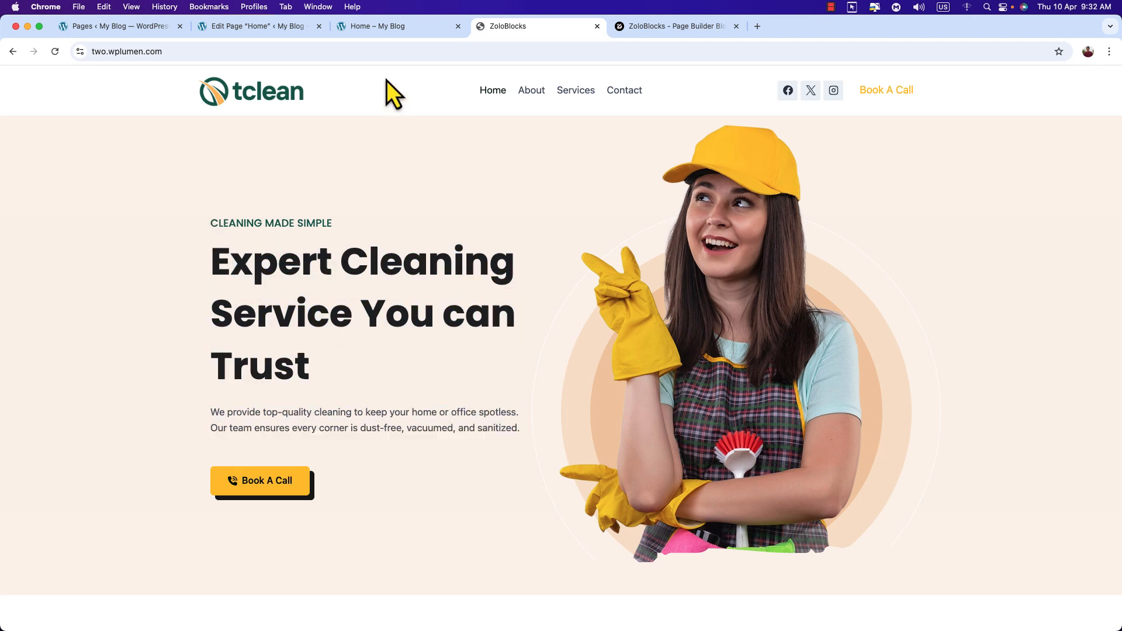
left_click(269, 30)
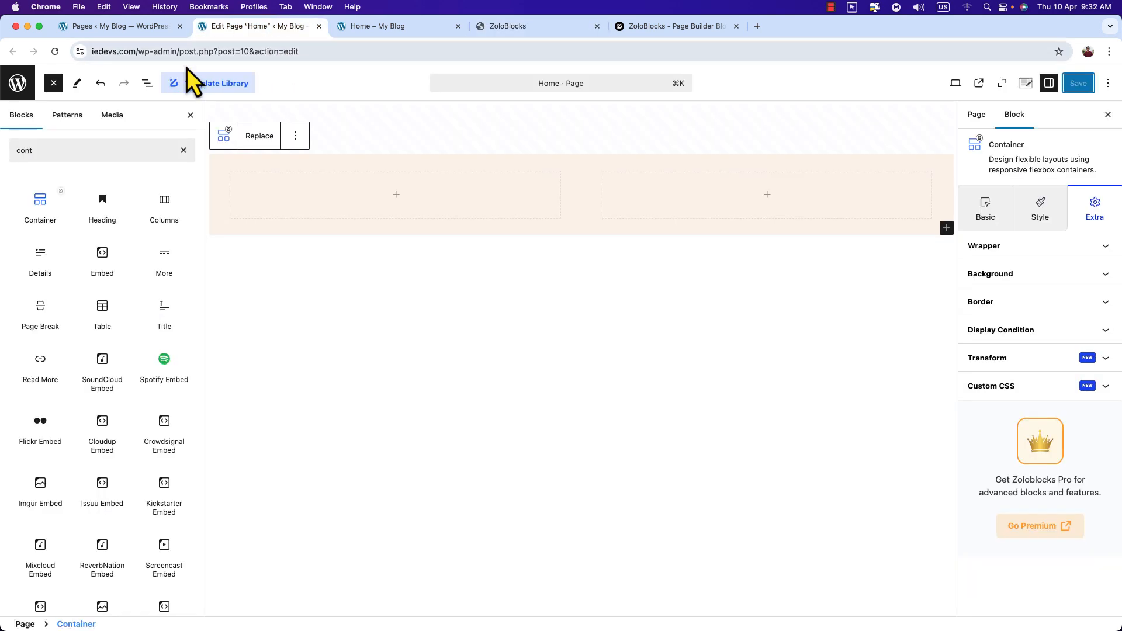
left_click(83, 150)
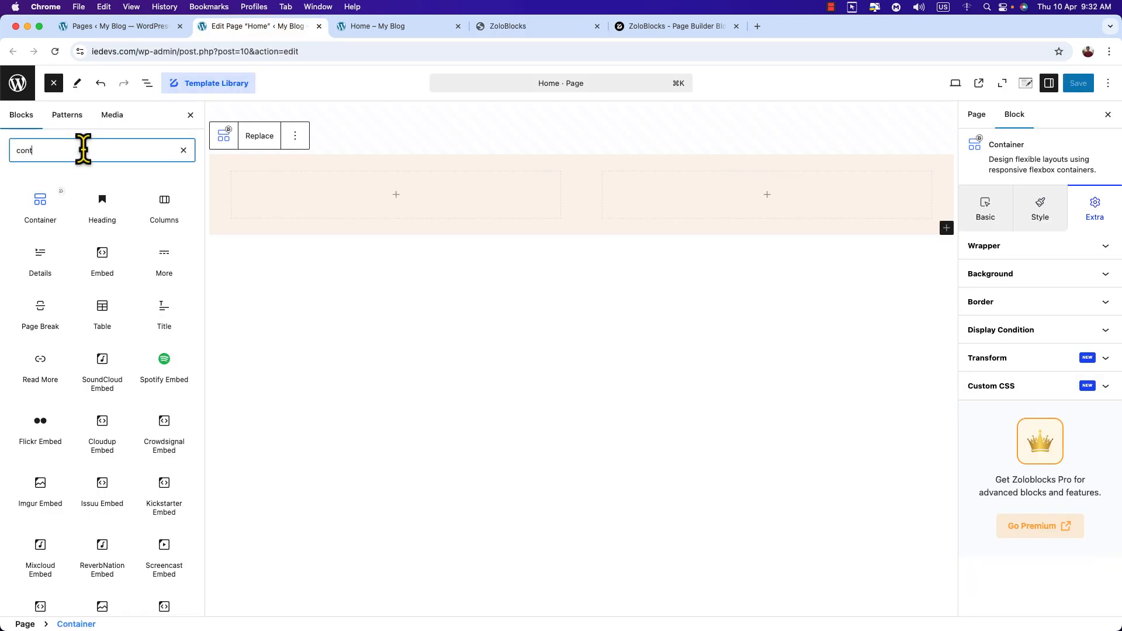
key("BackSpace")
key("BackSpace")
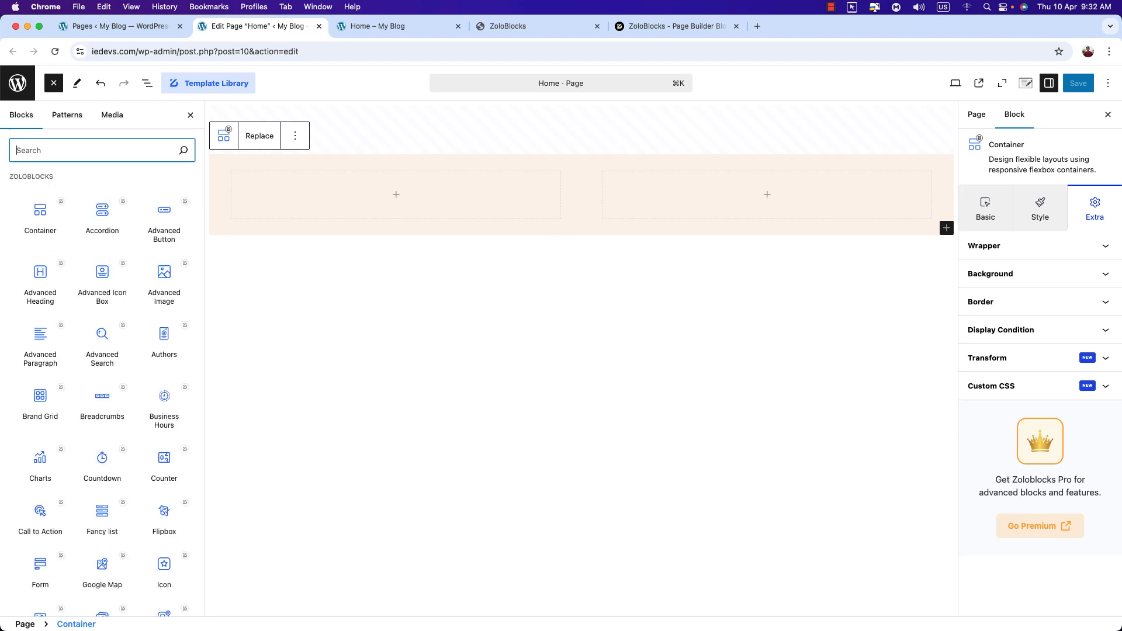
mouse_move(49, 286)
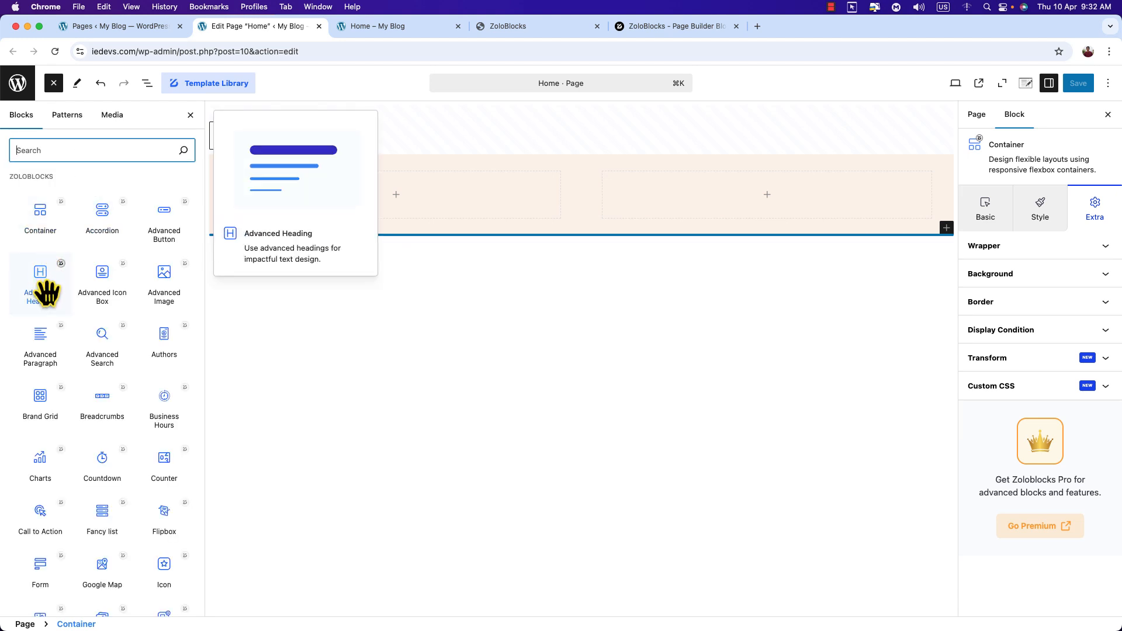
left_click_drag(46, 292, 353, 219)
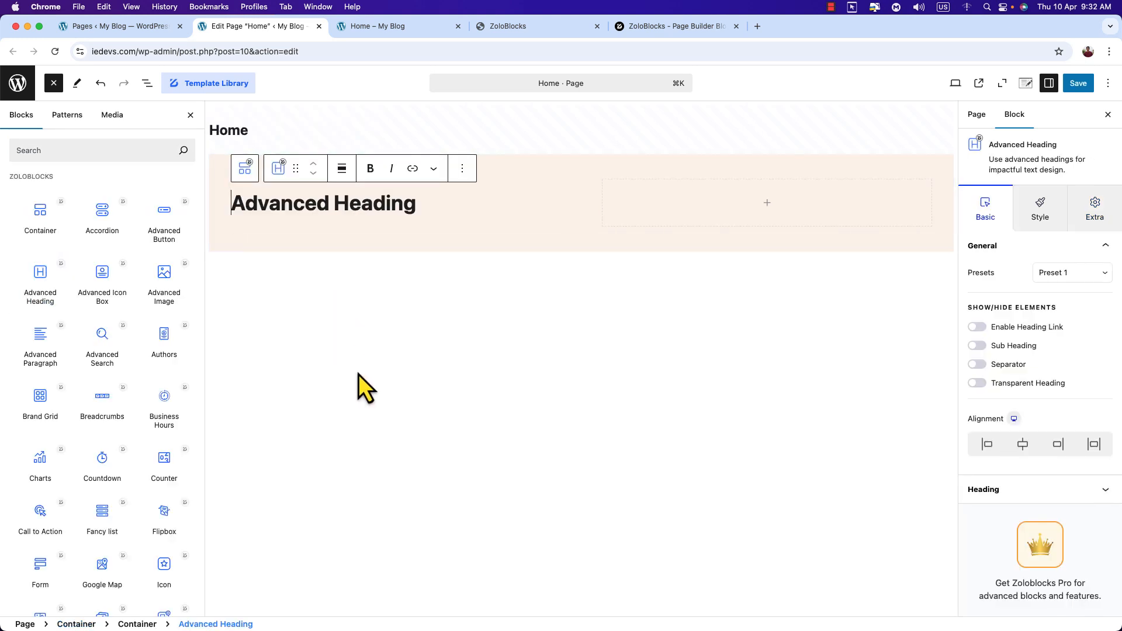
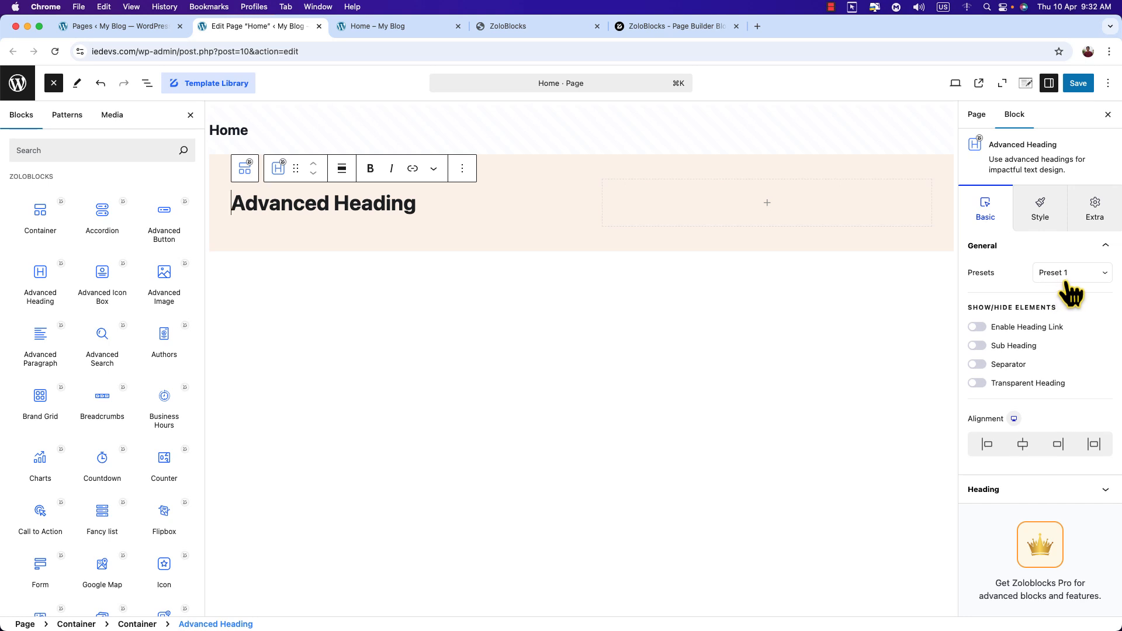
Turn on the sub heading for the Advanced Heading block.
left_click(1017, 347)
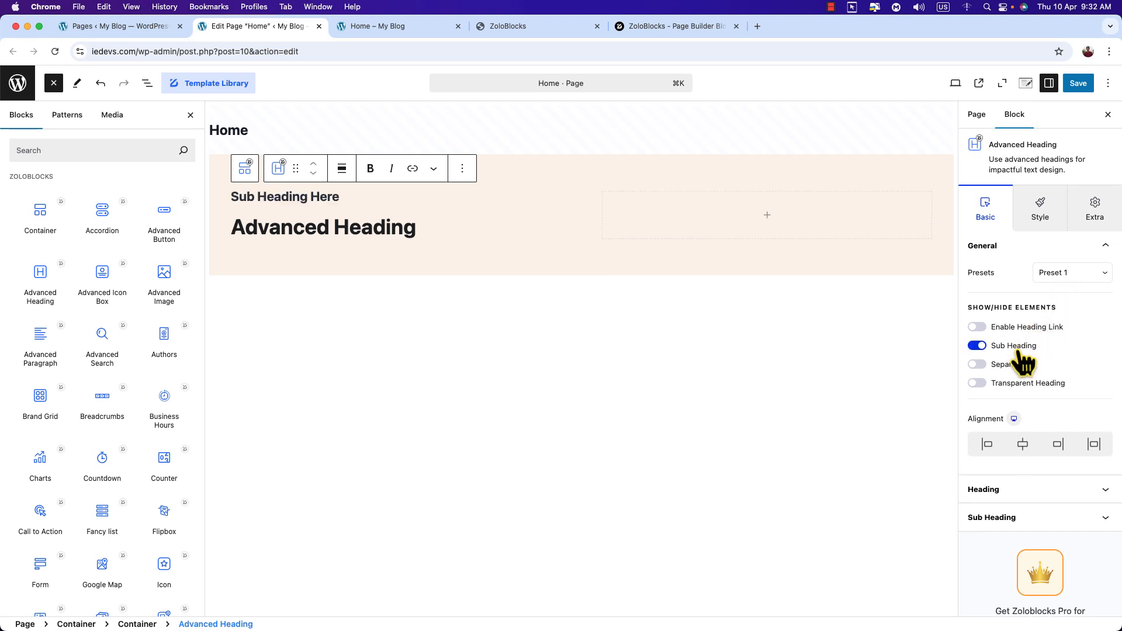
scroll(1003, 500, "down", 2)
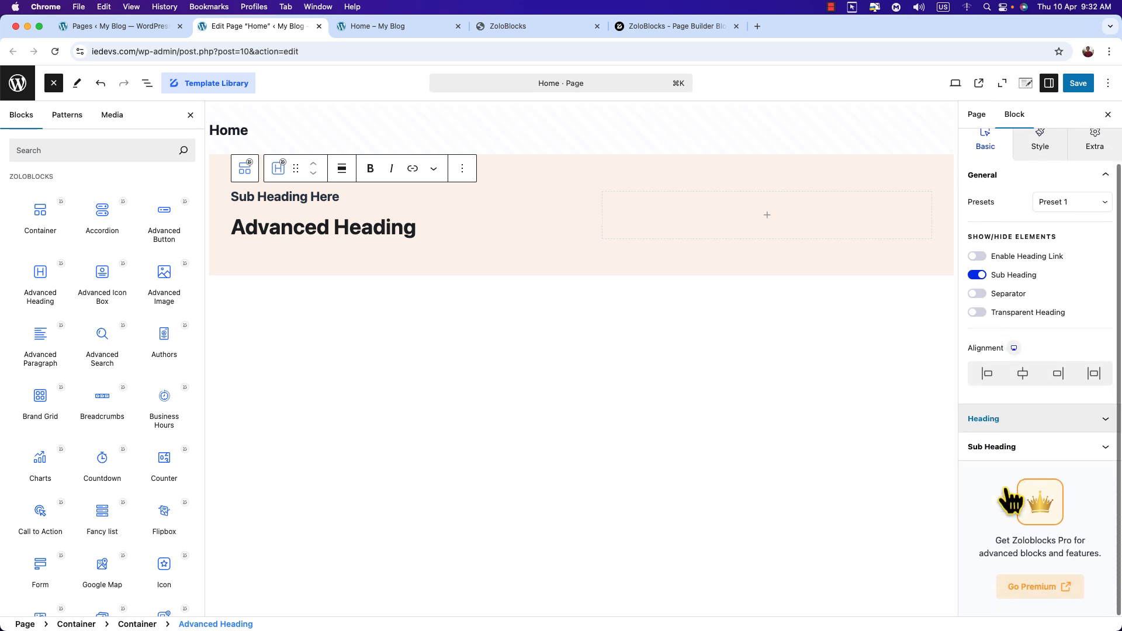
Copy the demo hero's main heading and set the block's heading text to Expert Cleaning Service You can Trust.
left_click(1022, 427)
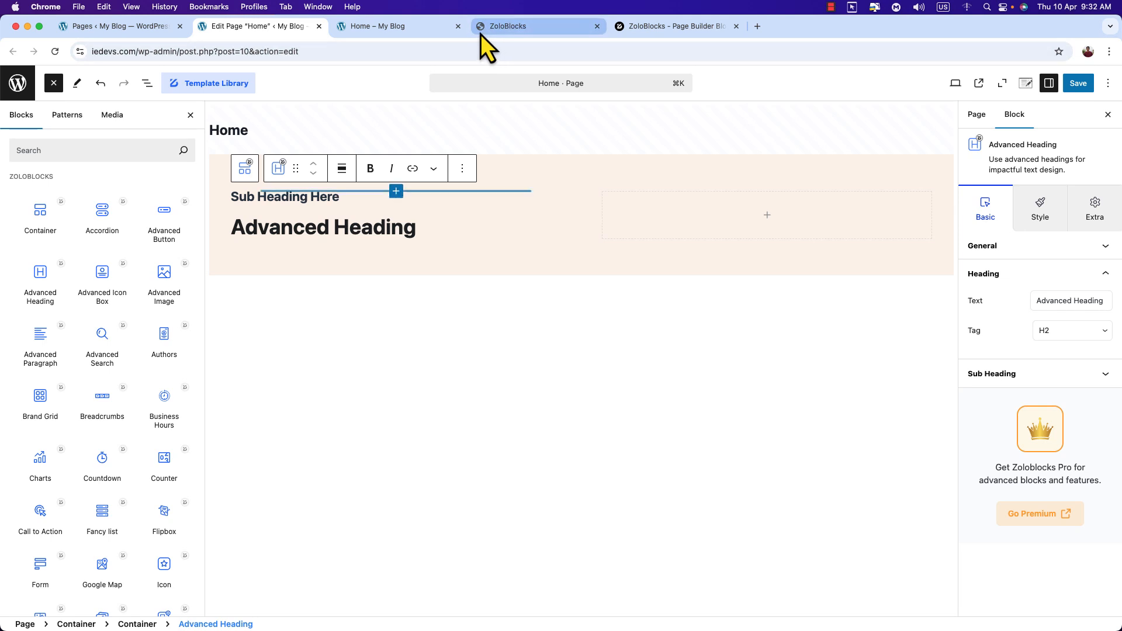
left_click(401, 30)
left_click(533, 29)
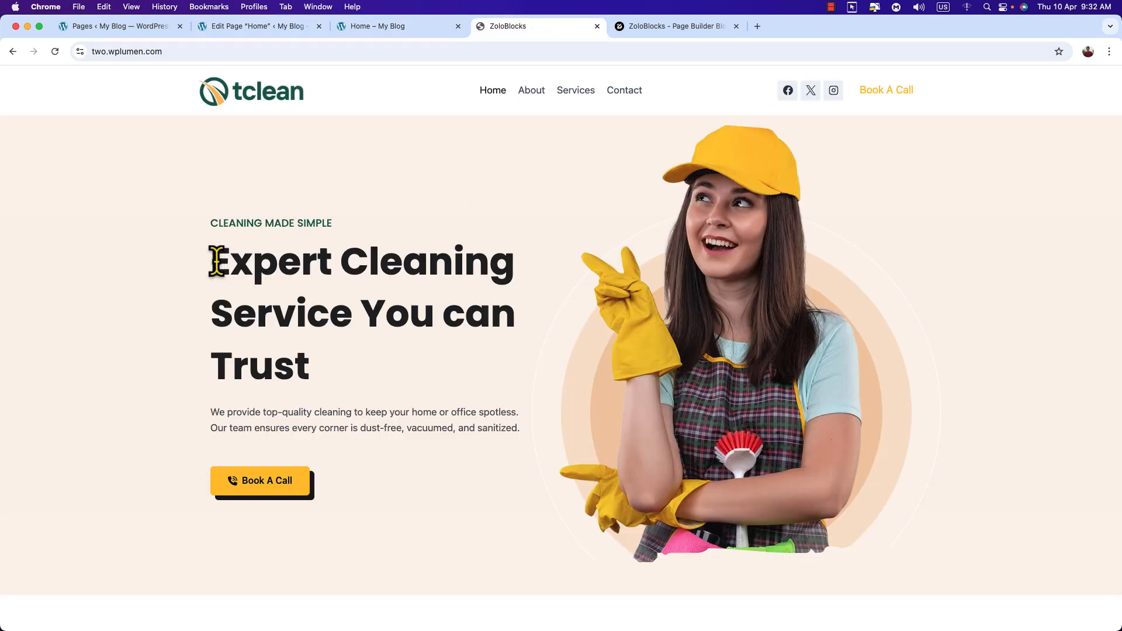
left_click_drag(211, 261, 300, 349)
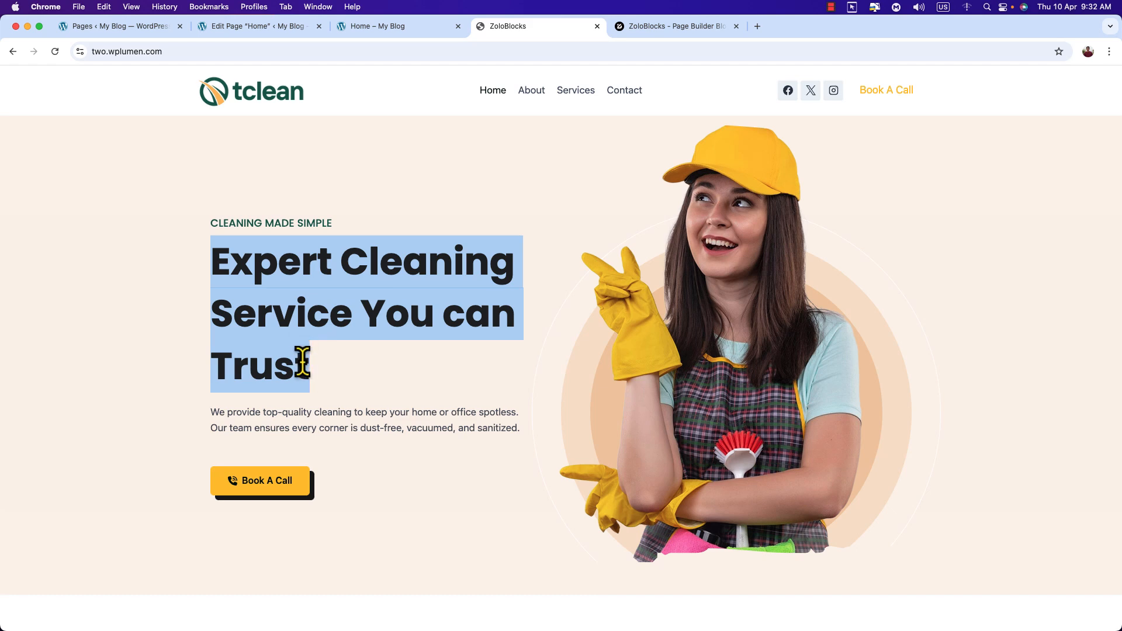
right_click(304, 361)
left_click(321, 387)
left_click(234, 23)
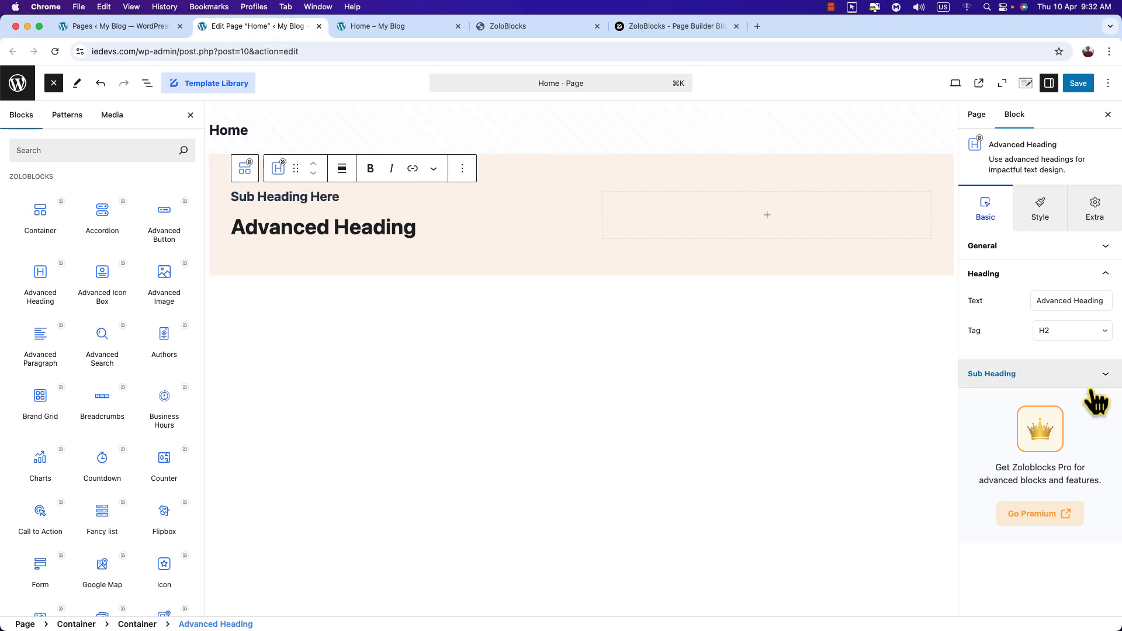
left_click_drag(1036, 302, 1103, 308)
key("BackSpace")
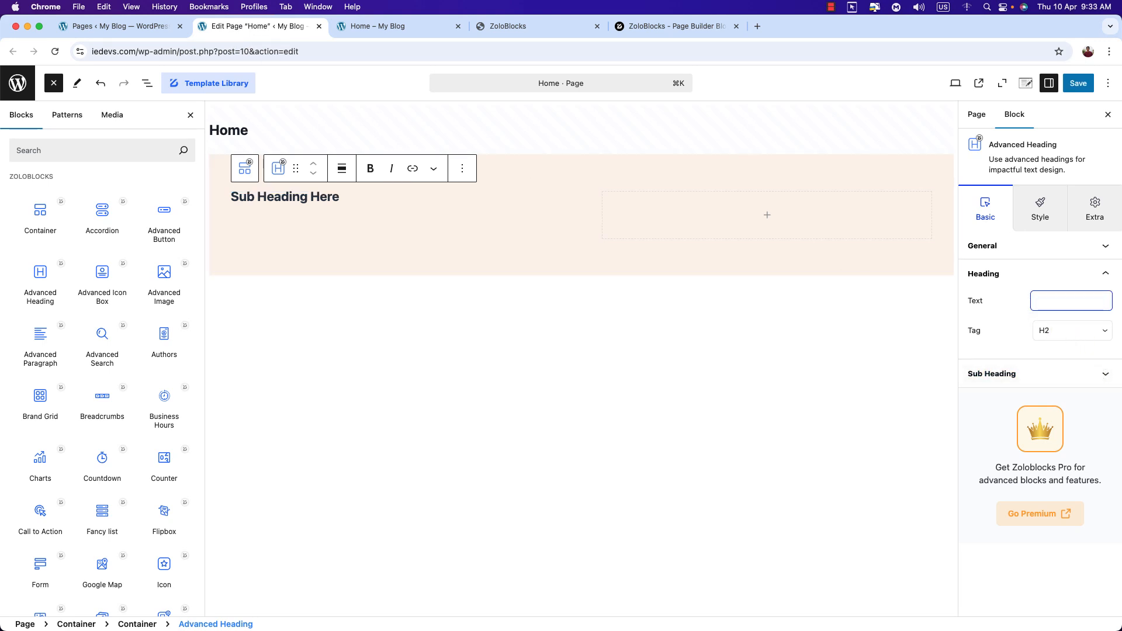
key("super+v")
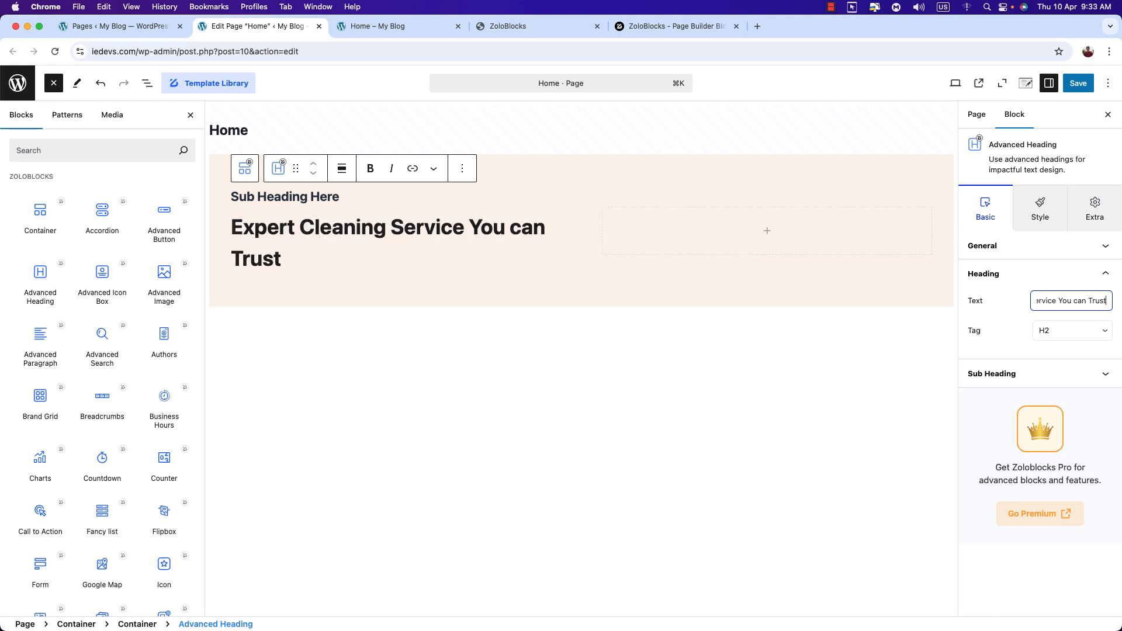
left_click(1006, 319)
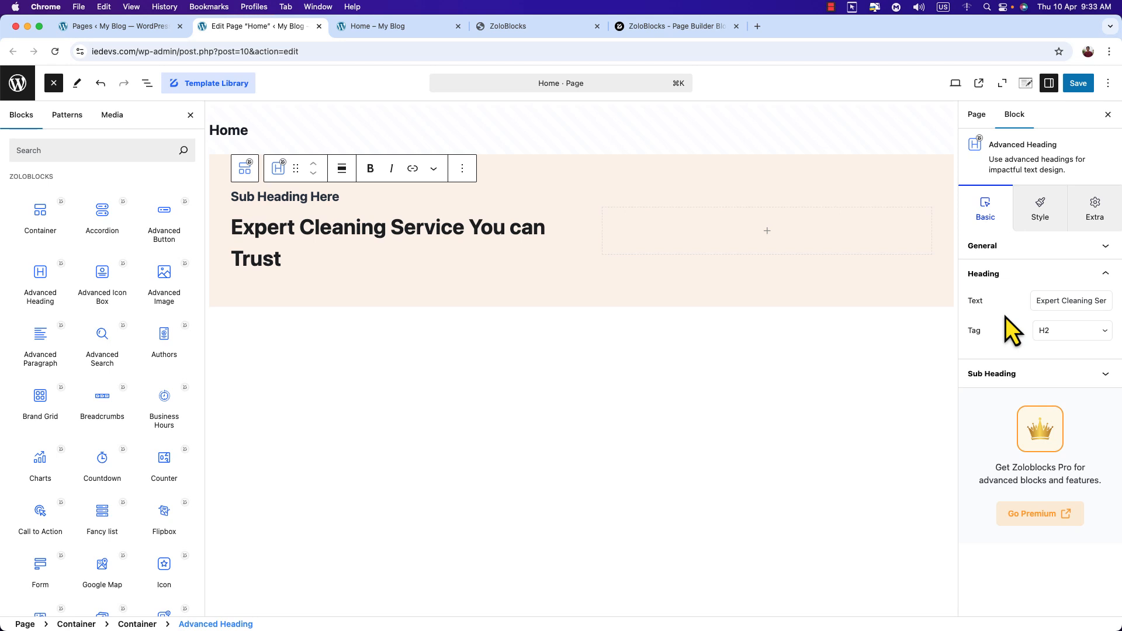
Copy the demo's subheading and set the block's sub heading text to CLEANING MADE SIMPLE.
left_click(502, 24)
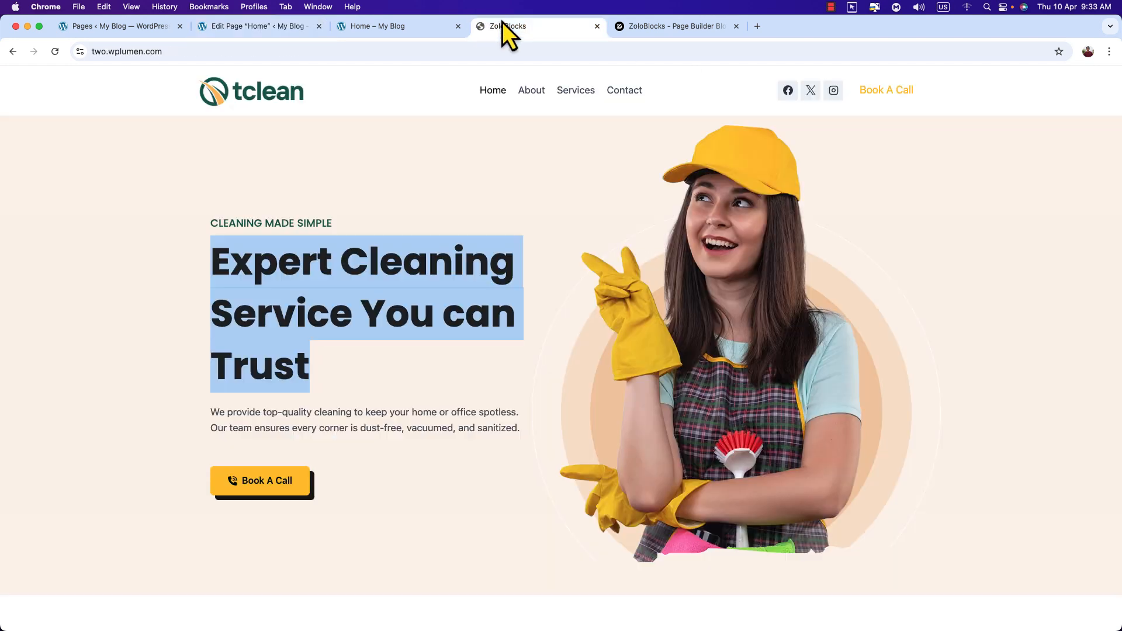
left_click(336, 219)
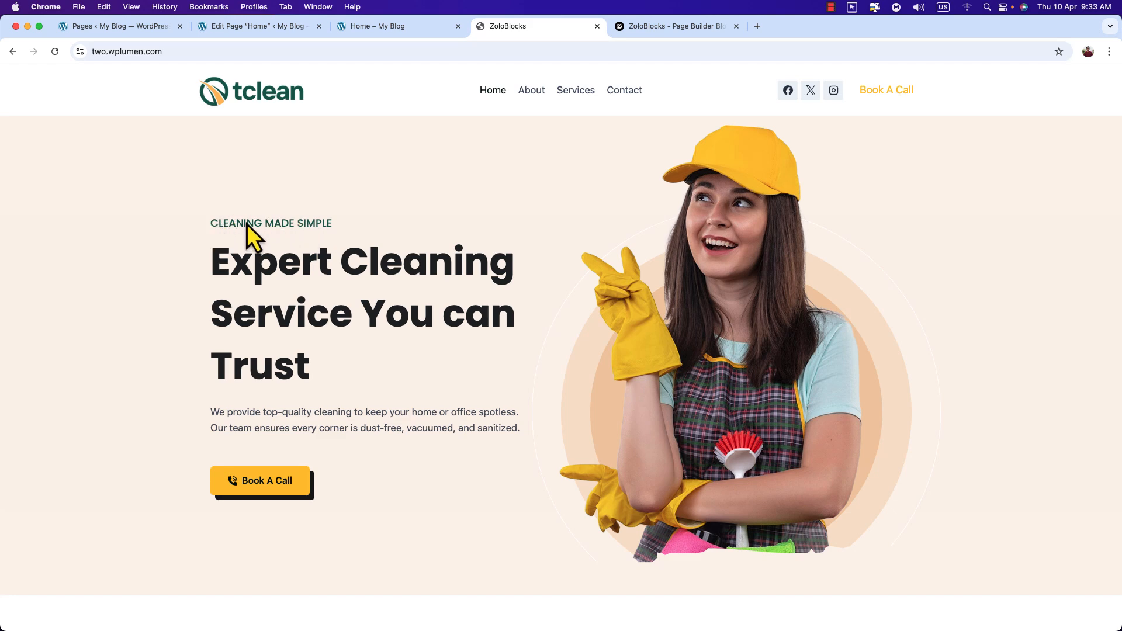
left_click(273, 33)
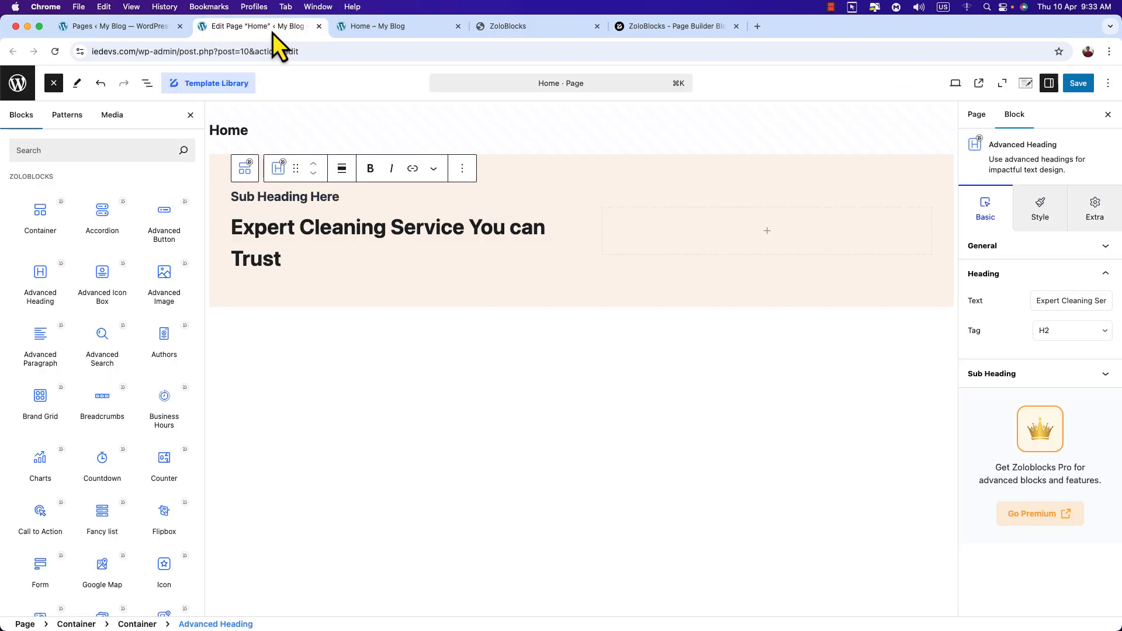
left_click(1037, 383)
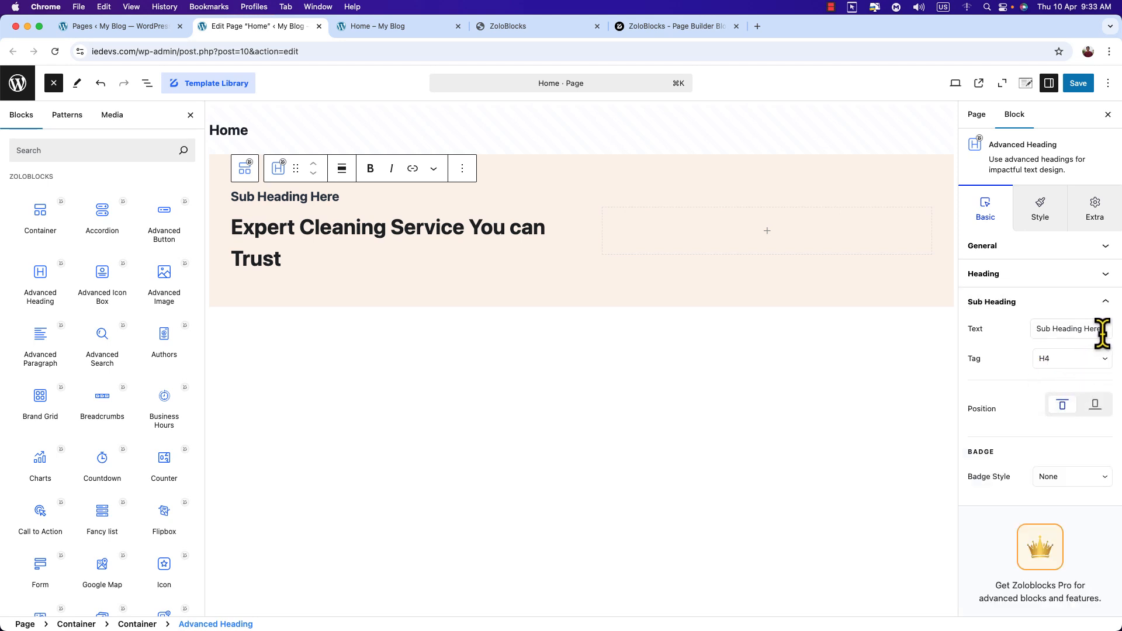
left_click_drag(1103, 329, 1039, 329)
key("super+v")
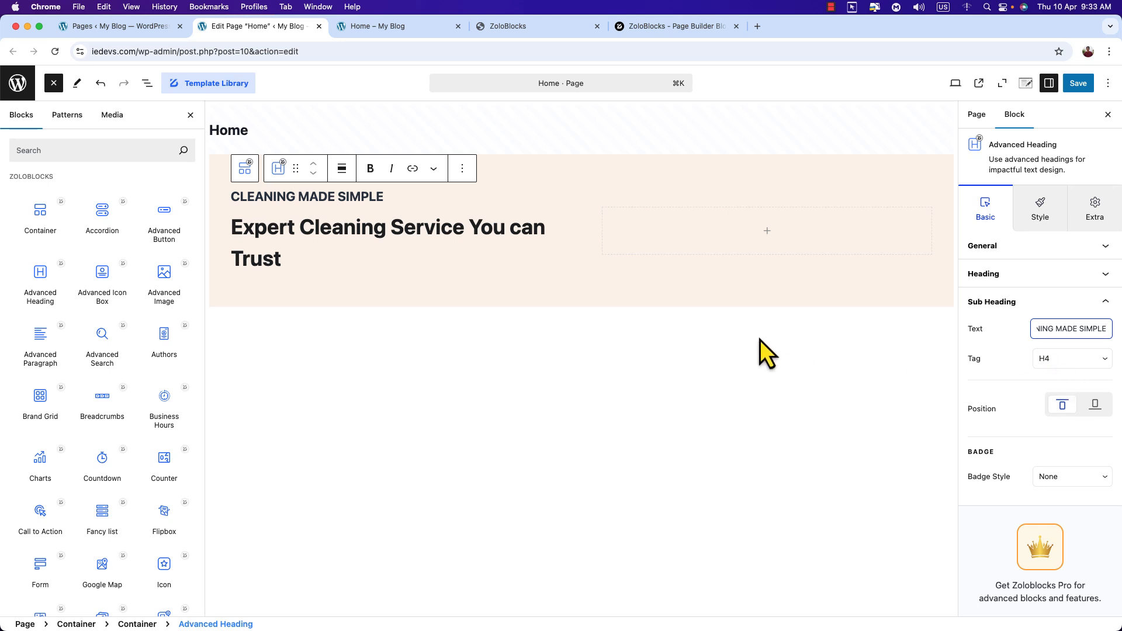
Compare the demo hero's paragraph and button with the container's layout settings.
left_click(548, 290)
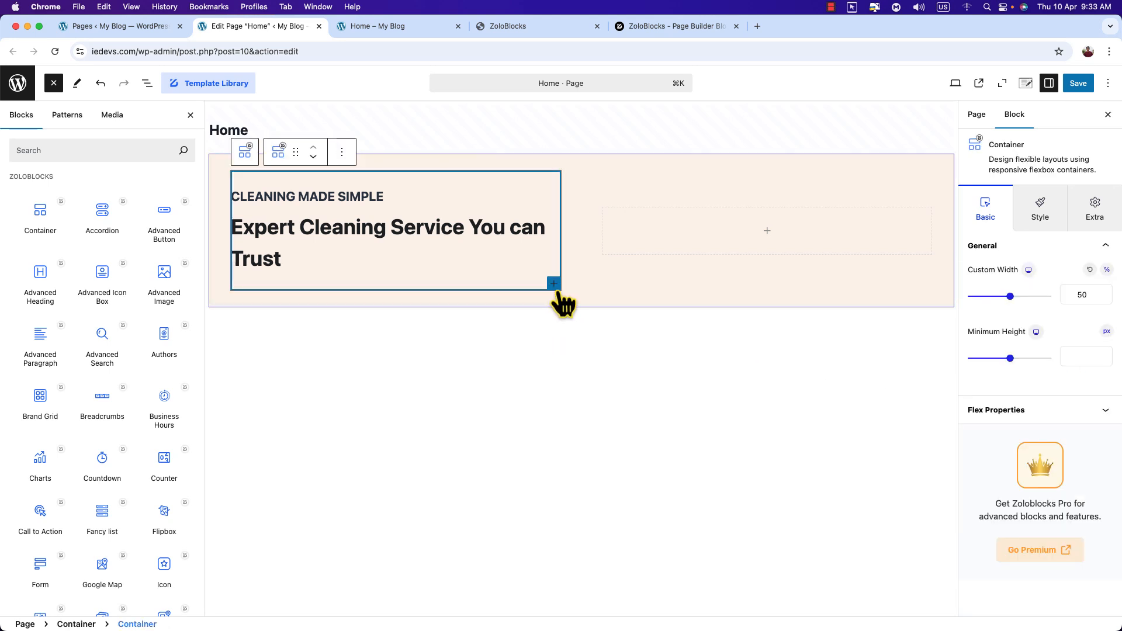
left_click(576, 292)
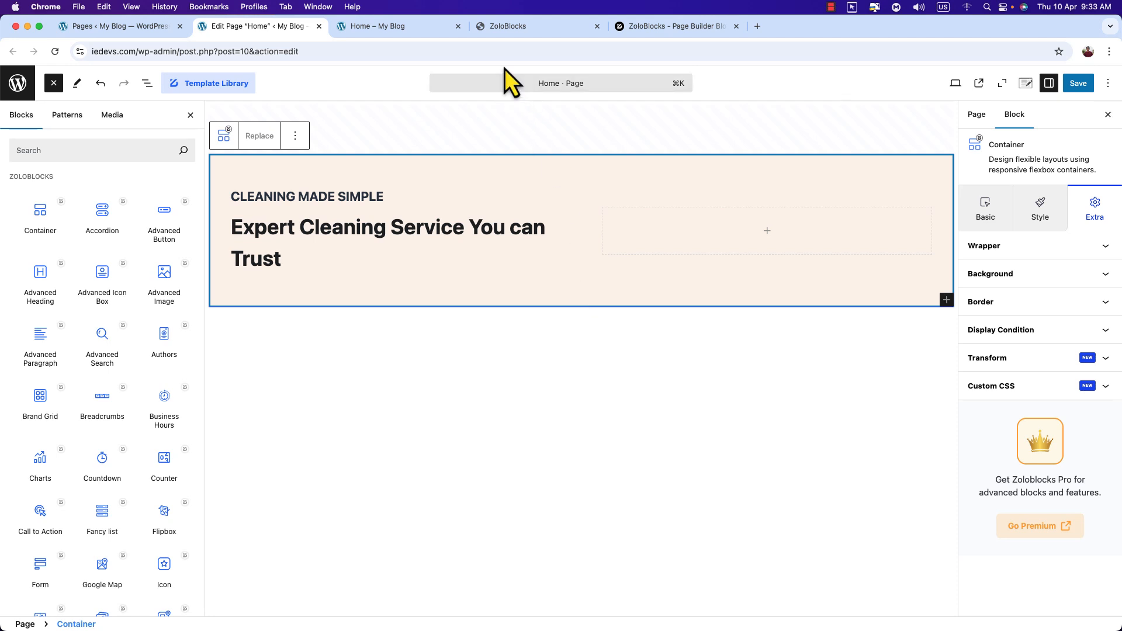
left_click(510, 27)
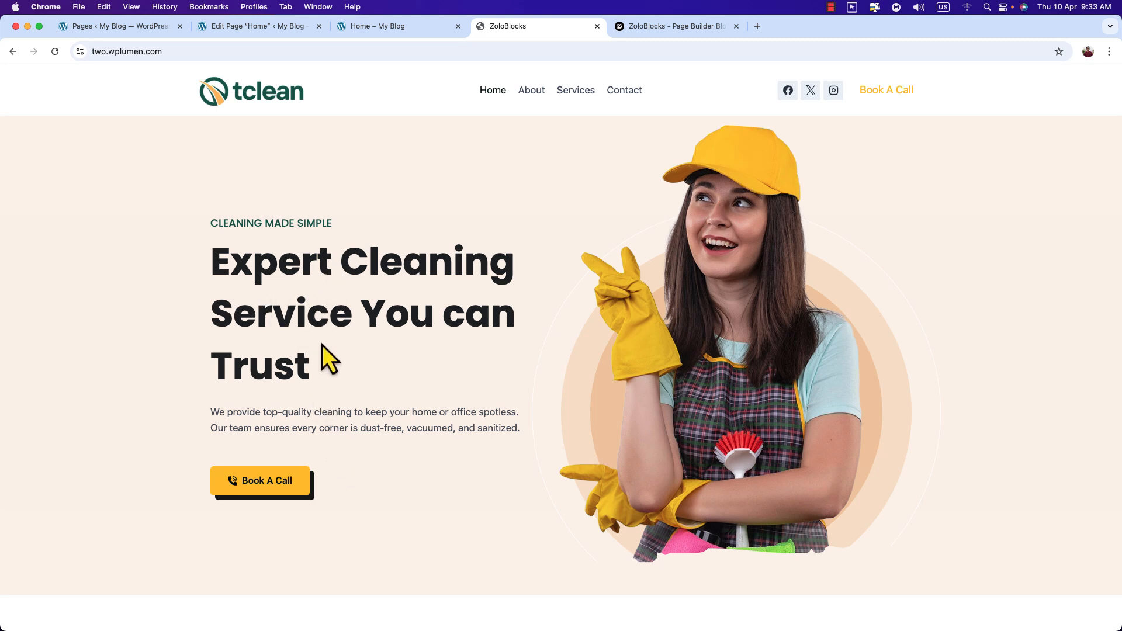
left_click_drag(315, 368, 209, 233)
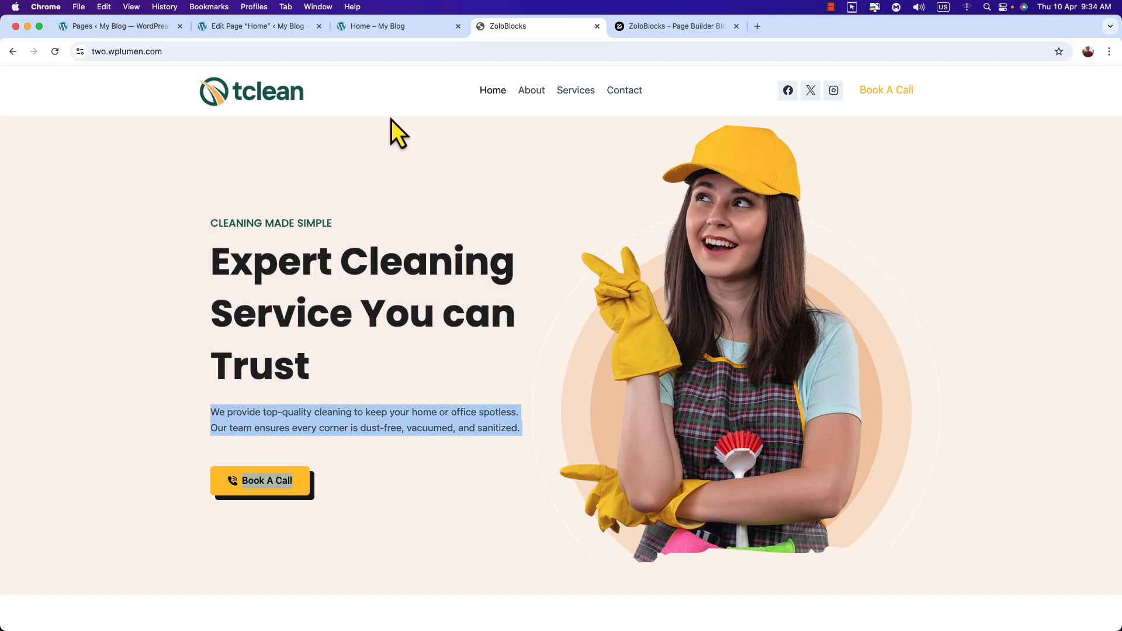
left_click(295, 33)
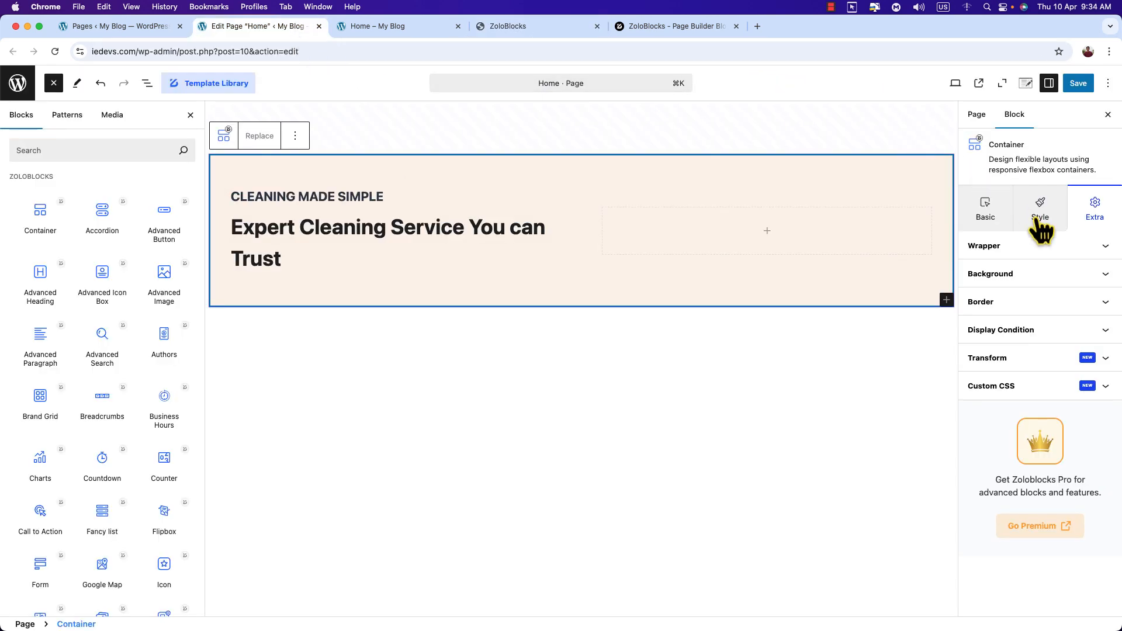
left_click(985, 213)
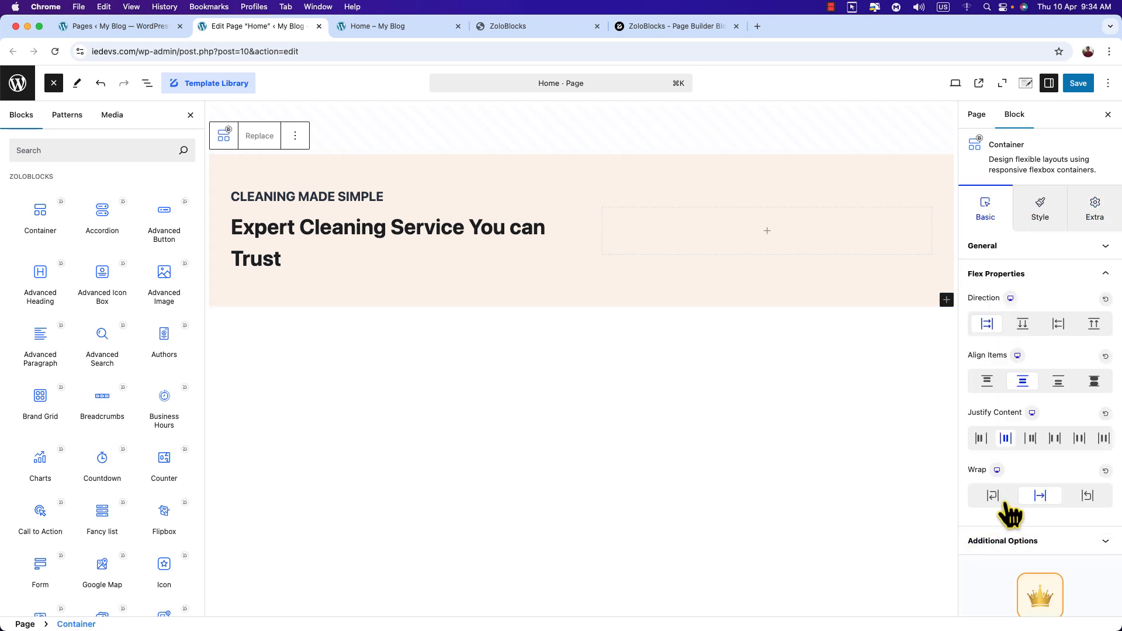
left_click(374, 230)
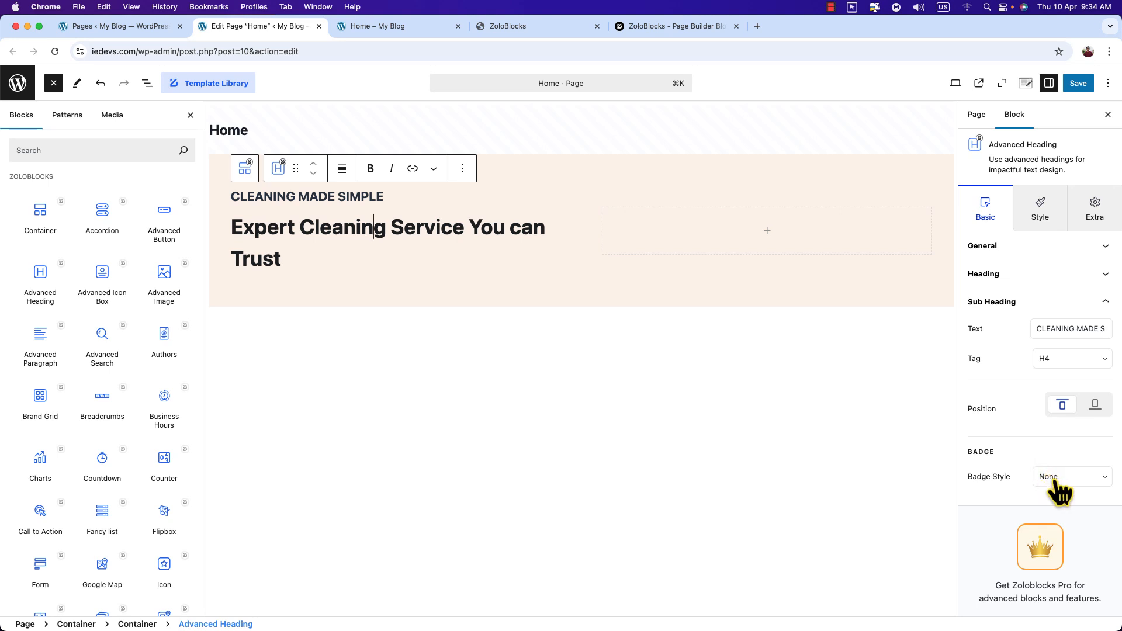
Set the heading's colour to #161616.
left_click(1046, 227)
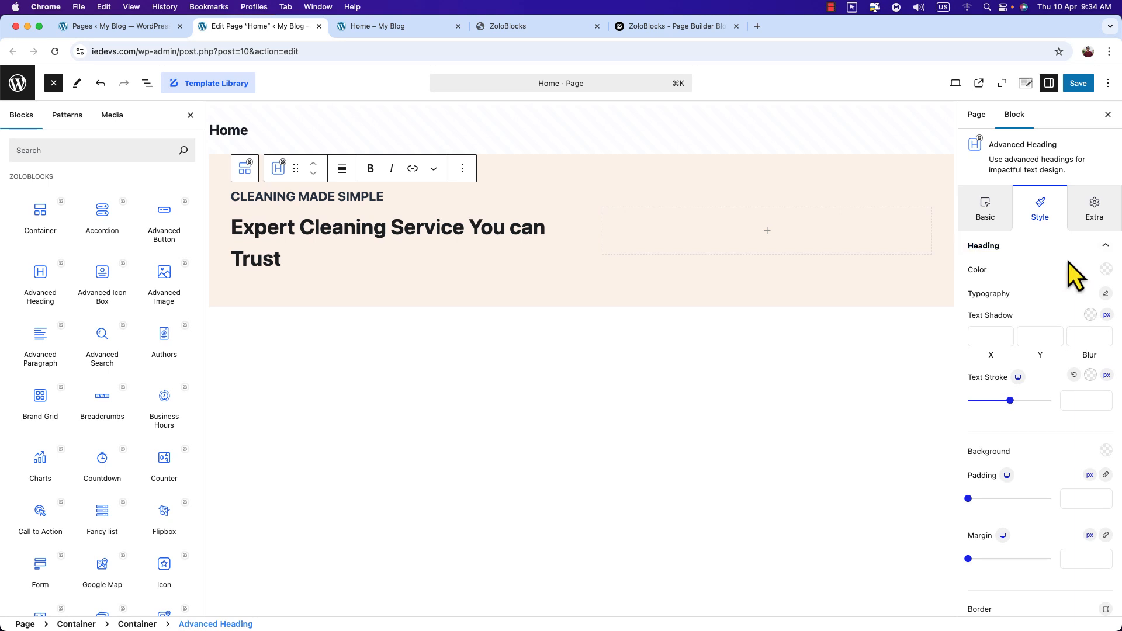
left_click(1105, 270)
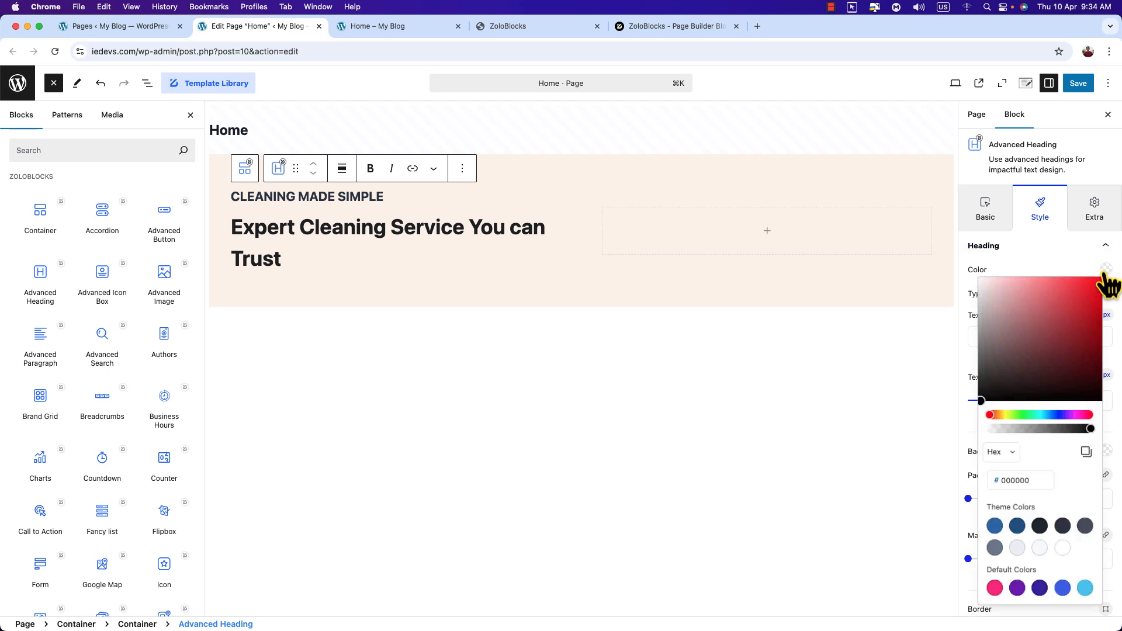
left_click(1004, 485)
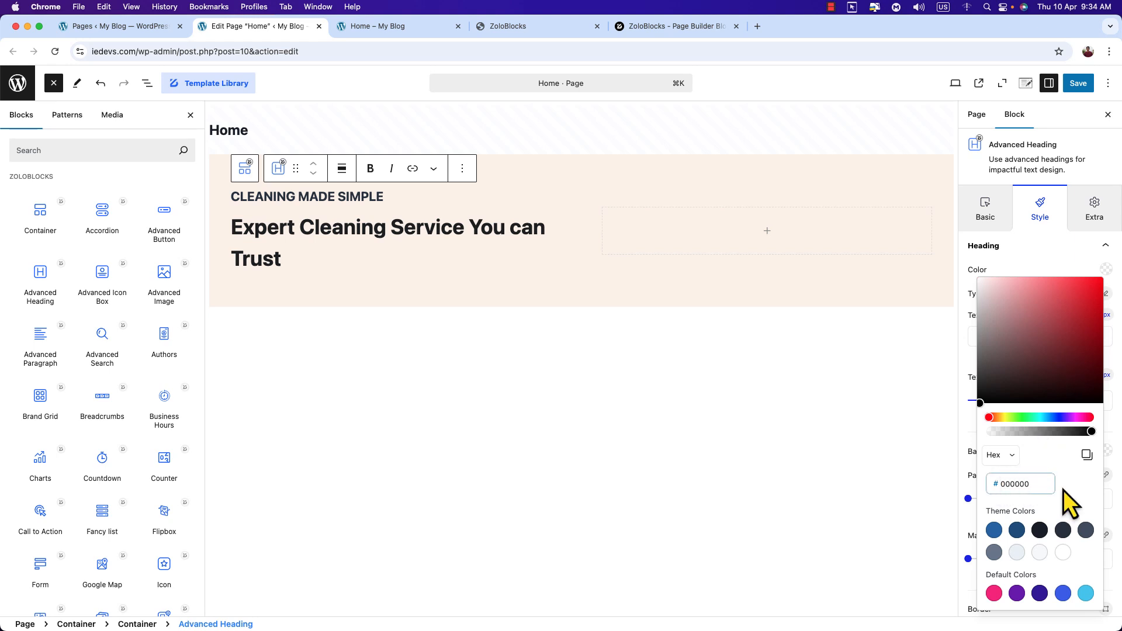
key("BackSpace")
key("BackSpace")
key("BackSpace")
key("BackSpace")
key("BackSpace")
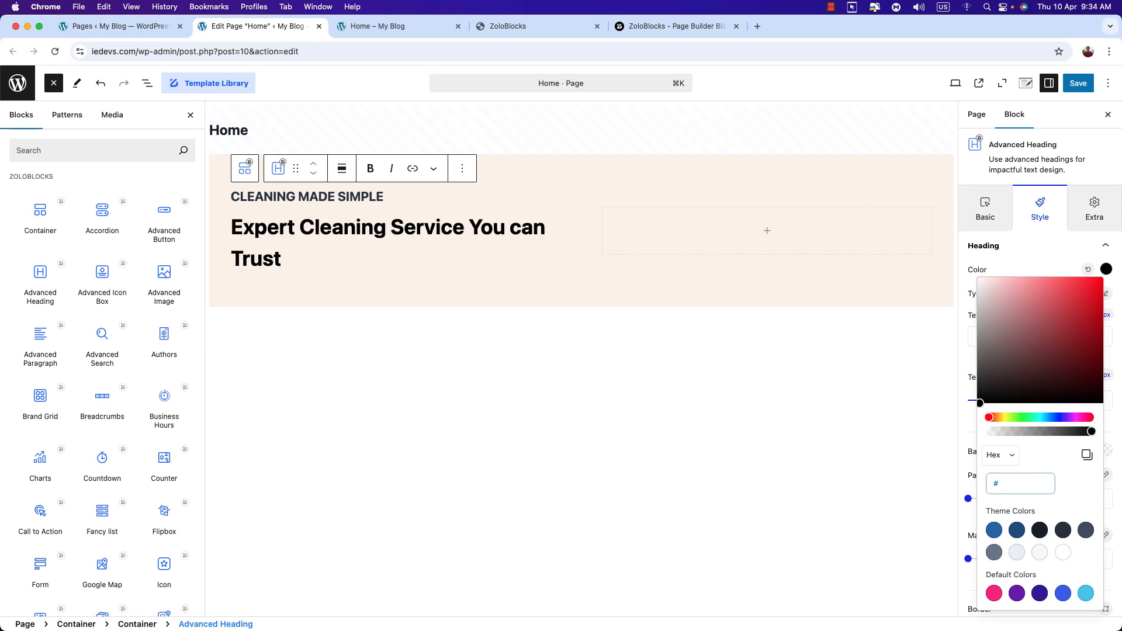
type("161616")
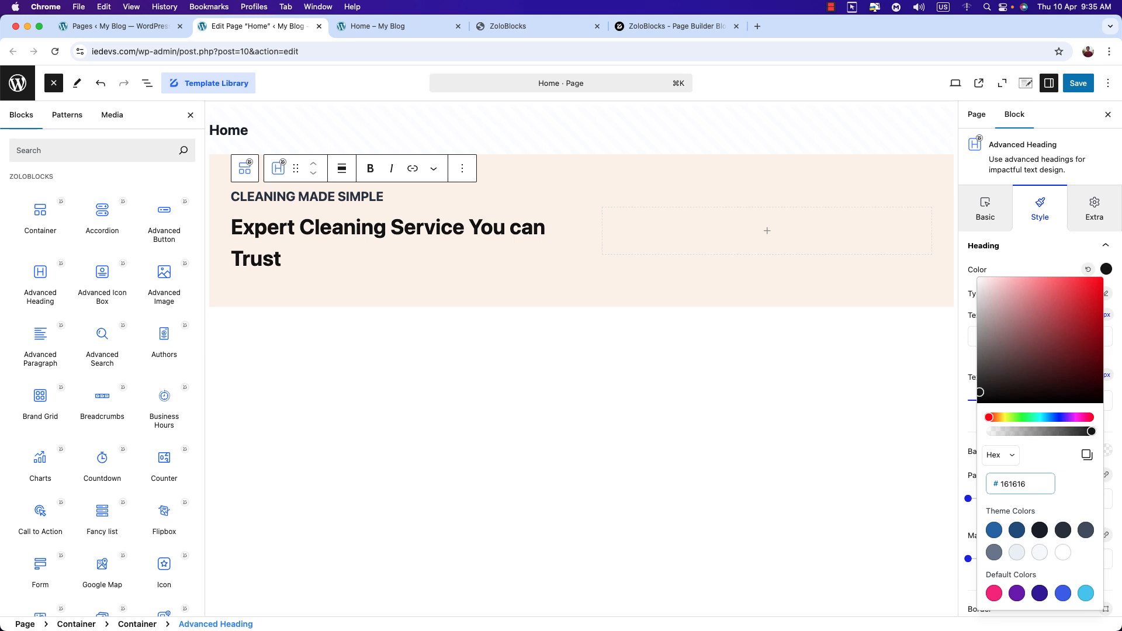
left_click(1020, 265)
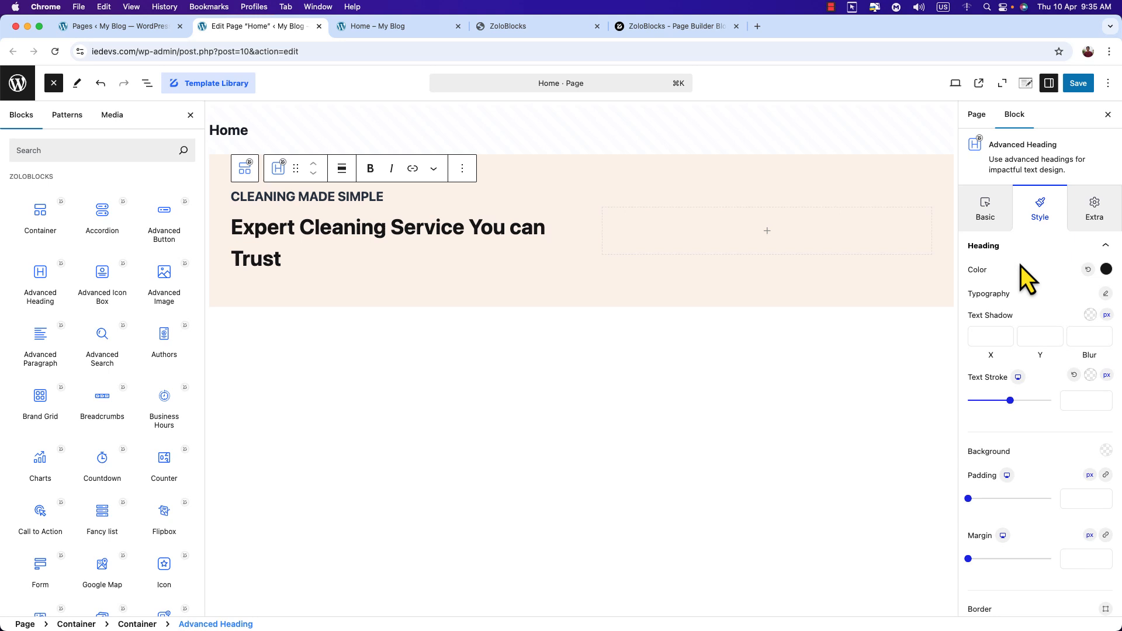
Set the heading's typography to the Poppins font family with weight 800.
left_click(1106, 294)
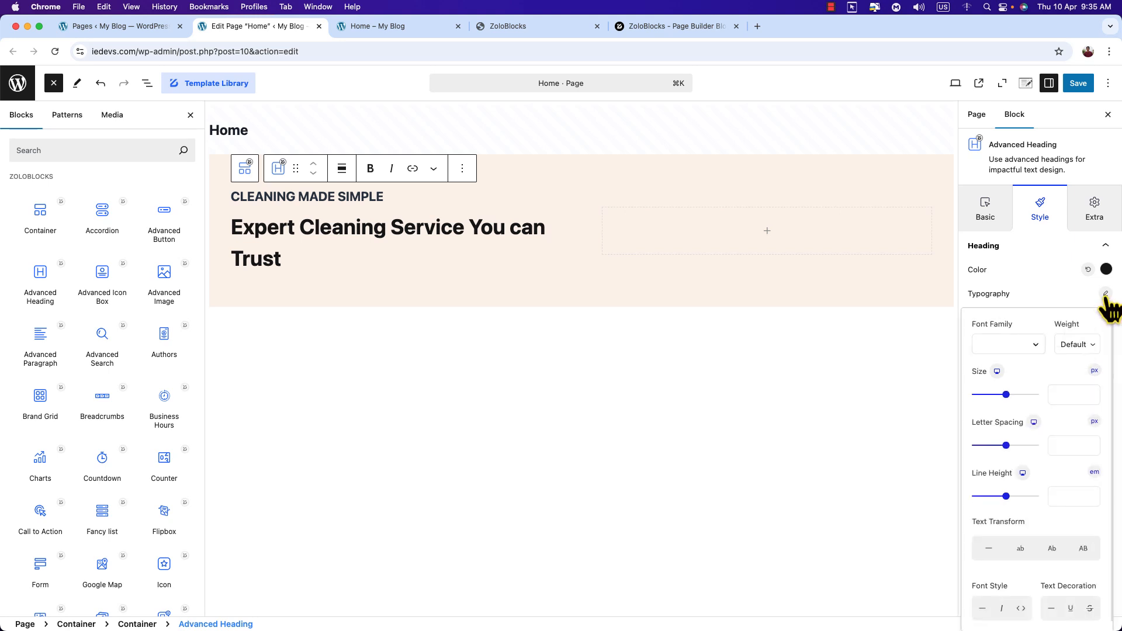
left_click(1038, 348)
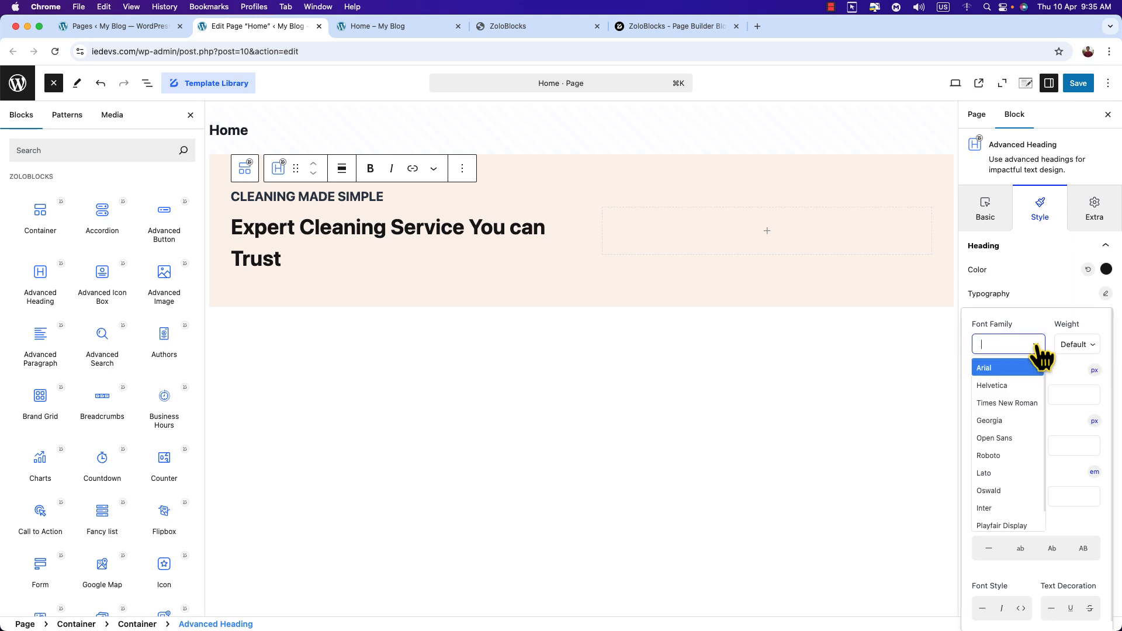
type("pop")
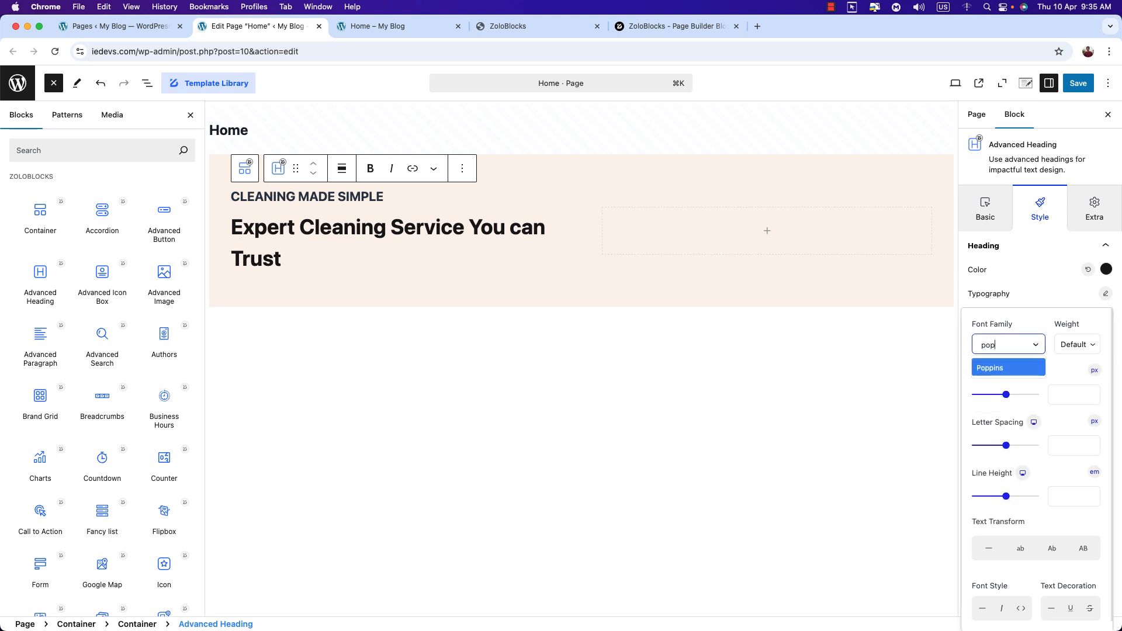
left_click(1007, 370)
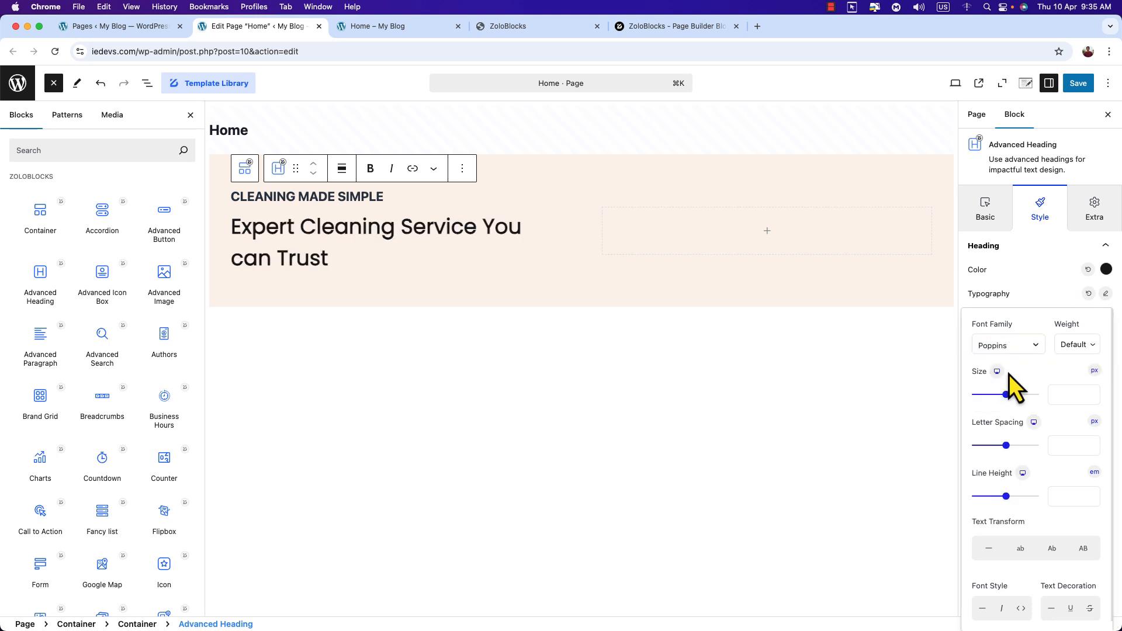
left_click(1091, 349)
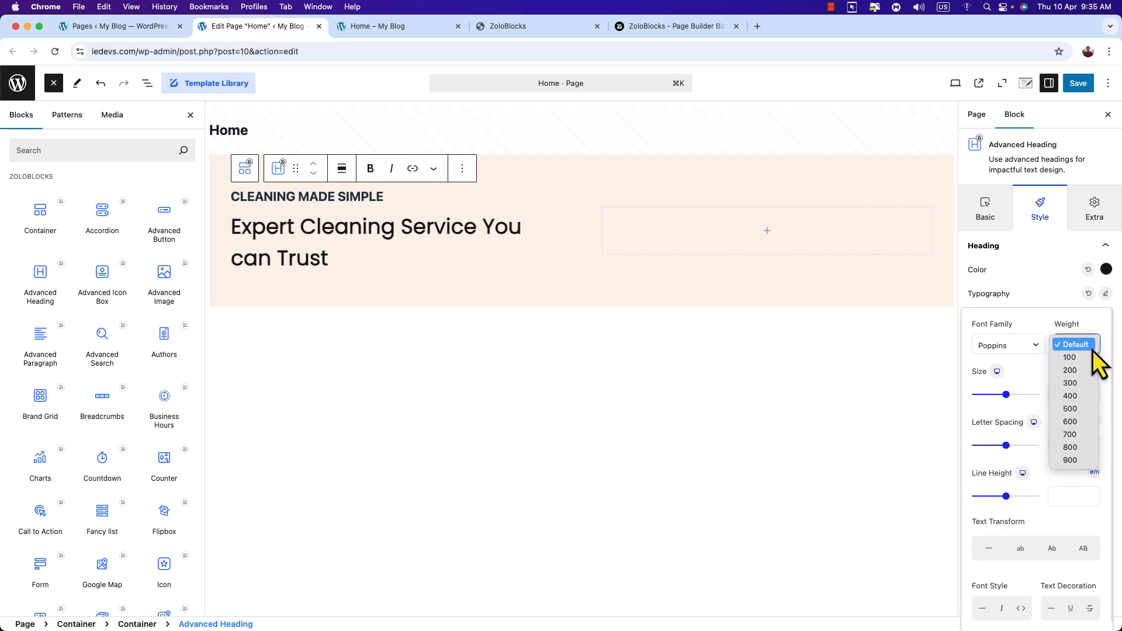
left_click(1085, 436)
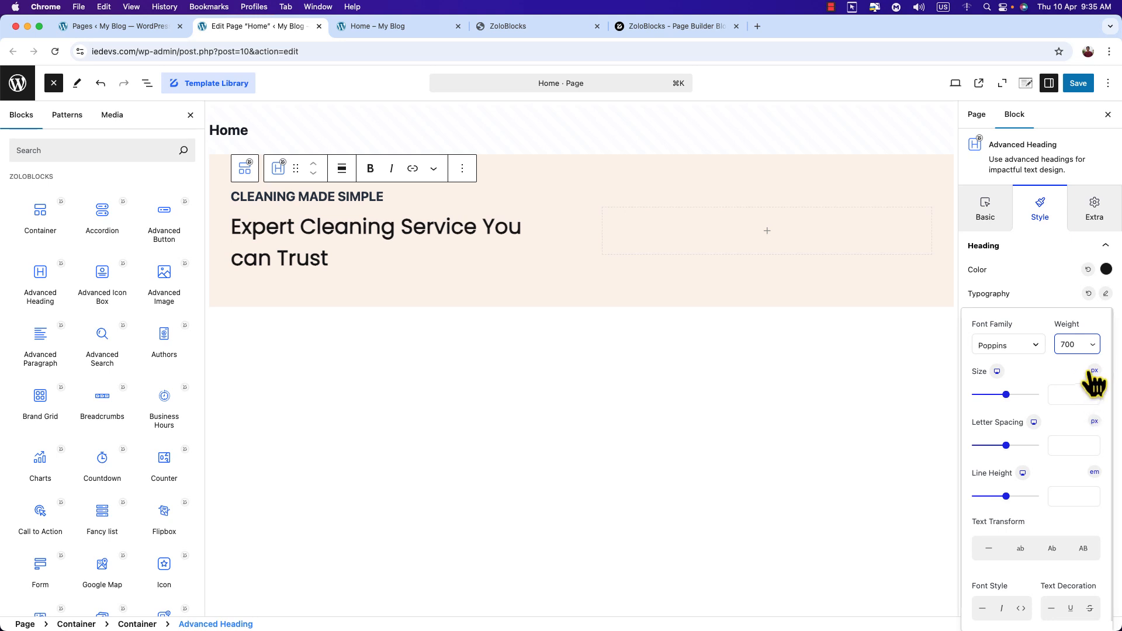
left_click(1091, 345)
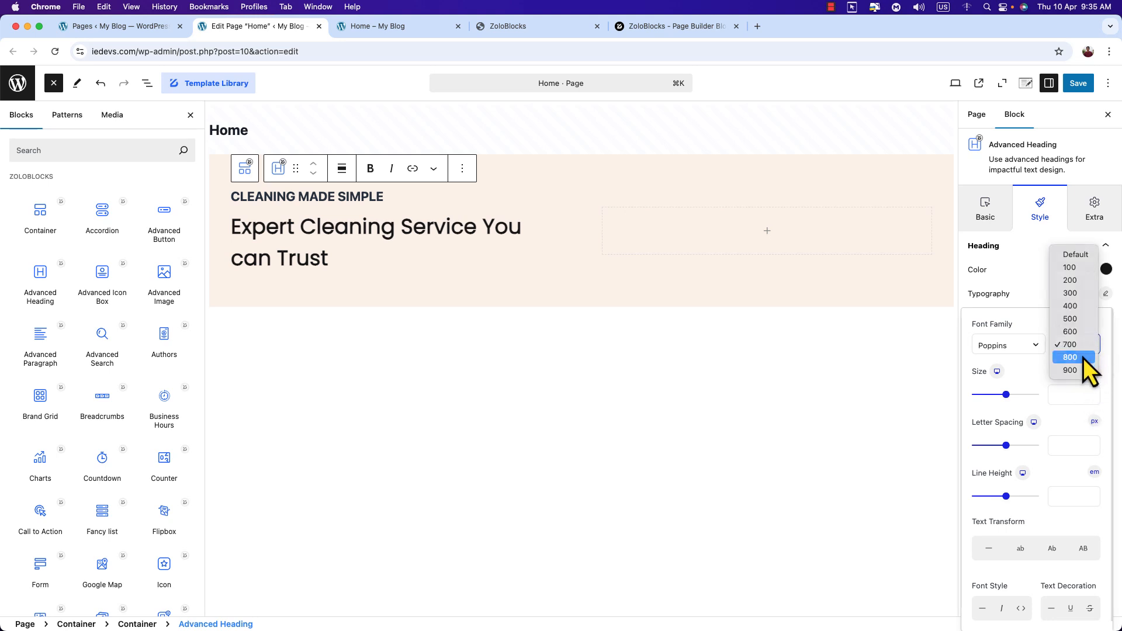
left_click(1076, 357)
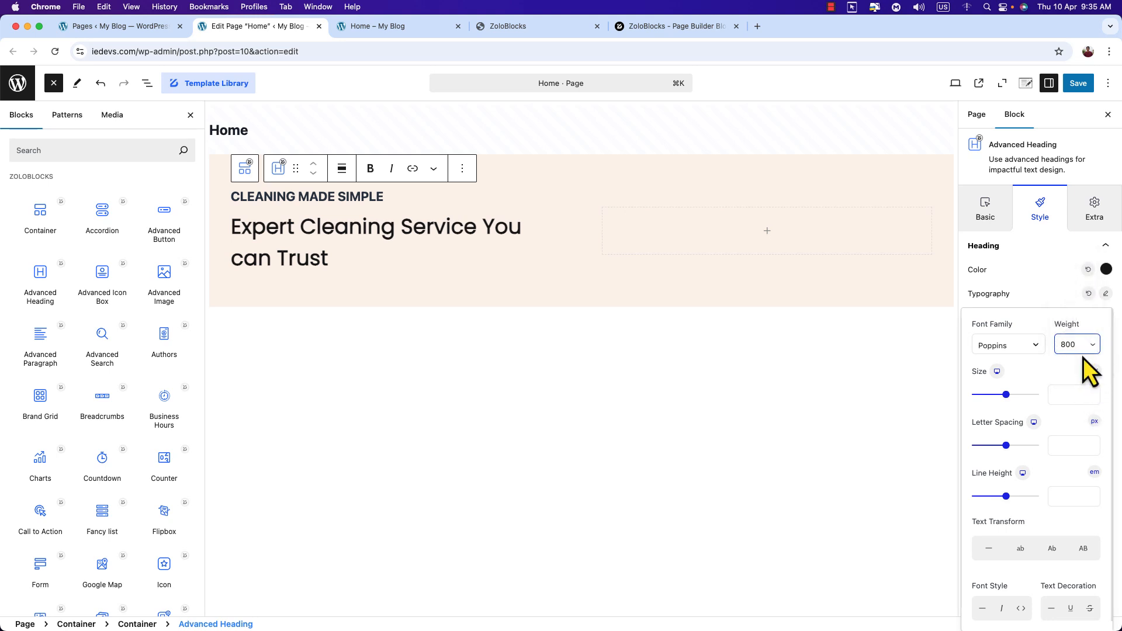
Set the heading's font size to 64 px and its line height to 1.5 em.
left_click(1060, 394)
type("64")
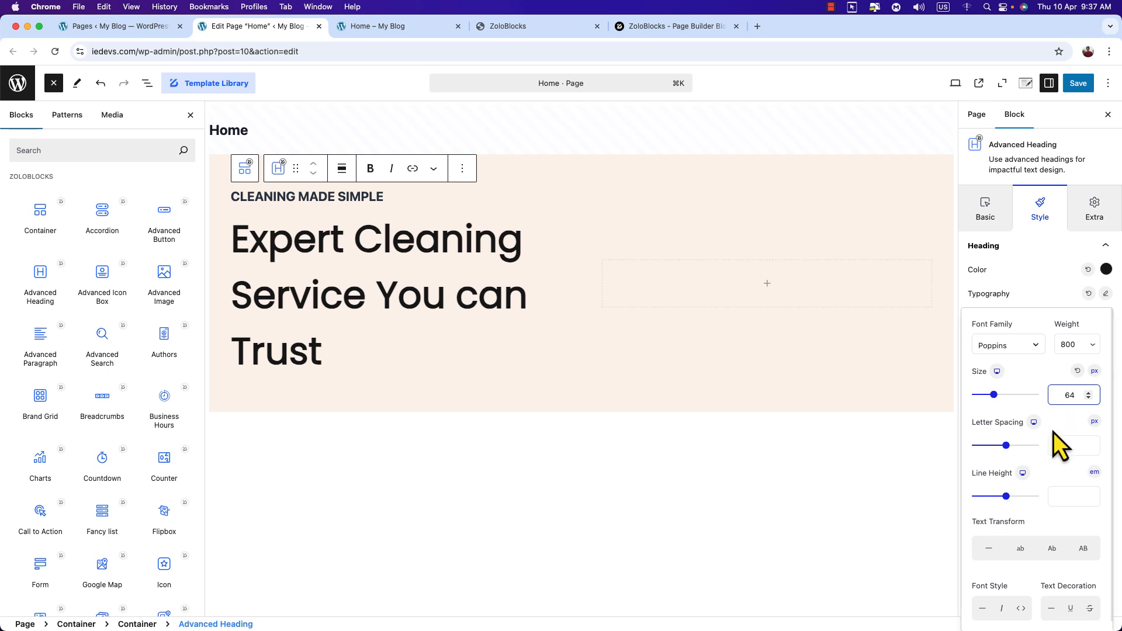
scroll(1045, 456, "down", 1)
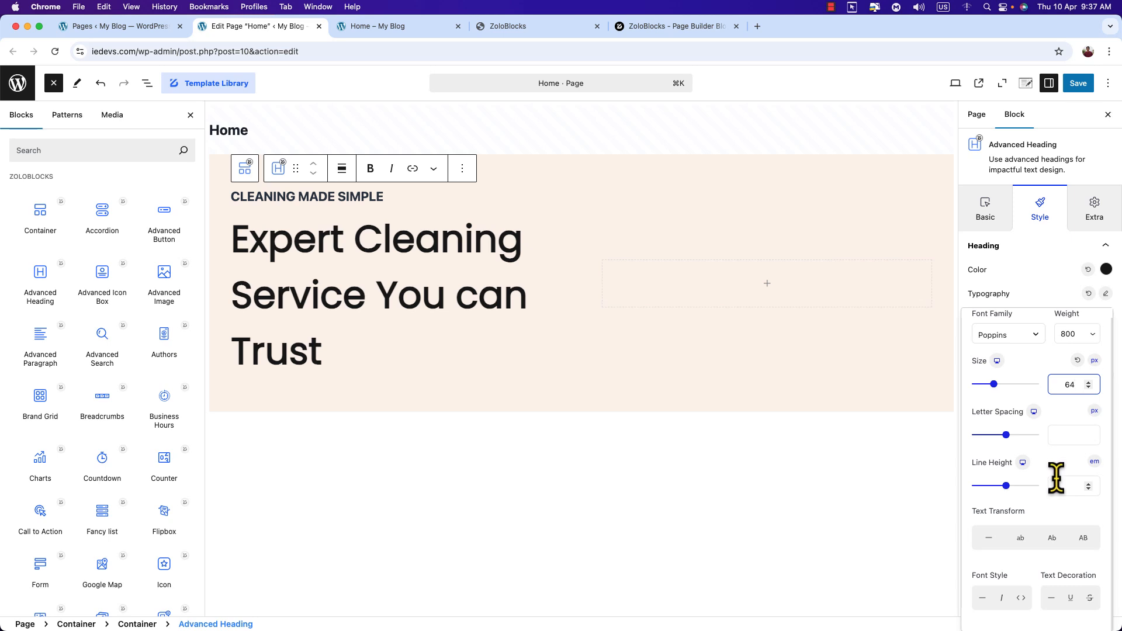
left_click(1056, 478)
type("1.5")
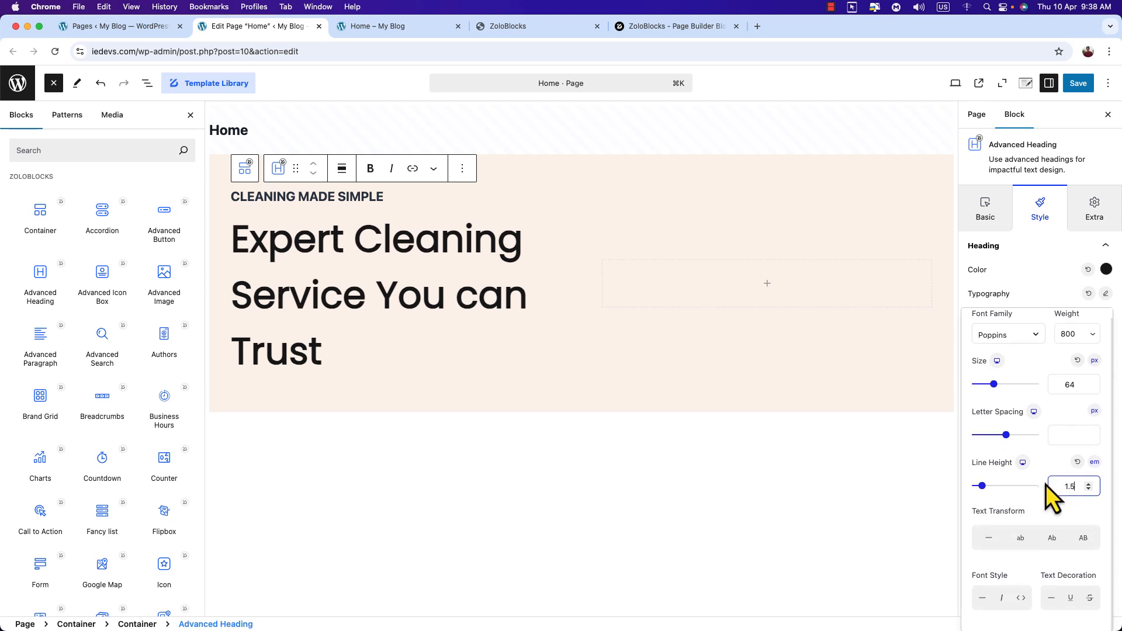
Open the sub heading style settings and set the sub heading's colour to #115E4F.
left_click(1037, 253)
left_click(1036, 253)
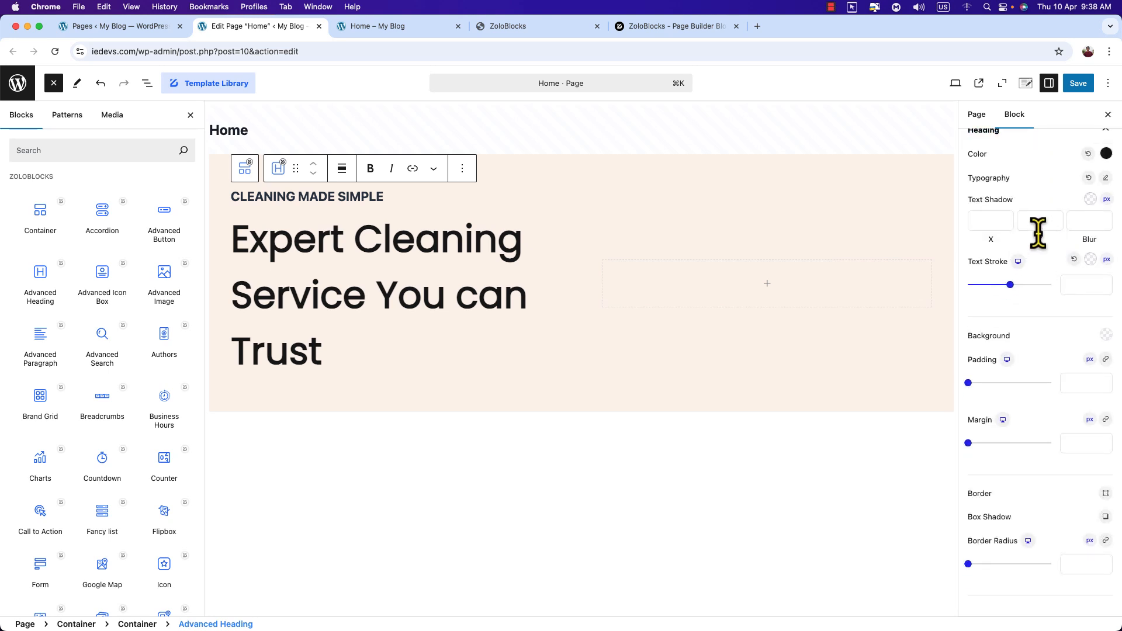
scroll(1039, 174, "up", 3)
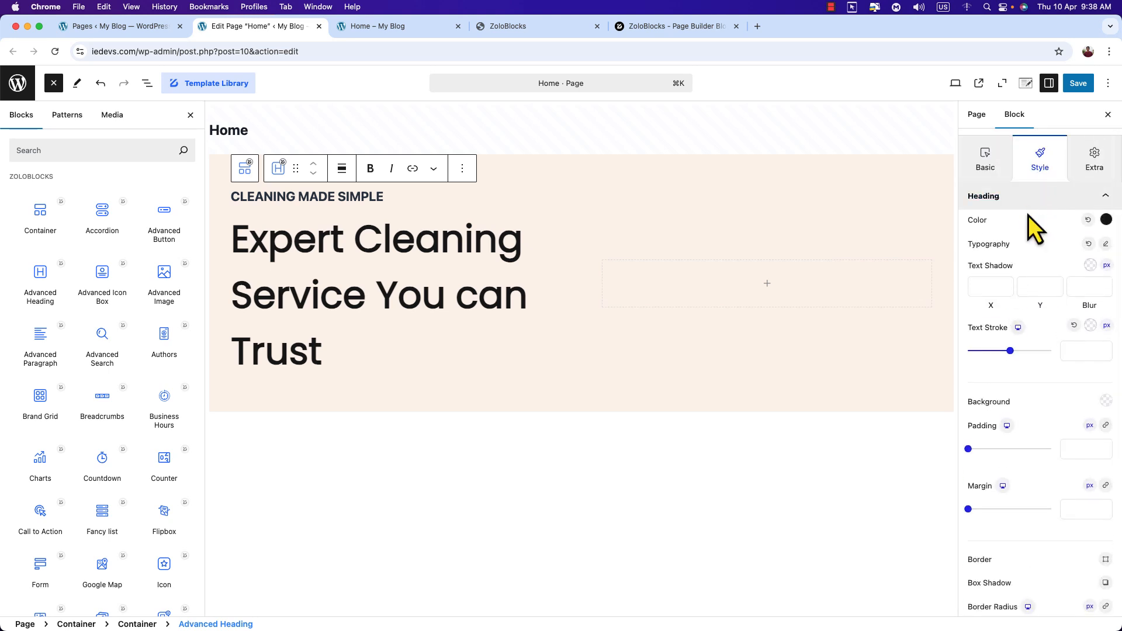
scroll(1021, 257, "down", 10)
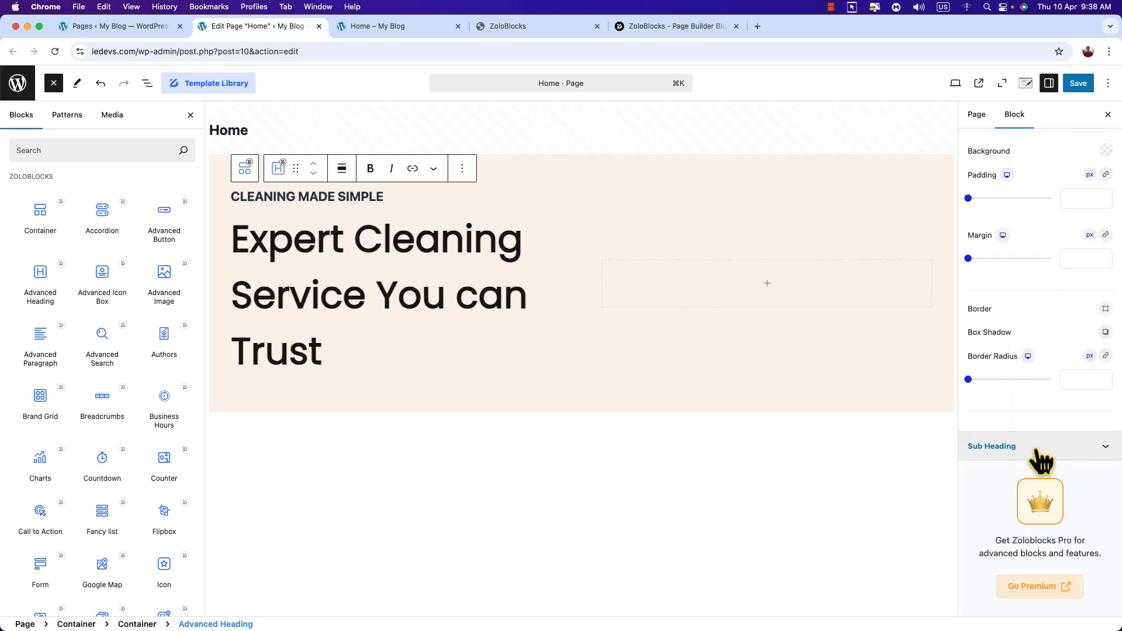
left_click(1036, 450)
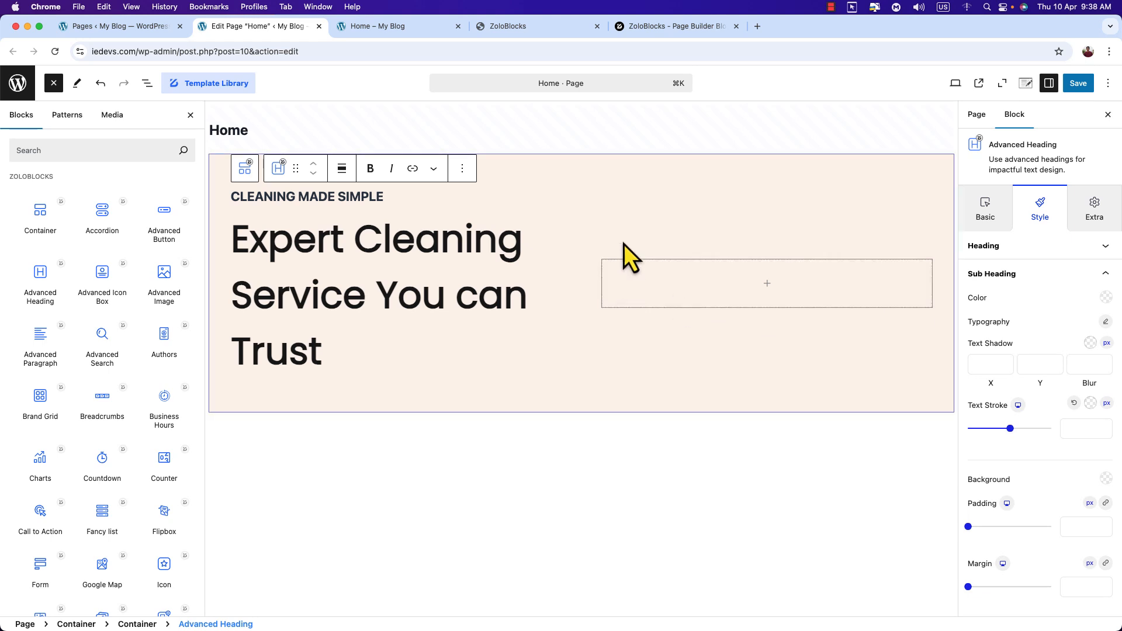
left_click(537, 30)
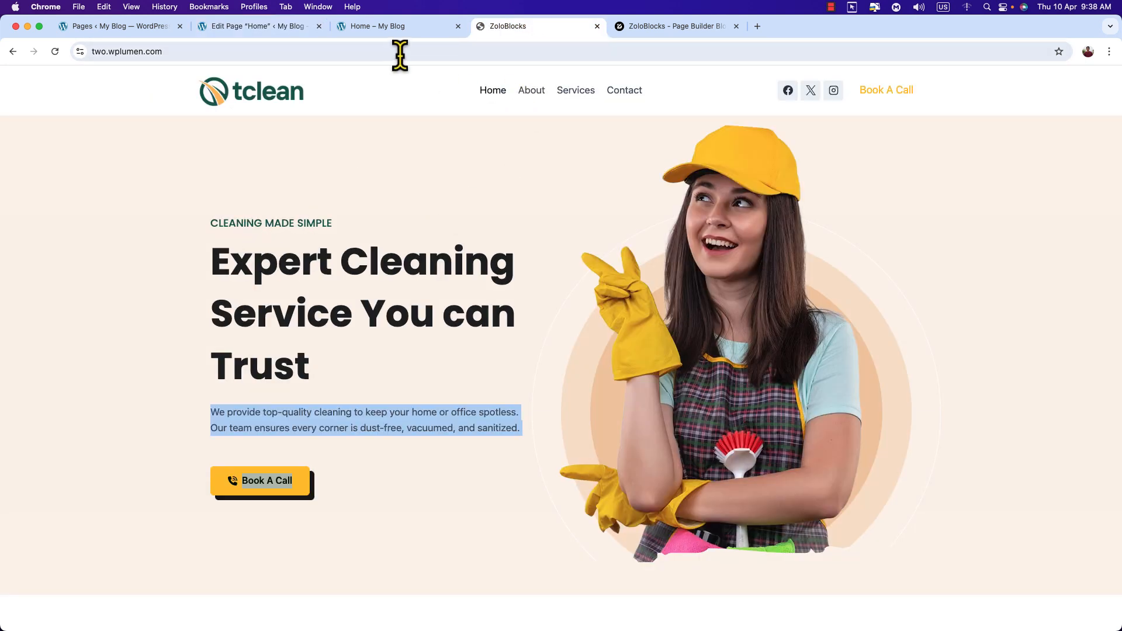
left_click(288, 29)
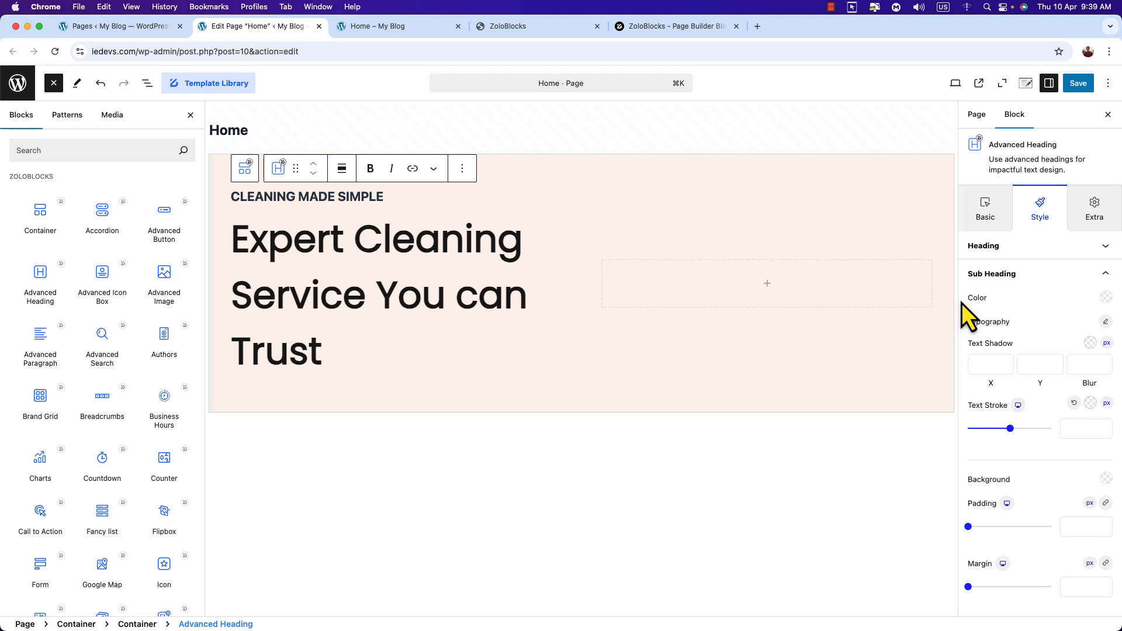
left_click(1105, 300)
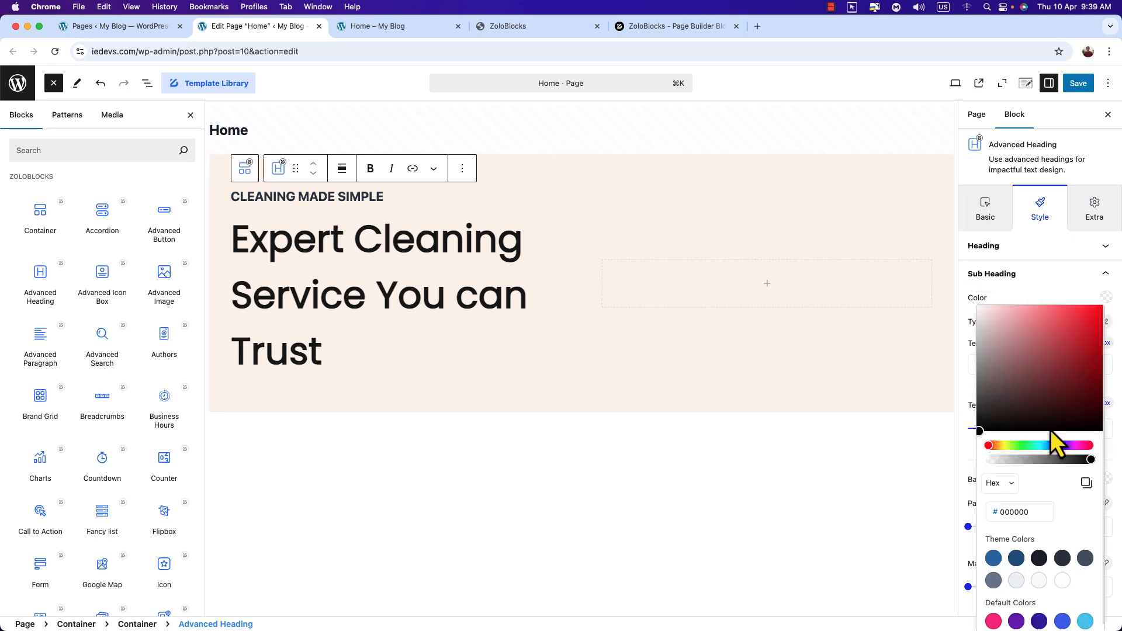
double_click(1011, 512)
type("11")
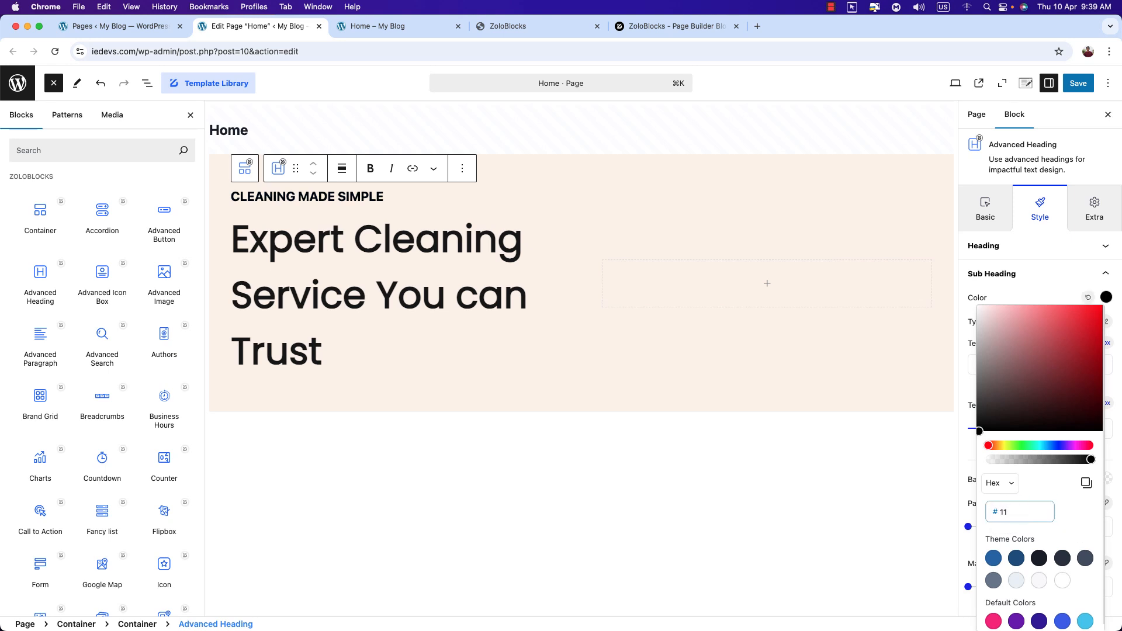
type("5E4F")
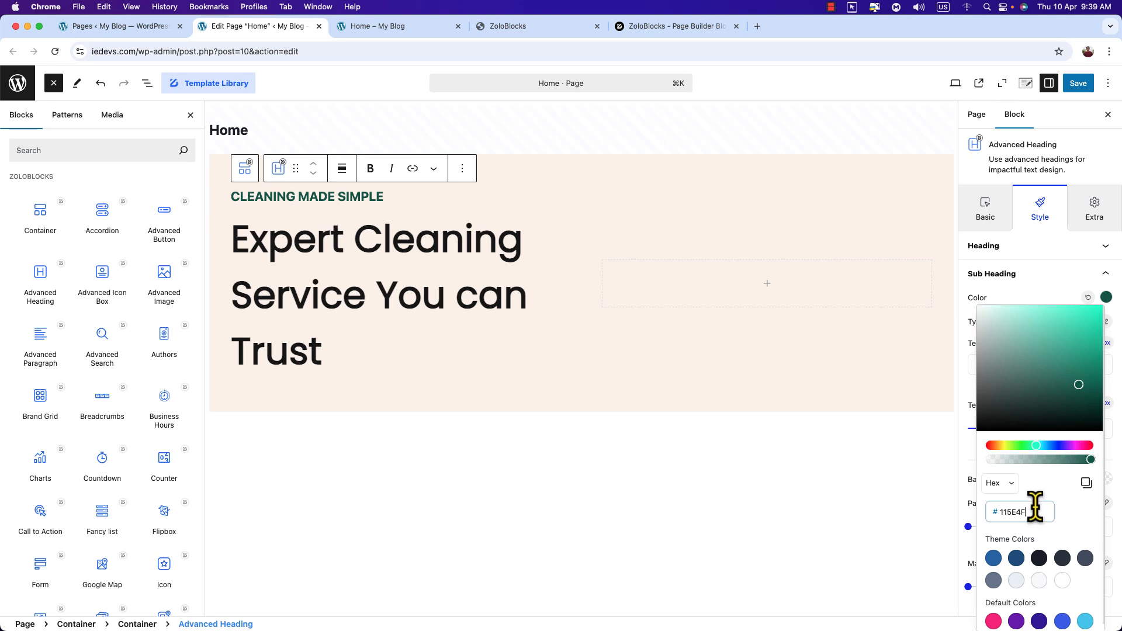
left_click(972, 455)
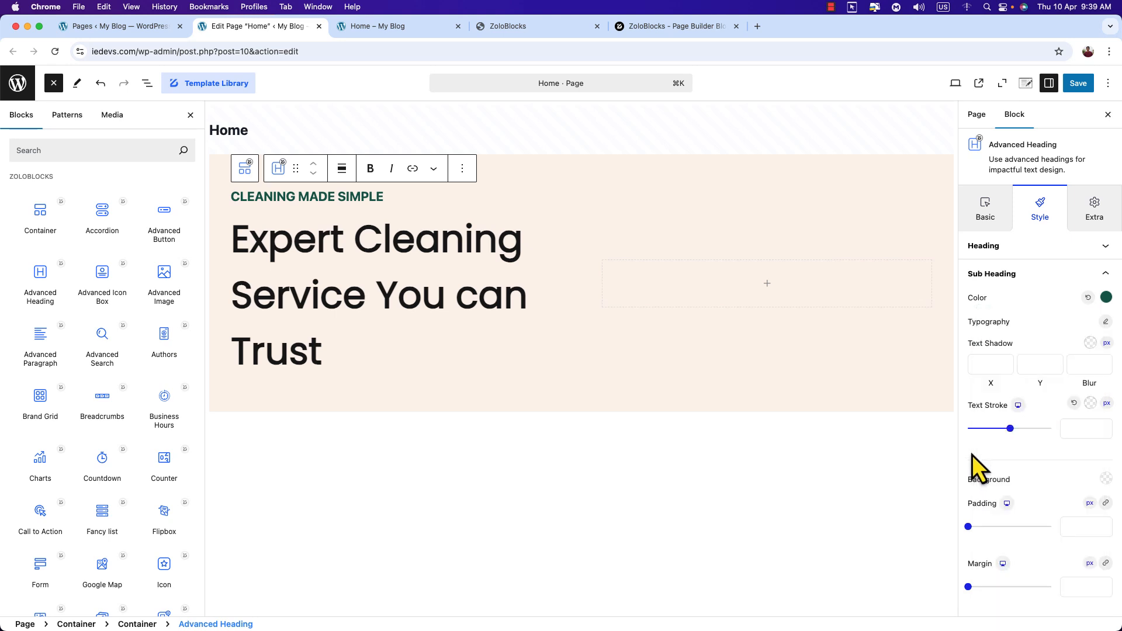
Set the sub heading's typography to the Poppins font family with weight 400.
left_click(1105, 322)
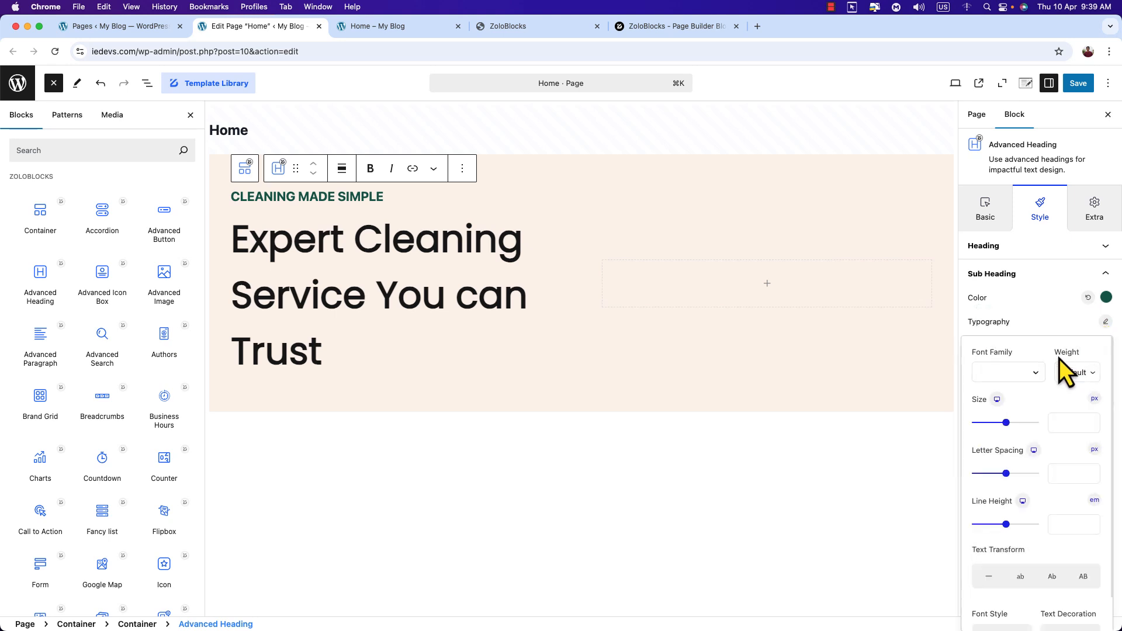
left_click(1036, 374)
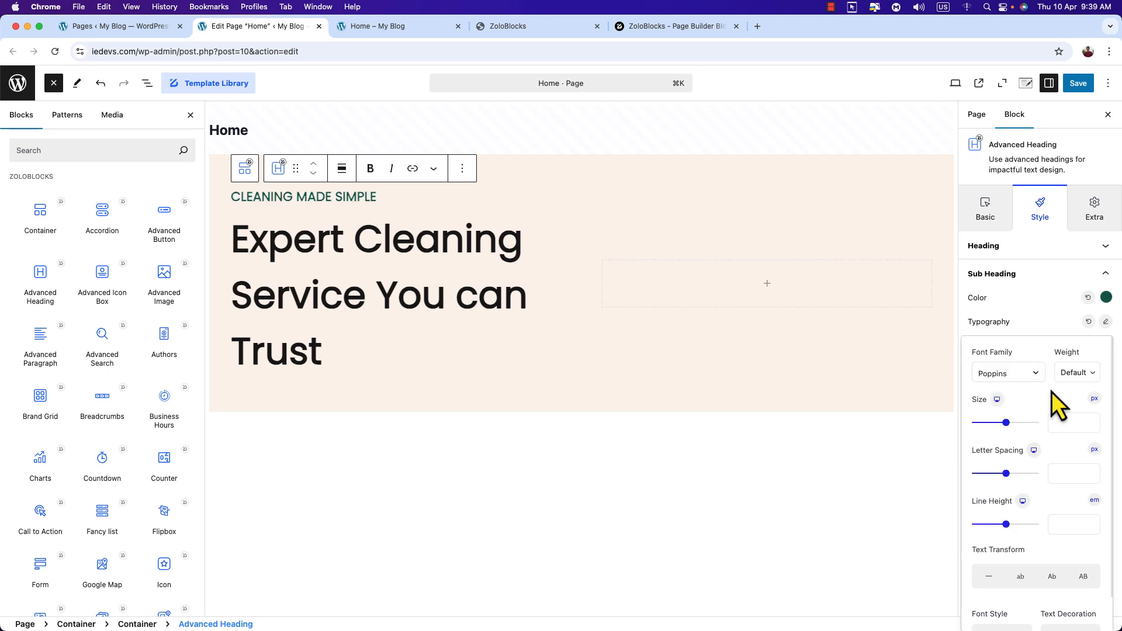
left_click(1075, 378)
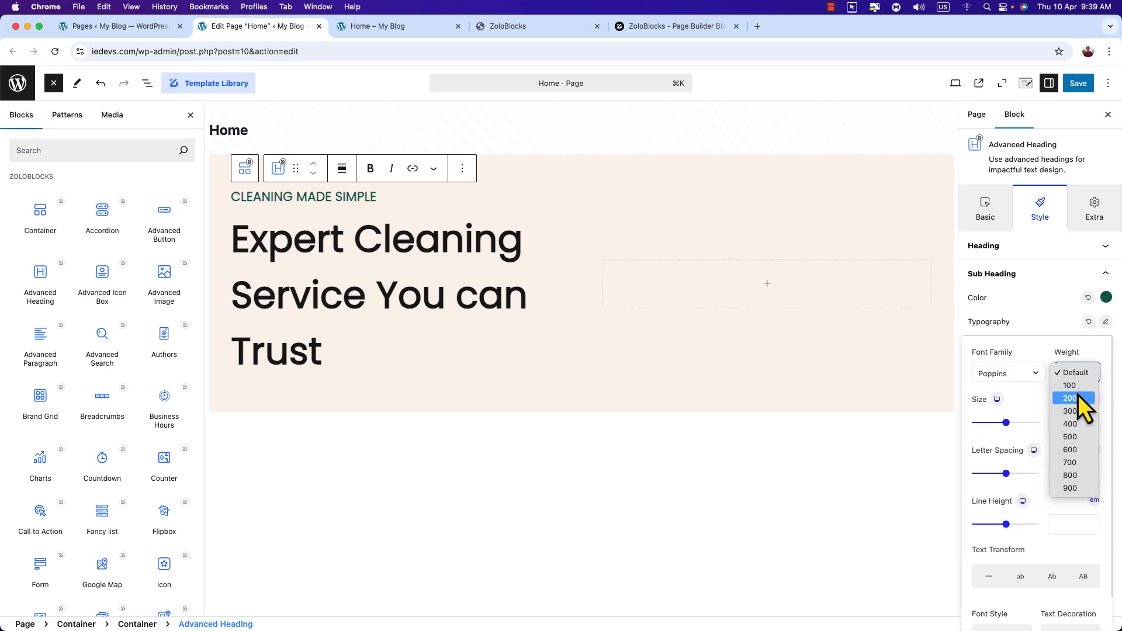
left_click(1077, 426)
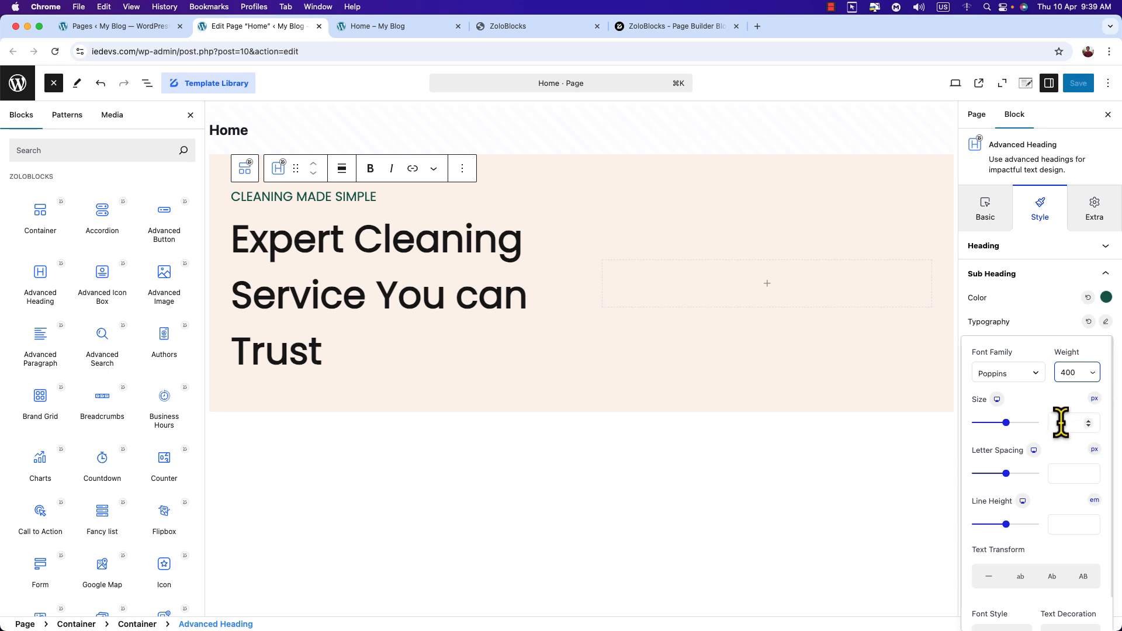
Set the sub heading's font size to 18 px and make its text uppercase.
left_click(1060, 422)
type("18")
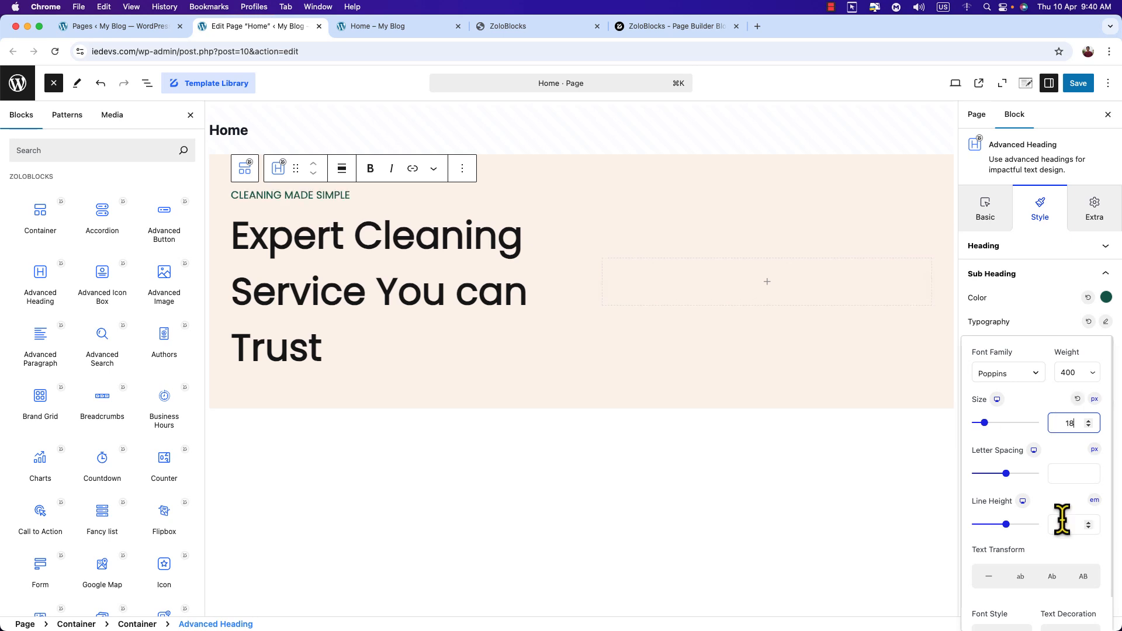
left_click(1083, 577)
left_click(1082, 577)
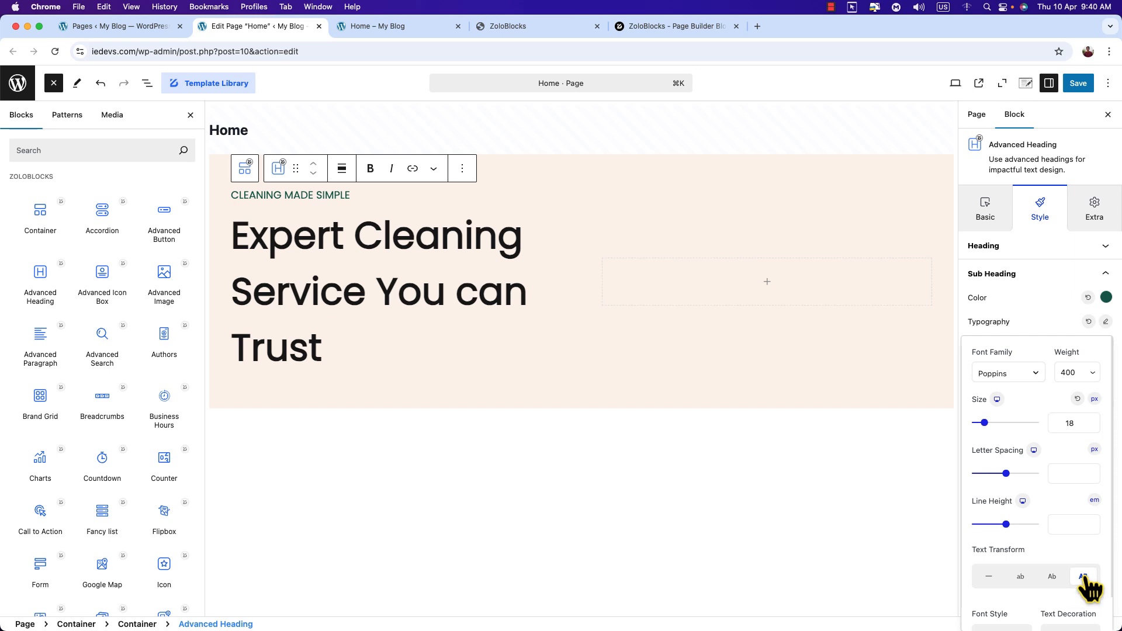
left_click(1038, 278)
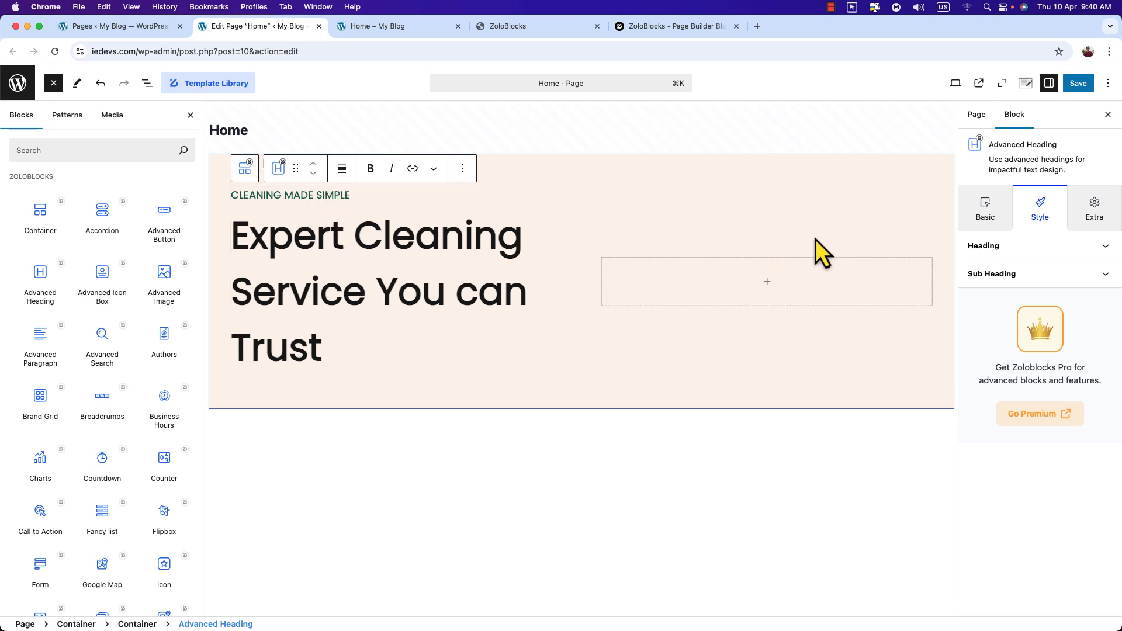
Compare the editor's hero section with the demo page's hero.
left_click(1095, 225)
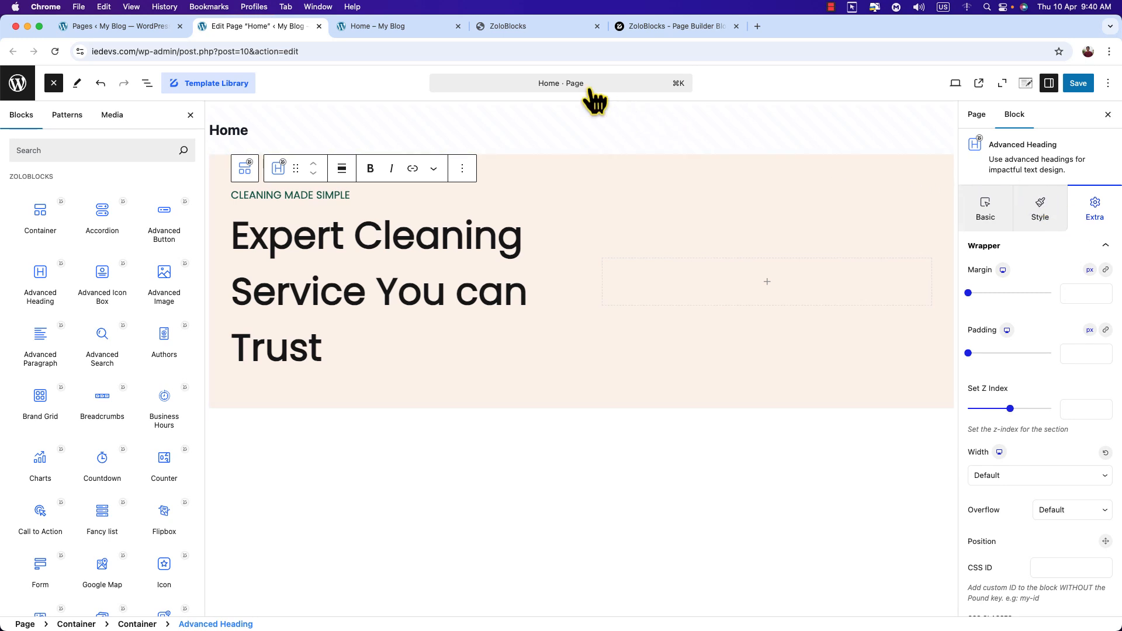
left_click(510, 29)
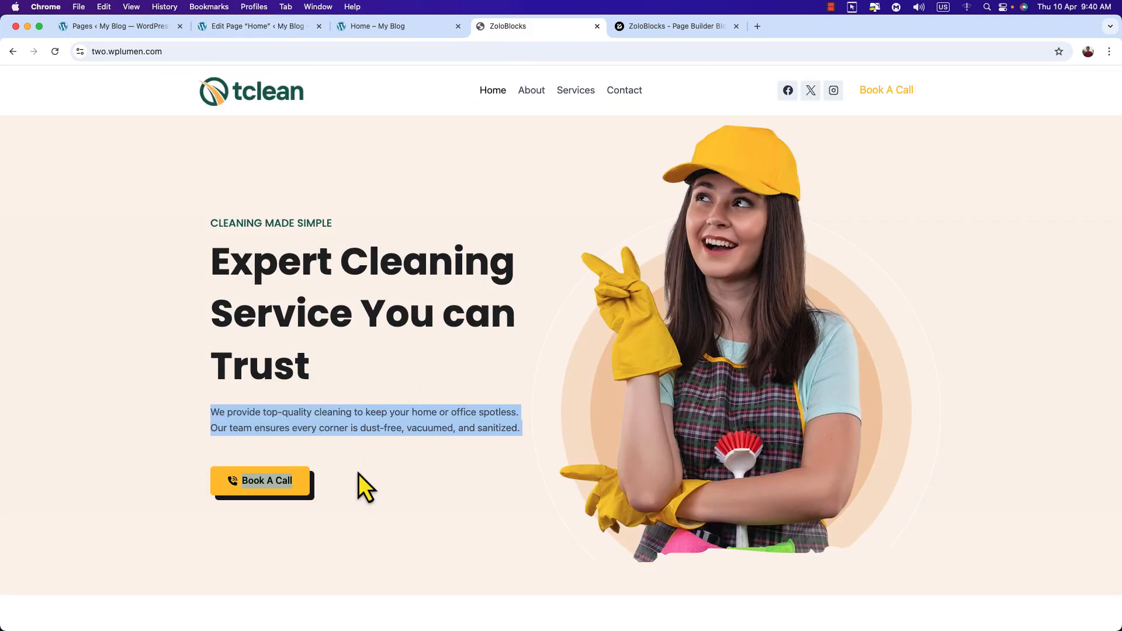
left_click(347, 463)
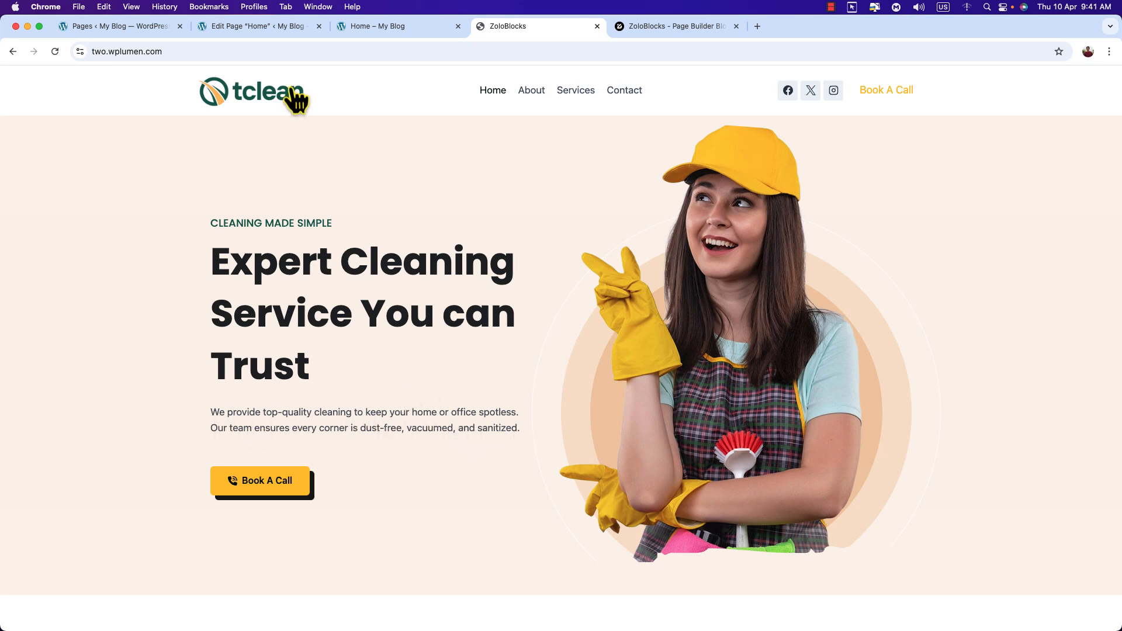
left_click(251, 25)
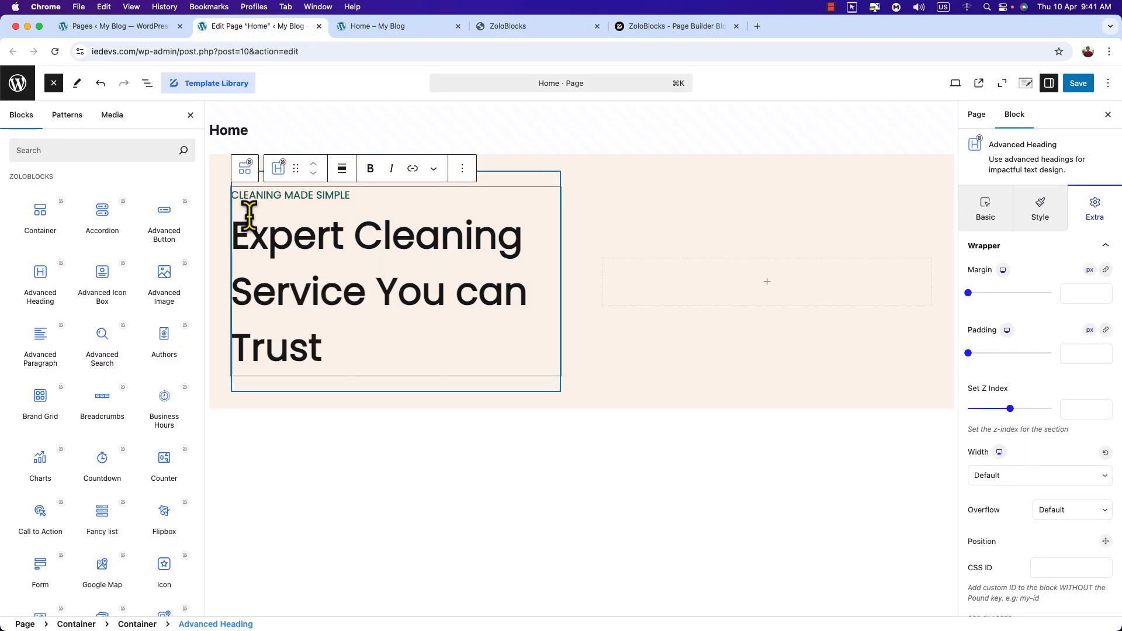
Add an Advanced Paragraph below the heading and paste the demo's description text into it.
mouse_move(125, 290)
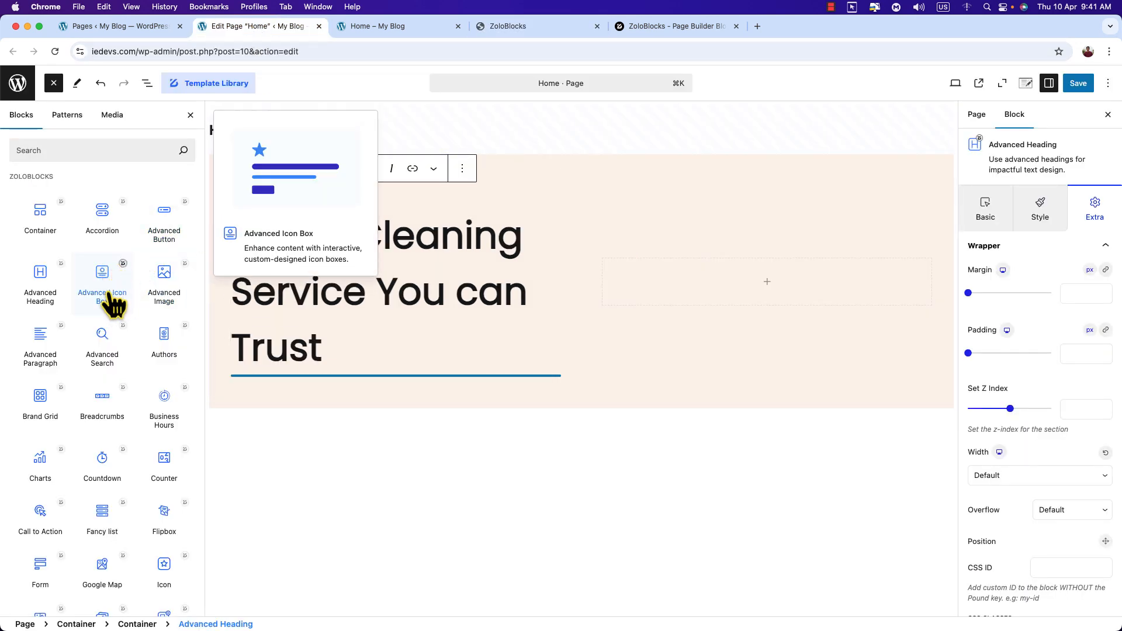
mouse_move(103, 339)
mouse_move(44, 369)
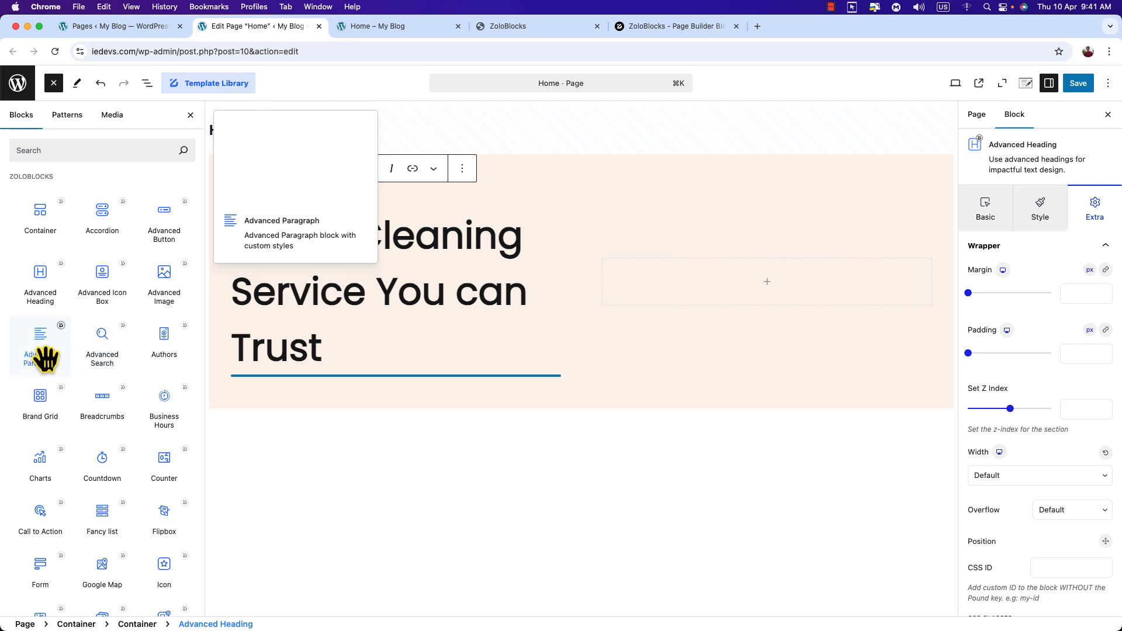
left_click_drag(44, 359, 257, 378)
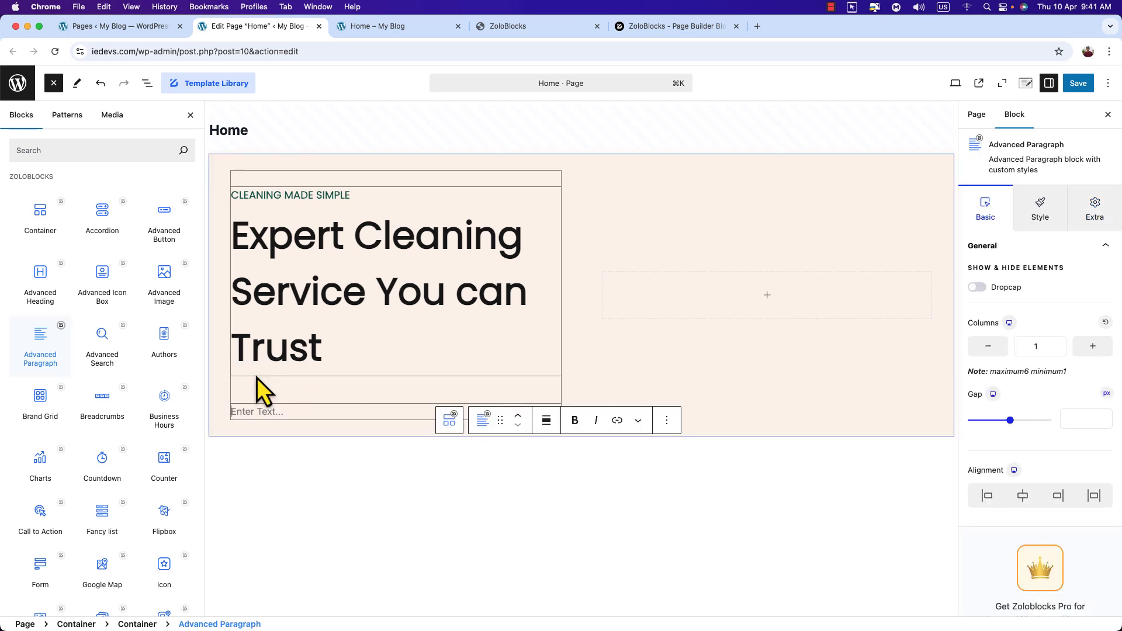
type("We provide top-quality cleaning to keep your home or office spotless. Our team ensures every corner is dust-free, vacuumed, and sanitized.")
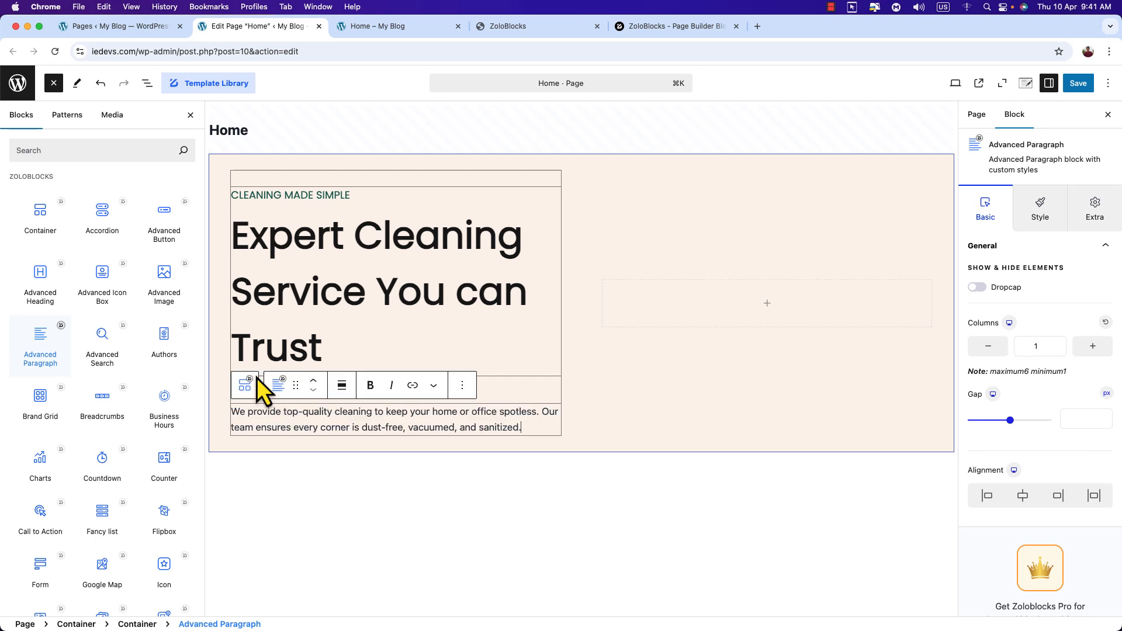
Set the paragraph's text colour to #4e545f.
left_click(588, 439)
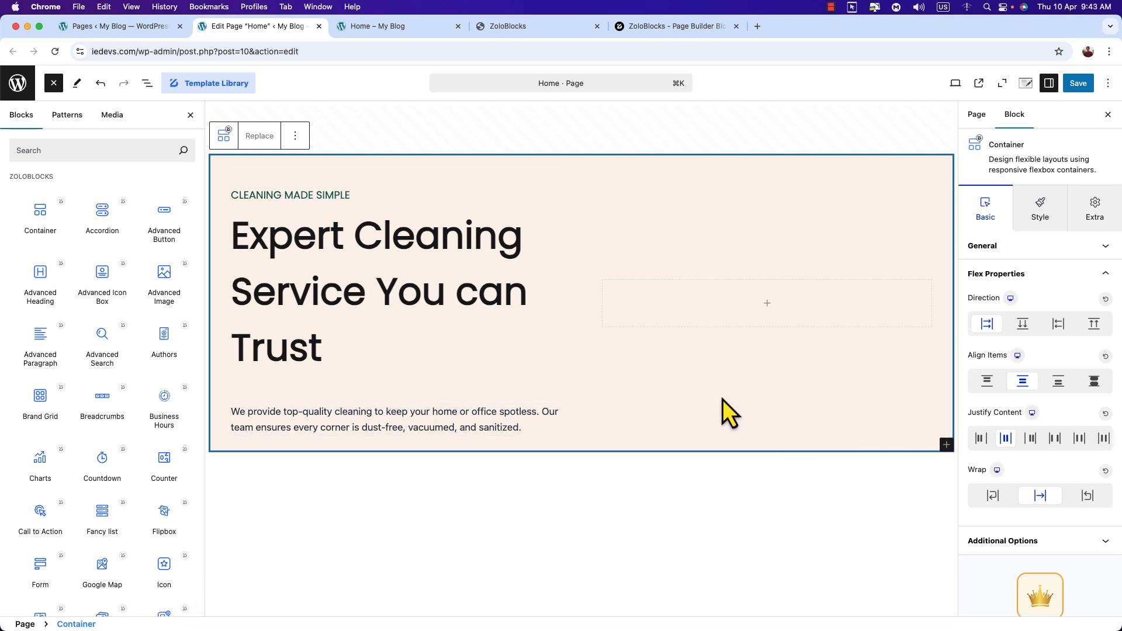
left_click(439, 423)
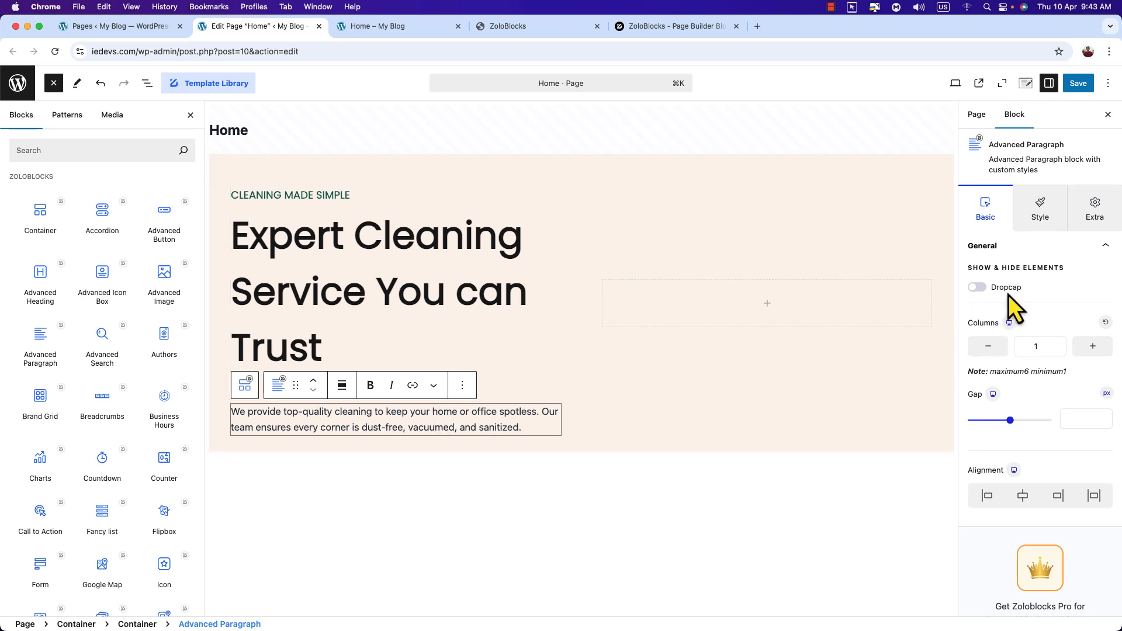
scroll(1006, 310, "down", 1)
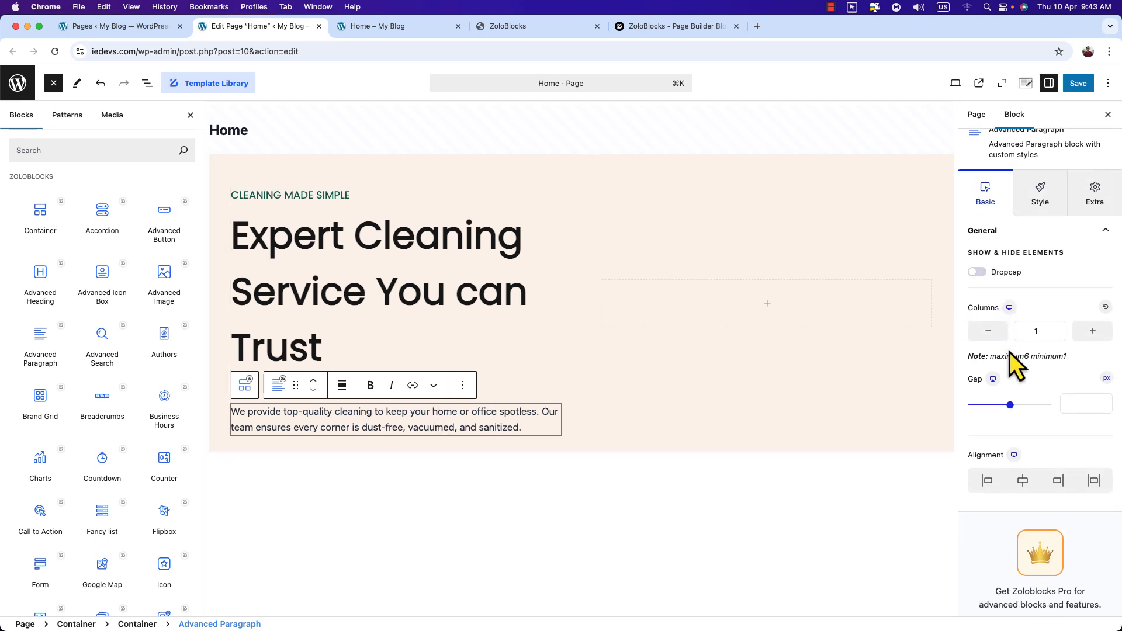
scroll(1009, 352, "up", 1)
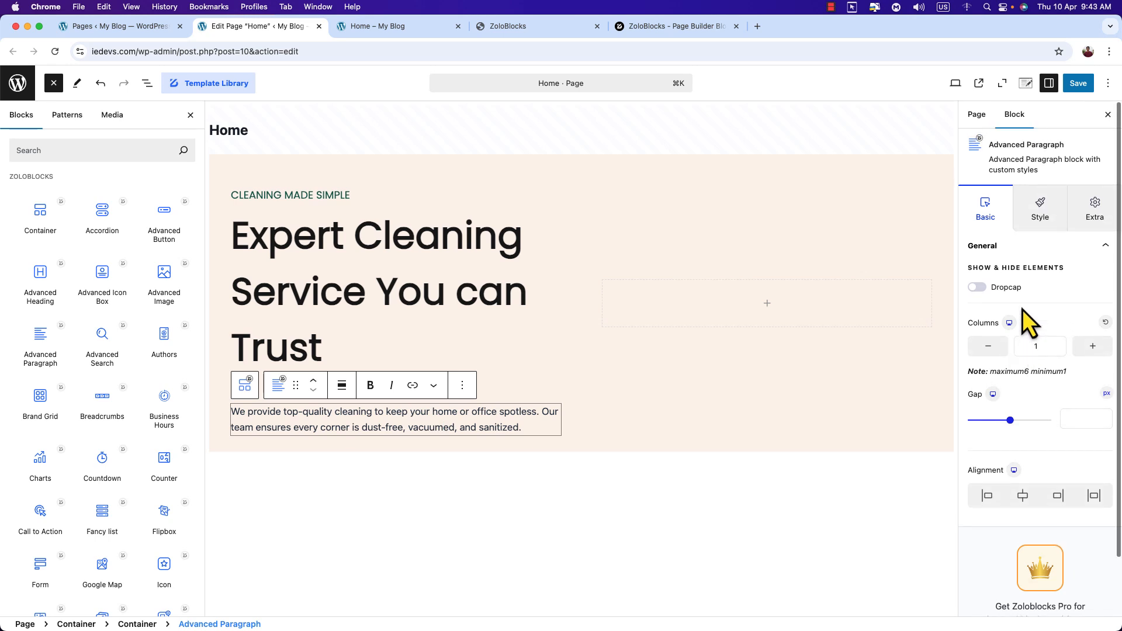
left_click(1030, 220)
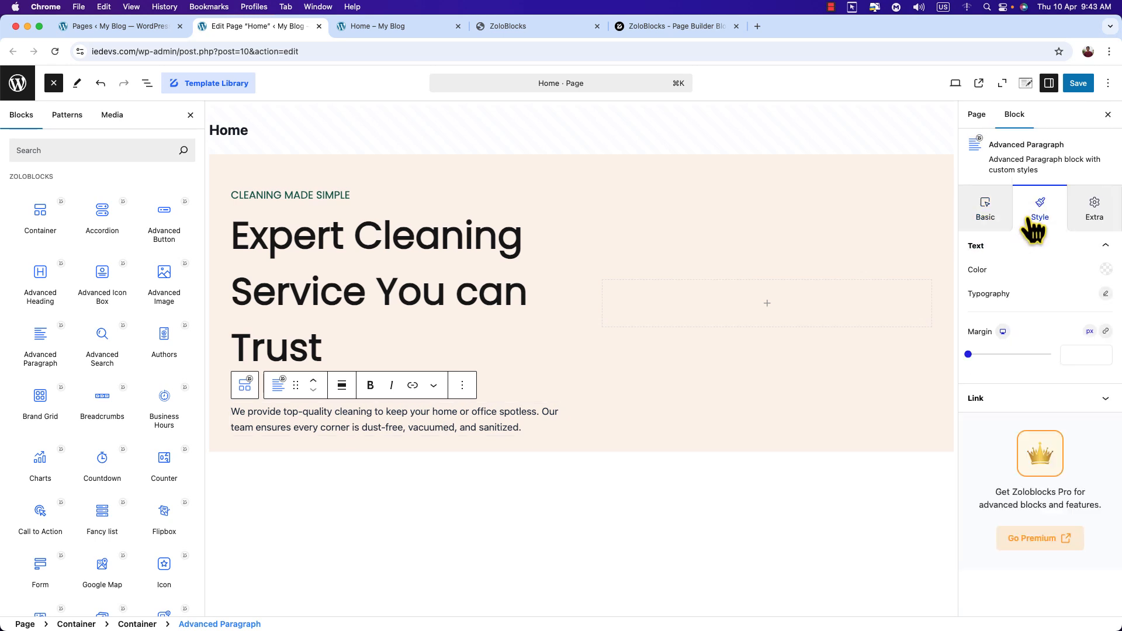
left_click(1107, 271)
double_click(994, 485)
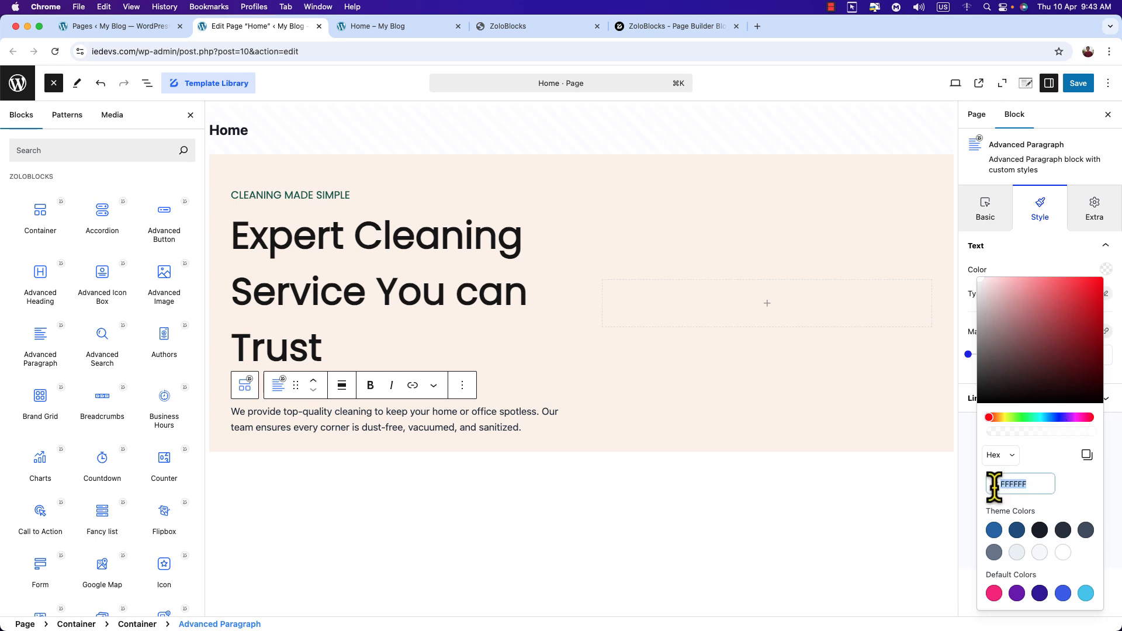
type("4e545f")
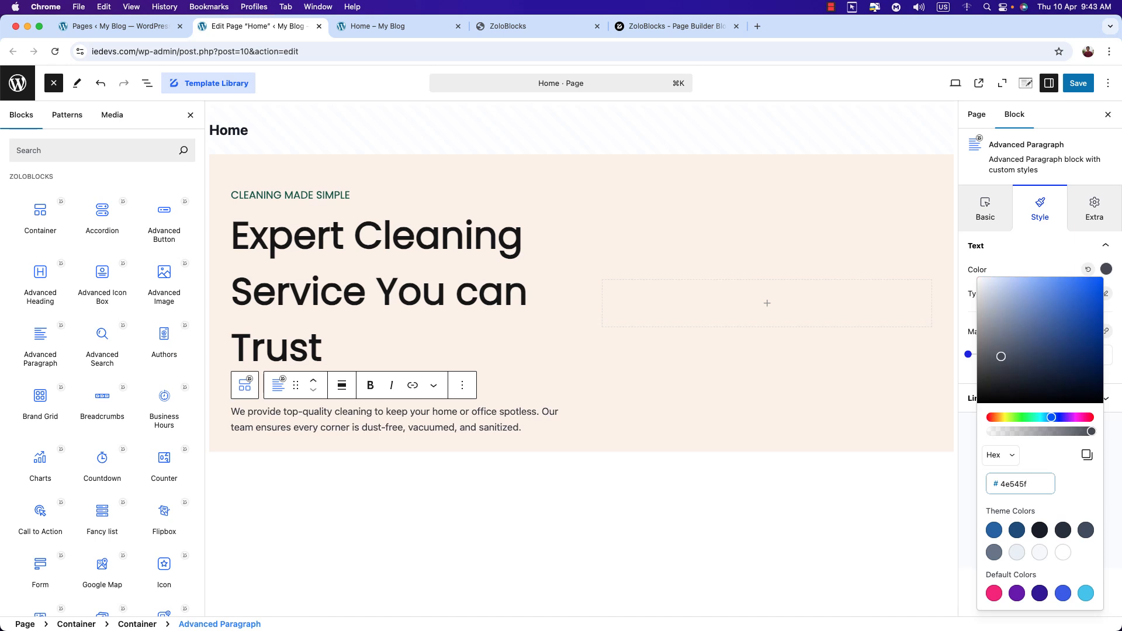
Set the description paragraph's typography to Poppins, weight 400, size 16 px.
left_click(973, 475)
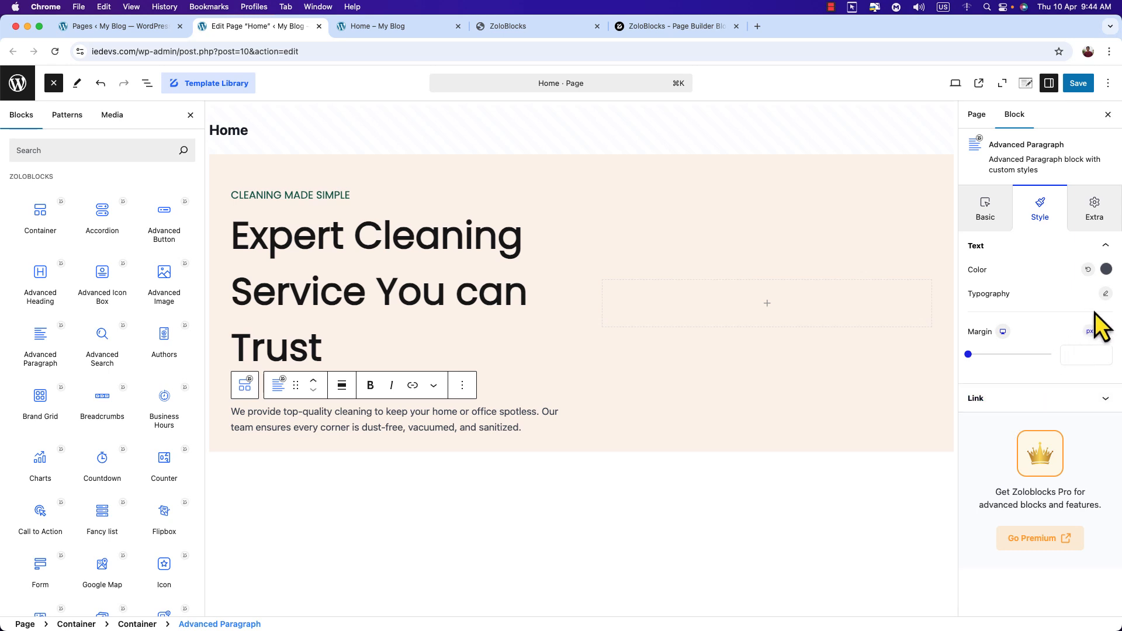
left_click(1106, 293)
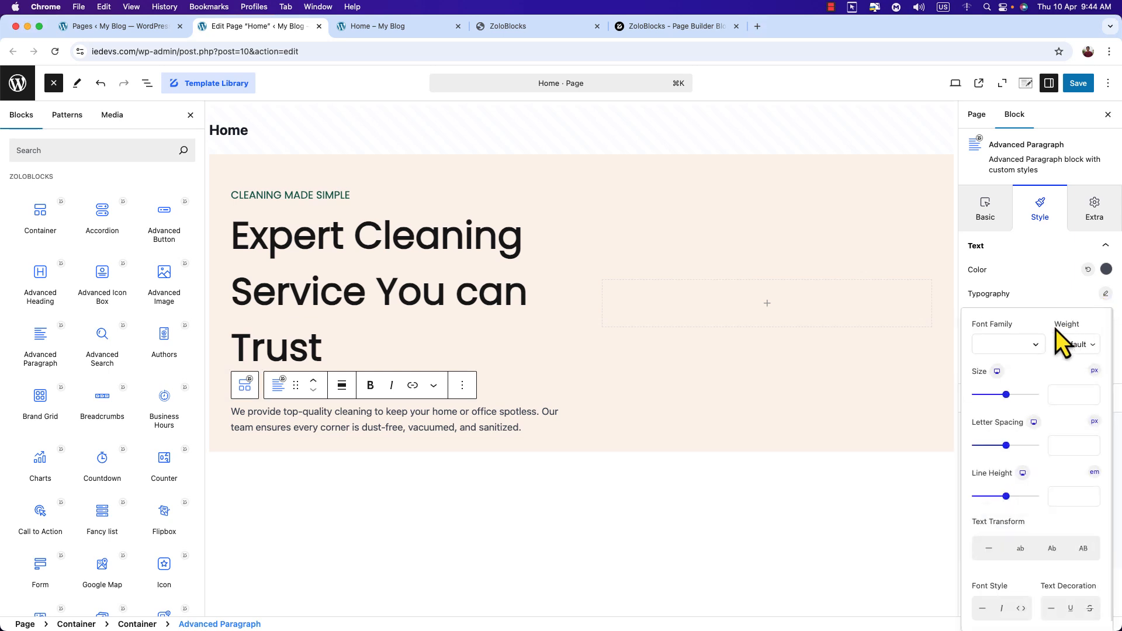
left_click(1015, 346)
type("p")
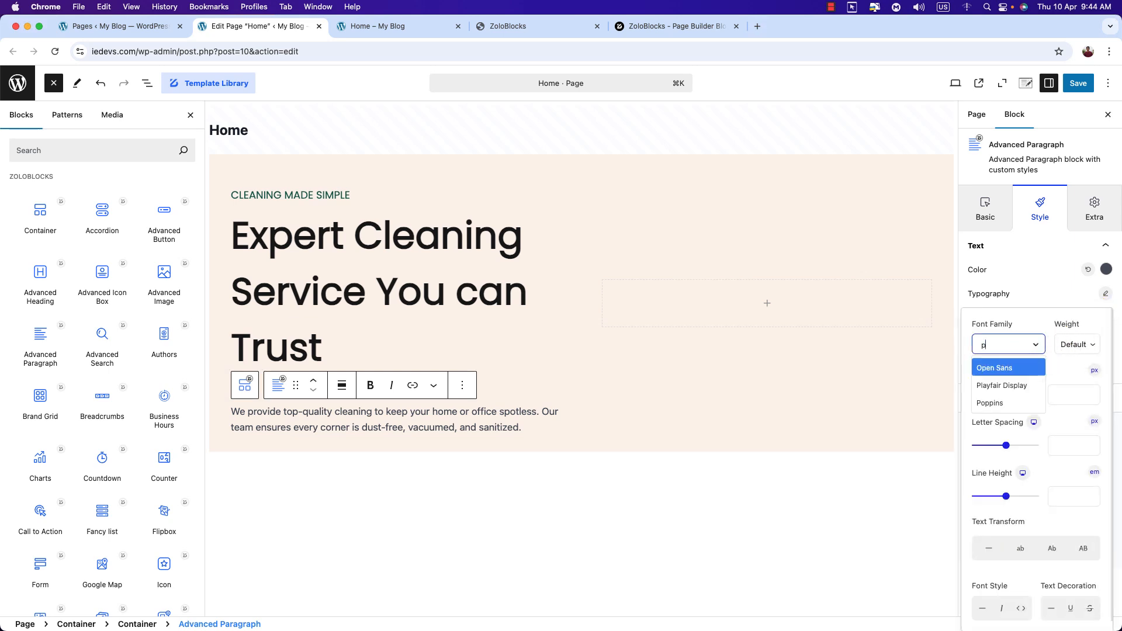
type("op")
left_click(1030, 368)
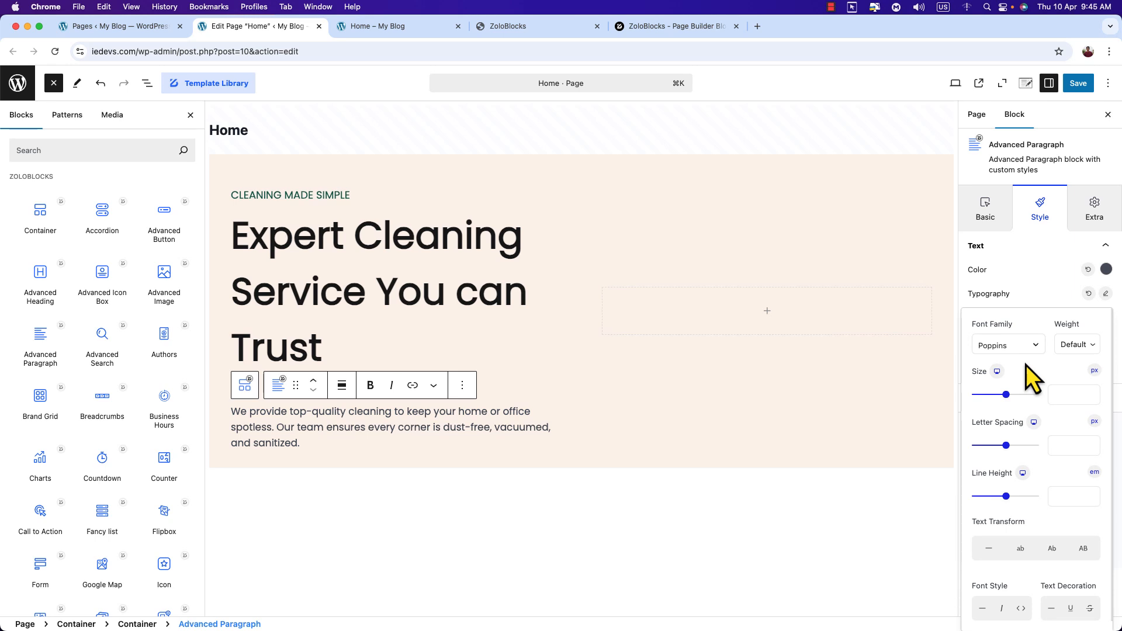
left_click(1087, 348)
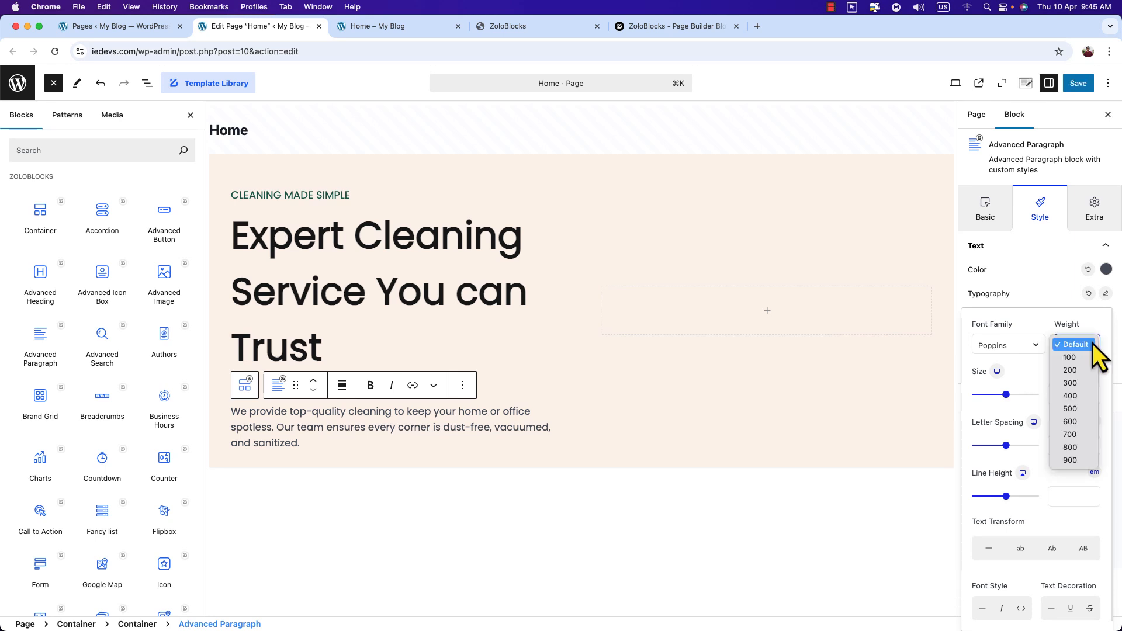
left_click(1082, 401)
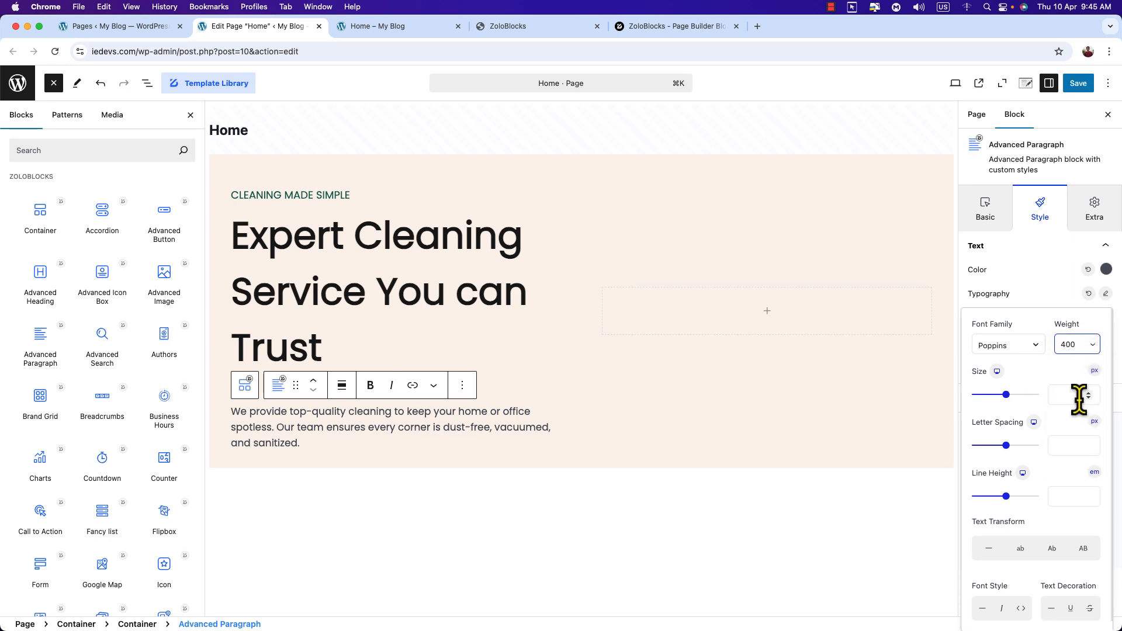
left_click(1074, 396)
type("16")
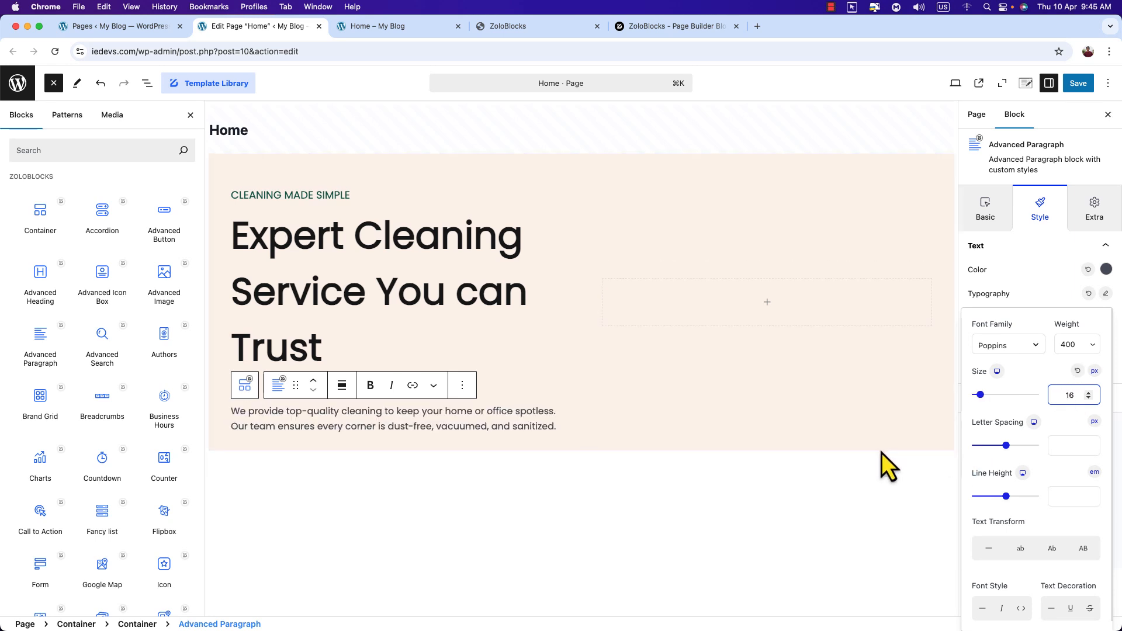
left_click(775, 491)
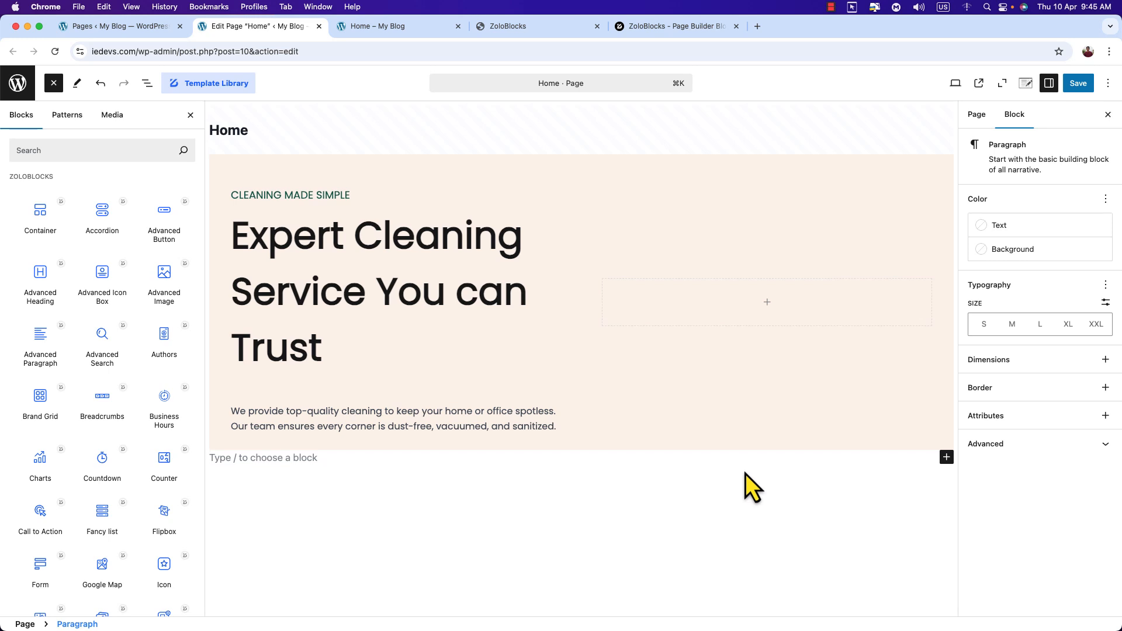
Add an Advanced Button below the description paragraph in the hero's text column.
left_click(497, 31)
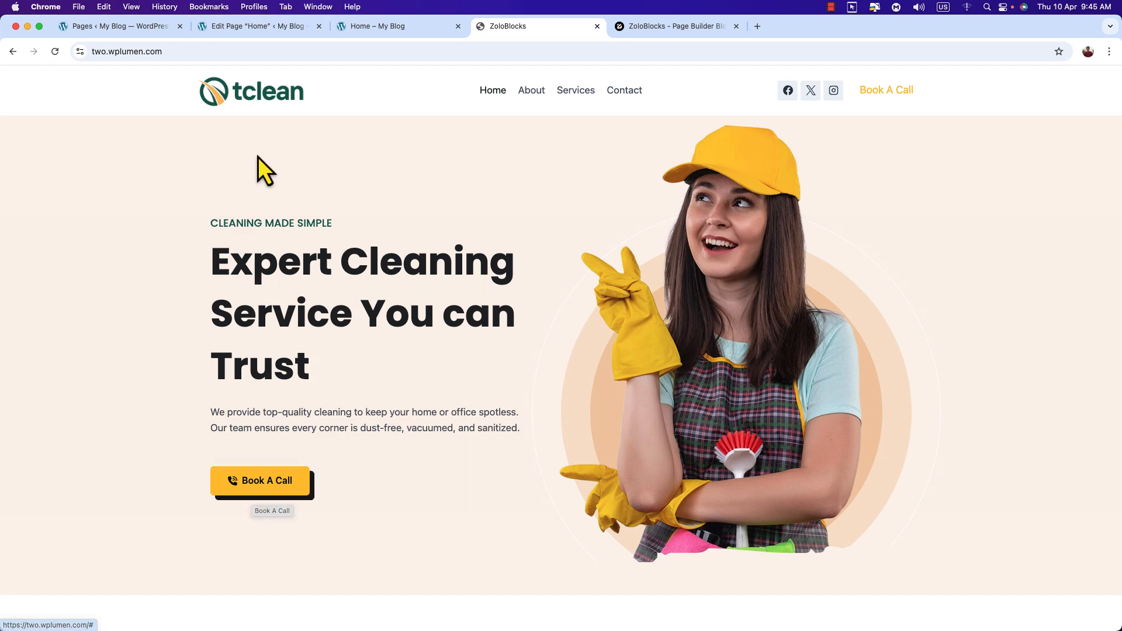
left_click(257, 29)
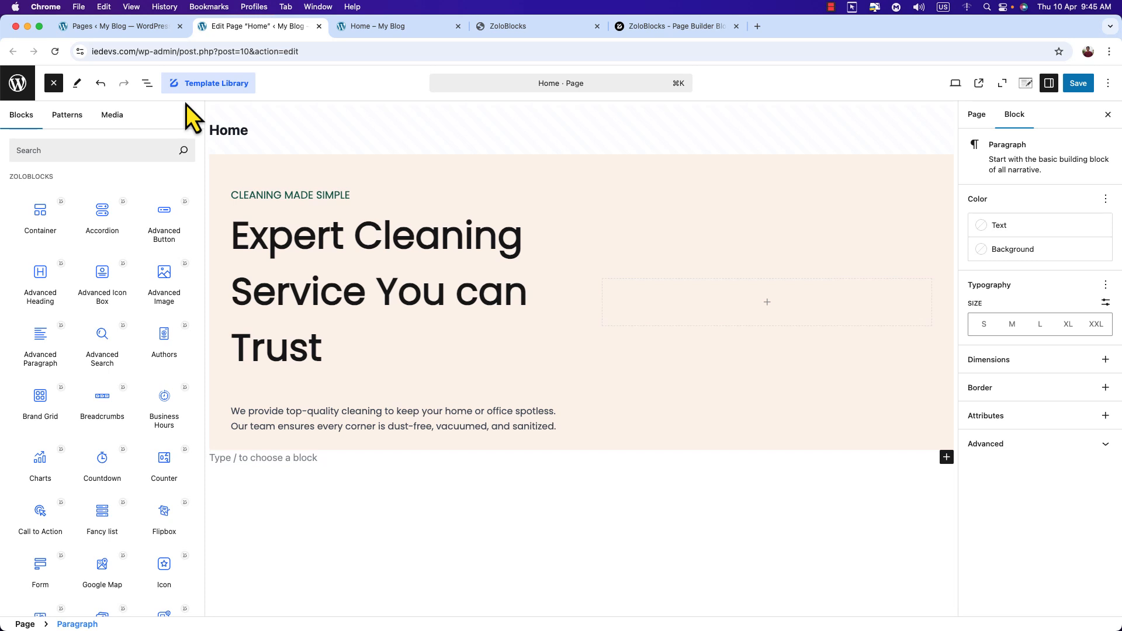
mouse_move(170, 244)
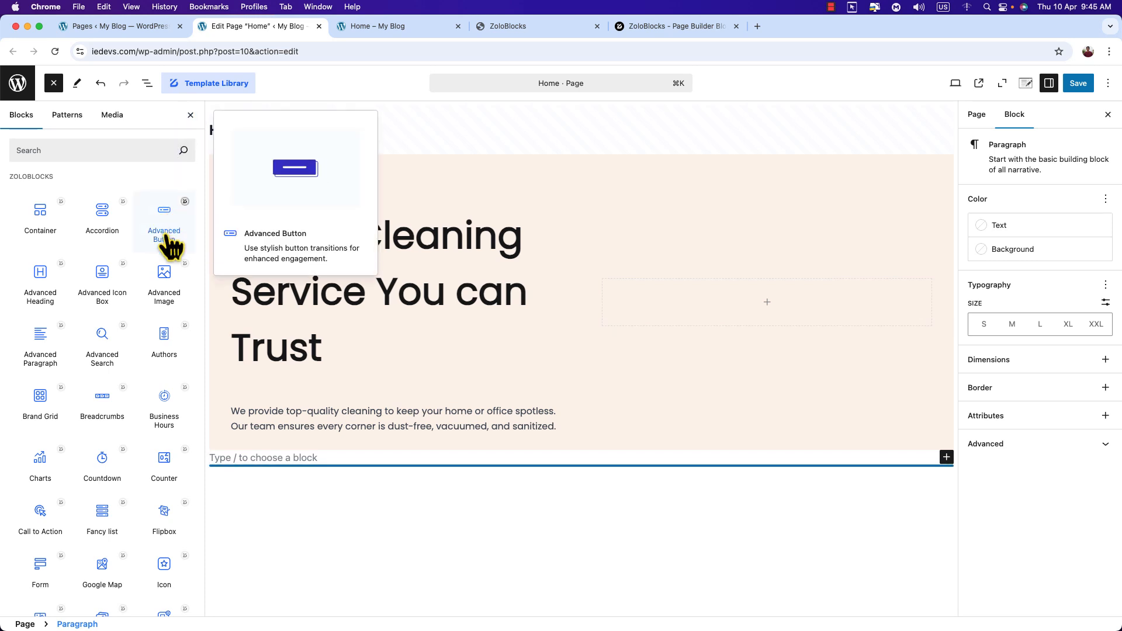
left_click_drag(170, 245, 247, 431)
left_click(857, 490)
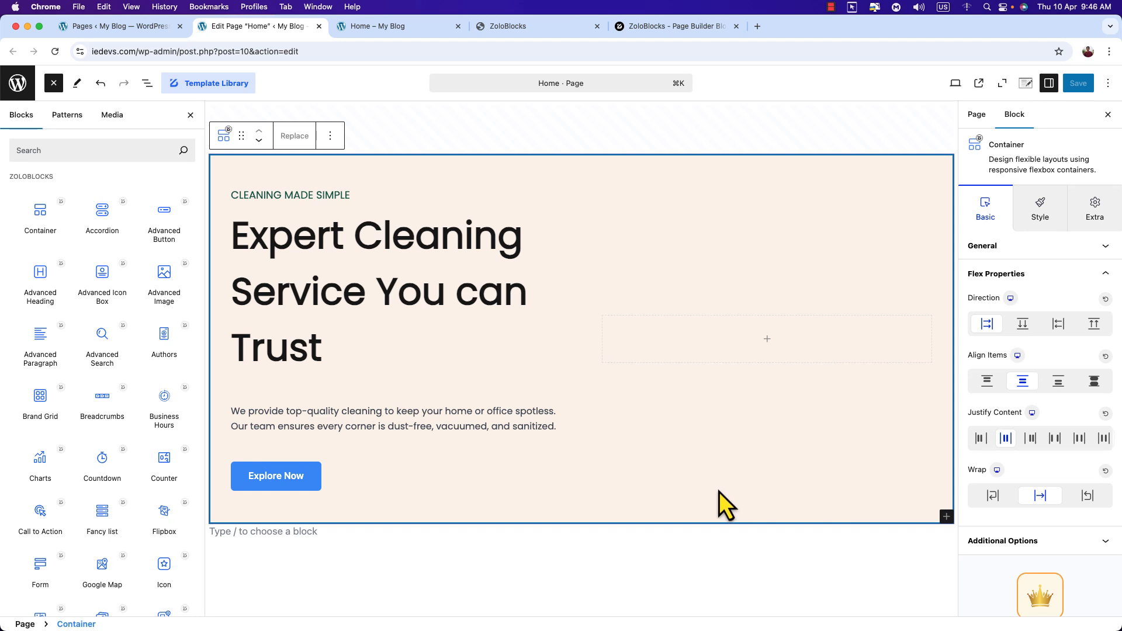
Set the button's style to Style 8.
left_click(318, 487)
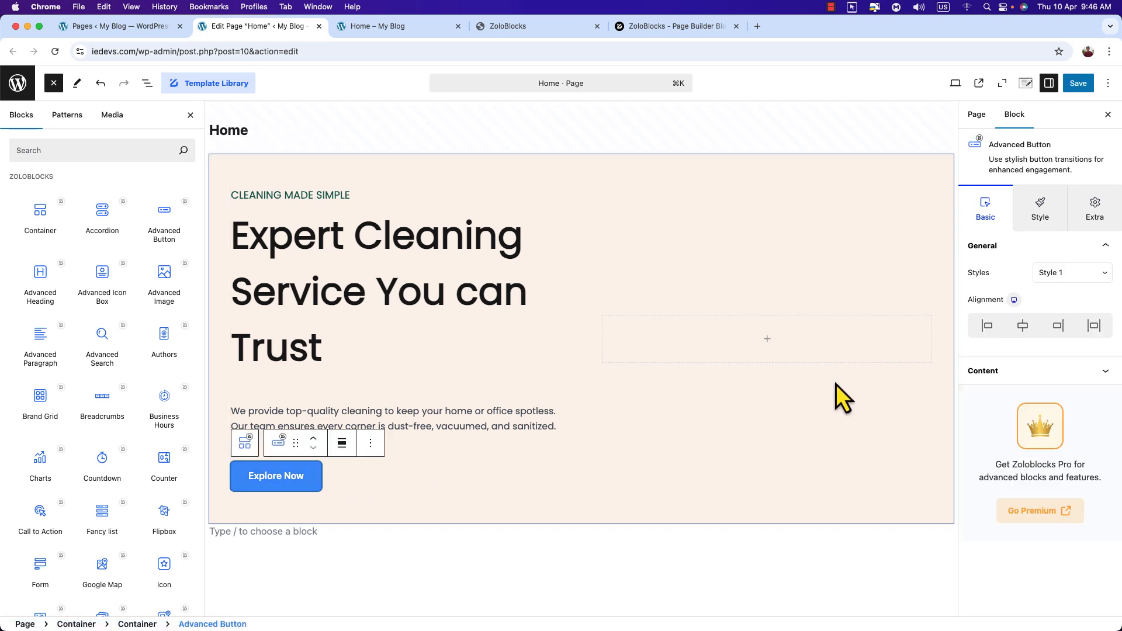
left_click(1065, 274)
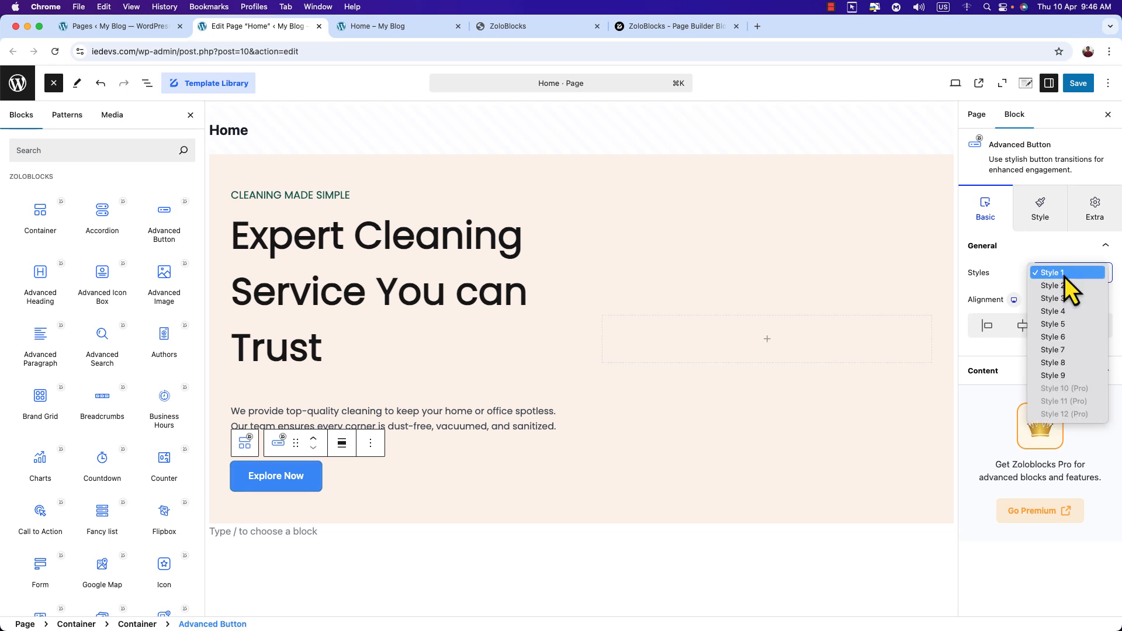
left_click(1061, 363)
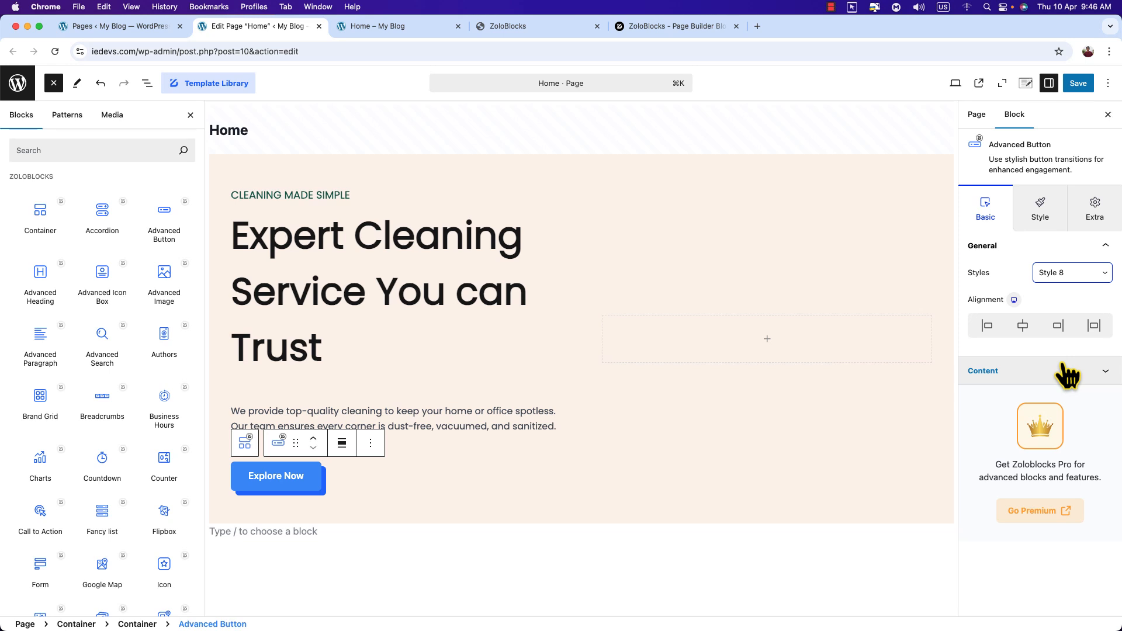
Change the button text to Book A Call.
left_click(1065, 373)
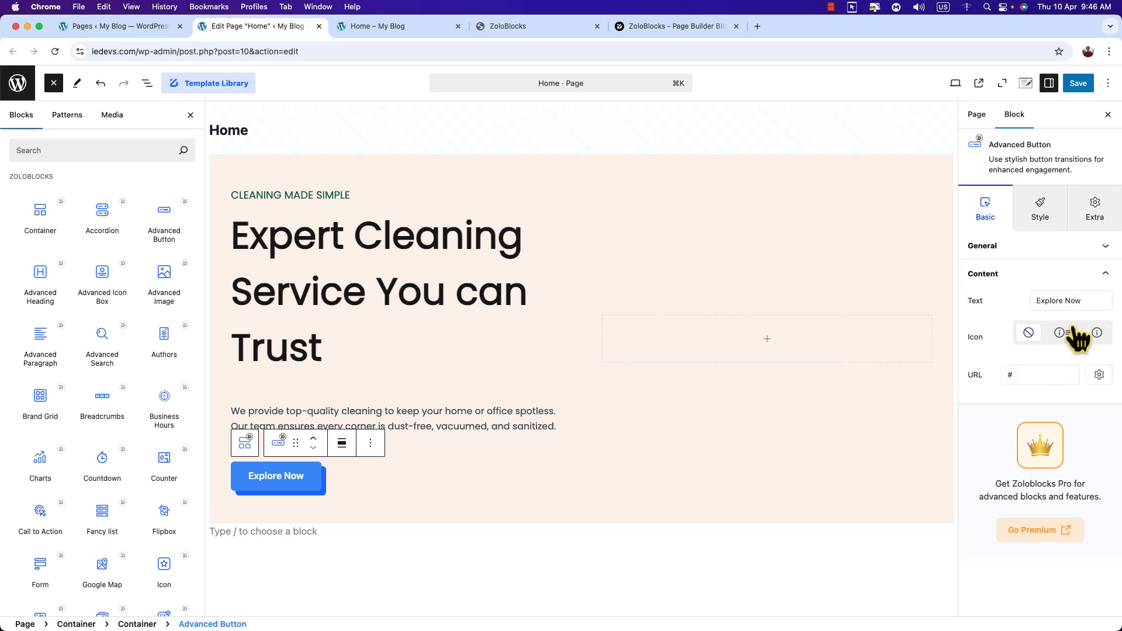
left_click_drag(1084, 303, 1032, 301)
type("Book A Call")
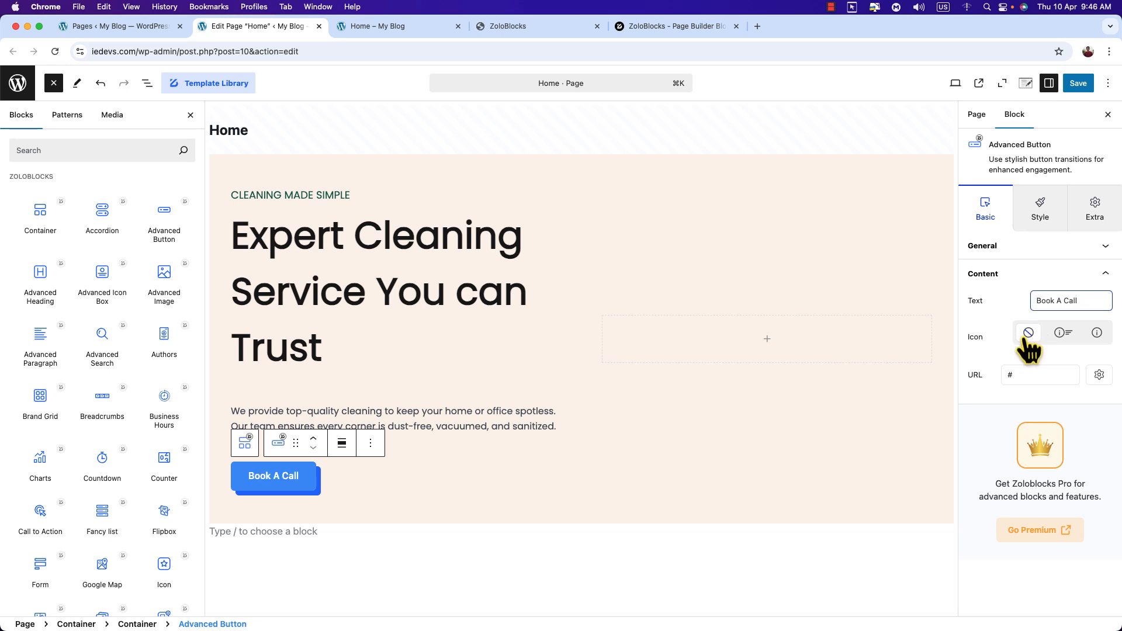
Add a phone icon, found by searching "call" in the icon library, to the button and place it on the left.
left_click(1061, 335)
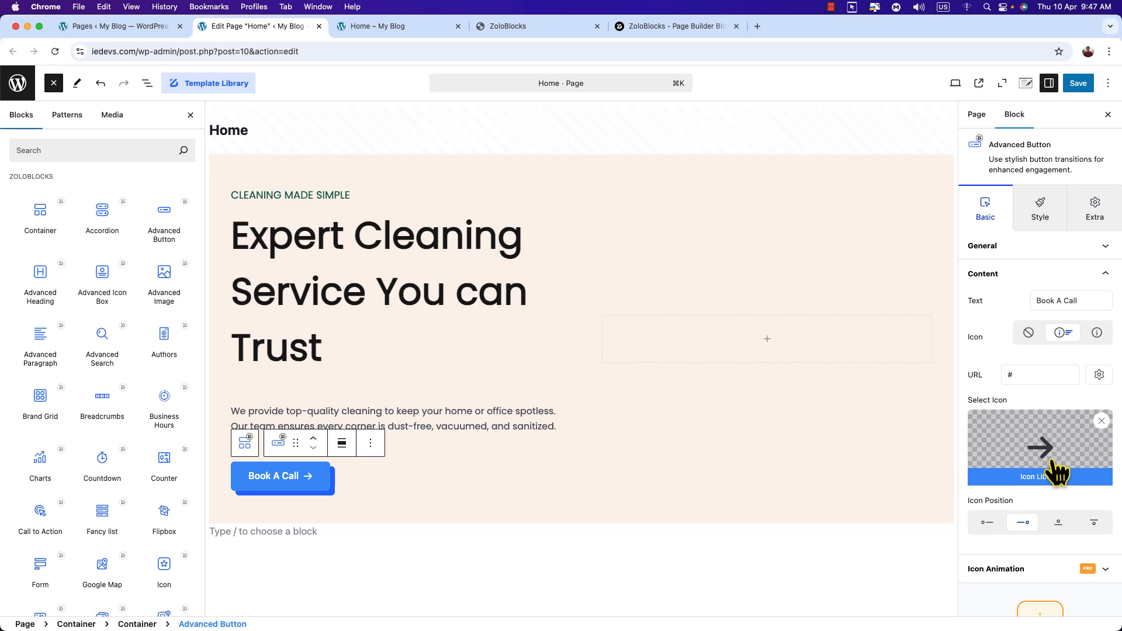
left_click(1055, 472)
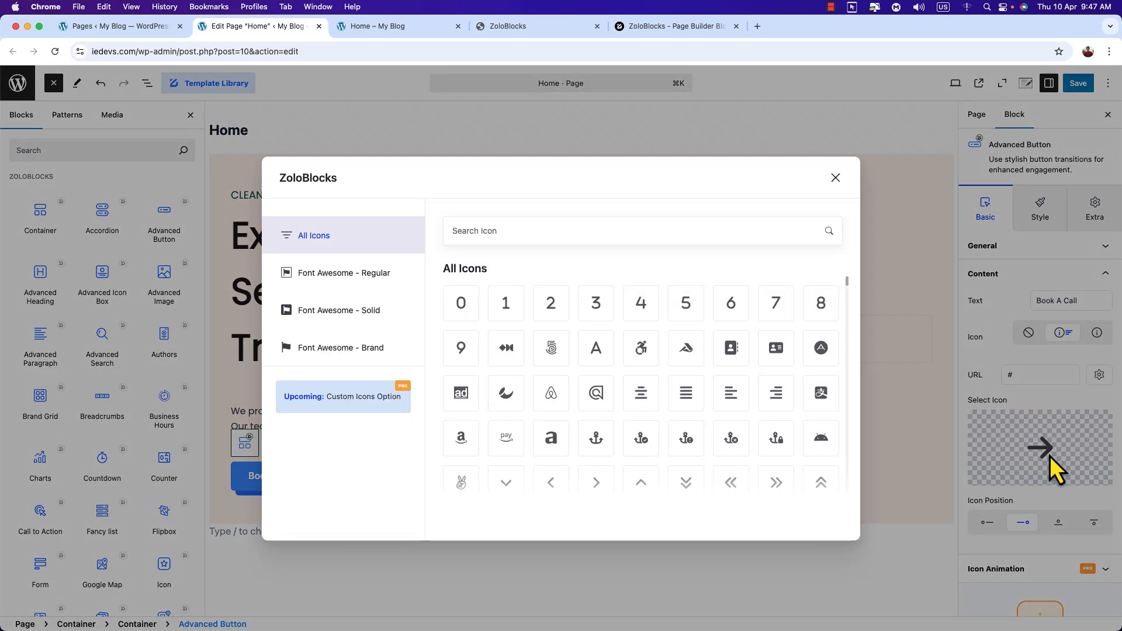
left_click(479, 231)
type("call")
left_click(821, 303)
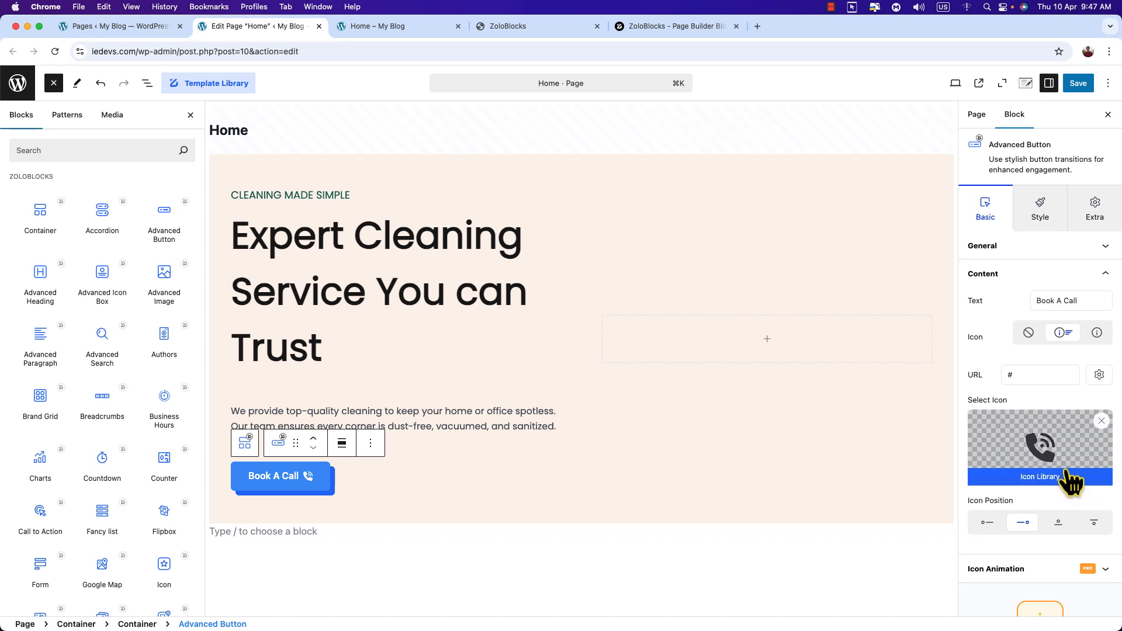
left_click(986, 523)
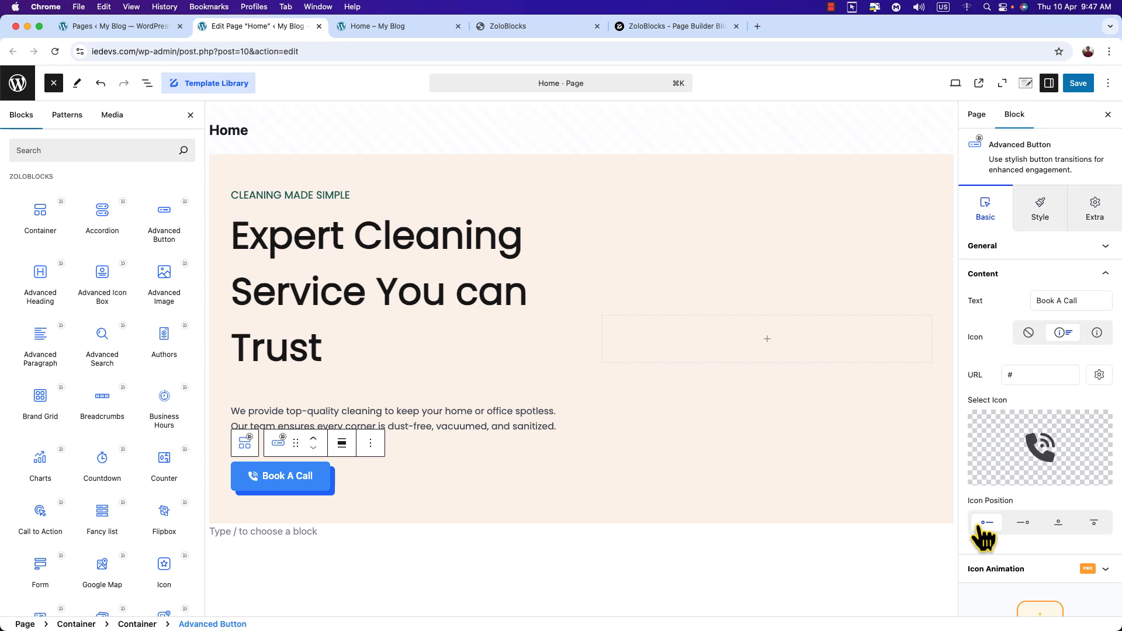
Set the button's normal text colour to #161616.
scroll(744, 425, "down", 1)
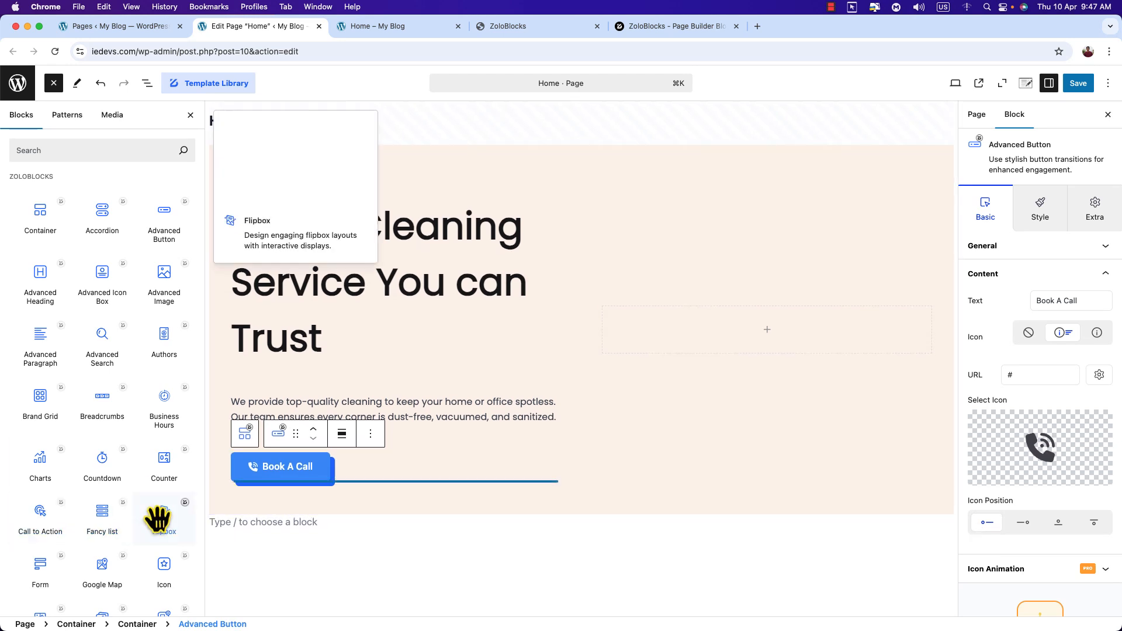
left_click(1042, 226)
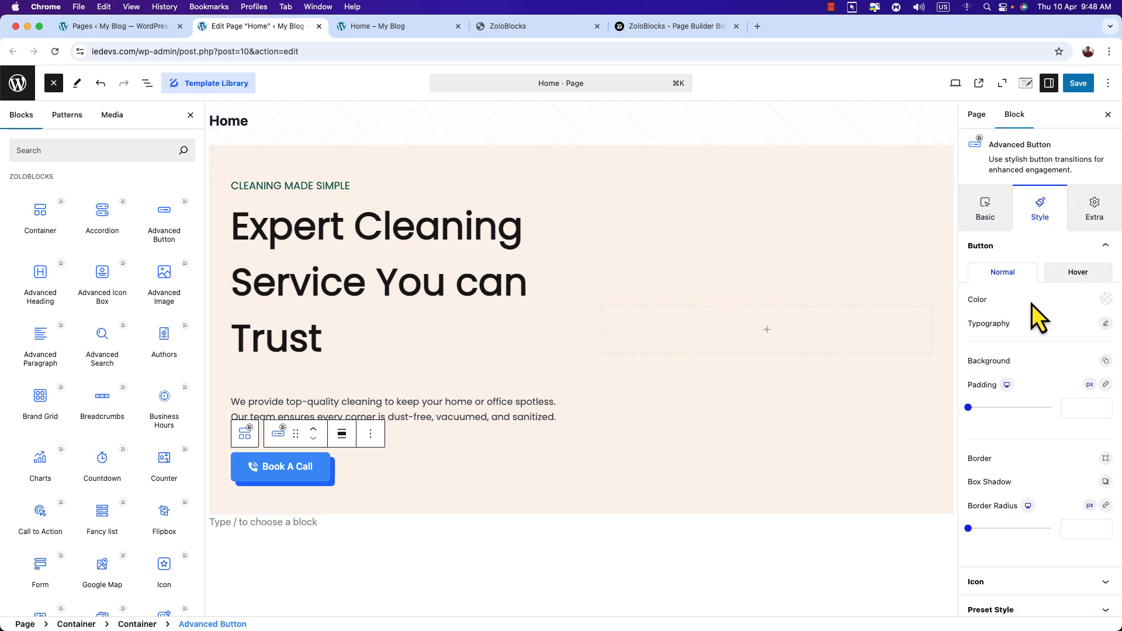
left_click(1106, 299)
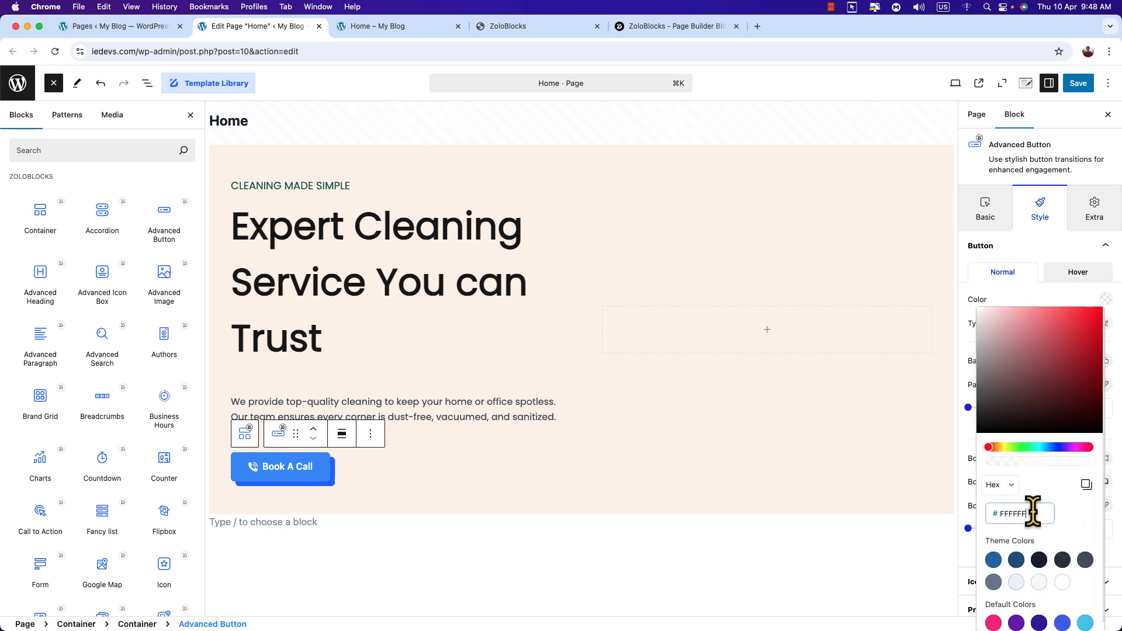
left_click_drag(1032, 514, 991, 521)
type("1")
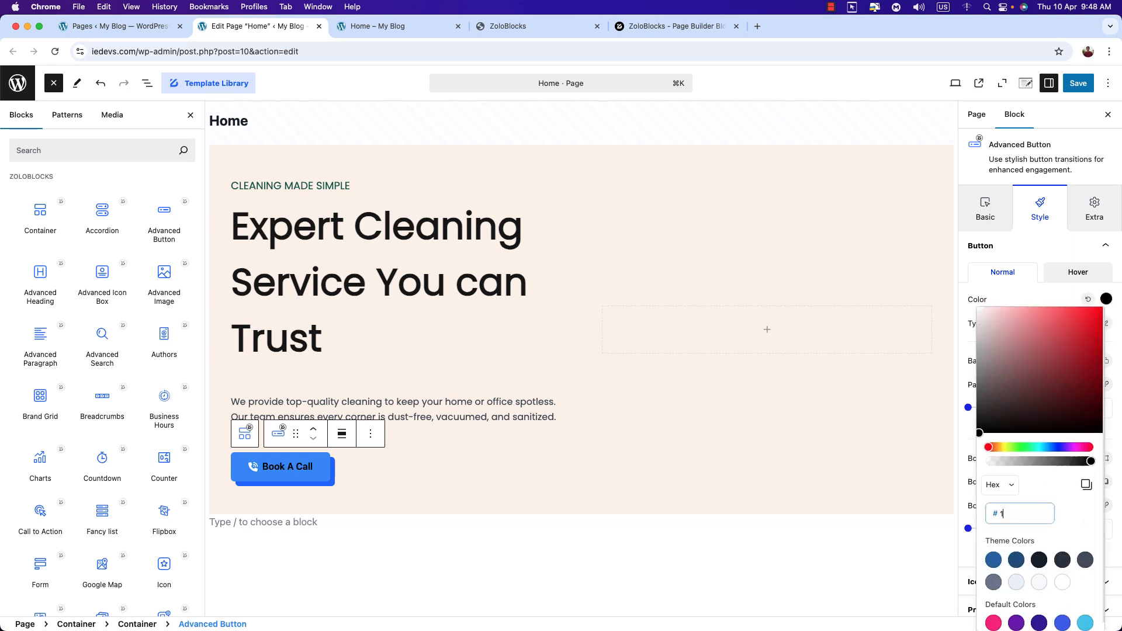
type("6161")
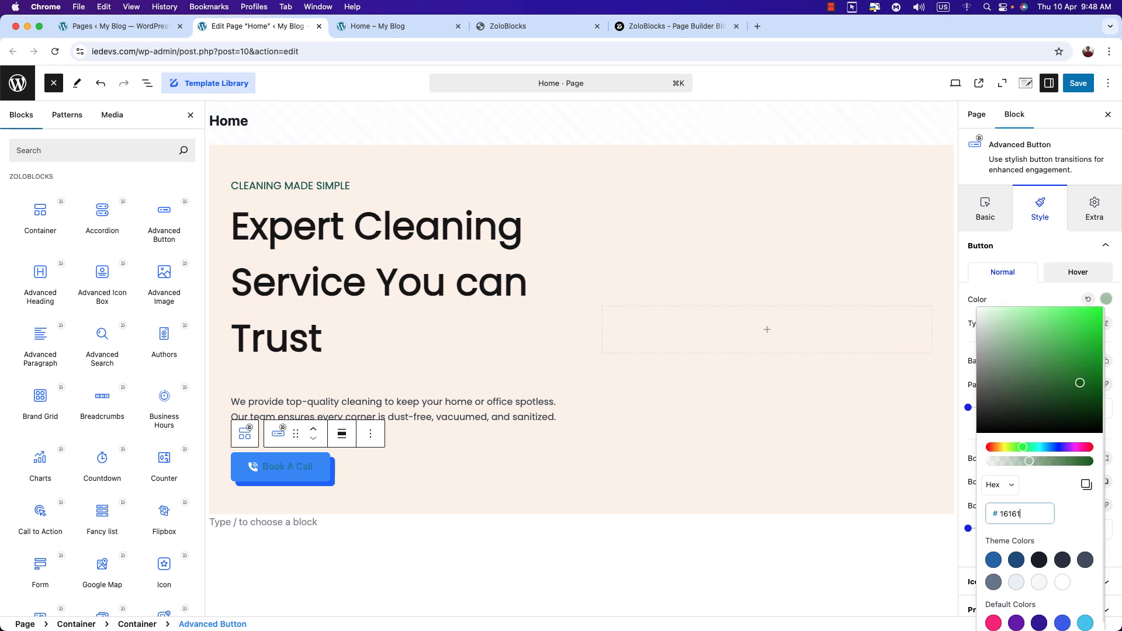
type("6")
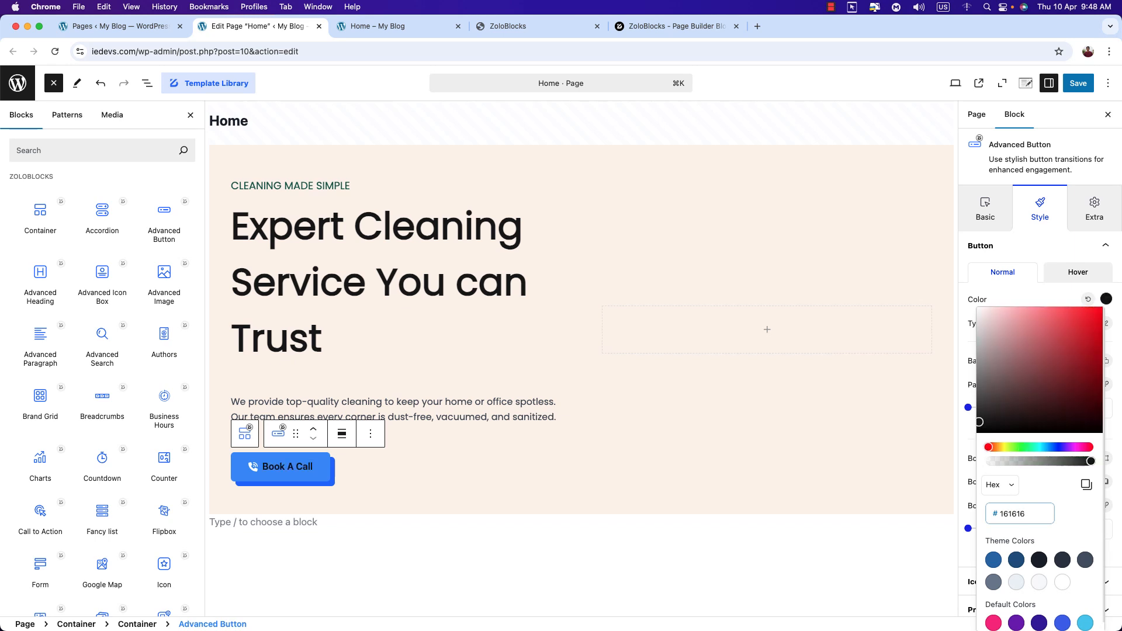
left_click(1026, 304)
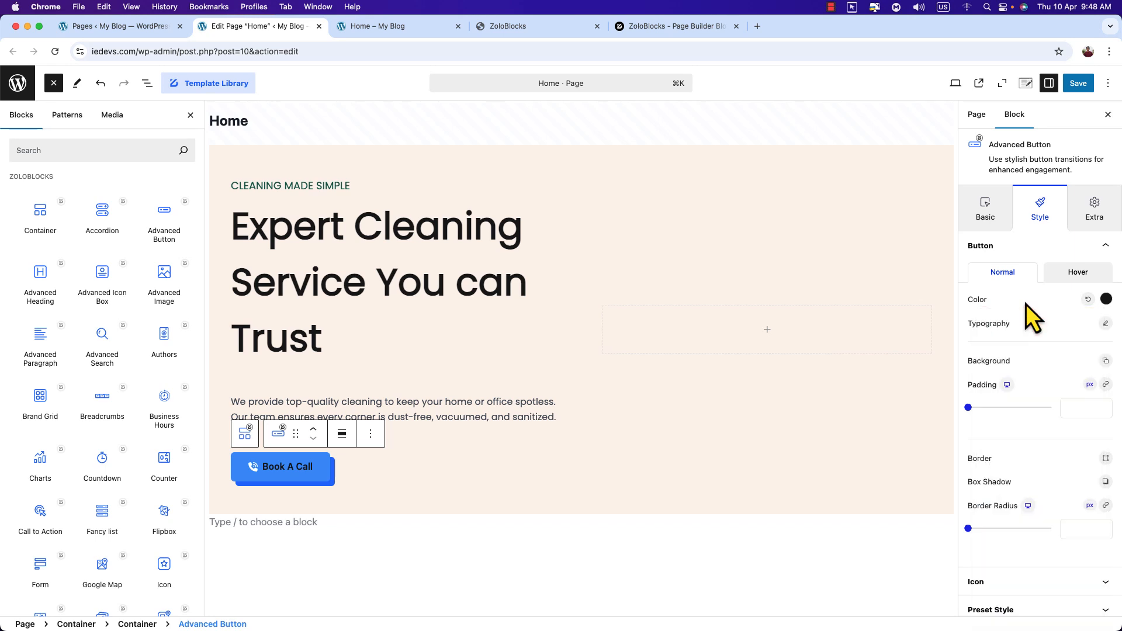
Set the button's typography to Poppins at 16 px.
left_click(1105, 324)
left_click(1011, 379)
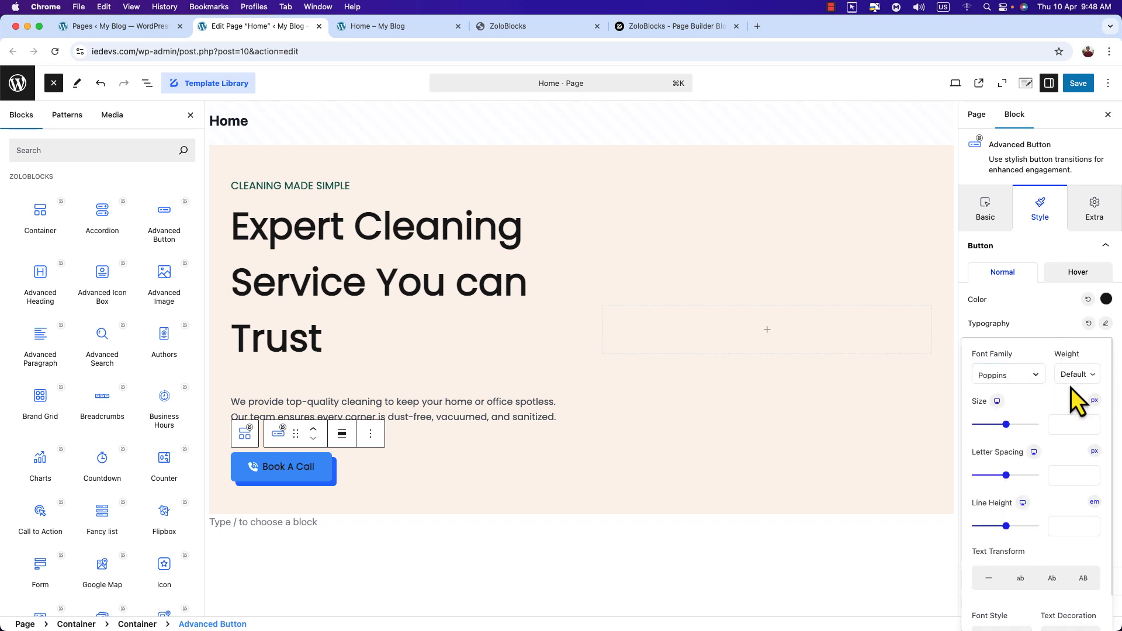
left_click(1071, 424)
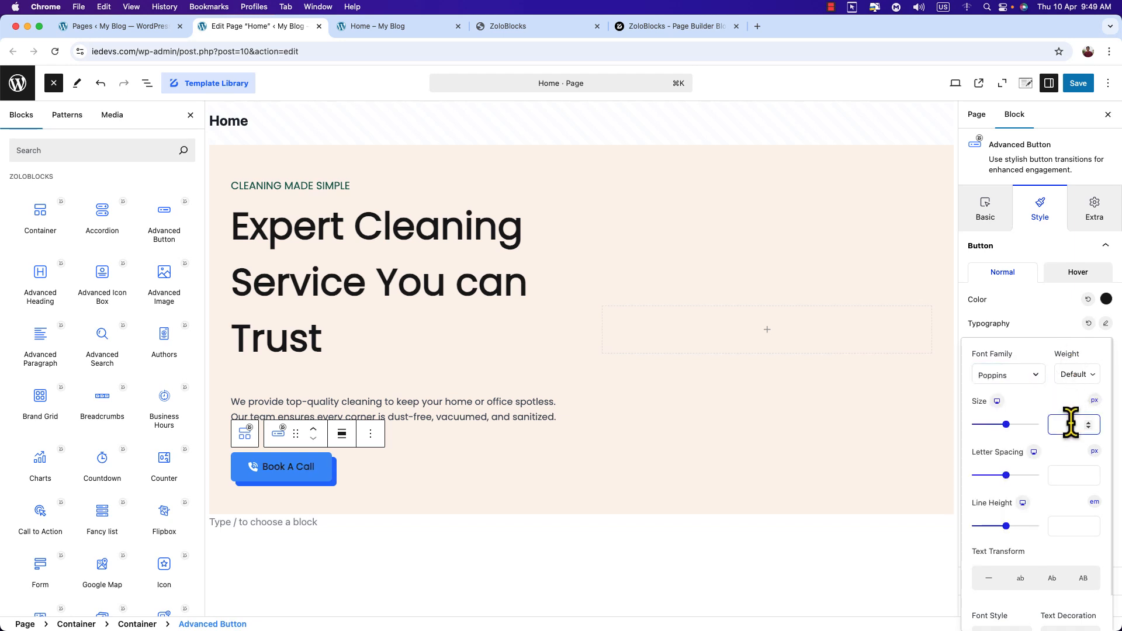
type("16")
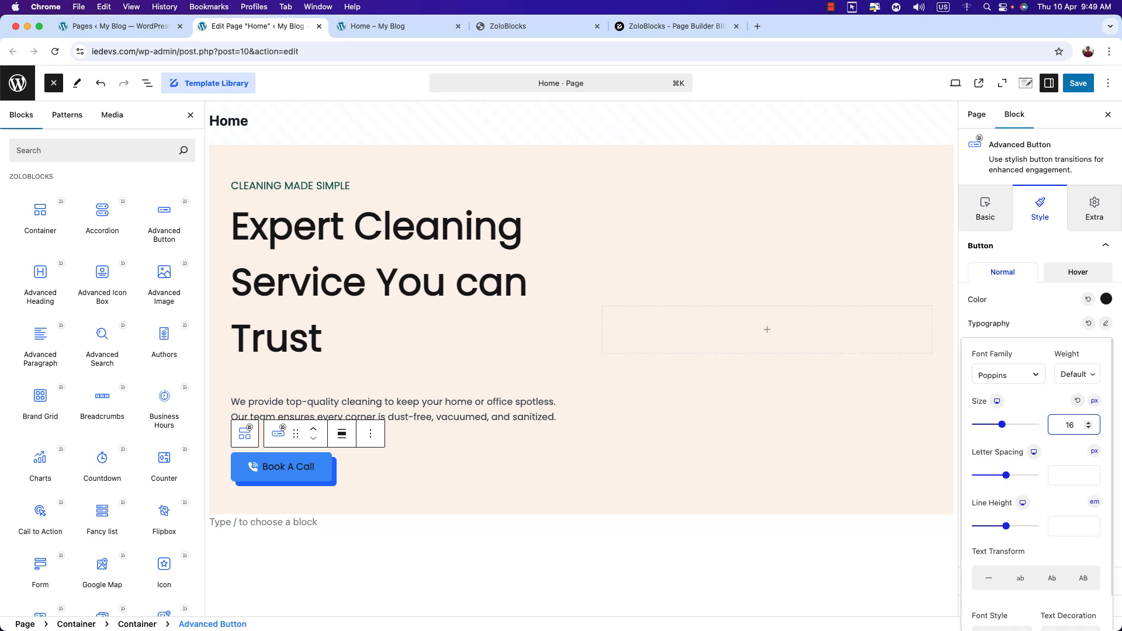
left_click(1041, 331)
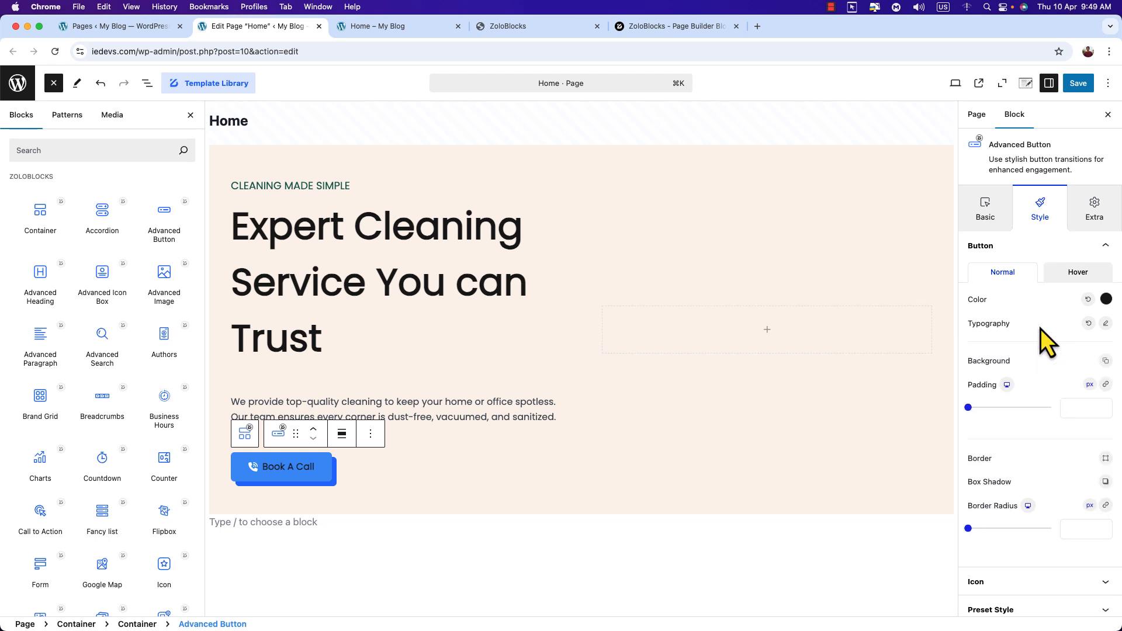
Set the button's normal background colour to #FFC502.
left_click(1104, 361)
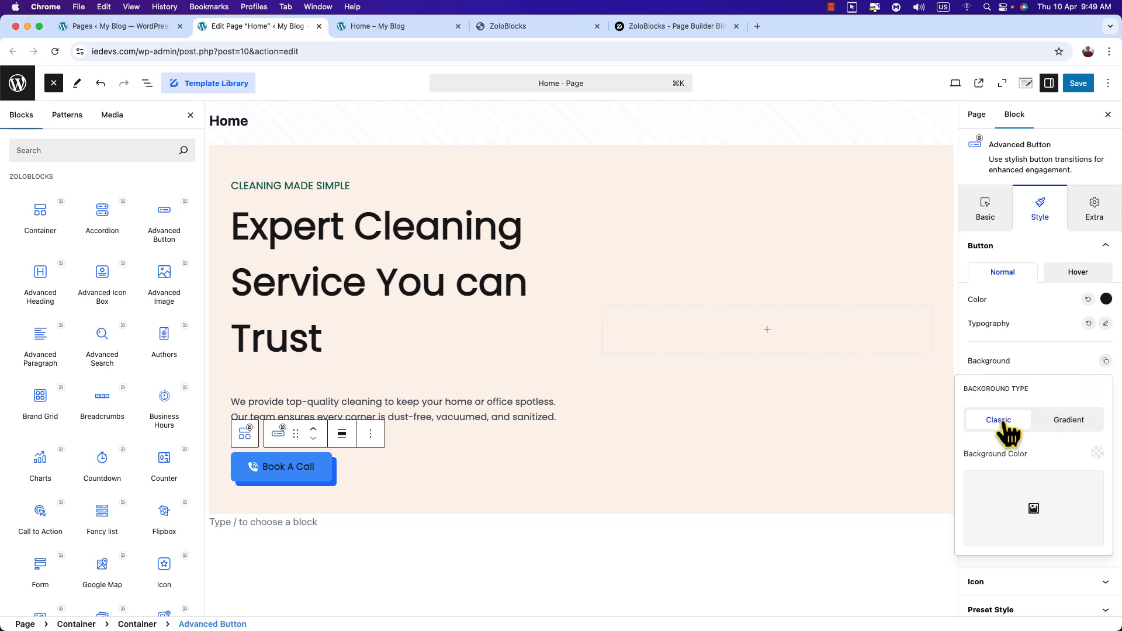
left_click(1098, 454)
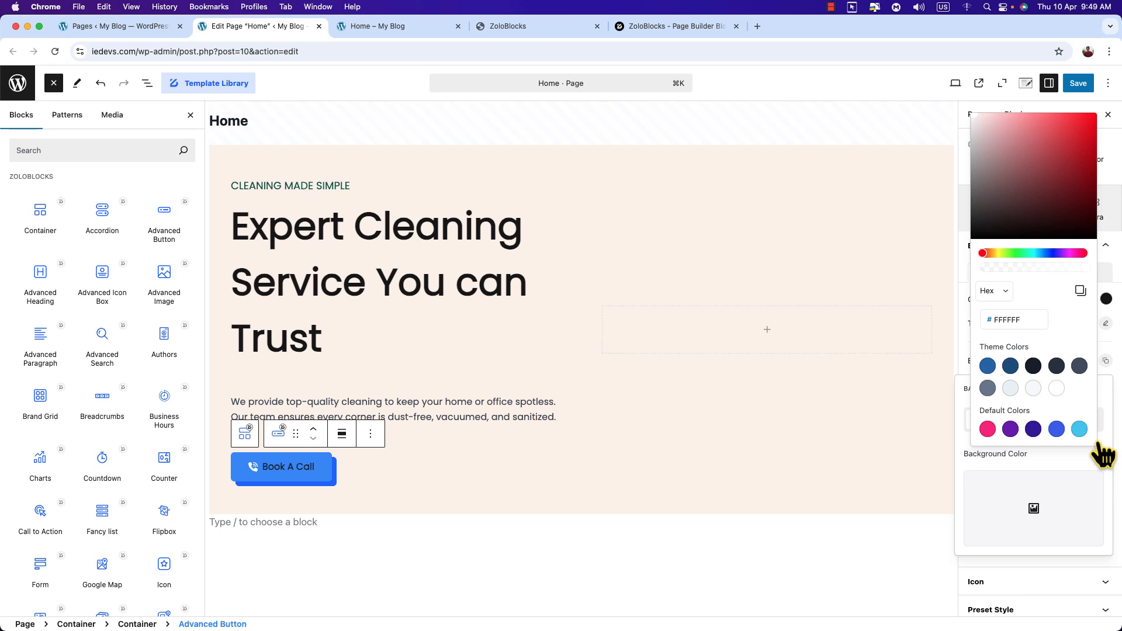
left_click(1024, 320)
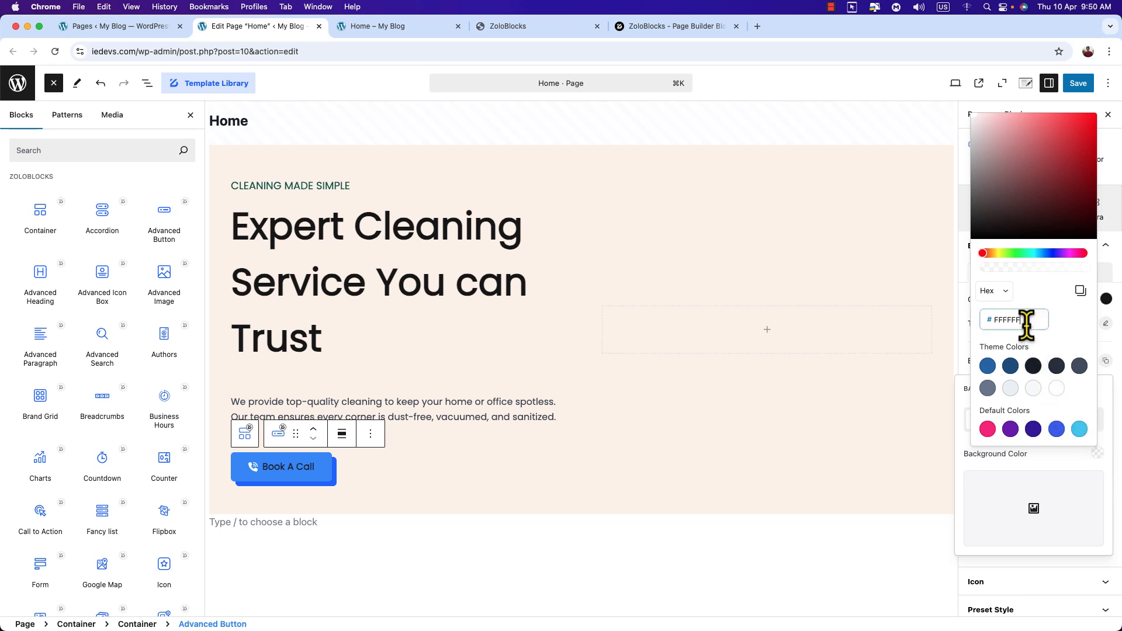
double_click(996, 321)
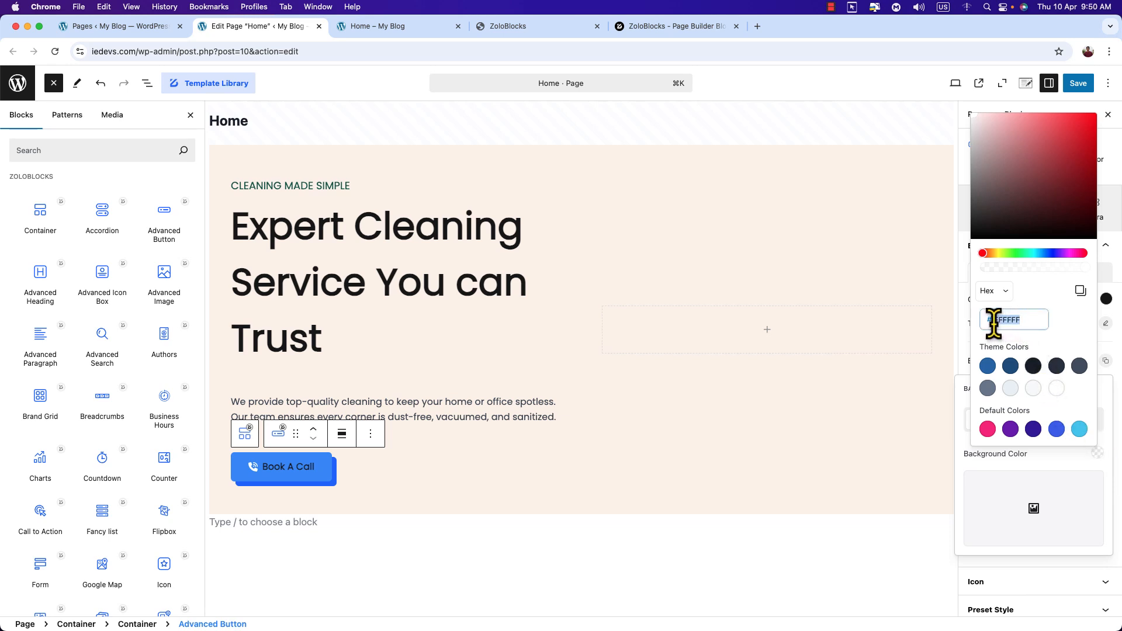
type("FFC")
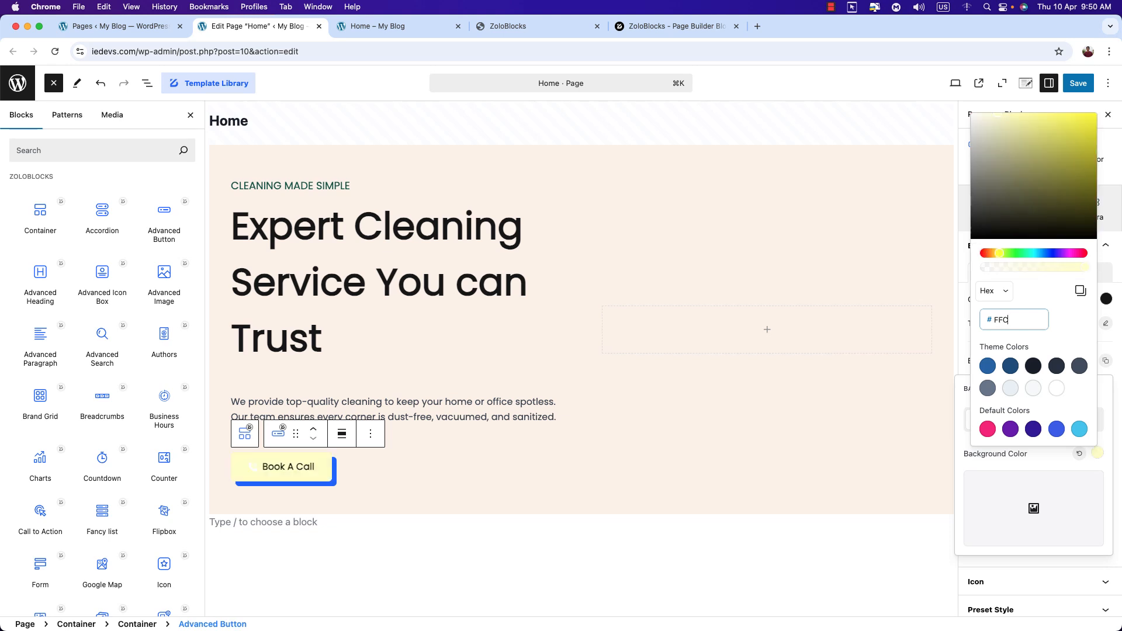
type("502")
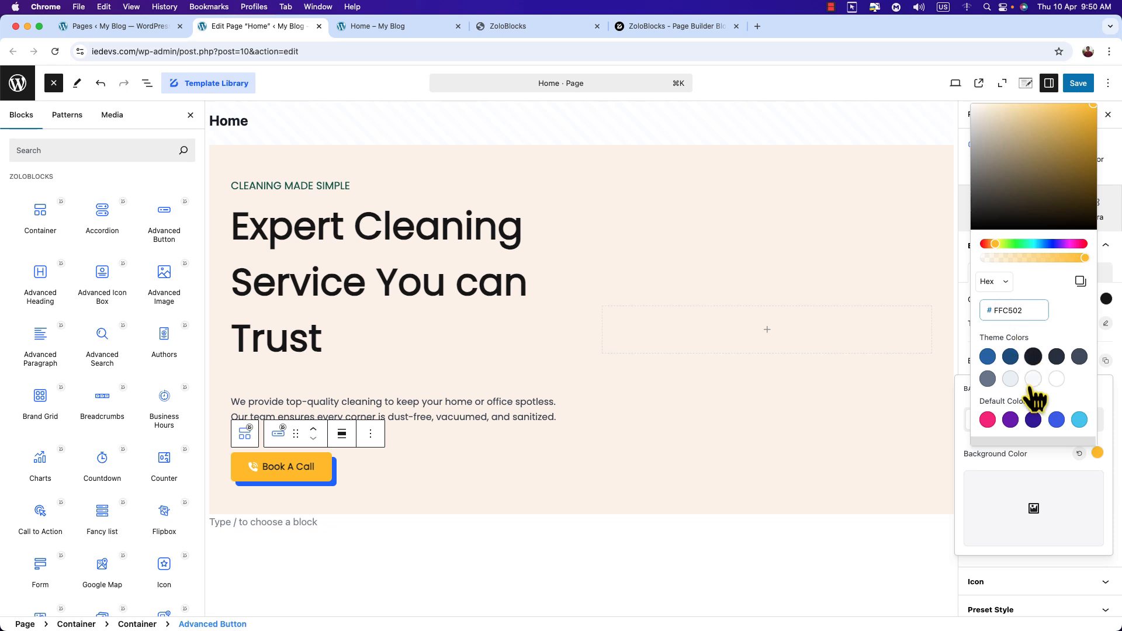
left_click(976, 447)
Set a hover background colour for the button.
left_click(1034, 272)
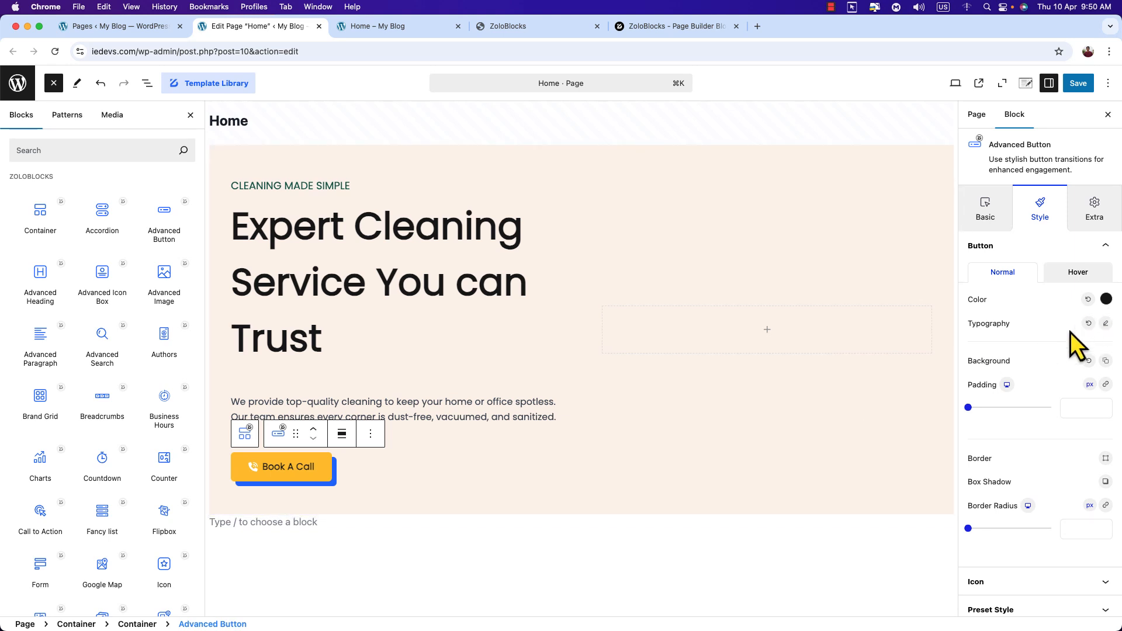
scroll(1071, 332, "down", 1)
left_click(1077, 256)
left_click(1104, 308)
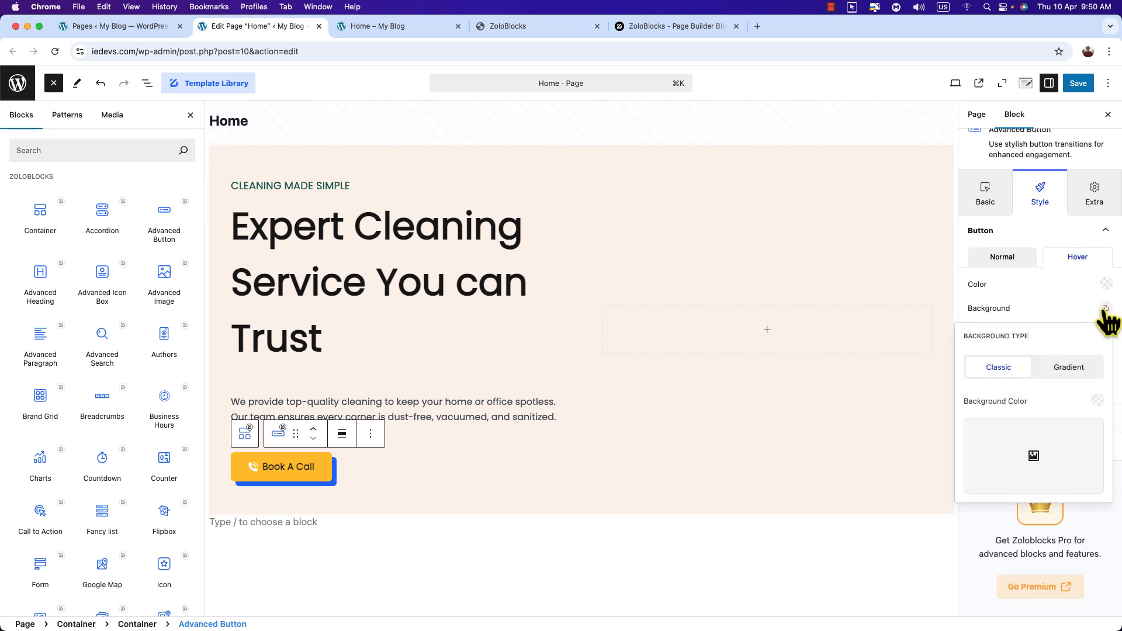
left_click(1104, 309)
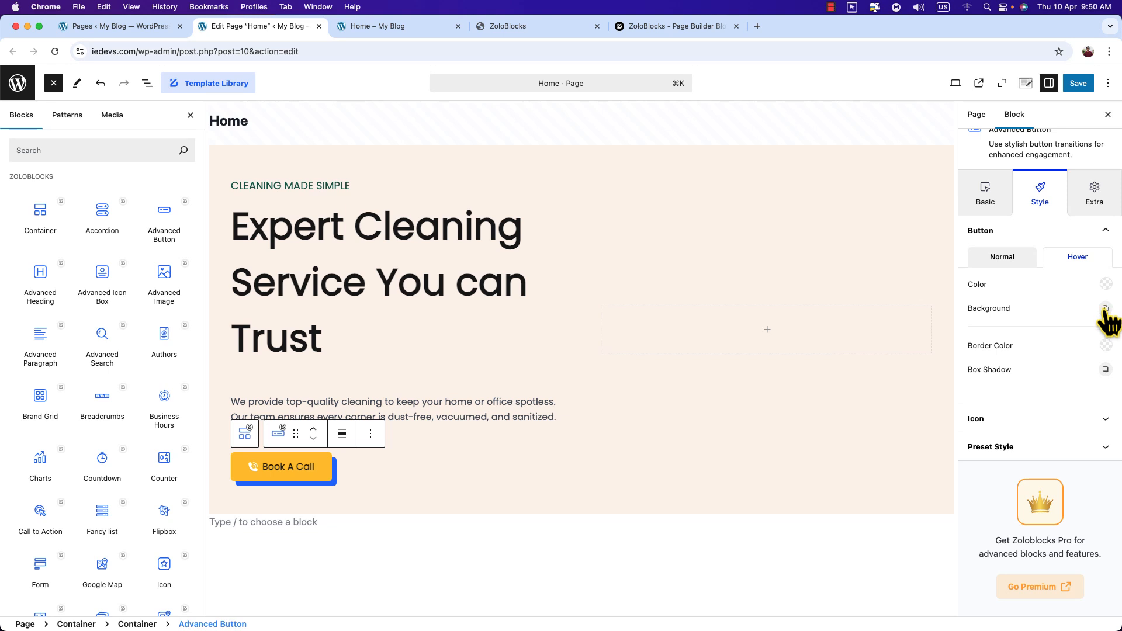
left_click(1105, 308)
left_click(1098, 401)
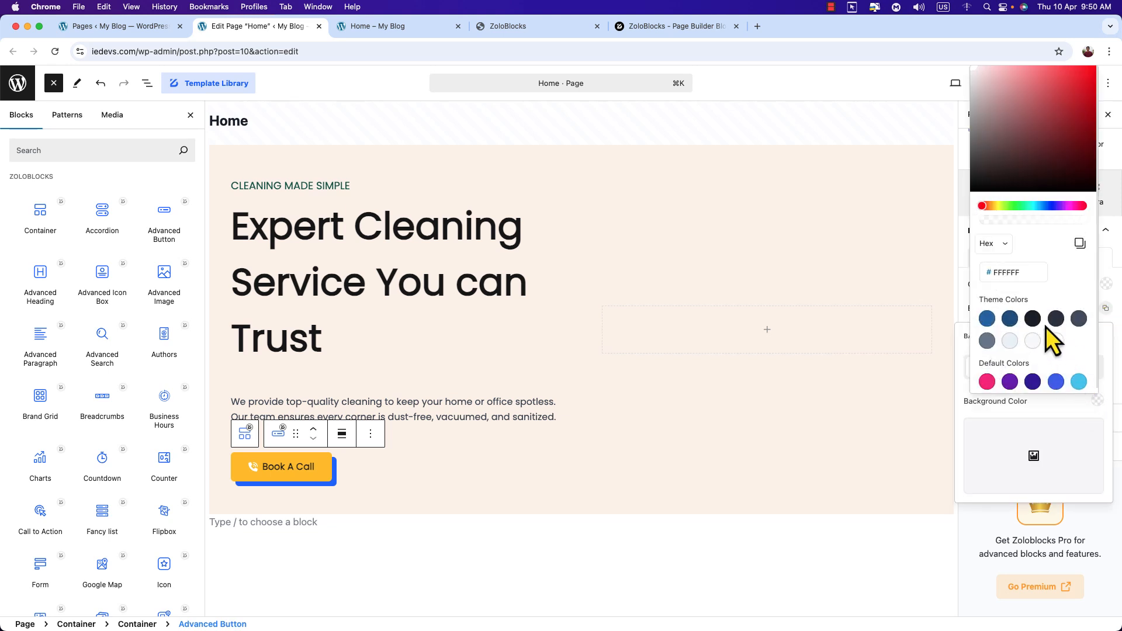
left_click_drag(994, 273, 1024, 273)
left_click(1082, 263)
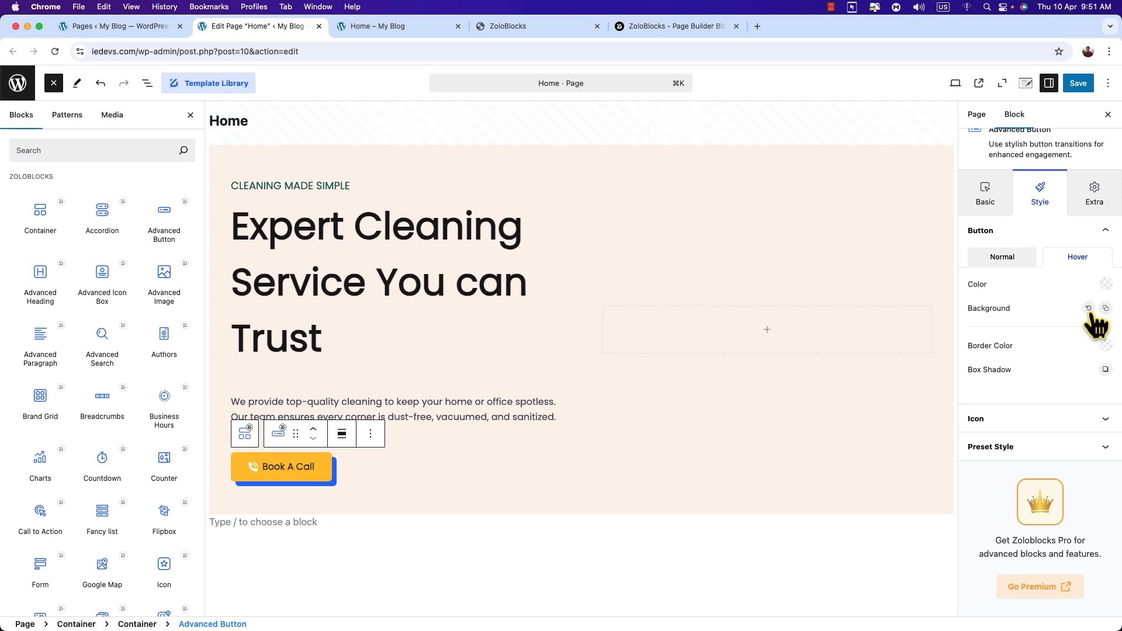
Set the button icon's normal colour to #161616.
left_click(1004, 262)
scroll(1028, 351, "down", 3)
left_click(1027, 416)
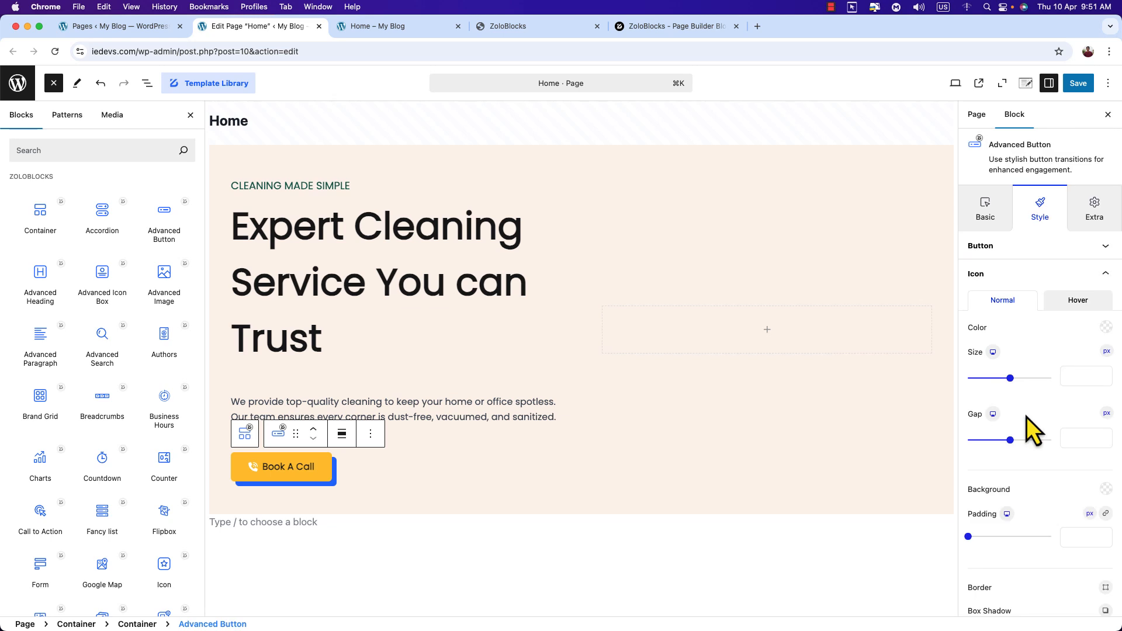
left_click(1106, 328)
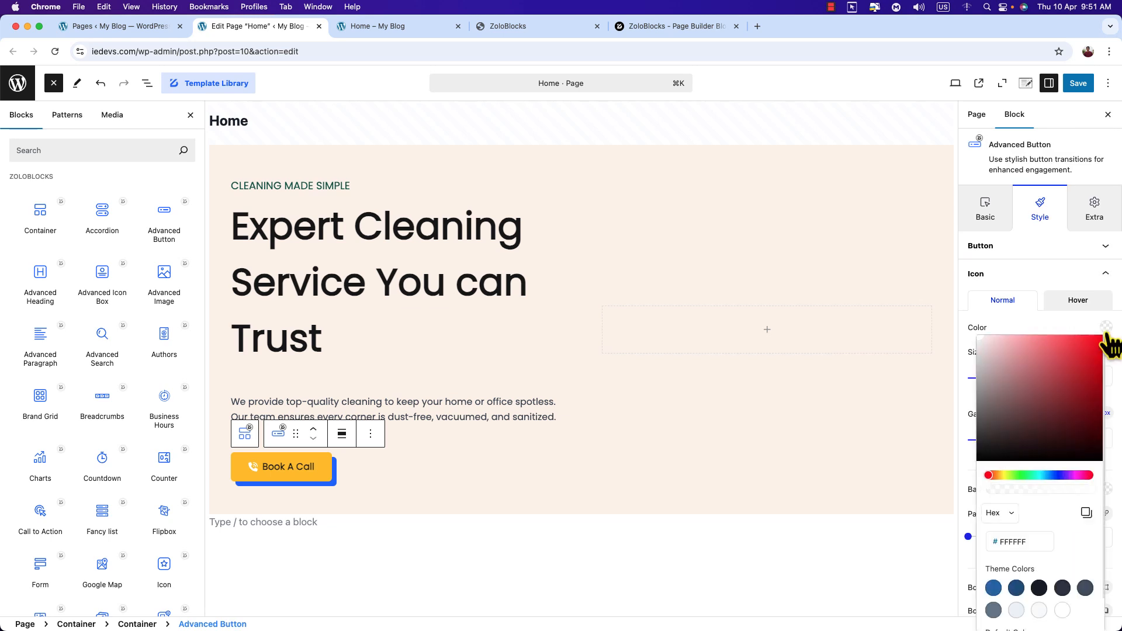
double_click(1006, 542)
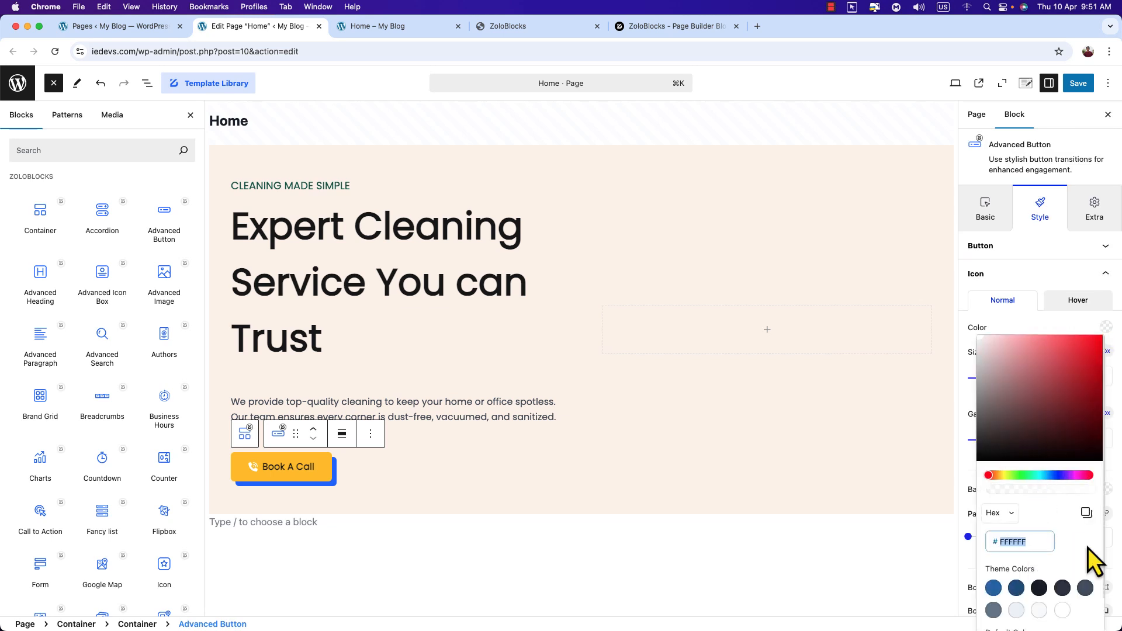
type("161616")
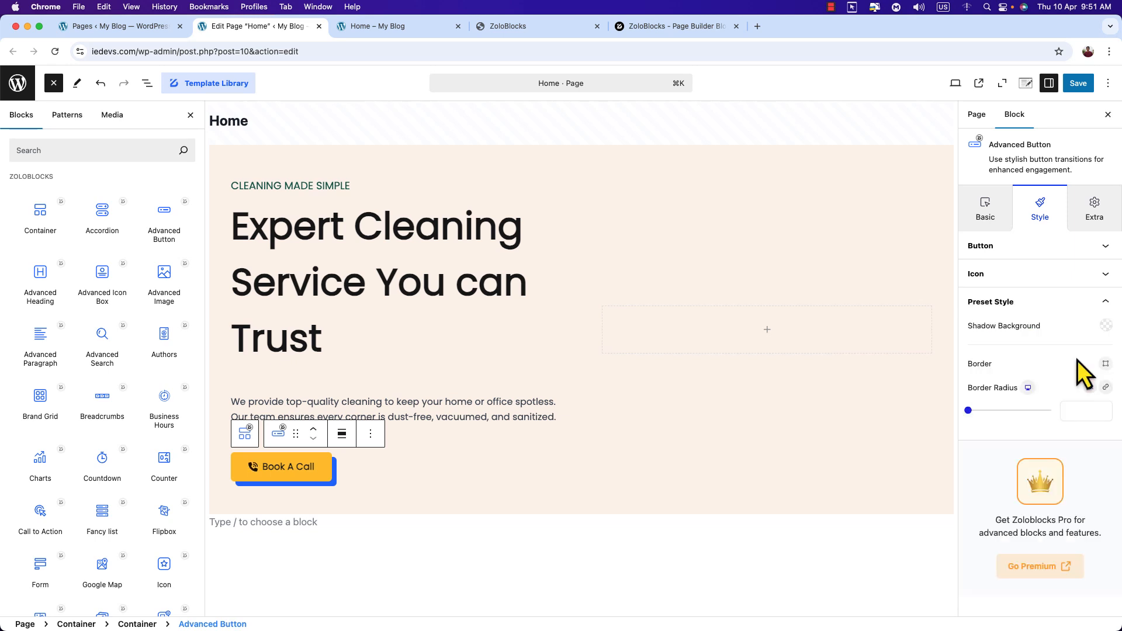
left_click(1103, 327)
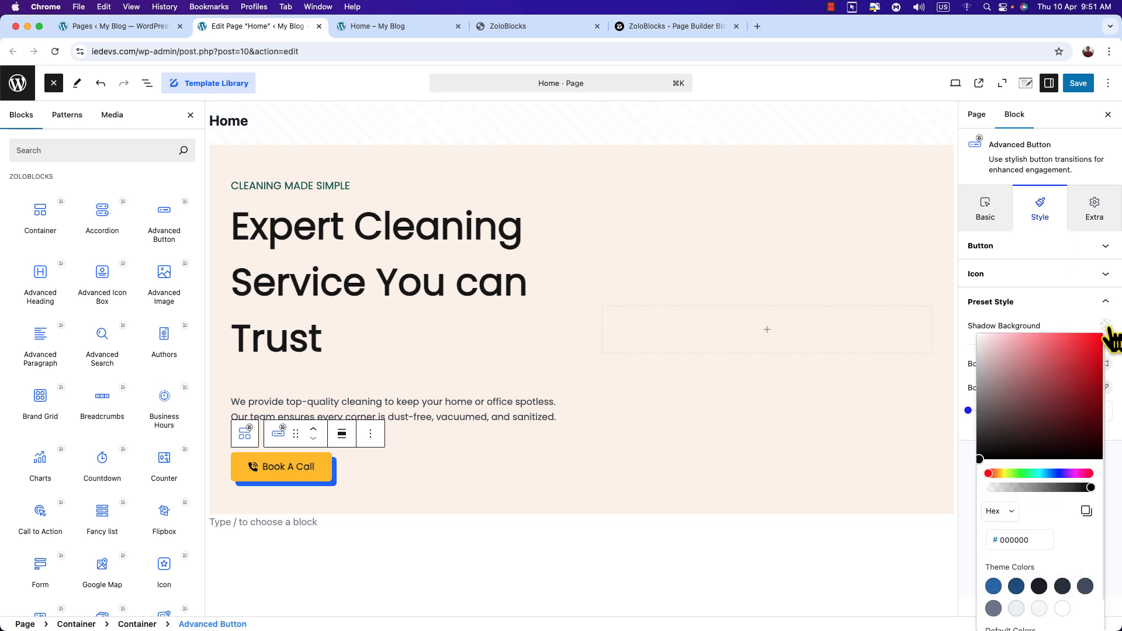
left_click(1040, 587)
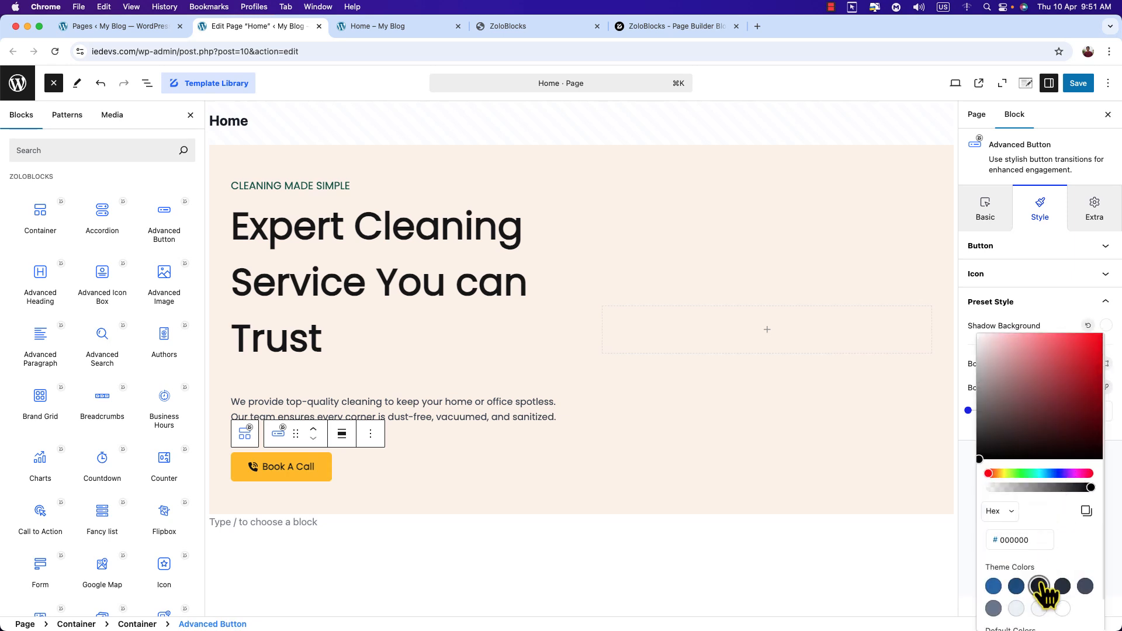
left_click(1088, 326)
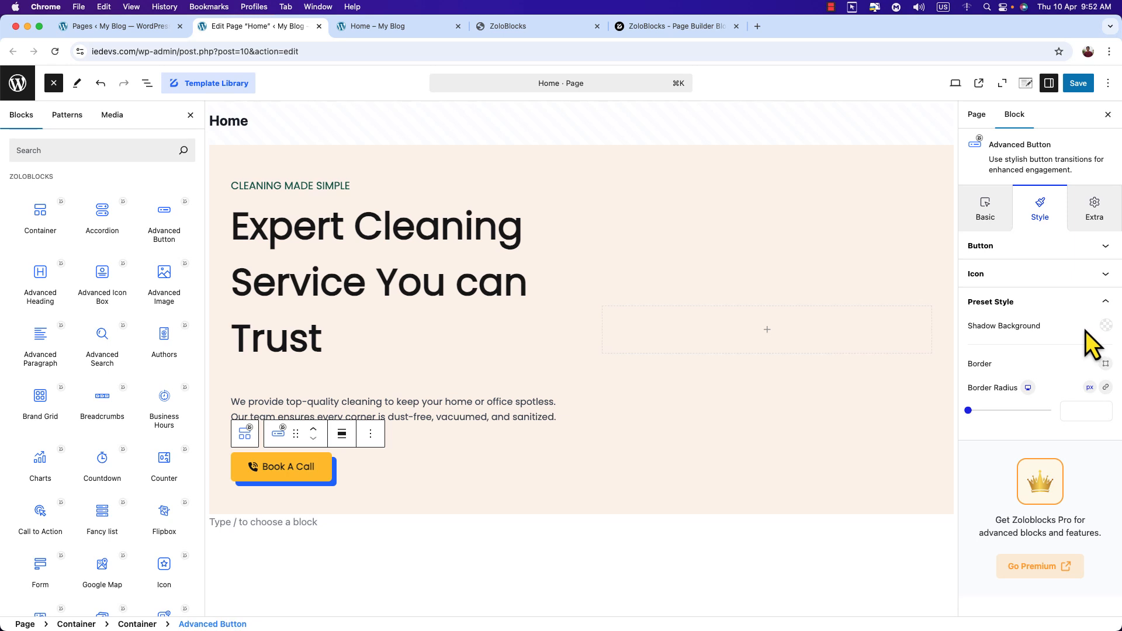
Set the button preset's shadow background colour to #161616.
left_click(1105, 327)
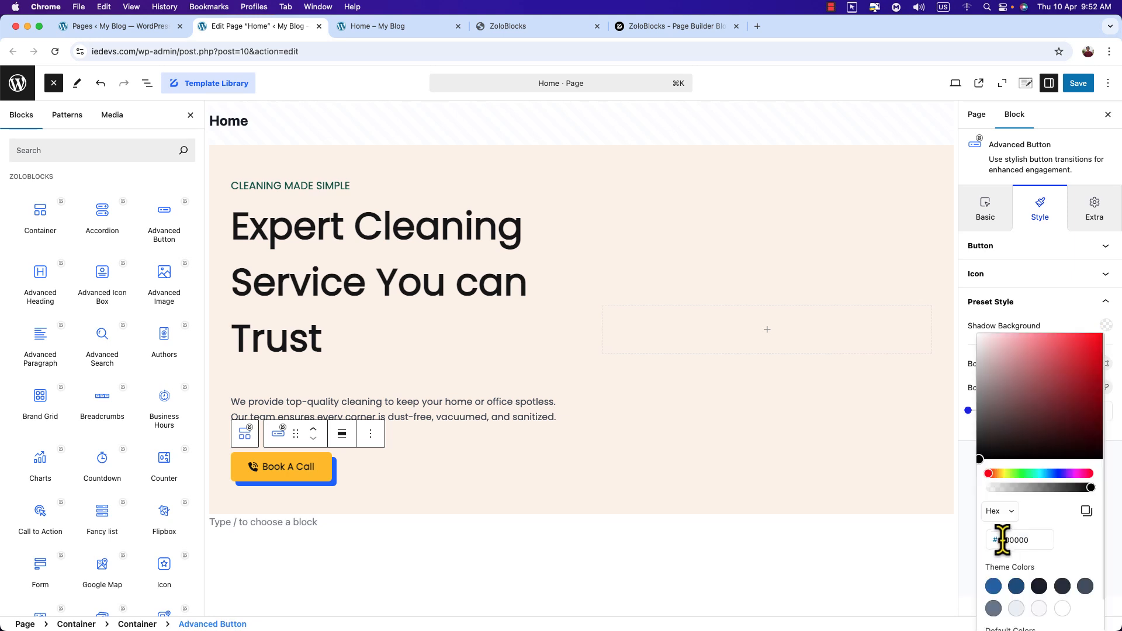
left_click_drag(999, 536, 1034, 538)
type("161616")
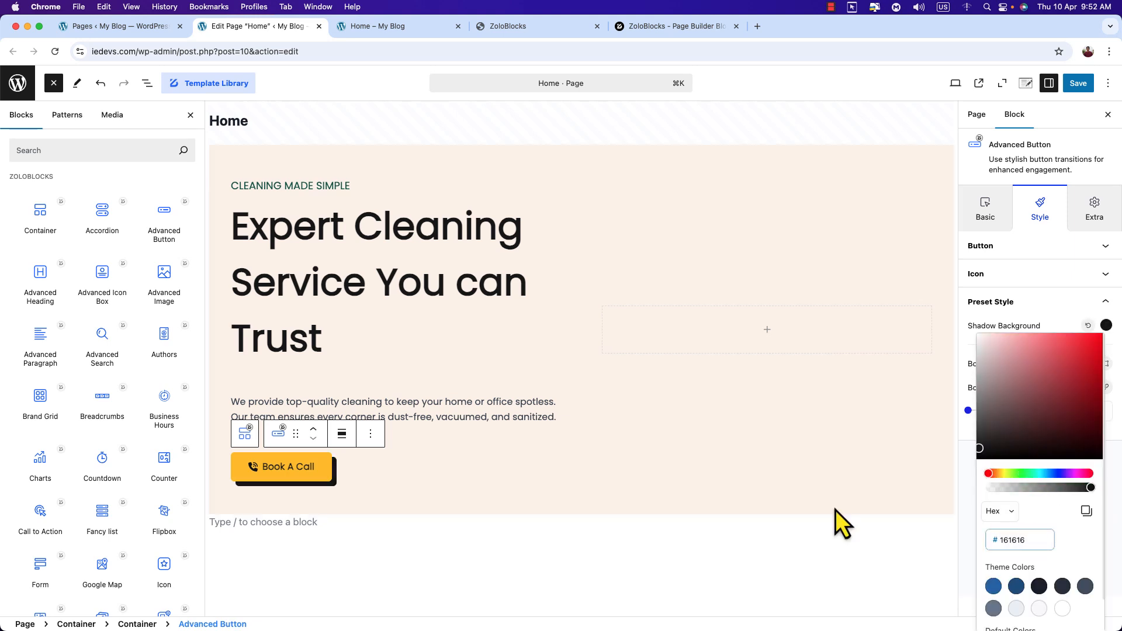
left_click(786, 481)
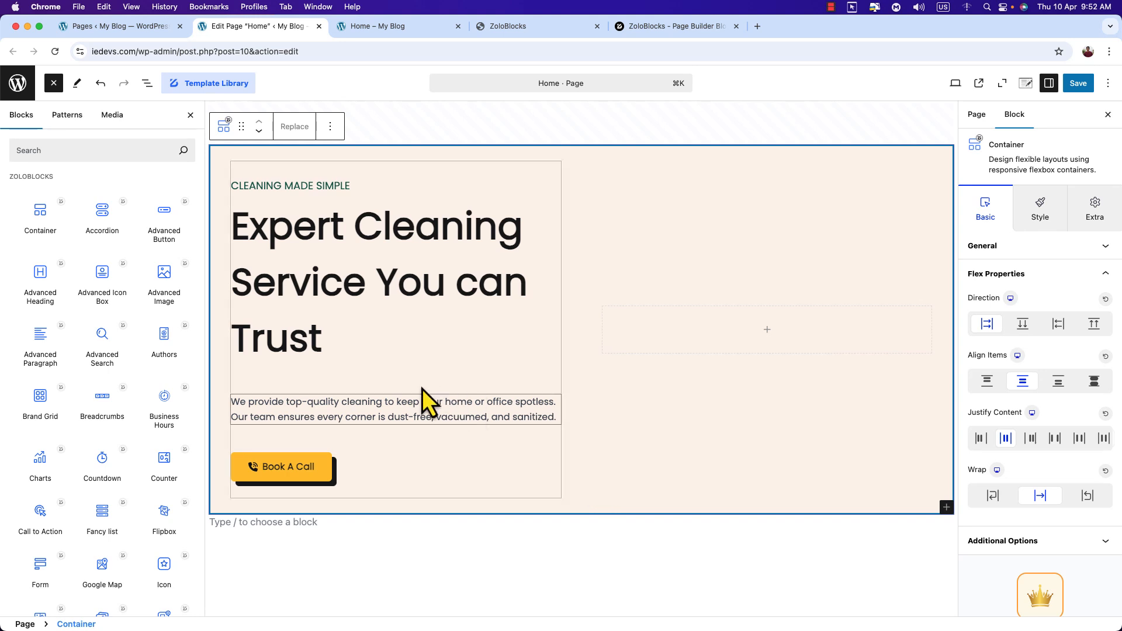
Save the page and preview the live Home page in a new browser tab.
mouse_move(383, 374)
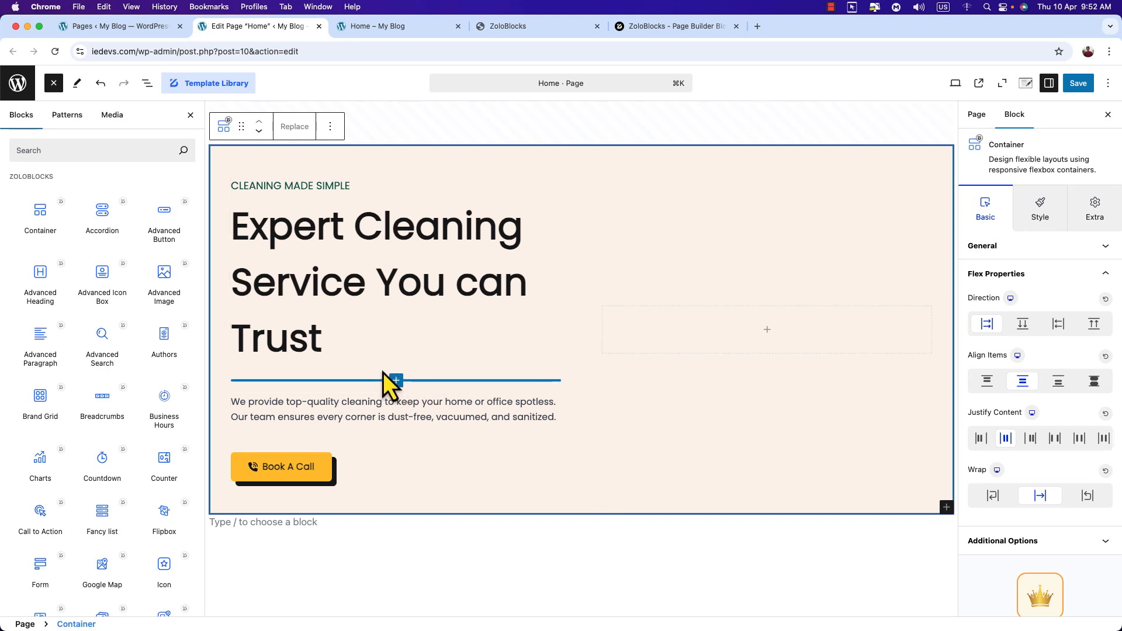
left_click(1078, 84)
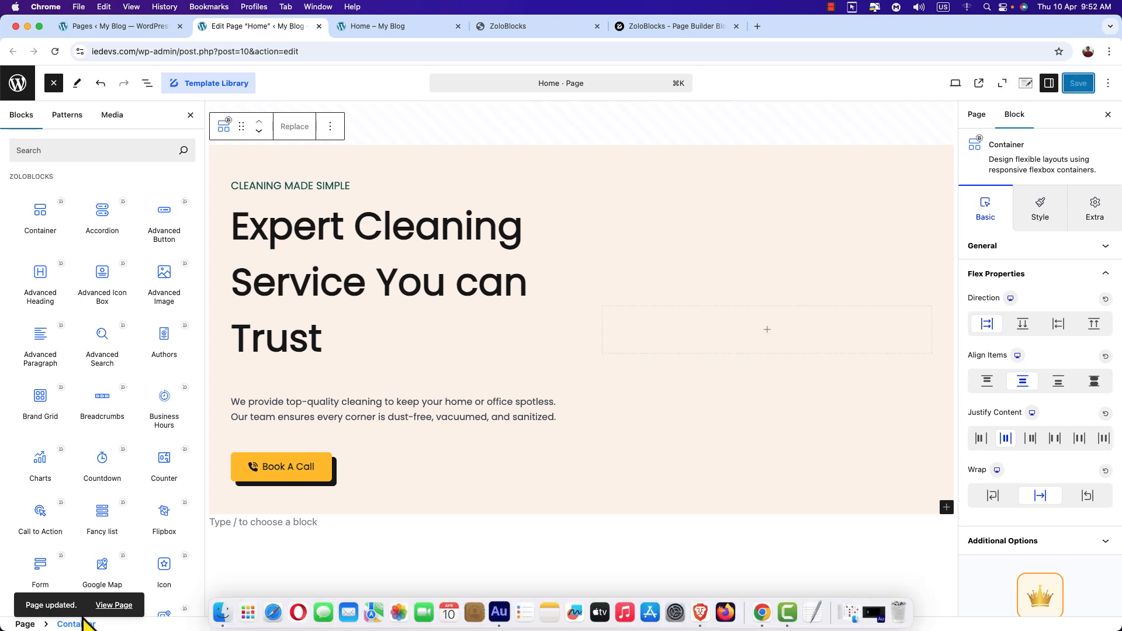
right_click(114, 605)
left_click(152, 425)
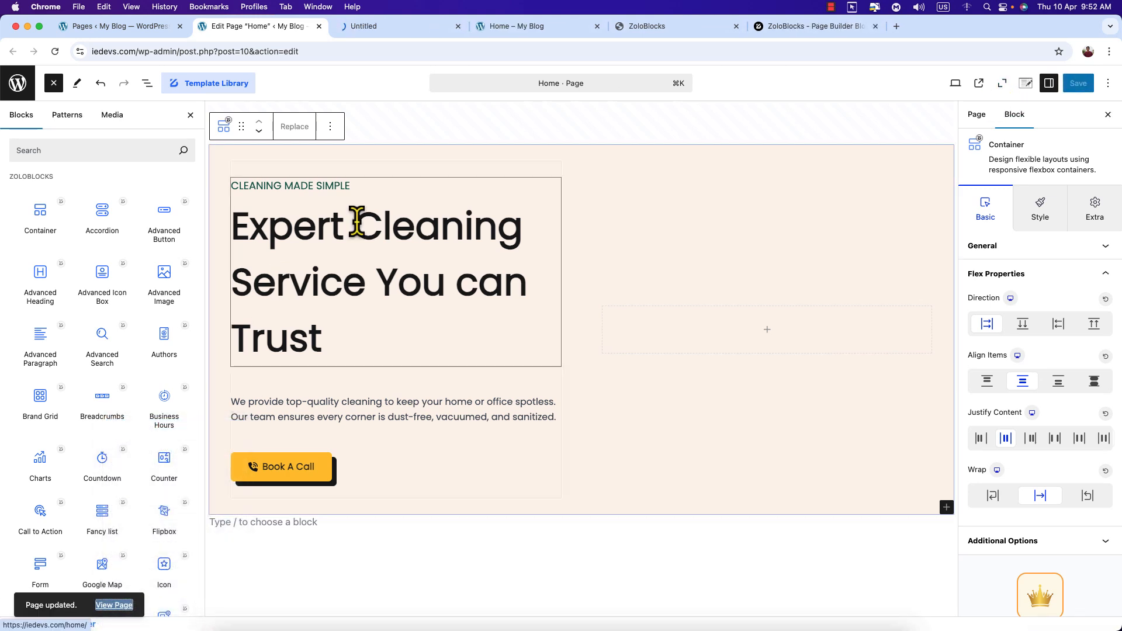
left_click(419, 28)
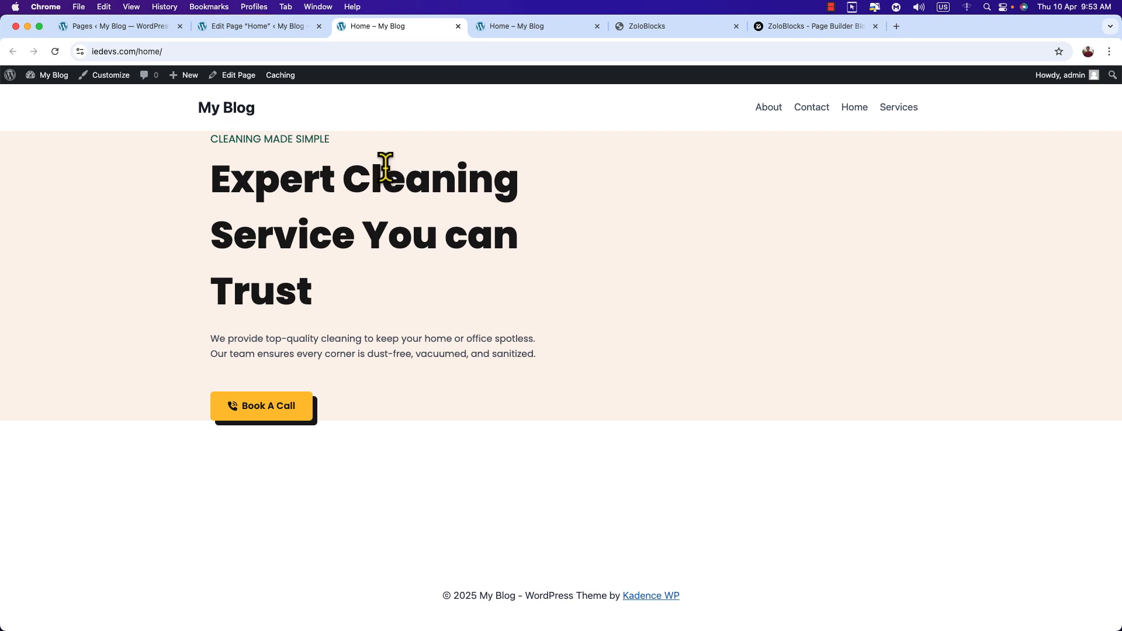
left_click(266, 26)
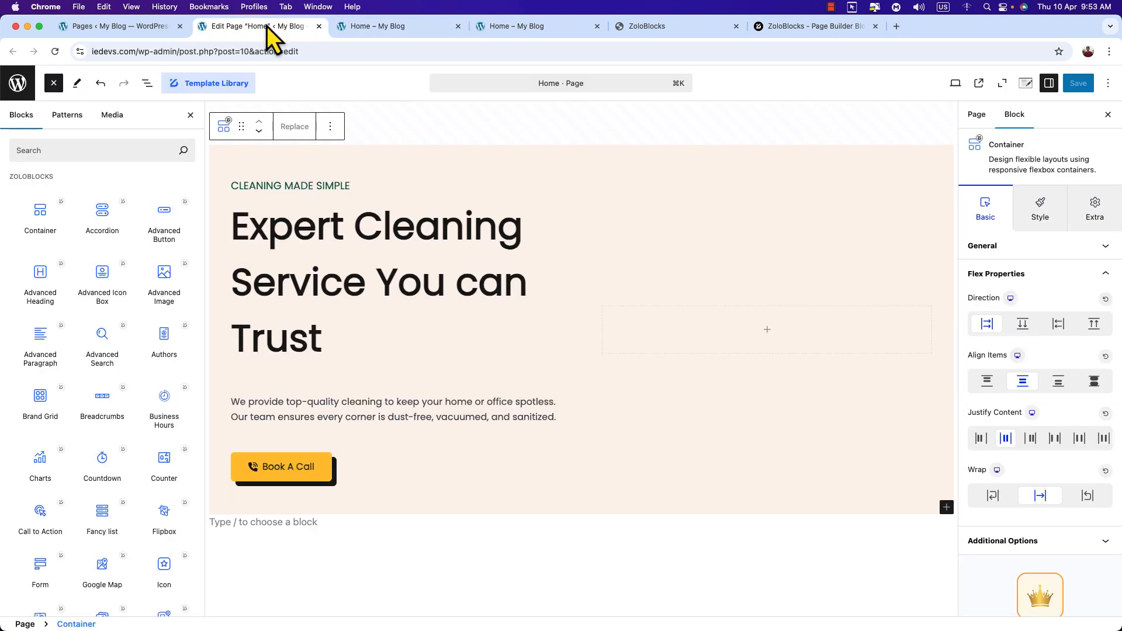
Select the outer hero container and set its wrapper padding to 80 px top and 80 px bottom.
left_click(146, 86)
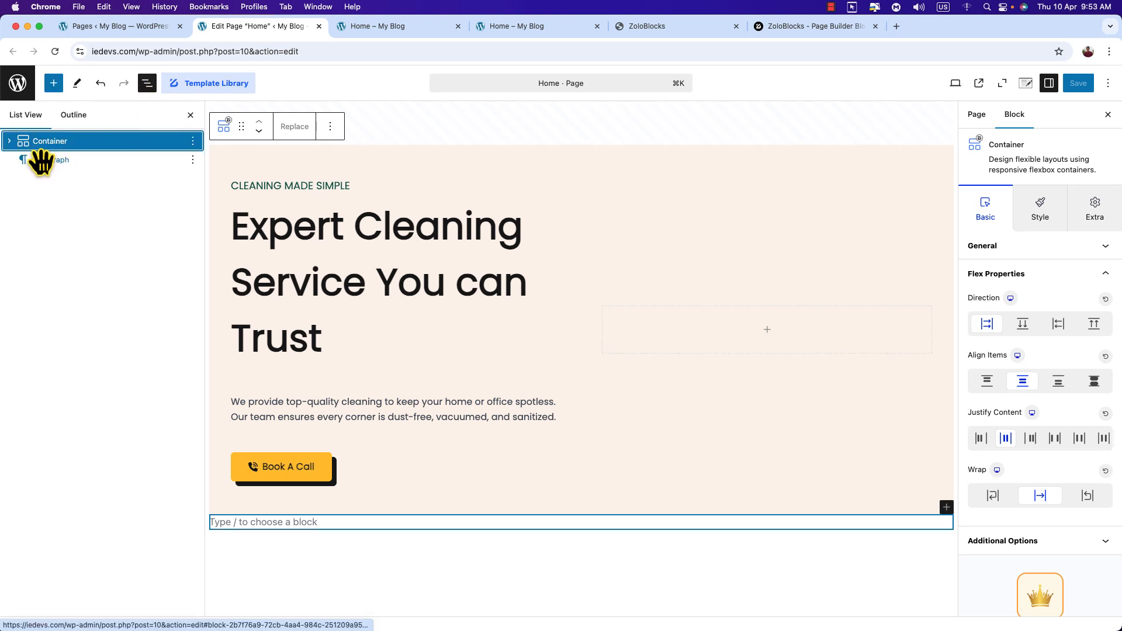
left_click(10, 142)
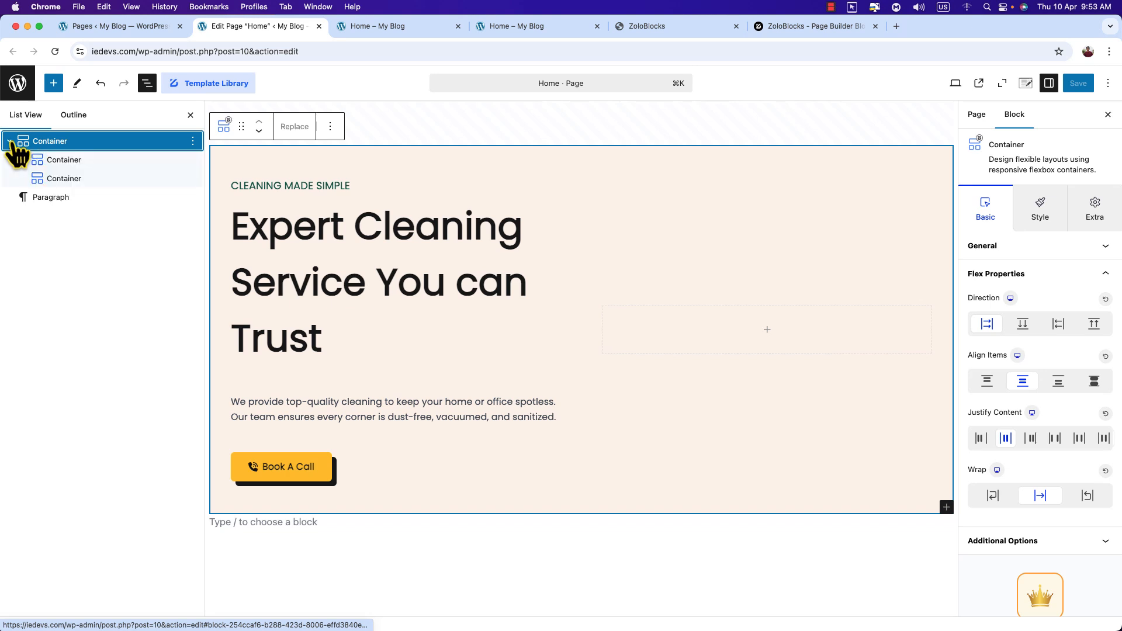
left_click(116, 164)
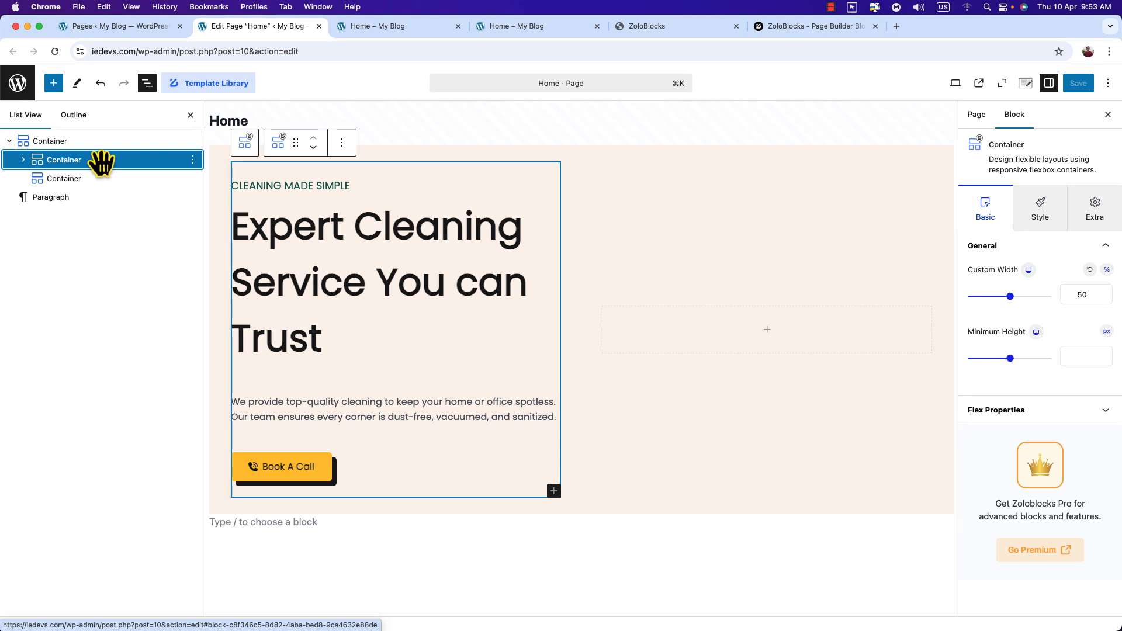
left_click(78, 149)
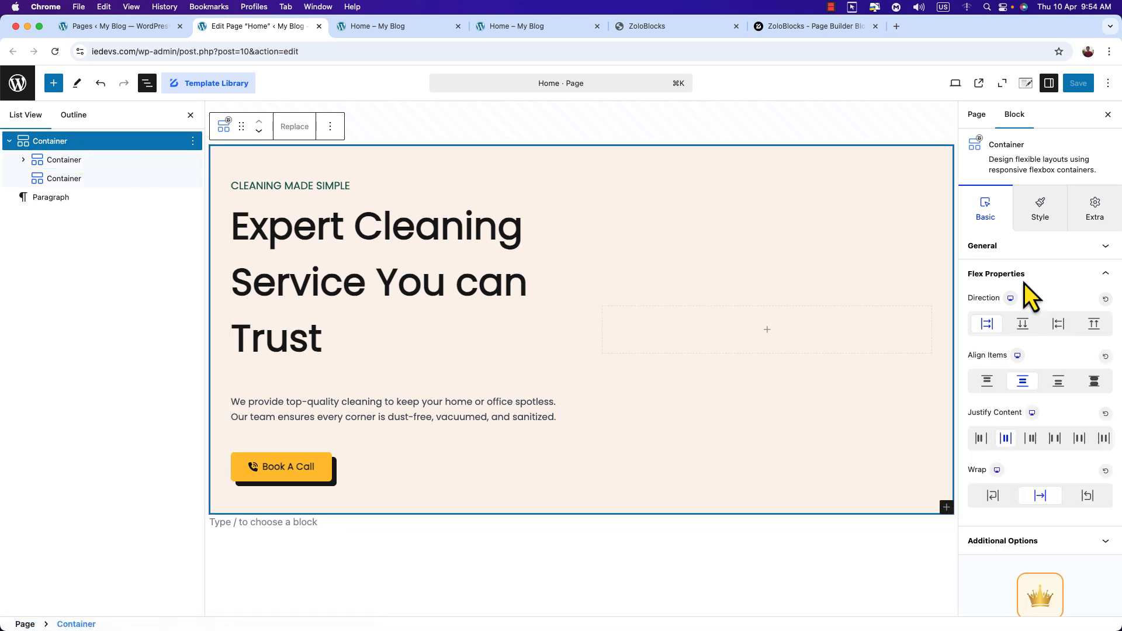
left_click(1046, 220)
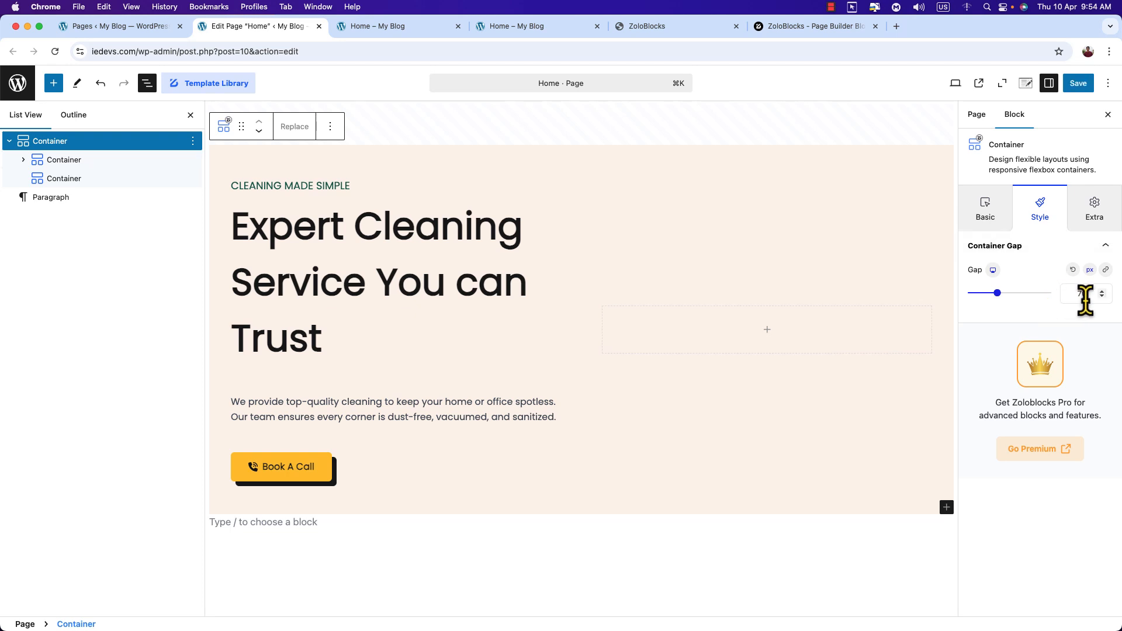
left_click(1096, 212)
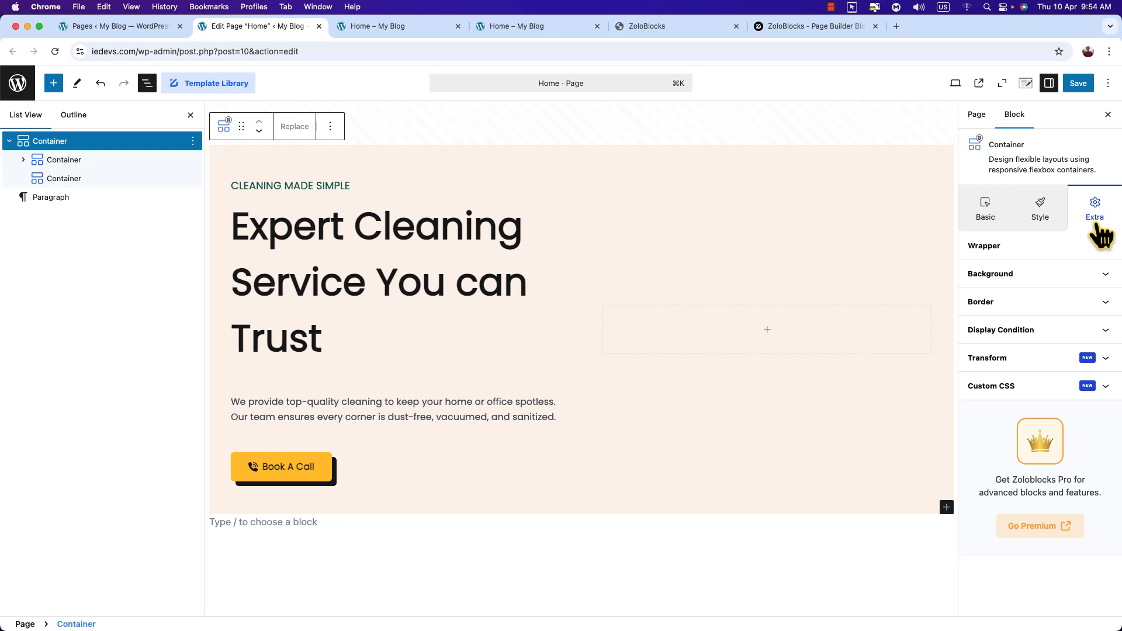
left_click(1099, 246)
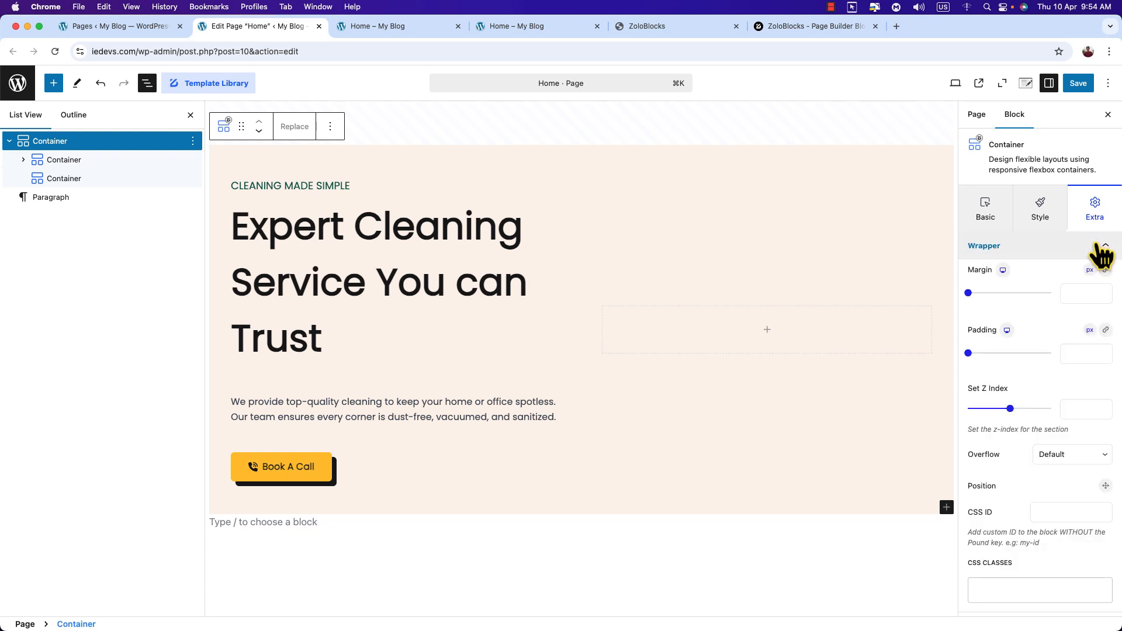
left_click(1070, 353)
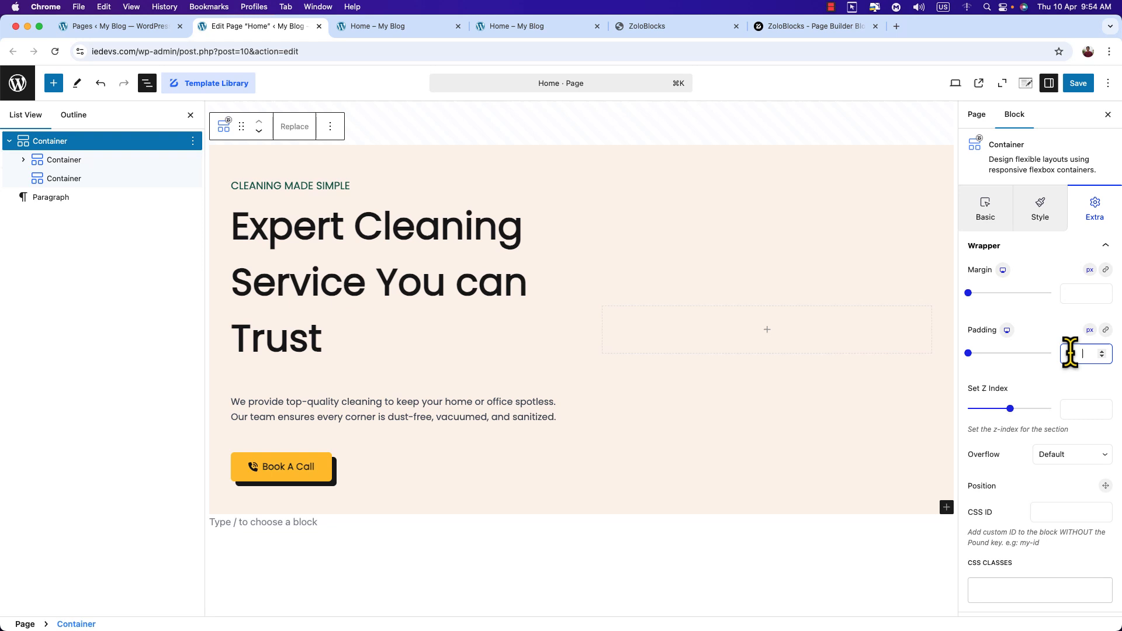
left_click(1106, 330)
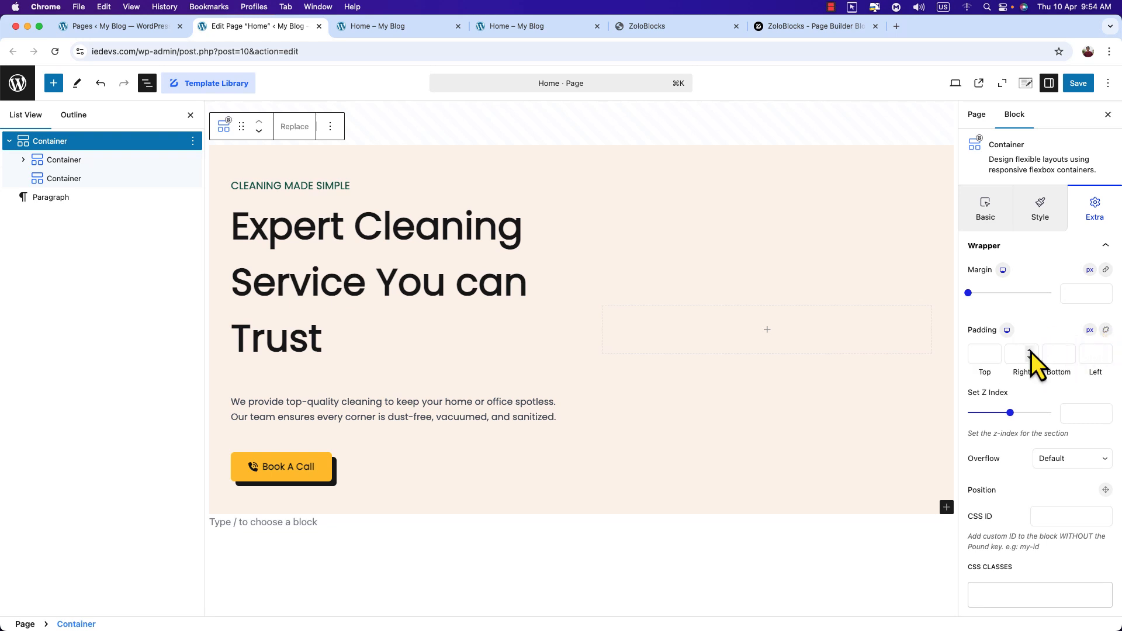
left_click(978, 355)
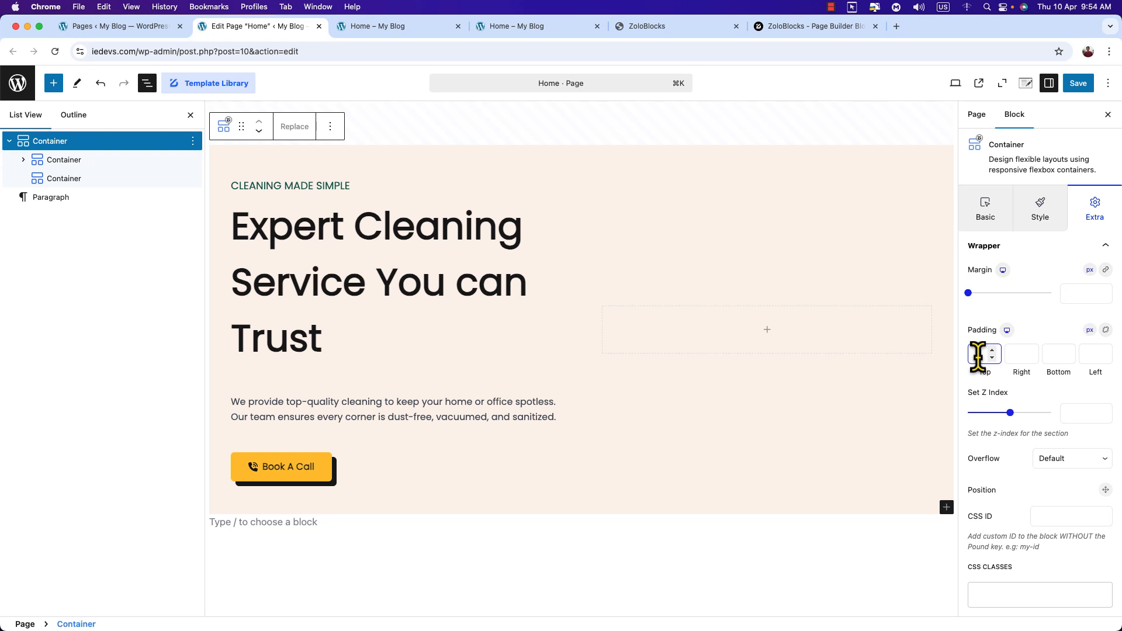
type("80")
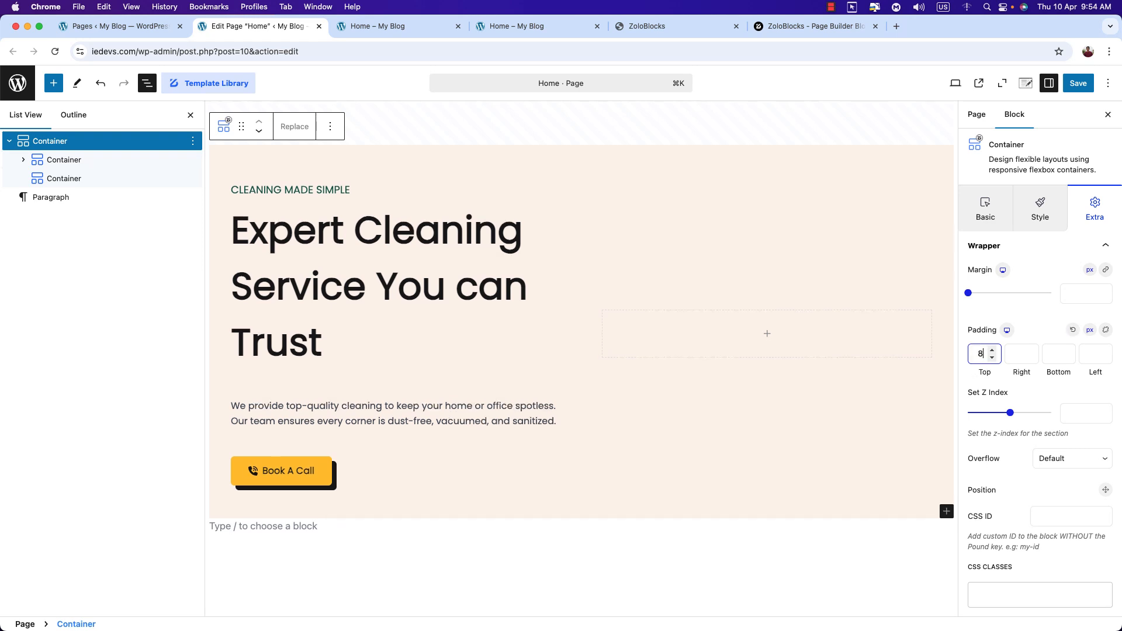
left_click(1045, 357)
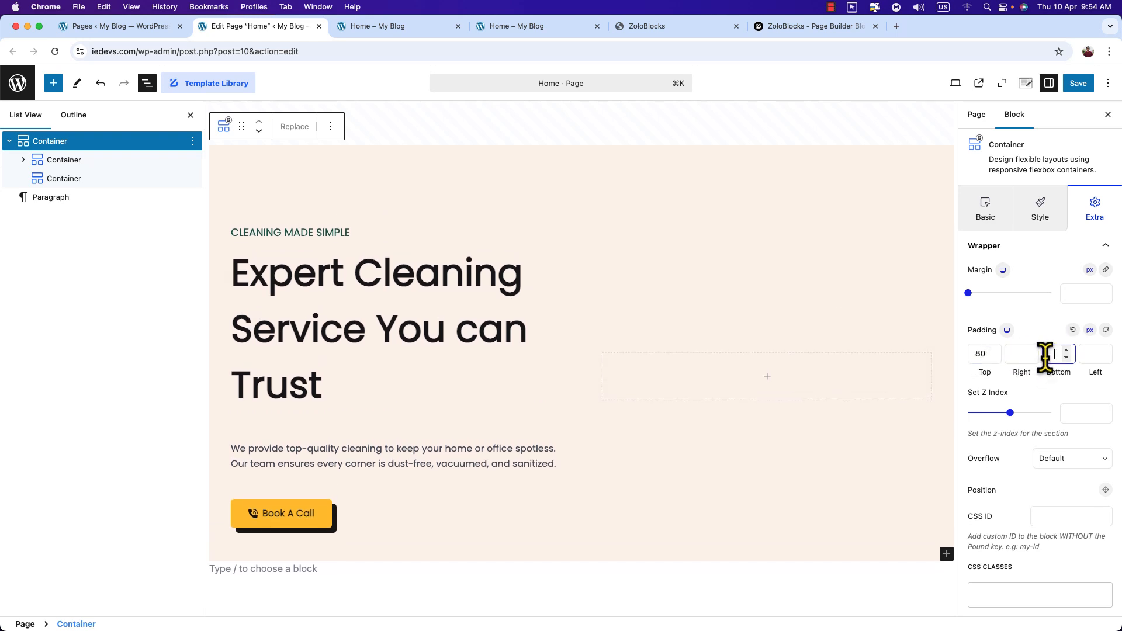
type("80")
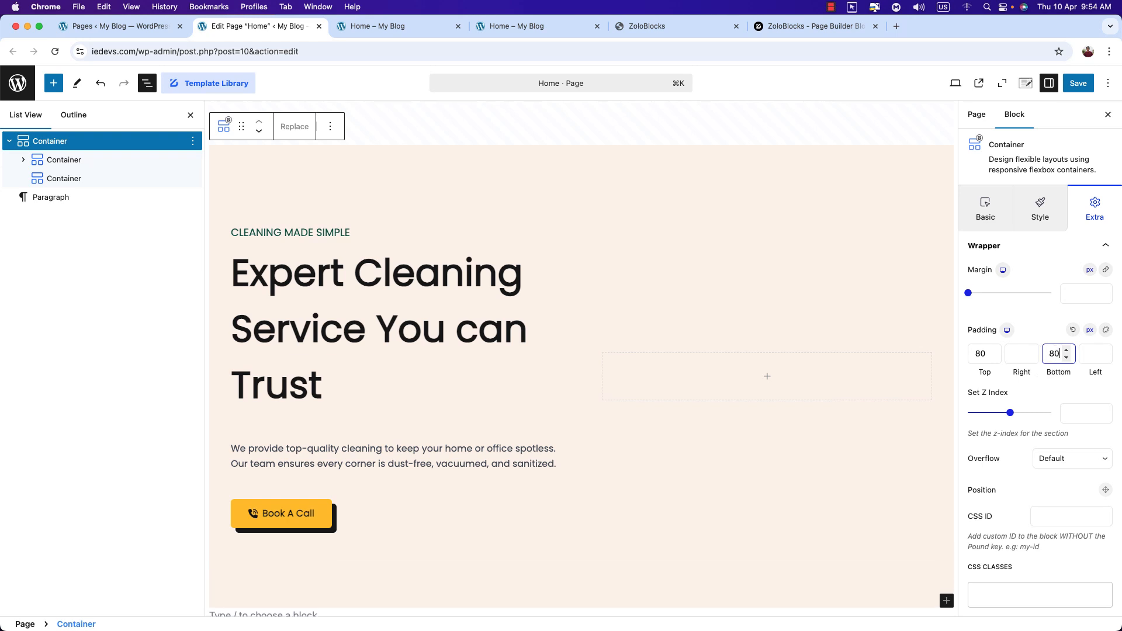
Save the page and reload the live Home page preview.
left_click(1076, 88)
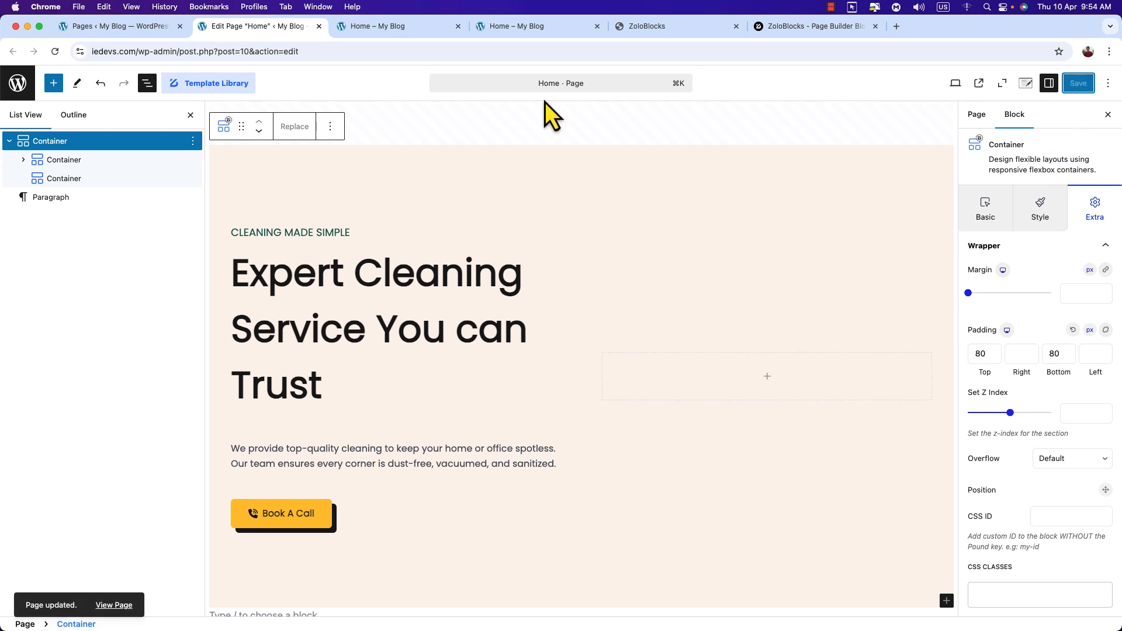
left_click(405, 32)
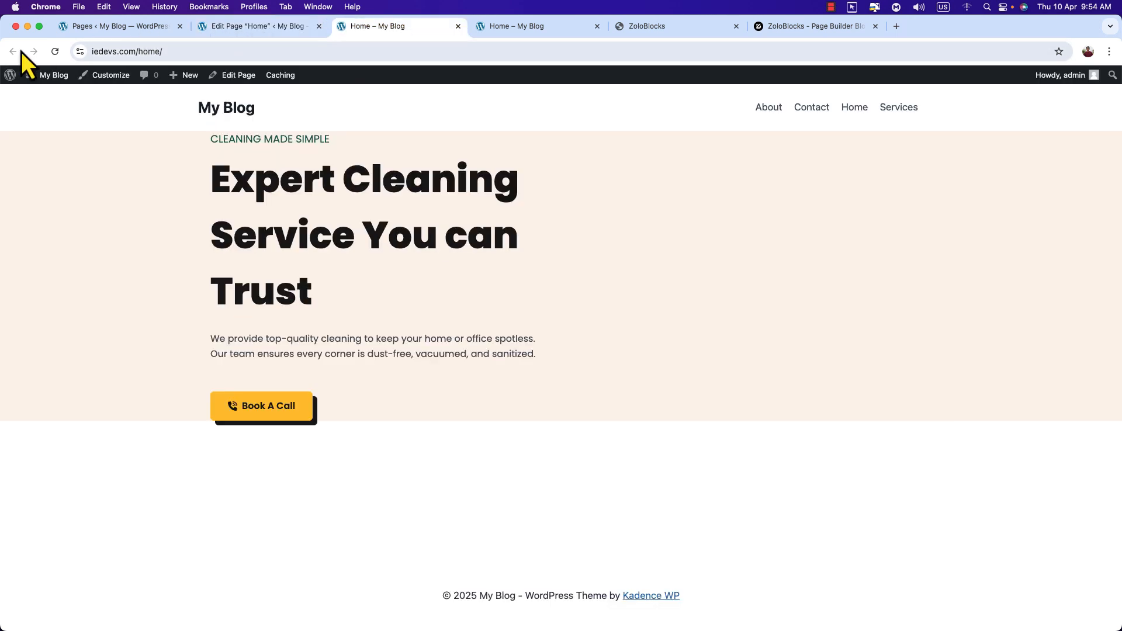
left_click(54, 53)
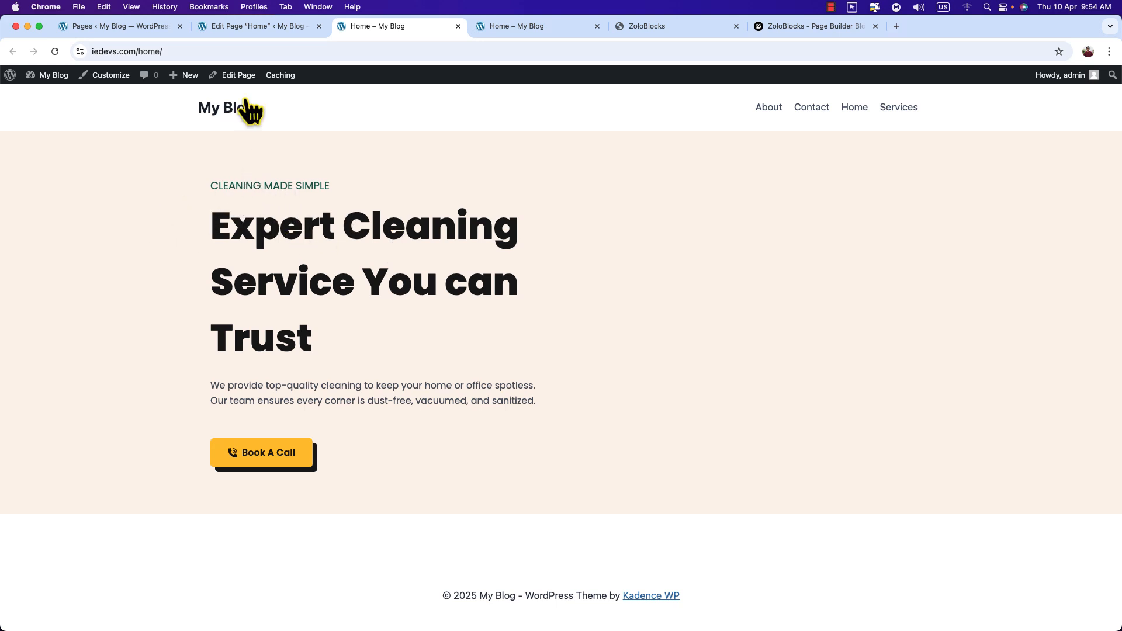
Try adding 100 px top and bottom wrapper padding to the hero heading.
left_click(259, 21)
left_click(277, 274)
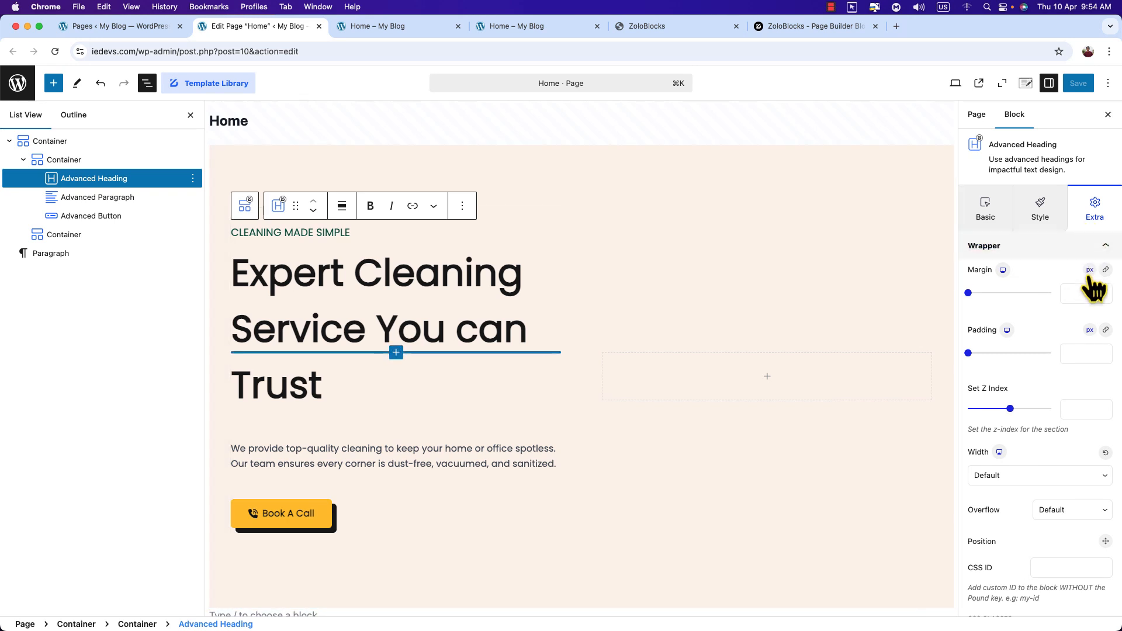
left_click(1106, 330)
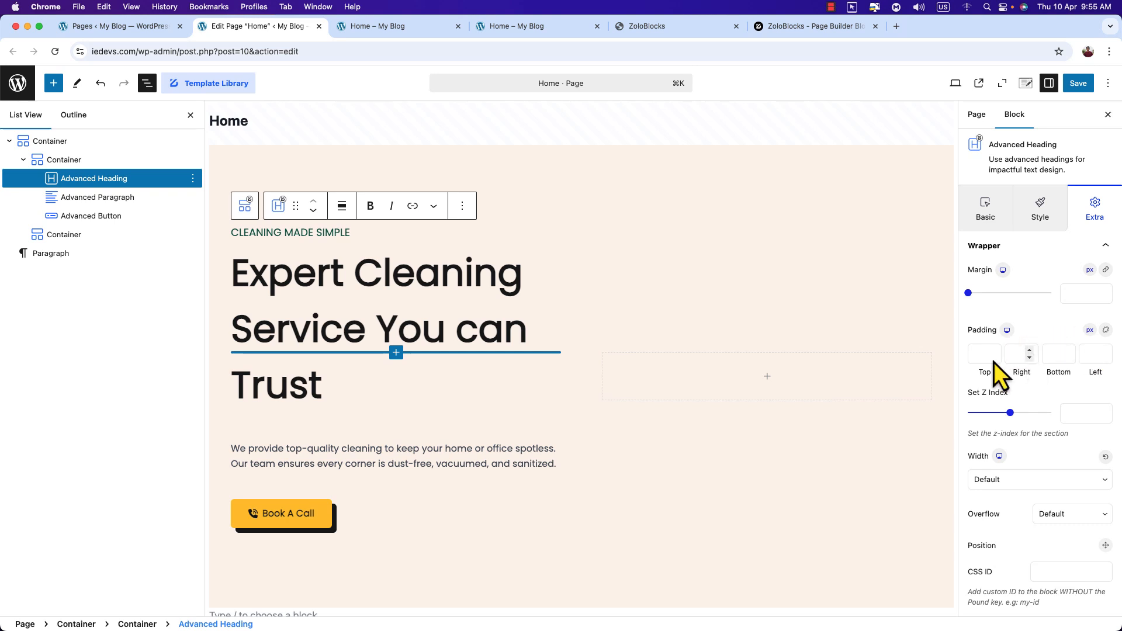
left_click(971, 355)
type("100")
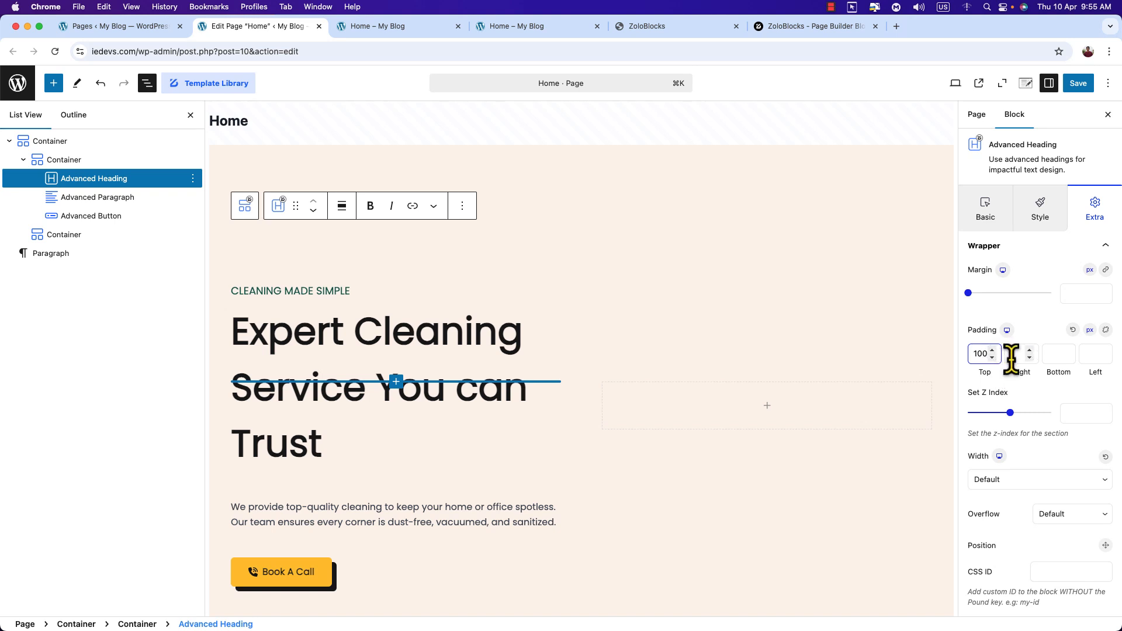
left_click(1044, 357)
type("100")
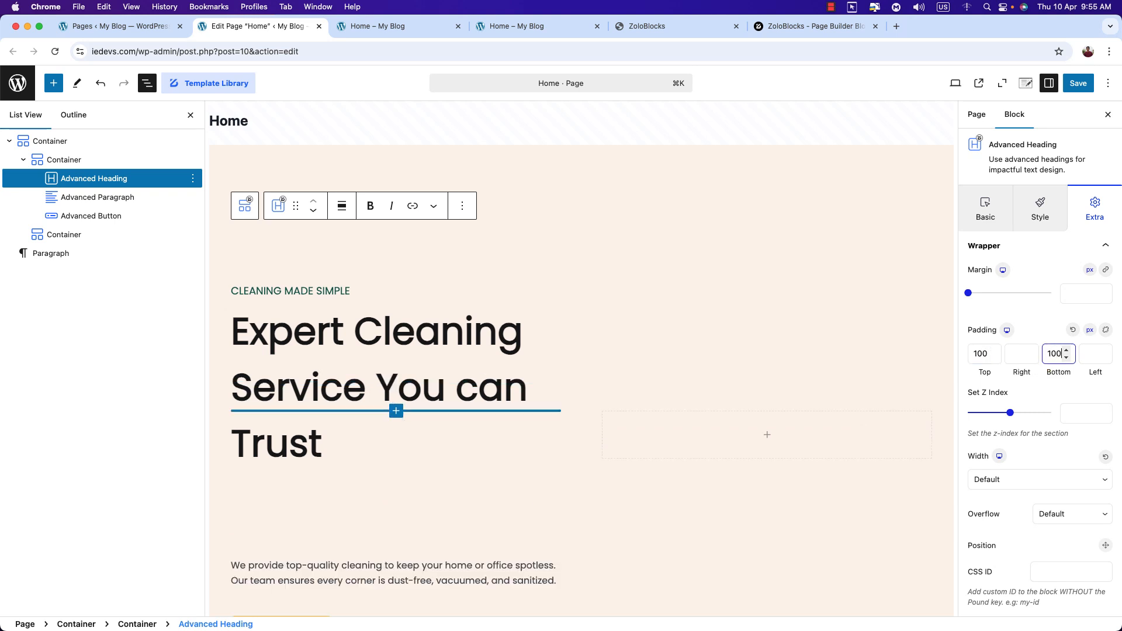
scroll(450, 433, "down", 6)
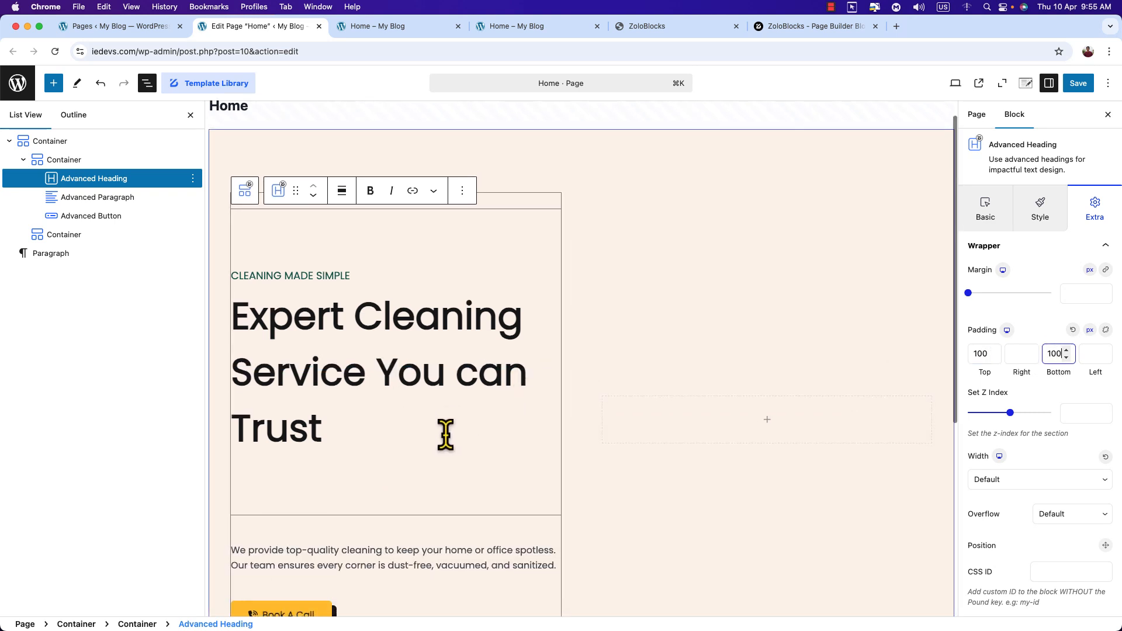
scroll(363, 350, "up", 2)
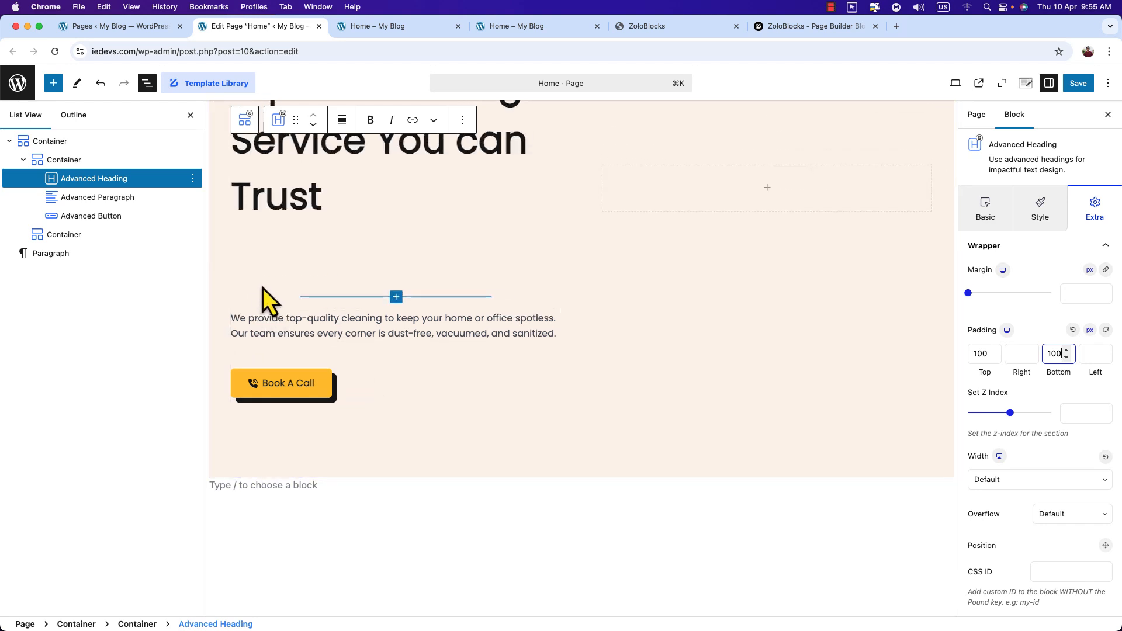
Clear the heading's top and bottom padding values again.
key("BackSpace")
key("BackSpace")
key("BackSpace")
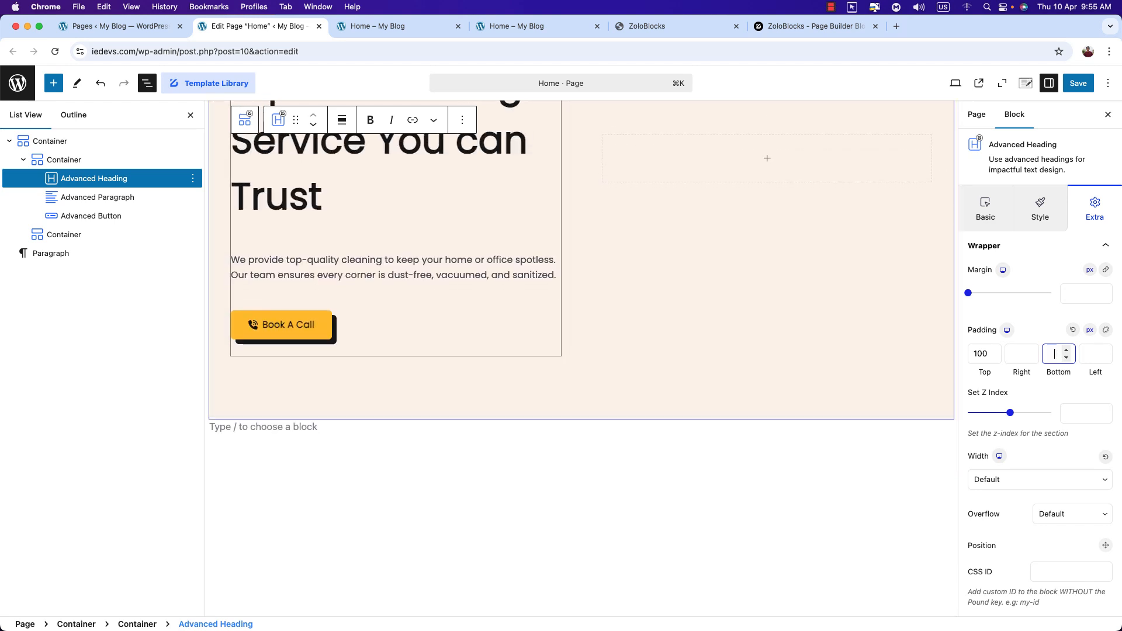
left_click(986, 353)
key("BackSpace")
key("BackSpace")
key("BackSpace")
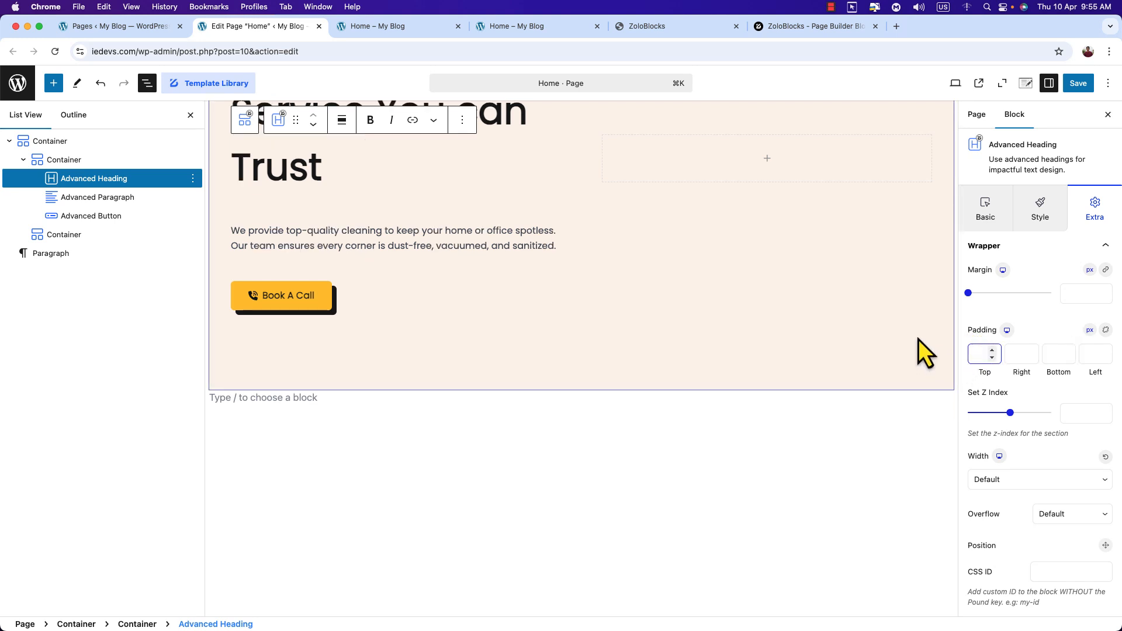
Save the page and refresh the live Home page to check the heading spacing.
left_click(1077, 89)
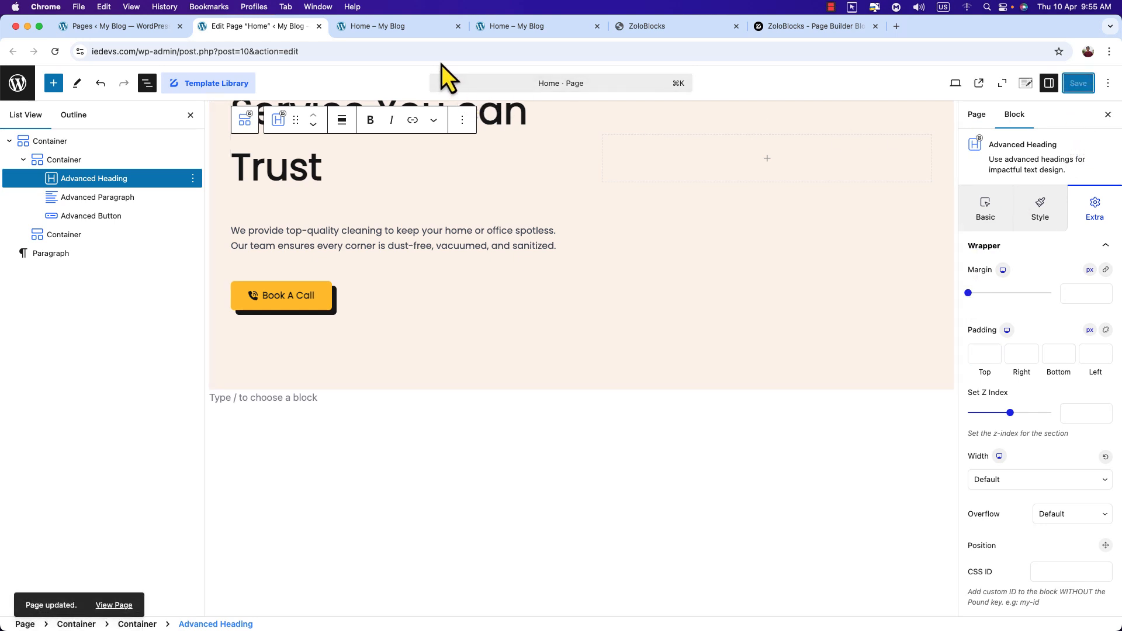
left_click(410, 29)
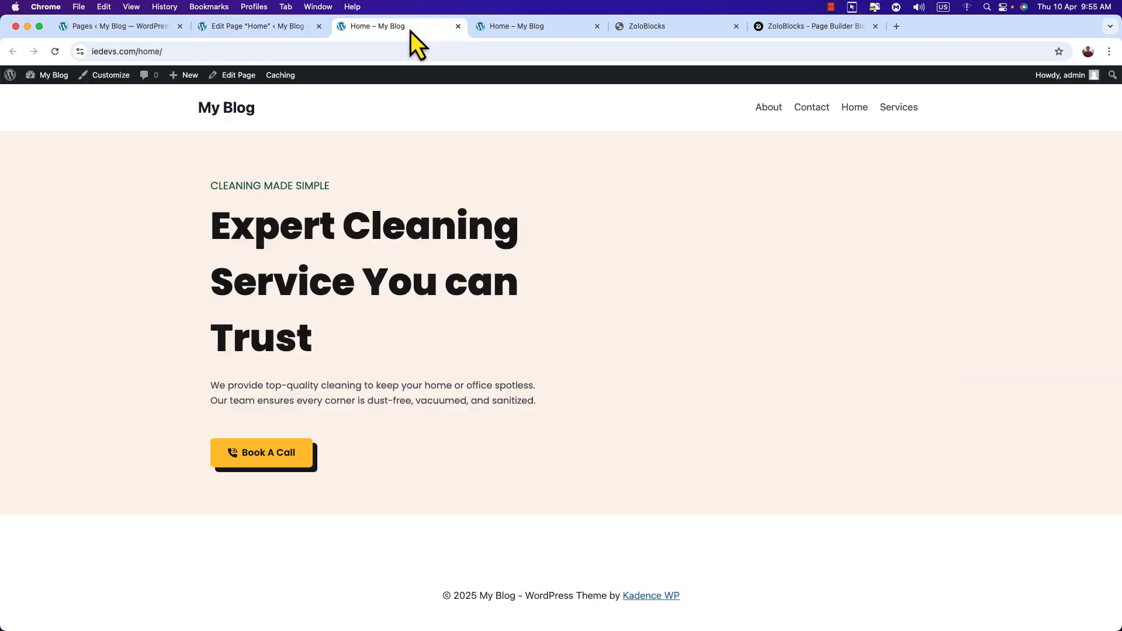
left_click(54, 53)
Insert an Advanced Image block into the empty right-hand container of the hero section.
left_click(269, 27)
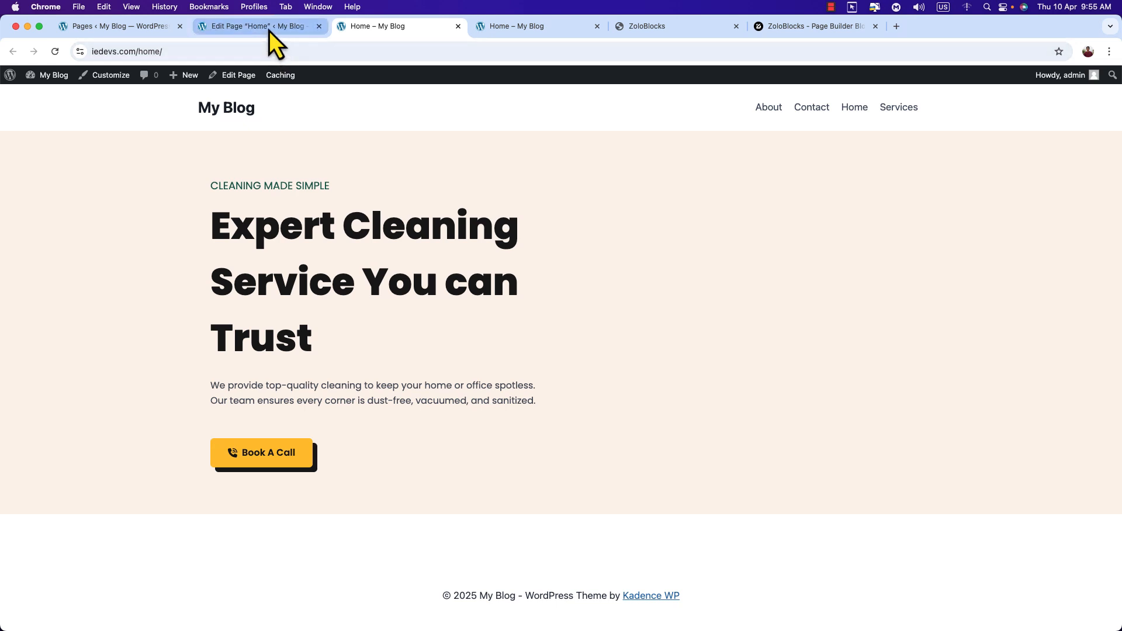
scroll(431, 300, "up", 4)
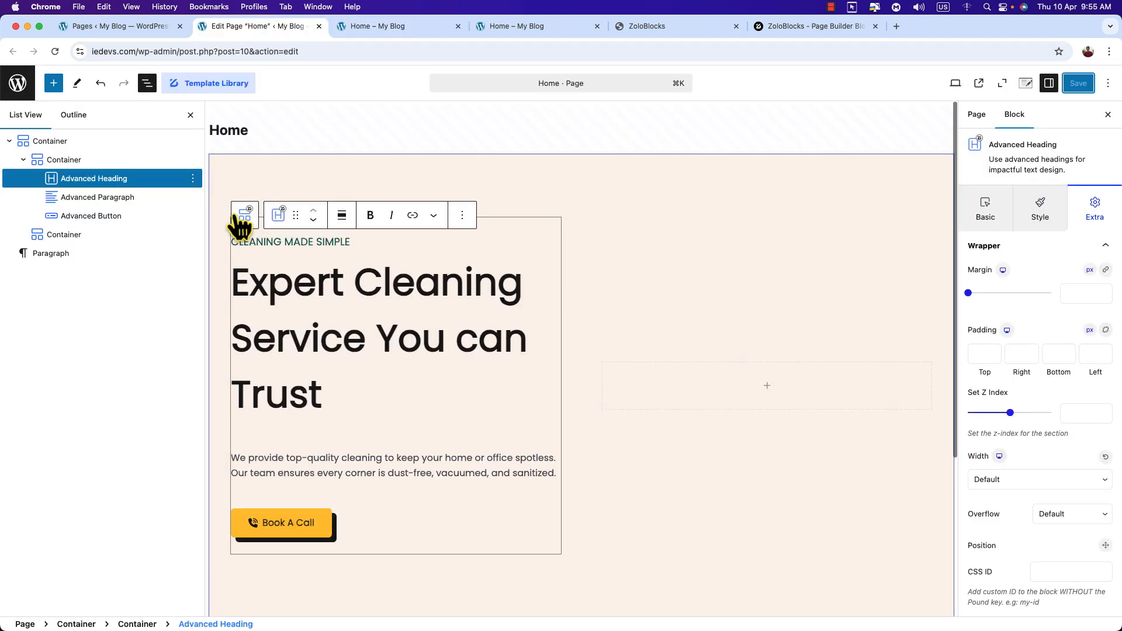
left_click(147, 84)
left_click(147, 85)
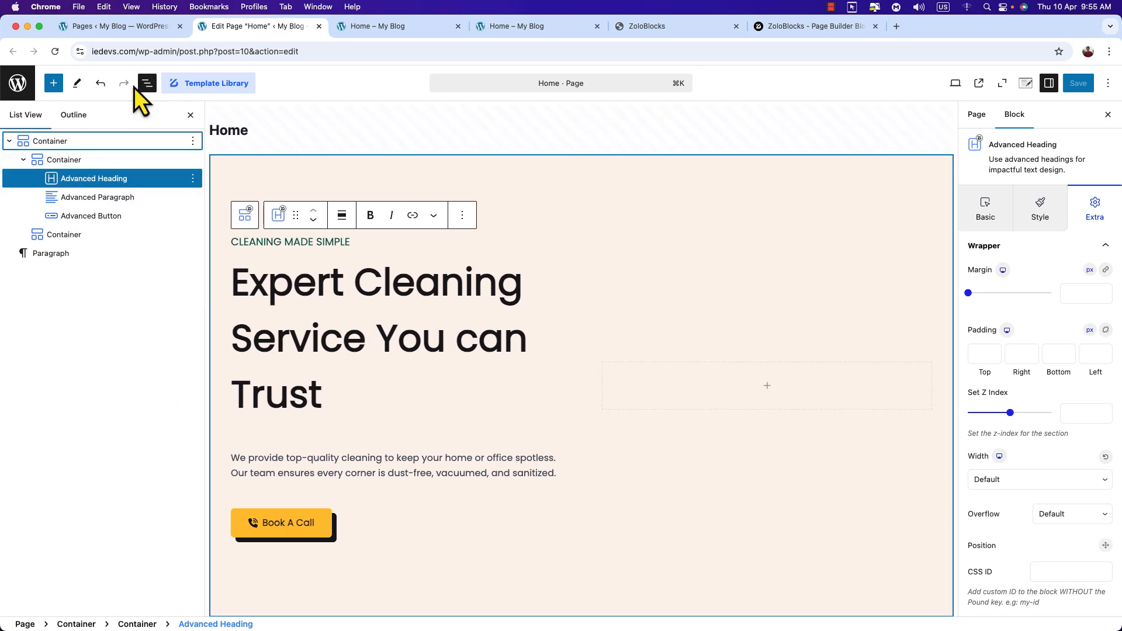
left_click(59, 86)
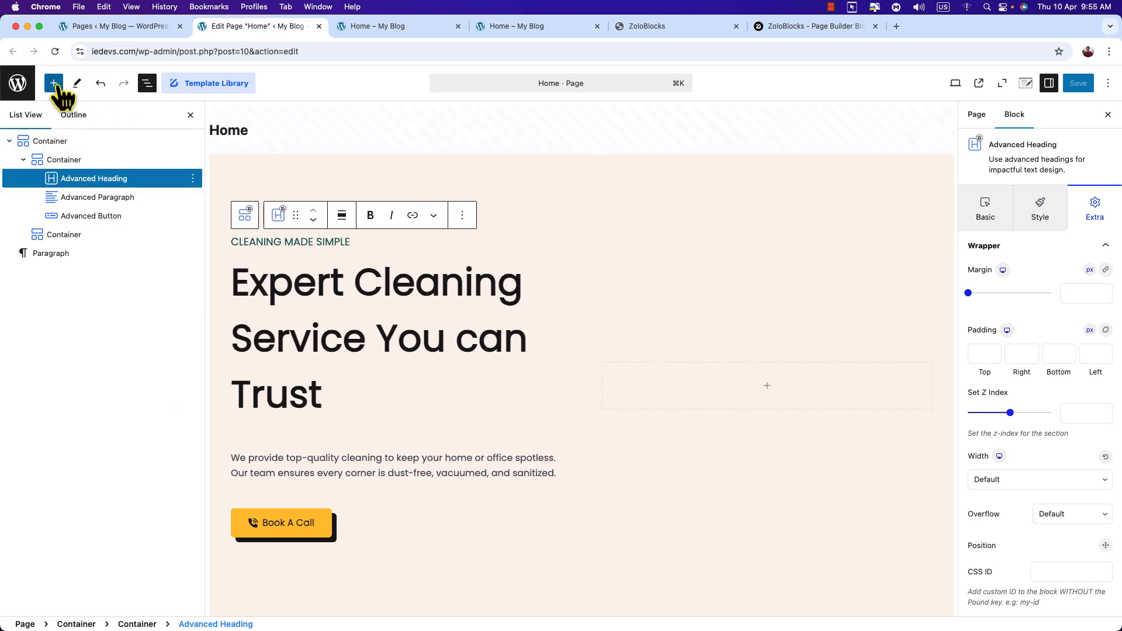
mouse_move(171, 307)
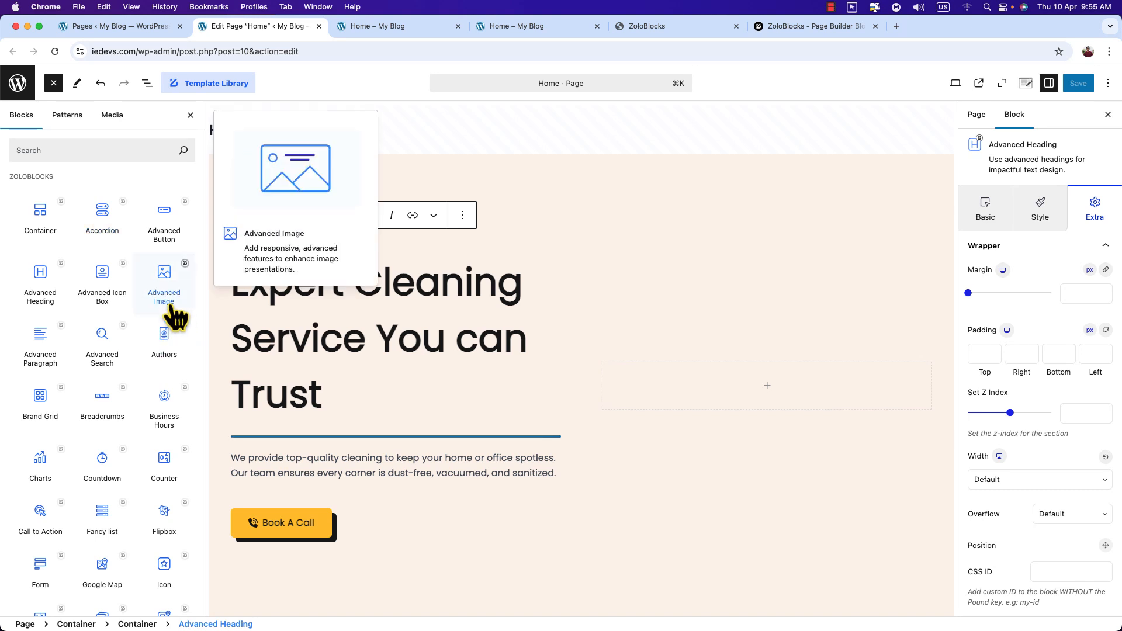
left_click_drag(171, 302, 739, 384)
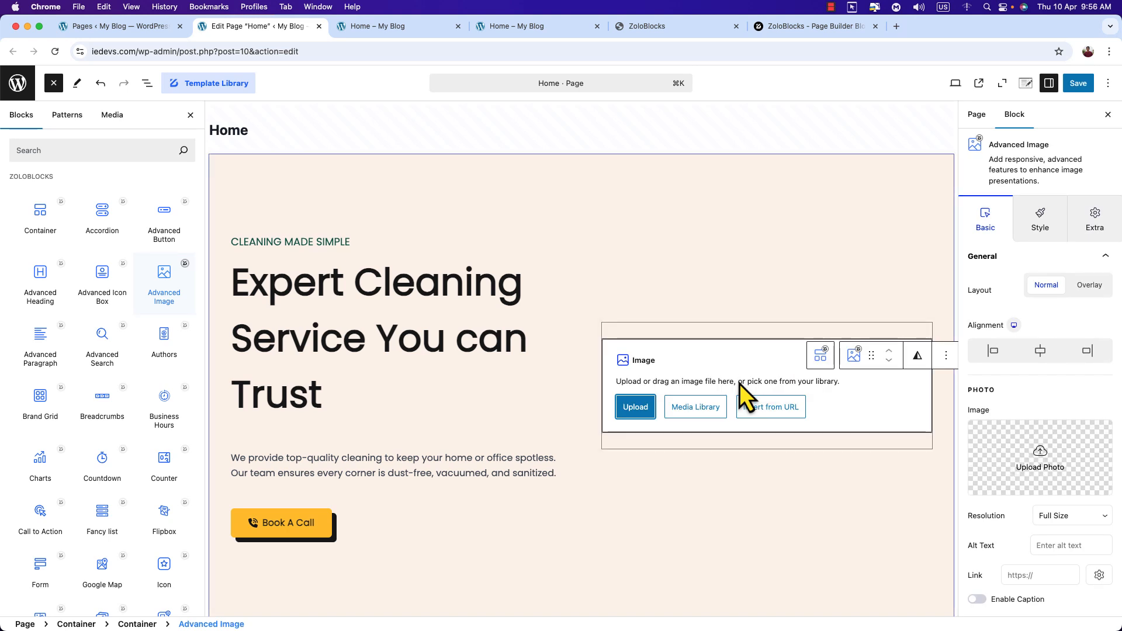
Upload the cleaner profile image from the Downloads zoloblocks folder into the Advanced Image block.
left_click(647, 409)
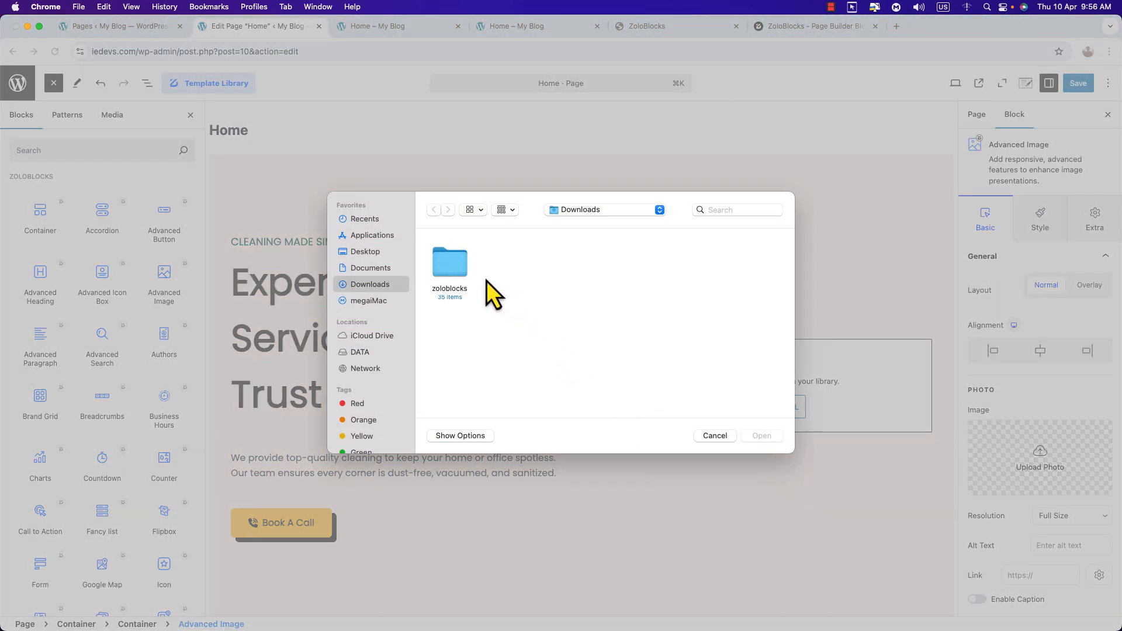
double_click(463, 275)
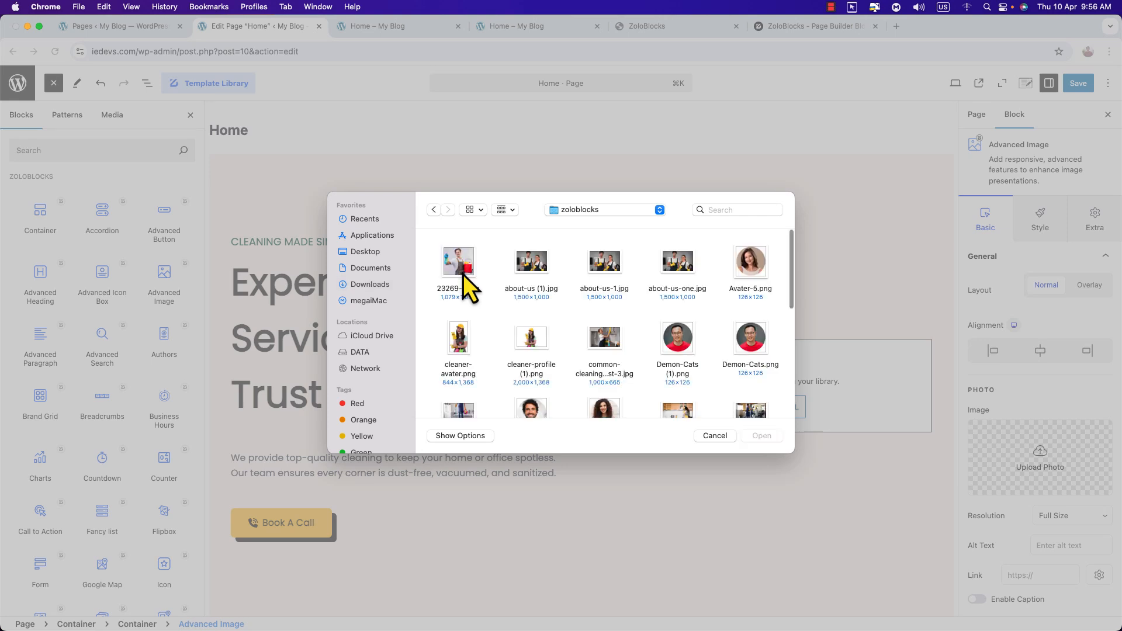
scroll(489, 300, "down", 5)
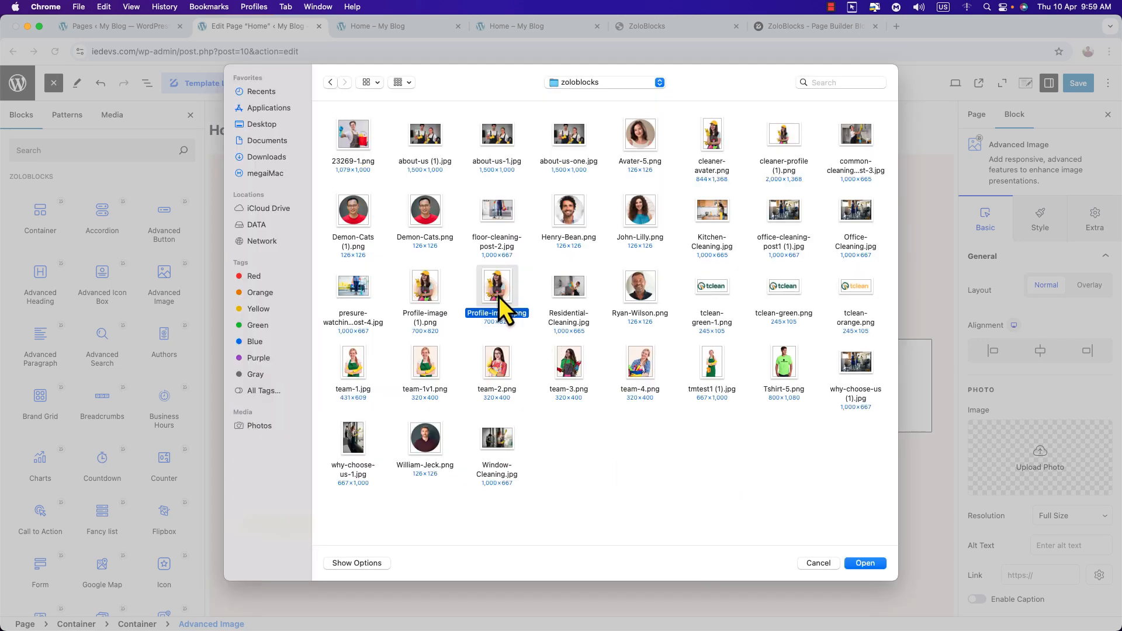
left_click(858, 565)
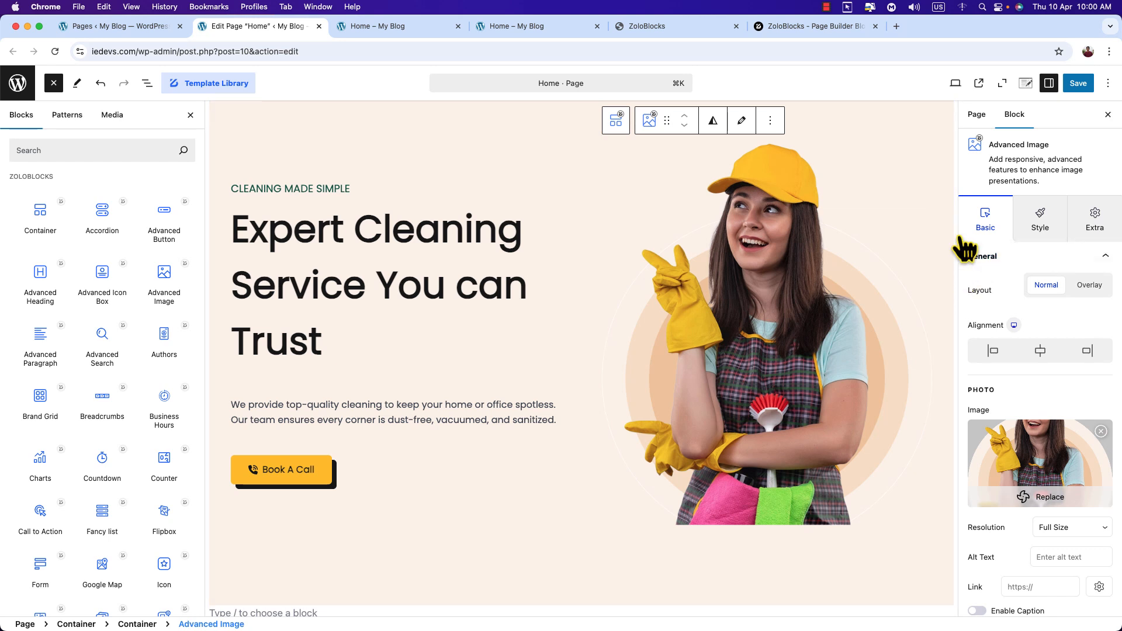
Apply the Abstract Brush 2 mask shape to the hero image.
scroll(986, 275, "down", 5)
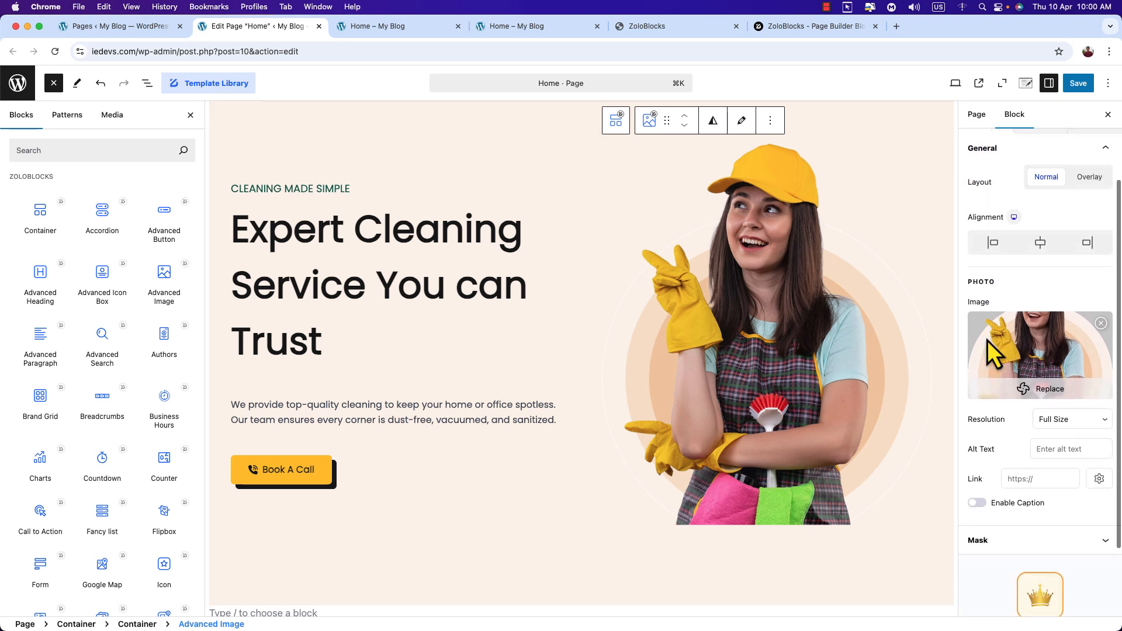
scroll(1003, 503, "down", 3)
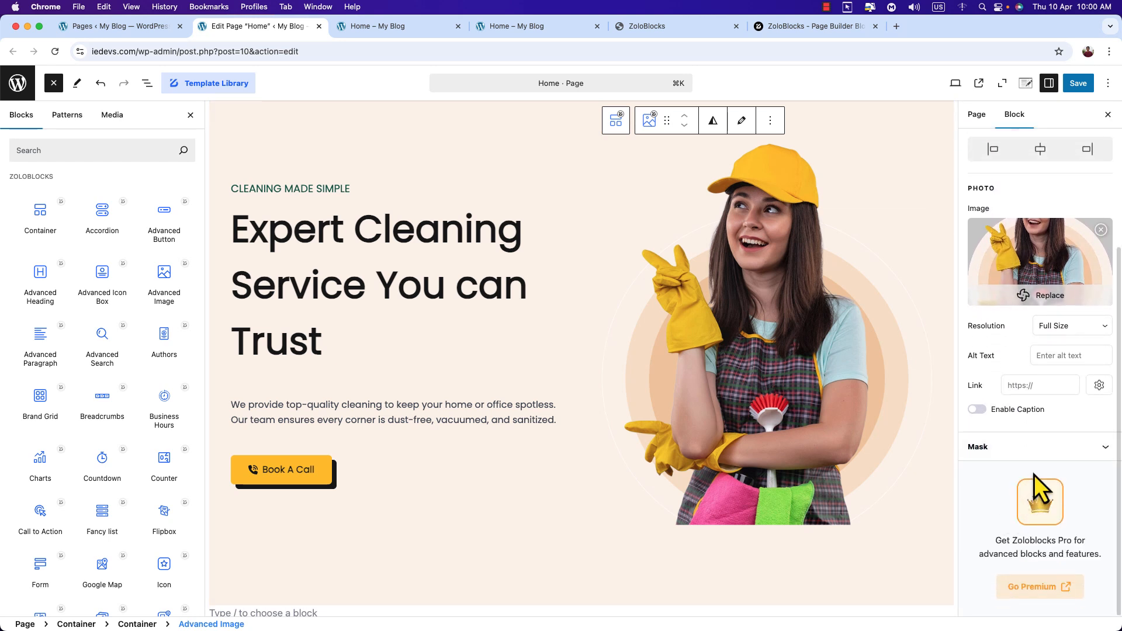
left_click(1059, 448)
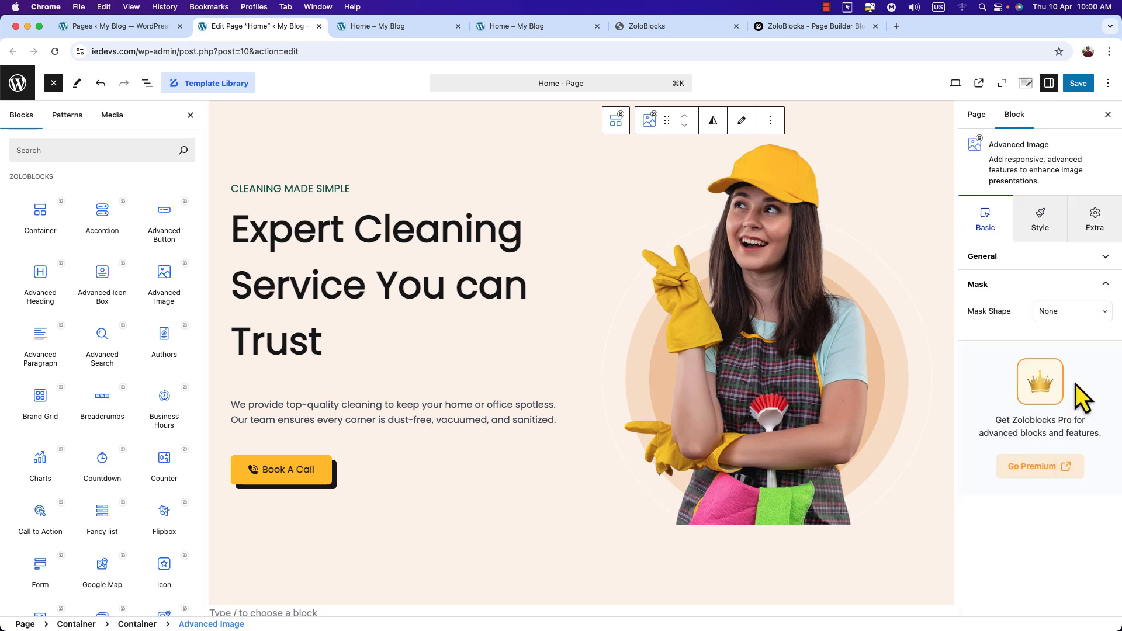
left_click(1080, 313)
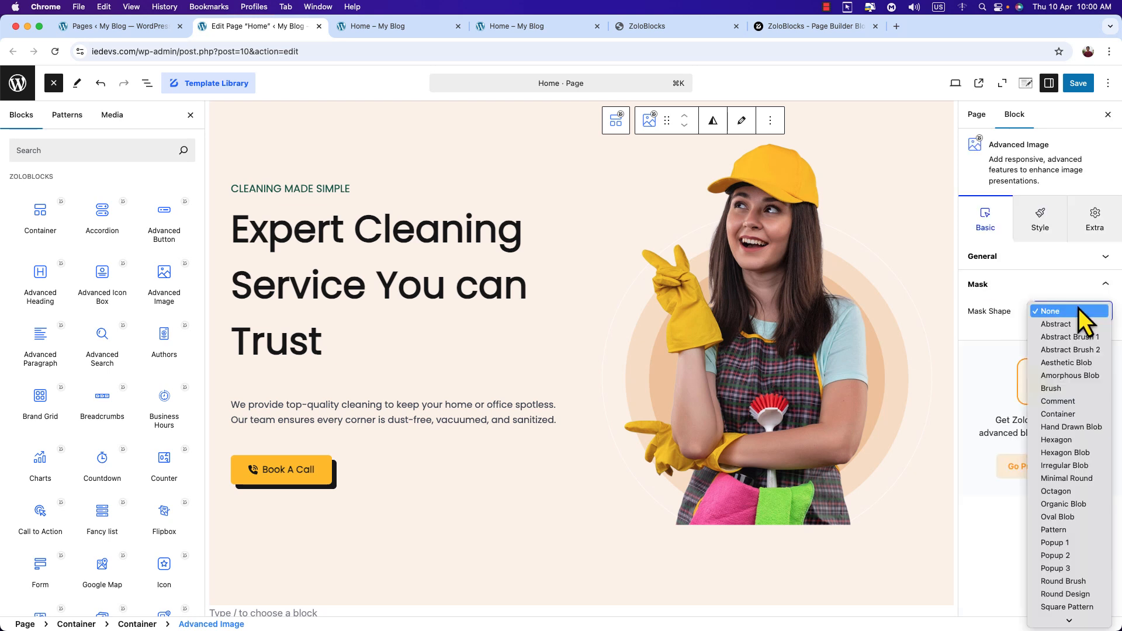
left_click(1079, 351)
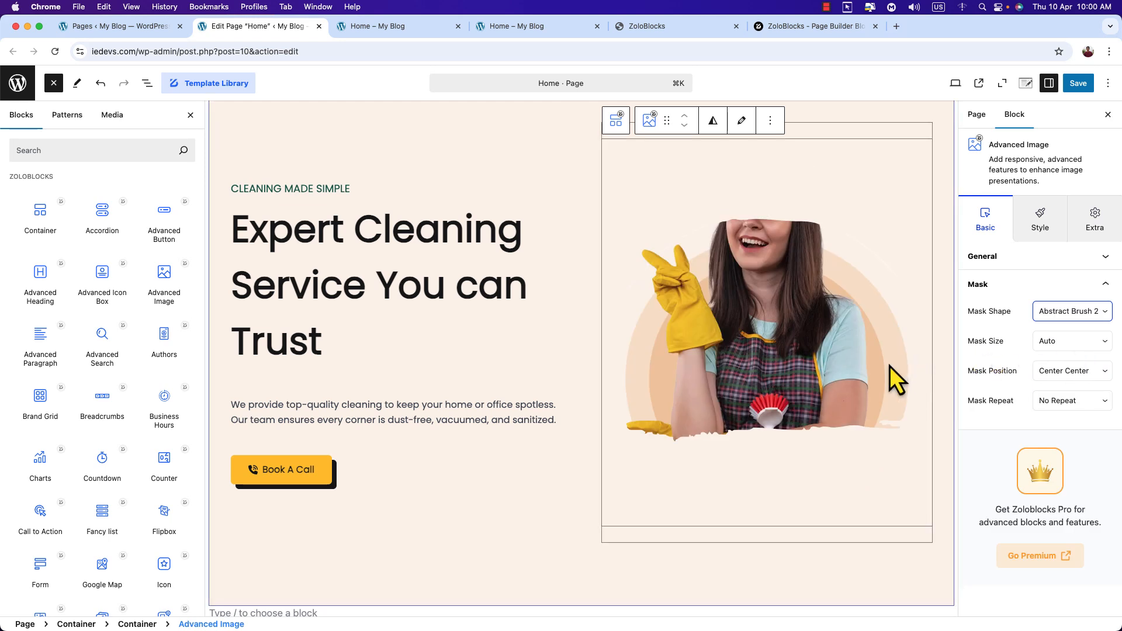
Set the image mask size to Cover and the mask position to Center Bottom.
left_click(1072, 350)
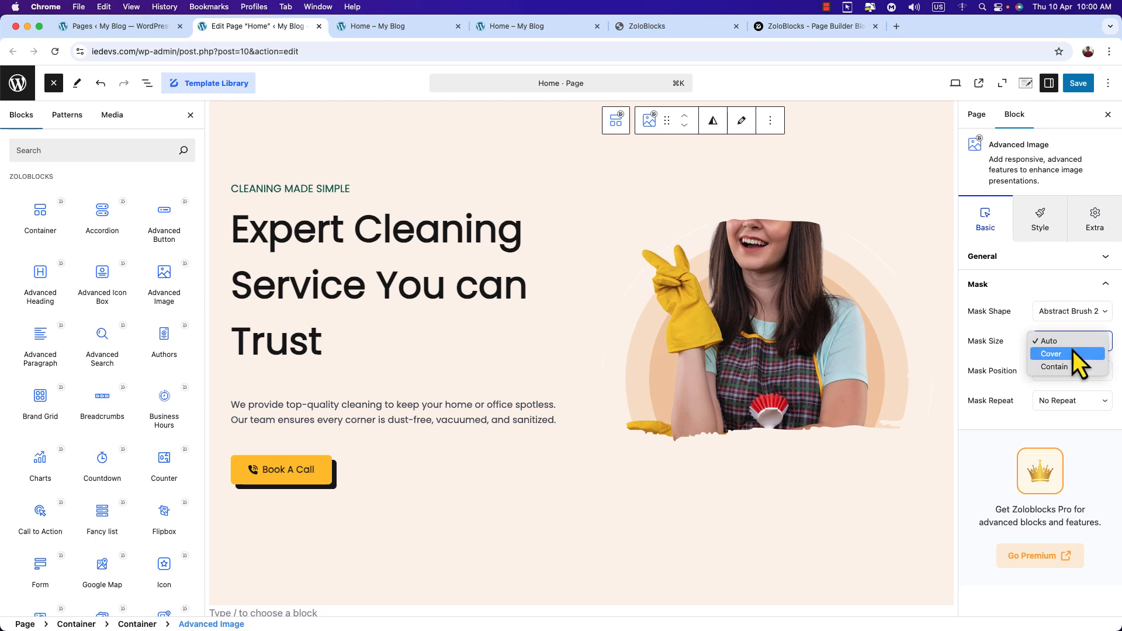
left_click(1070, 353)
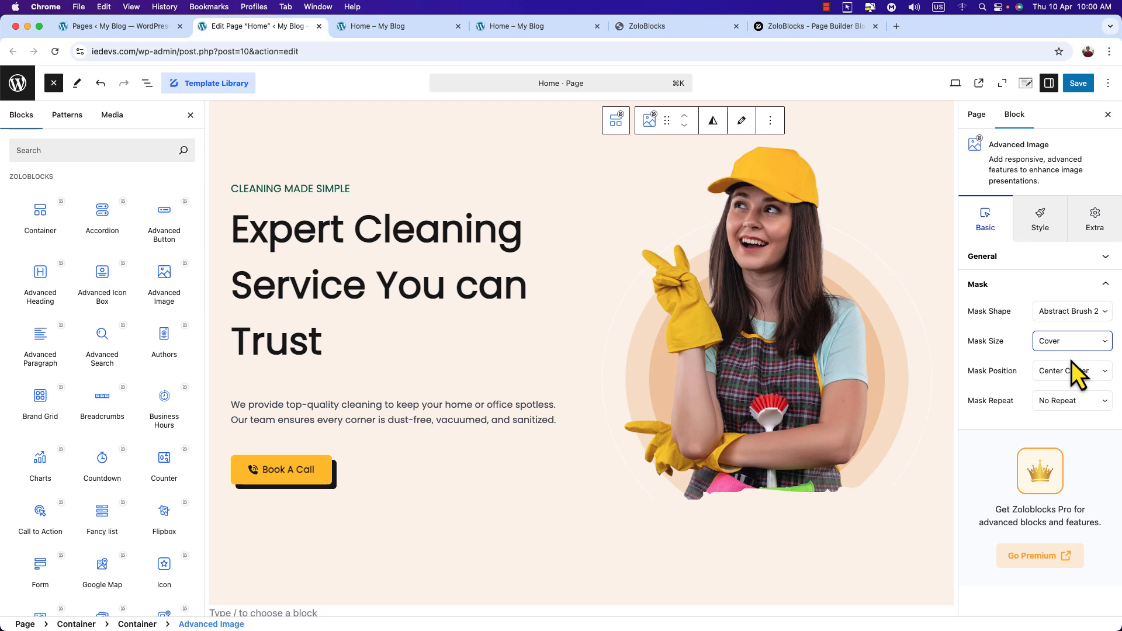
left_click(1072, 370)
left_click(1071, 382)
left_click(1077, 399)
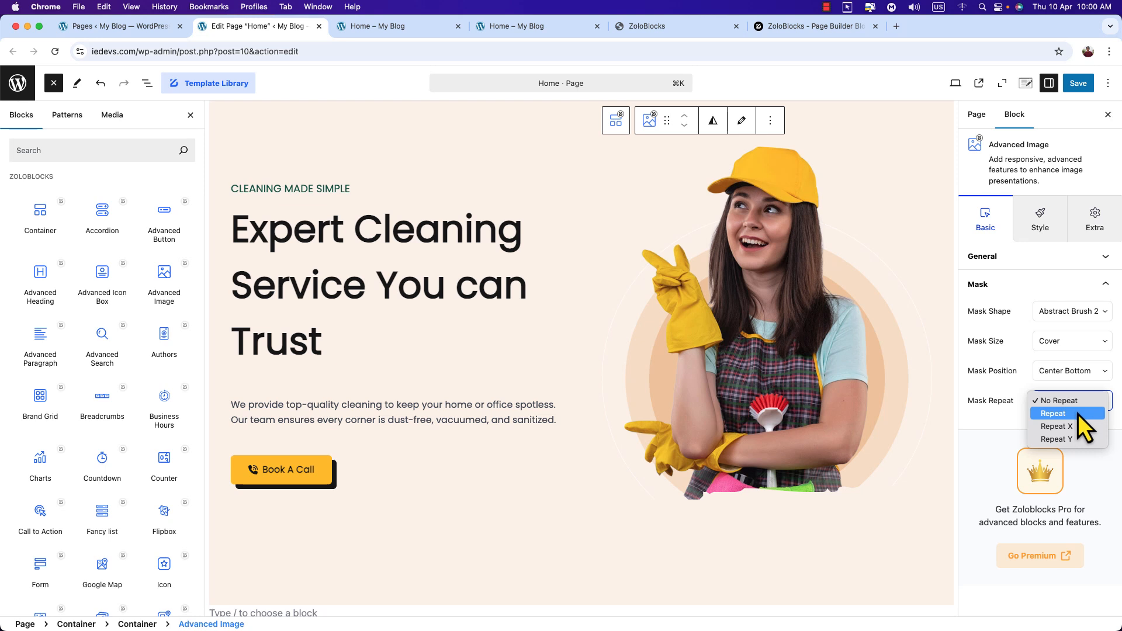
left_click(1084, 405)
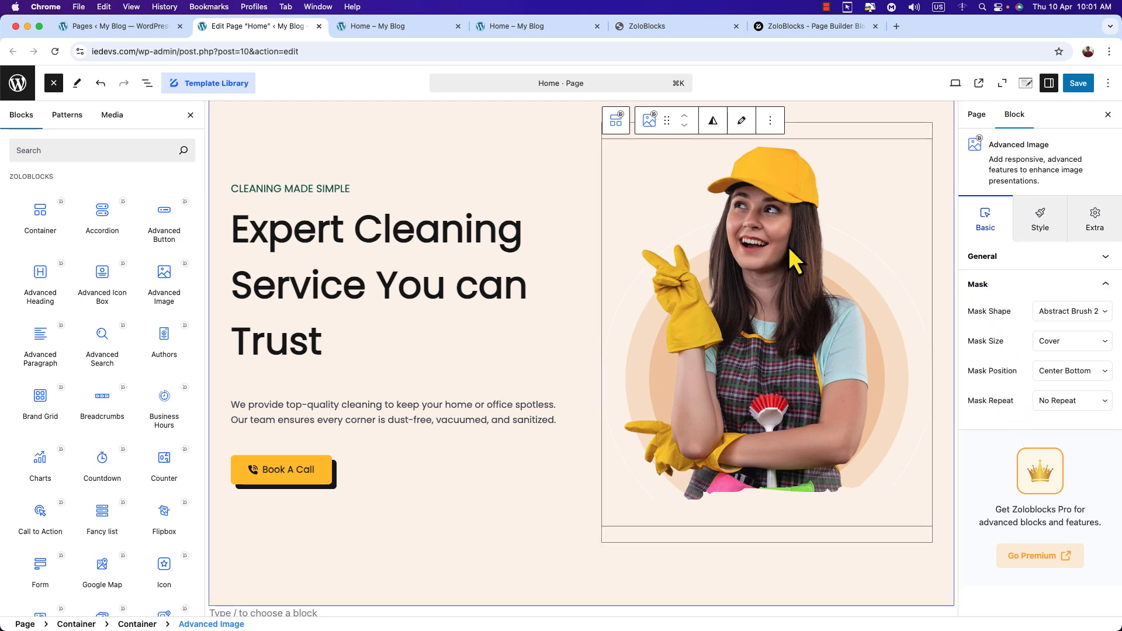
Save the page and refresh the live Home page to review the hero image.
left_click(1075, 86)
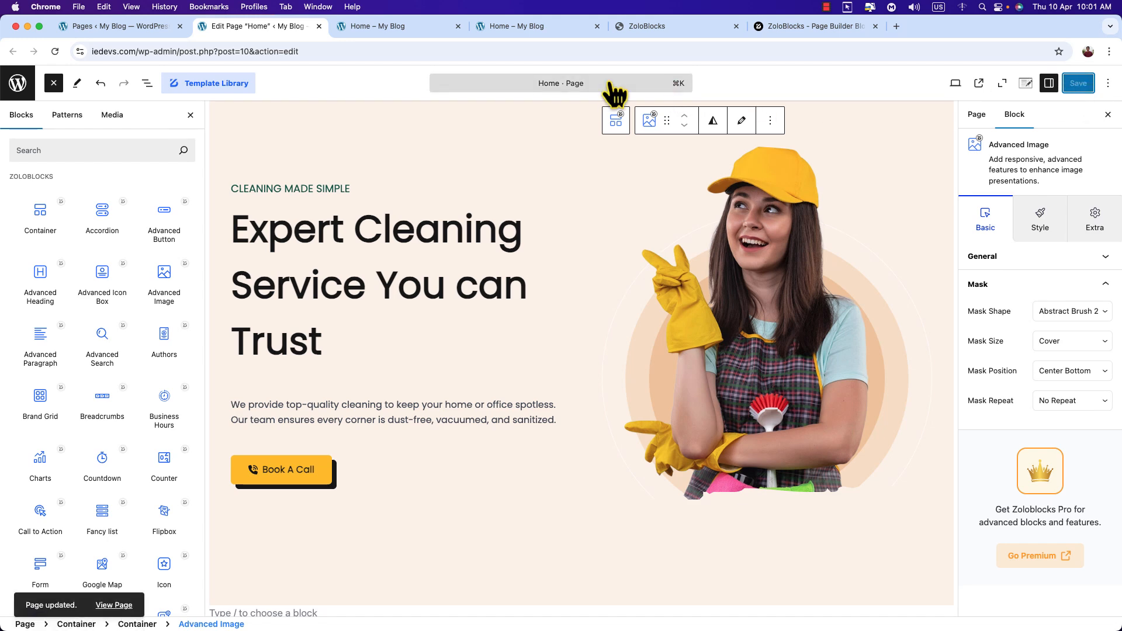
left_click(410, 33)
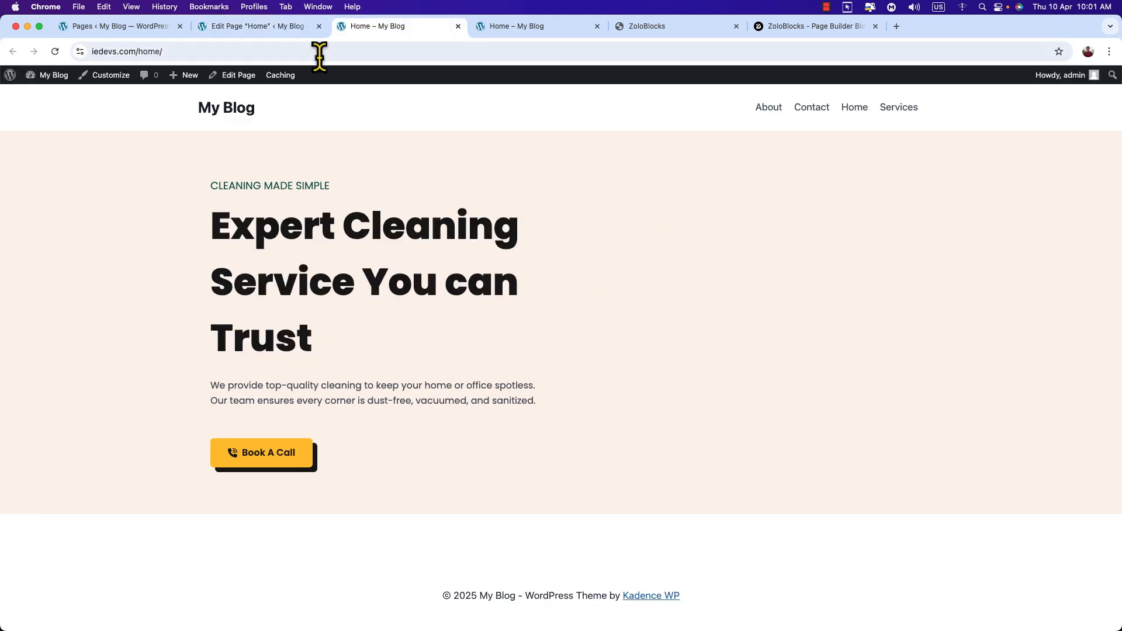
left_click(59, 55)
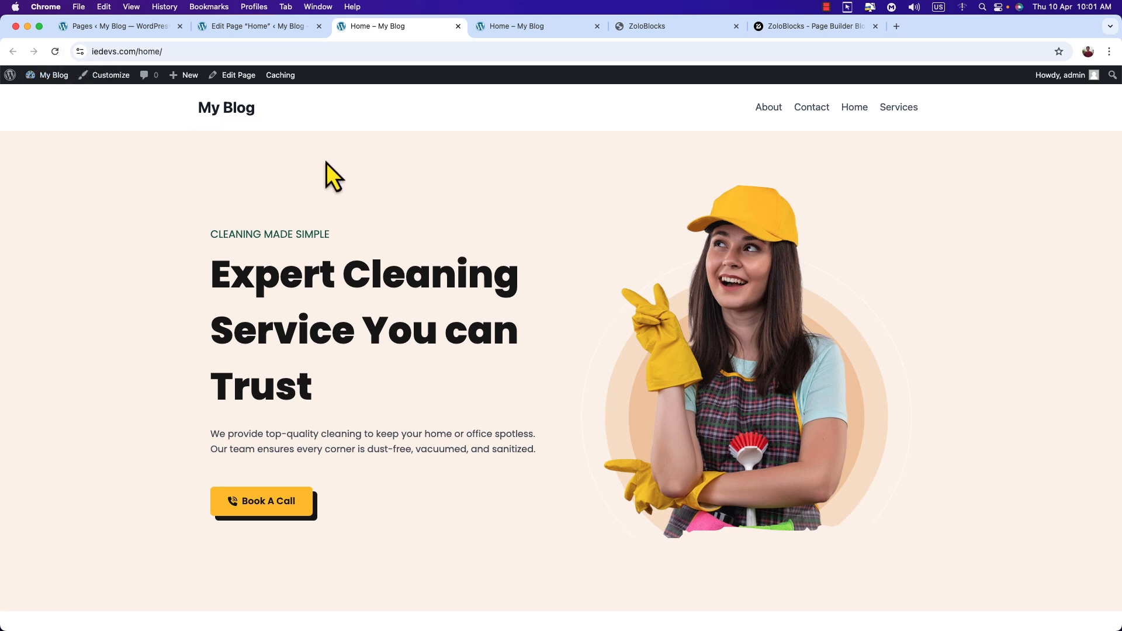
left_click(258, 30)
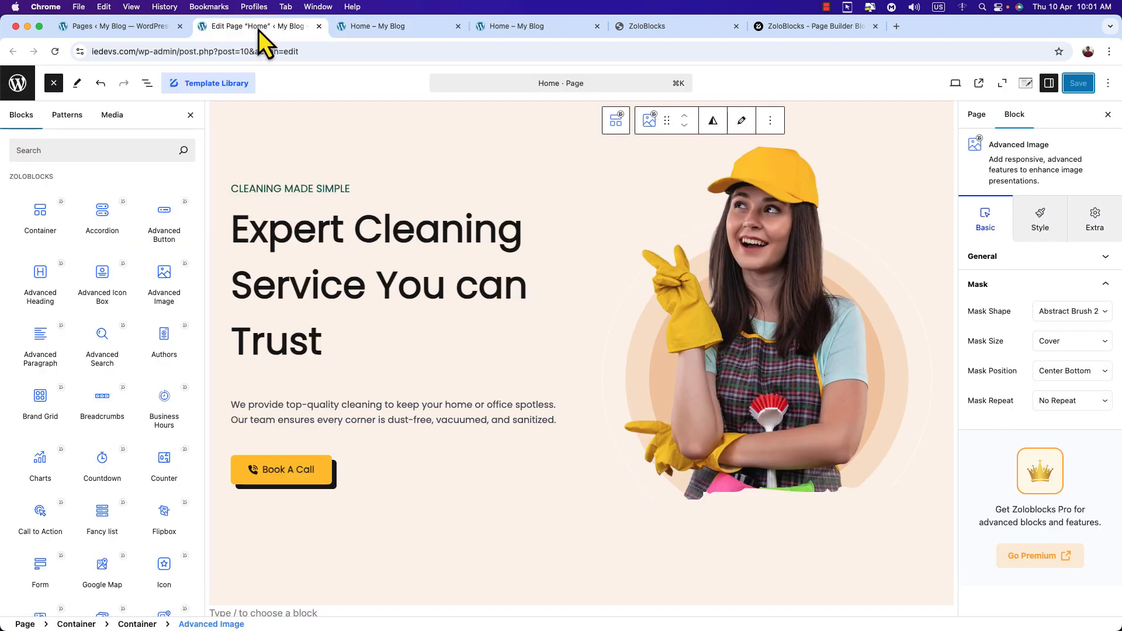
Switch the editor preview to Mobile and examine the hero section layout.
left_click(956, 85)
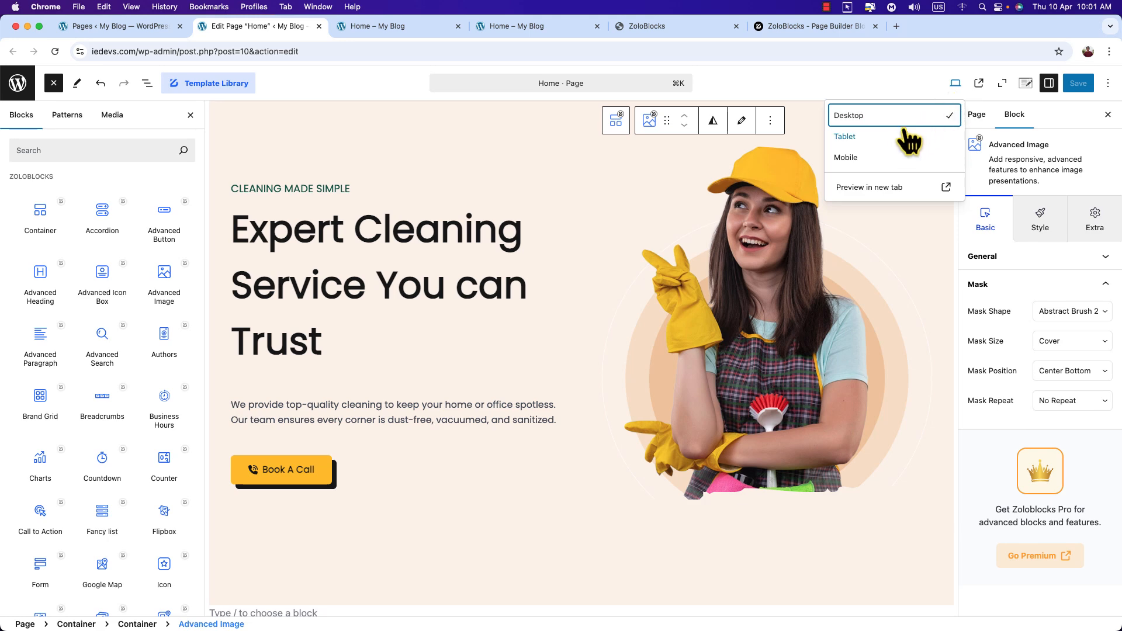
left_click(871, 159)
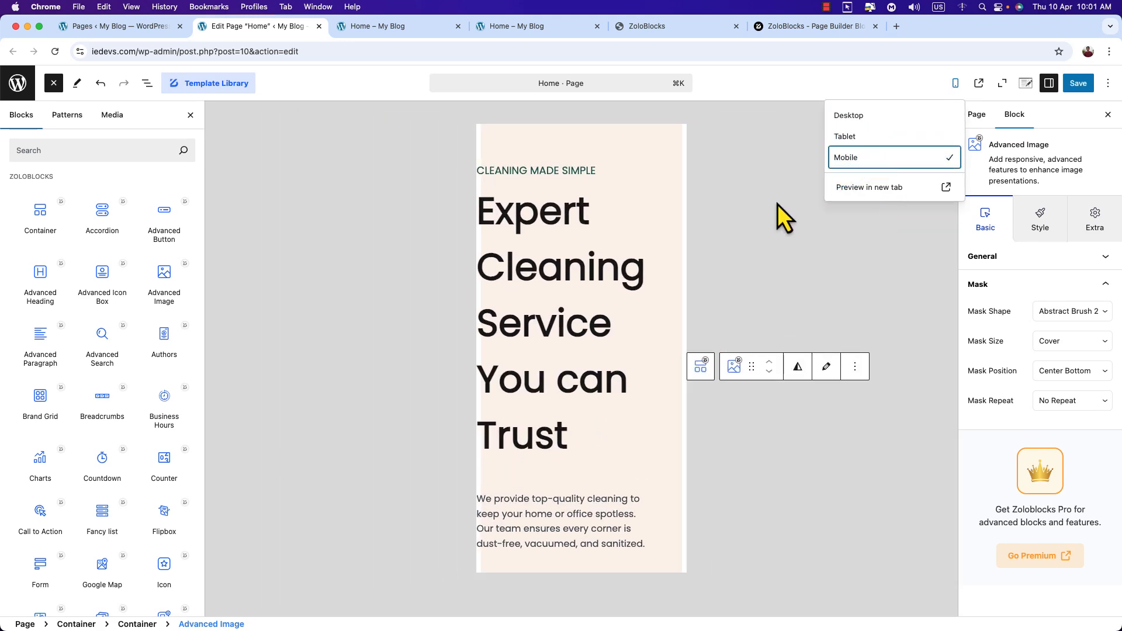
scroll(637, 304, "down", 5)
scroll(637, 305, "up", 7)
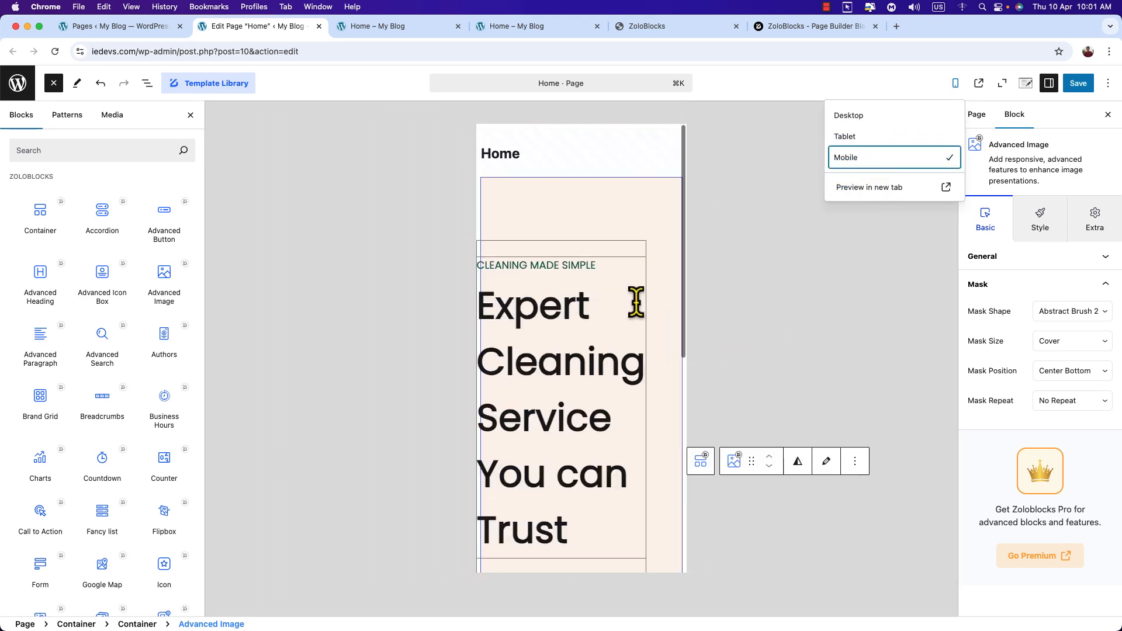
scroll(635, 302, "down", 4)
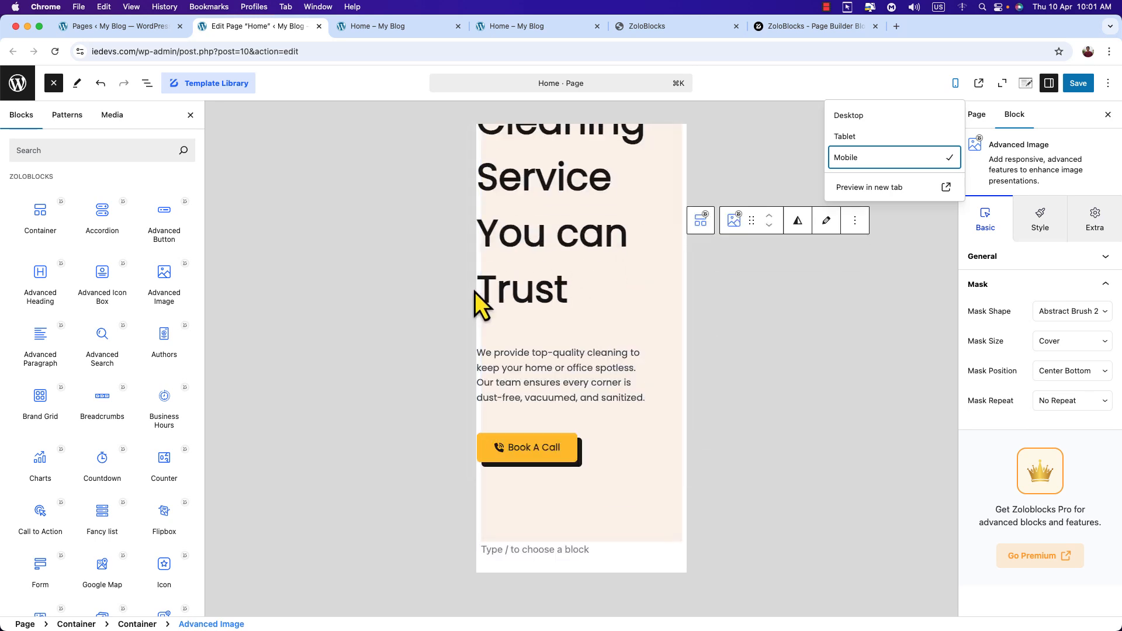
scroll(622, 313, "up", 4)
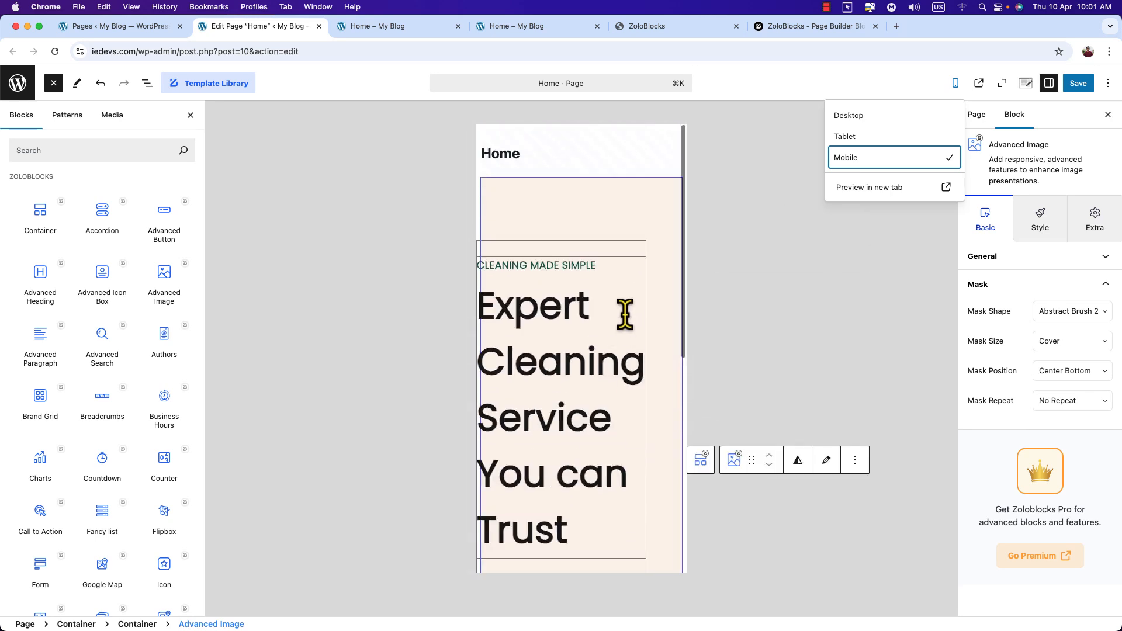
left_click(834, 314)
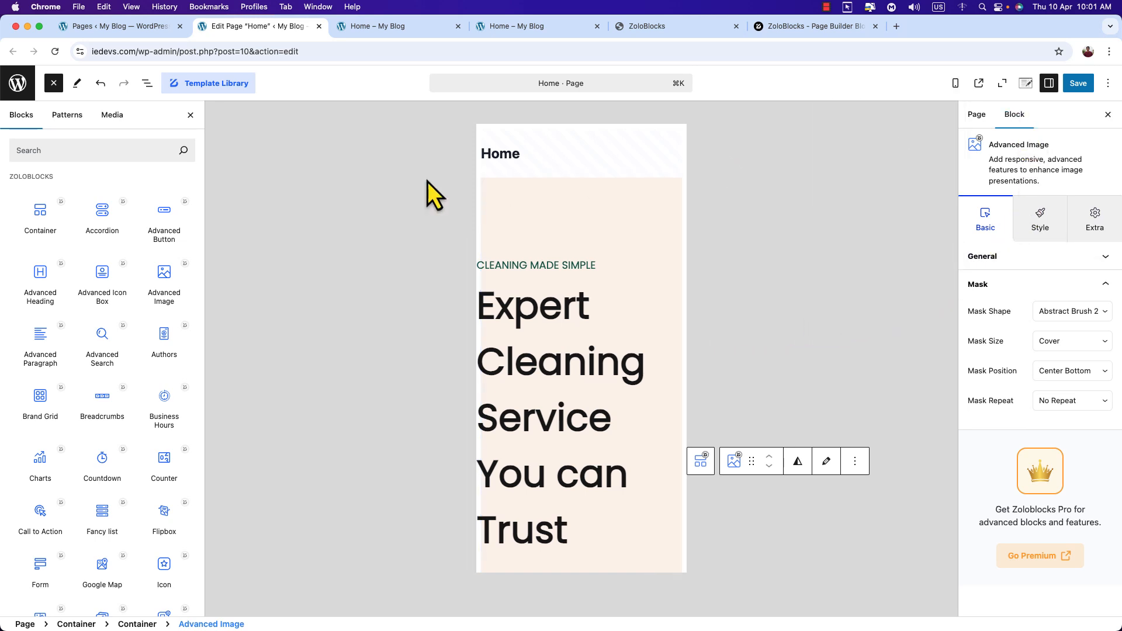
Select the outer hero container and set its mobile flex direction to column.
left_click(148, 85)
left_click(109, 146)
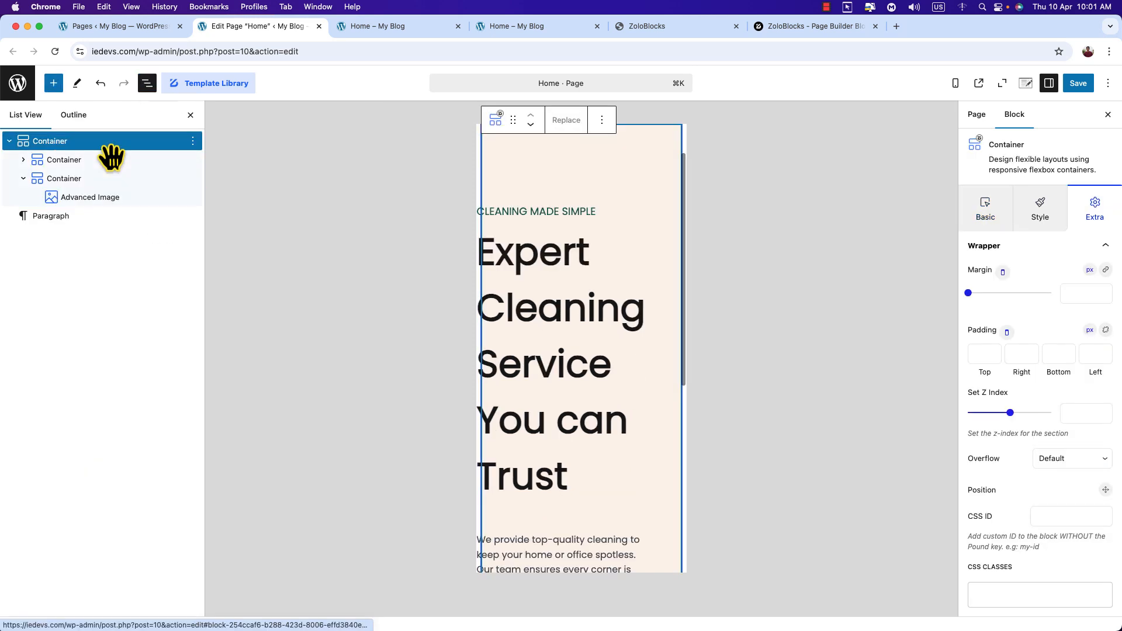
scroll(1015, 342, "down", 5)
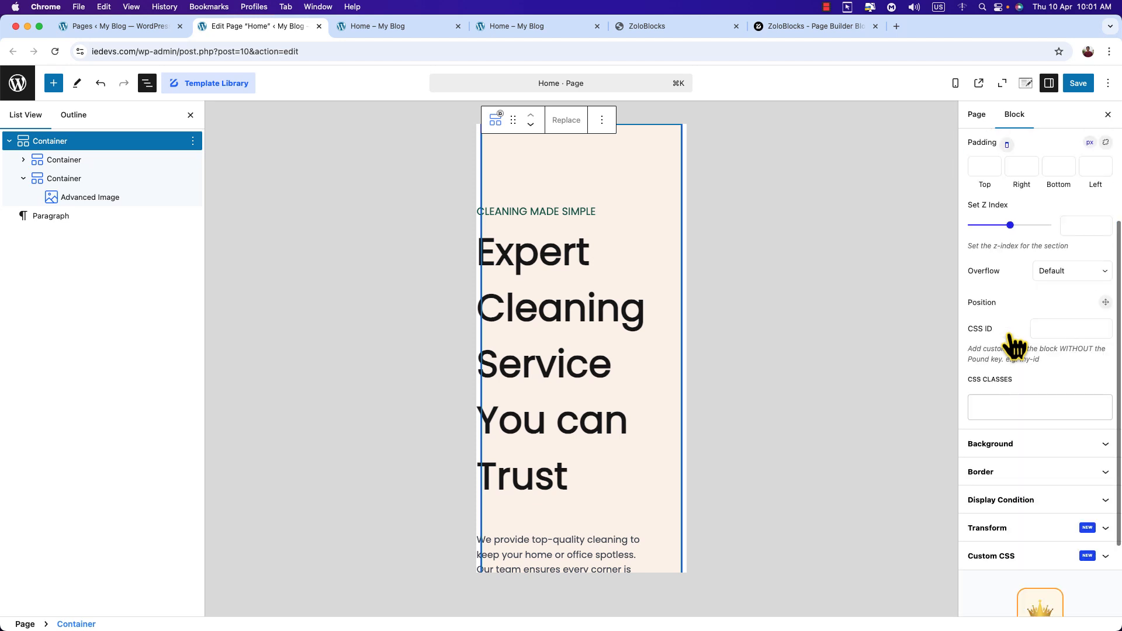
scroll(1014, 280, "up", 5)
left_click(1001, 227)
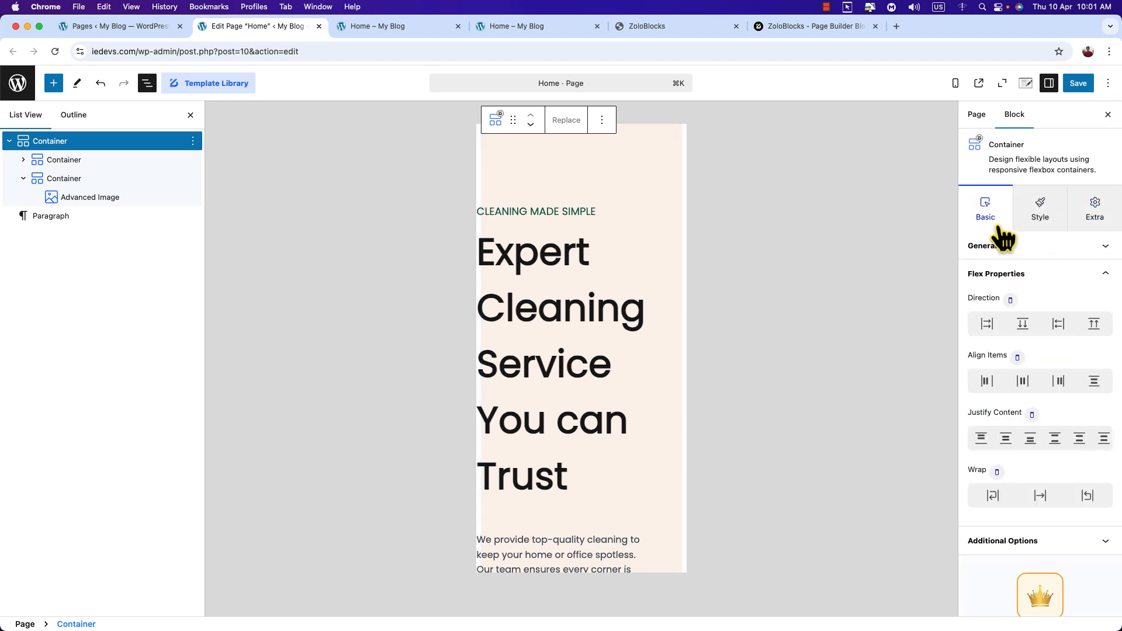
left_click(1032, 337)
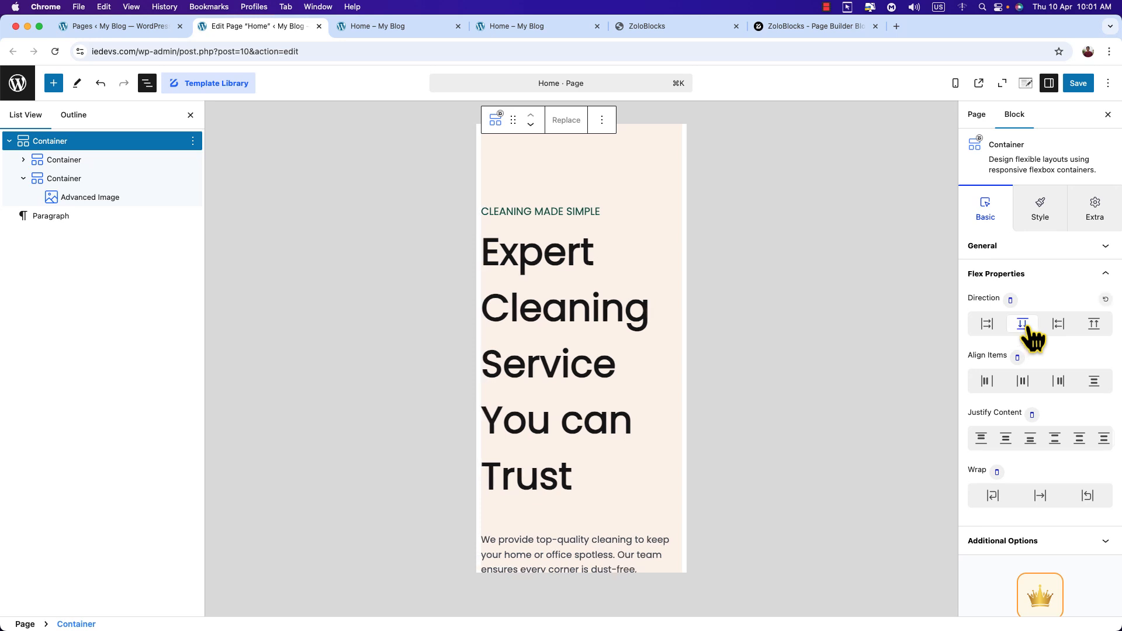
Set the hero container's mobile left and right padding to 20 px.
scroll(670, 356, "down", 10)
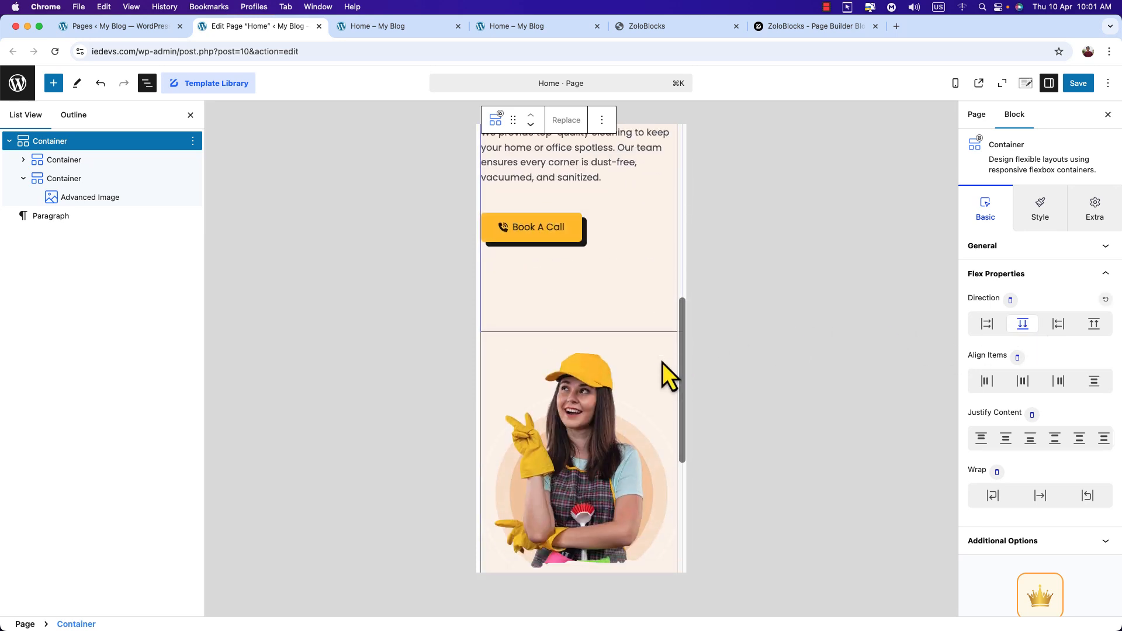
scroll(661, 363, "up", 10)
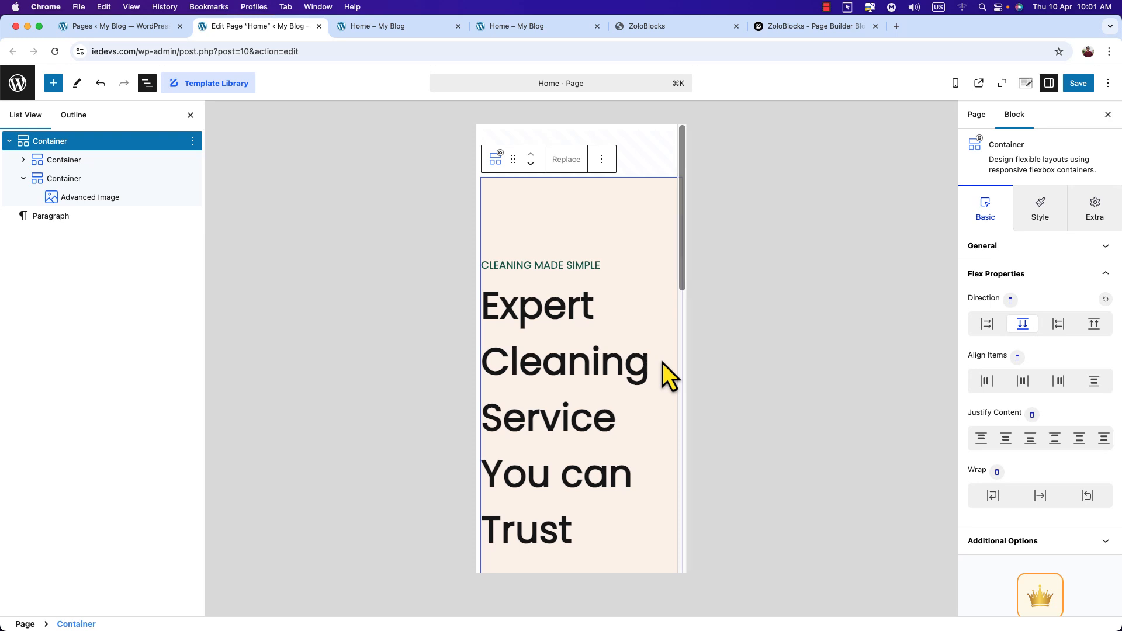
left_click(1092, 232)
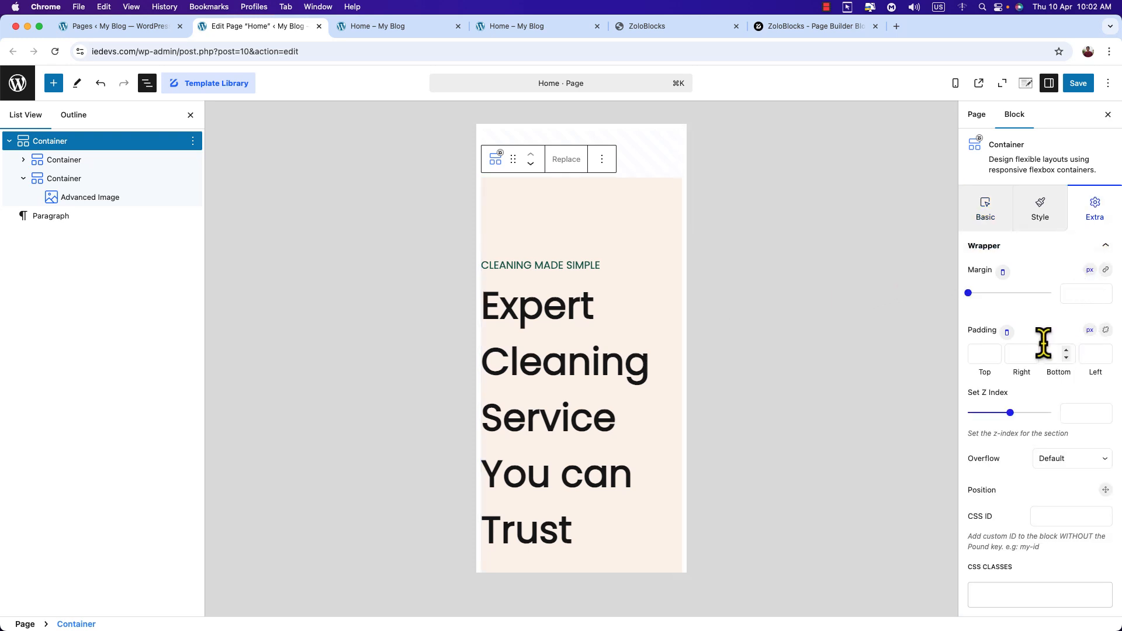
left_click(1091, 354)
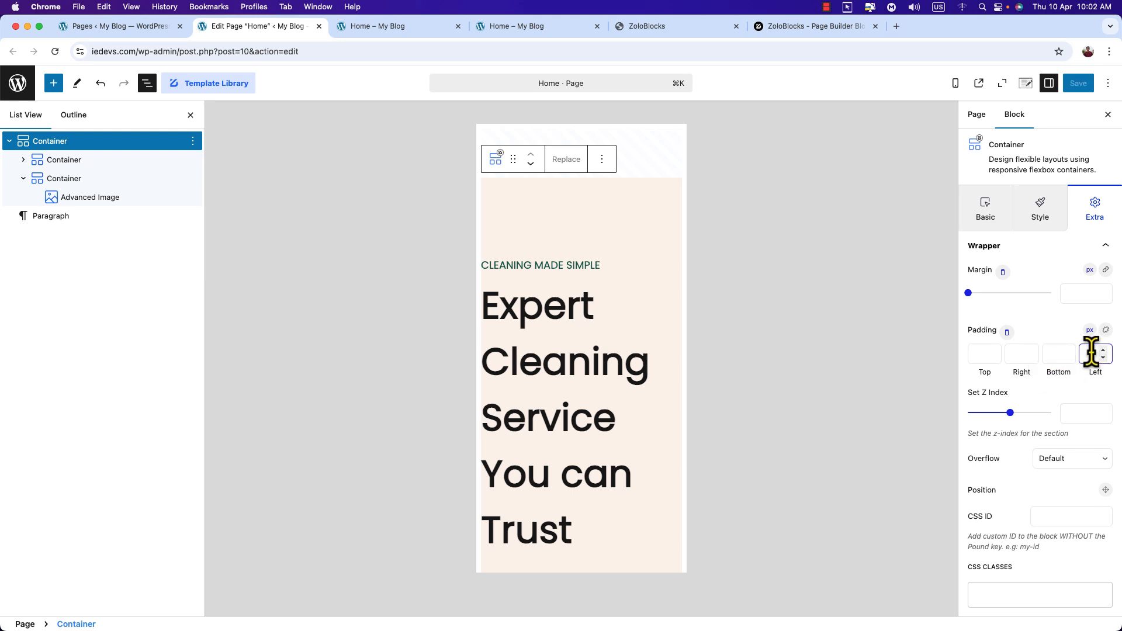
type("20")
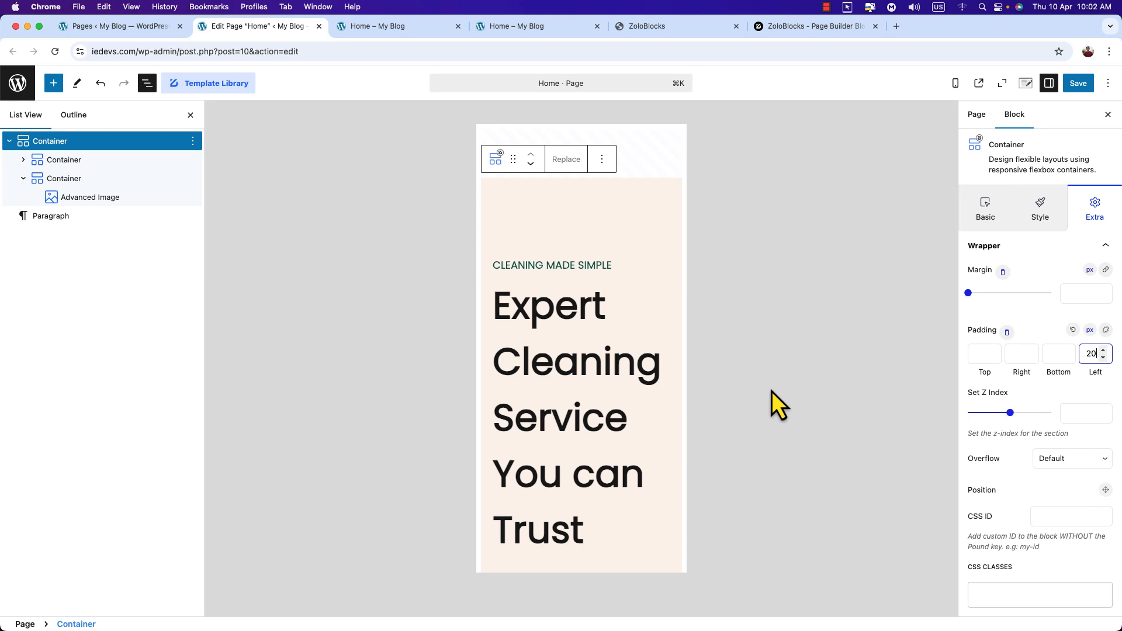
scroll(626, 391, "down", 10)
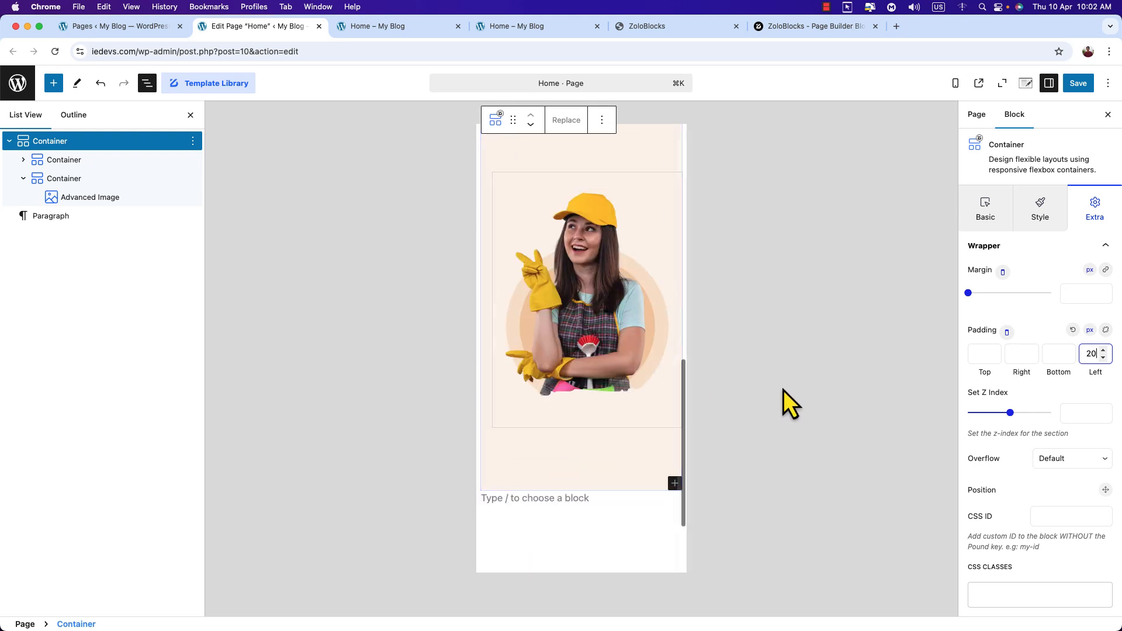
left_click(1017, 357)
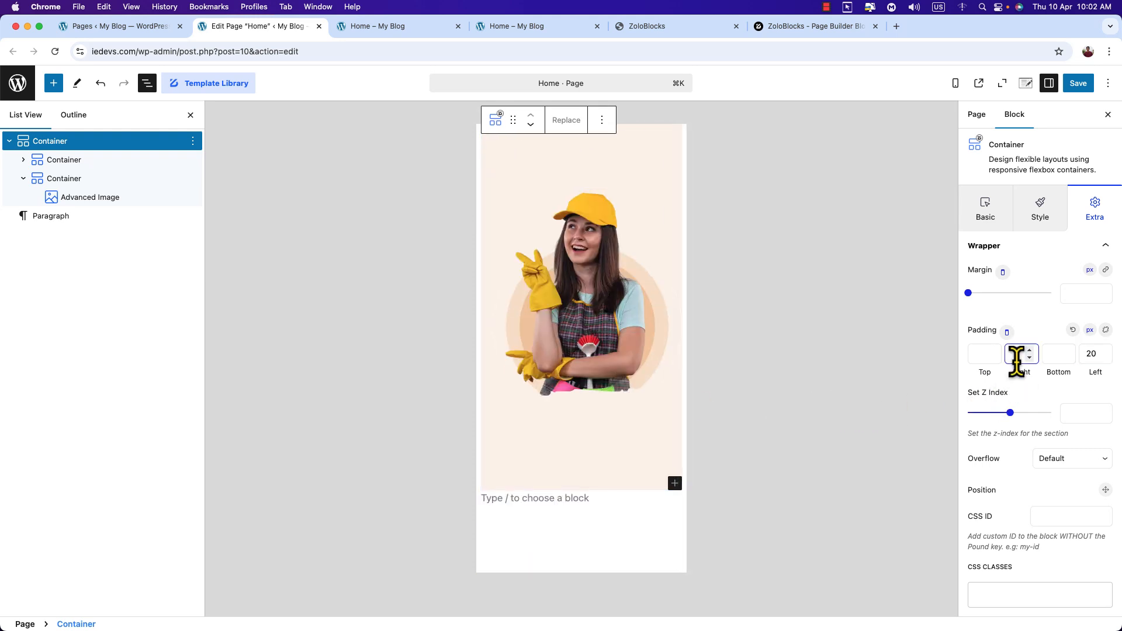
type("20")
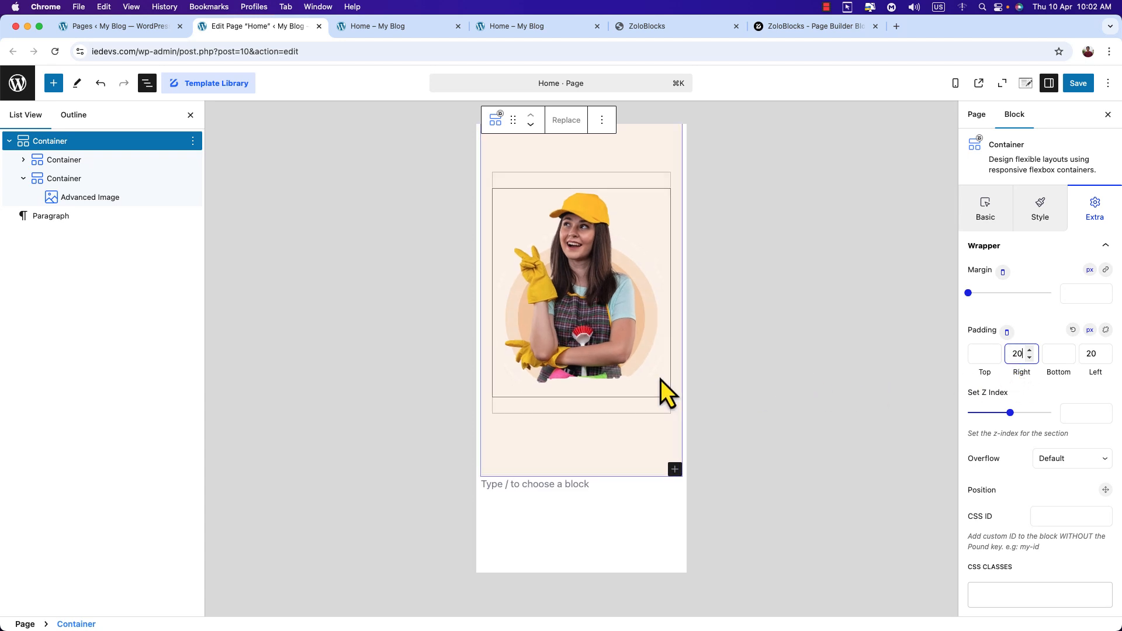
Save the page.
scroll(660, 379, "up", 10)
scroll(661, 380, "down", 10)
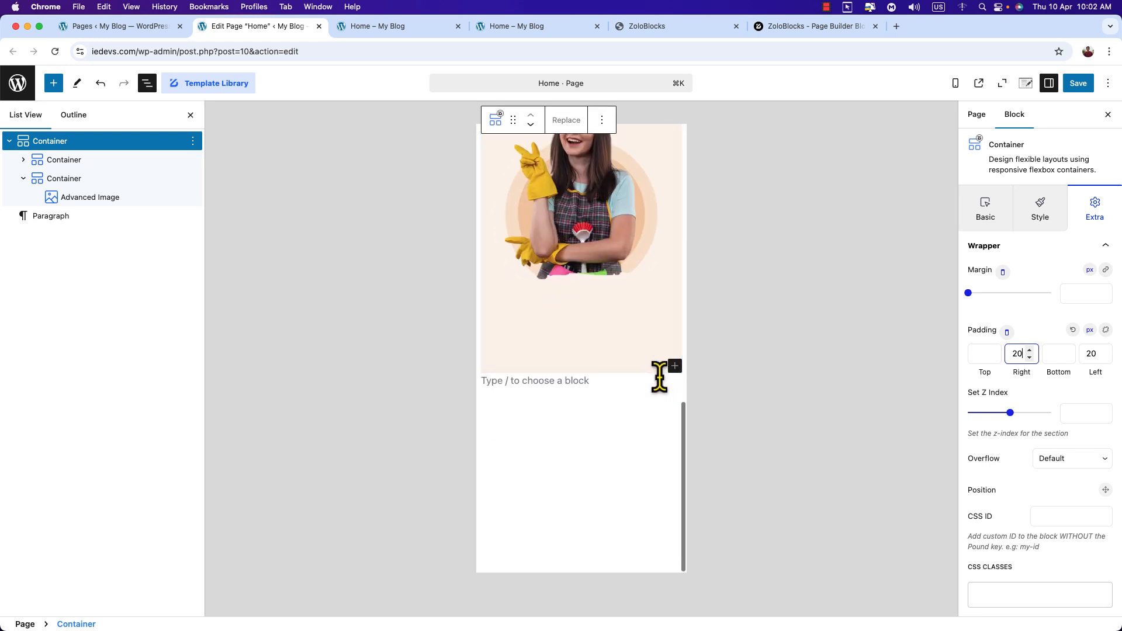
scroll(659, 377, "up", 10)
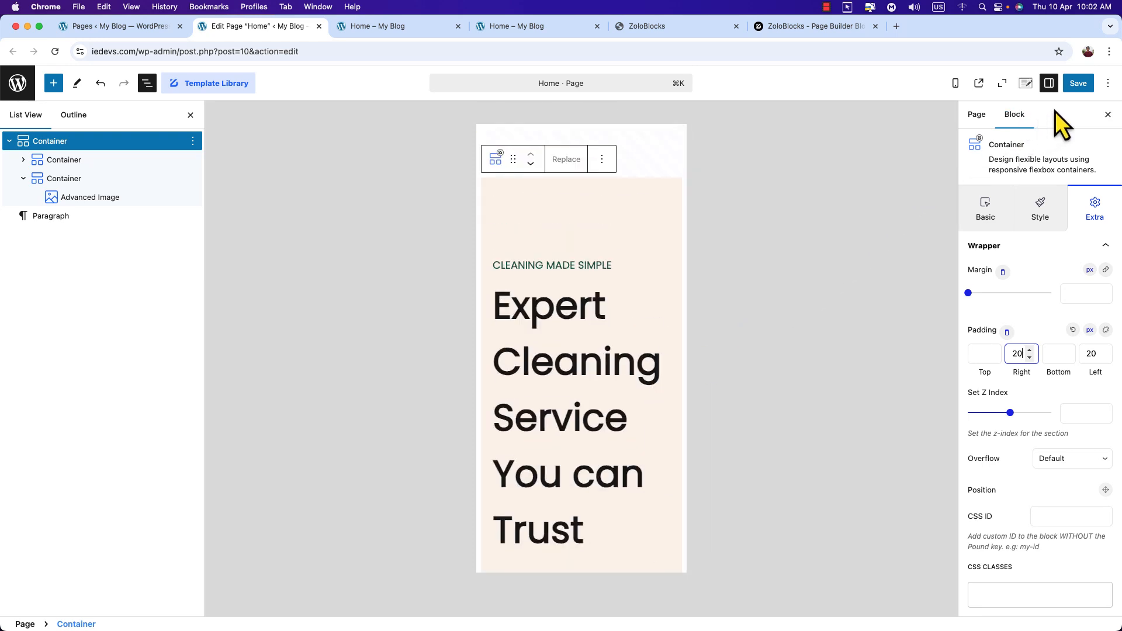
left_click(1077, 88)
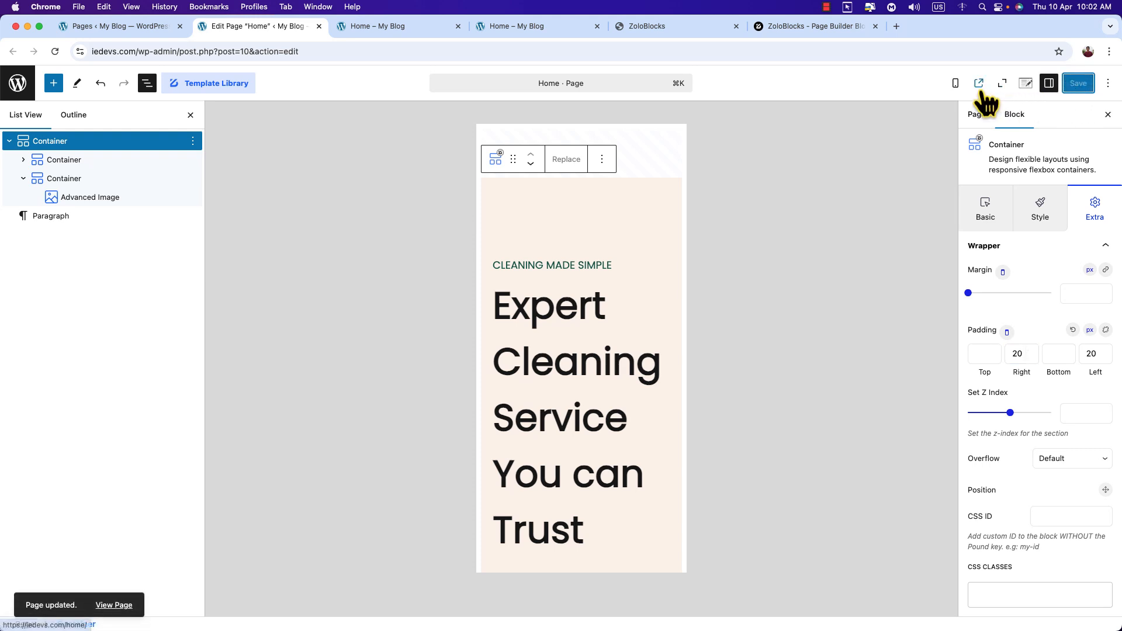
Switch the preview to Tablet and set the hero container's tablet left and right padding to 40 px.
left_click(955, 84)
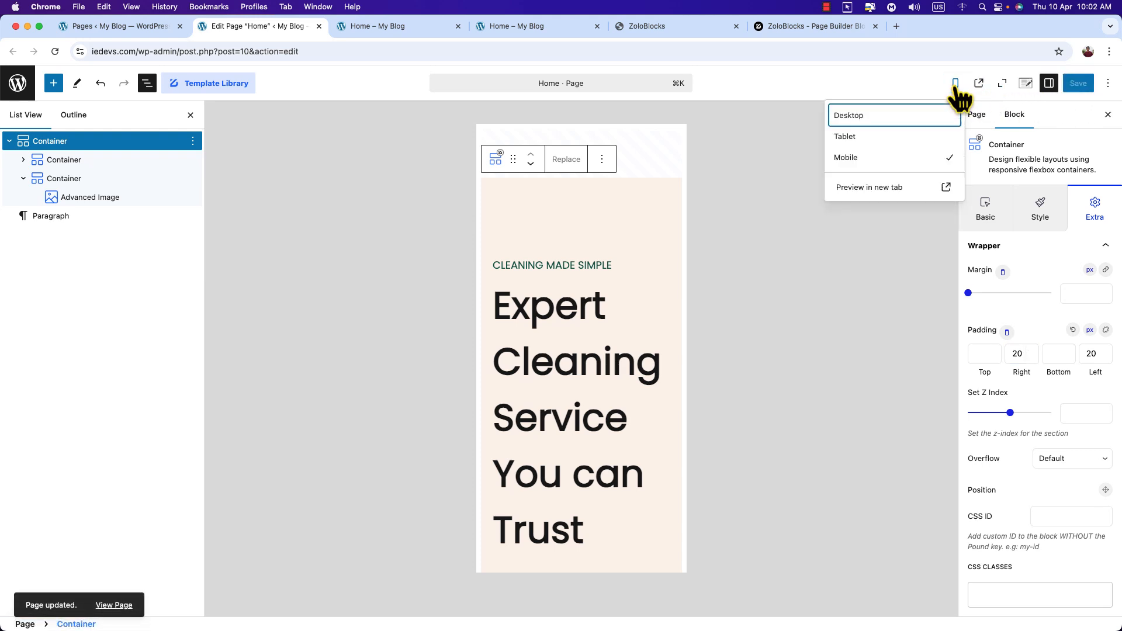
left_click(889, 140)
scroll(687, 236, "down", 4)
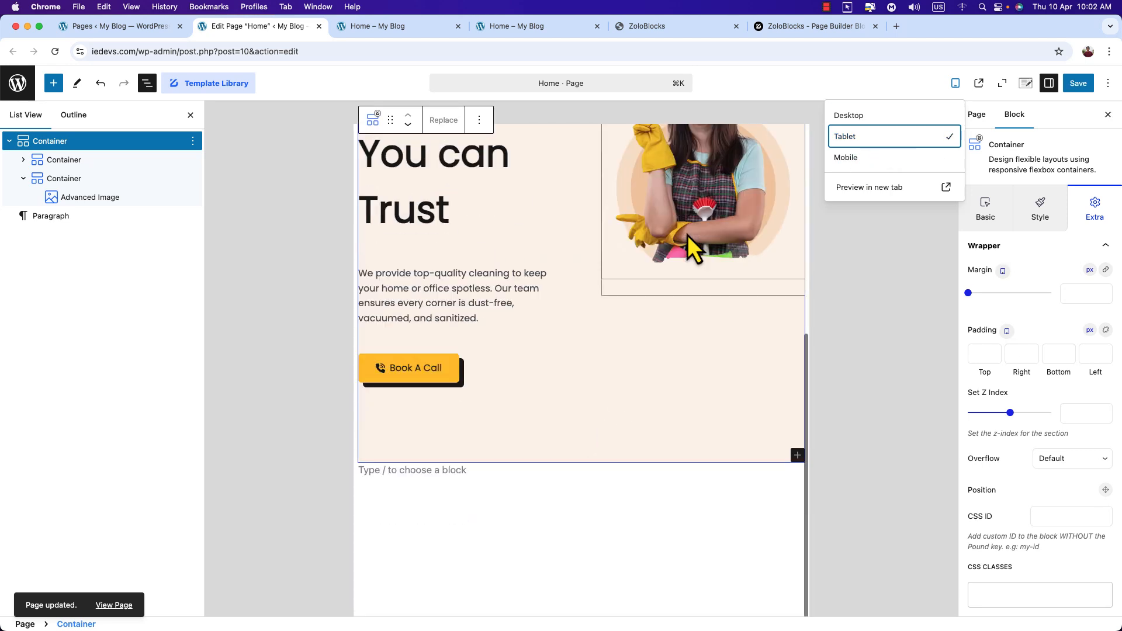
scroll(688, 235, "up", 4)
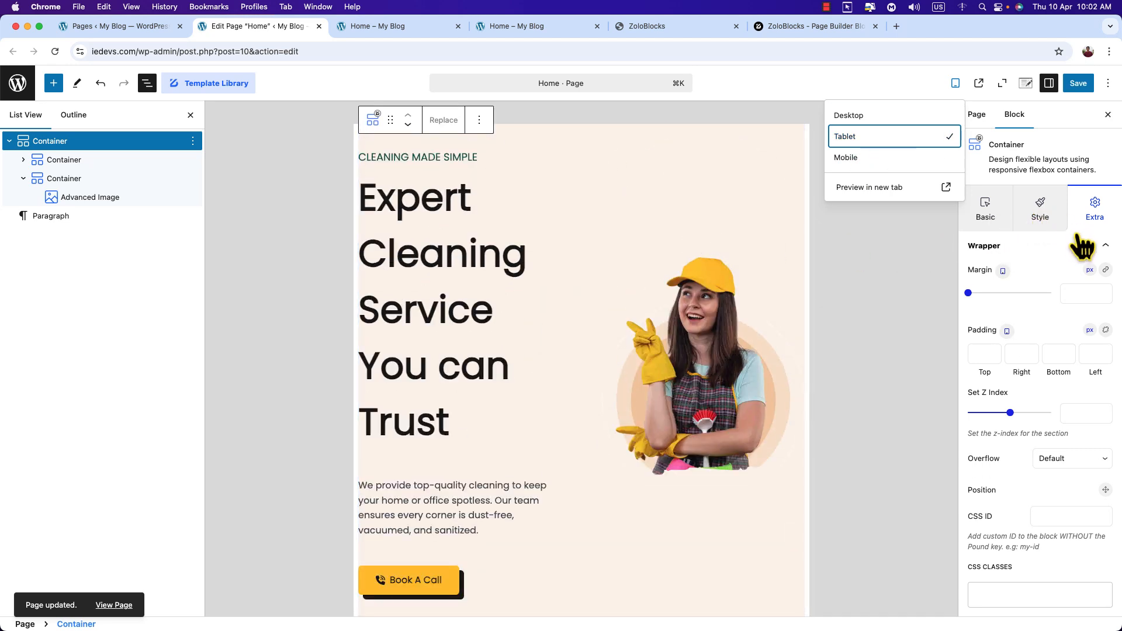
left_click(1093, 354)
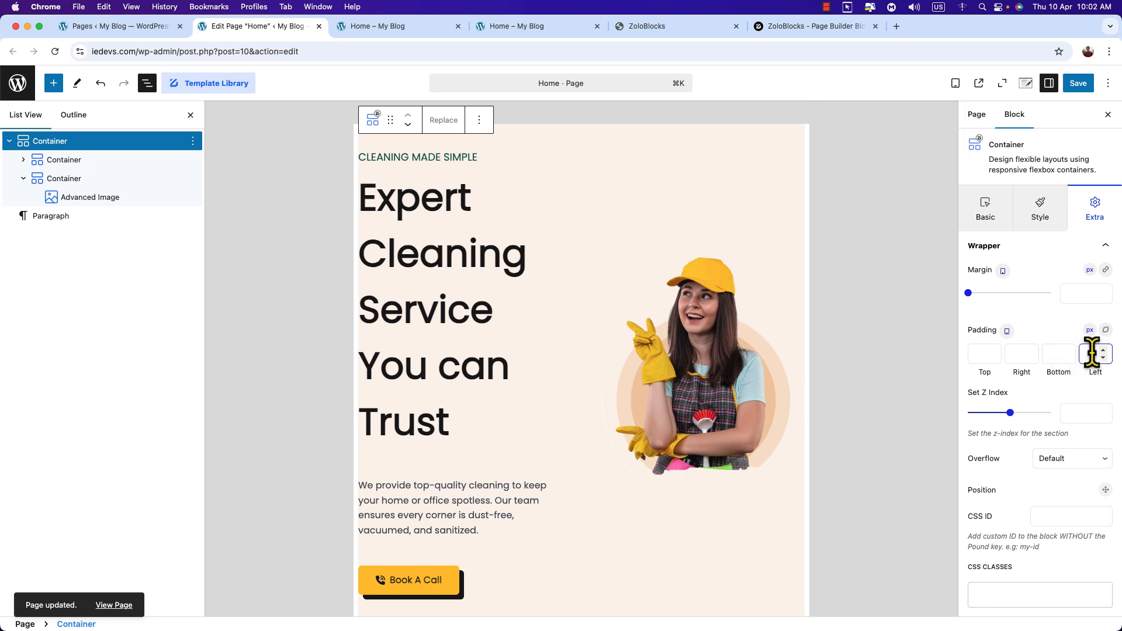
type("40")
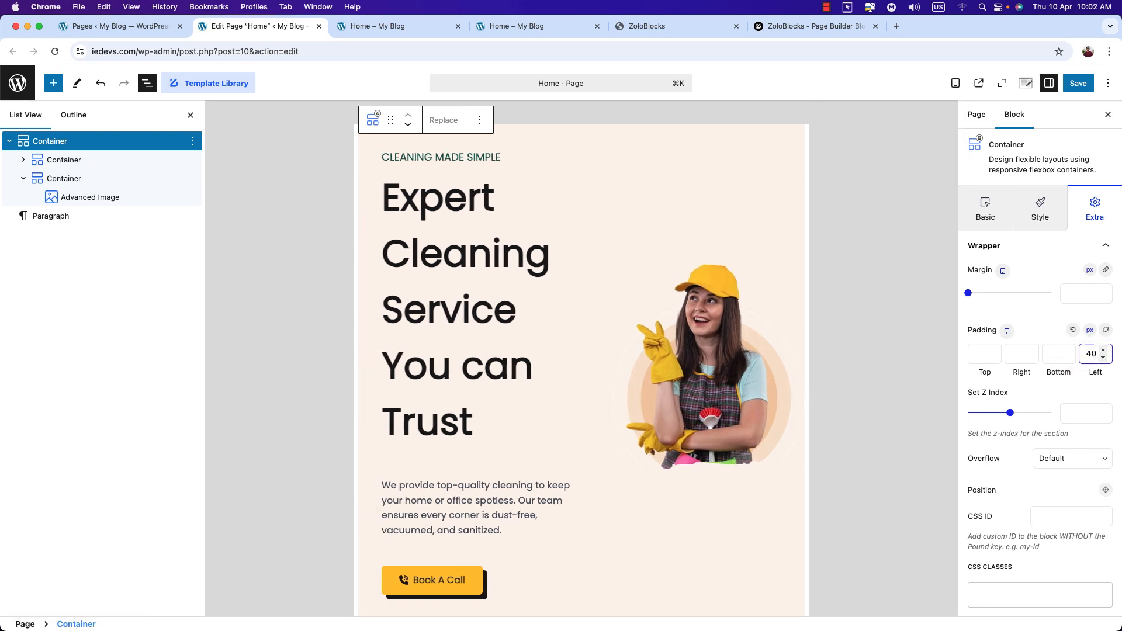
left_click(1020, 355)
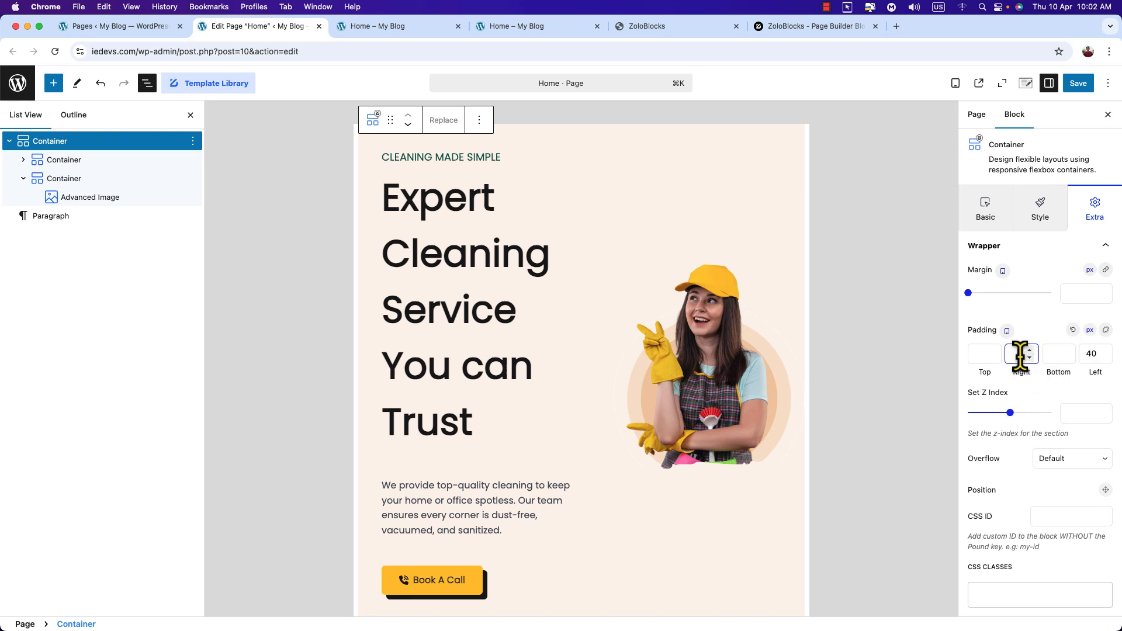
type("40")
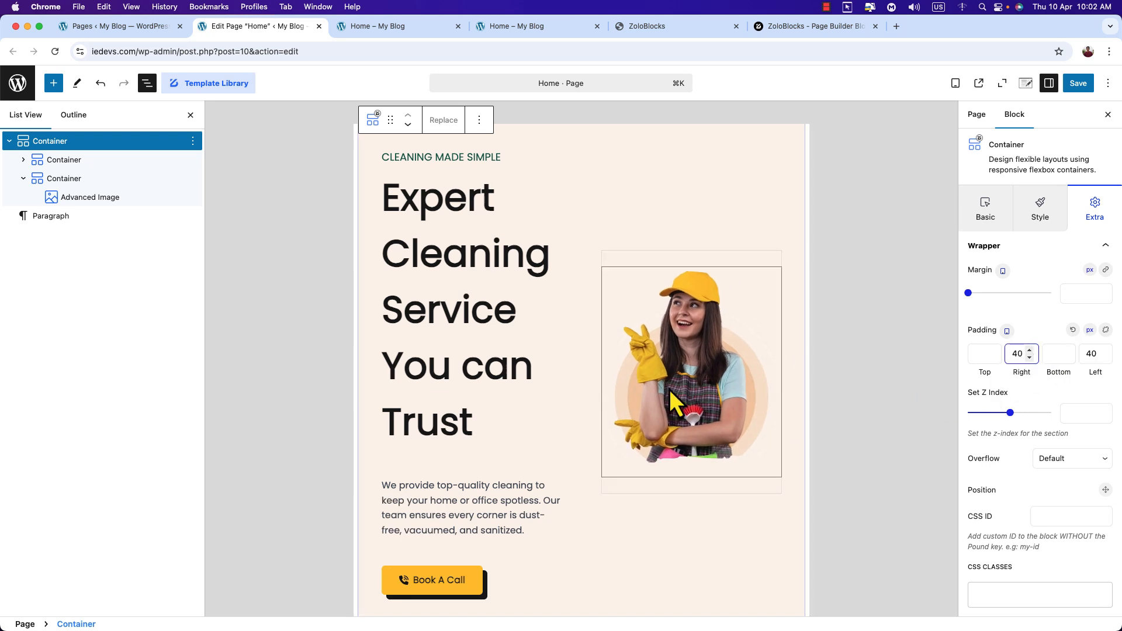
Set the hero heading's tablet typography size to 36 px.
left_click(518, 321)
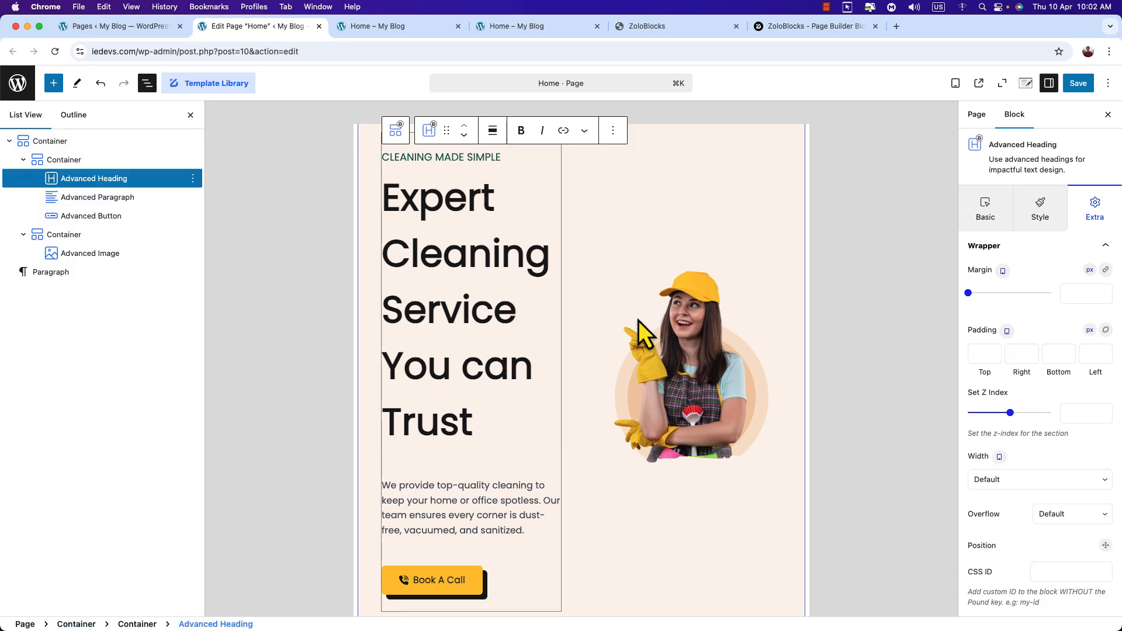
left_click(992, 227)
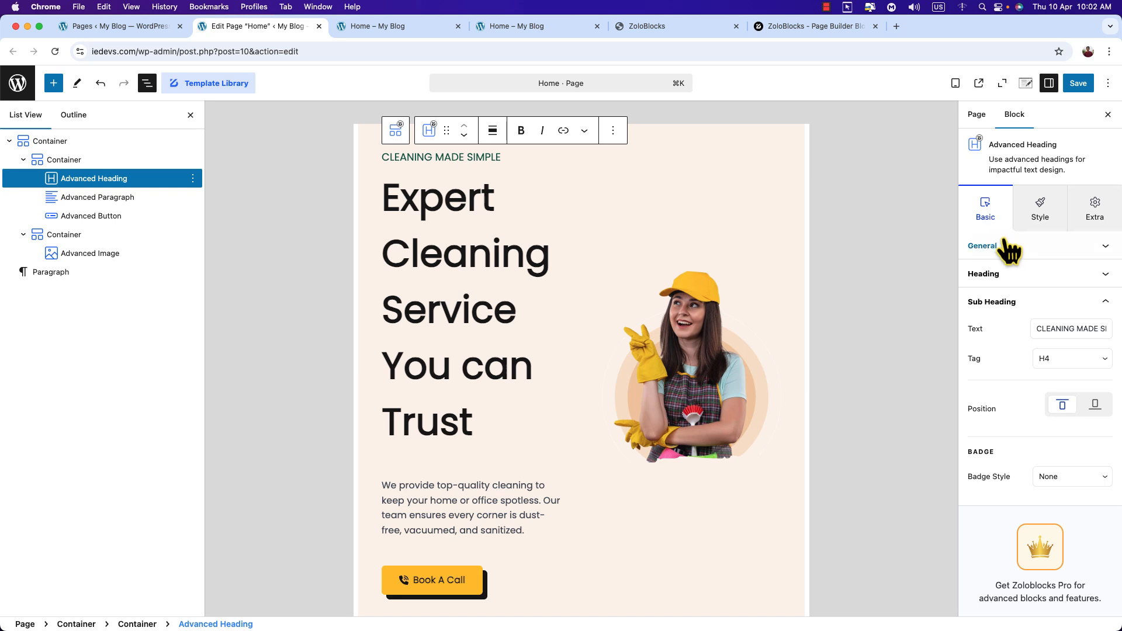
left_click(1039, 228)
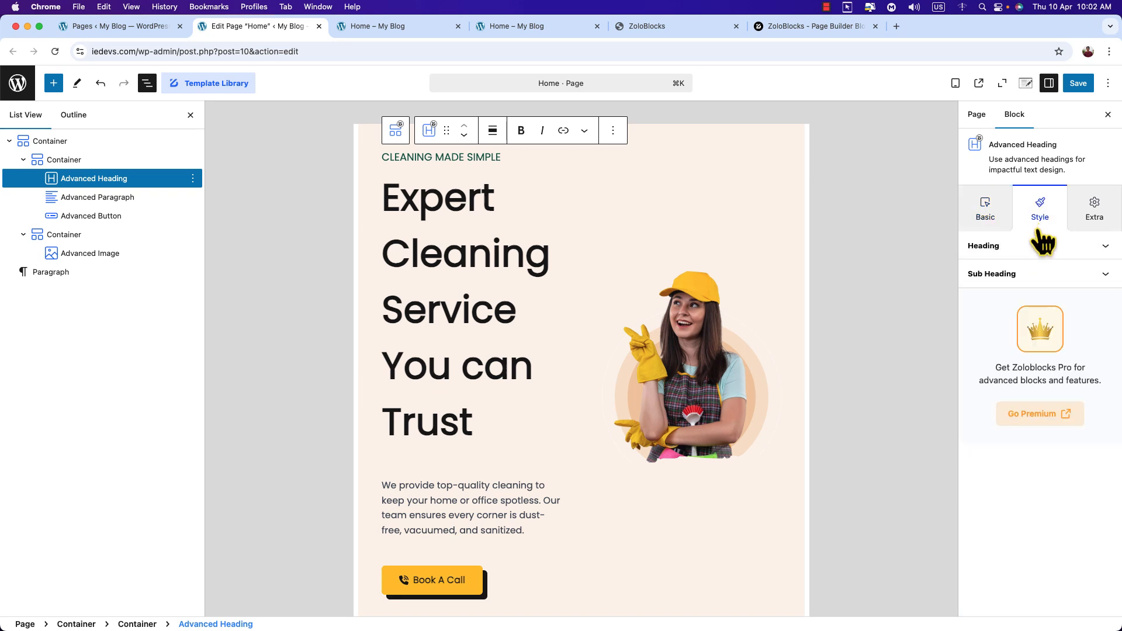
left_click(1042, 248)
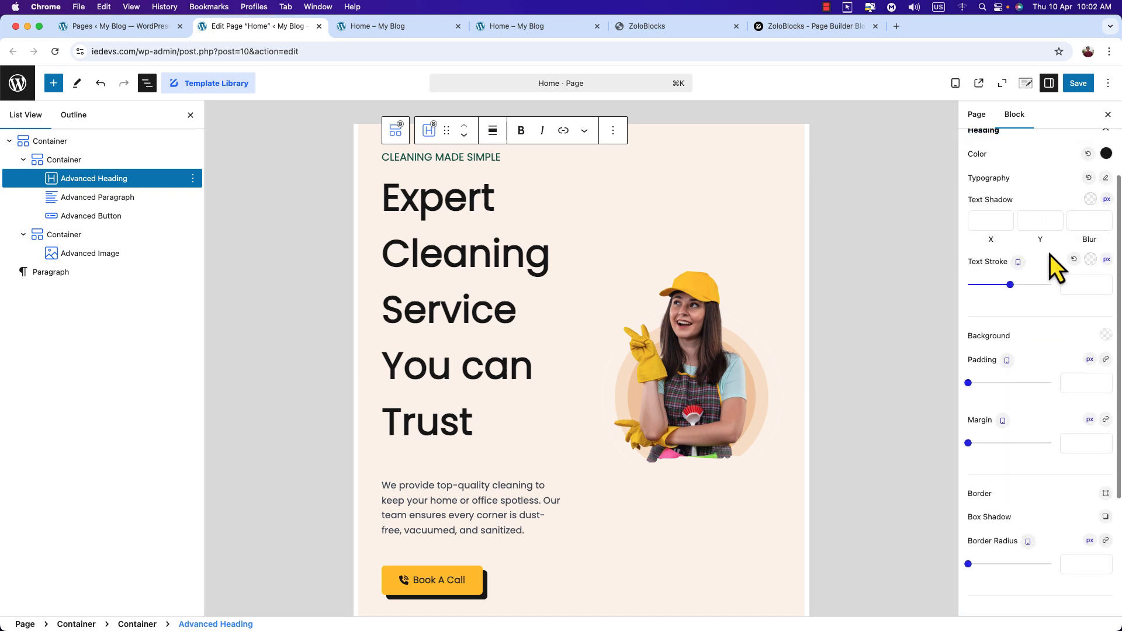
left_click(1105, 179)
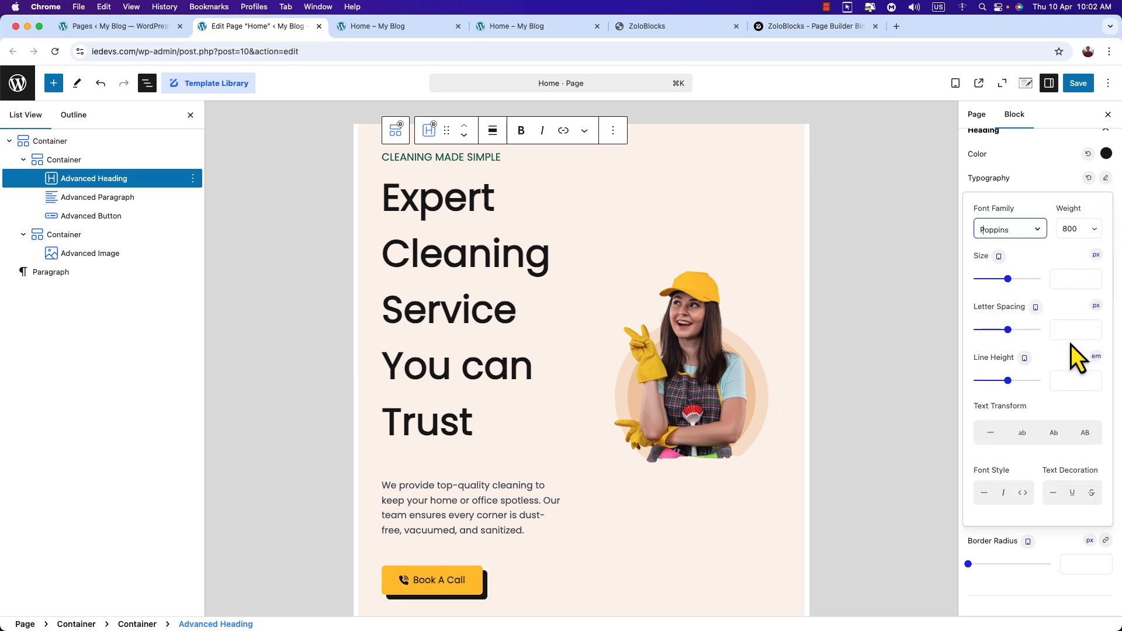
left_click(1064, 280)
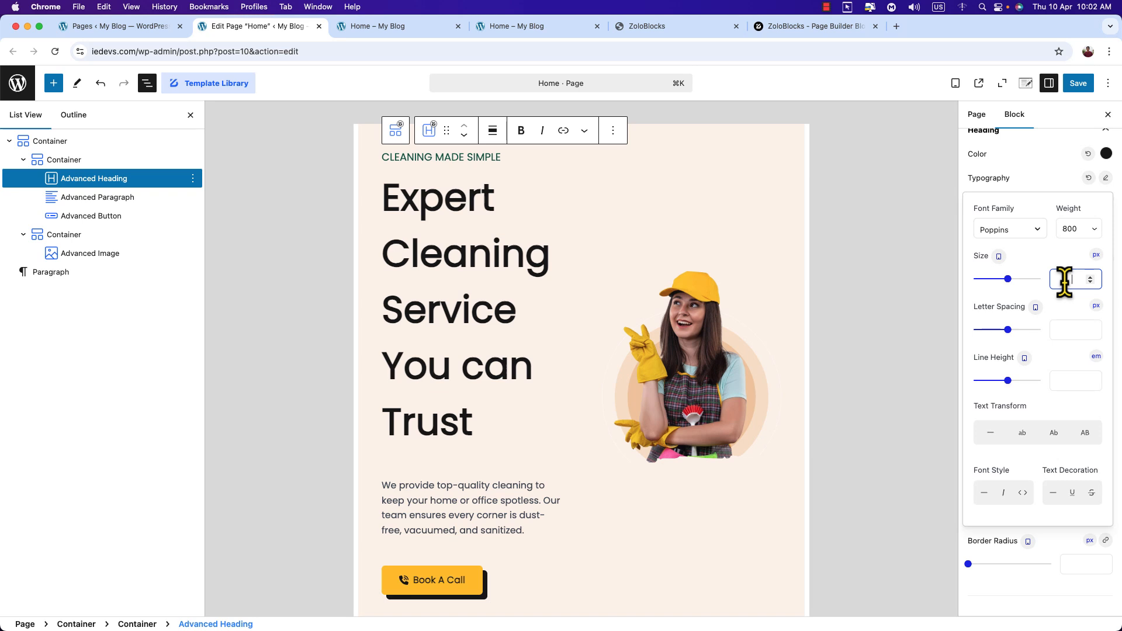
type("36")
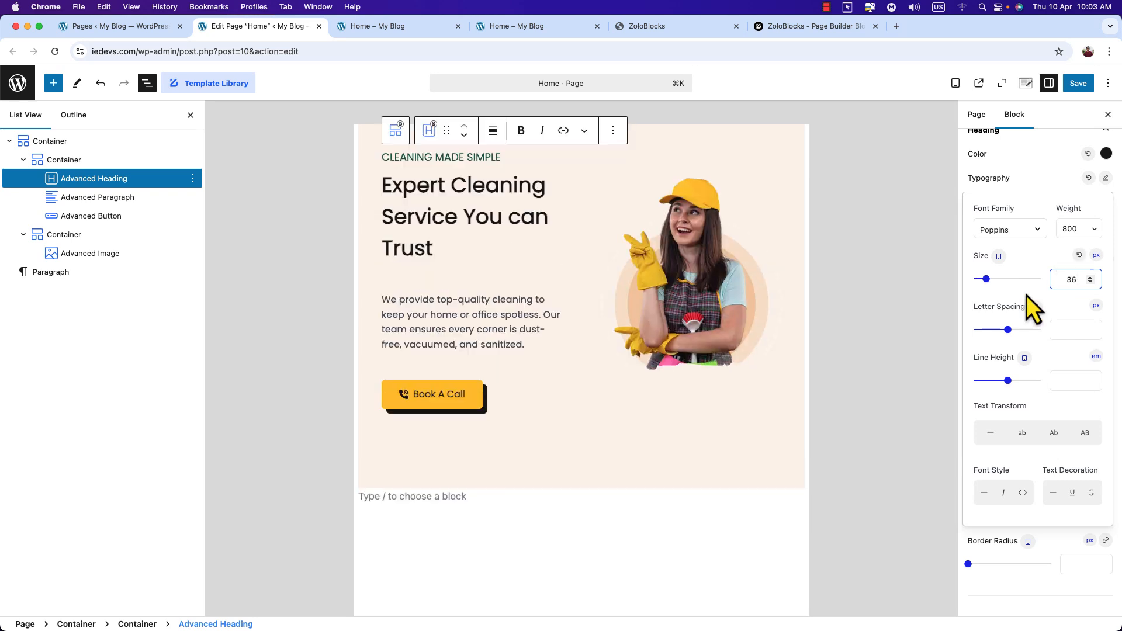
scroll(708, 333, "up", 3)
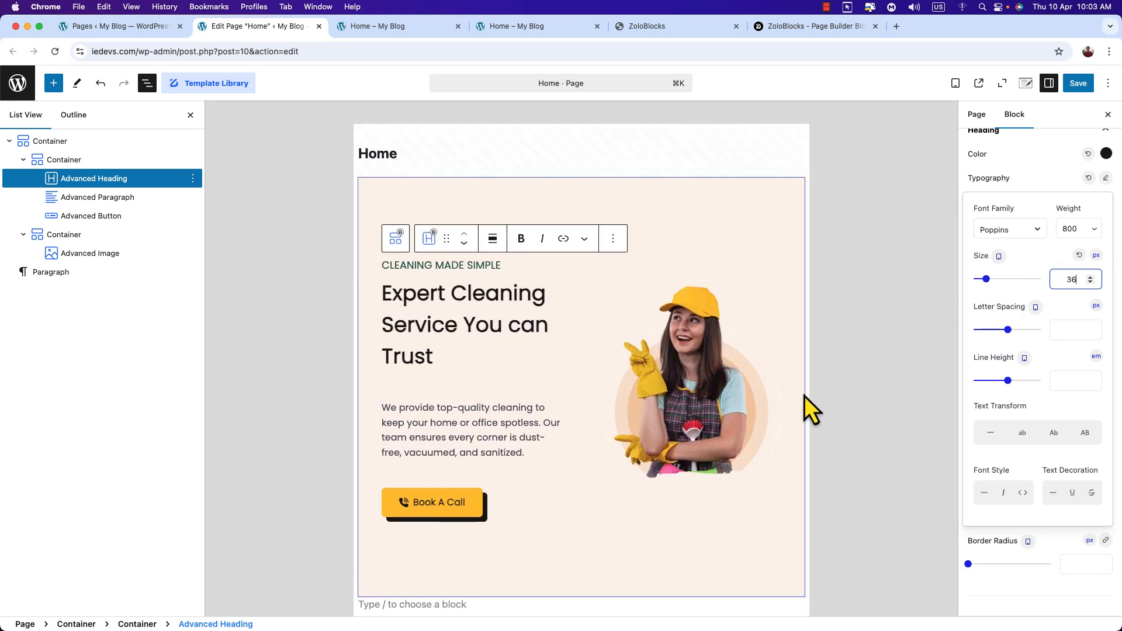
left_click(826, 398)
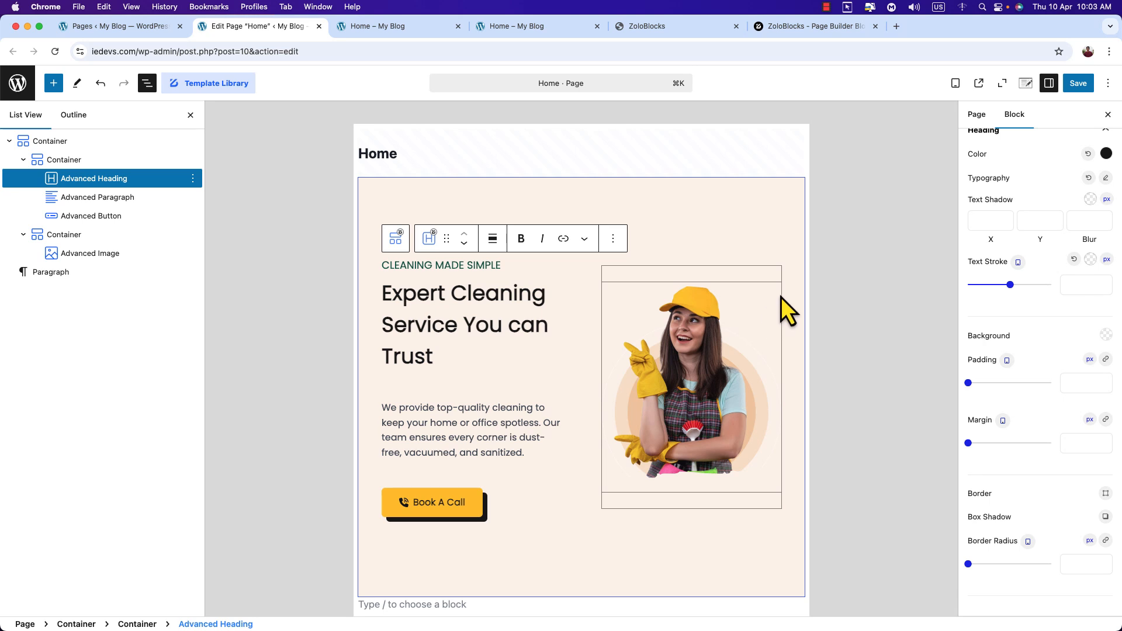
Switch the preview to Mobile and examine the hero heading and image layout.
left_click(954, 87)
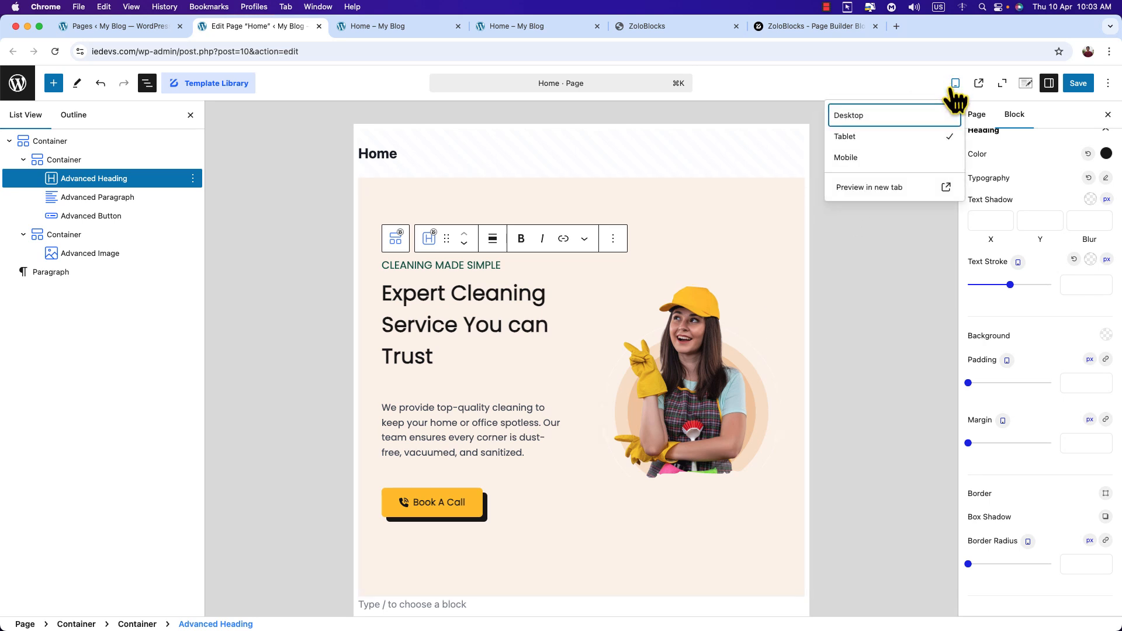
left_click(871, 161)
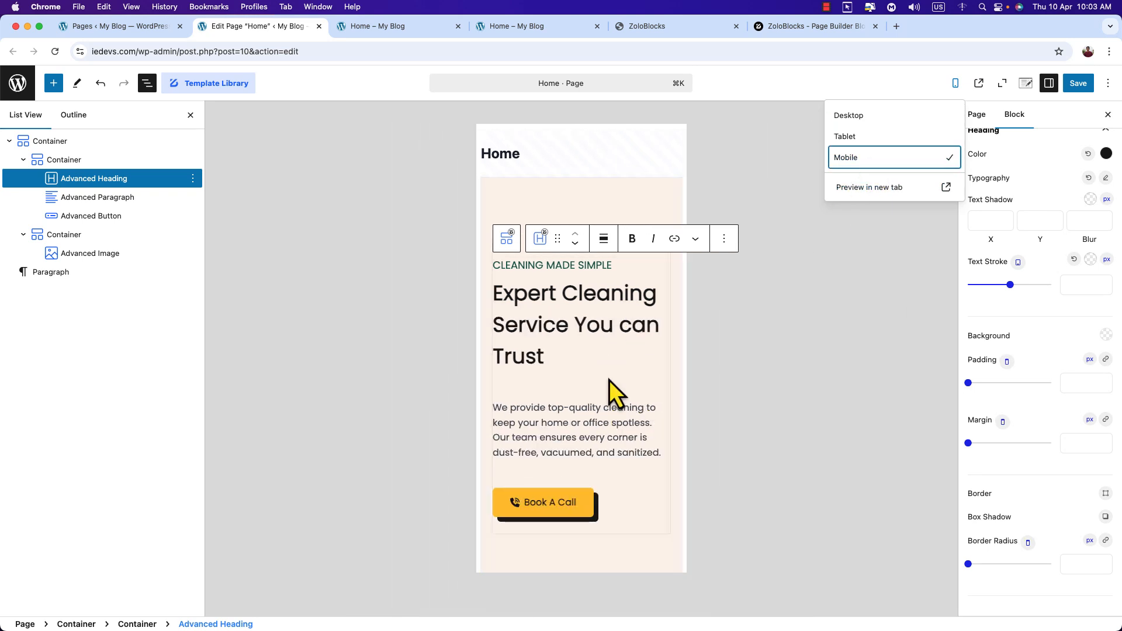
scroll(609, 382, "down", 4)
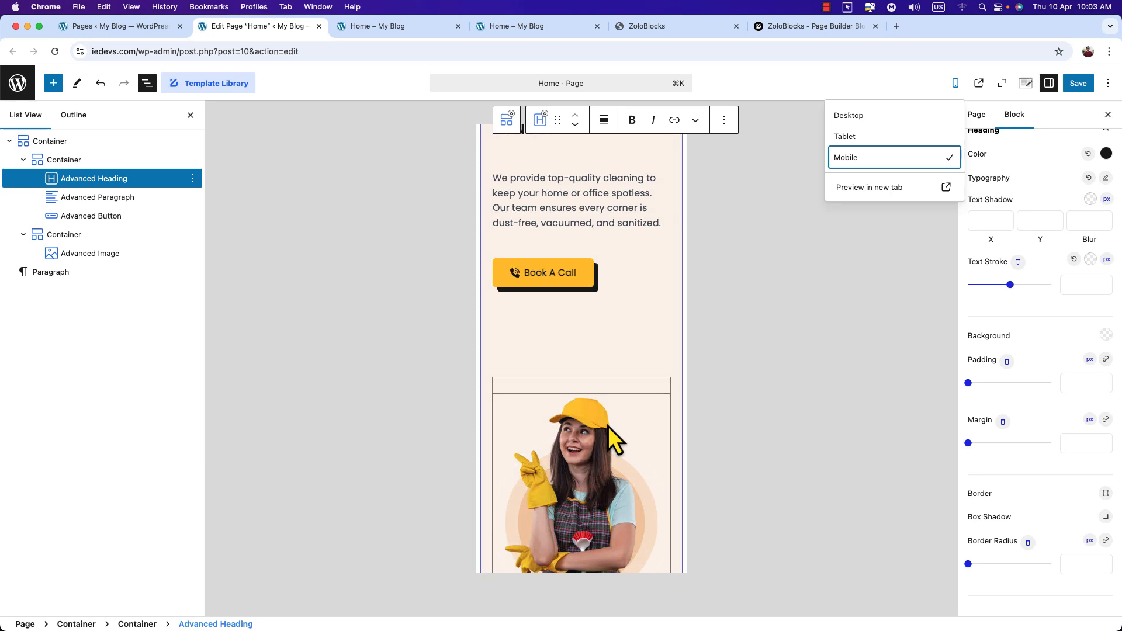
scroll(608, 426, "down", 4)
scroll(608, 426, "up", 8)
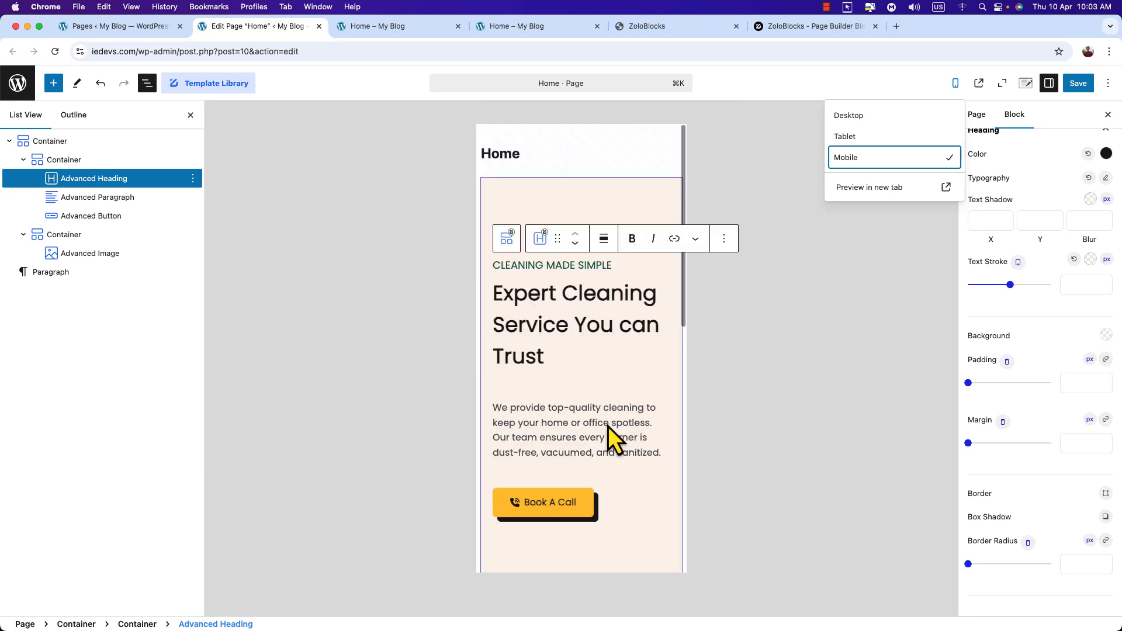
Return the preview to Desktop, save the page, and open the live Home page.
left_click(868, 121)
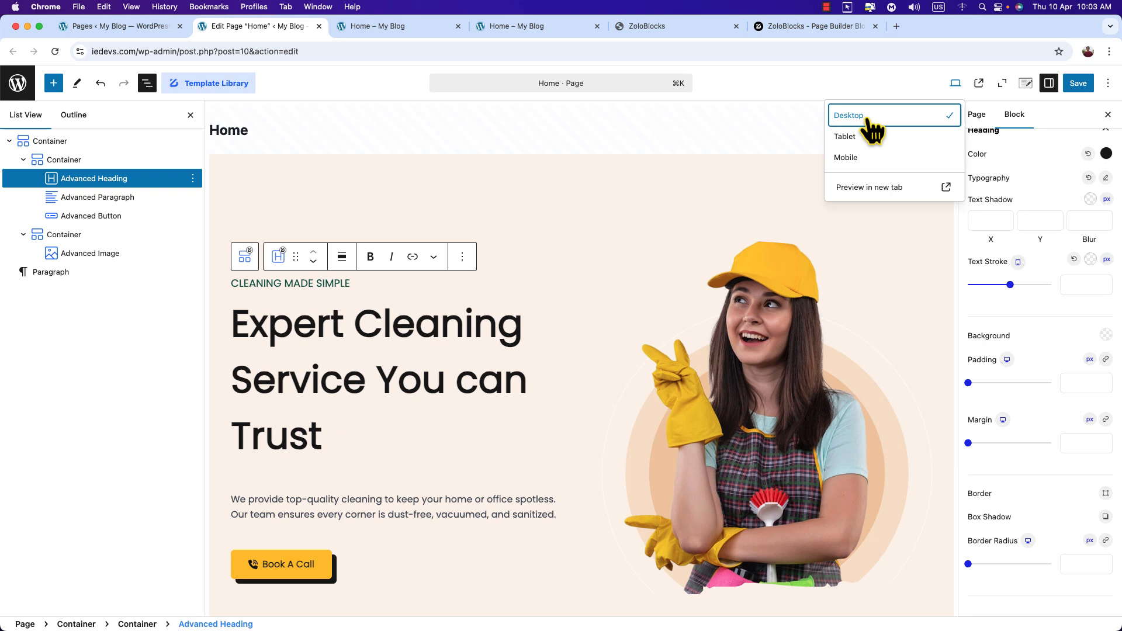
left_click(1076, 87)
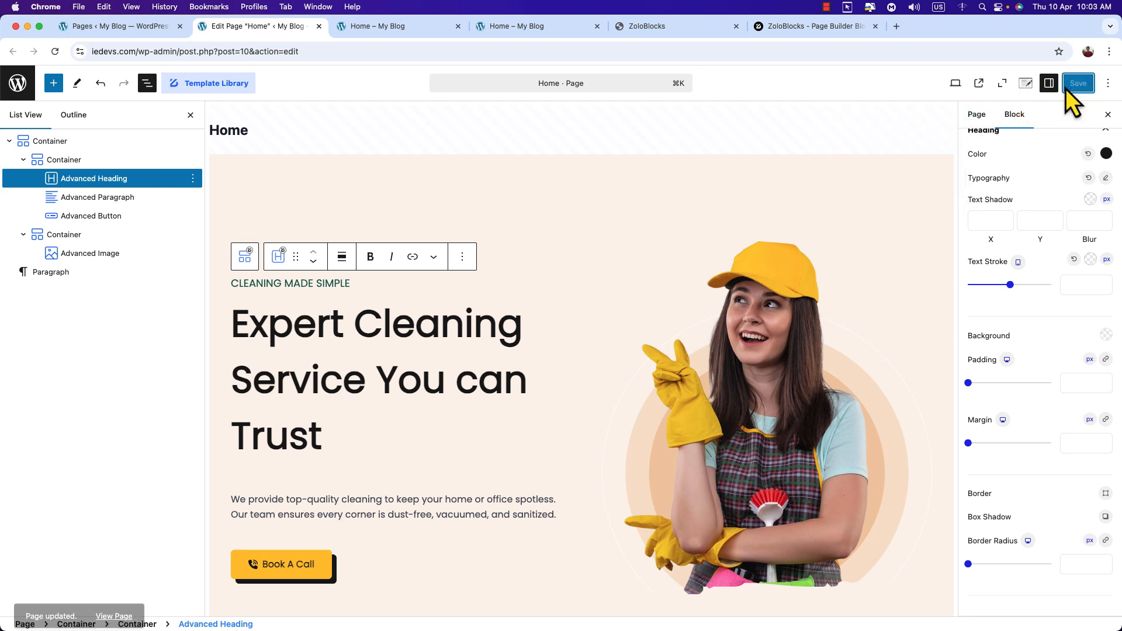
left_click(982, 86)
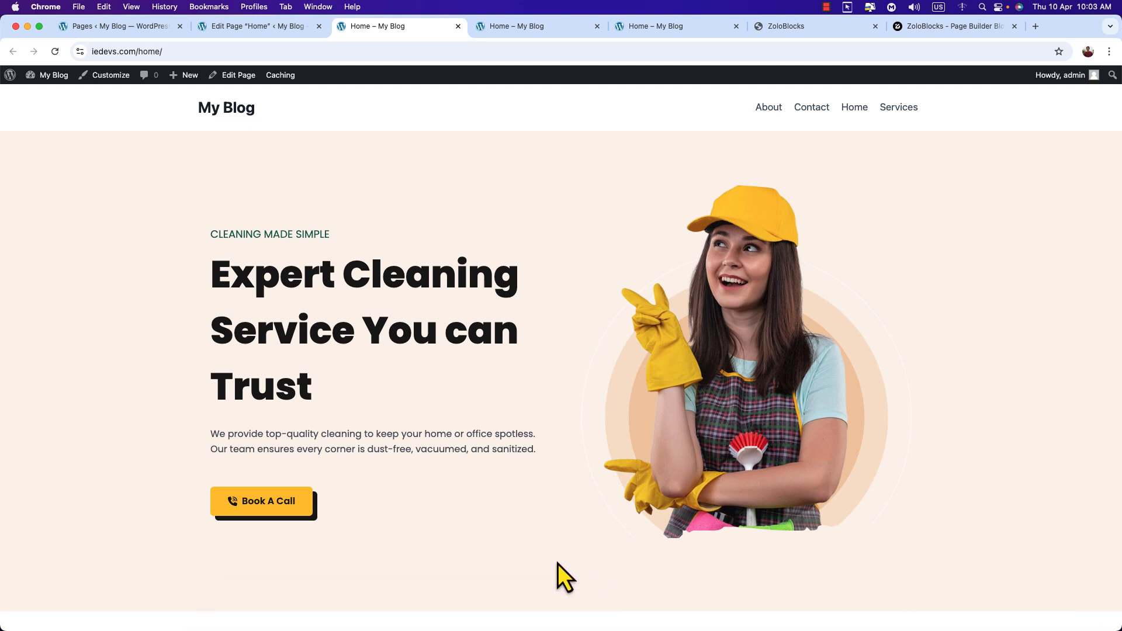
Compare with the demo's About section and add a two-column Container block below the hero section.
left_click(780, 23)
scroll(567, 304, "down", 7)
scroll(547, 344, "down", 3)
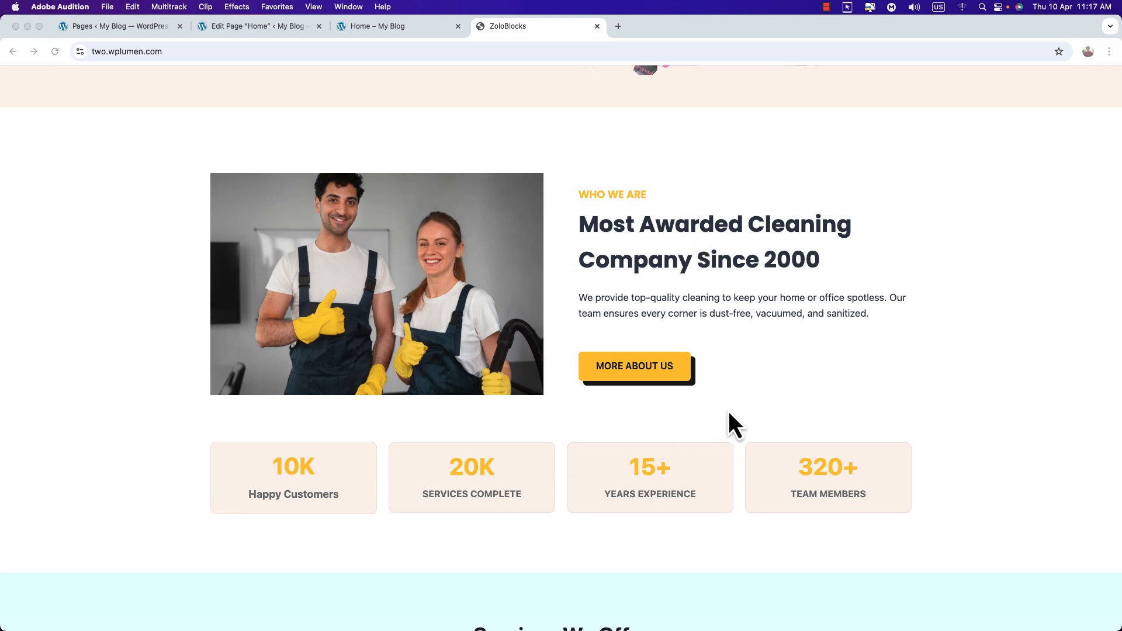
left_click(263, 33)
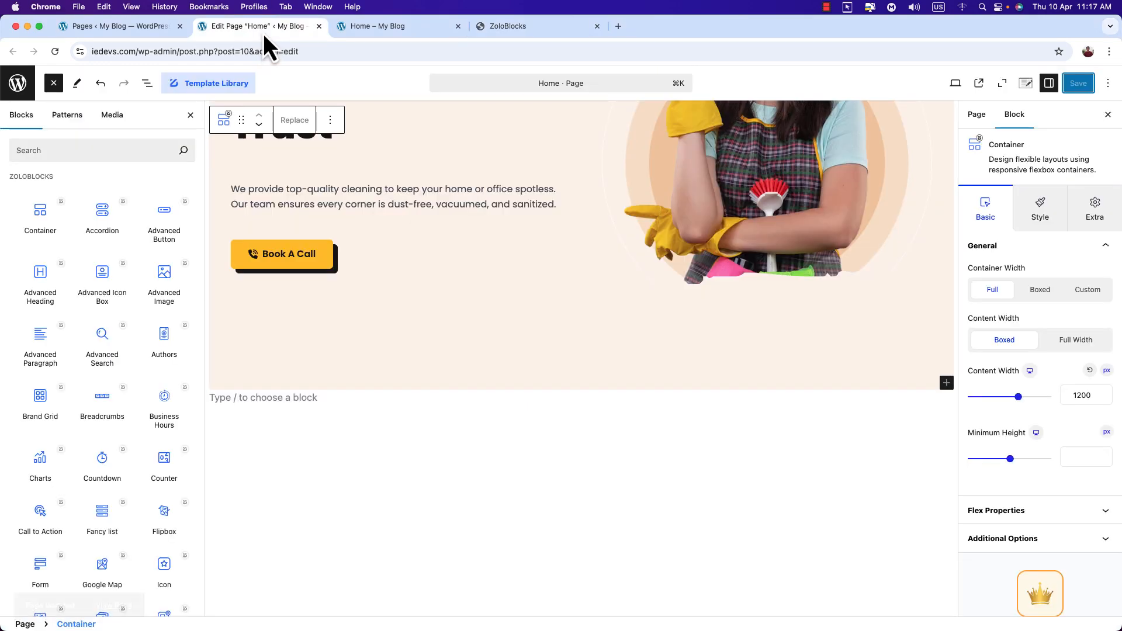
left_click(40, 237)
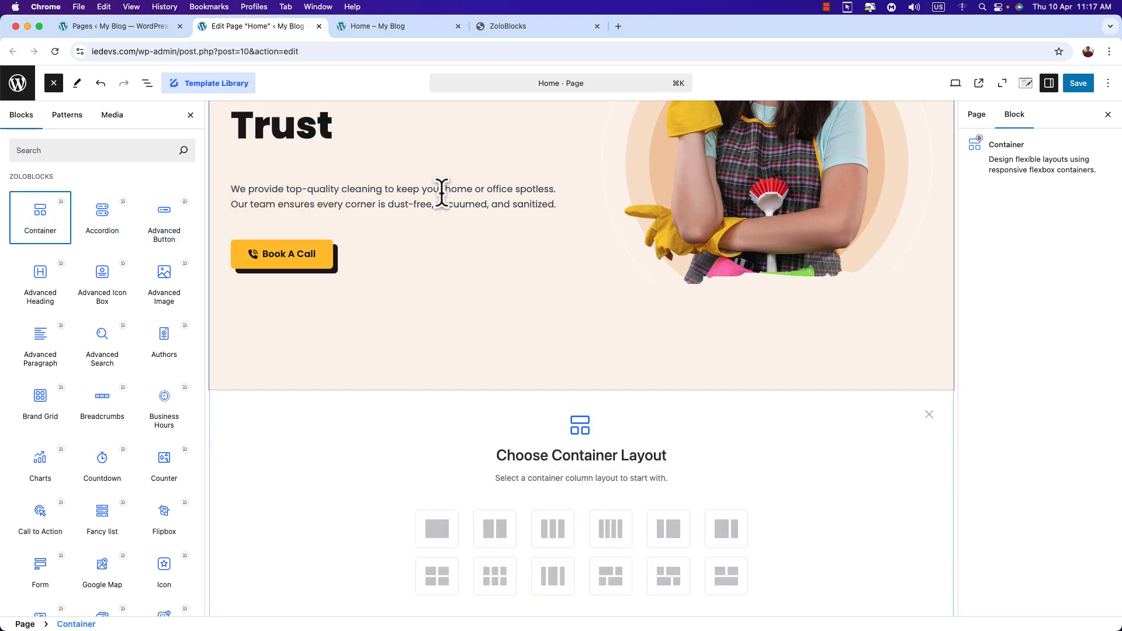
left_click(499, 26)
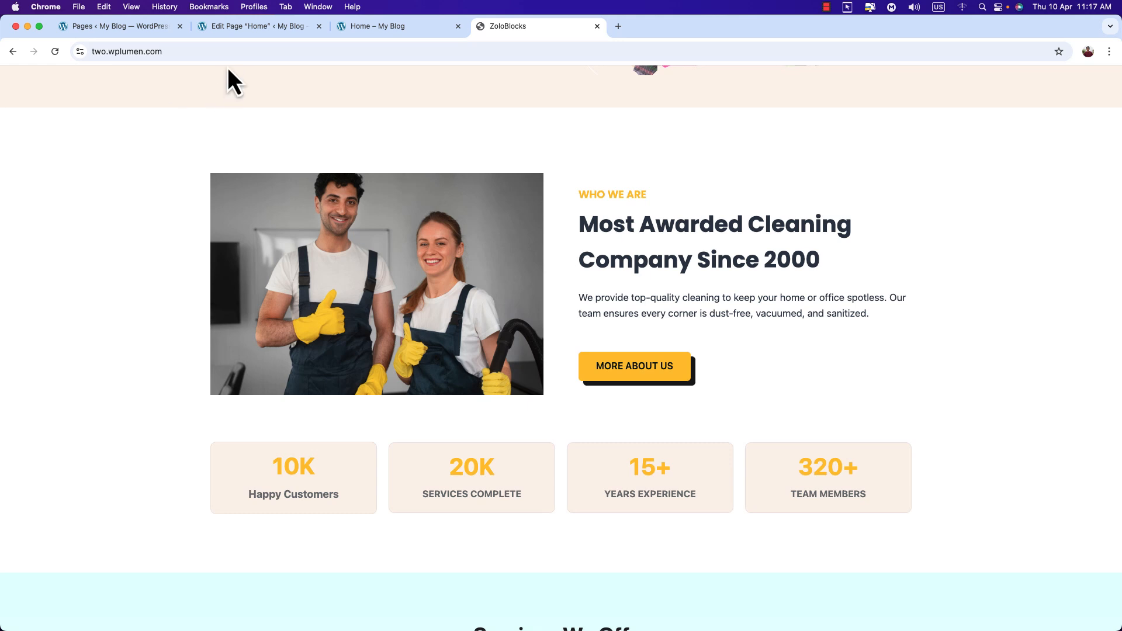
left_click(241, 34)
scroll(456, 500, "down", 2)
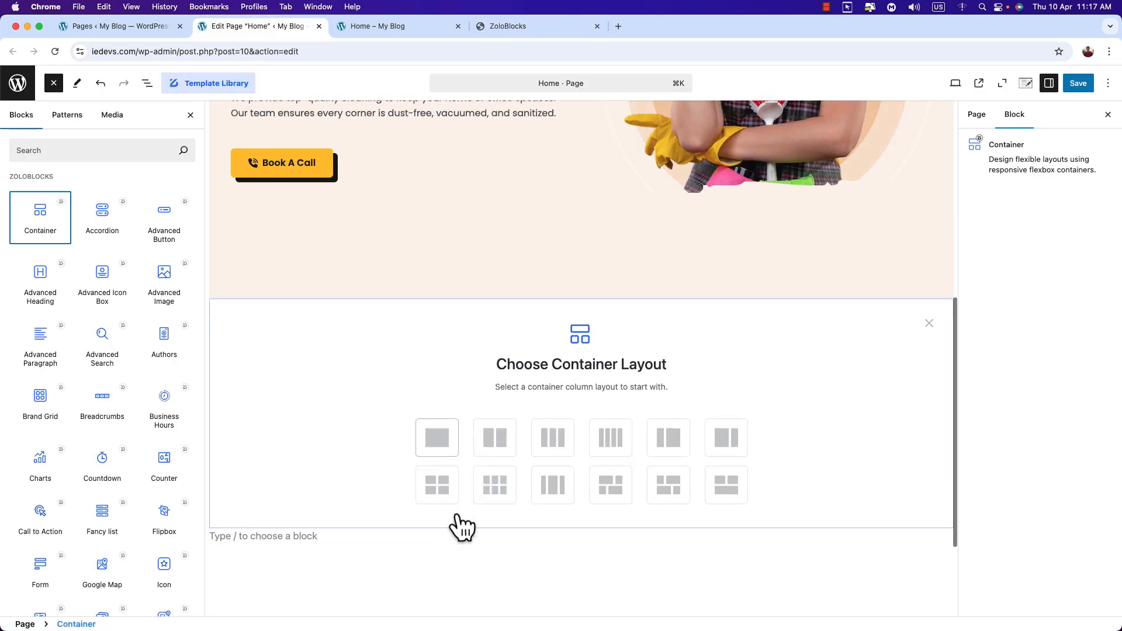
left_click(501, 438)
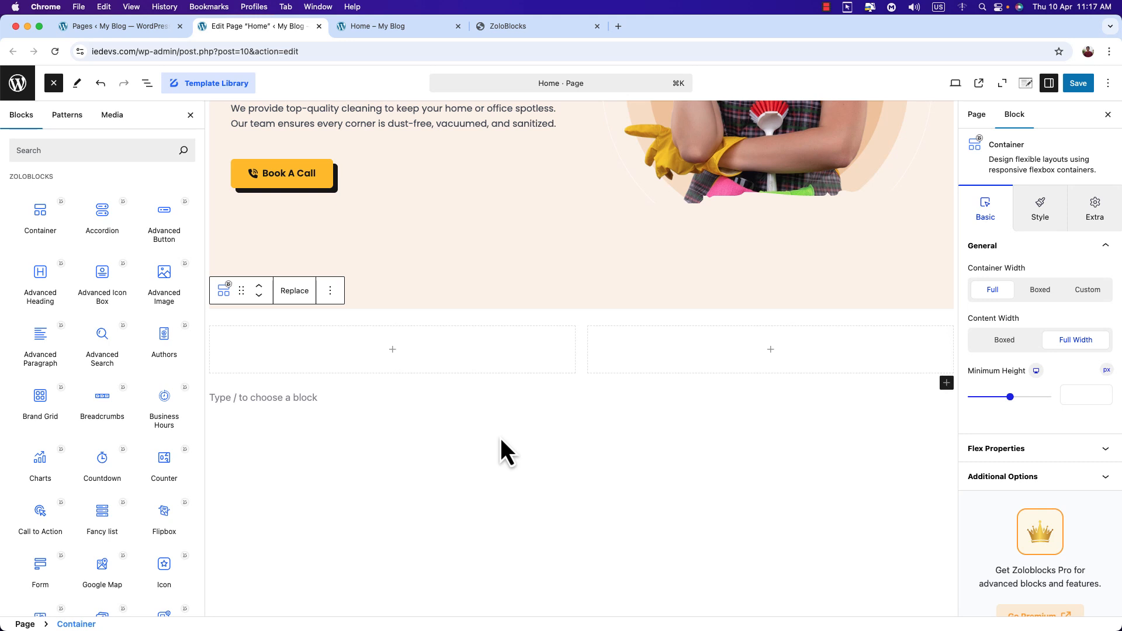
Rename the new two-column container to "About - Container".
left_click(518, 28)
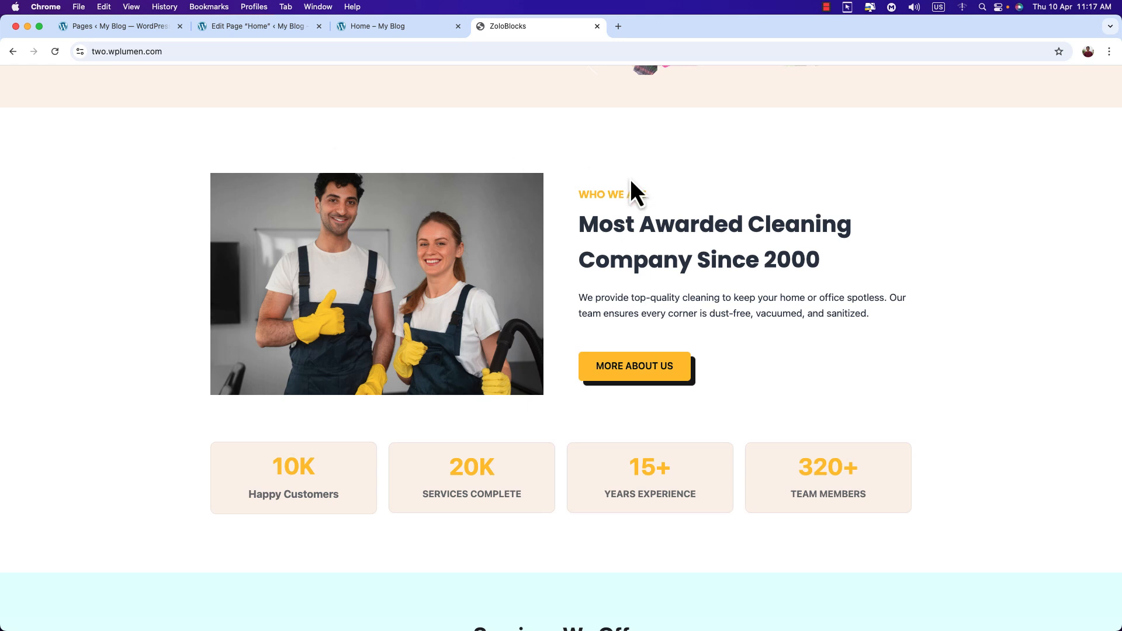
left_click(251, 35)
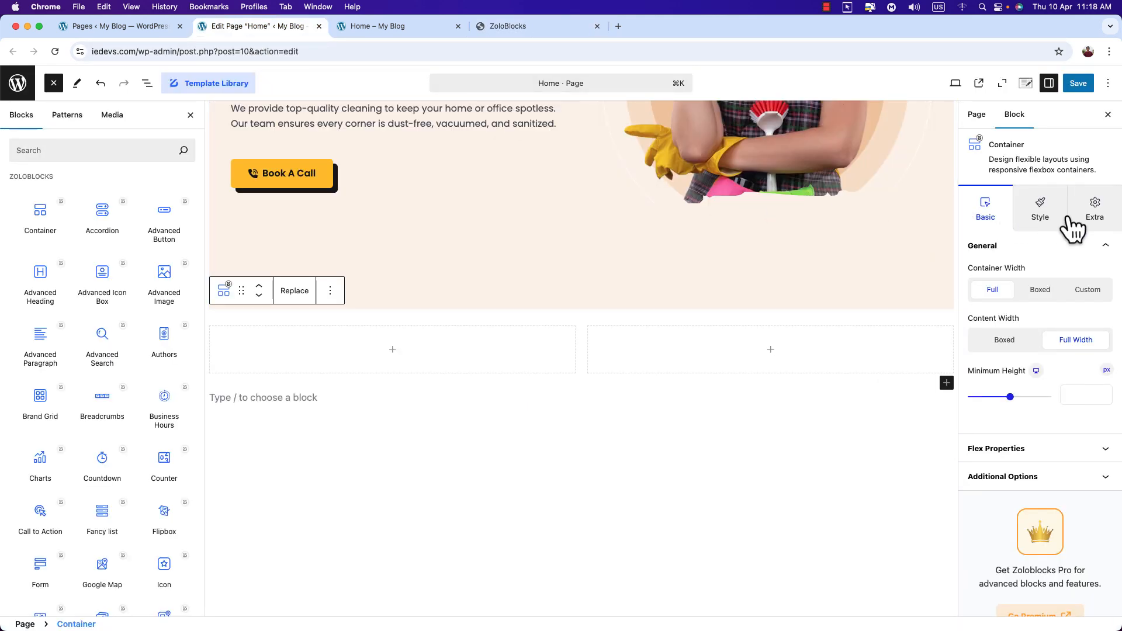
left_click(1099, 225)
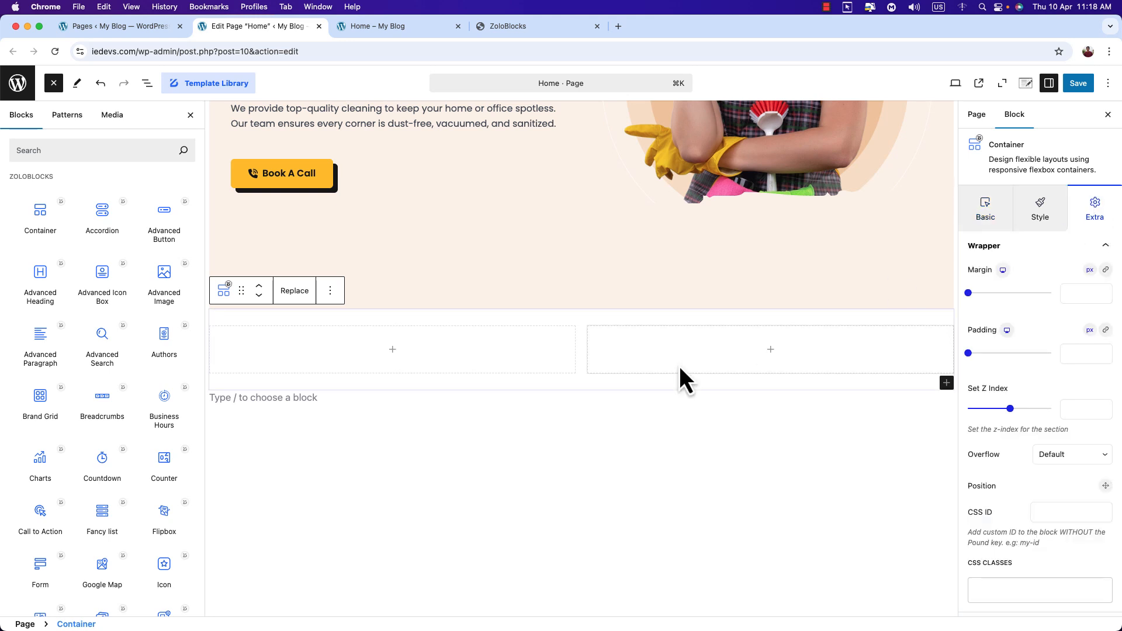
left_click(278, 322)
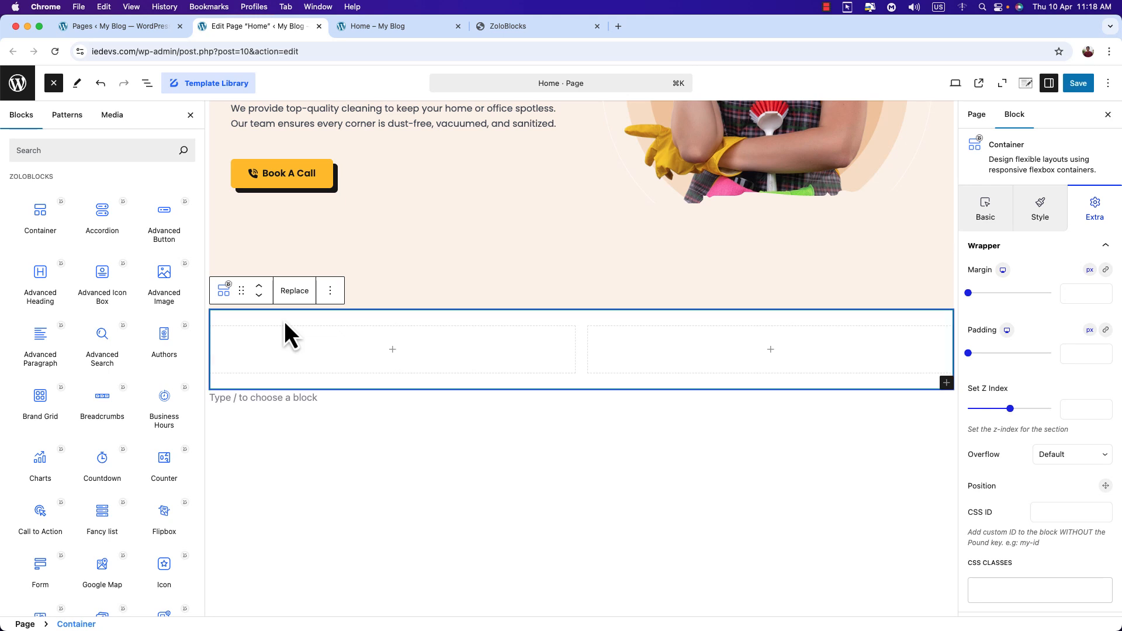
left_click(330, 292)
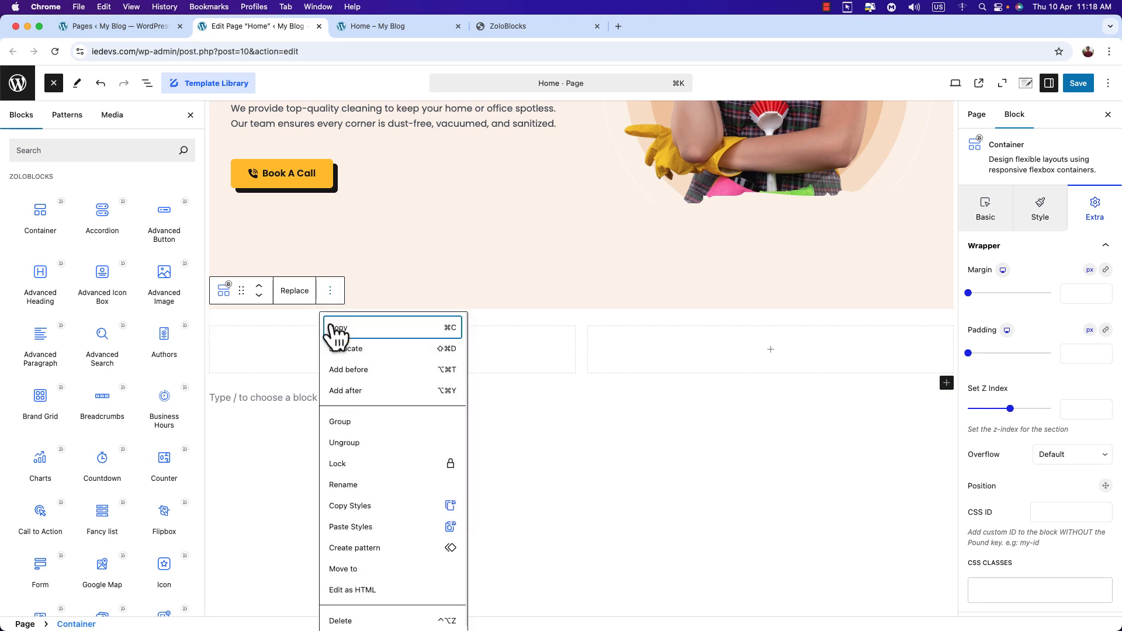
left_click(357, 490)
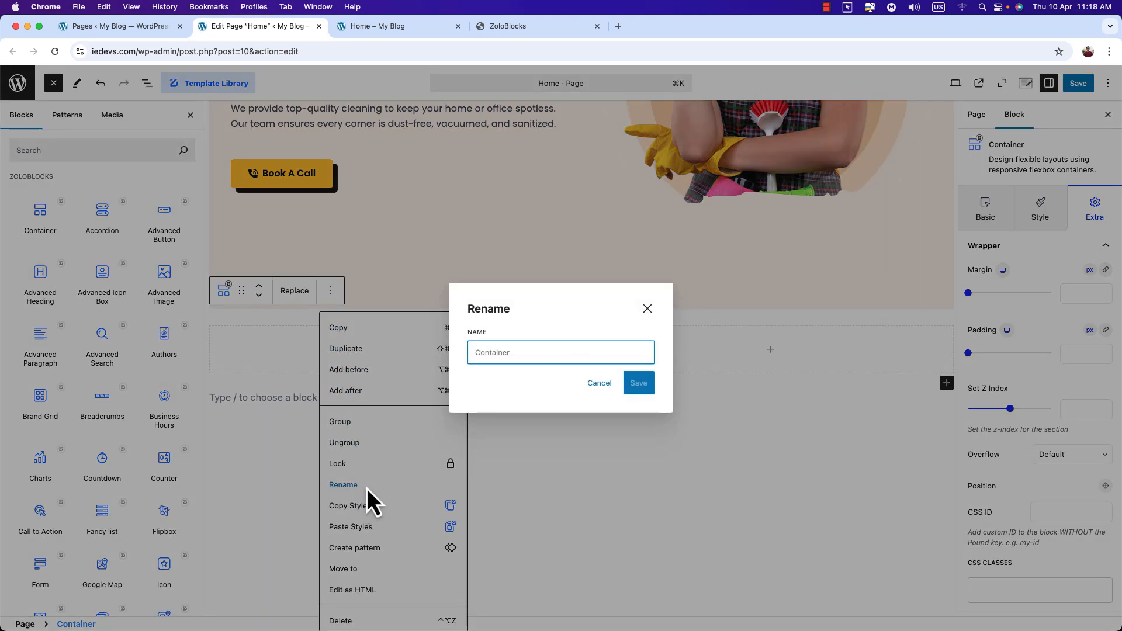
type("About - Container")
left_click(638, 383)
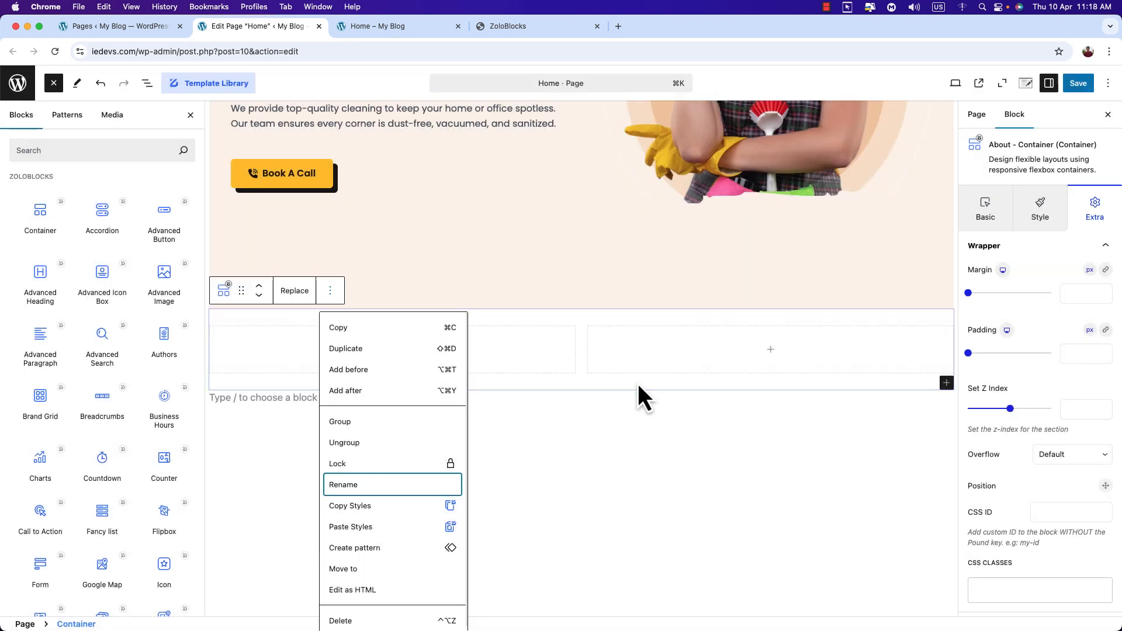
Delete the empty paragraph block below the About container using the list view.
left_click(613, 444)
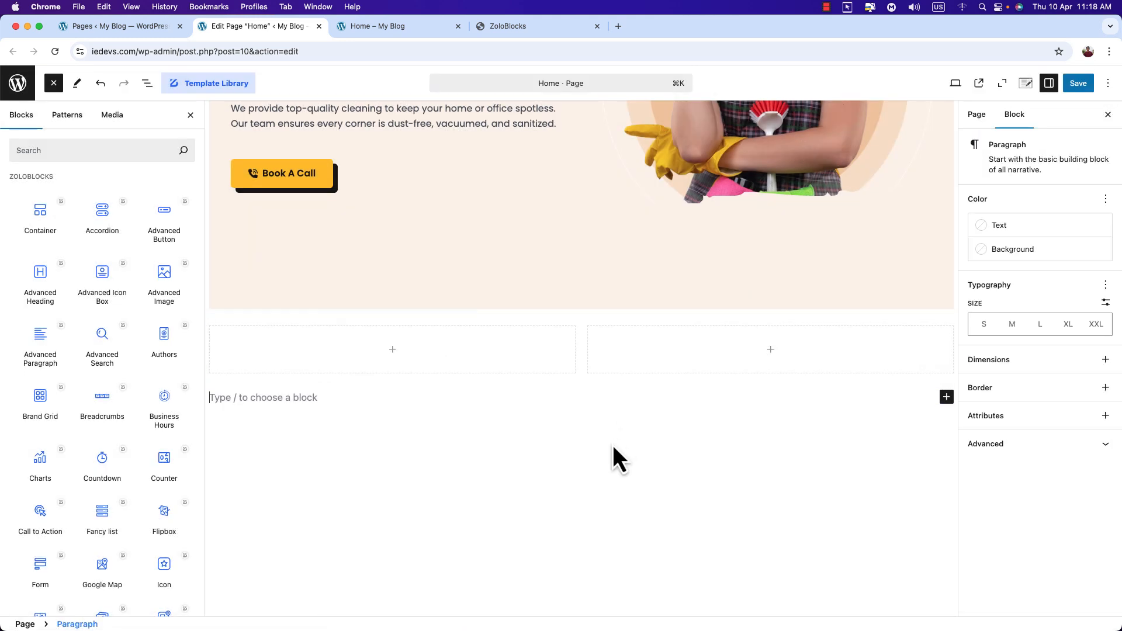
left_click(147, 87)
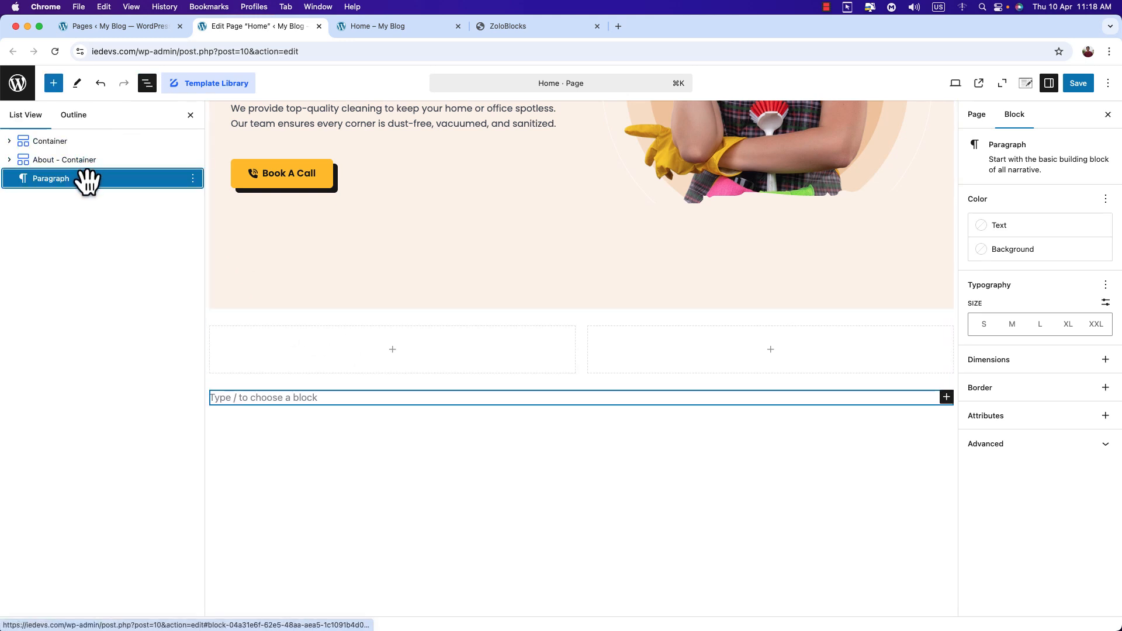
left_click(29, 166)
left_click(10, 160)
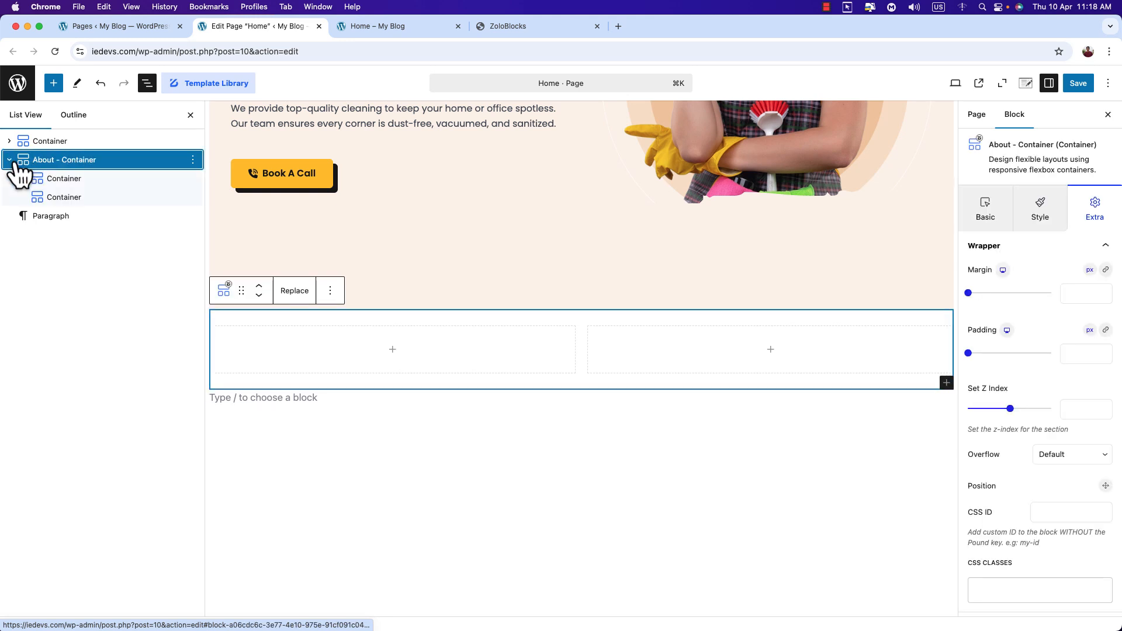
left_click(46, 216)
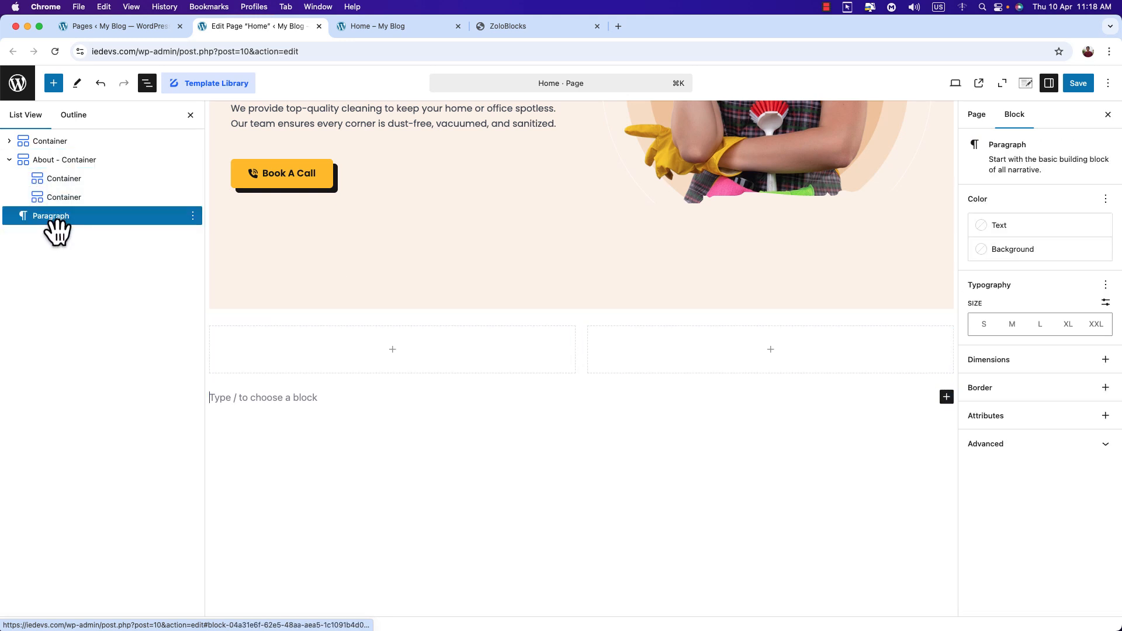
left_click(193, 216)
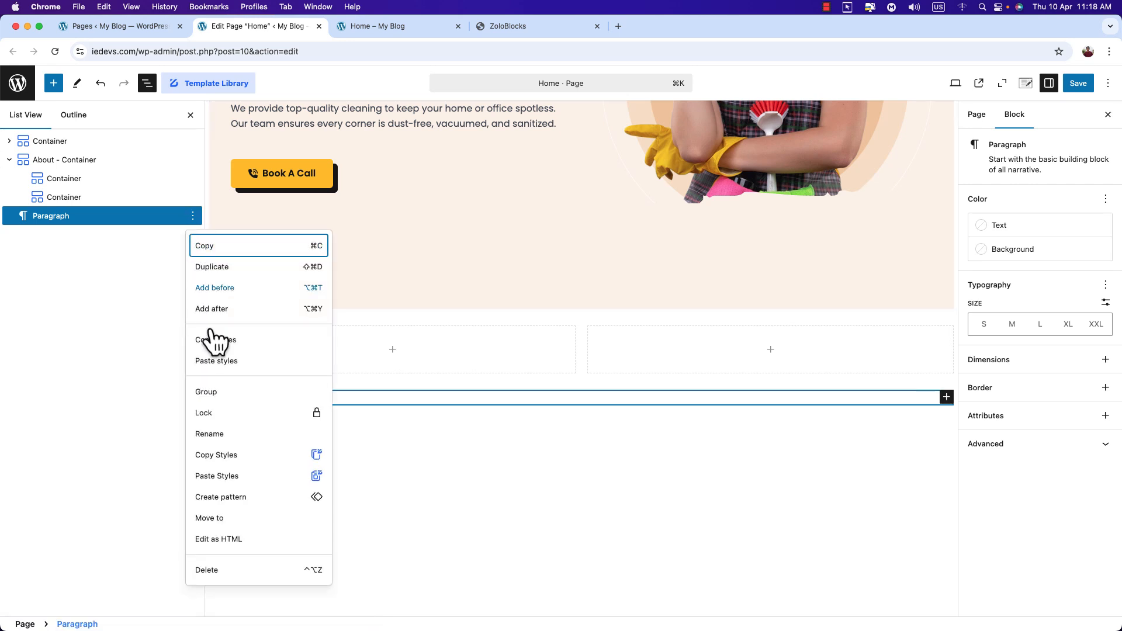
left_click(240, 571)
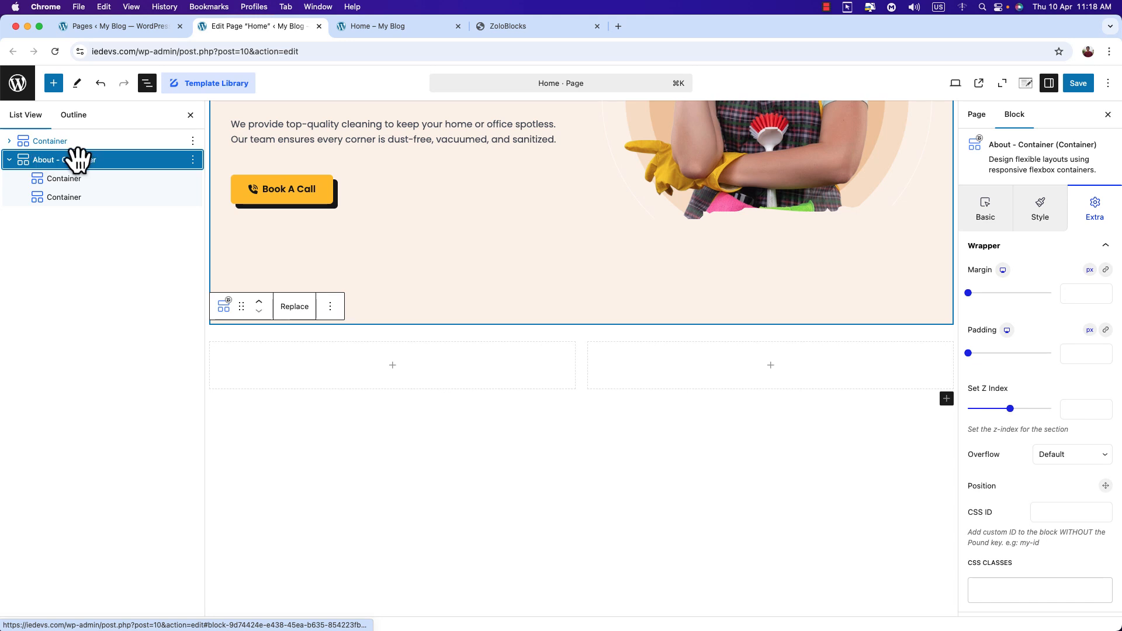
Rename the first container in the list view to "Hero - Container".
left_click(193, 141)
left_click(213, 328)
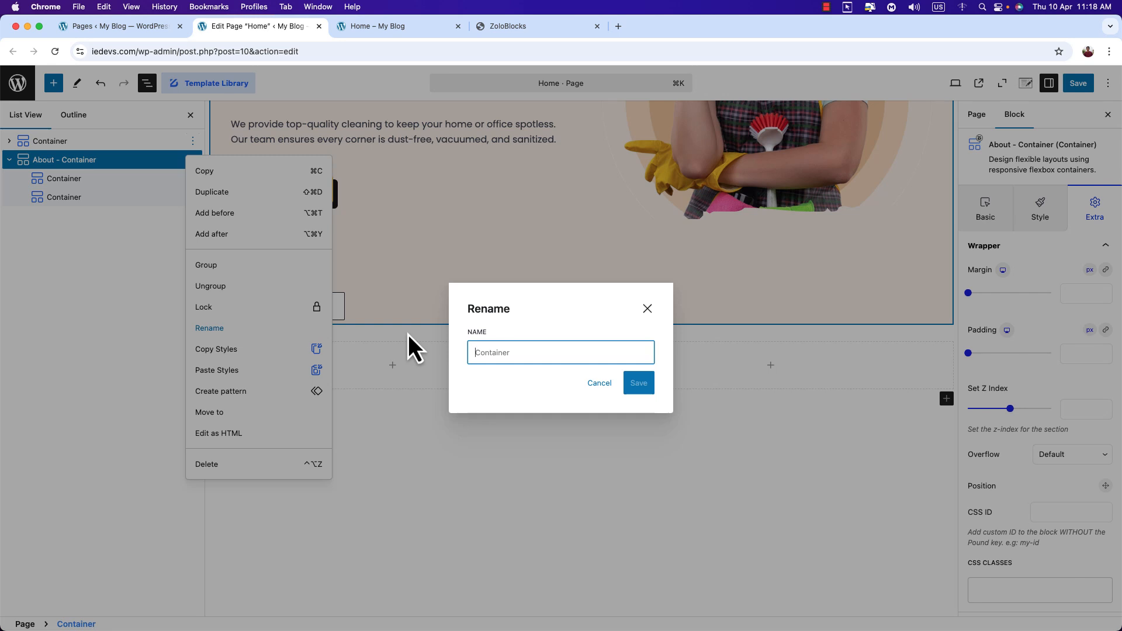
type("Hero - Container")
left_click(646, 384)
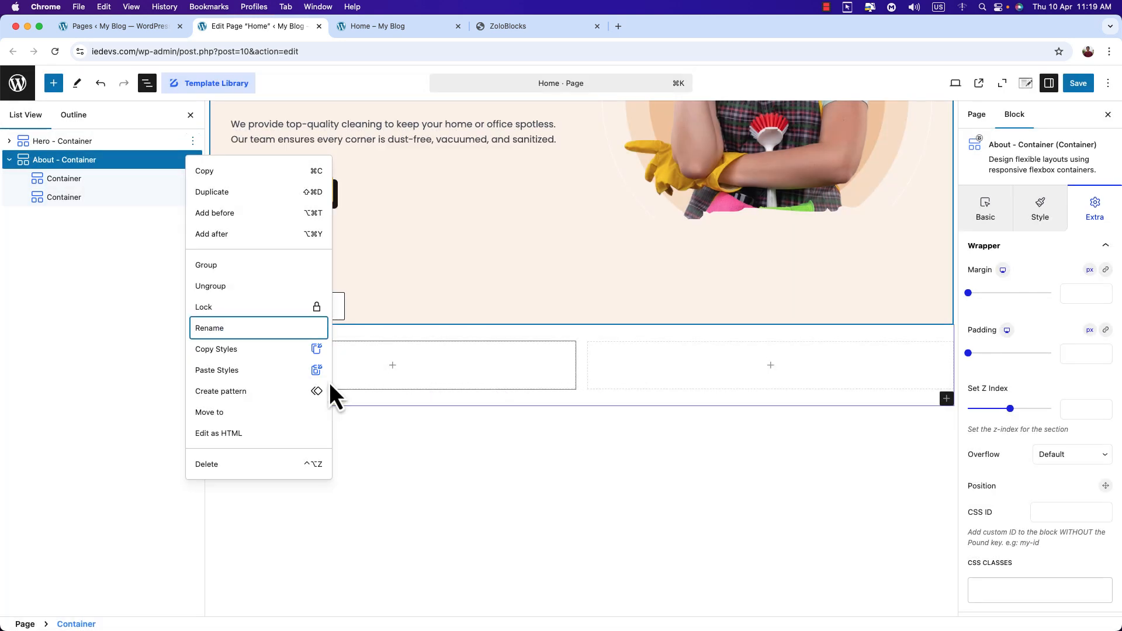
left_click(471, 521)
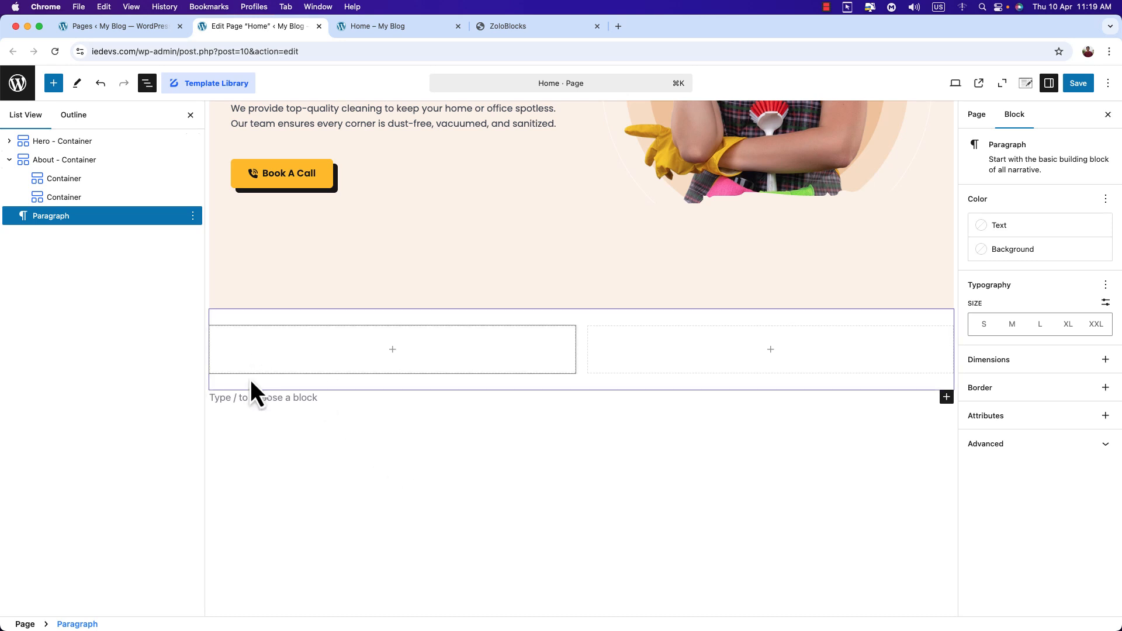
Set the About container's unlinked padding to 80 px top and 20 px bottom, then save the page.
left_click(99, 163)
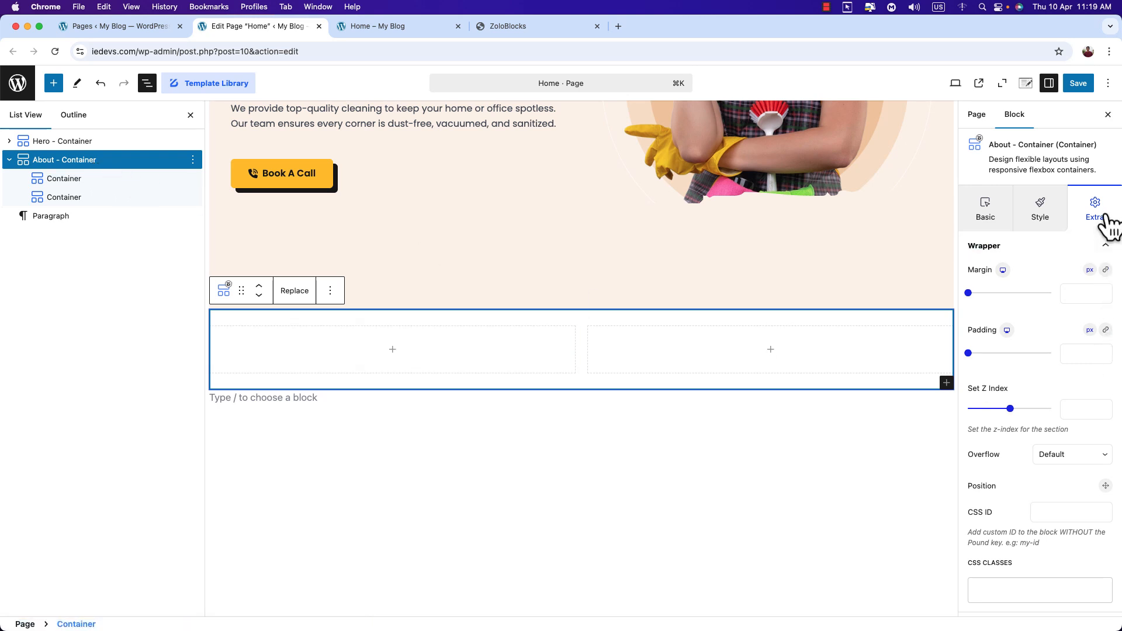
left_click(1105, 331)
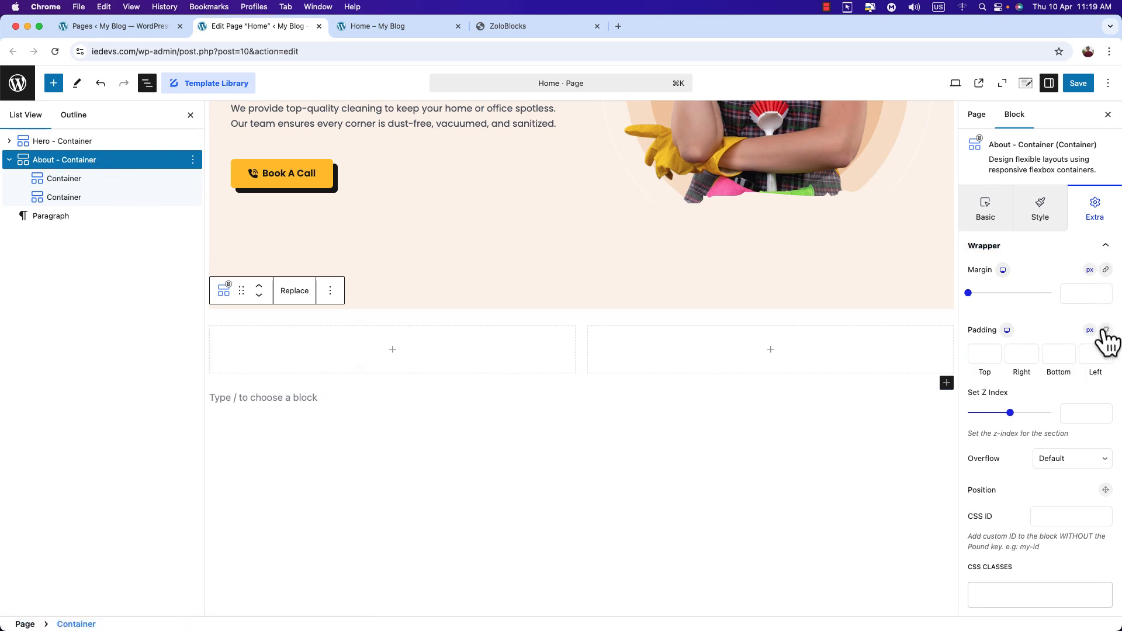
left_click(978, 354)
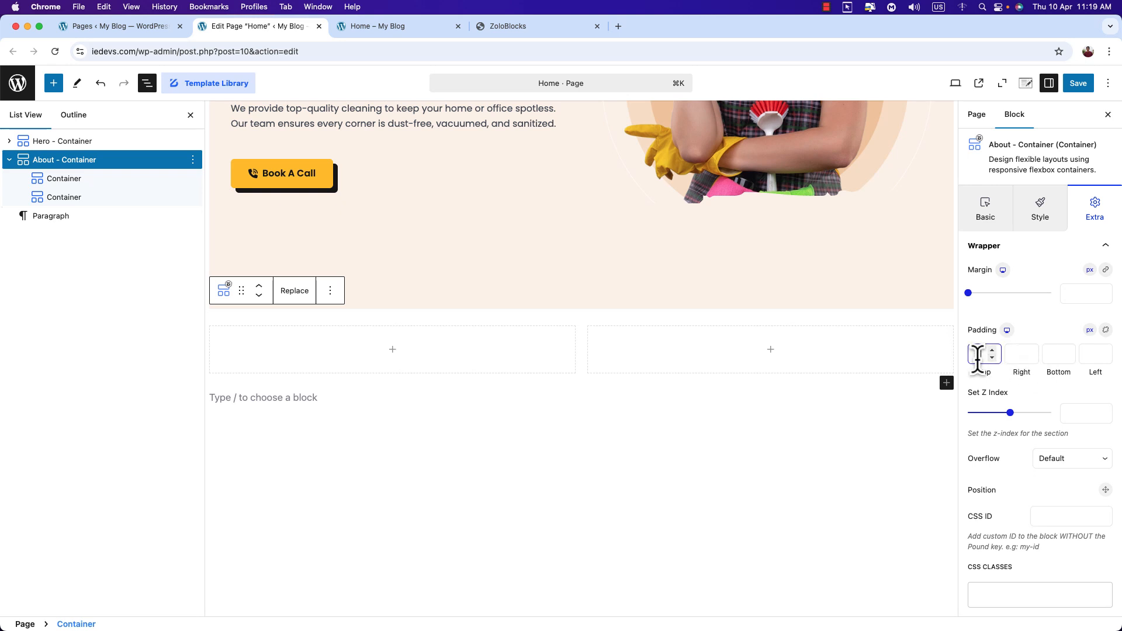
type("80")
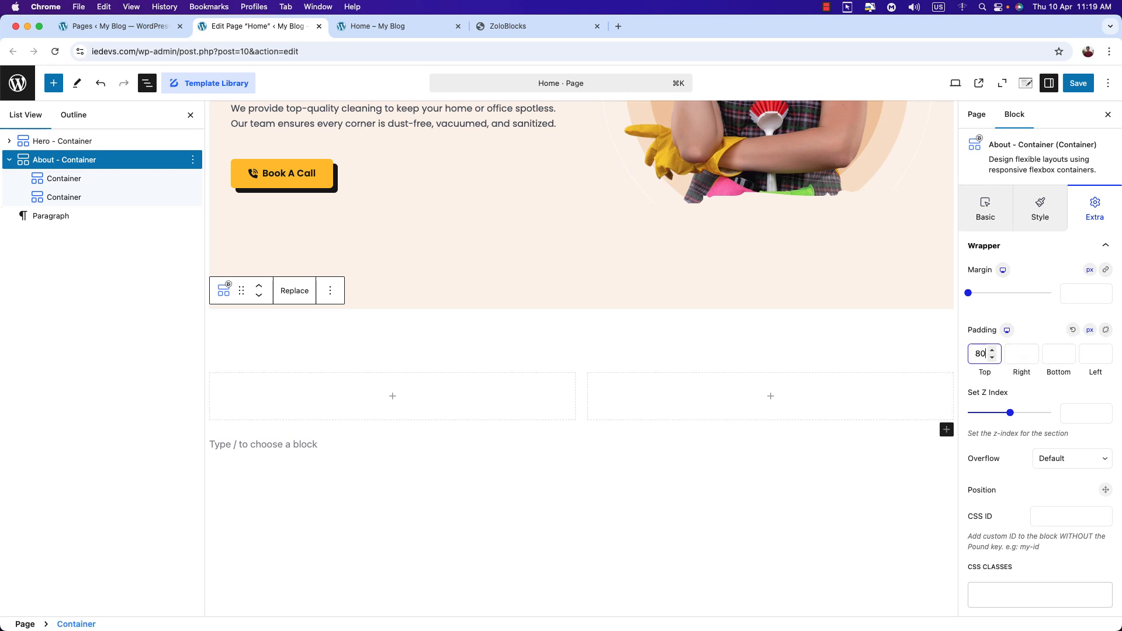
left_click(1053, 355)
type("20")
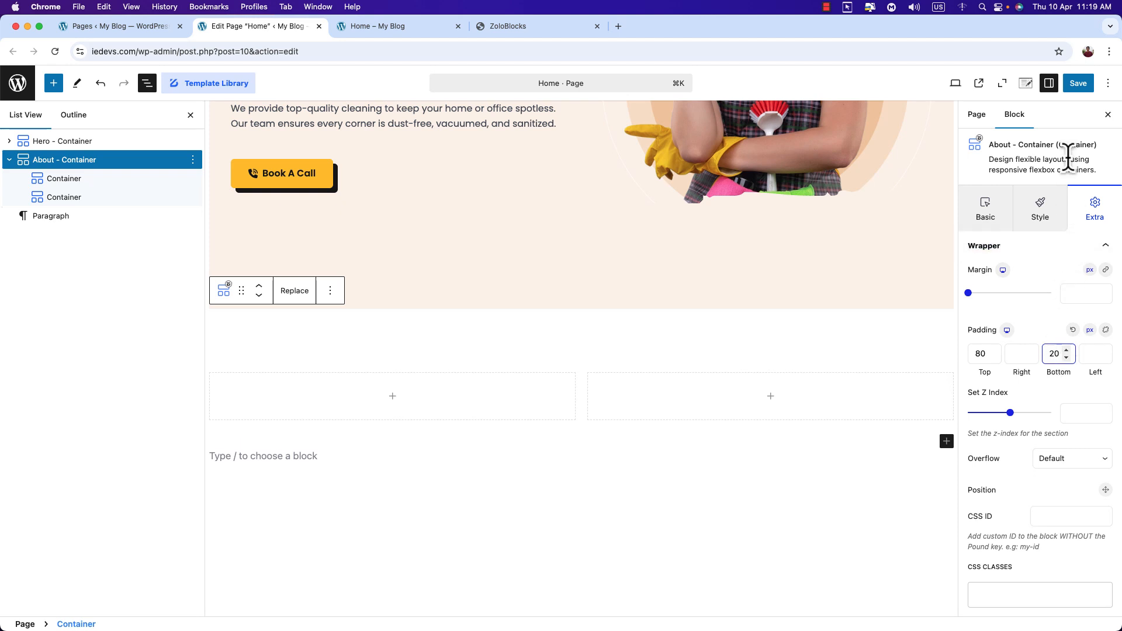
left_click(1081, 88)
Add an Advanced Heading to the About container's right column and enable its Sub Heading.
left_click(508, 28)
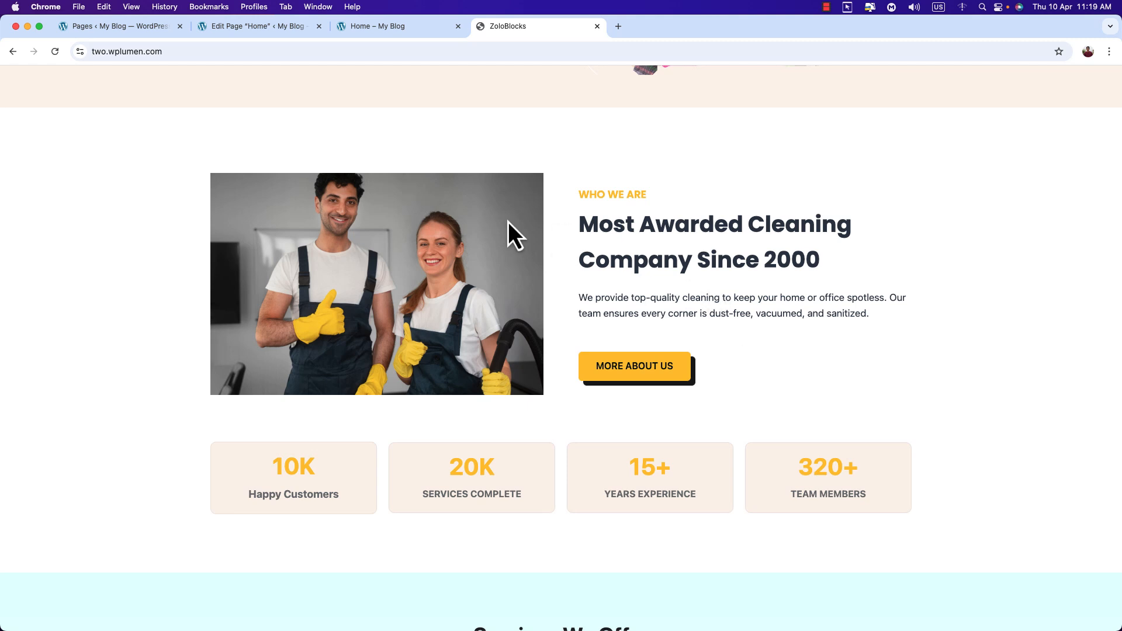
left_click(243, 33)
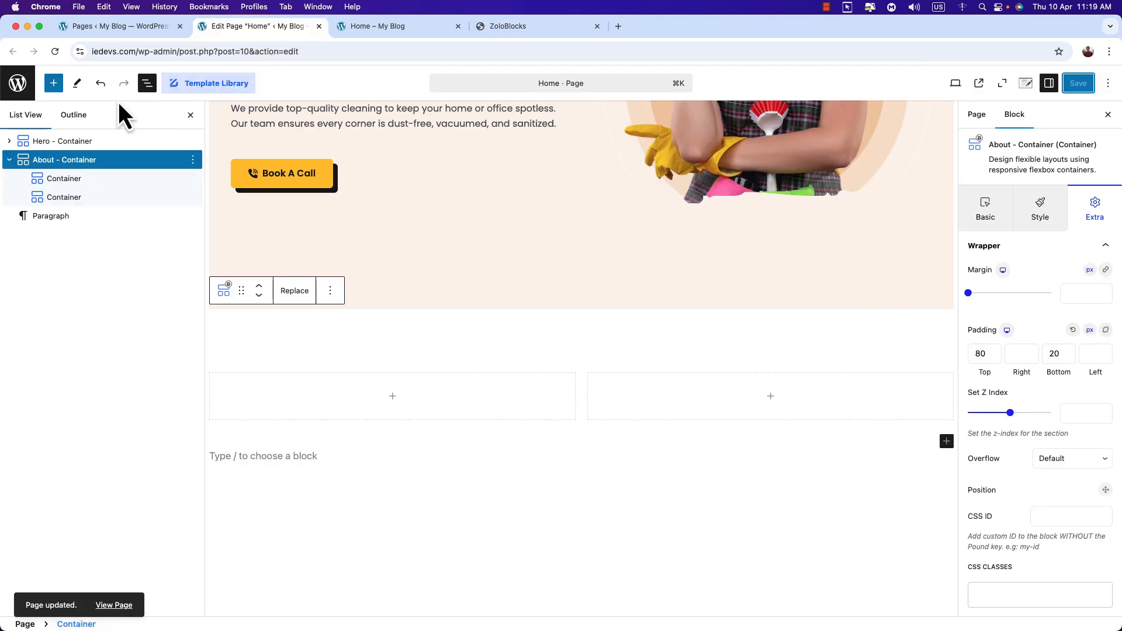
left_click(53, 84)
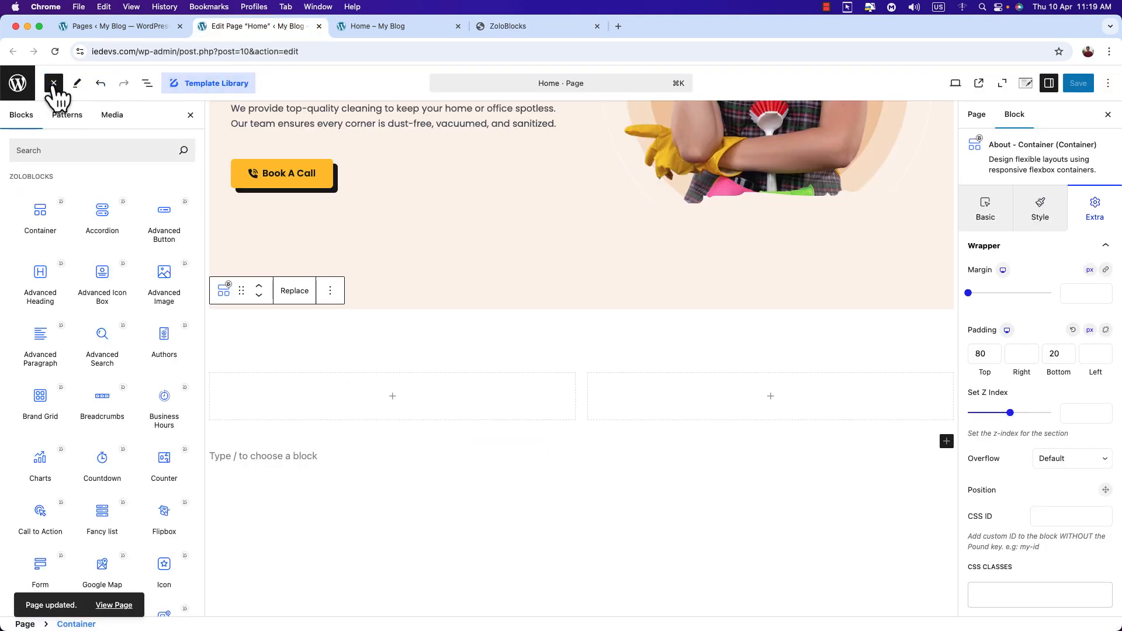
mouse_move(41, 287)
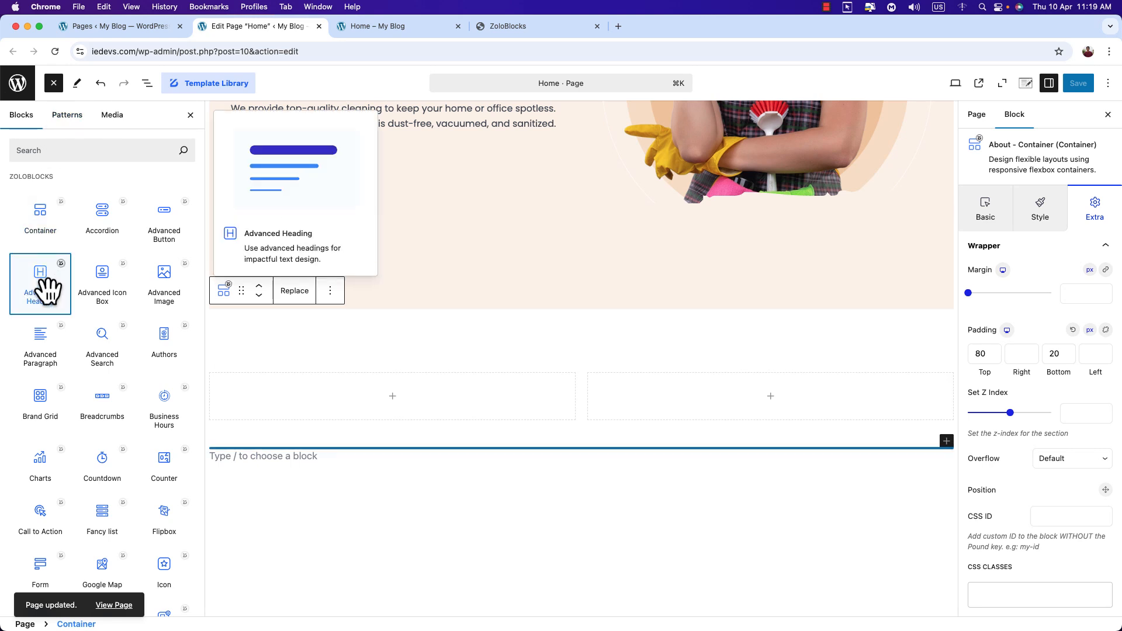
left_click_drag(48, 291, 763, 406)
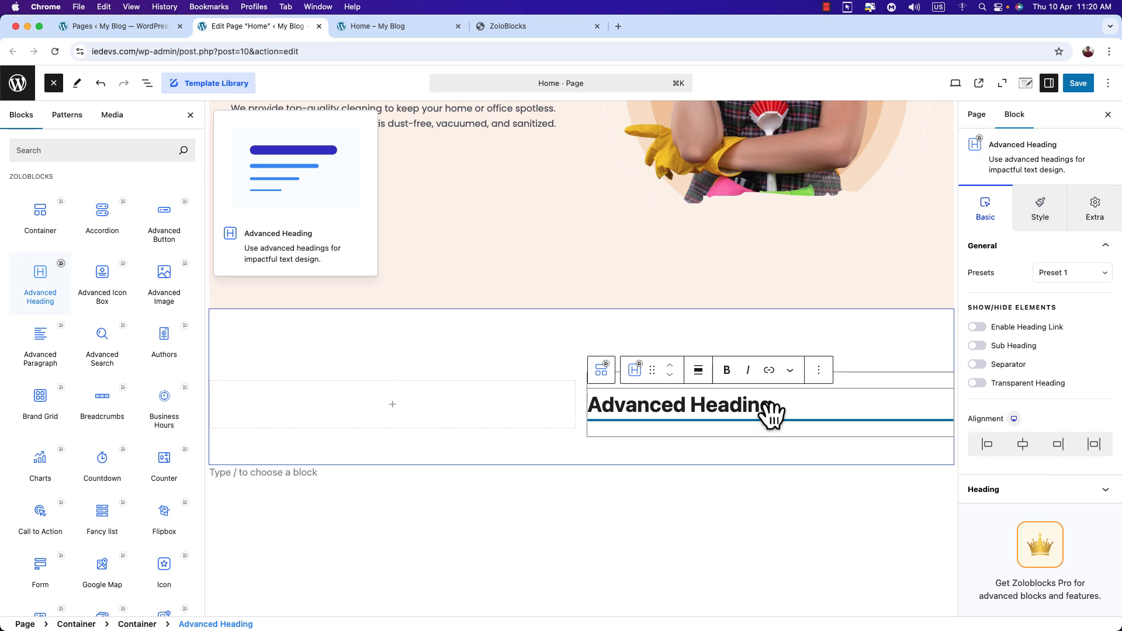
left_click(984, 348)
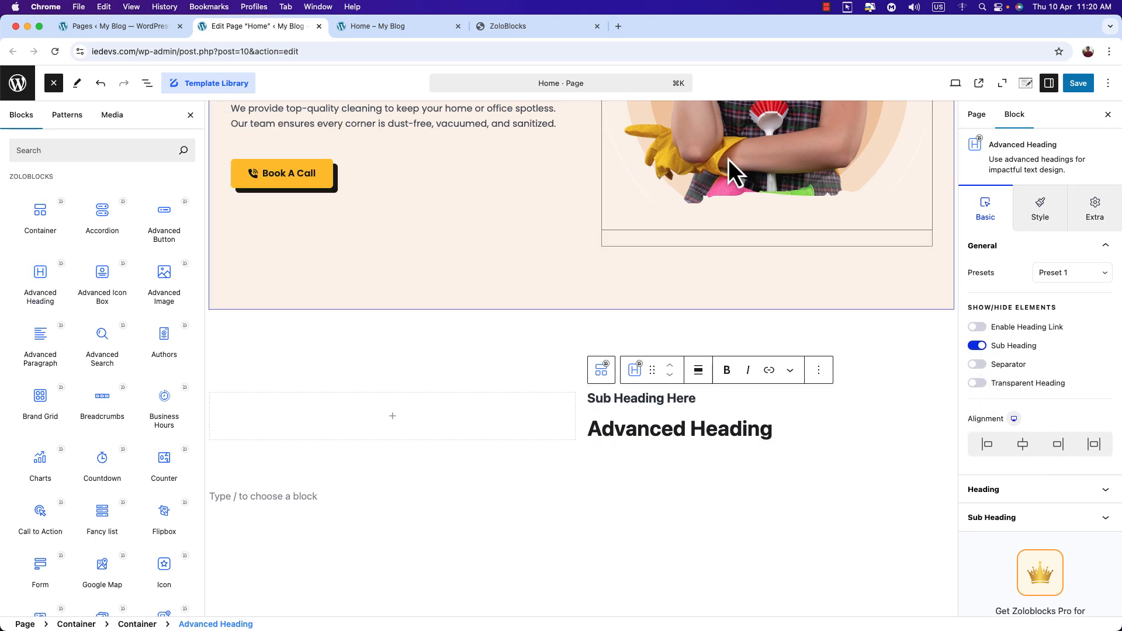
Copy the demo's heading "Most Awarded Cleaning Company Since 2000" and paste it as the Advanced Heading's text.
left_click(556, 29)
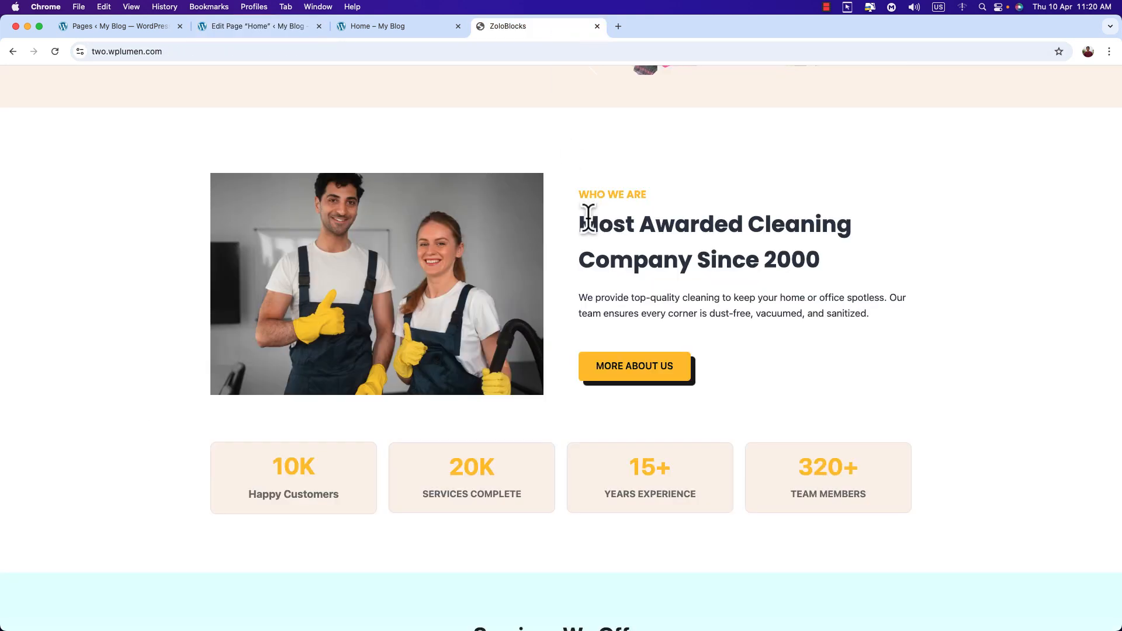
left_click_drag(584, 222, 817, 268)
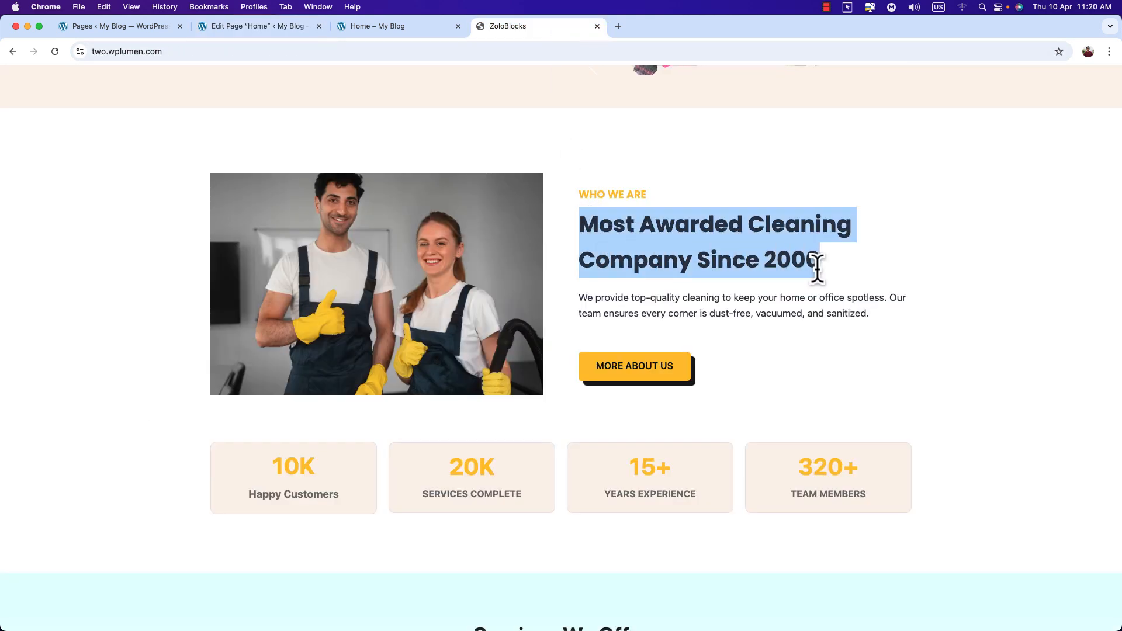
right_click(802, 264)
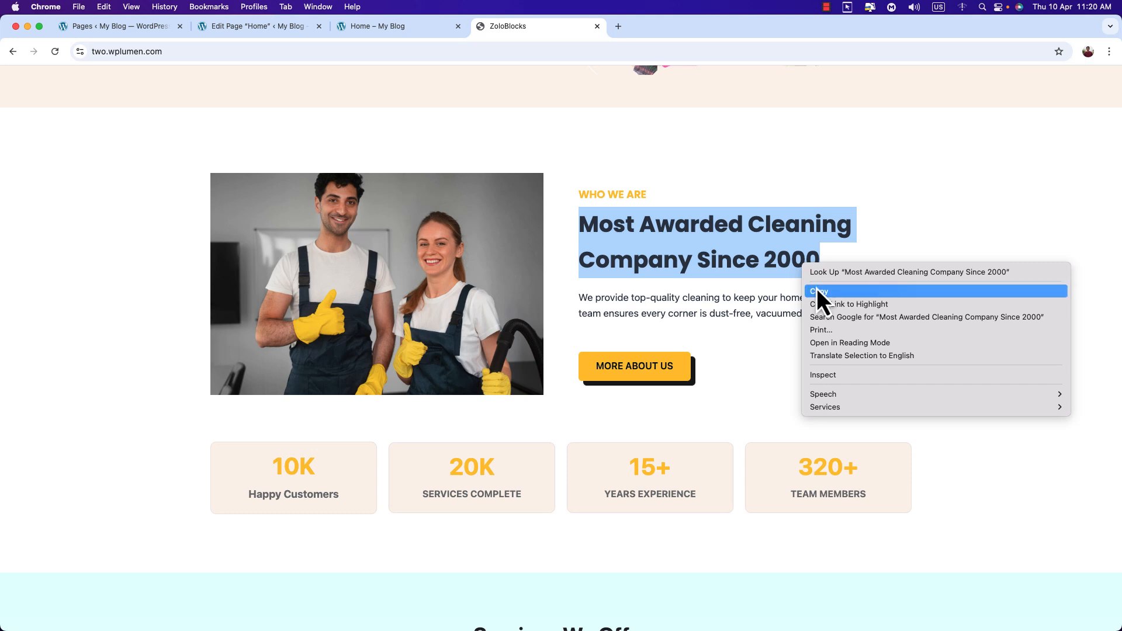
left_click(818, 292)
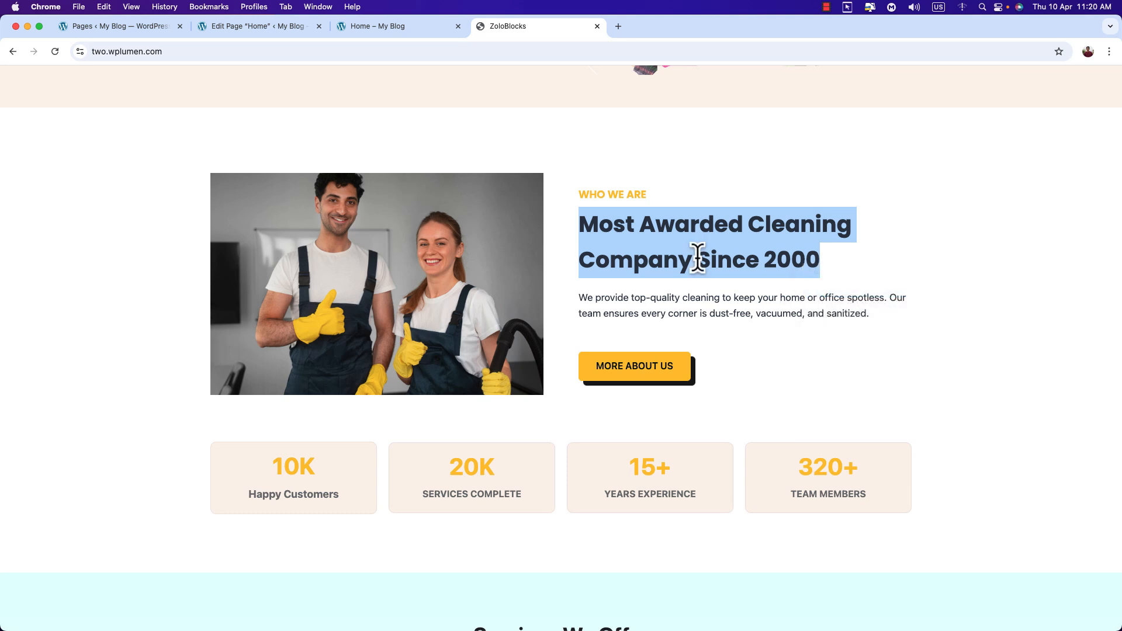
left_click(262, 26)
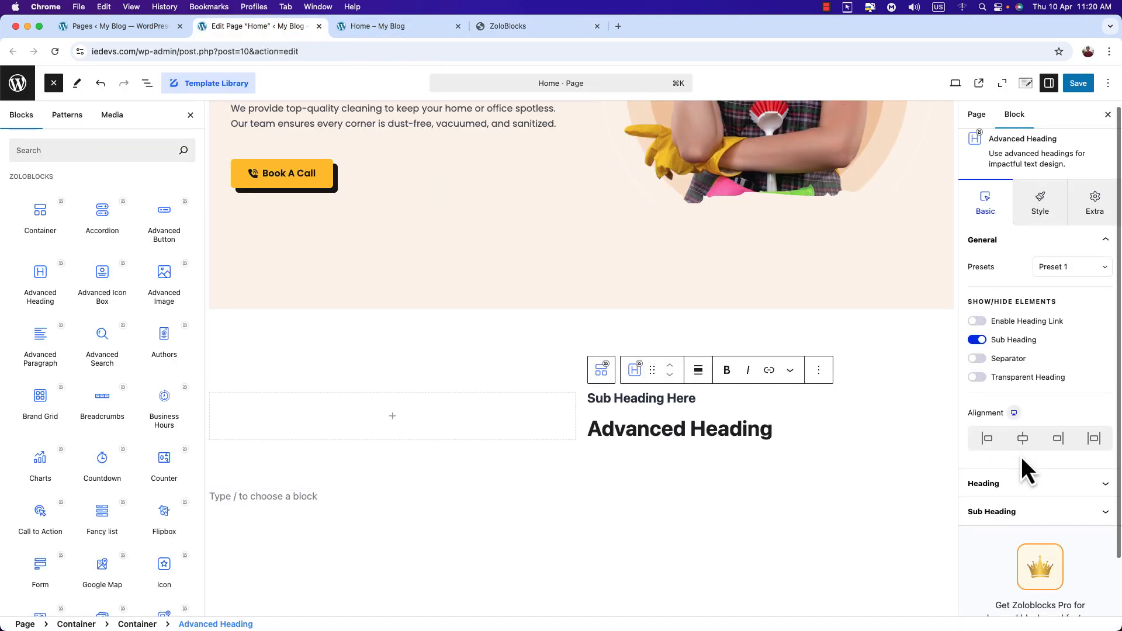
scroll(1022, 456, "down", 2)
left_click(1016, 429)
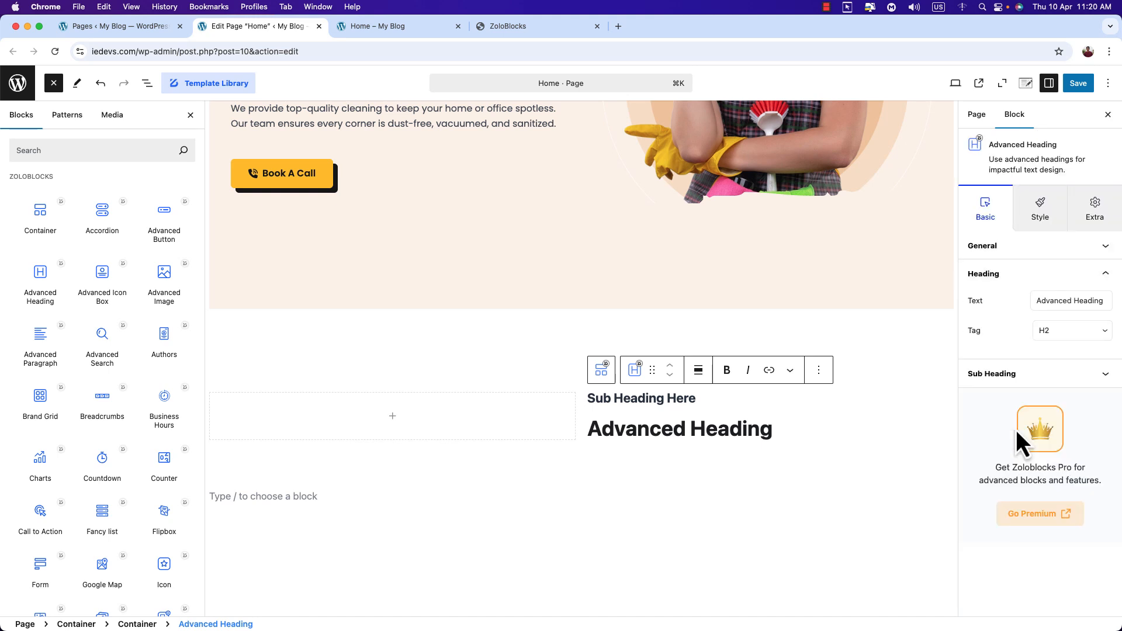
left_click(1042, 302)
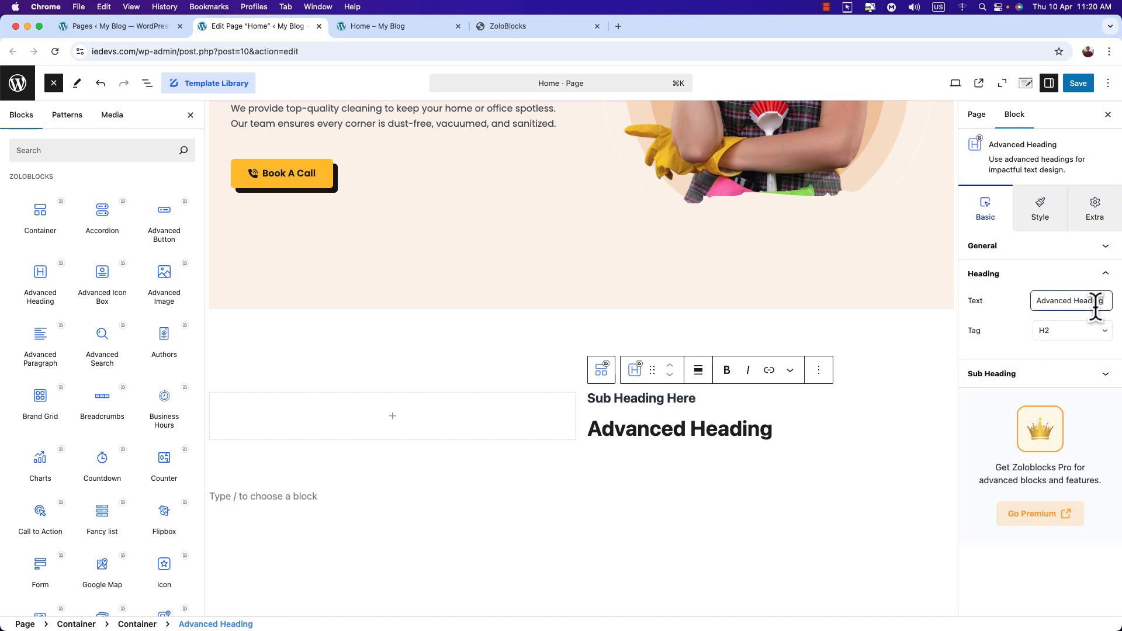
key("super+a")
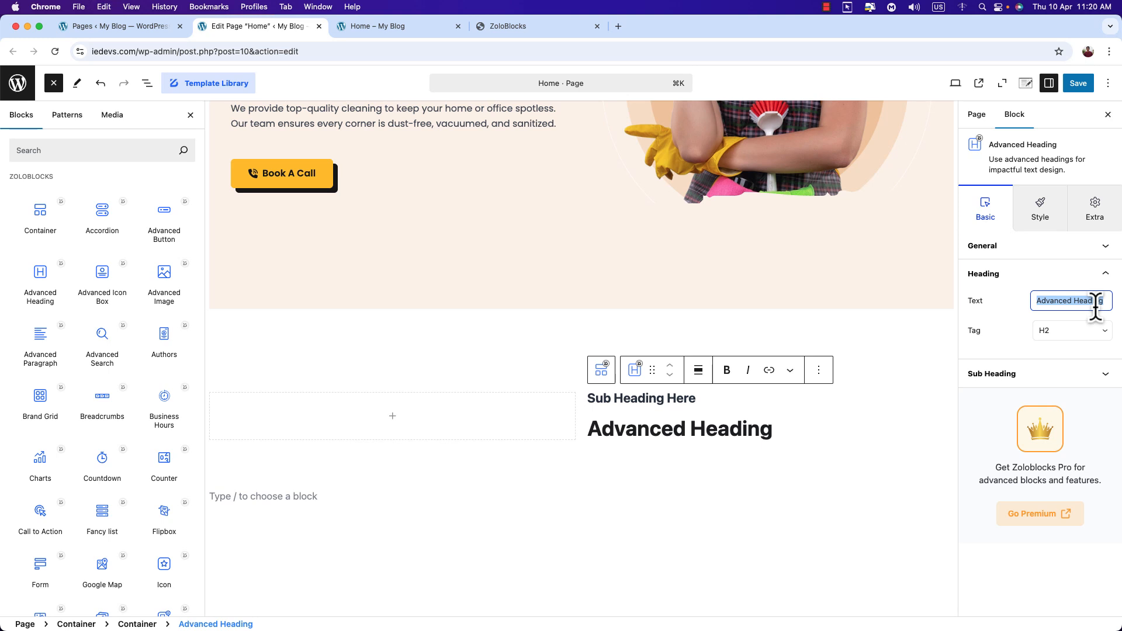
key("super+v")
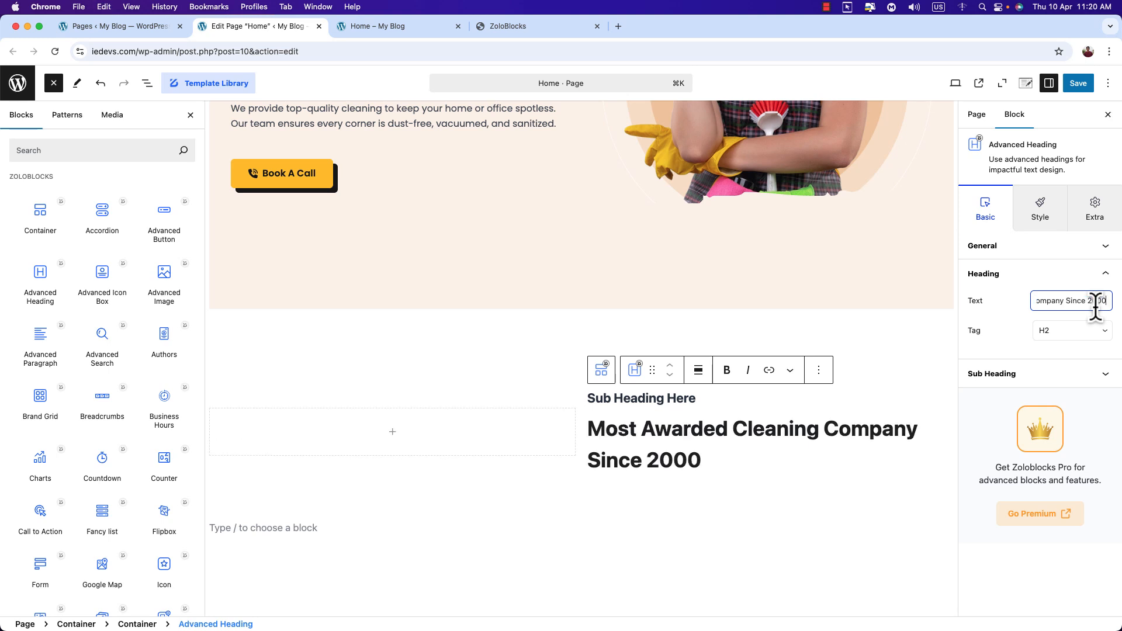
Check the demo's sub heading and set the Advanced Heading's sub heading text to "Who we are".
left_click(514, 32)
left_click_drag(651, 198, 578, 192)
right_click(580, 195)
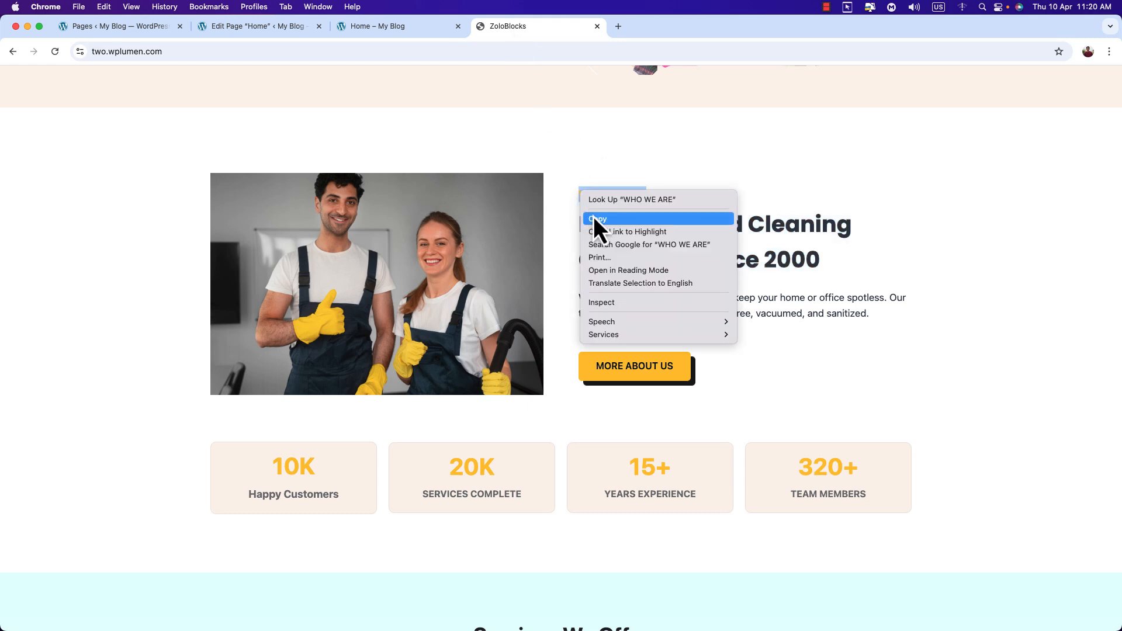
left_click(594, 216)
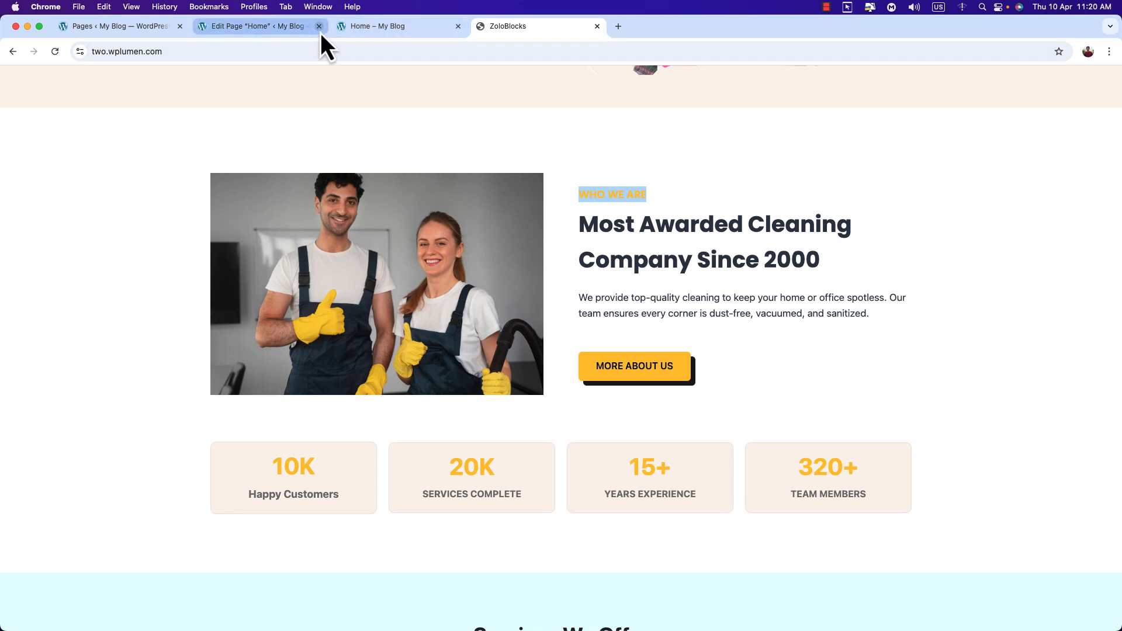
left_click(300, 30)
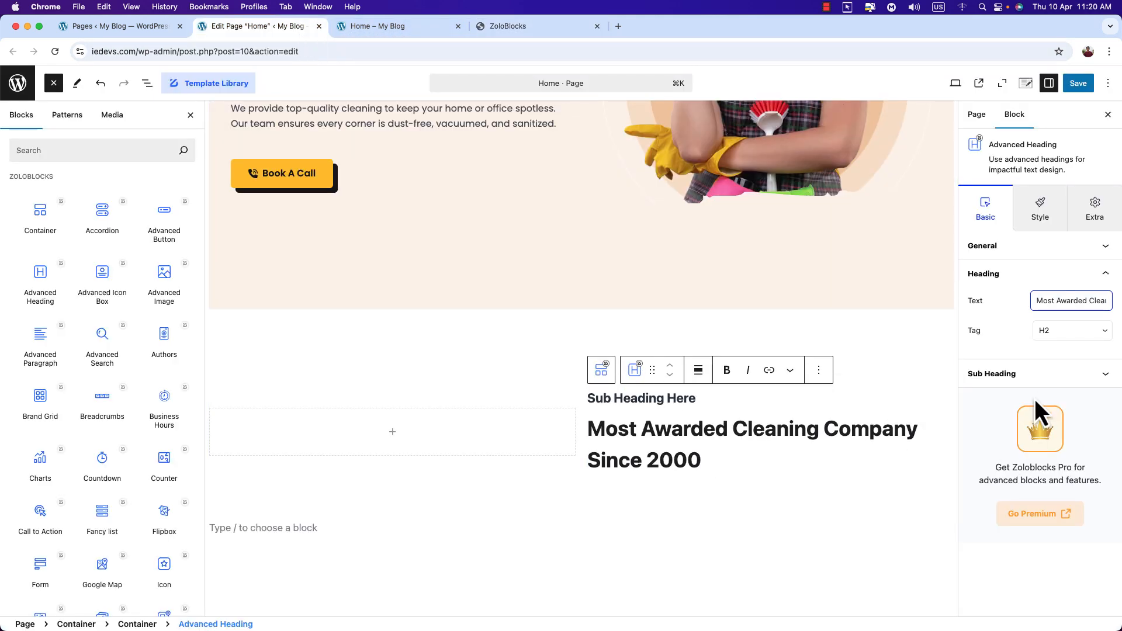
left_click(1032, 374)
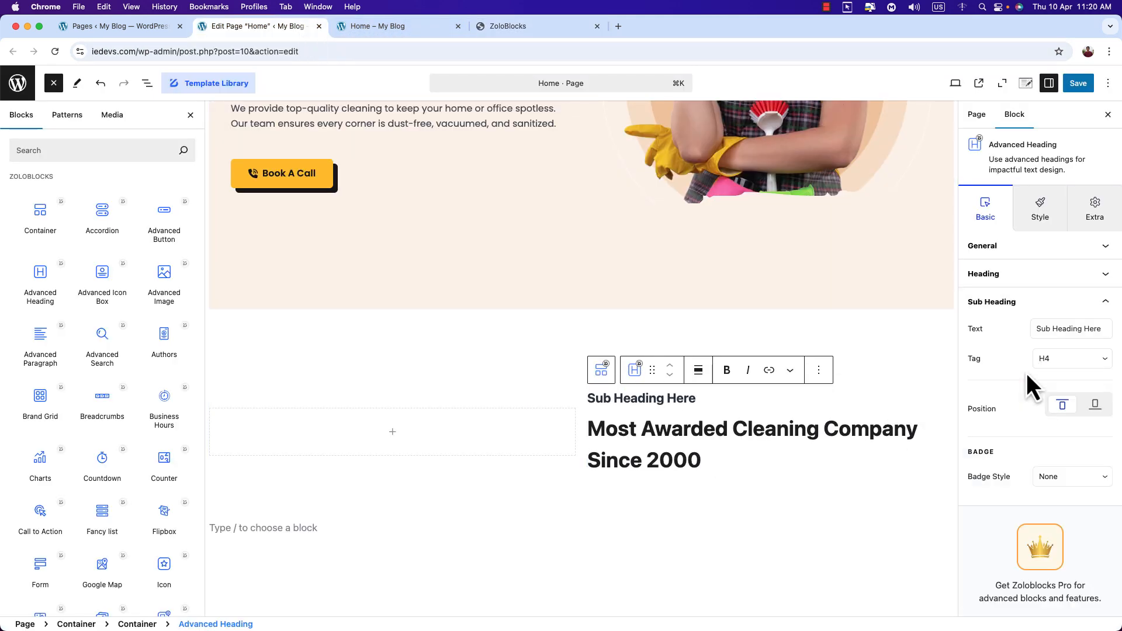
left_click(1041, 329)
triple_click(1088, 332)
key("BackSpace")
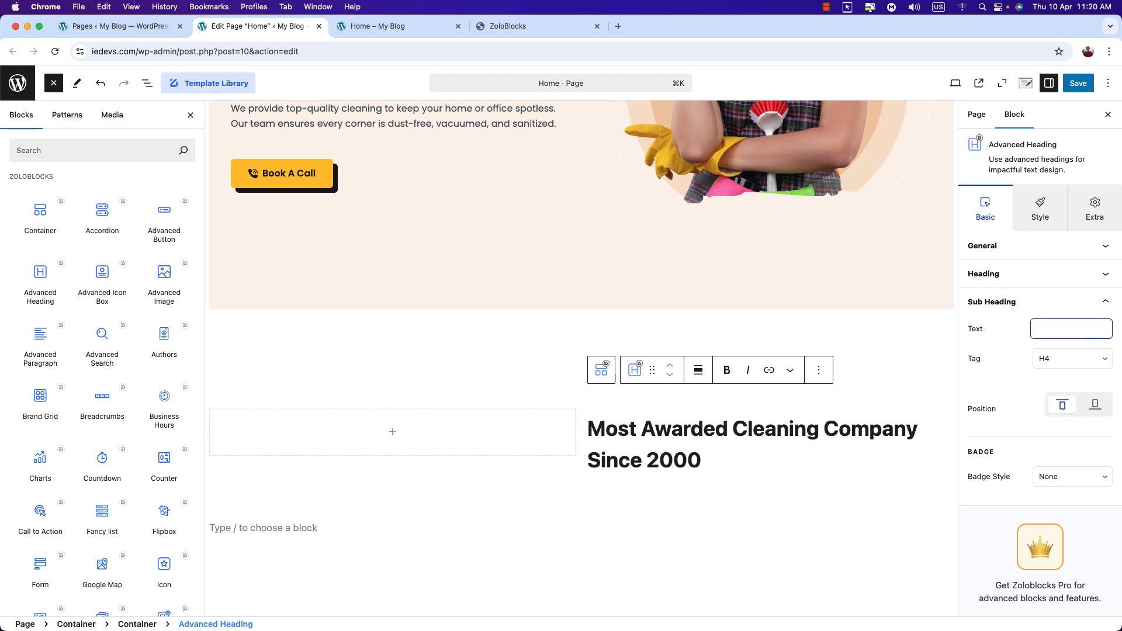
type("Who we are")
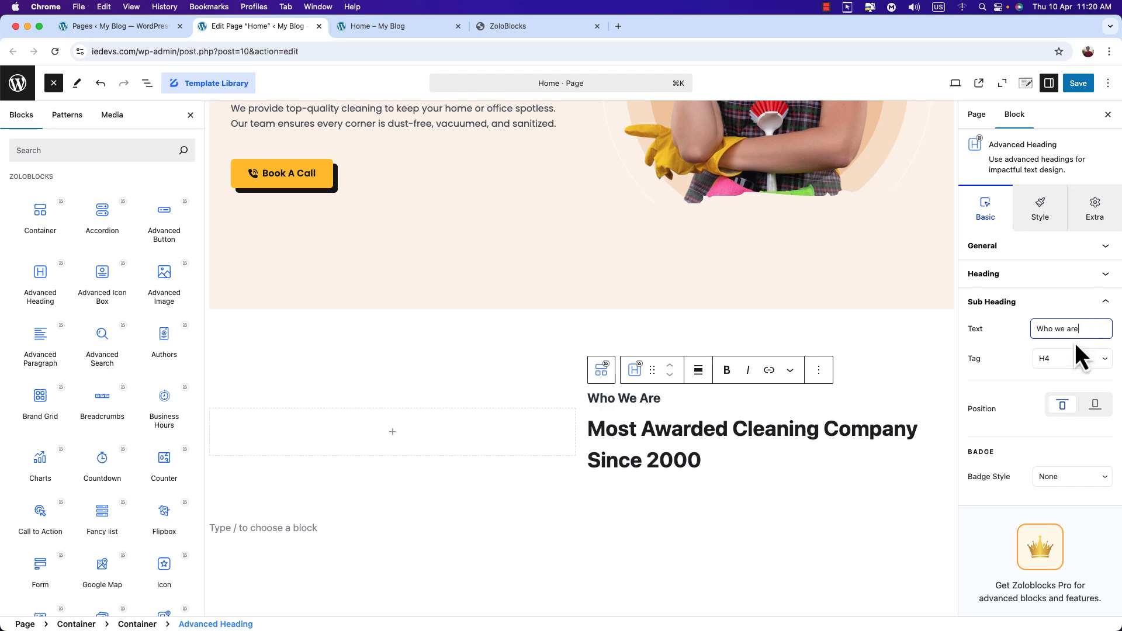
Set the sub heading's text color to #115e4f in the block's style settings.
left_click(868, 378)
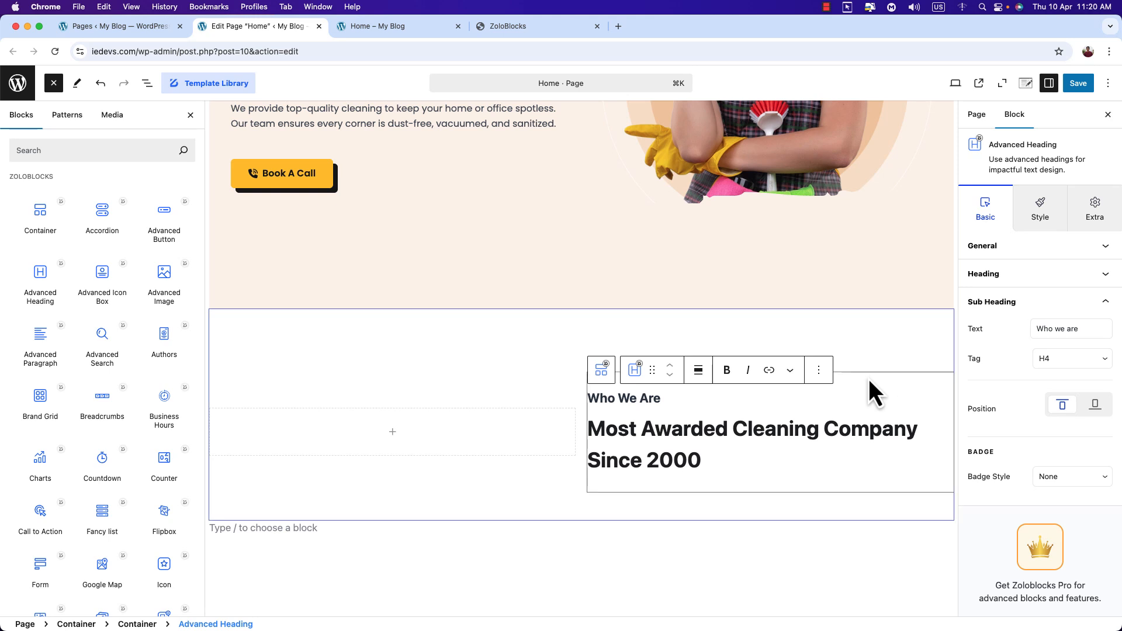
left_click(1052, 231)
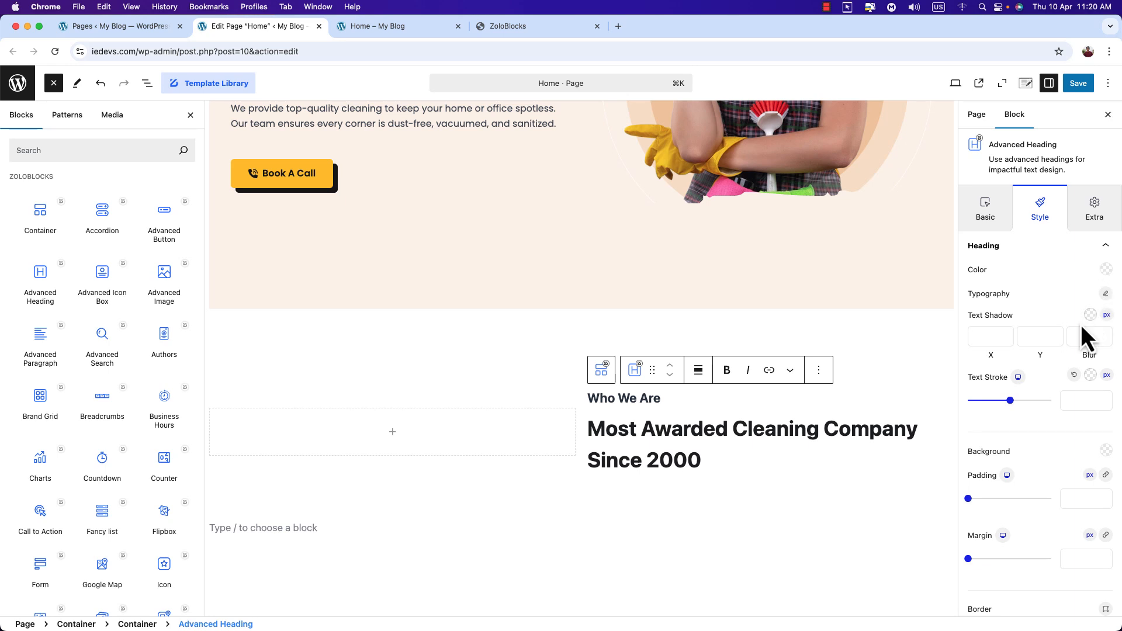
scroll(1041, 386, "down", 5)
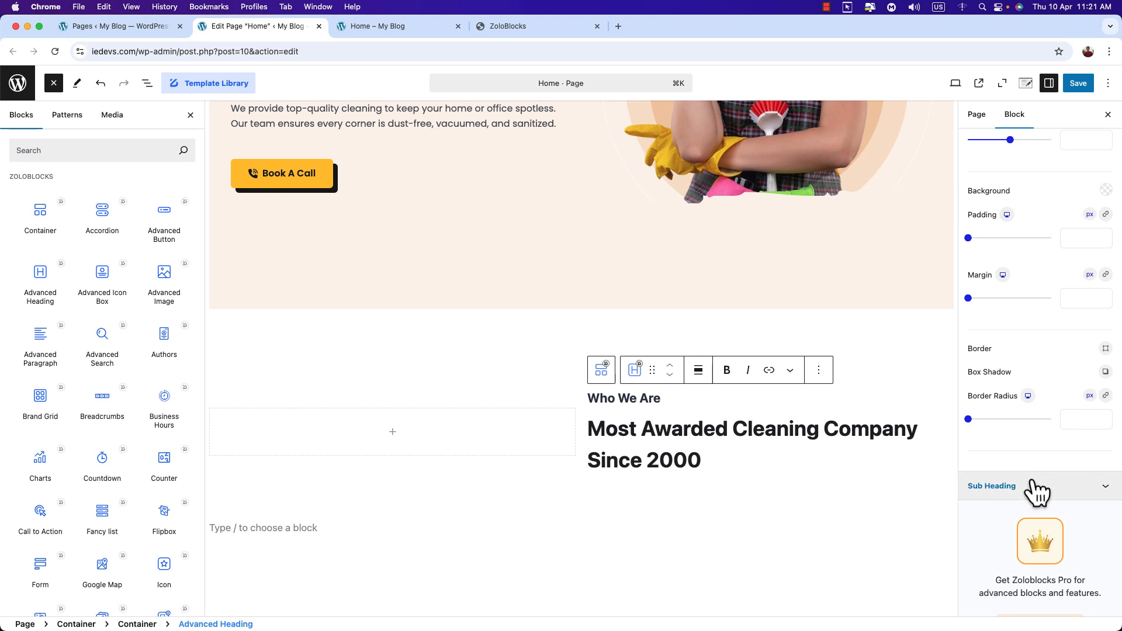
left_click(1033, 484)
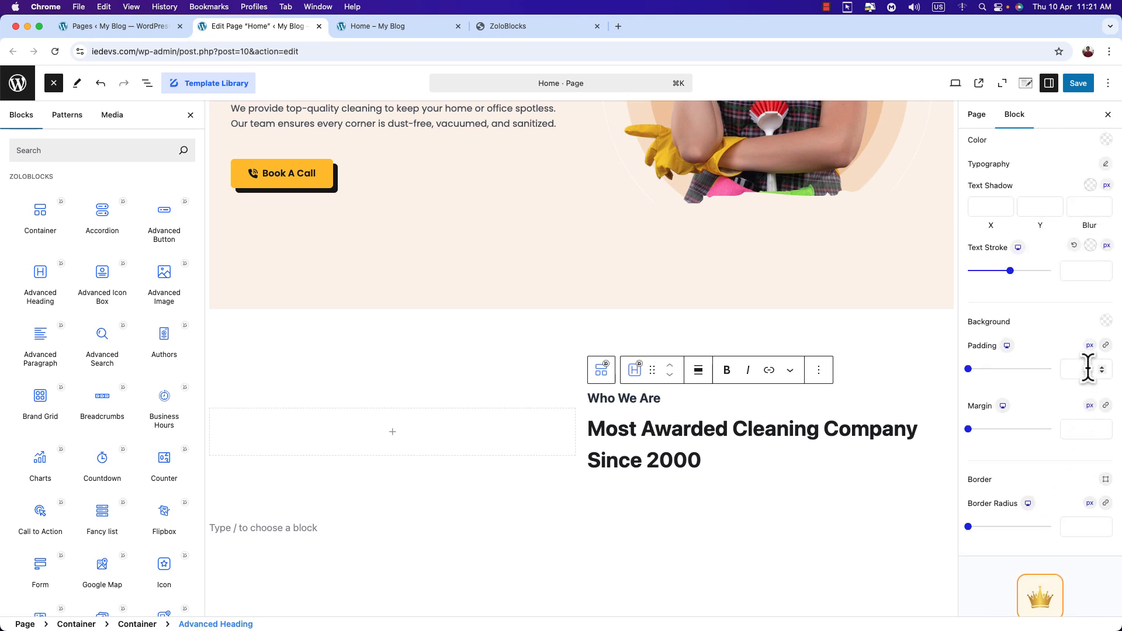
scroll(1050, 313, "up", 4)
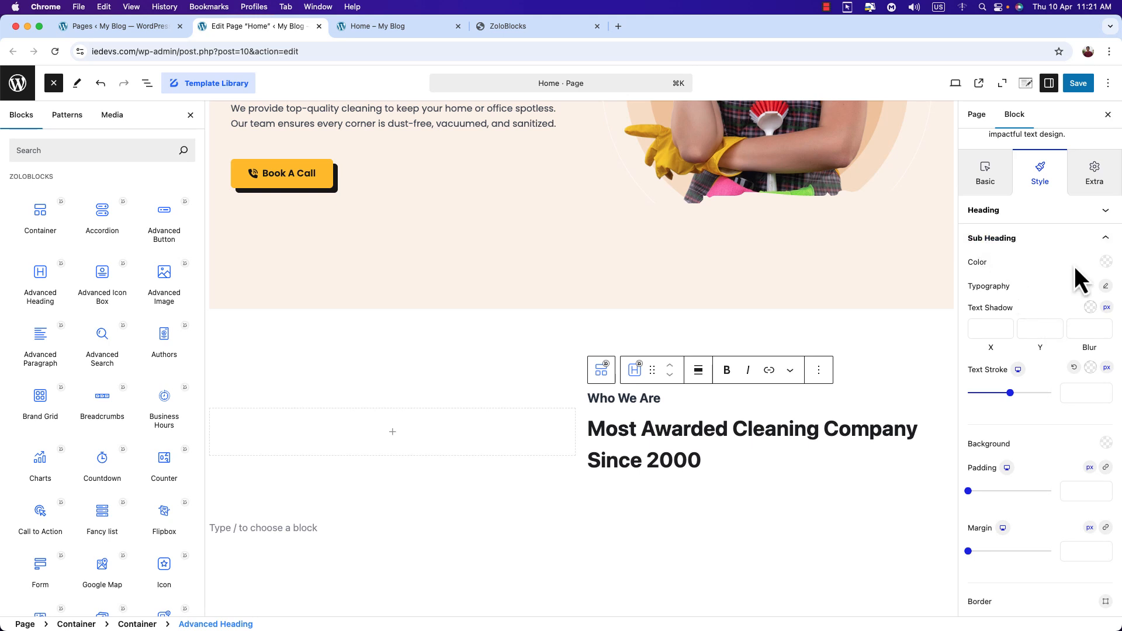
left_click(1107, 263)
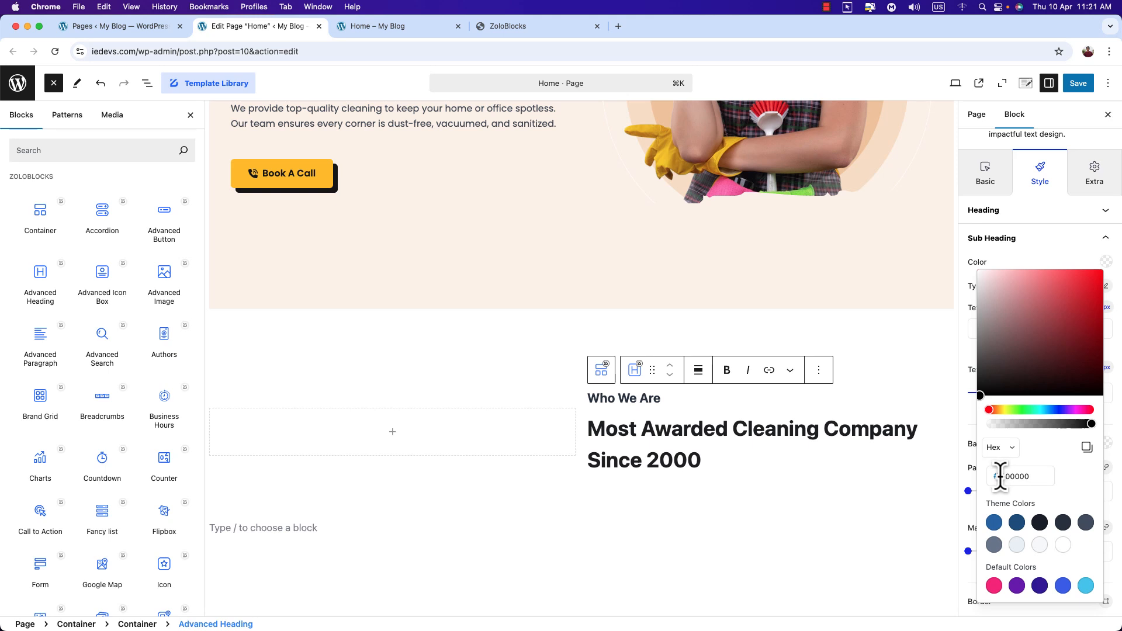
left_click_drag(1000, 475, 1049, 474)
type("11")
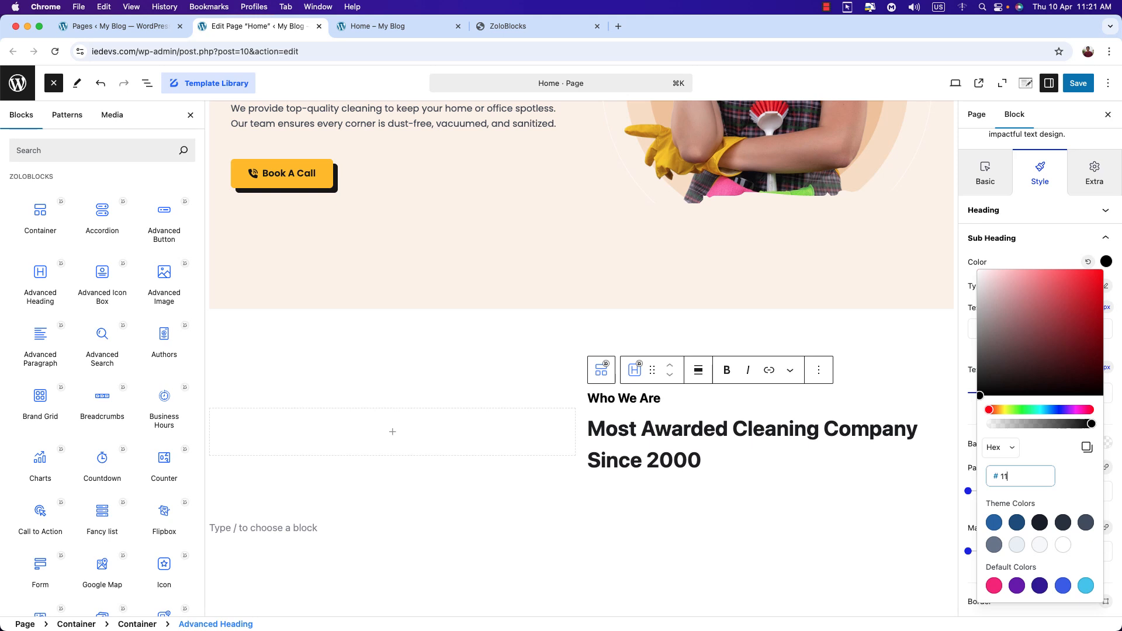
type("5e")
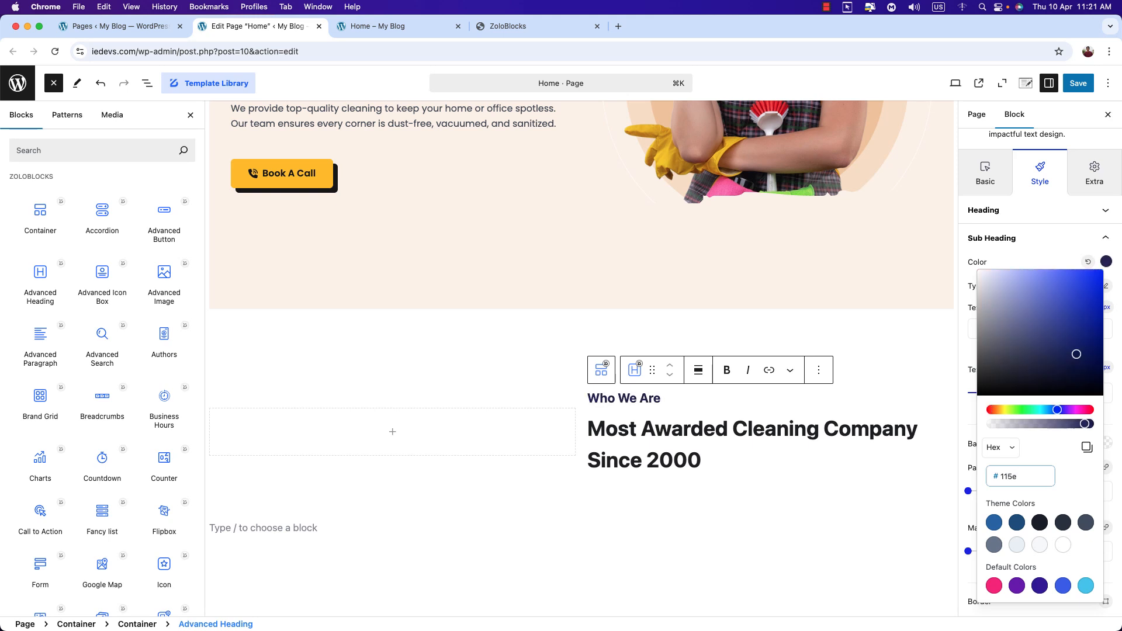
type("4f")
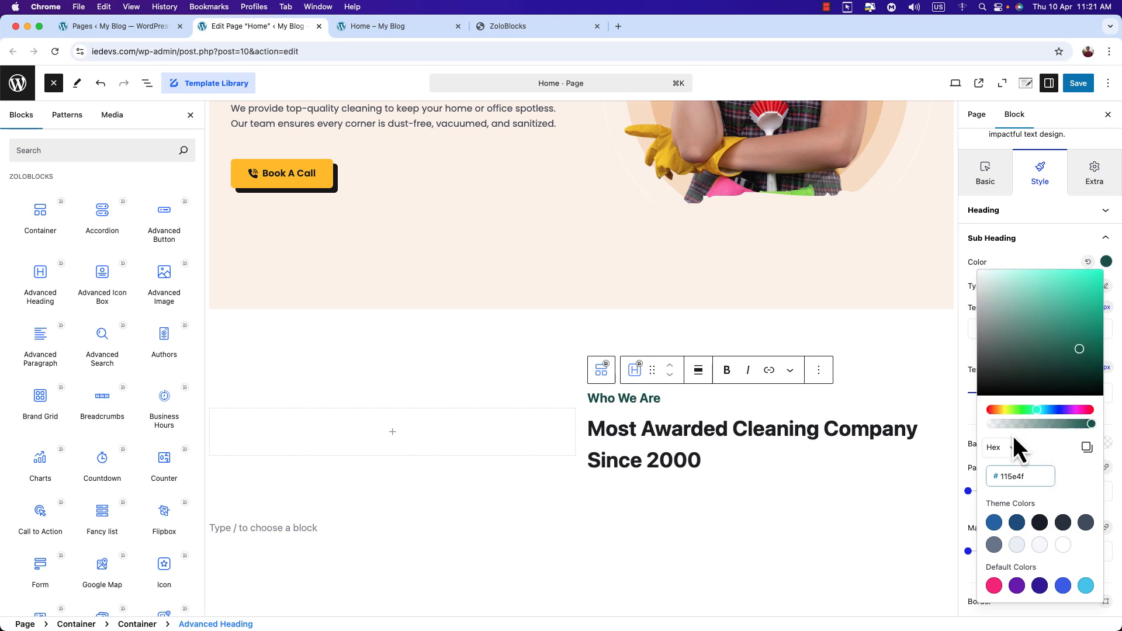
left_click(970, 417)
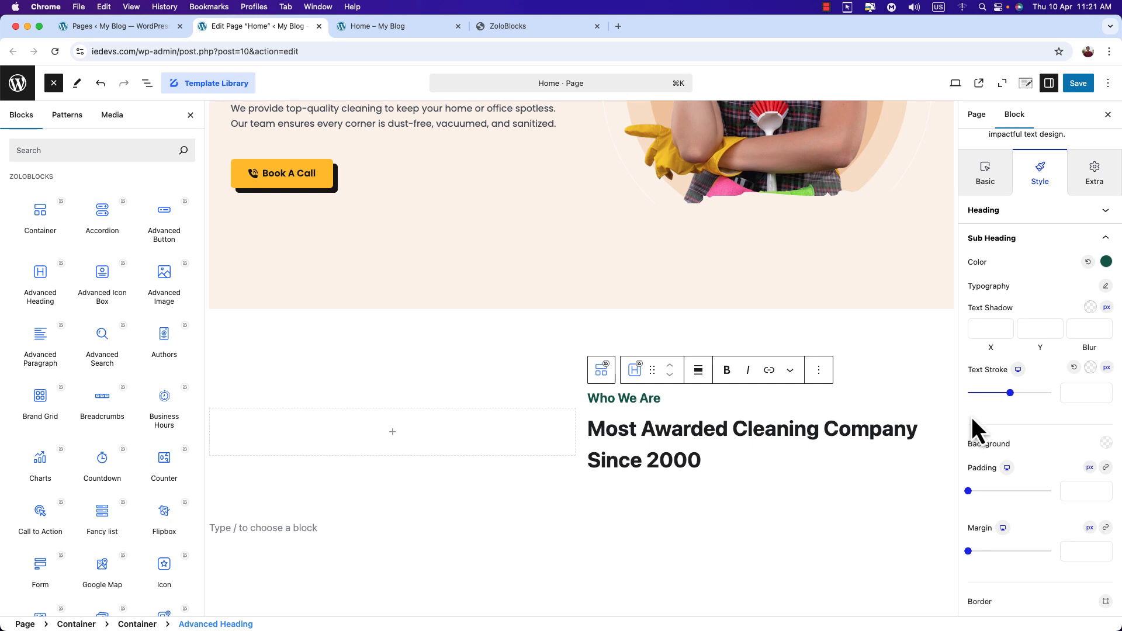
Set the sub heading's typography to the Poppins font family with weight 400.
scroll(975, 409, "down", 5)
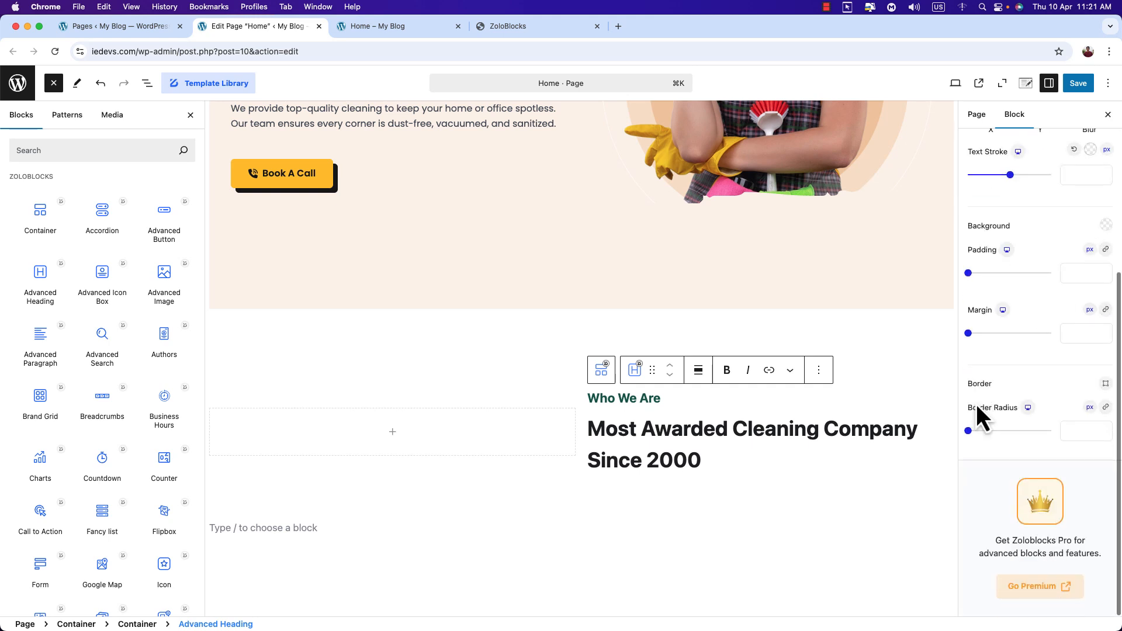
scroll(977, 403, "up", 6)
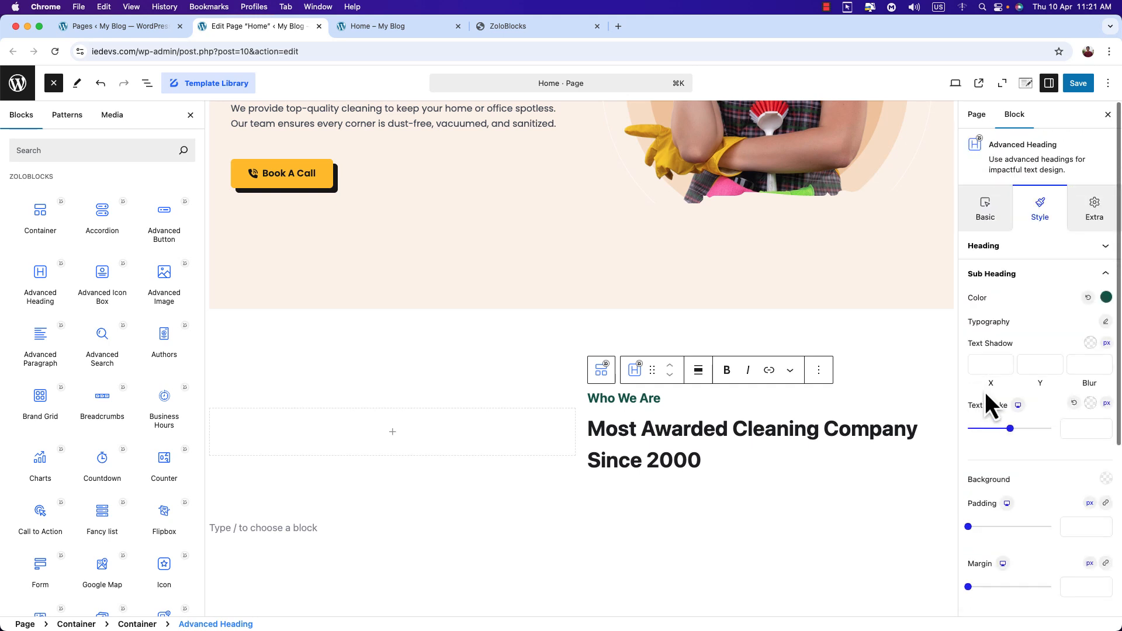
left_click(1104, 324)
left_click(1029, 374)
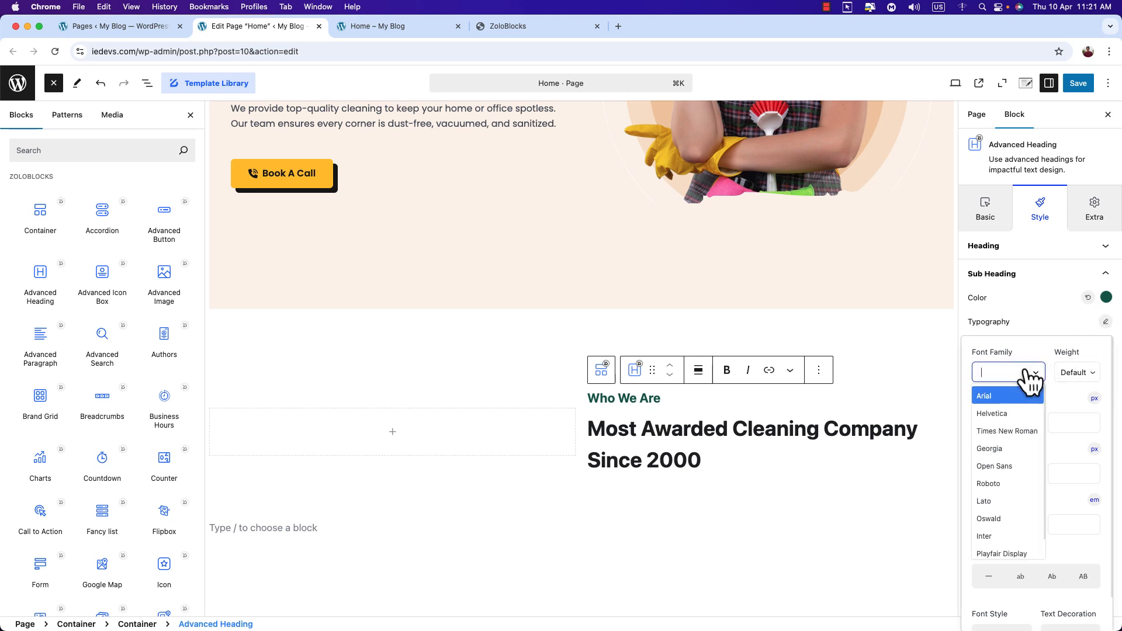
type("pop")
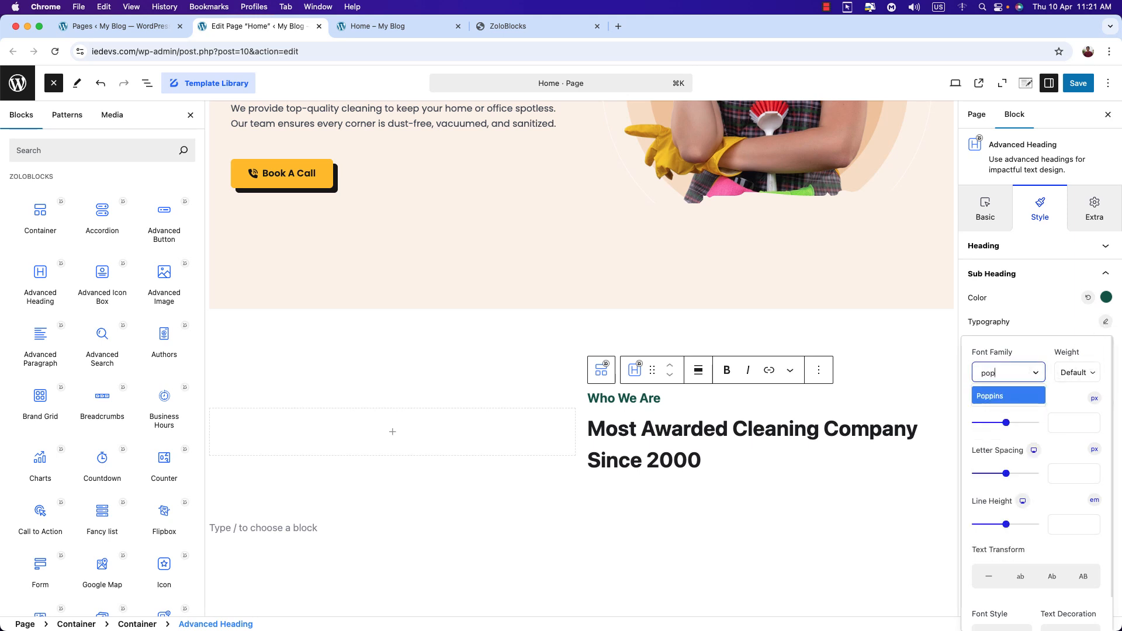
left_click(997, 401)
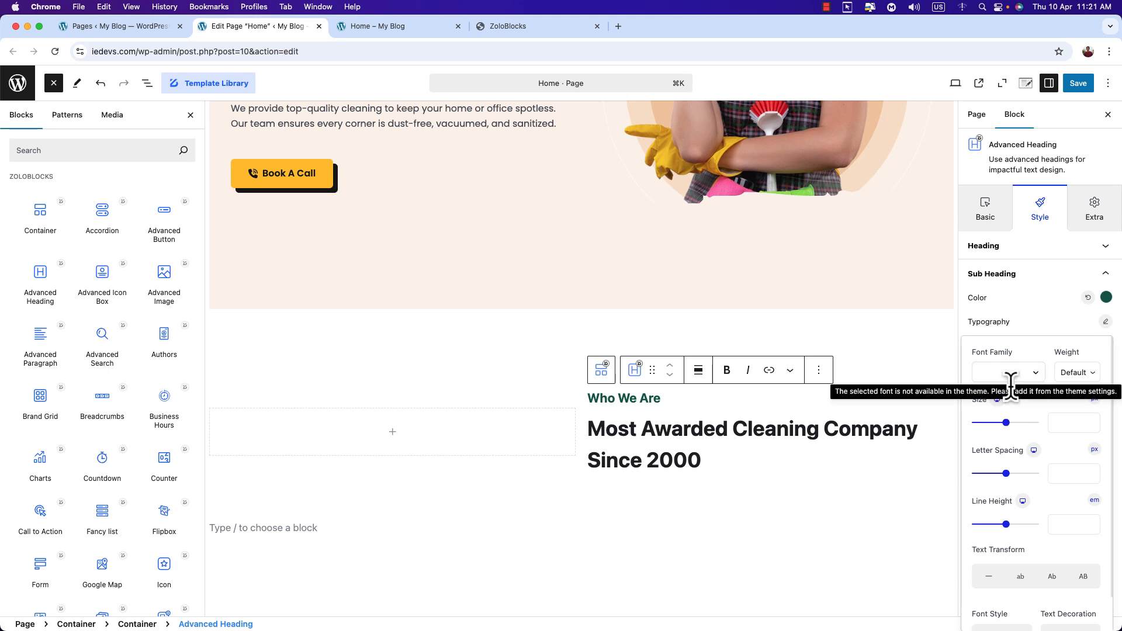
left_click(1033, 379)
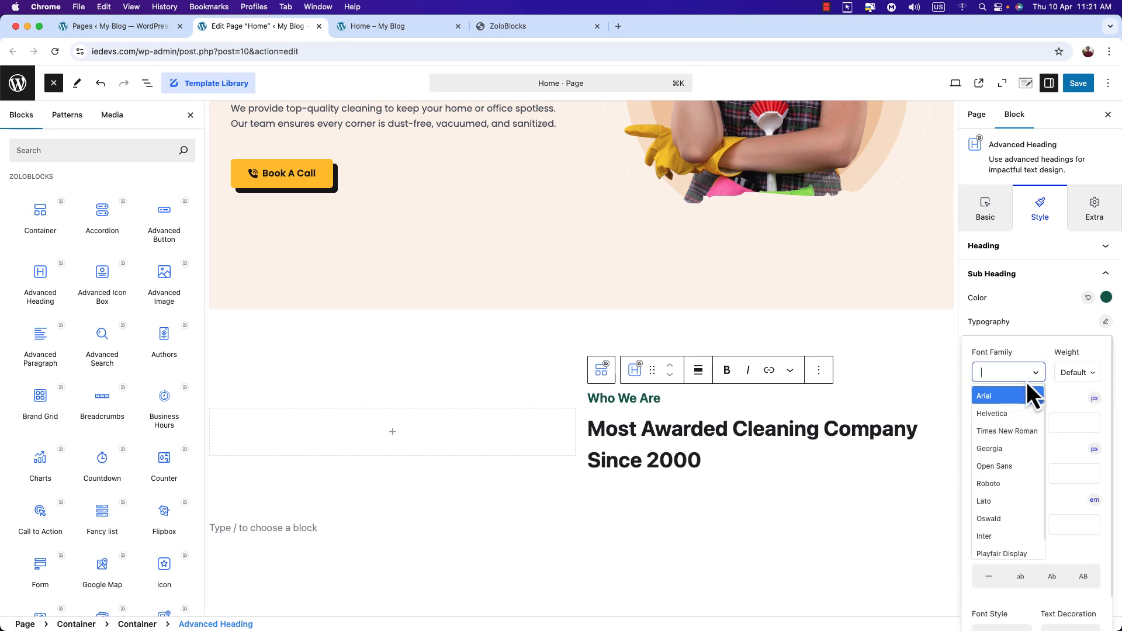
type("po")
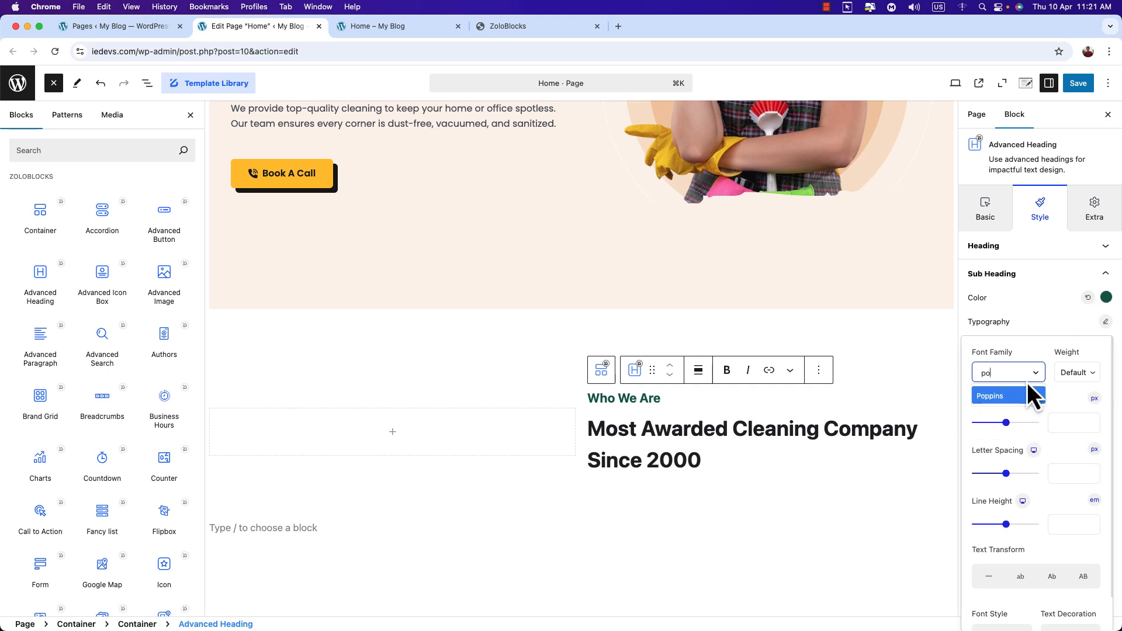
left_click(1006, 397)
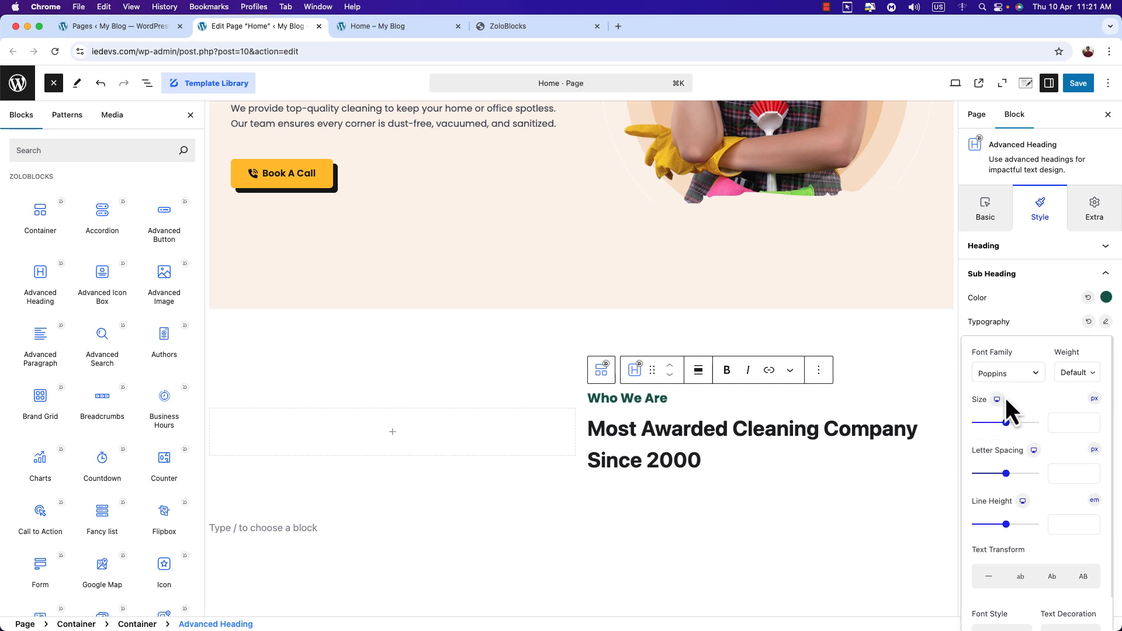
left_click(1078, 373)
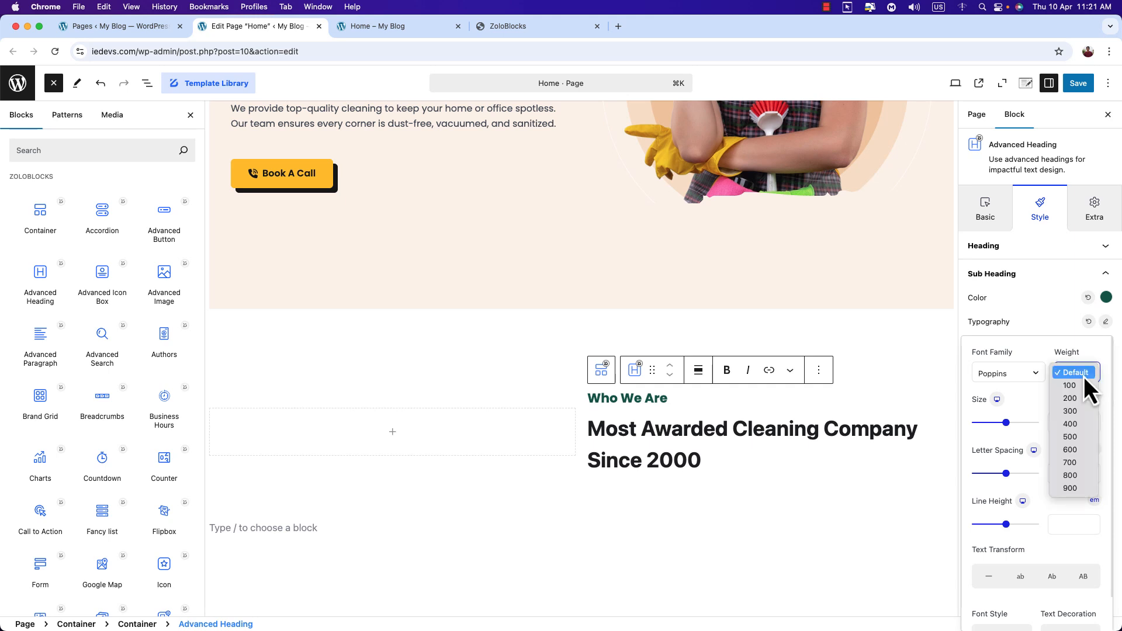
left_click(1084, 423)
Make the sub heading uppercase and set its font size to 18 px.
scroll(1075, 476, "down", 2)
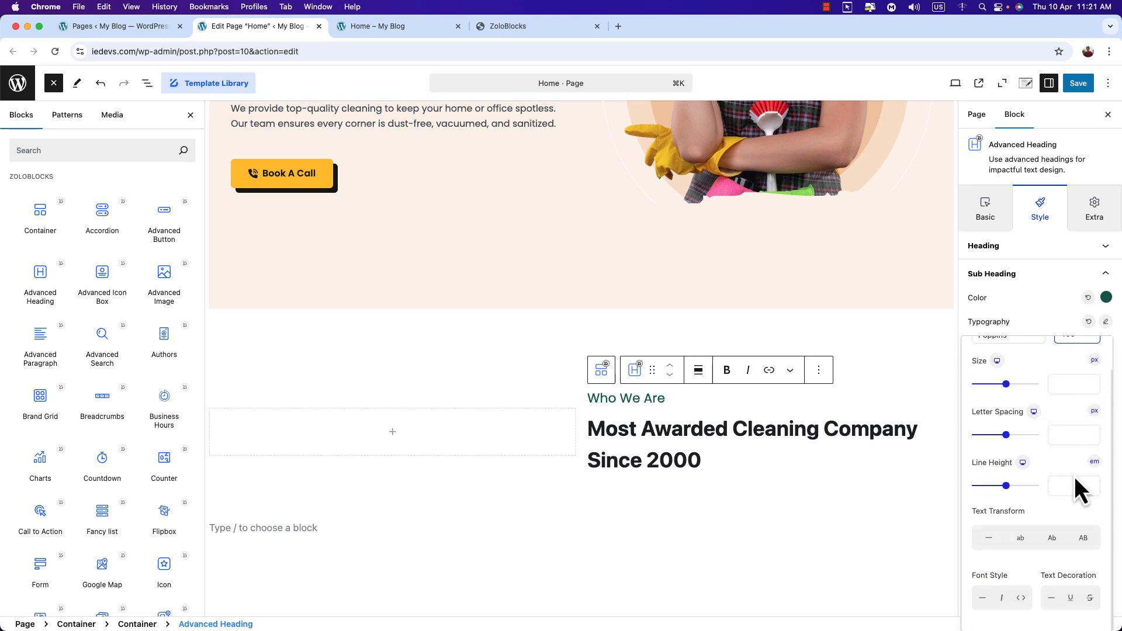
left_click(1085, 538)
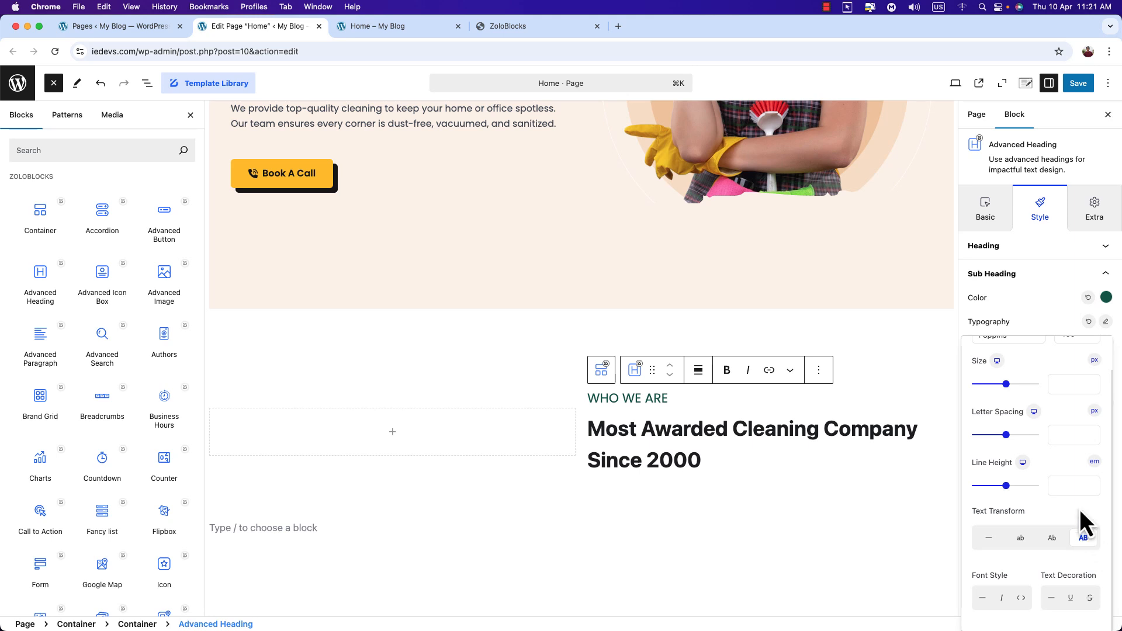
left_click(1056, 386)
type("18")
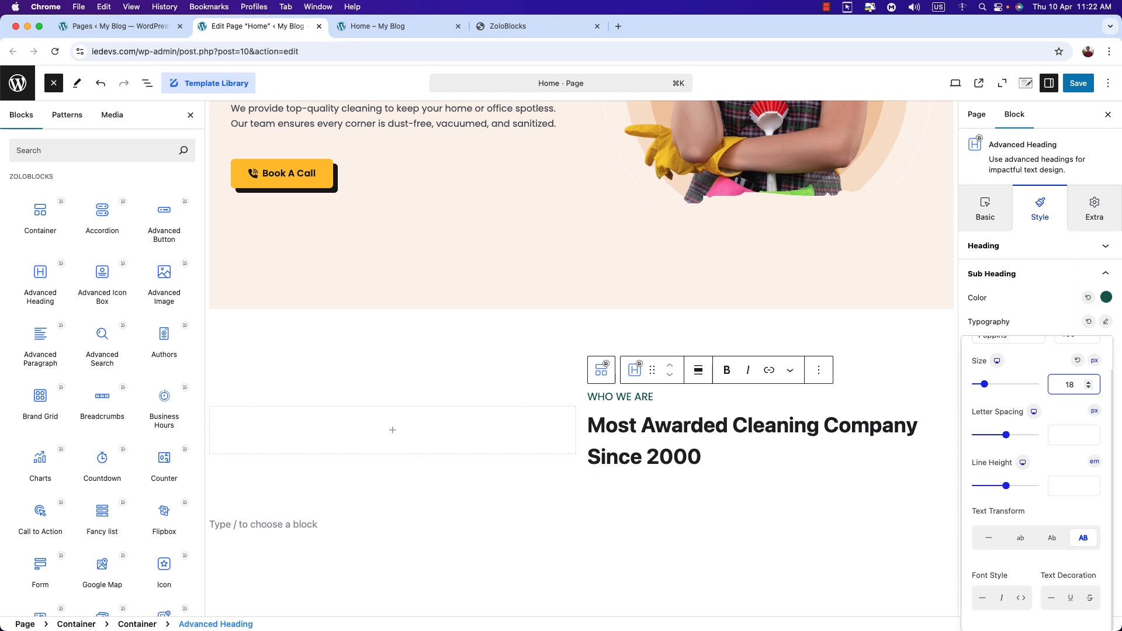
left_click(1034, 387)
left_click_drag(1036, 391, 982, 389)
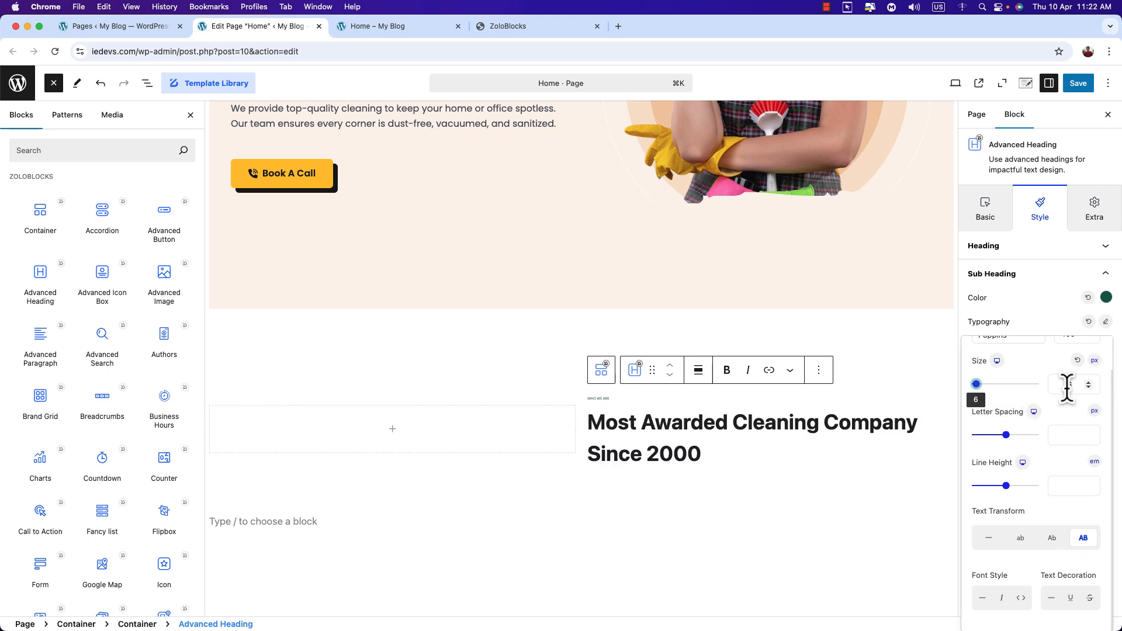
double_click(1061, 386)
type("18")
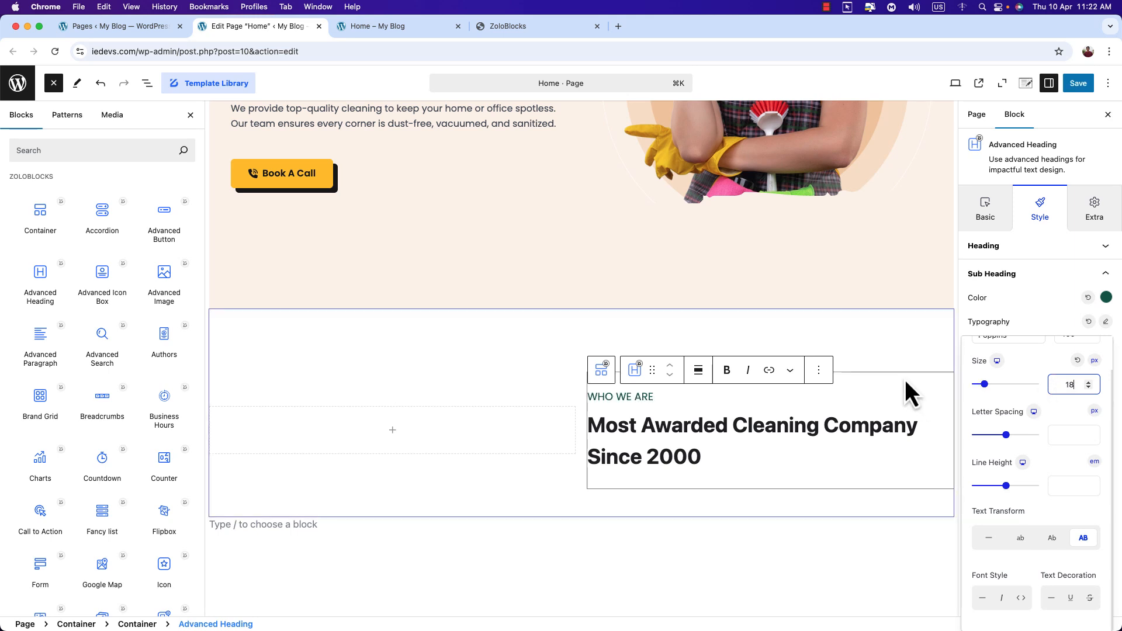
Inspect the About container's basic, style and extra settings, then reselect the Advanced Heading.
left_click(889, 356)
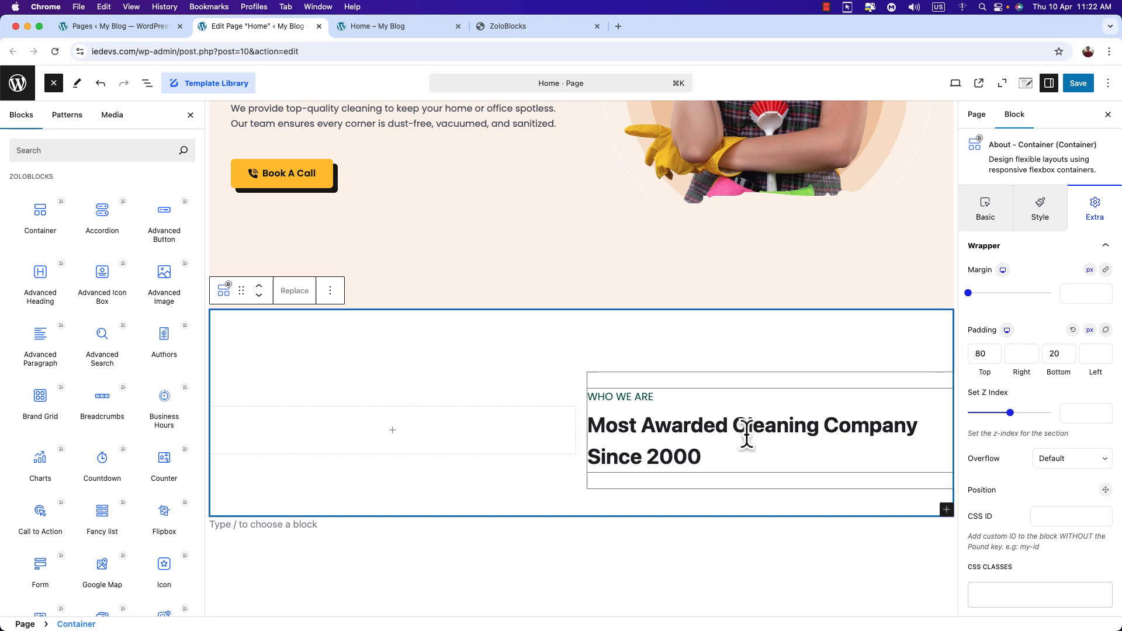
scroll(985, 377, "down", 2)
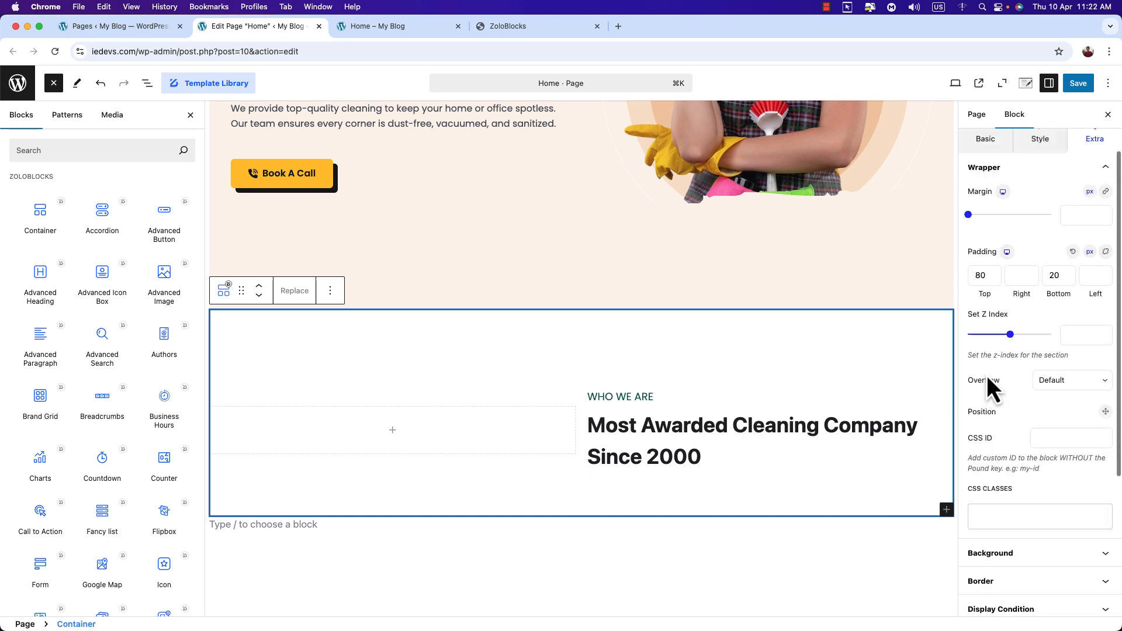
scroll(988, 383, "down", 3)
scroll(994, 394, "up", 5)
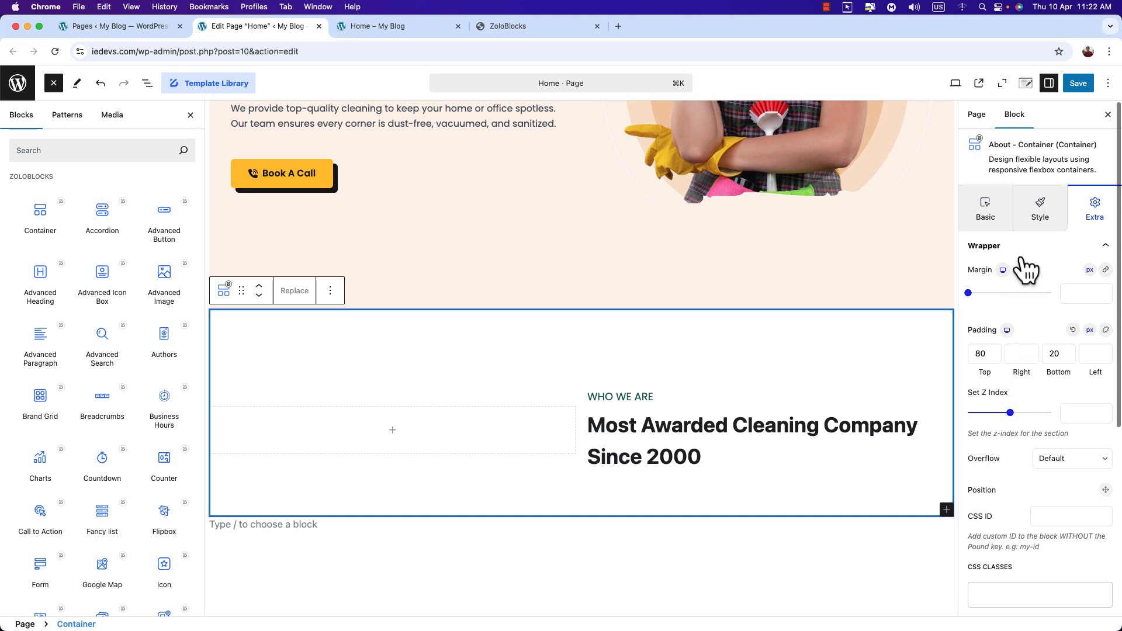
left_click(1038, 234)
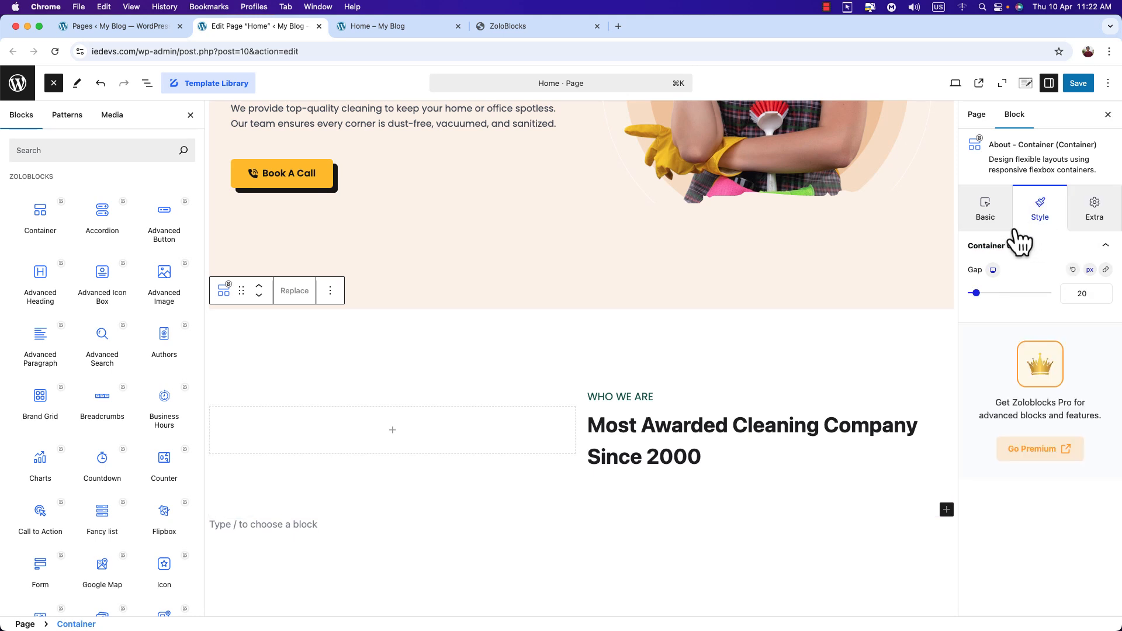
left_click(985, 221)
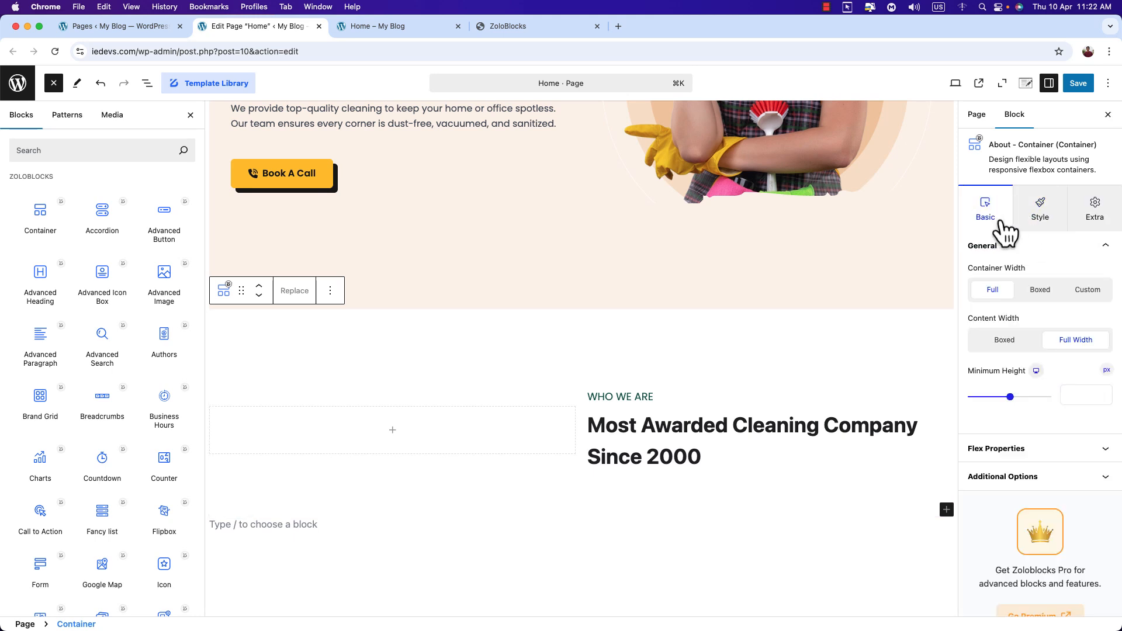
left_click(687, 419)
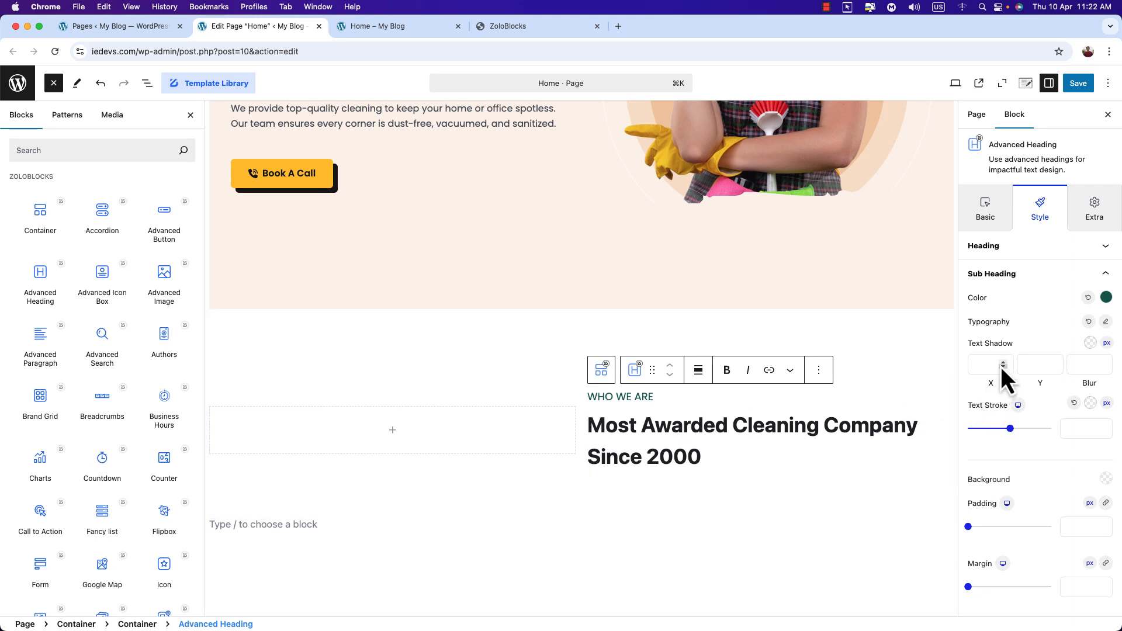
Set the main heading's text color to #000000.
left_click(1012, 250)
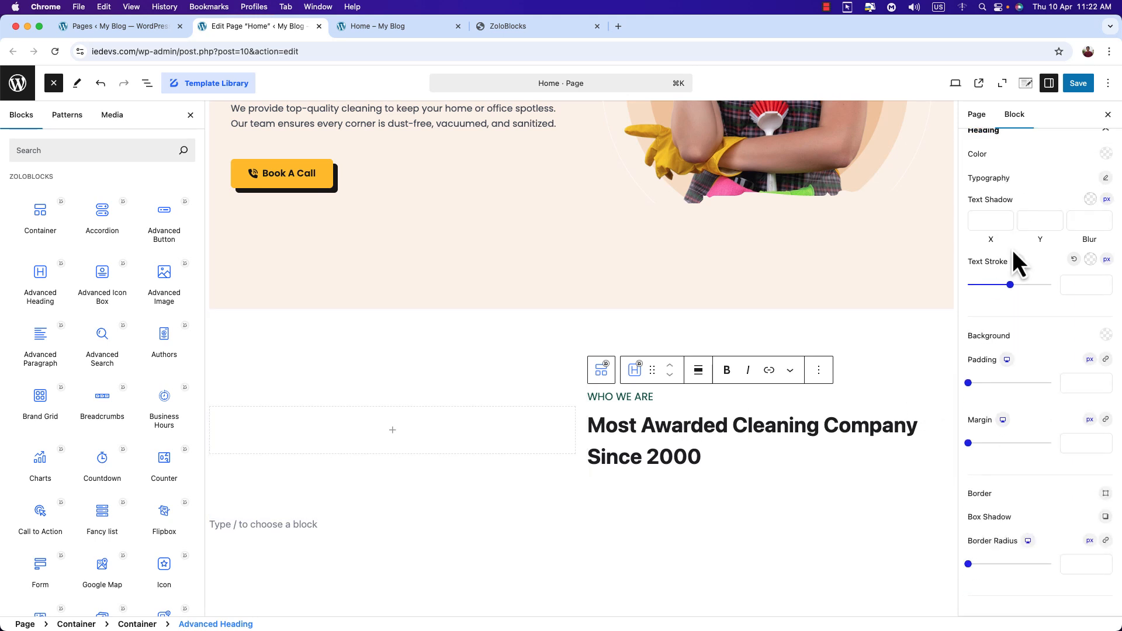
scroll(1008, 244, "up", 3)
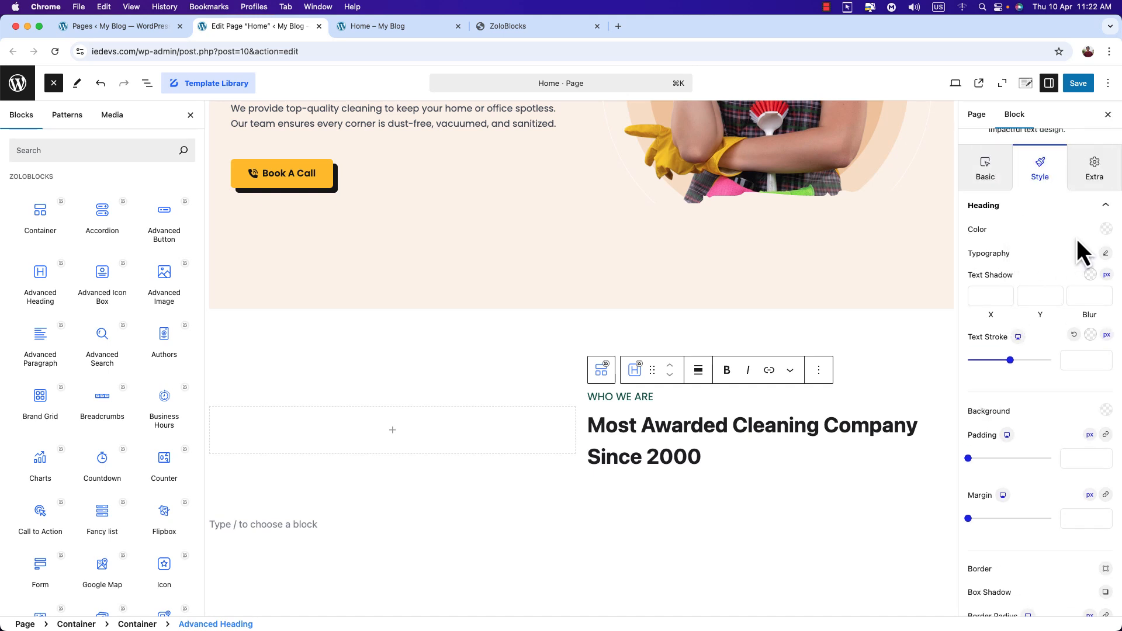
left_click(1099, 231)
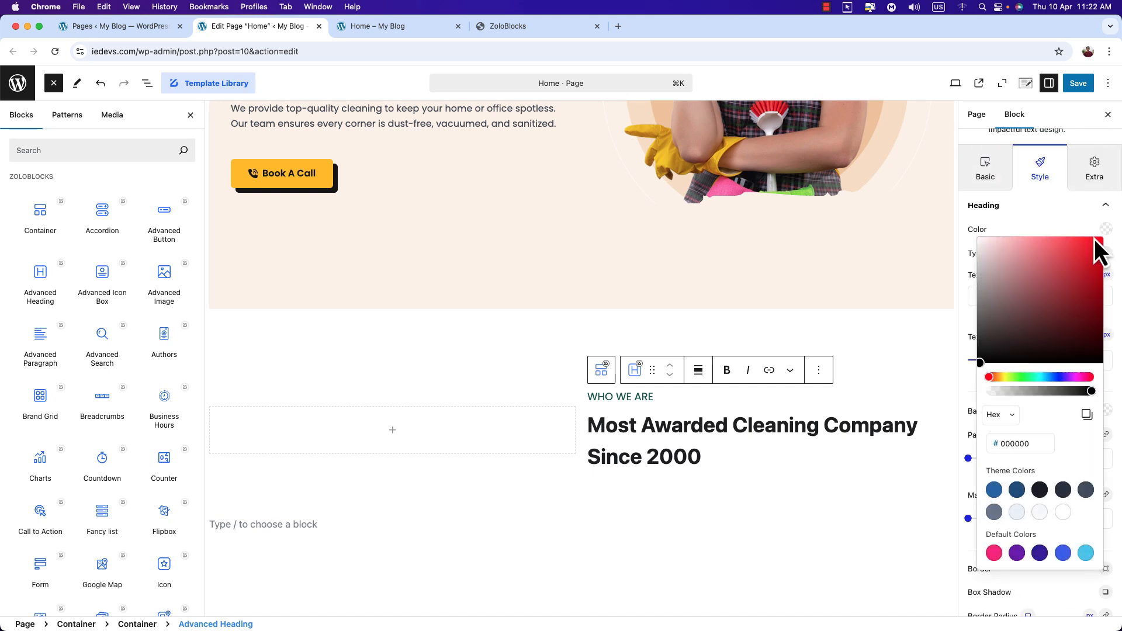
left_click(1004, 444)
left_click(1047, 225)
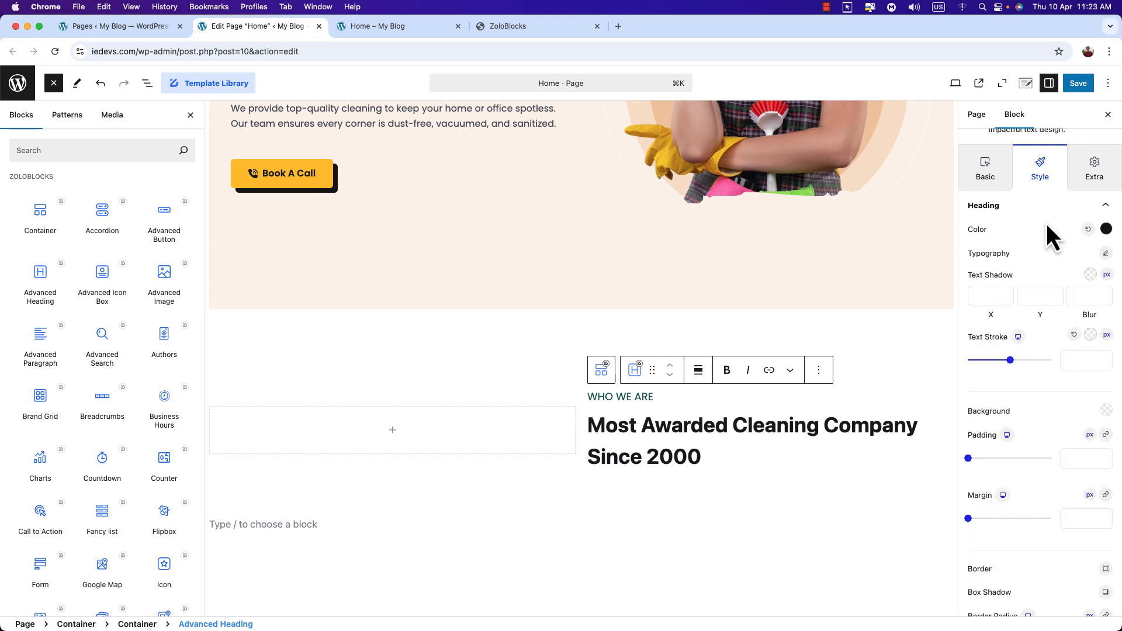
Set the main heading's typography to the Poppins font family with weight 700.
left_click(1105, 254)
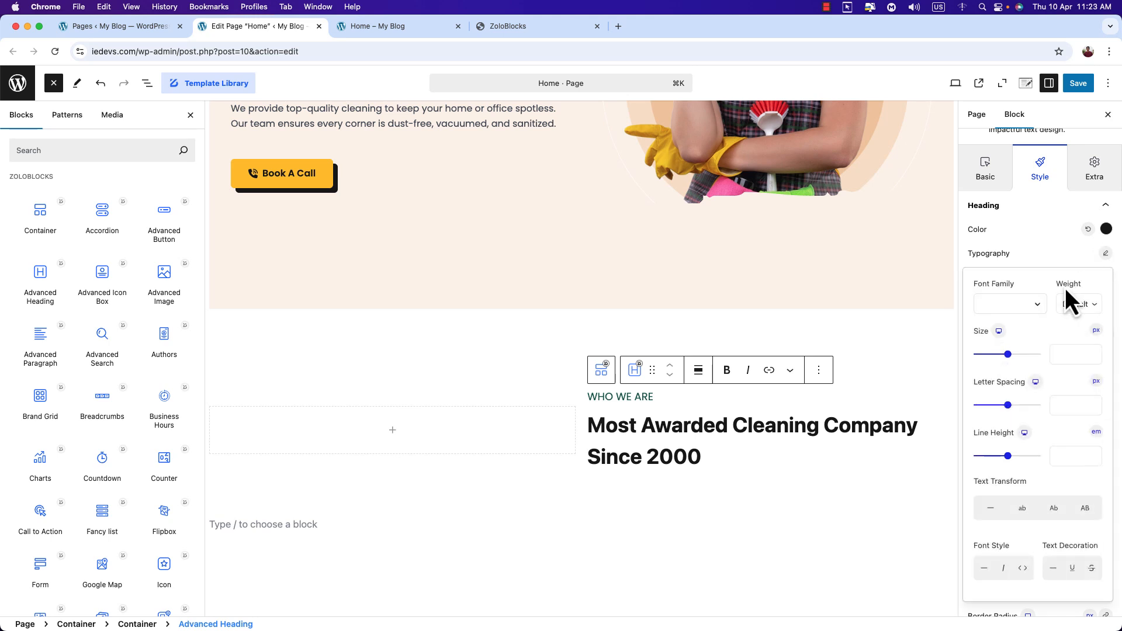
left_click(1026, 308)
type("pop")
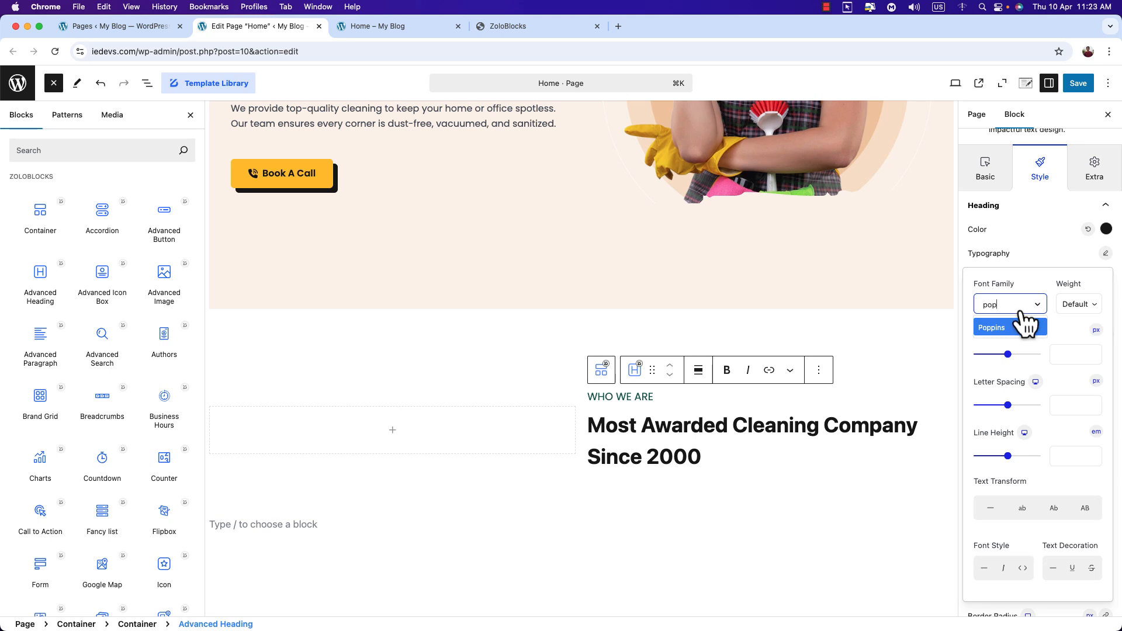
left_click(1012, 327)
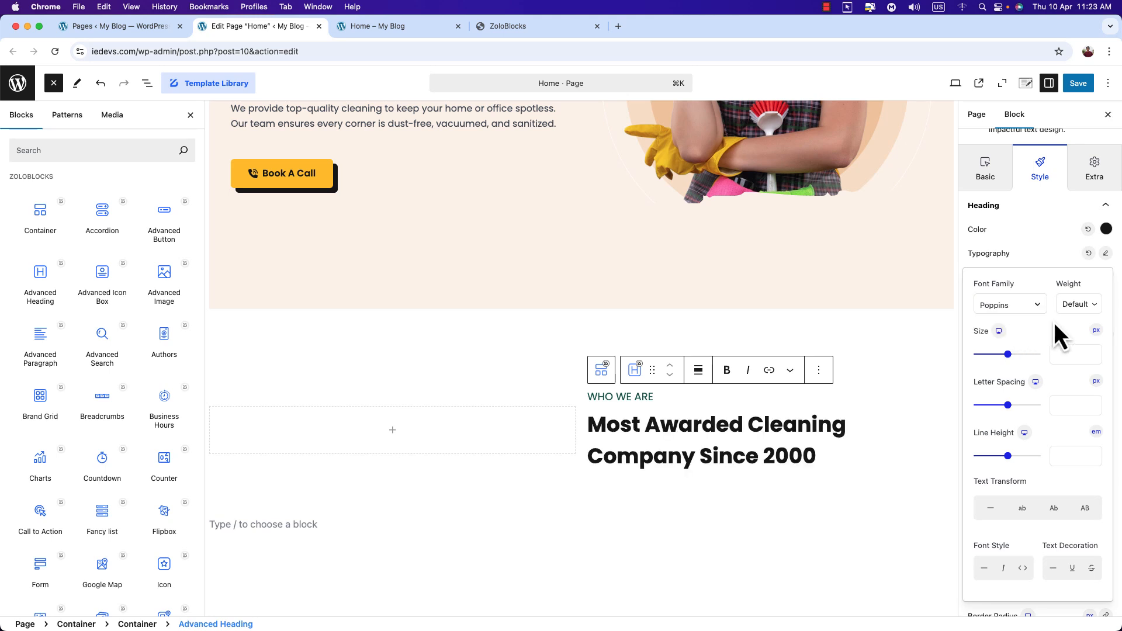
left_click(1075, 305)
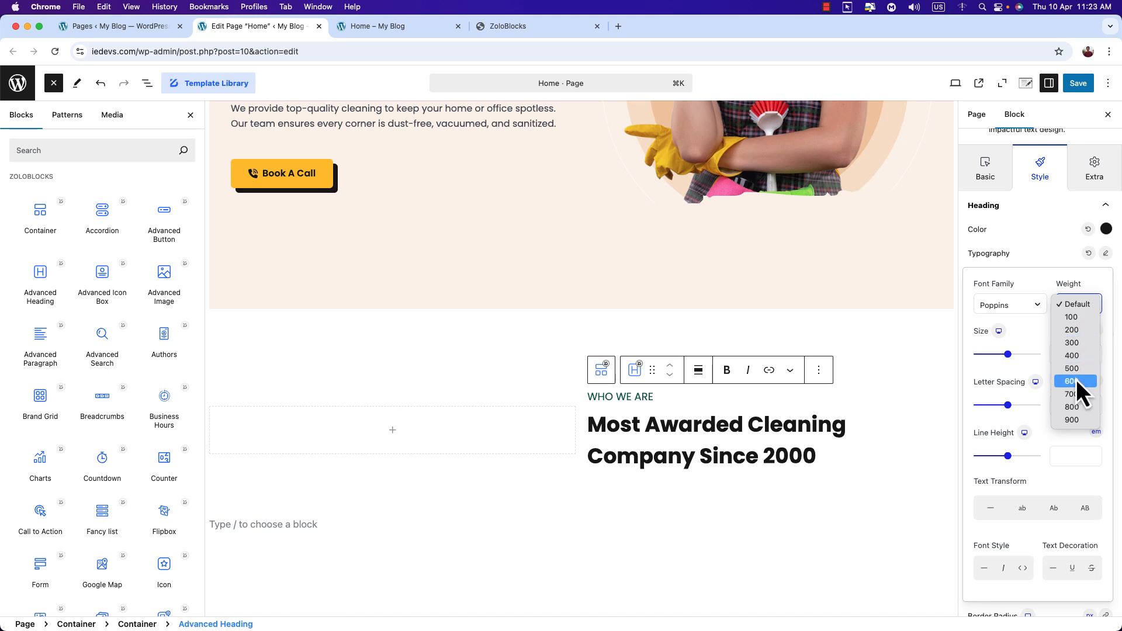
left_click(1072, 394)
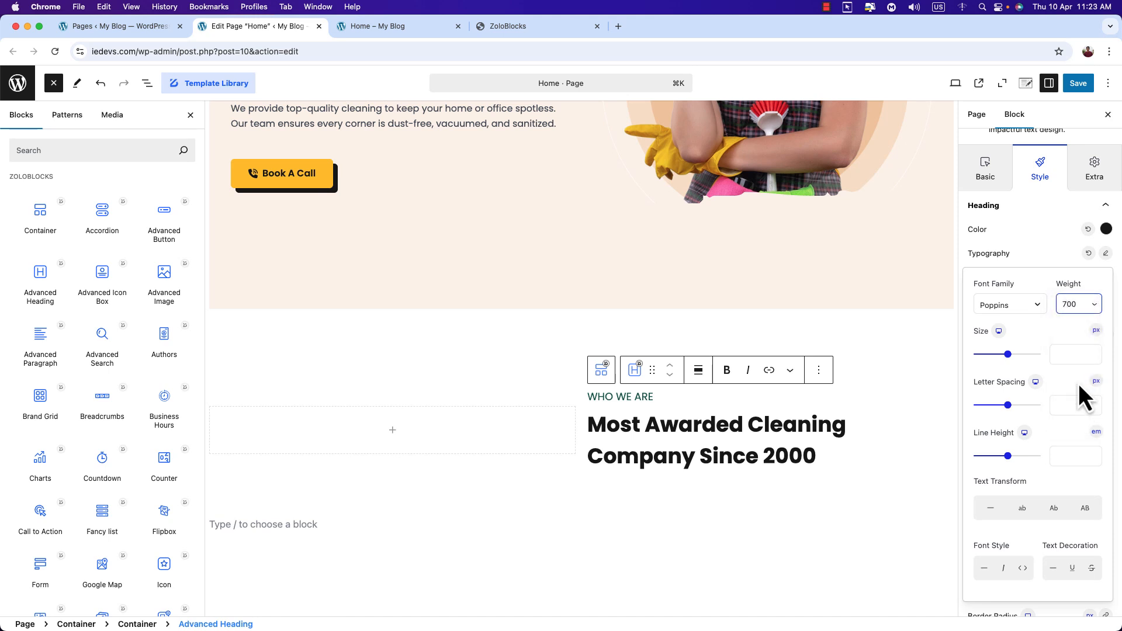
Set the main heading's font size to 38 px and its line height to 1.4 em.
left_click(1074, 355)
type("38")
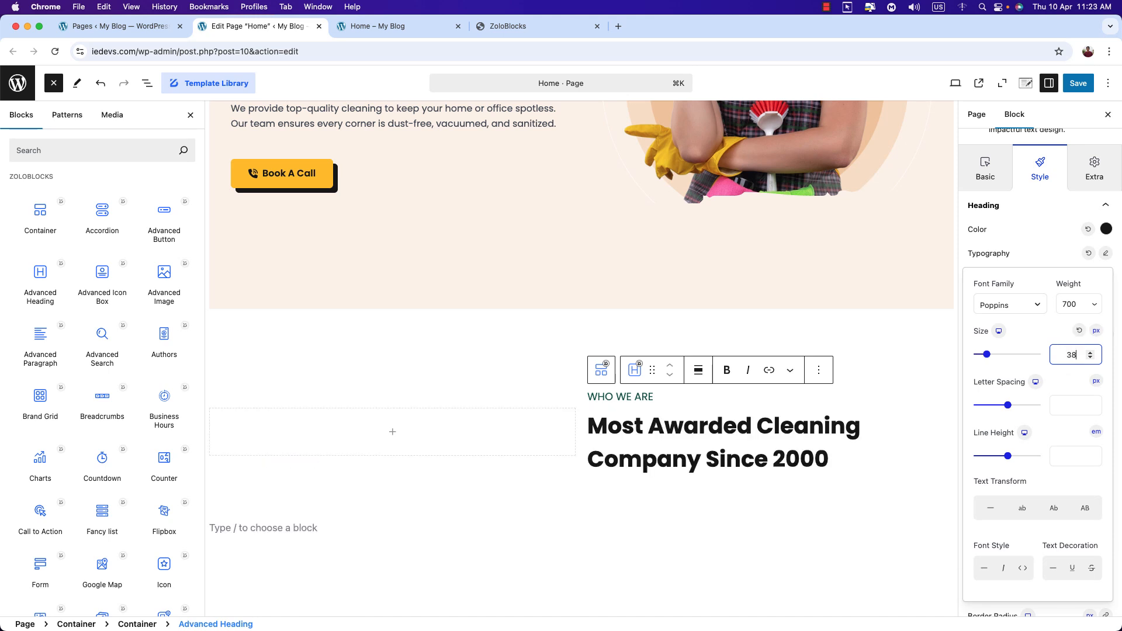
left_click(1060, 449)
type("1.4")
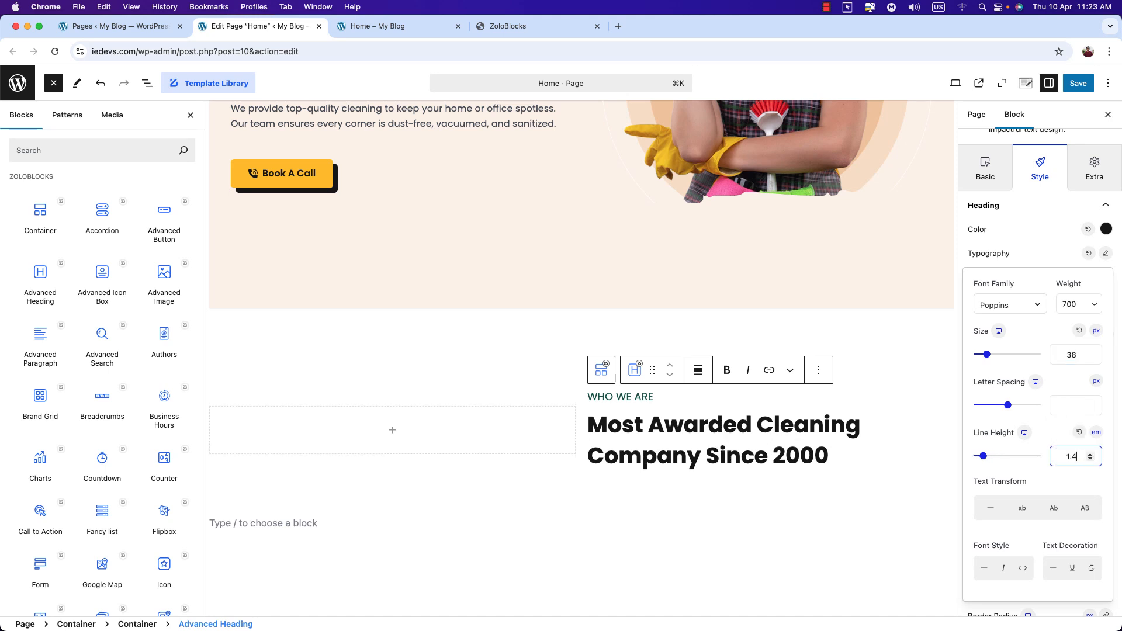
Add an Advanced Button block below the heading in the About section's right column.
left_click(916, 481)
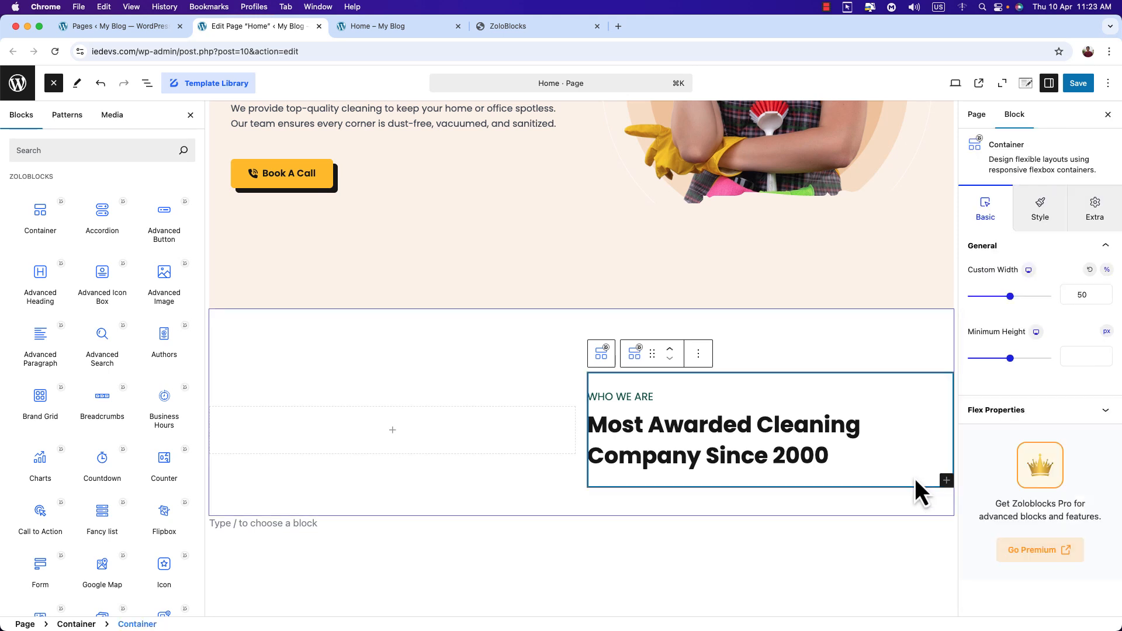
left_click(944, 484)
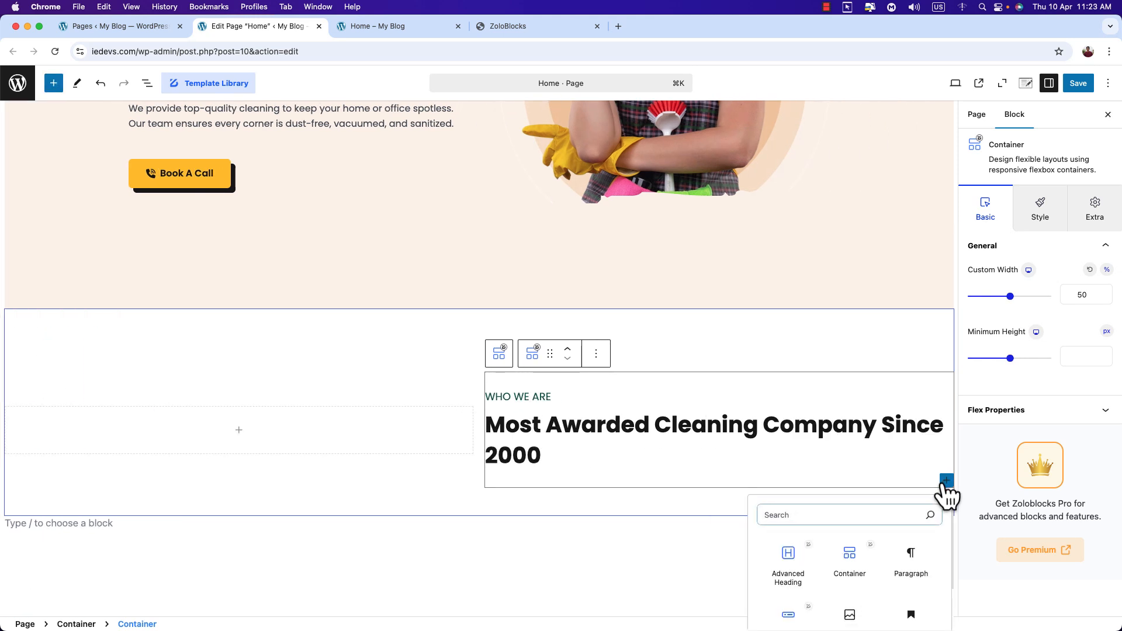
scroll(881, 514, "down", 2)
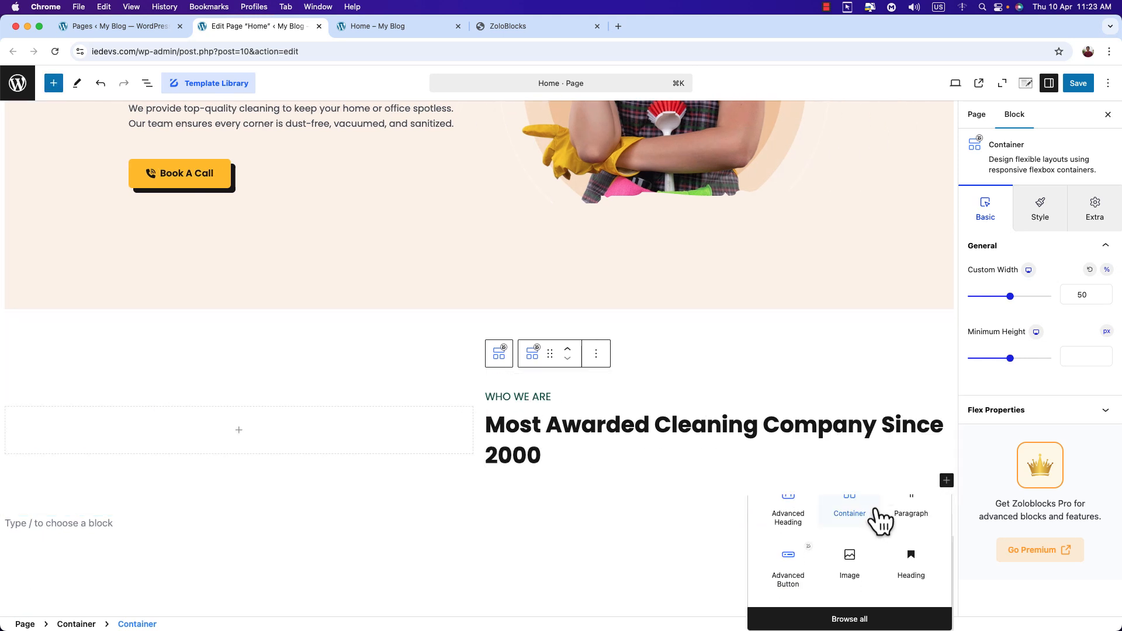
left_click(793, 567)
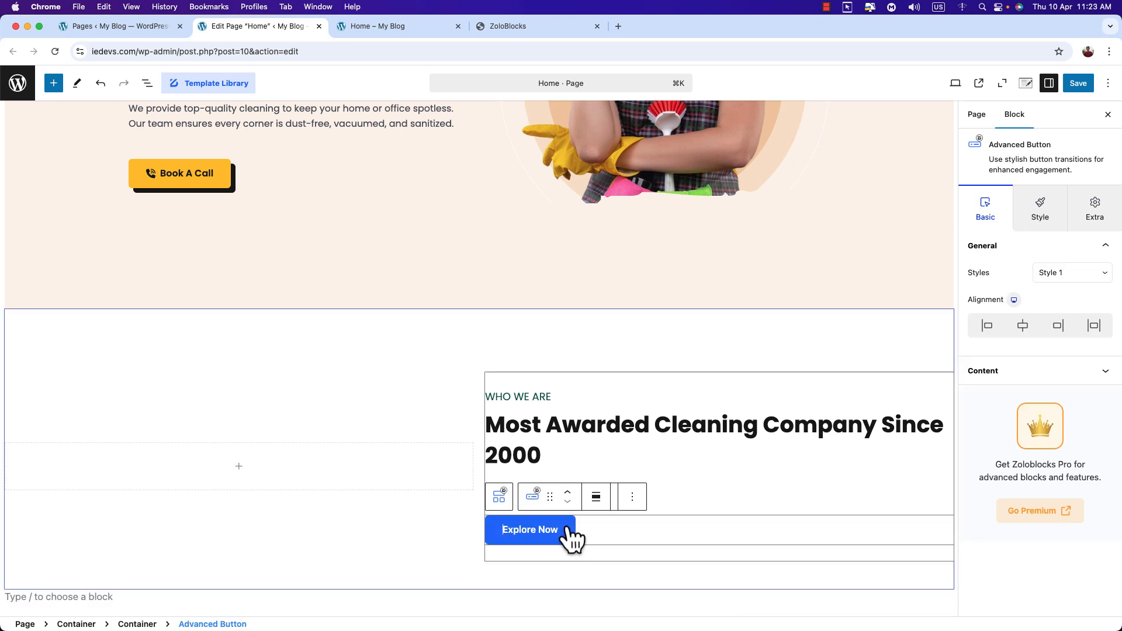
Copy the styles of the hero's Book A Call button.
right_click(223, 178)
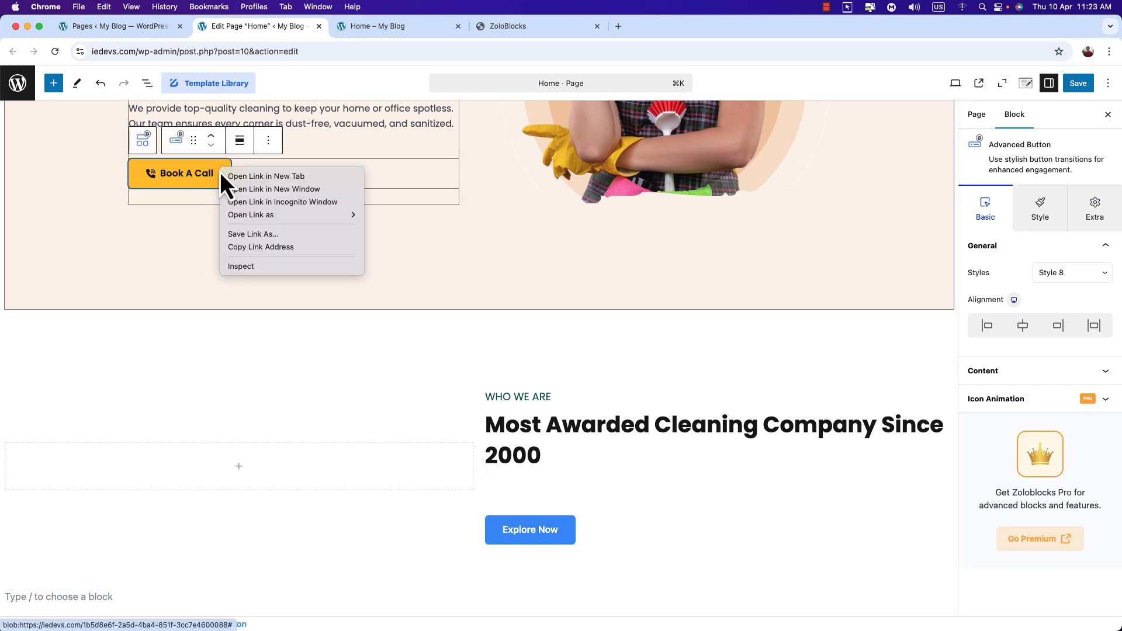
left_click(271, 148)
left_click(270, 145)
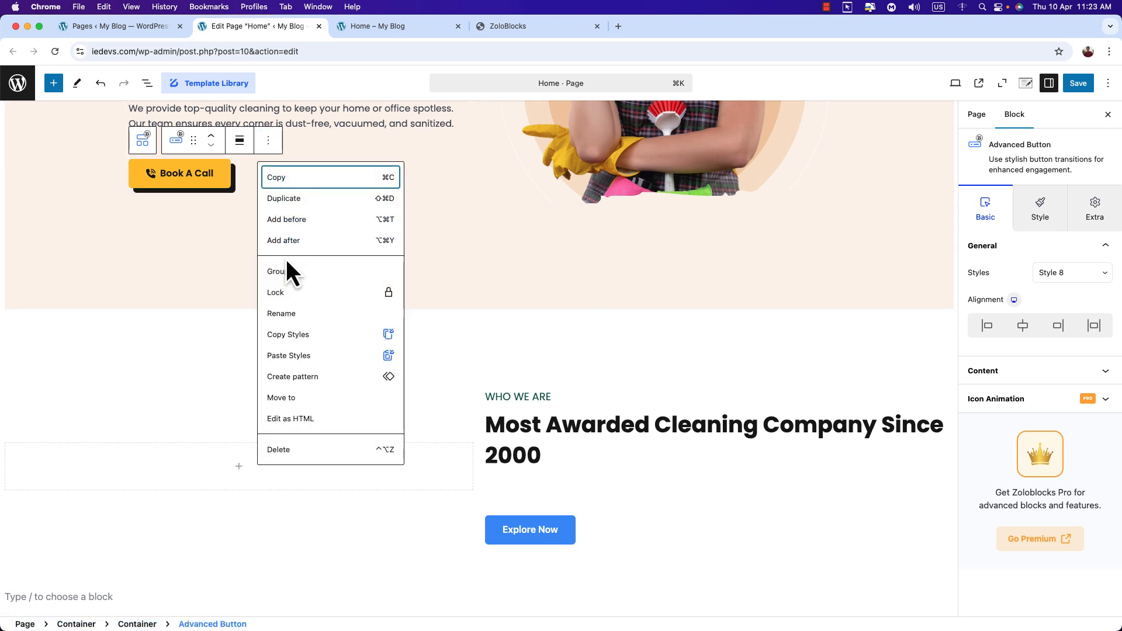
left_click(300, 339)
Paste the copied styles onto the Explore Now button in the About section.
left_click(559, 537)
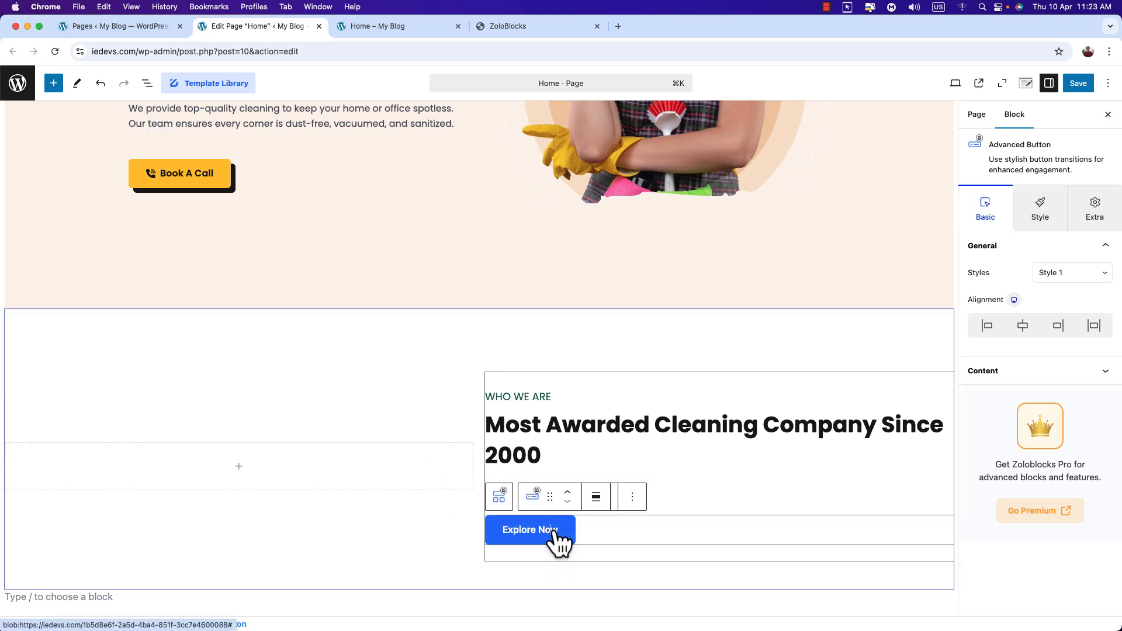
left_click(632, 498)
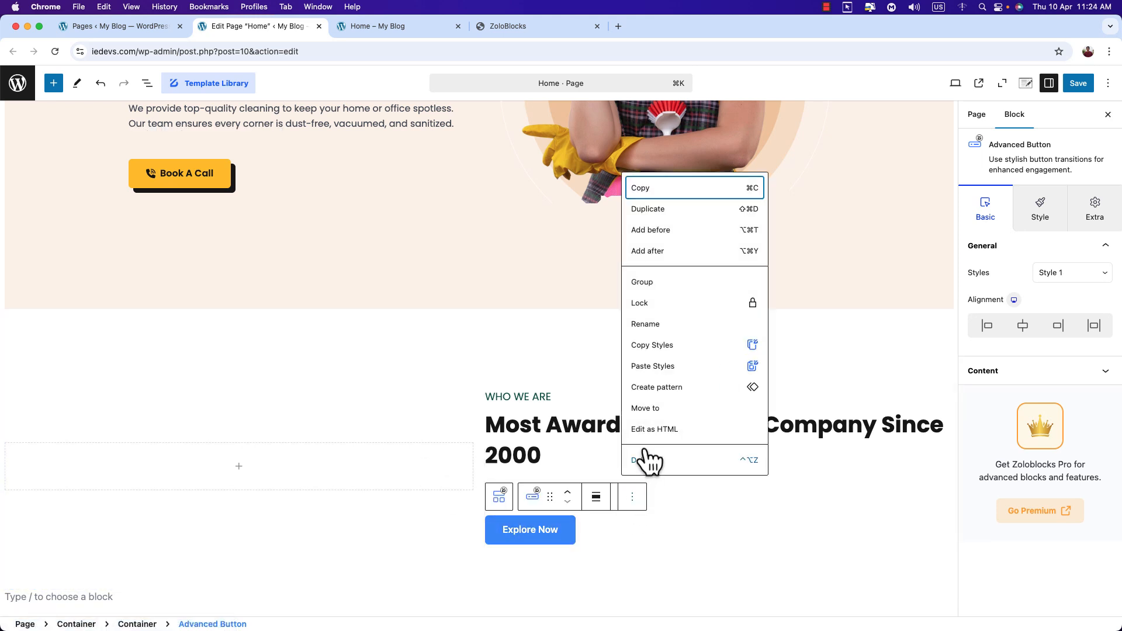
left_click(659, 366)
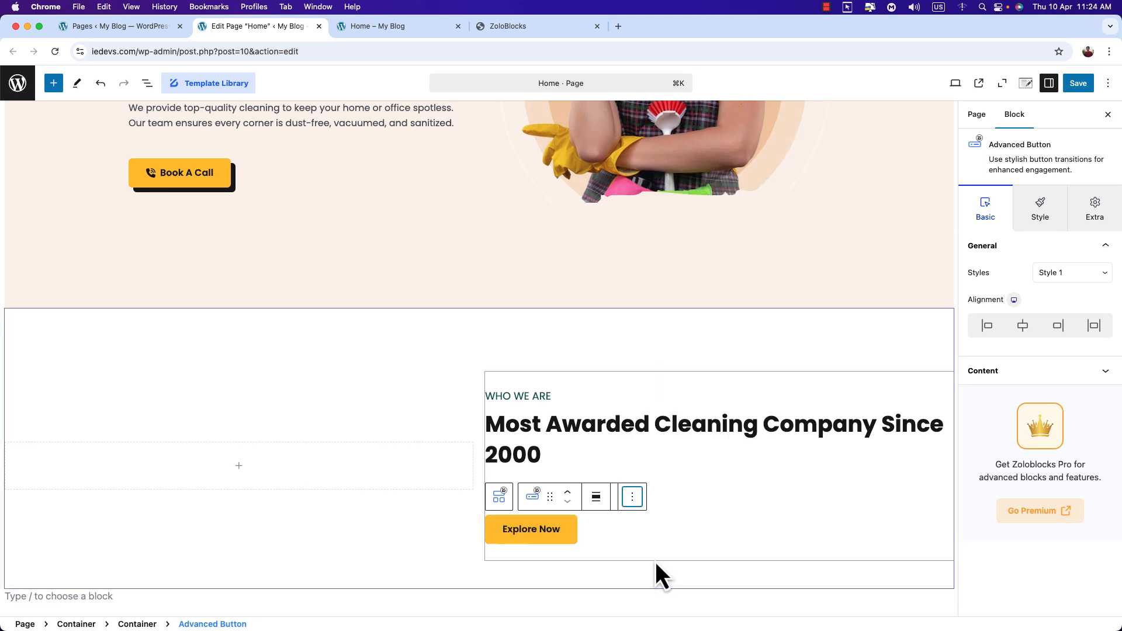
Set the About section button's style to Style 8.
scroll(654, 563, "down", 1)
left_click(572, 529)
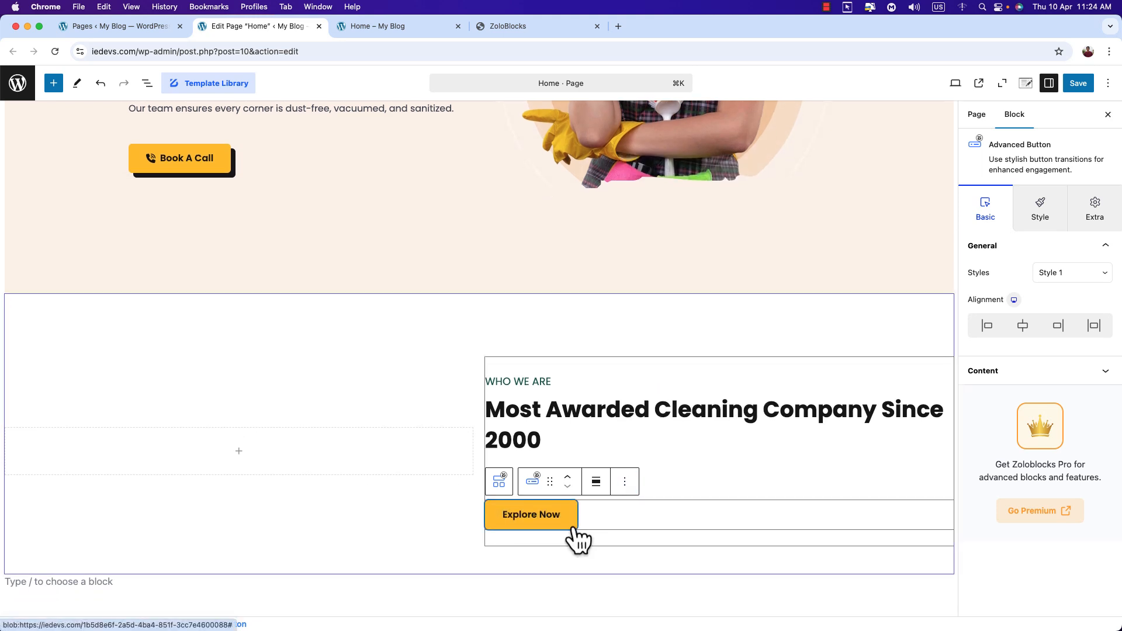
left_click(1080, 280)
left_click(1077, 368)
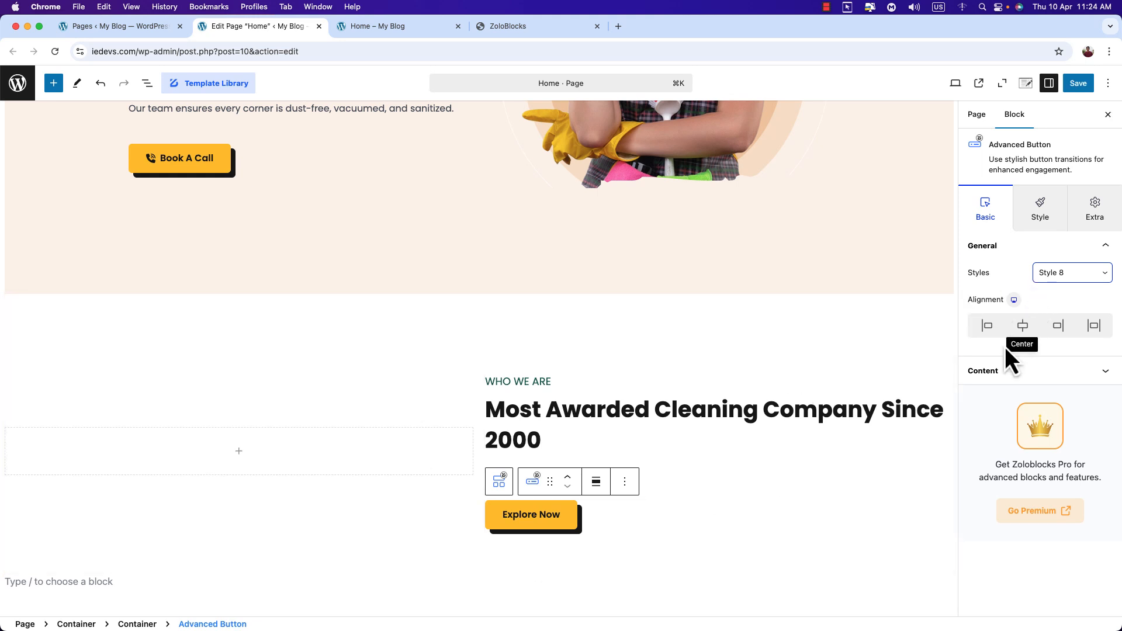
Set the button text to About Us and enable its arrow icon beside the text.
left_click(1002, 371)
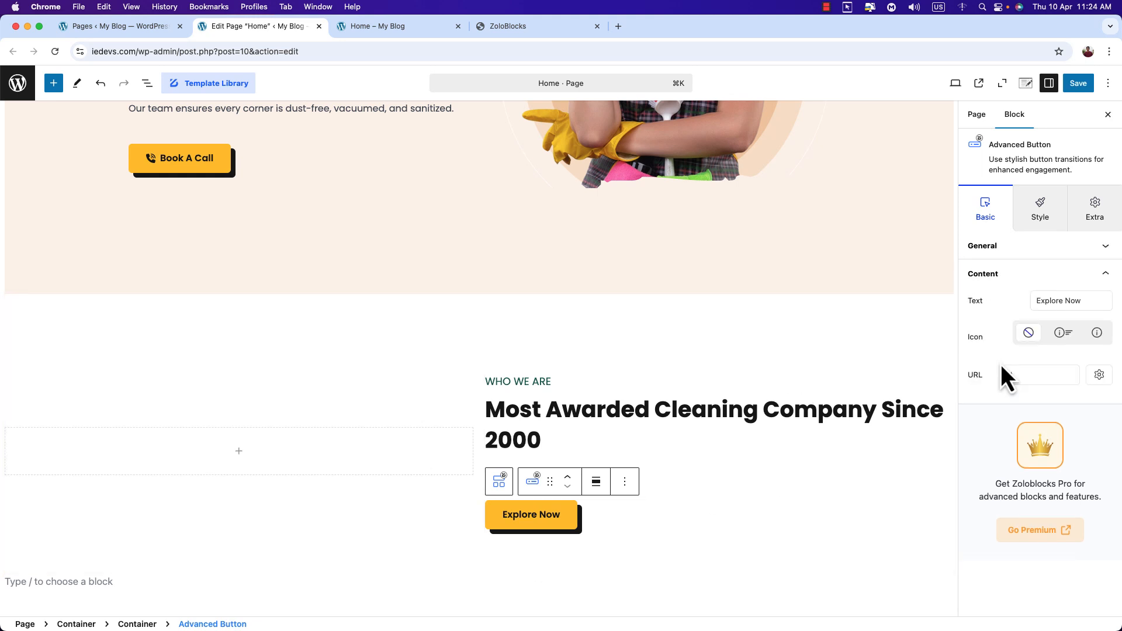
triple_click(1082, 300)
type("About Us")
left_click(1062, 332)
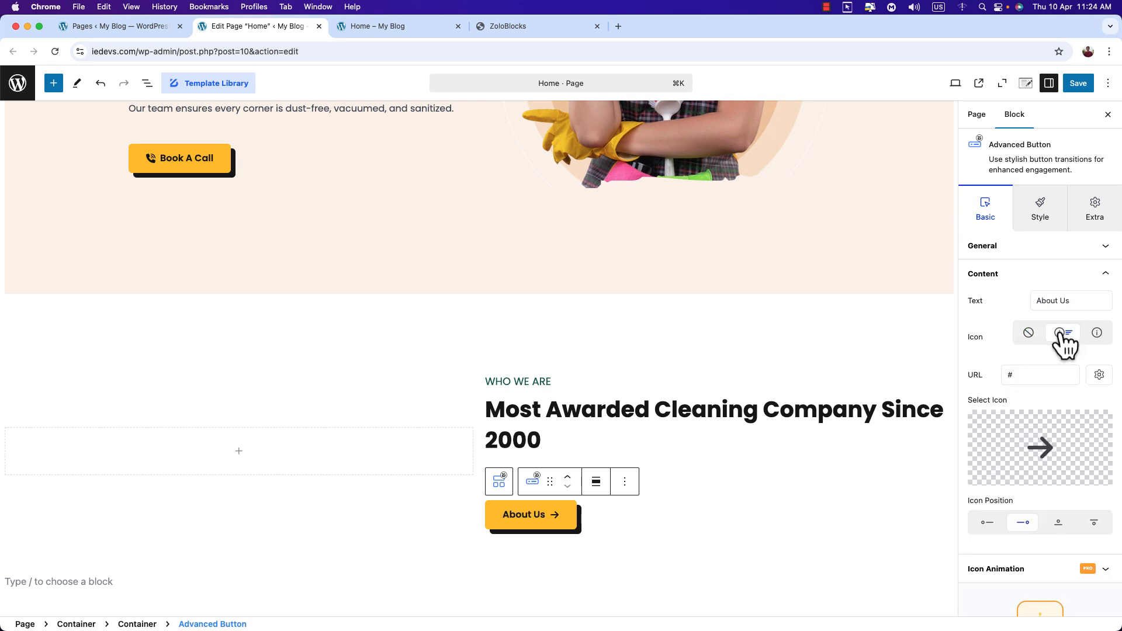
Copy the description paragraph from the demo site's About section.
left_click(859, 503)
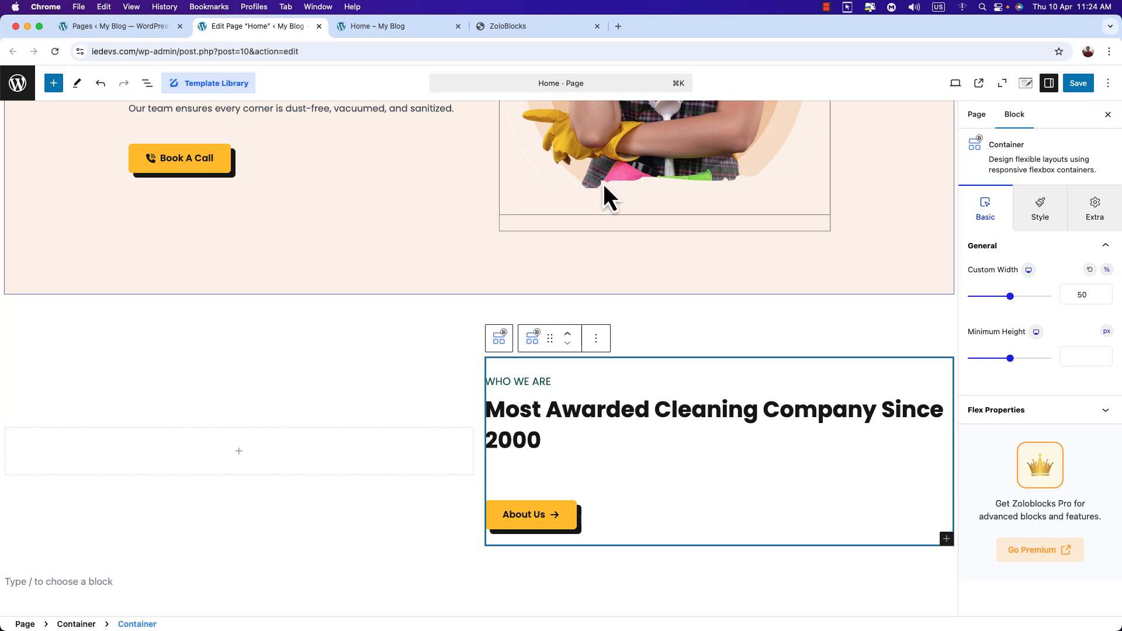
left_click(528, 26)
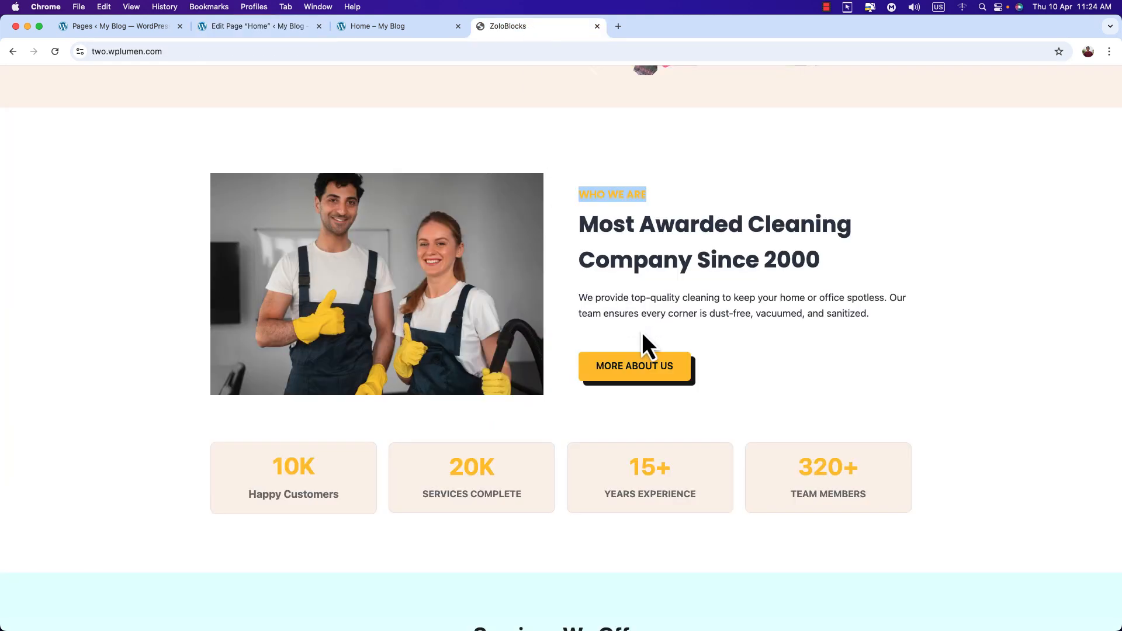
left_click(583, 297)
left_click_drag(583, 297, 858, 316)
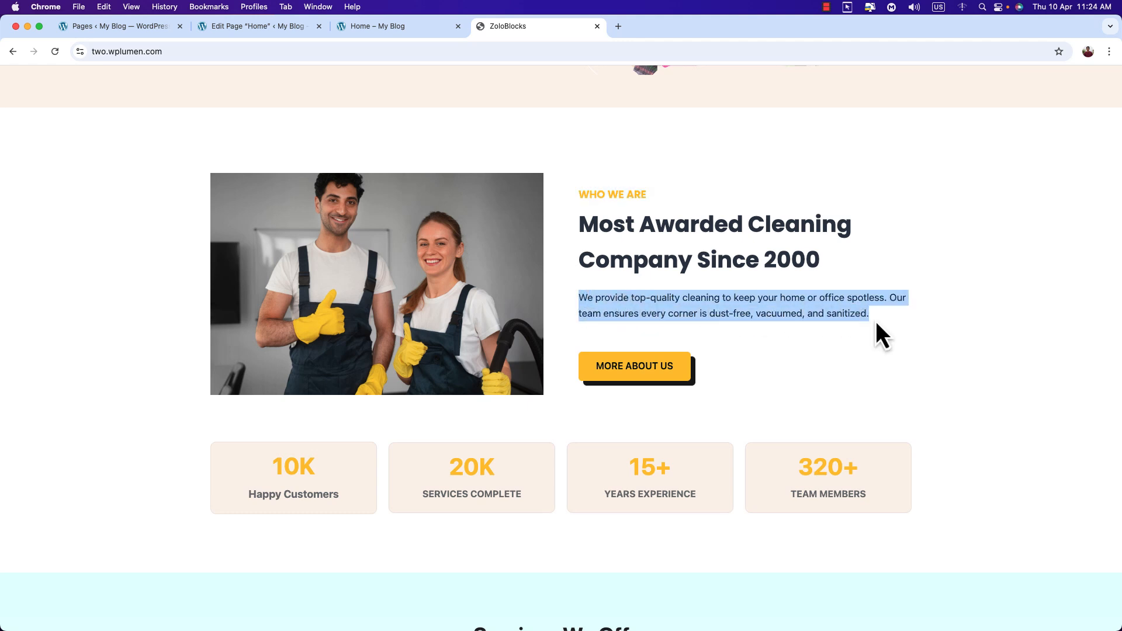
right_click(855, 320)
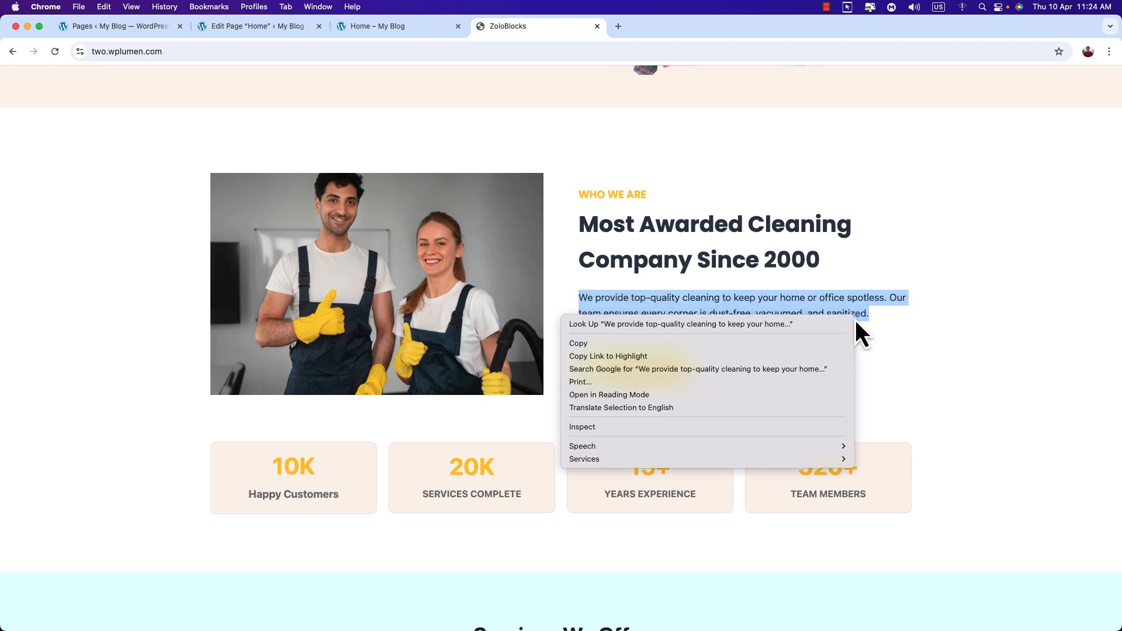
left_click(808, 342)
Insert an Advanced Paragraph between the About heading and button, and paste the copied description into it.
left_click(384, 27)
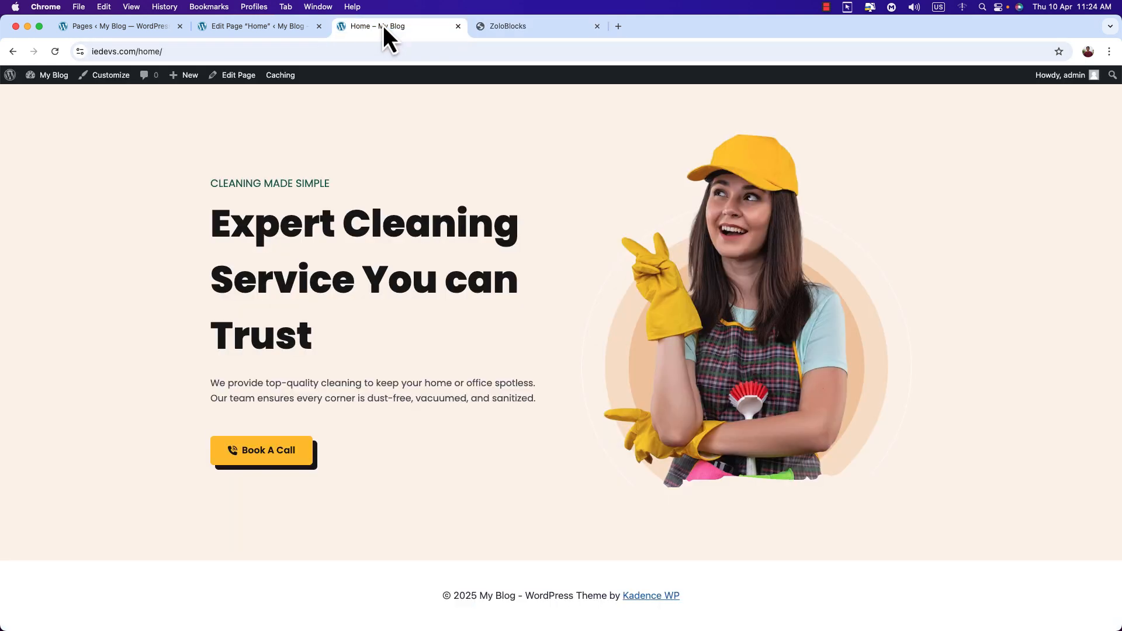
left_click(304, 26)
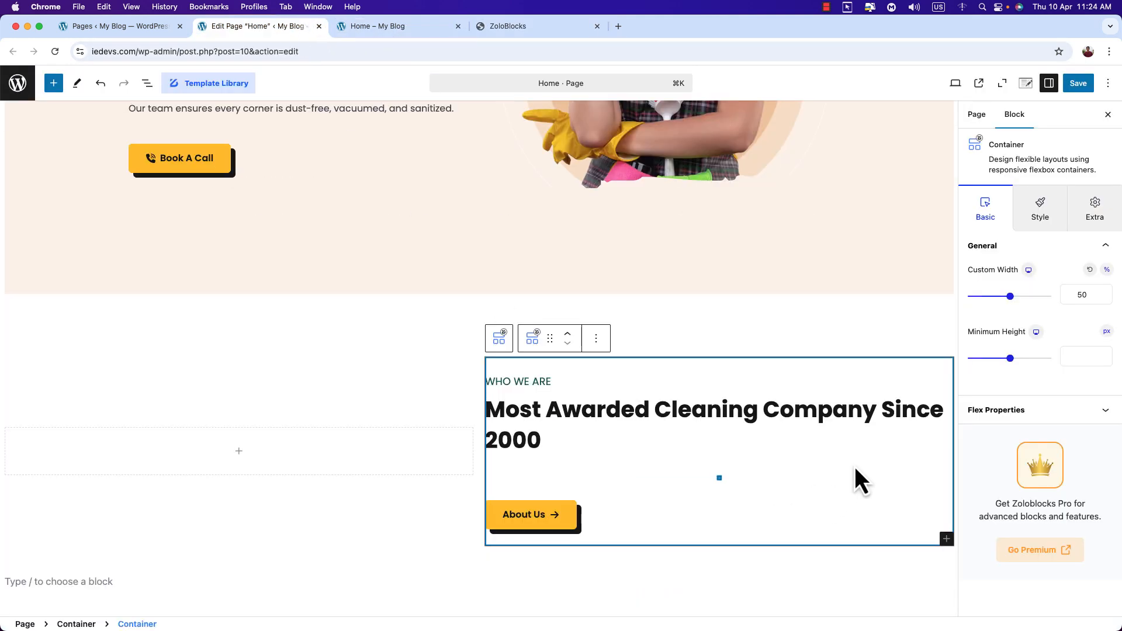
left_click(714, 479)
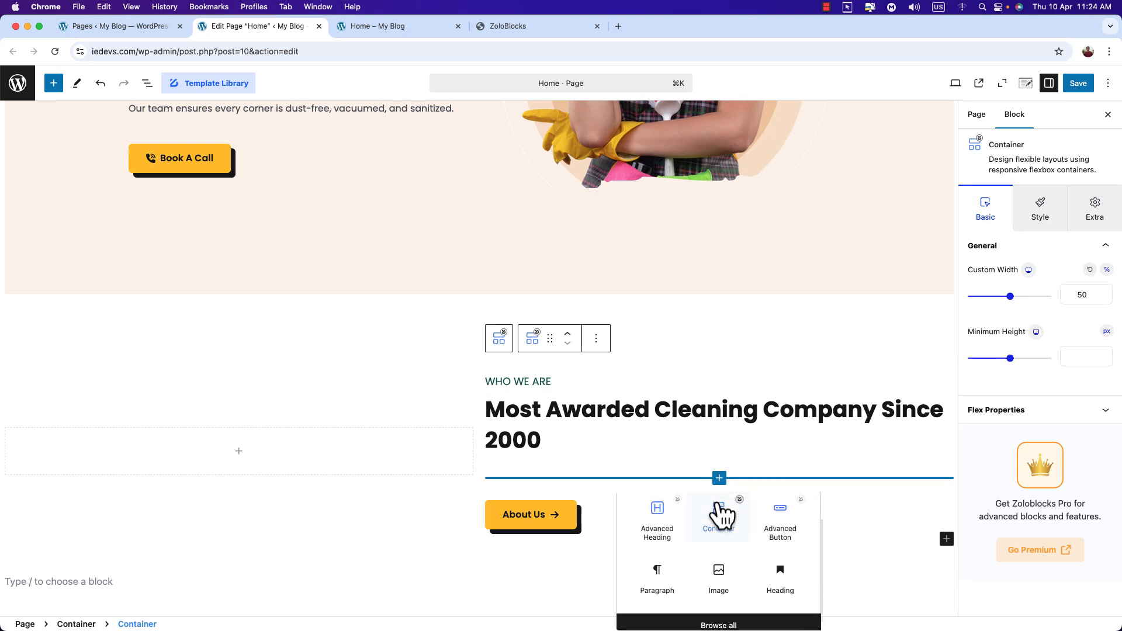
scroll(718, 506, "down", 1)
scroll(719, 506, "up", 1)
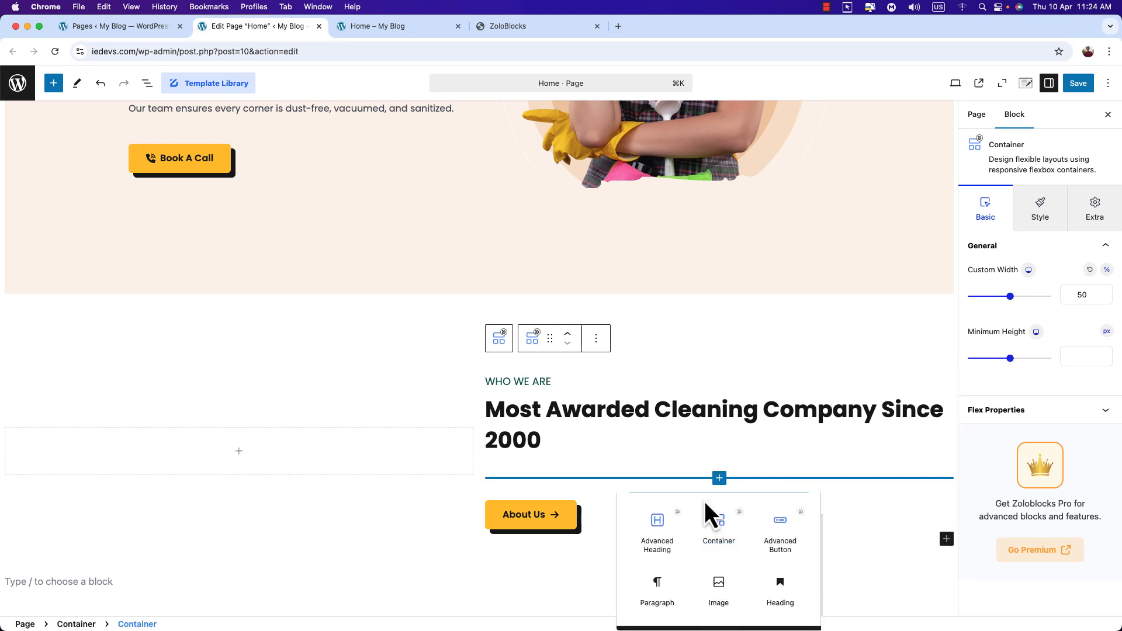
scroll(705, 503, "up", 2)
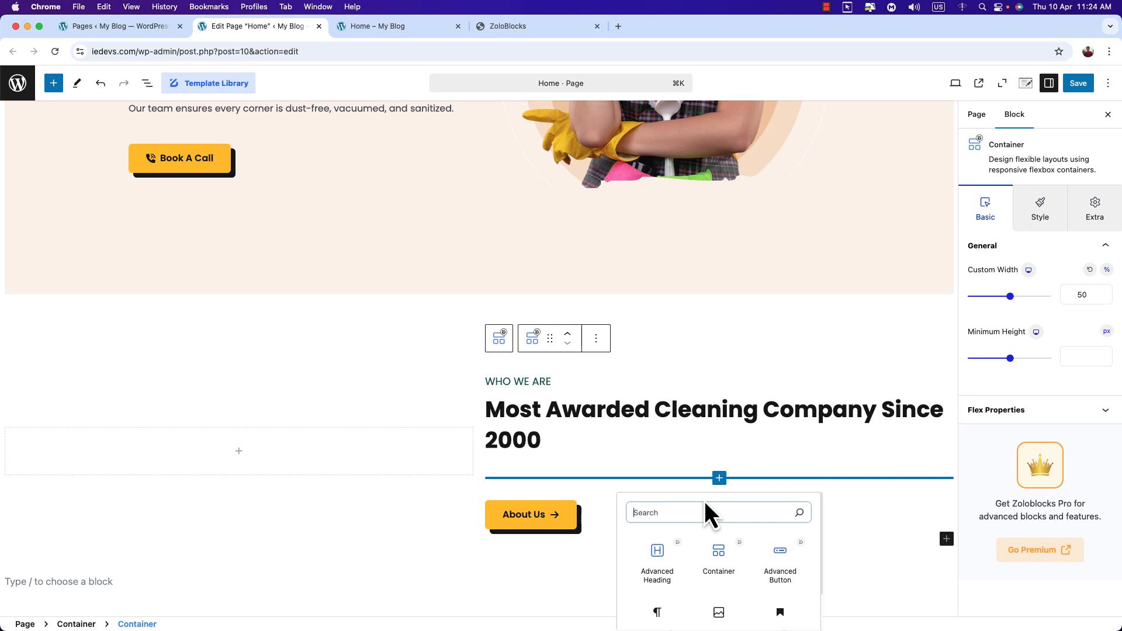
type("p")
key("BackSpace")
type("adv")
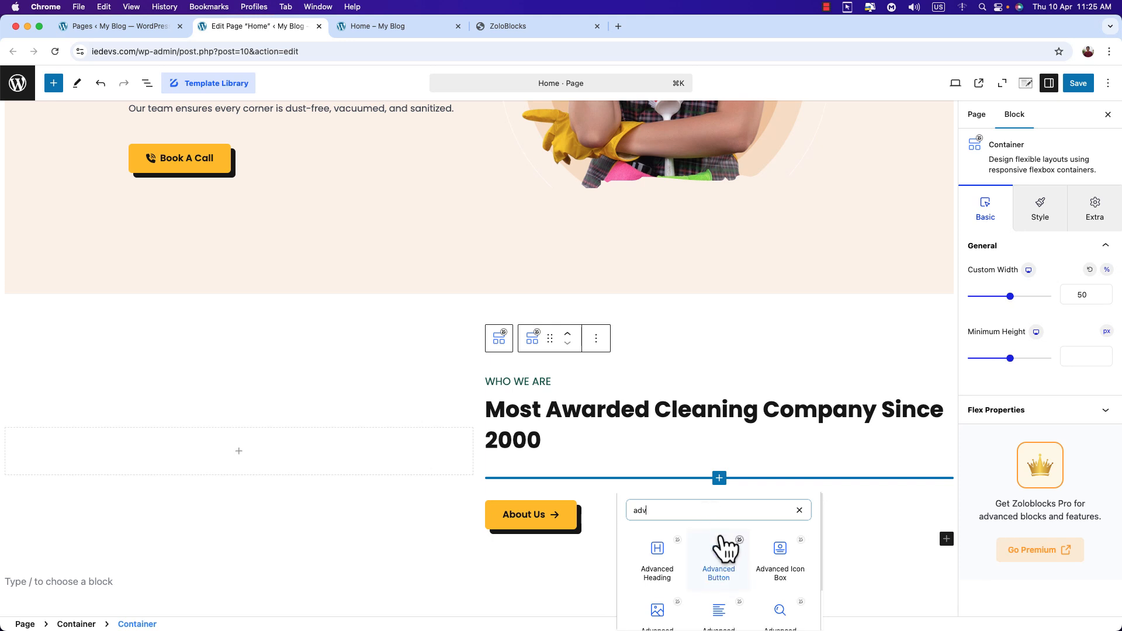
scroll(725, 552, "down", 1)
scroll(723, 549, "down", 1)
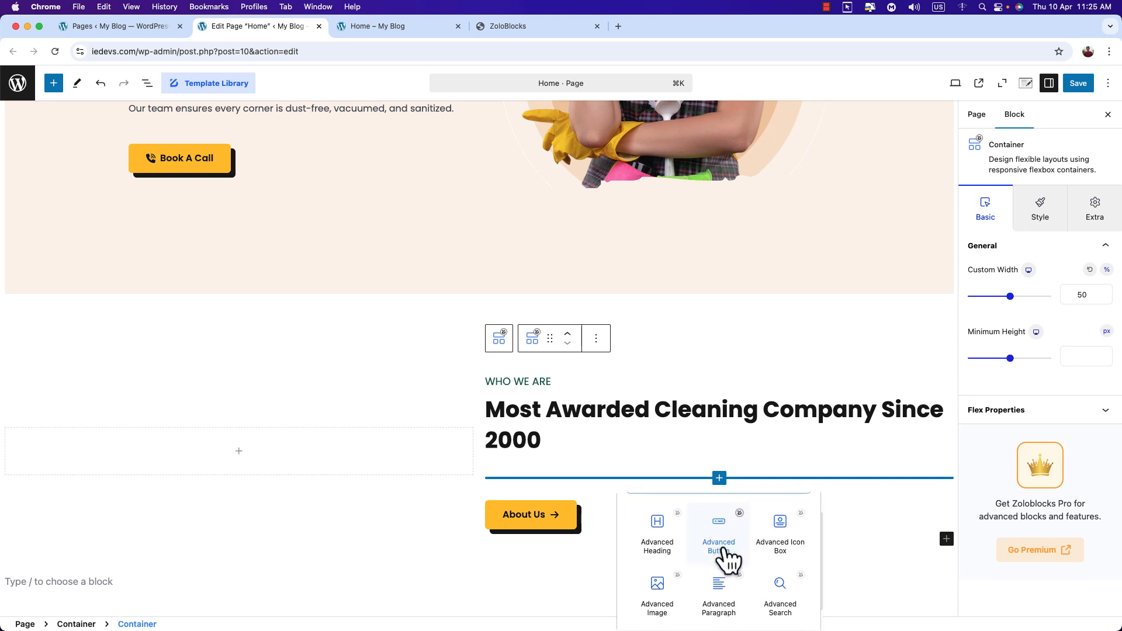
left_click(725, 596)
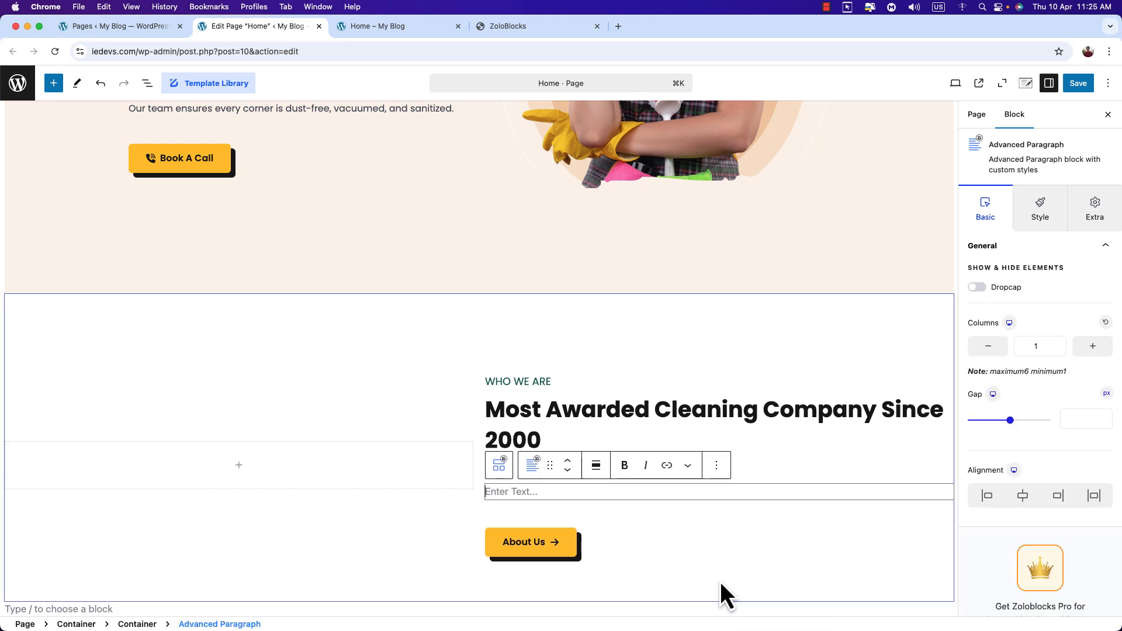
scroll(722, 583, "up", 1)
key("super+v")
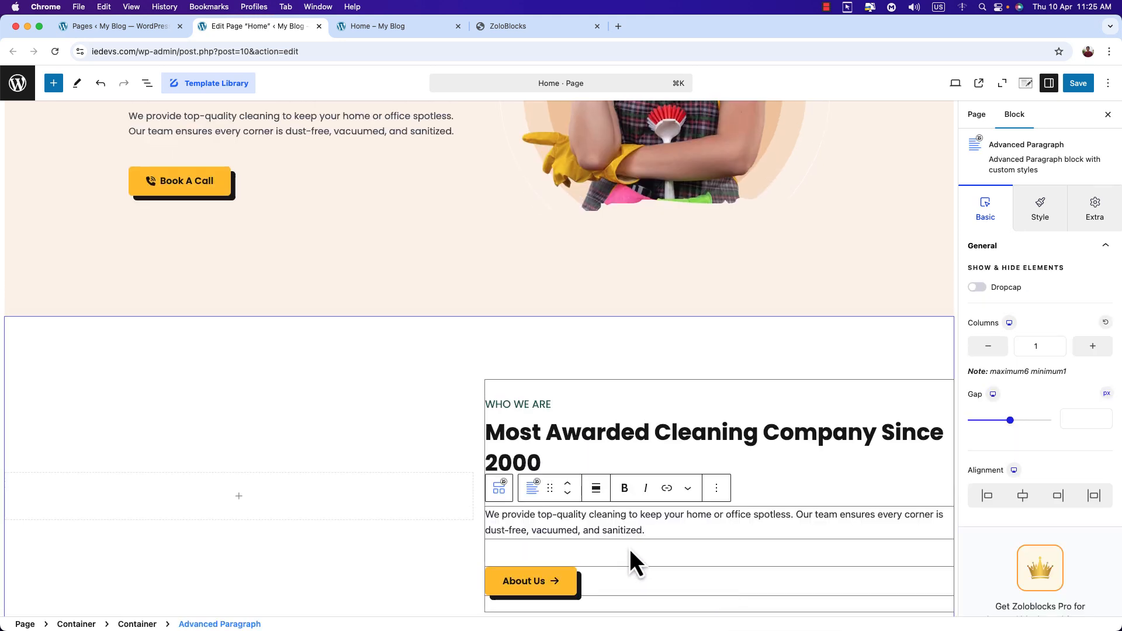
Set the About section container's content width to Boxed.
left_click(450, 444)
scroll(500, 455, "down", 5)
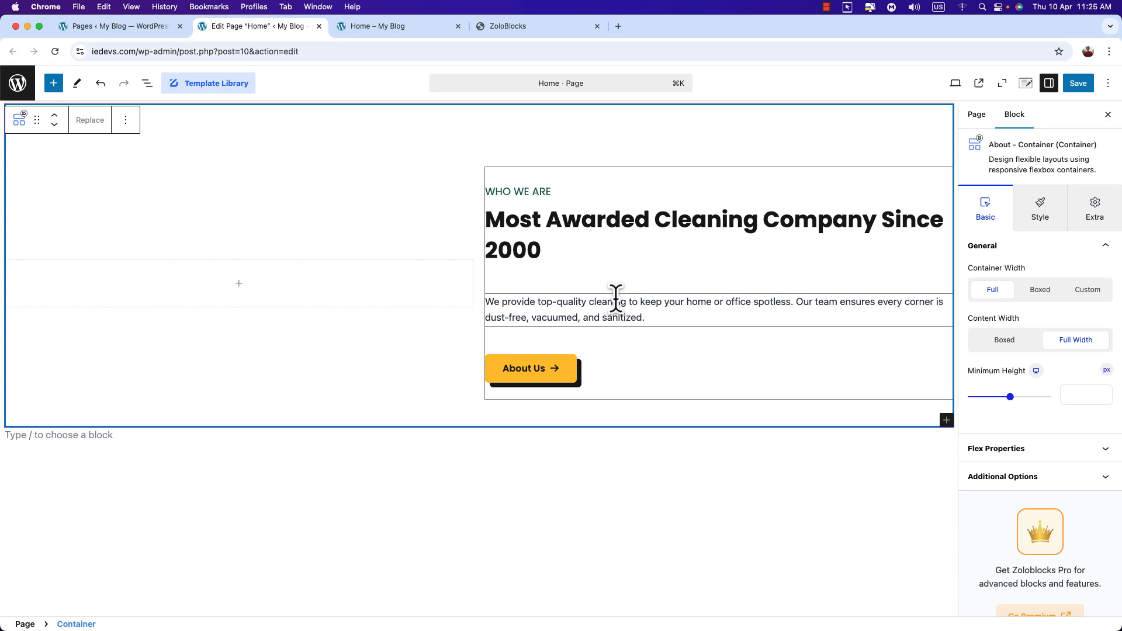
scroll(616, 299, "up", 1)
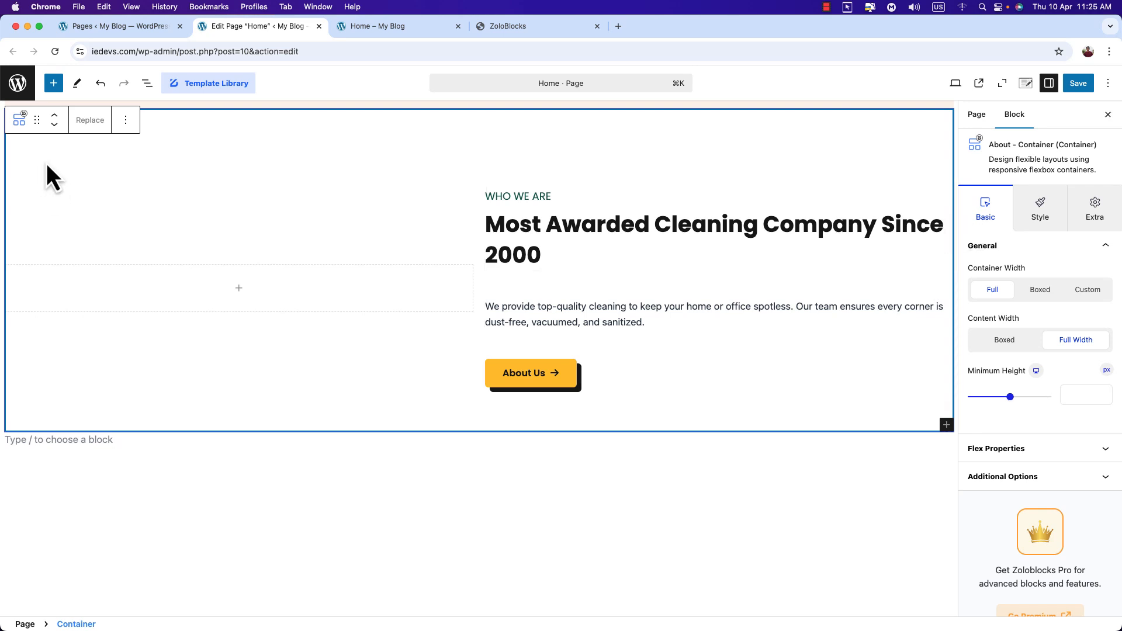
left_click(22, 121)
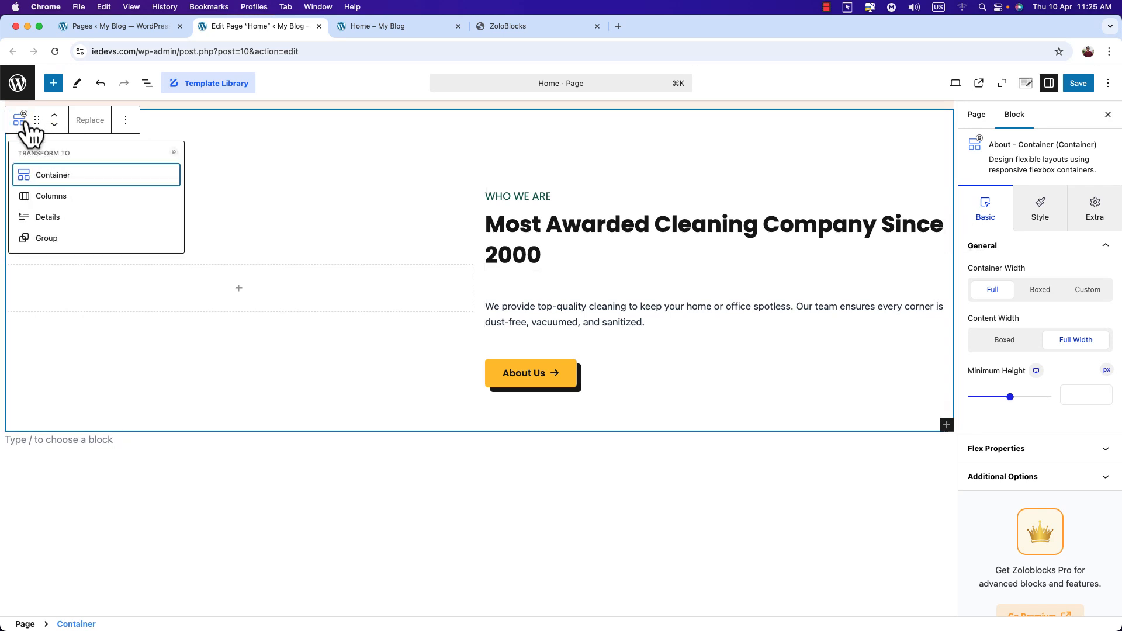
left_click(241, 166)
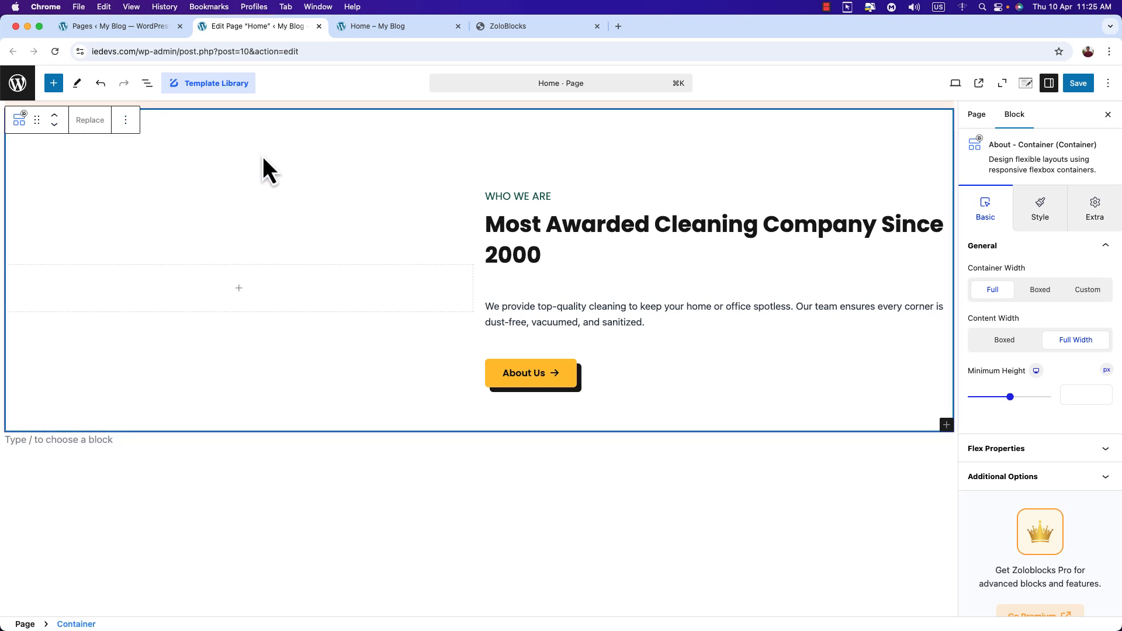
left_click(1004, 341)
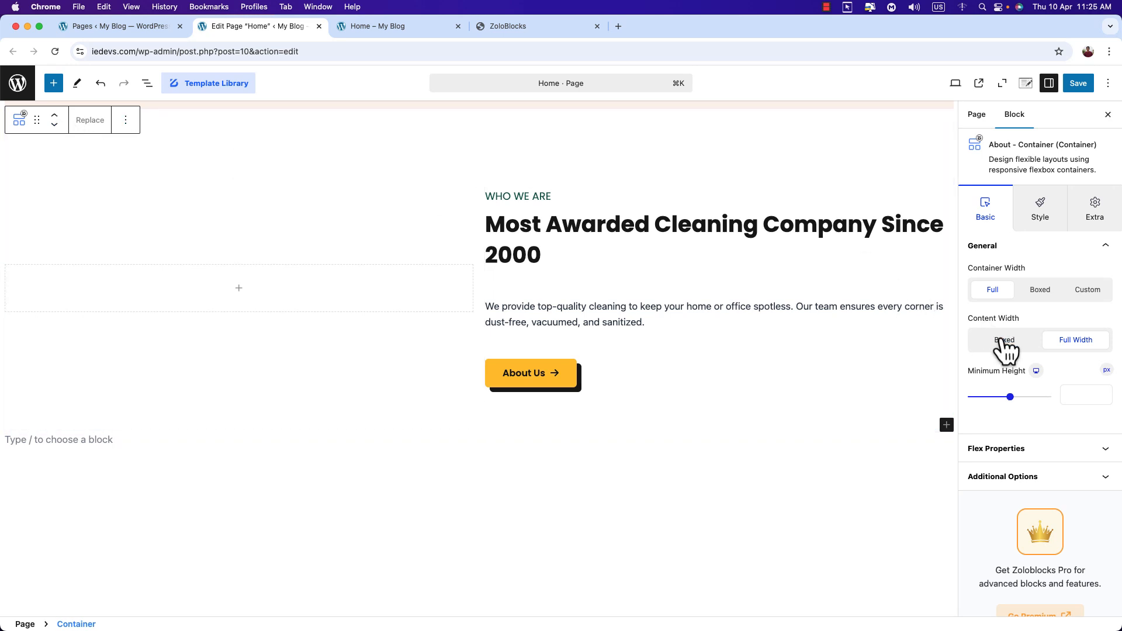
left_click(1004, 341)
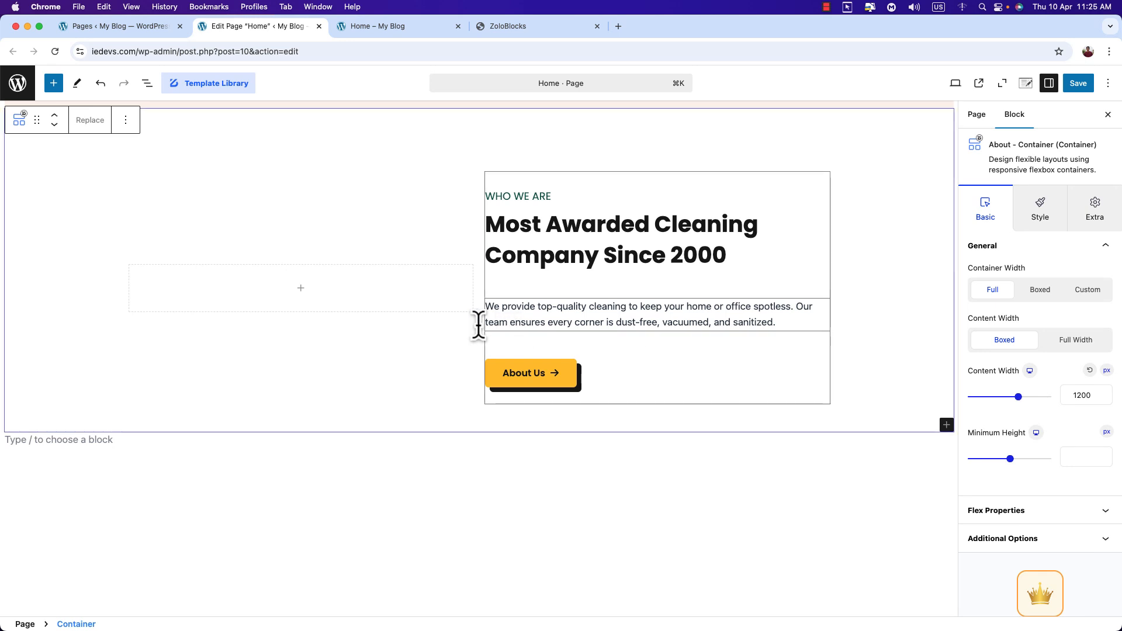
Save the page and view the About section on the live Home page.
left_click(1073, 88)
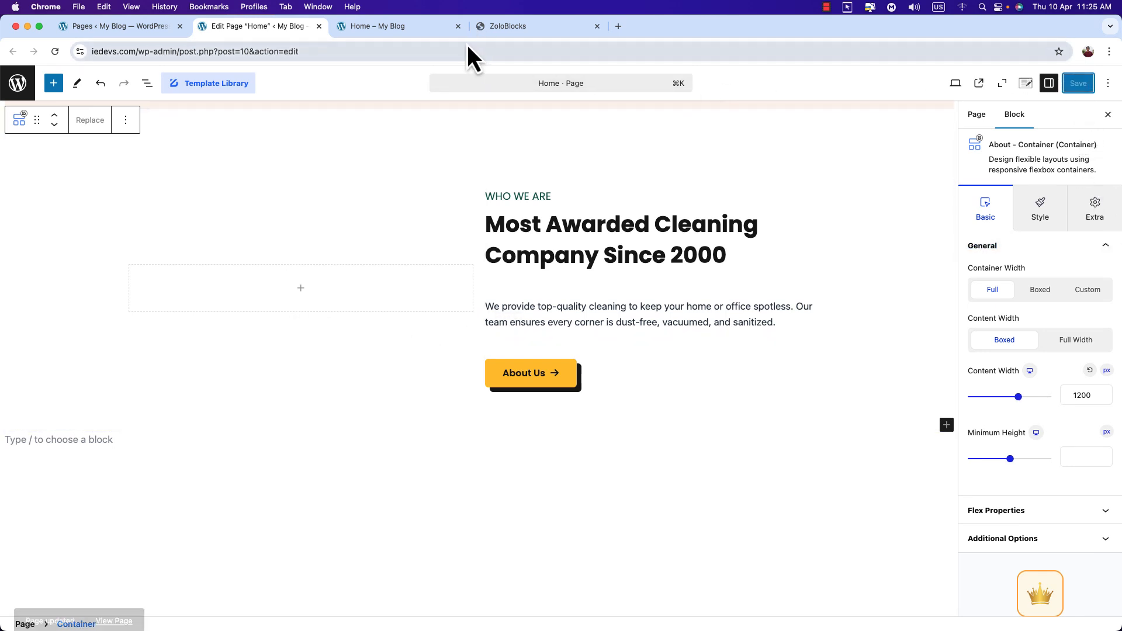
left_click(422, 27)
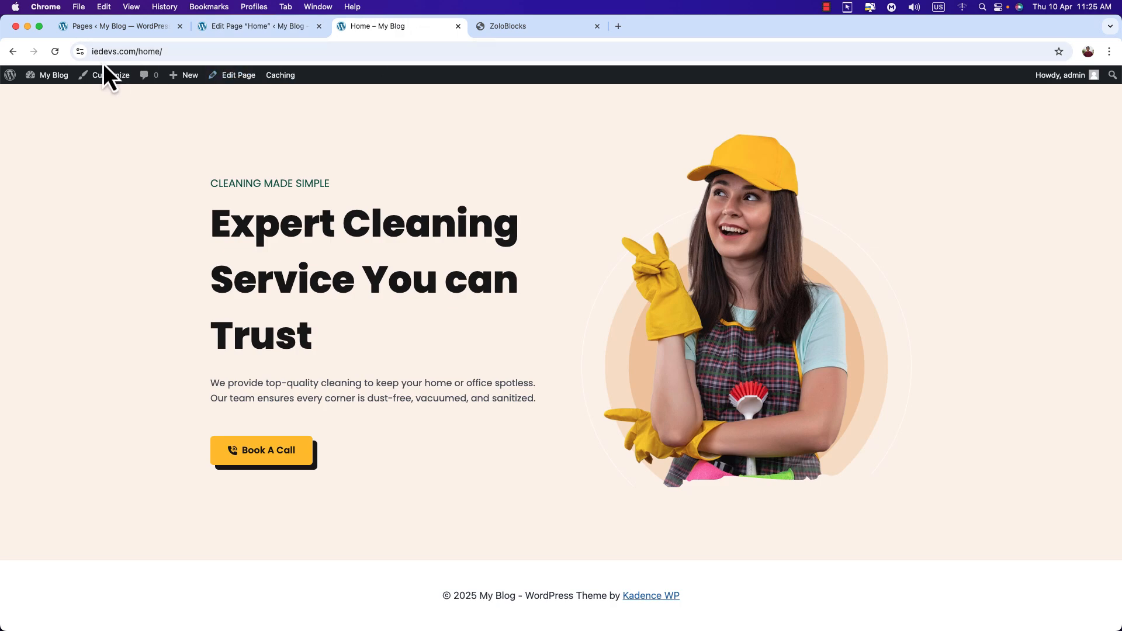
scroll(438, 460, "down", 5)
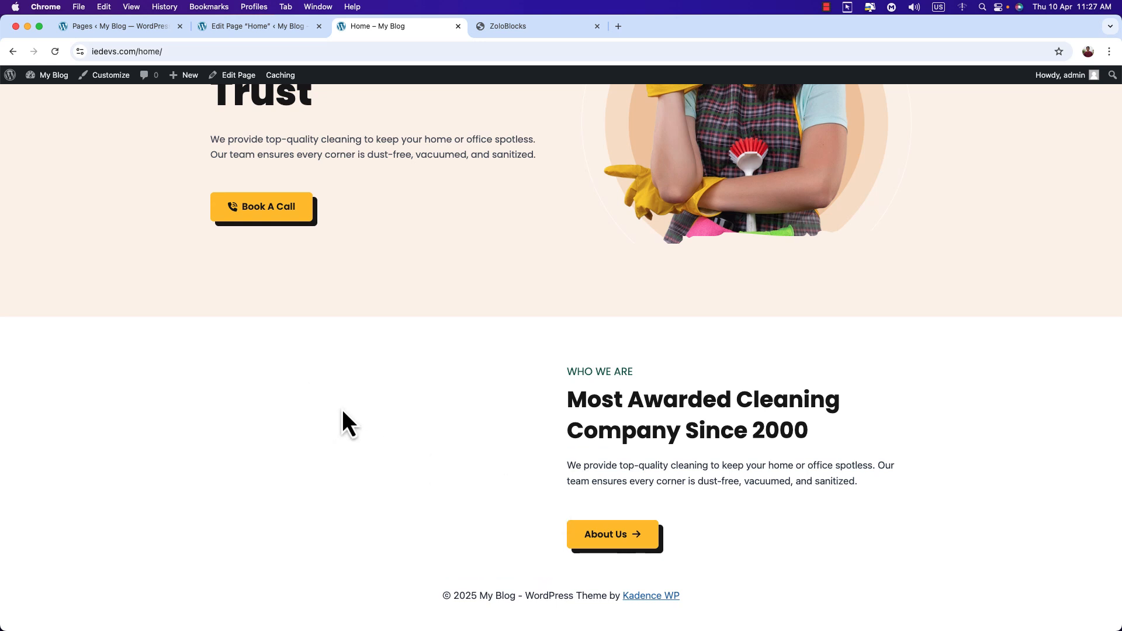
Insert an Advanced Image into the About section's empty left column and upload about-us-1.jpg into it.
left_click(275, 24)
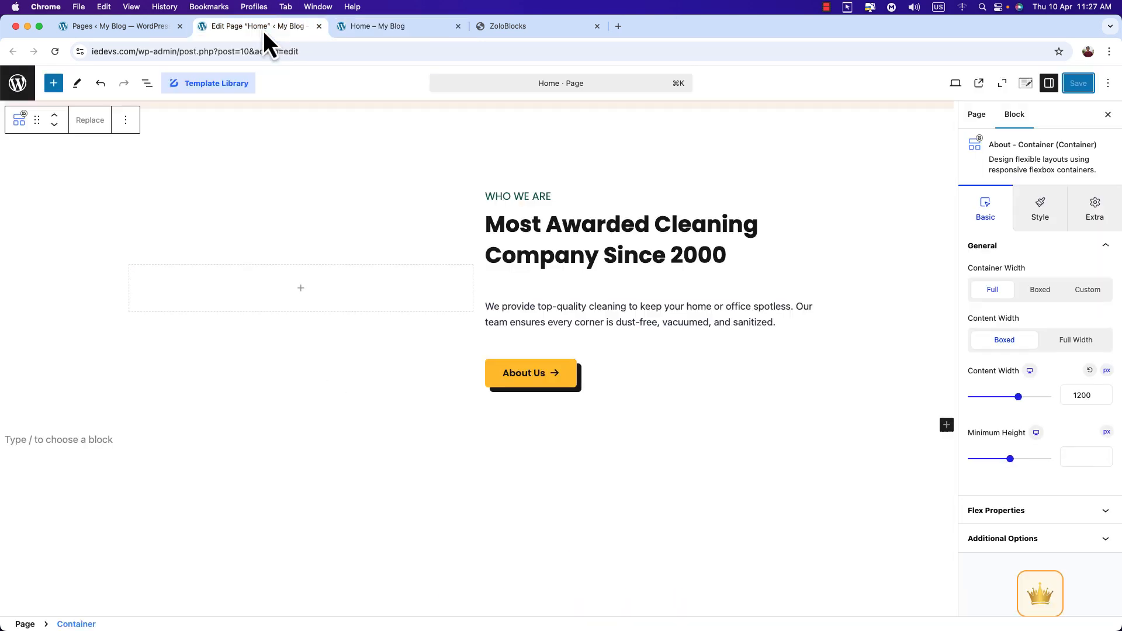
left_click(301, 289)
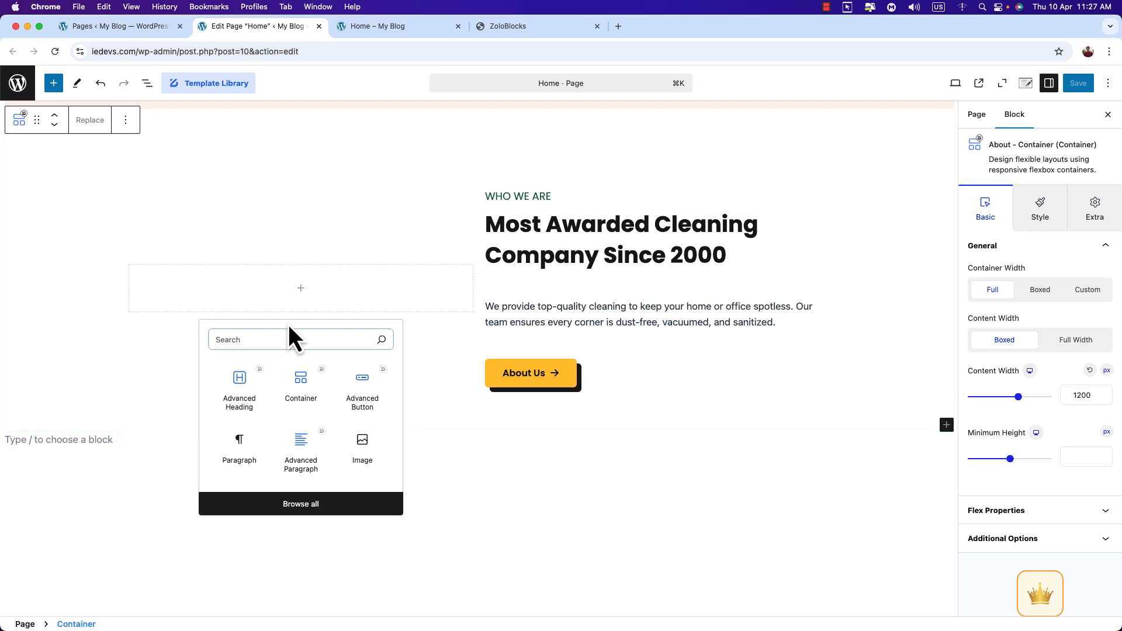
type("a")
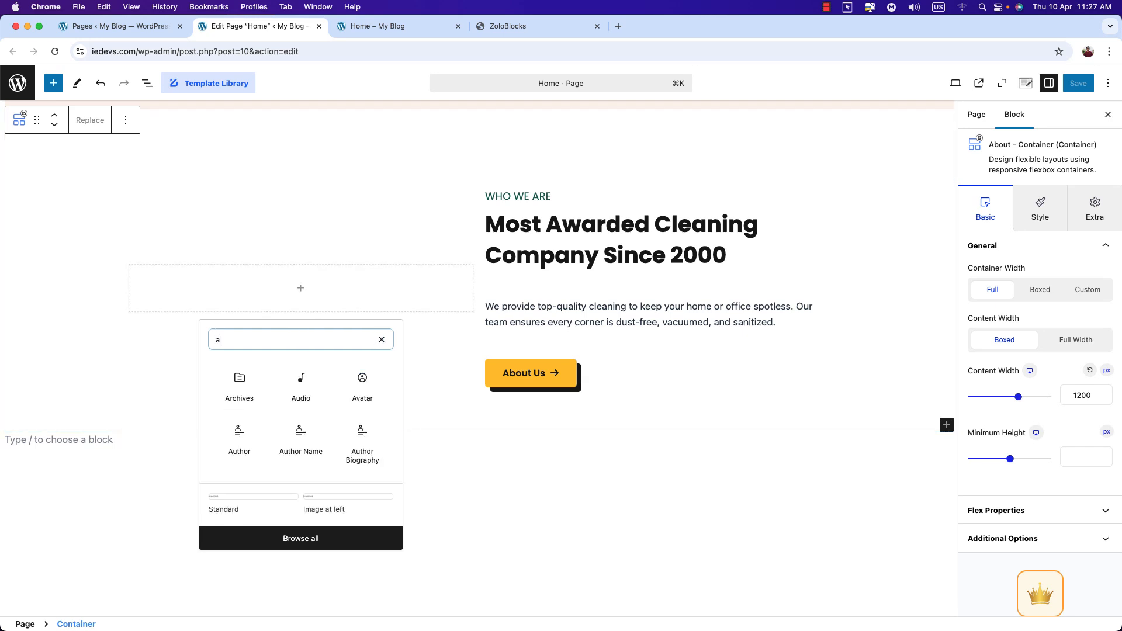
type("dva")
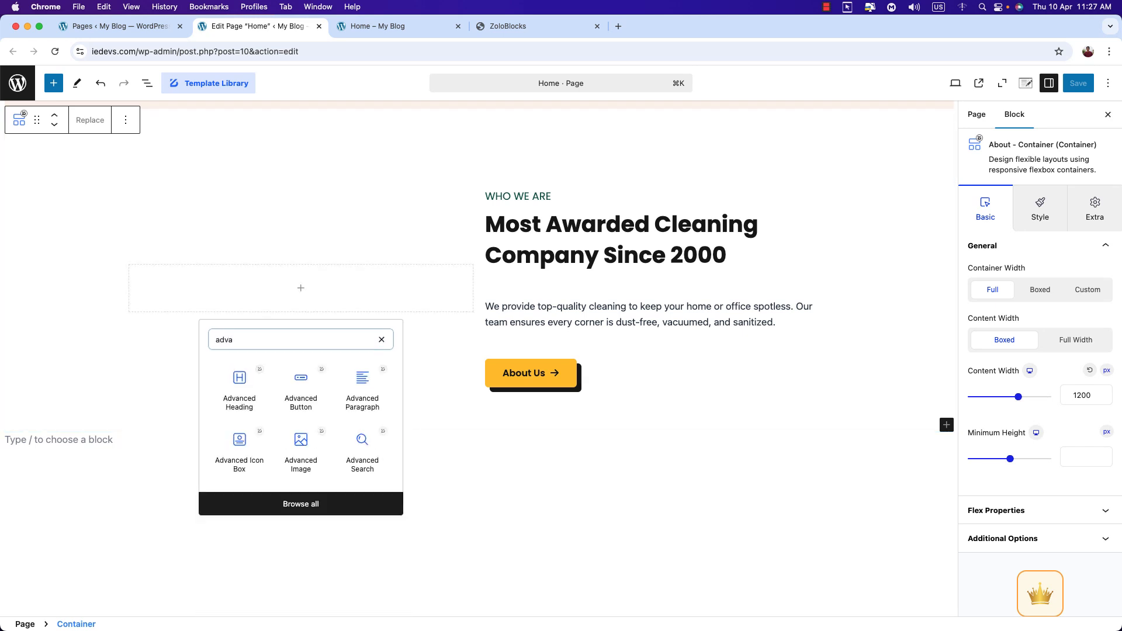
left_click(305, 447)
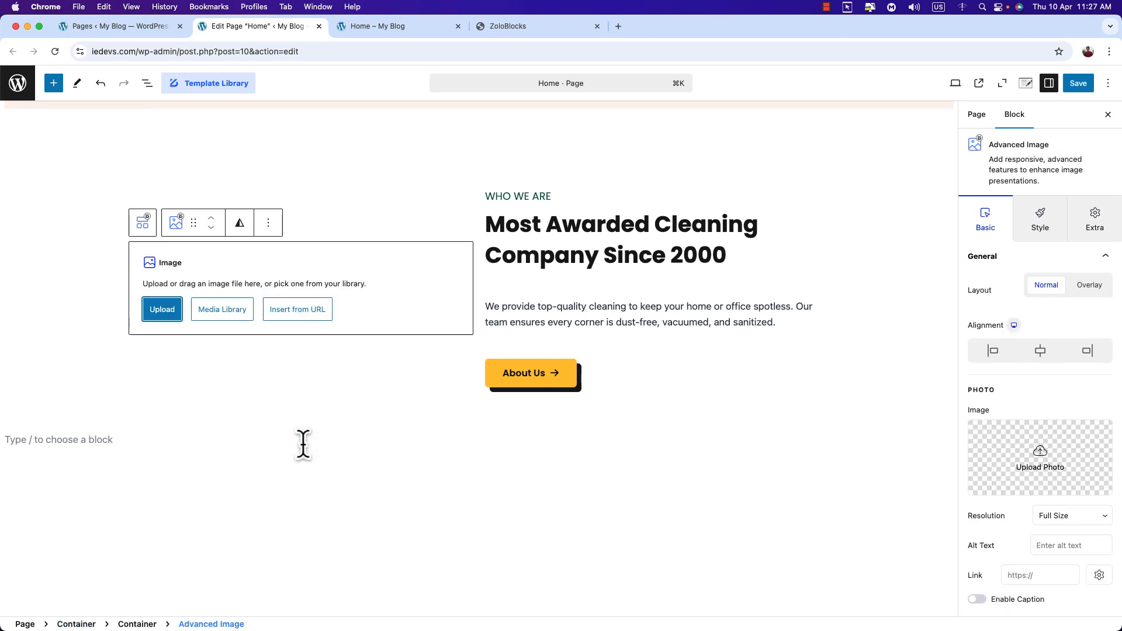
left_click(173, 317)
left_click(503, 140)
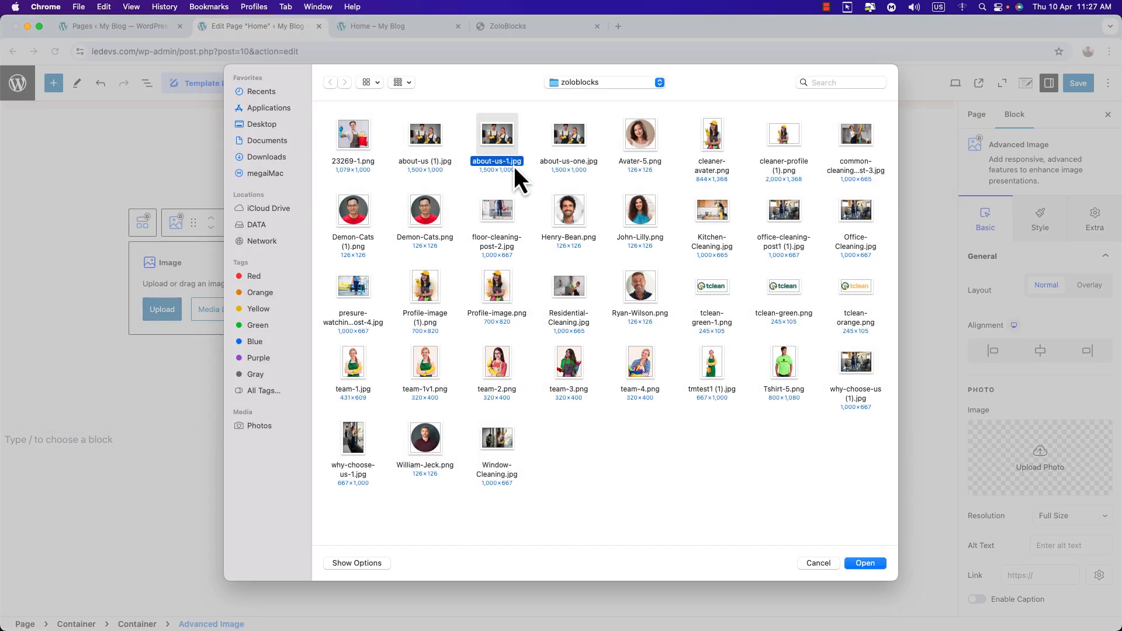
left_click(861, 564)
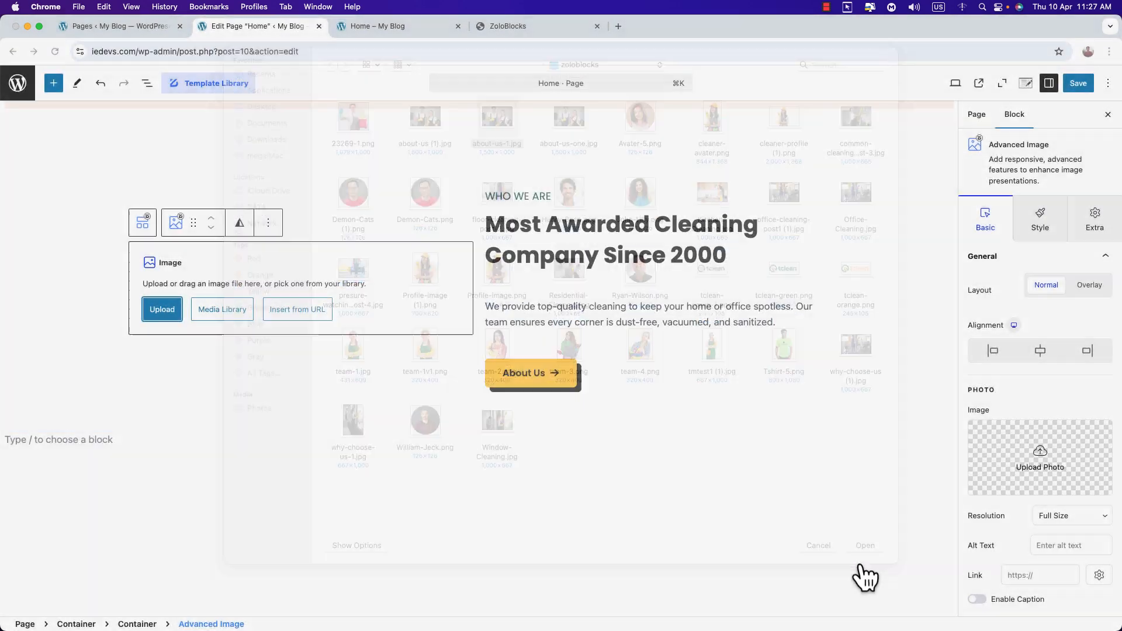
Set the About section container's gap to 60 px.
scroll(489, 234, "up", 4)
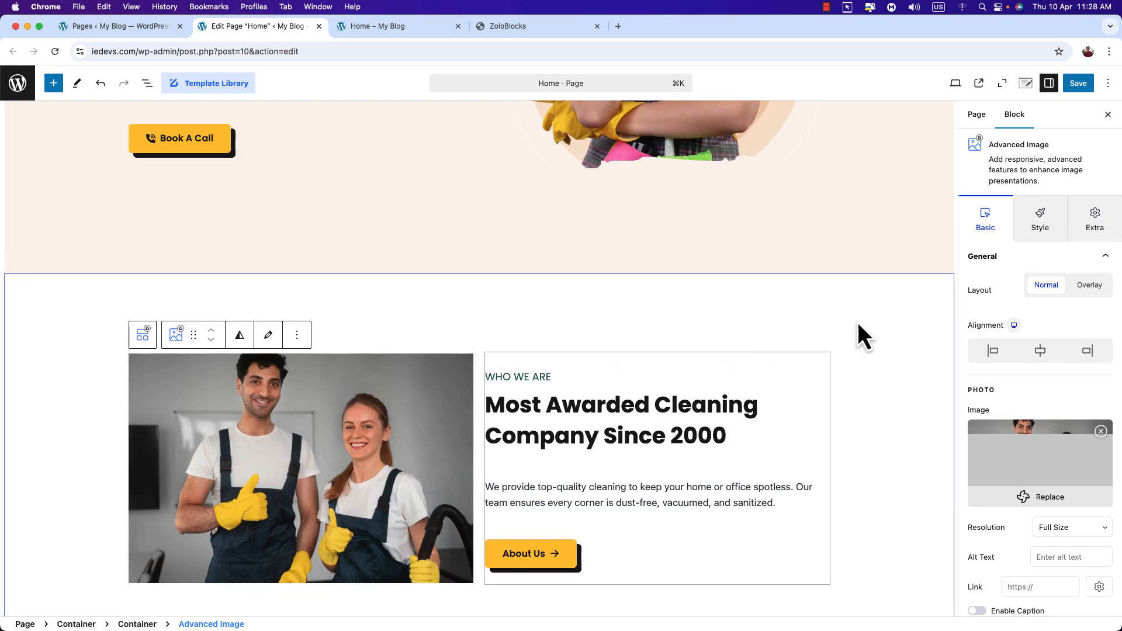
left_click(93, 296)
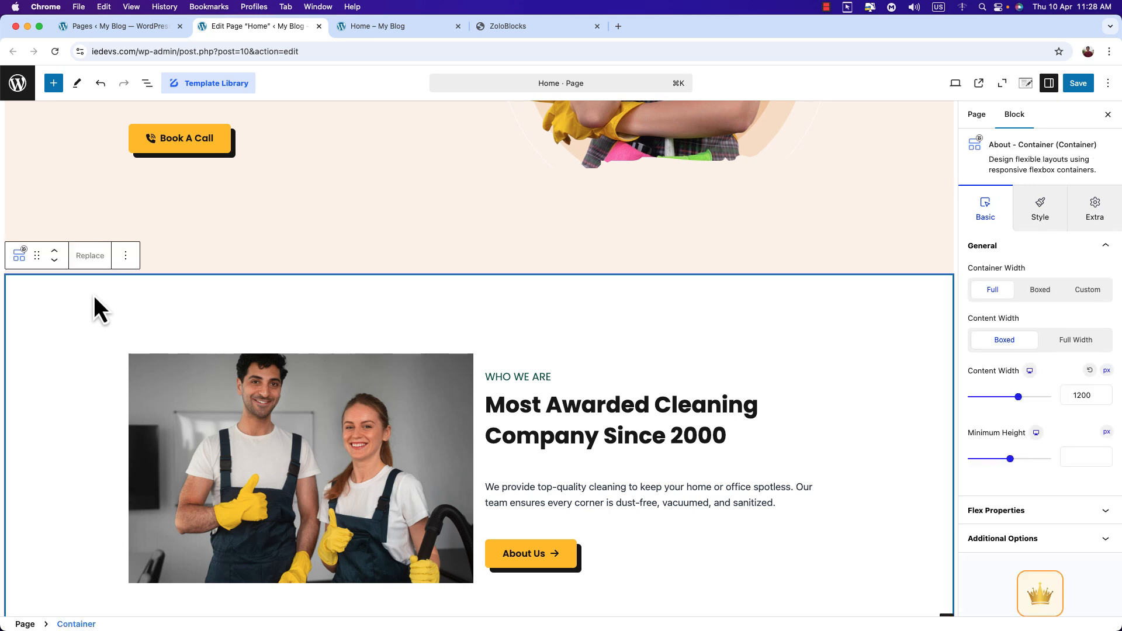
left_click(1039, 217)
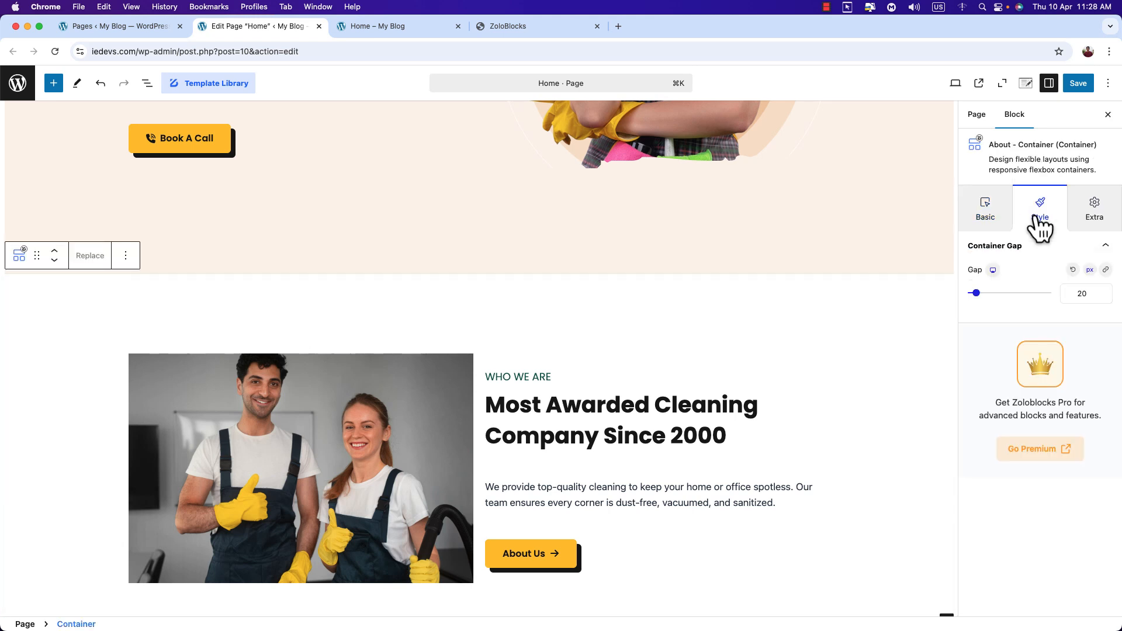
double_click(1088, 294)
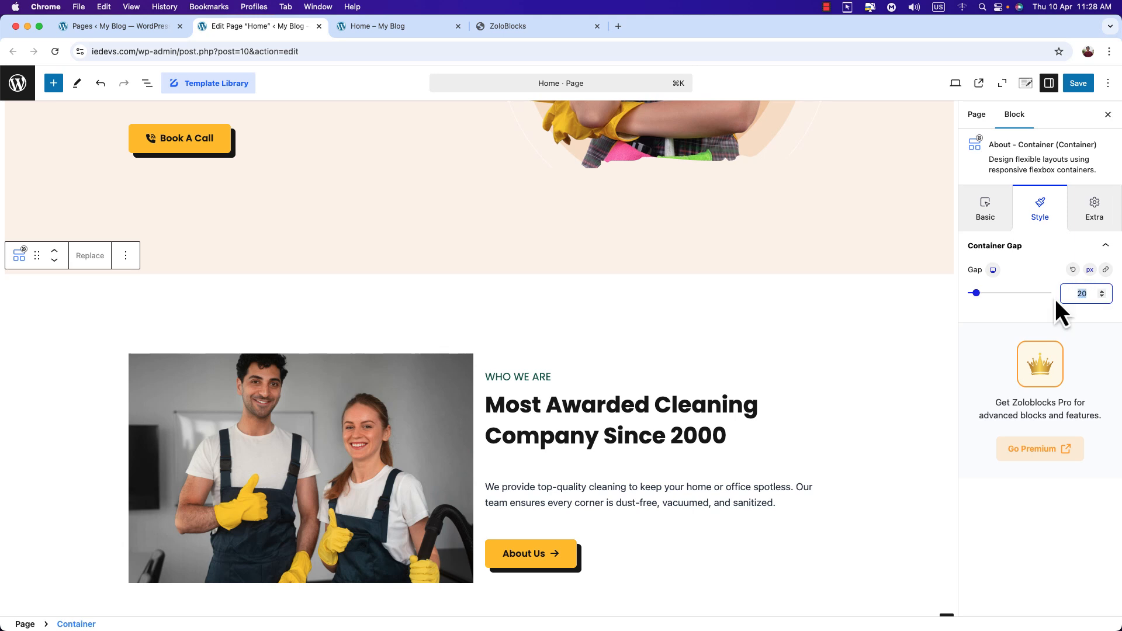
type("60")
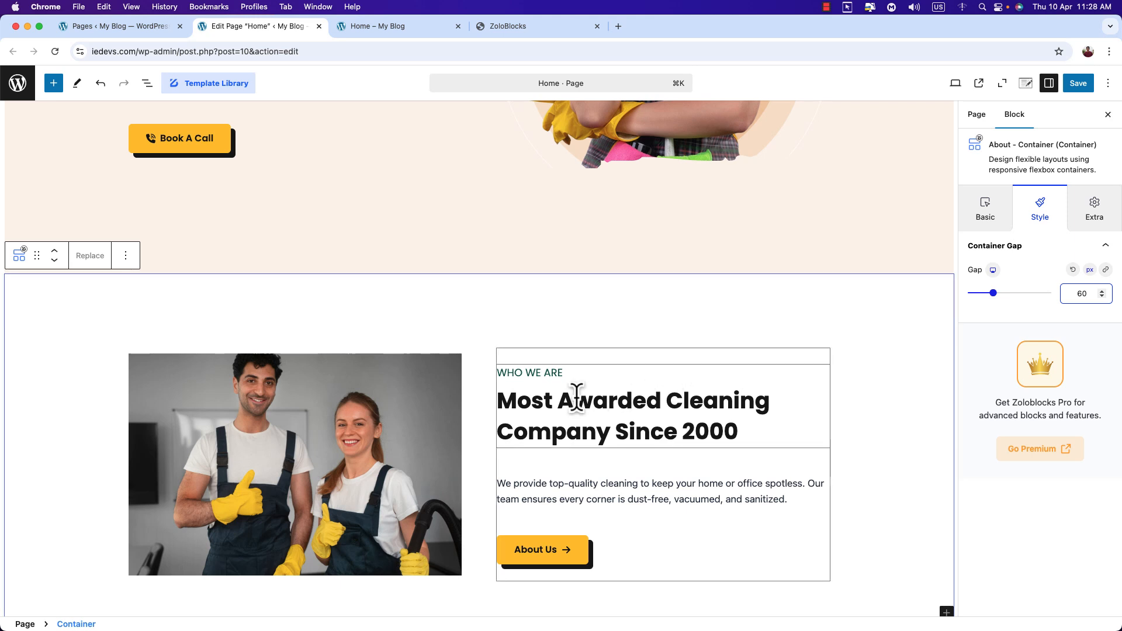
Save the page.
scroll(534, 406, "down", 2)
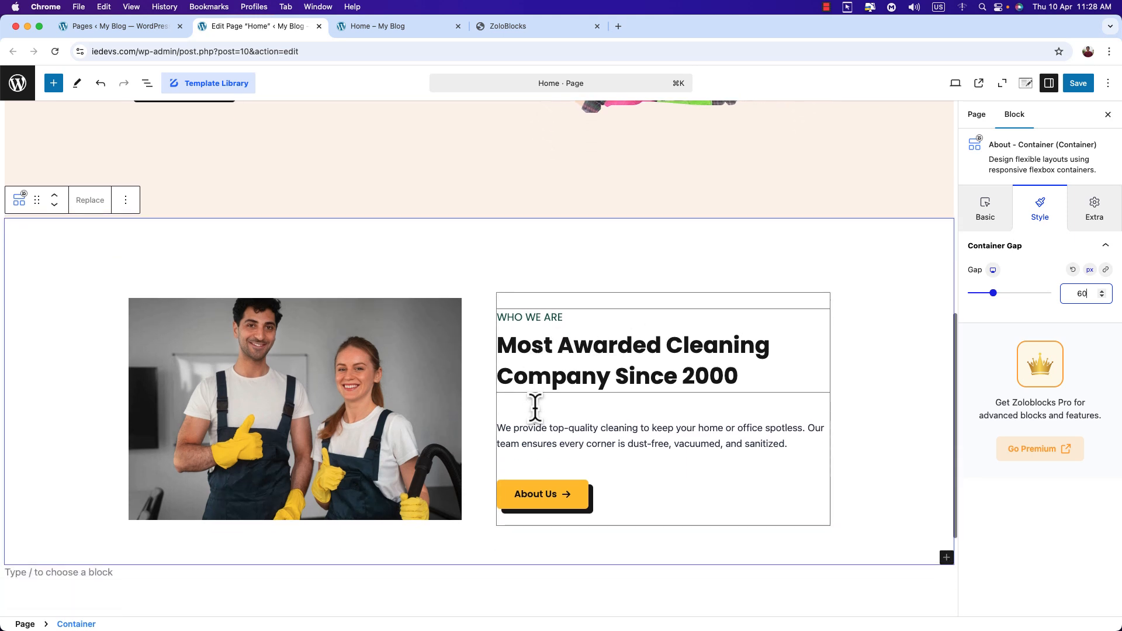
left_click(1076, 87)
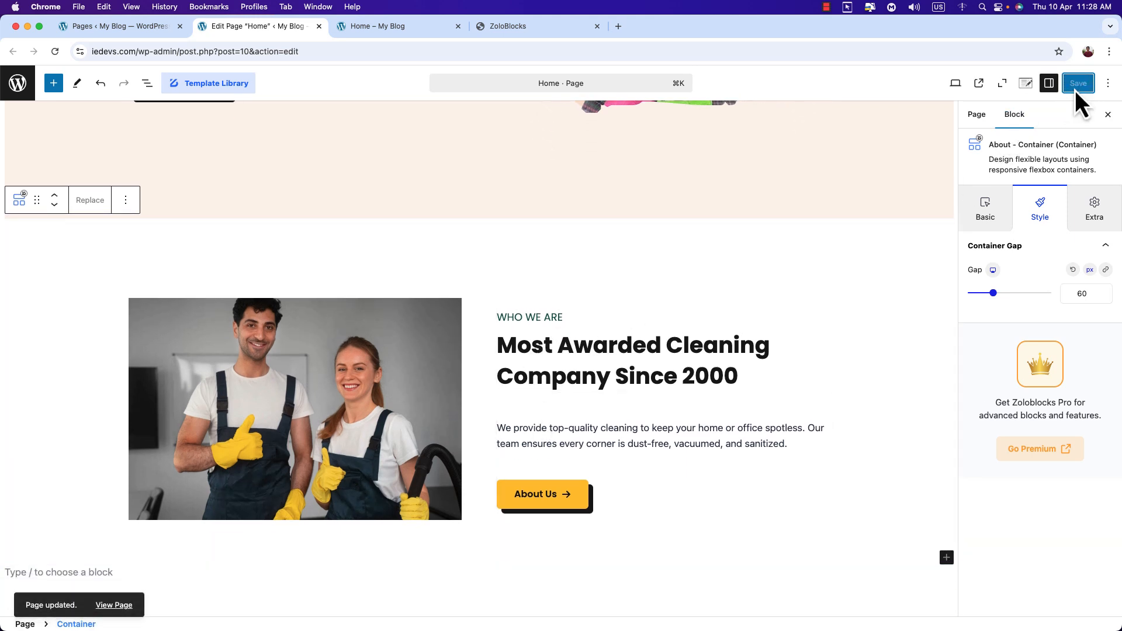
scroll(629, 265, "down", 5)
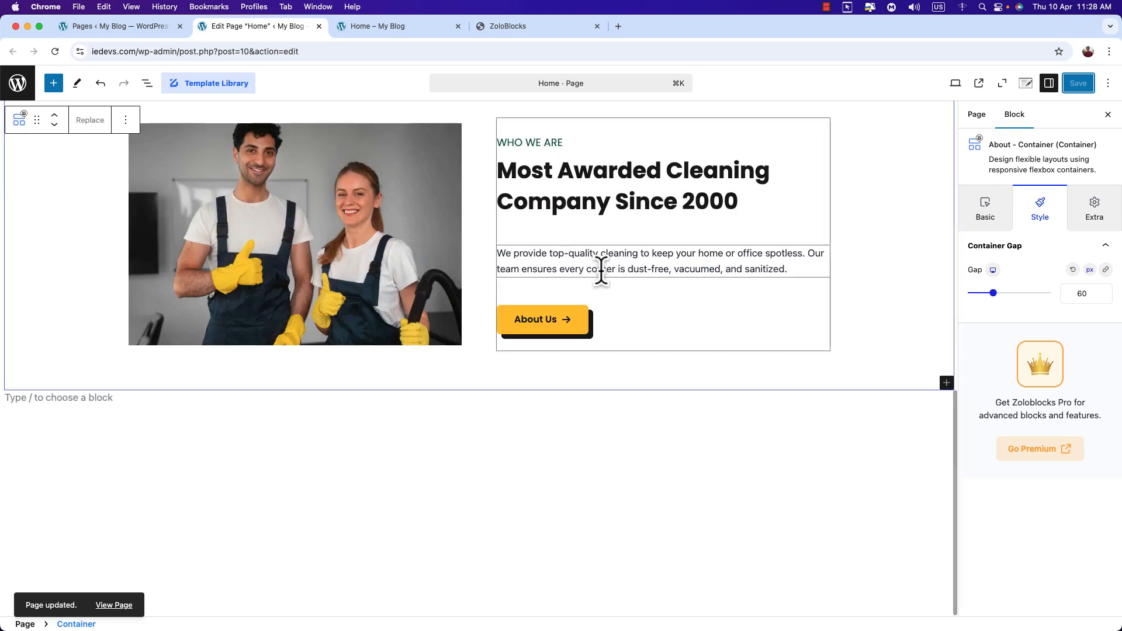
Reload the live Home page and review the demo site's statistics counter cards below its About section.
left_click(409, 33)
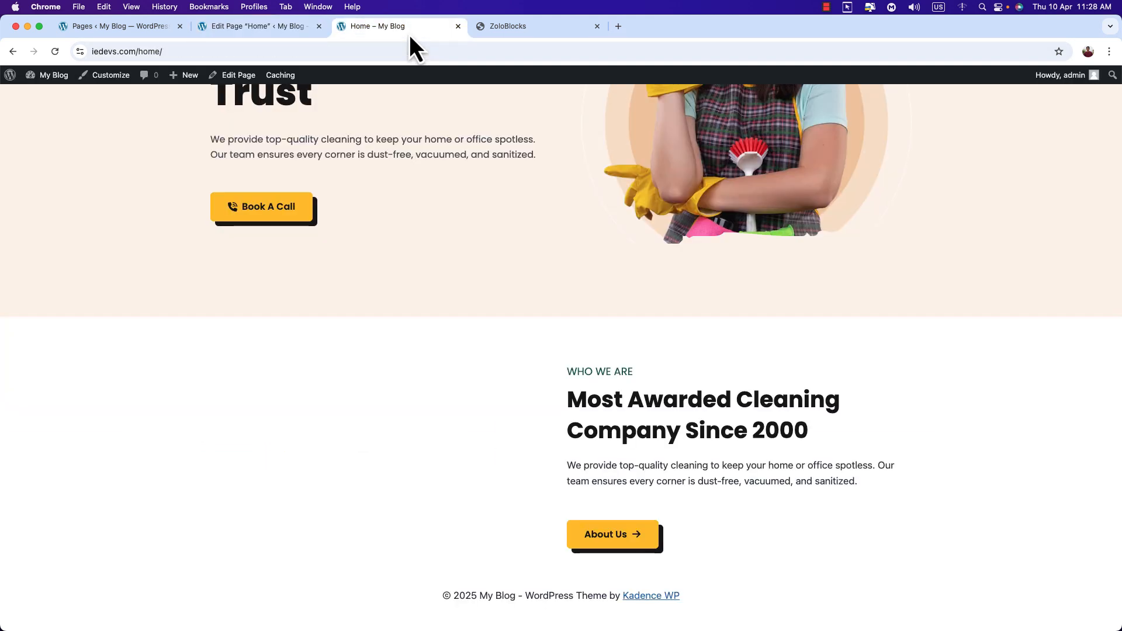
left_click(55, 53)
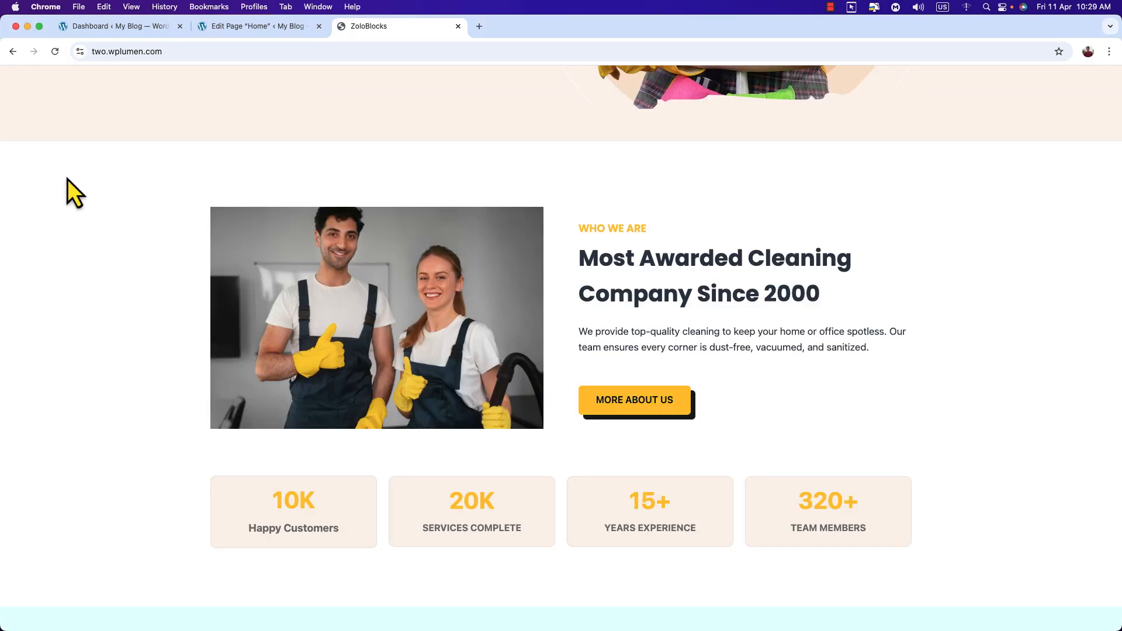
scroll(68, 180, "down", 1)
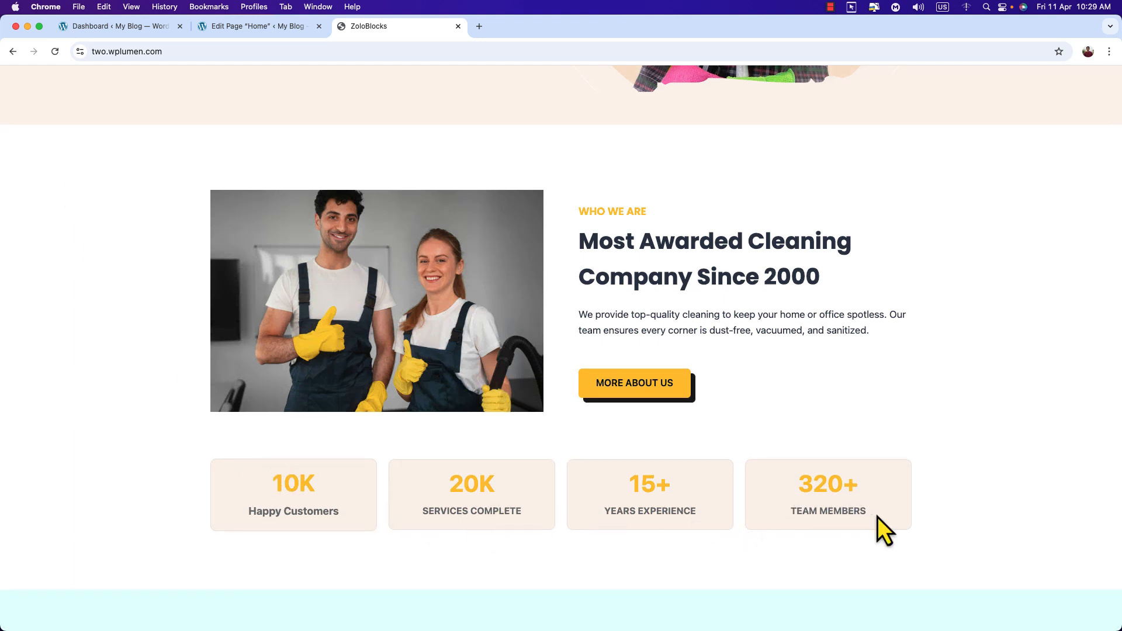
left_click(56, 52)
Add a new four-column Container block directly below the About section container.
left_click(254, 36)
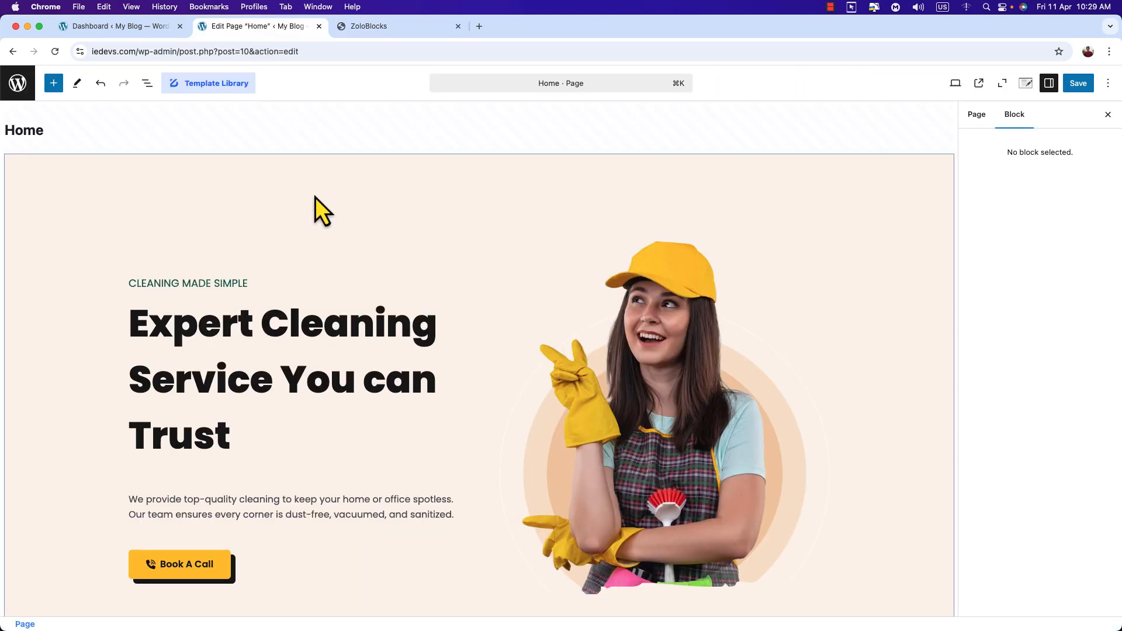
scroll(315, 226, "down", 10)
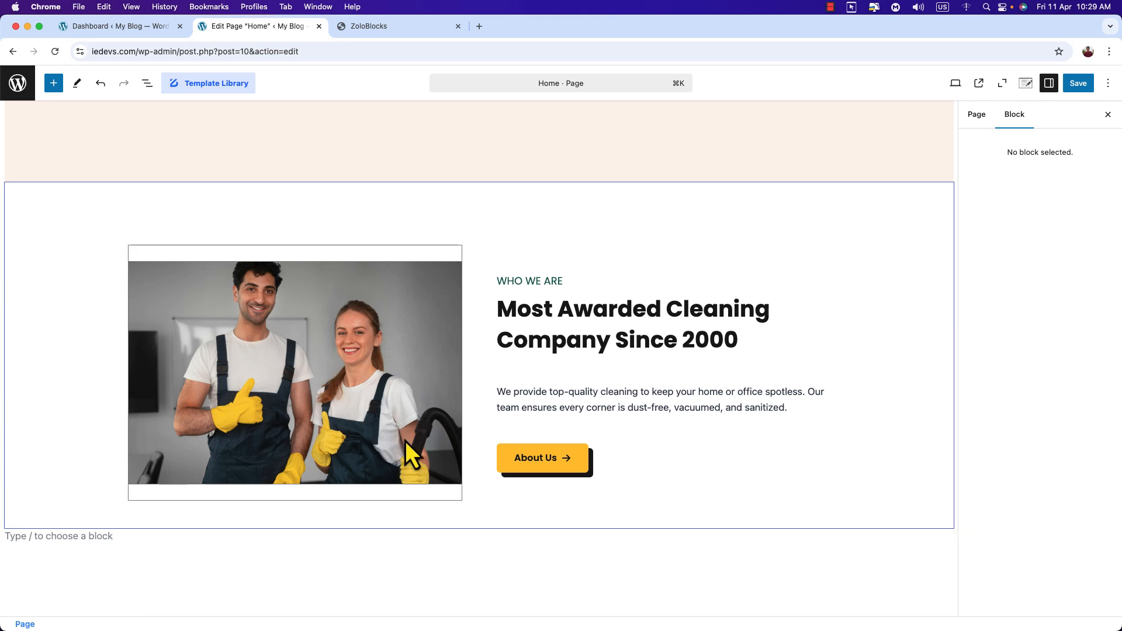
left_click(148, 84)
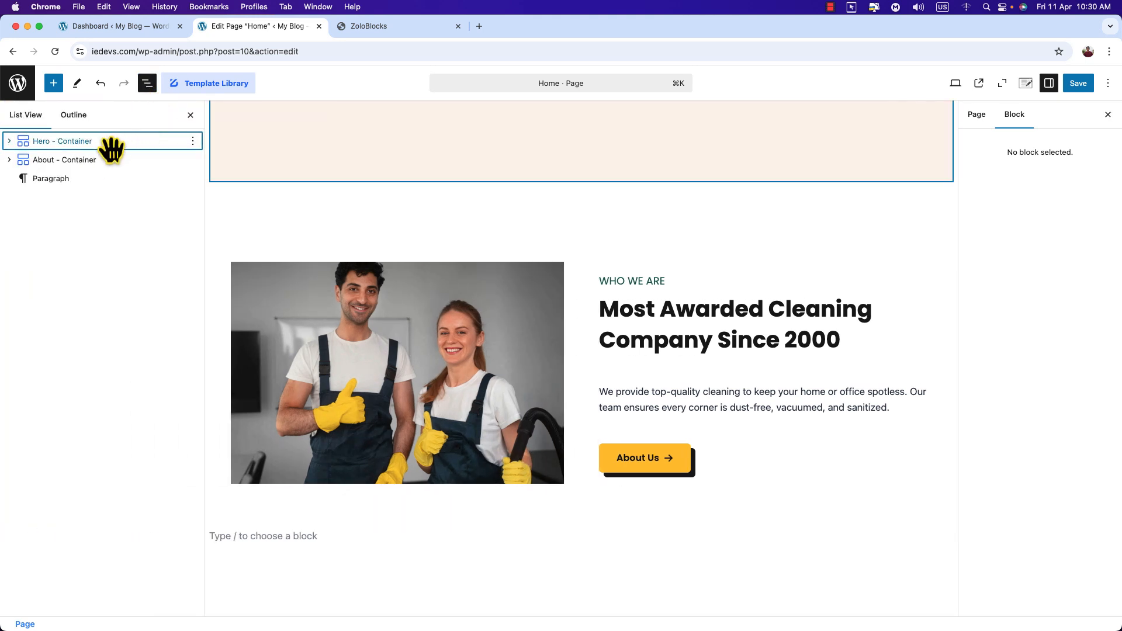
left_click(32, 165)
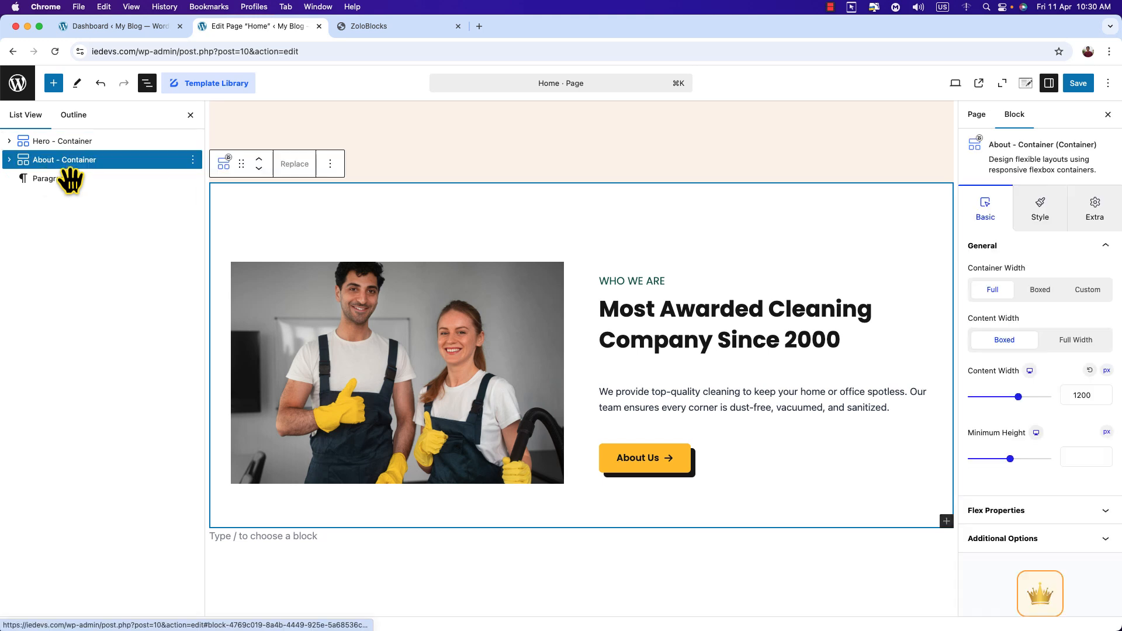
left_click(9, 160)
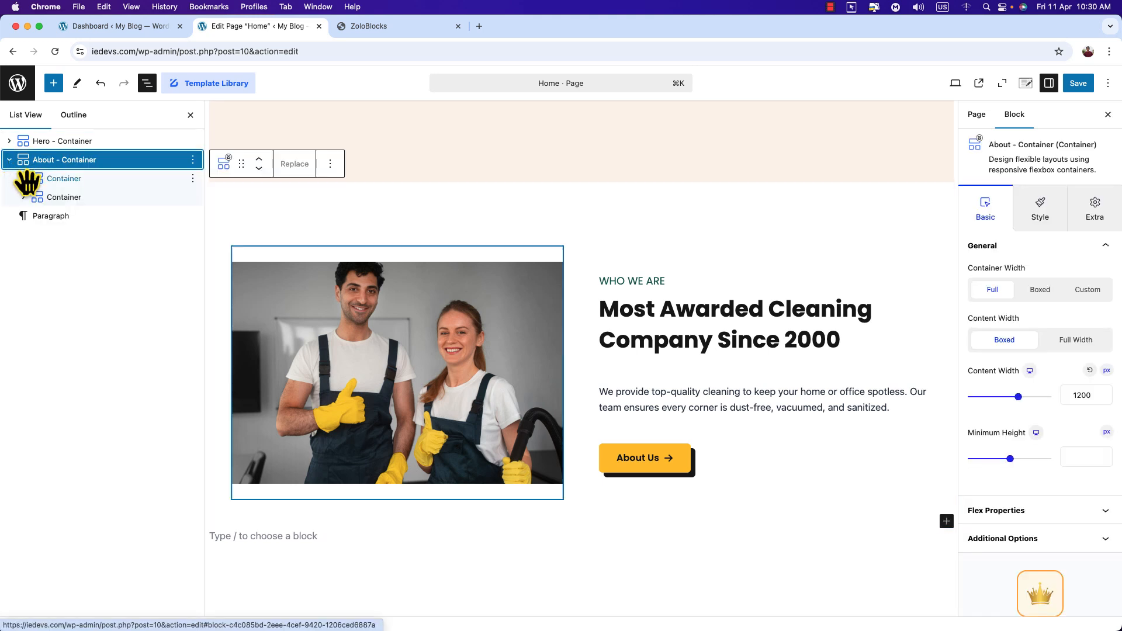
left_click(73, 201)
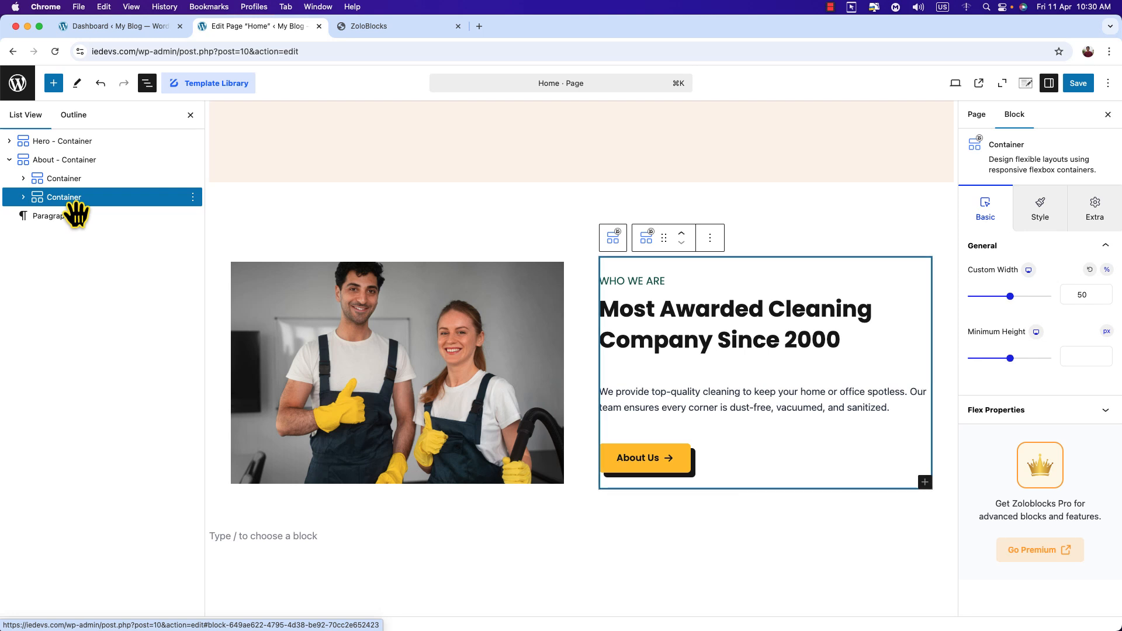
left_click(80, 180)
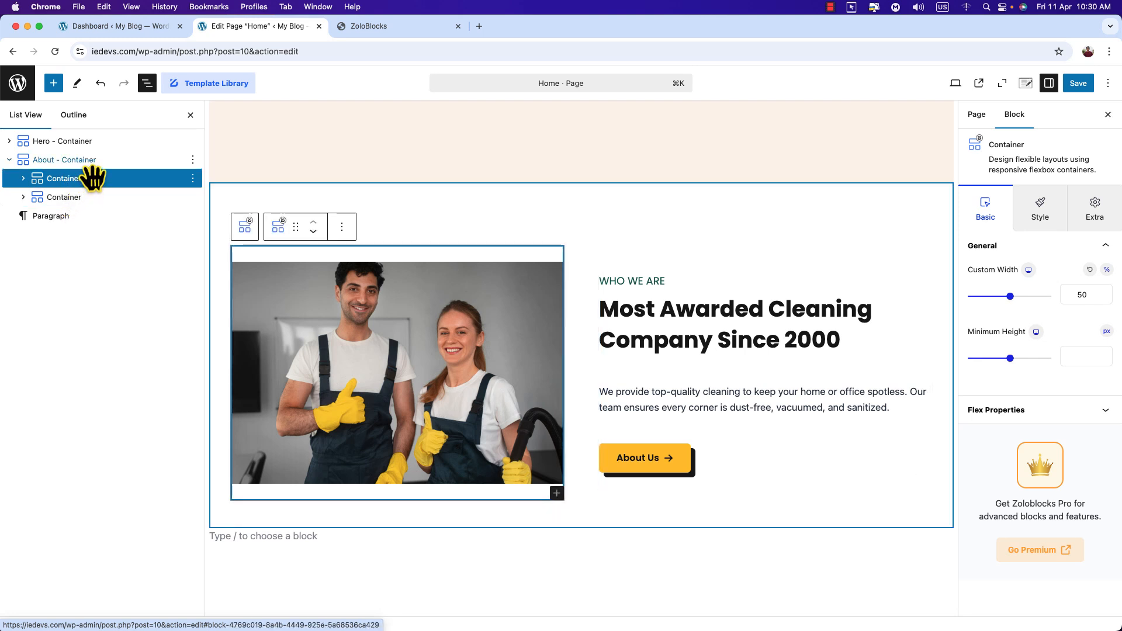
left_click(53, 83)
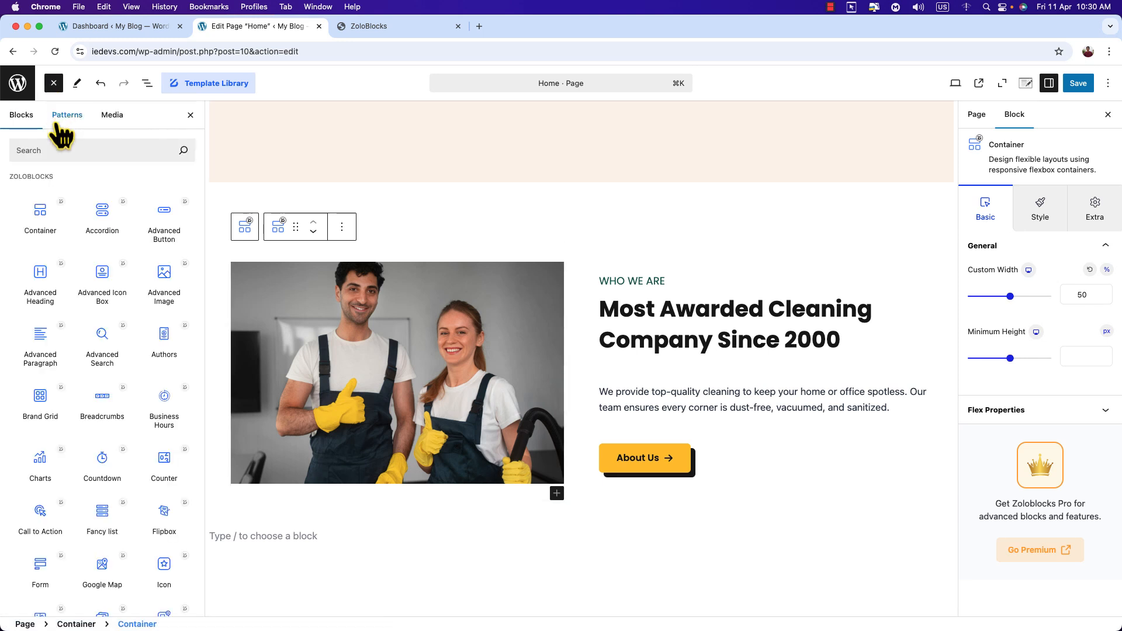
left_click_drag(41, 228, 320, 528)
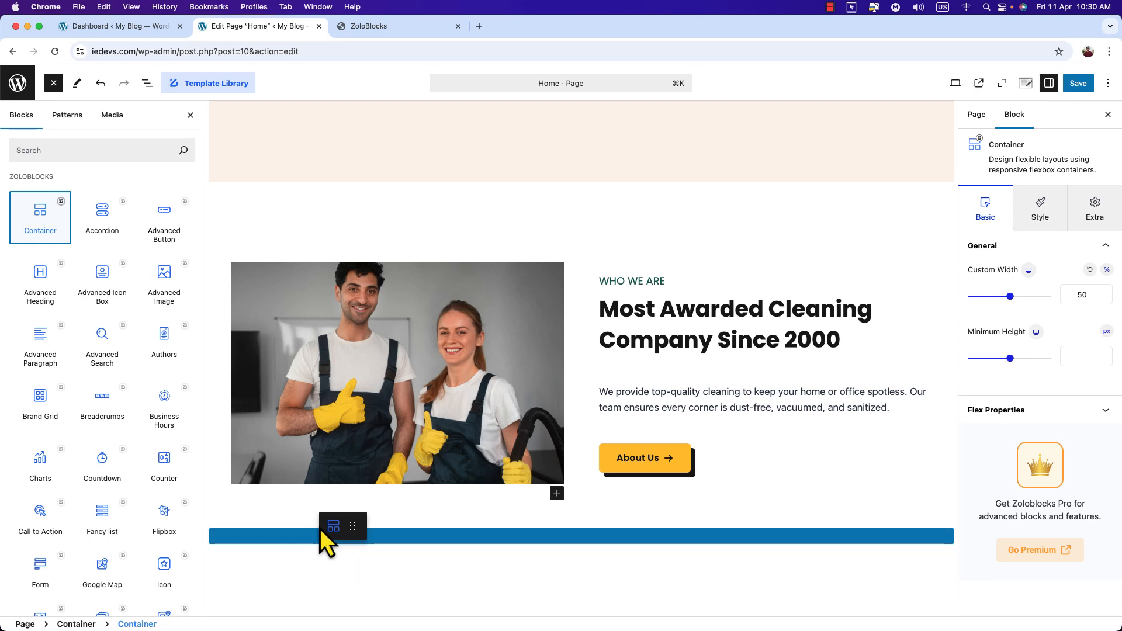
scroll(390, 527, "down", 6)
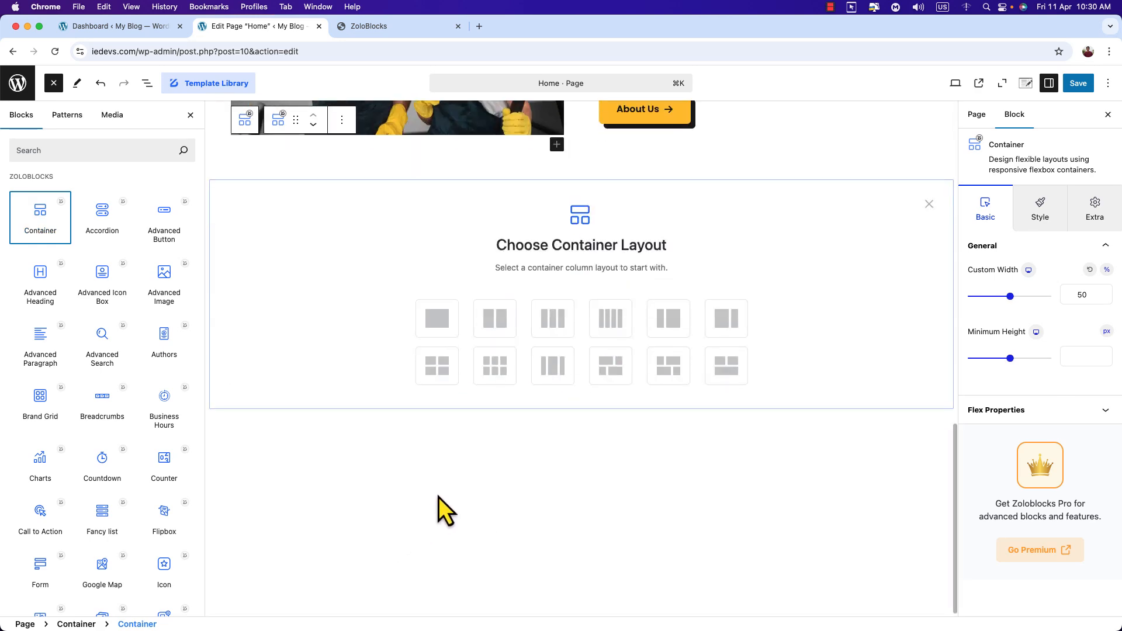
left_click(611, 319)
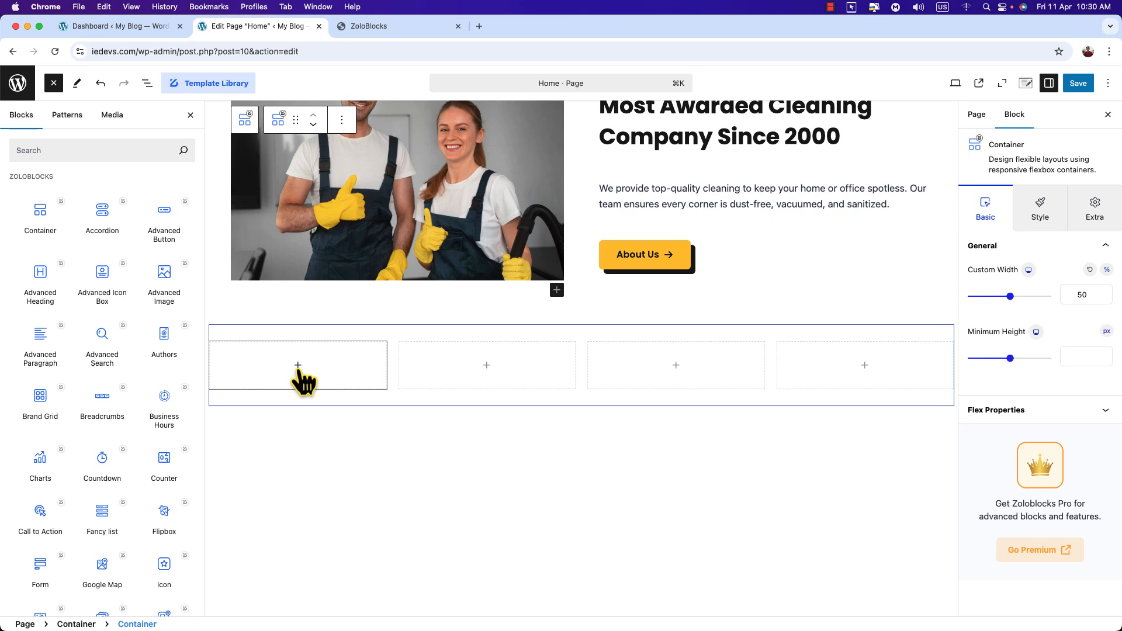
Place a Counter block into the first column of the new four-column container.
left_click(298, 367)
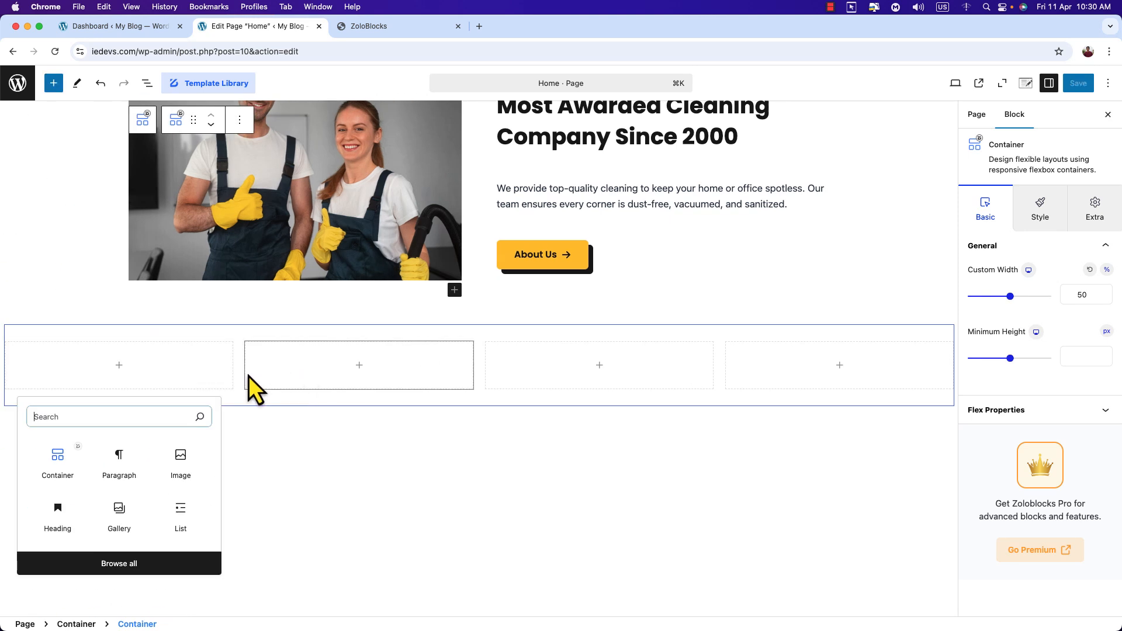
left_click(53, 83)
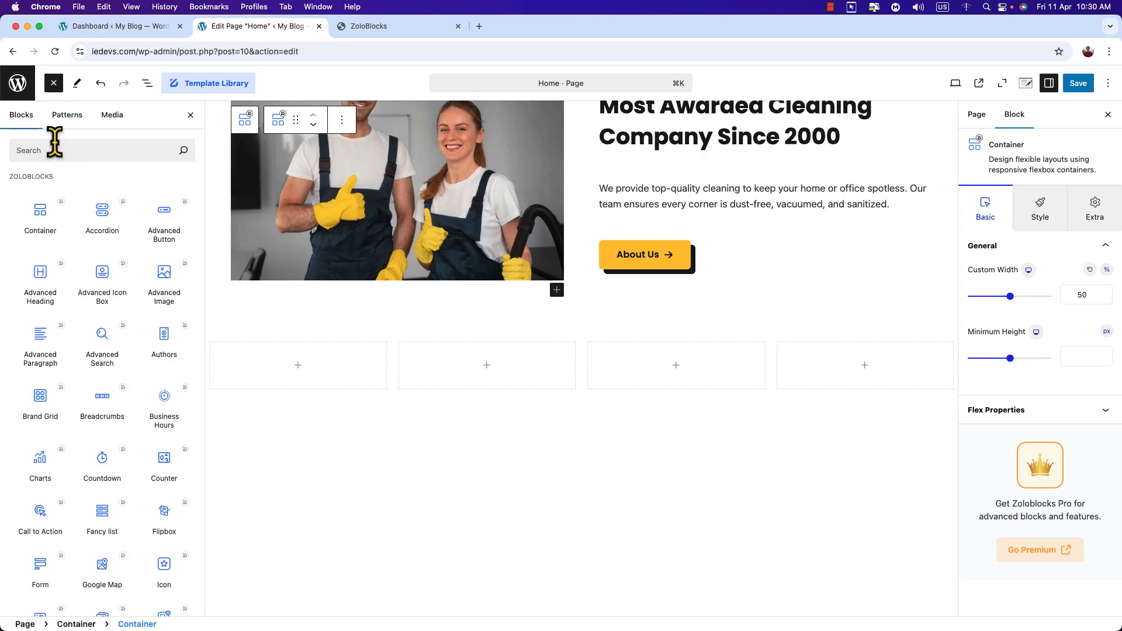
left_click(55, 143)
type("count")
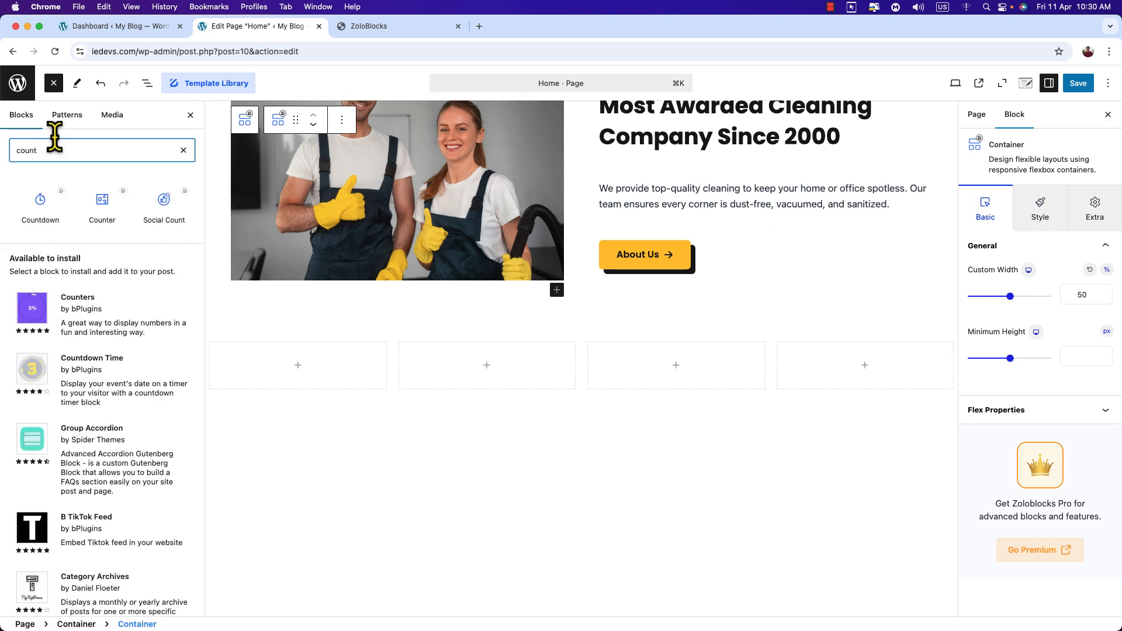
mouse_move(106, 207)
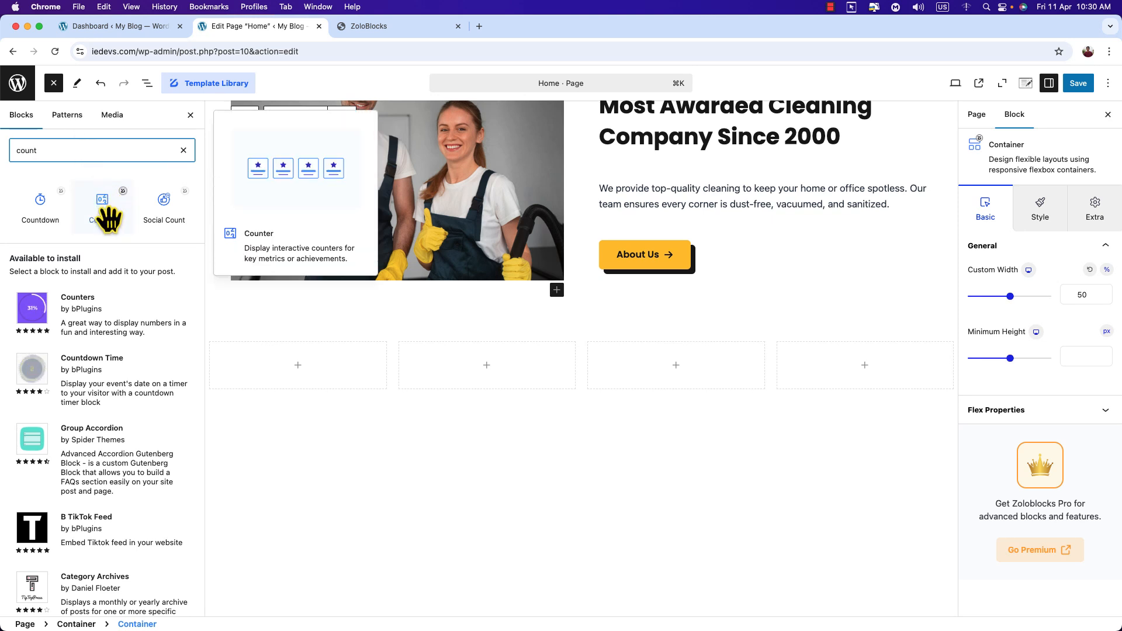
left_click_drag(106, 219, 275, 357)
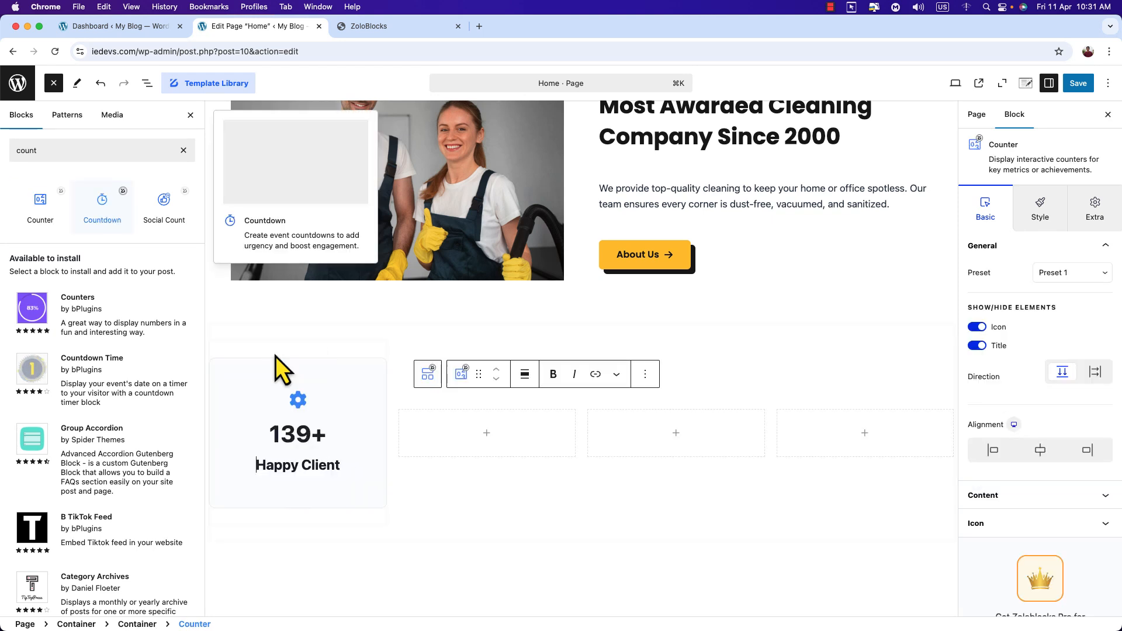
left_click(183, 151)
left_click(325, 413)
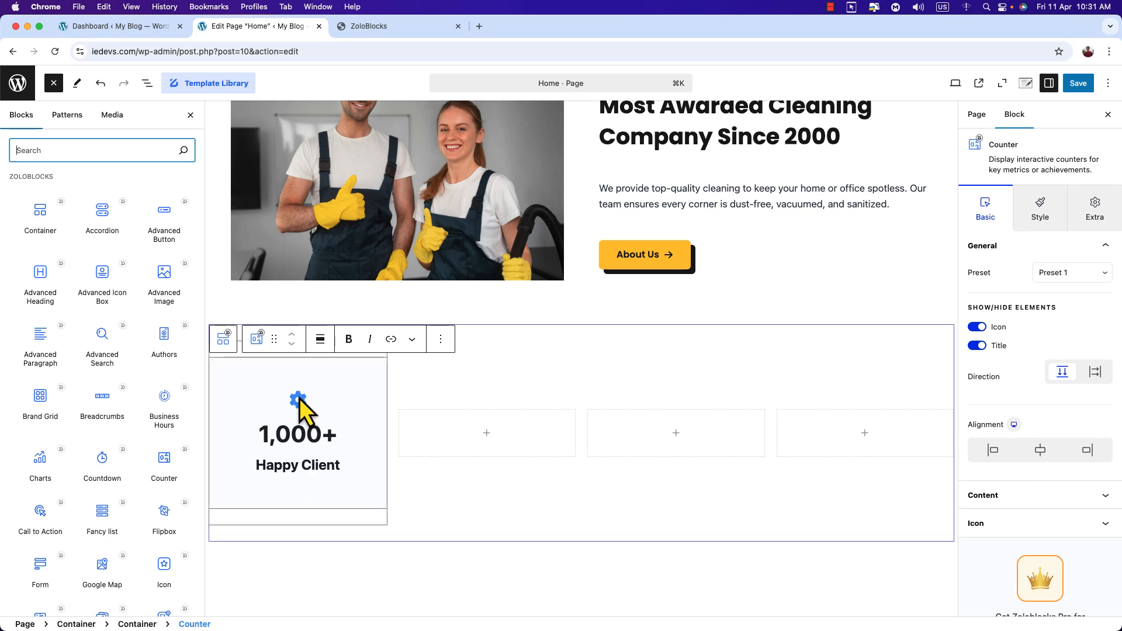
Compare with the demo's counter cards, then turn off the counter's icon while keeping its vertical direction.
left_click(402, 27)
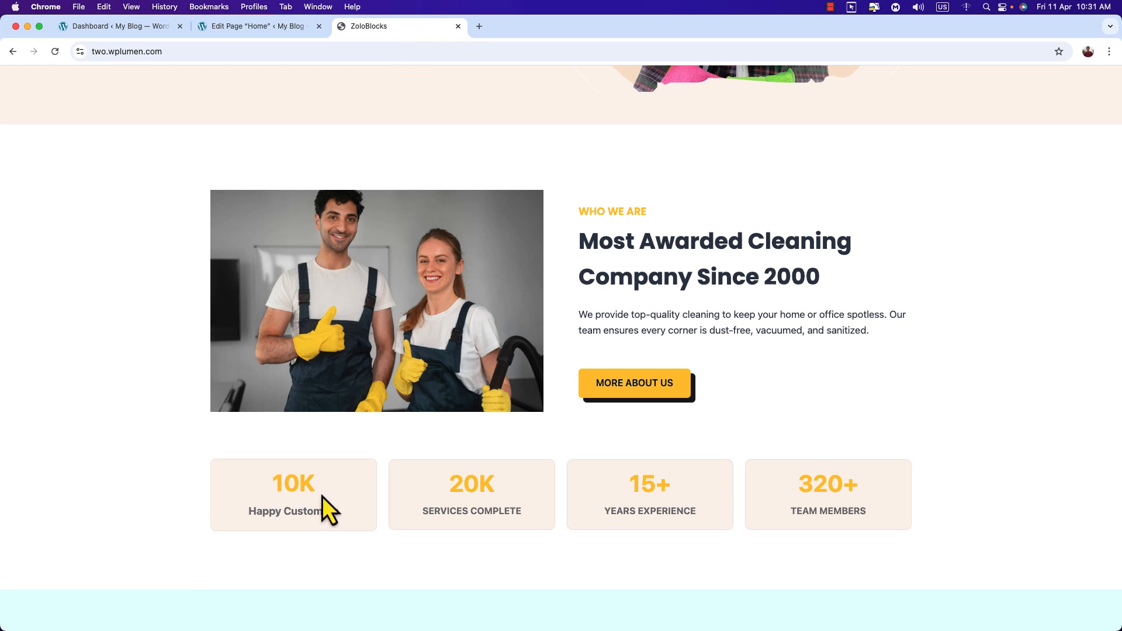
left_click(264, 34)
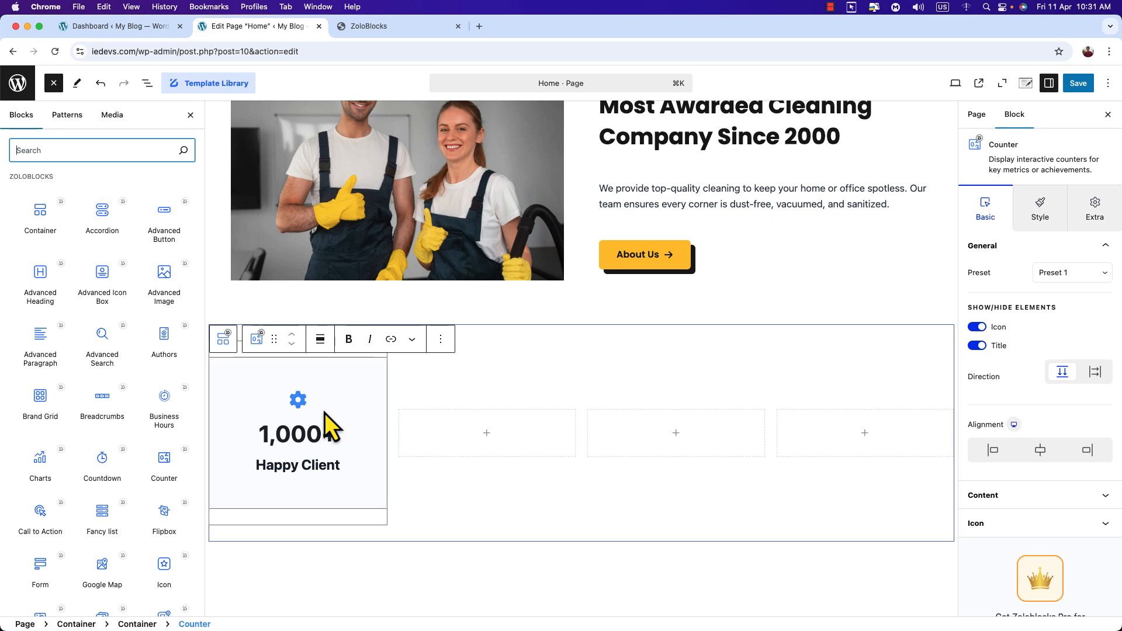
left_click(373, 395)
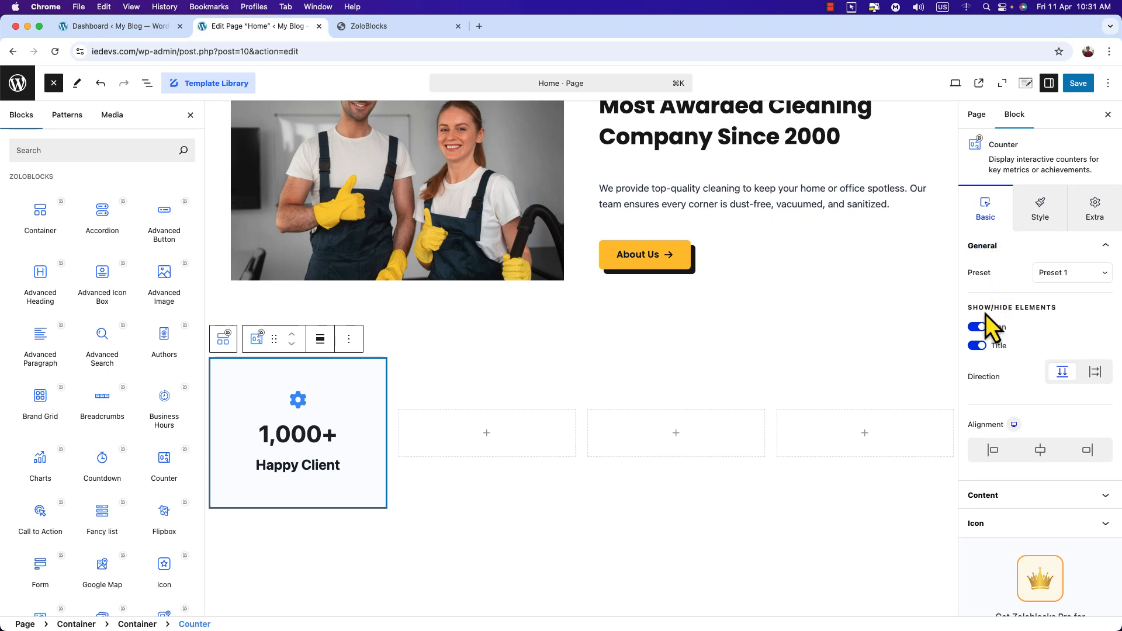
left_click(977, 328)
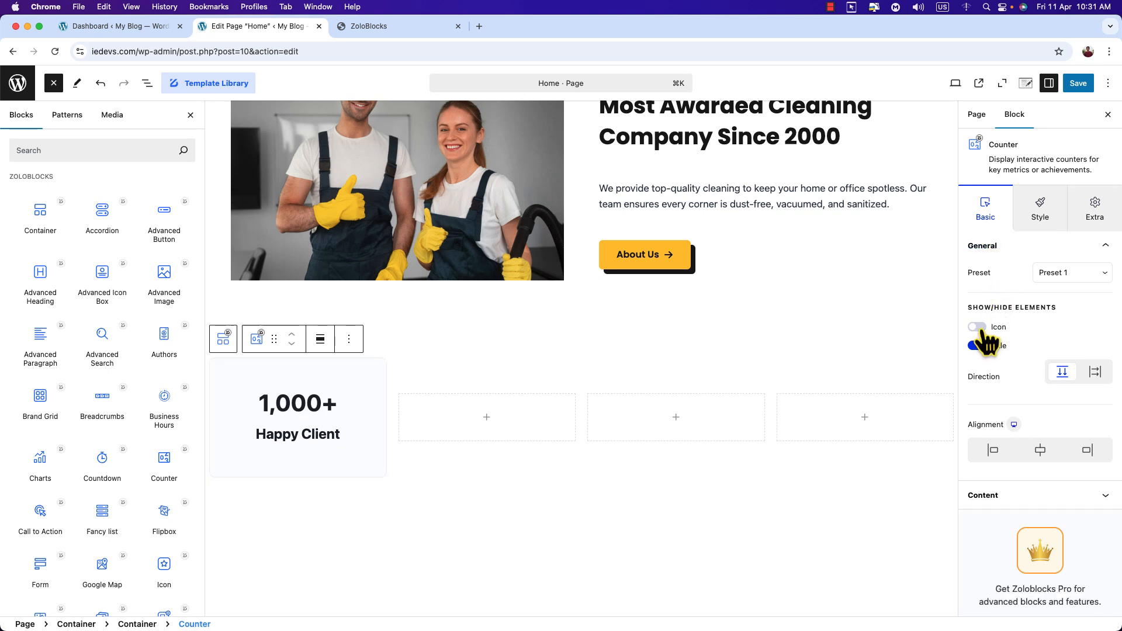
left_click(1095, 374)
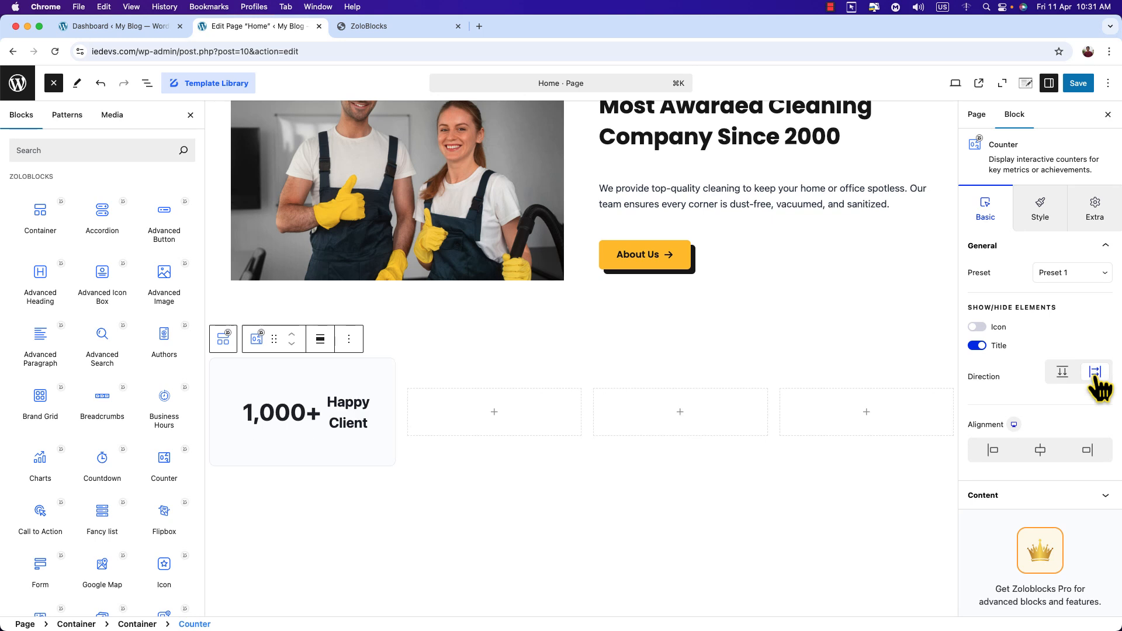
left_click(1063, 373)
Change the counter's title text to "Happy Customers".
scroll(1020, 468, "down", 1)
left_click(1017, 456)
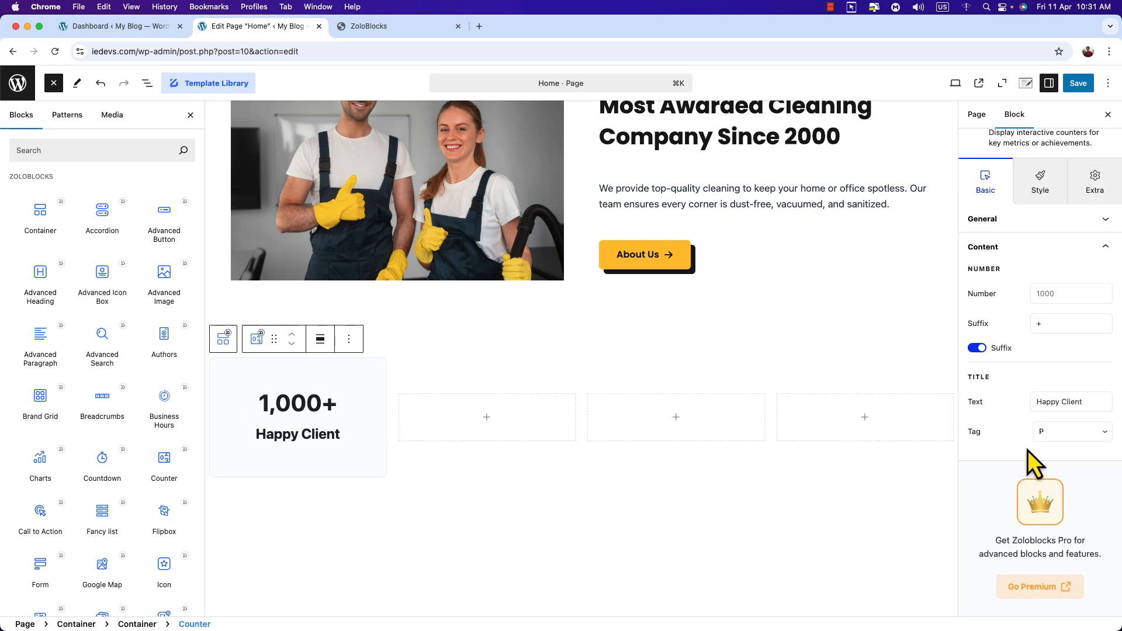
left_click(1070, 401)
double_click(1069, 401)
key("BackSpace")
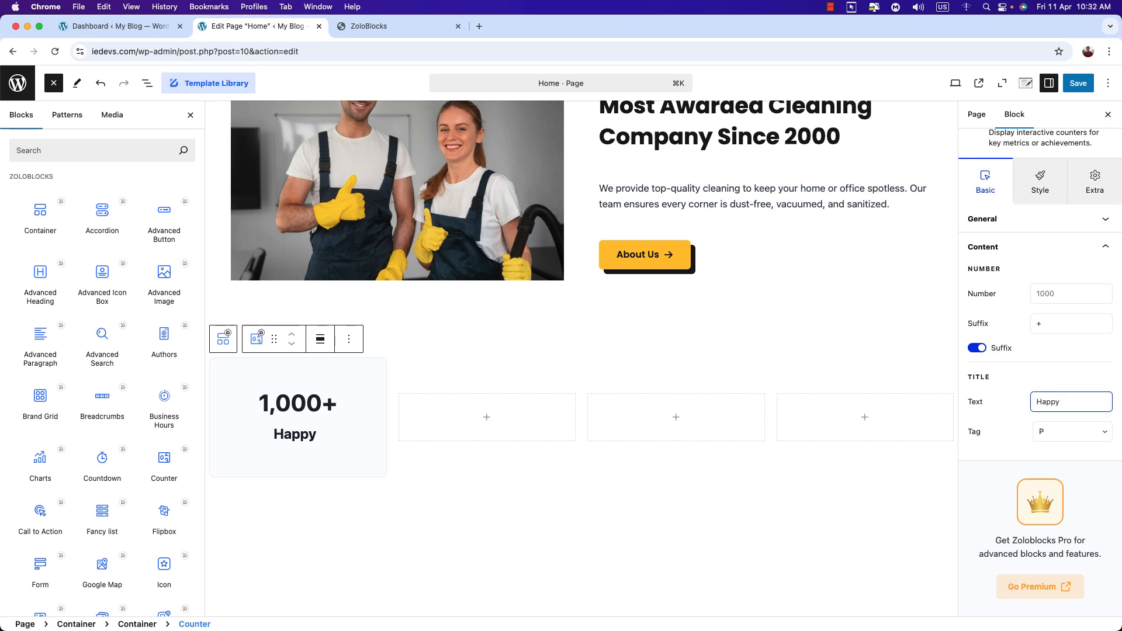
type("Customers")
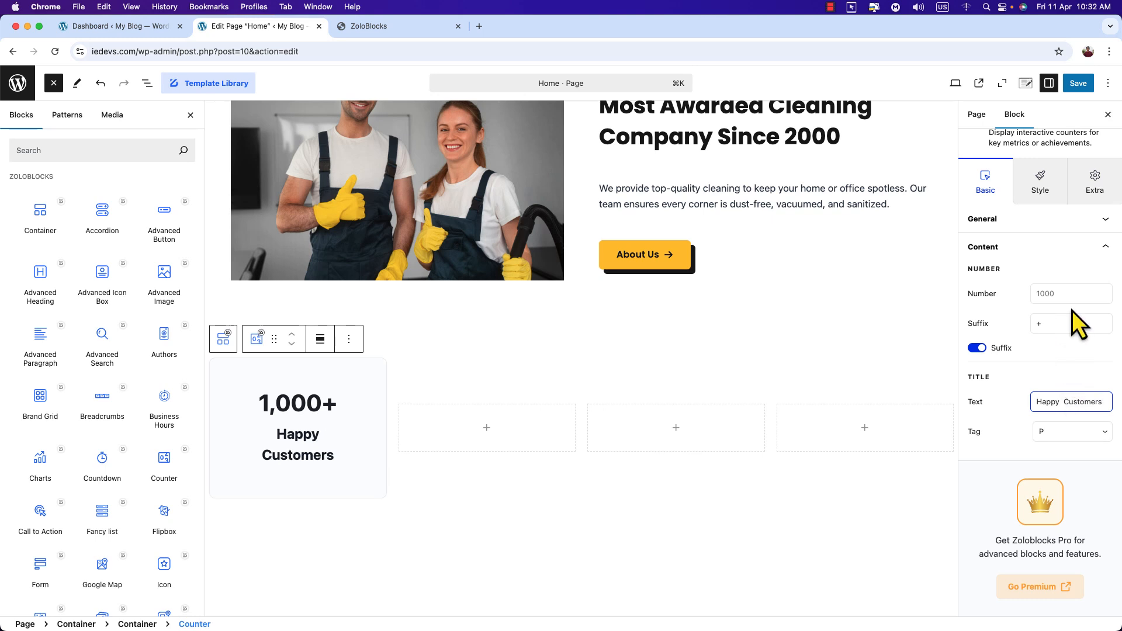
Set the counter's number to 10 and replace its suffix with K.
left_click(1062, 296)
type("10")
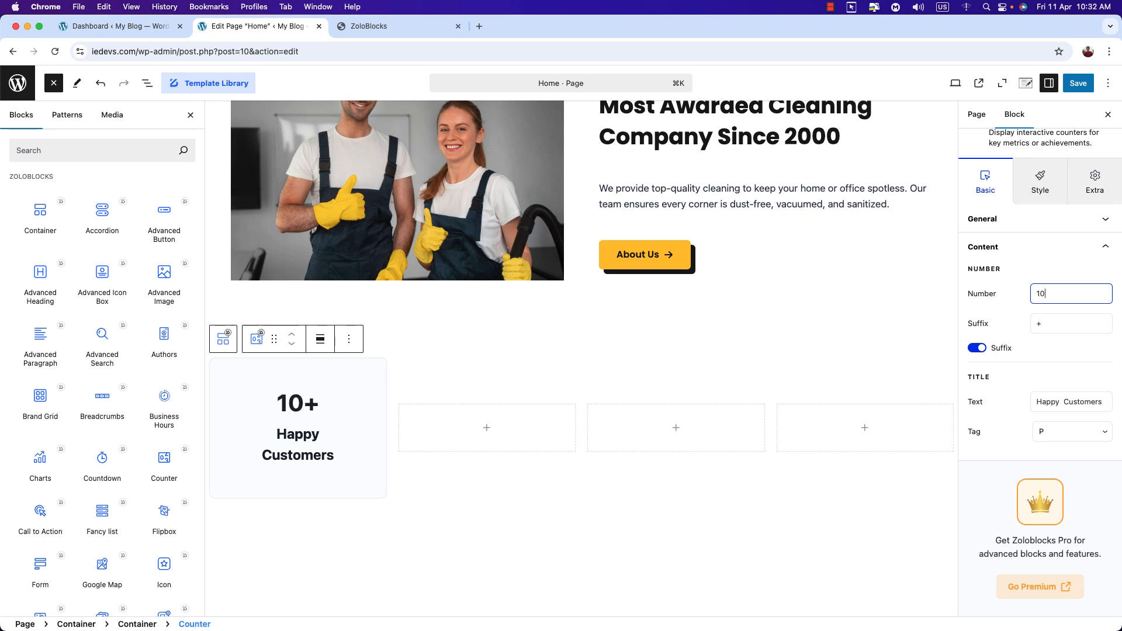
type("K")
key("BackSpace")
left_click(1035, 323)
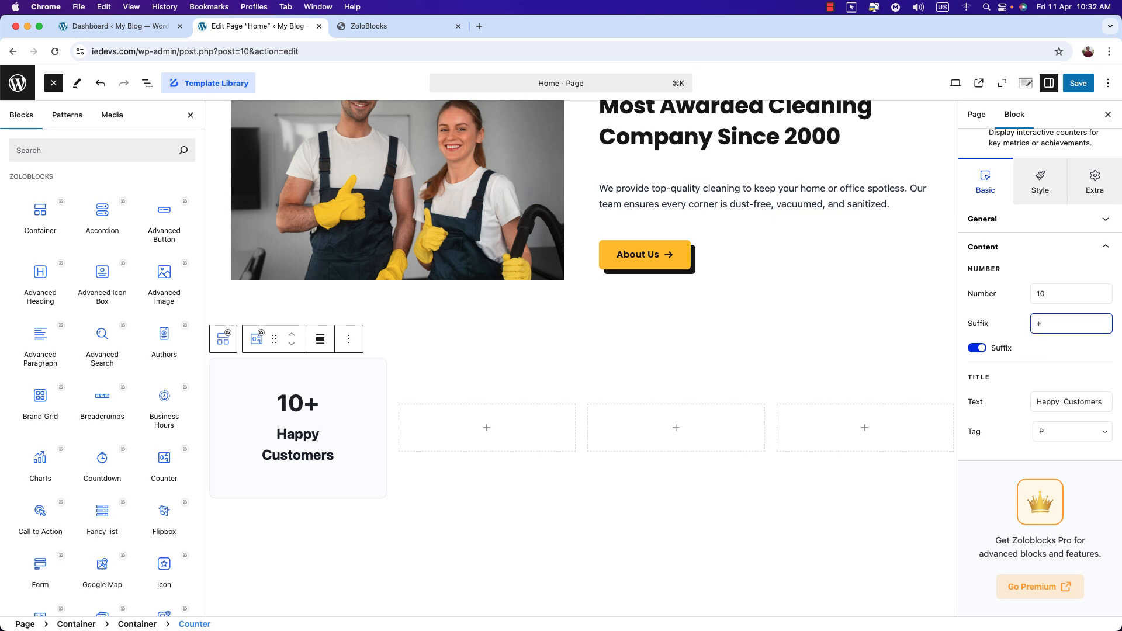
type("K")
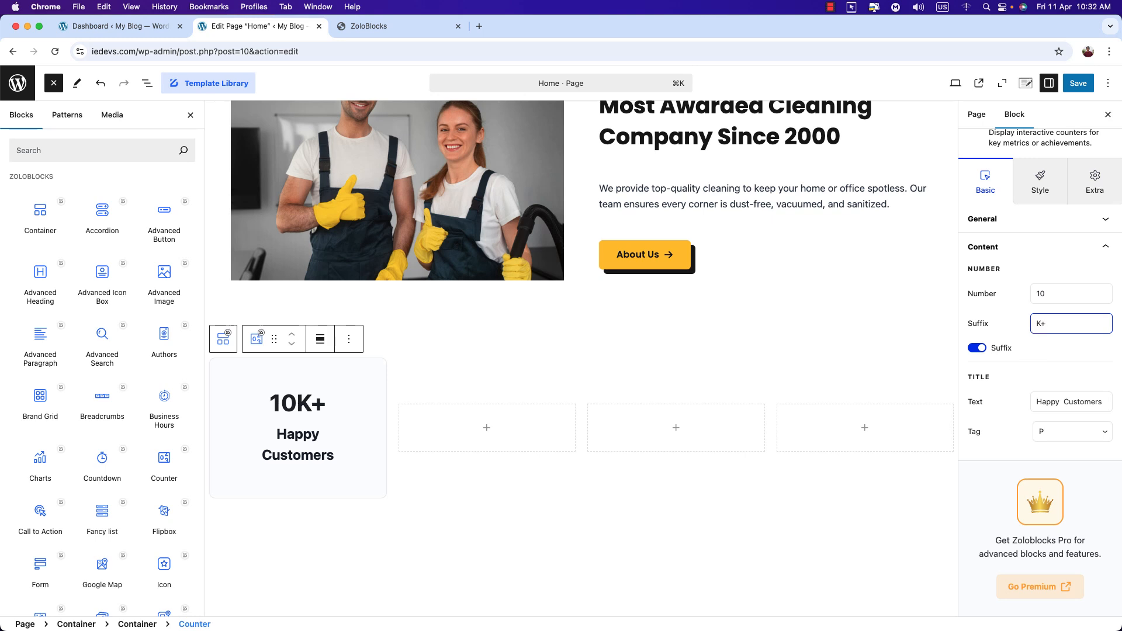
key("Delete")
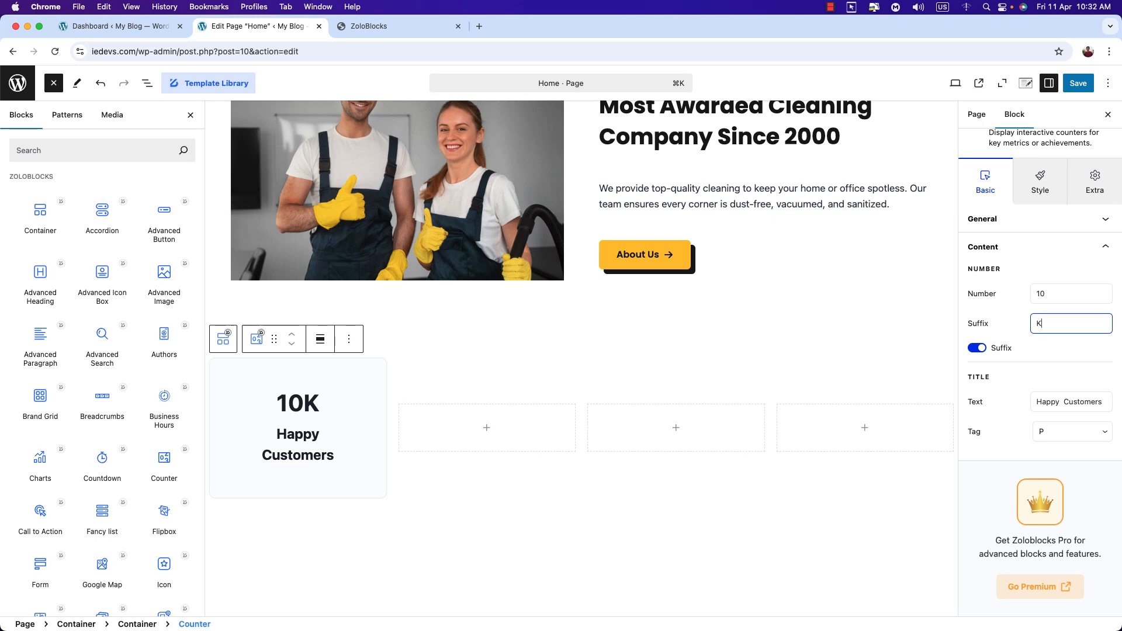
Save the page.
left_click(1029, 348)
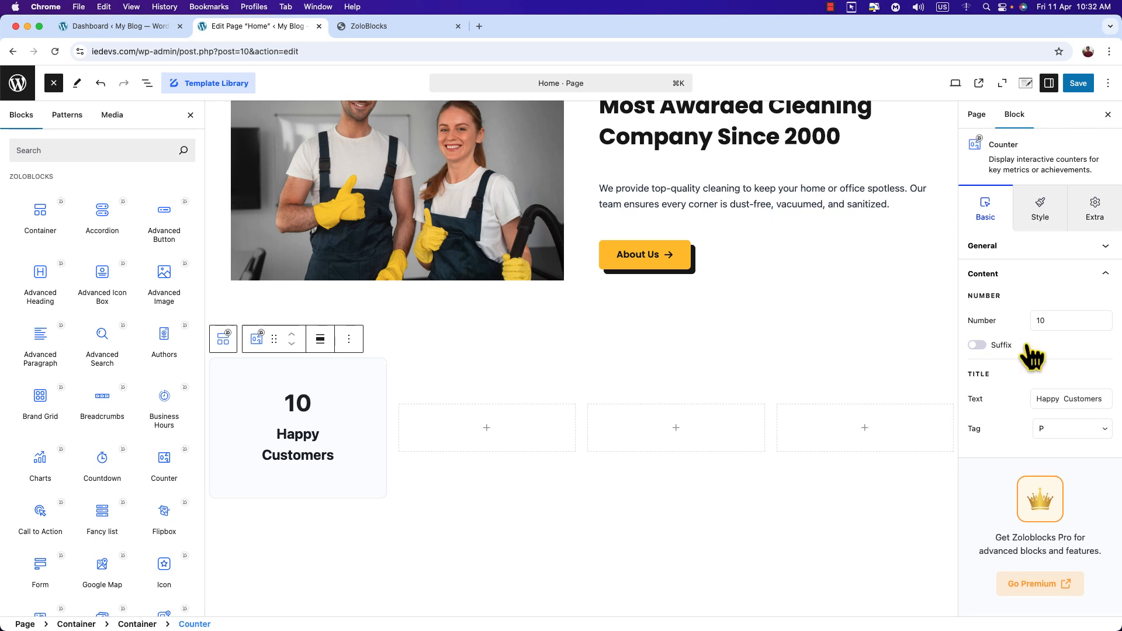
left_click(1029, 349)
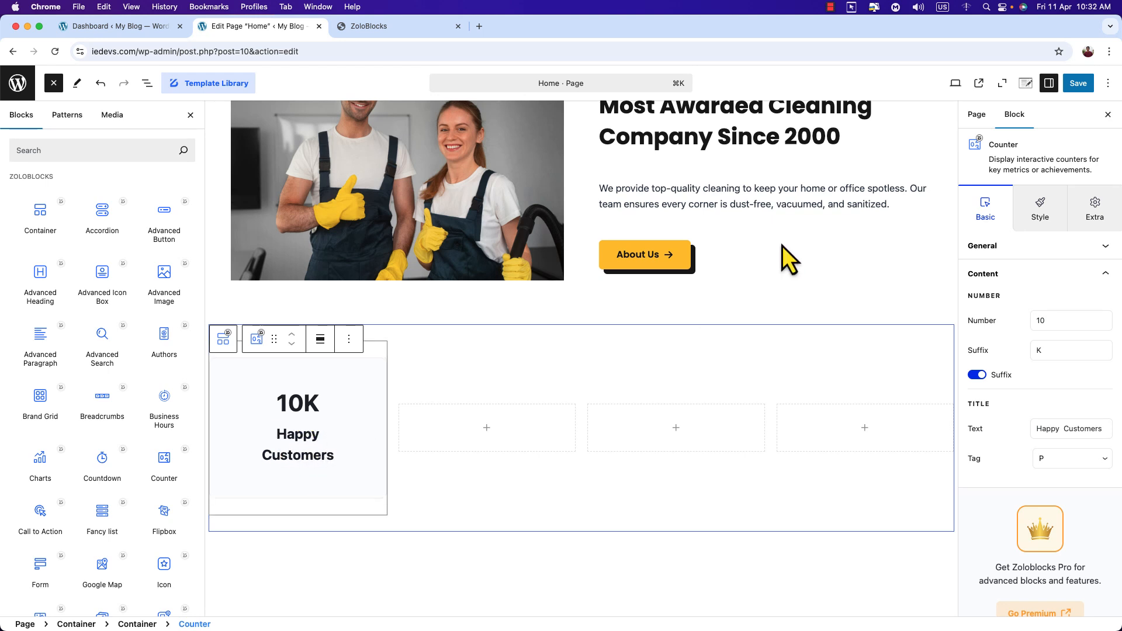
left_click(1078, 87)
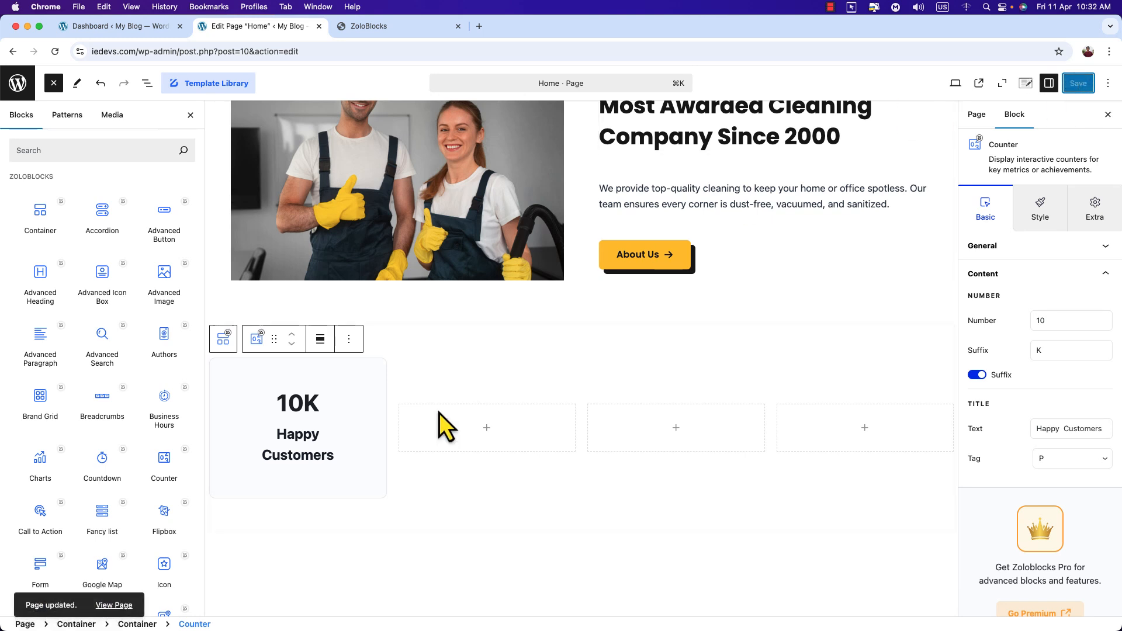
Open the live Home page in a new tab and scroll to the new counter below the About section.
right_click(119, 605)
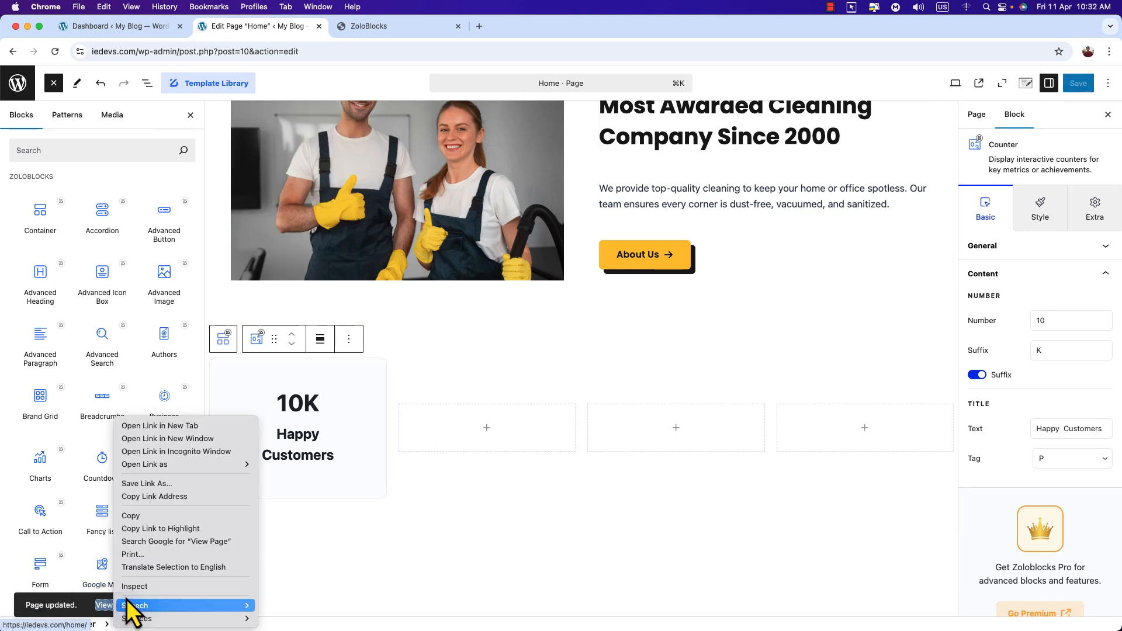
left_click(204, 431)
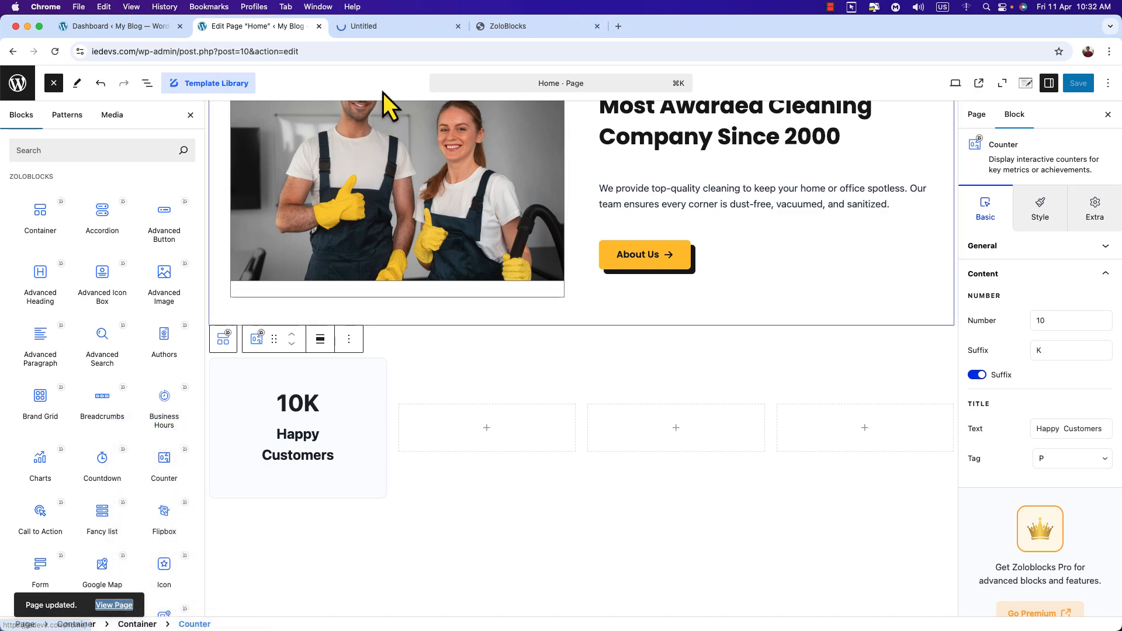
left_click(397, 34)
scroll(388, 222, "down", 8)
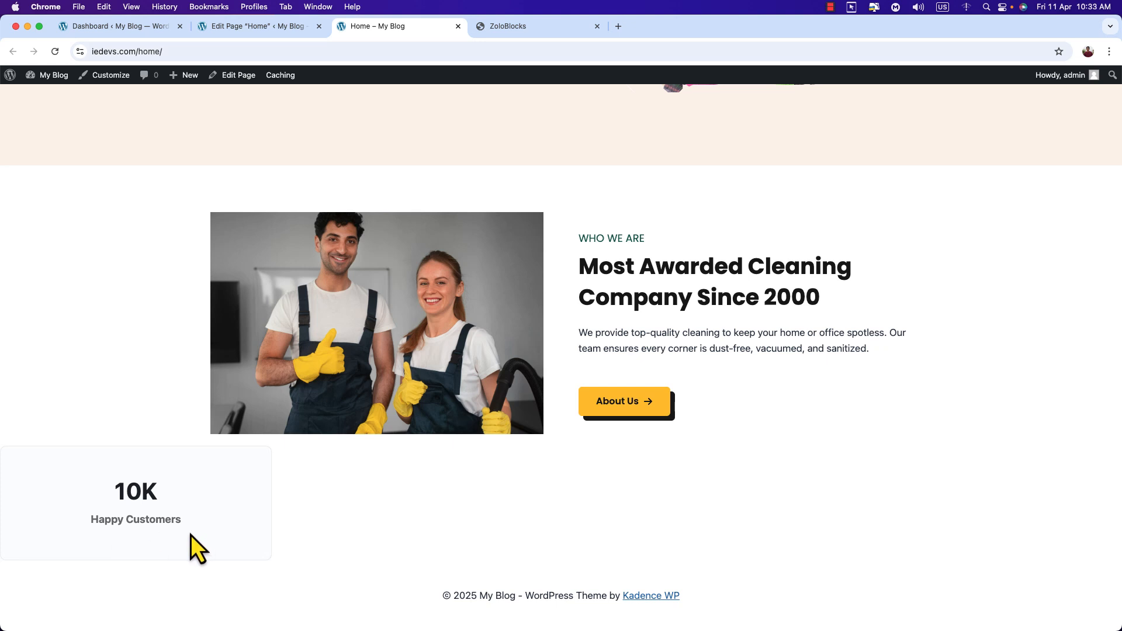
Rename the outer four-column container to Stats-Container from the list view.
left_click(250, 29)
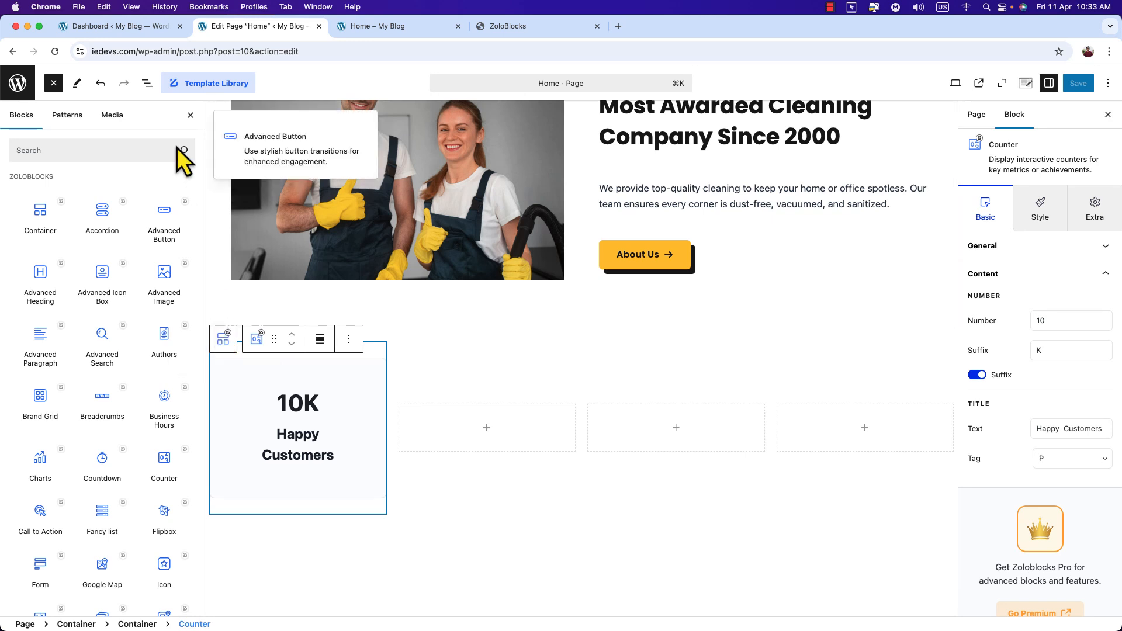
left_click(147, 85)
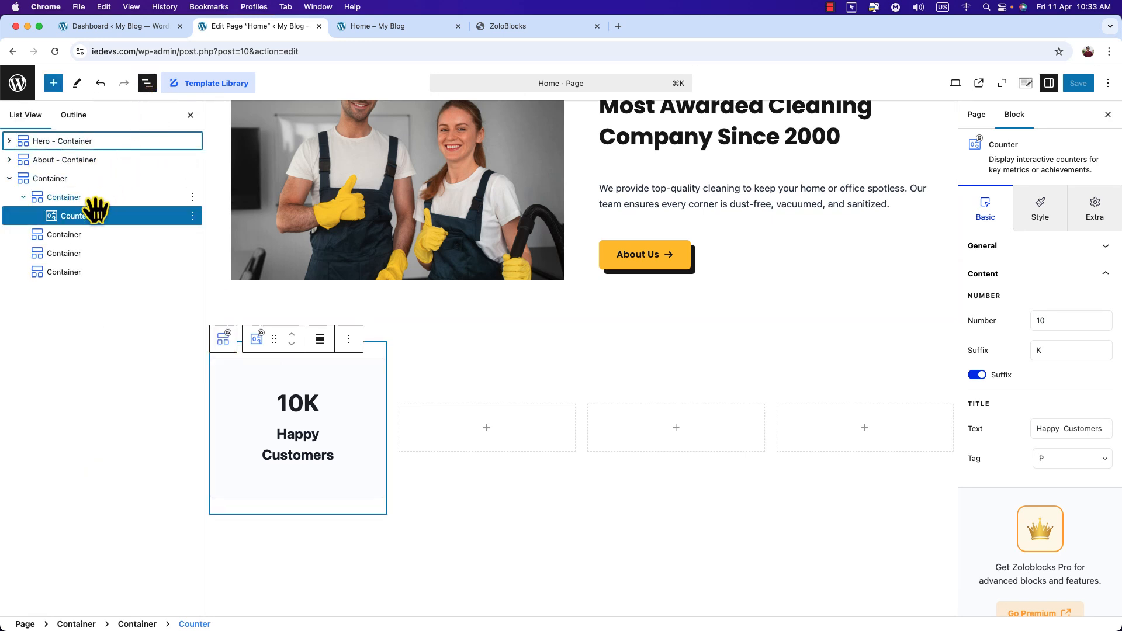
left_click(67, 181)
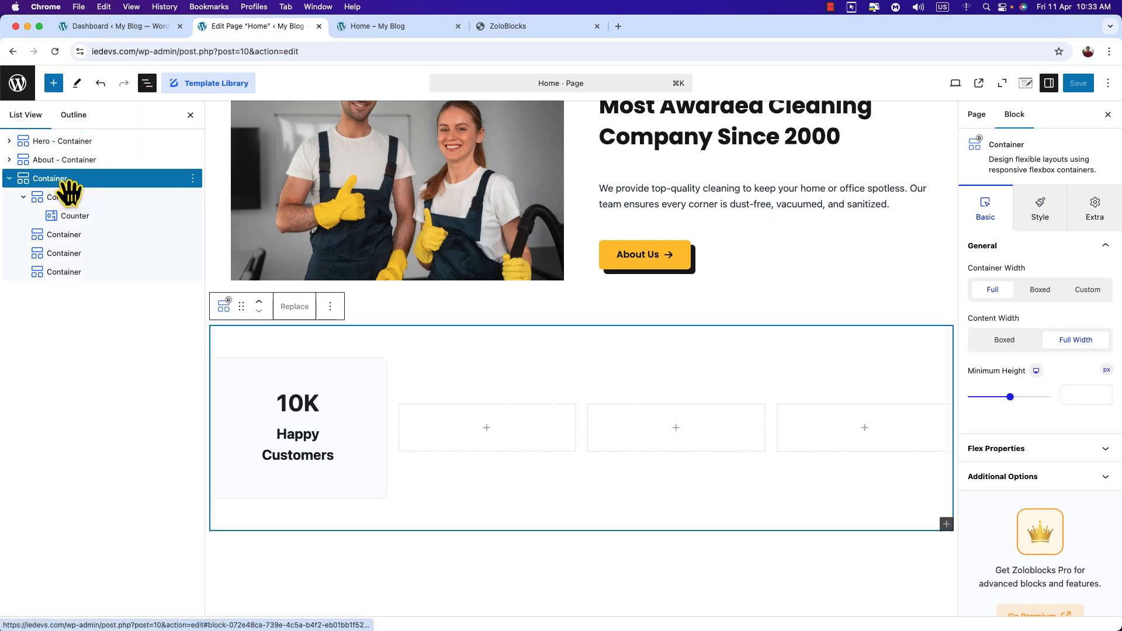
left_click(193, 179)
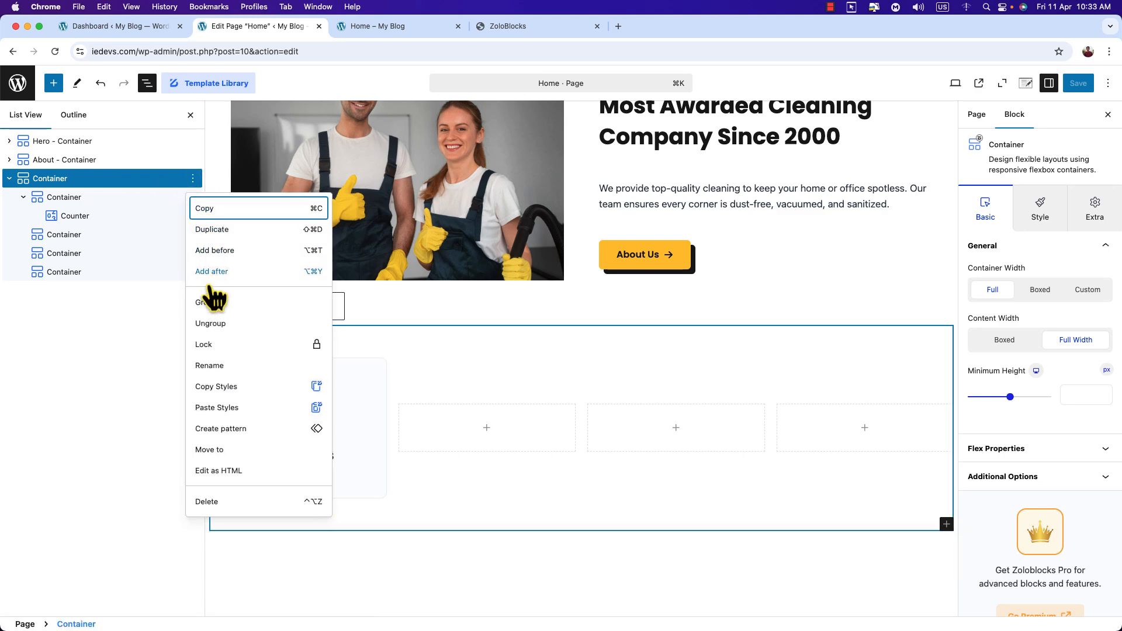
left_click(216, 365)
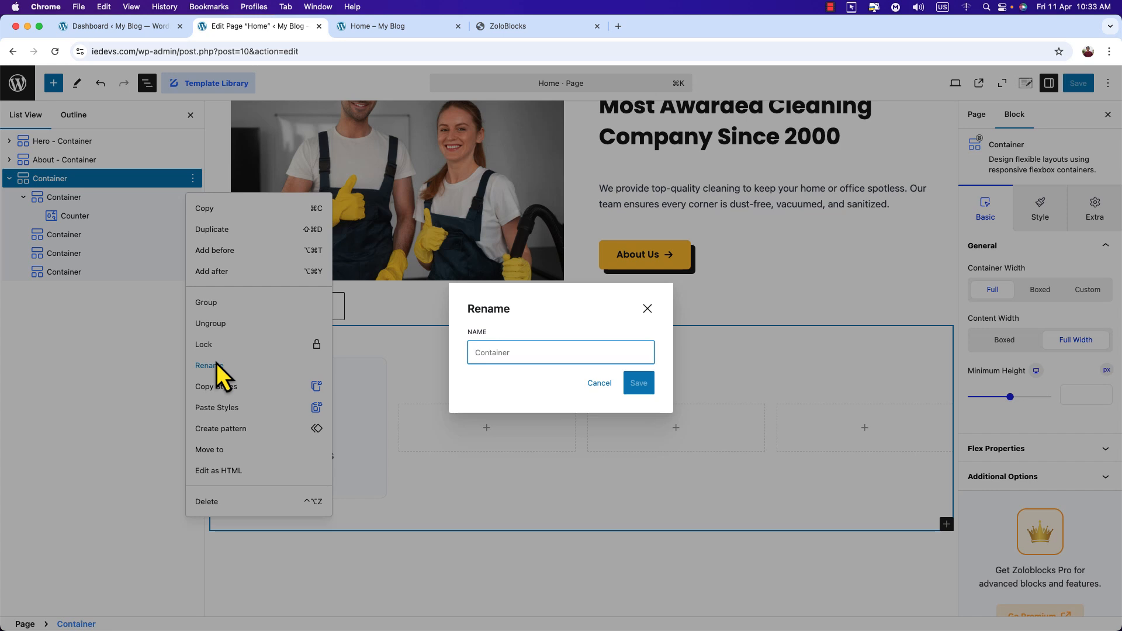
type("Stats-Container")
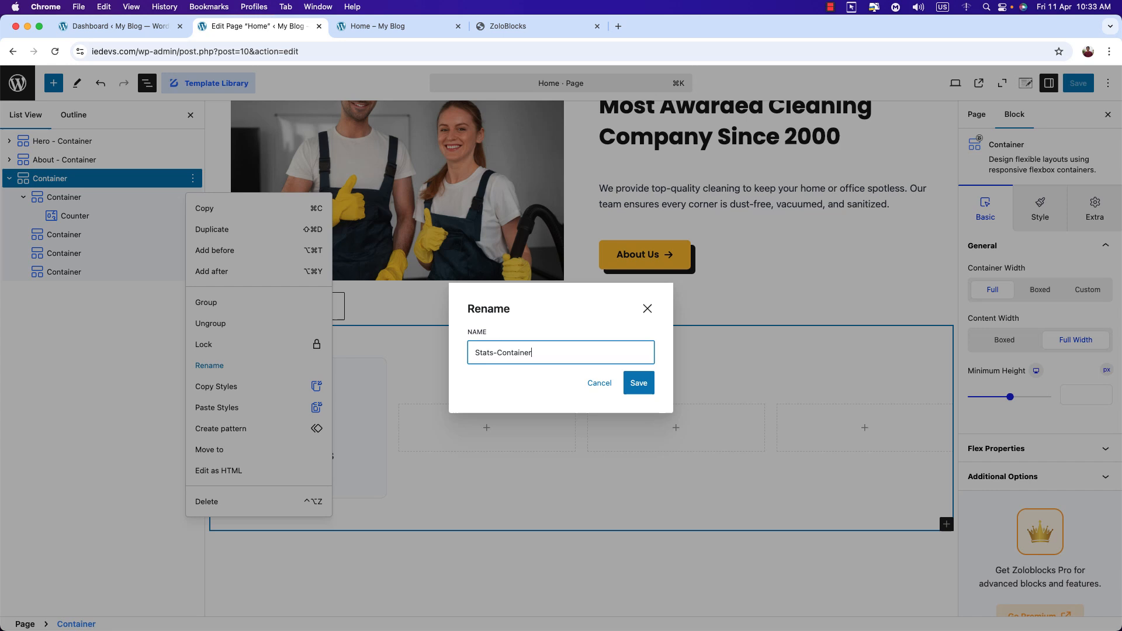
left_click(644, 386)
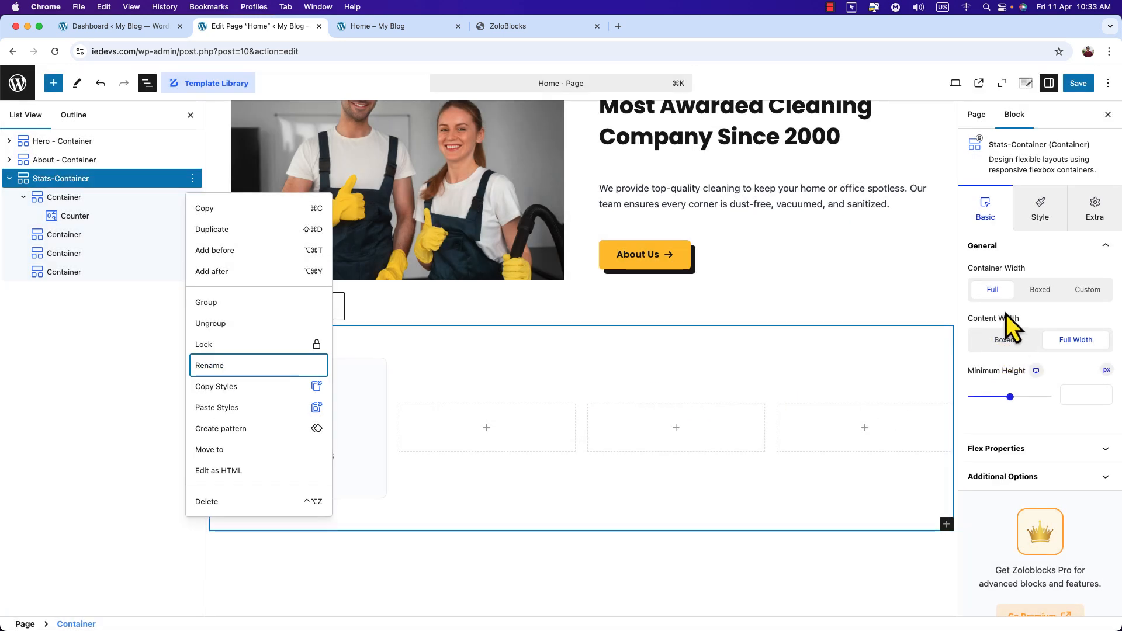
Set Stats-Container's content width to Boxed and save the page.
left_click(1006, 349)
left_click(1007, 349)
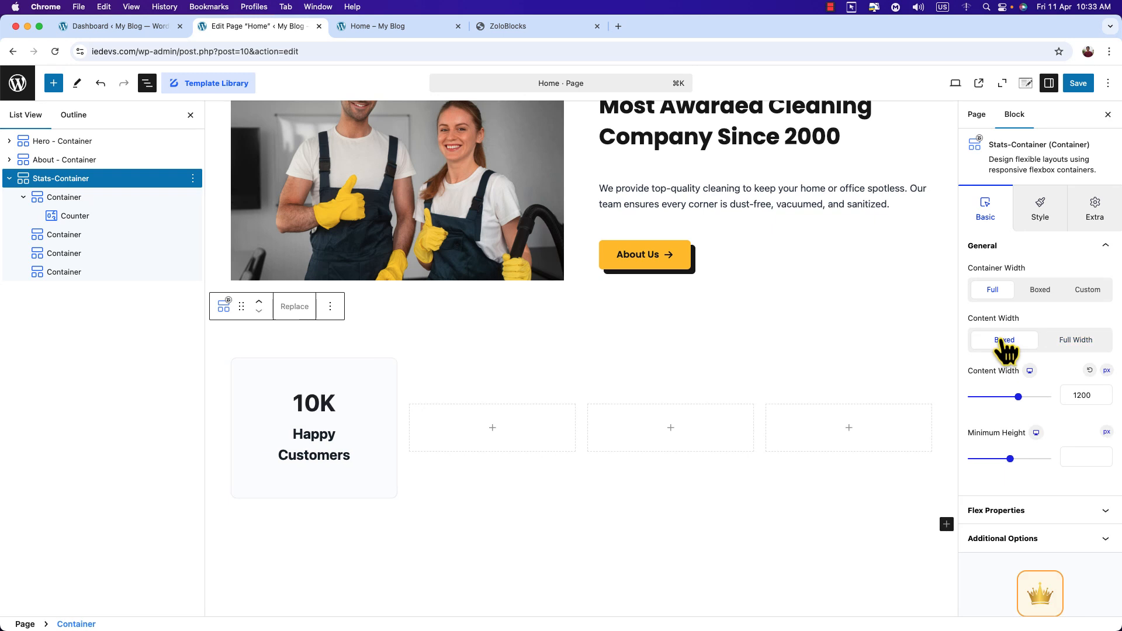
left_click(1081, 85)
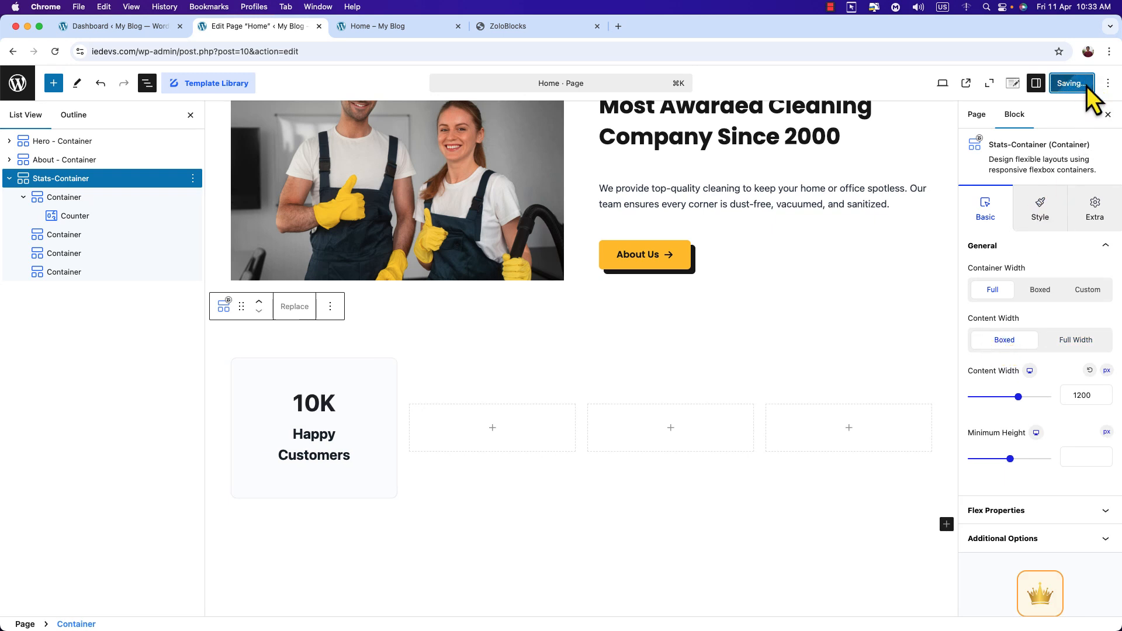
Compare the demo's statistics row with the live page's counter card.
left_click(530, 28)
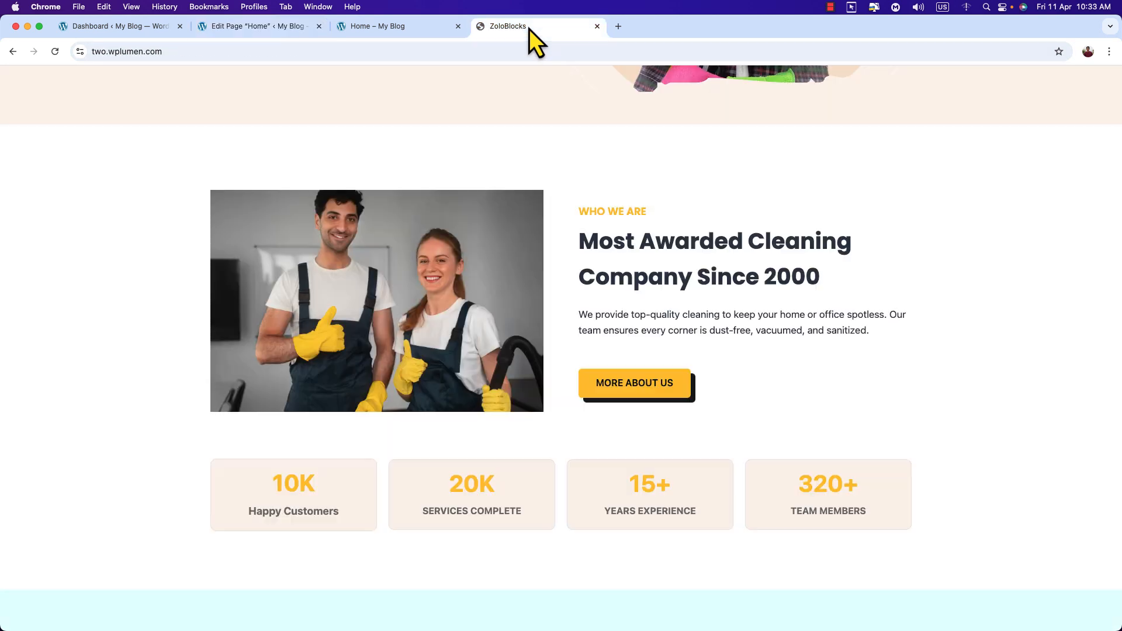
left_click(413, 33)
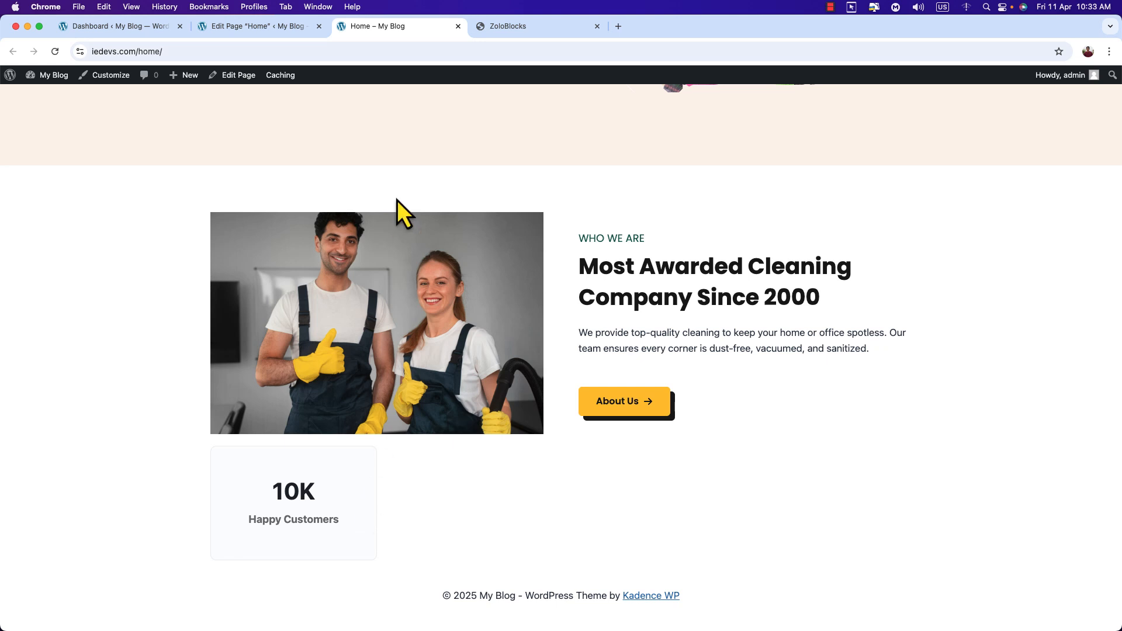
left_click(493, 21)
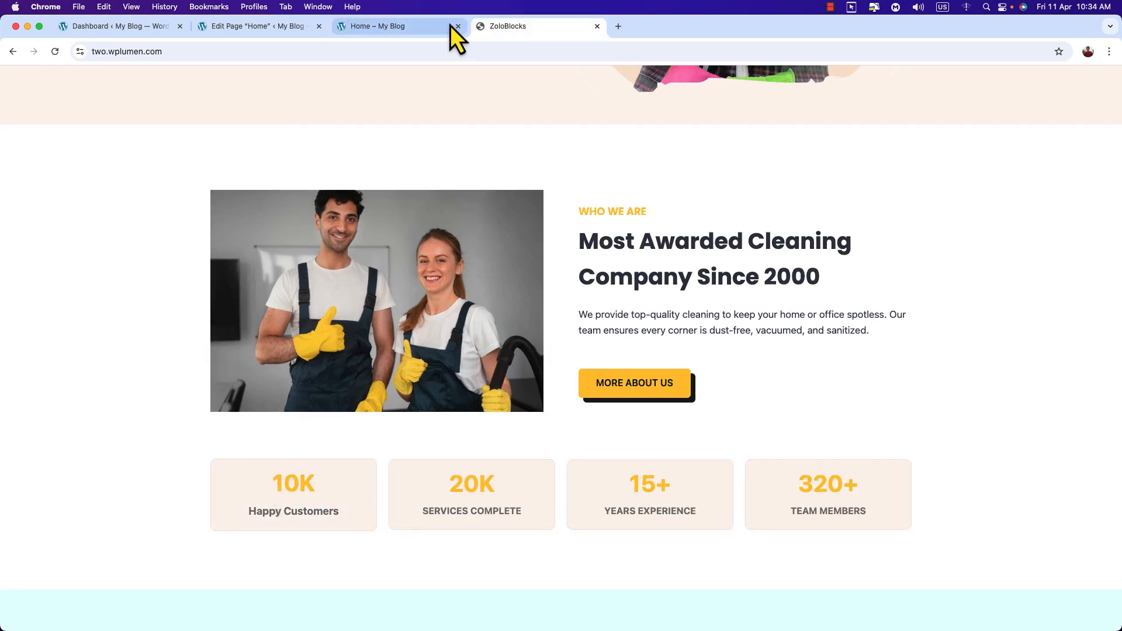
left_click(424, 26)
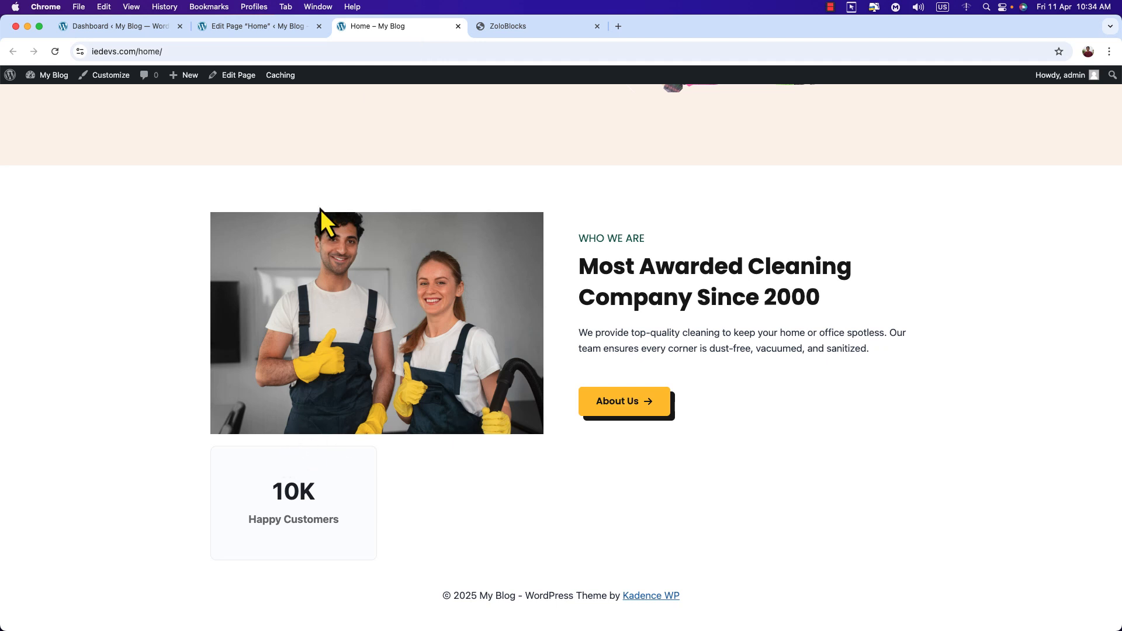
left_click(265, 33)
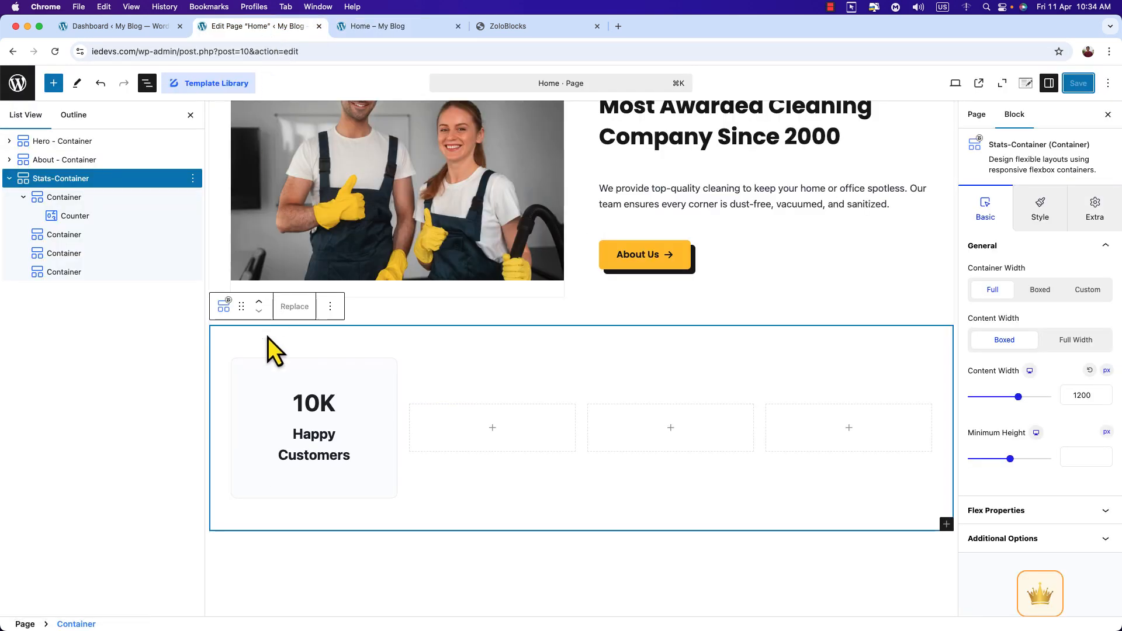
Set Stats-Container's padding to 40 px top and 80 px bottom, then save the page.
left_click(88, 199)
left_click(88, 185)
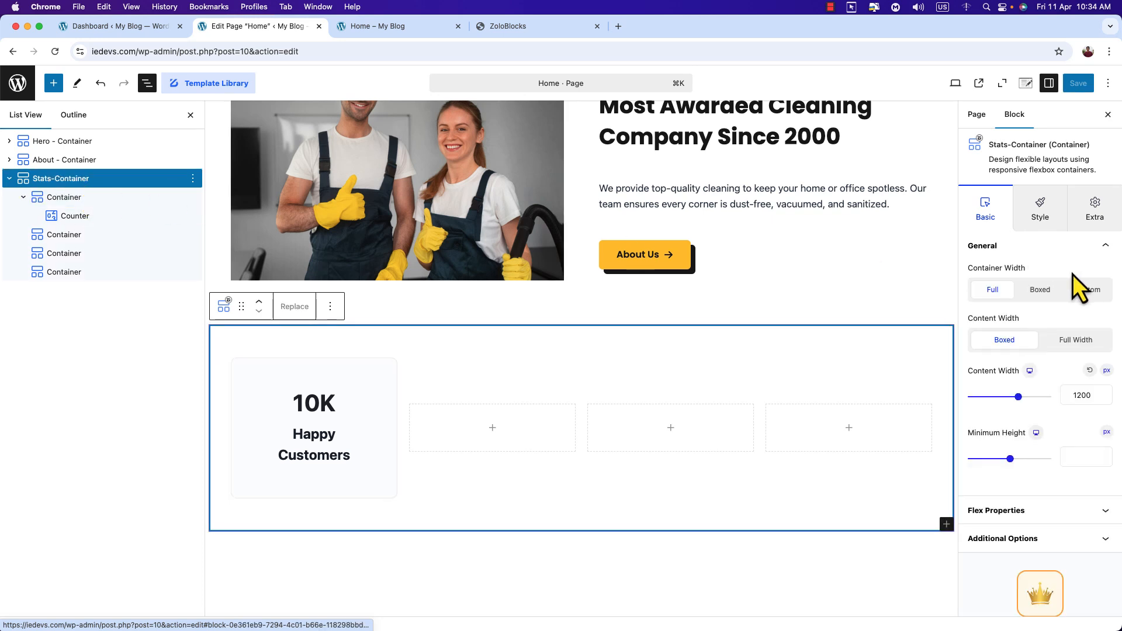
left_click(1094, 219)
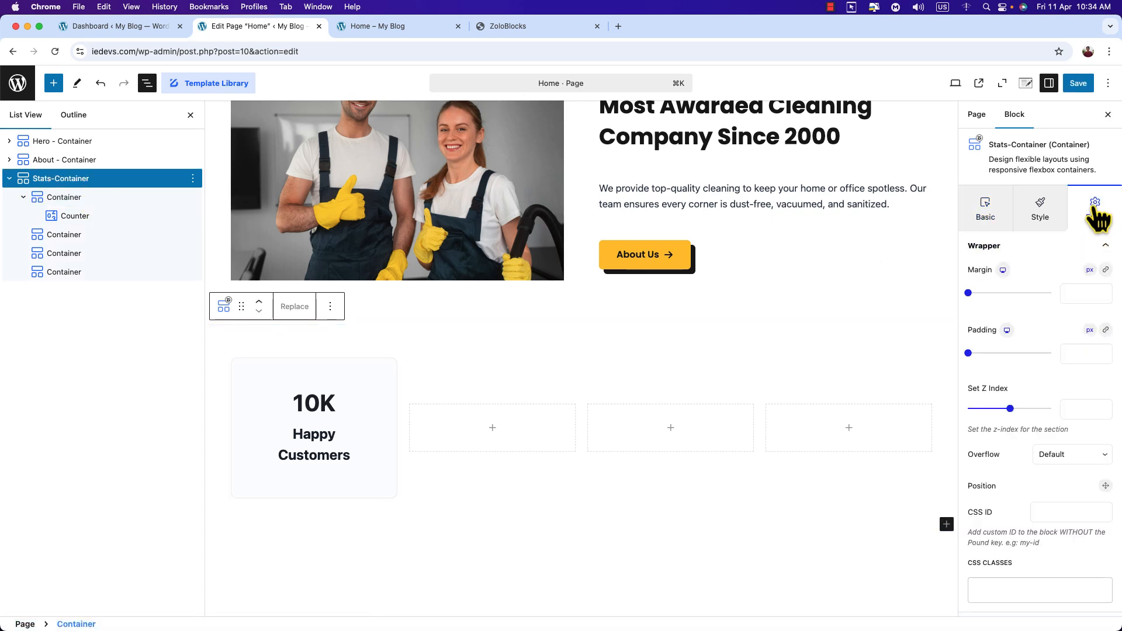
left_click(1105, 331)
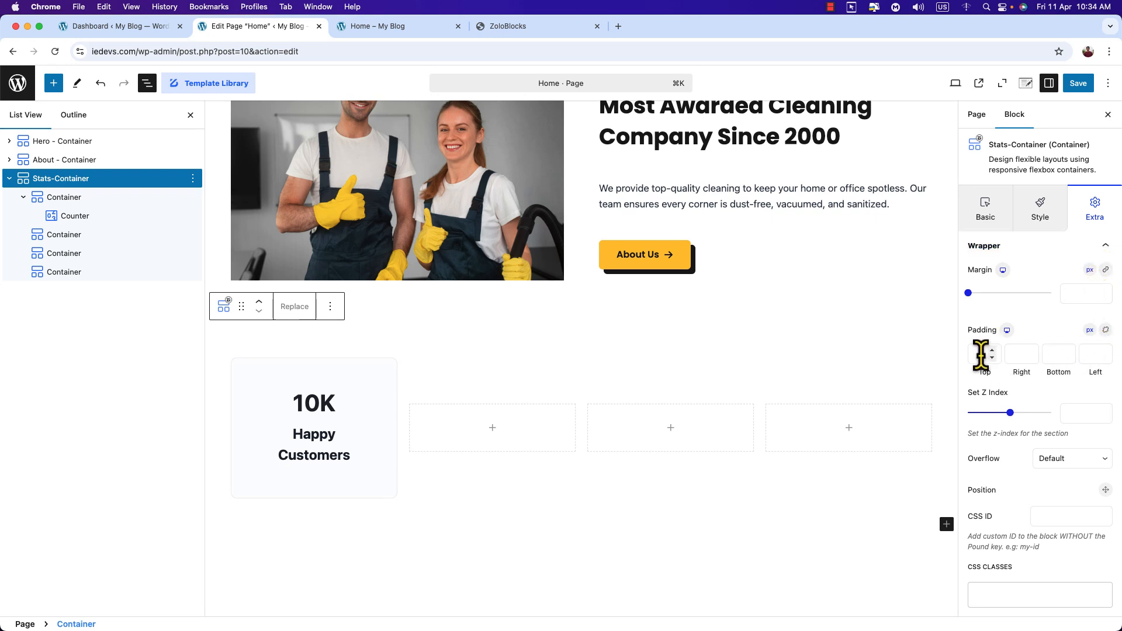
type("40")
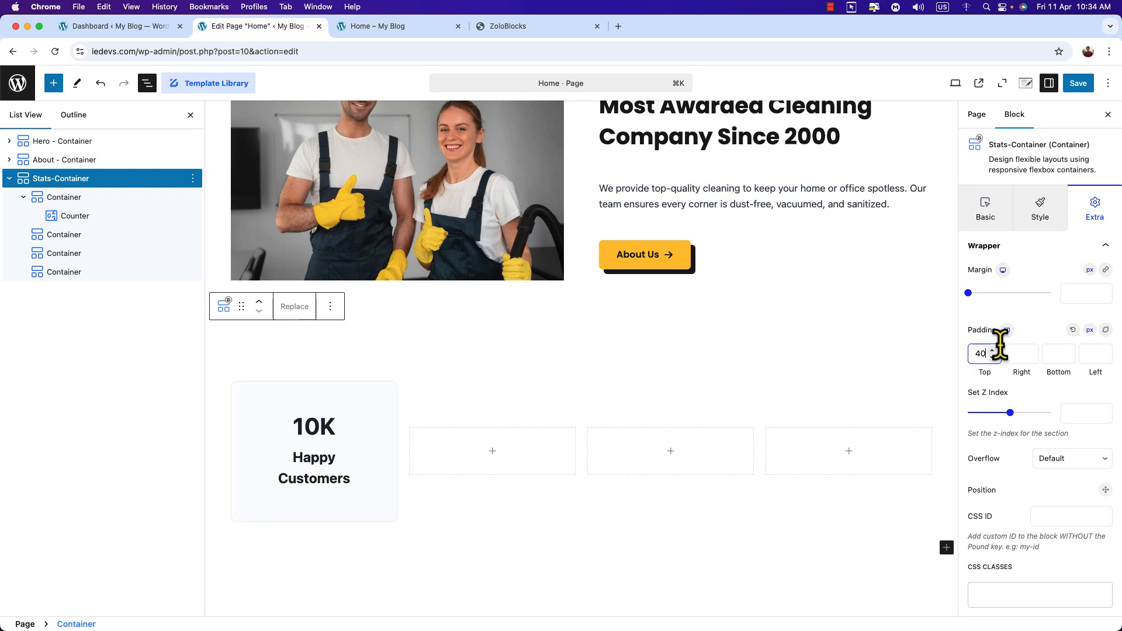
left_click(1050, 354)
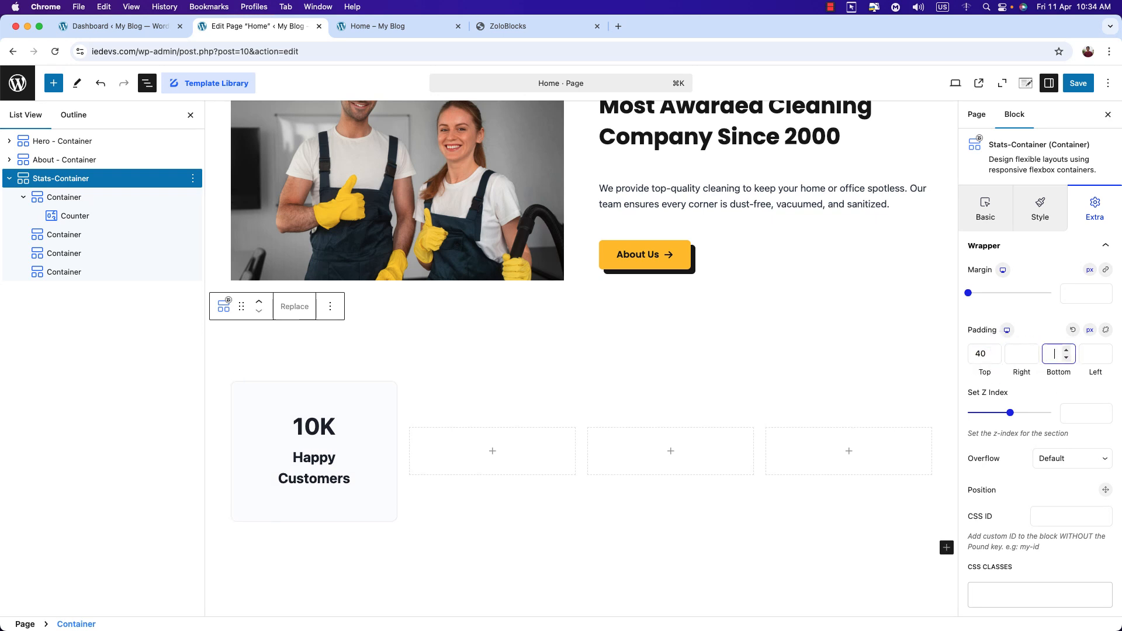
type("80")
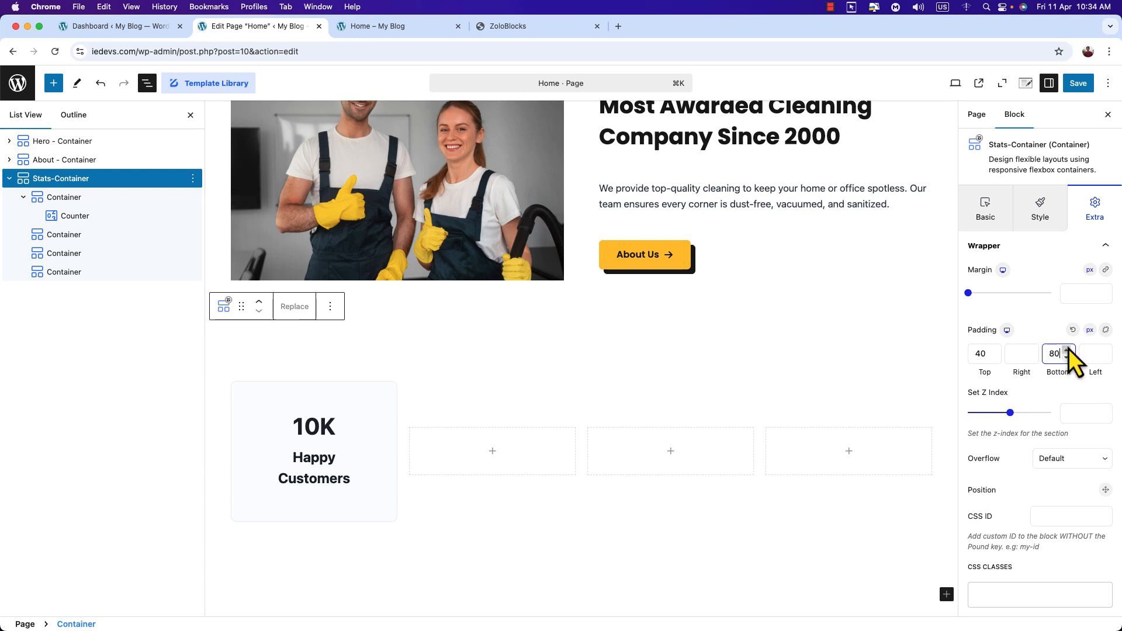
left_click(1079, 88)
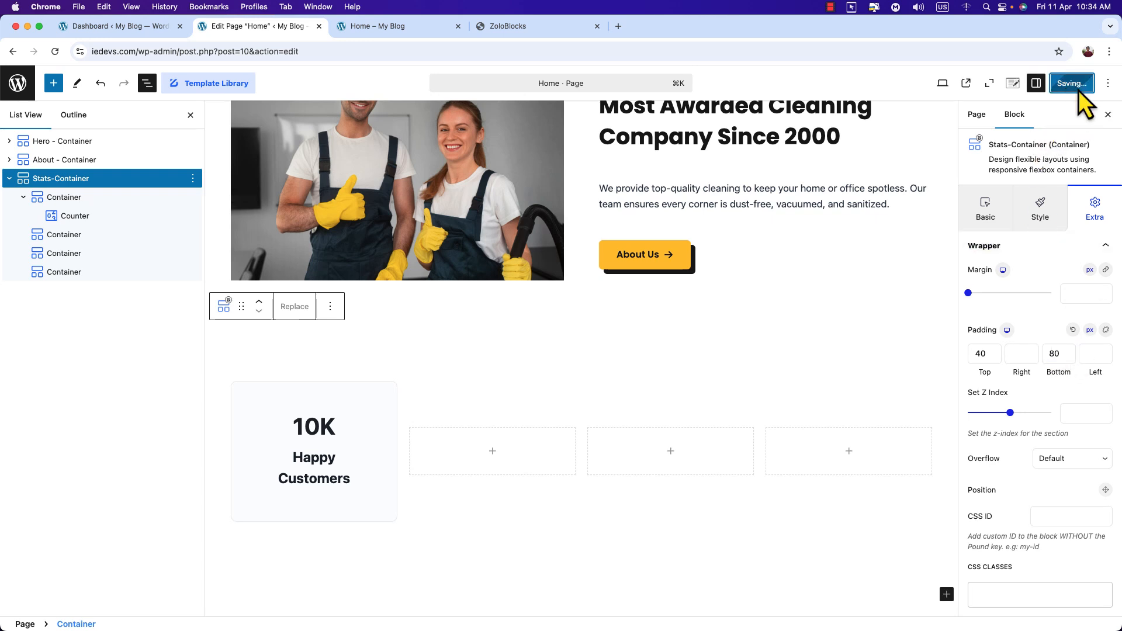
Inspect the updated counter card on the live Home page.
left_click(415, 29)
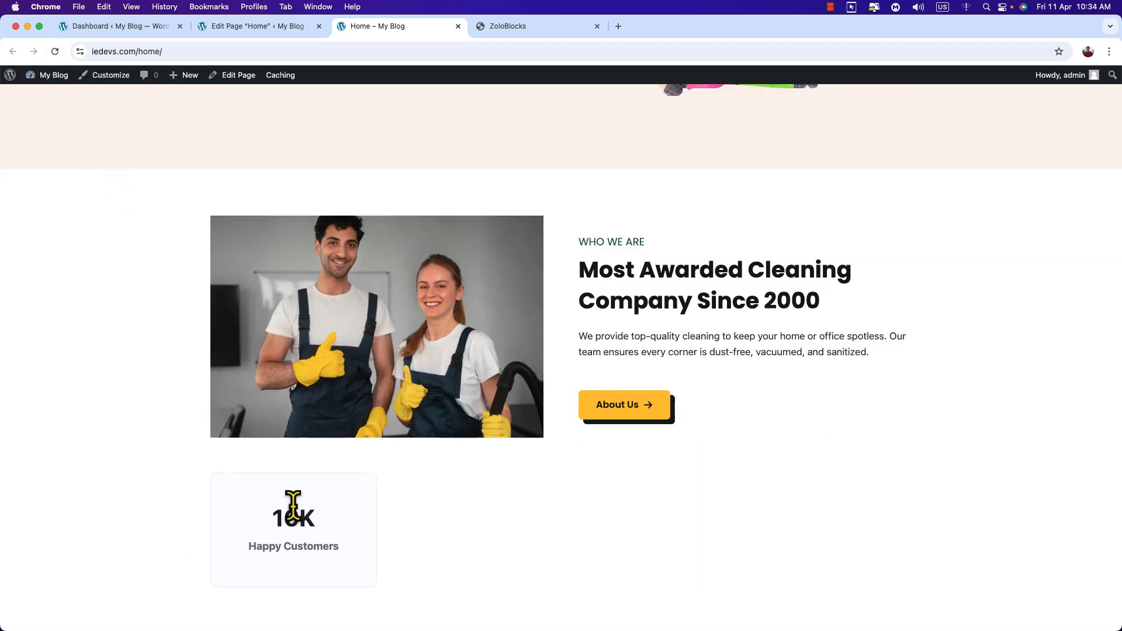
scroll(374, 514, "down", 2)
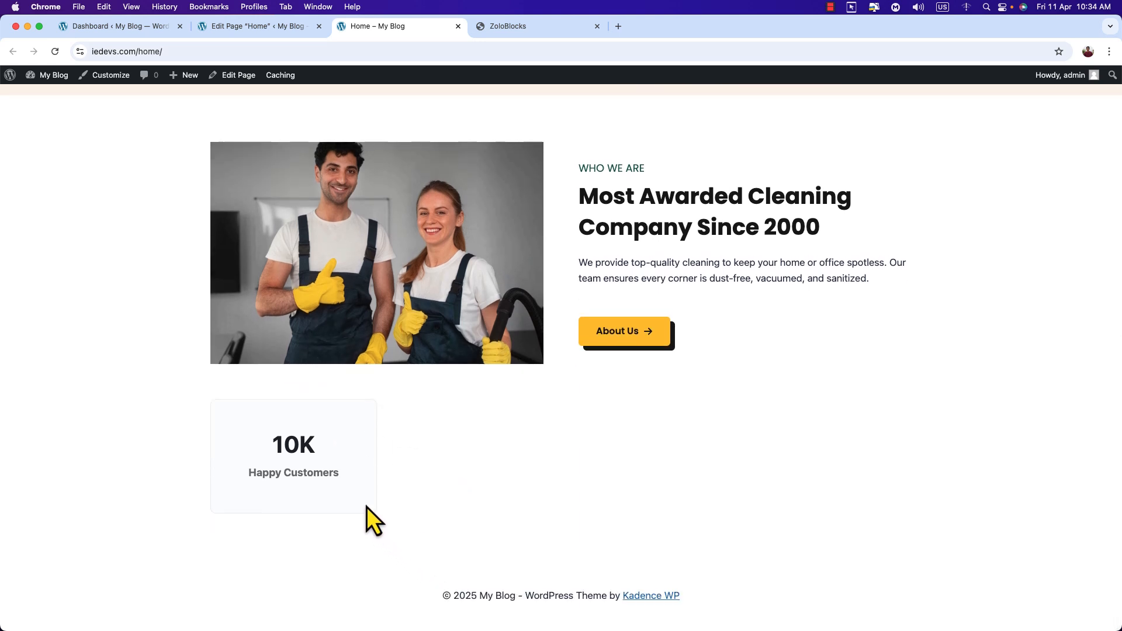
double_click(283, 446)
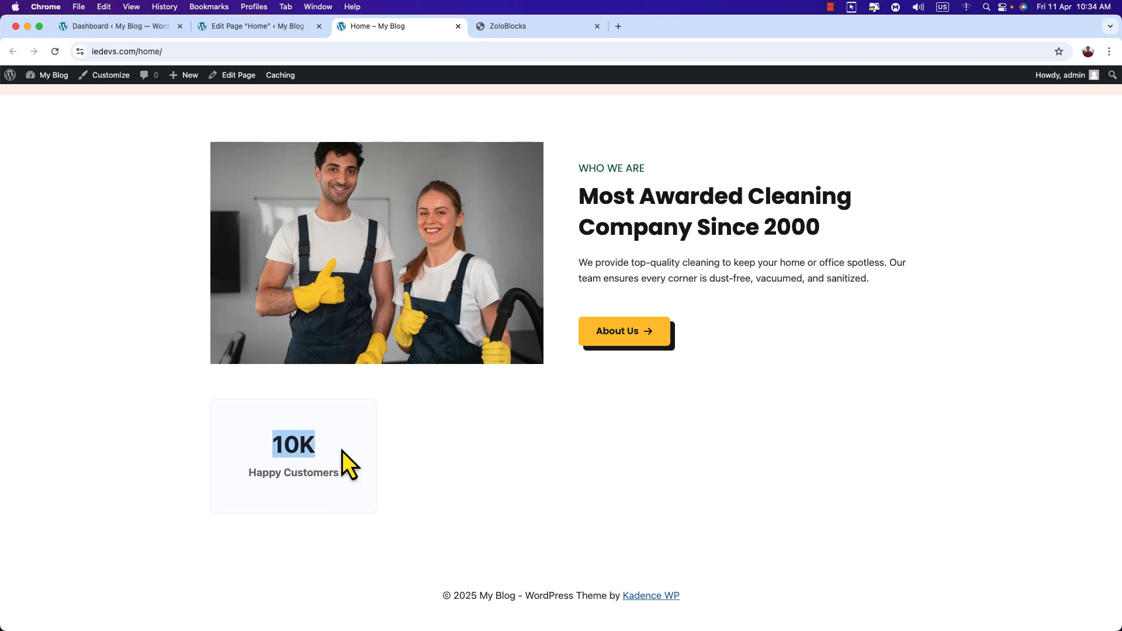
left_click_drag(246, 470, 378, 483)
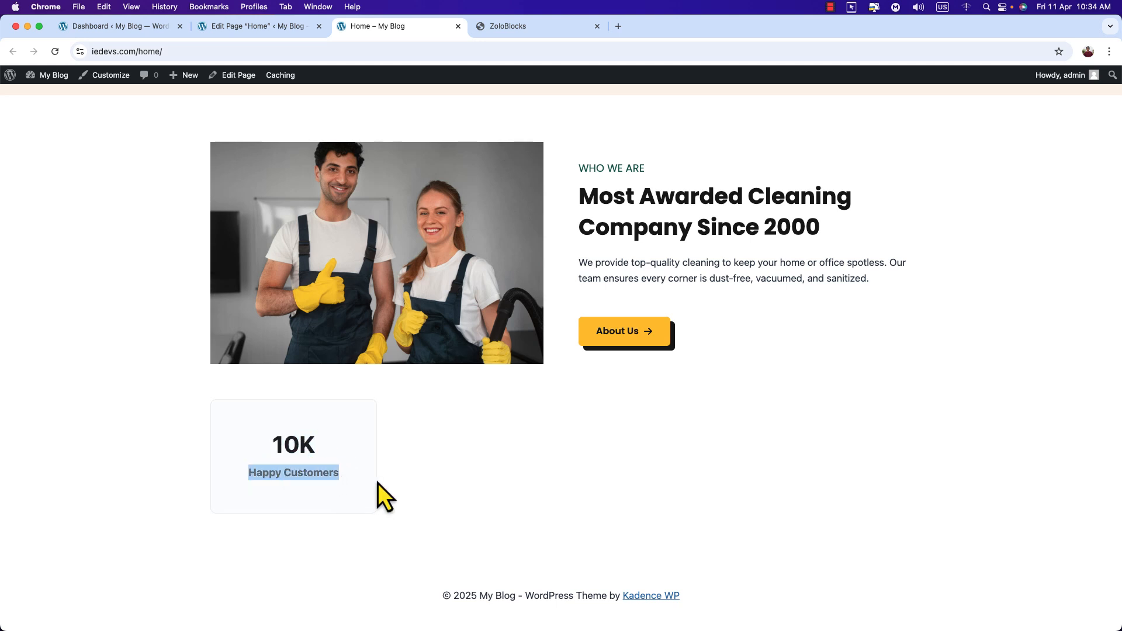
left_click(370, 426)
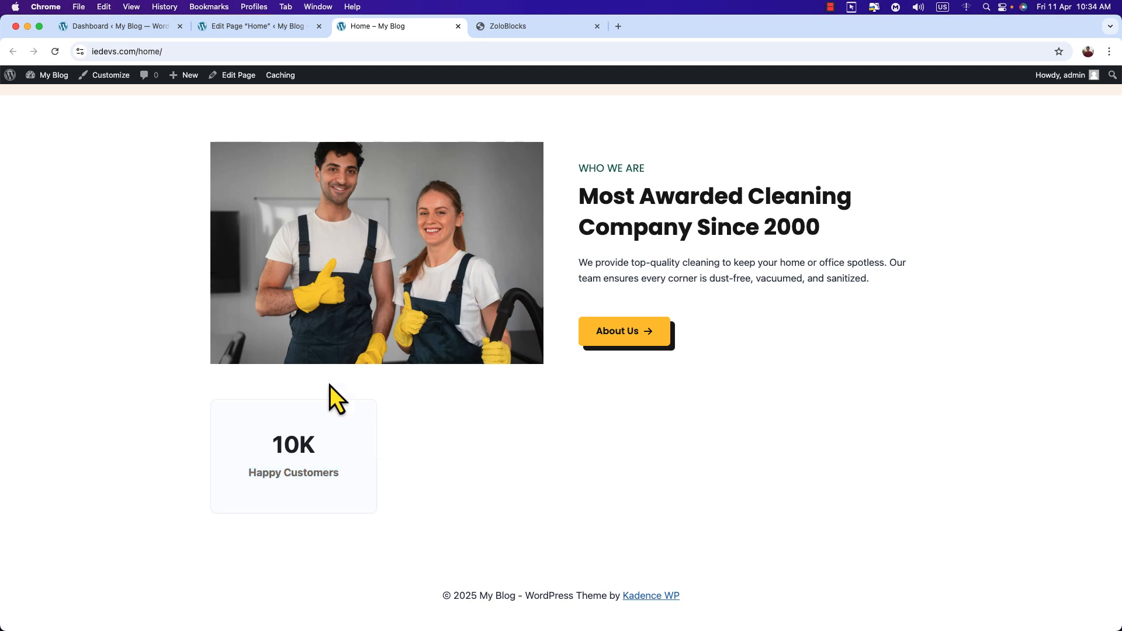
Set the Counter block's container background color to #FCF3EC.
left_click(271, 26)
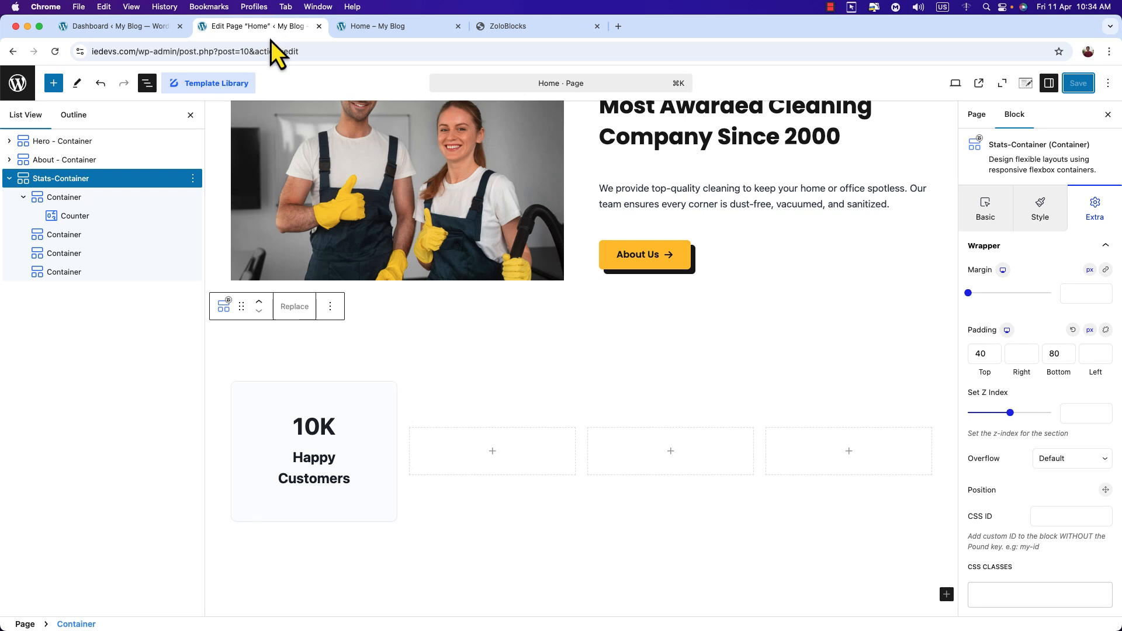
left_click(366, 416)
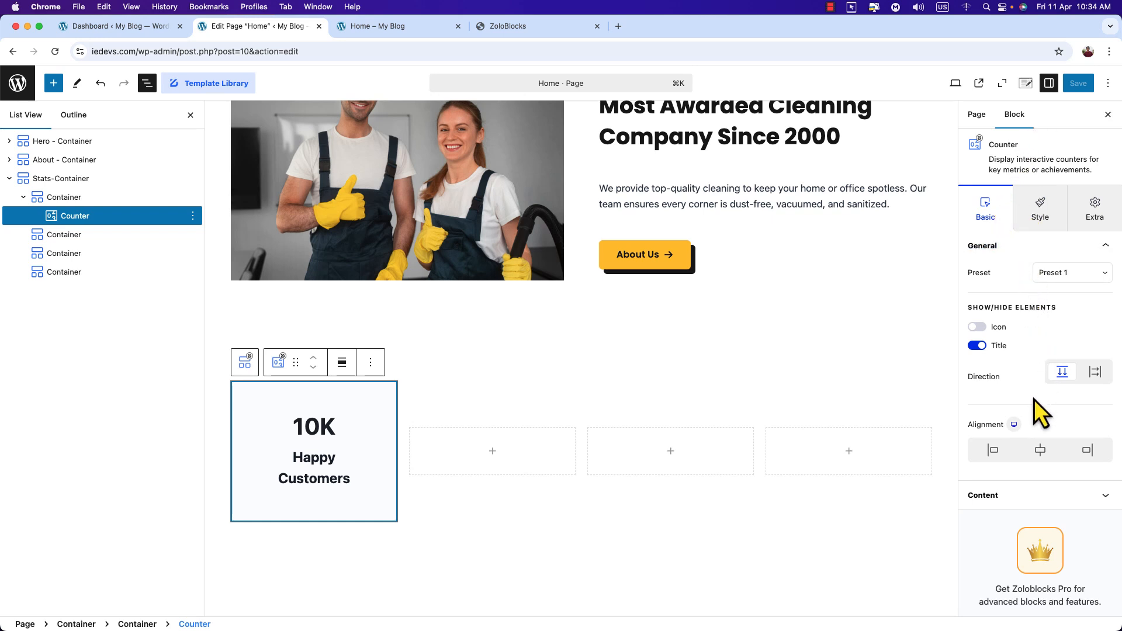
scroll(1034, 412, "down", 2)
scroll(1036, 409, "up", 2)
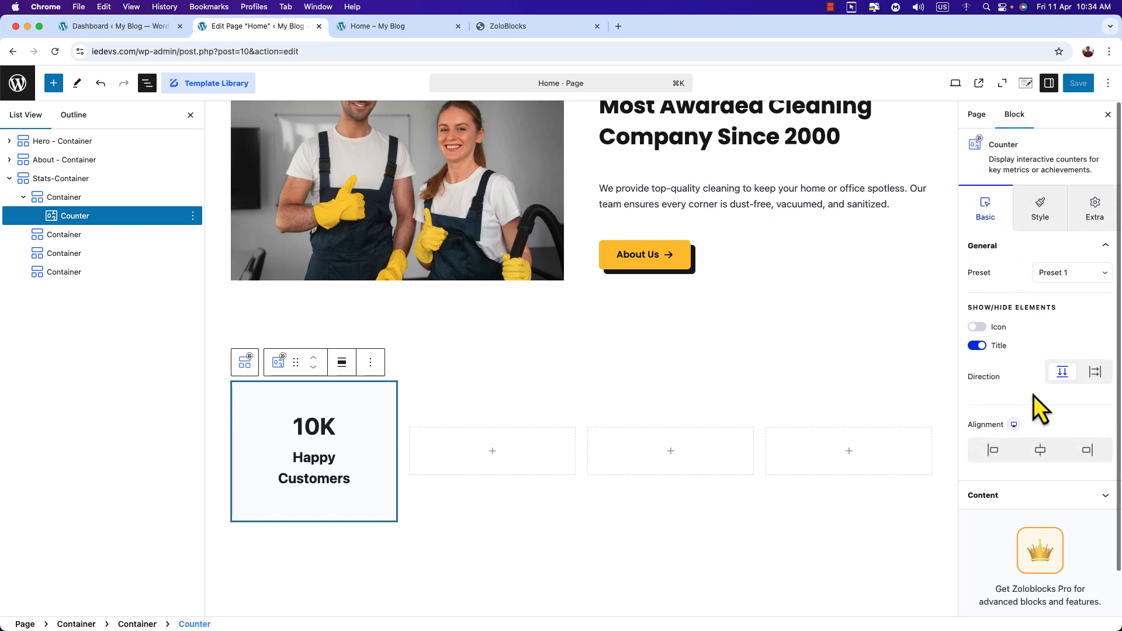
left_click(1047, 216)
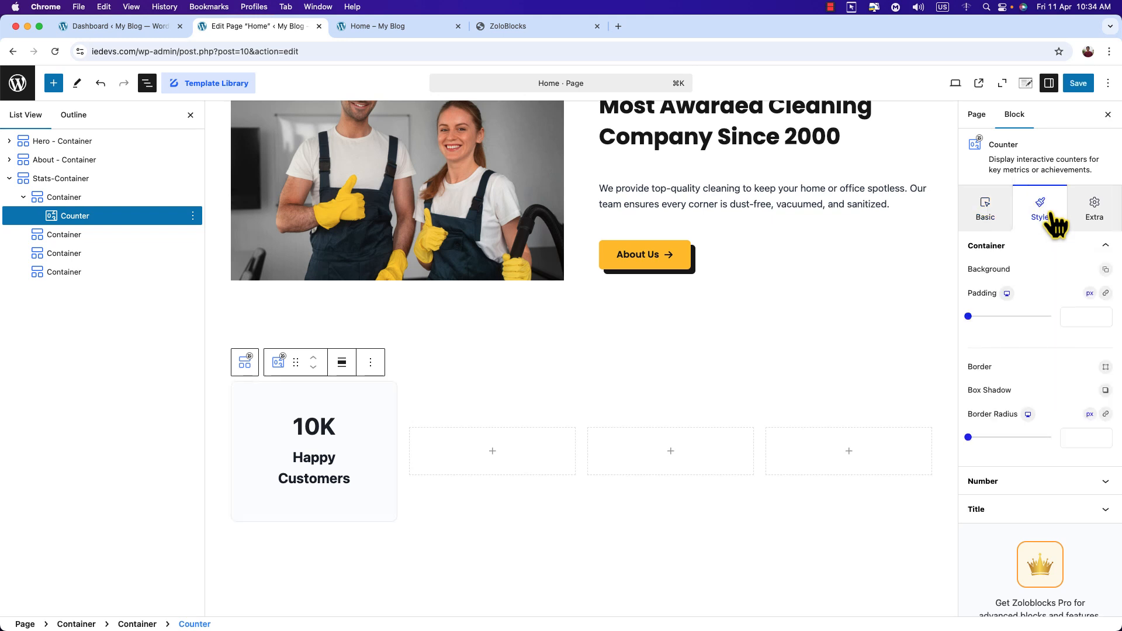
left_click(1106, 271)
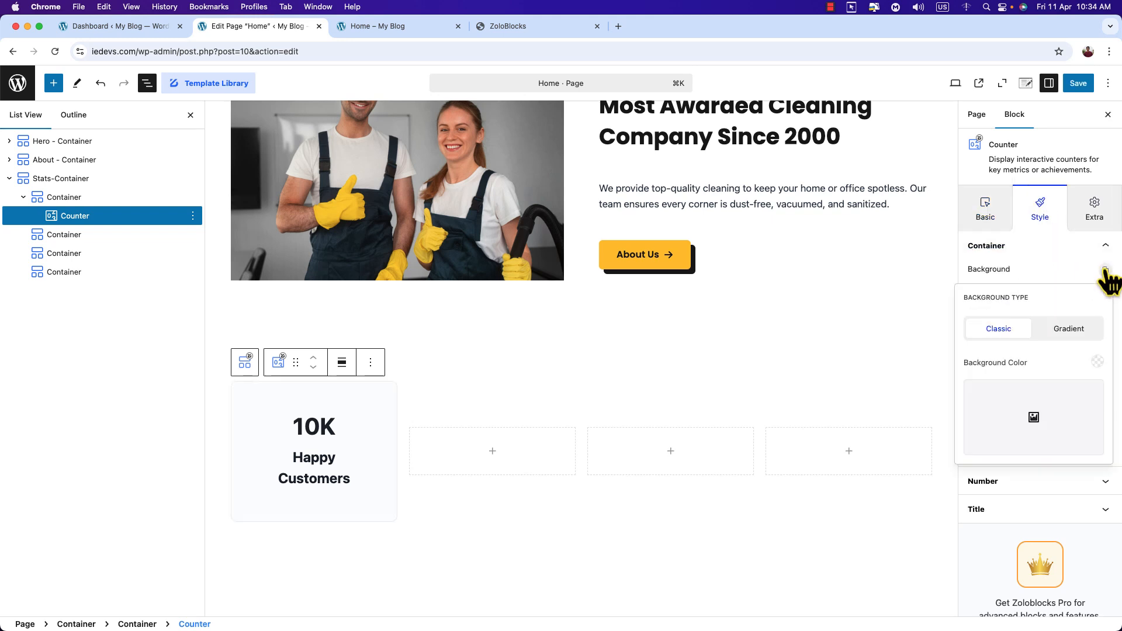
left_click(1098, 361)
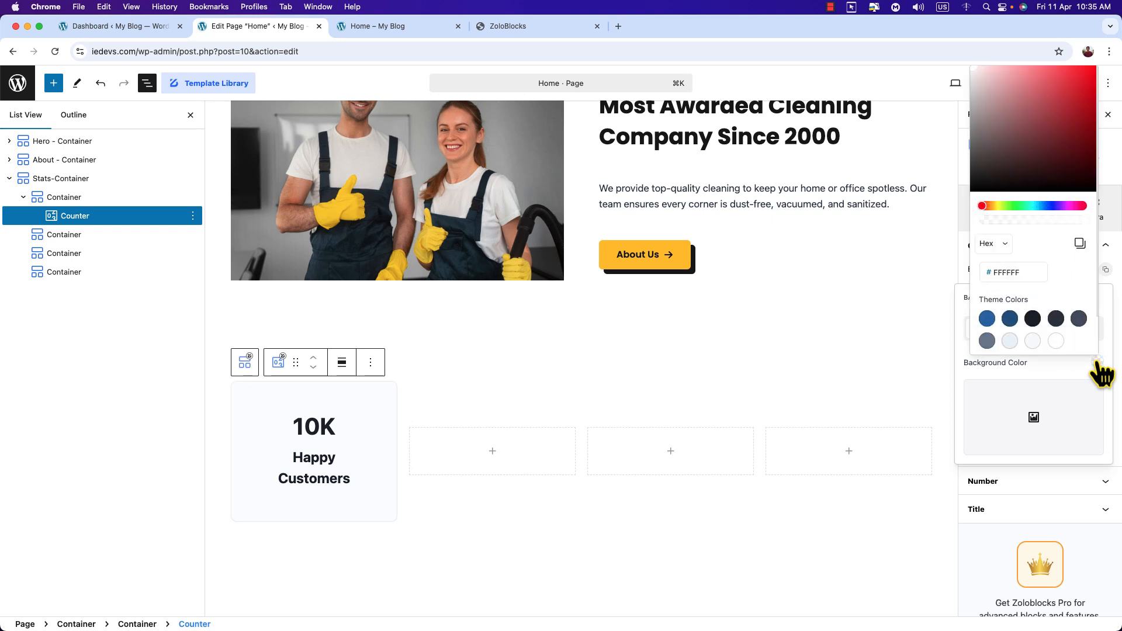
double_click(1024, 274)
type("F")
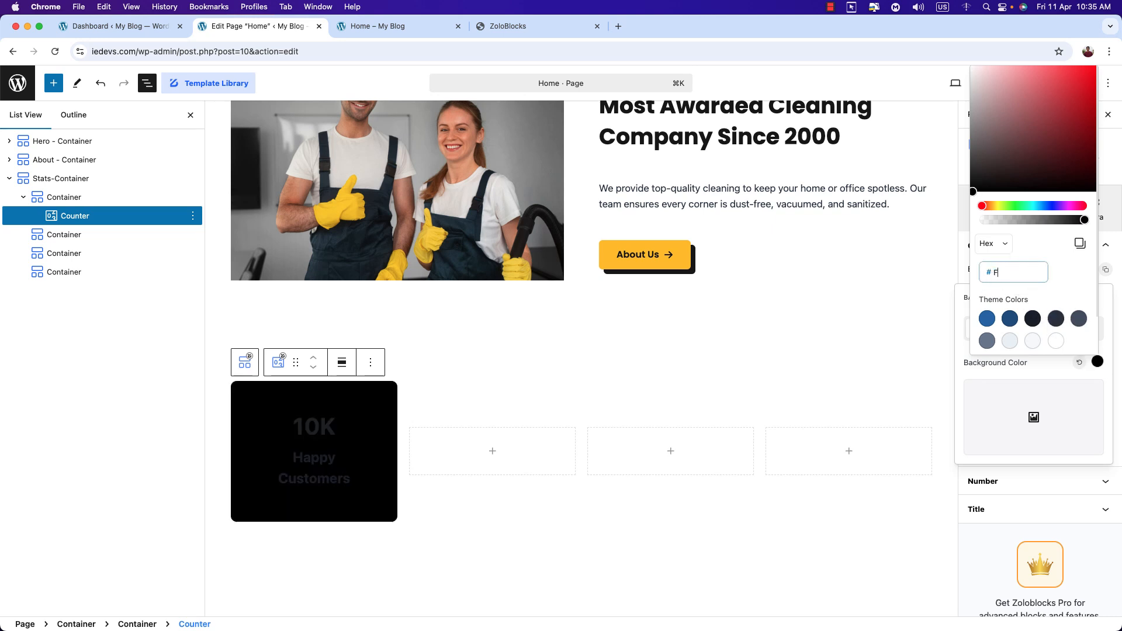
type("CF3")
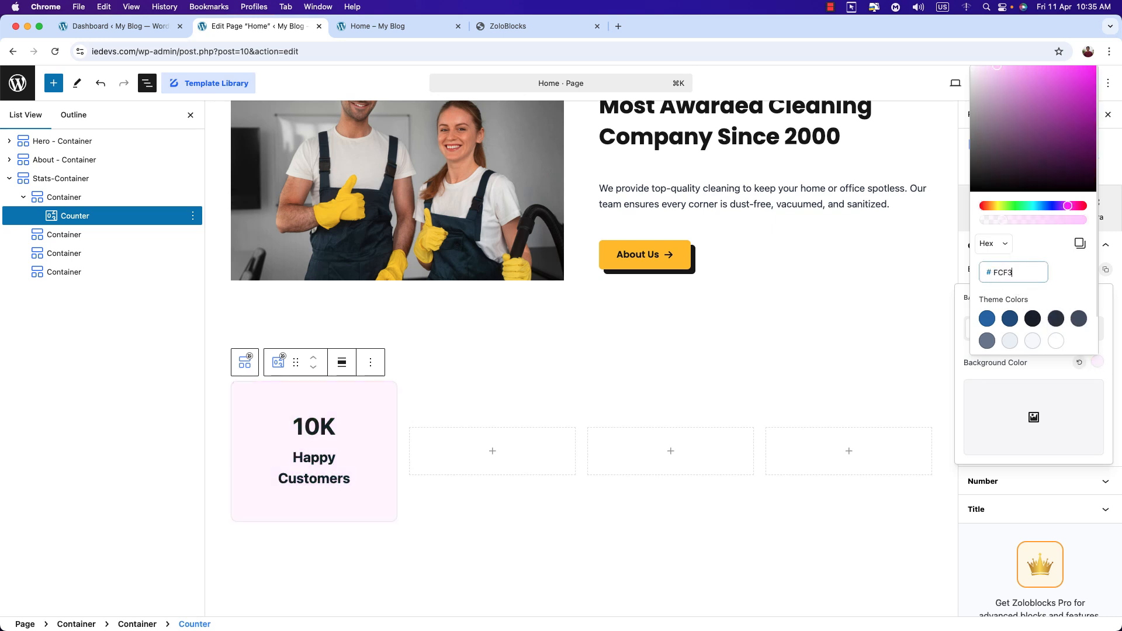
type("EC")
key("Escape")
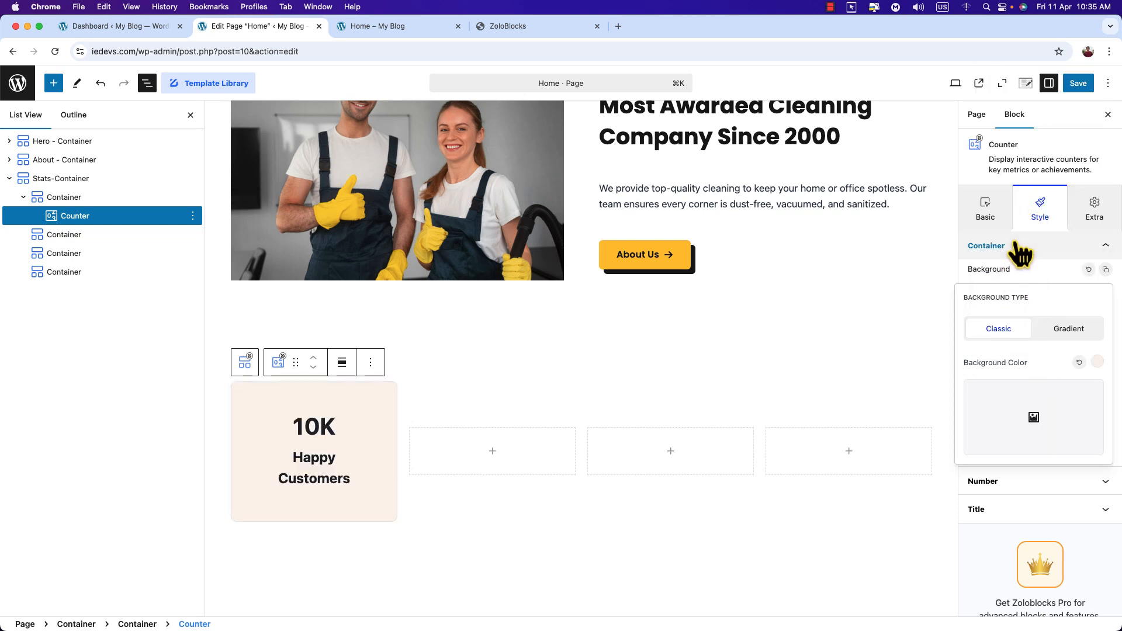
Set the counter number color to #FFC502.
left_click(1019, 272)
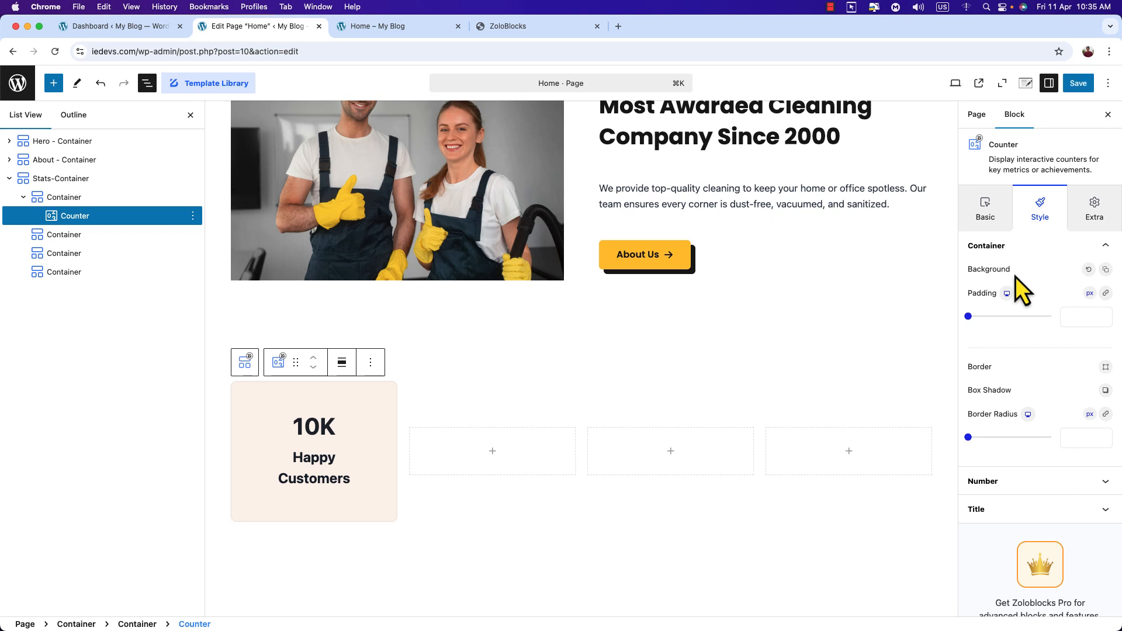
left_click(1044, 480)
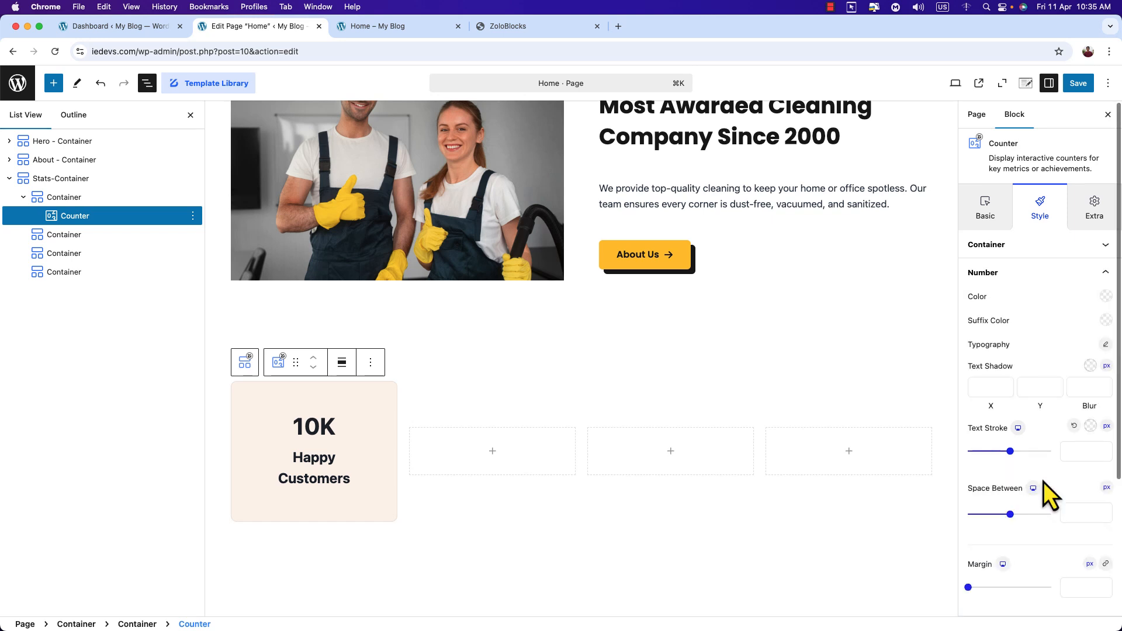
left_click(1105, 297)
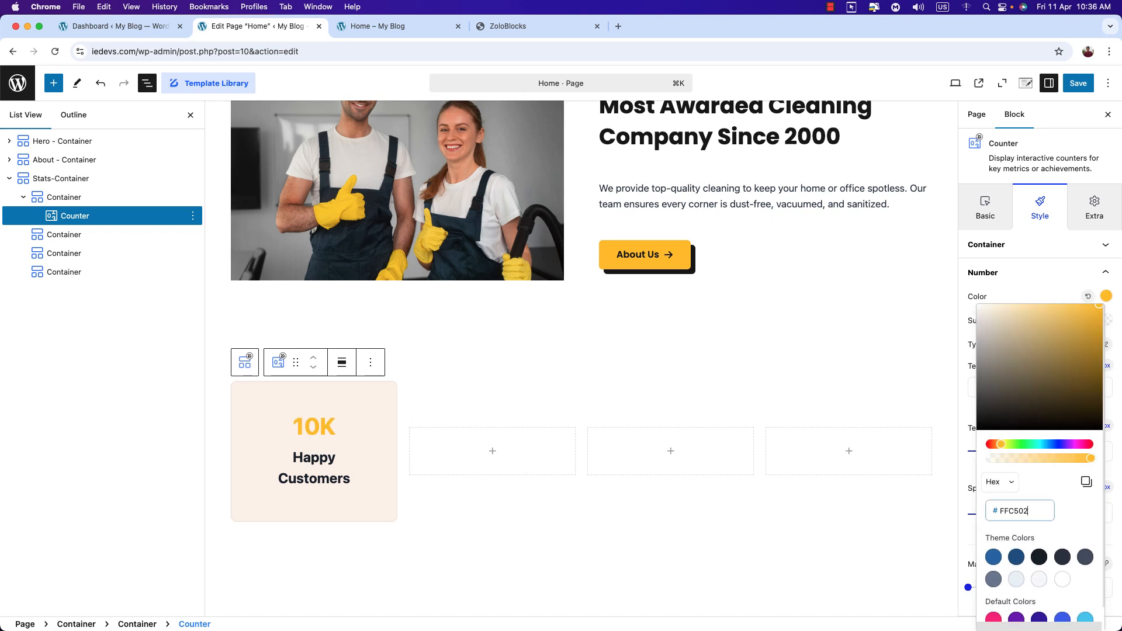
left_click(1020, 289)
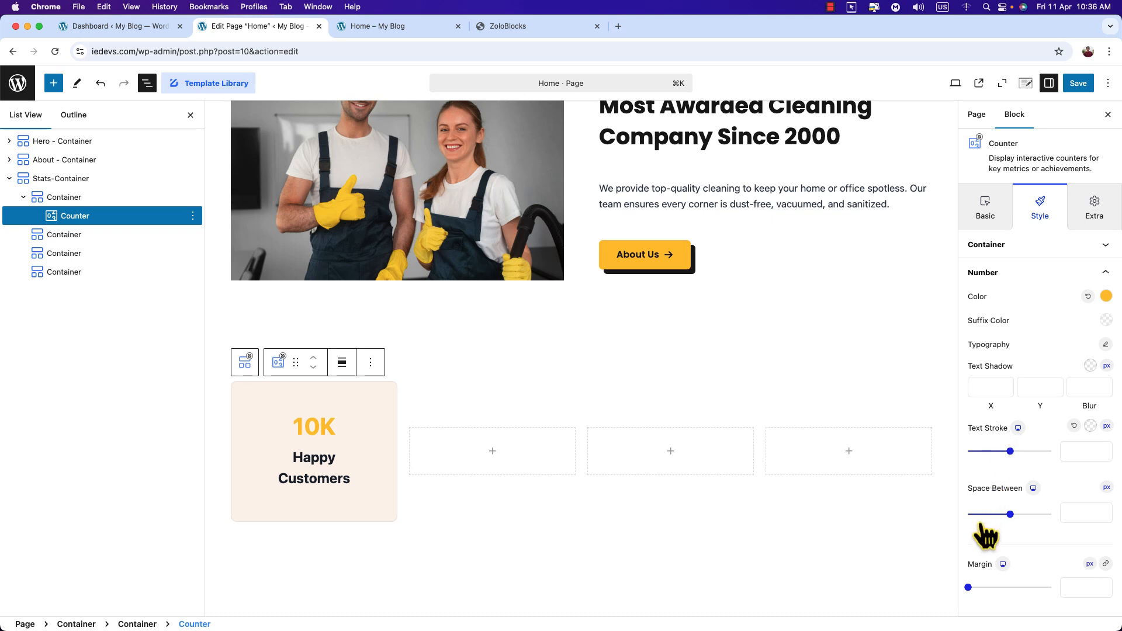
Set the counter title color to #161616.
scroll(988, 540, "up", 1)
scroll(987, 534, "down", 3)
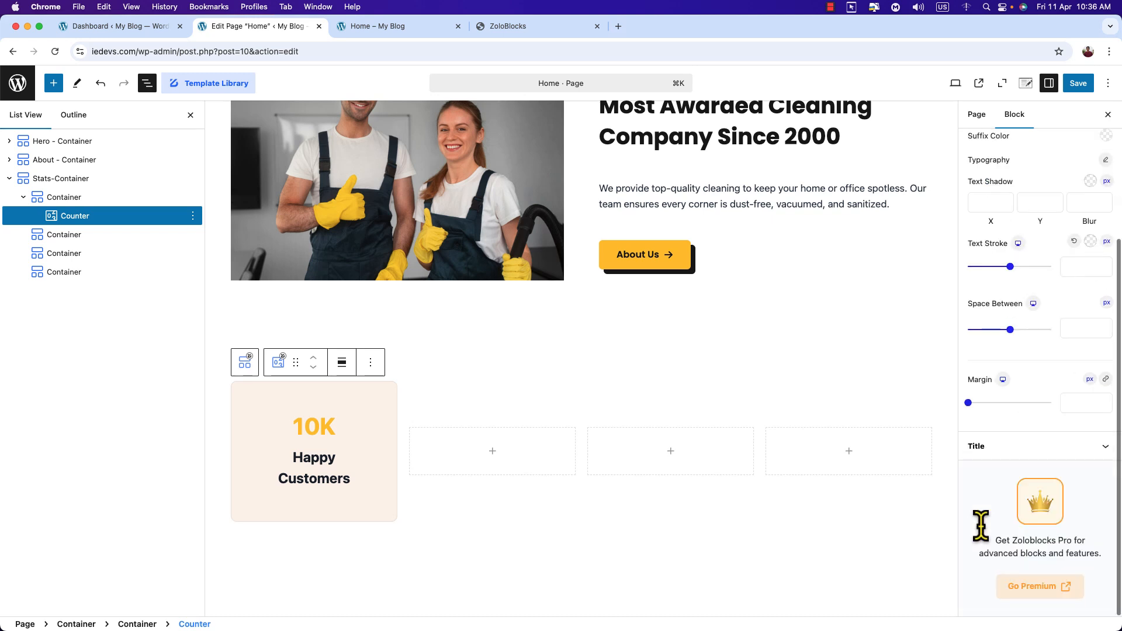
left_click(1029, 451)
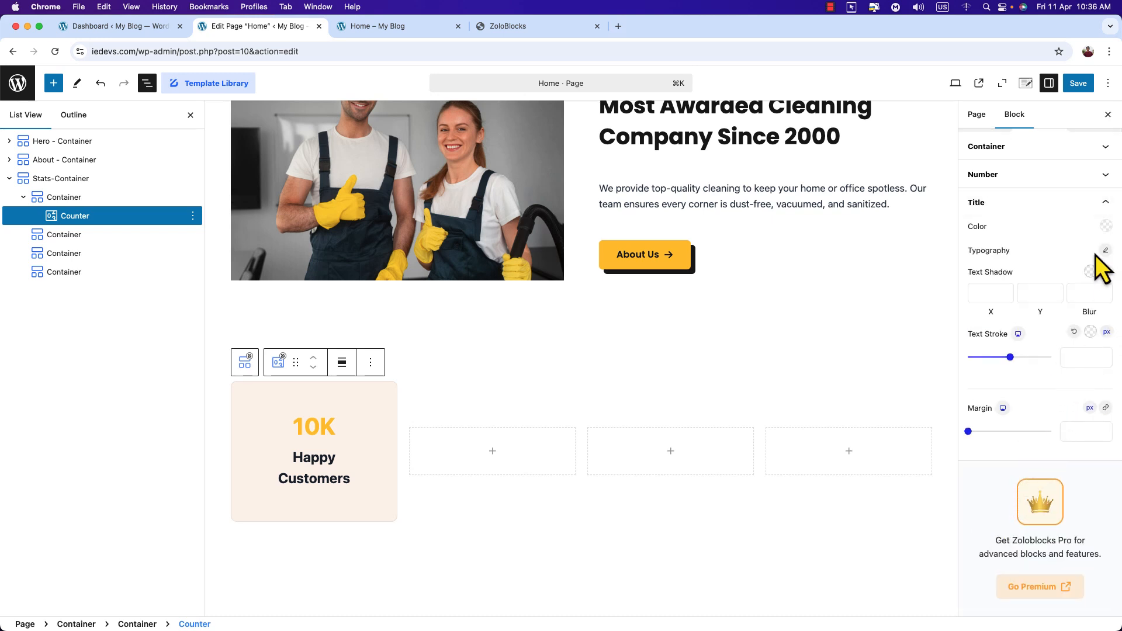
left_click(1105, 226)
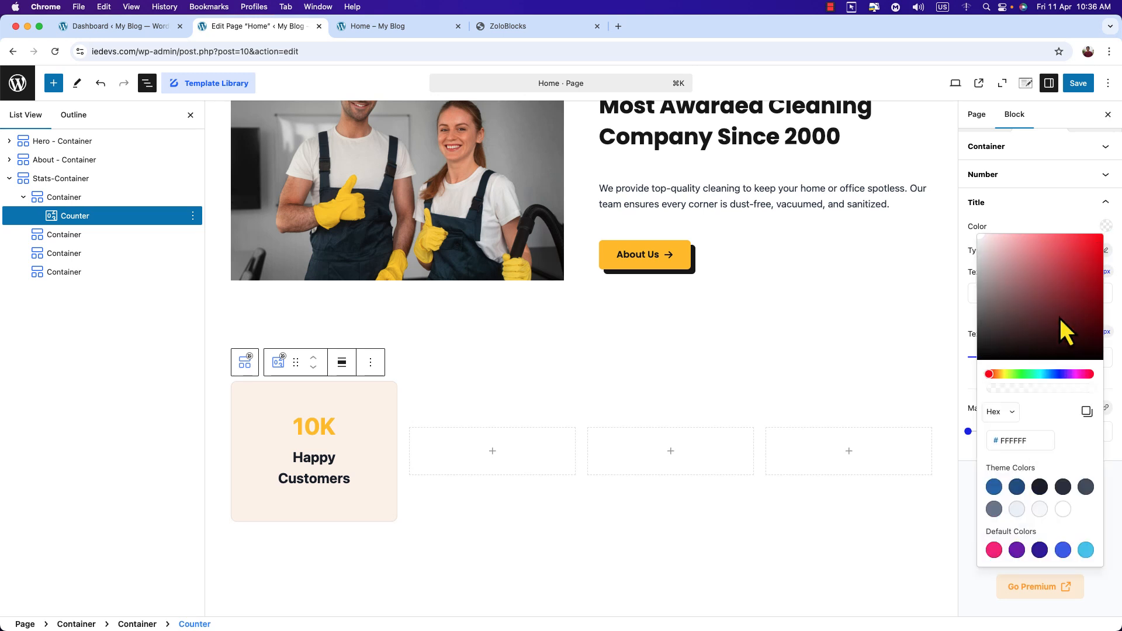
left_click_drag(1003, 440, 1051, 443)
key("BackSpace")
key("BackSpace")
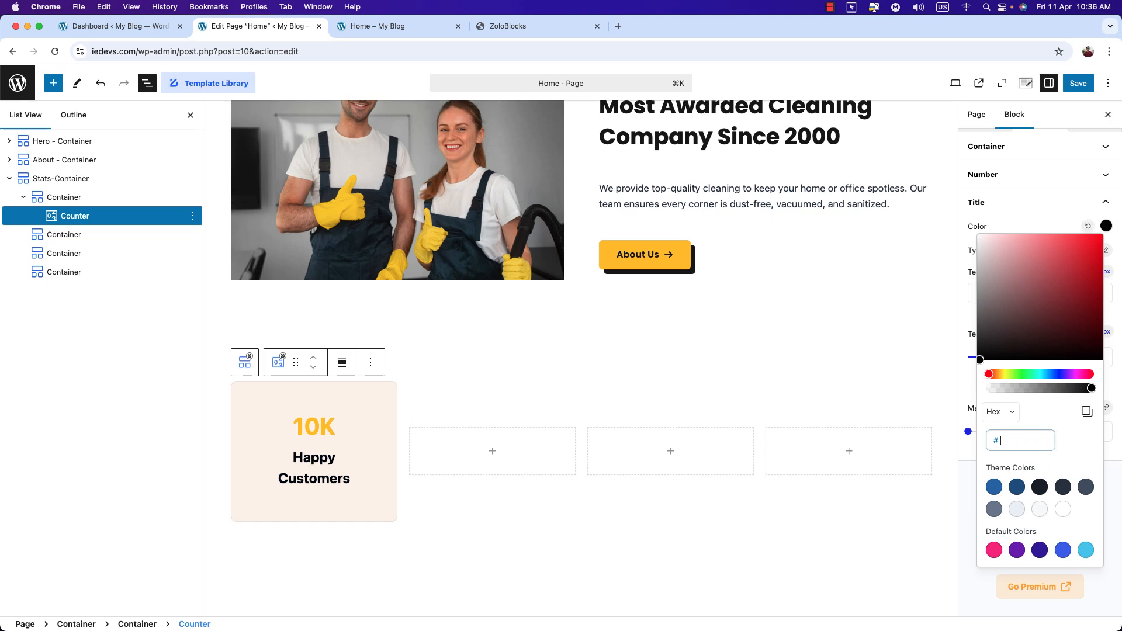
type("161616")
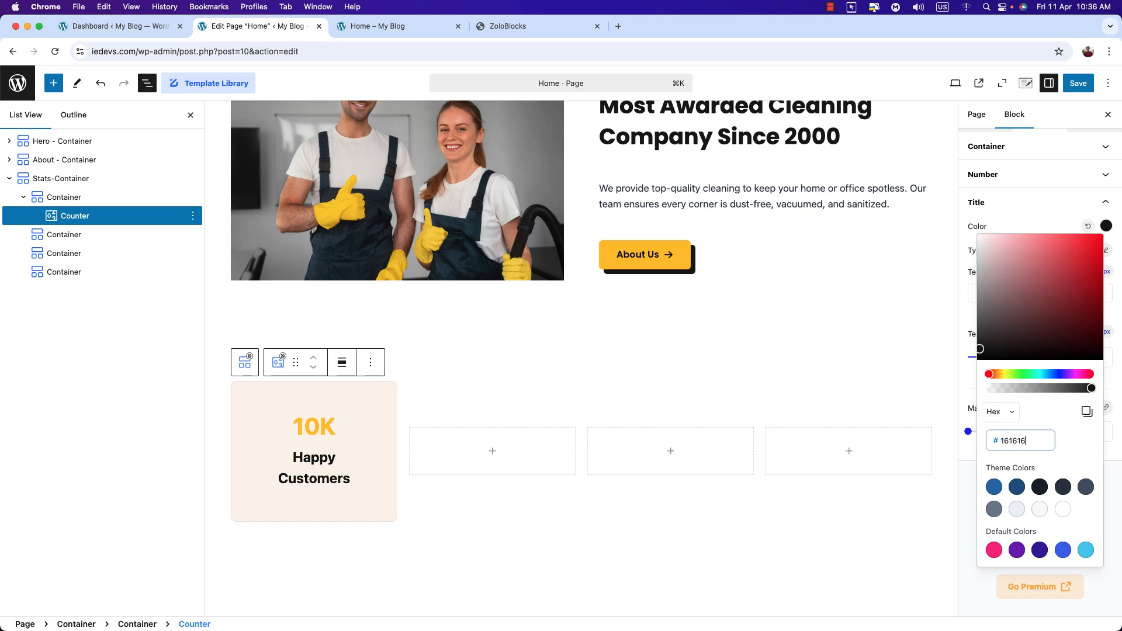
left_click(1038, 211)
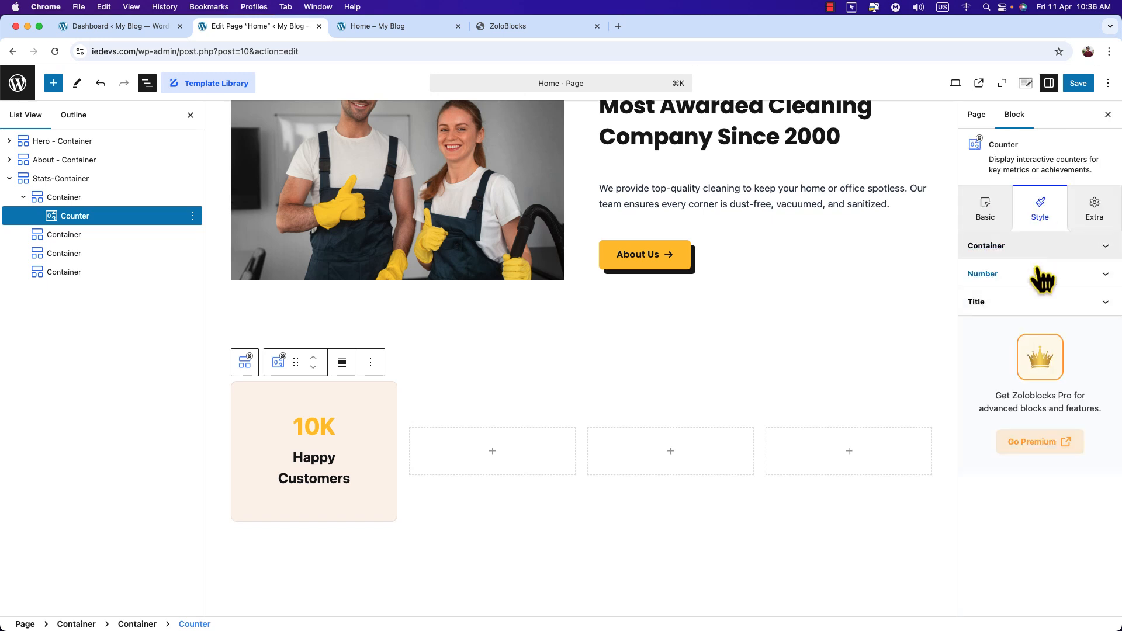
Review the counter title's typography options and save the page.
left_click(1042, 304)
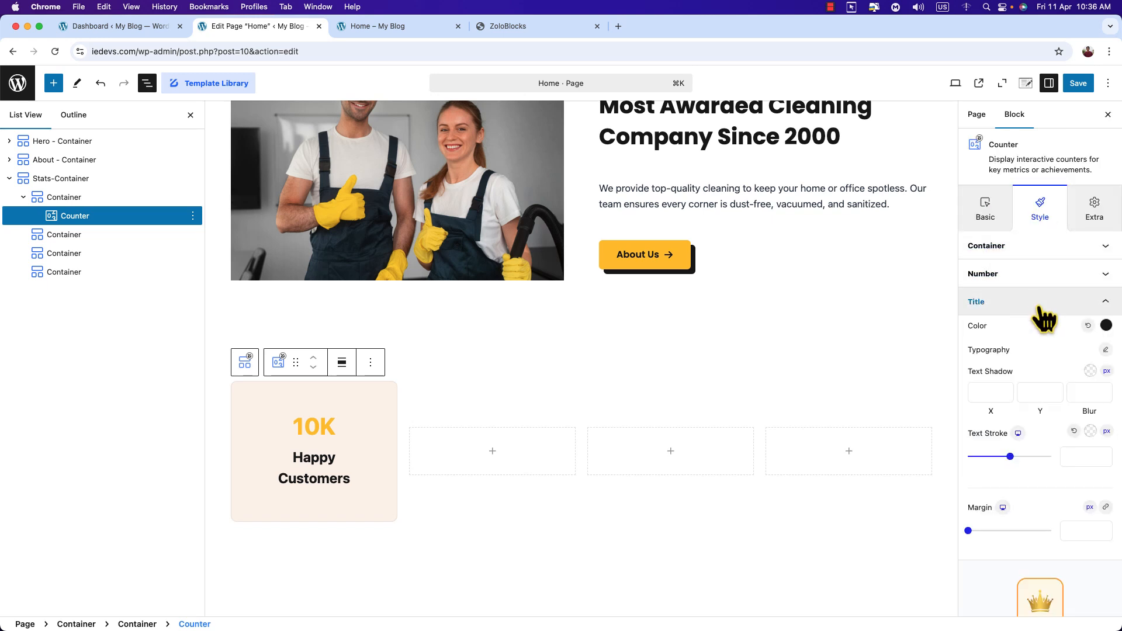
left_click(1105, 351)
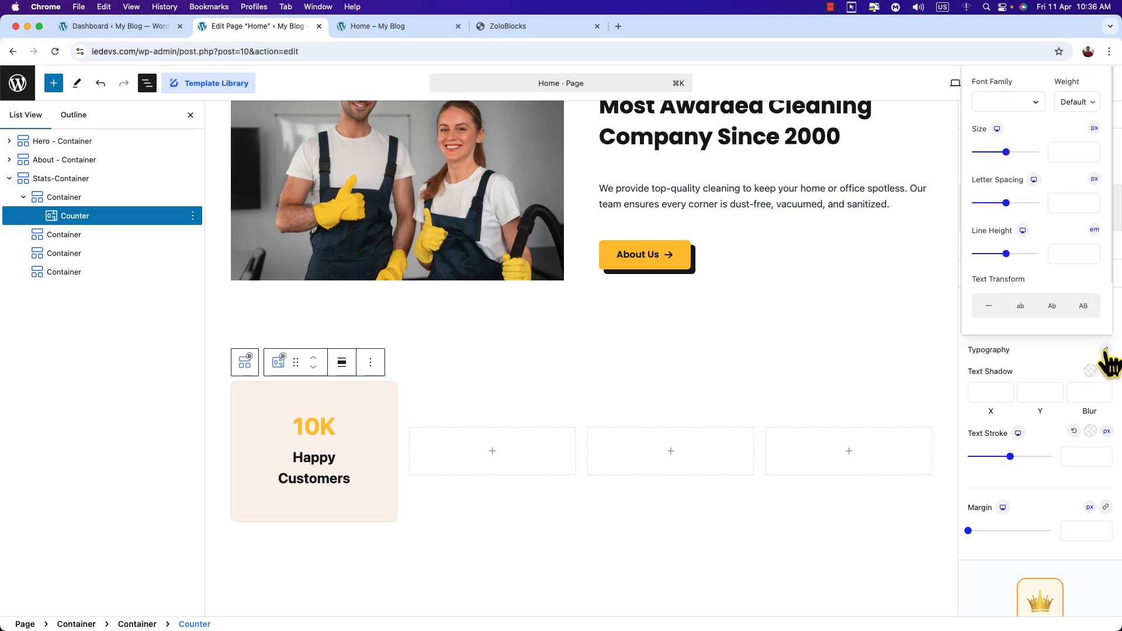
left_click(1105, 352)
scroll(1038, 345, "down", 3)
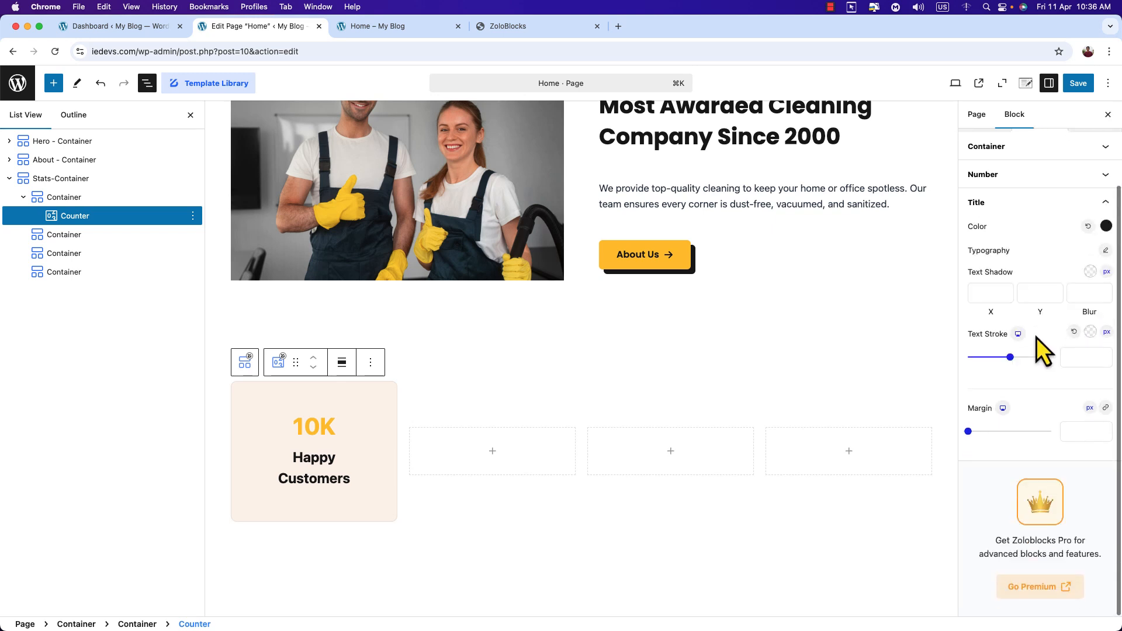
scroll(1042, 351, "up", 3)
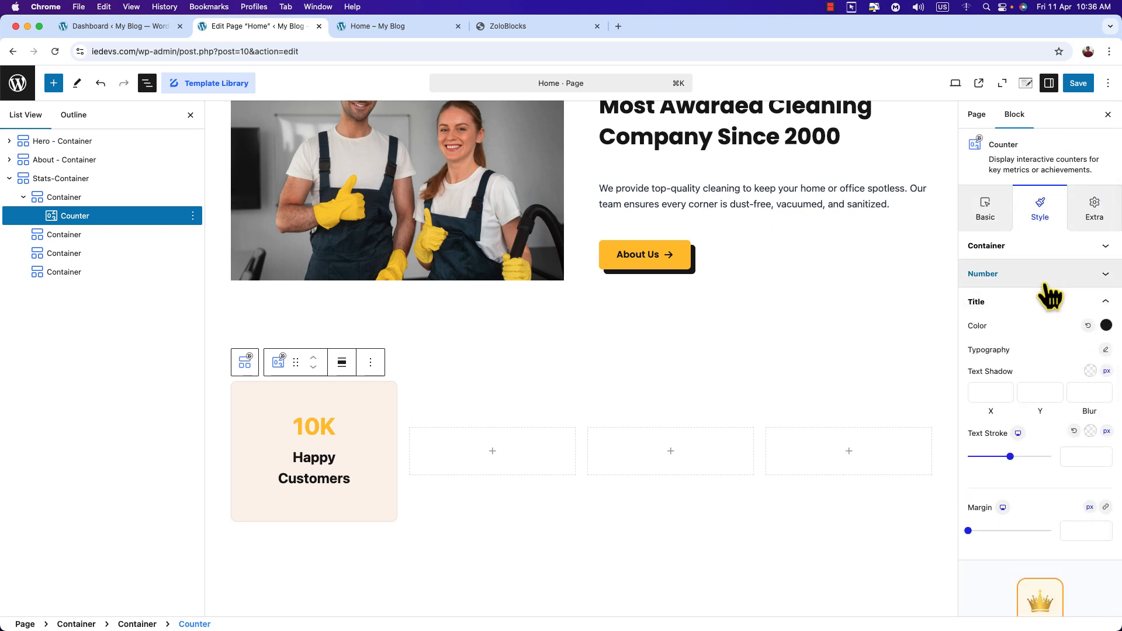
left_click(1078, 84)
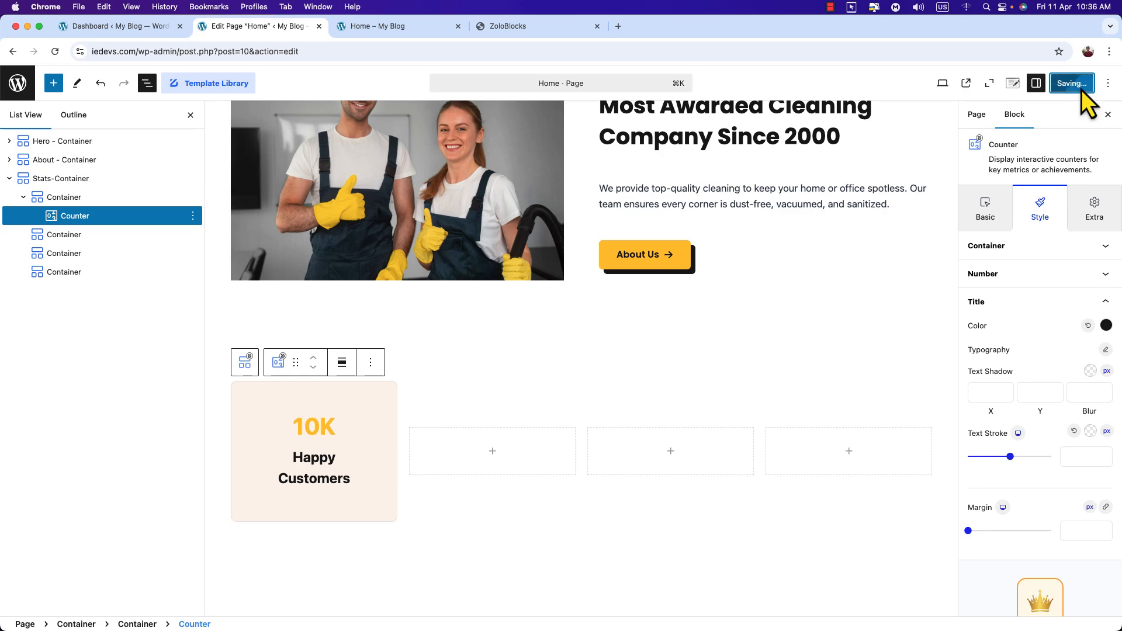
Preview the updated Home page in the front-end tab, reload it, and return to the editor.
left_click(342, 32)
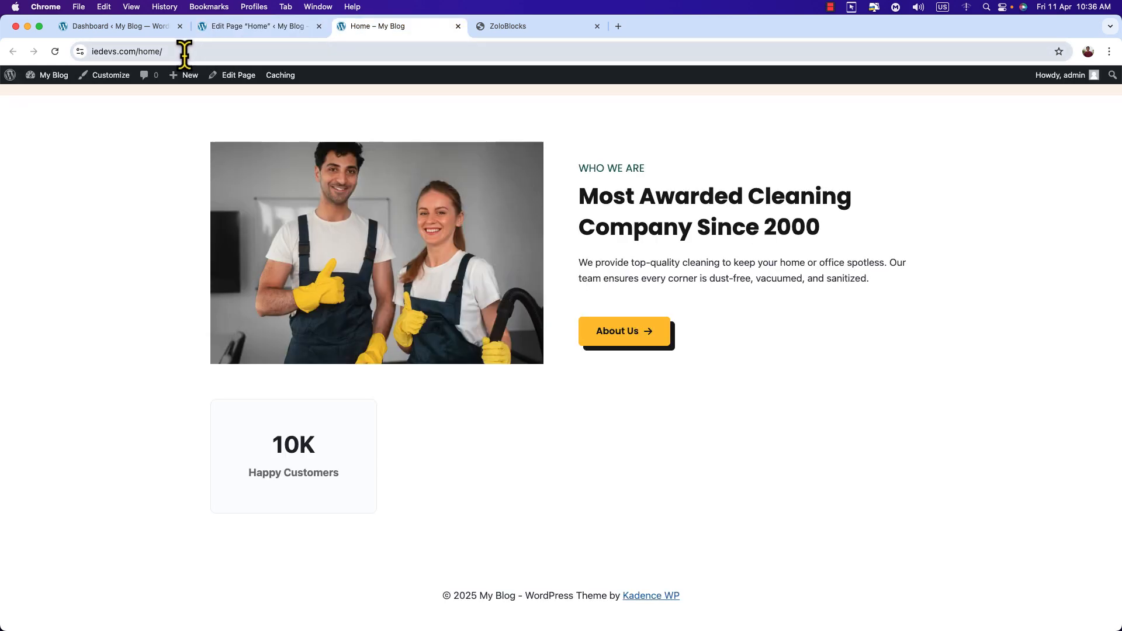
left_click(55, 51)
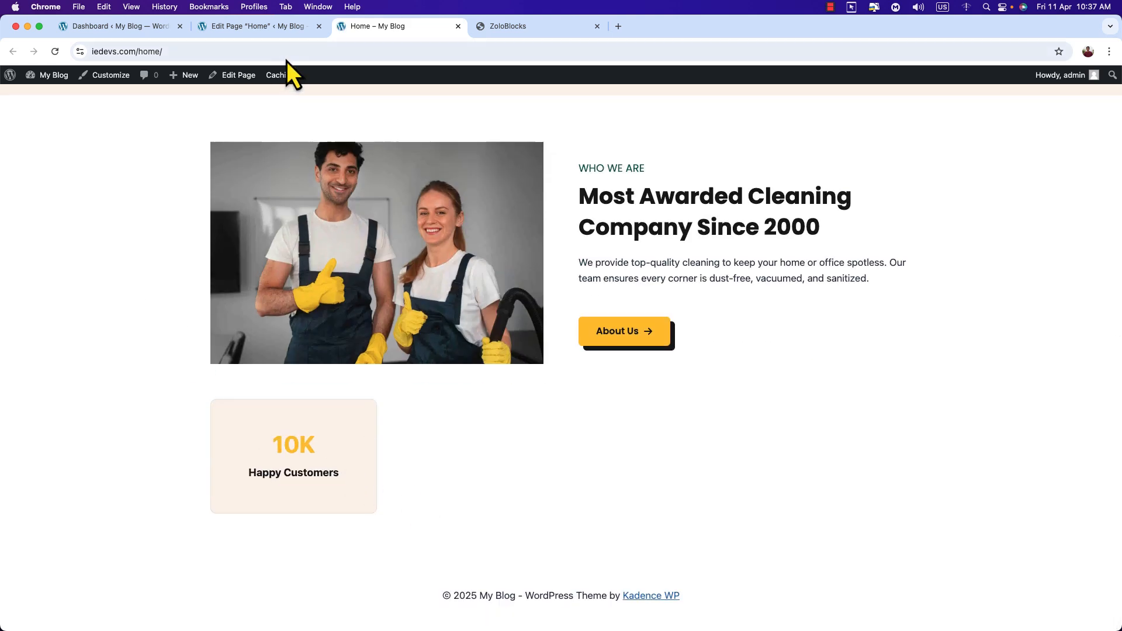
left_click(263, 29)
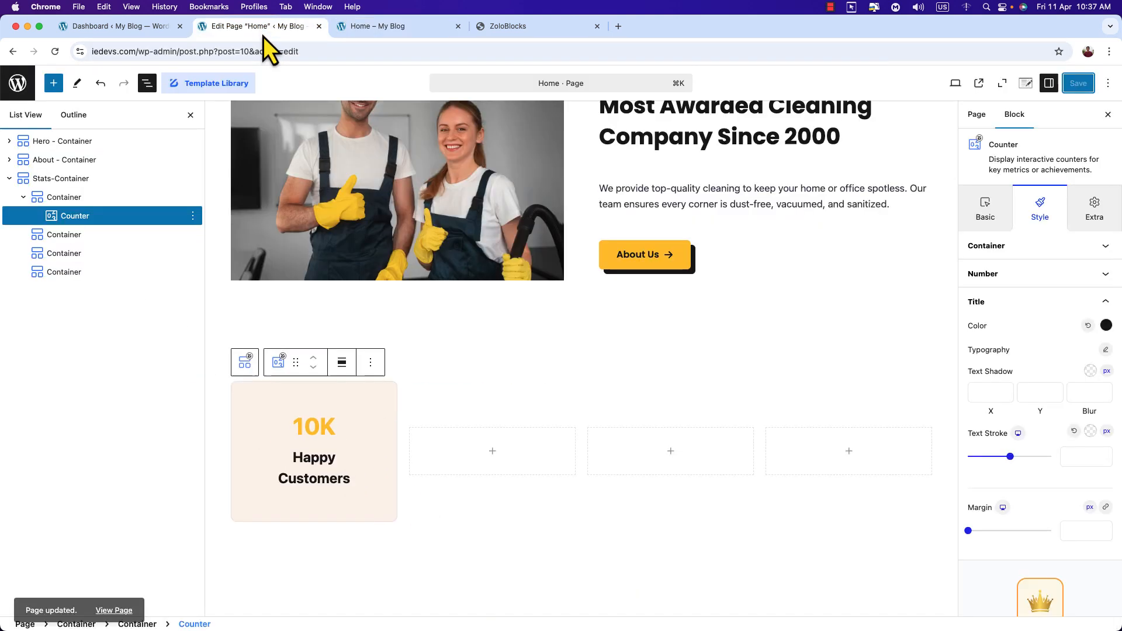
left_click(373, 465)
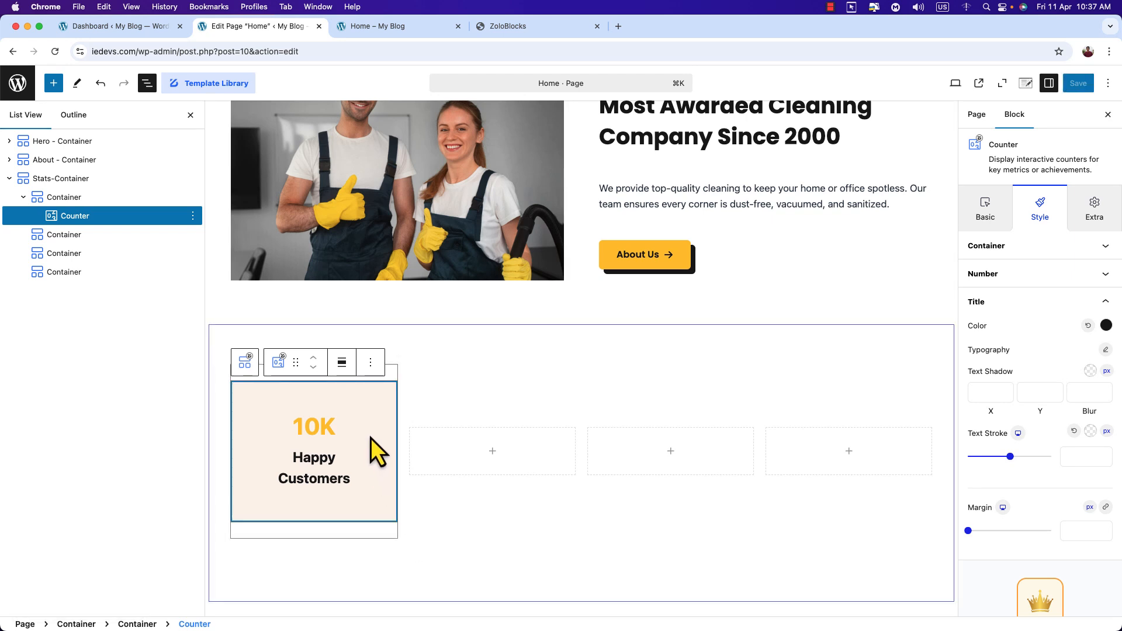
left_click(371, 362)
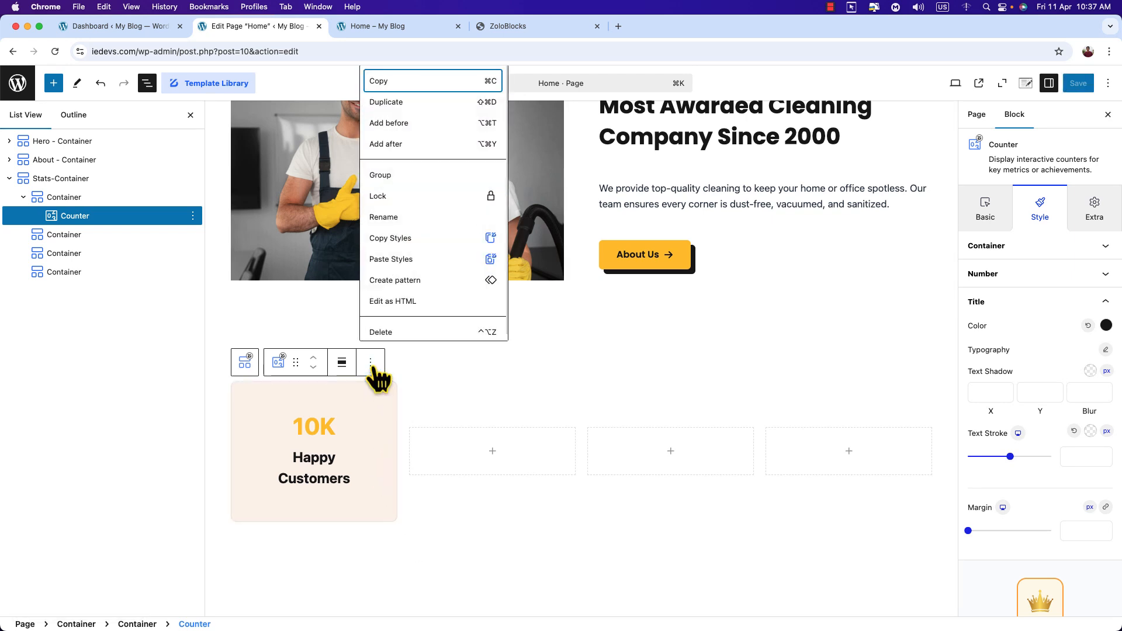
left_click(402, 86)
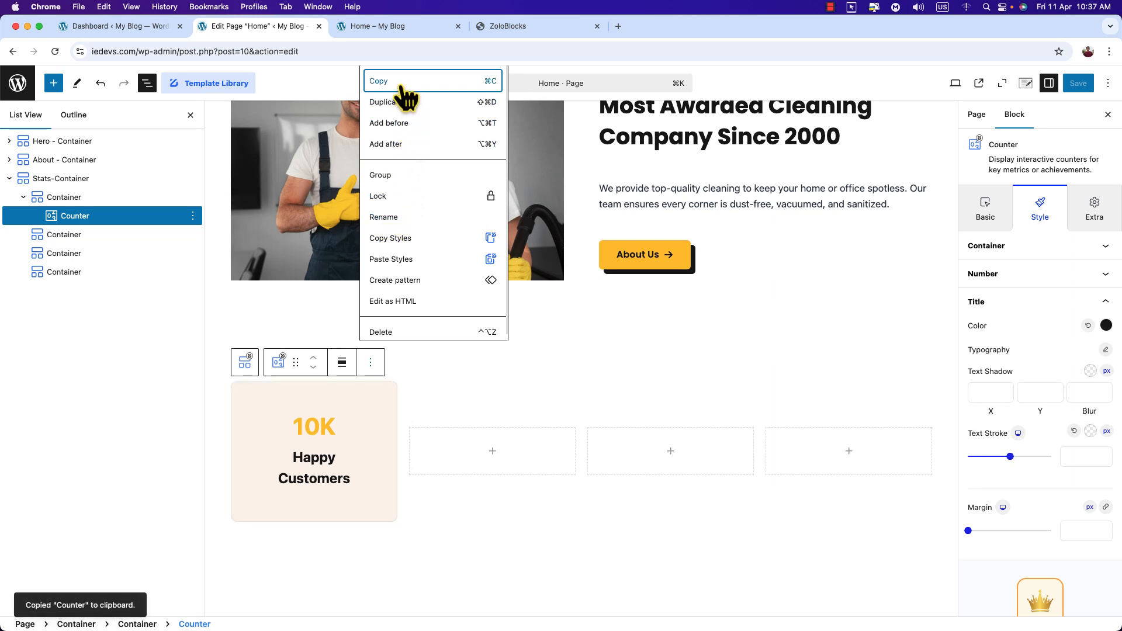
left_click(491, 461)
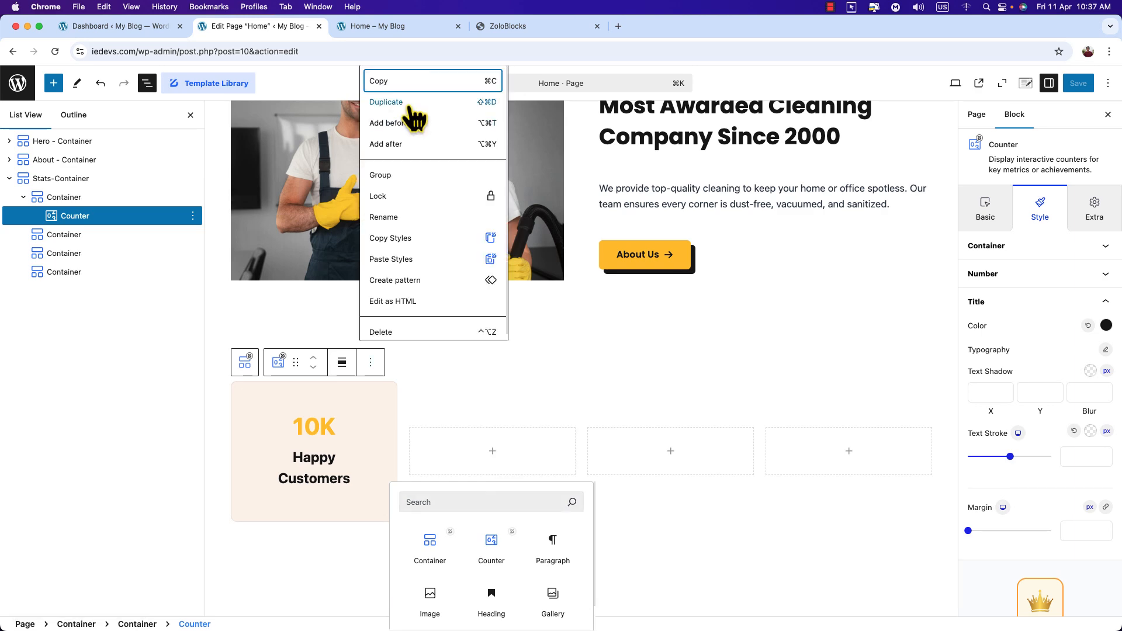
left_click(392, 102)
scroll(339, 359, "up", 3)
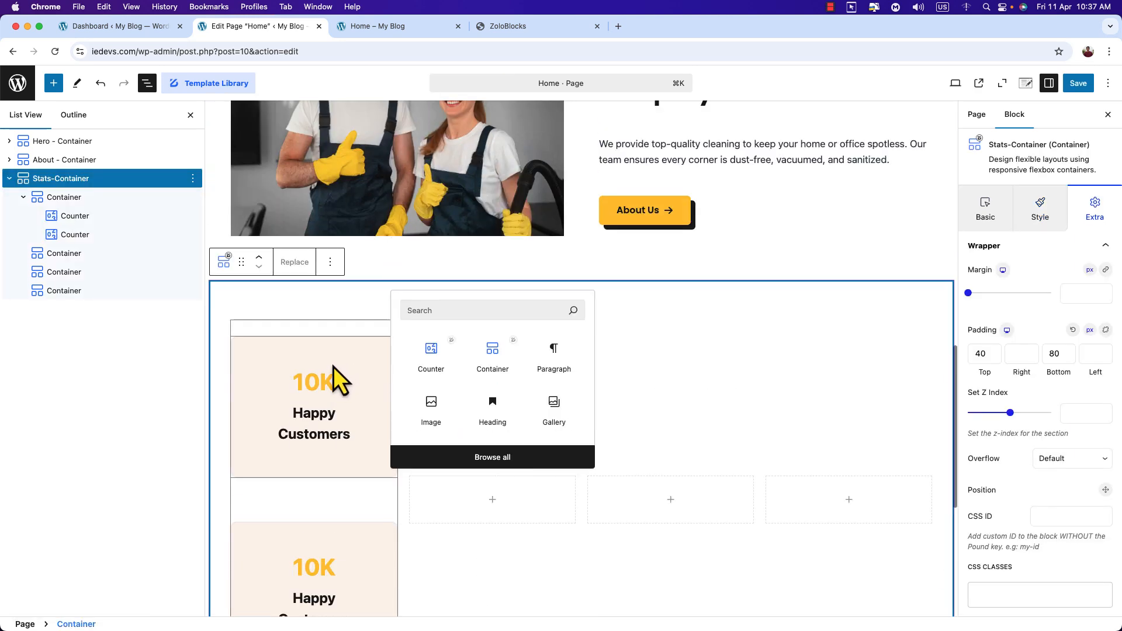
left_click(293, 356)
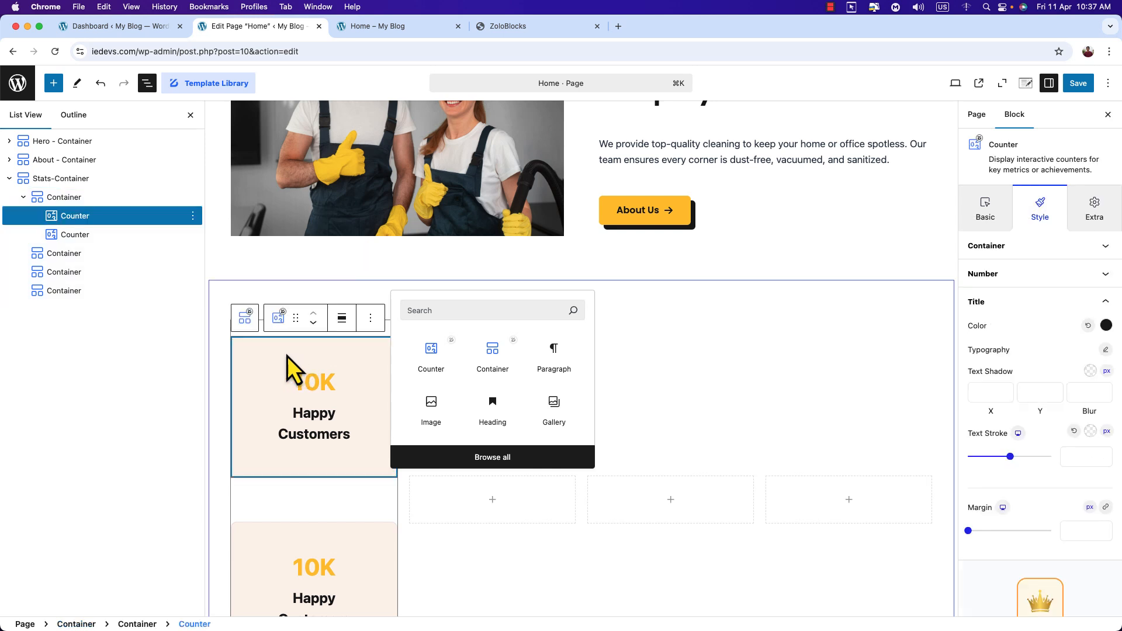
left_click_drag(286, 357, 438, 456)
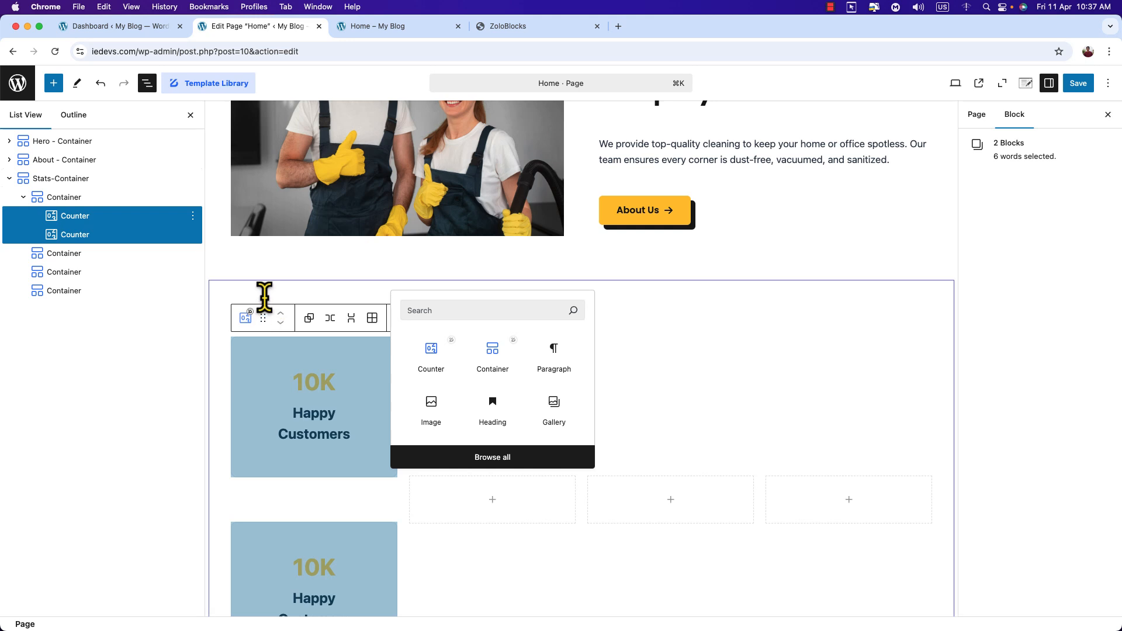
left_click(220, 329)
scroll(220, 329, "down", 2)
left_click(301, 291)
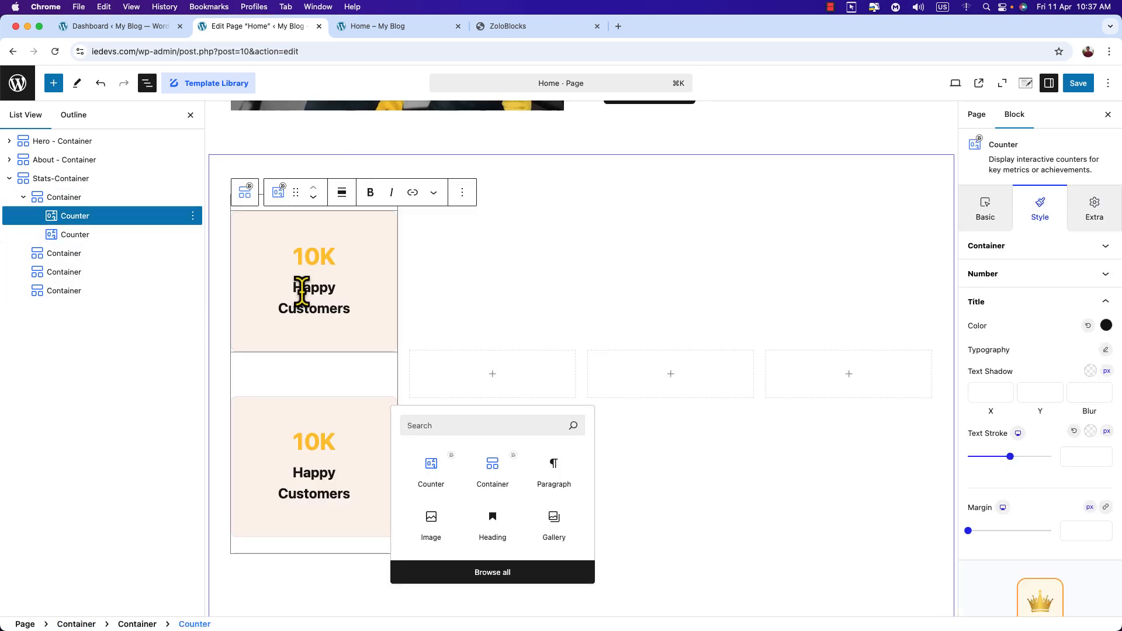
left_click(323, 220)
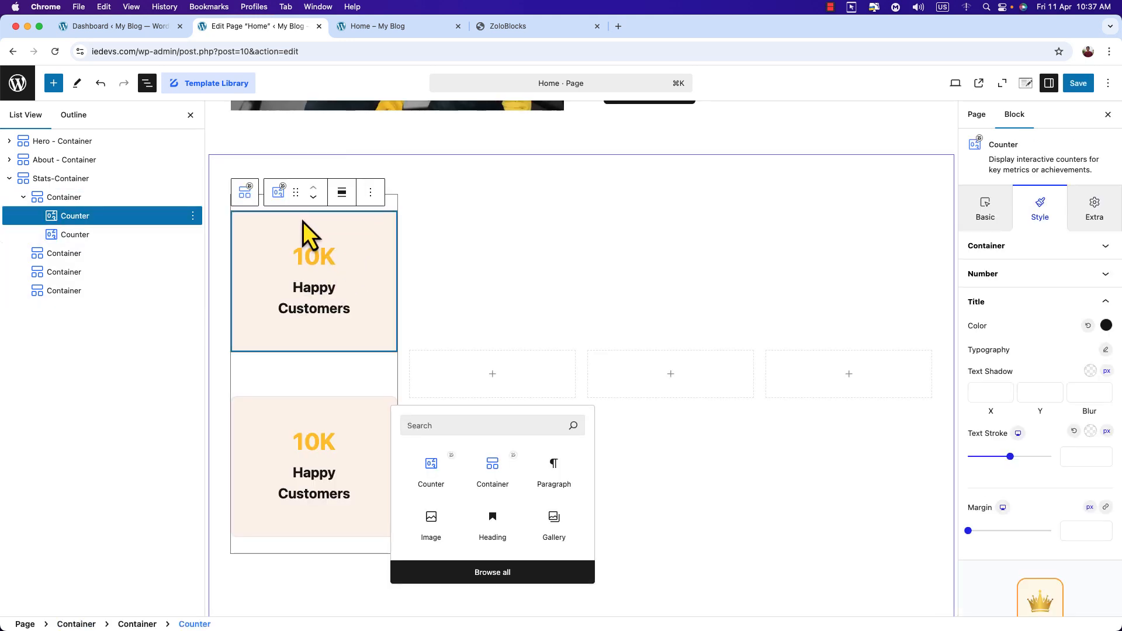
key("super+shift+d")
left_click(308, 315)
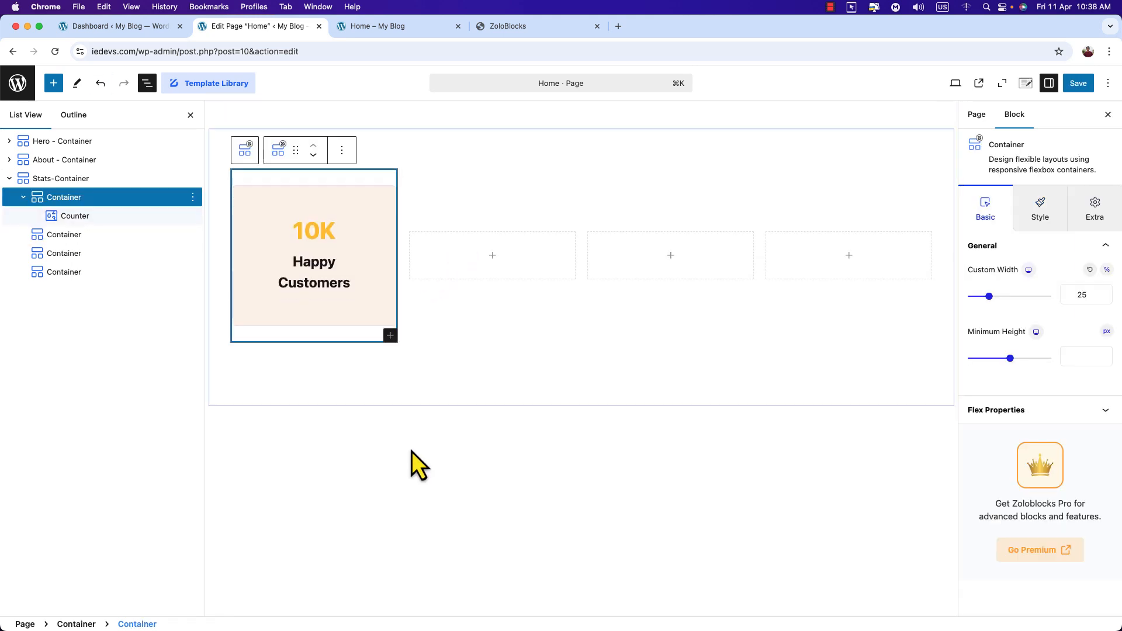
Insert a Counter block into the second stats column container and turn off its icon.
left_click(456, 352)
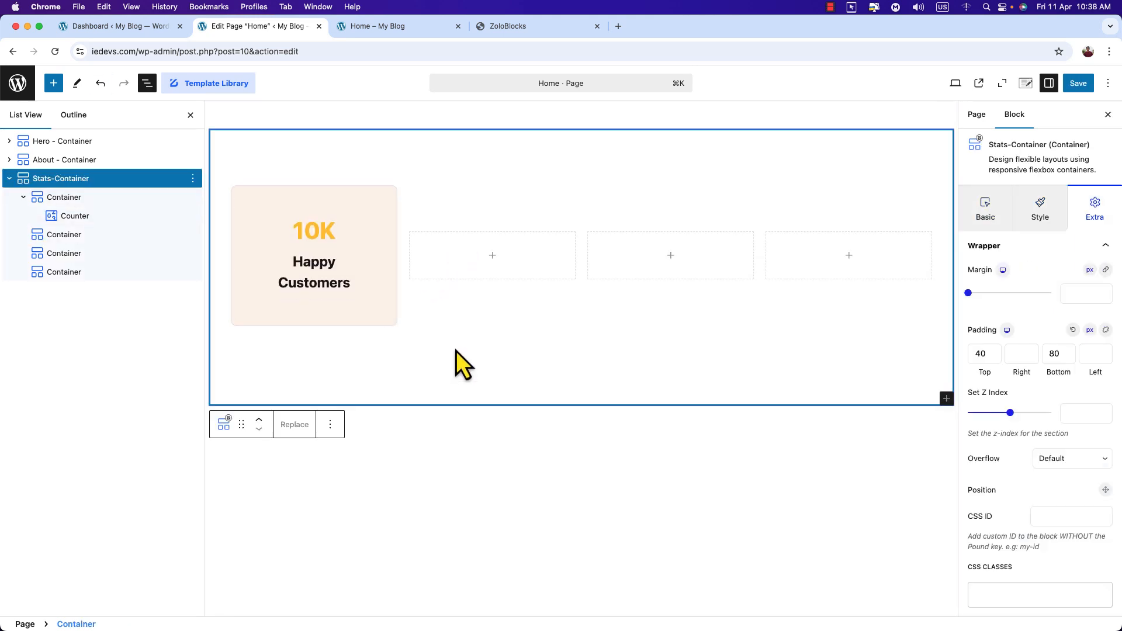
left_click(492, 257)
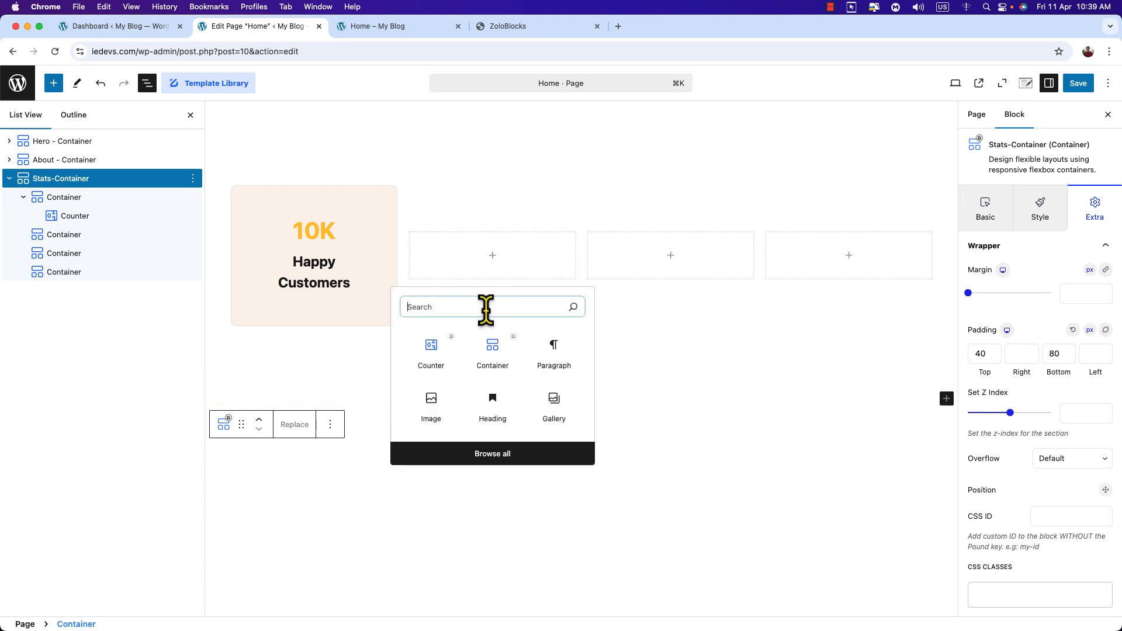
left_click(443, 358)
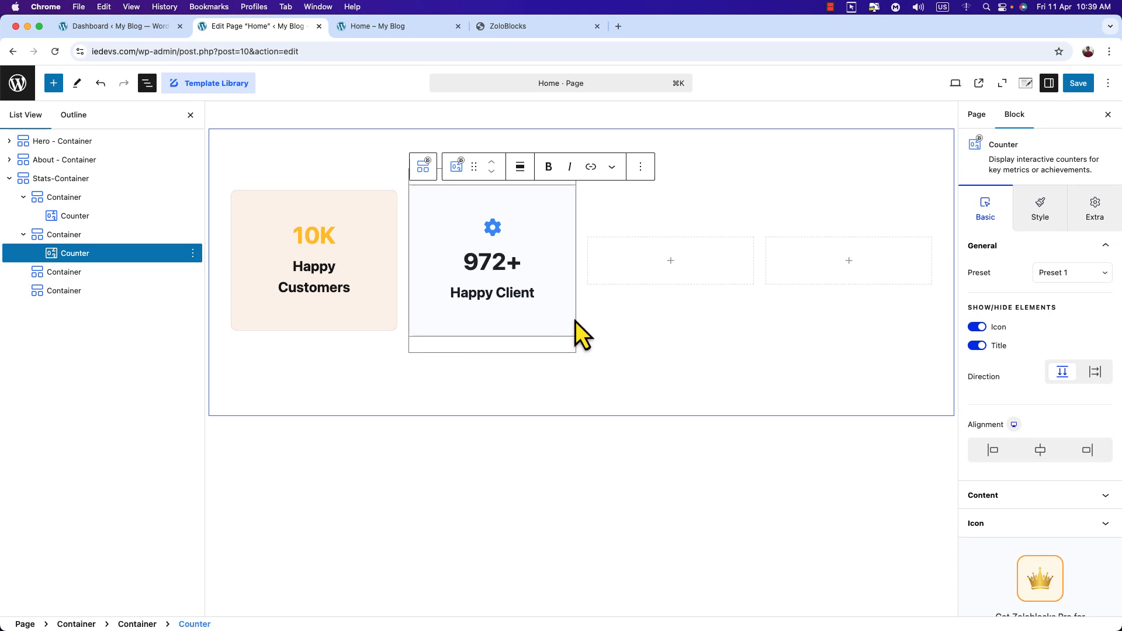
left_click(981, 328)
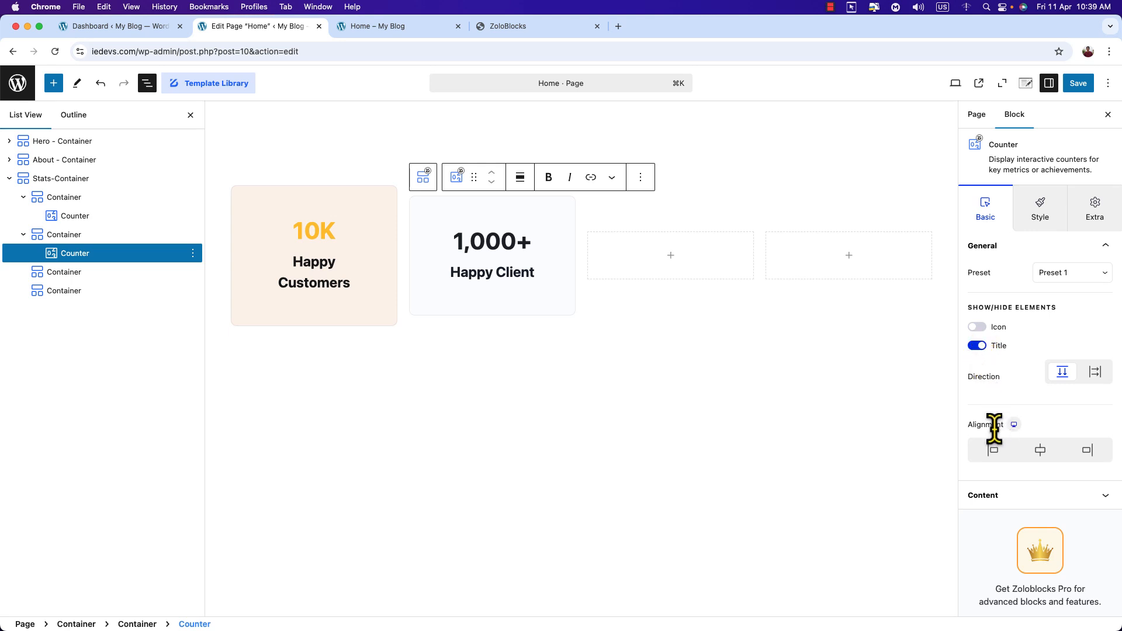
Set the second counter's number to 20 and its suffix to K.
scroll(994, 433, "down", 2)
left_click(990, 451)
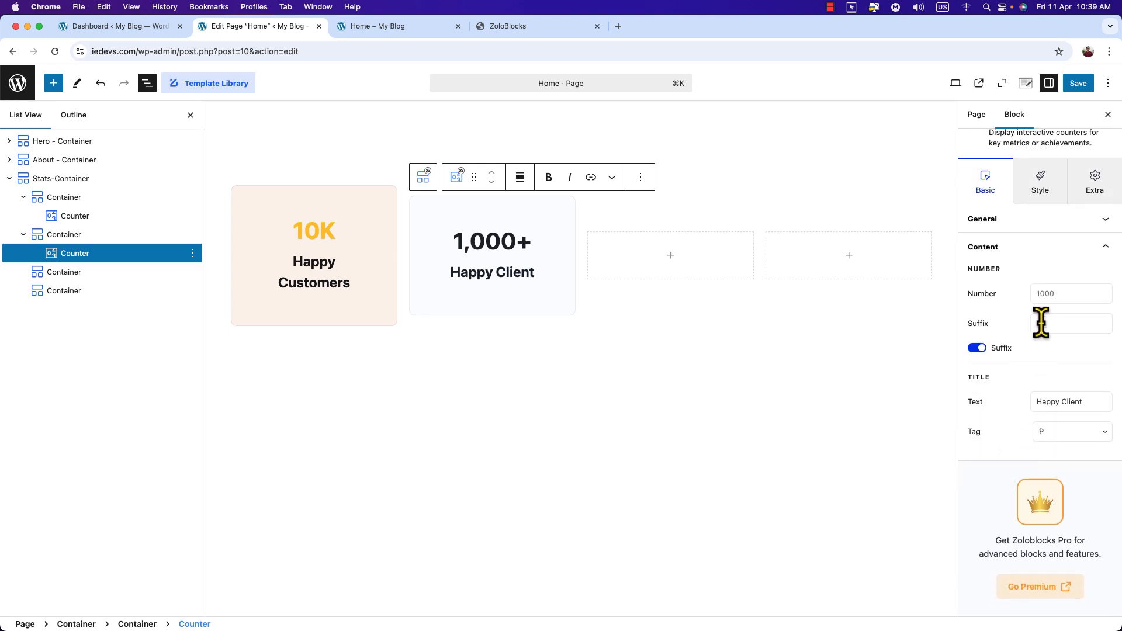
left_click(1059, 296)
type("200")
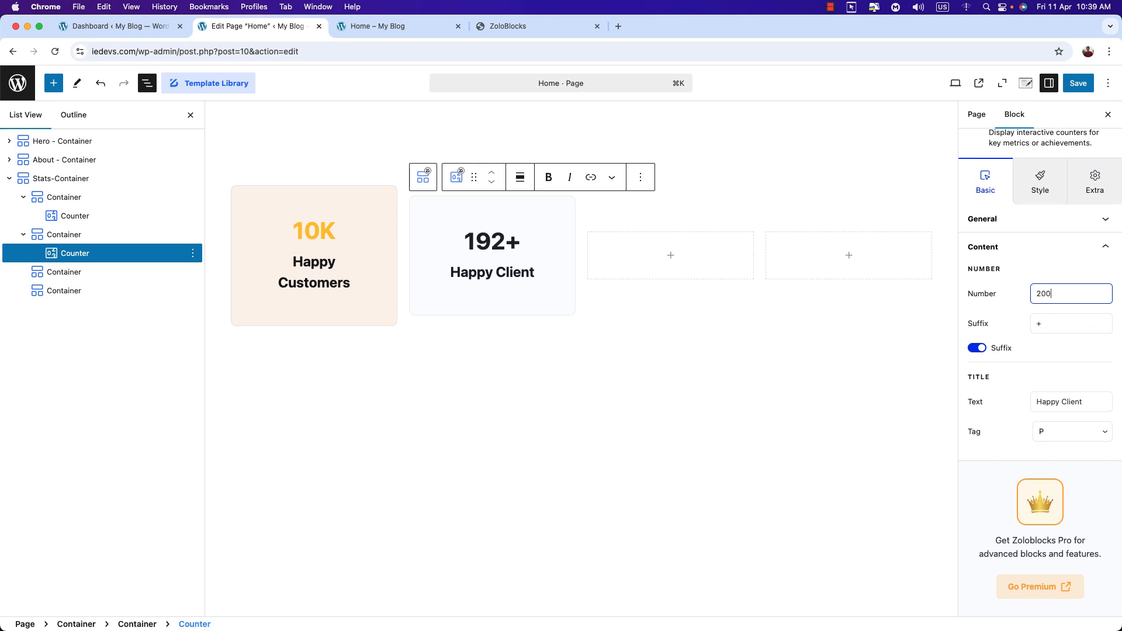
key("BackSpace")
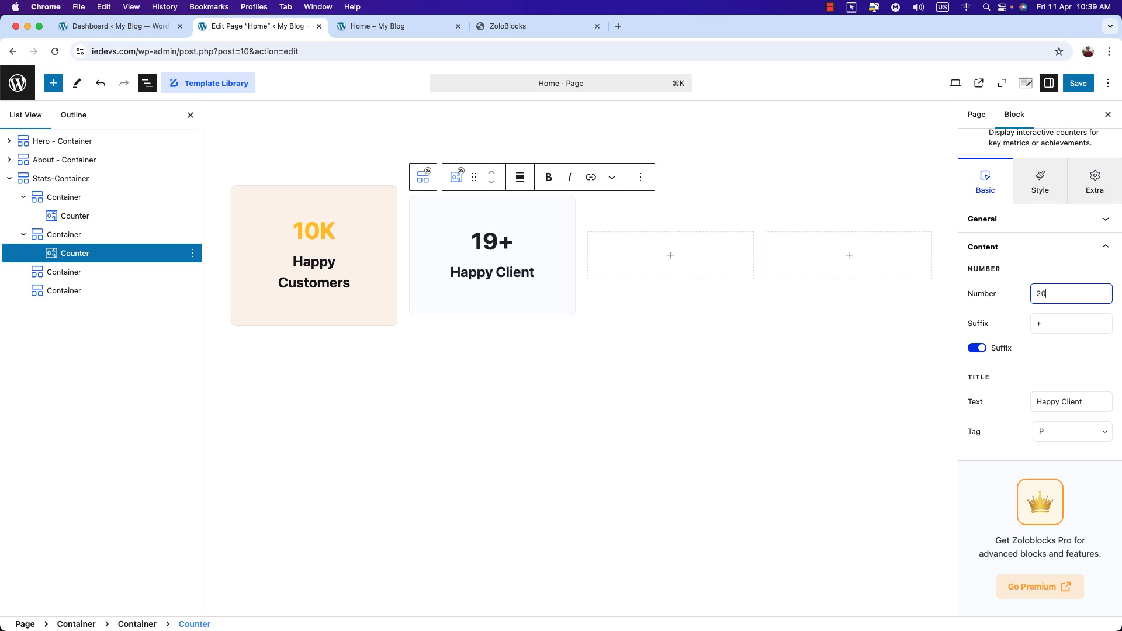
type("K")
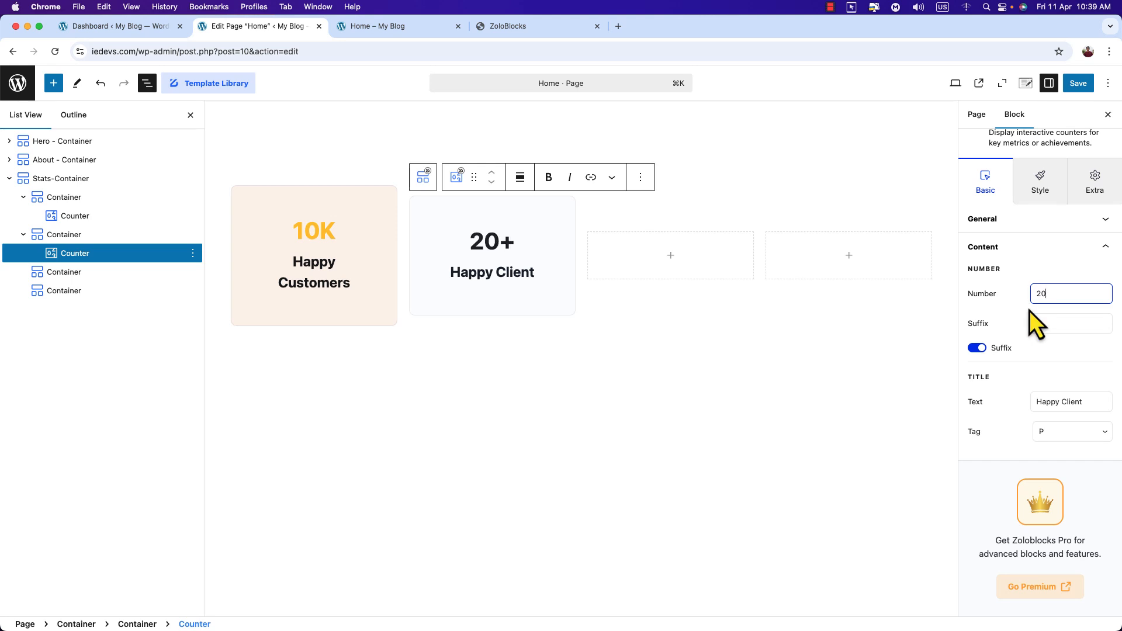
left_click(1041, 324)
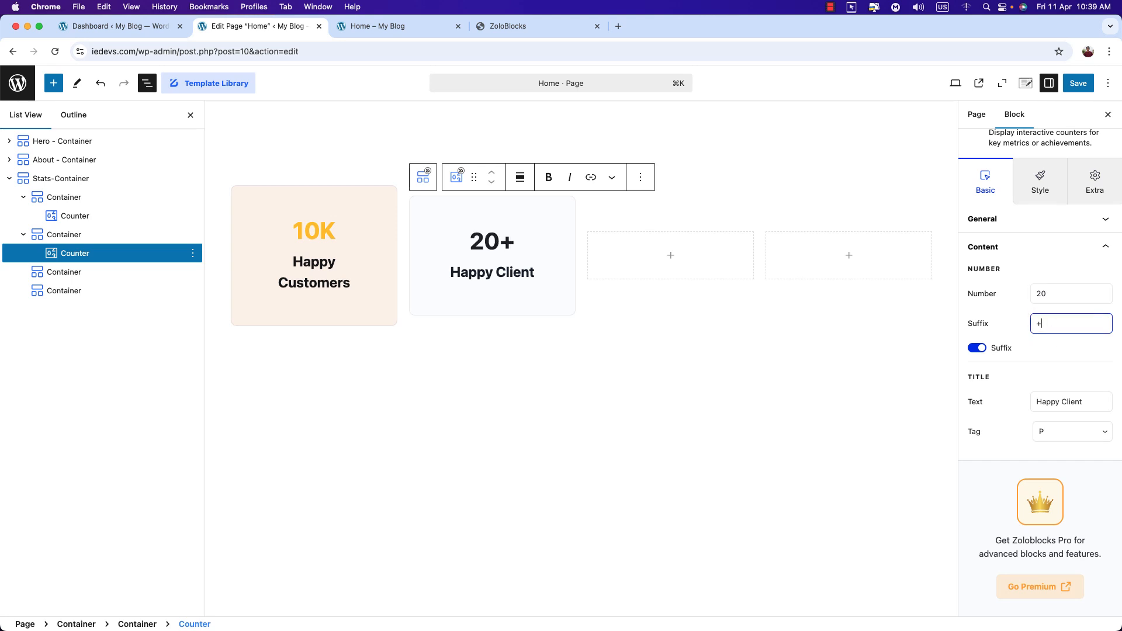
key("BackSpace")
type("K")
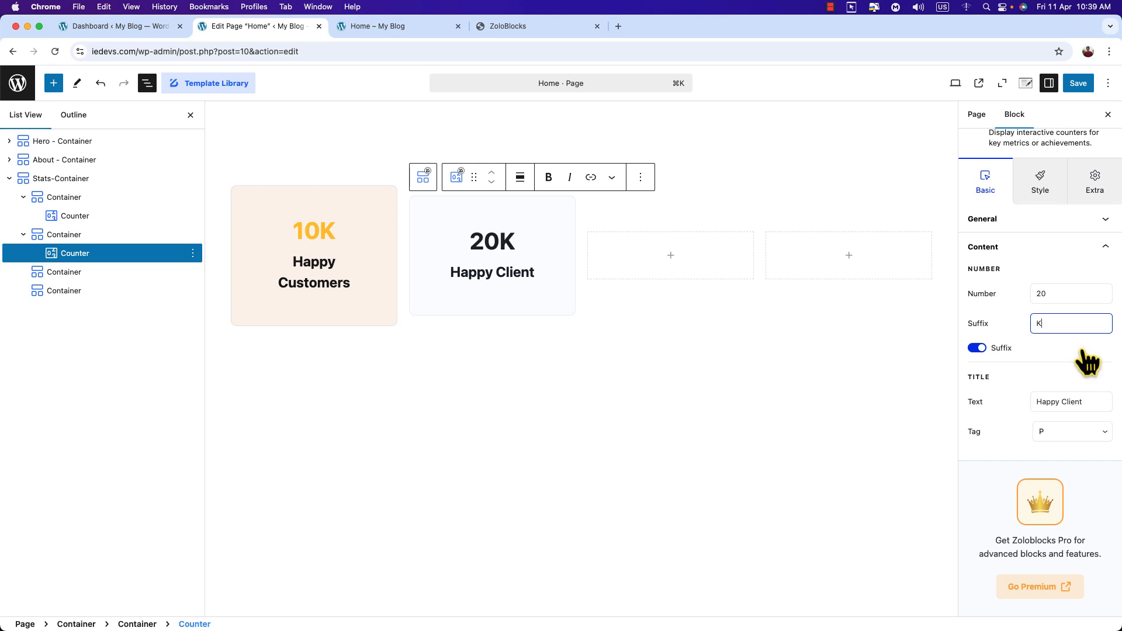
Change the second counter's title text to Projects Done.
left_click(1085, 400)
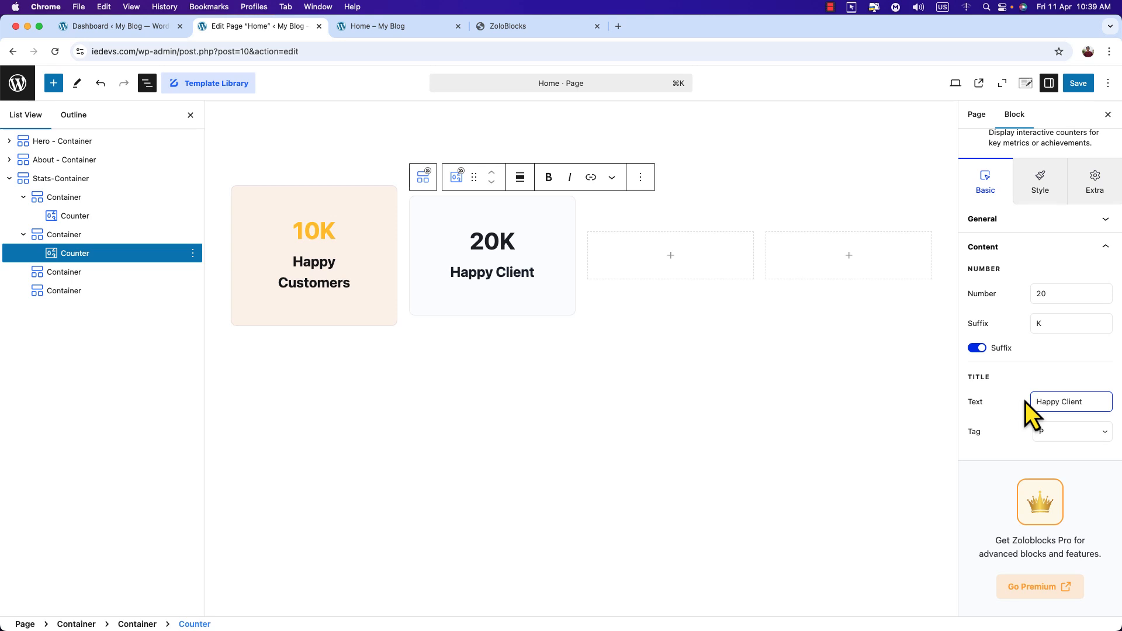
left_click(1100, 403)
left_click_drag(1094, 402, 1040, 402)
type("Project")
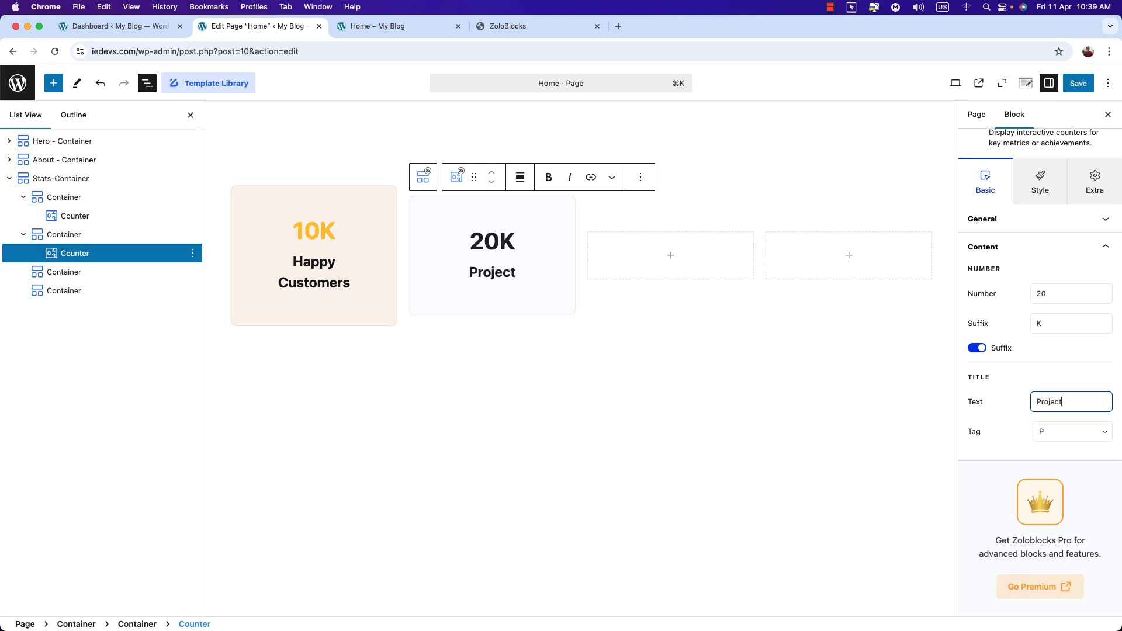
type(" Done")
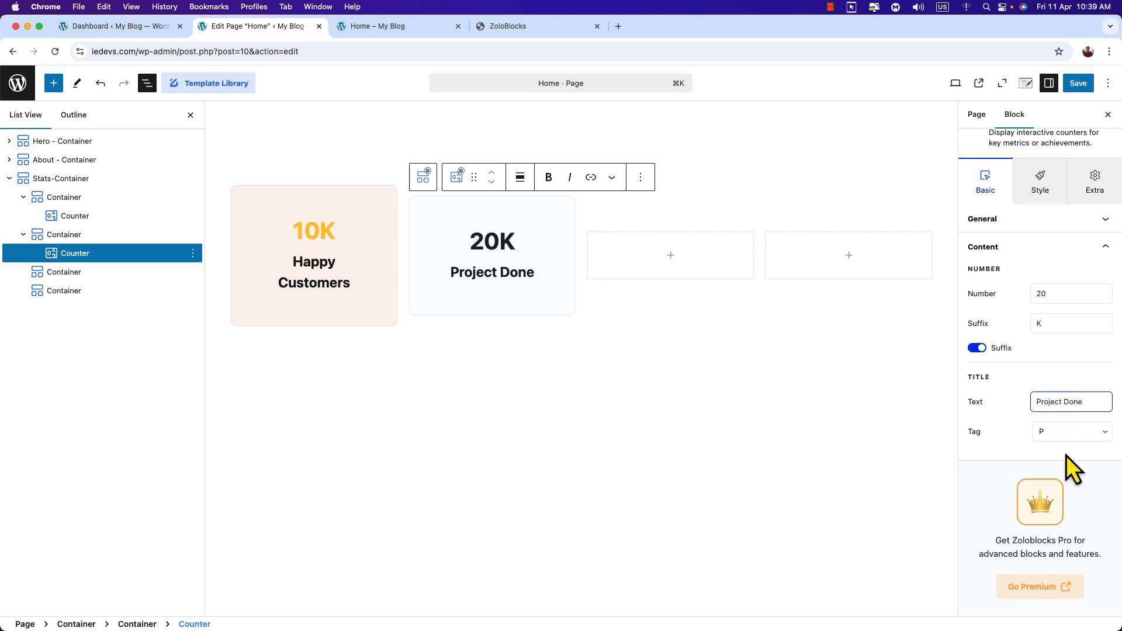
type("s")
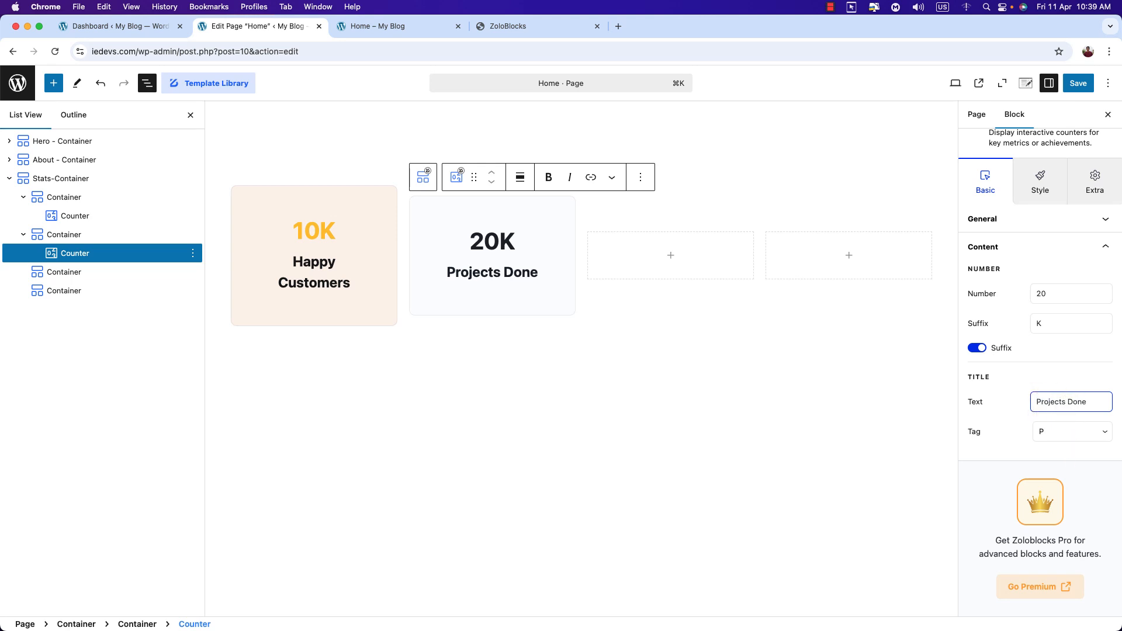
Copy the first counter's styles and paste them onto the second counter.
left_click(477, 307)
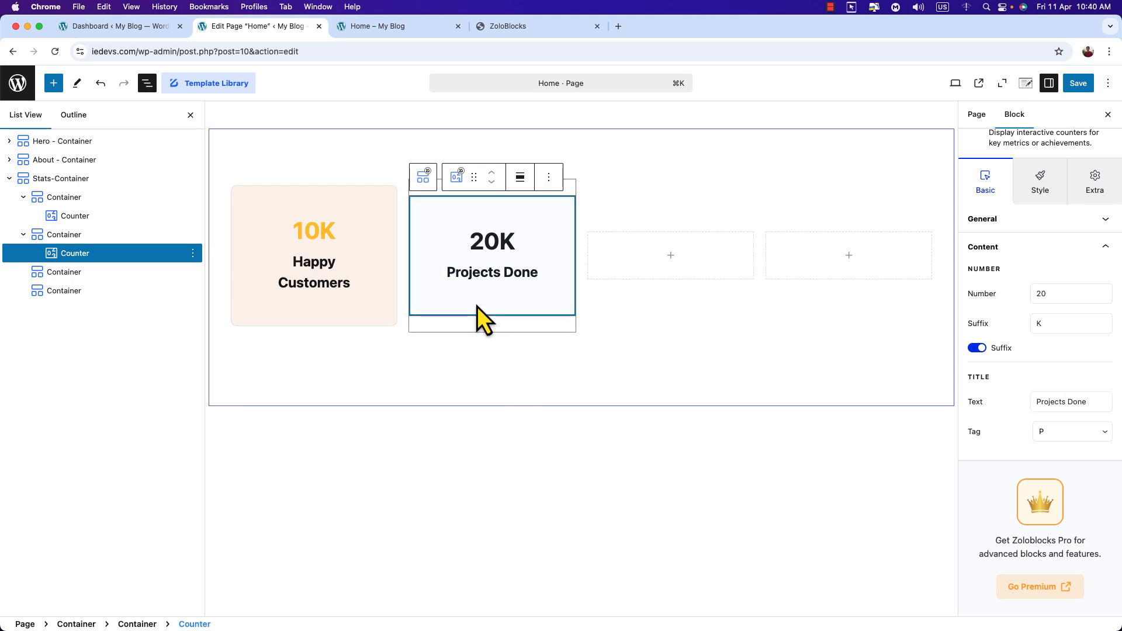
left_click(385, 261)
left_click(371, 166)
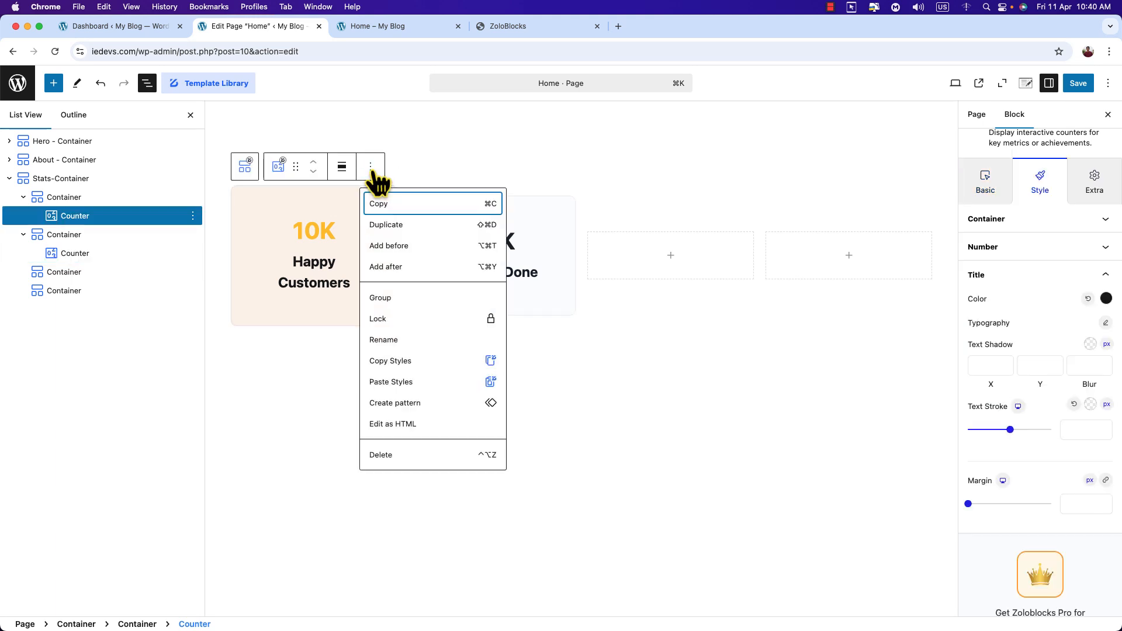
left_click(410, 367)
left_click(527, 291)
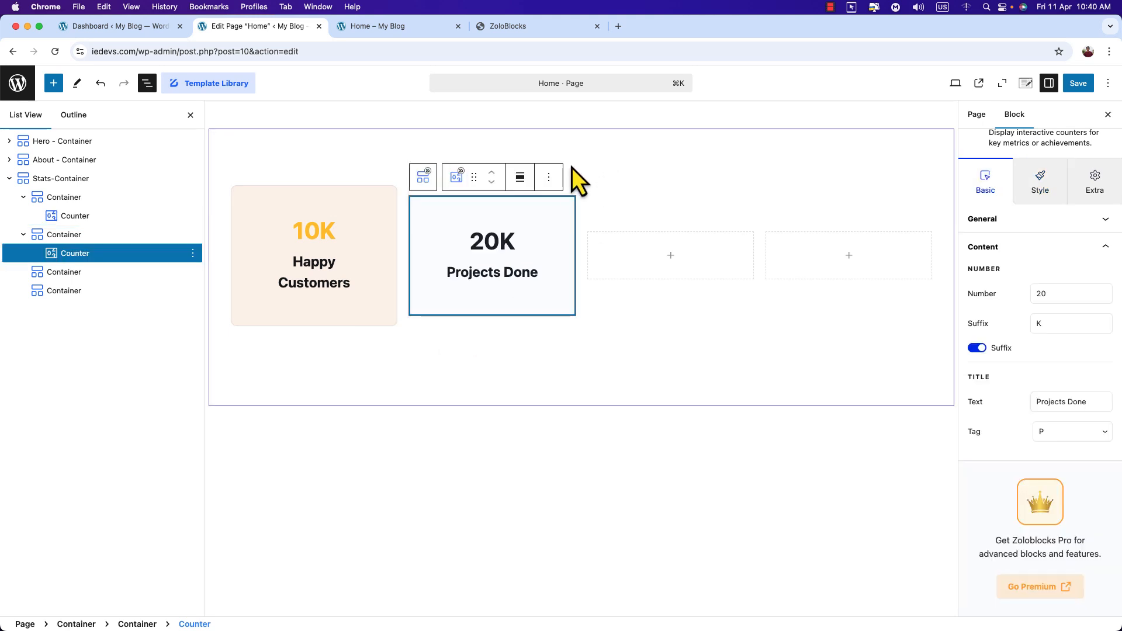
left_click(550, 179)
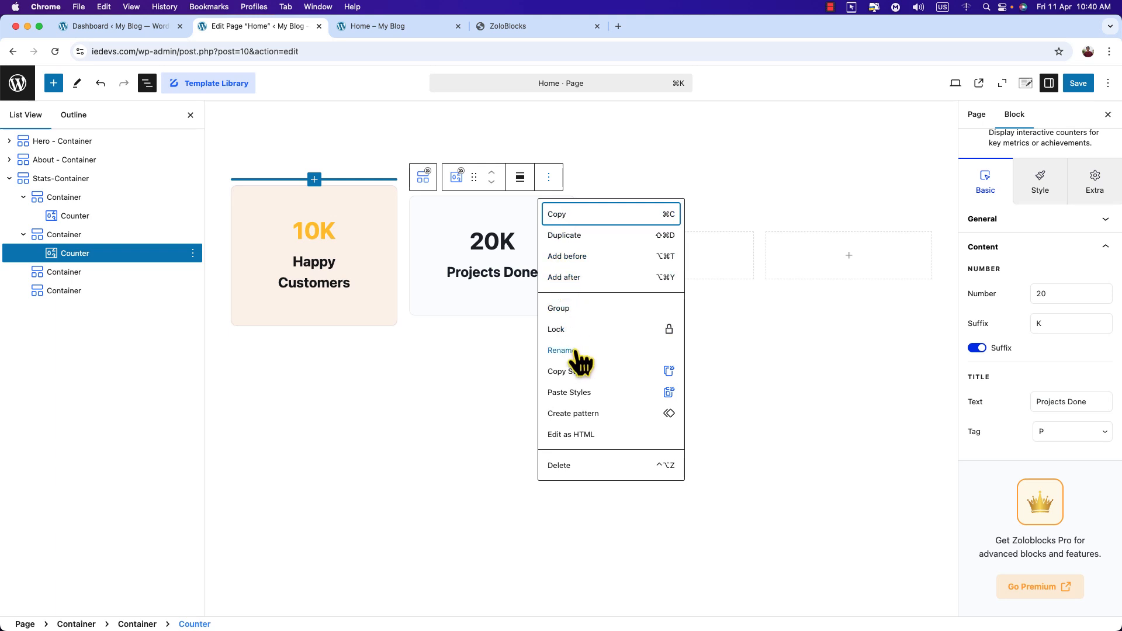
left_click(569, 393)
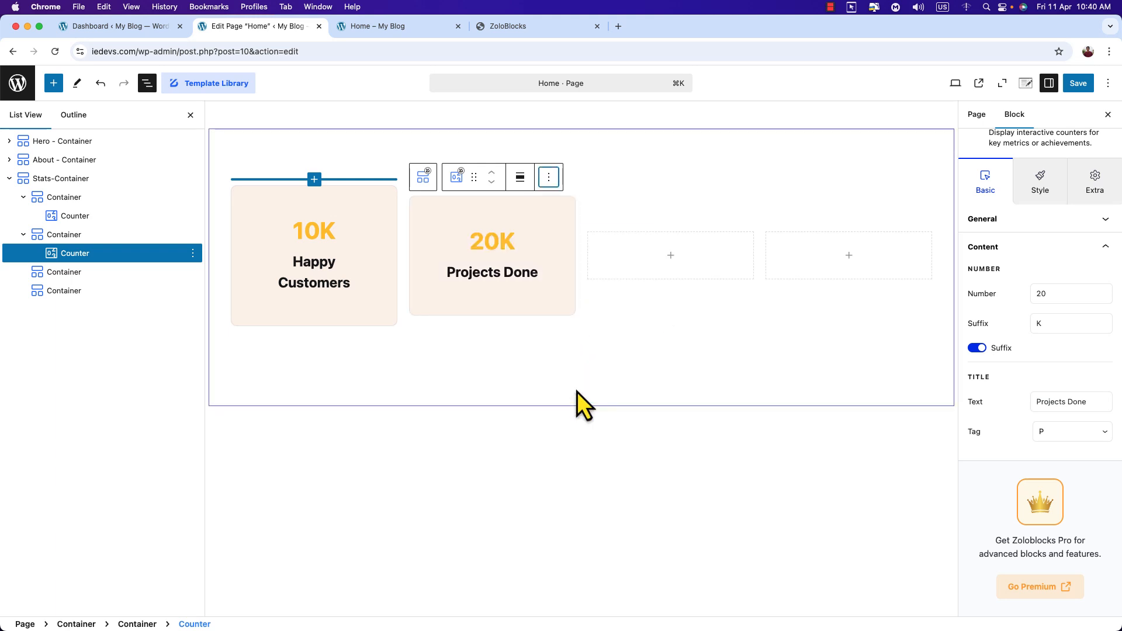
Insert a Counter block into the third stats column container and turn off its icon.
left_click(506, 361)
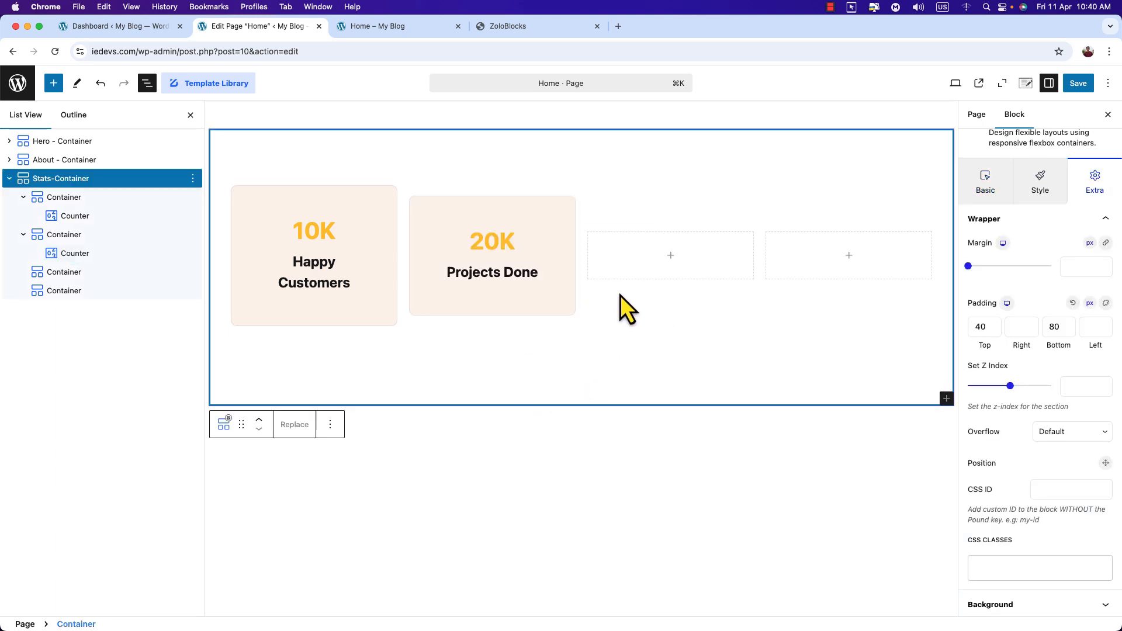
left_click(671, 255)
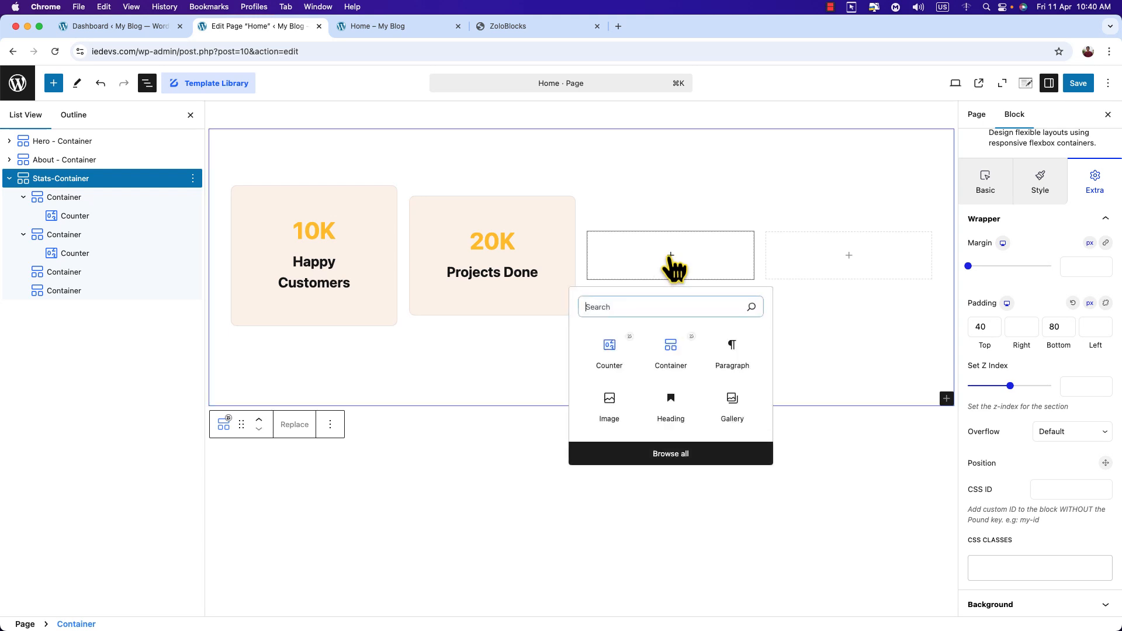
left_click(615, 354)
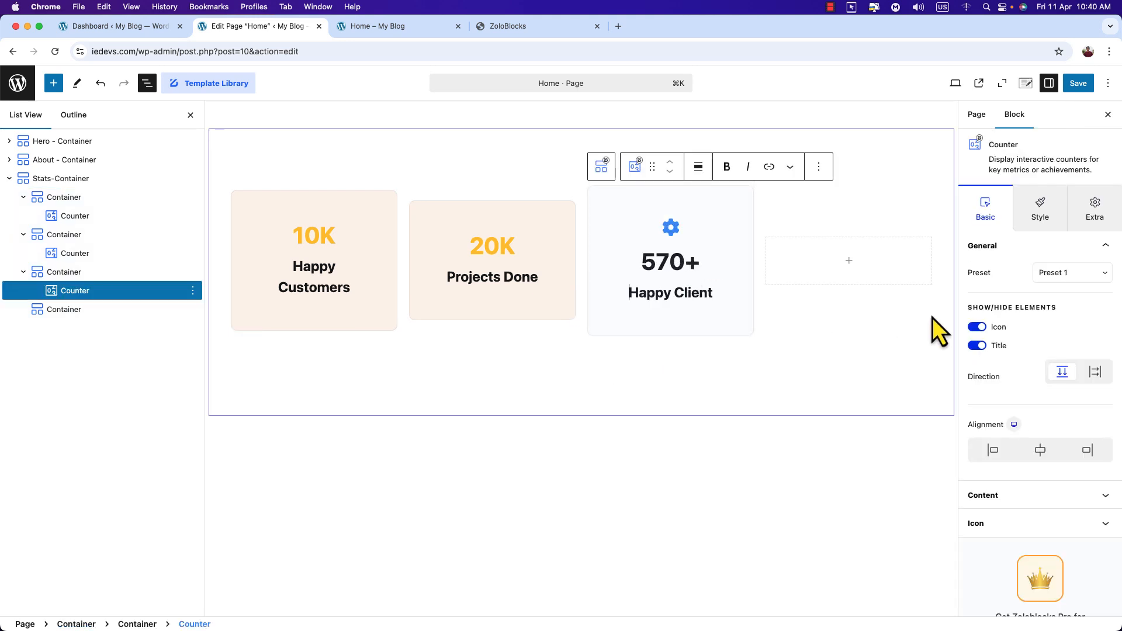
left_click(976, 328)
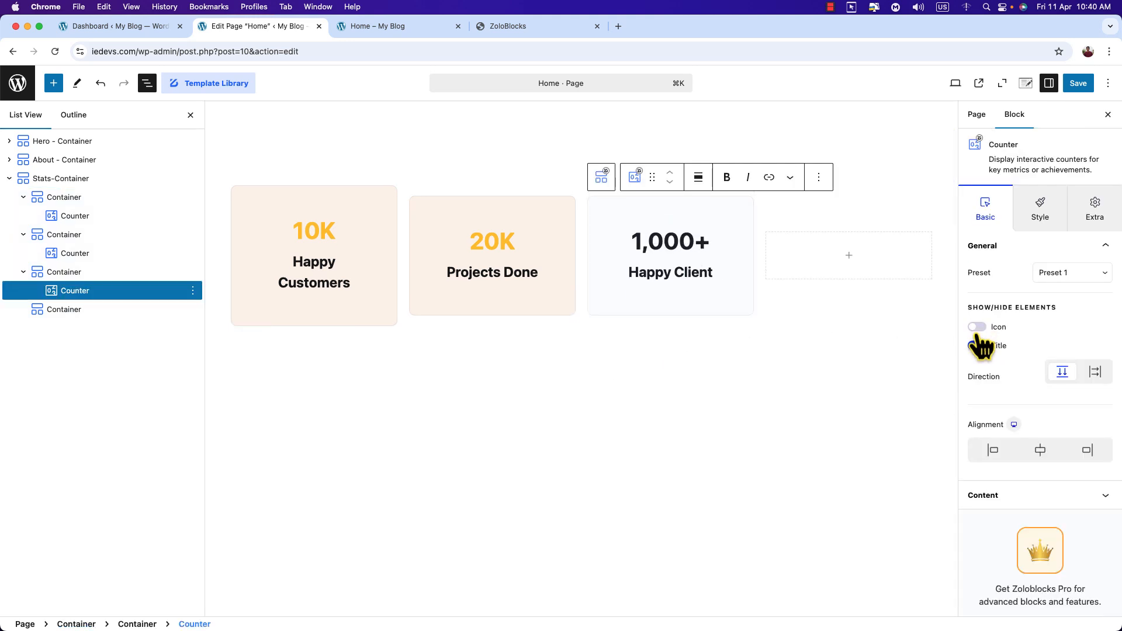
Set the third counter's number to 25 and its title text to Years Of Experience.
left_click(1007, 497)
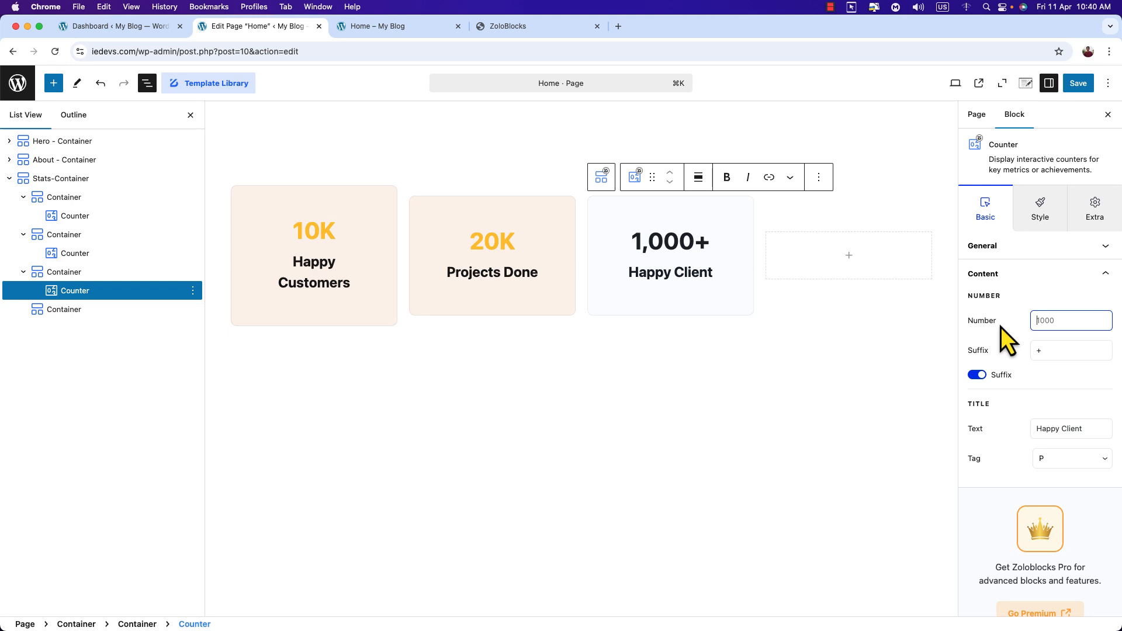
type("25")
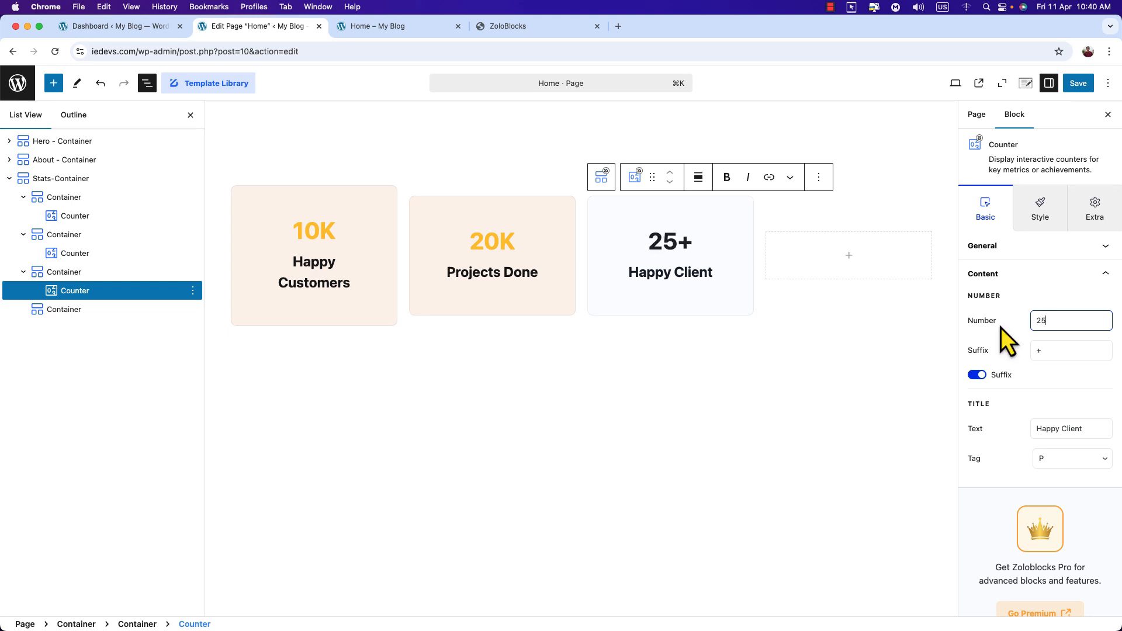
triple_click(1090, 429)
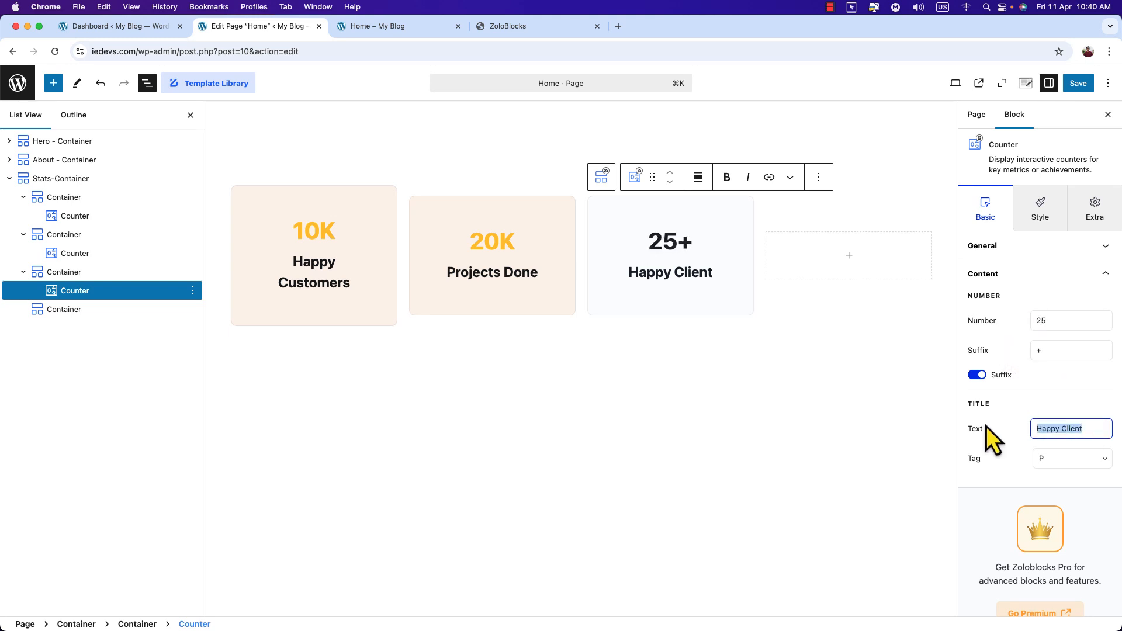
type("Y")
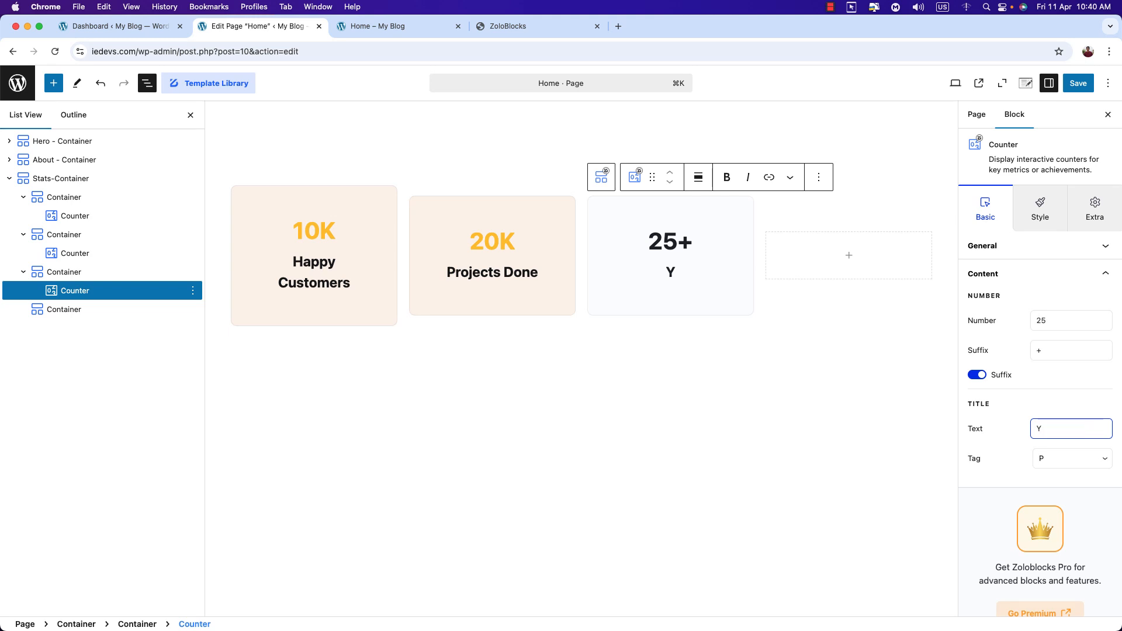
type("ears Of Experience")
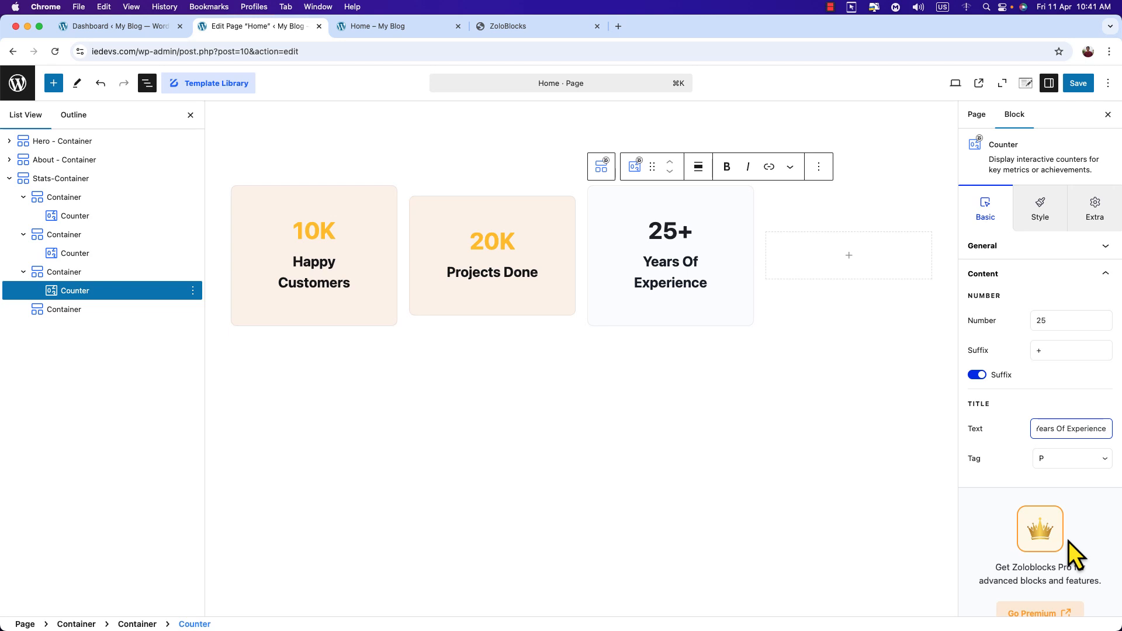
Copy the second counter's styles and paste them onto the third counter.
left_click(690, 421)
left_click(468, 250)
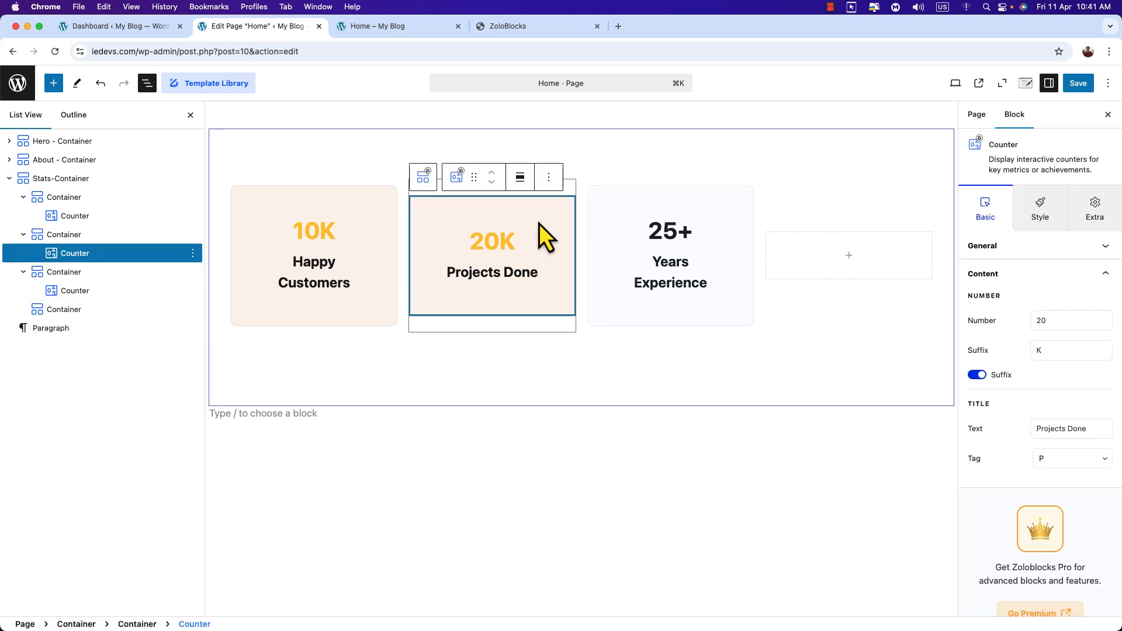
left_click(549, 177)
left_click(567, 373)
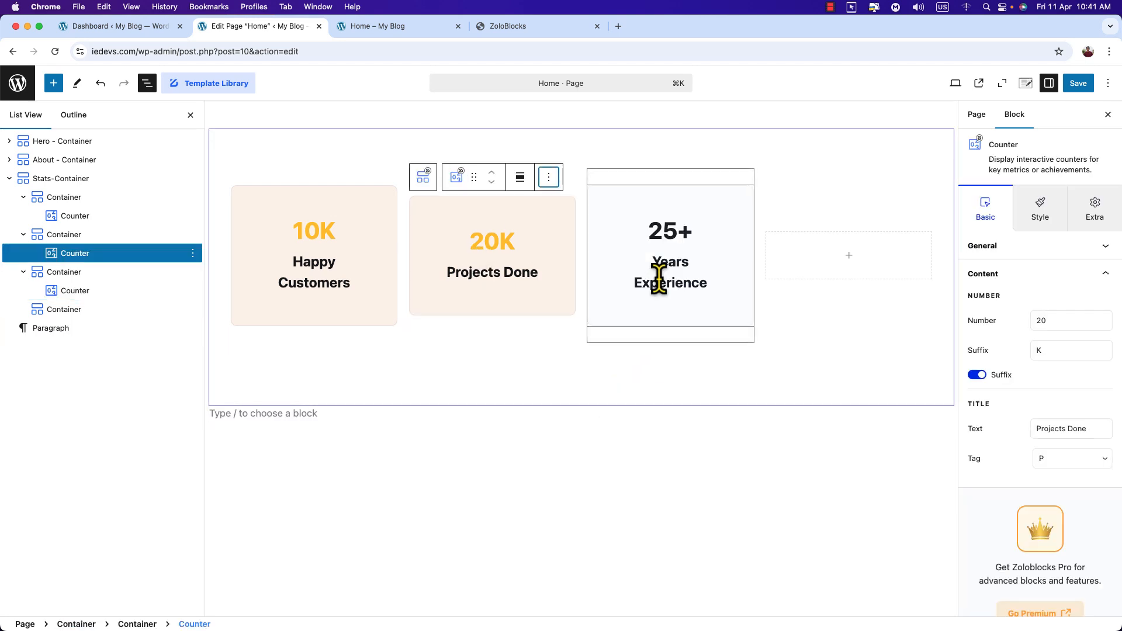
left_click(713, 254)
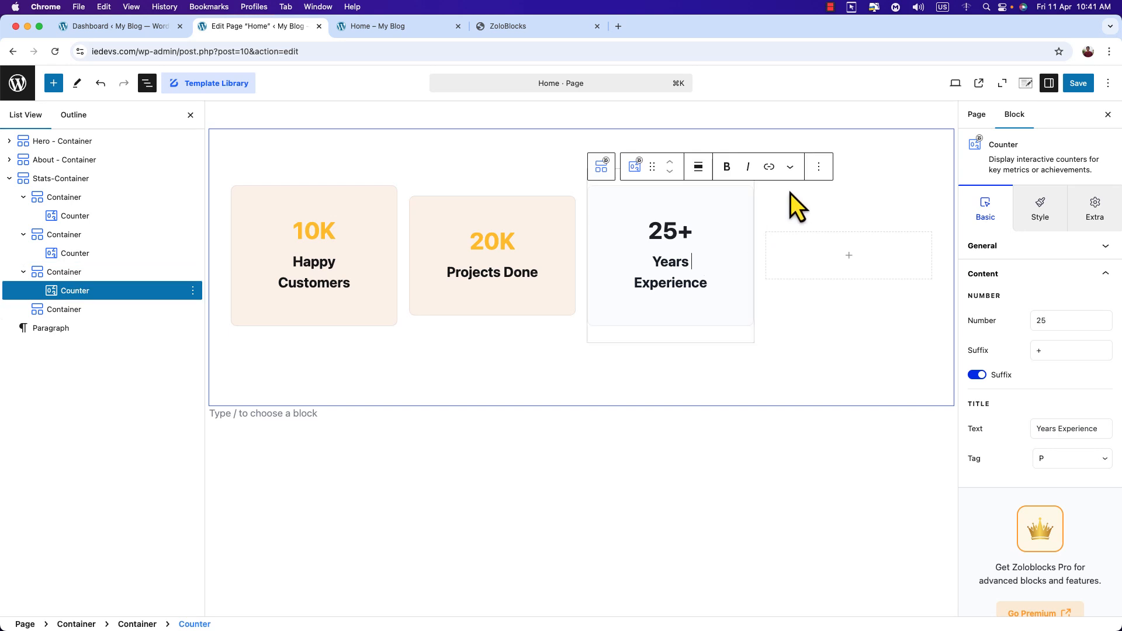
left_click(819, 168)
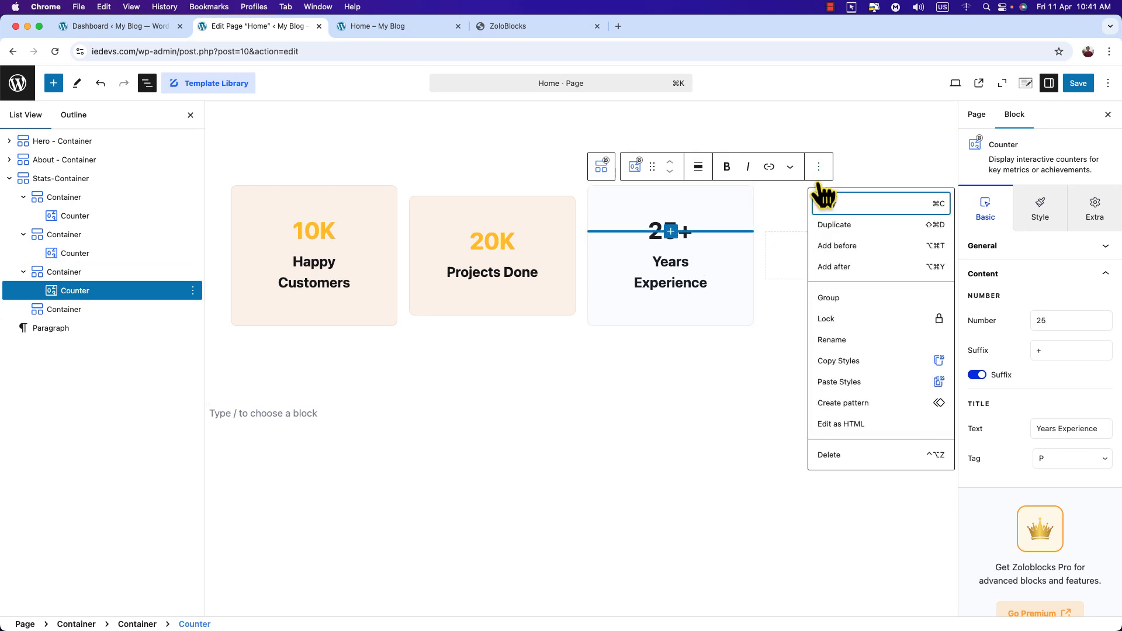
left_click(842, 382)
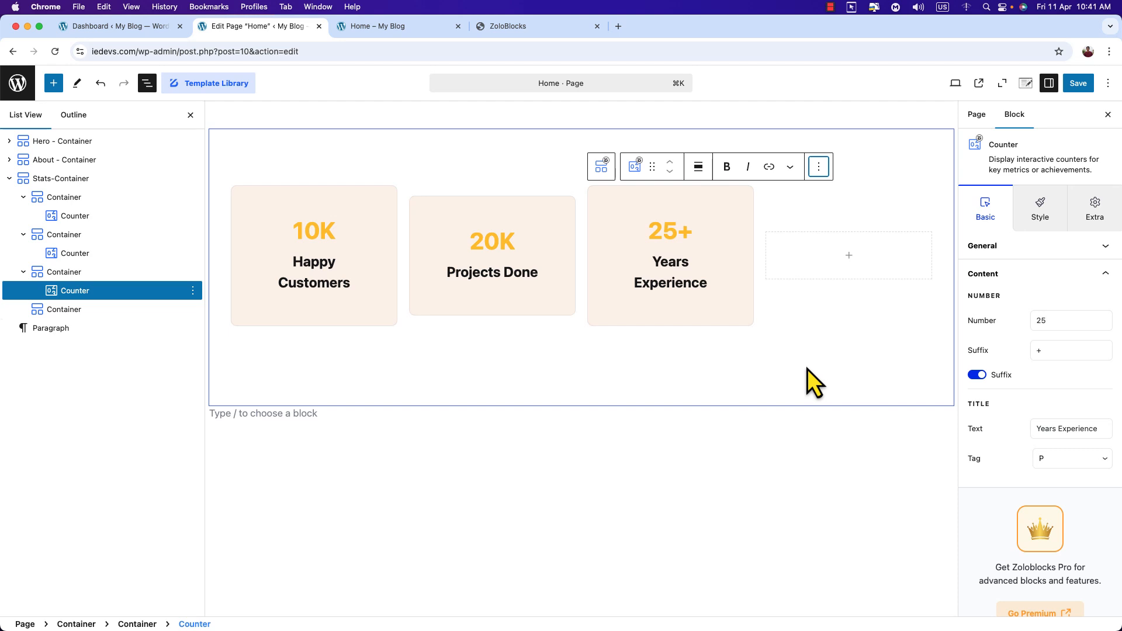
Insert a Counter block into the fourth stats column container and turn off its icon.
left_click(850, 258)
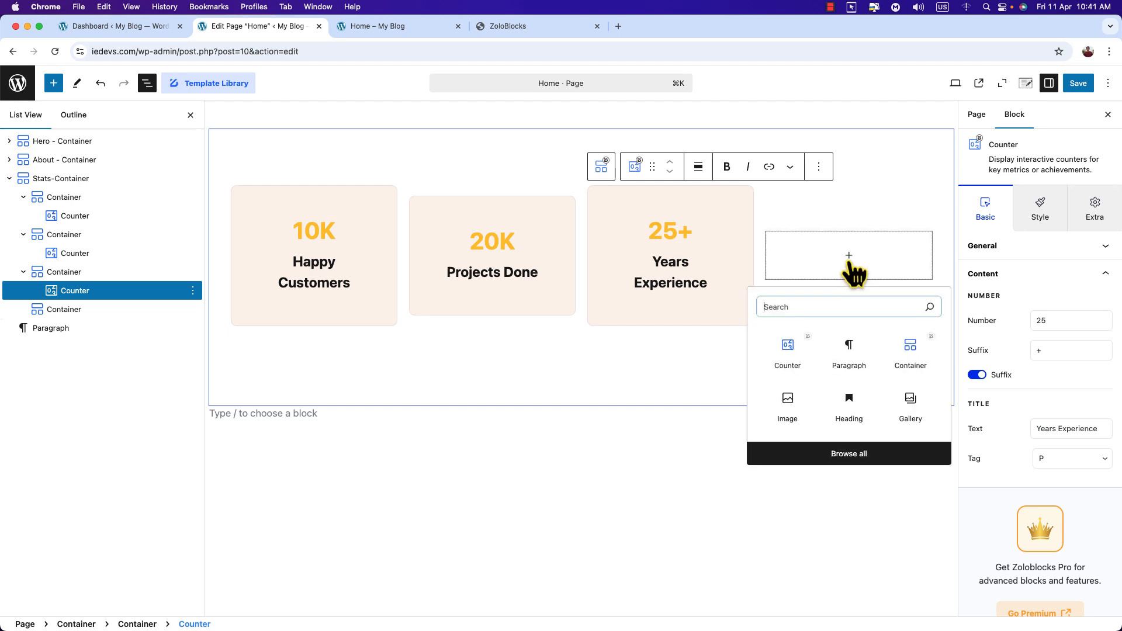
left_click(790, 356)
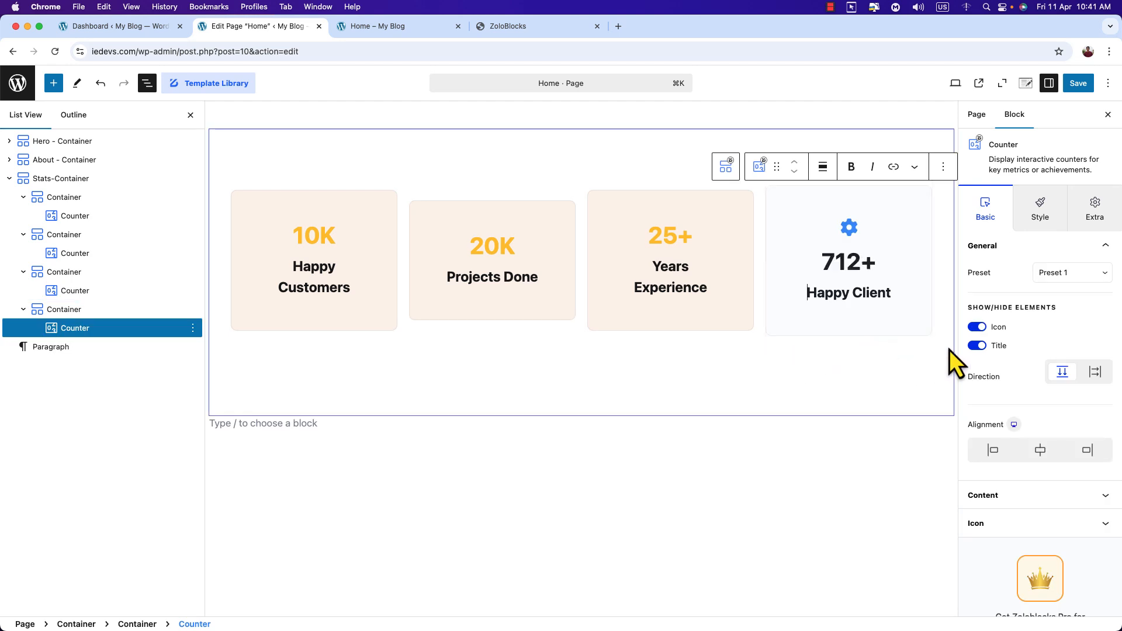
left_click(977, 328)
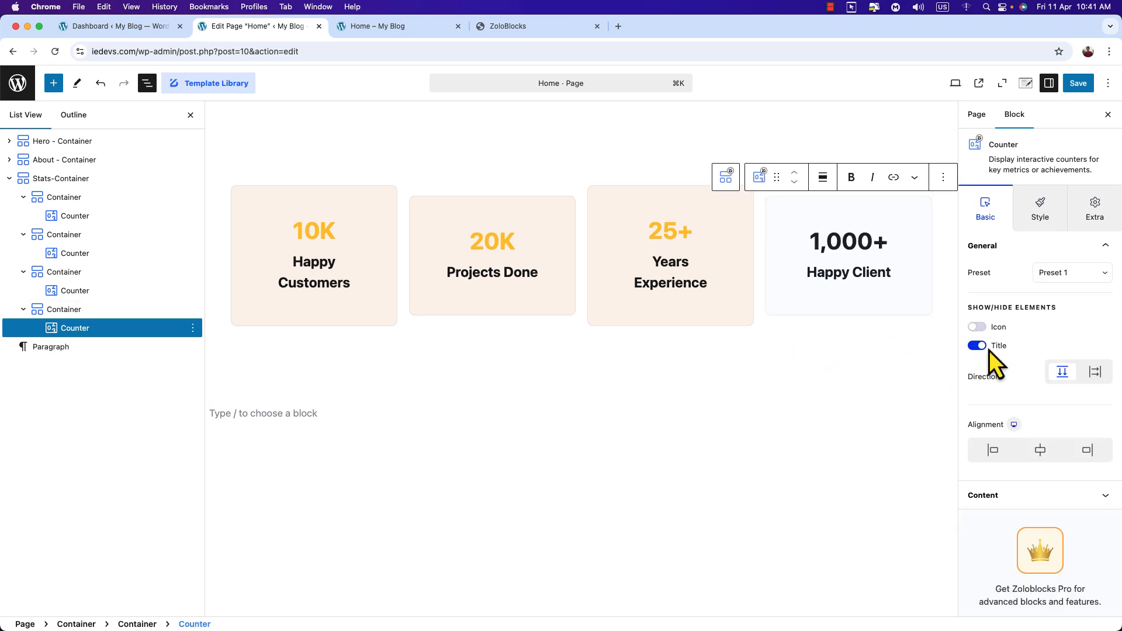
Set the fourth counter's number to 100.
left_click(1013, 496)
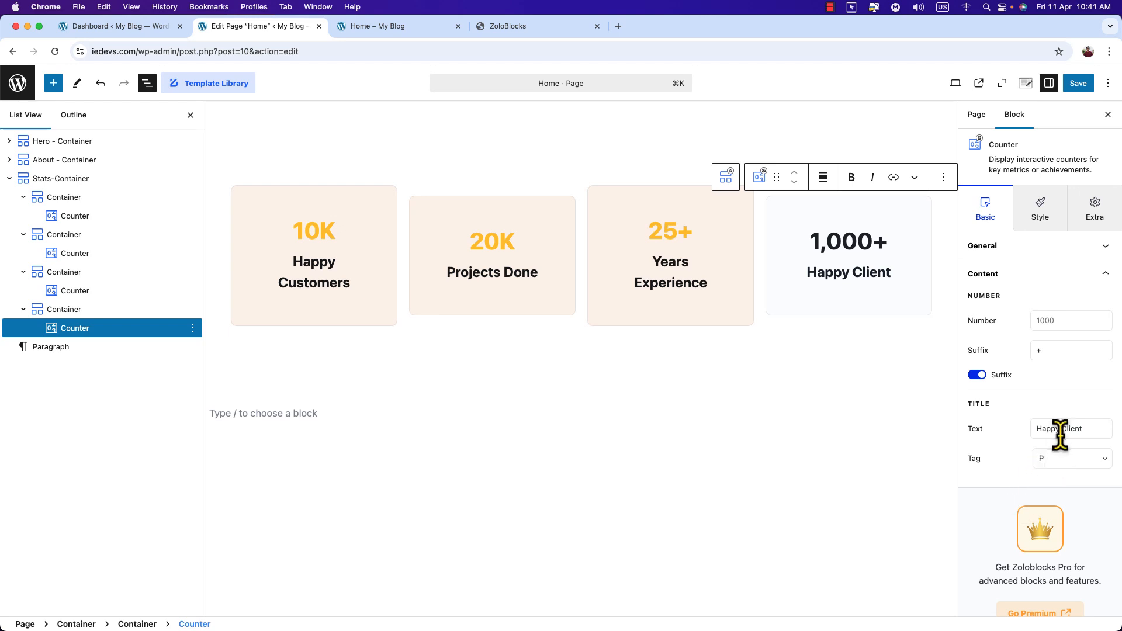
left_click(1065, 321)
type("1")
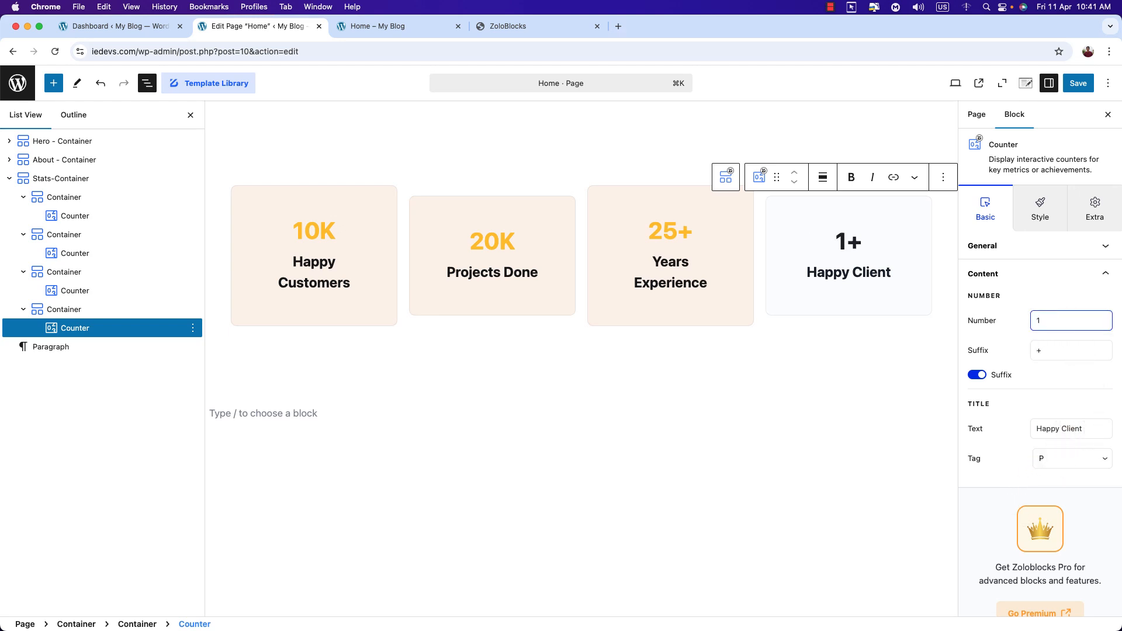
type("00")
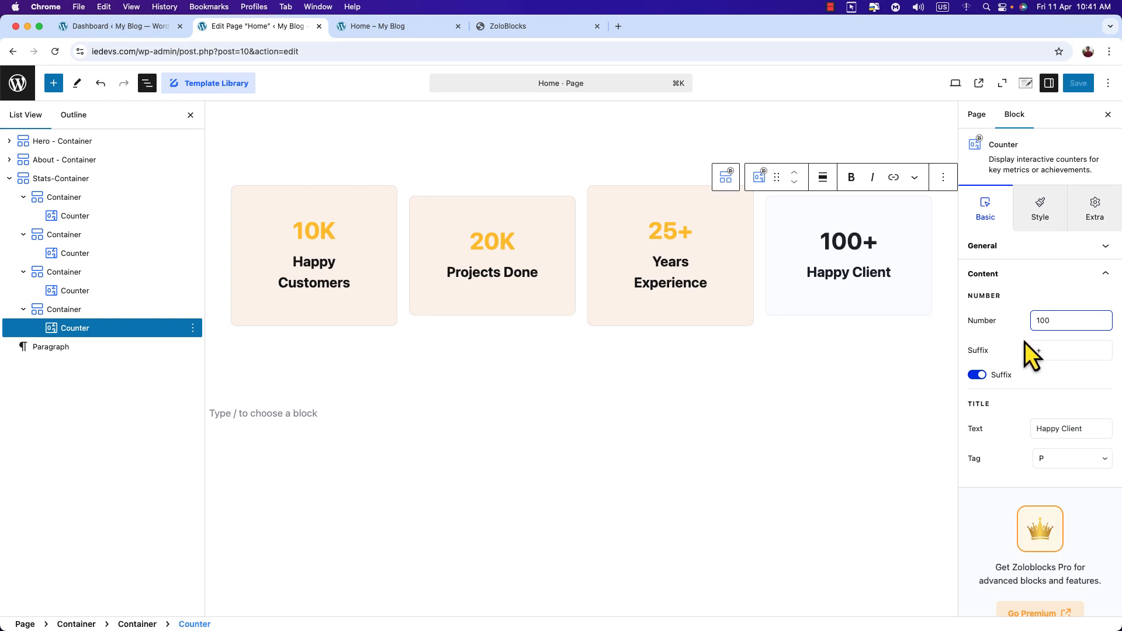
Set the fourth counter's title text to Team Members.
left_click_drag(1099, 427, 874, 449)
type("Team Members")
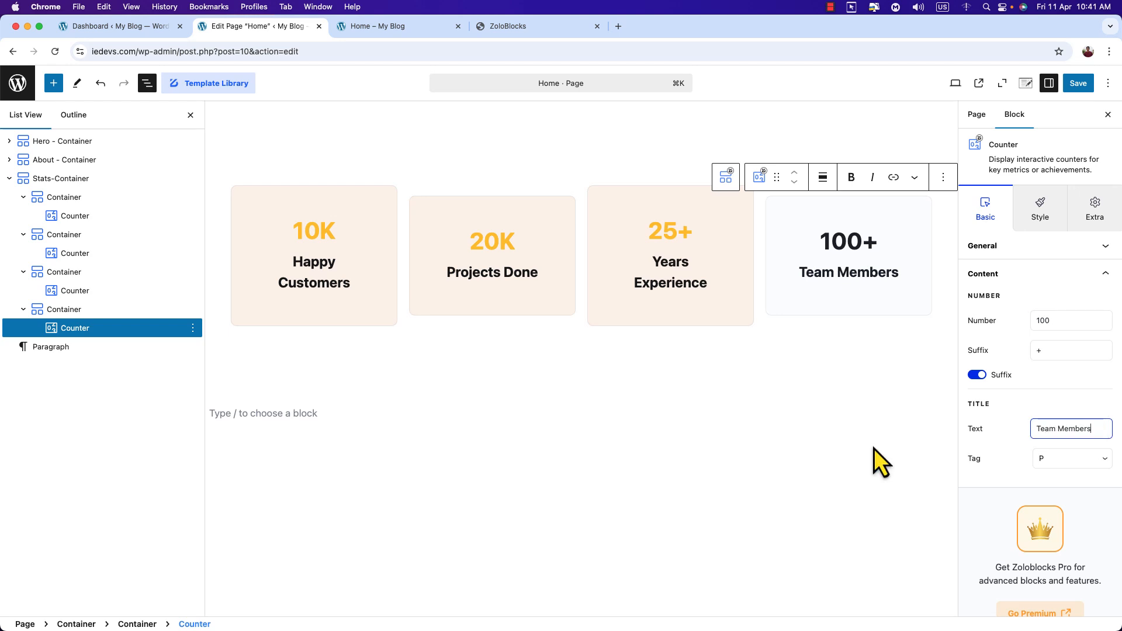
left_click(874, 449)
Copy the third counter's styles and paste them onto the fourth counter.
left_click(750, 265)
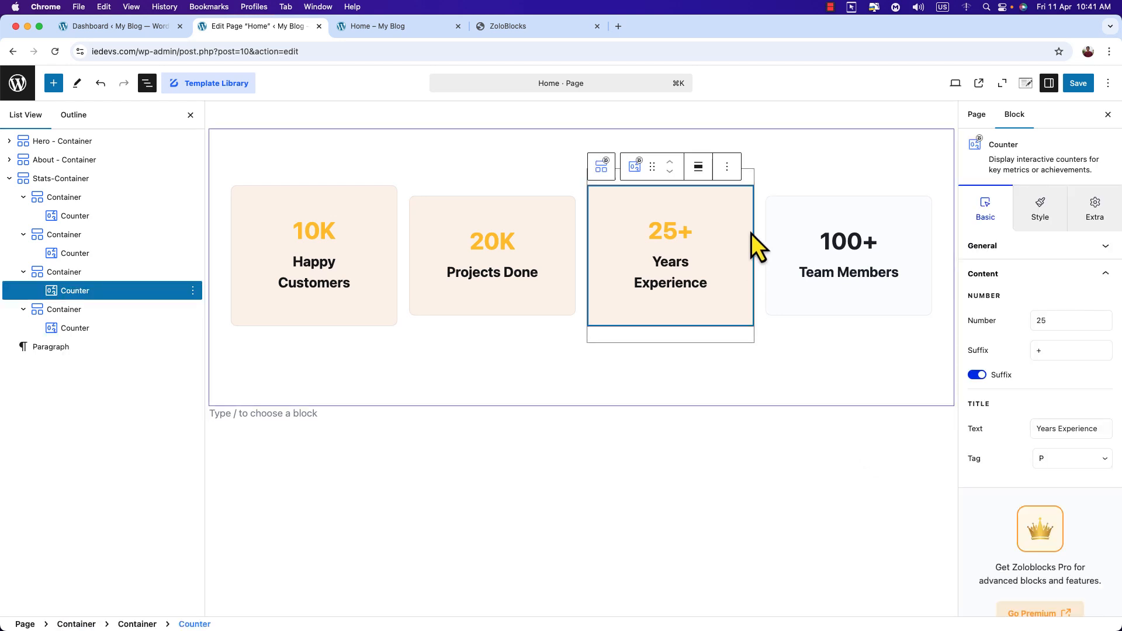
left_click(728, 170)
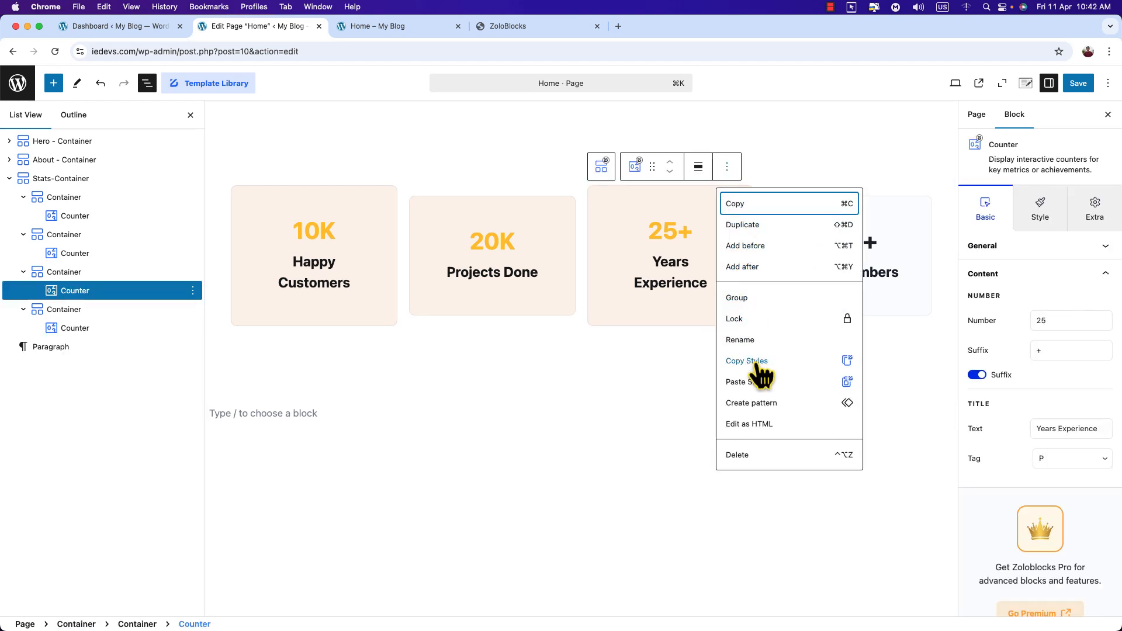
left_click(755, 362)
left_click(913, 230)
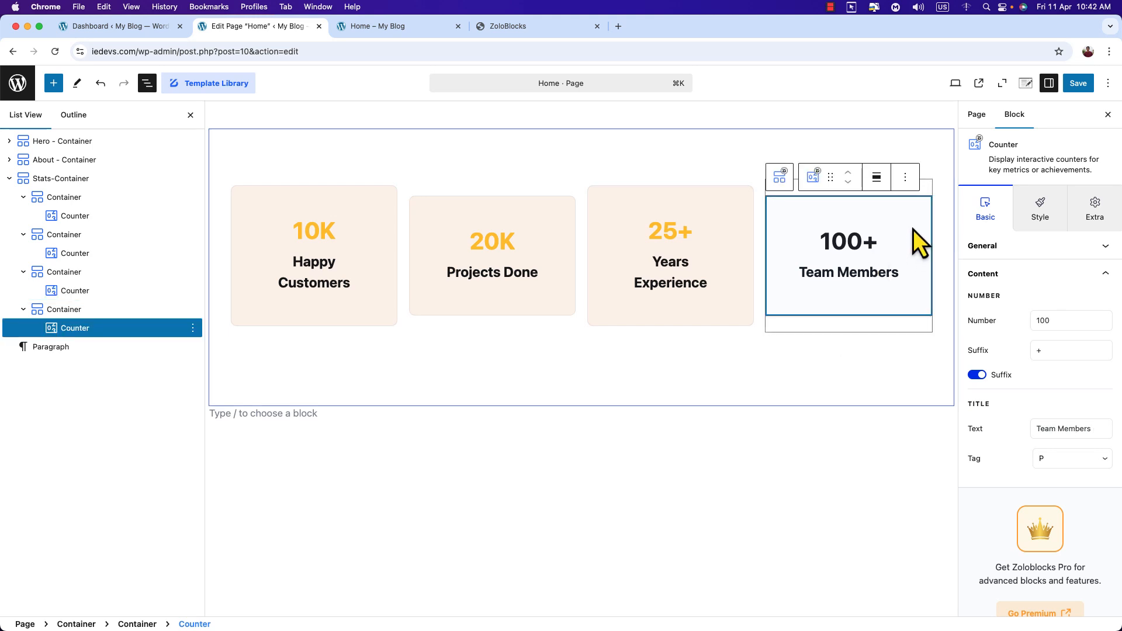
left_click(904, 177)
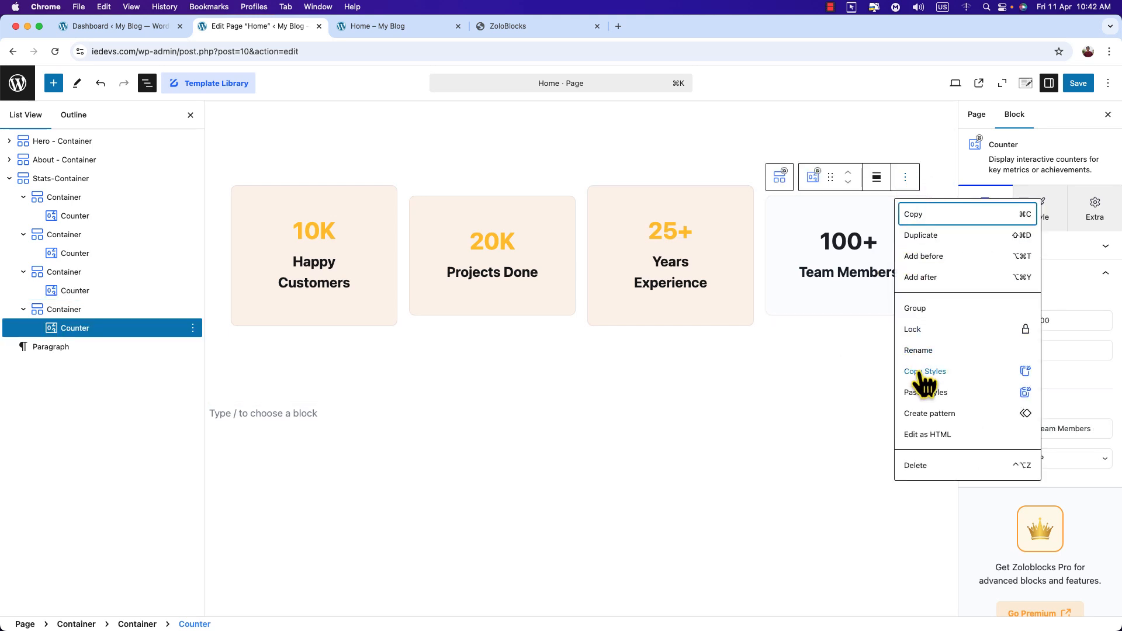
left_click(912, 392)
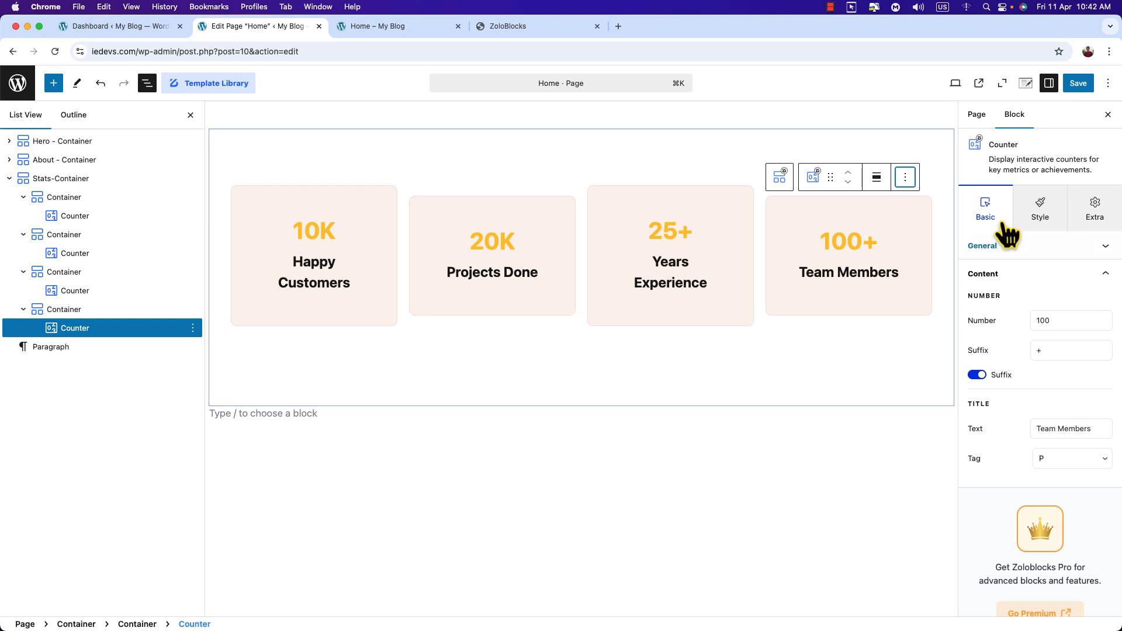
Save the page and reload the live Home page to review the finished stats row.
left_click(1076, 85)
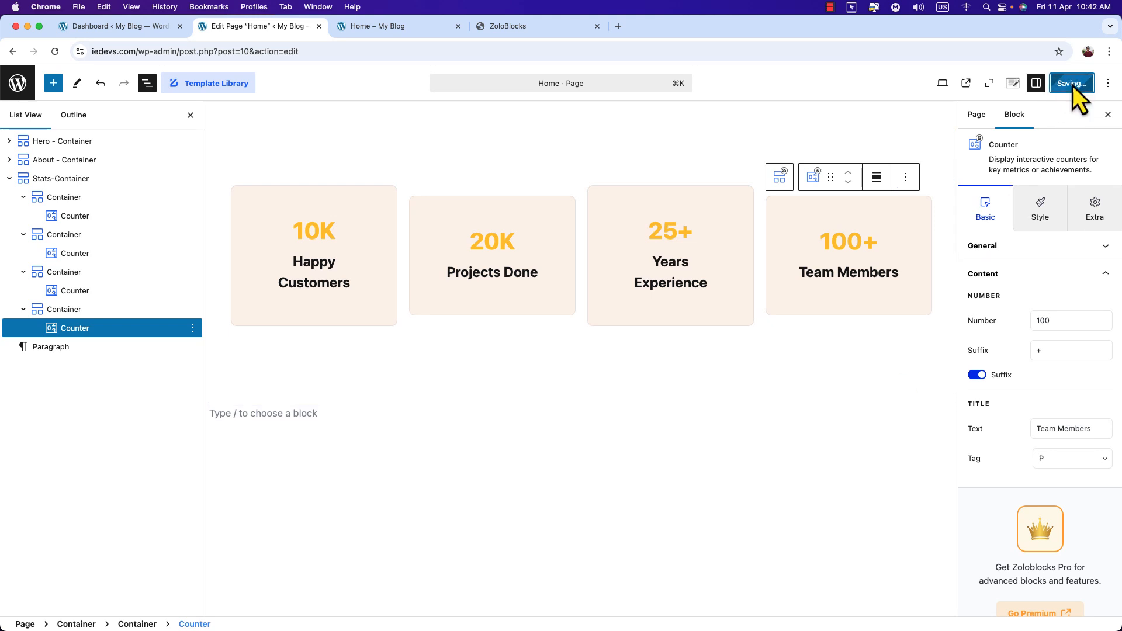
left_click(429, 35)
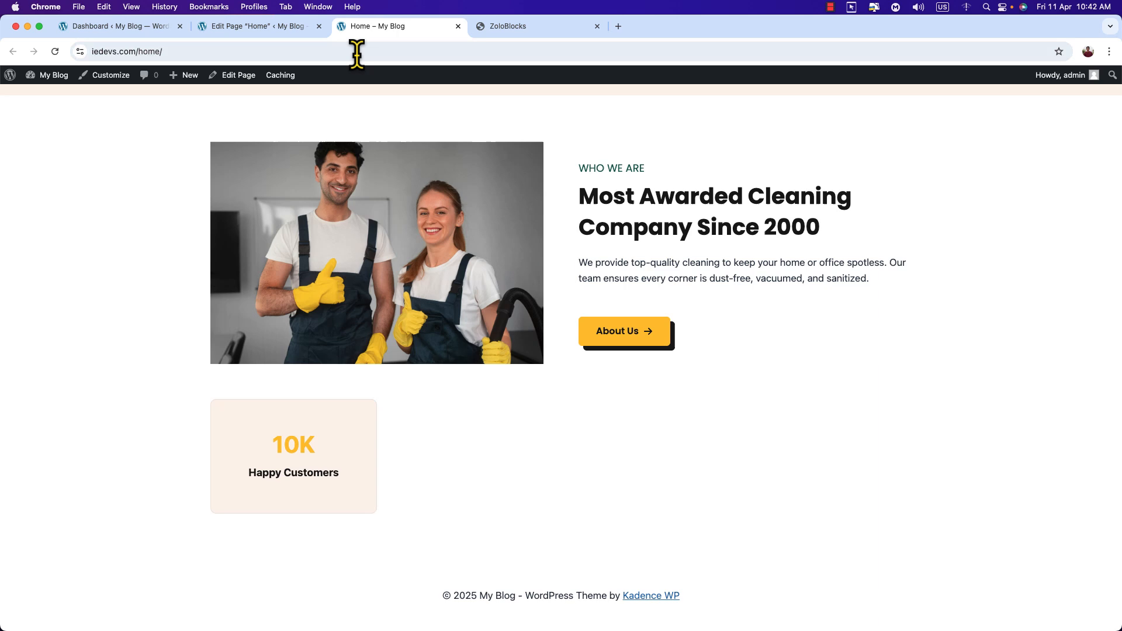
left_click(56, 52)
scroll(444, 386, "down", 5)
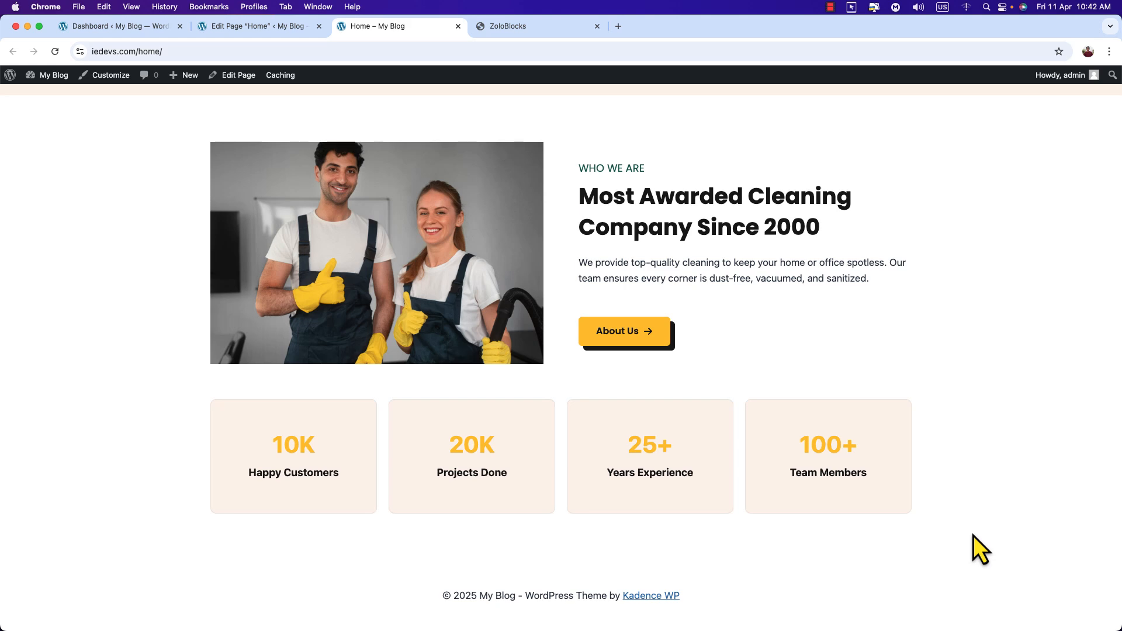
scroll(928, 507, "up", 9)
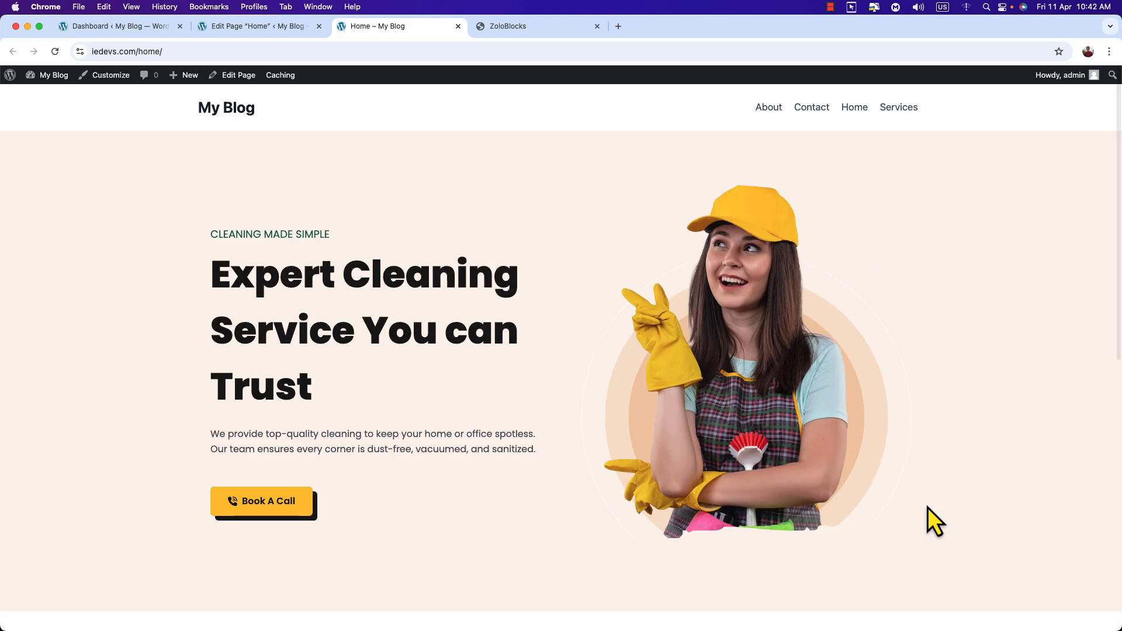
scroll(927, 507, "down", 9)
scroll(912, 499, "up", 4)
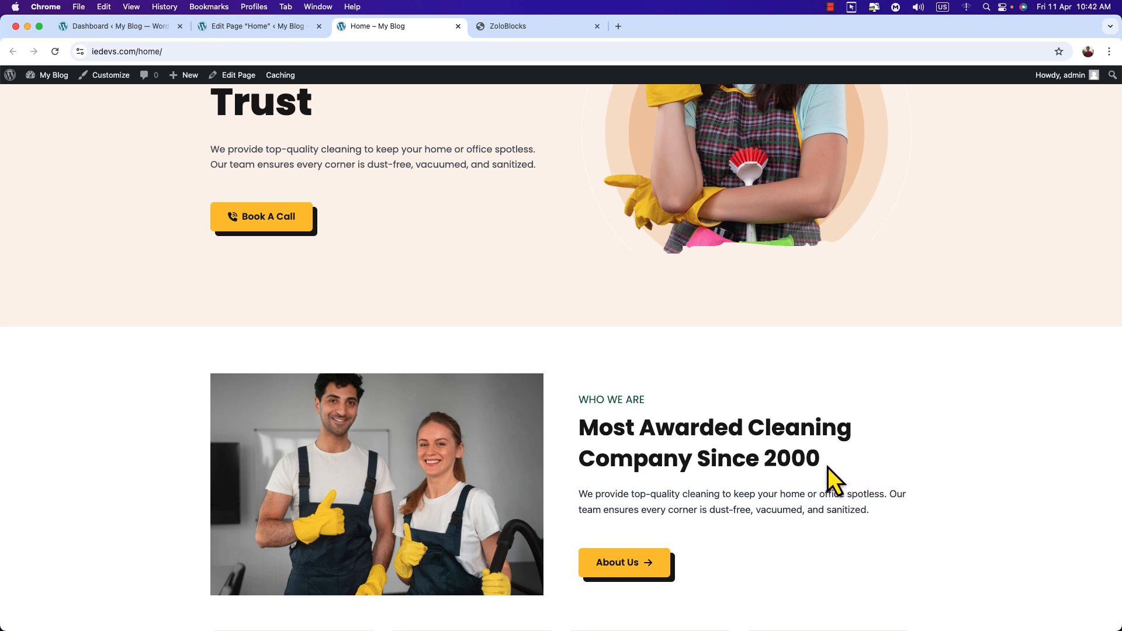
Return to the editor and switch the preview to Mobile.
left_click(291, 33)
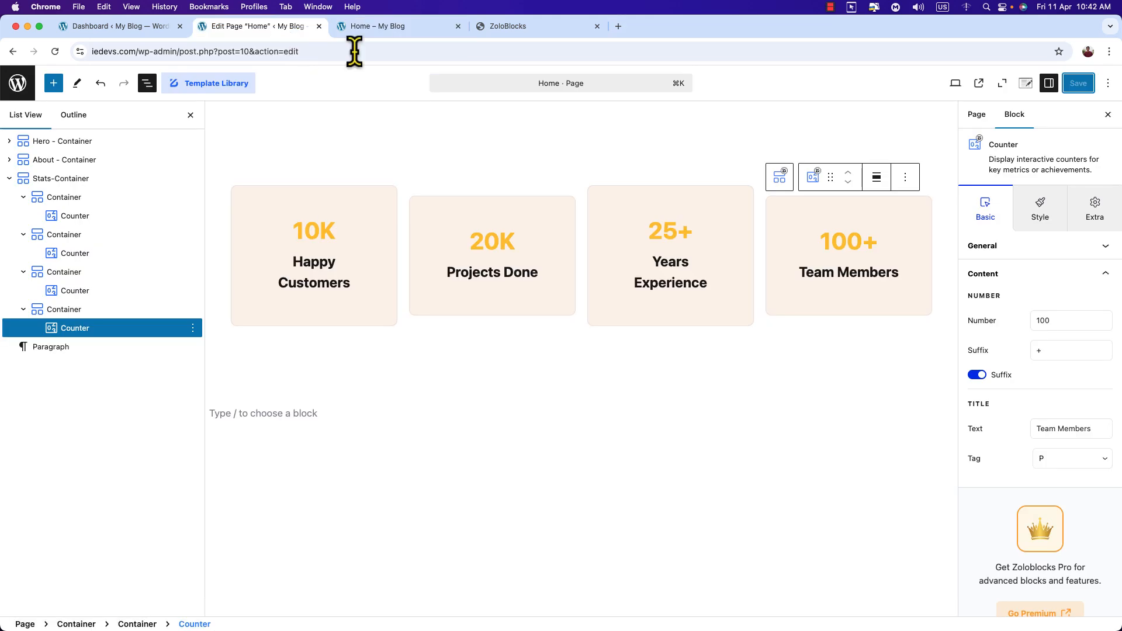
left_click(959, 85)
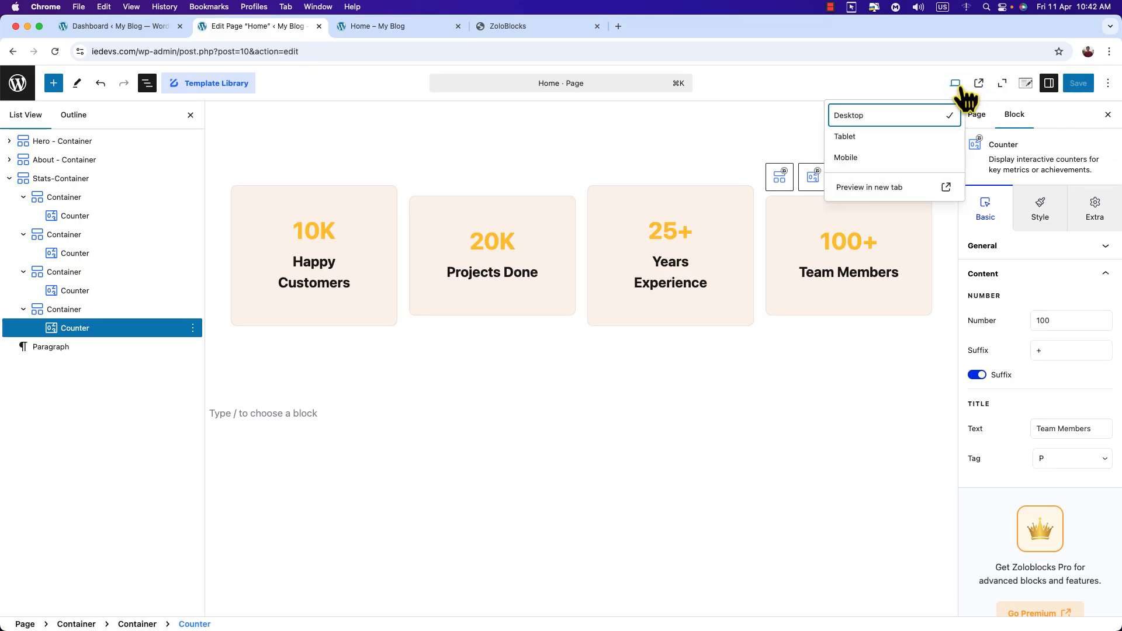
left_click(851, 159)
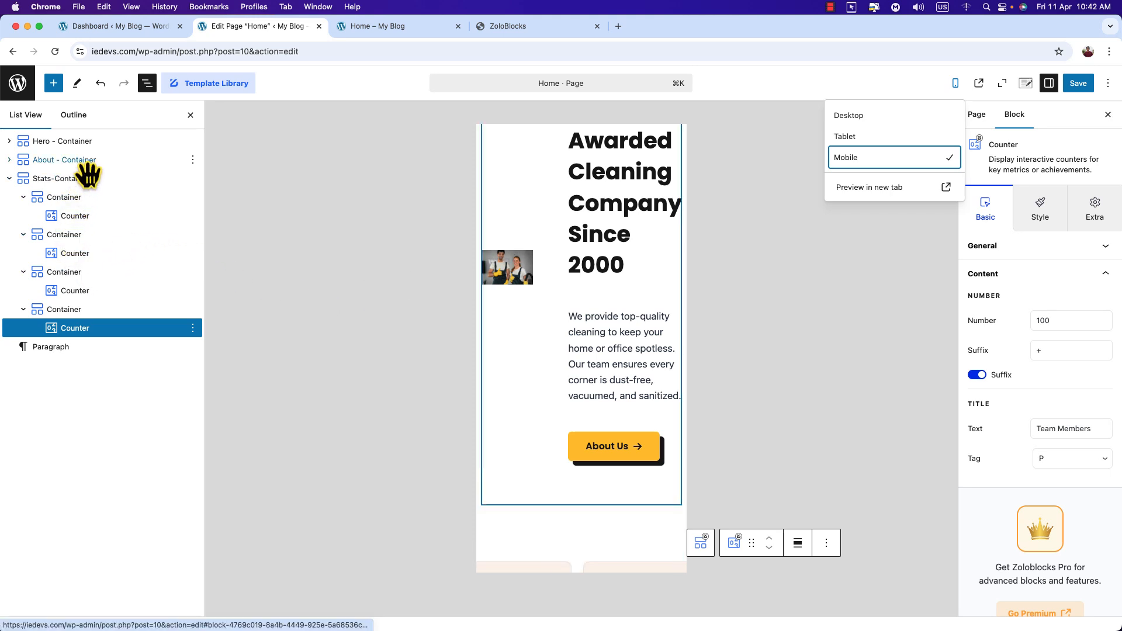
Set the About container's flex direction to vertical for mobile.
left_click(66, 161)
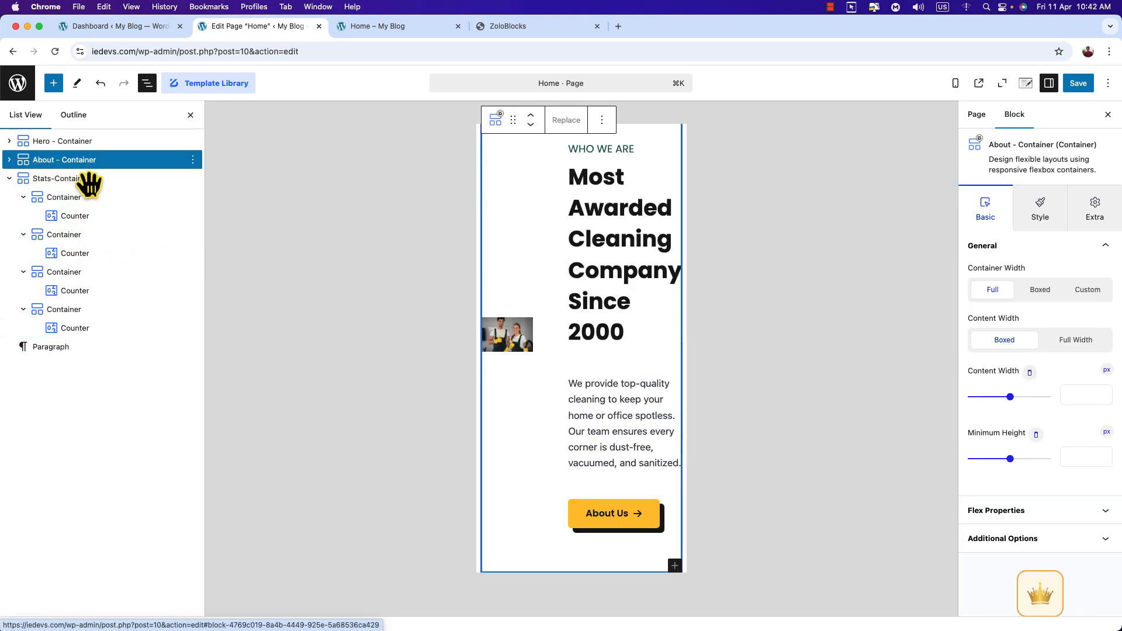
left_click(26, 180)
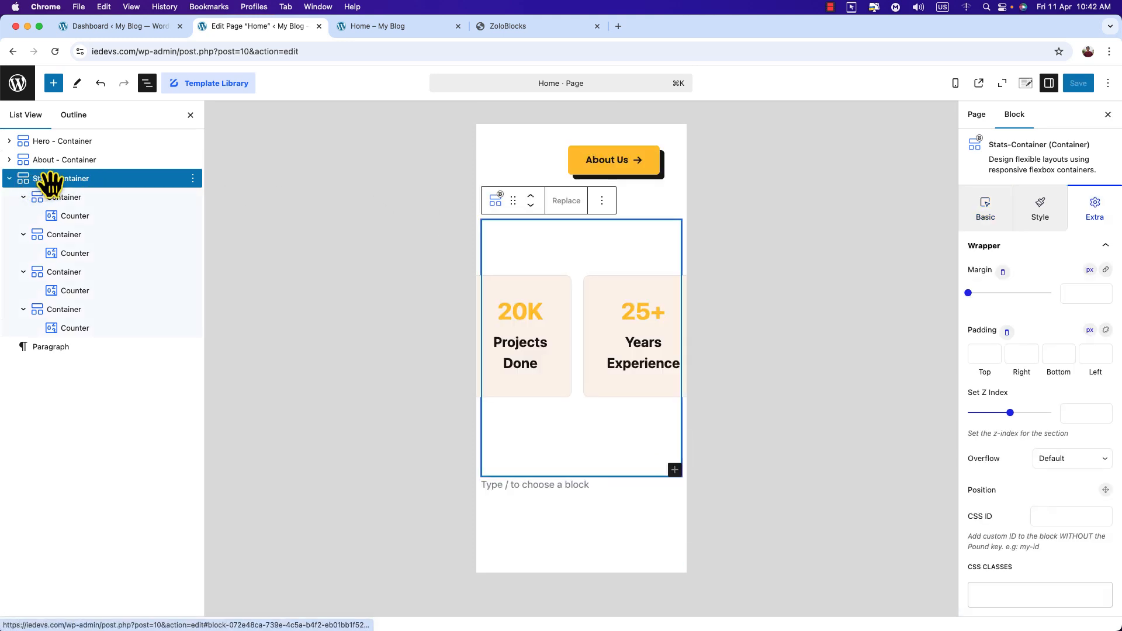
left_click(82, 162)
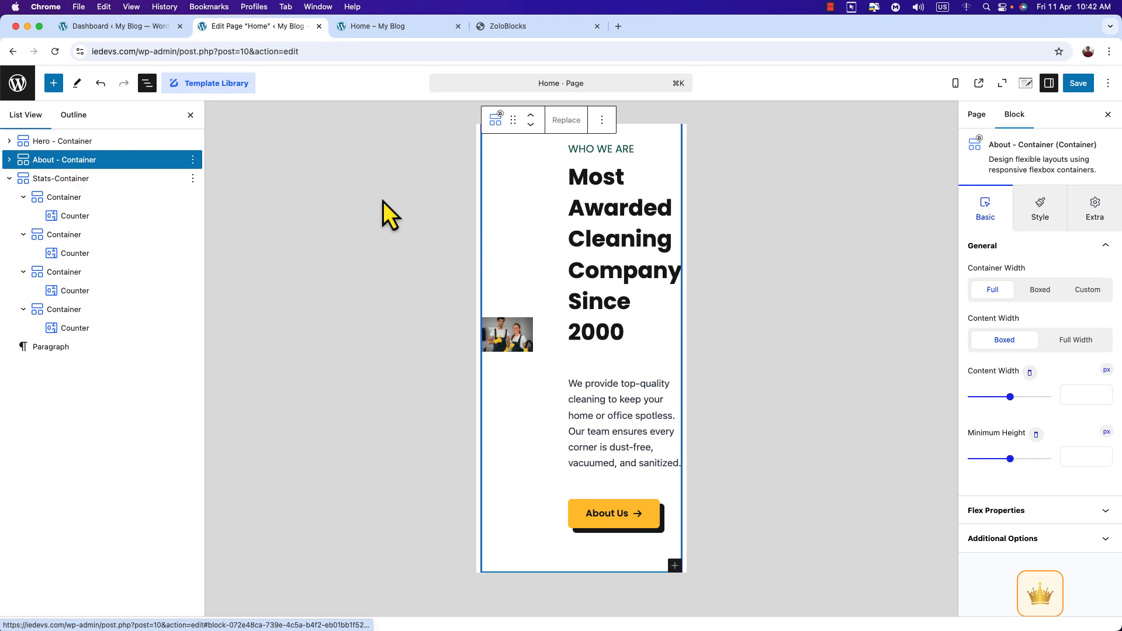
scroll(1046, 374, "down", 3)
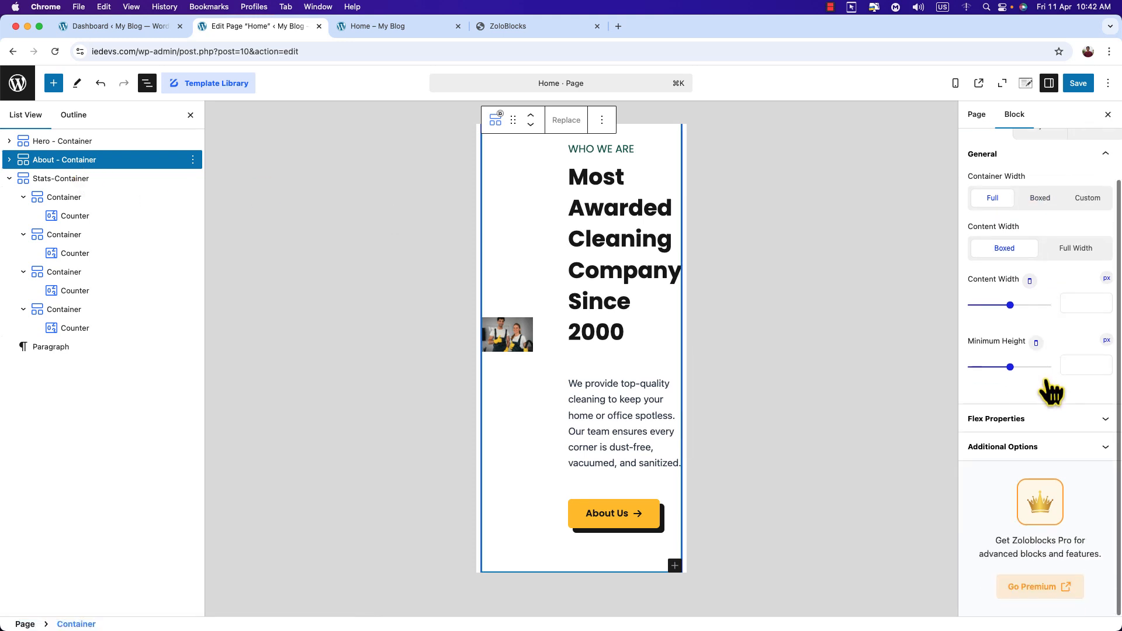
left_click(1028, 424)
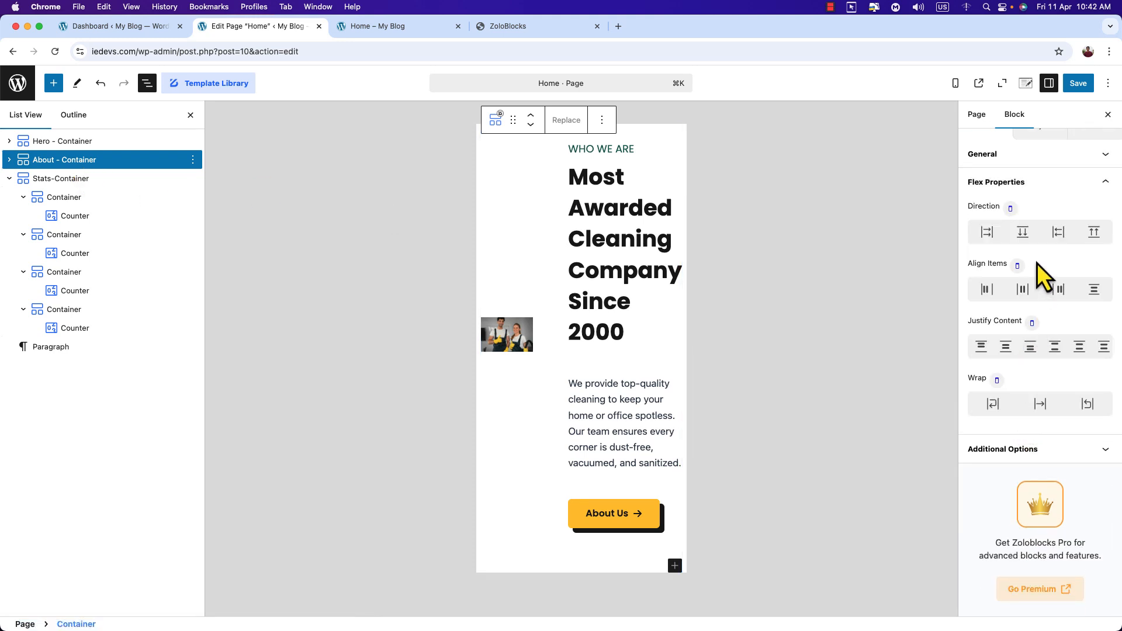
left_click(1024, 232)
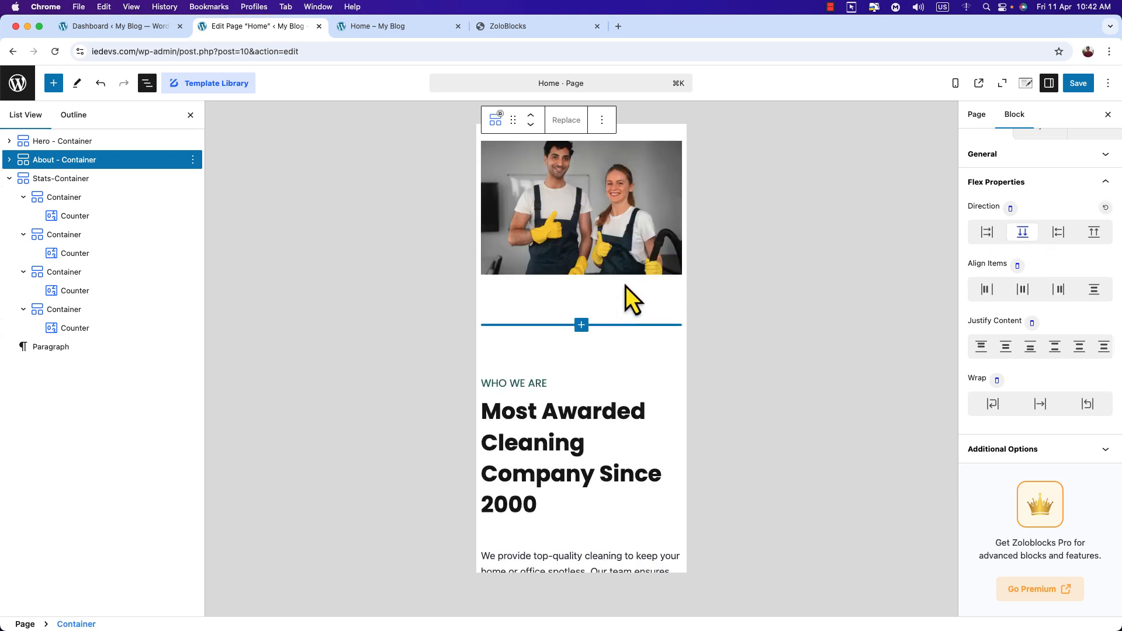
Set the About container's mobile left and right padding to 20 px.
scroll(626, 286, "down", 5)
scroll(626, 272, "up", 8)
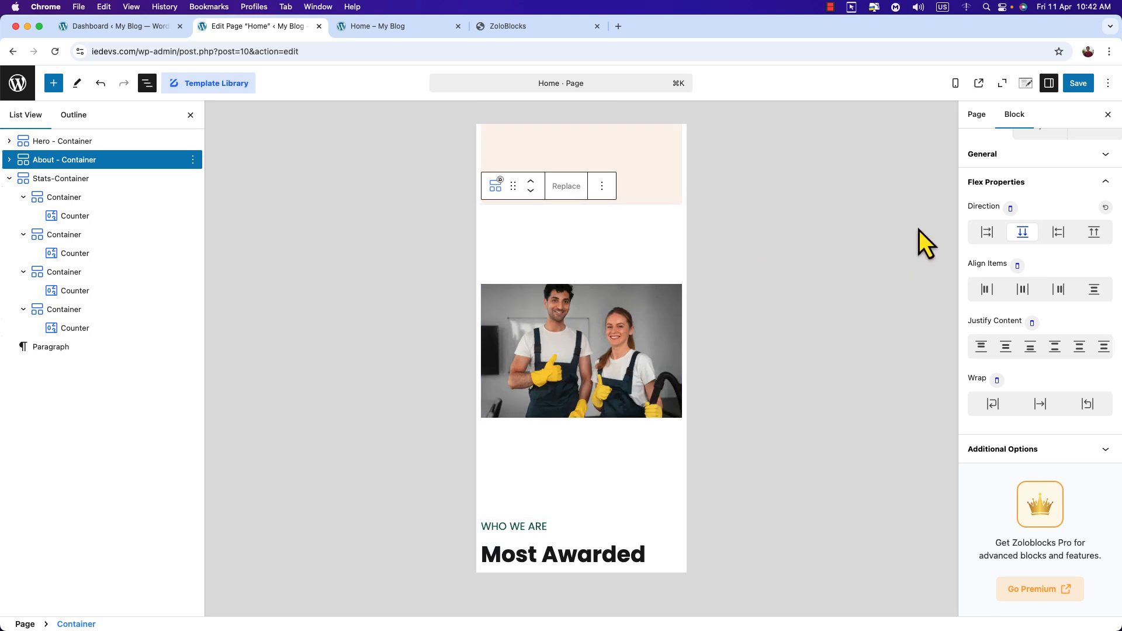
scroll(1043, 205, "up", 3)
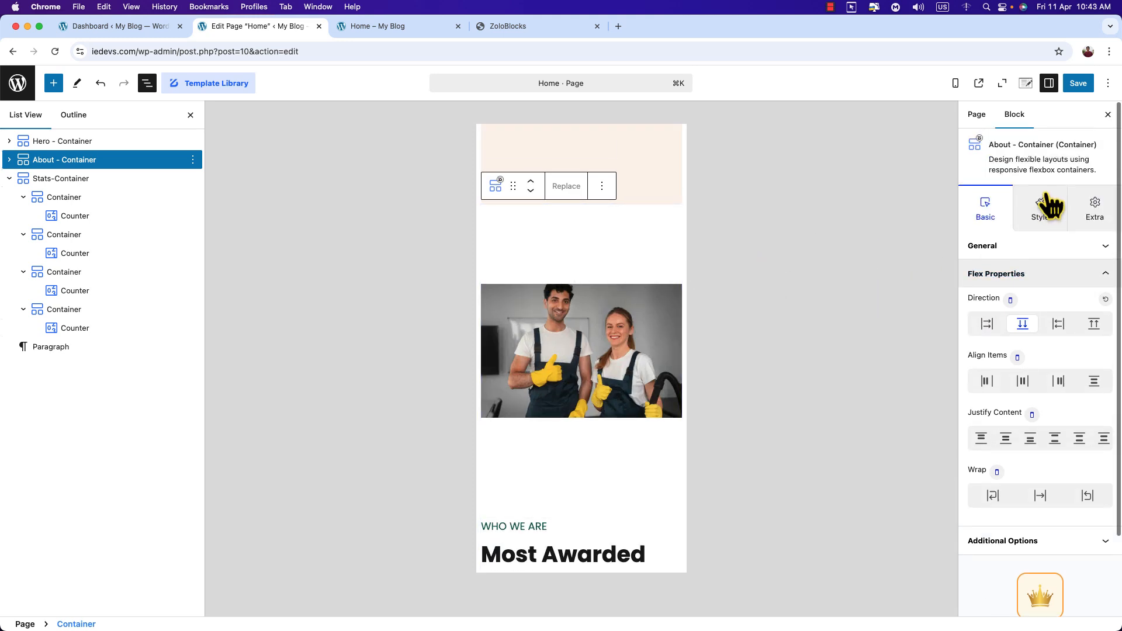
left_click(1094, 215)
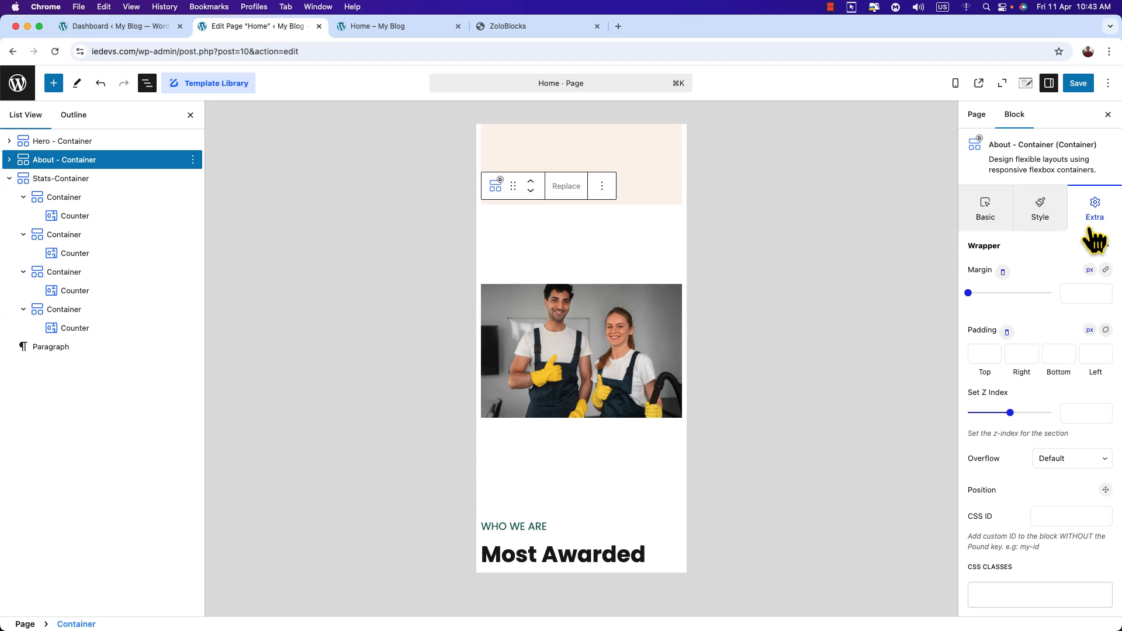
left_click(1089, 355)
type("20")
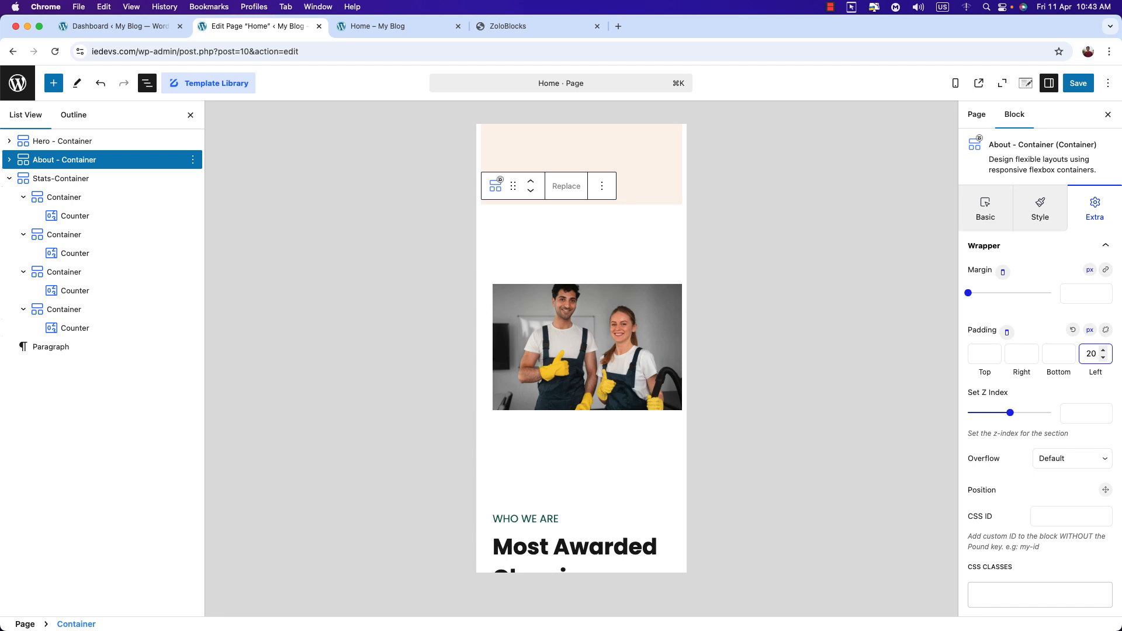
left_click(1017, 355)
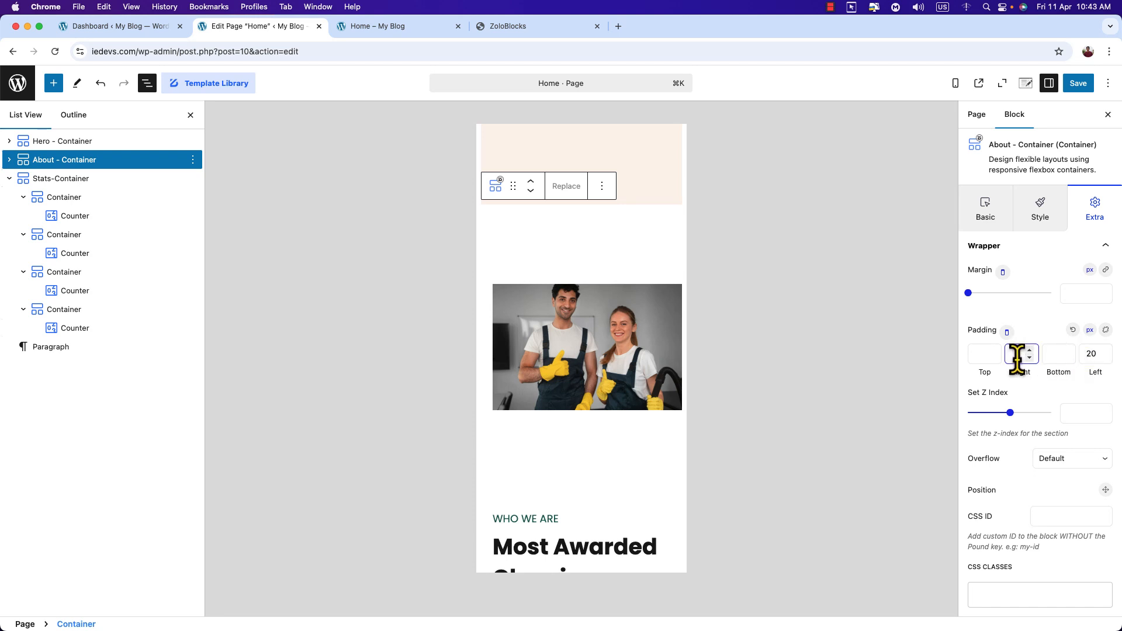
type("20")
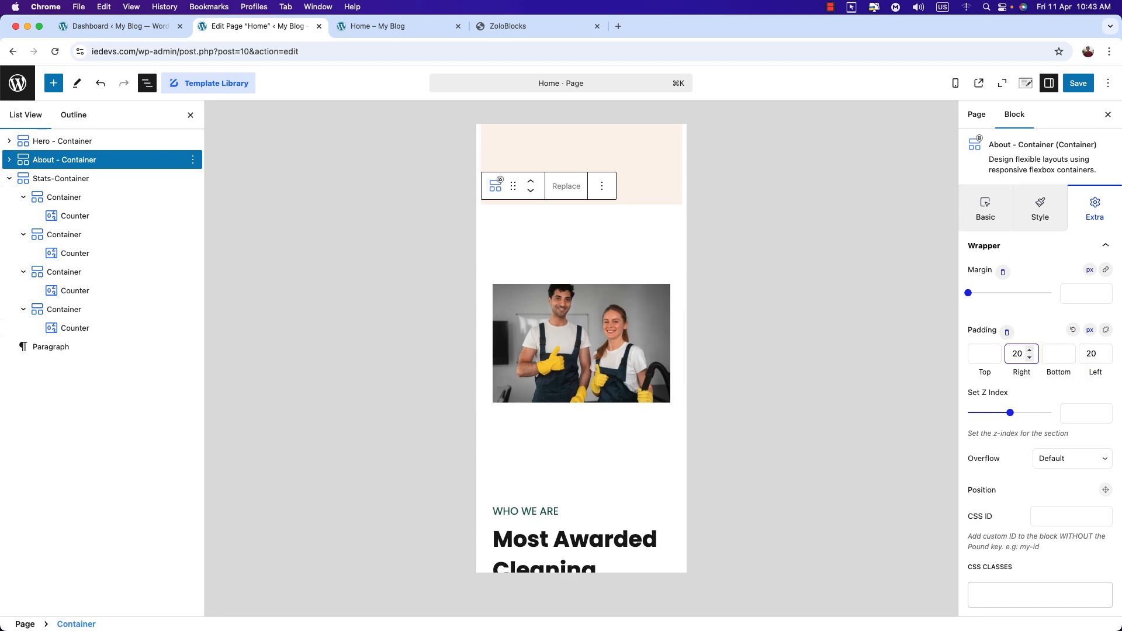
Select the About section image and set its mobile margin to 0.
scroll(681, 393, "down", 5)
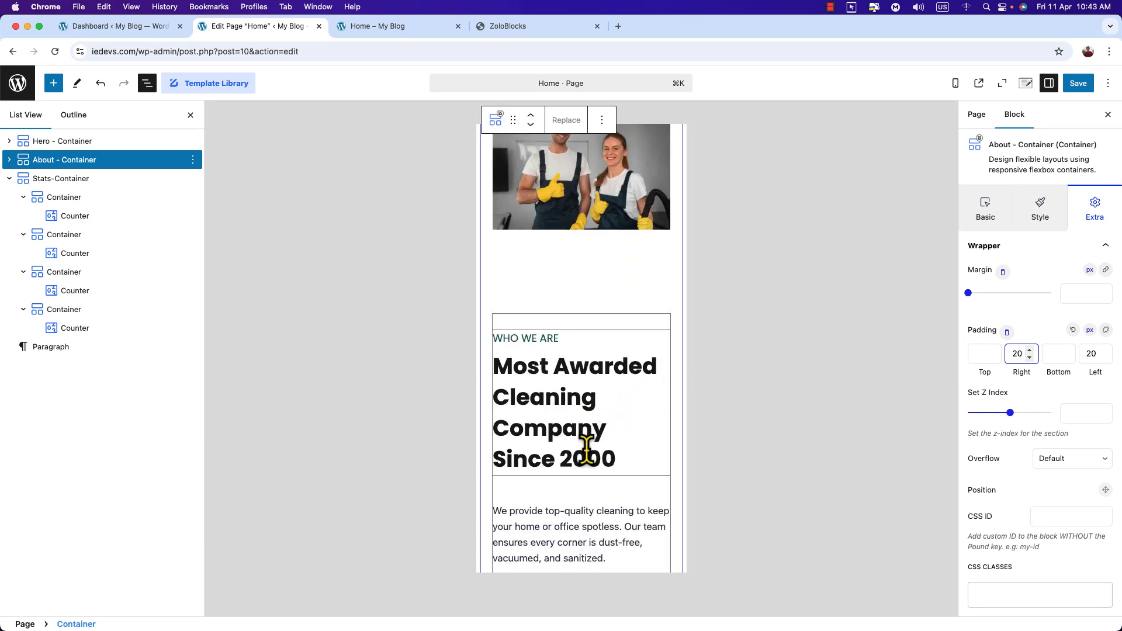
scroll(561, 447, "down", 4)
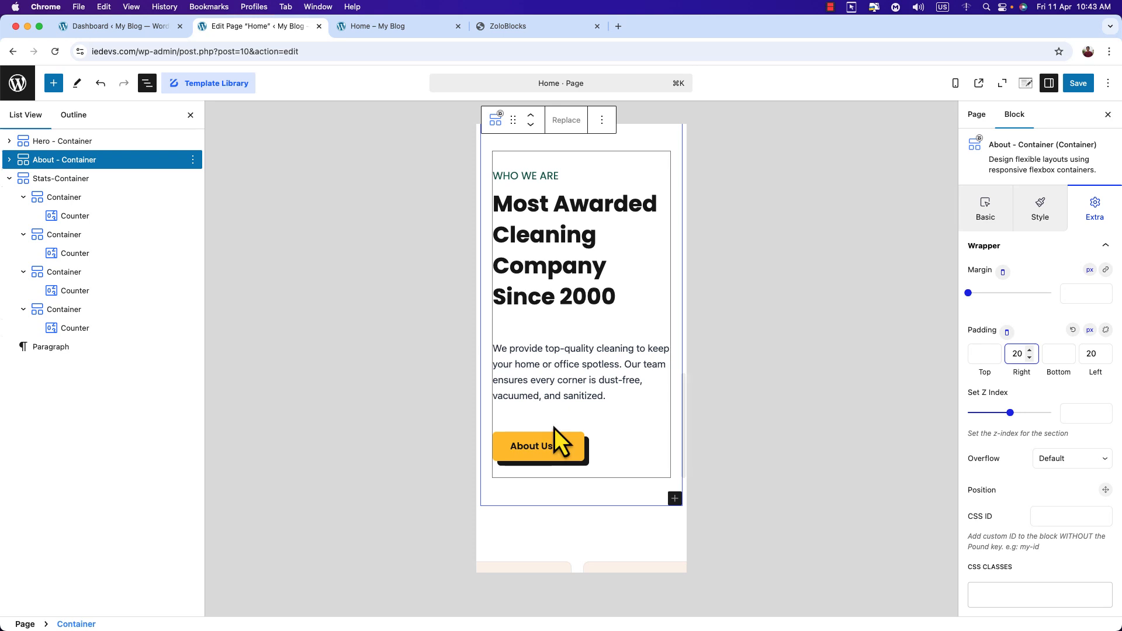
scroll(541, 251, "up", 4)
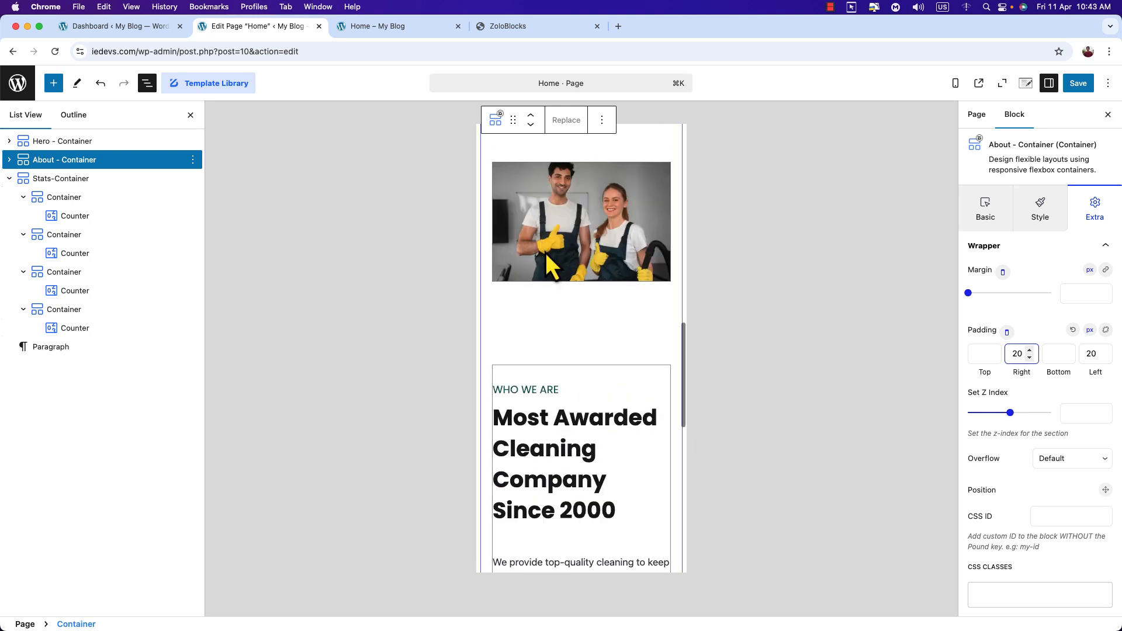
left_click(581, 230)
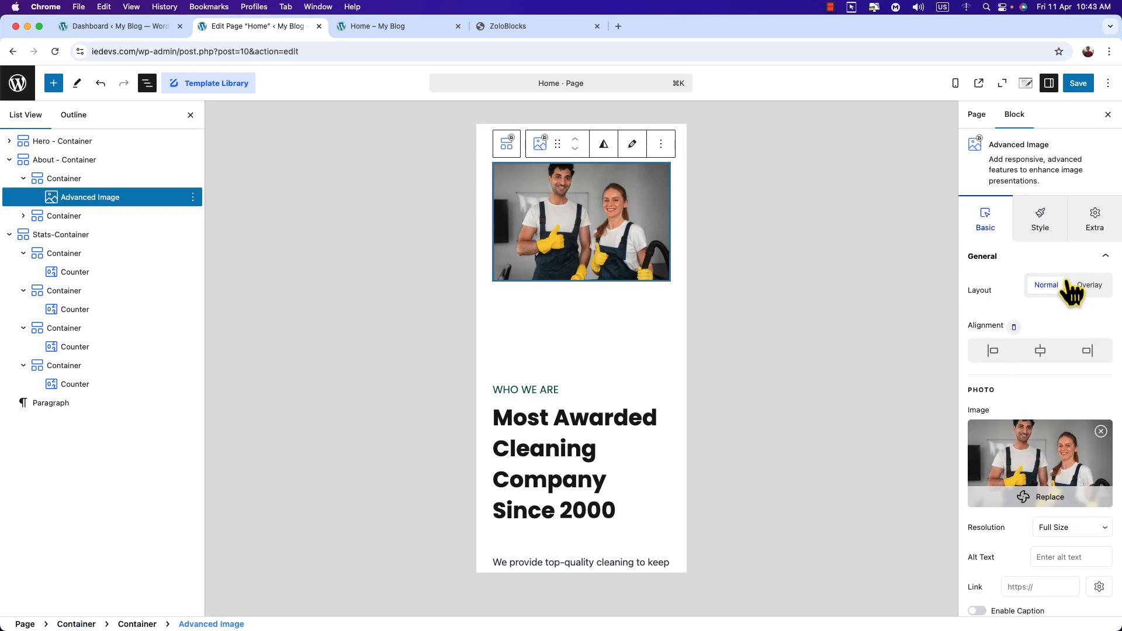
left_click(1097, 230)
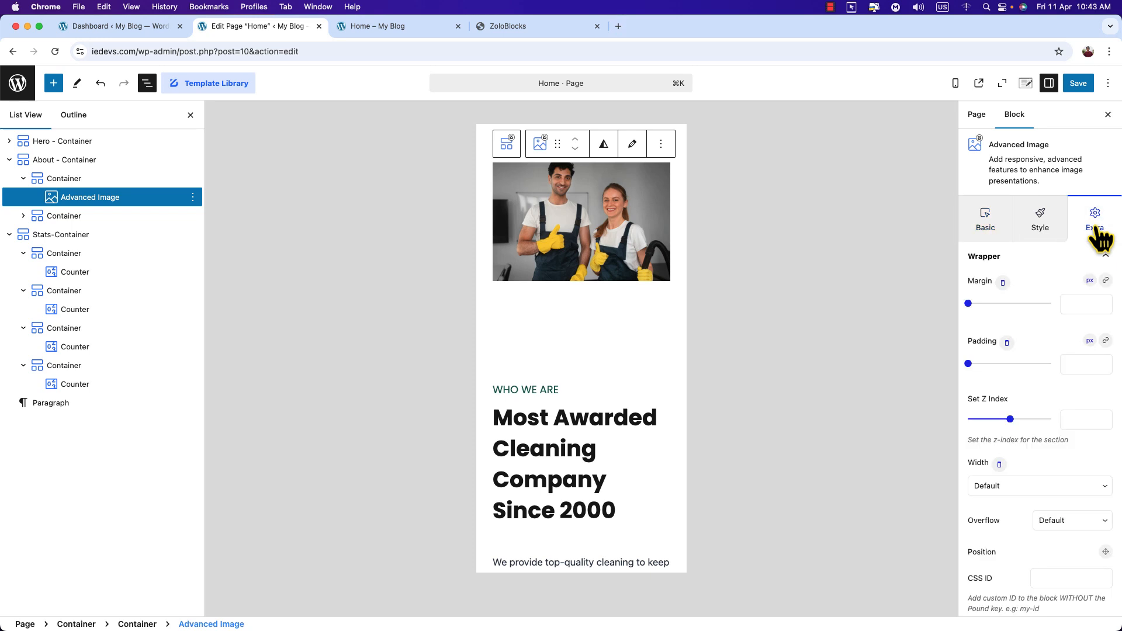
left_click(1084, 304)
type("0")
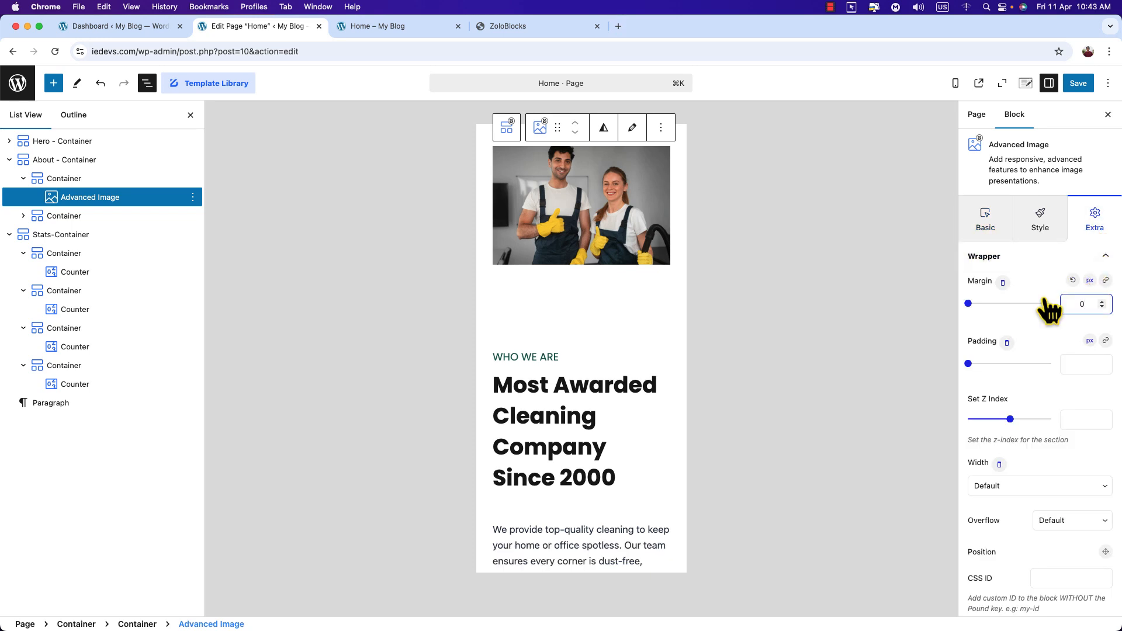
Set the About image's mobile padding to 0.
mouse_move(637, 299)
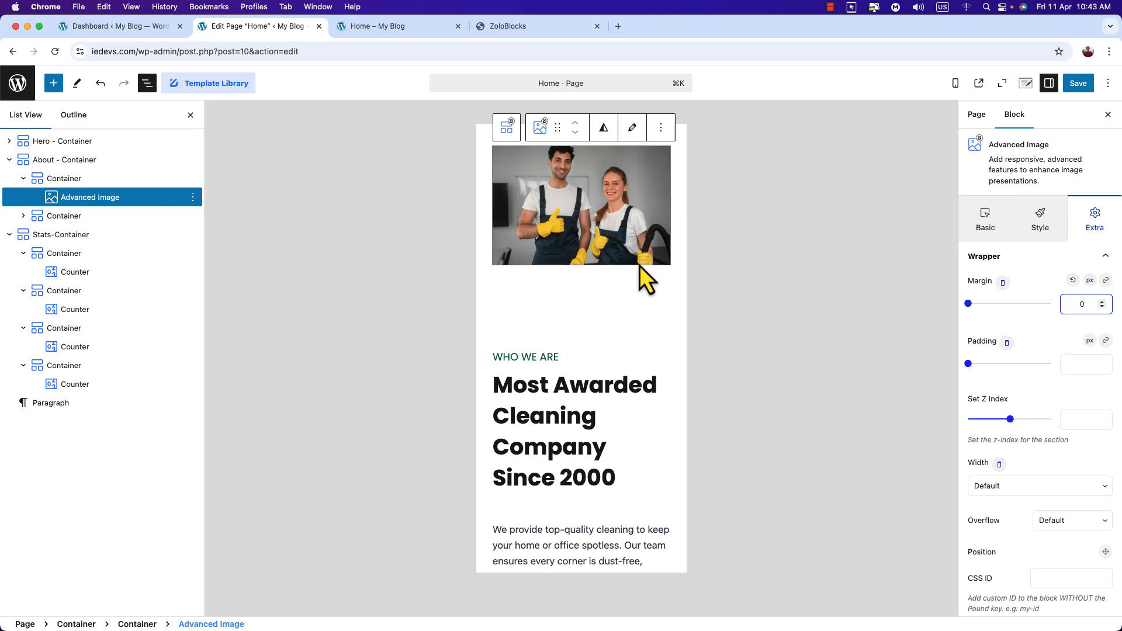
scroll(640, 265, "down", 2)
scroll(639, 265, "up", 8)
scroll(639, 267, "down", 3)
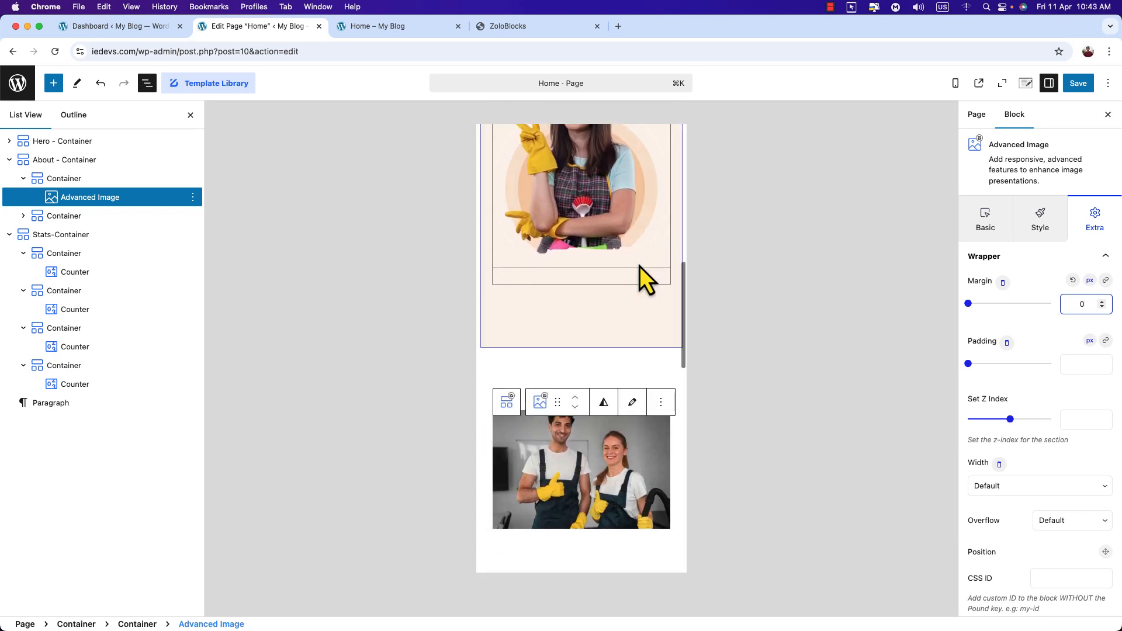
left_click(1082, 363)
type("0")
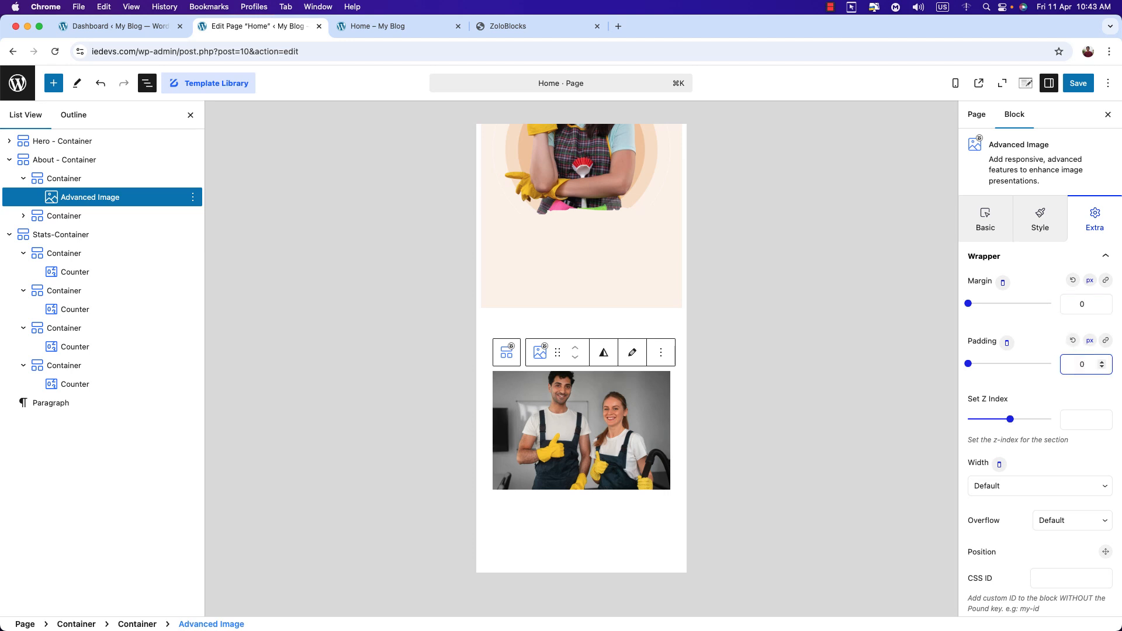
Select the About section's text container and set its mobile margin to 0.
scroll(608, 404, "down", 3)
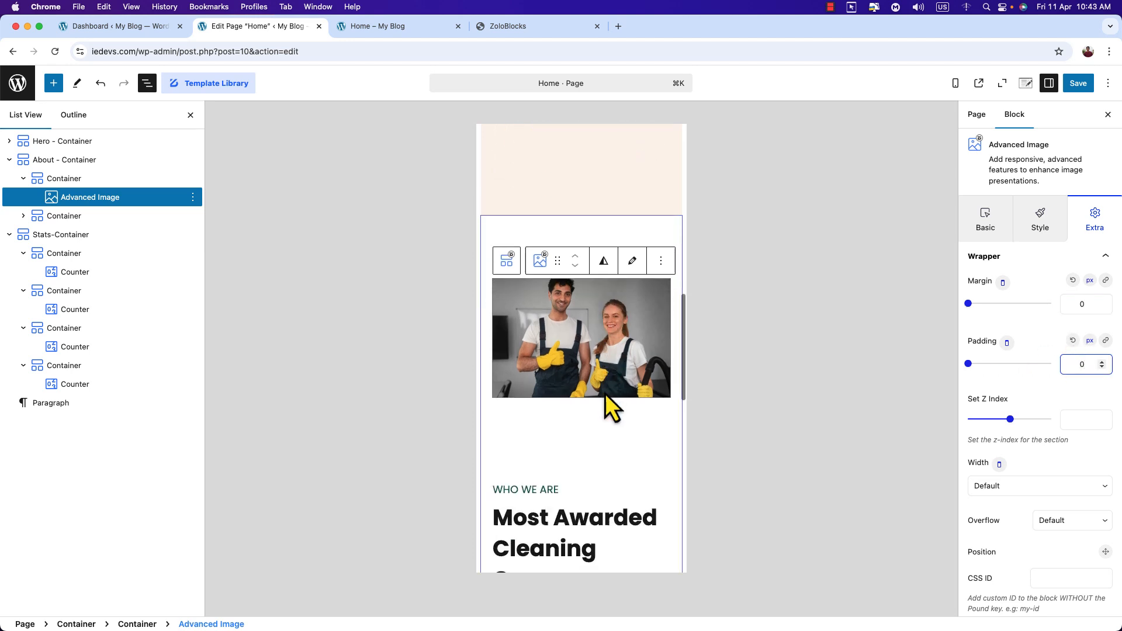
scroll(605, 394, "down", 2)
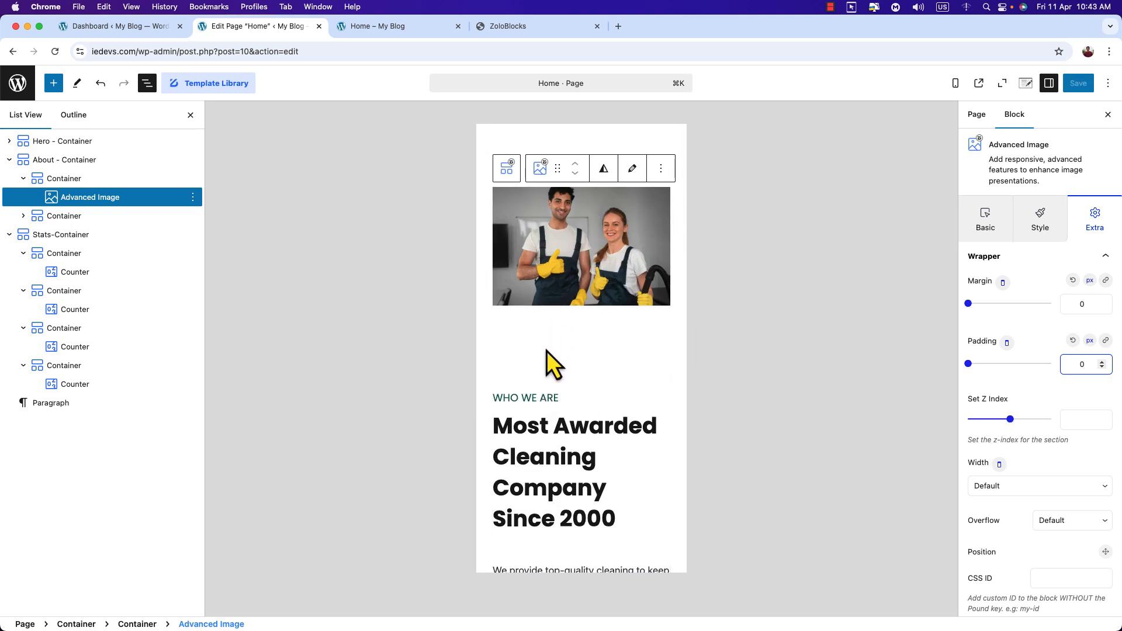
left_click(584, 398)
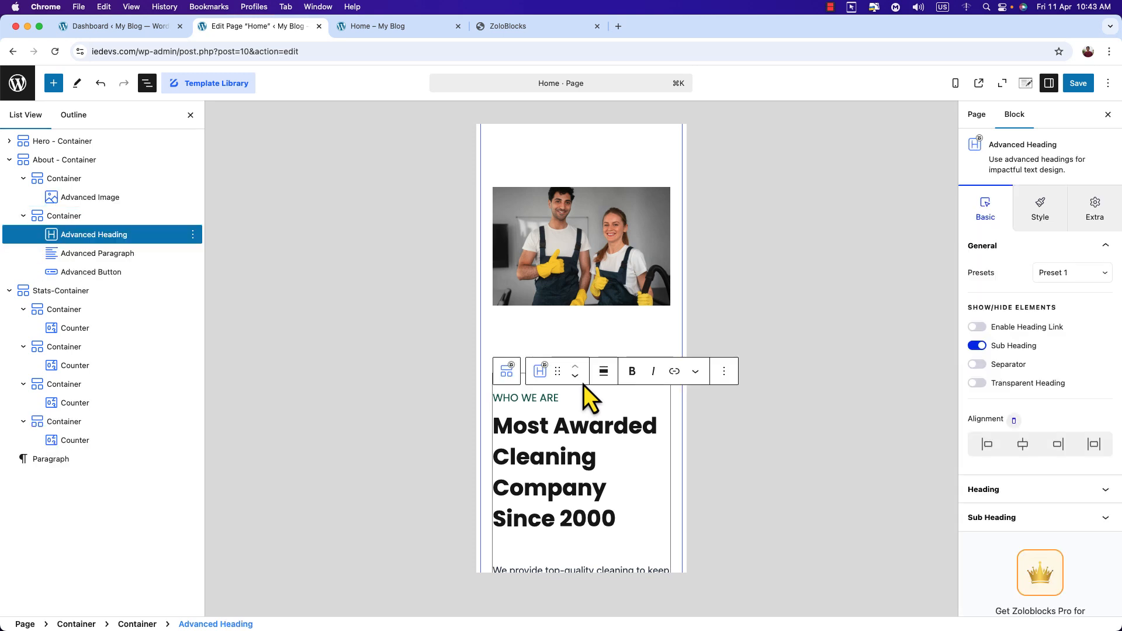
left_click(104, 220)
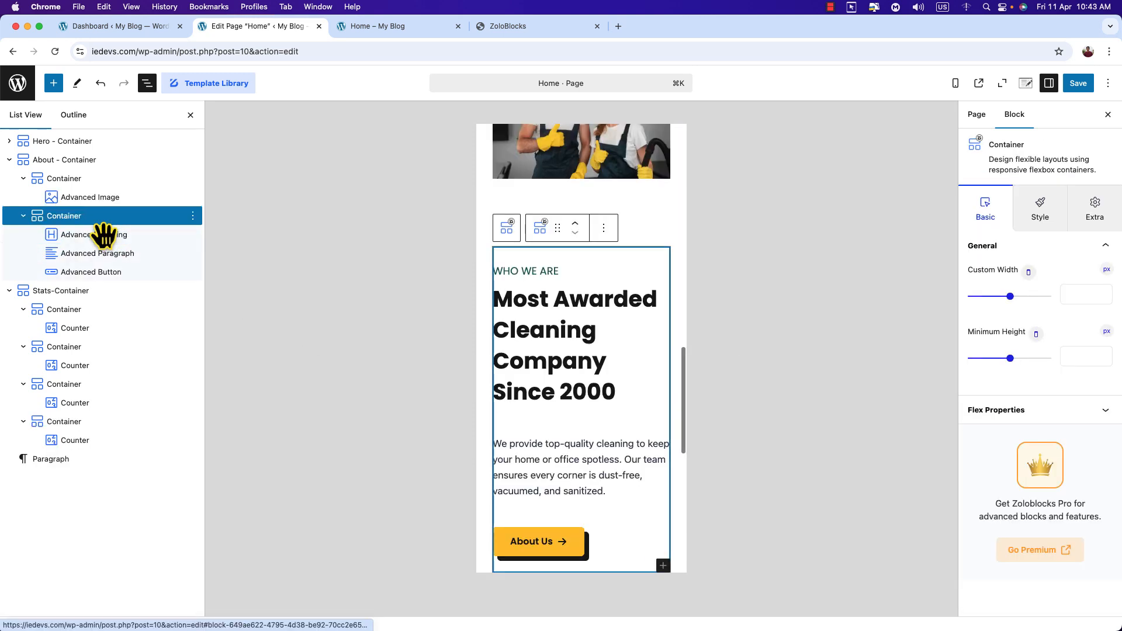
left_click(1089, 223)
left_click(1072, 352)
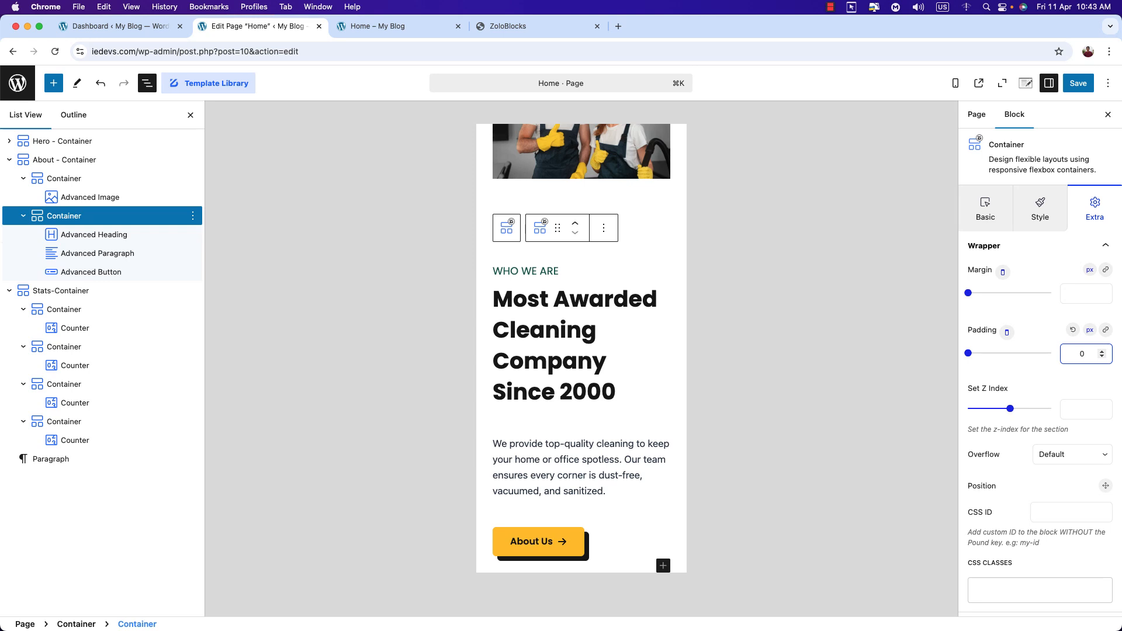
left_click(1077, 294)
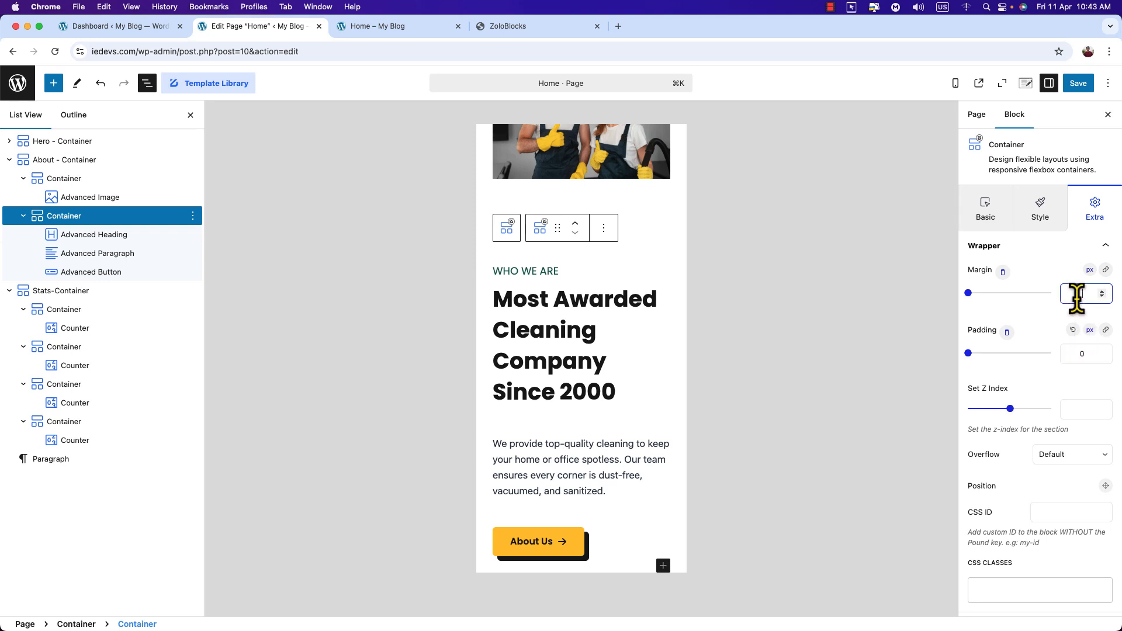
type("0")
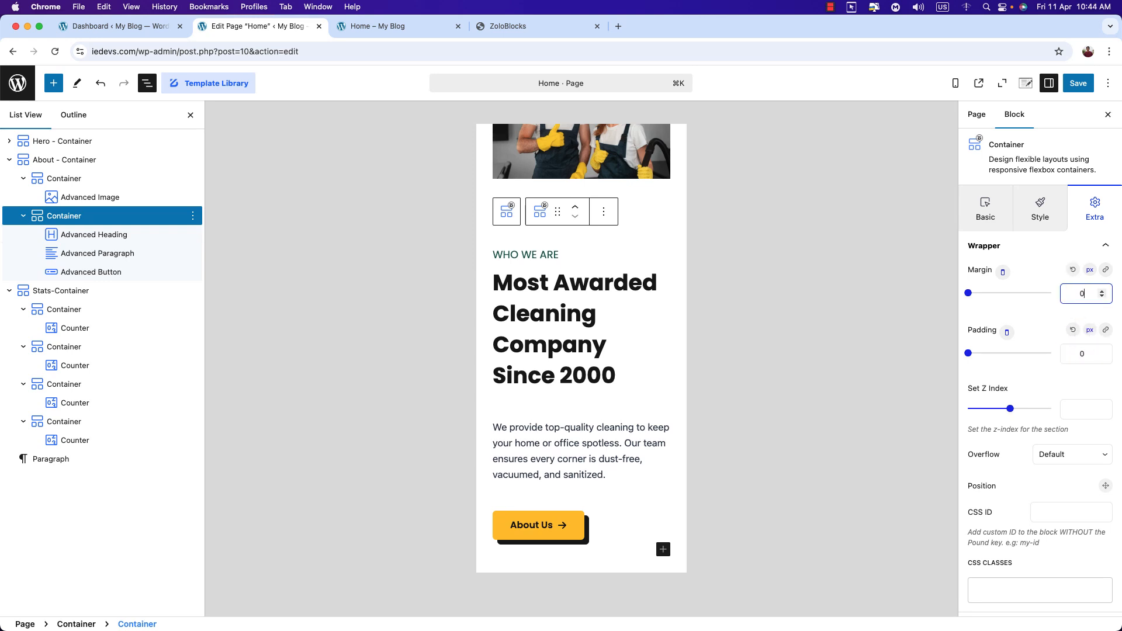
Unlink the text container's mobile padding sides and set its top padding to -20 px.
left_click(1072, 352)
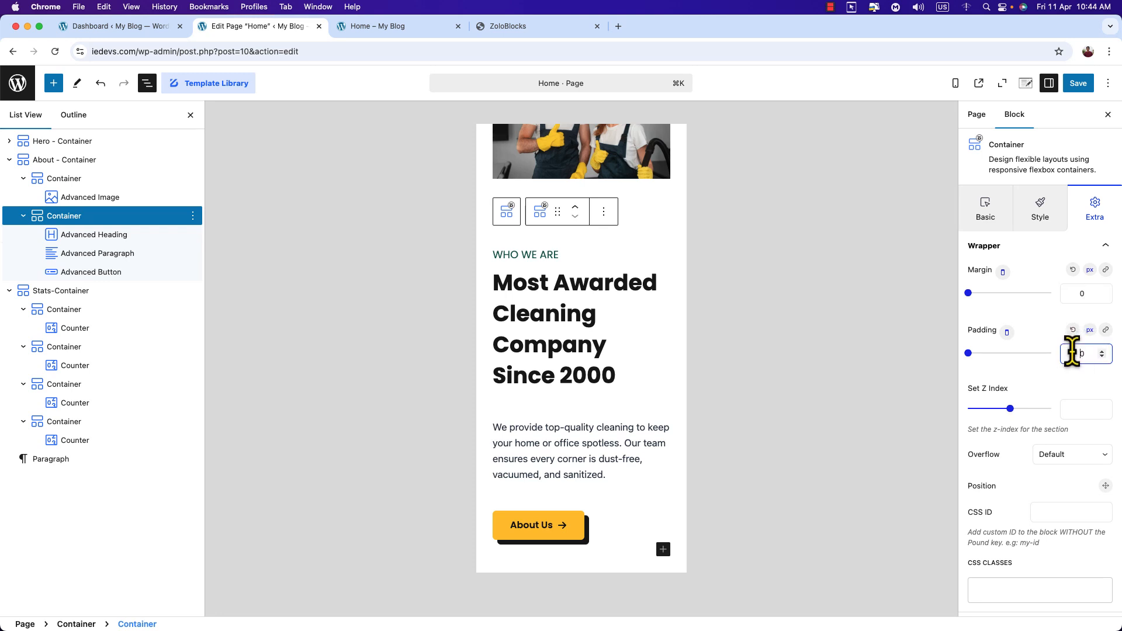
left_click(1106, 330)
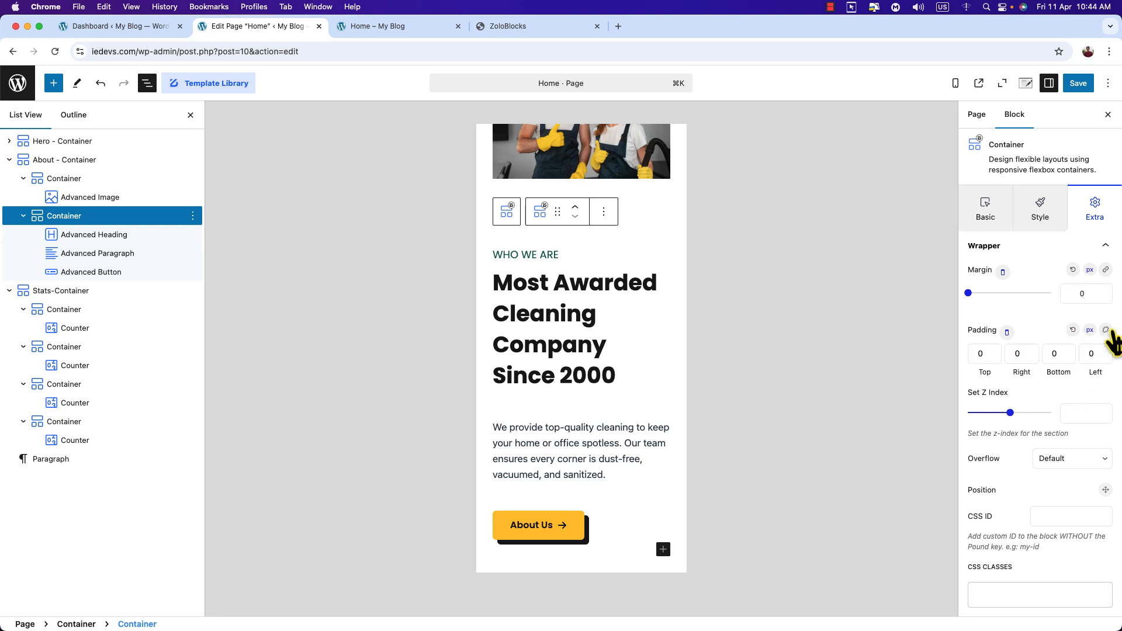
left_click(1017, 353)
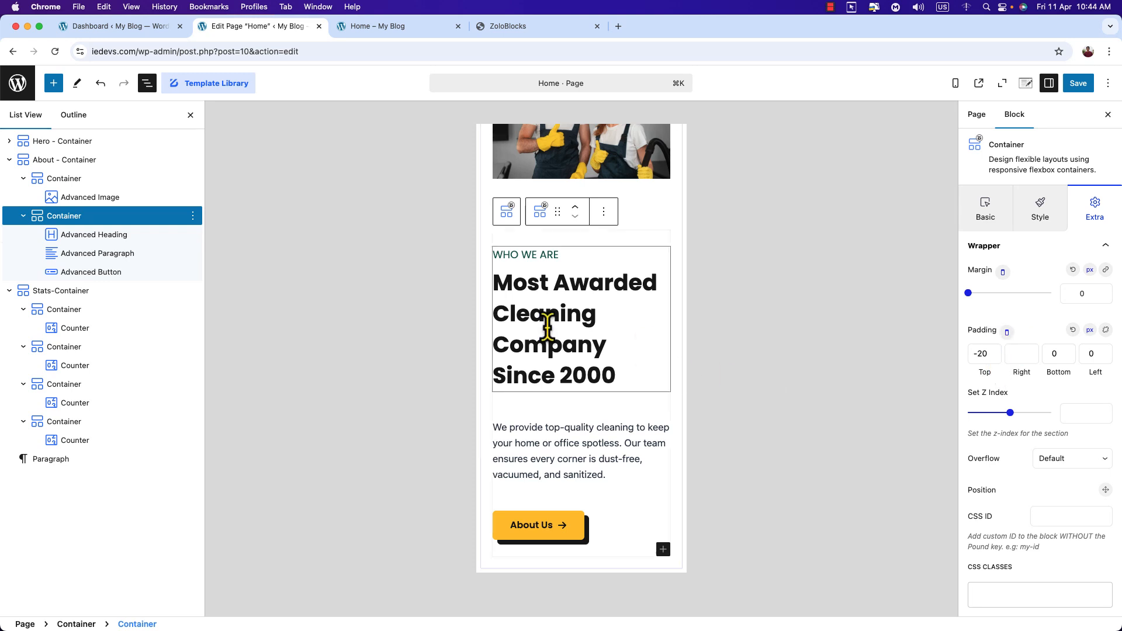
Save the page.
scroll(585, 319, "down", 4)
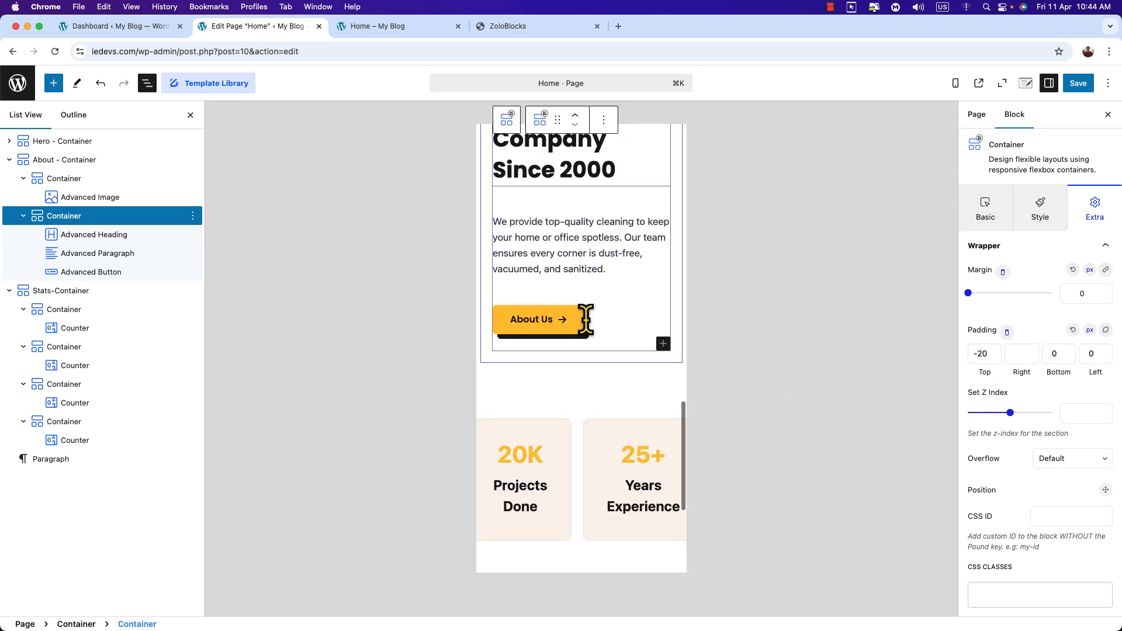
scroll(587, 322, "up", 7)
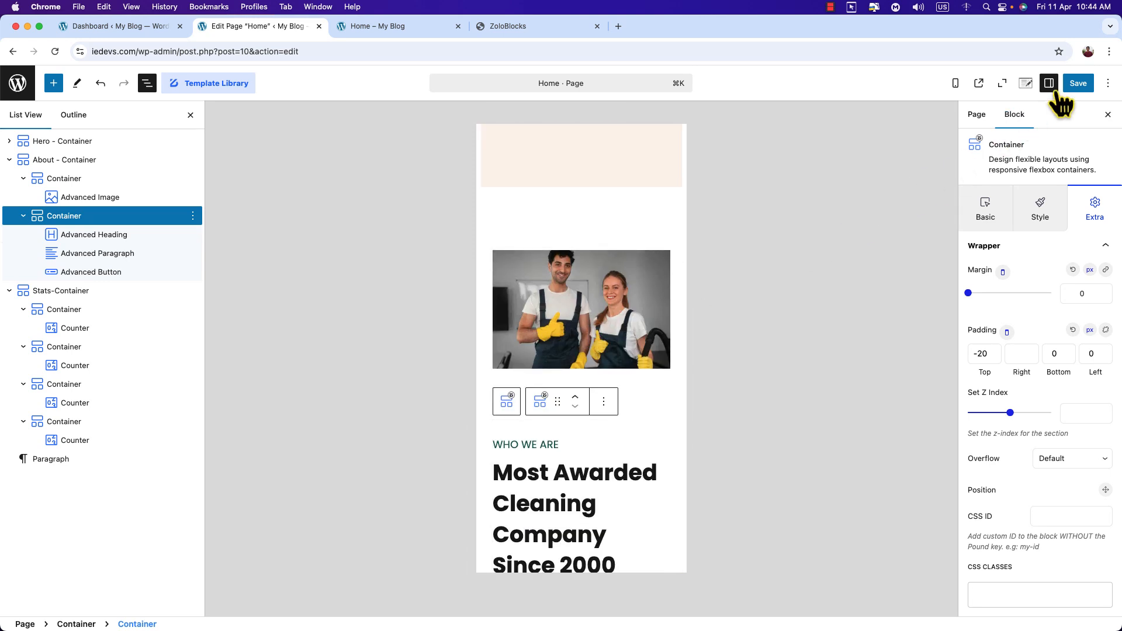
left_click(1073, 85)
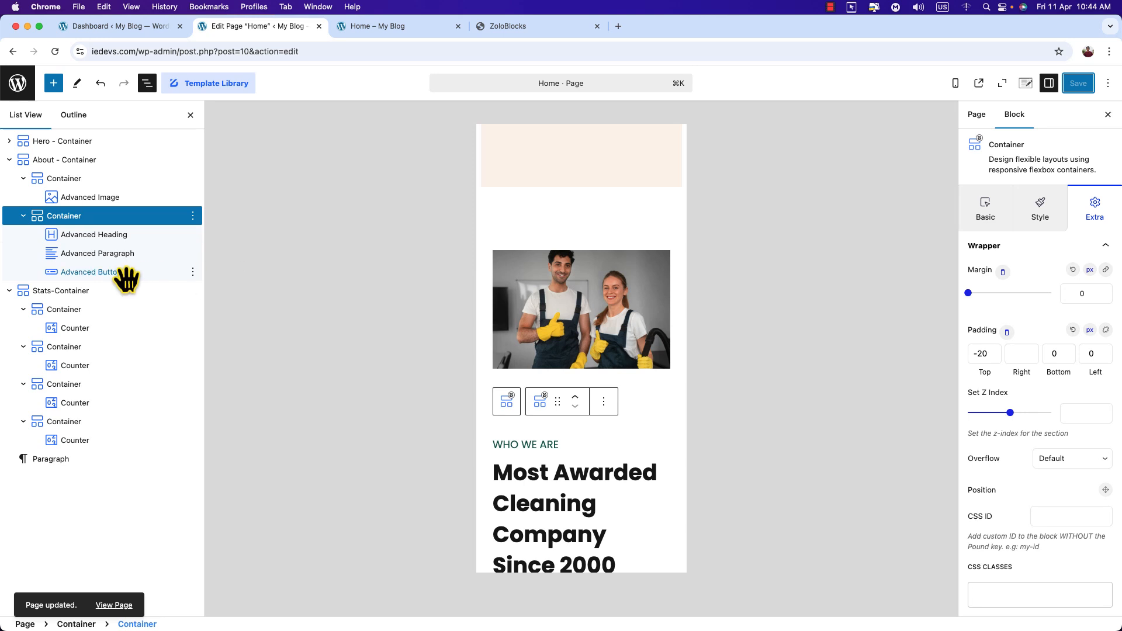
Select the Stats-Container and set its mobile flex direction to vertical.
left_click(74, 311)
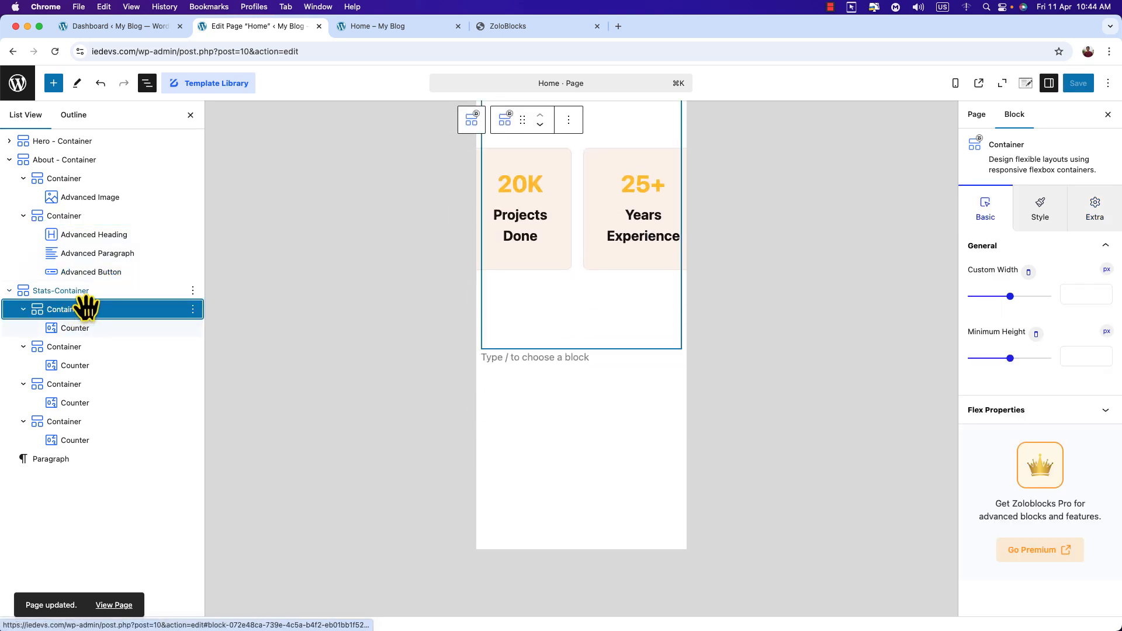
left_click(111, 294)
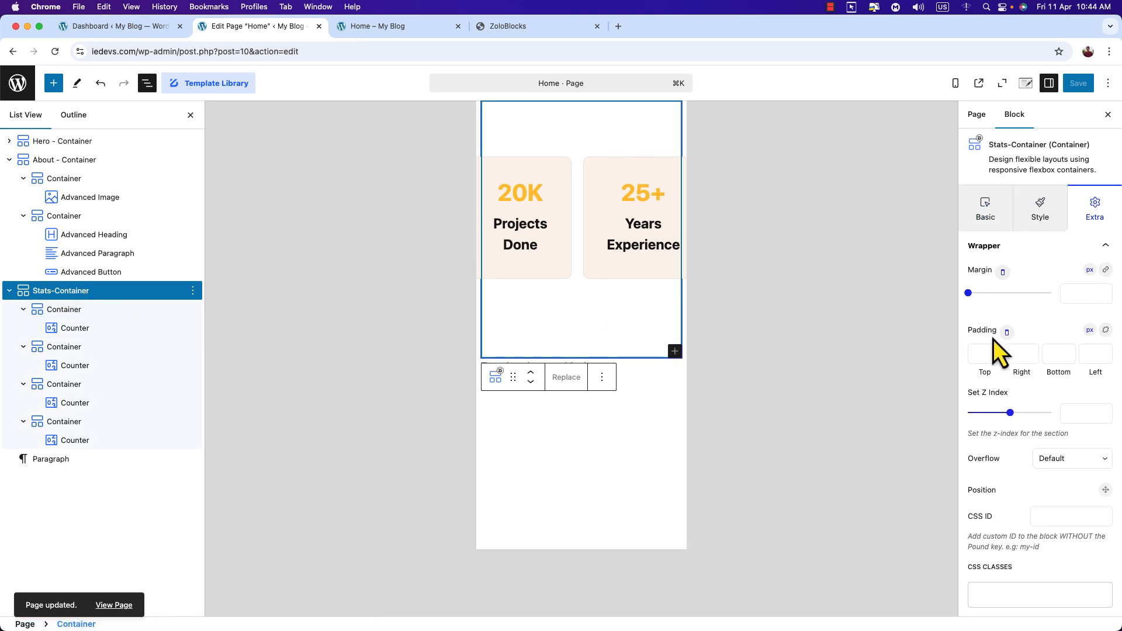
left_click(986, 212)
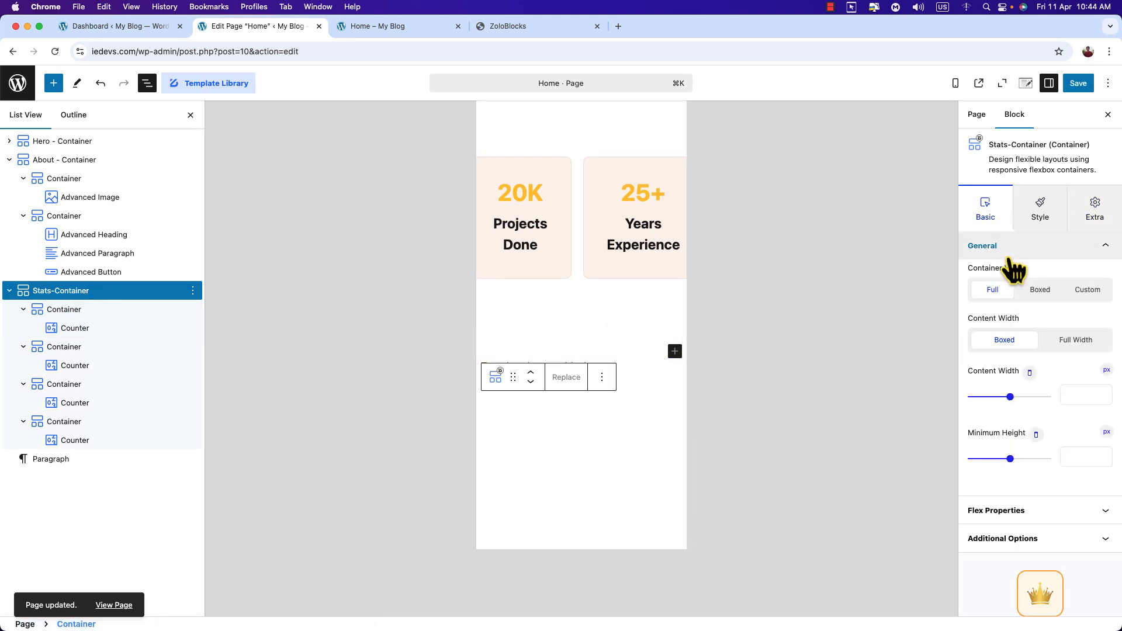
scroll(549, 304, "up", 6)
scroll(550, 304, "down", 2)
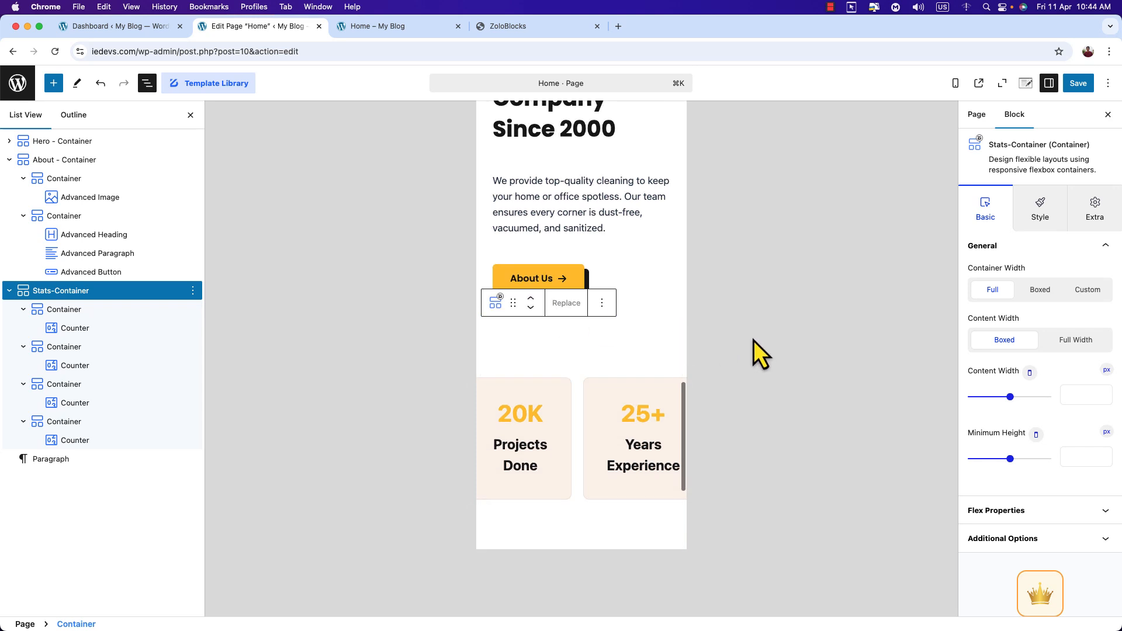
left_click(997, 513)
left_click(1023, 324)
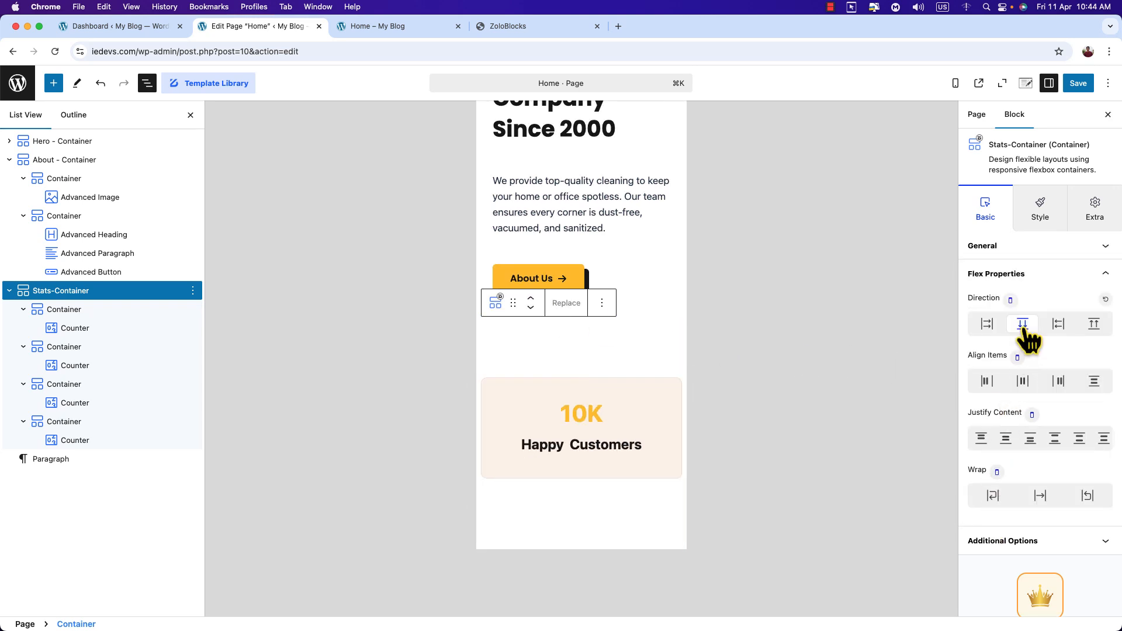
Save the page with the stacked mobile statistics cards.
scroll(647, 381, "down", 8)
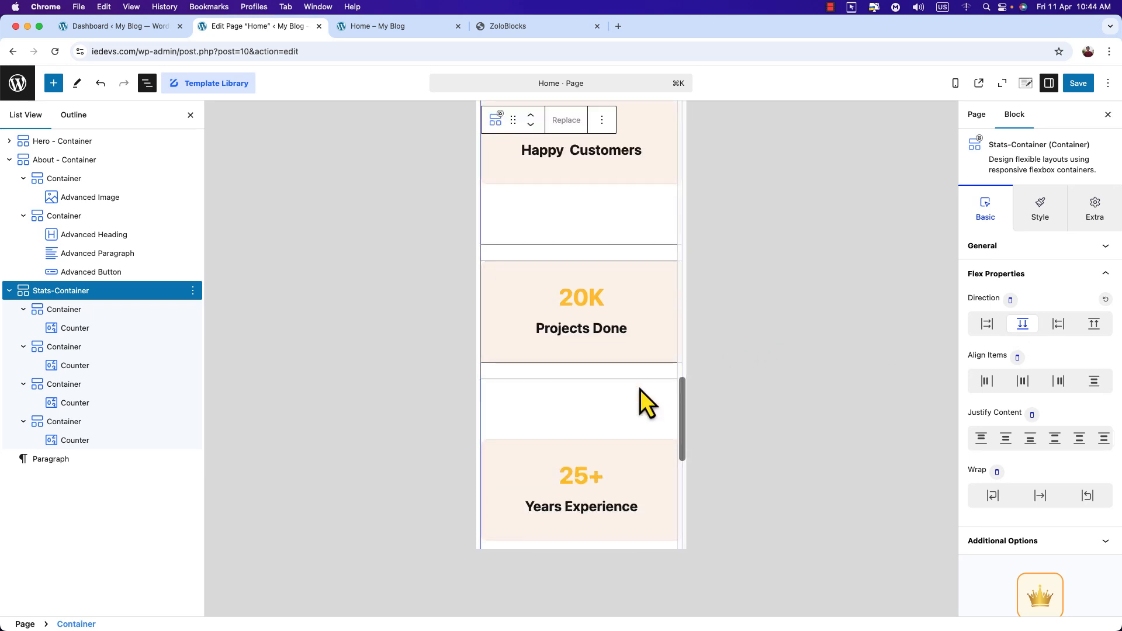
scroll(643, 397, "down", 2)
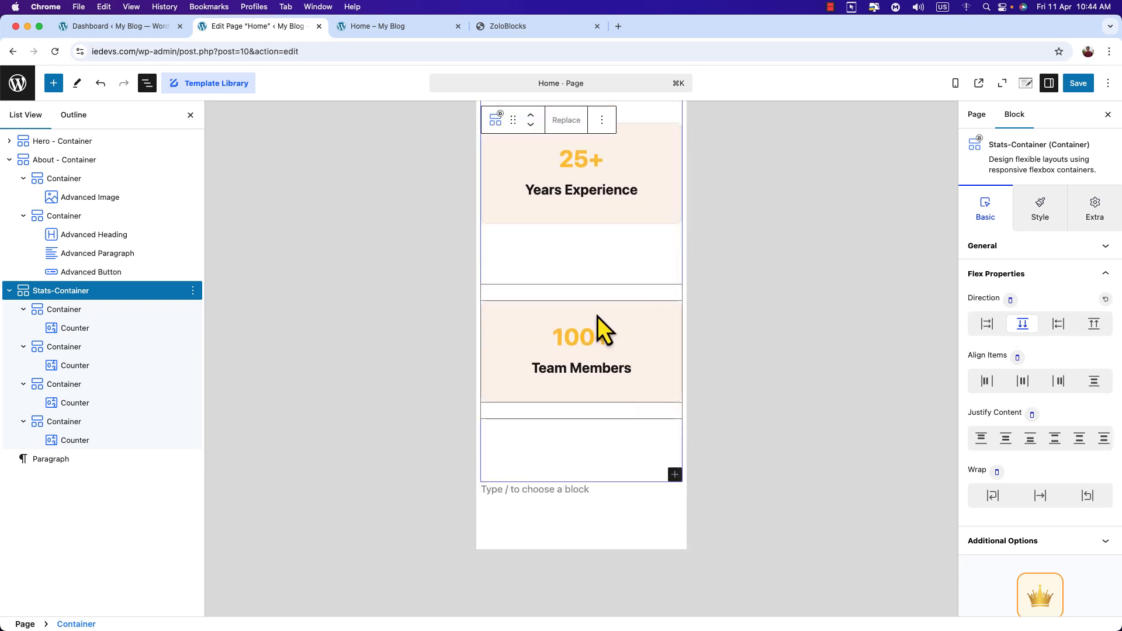
scroll(604, 328, "up", 5)
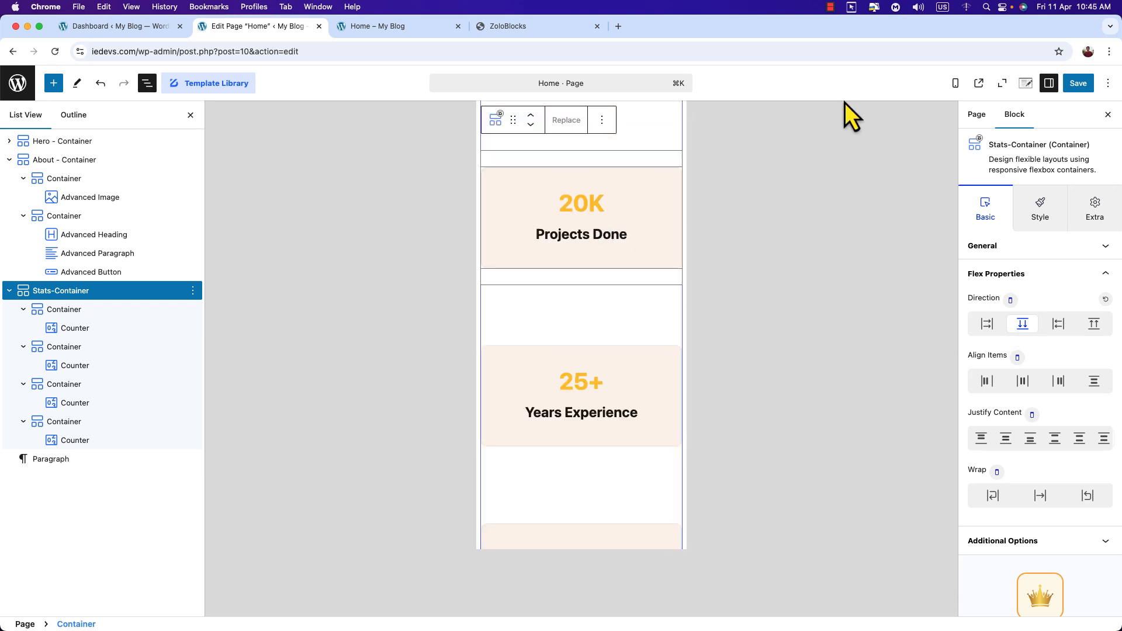
left_click(1075, 84)
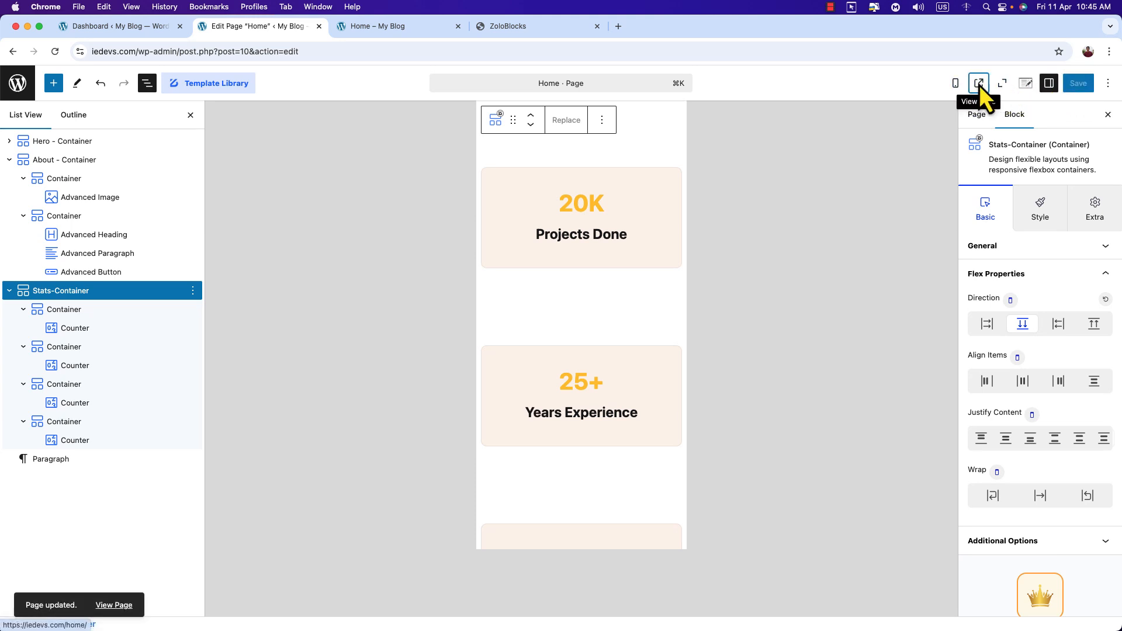
Open the live home page and scroll through the hero, About and statistics sections.
left_click(979, 84)
scroll(655, 311, "down", 7)
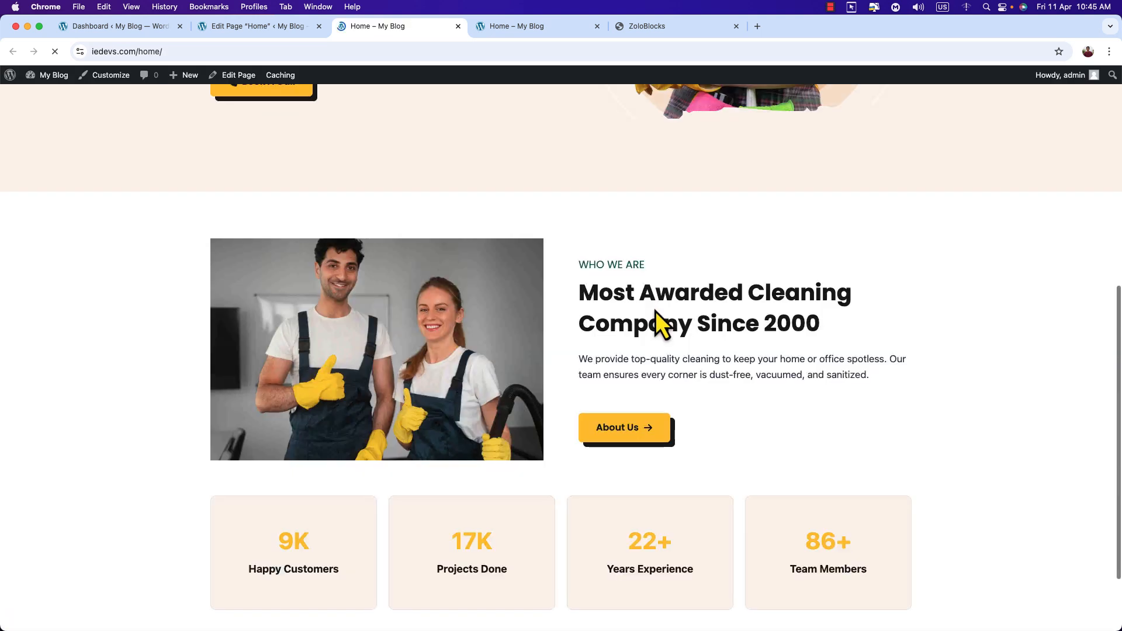
scroll(655, 311, "down", 2)
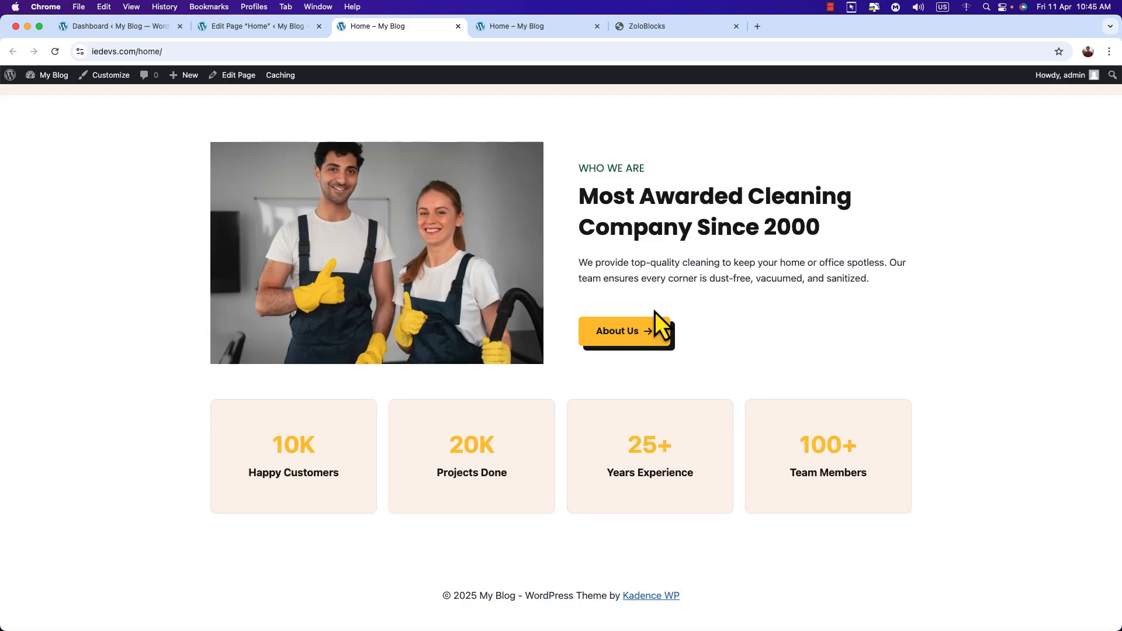
scroll(655, 311, "up", 10)
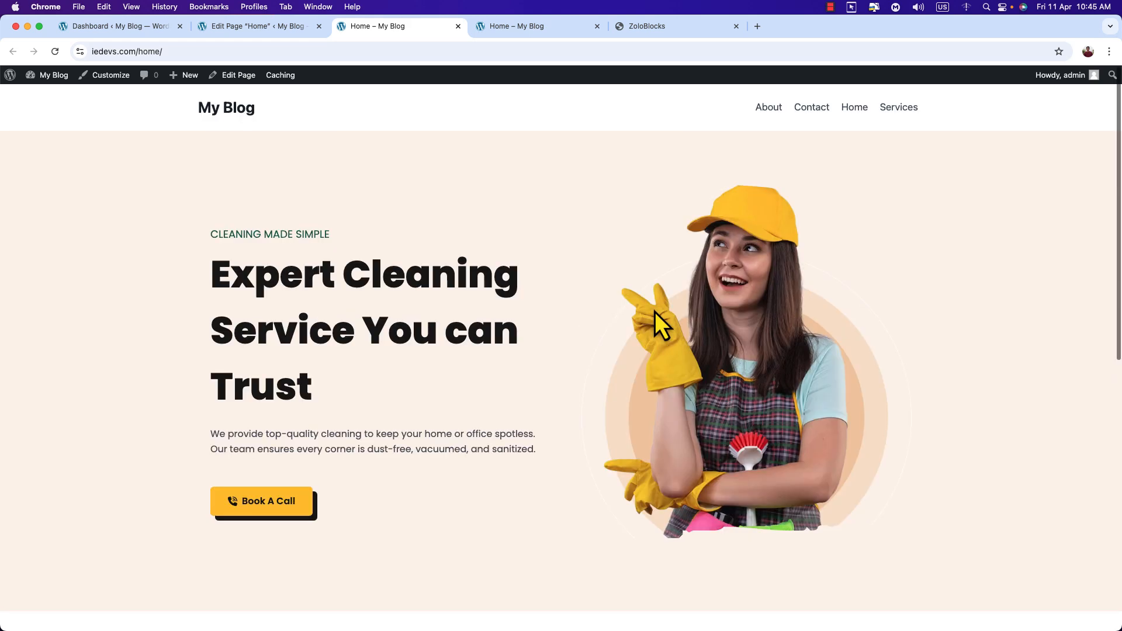
scroll(652, 311, "down", 8)
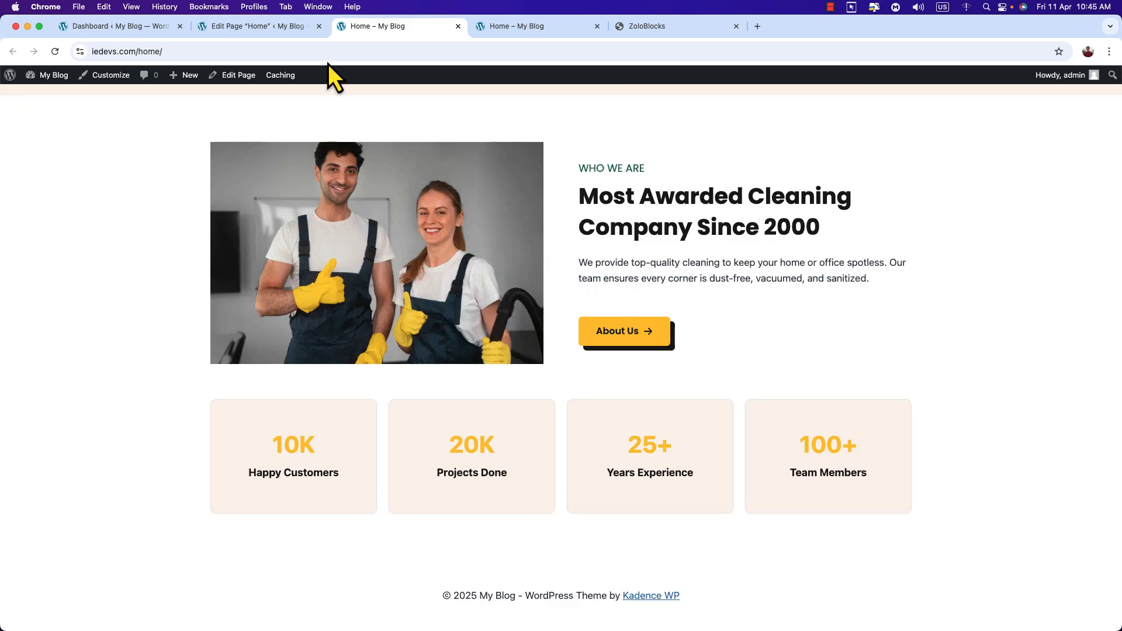
Switch the editor preview back to Desktop and save the page.
left_click(304, 34)
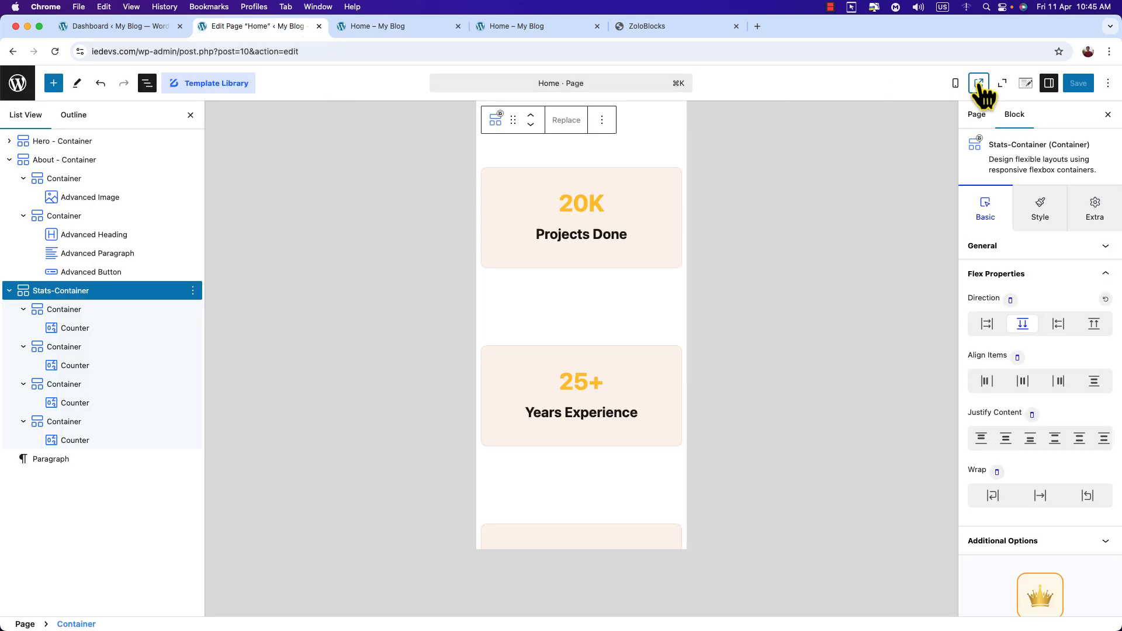
left_click(957, 87)
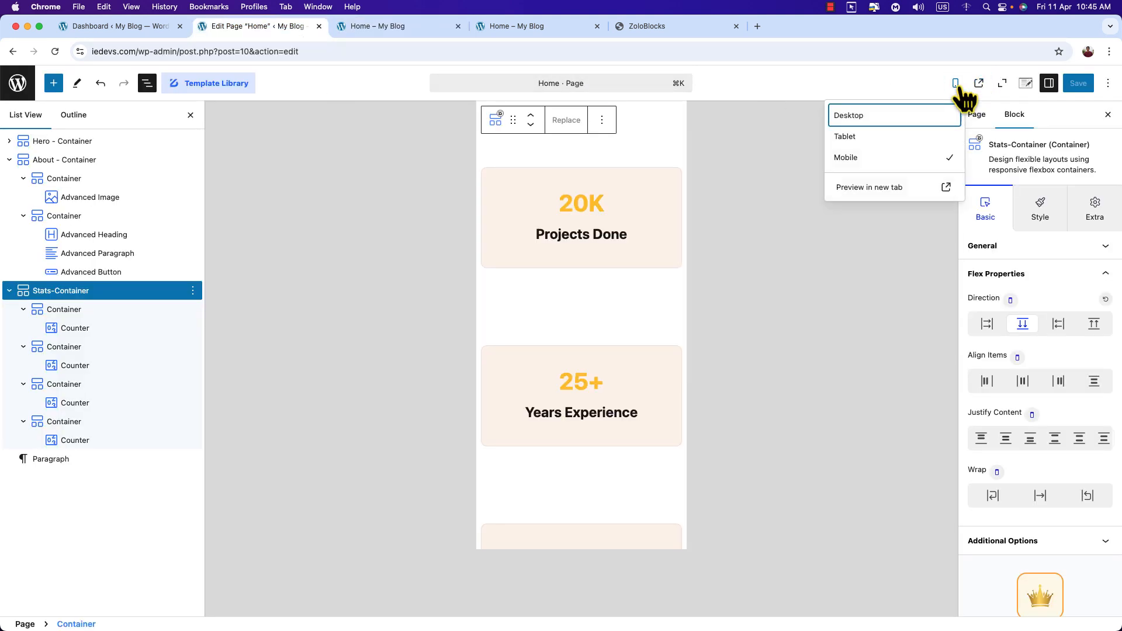
left_click(919, 122)
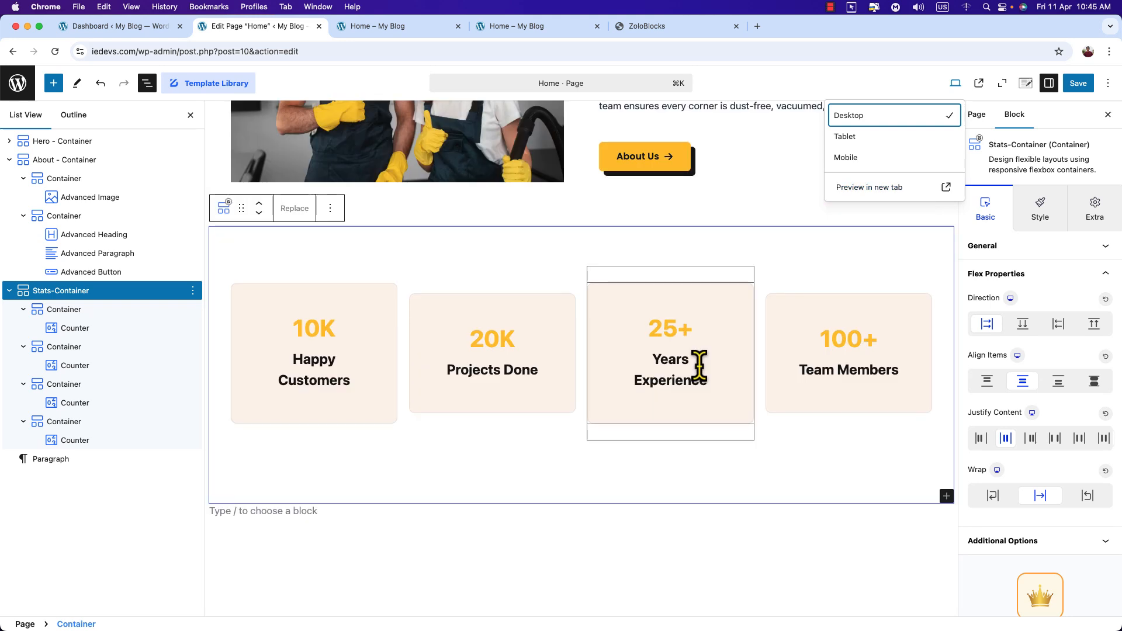
scroll(476, 393, "up", 7)
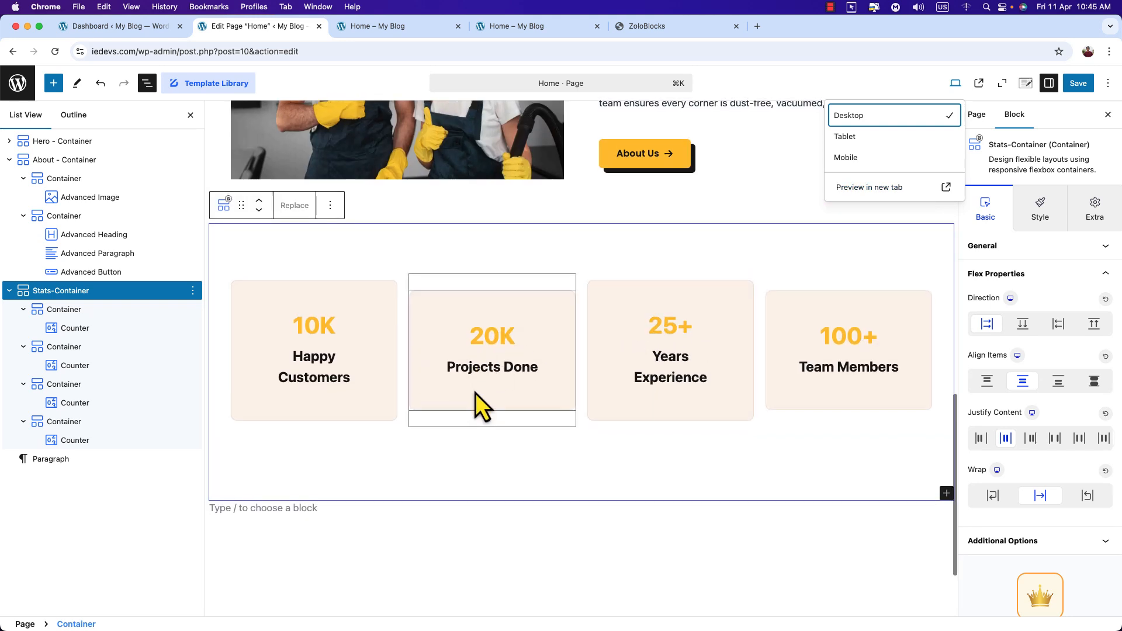
scroll(476, 393, "down", 5)
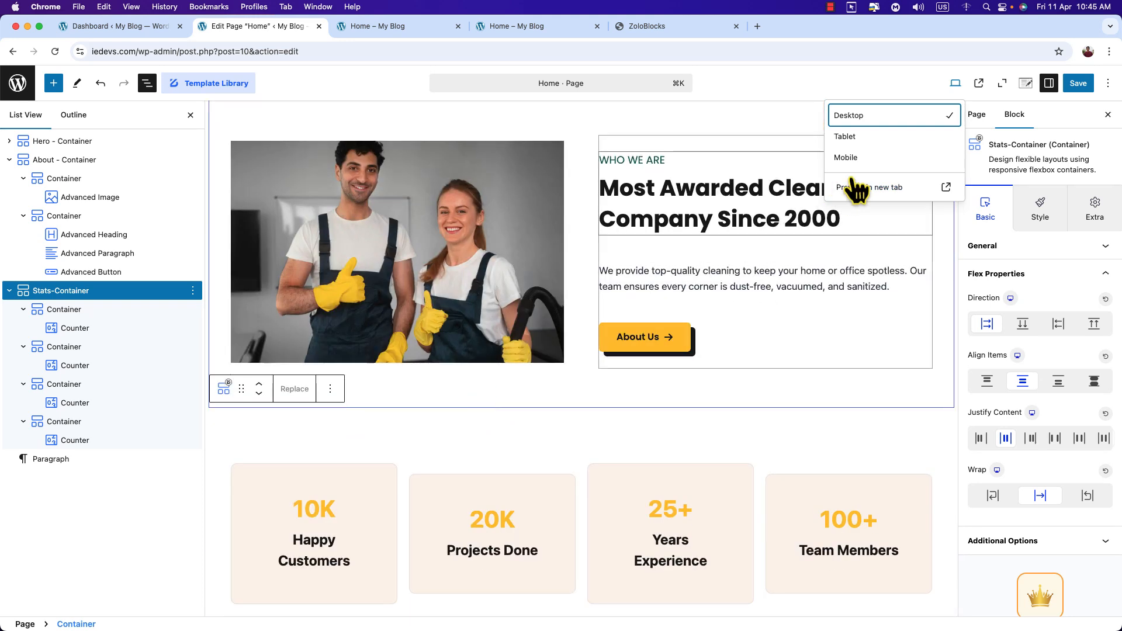
left_click(1078, 83)
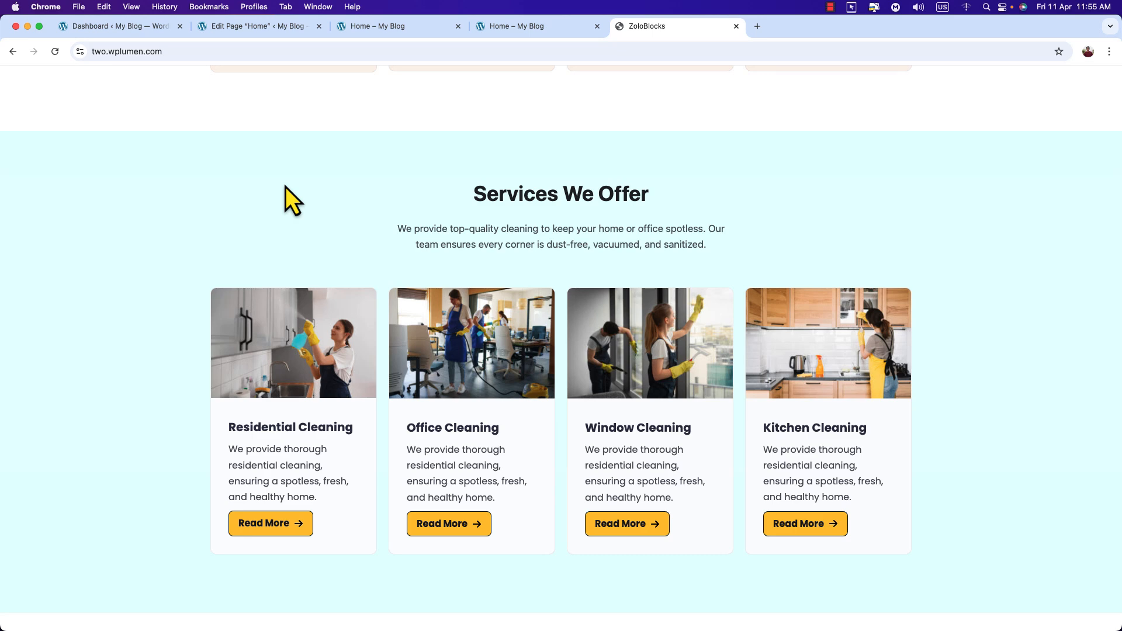
Select the 'Services We Offer' heading and description text on the tclean demo site.
left_click(258, 29)
left_click(687, 30)
left_click_drag(450, 217, 551, 200)
left_click(429, 200)
left_click_drag(710, 243, 461, 190)
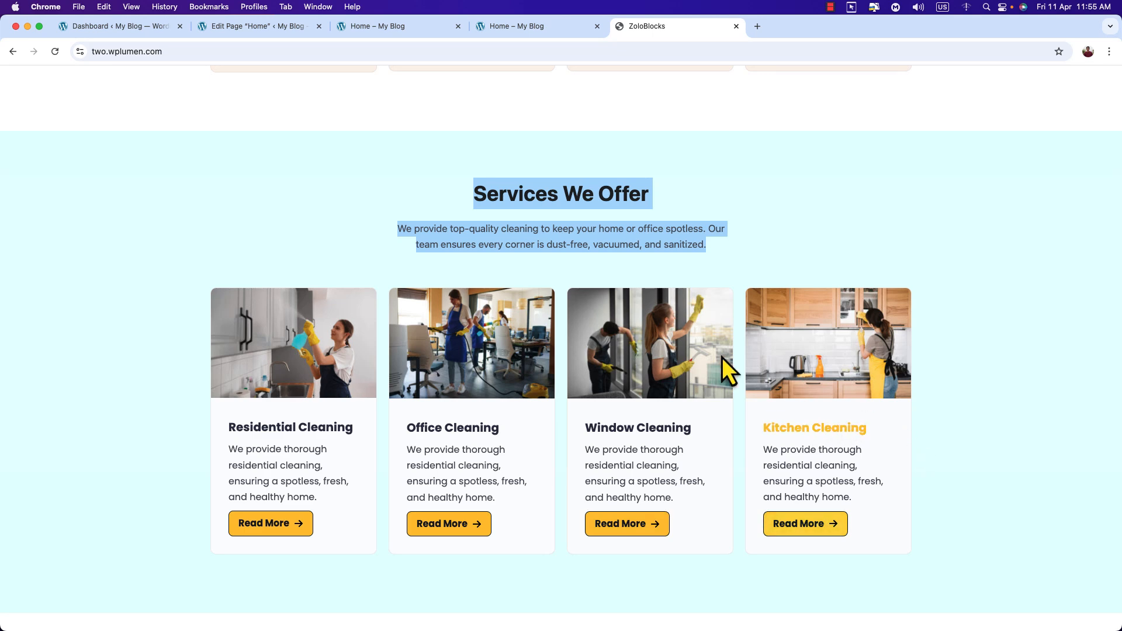
Add a one-column Container below the statistics section and insert a center-aligned Advanced Heading into it.
left_click(272, 32)
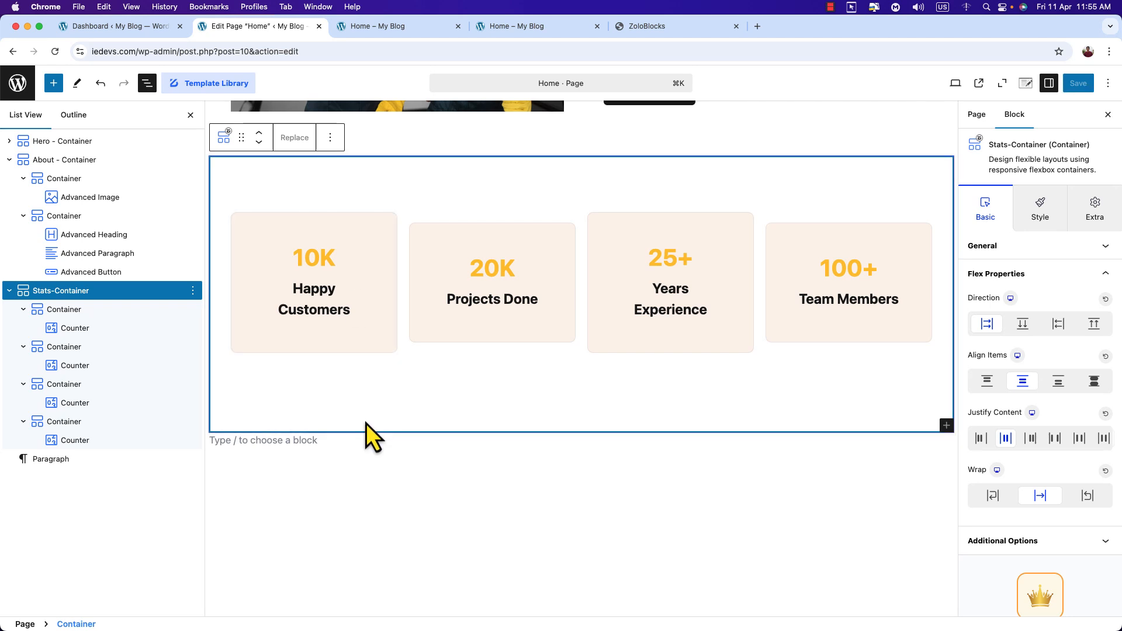
scroll(476, 420, "up", 1)
scroll(476, 419, "up", 4)
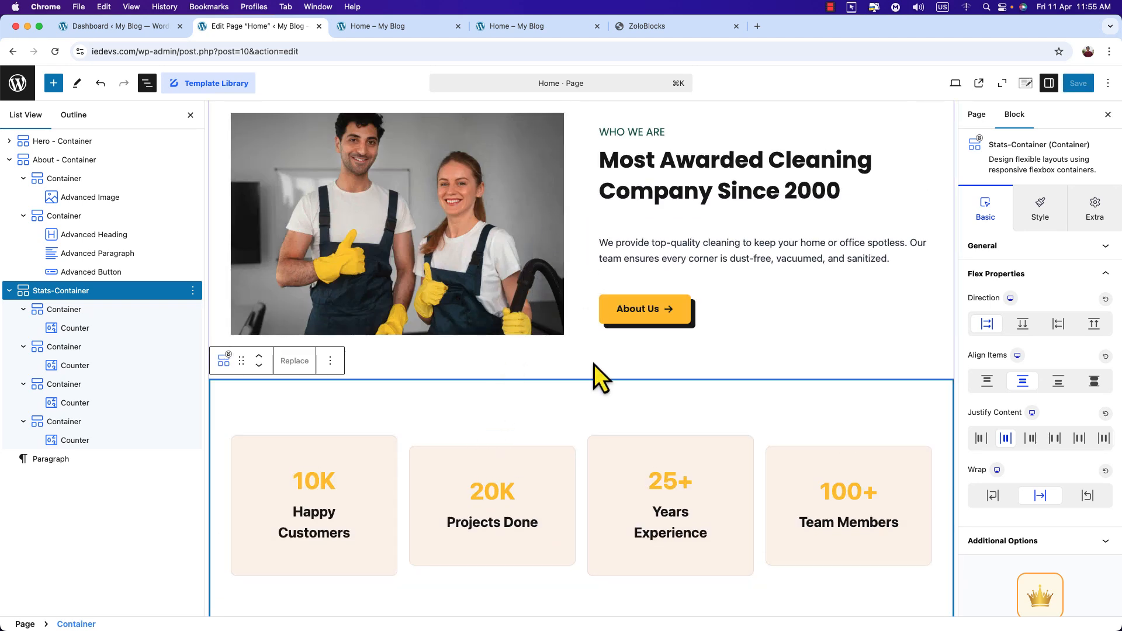
scroll(593, 368, "down", 5)
left_click(425, 36)
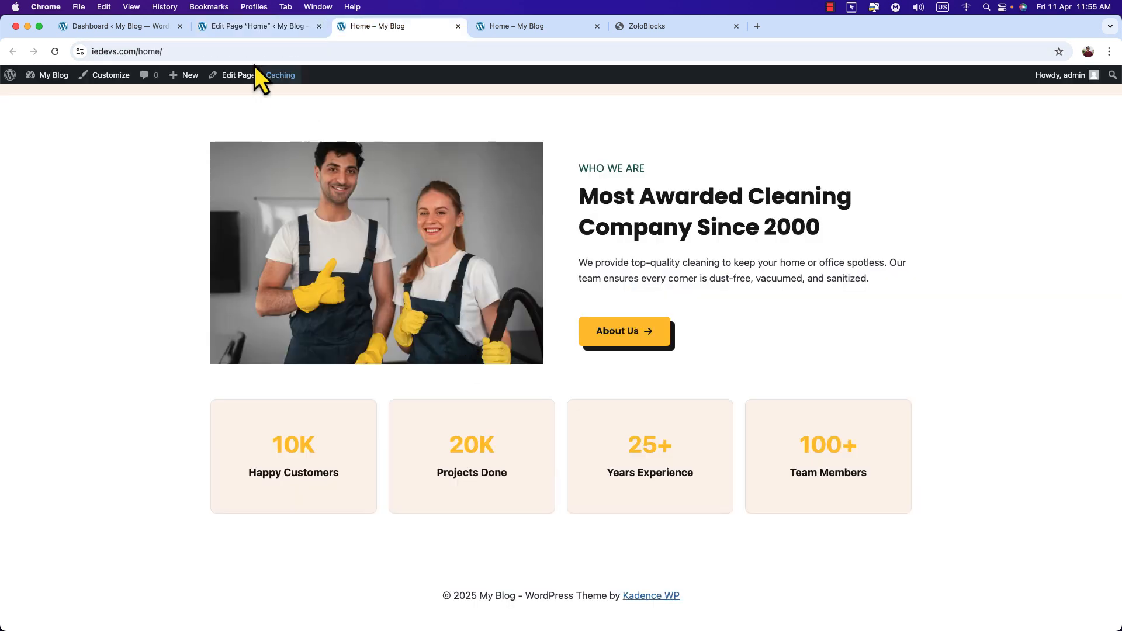
left_click(242, 33)
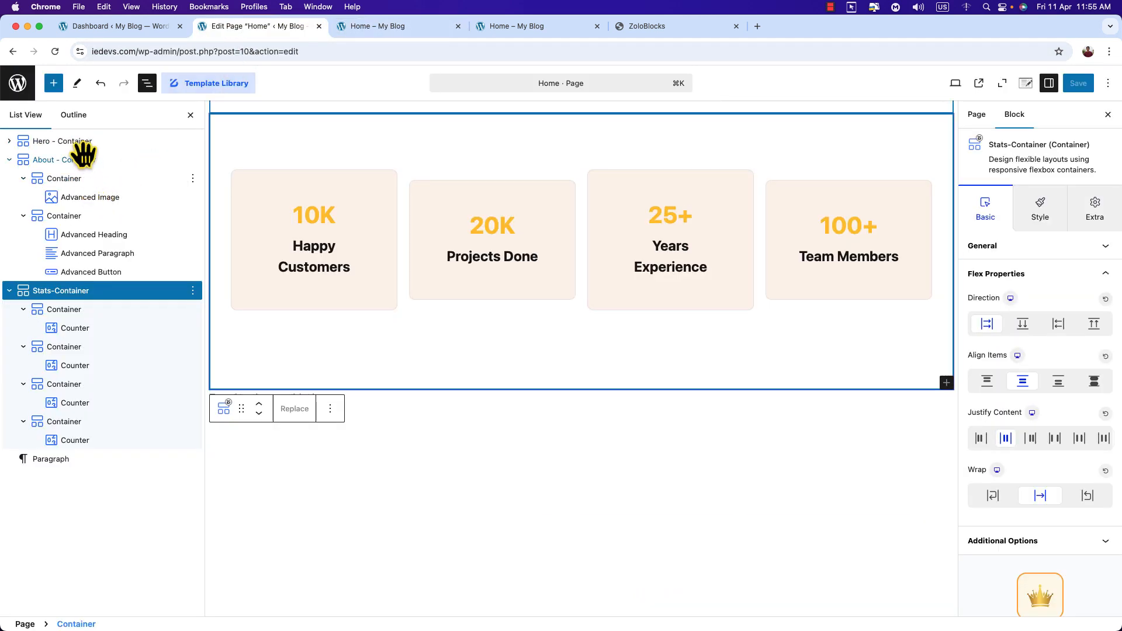
left_click(56, 85)
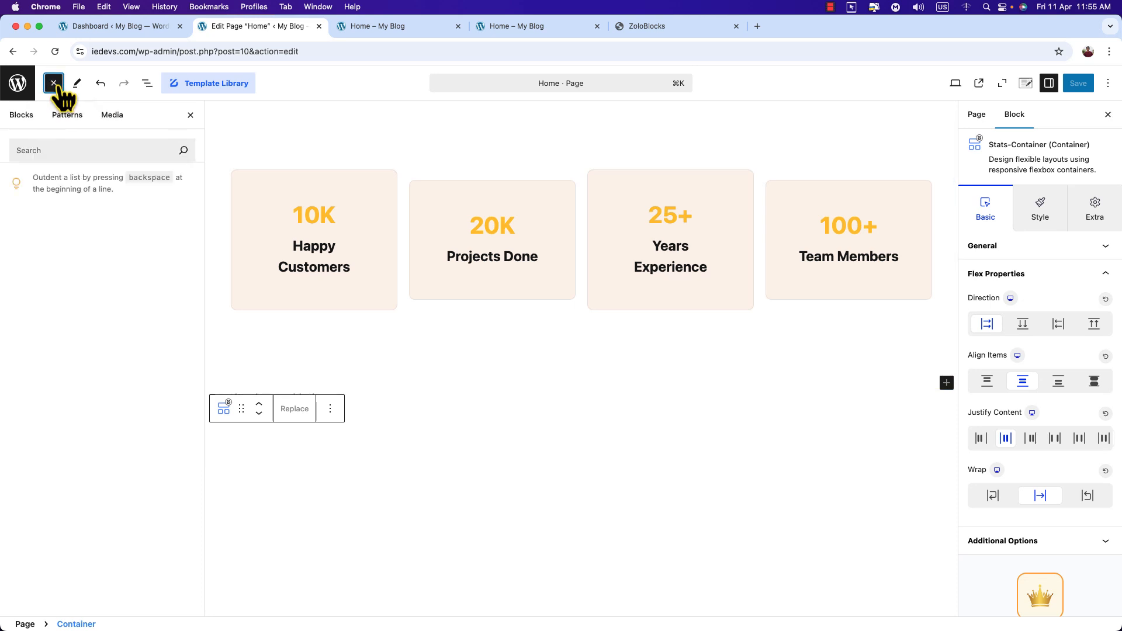
mouse_move(48, 225)
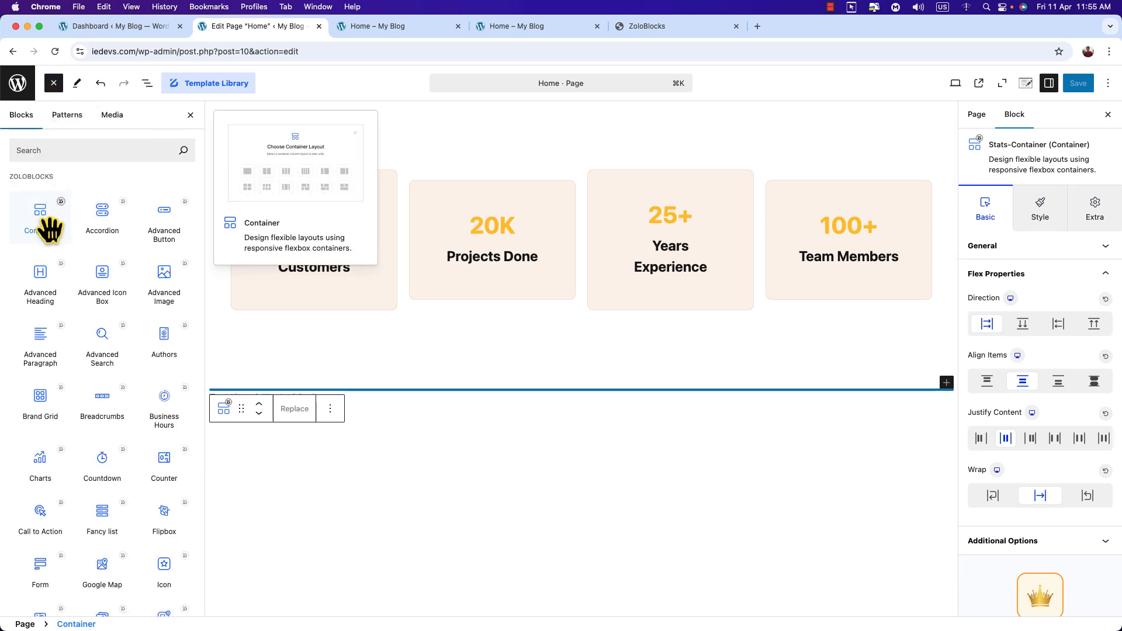
left_click(49, 229)
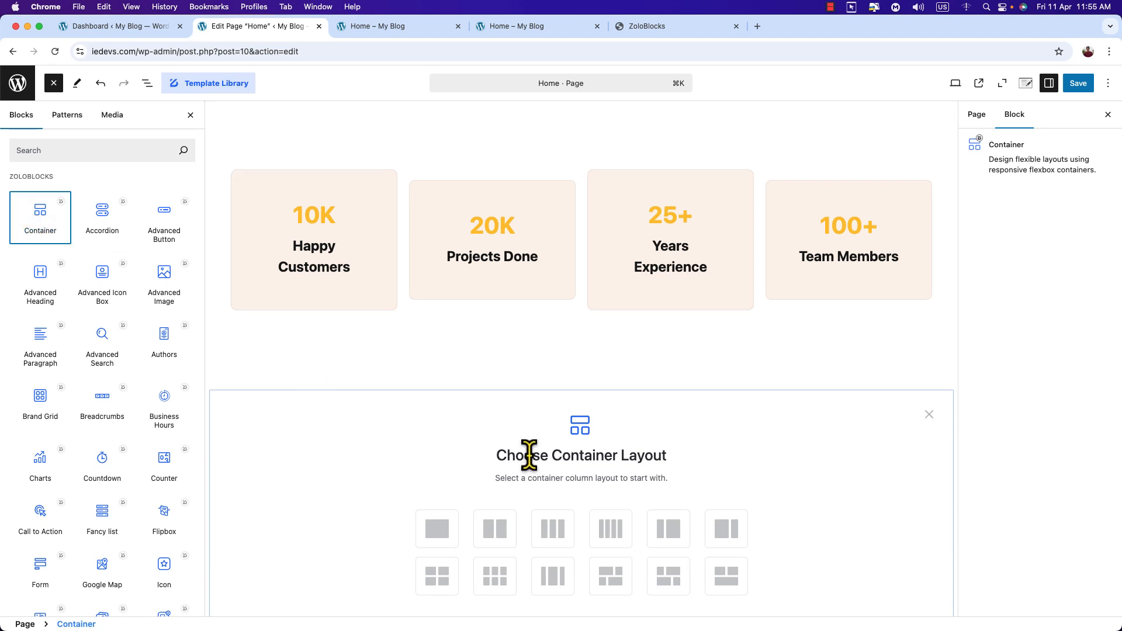
scroll(526, 461, "down", 2)
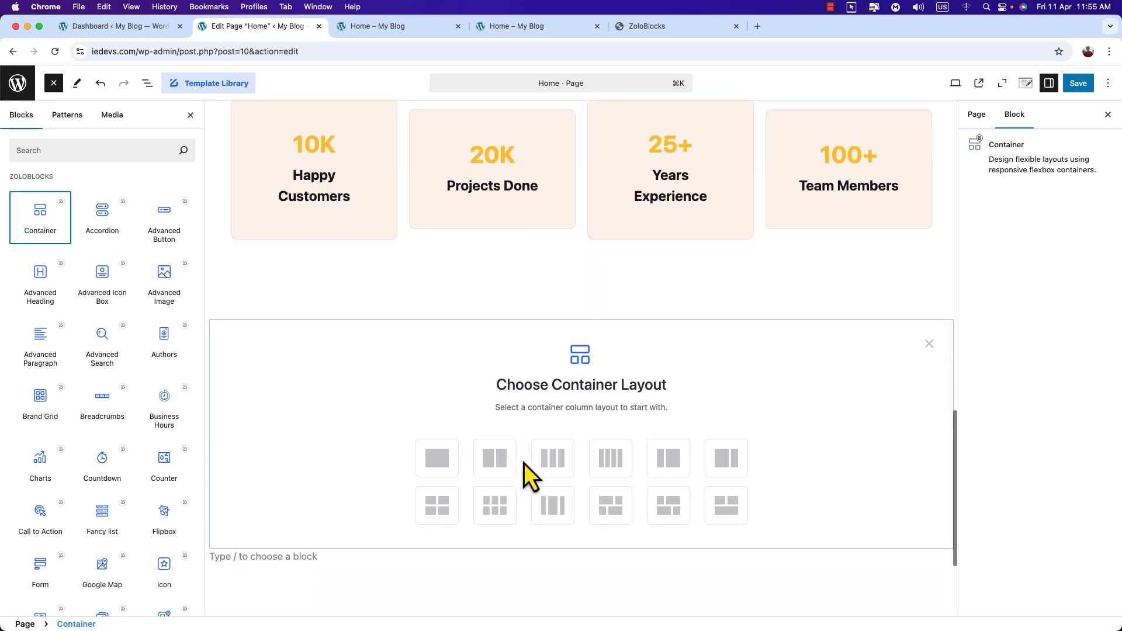
left_click(440, 460)
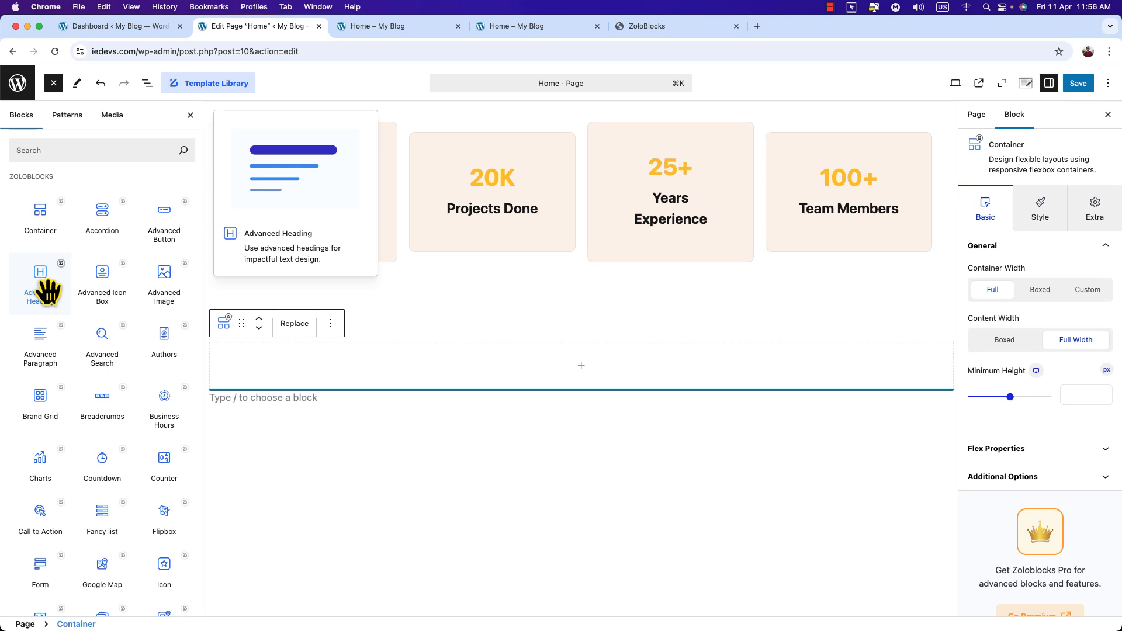
left_click_drag(49, 290, 565, 378)
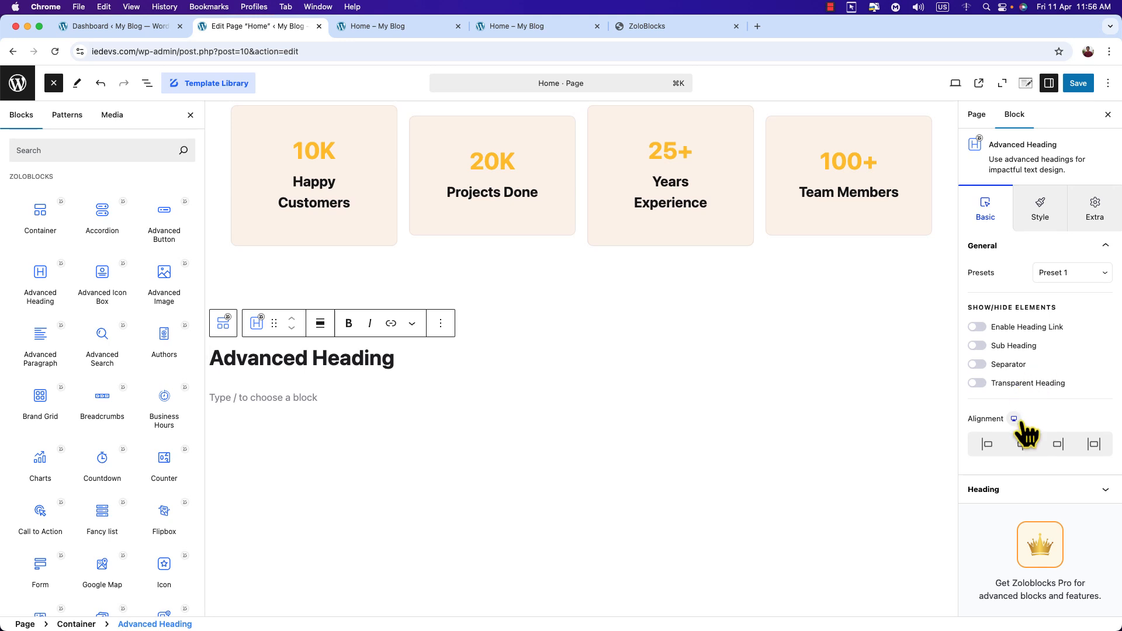
left_click(1023, 447)
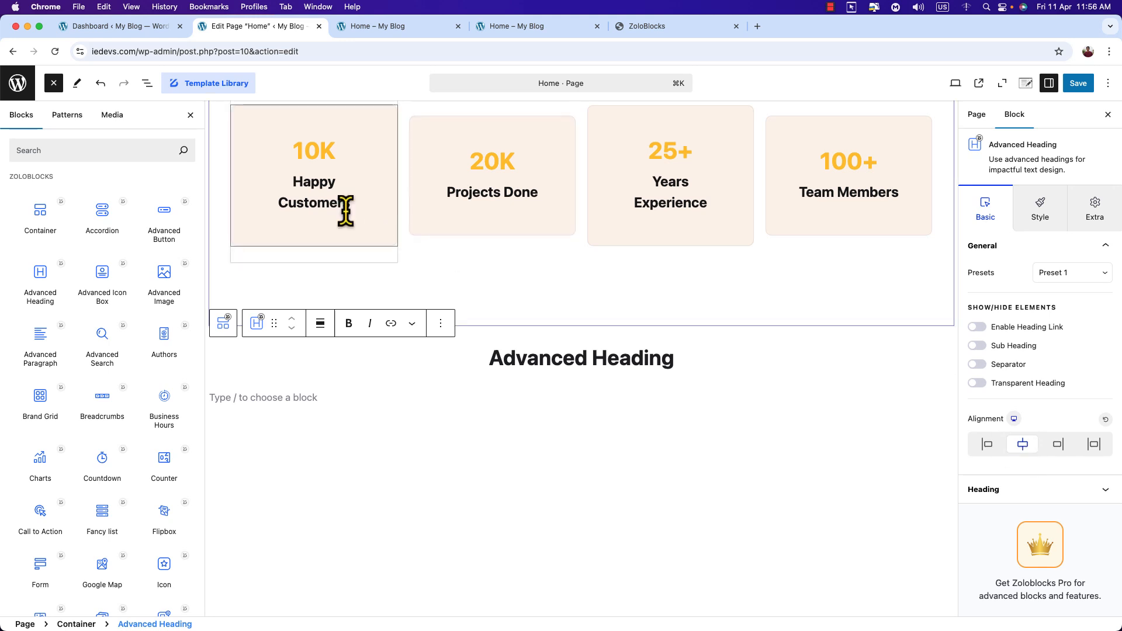
Rename the new container to 'Services - Container' and set its content width to Boxed.
left_click(147, 84)
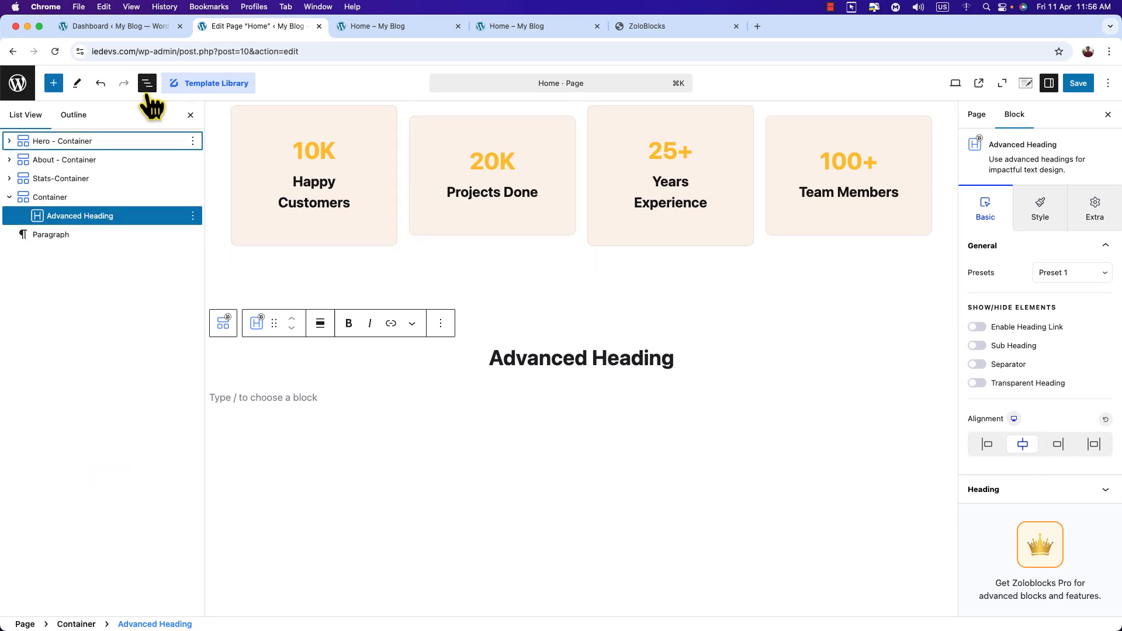
left_click(69, 200)
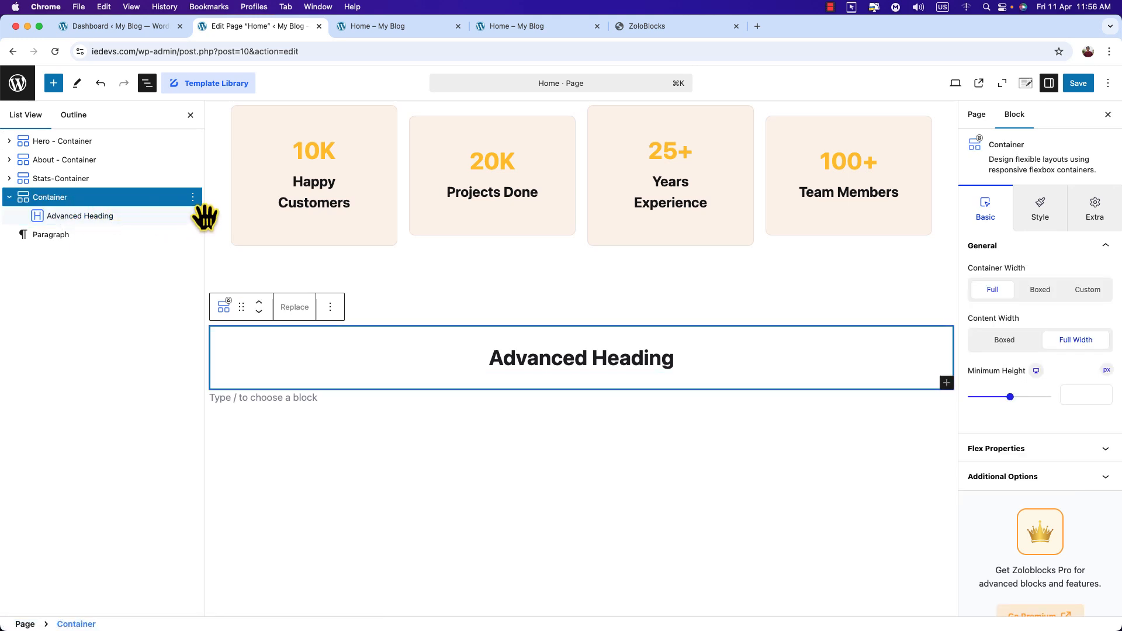
left_click(192, 197)
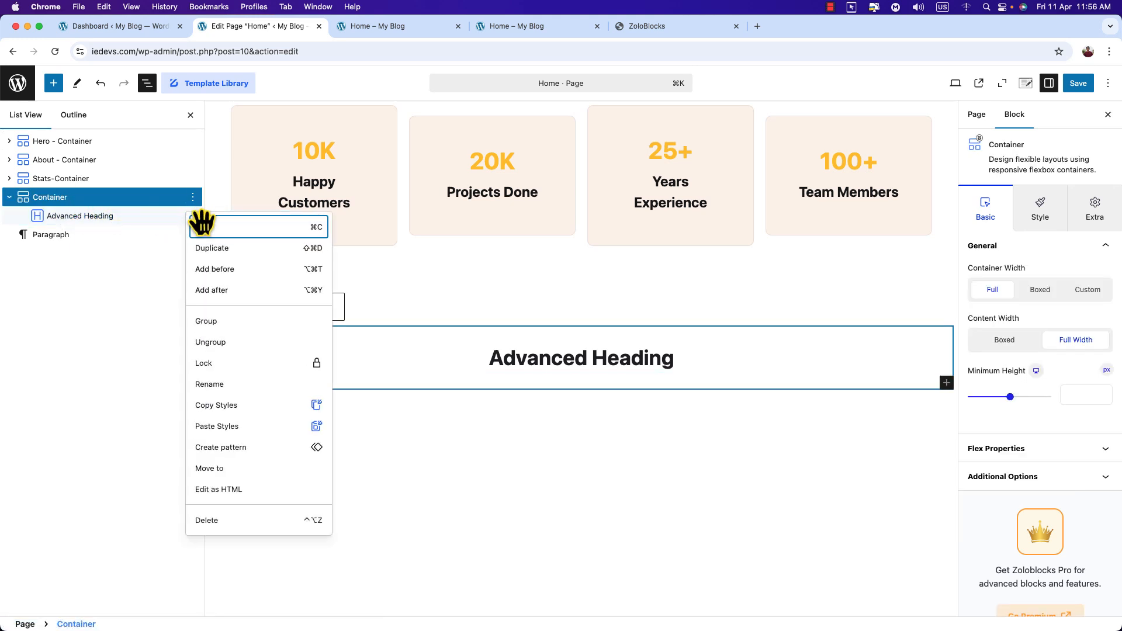
left_click(216, 384)
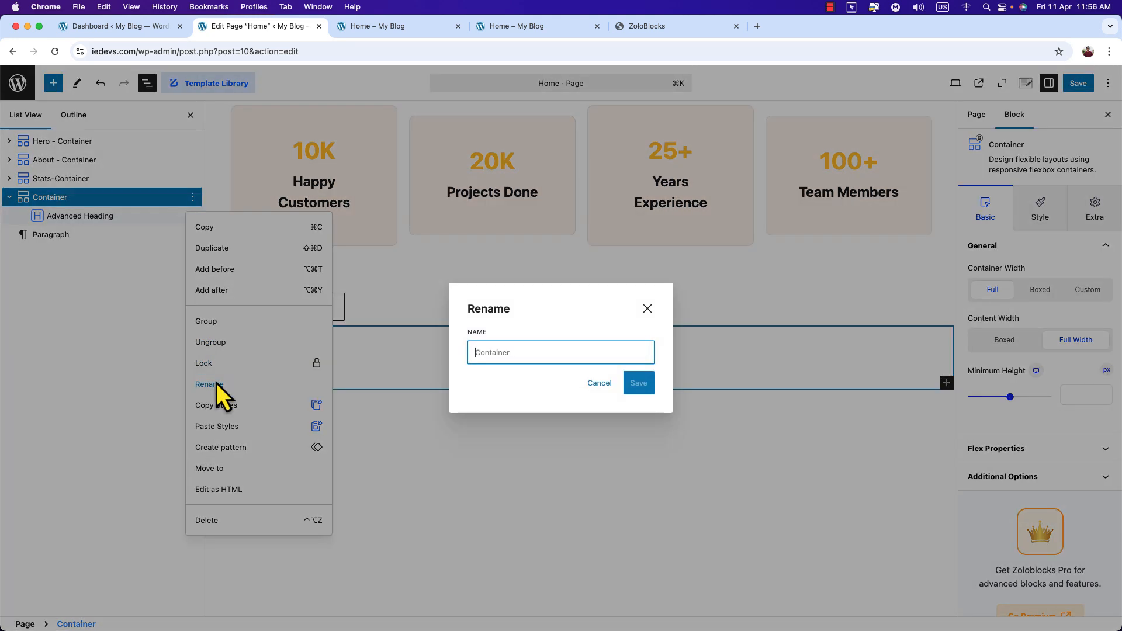
type("Services - Container")
key("Return")
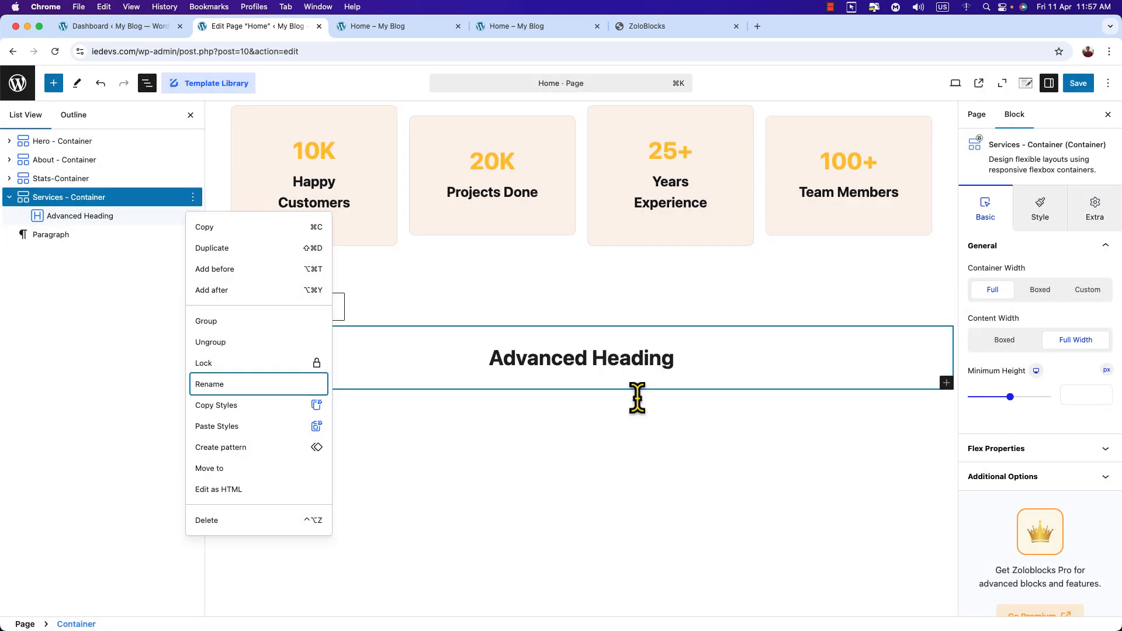
left_click(1004, 342)
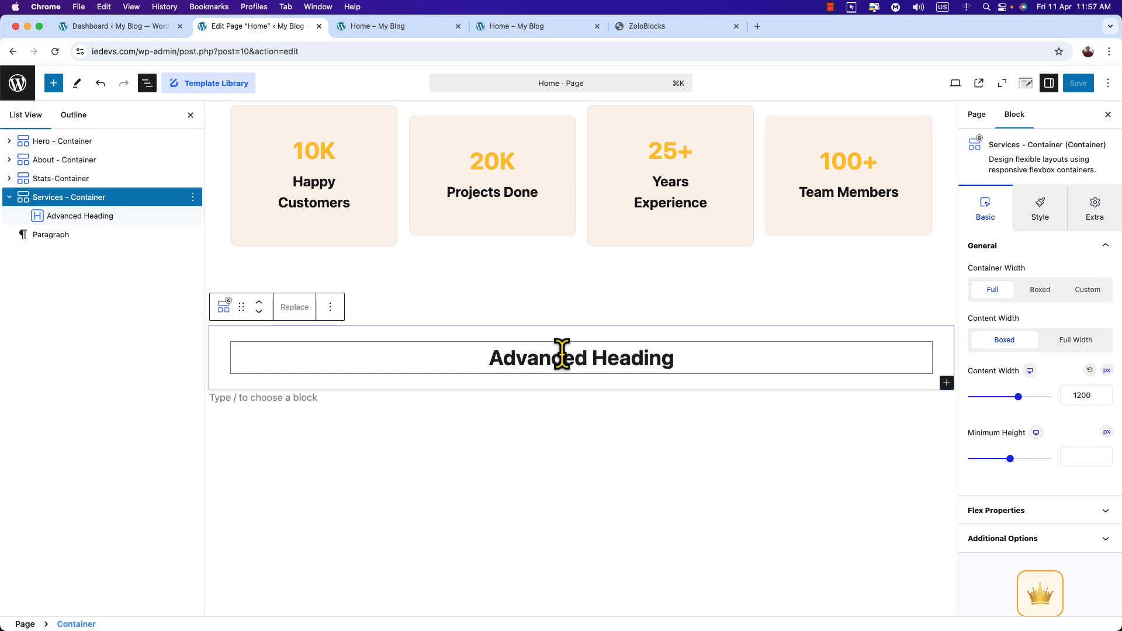
Search the block inserter for 'advan' and add an Advanced Paragraph below the heading in the Services container.
left_click(53, 83)
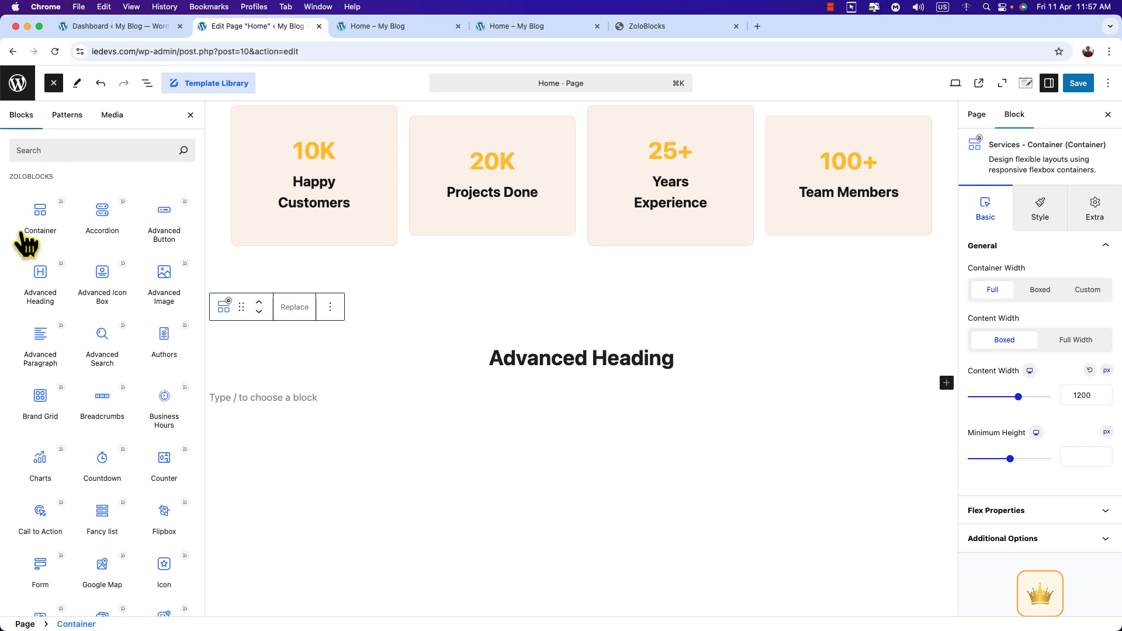
left_click(56, 153)
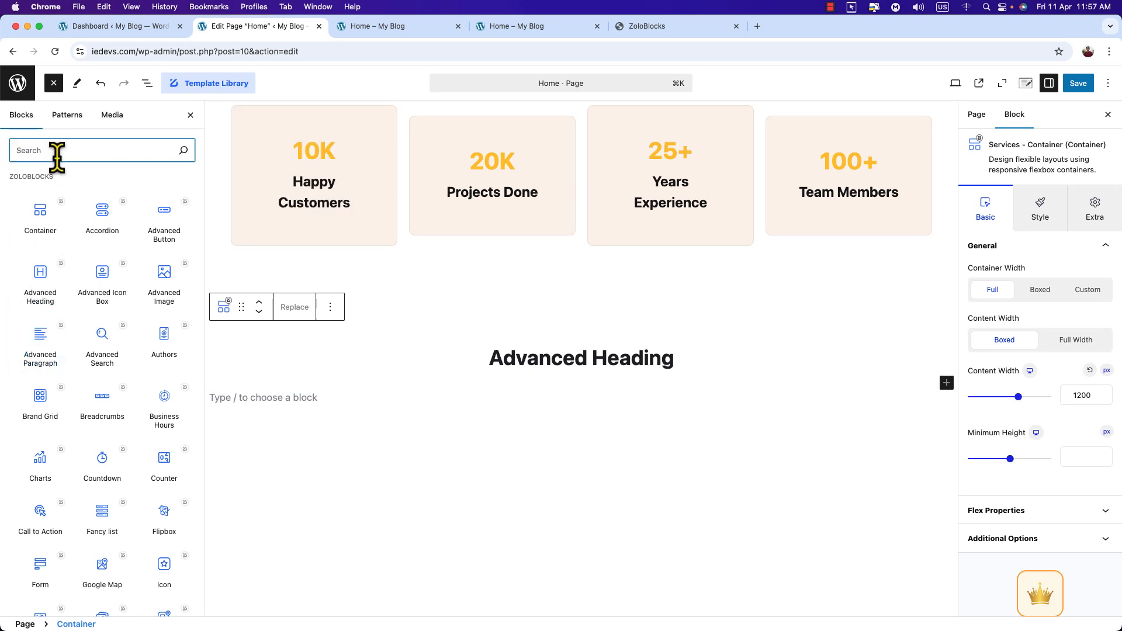
type("advanced")
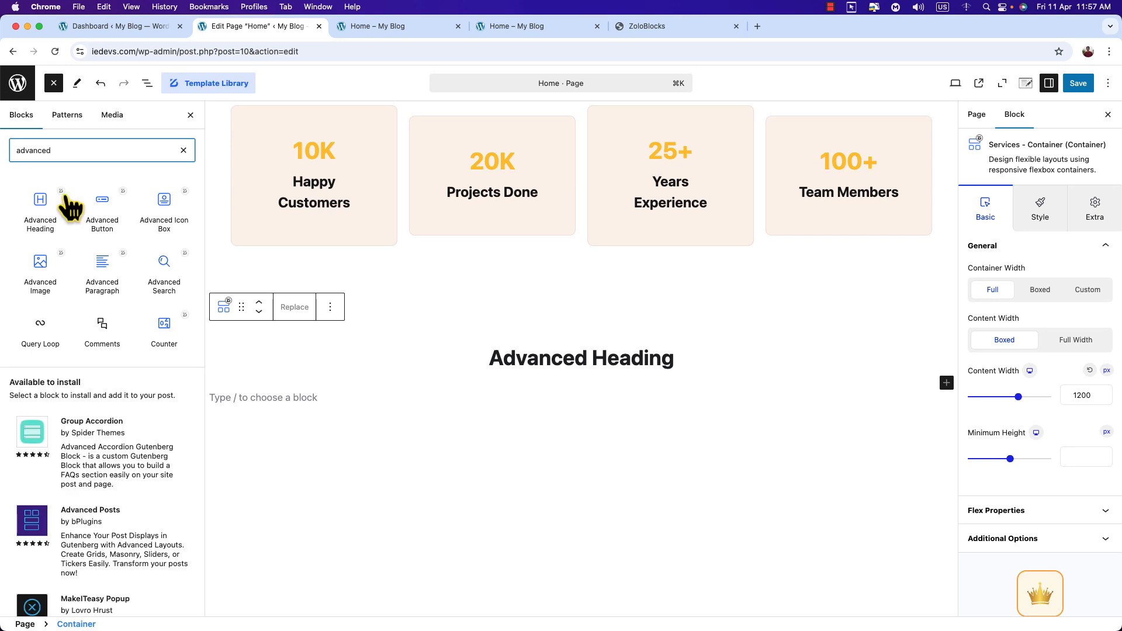
mouse_move(104, 266)
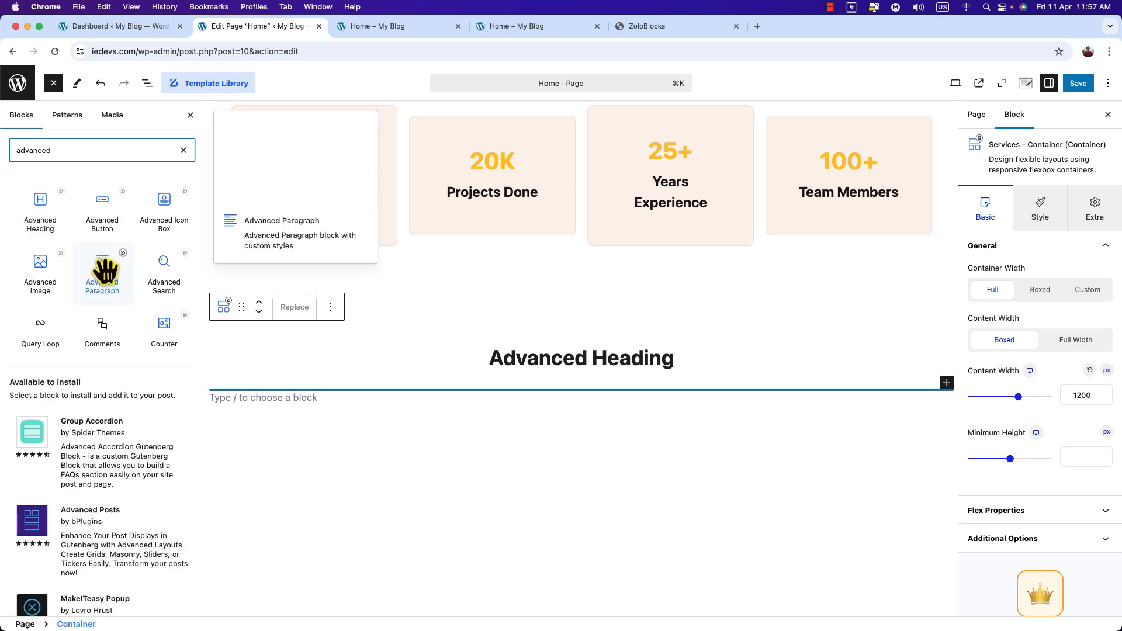
left_click(106, 272)
left_click_drag(117, 282, 553, 390)
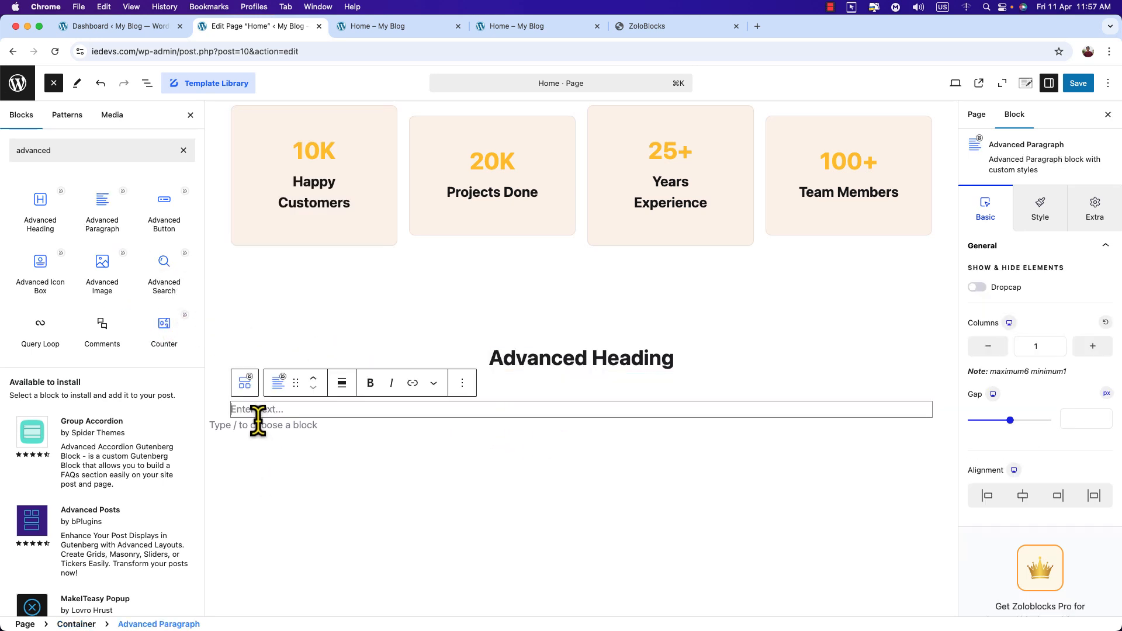
Copy the services description from the tclean demo and paste it into the Advanced Paragraph.
left_click(662, 26)
left_click(651, 237)
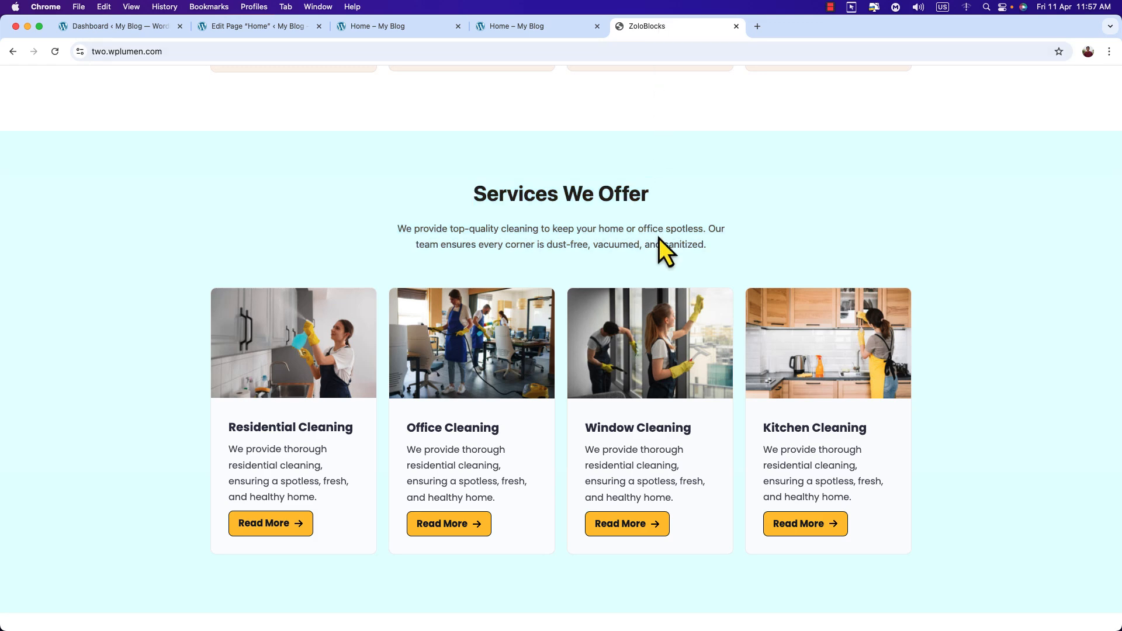
left_click_drag(705, 243, 382, 225)
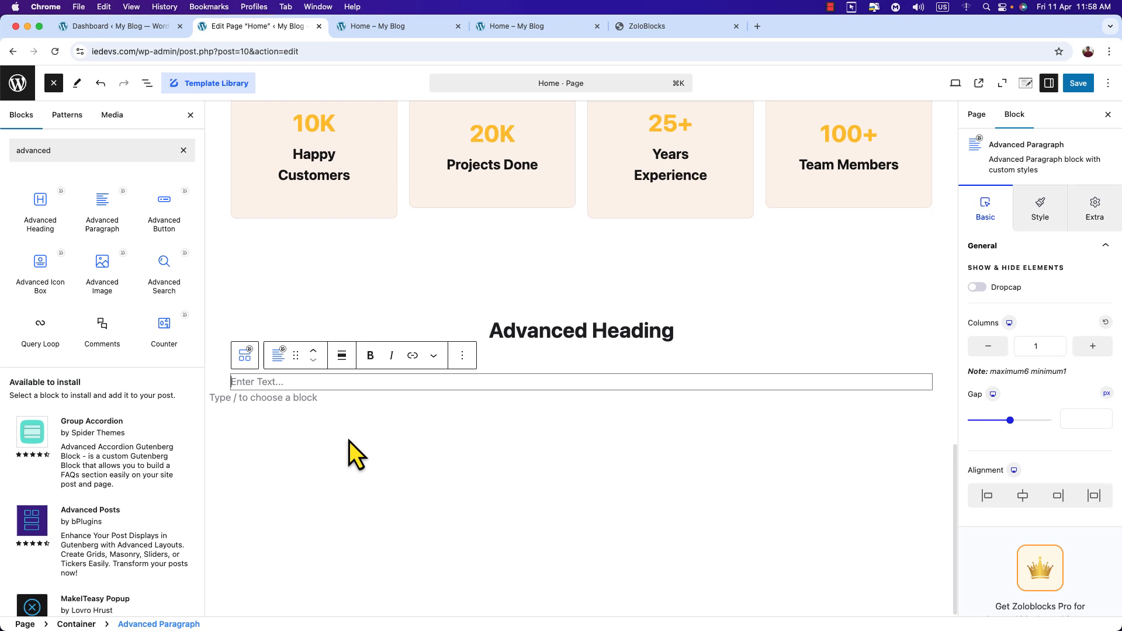
type("We provide top-quality cleaning to keep your home or office spotless. Our team ensures every corner is dust-free, vacuumed, and sanitized.")
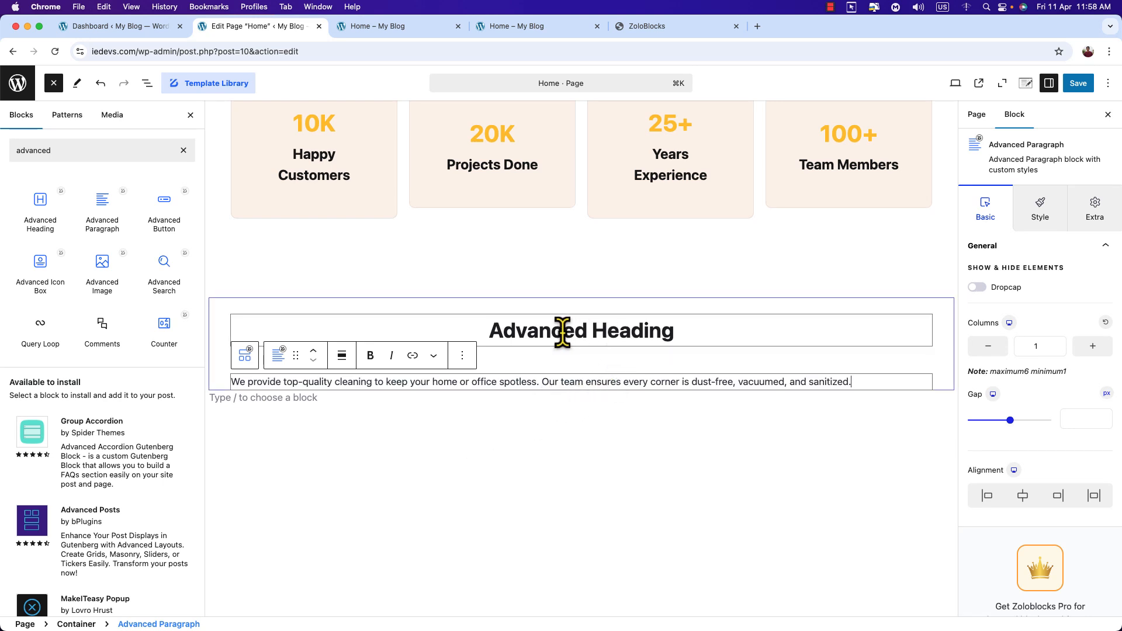
Replace the placeholder heading text with 'Services We Offer'.
left_click(676, 331)
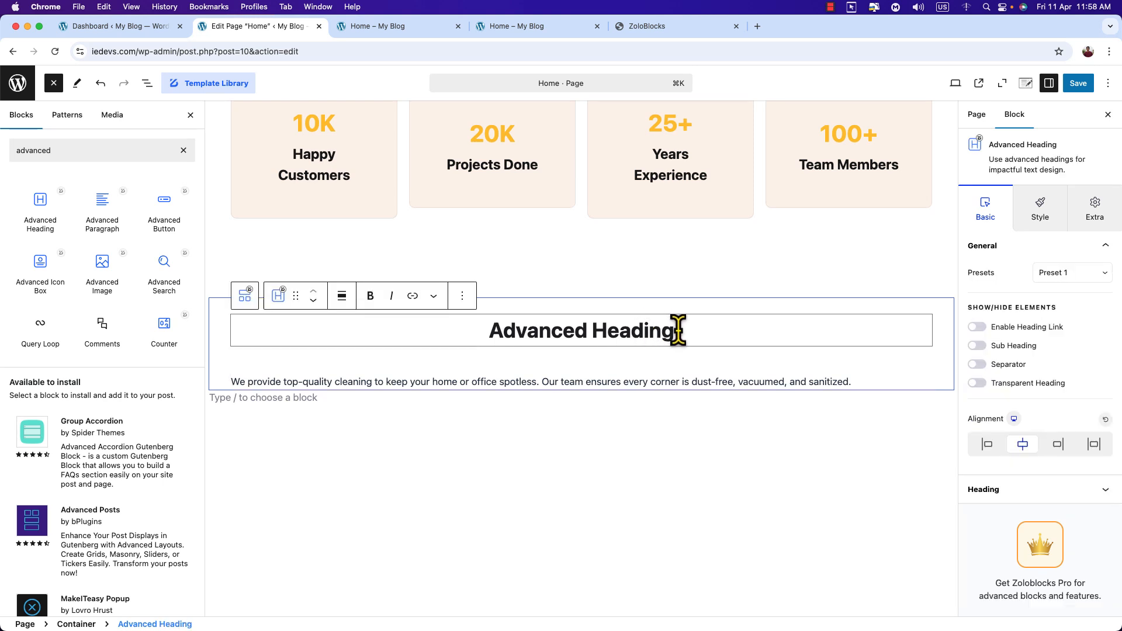
left_click_drag(678, 331, 495, 332)
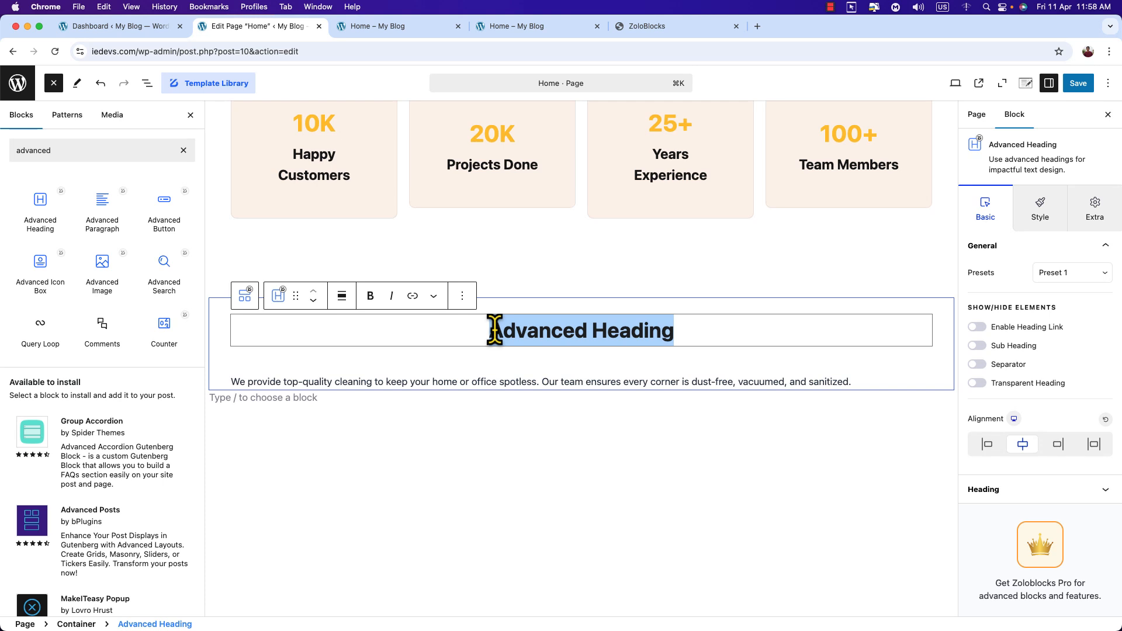
type("Services We Offer")
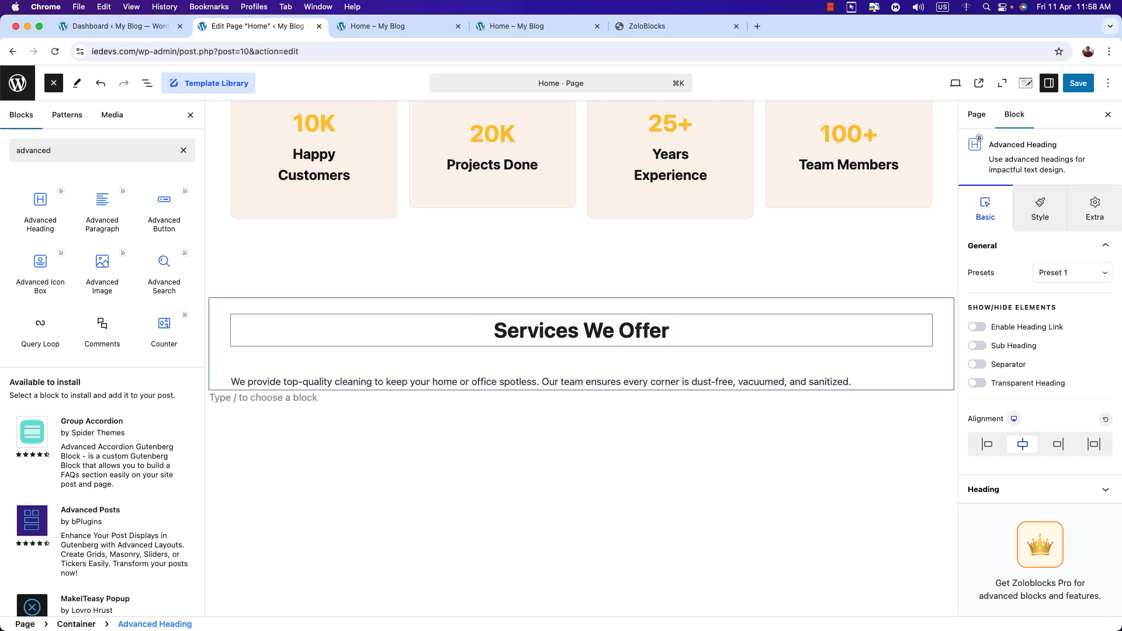
Reselect the services description text on the tclean demo site.
left_click(435, 381)
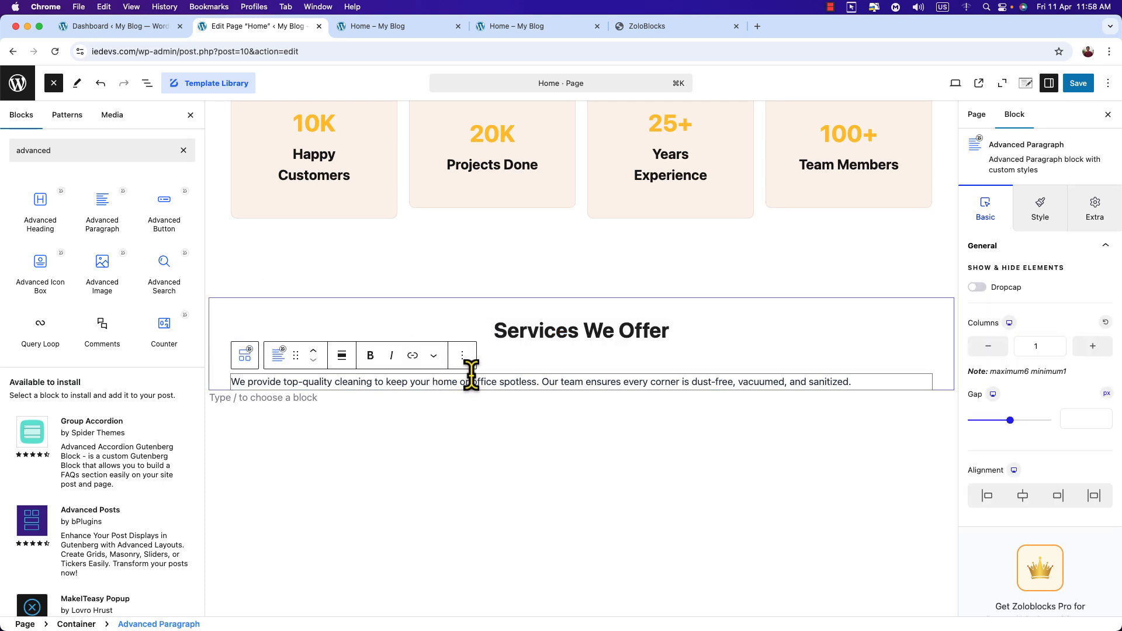
left_click(647, 34)
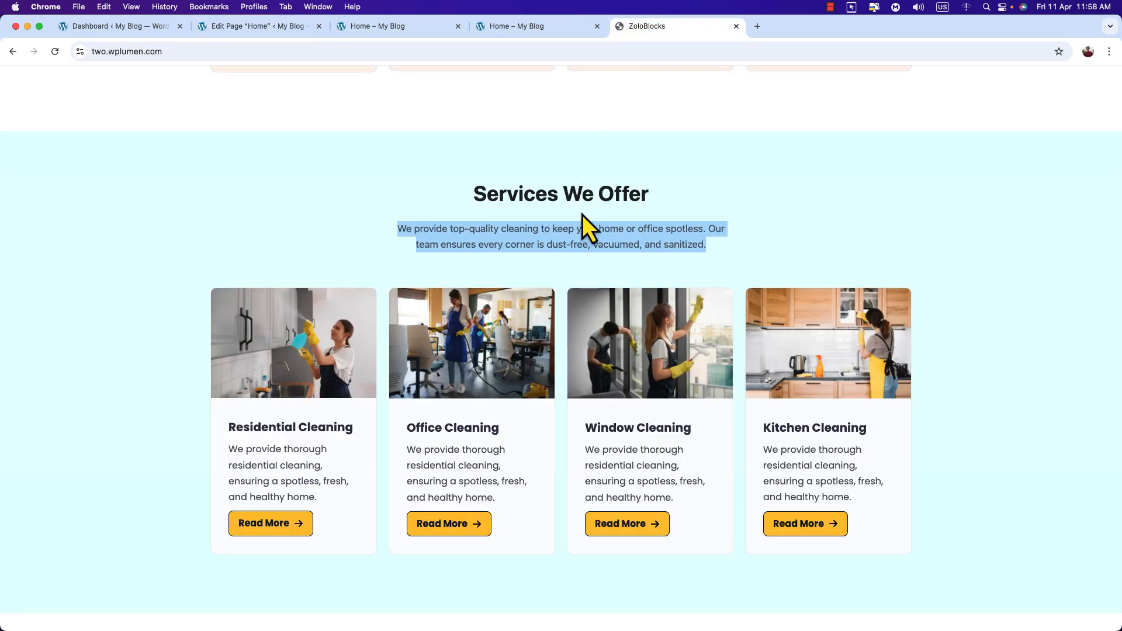
left_click(514, 257)
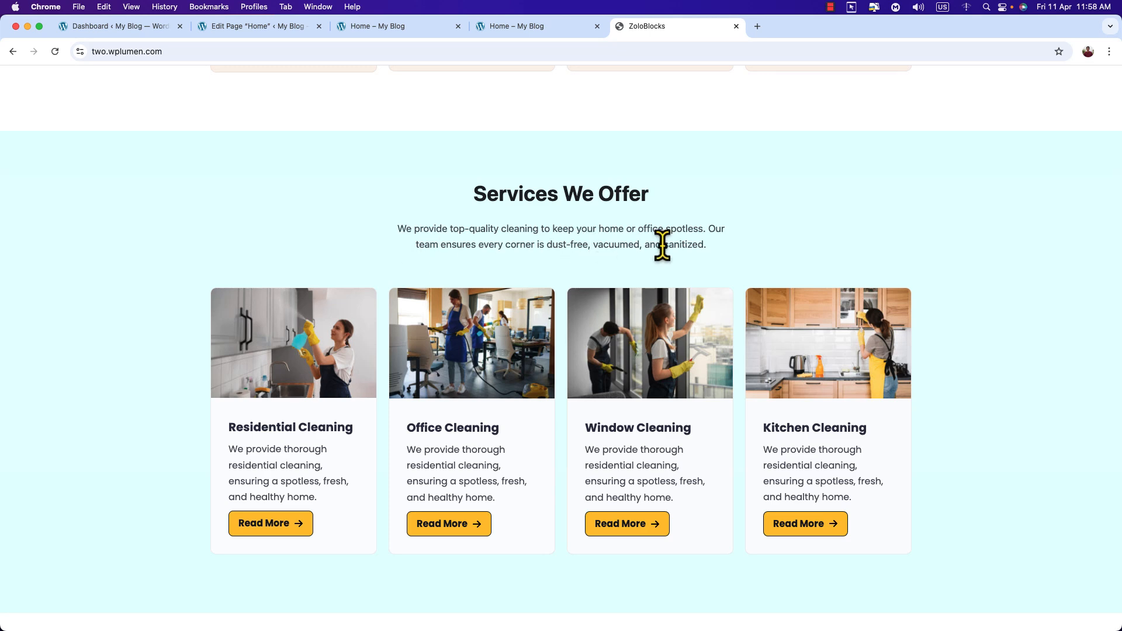
left_click_drag(710, 251, 396, 228)
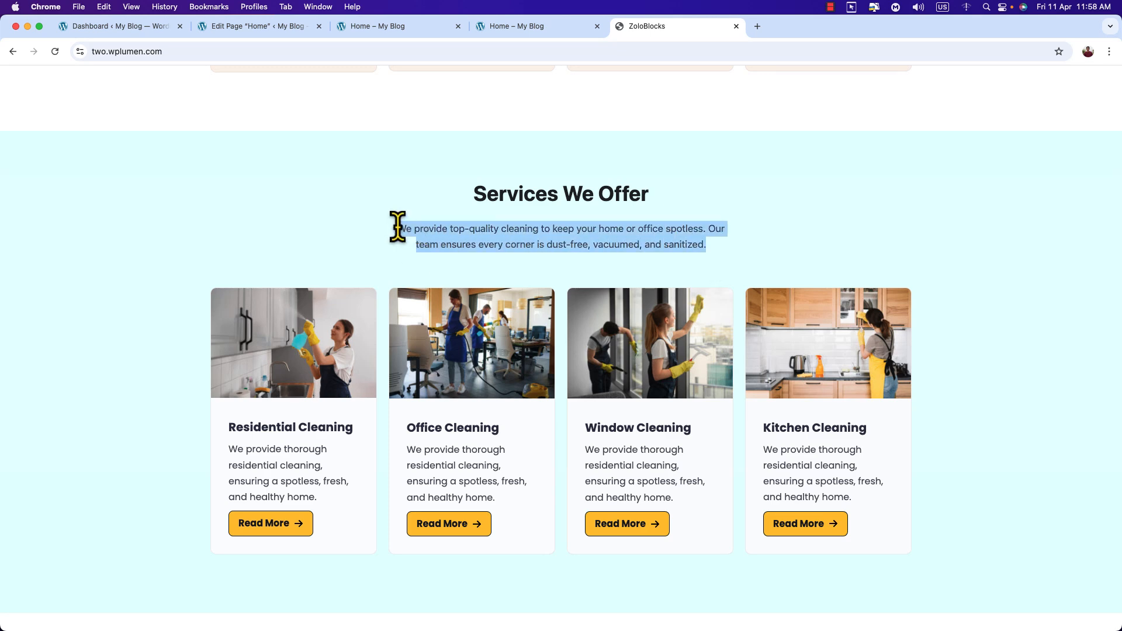
left_click(518, 29)
left_click(275, 34)
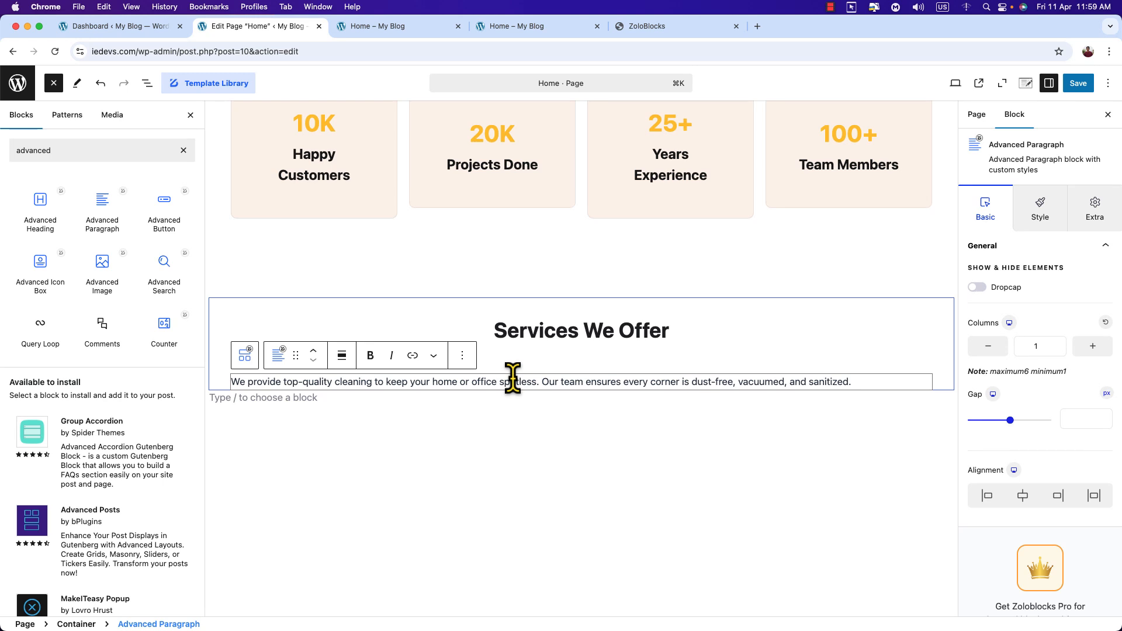
Set the Advanced Paragraph's width to Custom with a custom width of 50%.
left_click(1095, 219)
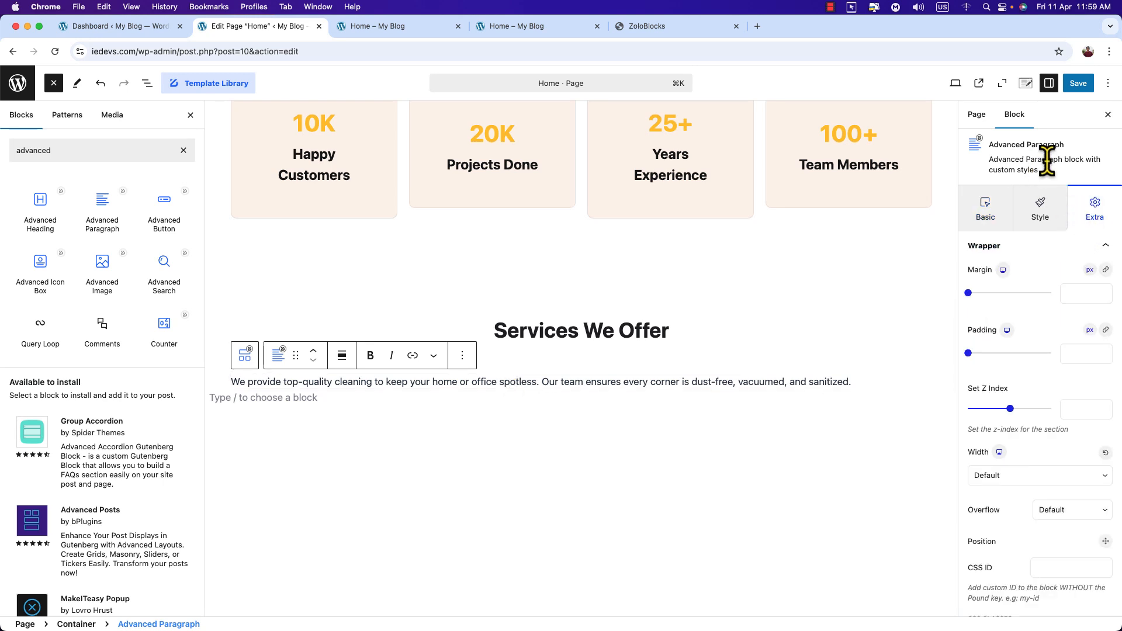
left_click(1027, 478)
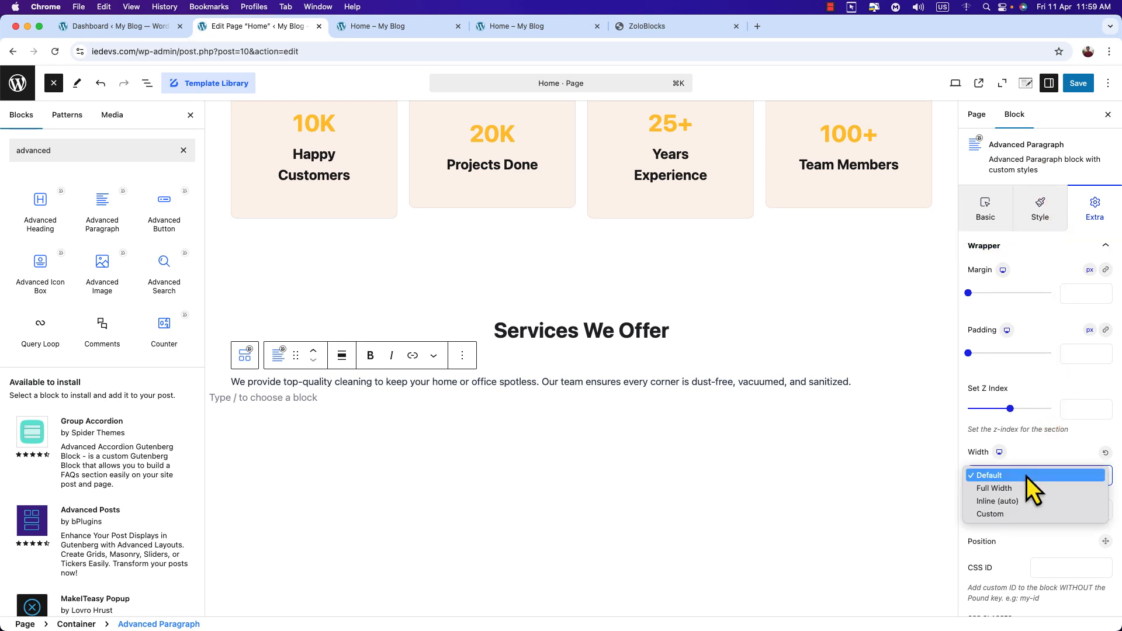
left_click(1017, 517)
scroll(1090, 491, "down", 5)
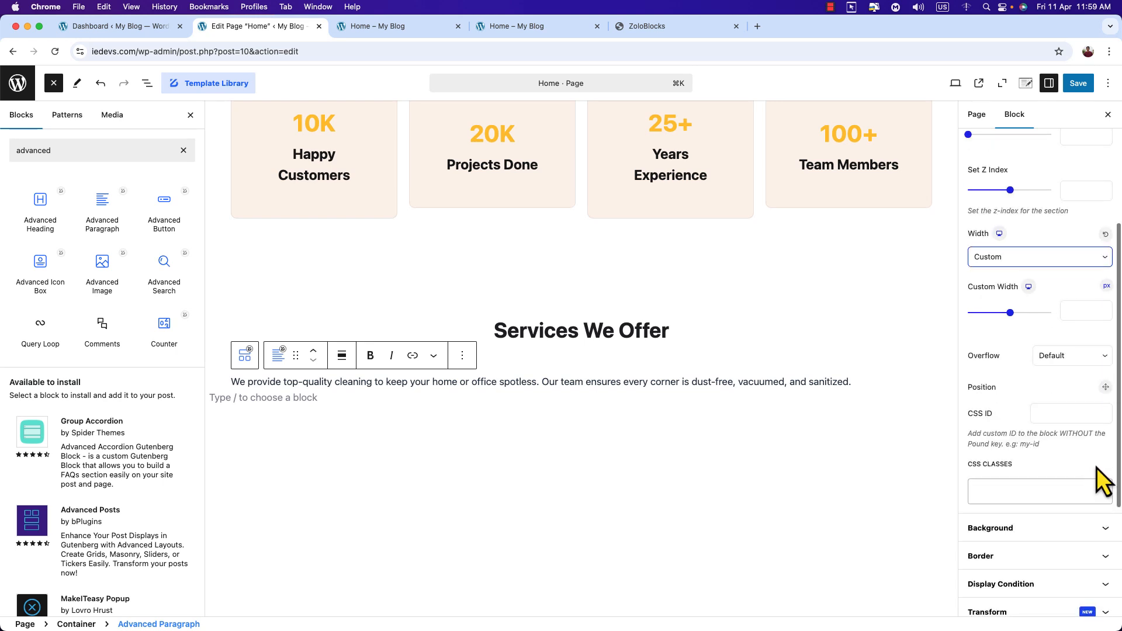
left_click(1107, 287)
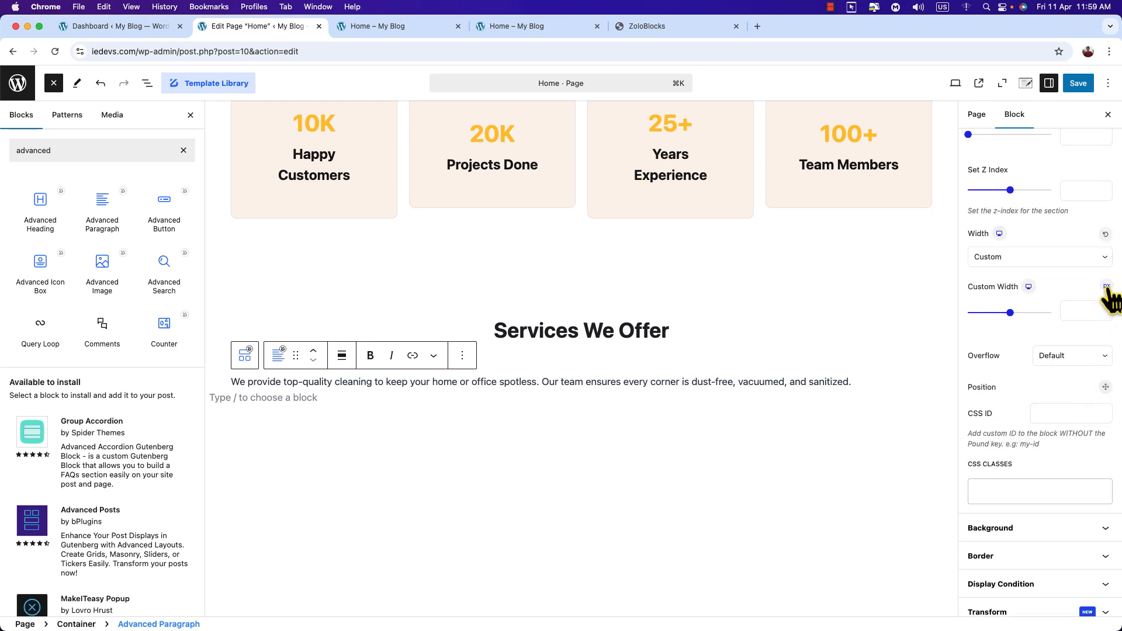
left_click(1107, 287)
left_click(1087, 308)
type("50")
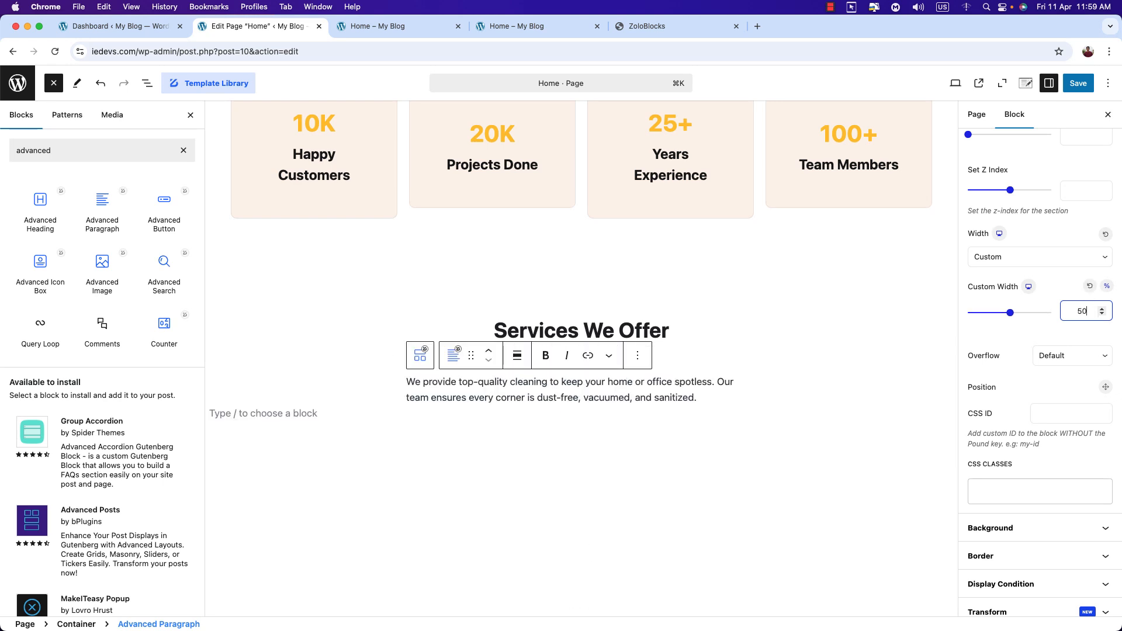
Center-align the Advanced Paragraph within the Services container.
scroll(1005, 218, "up", 10)
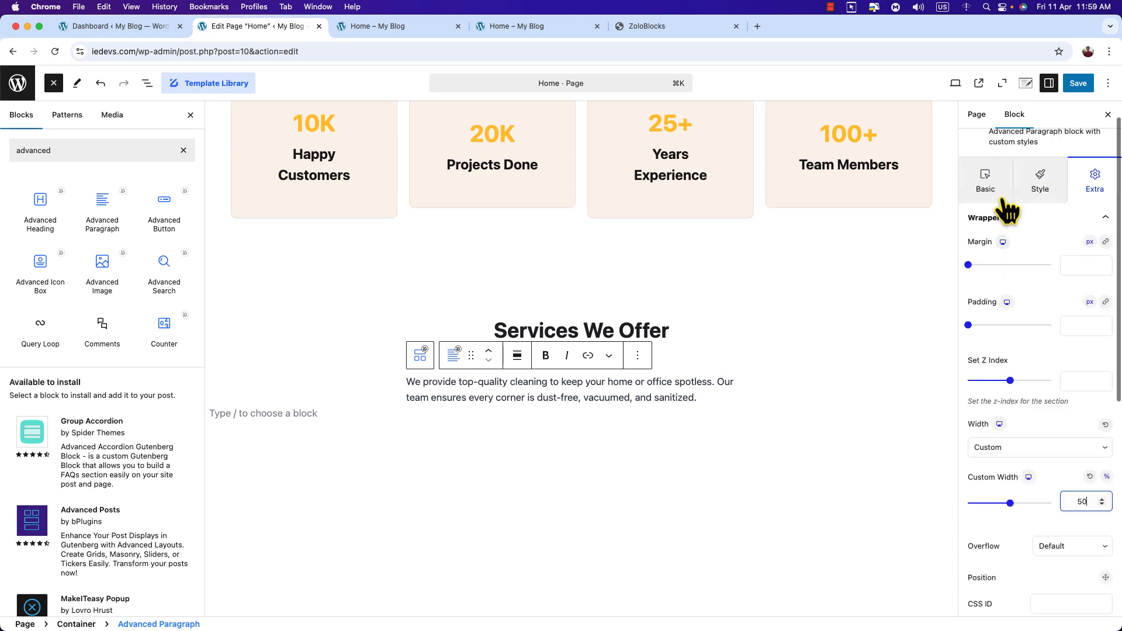
left_click(986, 209)
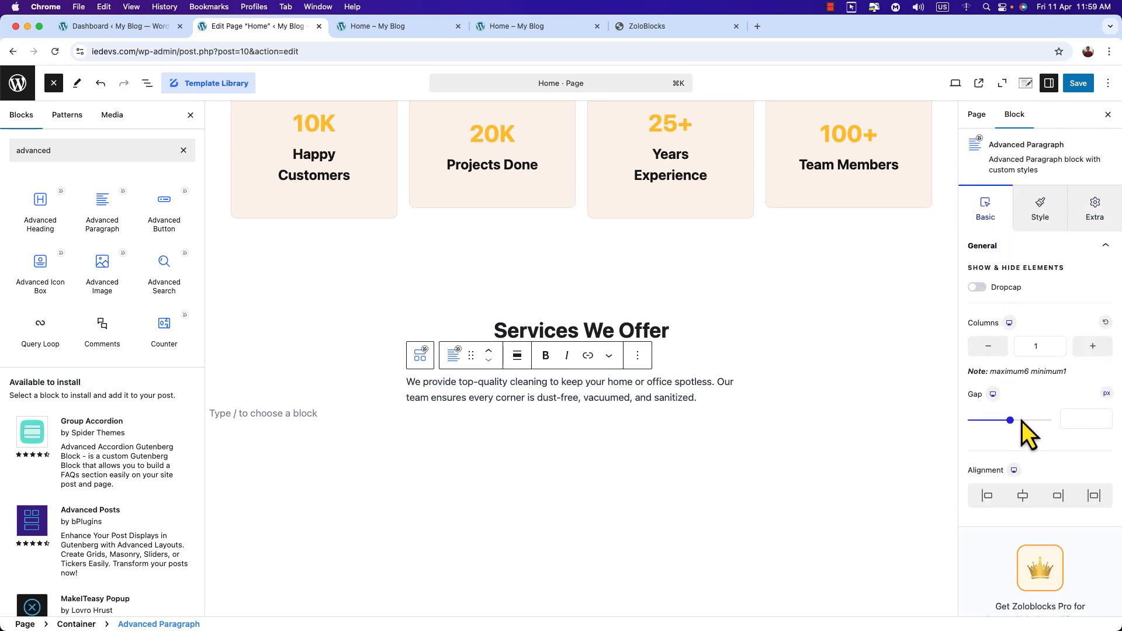
left_click(1023, 497)
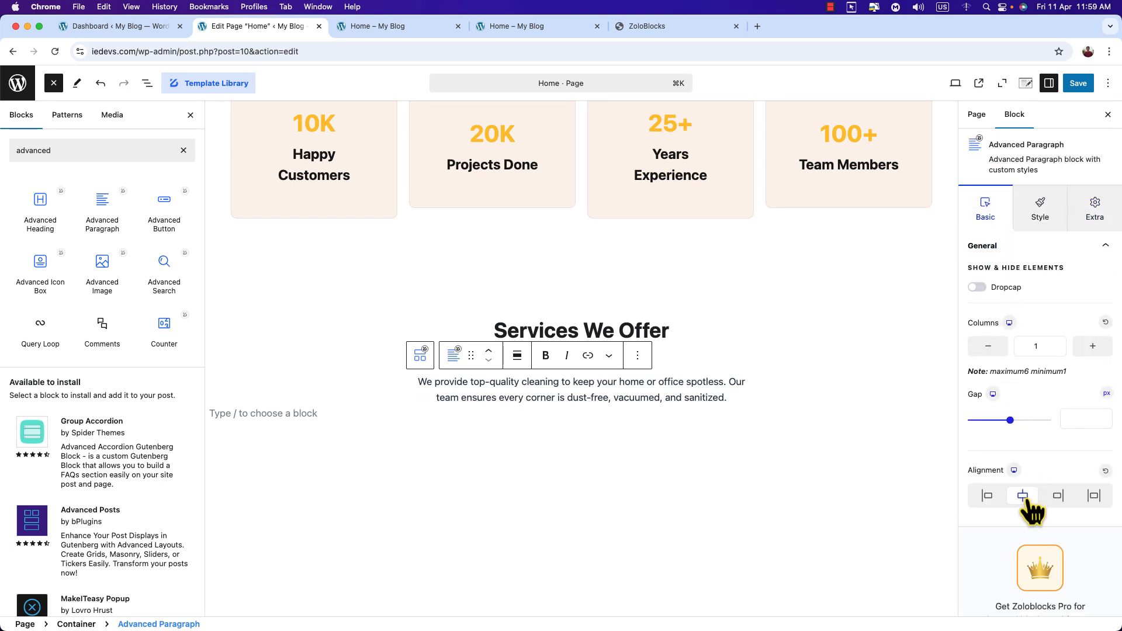
Set the 'Services We Offer' heading's bottom padding and bottom margin to 0.
left_click(788, 373)
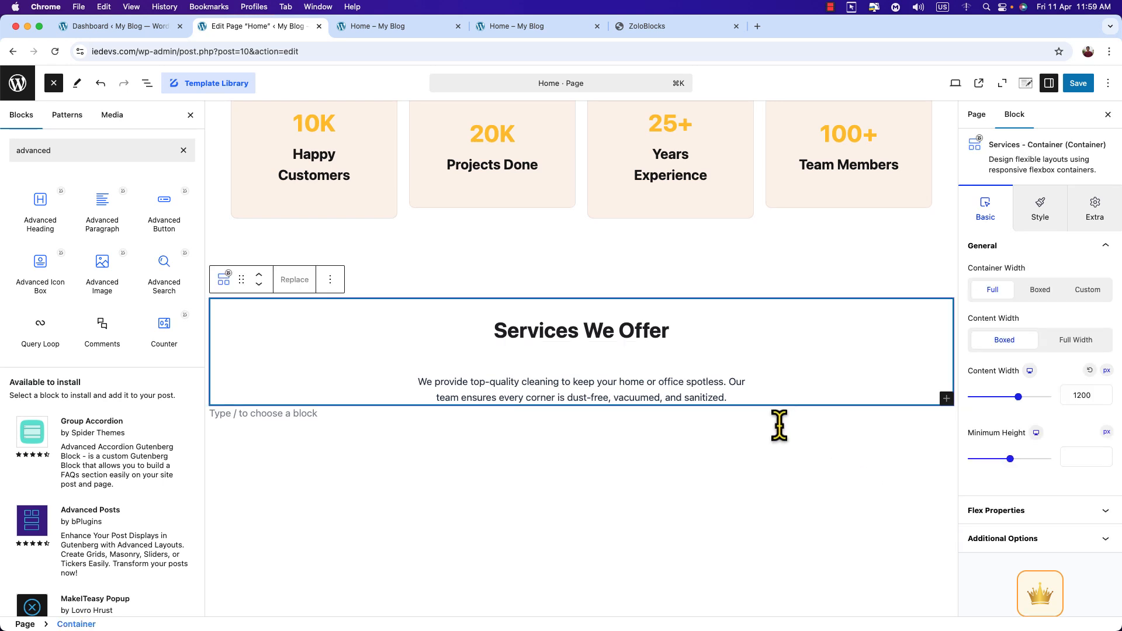
left_click(781, 462)
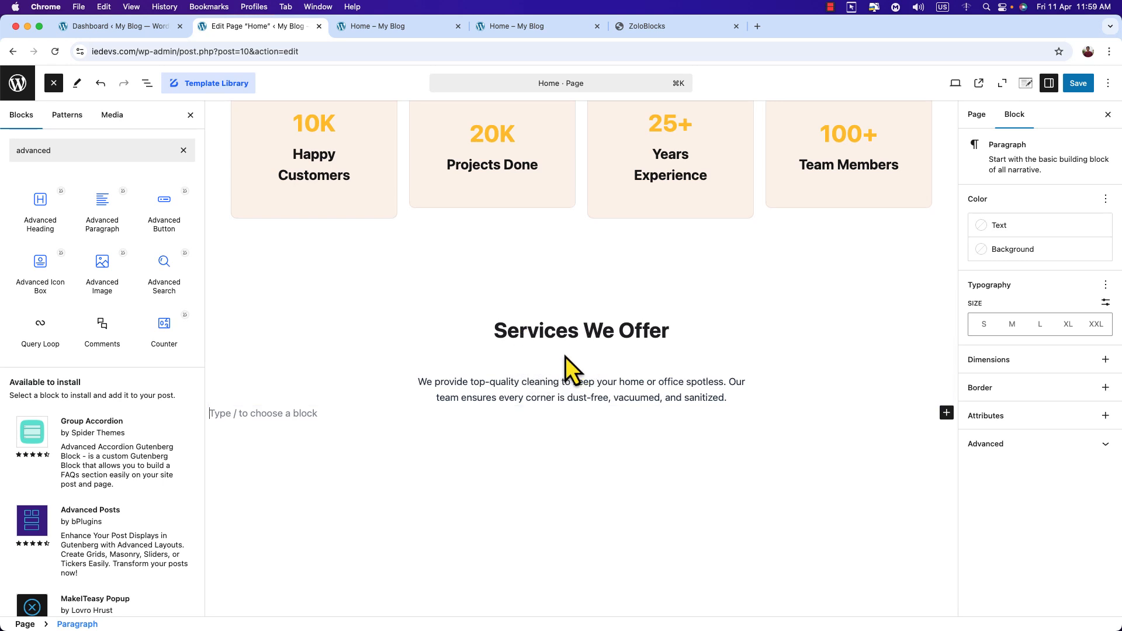
left_click(601, 336)
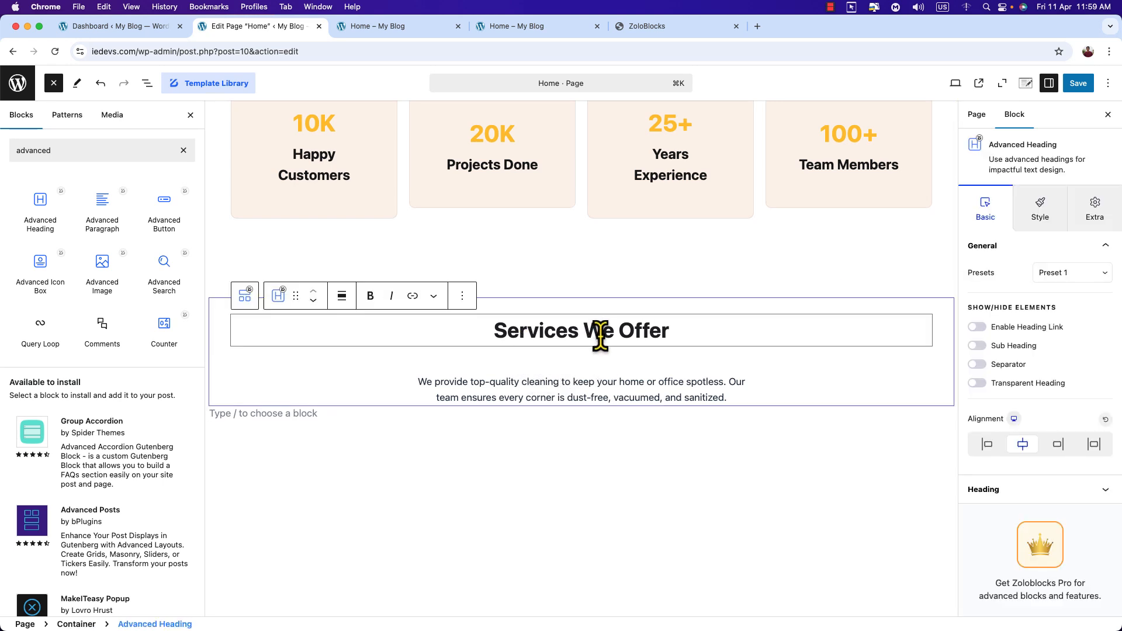
left_click(1093, 210)
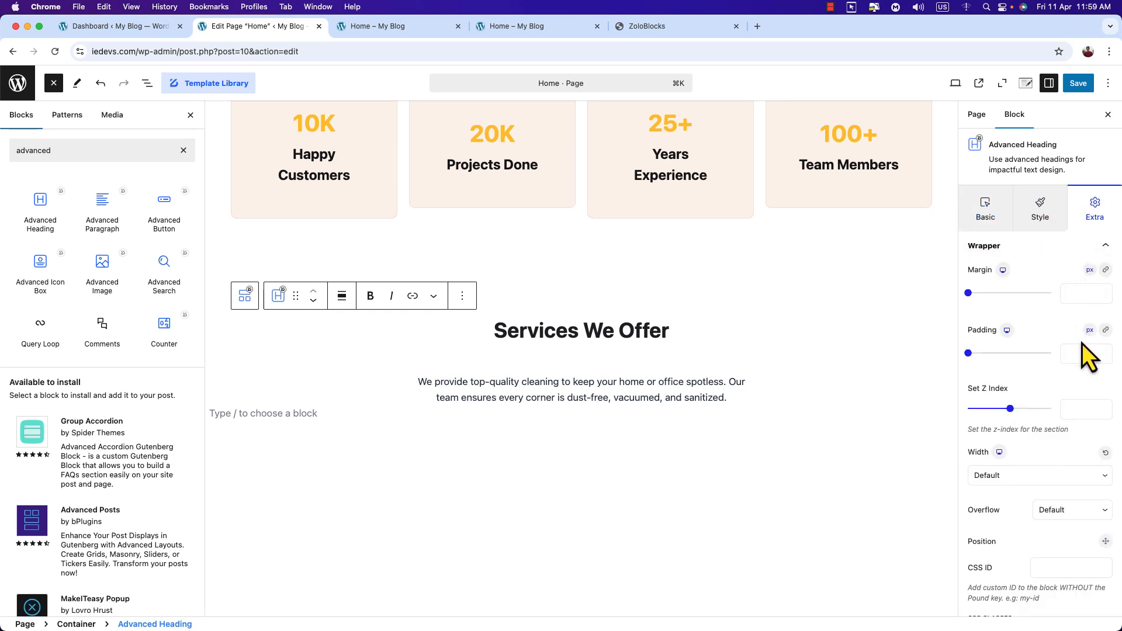
left_click(1106, 330)
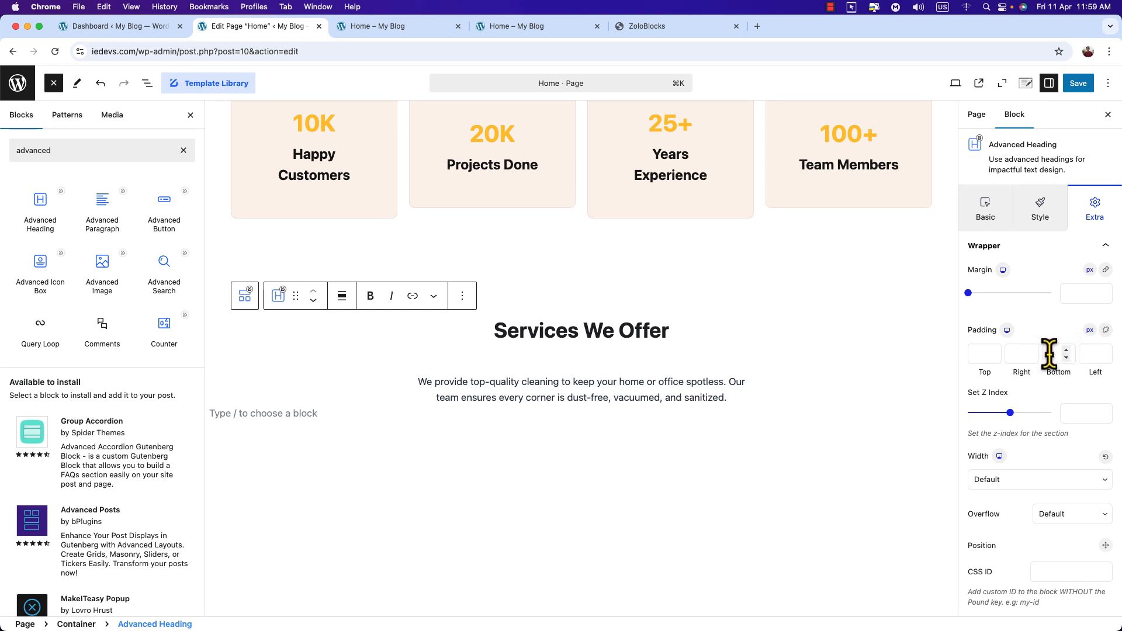
type("0")
key("BackSpace")
type("0")
left_click(1105, 270)
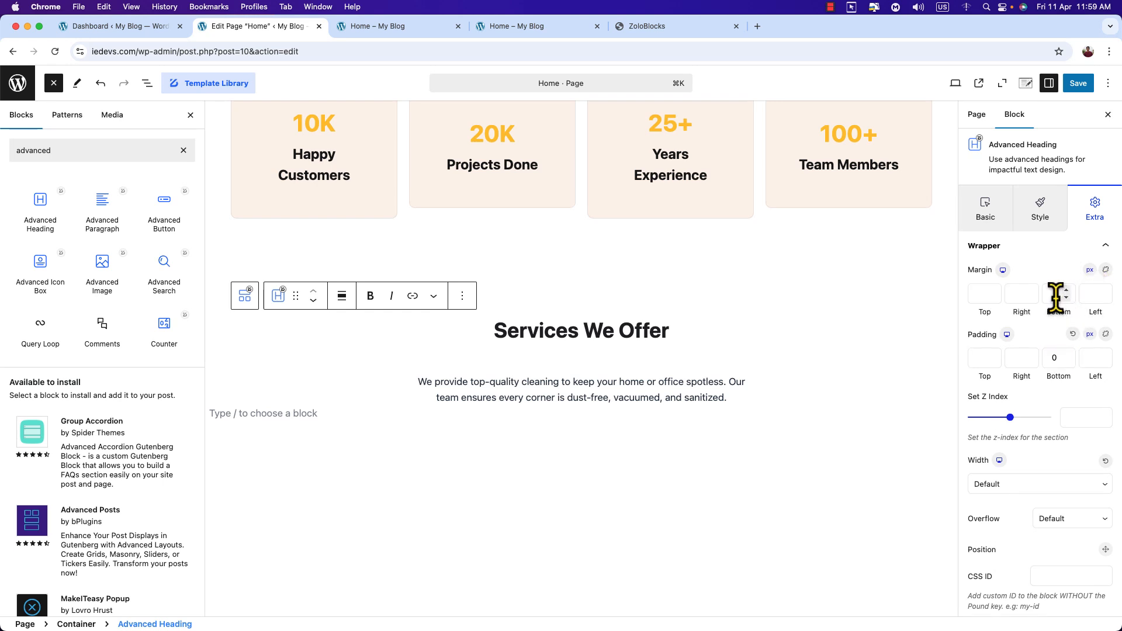
left_click(1054, 294)
type("0")
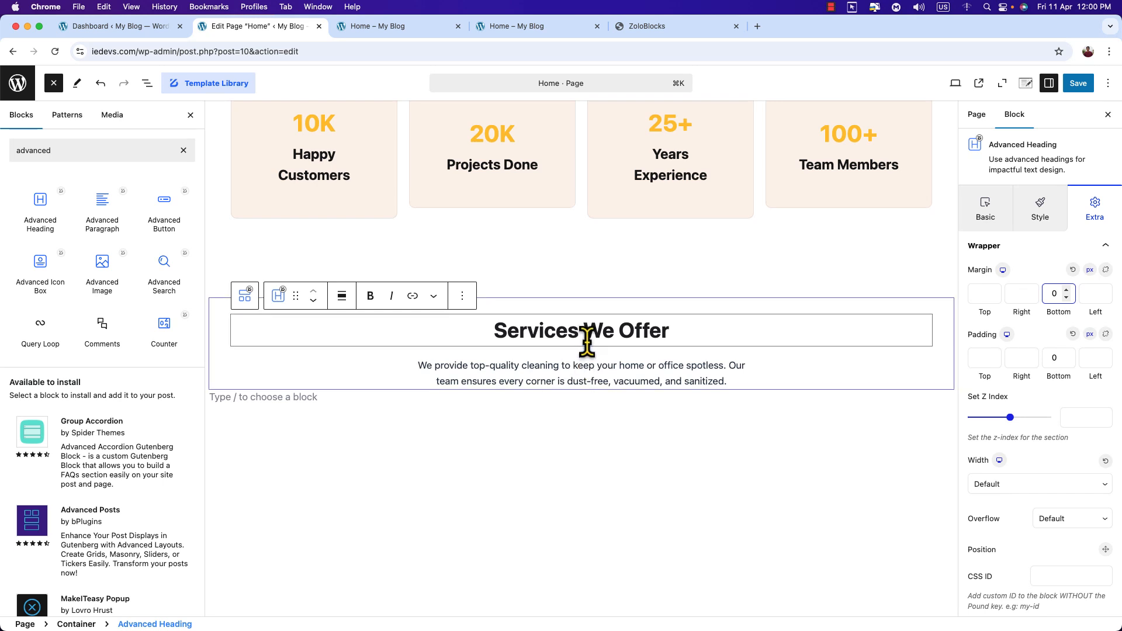
Save the page and review the service cards layout on the tclean demo.
left_click(1074, 85)
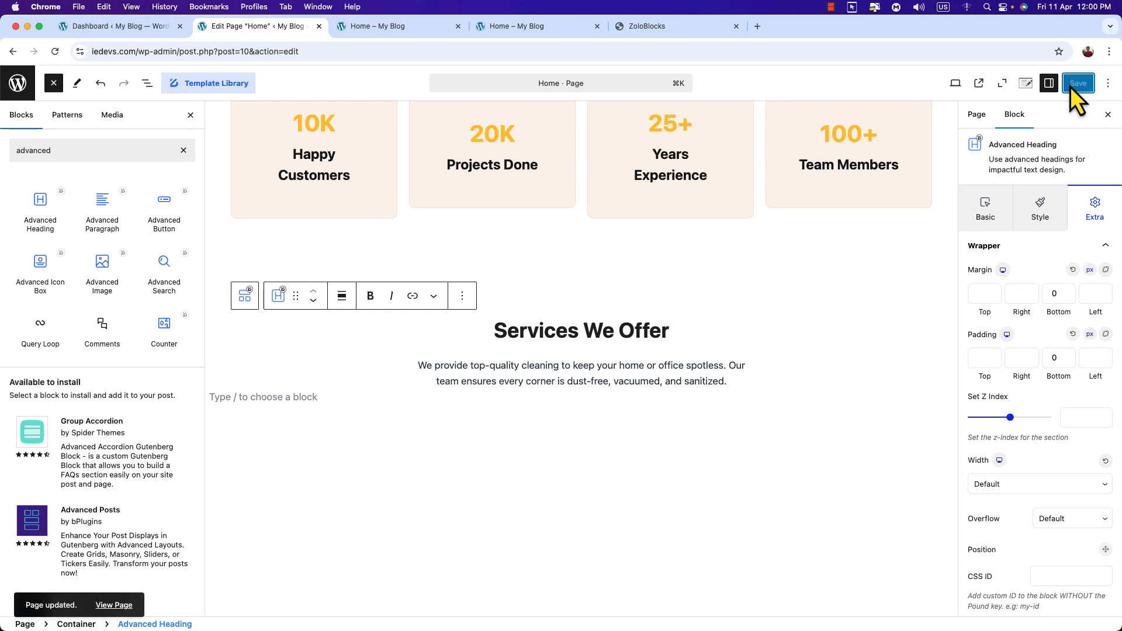
left_click(681, 29)
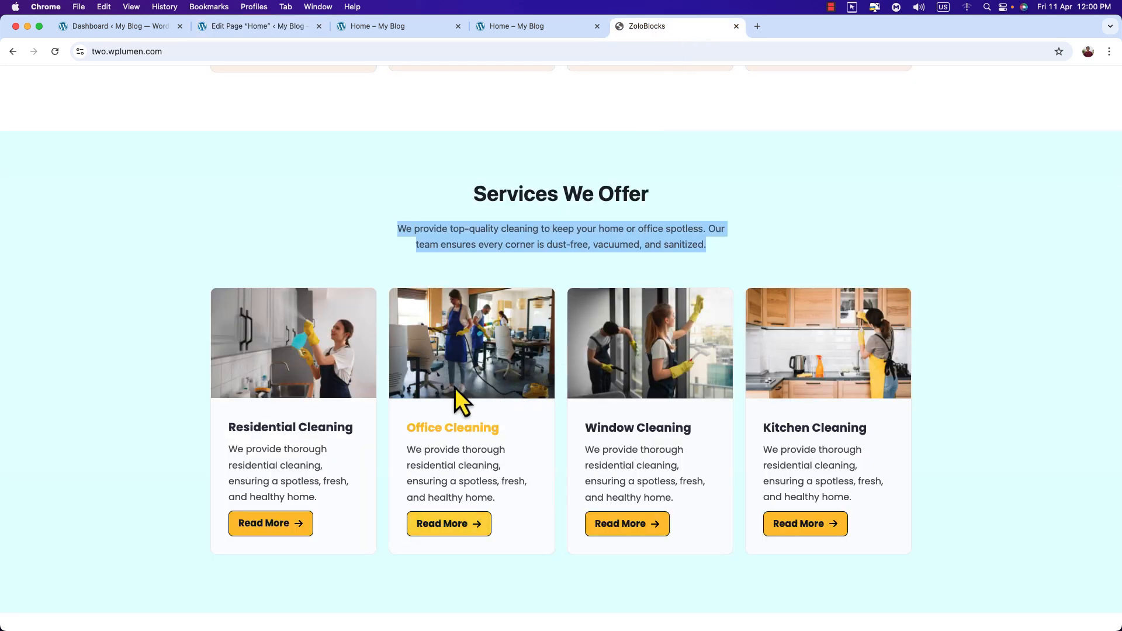
left_click(194, 272)
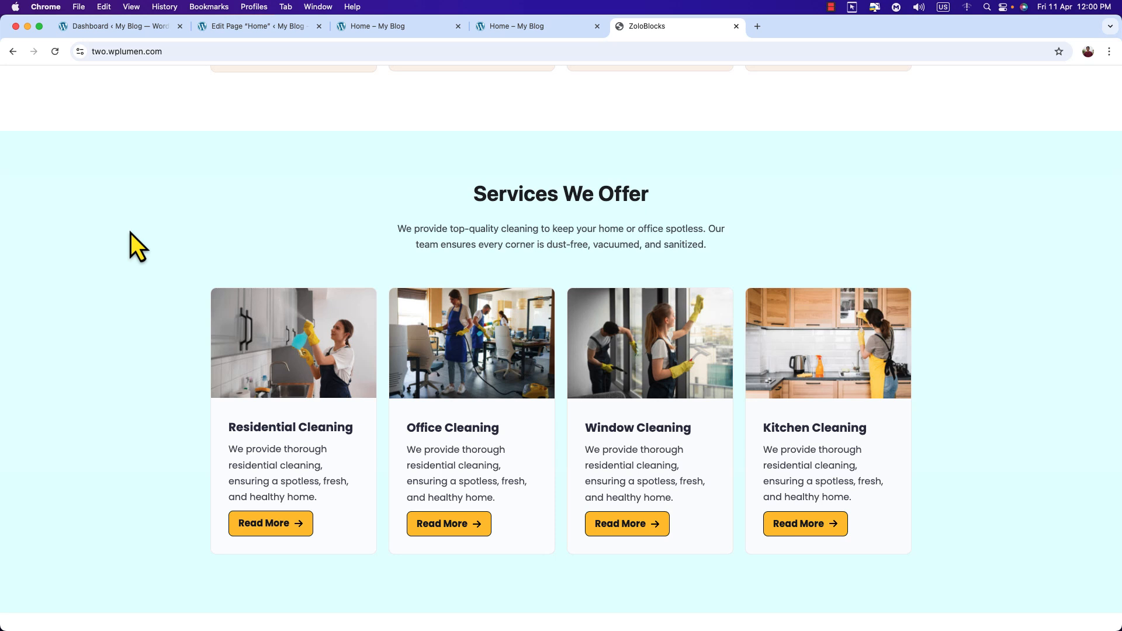
left_click(268, 26)
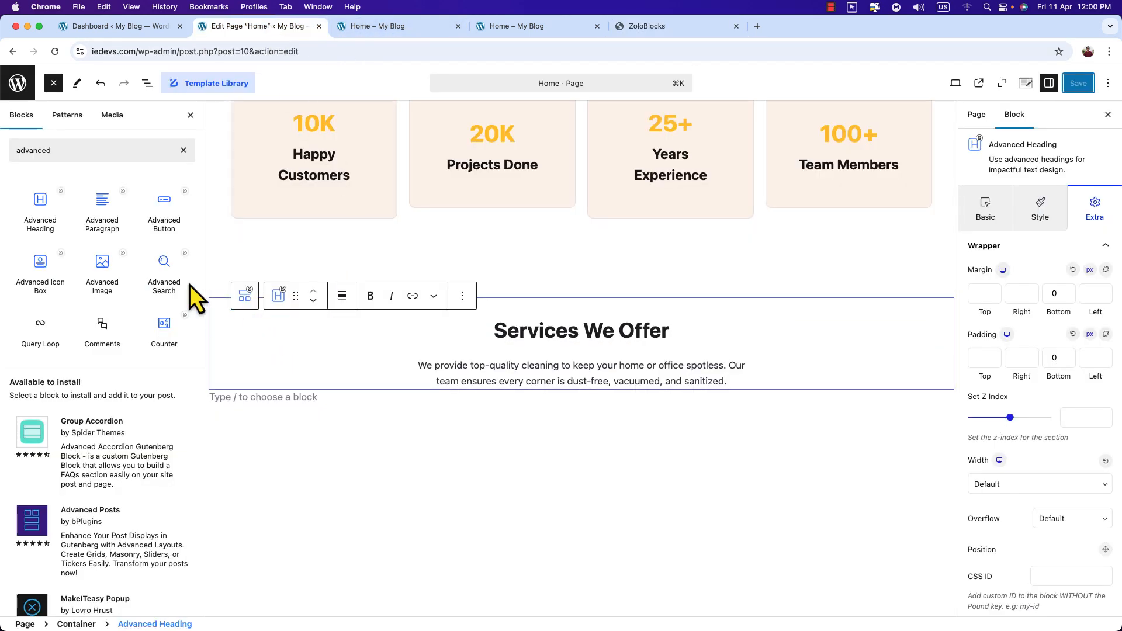
Add a single-column Container below the Services container and set its content width to Boxed.
left_click(54, 83)
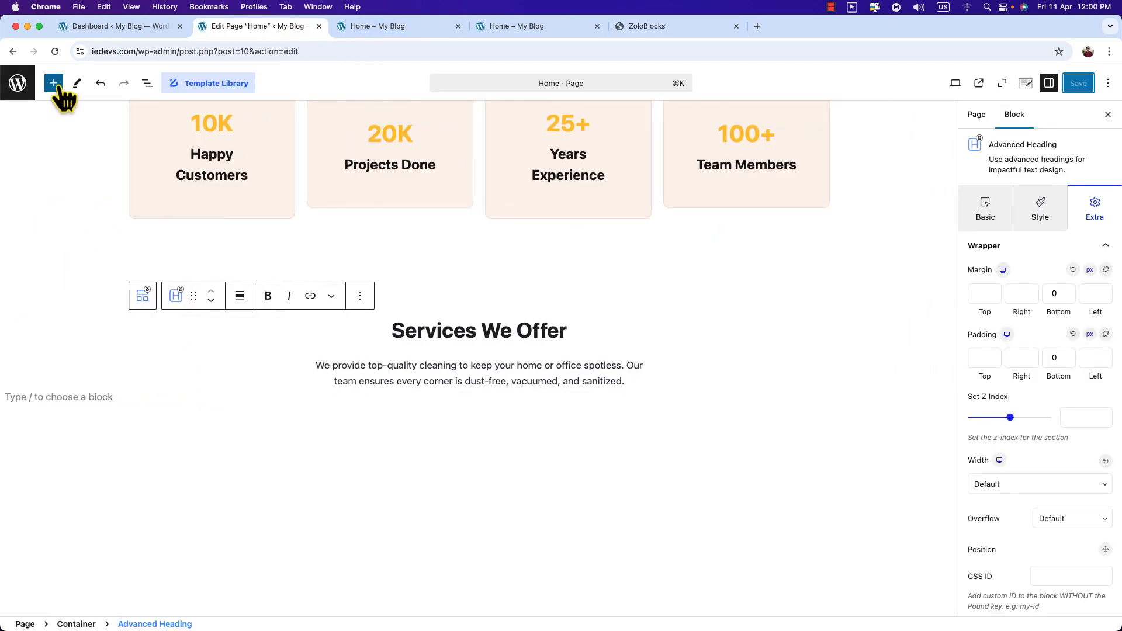
left_click(54, 83)
mouse_move(45, 222)
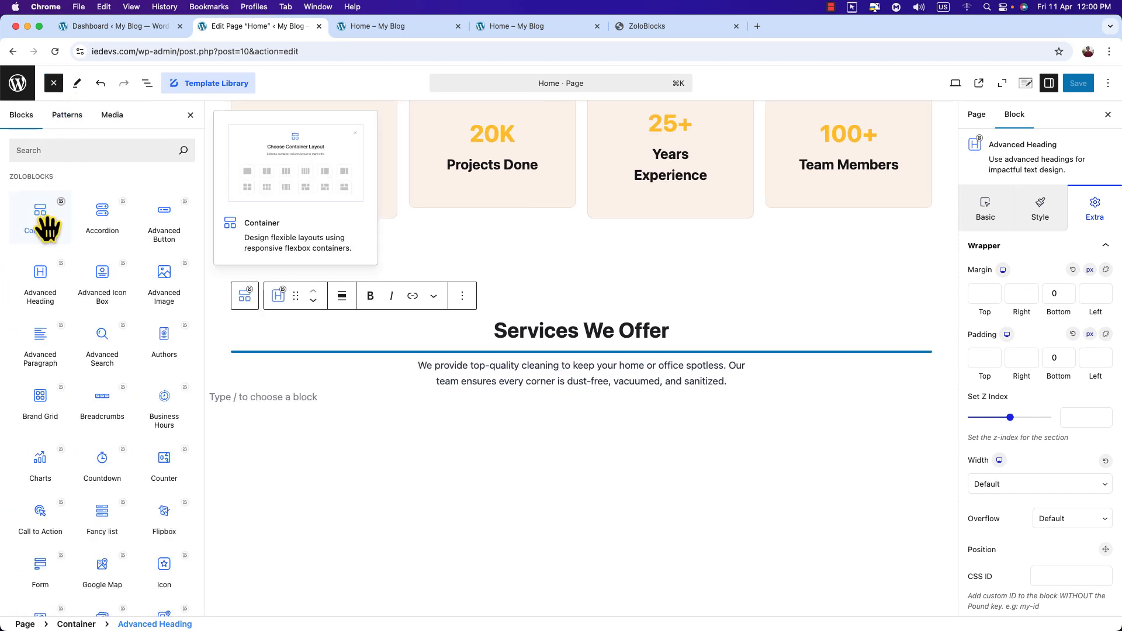
left_click_drag(46, 225, 341, 436)
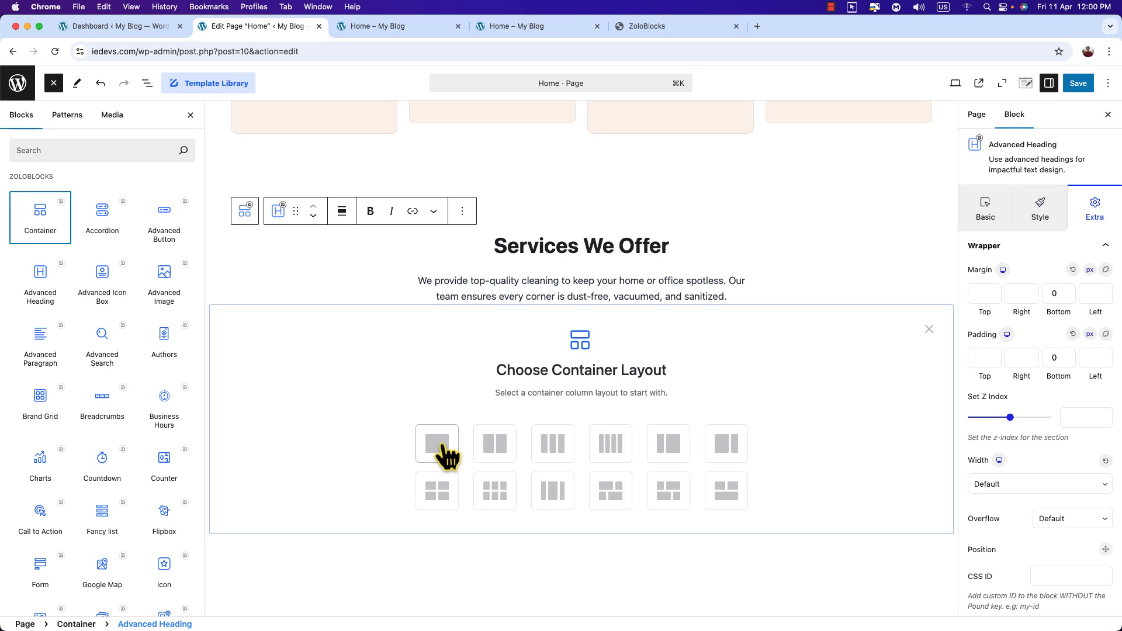
left_click(438, 445)
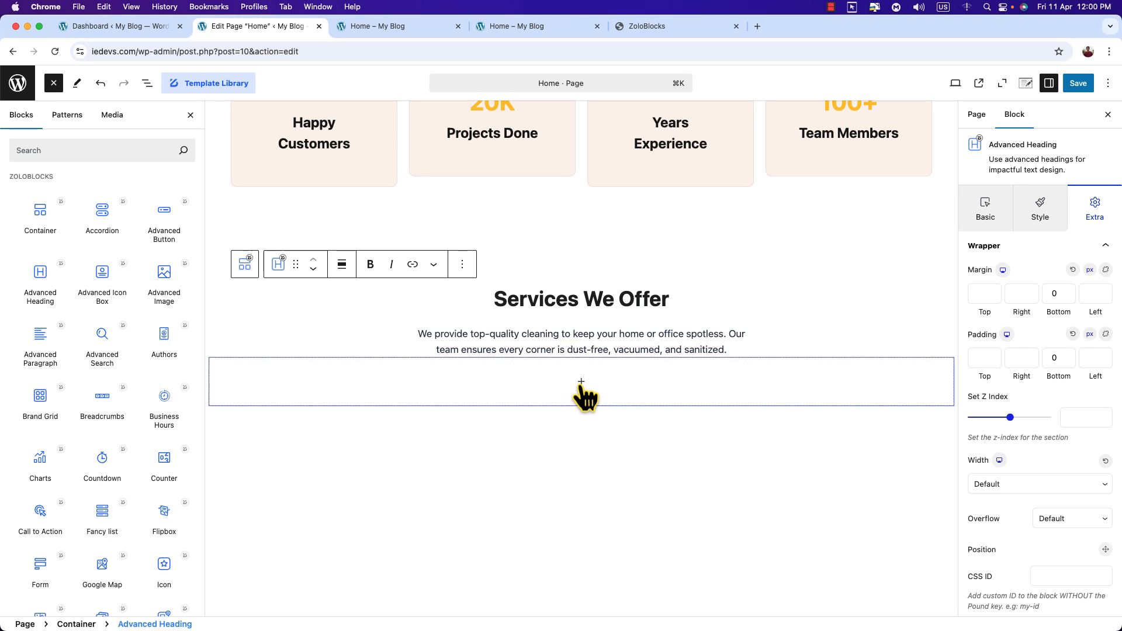
left_click(281, 389)
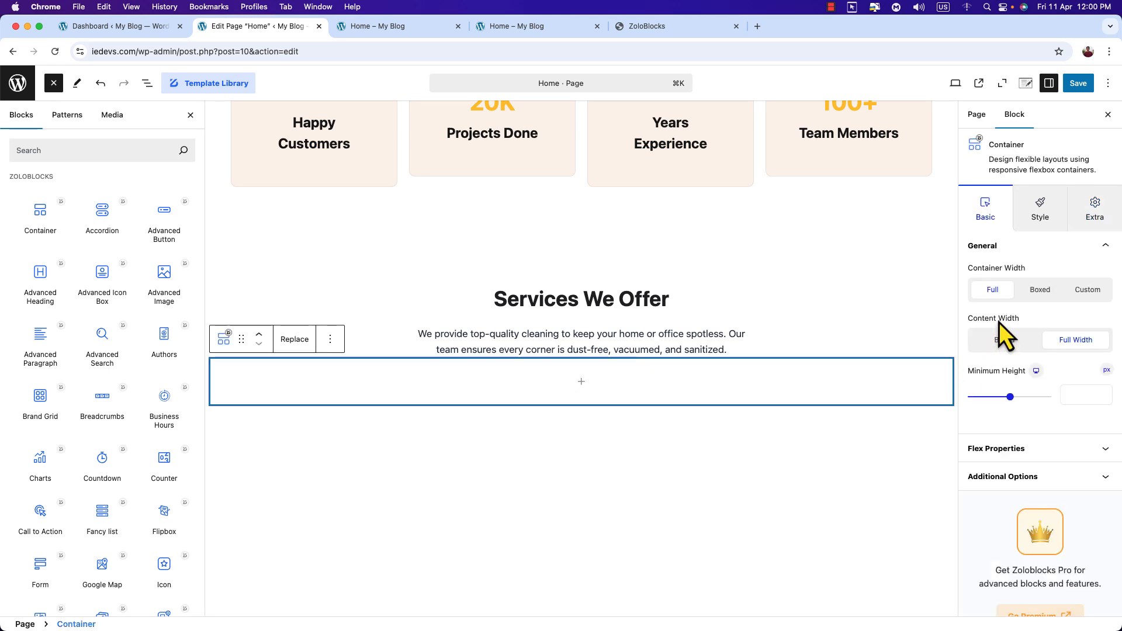
left_click(1004, 340)
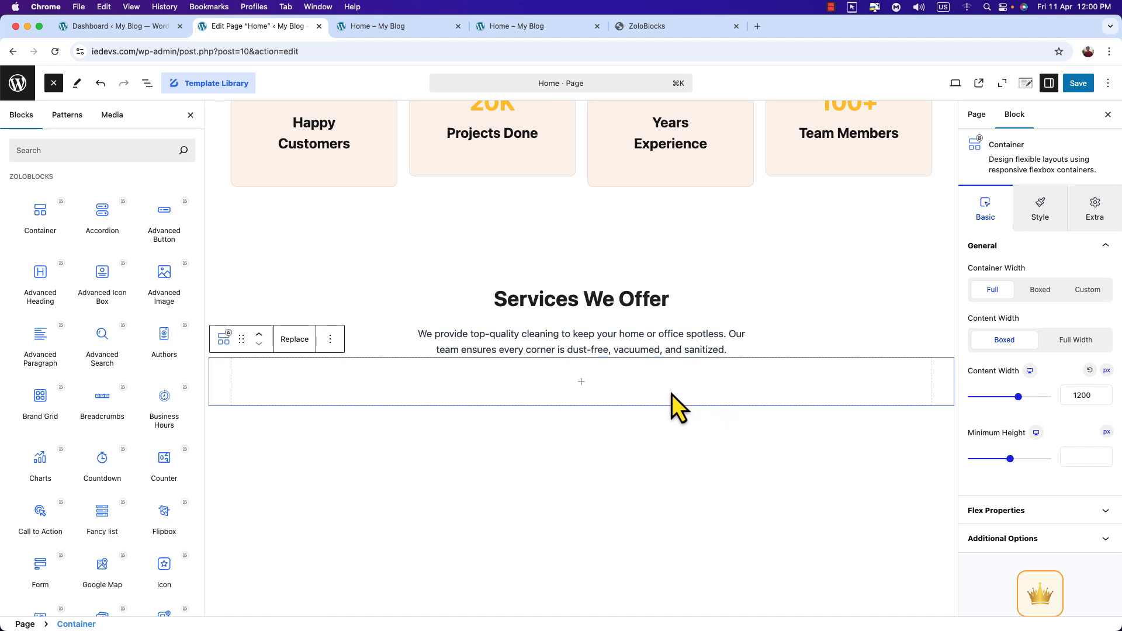
Search the block inserter for 'advanced' and add an Advanced Icon Box into the new container.
left_click(35, 150)
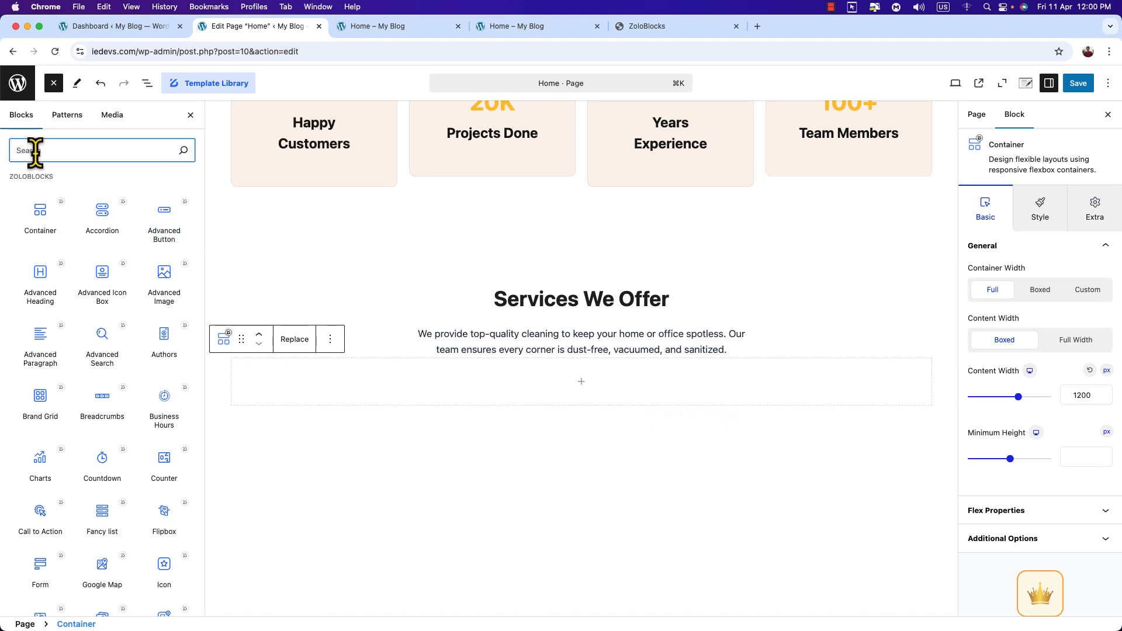
type("a")
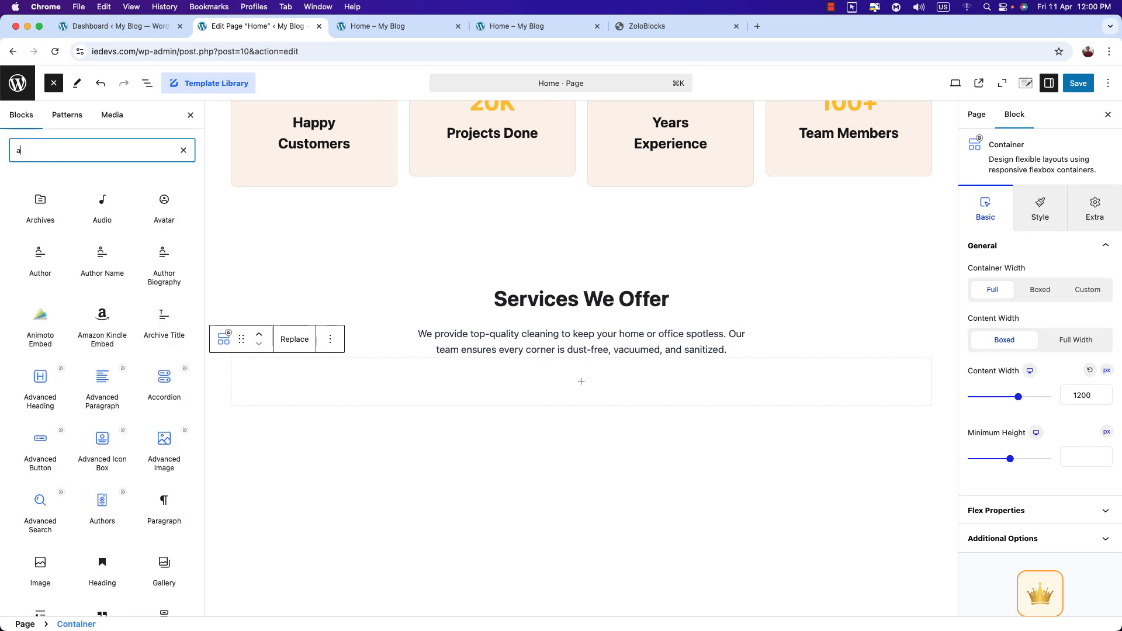
type("dvanced")
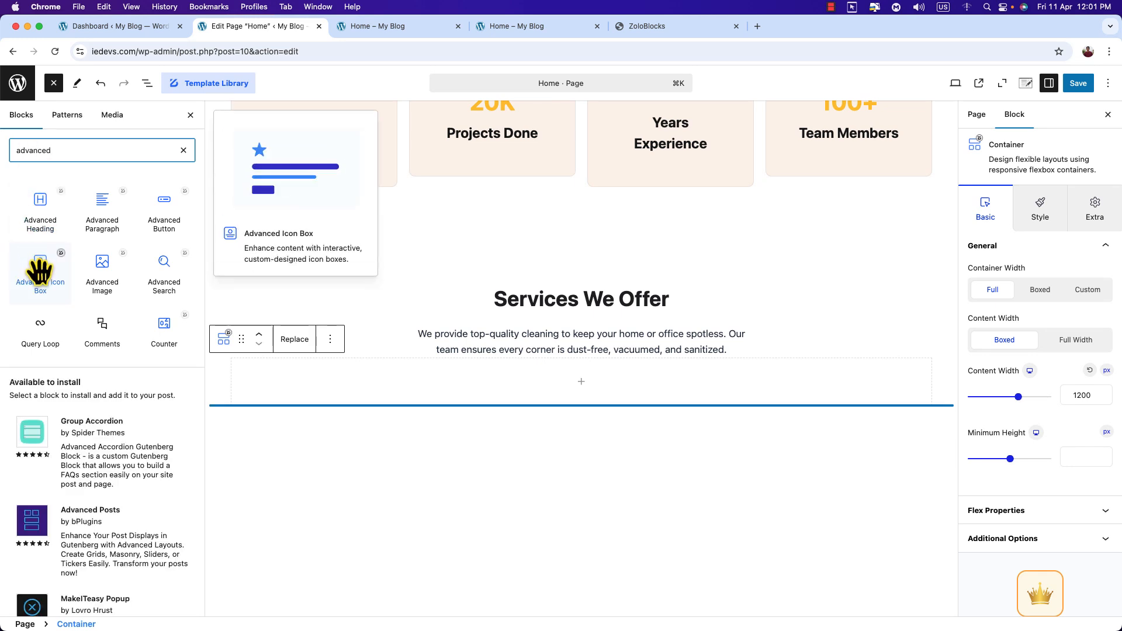
left_click_drag(40, 270, 560, 384)
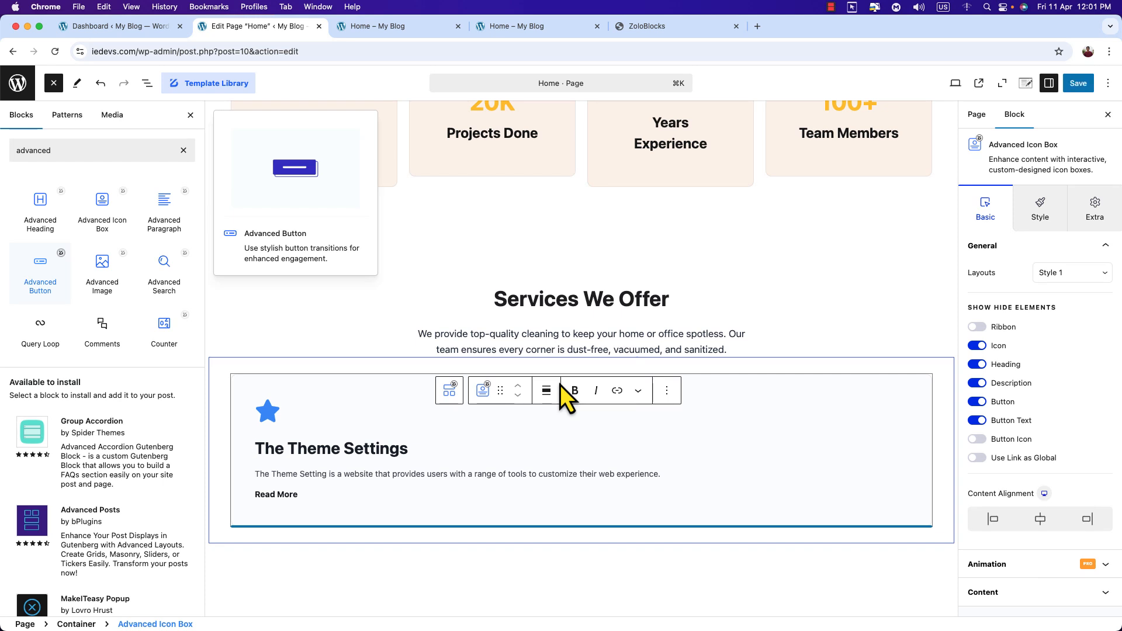
left_click(640, 405)
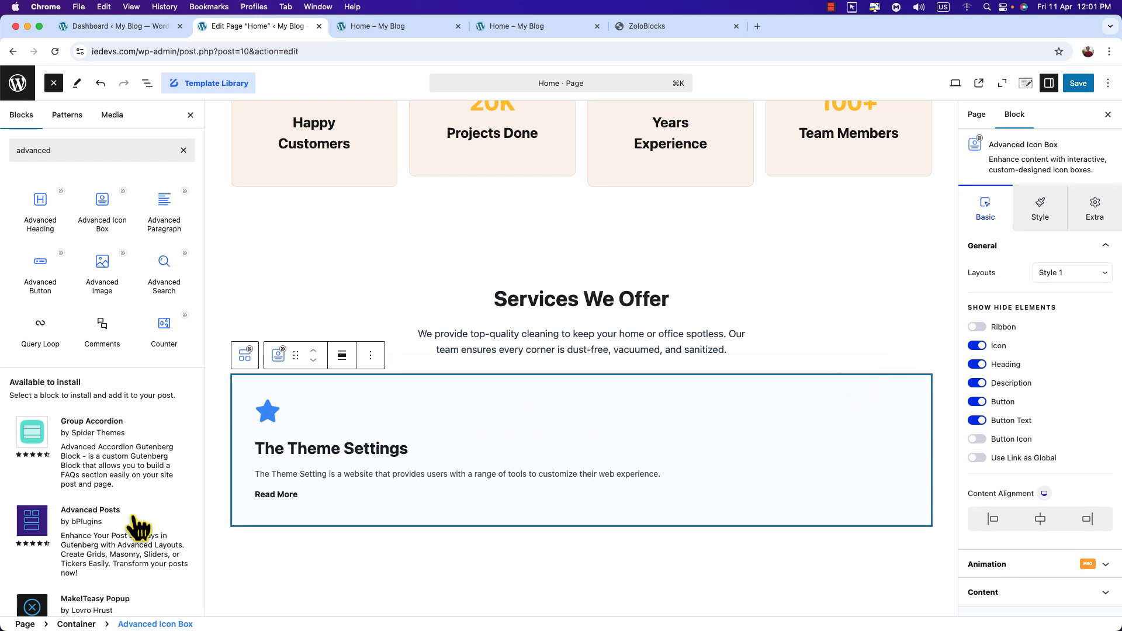
Set the Advanced Icon Box's wrapper width to Custom with a custom width of 25%.
left_click(1096, 209)
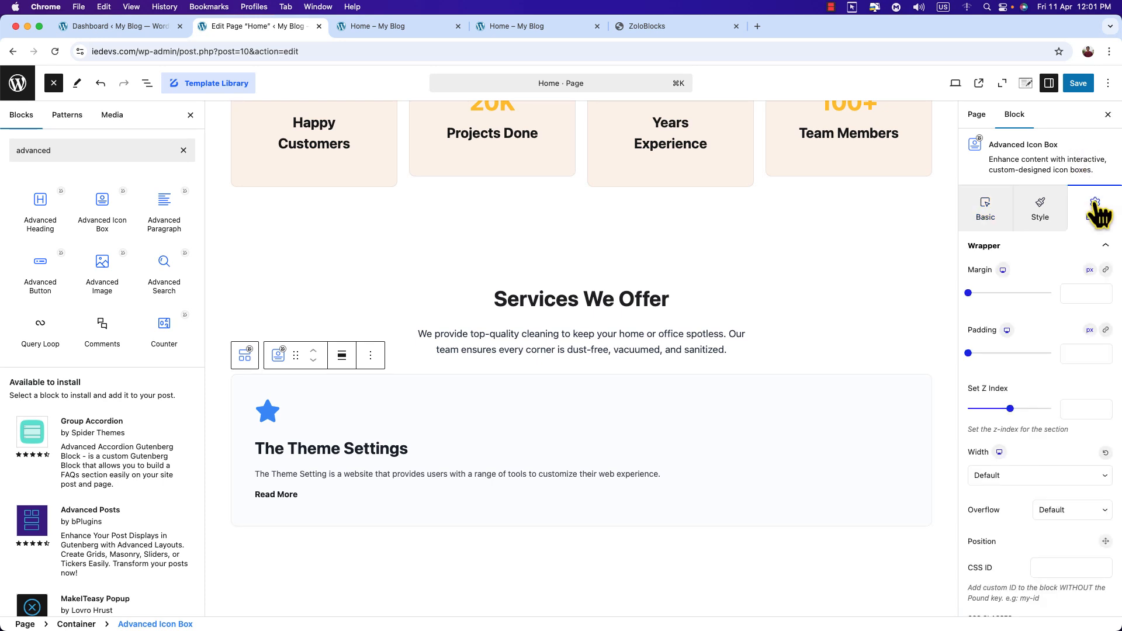
left_click(1032, 482)
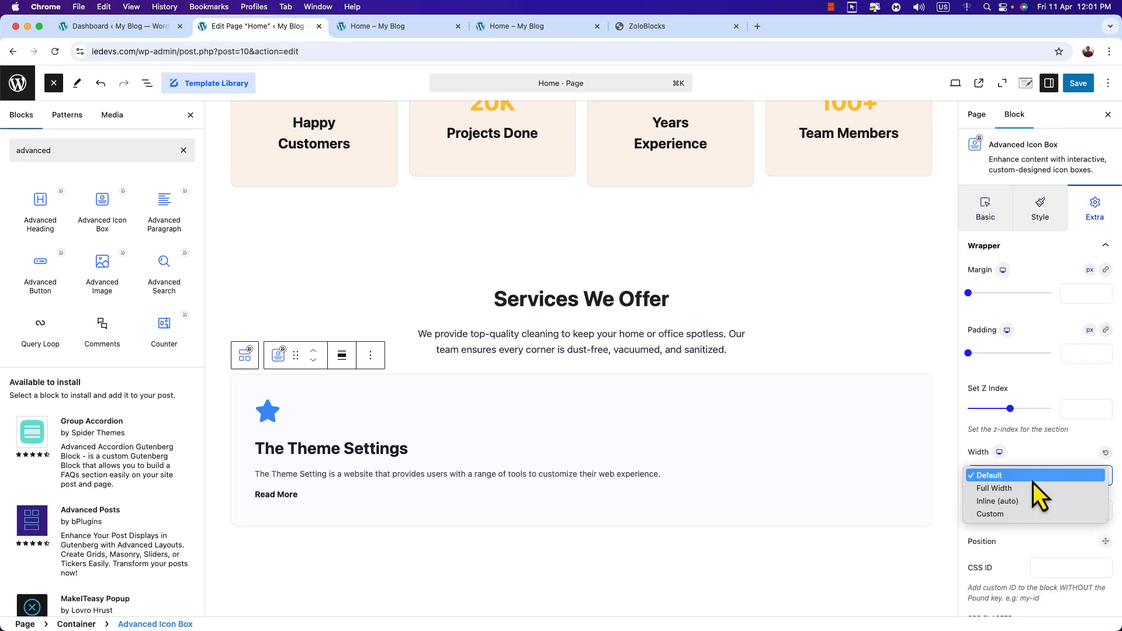
left_click(1018, 514)
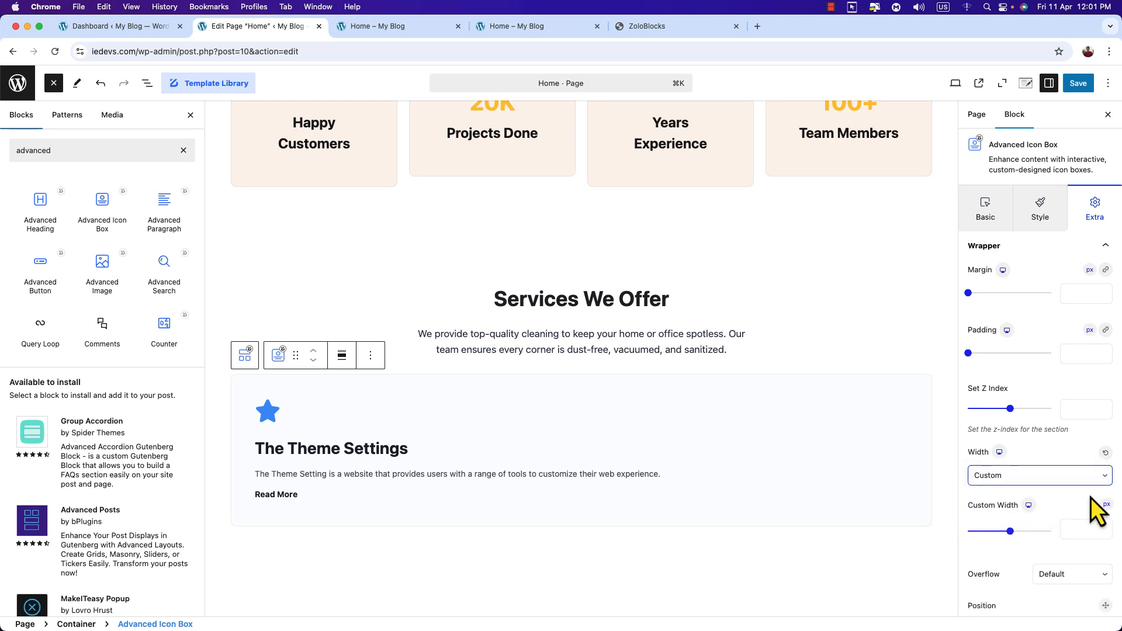
left_click(1107, 506)
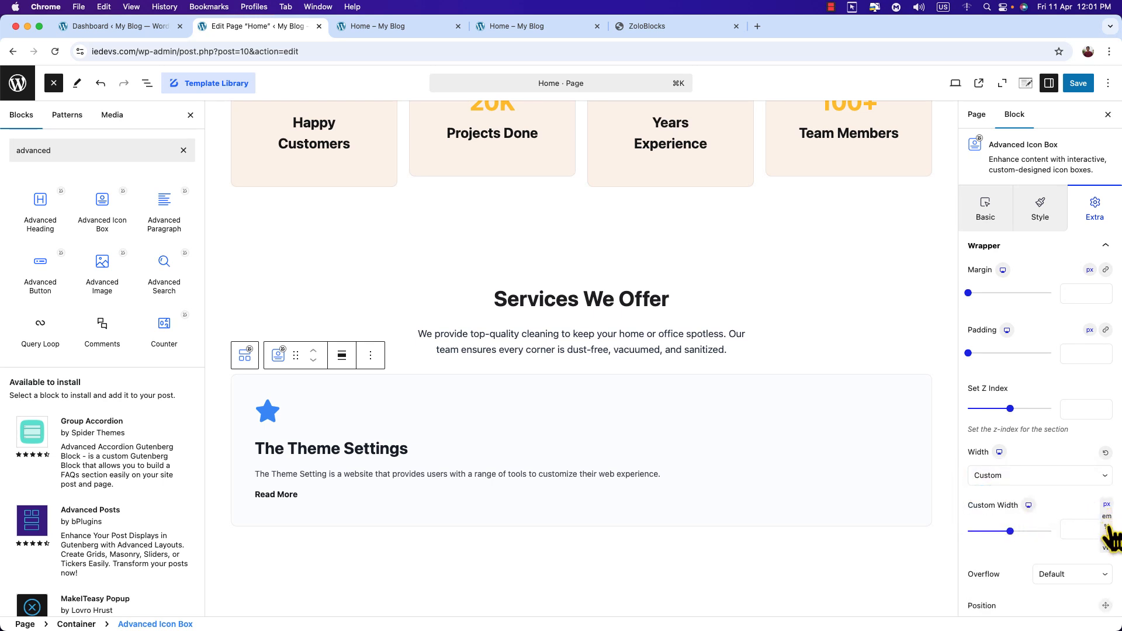
left_click(1107, 527)
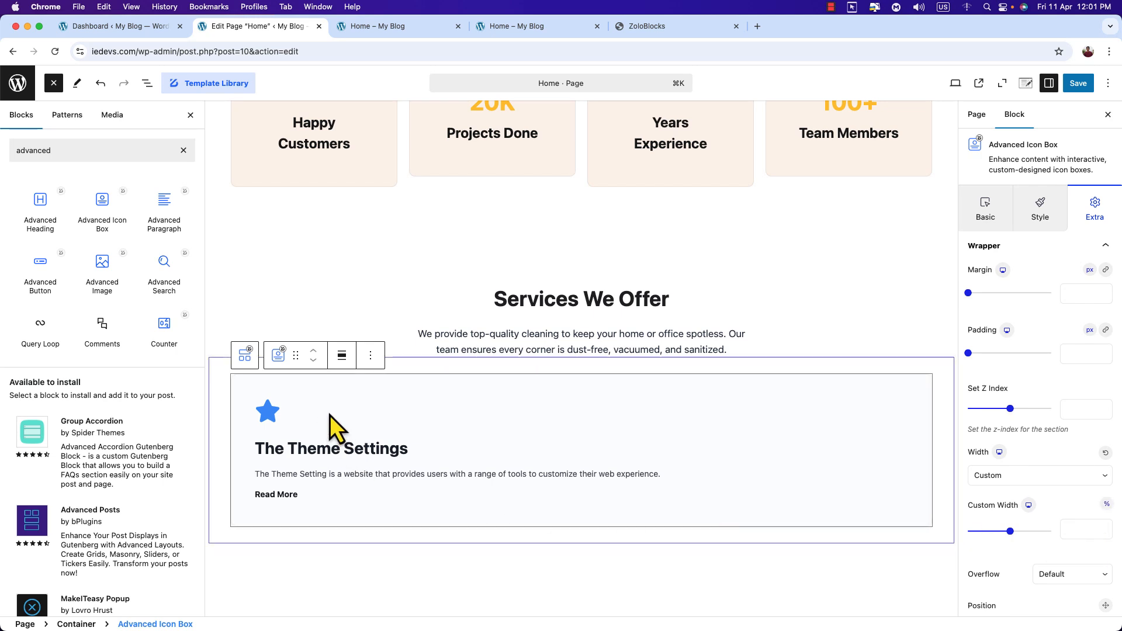
left_click(645, 29)
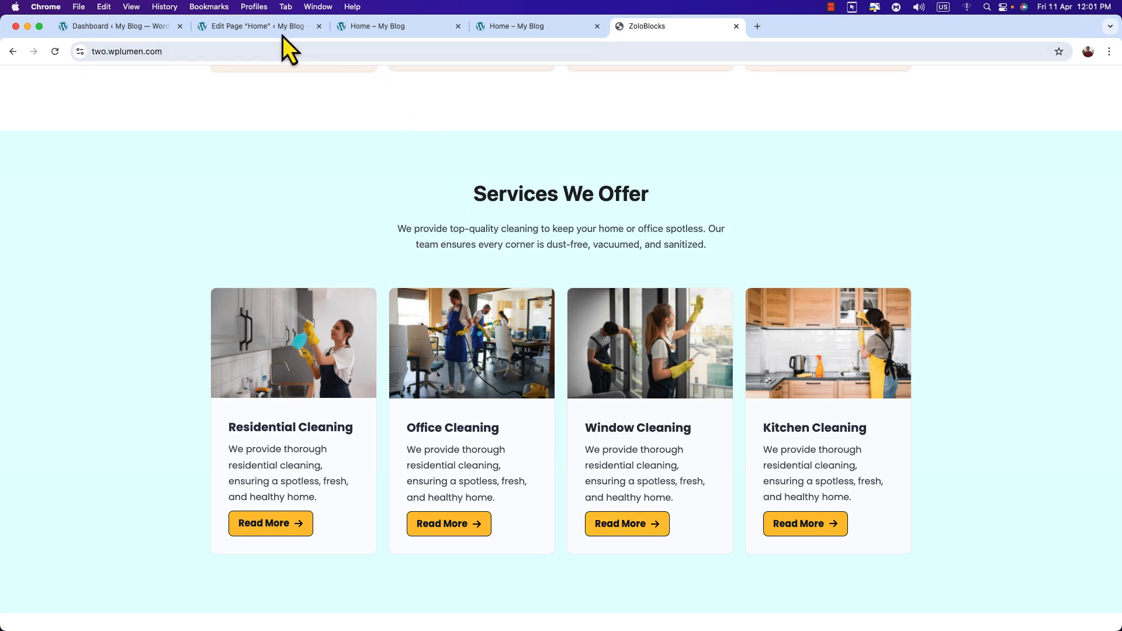
left_click(264, 27)
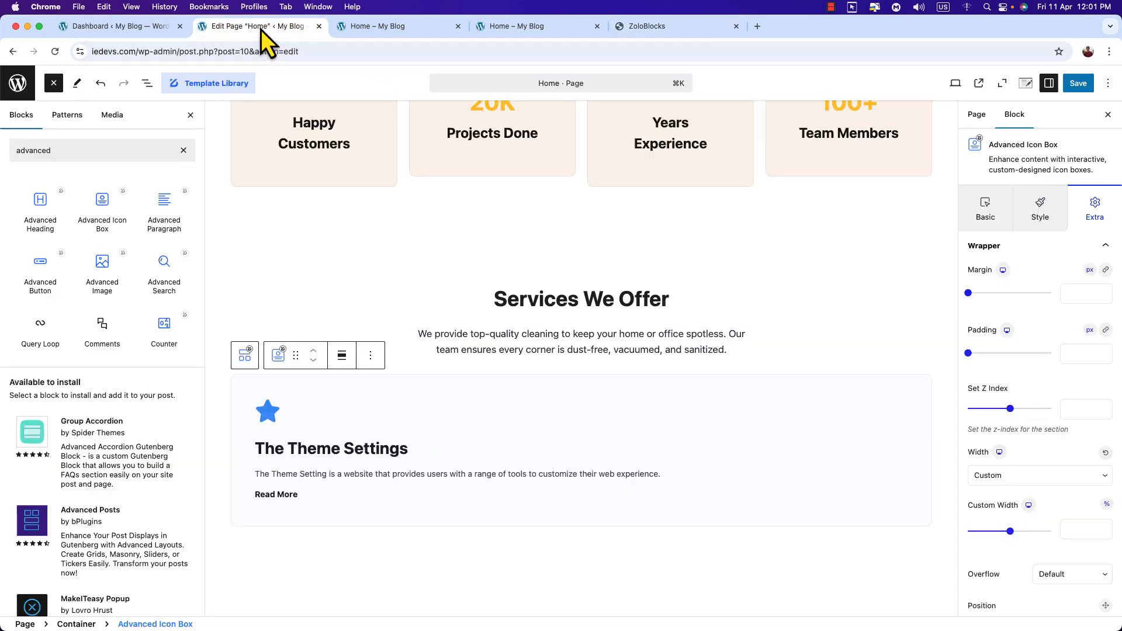
left_click(1070, 532)
type("25")
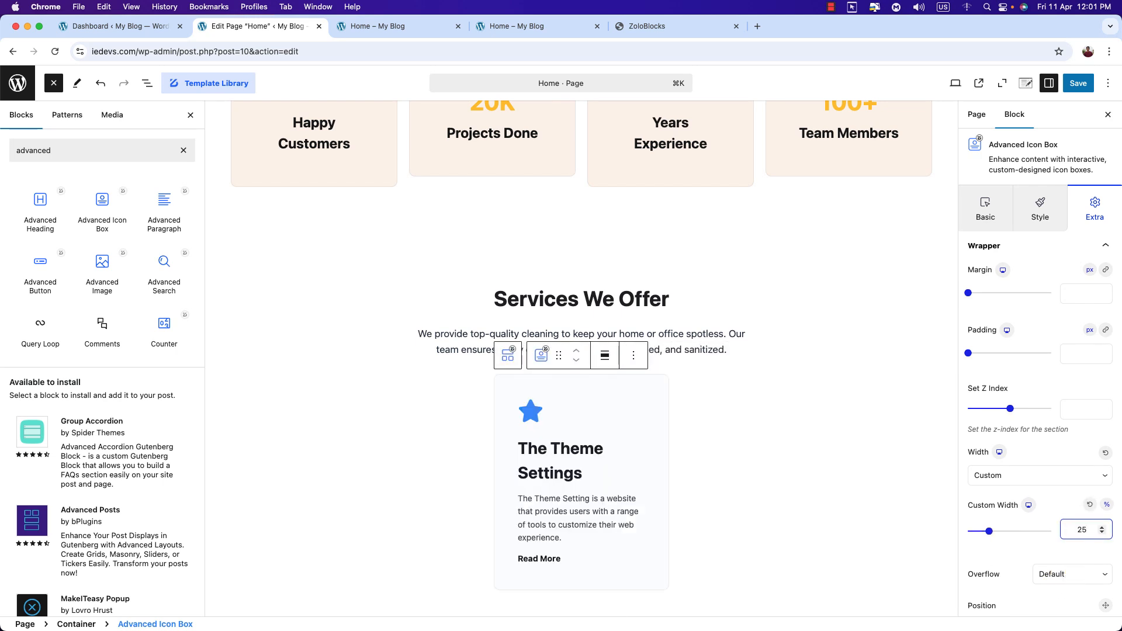
Switch the Advanced Icon Box layout to Style 3.
left_click(798, 490)
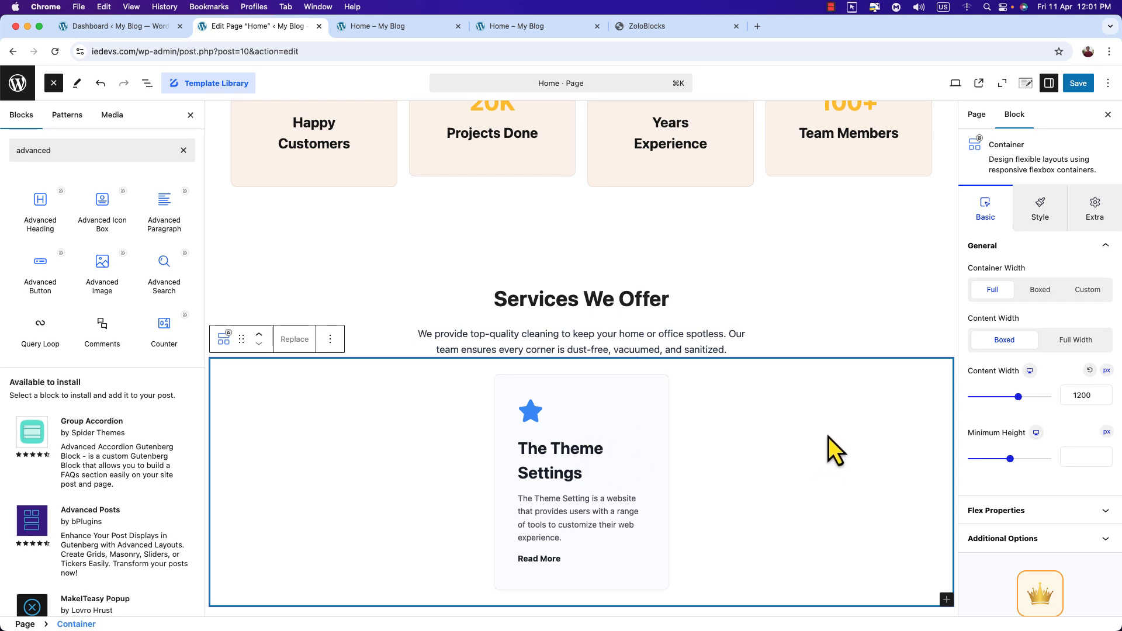
left_click(644, 430)
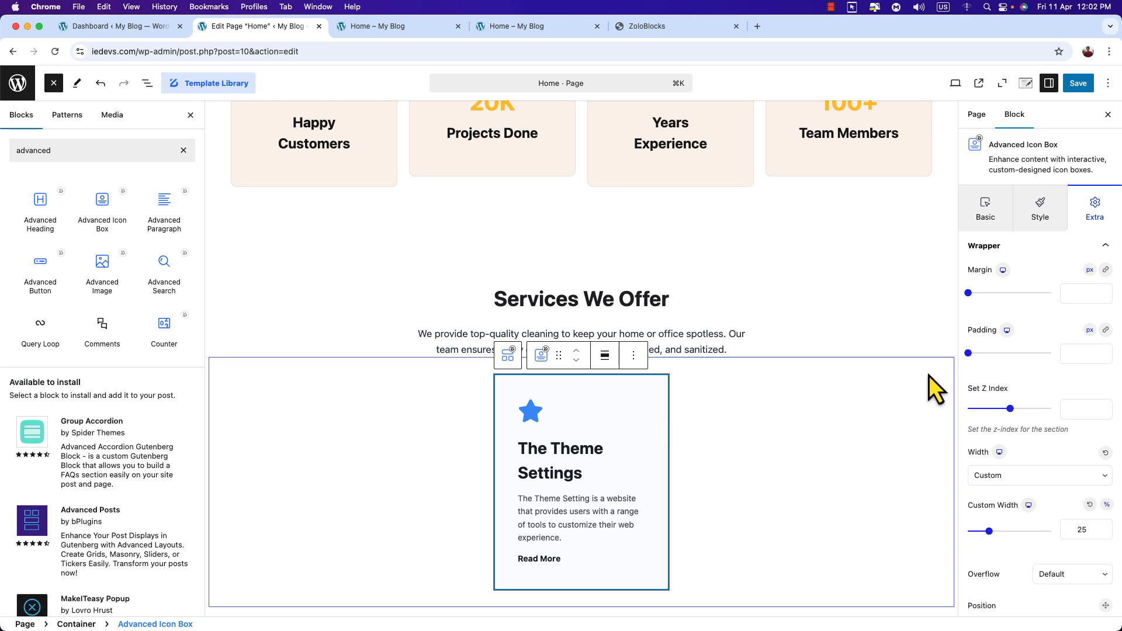
left_click(995, 225)
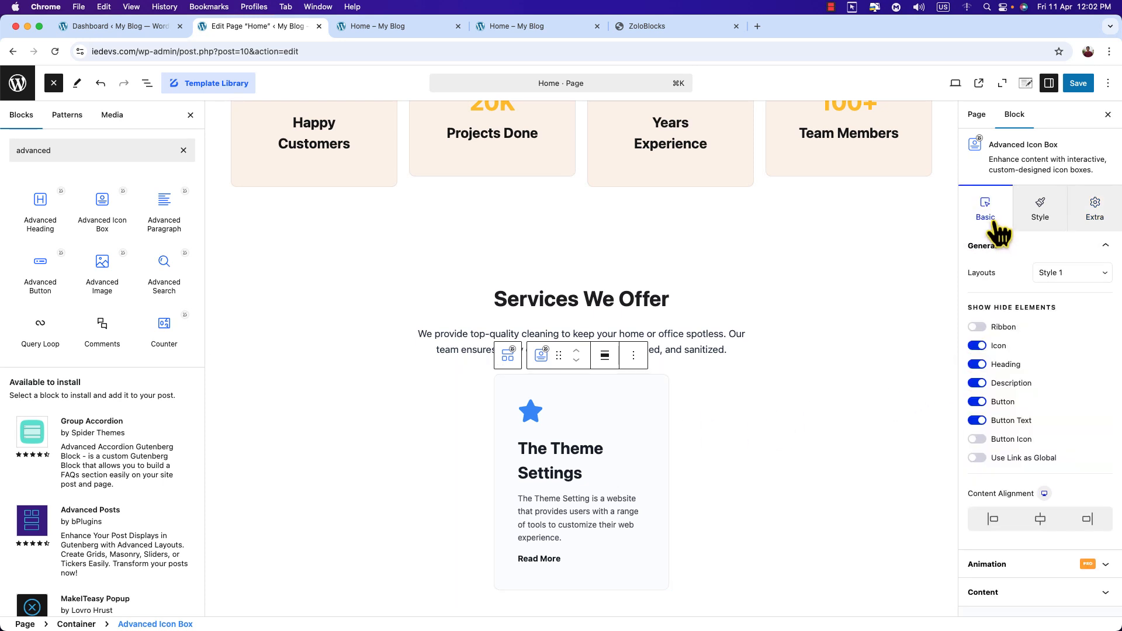
left_click(1070, 277)
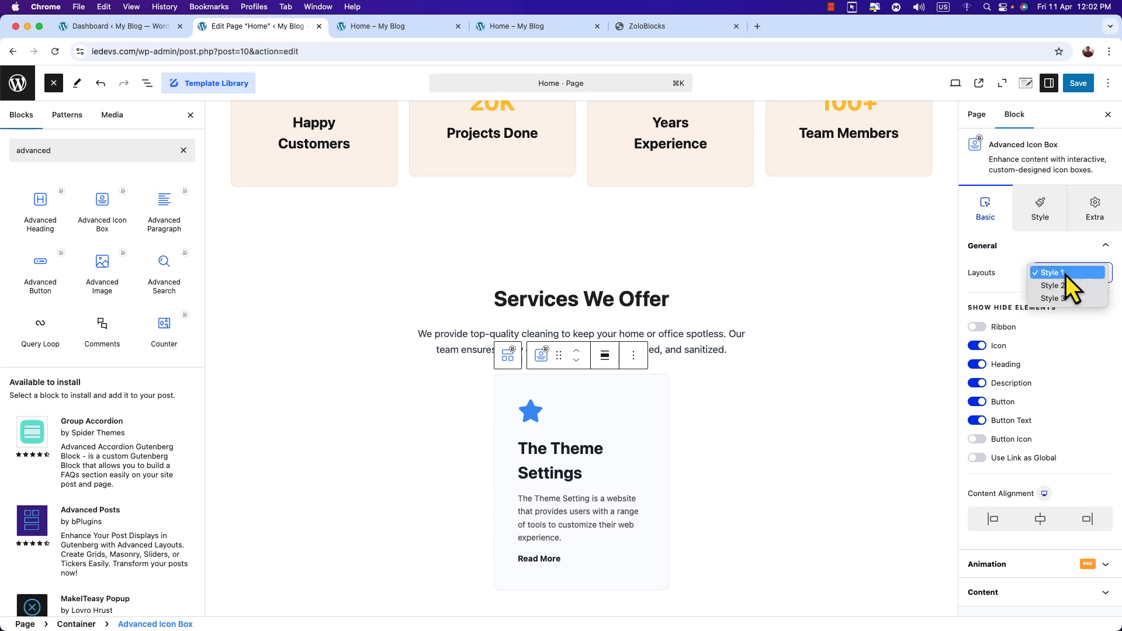
left_click(1064, 285)
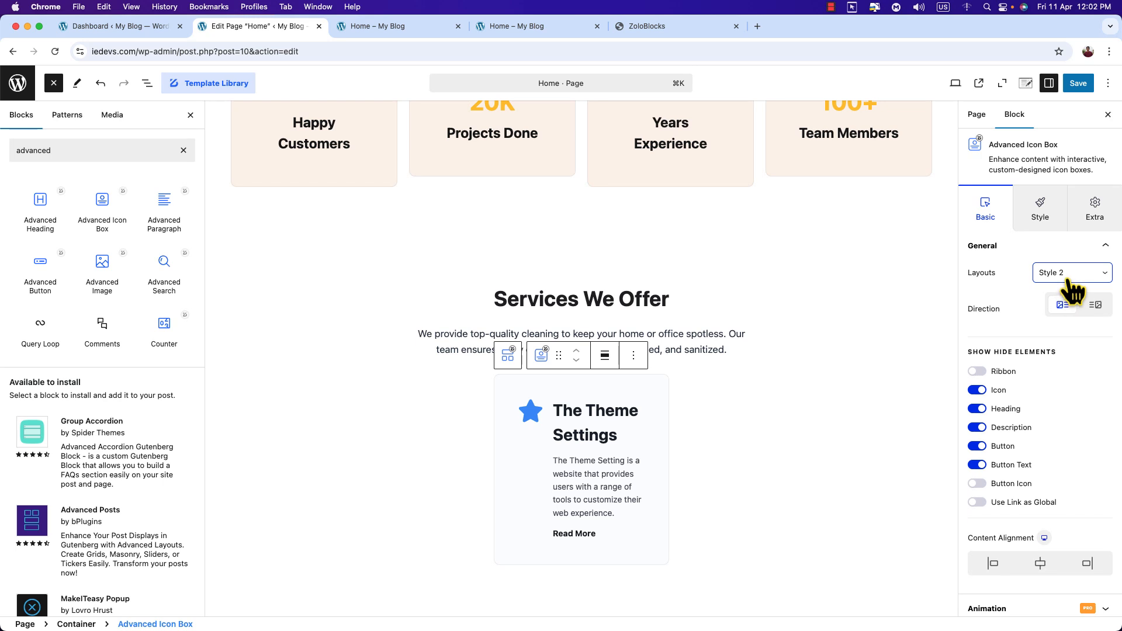
left_click(1065, 283)
left_click(1064, 287)
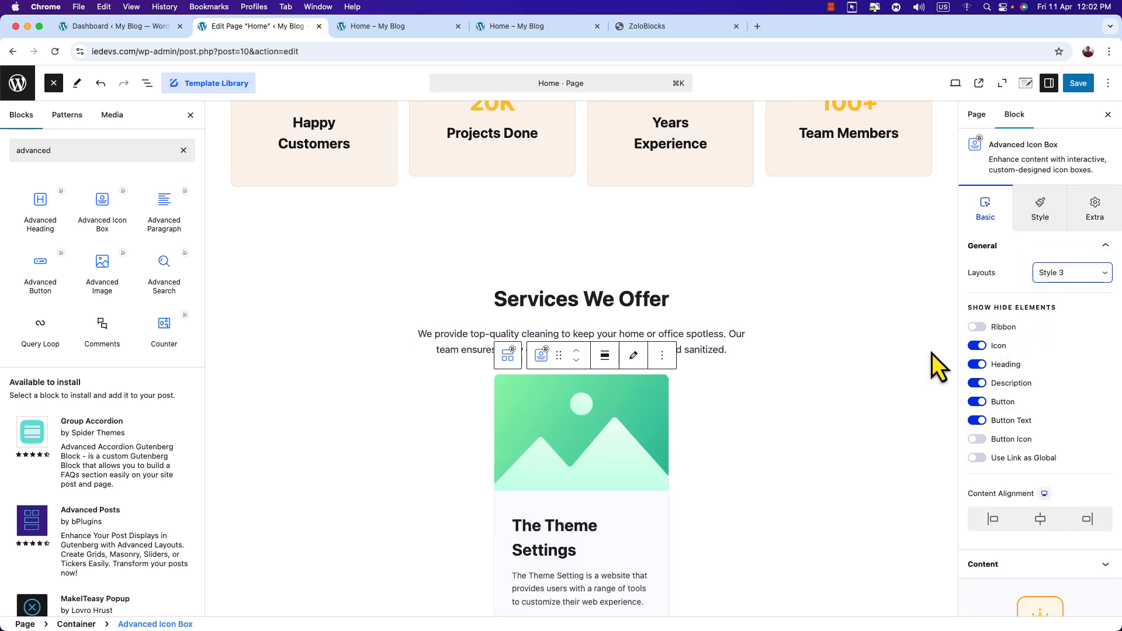
Replace the icon box image by uploading Residential-Cleaning.jpg.
scroll(664, 389, "down", 3)
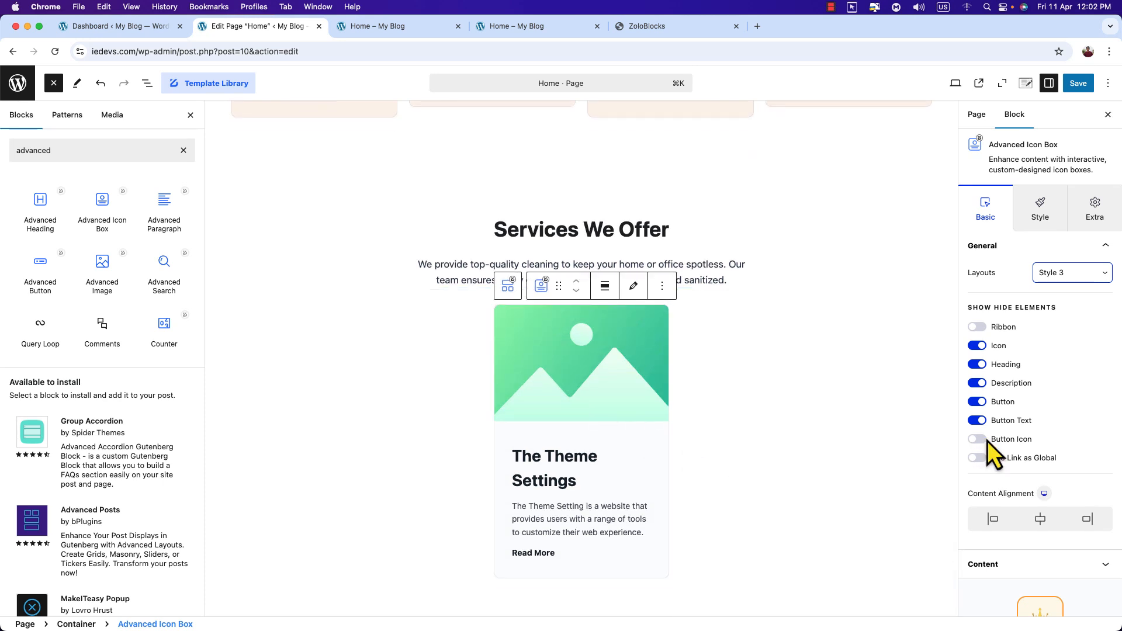
scroll(991, 444, "down", 2)
scroll(998, 455, "down", 2)
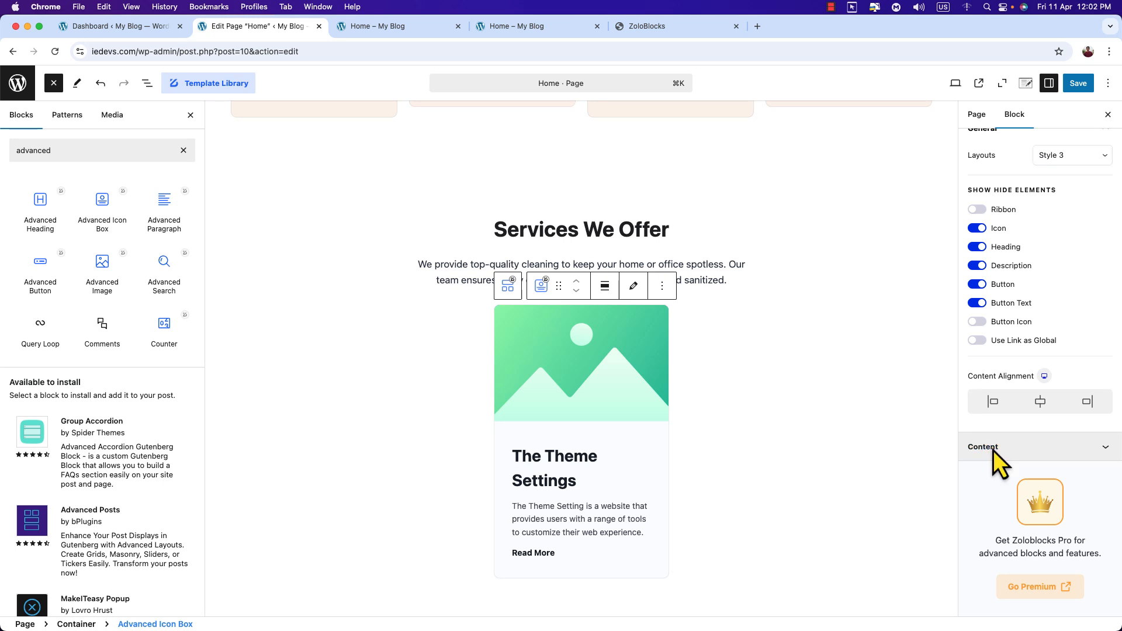
left_click(994, 448)
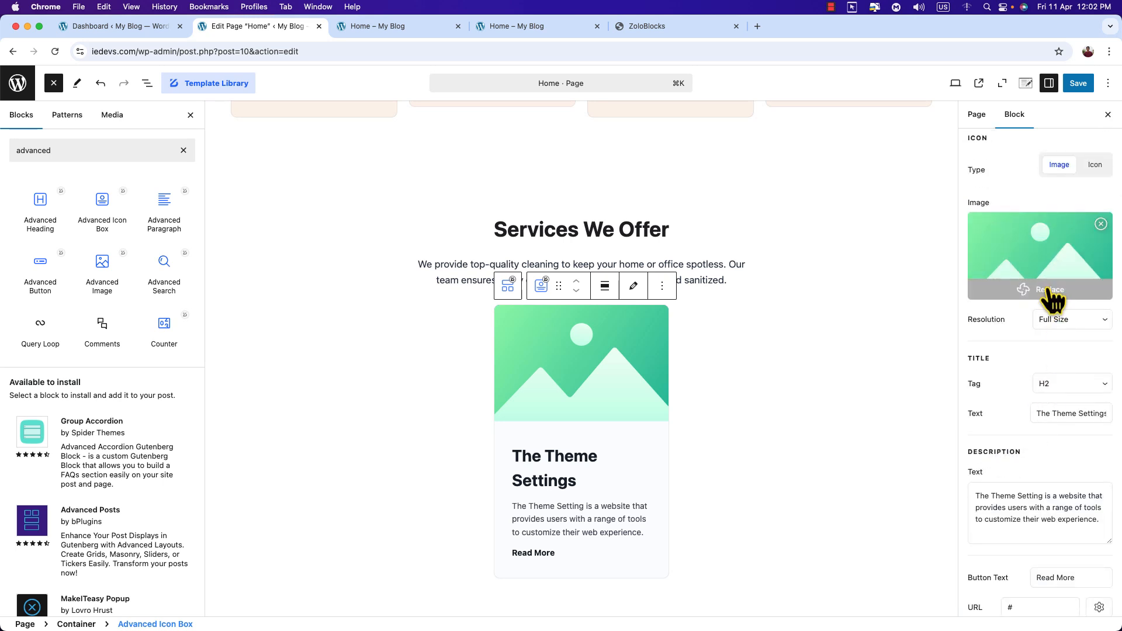
left_click(1051, 289)
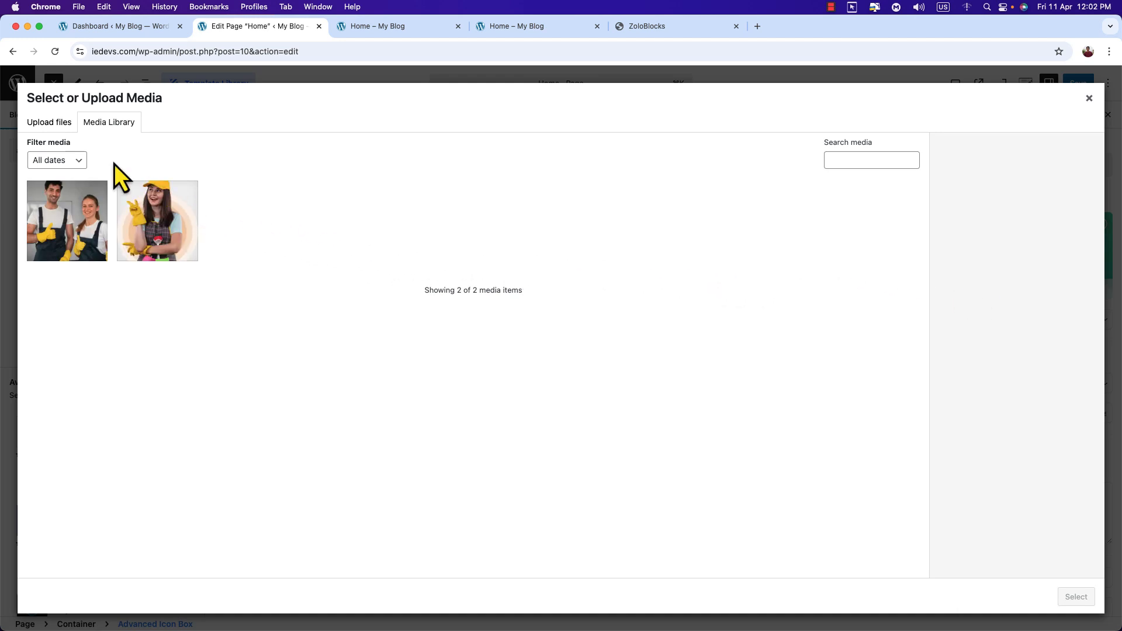
left_click(51, 124)
left_click(553, 319)
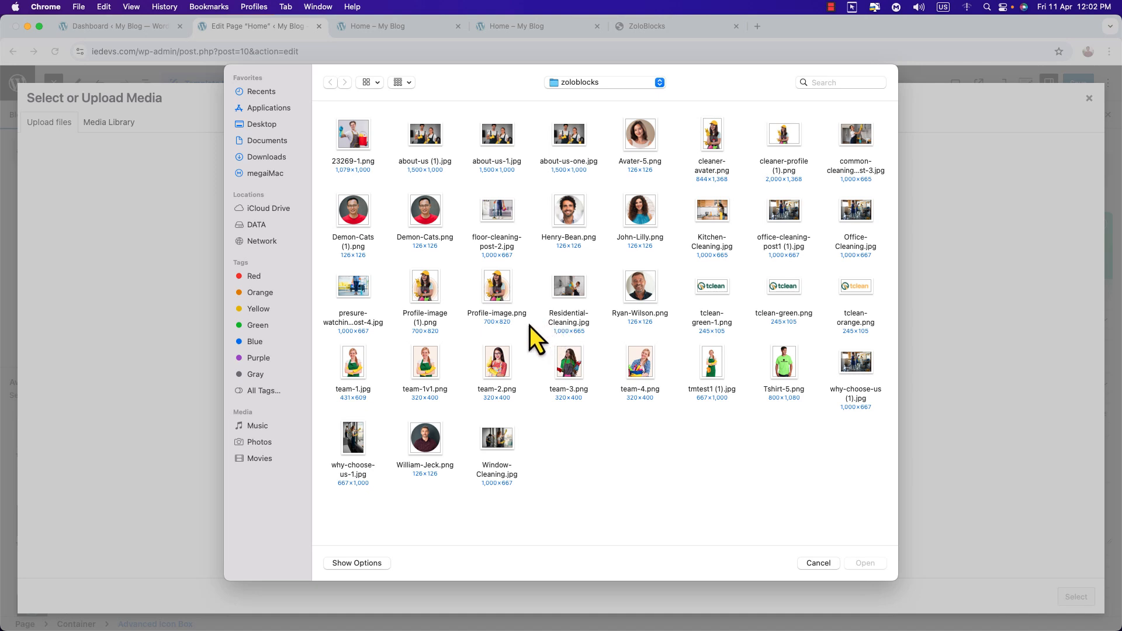
left_click(855, 135)
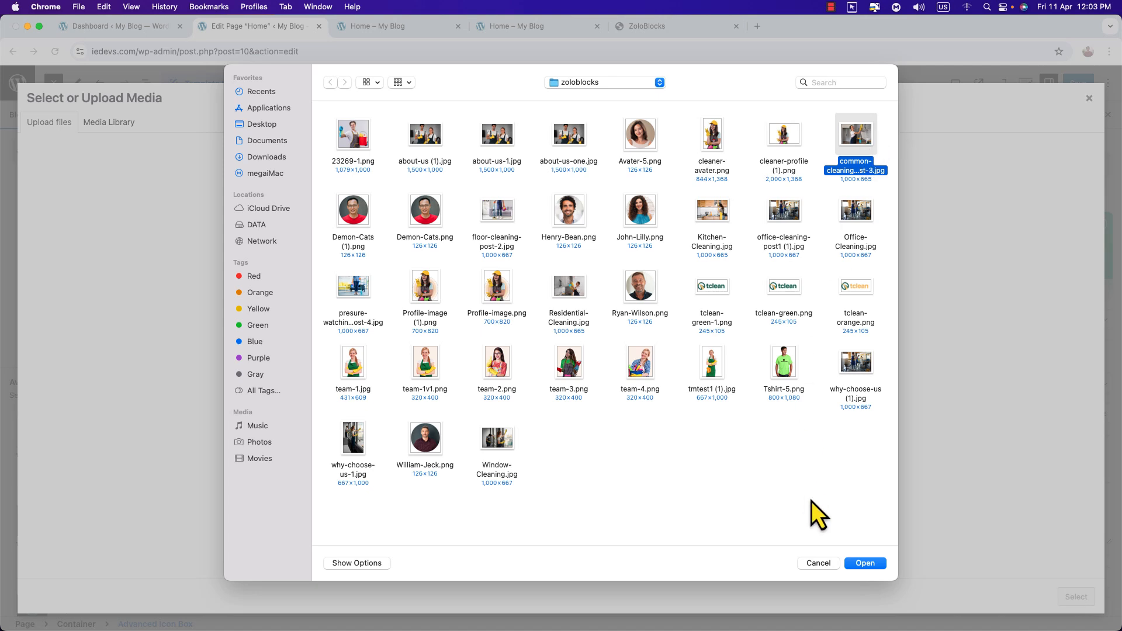
left_click(569, 290)
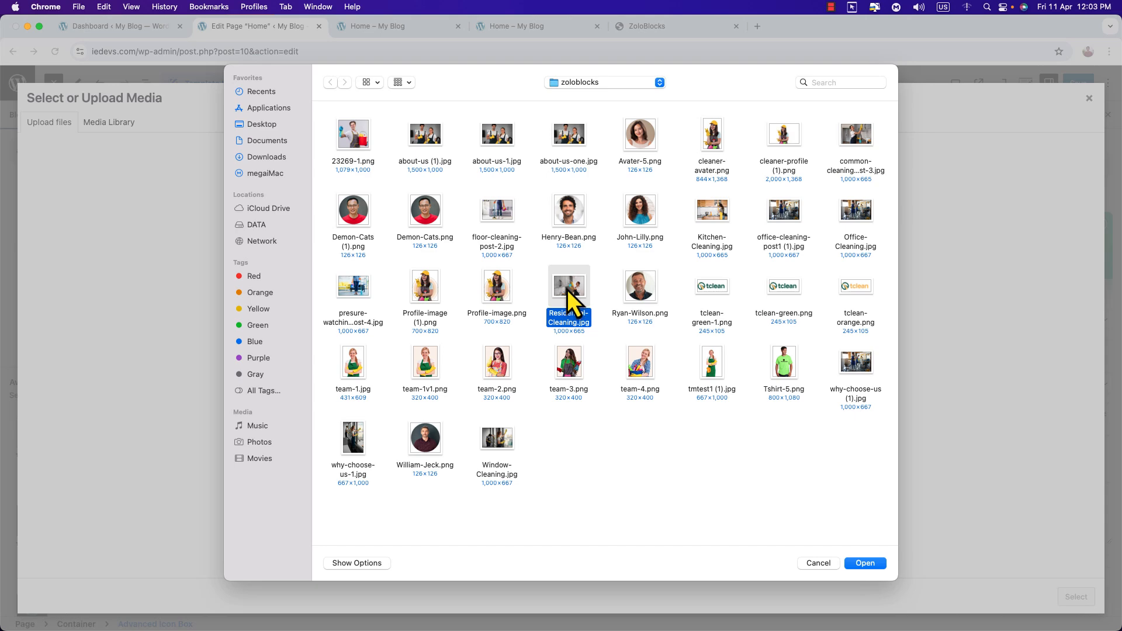
left_click(861, 564)
left_click(1077, 599)
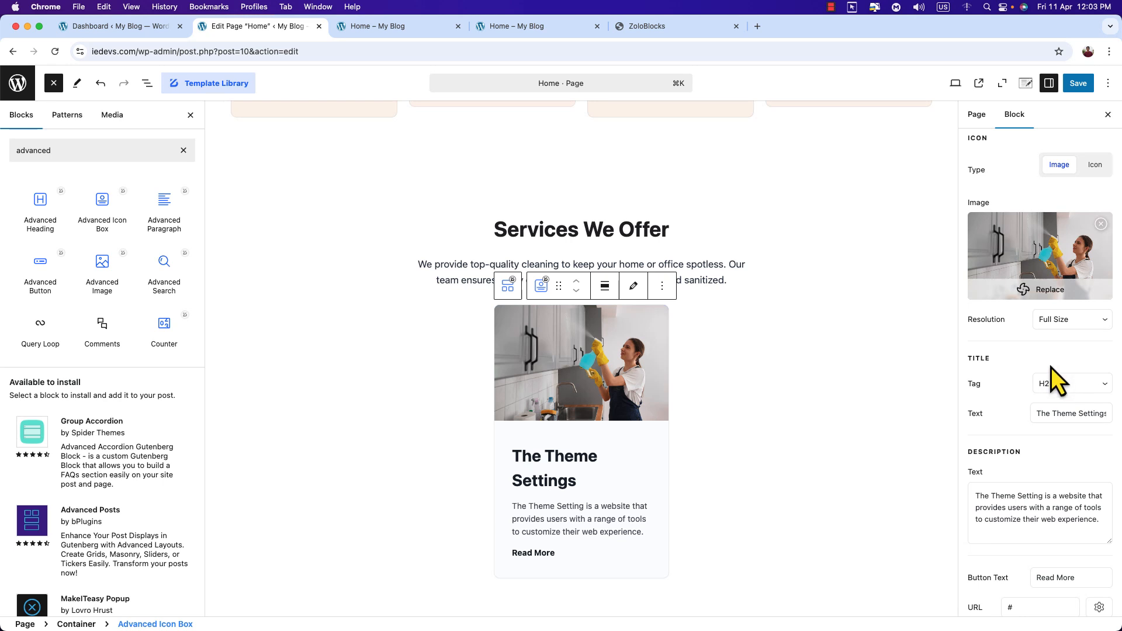
Set the icon box title to 'Residential Cleaning', copied from the demo's first service card.
scroll(1058, 386, "down", 1)
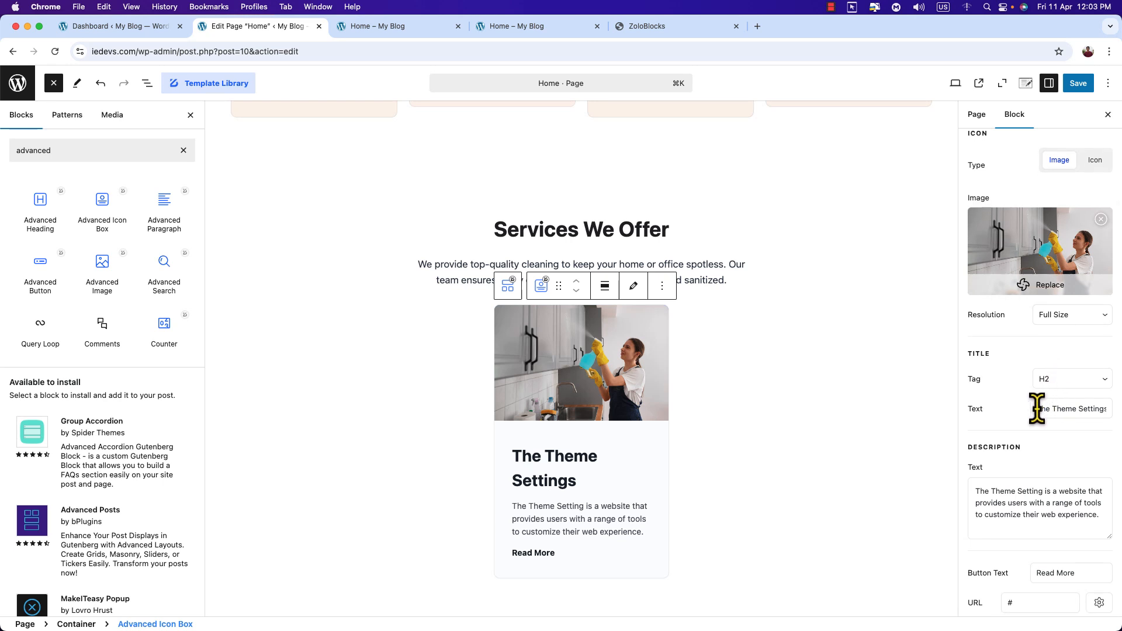
left_click_drag(1037, 409, 1106, 409)
key("BackSpace")
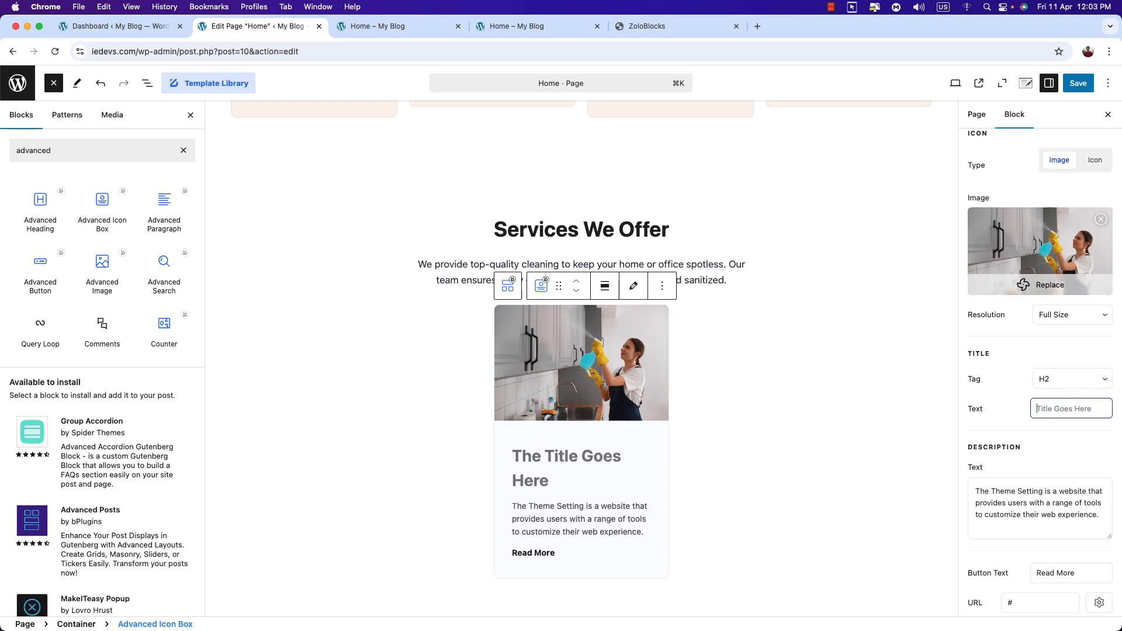
left_click(635, 24)
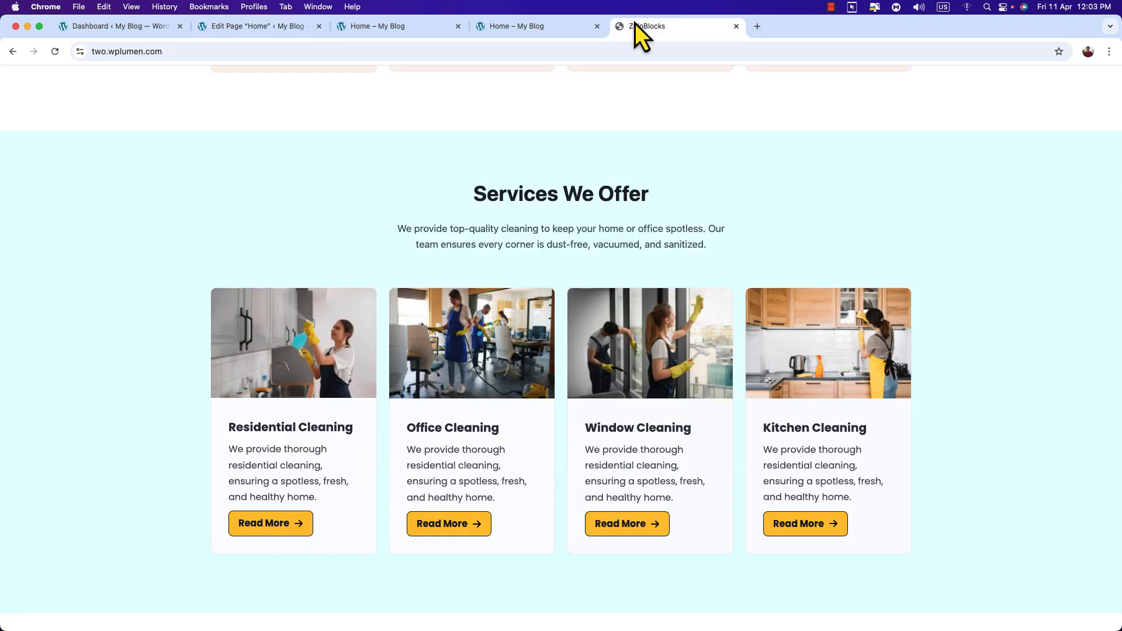
left_click_drag(366, 430, 235, 429)
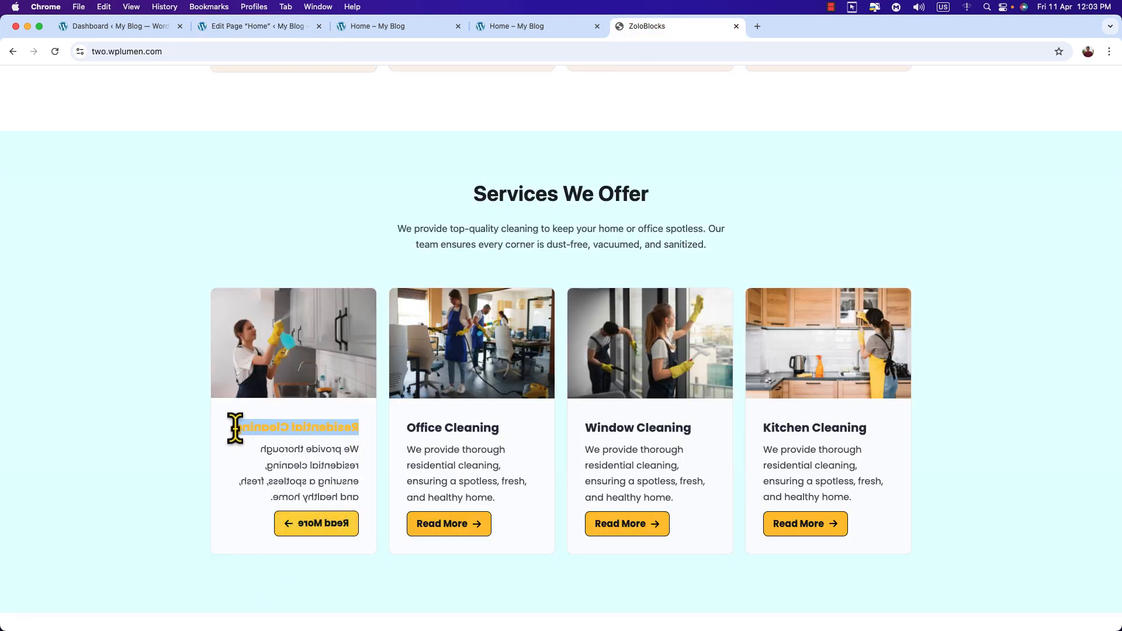
right_click(236, 429)
left_click(249, 454)
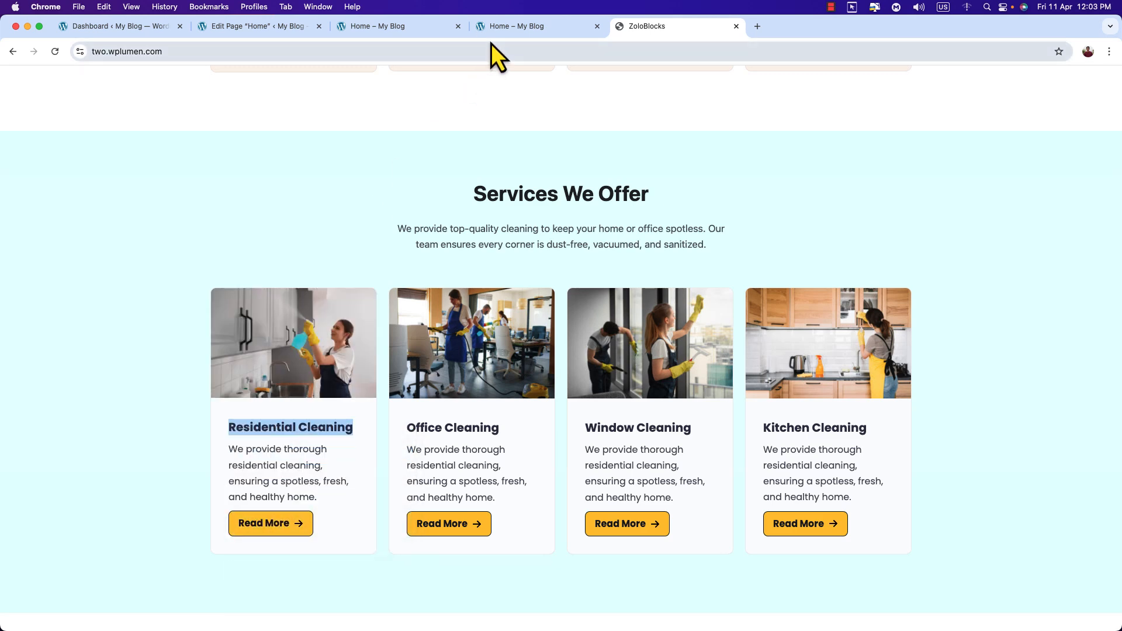
left_click(295, 27)
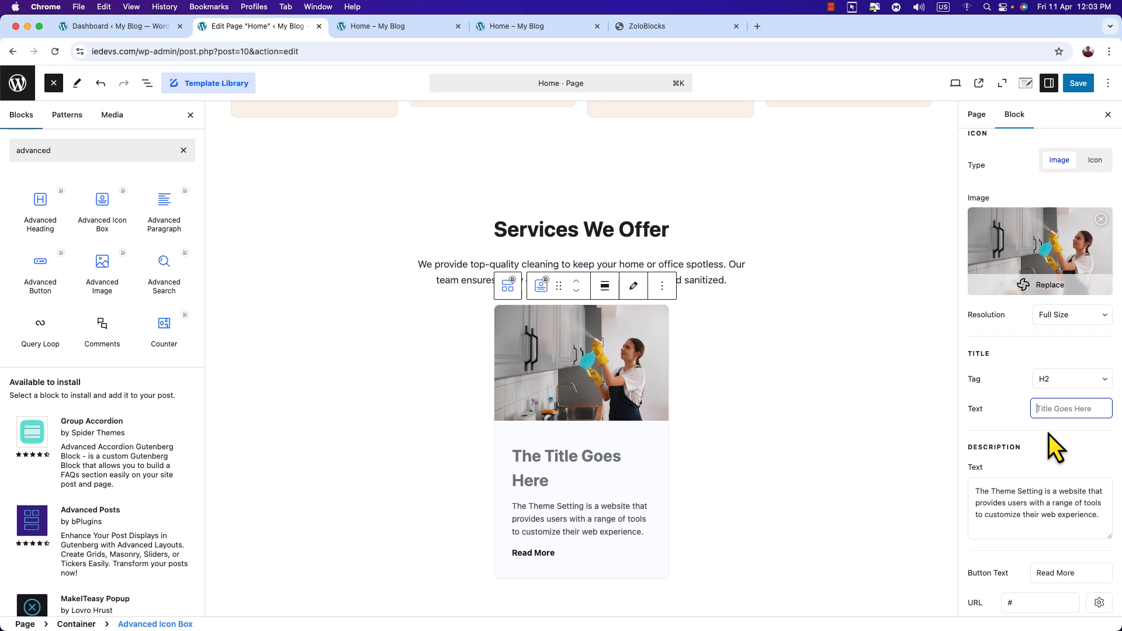
key("super+v")
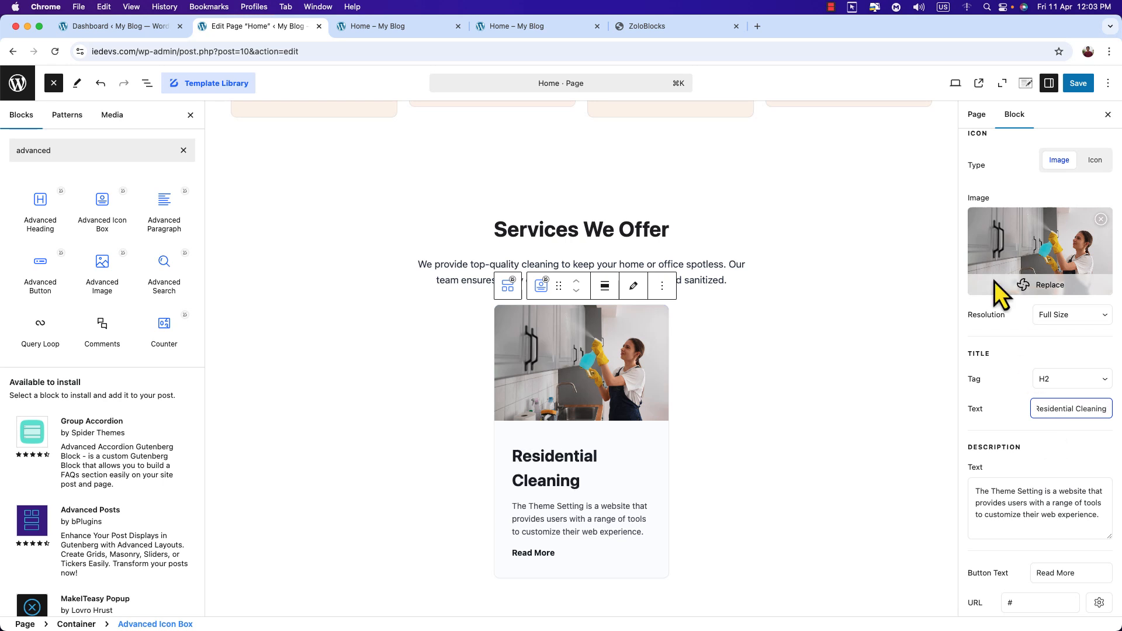
Replace the description with 'We provide thorough residential cleaning, ensuring a spotless, fresh, and healthy home.' copied from the demo.
left_click(663, 29)
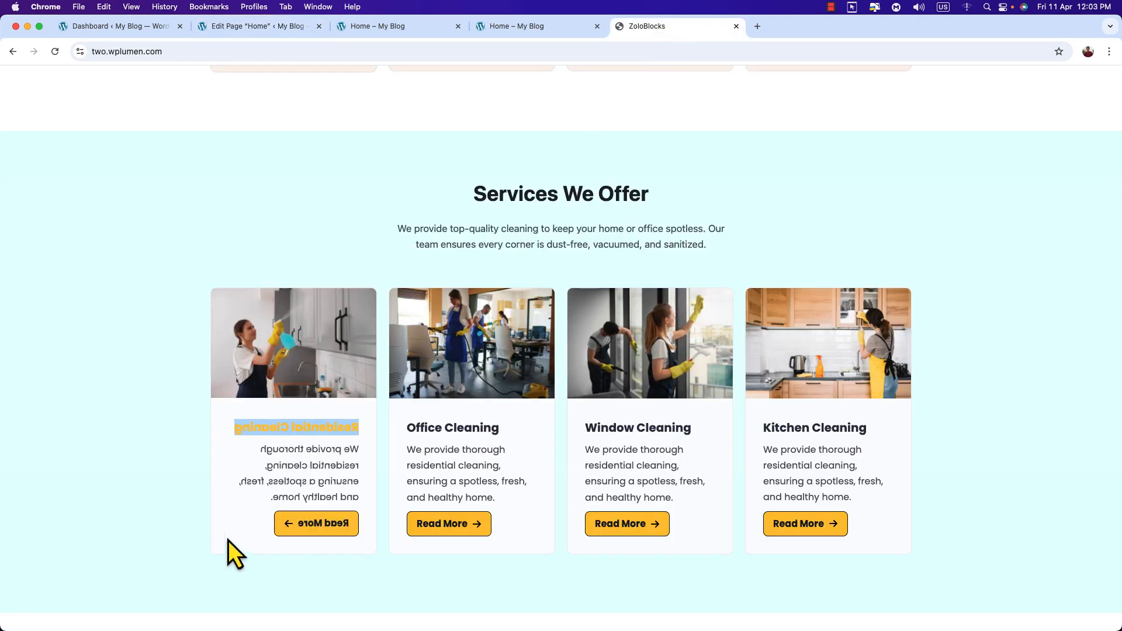
triple_click(984, 519)
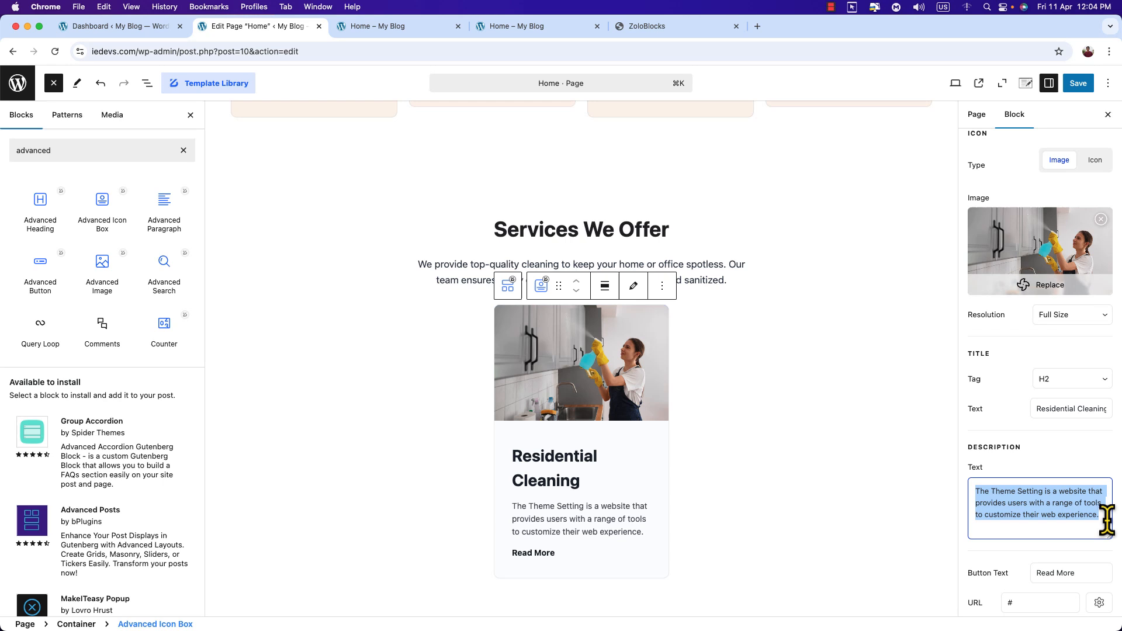
key("BackSpace")
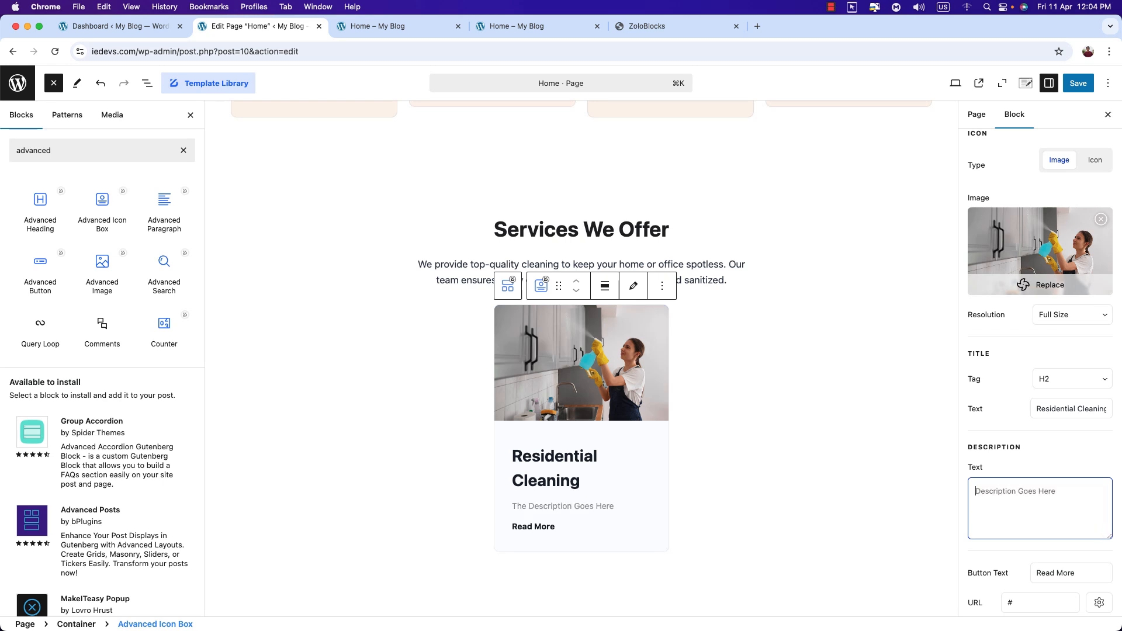
key("super+v")
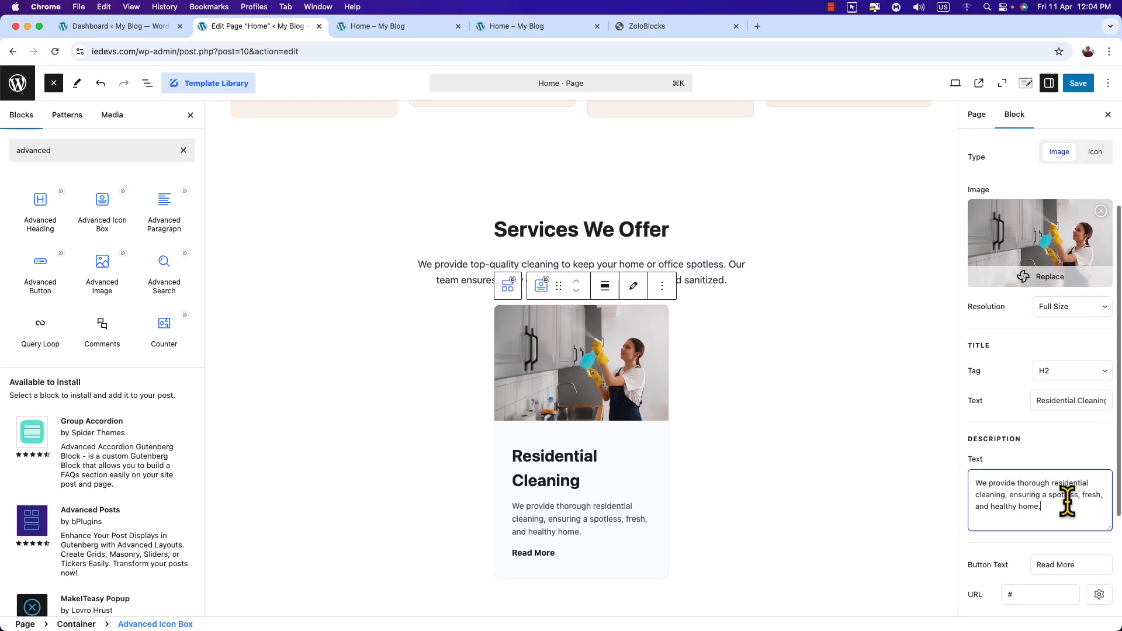
scroll(1067, 485, "down", 3)
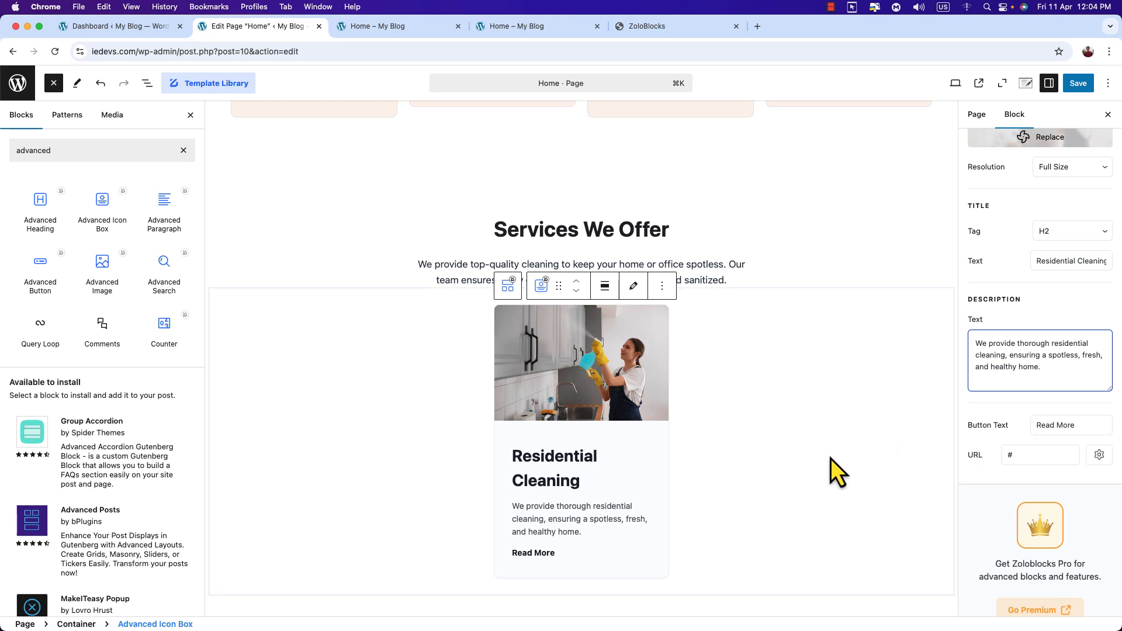
left_click(1014, 456)
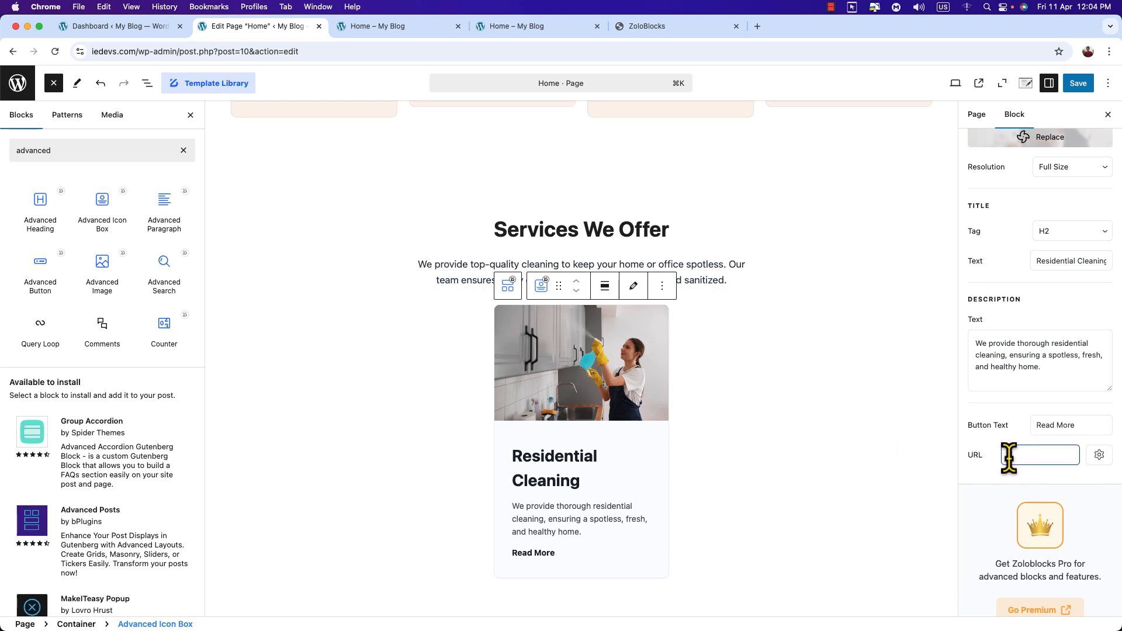
scroll(1017, 450, "up", 5)
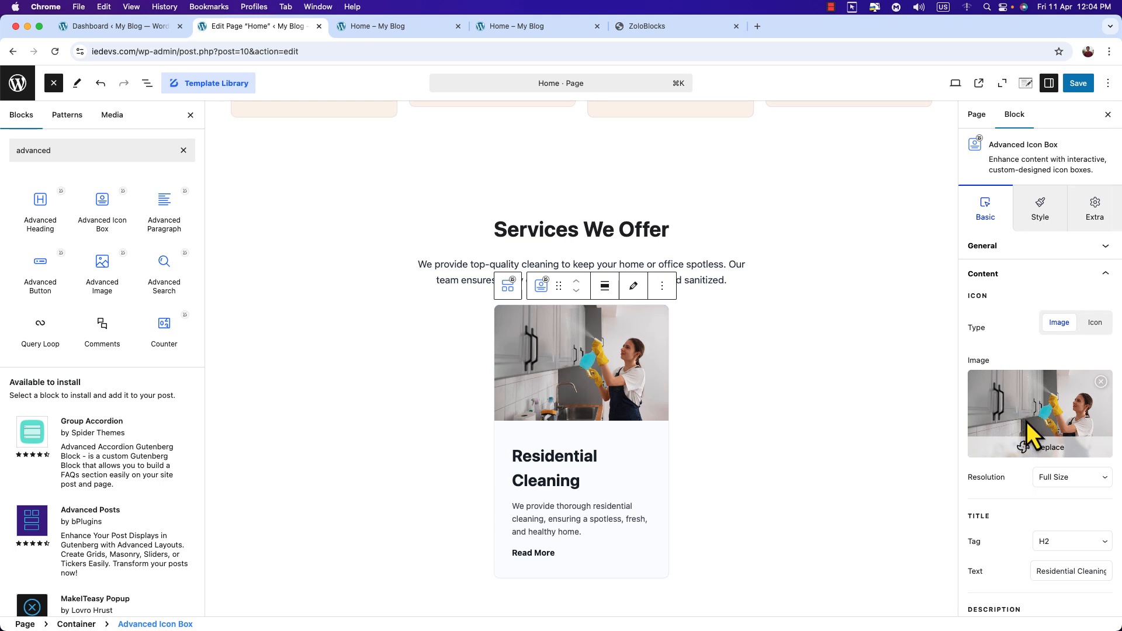
Try a purple background colour on the icon box card, then reset the card background.
left_click(1035, 218)
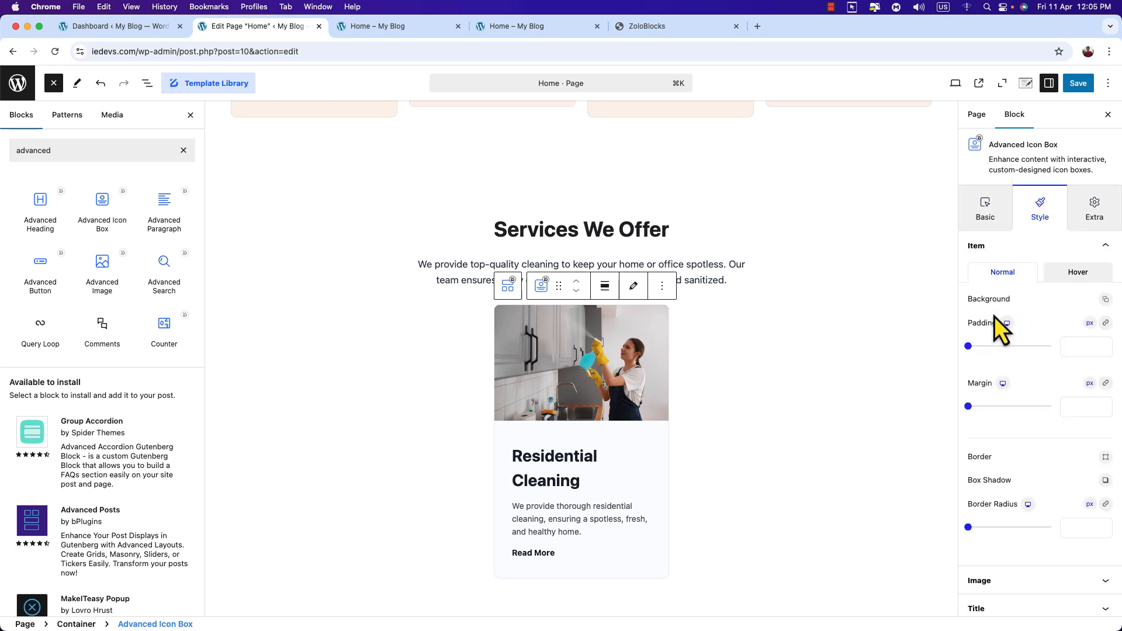
left_click(1105, 300)
left_click(1093, 393)
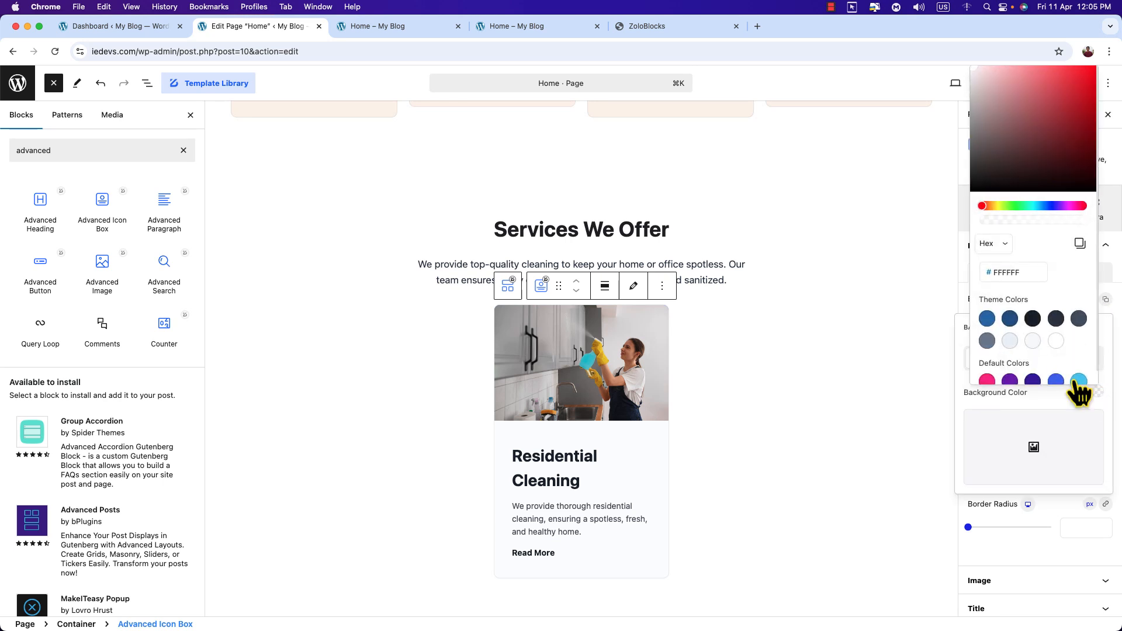
left_click(1062, 321)
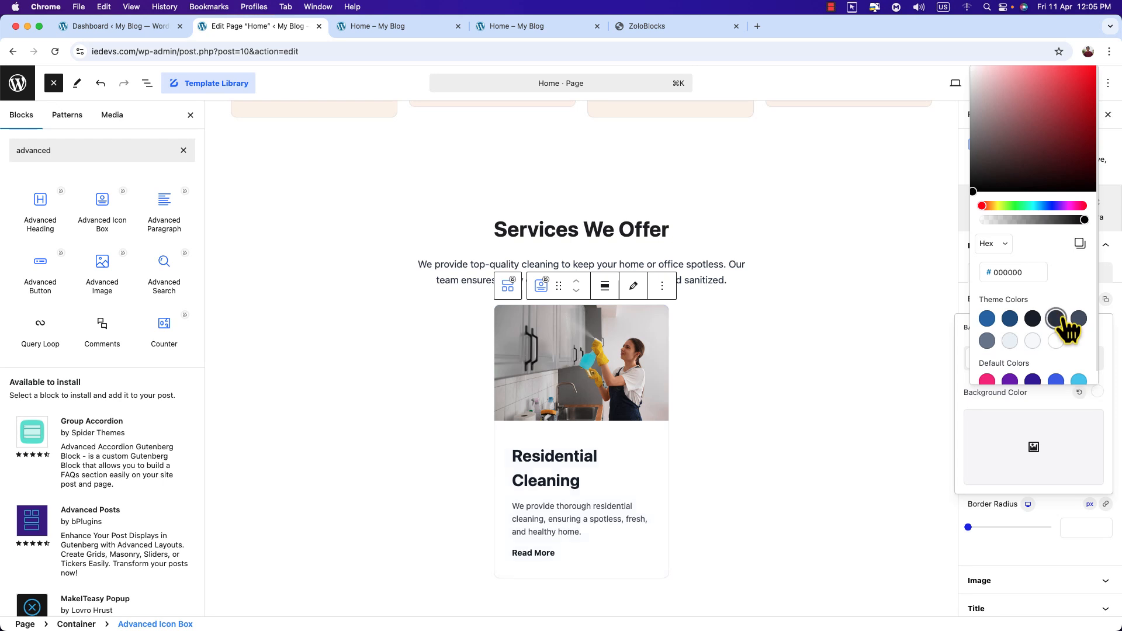
left_click(1010, 382)
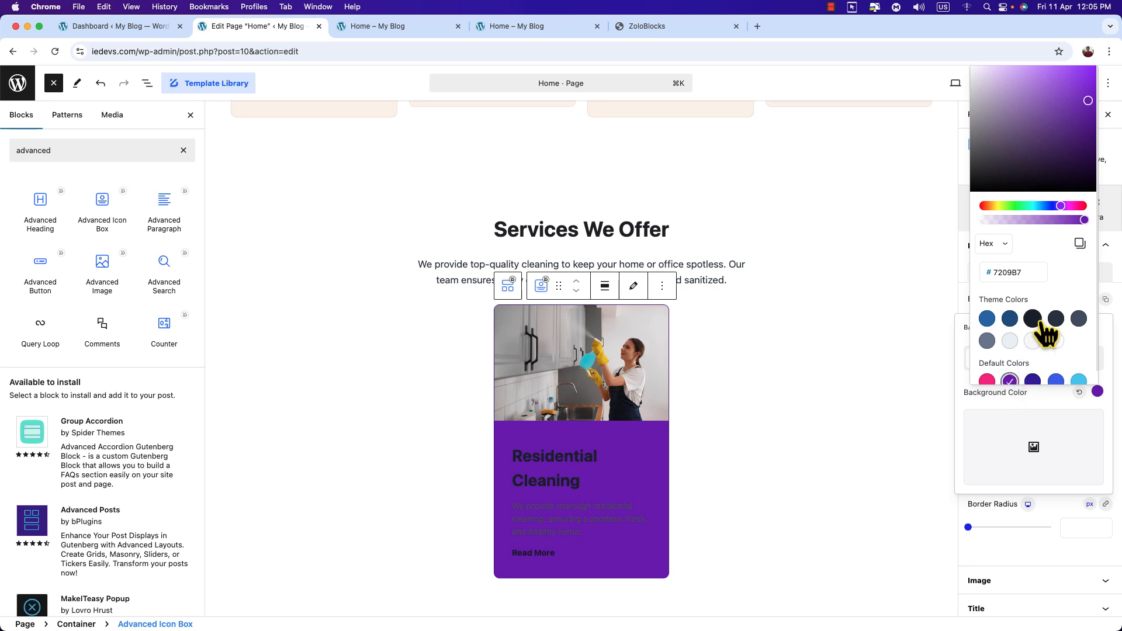
left_click(1086, 398)
left_click(1080, 393)
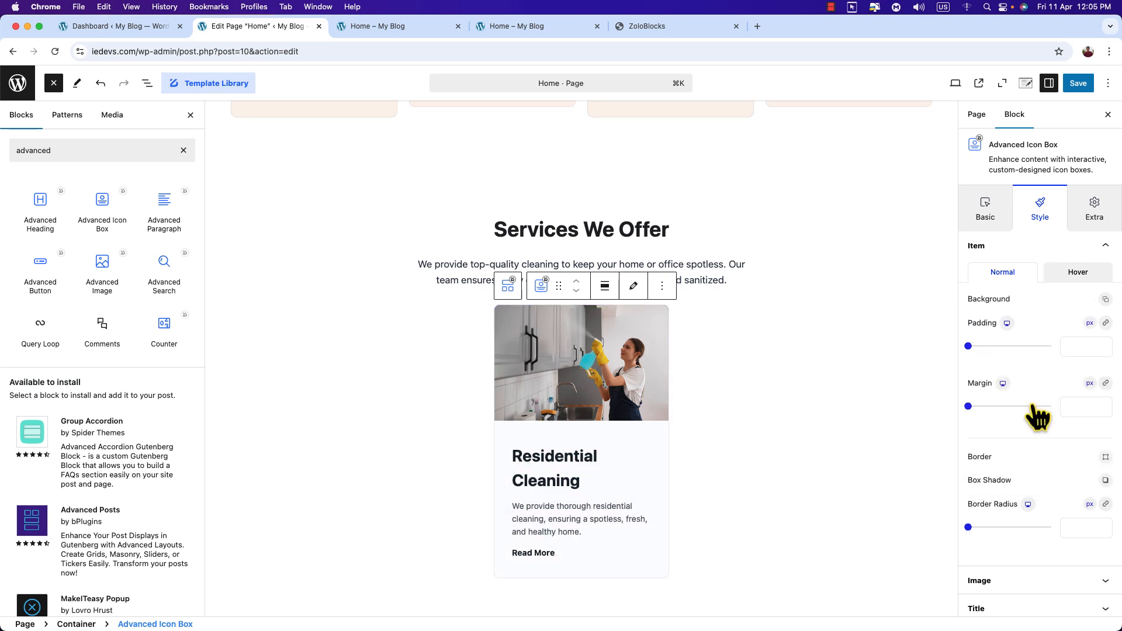
Set the icon box title colour to #161616.
scroll(1038, 417, "down", 4)
left_click(1037, 363)
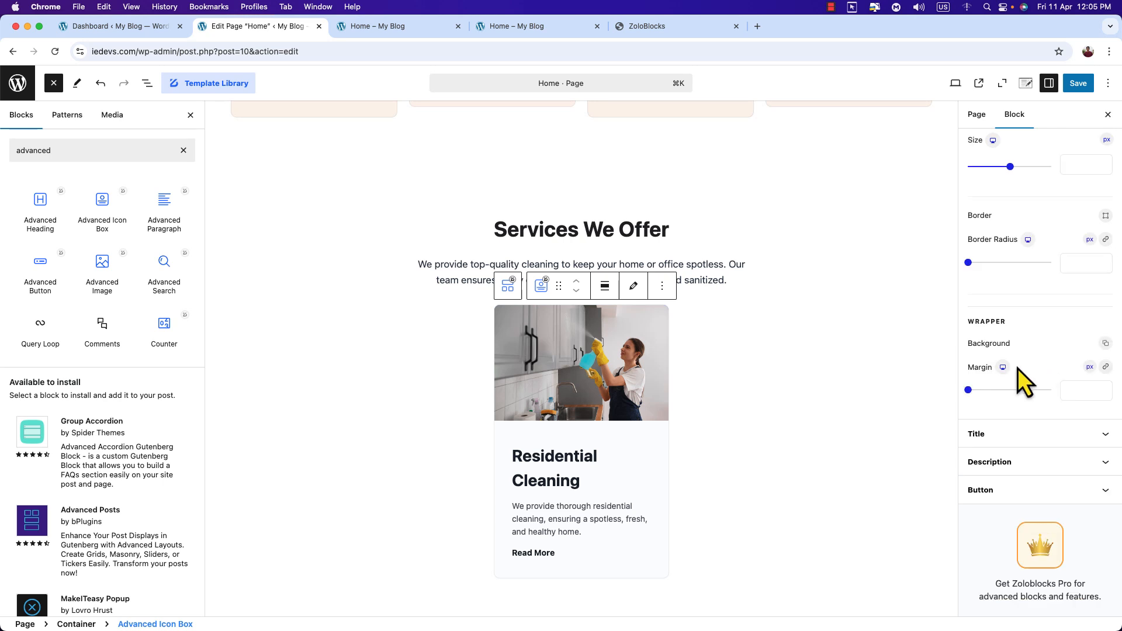
scroll(1016, 366, "down", 2)
scroll(1016, 366, "up", 5)
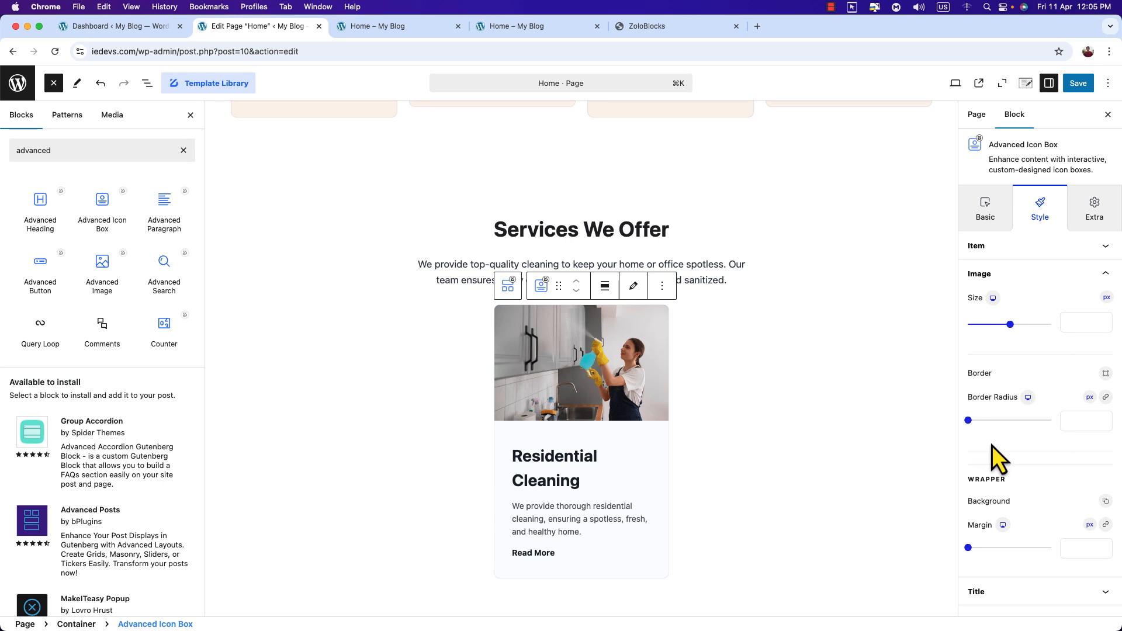
scroll(1020, 450, "down", 3)
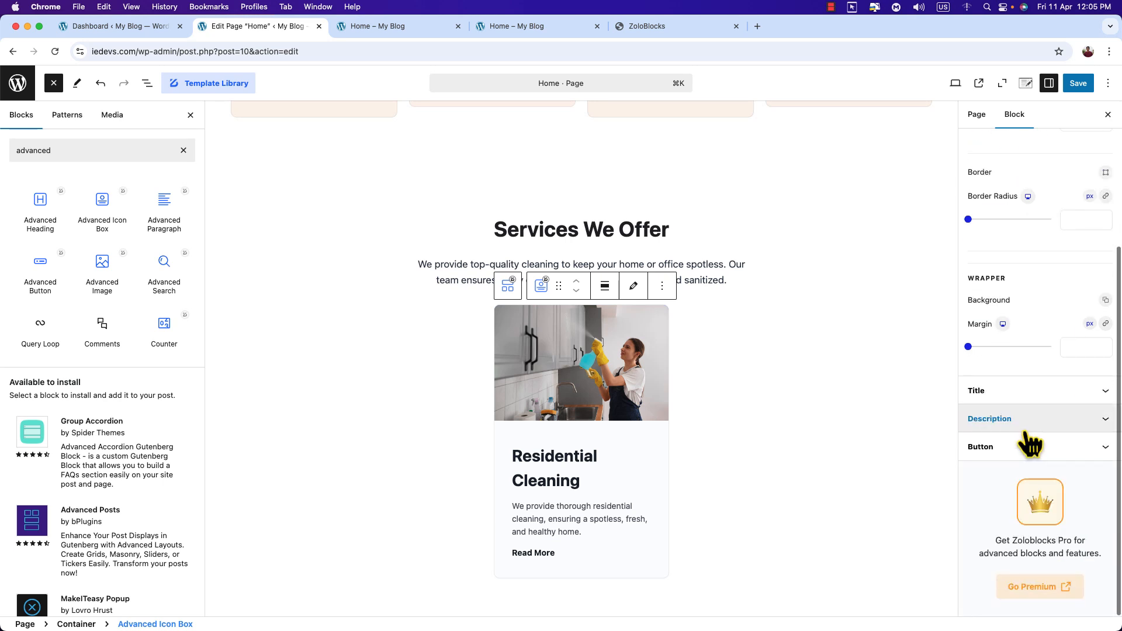
left_click(1053, 399)
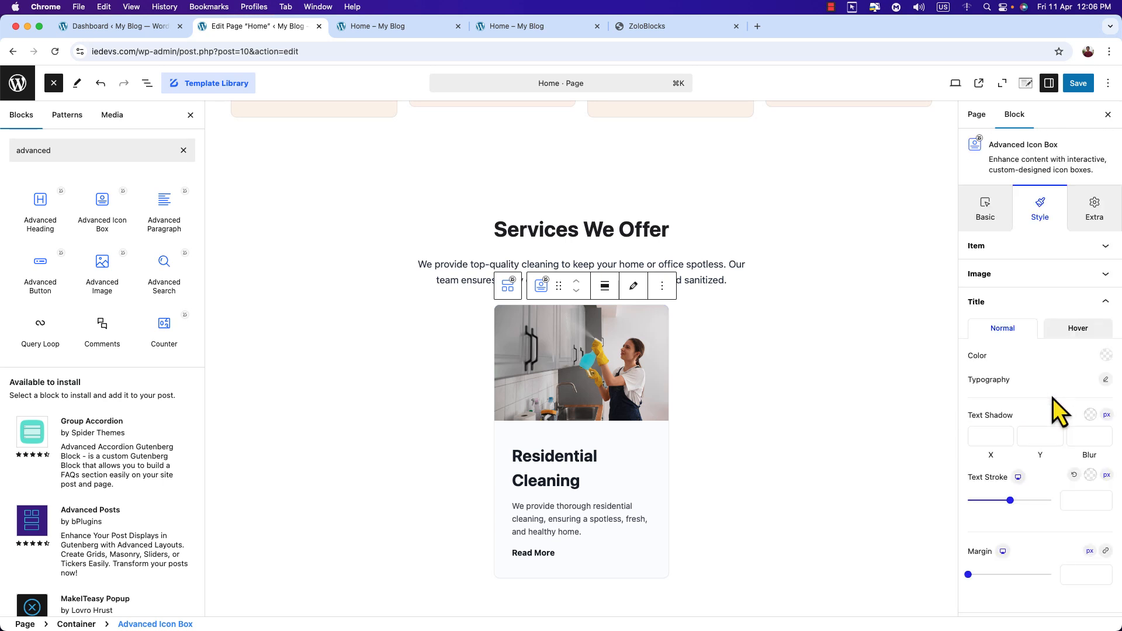
left_click(1107, 356)
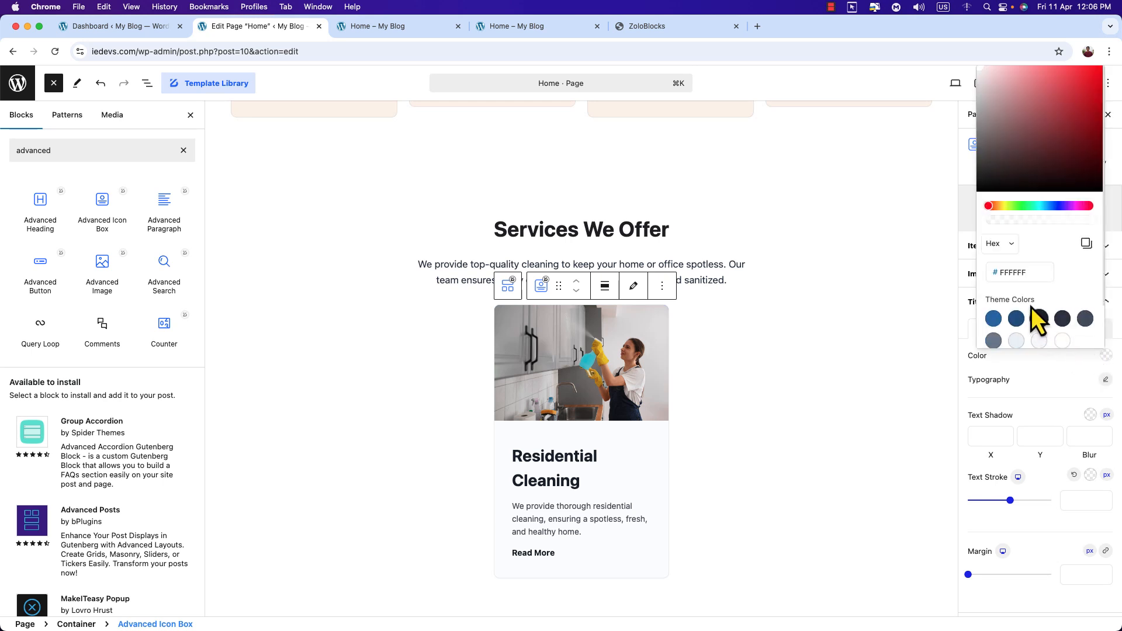
double_click(1003, 274)
type("161")
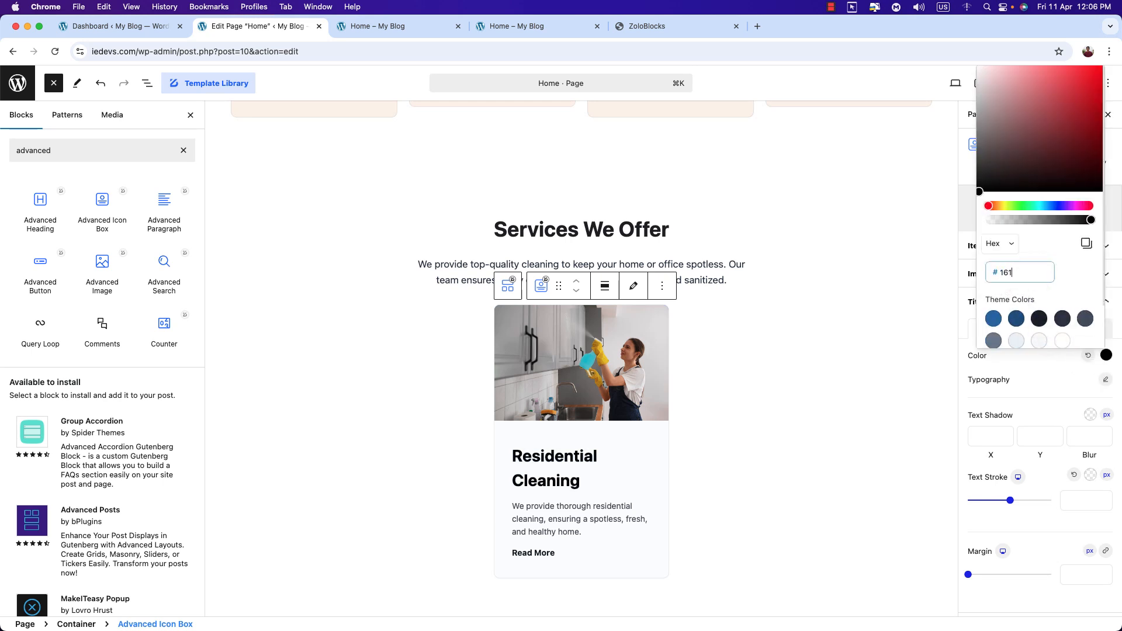
type("616")
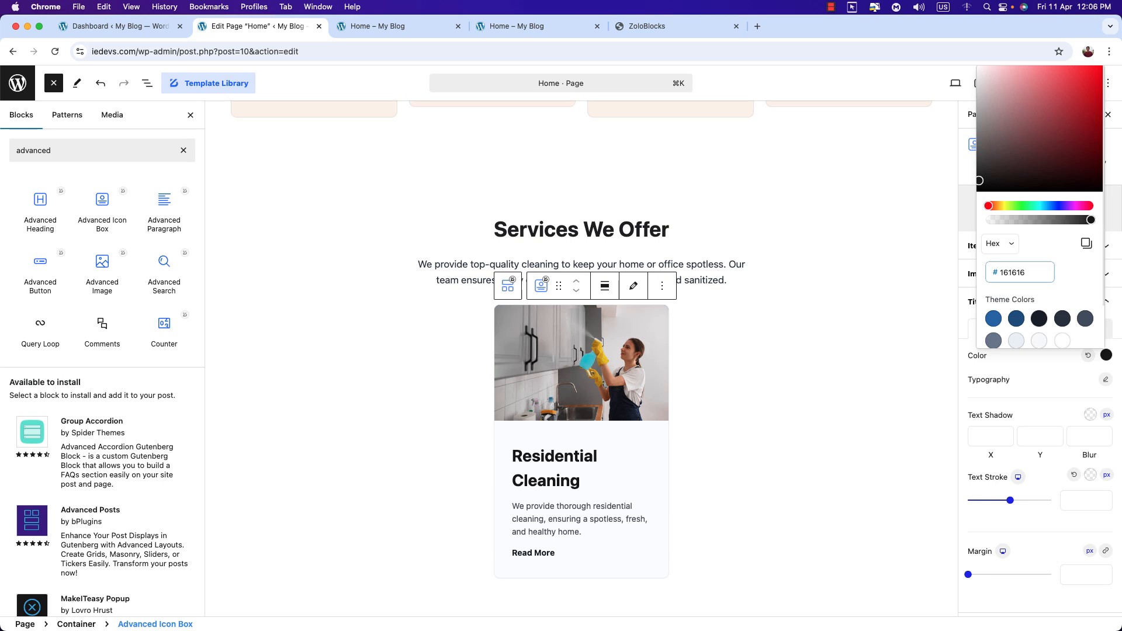
left_click(1066, 373)
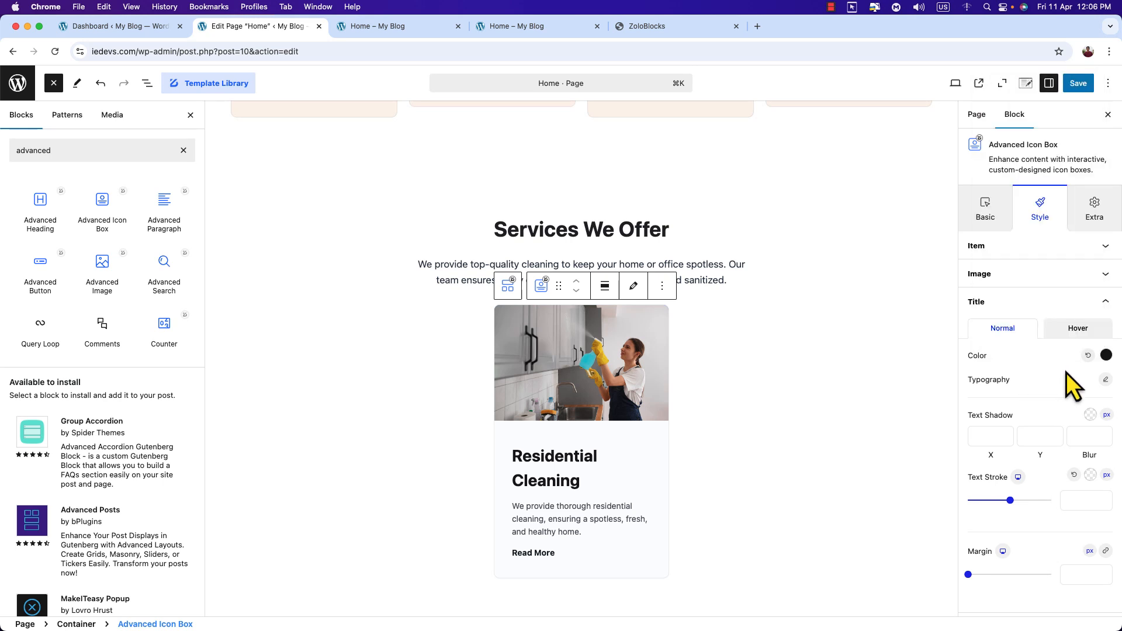
Set the title typography to the Poppins font family at 20 px size.
left_click(1105, 381)
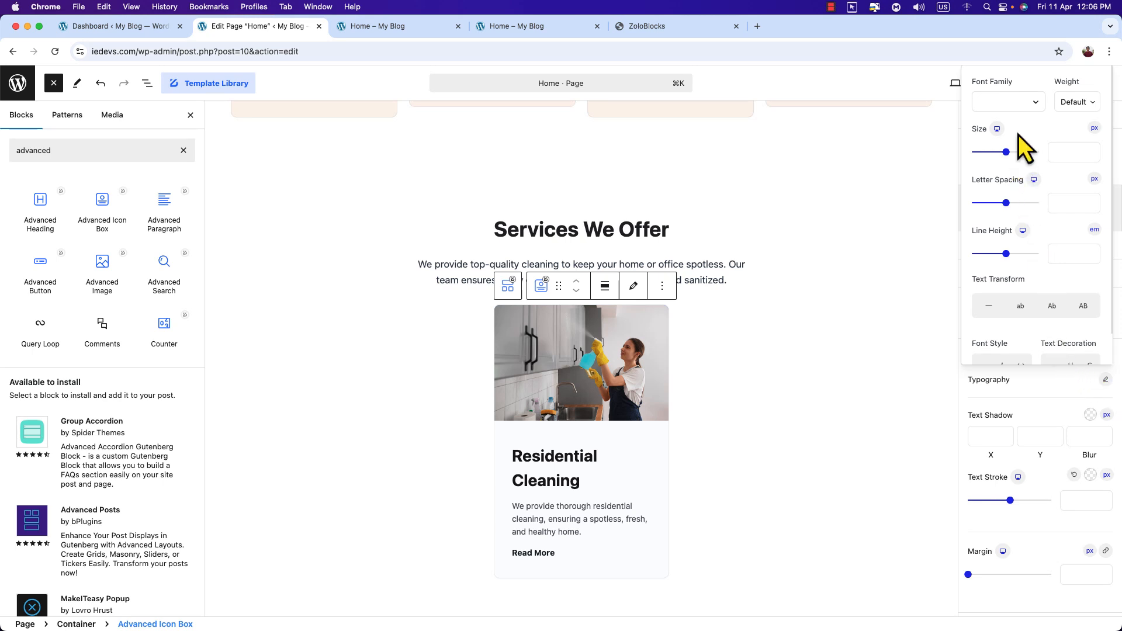
left_click(1033, 106)
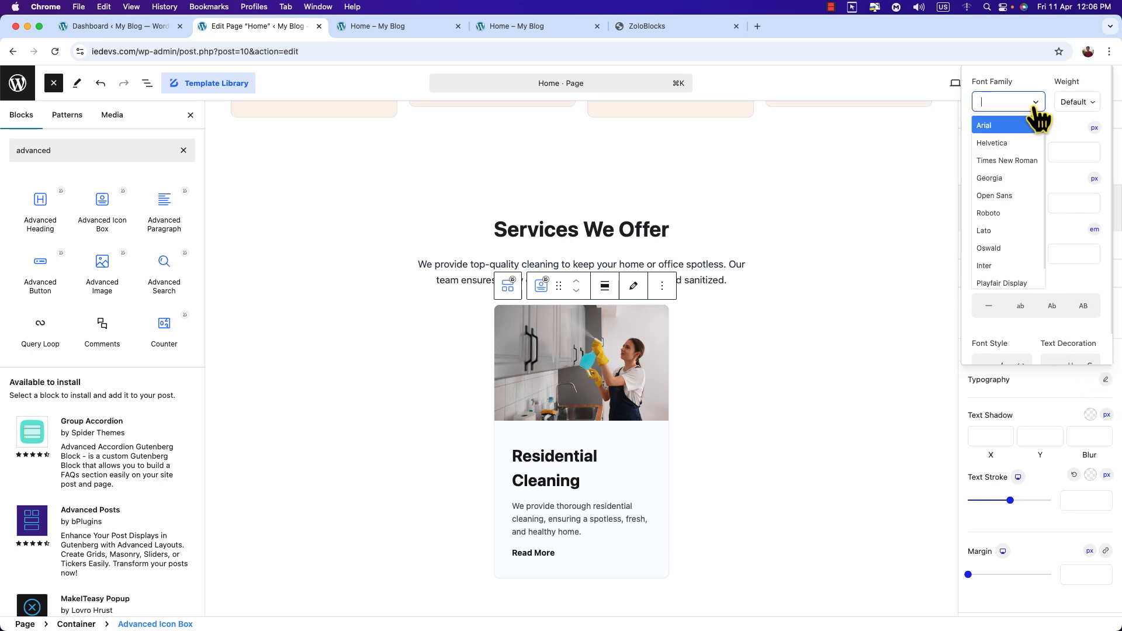
type("pop")
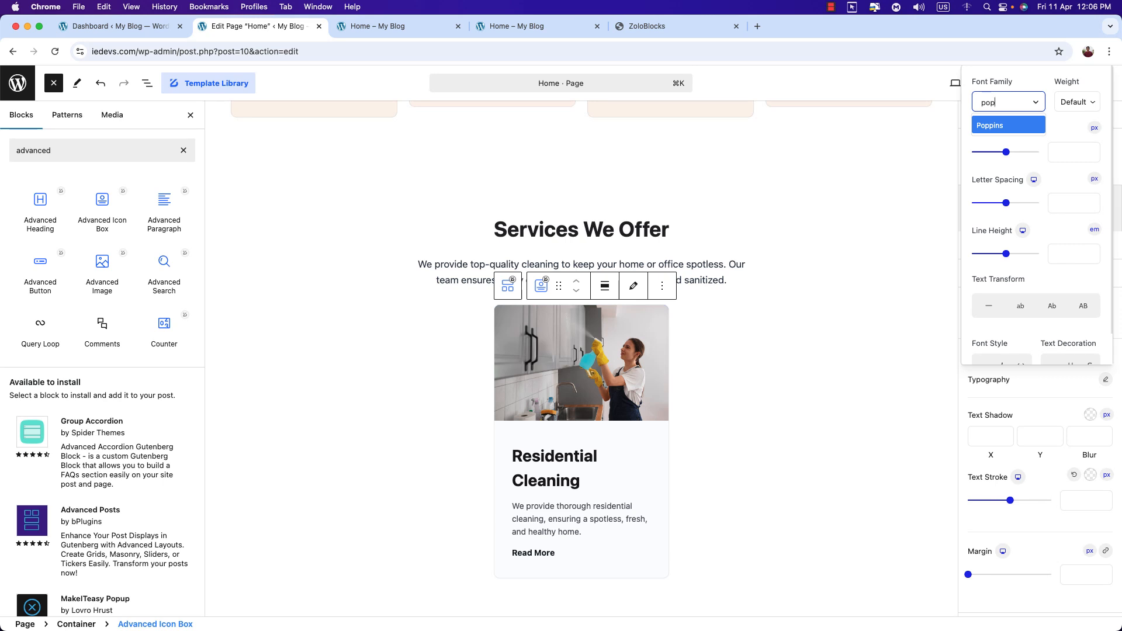
left_click(1007, 128)
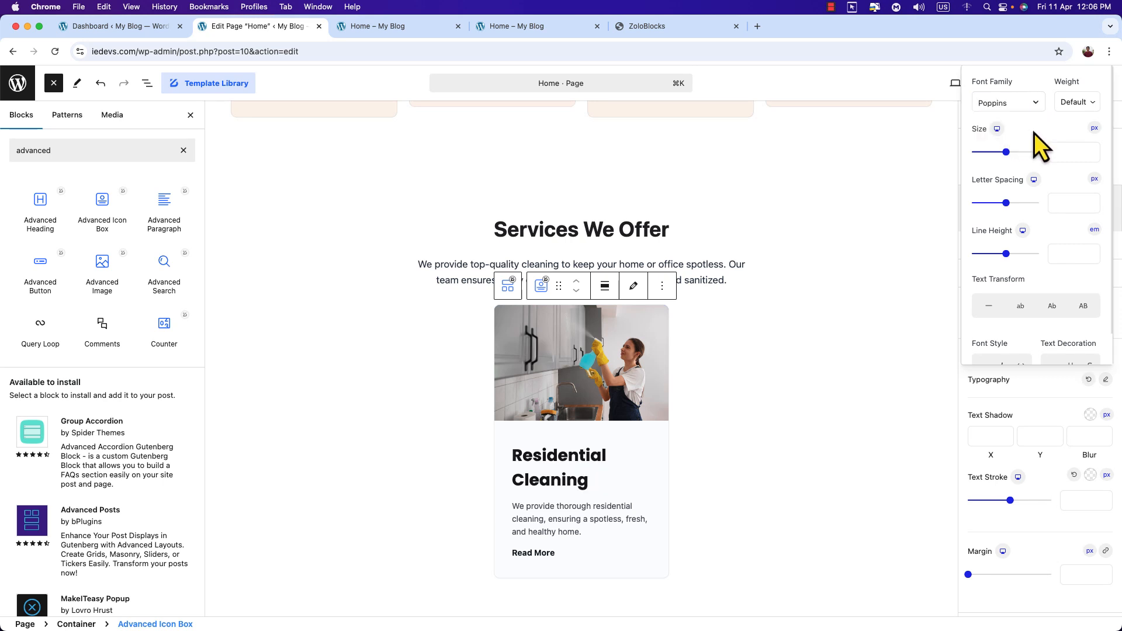
left_click(1063, 153)
type("28")
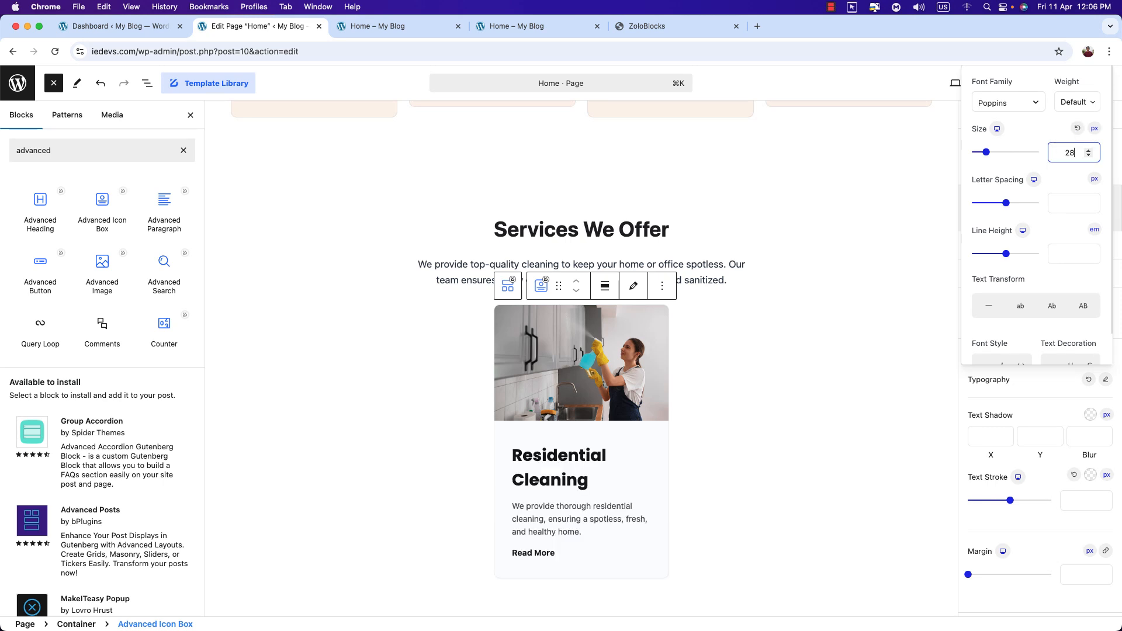
key("BackSpace")
type("6")
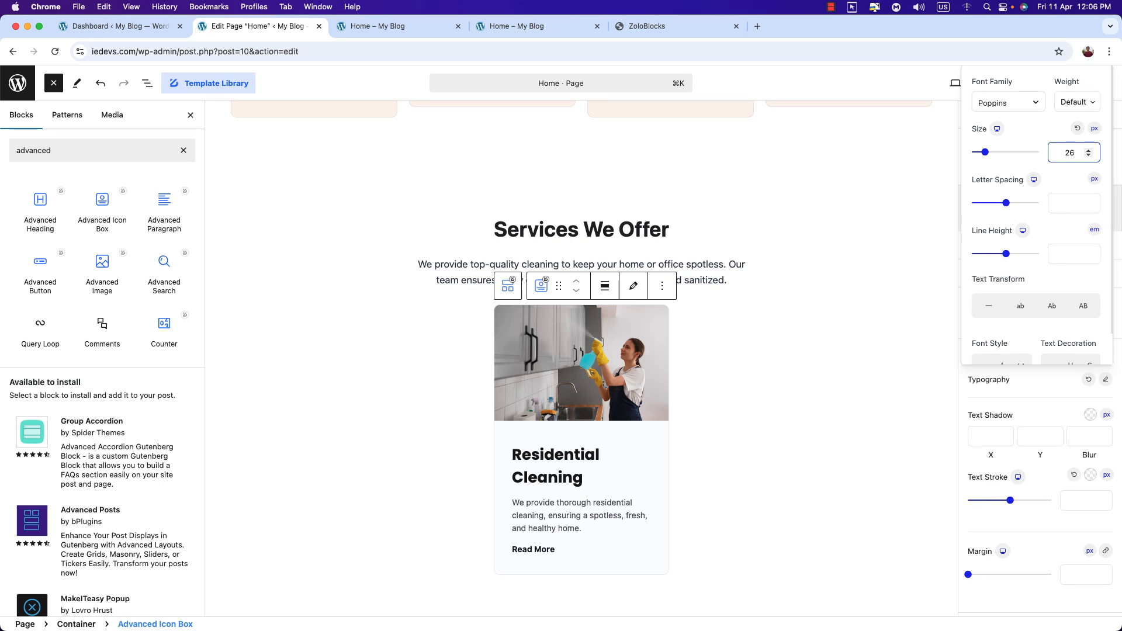
key("BackSpace")
type("4")
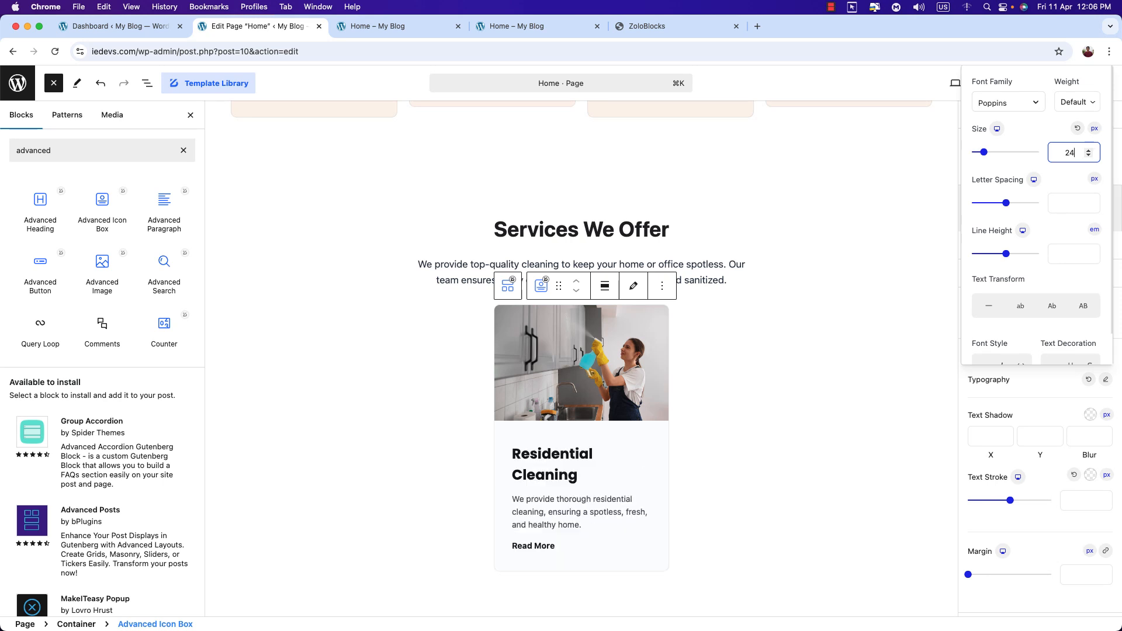
key("BackSpace")
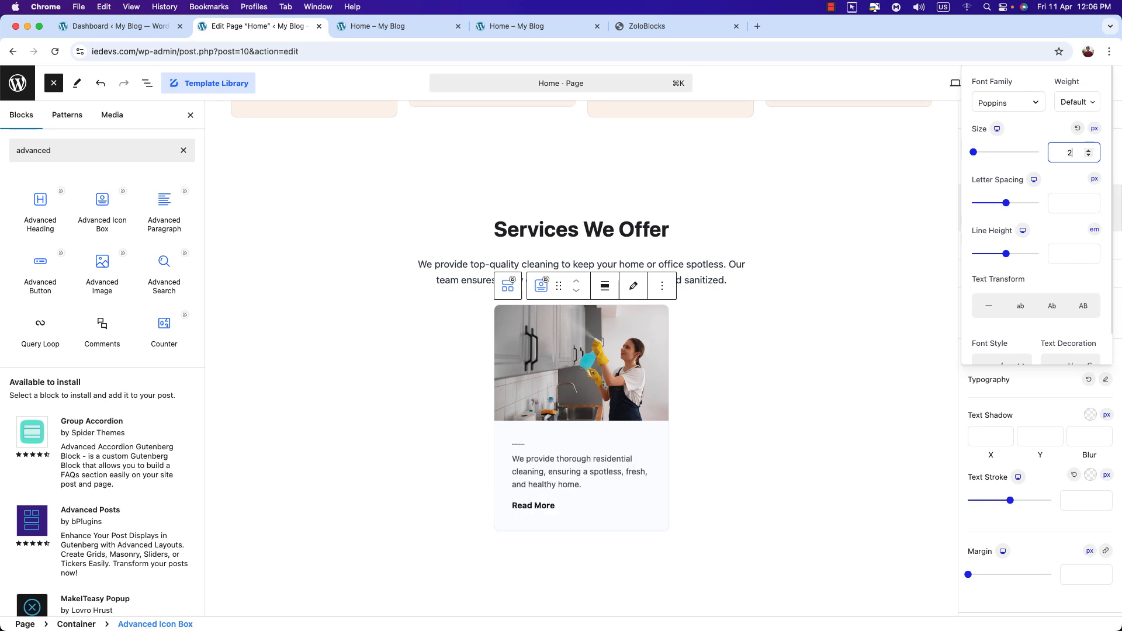
type("0")
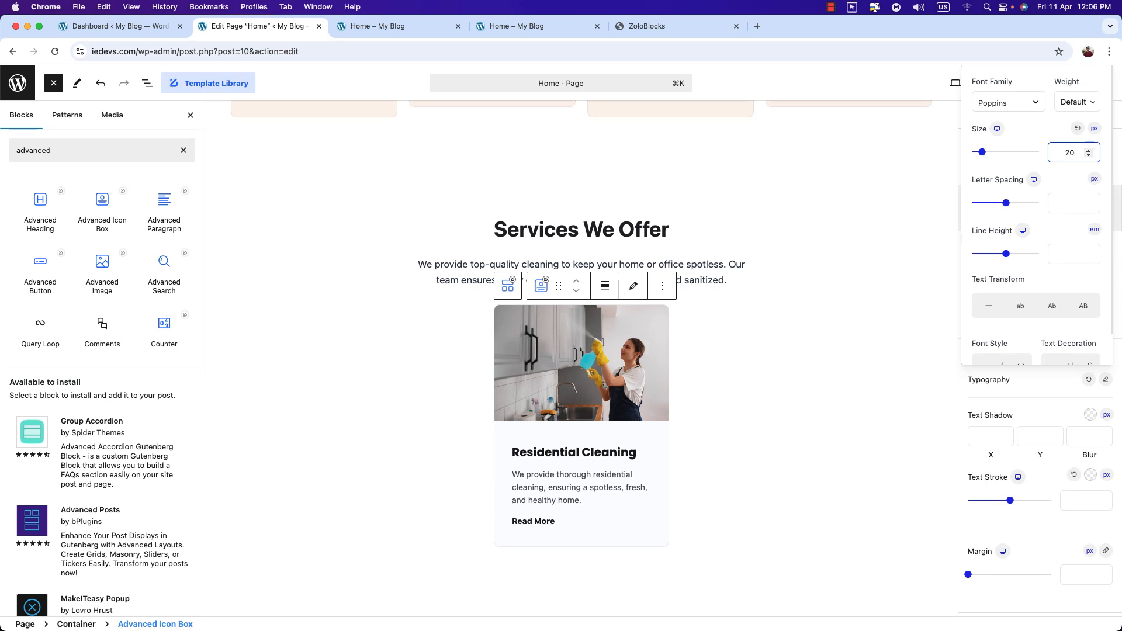
left_click(976, 401)
Set the Read More button's background colour to #FFc502.
scroll(1002, 383, "down", 4)
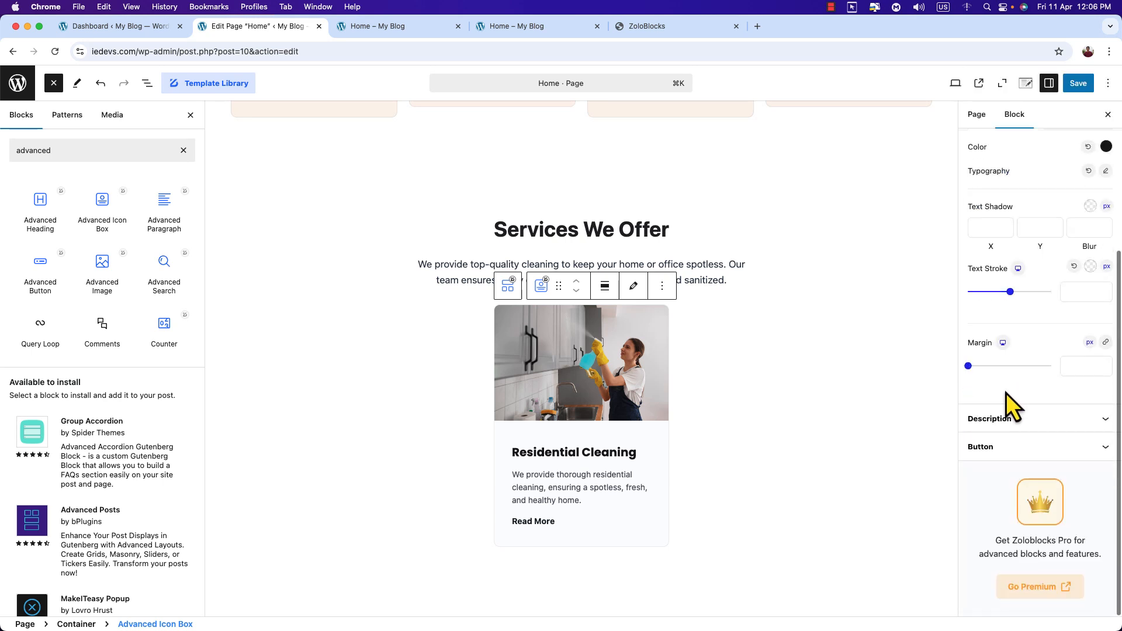
left_click(1017, 446)
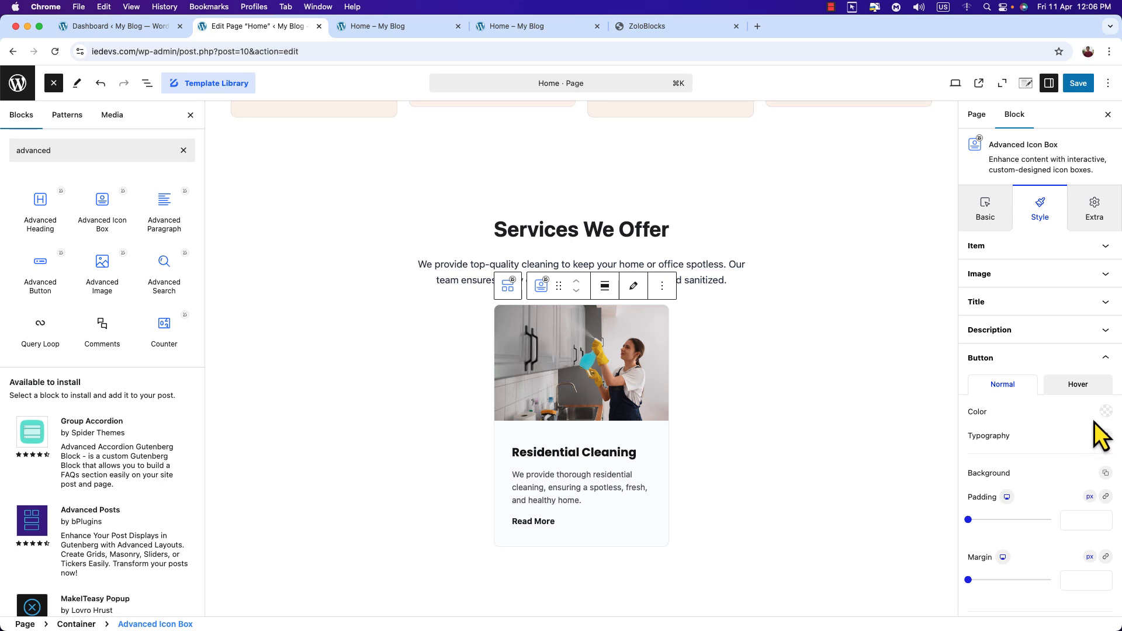
left_click(1106, 473)
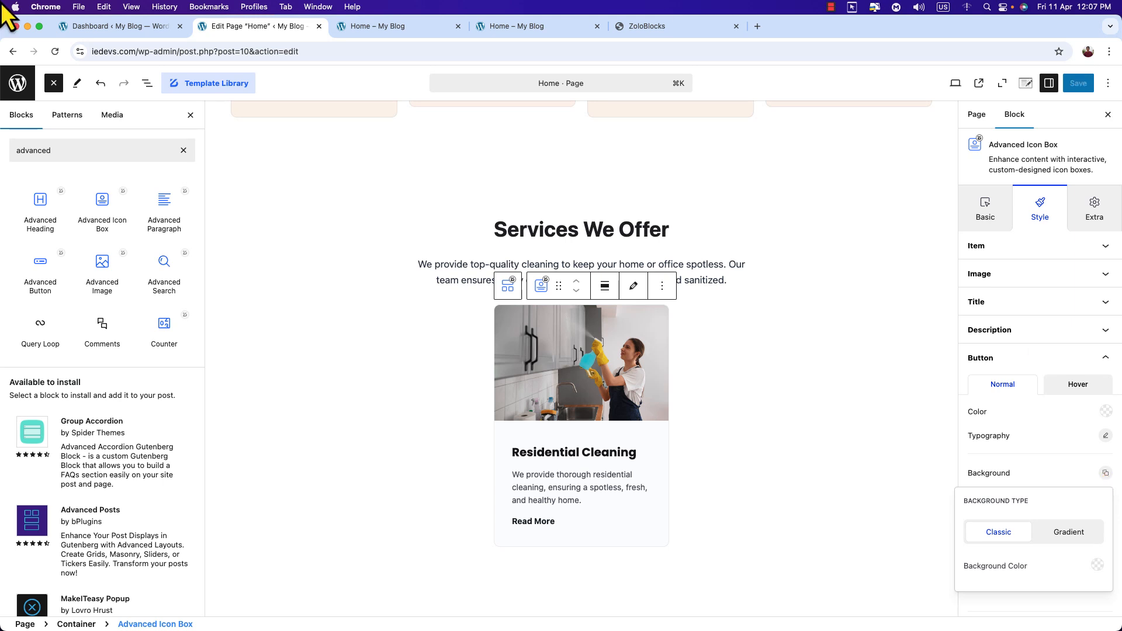
left_click(1097, 565)
left_click(1043, 431)
type("FF")
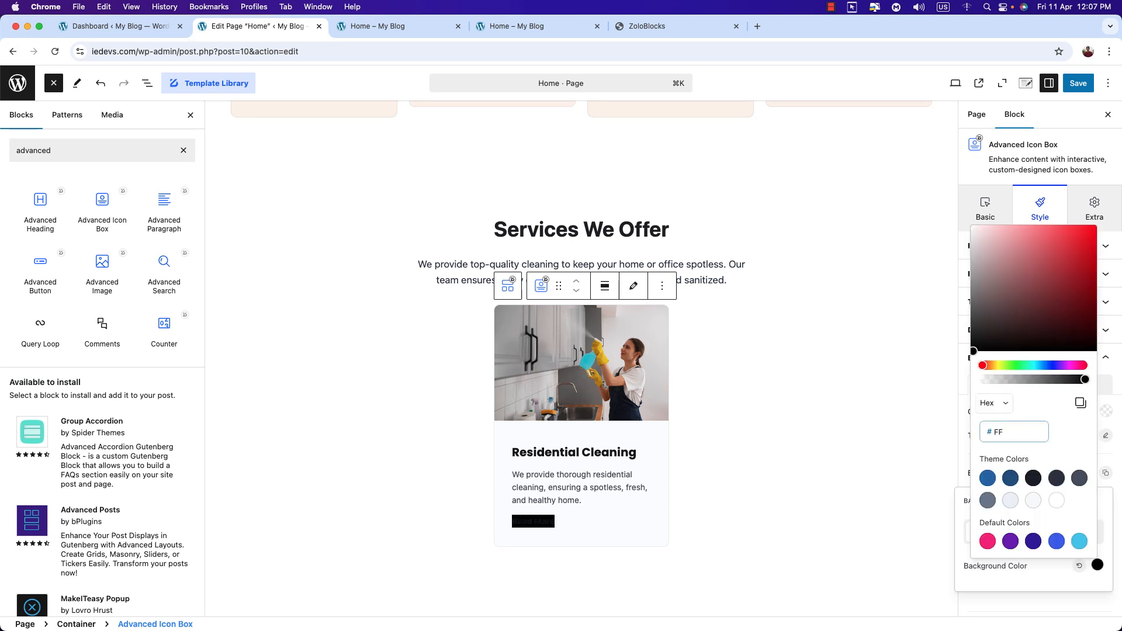
type("c502")
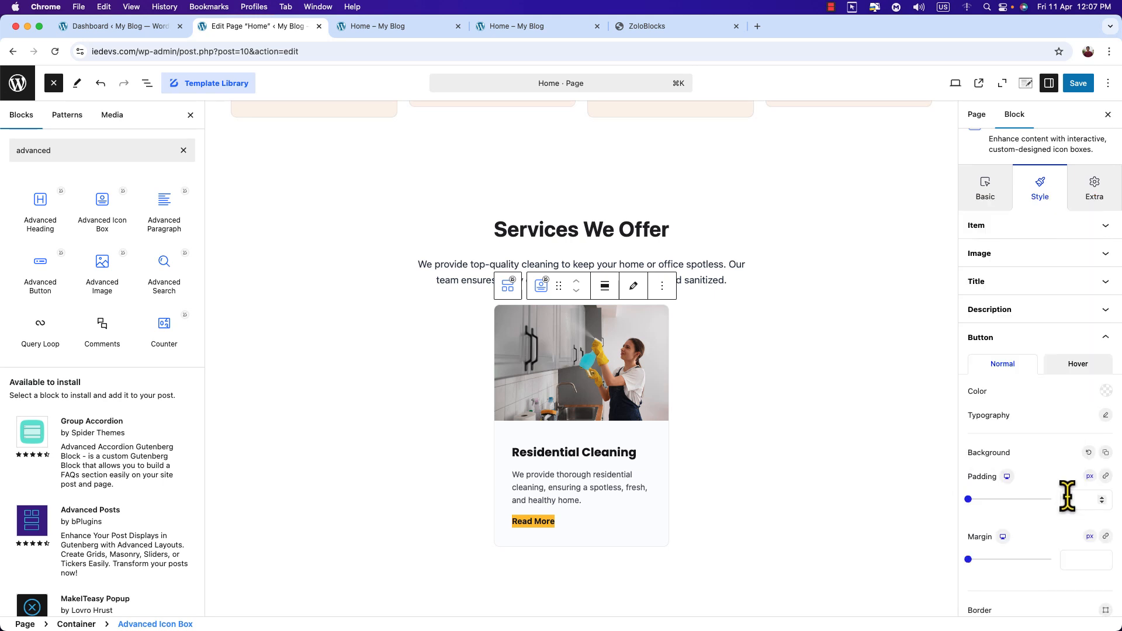
Set the button padding to 8 px top and bottom and 16 px right and left.
left_click(1105, 476)
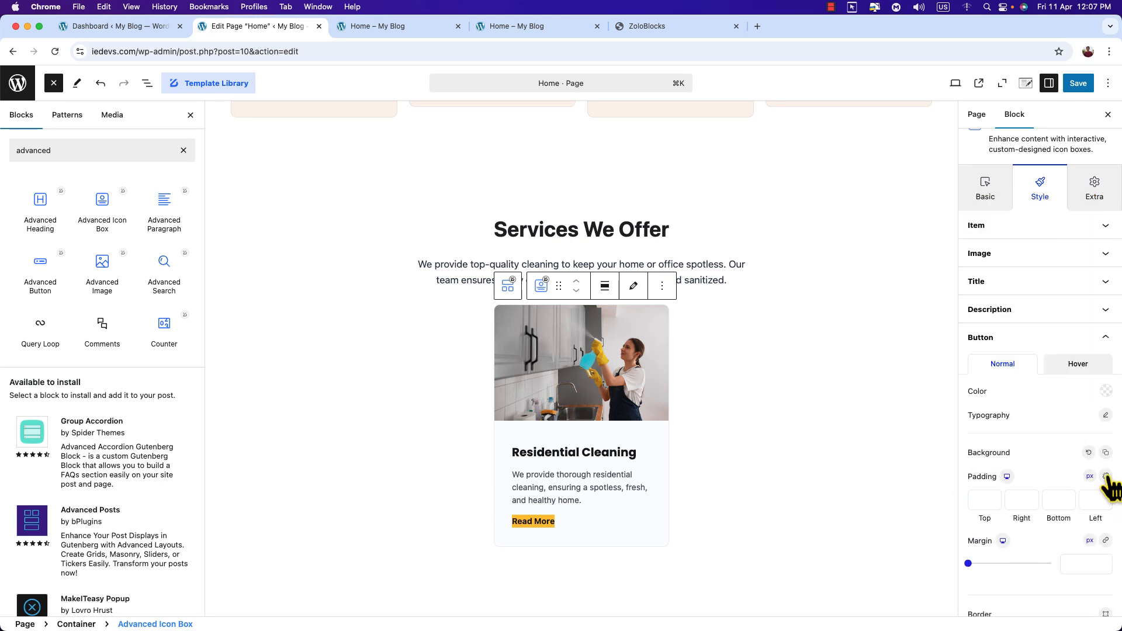
left_click(980, 501)
type("8")
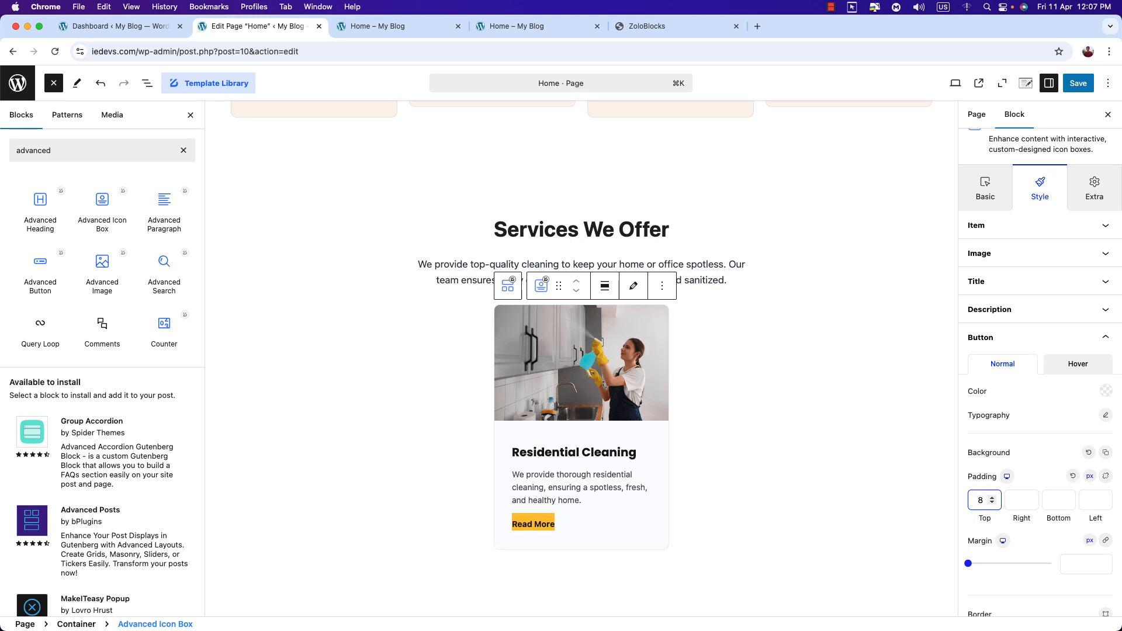
left_click(1050, 502)
type("8")
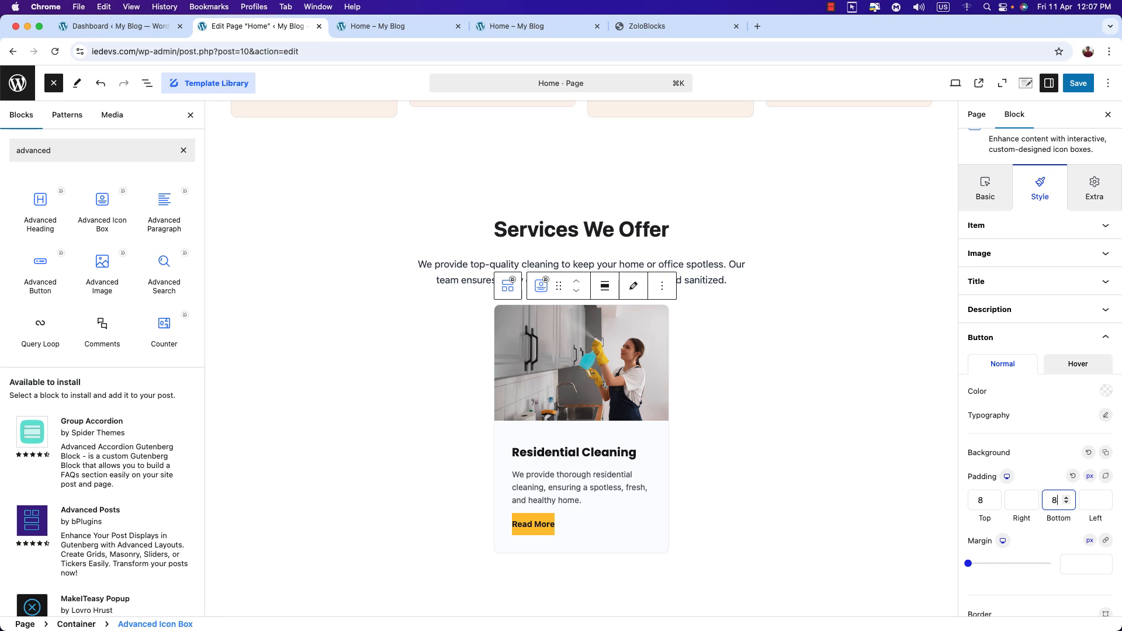
left_click(1018, 501)
type("16")
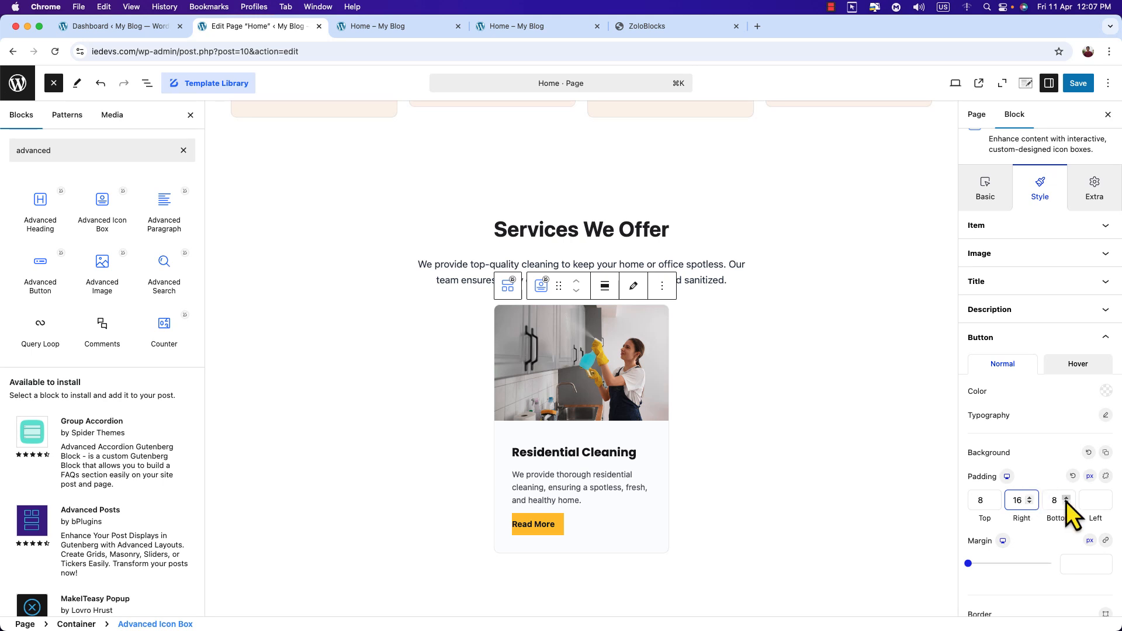
left_click(1086, 499)
type("16")
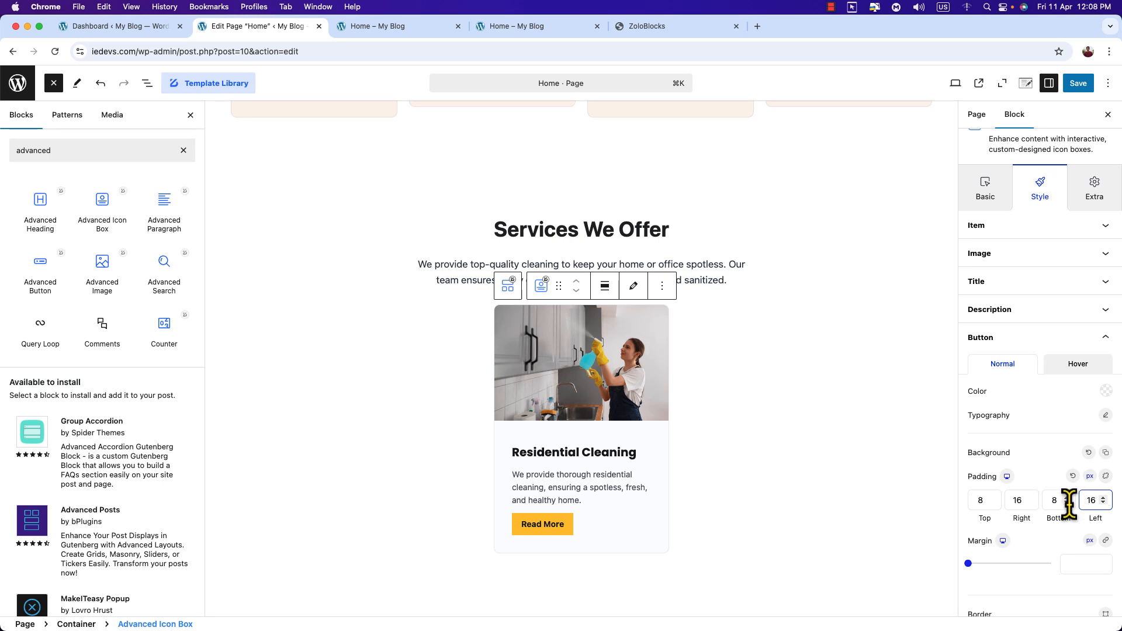
scroll(1068, 503, "down", 3)
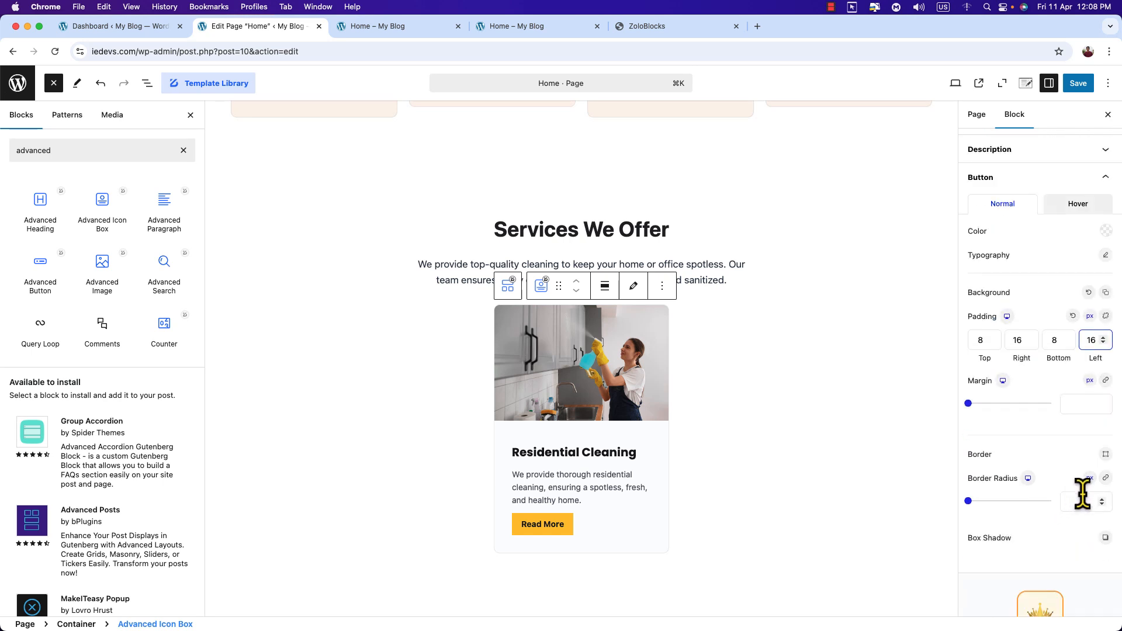
Give the Read More button an 8 px border radius and a solid 1 px border.
left_click(1079, 502)
type("8")
left_click(1106, 454)
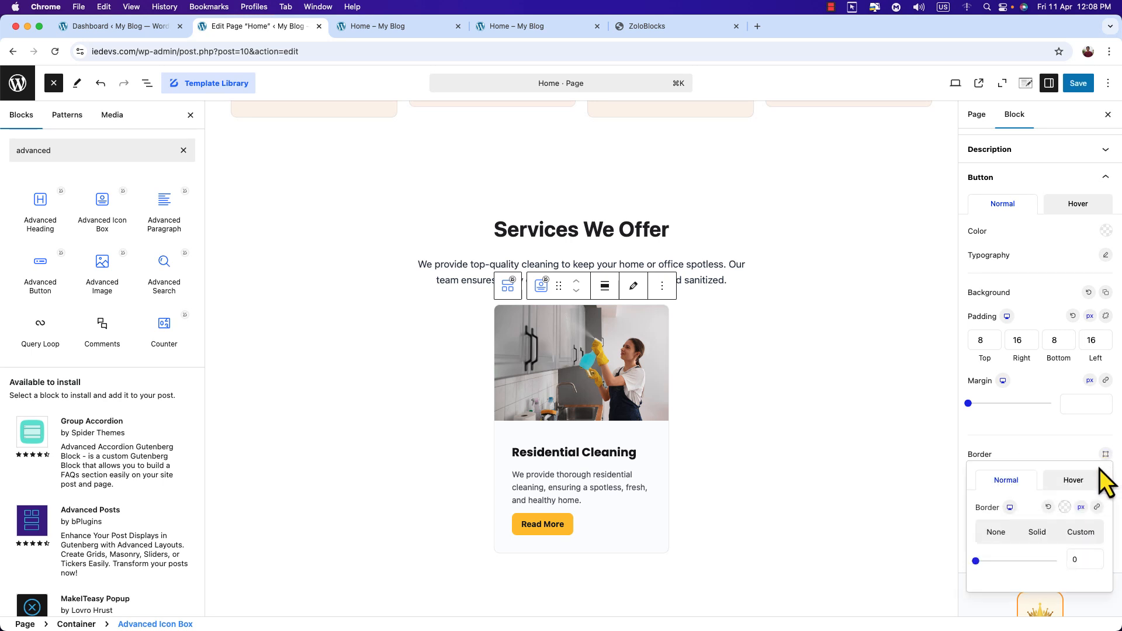
left_click(1041, 535)
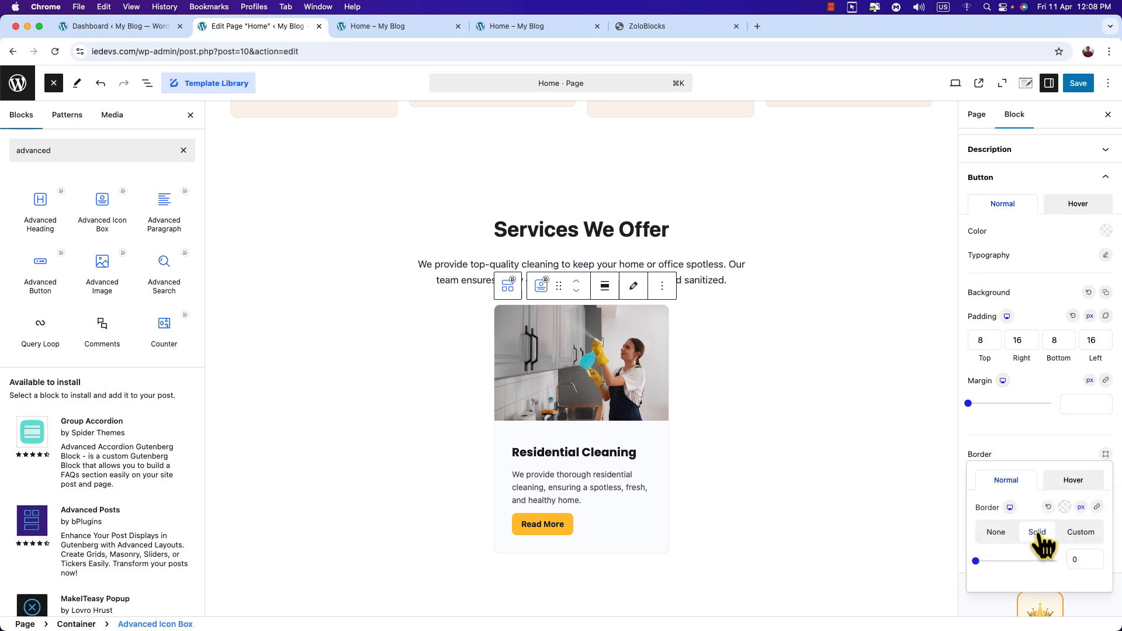
double_click(1075, 555)
type("1")
left_click(1034, 454)
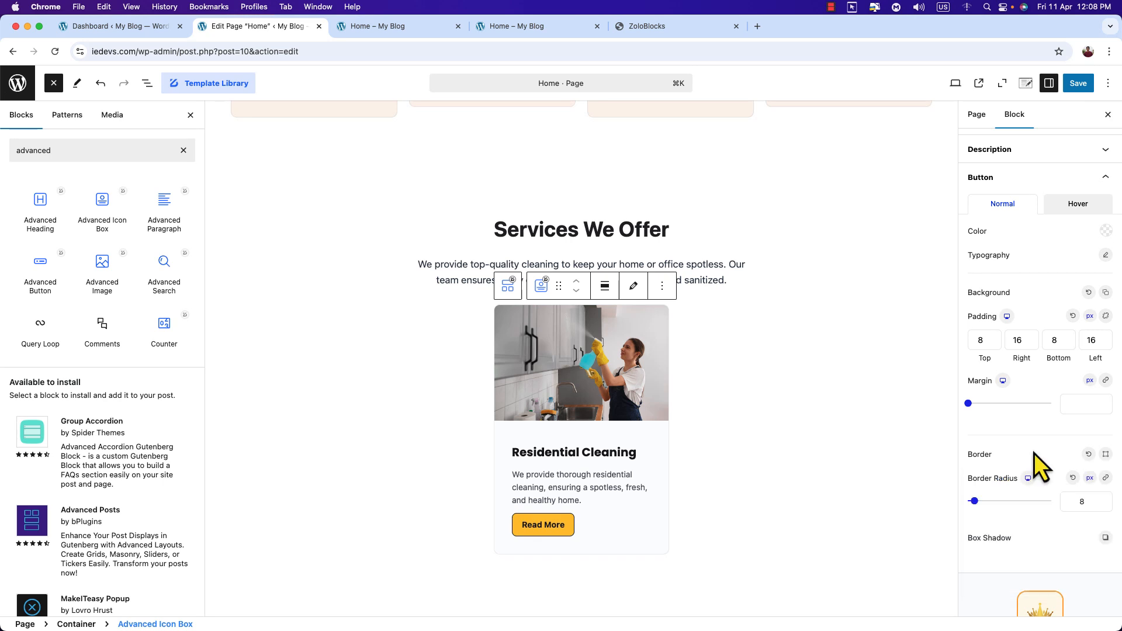
Duplicate the service icon box.
left_click(757, 502)
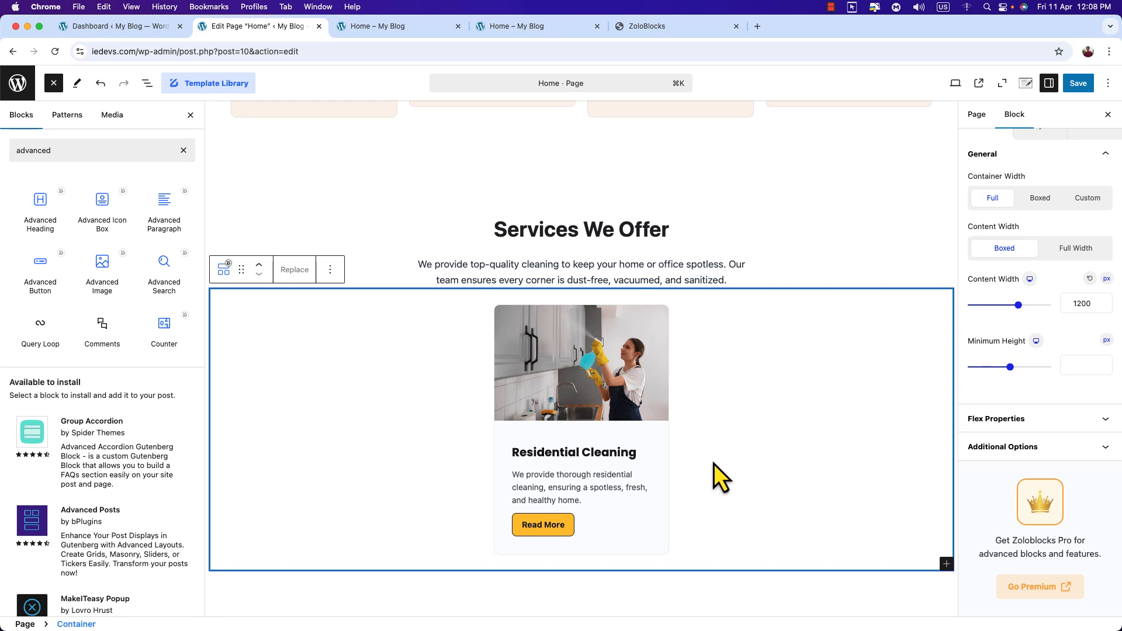
left_click(555, 351)
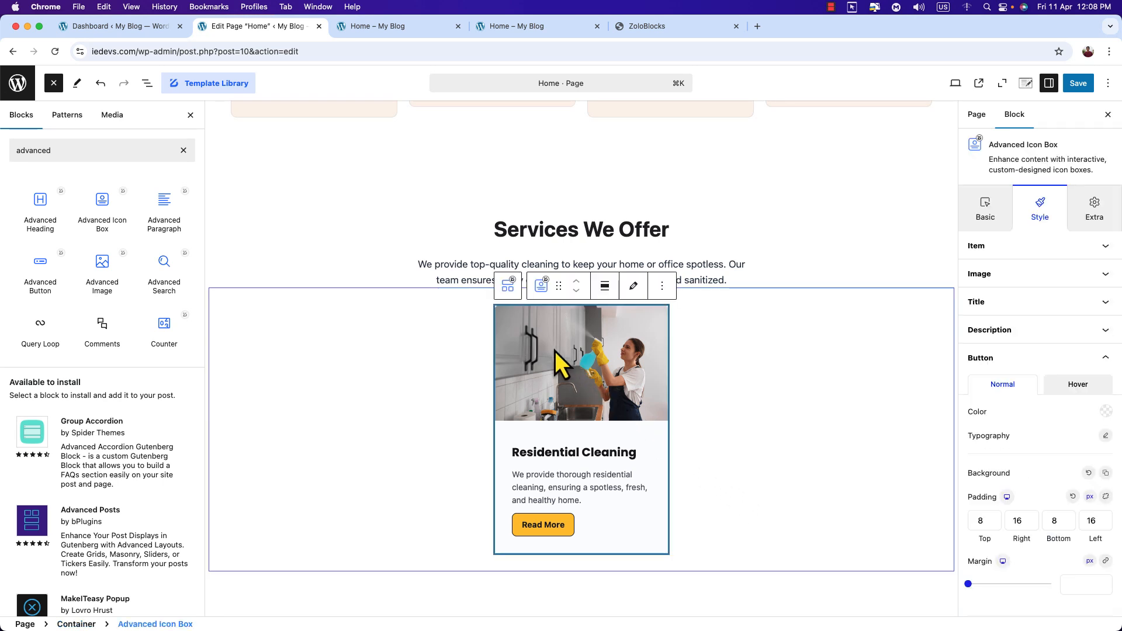
left_click(664, 289)
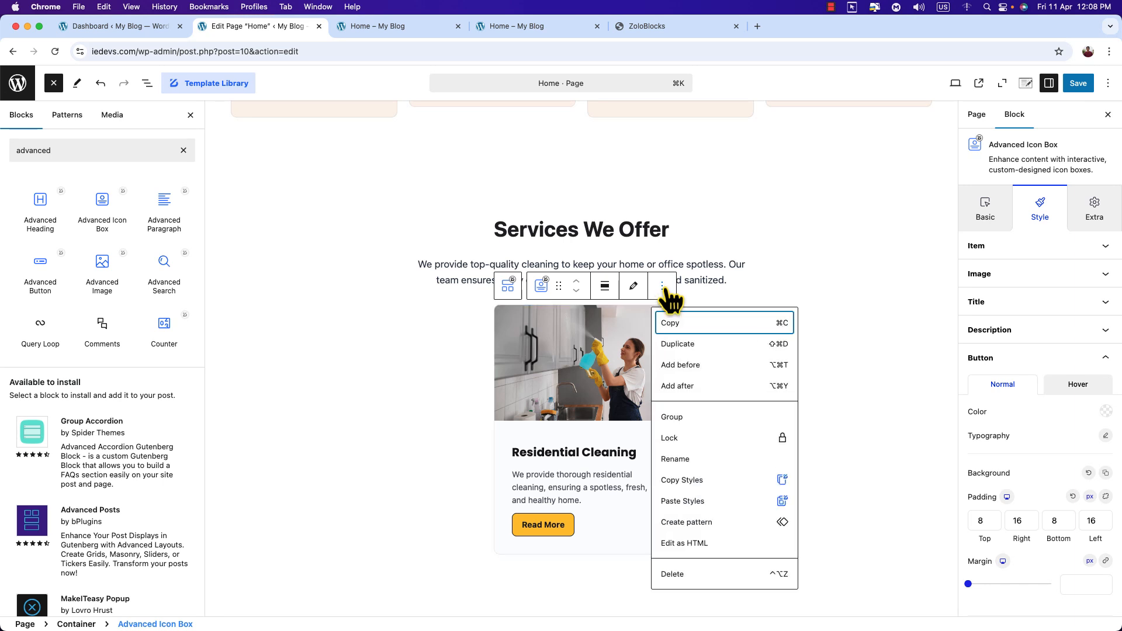
left_click(678, 345)
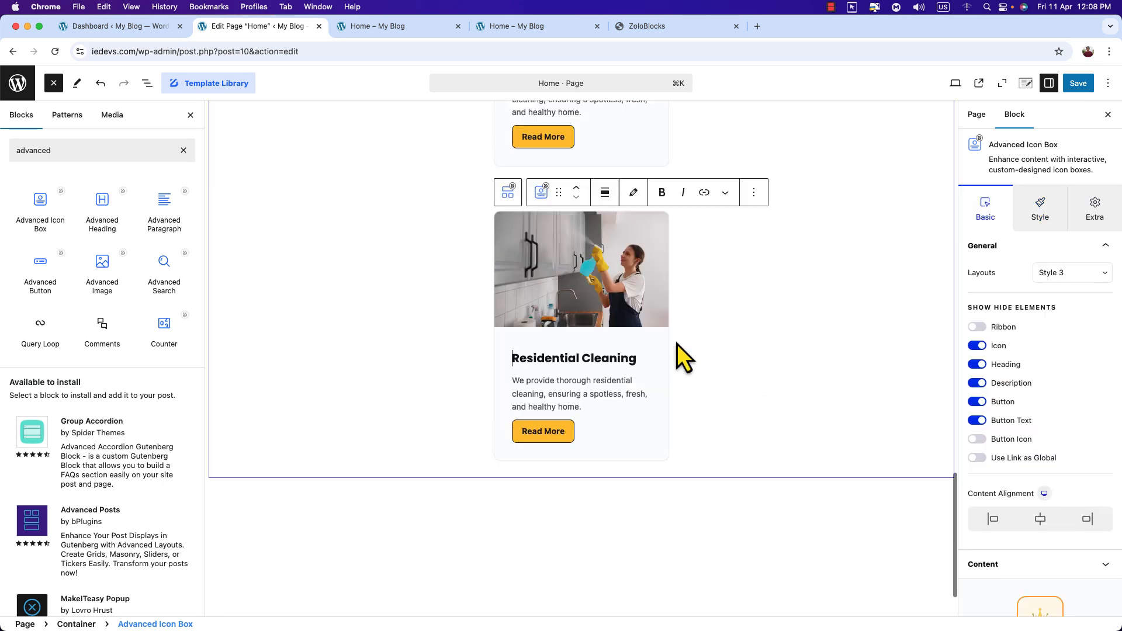
Set the flex direction of the container holding the service boxes to row.
scroll(666, 299, "up", 7)
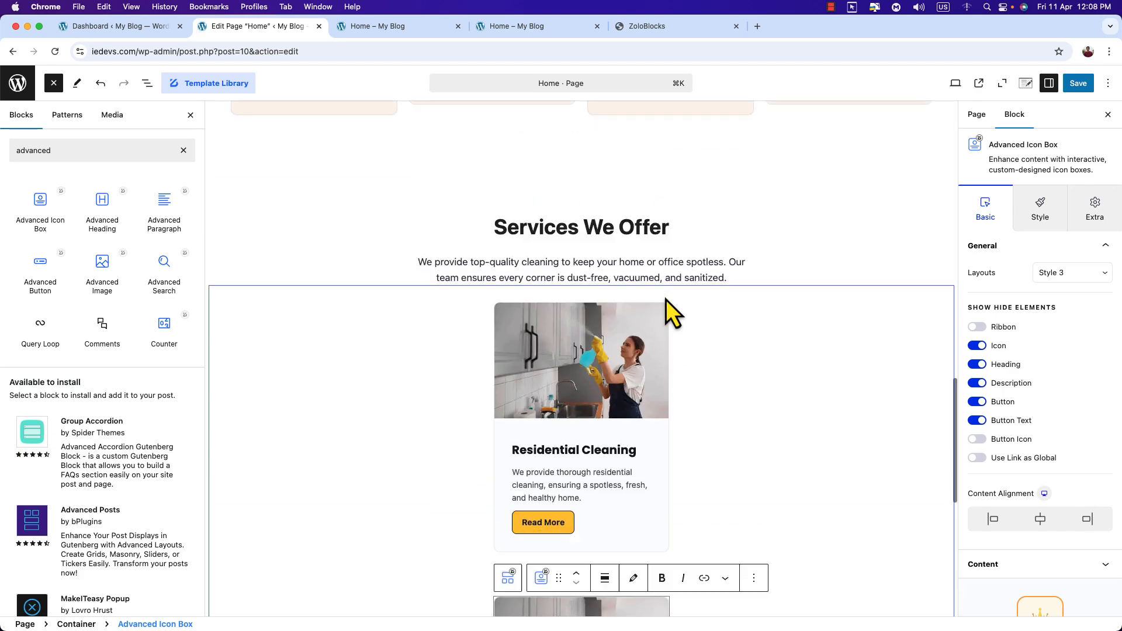
scroll(590, 330, "down", 5)
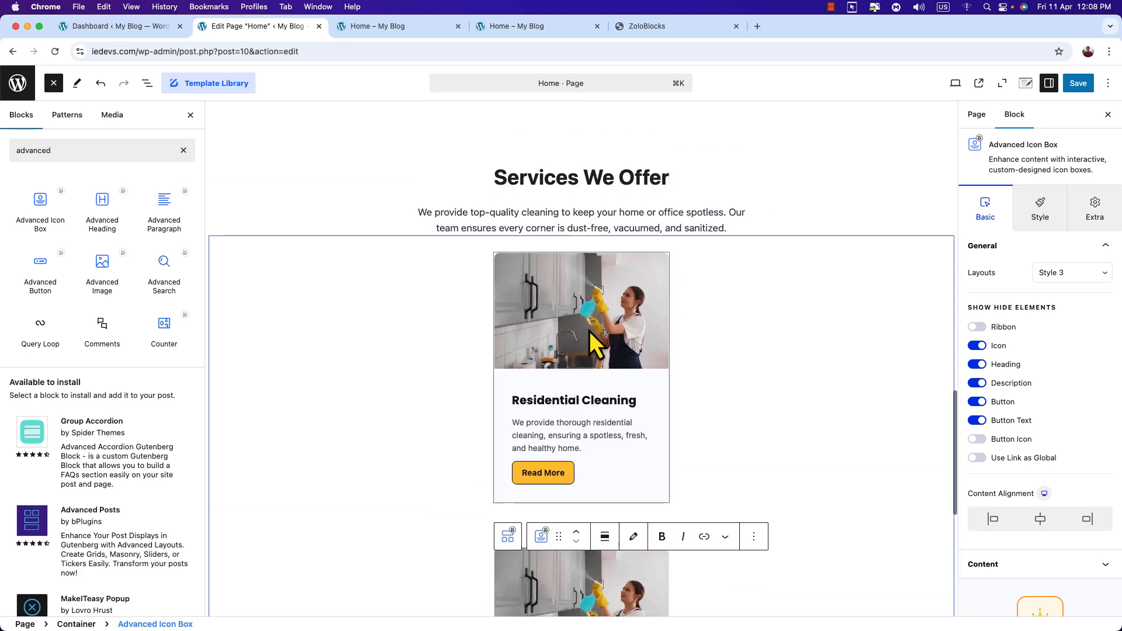
scroll(643, 380, "up", 4)
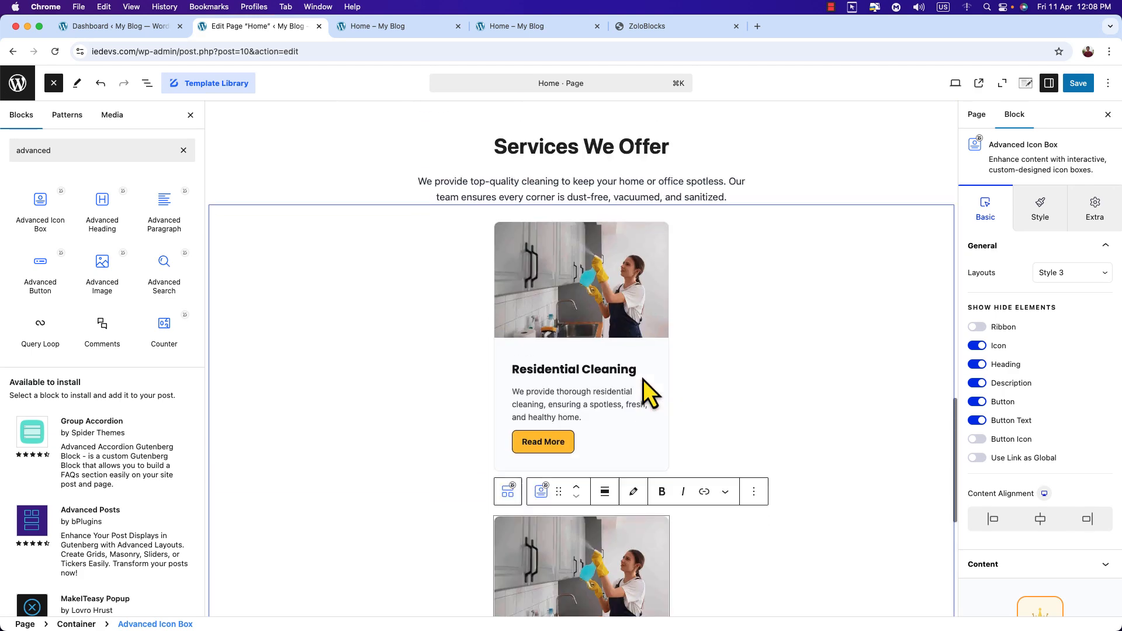
left_click(146, 83)
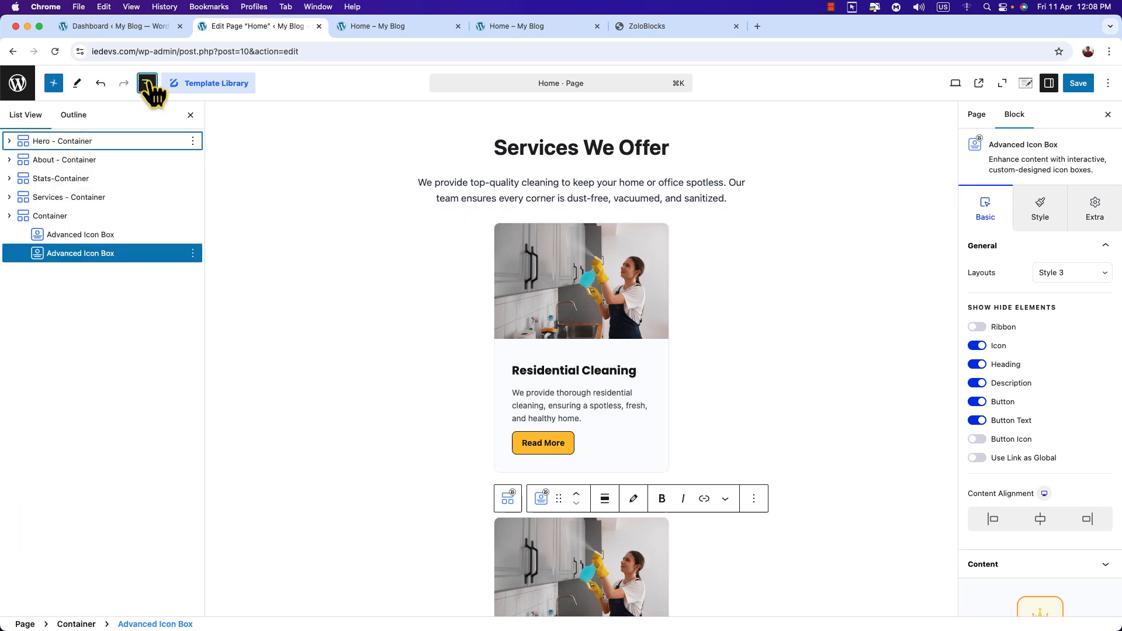
left_click(73, 234)
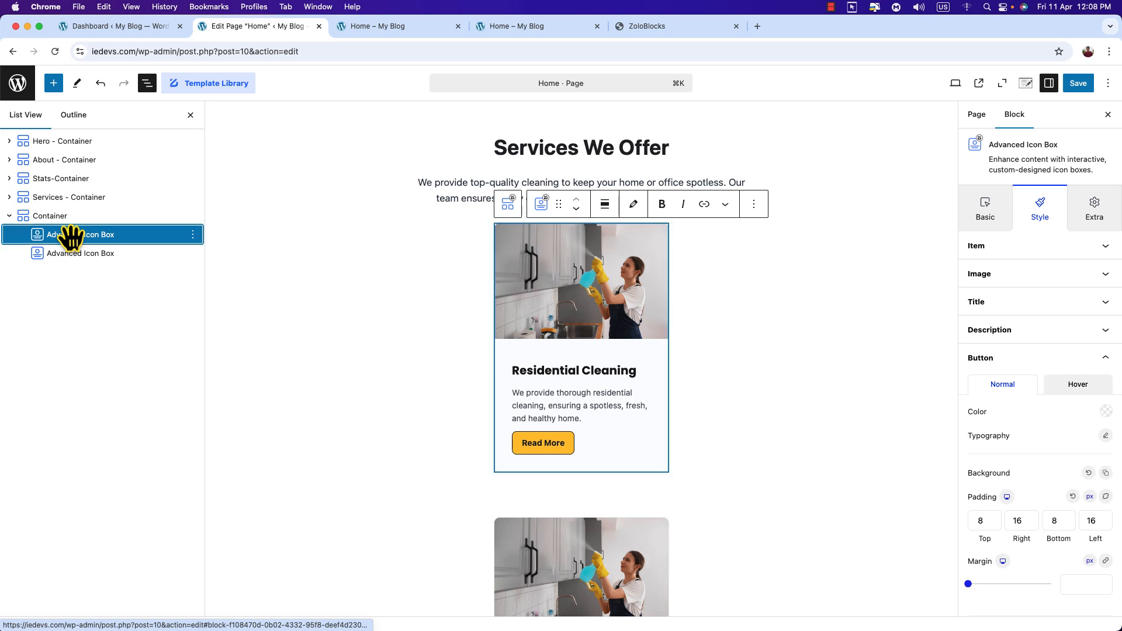
left_click(71, 222)
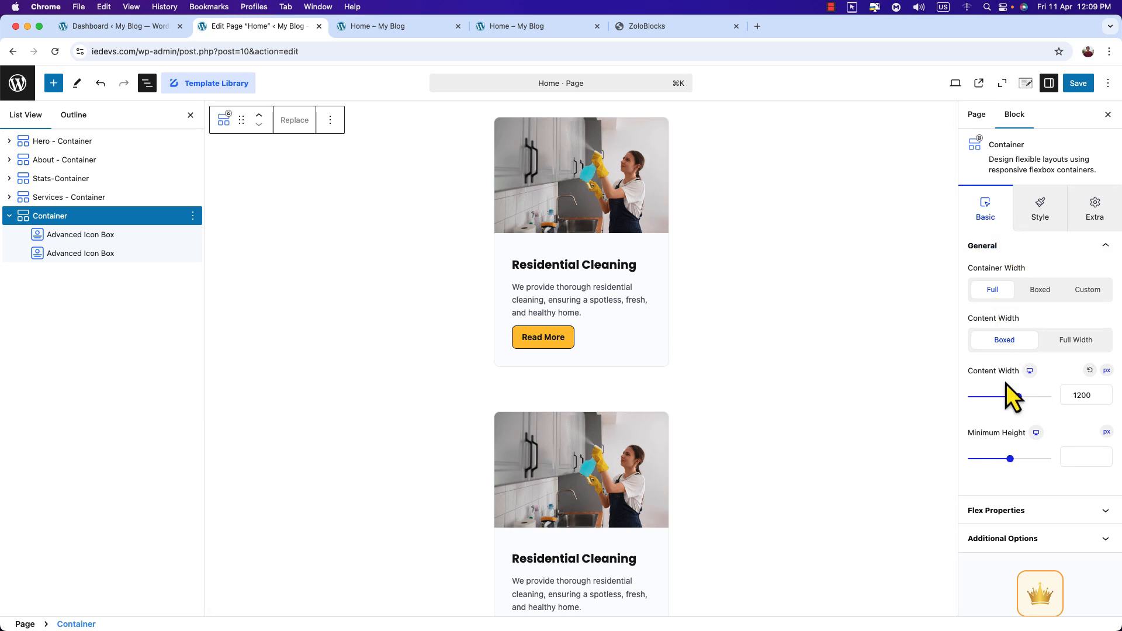
scroll(1005, 391, "down", 3)
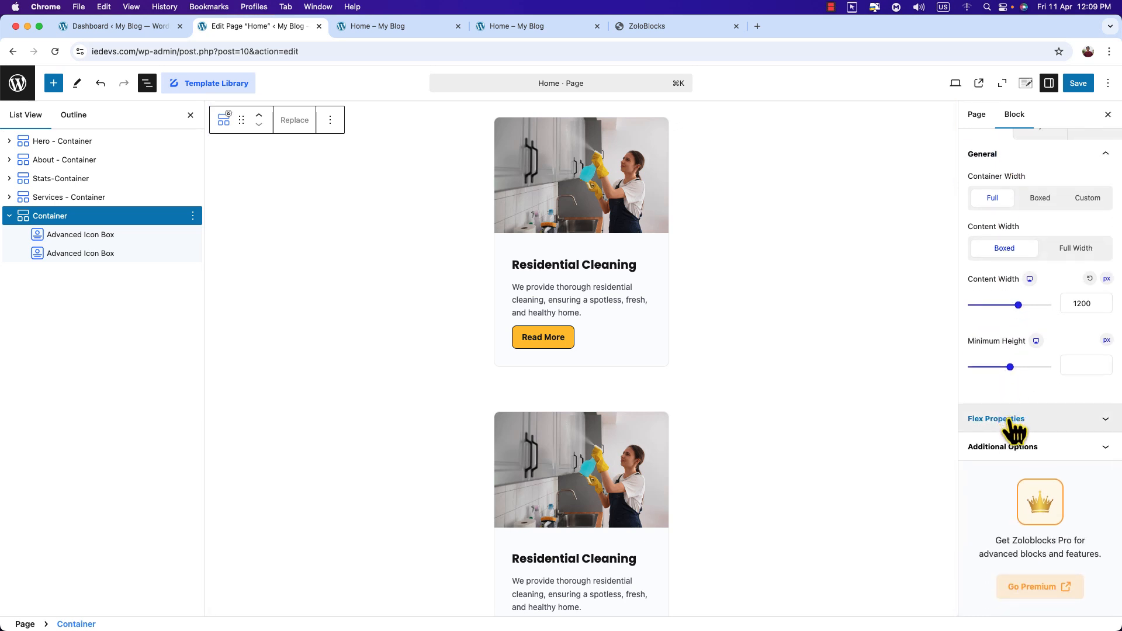
left_click(1009, 420)
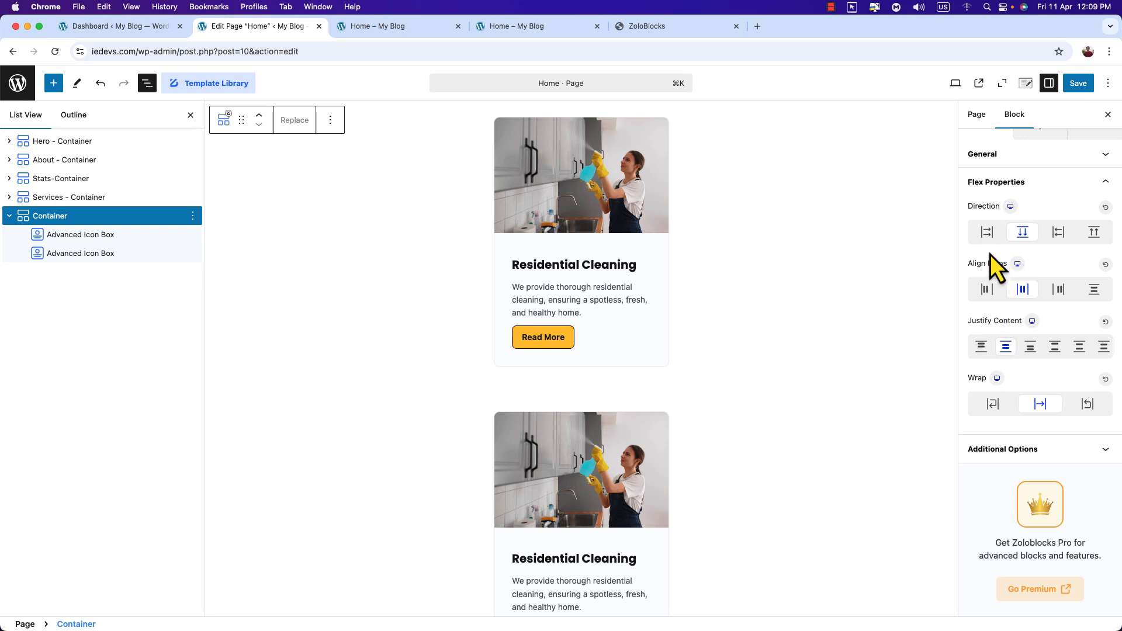
left_click(987, 233)
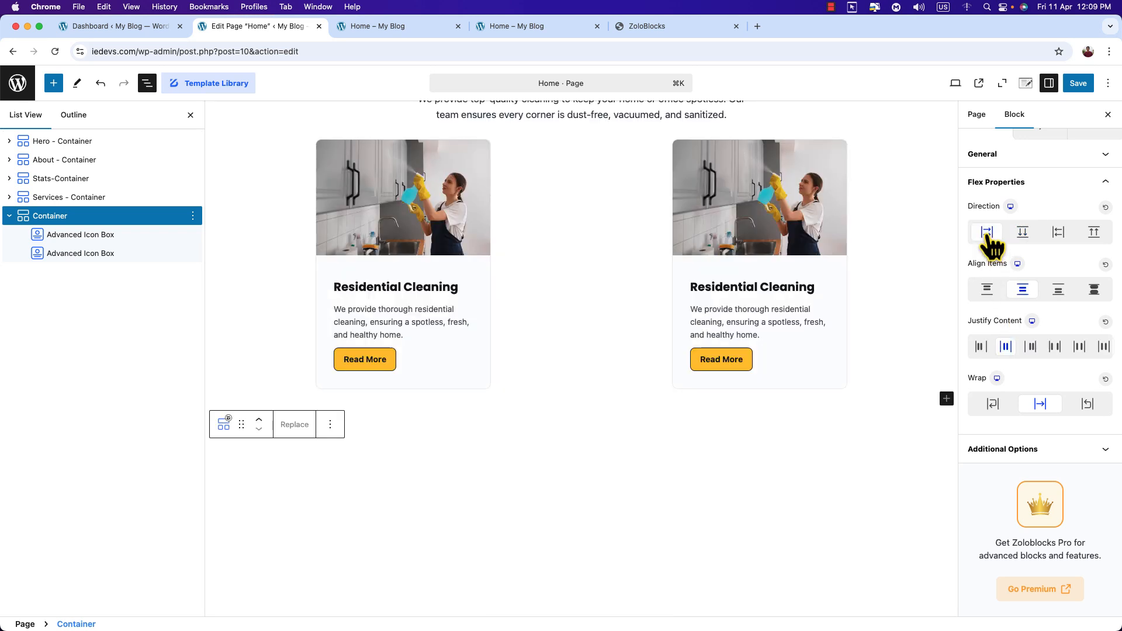
Duplicate the first service icon box twice to get four cards in the row.
scroll(656, 288, "up", 4)
scroll(655, 287, "down", 2)
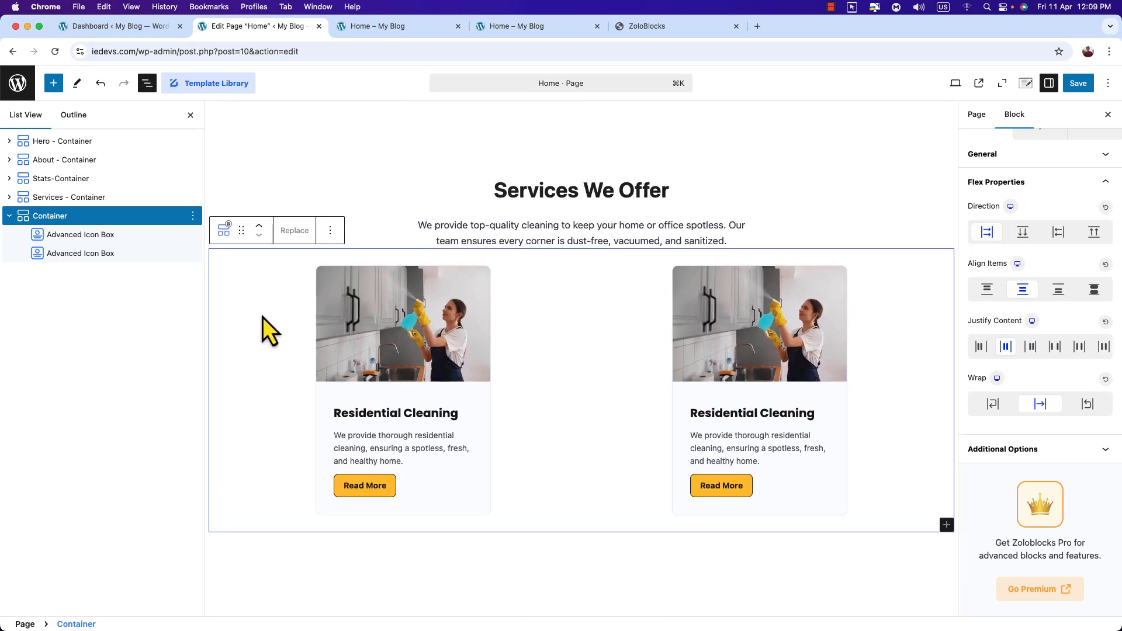
left_click(366, 317)
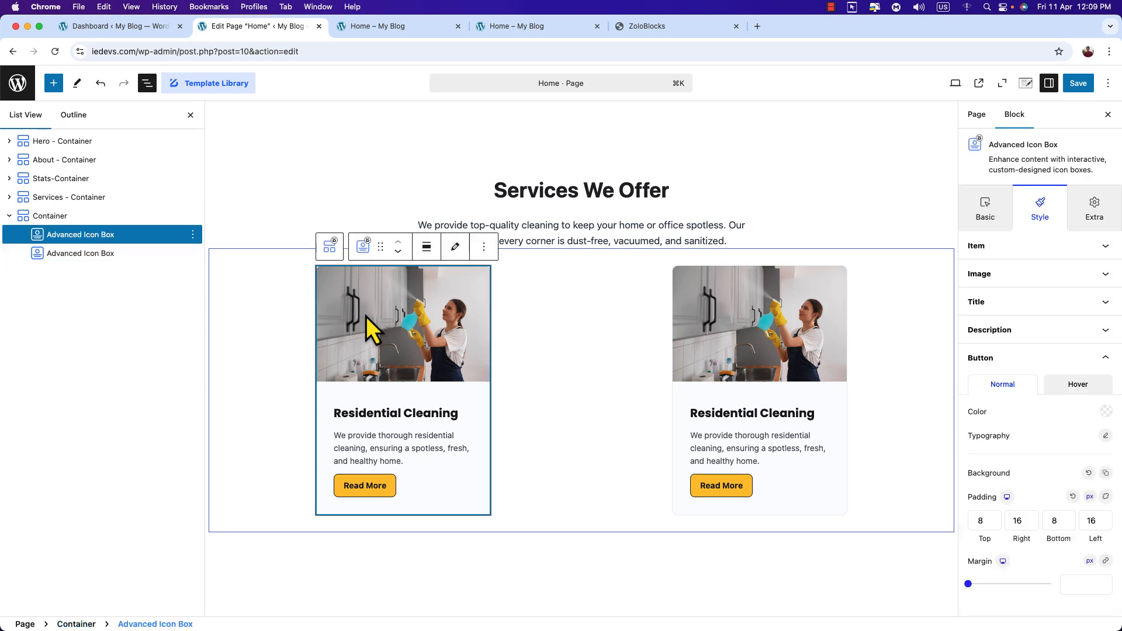
left_click(483, 248)
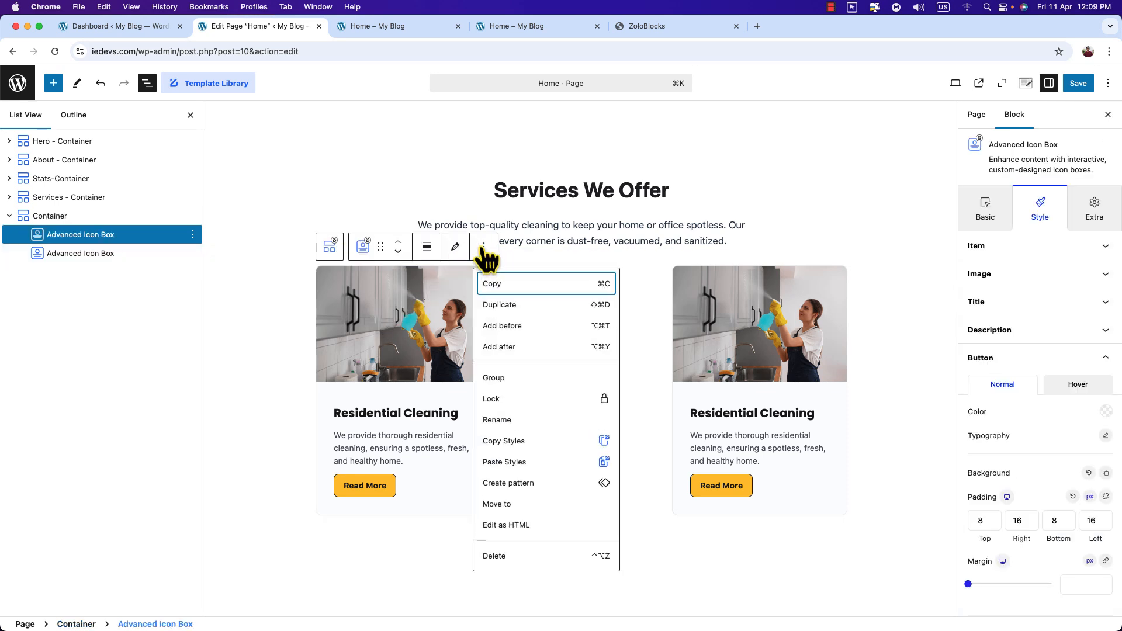
left_click(501, 307)
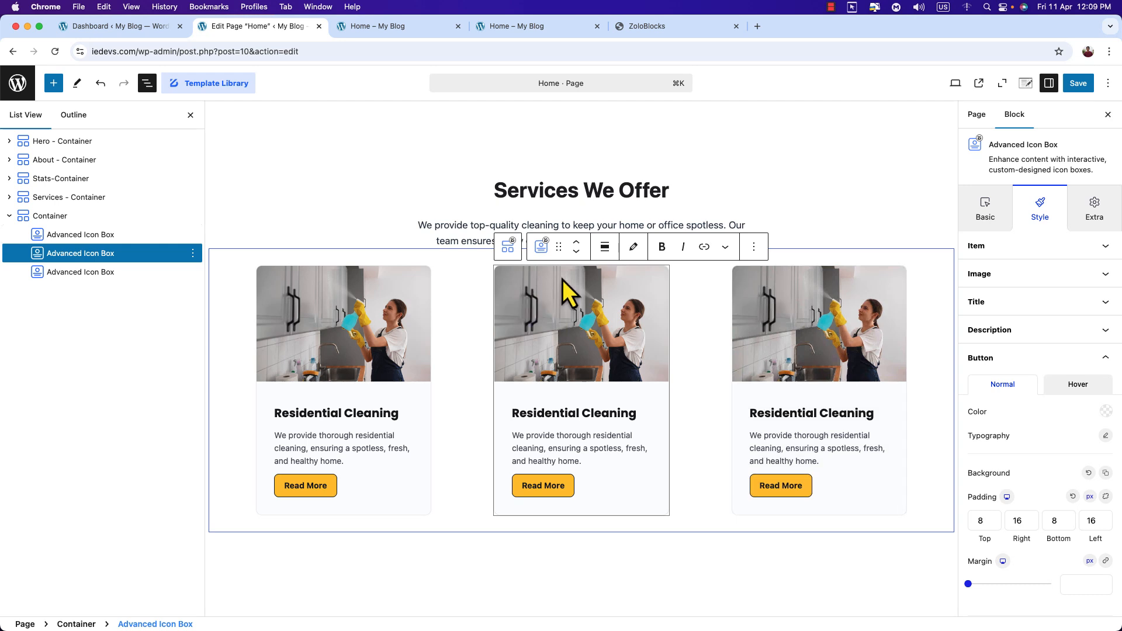
left_click(350, 297)
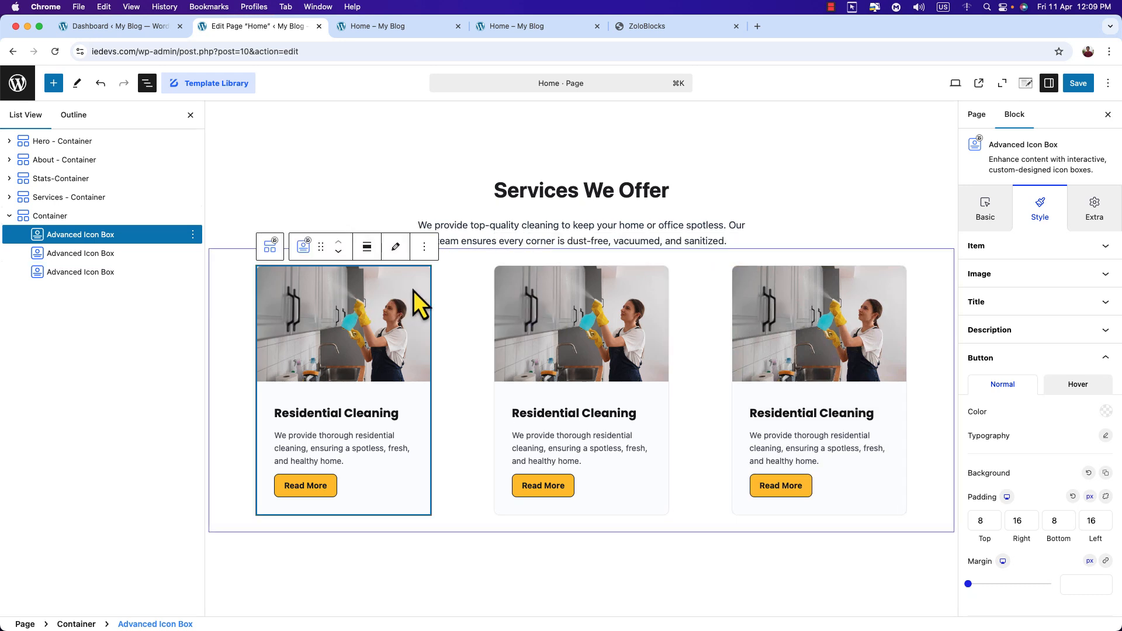
left_click(426, 248)
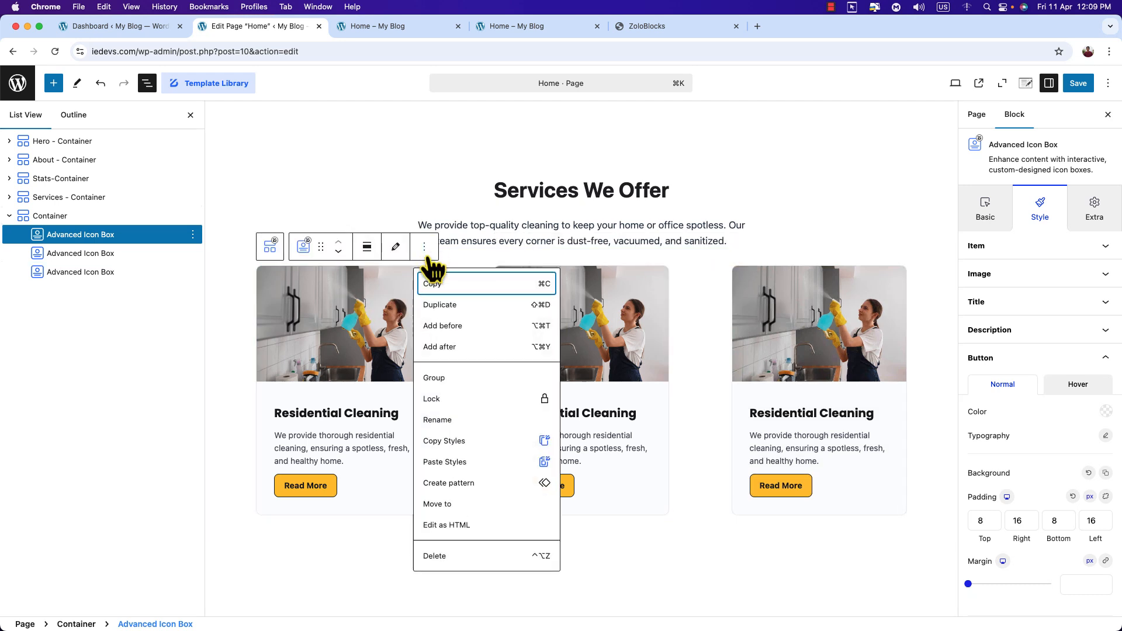
left_click(437, 308)
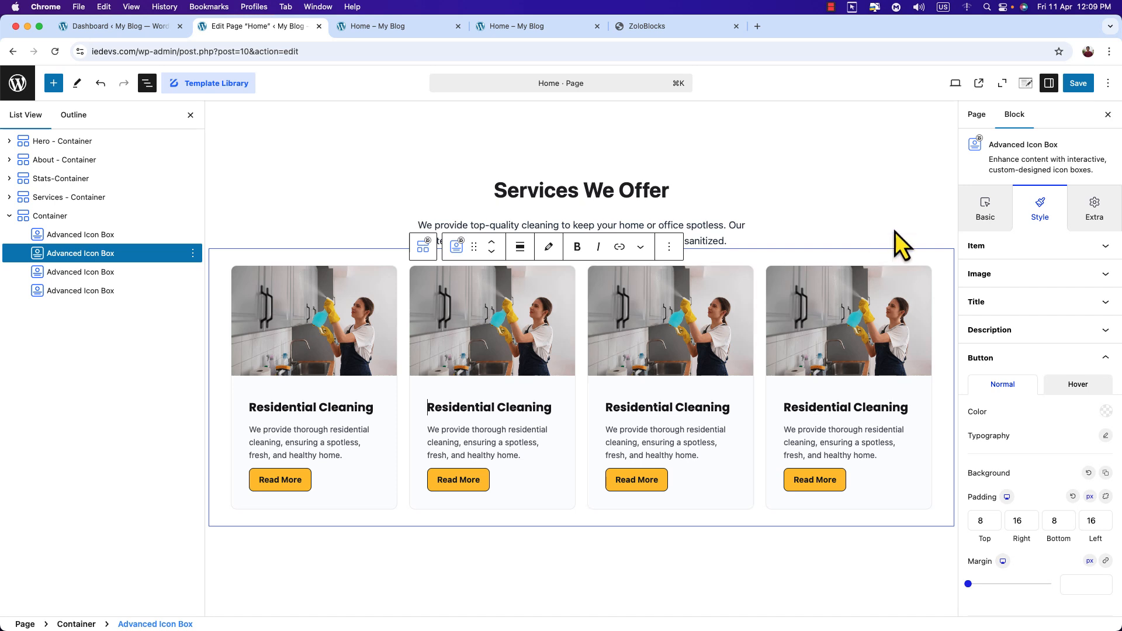
Save the page and reload the live homepage to check the Services section.
left_click(1080, 87)
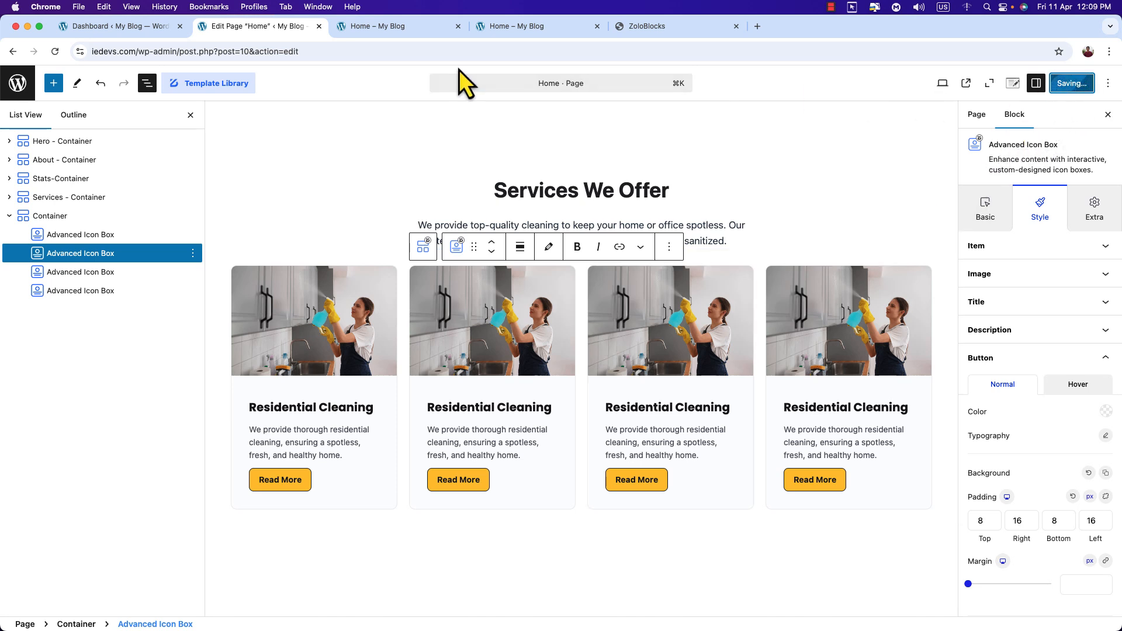
left_click(410, 29)
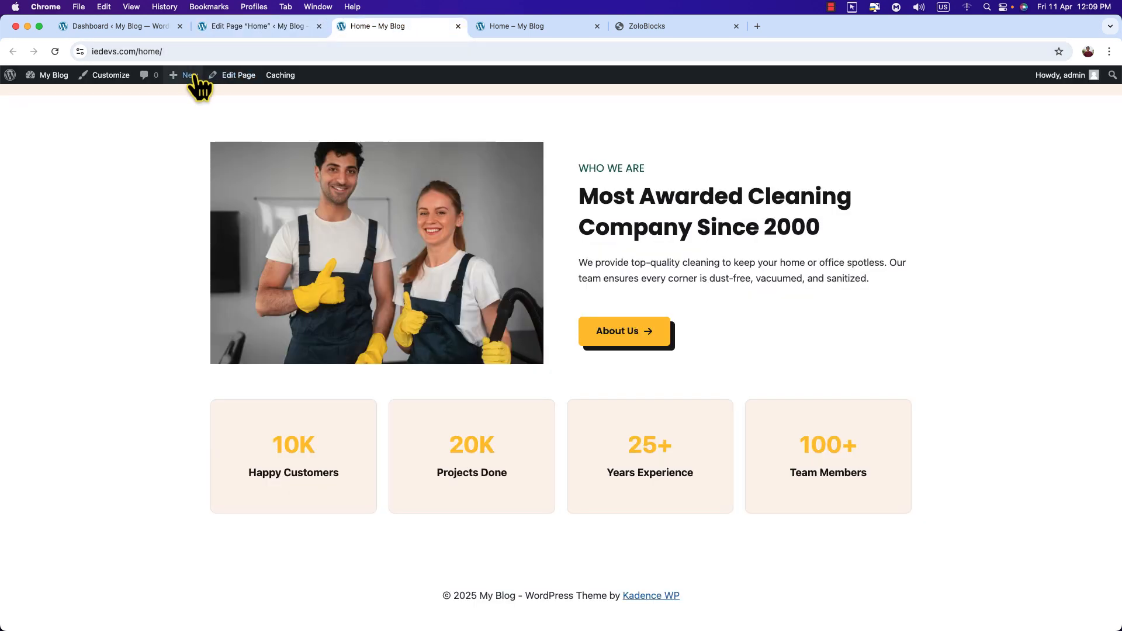
left_click(60, 55)
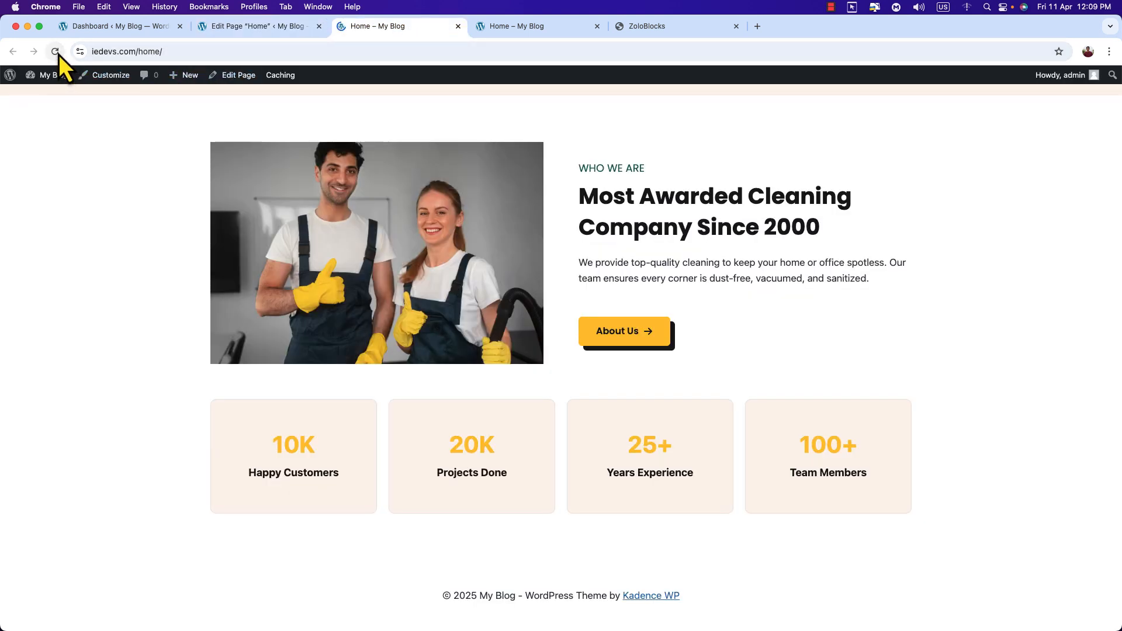
mouse_move(93, 133)
scroll(268, 295, "down", 10)
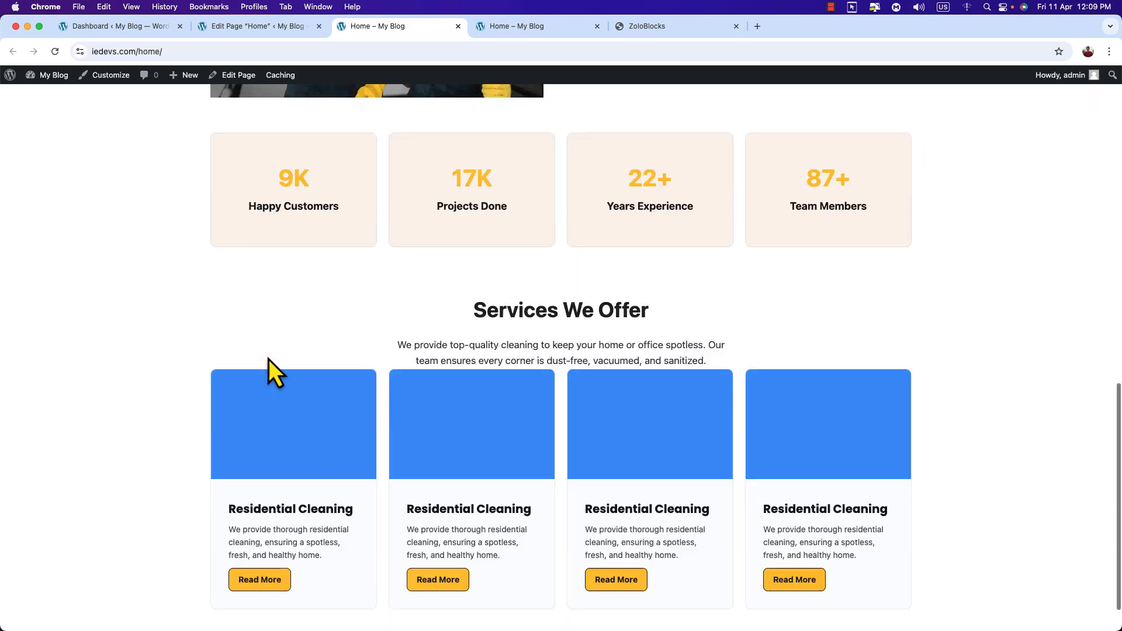
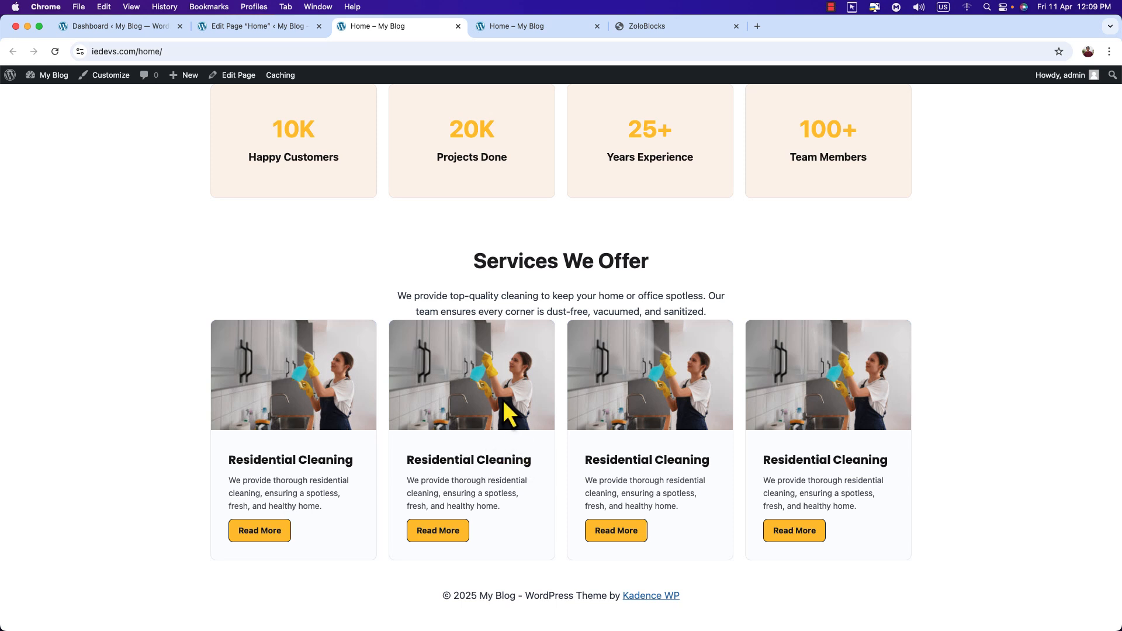
Copy the "Office Cleaning" heading from the second service card on the reference site.
left_click(636, 25)
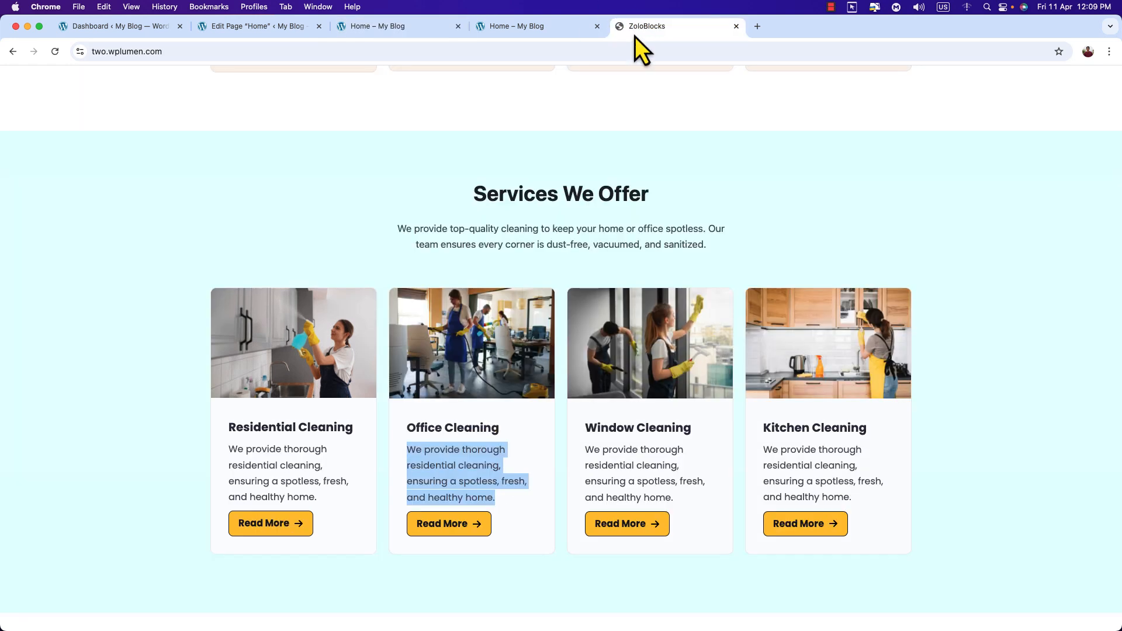
left_click(516, 423)
left_click_drag(507, 427, 407, 426)
key("super+c")
right_click(417, 420)
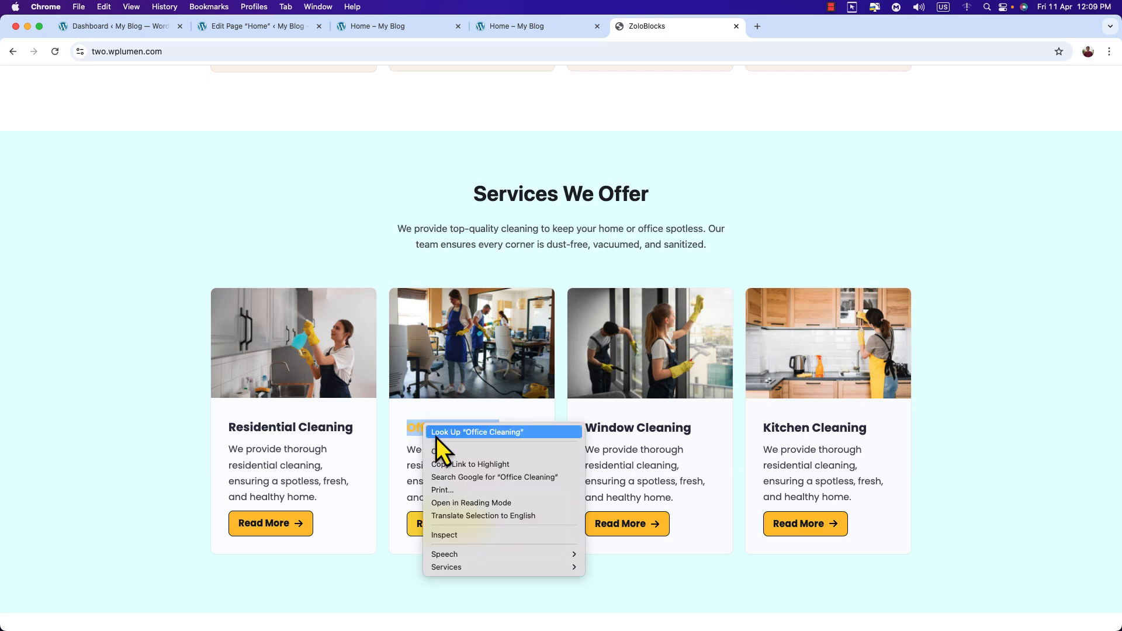
Set the second service card's title to "Office Cleaning" in the editor.
left_click(222, 29)
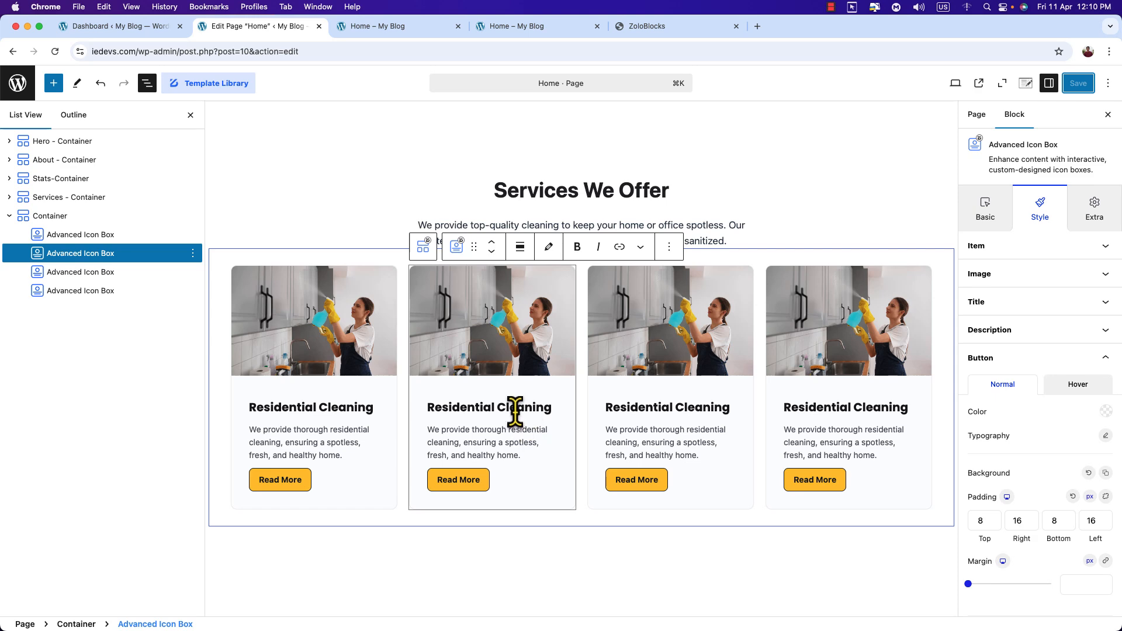
left_click(986, 225)
scroll(1034, 409, "down", 10)
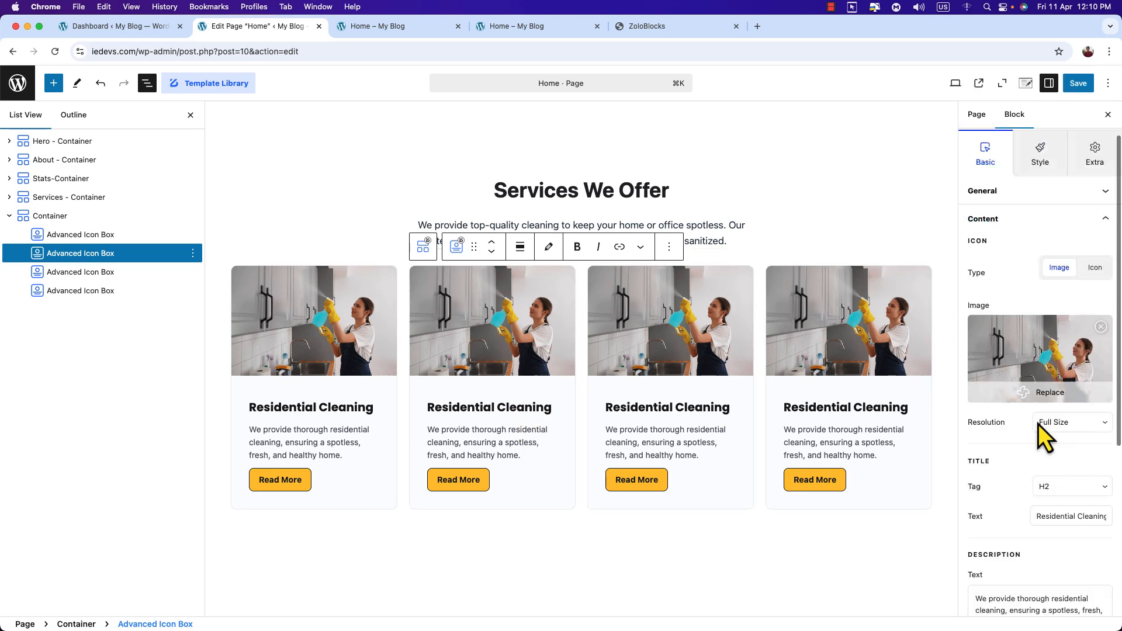
scroll(1053, 251, "up", 2)
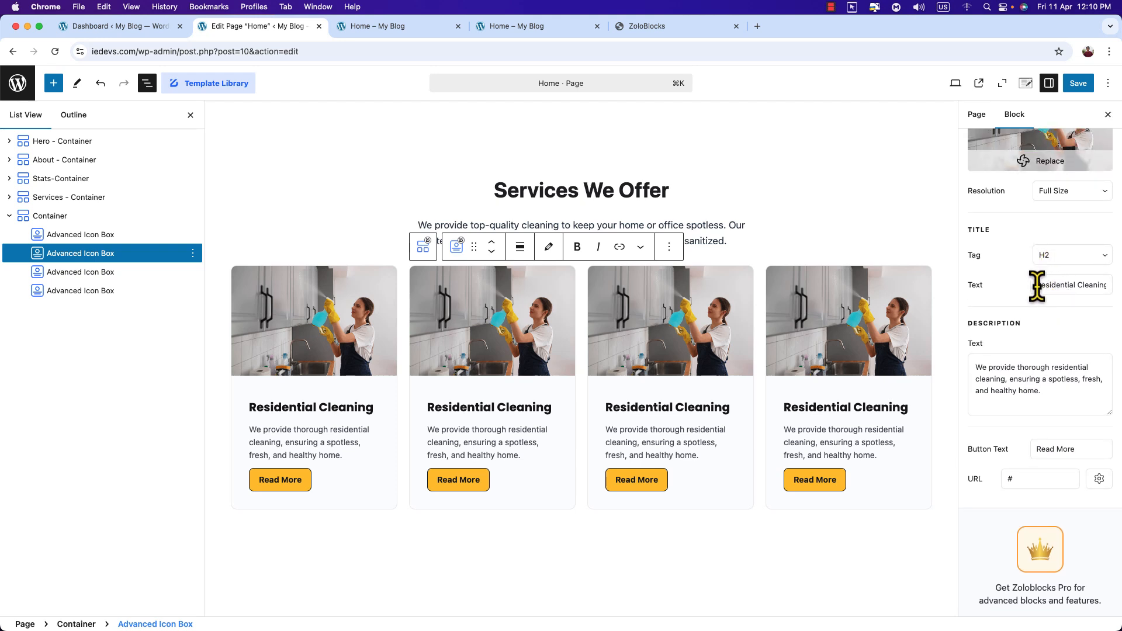
left_click_drag(1038, 285, 1118, 298)
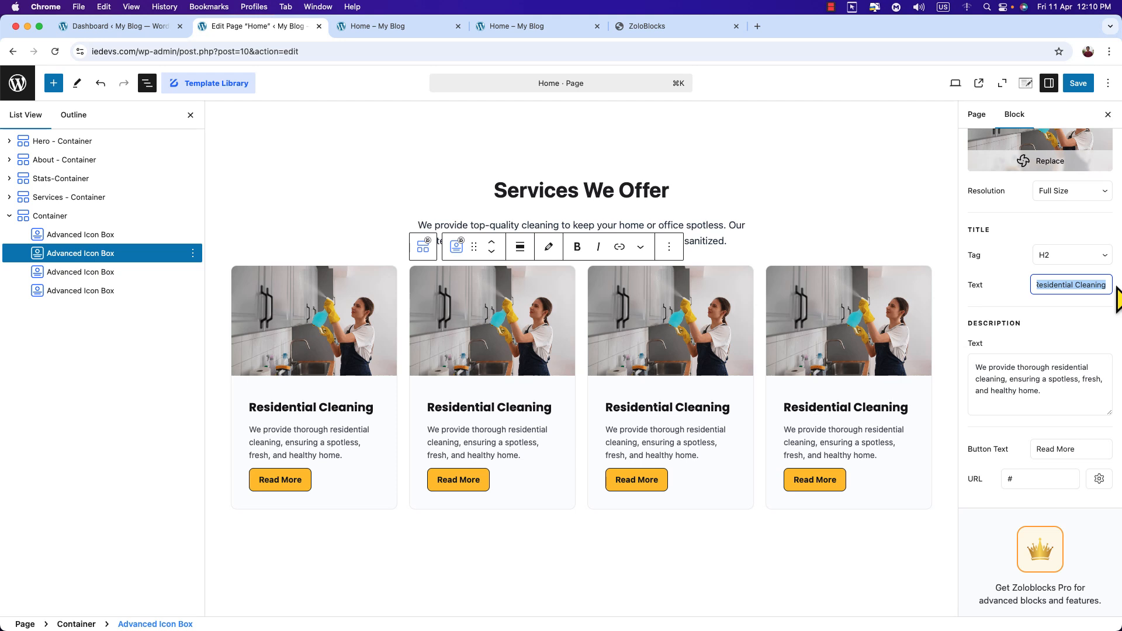
key("BackSpace")
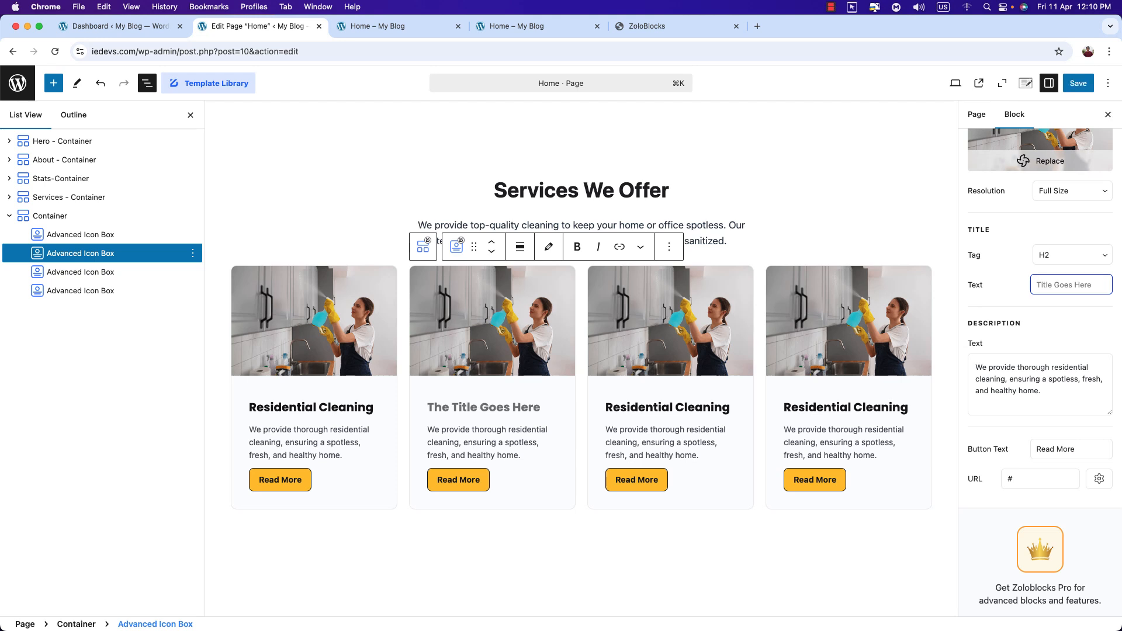
key("super+v")
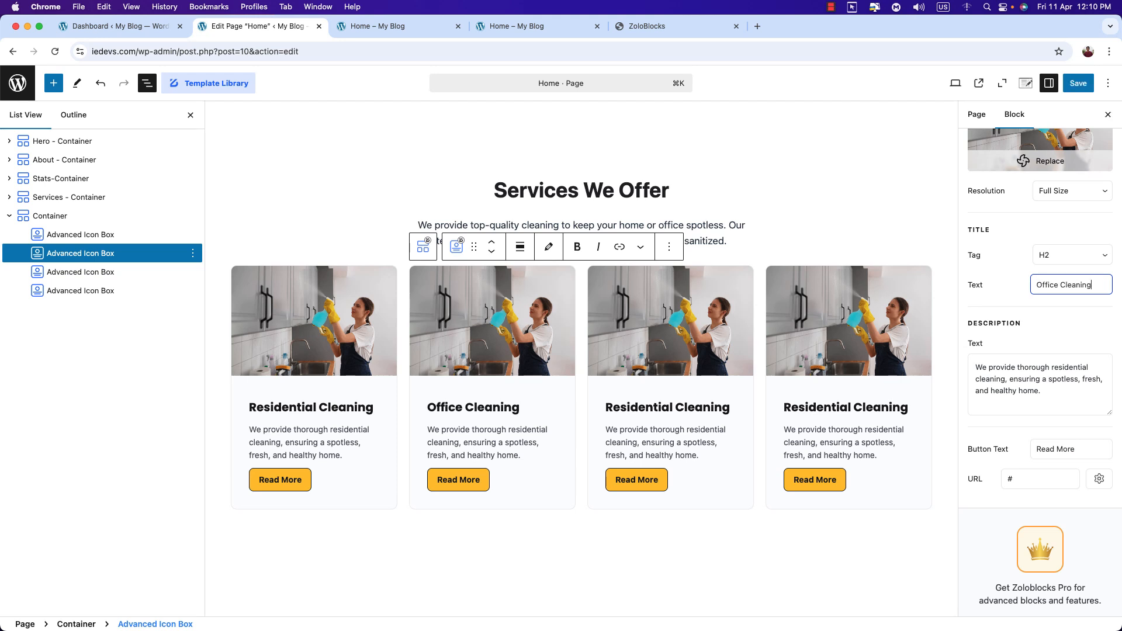
Replace the second service card's image with the uploaded Office-Cleaning.jpg file.
scroll(1101, 283, "up", 3)
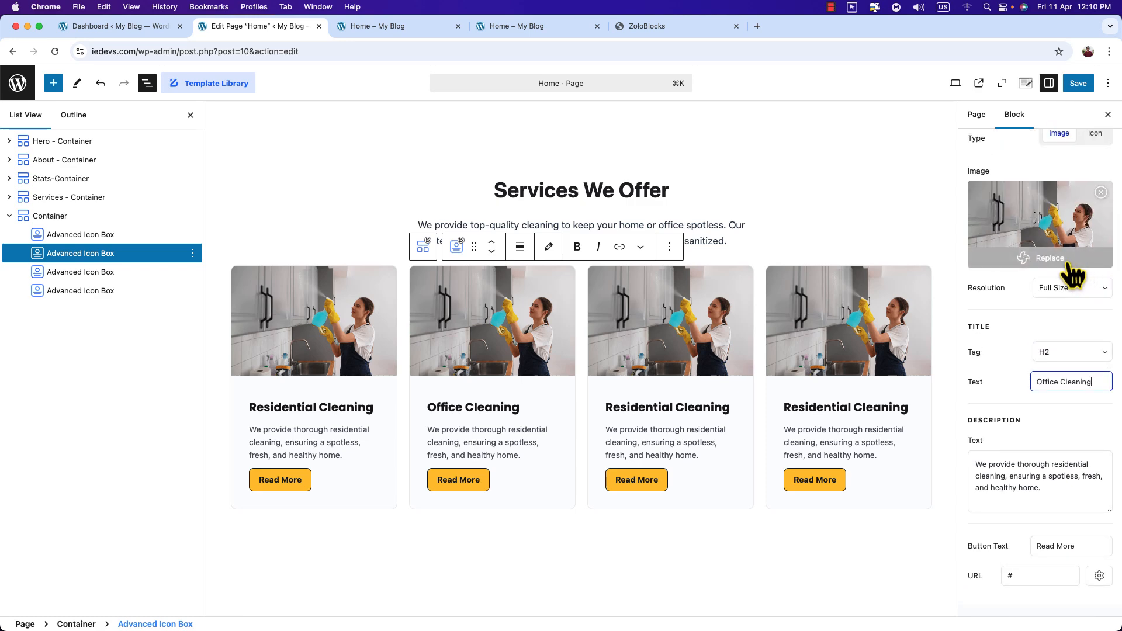
left_click(1059, 261)
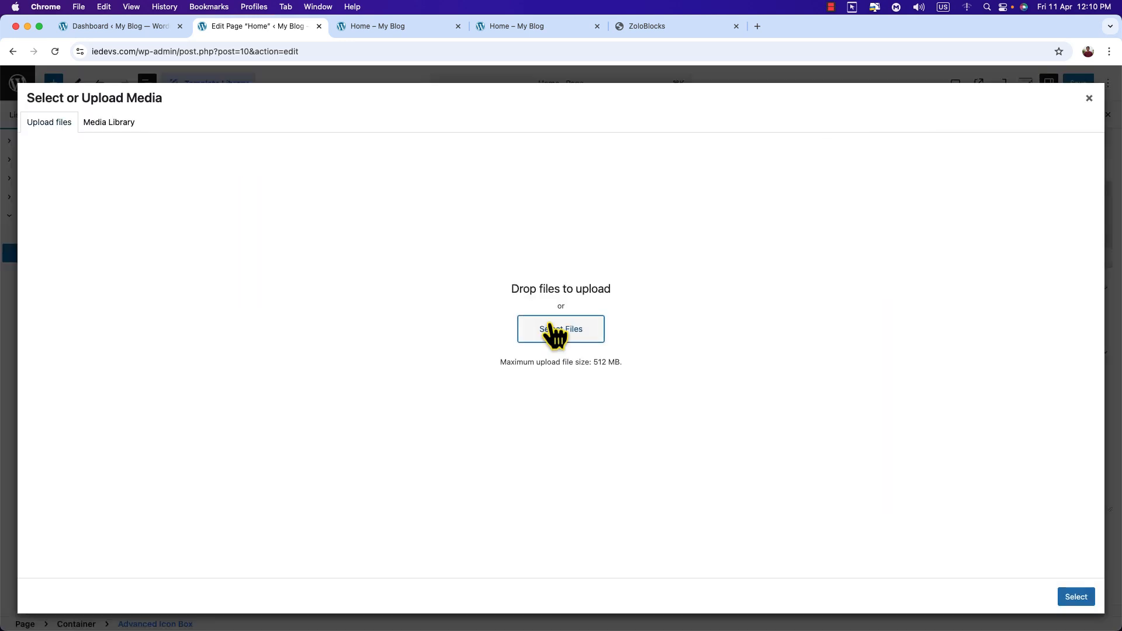
left_click(552, 330)
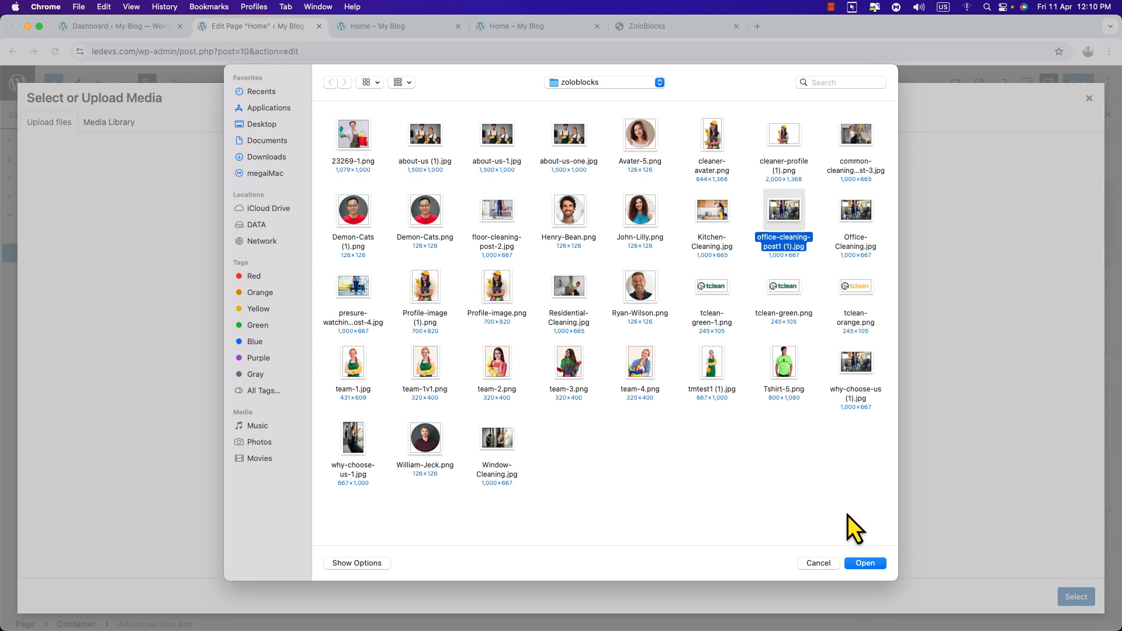
left_click(870, 222)
left_click(865, 563)
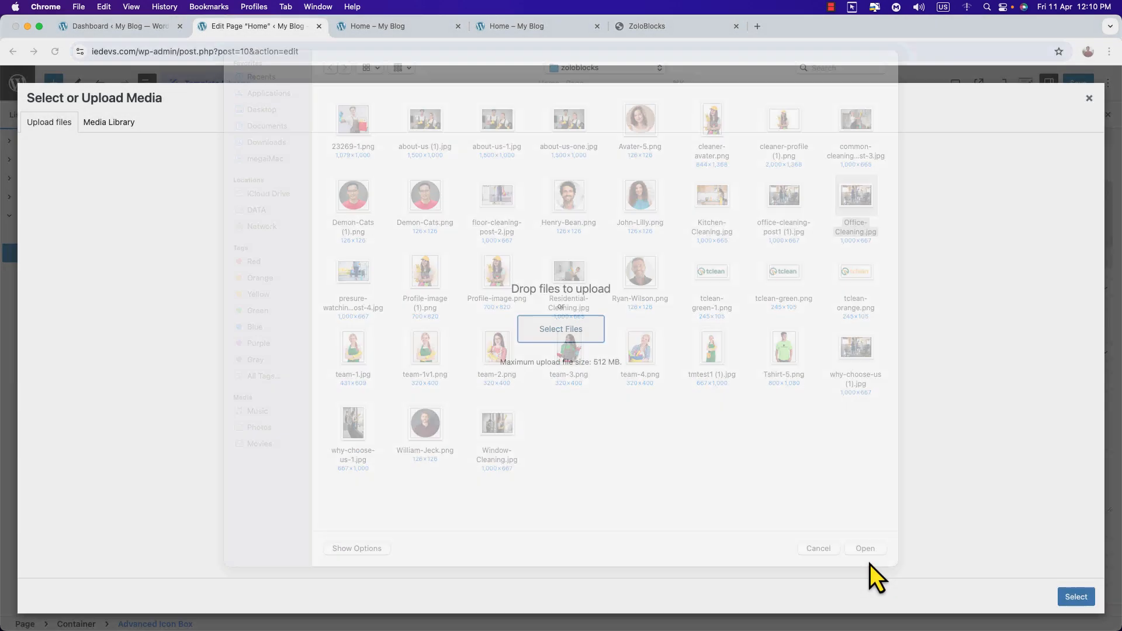
left_click(1073, 597)
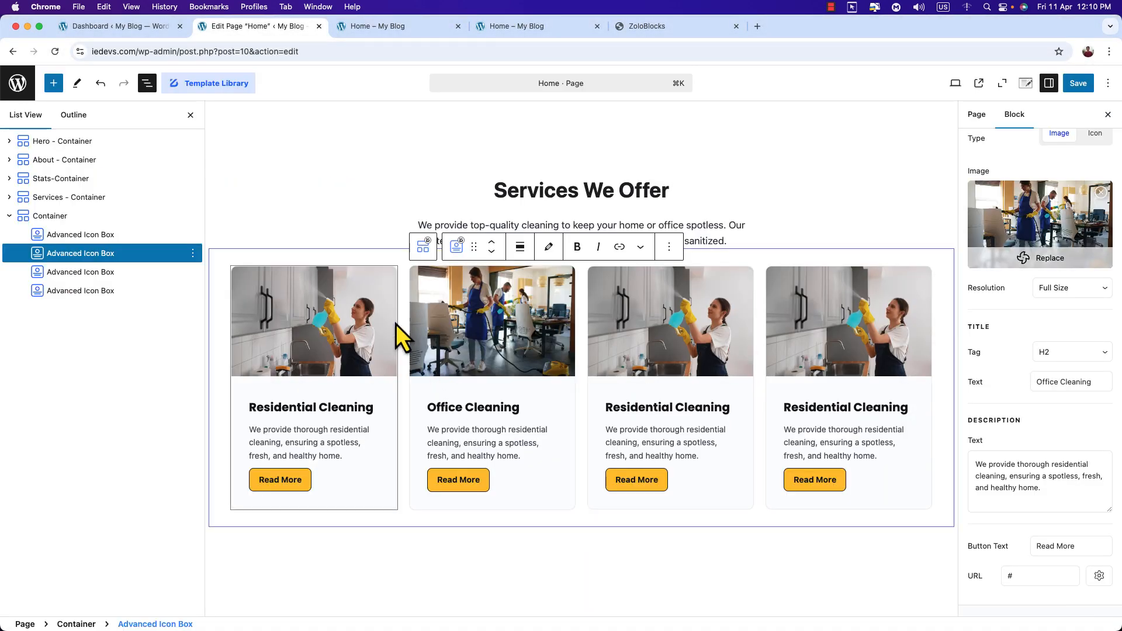
Set the Services heading container's padding to 80 px top and 40 px bottom.
left_click(377, 211)
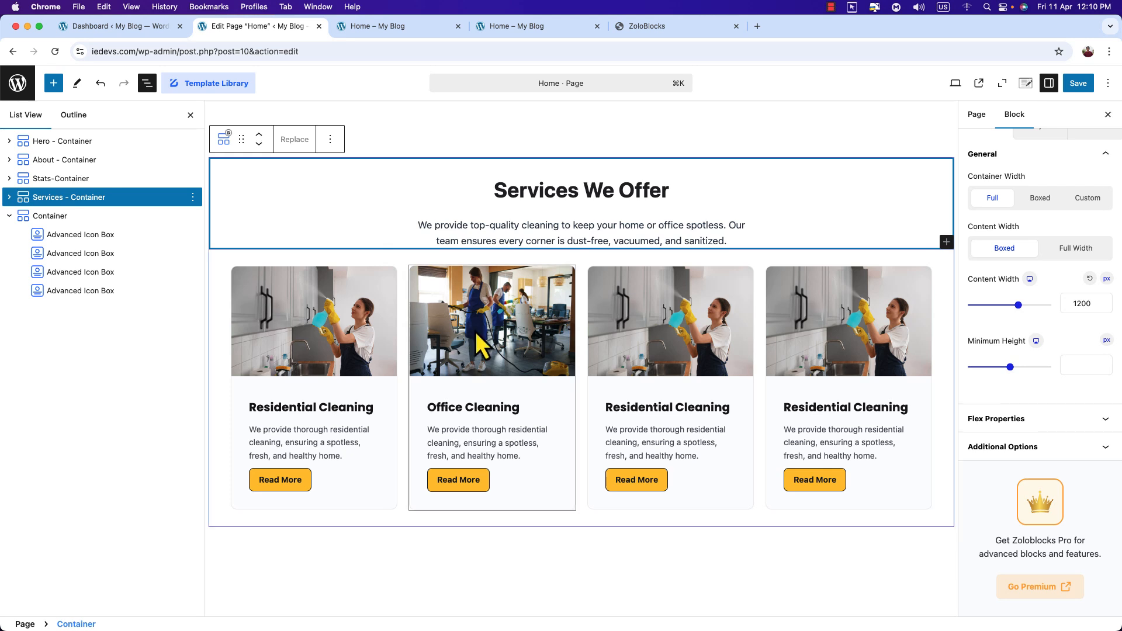
left_click(493, 531)
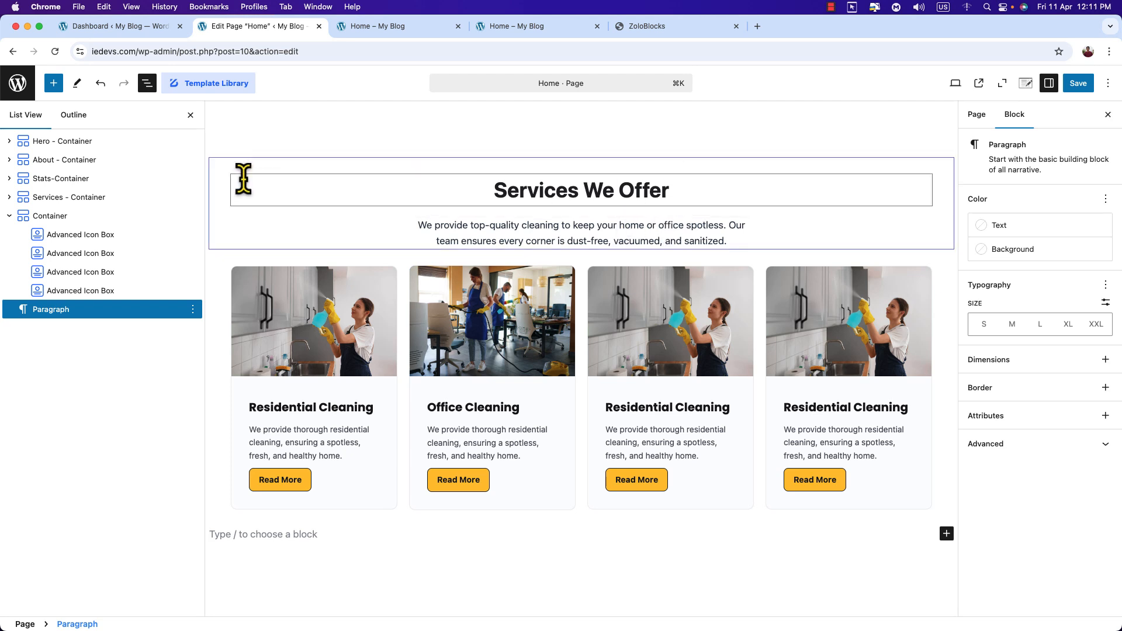
left_click(222, 174)
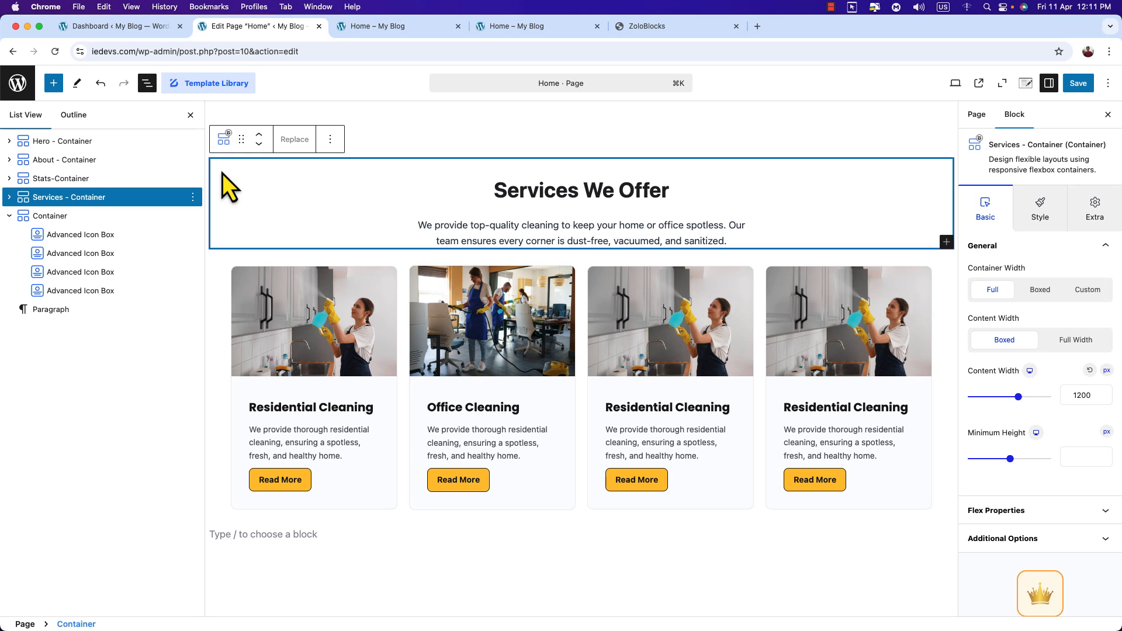
left_click(1099, 216)
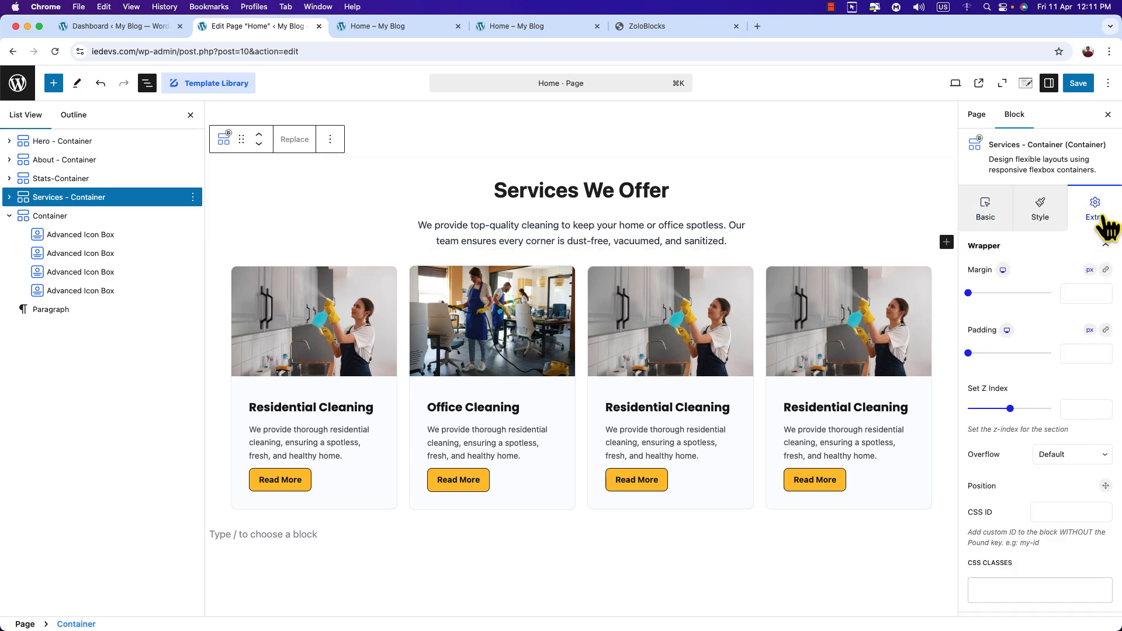
left_click(1106, 330)
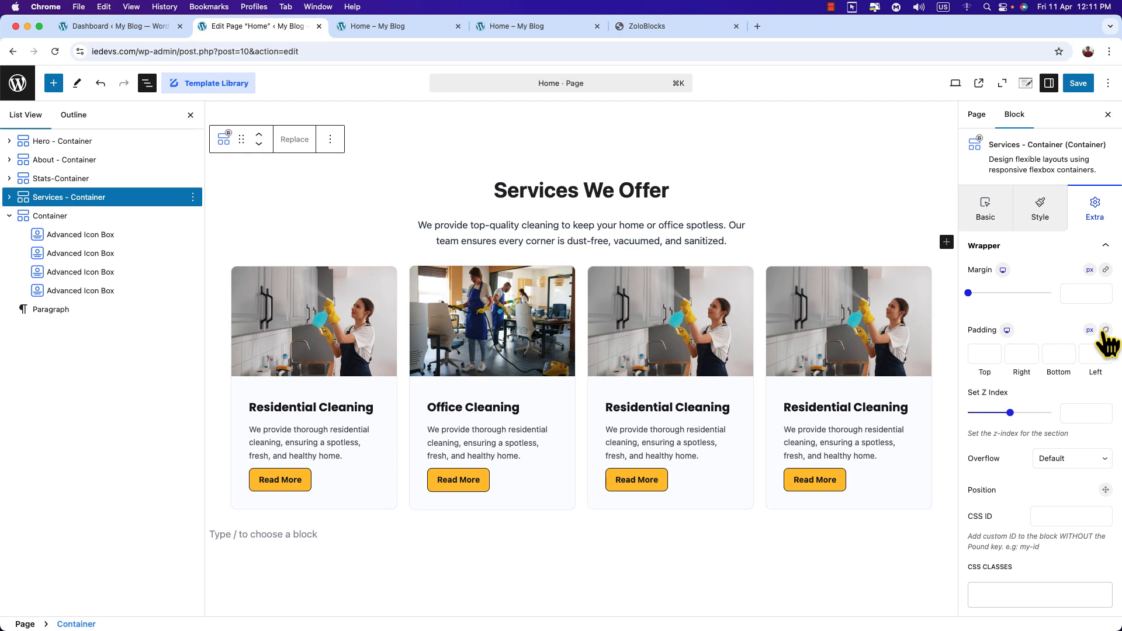
left_click(977, 354)
type("80")
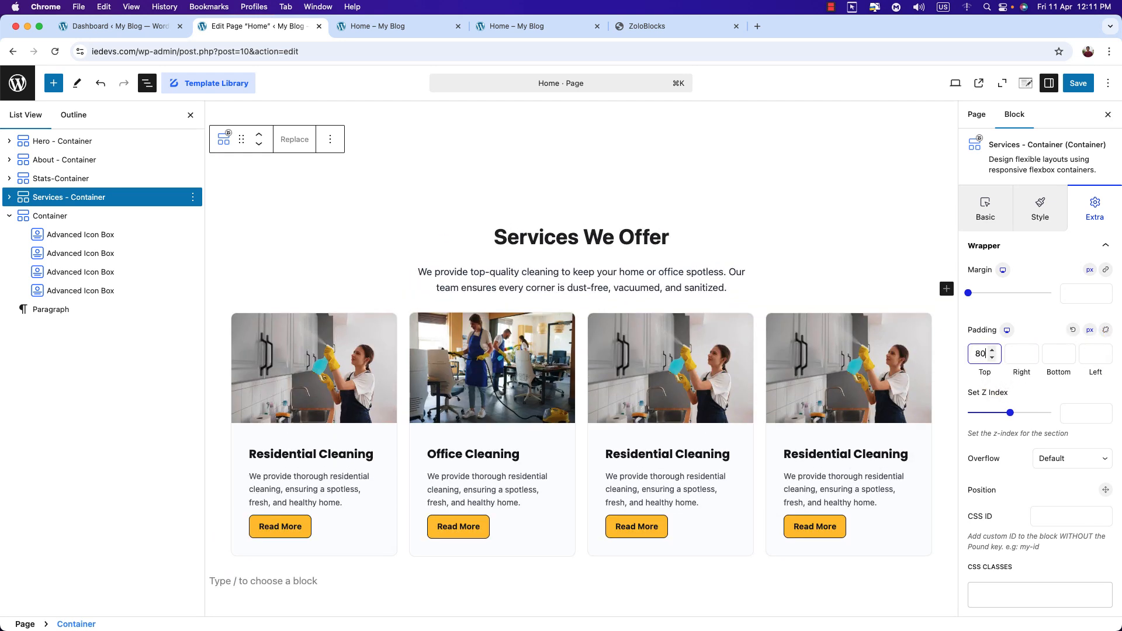
left_click(1045, 354)
type("40")
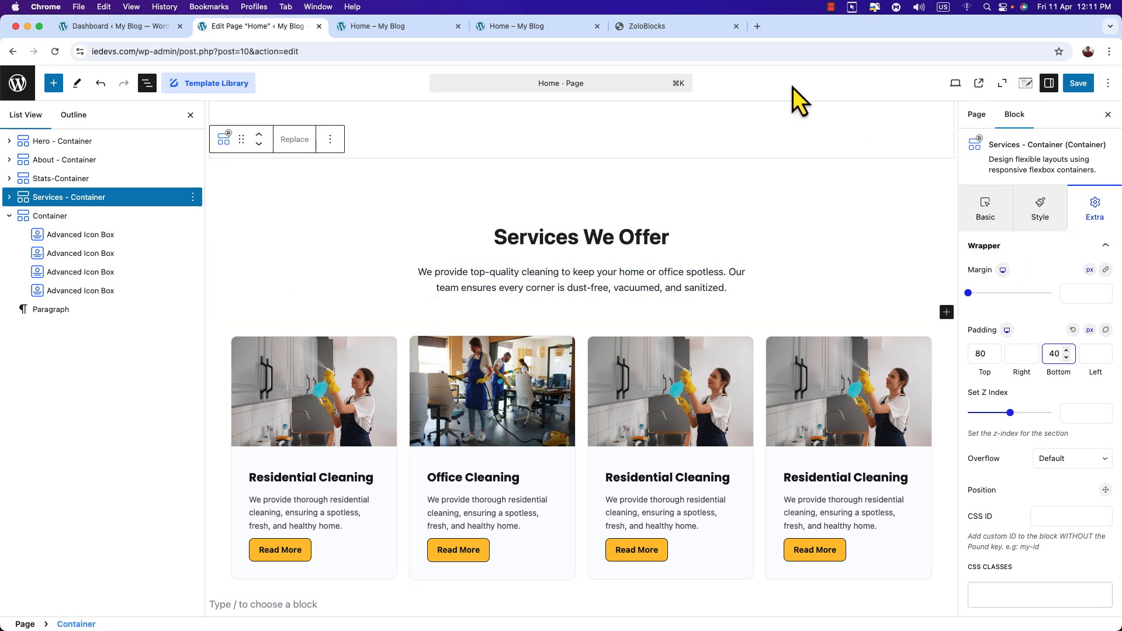
Examine the Services section of the reference site.
left_click(704, 29)
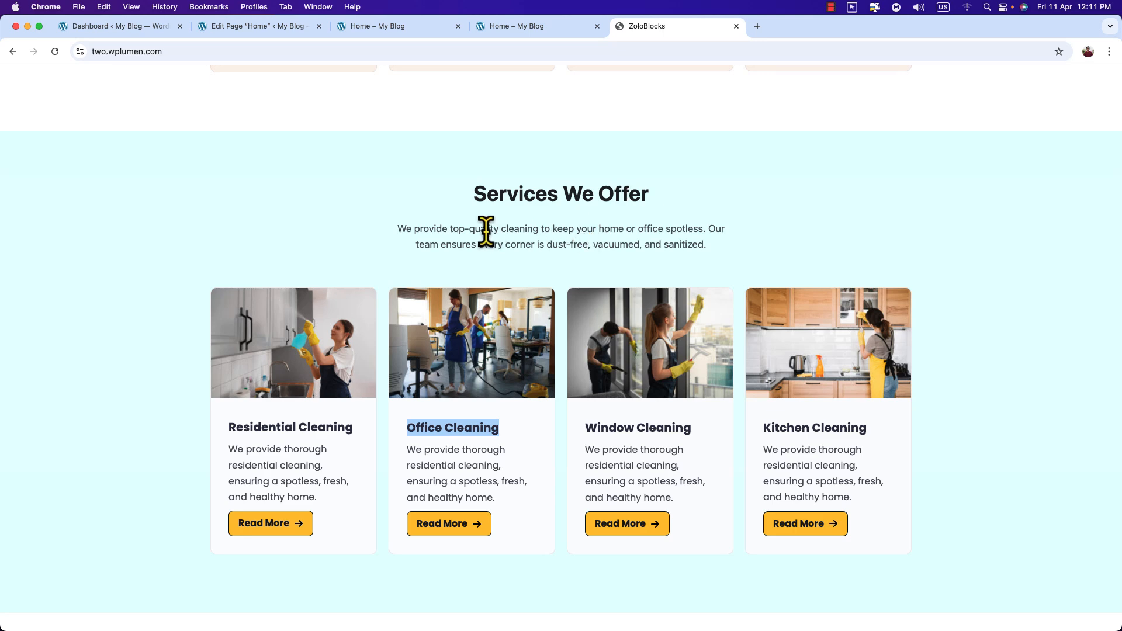
left_click(461, 194)
scroll(352, 280, "down", 6)
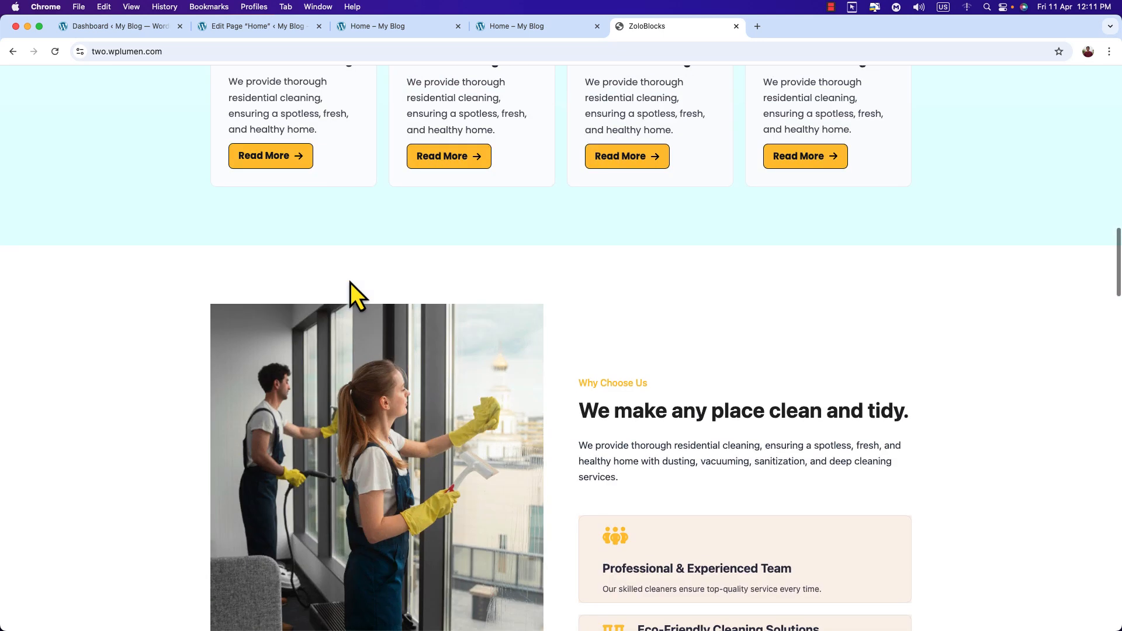
scroll(350, 283, "up", 7)
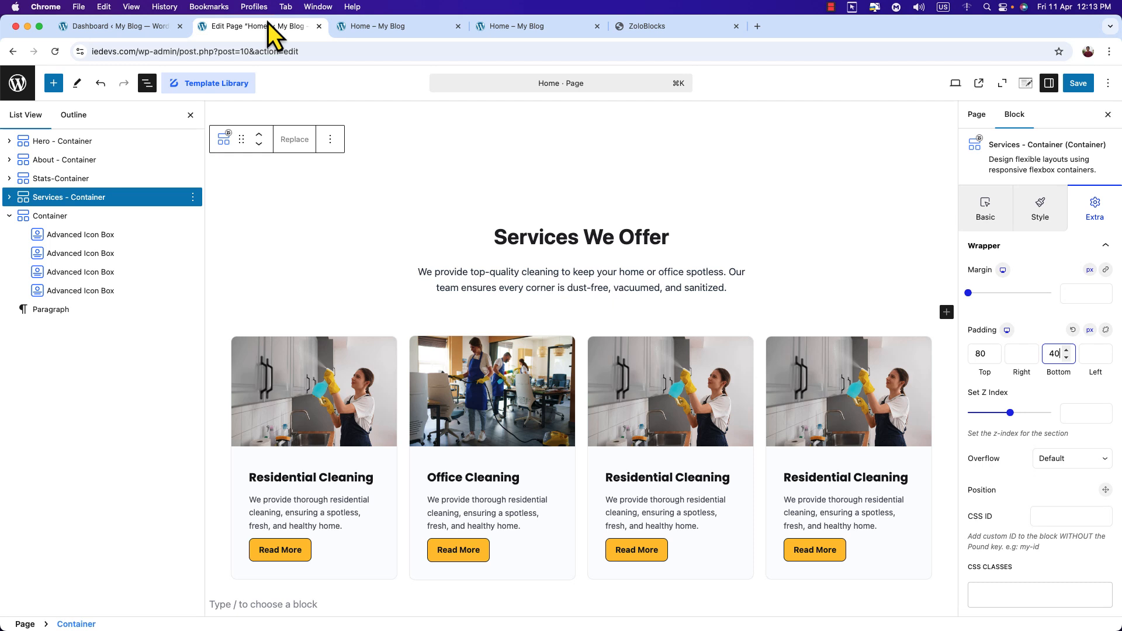
Set the Services heading container's background color to #E4FFFE.
left_click(1065, 352)
left_click(1066, 357)
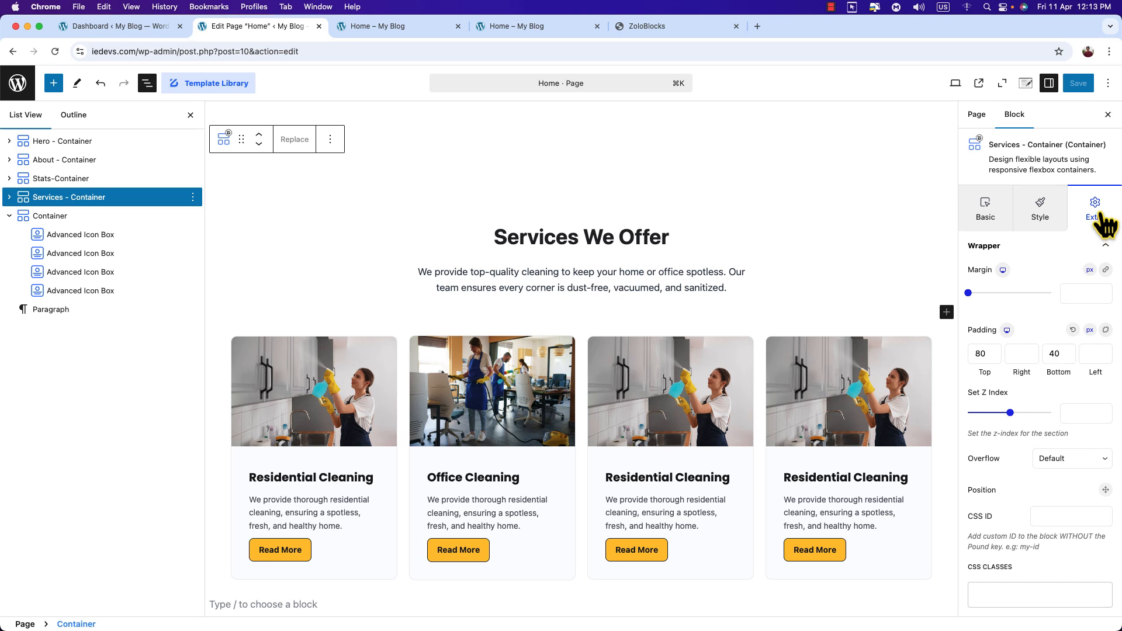
left_click(1105, 247)
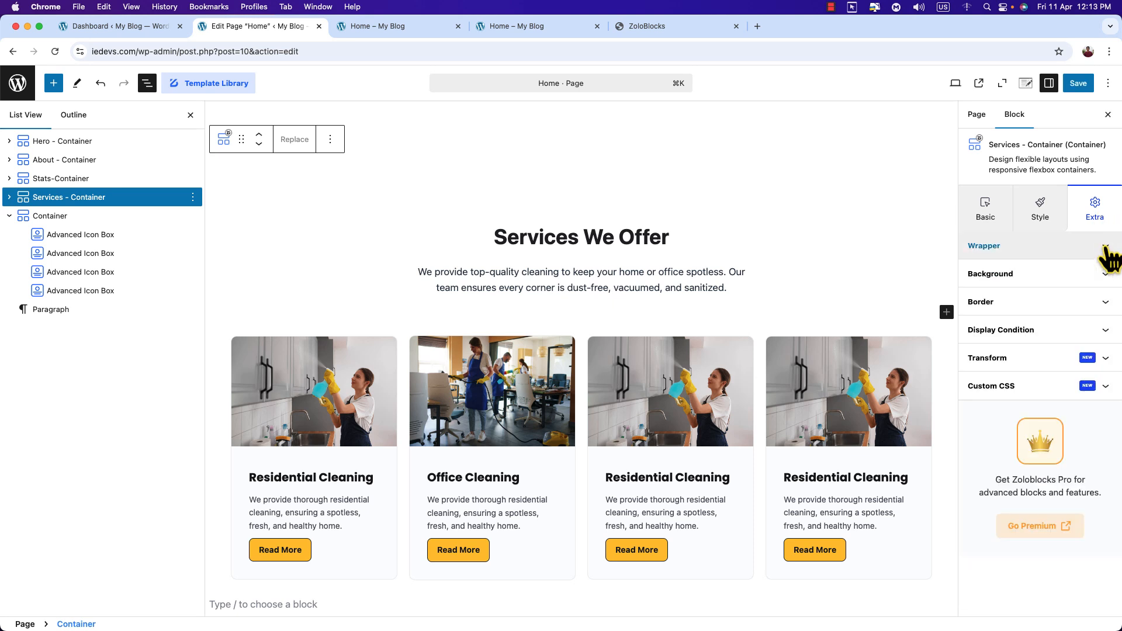
left_click(1039, 285)
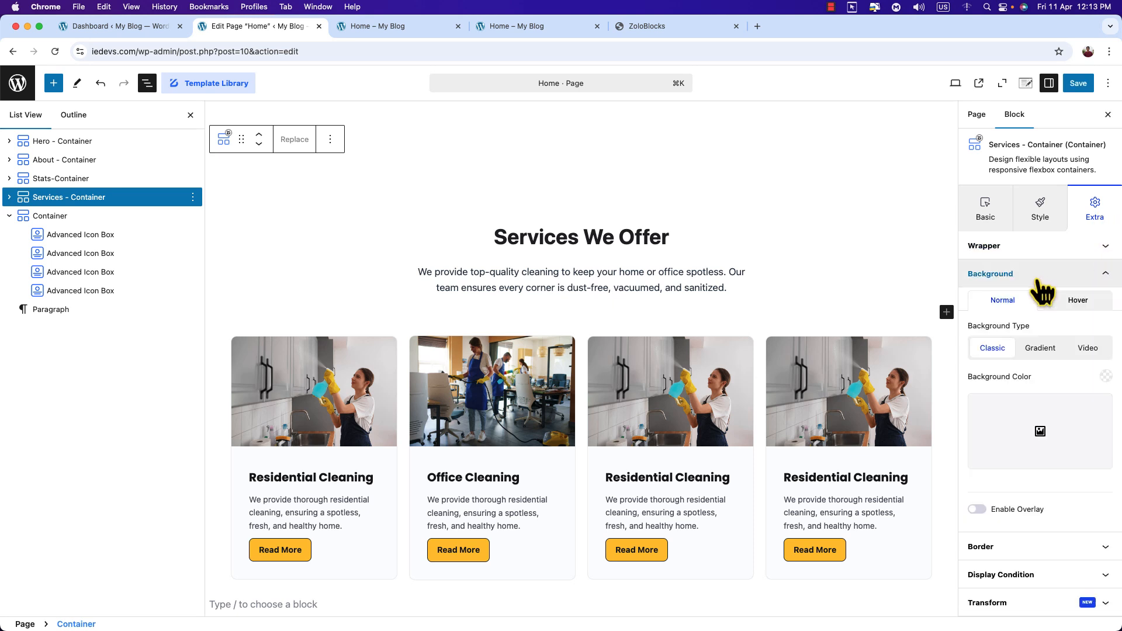
left_click(1107, 377)
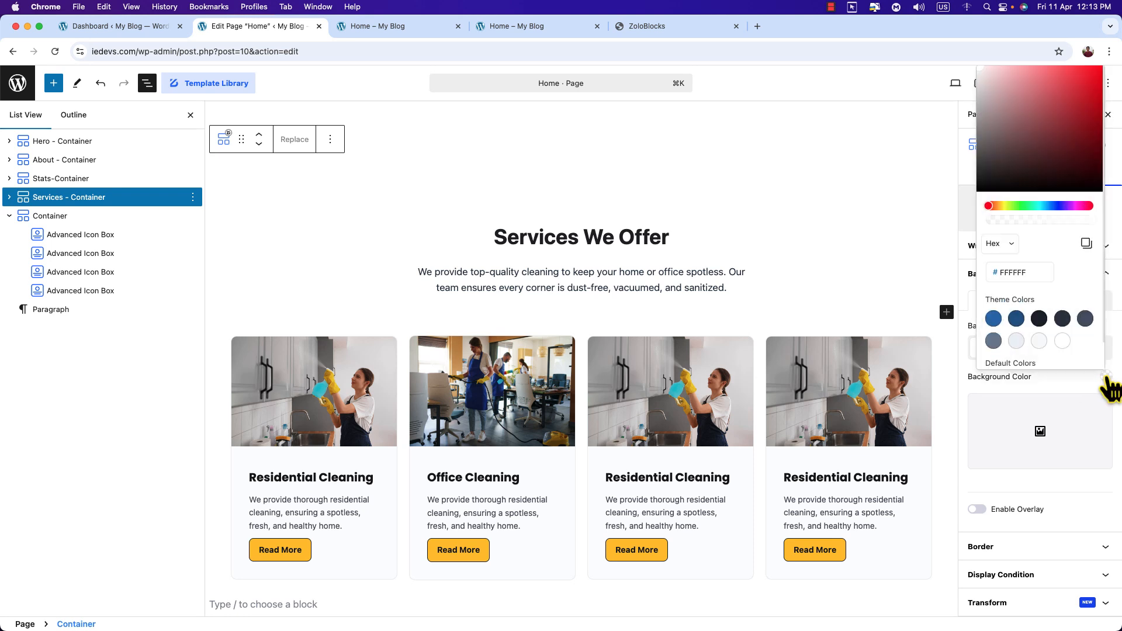
double_click(1012, 279)
type("E4FFFE")
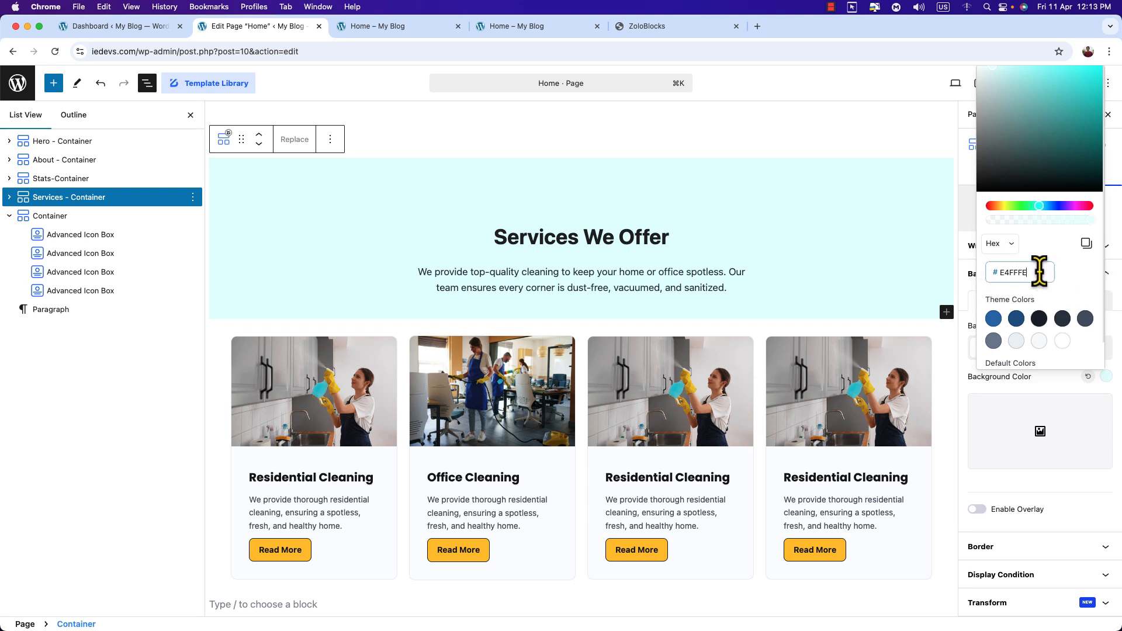
Copy the E4FFFE hex value from the color picker.
left_click_drag(1043, 271, 986, 285)
right_click(1005, 273)
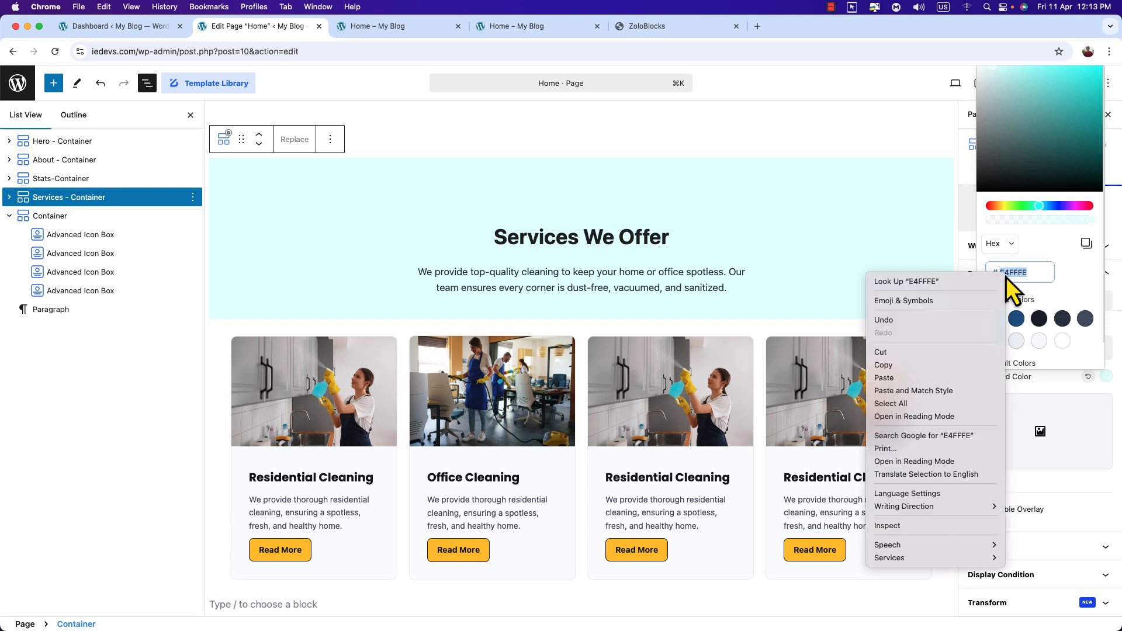
left_click(898, 366)
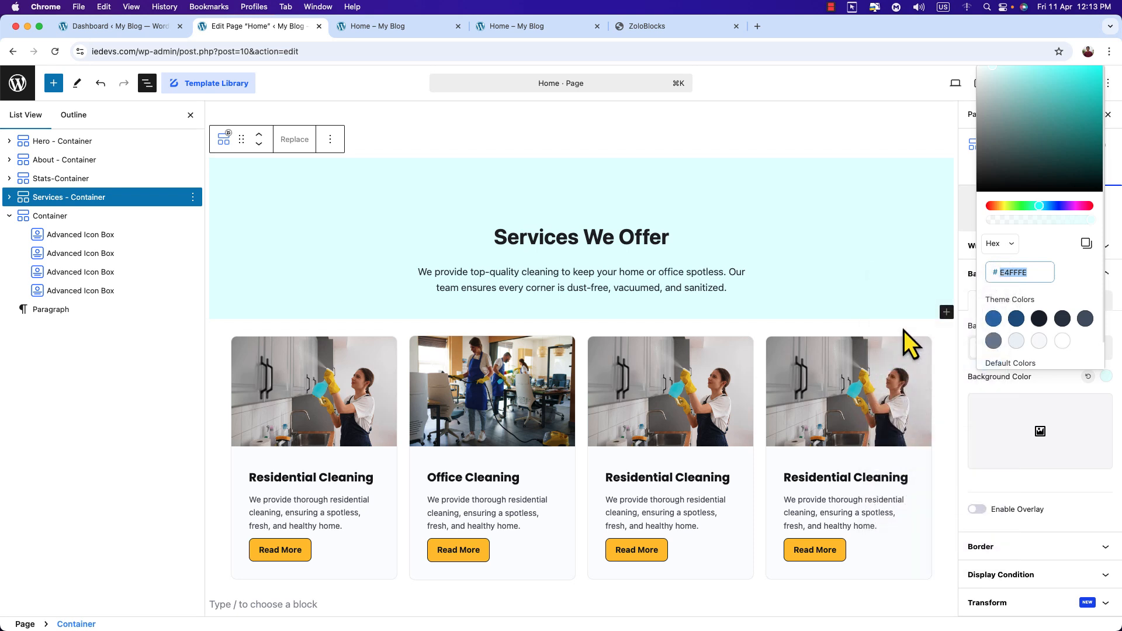
Set the service cards container's bottom padding to 80 px.
left_click(217, 352)
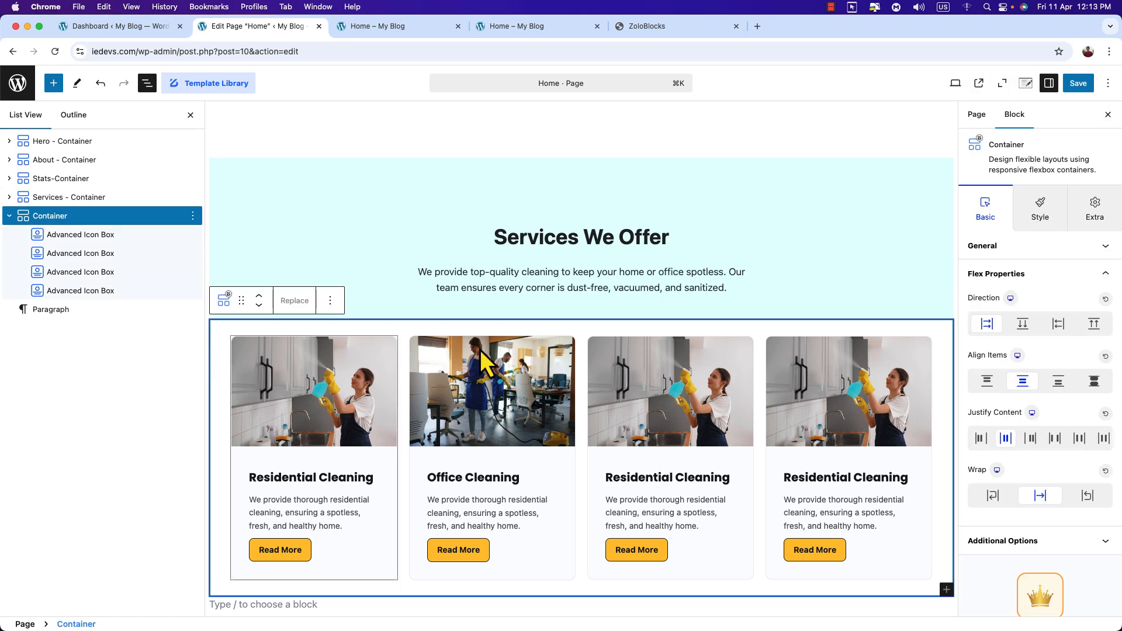
left_click(1090, 209)
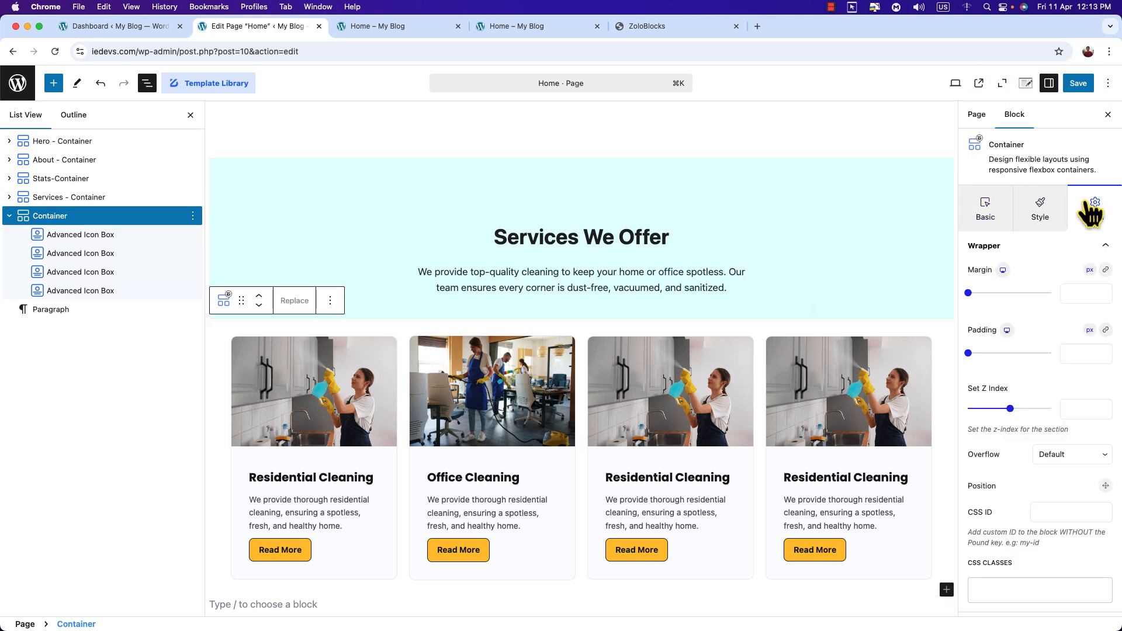
scroll(597, 431, "down", 5)
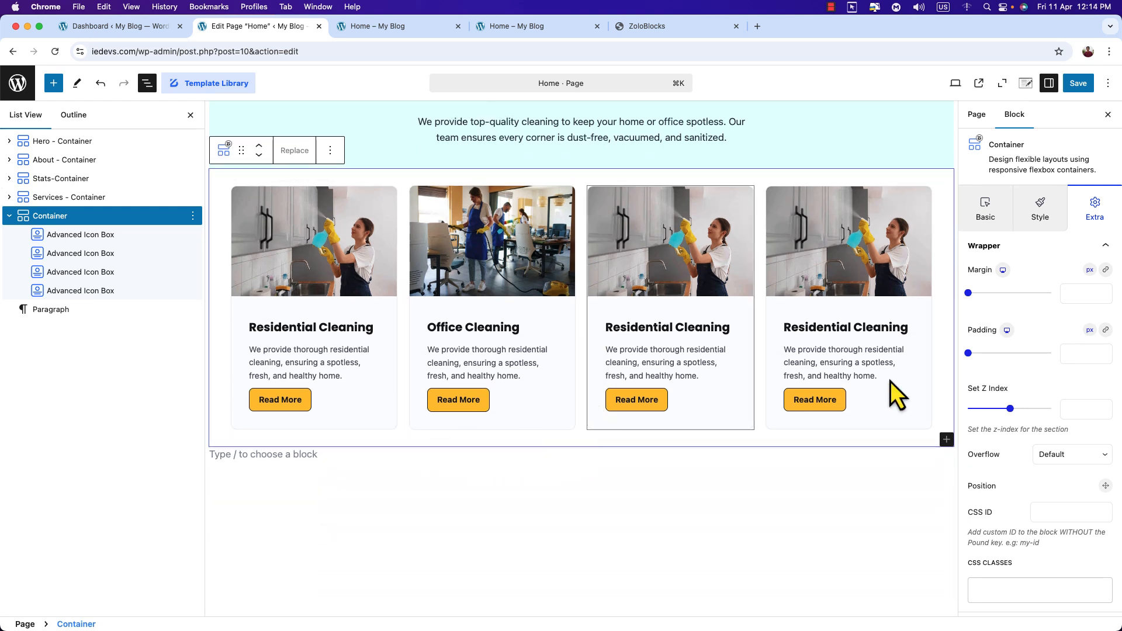
left_click(1106, 331)
left_click(1049, 354)
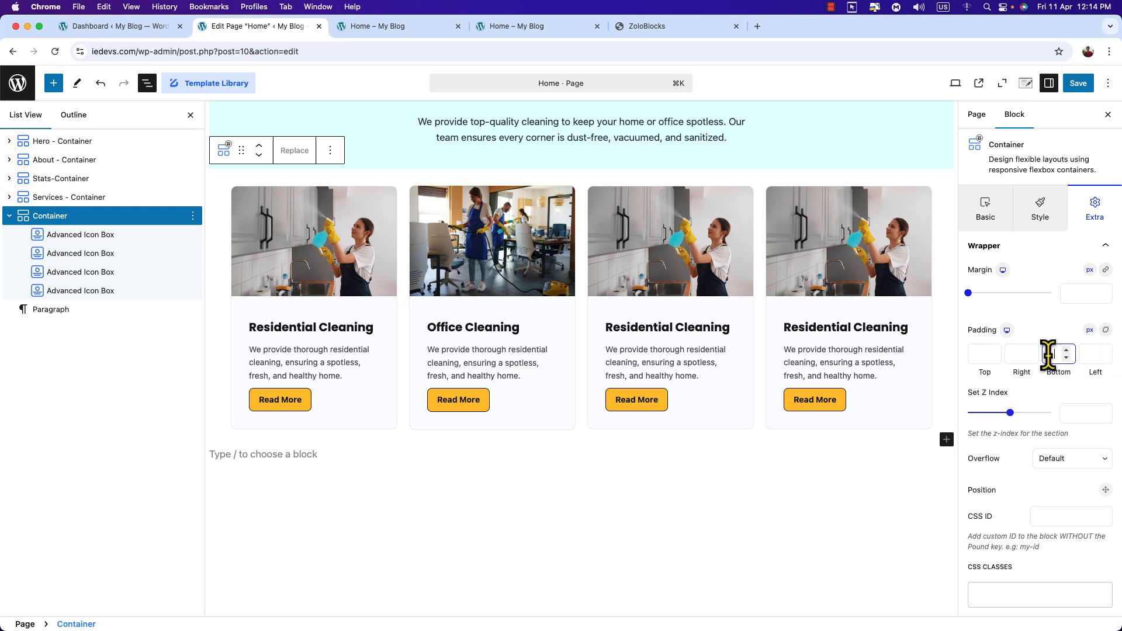
type("80")
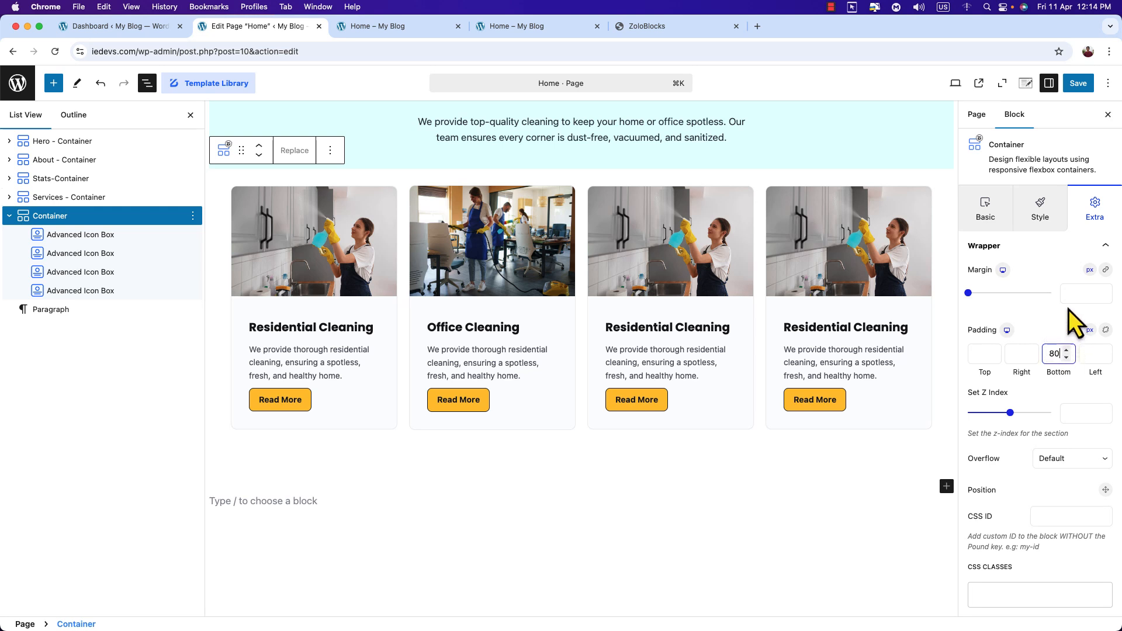
Set the service cards container's background color to #E4FFFE.
left_click(1057, 252)
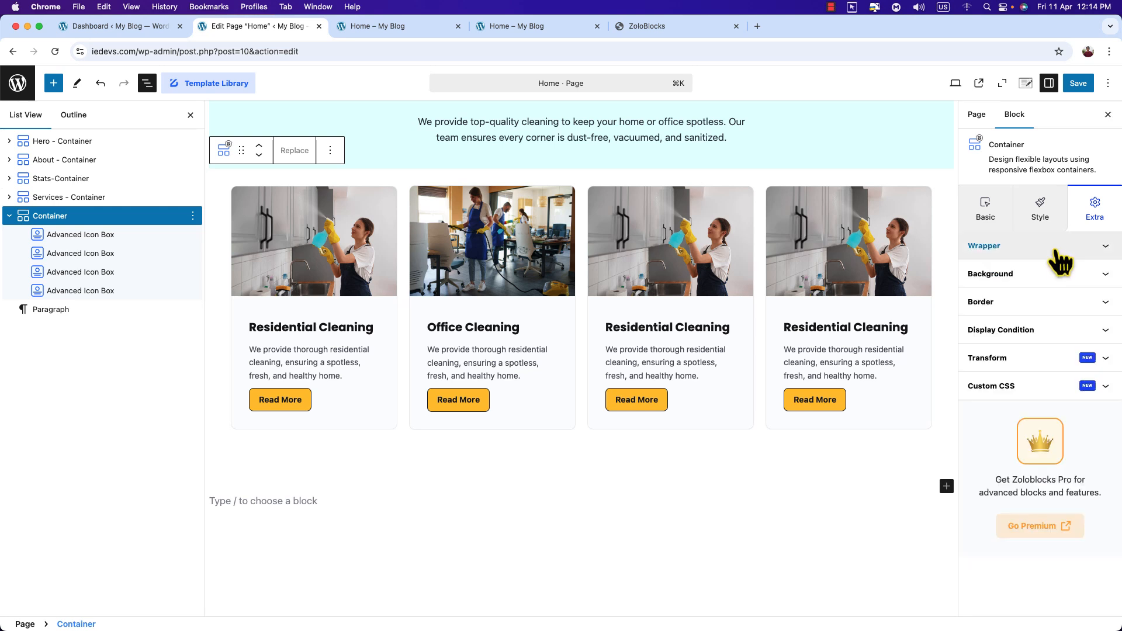
left_click(1051, 284)
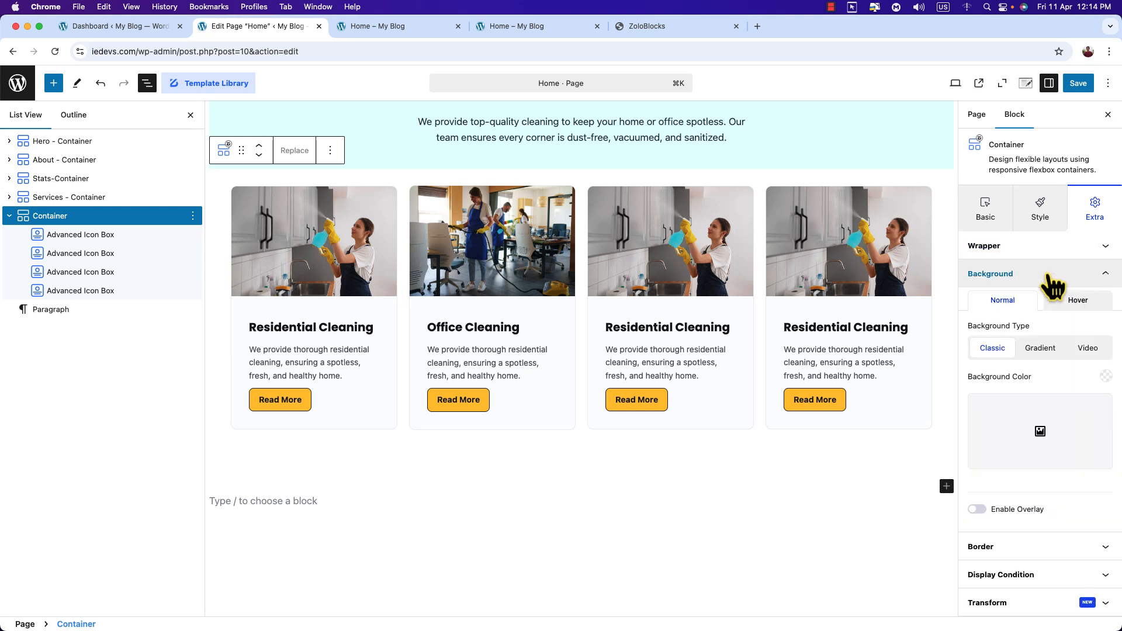
left_click(1106, 377)
left_click(1023, 272)
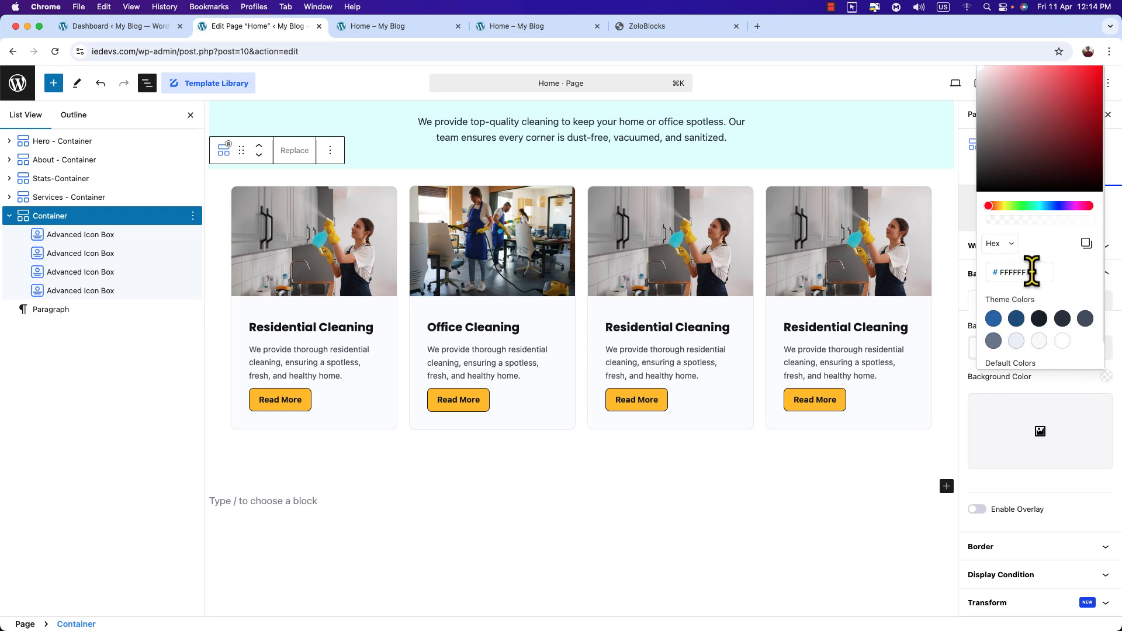
key("super+a")
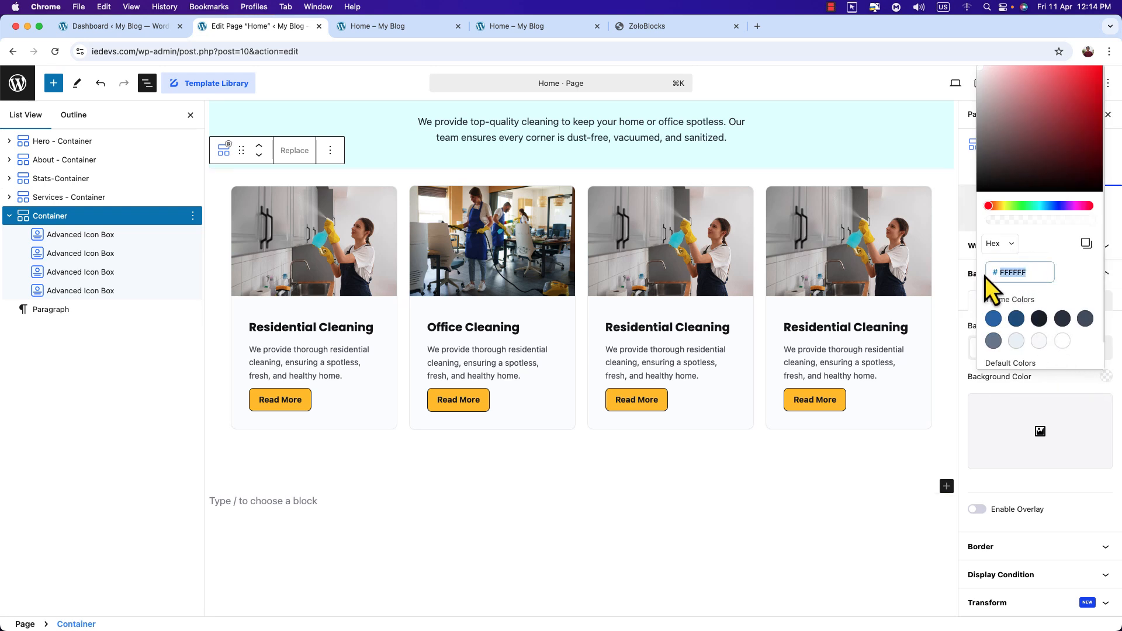
type("DDFFFD")
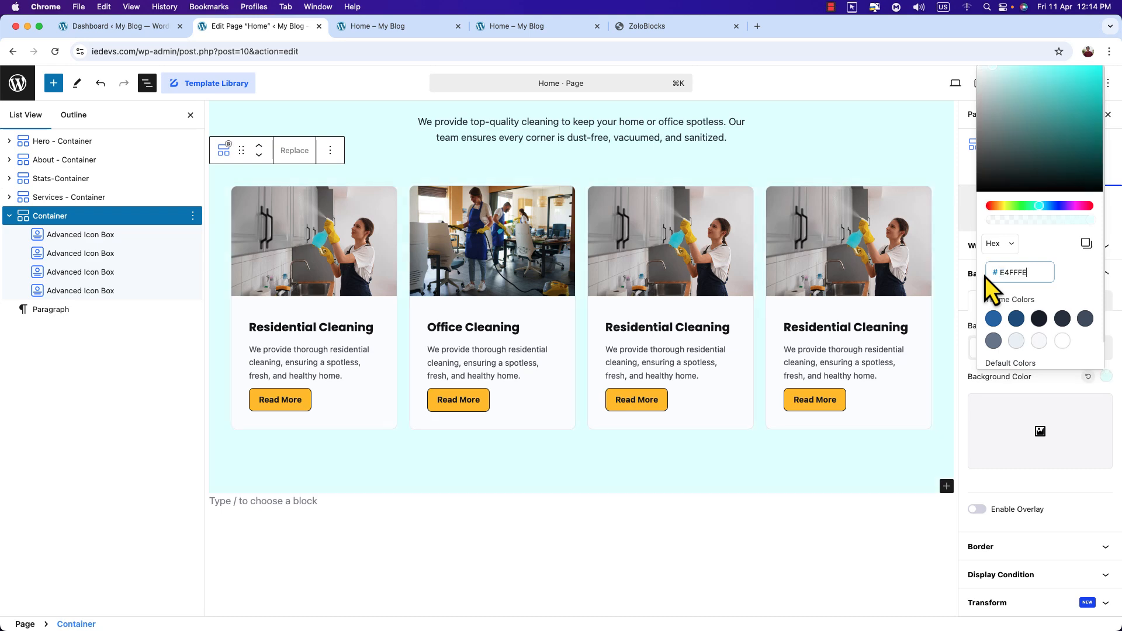
left_click(975, 362)
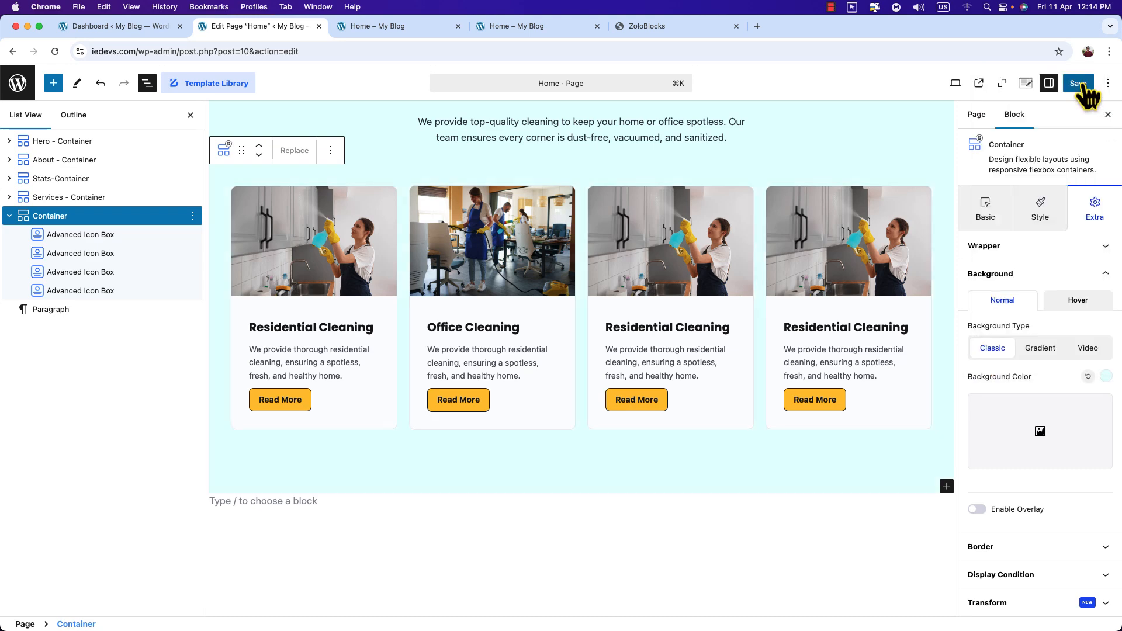
Save the page and review the Services section on the live home page.
left_click(1080, 83)
left_click(524, 26)
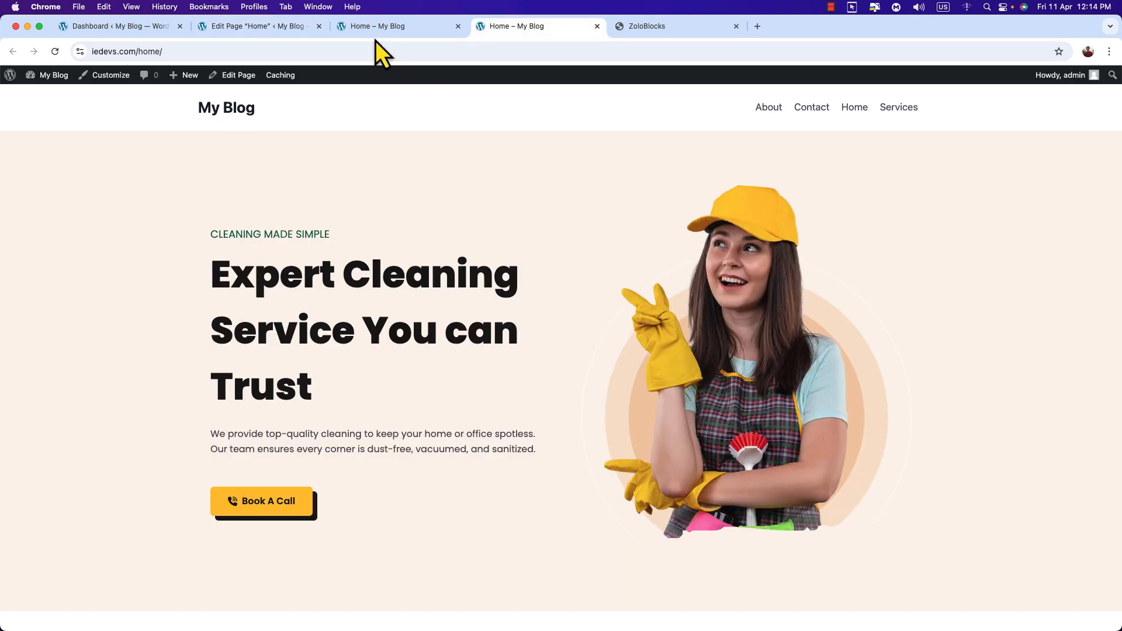
left_click(54, 54)
scroll(419, 262, "down", 15)
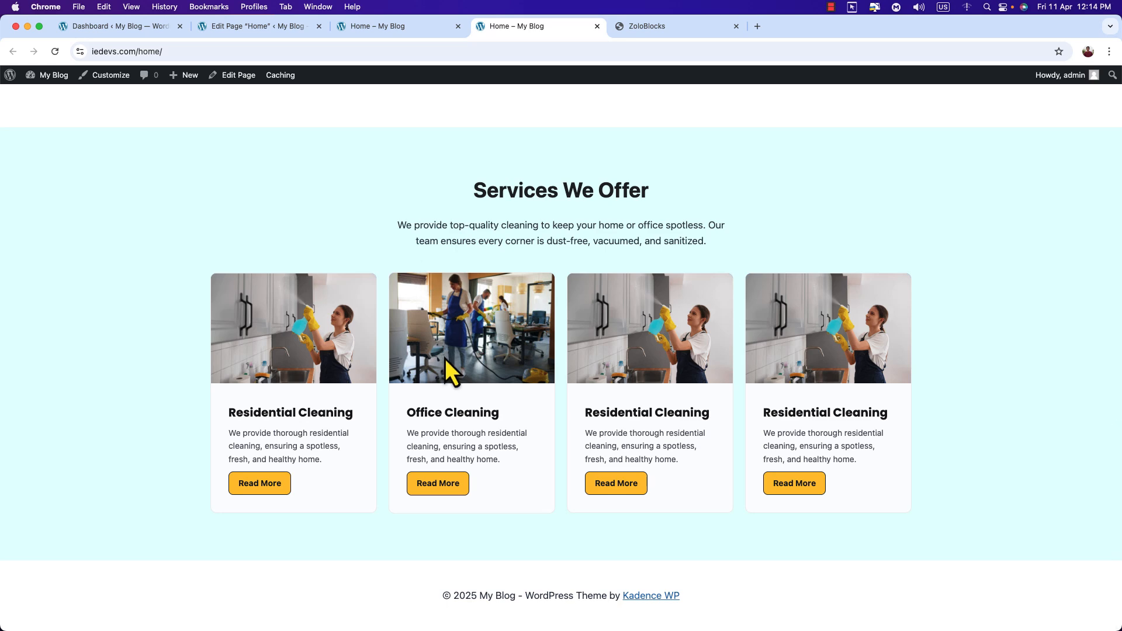
scroll(446, 371, "up", 3)
scroll(446, 372, "down", 2)
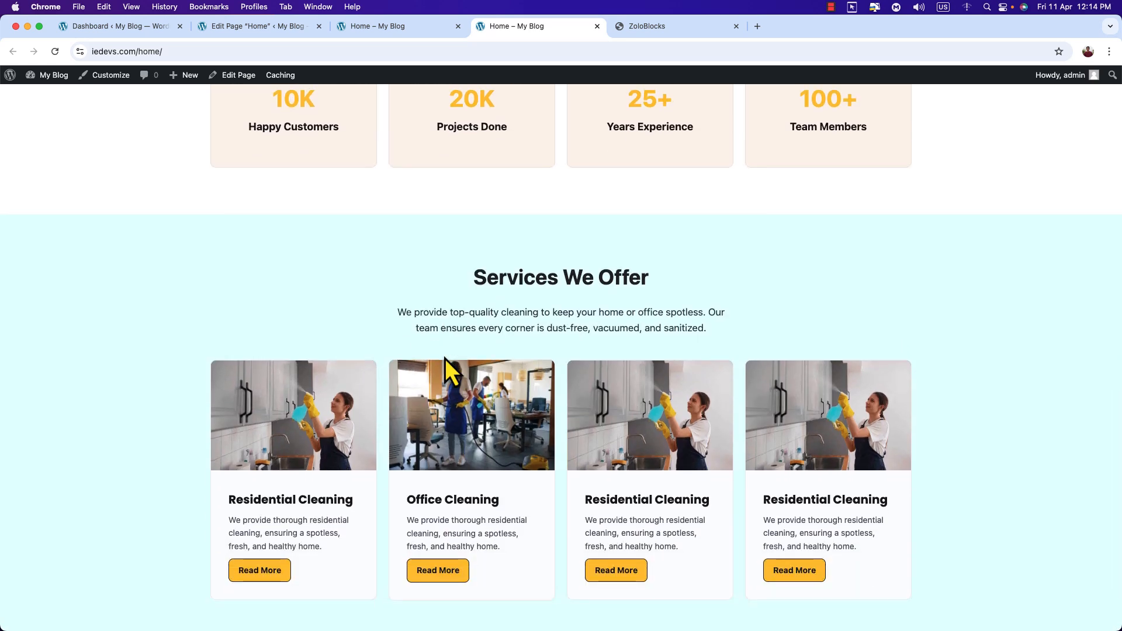
Switch the editor to the Mobile preview and set the service cards container's flex direction to column.
left_click(269, 32)
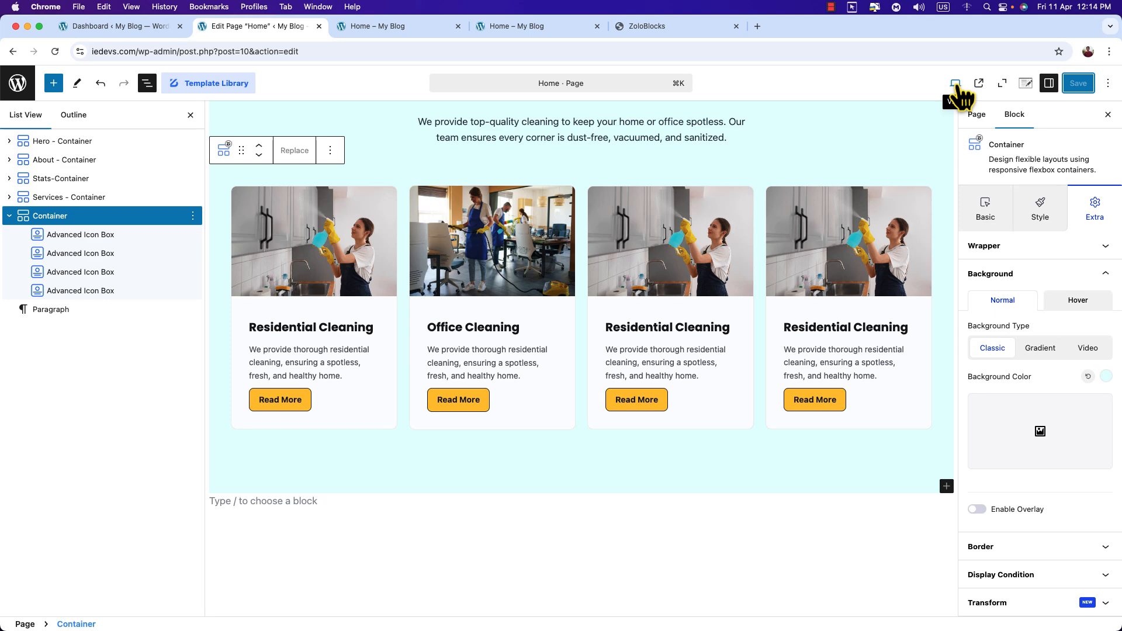
left_click(956, 84)
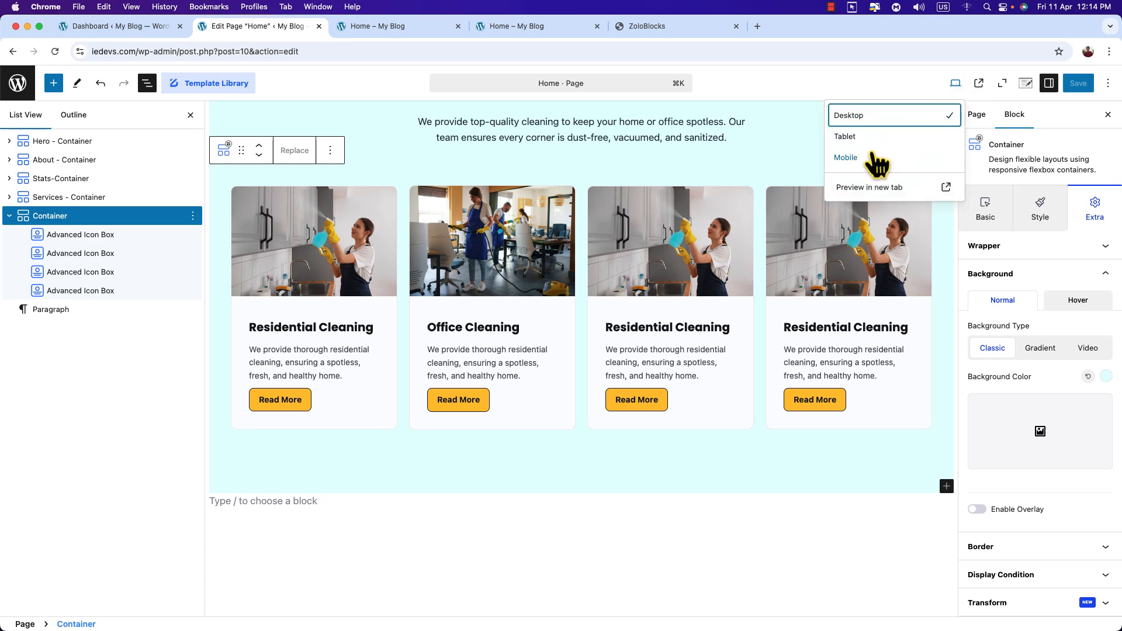
left_click(874, 157)
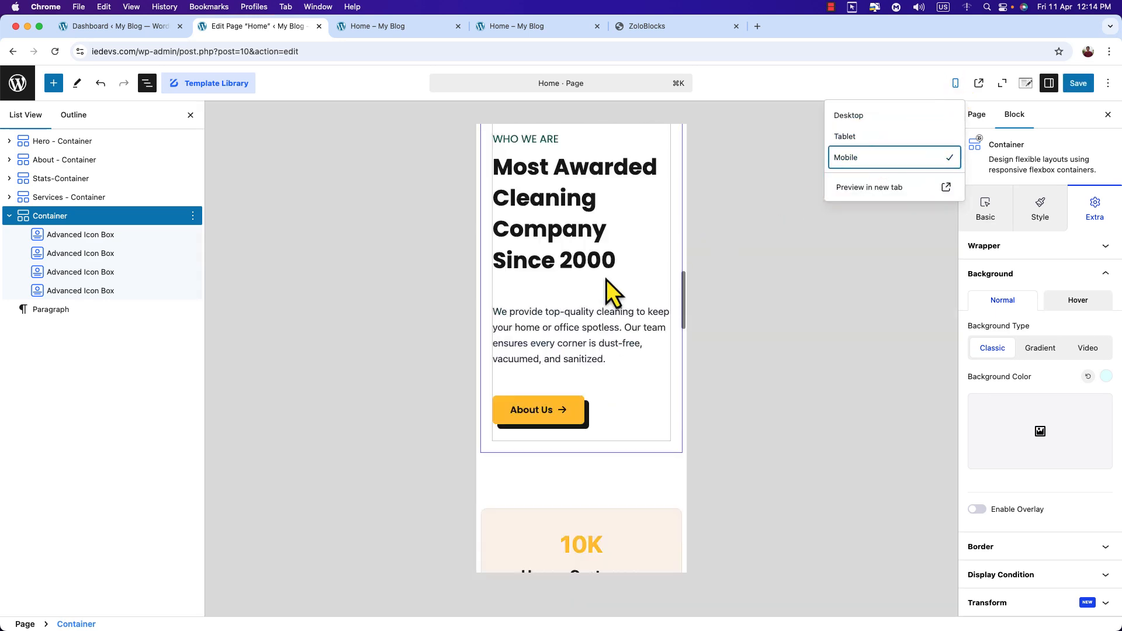
scroll(606, 279, "down", 5)
scroll(604, 281, "up", 7)
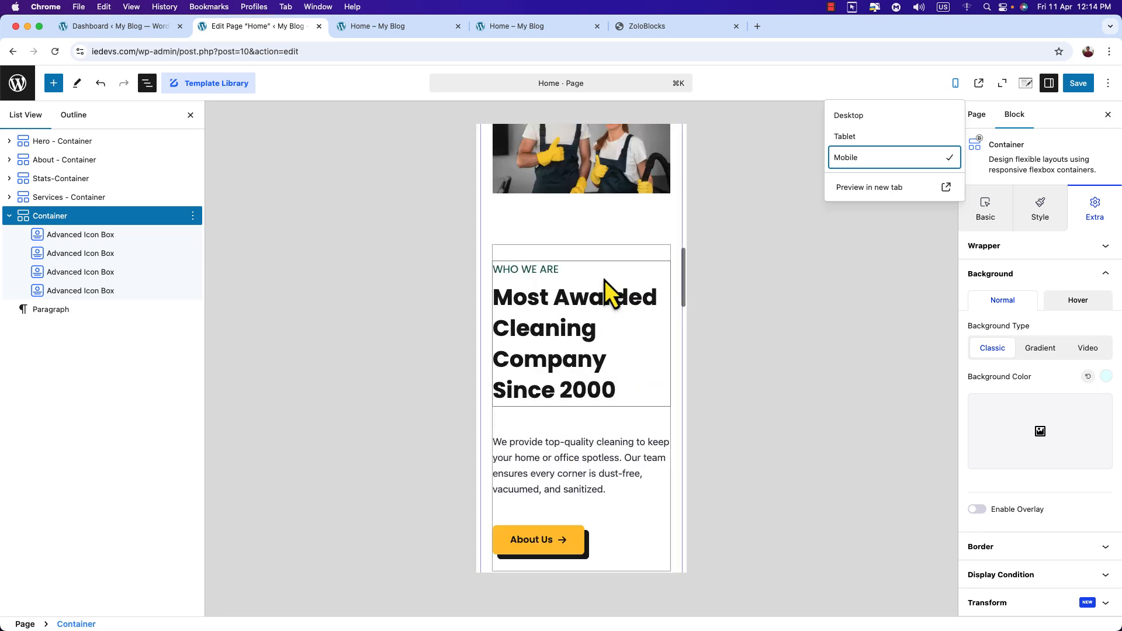
scroll(602, 281, "down", 10)
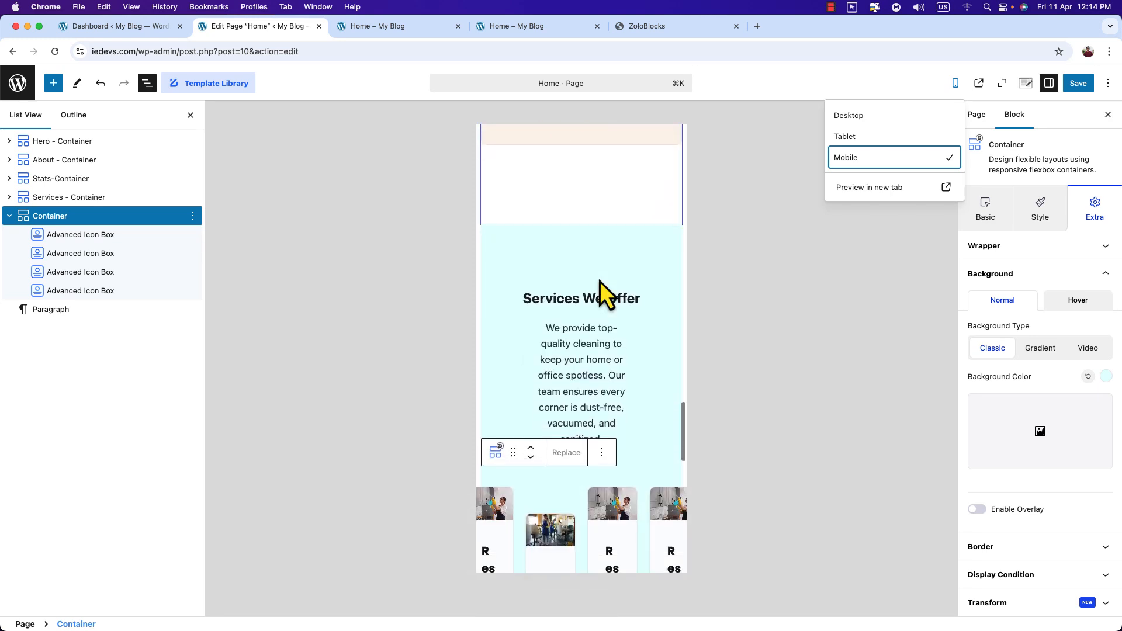
scroll(600, 281, "down", 4)
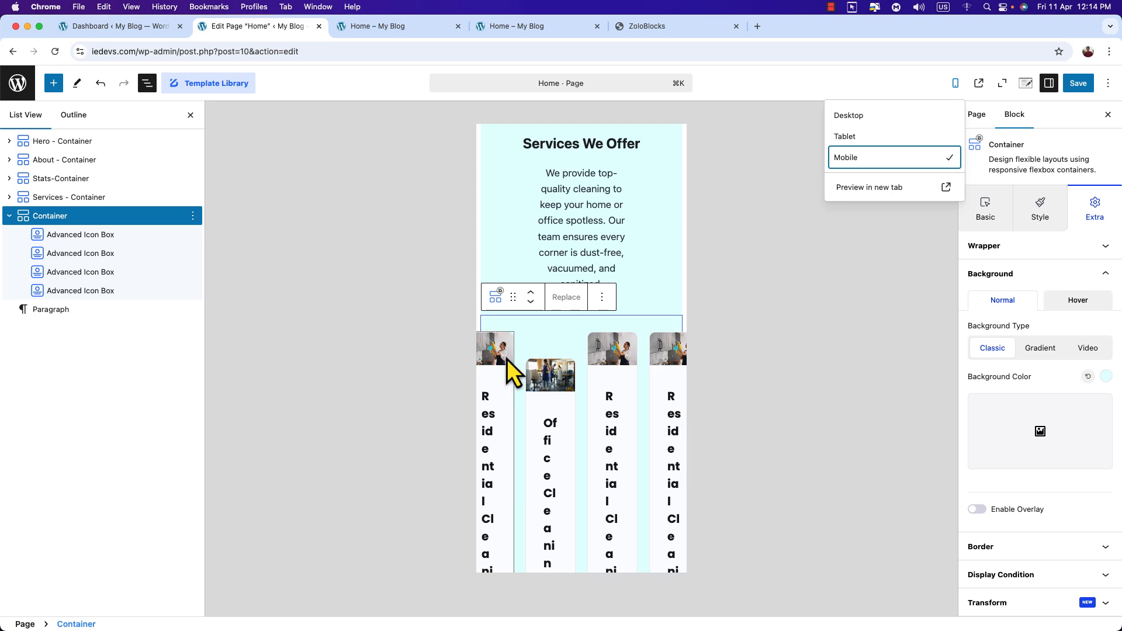
left_click(71, 222)
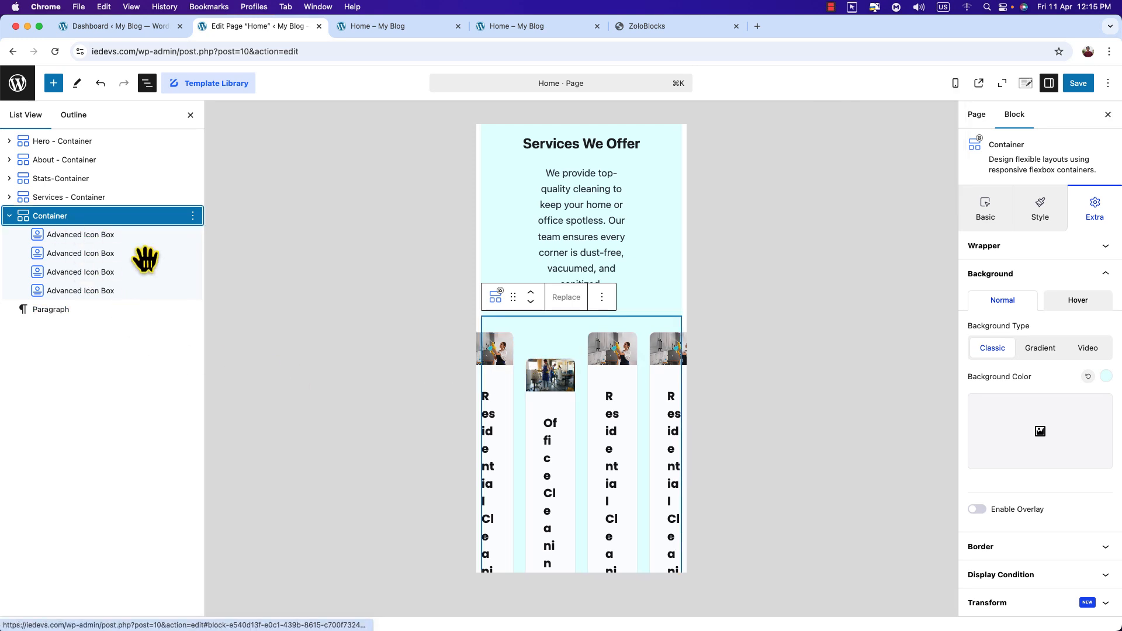
scroll(1093, 532, "down", 5)
scroll(1070, 520, "up", 5)
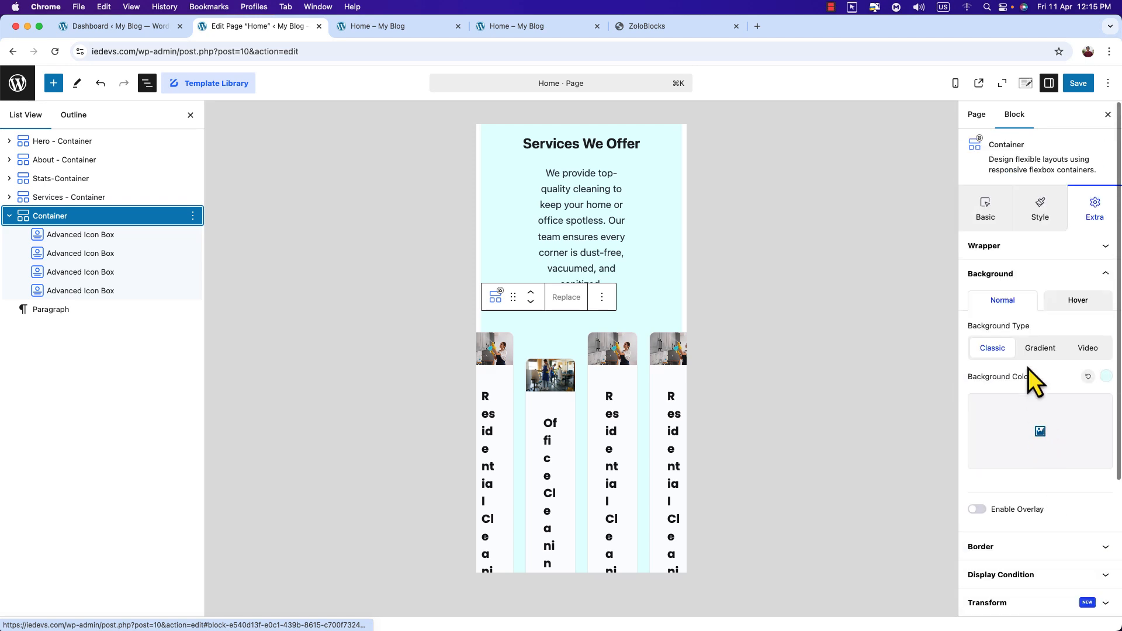
left_click(985, 212)
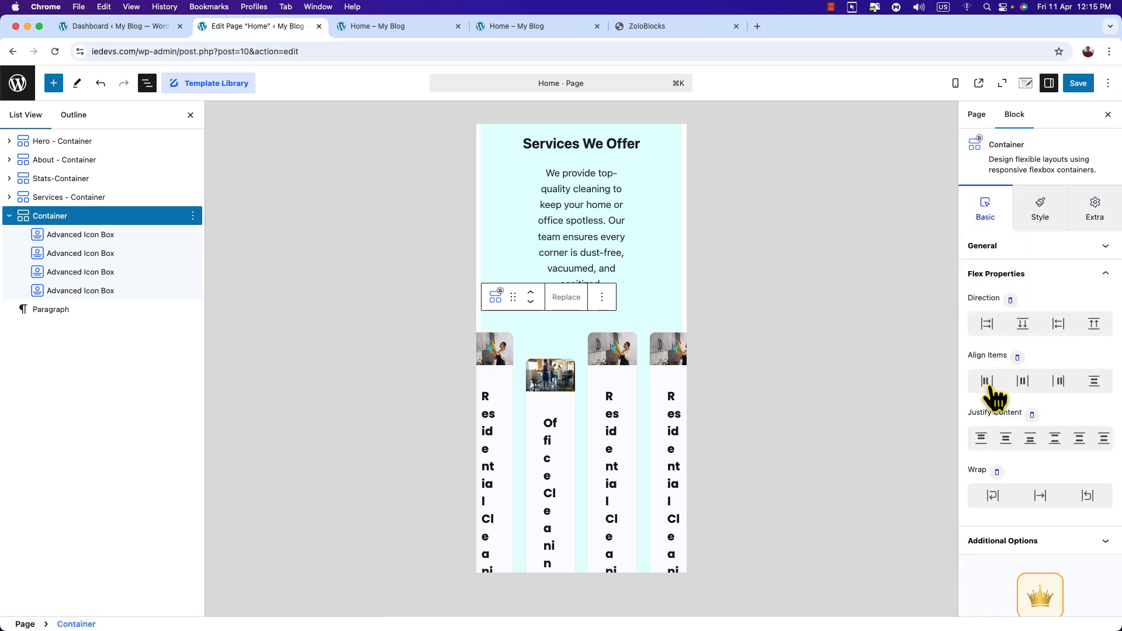
left_click(1022, 325)
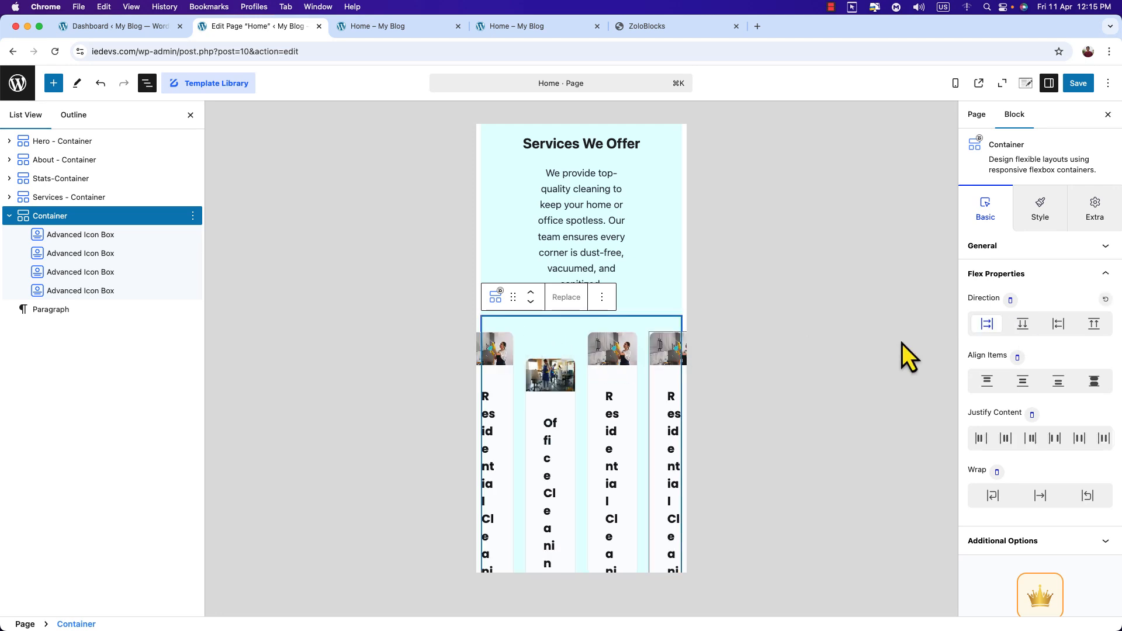
left_click(1023, 324)
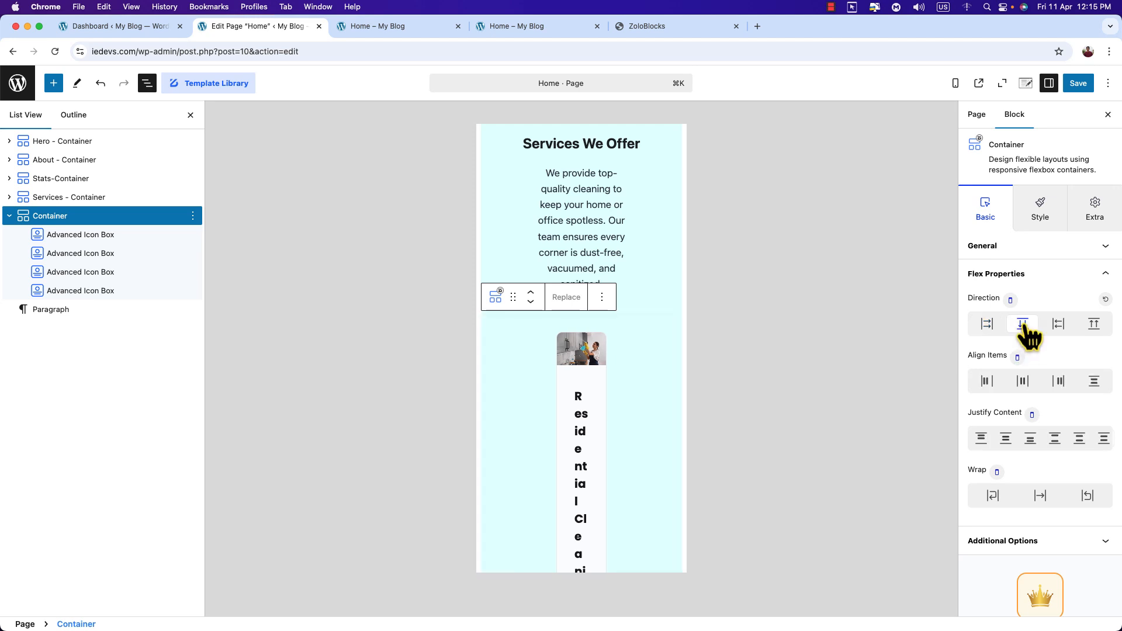
Examine the service cards container's background and wrapper settings in the mobile preview.
scroll(644, 394, "down", 5)
scroll(643, 394, "up", 10)
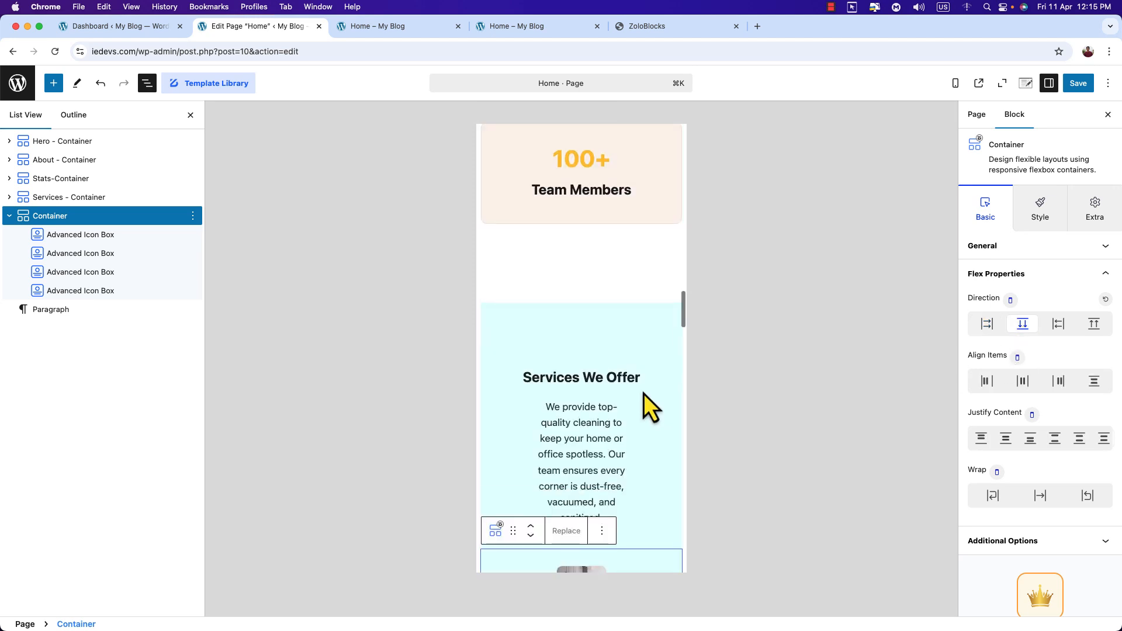
scroll(657, 389, "down", 6)
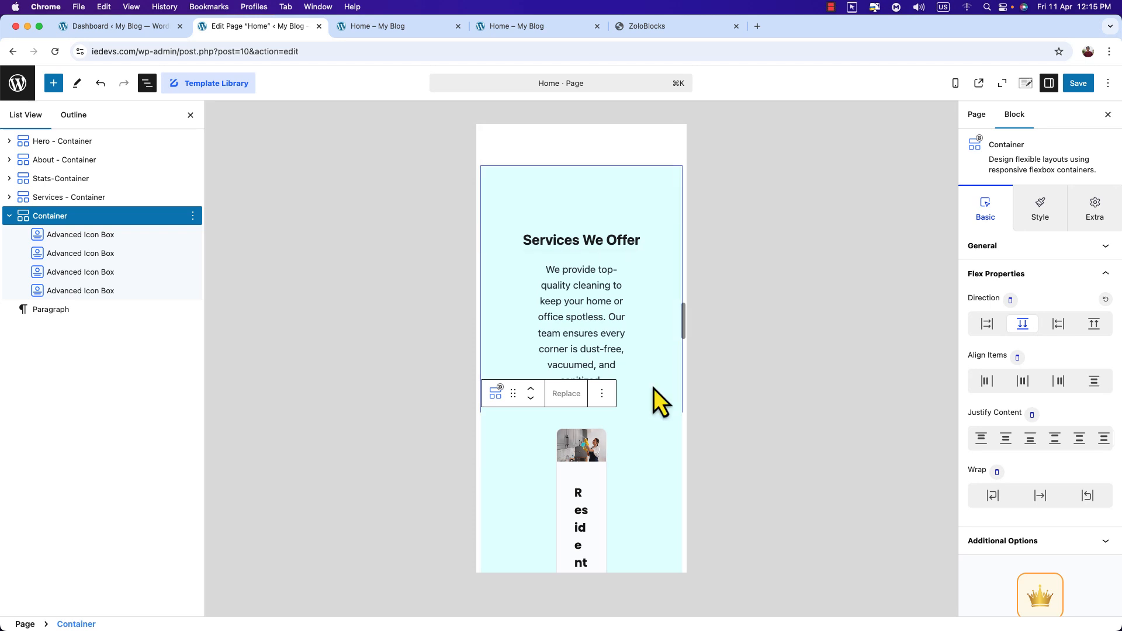
left_click(1096, 226)
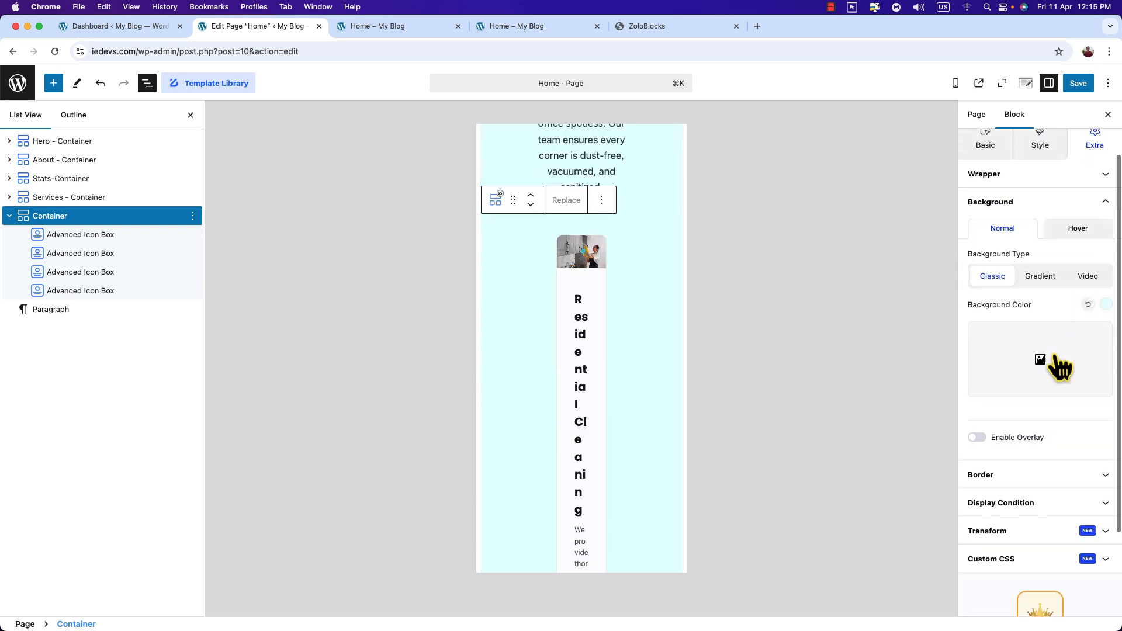
scroll(1052, 363, "down", 3)
scroll(1034, 421, "up", 3)
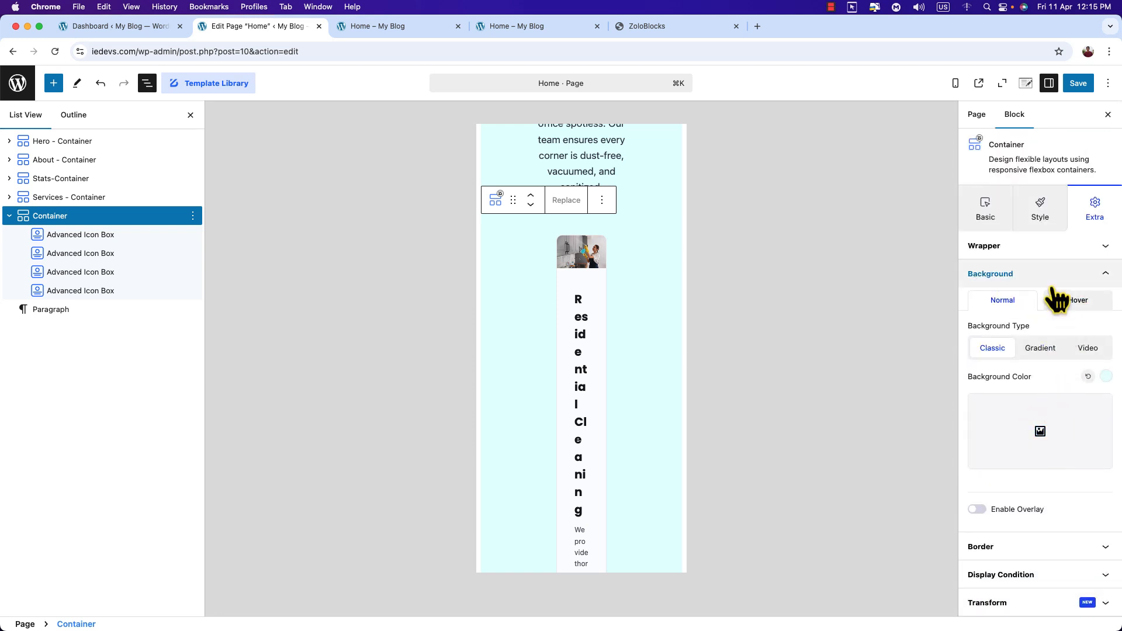
left_click(1065, 253)
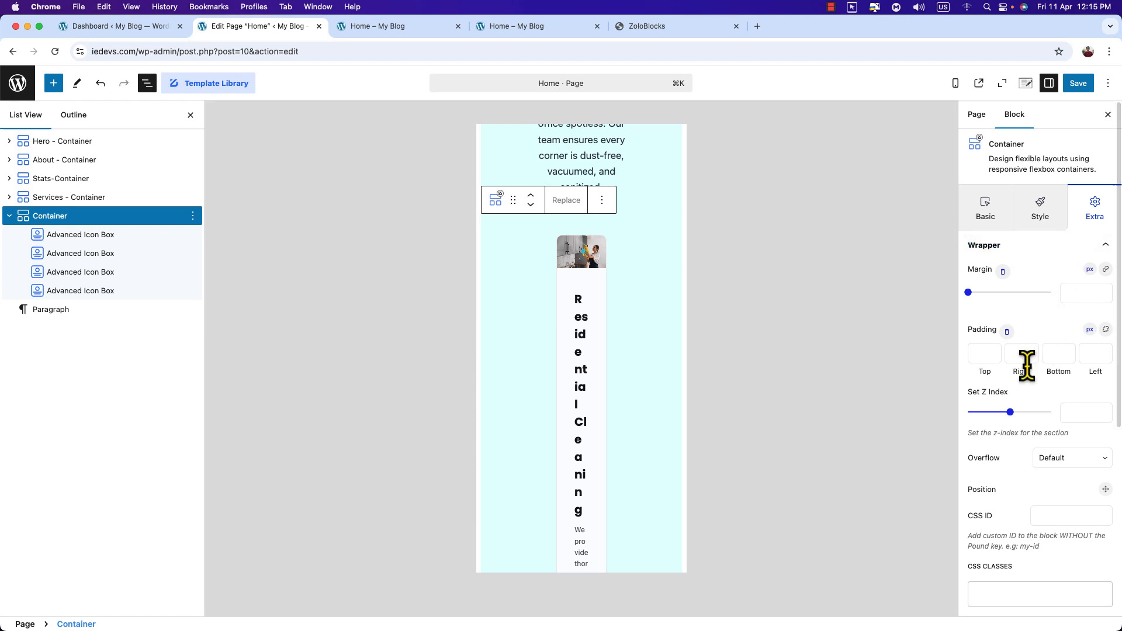
scroll(1016, 437, "down", 2)
scroll(1015, 438, "down", 5)
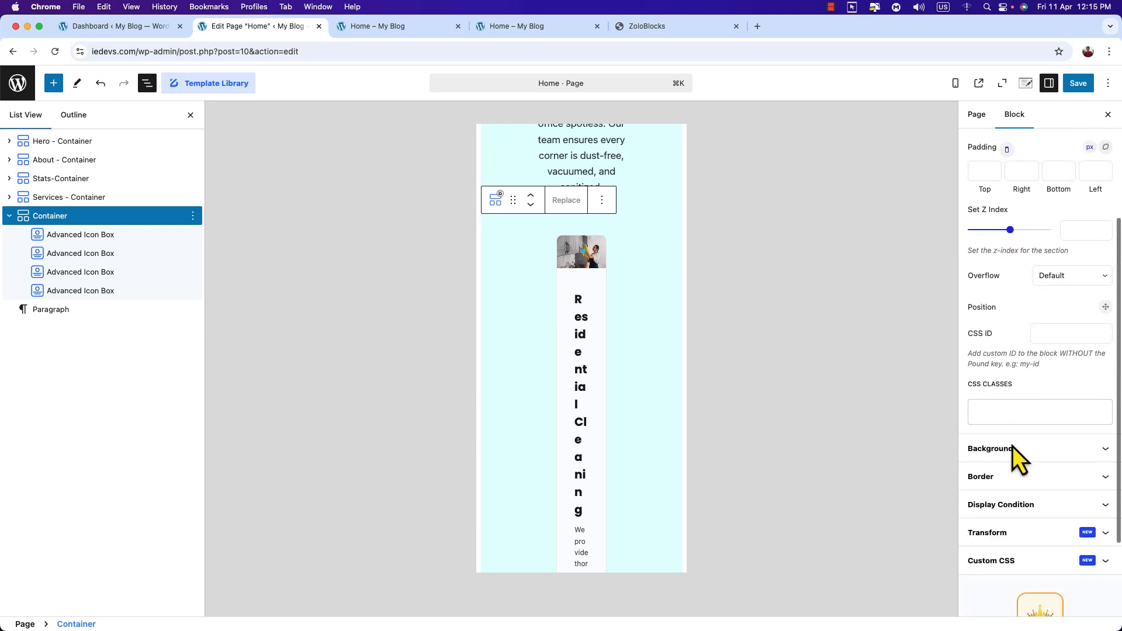
Set the first Residential Cleaning card's width to Full Width.
left_click(598, 272)
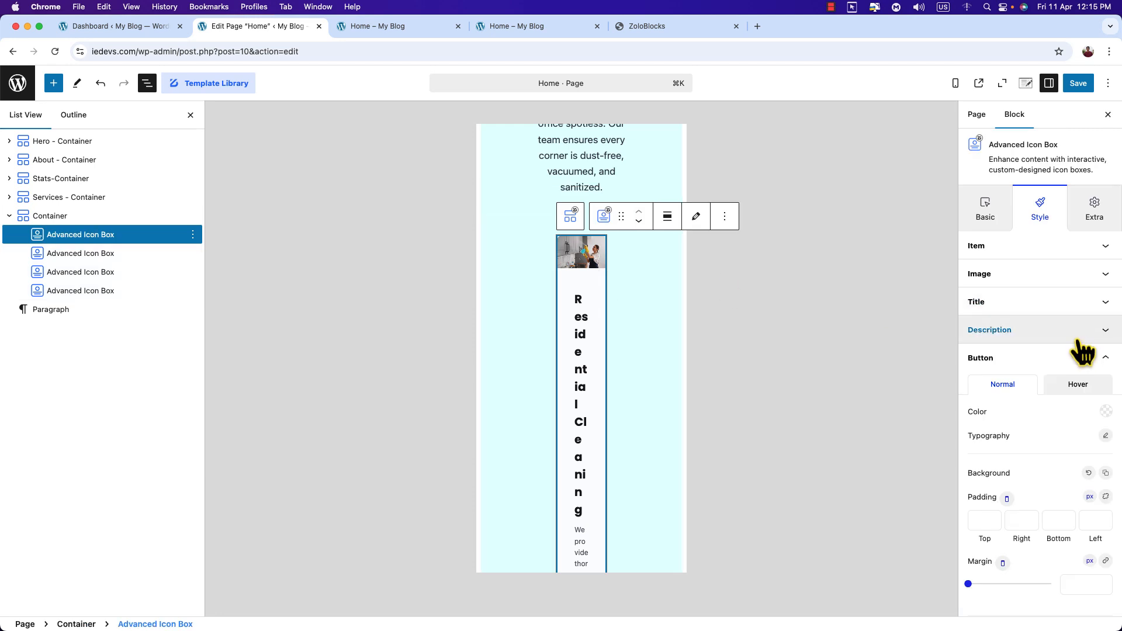
scroll(1080, 346, "down", 3)
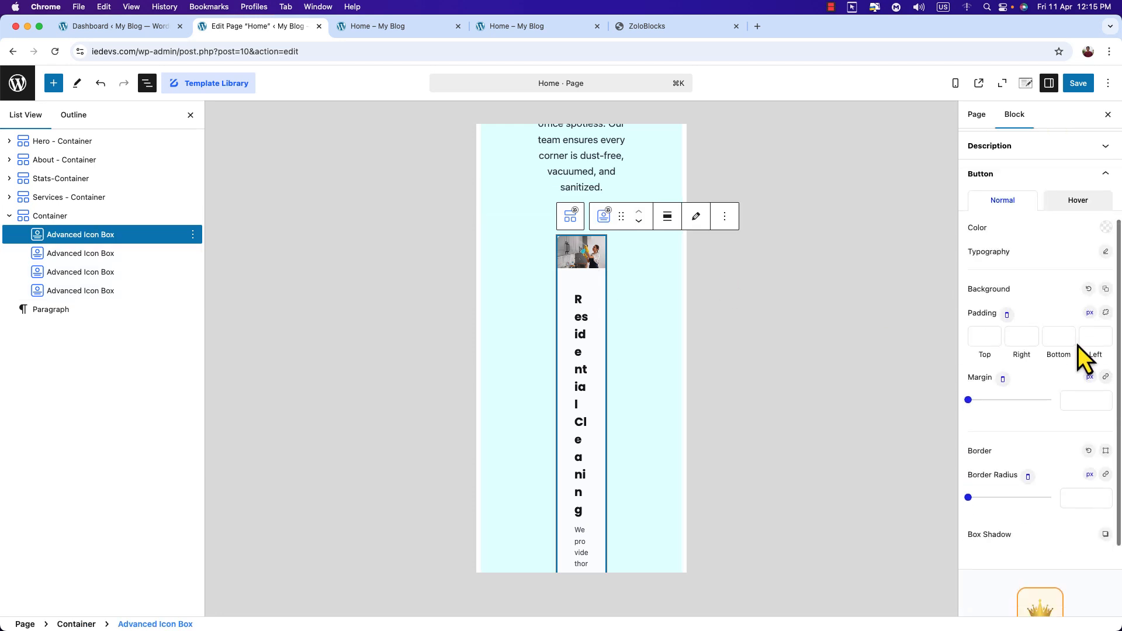
scroll(1081, 358, "up", 3)
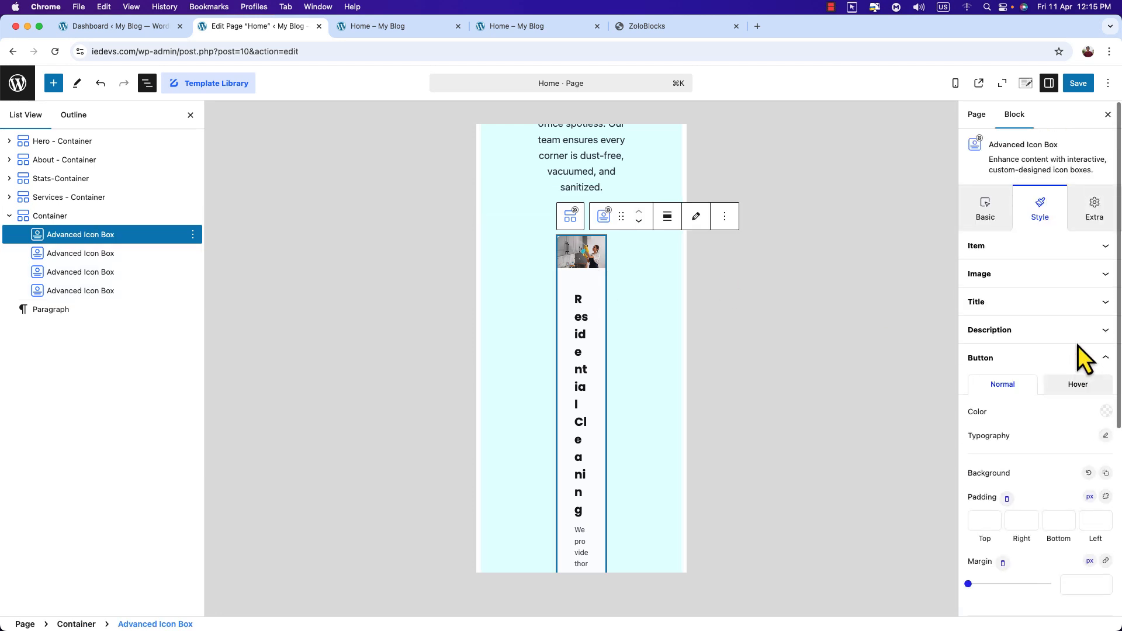
left_click(1102, 230)
scroll(1057, 350, "down", 3)
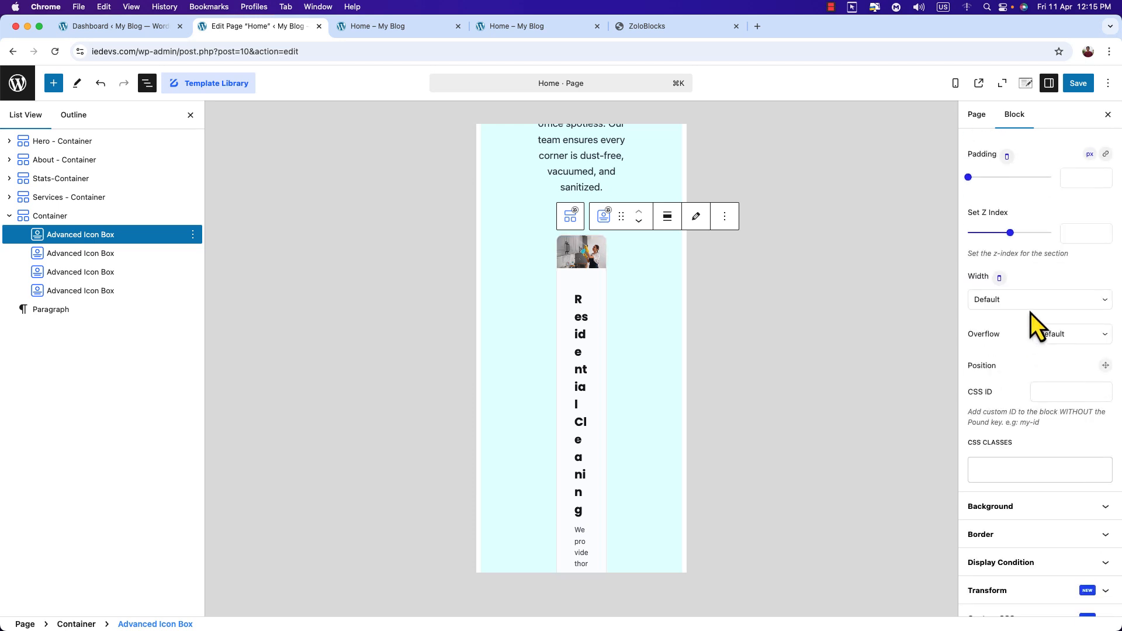
left_click(1031, 304)
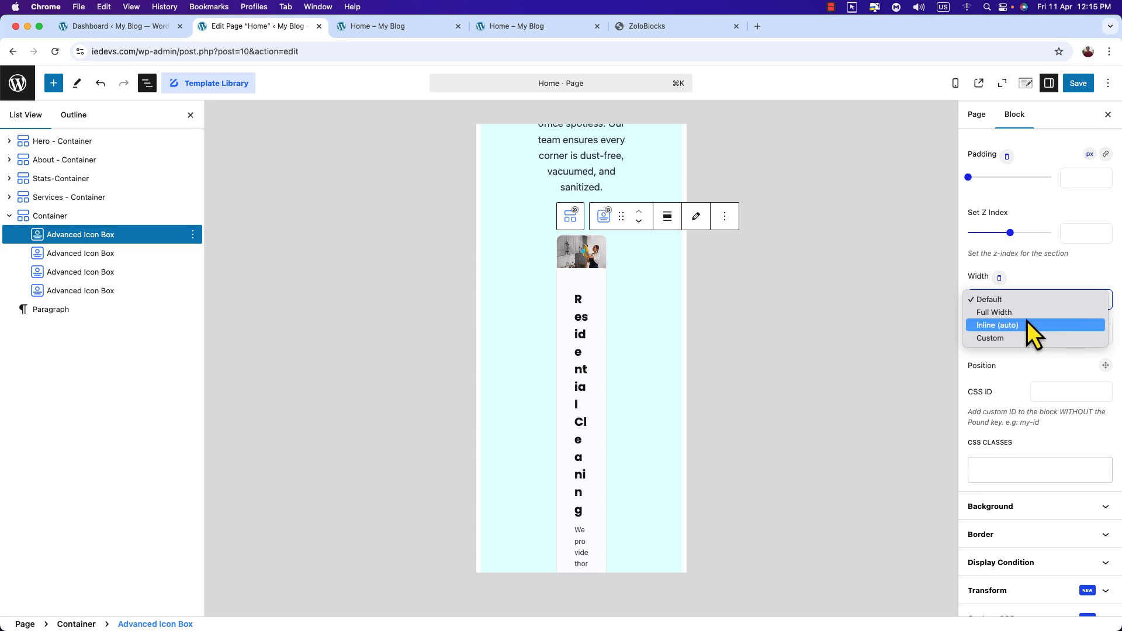
left_click(1027, 318)
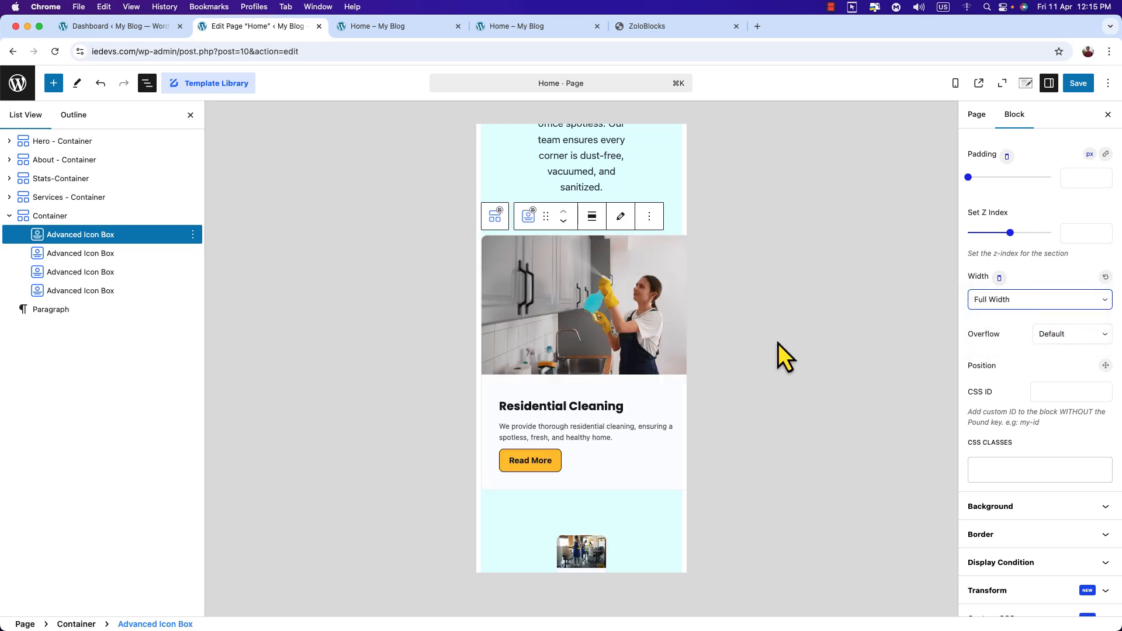
Set the second card, Office Cleaning, to Full Width in the mobile preview.
scroll(616, 373, "down", 5)
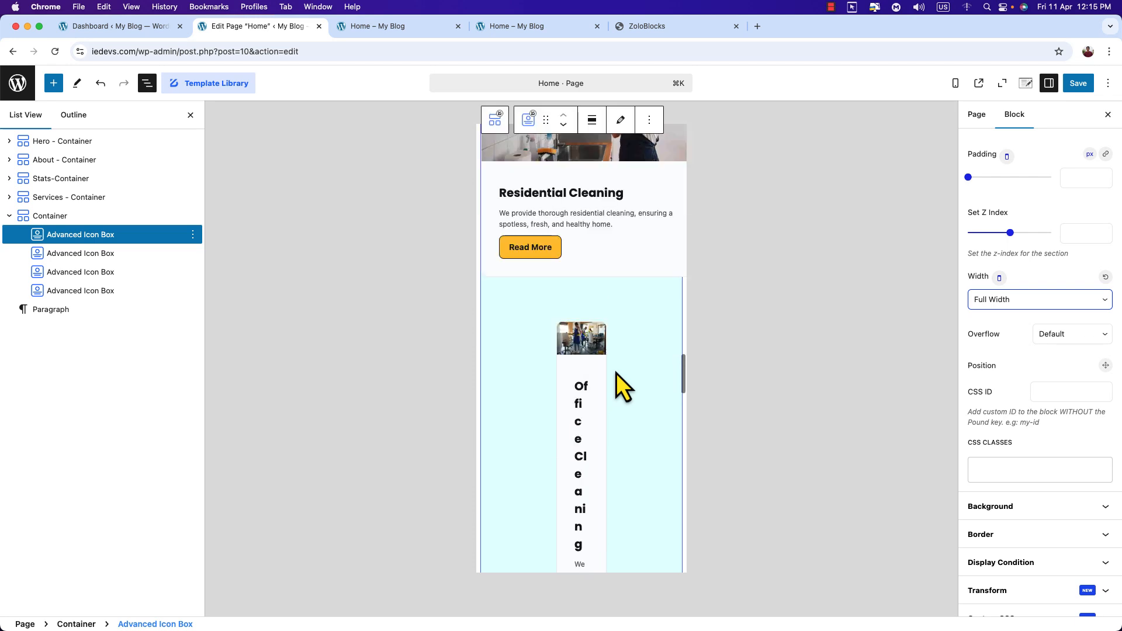
scroll(616, 373, "up", 3)
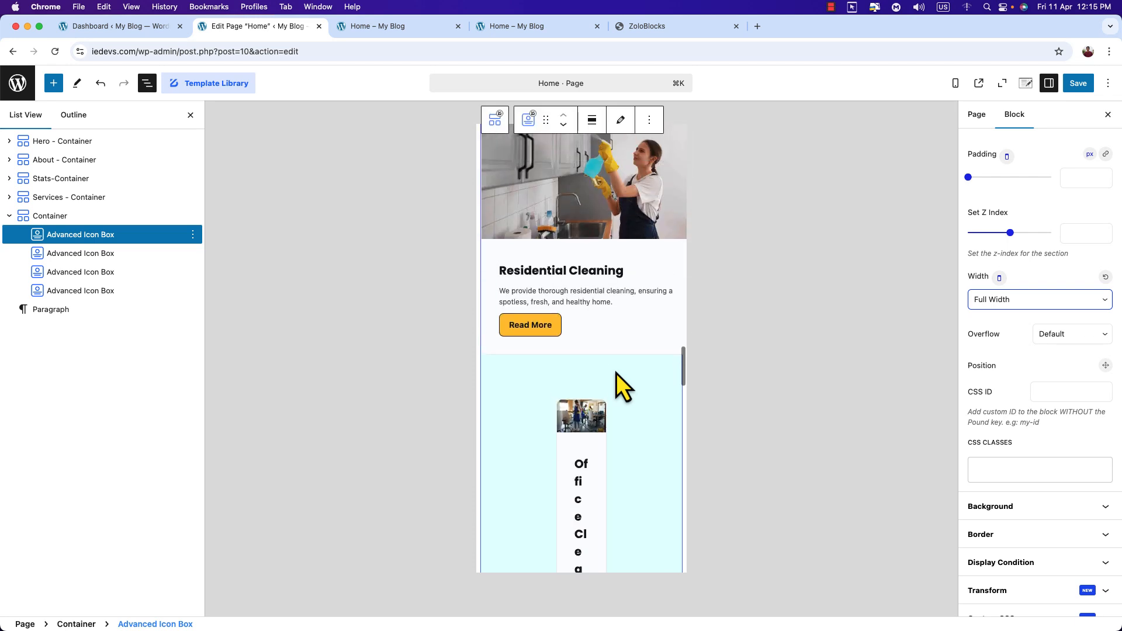
left_click(591, 409)
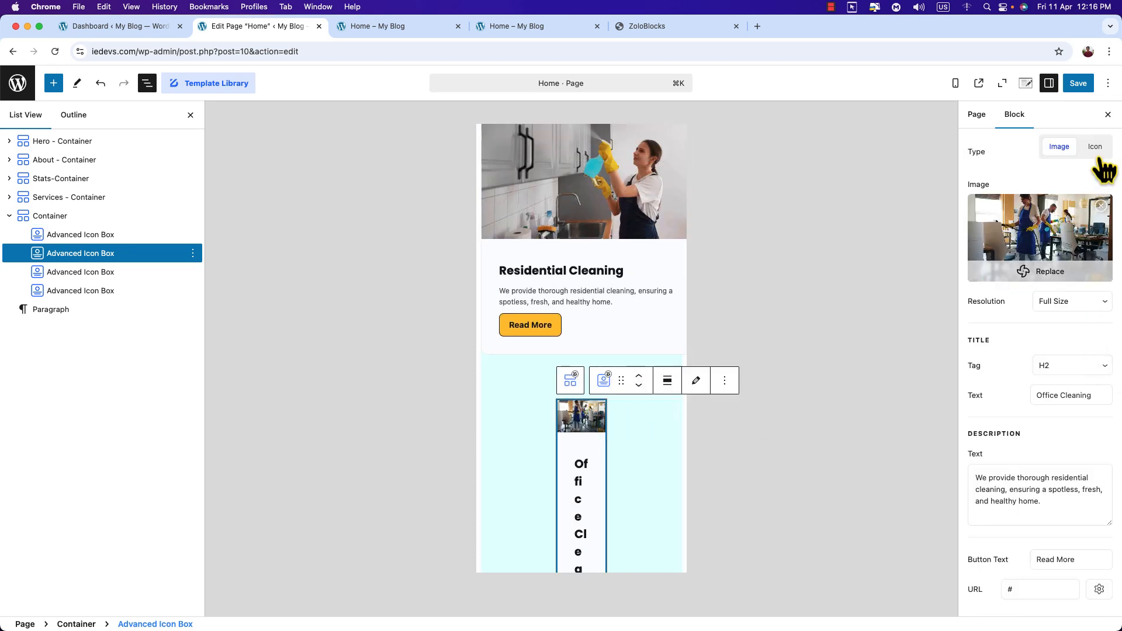
scroll(1103, 169, "up", 3)
left_click(1098, 207)
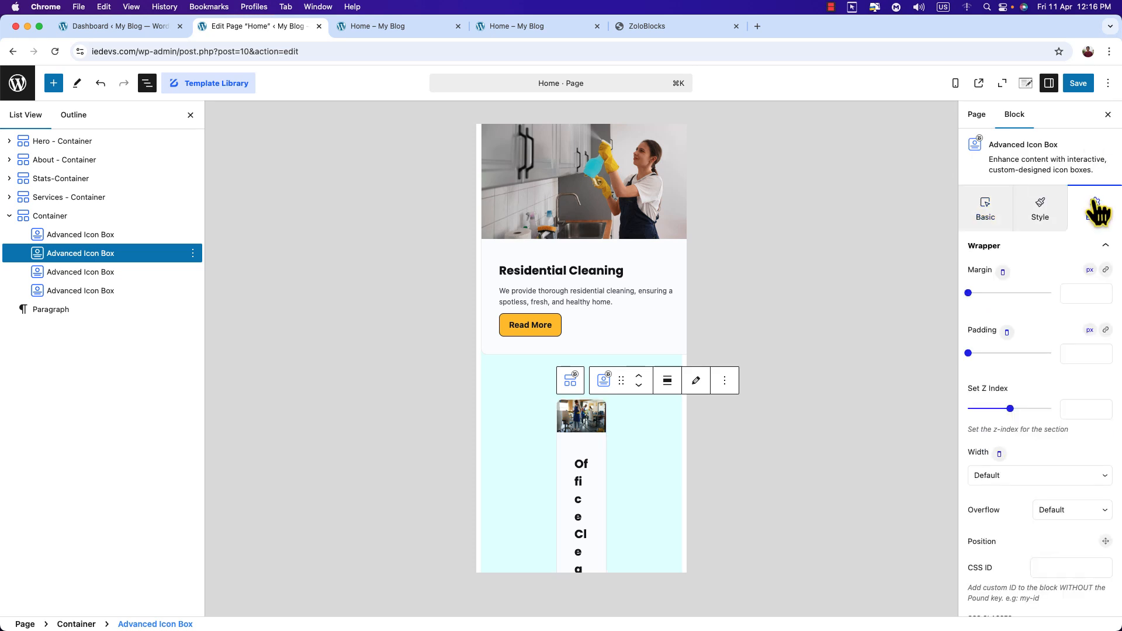
scroll(1063, 314, "down", 2)
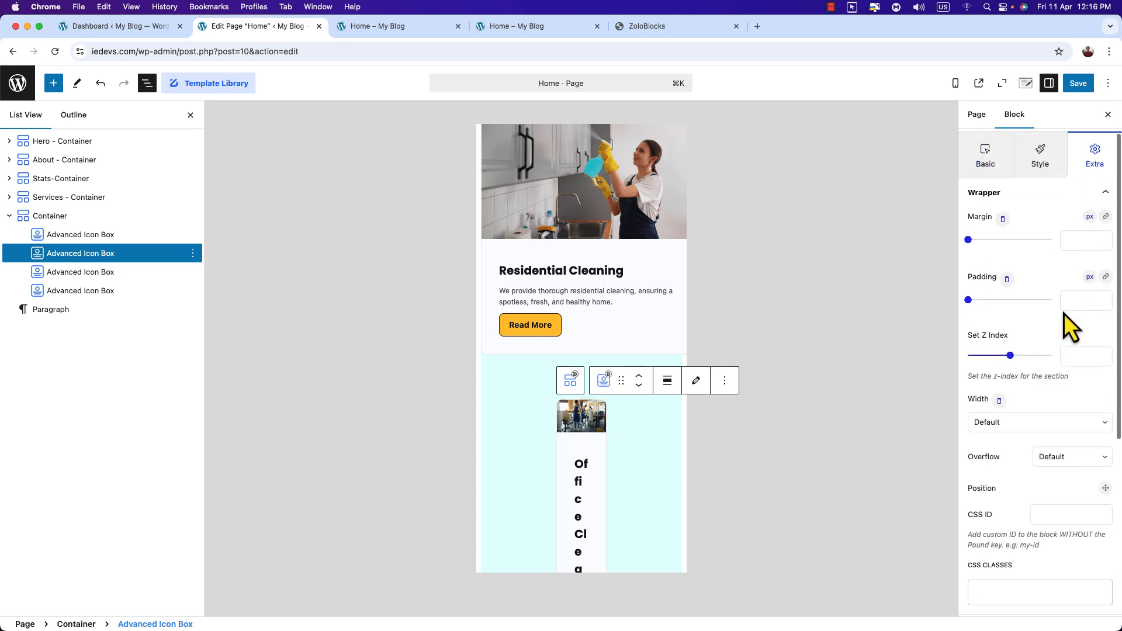
left_click(1051, 409)
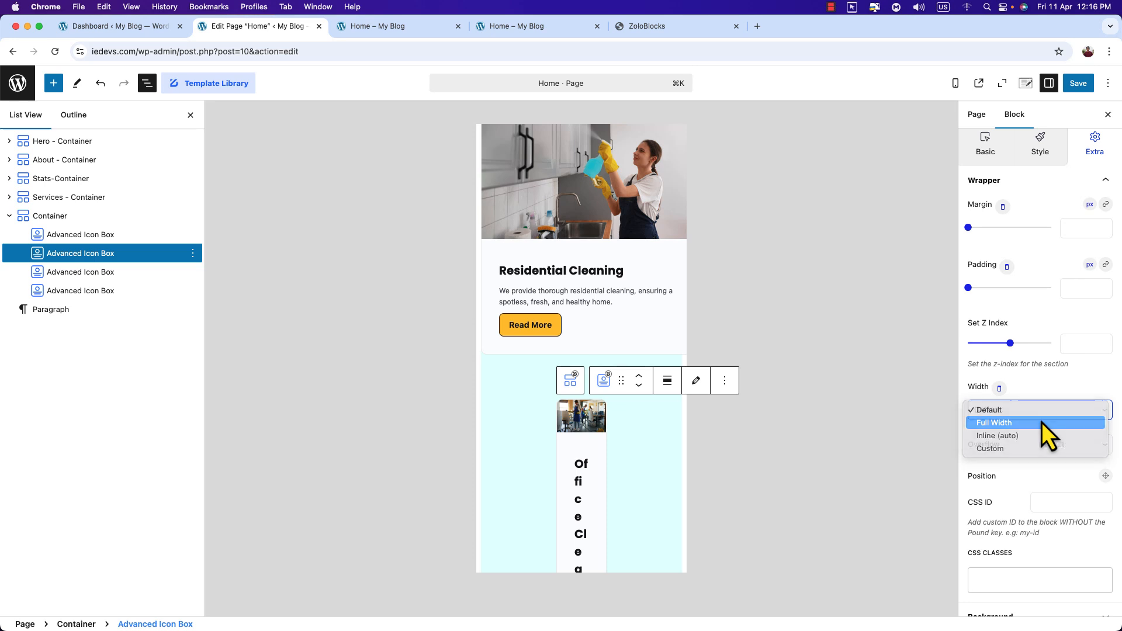
left_click(1042, 422)
Set the third service card's width to Full Width.
scroll(543, 427, "down", 5)
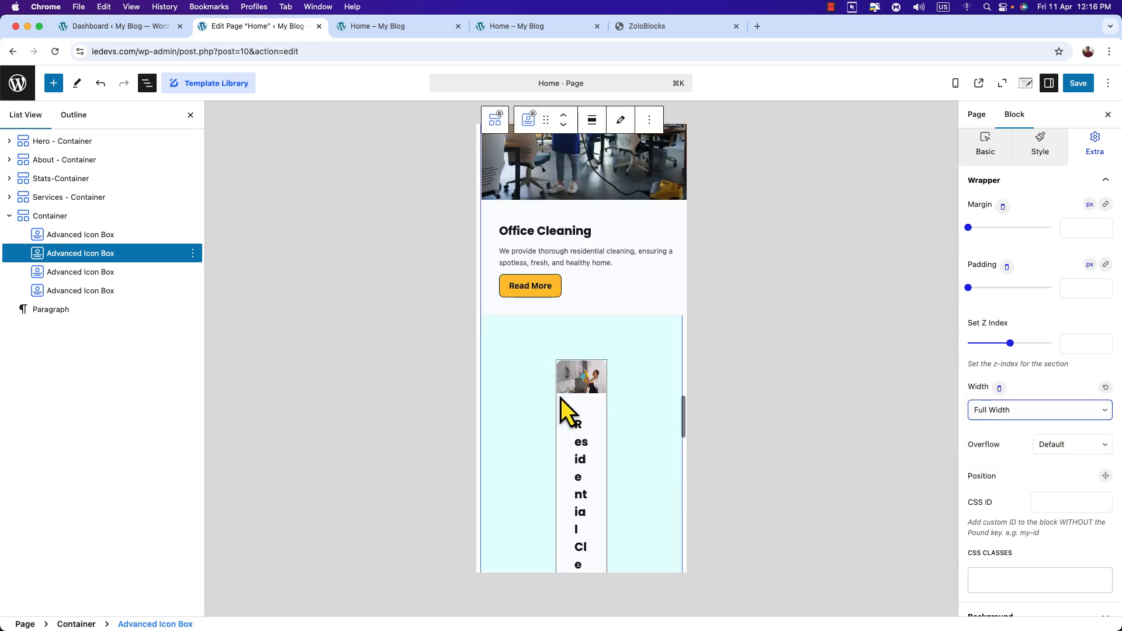
left_click(564, 384)
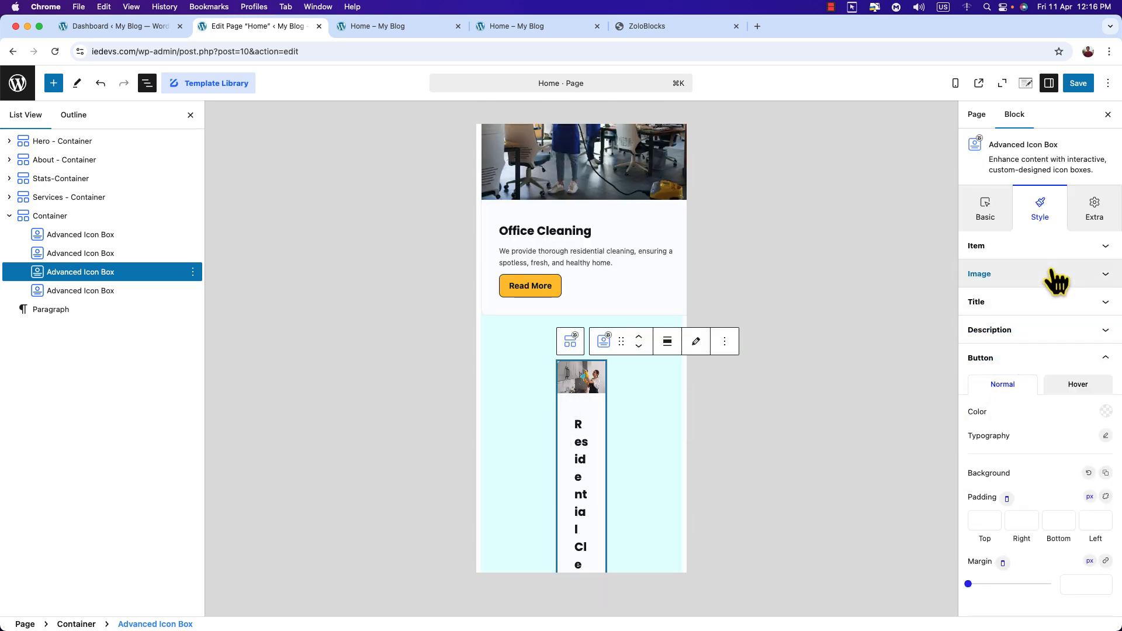
left_click(1093, 208)
scroll(1056, 365, "down", 5)
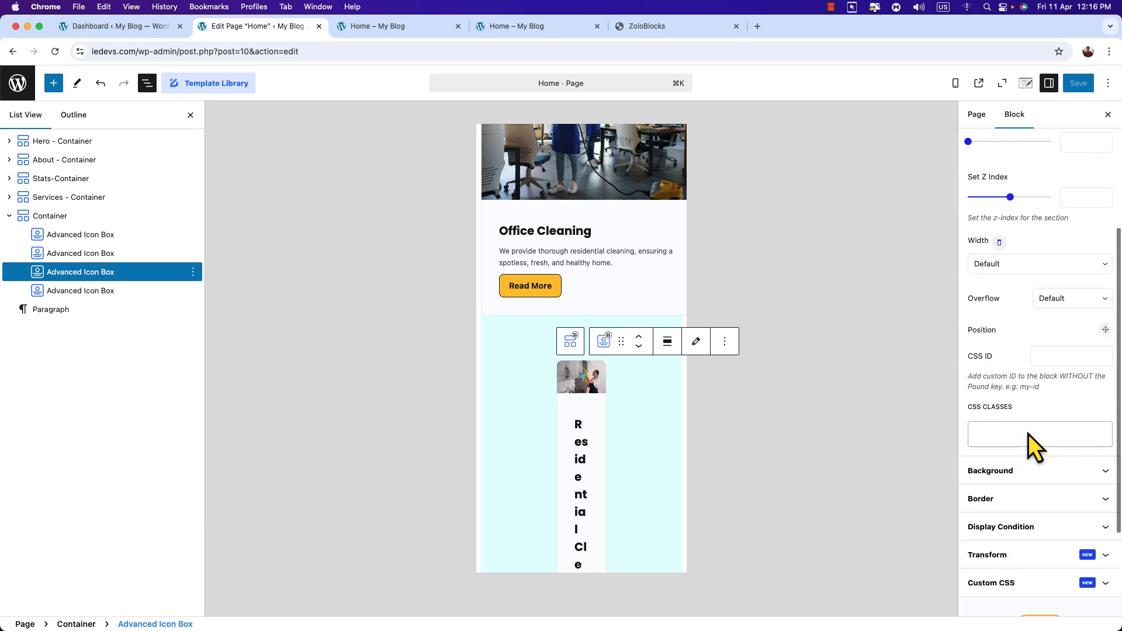
scroll(1028, 434, "up", 2)
left_click(1050, 350)
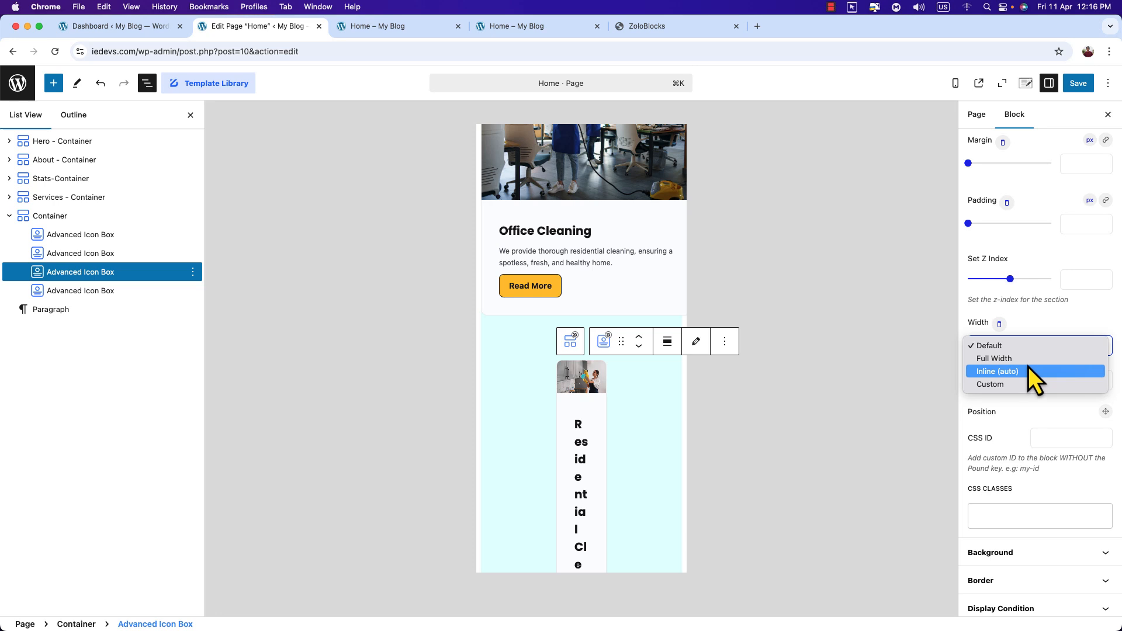
left_click(1029, 360)
Set the fourth service card's width to Full Width.
scroll(650, 418, "down", 6)
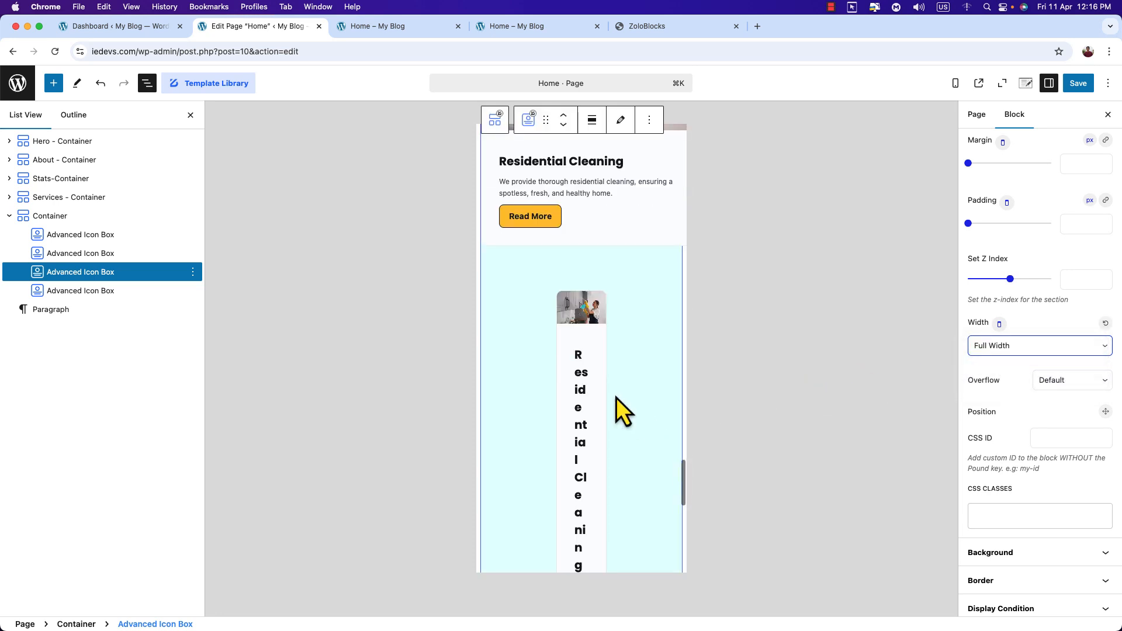
left_click(583, 324)
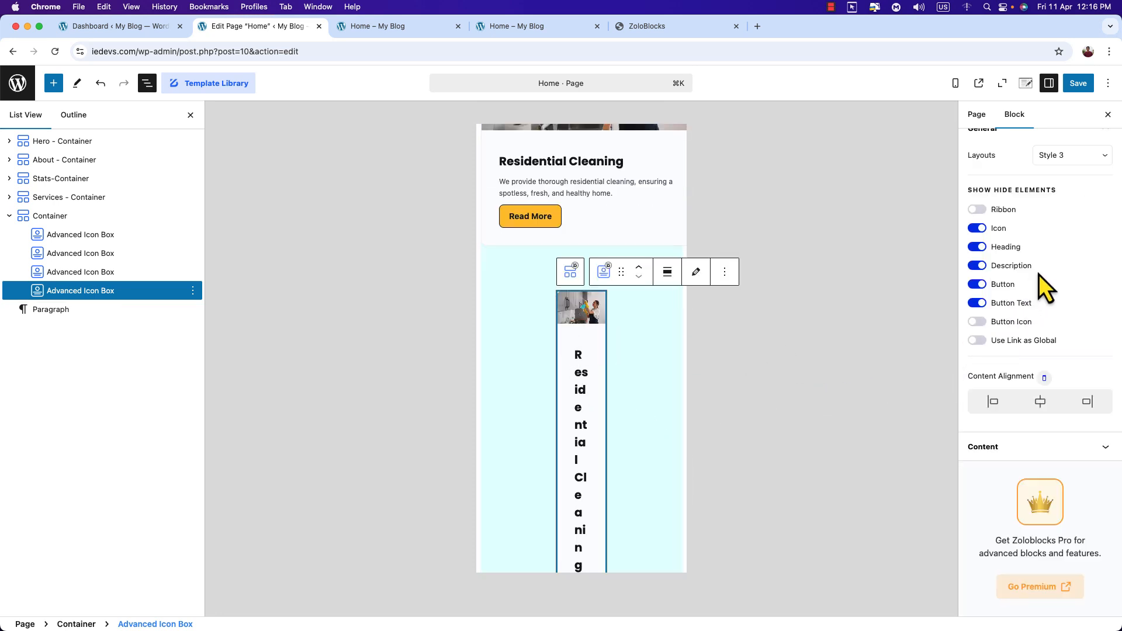
scroll(1099, 160, "up", 3)
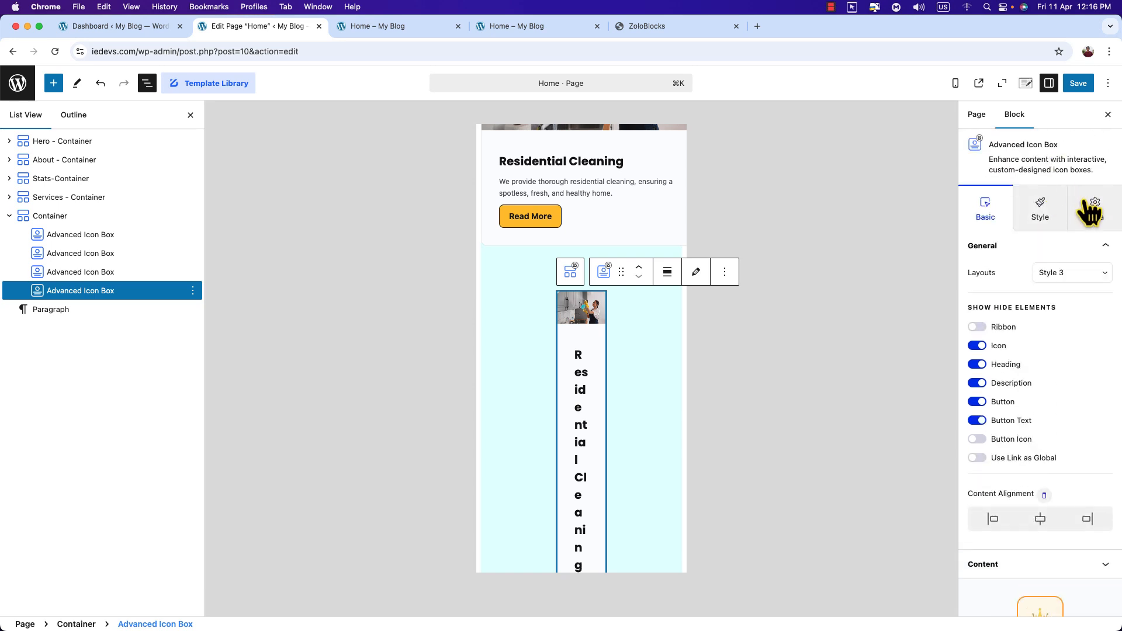
left_click(1092, 214)
scroll(1016, 377, "down", 2)
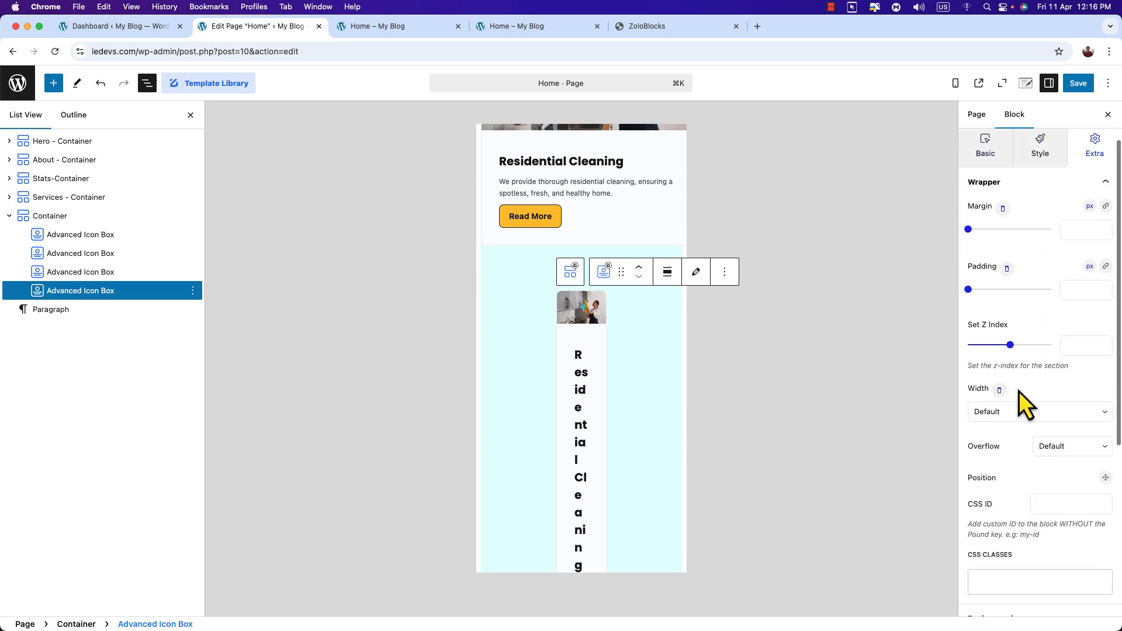
left_click(1013, 413)
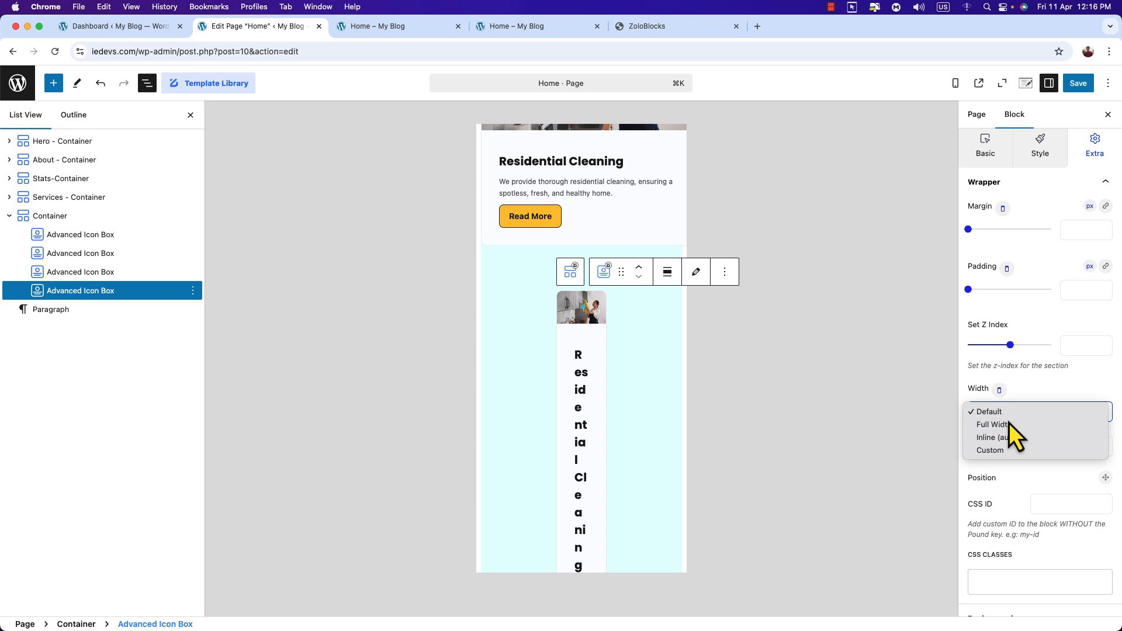
left_click(1009, 423)
Set the Services section's intro paragraph width to Full Width in the mobile preview.
scroll(611, 412, "down", 4)
scroll(614, 412, "up", 1)
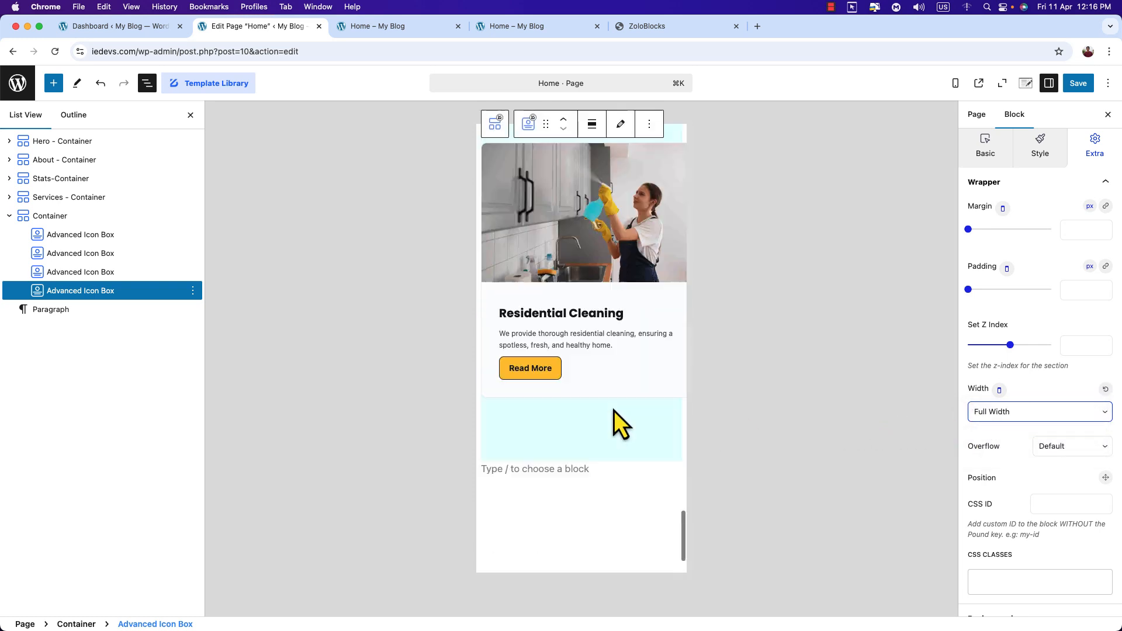
scroll(614, 410, "up", 6)
scroll(614, 412, "down", 4)
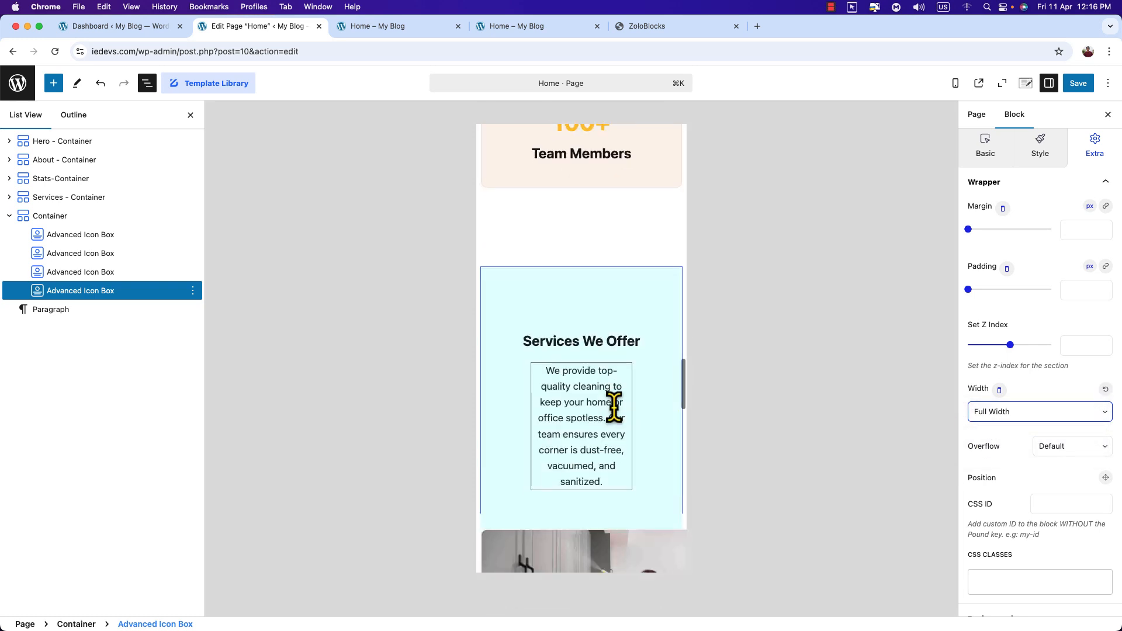
scroll(613, 409, "down", 2)
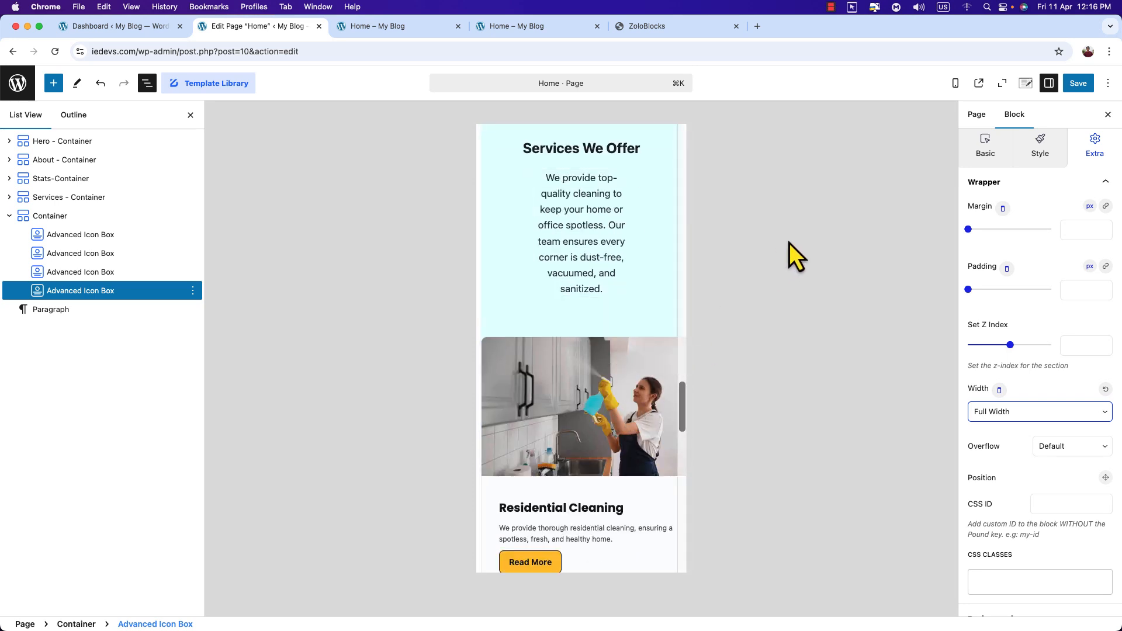
left_click(587, 224)
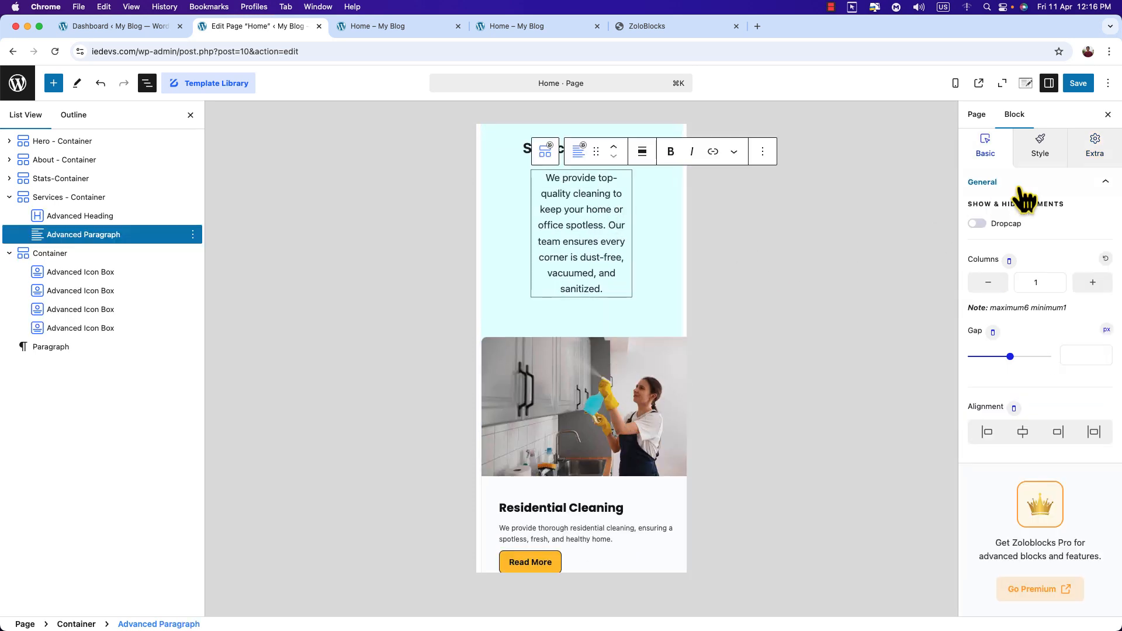
left_click(1093, 145)
scroll(1039, 363, "down", 3)
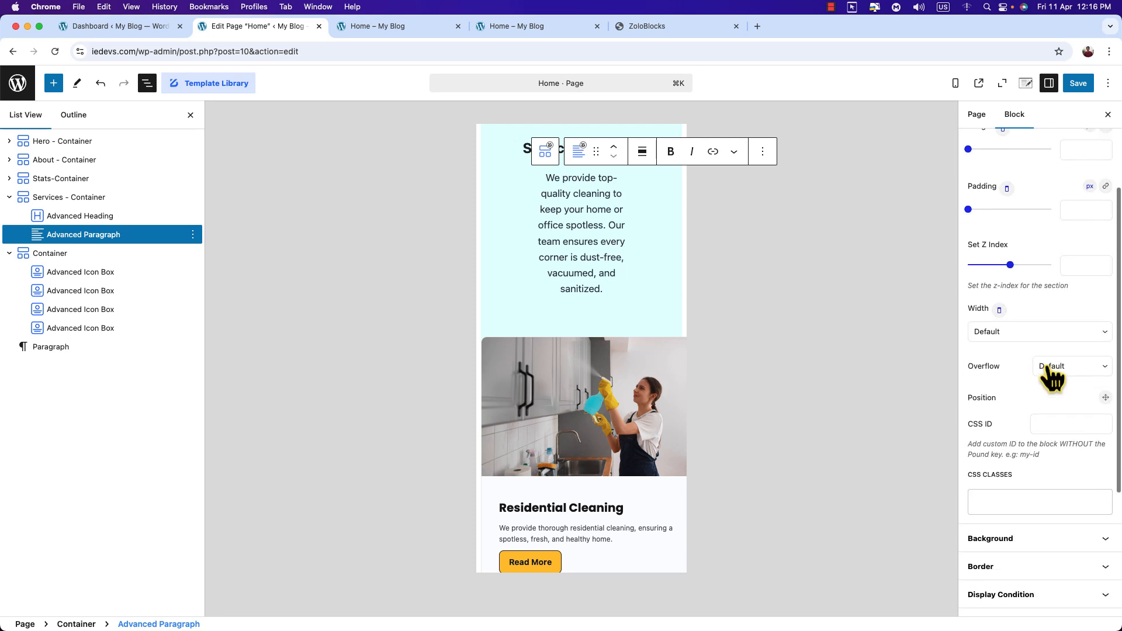
left_click(1064, 341)
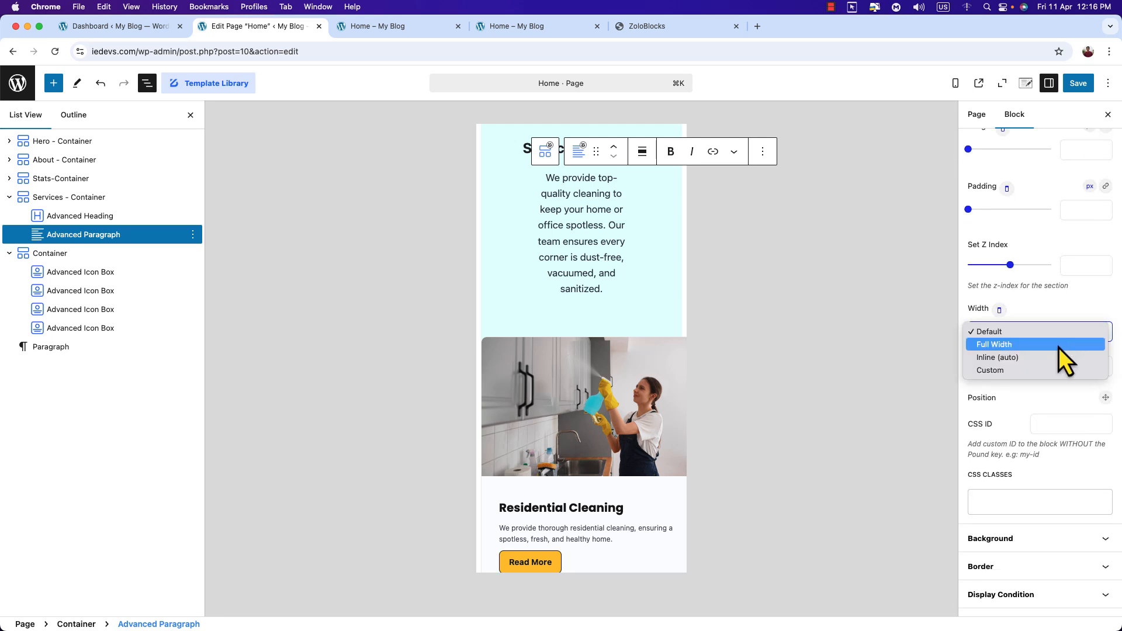
left_click(1048, 349)
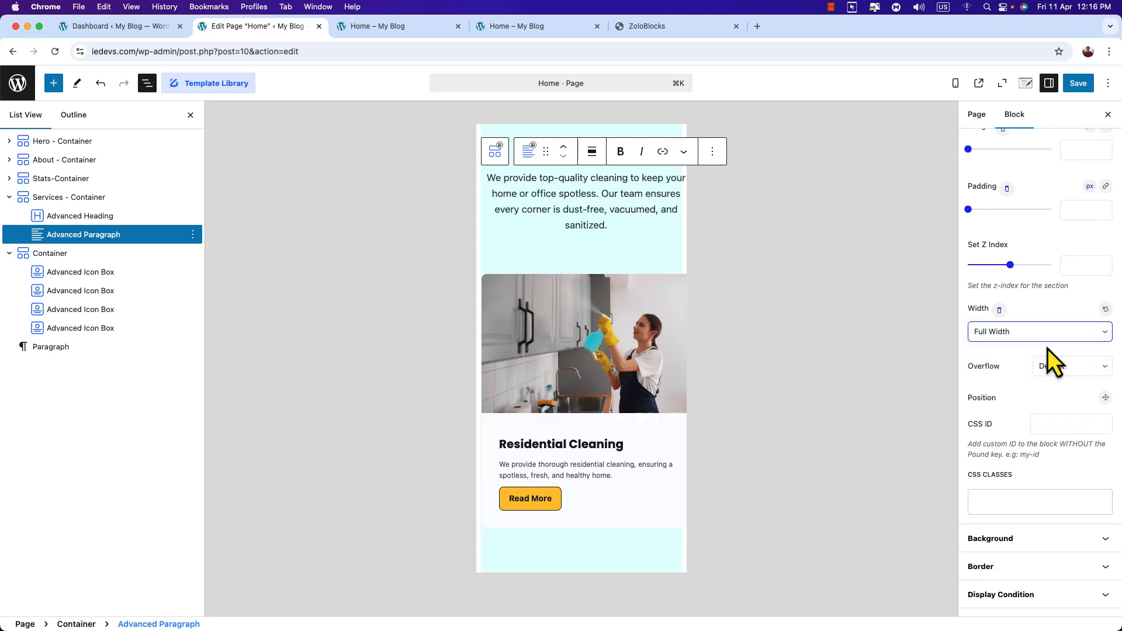
Save the page.
scroll(655, 270, "up", 6)
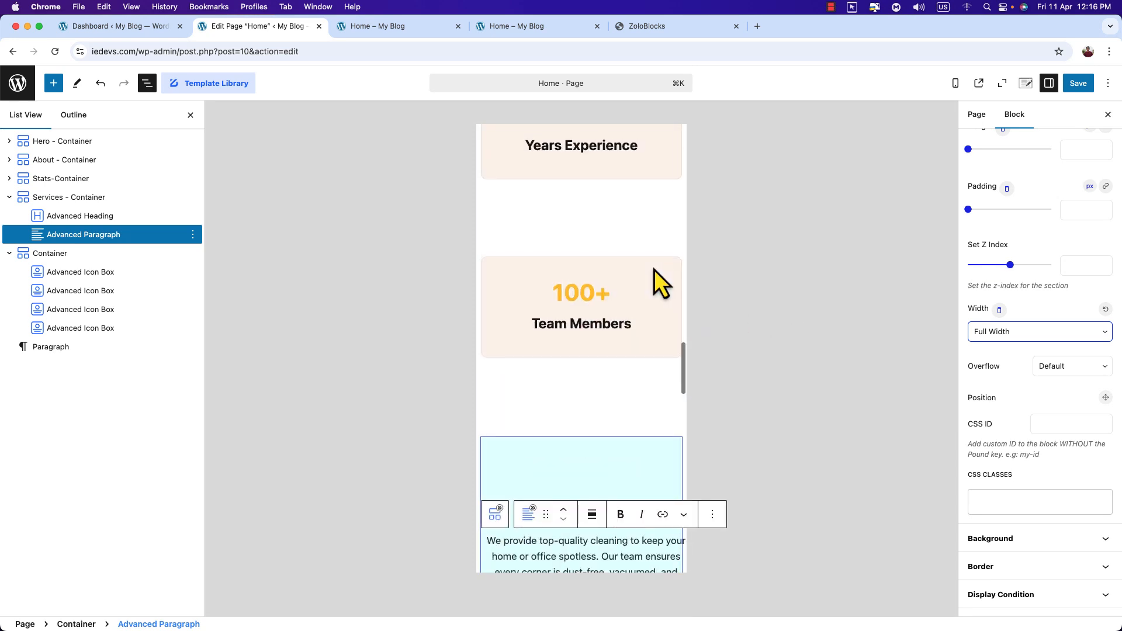
scroll(654, 271, "down", 3)
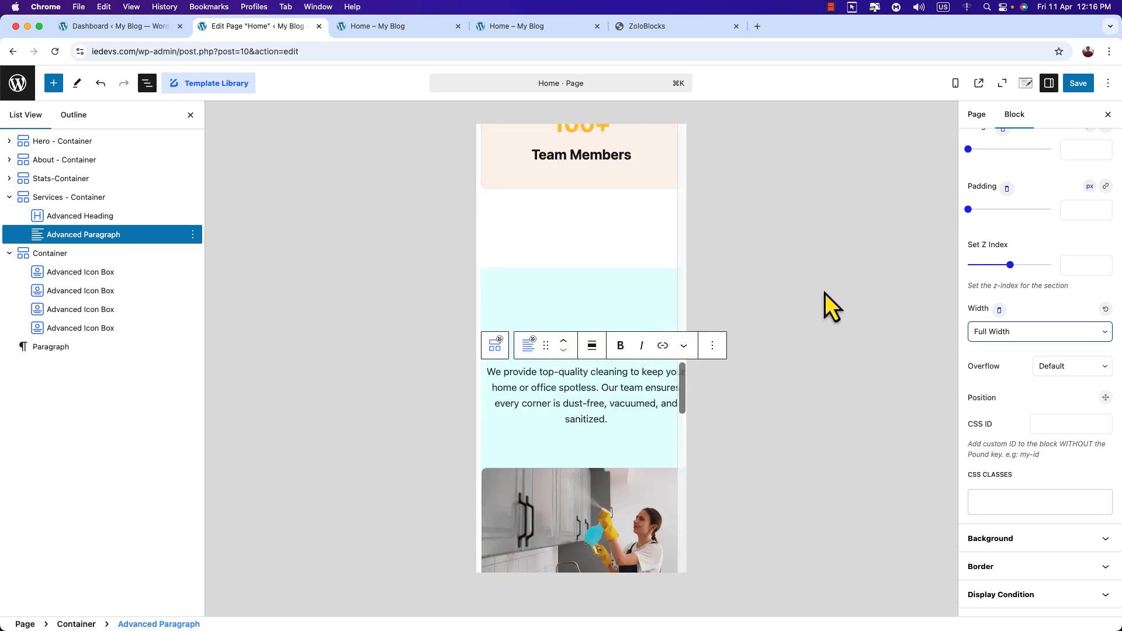
left_click(1079, 90)
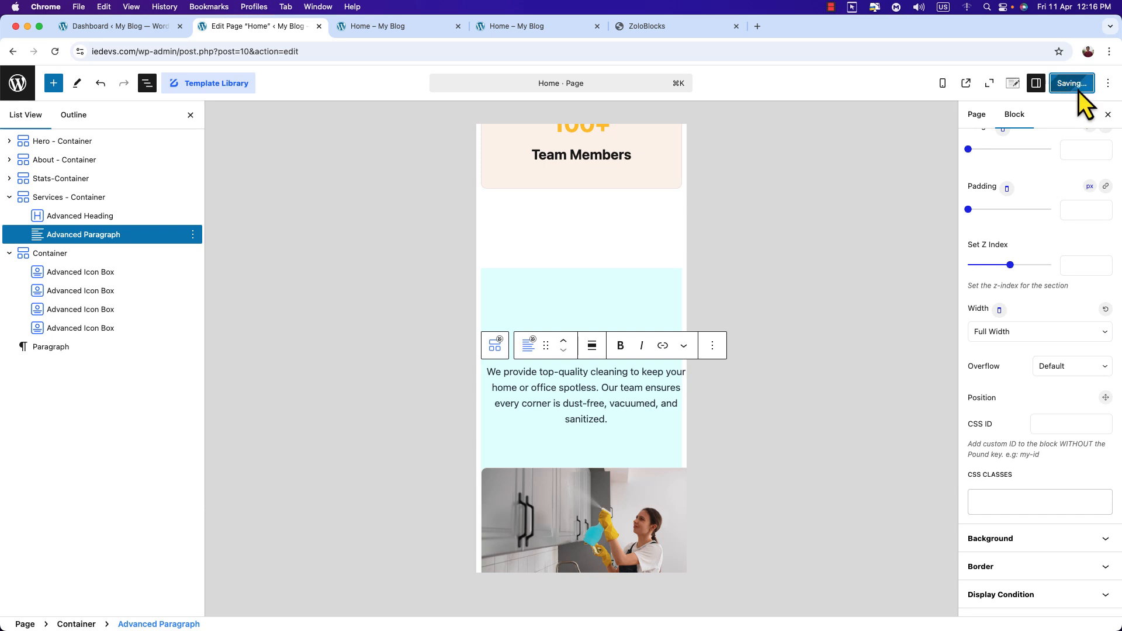
Try adding 20 px left and right padding to the service cards container in the mobile preview.
scroll(643, 336, "down", 5)
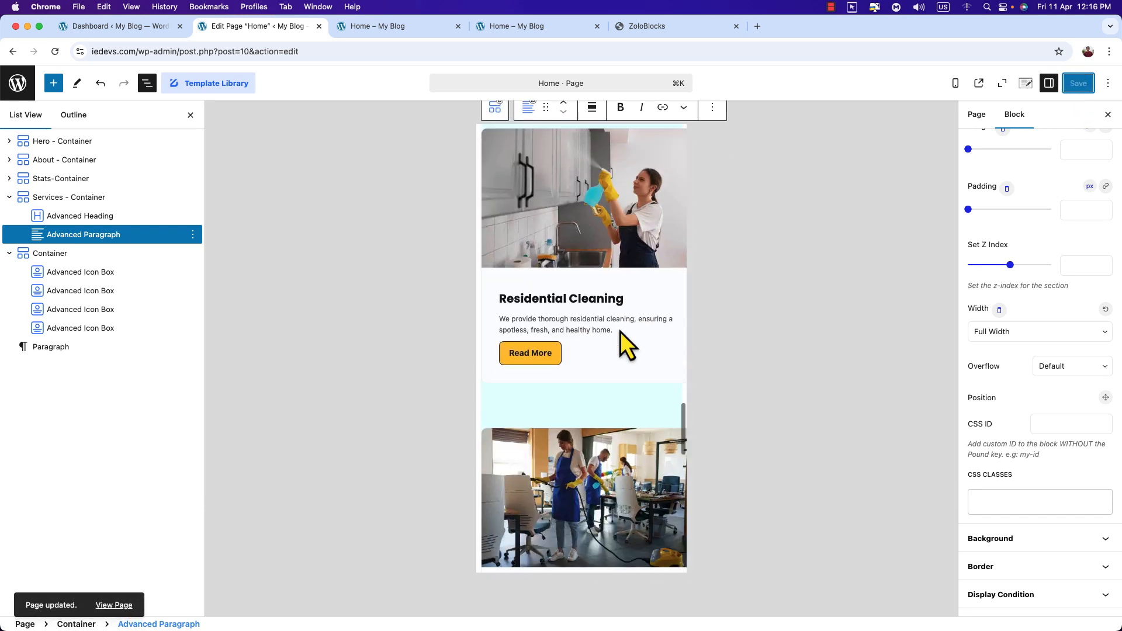
scroll(593, 398, "down", 3)
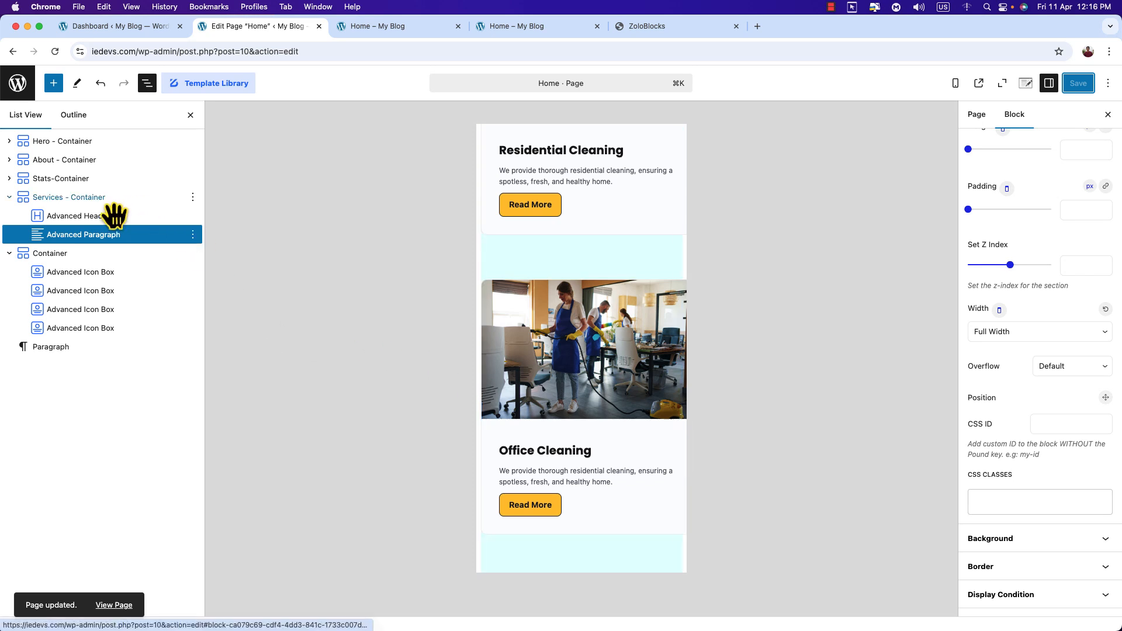
left_click(114, 263)
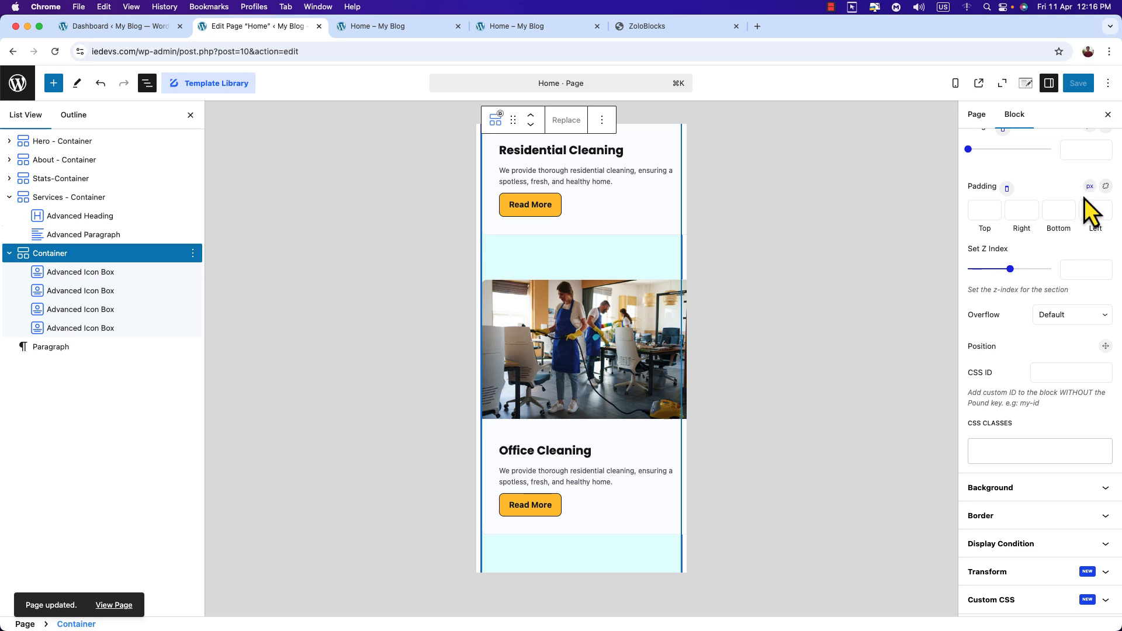
scroll(1085, 202, "up", 3)
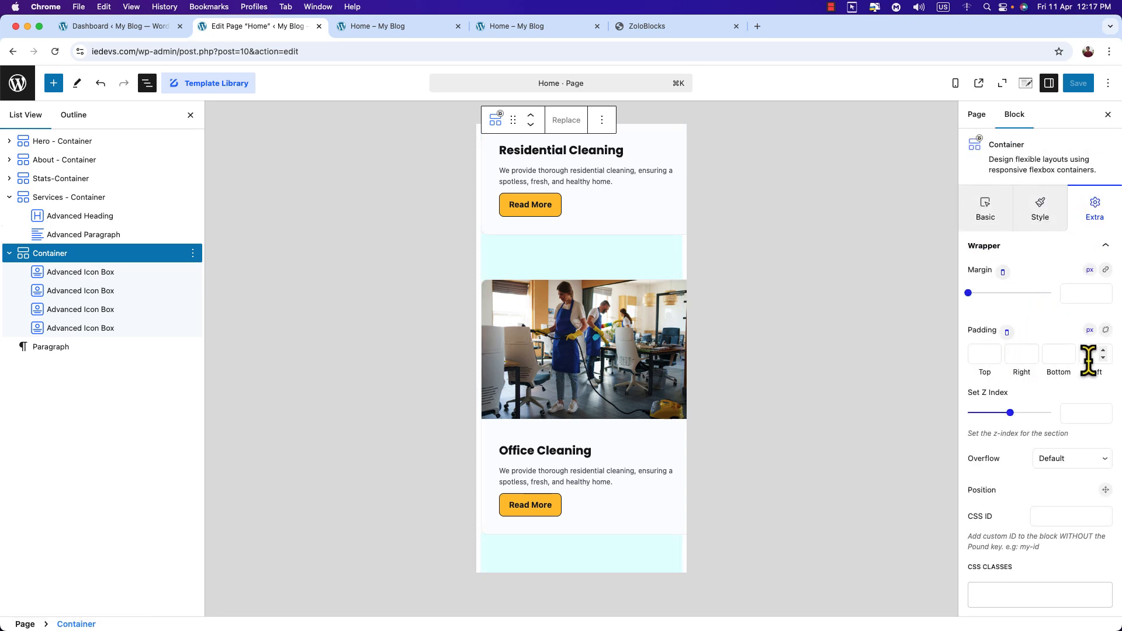
type("20")
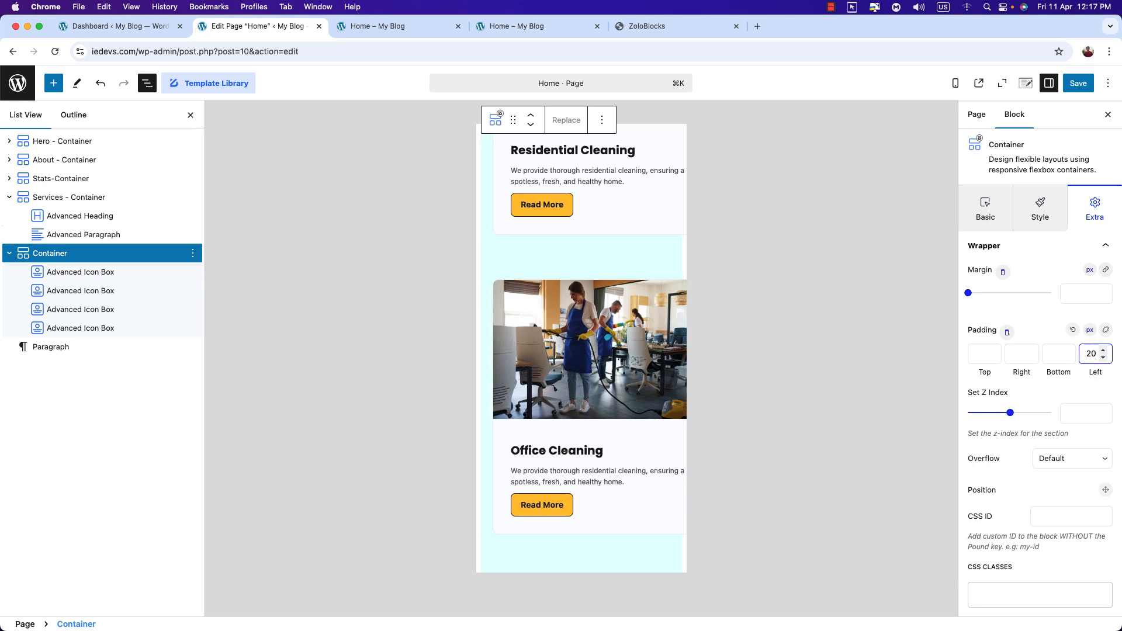
left_click(1015, 354)
type("20")
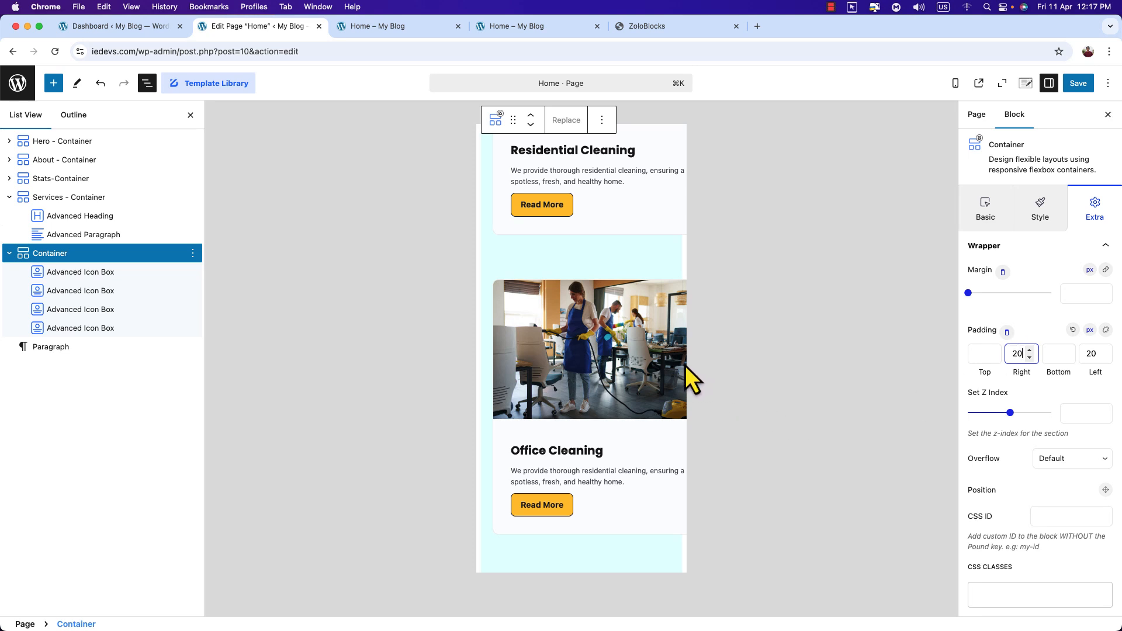
scroll(649, 339, "up", 10)
scroll(643, 331, "down", 3)
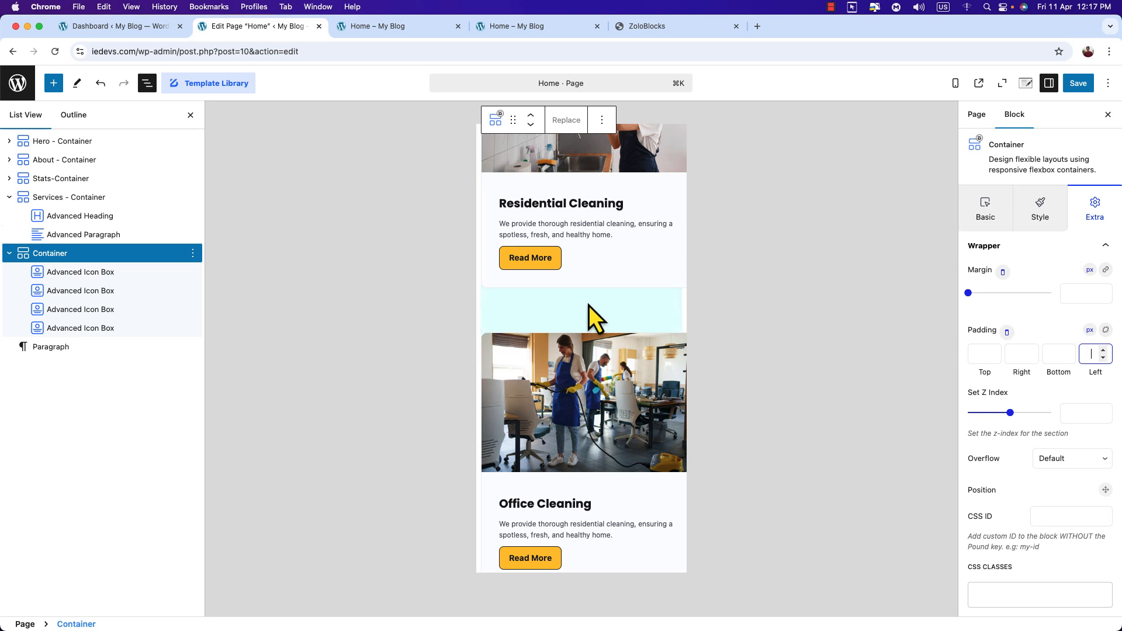
Save the page and switch the editor preview back to Desktop.
left_click(1078, 87)
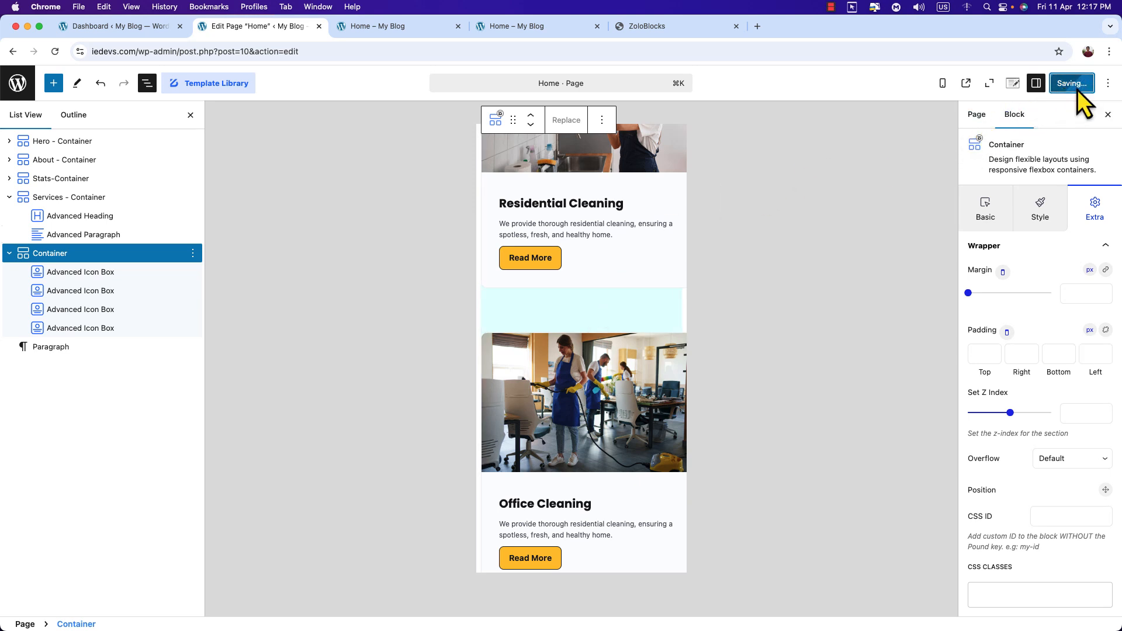
left_click(955, 83)
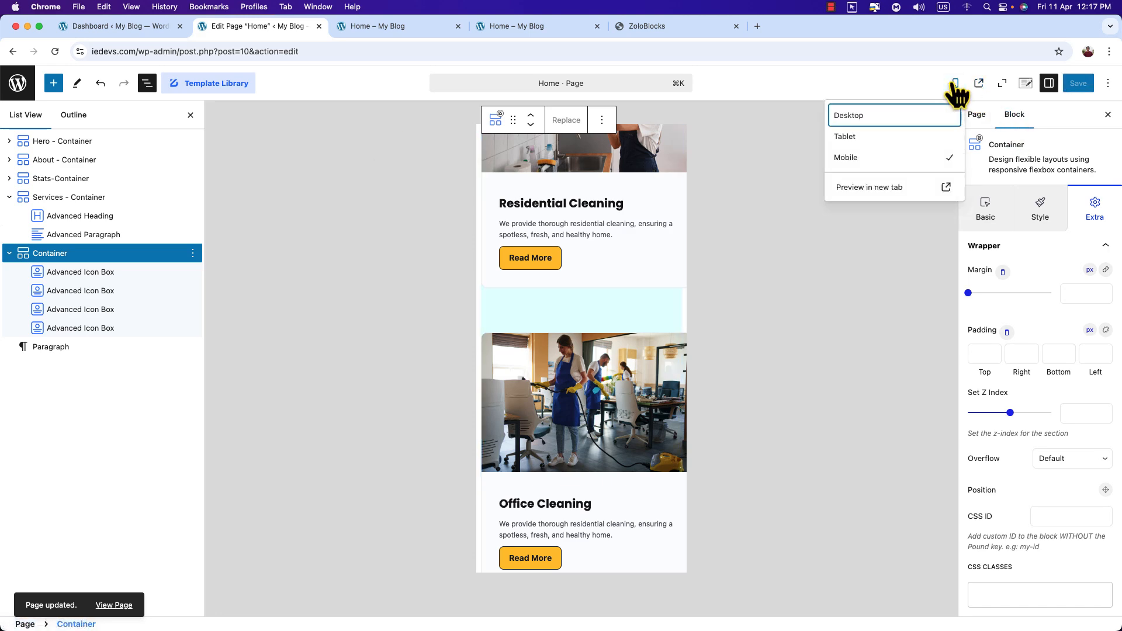
left_click(893, 120)
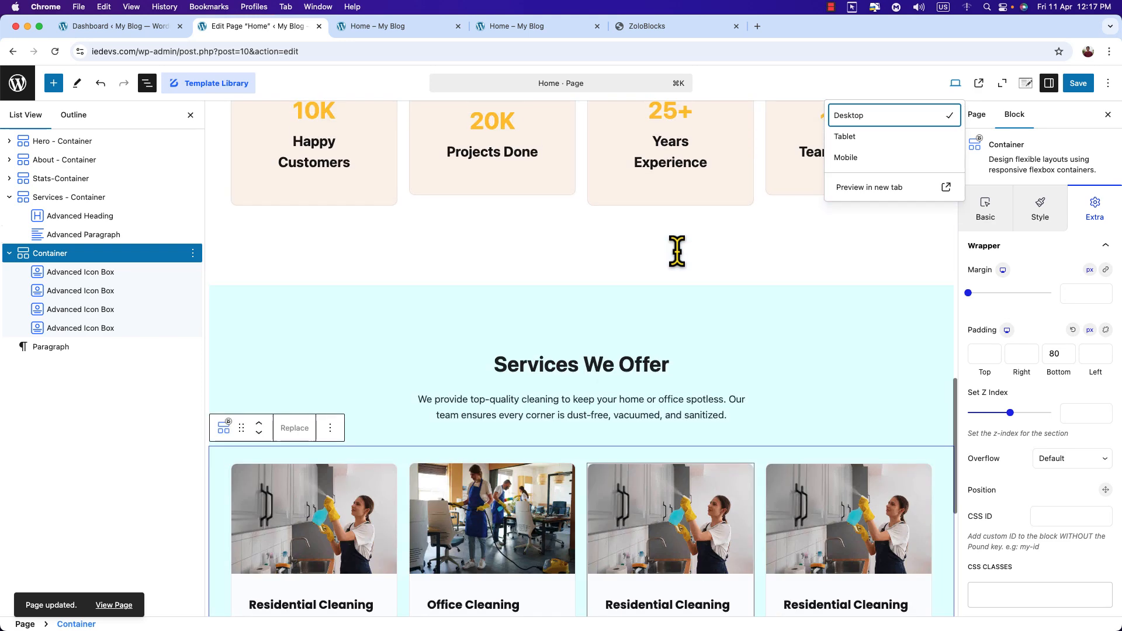
scroll(678, 255, "down", 7)
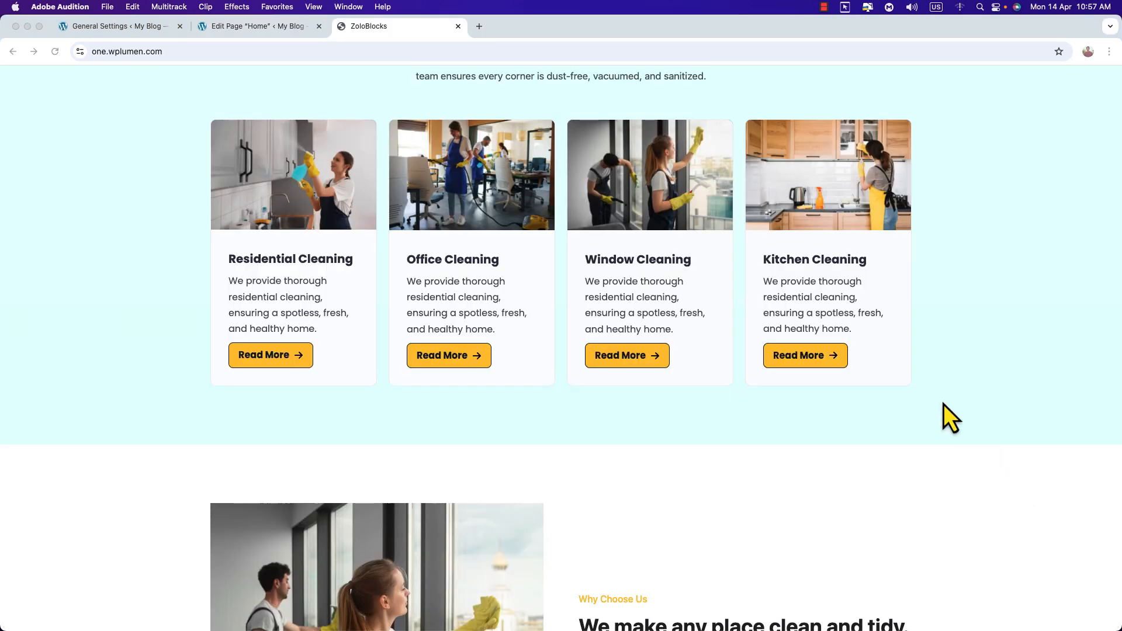
Insert a two-column Container below the Services section, matching the reference site's Why Choose Us section.
scroll(942, 403, "down", 10)
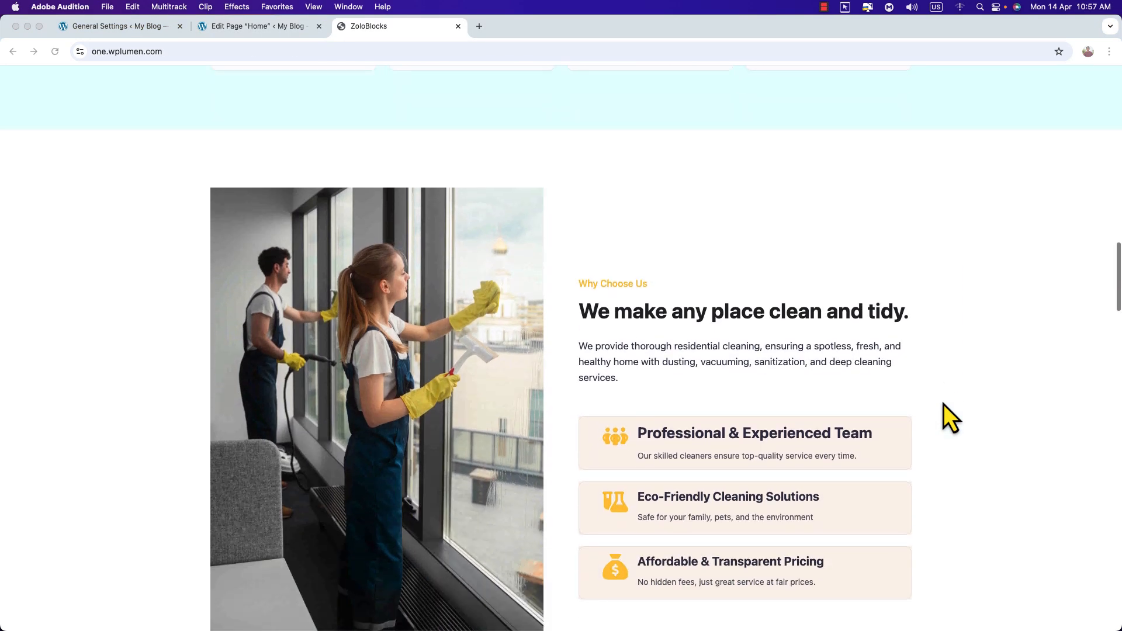
scroll(943, 404, "down", 4)
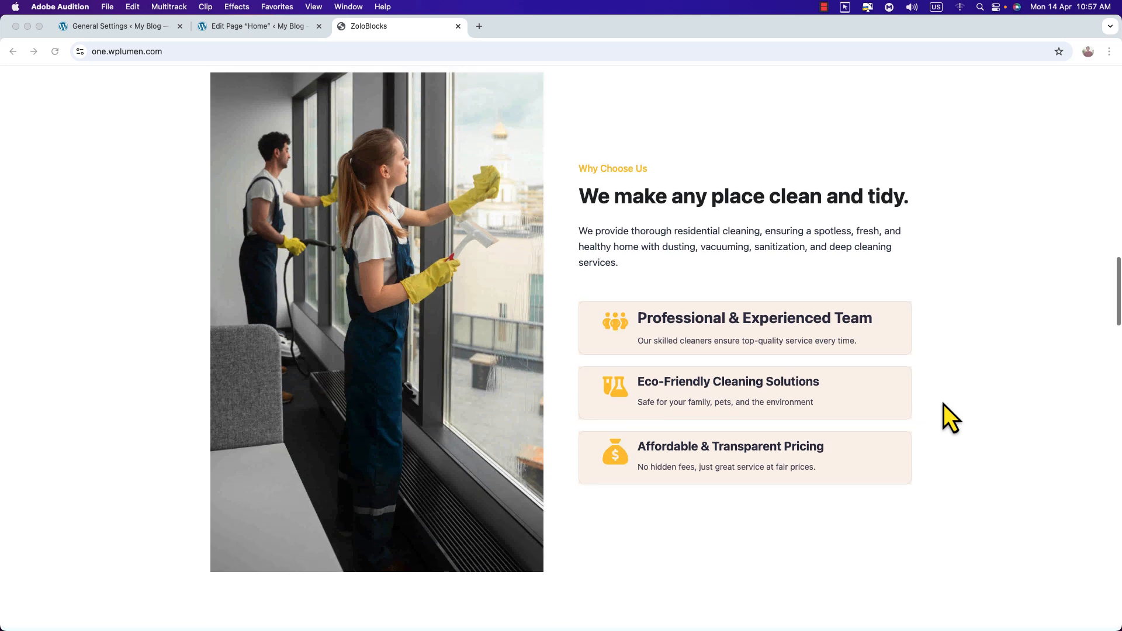
scroll(943, 404, "up", 1)
left_click(565, 156)
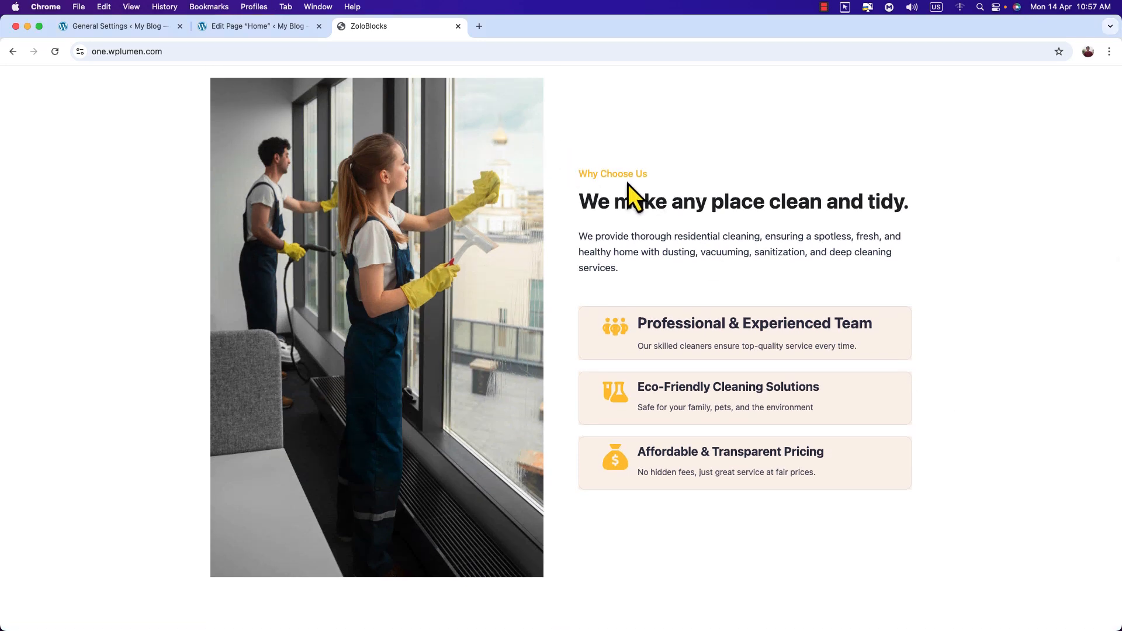
left_click(252, 24)
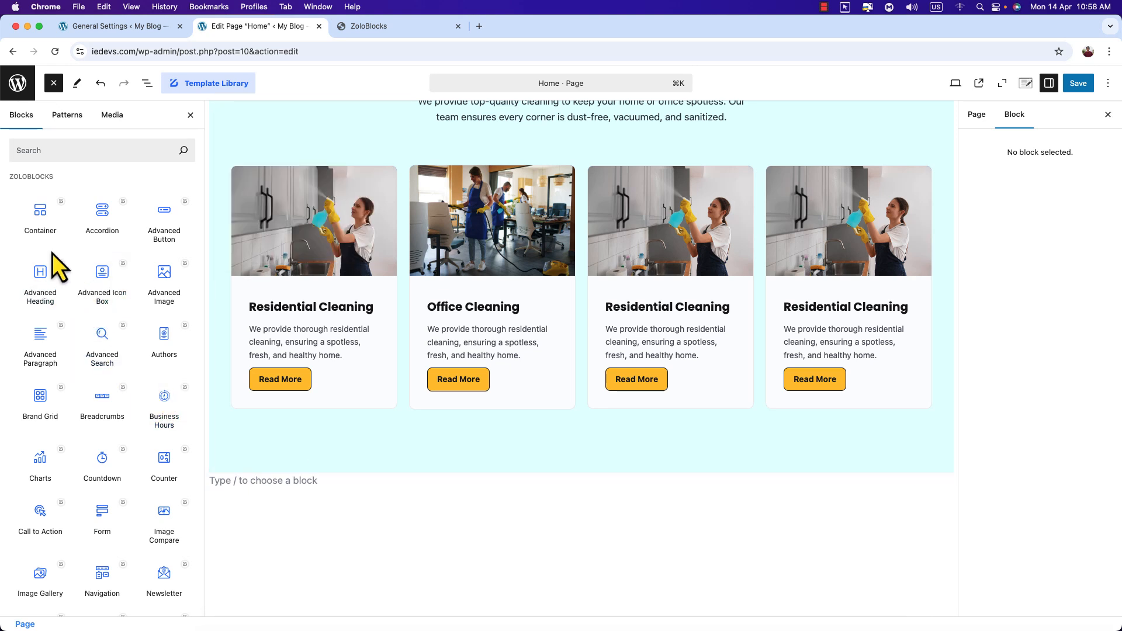
mouse_move(41, 233)
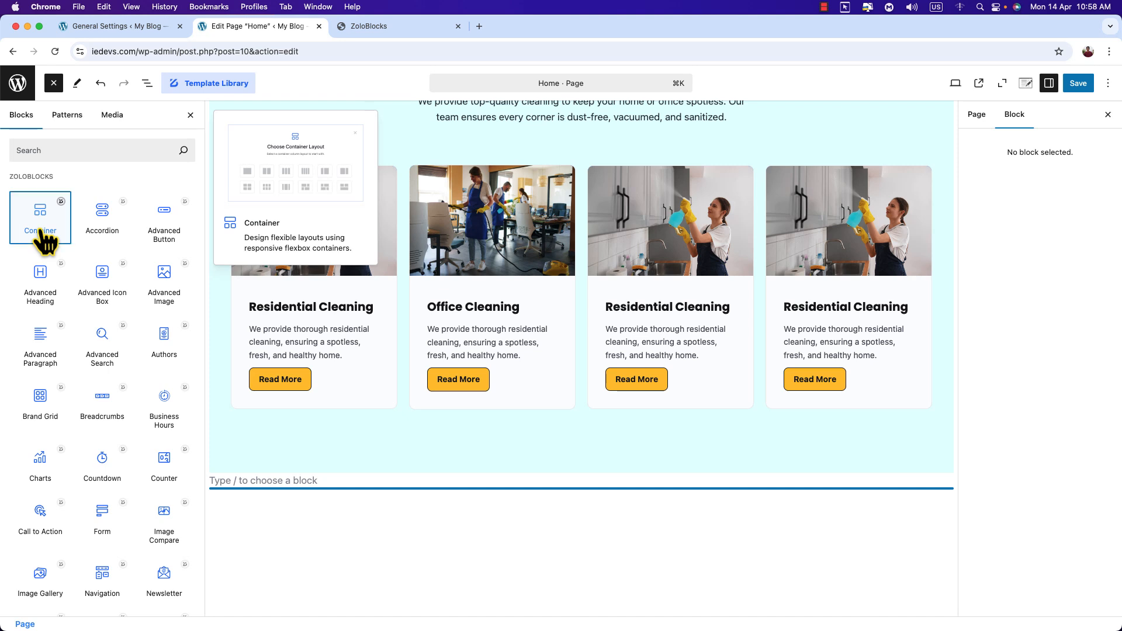
left_click(41, 235)
scroll(830, 517, "down", 3)
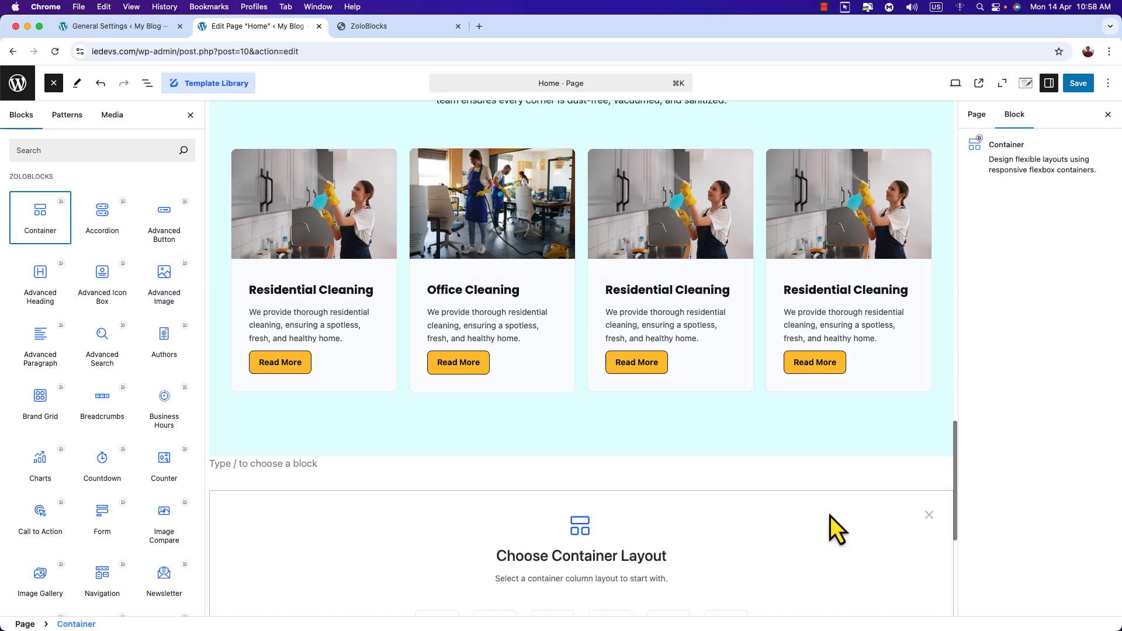
scroll(830, 516, "down", 2)
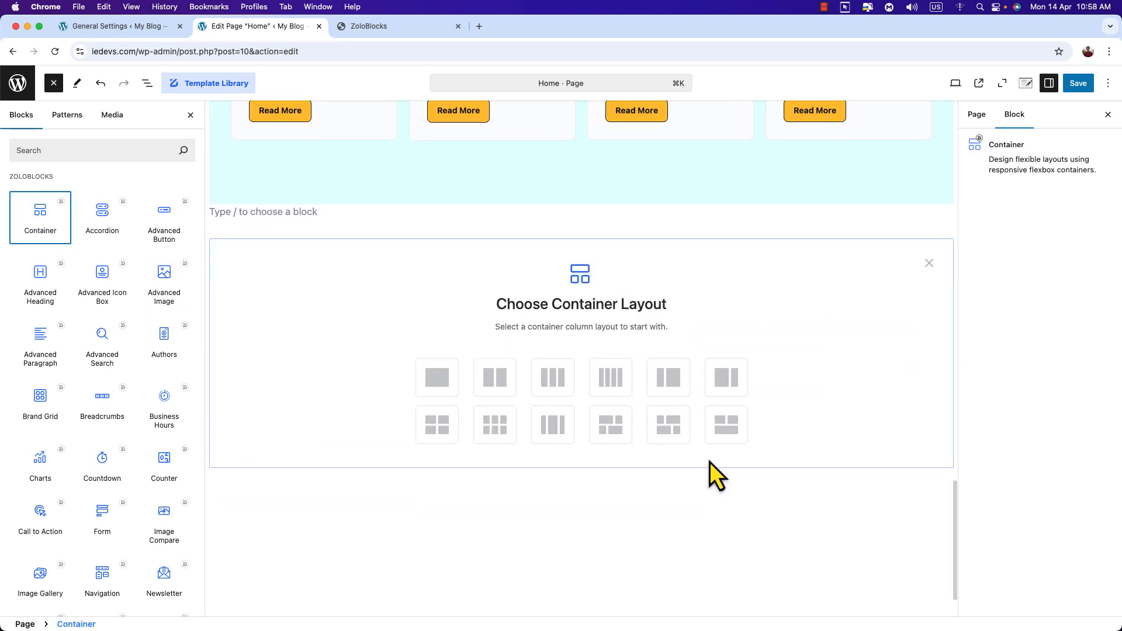
left_click(497, 384)
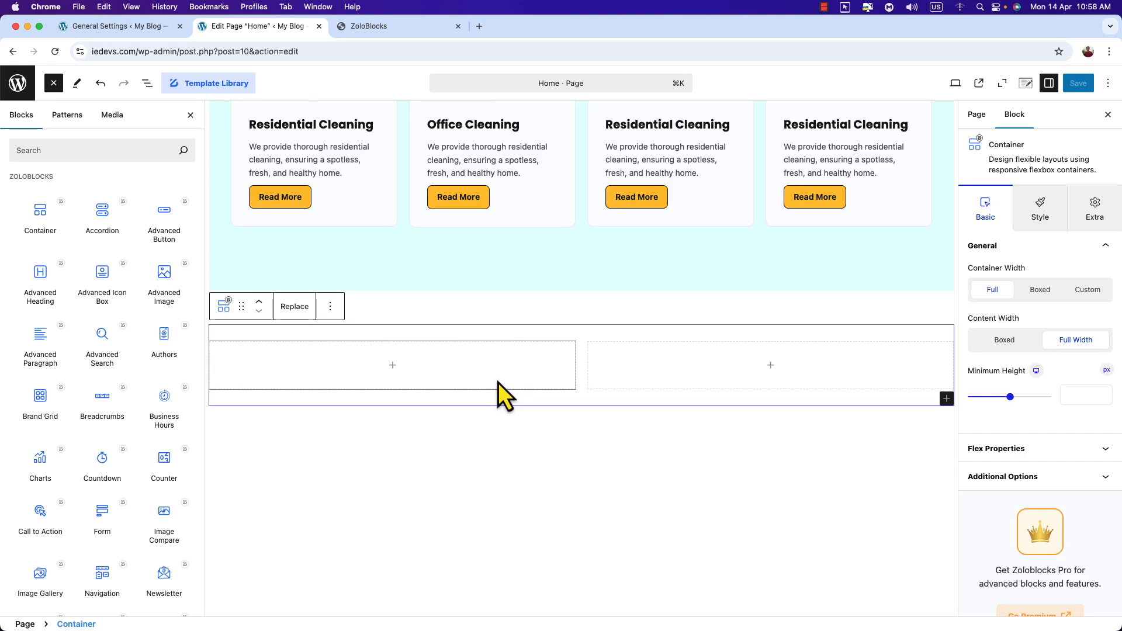
Set the new container's top and bottom padding to 80 px.
left_click(398, 25)
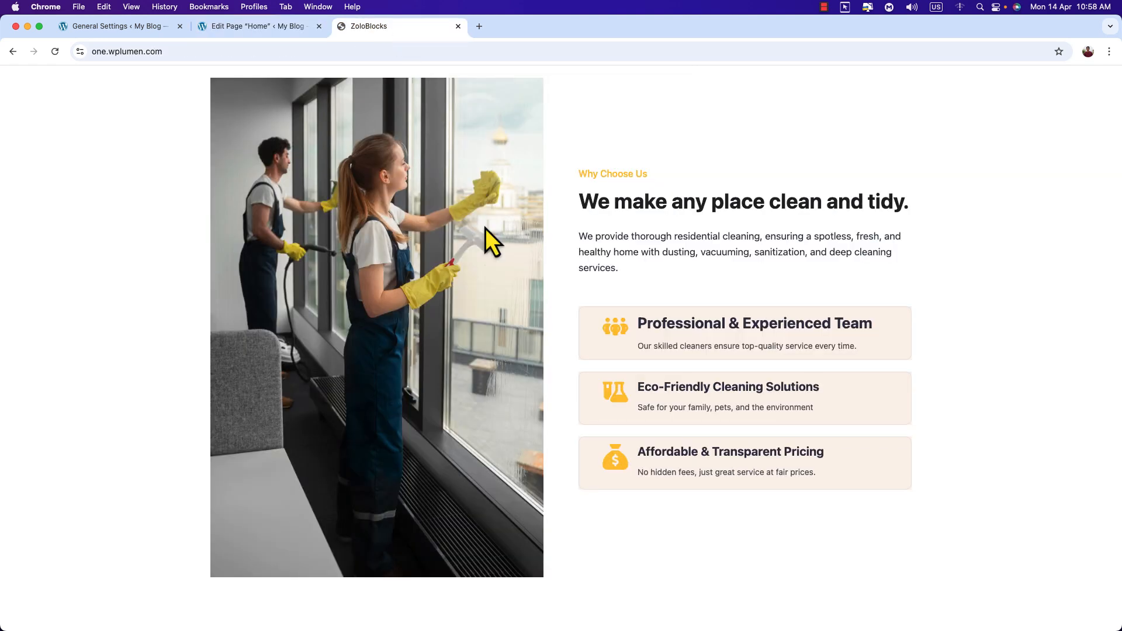
scroll(499, 246, "up", 2)
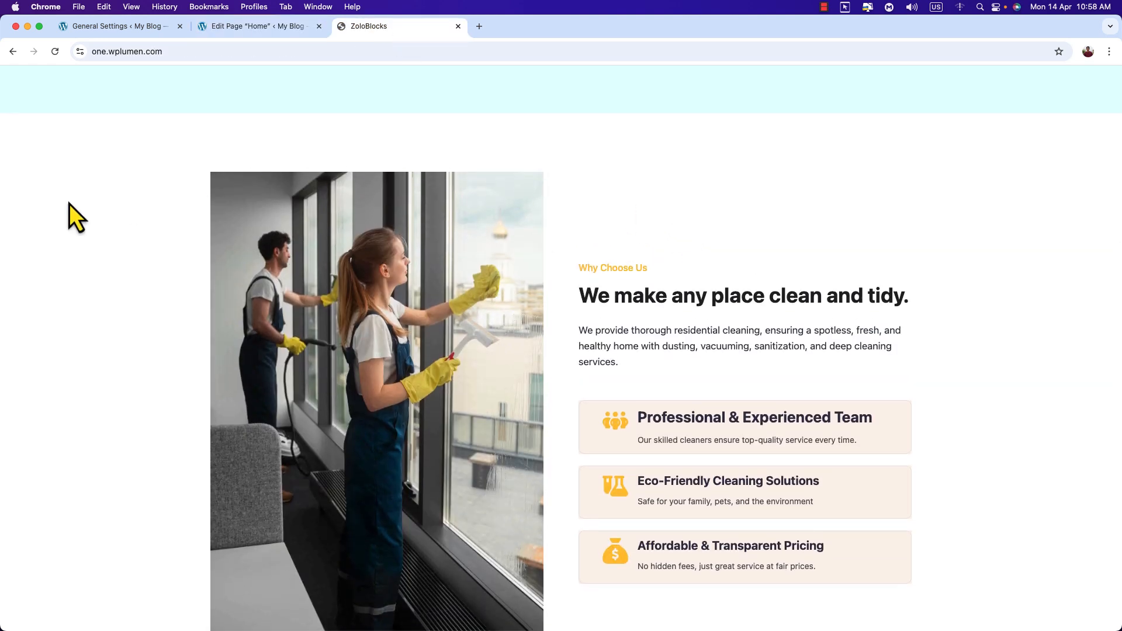
left_click(272, 32)
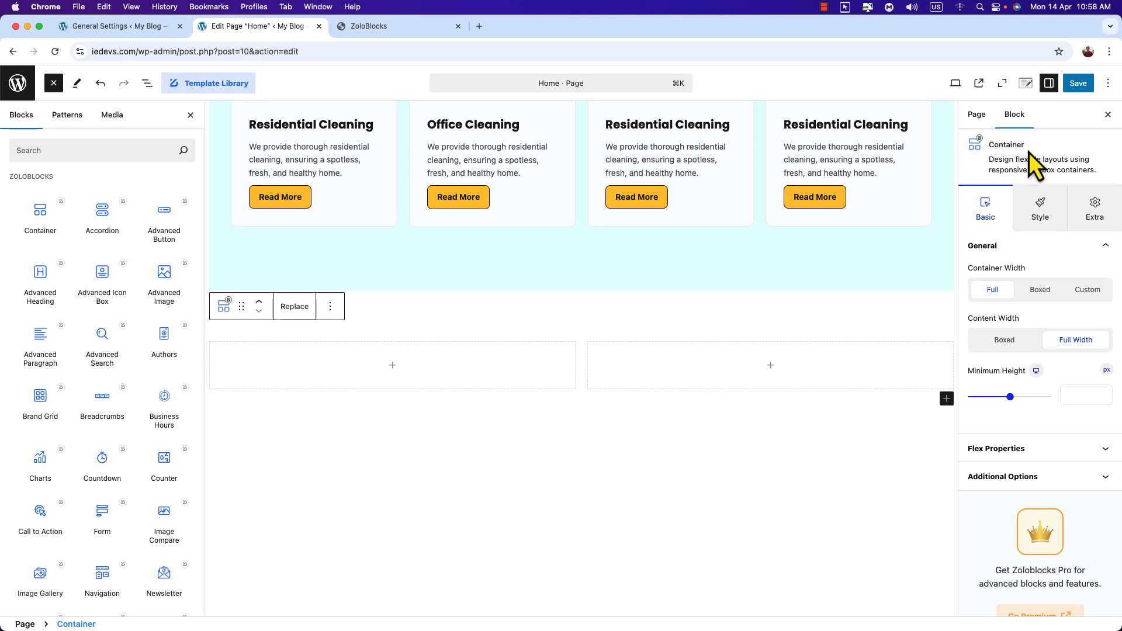
left_click_drag(1026, 146, 989, 149)
left_click(1110, 222)
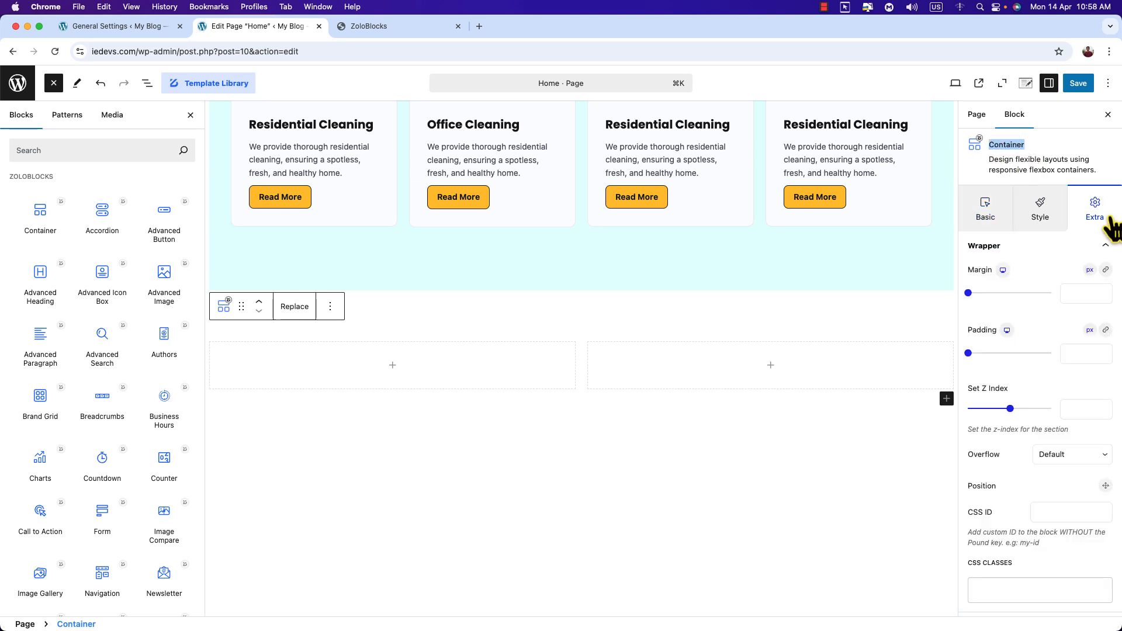
left_click(1105, 330)
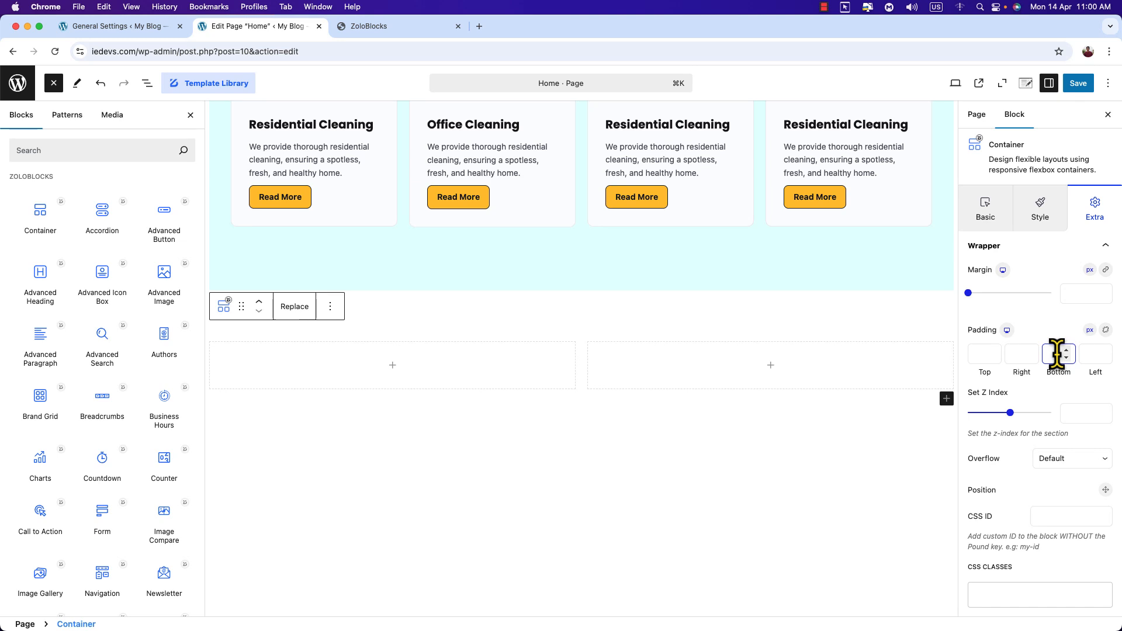
type("80")
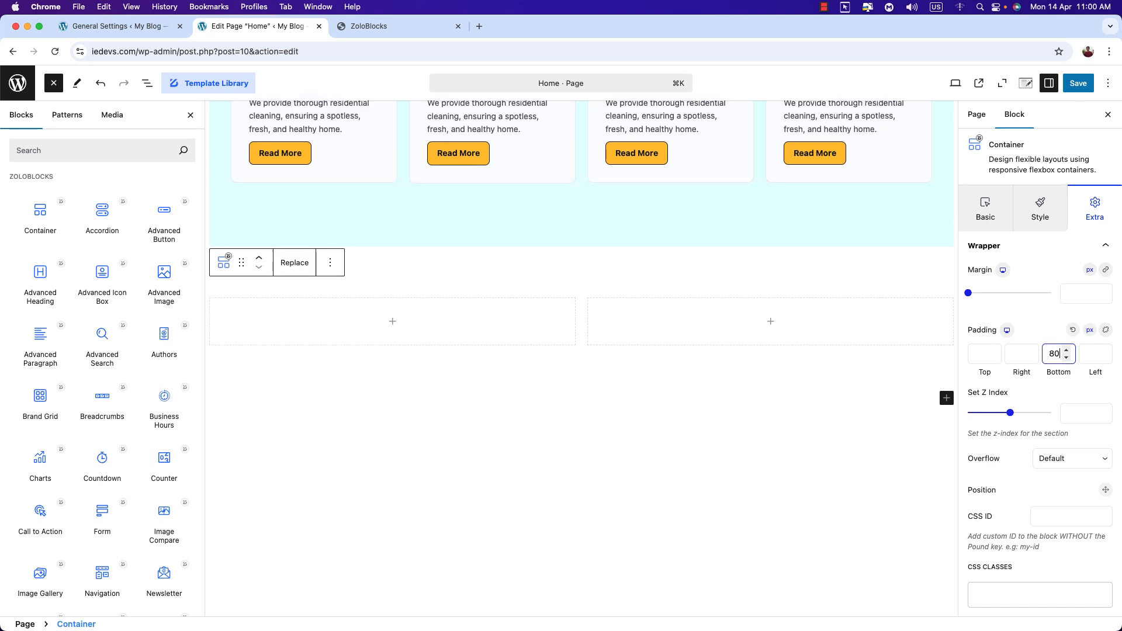
left_click(984, 354)
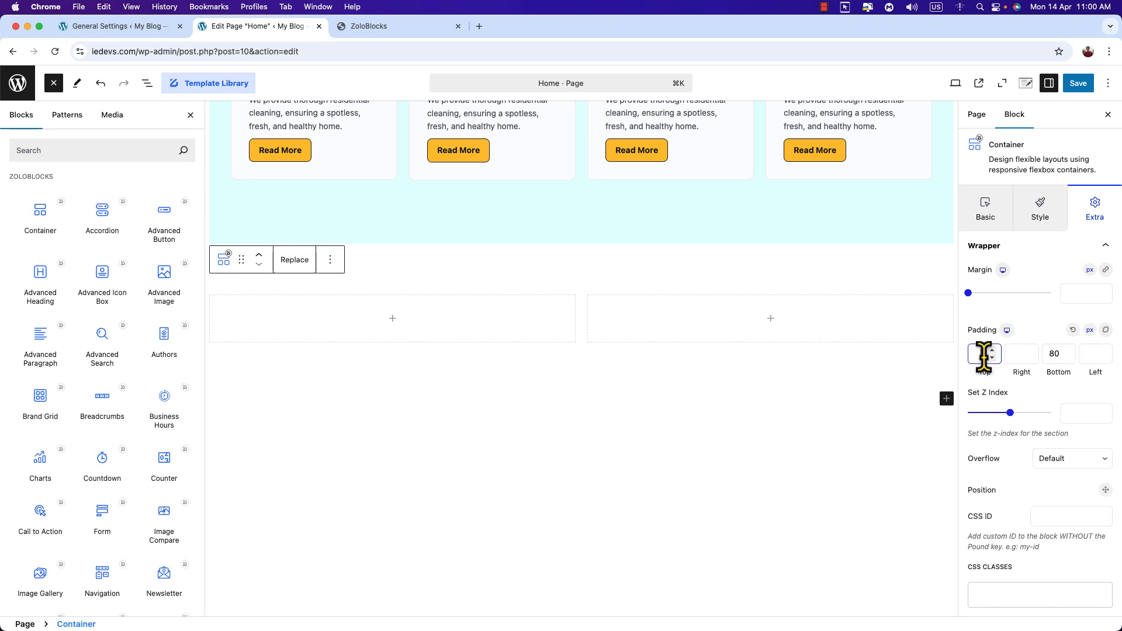
type("80")
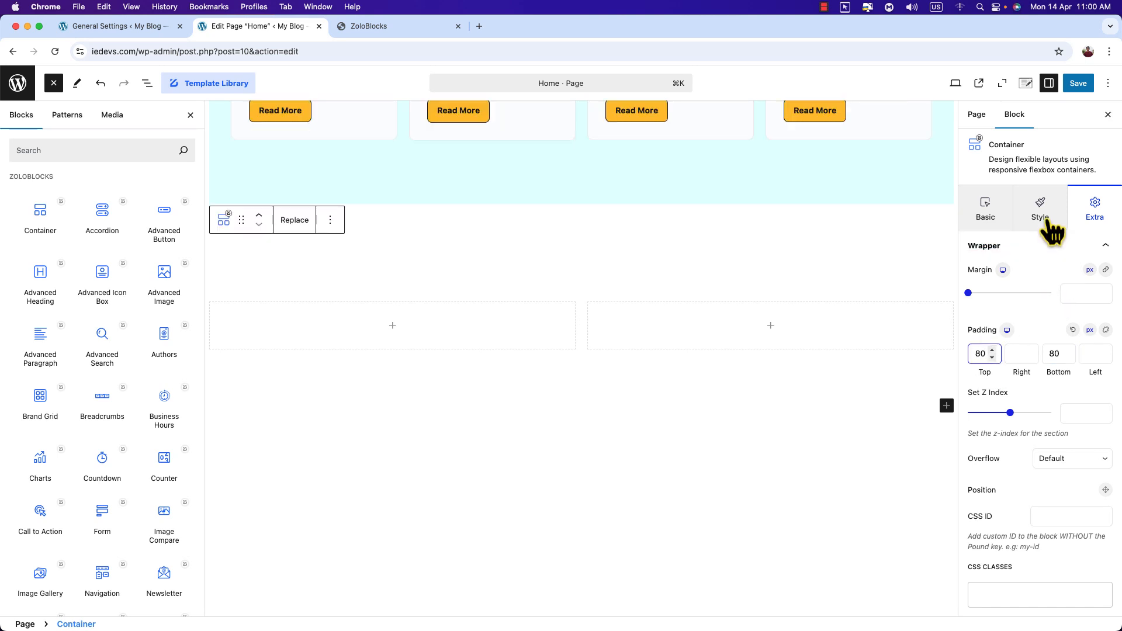
scroll(1050, 466, "down", 2)
scroll(1050, 466, "down", 5)
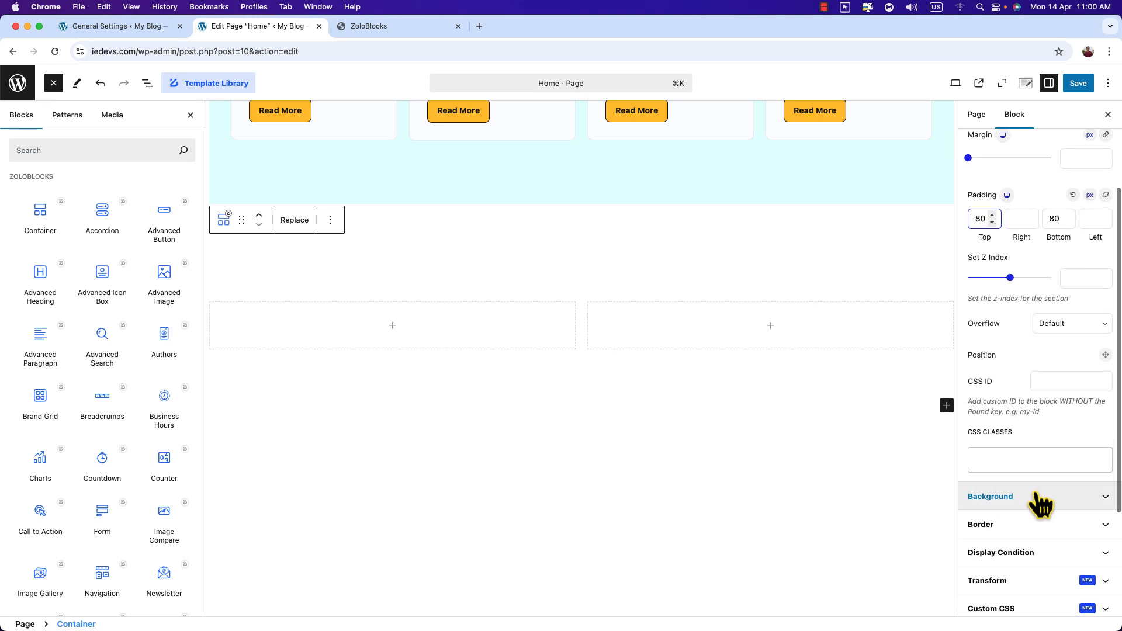
left_click(1034, 504)
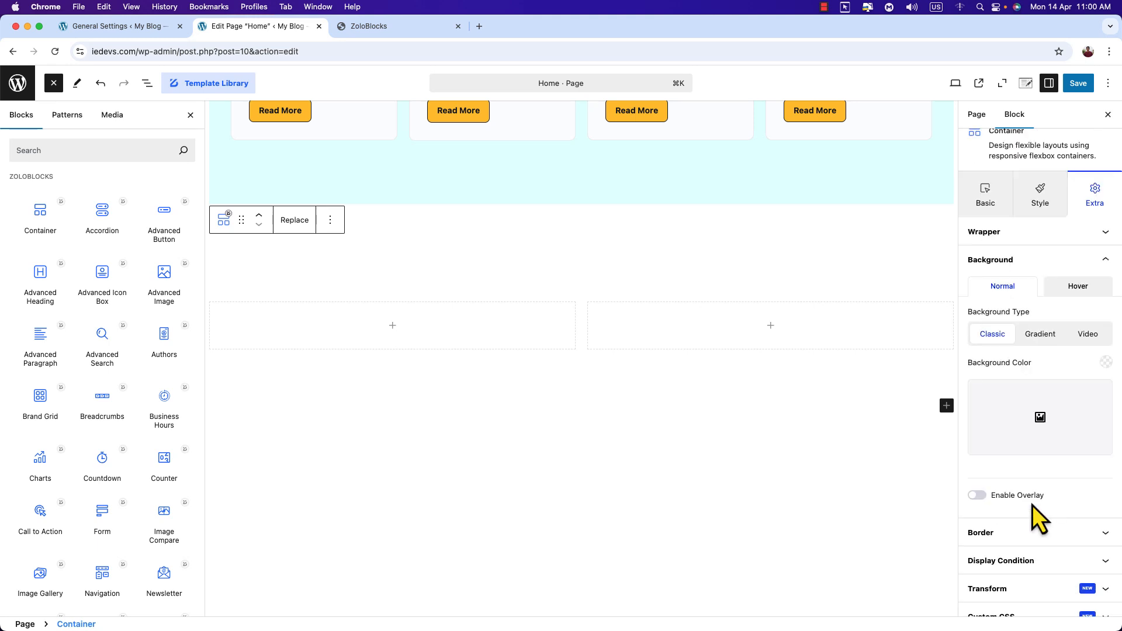
left_click(1107, 363)
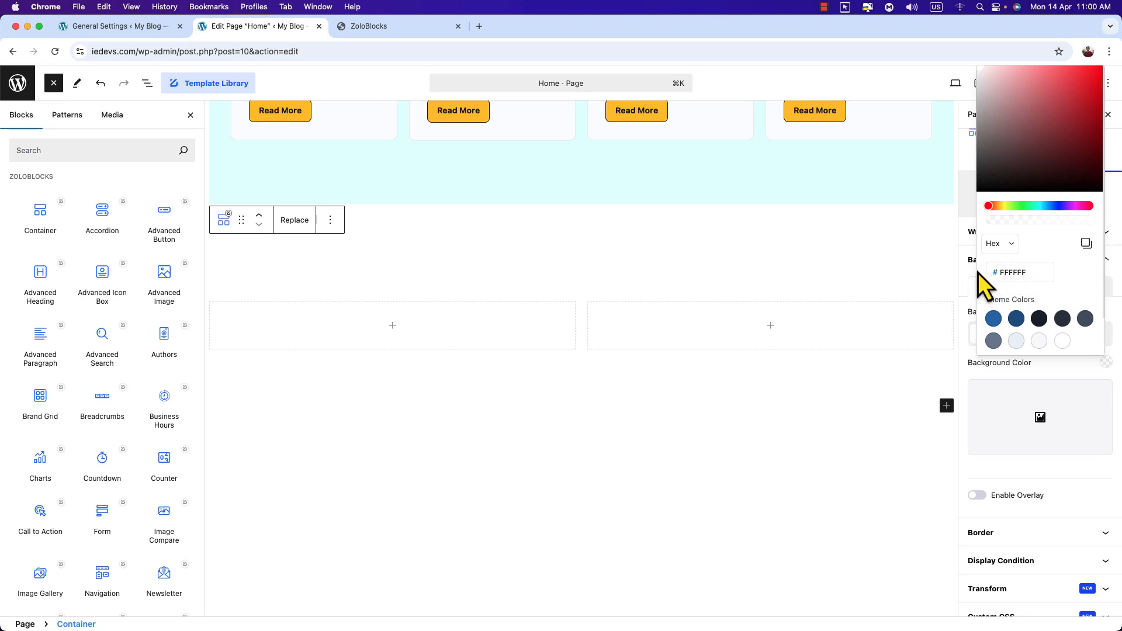
left_click(963, 289)
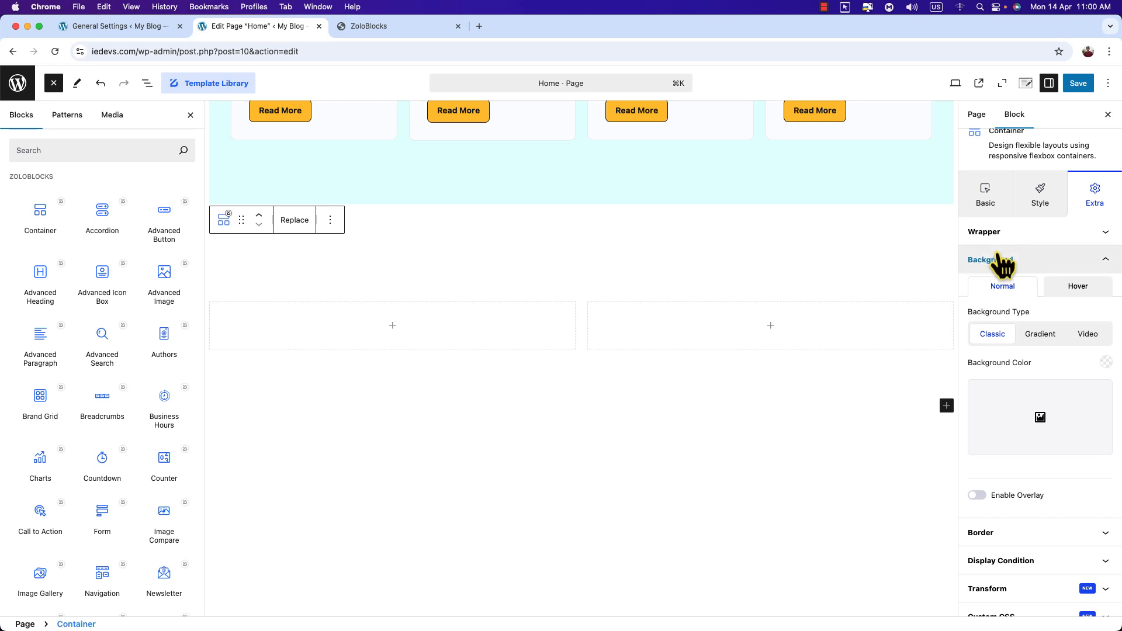
scroll(1002, 263, "up", 1)
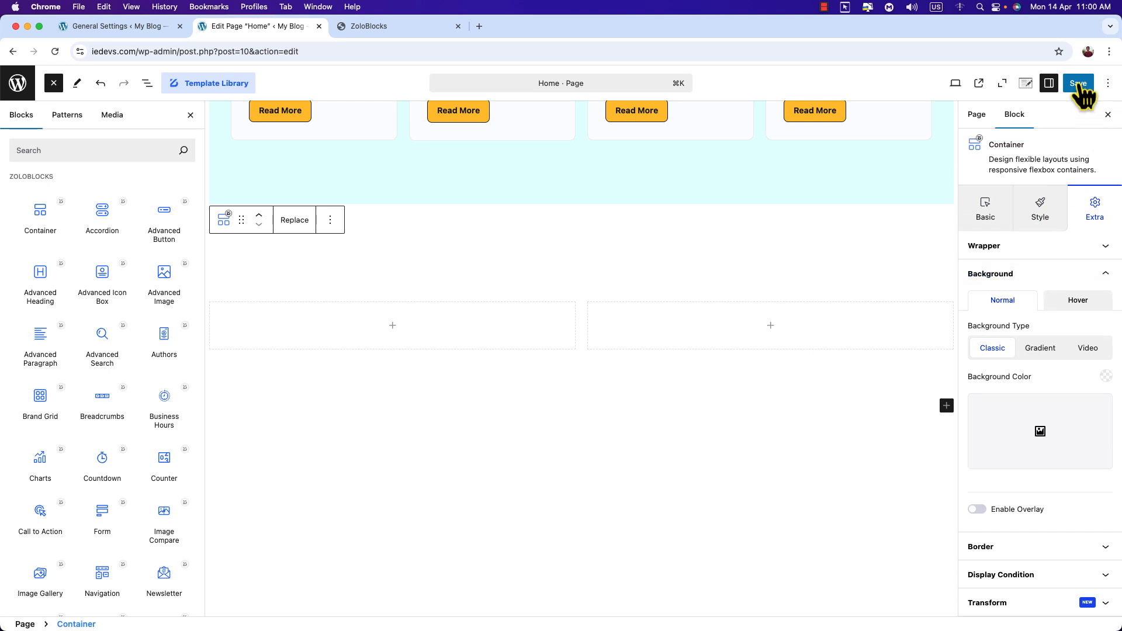
Save the page.
left_click(1078, 85)
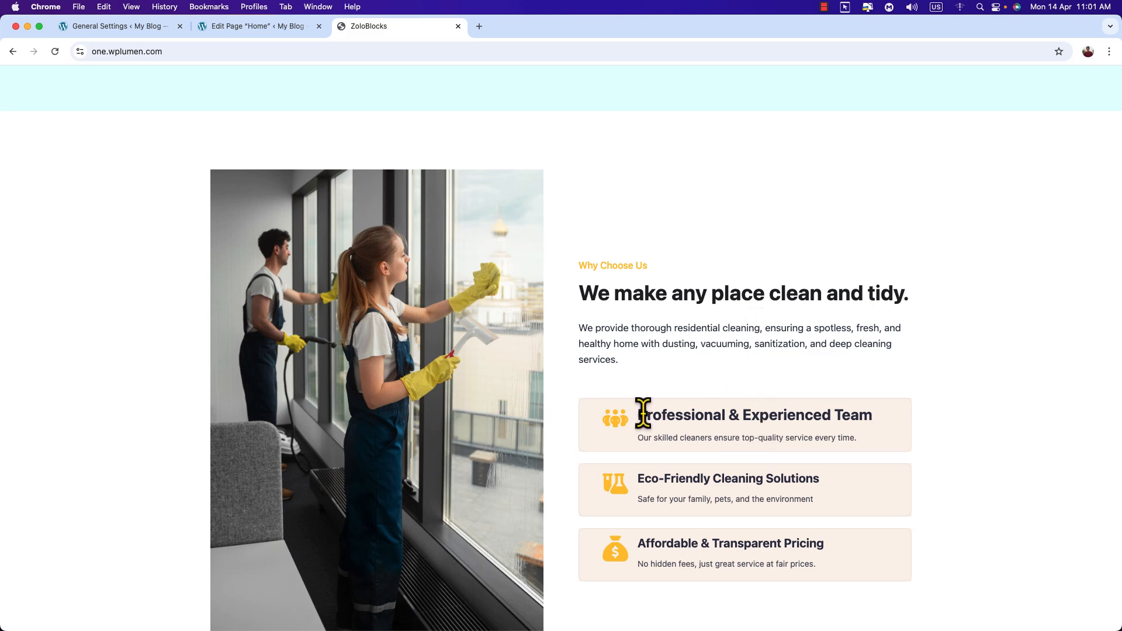
left_click(203, 30)
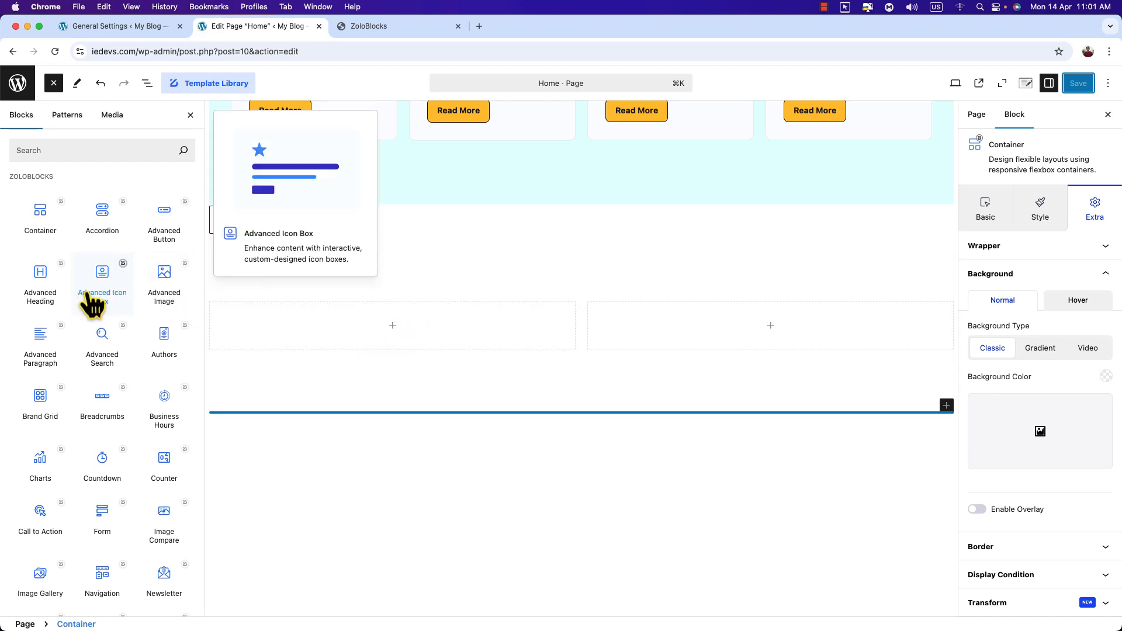
Add an Advanced Image block to the left column and upload why-choose-us-1.jpg into it.
left_click(171, 288)
left_click_drag(171, 288, 370, 347)
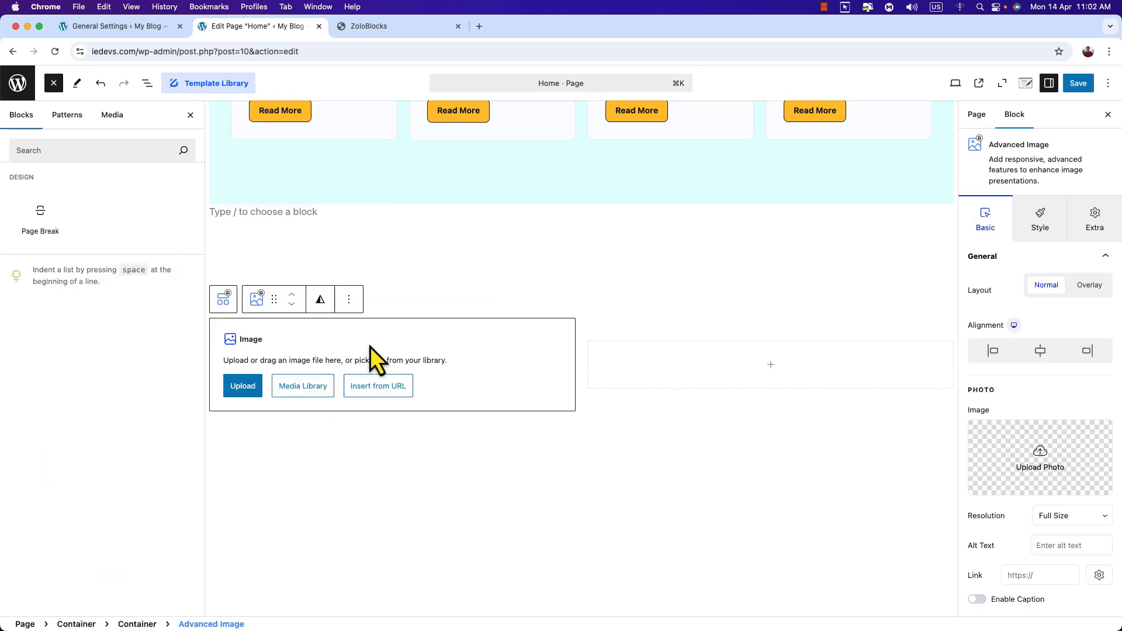
left_click(243, 387)
left_click(345, 447)
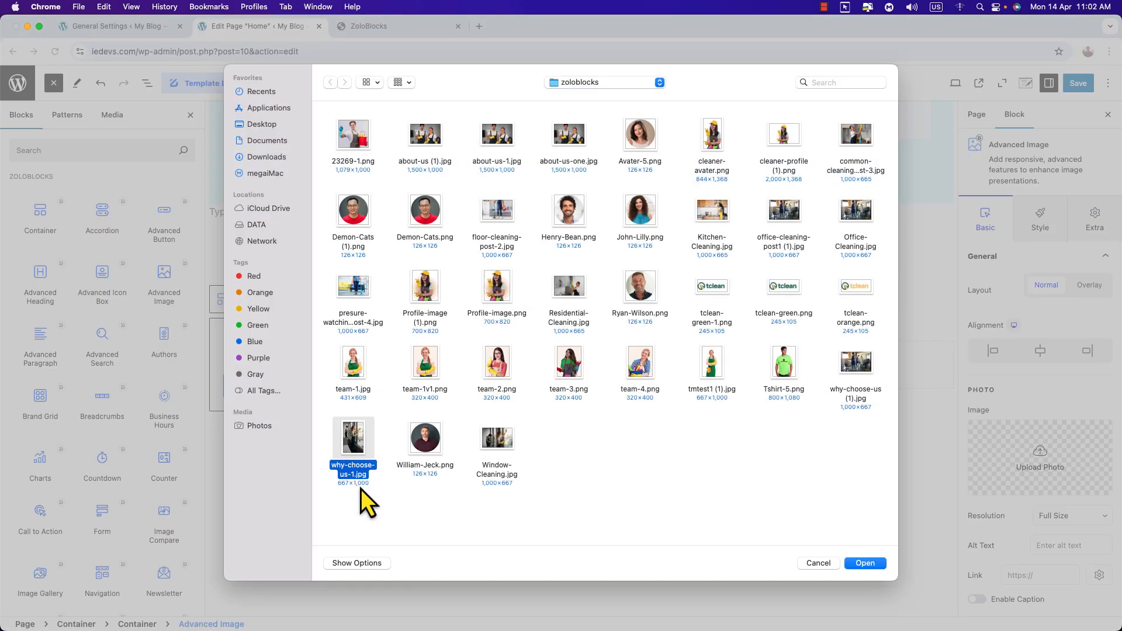
left_click(874, 564)
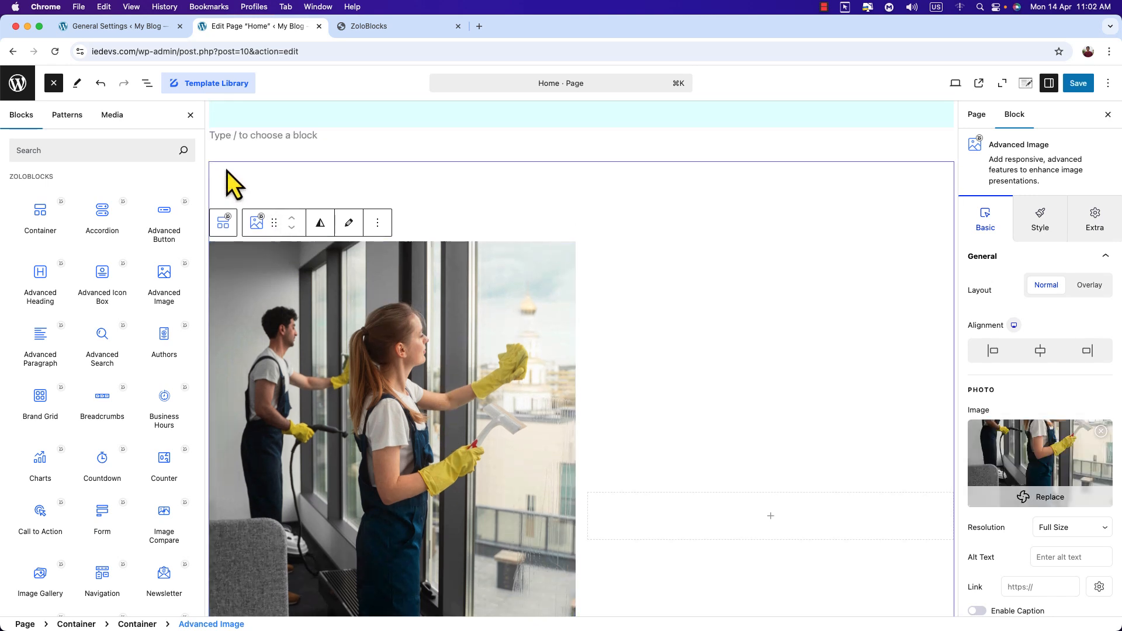
Rename the new outer container as Why choose us.
left_click(148, 83)
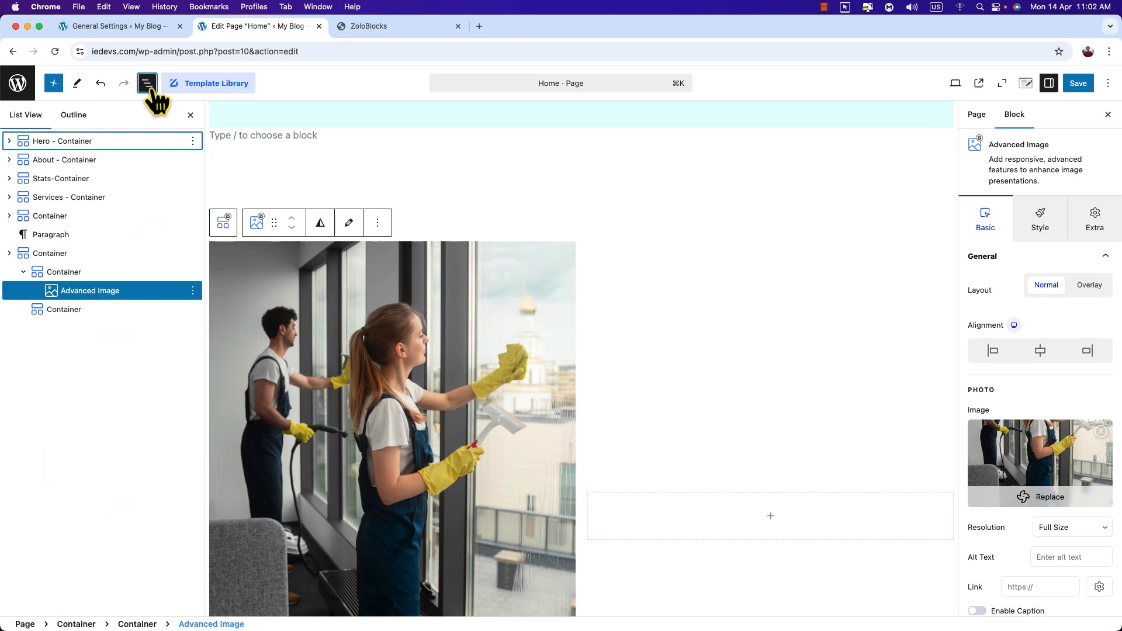
left_click(66, 270)
left_click(66, 255)
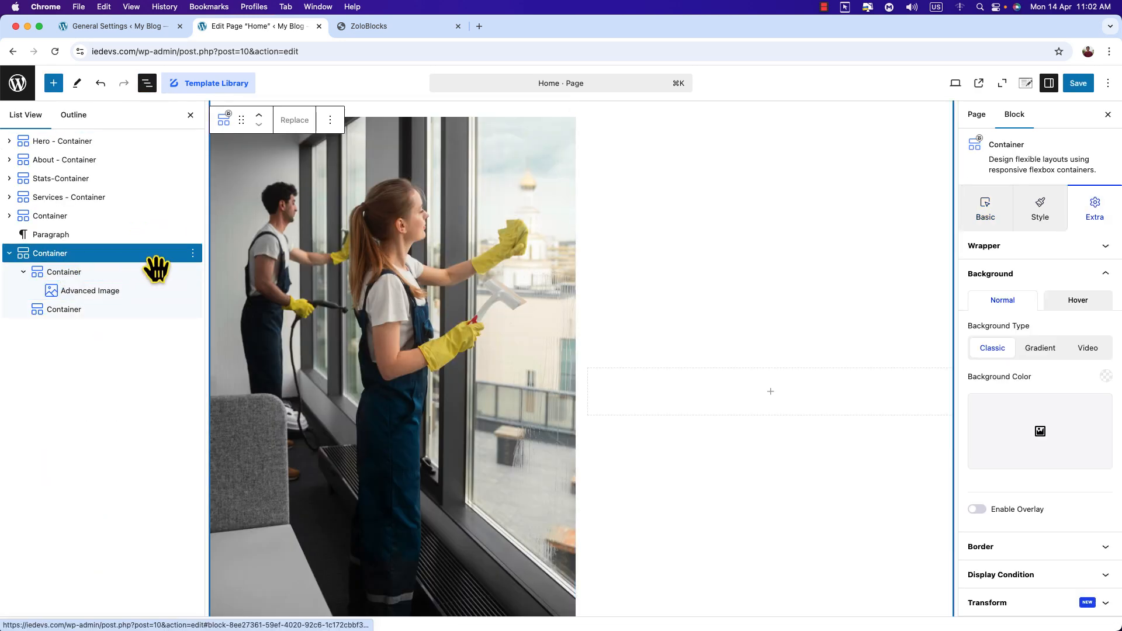
left_click(193, 254)
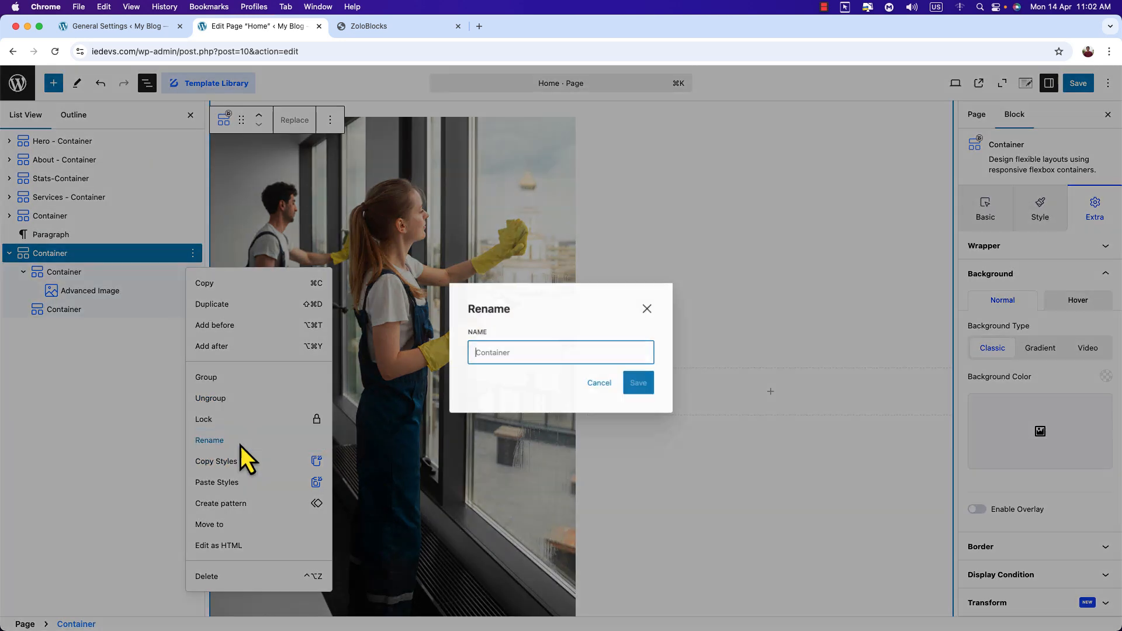
left_click(240, 444)
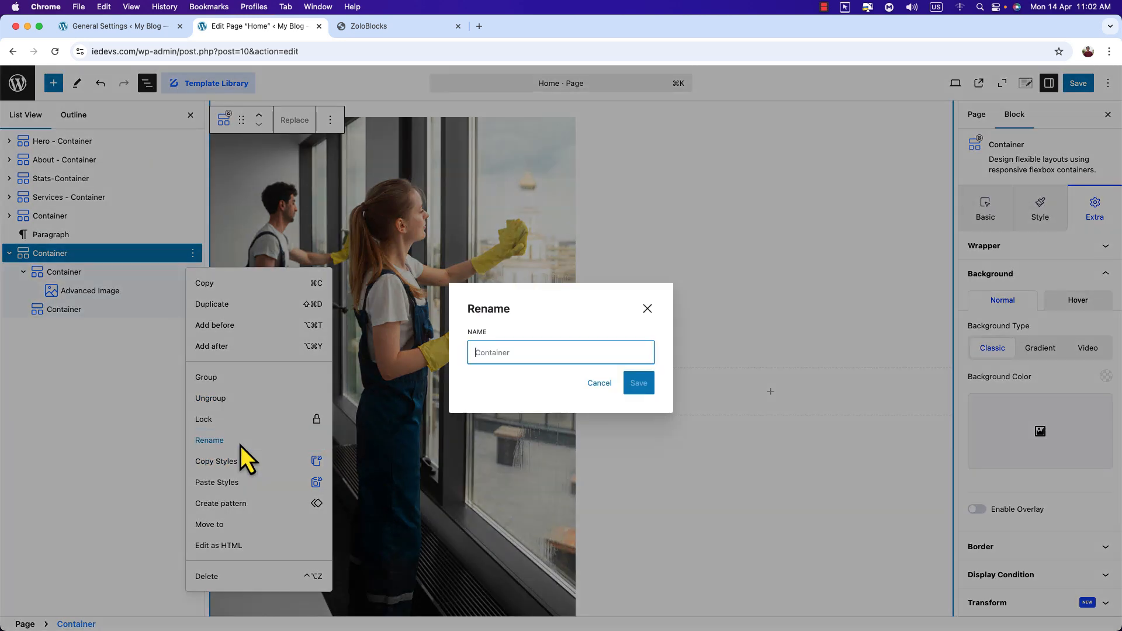
type("Wh")
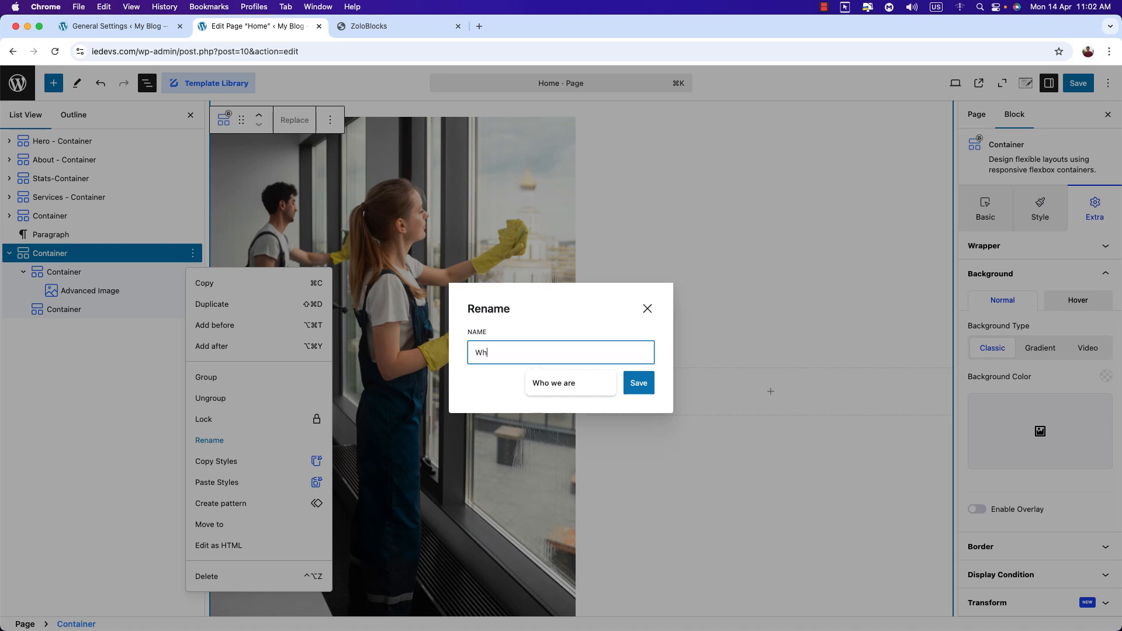
type("y choose us")
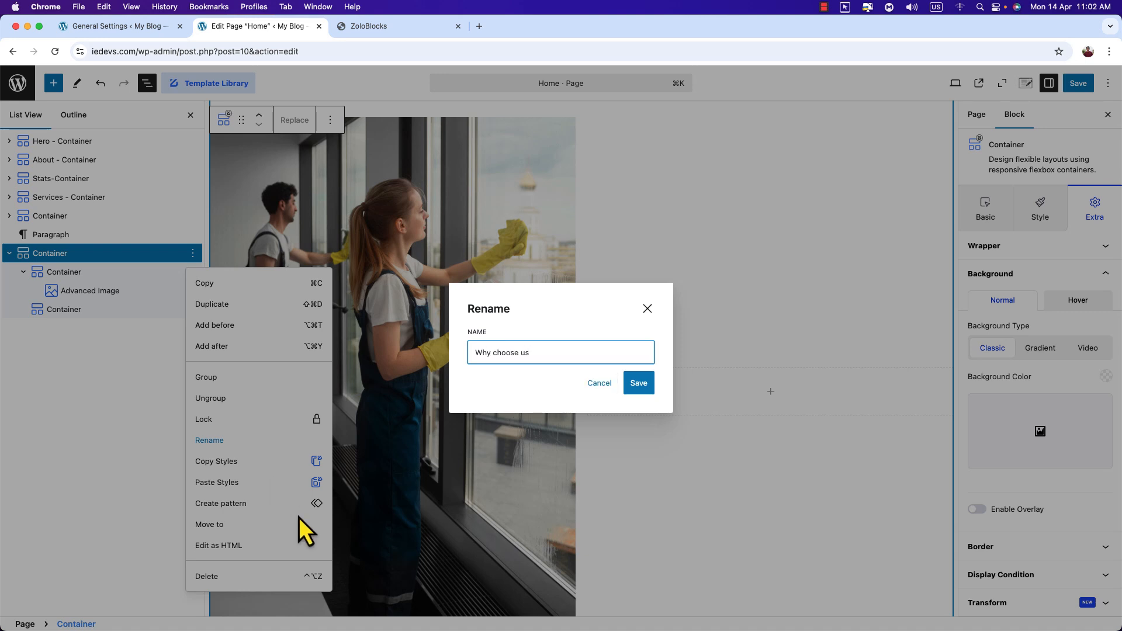
left_click(646, 388)
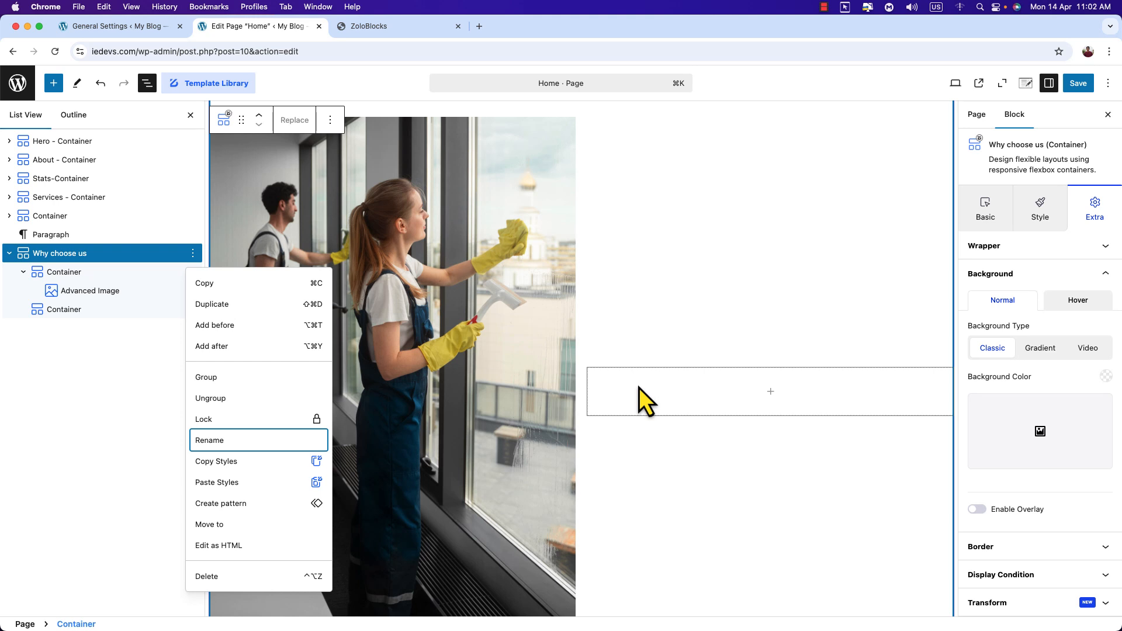
left_click(640, 388)
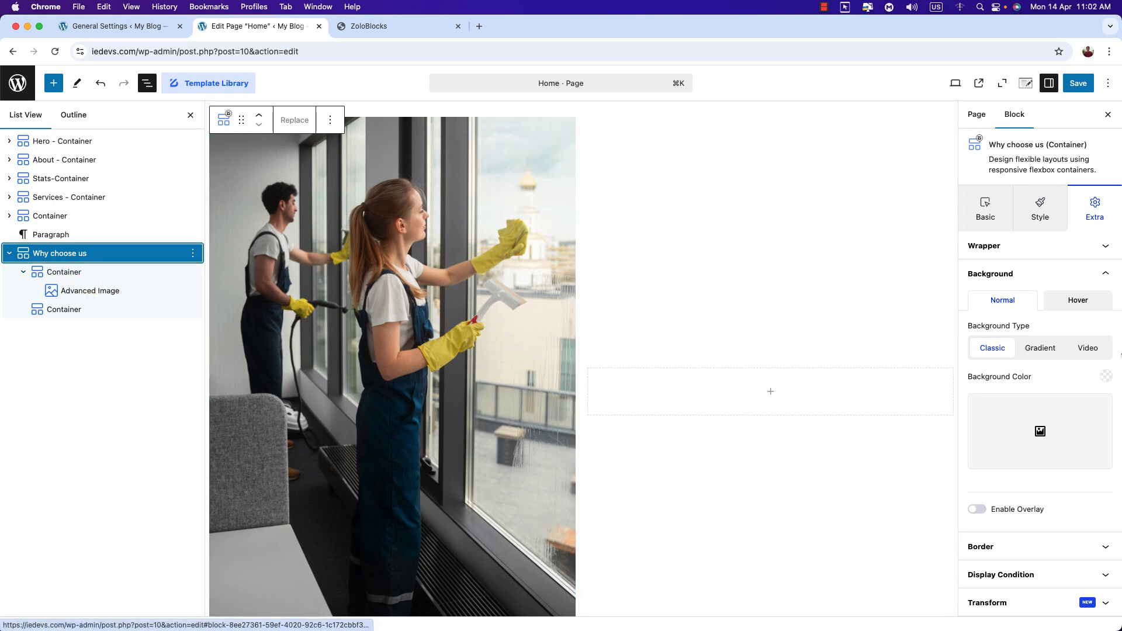
Set the Why choose us container's gap to 60 px and save the page.
left_click(1042, 212)
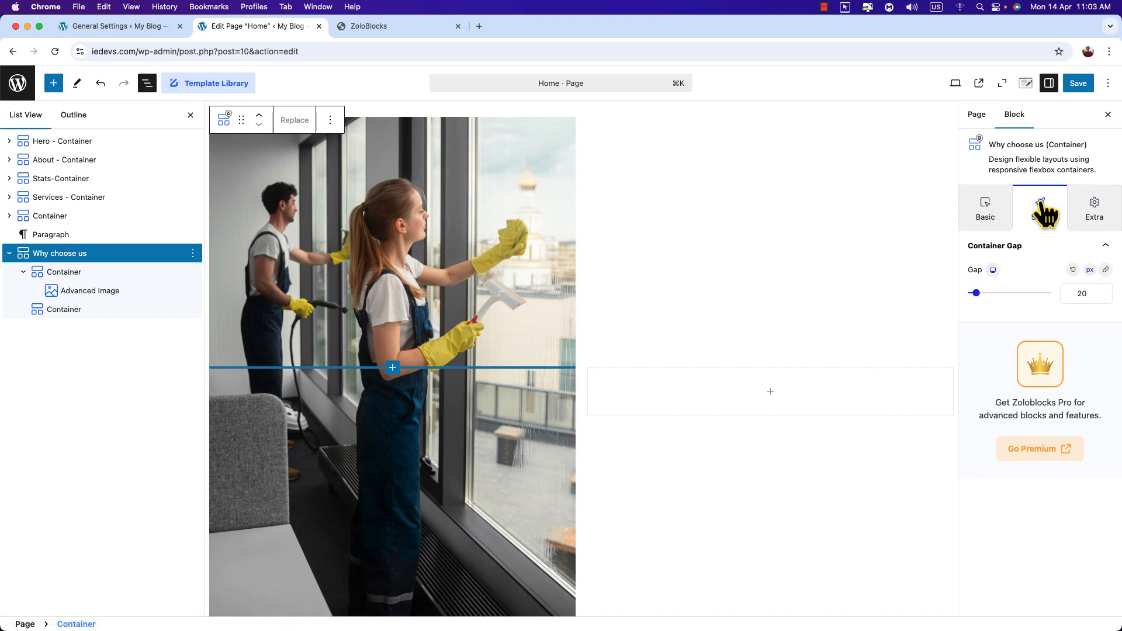
left_click(1084, 293)
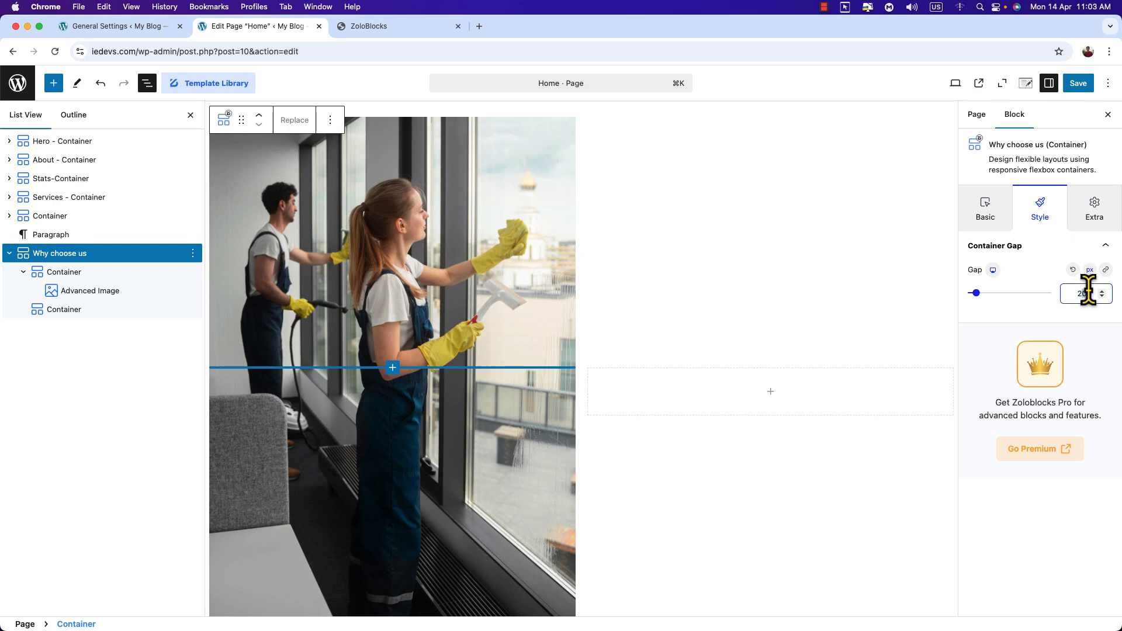
left_click_drag(1086, 293, 1074, 294)
type("60")
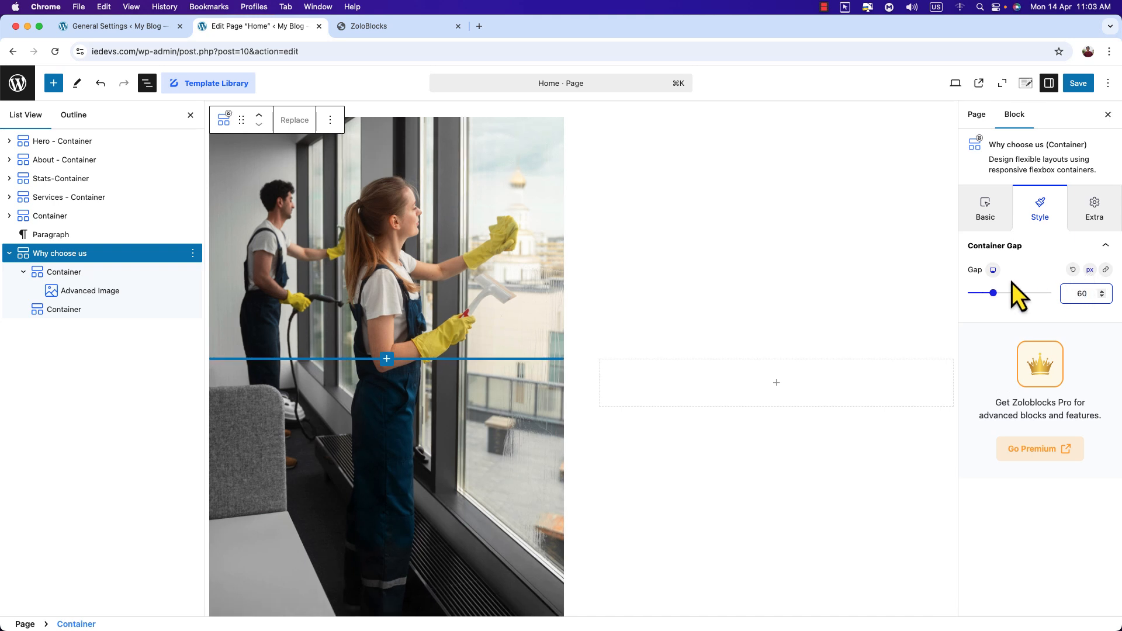
left_click(1076, 78)
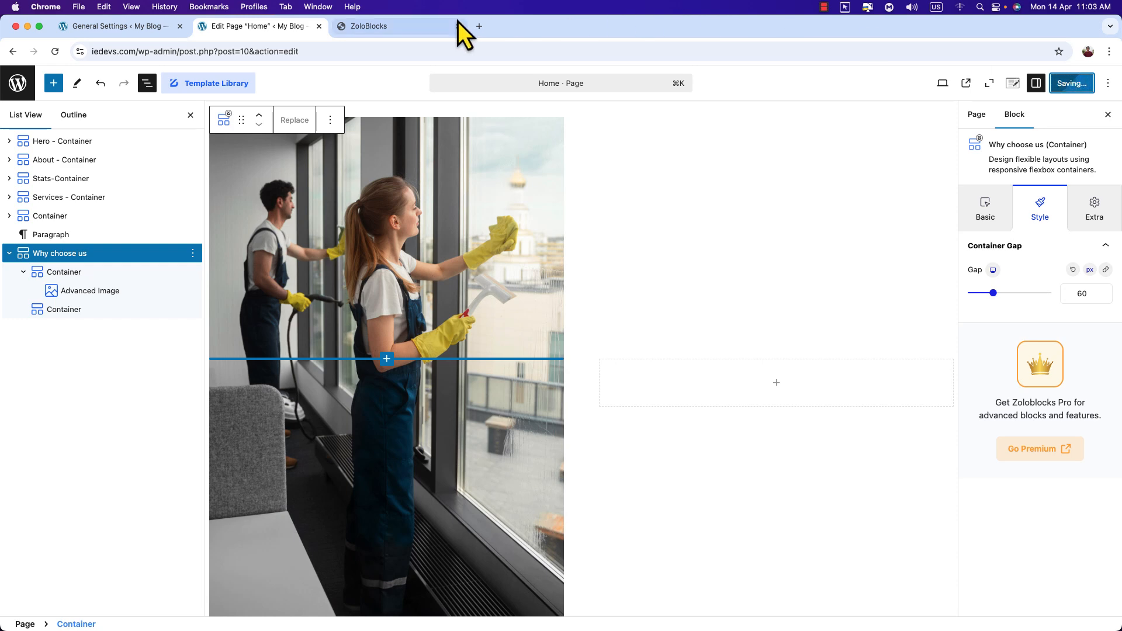
Copy the Why Choose Us label from the reference site and add an Advanced Heading block to the empty right column.
left_click(409, 24)
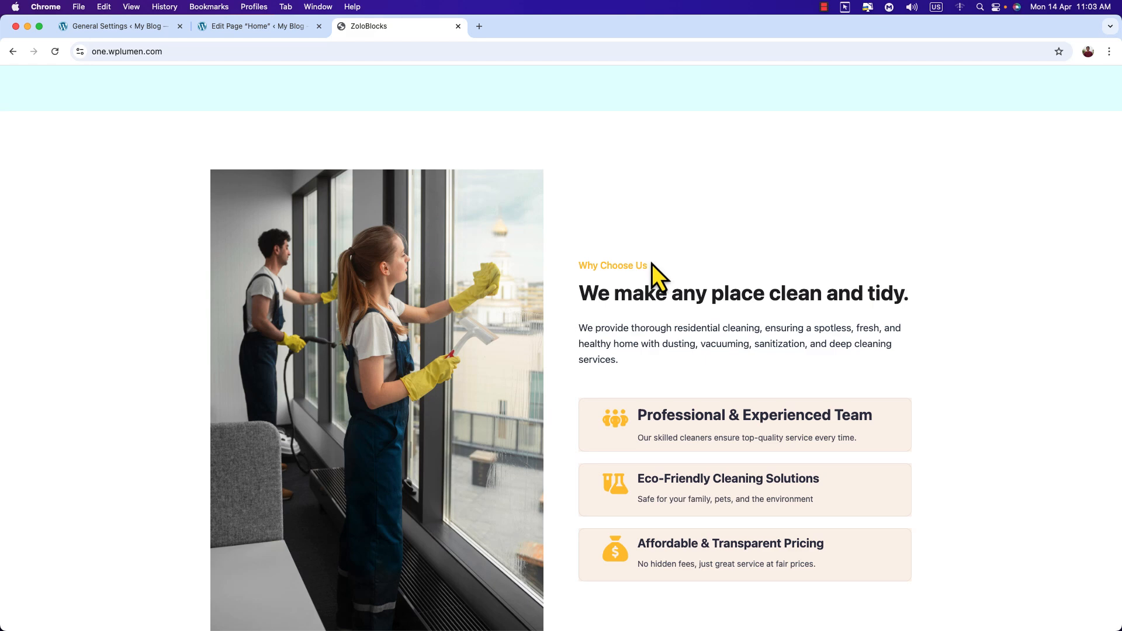
left_click_drag(650, 265, 548, 264)
key("super+c")
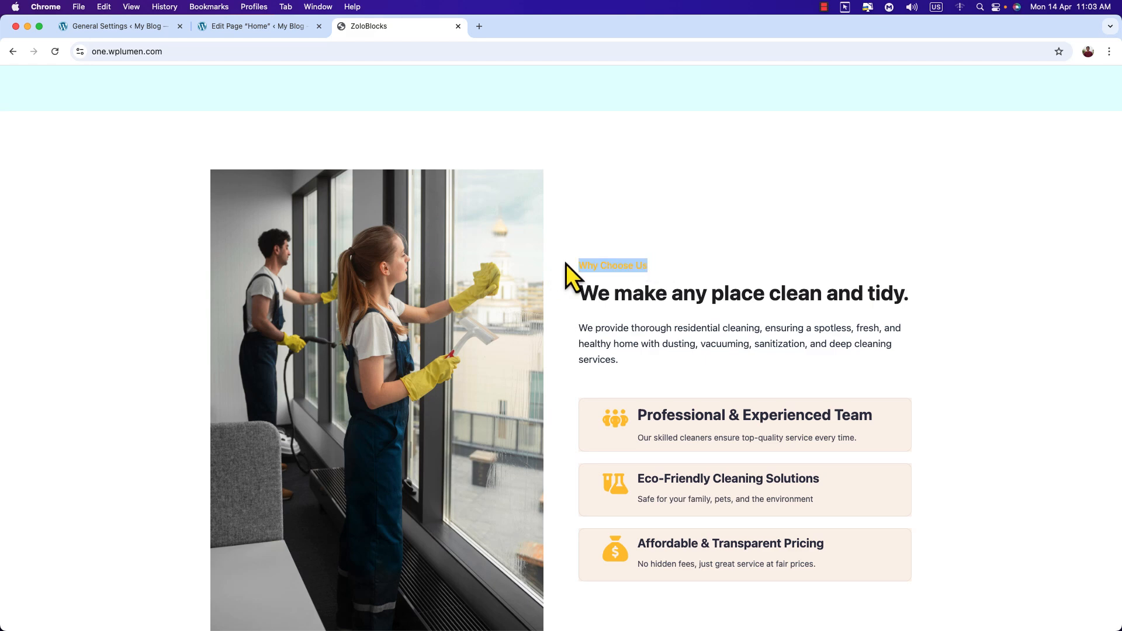
left_click(245, 28)
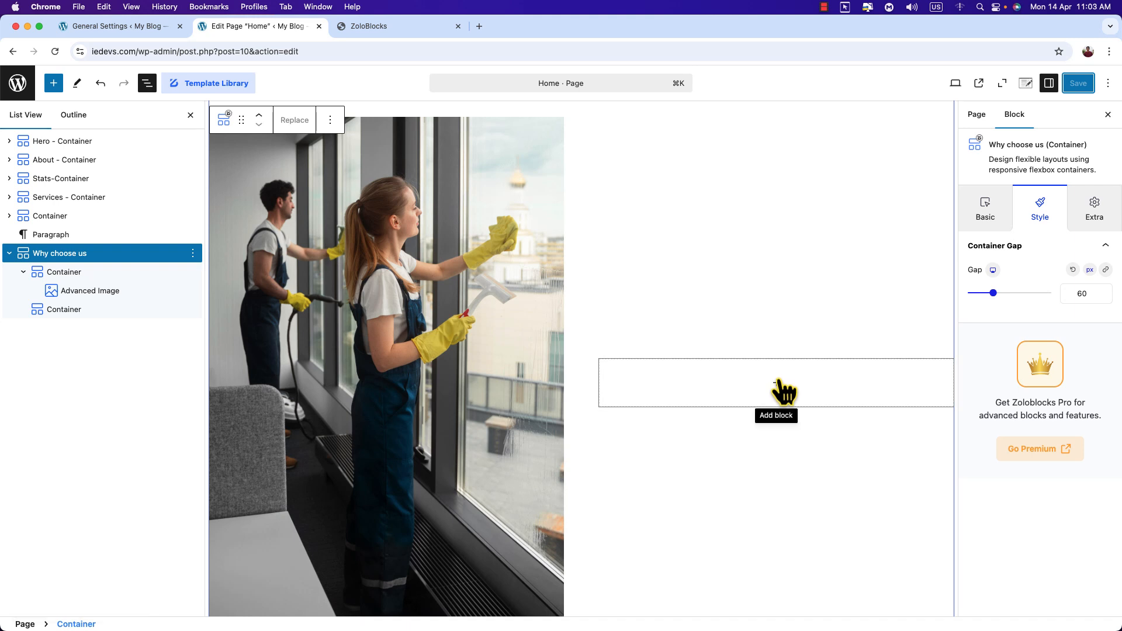
left_click(58, 84)
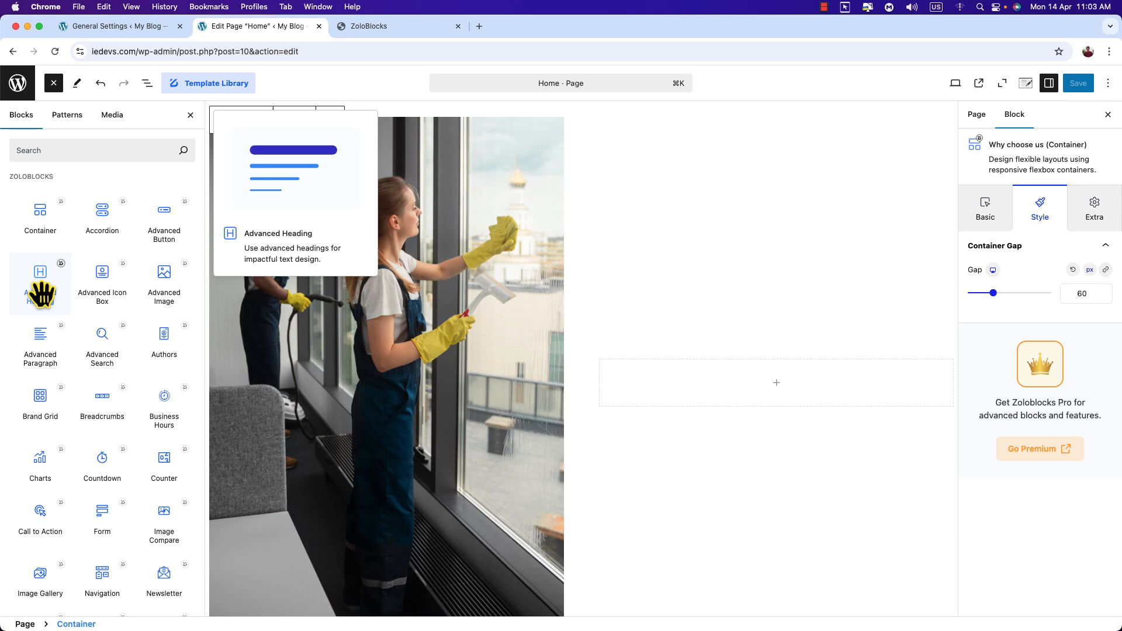
left_click_drag(41, 292, 752, 384)
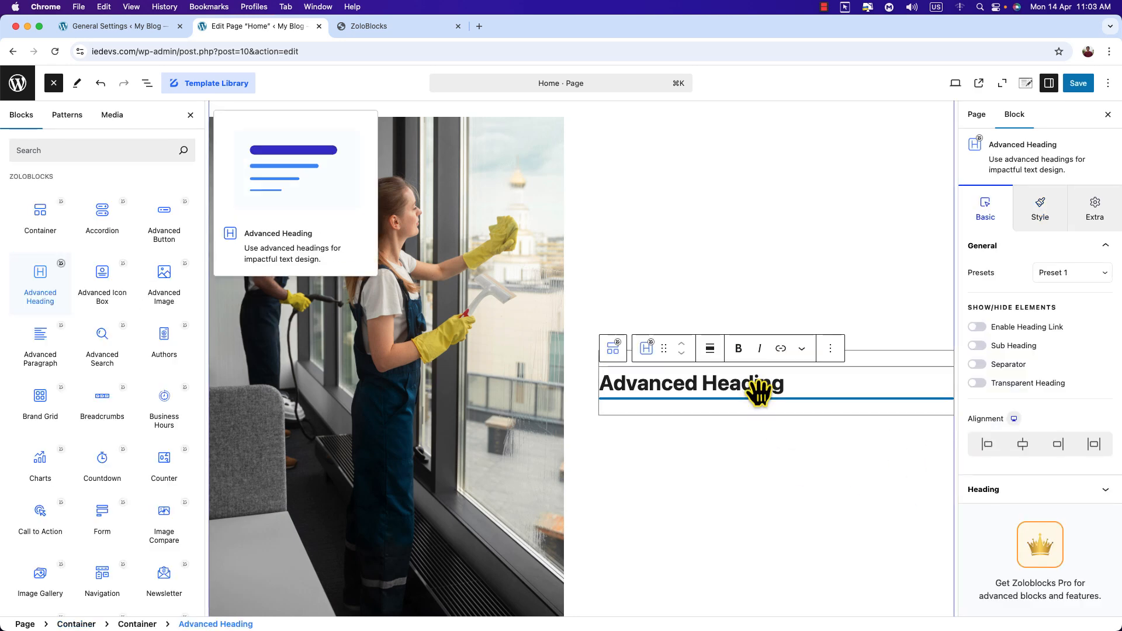
Enable the heading's sub heading and replace its text with the copied Why Choose Us label.
left_click(982, 347)
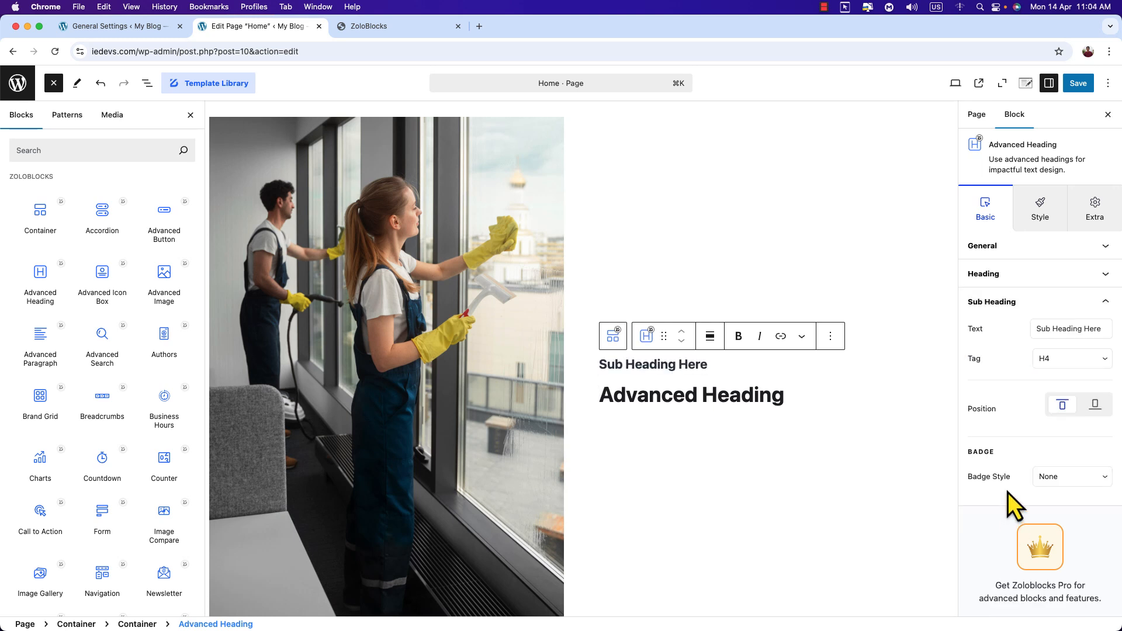
left_click_drag(1041, 328, 1119, 359)
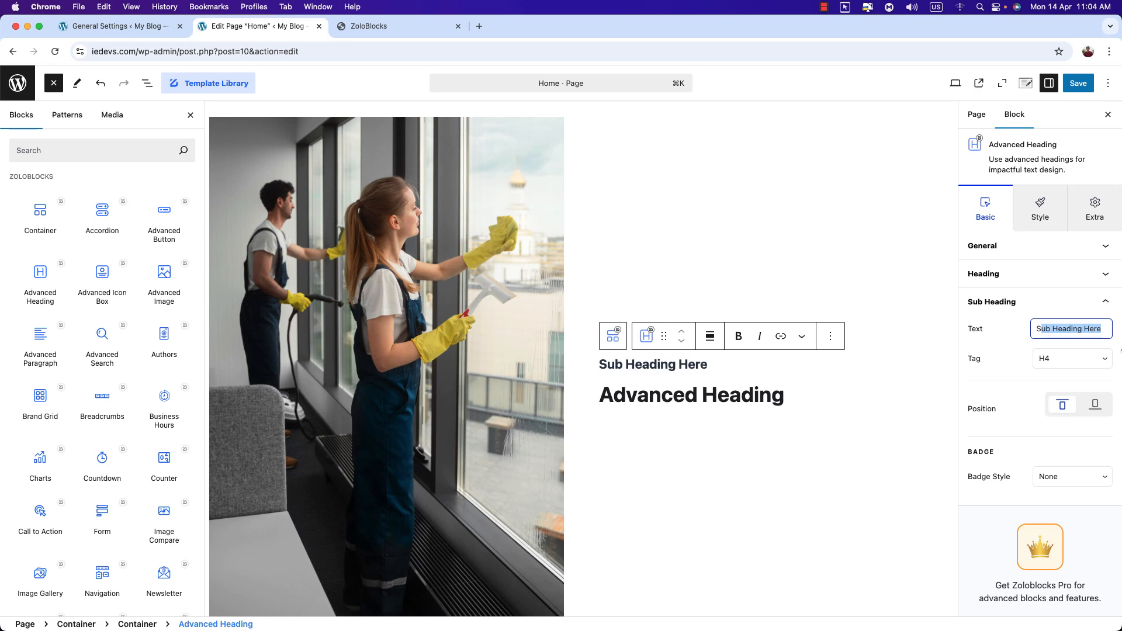
key("BackSpace")
key("BackSpace")
key("super+v")
Copy the reference headline and set the main heading text to We make any place clean and tidy.
left_click(374, 26)
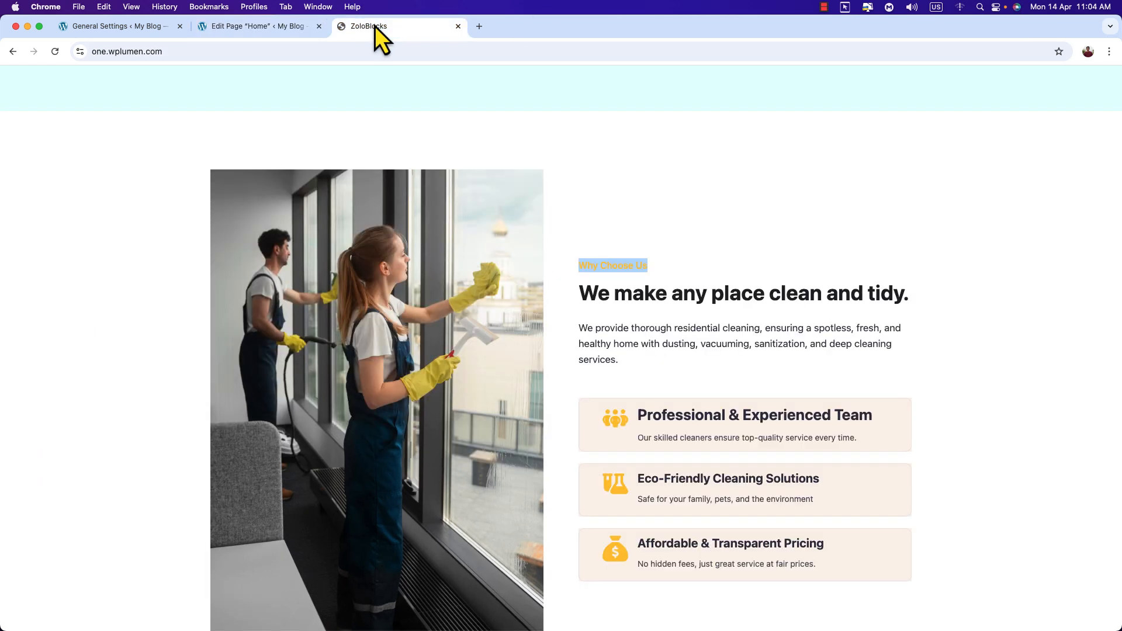
left_click_drag(909, 294, 524, 296)
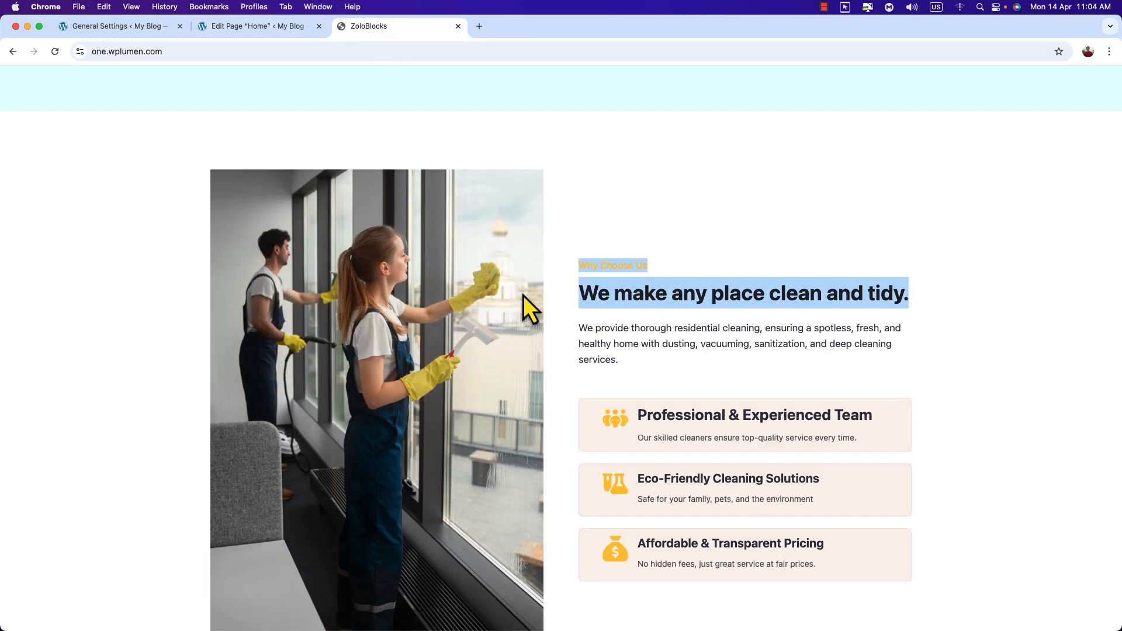
right_click(640, 294)
left_click(678, 324)
key("ctrl+shift+Tab")
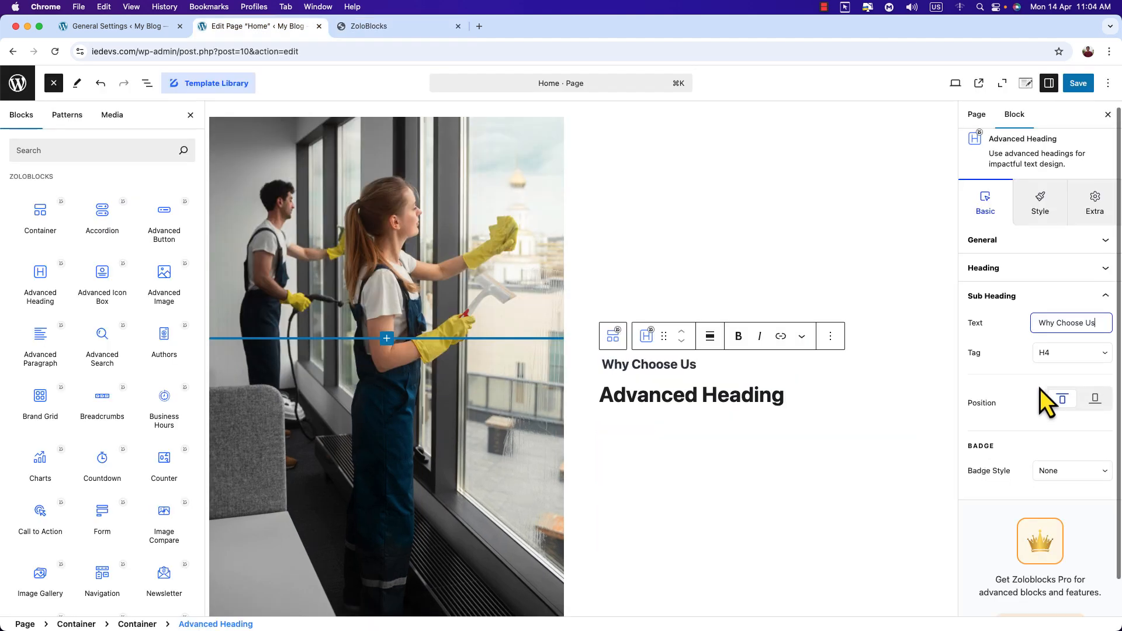
scroll(1036, 395, "down", 2)
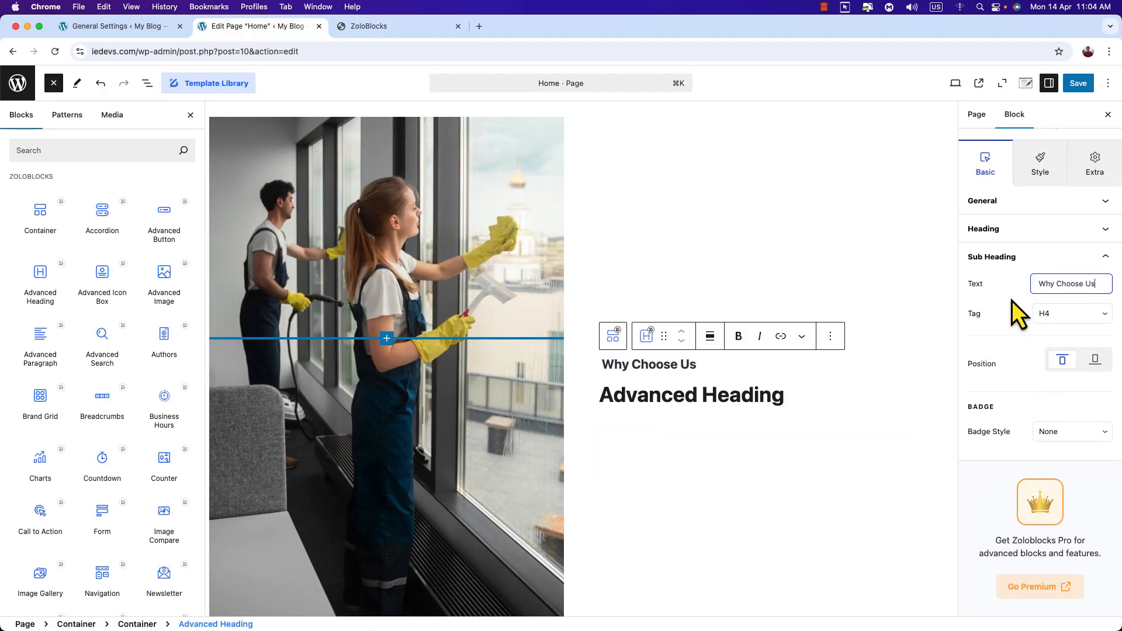
scroll(1013, 302, "up", 2)
left_click(1012, 266)
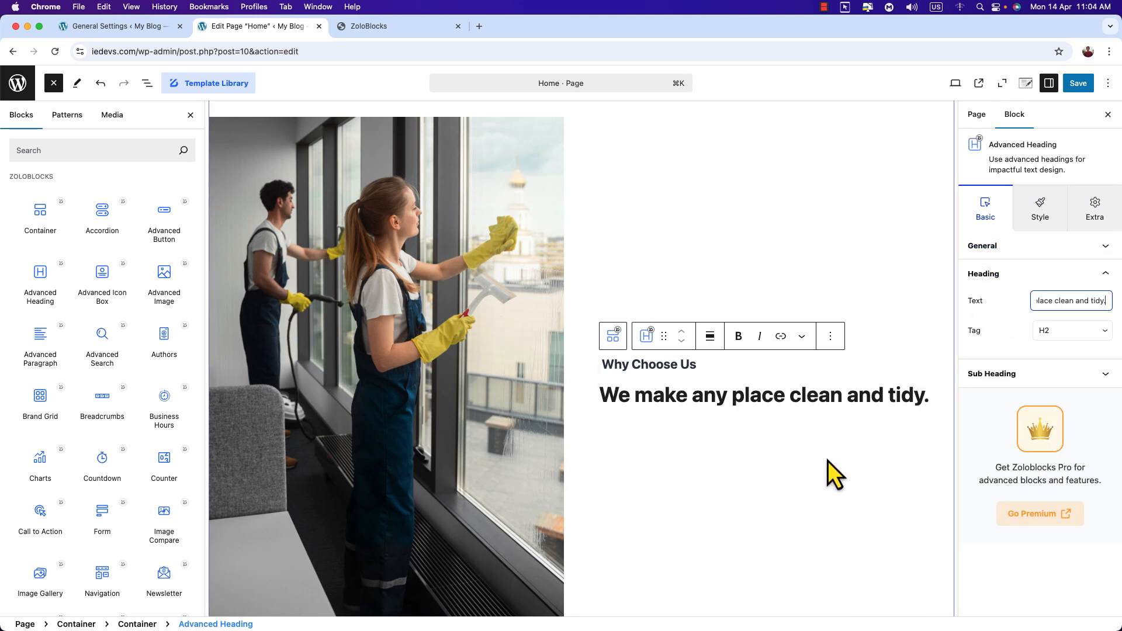
Set the main heading's color to #161616.
left_click(356, 28)
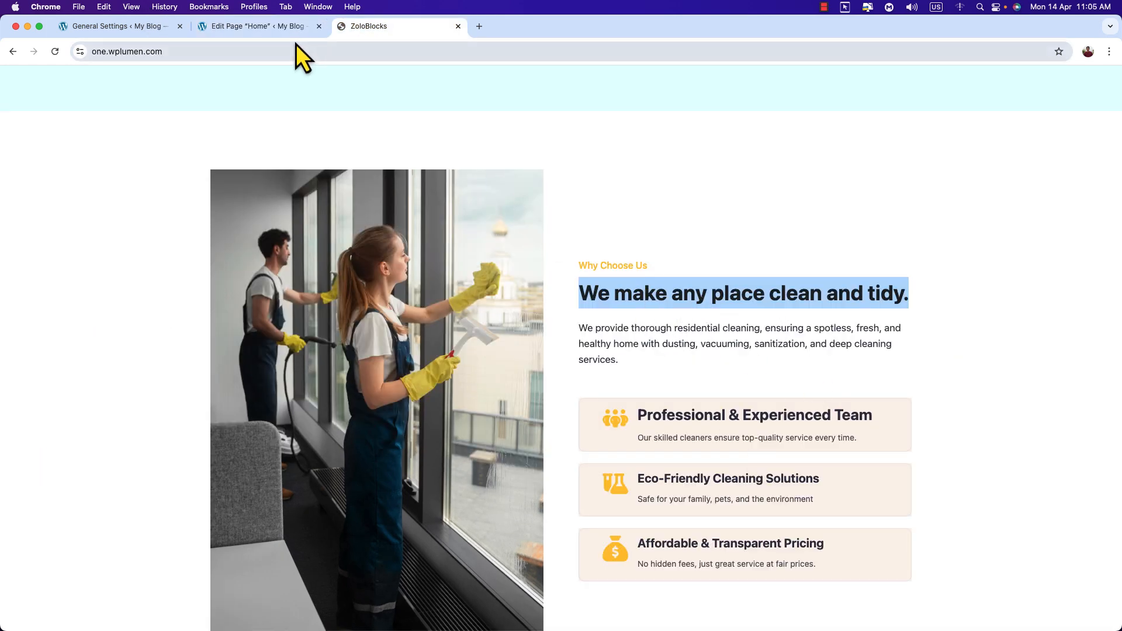
left_click(267, 28)
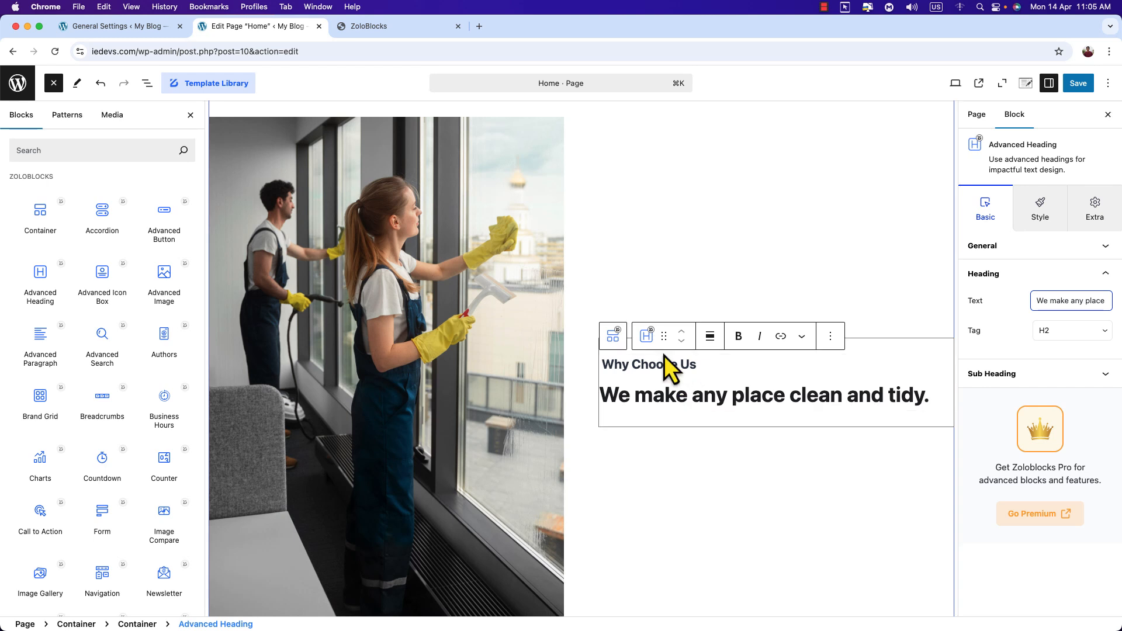
left_click(1048, 220)
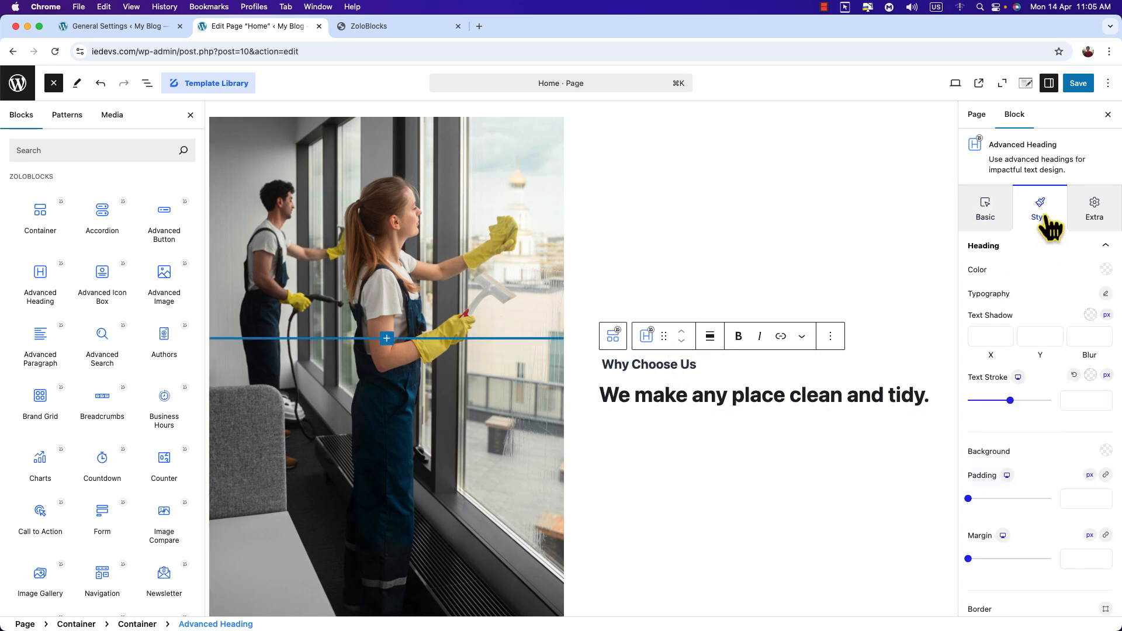
left_click(1108, 271)
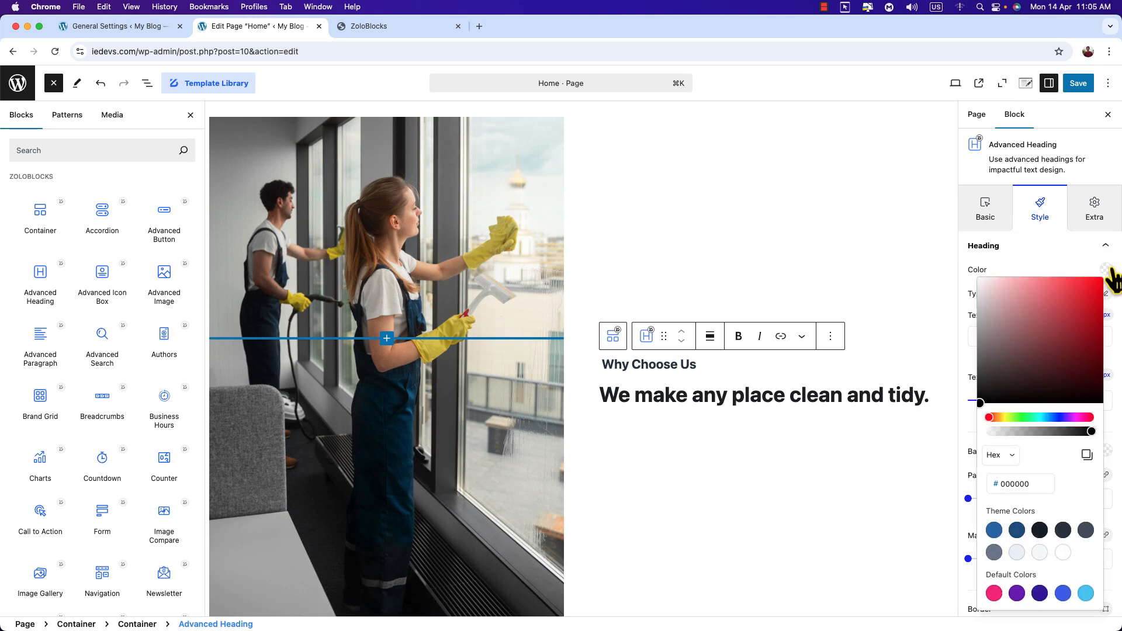
left_click(1032, 490)
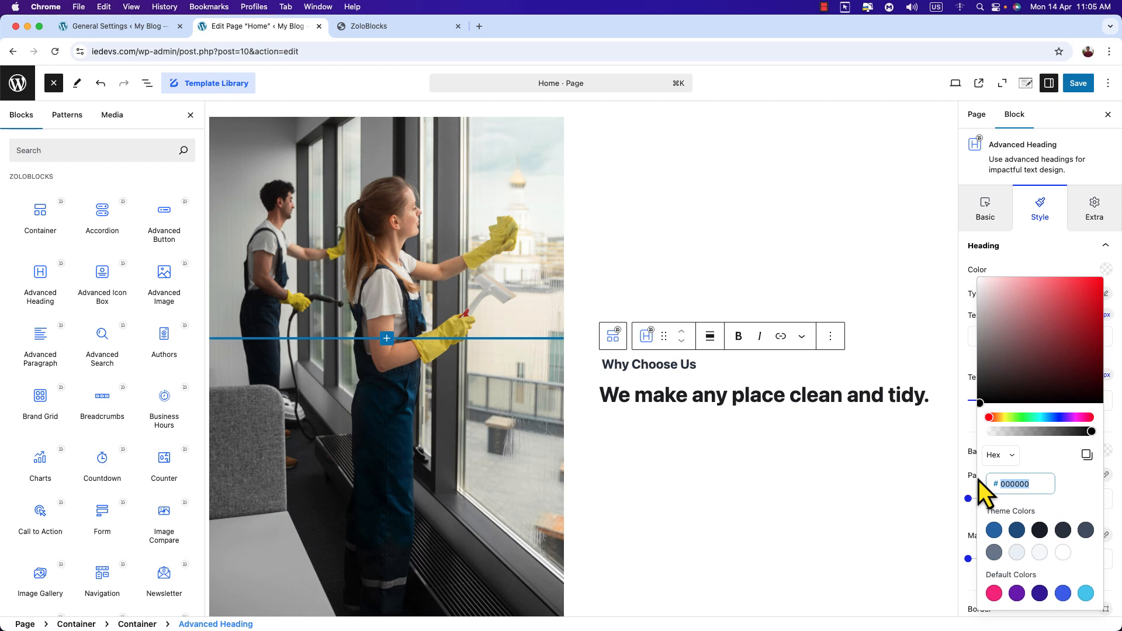
type("1616")
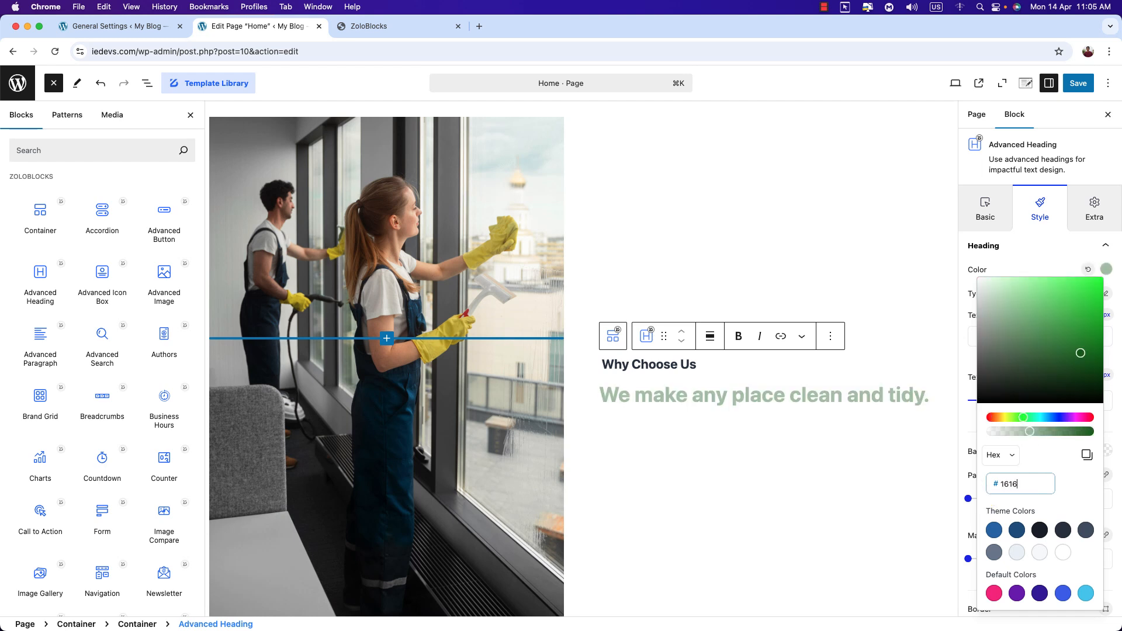
type("16")
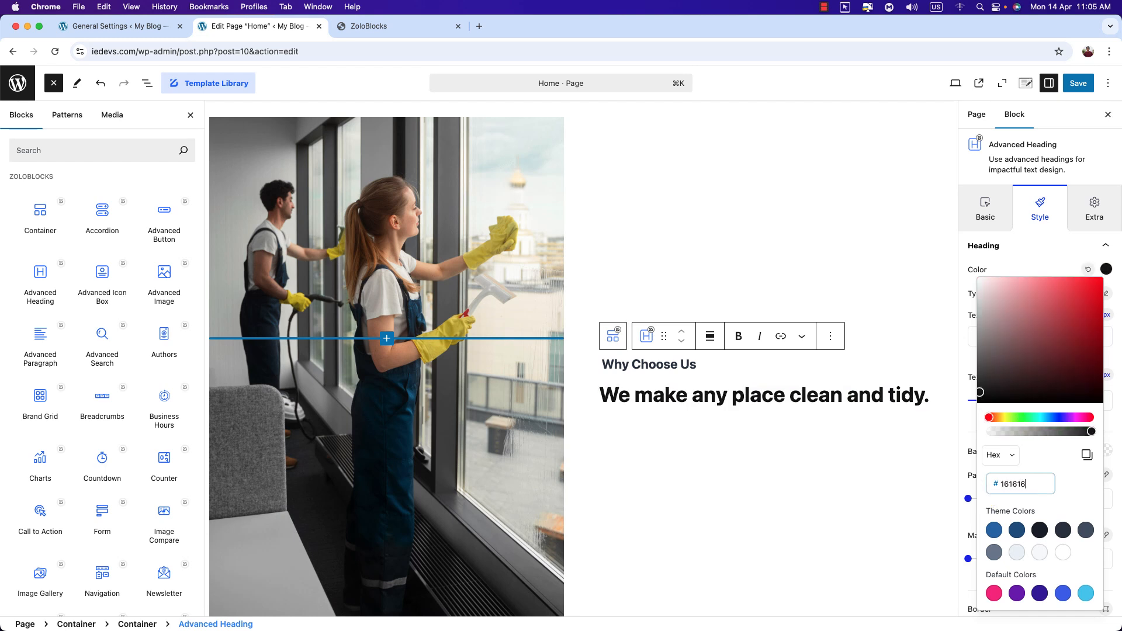
left_click(964, 298)
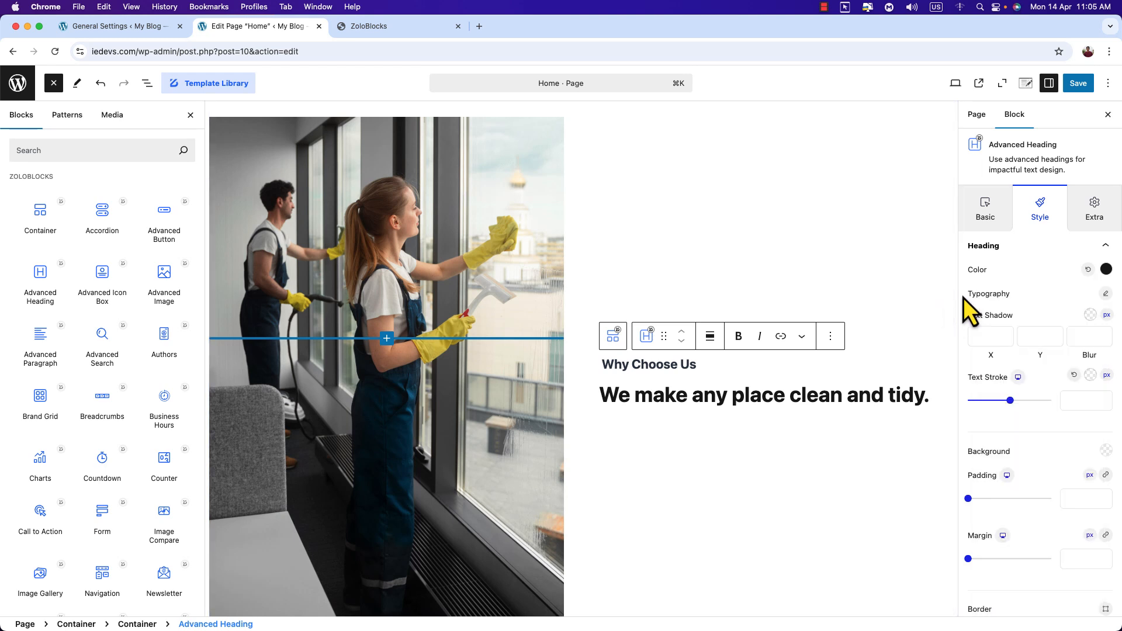
Set the main heading's typography to Poppins, weight 700, size 36 px.
left_click(1106, 294)
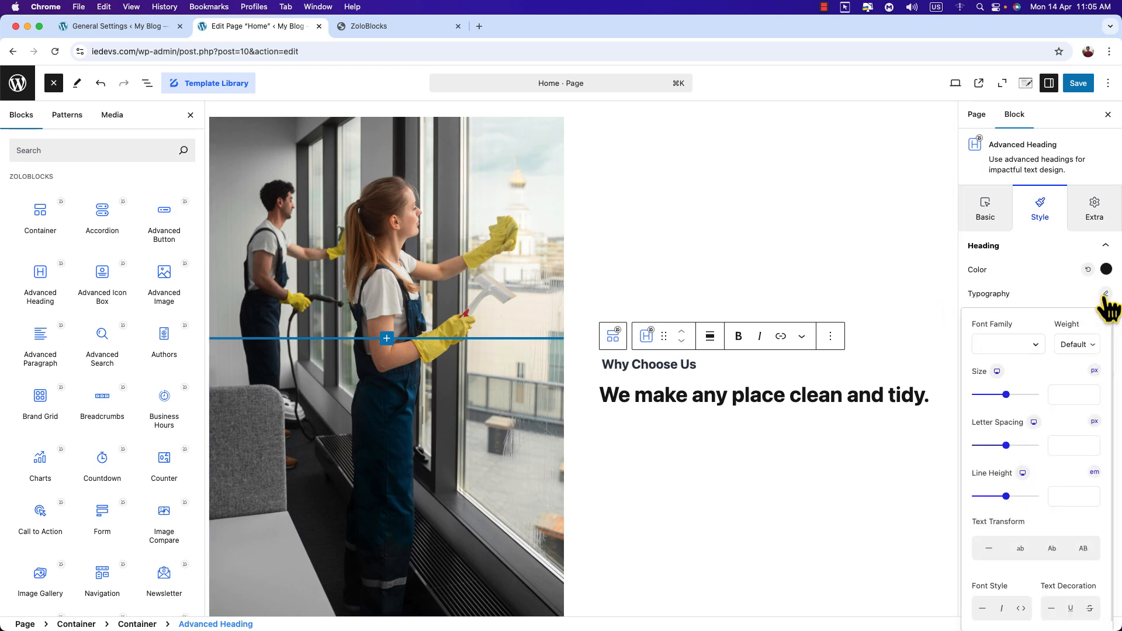
left_click(1011, 345)
type("pop")
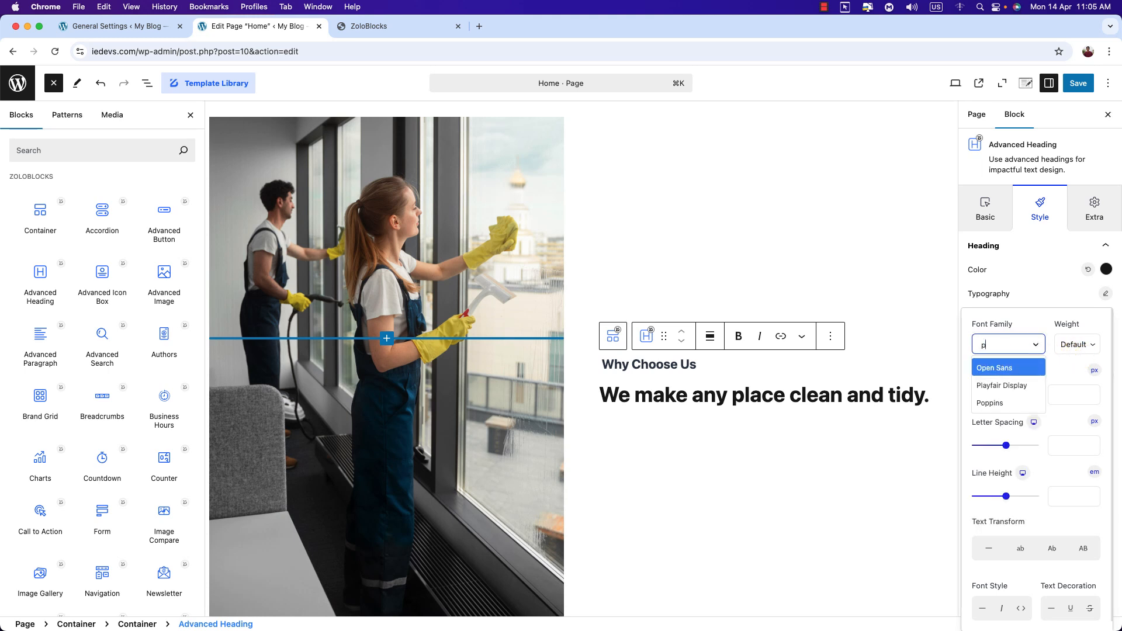
key("Return")
left_click(1091, 351)
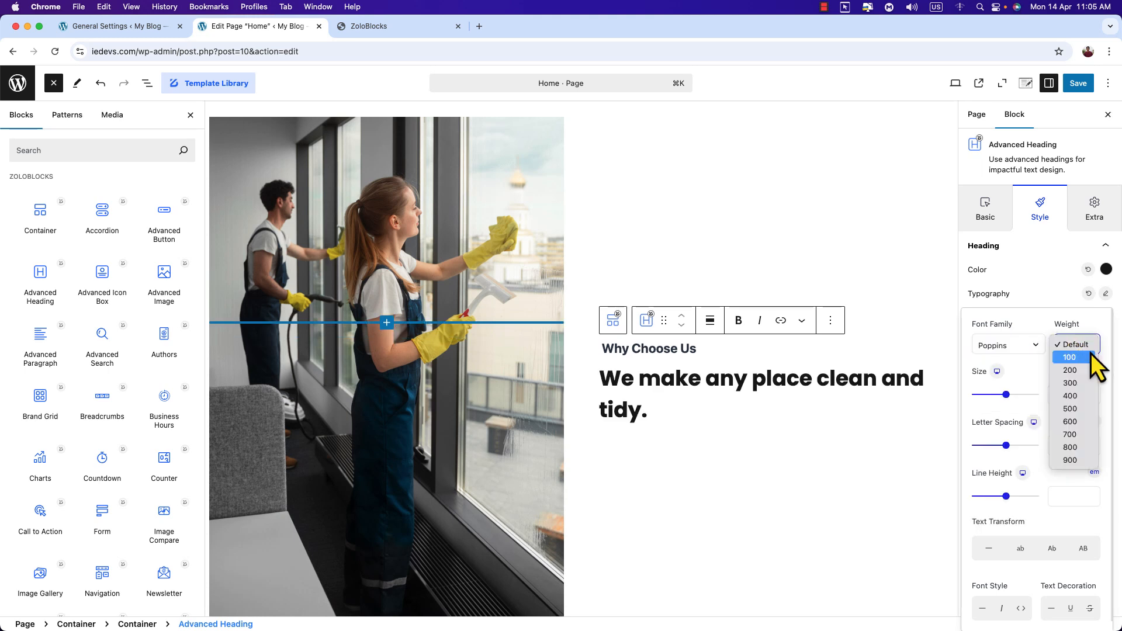
left_click(1087, 434)
left_click(1073, 396)
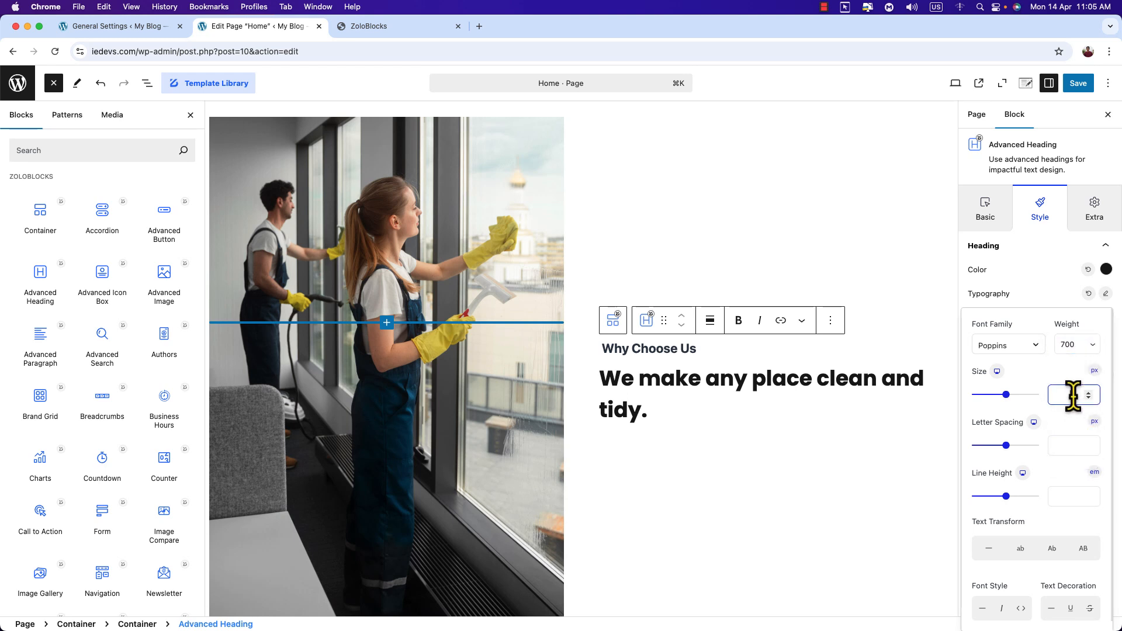
type("36")
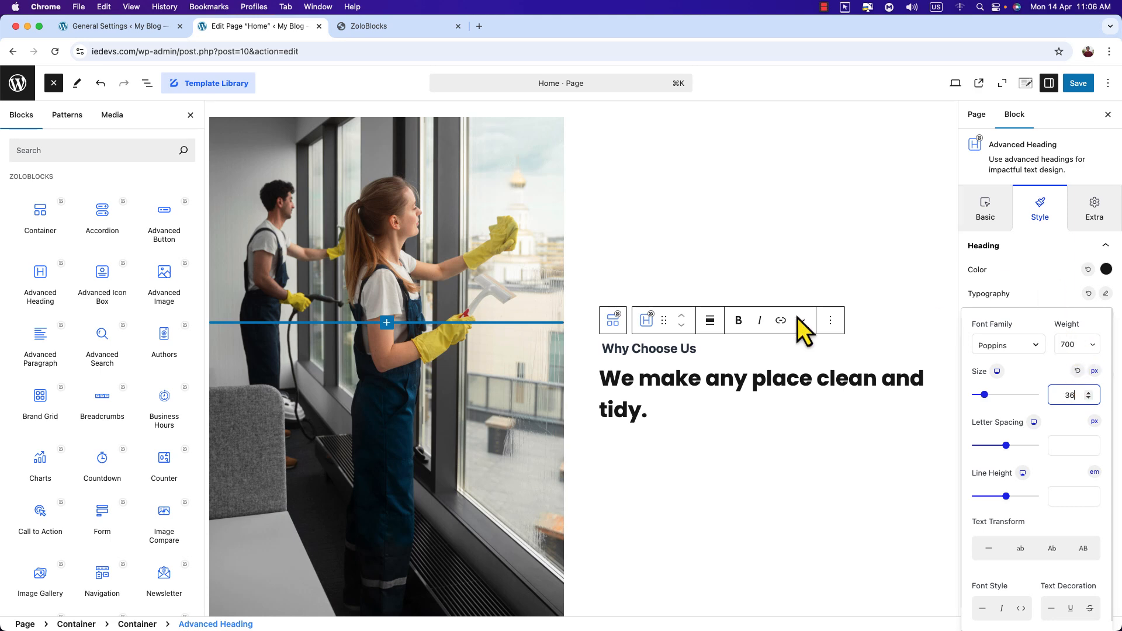
Set the sub heading's color to #115e4a.
scroll(794, 234, "up", 10)
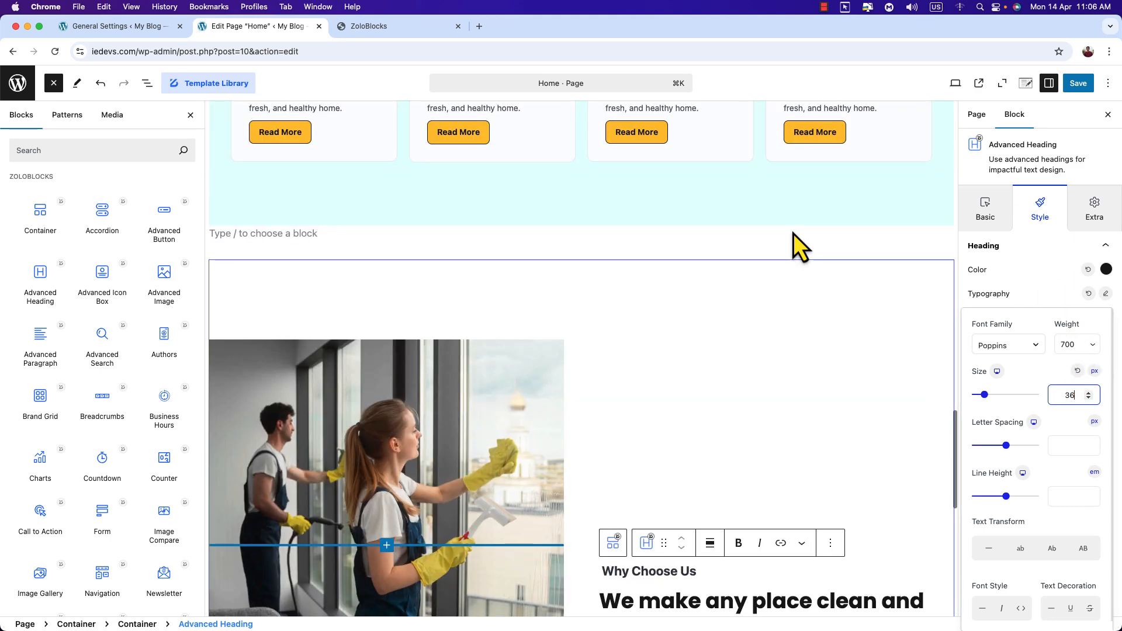
scroll(793, 233, "up", 10)
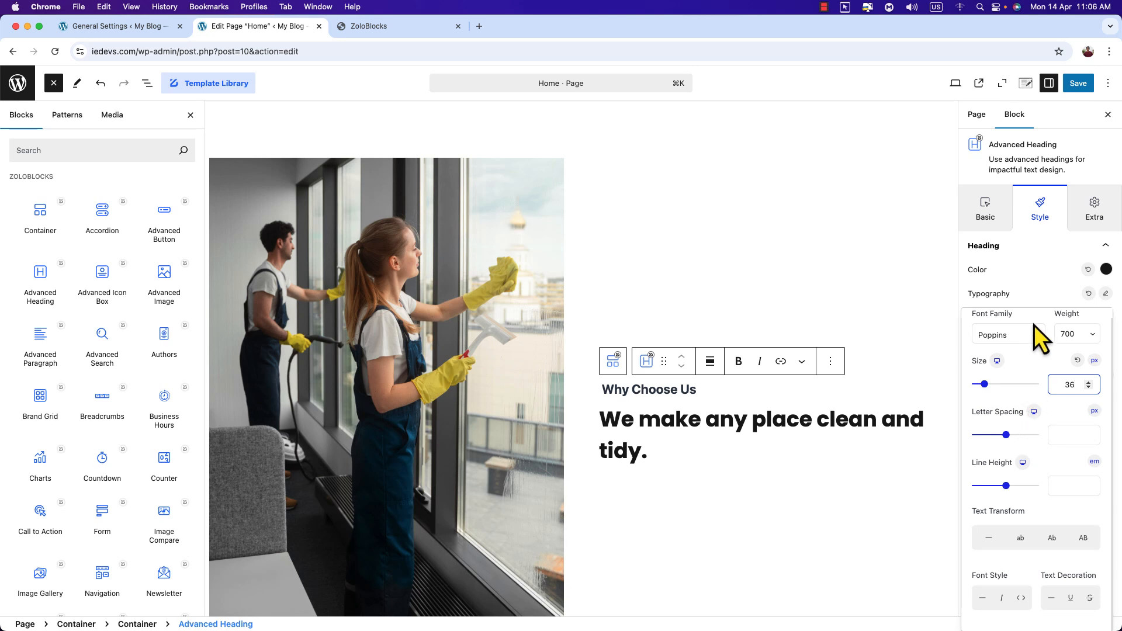
left_click(1071, 253)
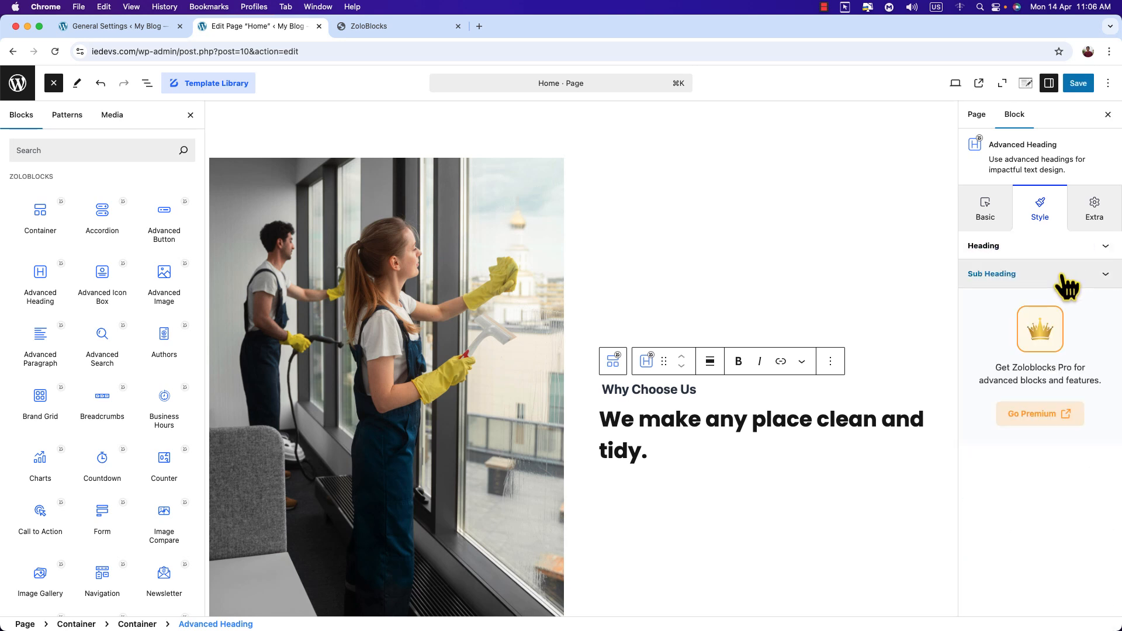
left_click(1068, 280)
left_click(1106, 201)
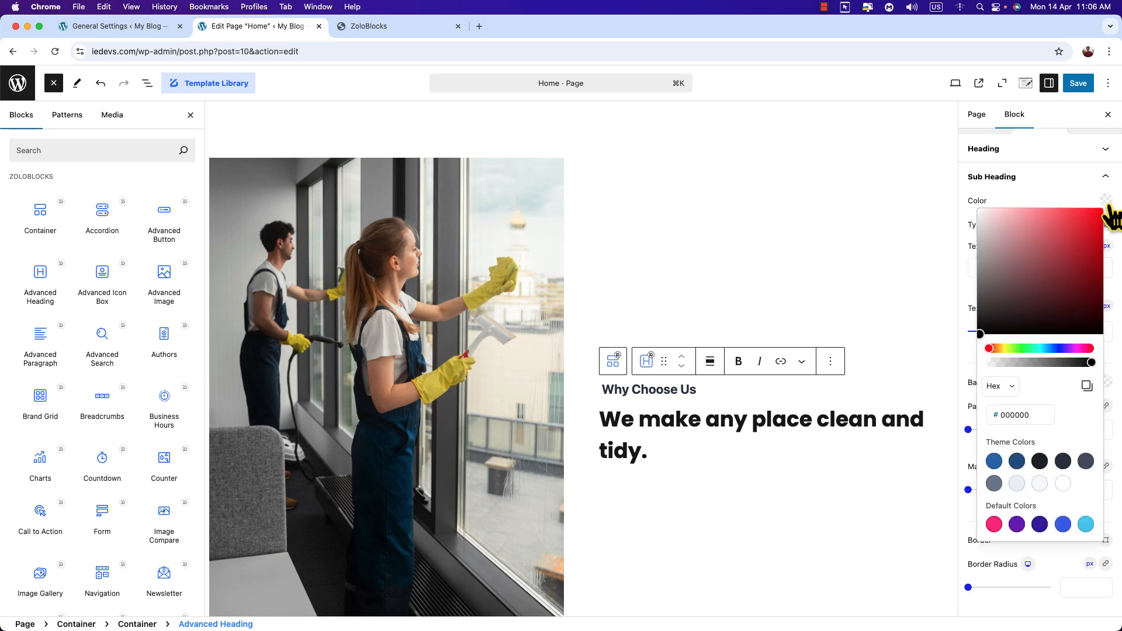
left_click_drag(1049, 421, 995, 416)
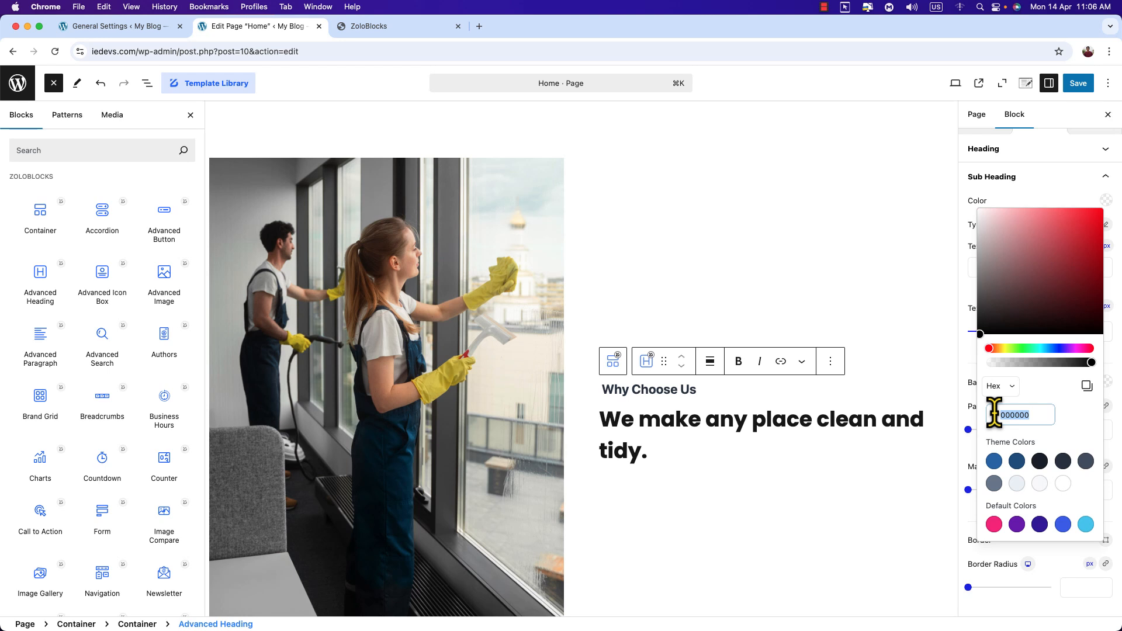
type("11")
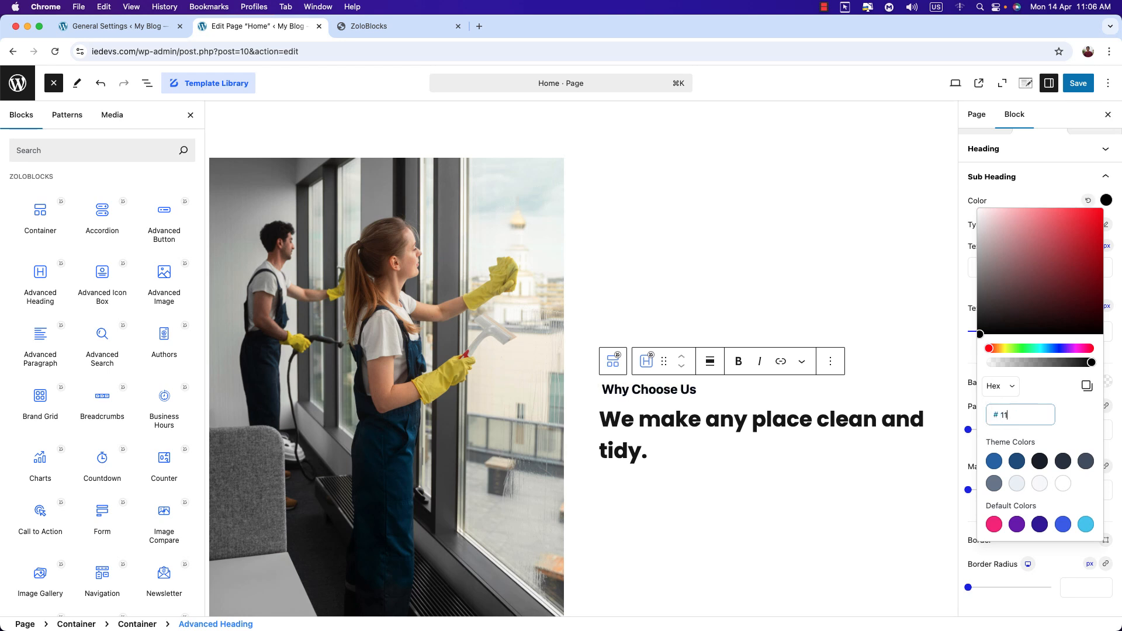
type("5e4a")
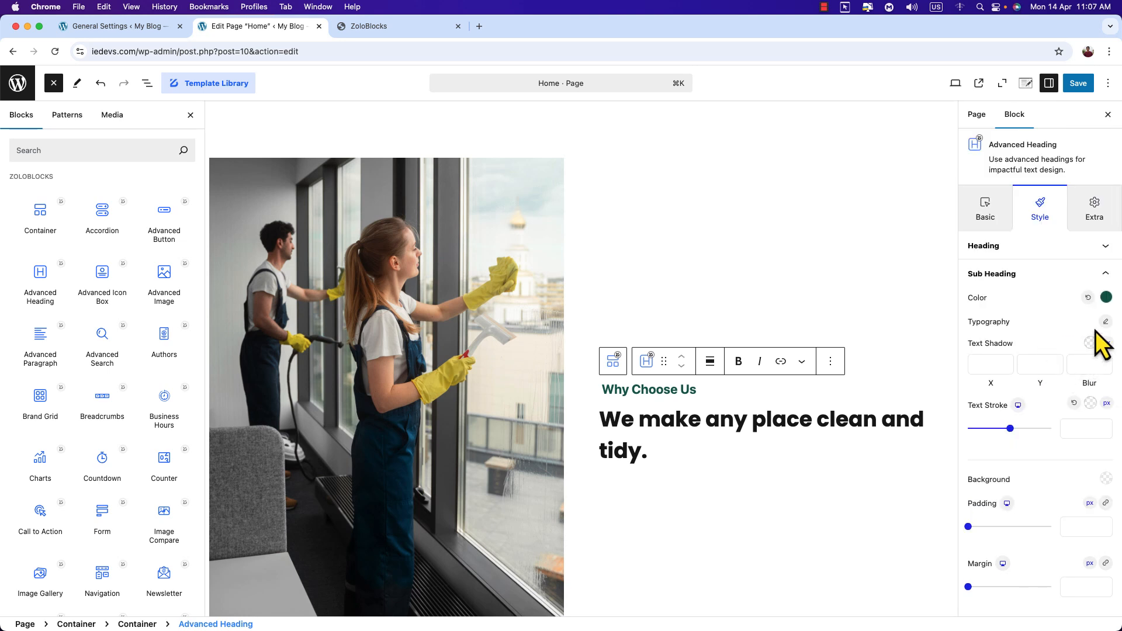
Set the sub heading's typography to Poppins, weight 500, with uppercase text transform.
left_click(1105, 322)
left_click(1036, 372)
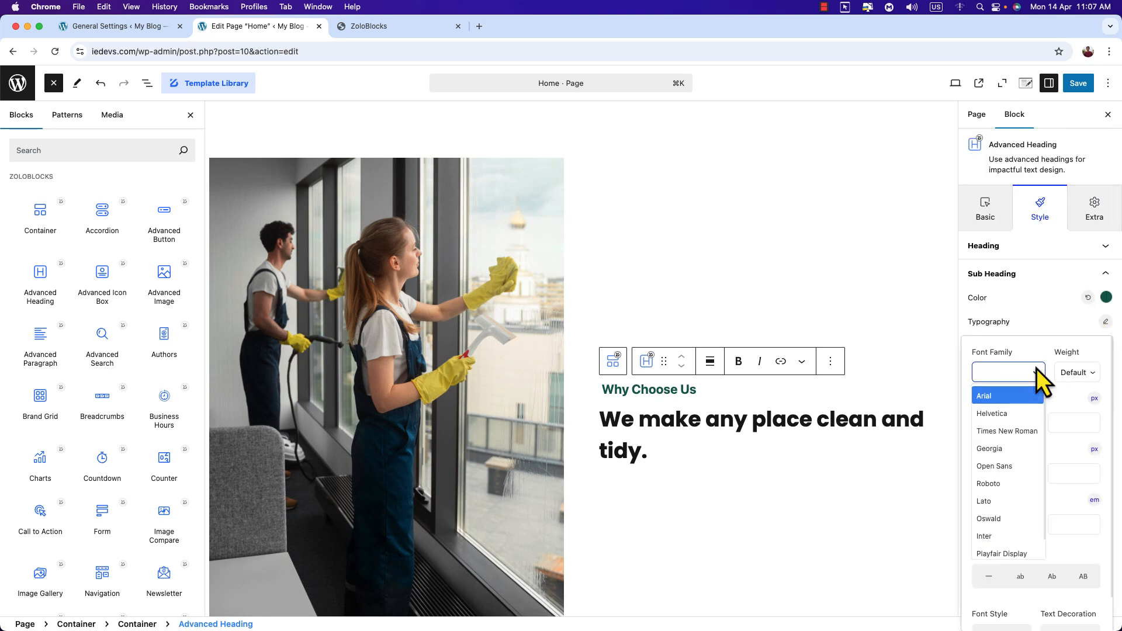
type("pop")
key("Return")
left_click(1078, 372)
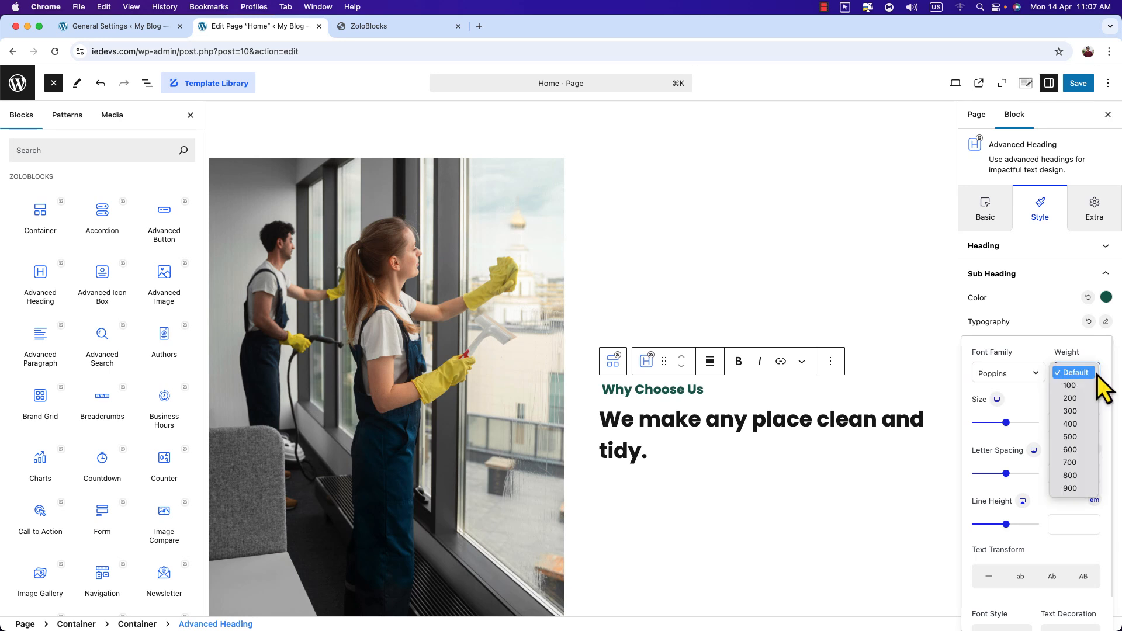
left_click(1086, 430)
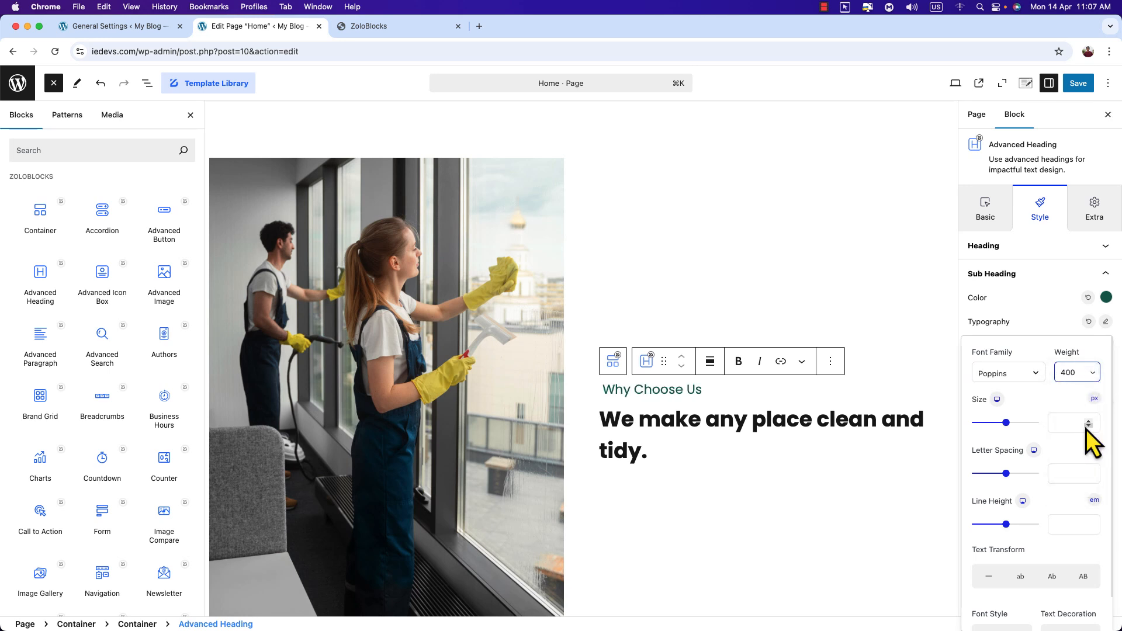
scroll(1080, 467, "down", 1)
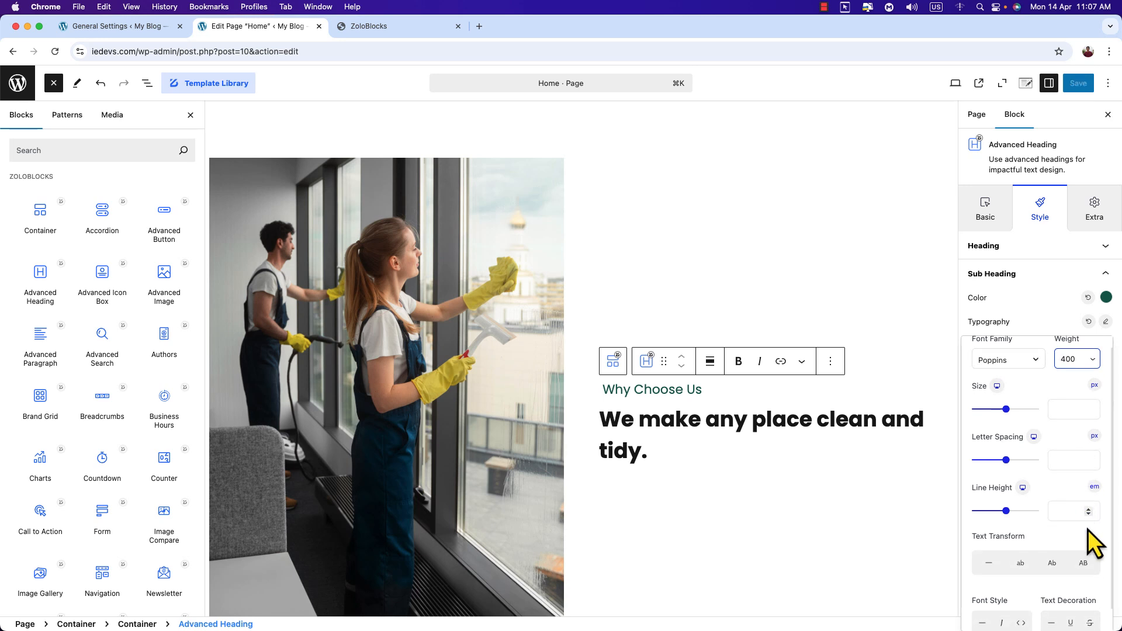
left_click(1083, 563)
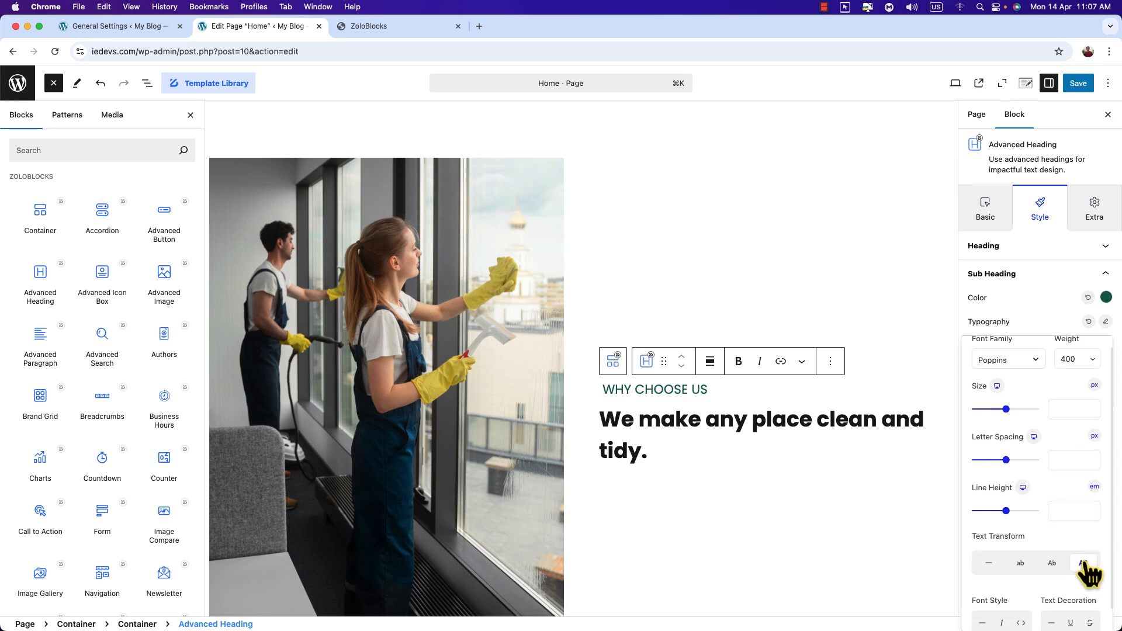
left_click(1091, 364)
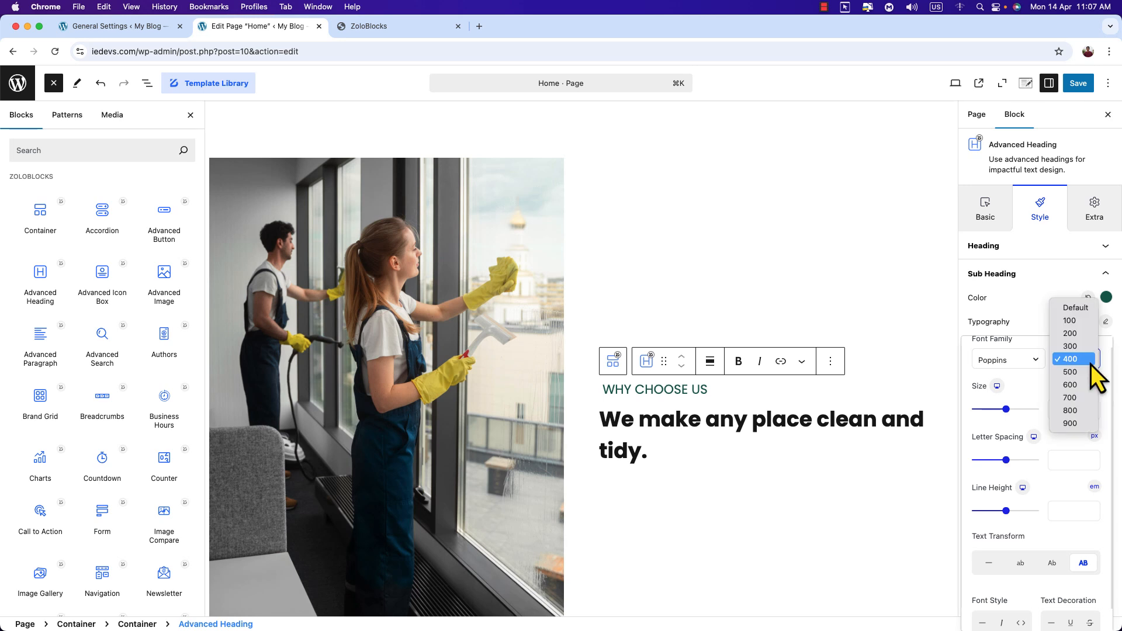
left_click(1090, 367)
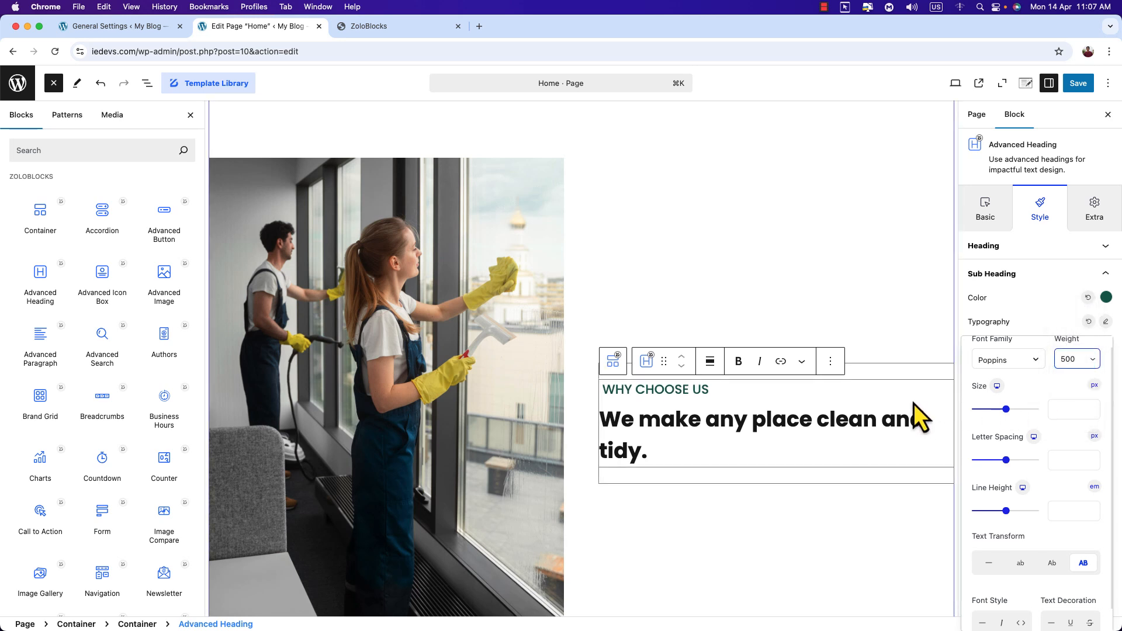
left_click(803, 321)
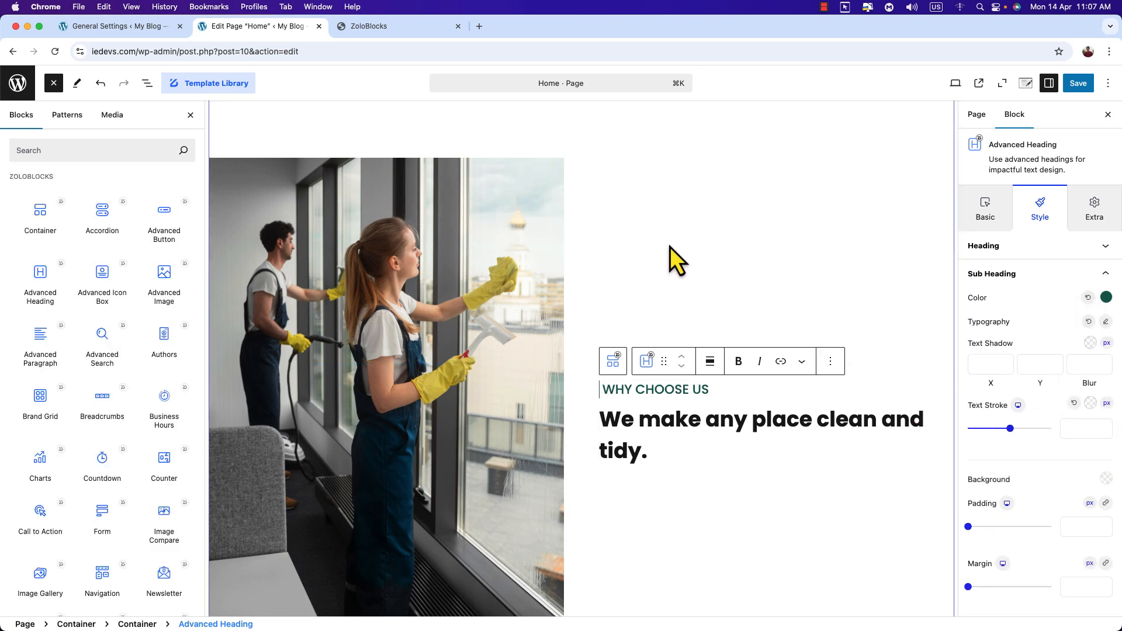
Copy the reference site's description paragraph and add an Advanced Paragraph block below the main heading.
left_click(427, 23)
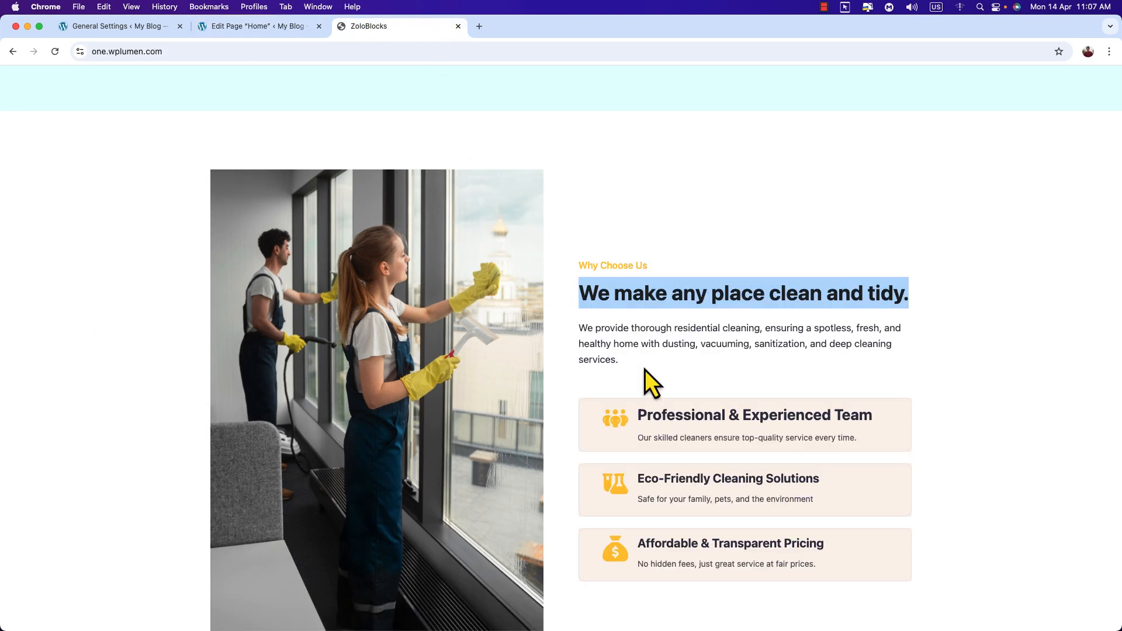
left_click_drag(644, 370, 570, 328)
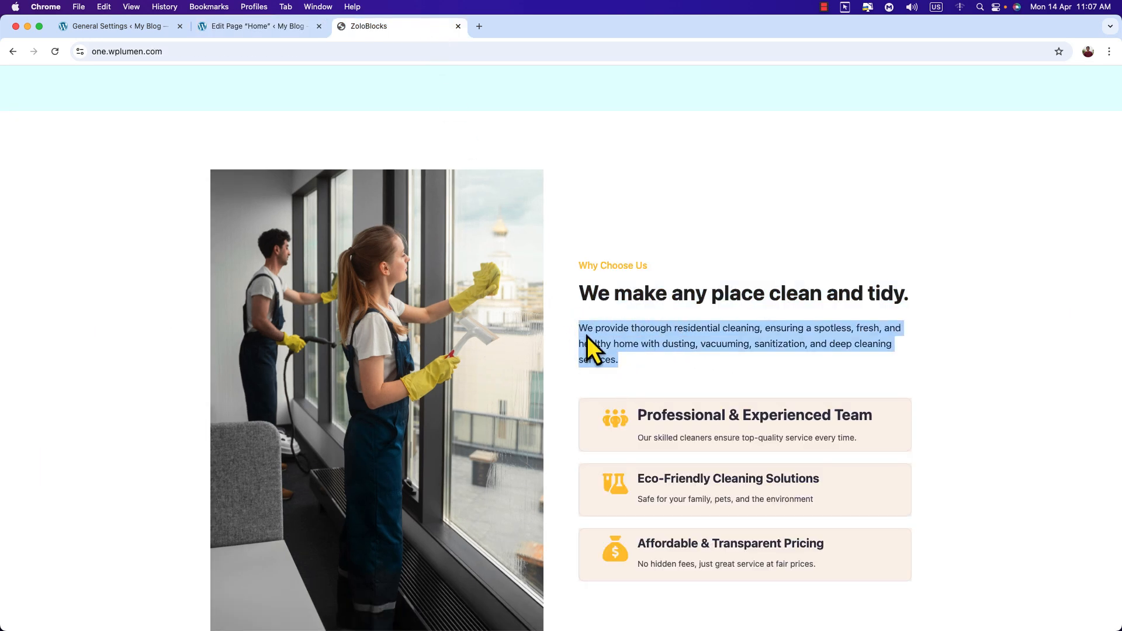
right_click(587, 337)
left_click(604, 359)
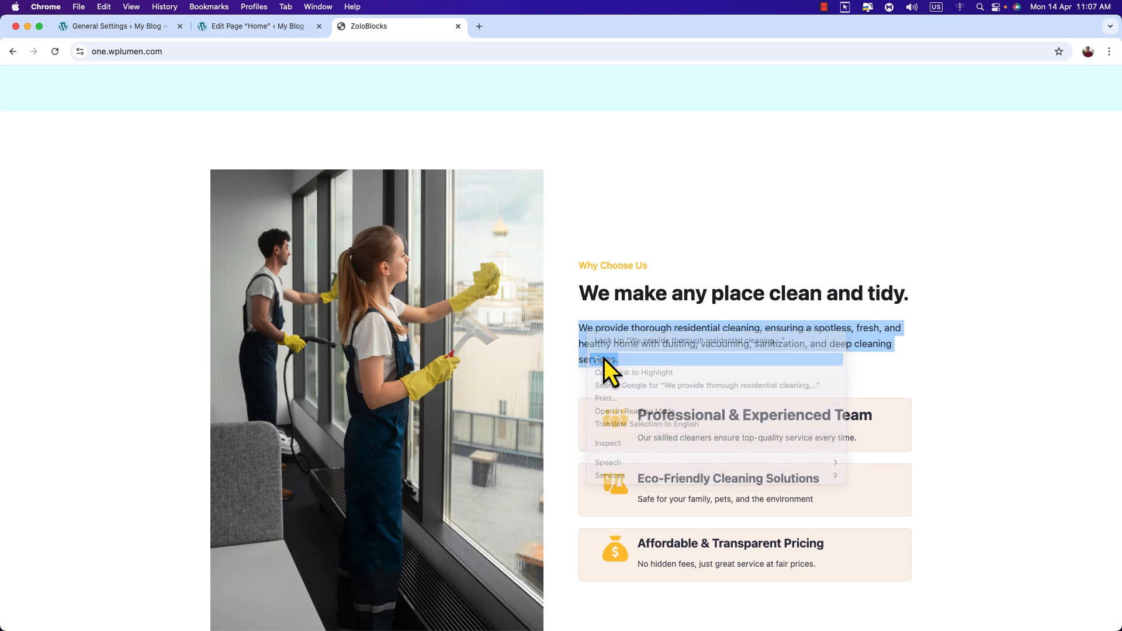
left_click(233, 30)
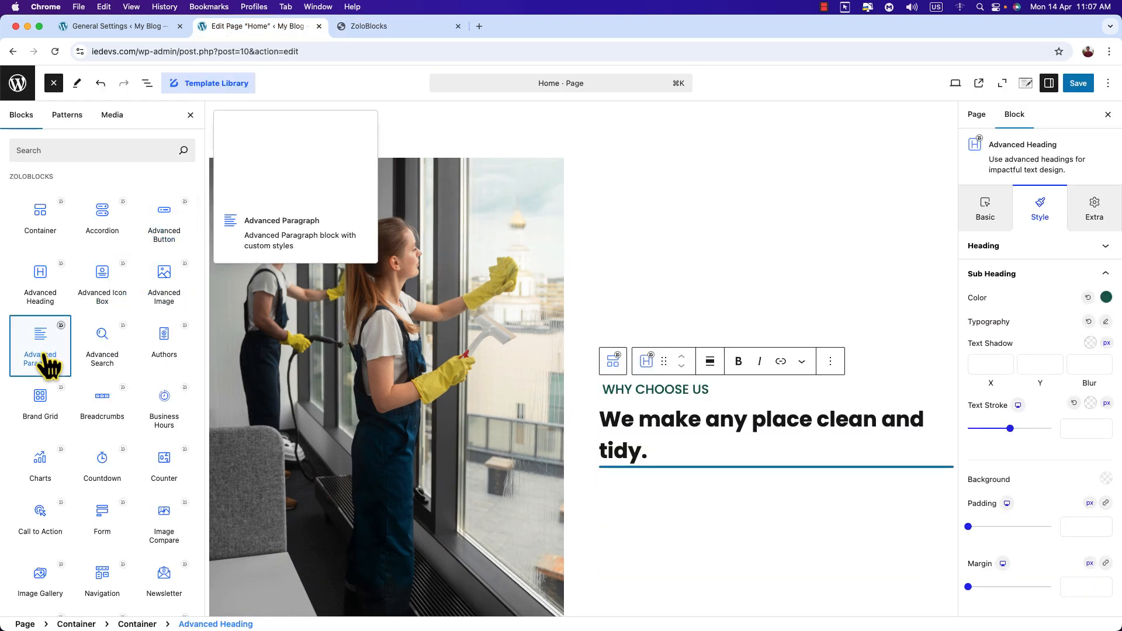
left_click_drag(47, 358, 641, 479)
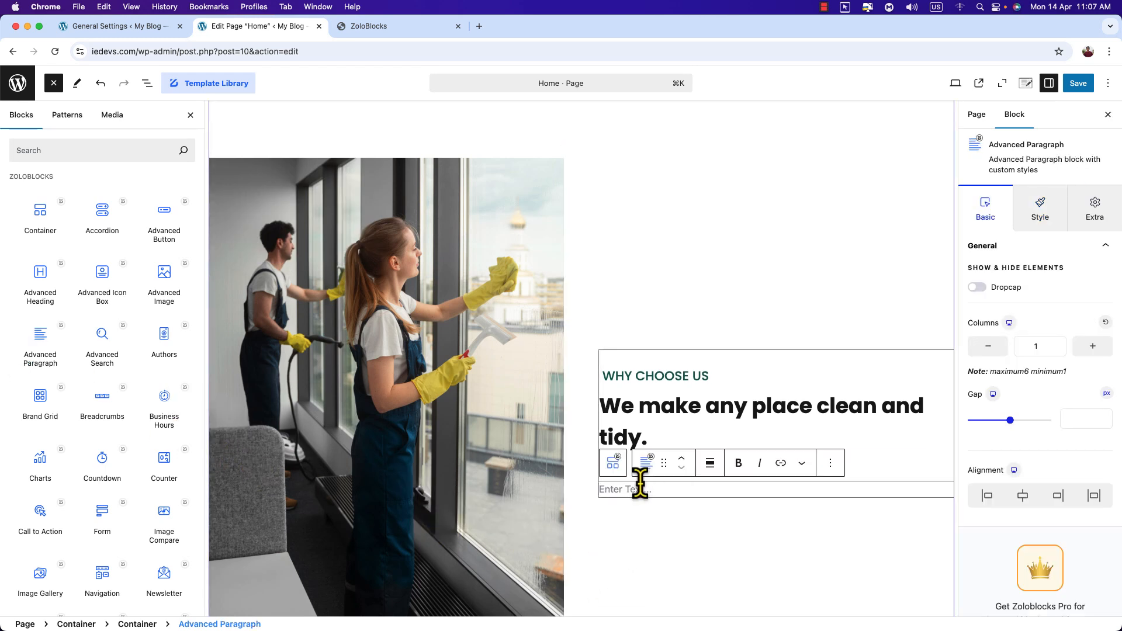
scroll(640, 487, "down", 2)
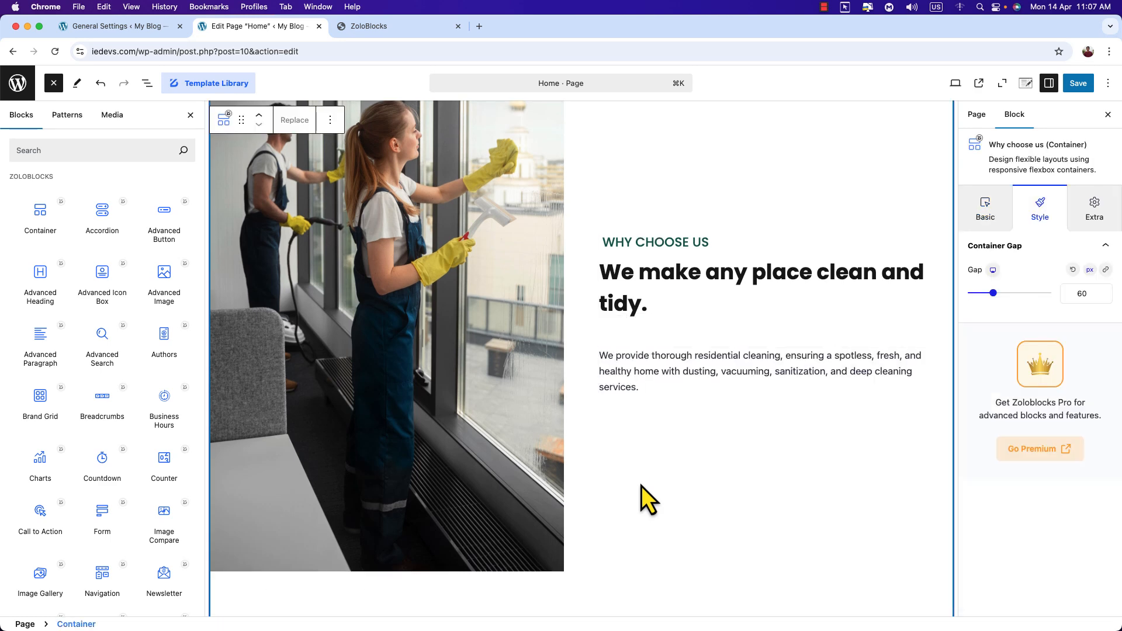
Copy the reference's first feature title and add an Advanced Icon Box block below the paragraph.
left_click(392, 29)
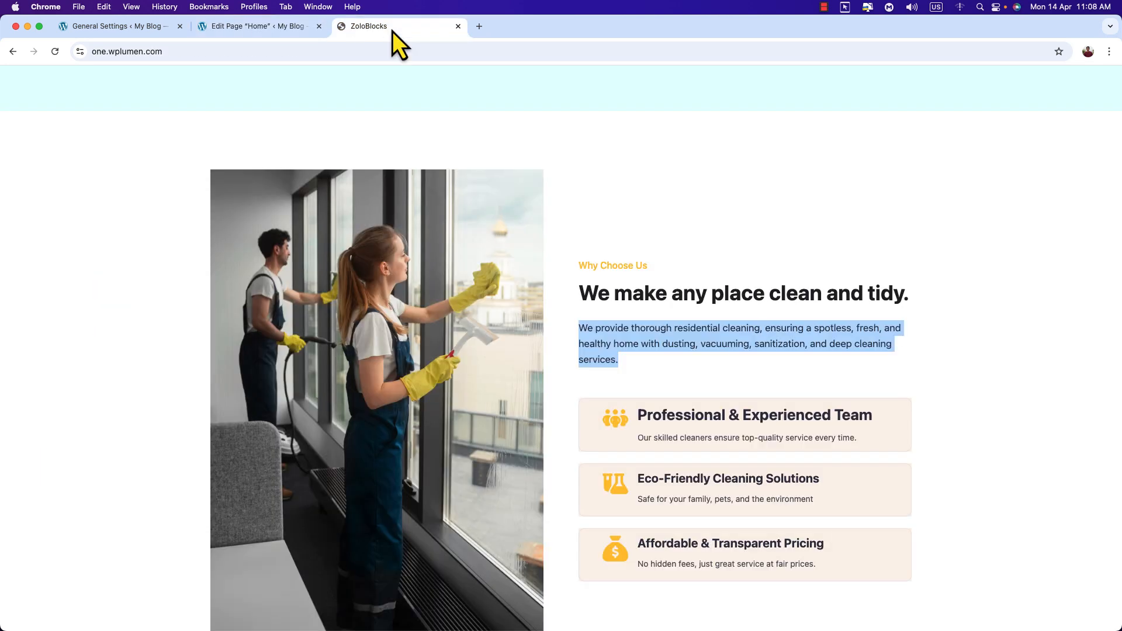
scroll(623, 373, "down", 2)
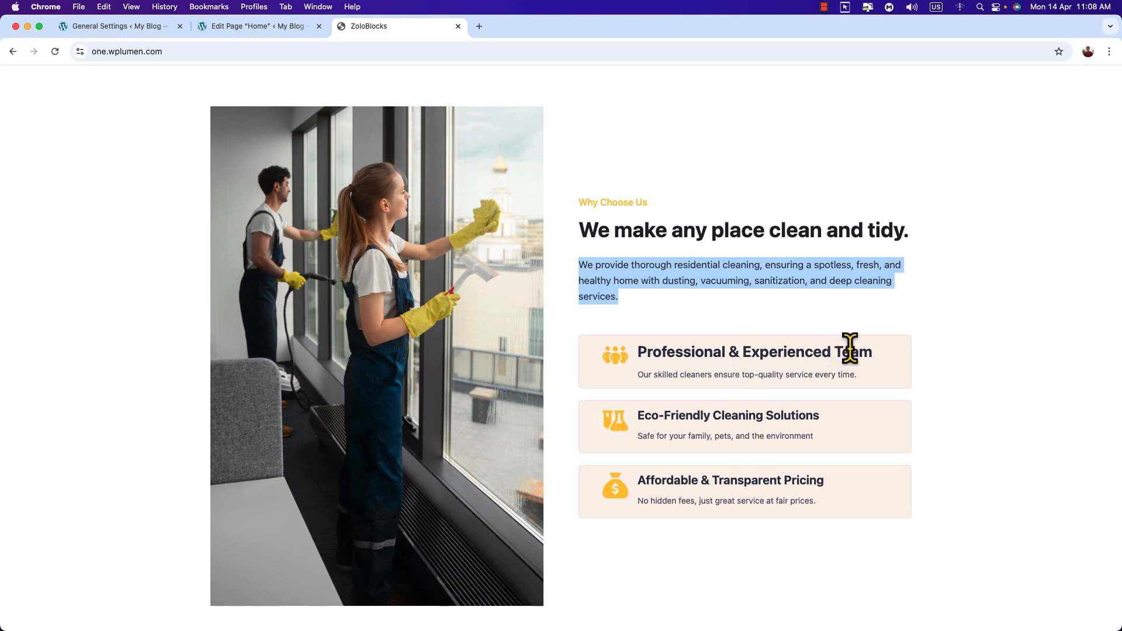
left_click_drag(871, 353, 725, 350)
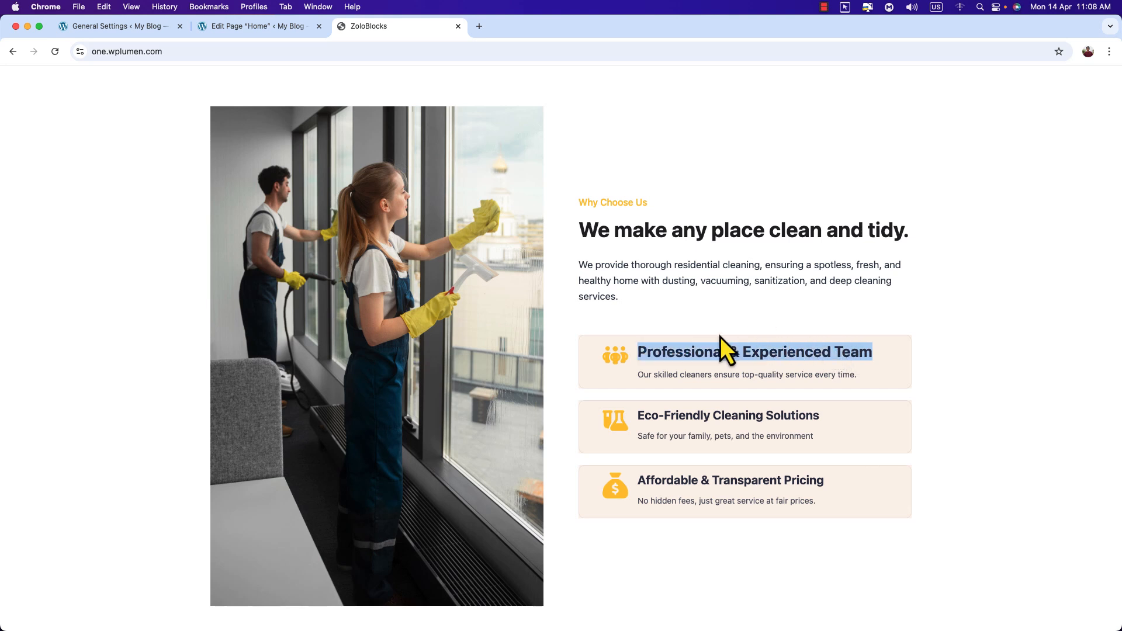
right_click(640, 349)
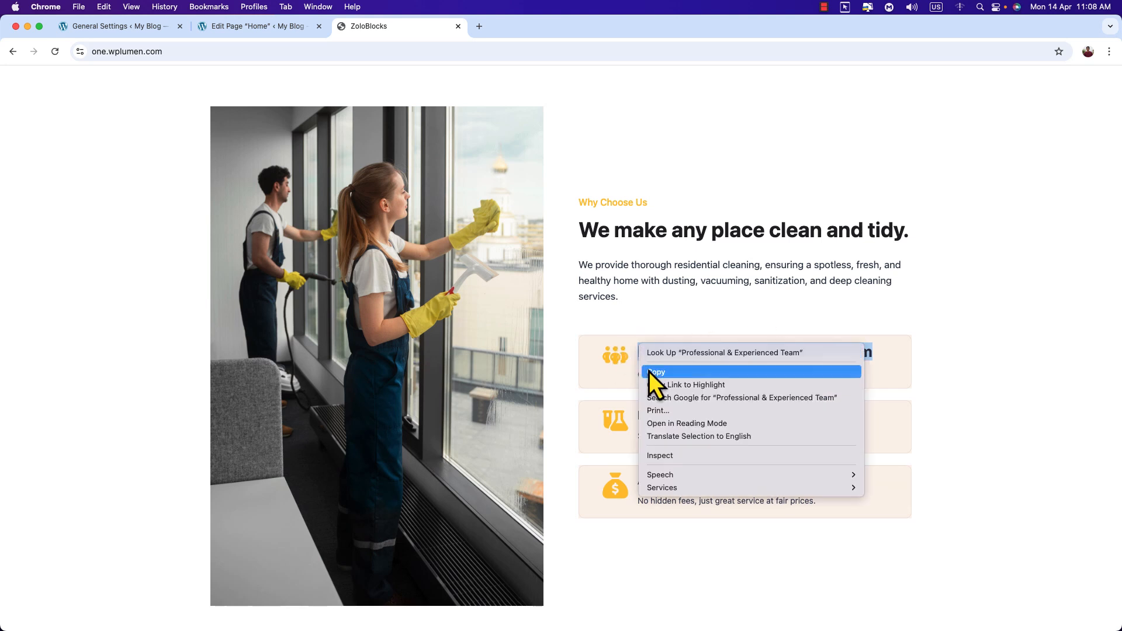
left_click(649, 371)
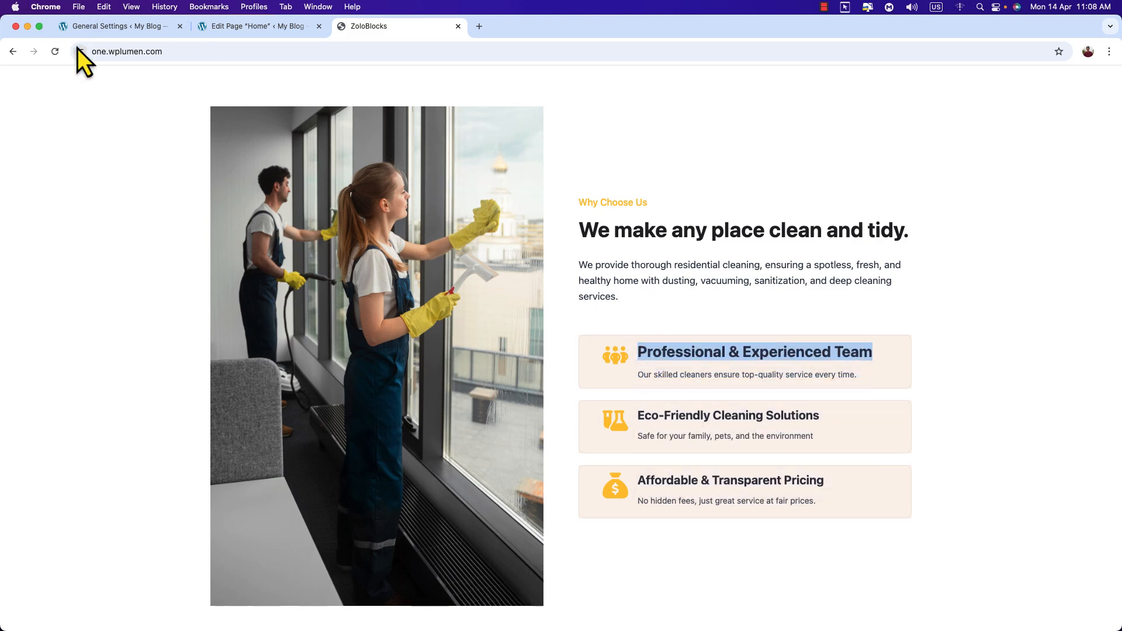
key("ctrl+shift+Tab")
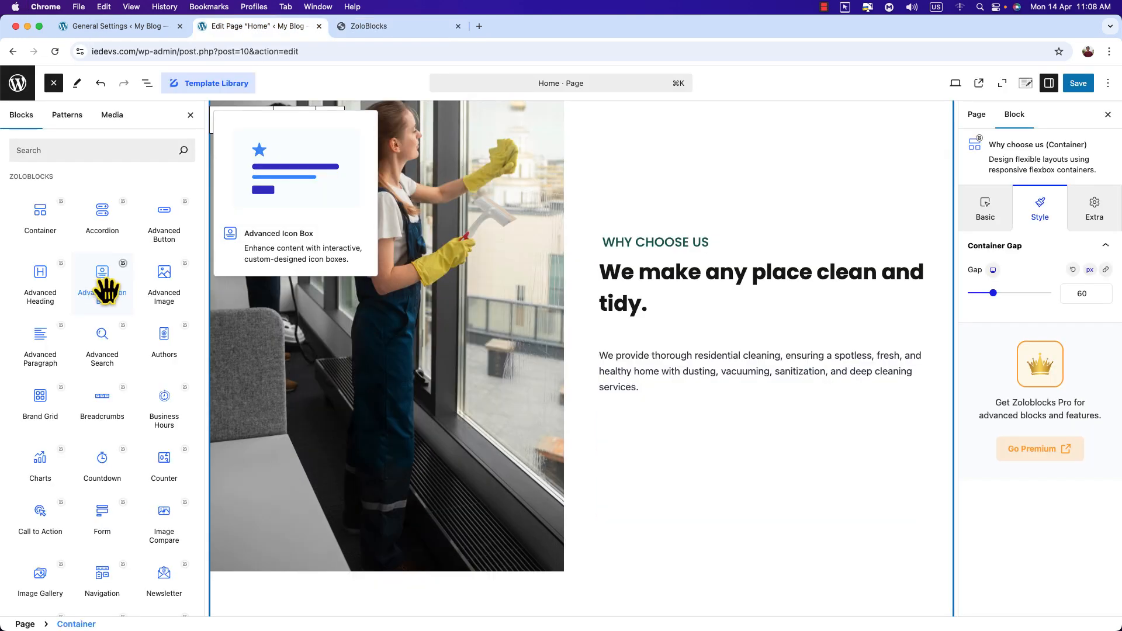
left_click_drag(110, 288, 646, 397)
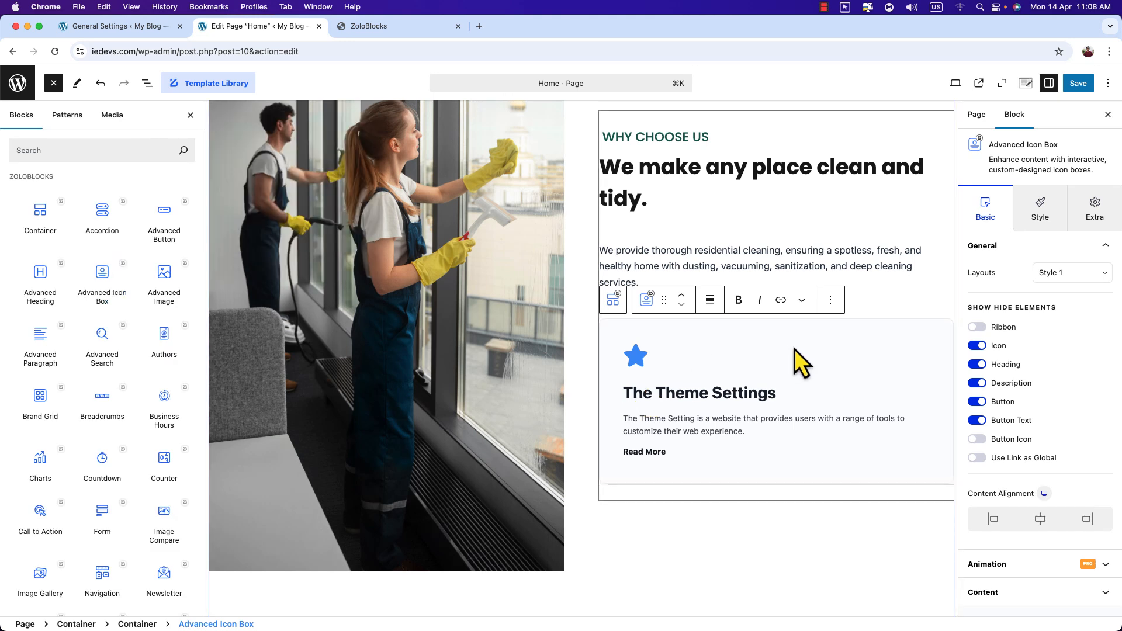
Replace the icon box title with Professional & Experienced Team.
scroll(1056, 401, "down", 3)
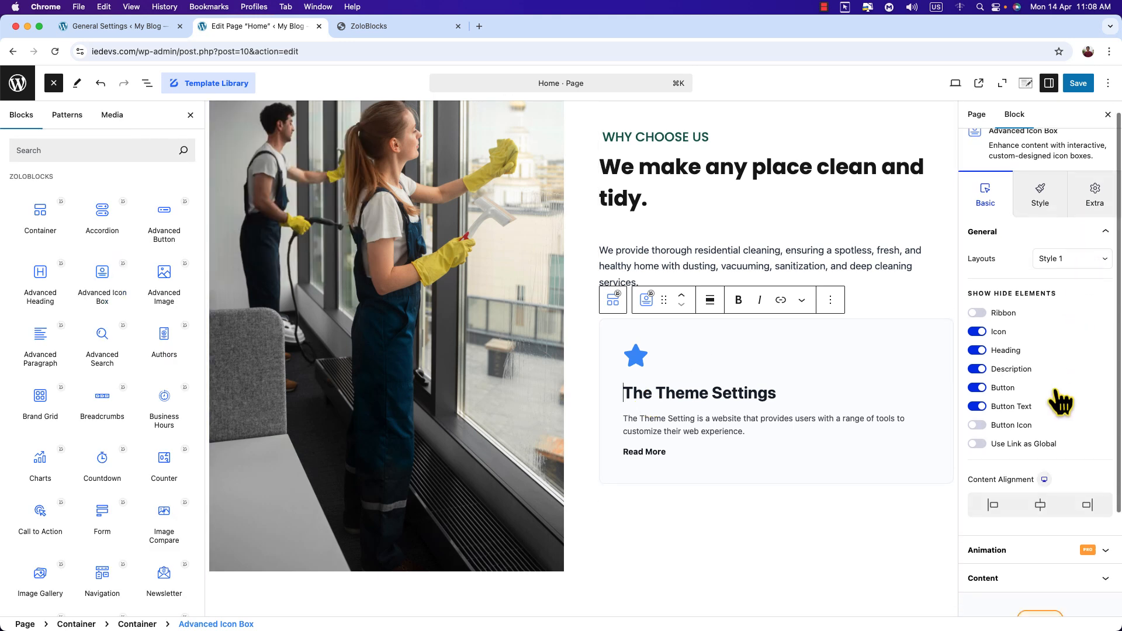
left_click(1038, 517)
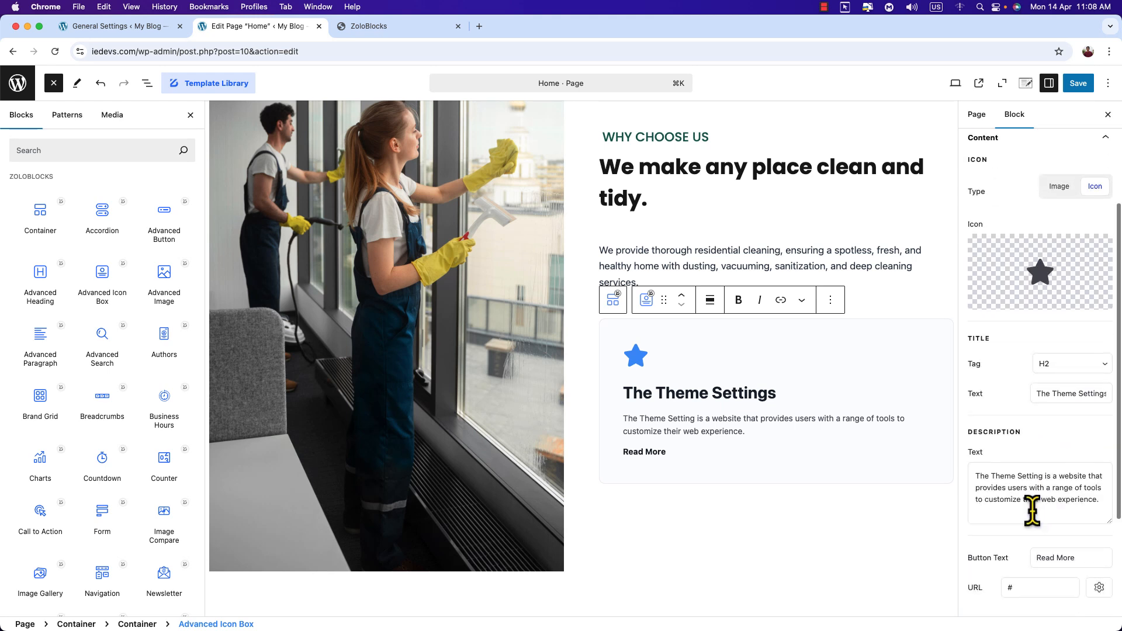
triple_click(1043, 396)
key("super+v")
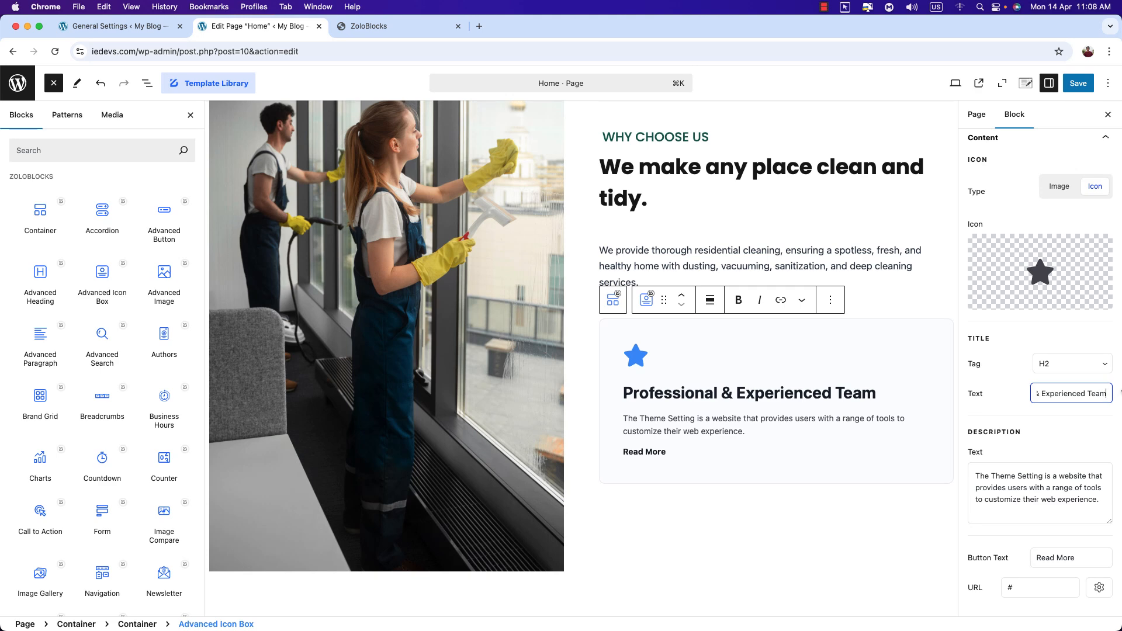
Copy the reference feature's description and set the icon box description to Our skilled cleaners ensure top-quality service every time.
left_click(360, 29)
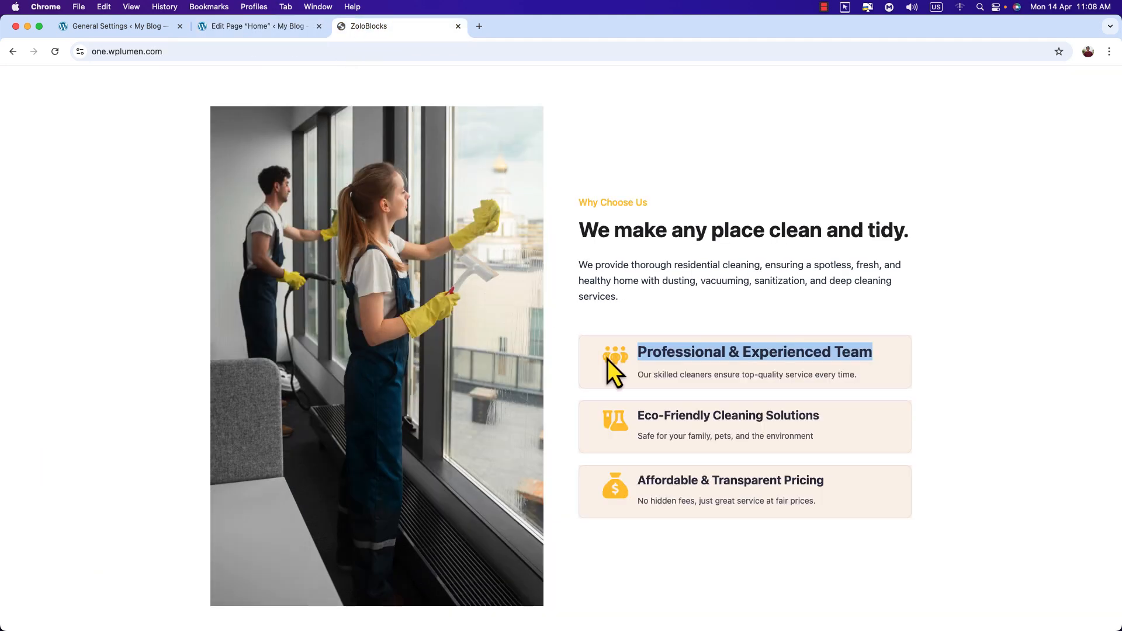
left_click_drag(861, 381, 633, 381)
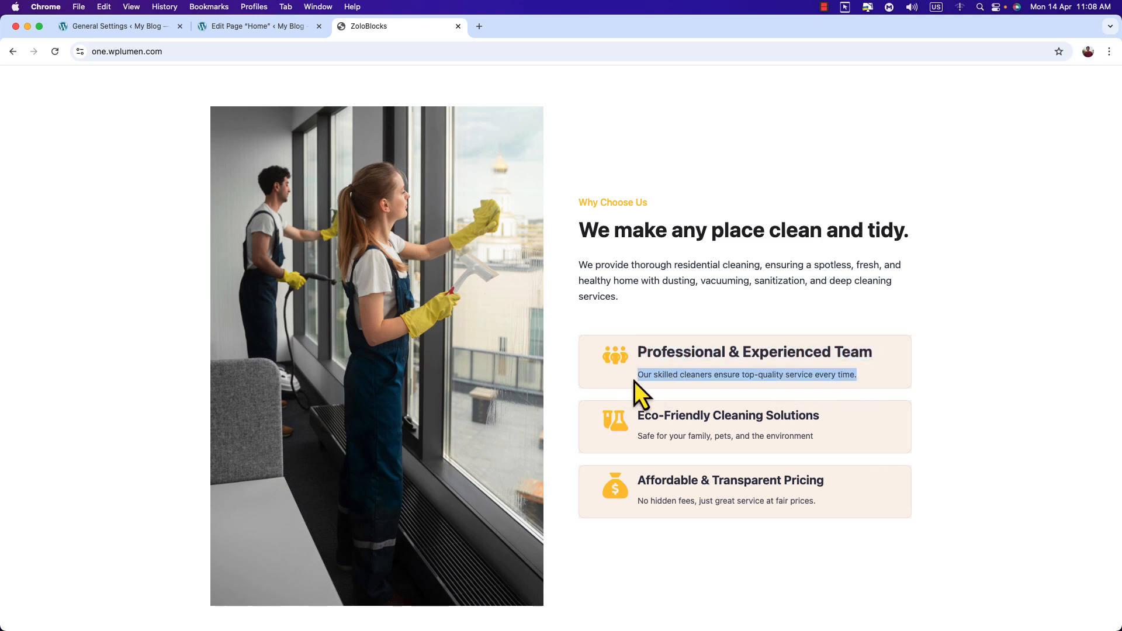
left_click(235, 37)
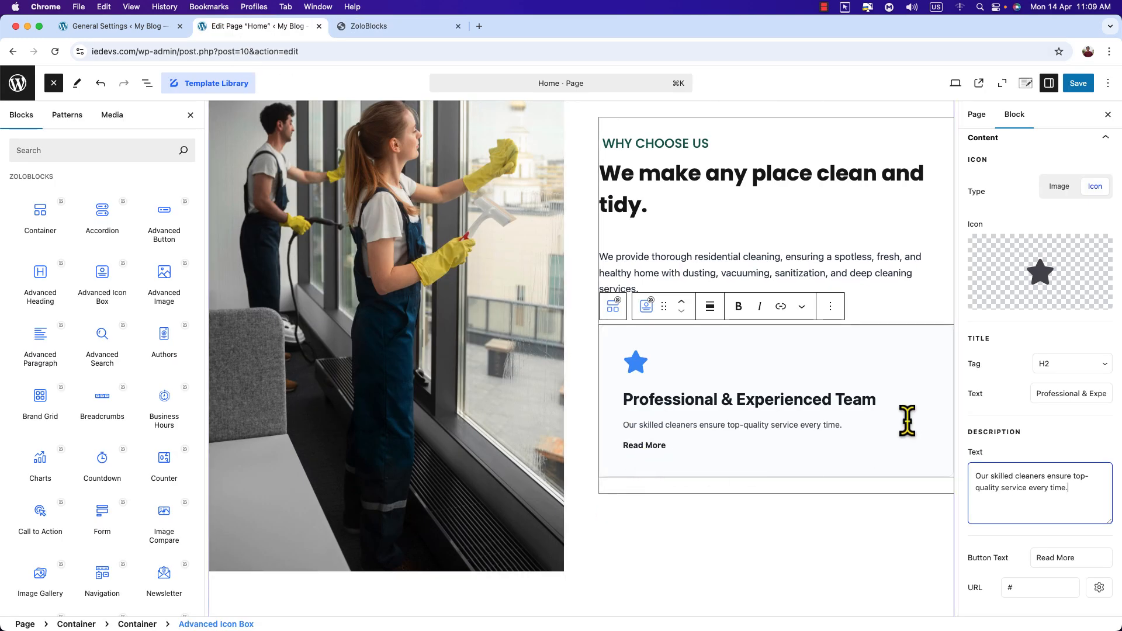
scroll(1012, 334, "up", 3)
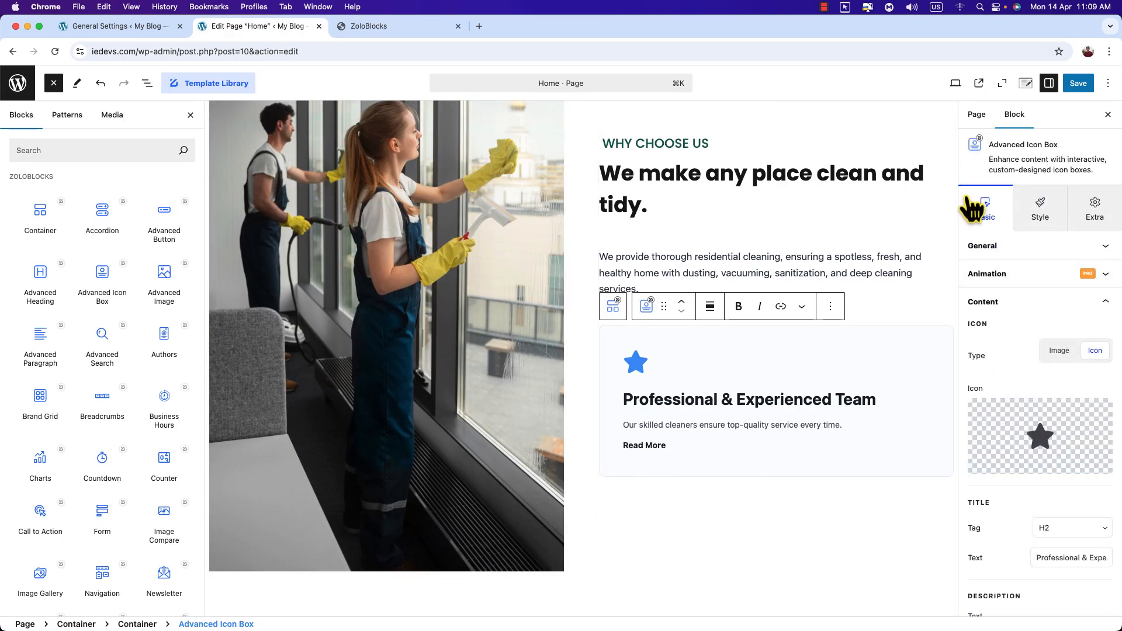
Hide the icon box's button text and switch its layout to Style 2.
left_click(979, 246)
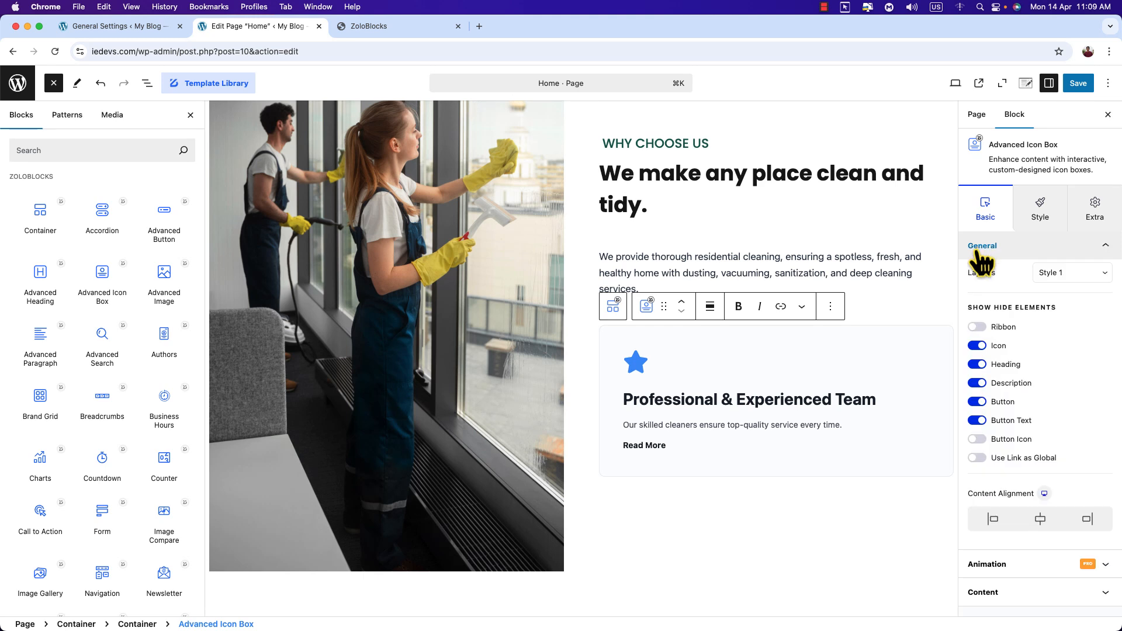
left_click(987, 422)
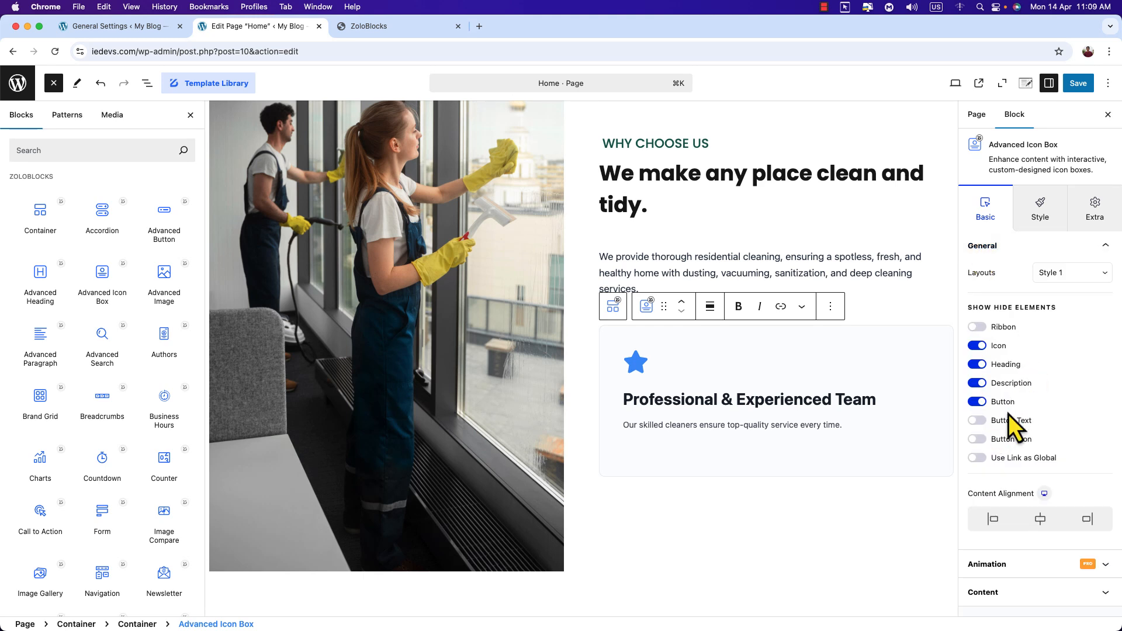
left_click(1077, 274)
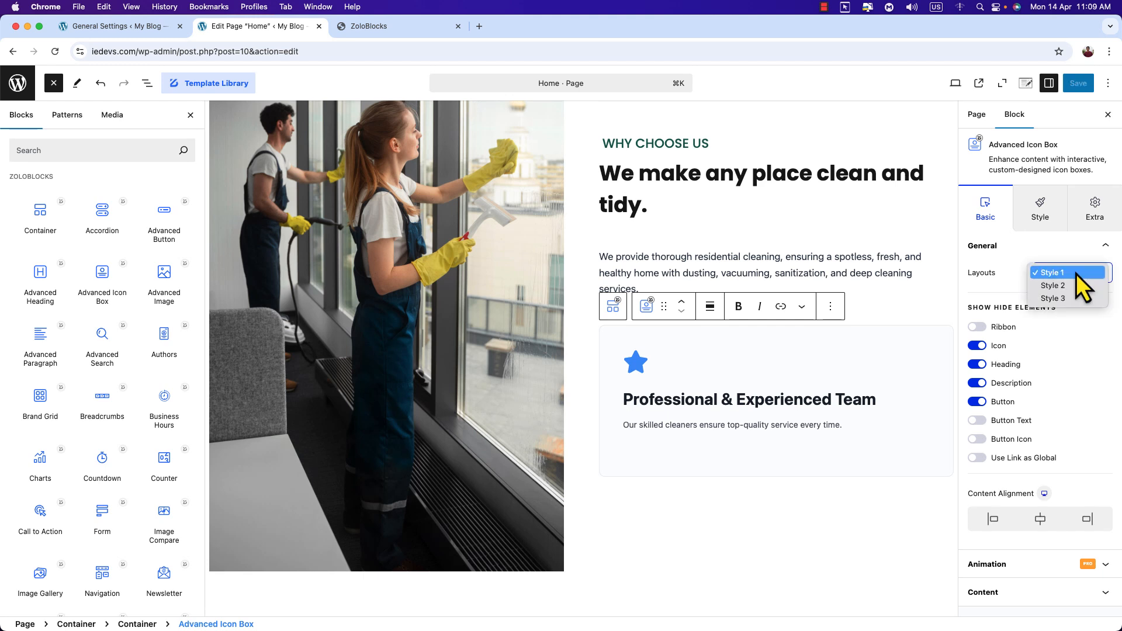
left_click(1074, 285)
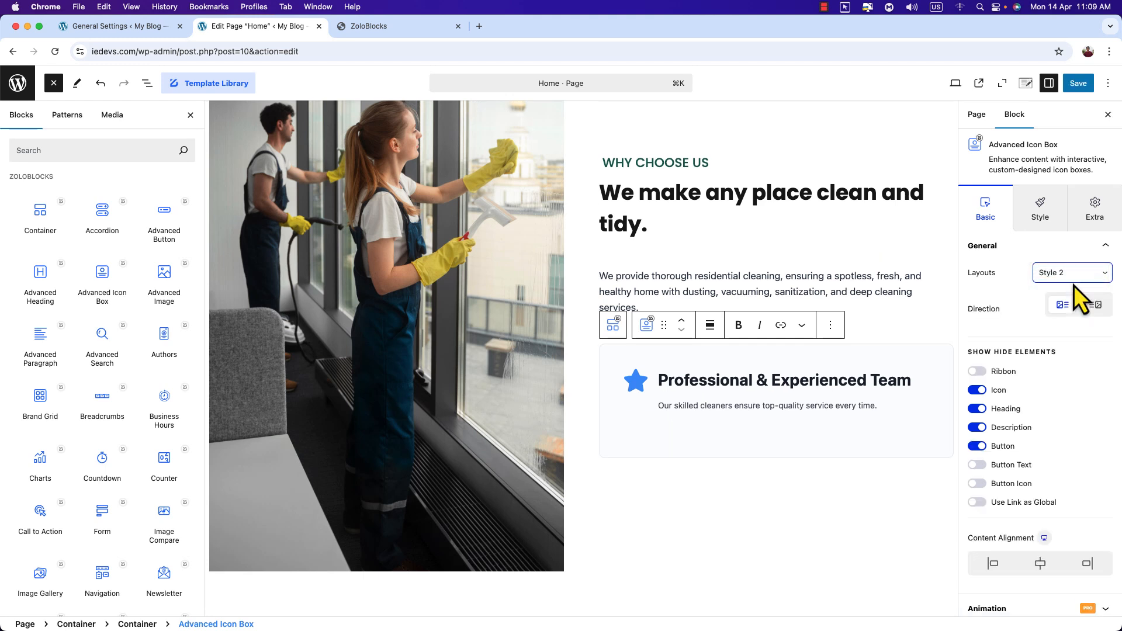
Search the icon library for team and set the icon box's icon to the user-plus icon.
scroll(994, 409, "down", 5)
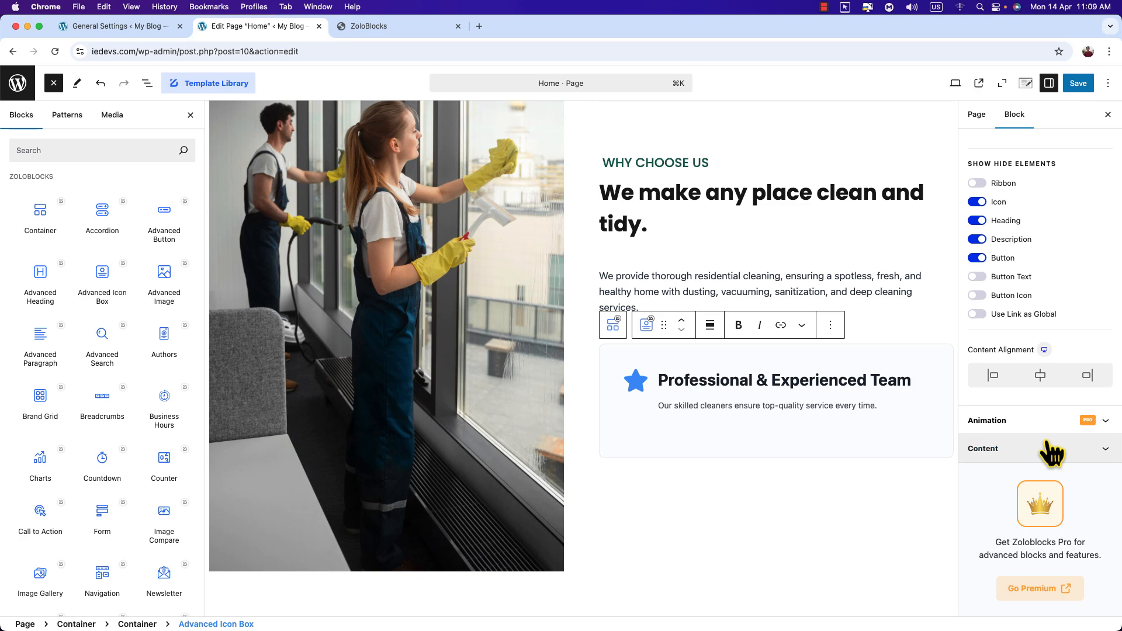
left_click(981, 451)
scroll(1046, 442, "down", 2)
scroll(1047, 442, "up", 5)
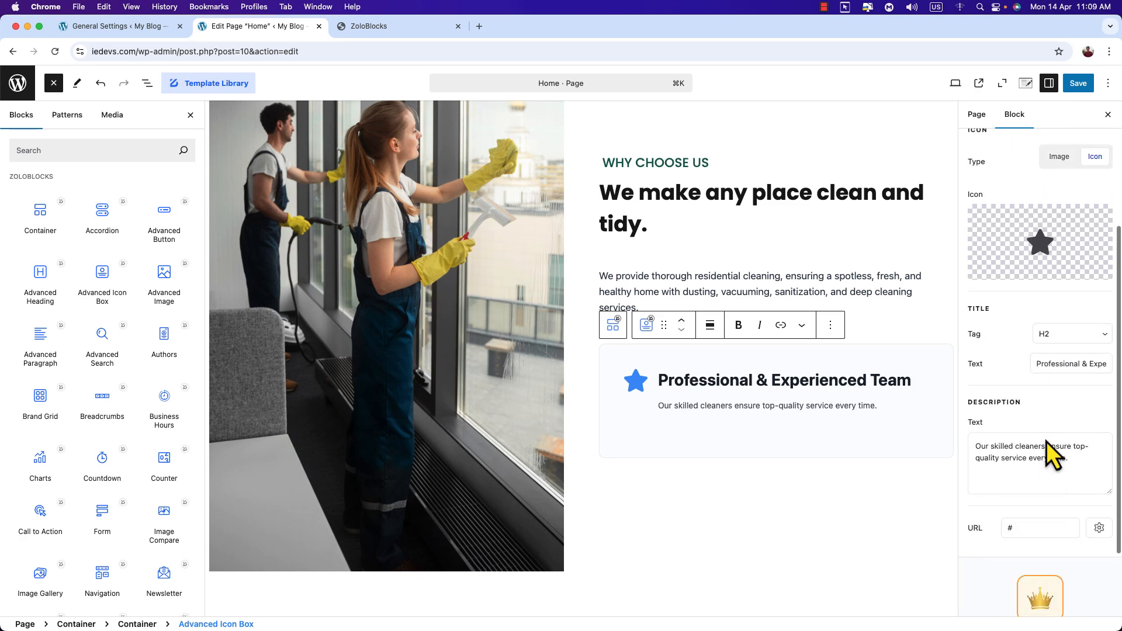
mouse_move(1047, 444)
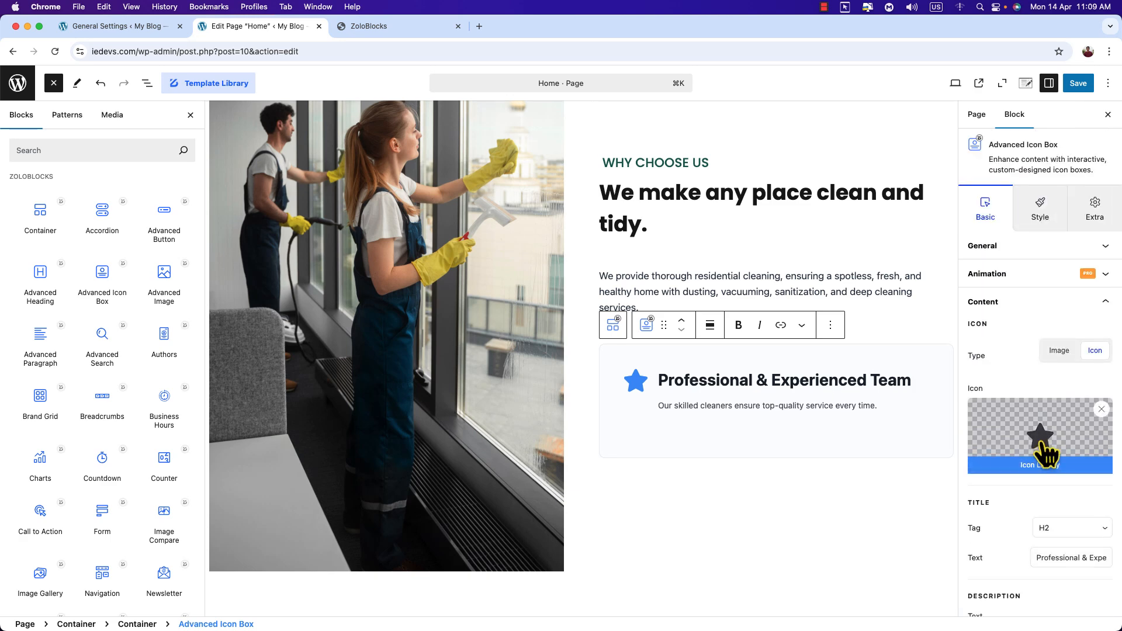
left_click(1043, 451)
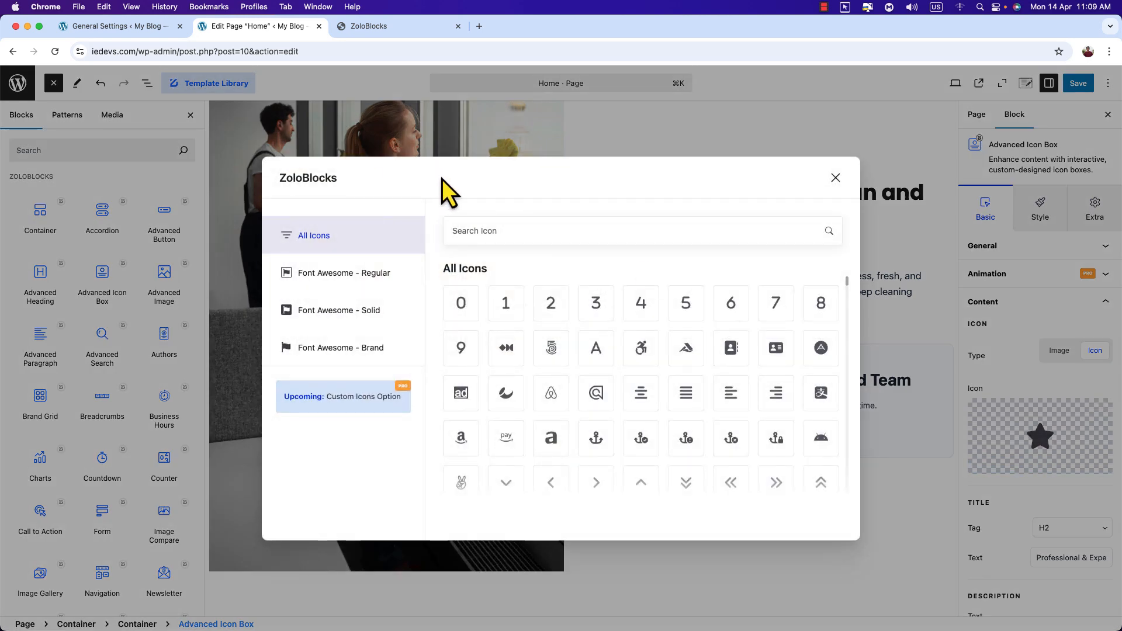
type("t")
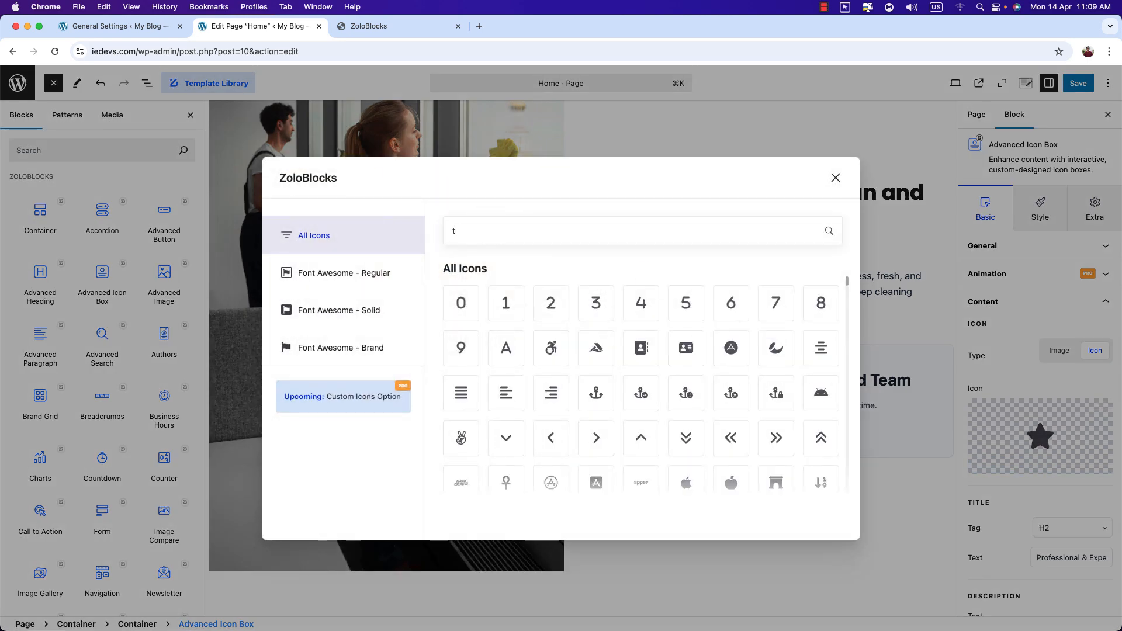
type("eam")
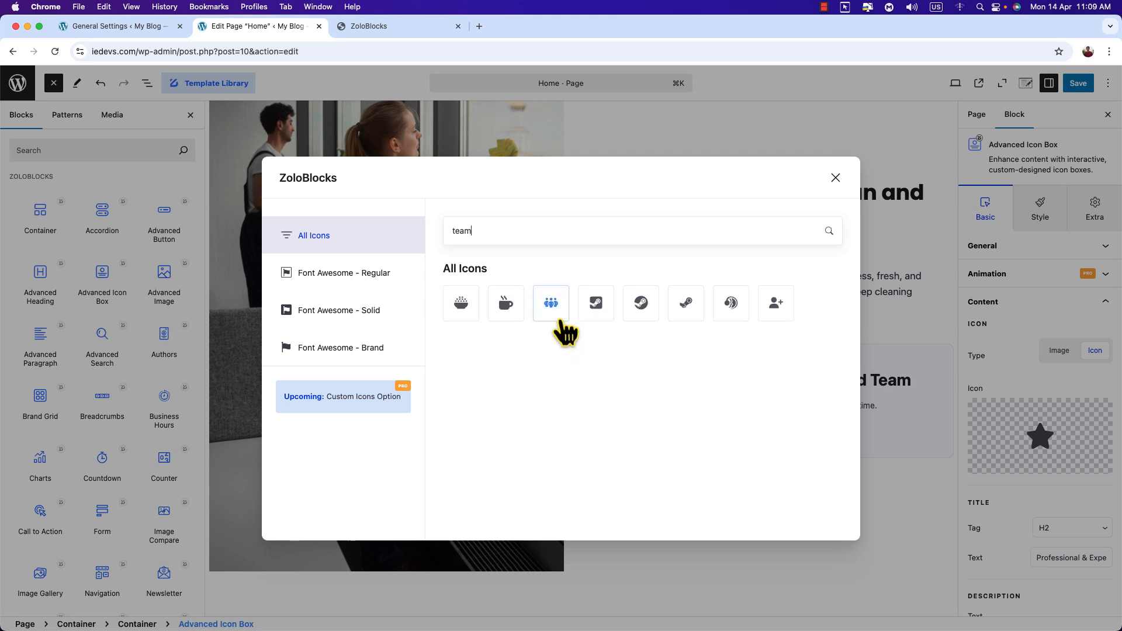
left_click(787, 310)
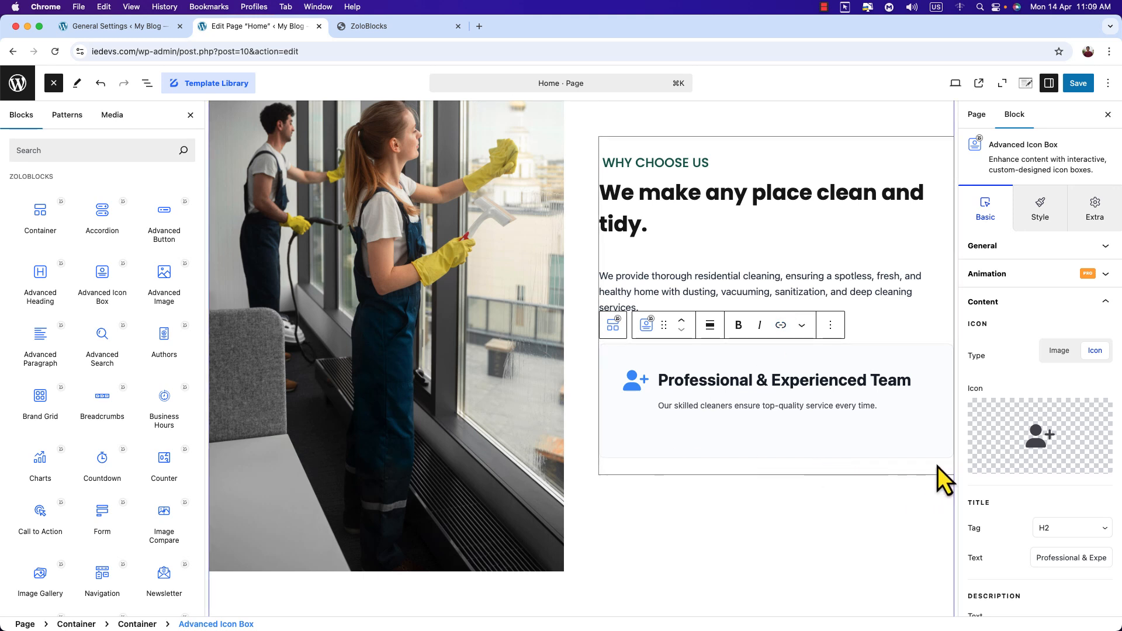
Open the icon color picker in the icon box's Style settings and compare with the reference site's feature icon.
mouse_move(1071, 381)
left_click(1056, 221)
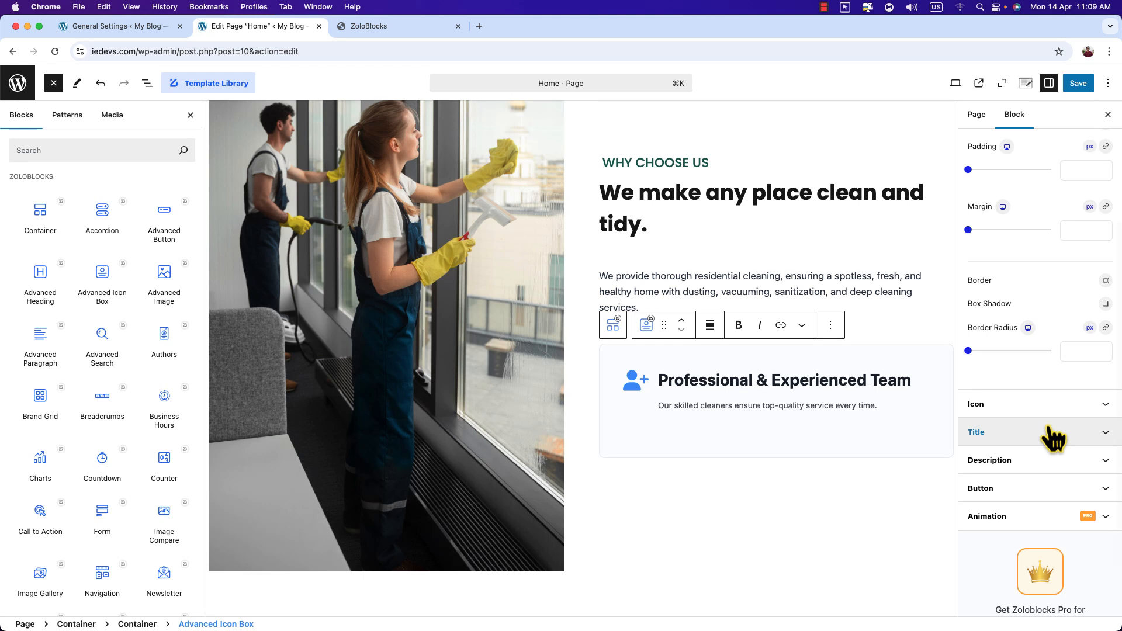
left_click(1013, 412)
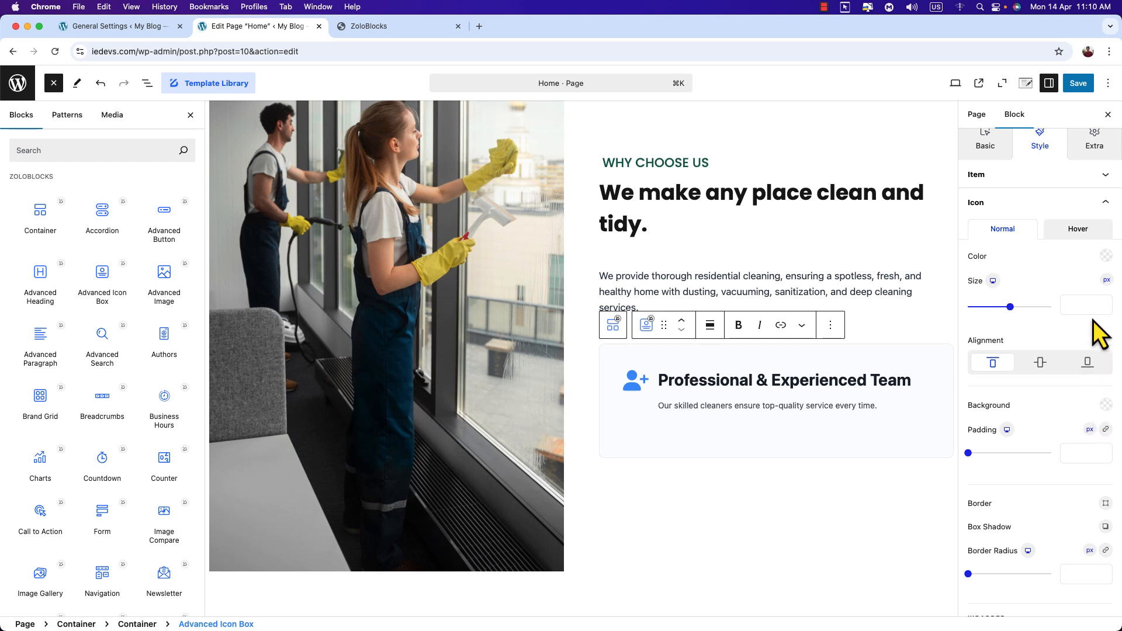
left_click(1106, 257)
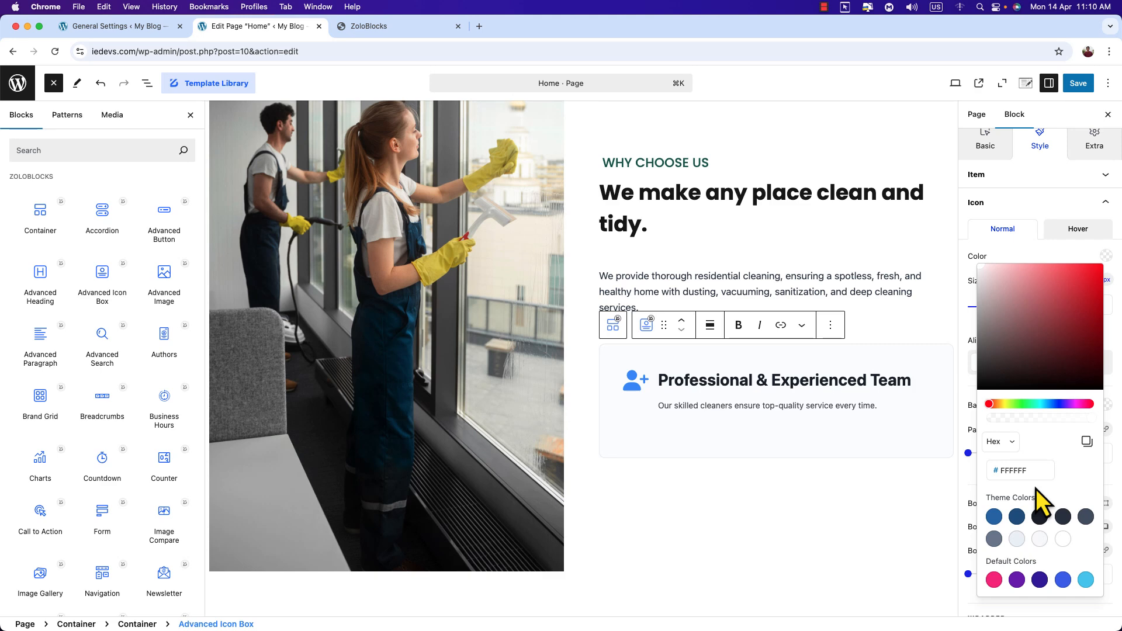
left_click(391, 40)
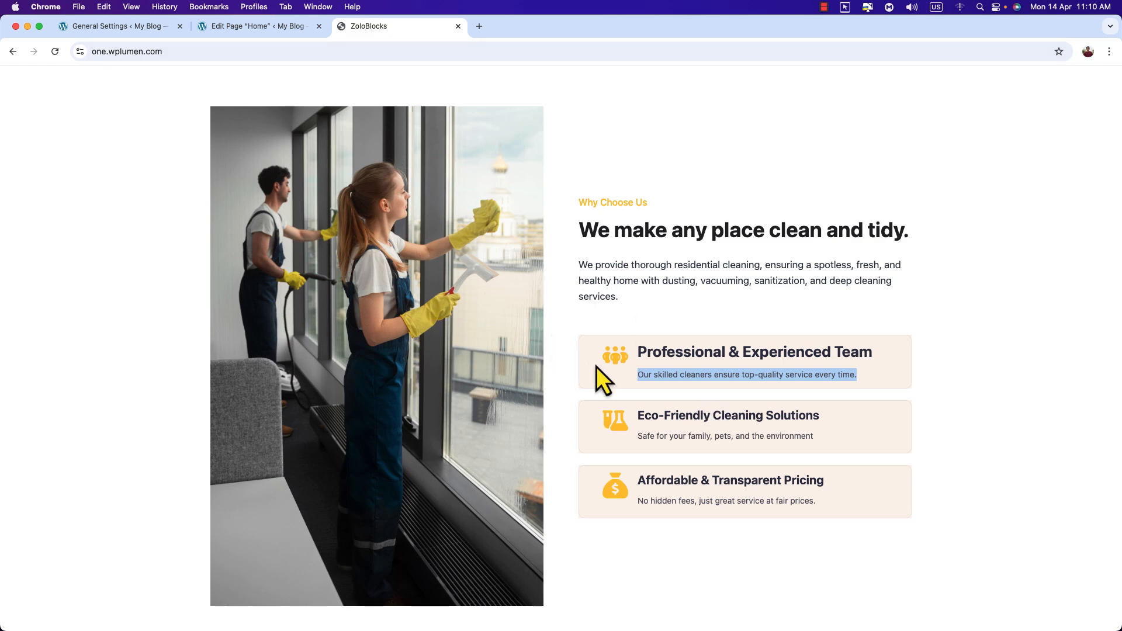
left_click(259, 35)
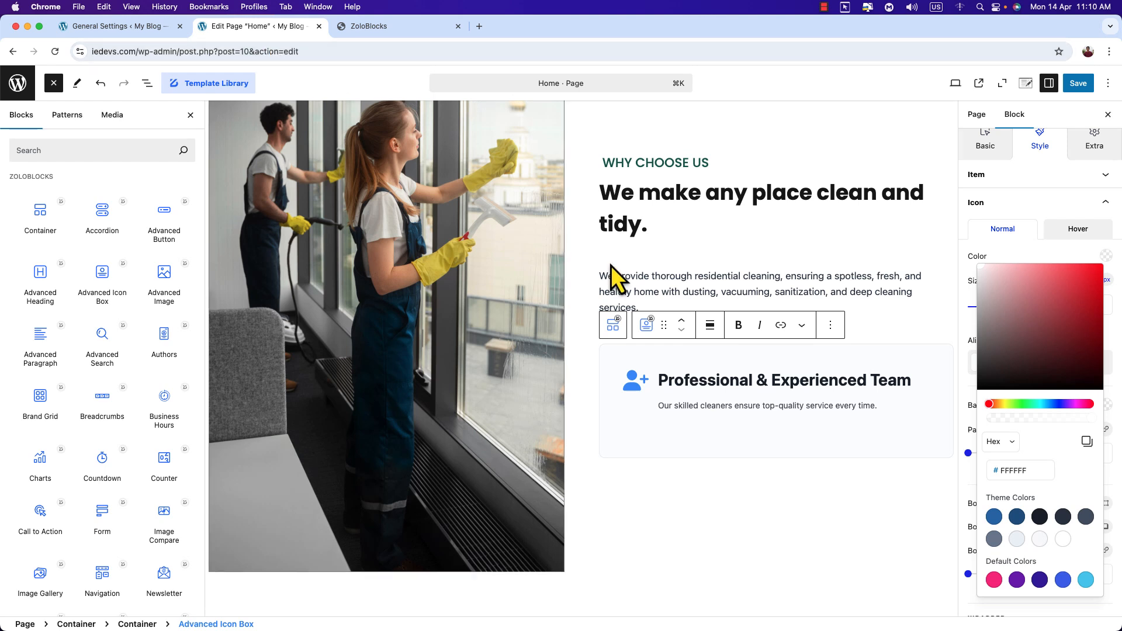
Set the icon color to #115e4f.
double_click(1012, 471)
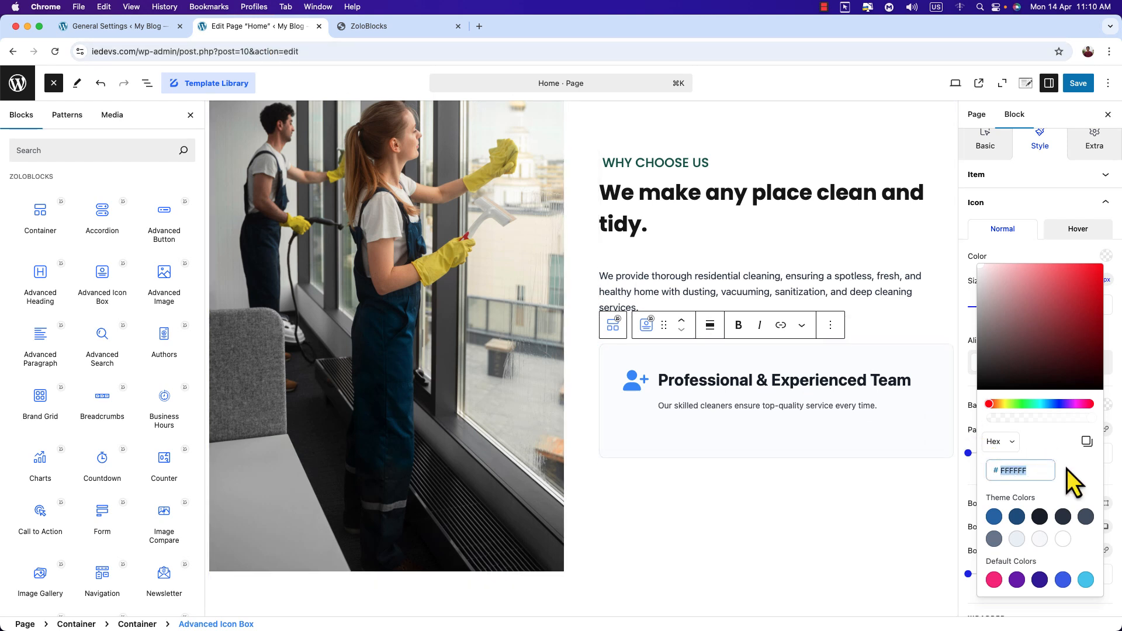
type("1")
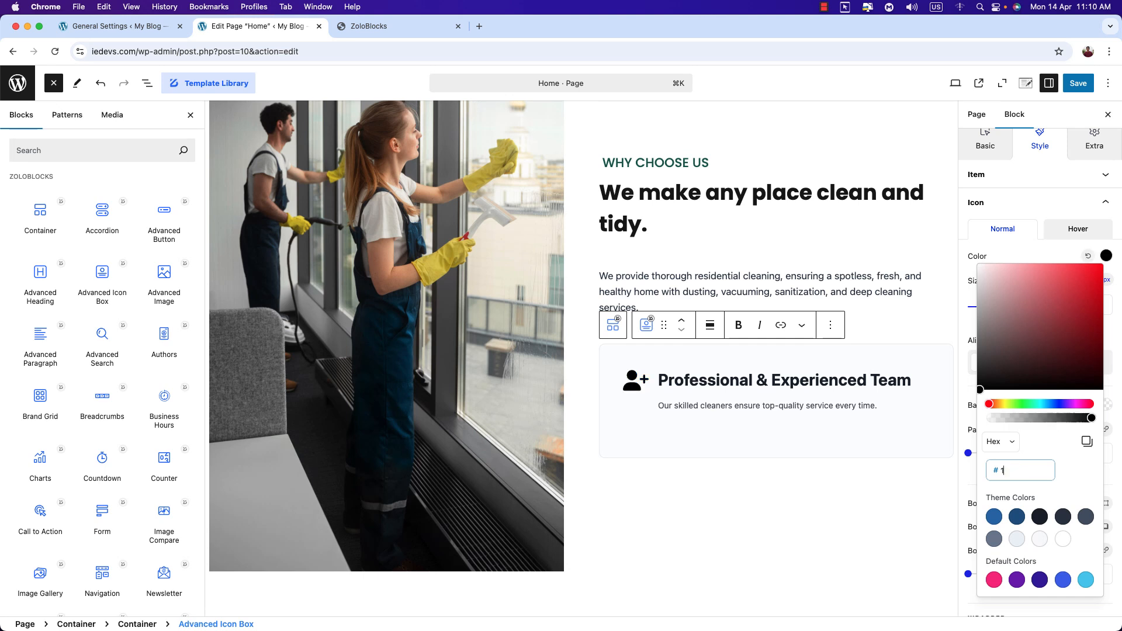
type("5e")
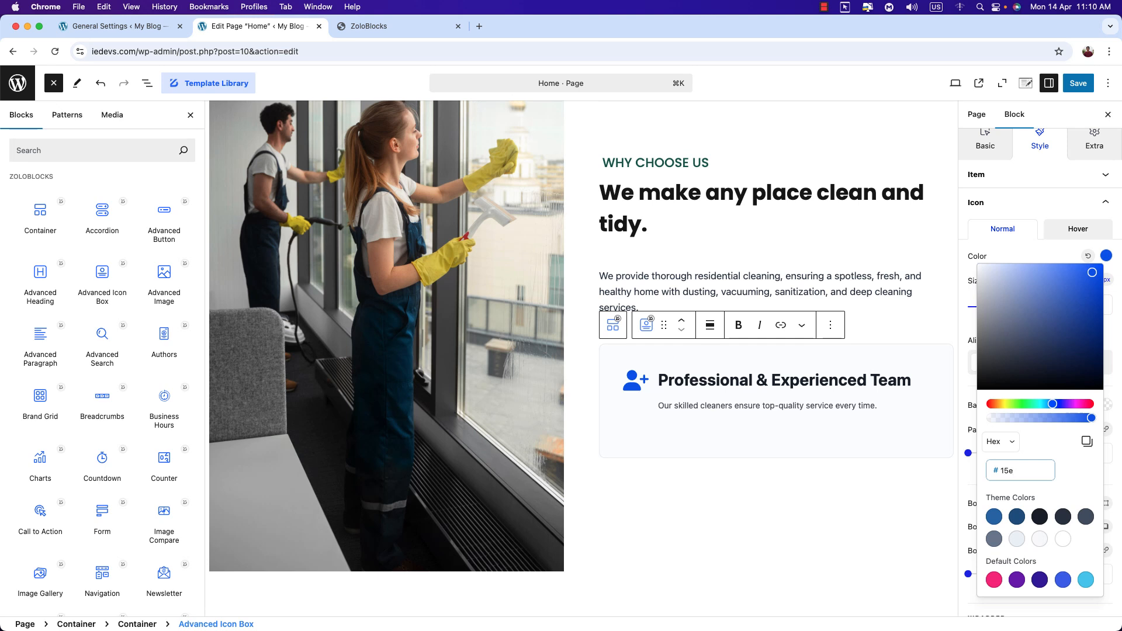
type("4")
type("f")
type("1")
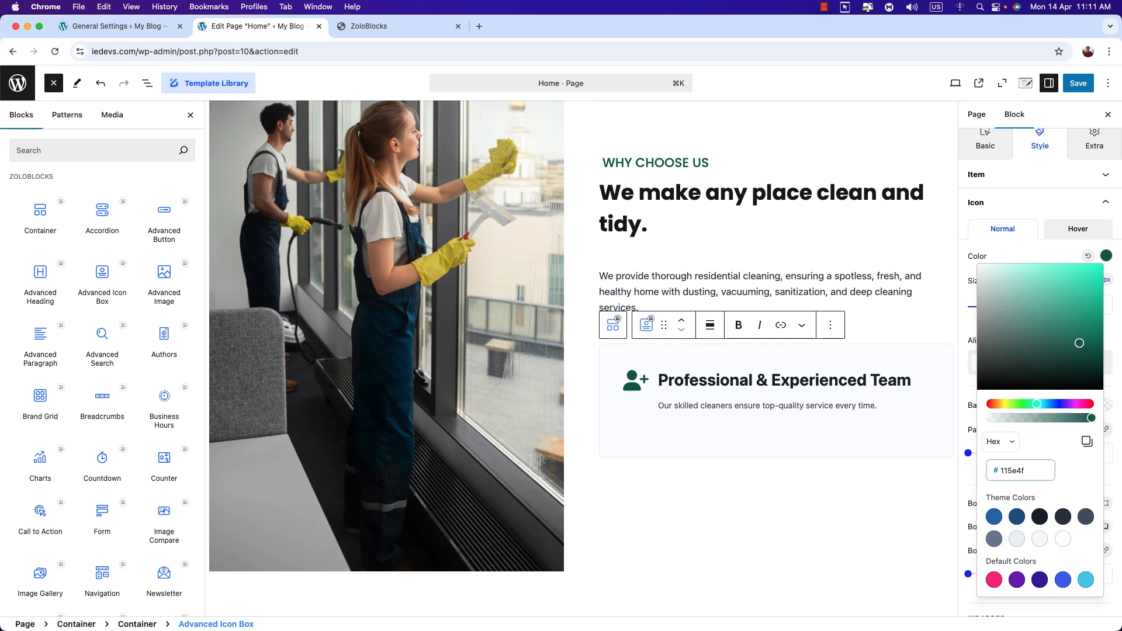
Replace the icon color with the pasted value FFC502.
key("super+a")
type("FFC502")
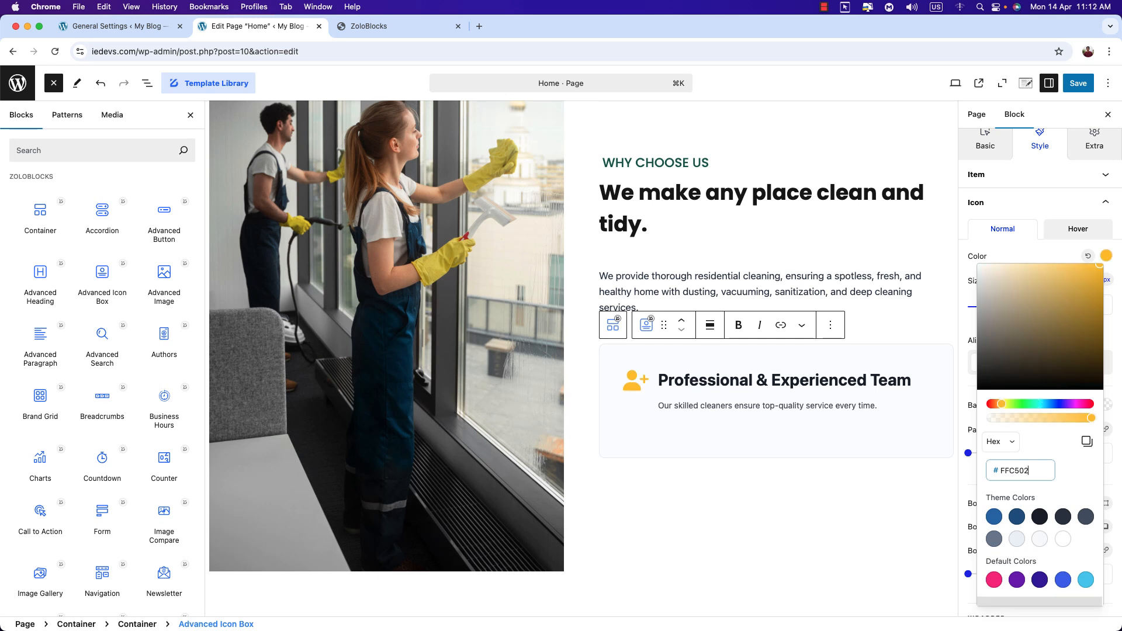
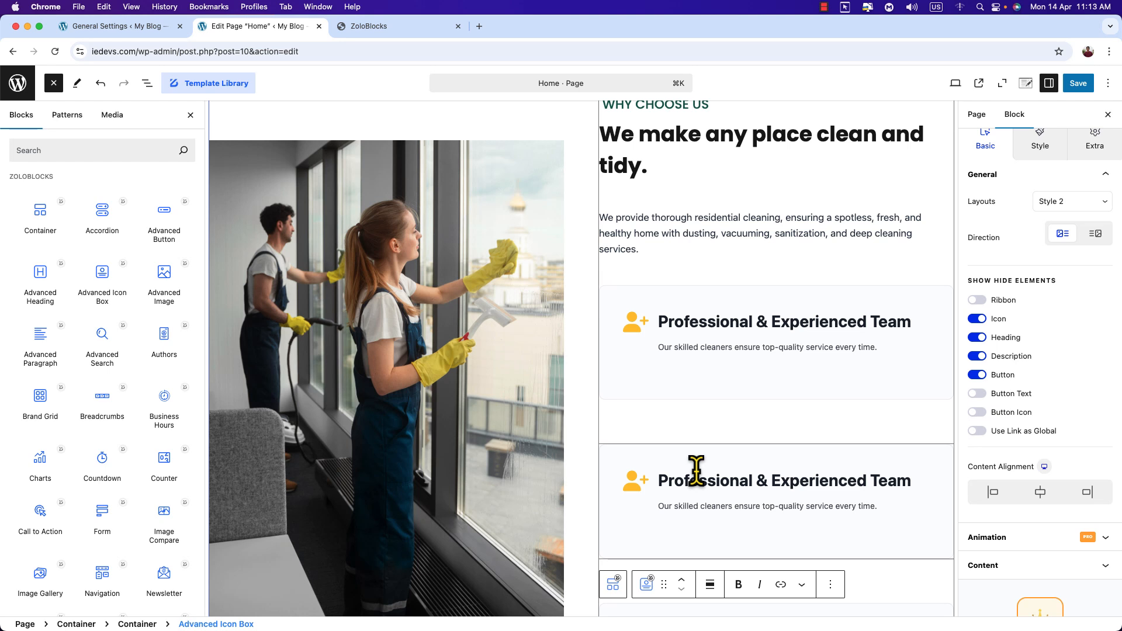
Delete the two duplicate icon boxes, keeping only the first feature box in the Why Choose Us column.
key("super+z")
key("super+shift+z")
scroll(696, 470, "down", 3)
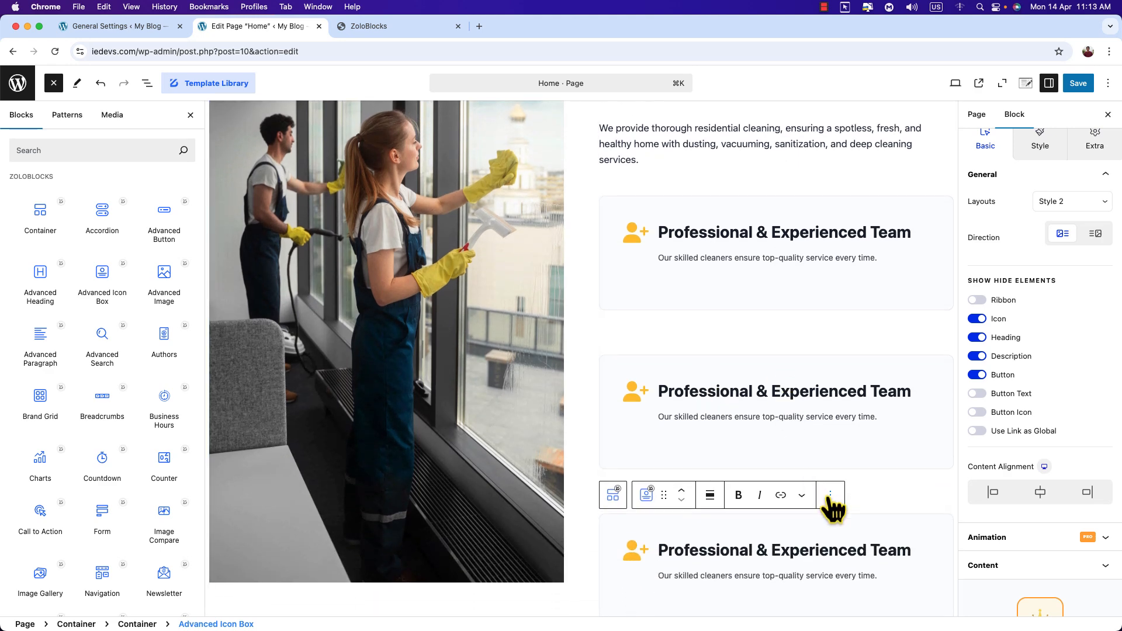
left_click(830, 495)
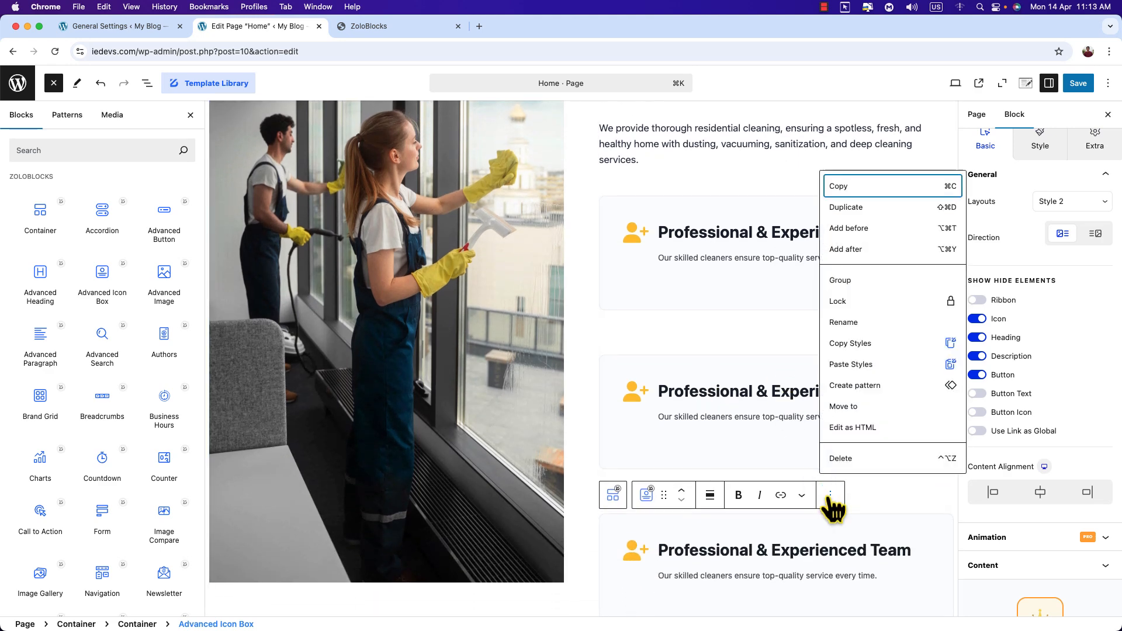
left_click(839, 462)
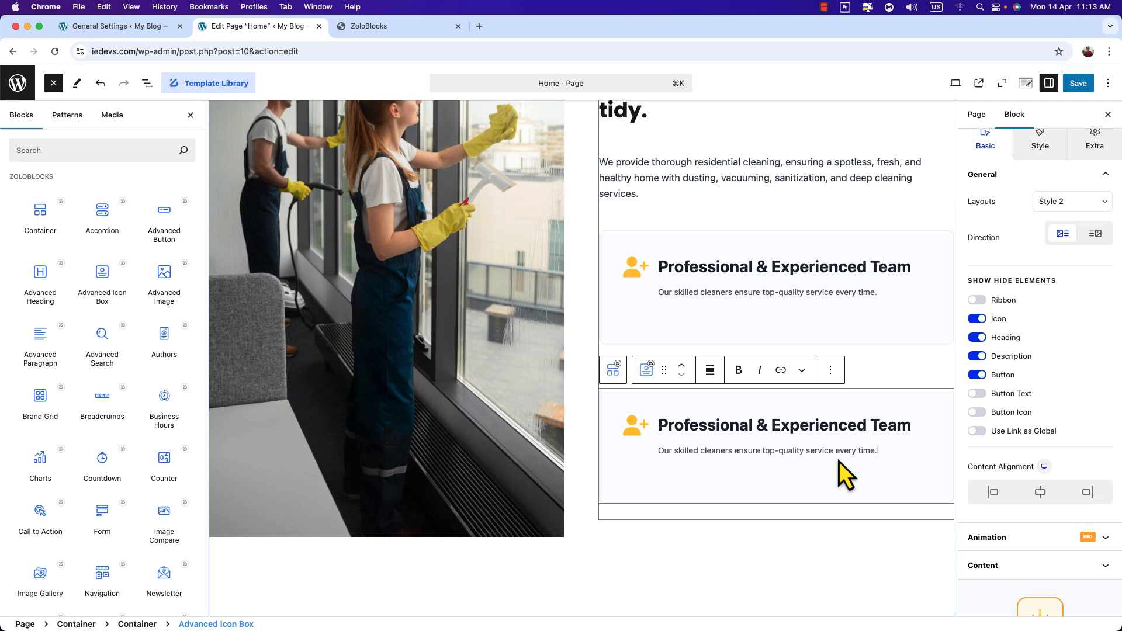
left_click(831, 371)
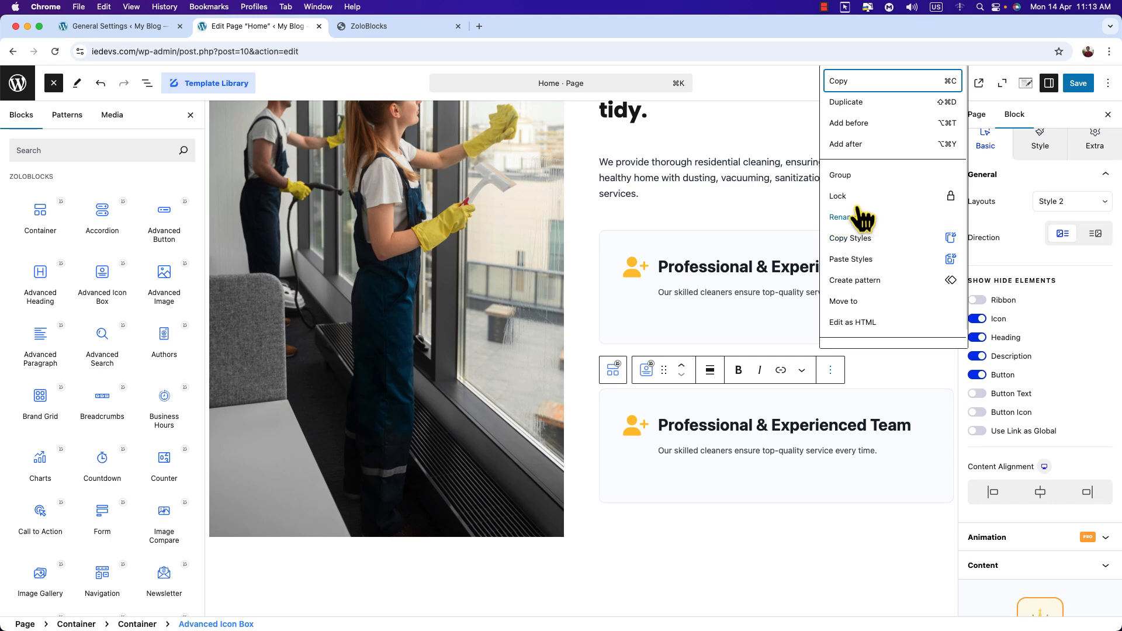
scroll(855, 222, "down", 1)
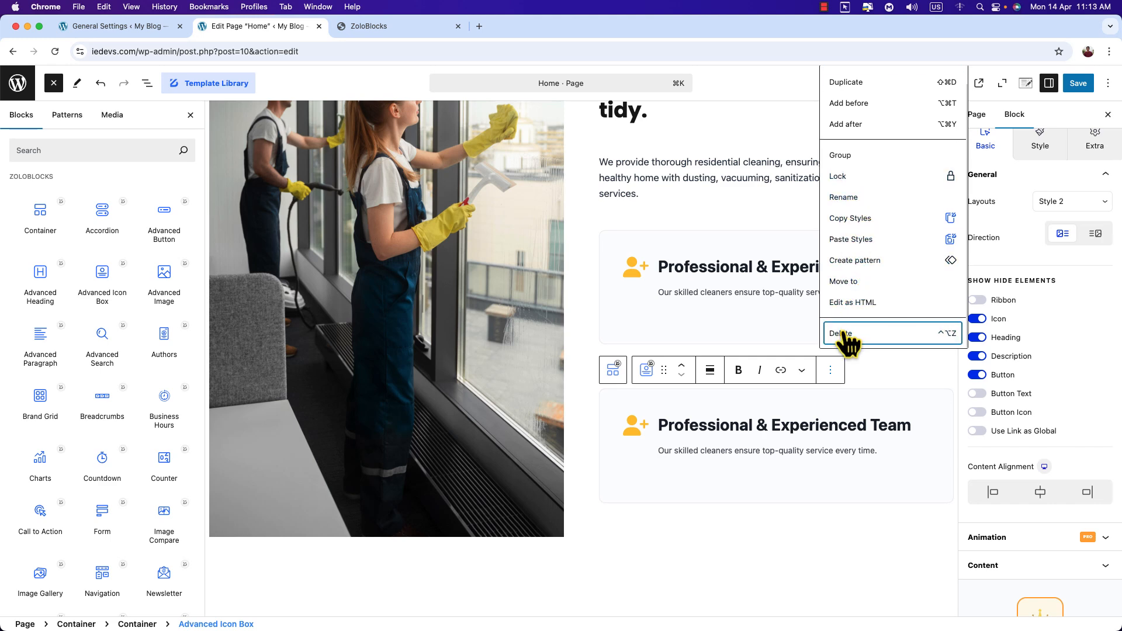
left_click(843, 332)
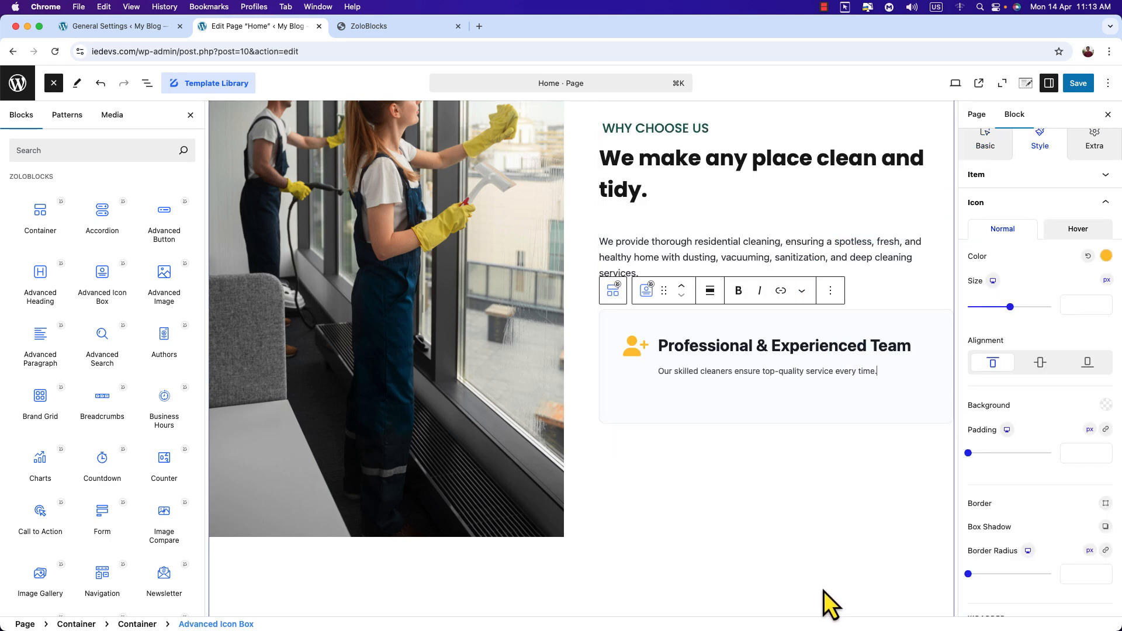
Set the icon box wrapper's top and bottom padding to 0 with the sides unlinked.
left_click(683, 409)
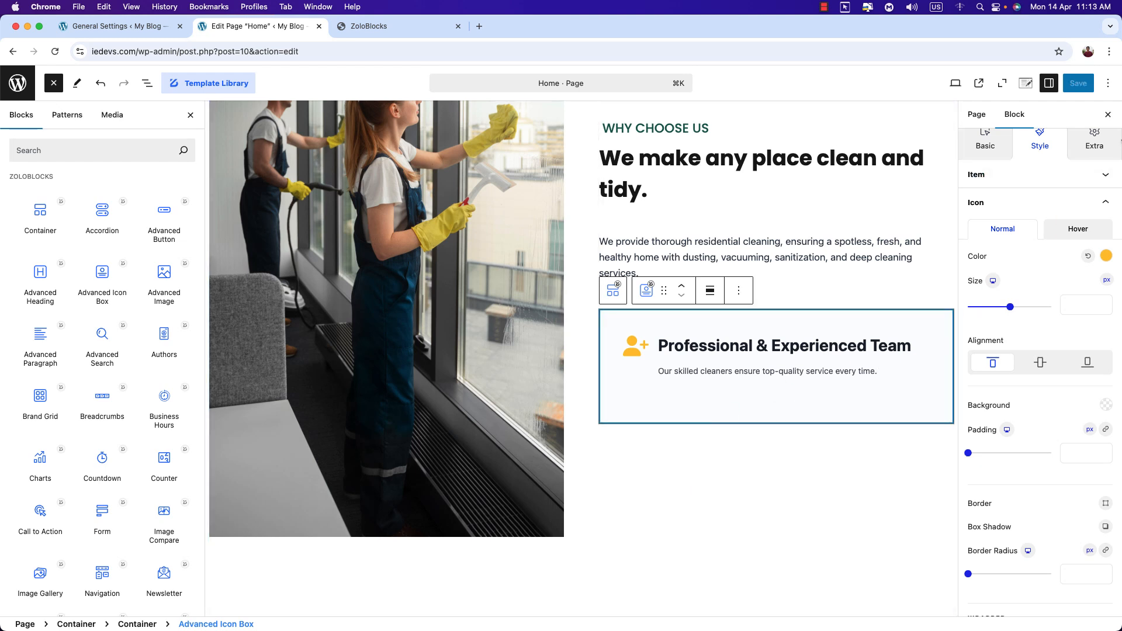
scroll(1092, 170, "up", 3)
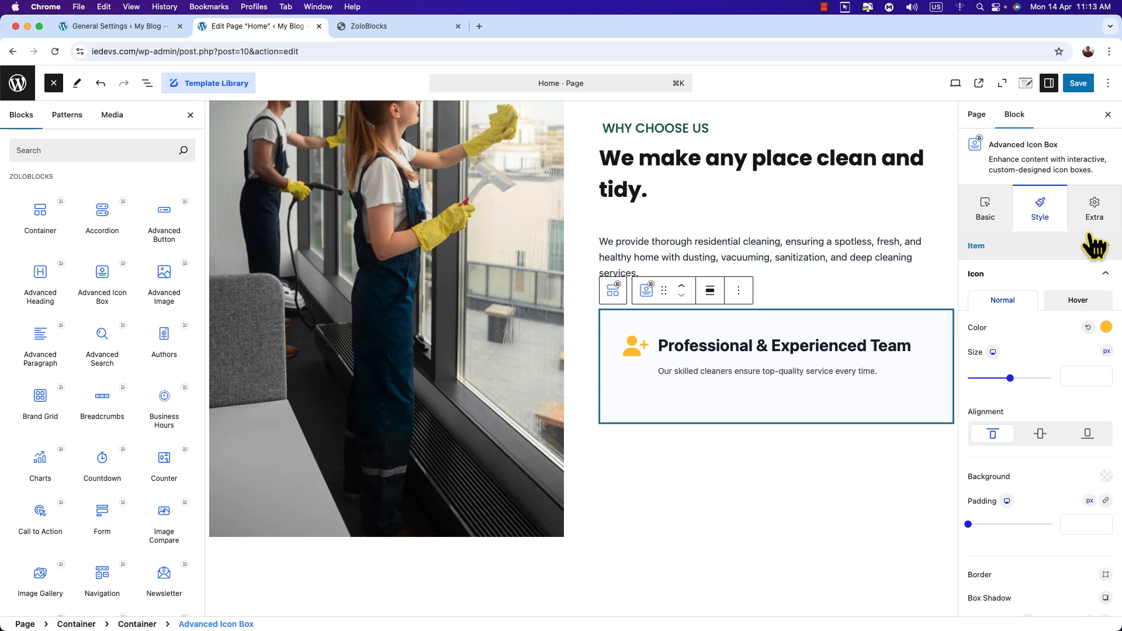
left_click(1094, 210)
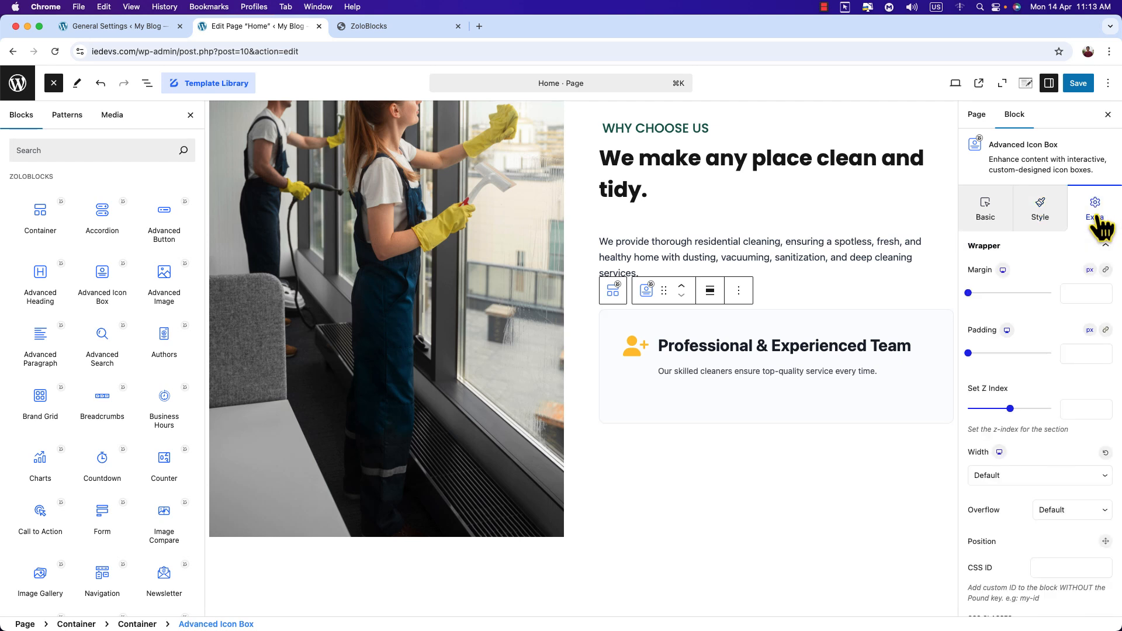
left_click(1106, 331)
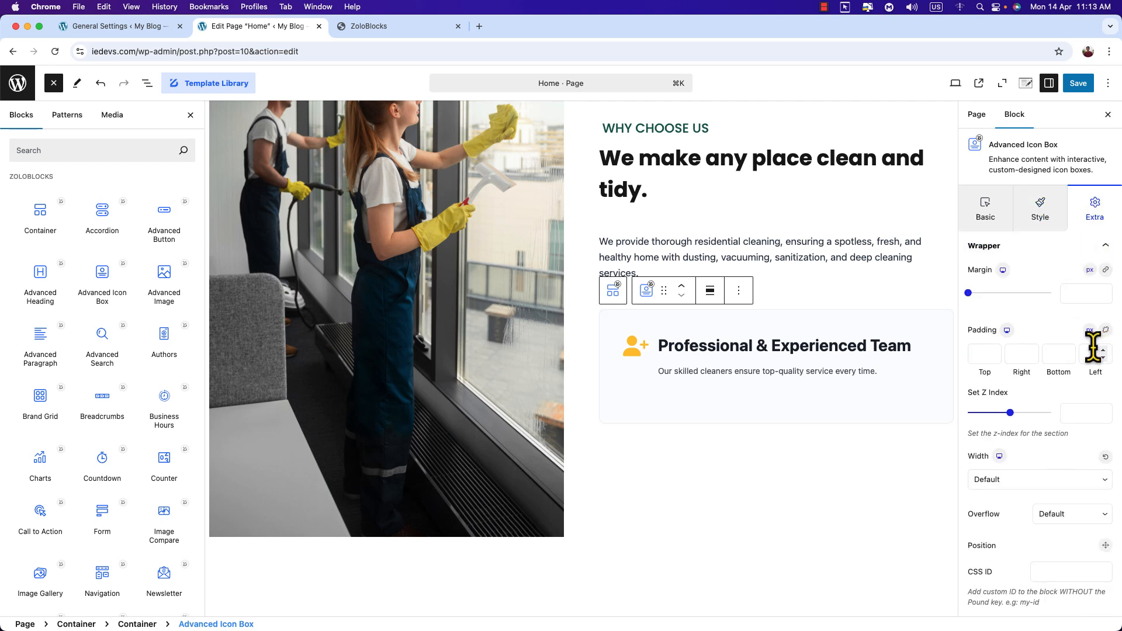
left_click(1058, 353)
type("0")
left_click(983, 353)
type("0")
left_click(834, 392)
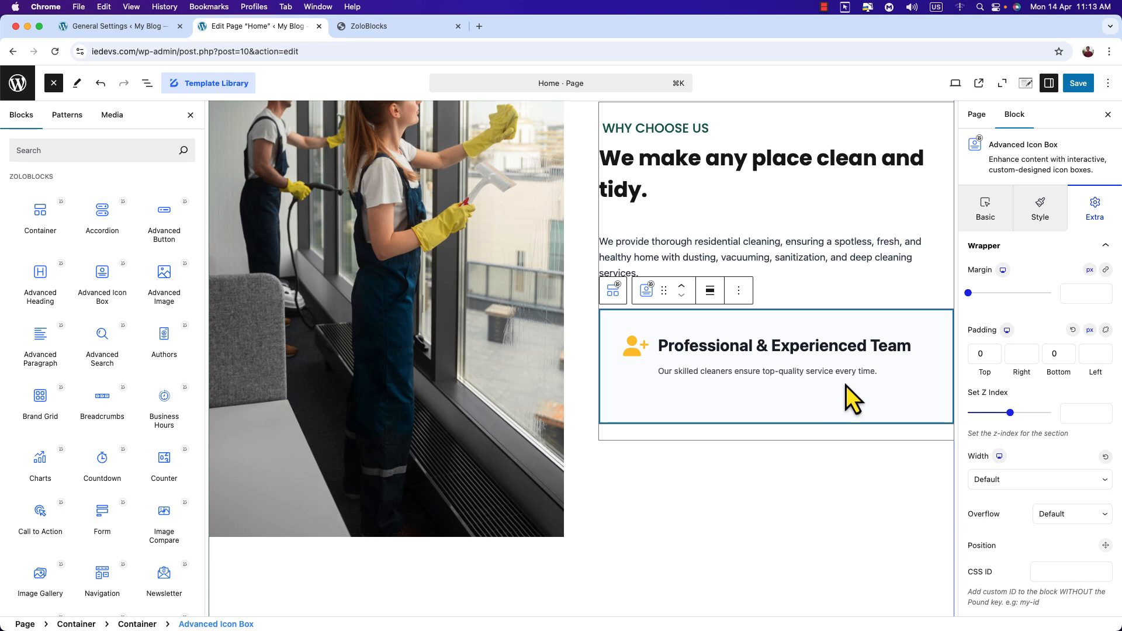
Set the icon box wrapper's margin to 0 and save the page.
left_click(1084, 294)
type("0")
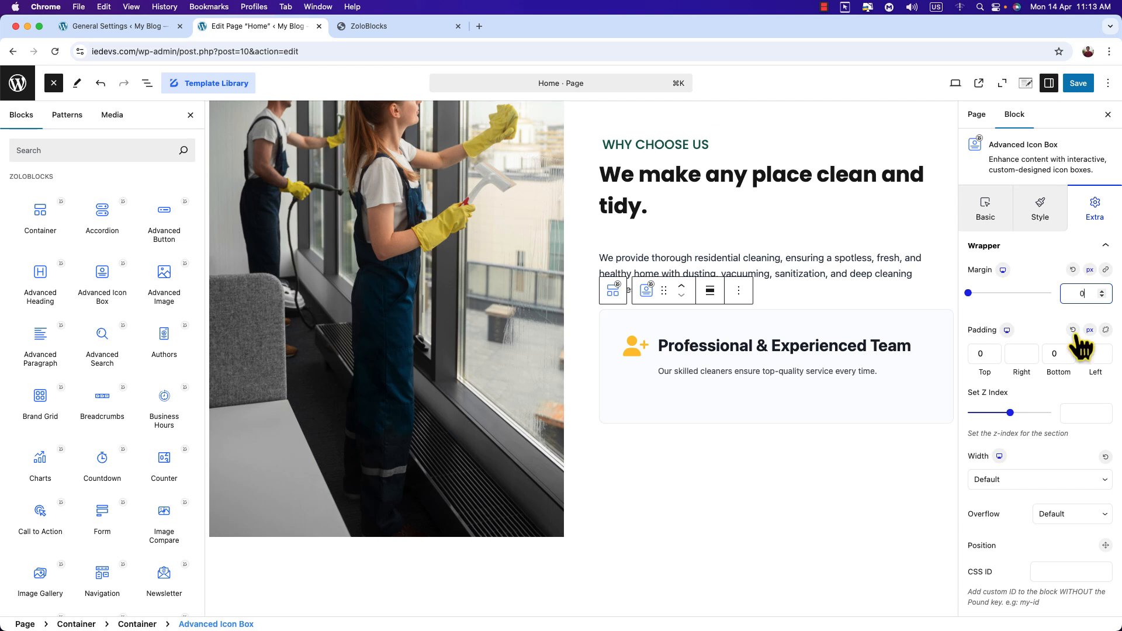
left_click(1046, 384)
left_click(1077, 88)
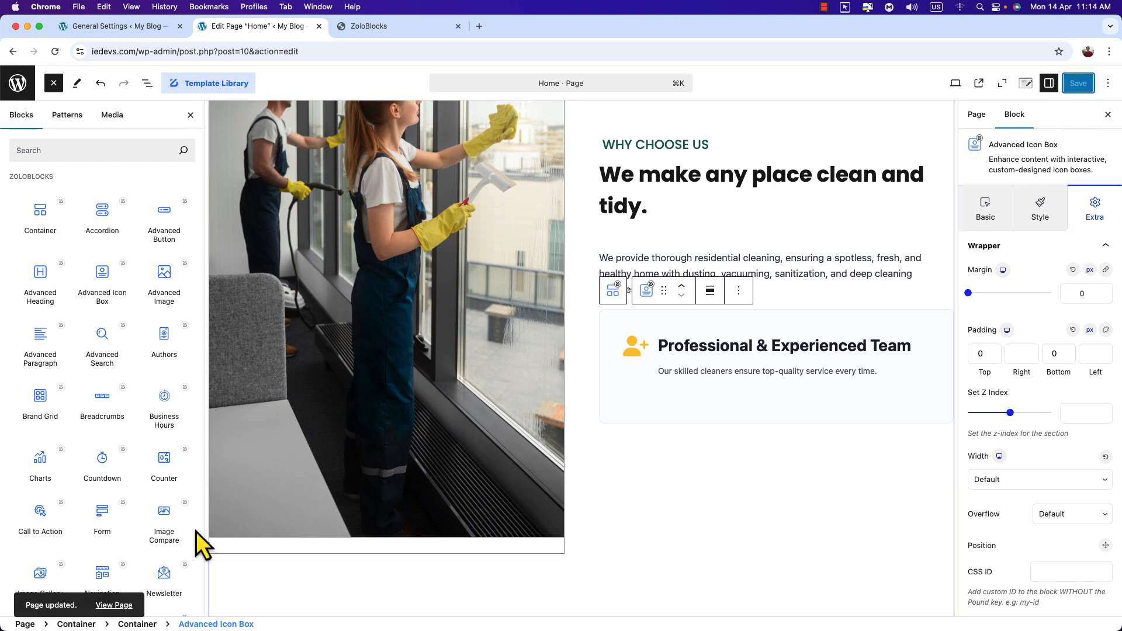
View the published home page, then return to the editor.
left_click(114, 606)
scroll(536, 370, "up", 2)
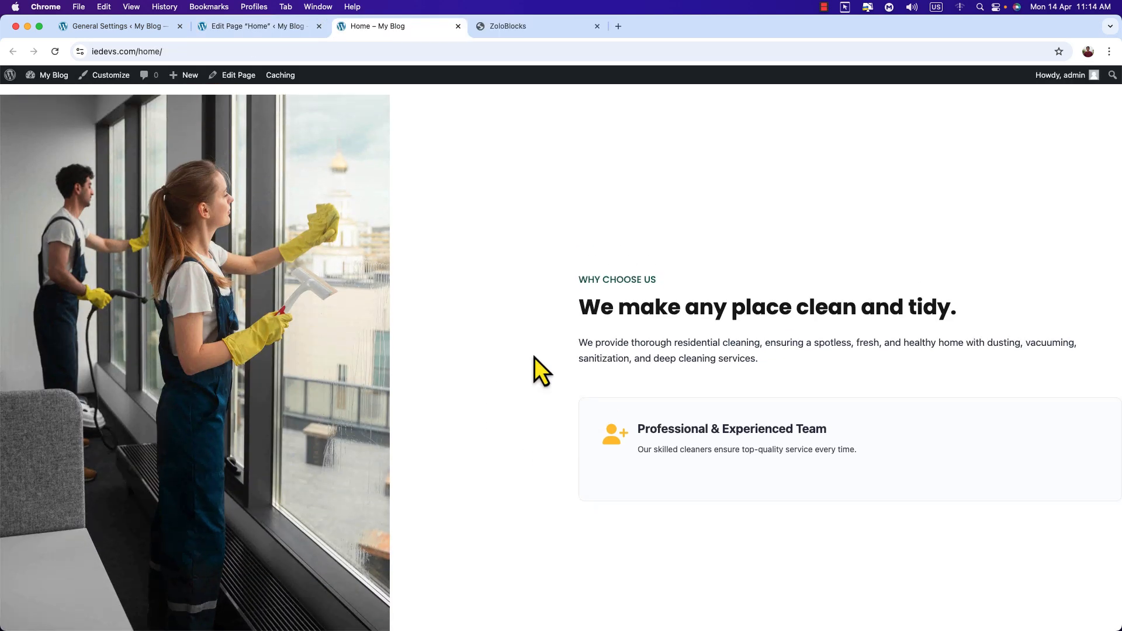
left_click(261, 23)
scroll(305, 233, "up", 1)
scroll(305, 233, "up", 5)
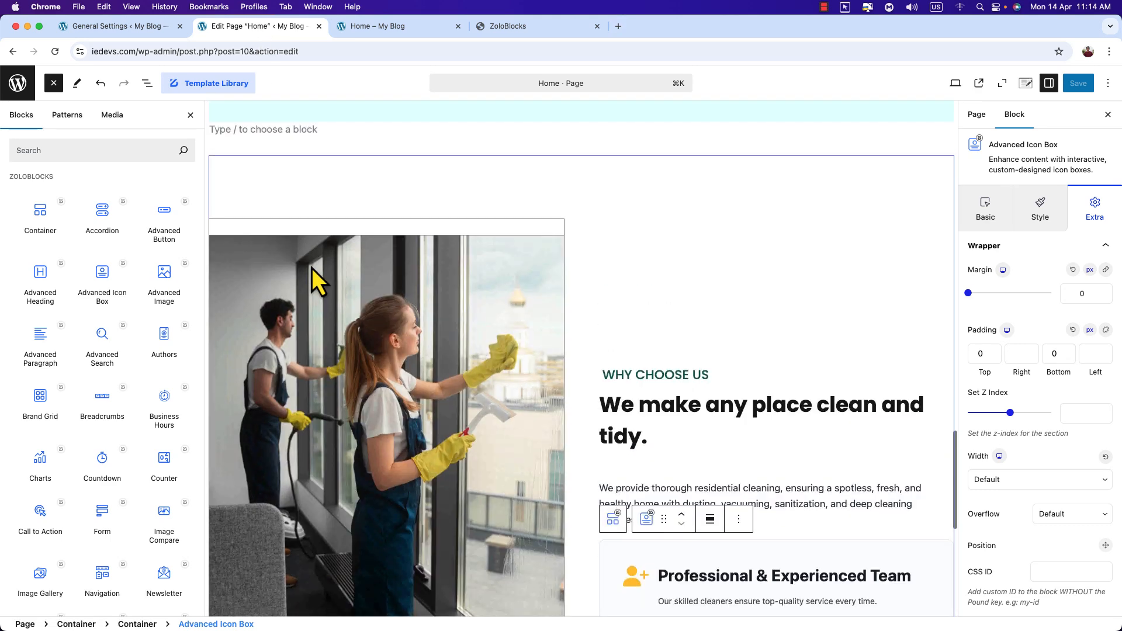
Set the Why choose us container's content width to Boxed and save the page.
left_click(241, 208)
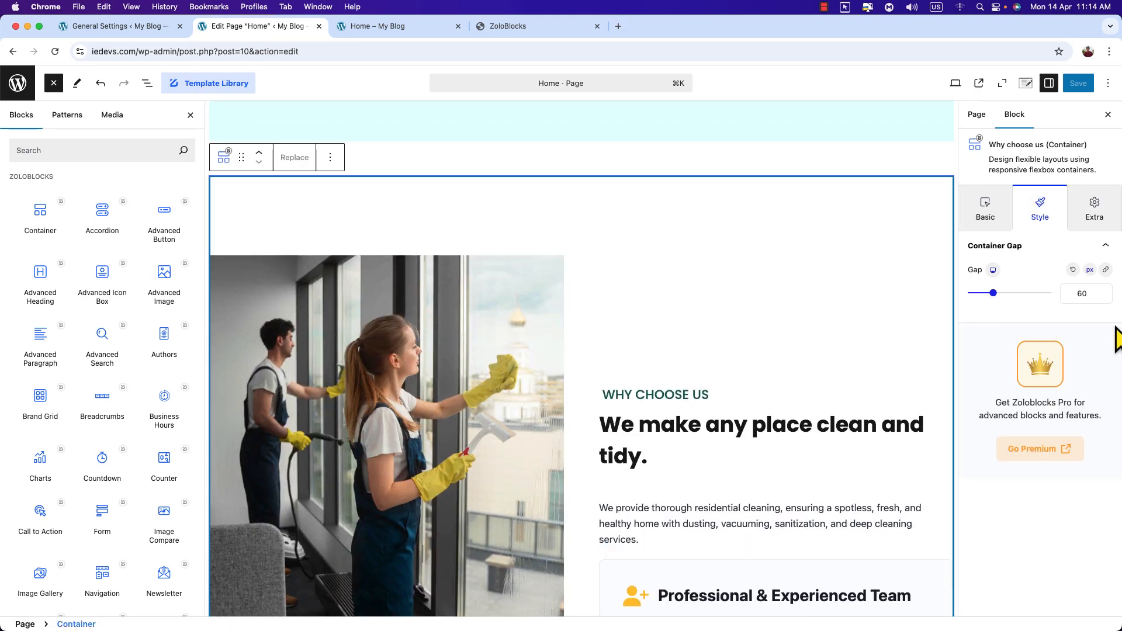
left_click(975, 212)
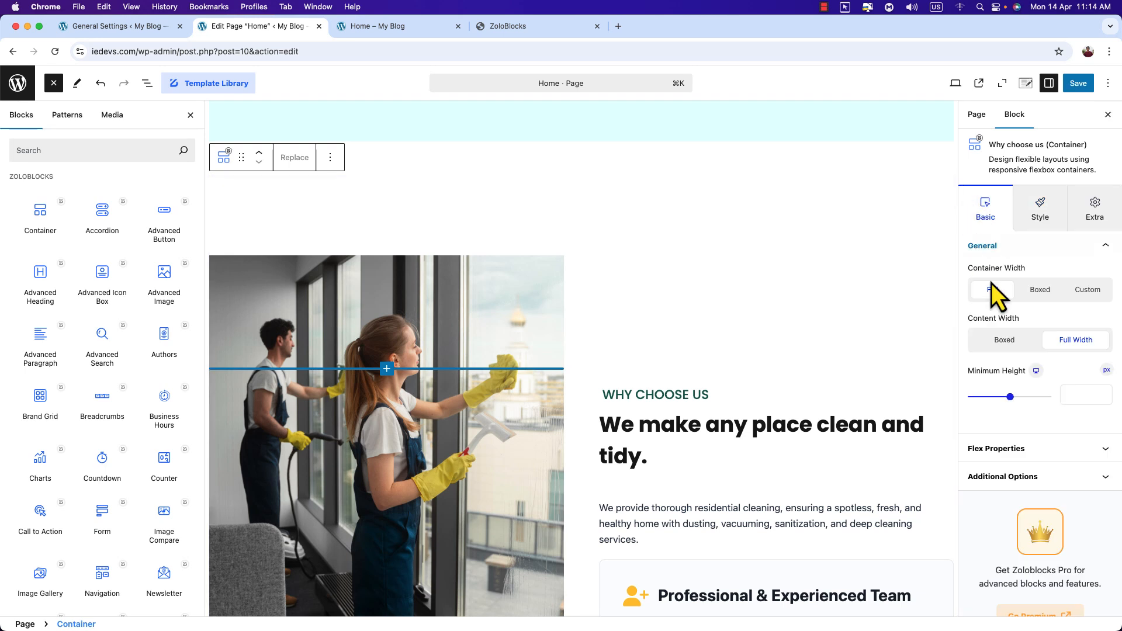
left_click(1004, 340)
left_click(1077, 85)
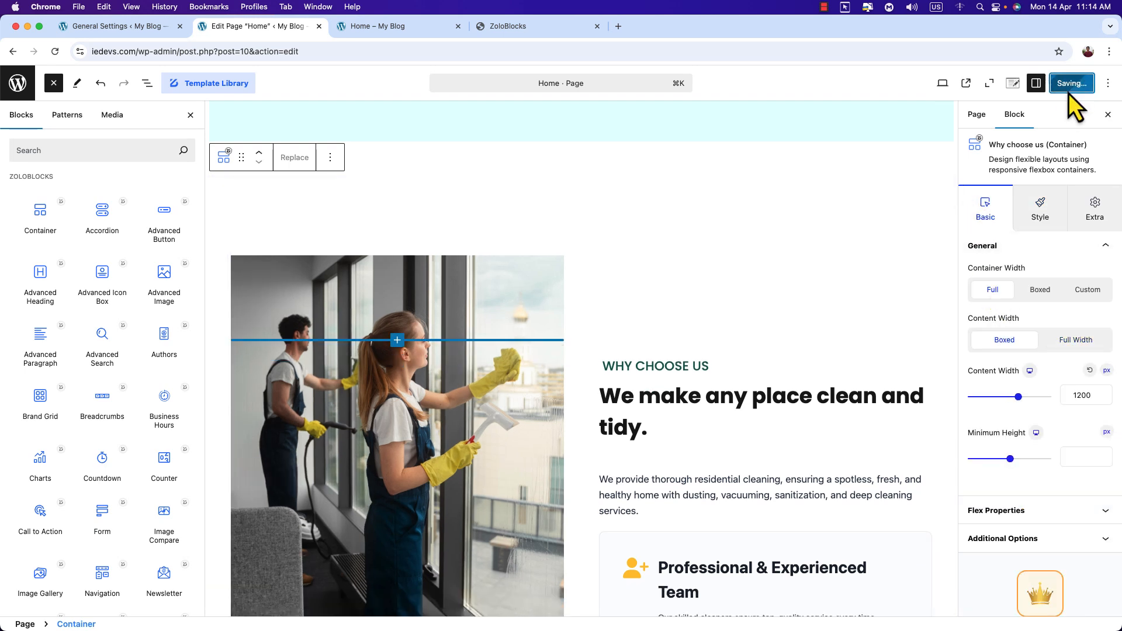
Reload the live home page to check the boxed layout, then go back to the editor.
left_click(402, 36)
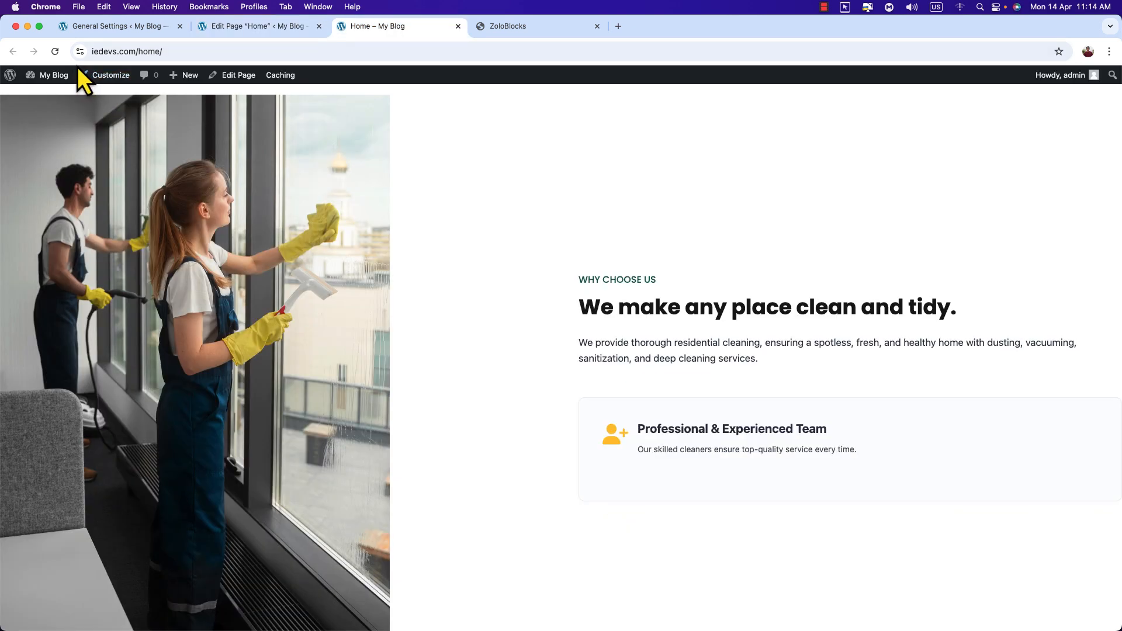
key("super+r")
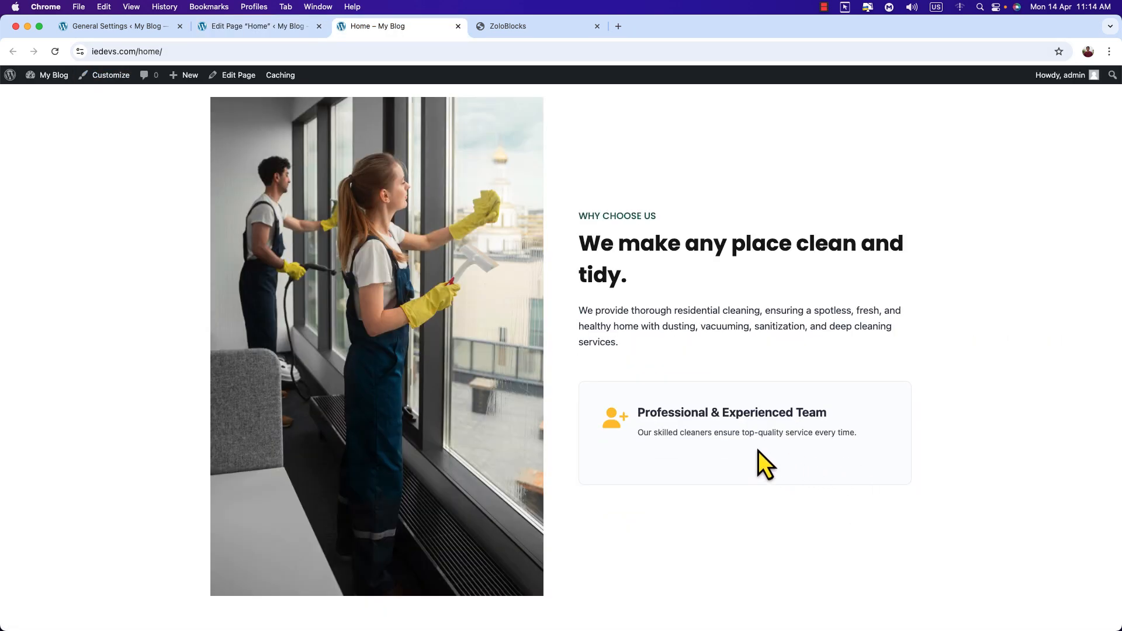
key("ctrl+shift+Tab")
Set the icon box item's padding to 10 at the top and 0 at the bottom.
left_click(706, 490)
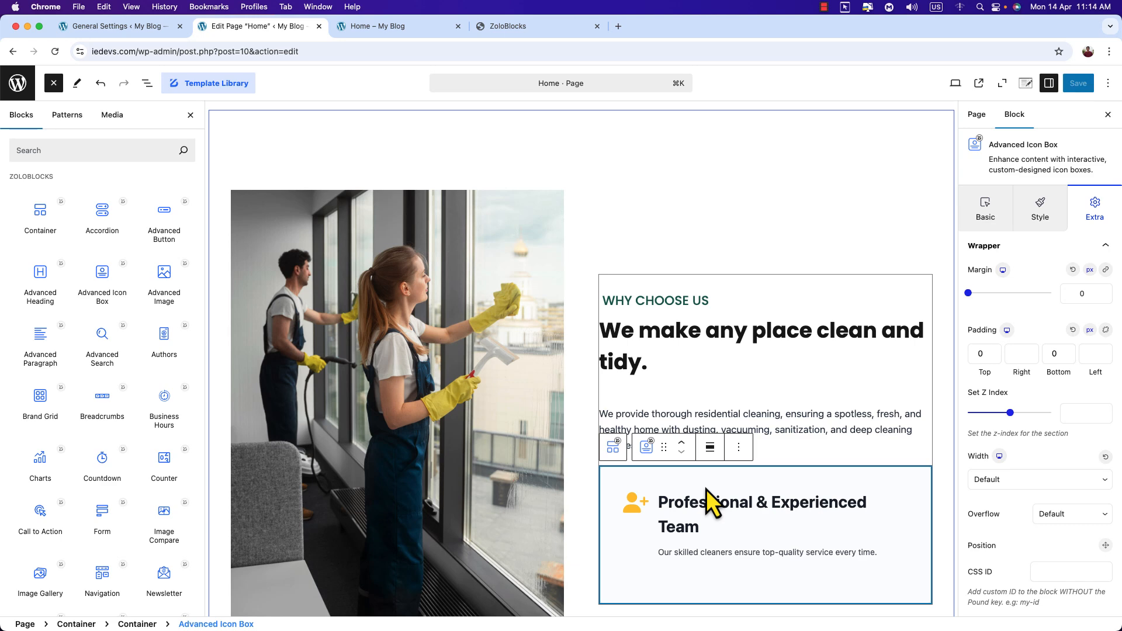
left_click(980, 161)
left_click(1011, 240)
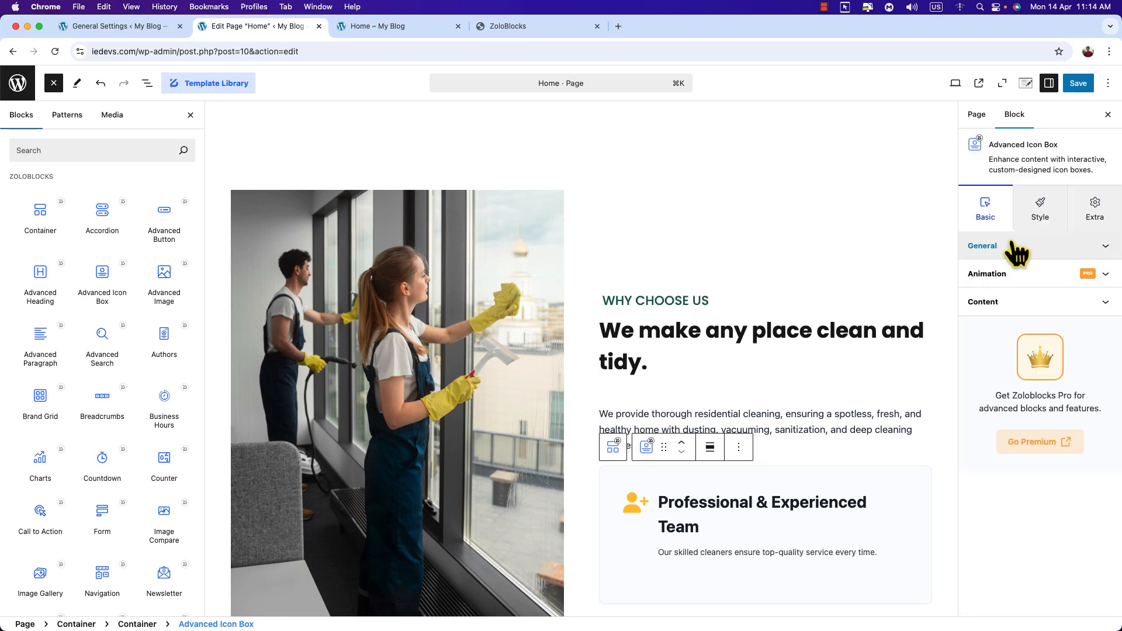
left_click(1015, 247)
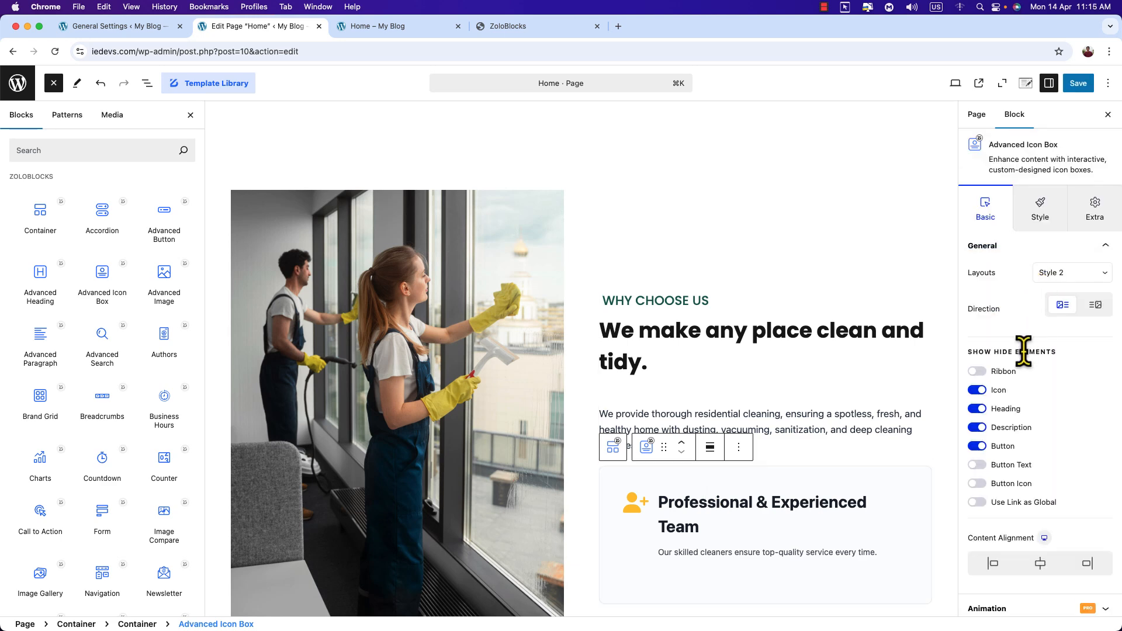
left_click(1095, 225)
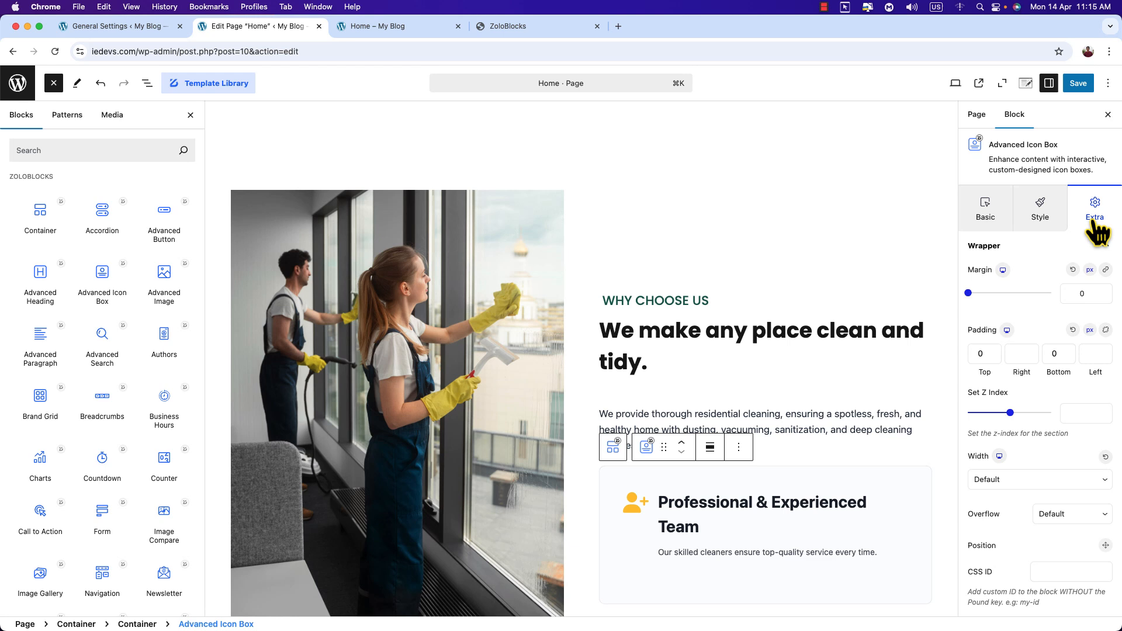
left_click(1054, 355)
left_click(1052, 198)
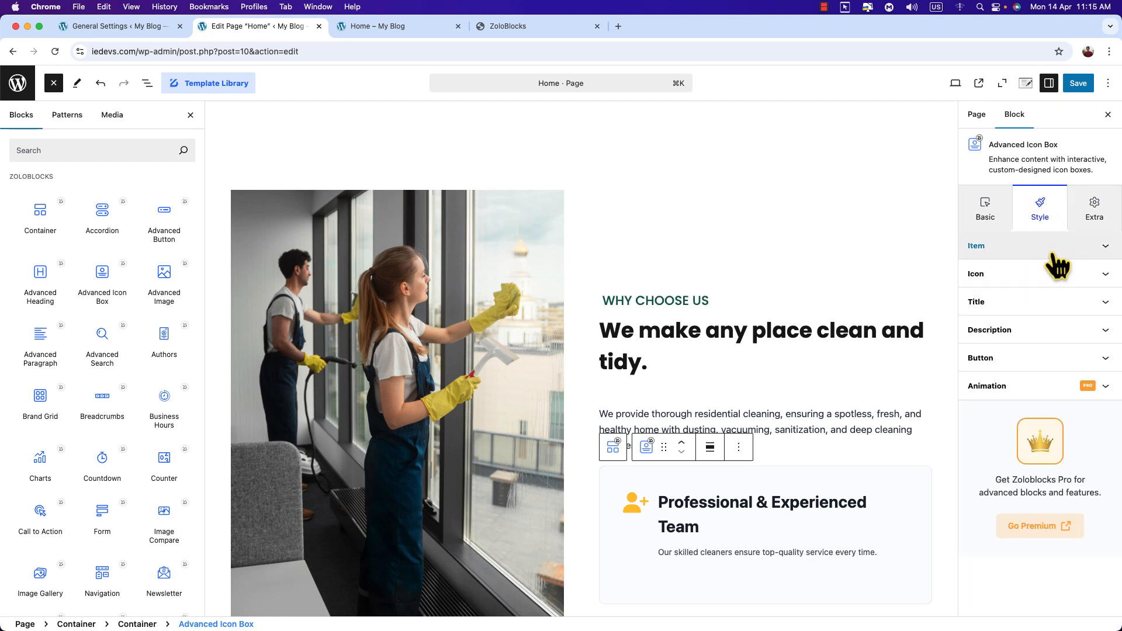
left_click(1055, 257)
scroll(1082, 265, "down", 2)
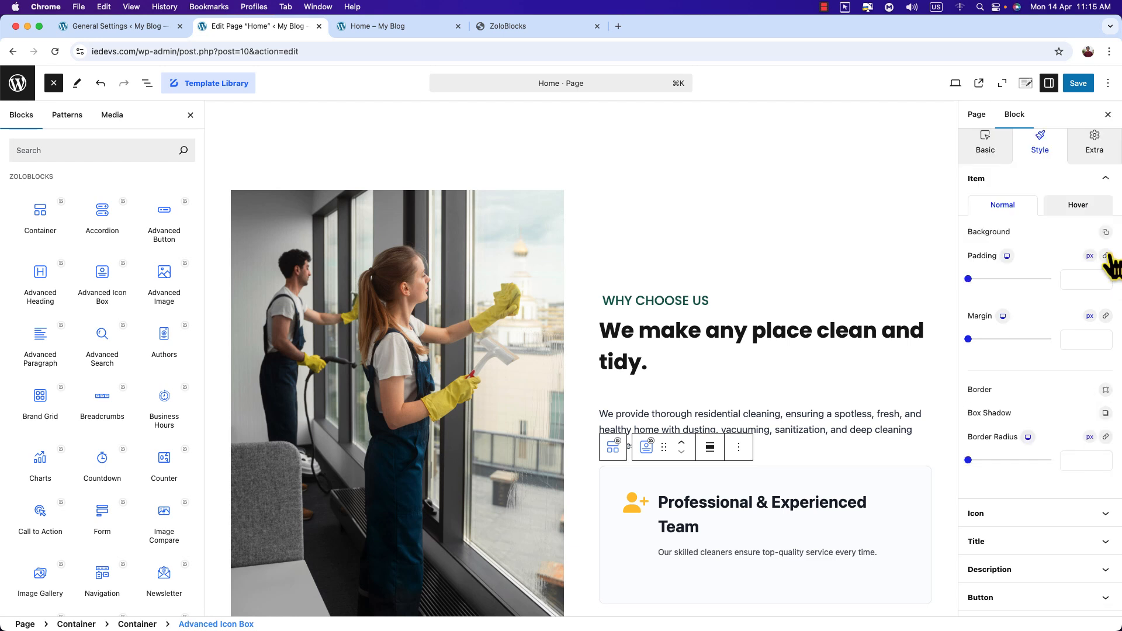
left_click(1106, 256)
left_click(1053, 281)
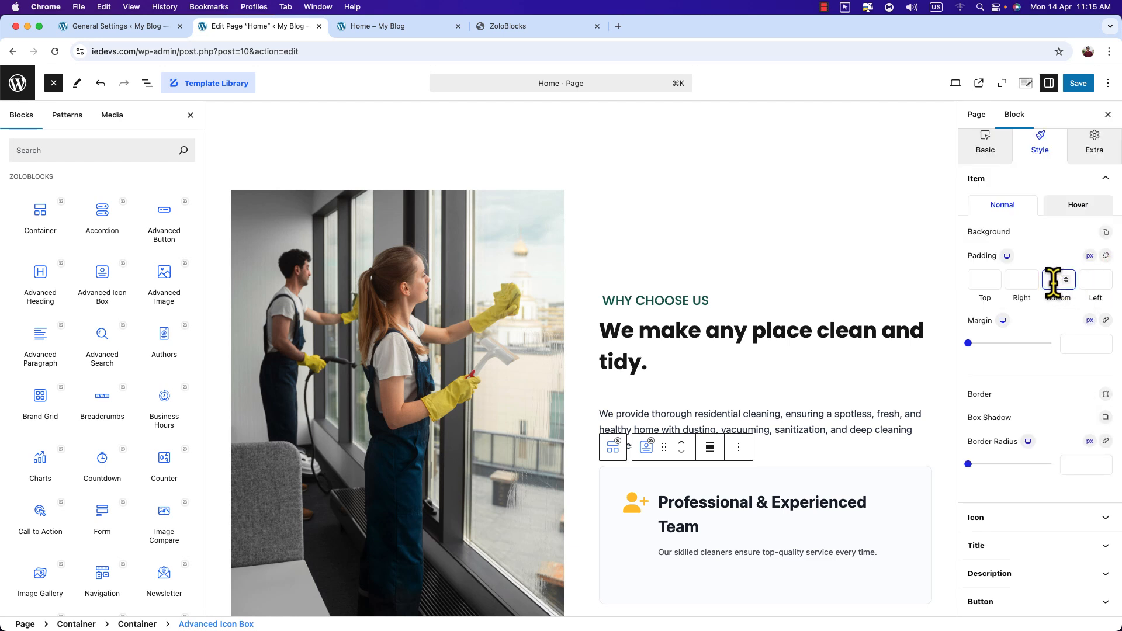
type("0")
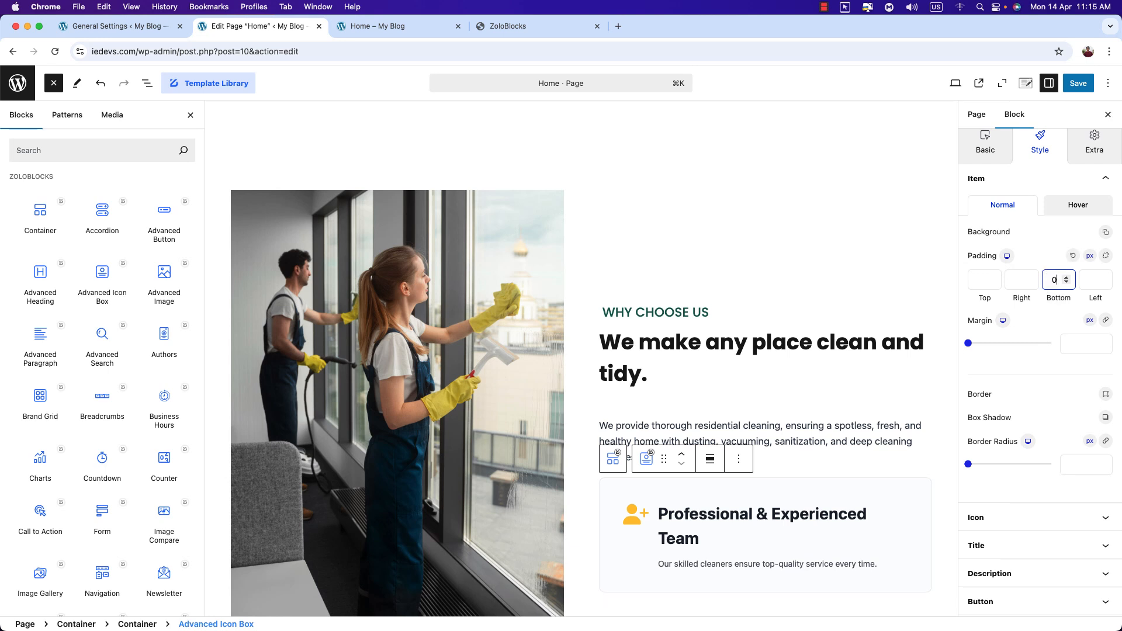
left_click(985, 280)
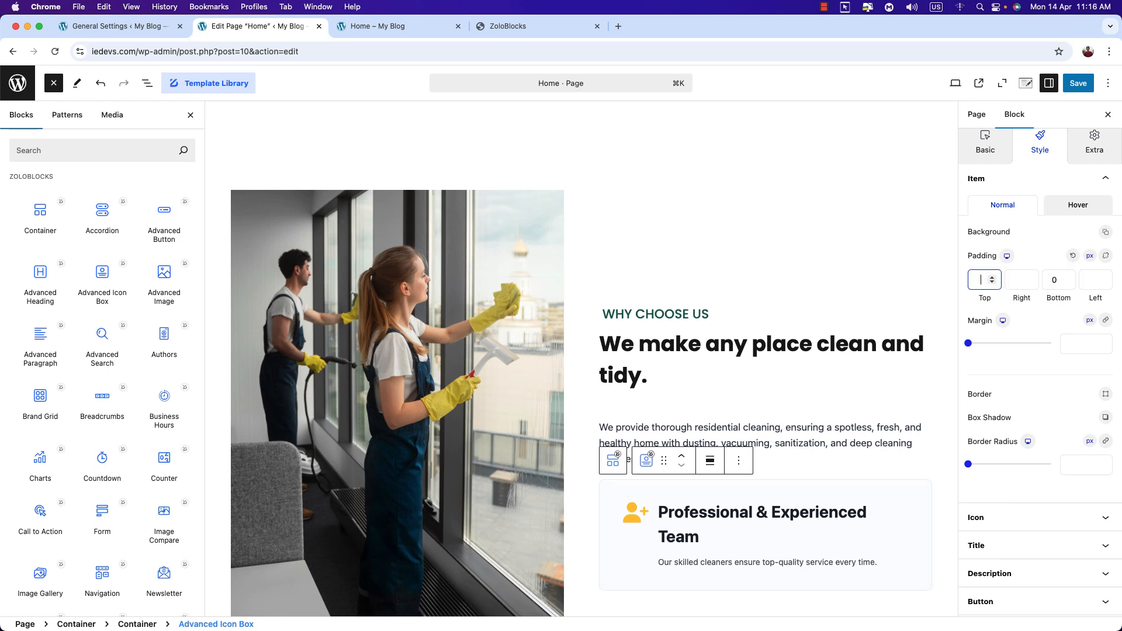
type("10")
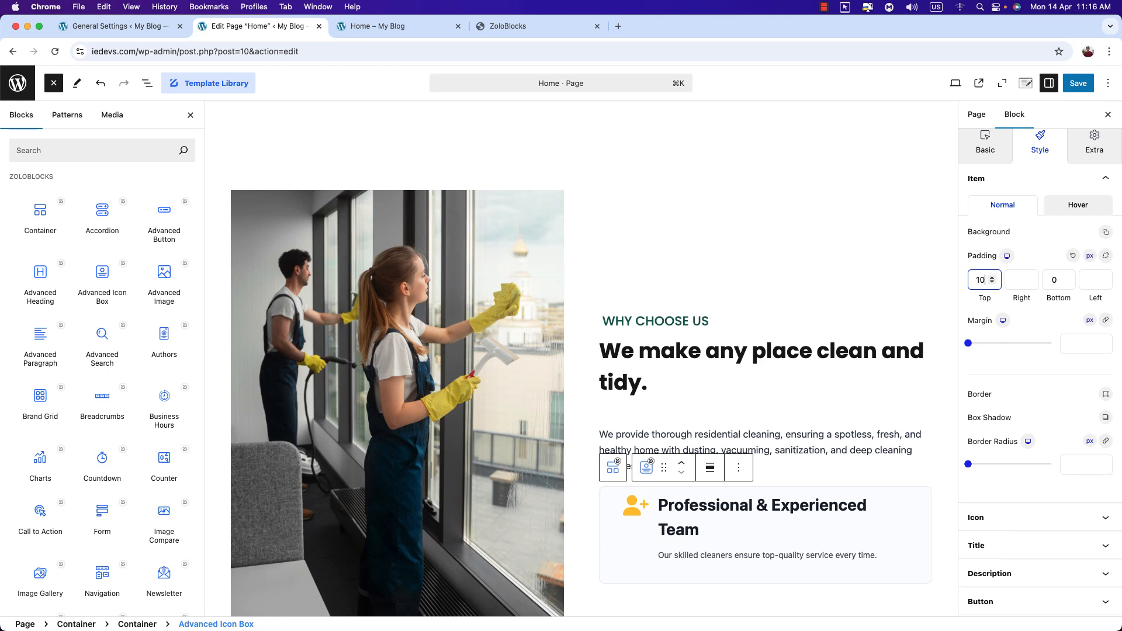
Set the icon box item's margin to 0 and re-enter 0 for its bottom padding.
left_click(1078, 346)
type("0")
left_click(1056, 280)
key("BackSpace")
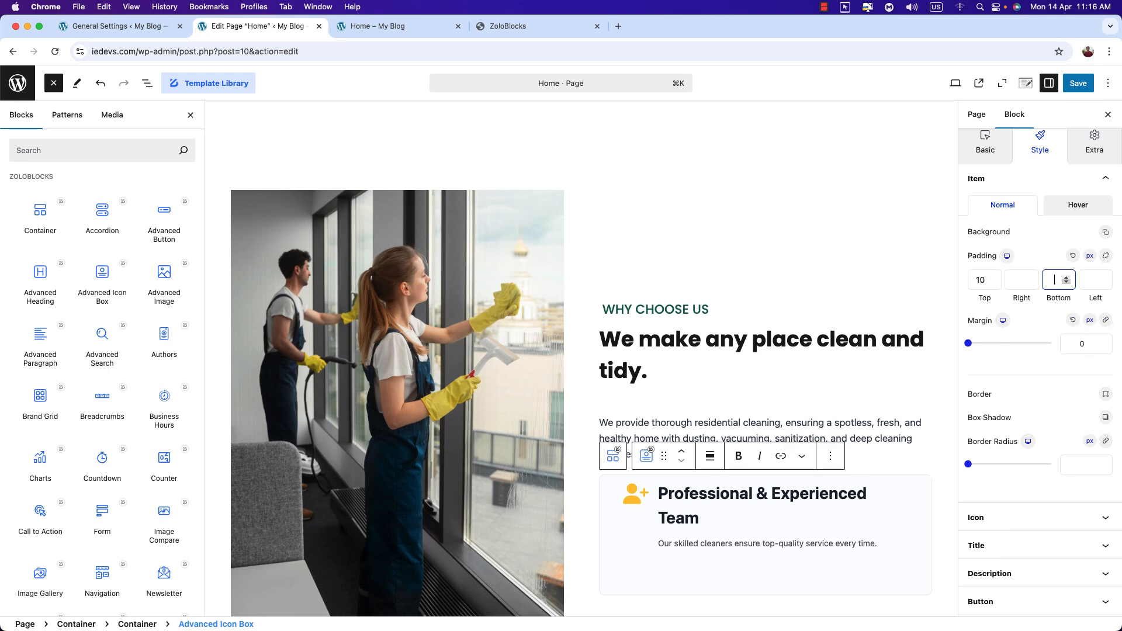
type("0")
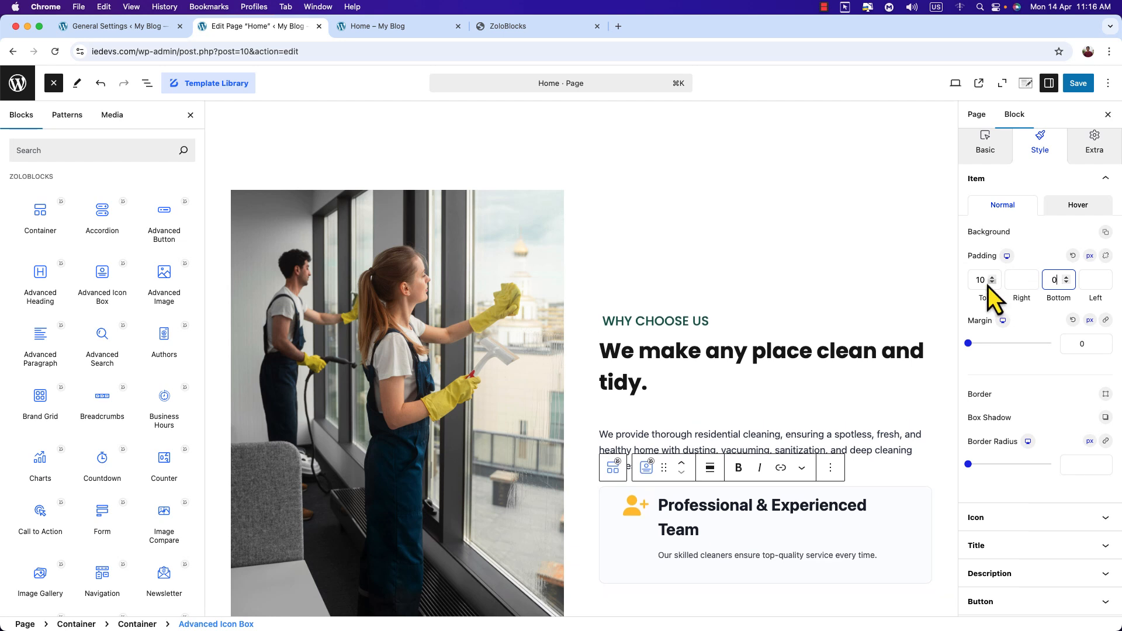
Compare the reference site's feature boxes with the live home page.
left_click(538, 28)
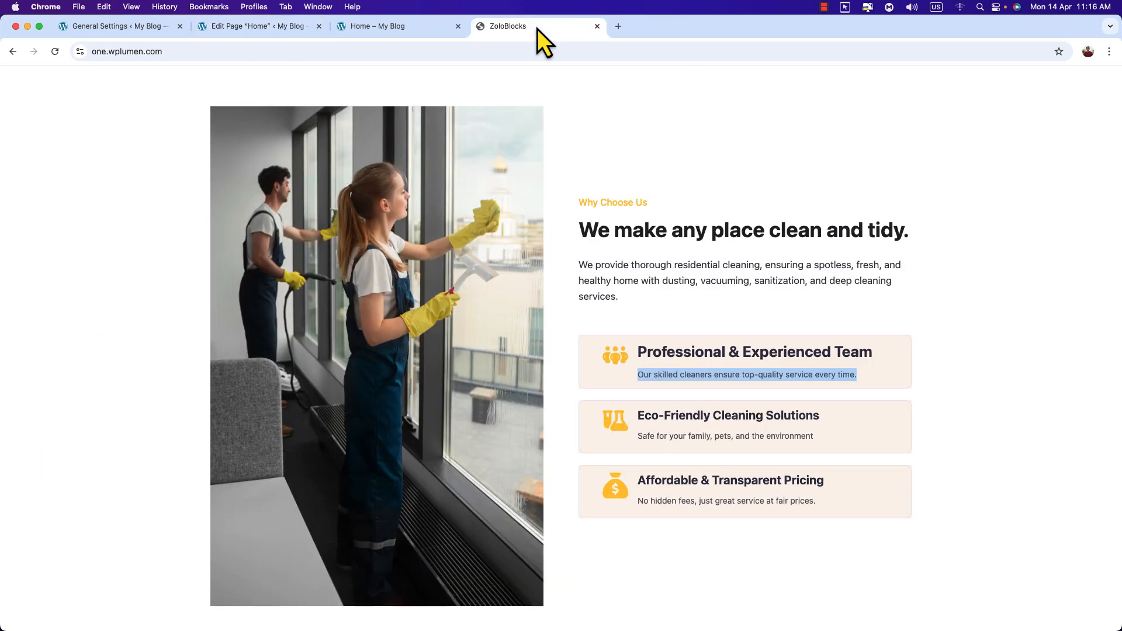
left_click(590, 370)
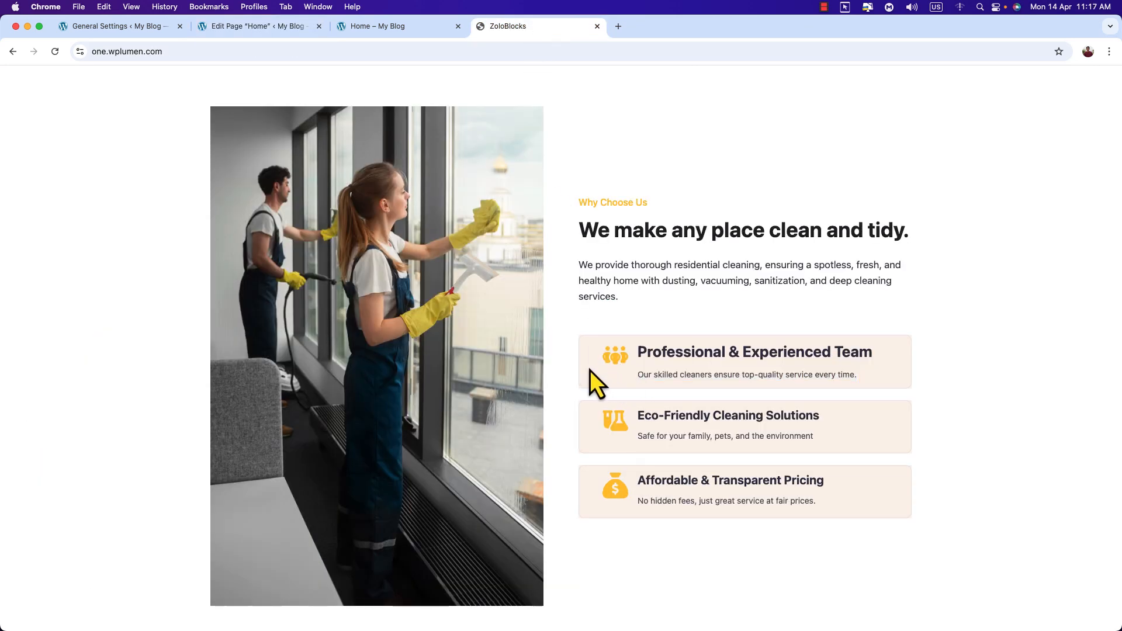
left_click(419, 19)
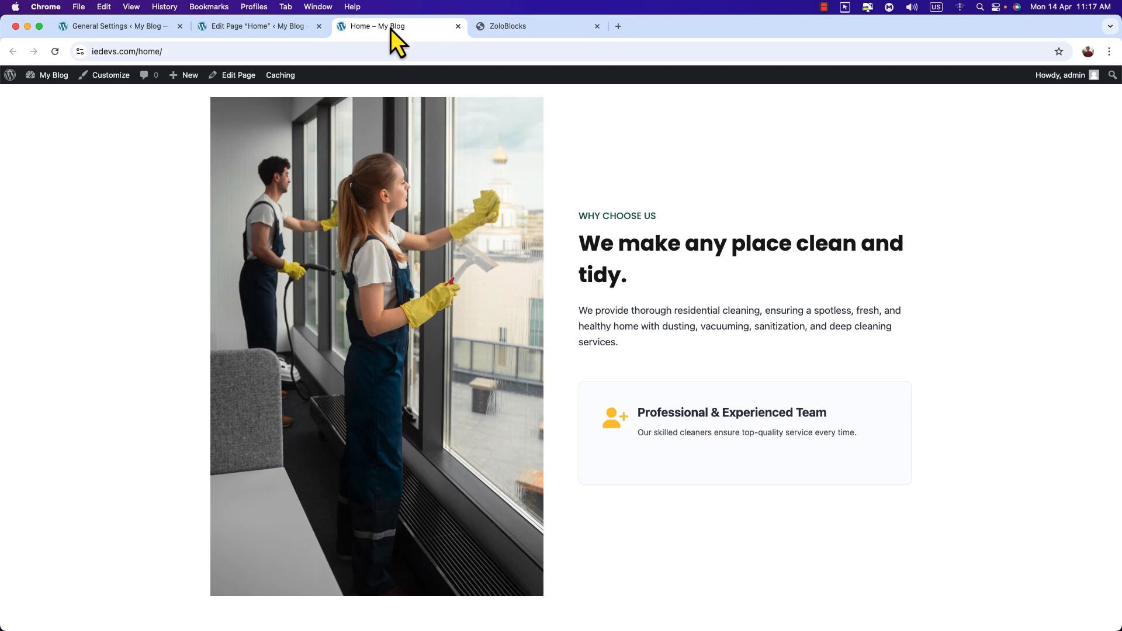
Return to the editor and set the icon box wrapper's background color to FCF3EC.
left_click(303, 30)
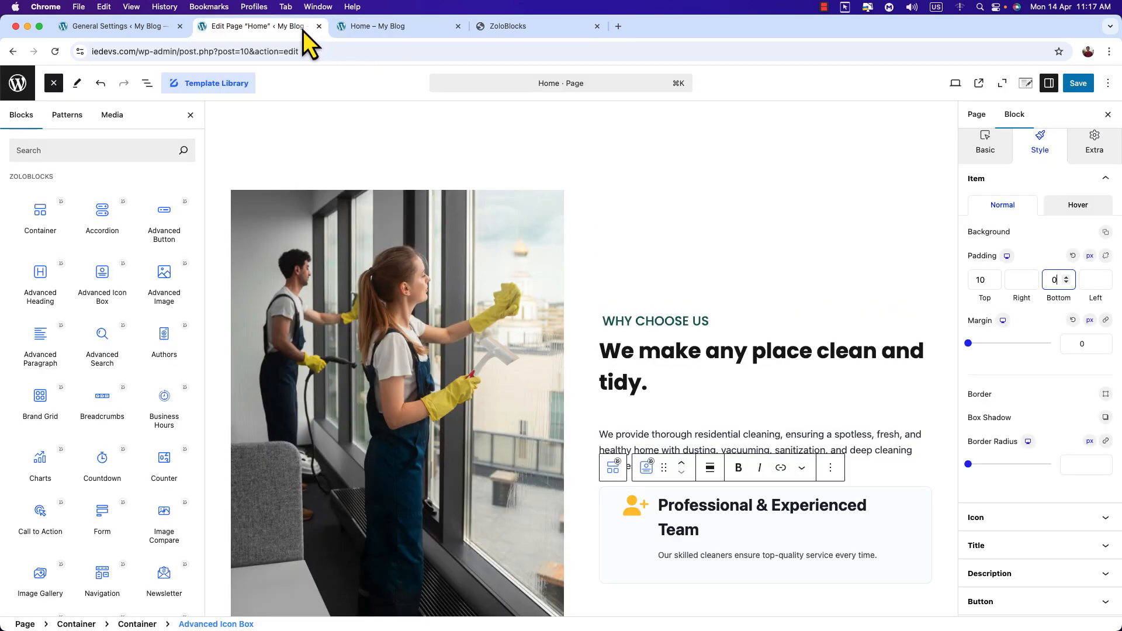
left_click(860, 537)
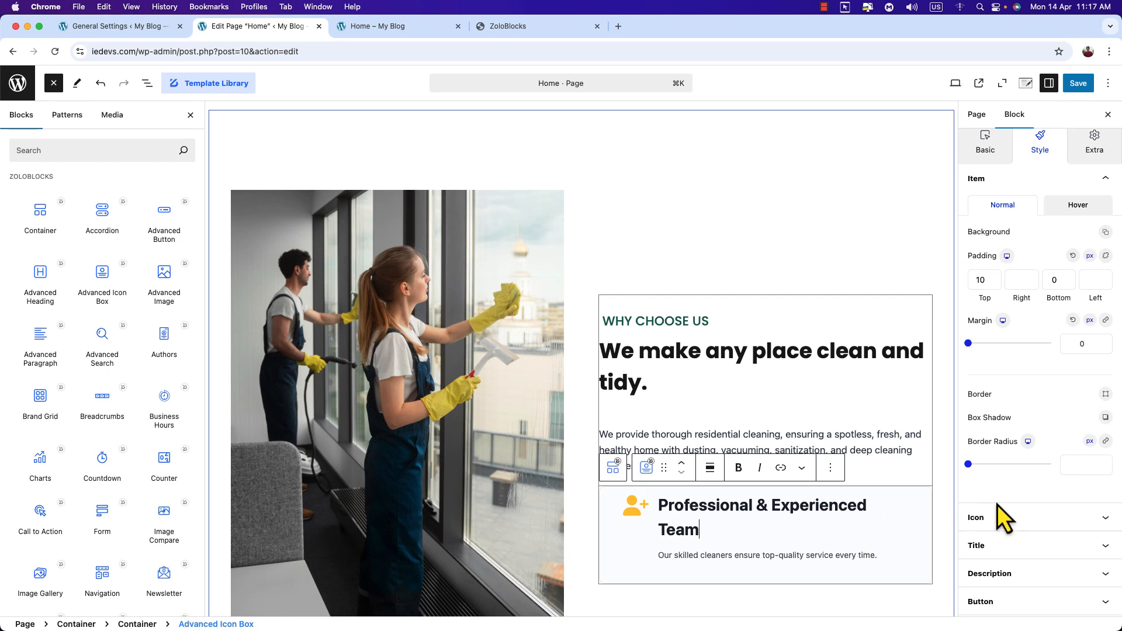
left_click(1108, 157)
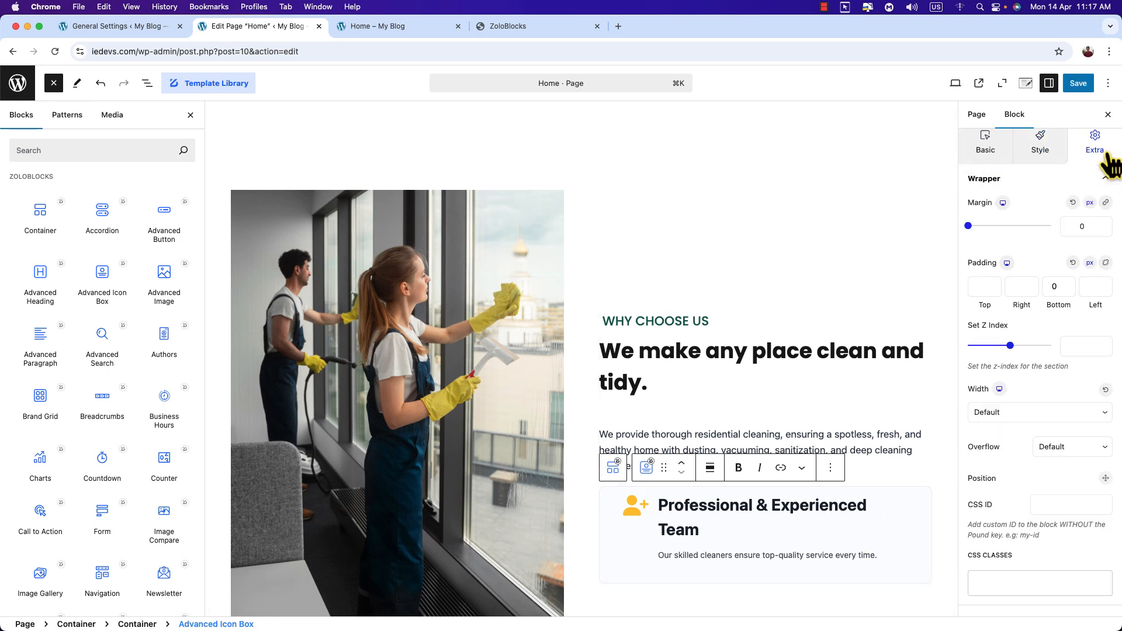
scroll(1047, 432, "down", 5)
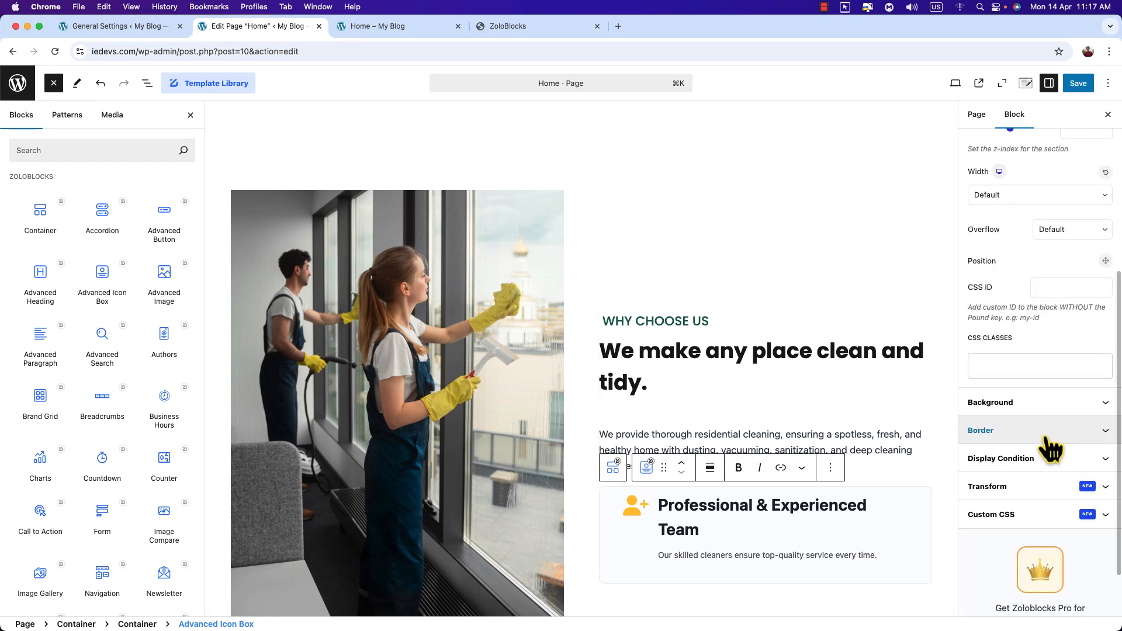
left_click(1052, 406)
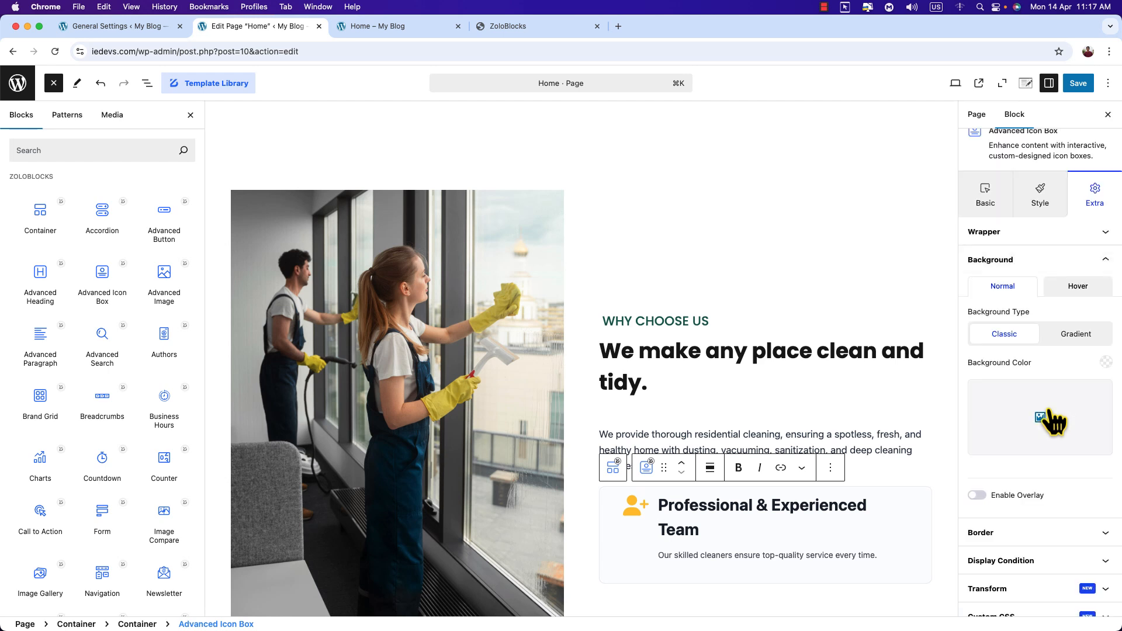
left_click(1107, 363)
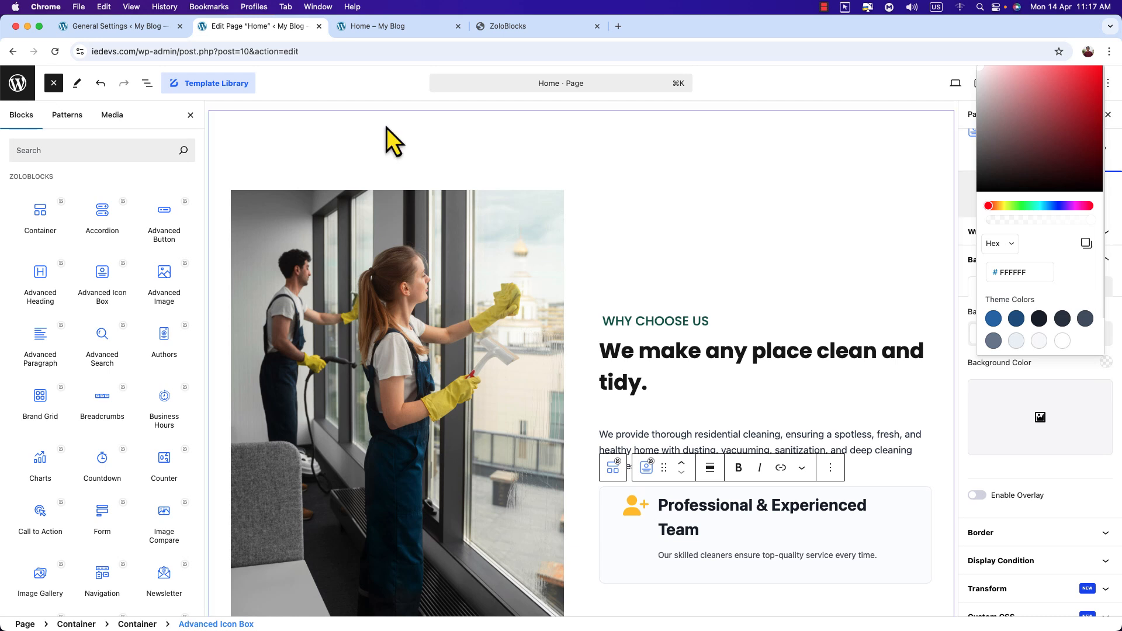
double_click(1013, 273)
key("BackSpace")
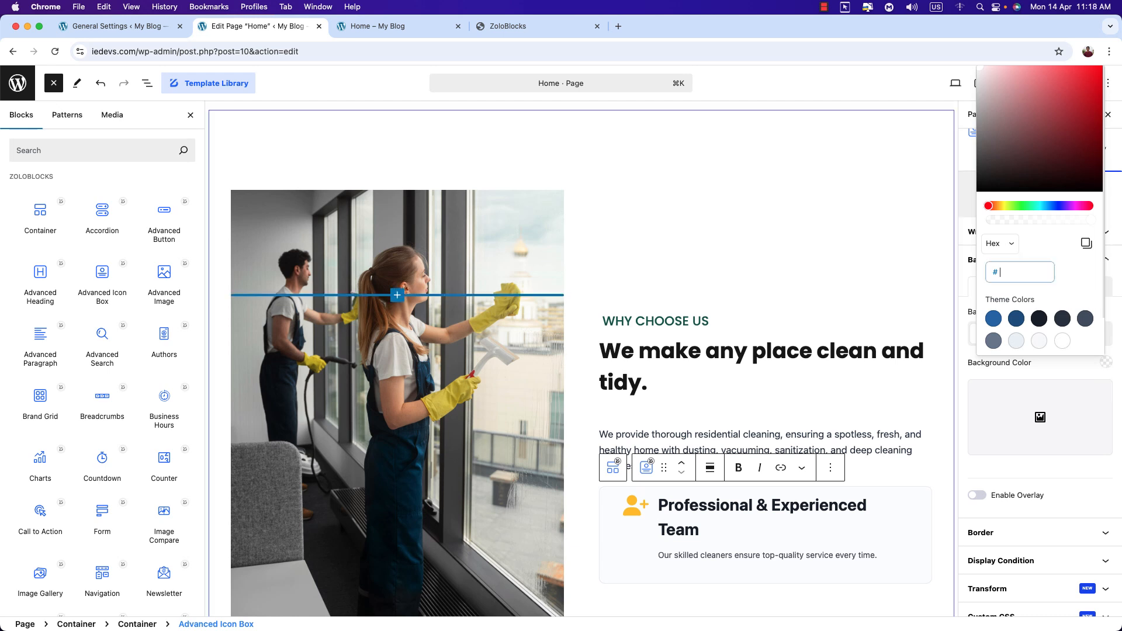
type("F")
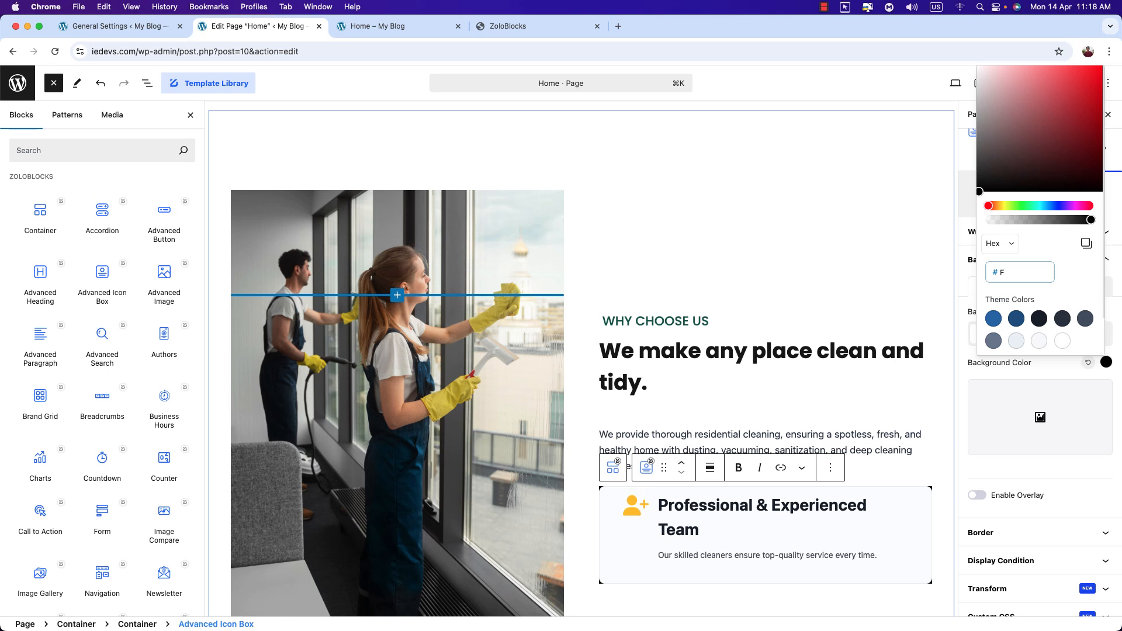
type("CF3")
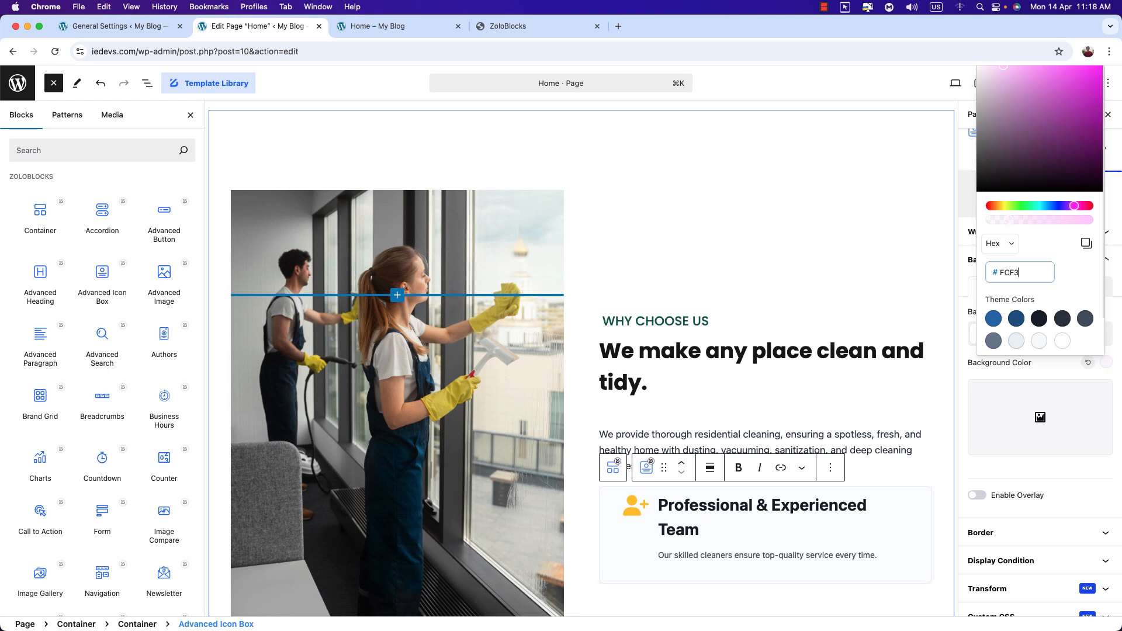
type("EF")
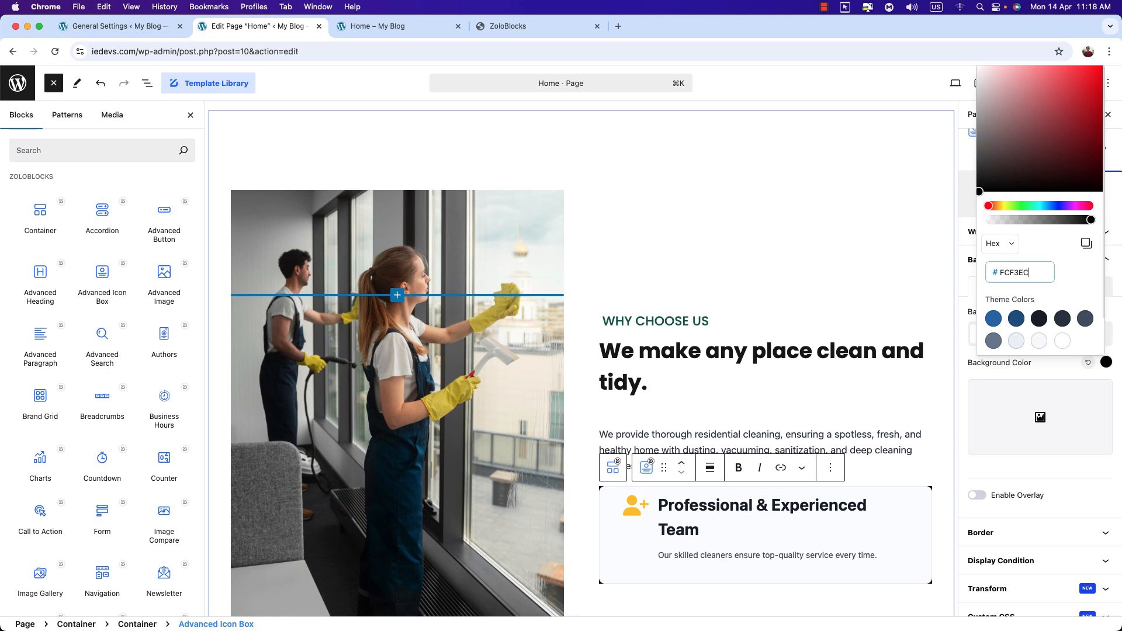
left_click(1054, 372)
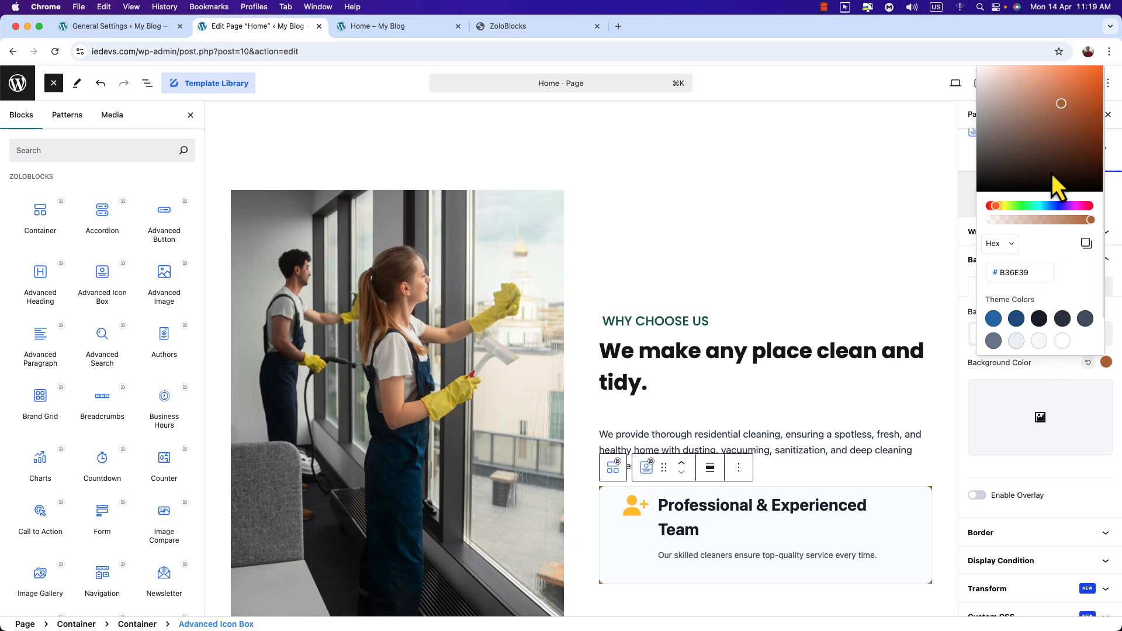
left_click(1000, 79)
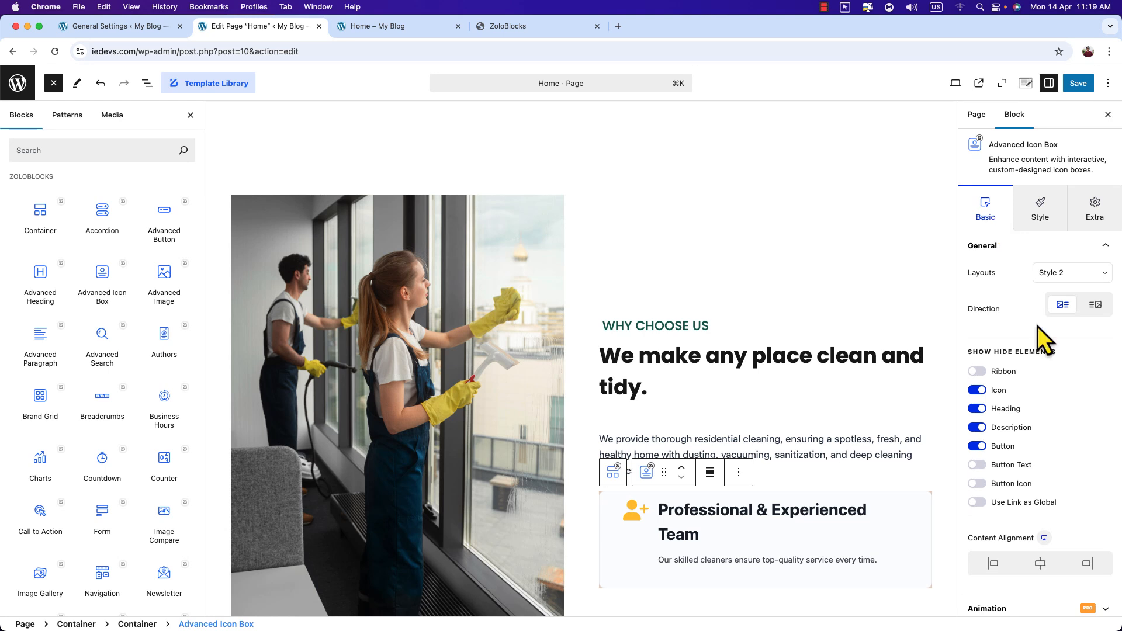
Set the icon box item's background color to FCF3EC and save the page.
left_click(1040, 209)
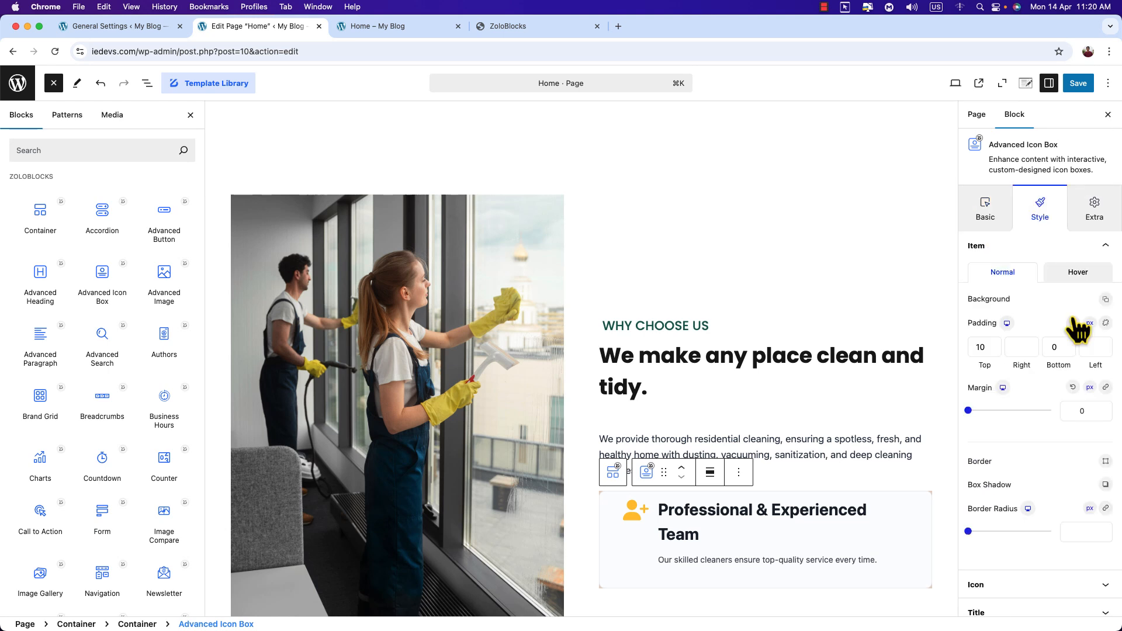
left_click(1105, 299)
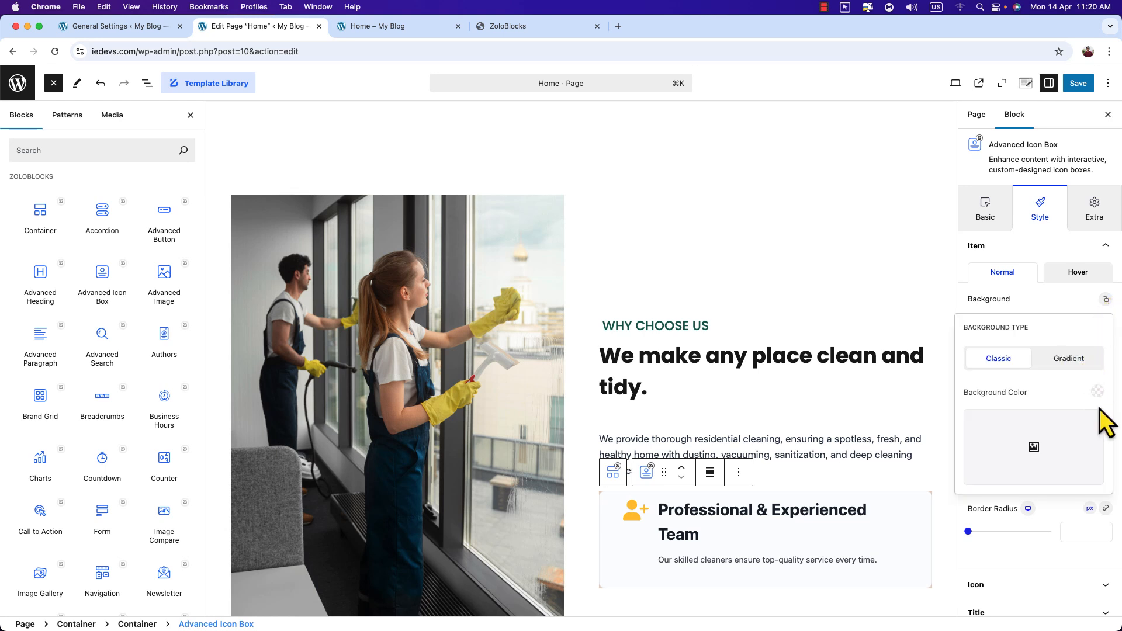
left_click(1097, 391)
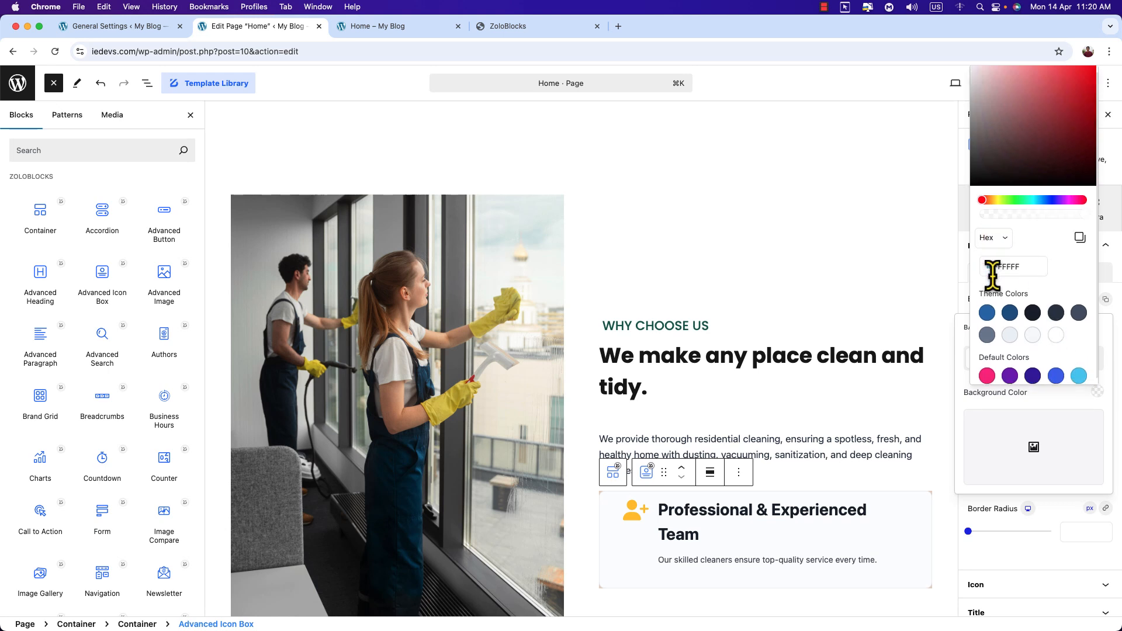
left_click_drag(1022, 275, 994, 275)
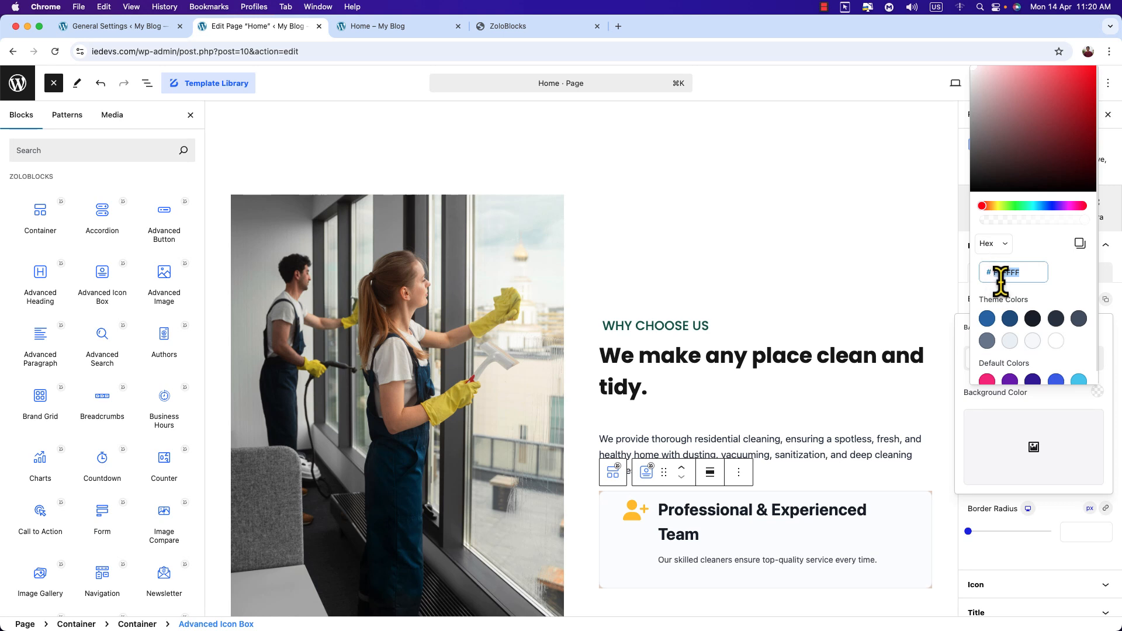
key("BackSpace")
type("FC")
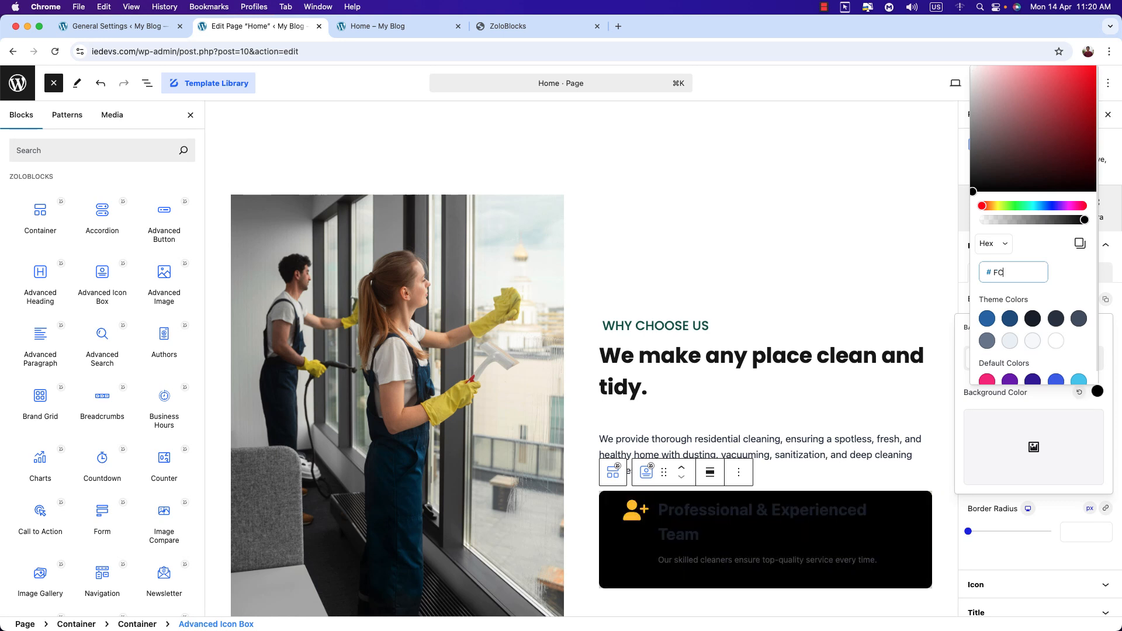
type("F3")
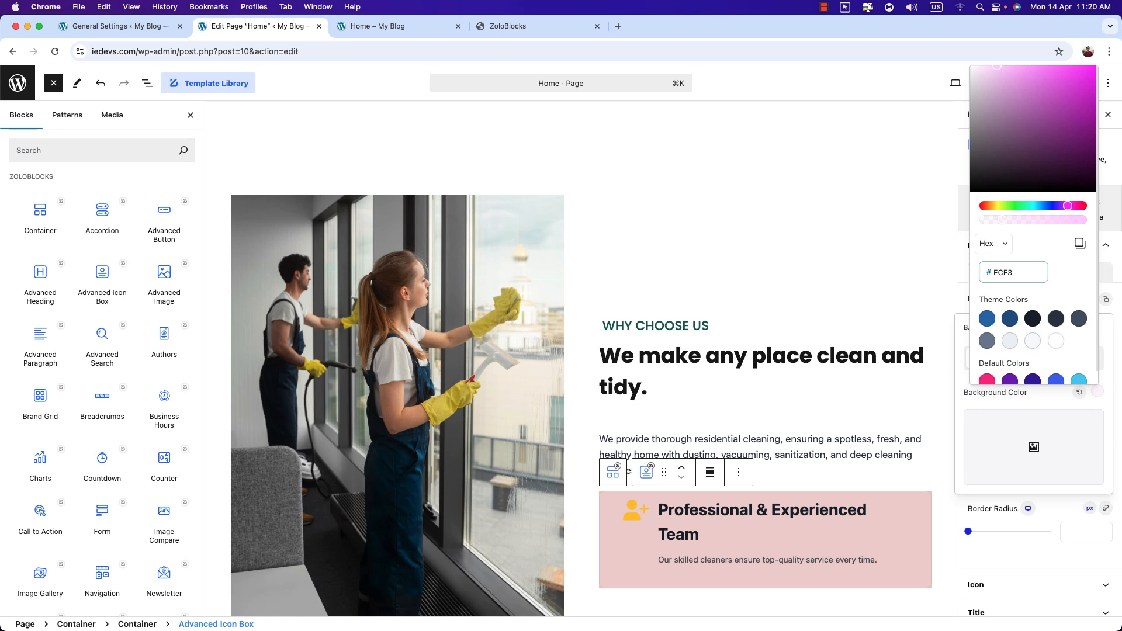
type("EC")
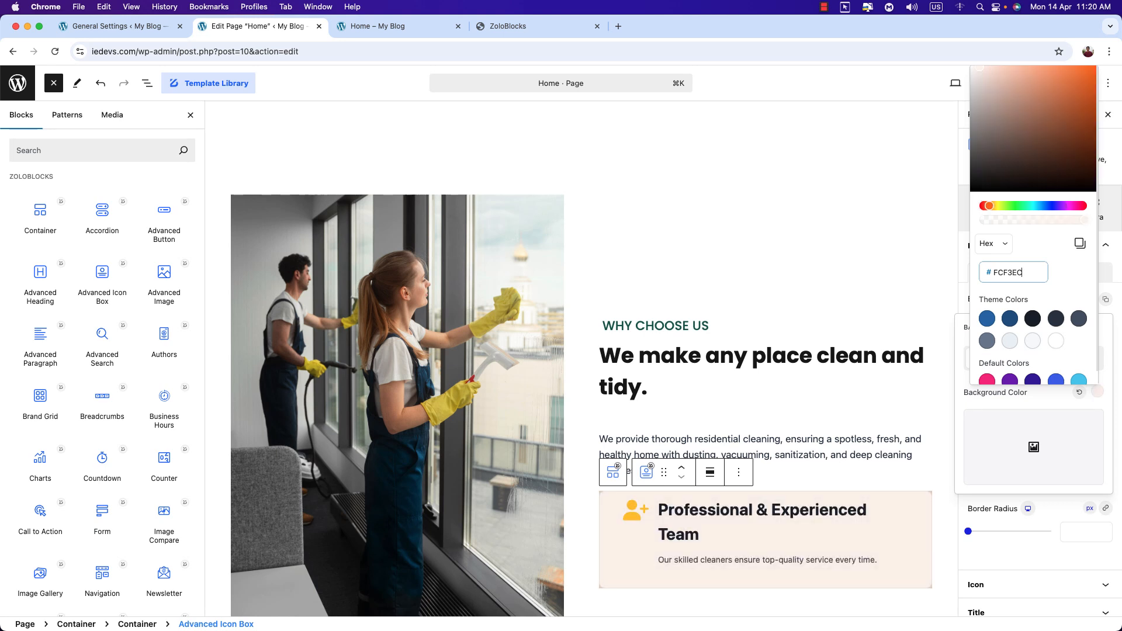
key("super+a")
key("super+c")
key("super+s")
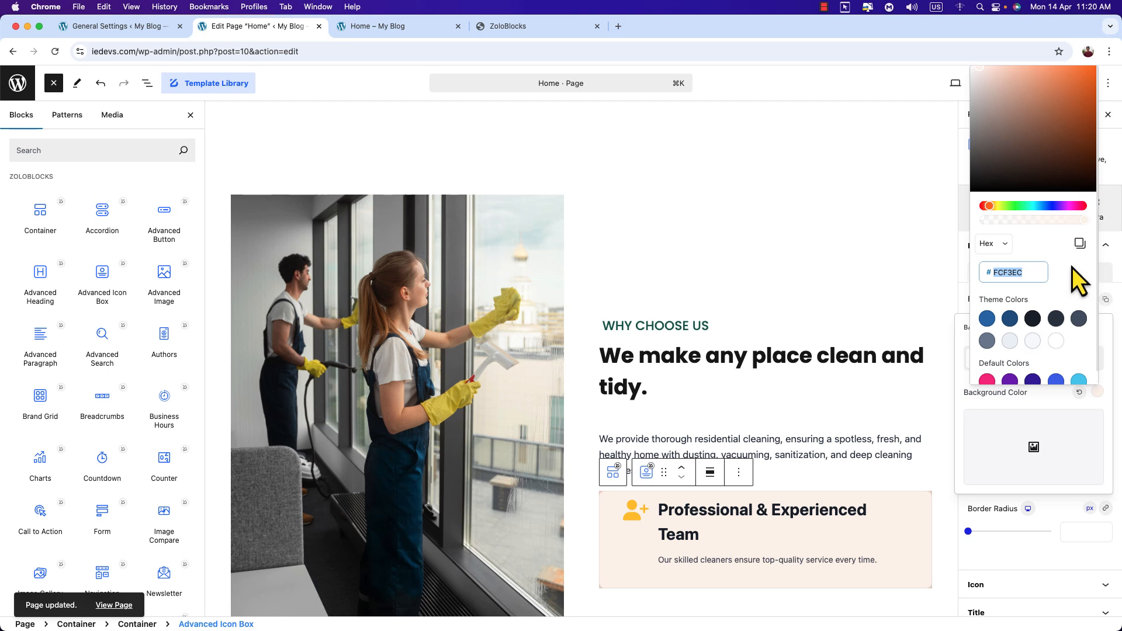
left_click(966, 278)
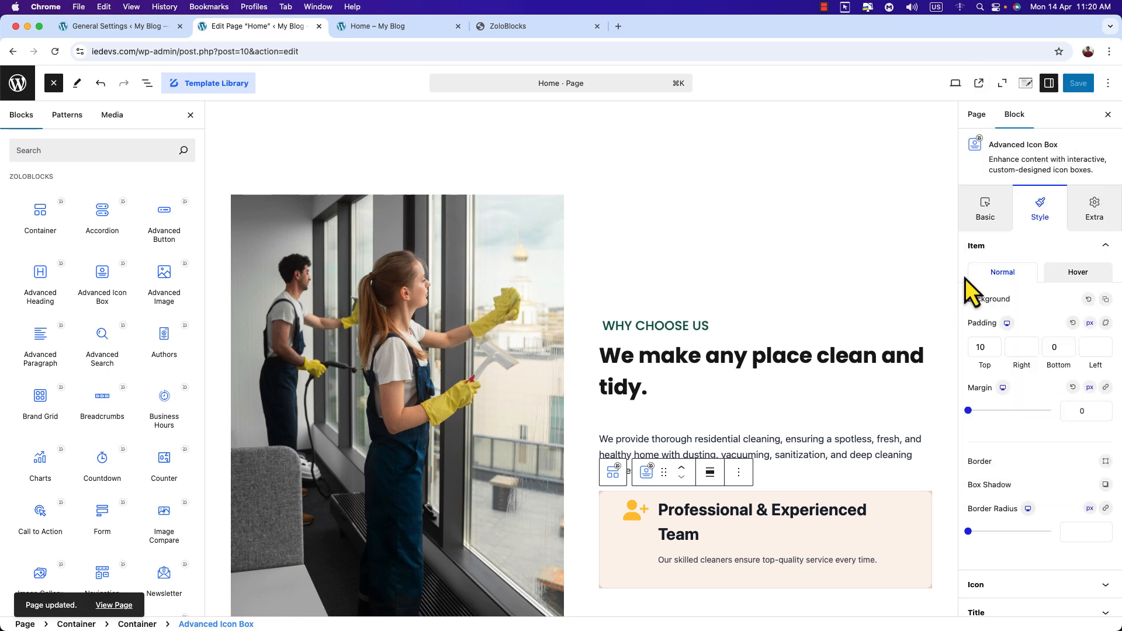
Paste FCF3EC as the icon box wrapper's background color.
left_click(1096, 217)
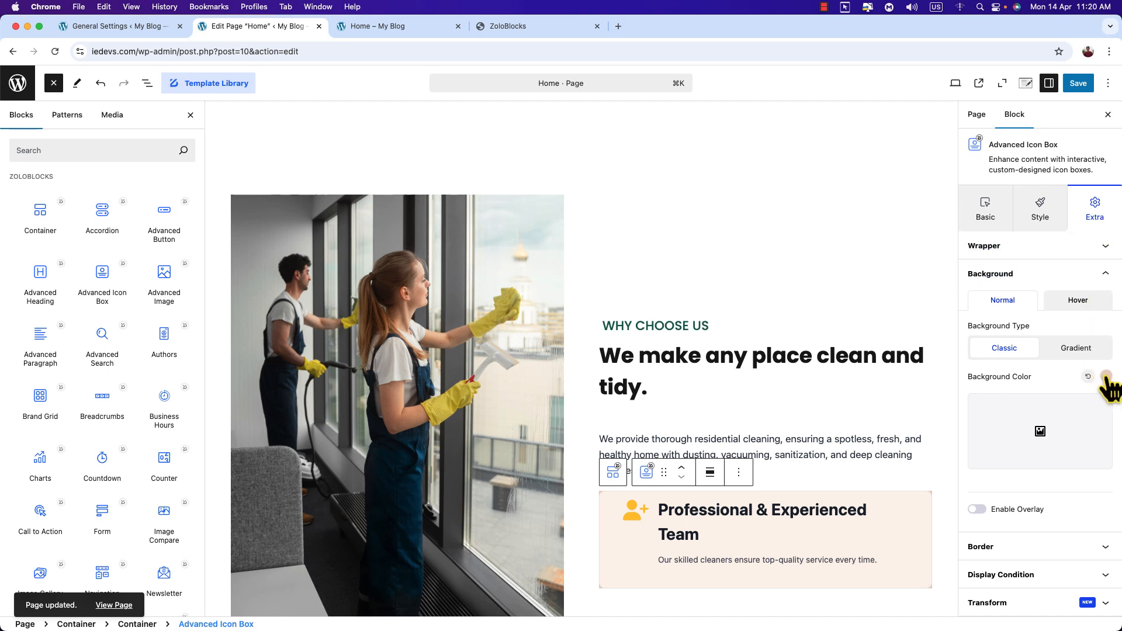
left_click(1107, 377)
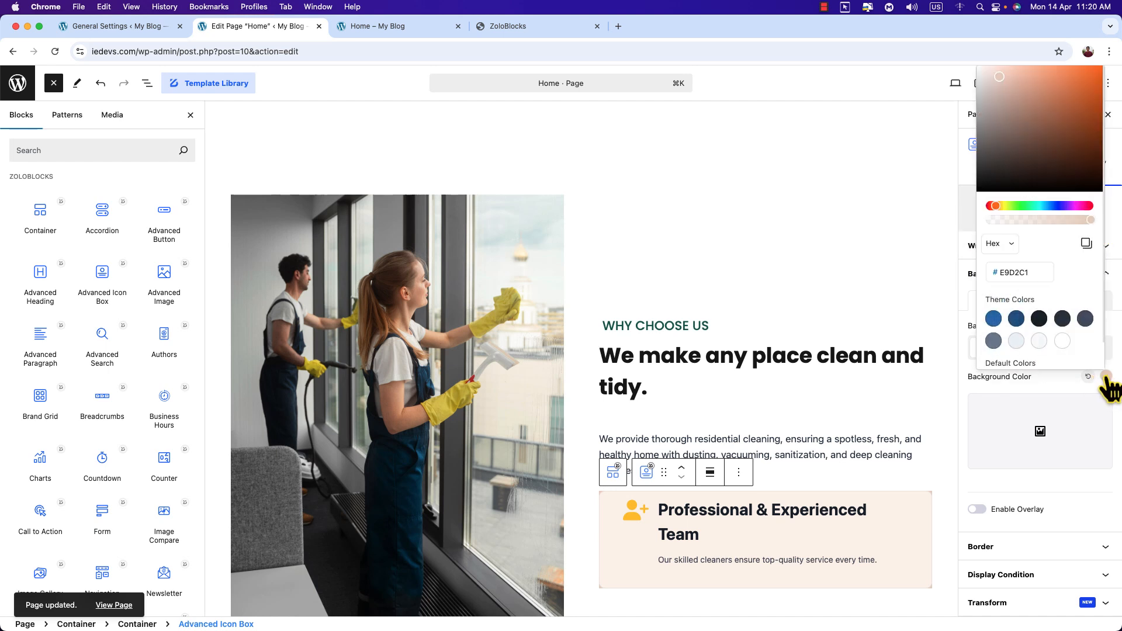
left_click(1034, 268)
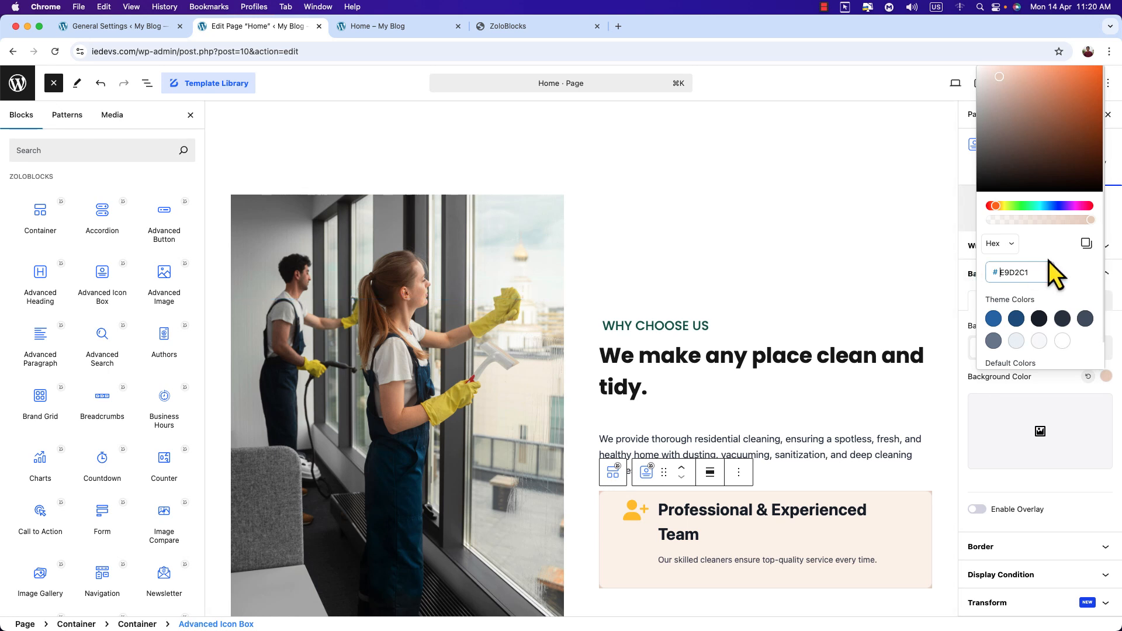
double_click(998, 273)
key("BackSpace")
key("super+v")
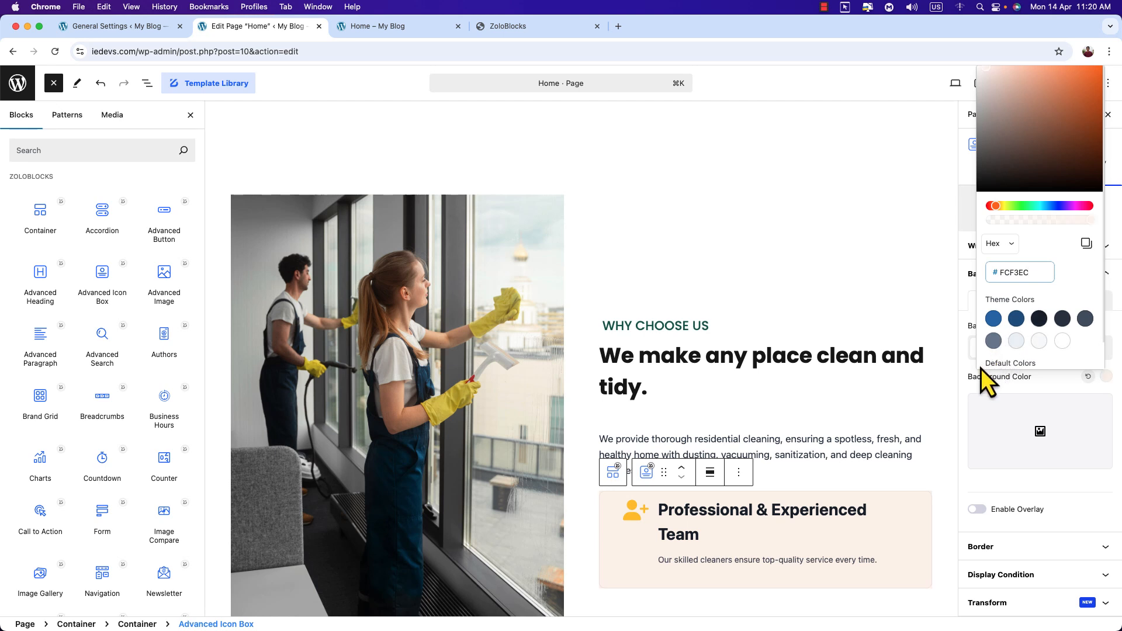
left_click(968, 384)
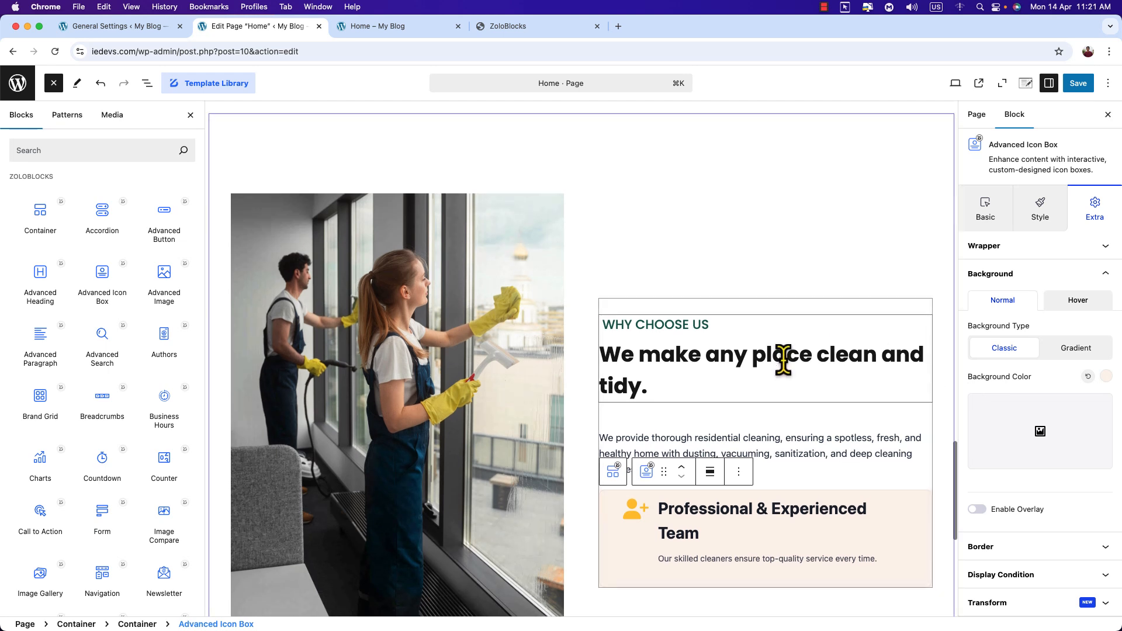
Duplicate the feature icon box twice and save the page.
scroll(783, 358, "down", 2)
scroll(783, 358, "down", 2)
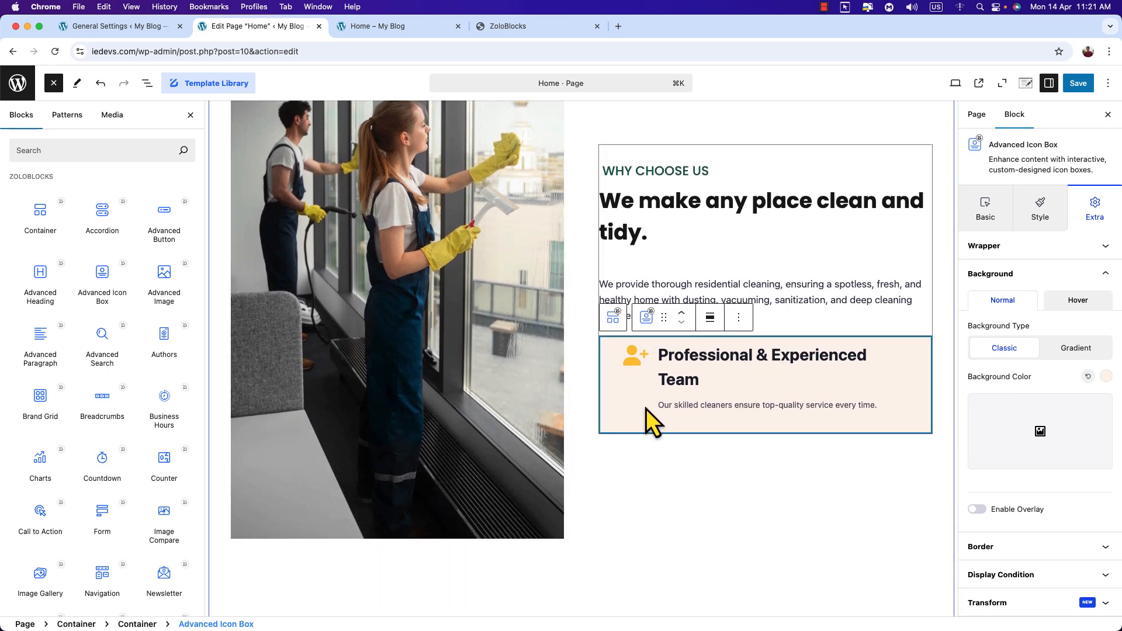
left_click(738, 318)
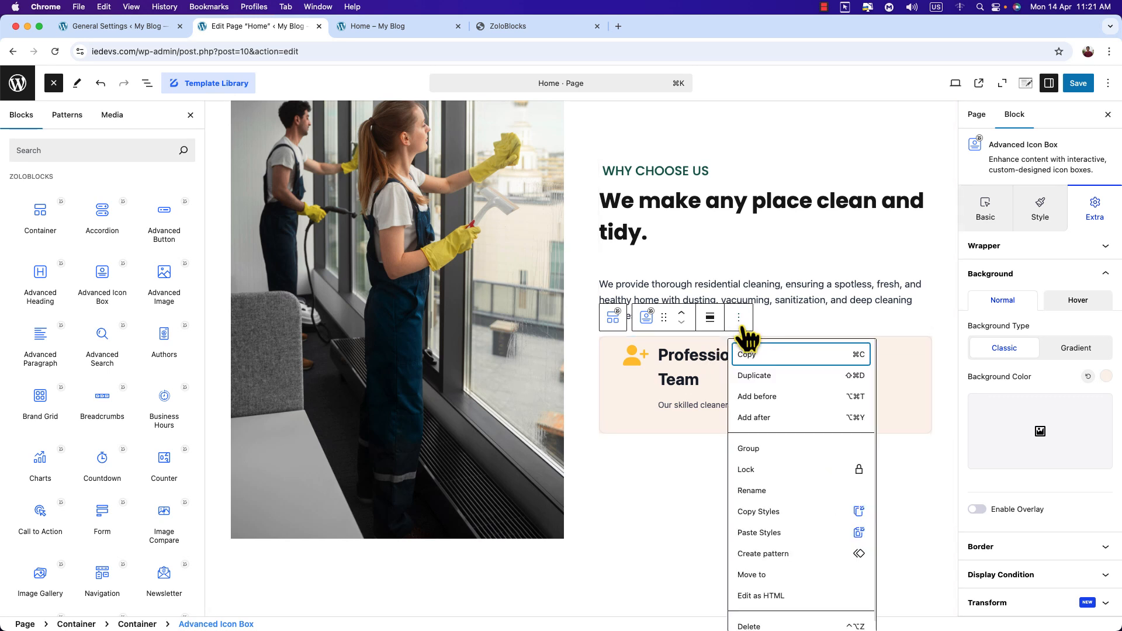
scroll(766, 558, "down", 1)
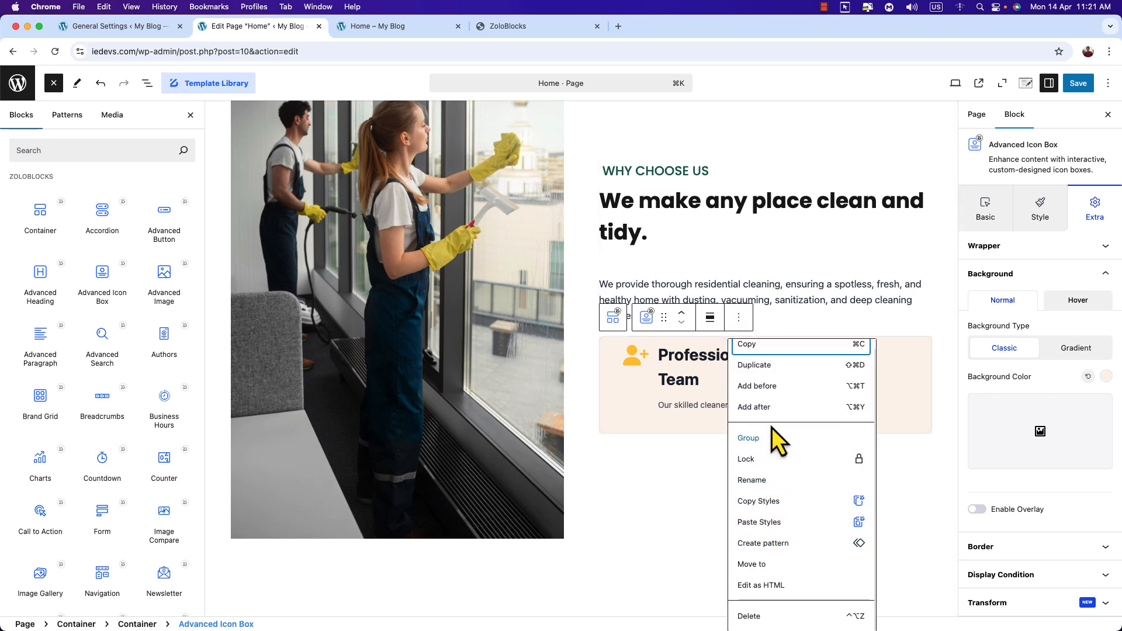
left_click(760, 365)
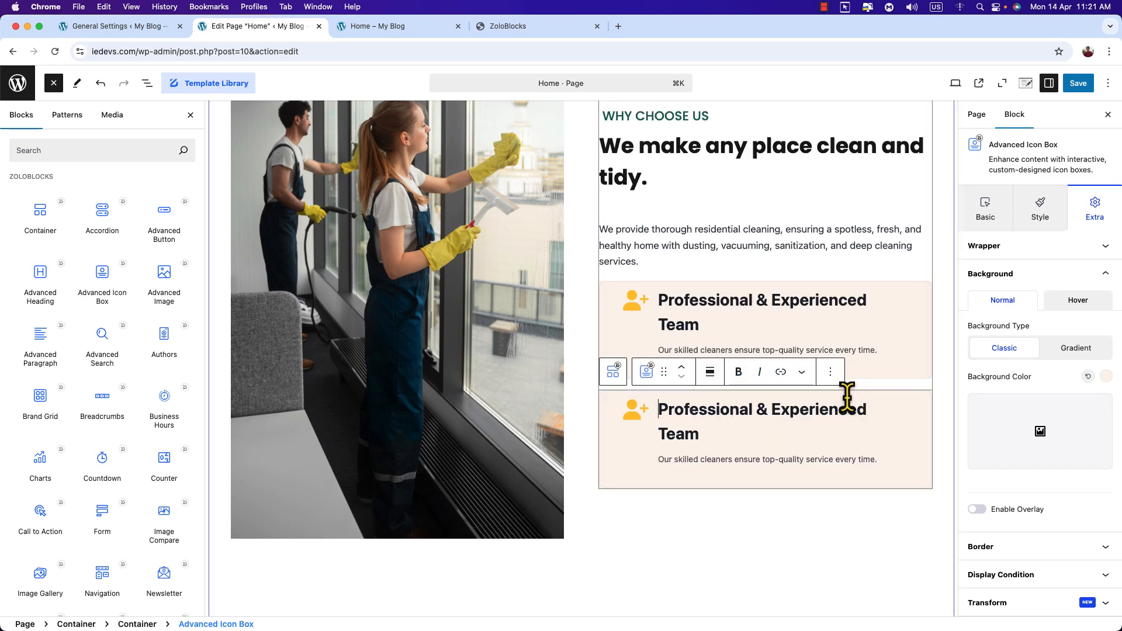
left_click(831, 373)
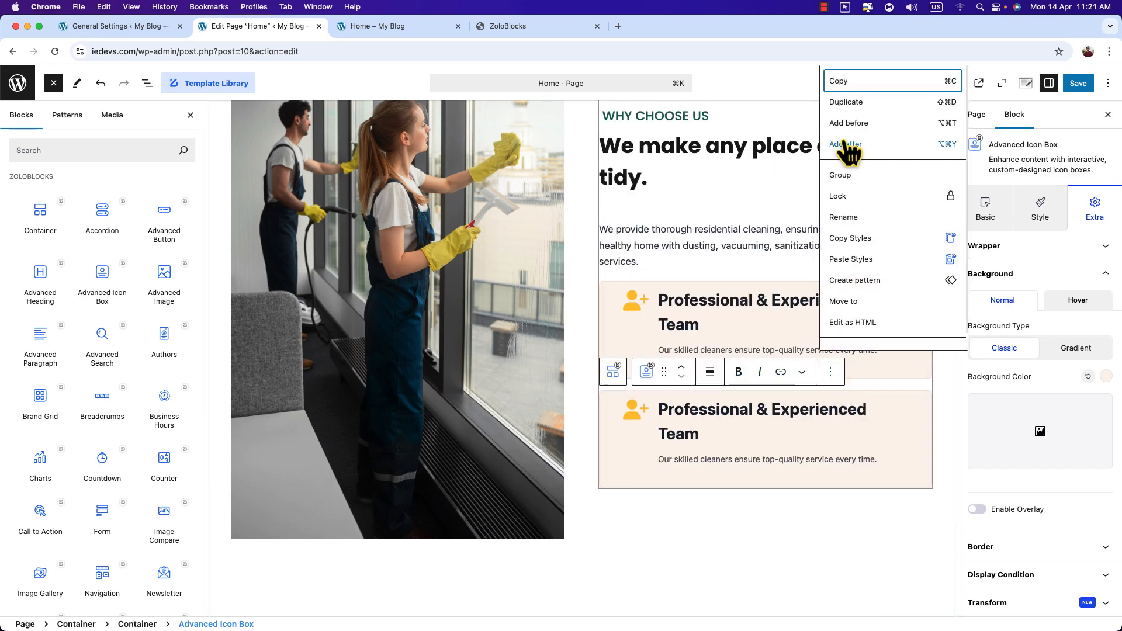
left_click(864, 102)
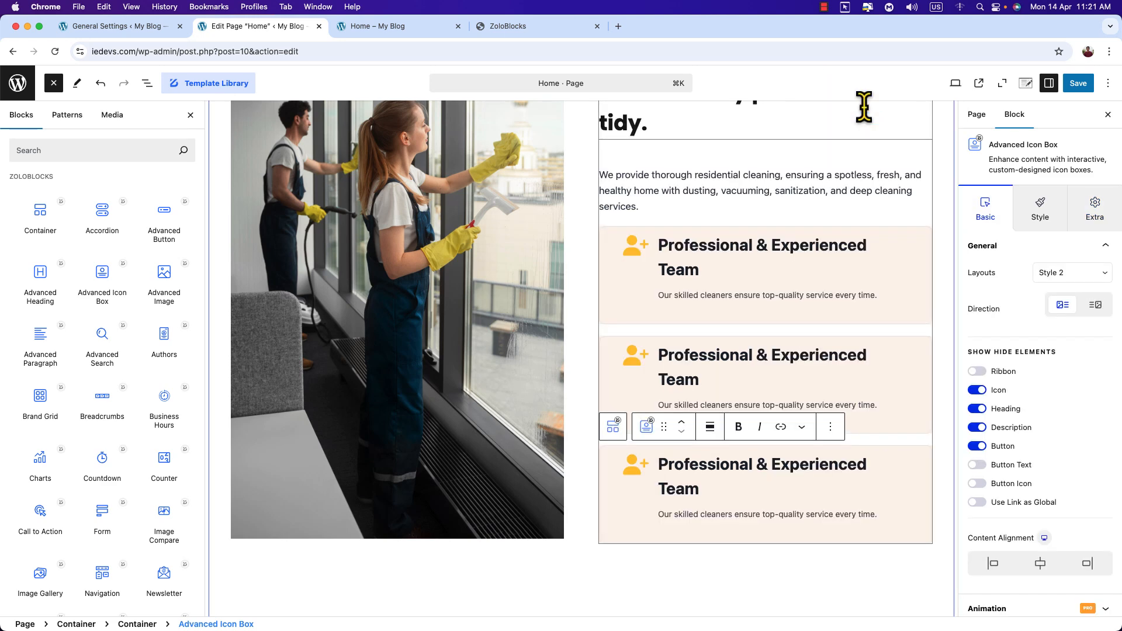
left_click(1075, 86)
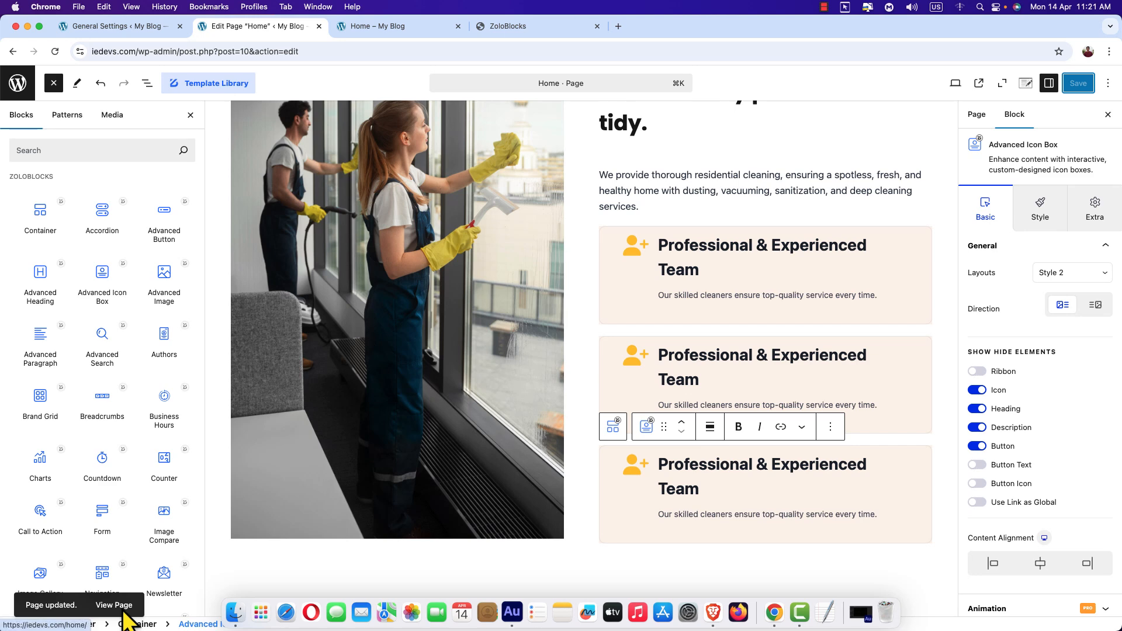
Open the updated home page in a new tab to check the three feature boxes.
right_click(124, 608)
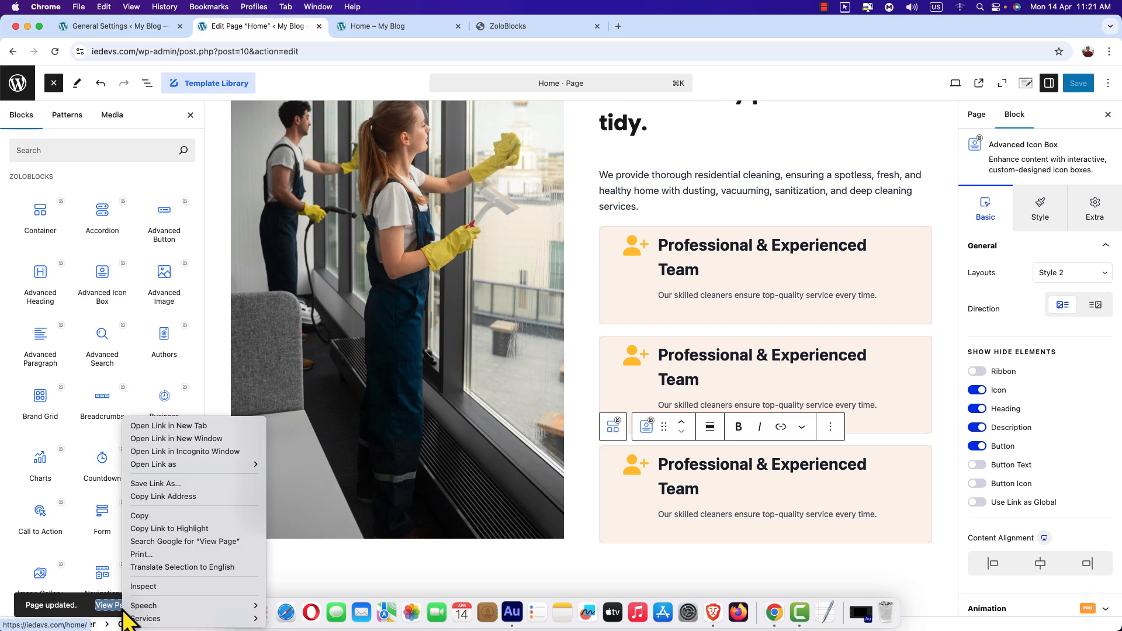
left_click(198, 431)
key("super+alt+Right")
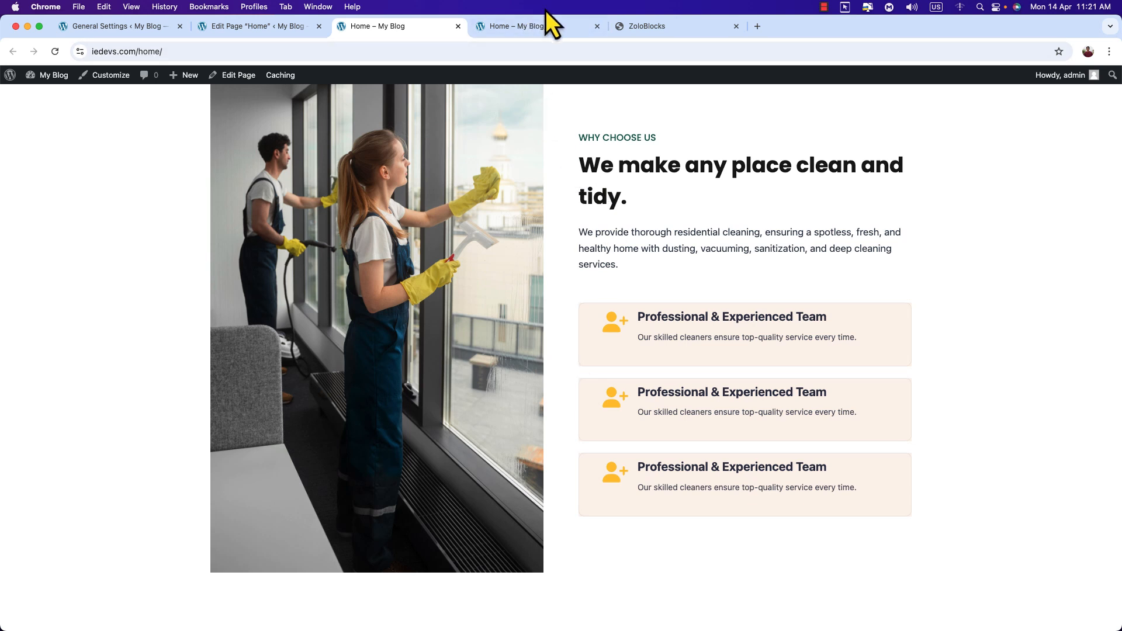
Copy the second feature title "Eco-Friendly Cleaning Solutions" from the reference site.
left_click(666, 32)
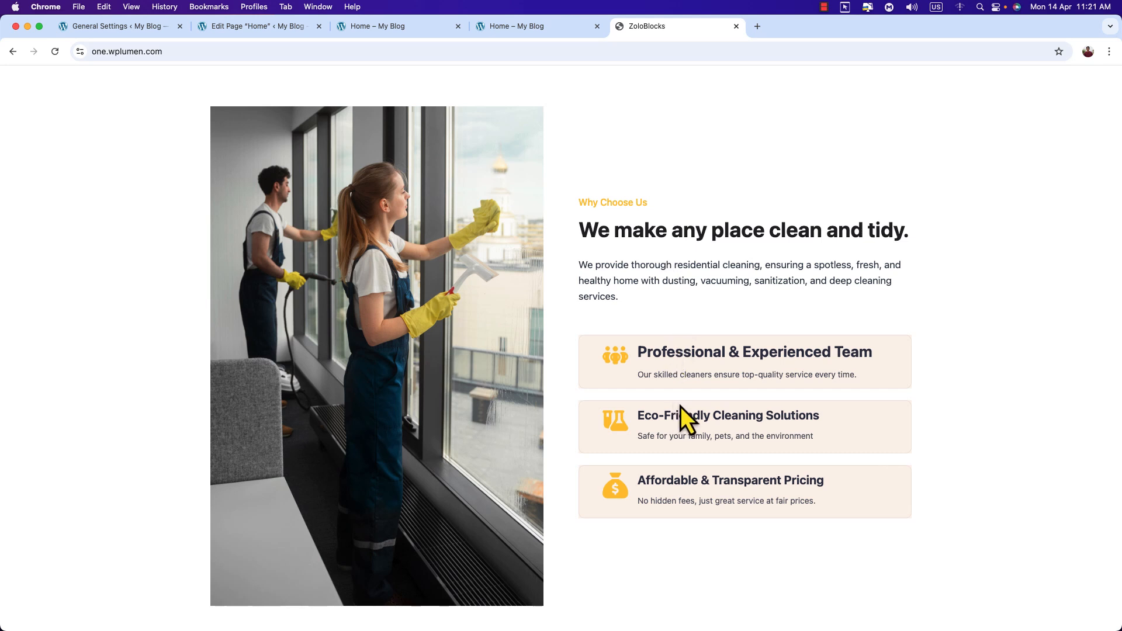
left_click_drag(820, 416, 662, 399)
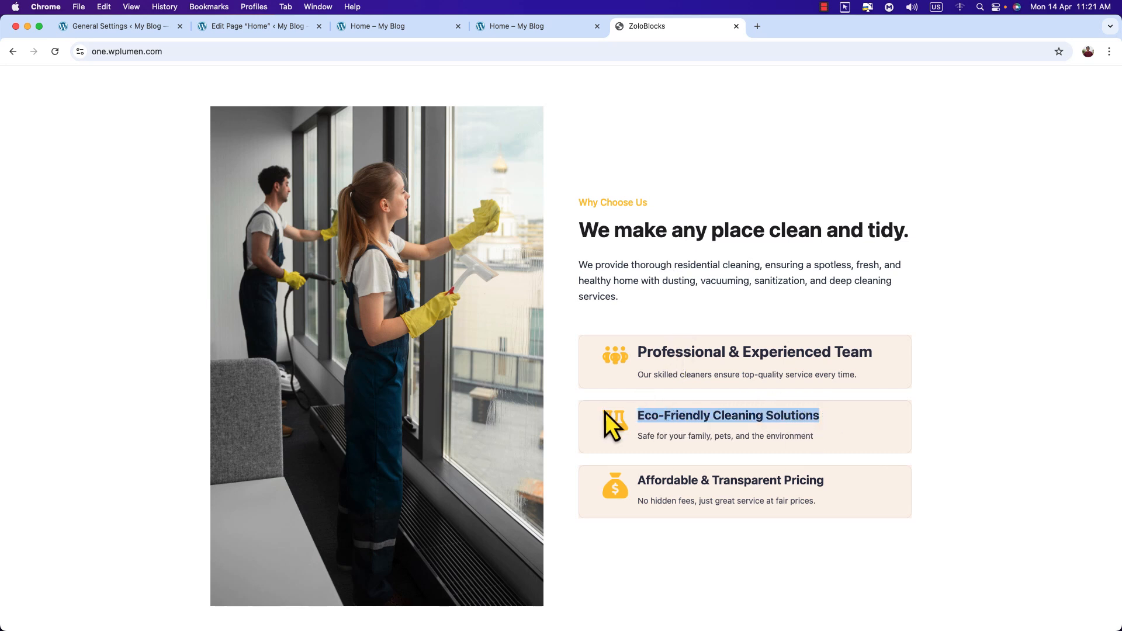
right_click(647, 413)
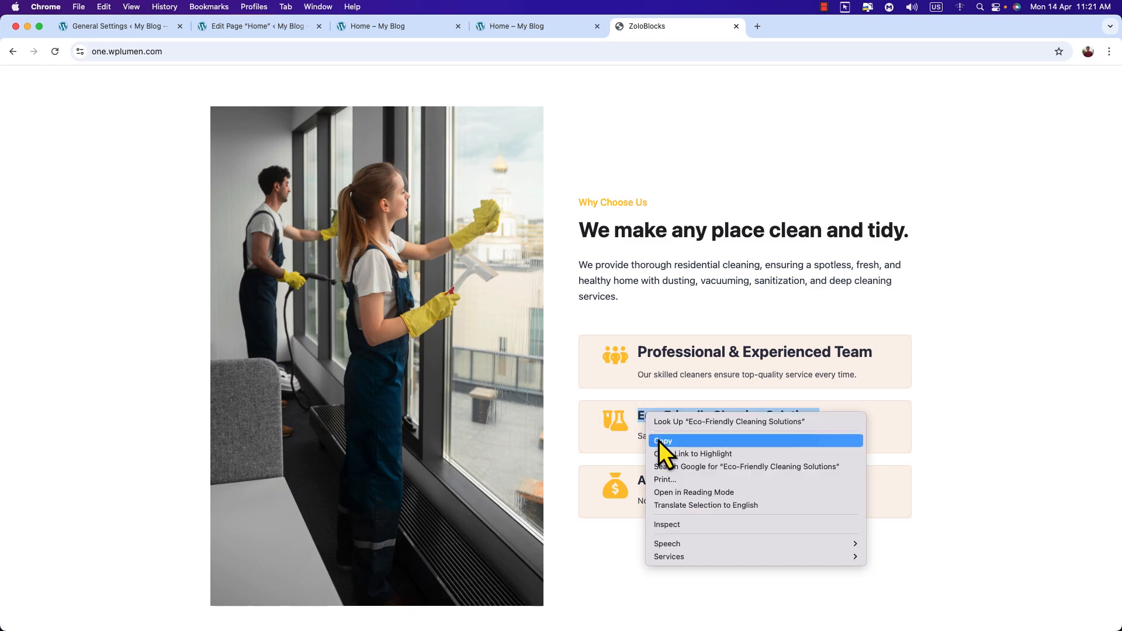
left_click(660, 442)
Replace the second icon box's icon with the flask icon found by searching the icon library for "lab".
key("super+2")
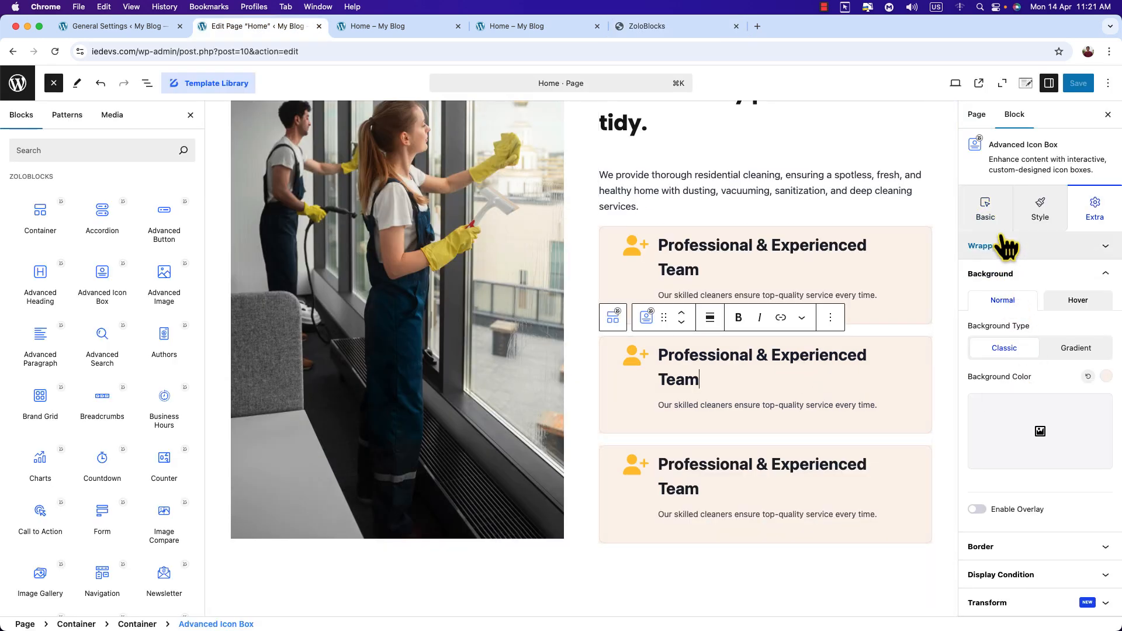
left_click(987, 209)
left_click(1067, 432)
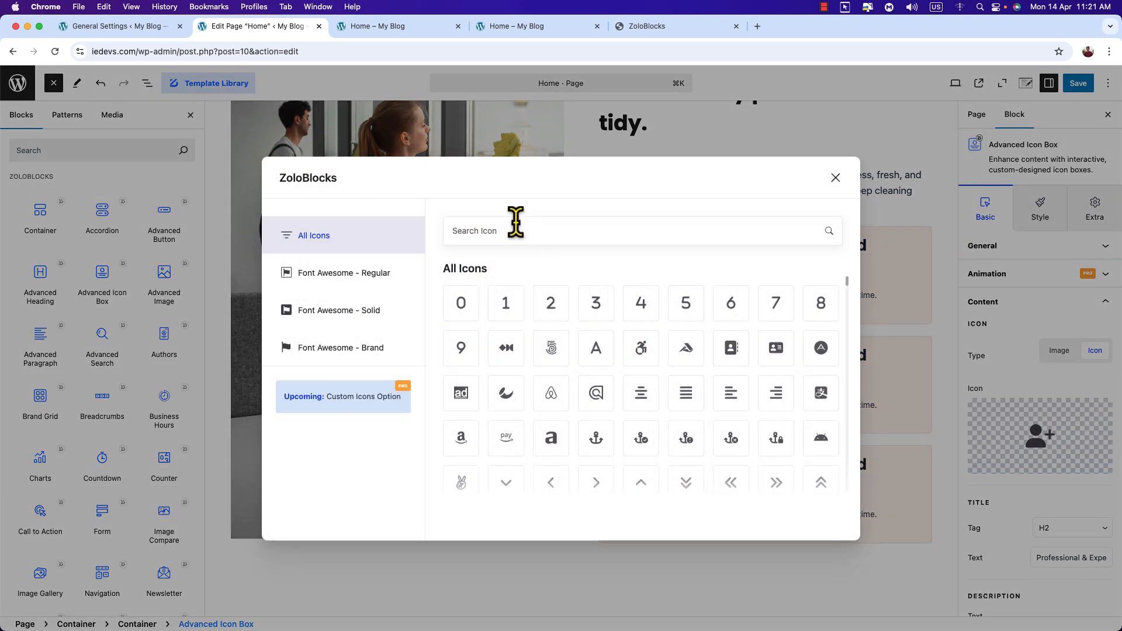
type("lab")
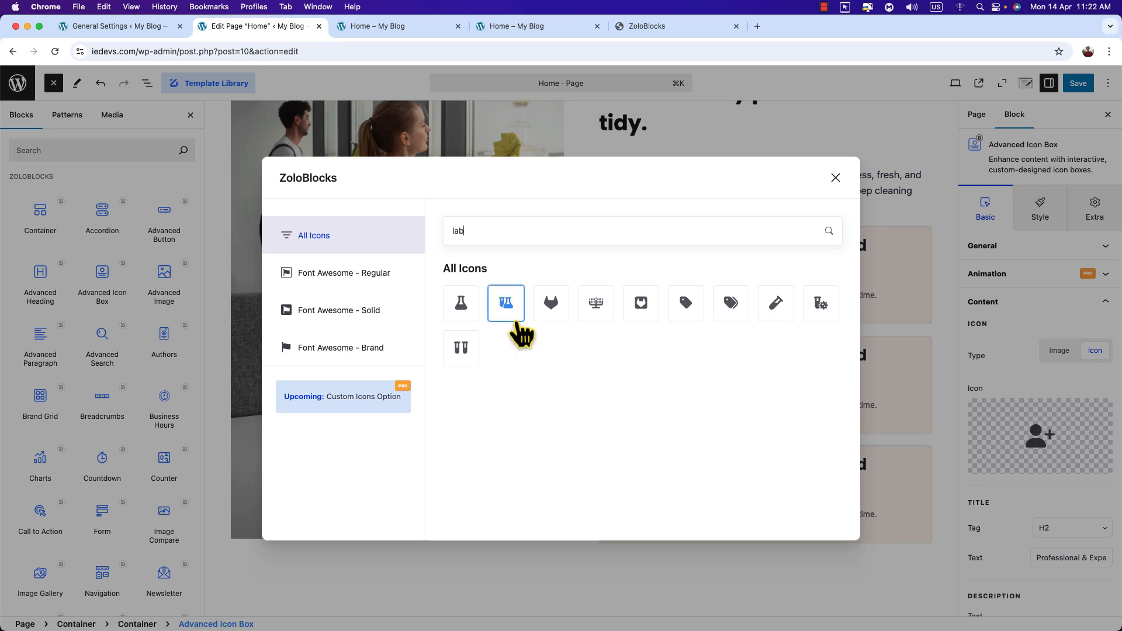
left_click(513, 304)
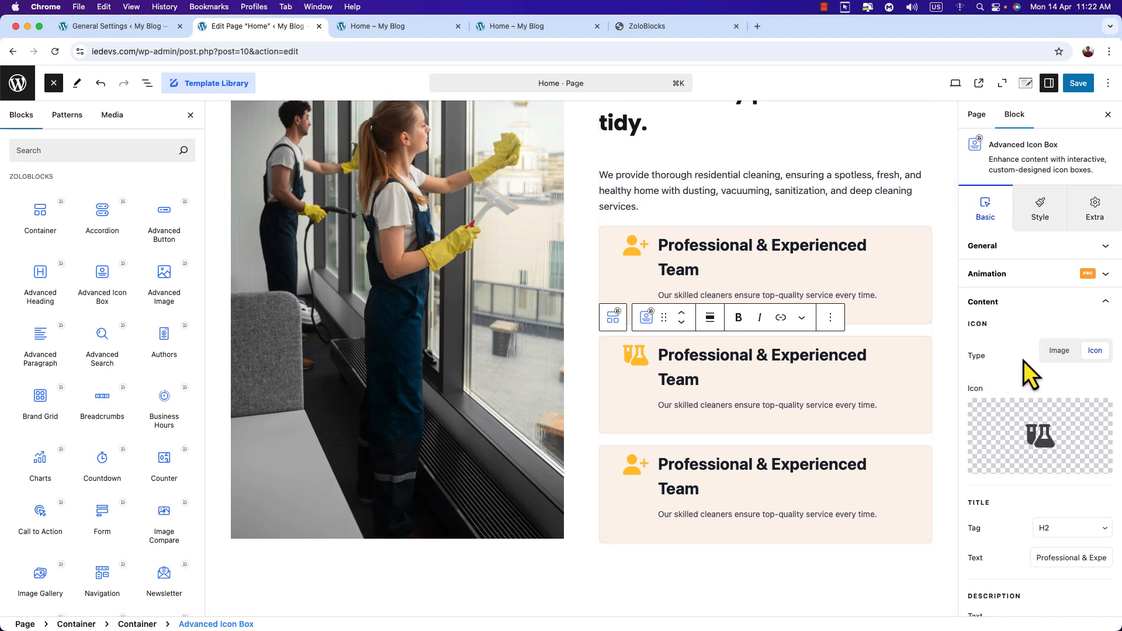
Set the second icon box's title to "Eco-Friendly Cleaning Solutions" by pasting the copied text.
scroll(1025, 367, "down", 5)
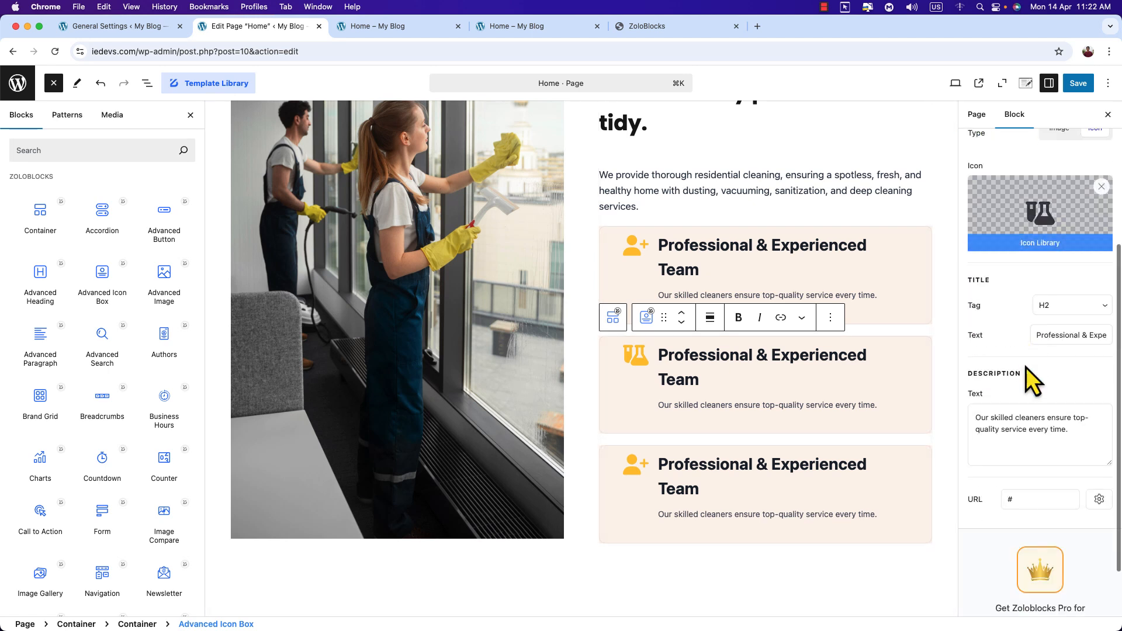
left_click(1038, 335)
left_click_drag(1039, 335, 1120, 335)
key("BackSpace")
key("BackSpace")
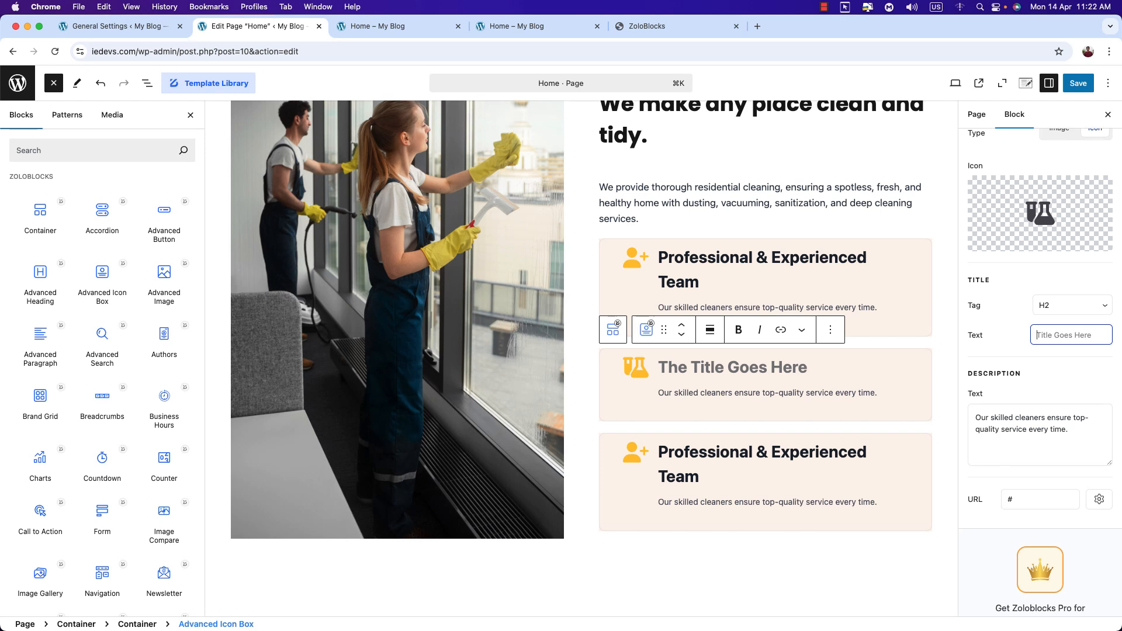
key("super+v")
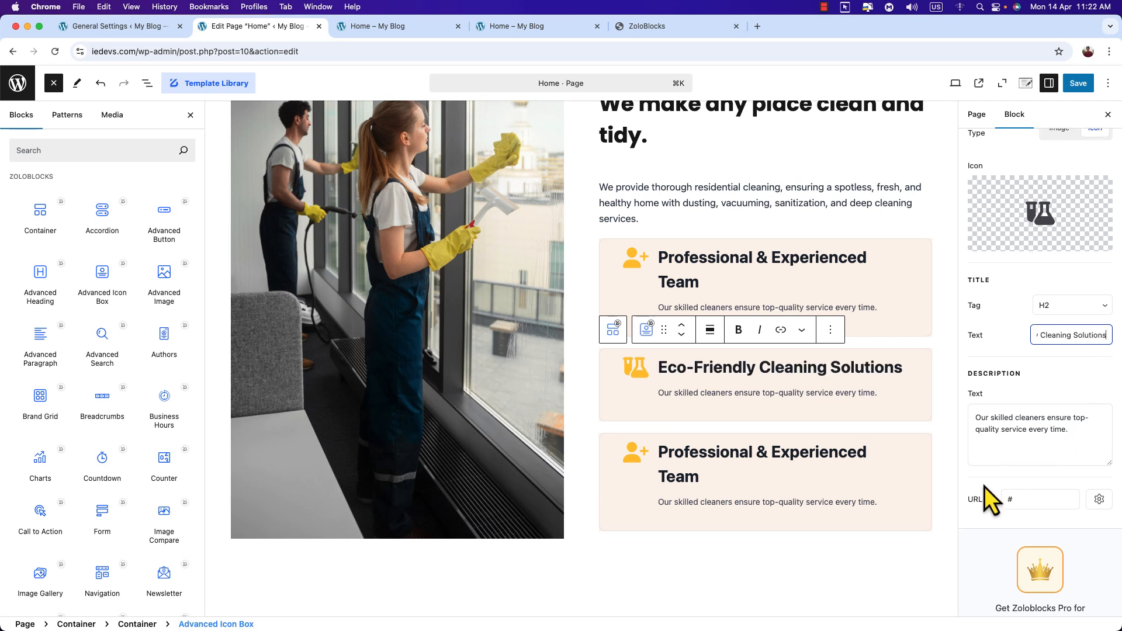
Copy the third feature title "Affordable & Transparent Pricing" from the reference site.
left_click(790, 493)
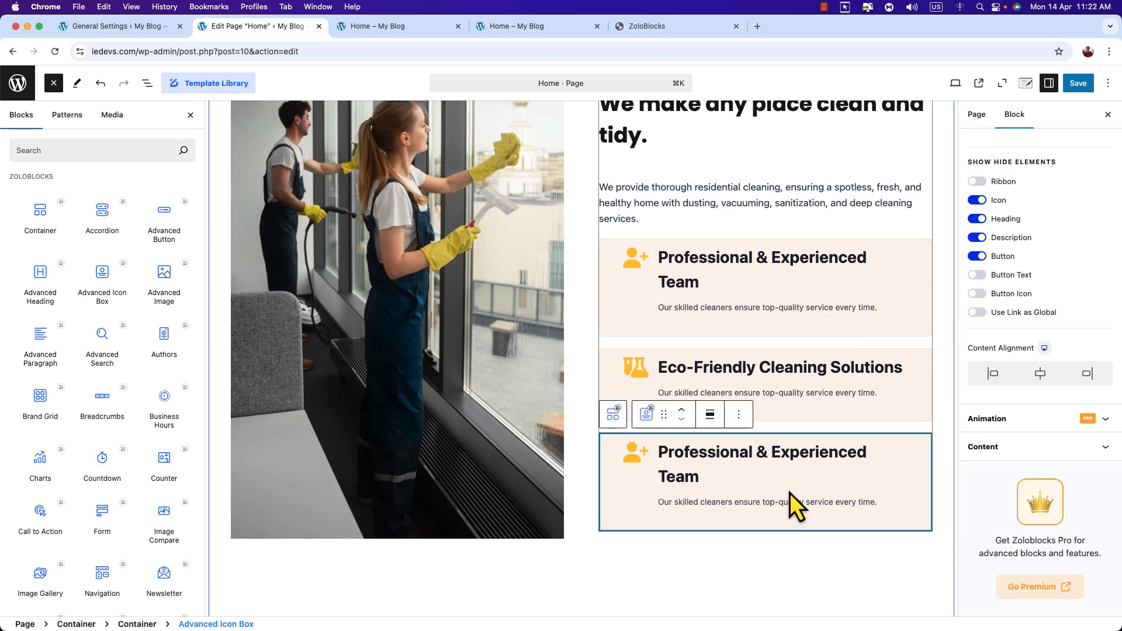
left_click(655, 24)
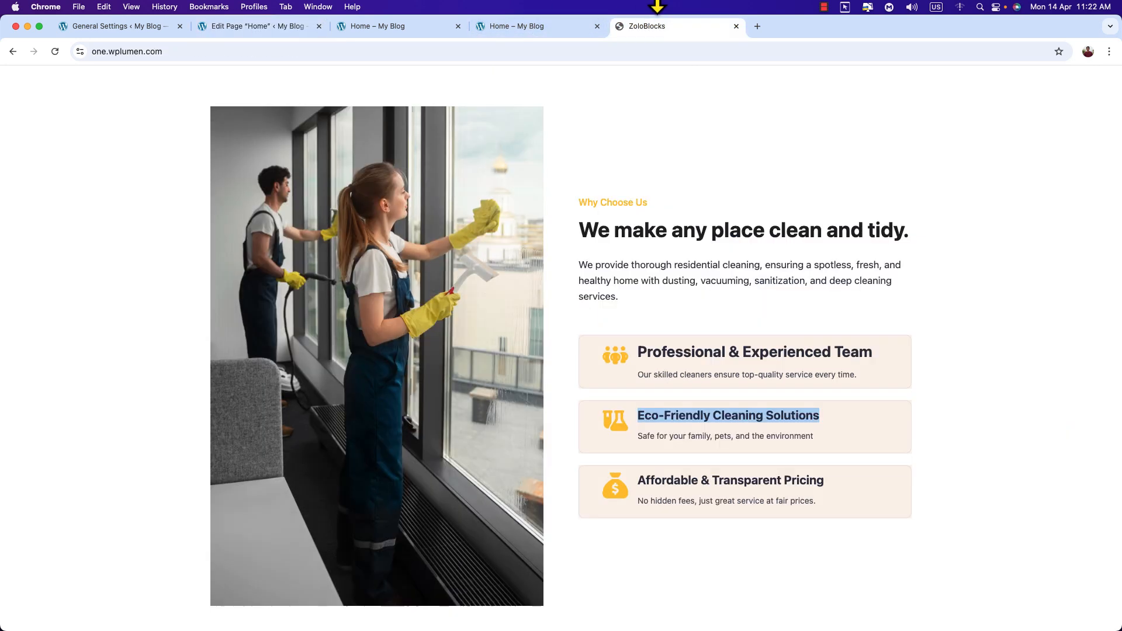
left_click_drag(832, 489, 656, 468)
right_click(664, 471)
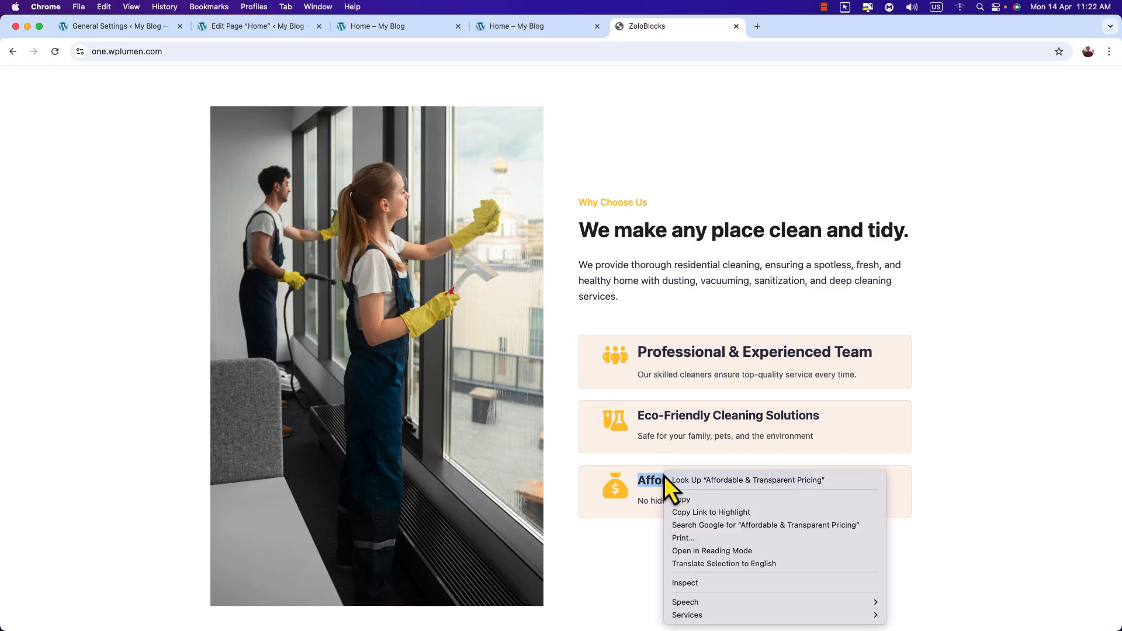
left_click(679, 499)
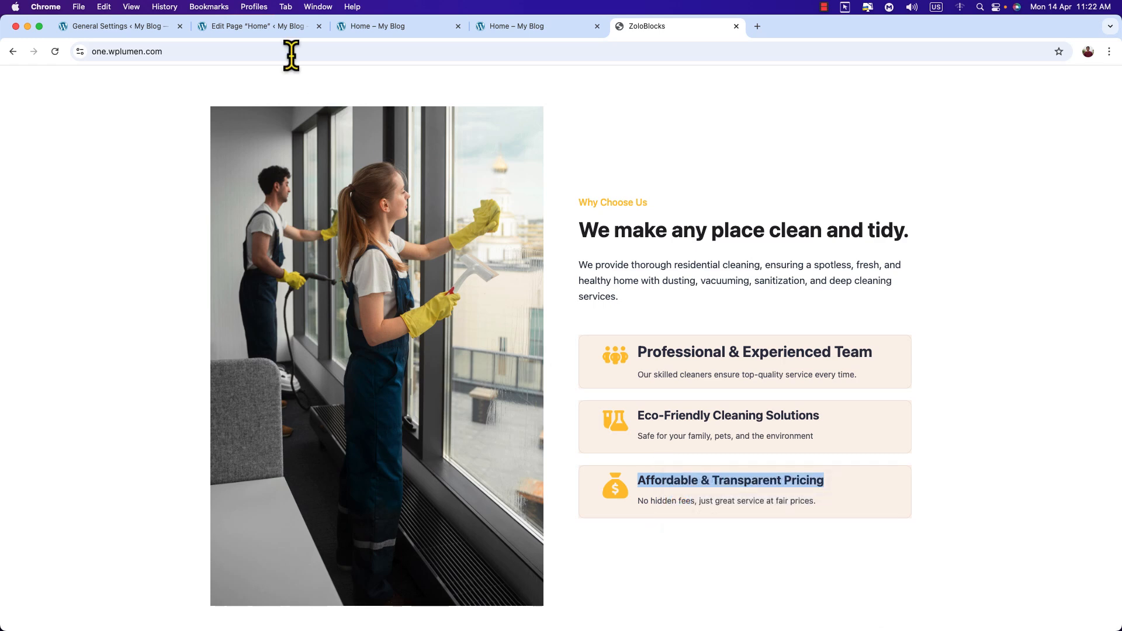
Set the third icon box's title to "Affordable & Transparent Pricing" by pasting the copied text.
left_click(272, 33)
left_click(751, 468)
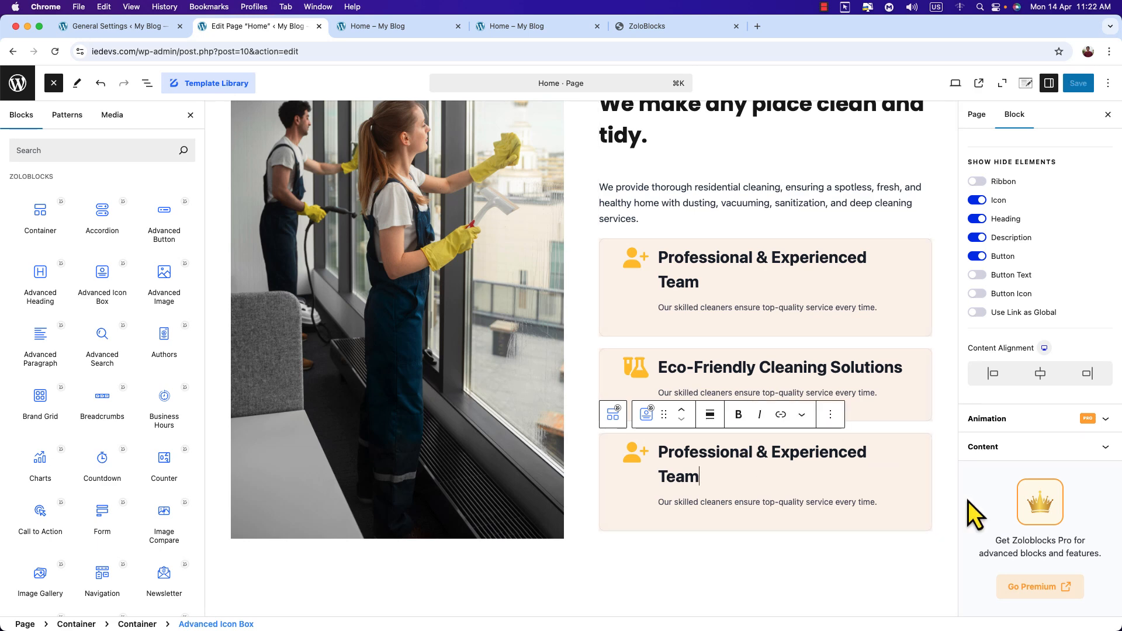
scroll(1018, 363, "up", 5)
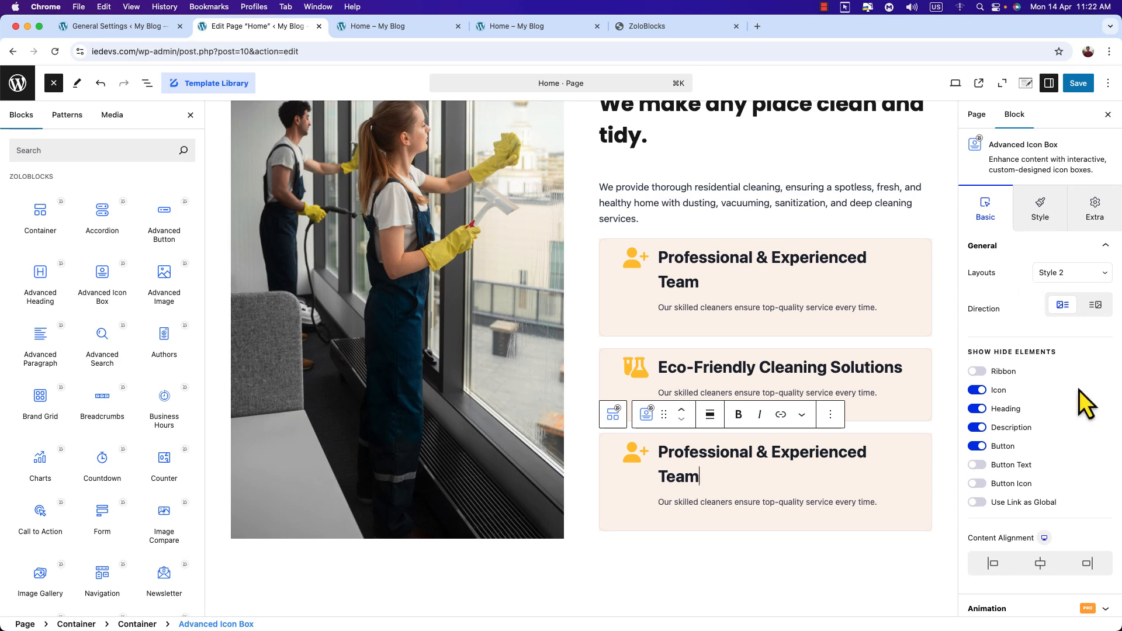
scroll(1012, 431, "down", 5)
left_click(1009, 448)
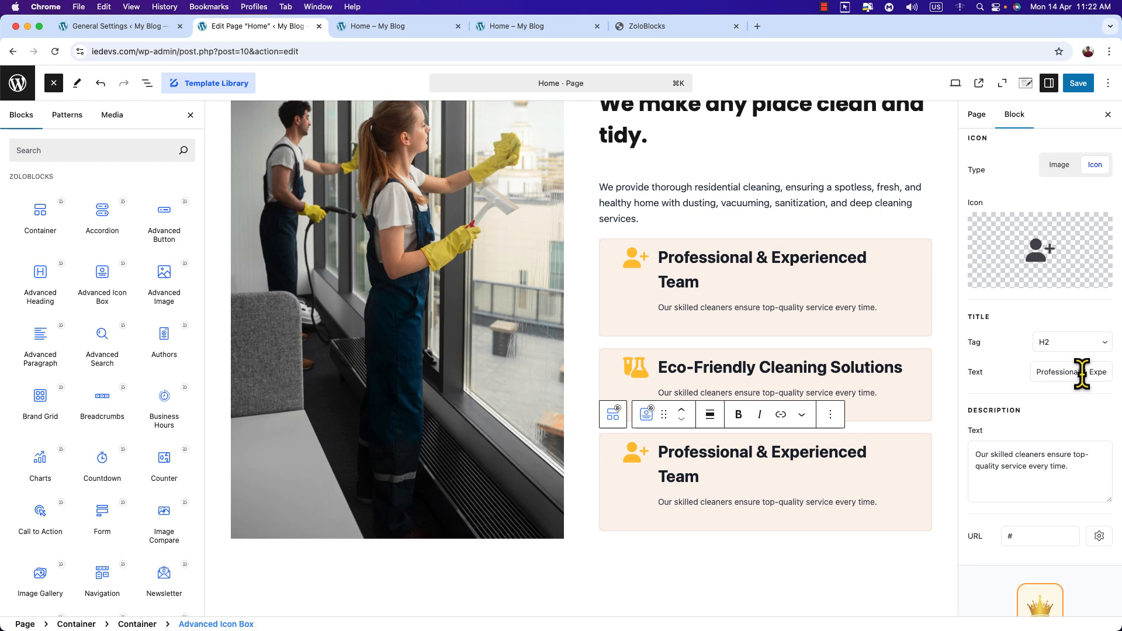
left_click(1036, 369)
left_click_drag(1036, 370, 1120, 383)
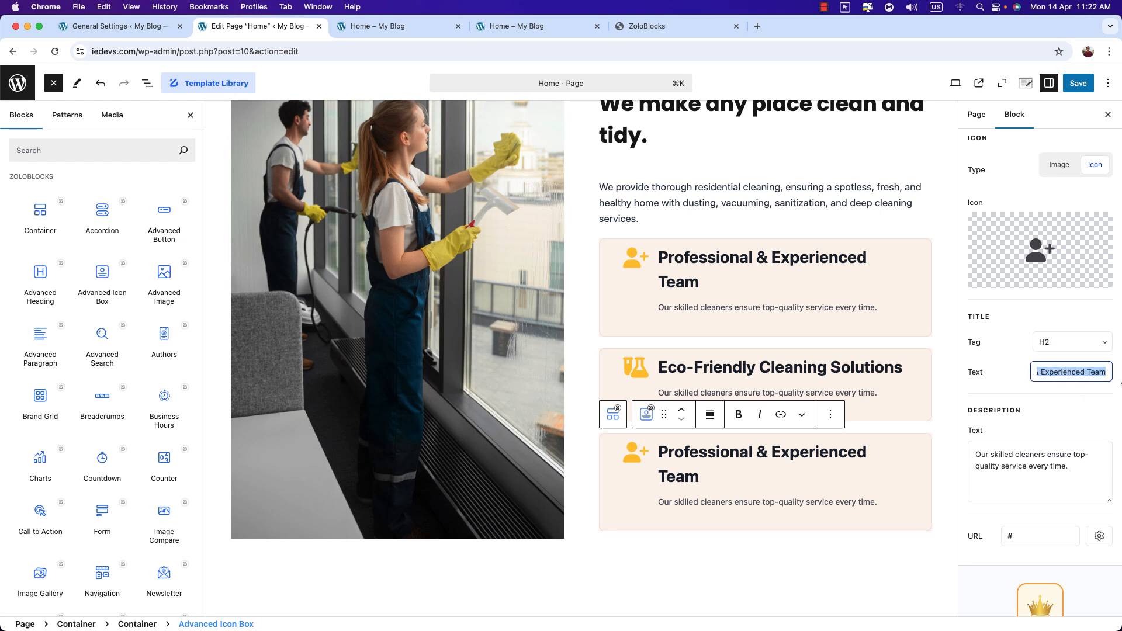
key("super+v")
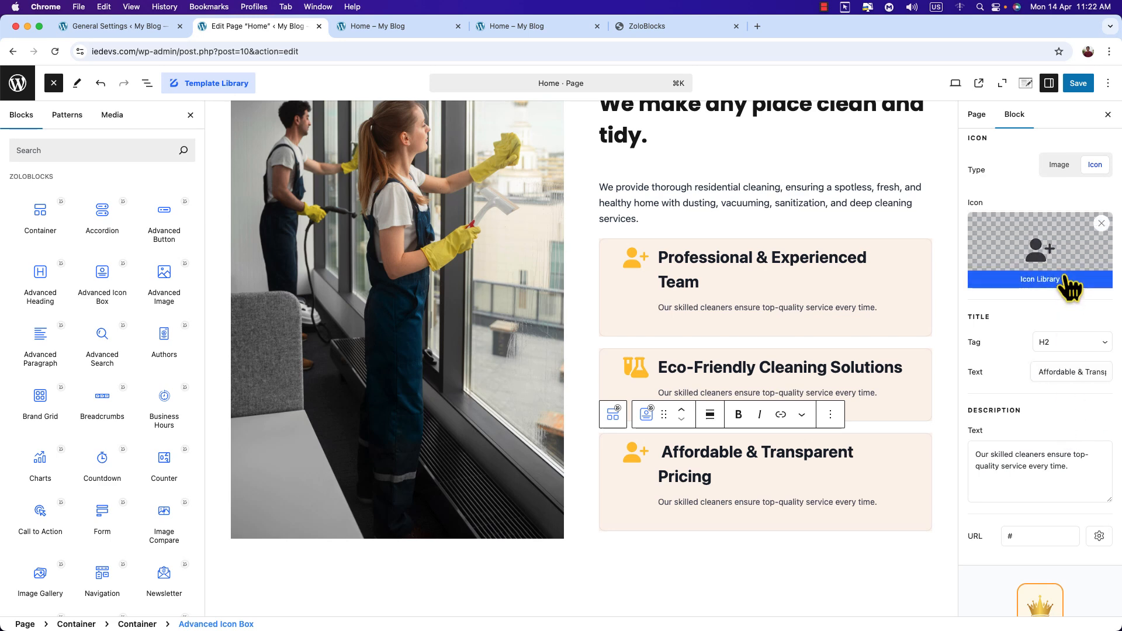
Replace the third icon box's icon with the money bag icon from a "money" icon search, and save the page.
left_click(1065, 278)
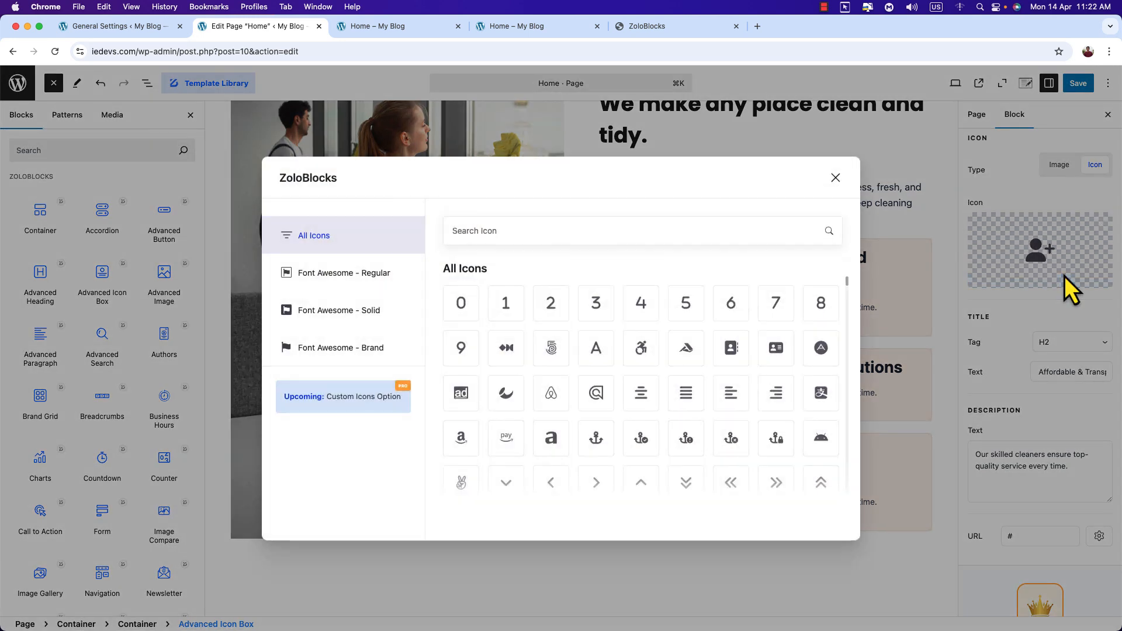
left_click(487, 231)
type("m")
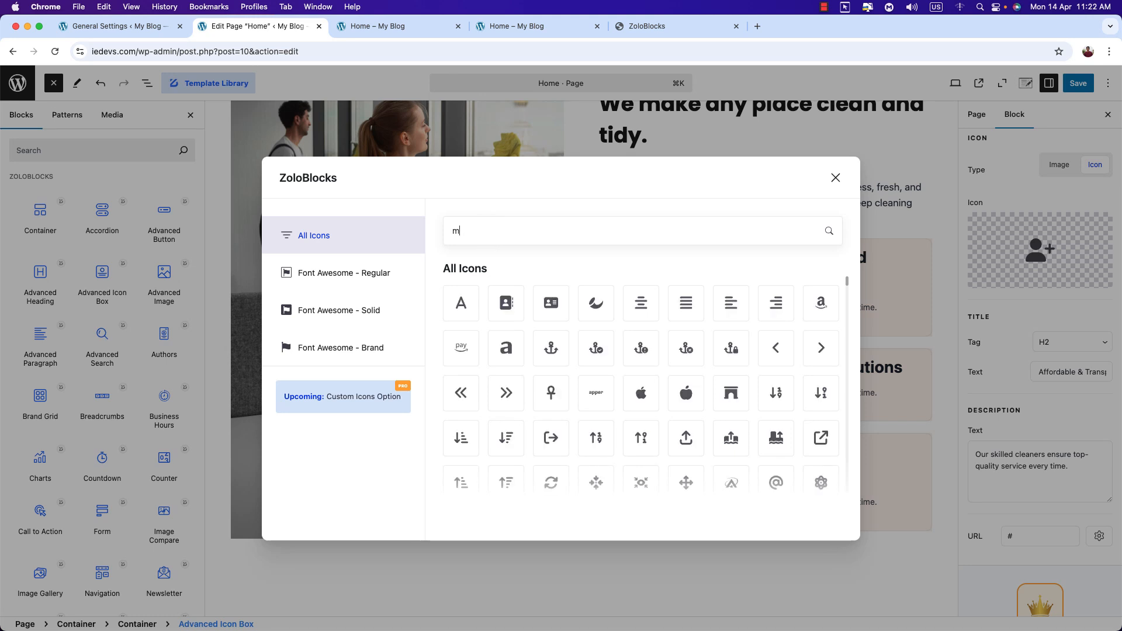
type("o")
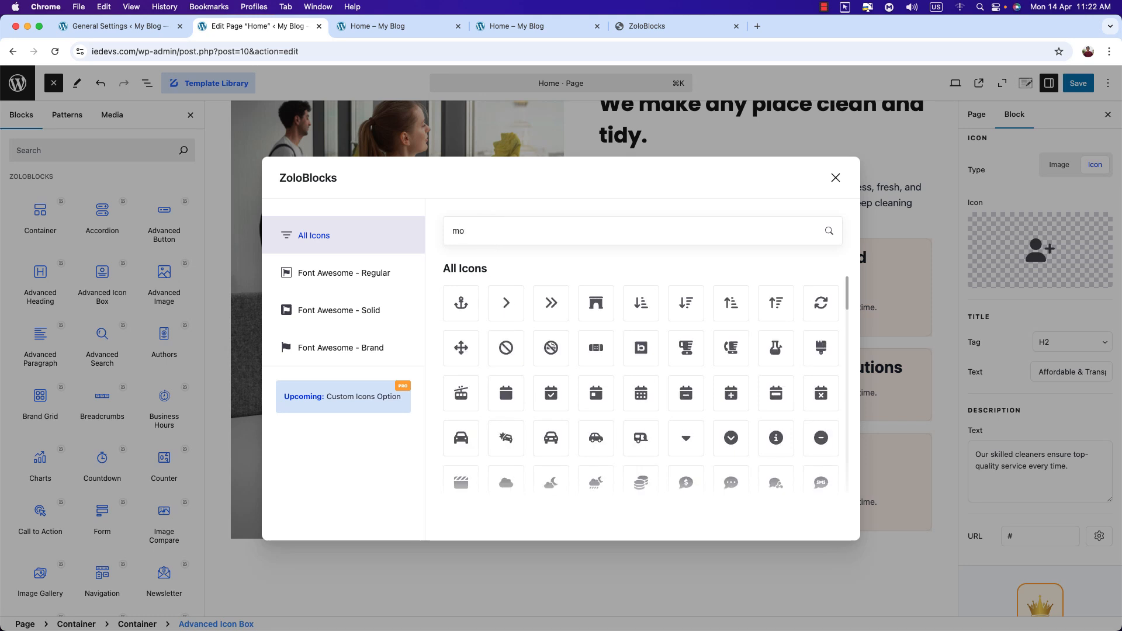
type("n")
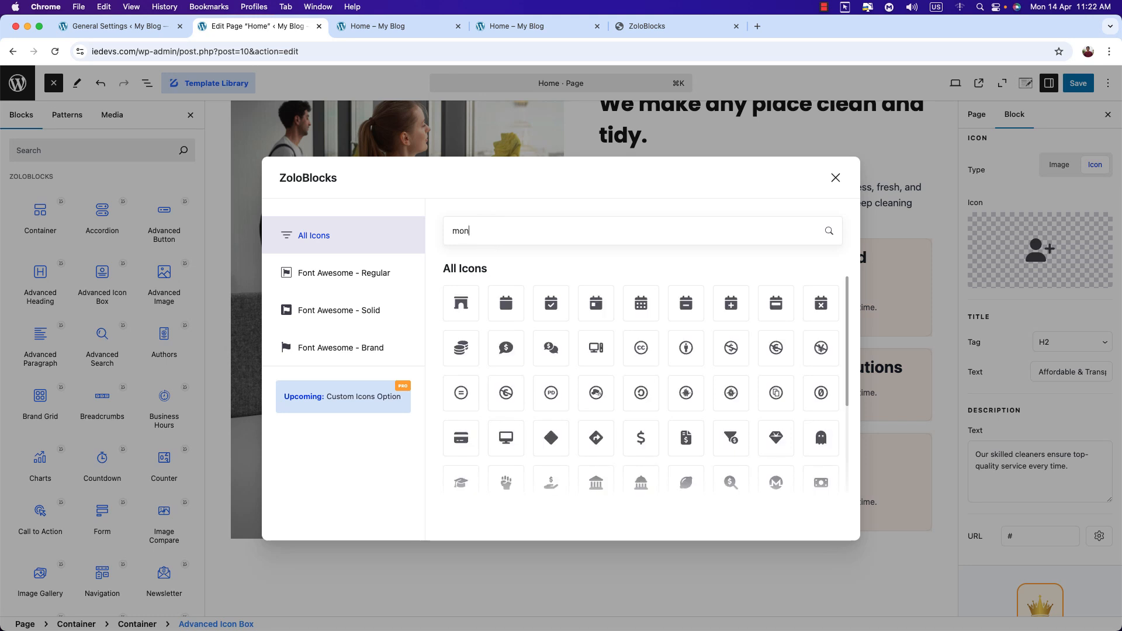
type("ey")
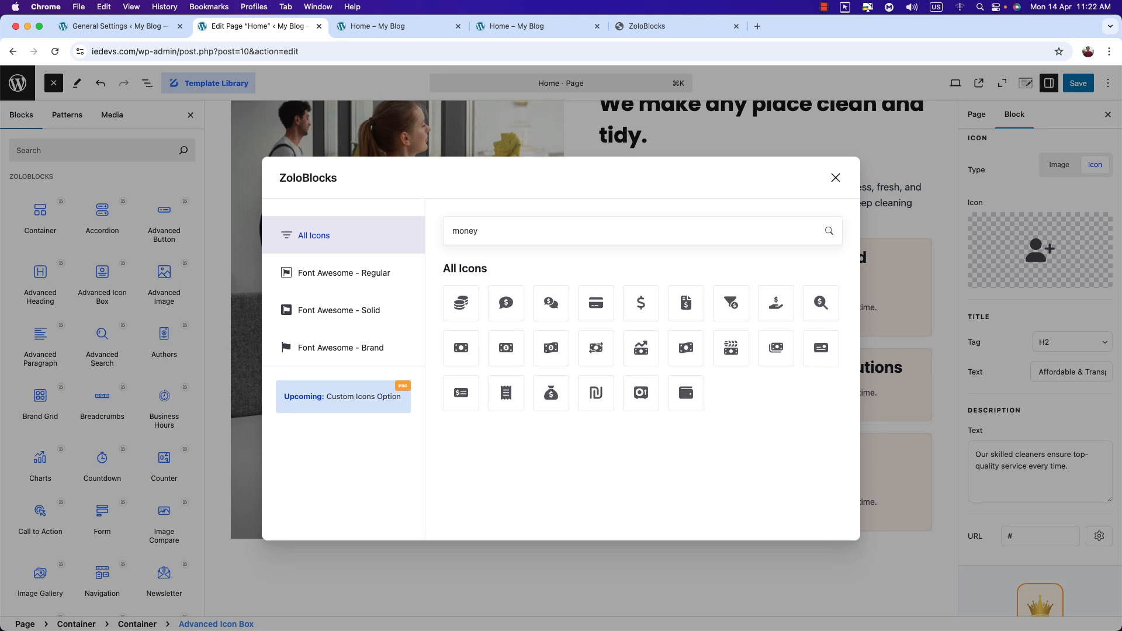
left_click(462, 301)
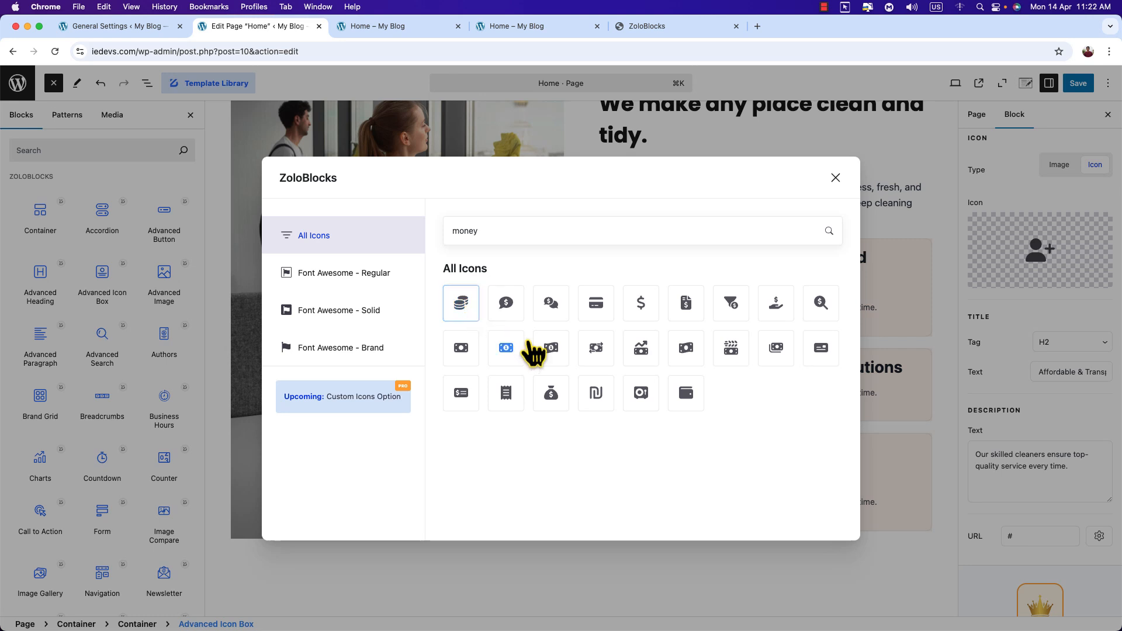
left_click(642, 398)
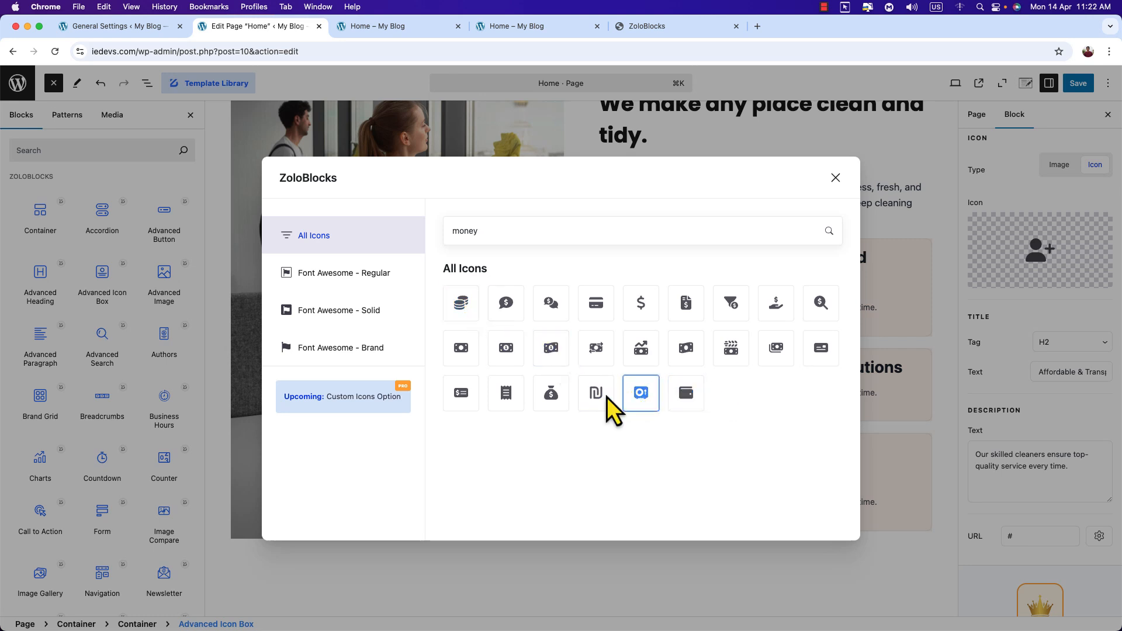
double_click(551, 392)
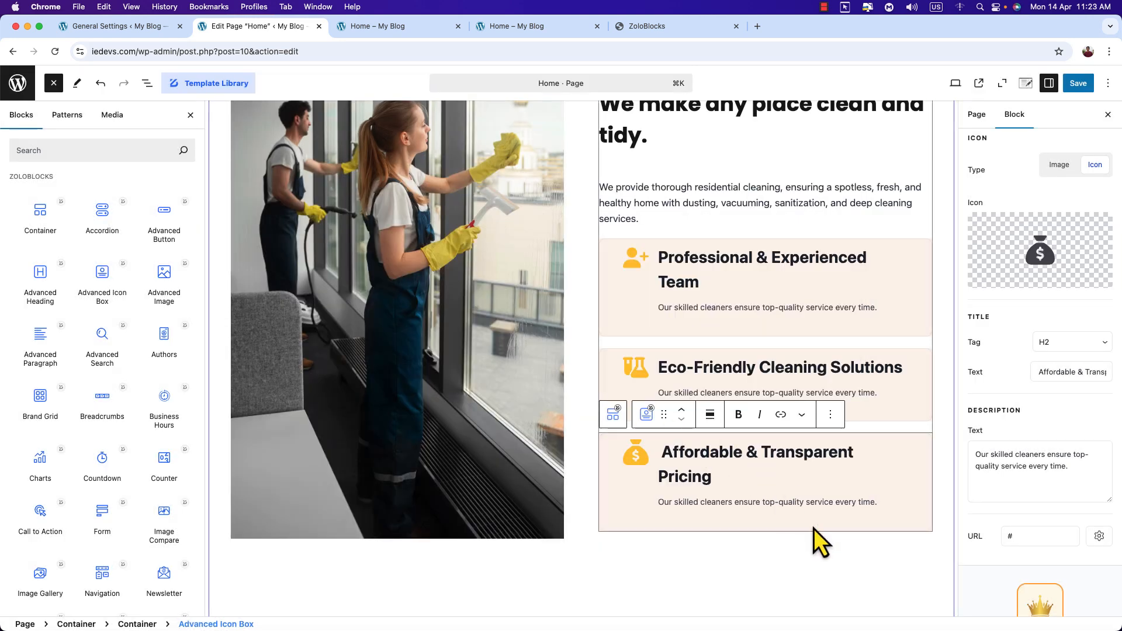
left_click(1088, 88)
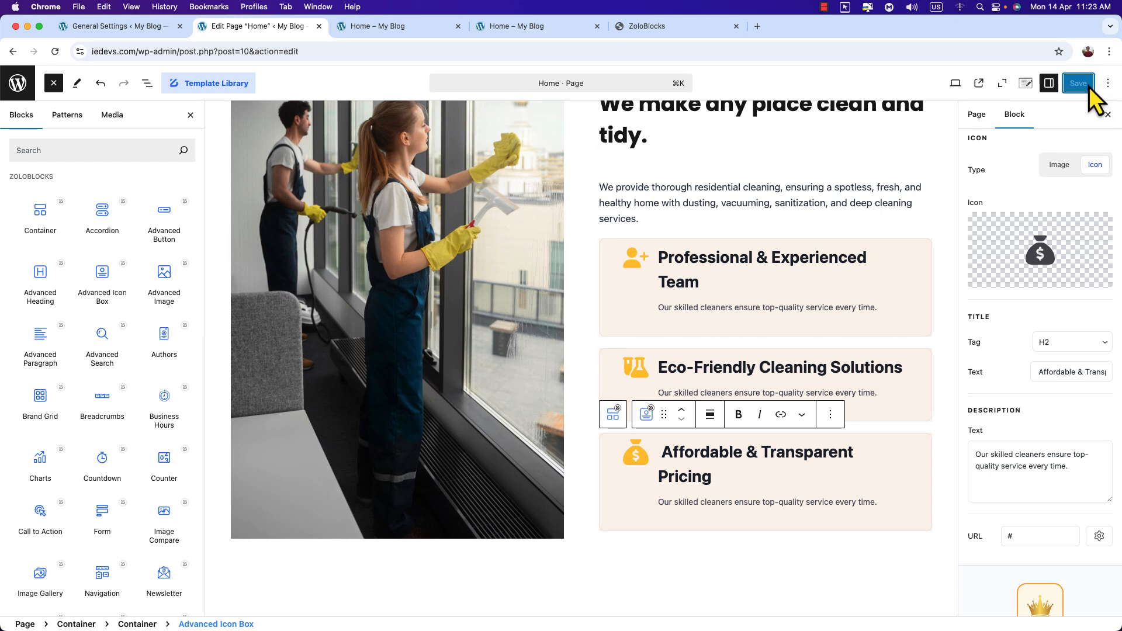
Reload the live home page and review the three updated feature boxes.
left_click(361, 30)
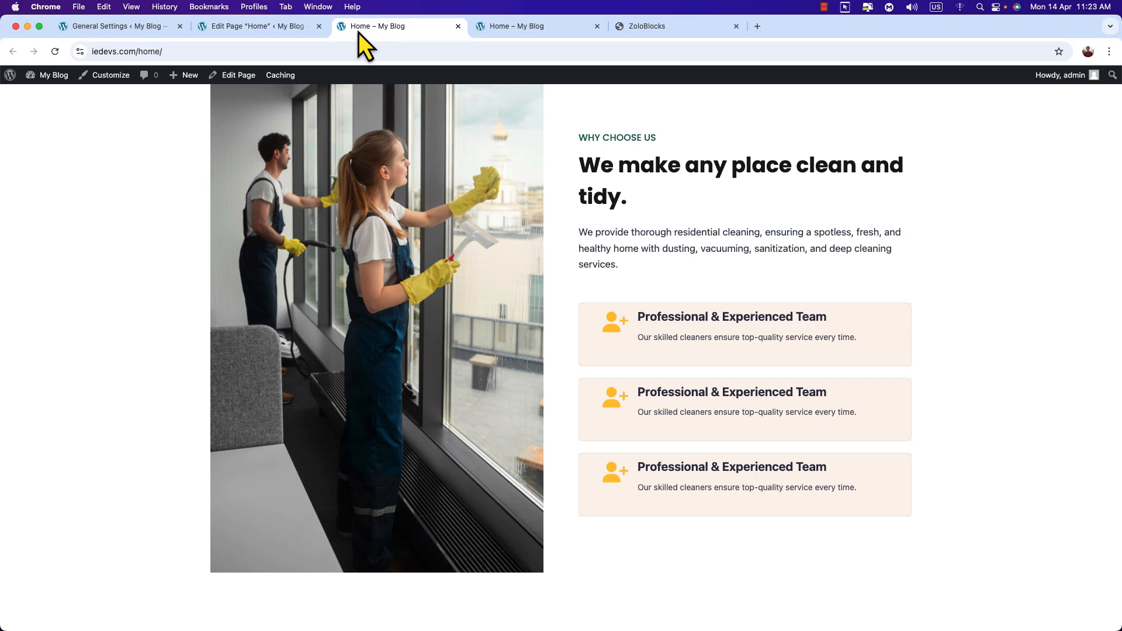
left_click(56, 51)
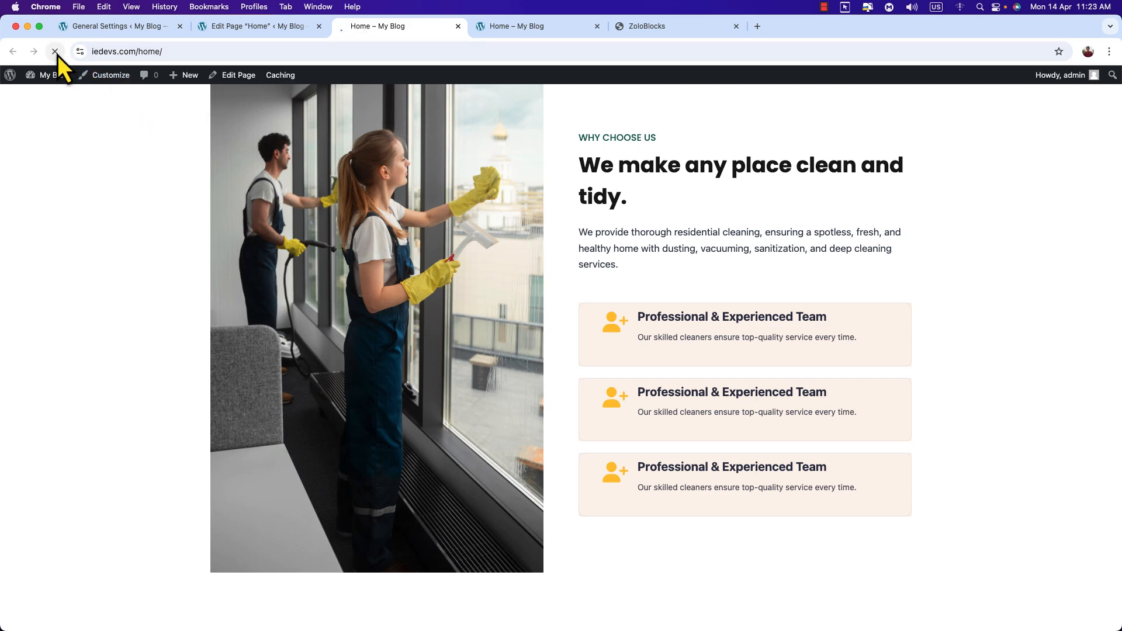
scroll(686, 534, "down", 6)
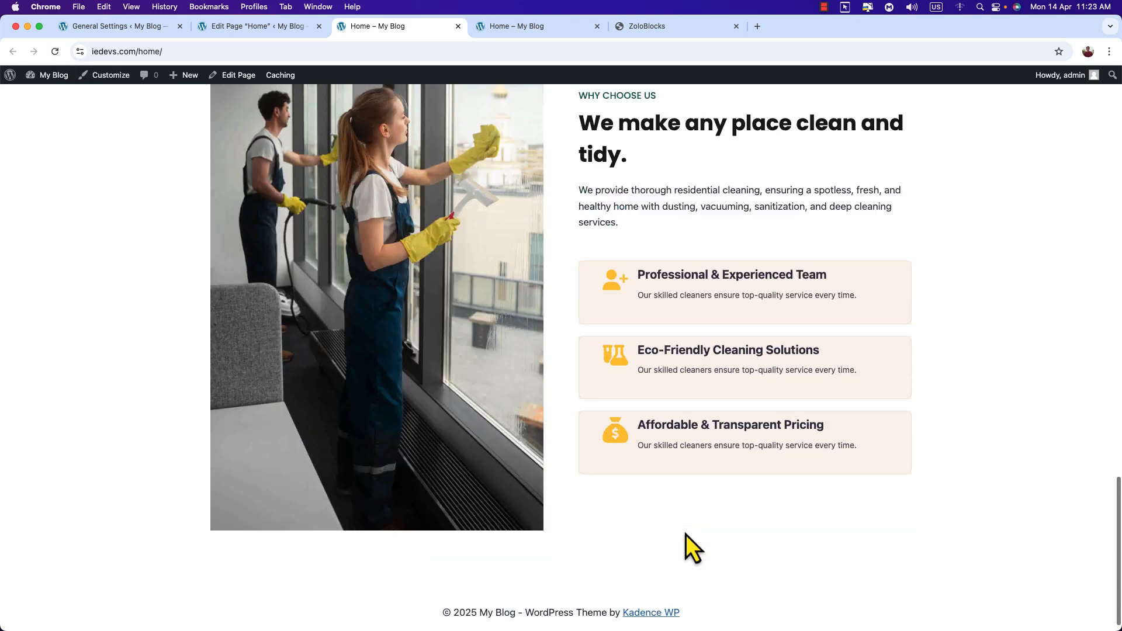
scroll(686, 535, "up", 3)
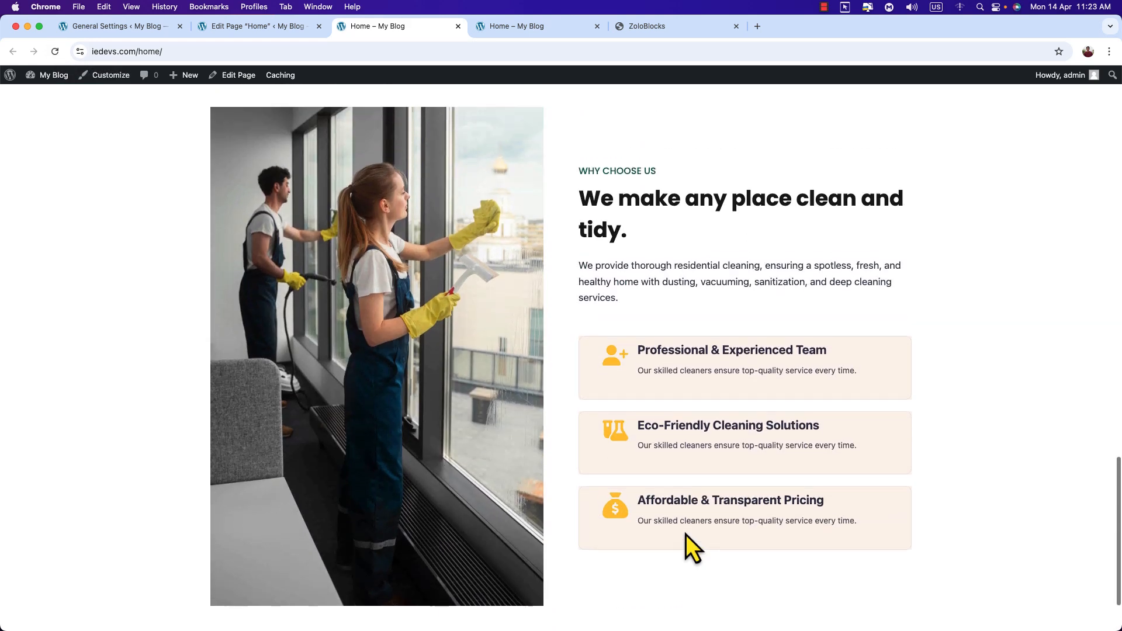
scroll(685, 534, "down", 1)
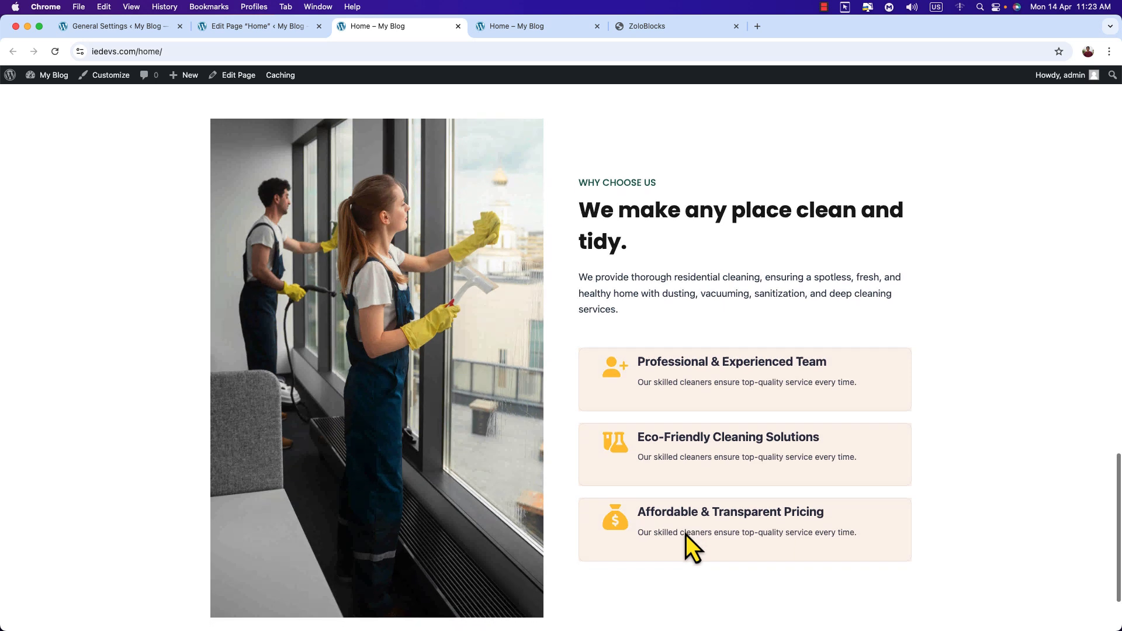
scroll(685, 535, "up", 1)
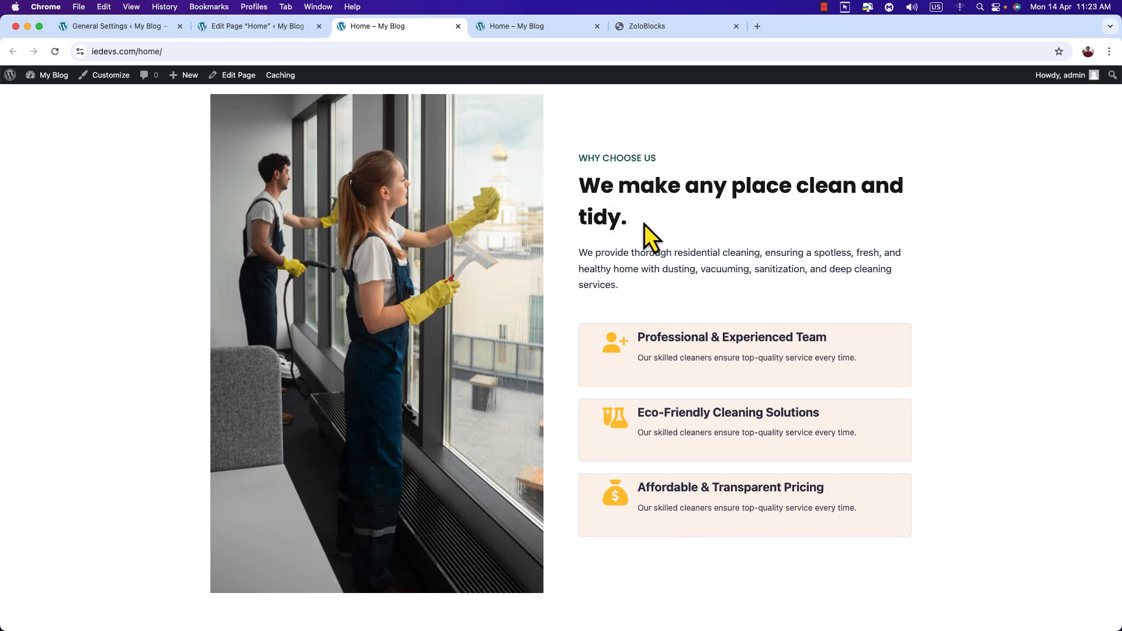
scroll(644, 225, "up", 1)
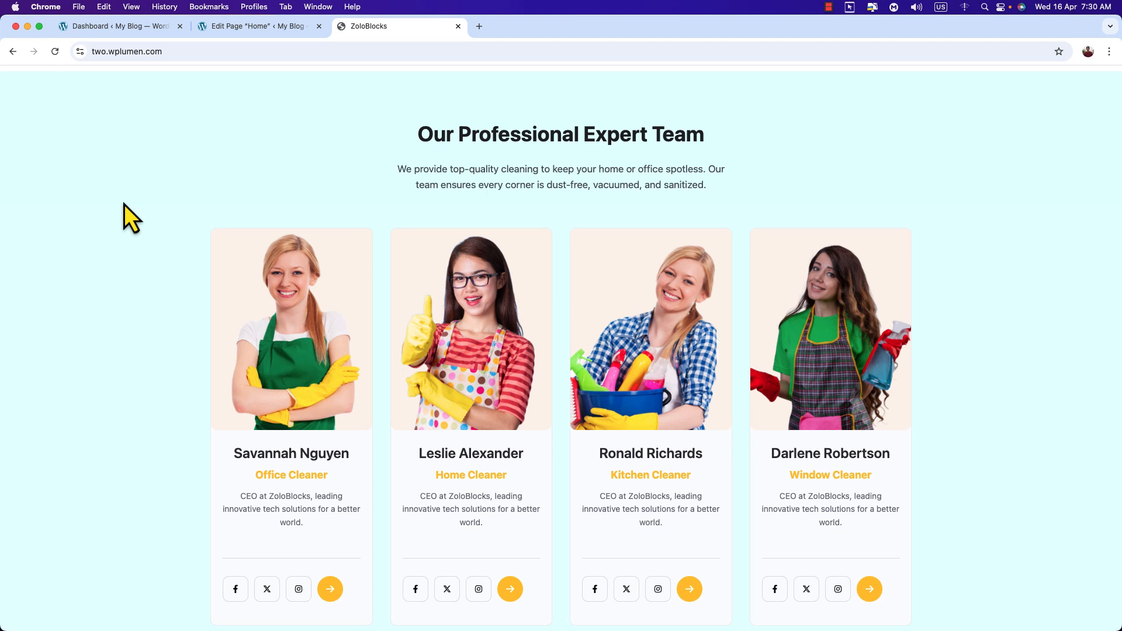
Review the reference site's "Our Professional Expert Team" section and heading before returning to the page editor.
scroll(124, 205, "down", 3)
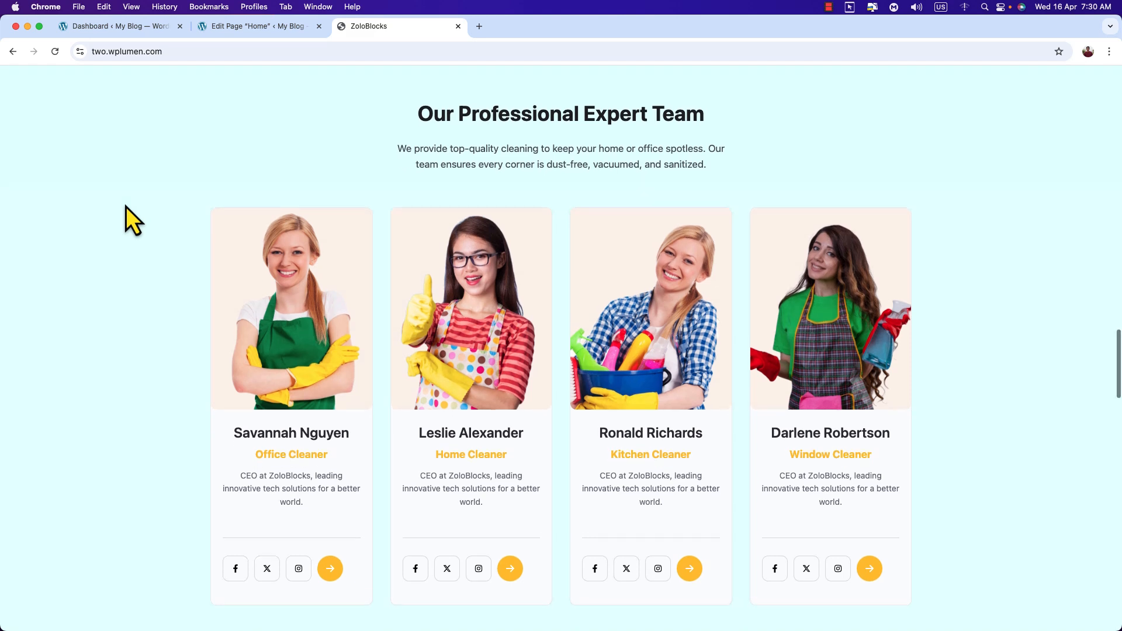
scroll(125, 207, "up", 2)
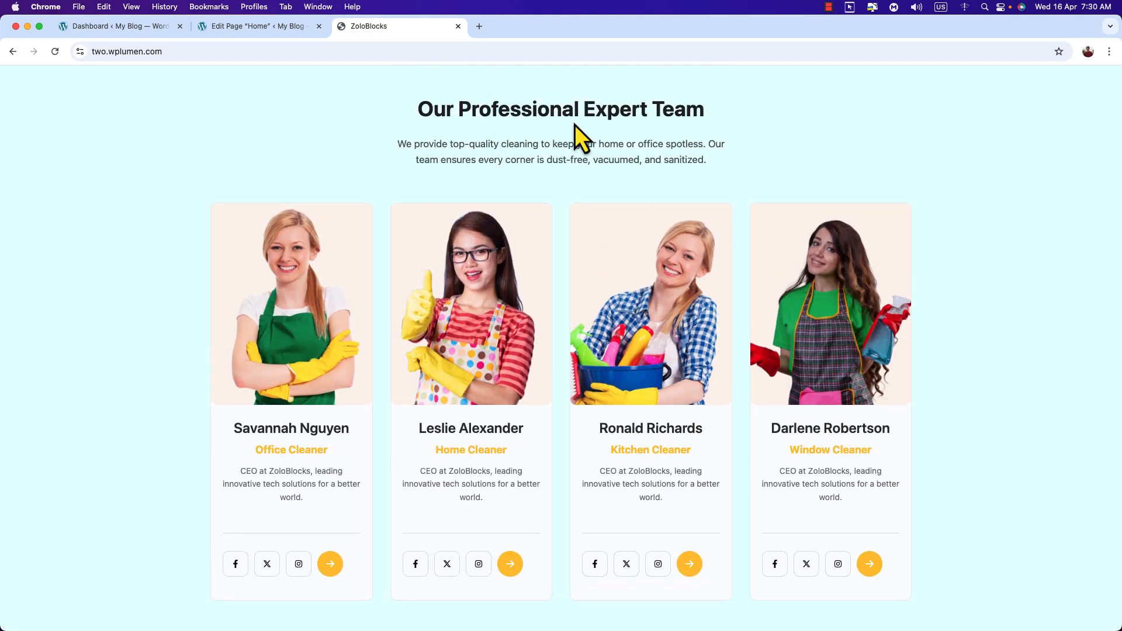
left_click_drag(742, 112, 676, 105)
left_click(512, 96)
left_click(268, 30)
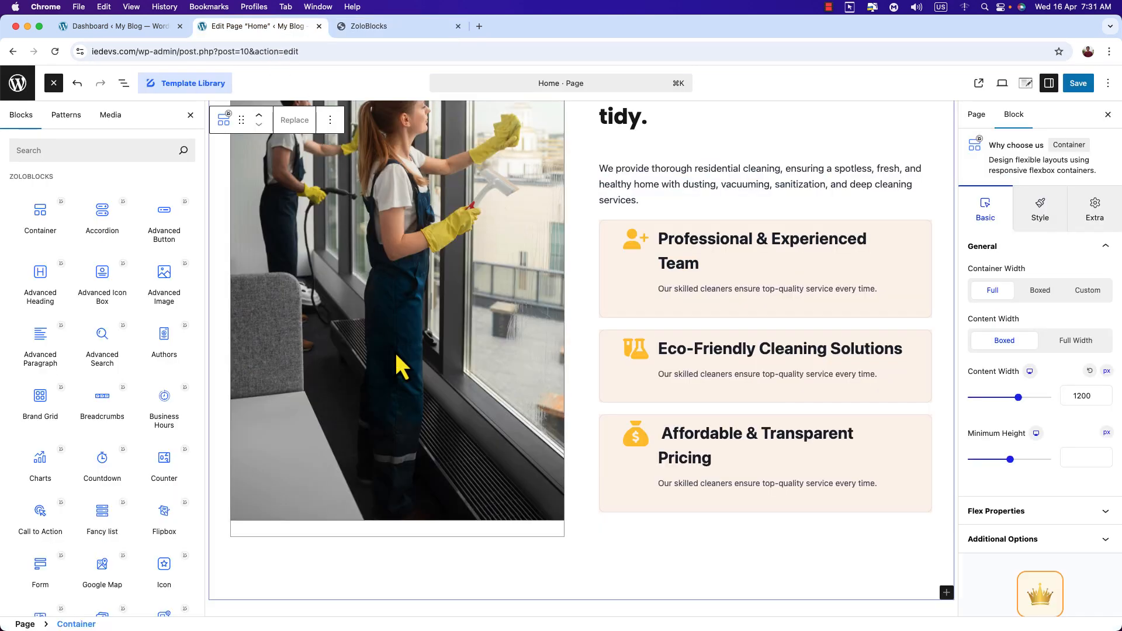
Insert a new single-column ZoloBlocks Container below the Why Choose Us section.
scroll(433, 525, "down", 3)
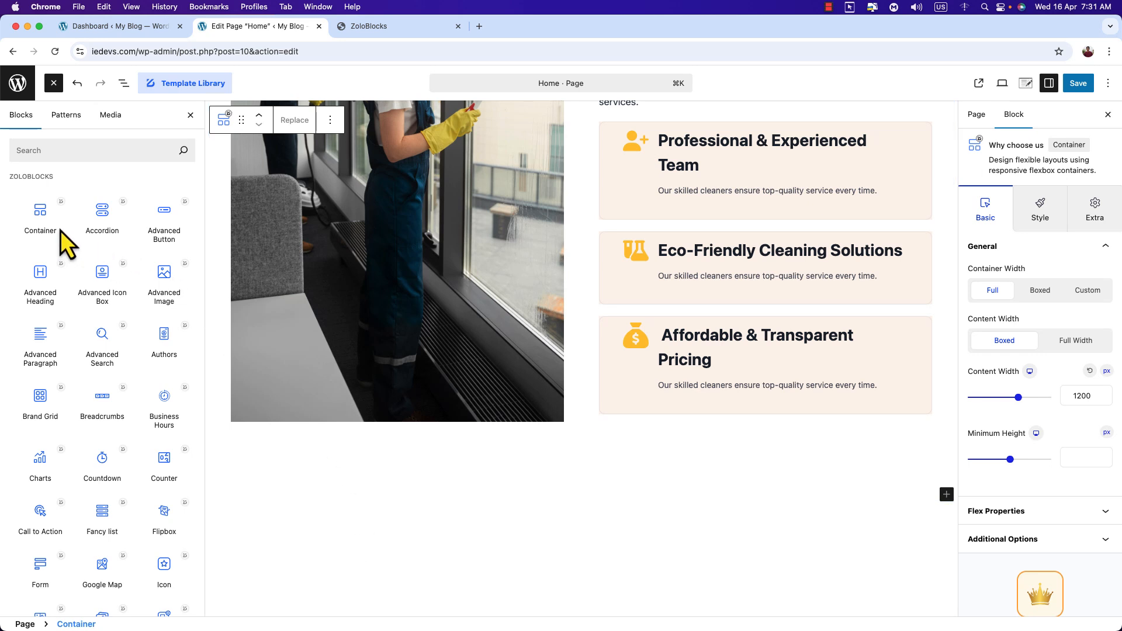
left_click(53, 83)
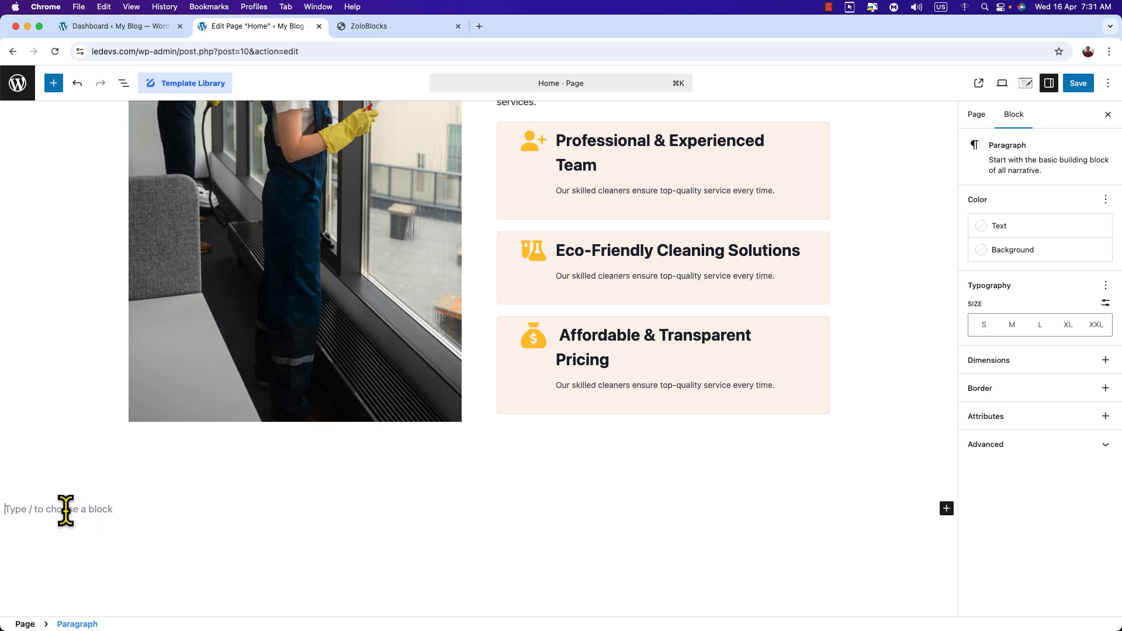
left_click(54, 83)
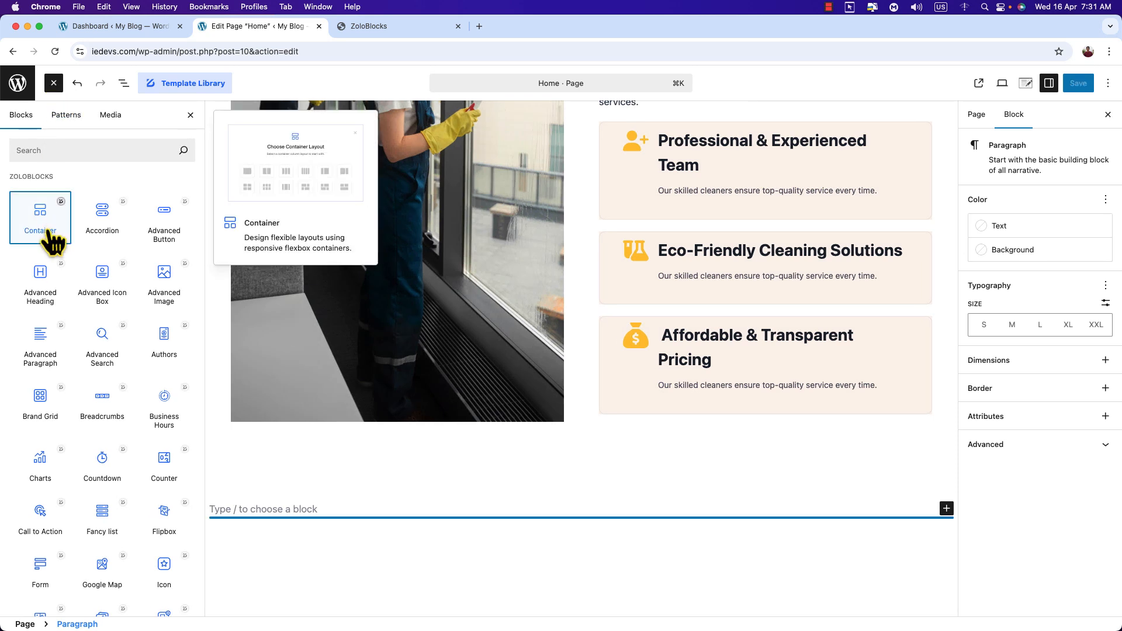
left_click(50, 232)
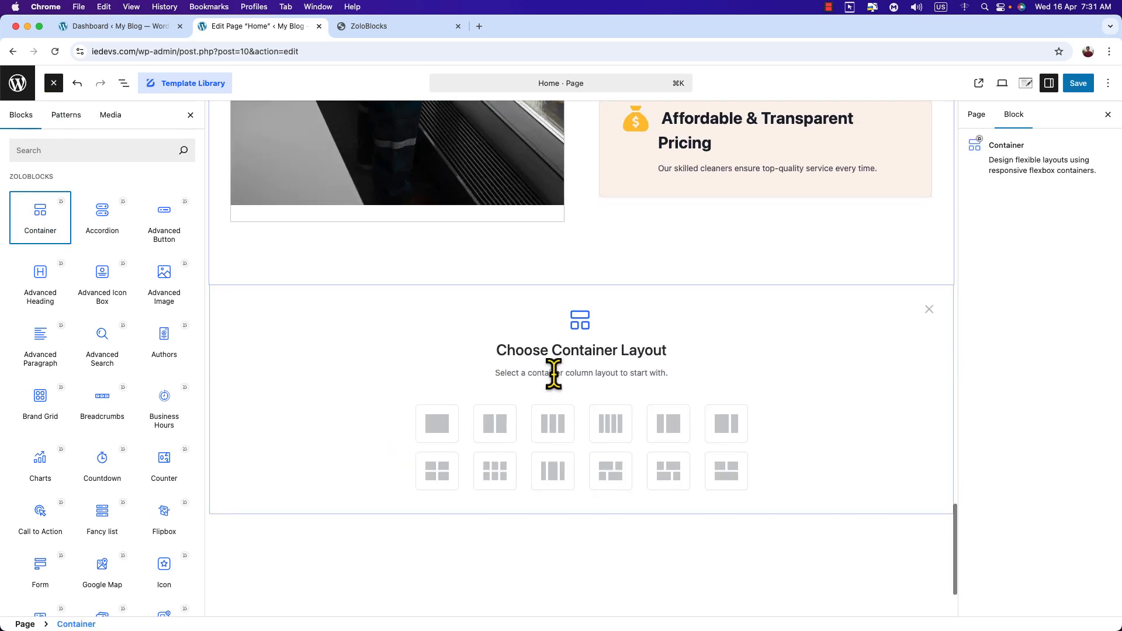
left_click(443, 425)
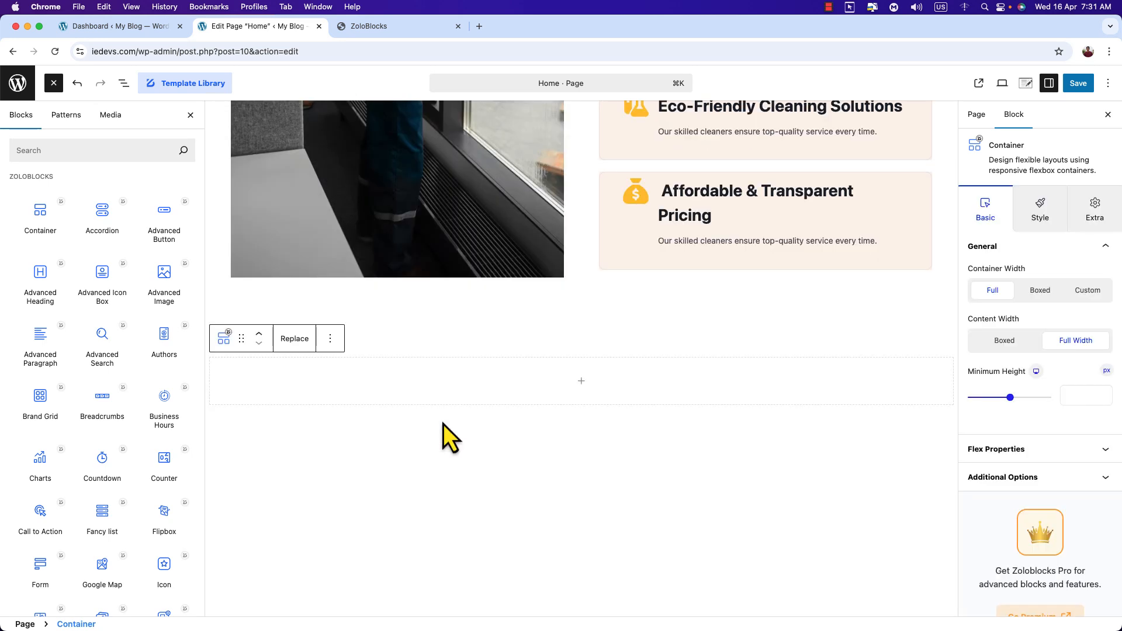
Set the new container's content width to Boxed.
left_click(491, 391)
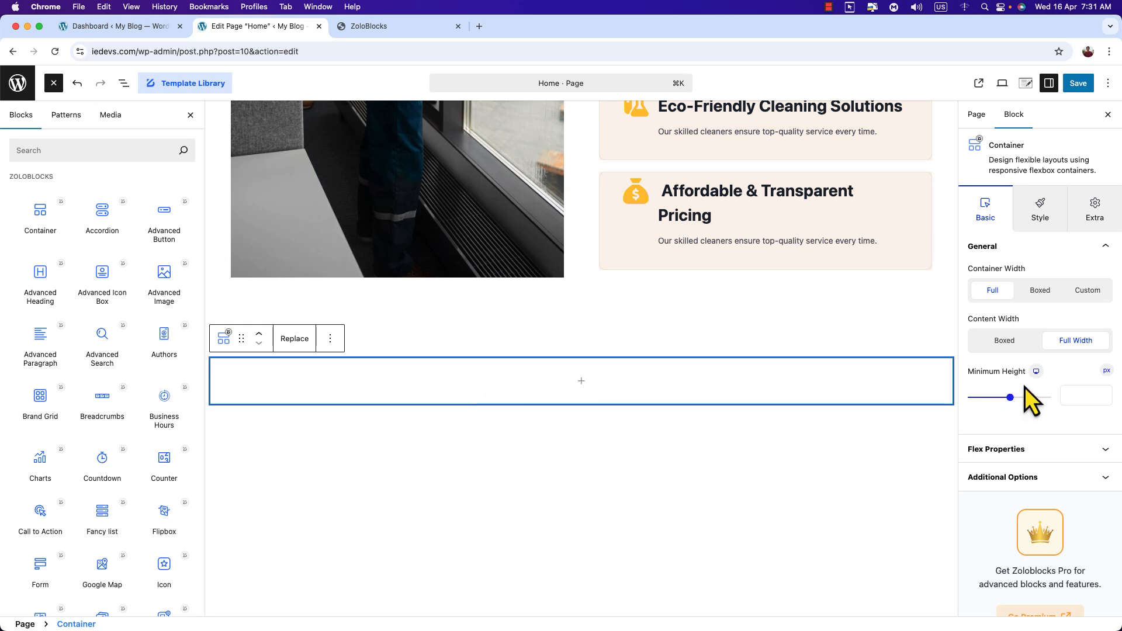
left_click(1005, 341)
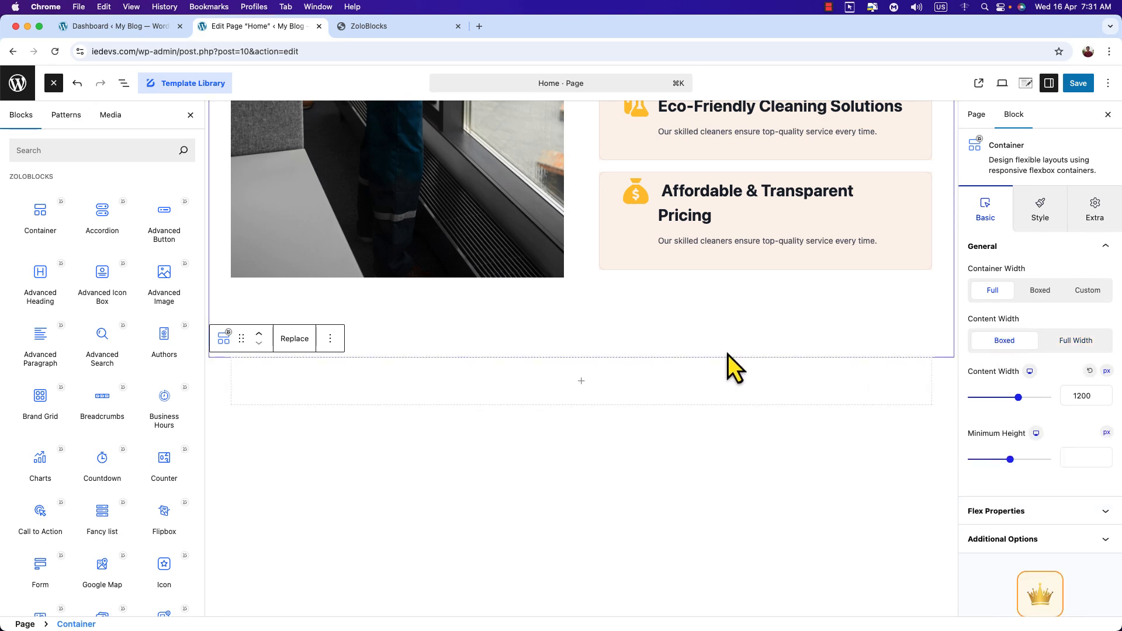
scroll(673, 296, "up", 6)
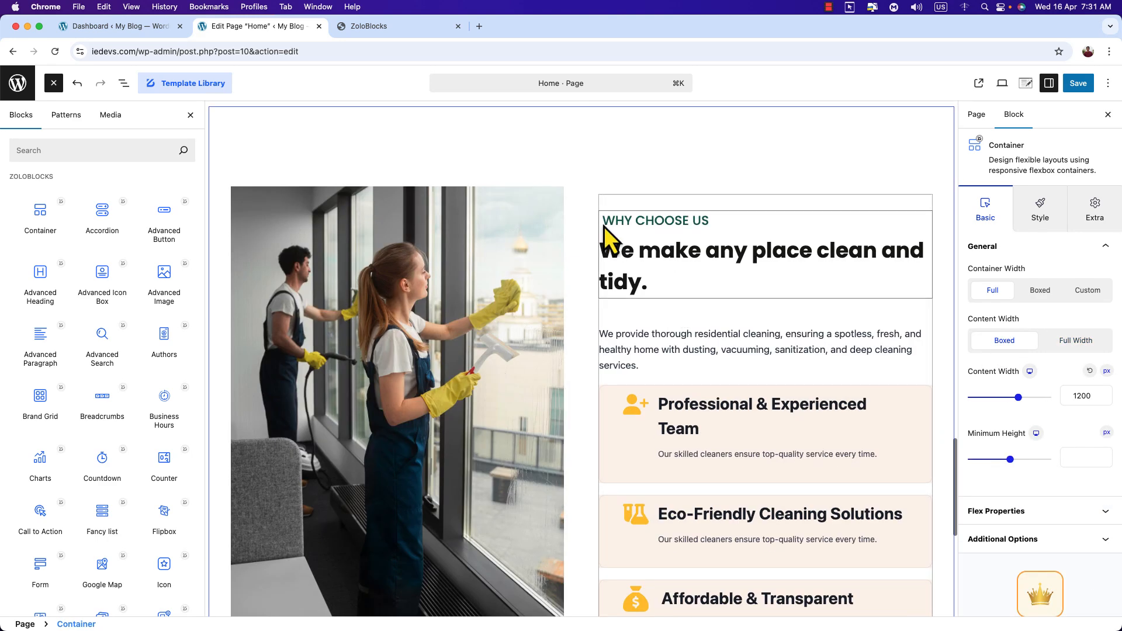
scroll(518, 170, "up", 8)
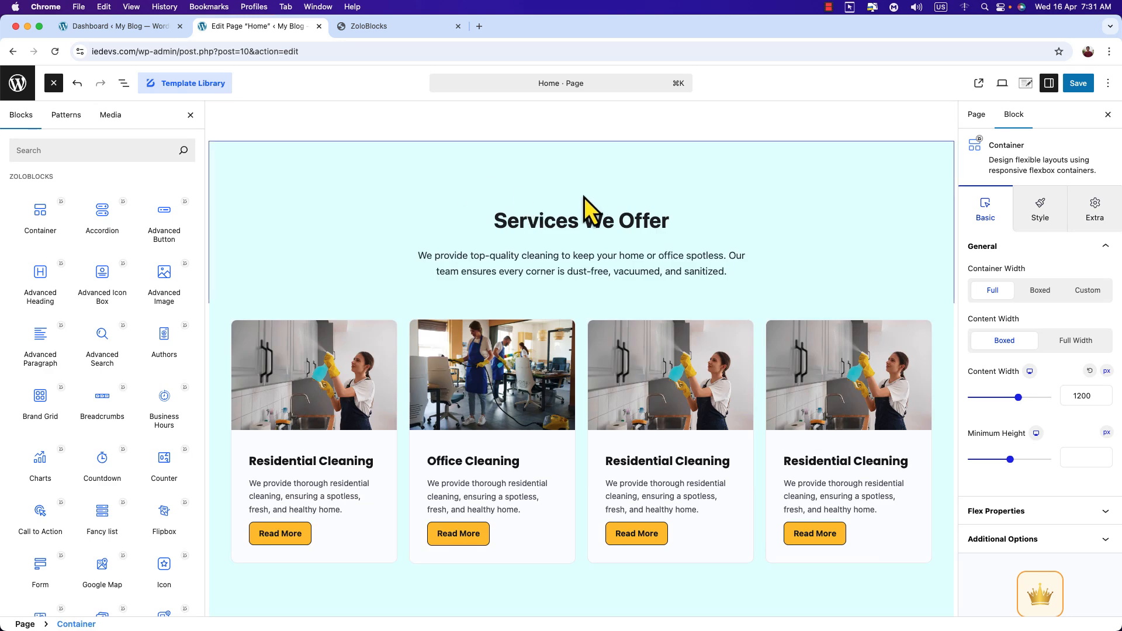
scroll(584, 198, "down", 10)
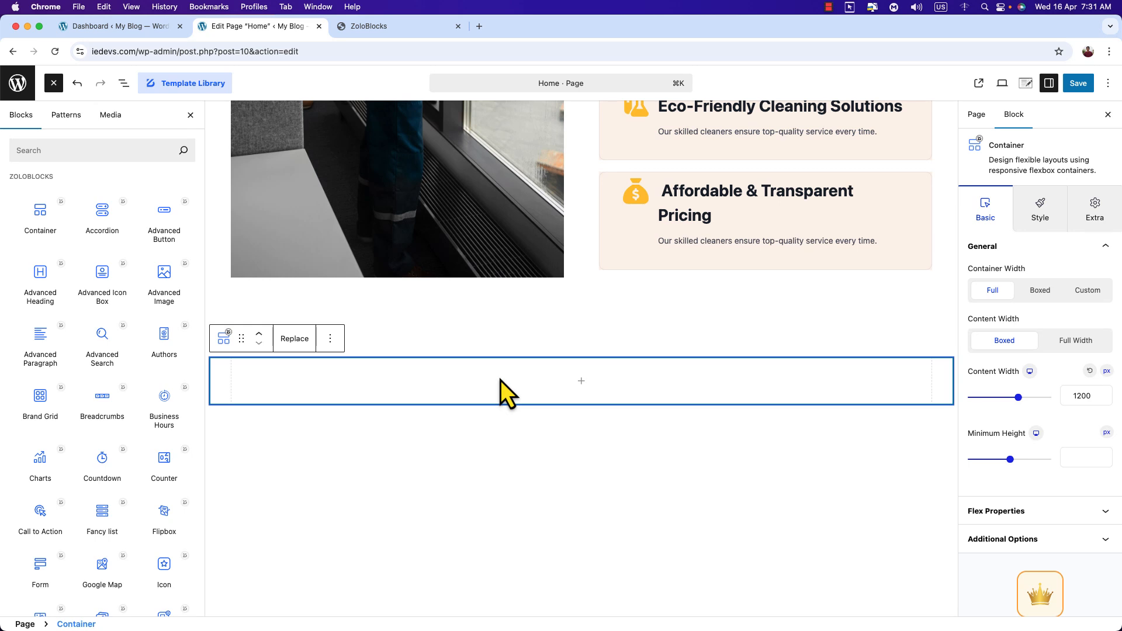
Set the new container's top and bottom padding to 80 px.
left_click(1096, 225)
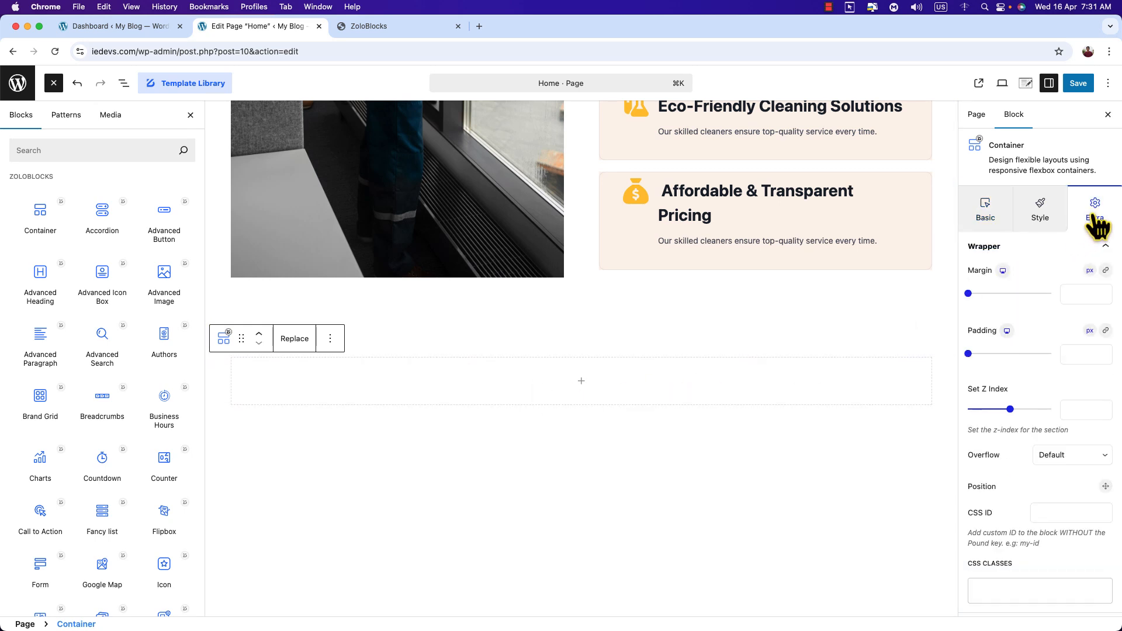
left_click(1106, 330)
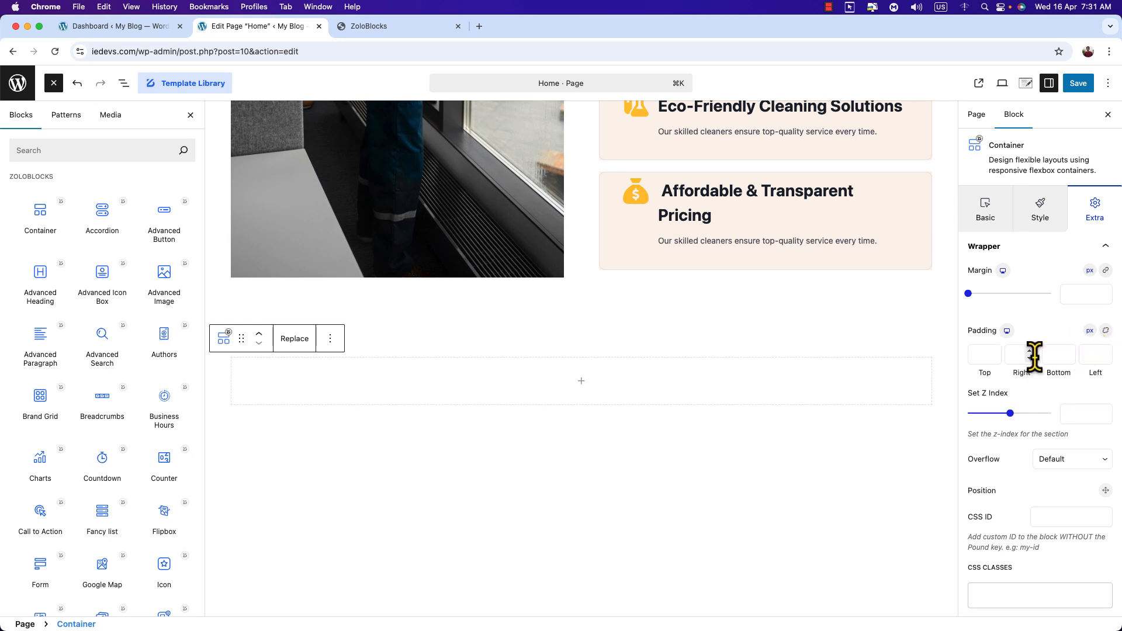
left_click(977, 353)
left_click(1049, 356)
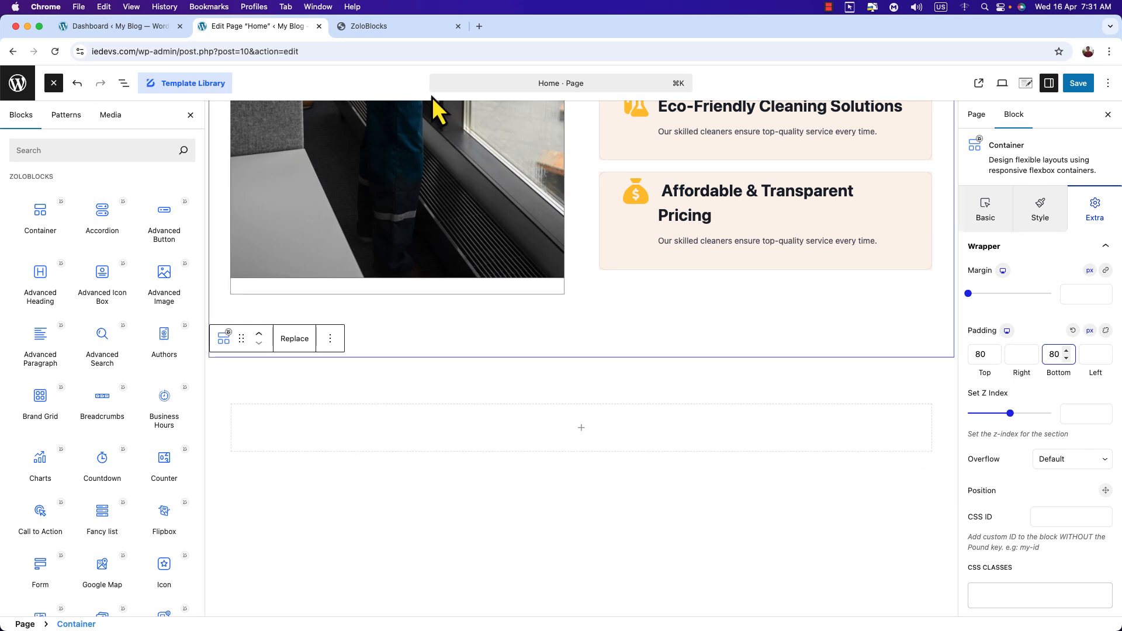
left_click(402, 23)
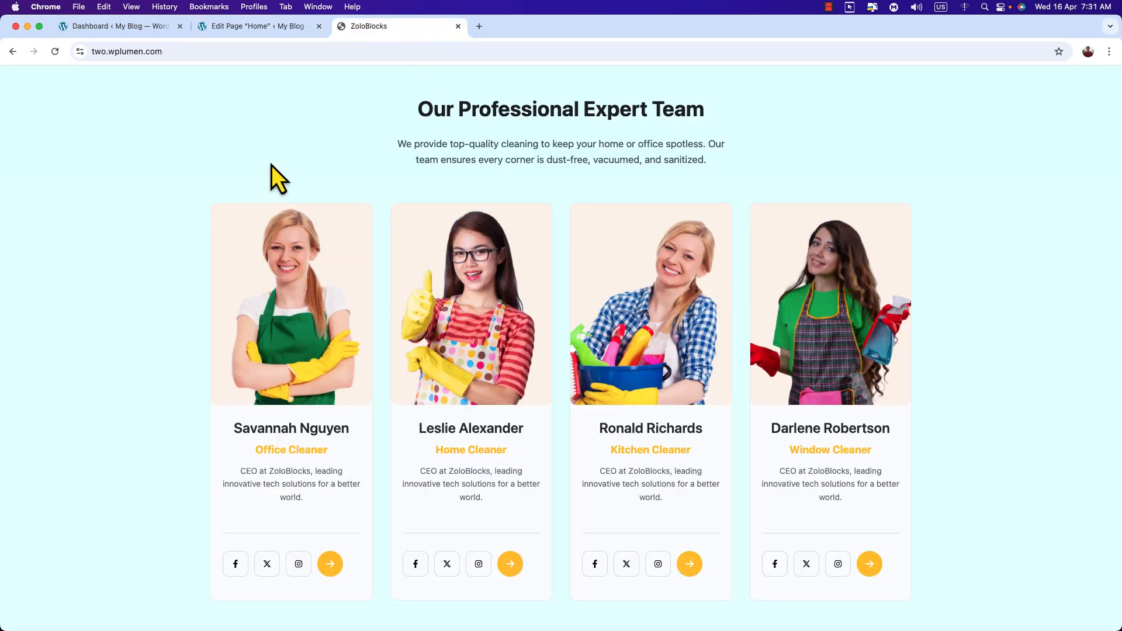
left_click(263, 29)
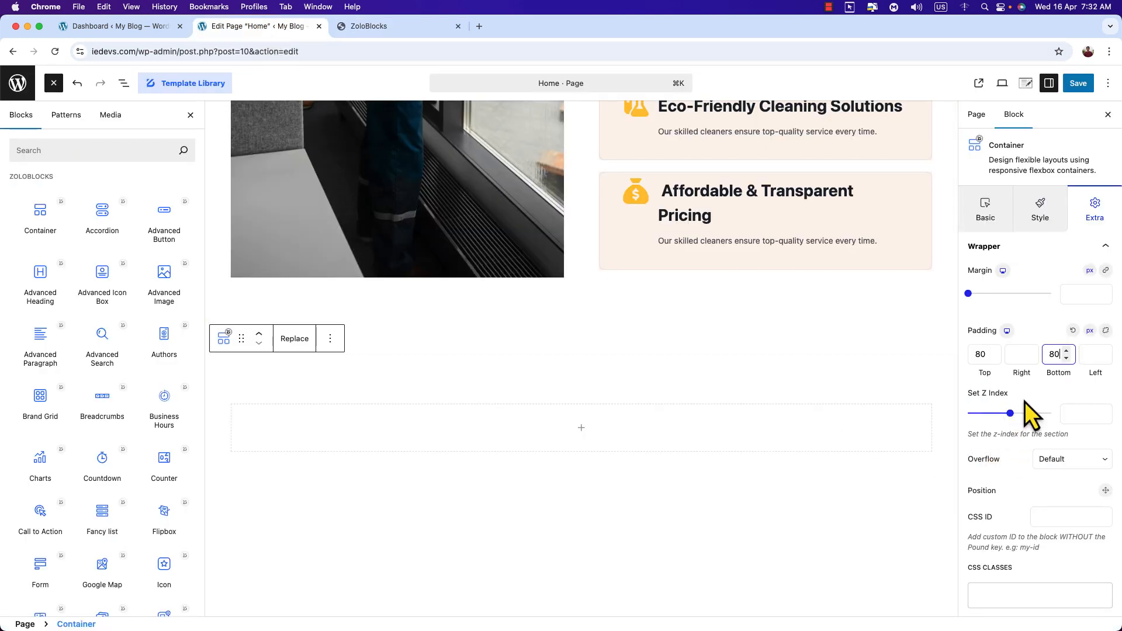
Give the new container a classic background color of #E4FFFE.
scroll(1032, 424, "down", 6)
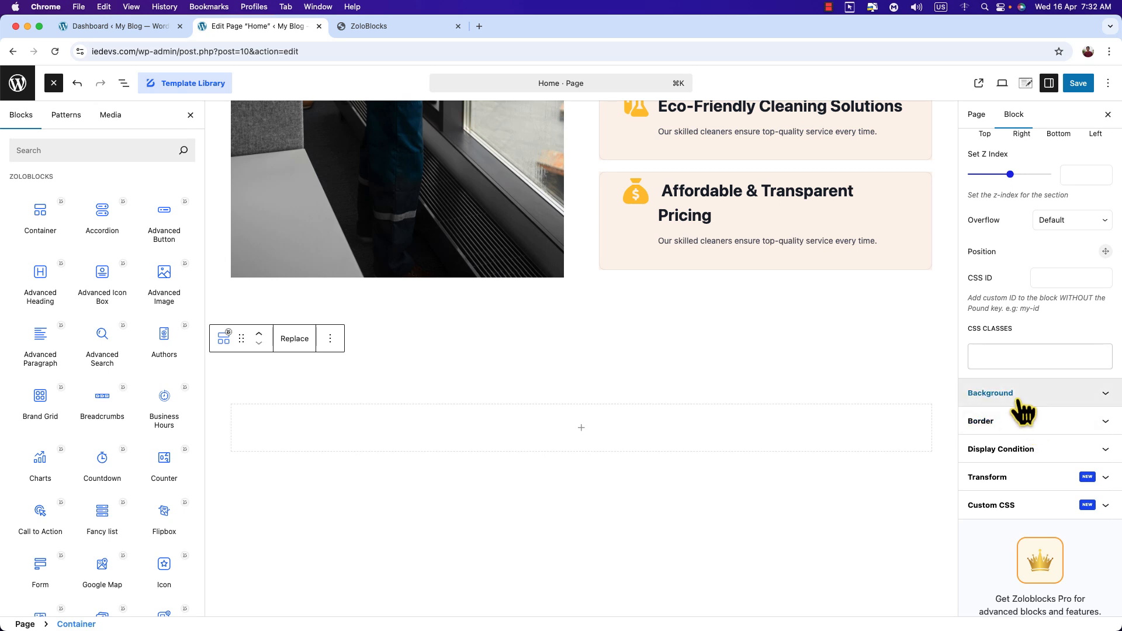
left_click(1020, 402)
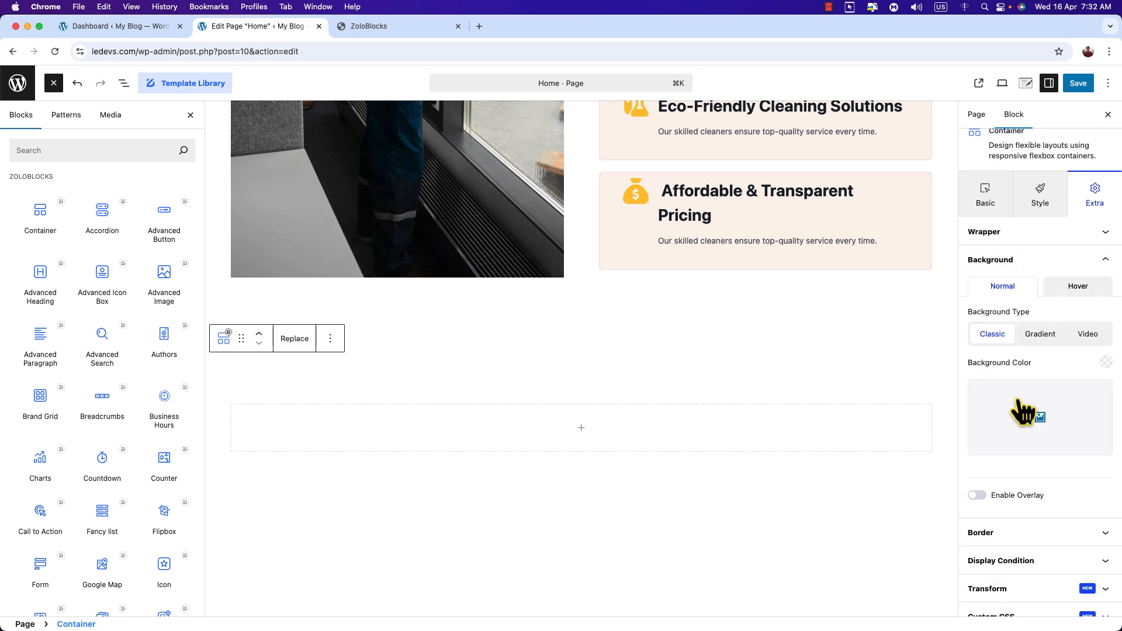
left_click(1106, 363)
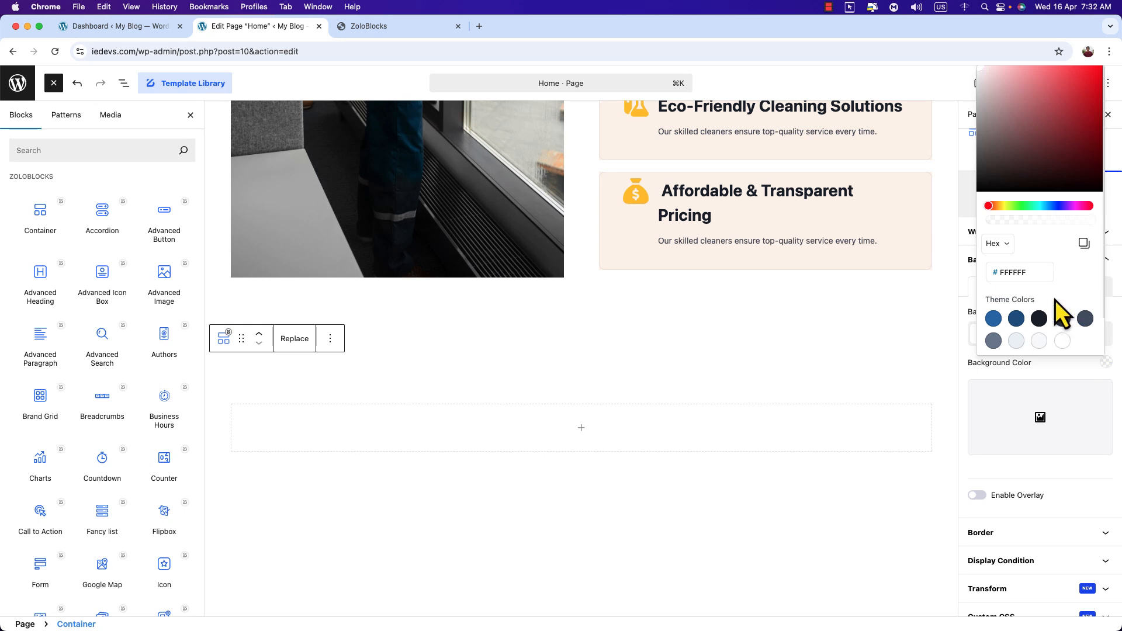
double_click(1008, 272)
key("BackSpace")
type("E4")
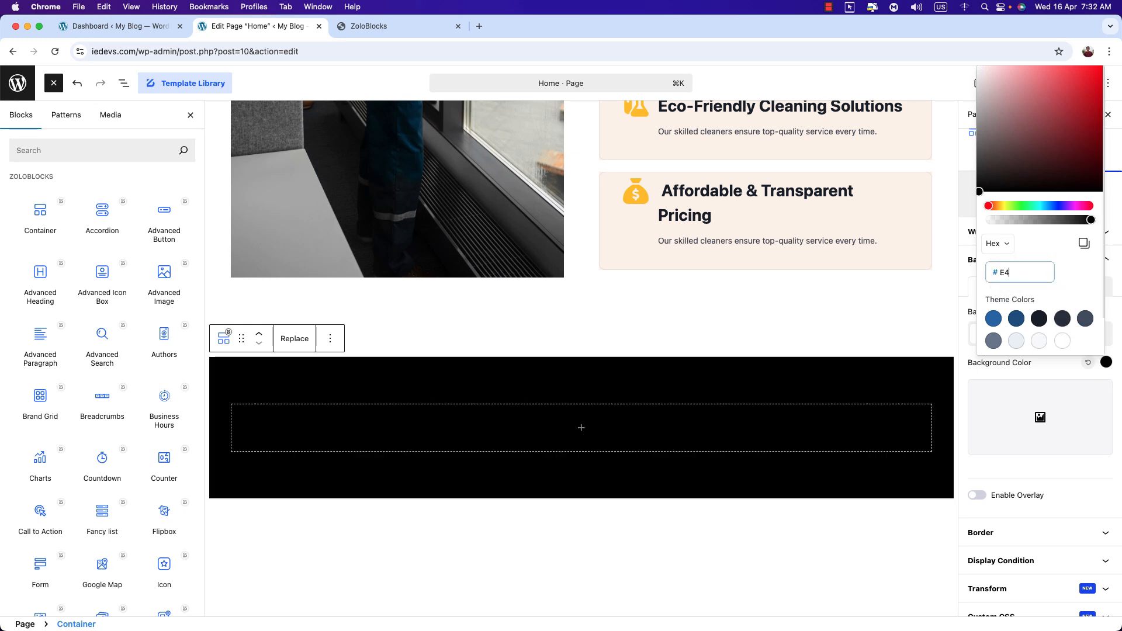
type("FFFE")
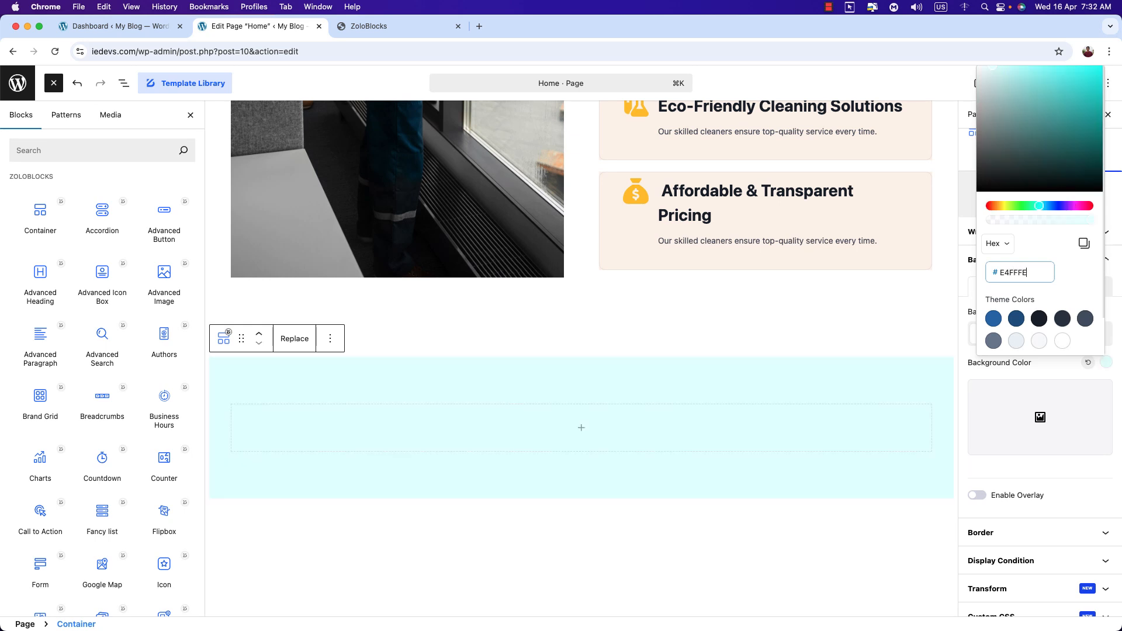
left_click(857, 322)
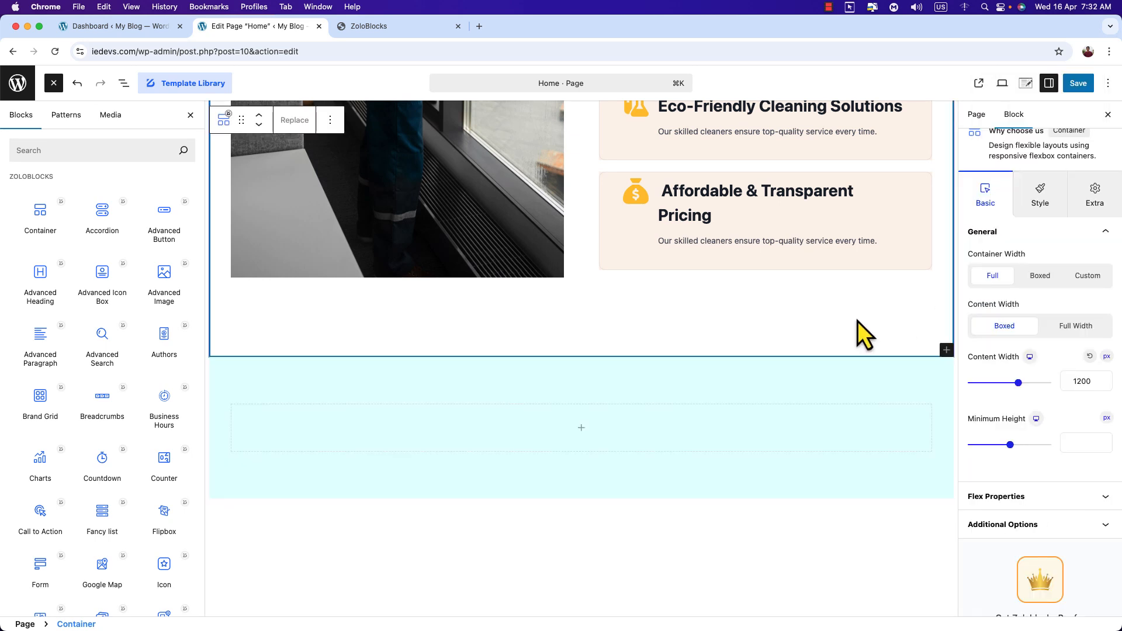
left_click(665, 415)
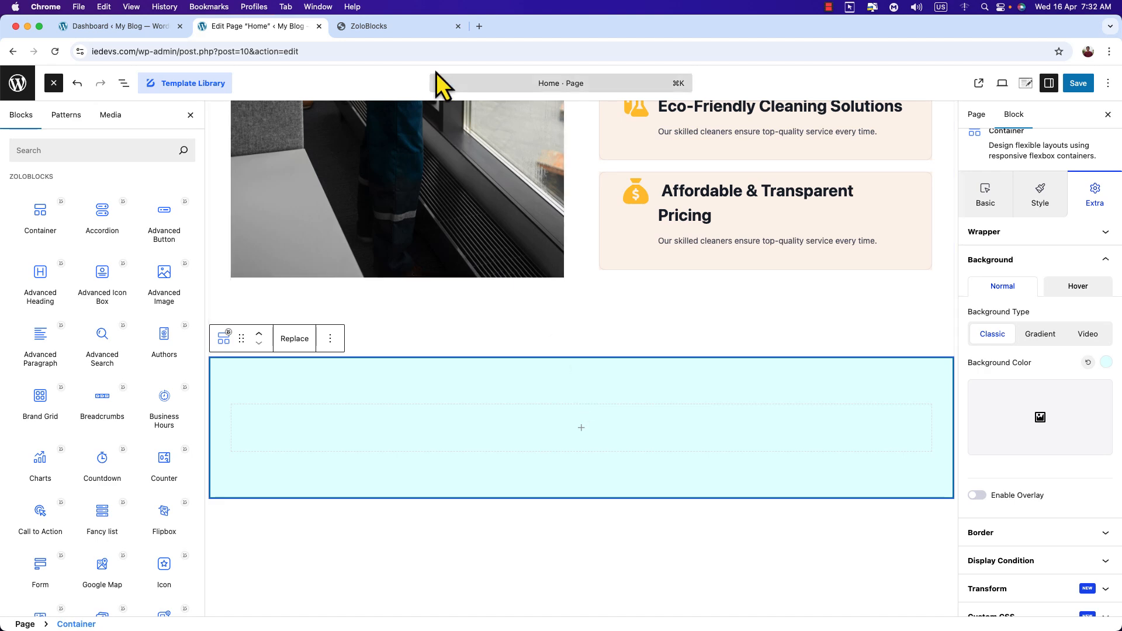
Copy the heading "Our Professional Expert Team" from the reference site.
left_click(416, 28)
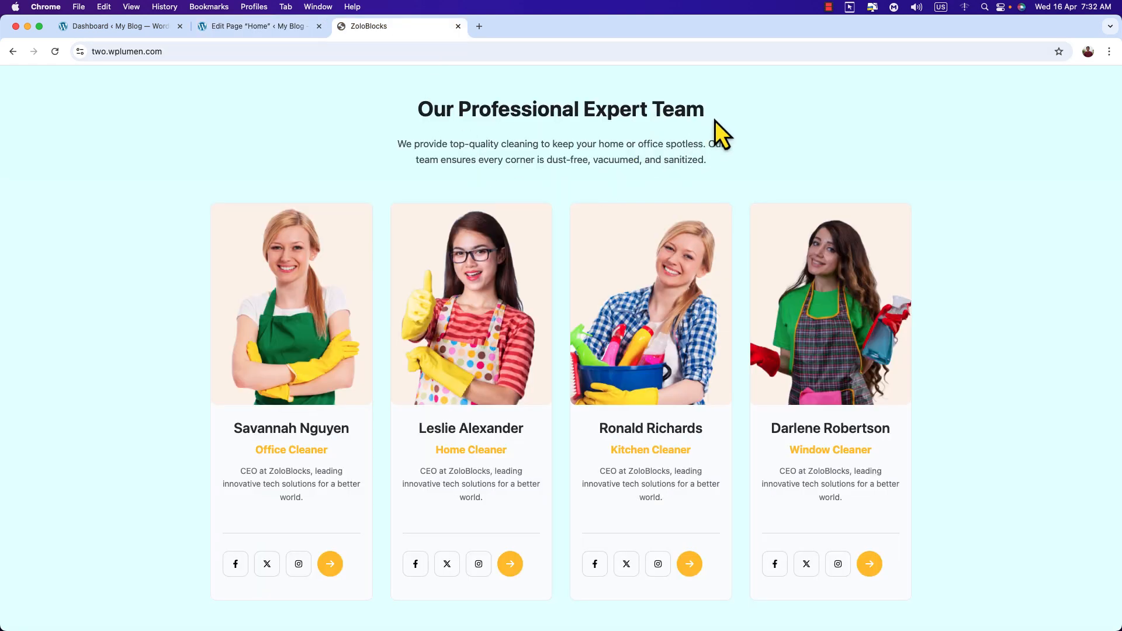
left_click_drag(709, 112, 424, 109)
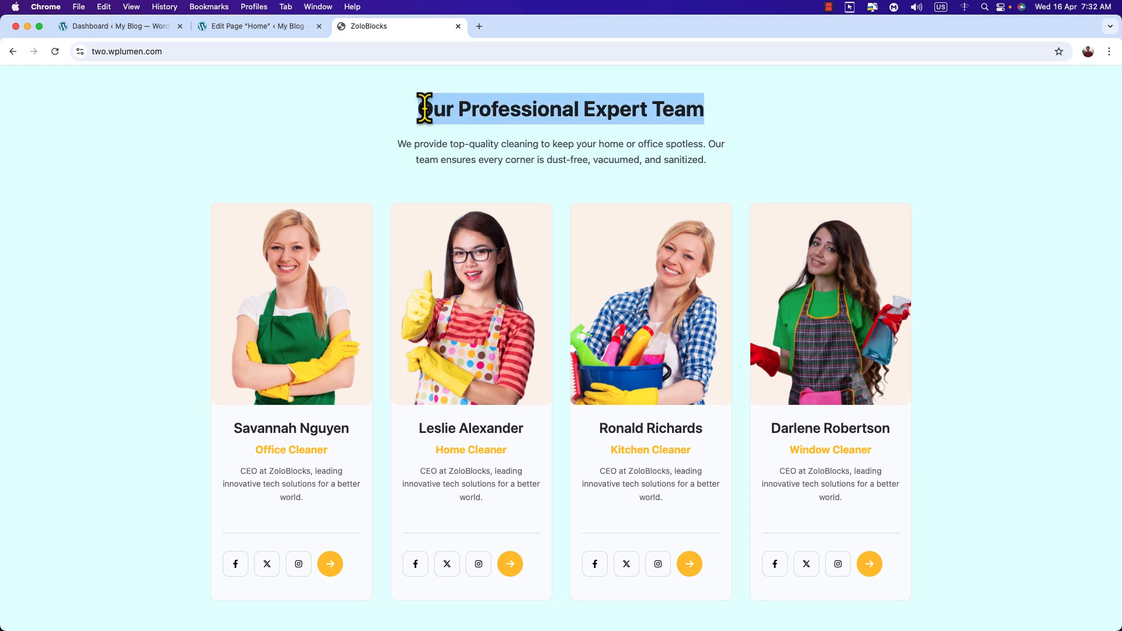
right_click(424, 110)
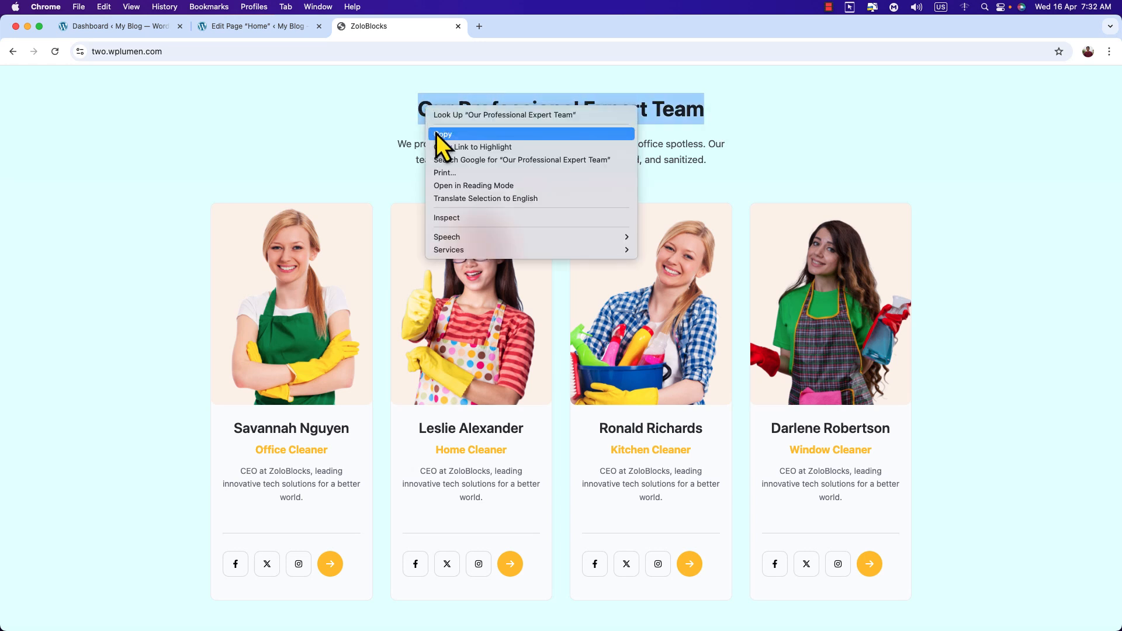
left_click(438, 134)
left_click(236, 29)
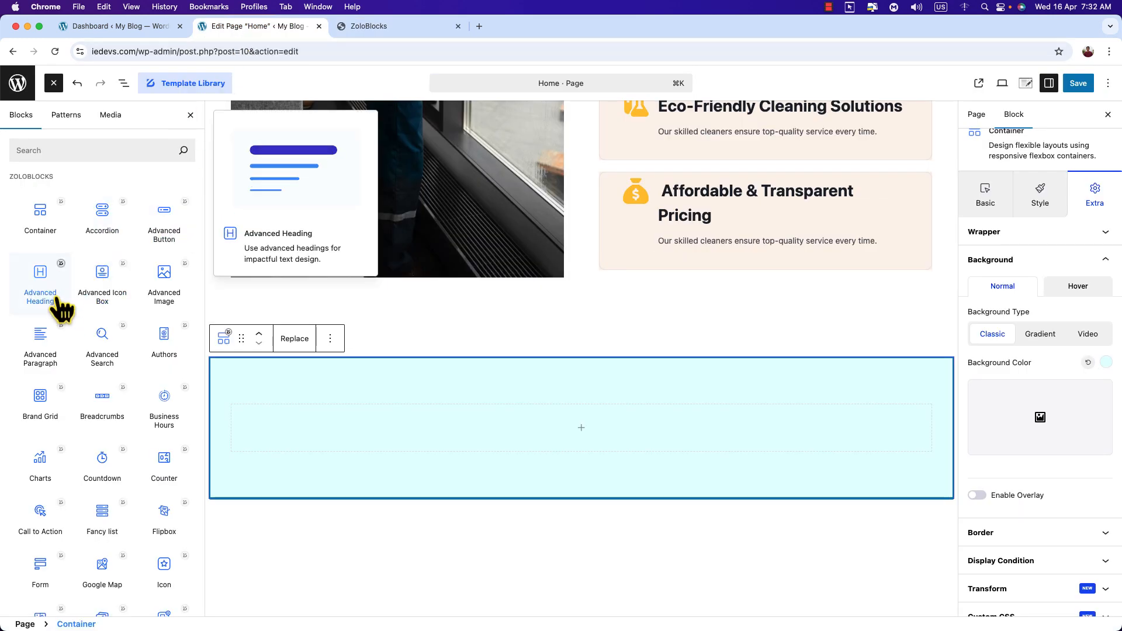
Add an Advanced Heading to the new container, paste "Our Professional Expert Team" as its text, and center it.
left_click_drag(46, 295, 570, 440)
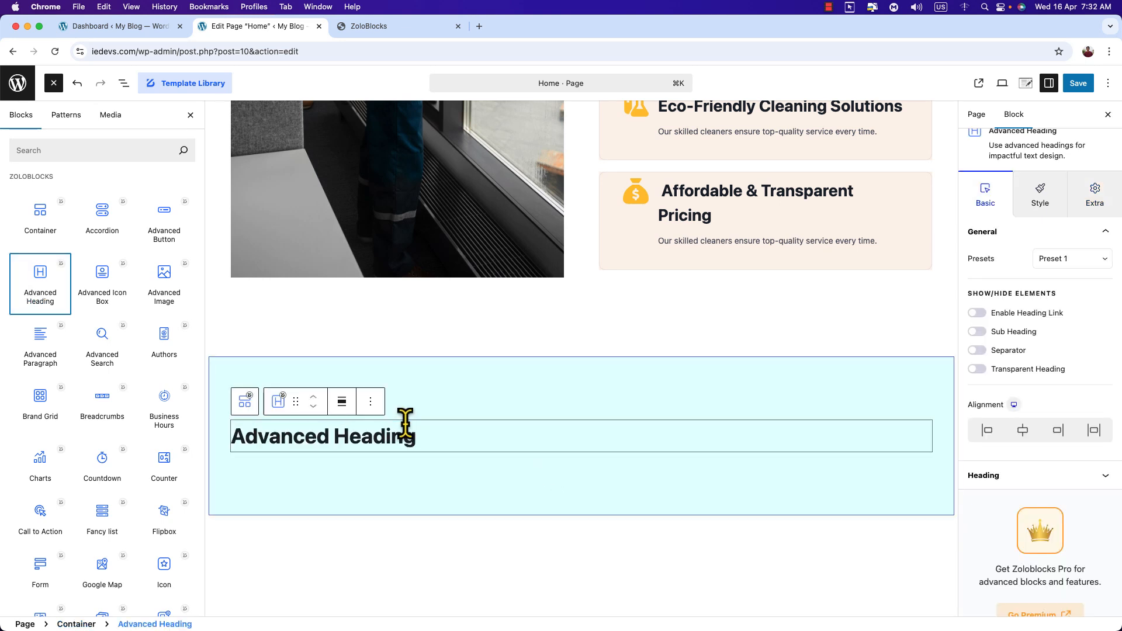
left_click_drag(429, 435, 225, 425)
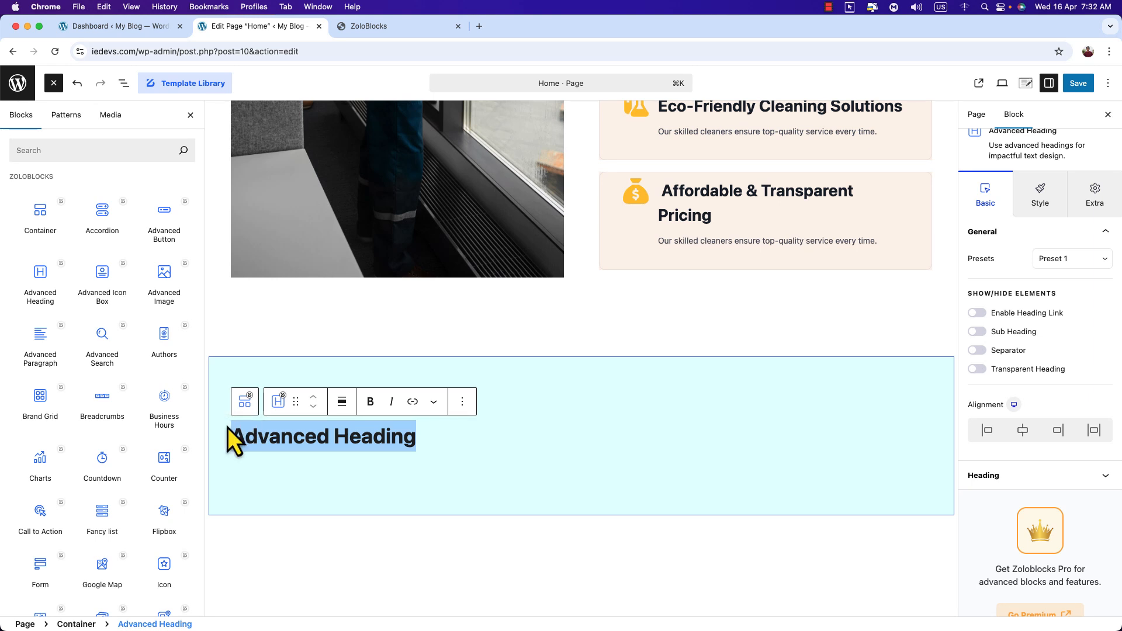
key("super+v")
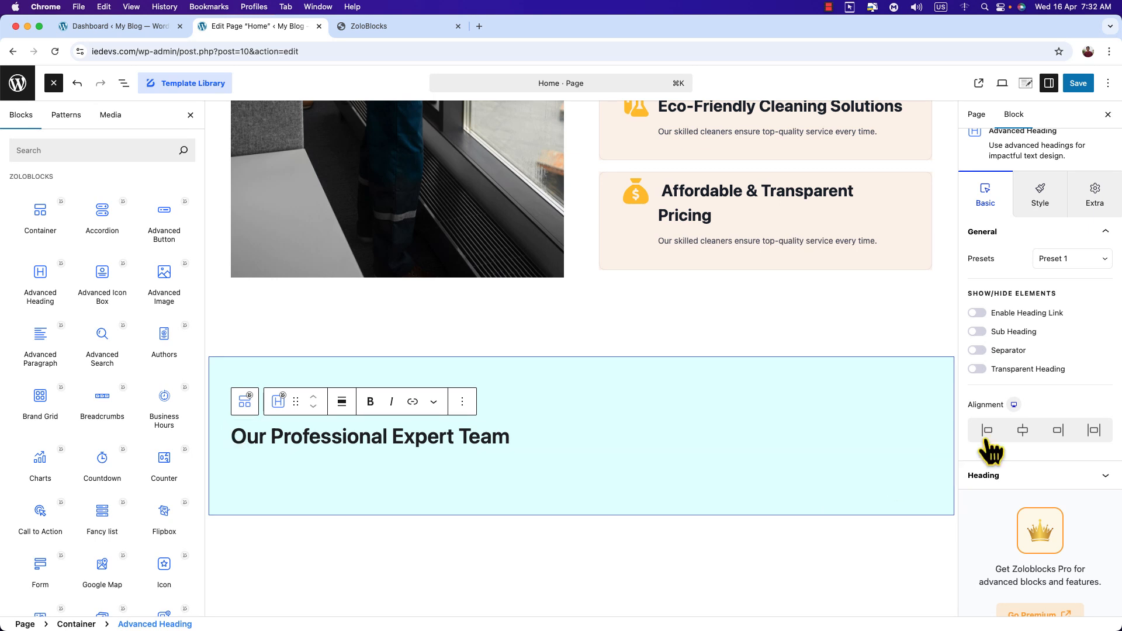
left_click(1027, 433)
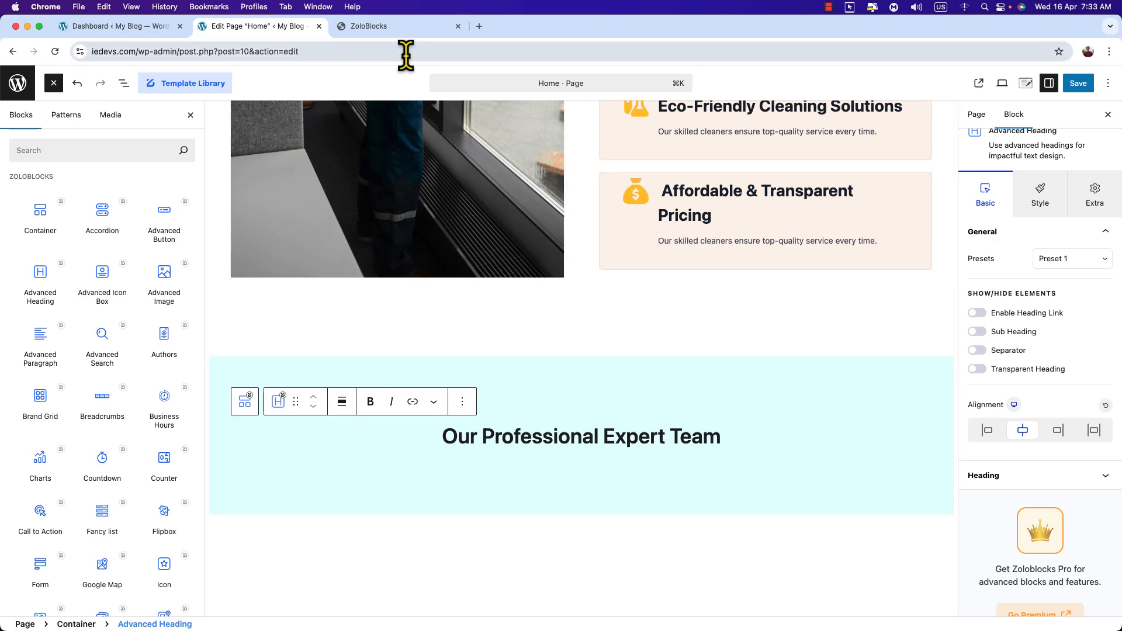
Copy the team section's description paragraph from the reference site.
left_click(404, 29)
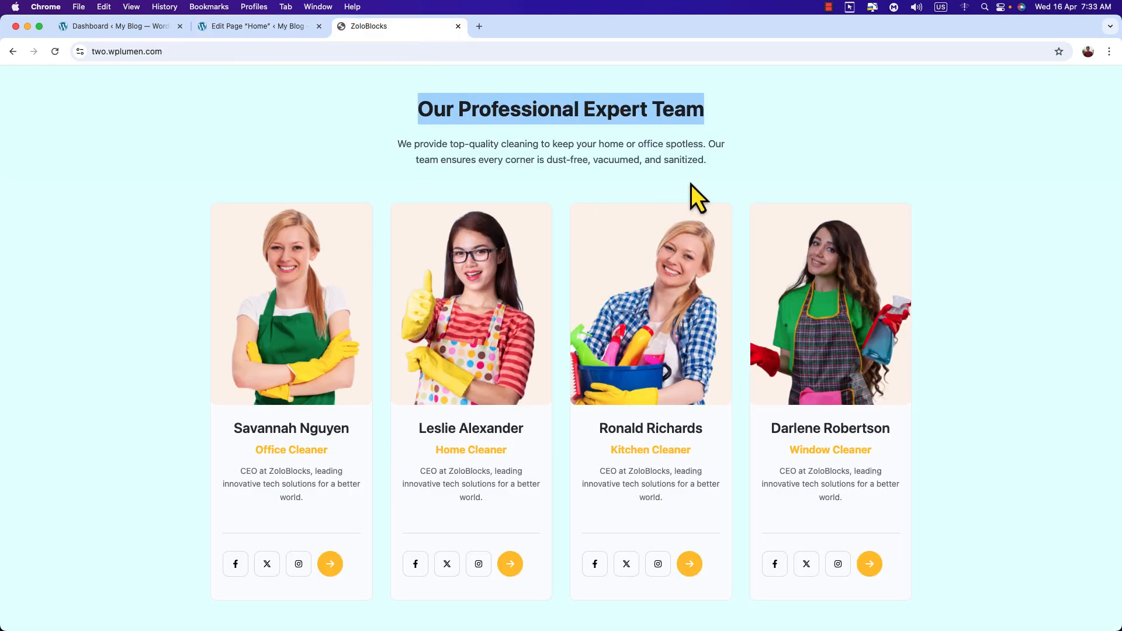
left_click_drag(707, 165, 461, 154)
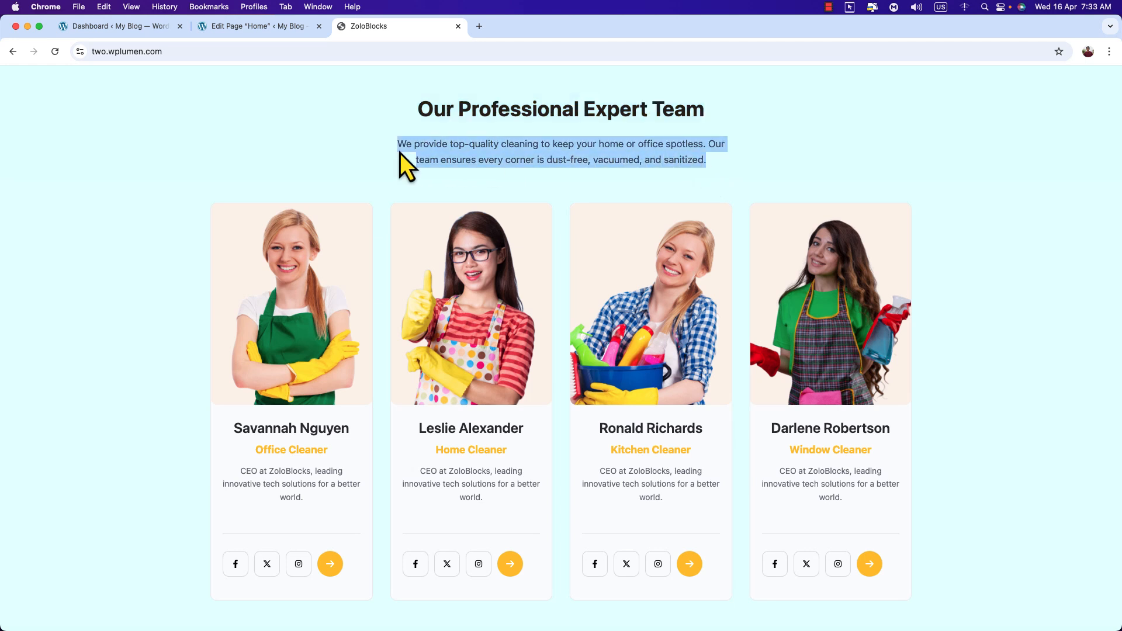
right_click(437, 150)
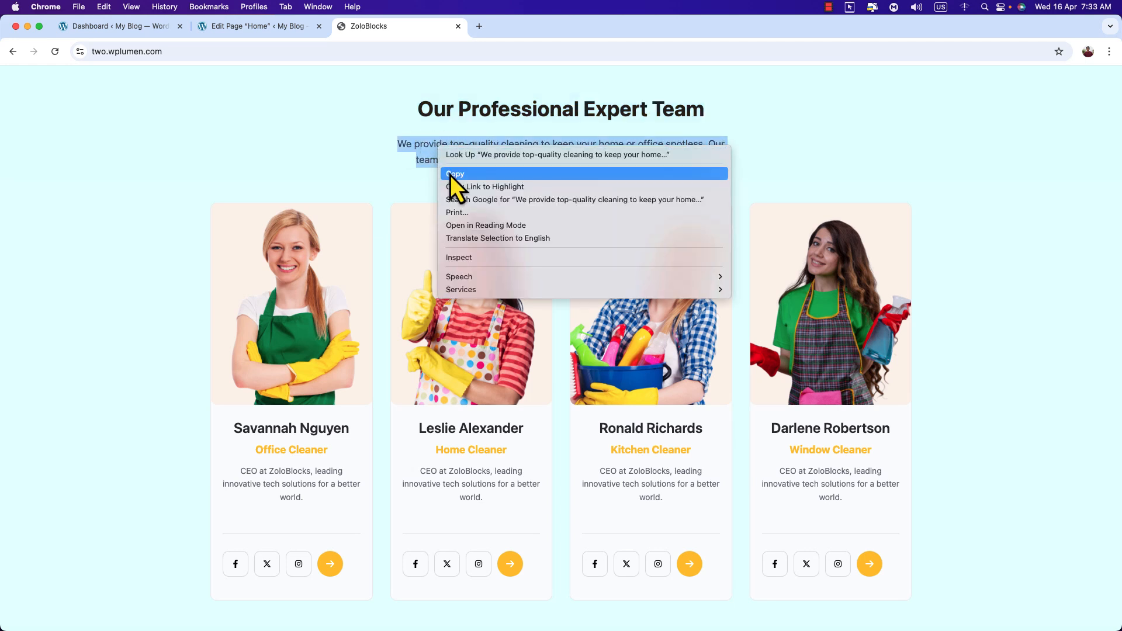
left_click(450, 174)
Add an Advanced Paragraph below the team heading, paste the copied description into it, and center it.
left_click(229, 34)
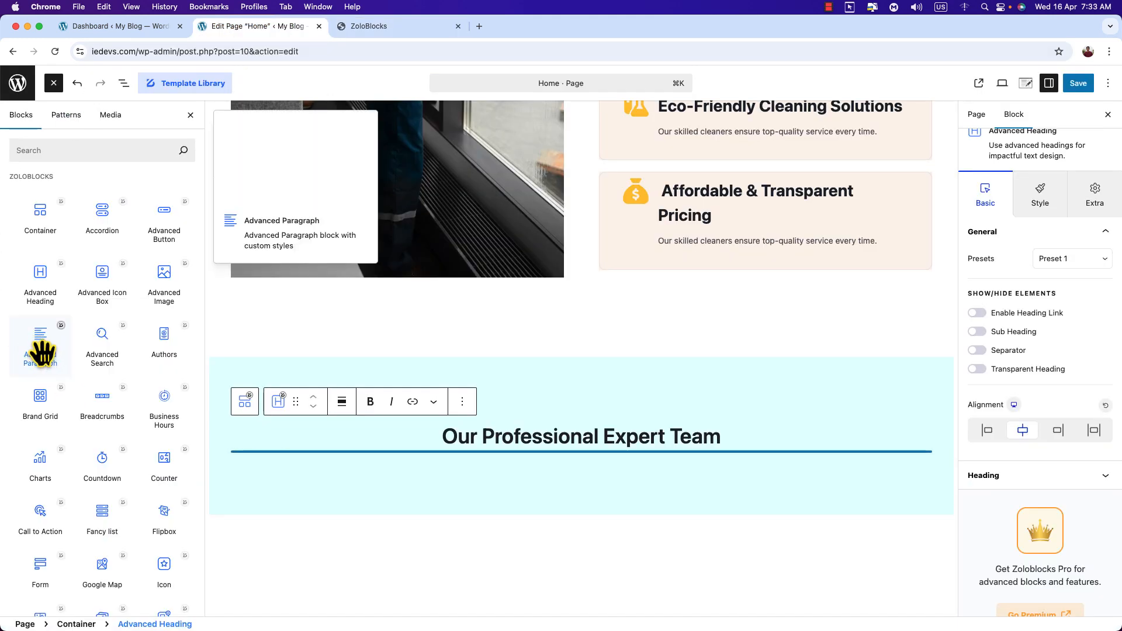
left_click_drag(42, 343, 535, 461)
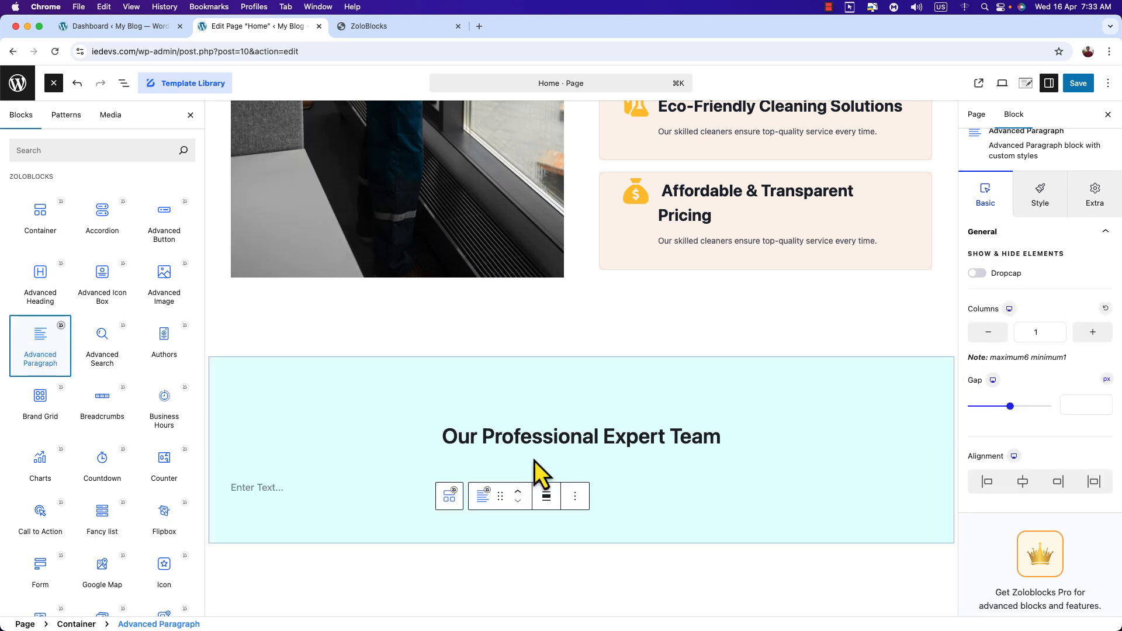
left_click(271, 492)
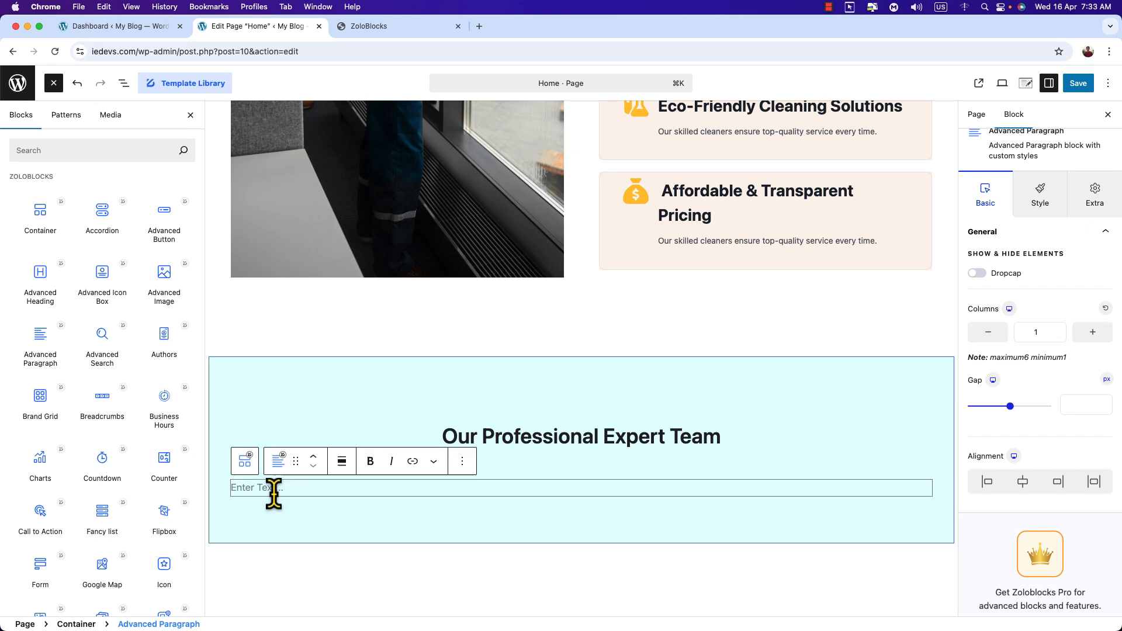
key("super+v")
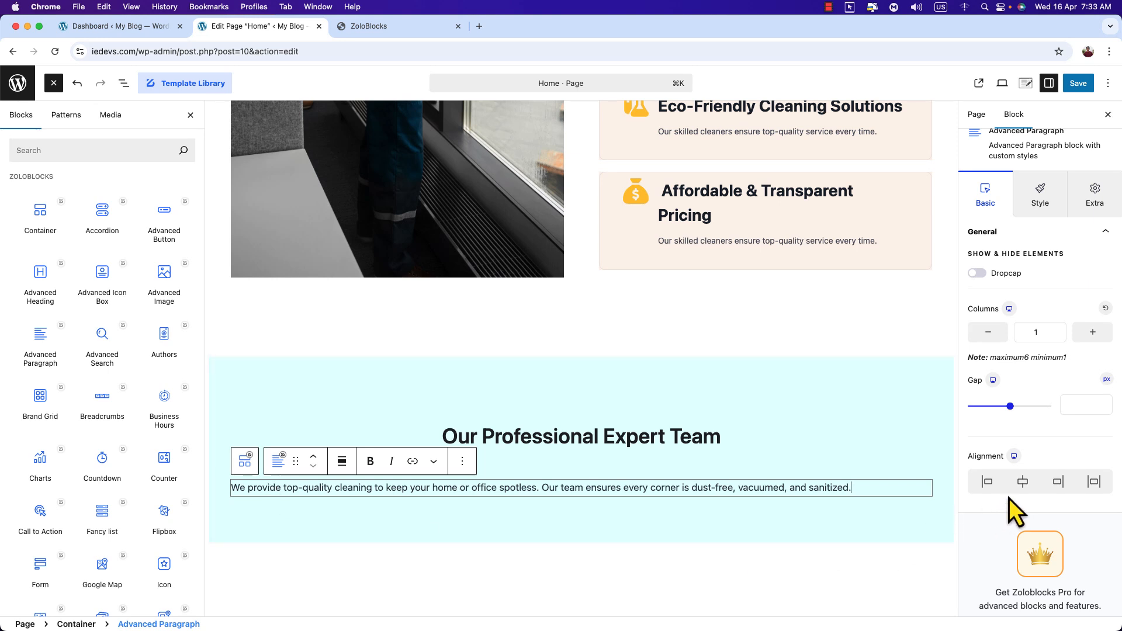
left_click(1024, 486)
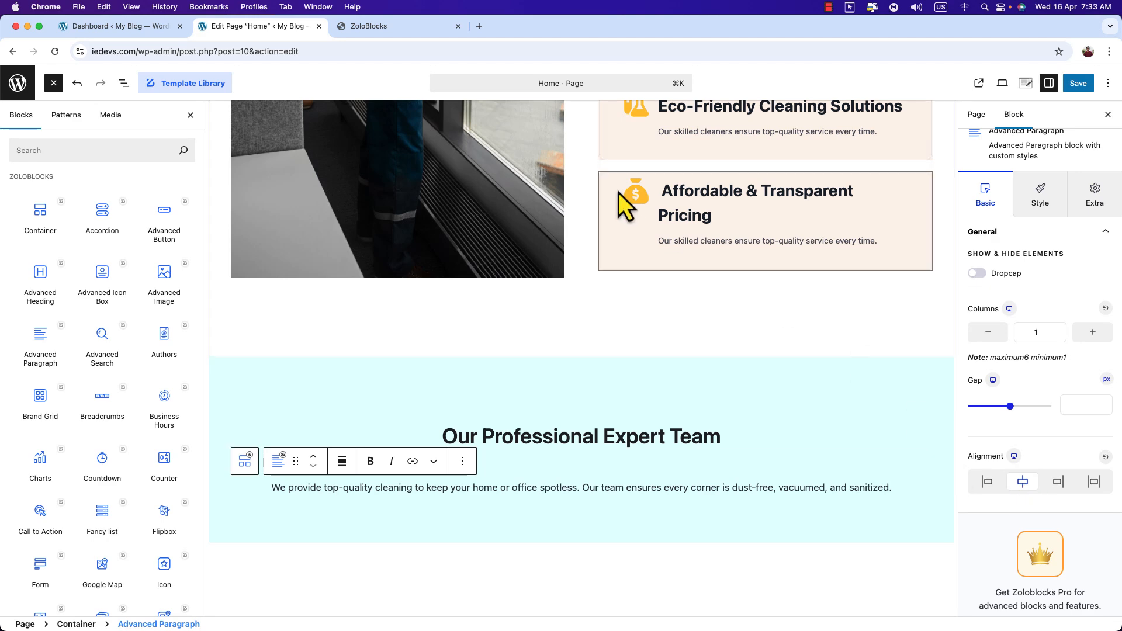
Compare with the reference and give the description paragraph a custom width of 50%.
left_click(435, 28)
left_click(689, 183)
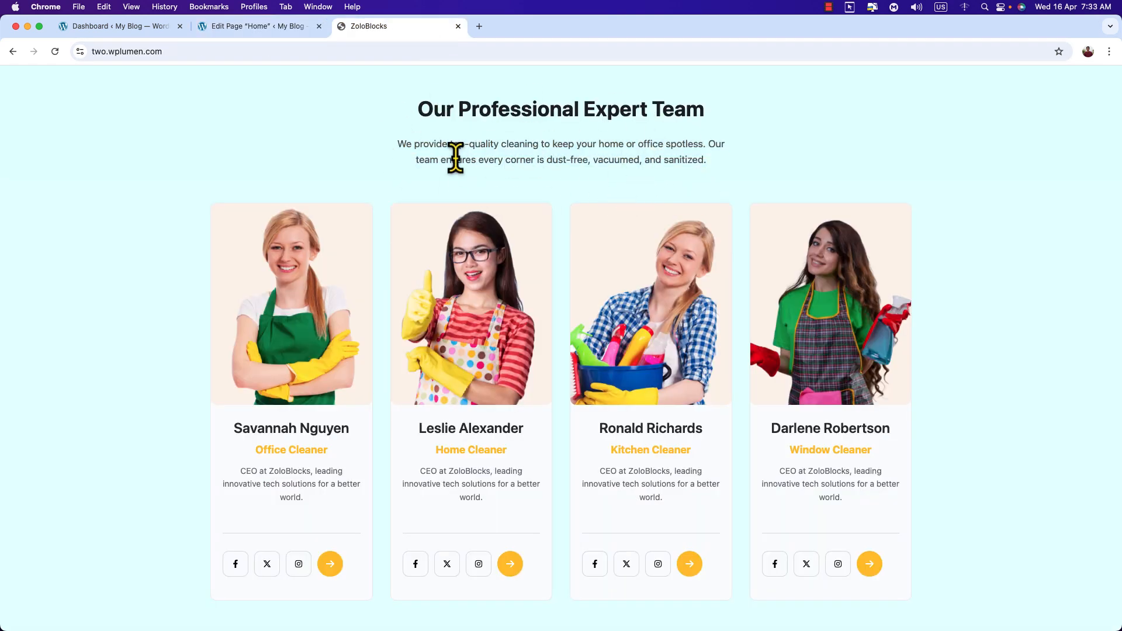
left_click(261, 26)
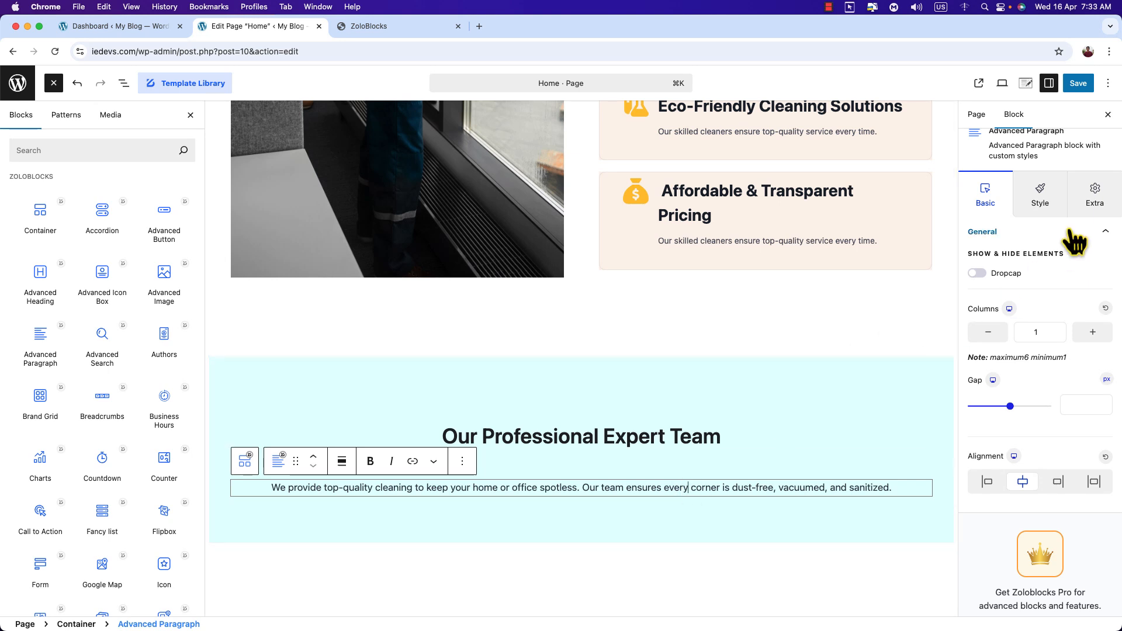
left_click(1095, 205)
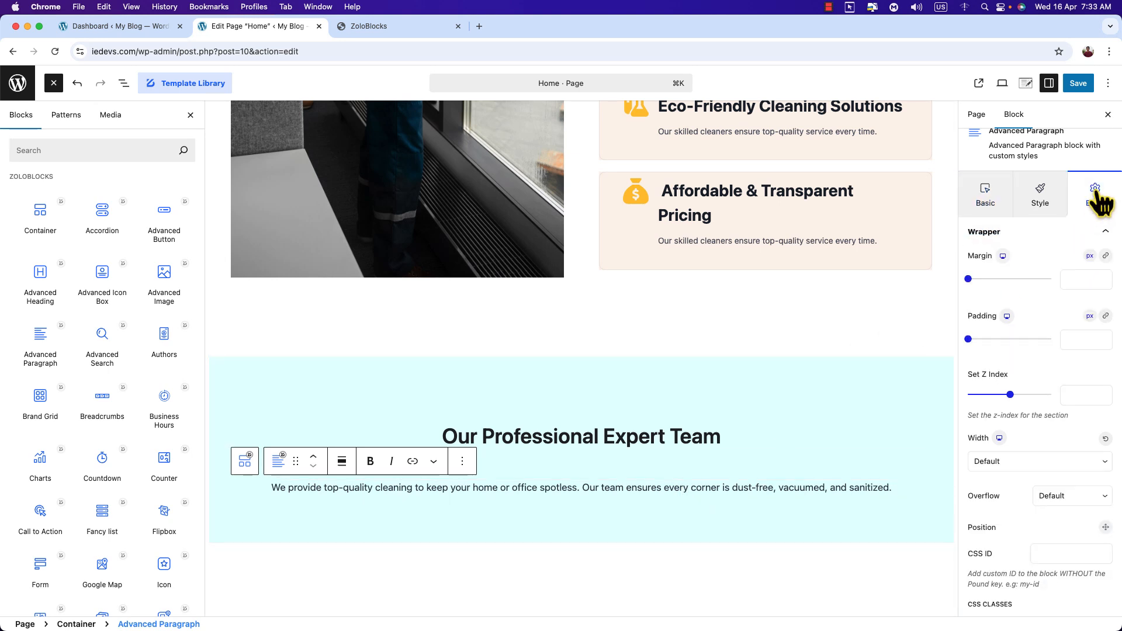
scroll(1049, 187, "up", 1)
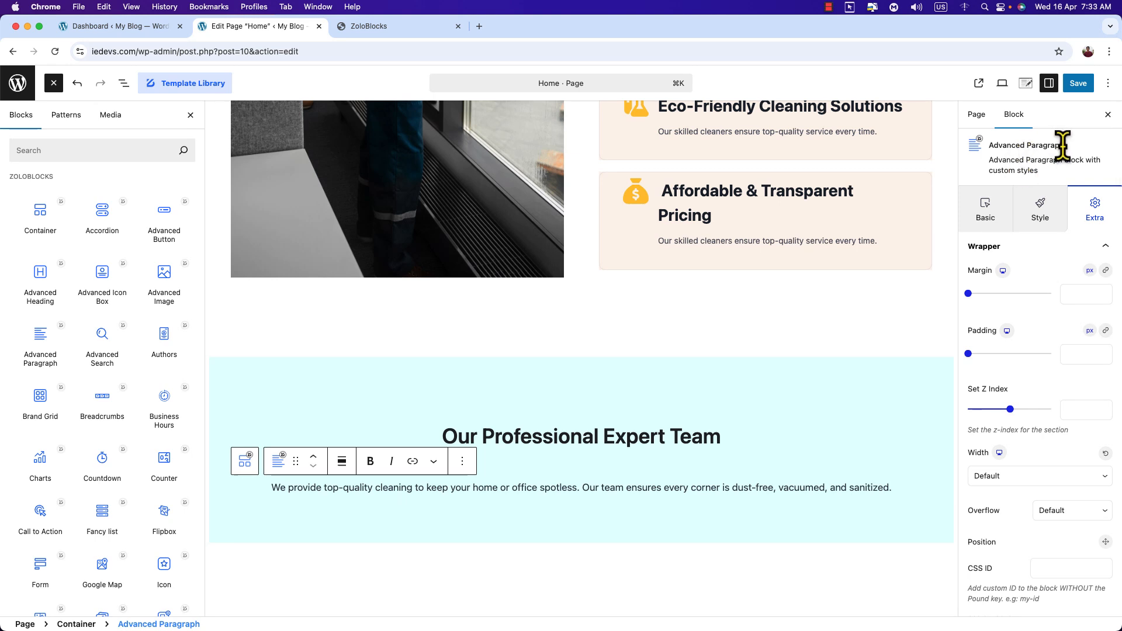
scroll(1036, 381, "down", 5)
scroll(1038, 404, "down", 2)
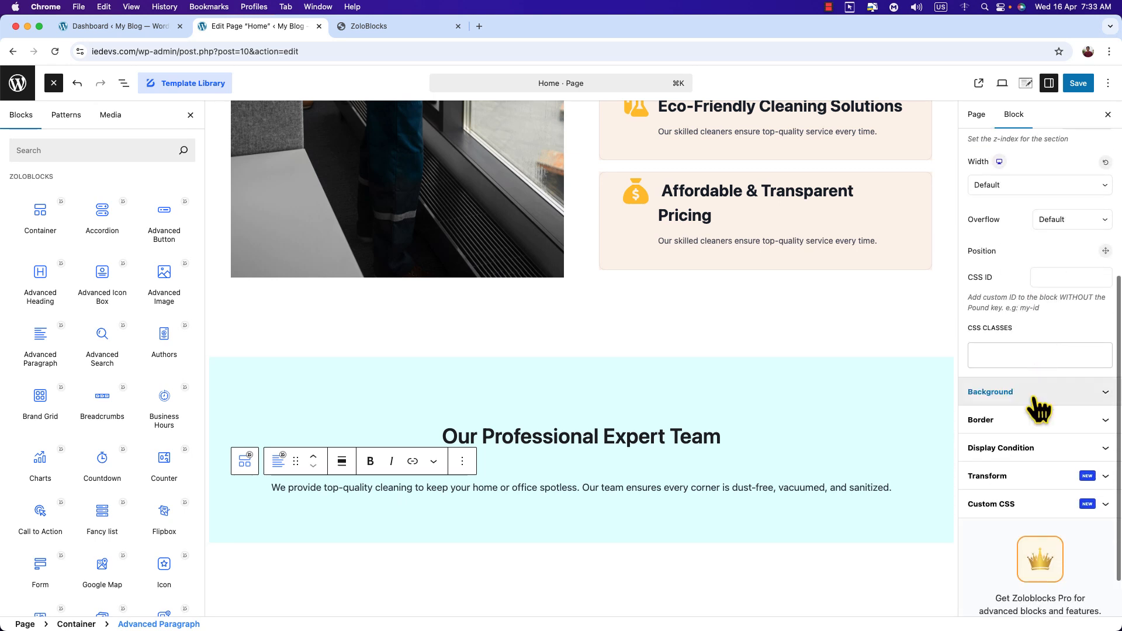
scroll(1038, 420, "up", 5)
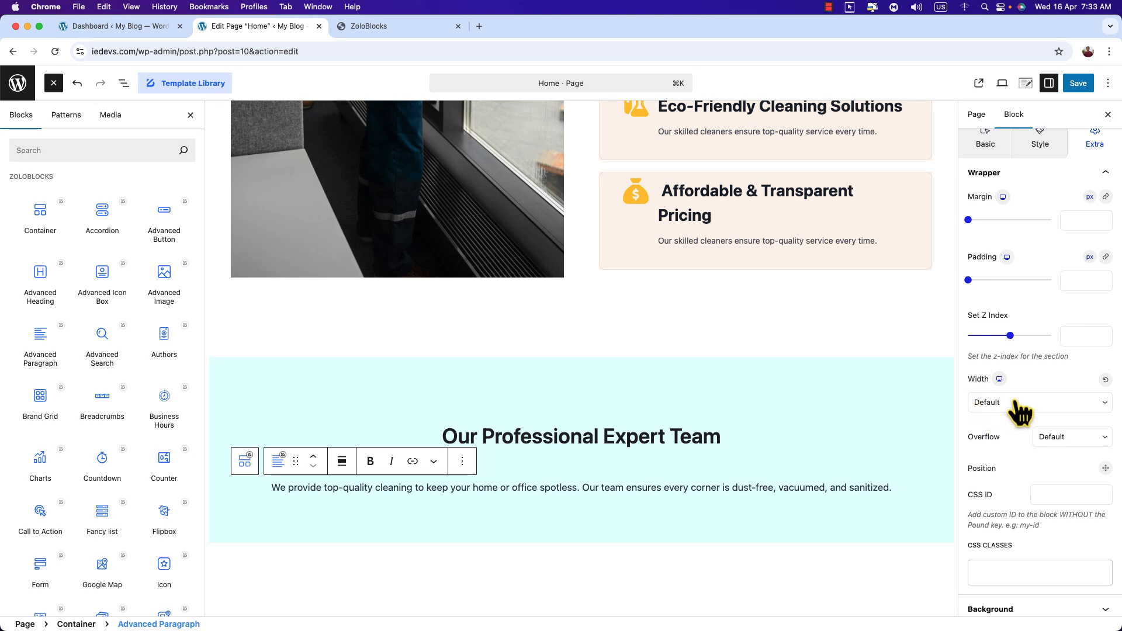
left_click(1020, 405)
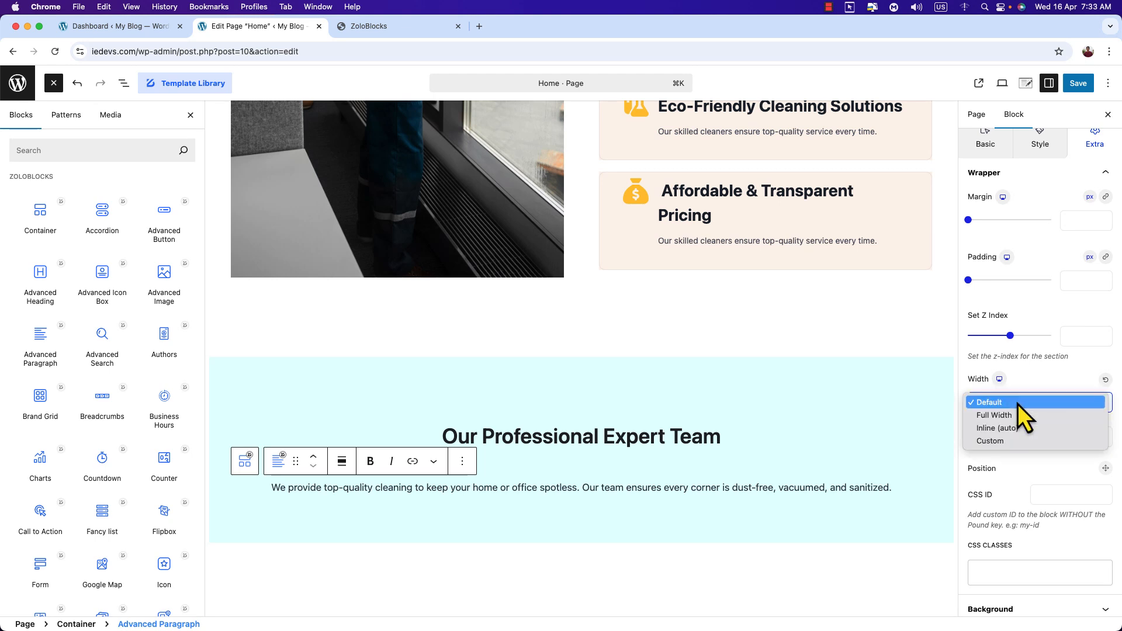
left_click(1008, 443)
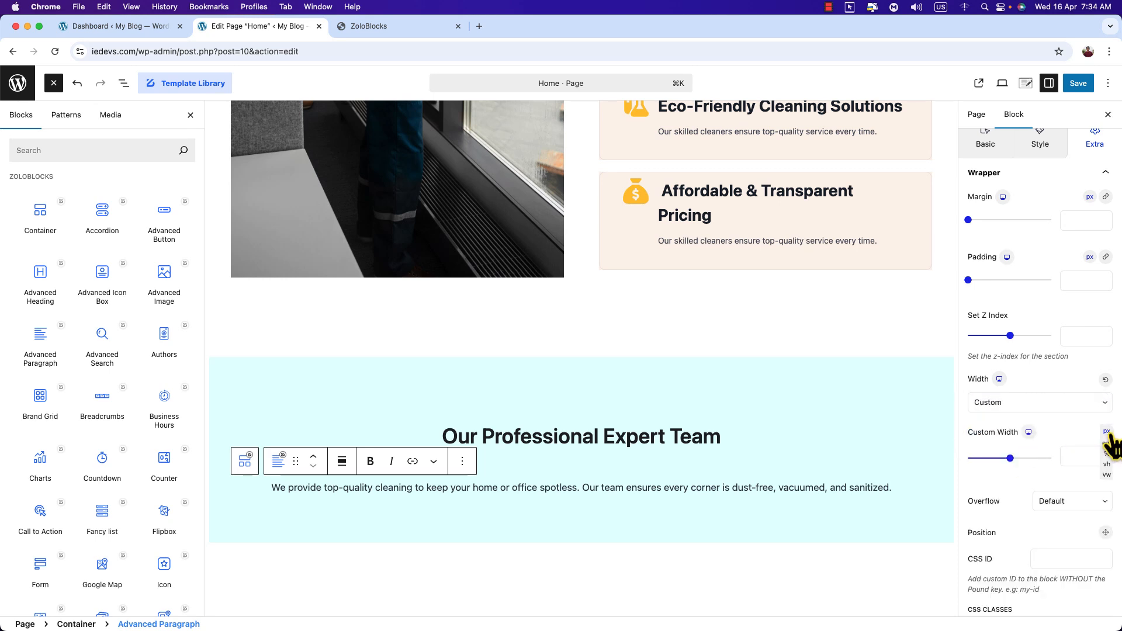
left_click(1107, 454)
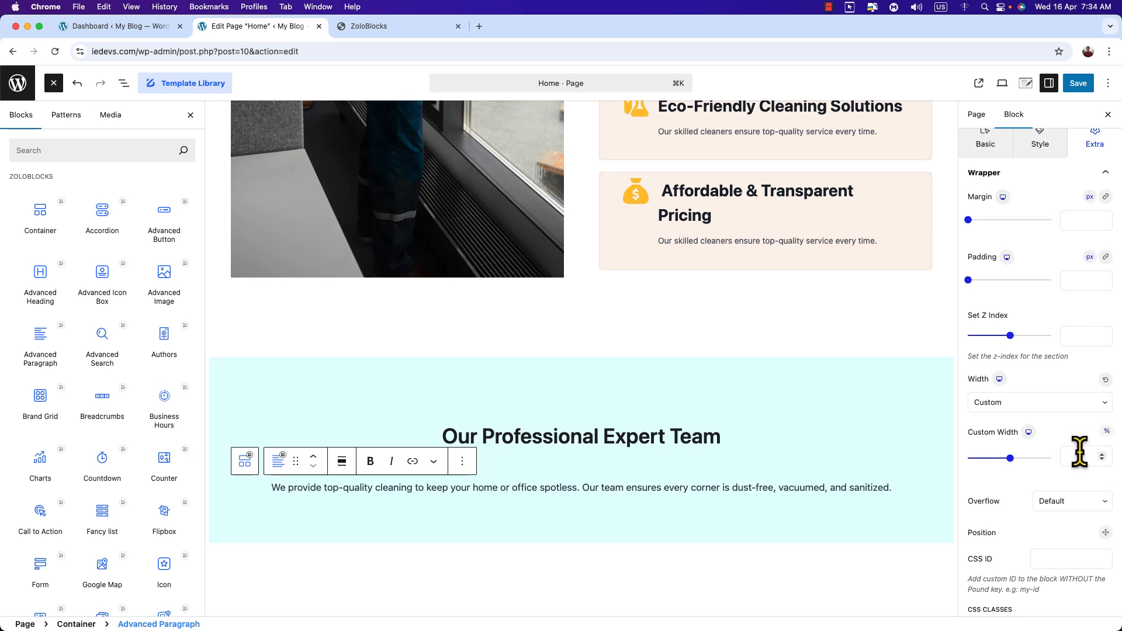
type("50")
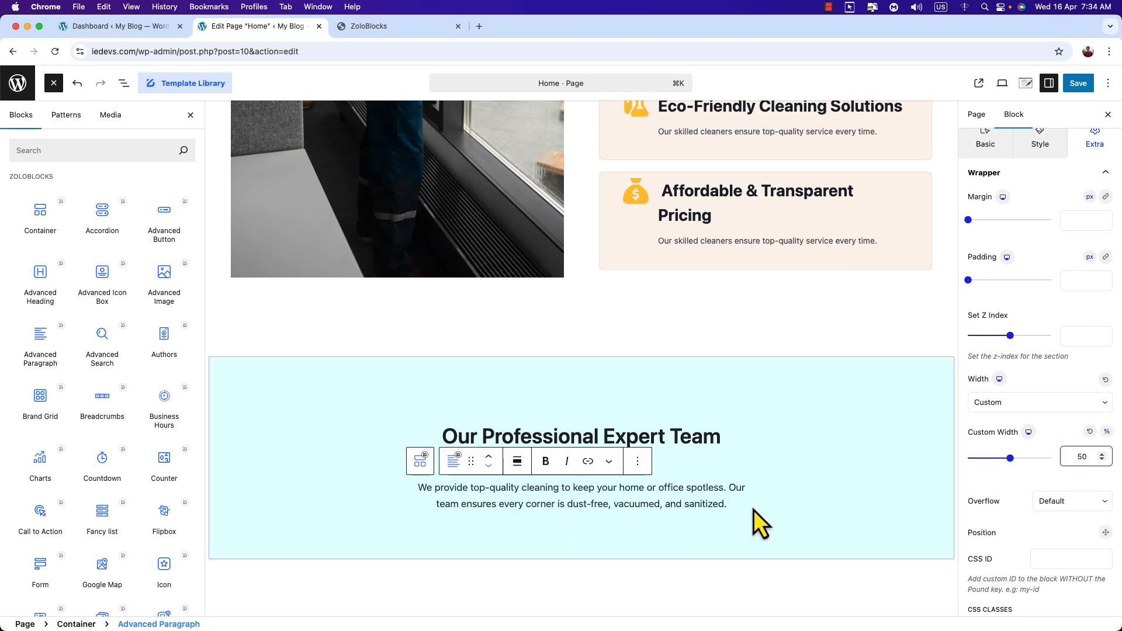
left_click(640, 530)
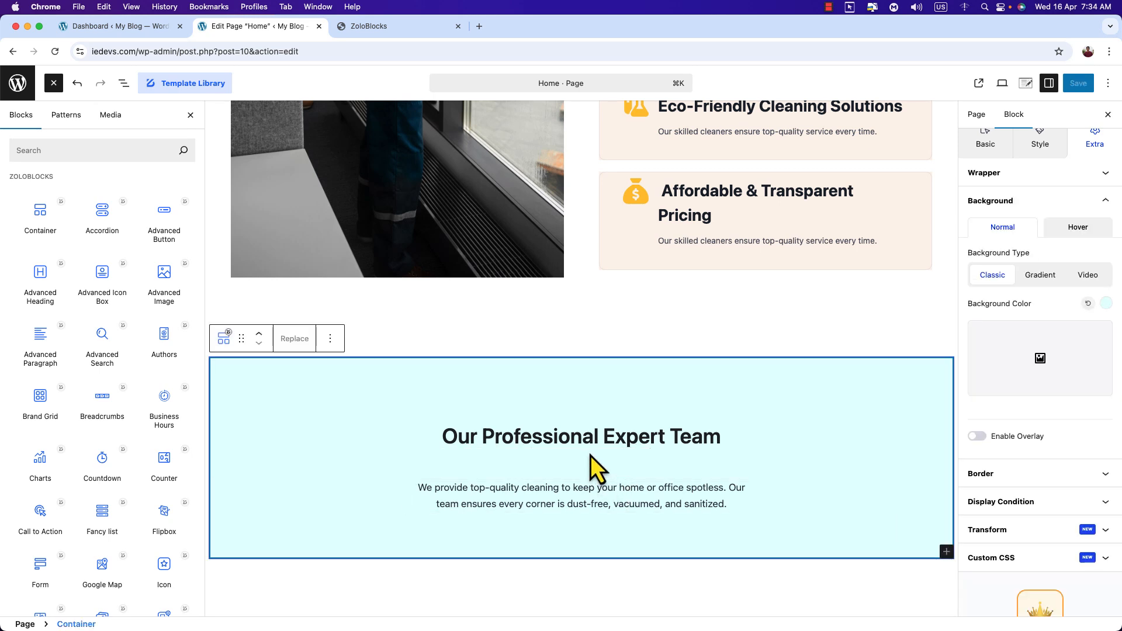
Set the team heading's margin and padding to 0.
mouse_move(554, 473)
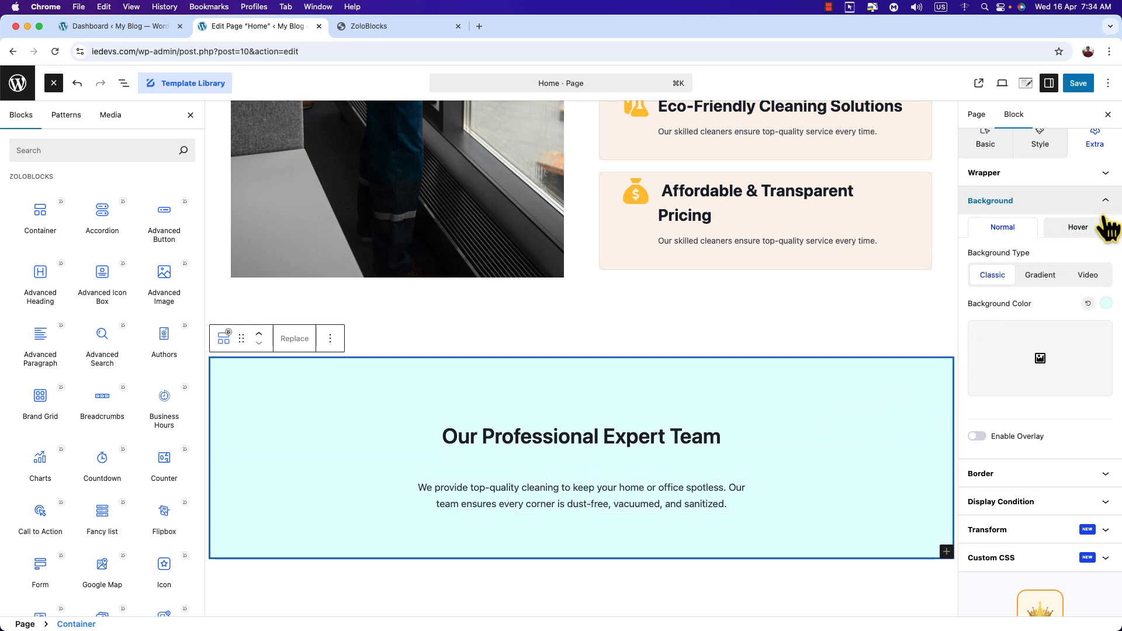
scroll(1102, 206, "up", 3)
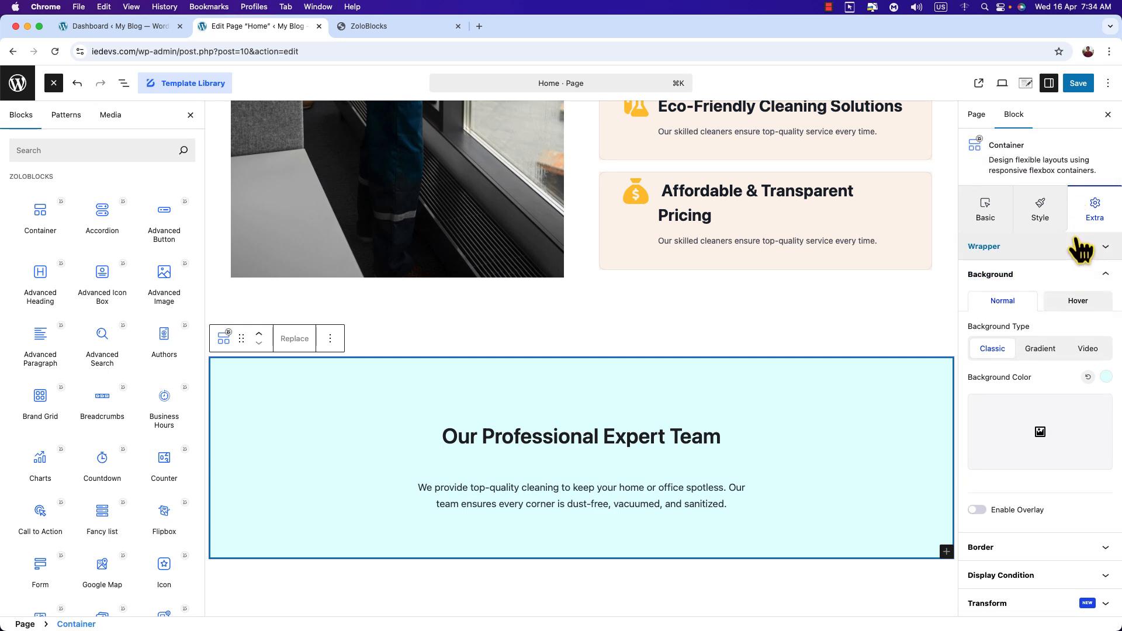
scroll(1068, 327, "down", 4)
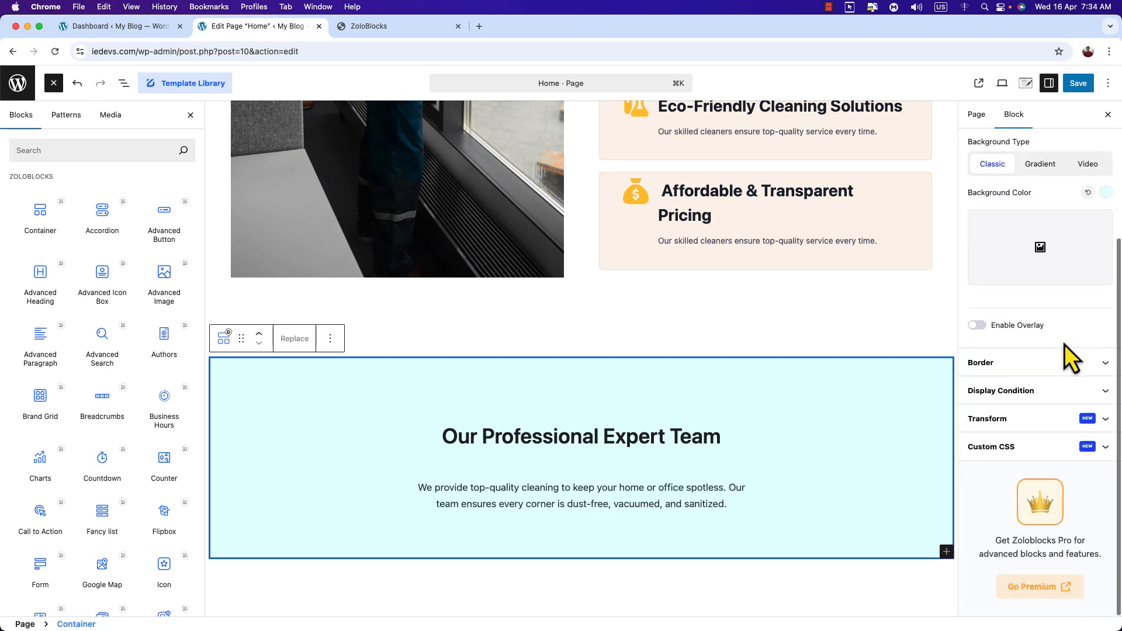
scroll(1064, 344, "up", 4)
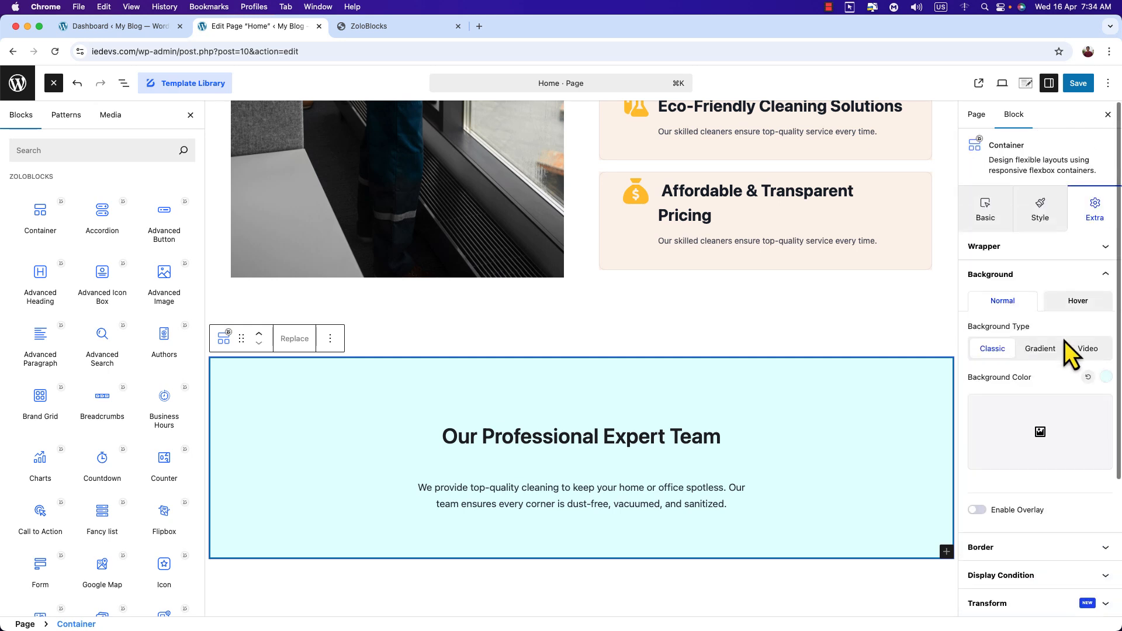
left_click(1105, 274)
left_click(1059, 257)
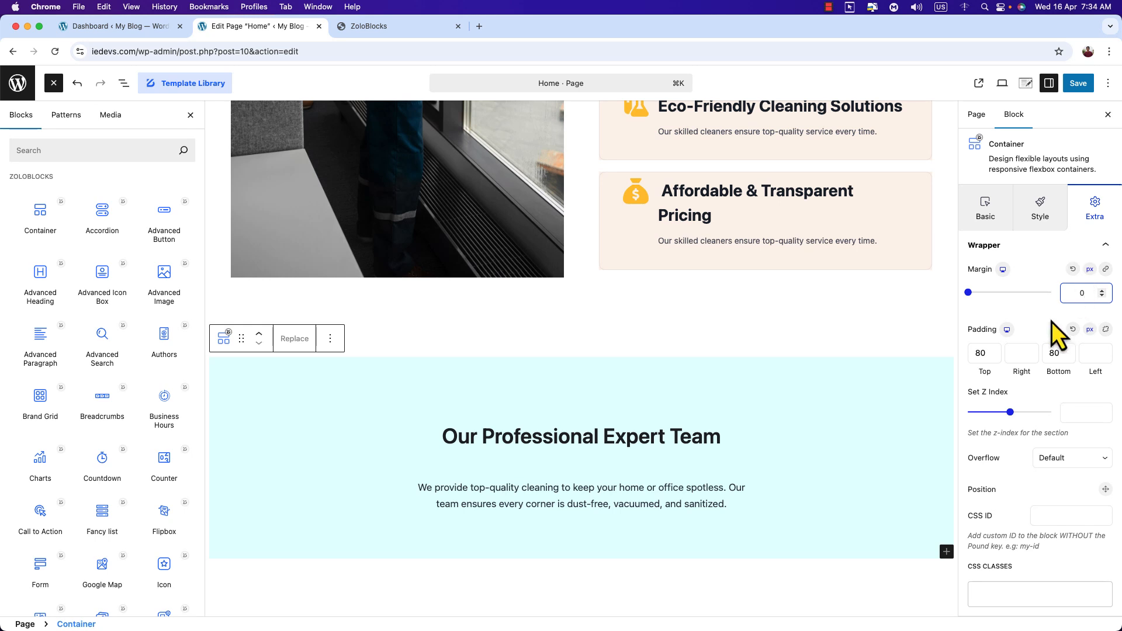
left_click(654, 435)
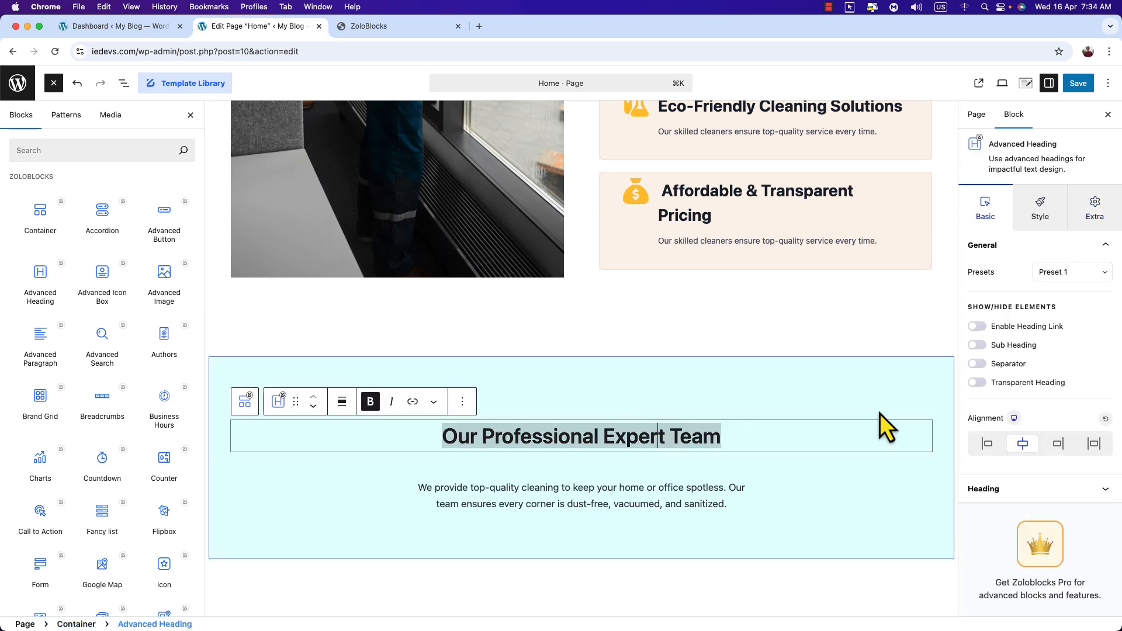
left_click(1095, 208)
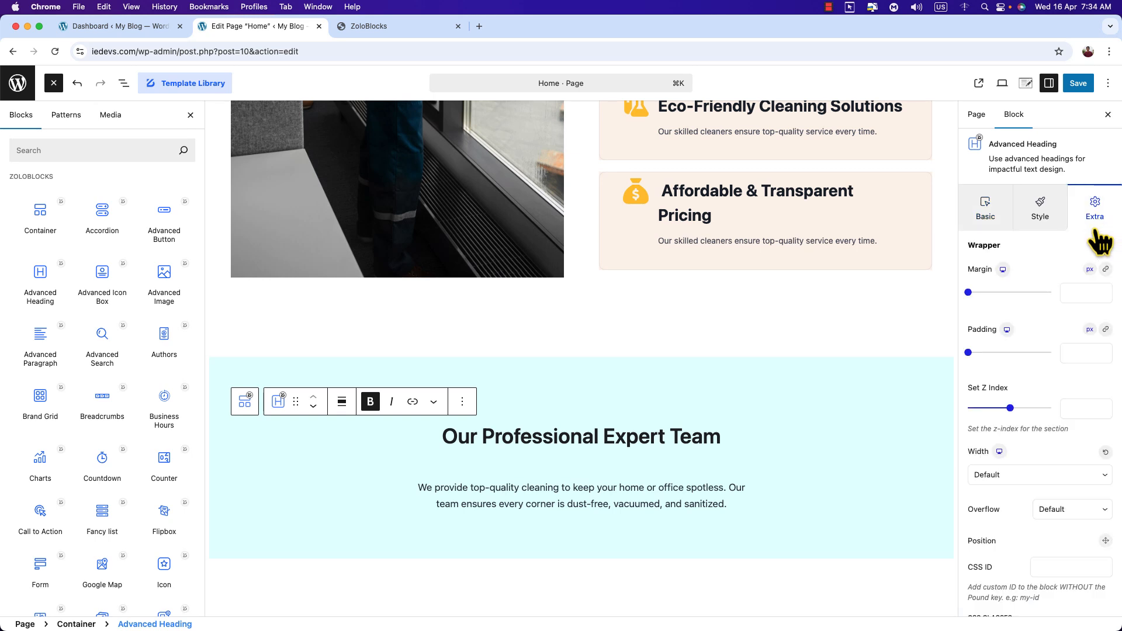
left_click(1087, 293)
type("0")
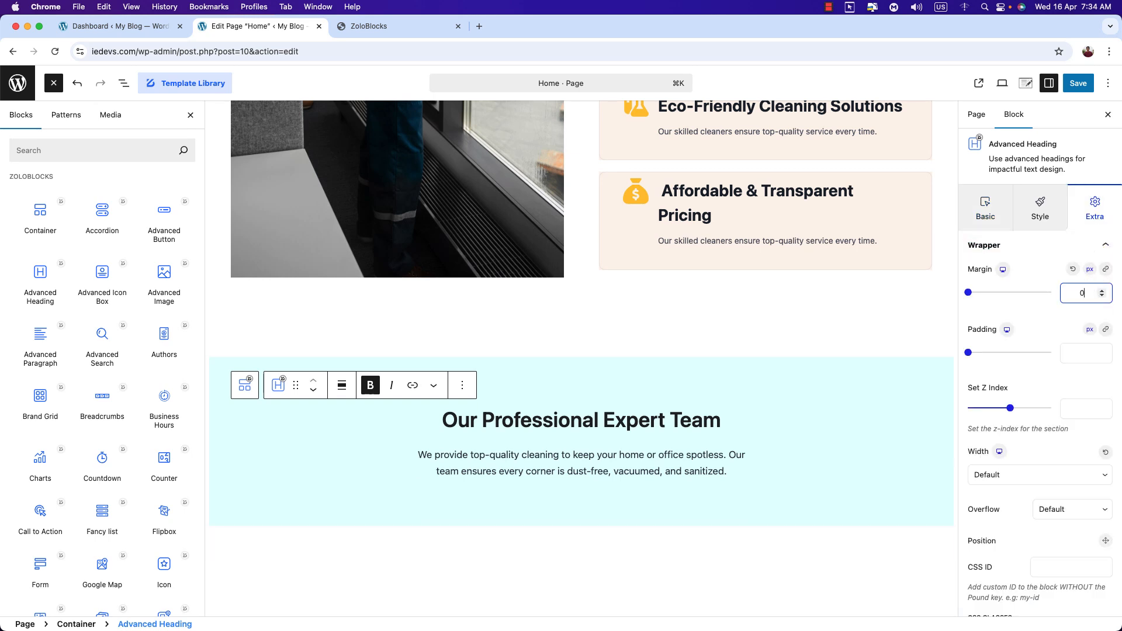
left_click(1081, 352)
type("0")
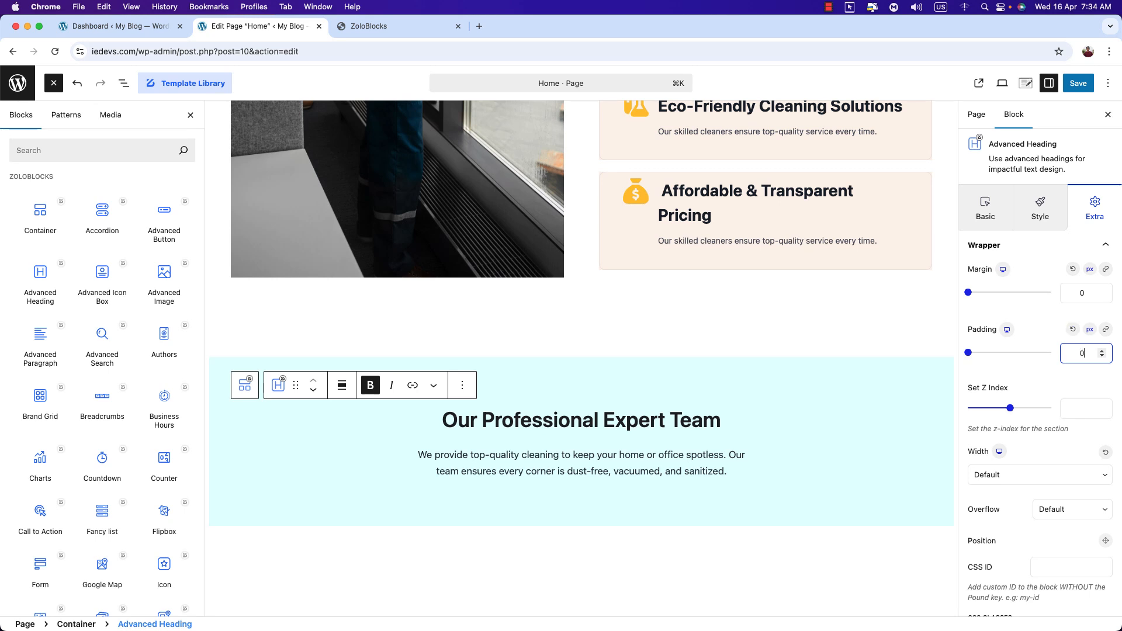
left_click(914, 397)
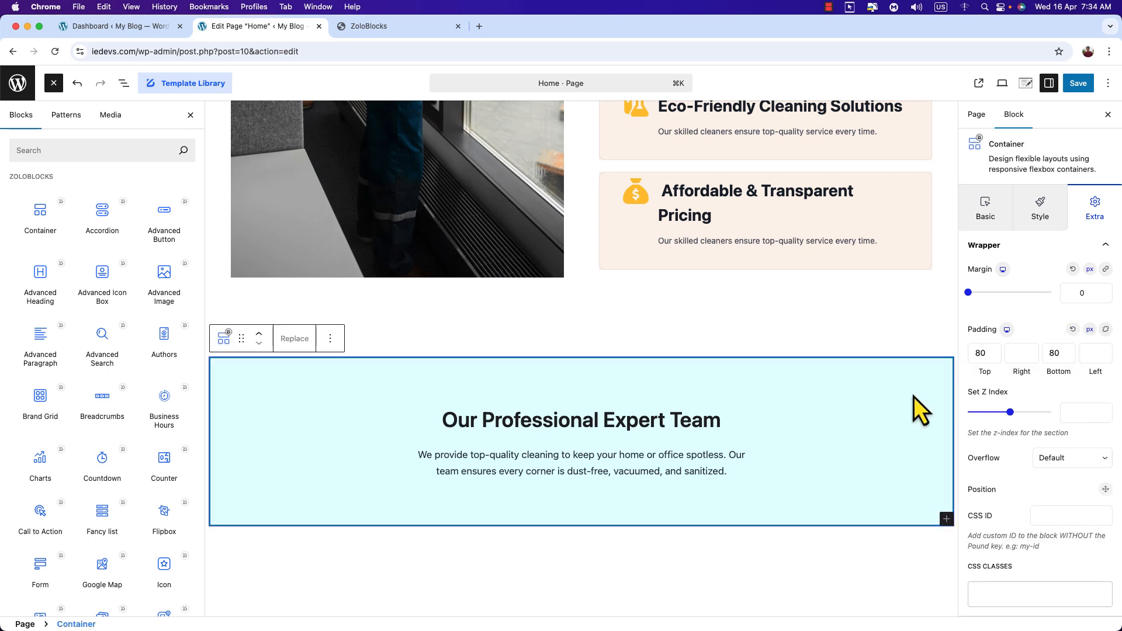
Search the blocks for team and add a Team Grid below the description in the team container.
left_click(382, 28)
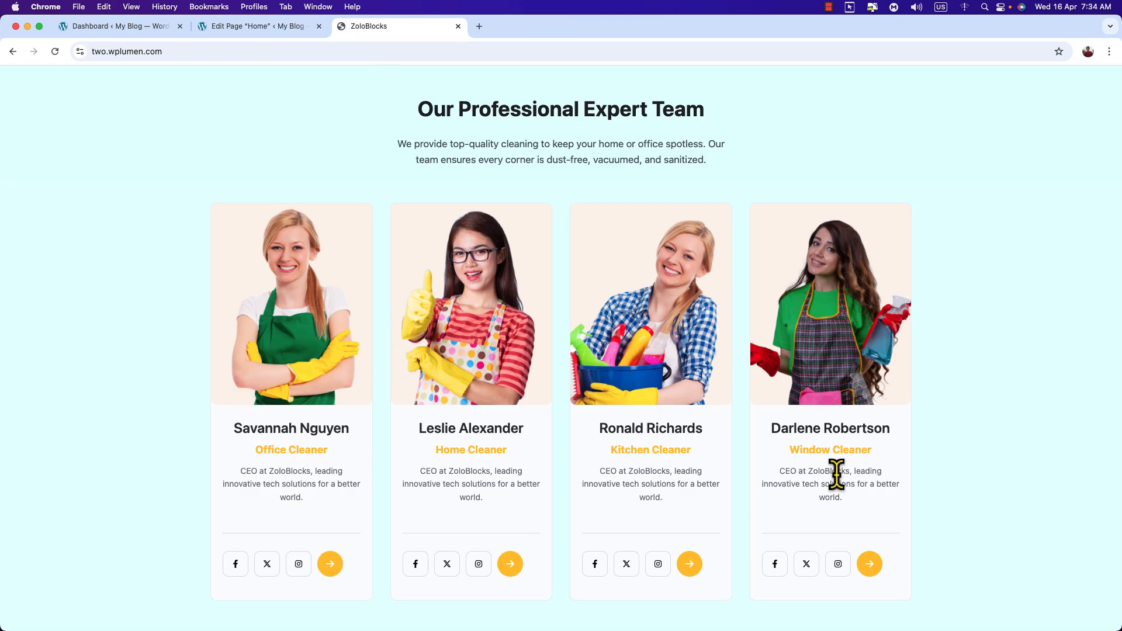
left_click(282, 33)
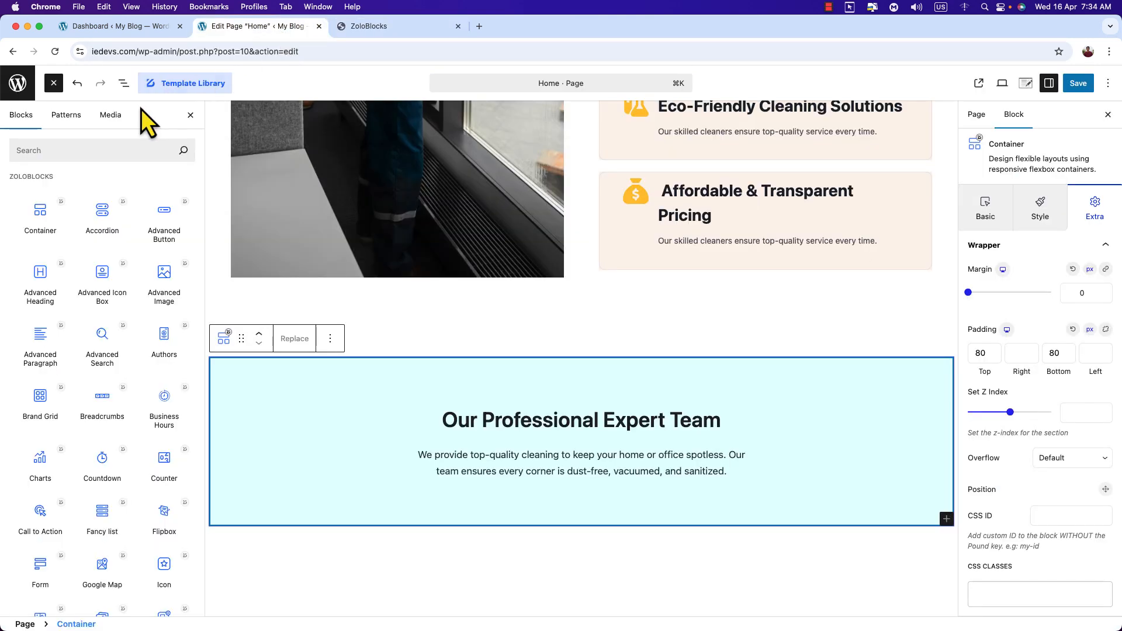
left_click(108, 143)
type("team")
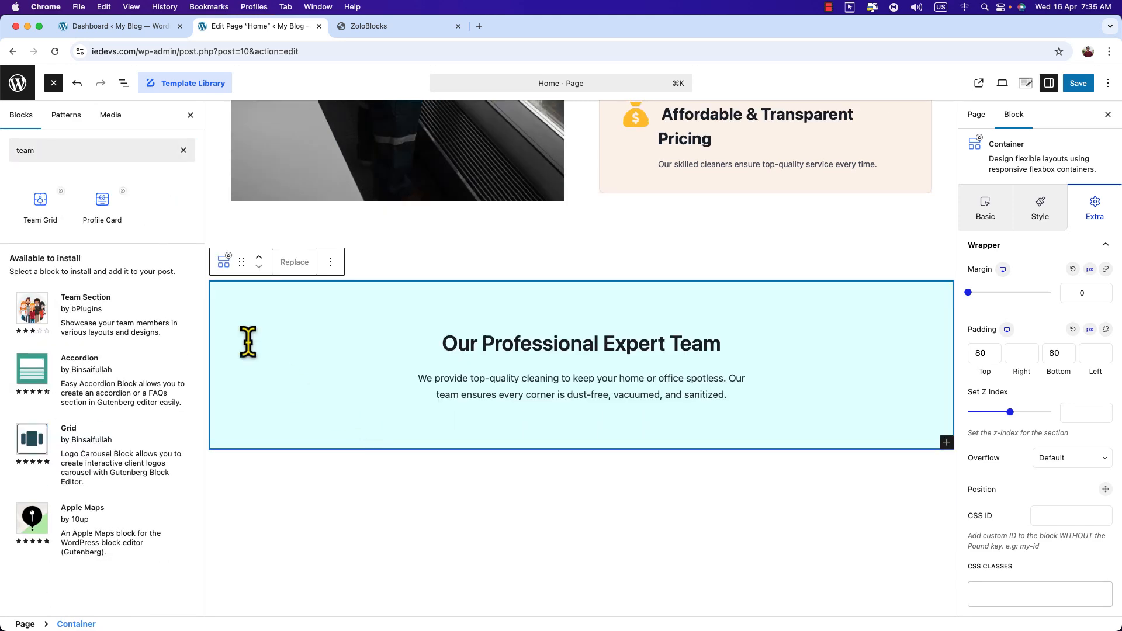
mouse_move(44, 214)
left_click_drag(60, 221, 492, 403)
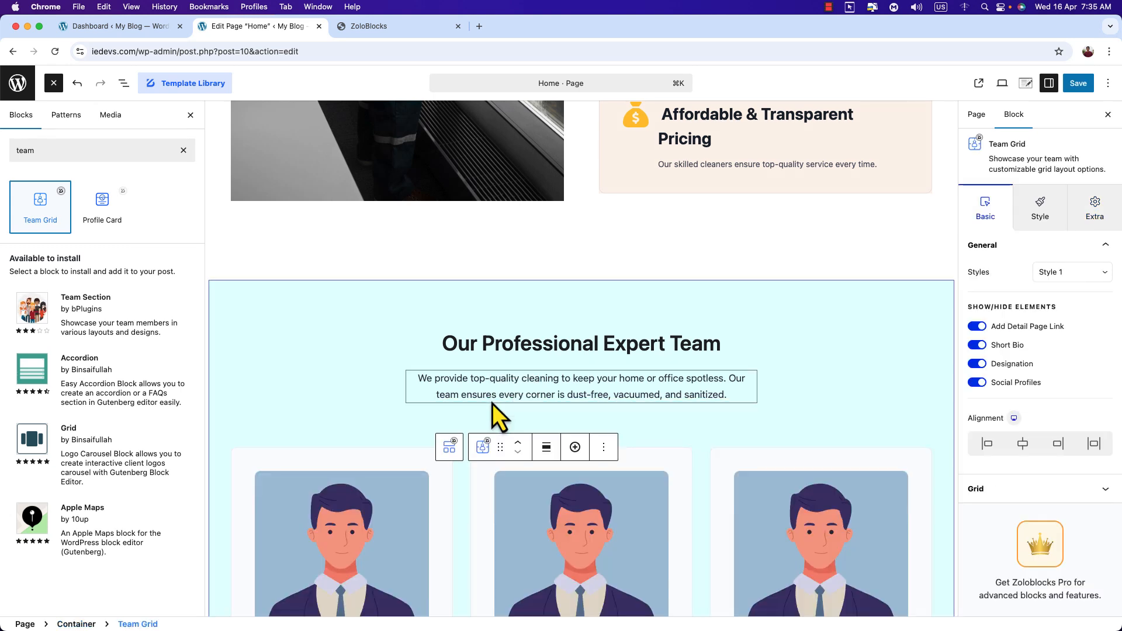
scroll(490, 451, "down", 4)
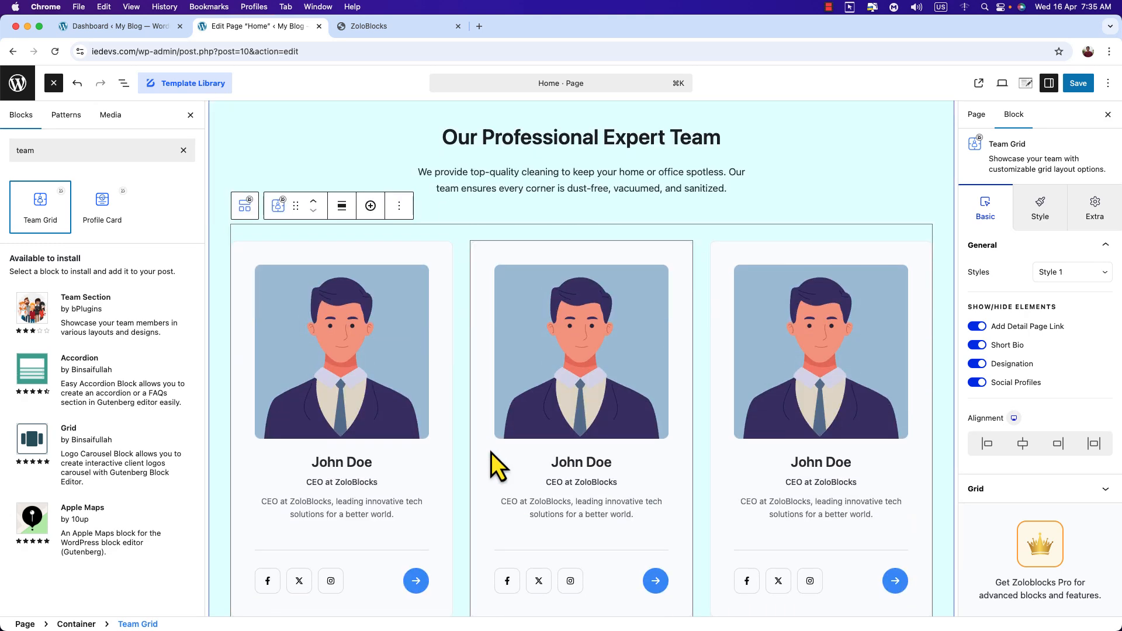
scroll(491, 454, "down", 2)
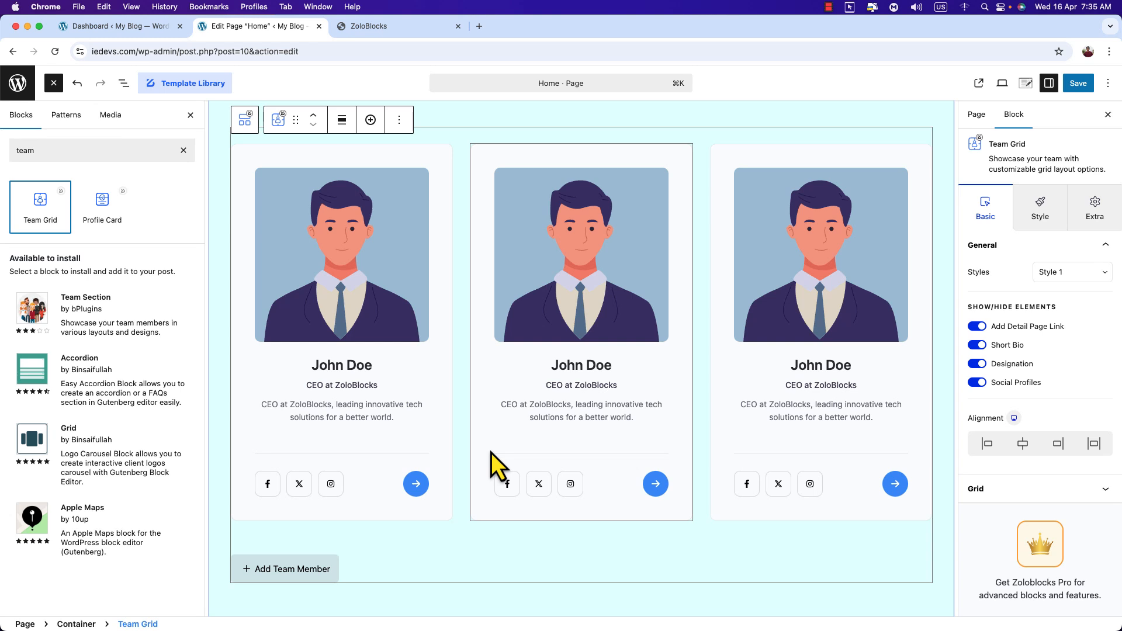
Add a fourth team member to the Team Grid.
left_click(312, 574)
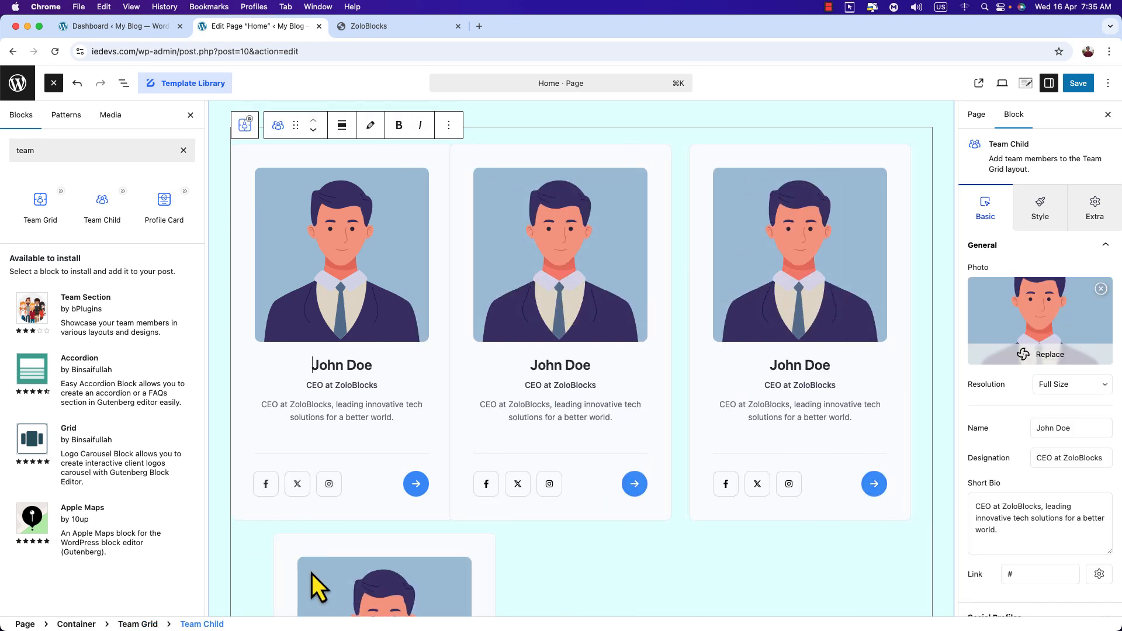
scroll(377, 534, "down", 6)
scroll(396, 499, "up", 10)
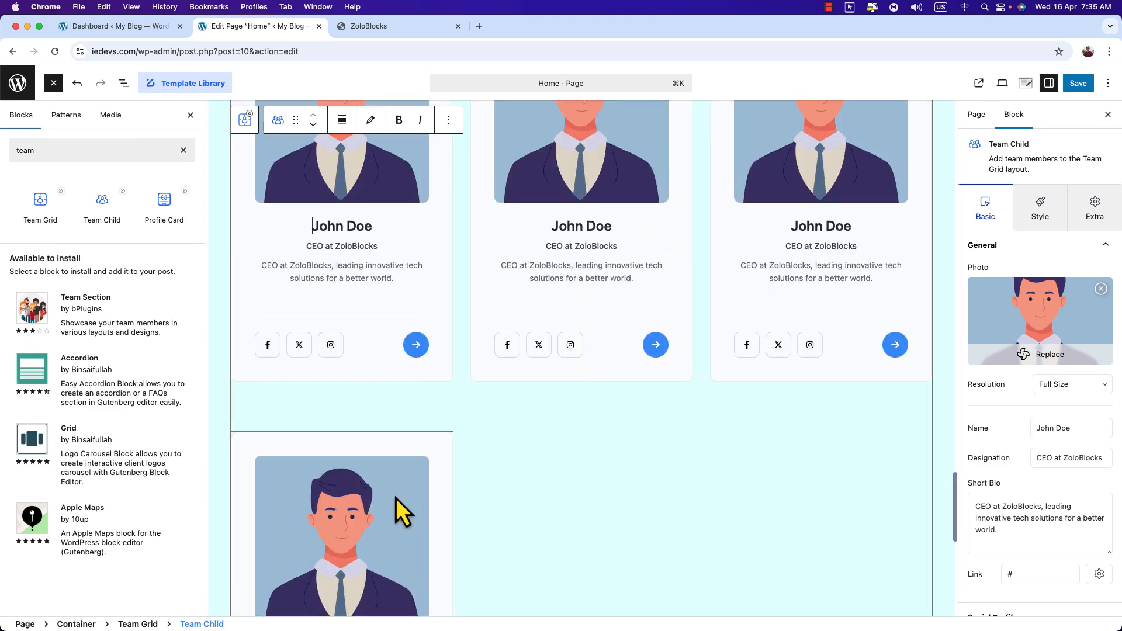
Compare the team section with the reference site and review the Team Child's Basic, Extra and Style settings.
left_click(374, 26)
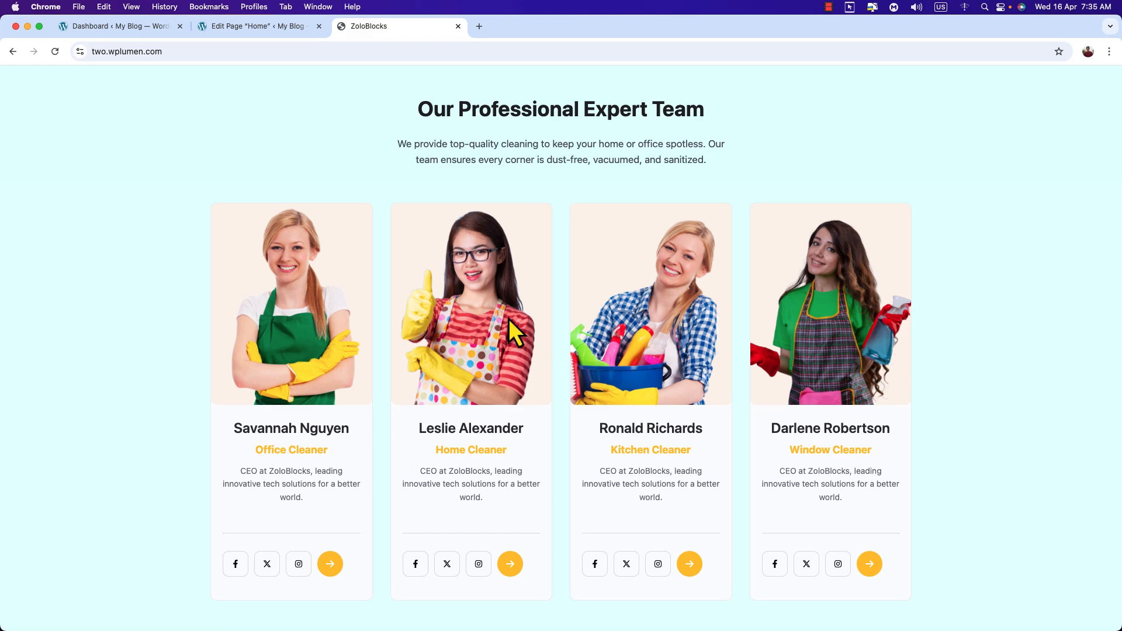
left_click(286, 28)
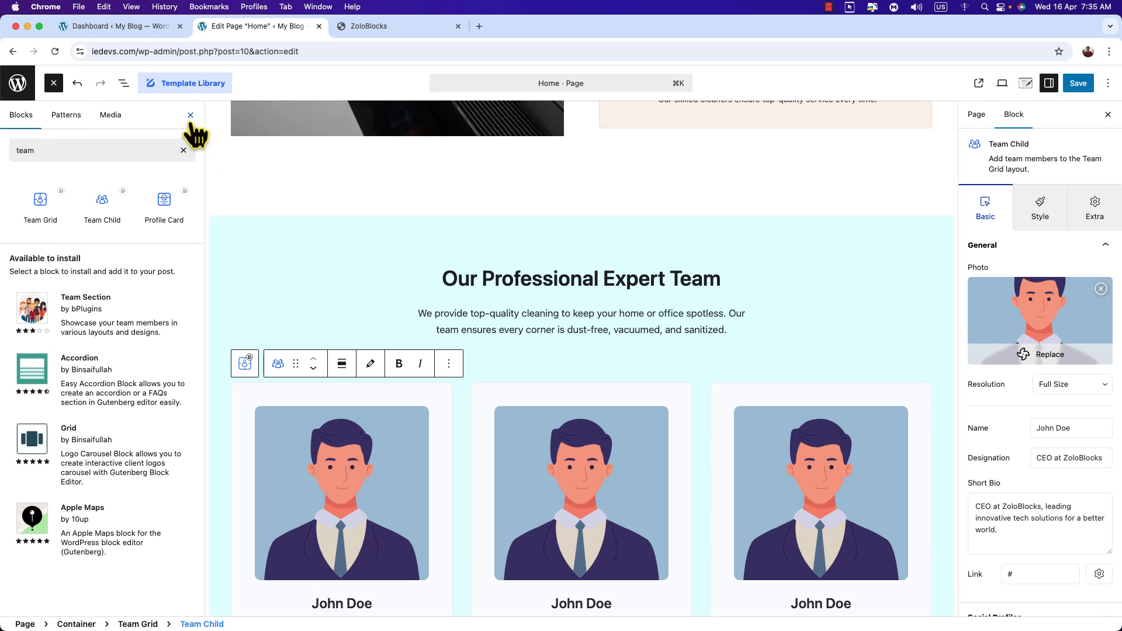
left_click(187, 152)
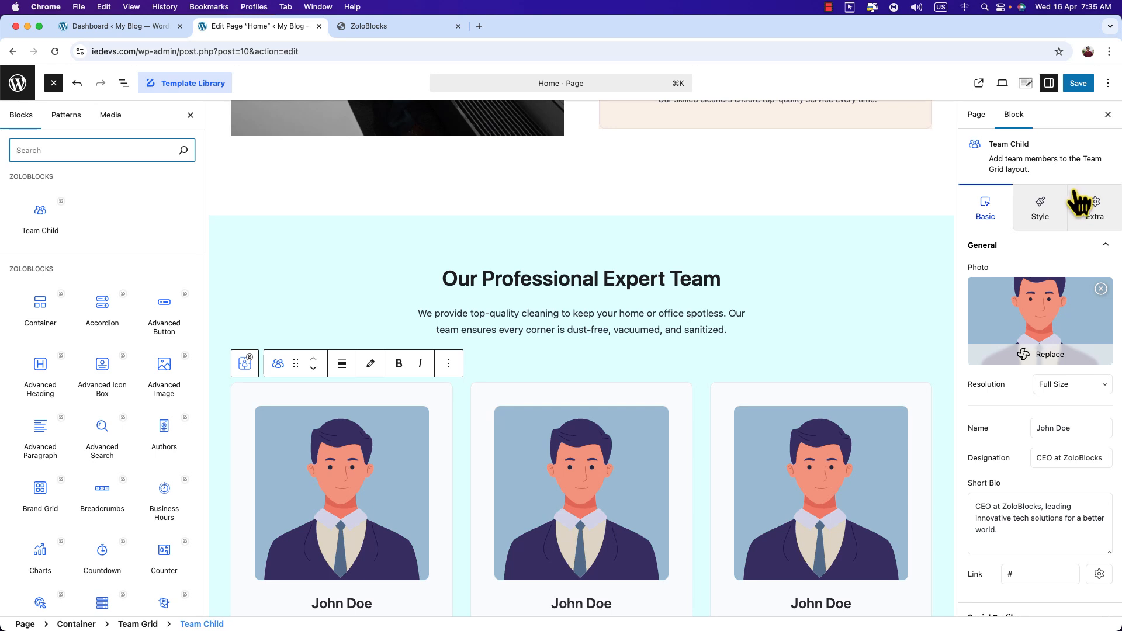
scroll(1059, 310, "down", 3)
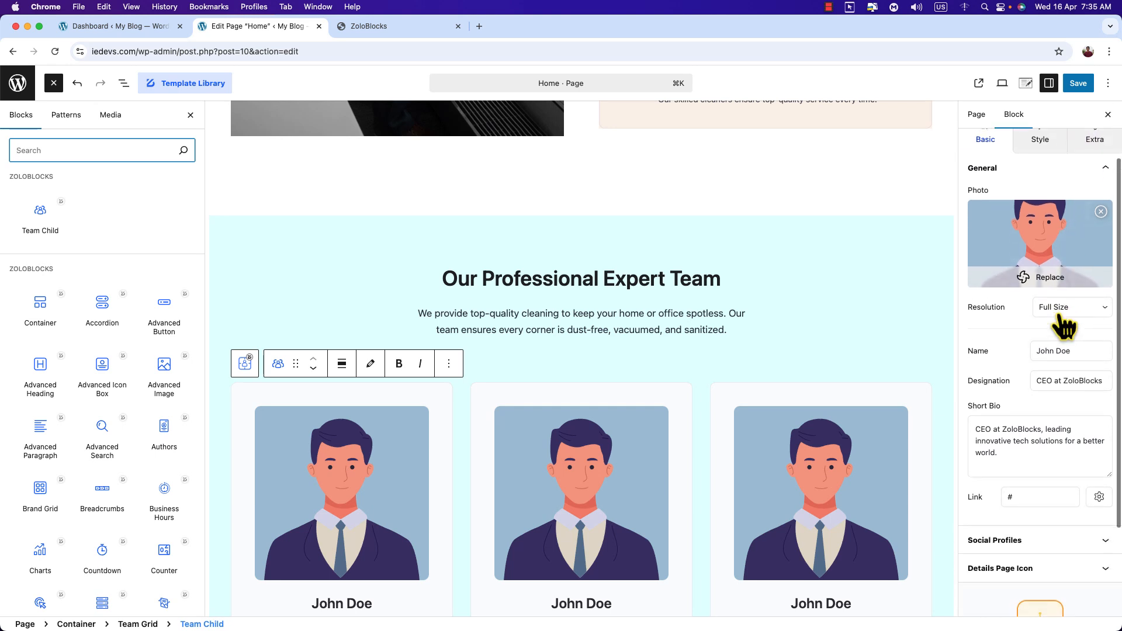
scroll(1058, 314, "up", 3)
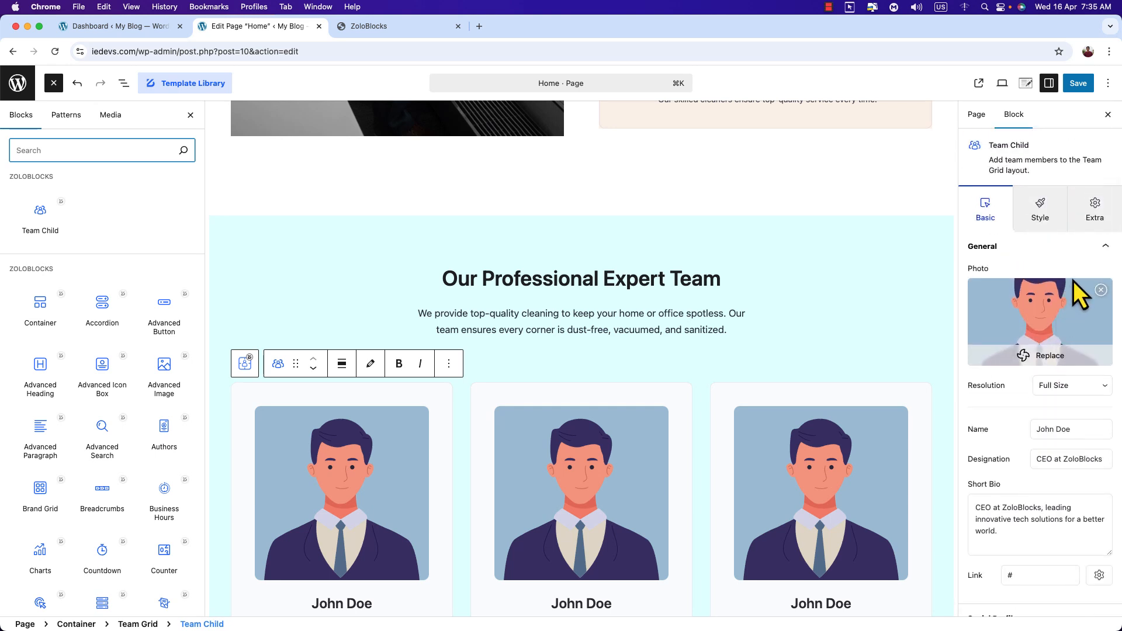
left_click(1093, 221)
left_click(1093, 221)
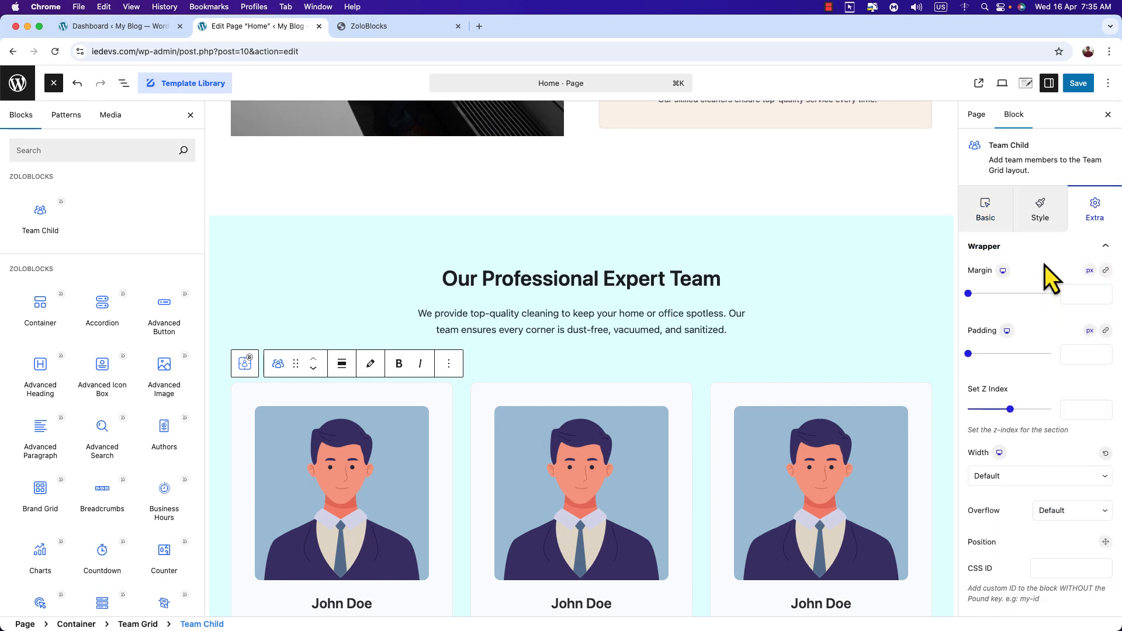
left_click(1040, 225)
scroll(1041, 233, "down", 5)
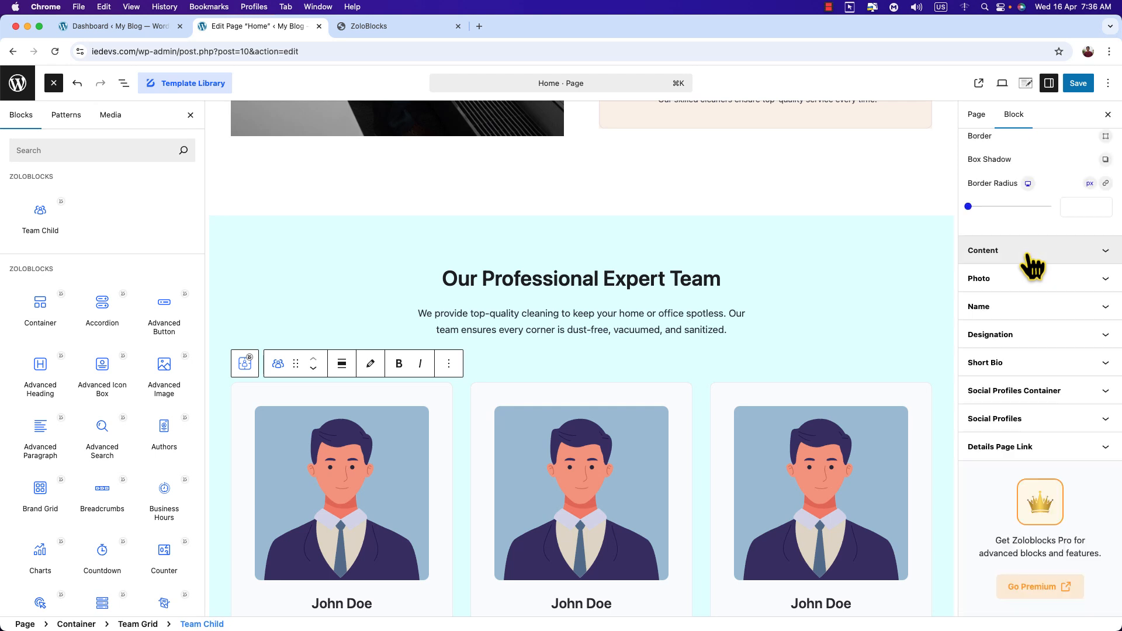
scroll(1029, 258, "up", 3)
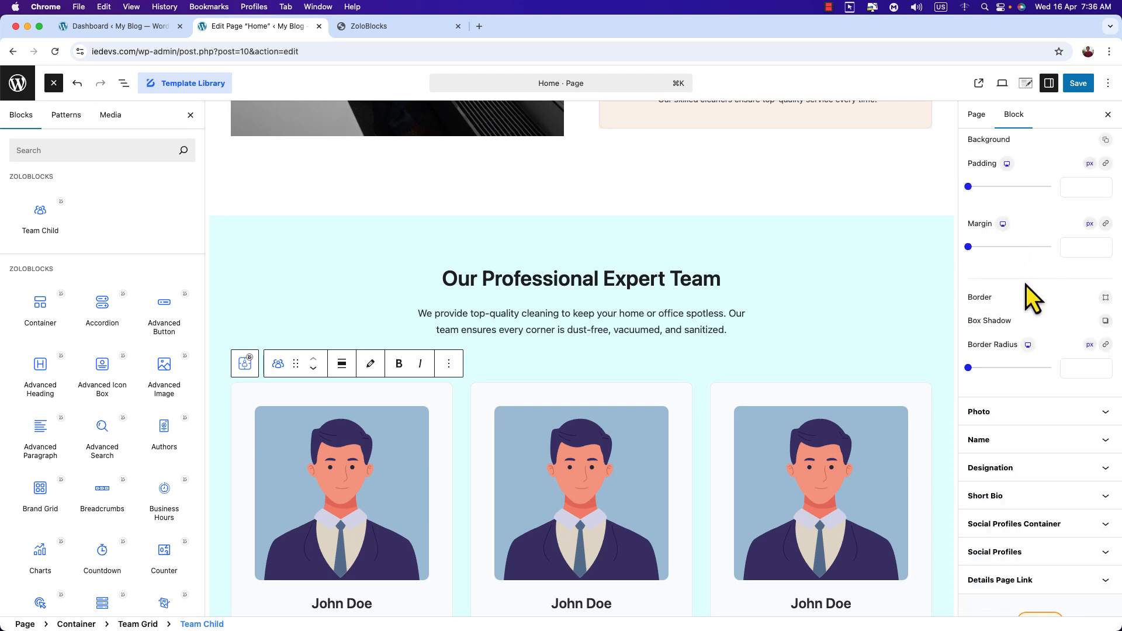
scroll(988, 193, "up", 3)
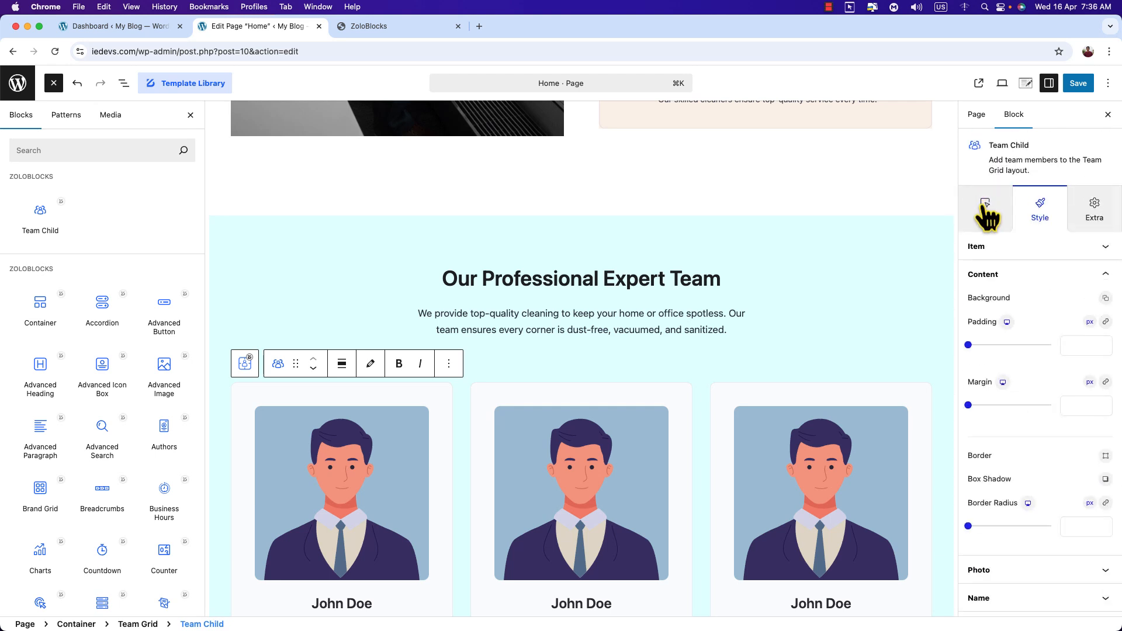
left_click(986, 211)
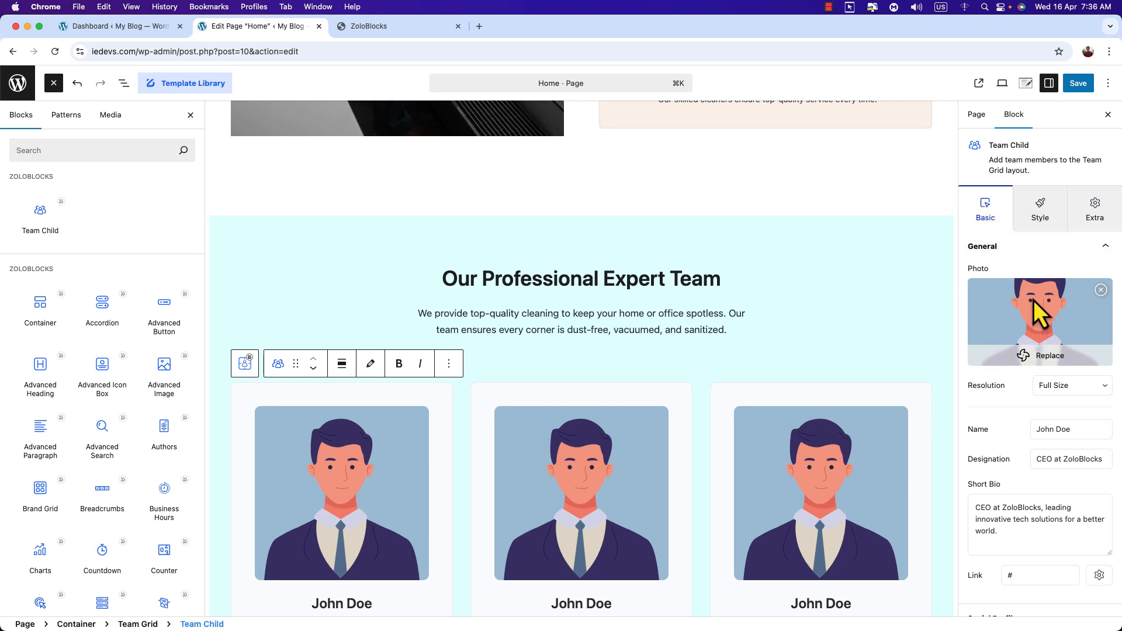
scroll(1034, 281, "down", 5)
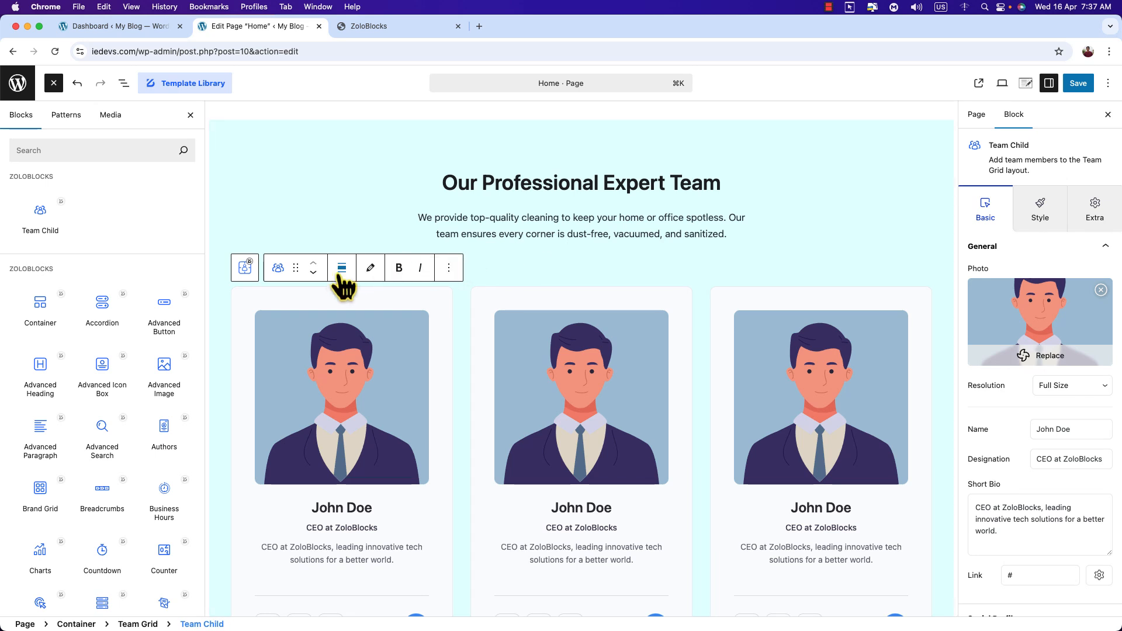
Open the list view, expand the team container and select its Team Grid block.
left_click(331, 223)
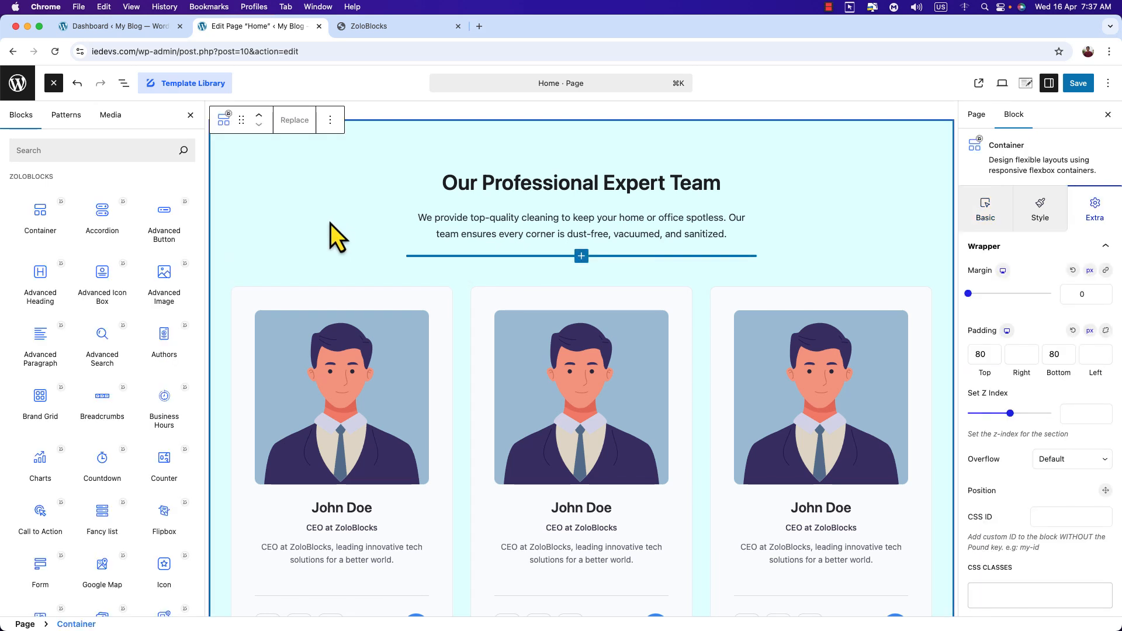
scroll(345, 354, "down", 5)
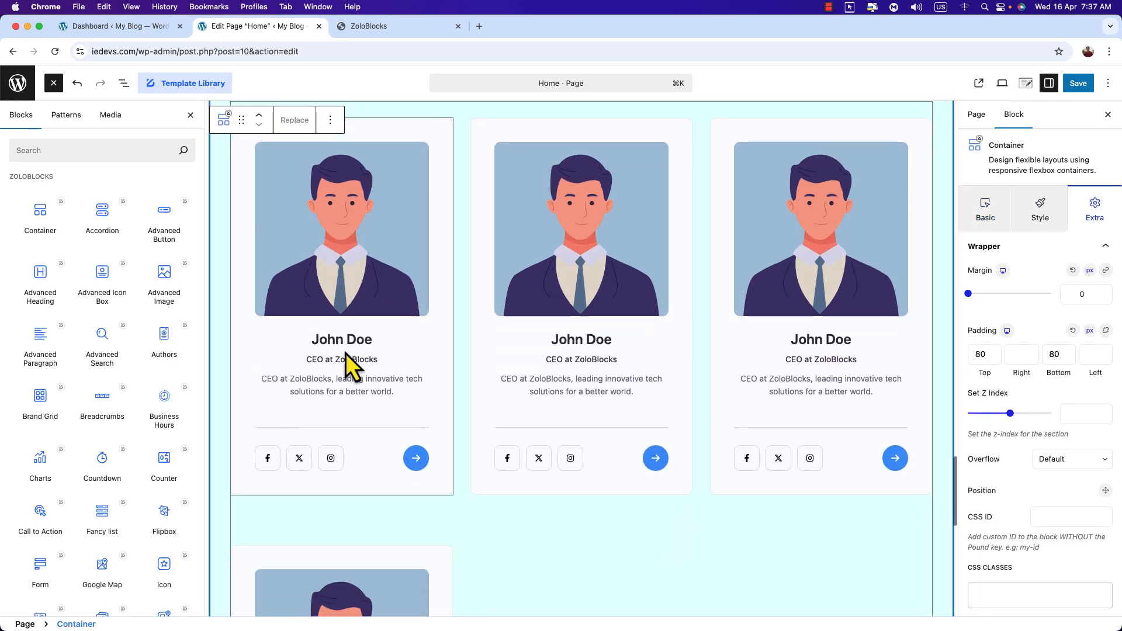
scroll(346, 353, "up", 10)
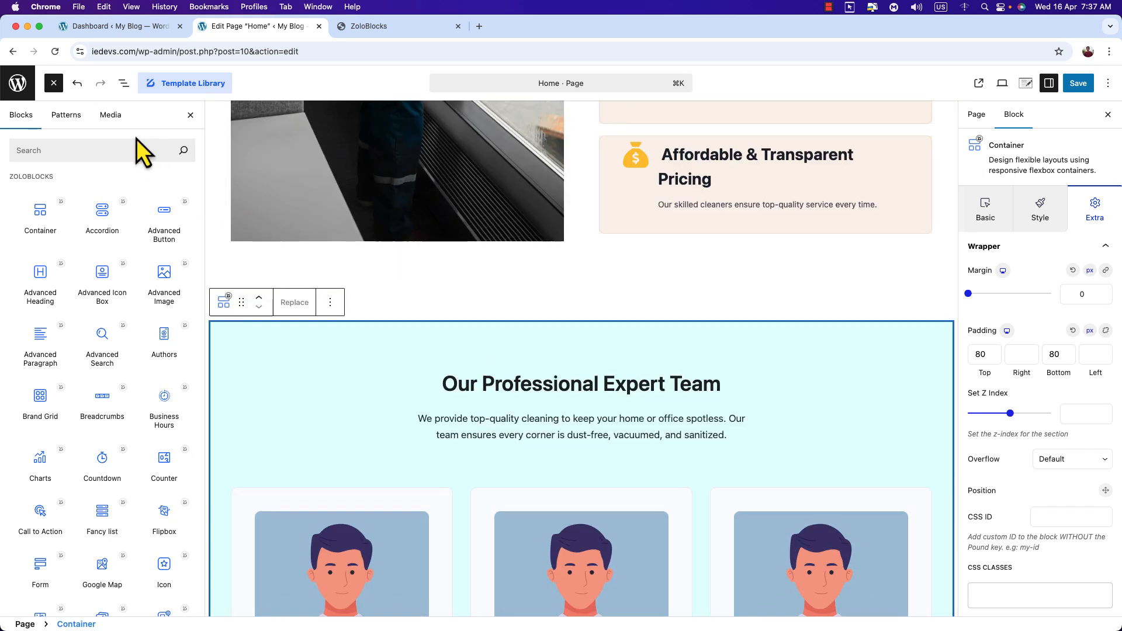
left_click(123, 83)
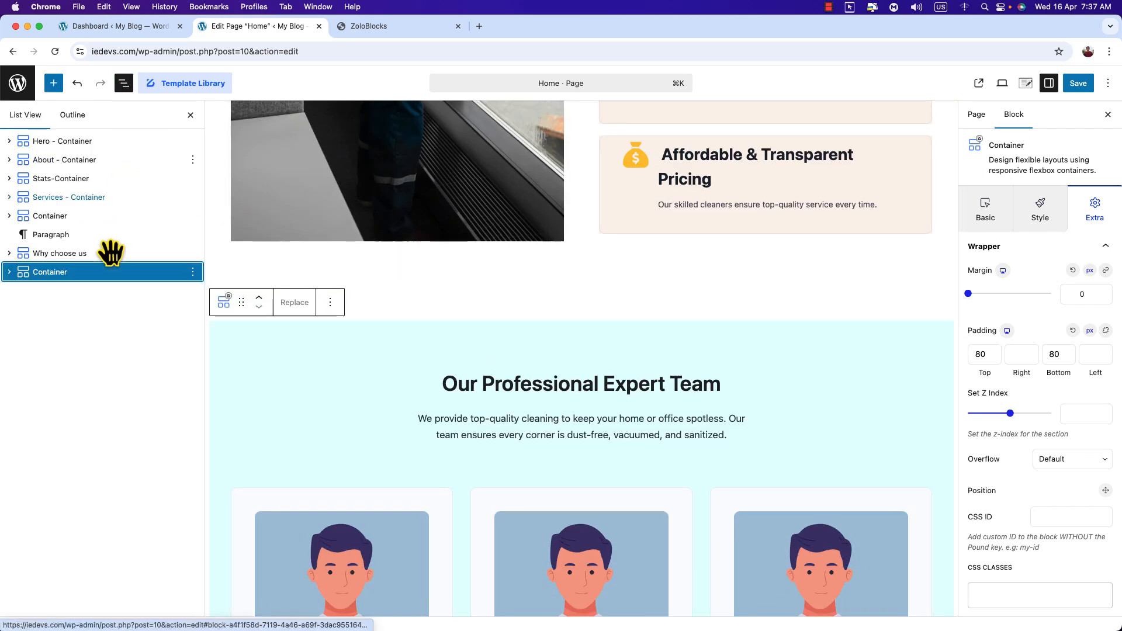
left_click(10, 272)
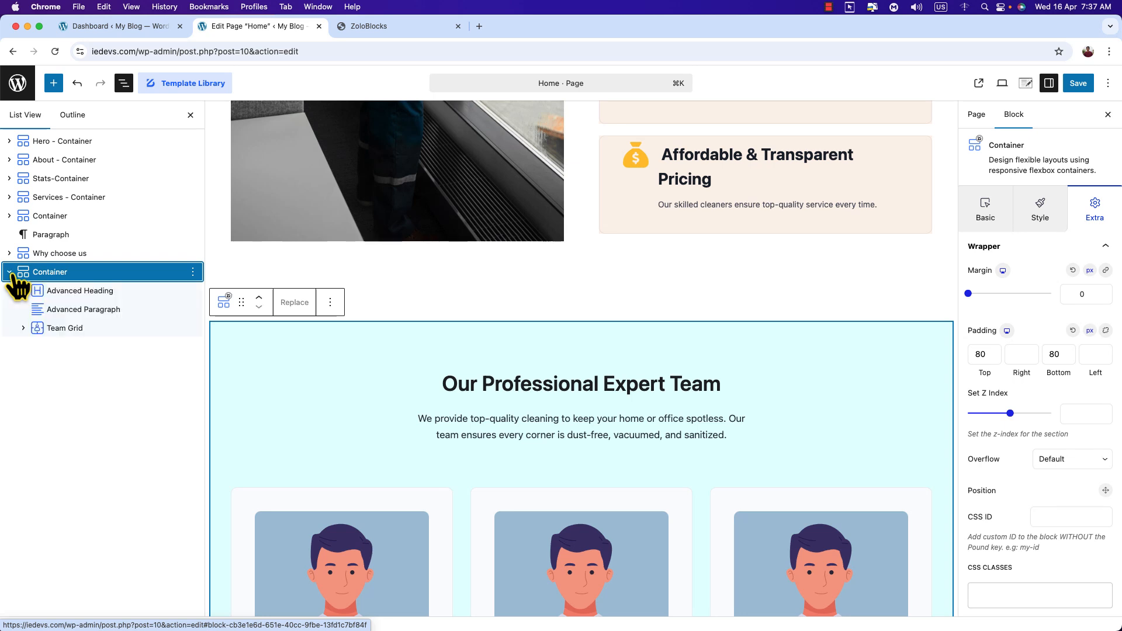
left_click(77, 338)
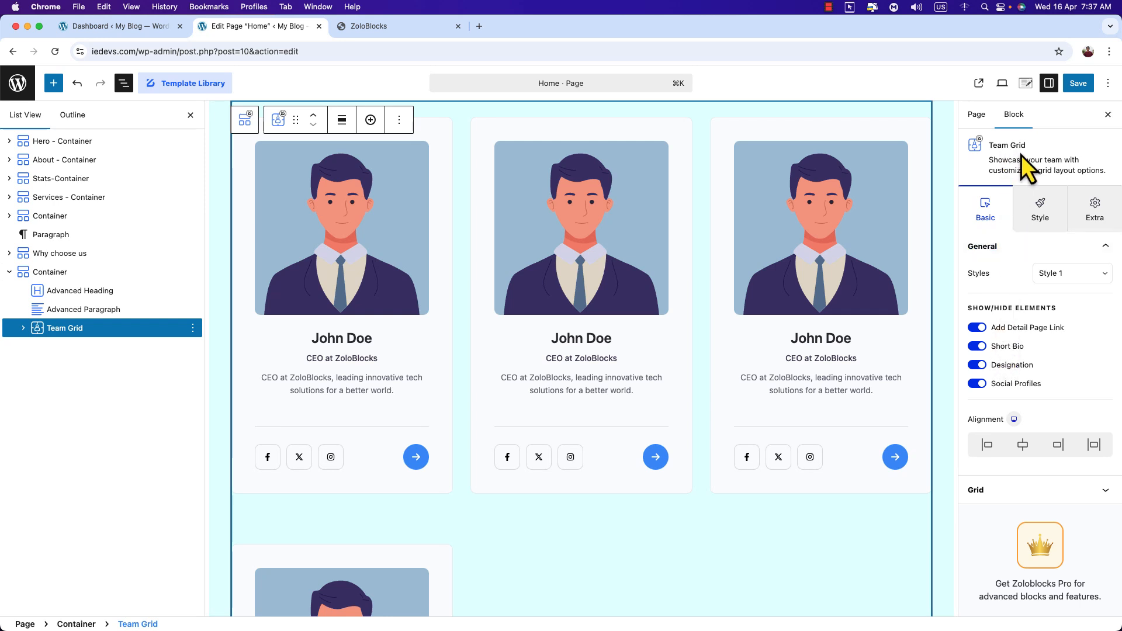
Preview the Team Grid's Style 2 and Style 3 layouts and revert to Style 1.
left_click(1053, 273)
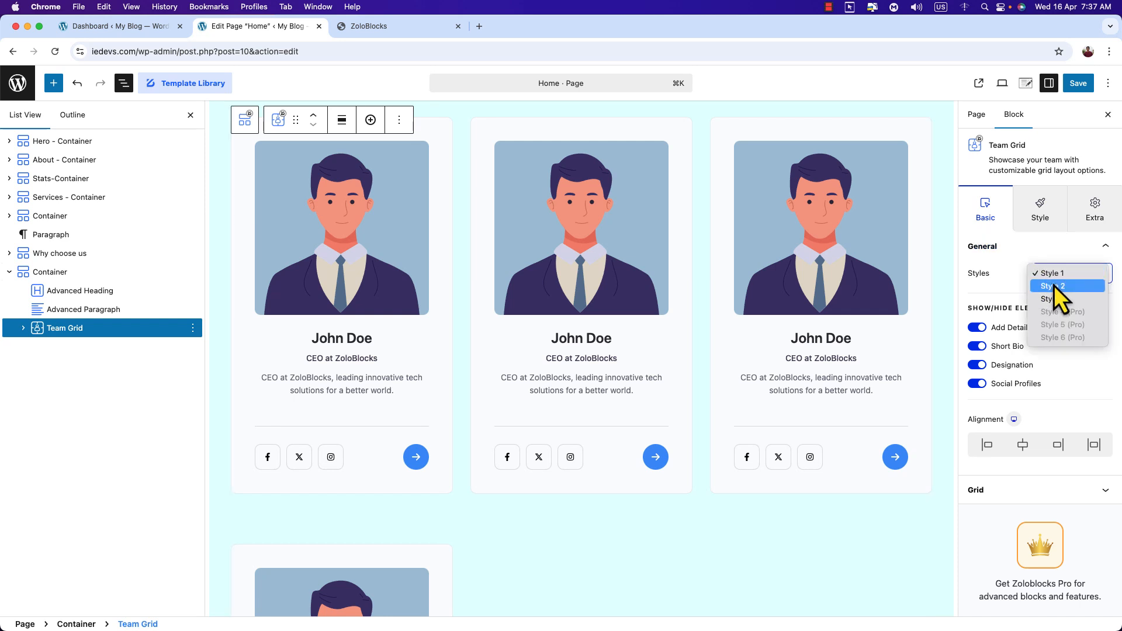
left_click(1055, 286)
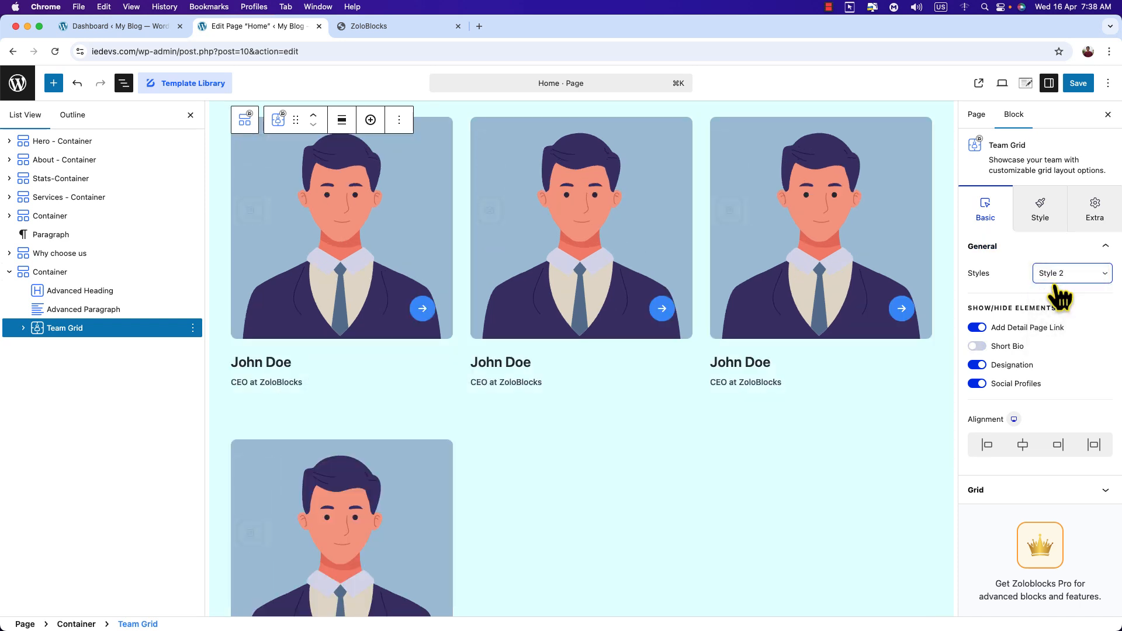
left_click(1075, 287)
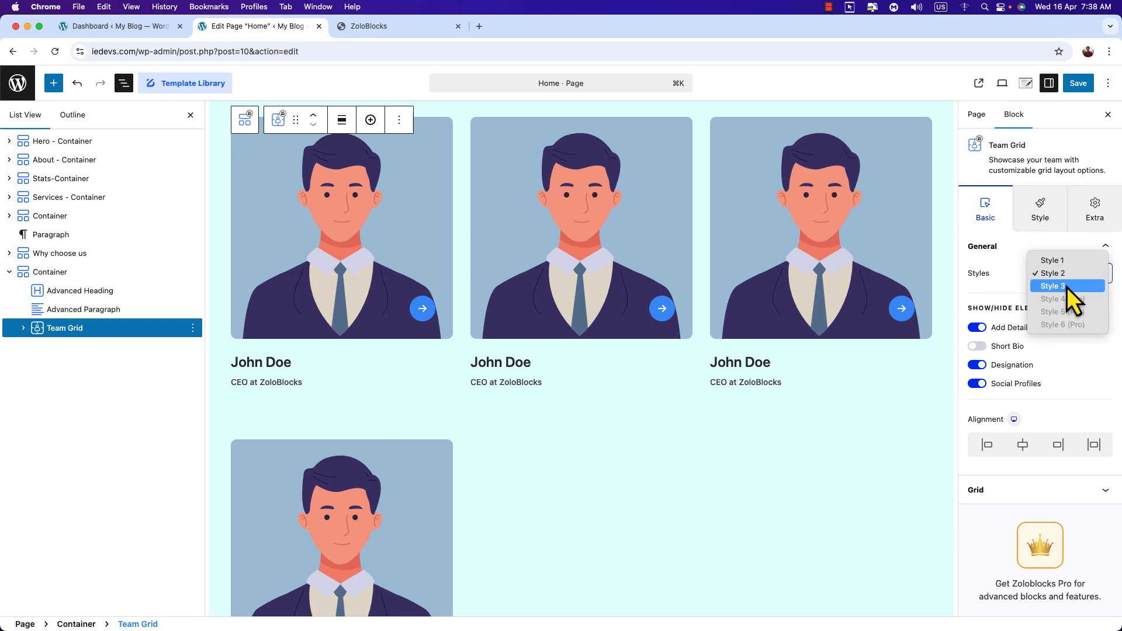
left_click(1067, 287)
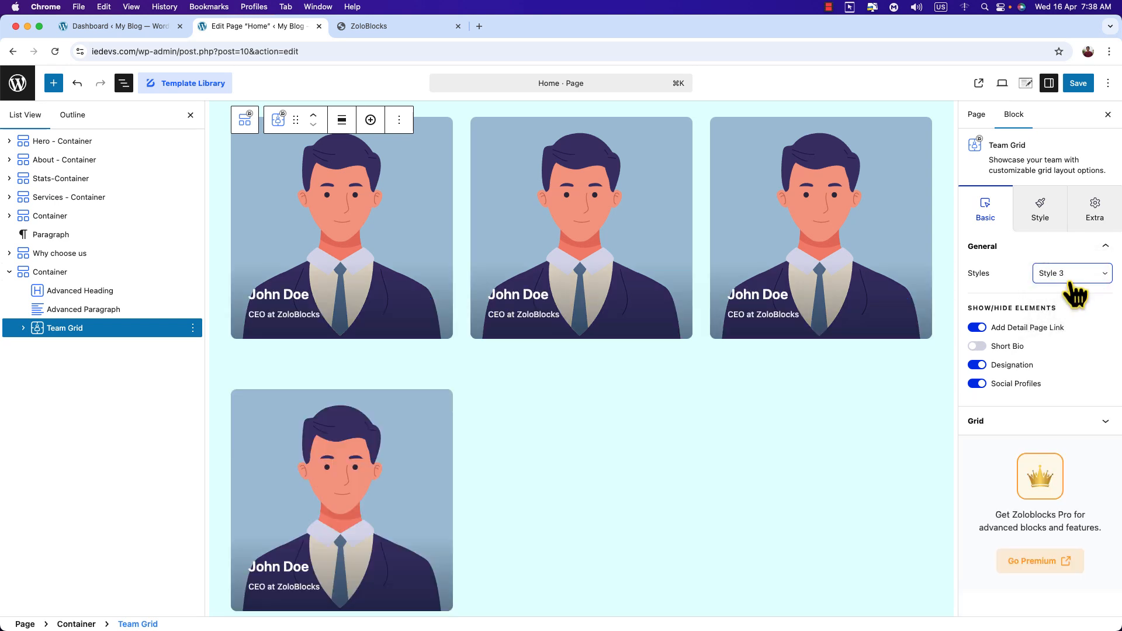
left_click(1070, 279)
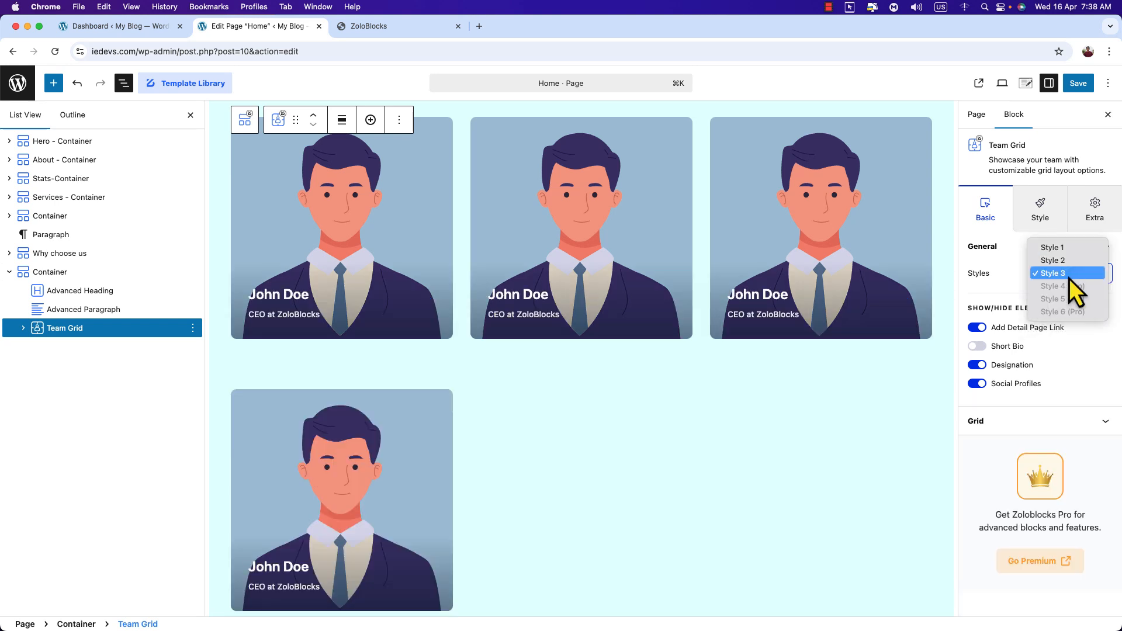
left_click(1070, 251)
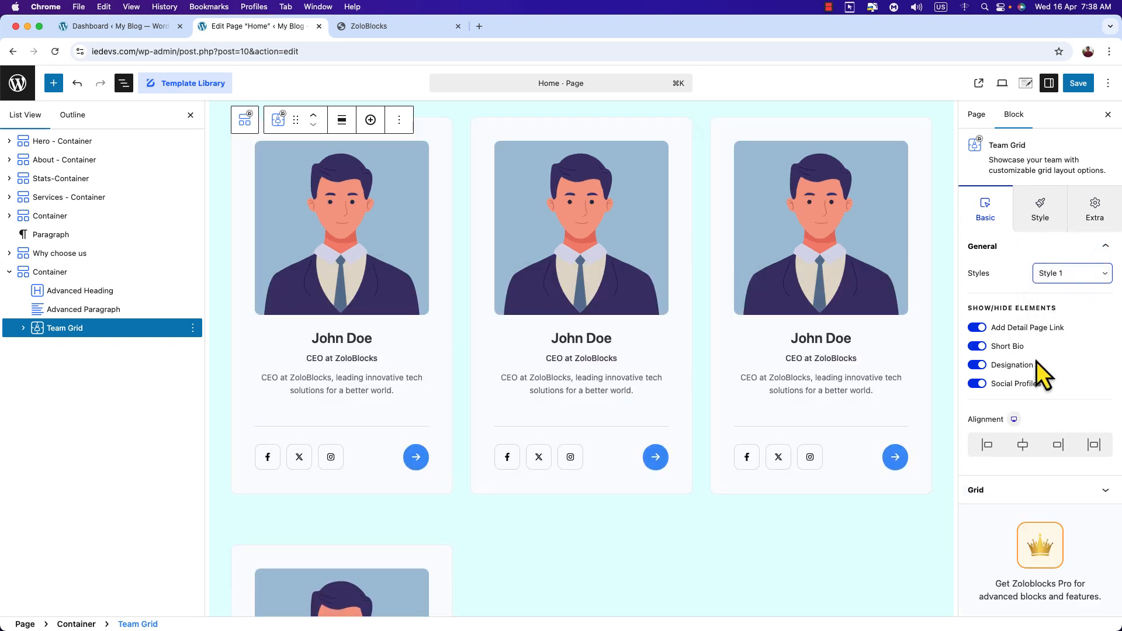
Set the Team Grid to 4 columns.
scroll(1020, 415, "down", 2)
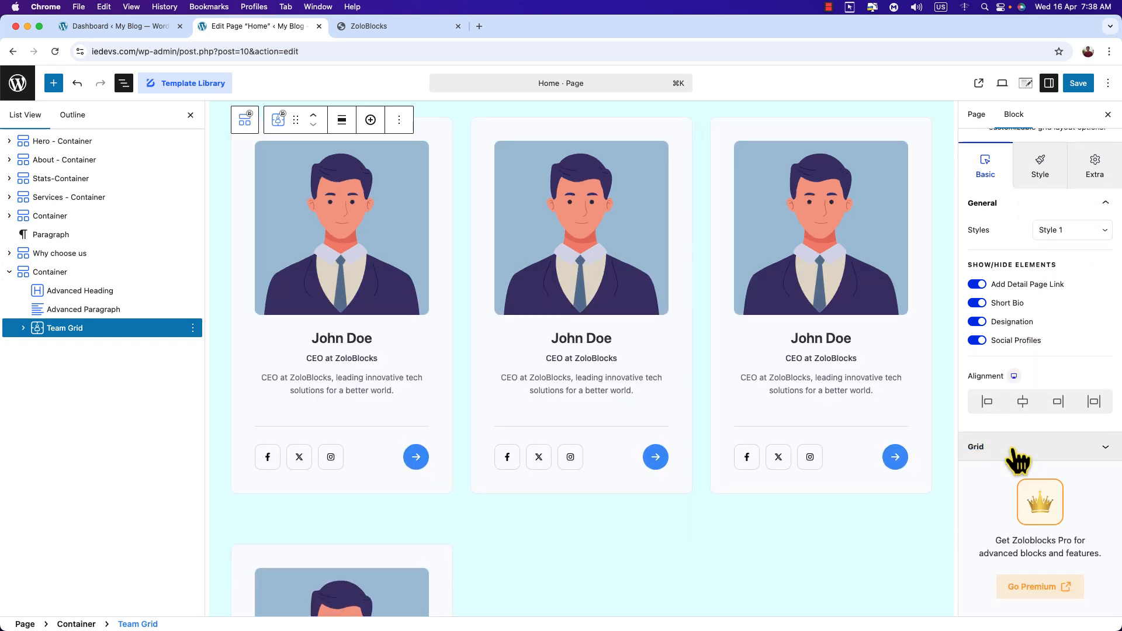
left_click(1017, 448)
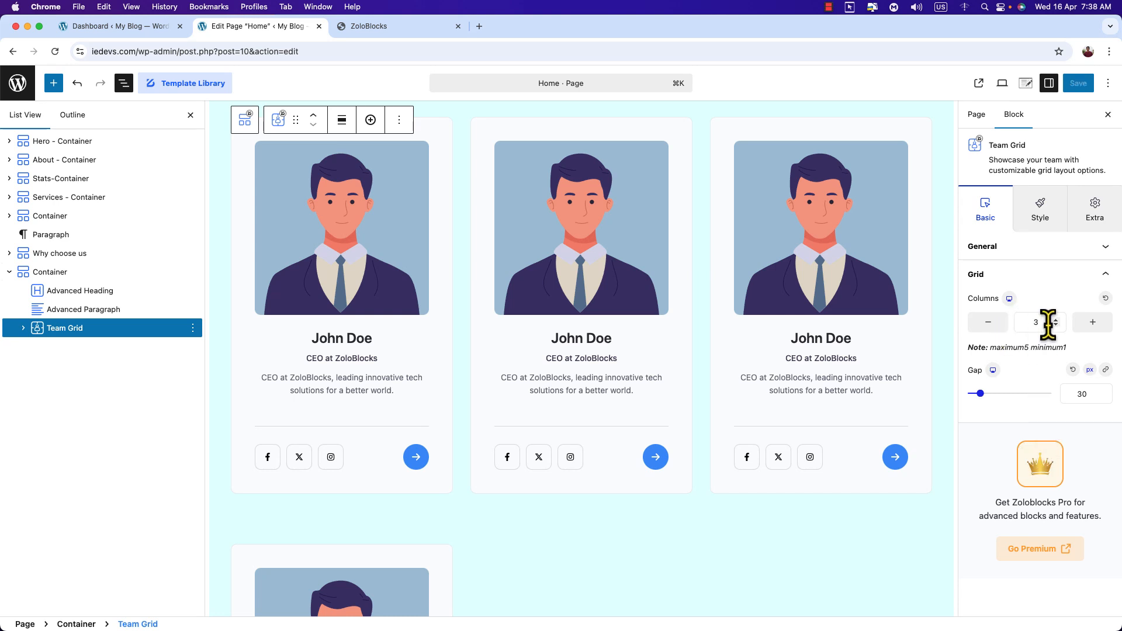
left_click(1091, 325)
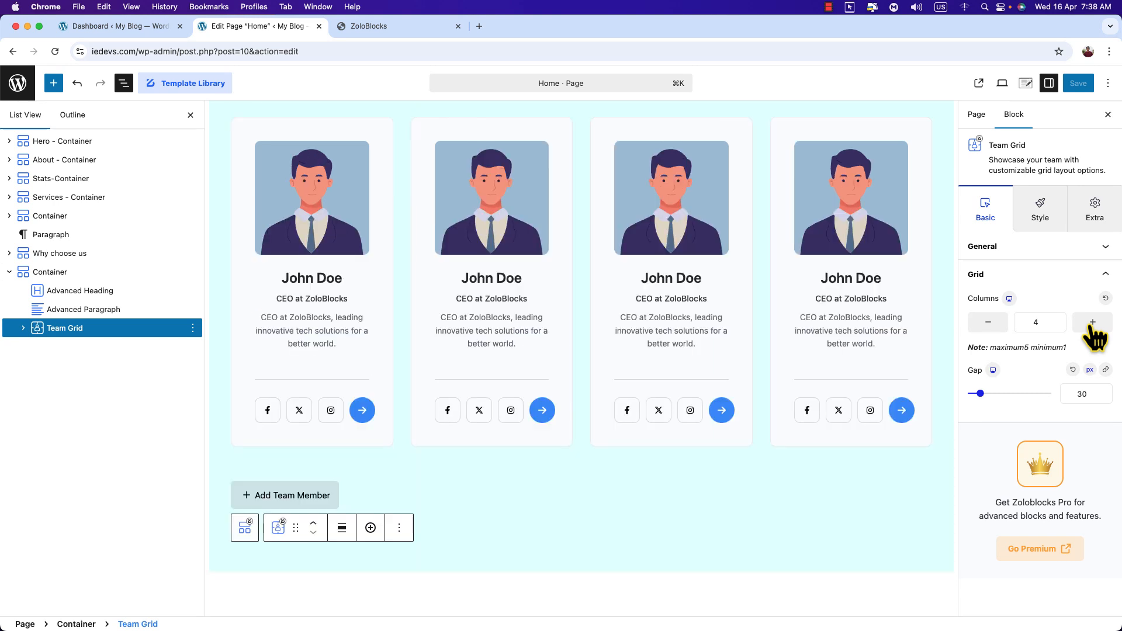
scroll(518, 321, "up", 3)
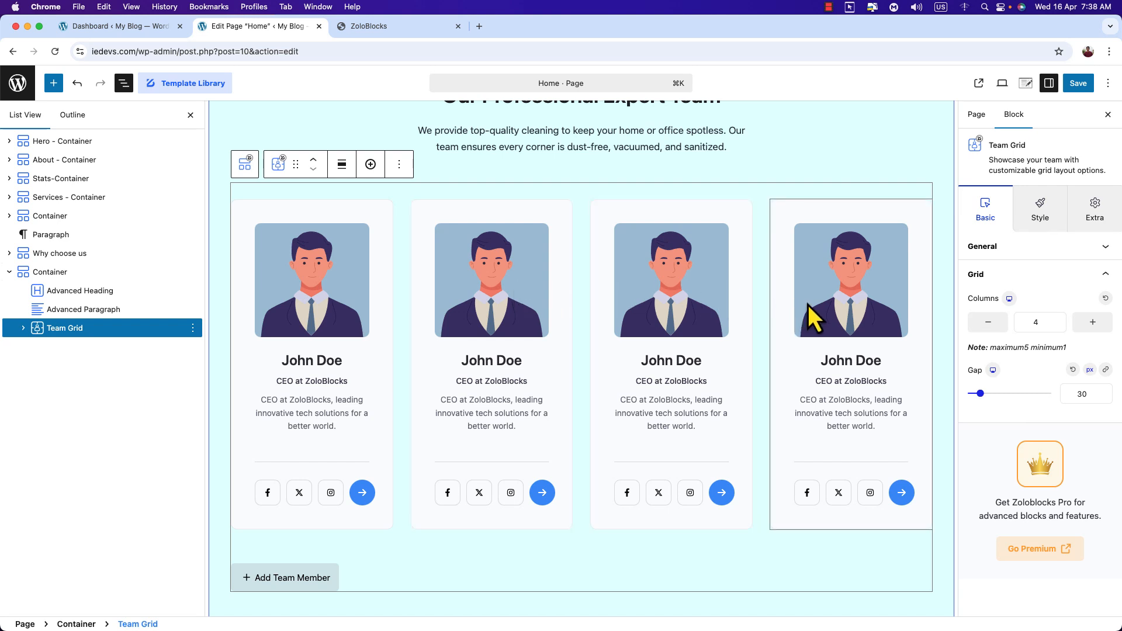
Set the Team Grid items' classic background colour to #FCF3EC.
left_click(1041, 222)
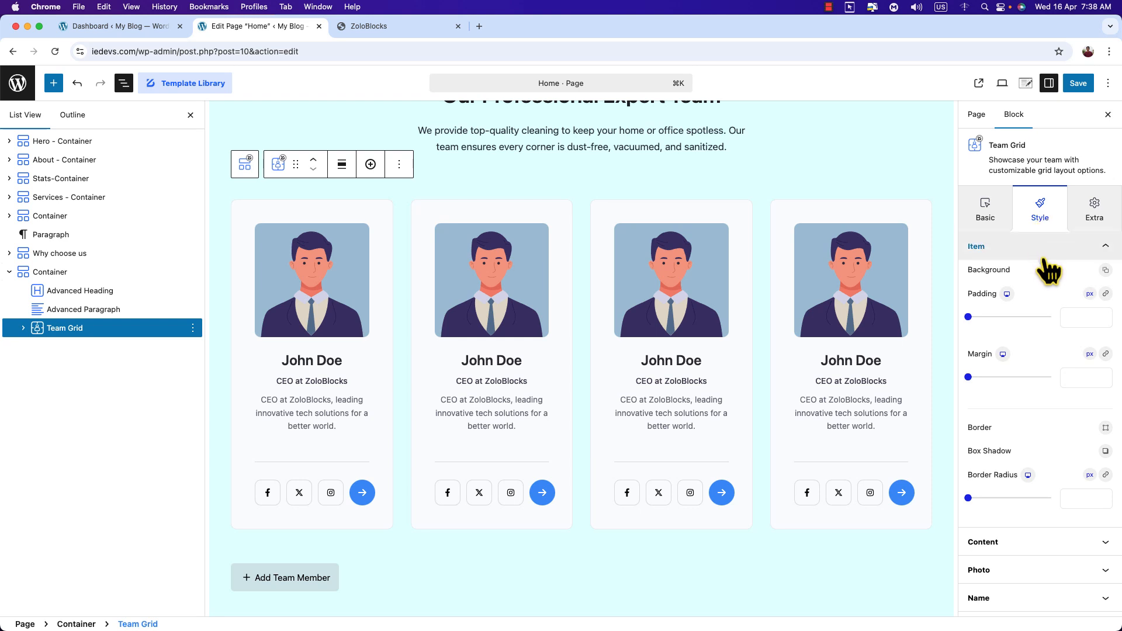
left_click(1105, 271)
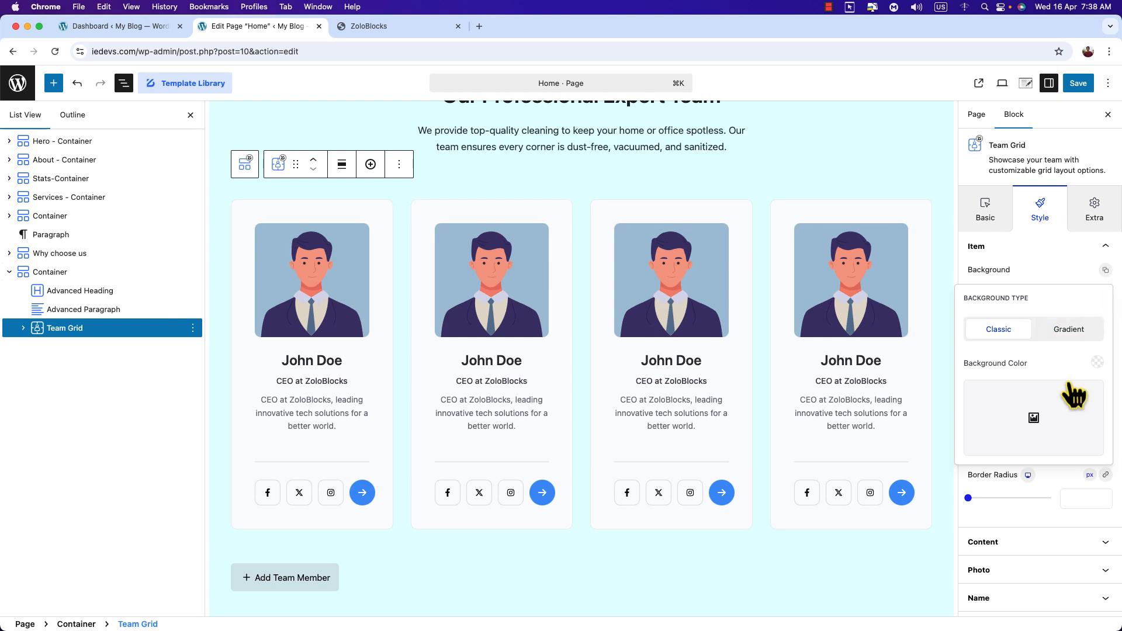
left_click(1097, 362)
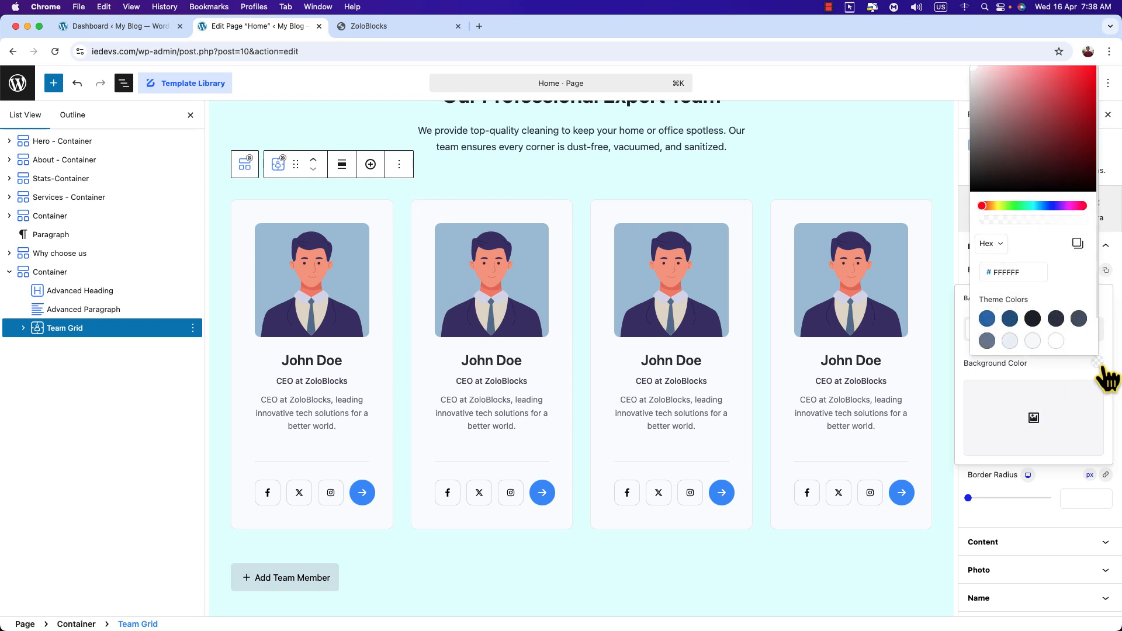
left_click(1024, 273)
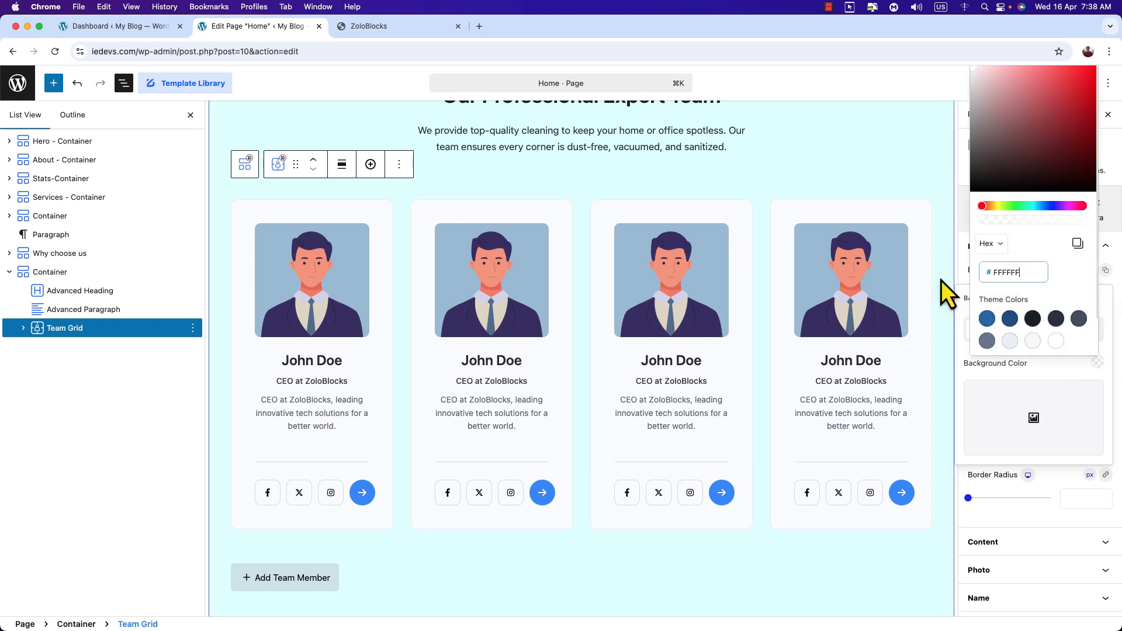
key("BackSpace")
key("BackSpace")
key("BackSpace")
key("BackSpace")
key("BackSpace")
key("BackSpace")
type("FCF3EC")
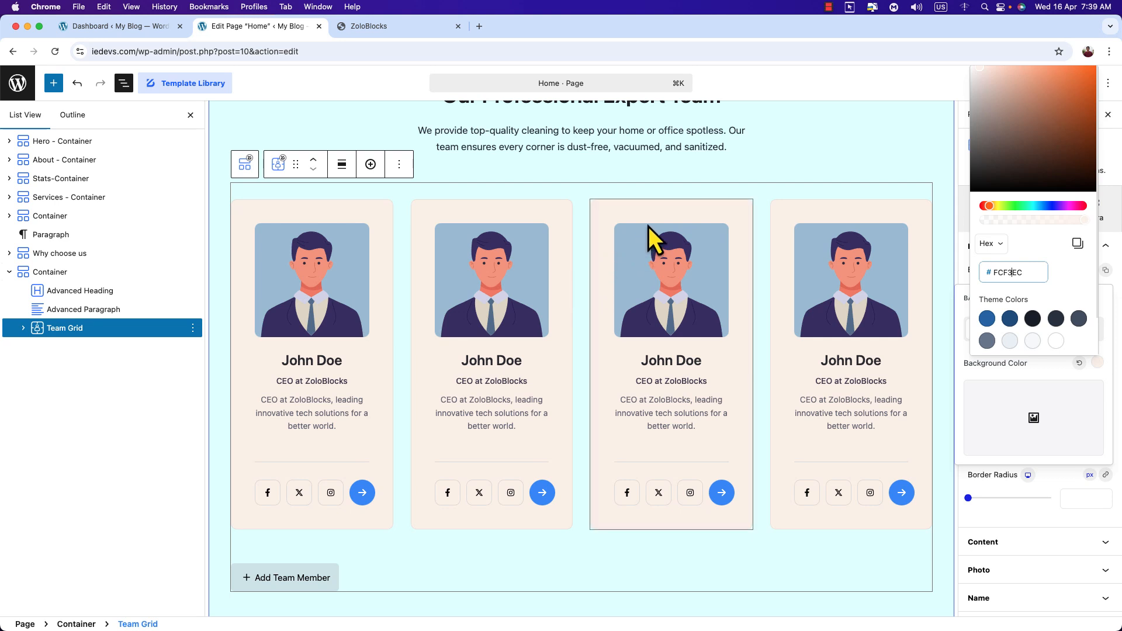
left_click(745, 194)
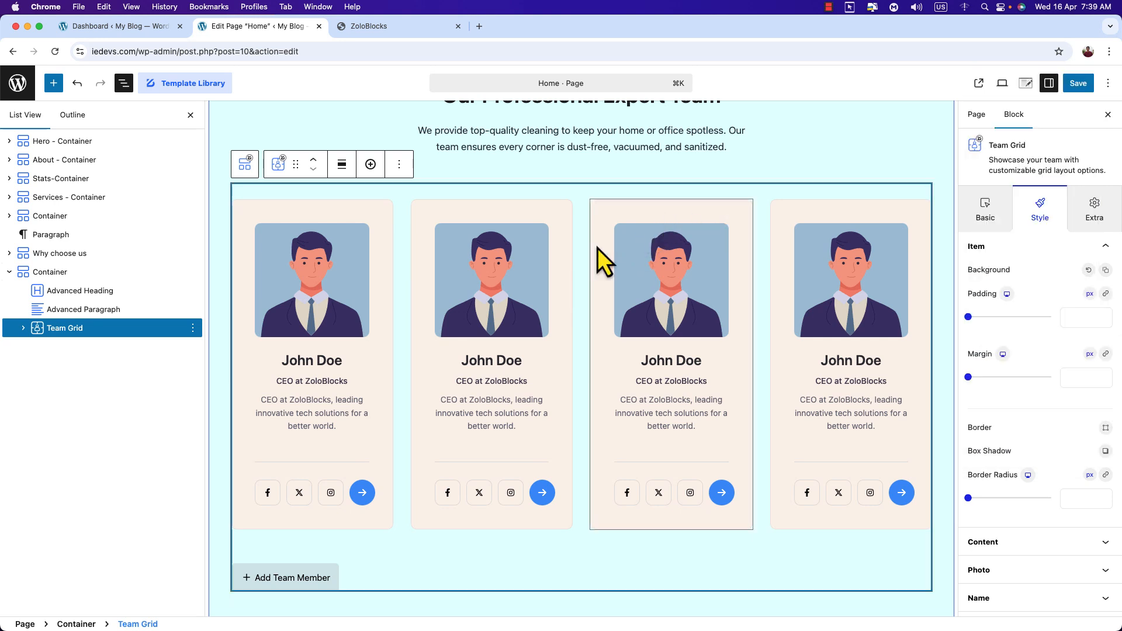
left_click(304, 301)
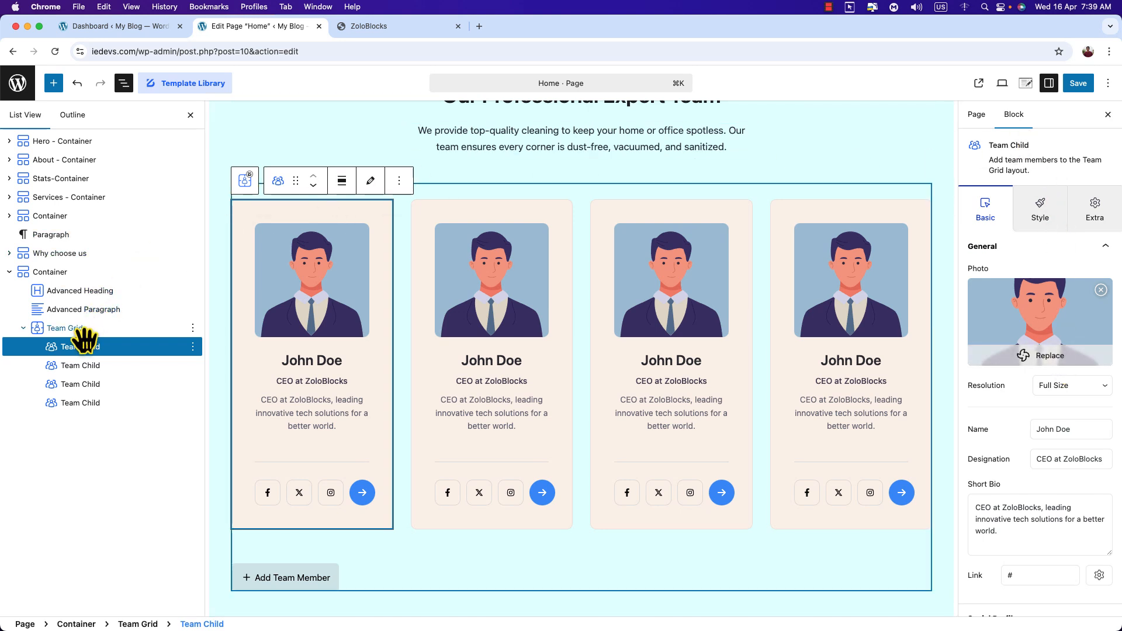
left_click(69, 329)
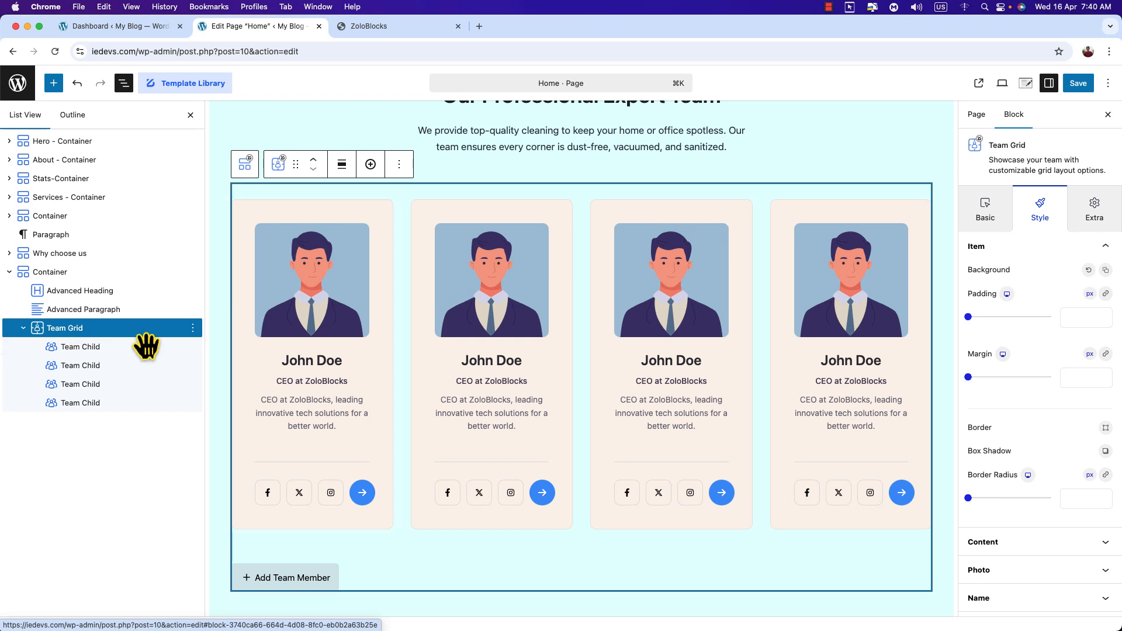
left_click(979, 225)
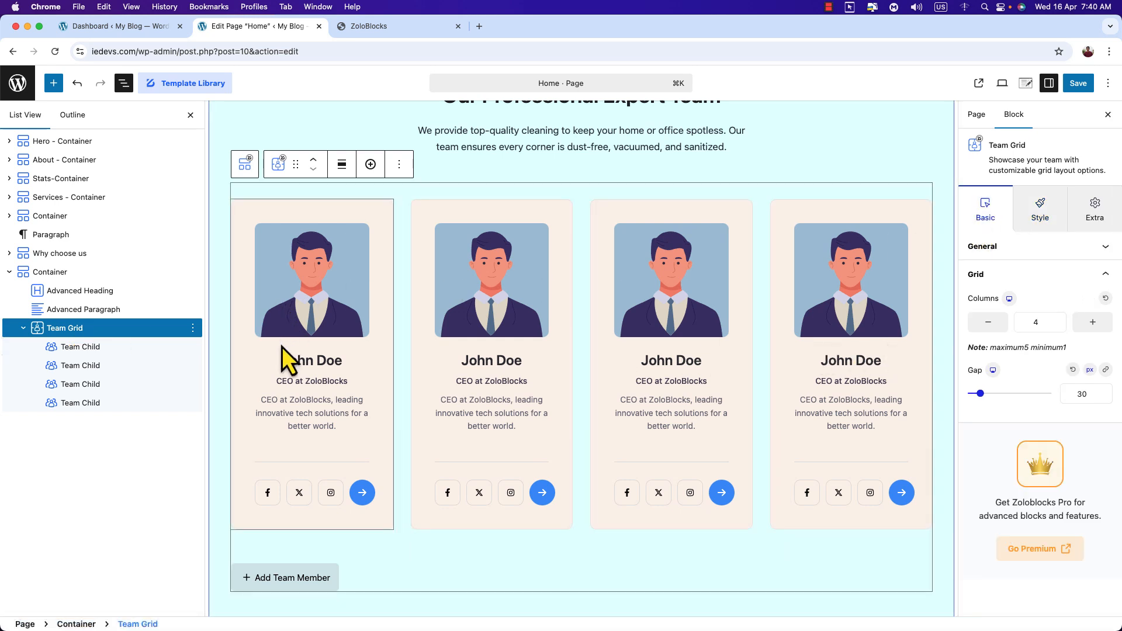
left_click(121, 367)
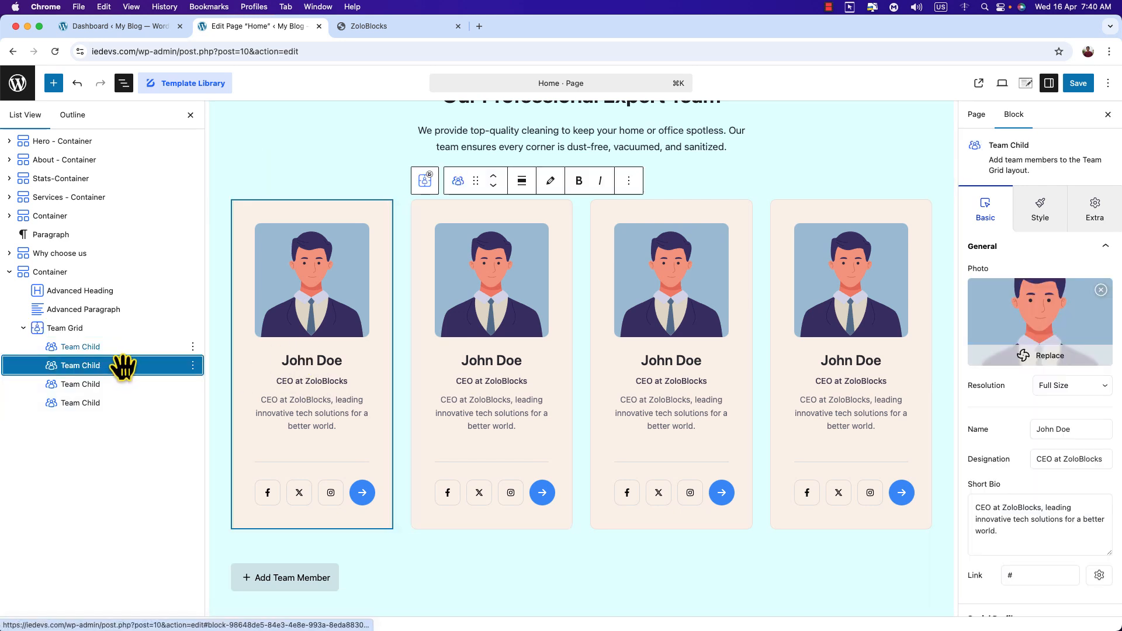
Select the first team member and replace its photo by uploading team-1.png.
left_click(119, 348)
left_click(284, 360)
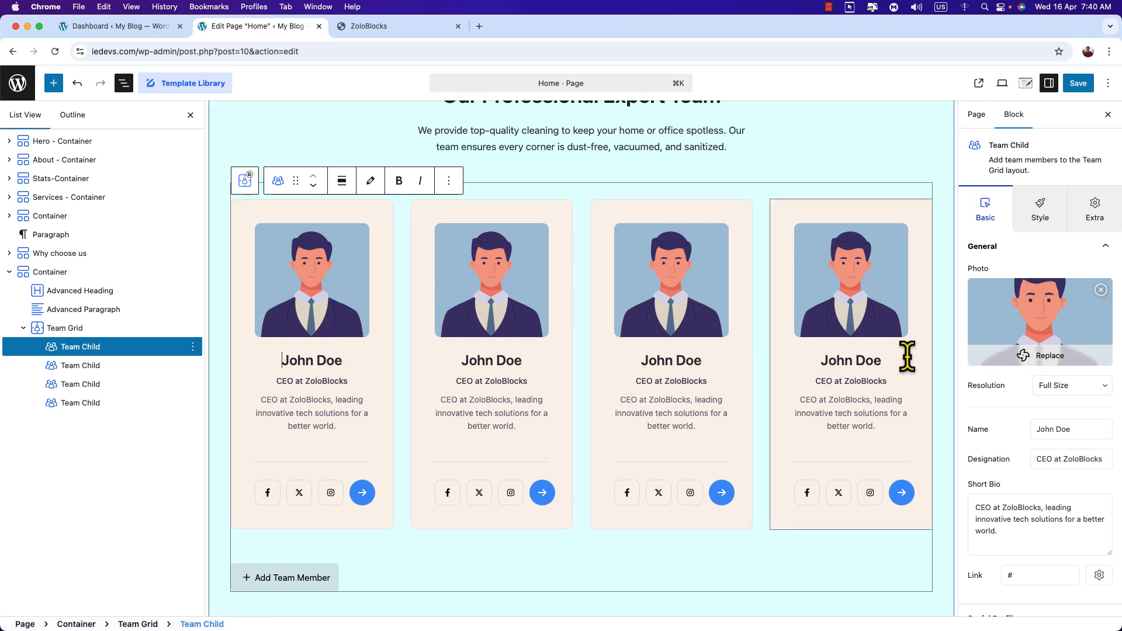
left_click(1049, 355)
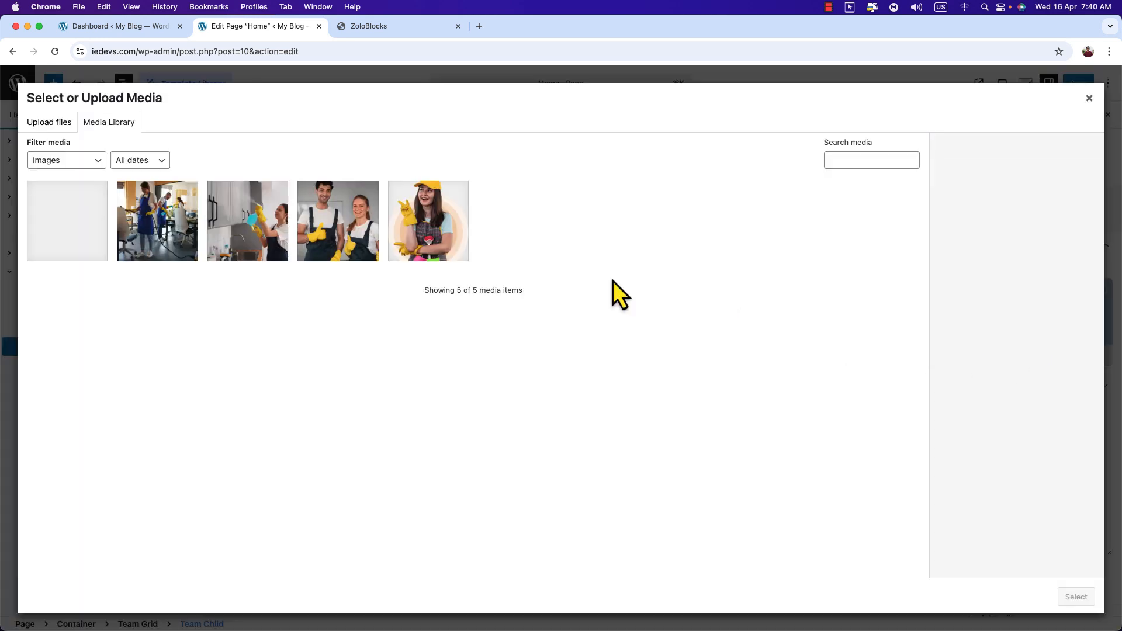
left_click(70, 125)
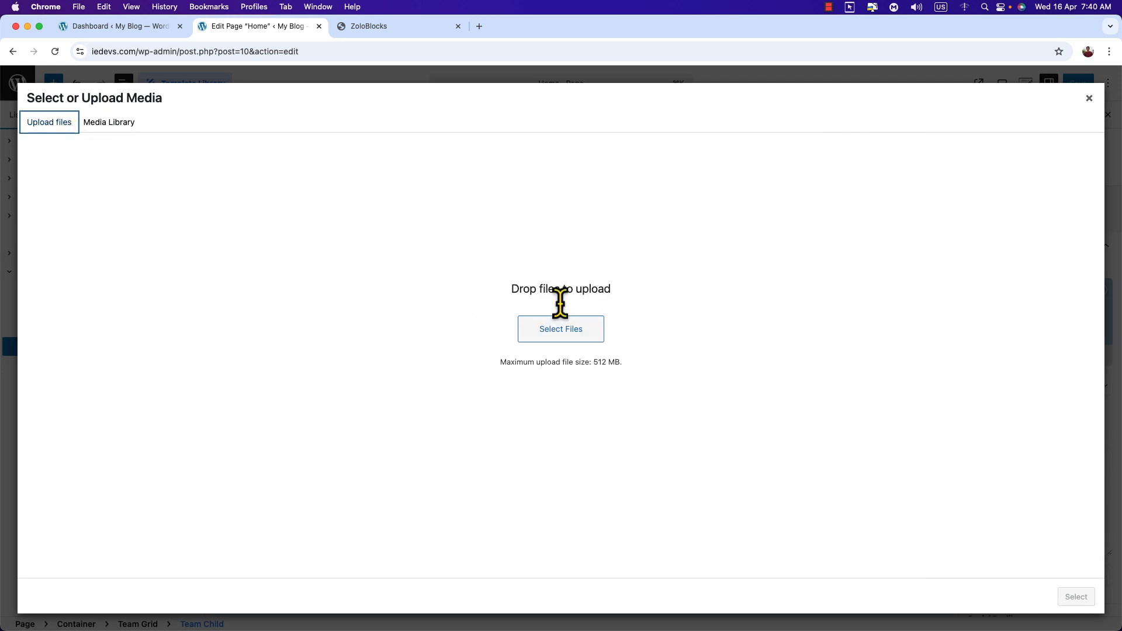
left_click(583, 327)
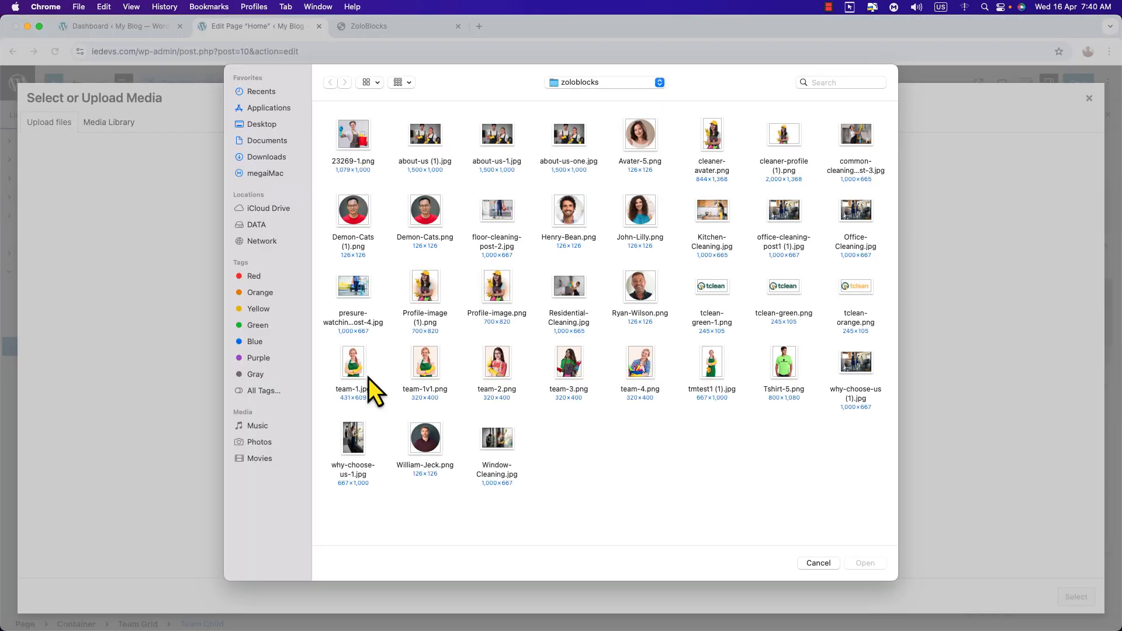
left_click(354, 365)
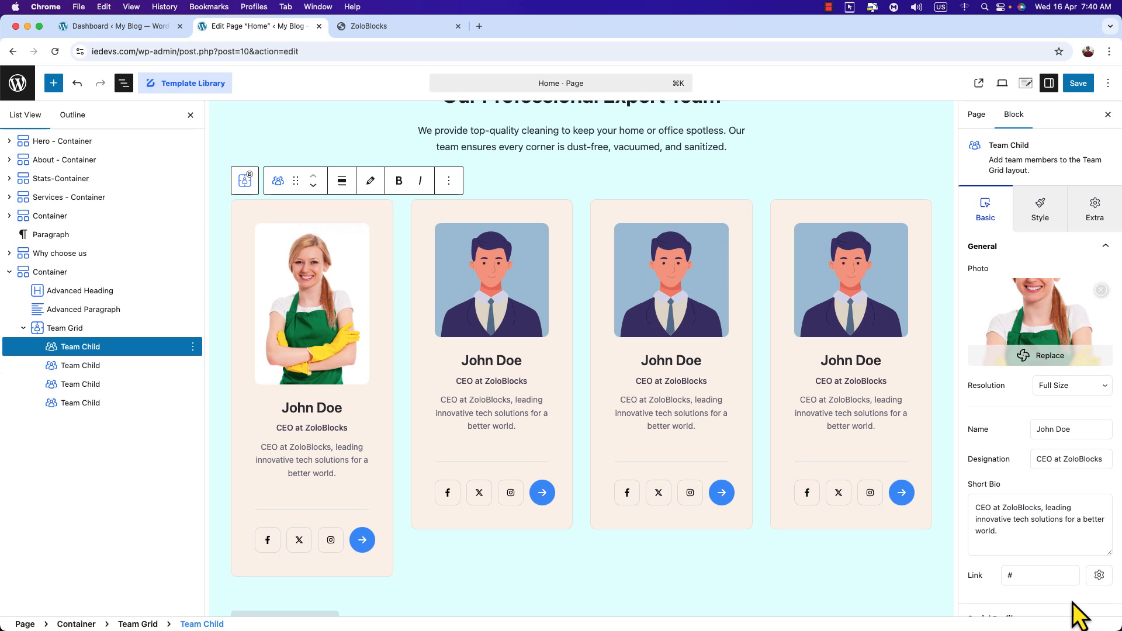
Replace the first team member's name with a new person's full name.
left_click(1076, 435)
key("super+a")
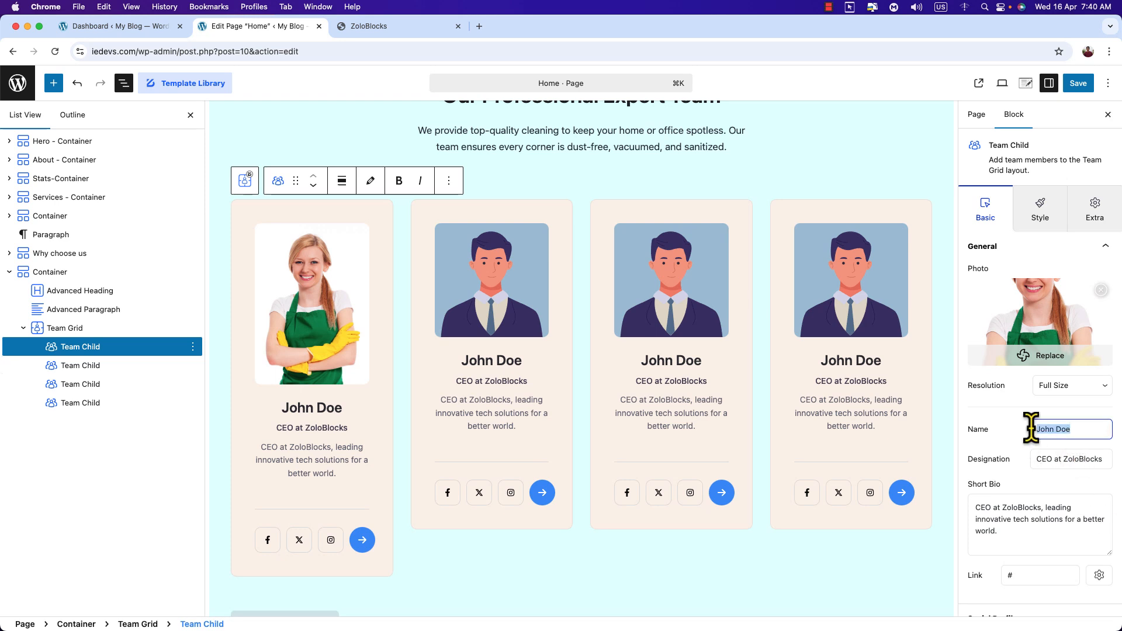
key("BackSpace")
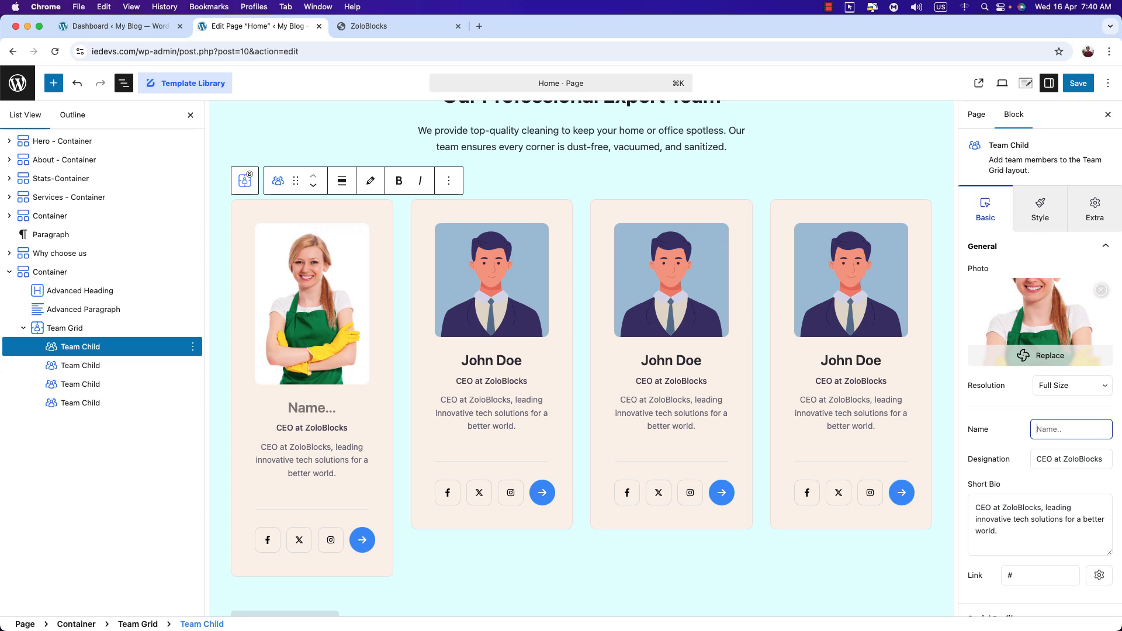
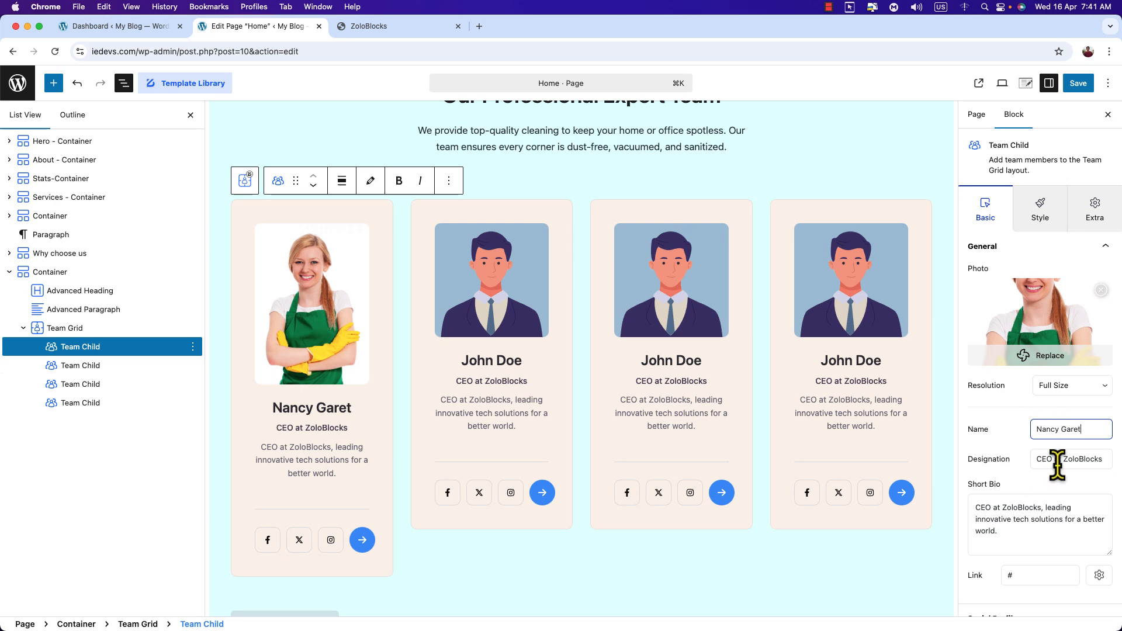
Replace the first team member's designation with "Office Cleaner".
left_click(1103, 460)
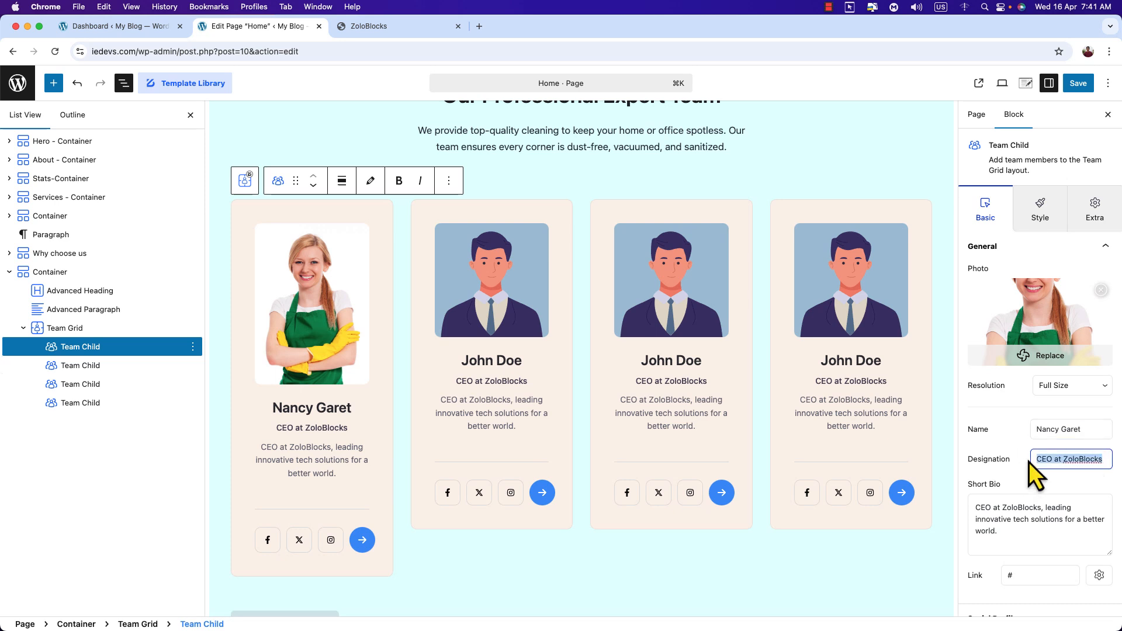
key("BackSpace")
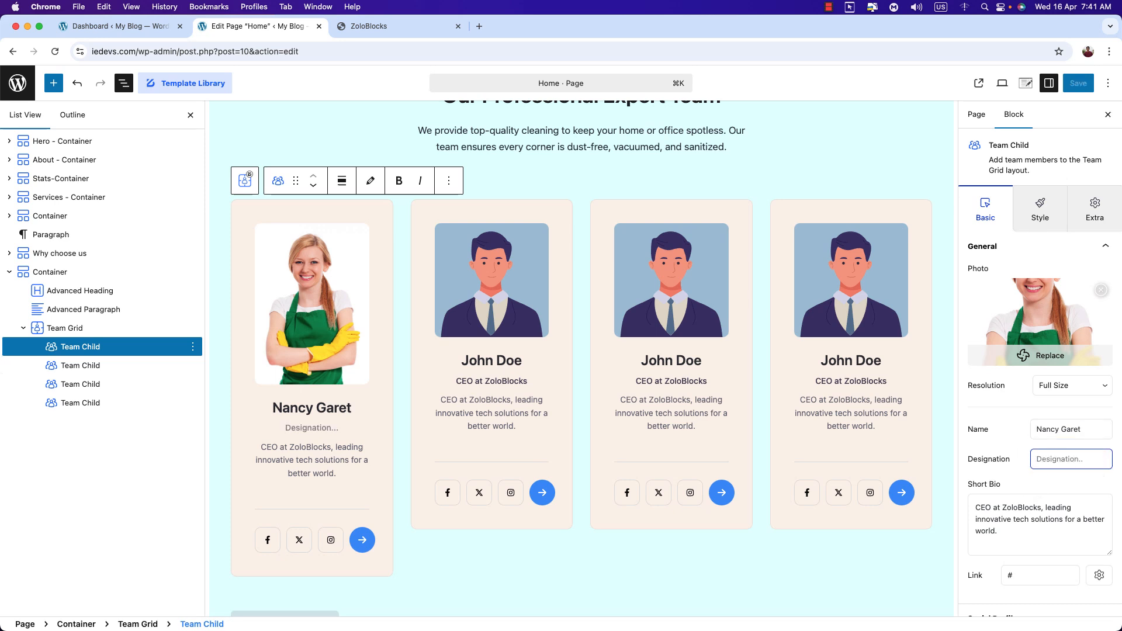
type("Office Cleaner")
Replace the first member's short bio with "We provide top-quality cleaning to keep your home or office spotless.".
scroll(1008, 491, "down", 2)
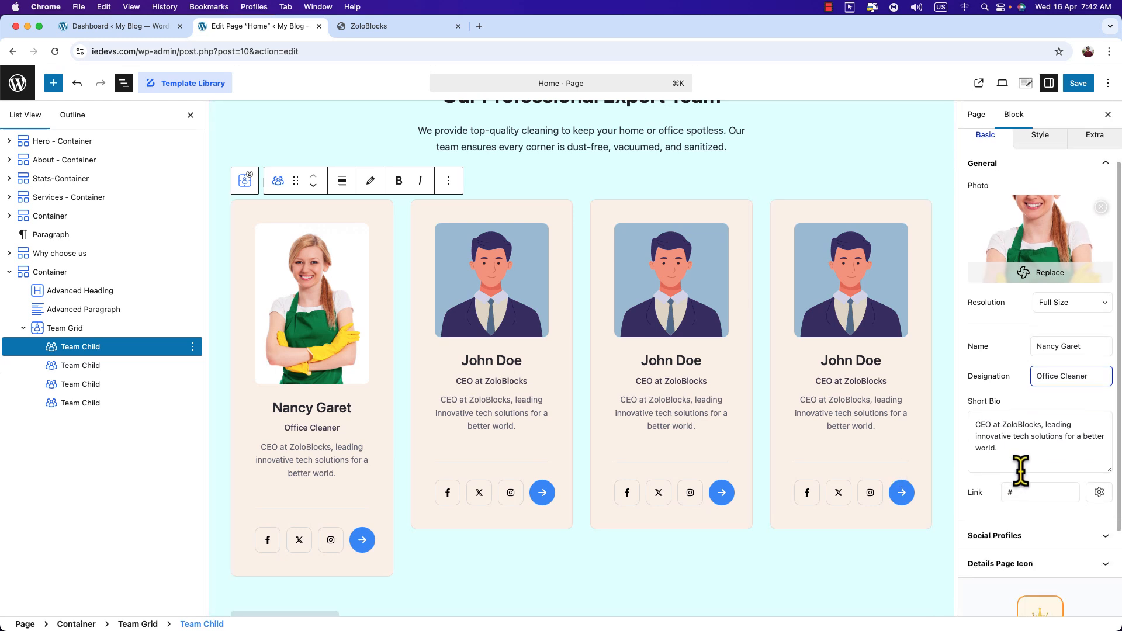
left_click_drag(1006, 453, 966, 429)
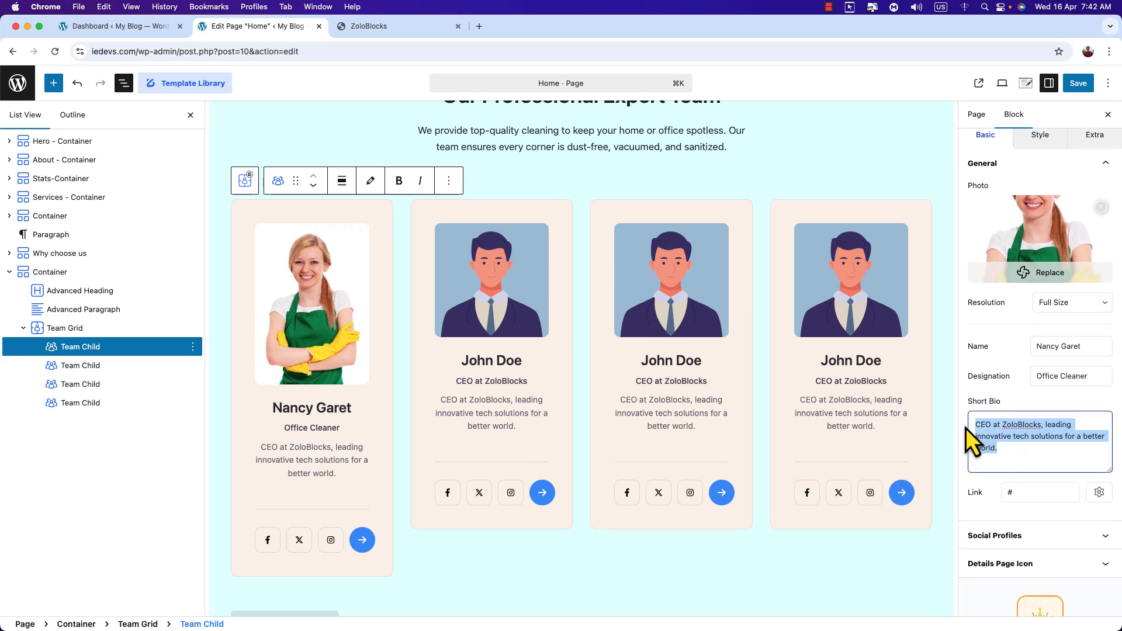
key("BackSpace")
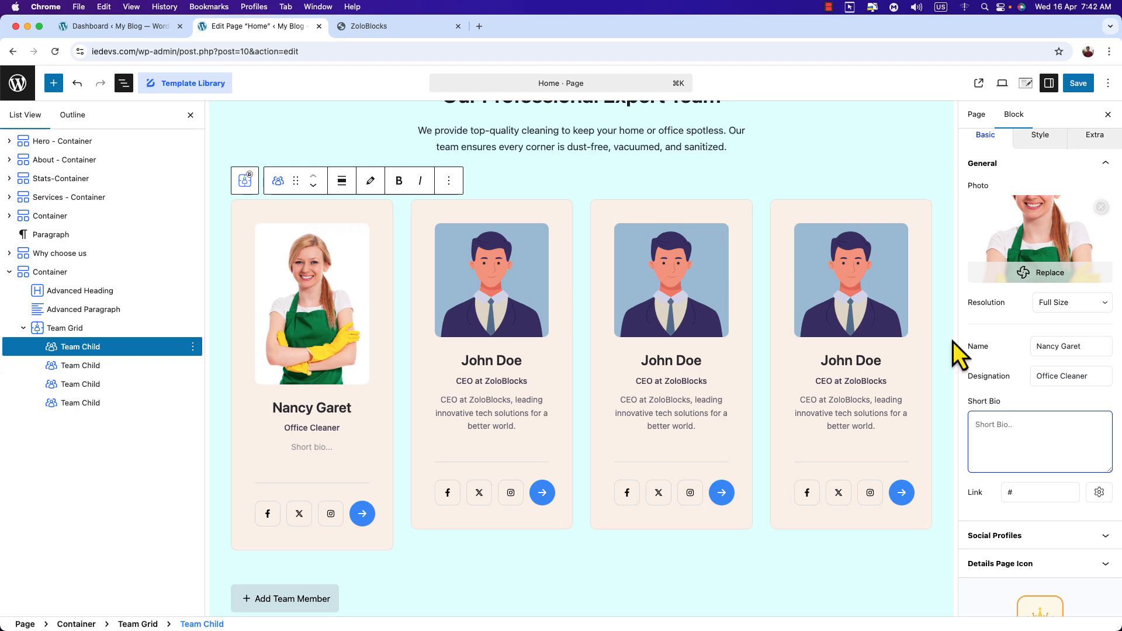
left_click(388, 26)
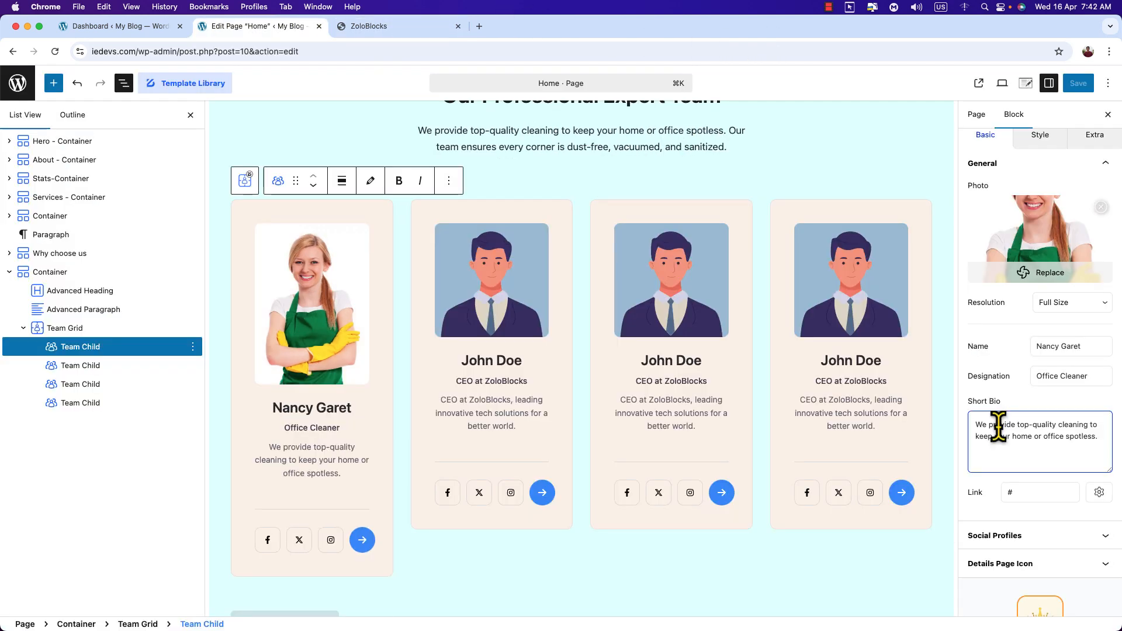
Open the first member's Social Profiles and Details Page Icon settings to examine them.
scroll(1022, 482, "down", 3)
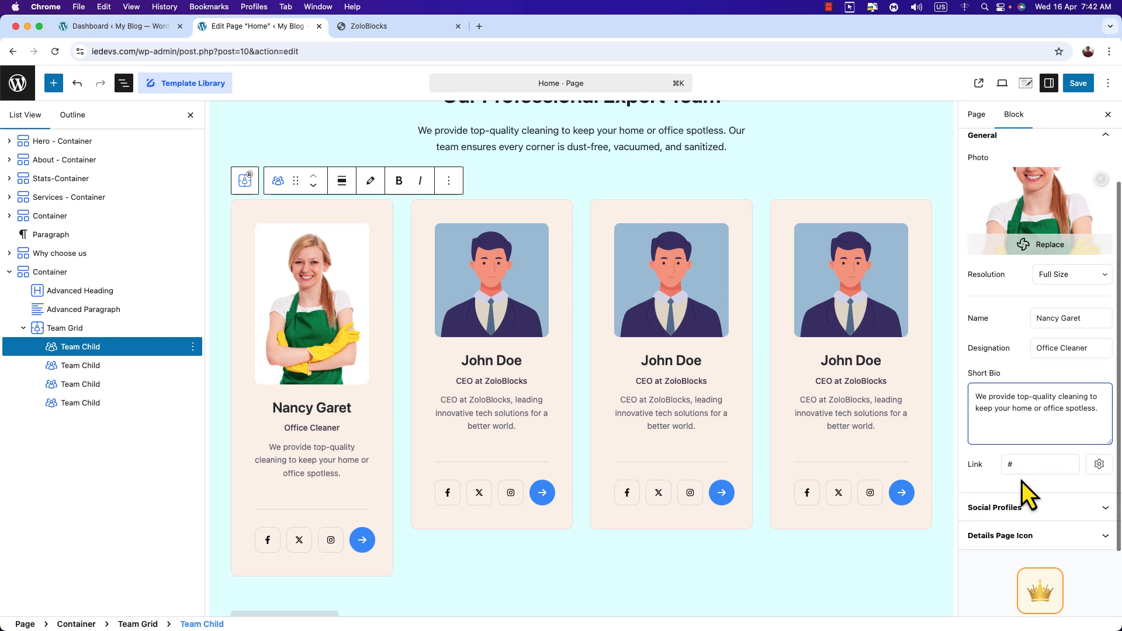
left_click(1029, 461)
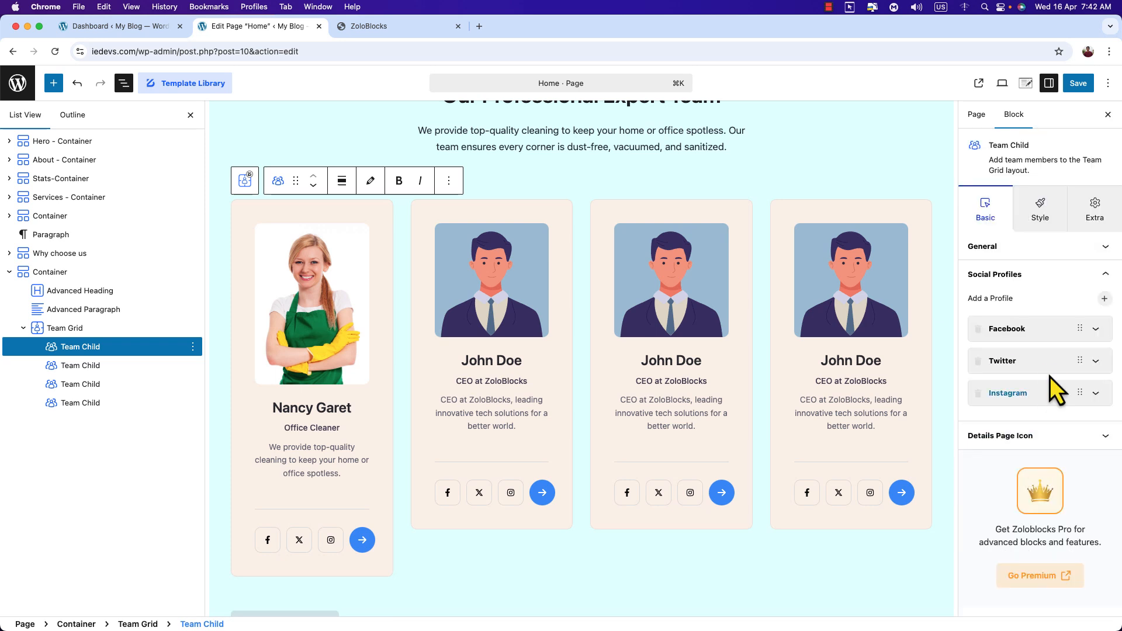
left_click(1050, 449)
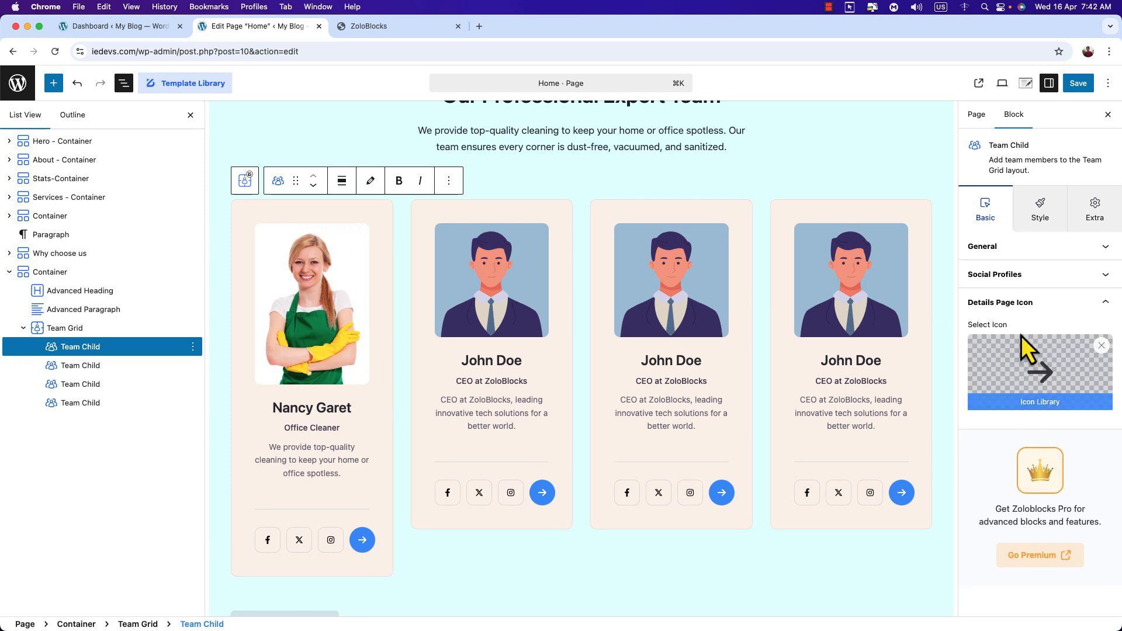
left_click(1042, 216)
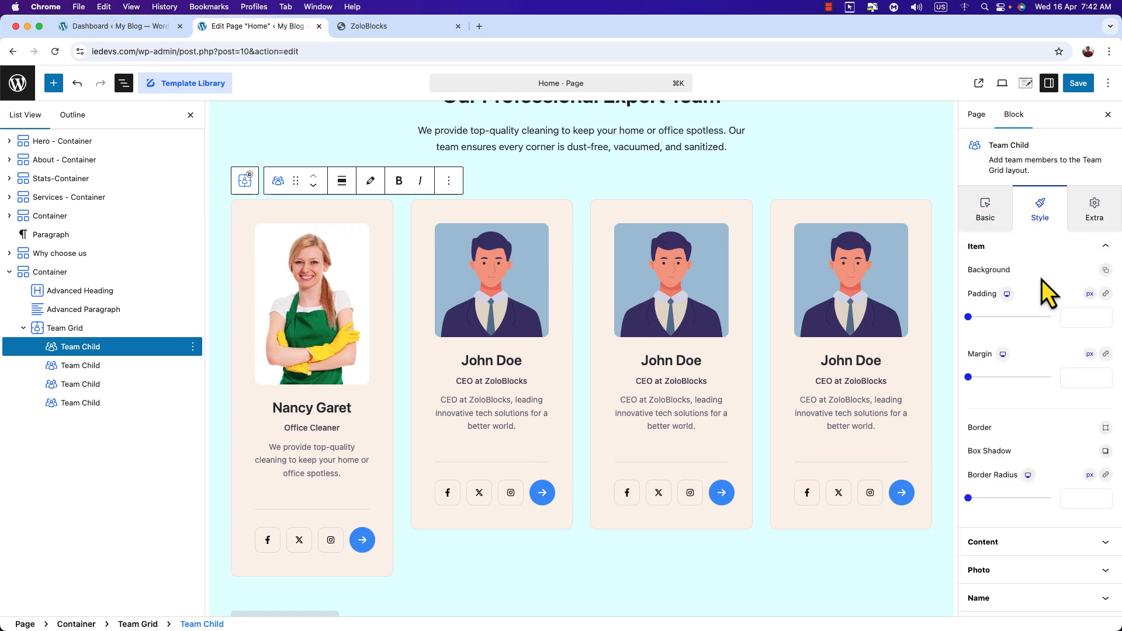
left_click(1105, 271)
left_click(1095, 363)
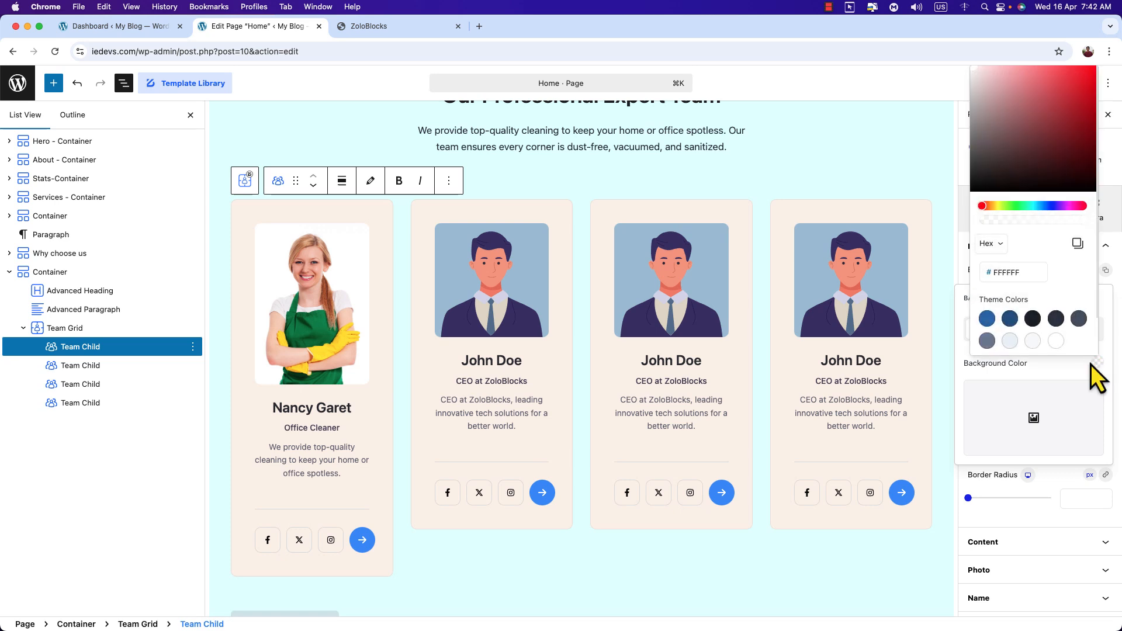
left_click(1020, 330)
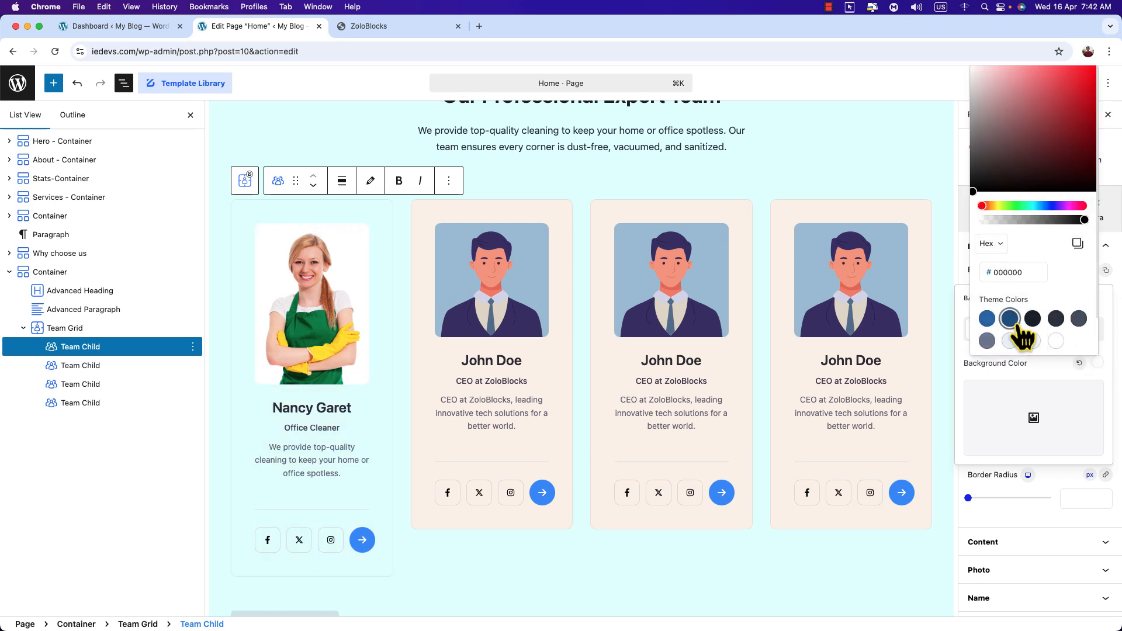
left_click(1081, 363)
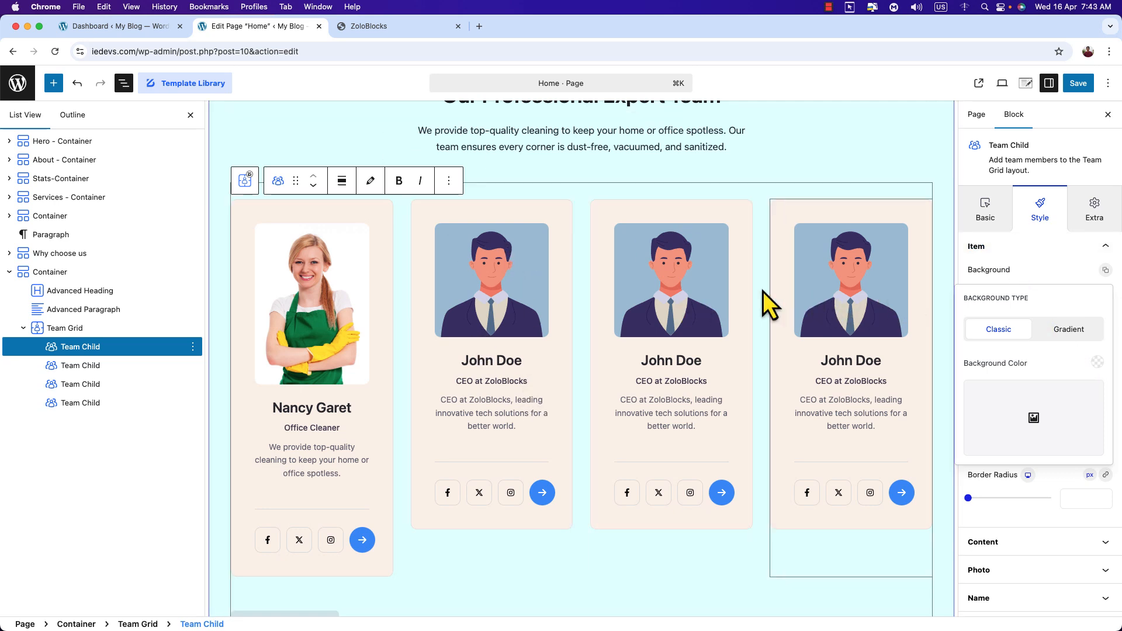
Select the second team member and replace its photo with a new cleaner image.
left_click(496, 303)
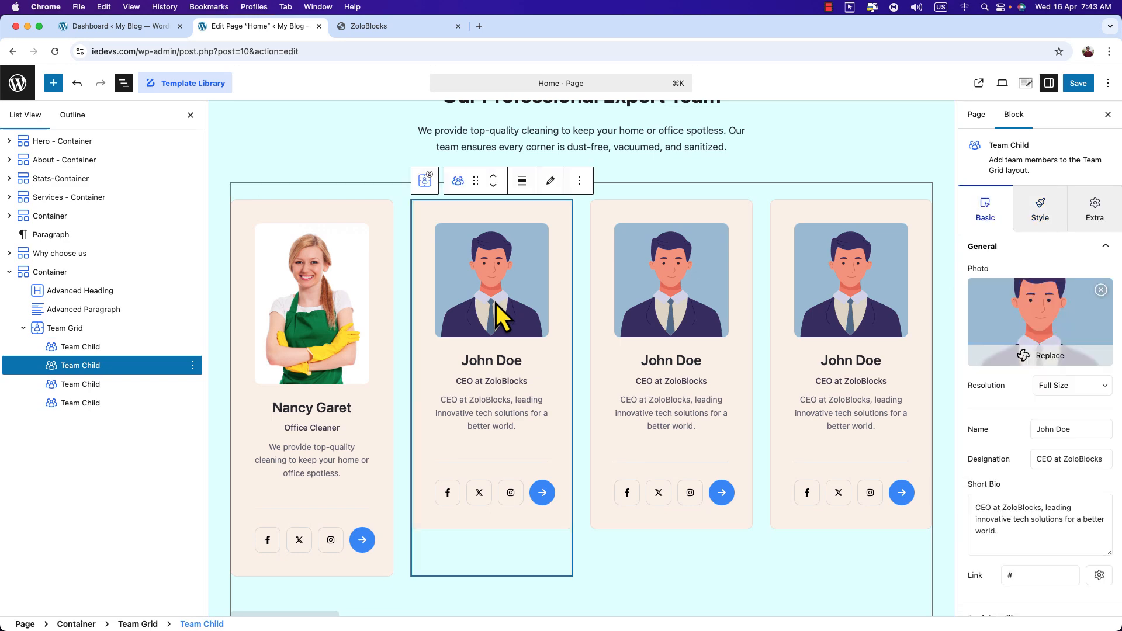
left_click(1085, 354)
key("Escape")
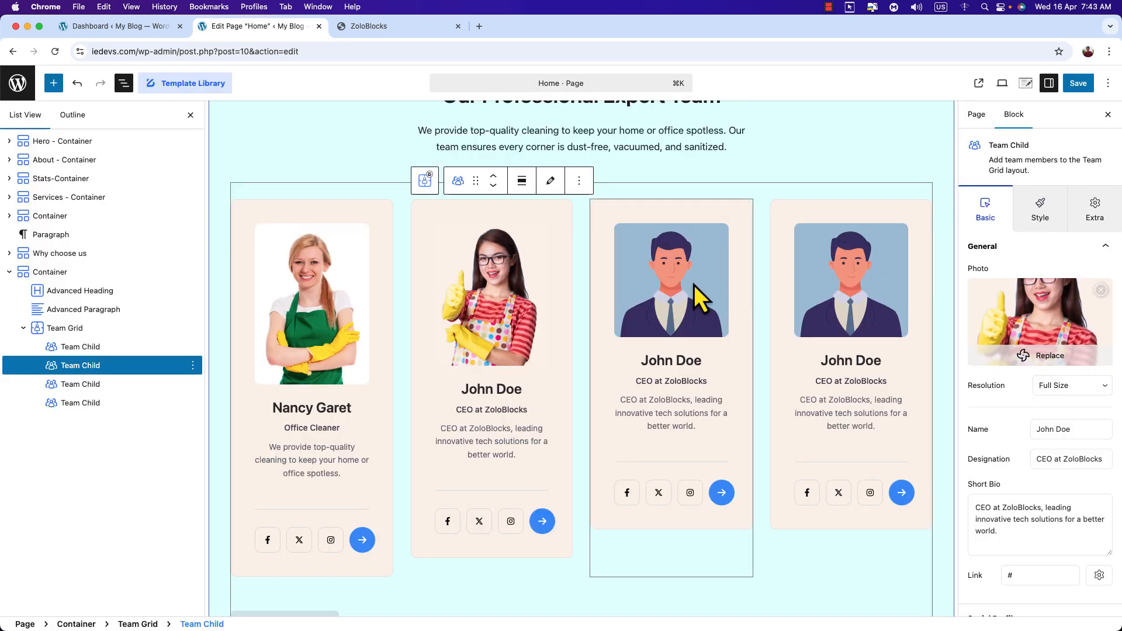
Replace the third team member's photo with another cleaner image from the media library.
left_click(1032, 361)
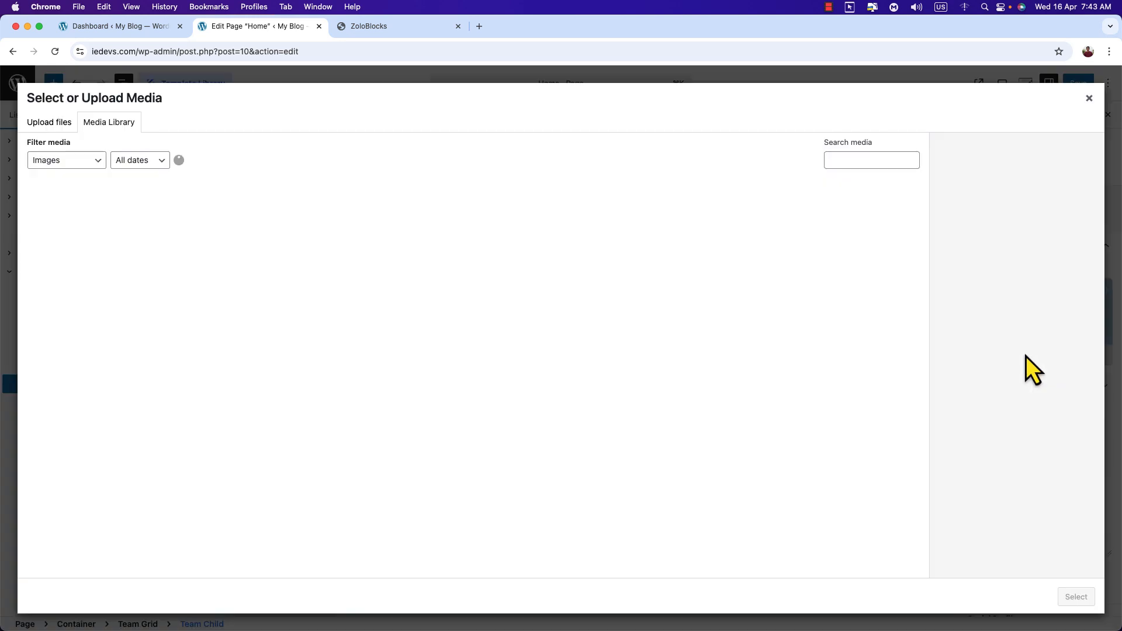
left_click(1075, 597)
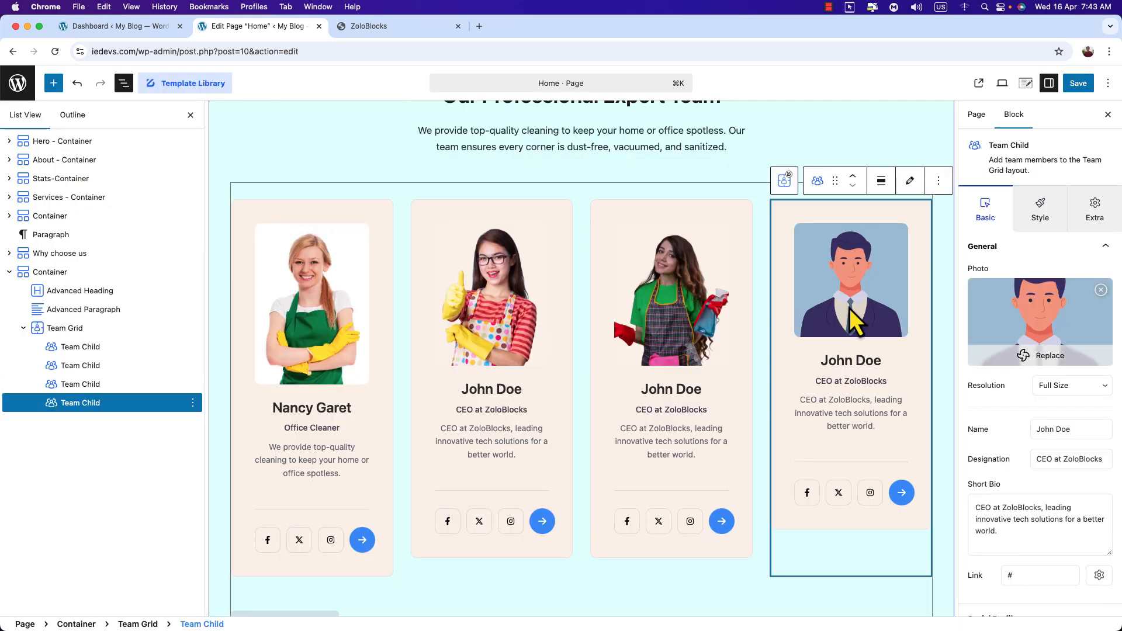
Replace the fourth team member's photo with another cleaner image from the media library.
left_click(1053, 355)
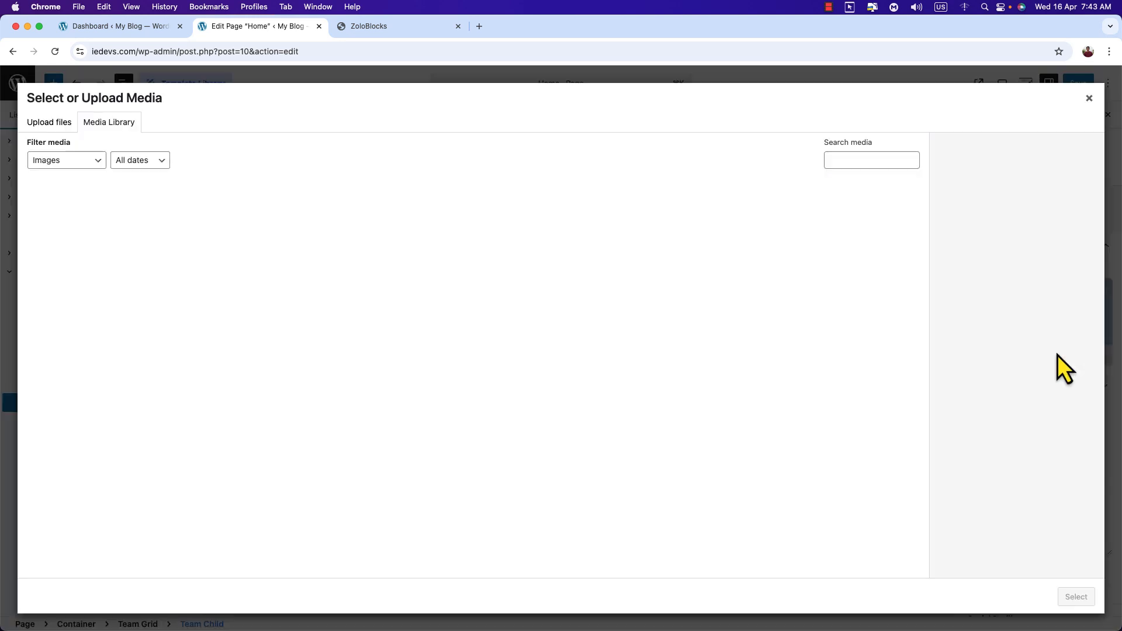
left_click(1076, 597)
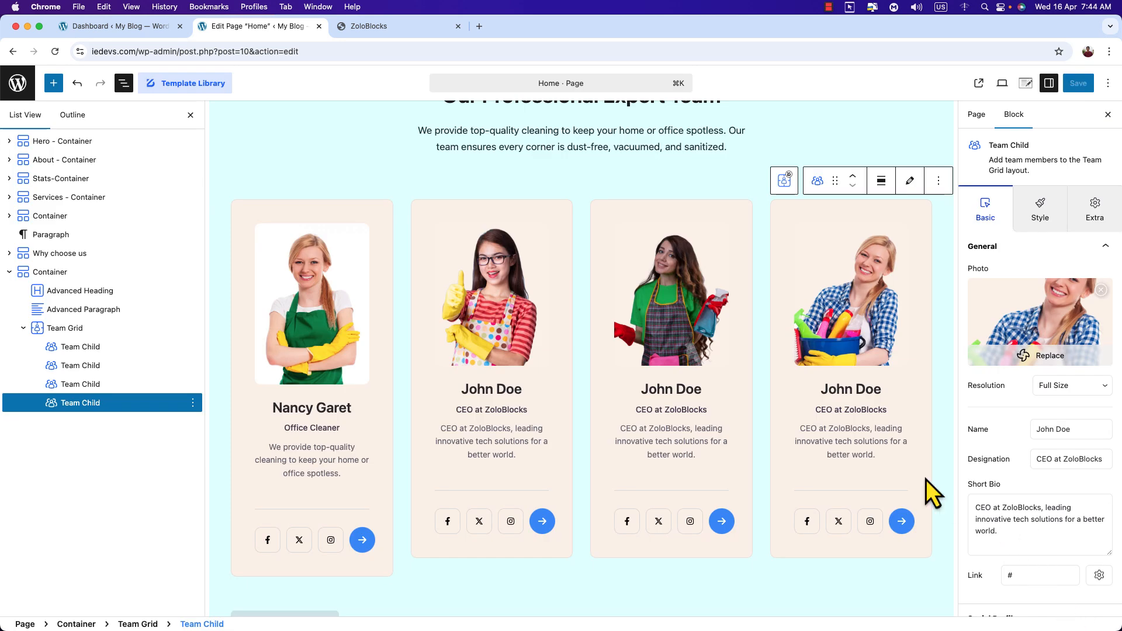
Save the page.
scroll(692, 405, "up", 7)
scroll(692, 404, "down", 10)
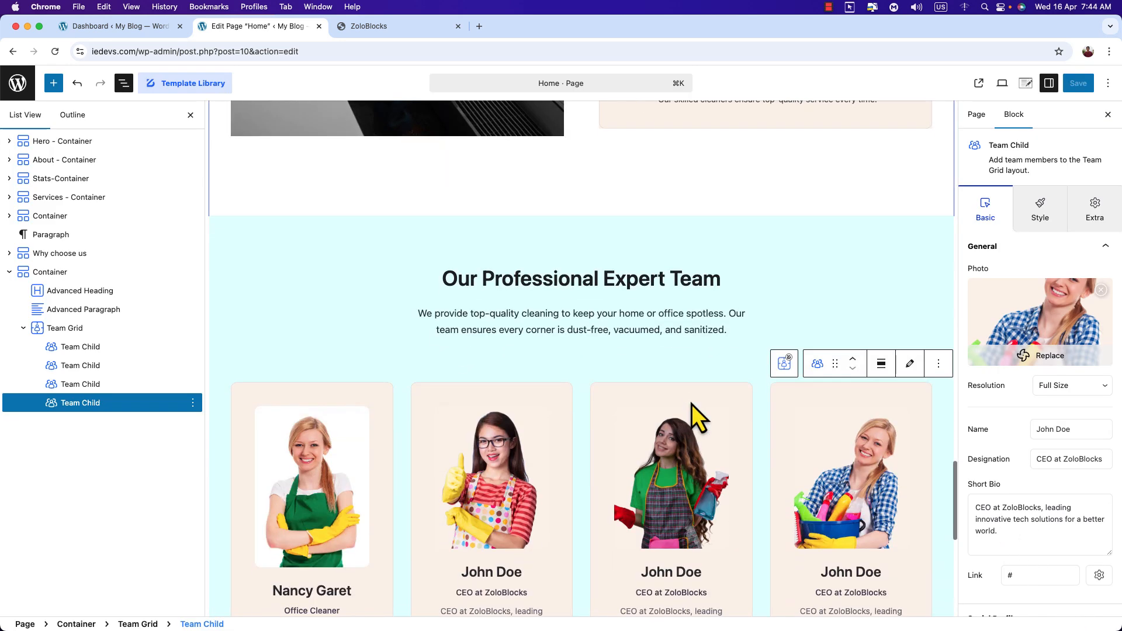
scroll(692, 404, "up", 5)
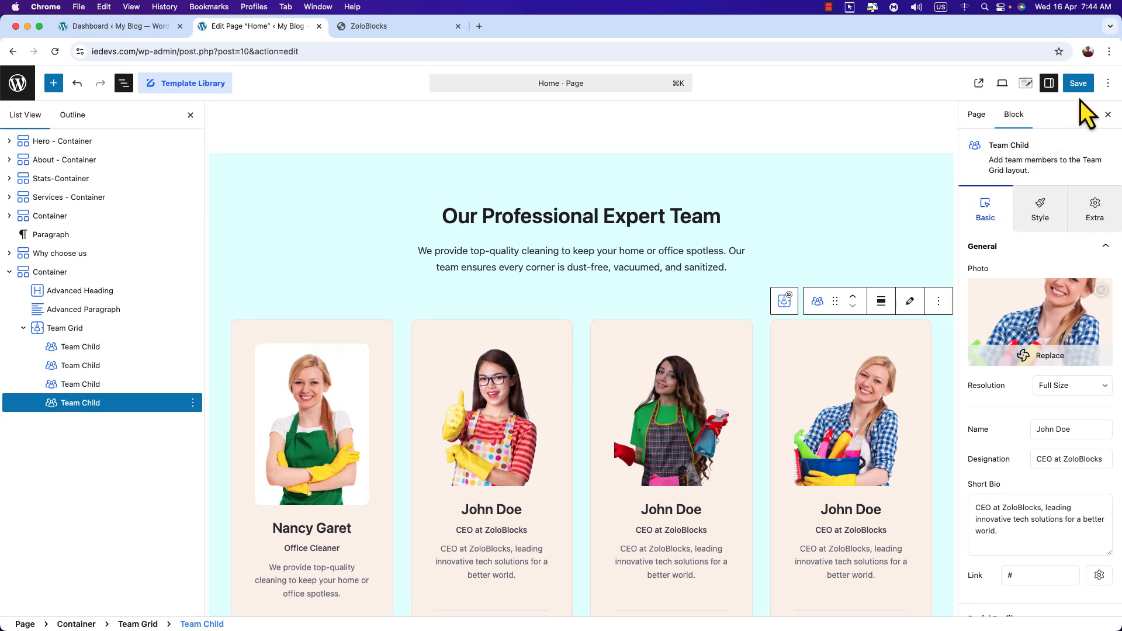
left_click(1079, 85)
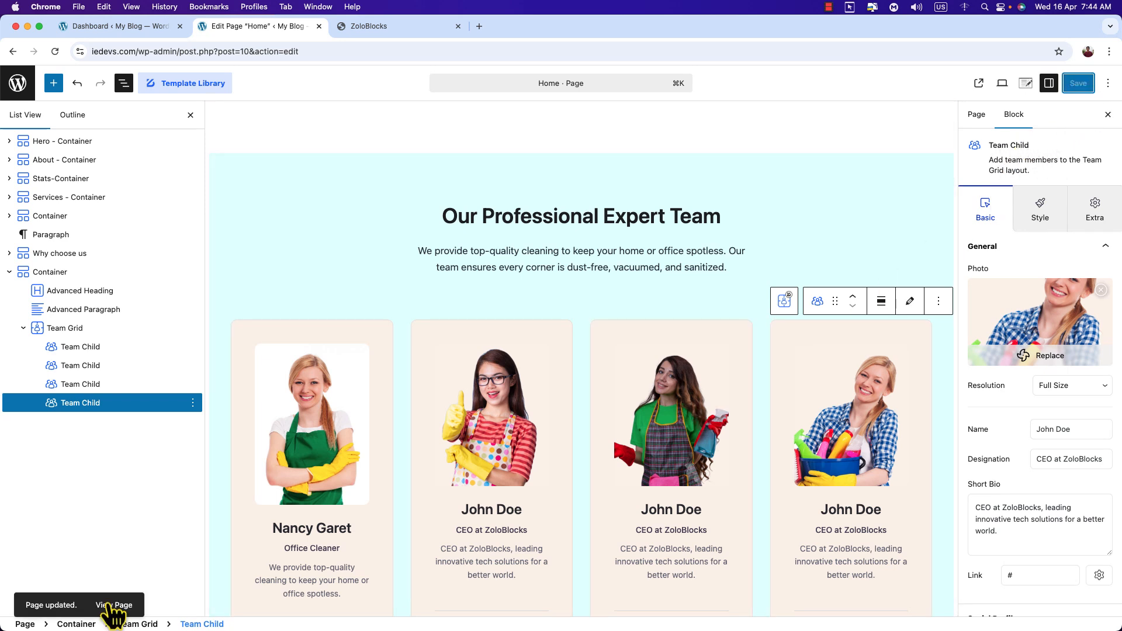
Open the published home page in a new tab and review the Why Choose Us and Expert Team sections.
right_click(107, 606)
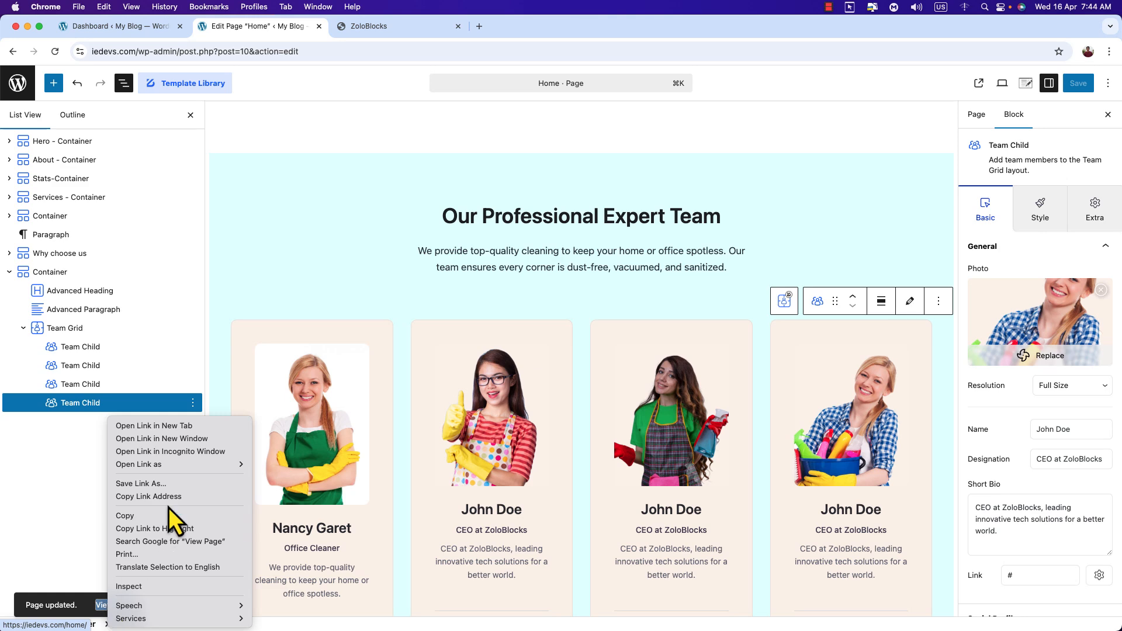
left_click(196, 430)
left_click(401, 26)
scroll(402, 247, "down", 15)
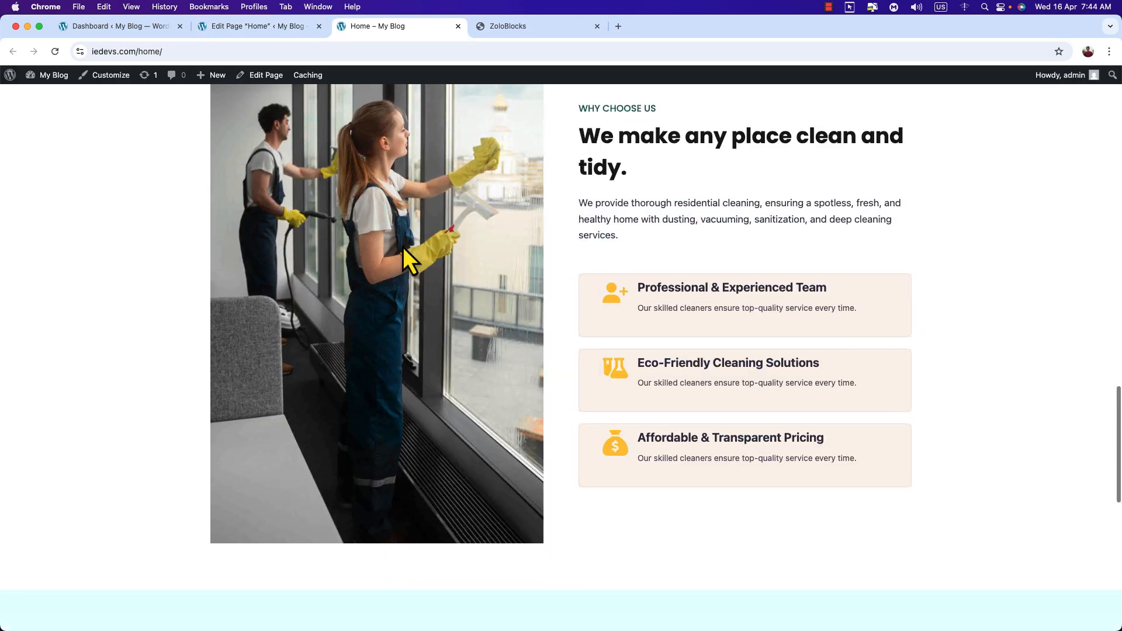
scroll(402, 247, "up", 1)
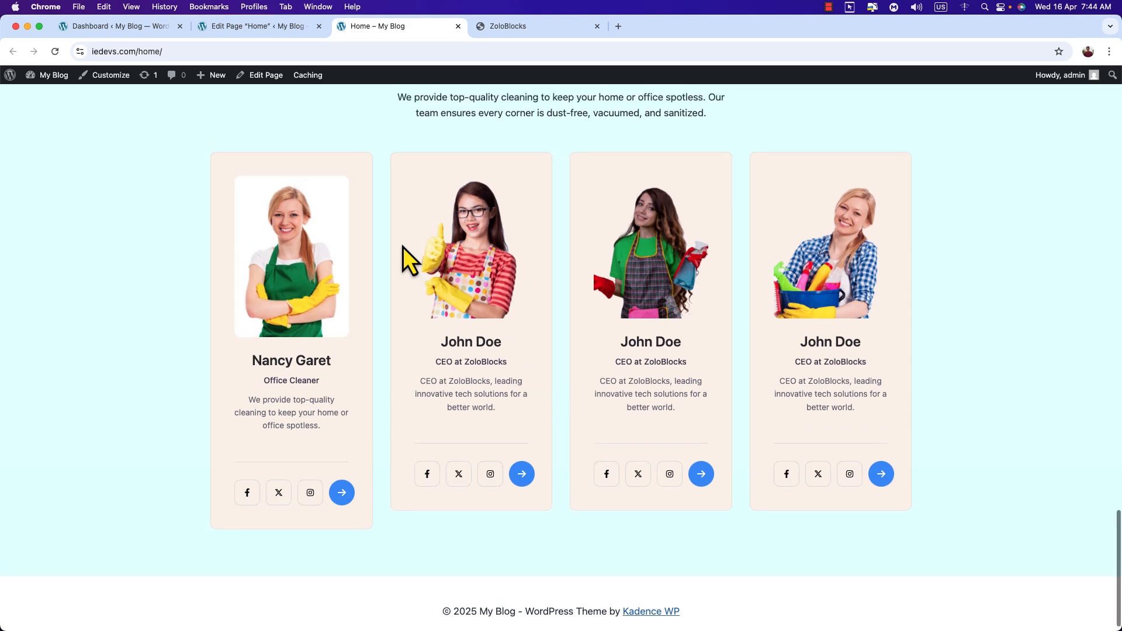
scroll(402, 247, "up", 1)
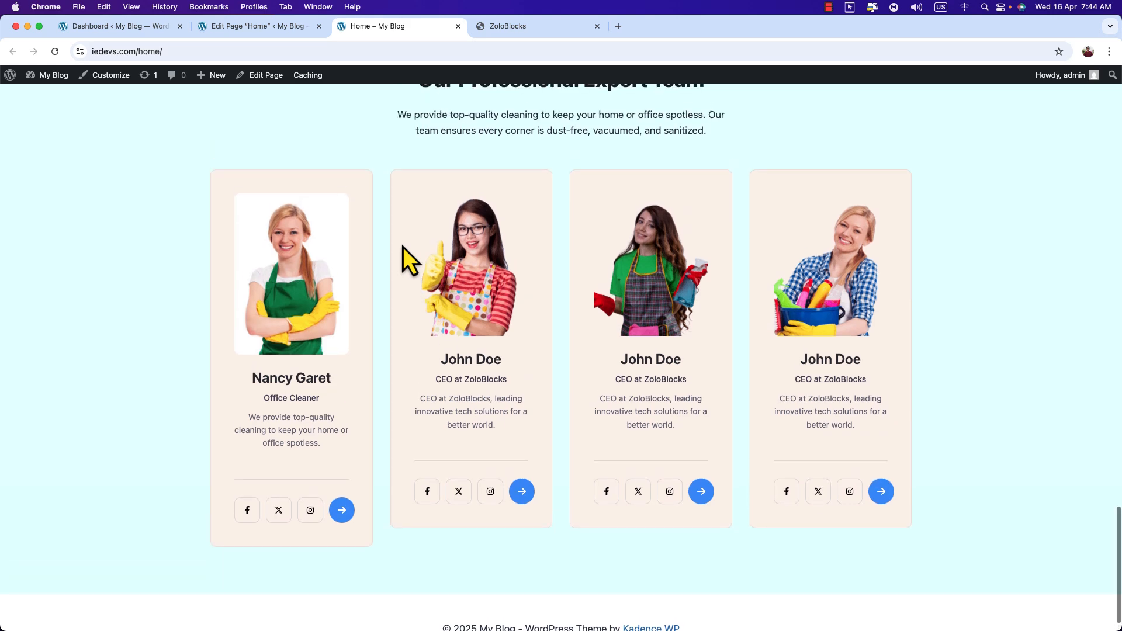
scroll(402, 247, "up", 8)
scroll(402, 248, "up", 3)
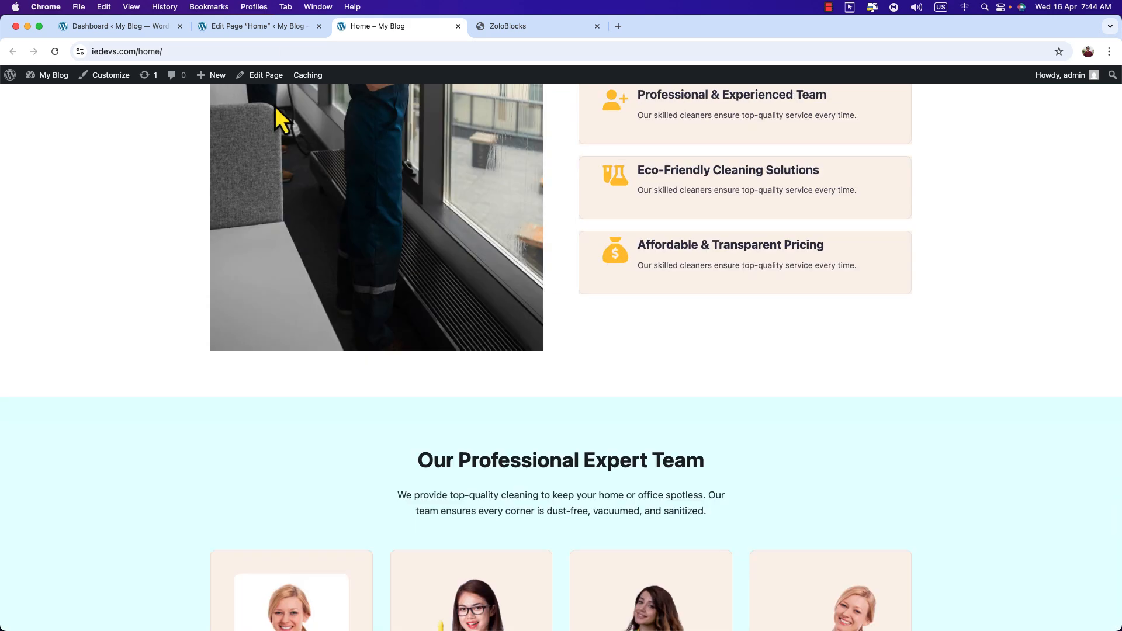
Return to the page editor, switch the preview to Mobile, and review the Services, Why Choose Us and Expert Team sections.
left_click(265, 25)
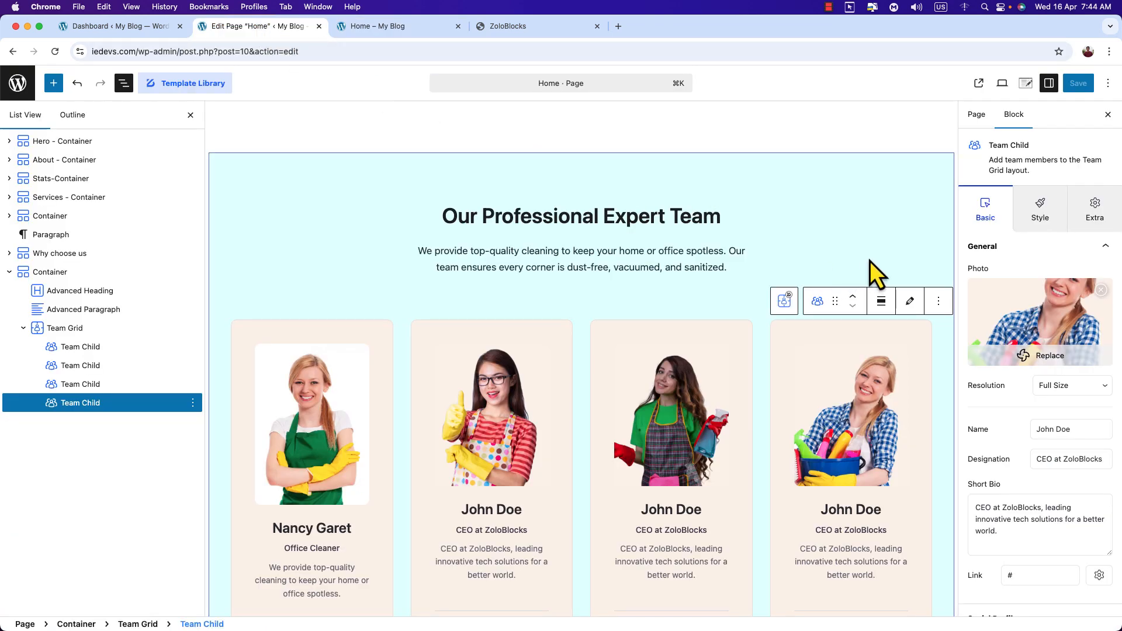
left_click(1002, 83)
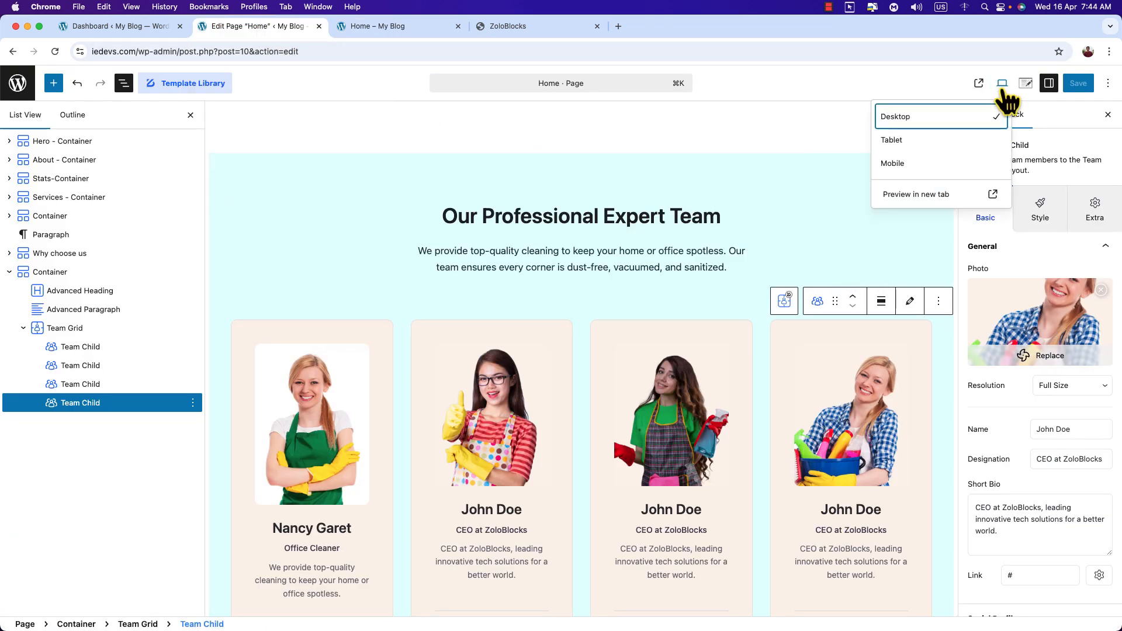
left_click(930, 167)
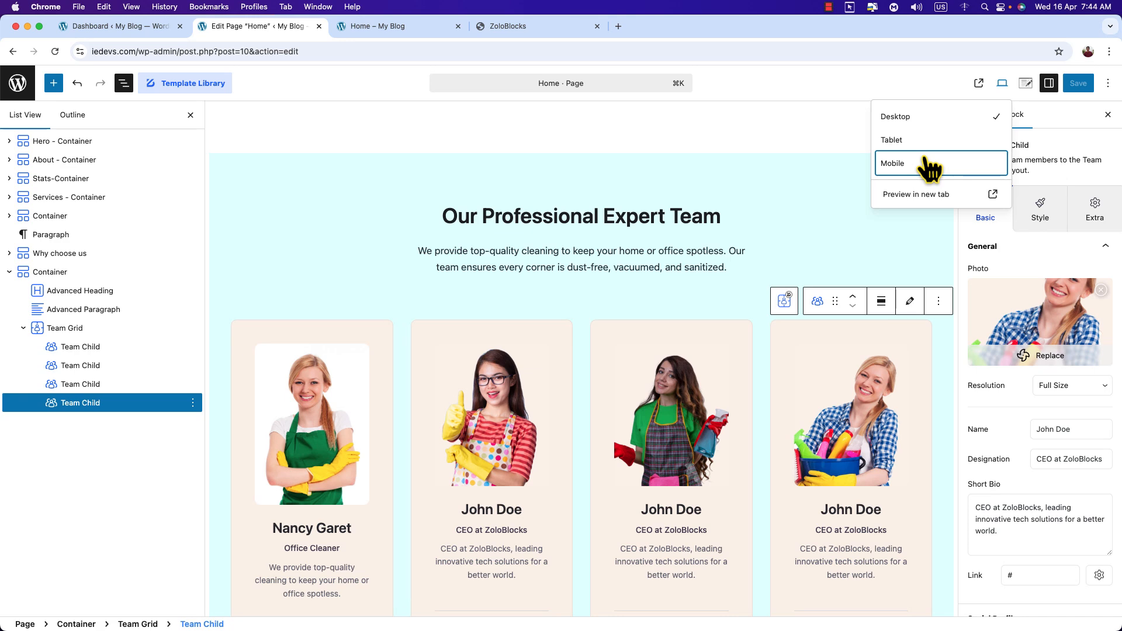
scroll(584, 268, "up", 3)
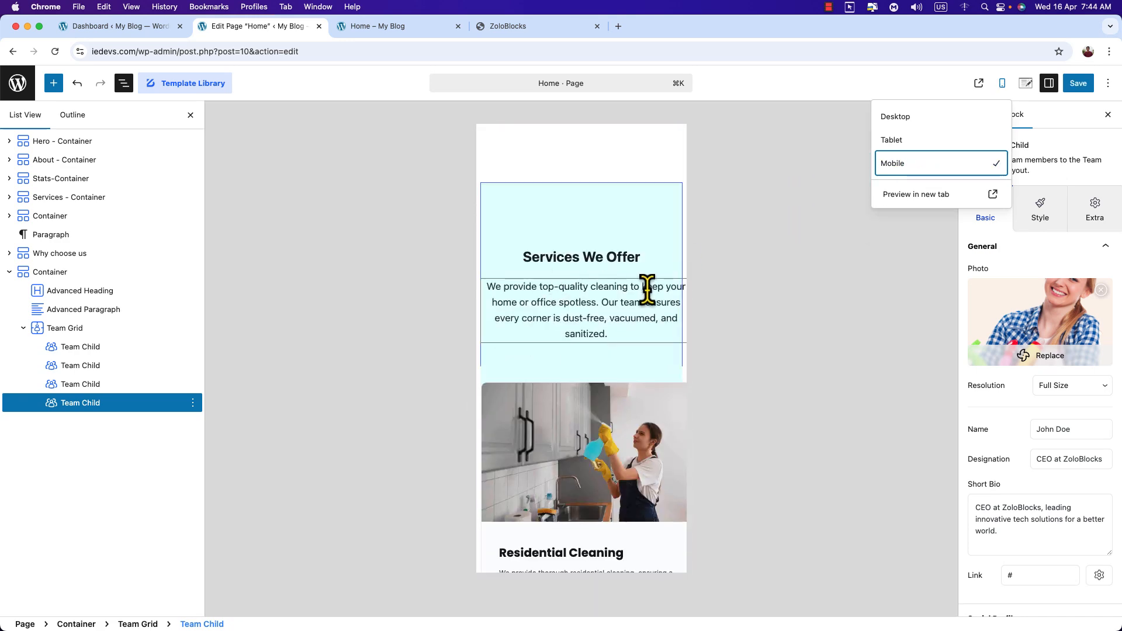
scroll(579, 403, "down", 10)
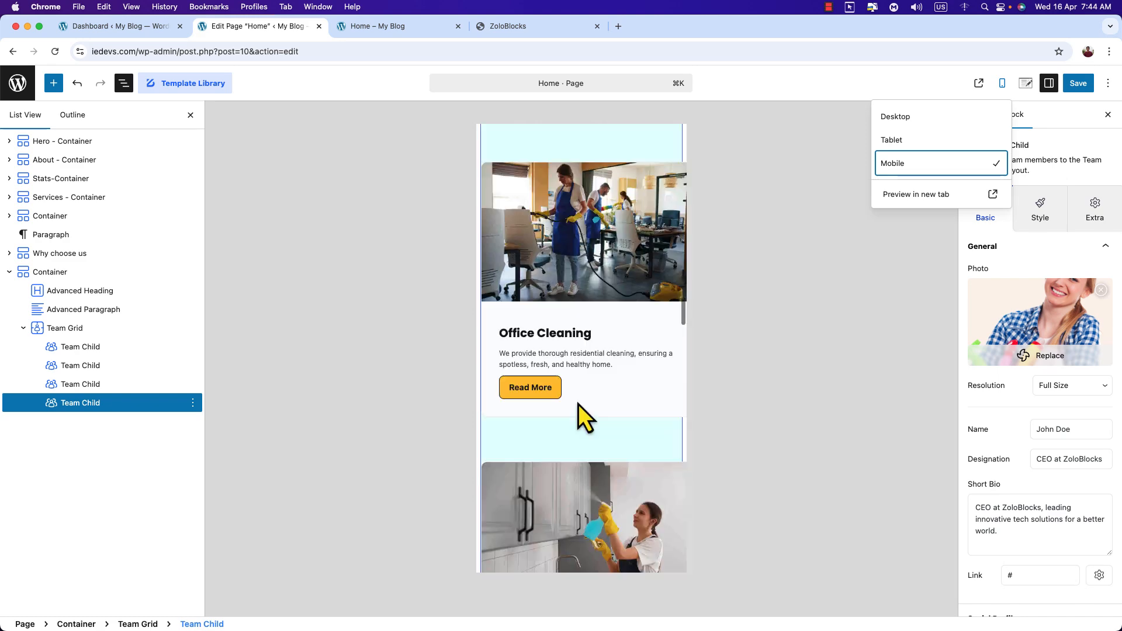
scroll(577, 405, "down", 6)
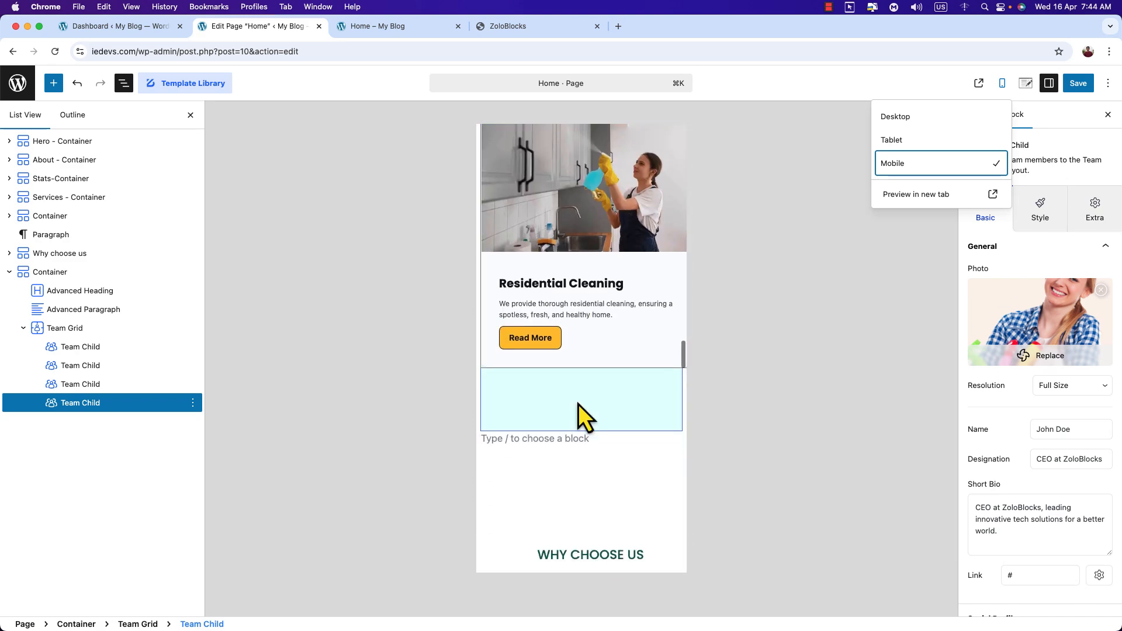
scroll(578, 405, "down", 10)
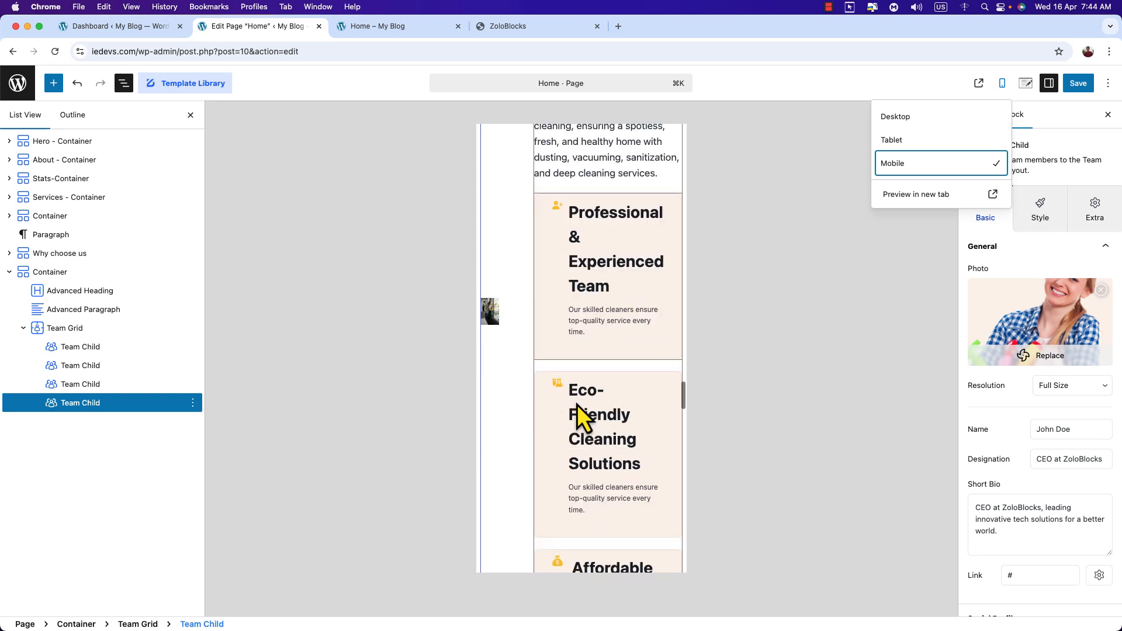
scroll(581, 415, "down", 10)
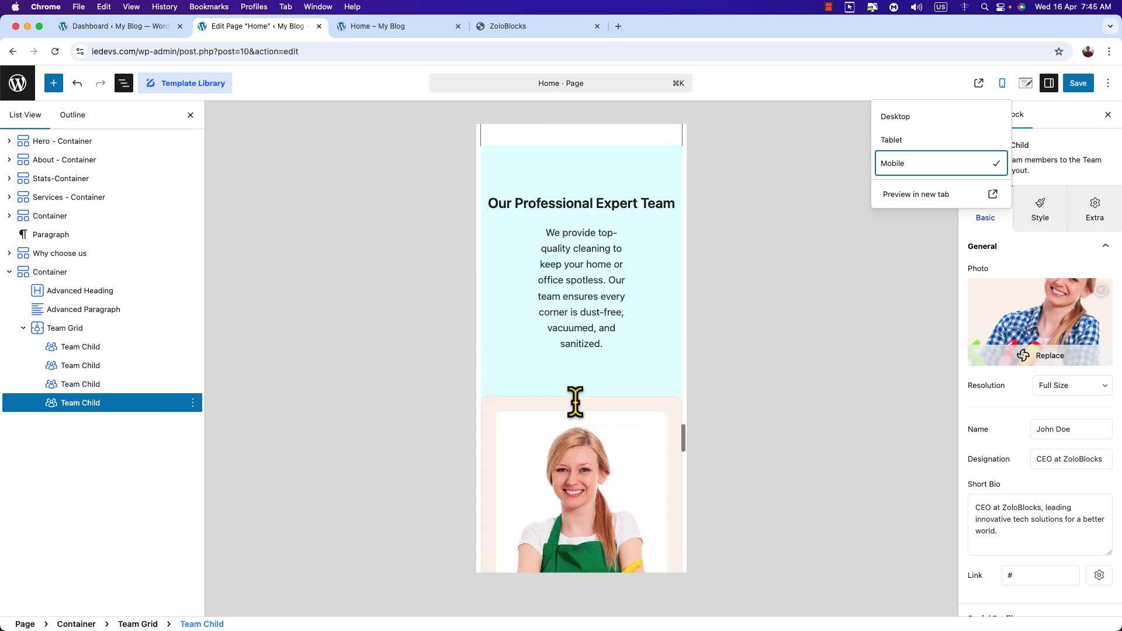
scroll(576, 405, "down", 10)
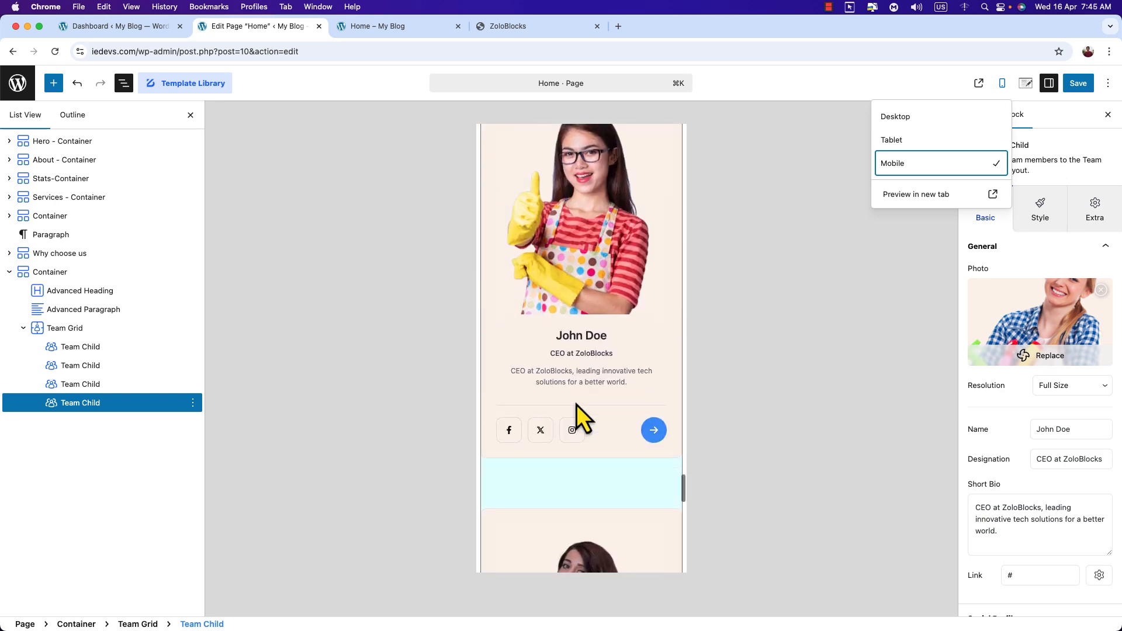
scroll(576, 405, "up", 10)
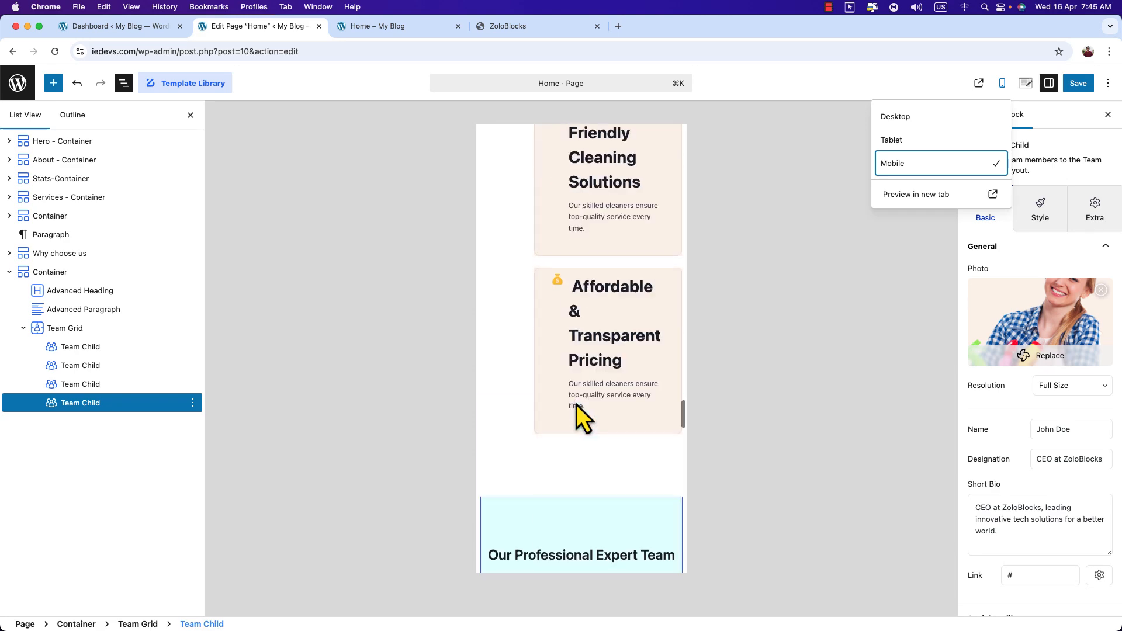
scroll(576, 405, "up", 10)
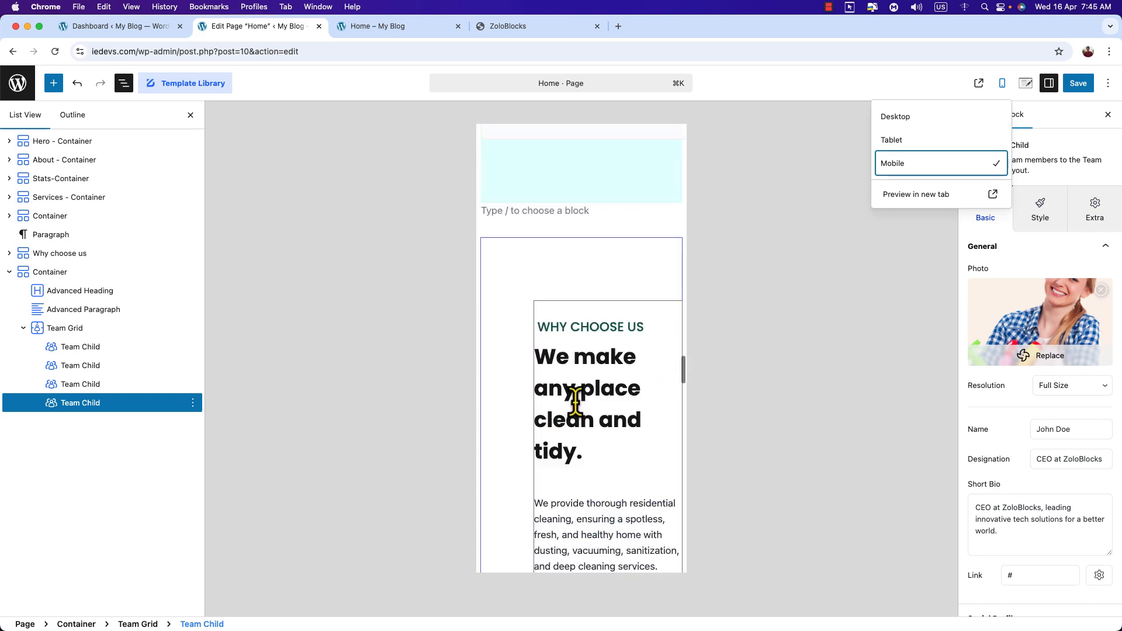
scroll(575, 402, "up", 2)
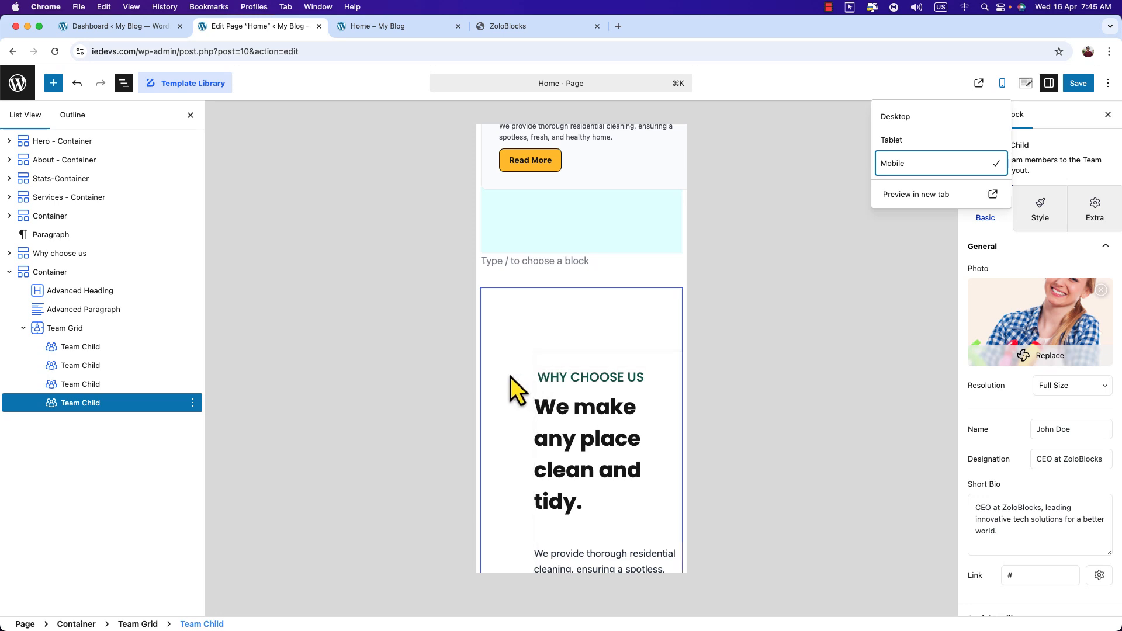
scroll(532, 401, "down", 3)
scroll(536, 394, "up", 8)
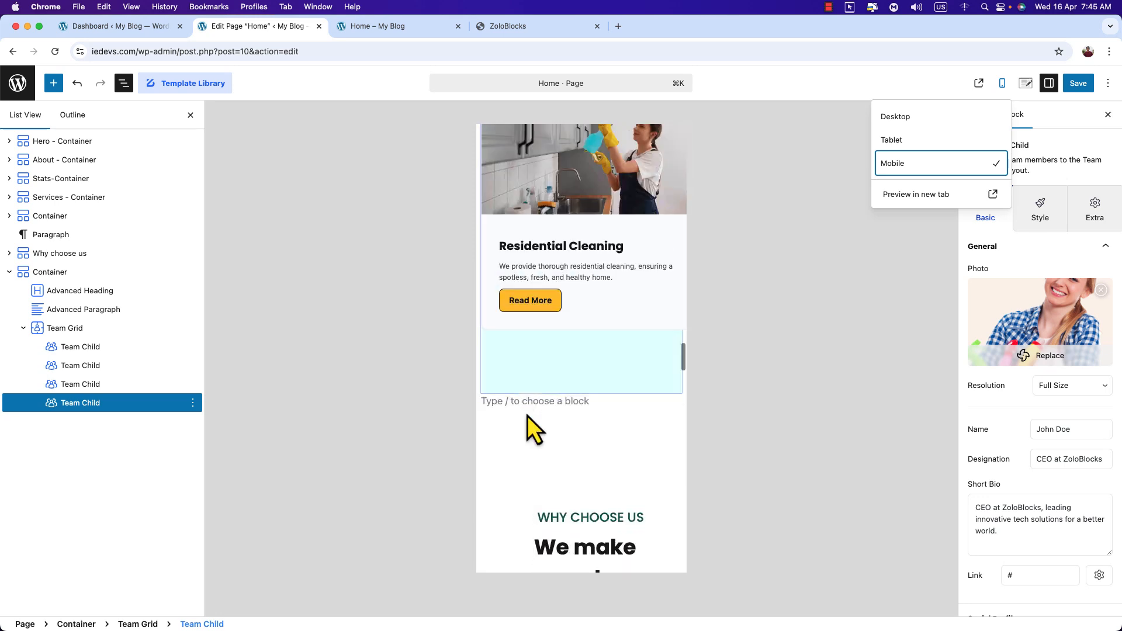
Set the Why choose us container's flex direction to vertical column for mobile and save the page.
left_click(520, 451)
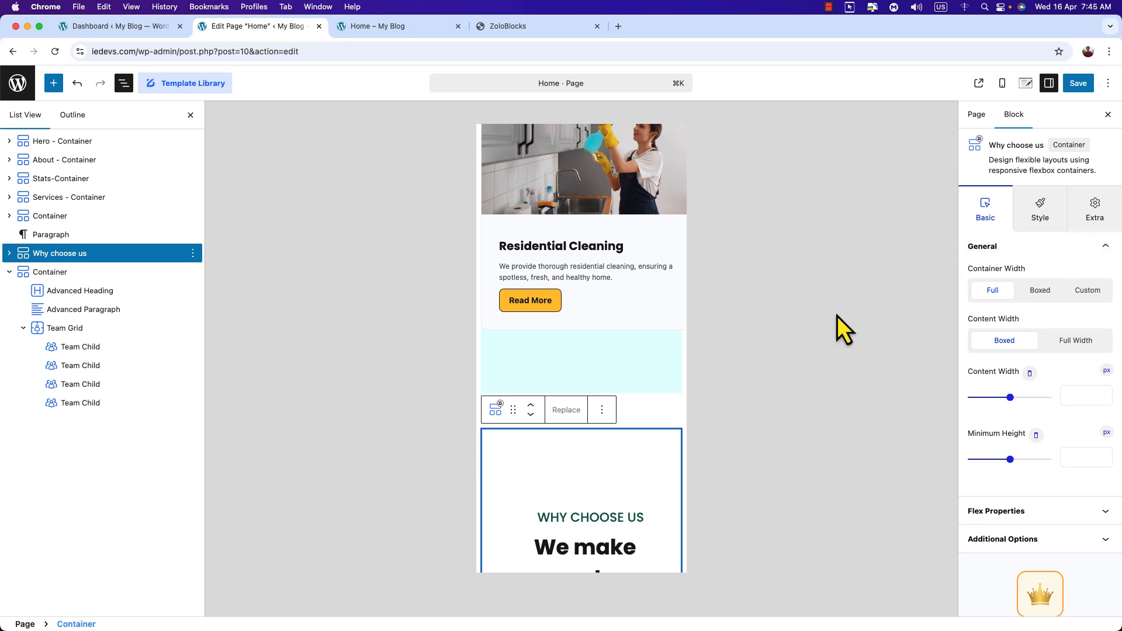
scroll(655, 366, "down", 5)
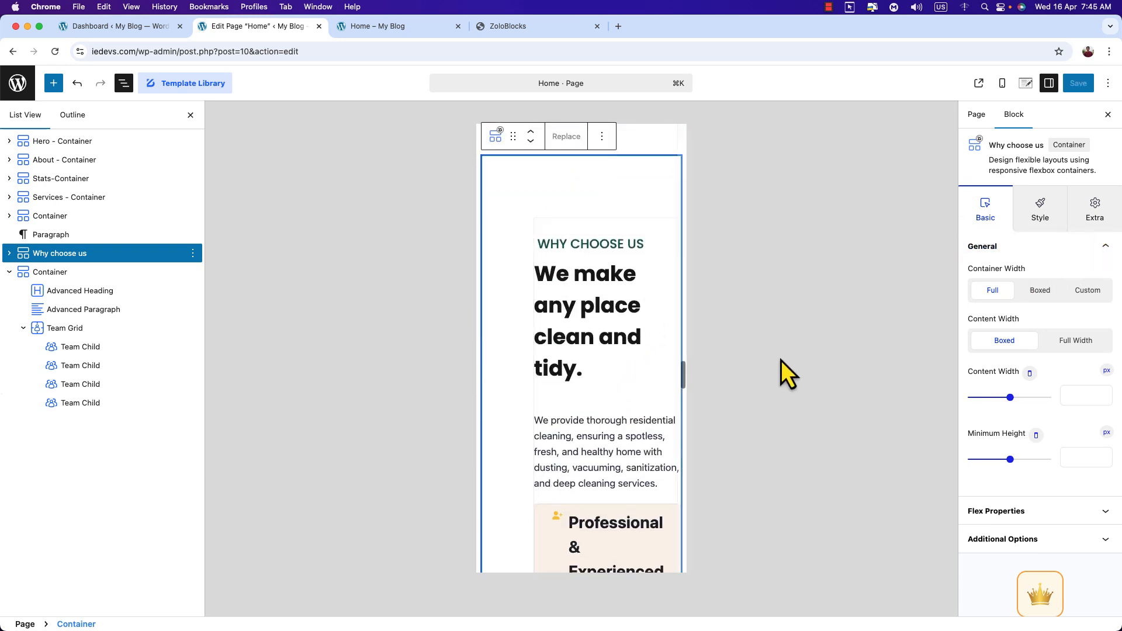
left_click(997, 511)
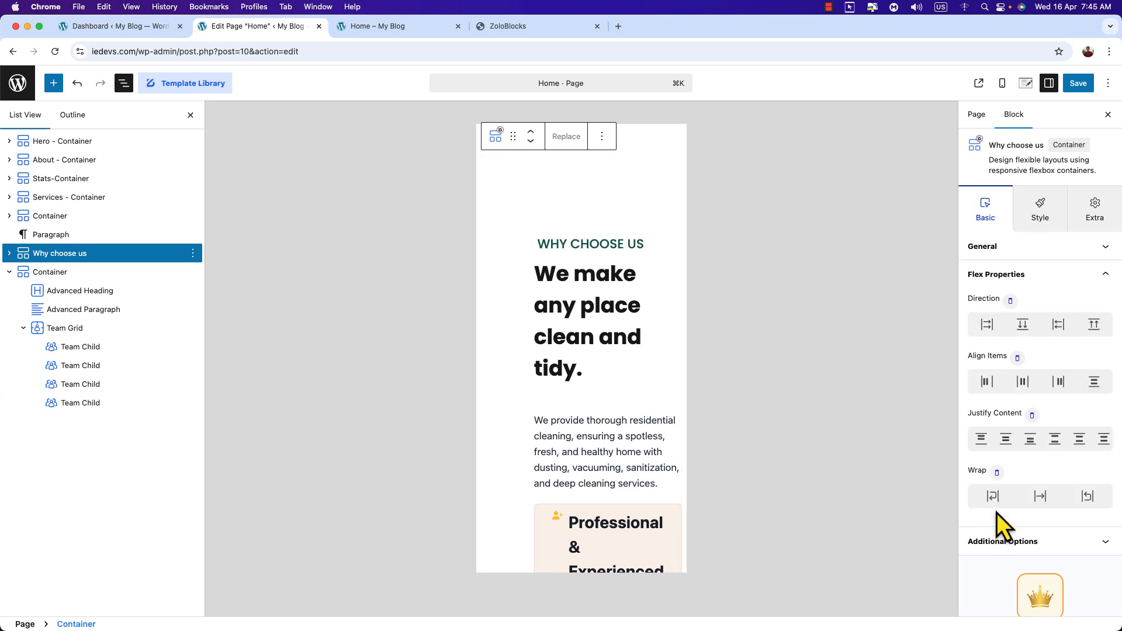
left_click(1021, 326)
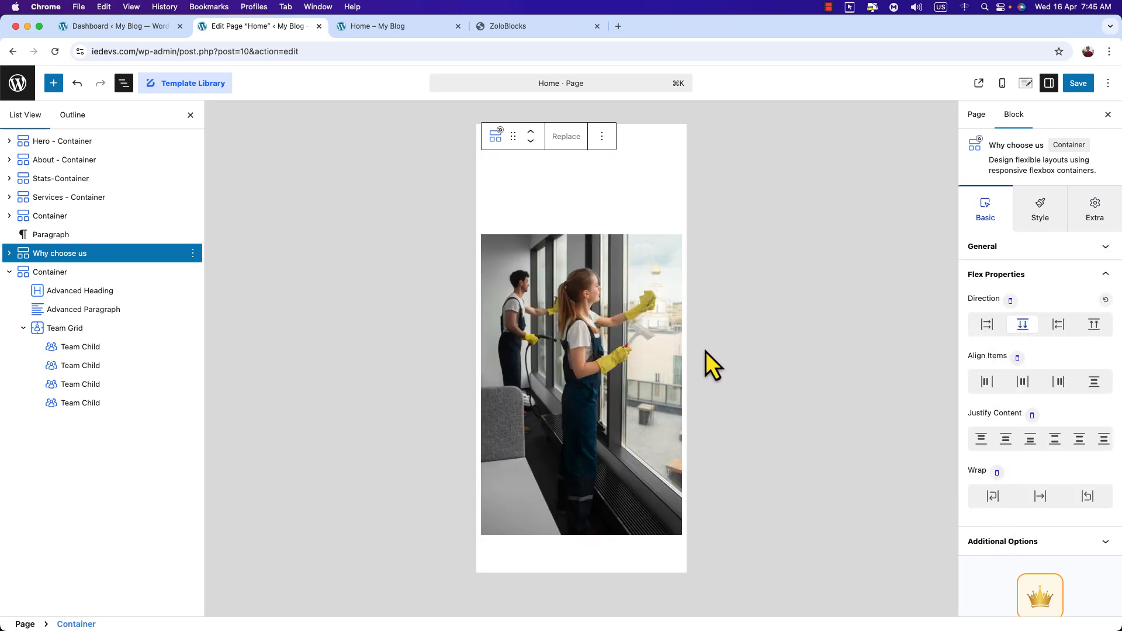
scroll(624, 368, "up", 2)
scroll(623, 369, "down", 15)
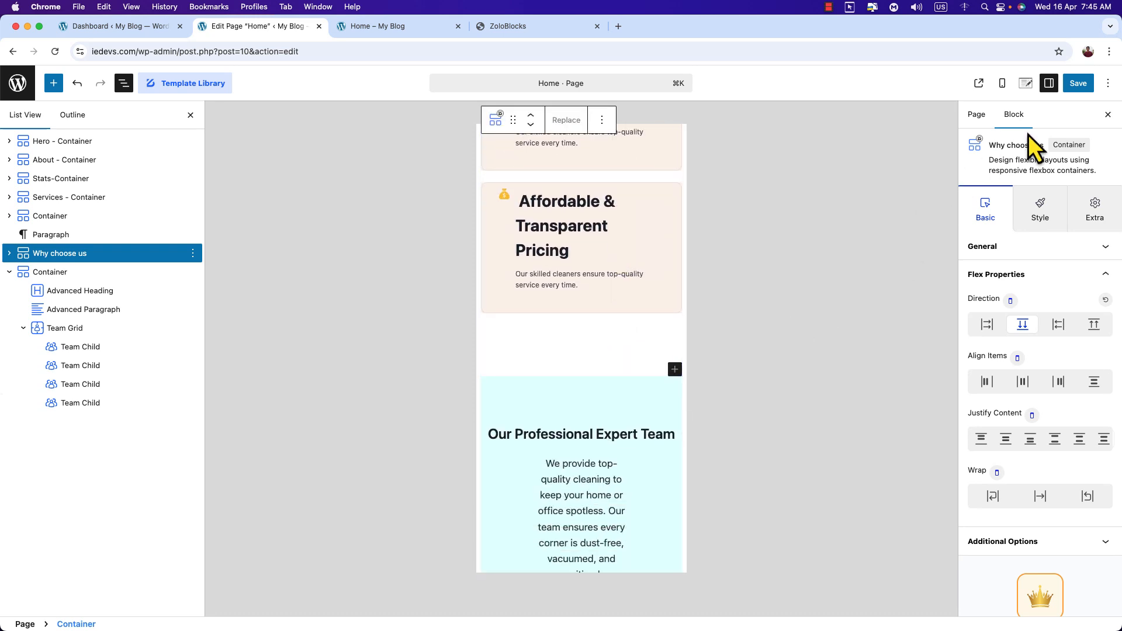
left_click(1079, 90)
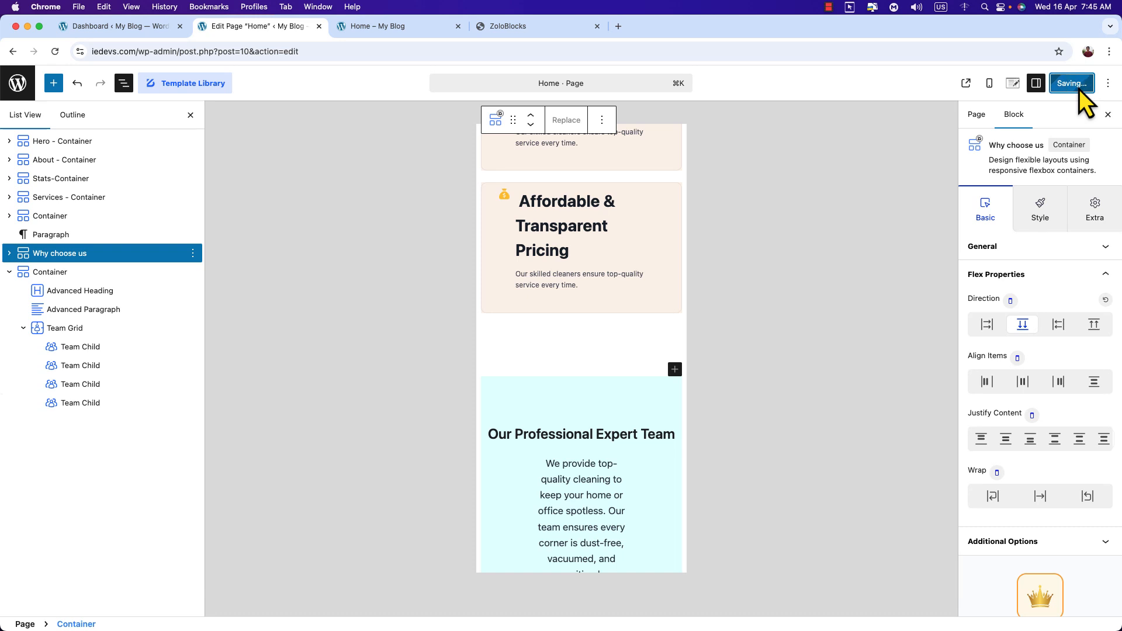
Set the Expert Team description paragraph's width to Full Width on mobile and save the page.
scroll(655, 397, "down", 4)
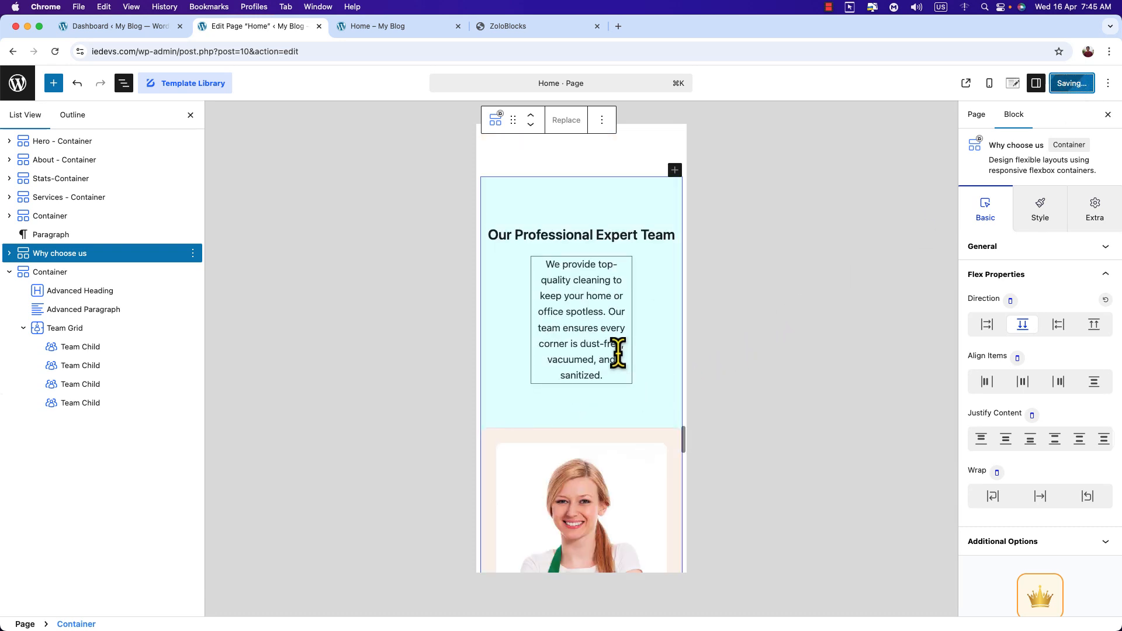
left_click(569, 316)
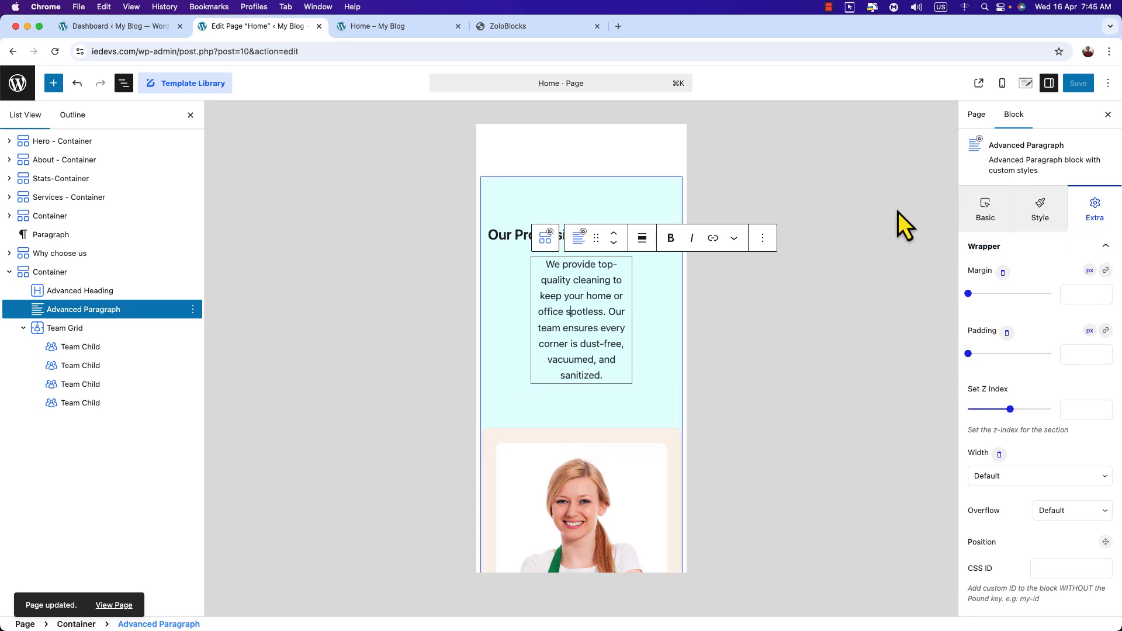
scroll(1065, 359, "down", 3)
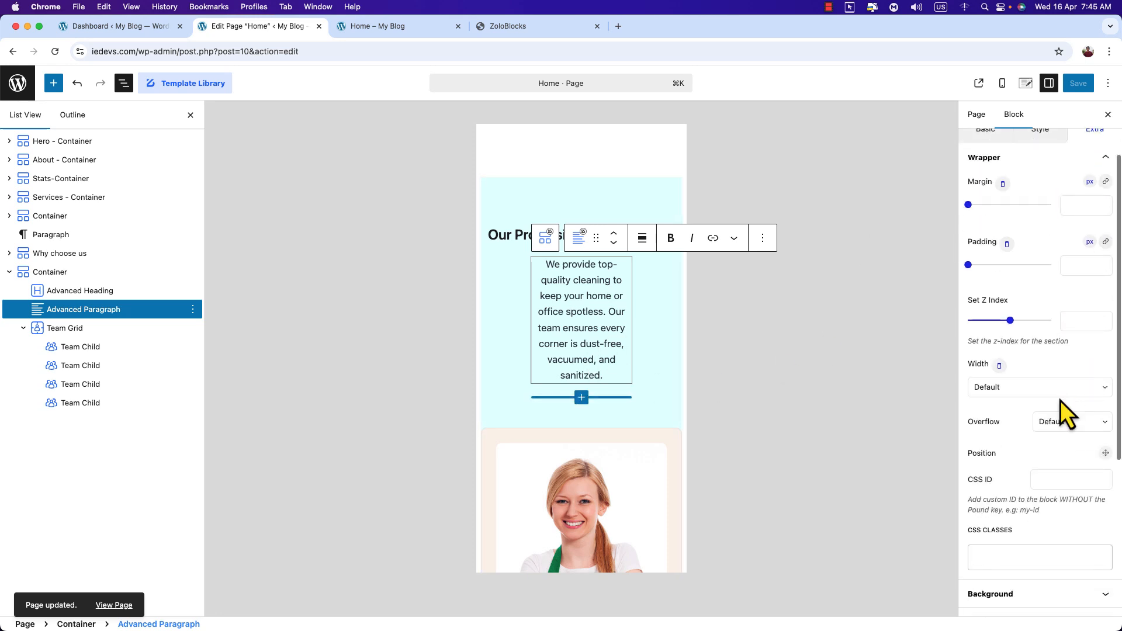
scroll(1060, 409, "down", 8)
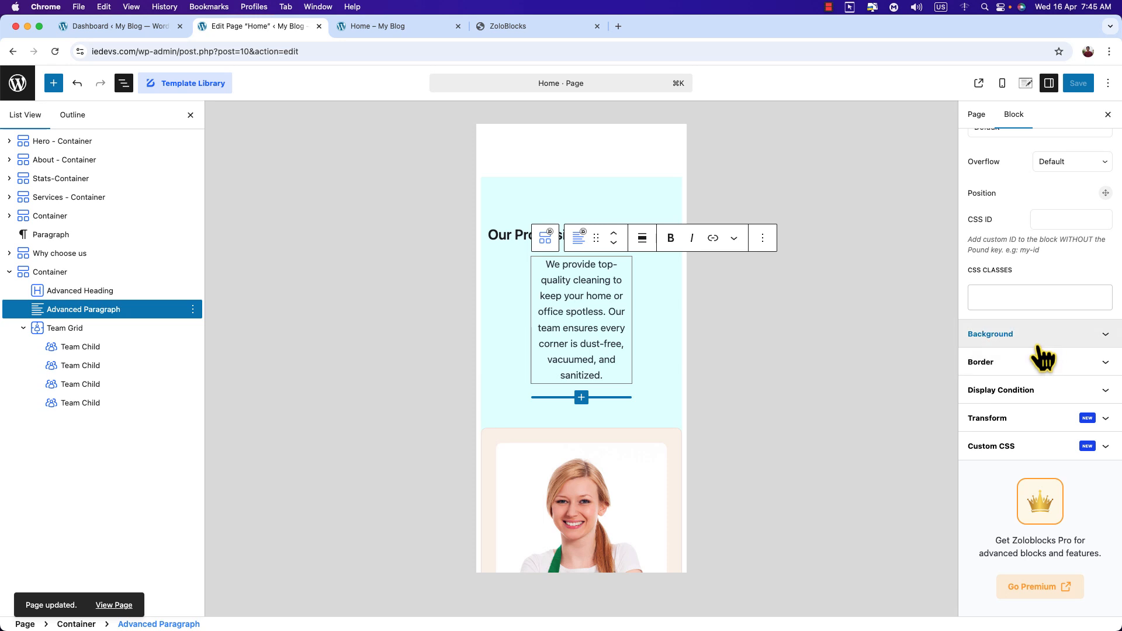
scroll(1040, 350, "up", 4)
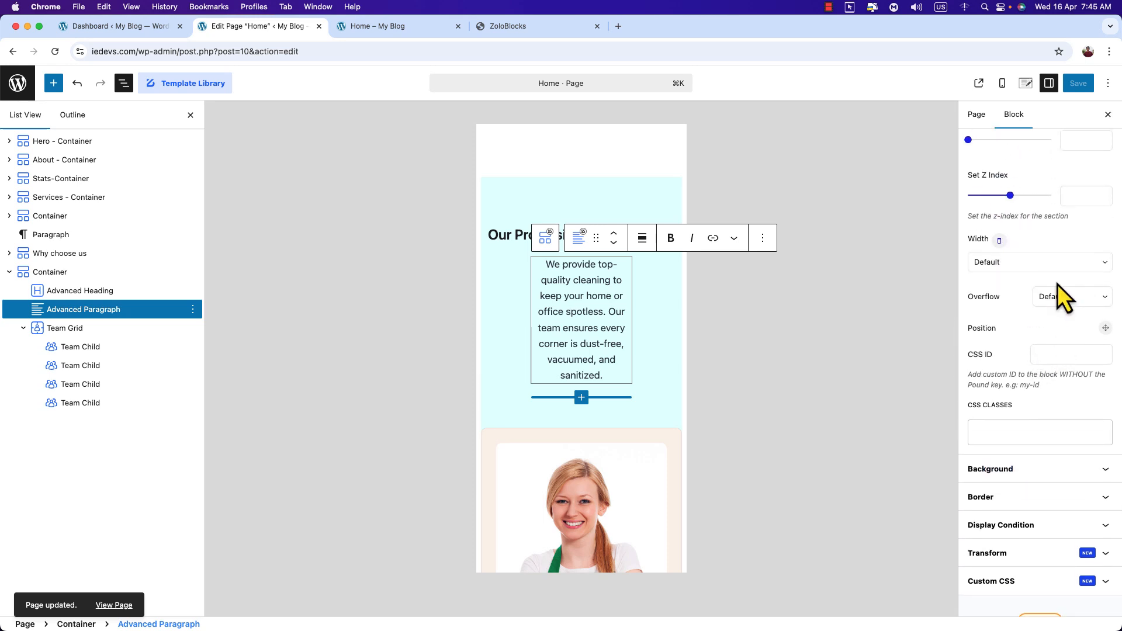
left_click(1061, 266)
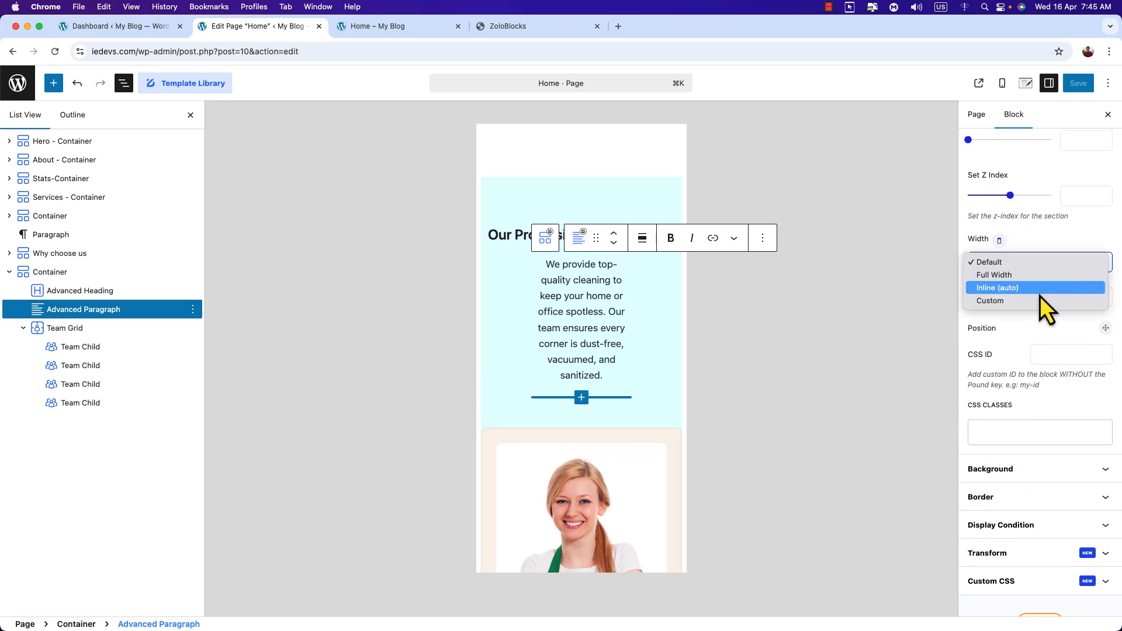
left_click(1046, 280)
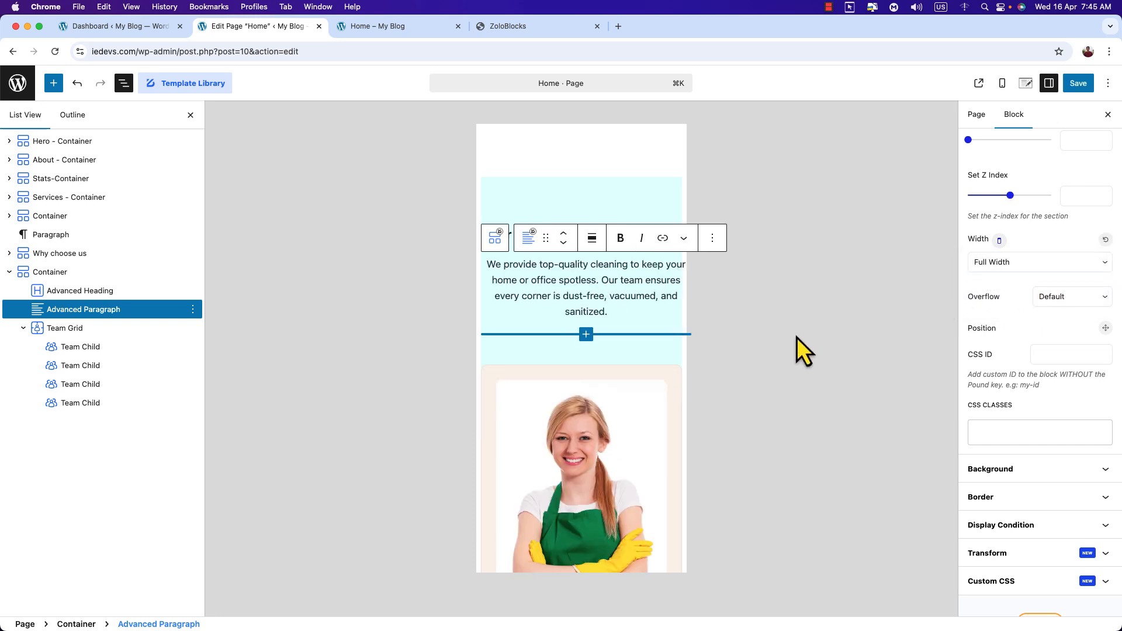
left_click(1078, 88)
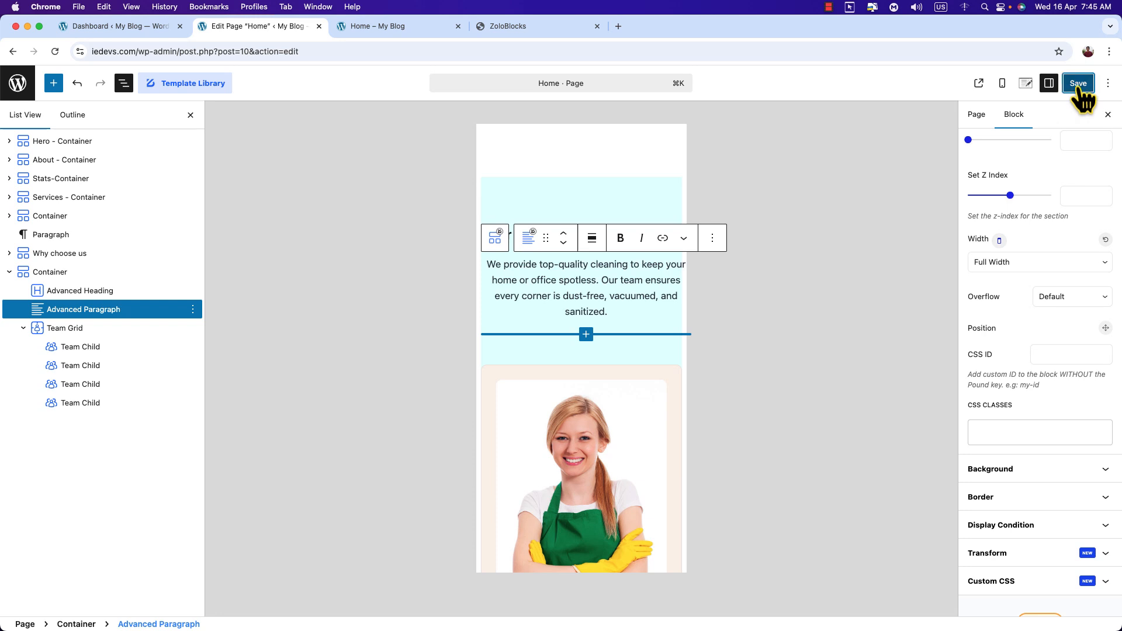
Switch the editor preview back to Desktop, check the Services and Expert Team sections, and save the page.
left_click(989, 85)
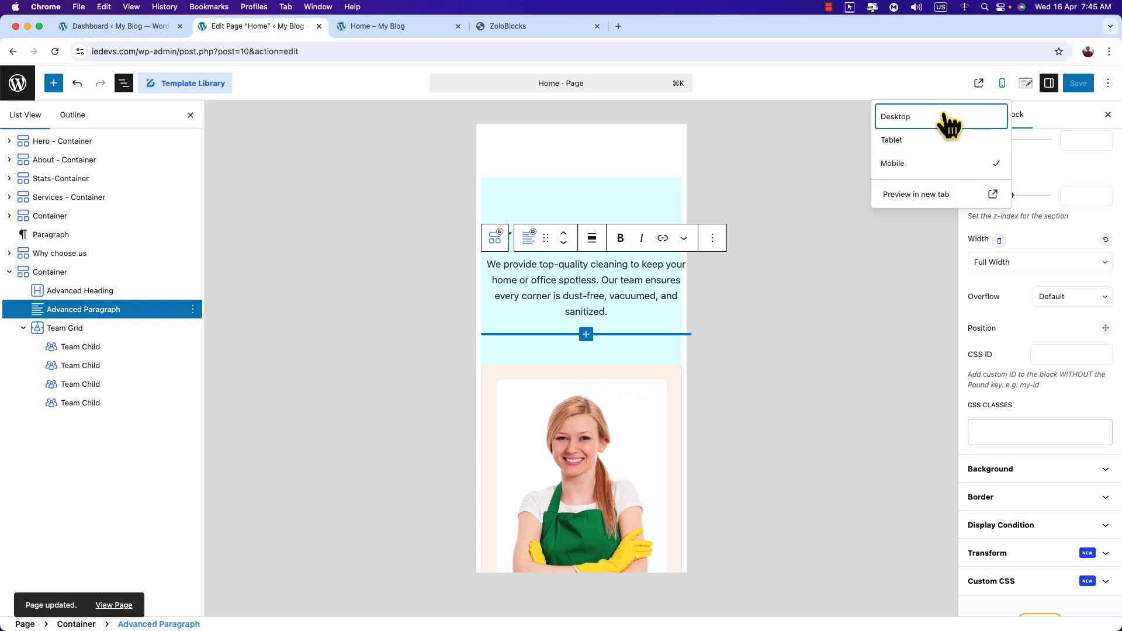
left_click(948, 120)
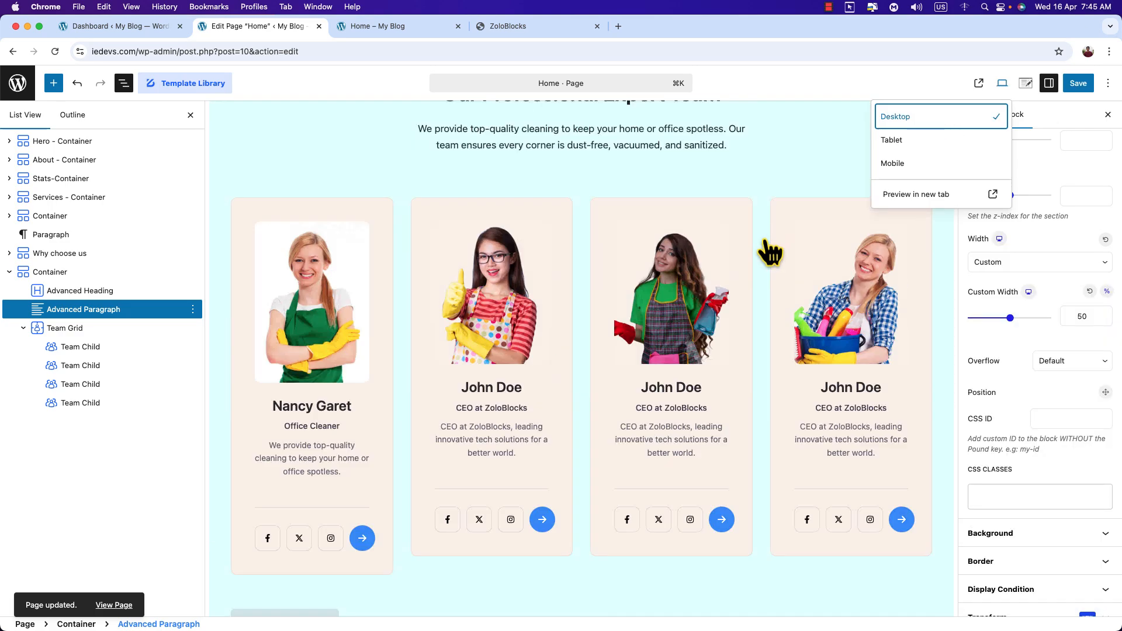
scroll(759, 251, "up", 15)
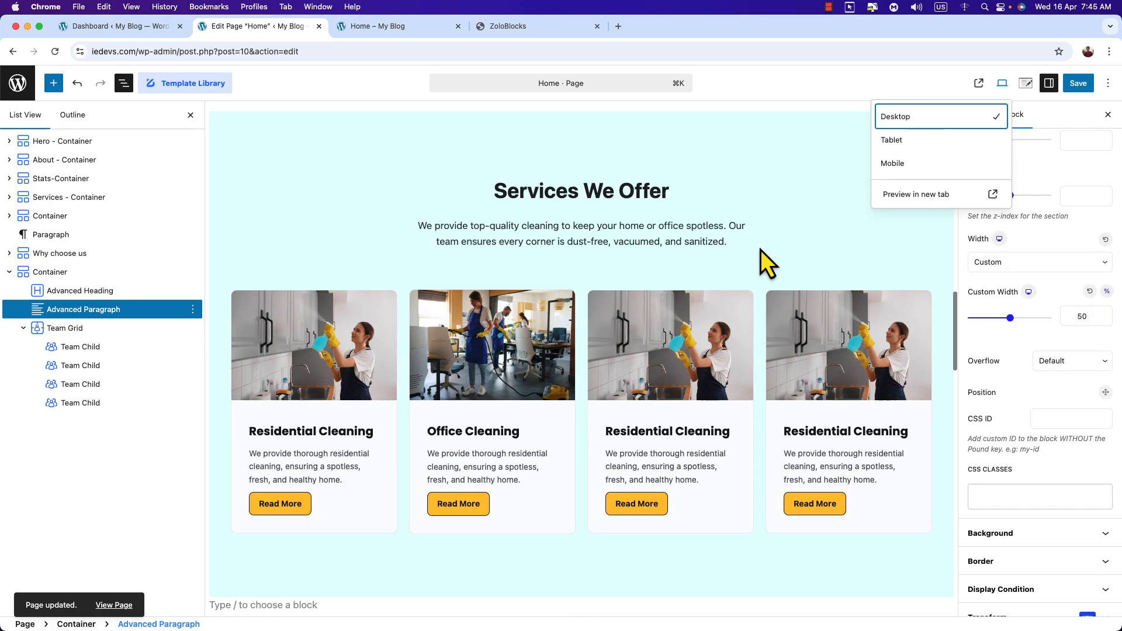
scroll(760, 251, "down", 6)
scroll(760, 250, "down", 14)
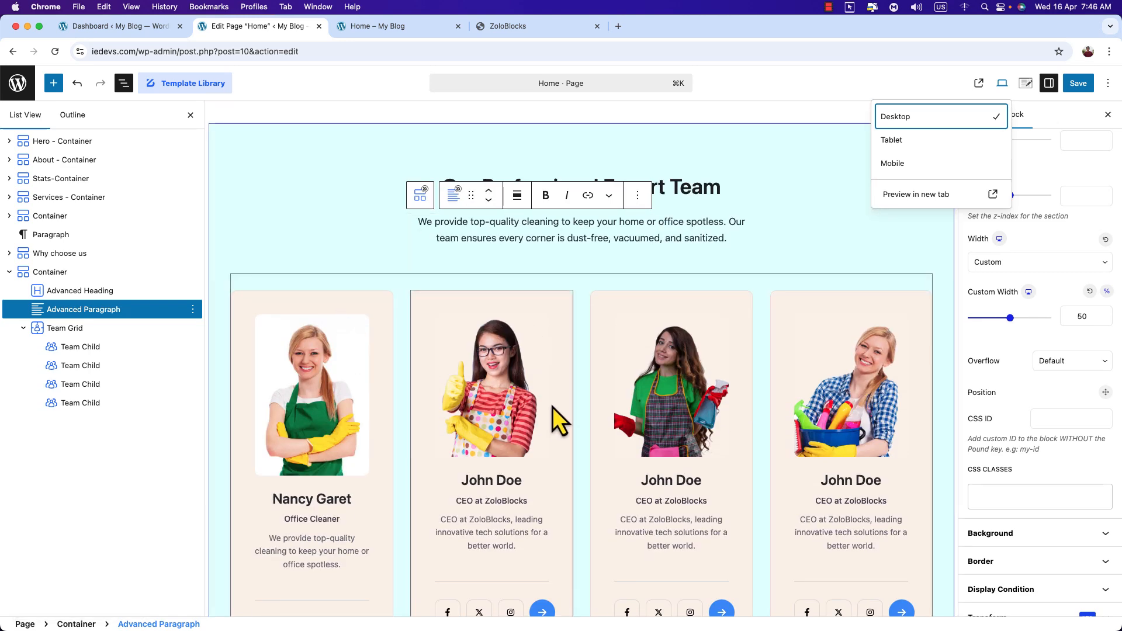
left_click(1080, 92)
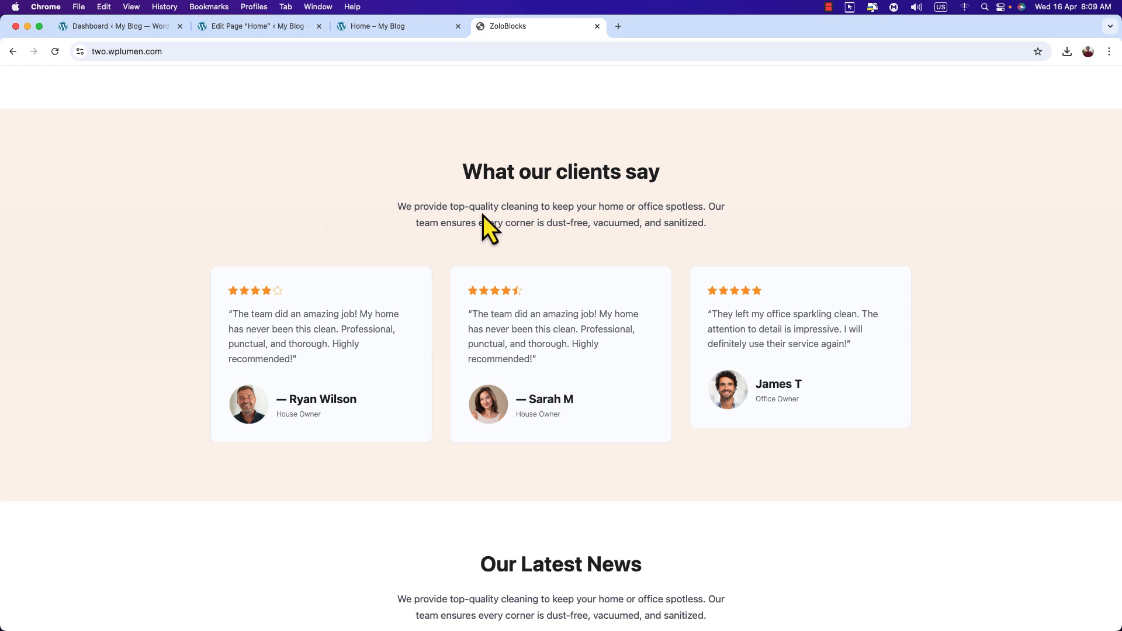
Return to the page editor and insert a one-column ZoloBlocks Container below the Expert Team section.
left_click(254, 29)
scroll(269, 443, "down", 7)
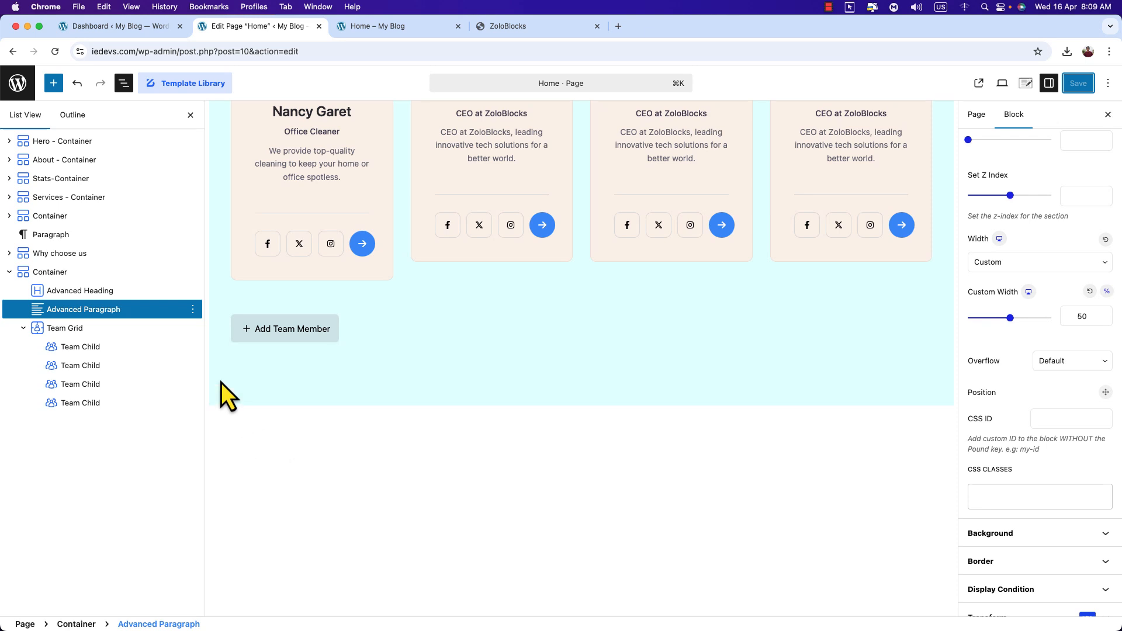
left_click(54, 84)
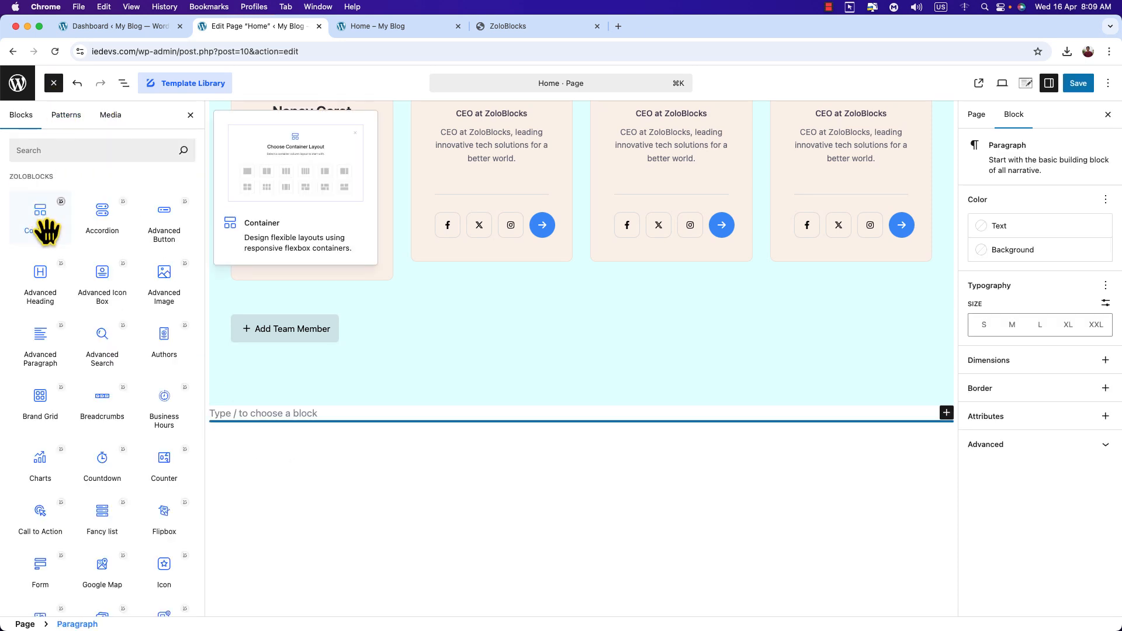
left_click_drag(47, 231, 238, 409)
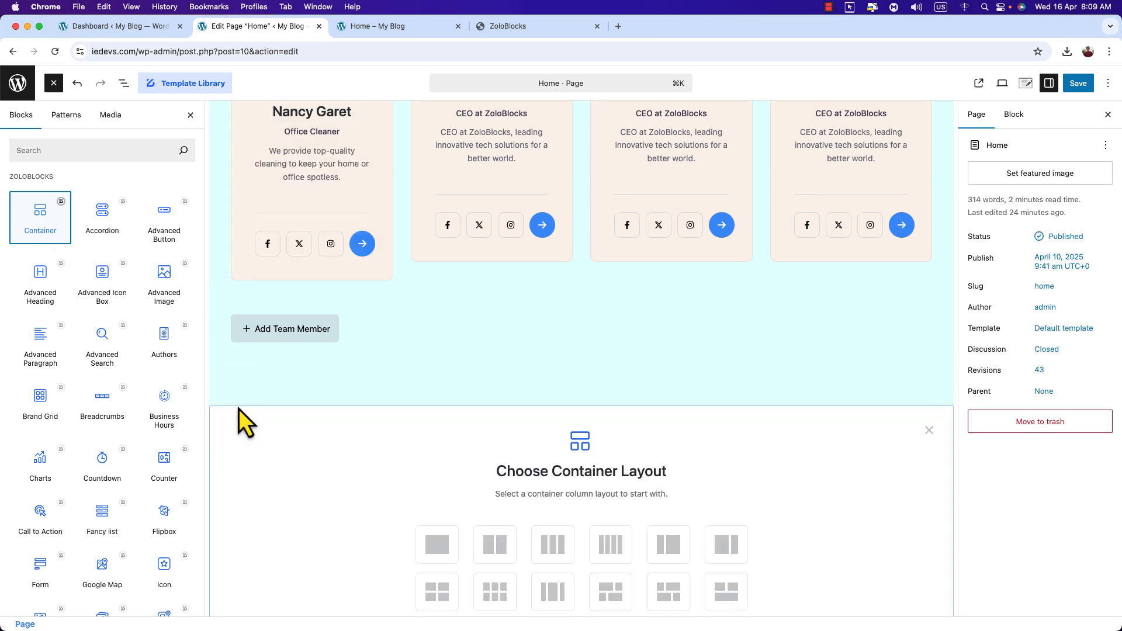
left_click(447, 534)
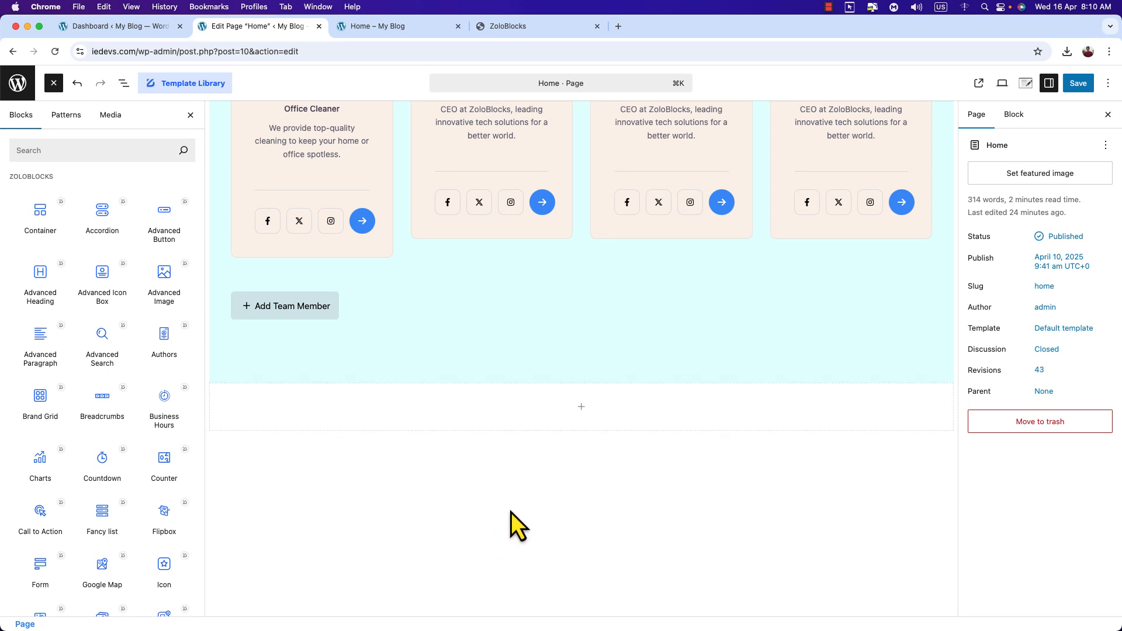
Set the new container's content width to Boxed and its top and bottom padding to 80 px.
left_click(610, 407)
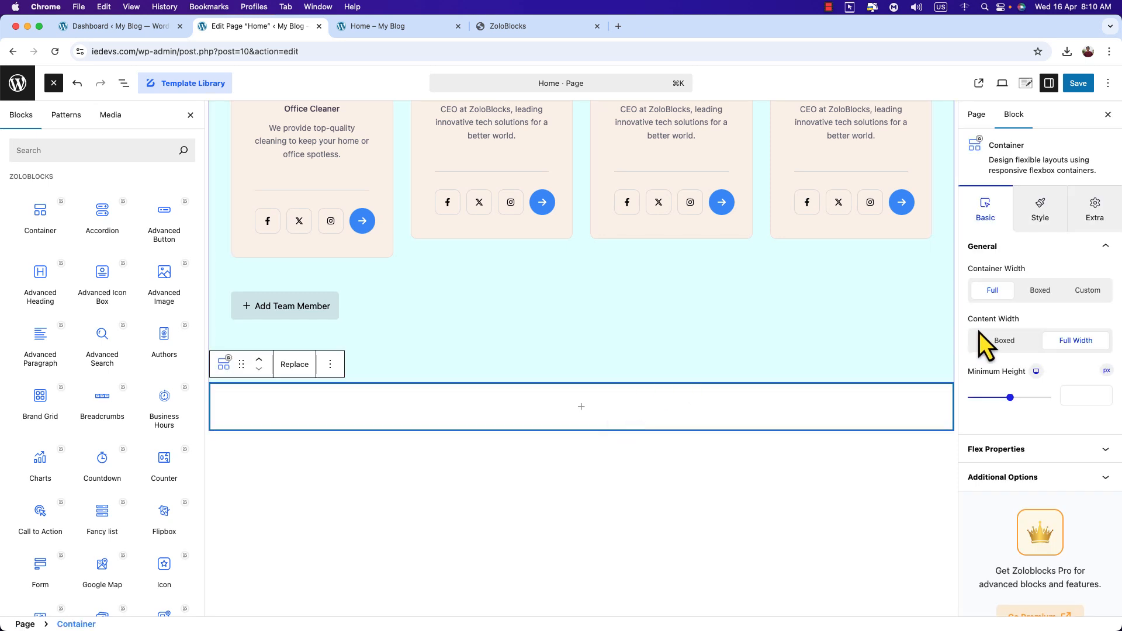
left_click(1003, 350)
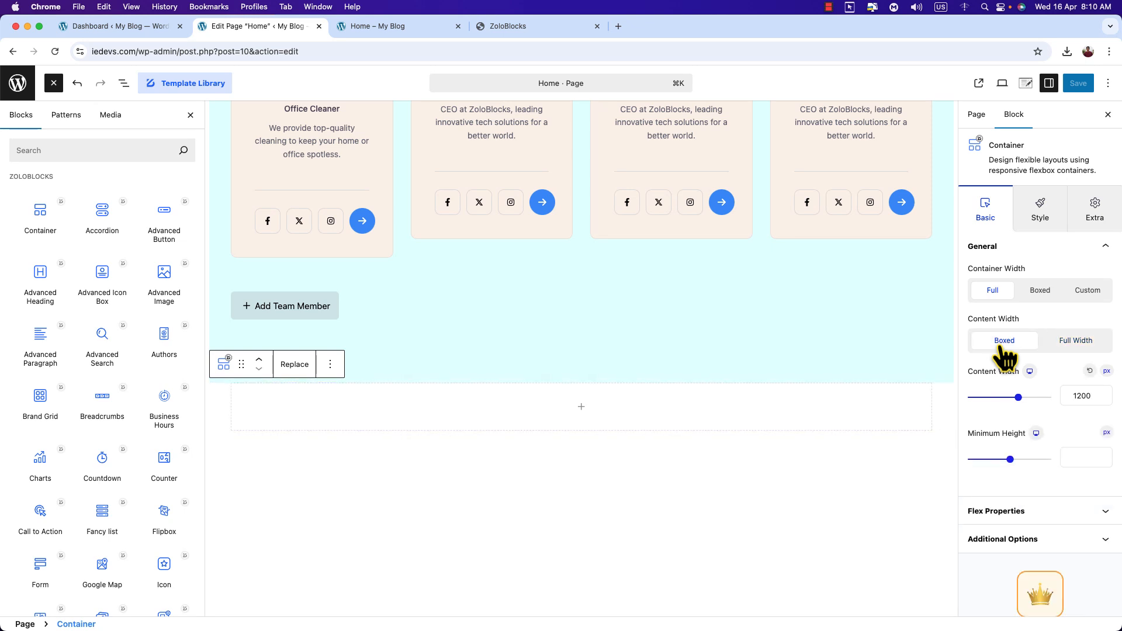
left_click(1095, 209)
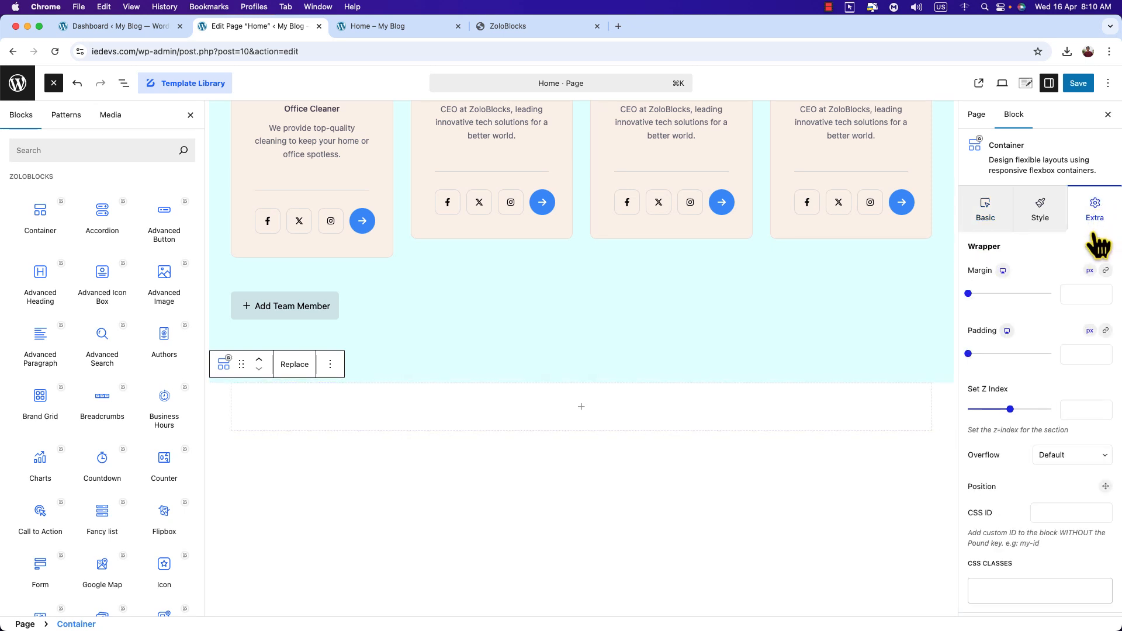
left_click(1106, 331)
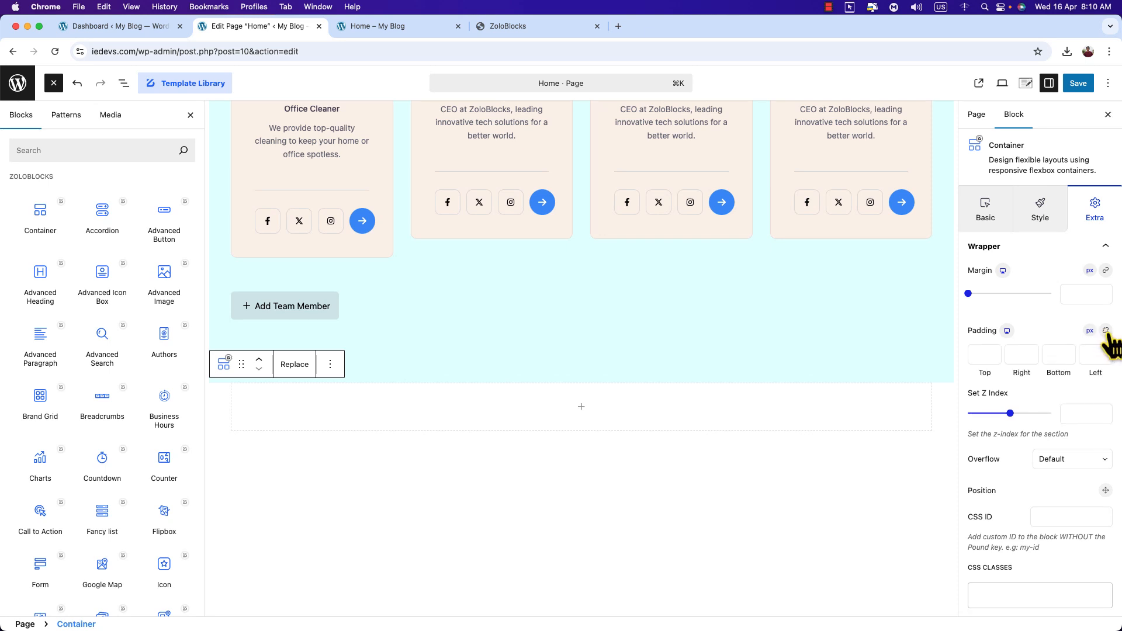
left_click(975, 357)
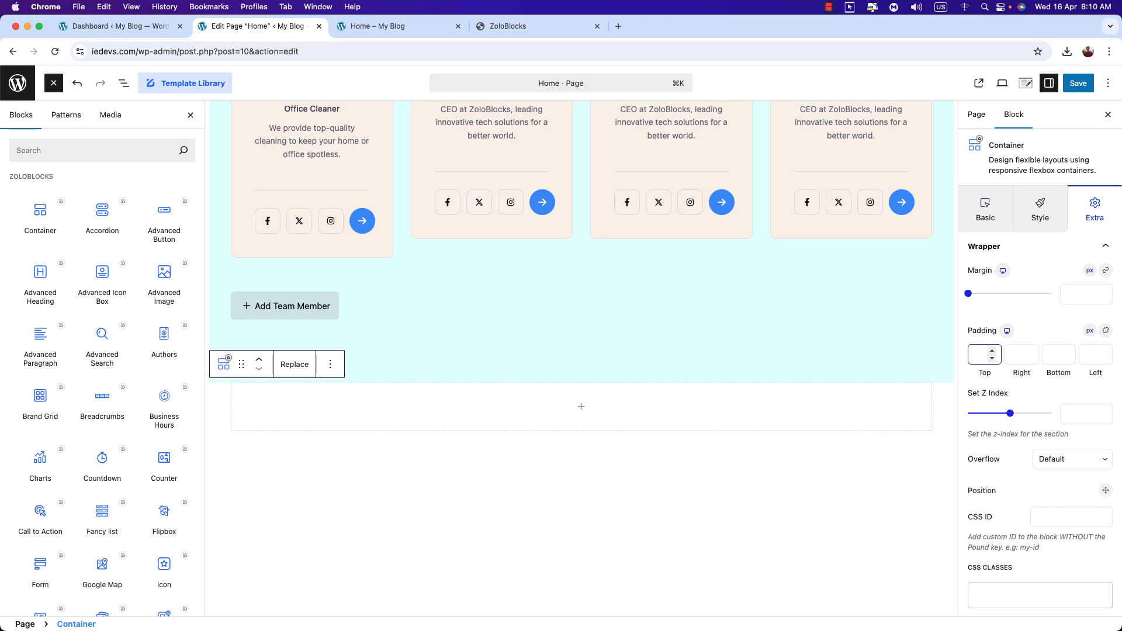
type("80")
left_click(1051, 356)
type("80")
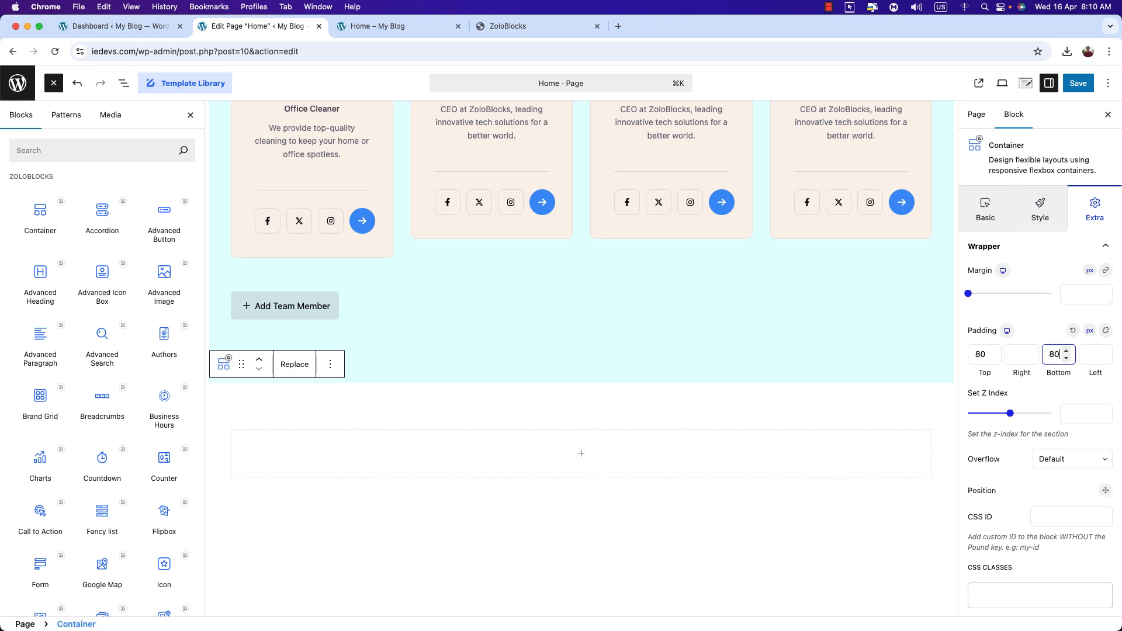
Compare with the reference site, then set the container's background color to #FCF3EC.
left_click(515, 28)
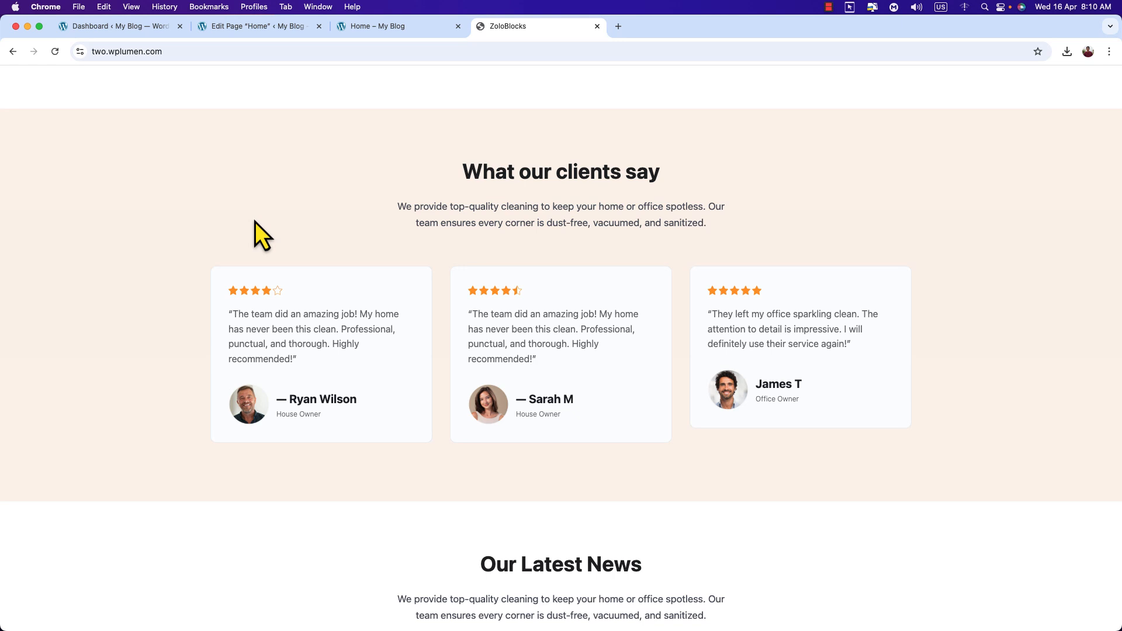
left_click(260, 26)
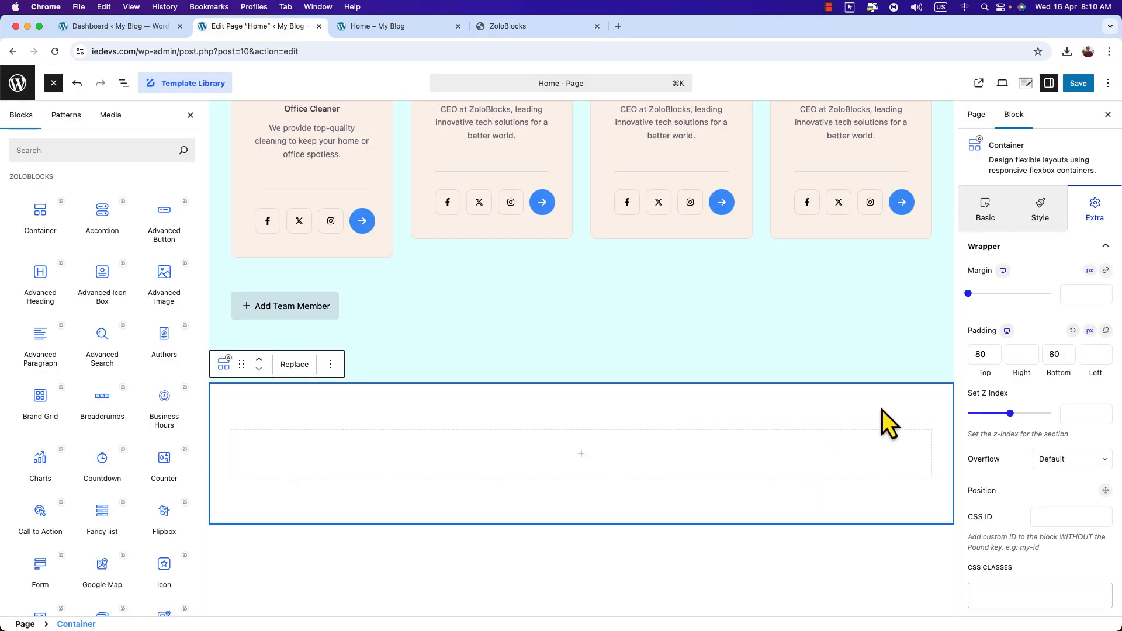
scroll(1058, 418, "down", 1)
scroll(1058, 419, "down", 5)
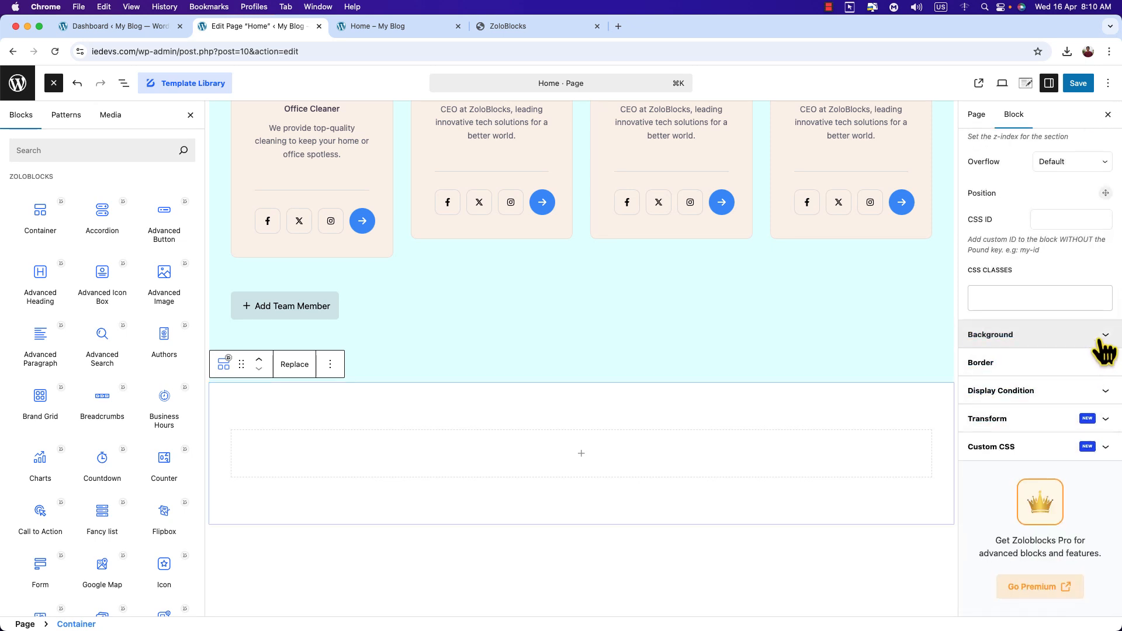
left_click(1100, 342)
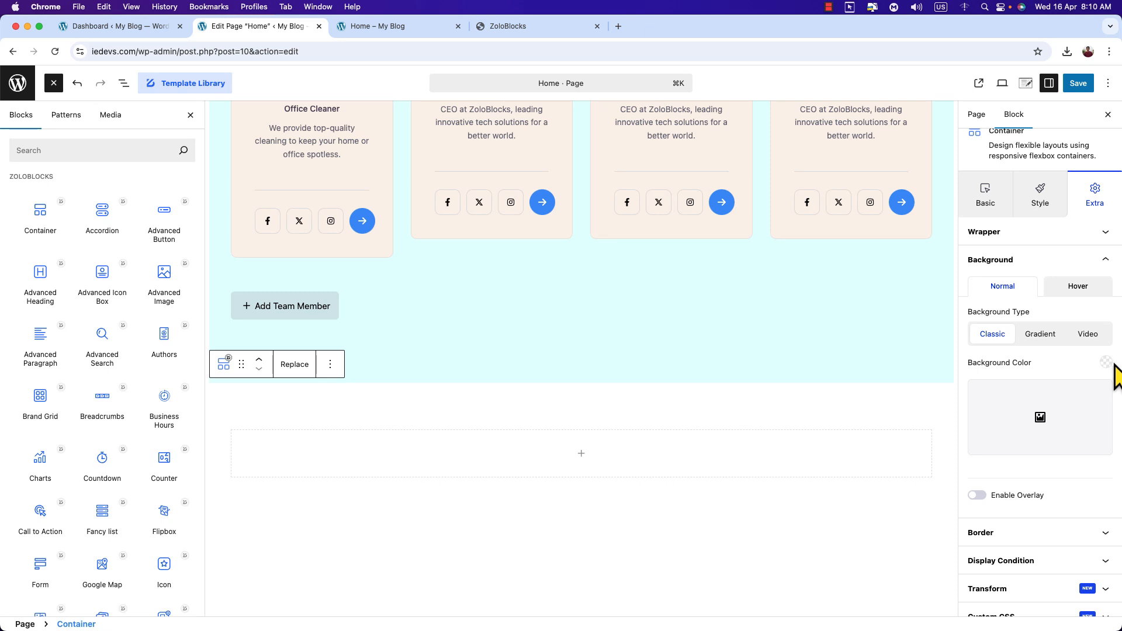
left_click(1108, 364)
left_click_drag(1034, 269, 997, 273)
key("BackSpace")
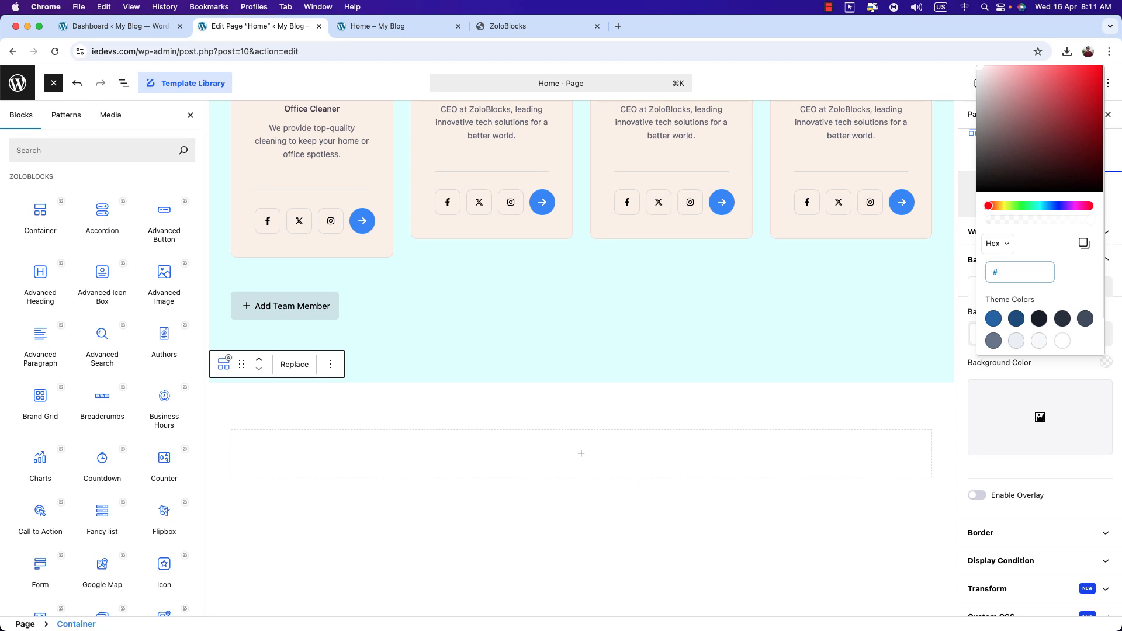
type("FC")
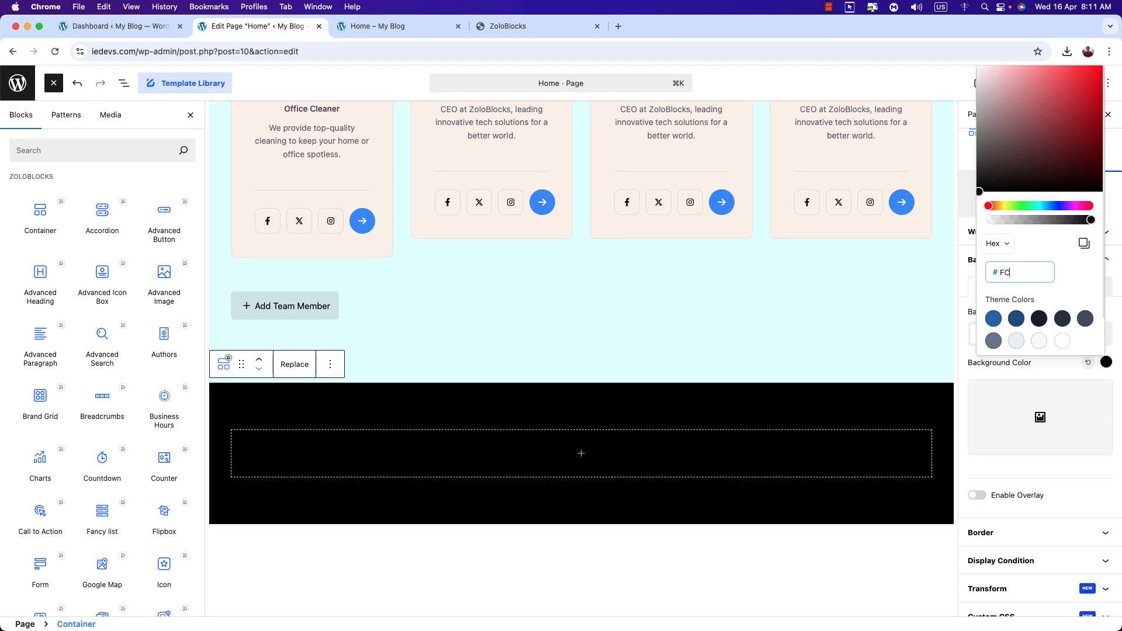
type("3")
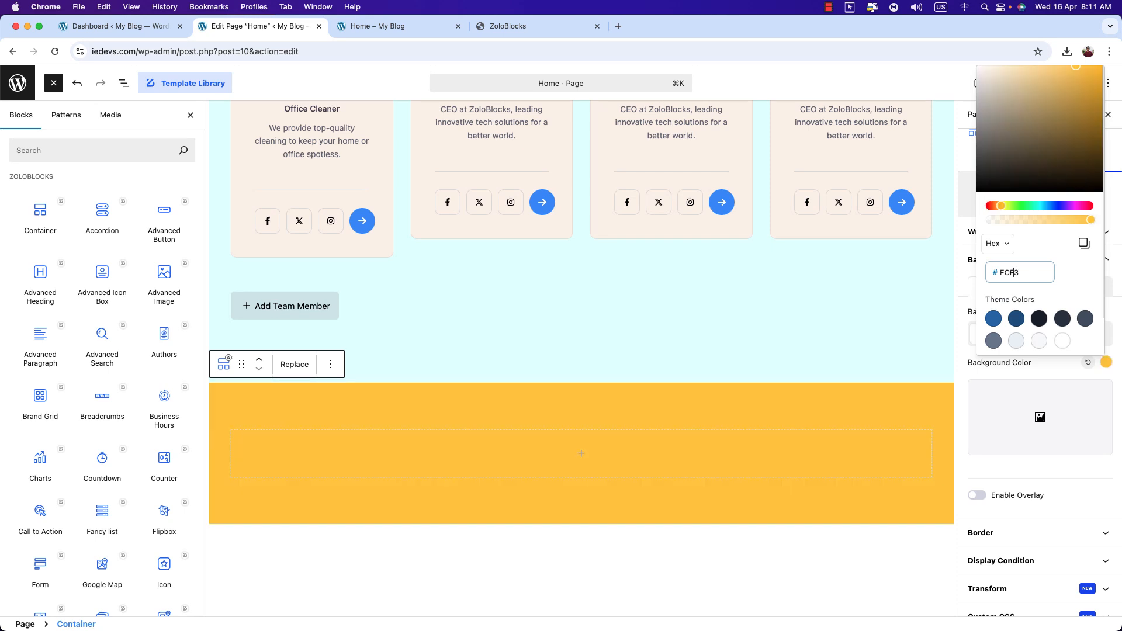
type("EC")
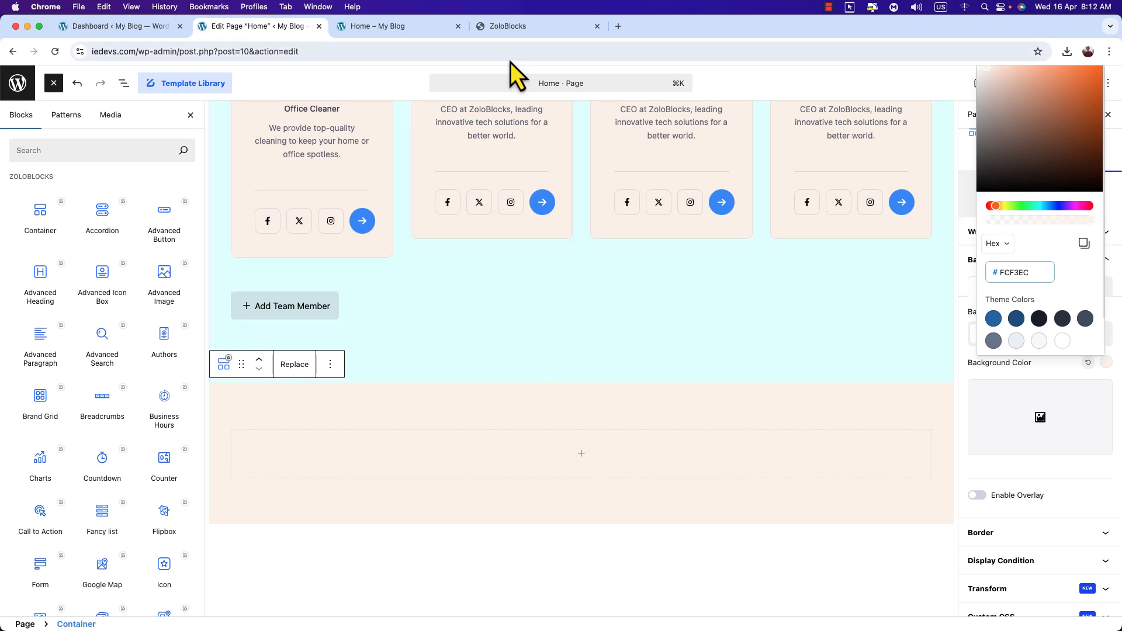
Copy the "What our clients say" heading text from the reference site and return to the editor.
left_click(522, 32)
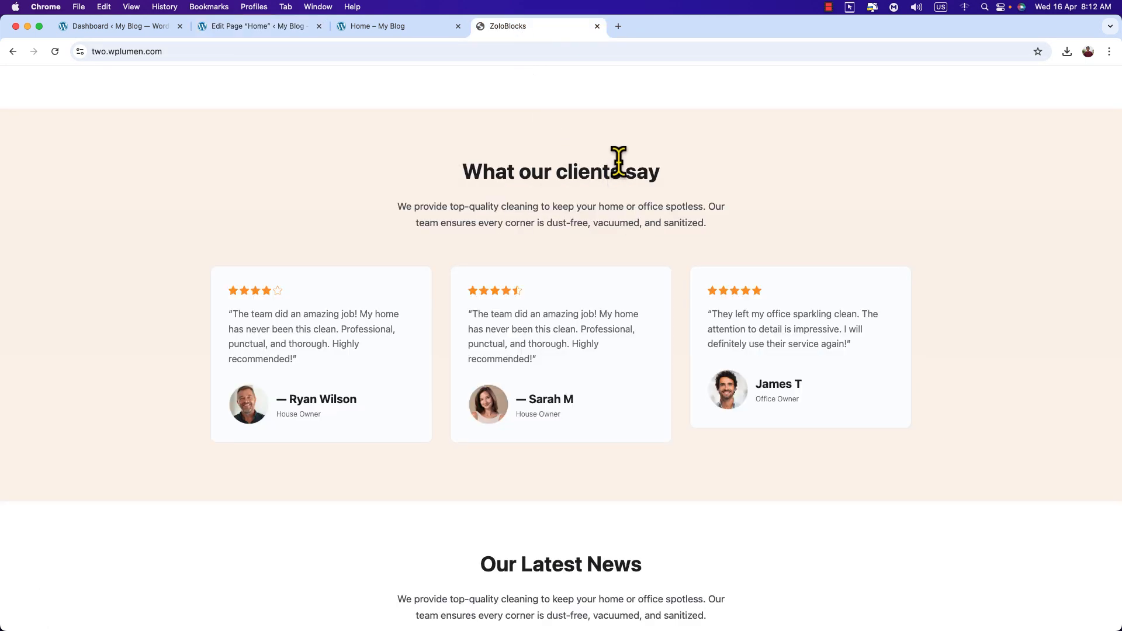
left_click_drag(664, 174, 475, 171)
right_click(475, 172)
left_click(500, 198)
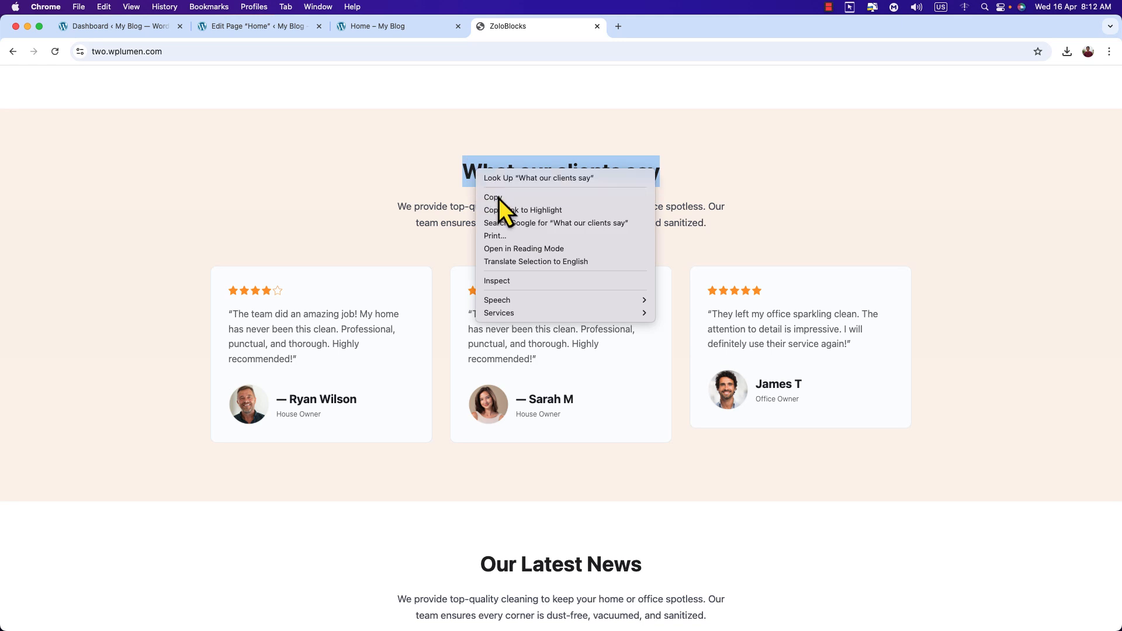
left_click(254, 29)
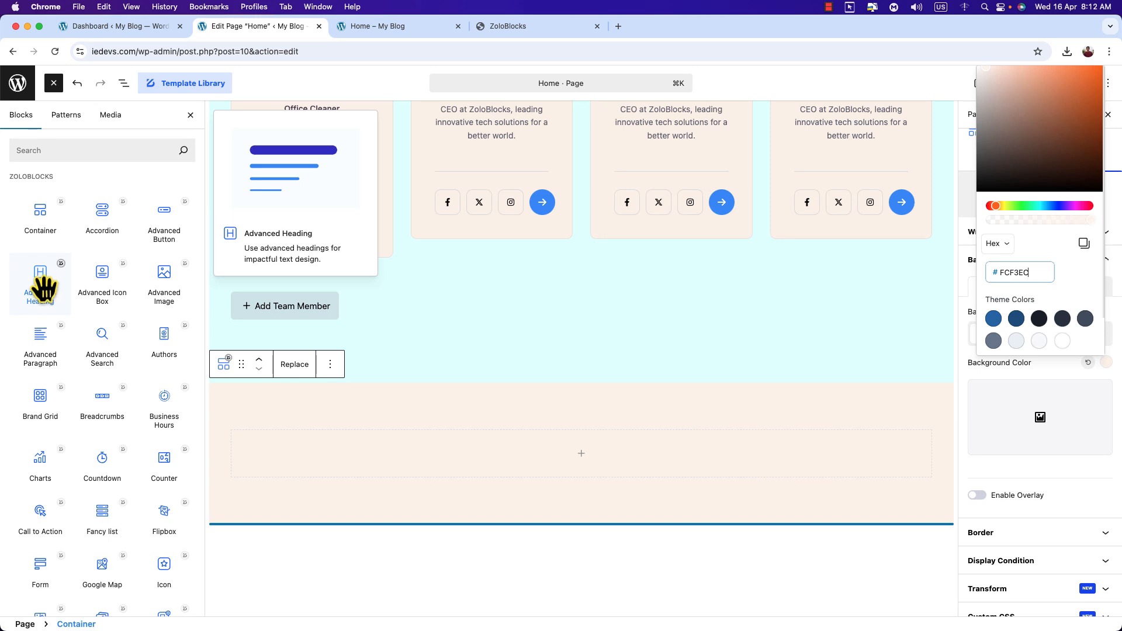
Add an Advanced Heading inside the container, paste "What our clients say" into it, and center-align it.
left_click_drag(40, 288, 570, 453)
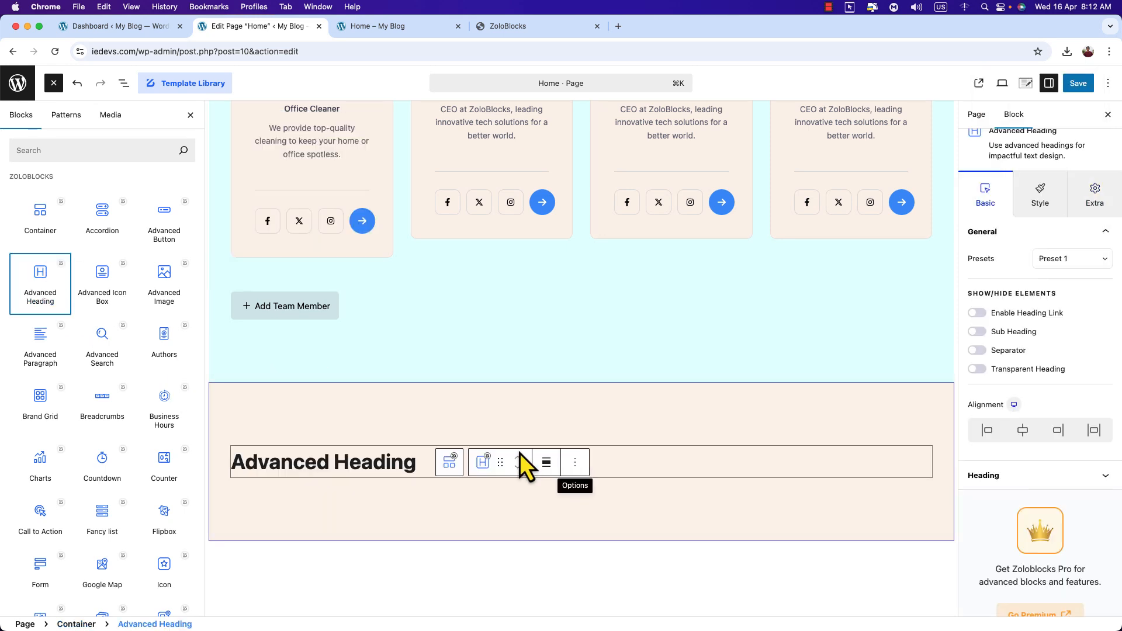
left_click_drag(466, 460, 245, 461)
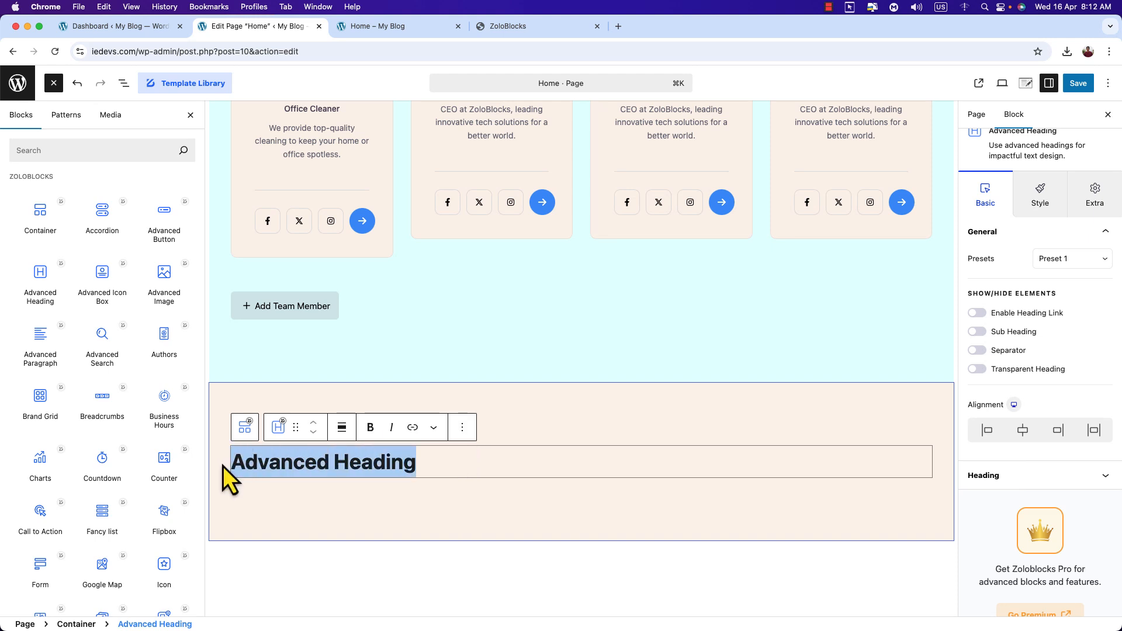
key("super+v")
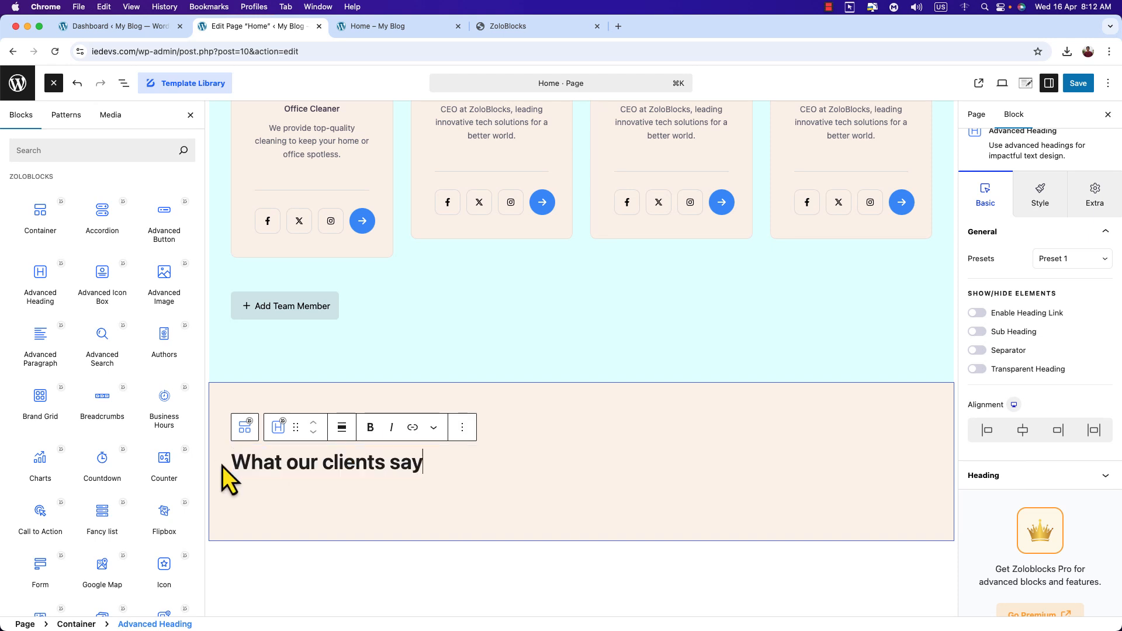
left_click(1023, 433)
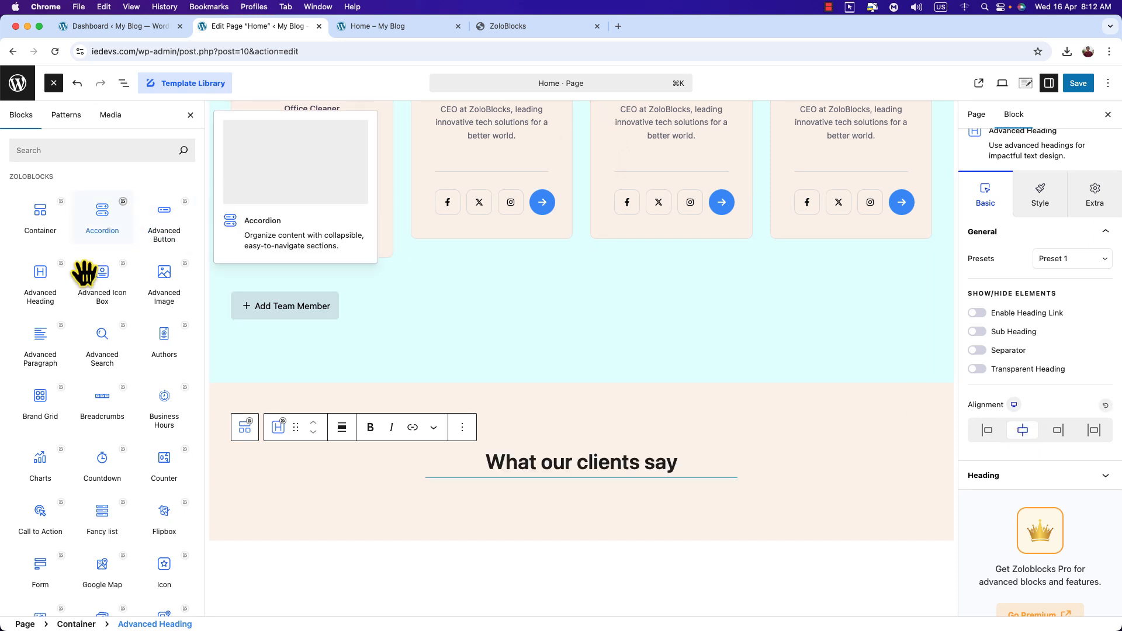
Add an Advanced Paragraph with the cleaning description below the heading and center-align it.
left_click_drag(44, 350, 557, 478)
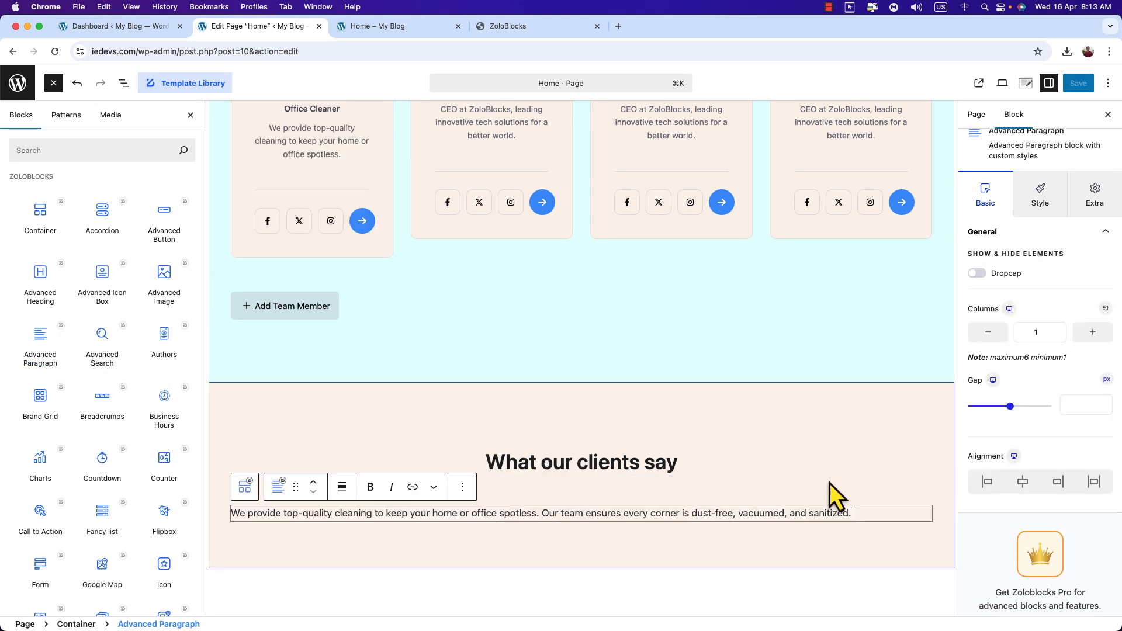
left_click(1024, 484)
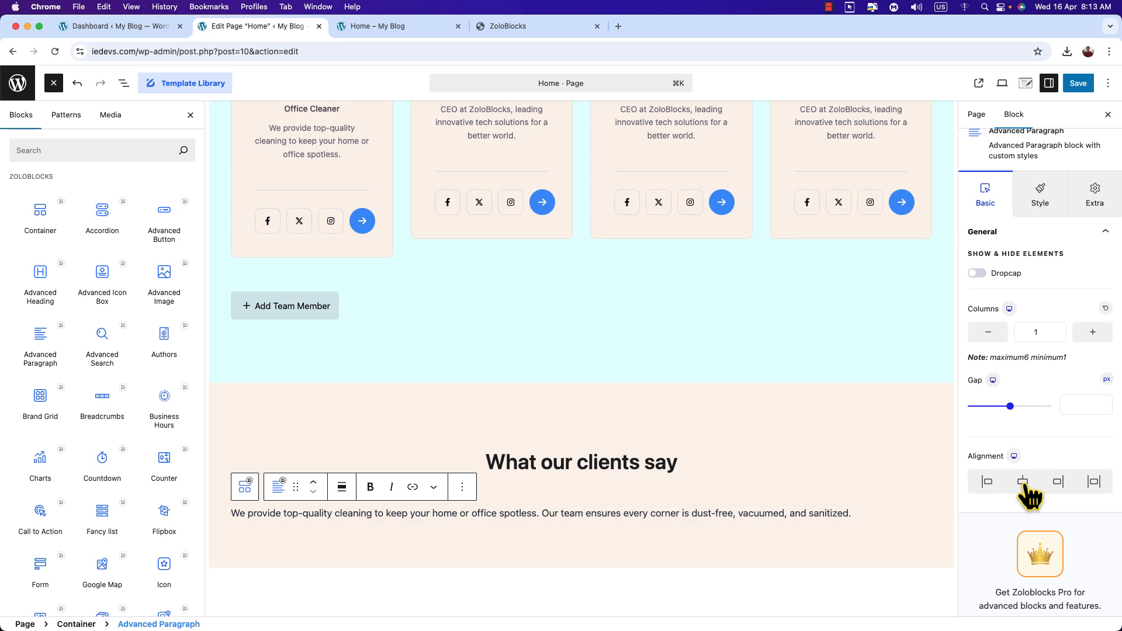
left_click(1024, 485)
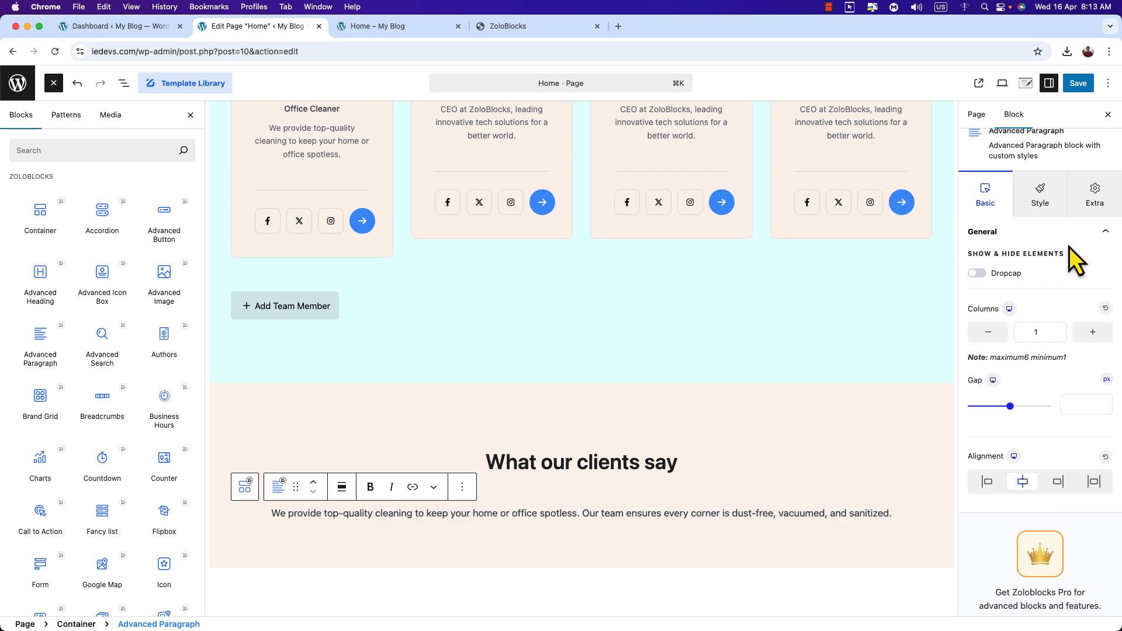
Set the paragraph's width to Custom at 50 %.
left_click(1094, 198)
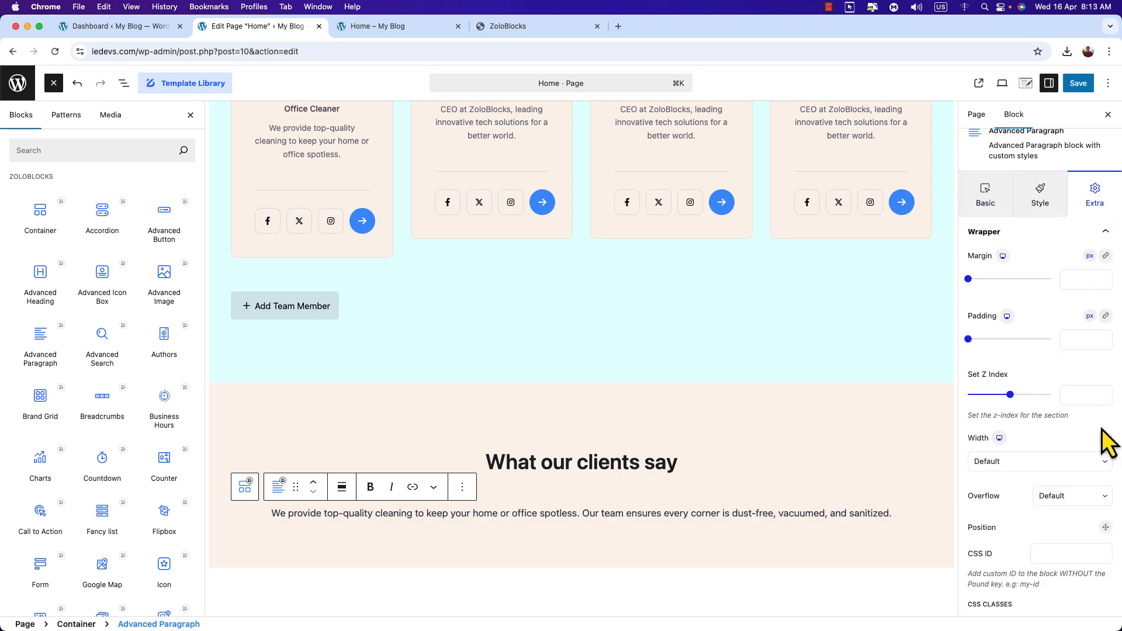
left_click(1085, 468)
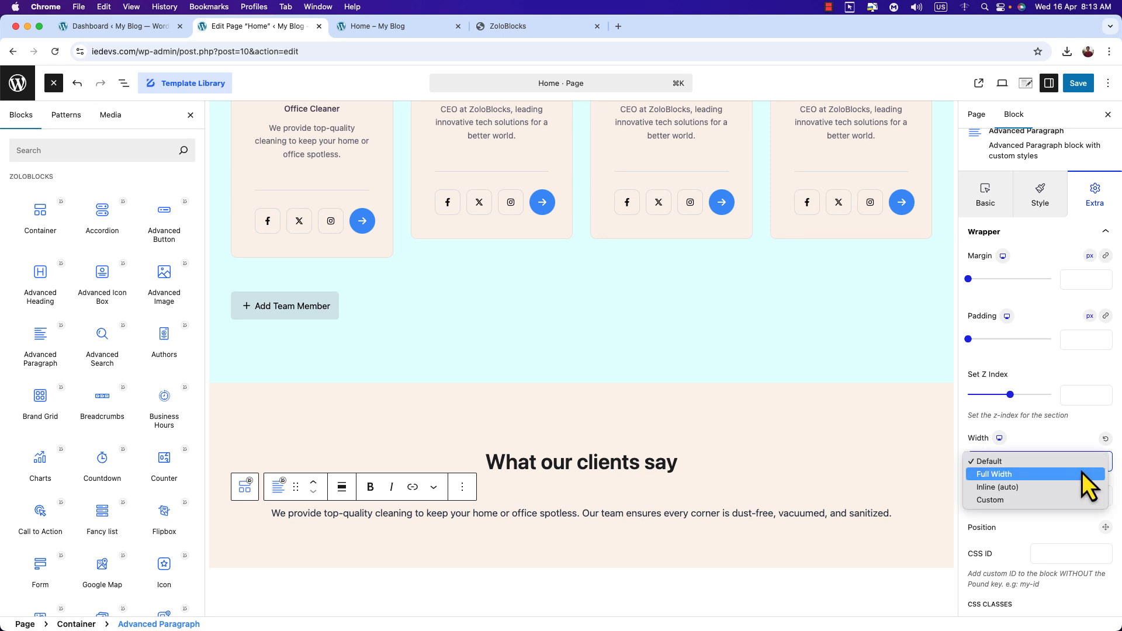
left_click(1072, 501)
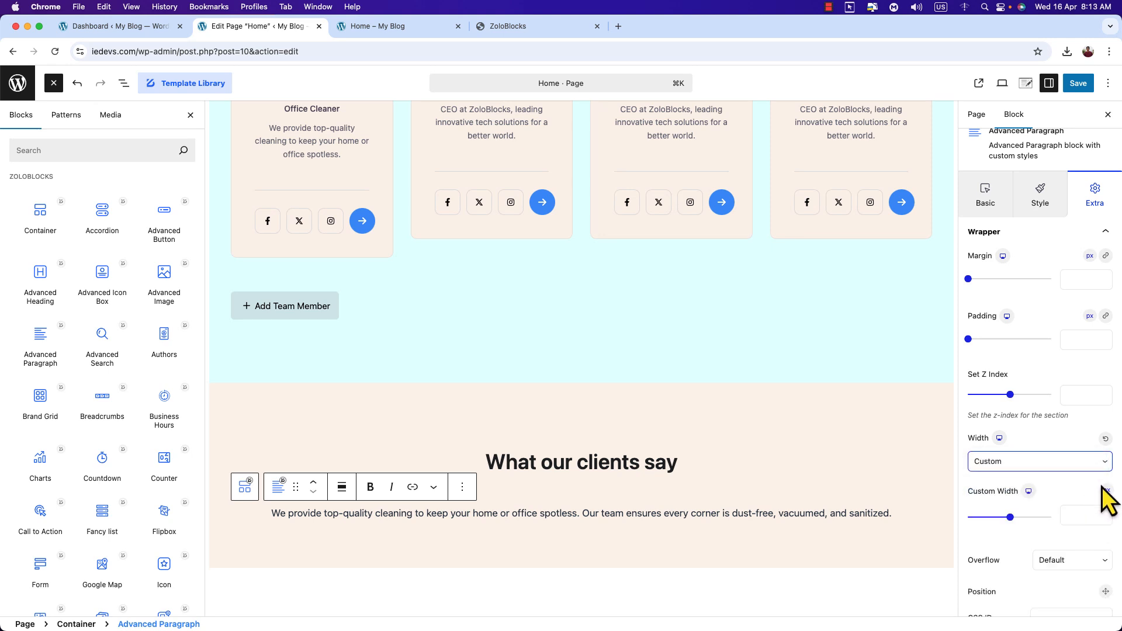
left_click(1107, 493)
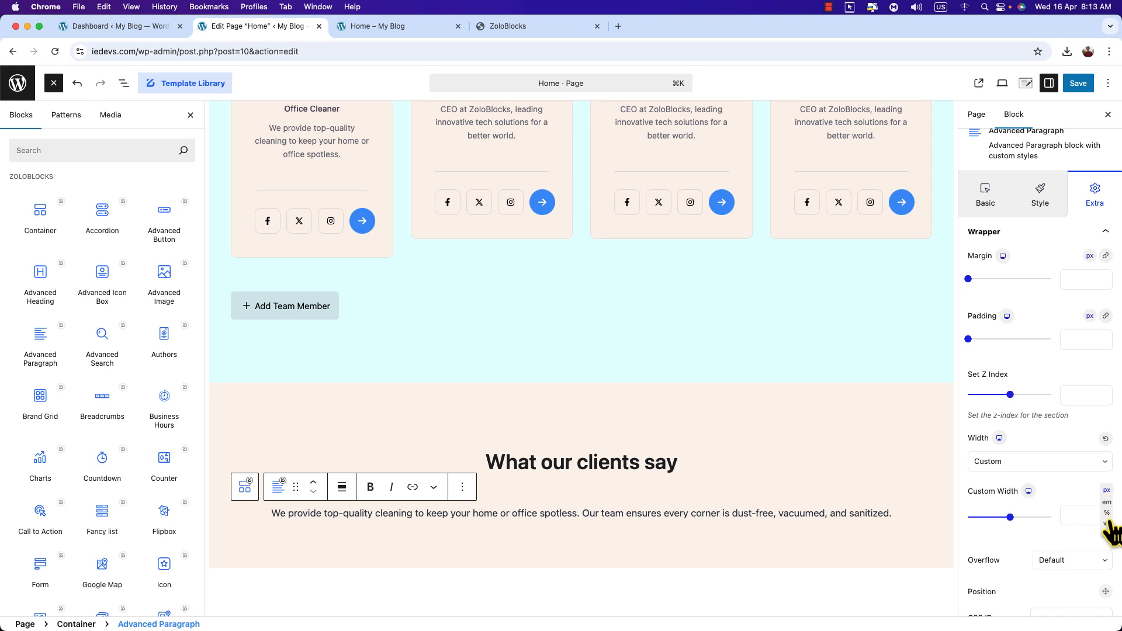
left_click(1108, 514)
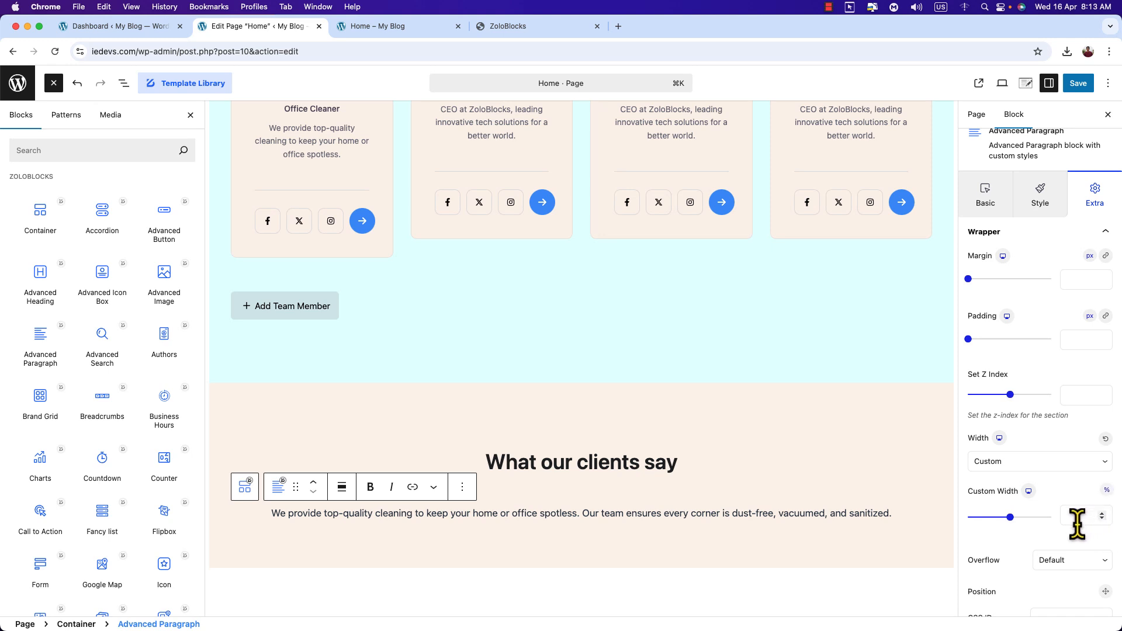
left_click(1077, 522)
type("50")
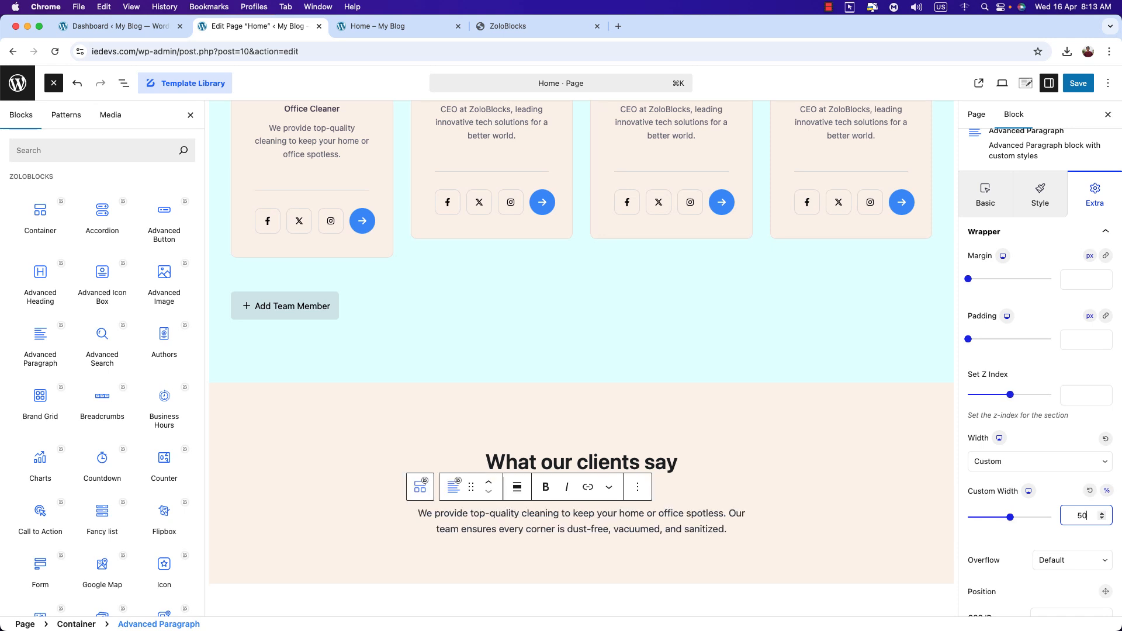
left_click(780, 481)
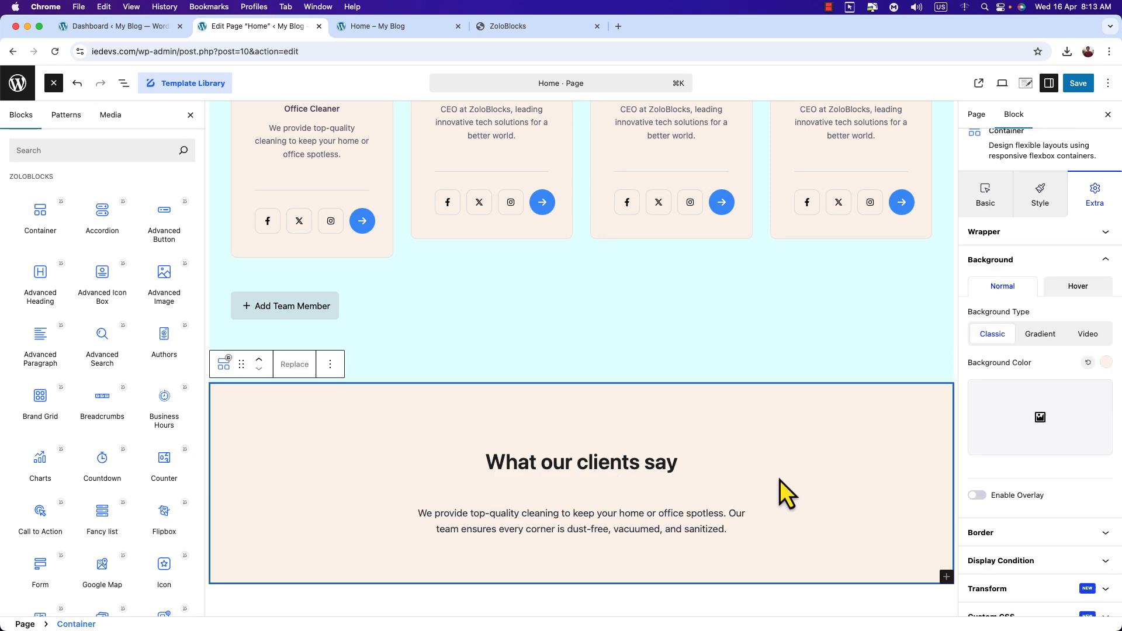
scroll(780, 480, "down", 3)
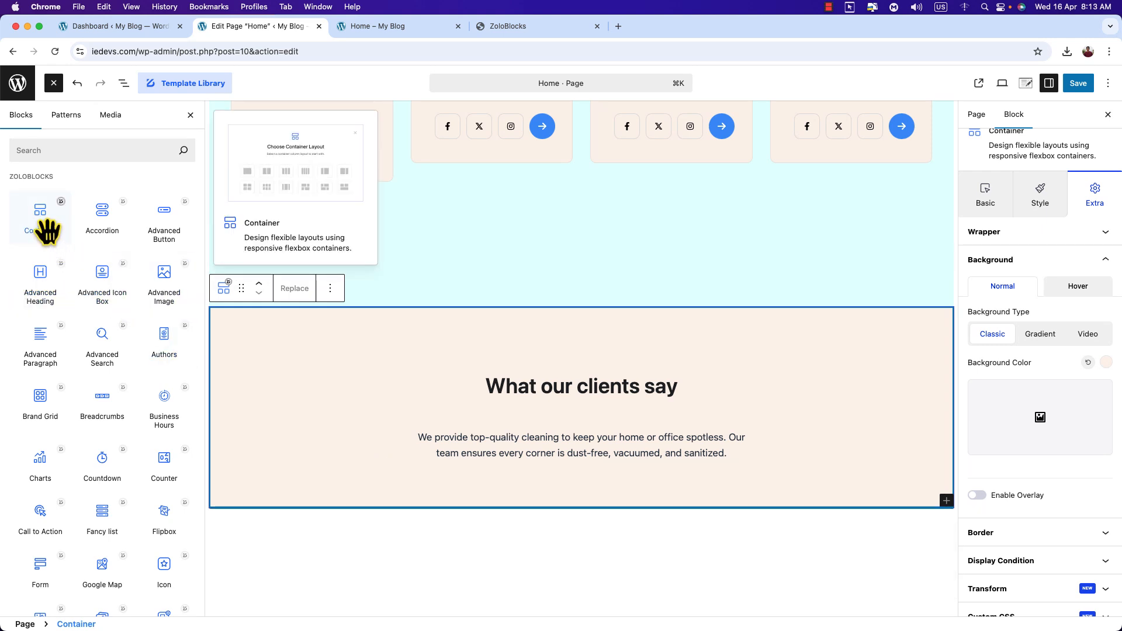
Add a Container block inside the testimonials section below the paragraph.
left_click_drag(47, 229, 524, 453)
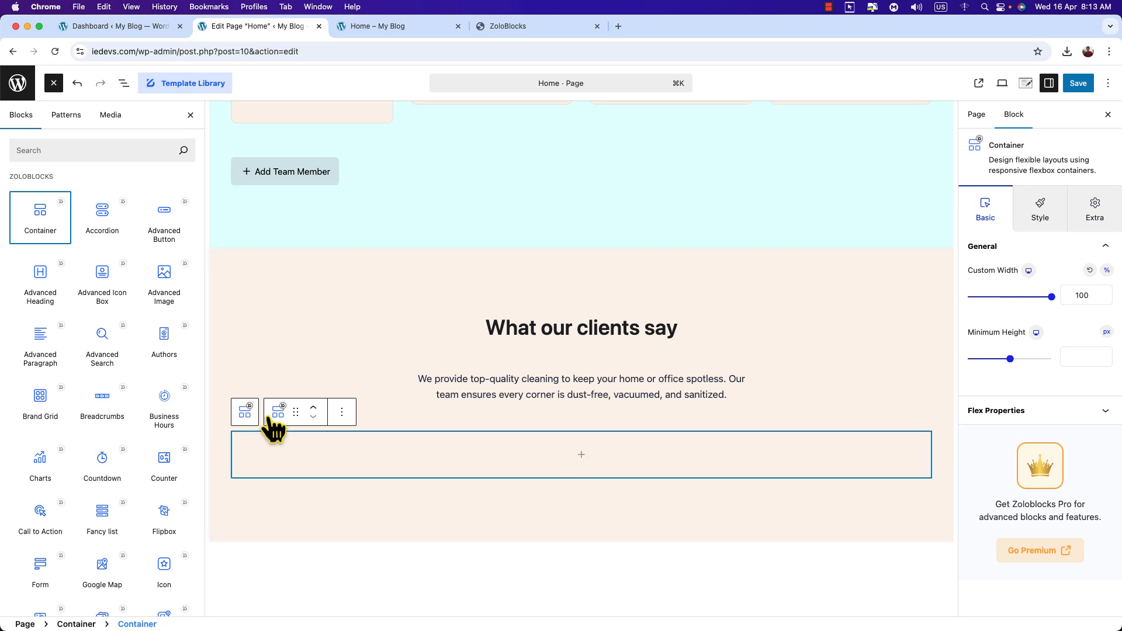
left_click(249, 413)
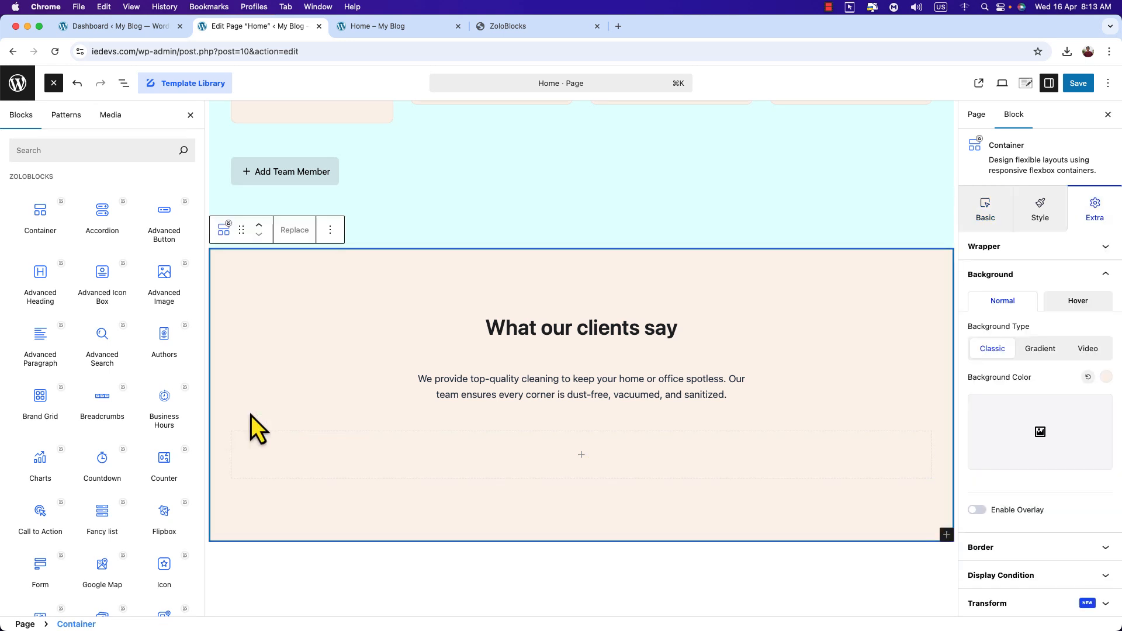
mouse_move(586, 422)
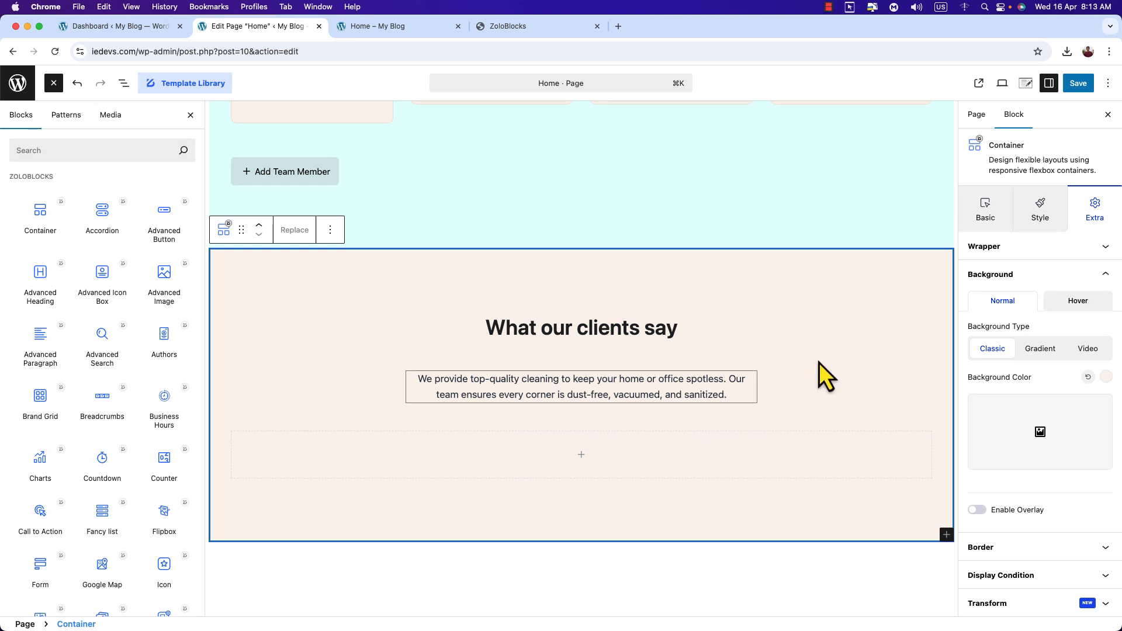
left_click(983, 225)
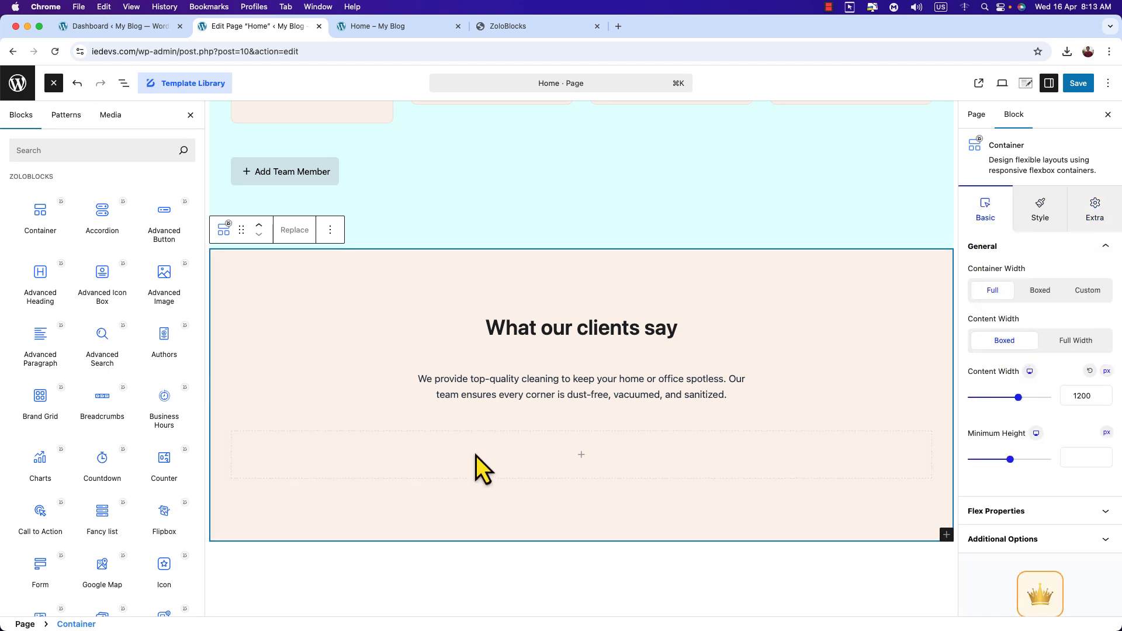
Search the blocks for "test" and add a Review Carousel into the new inner container.
left_click(590, 462)
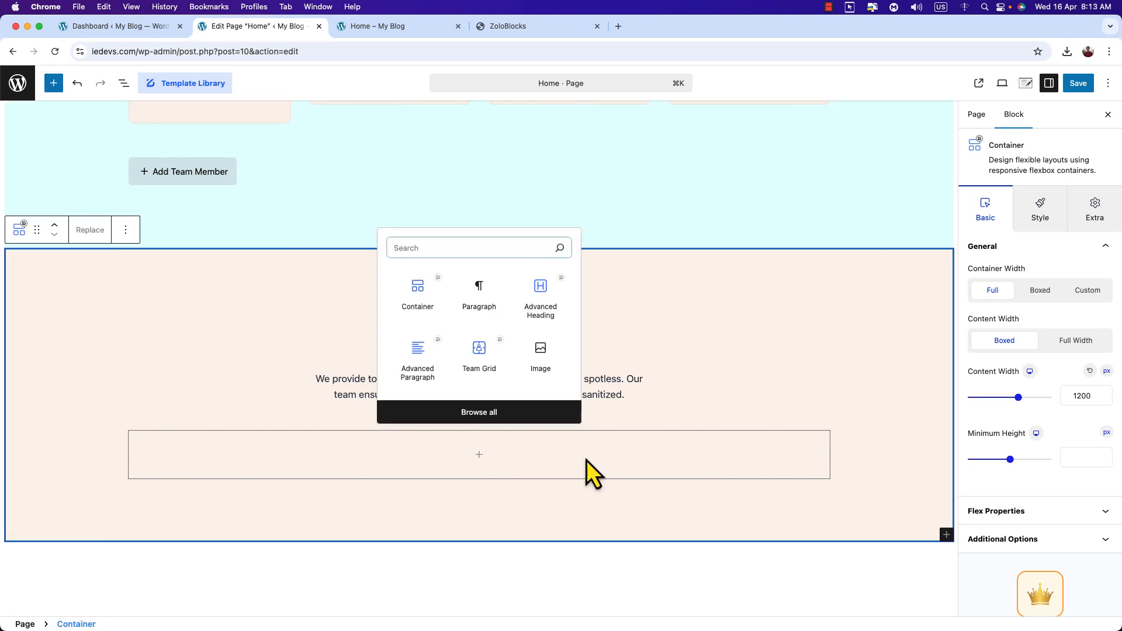
left_click(475, 457)
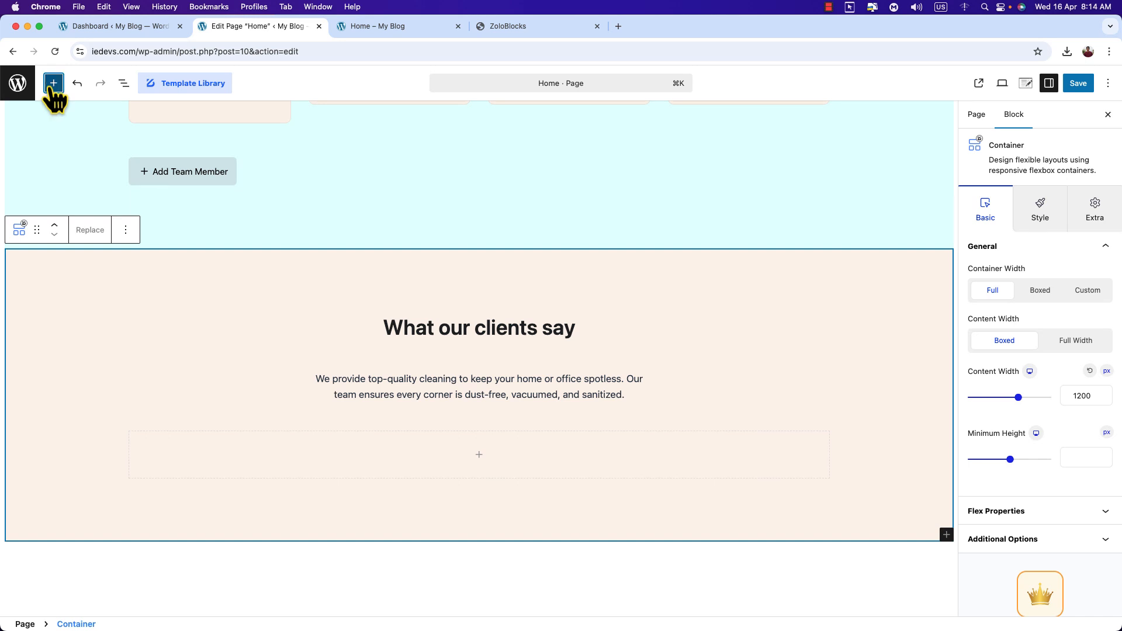
left_click(49, 86)
left_click(77, 150)
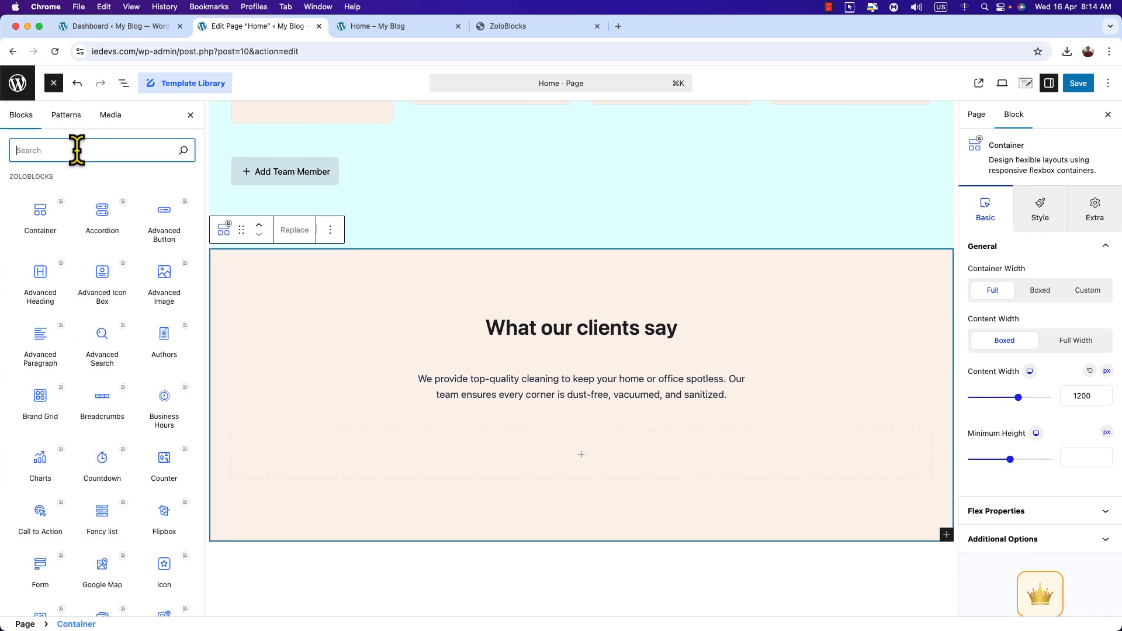
type("test")
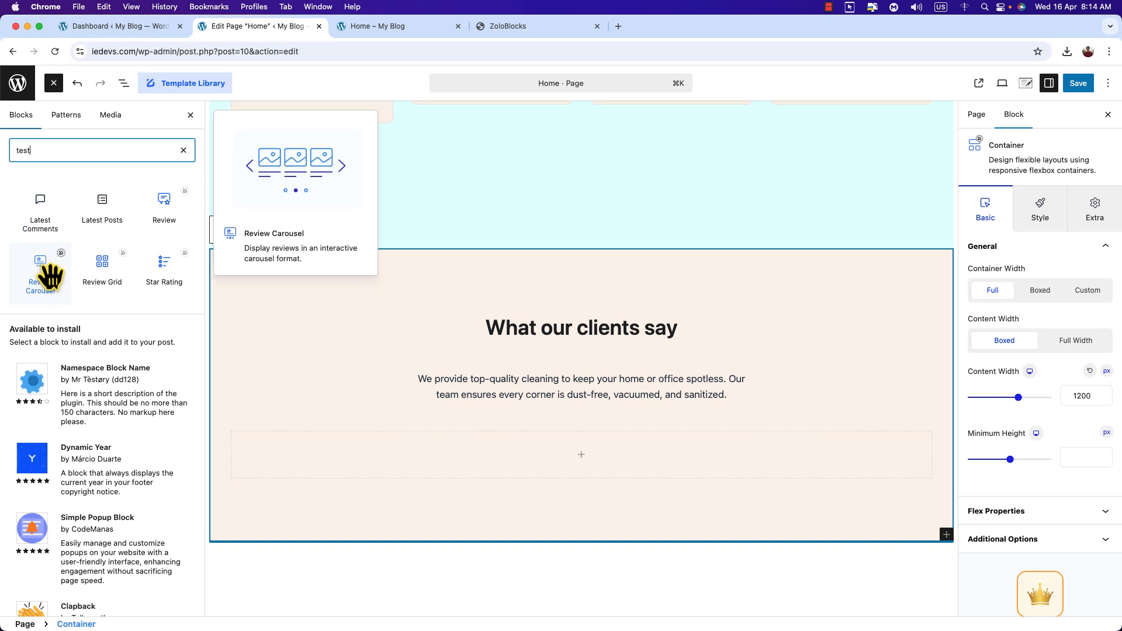
left_click_drag(51, 276, 579, 461)
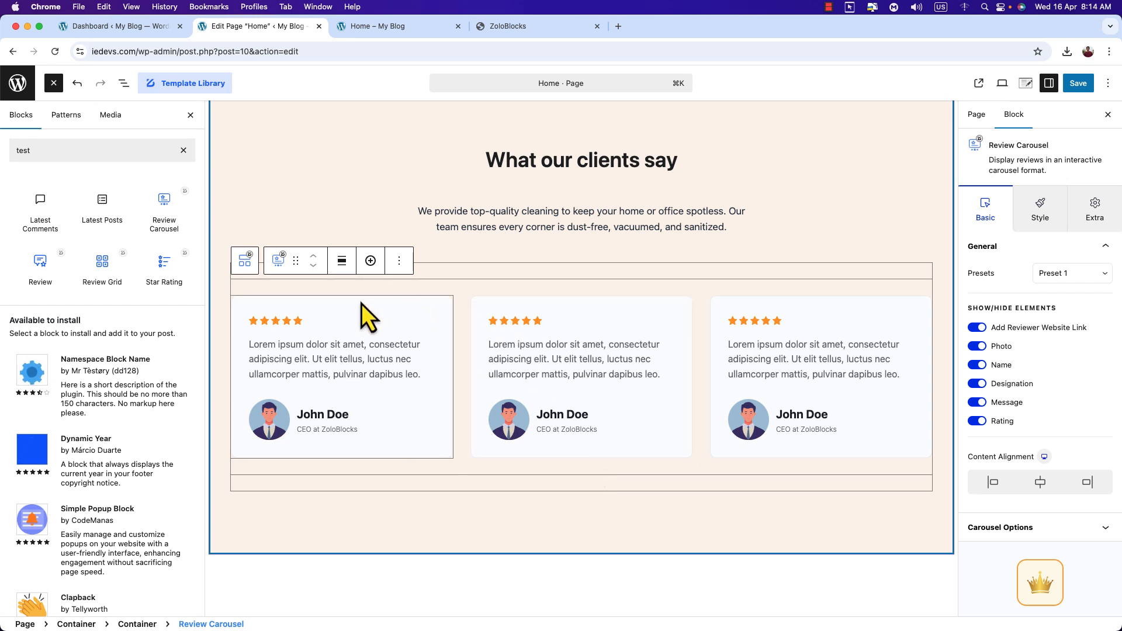
left_click(184, 150)
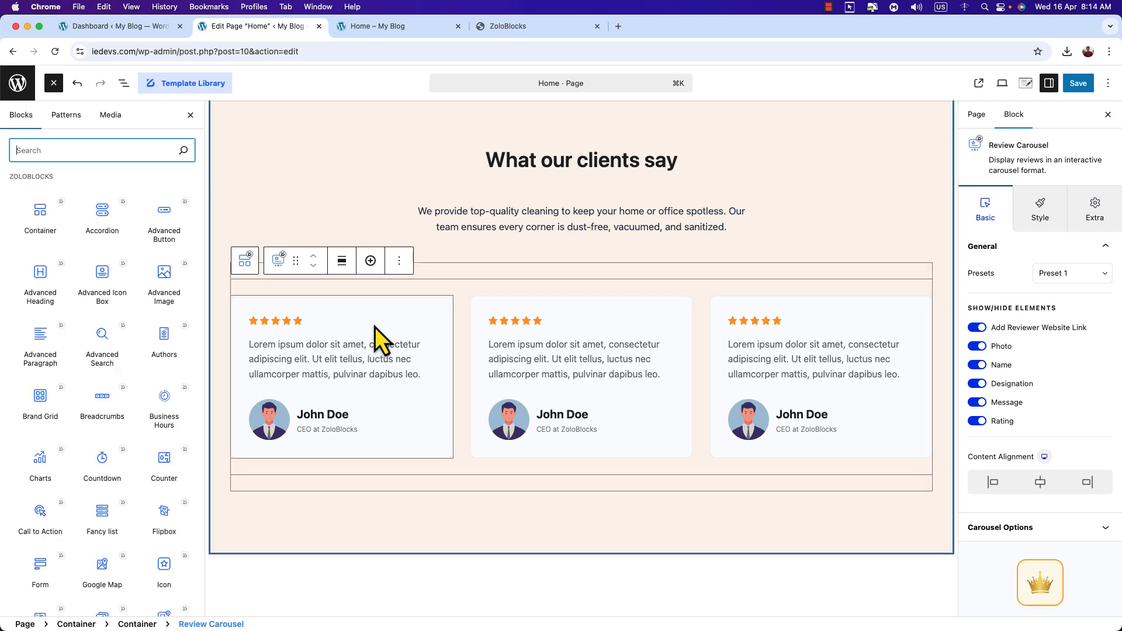
left_click(429, 290)
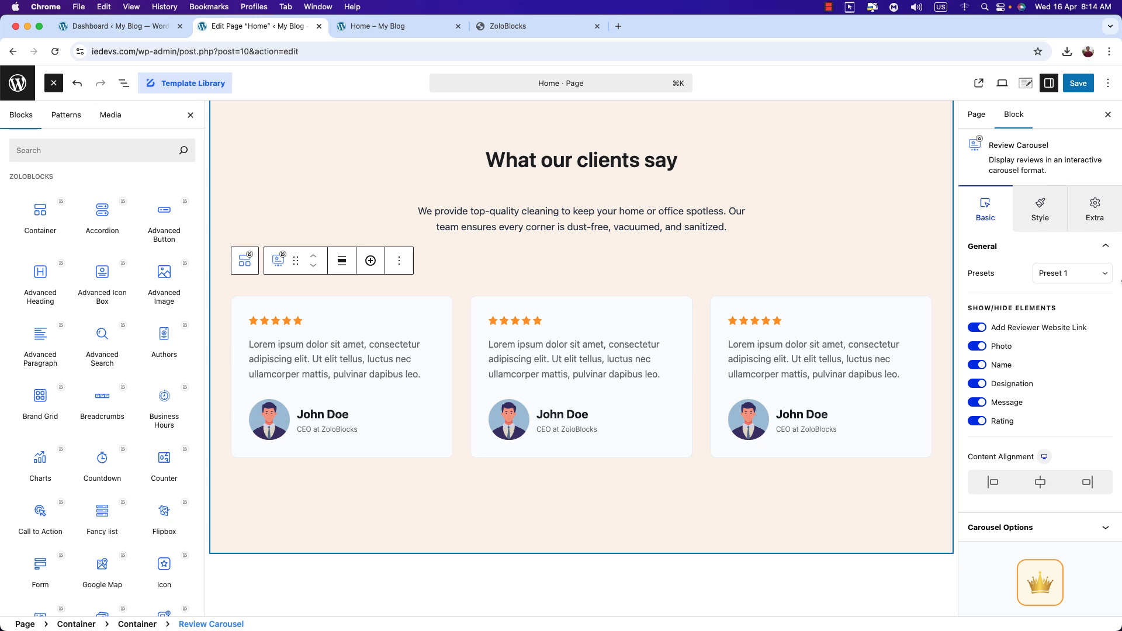
Try the carousel's Preset 2 and Preset 3 layouts before returning it to Preset 1.
left_click(1104, 275)
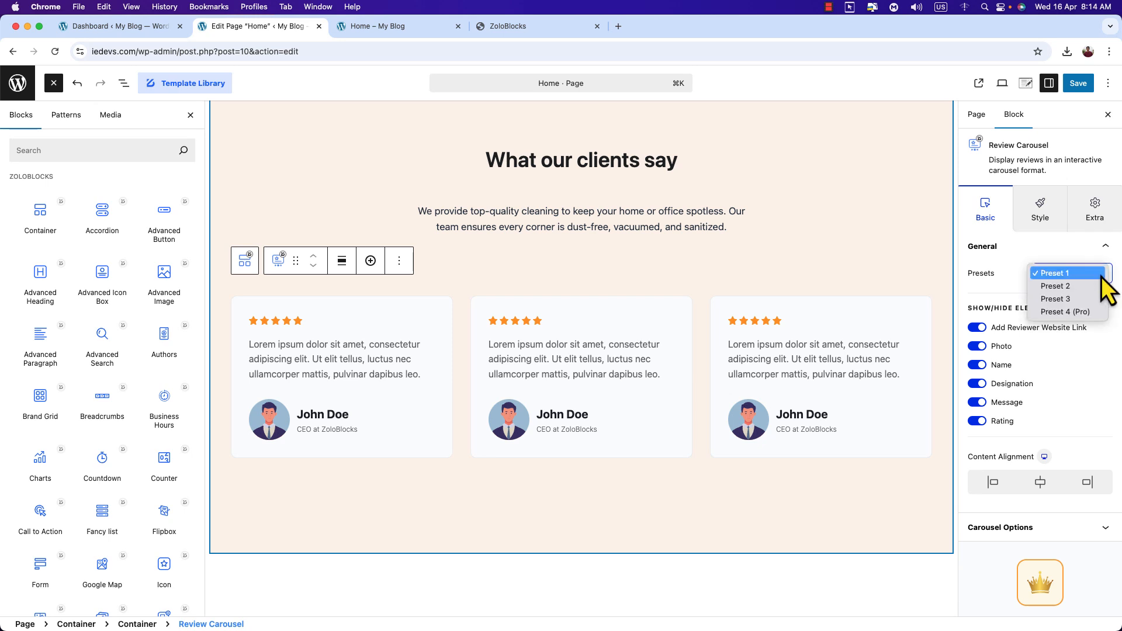
left_click(1102, 276)
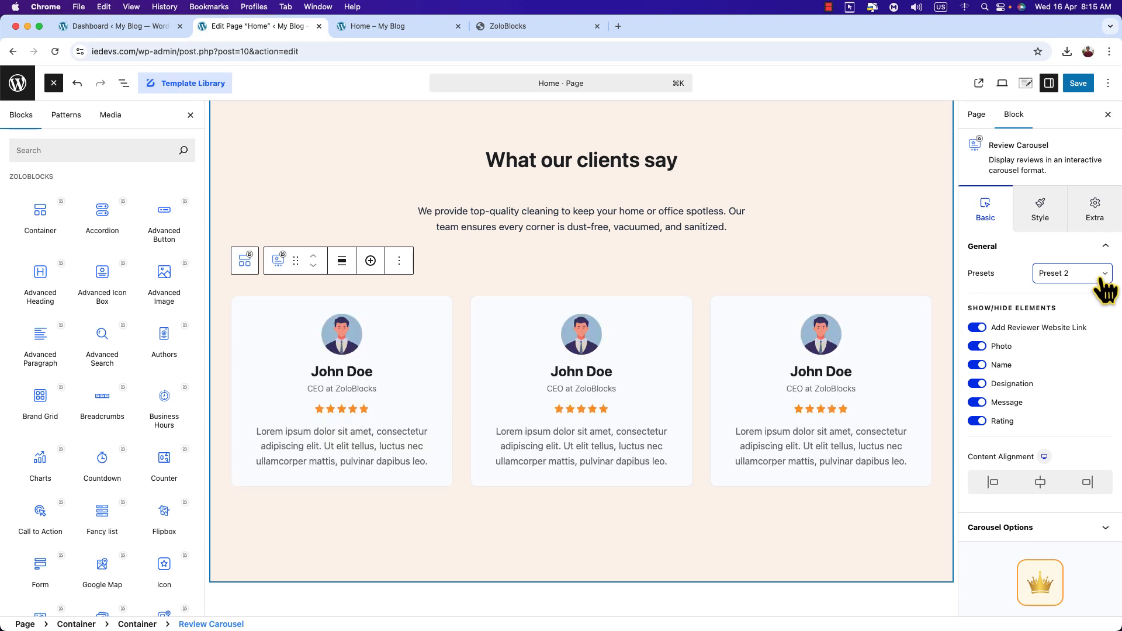
left_click(1101, 280)
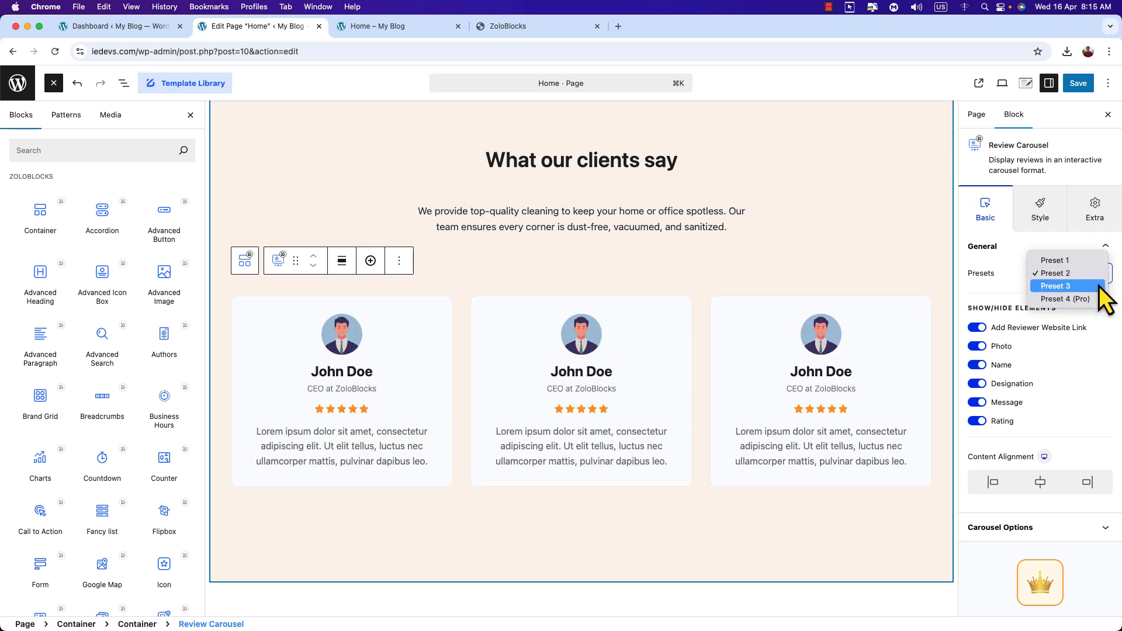
left_click(1100, 286)
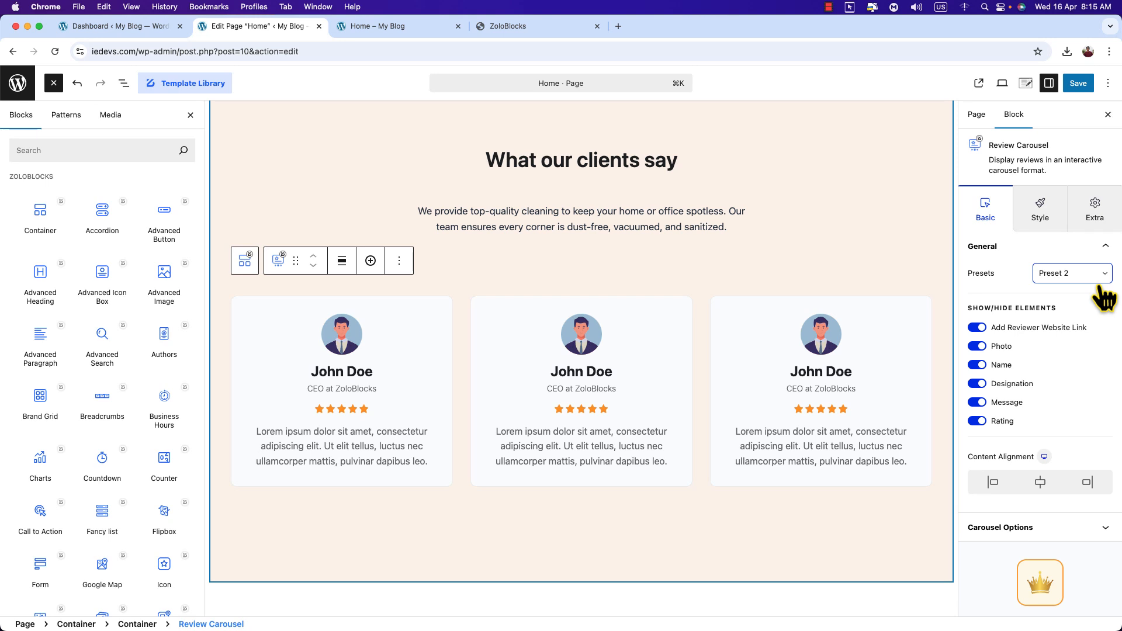
left_click(1101, 277)
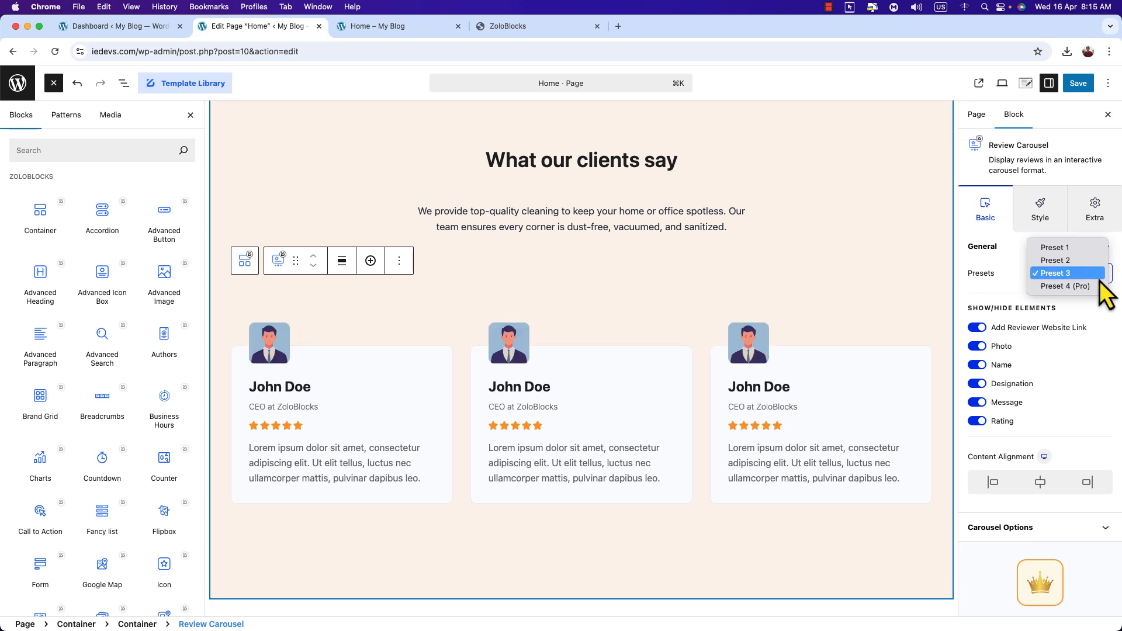
left_click(1076, 253)
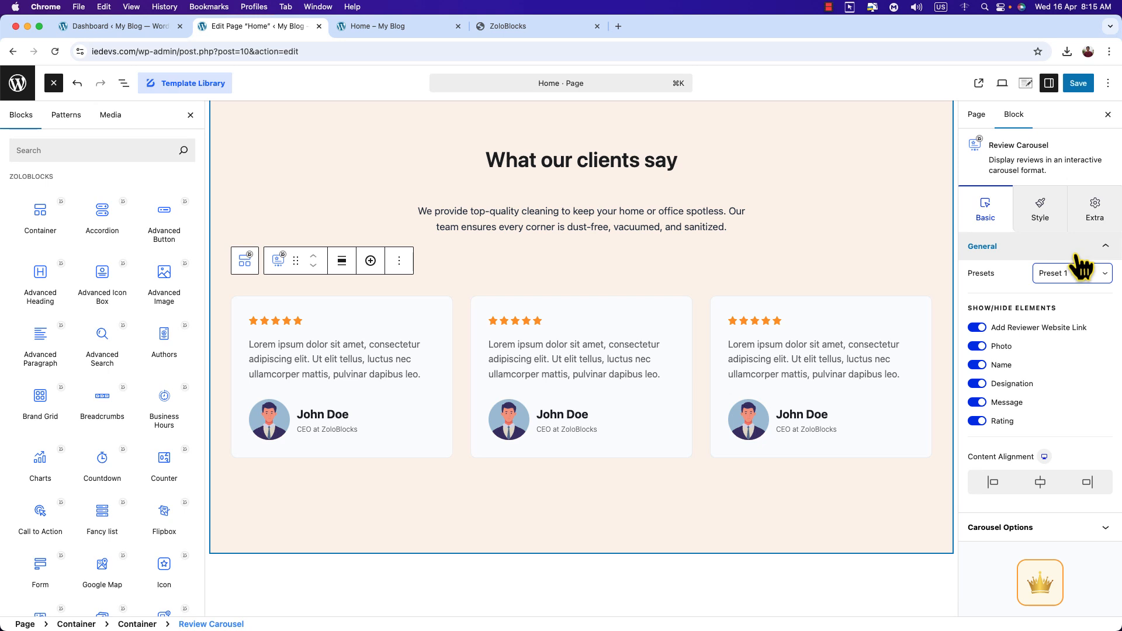
Try the Coverflow effect in the carousel options and switch the effect back to Slide.
scroll(1046, 316, "down", 3)
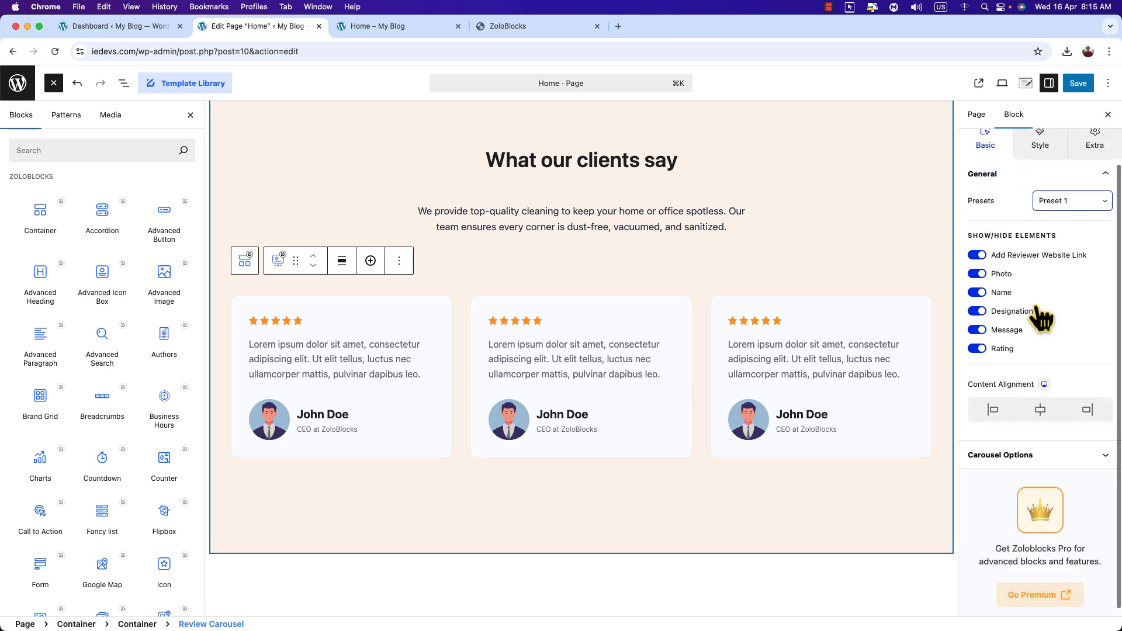
left_click(1042, 450)
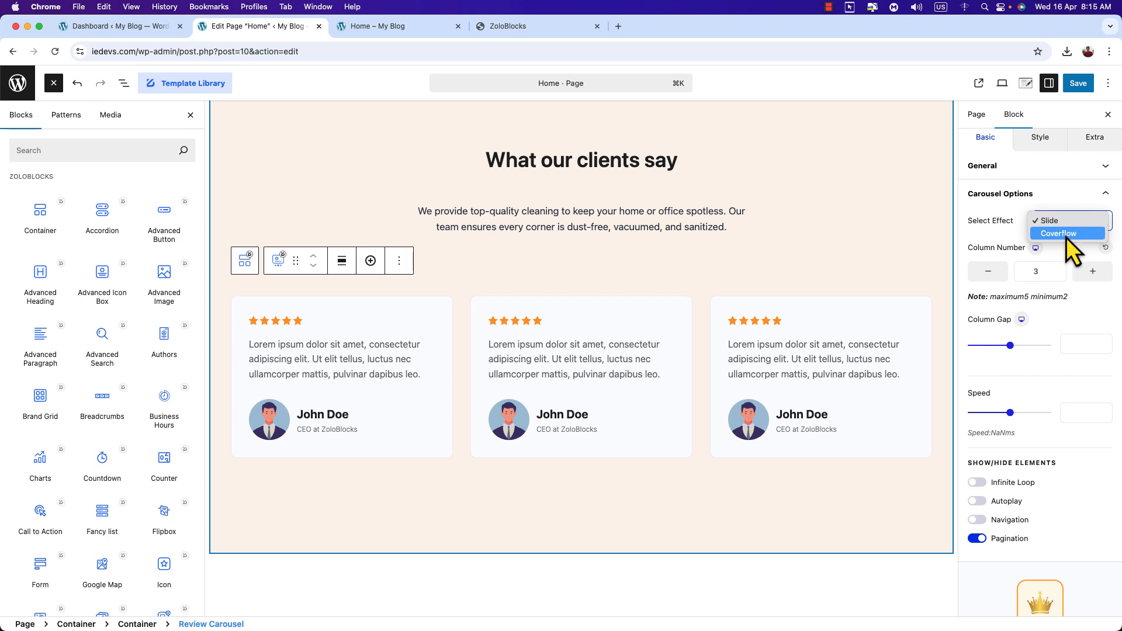
left_click(1065, 237)
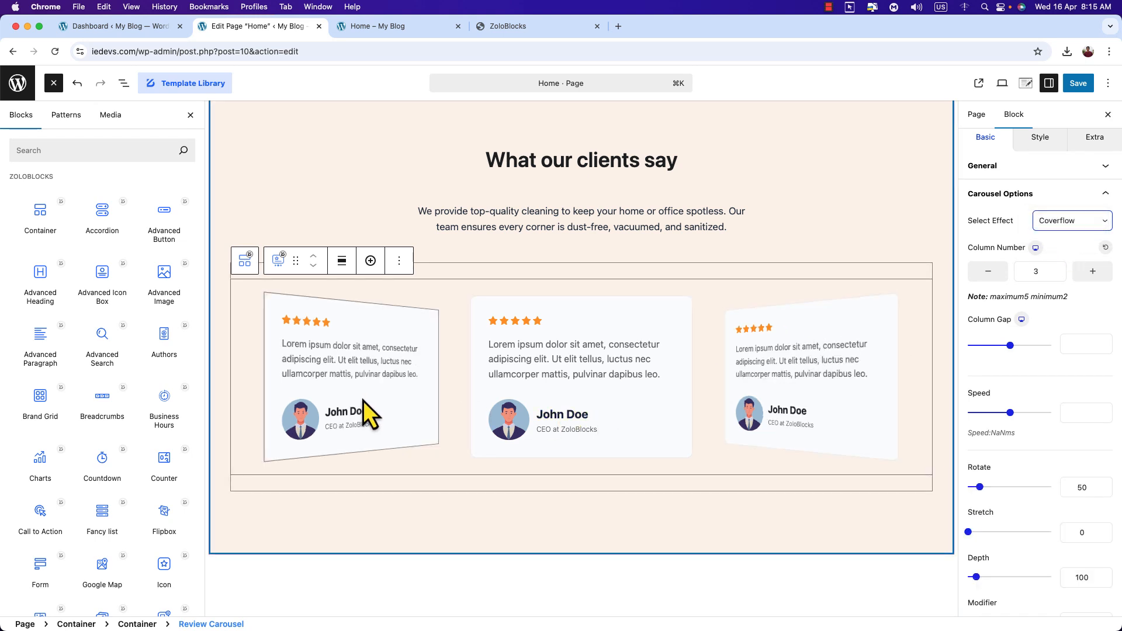
left_click(1078, 220)
left_click(1072, 209)
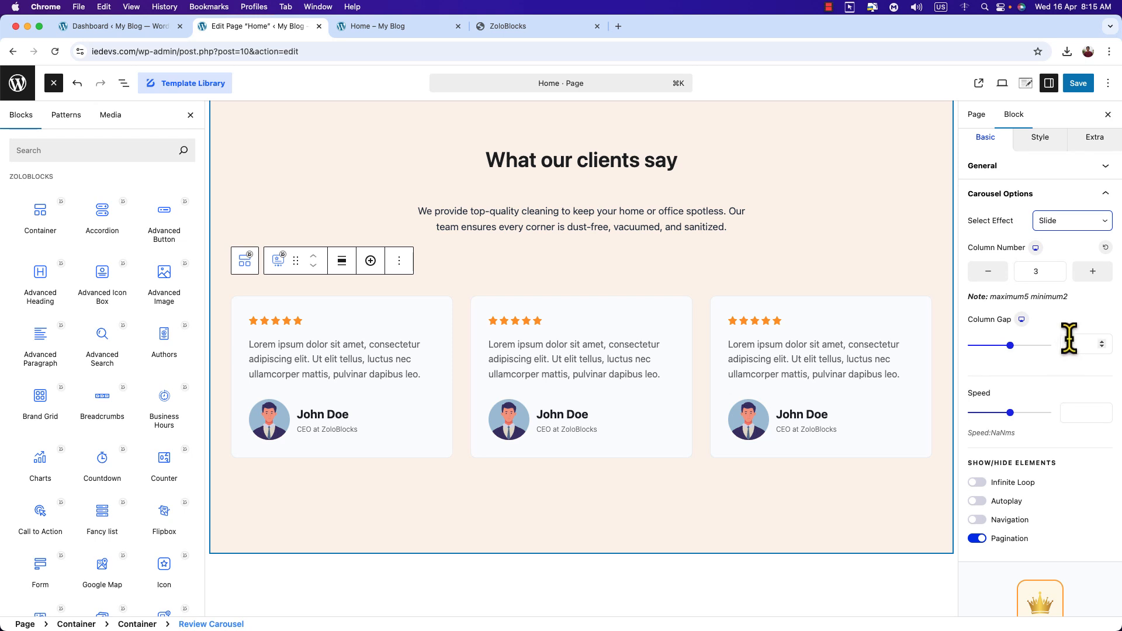
Turn on Autoplay for the review carousel.
scroll(1040, 398, "down", 3)
scroll(1041, 403, "up", 3)
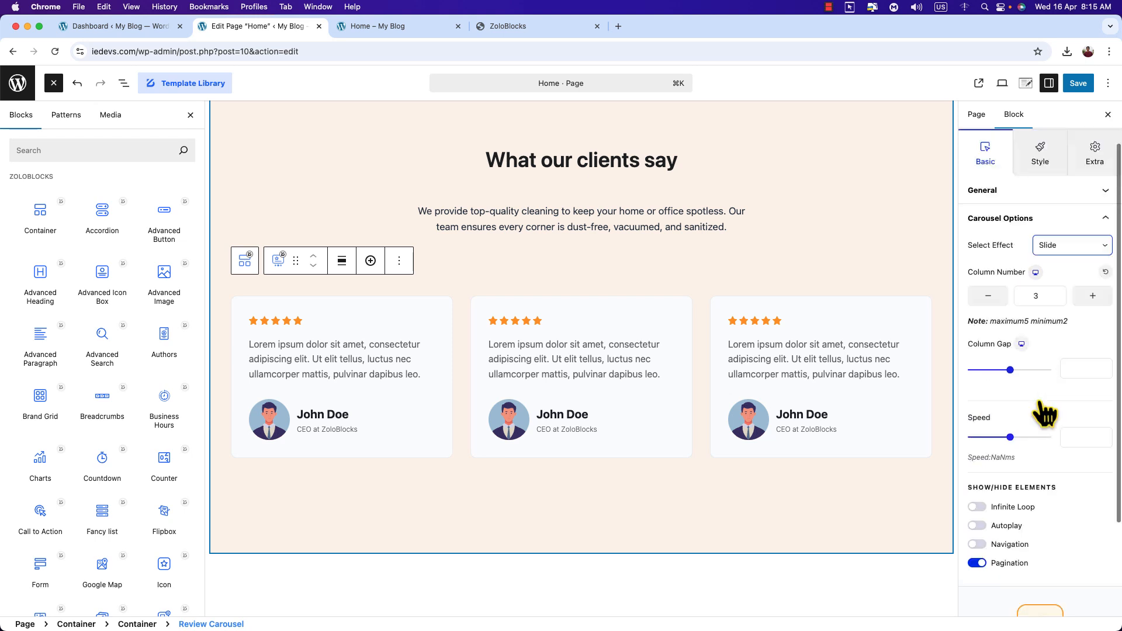
scroll(1039, 401, "down", 5)
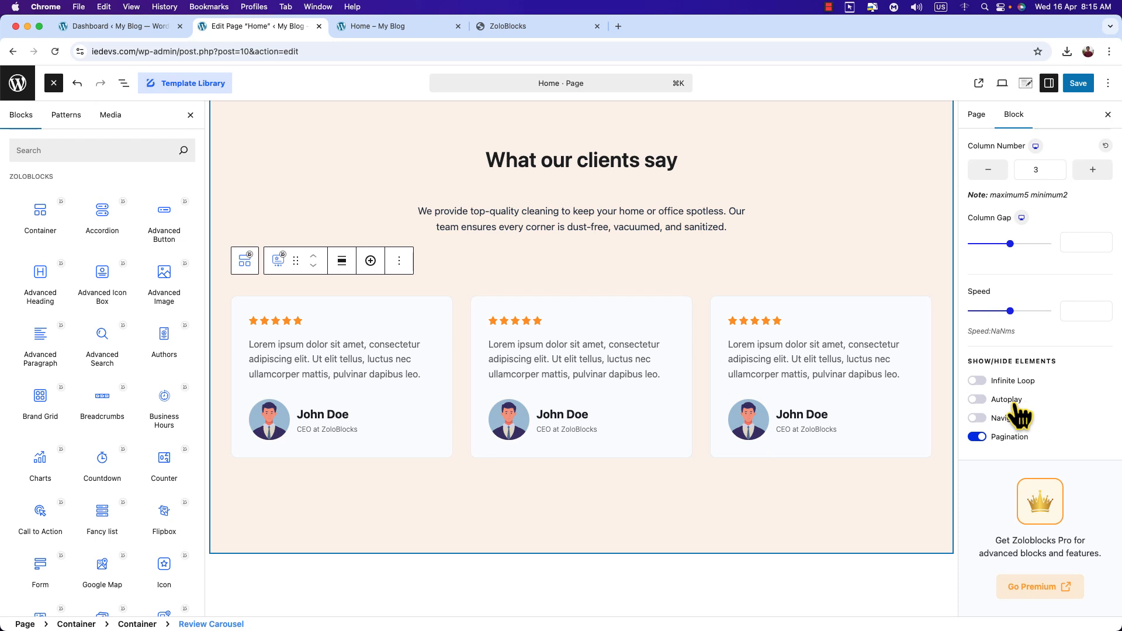
left_click(1016, 405)
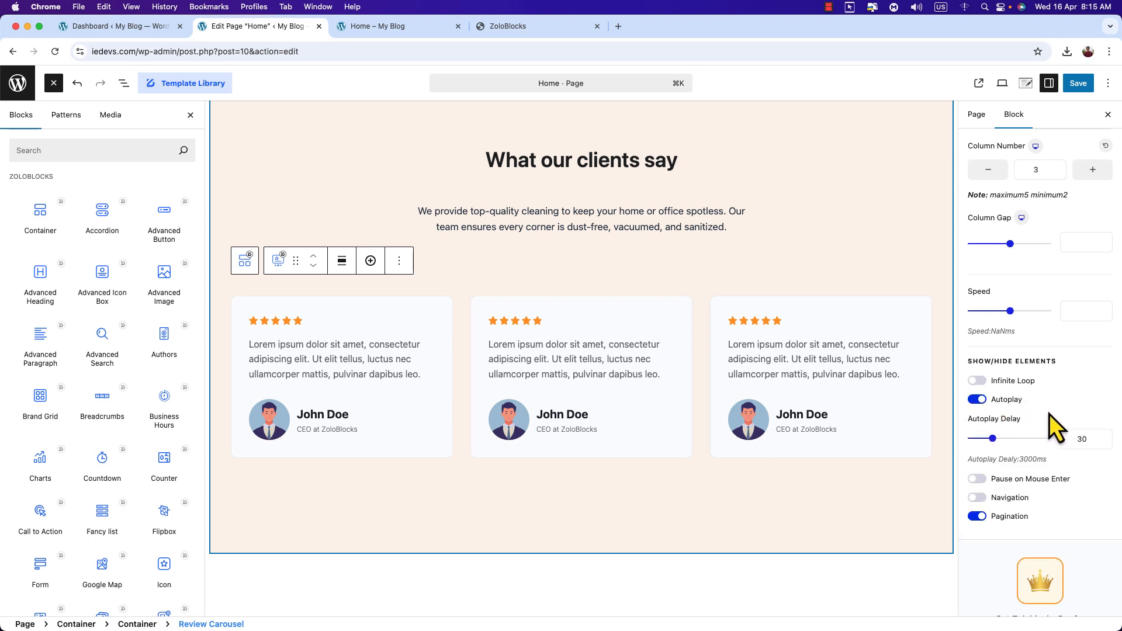
Browse the carousel's Style settings for item and photo options, returning to the basic settings.
scroll(1050, 415, "up", 5)
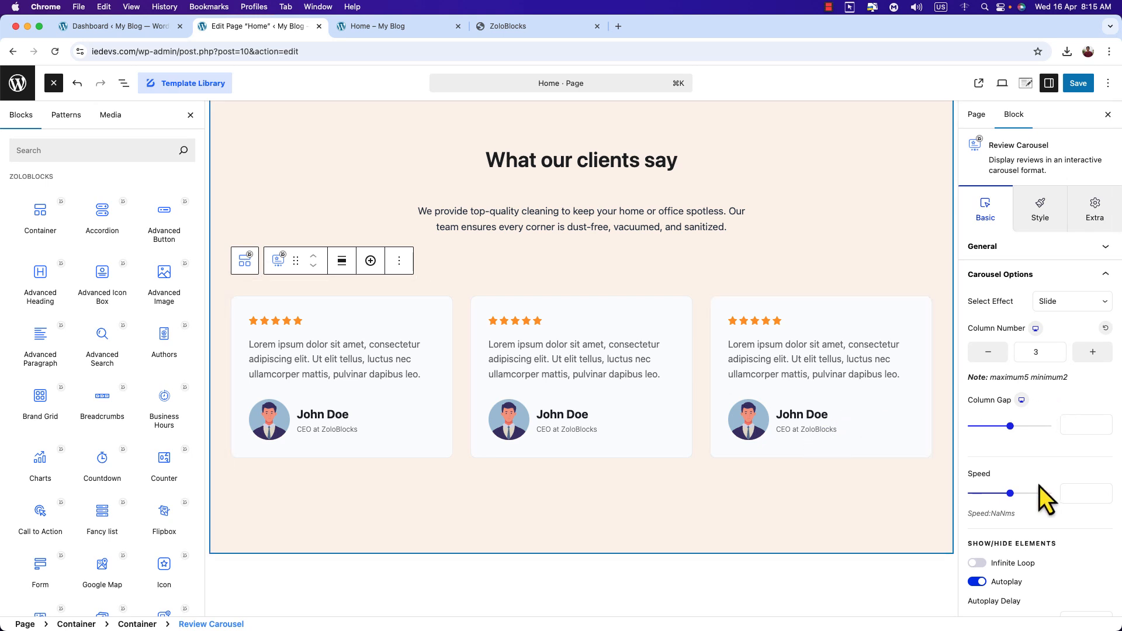
left_click(1047, 211)
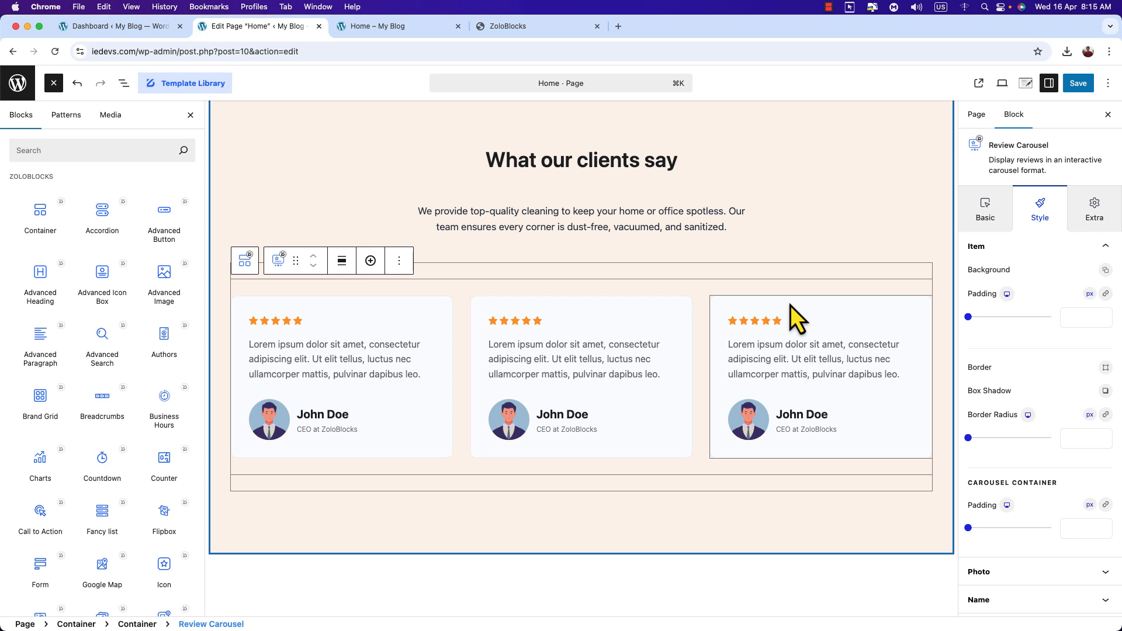
scroll(983, 382, "down", 4)
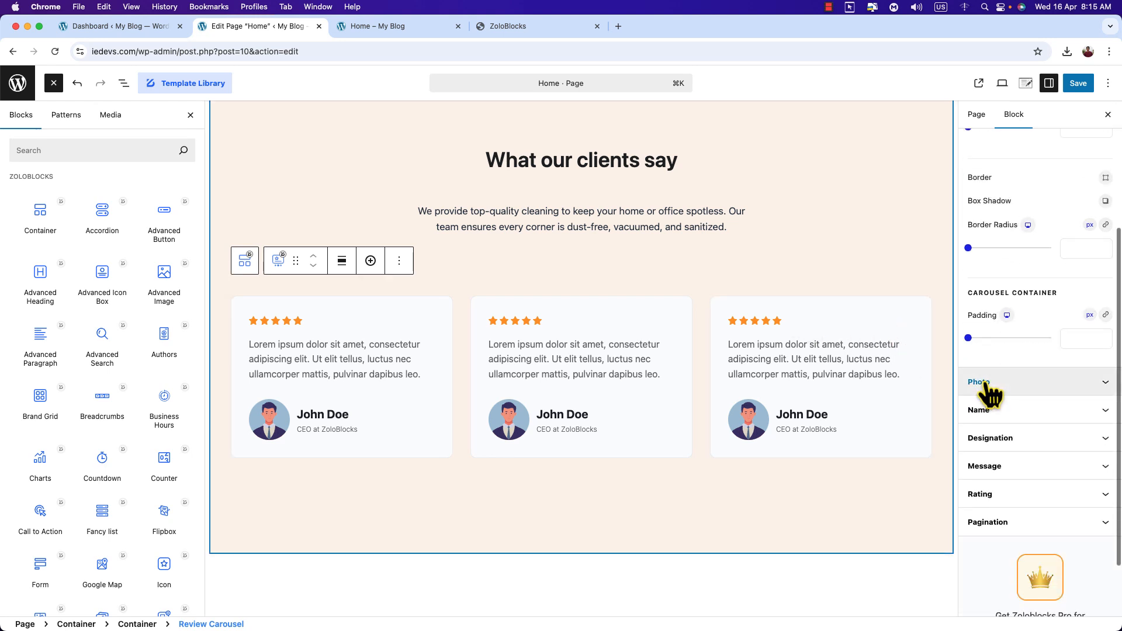
left_click(1061, 387)
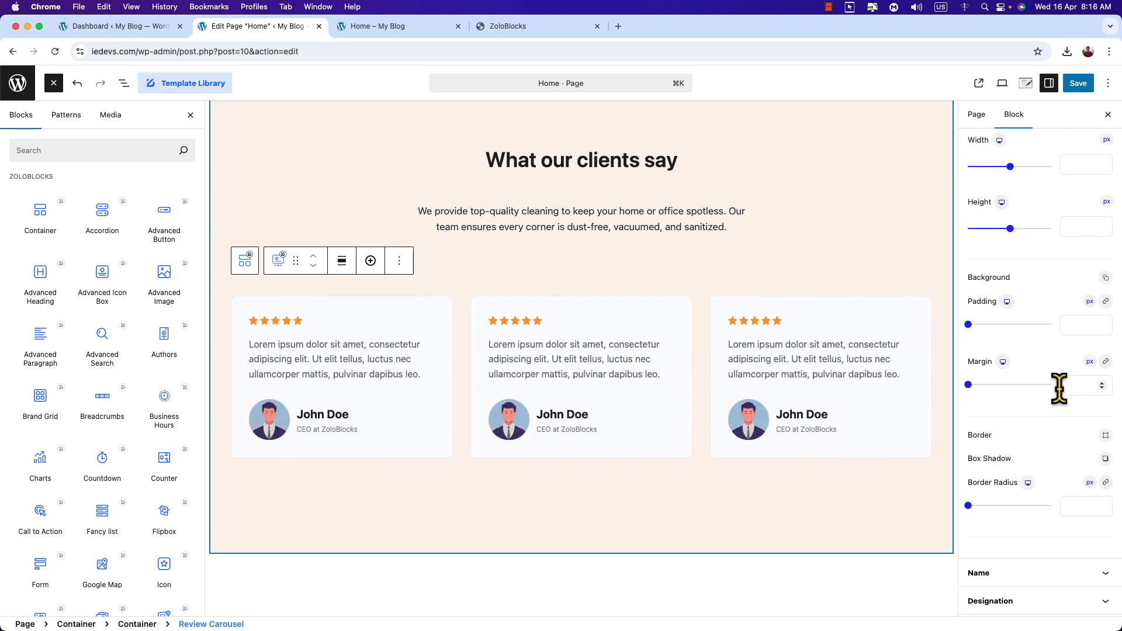
scroll(1013, 344, "up", 3)
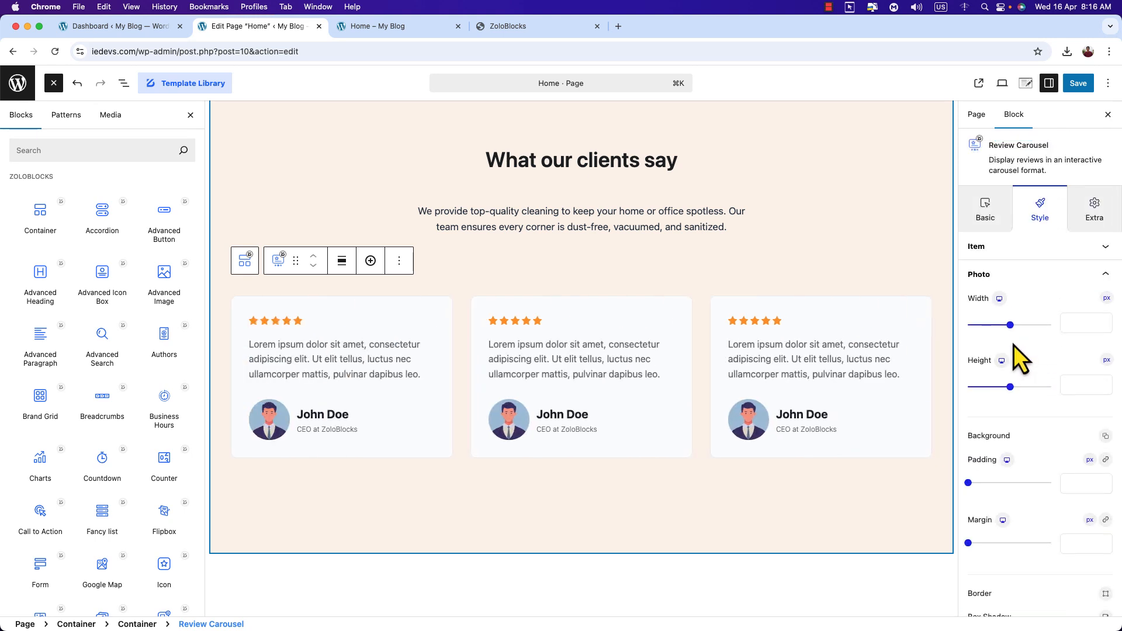
left_click(984, 234)
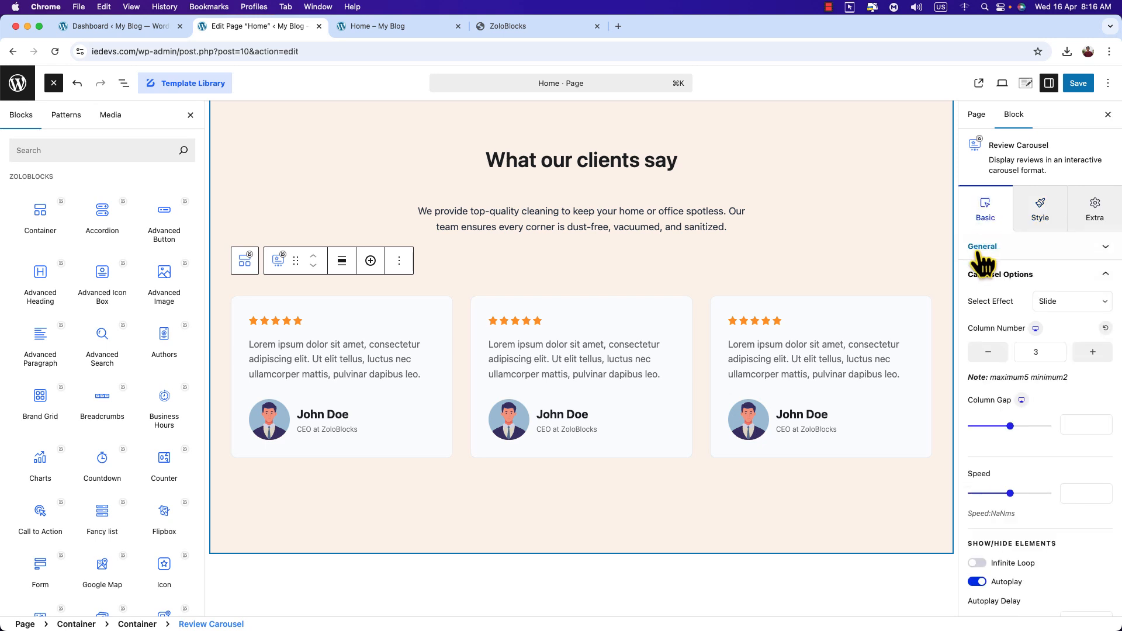
scroll(980, 350, "down", 5)
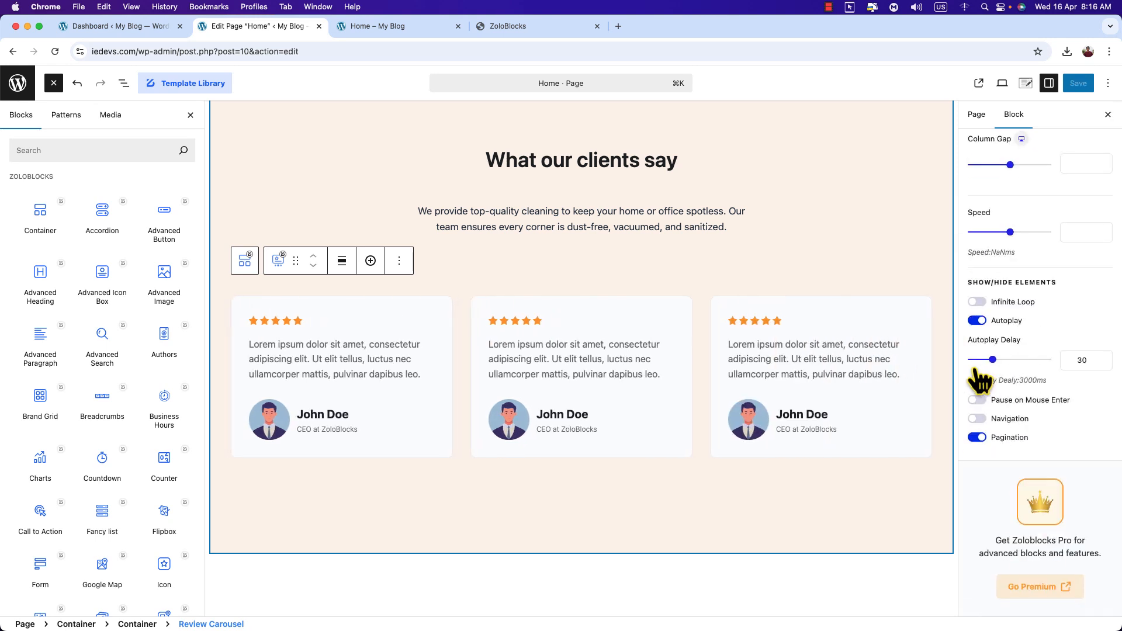
Open the list view, expand the Review Carousel, and select its first Review Child.
left_click(124, 83)
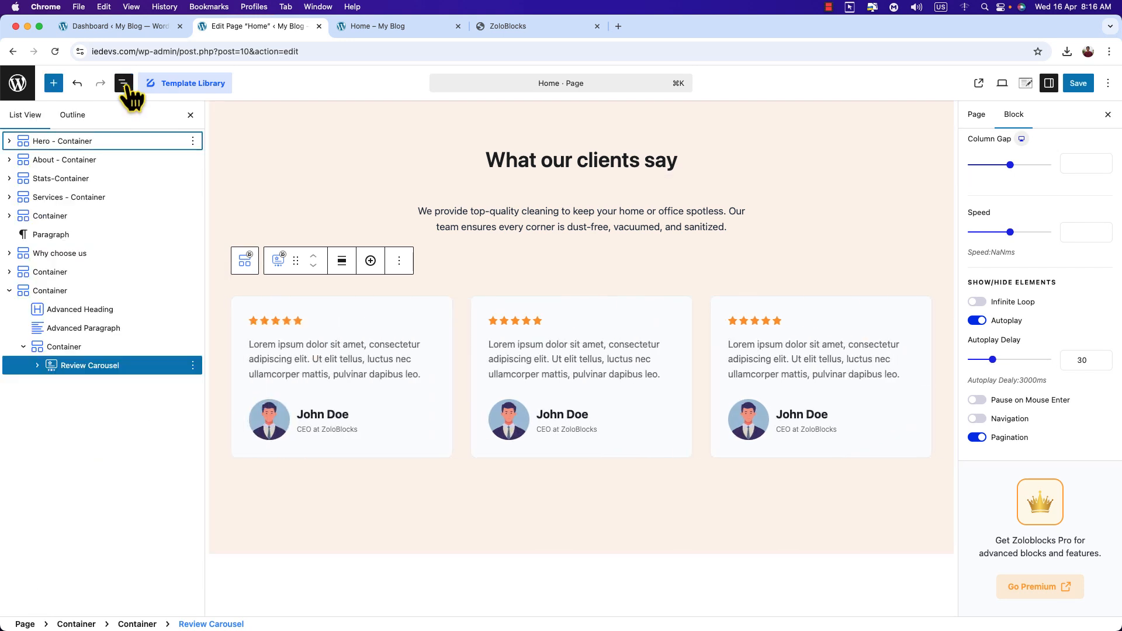
left_click(38, 365)
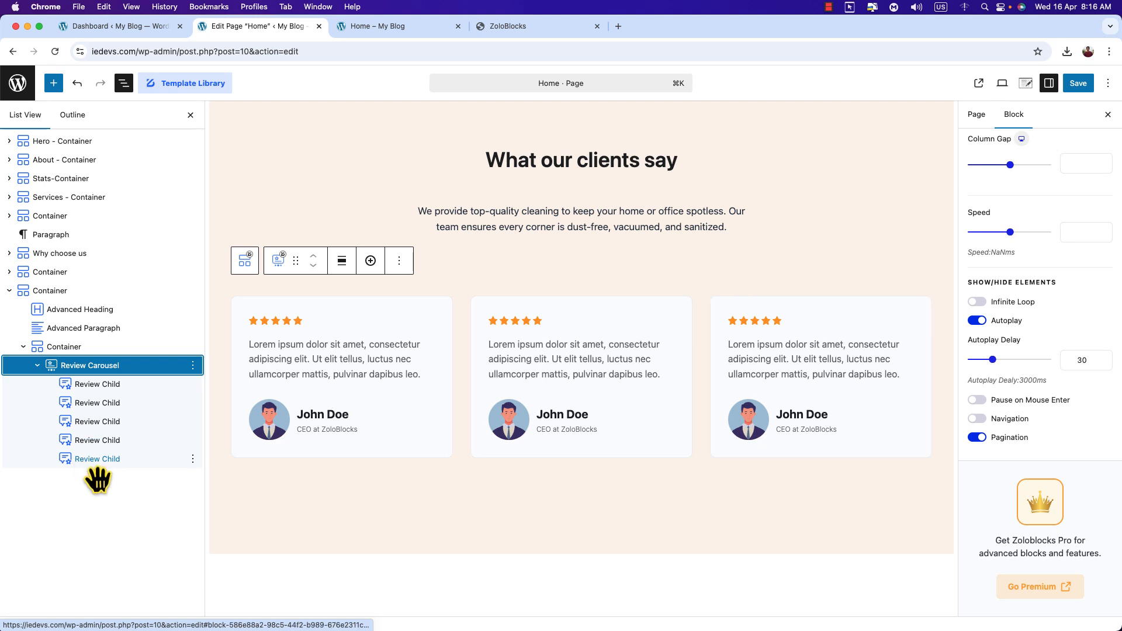
left_click(115, 391)
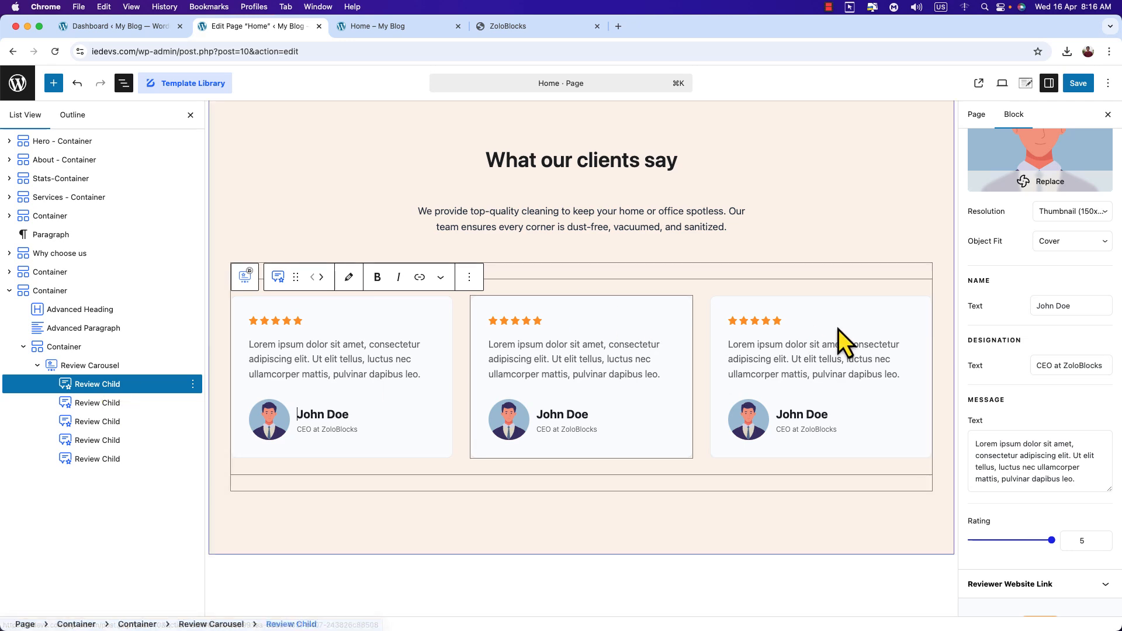
scroll(938, 346, "up", 10)
scroll(925, 331, "down", 10)
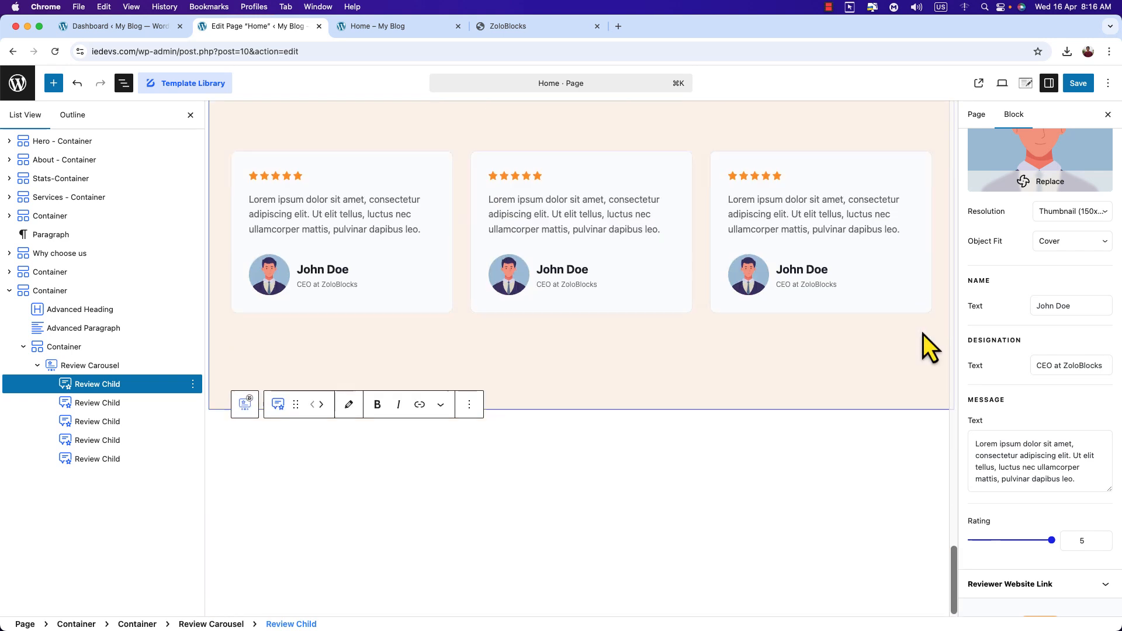
scroll(997, 326, "up", 5)
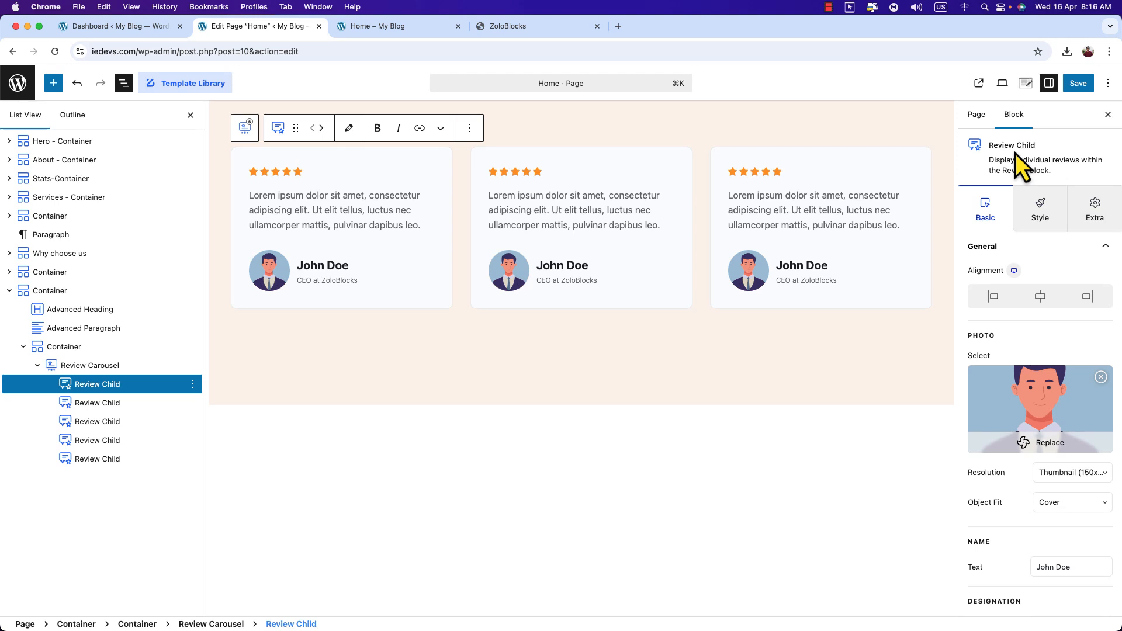
left_click(1049, 444)
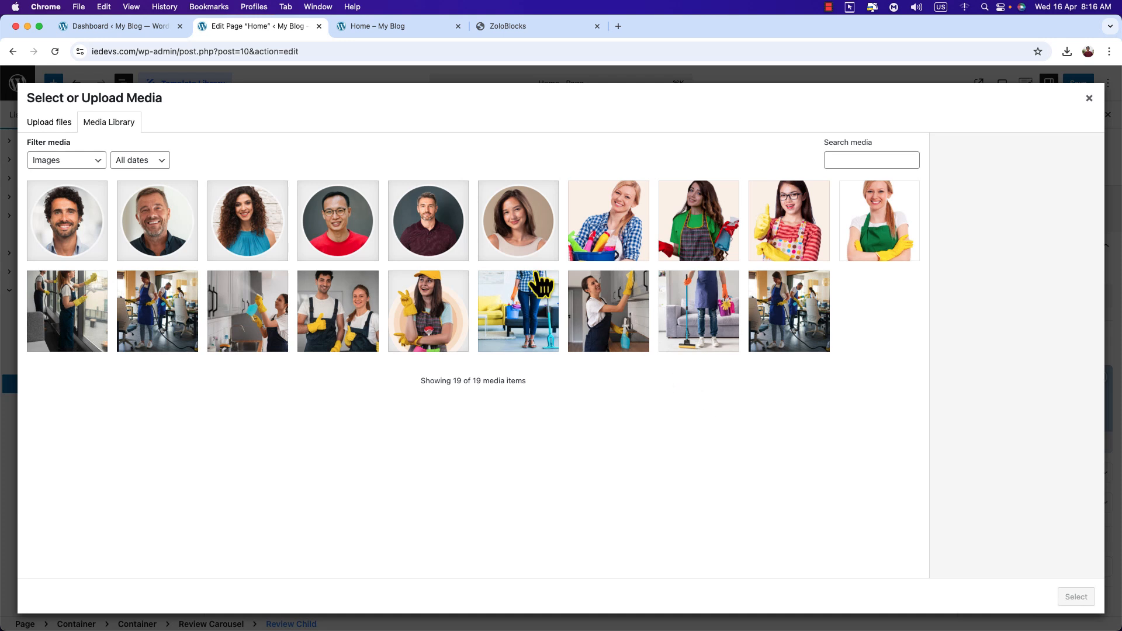
left_click(150, 234)
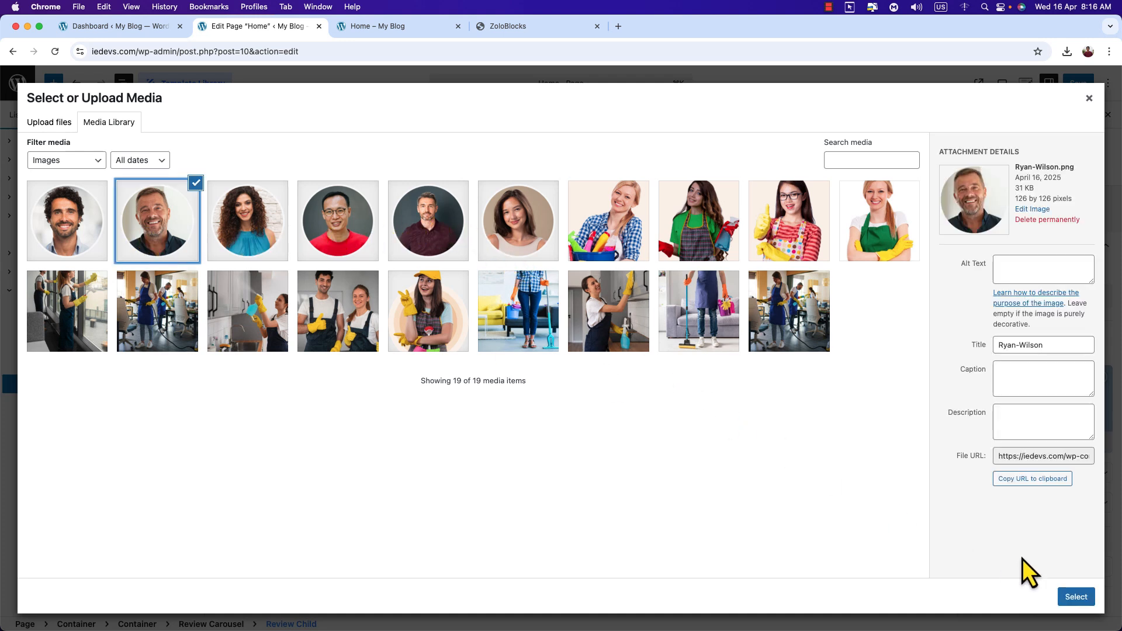
left_click(1072, 596)
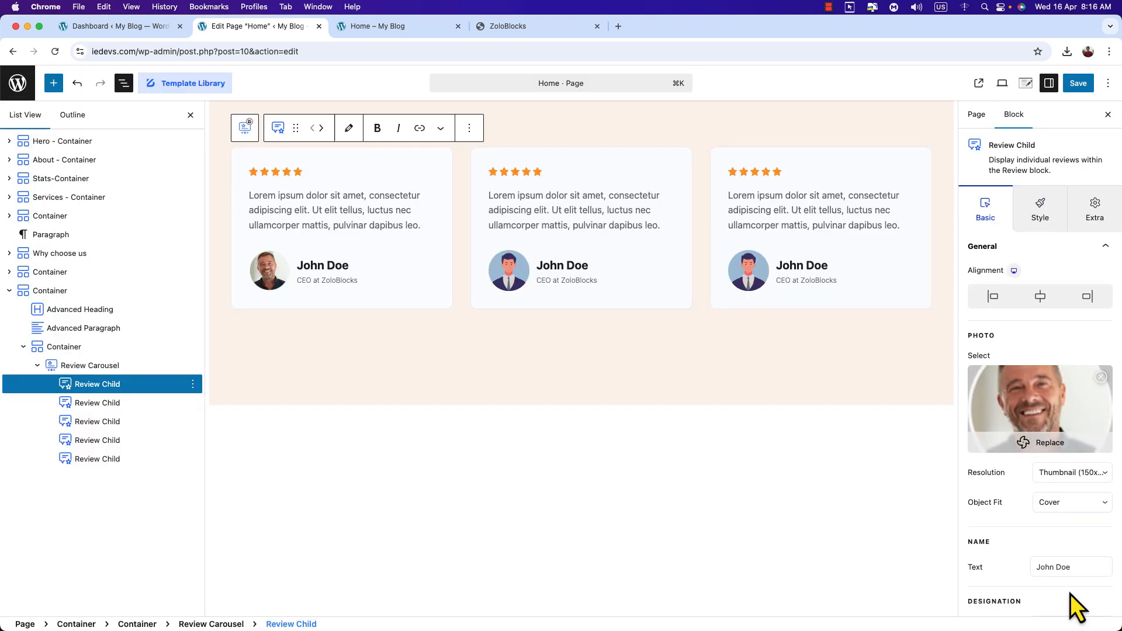
Replace the first review's placeholder name with the reviewer's full name.
scroll(1051, 521, "down", 2)
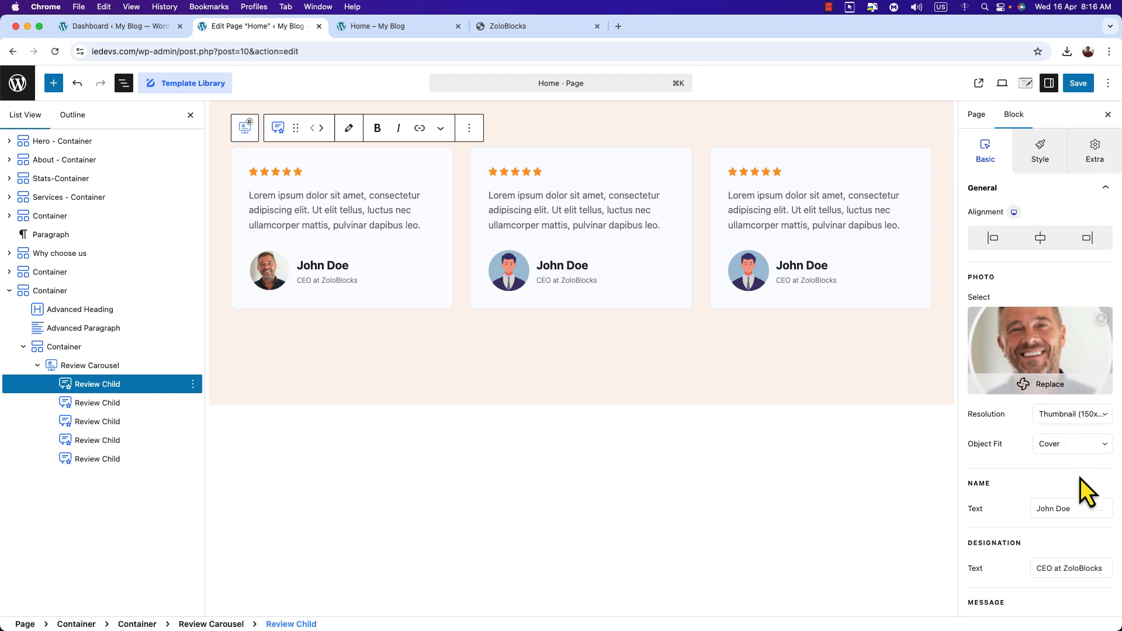
left_click(1080, 507)
left_click_drag(1033, 506, 1086, 509)
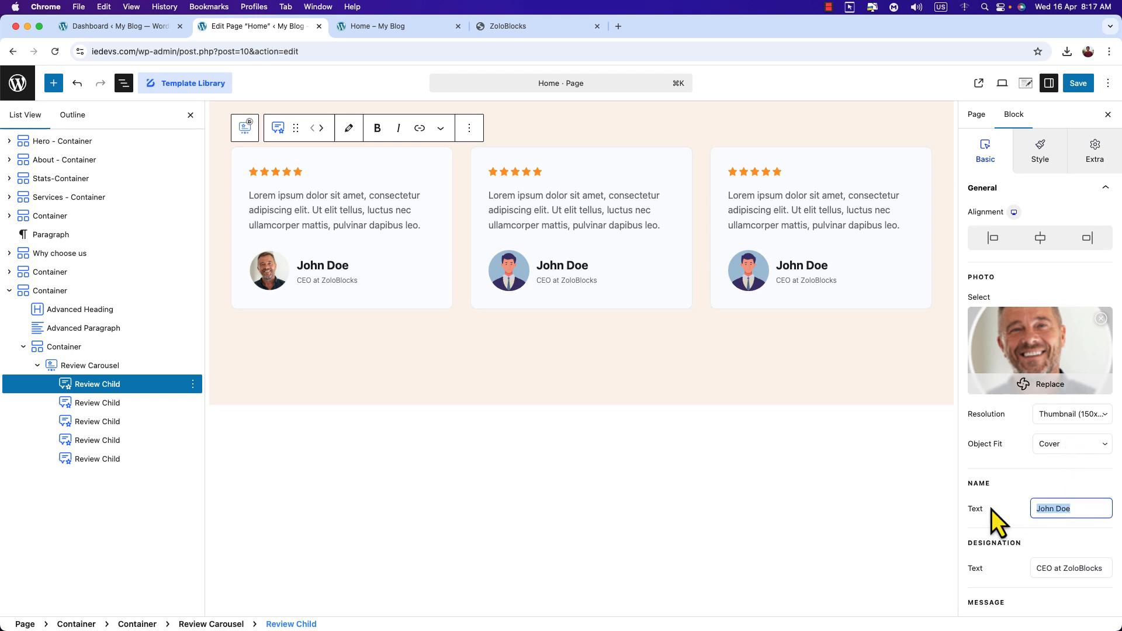
key("BackSpace")
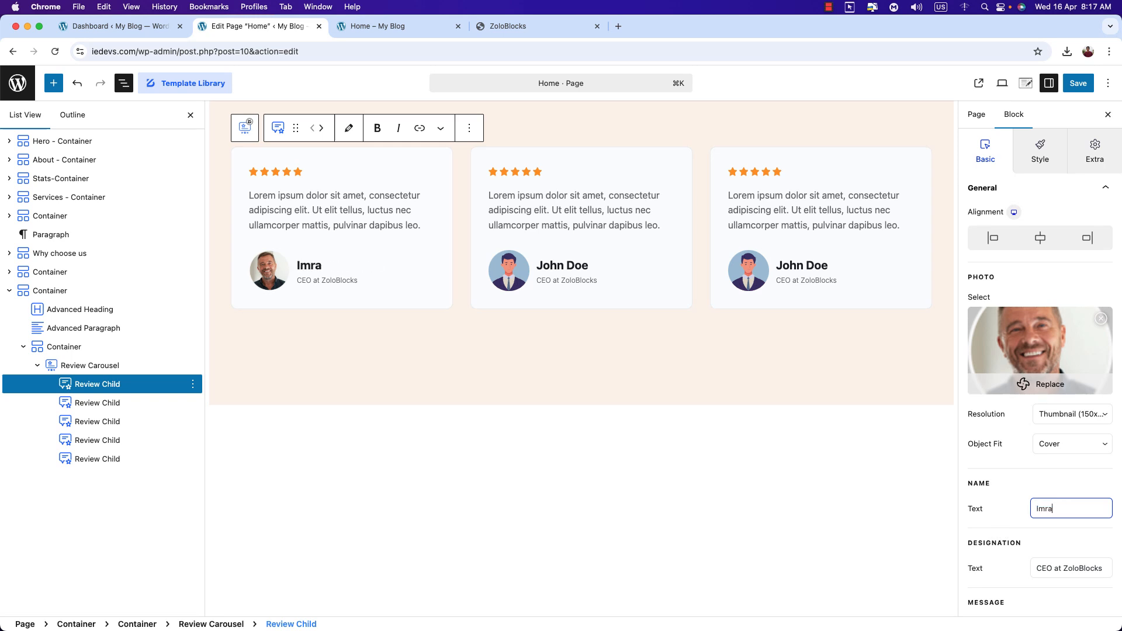
Set the first review's star rating to 4.
scroll(1000, 526, "down", 5)
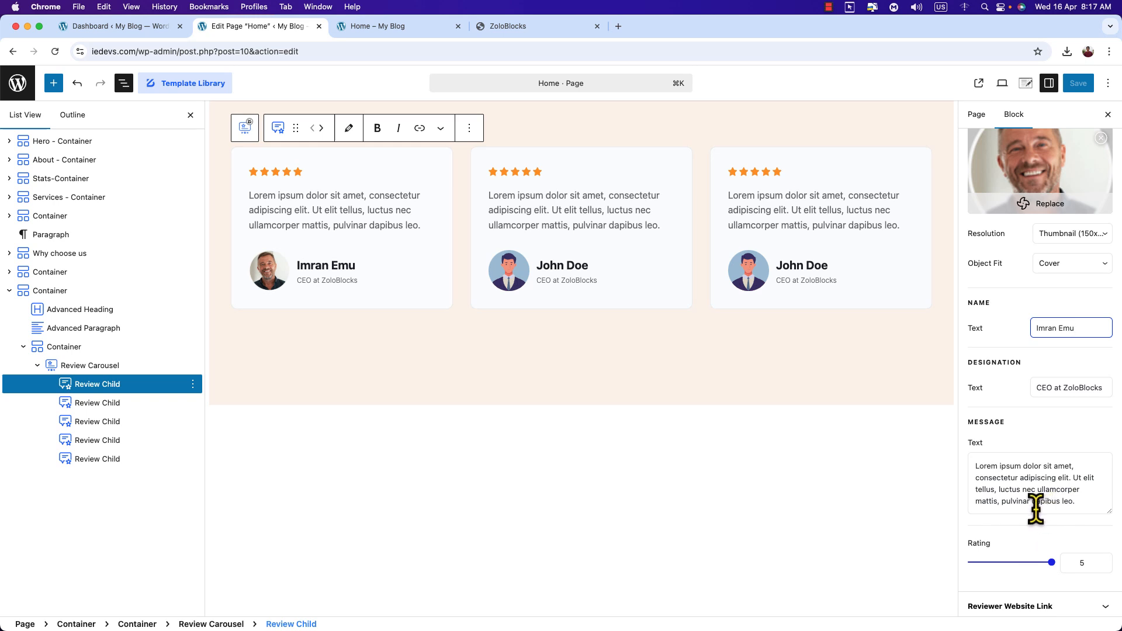
scroll(1042, 520, "down", 1)
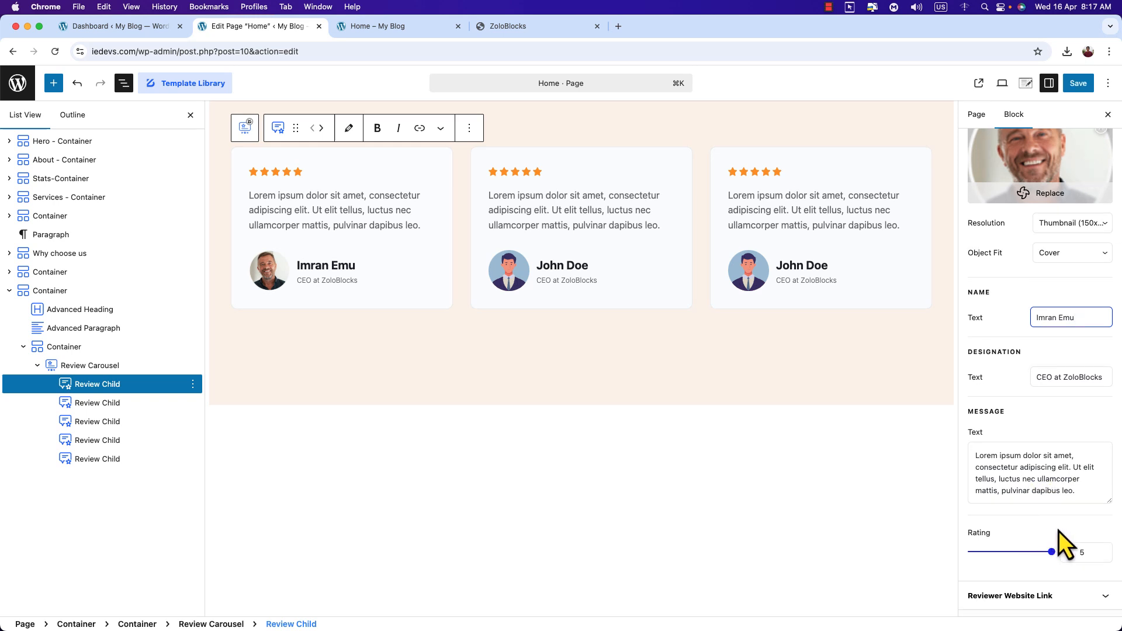
left_click(1071, 551)
key("Down")
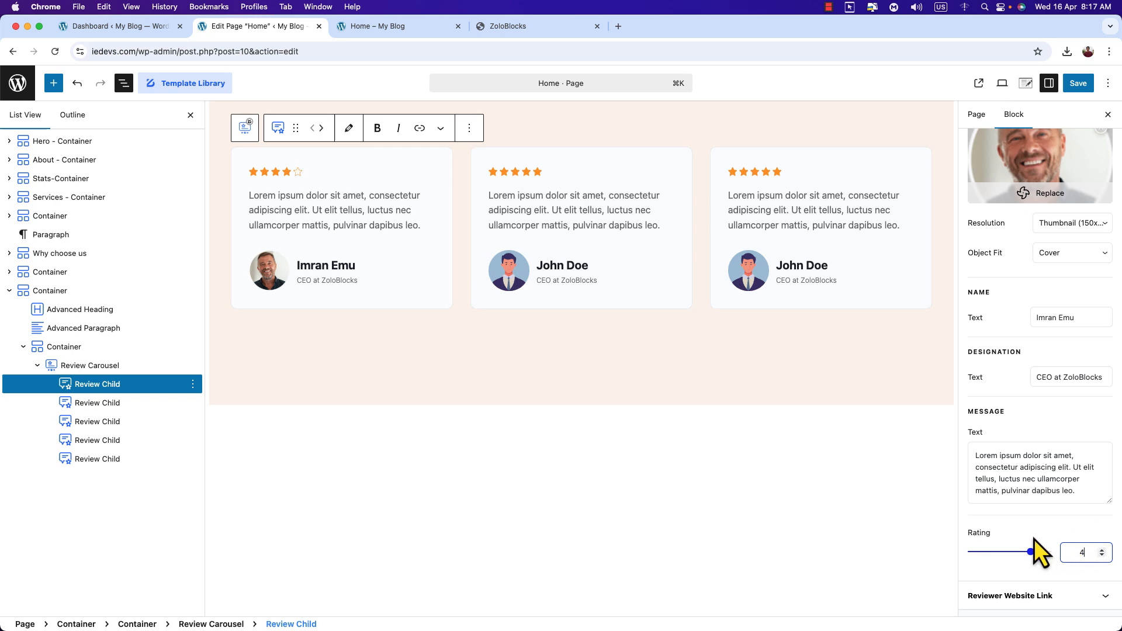
Browse the review item's Style settings, including the Photo size, padding and border options.
scroll(1008, 531, "up", 5)
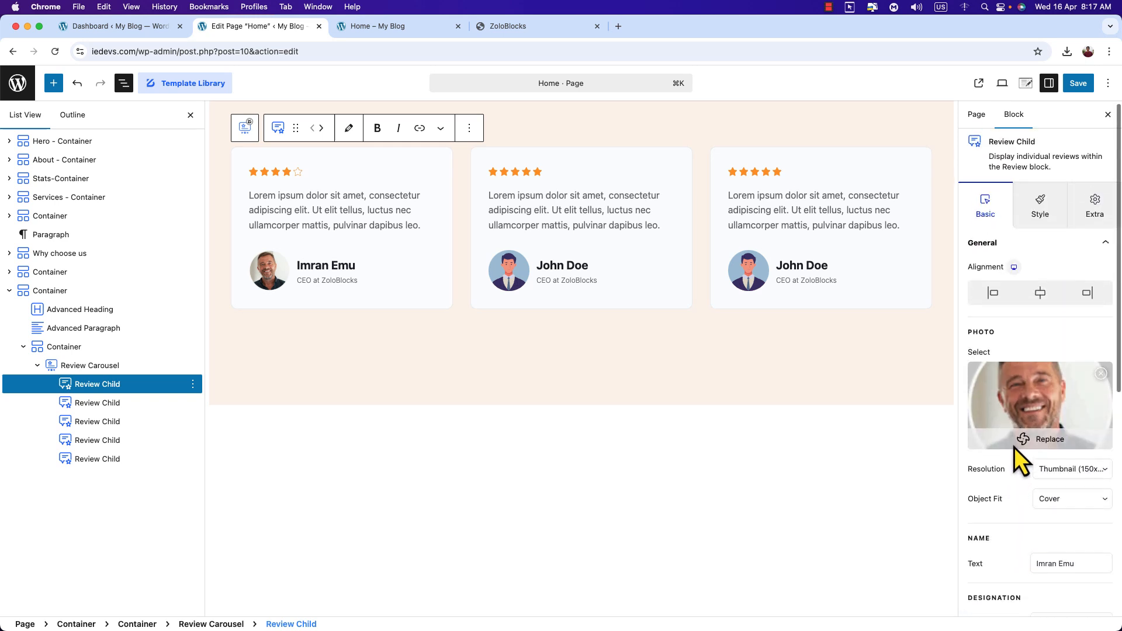
left_click(1034, 231)
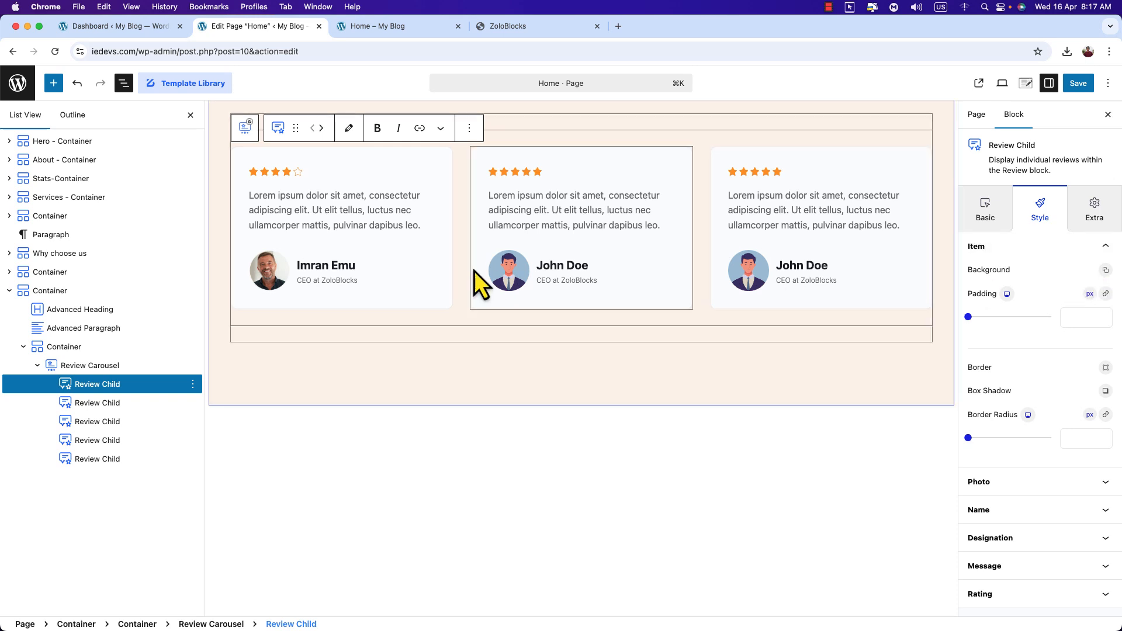
scroll(1039, 418, "down", 3)
left_click(1041, 395)
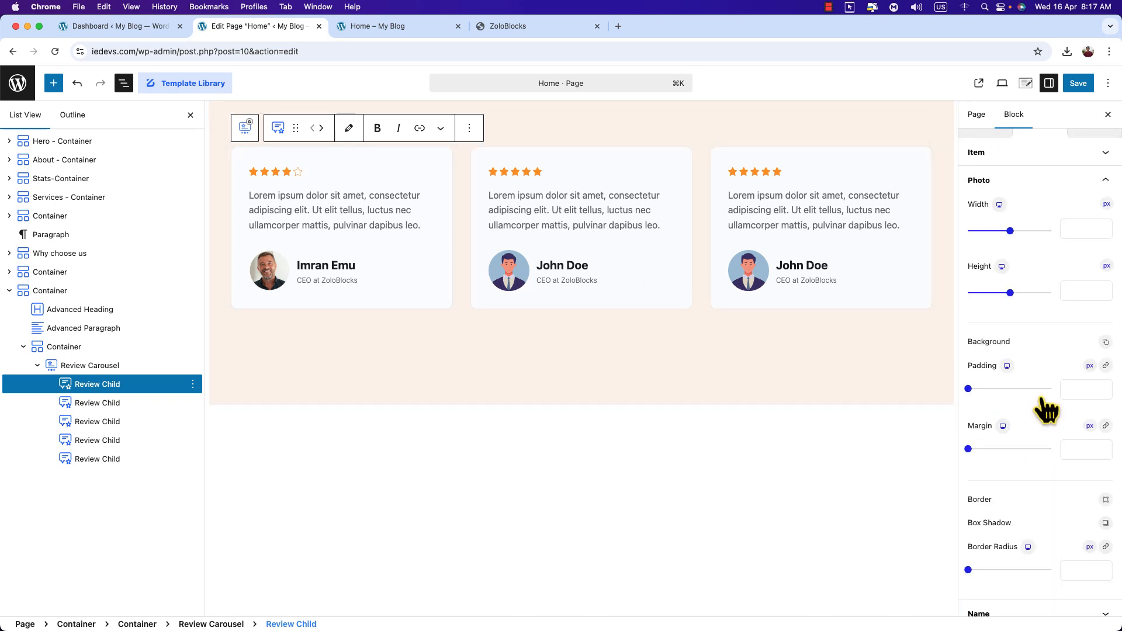
scroll(1039, 456, "down", 5)
scroll(1038, 453, "up", 6)
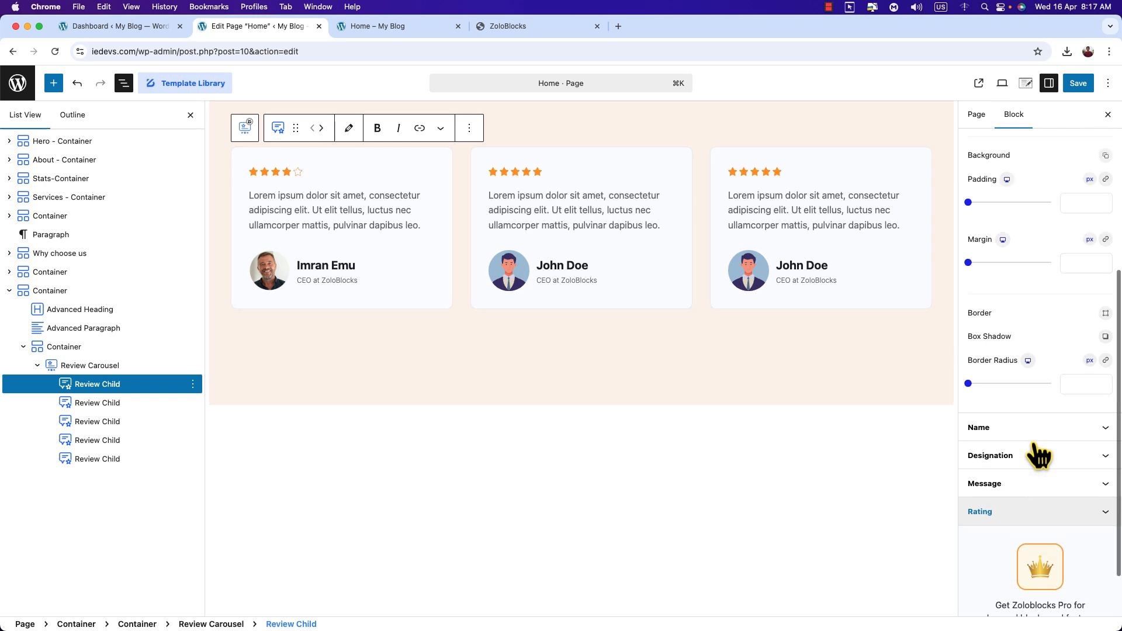
scroll(643, 362, "up", 3)
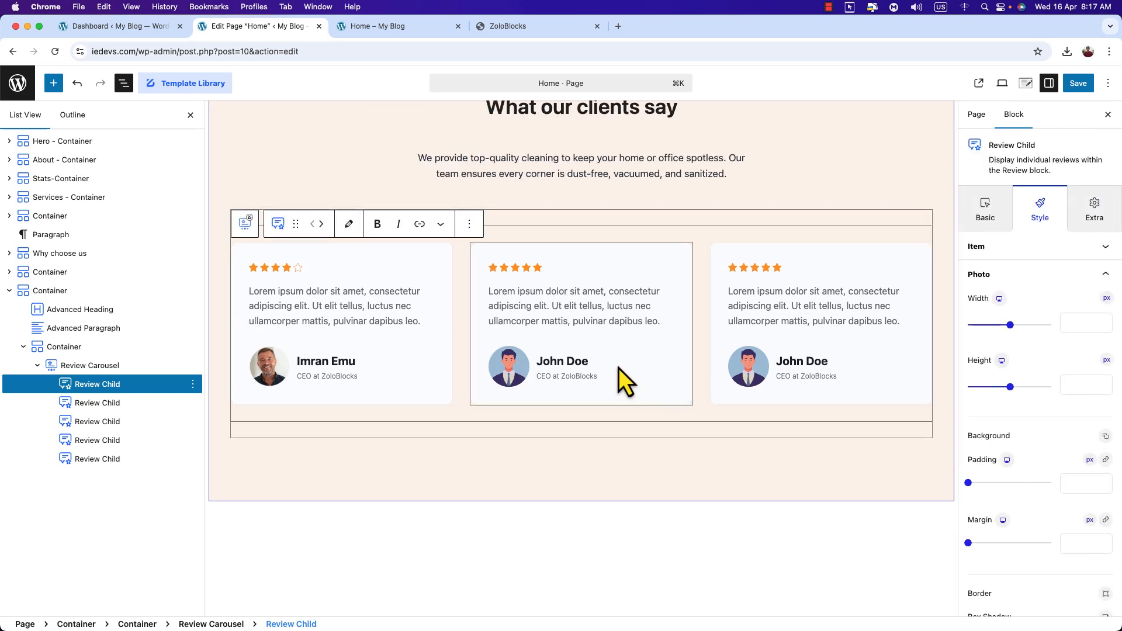
left_click(572, 377)
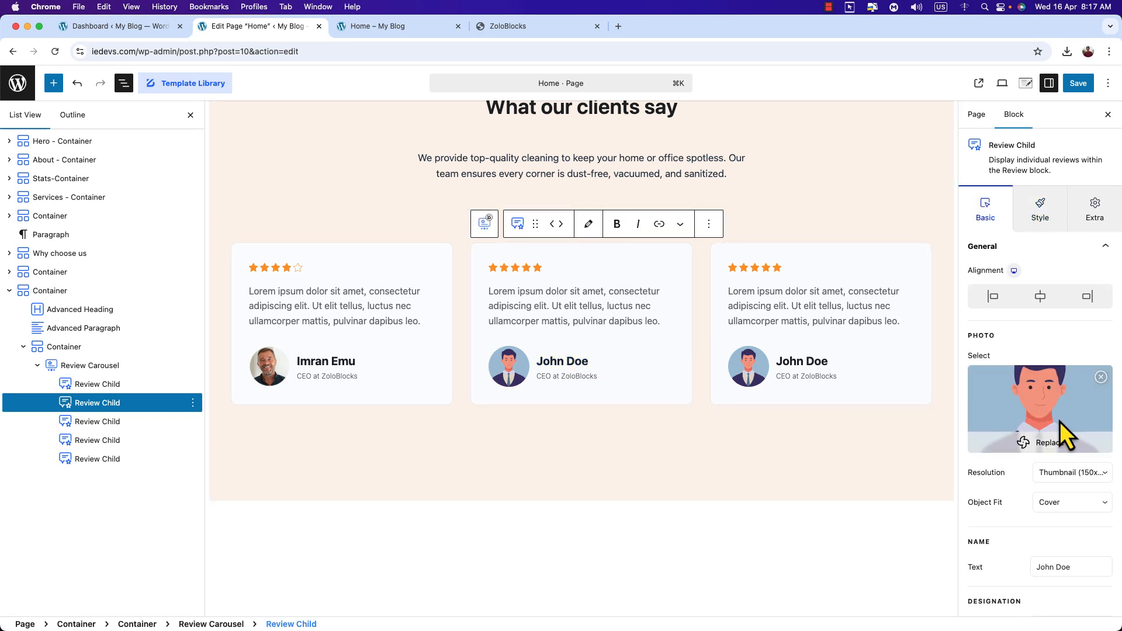
left_click(1057, 440)
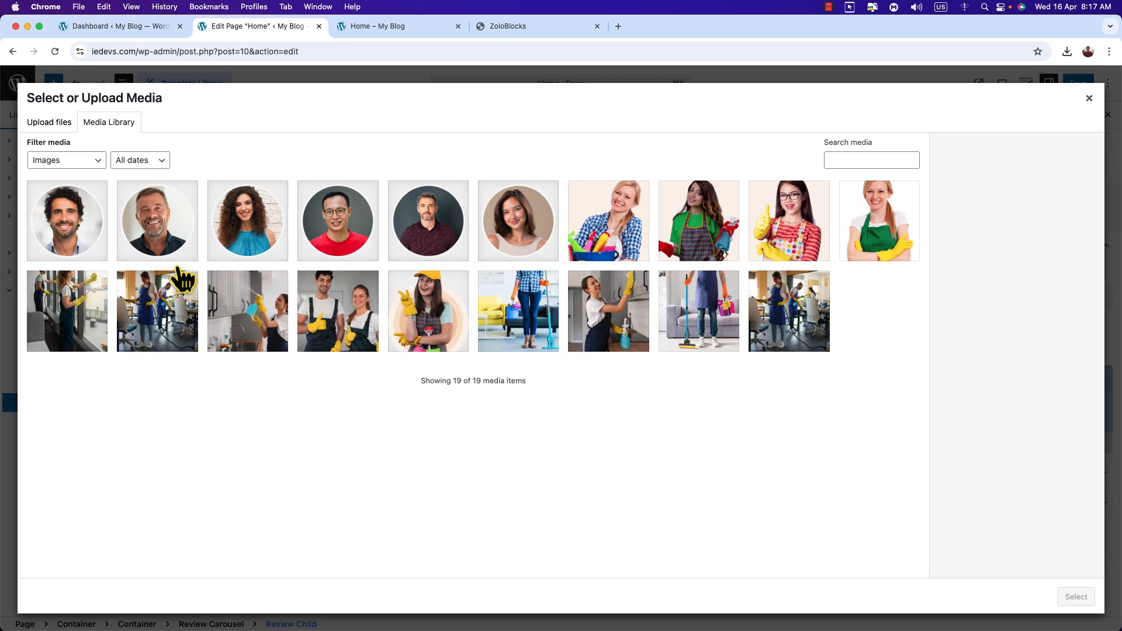
left_click(232, 253)
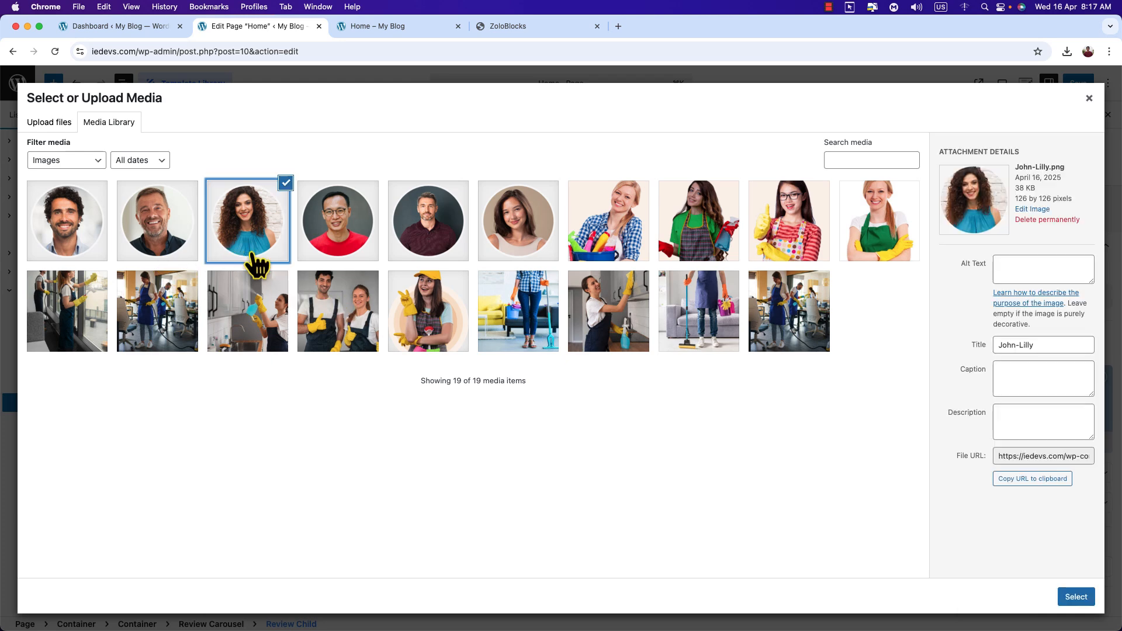
left_click(1075, 597)
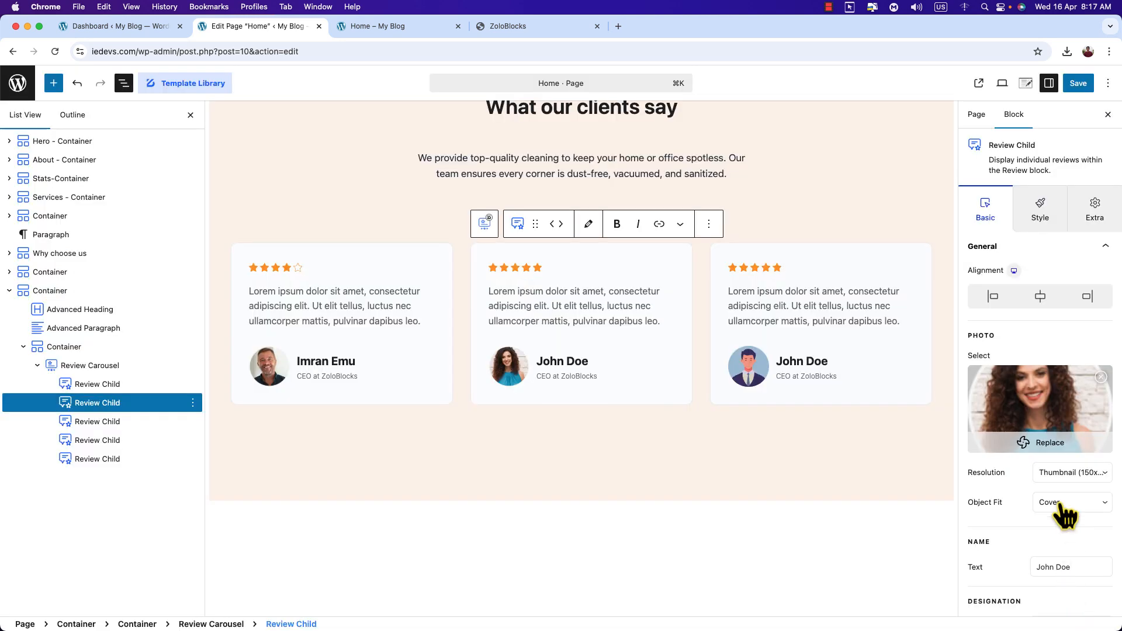
Replace the second review's placeholder name with the reviewer's name.
scroll(1061, 509, "down", 3)
left_click_drag(1072, 479, 1023, 484)
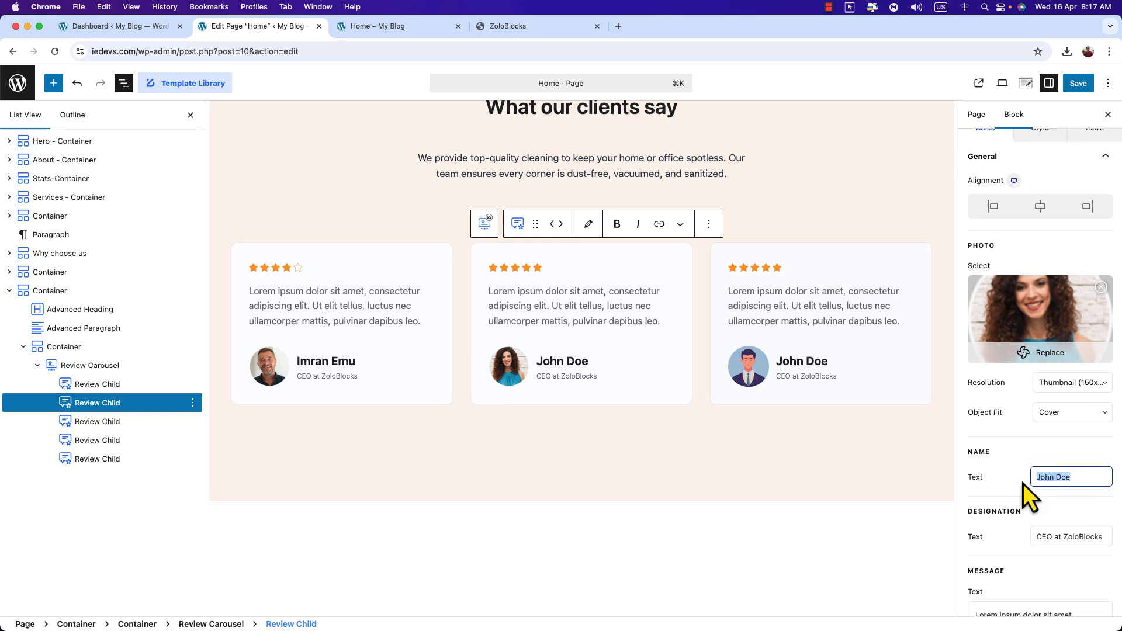
type("Nancy")
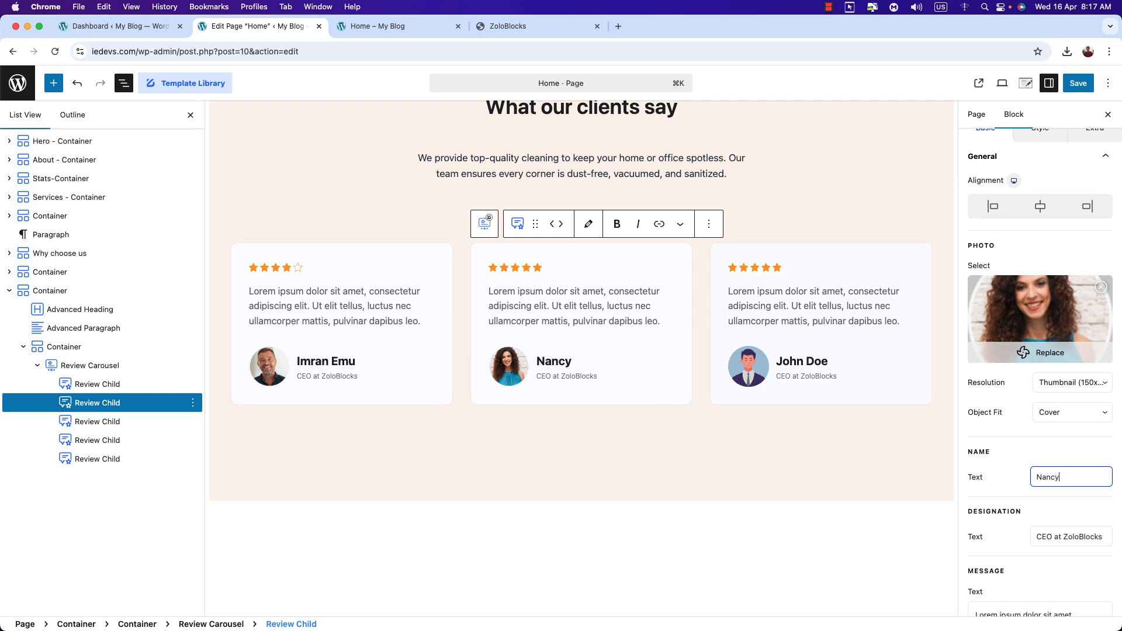
Select the third Review Child and replace its photo with the William-Jeck image.
left_click(878, 488)
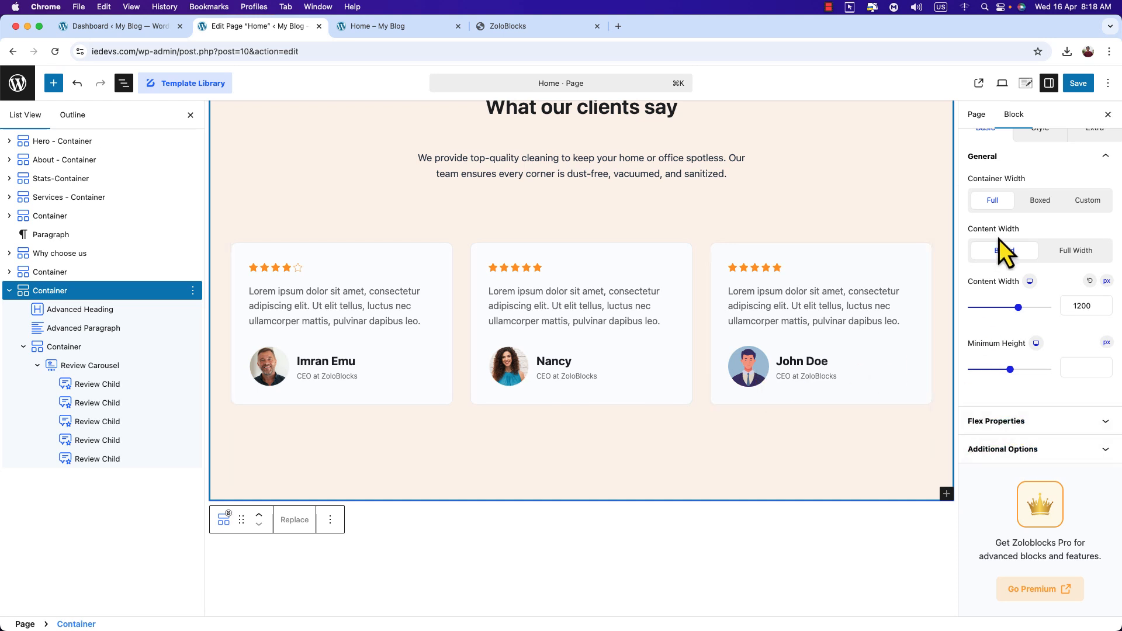
scroll(1000, 230, "up", 5)
scroll(1004, 259, "down", 3)
scroll(1006, 265, "up", 2)
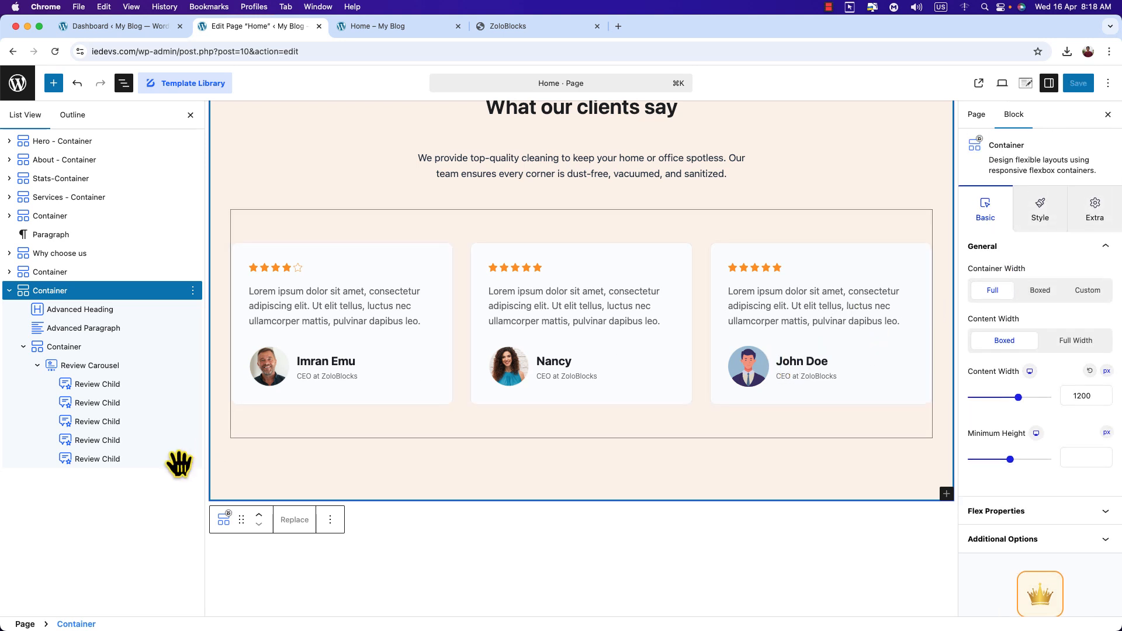
left_click(117, 422)
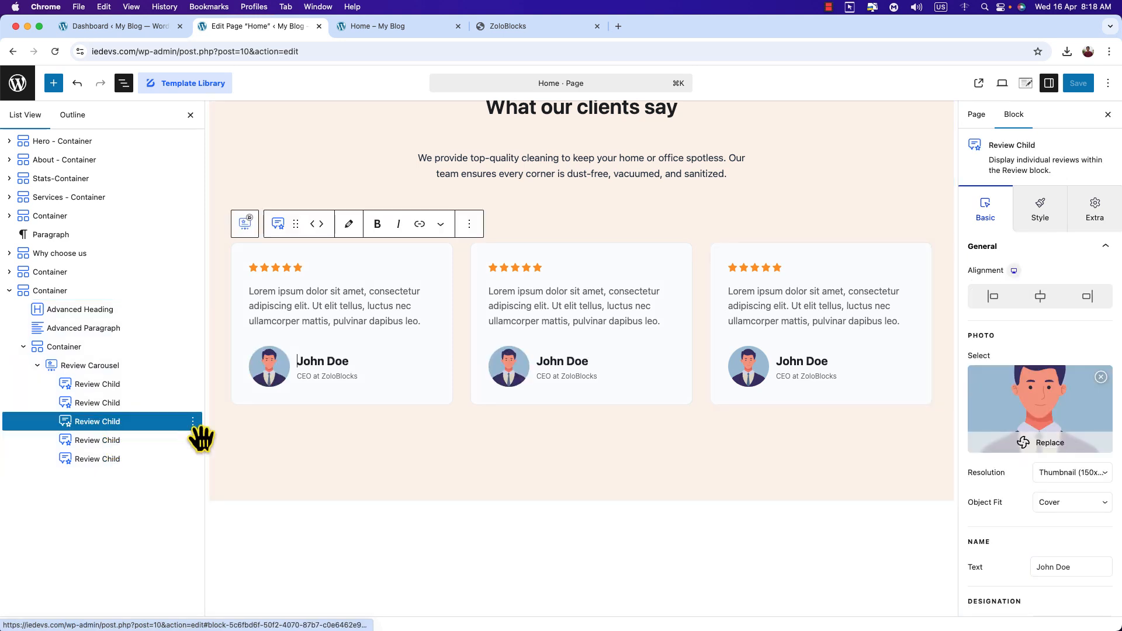
left_click(1047, 444)
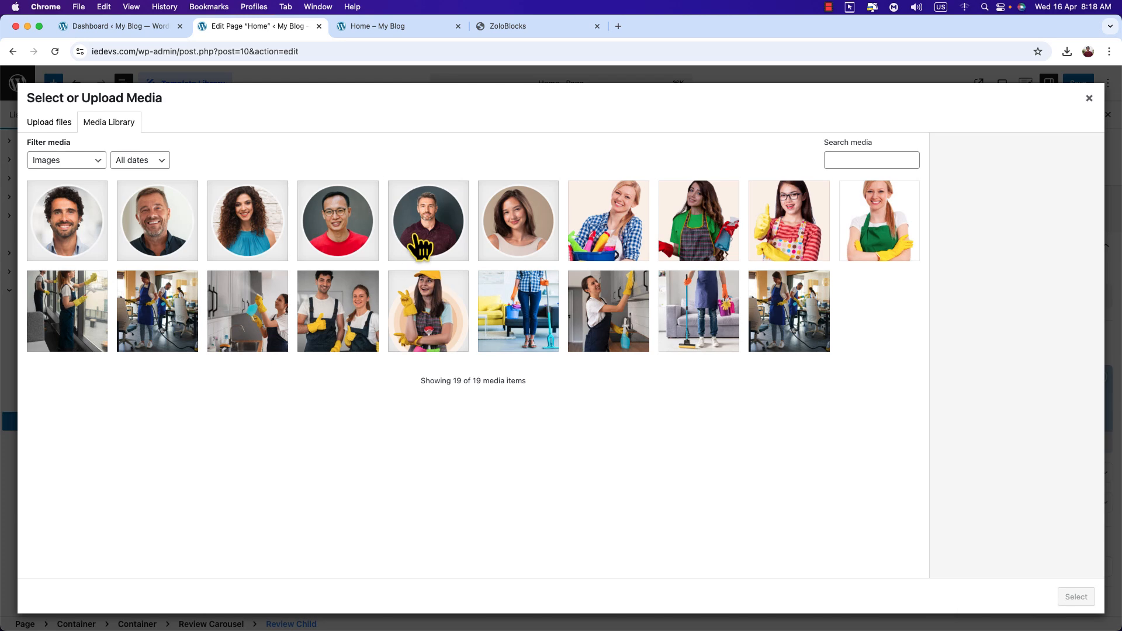
left_click(416, 246)
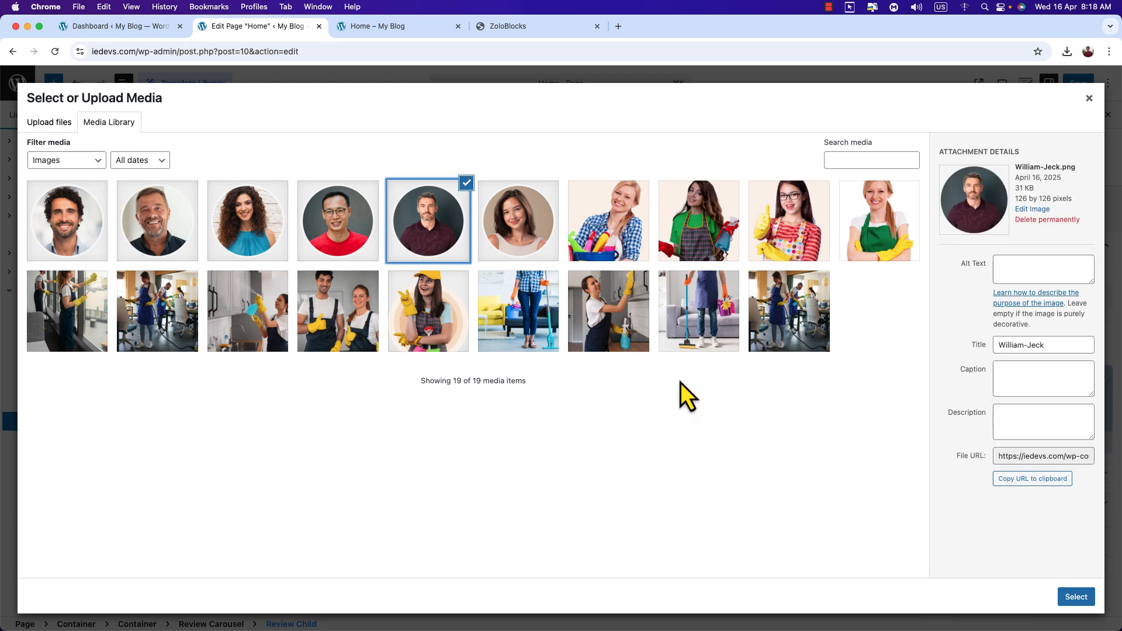
left_click(1077, 597)
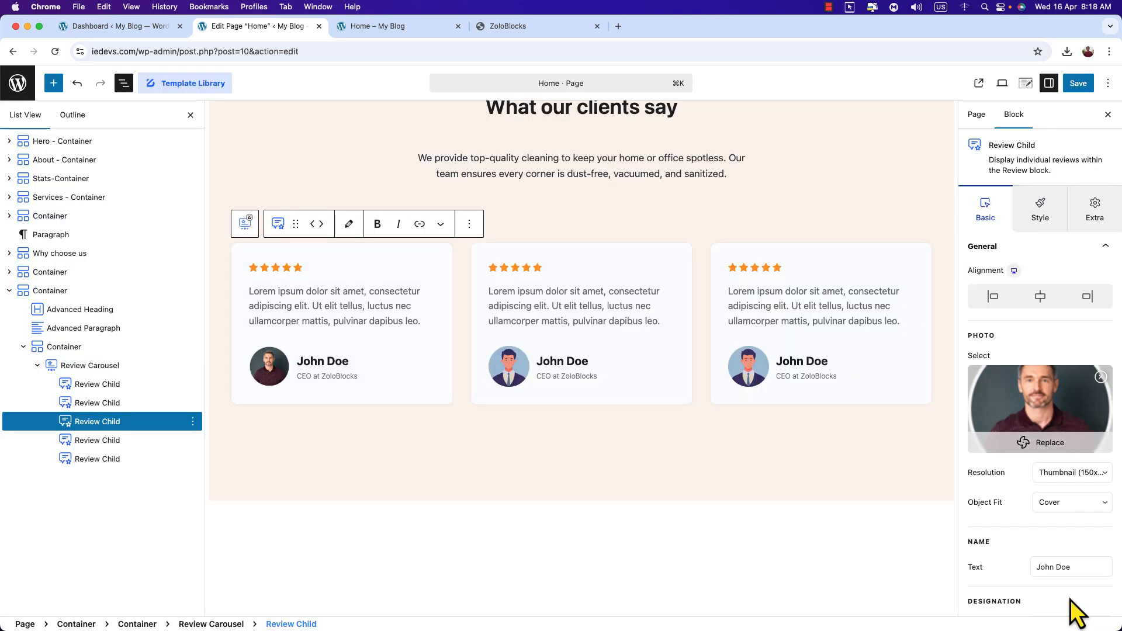
Select the fourth Review Child and replace its photo with the Demon-Cats image.
left_click(111, 386)
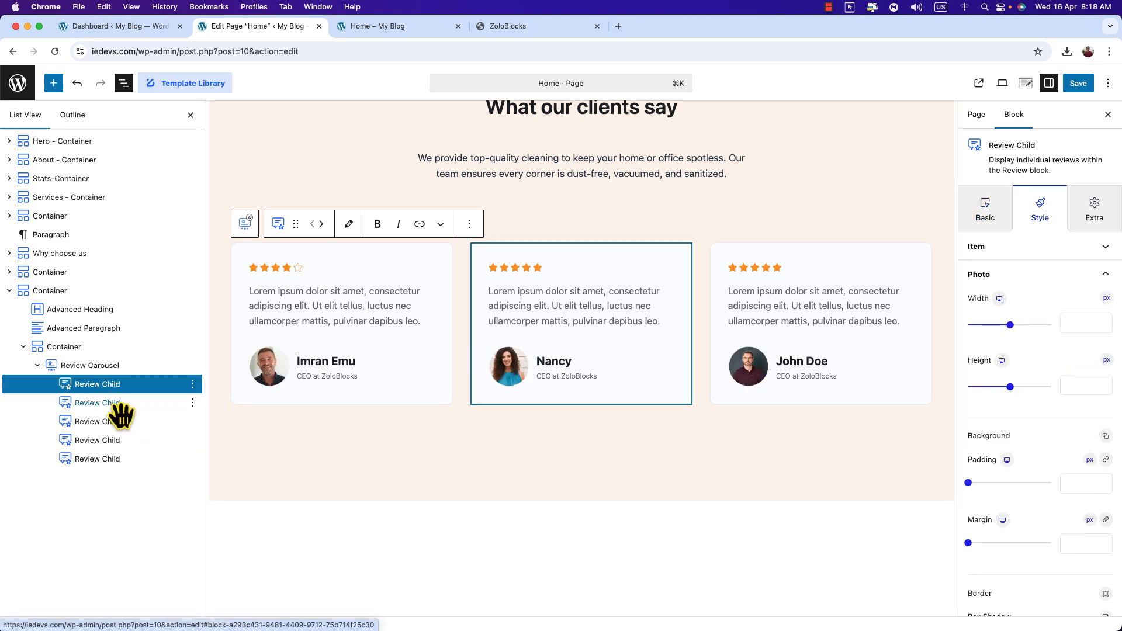
left_click(117, 404)
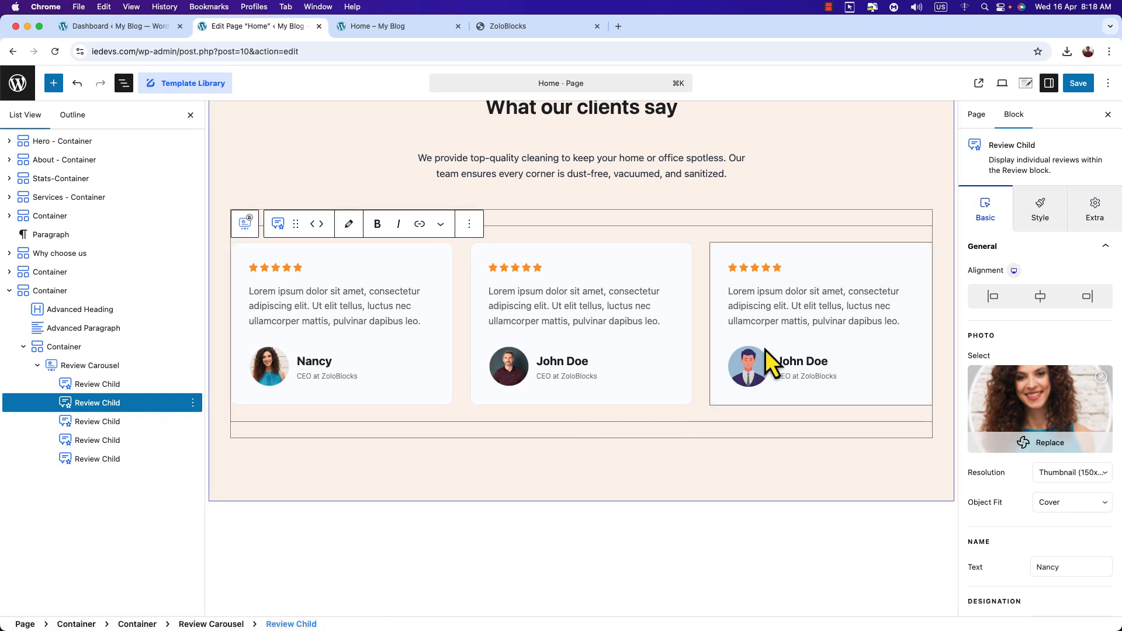
left_click(121, 441)
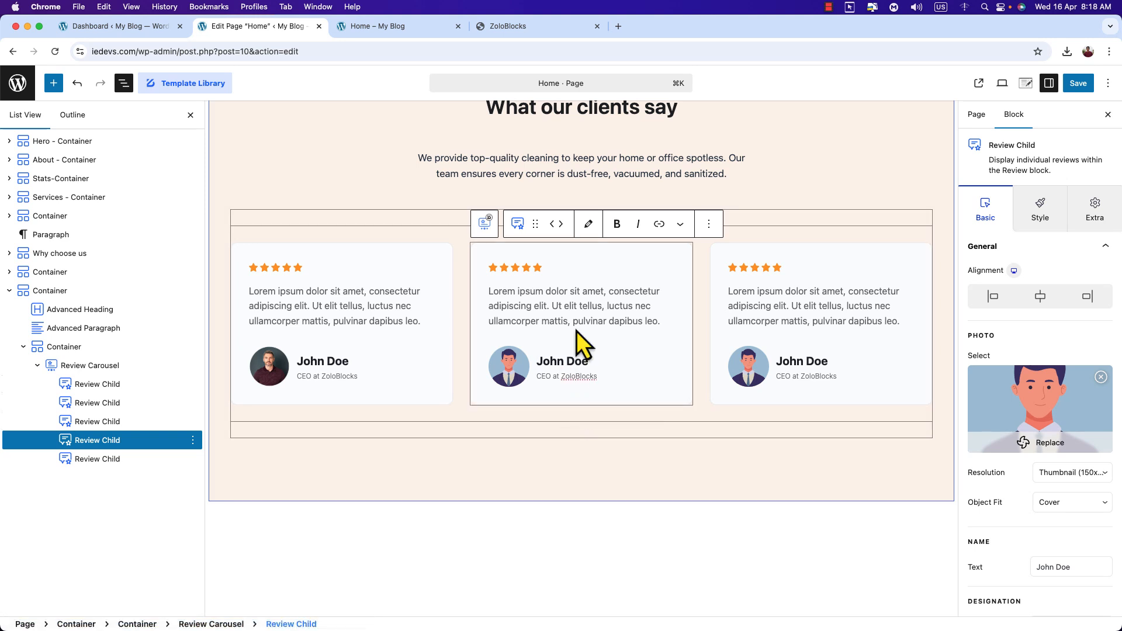
left_click(1037, 442)
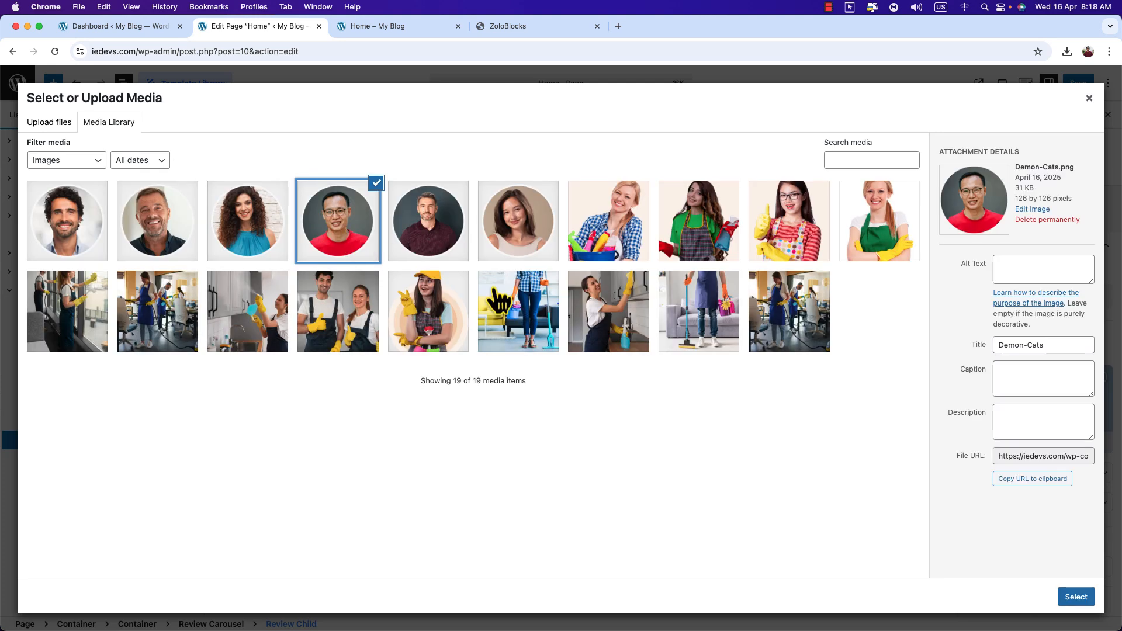
left_click(1068, 596)
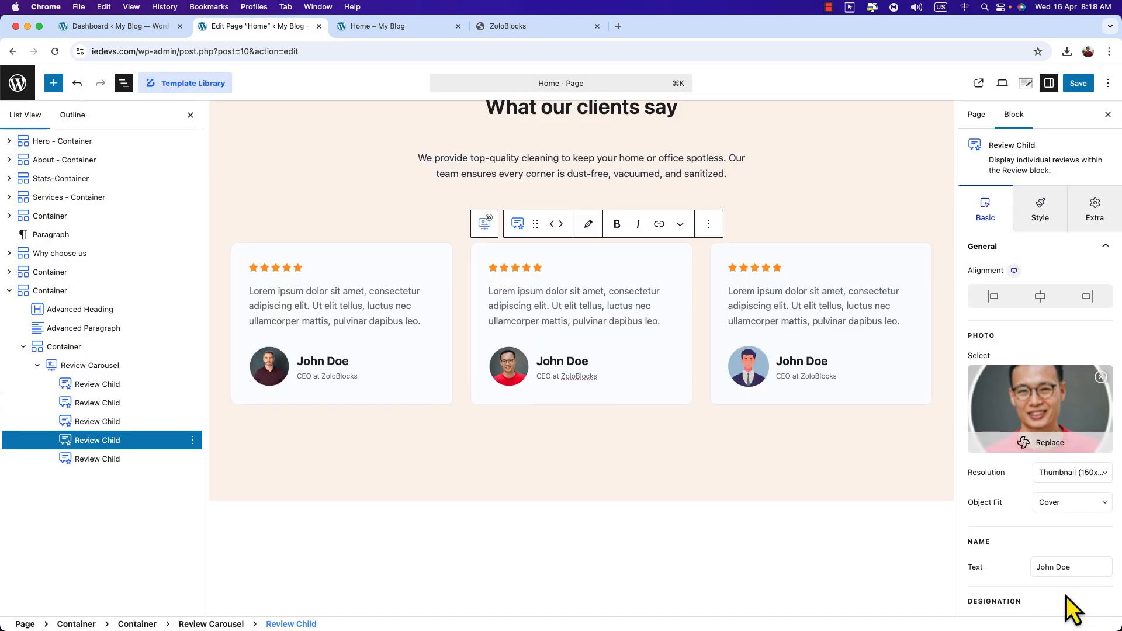
Select the fifth Review Child and replace its photo with the William-Jeck image.
left_click(820, 366)
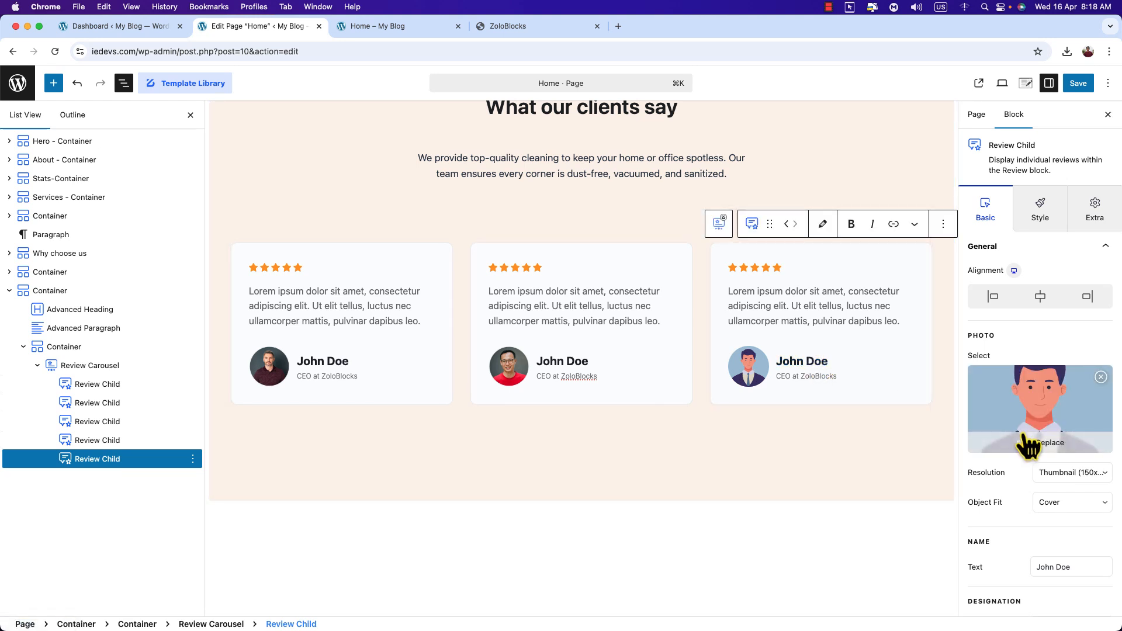
left_click(1037, 445)
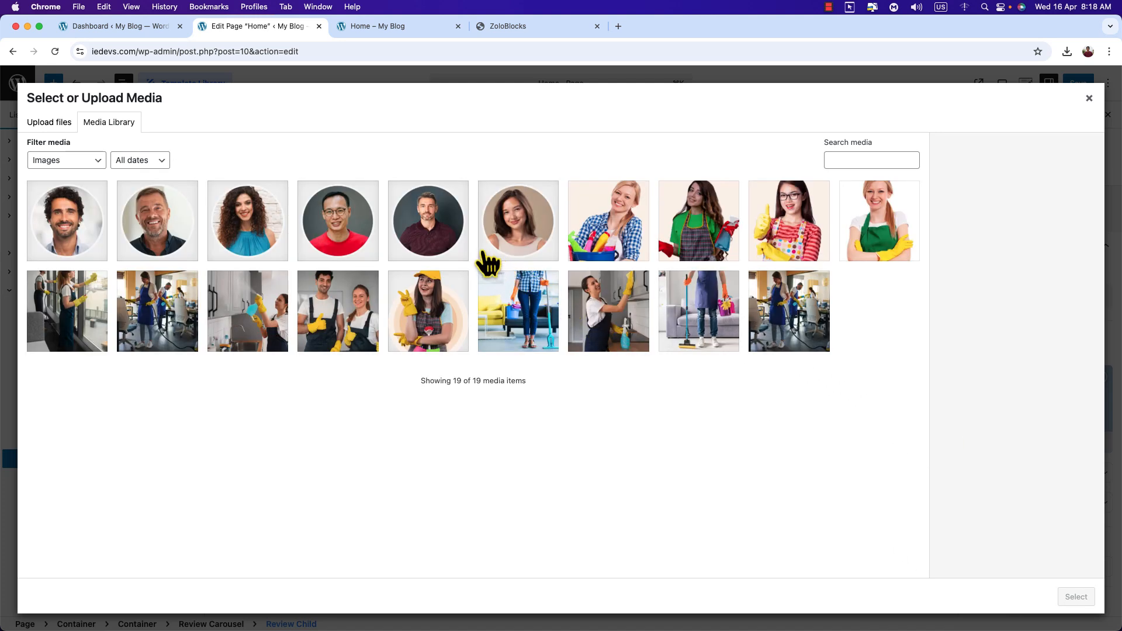
left_click(424, 248)
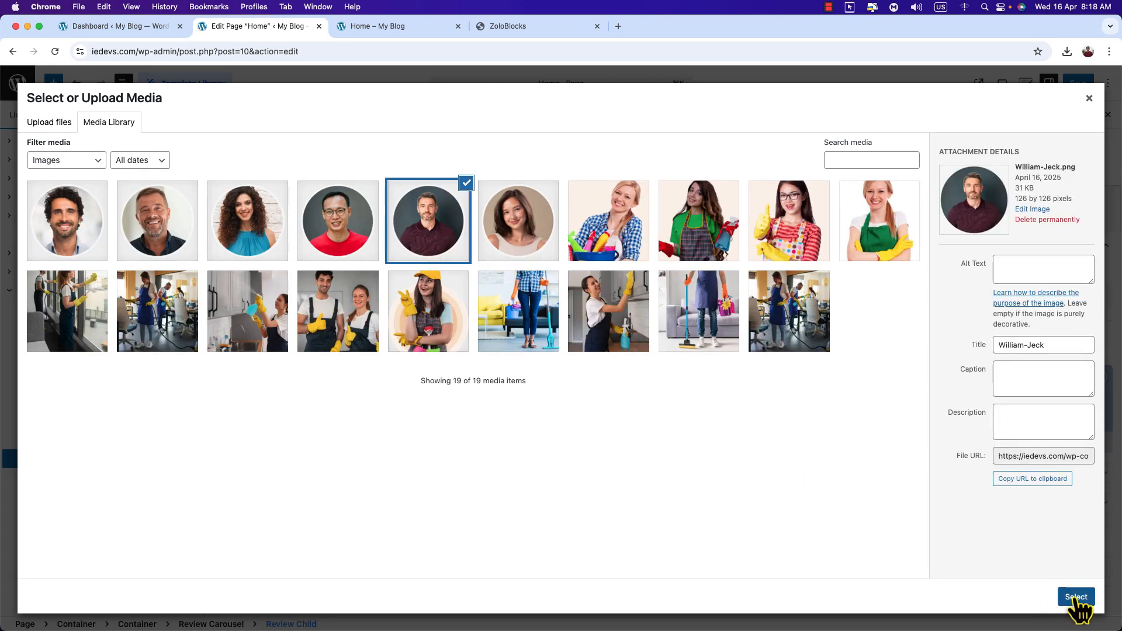
left_click(1076, 597)
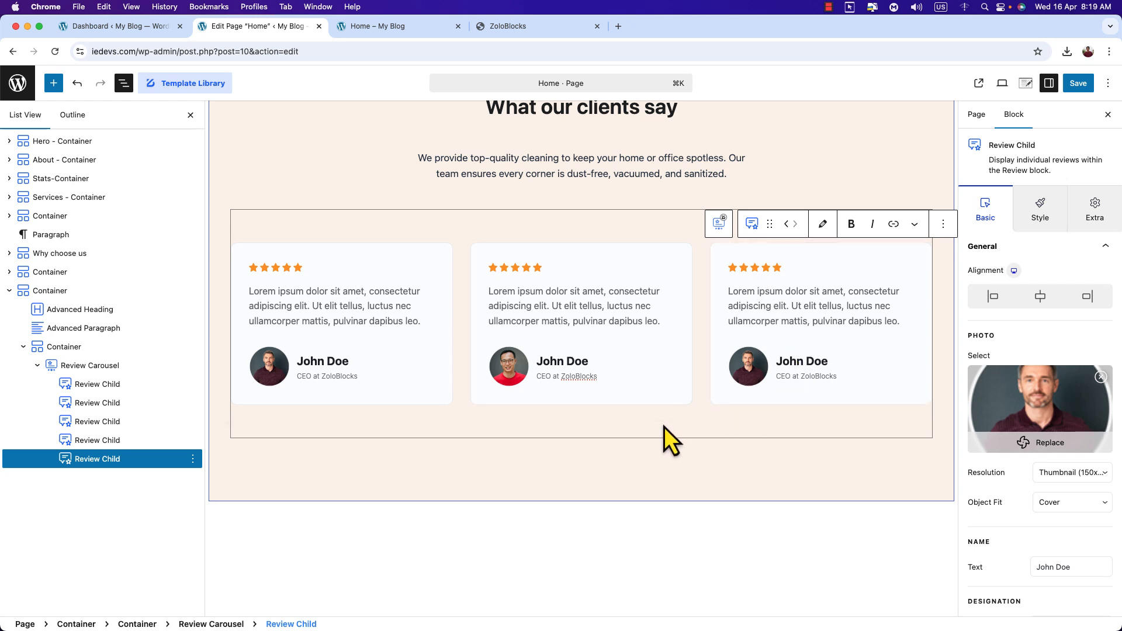
Save the page.
left_click(640, 461)
scroll(640, 461, "up", 5)
scroll(641, 462, "down", 2)
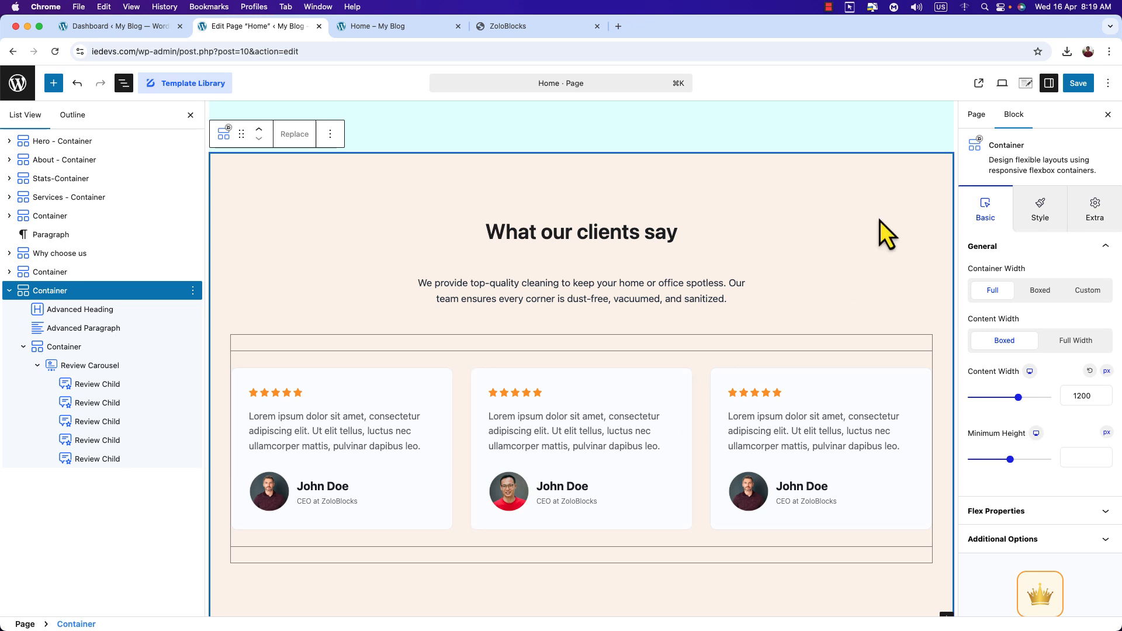
left_click(1078, 85)
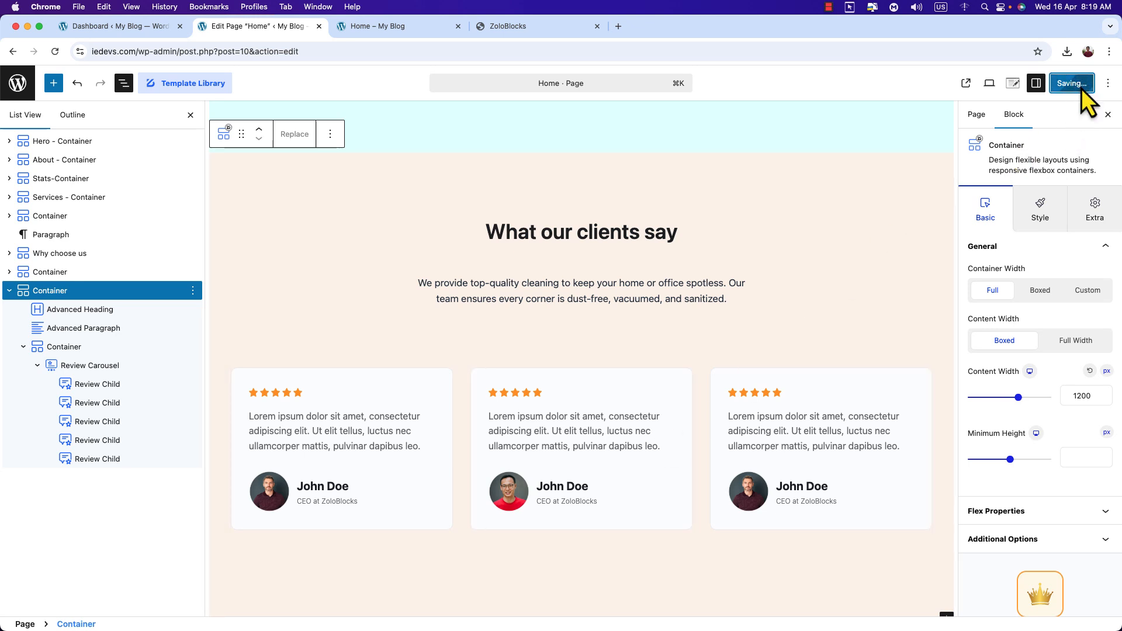
Reload the live home page and browse through the testimonials carousel slides.
left_click(402, 36)
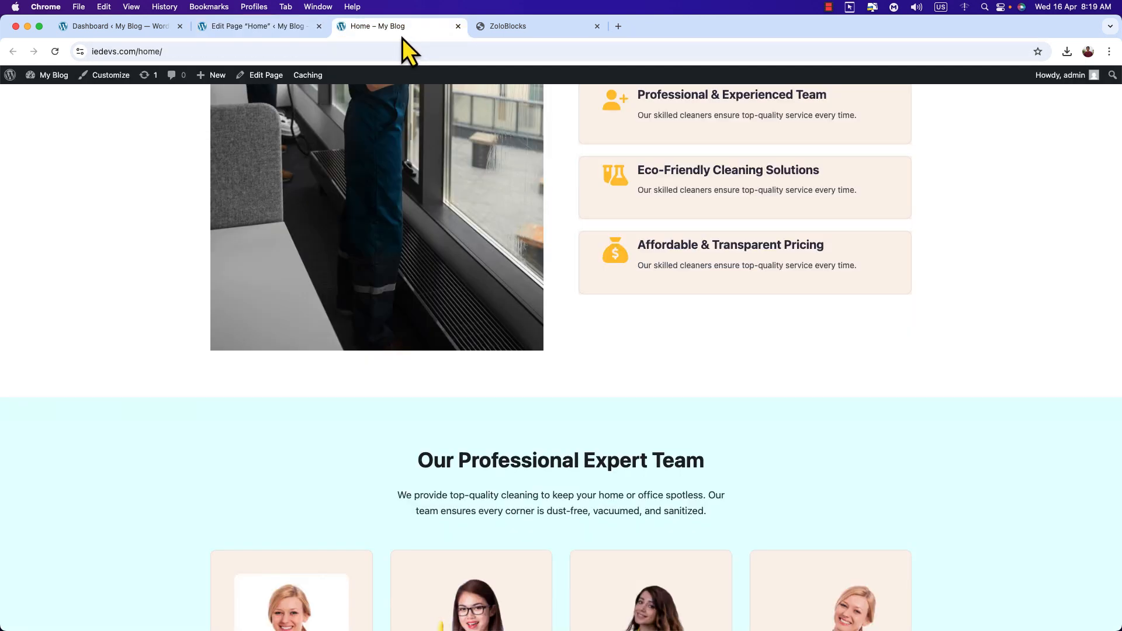
left_click(59, 56)
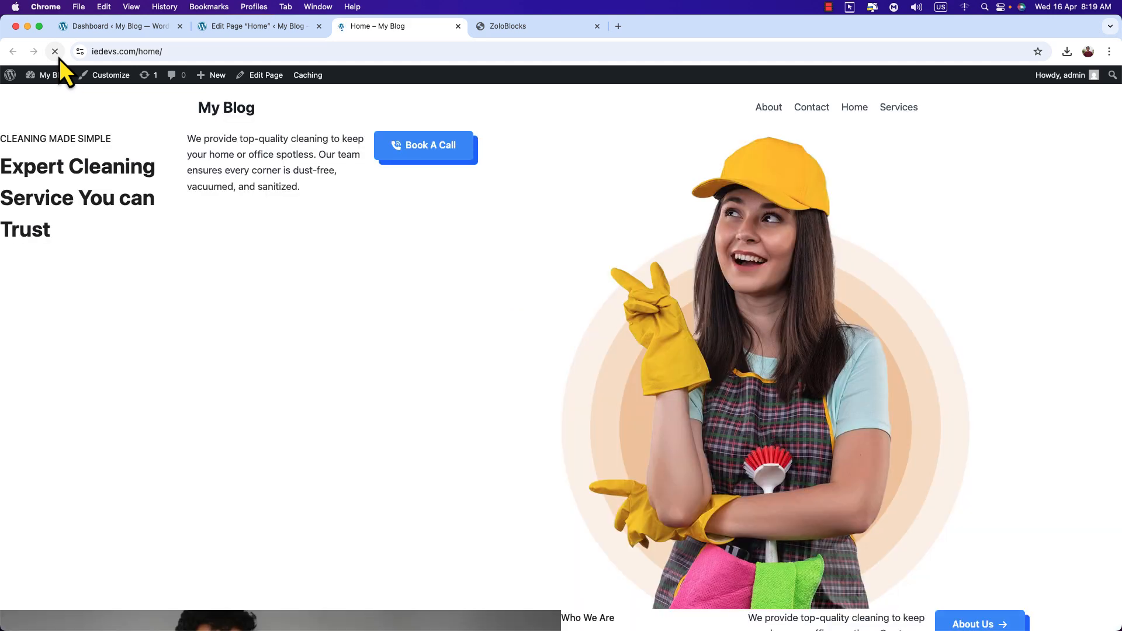
scroll(346, 336, "down", 15)
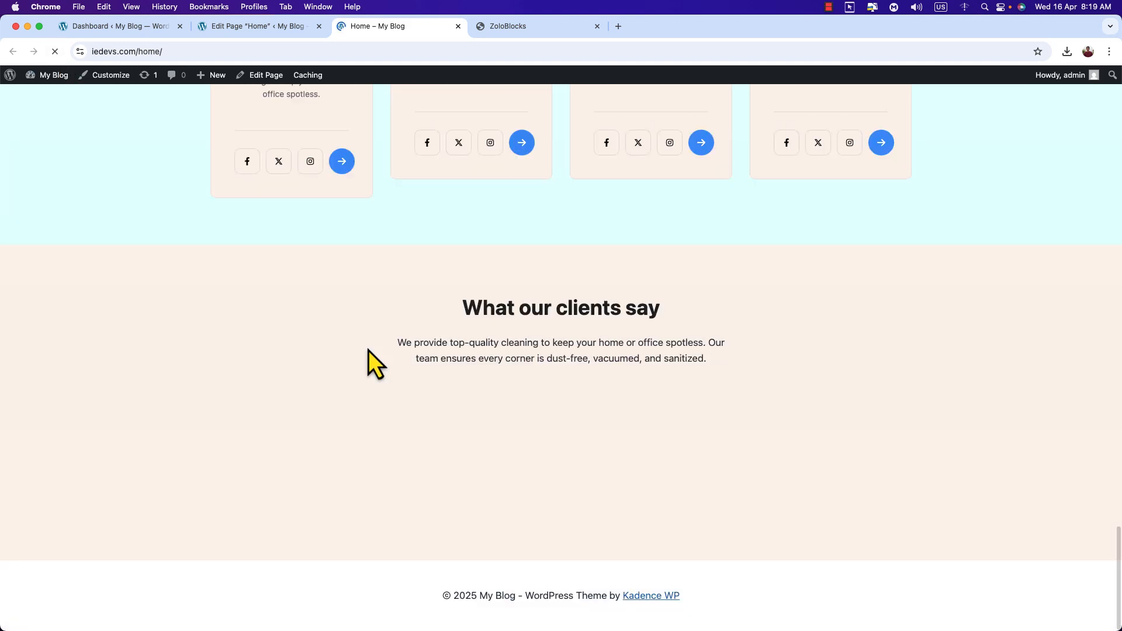
scroll(409, 386, "down", 2)
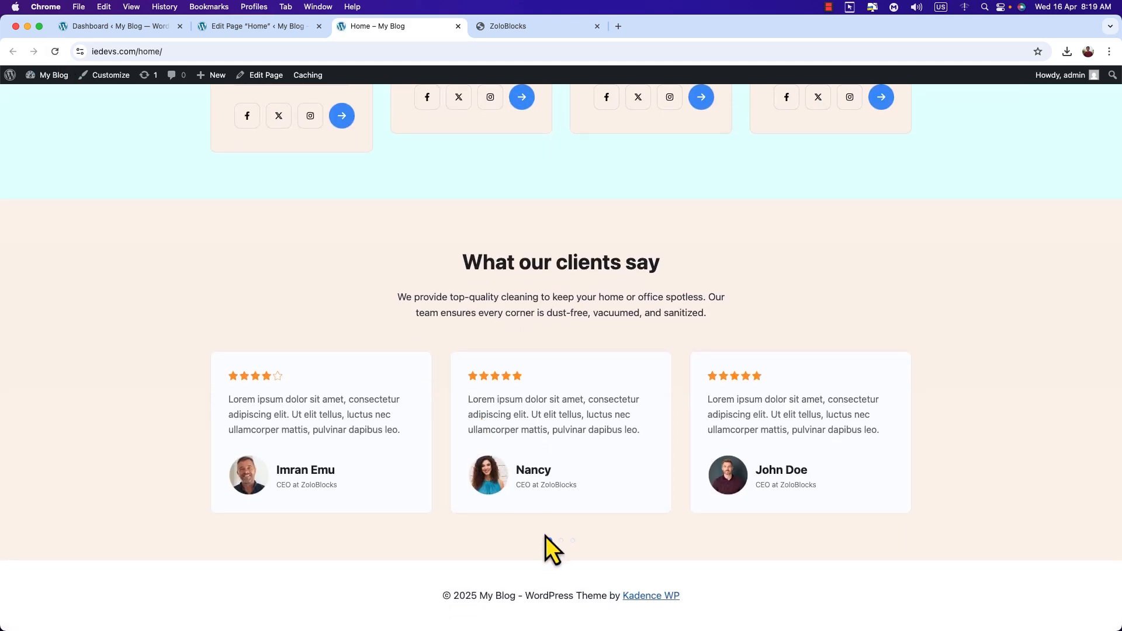
left_click(560, 541)
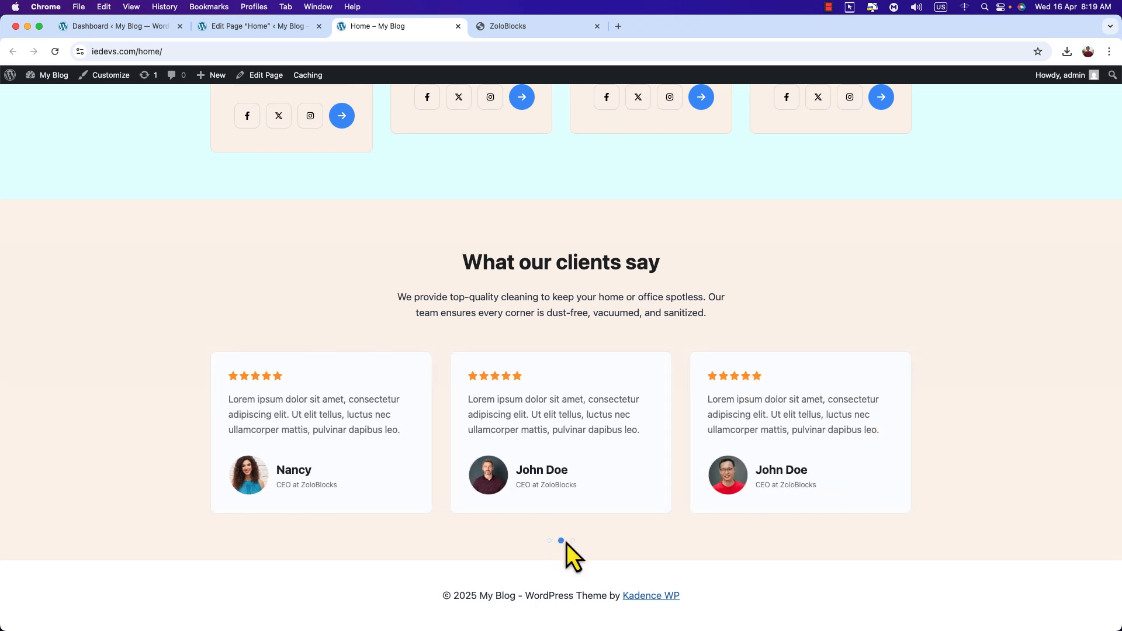
left_click(572, 541)
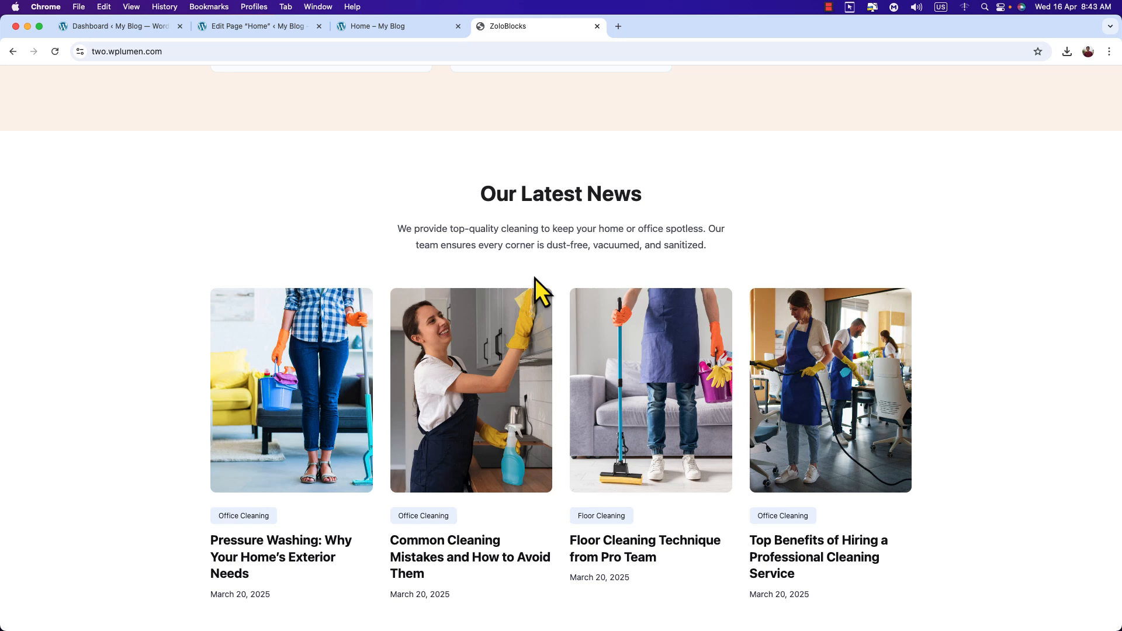
Review the reference site's Latest News section and the list of existing posts in the dashboard.
scroll(535, 279, "down", 3)
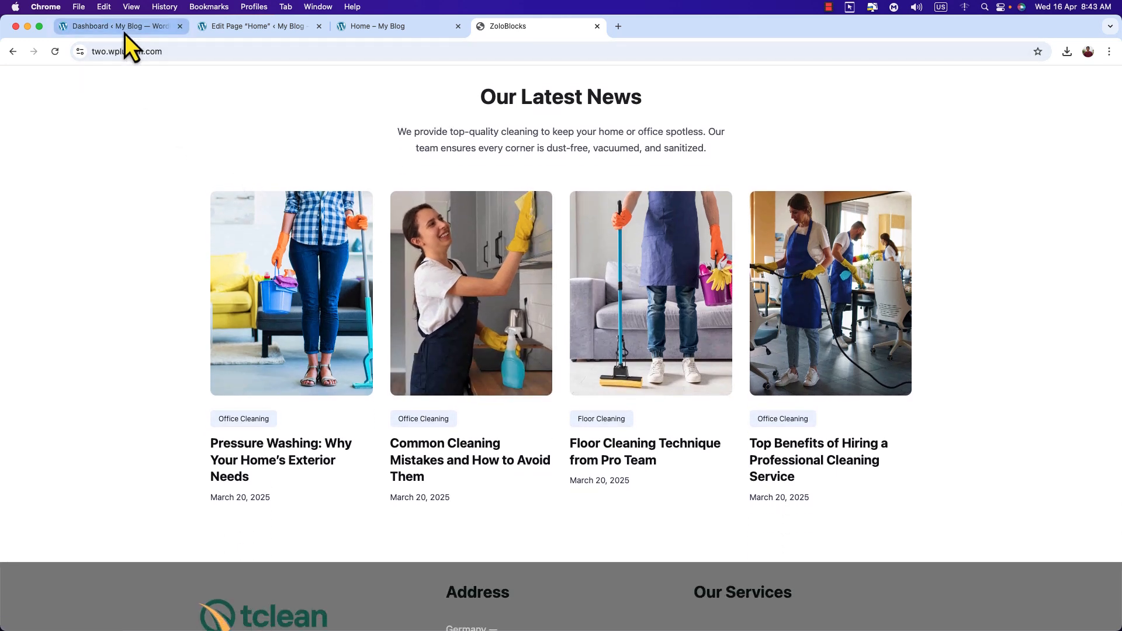
left_click(230, 30)
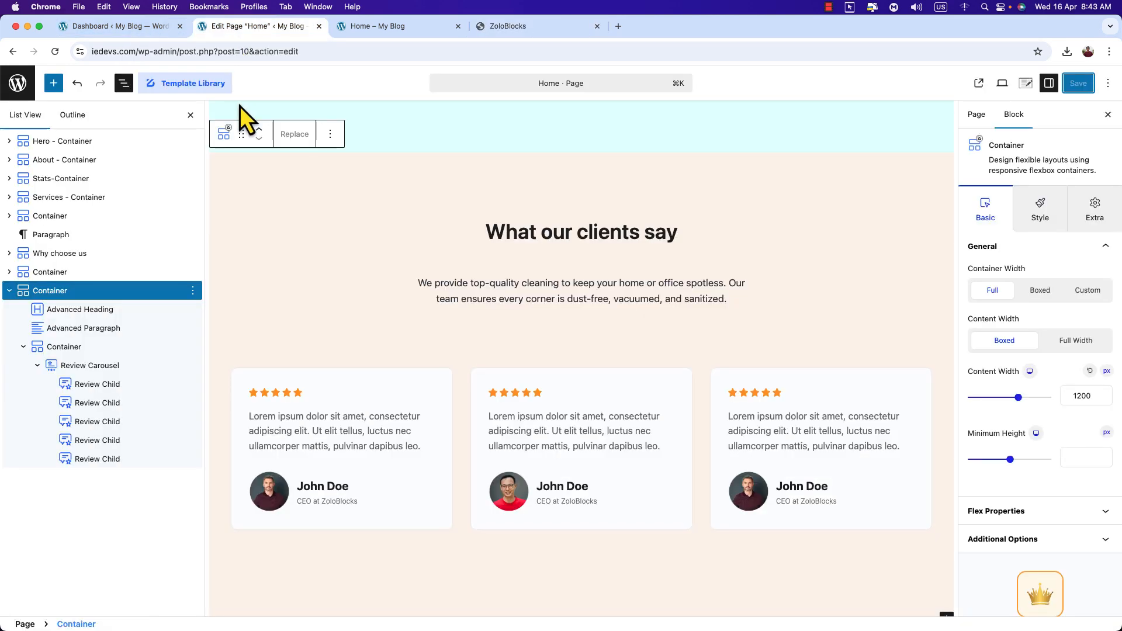
scroll(390, 461, "down", 3)
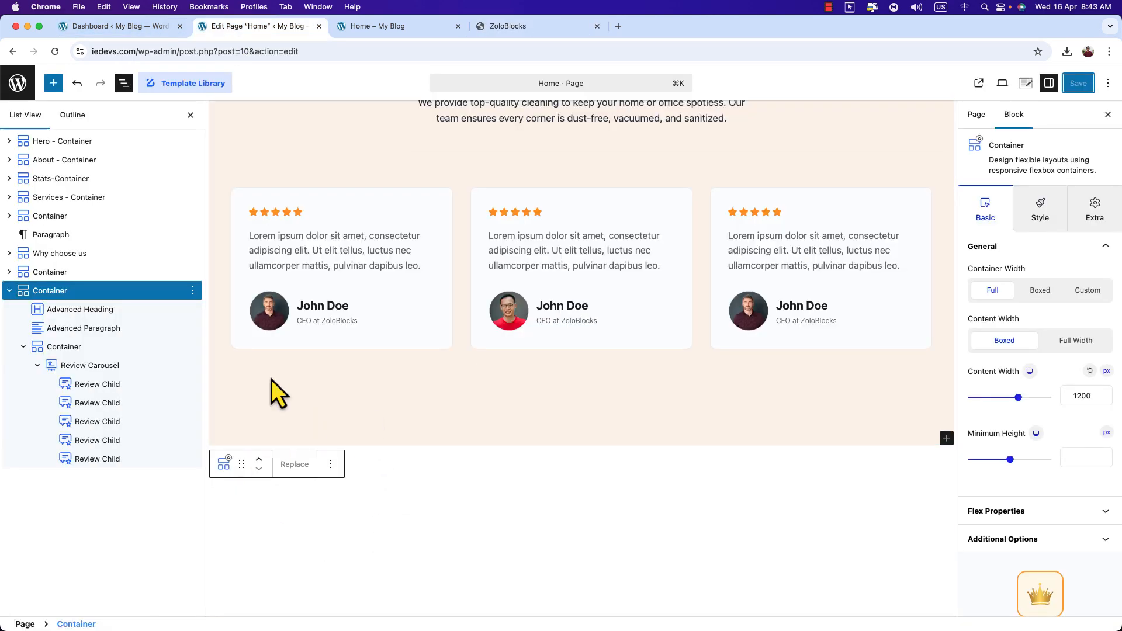
left_click(106, 34)
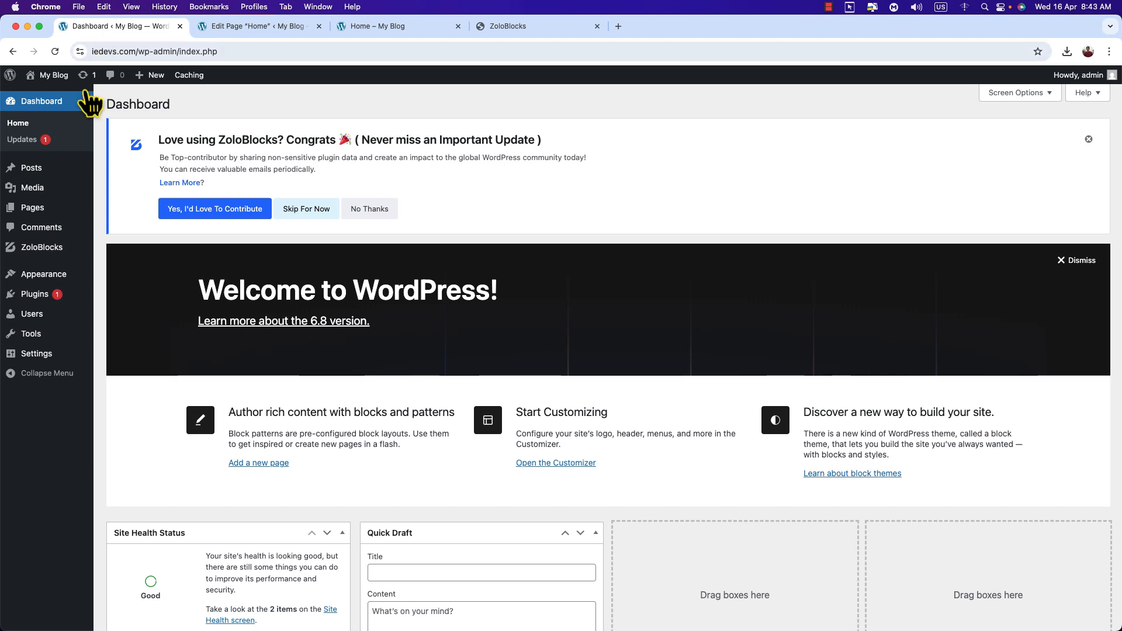
mouse_move(36, 173)
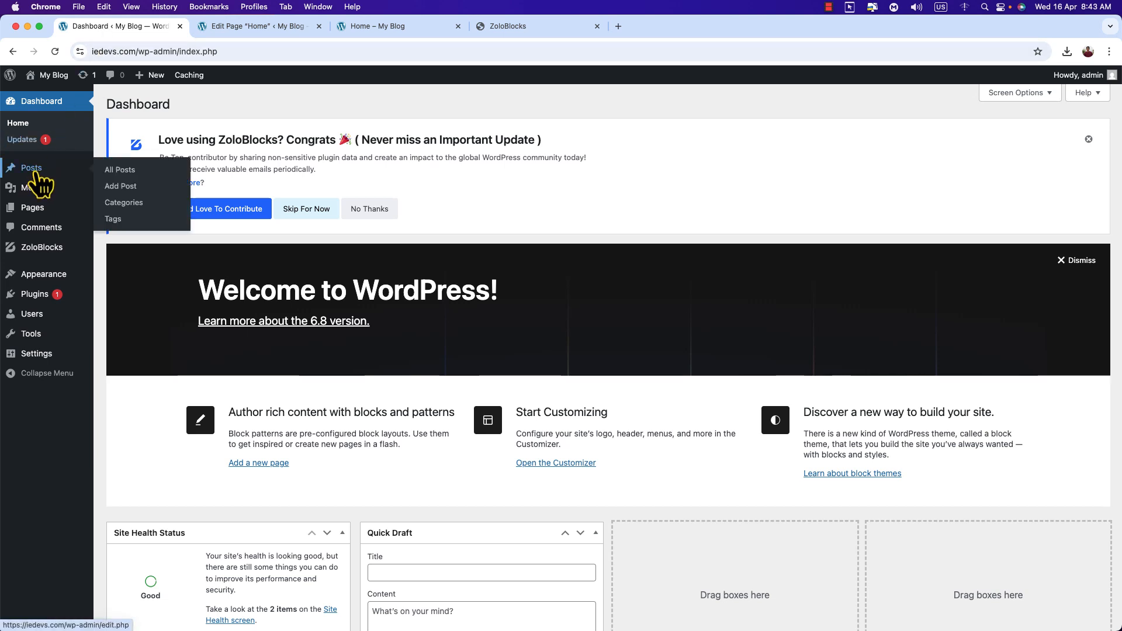
left_click(128, 174)
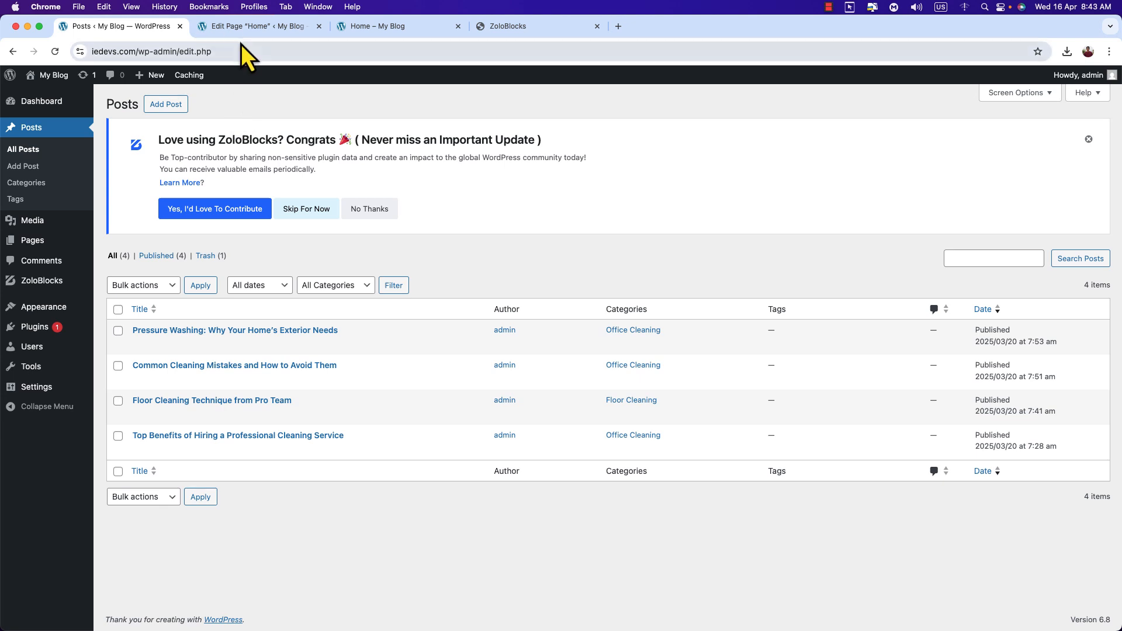
left_click(257, 31)
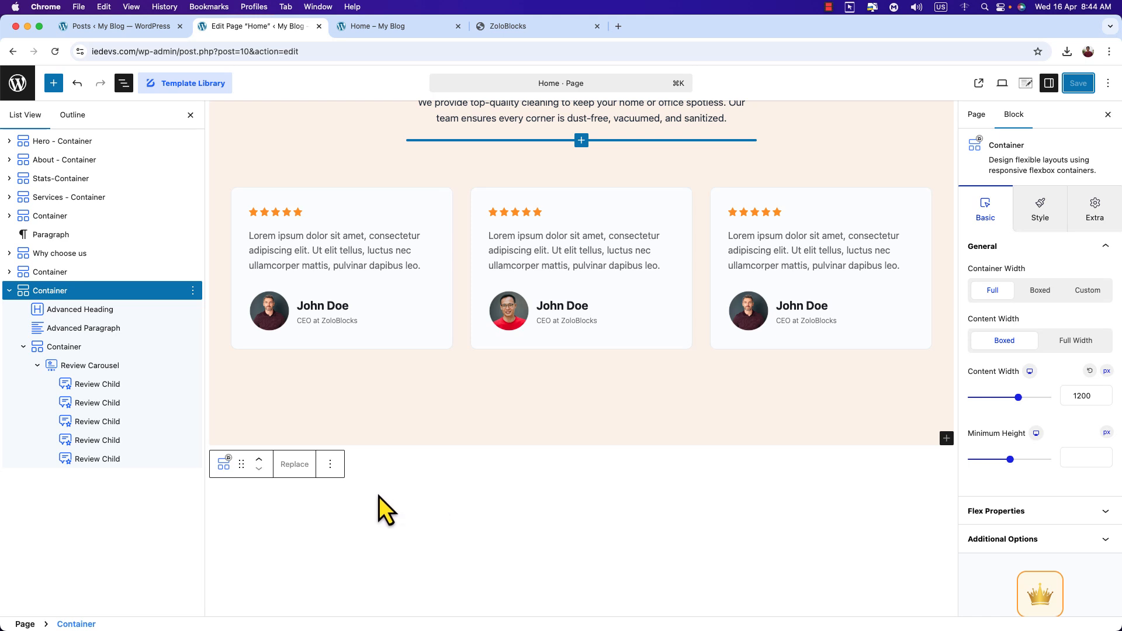
Add a new single-column Container below the testimonials section and set its content width to Boxed.
left_click(54, 85)
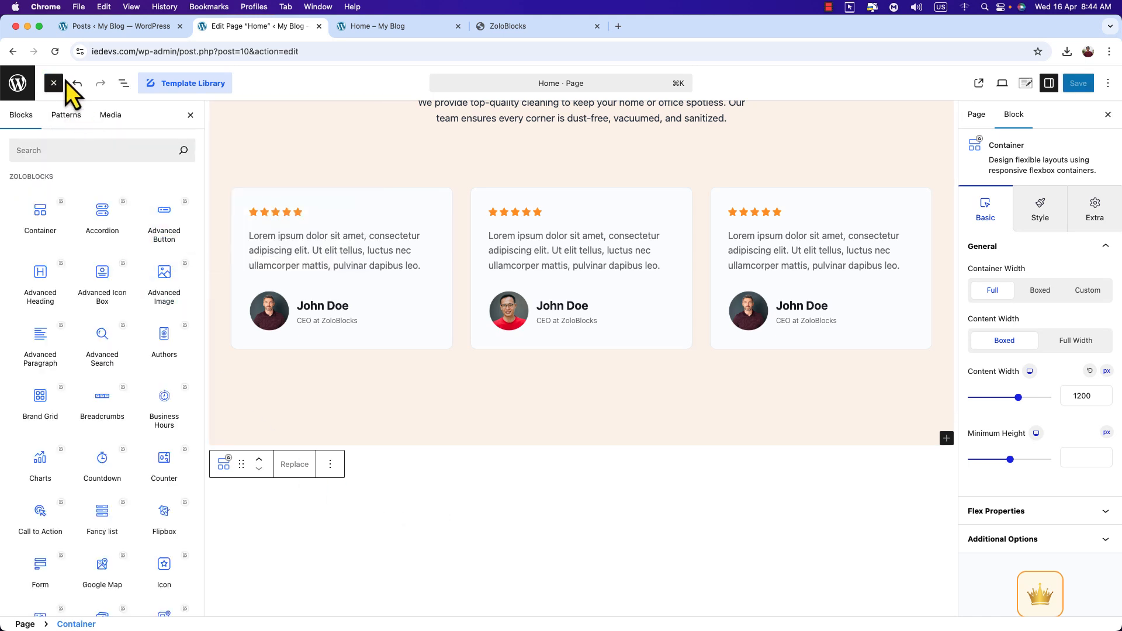
left_click(55, 84)
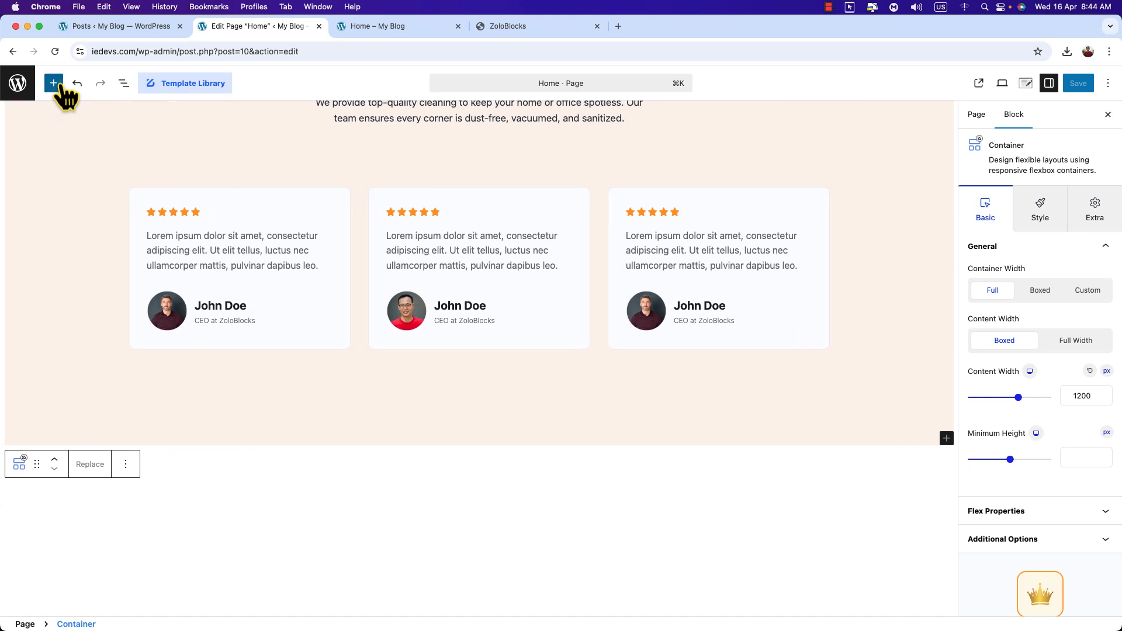
left_click(56, 83)
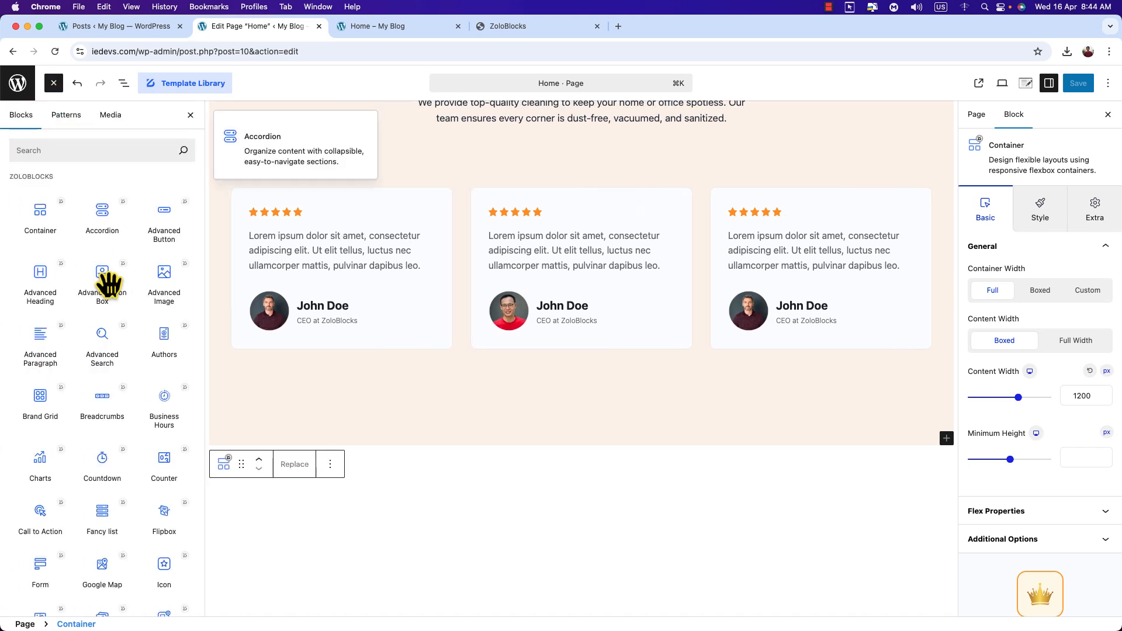
left_click(68, 153)
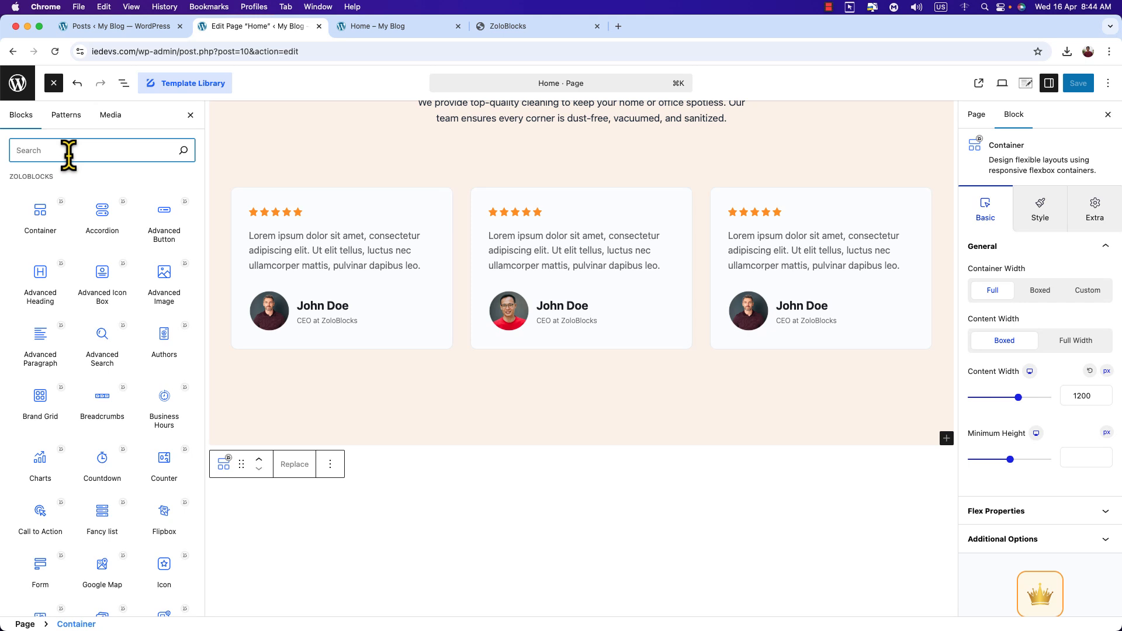
mouse_move(45, 221)
left_click_drag(46, 220, 296, 467)
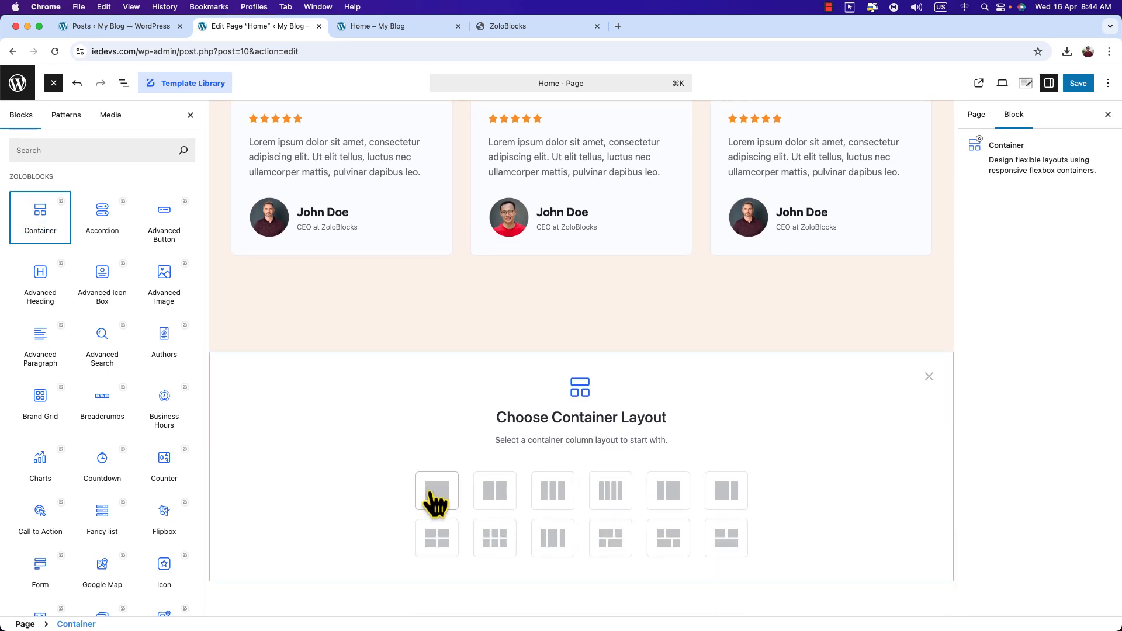
left_click(433, 494)
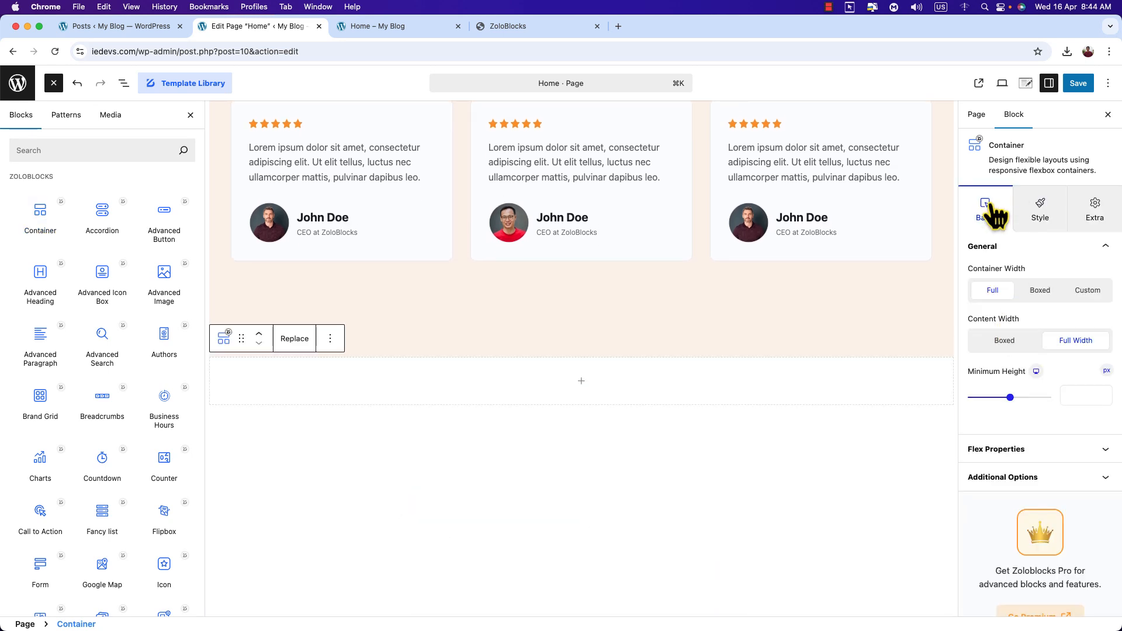
left_click(1004, 342)
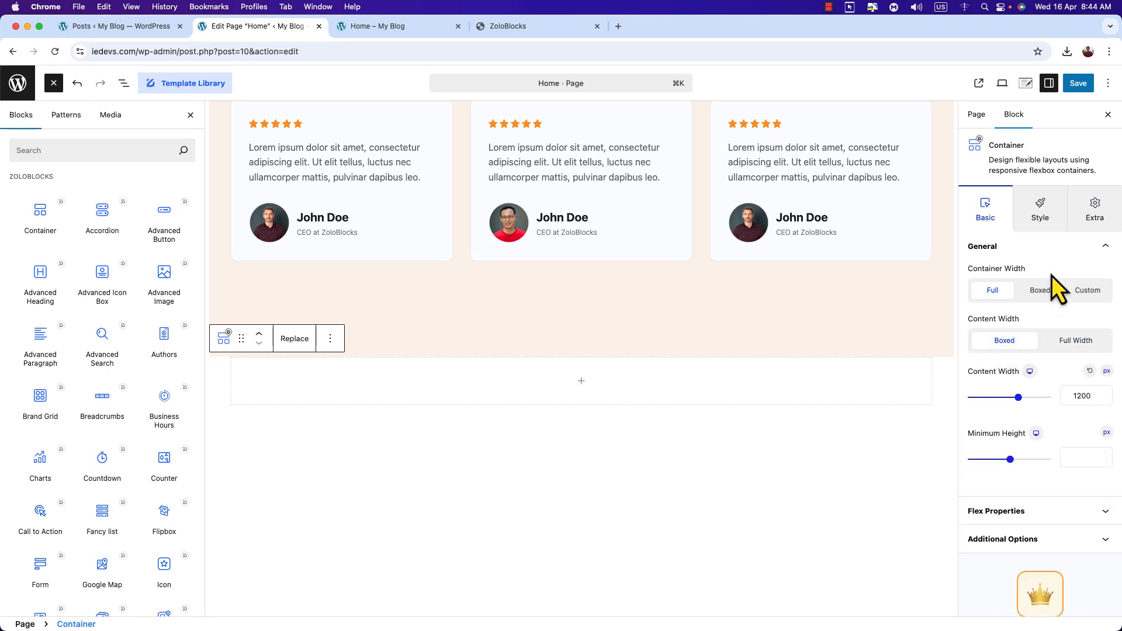
Set the new container's top and bottom padding to 80 px.
left_click(1099, 211)
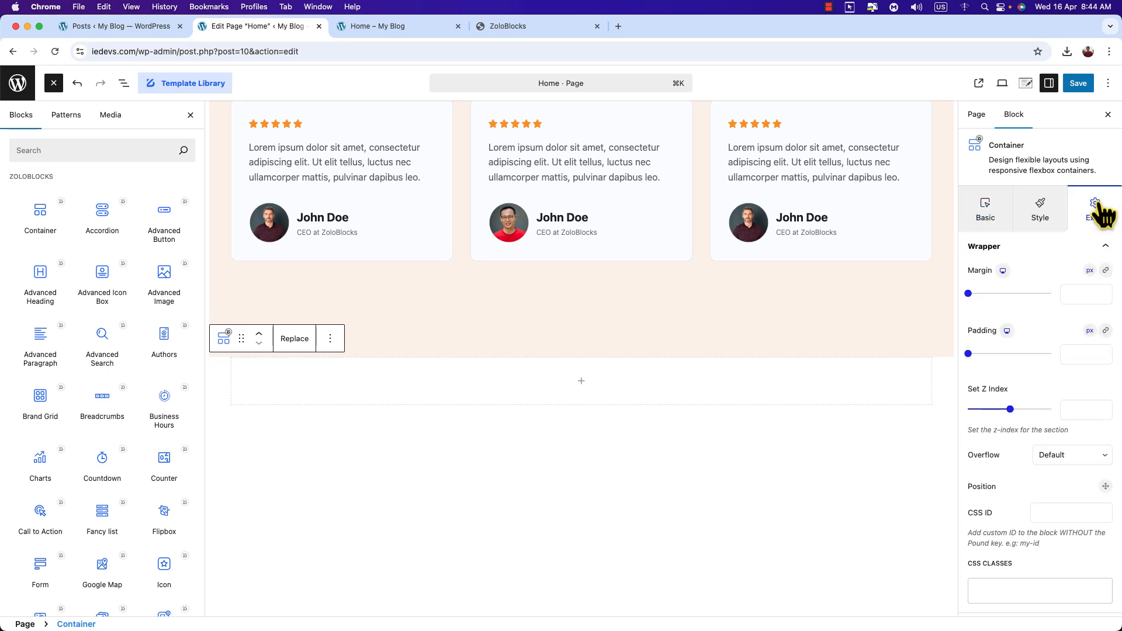
left_click(1105, 332)
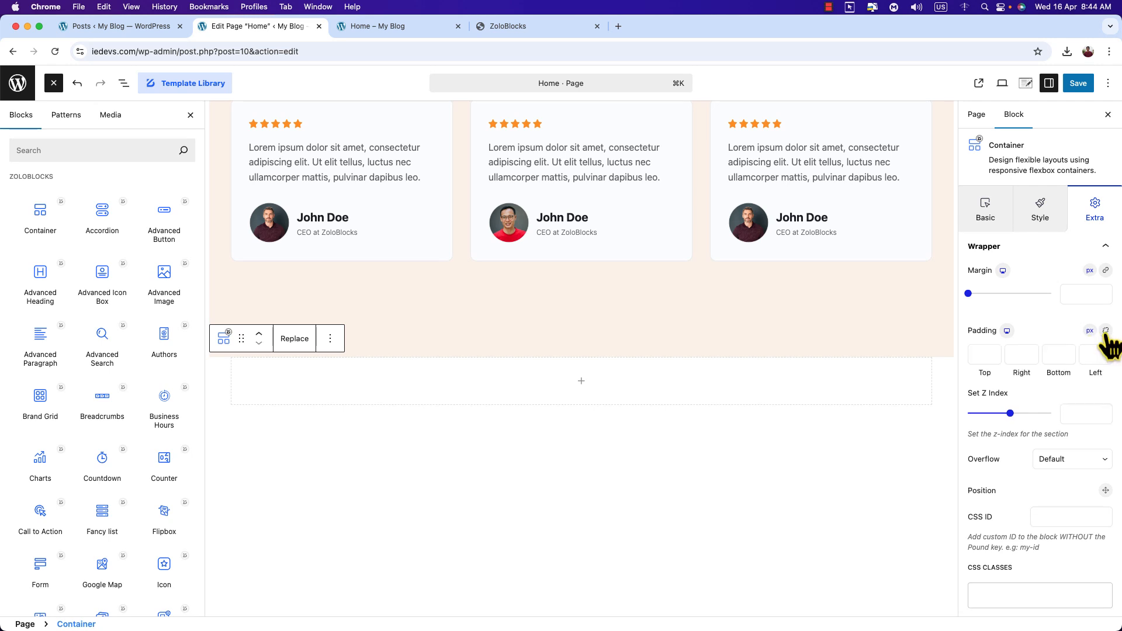
left_click(983, 353)
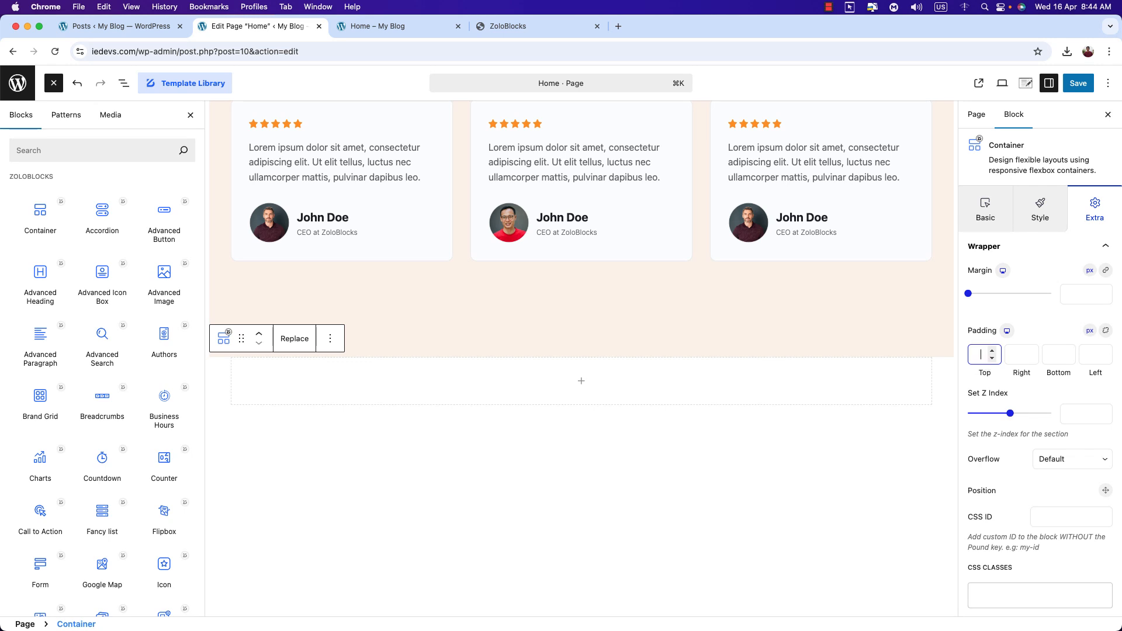
type("80")
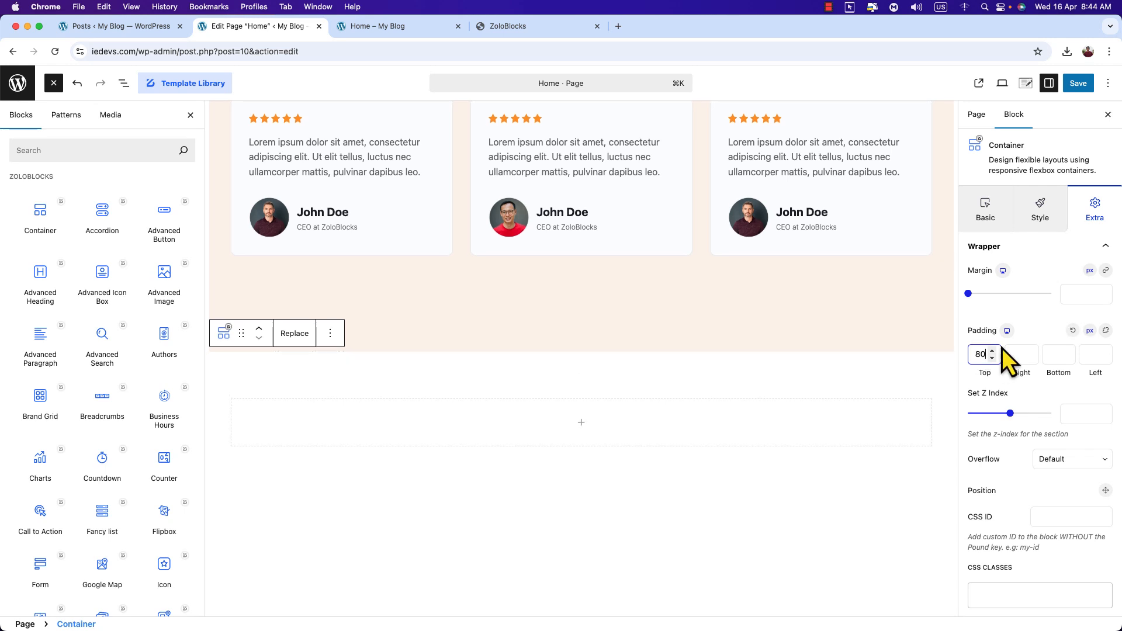
left_click(1049, 355)
type("80")
left_click(938, 461)
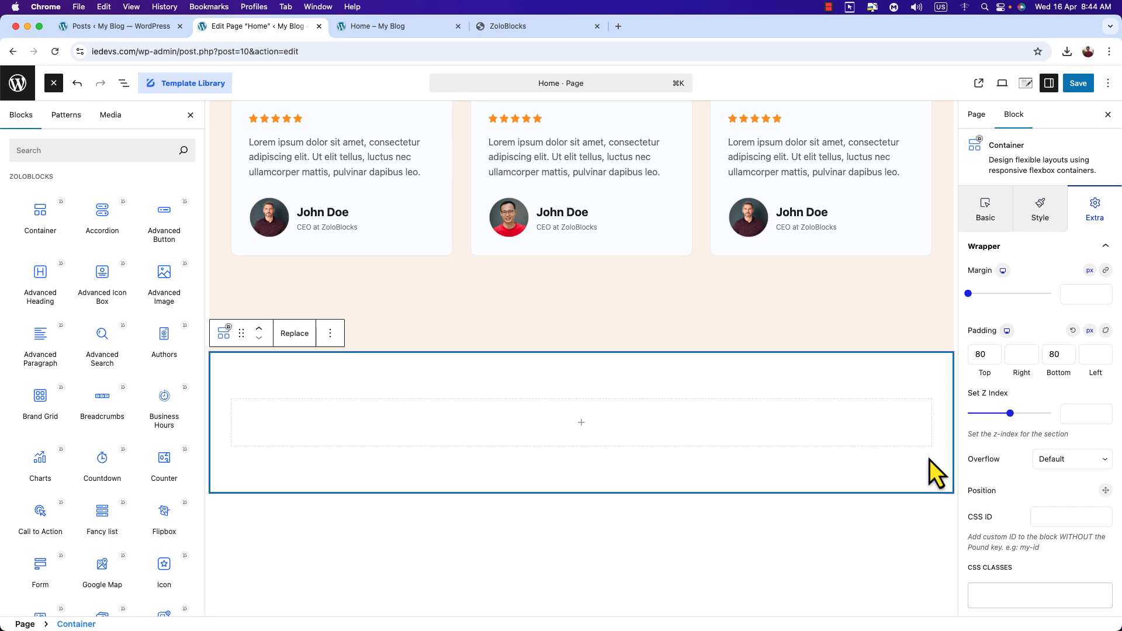
Insert an Advanced Heading into the new container.
left_click(584, 427)
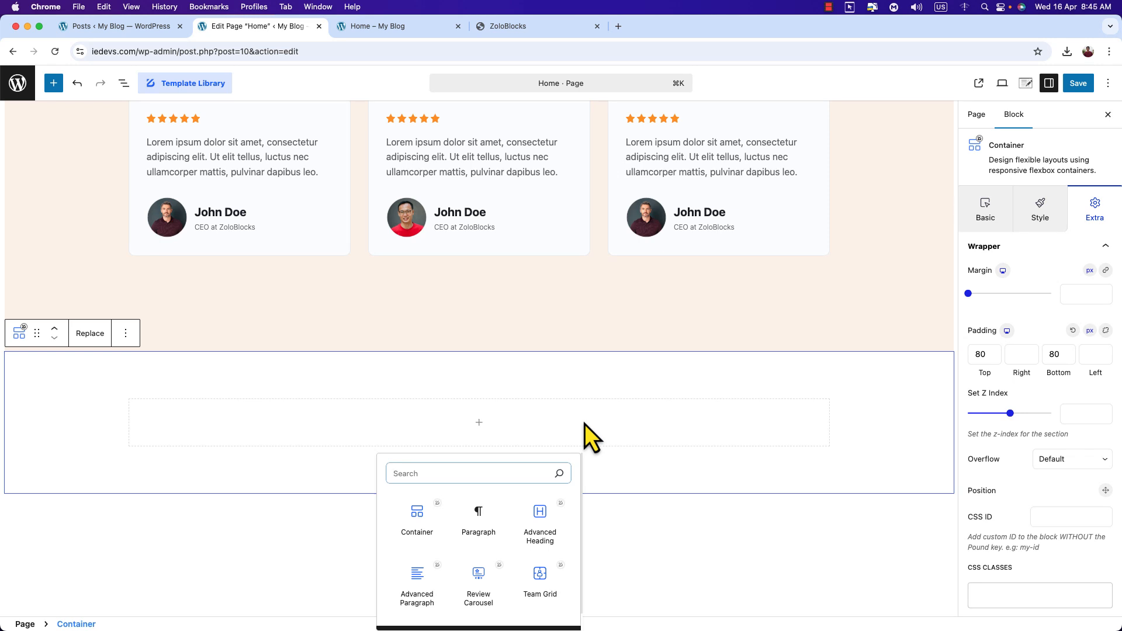
left_click(548, 530)
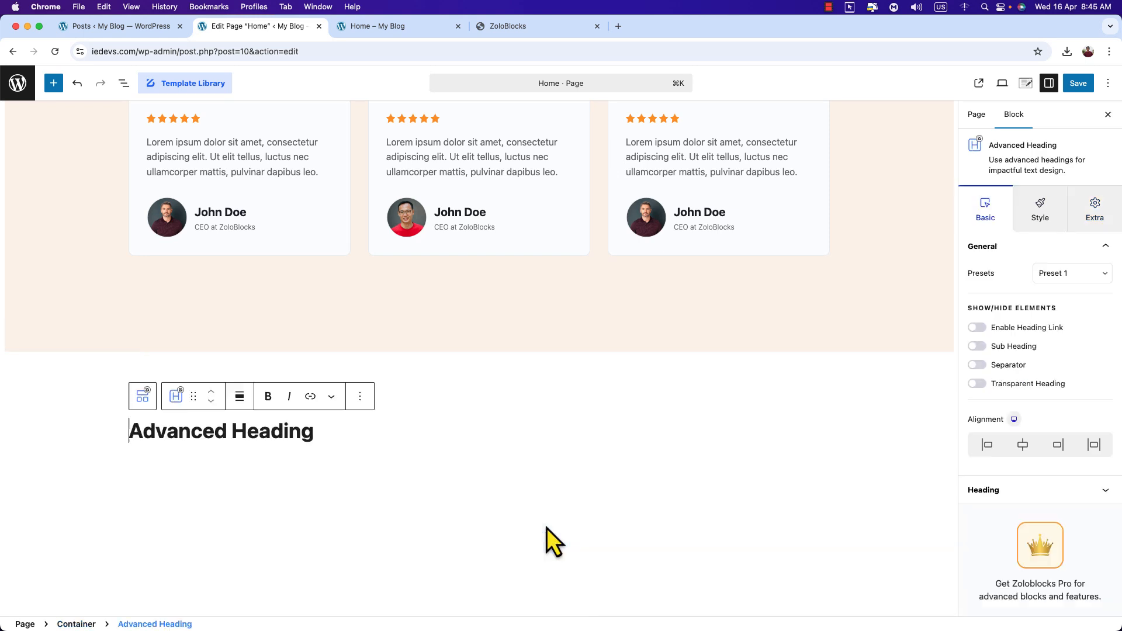
Copy the heading 'Our Latest News' from the reference site, paste it into the Advanced Heading, and center-align it.
left_click(543, 28)
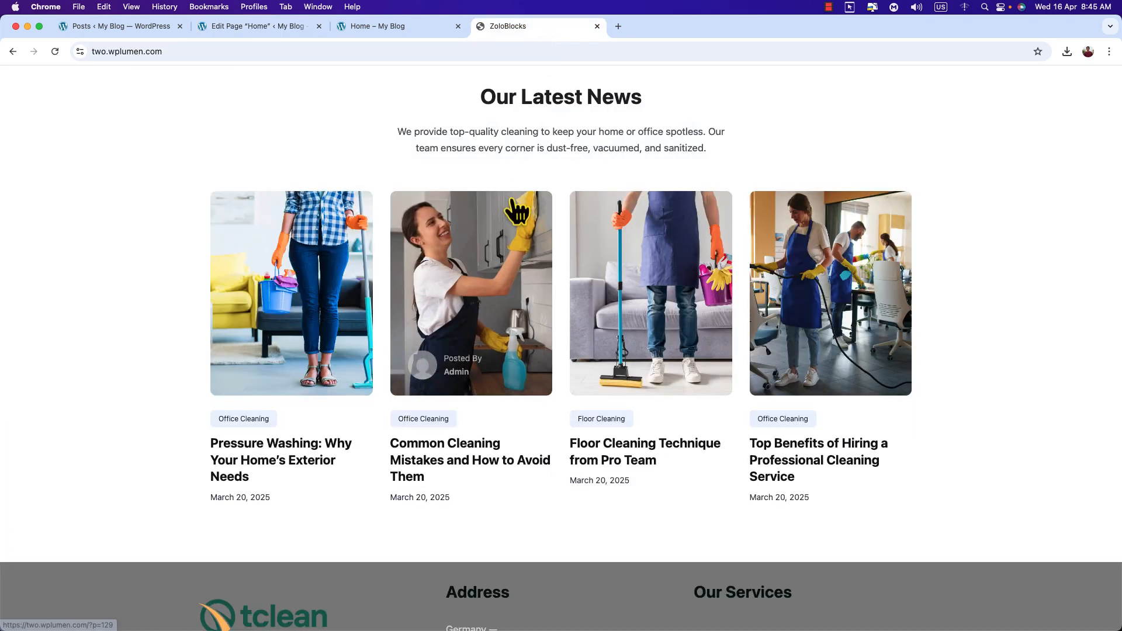
left_click_drag(643, 98, 485, 97)
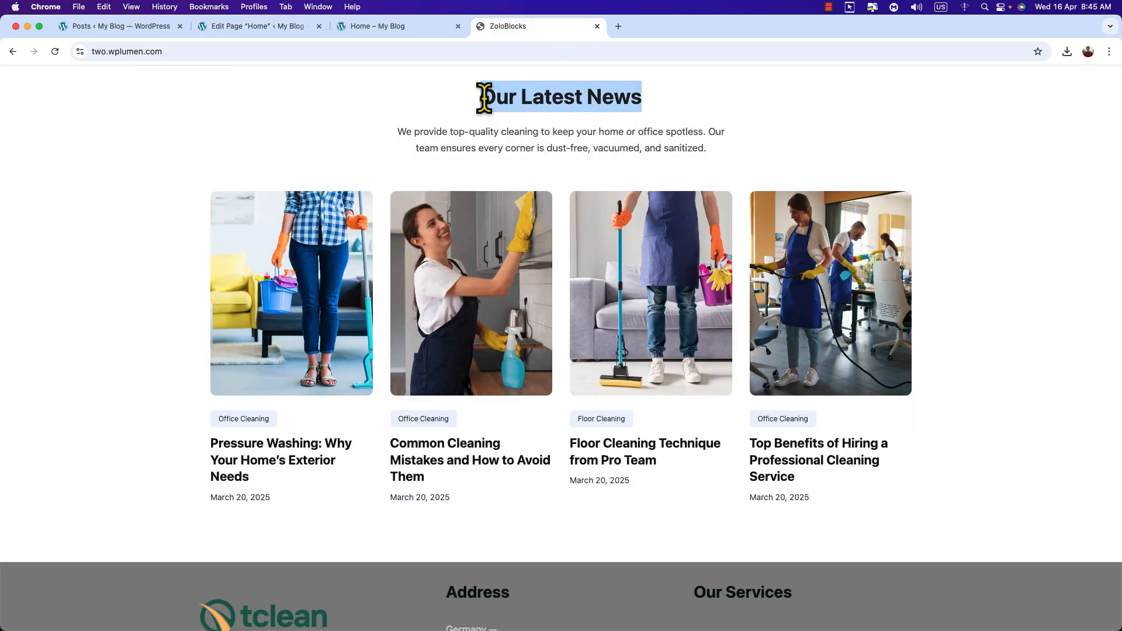
right_click(484, 96)
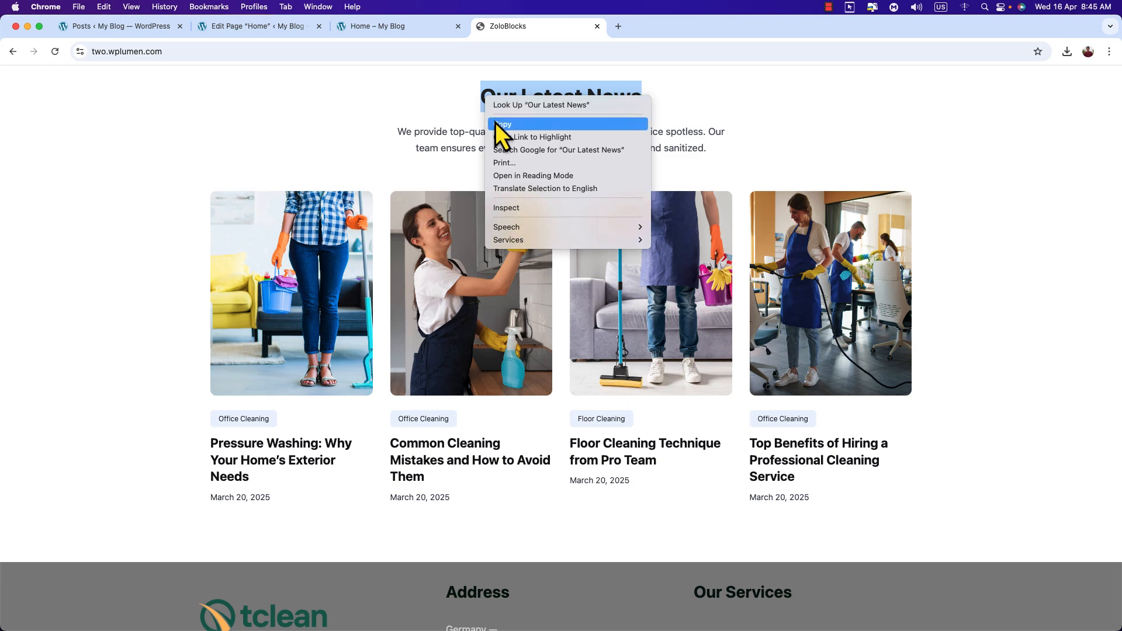
left_click(498, 124)
left_click(261, 25)
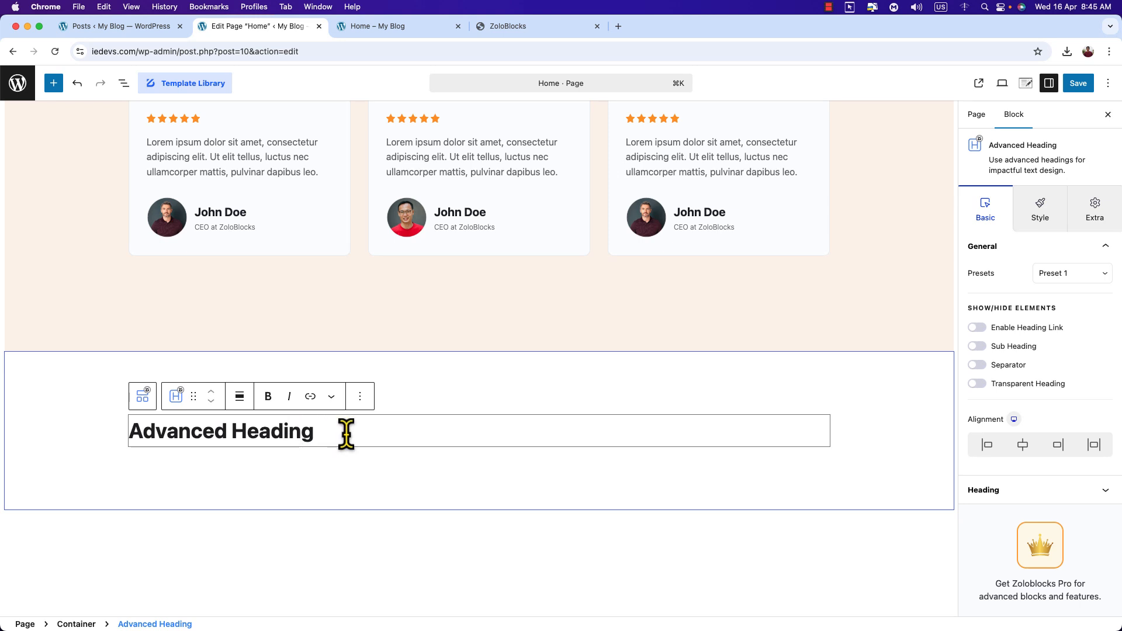
left_click_drag(346, 434, 105, 435)
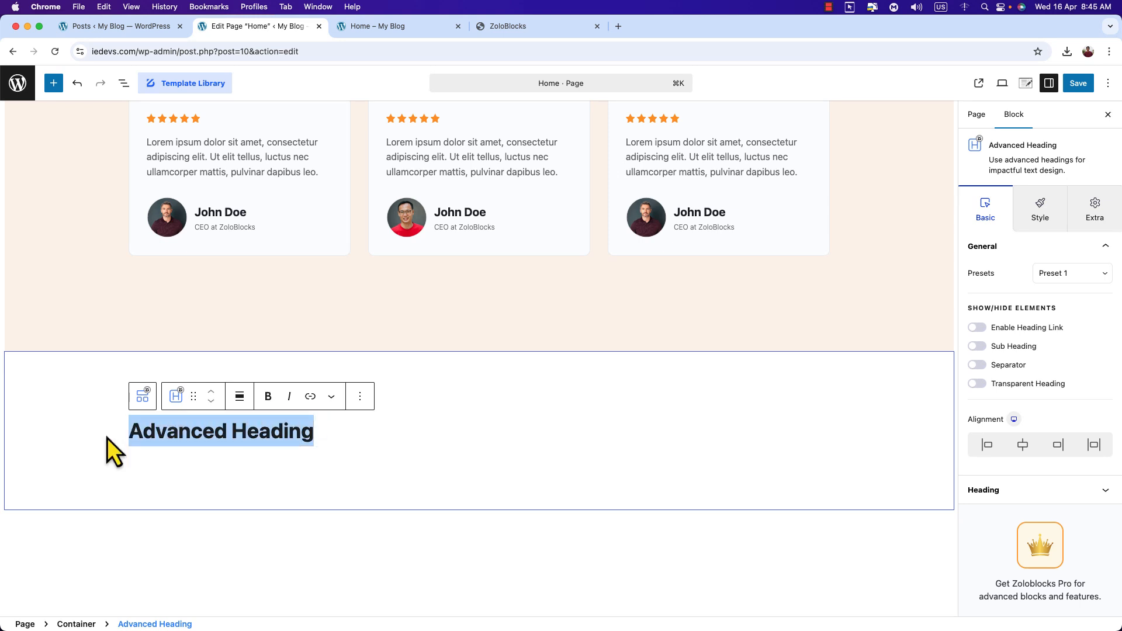
key("super+v")
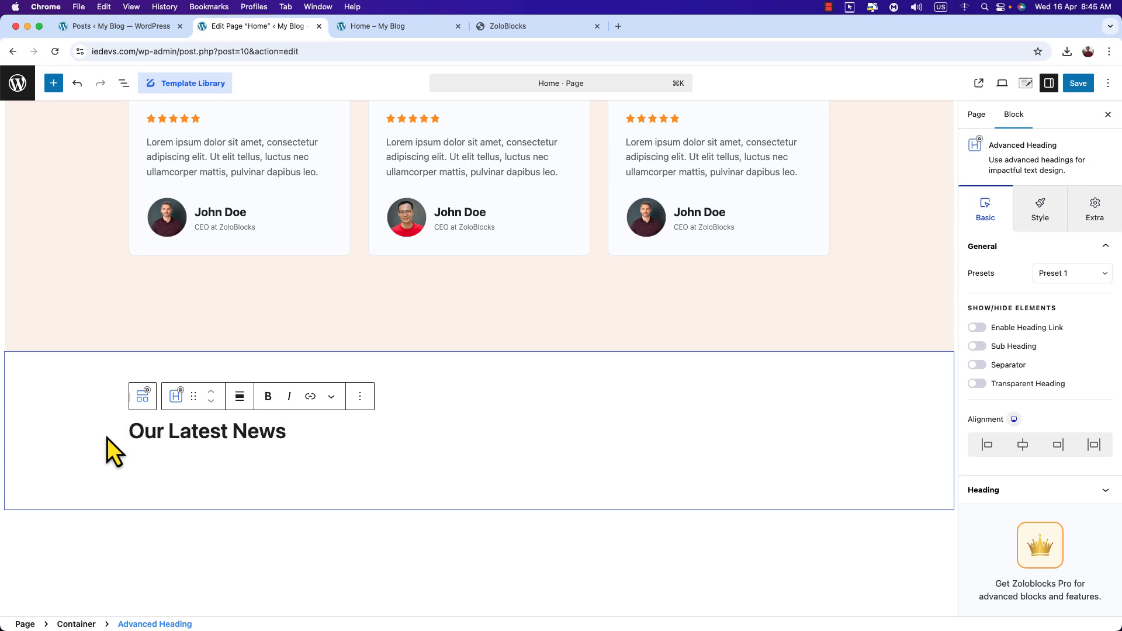
left_click(1022, 446)
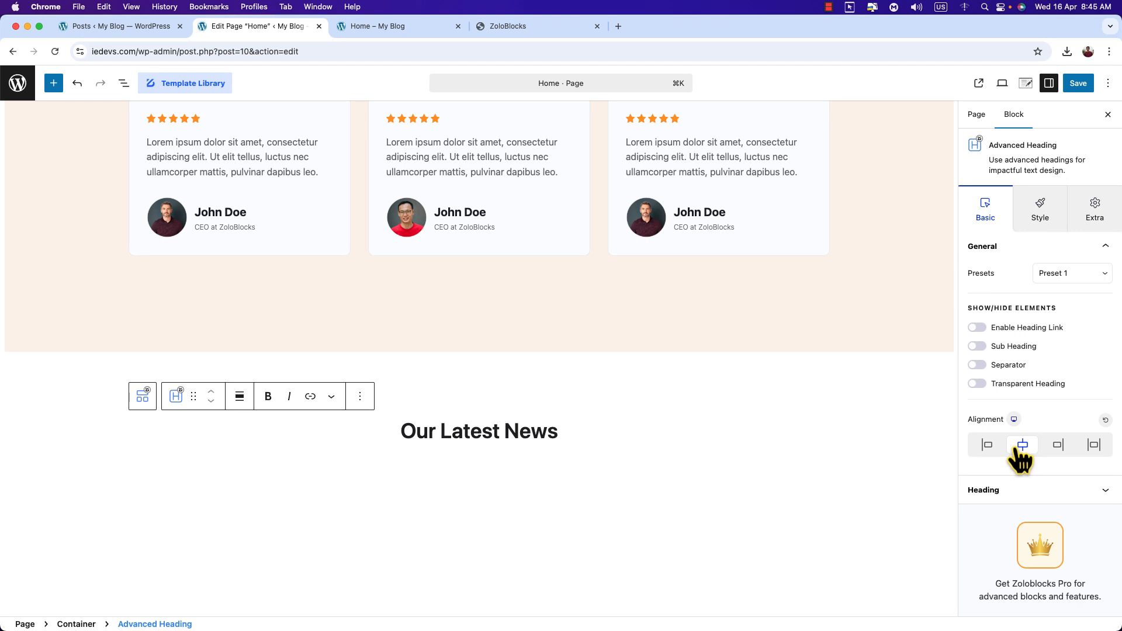
Copy the reference section's description and paste it into a new Advanced Paragraph below the heading.
left_click(525, 24)
left_click_drag(729, 156, 369, 135)
right_click(465, 147)
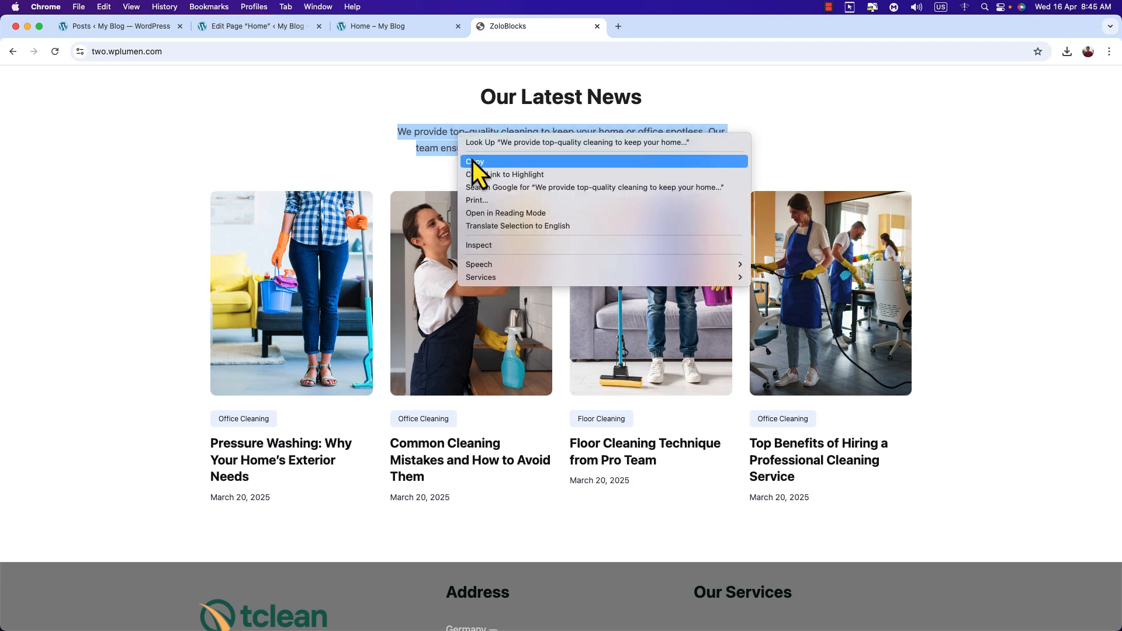
left_click(472, 161)
left_click(255, 26)
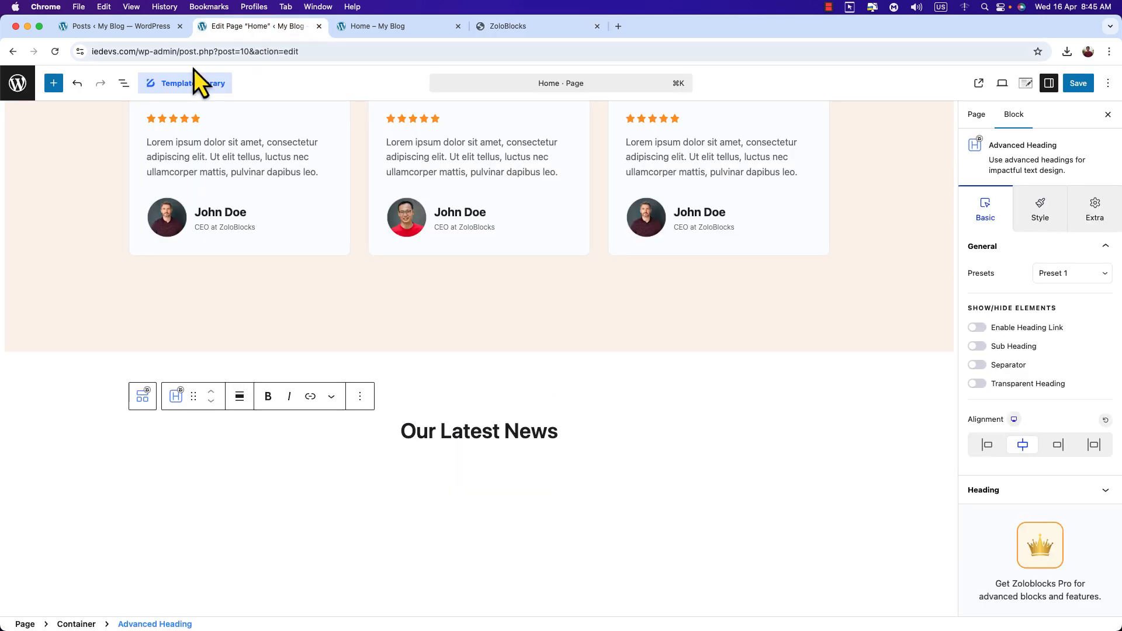
left_click(53, 84)
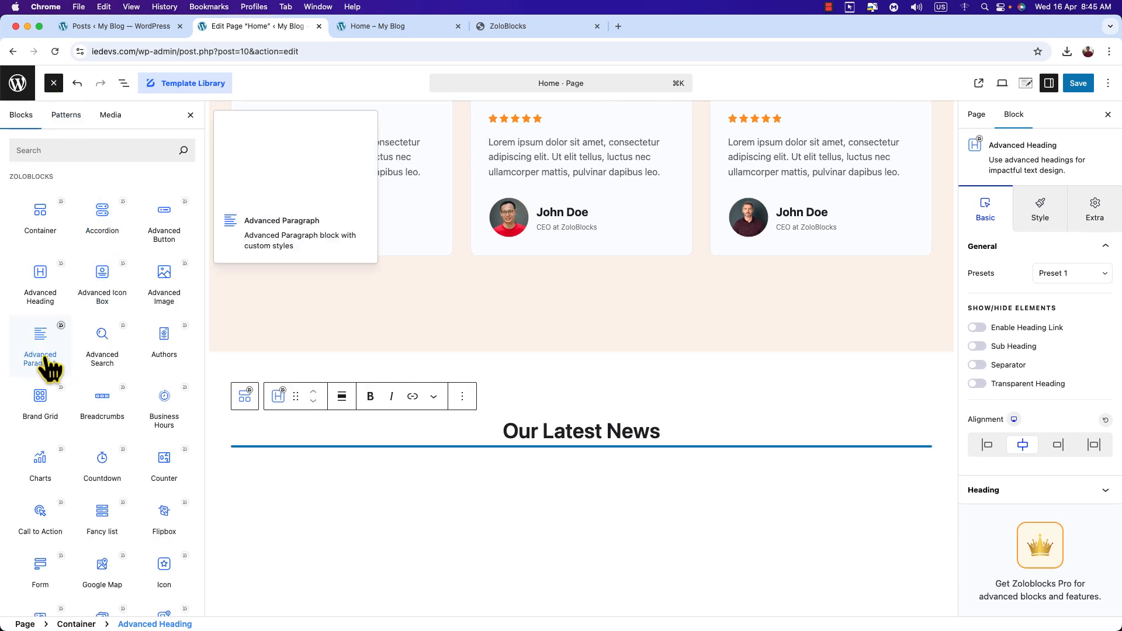
left_click_drag(44, 359, 552, 450)
left_click(287, 481)
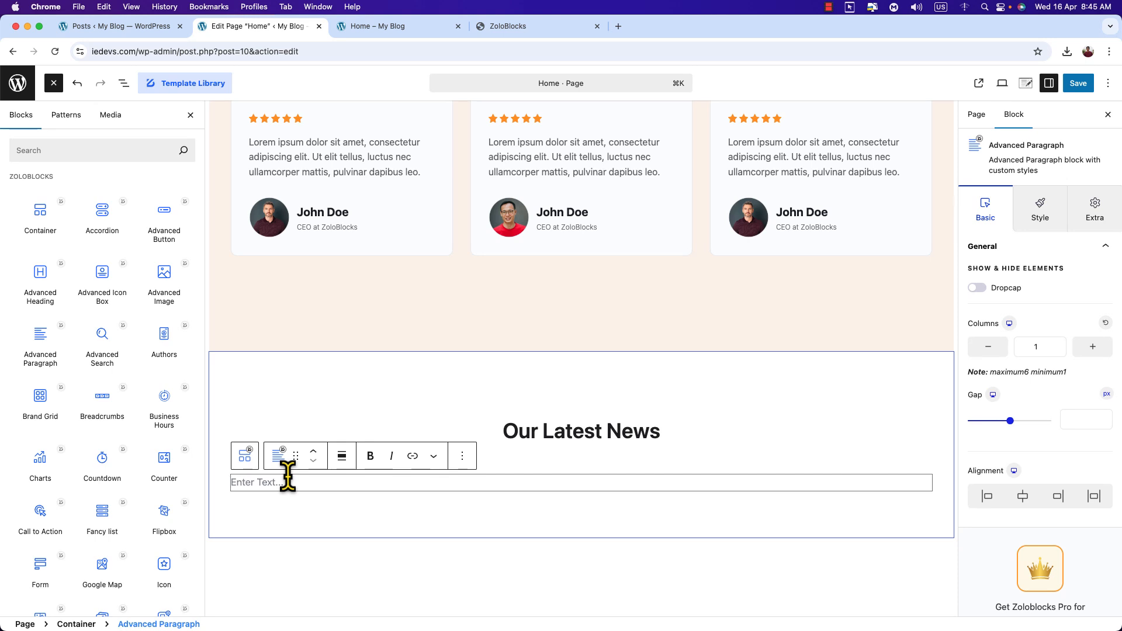
key("super+v")
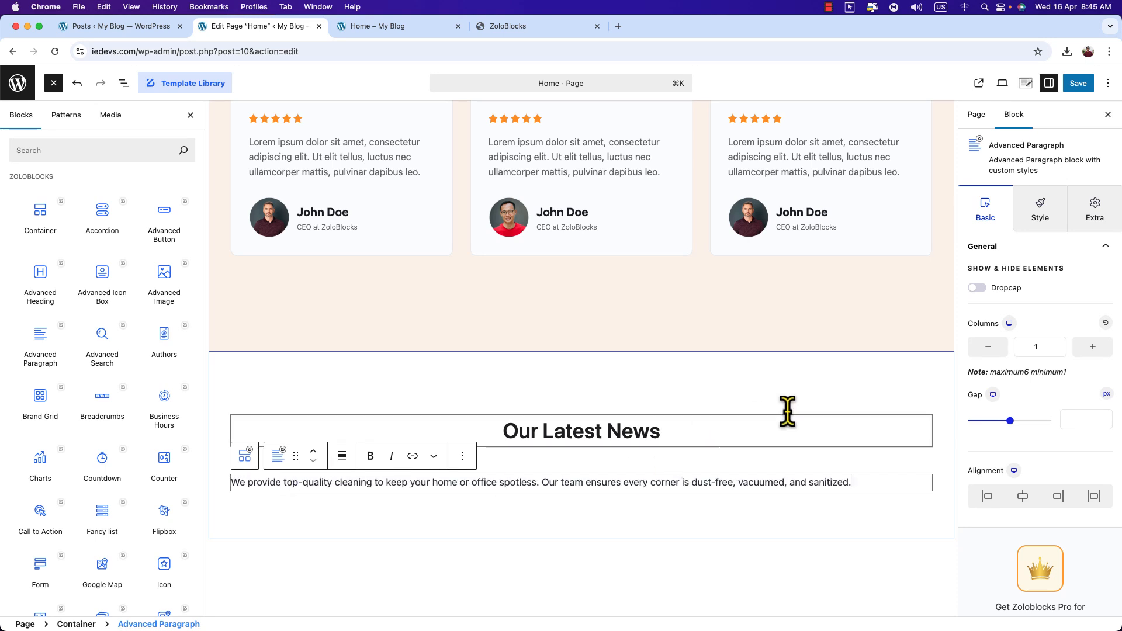
Center-align the paragraph and give it a custom width of 50 %.
left_click(1031, 496)
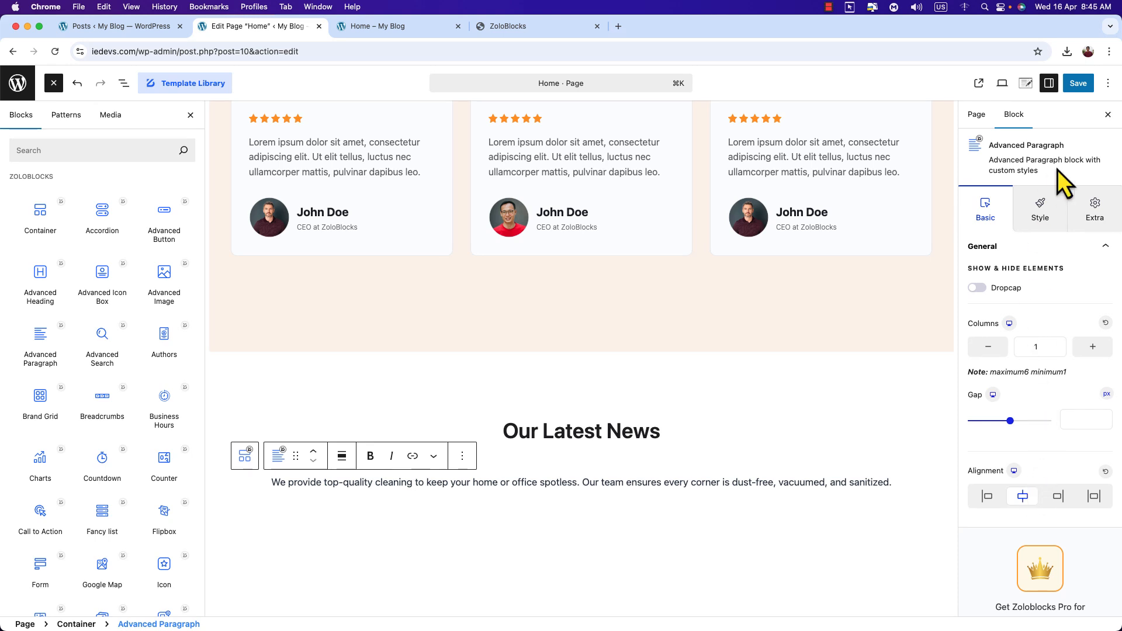
left_click(1101, 231)
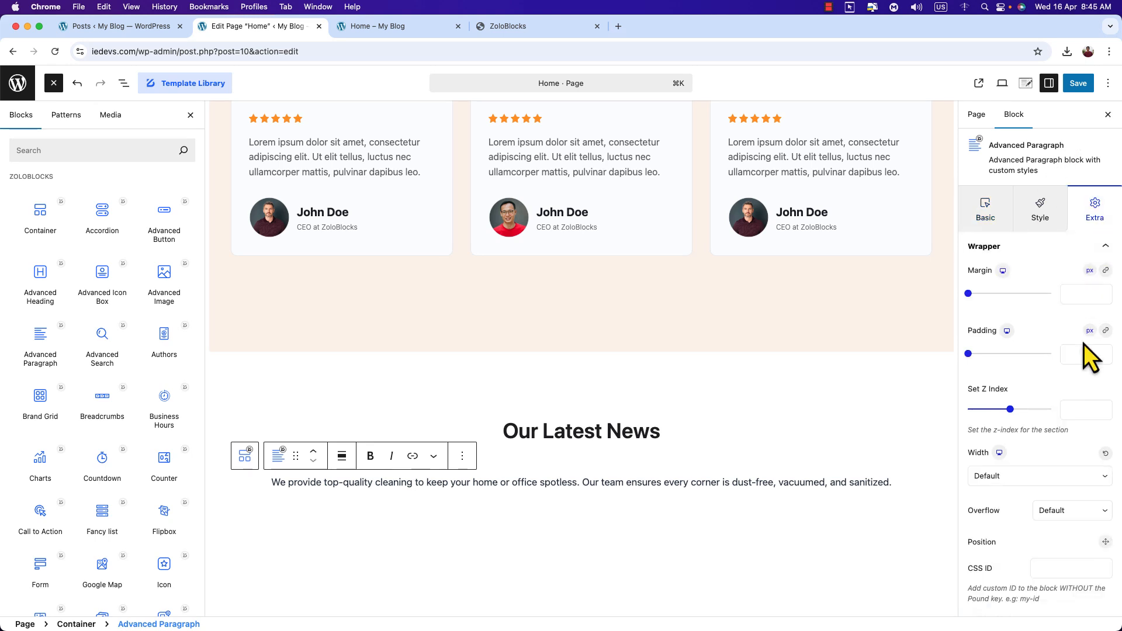
left_click(1037, 474)
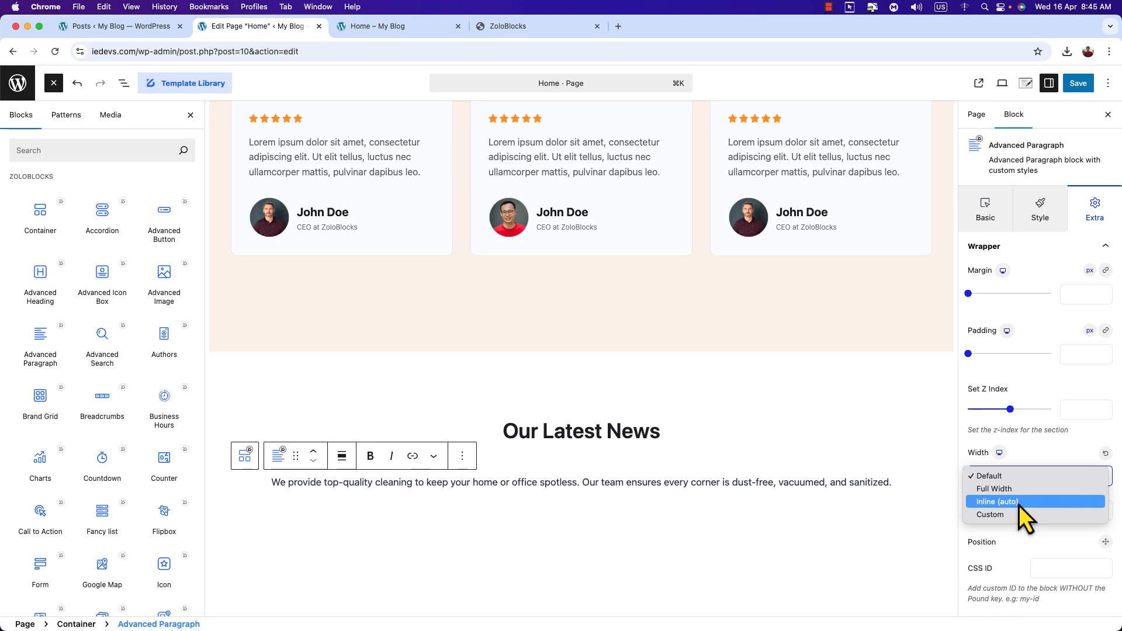
left_click(1015, 515)
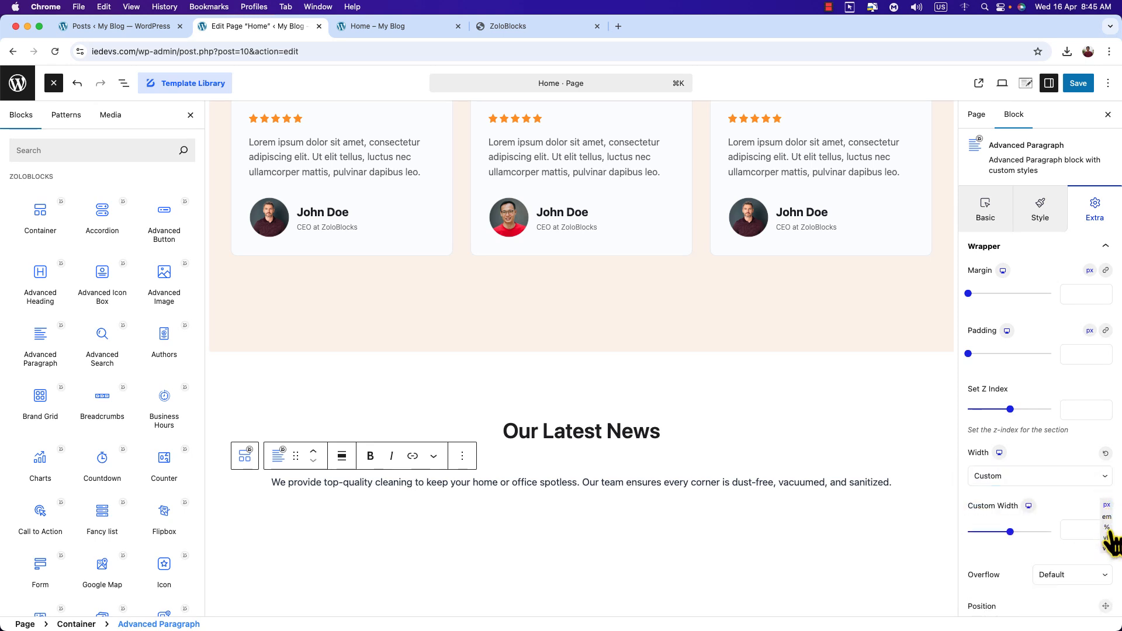
left_click(1107, 527)
left_click(1082, 530)
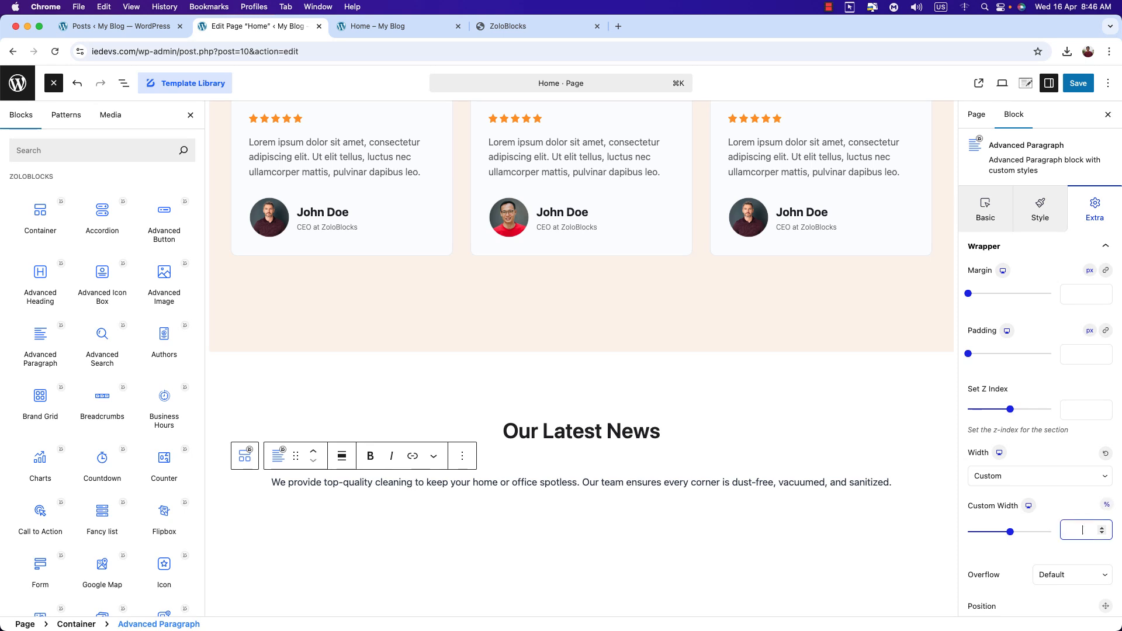
type("50")
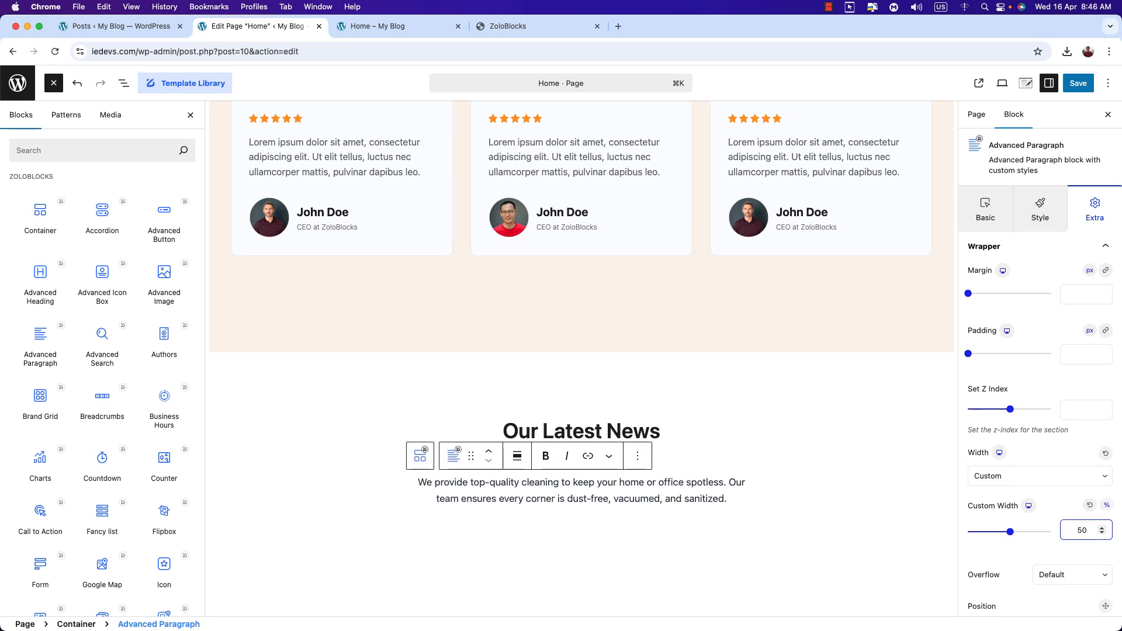
left_click(858, 517)
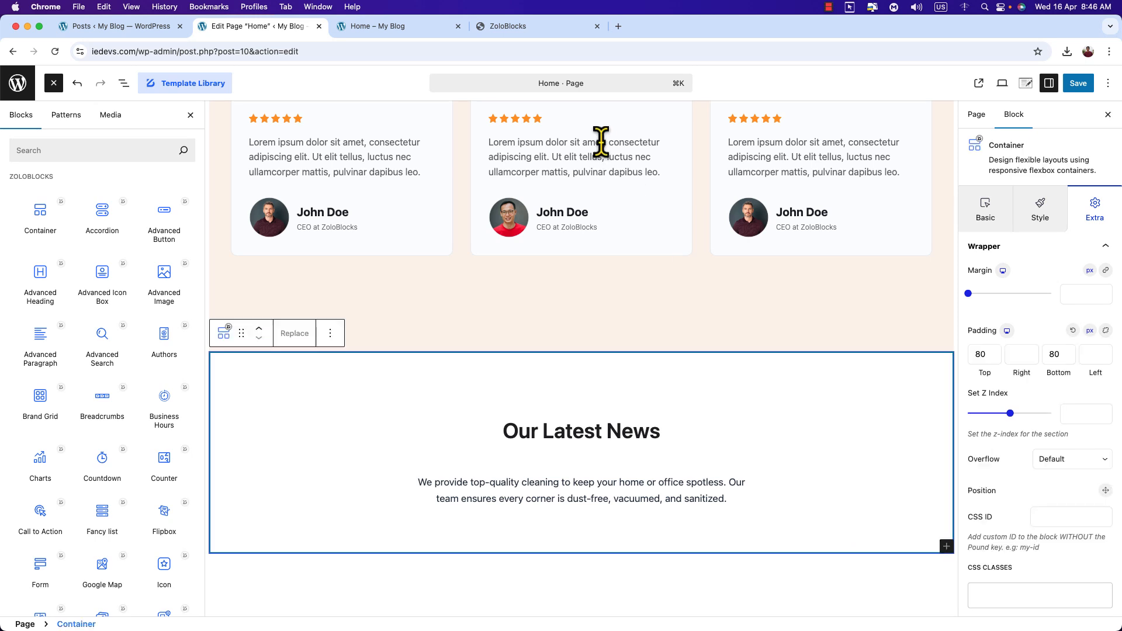
Search the blocks for post and add a Post Grid below the paragraph in the container.
left_click(523, 35)
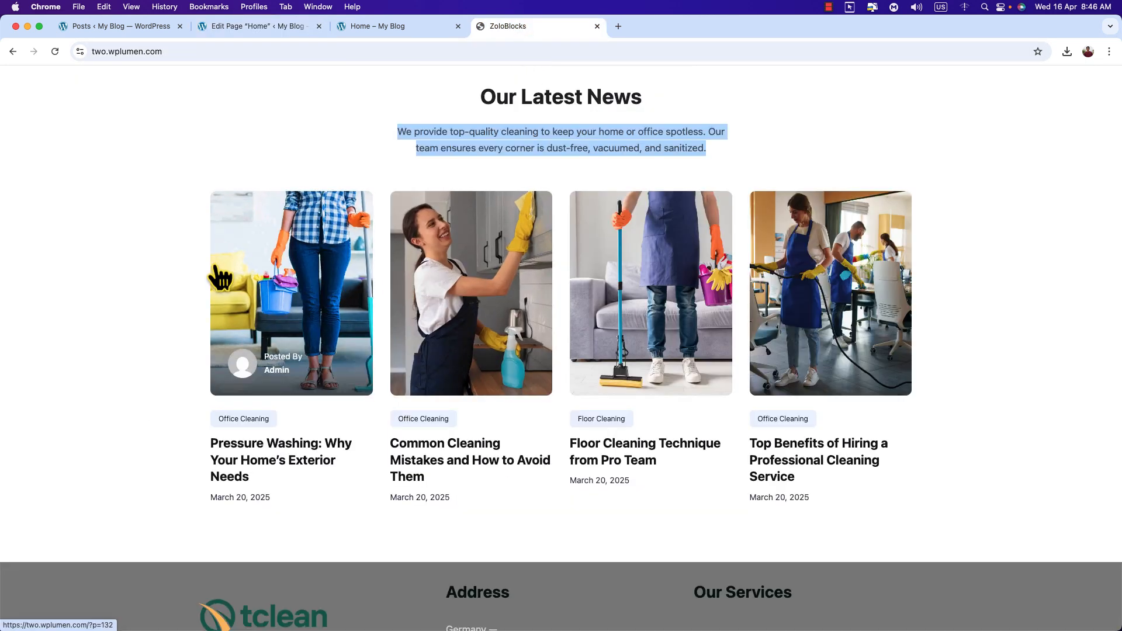
left_click(180, 283)
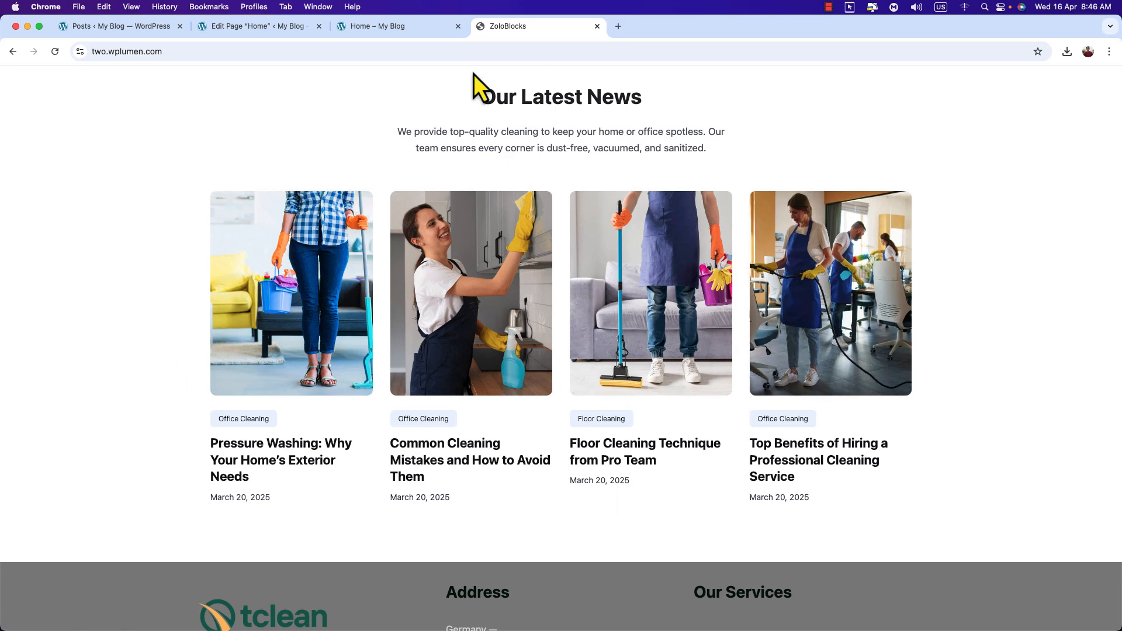
left_click(223, 33)
left_click(71, 150)
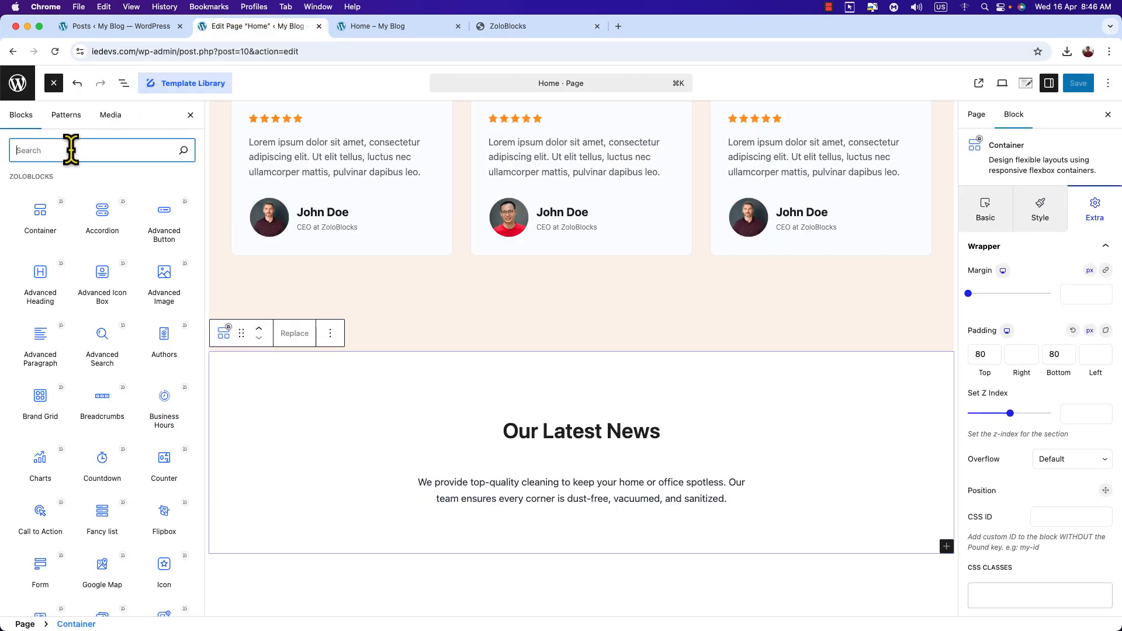
type("post")
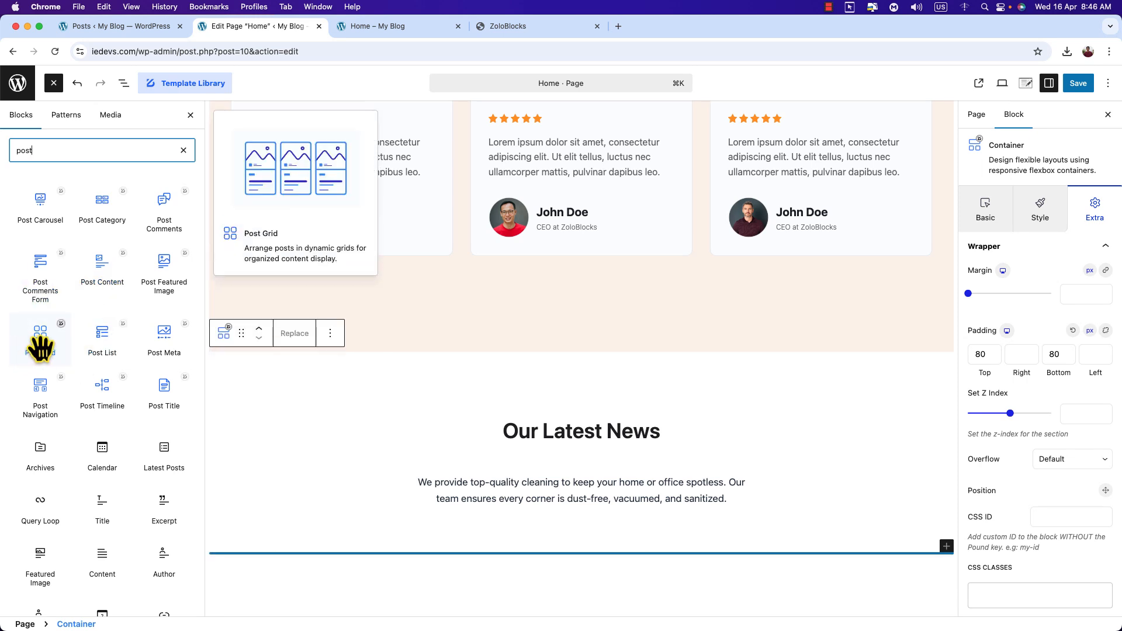
left_click_drag(40, 348, 549, 510)
scroll(556, 509, "down", 4)
scroll(557, 510, "down", 2)
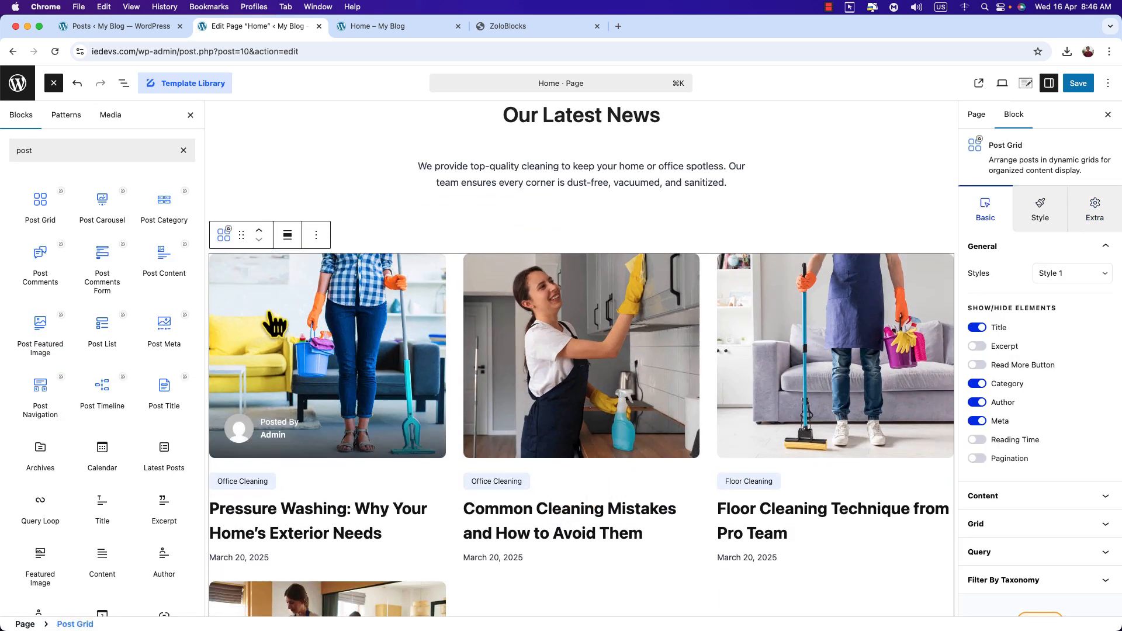
Select the Post Grid in the list view and set its grid to 4 columns.
left_click(123, 84)
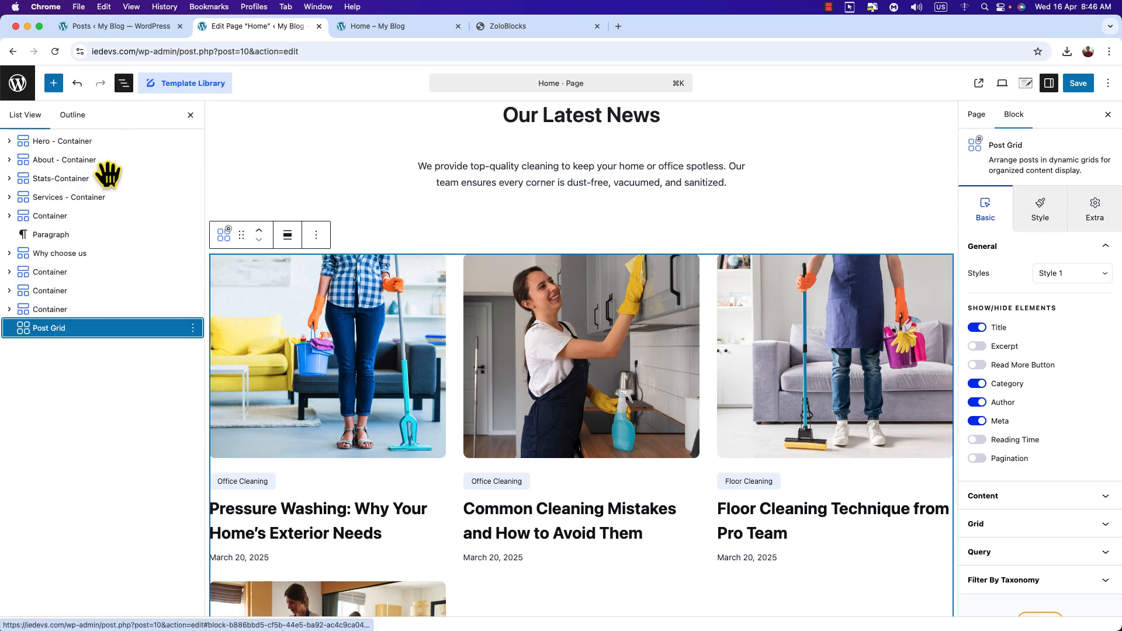
left_click(81, 332)
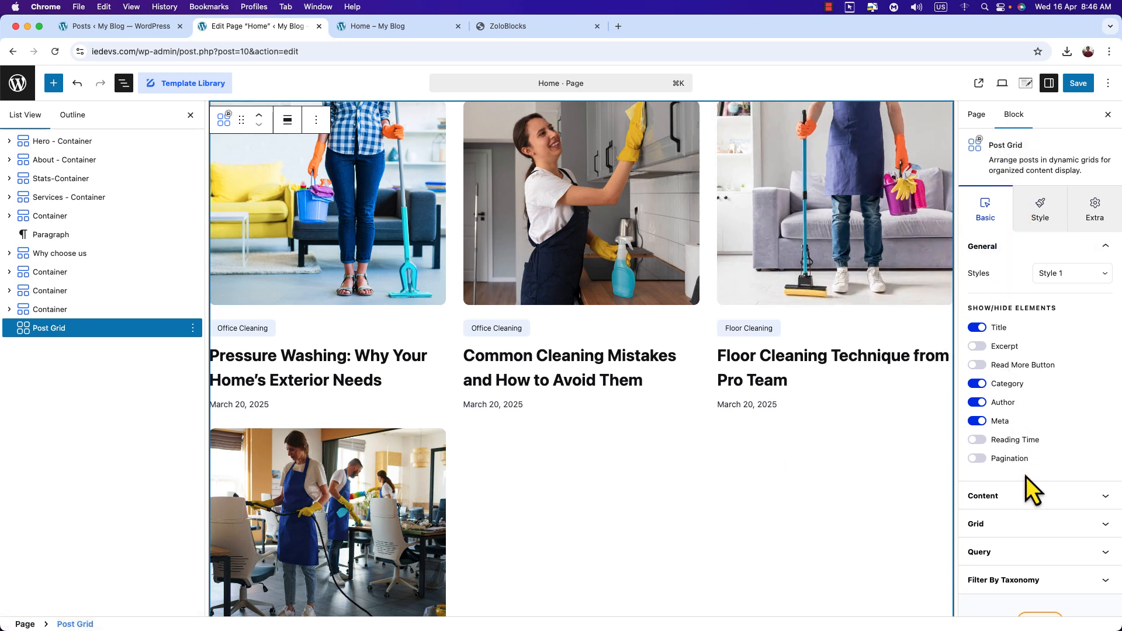
scroll(1028, 503, "down", 3)
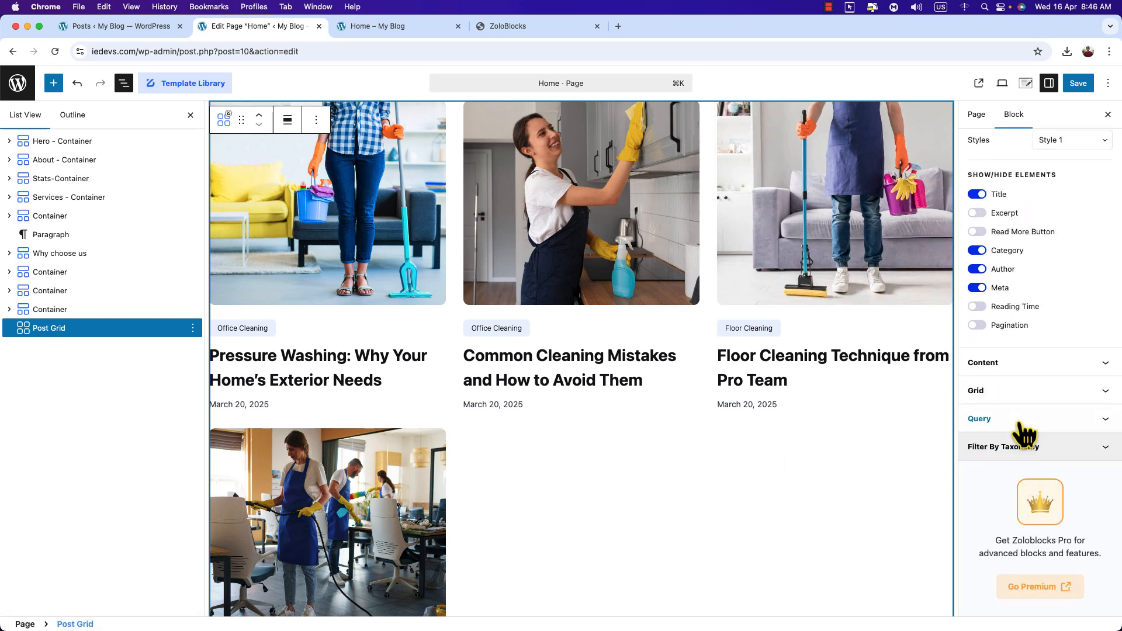
left_click(1020, 398)
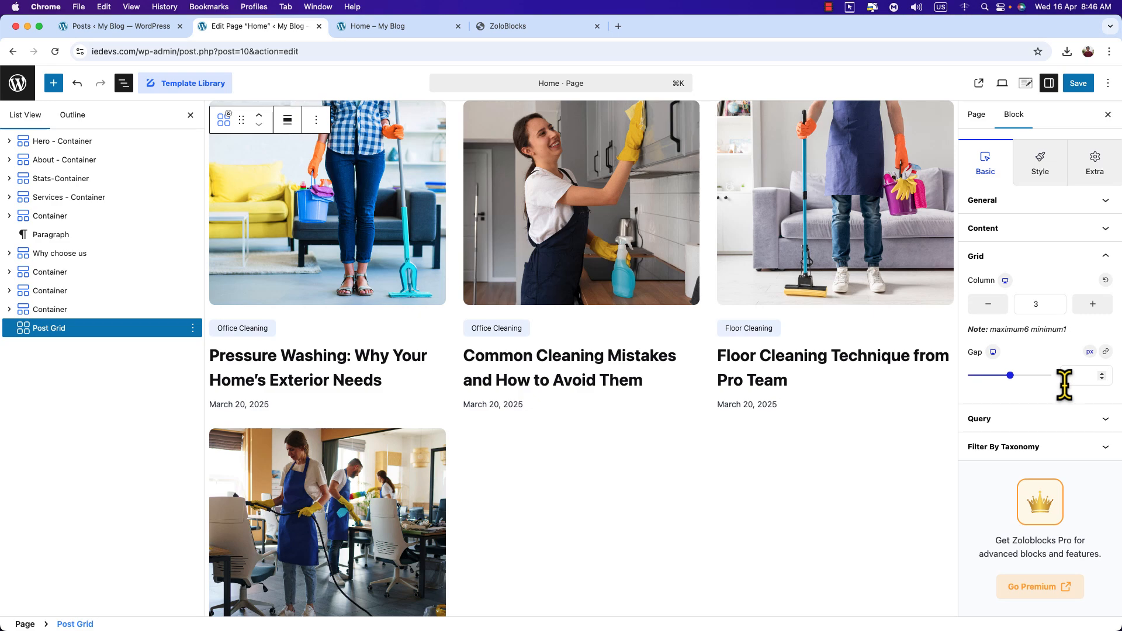
left_click(1092, 305)
scroll(842, 403, "up", 5)
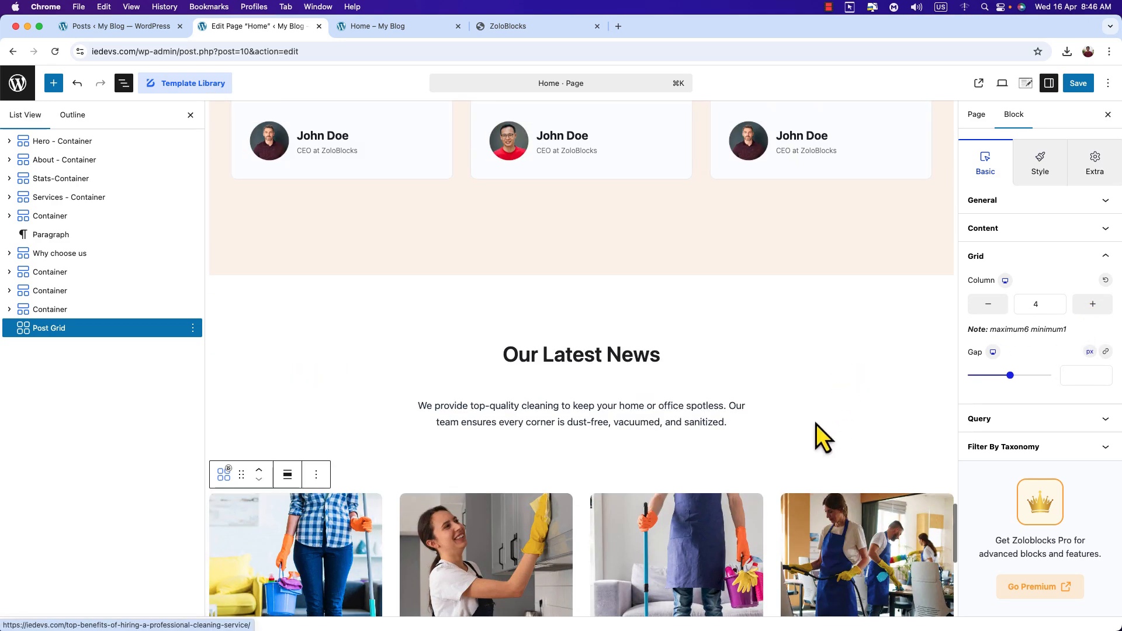
scroll(821, 438, "down", 4)
scroll(480, 448, "down", 2)
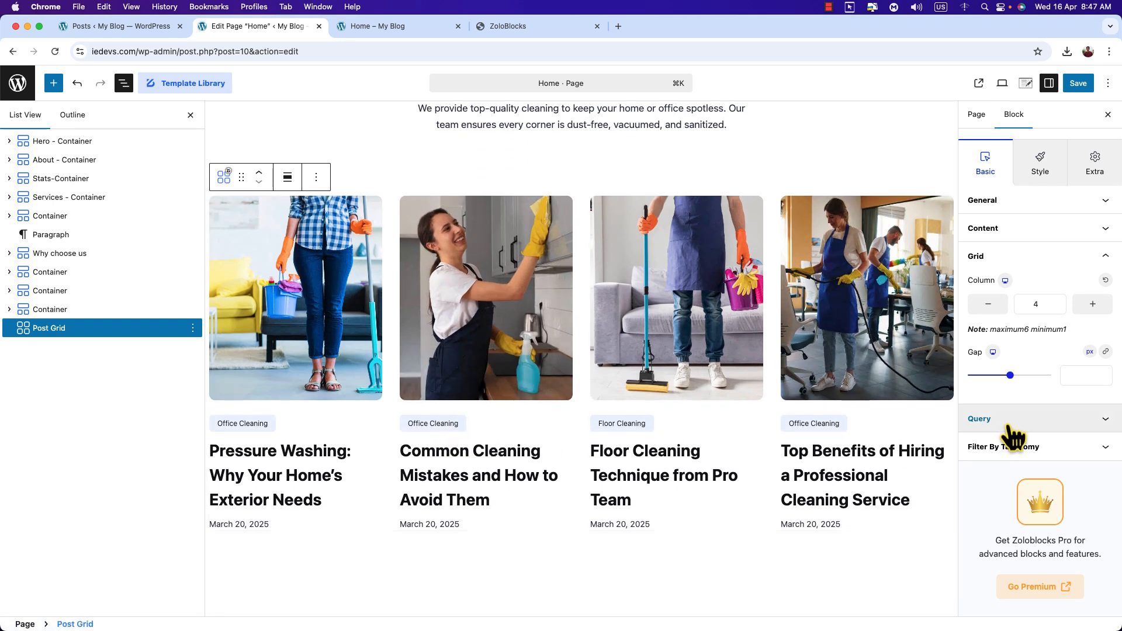
Try the Post Grid's layout styles and settle on Style 4.
left_click(1031, 206)
left_click(1067, 230)
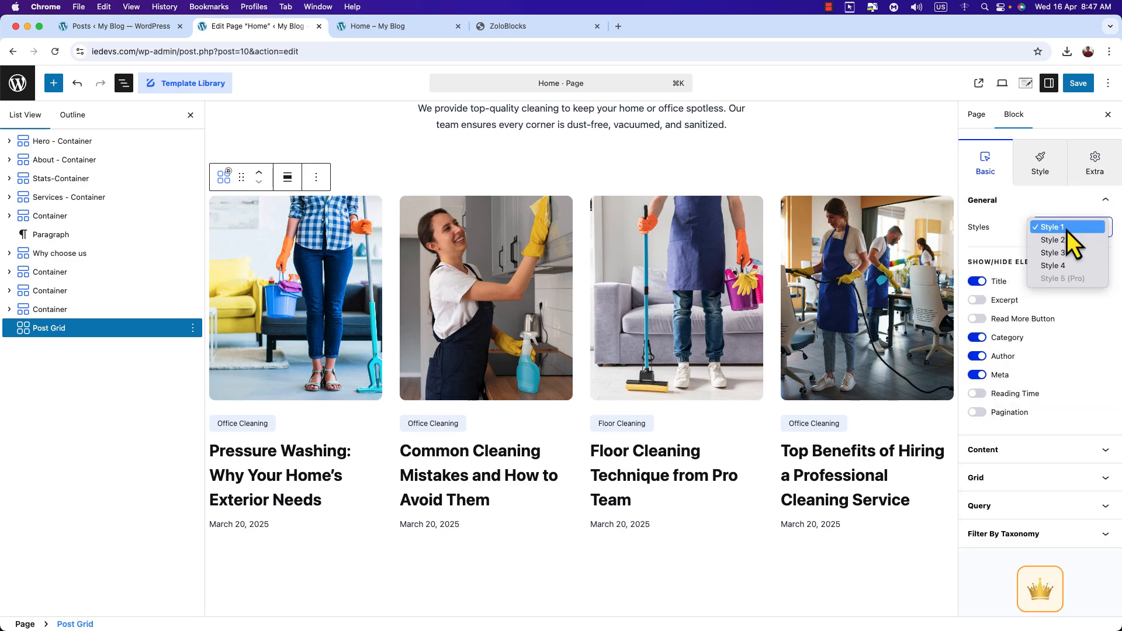
left_click(1071, 240)
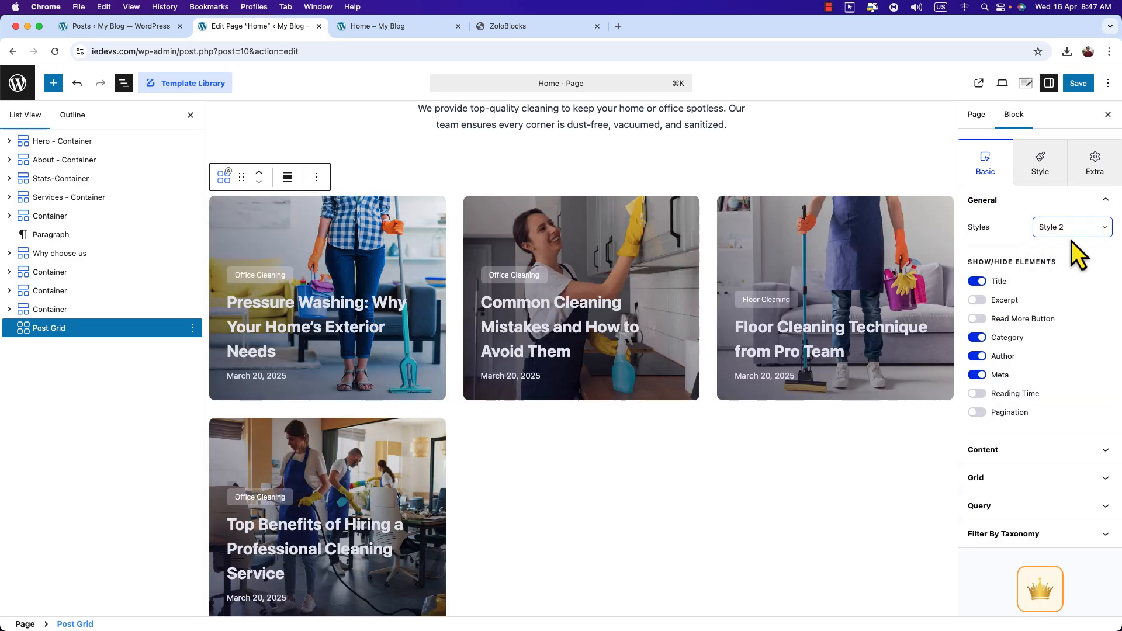
left_click(1073, 234)
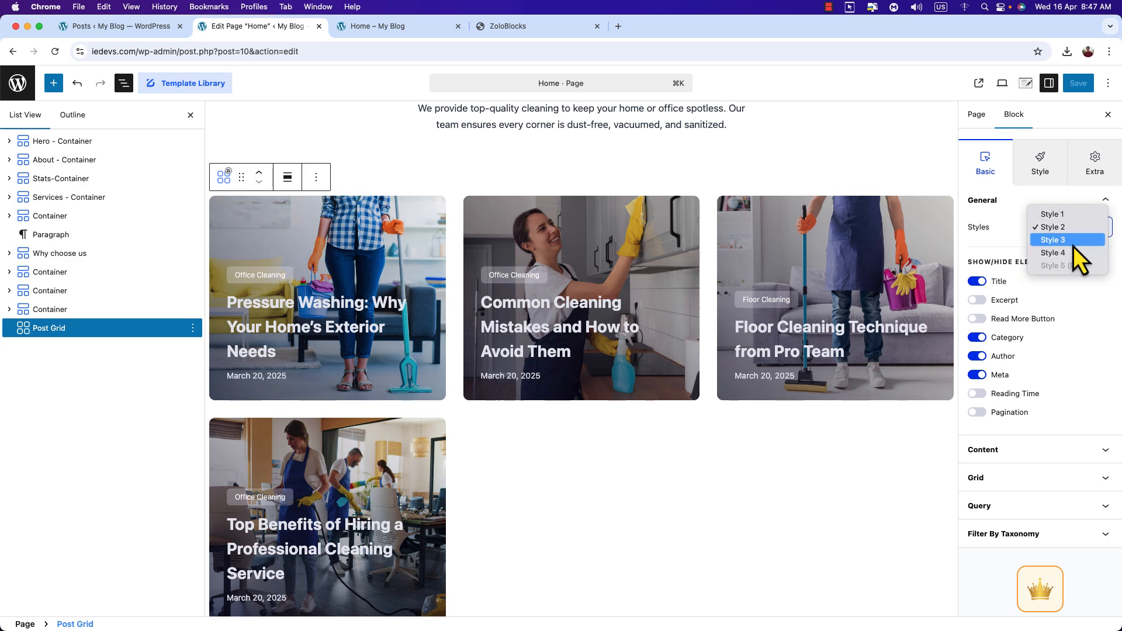
left_click(1072, 251)
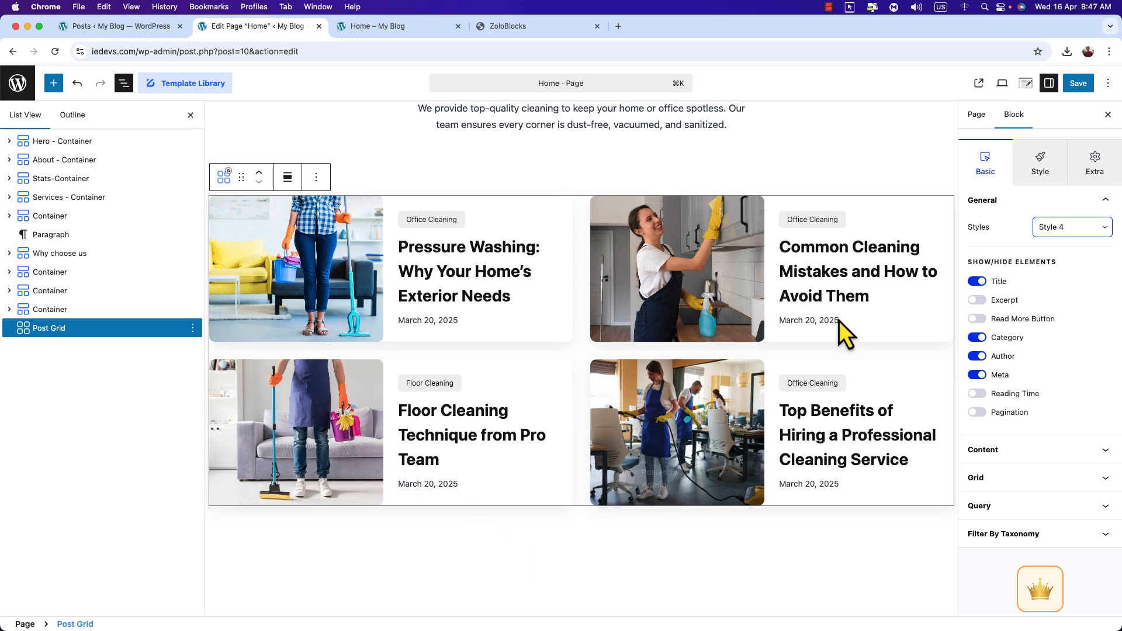
left_click(1072, 228)
left_click(1075, 215)
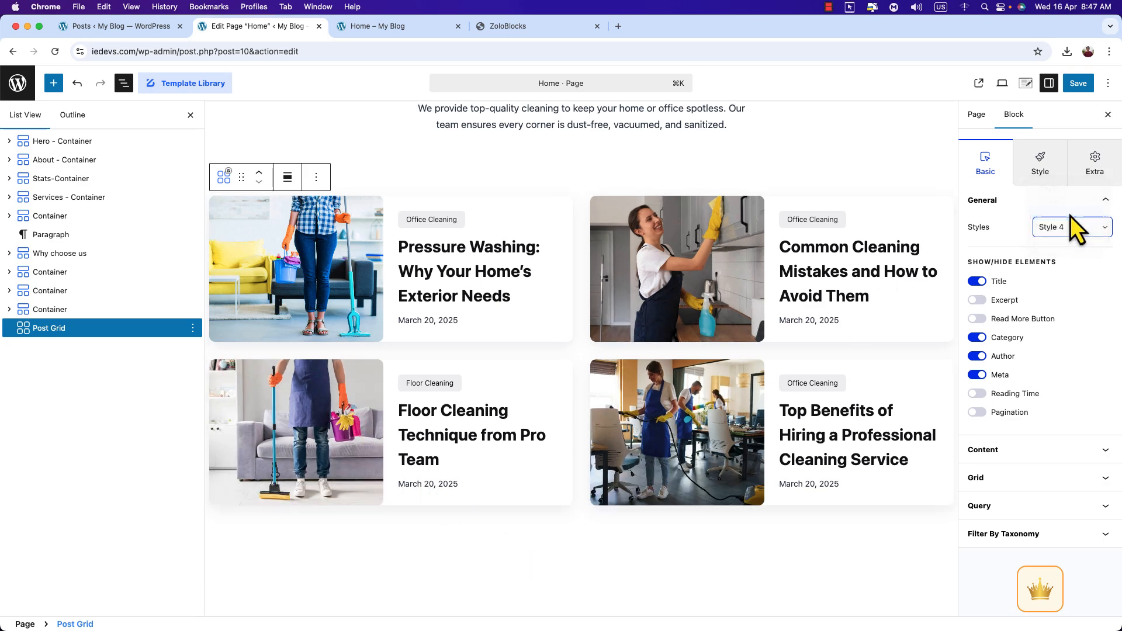
Change the Post Grid's layout to Style 2 and raise its grid columns back to 4.
left_click(1093, 231)
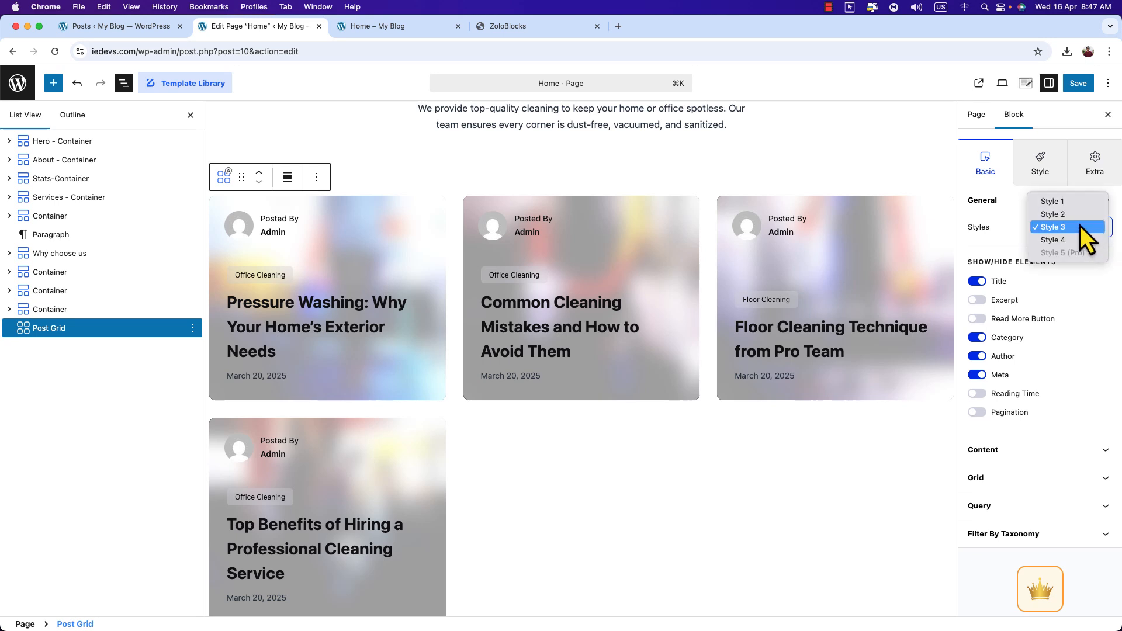
left_click(1055, 214)
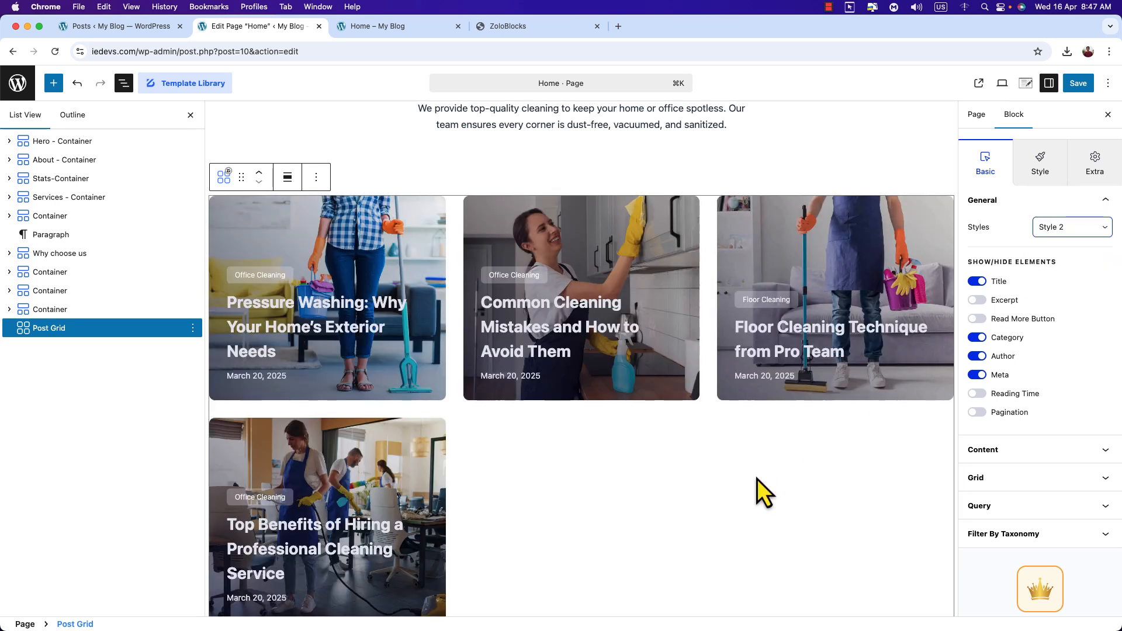
left_click(1009, 480)
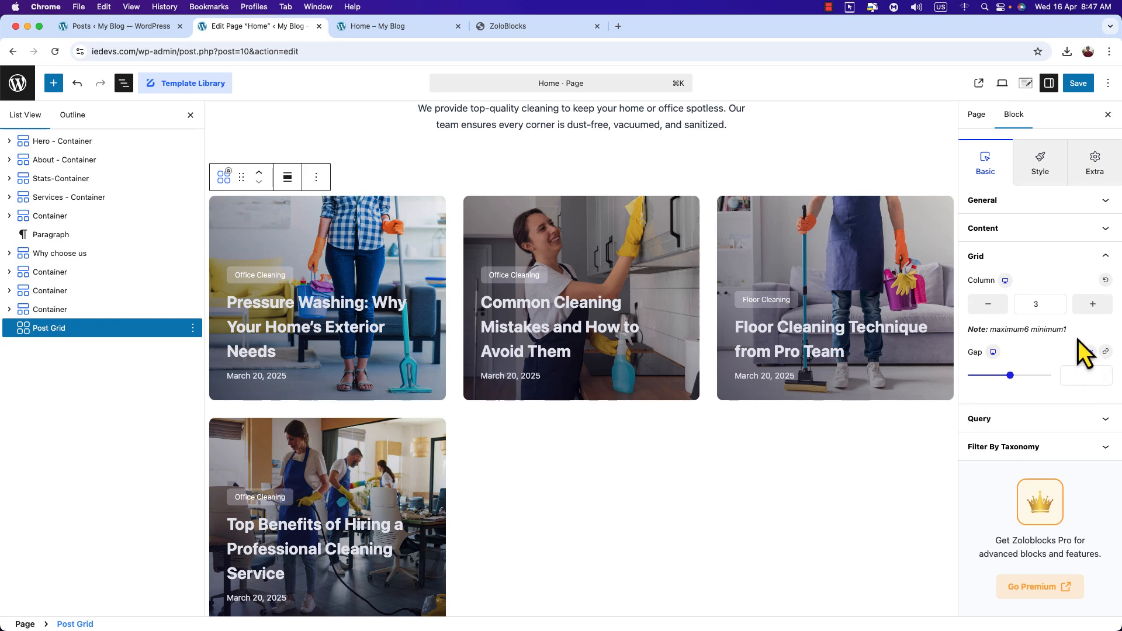
left_click(1092, 304)
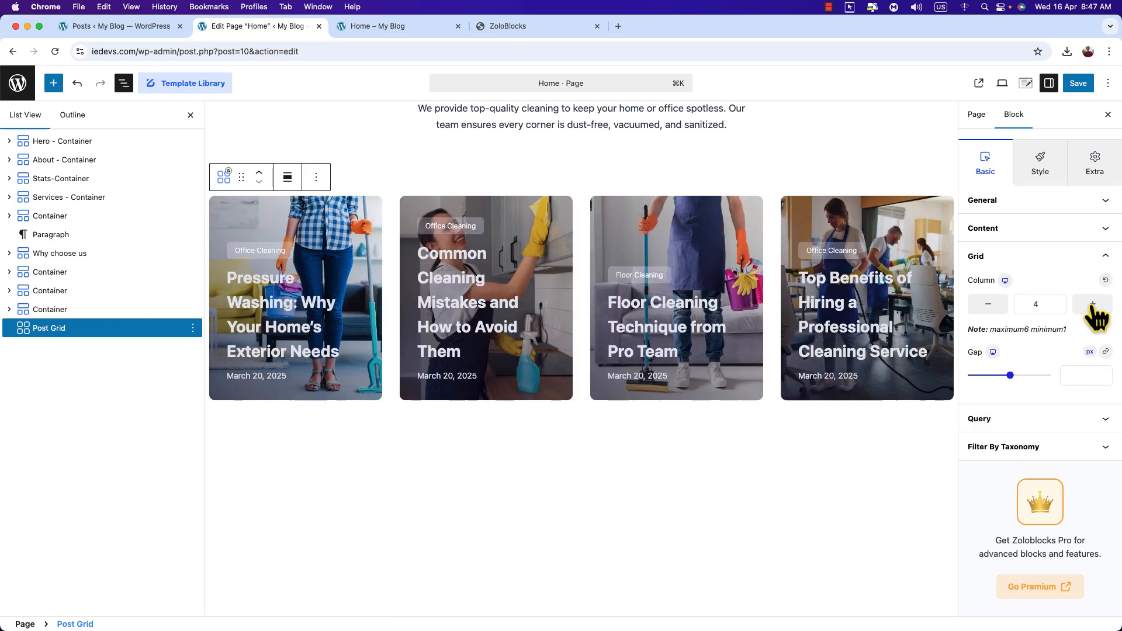
Examine the Post Grid's item container style options.
scroll(766, 395, "up", 5)
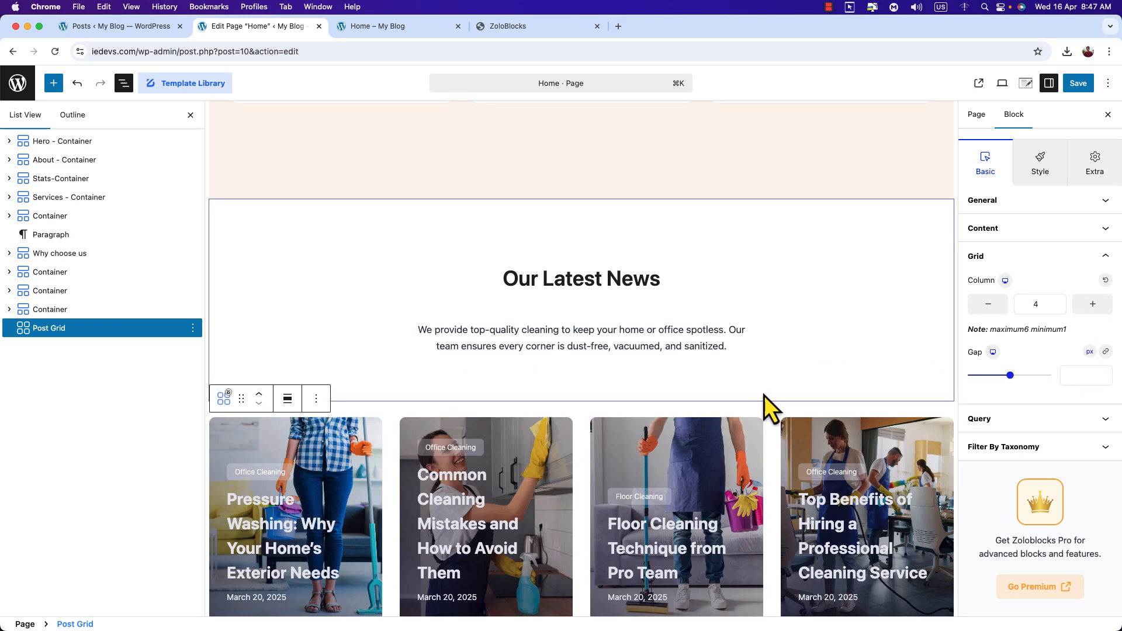
scroll(763, 395, "down", 2)
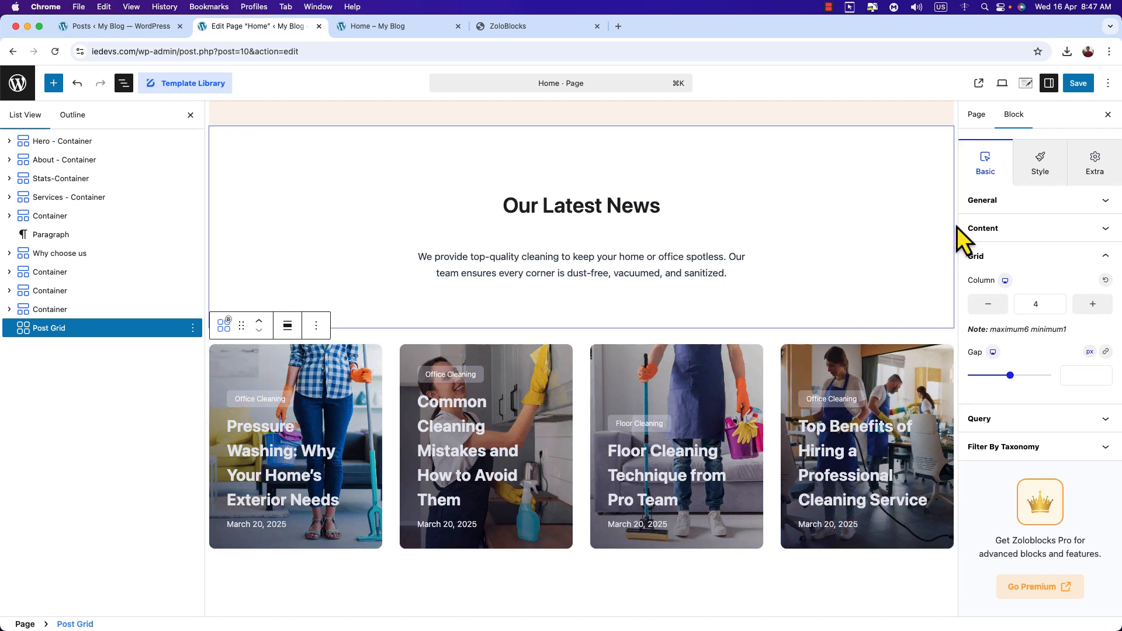
left_click(1041, 167)
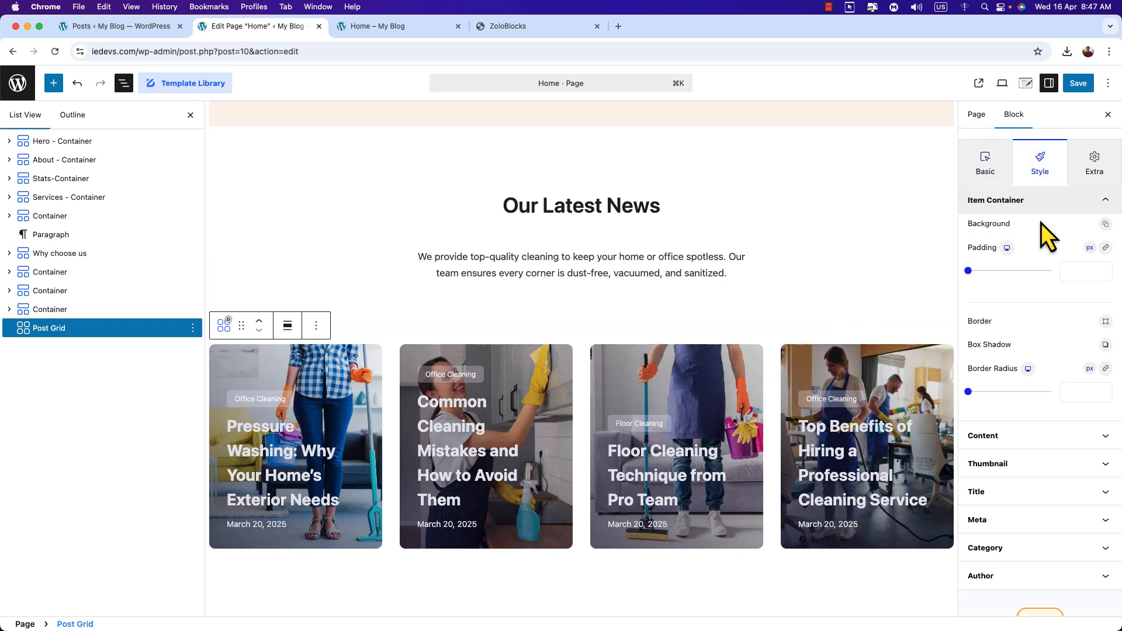
scroll(1005, 431, "down", 4)
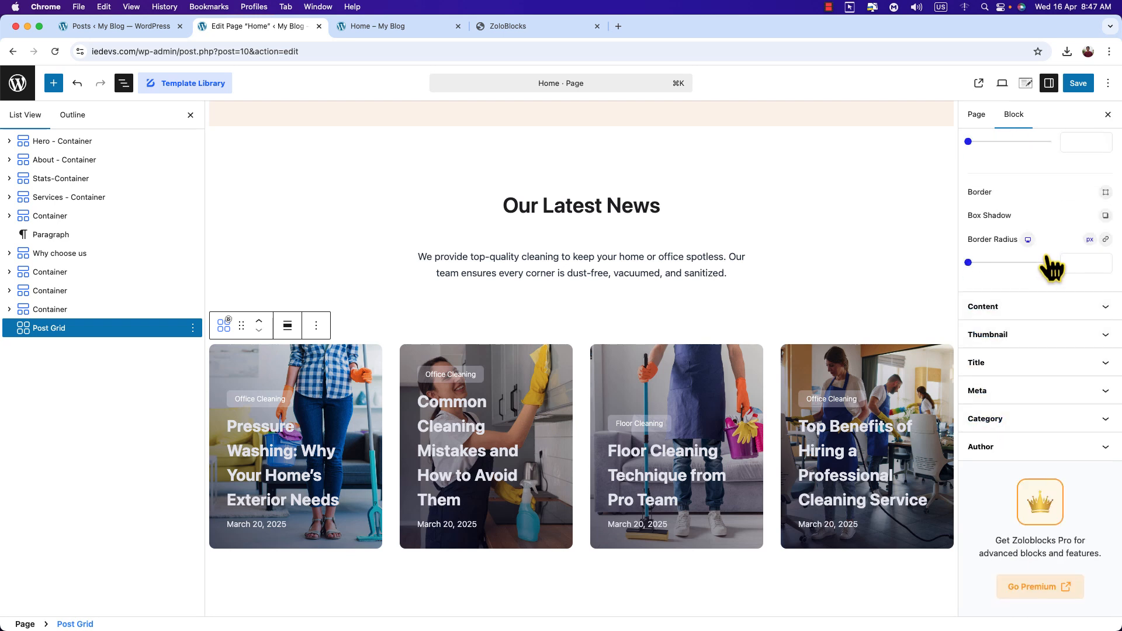
scroll(1046, 263, "up", 5)
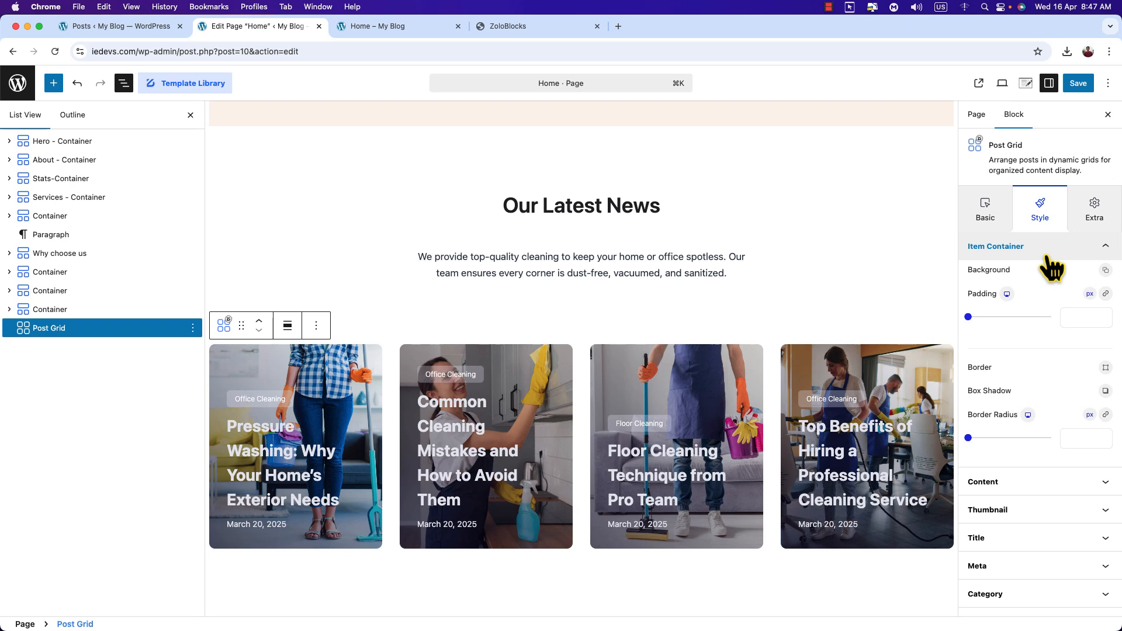
Save the page.
left_click(1079, 85)
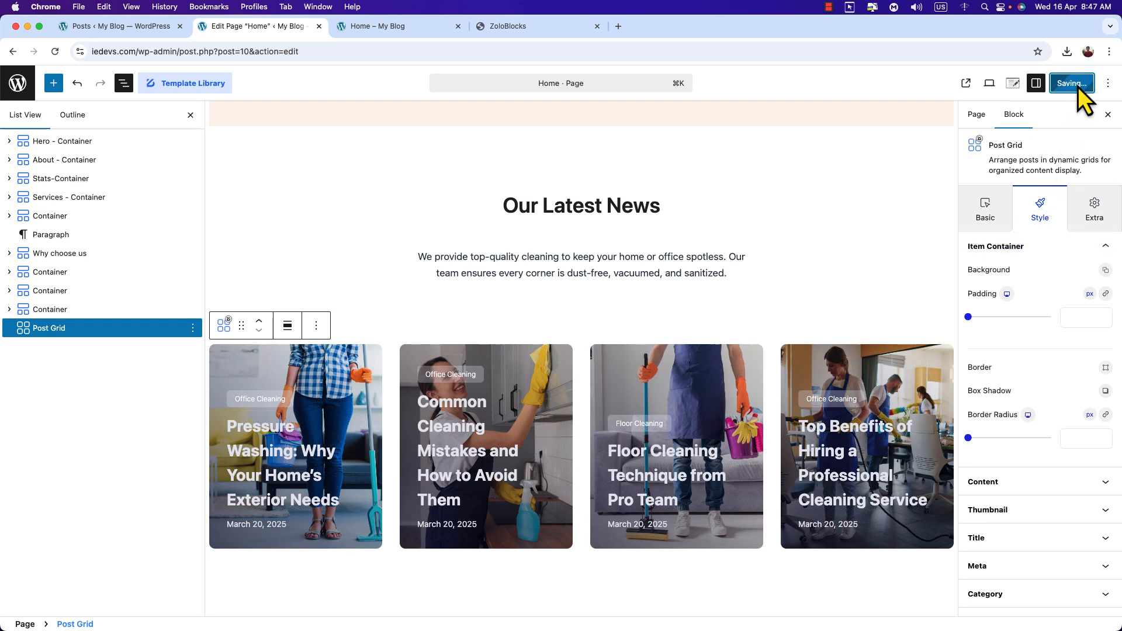
scroll(777, 292, "down", 3)
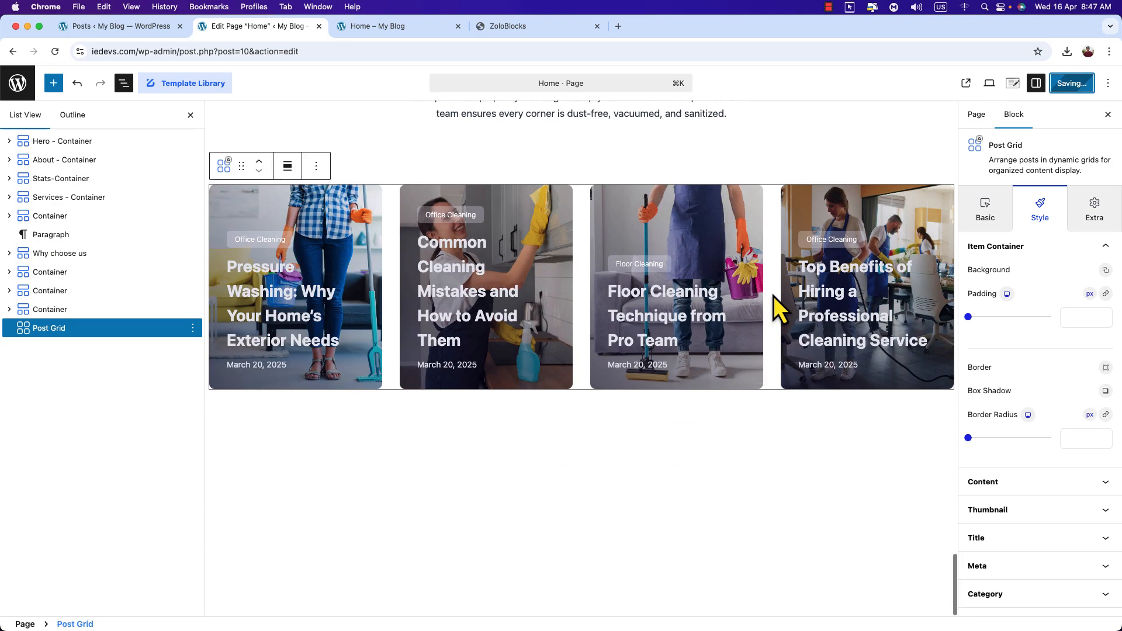
scroll(707, 316, "up", 15)
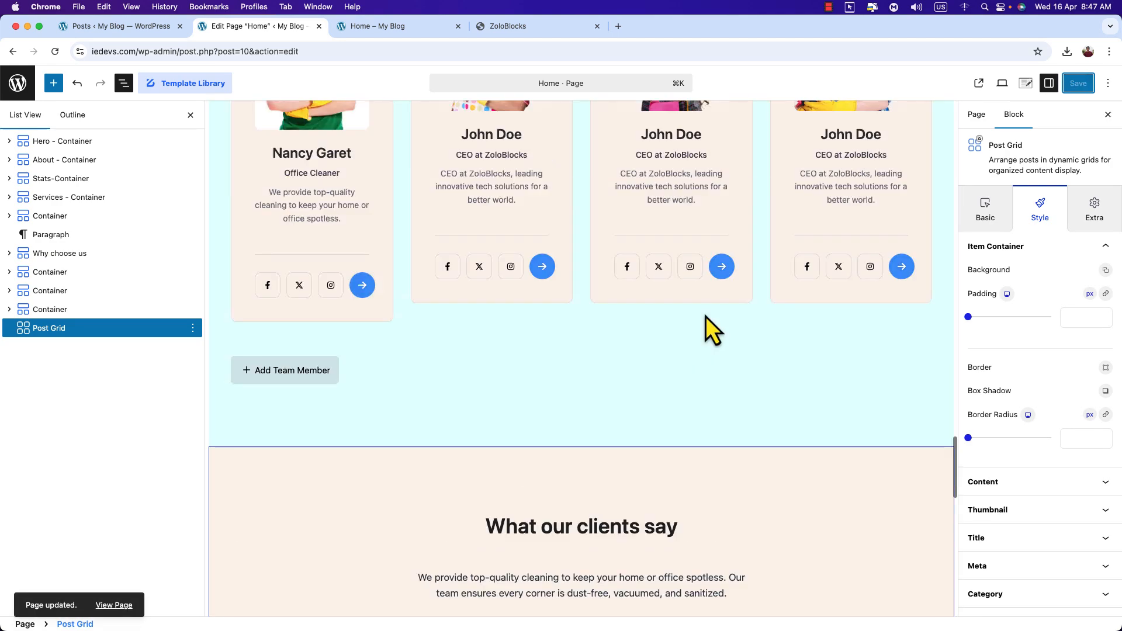
scroll(706, 317, "up", 5)
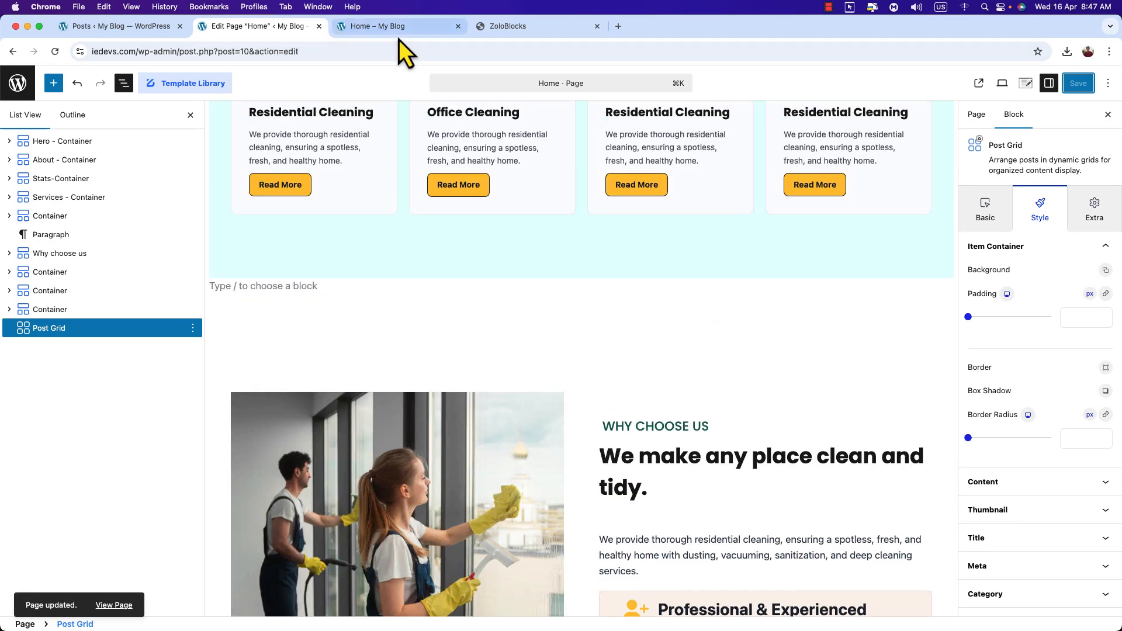
Switch to the live Home page tab and scroll through it to review the testimonials and Latest News sections.
left_click(388, 28)
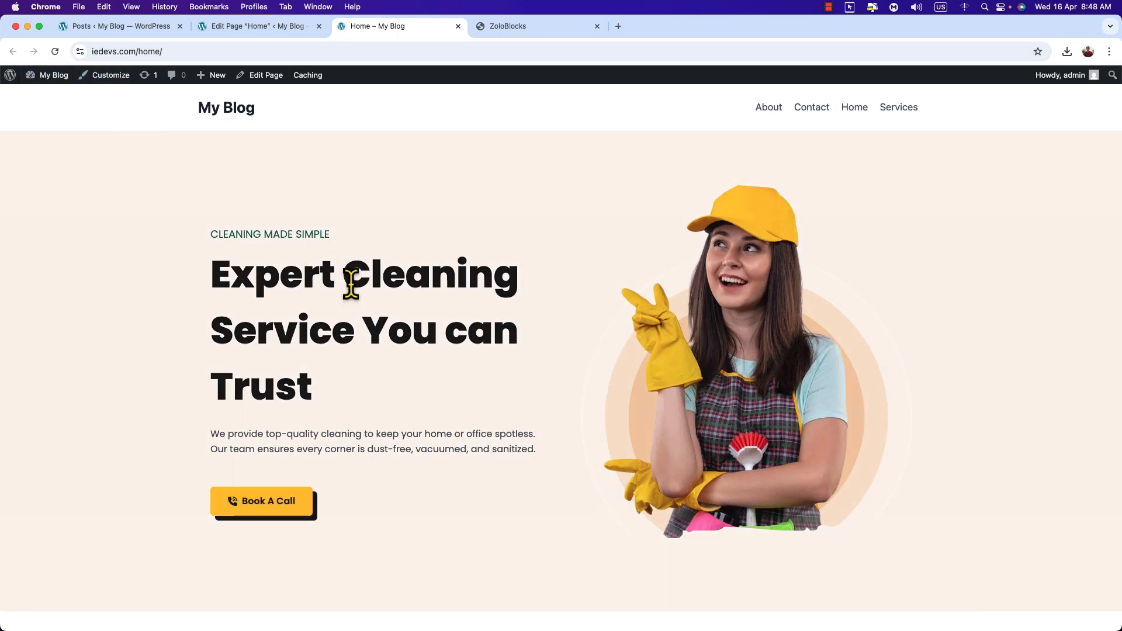
scroll(385, 310, "down", 5)
scroll(427, 343, "down", 20)
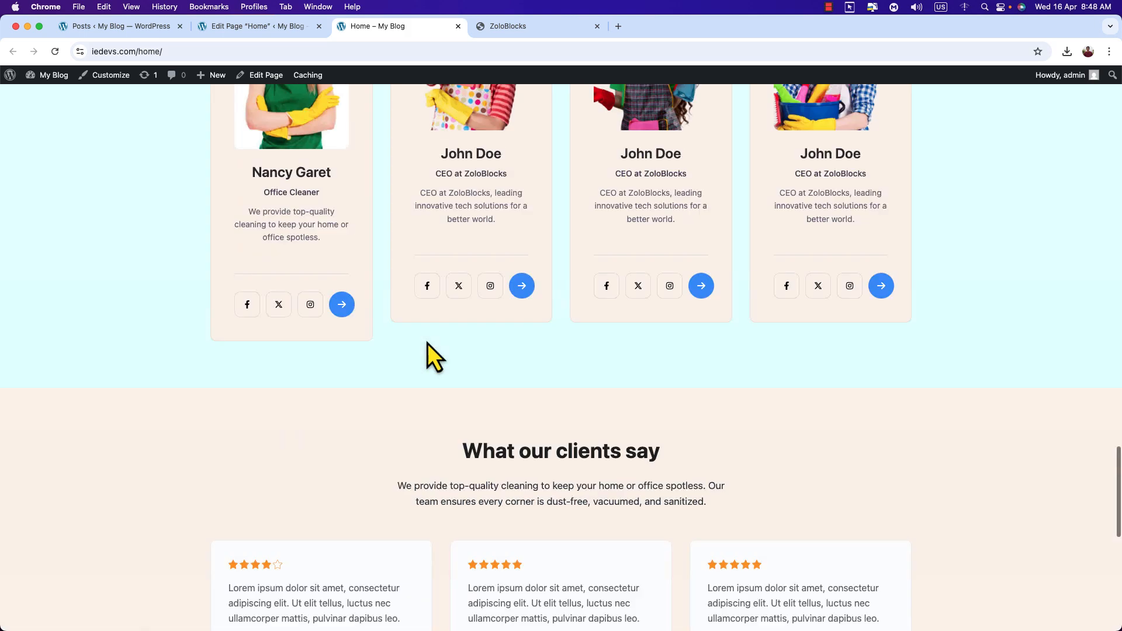
scroll(426, 343, "down", 3)
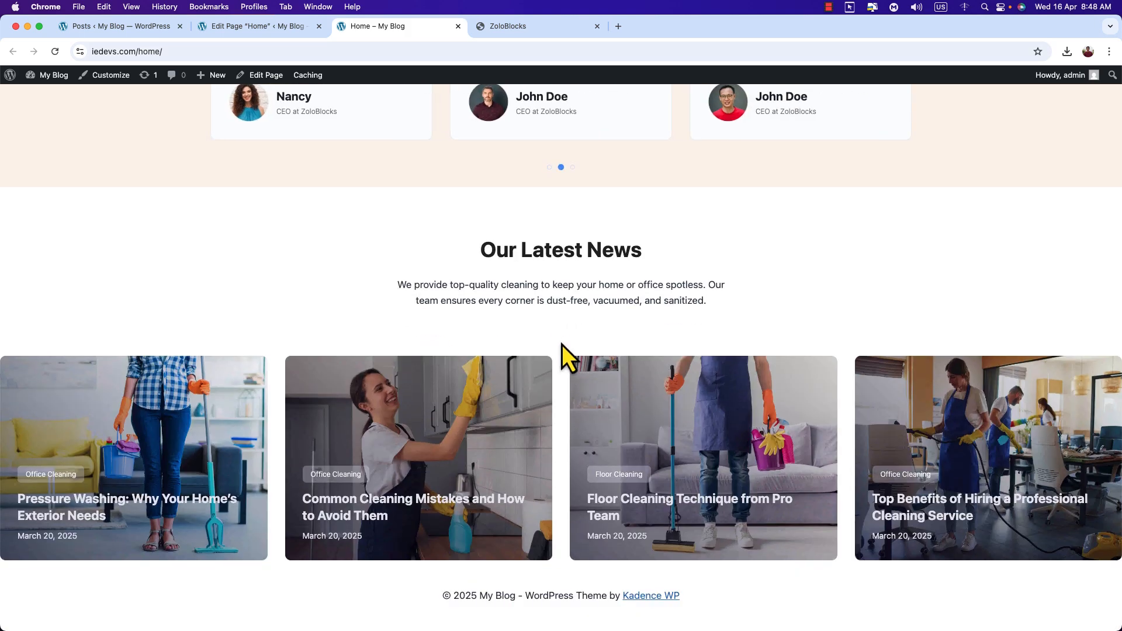
scroll(562, 345, "up", 20)
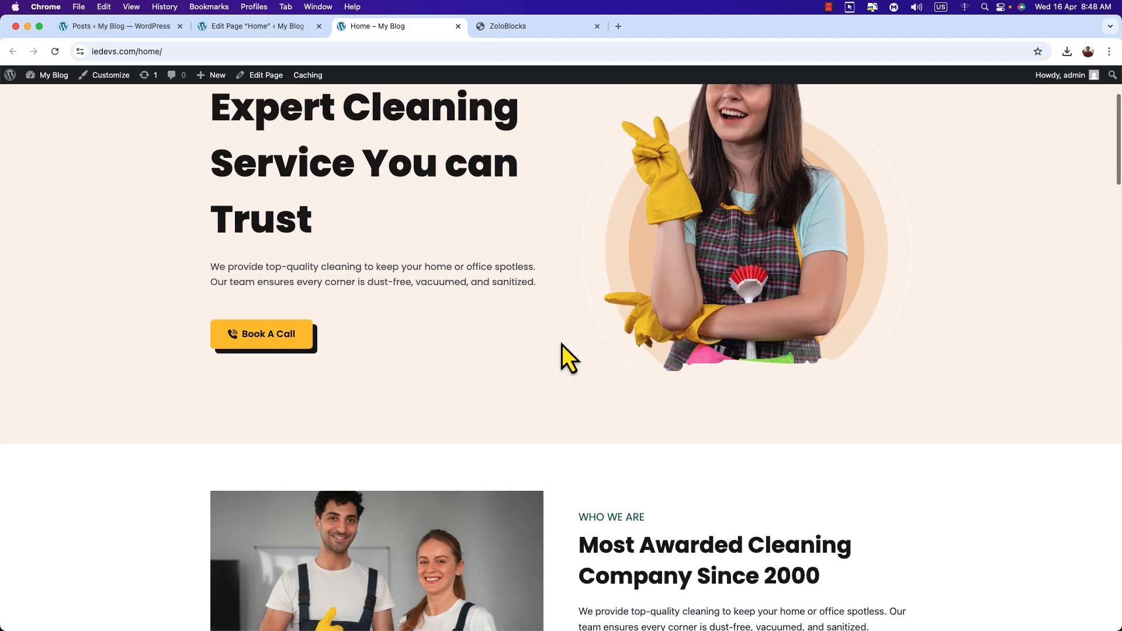
scroll(561, 345, "down", 20)
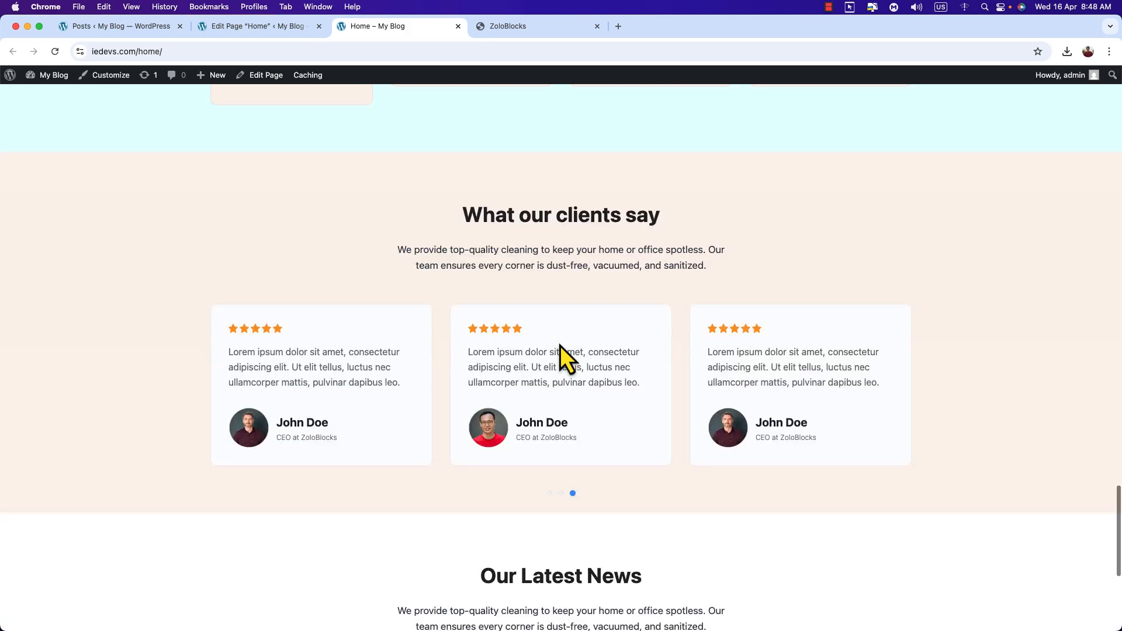
scroll(560, 346, "up", 20)
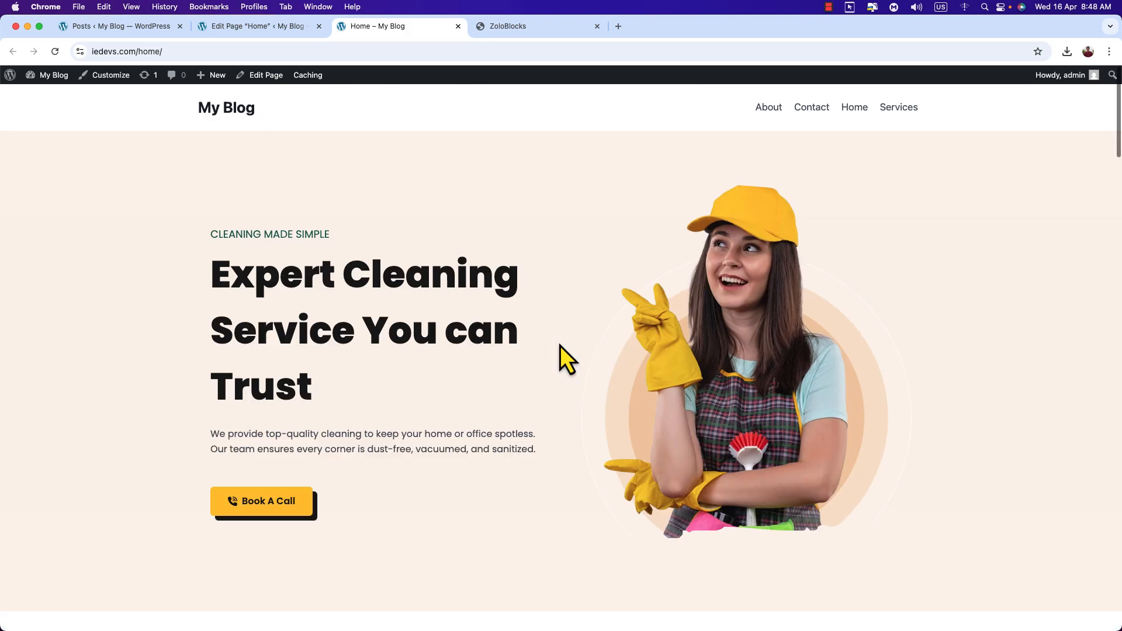
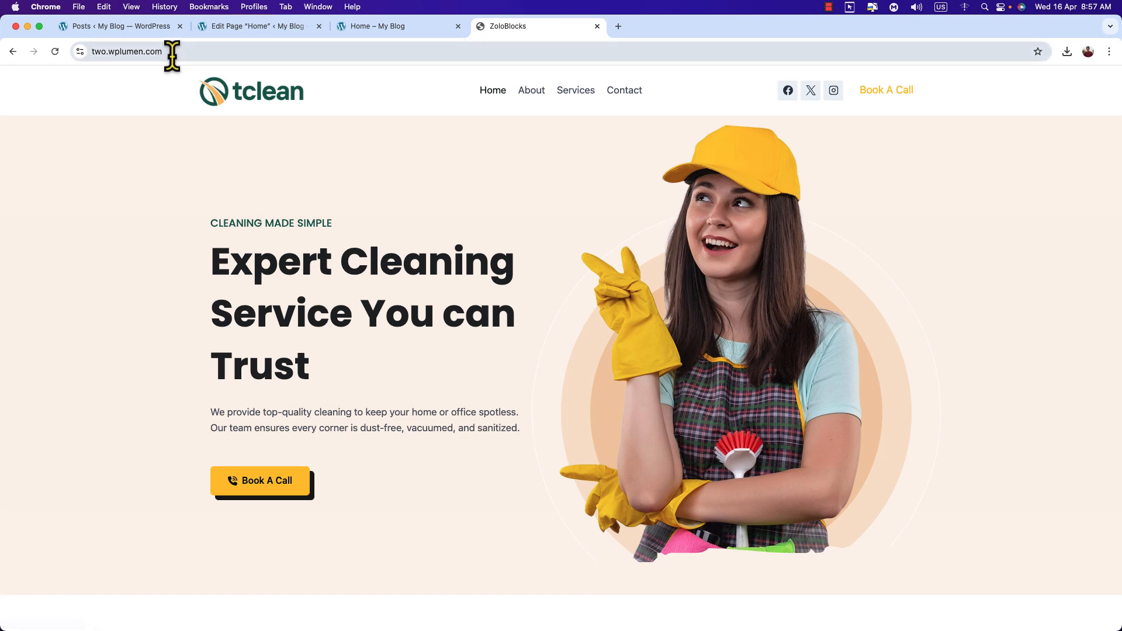
Create a new navigation menu named "Main Menu".
left_click(384, 28)
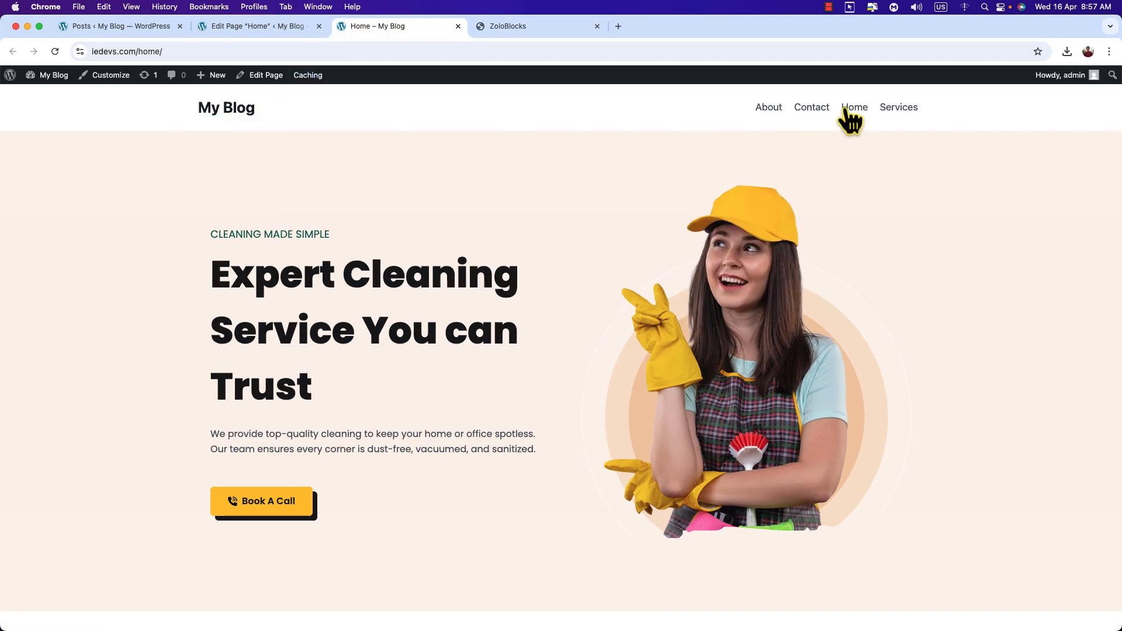
left_click(113, 33)
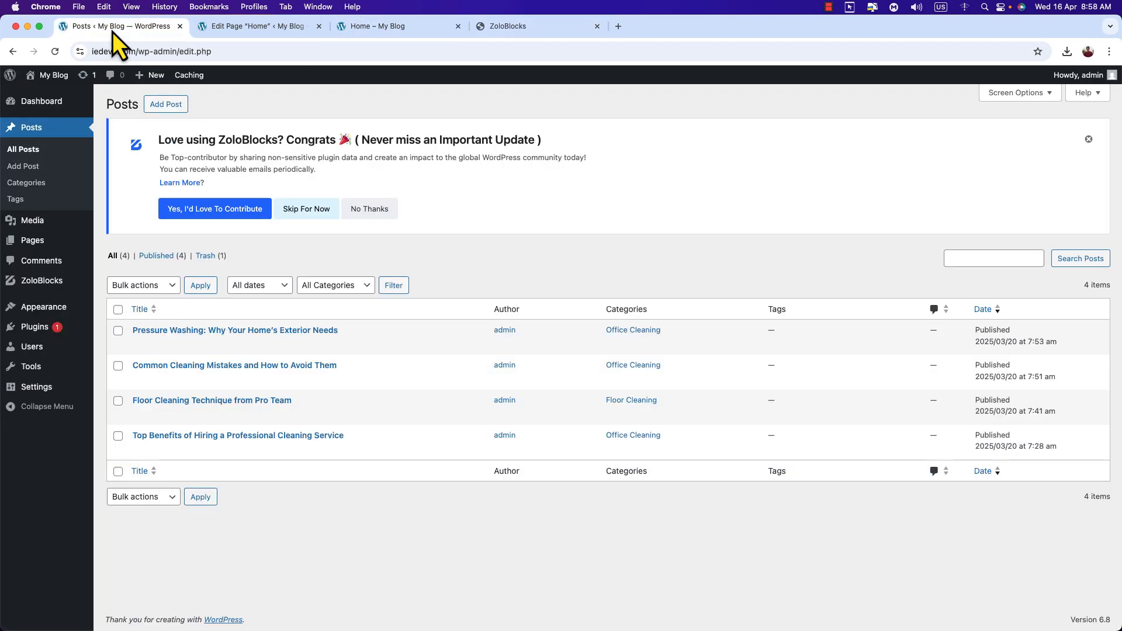
mouse_move(43, 311)
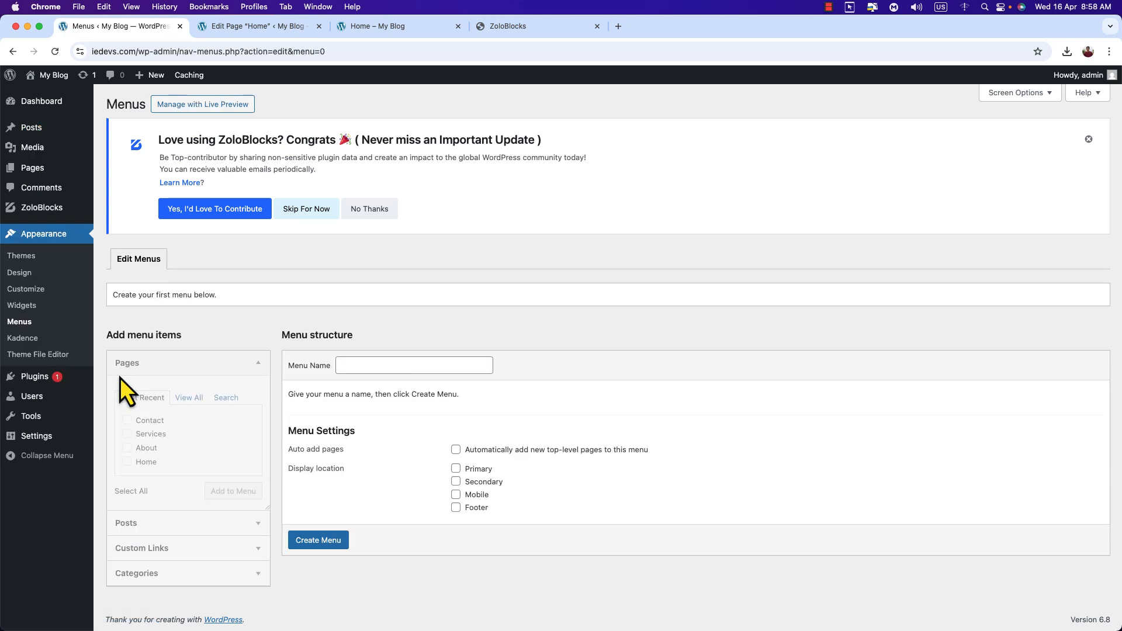
left_click(367, 366)
type("Mai")
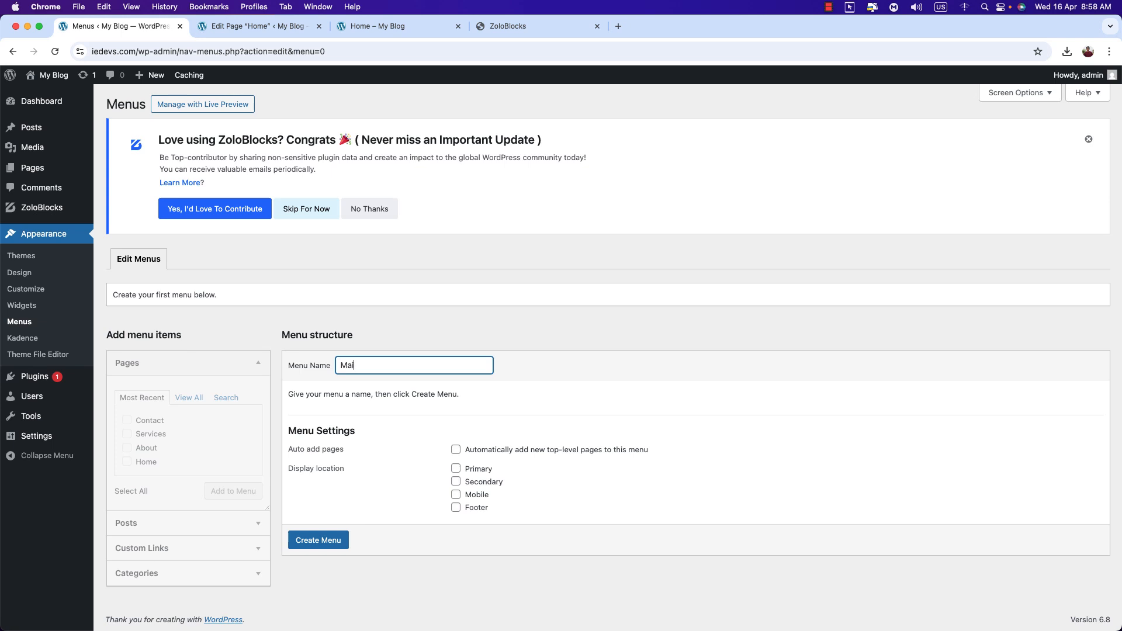
type("n Menu")
left_click(404, 366)
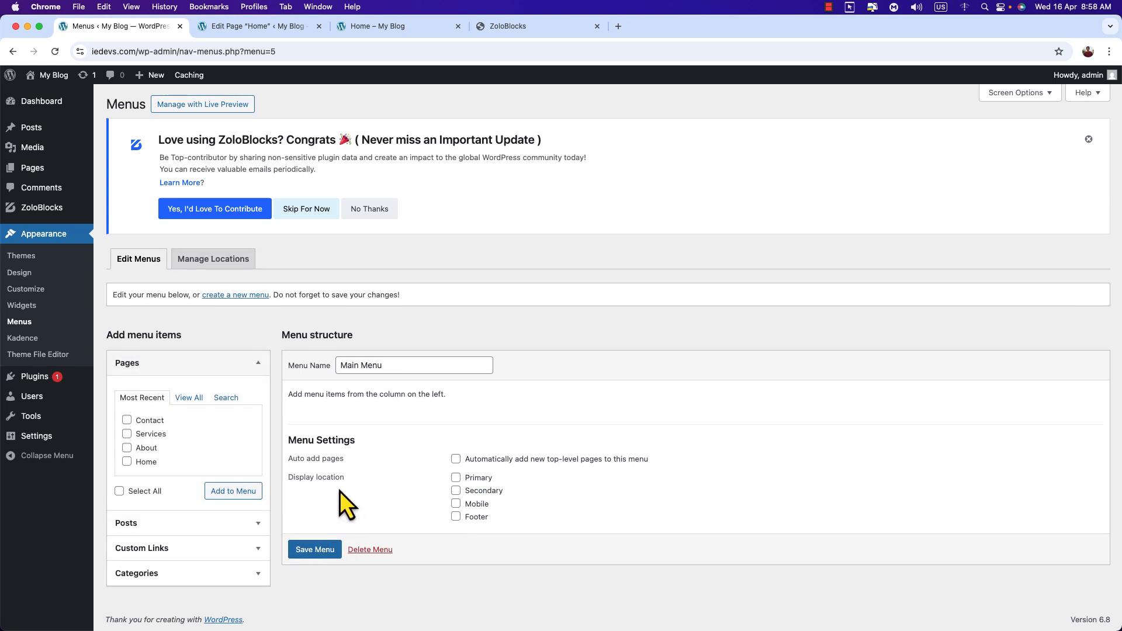
Add the Home, About, Contact and Services pages to Main Menu and save the menu.
left_click(190, 398)
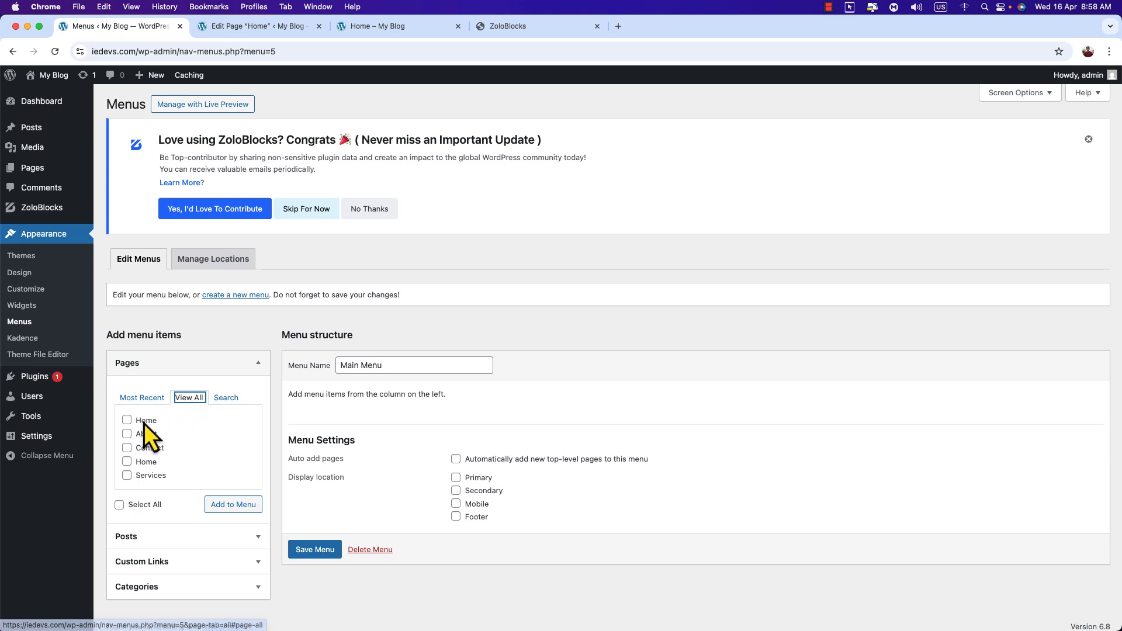
left_click(128, 420)
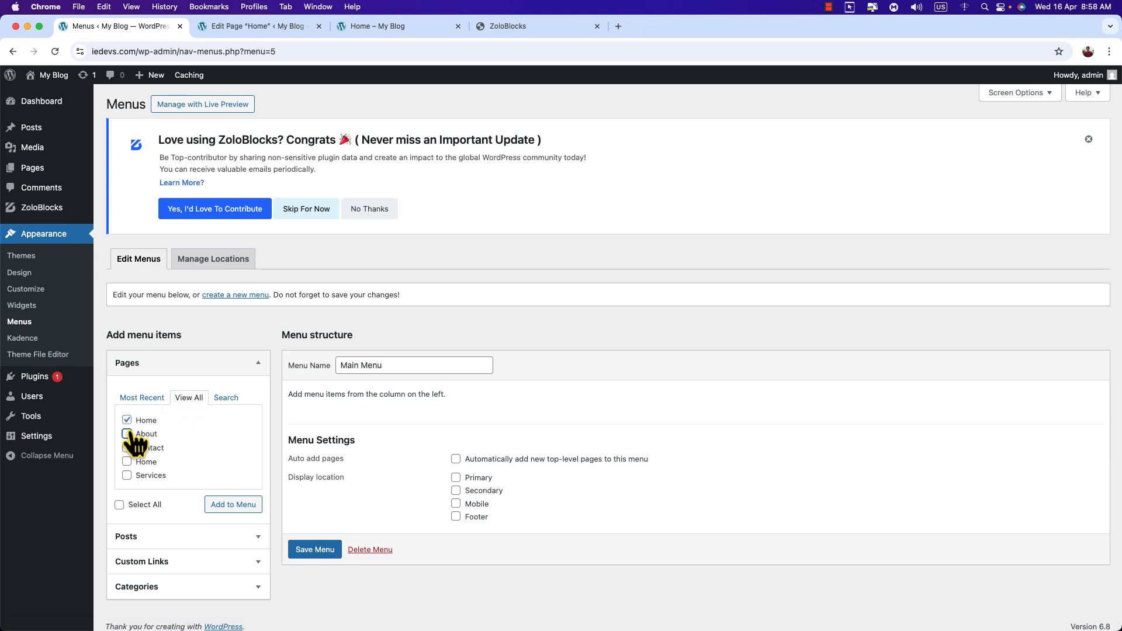
left_click(127, 434)
left_click(127, 462)
left_click(244, 508)
scroll(390, 545, "down", 3)
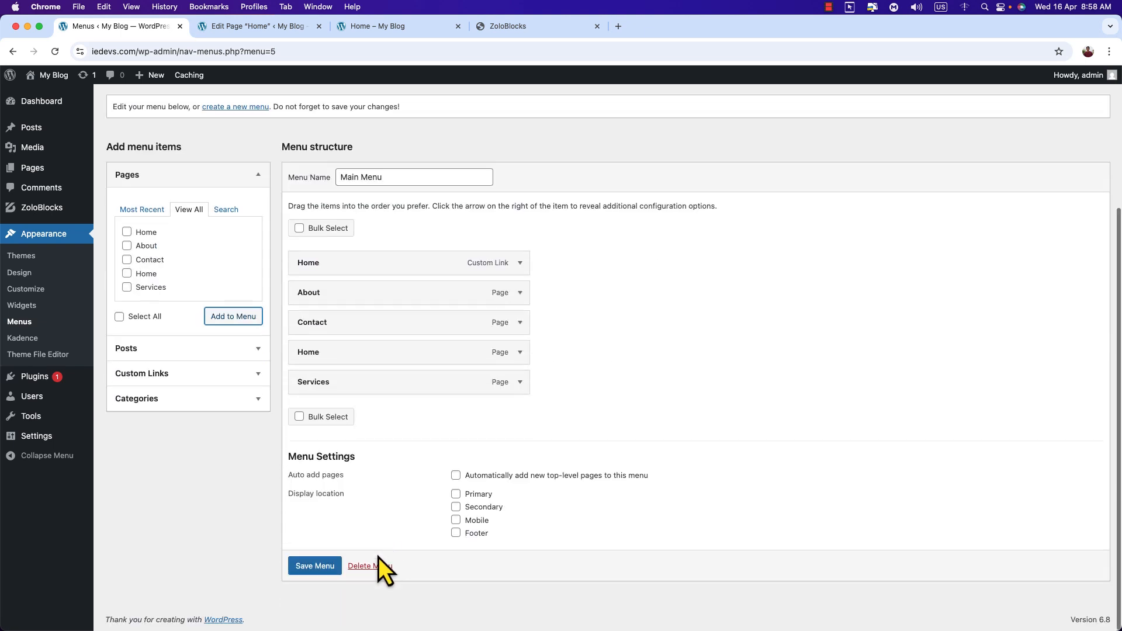
scroll(369, 552, "up", 3)
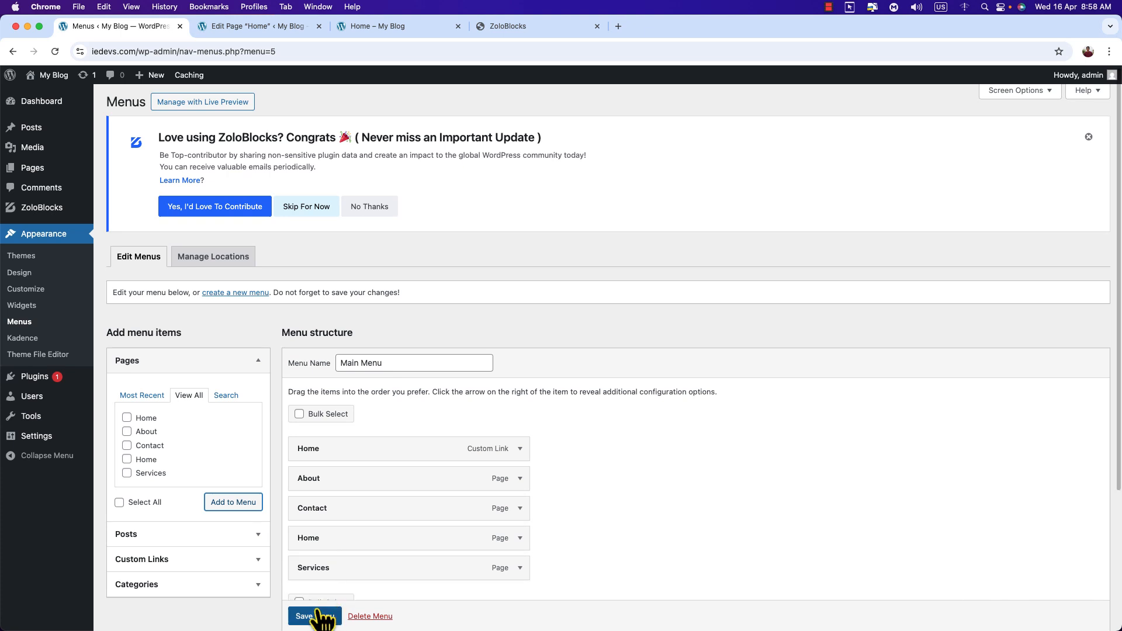
scroll(320, 619, "down", 1)
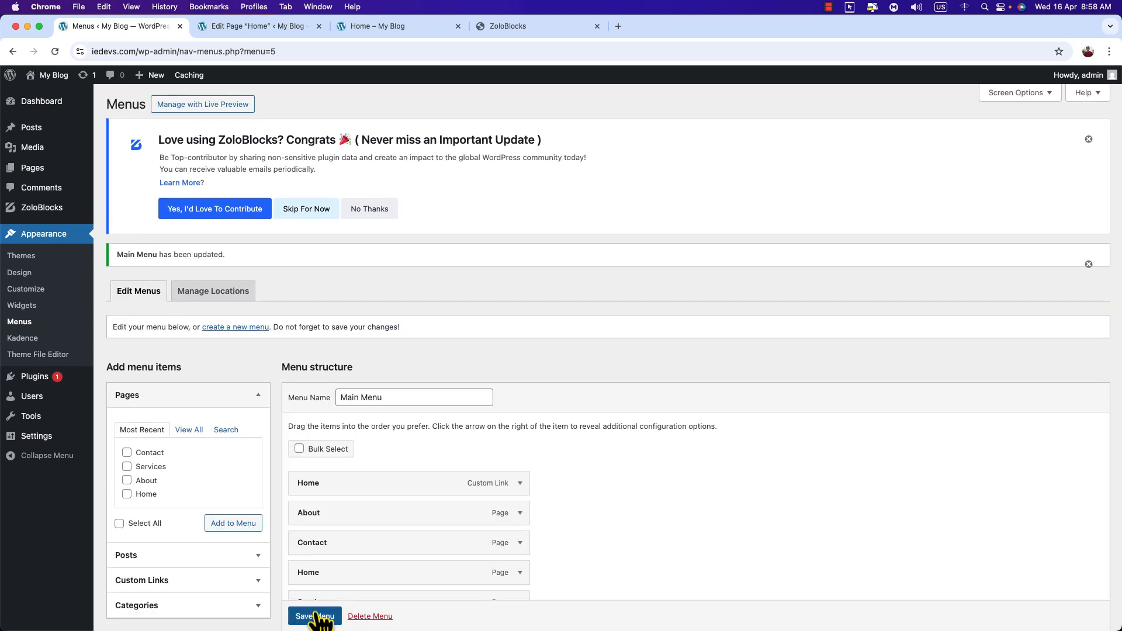
Assign Main Menu to the Primary theme location and save the locations.
left_click(223, 294)
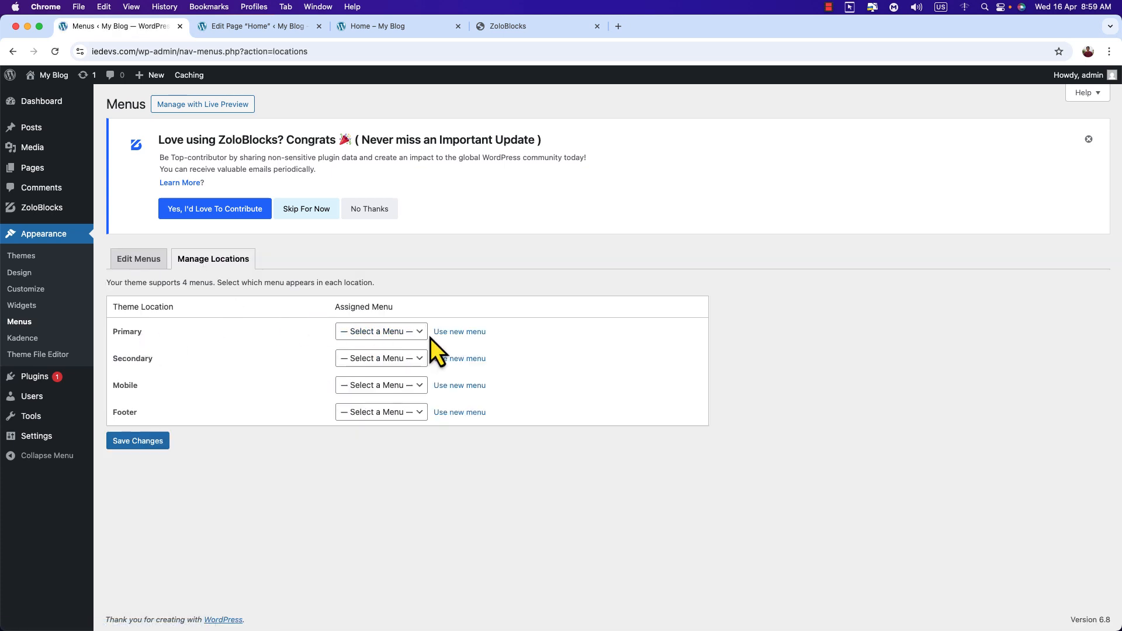
left_click(409, 337)
left_click(395, 346)
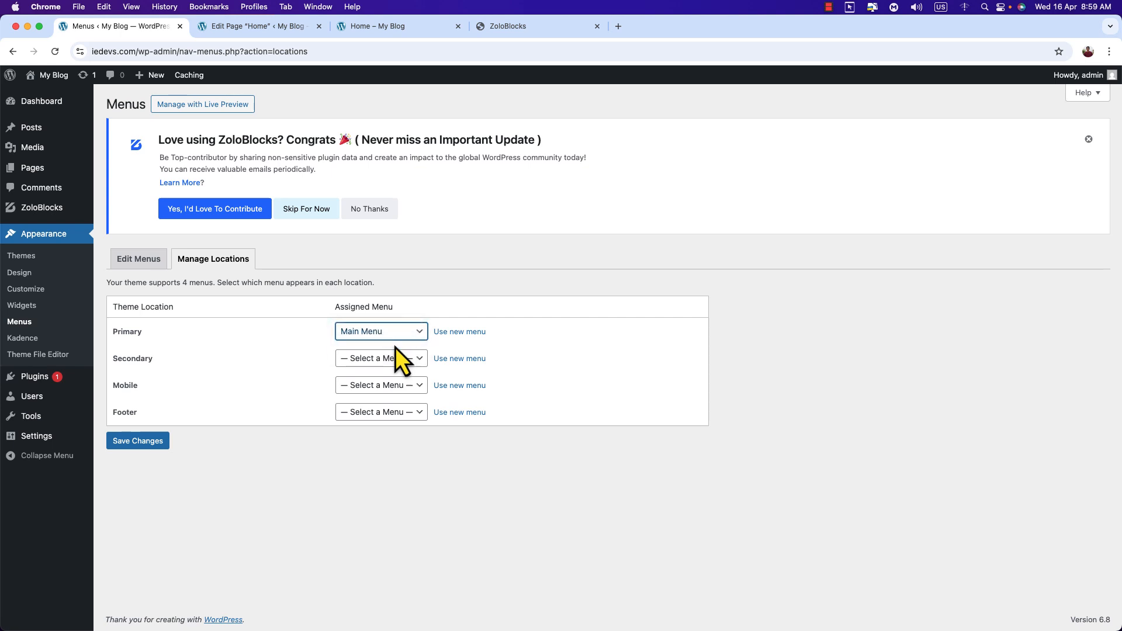
left_click(158, 442)
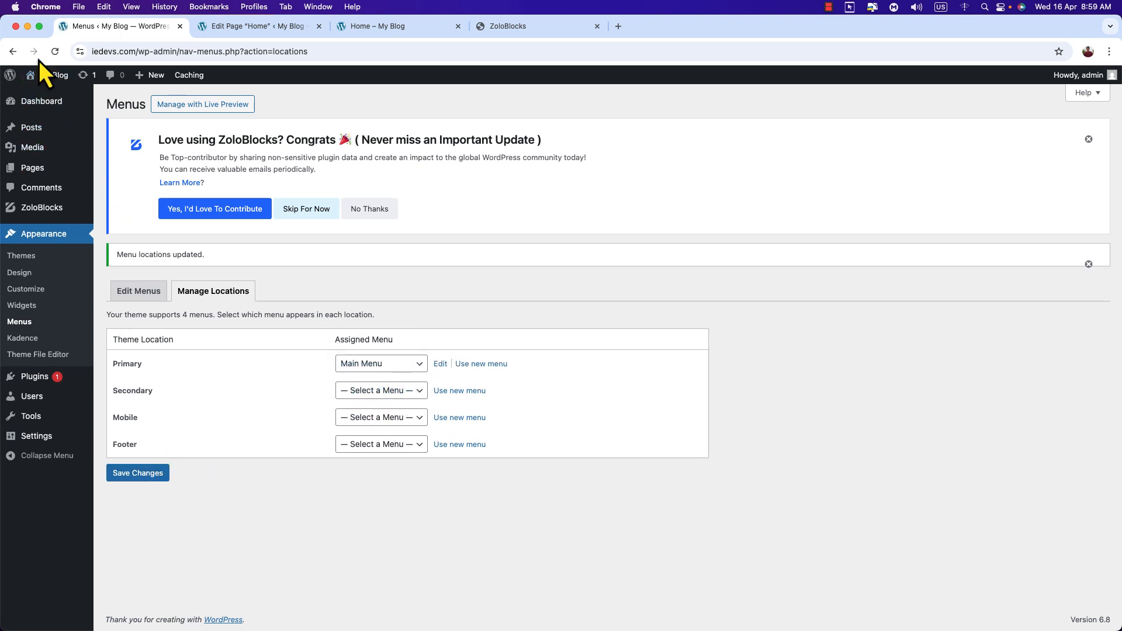
Open the site's front page in a new tab and scroll through it to review the header menu.
right_click(43, 96)
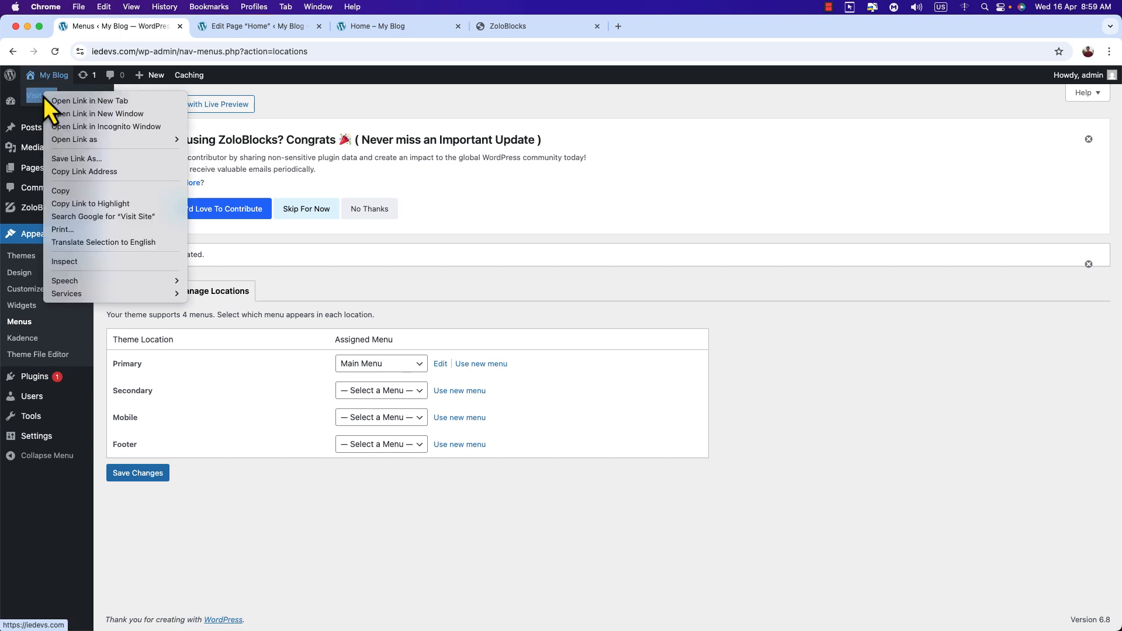
left_click(44, 98)
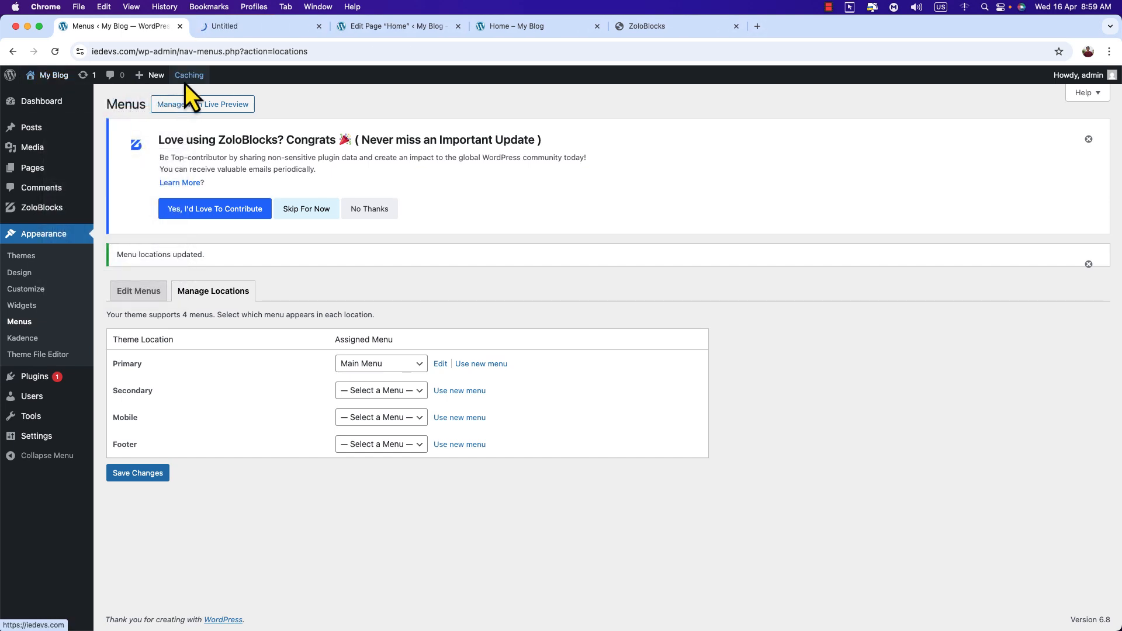
left_click(279, 23)
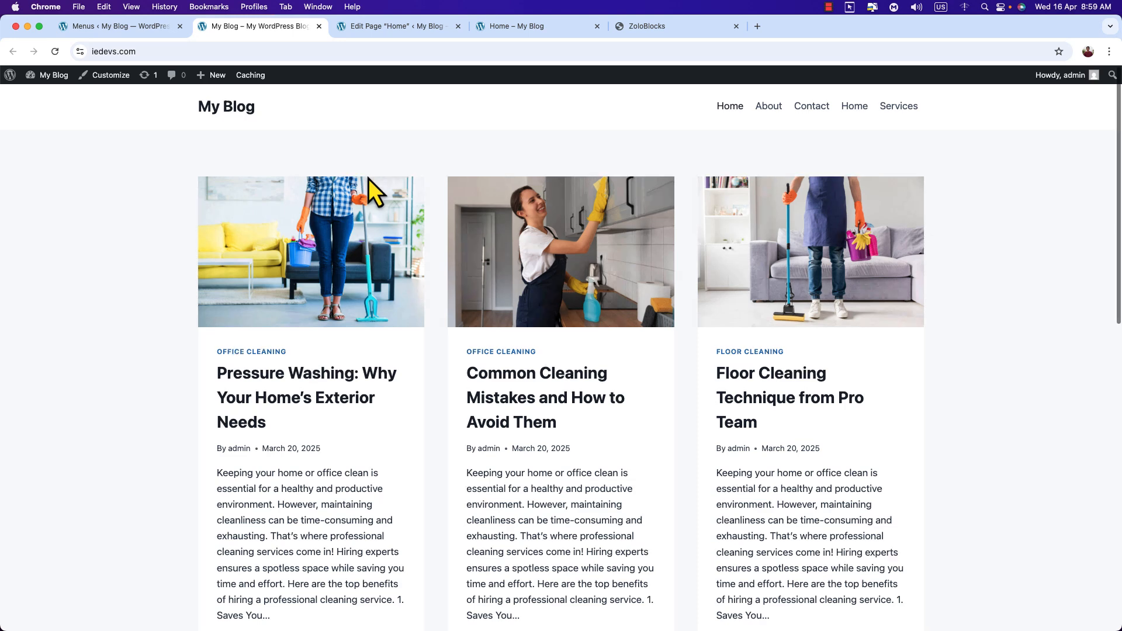
scroll(369, 179, "down", 10)
scroll(370, 184, "up", 10)
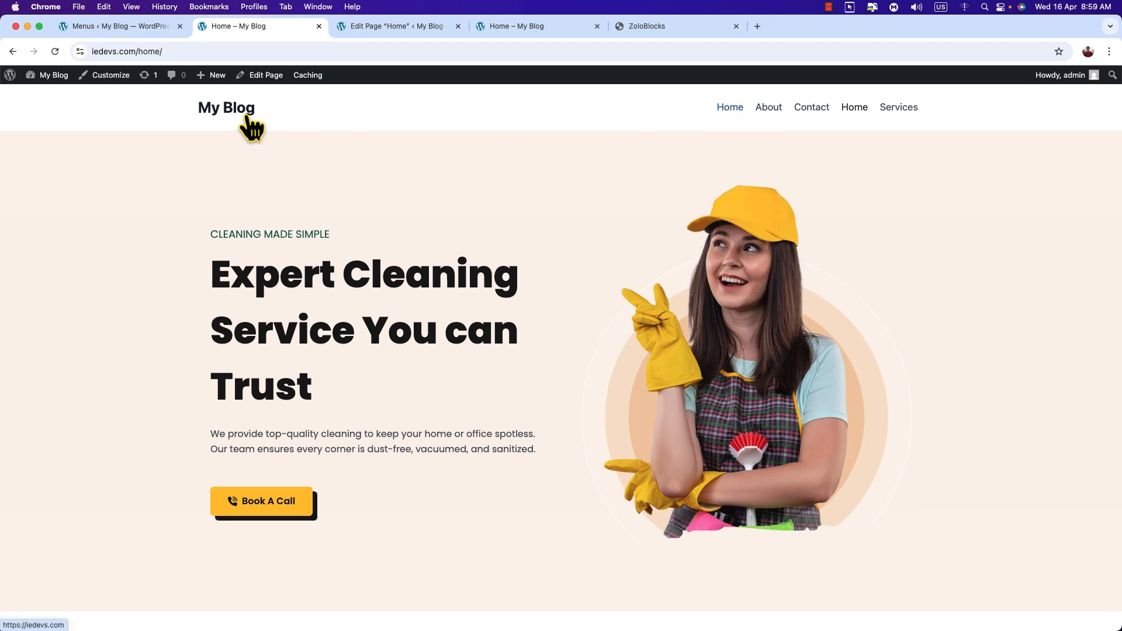
Move the Home page item to the top of Main Menu.
left_click(114, 36)
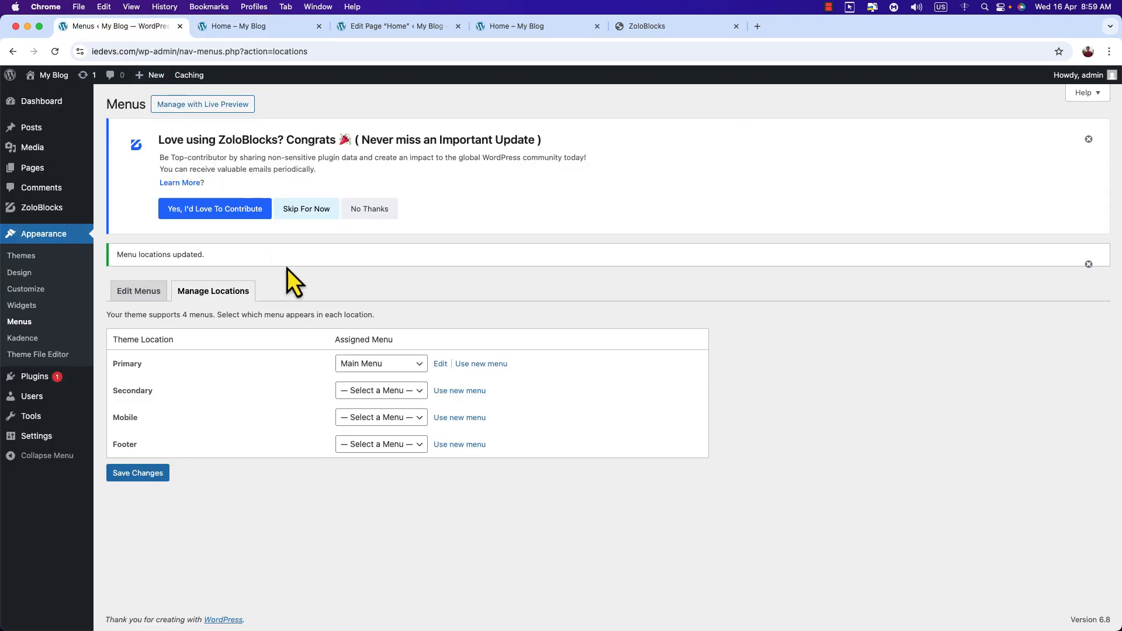
left_click(150, 293)
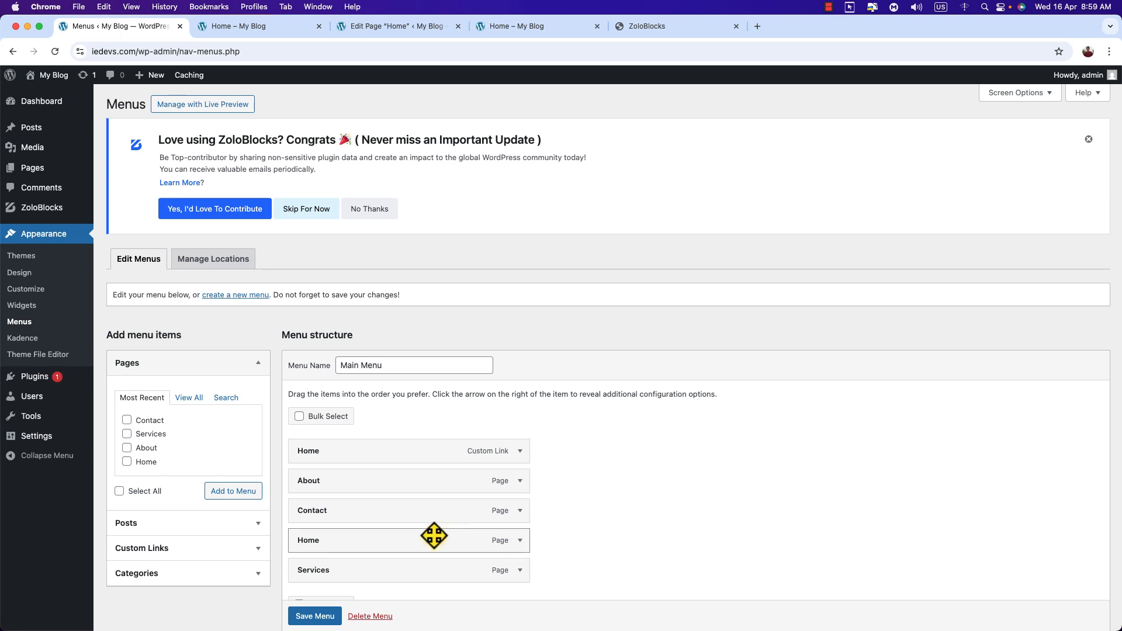
left_click_drag(421, 538, 427, 449)
Remove the Home custom link from Main Menu and save the menu.
left_click(521, 482)
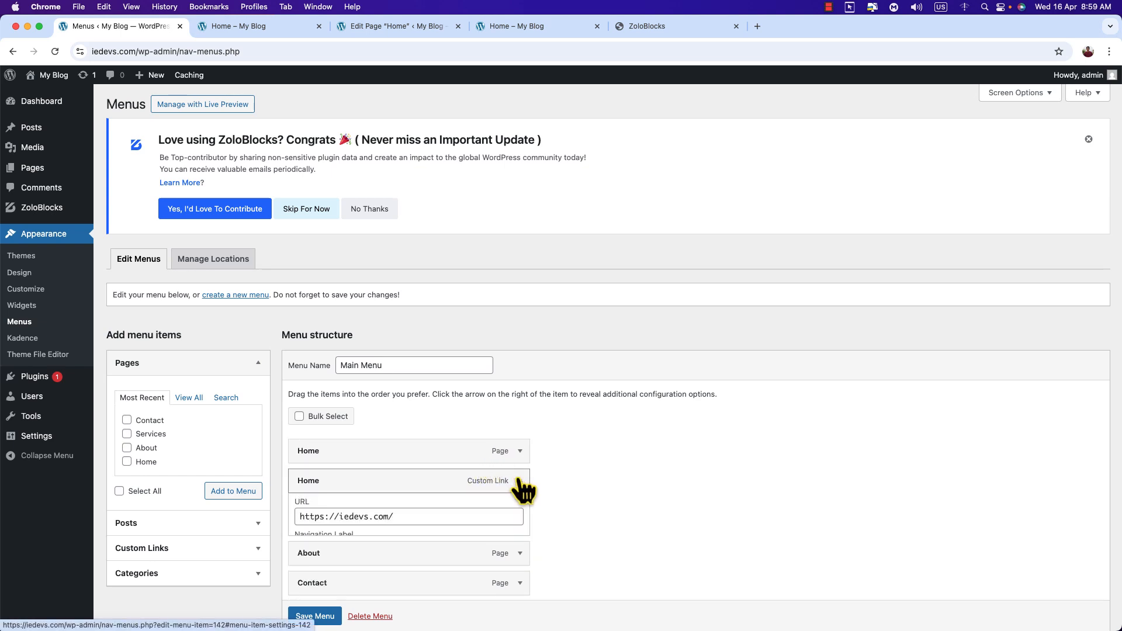
scroll(370, 526, "down", 3)
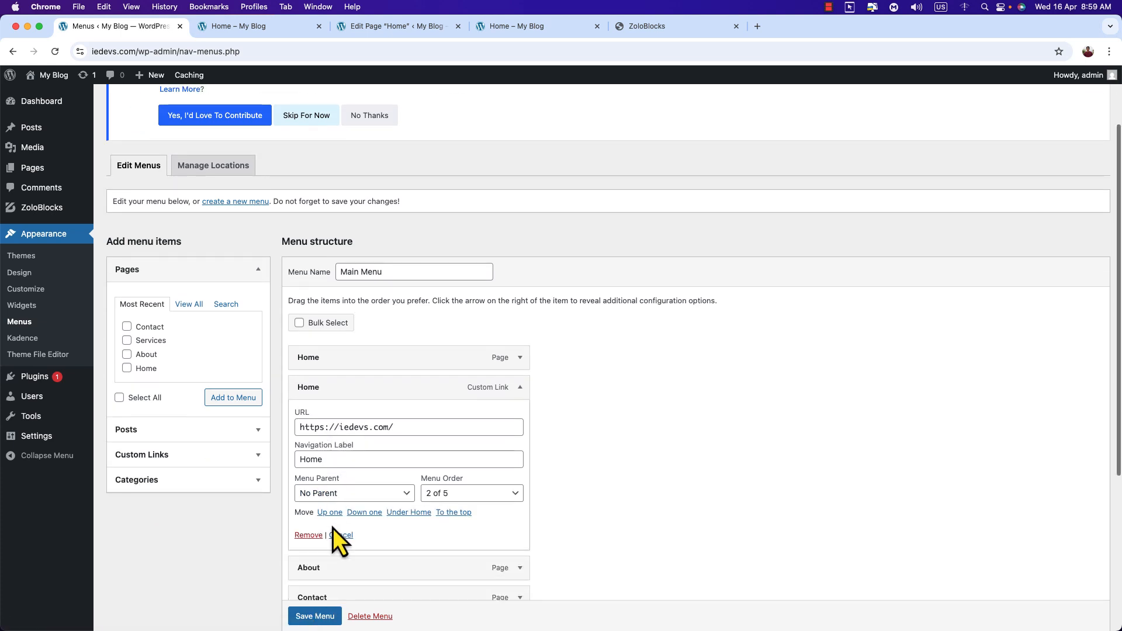
left_click(316, 536)
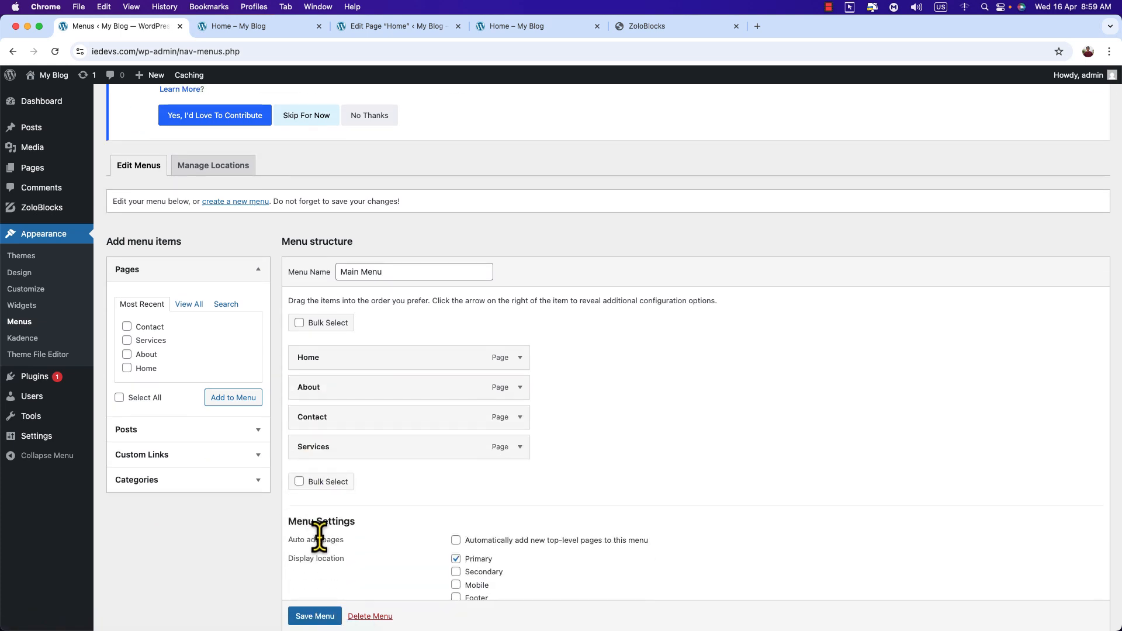
left_click(308, 623)
scroll(308, 624, "down", 1)
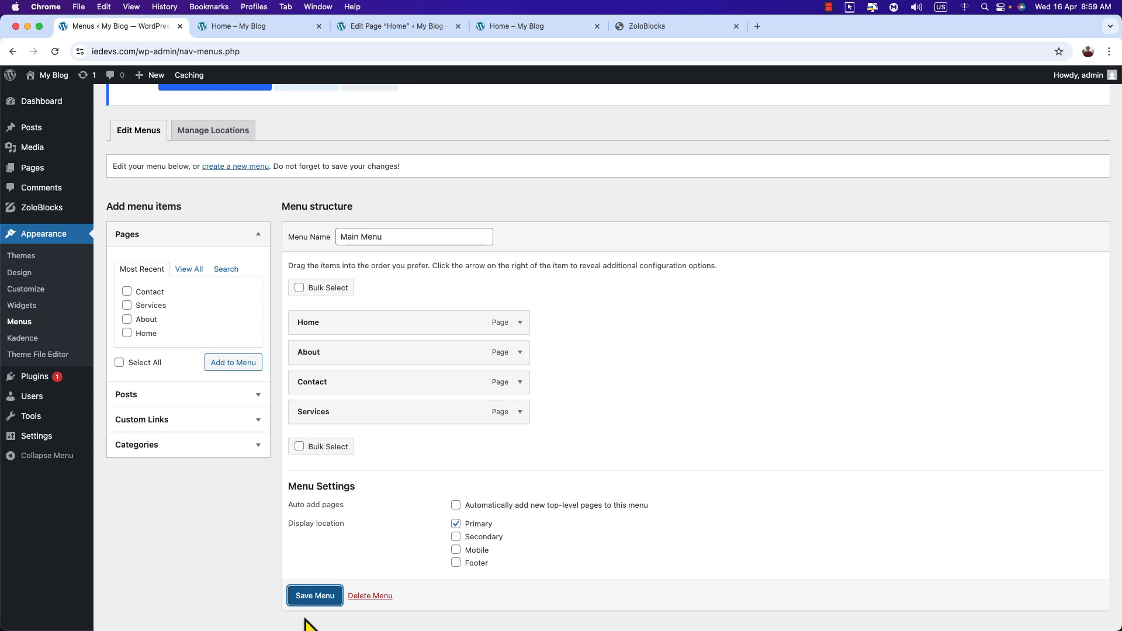
Reload the live Home page and compare its header with the reference site.
left_click(261, 30)
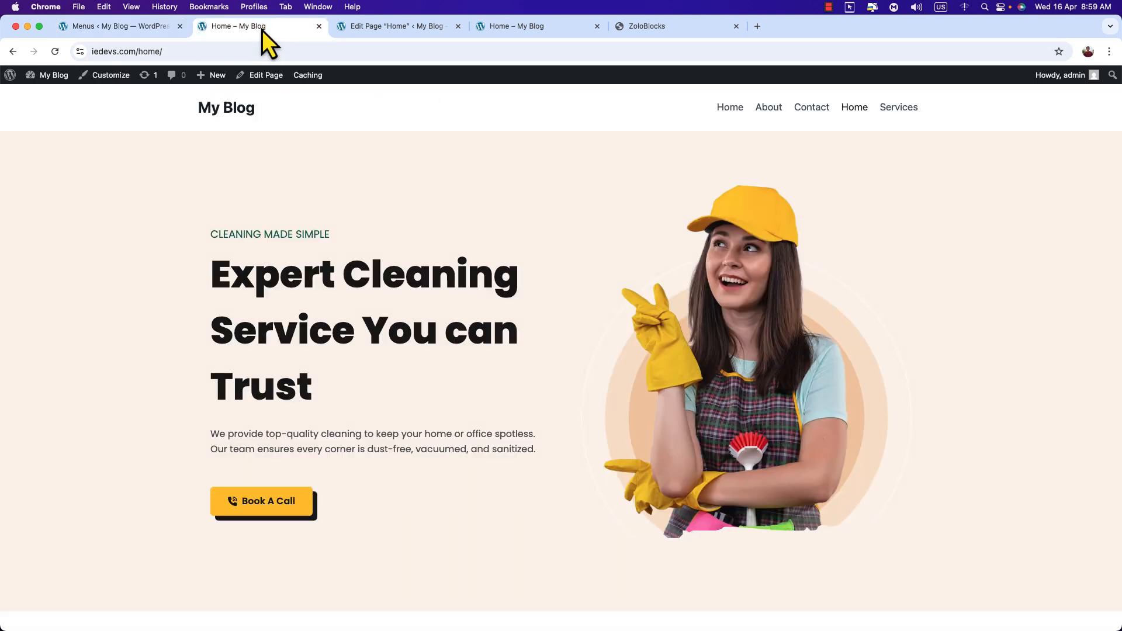
left_click(54, 53)
left_click(642, 30)
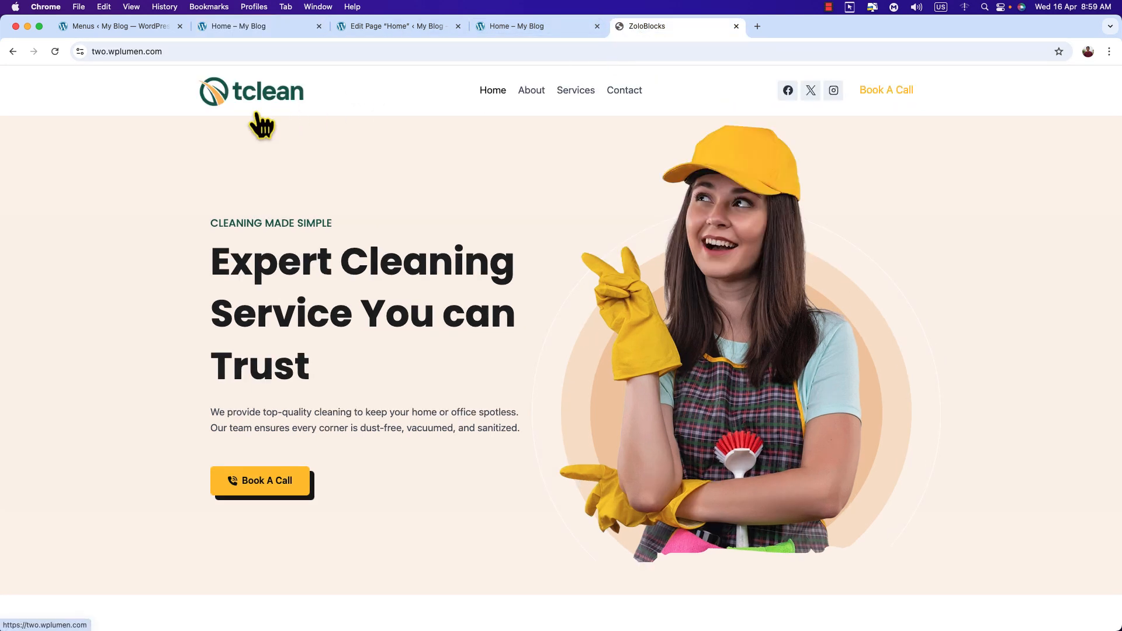
Open the theme Customizer for the Home page.
left_click(139, 35)
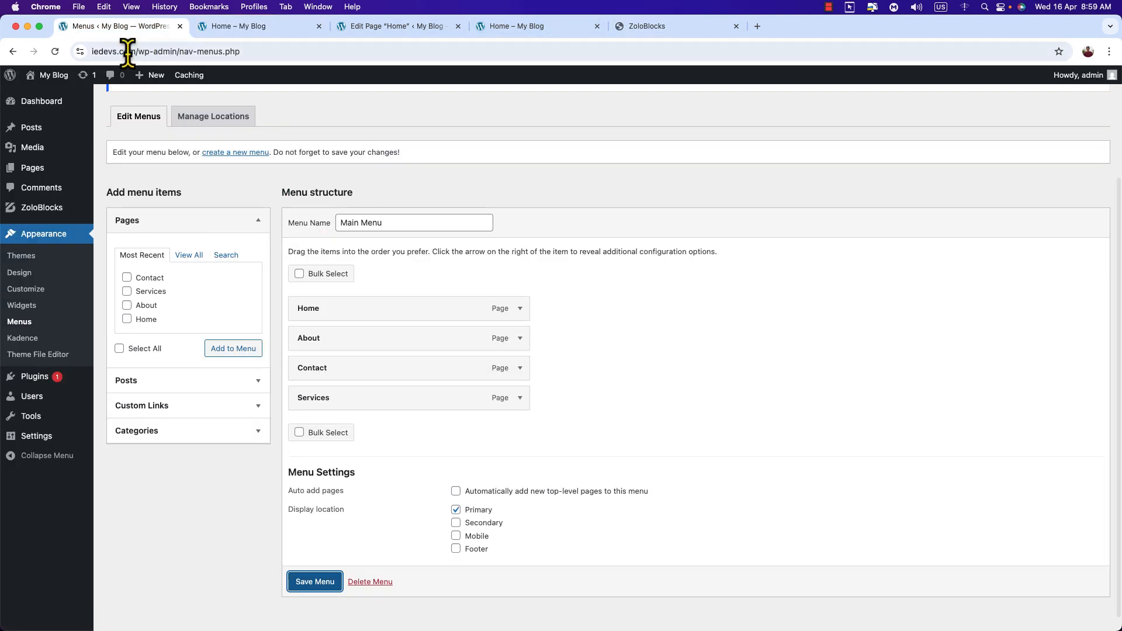
left_click(36, 292)
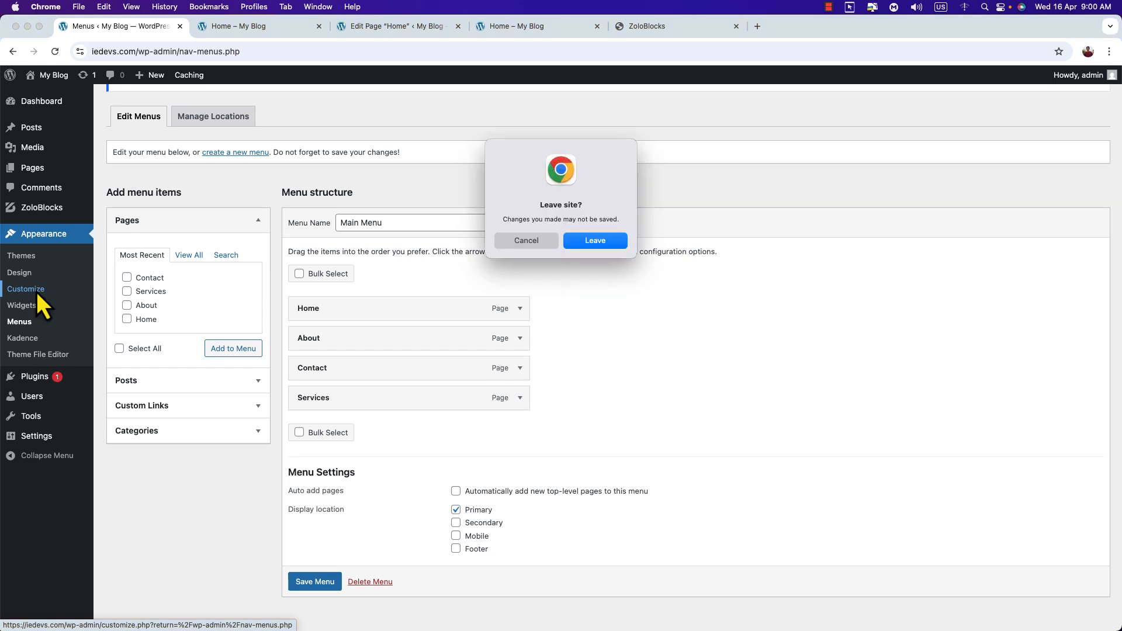
left_click(528, 242)
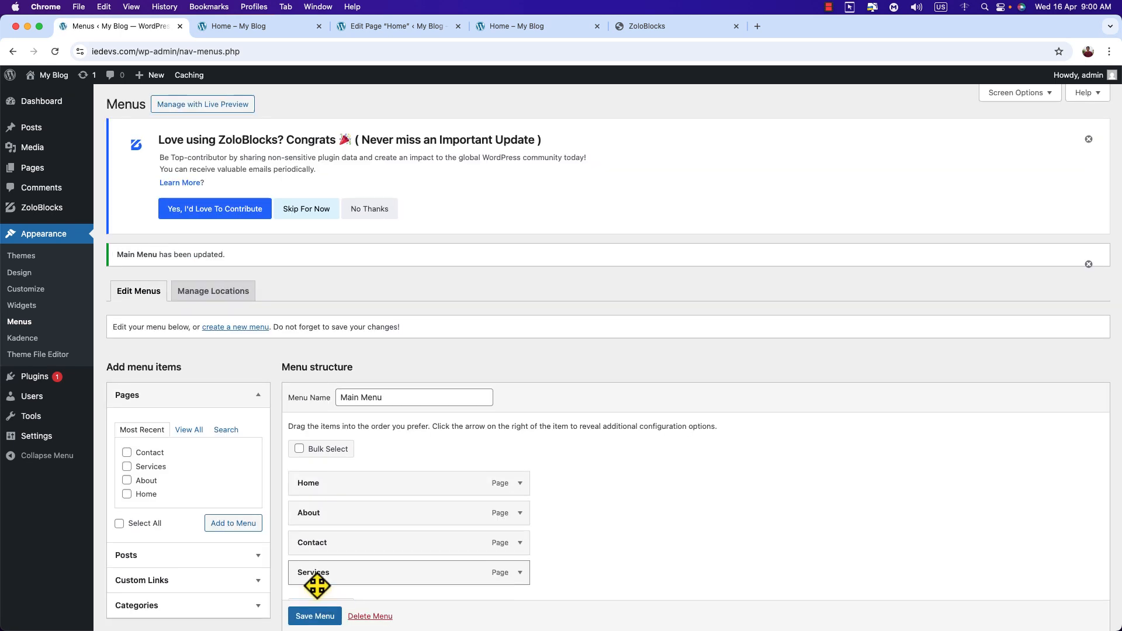
left_click(258, 30)
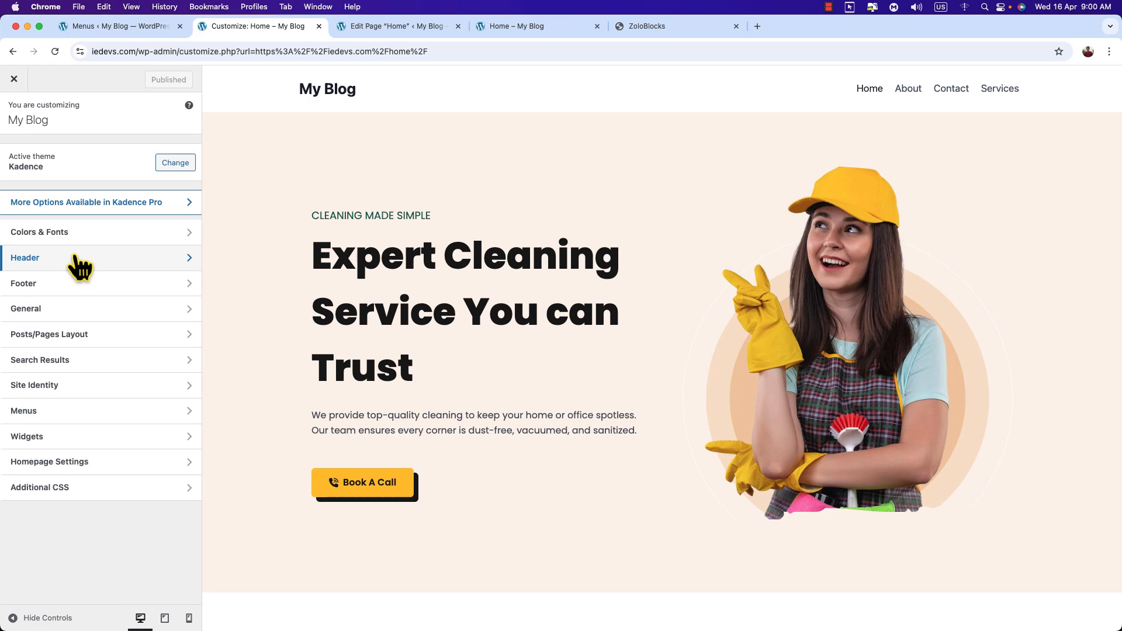
Set the header logo to tclean-green.png, skipping the cropping.
left_click(76, 257)
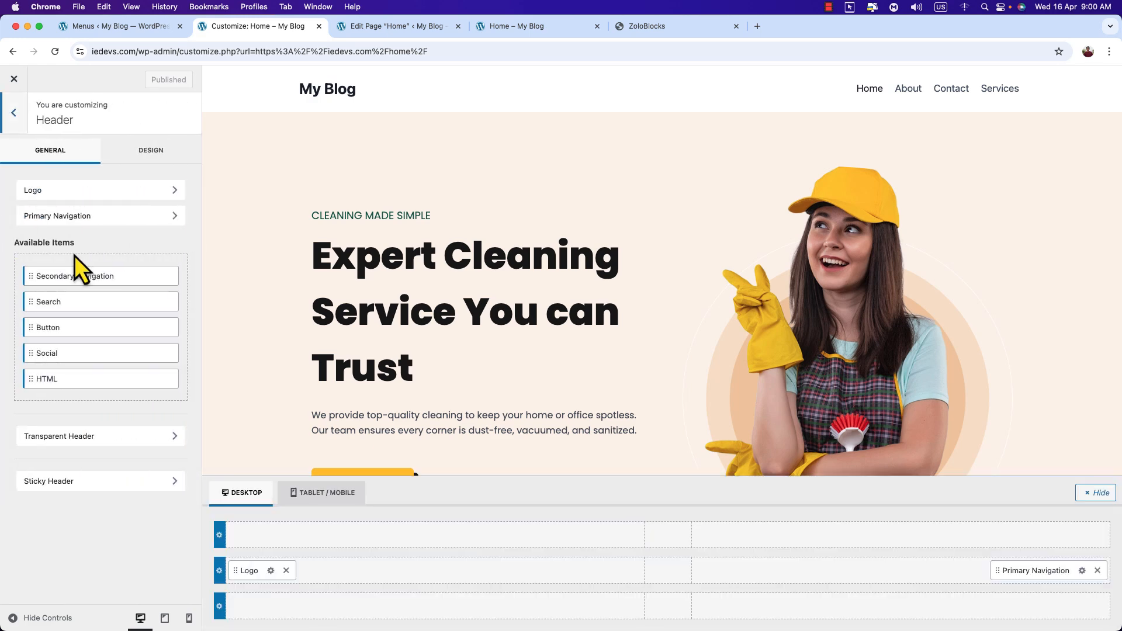
left_click(126, 193)
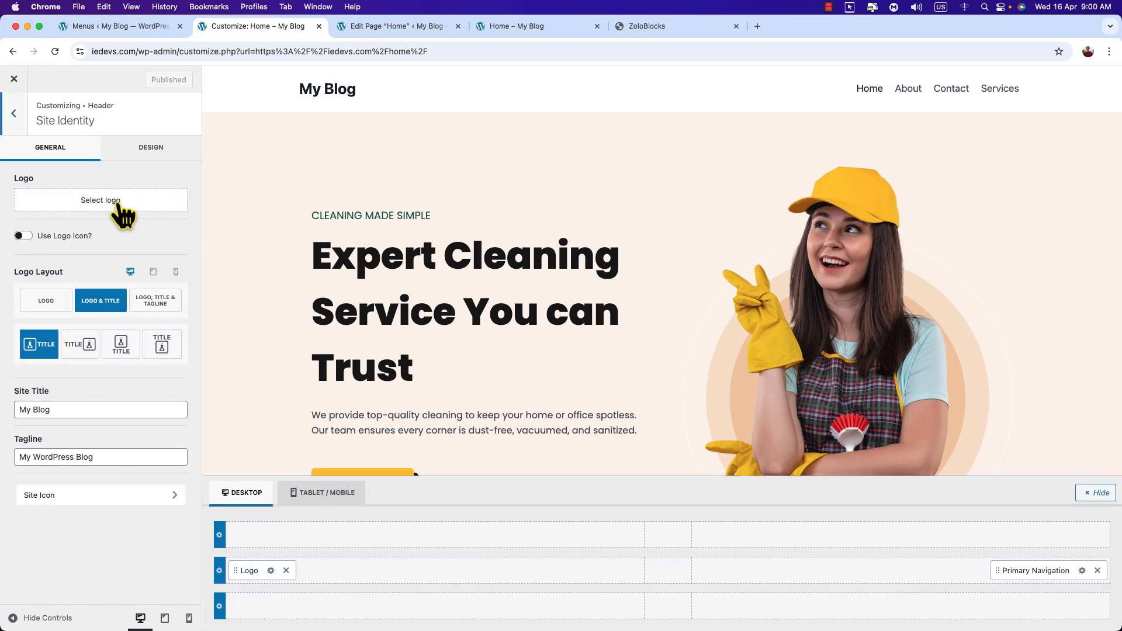
left_click(119, 201)
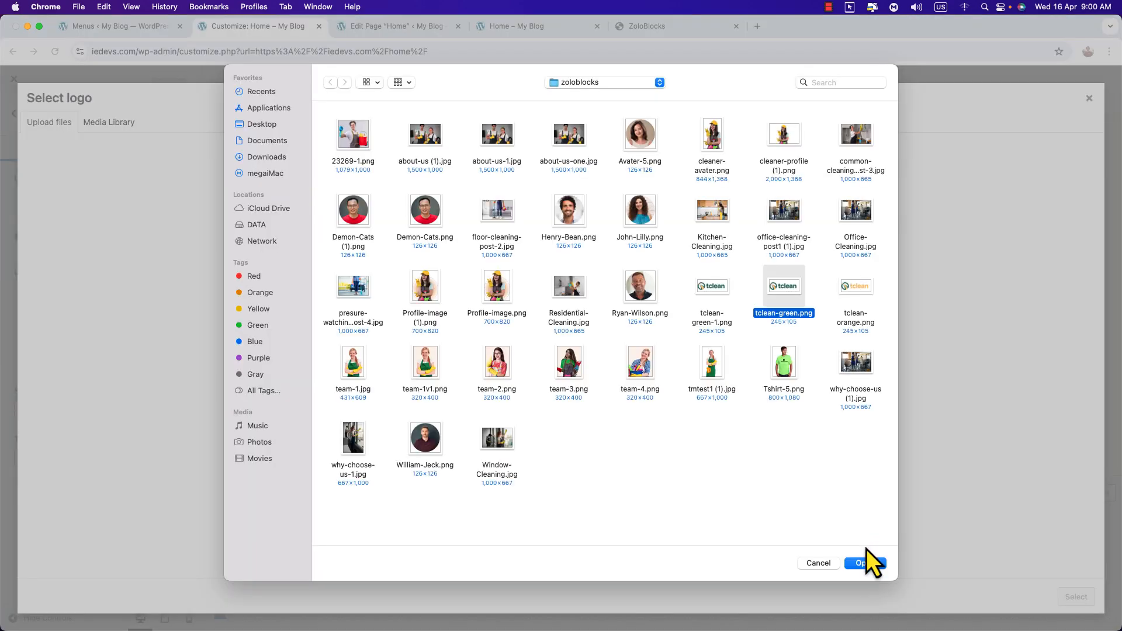
left_click(861, 567)
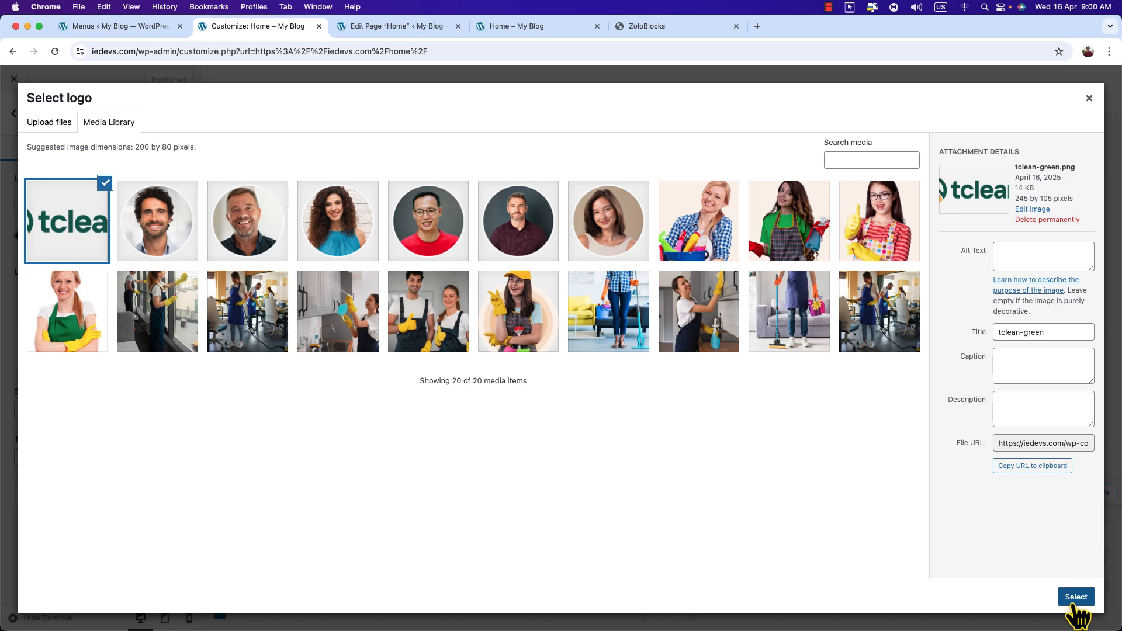
left_click(1076, 597)
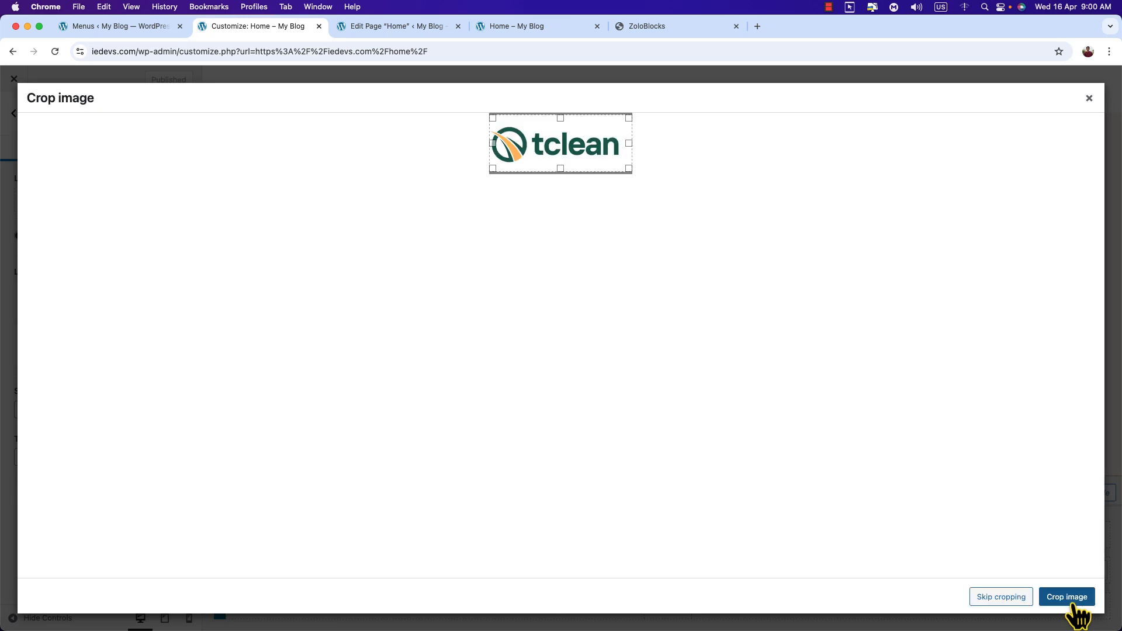
left_click(1015, 603)
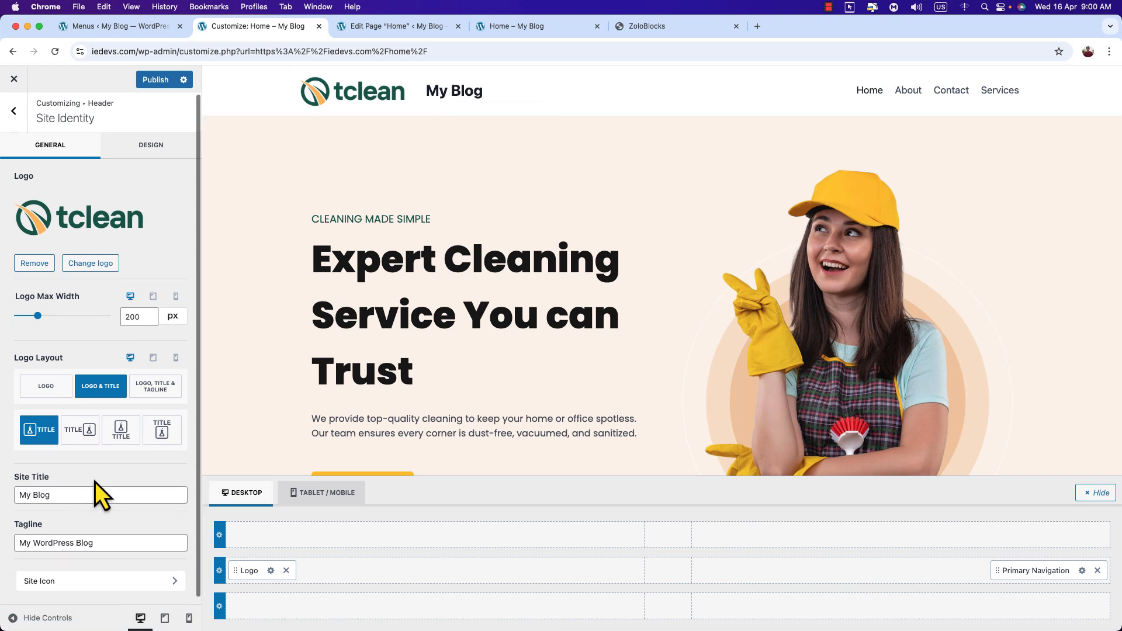
scroll(95, 482, "down", 1)
scroll(96, 455, "up", 1)
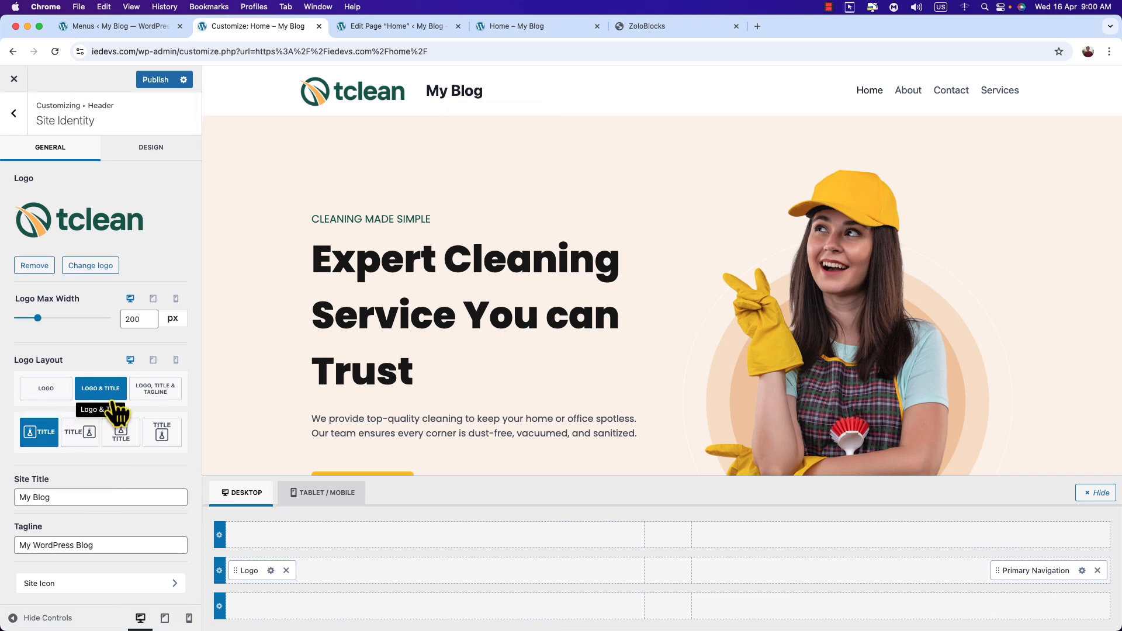
Switch the header logo layout to logo only and publish the Customizer changes.
left_click(44, 398)
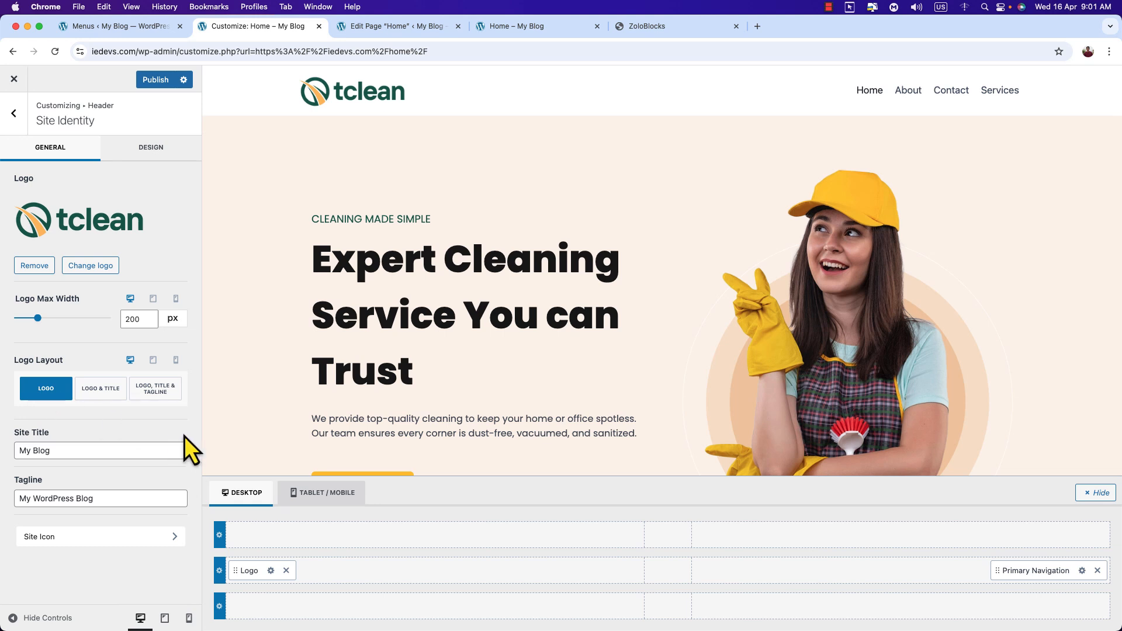
left_click(153, 80)
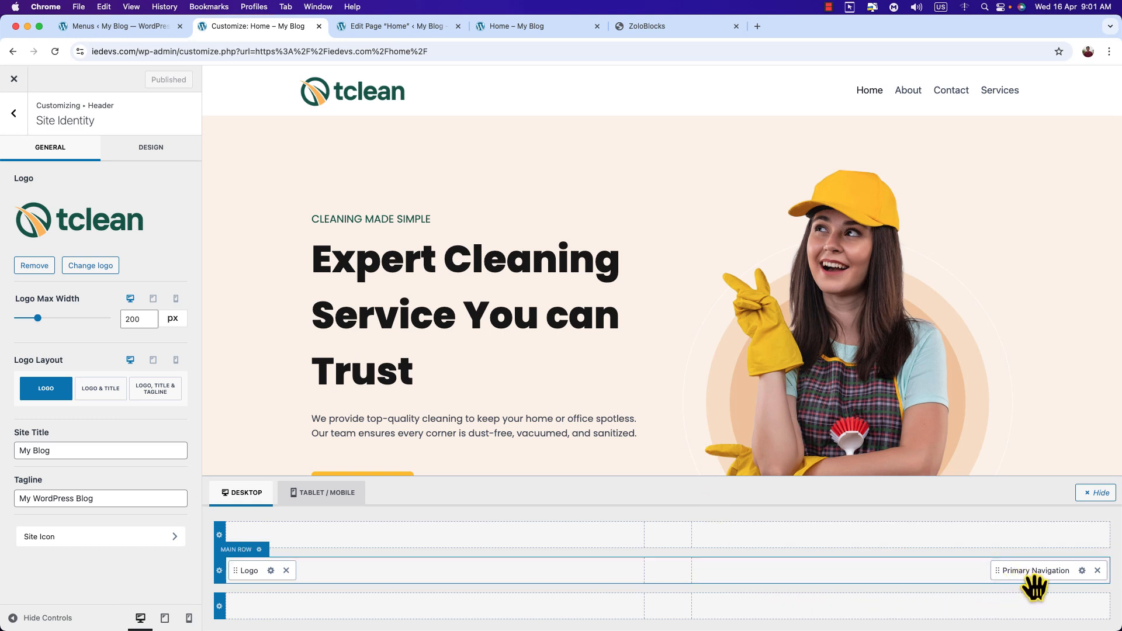
Move Primary Navigation to the main row's centre column and add a Social element at the row's right end.
left_click_drag(1034, 585, 671, 578)
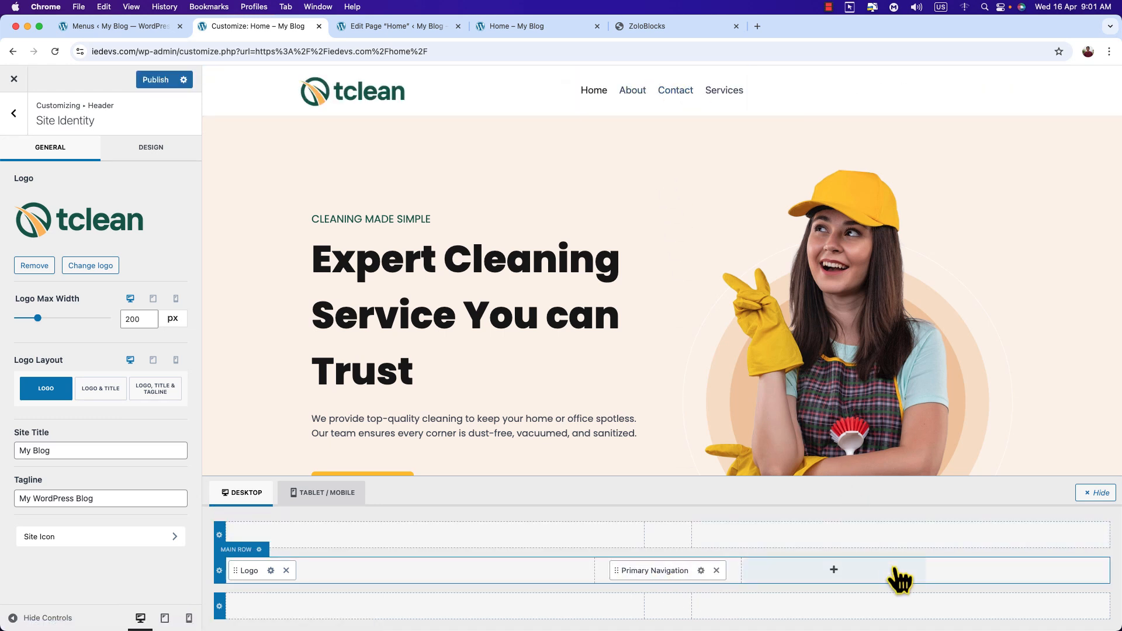
left_click(834, 570)
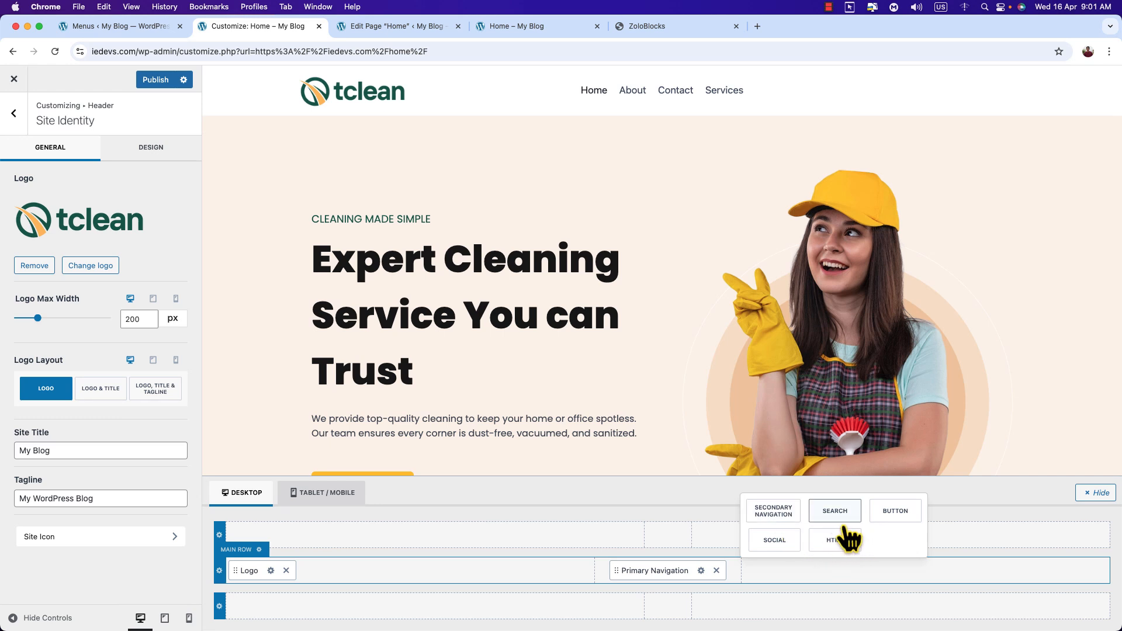
left_click(782, 539)
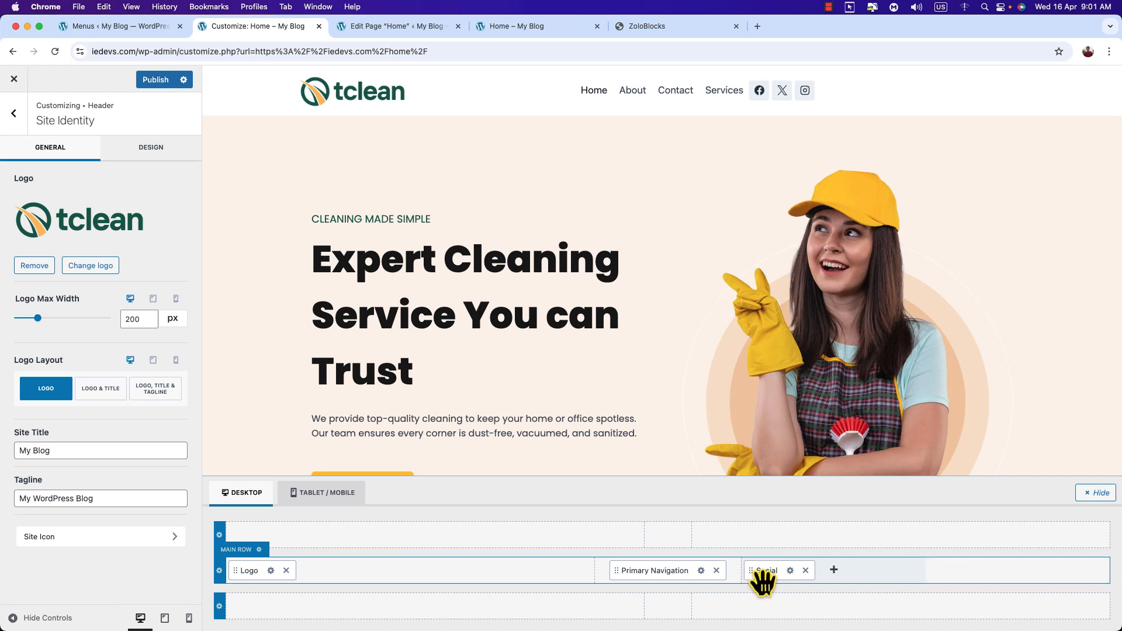
left_click_drag(759, 580, 952, 584)
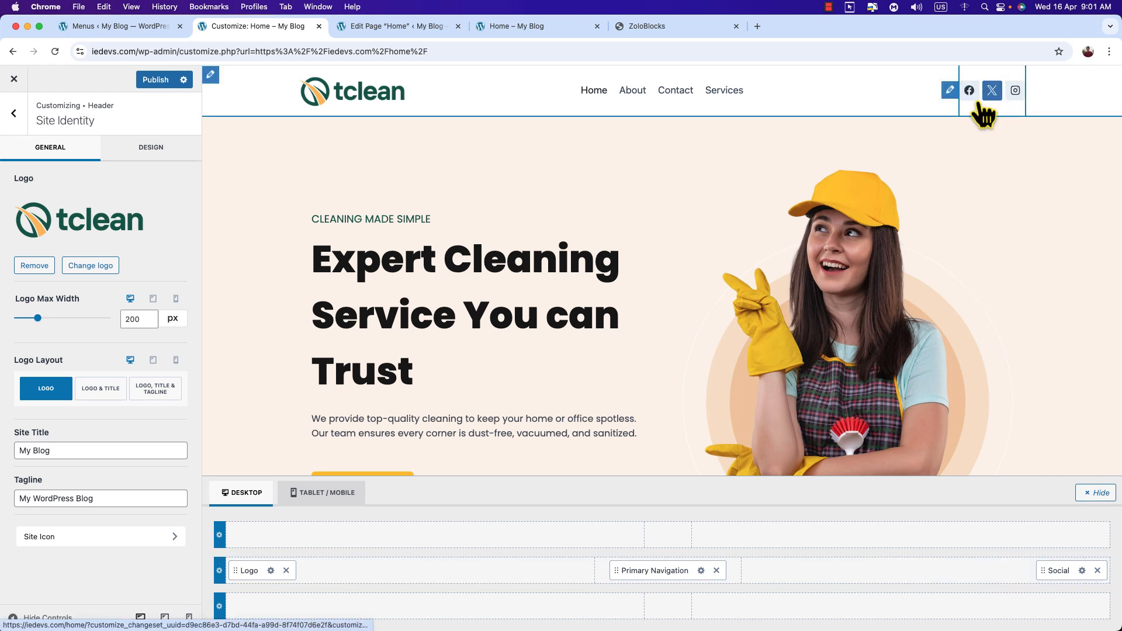
Open the Header Social settings, expand the Facebook item, and publish the header changes.
left_click(1083, 571)
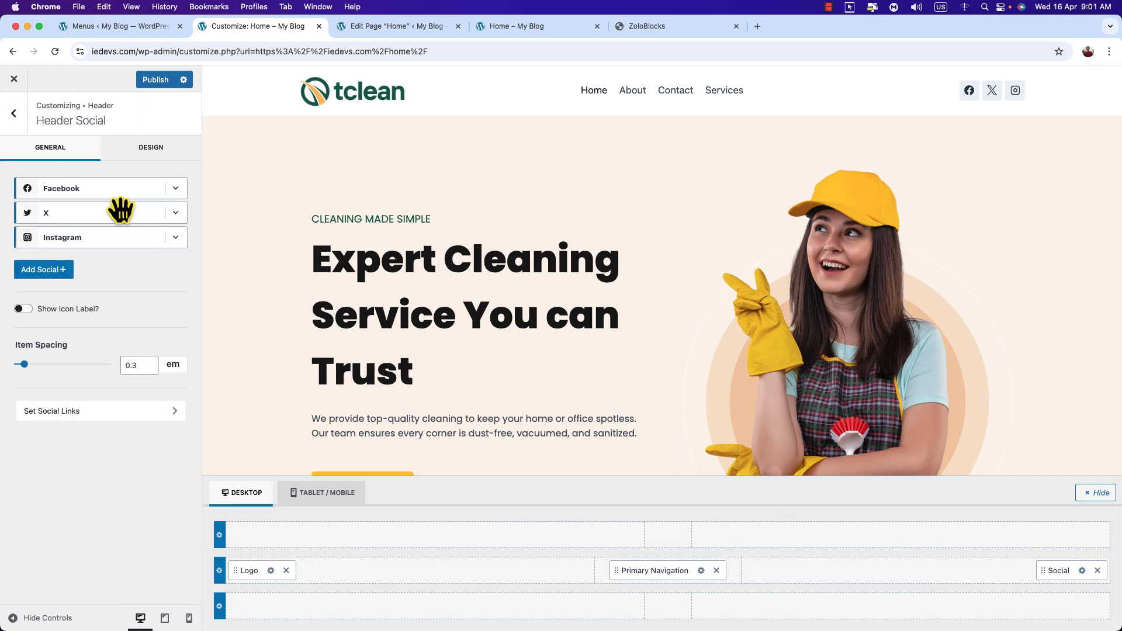
left_click(177, 191)
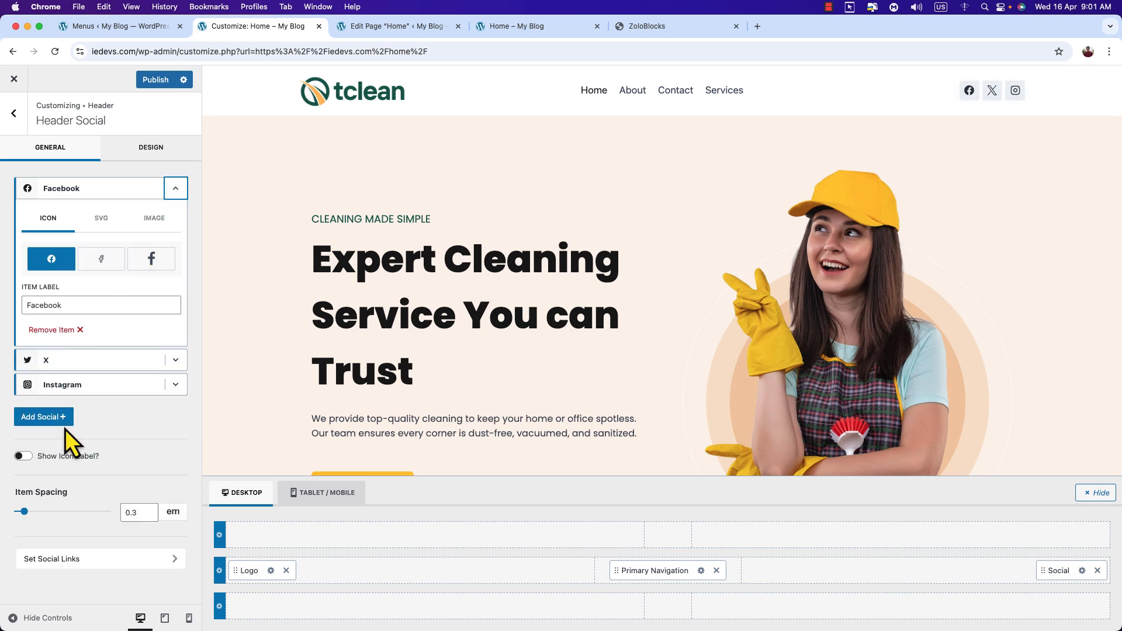
left_click(166, 85)
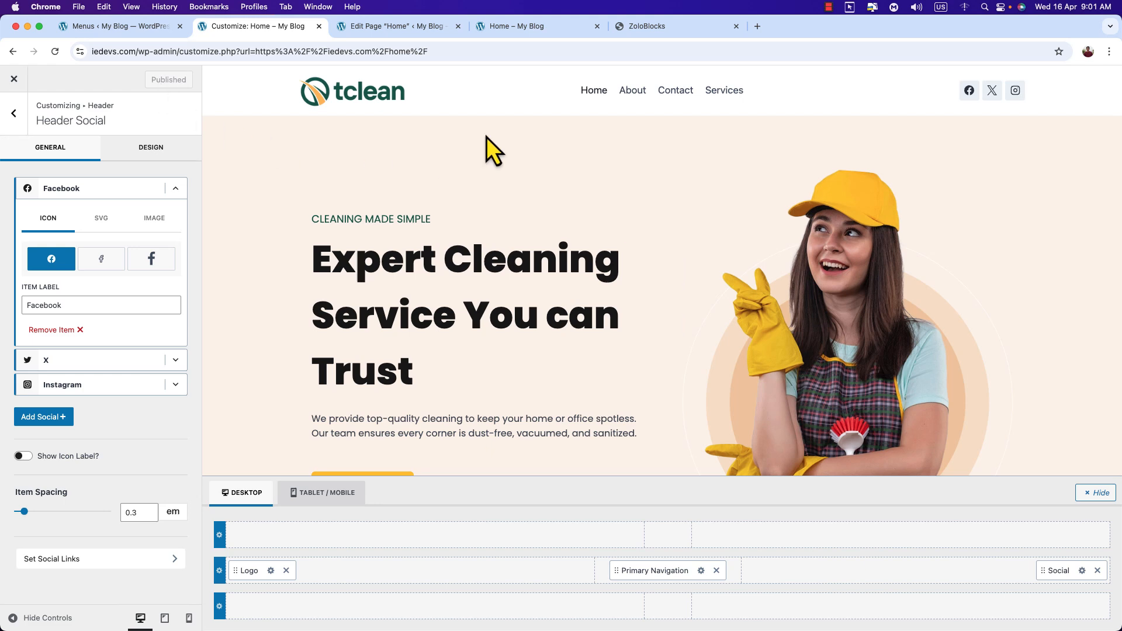
Open the site's root address in the front-end tab and check what the front page shows.
left_click(645, 26)
left_click(494, 27)
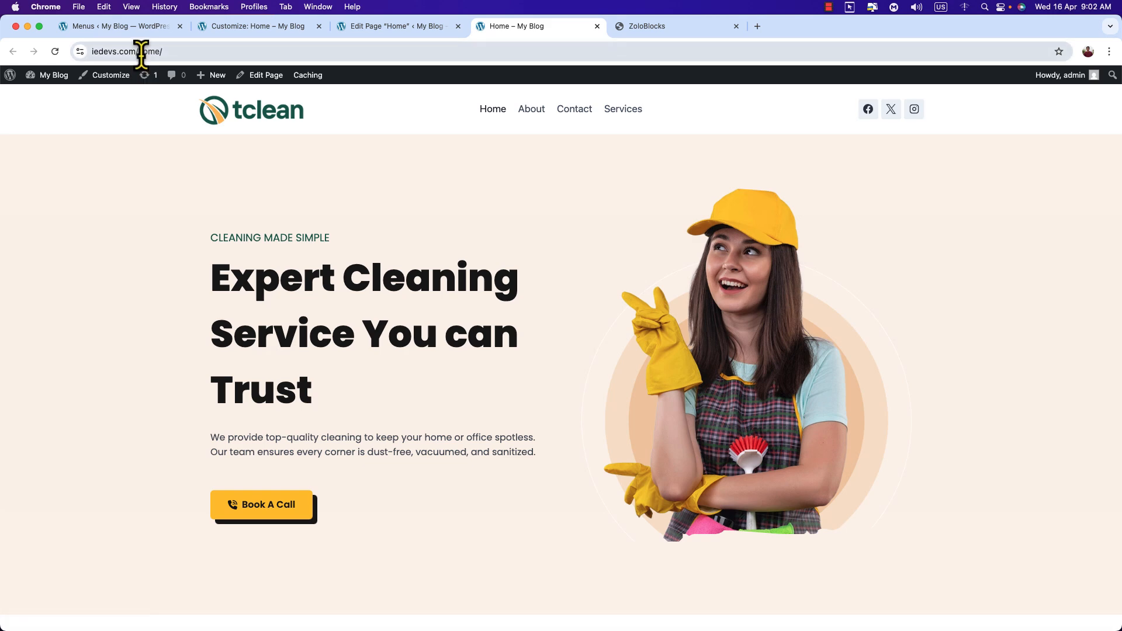
left_click_drag(134, 51, 277, 56)
key("BackSpace")
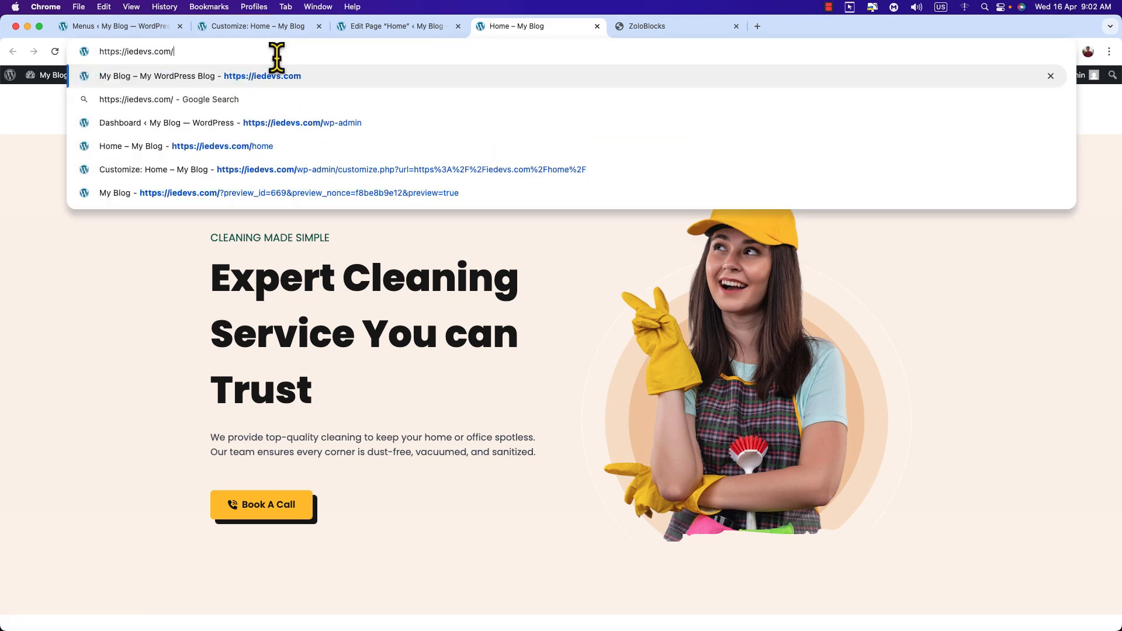
key("Return")
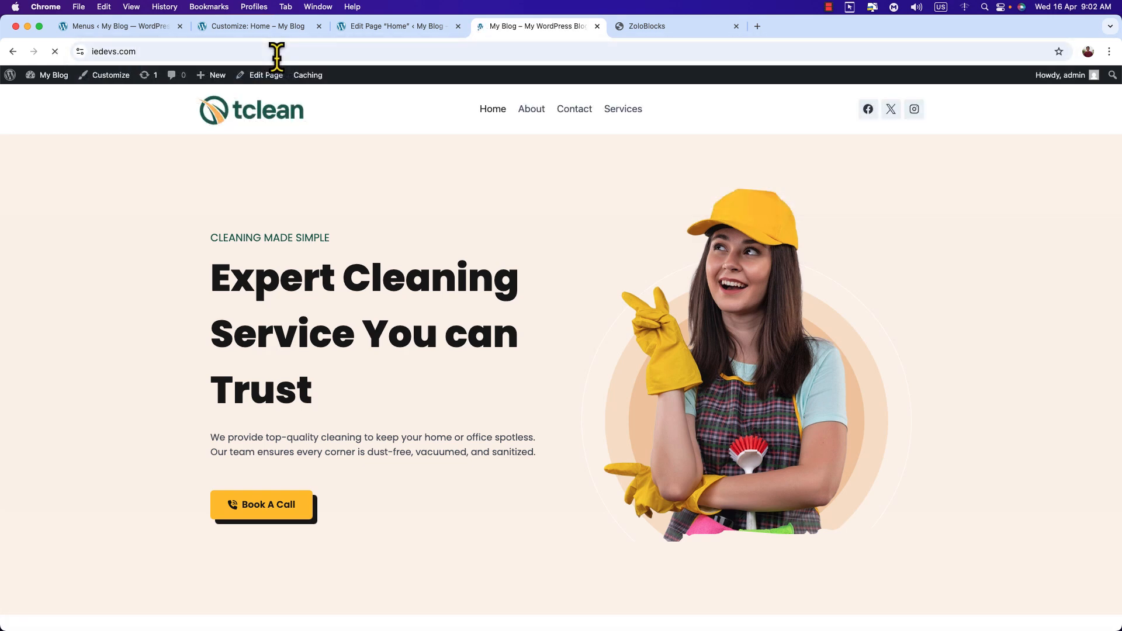
scroll(339, 366, "down", 4)
scroll(339, 367, "up", 4)
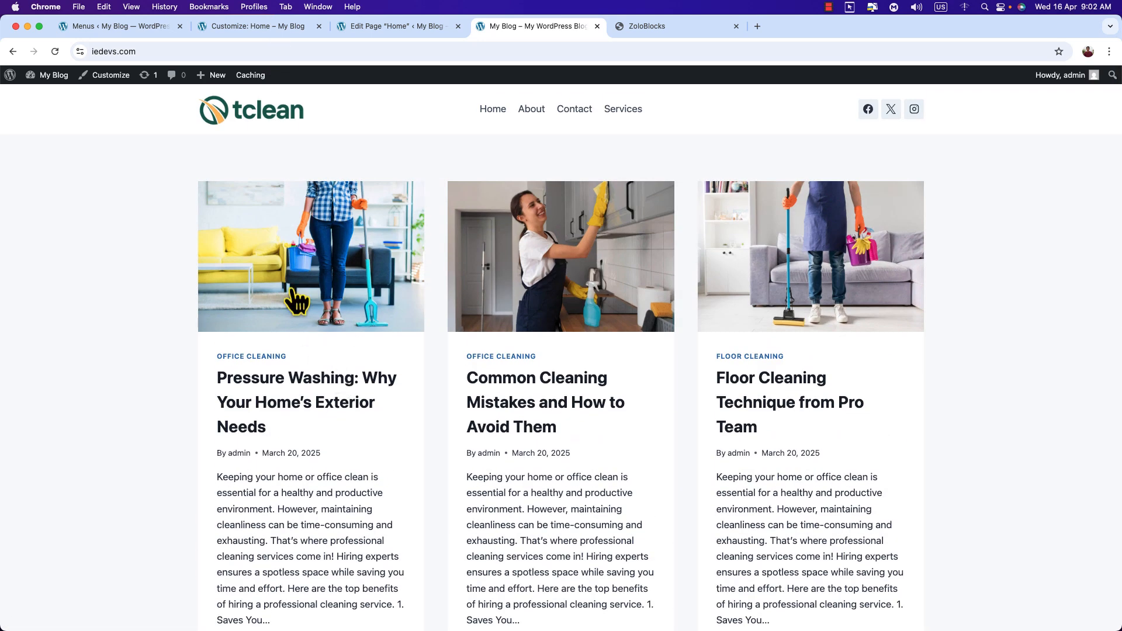
In Reading Settings, make the homepage display the static page Home and save the changes.
left_click(136, 33)
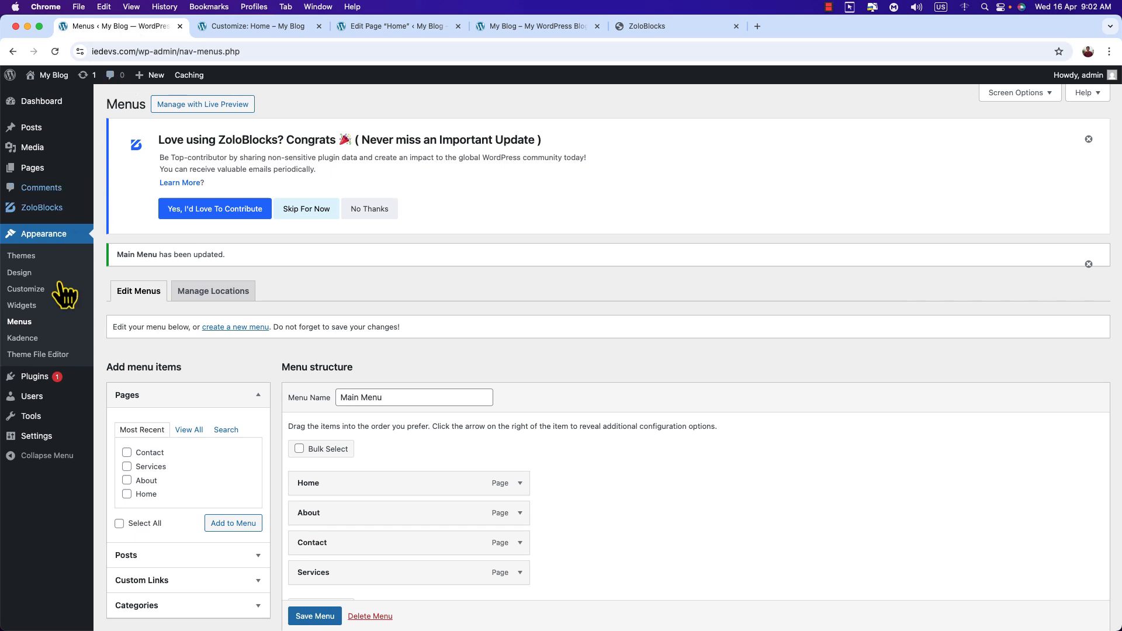
mouse_move(44, 438)
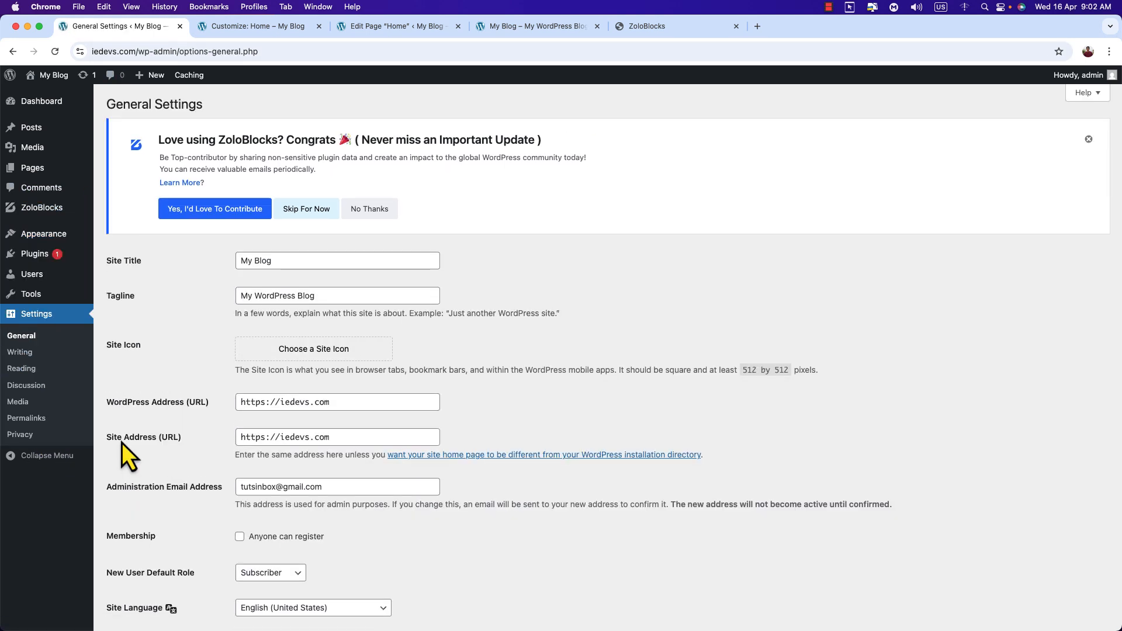
left_click(34, 373)
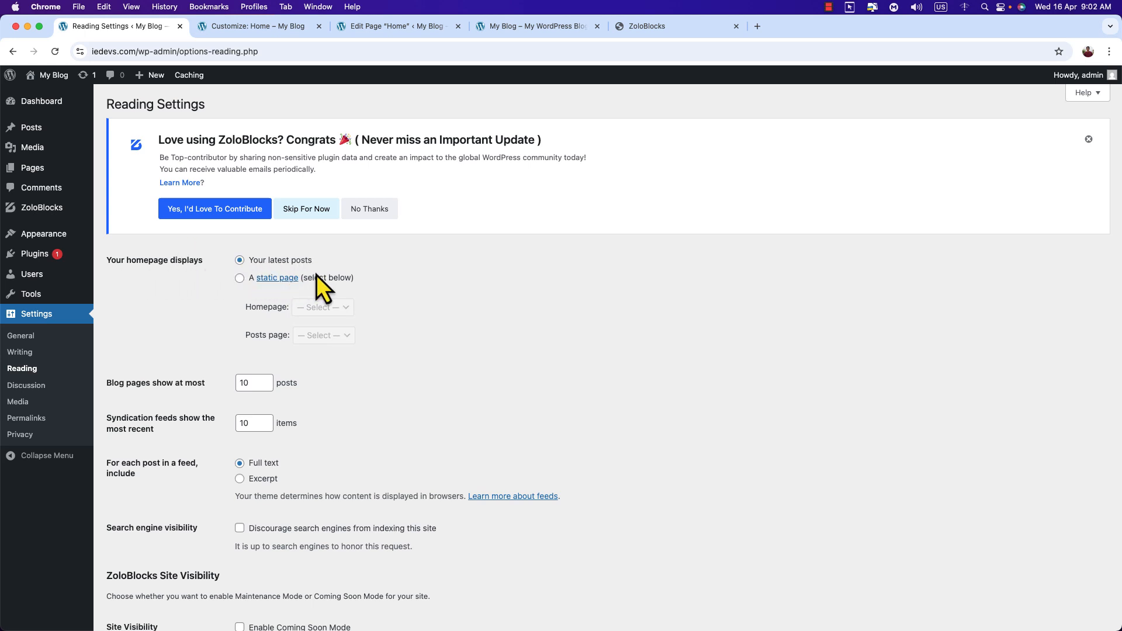
left_click(240, 279)
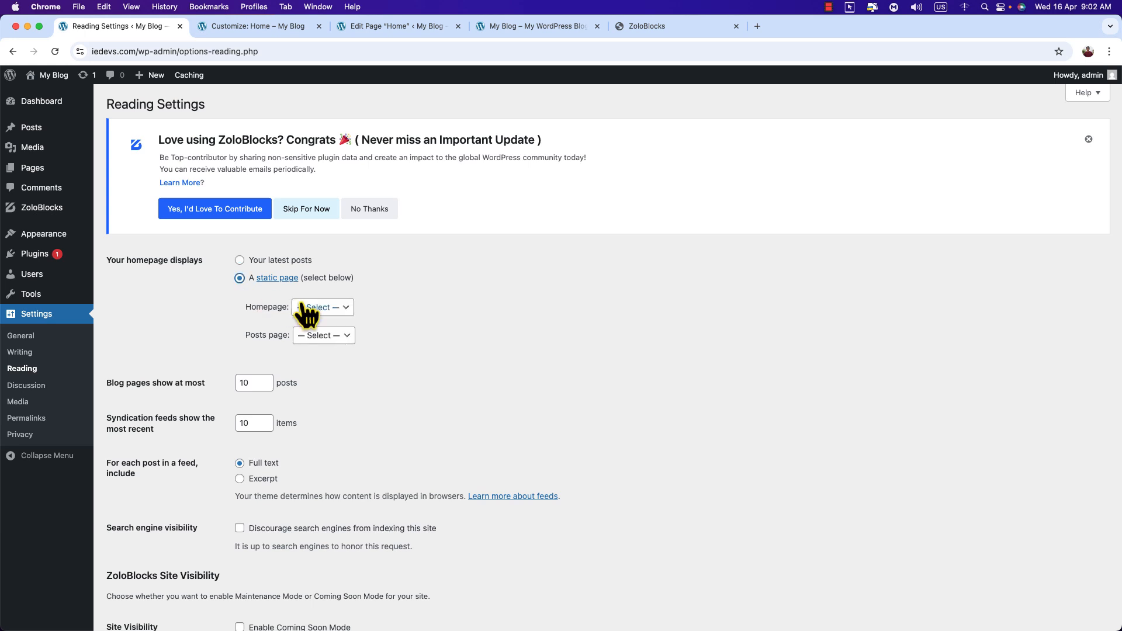
left_click(344, 310)
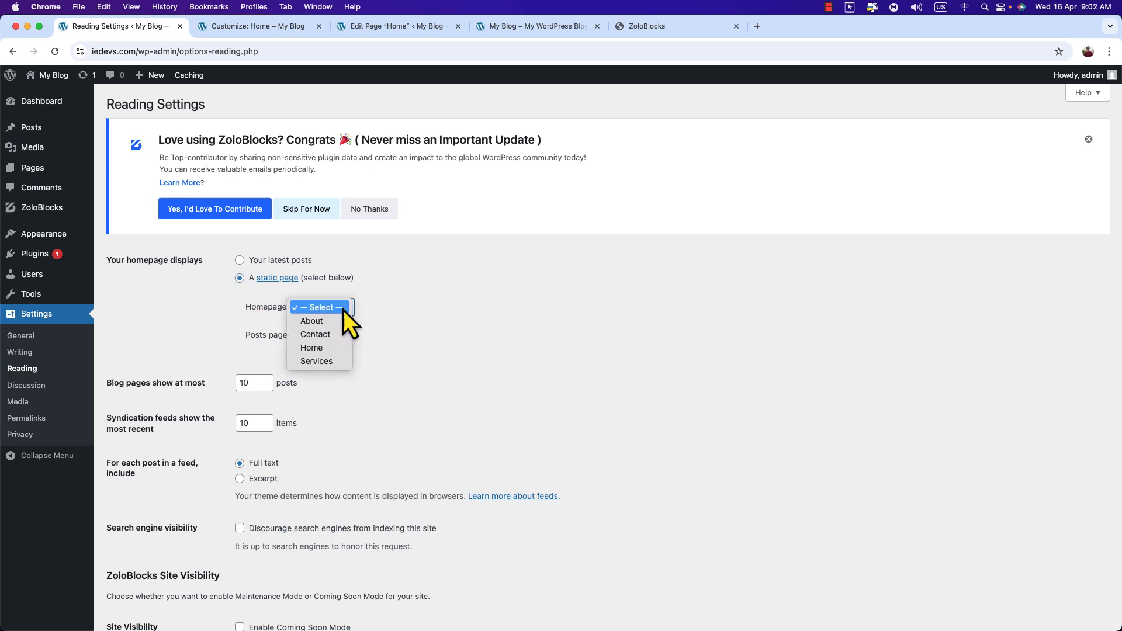
left_click(331, 346)
scroll(205, 493, "down", 5)
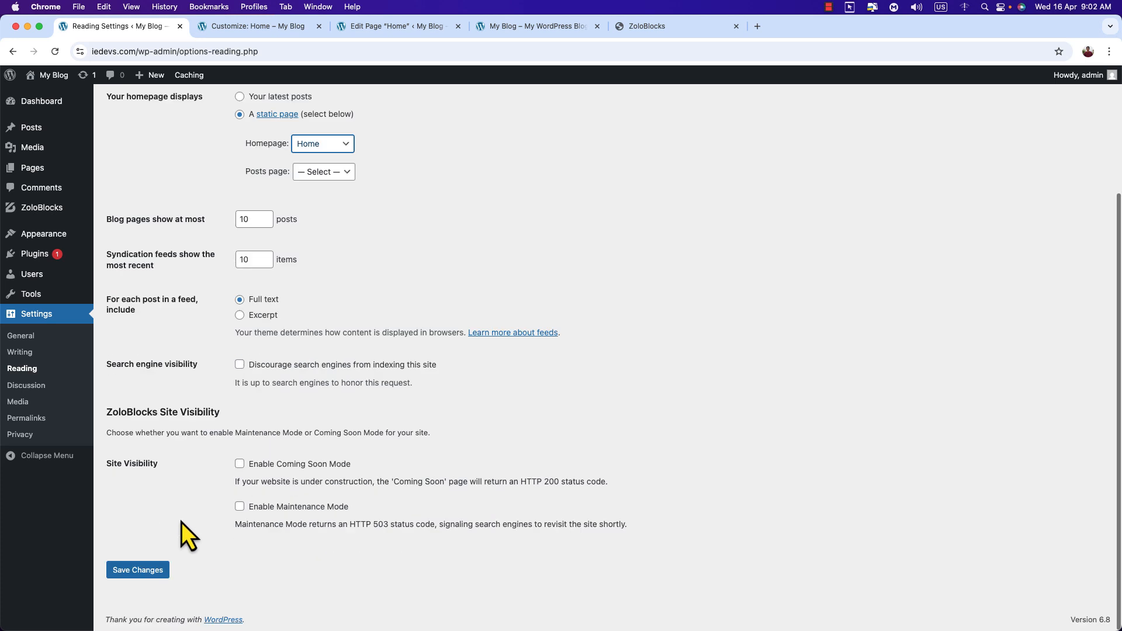
left_click(147, 576)
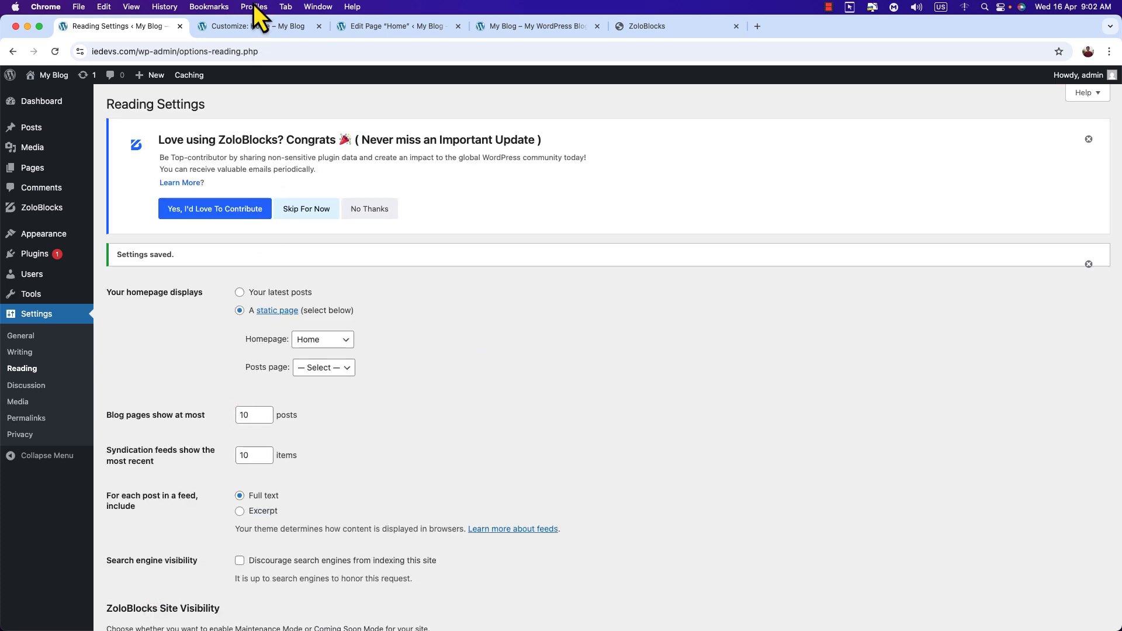
Reload the site's front page and scroll through it to review the home page.
left_click(508, 28)
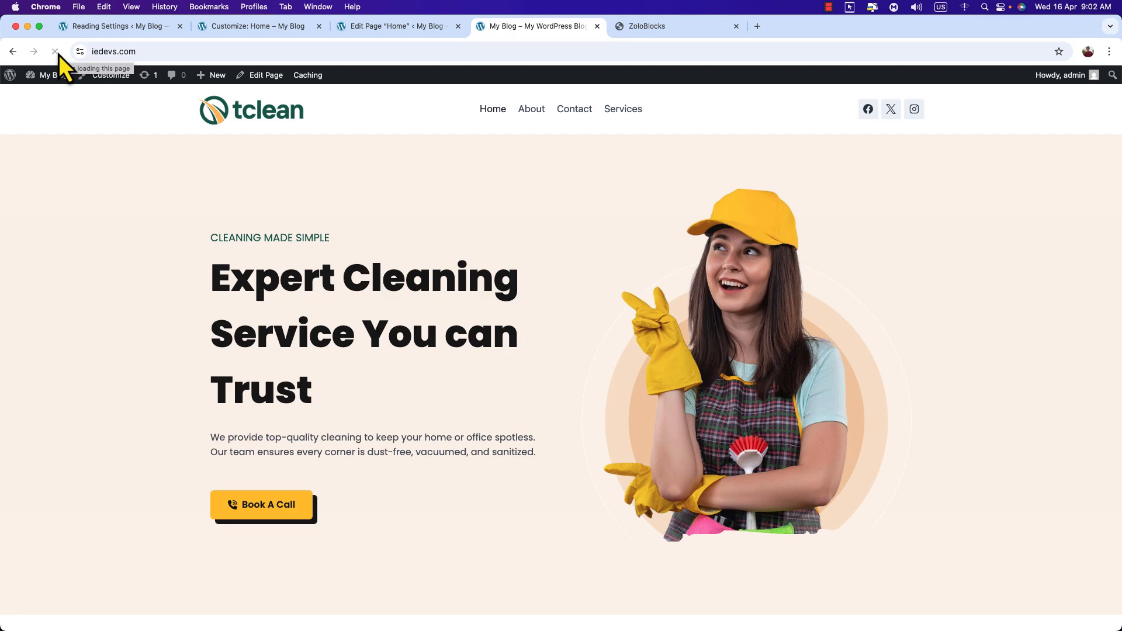
scroll(296, 316, "down", 20)
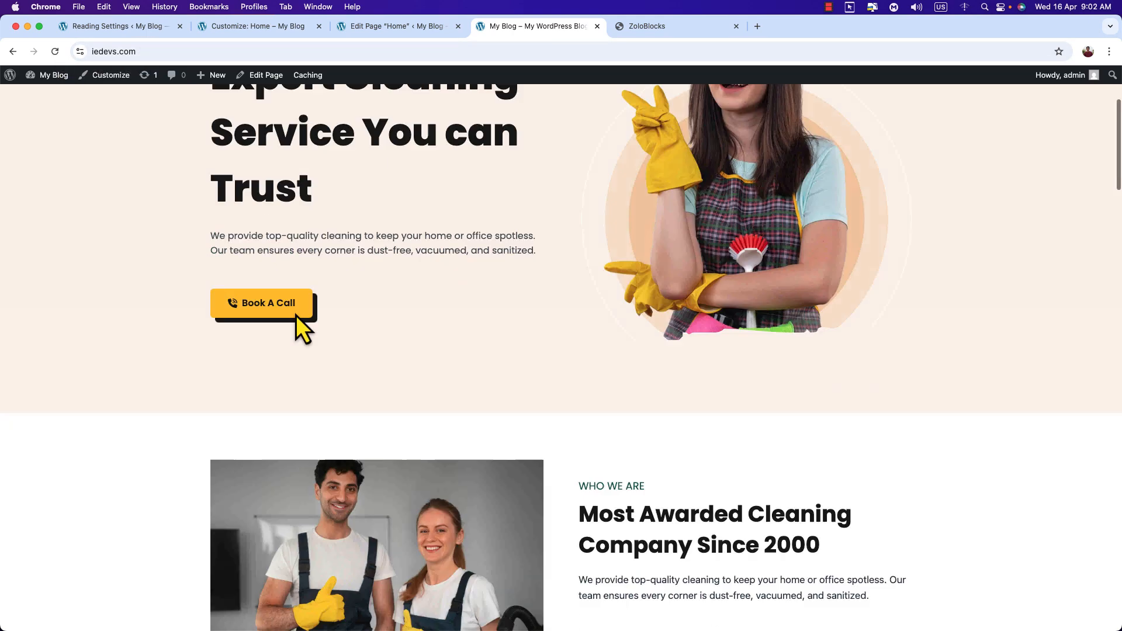
scroll(367, 380, "down", 7)
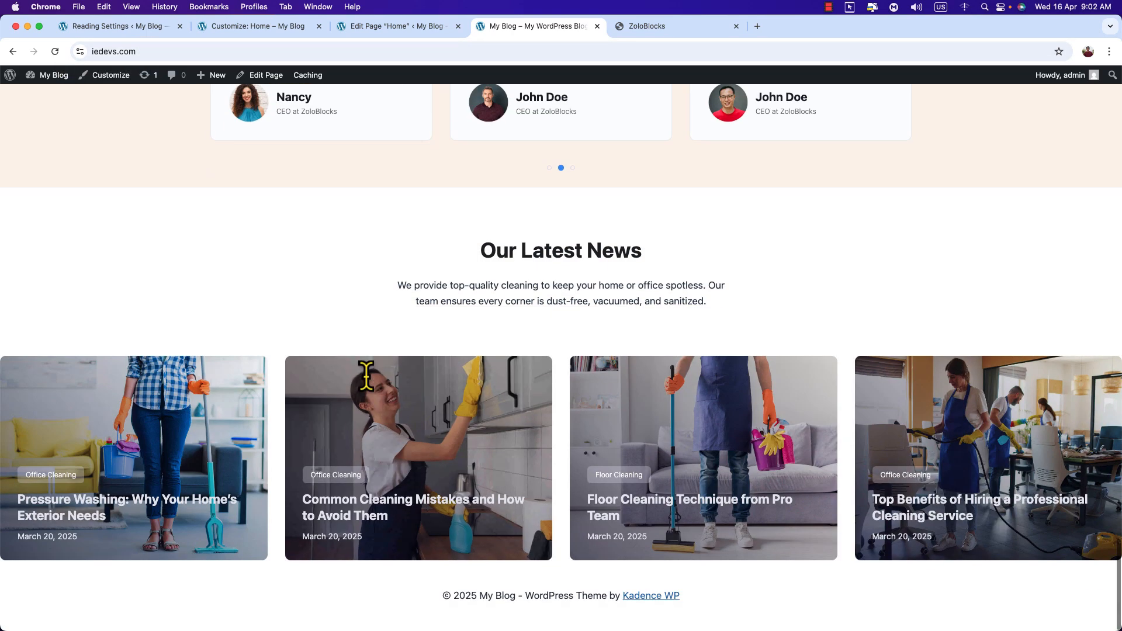
scroll(367, 380, "up", 20)
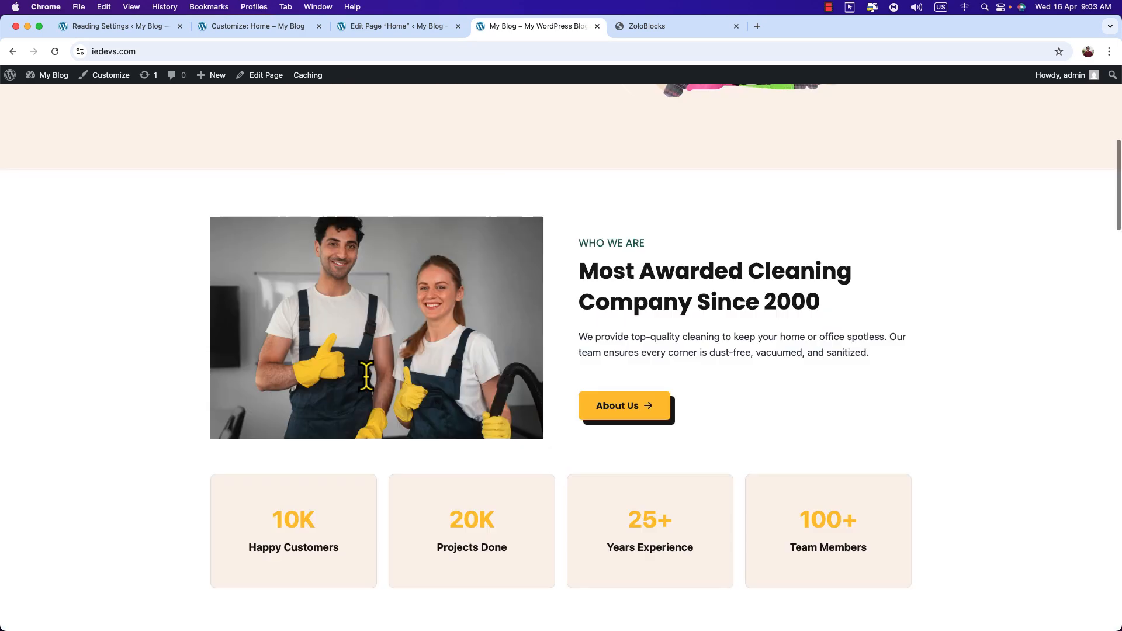
scroll(366, 377, "down", 20)
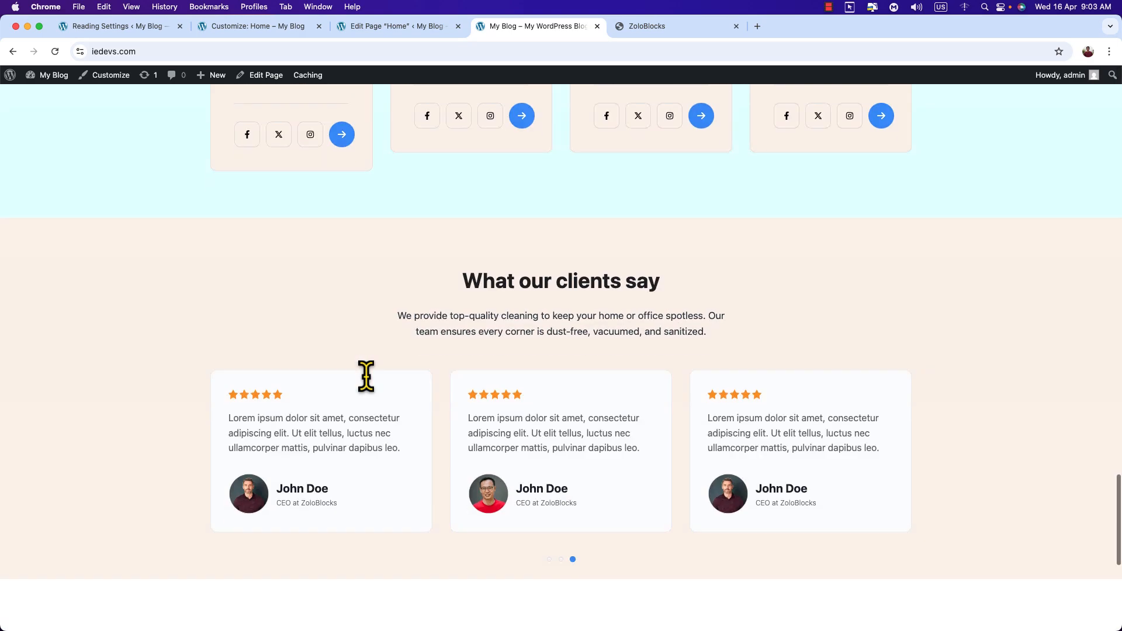